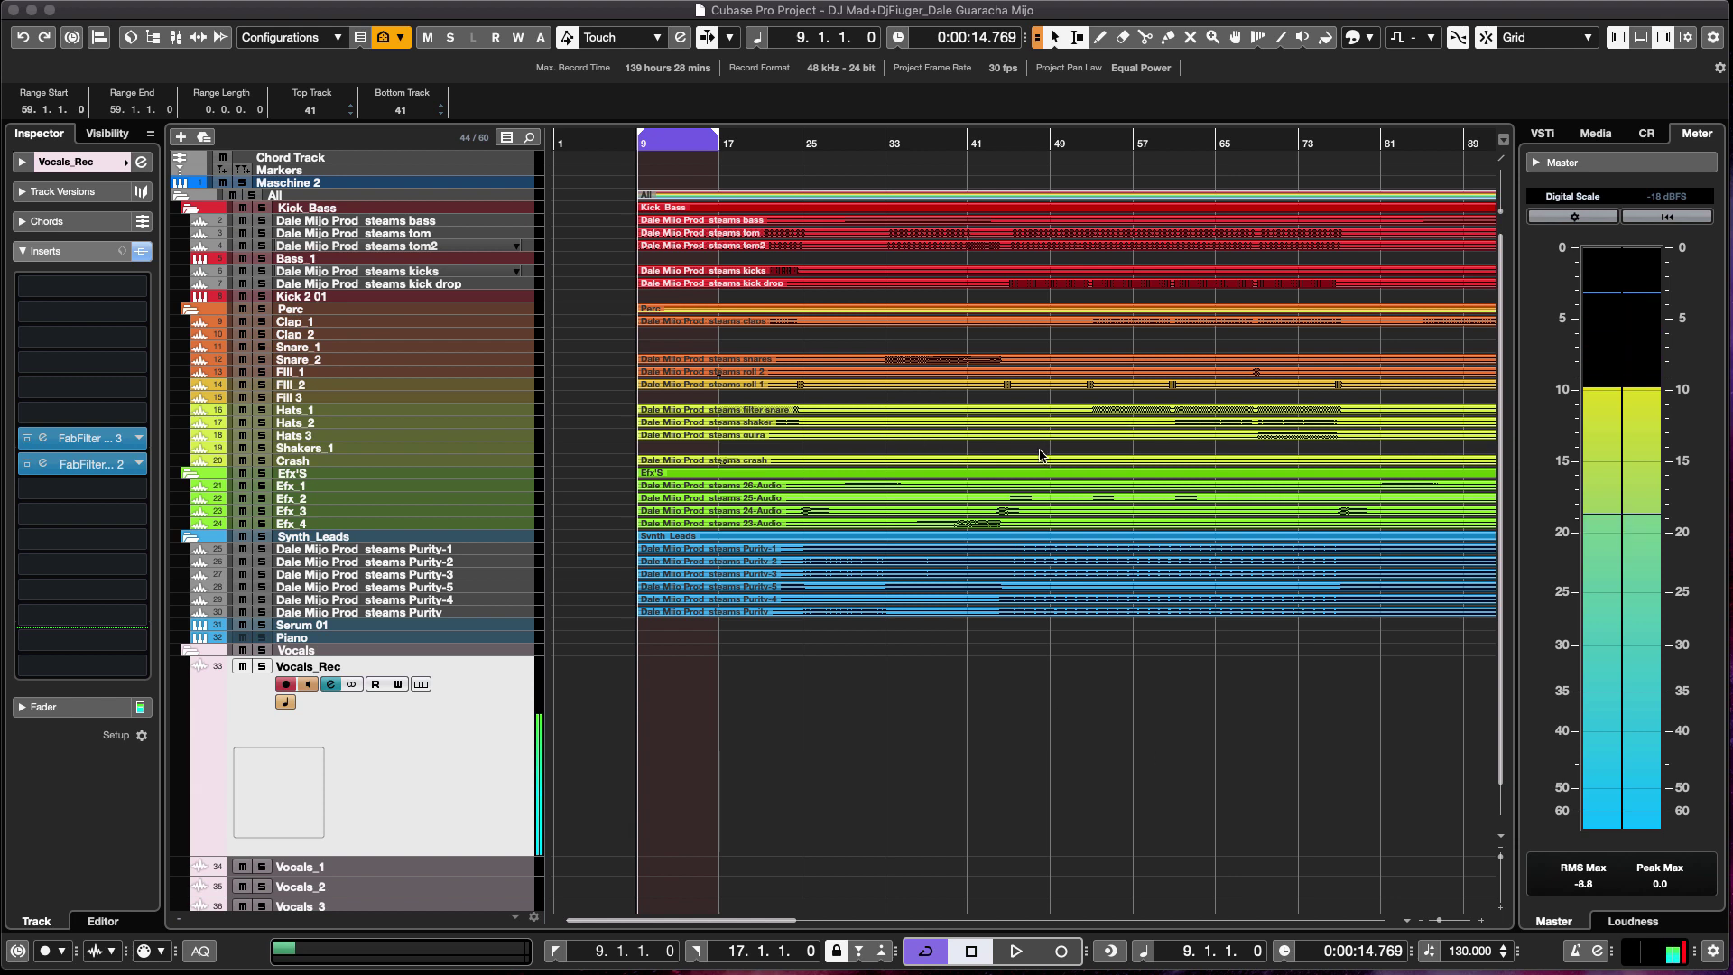
Set the cycle range to bars 104 through 145 and play the project briefly from the start of that range.
key(g)
key(g)
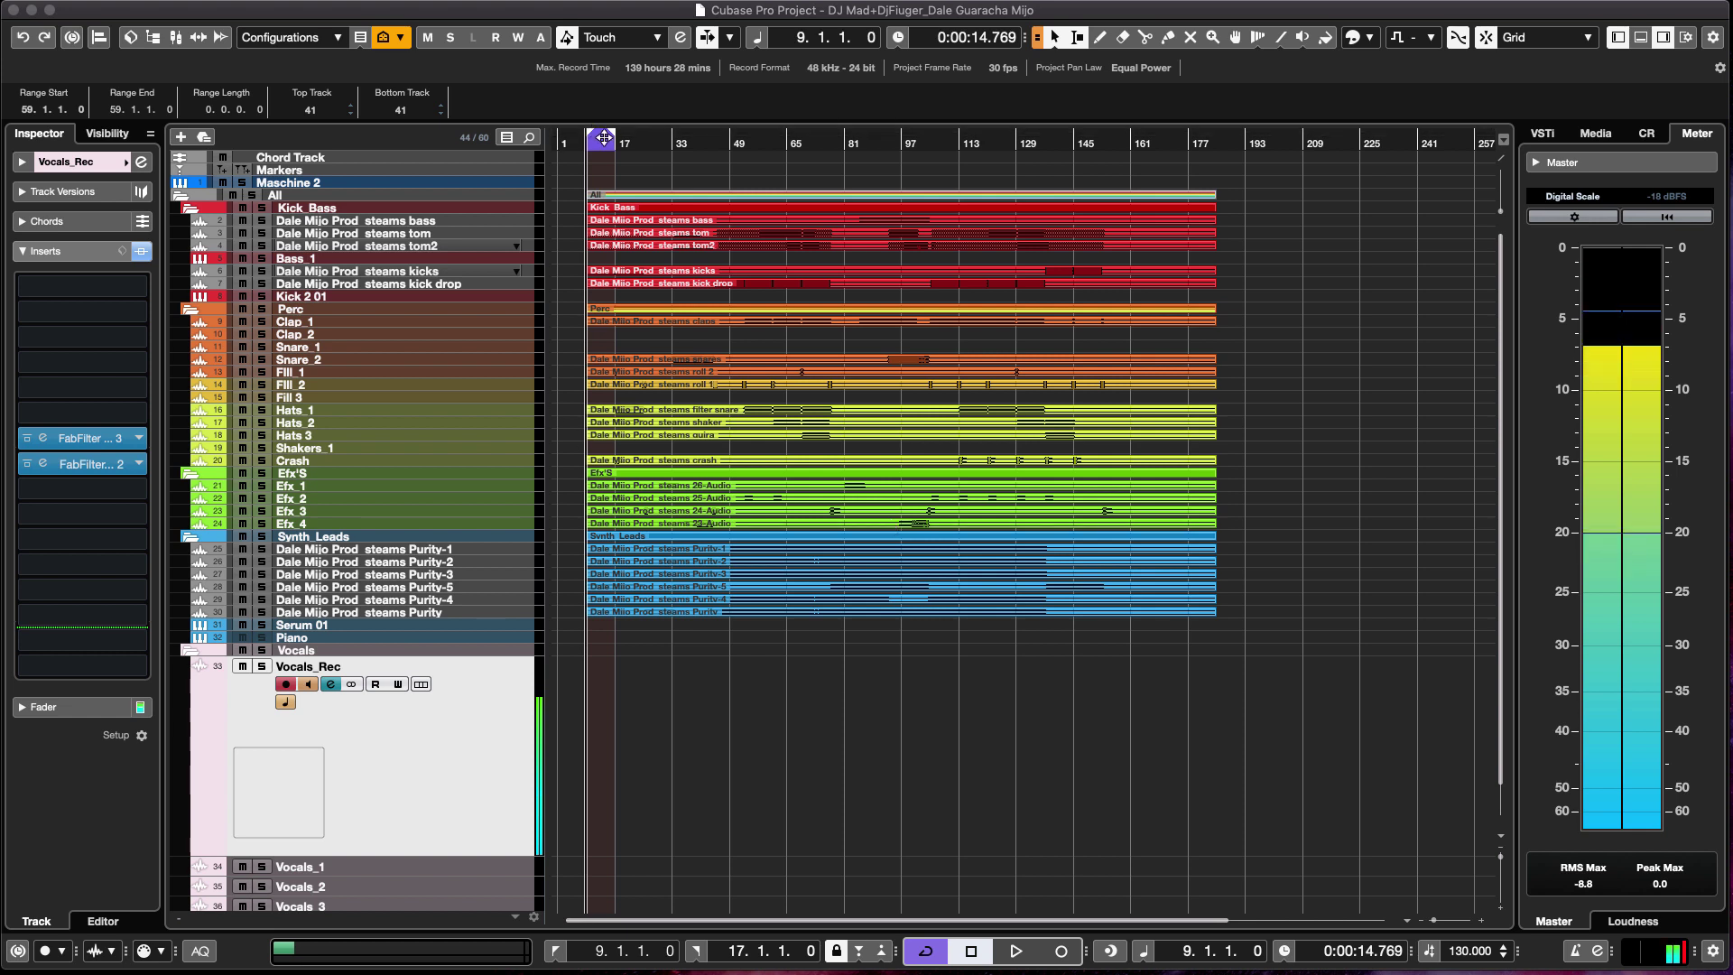
drag(657, 137, 731, 137)
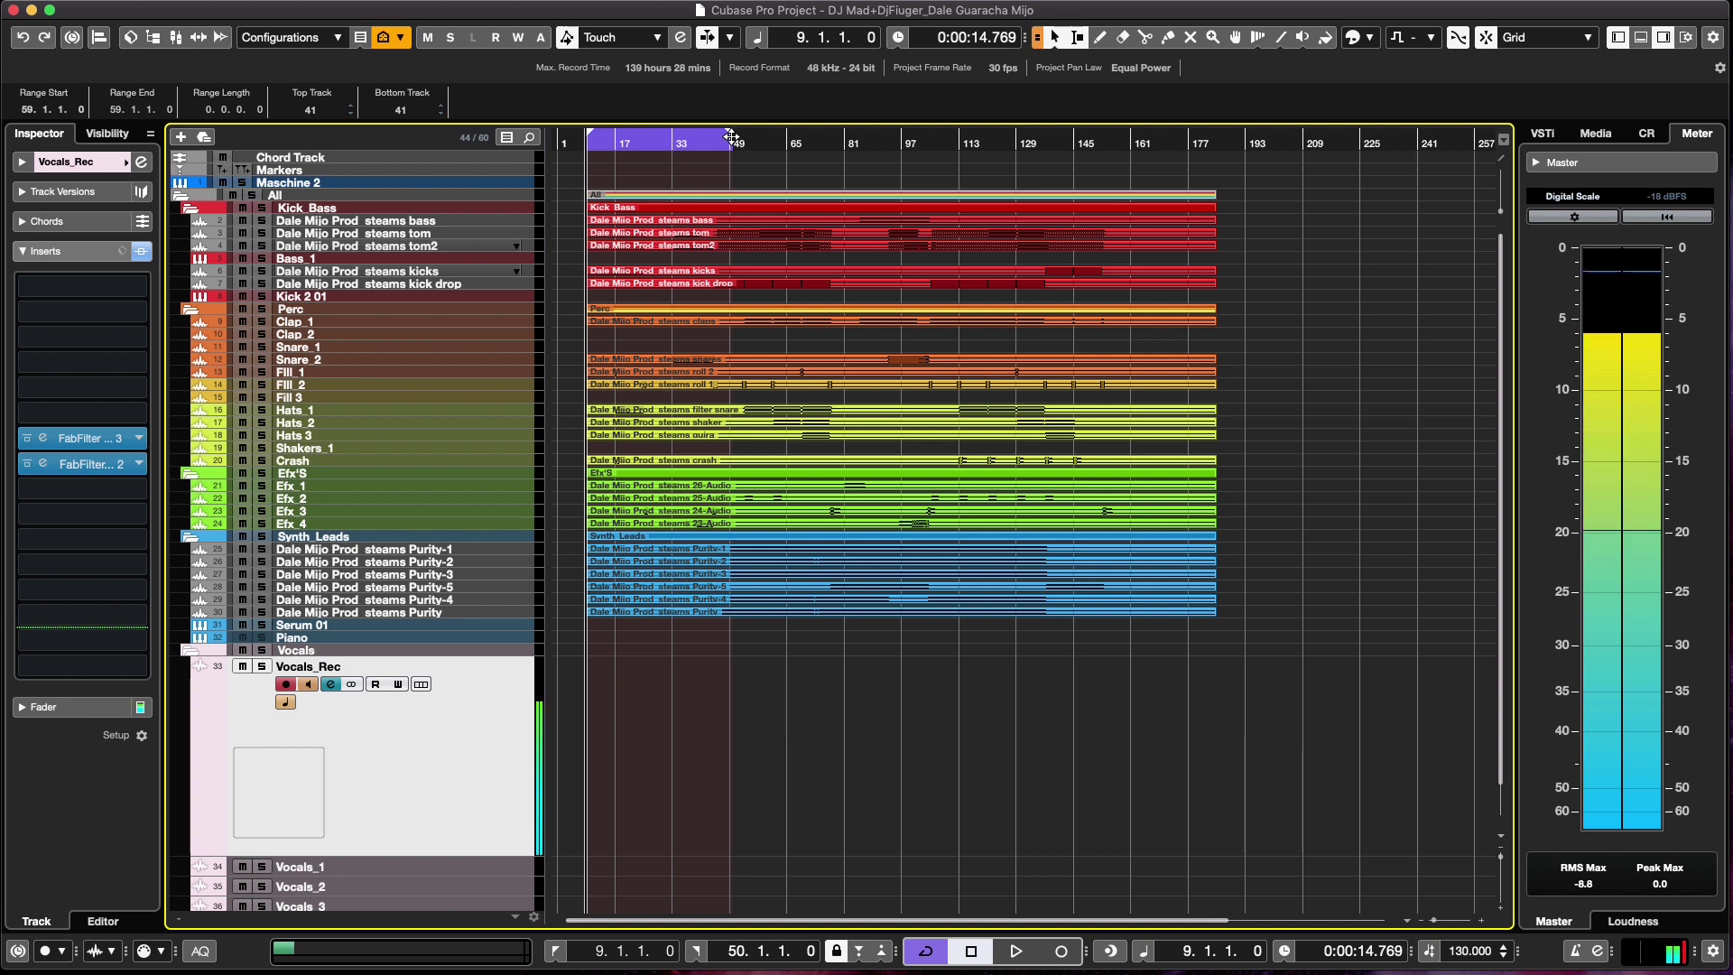
drag(661, 138, 997, 139)
key(KP_1)
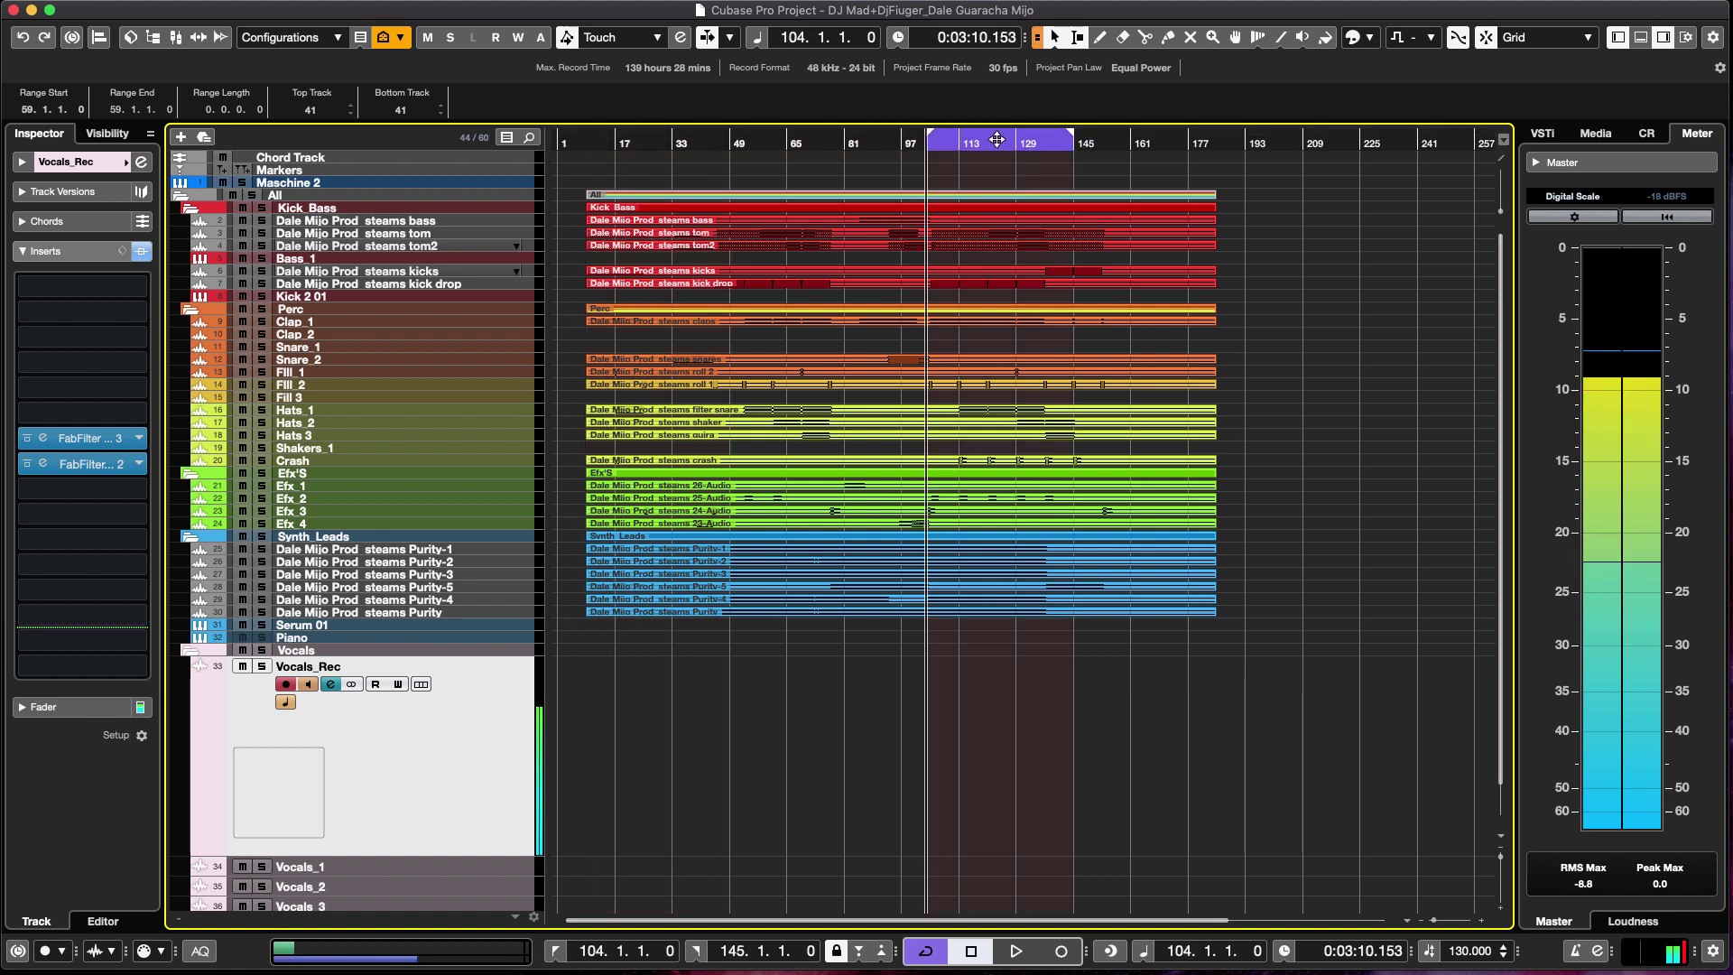
key(space)
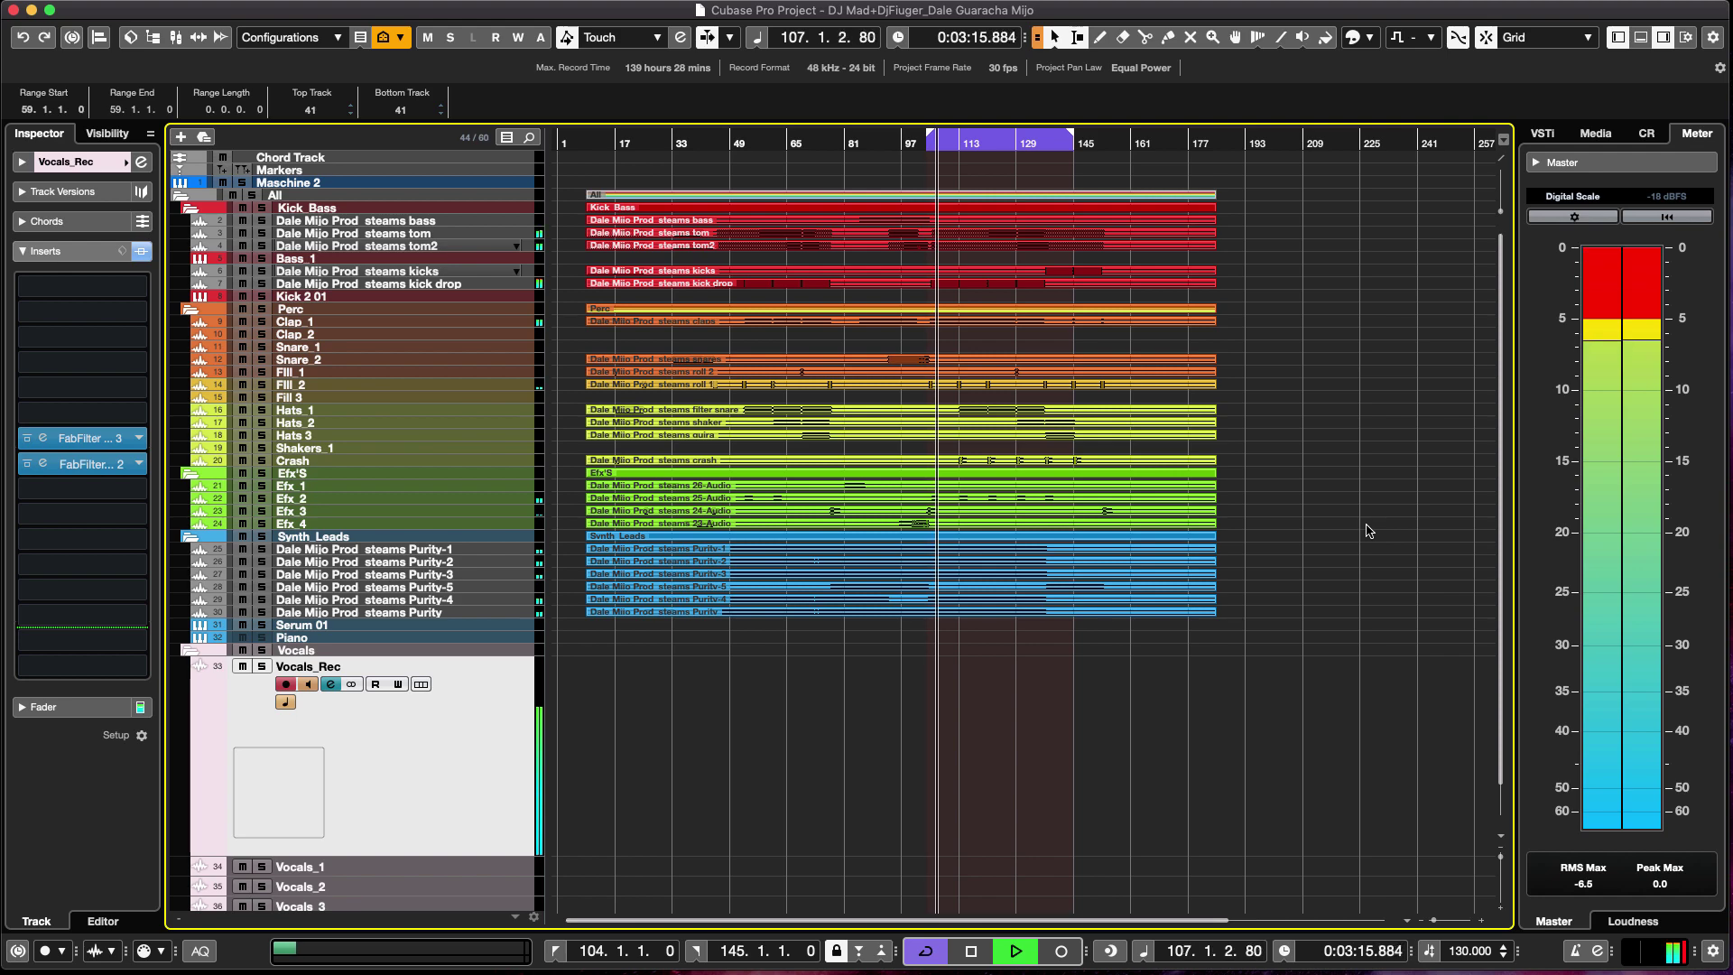
key(space)
Open the MixConsole, enlarge its window to fill the screen, and bring the vocal and group channels into view in the visibility list.
key(F3)
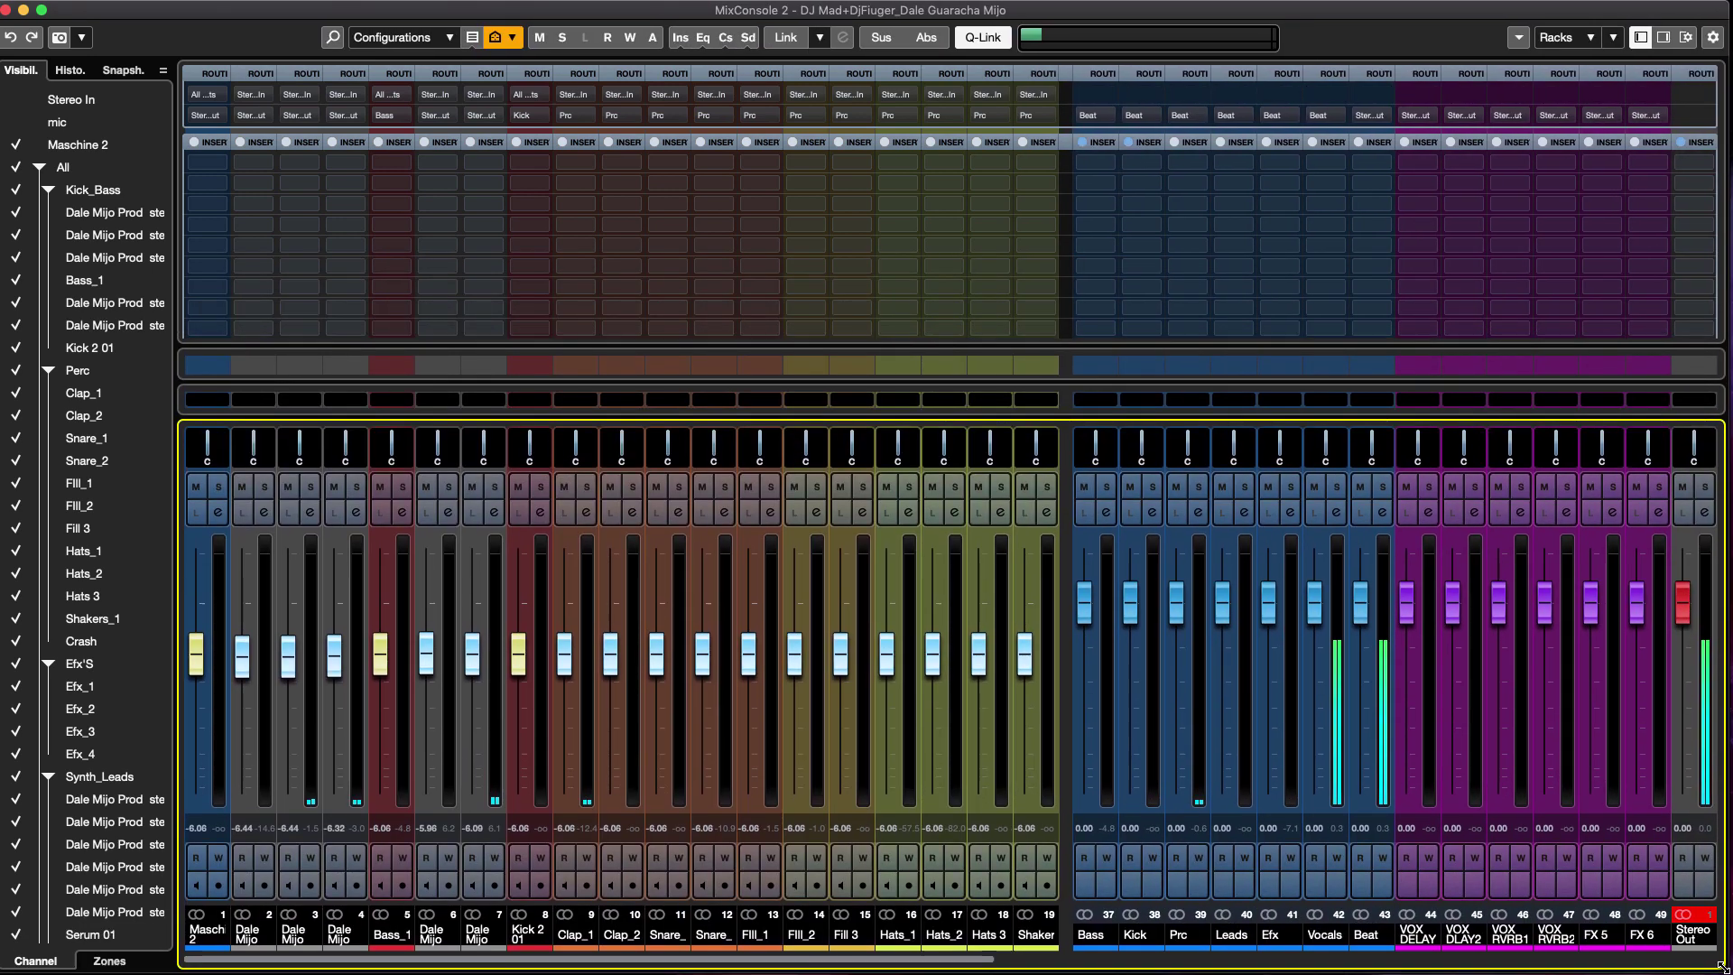
drag(1721, 966, 1729, 971)
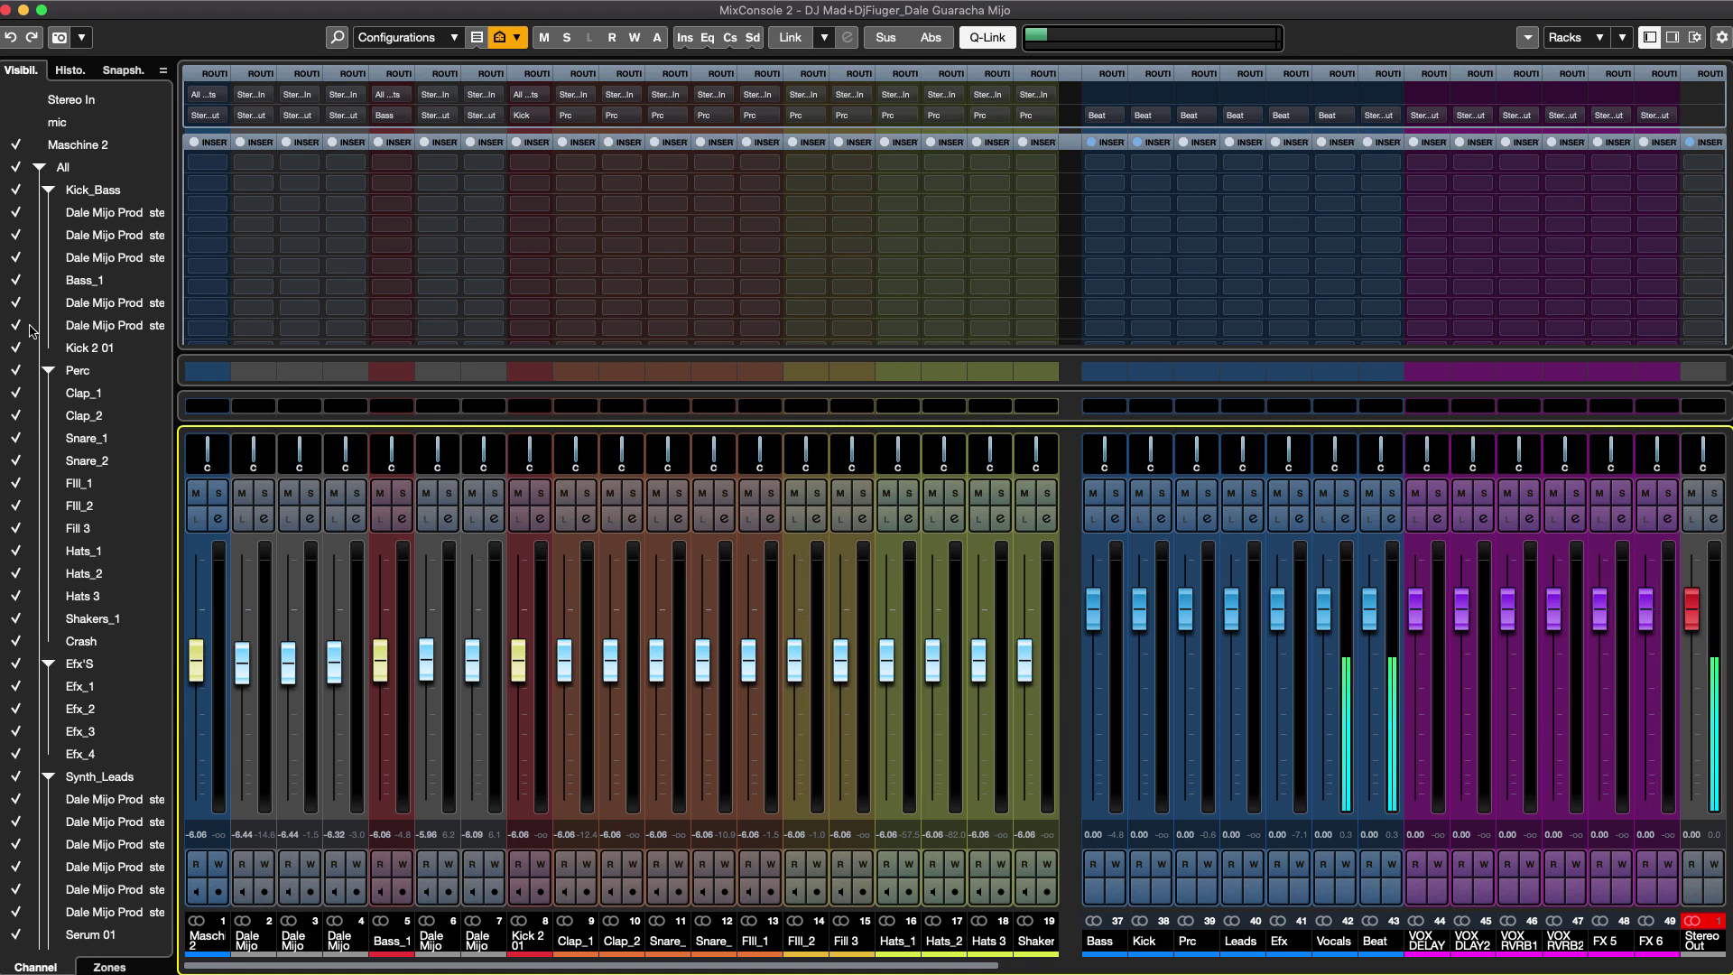
scroll(45, 624, down, 6)
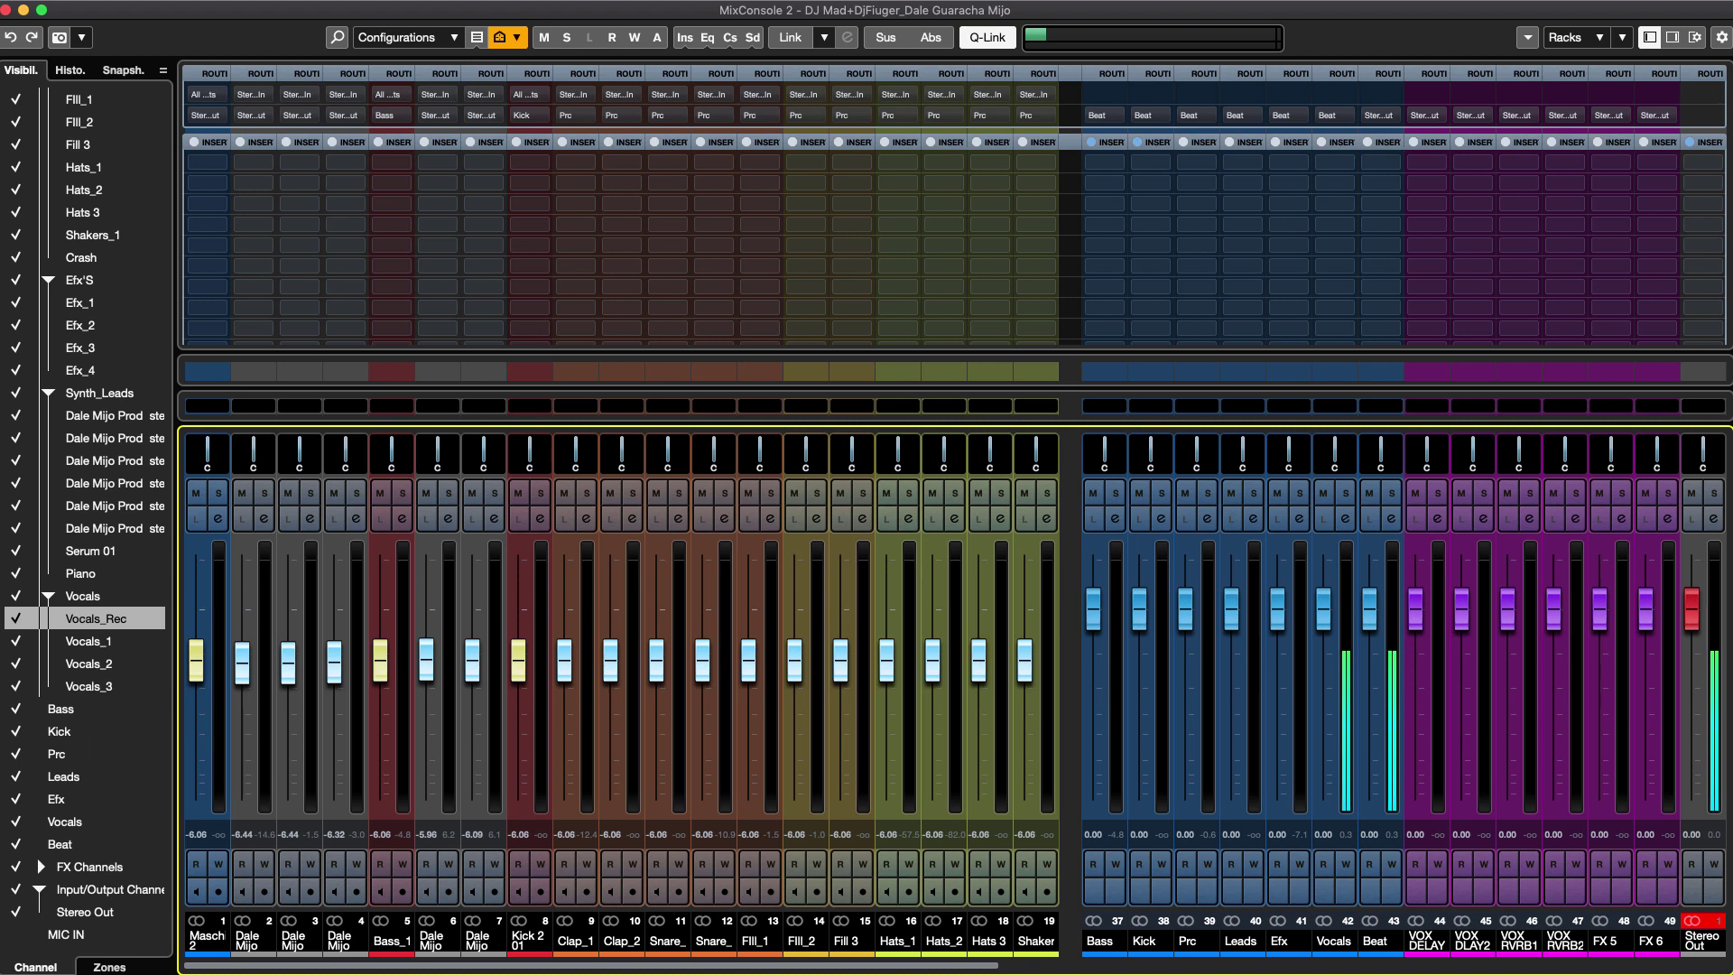
Examine the noise gate settings in the Vocals_Rec channel strip and close the channel settings window.
drag(1732, 263, 486, 201)
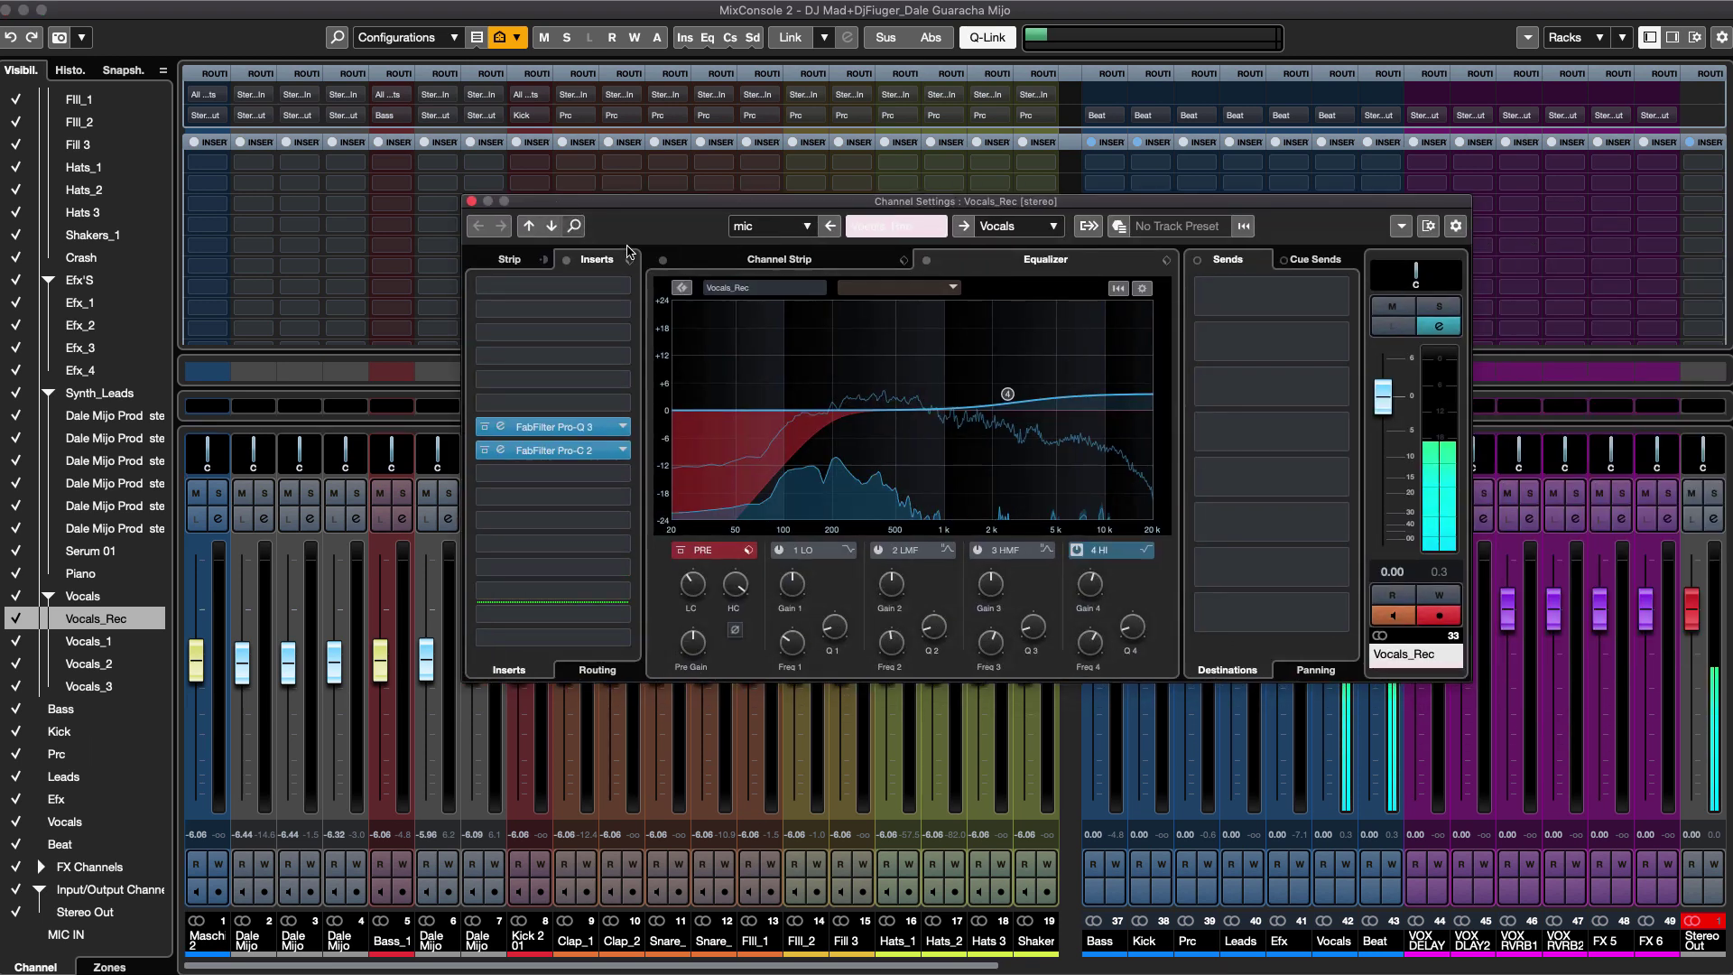
click(765, 260)
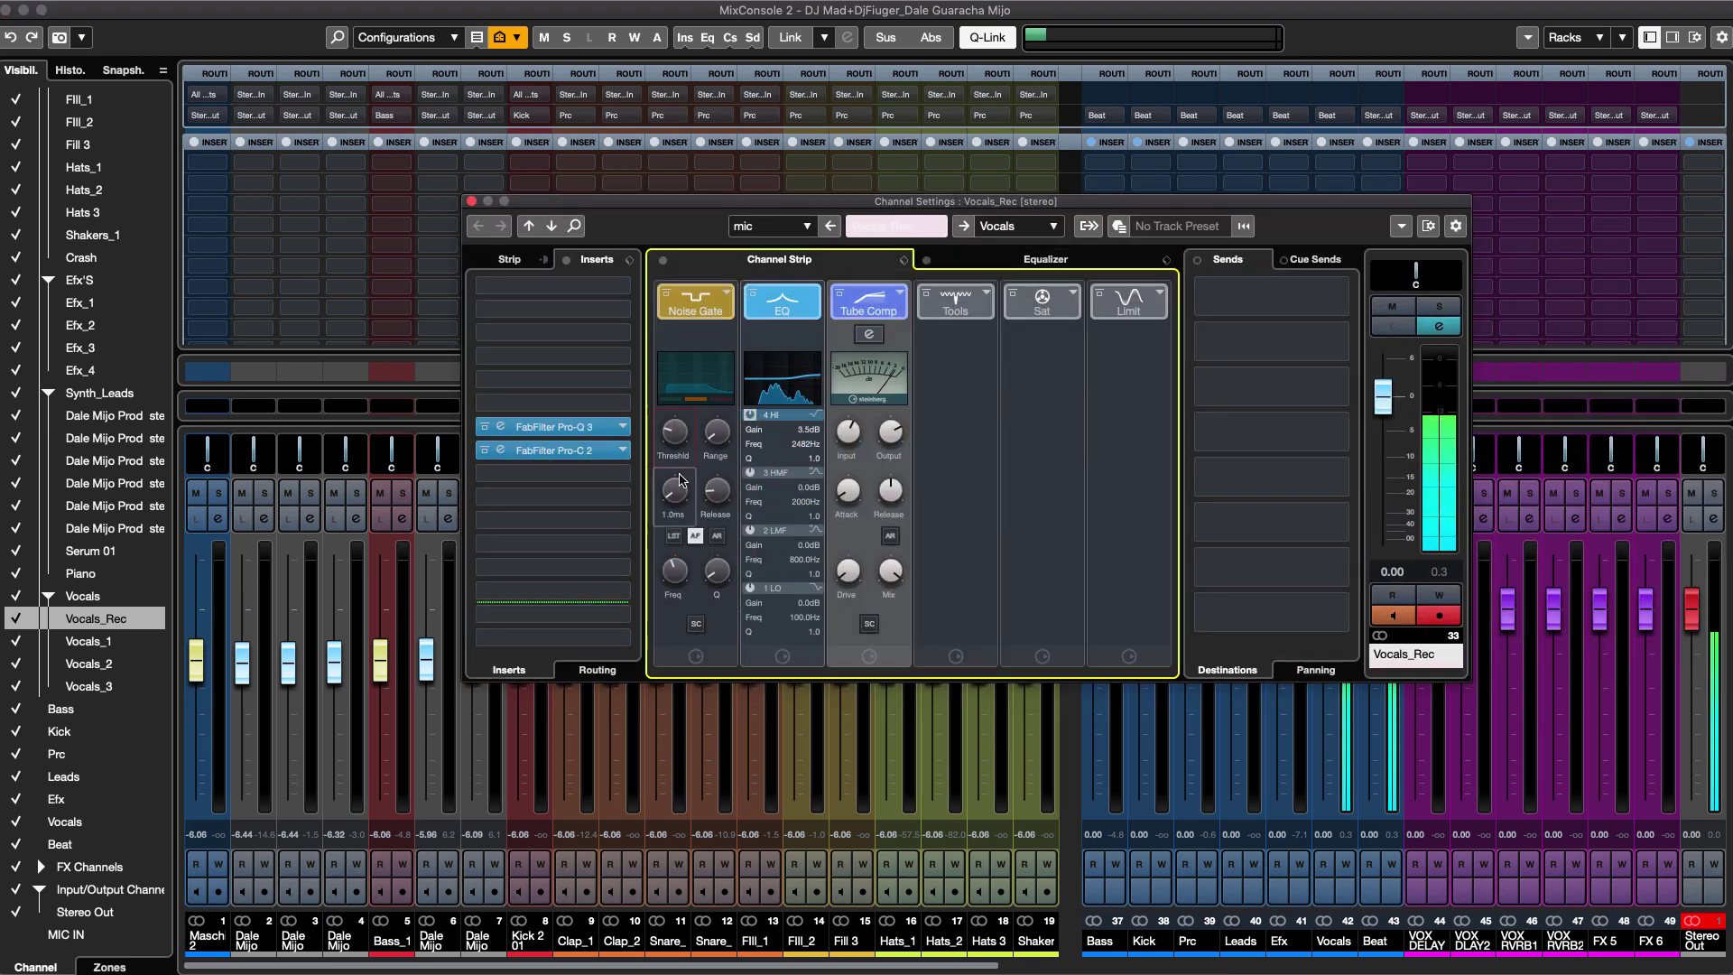
mouse_move(681, 468)
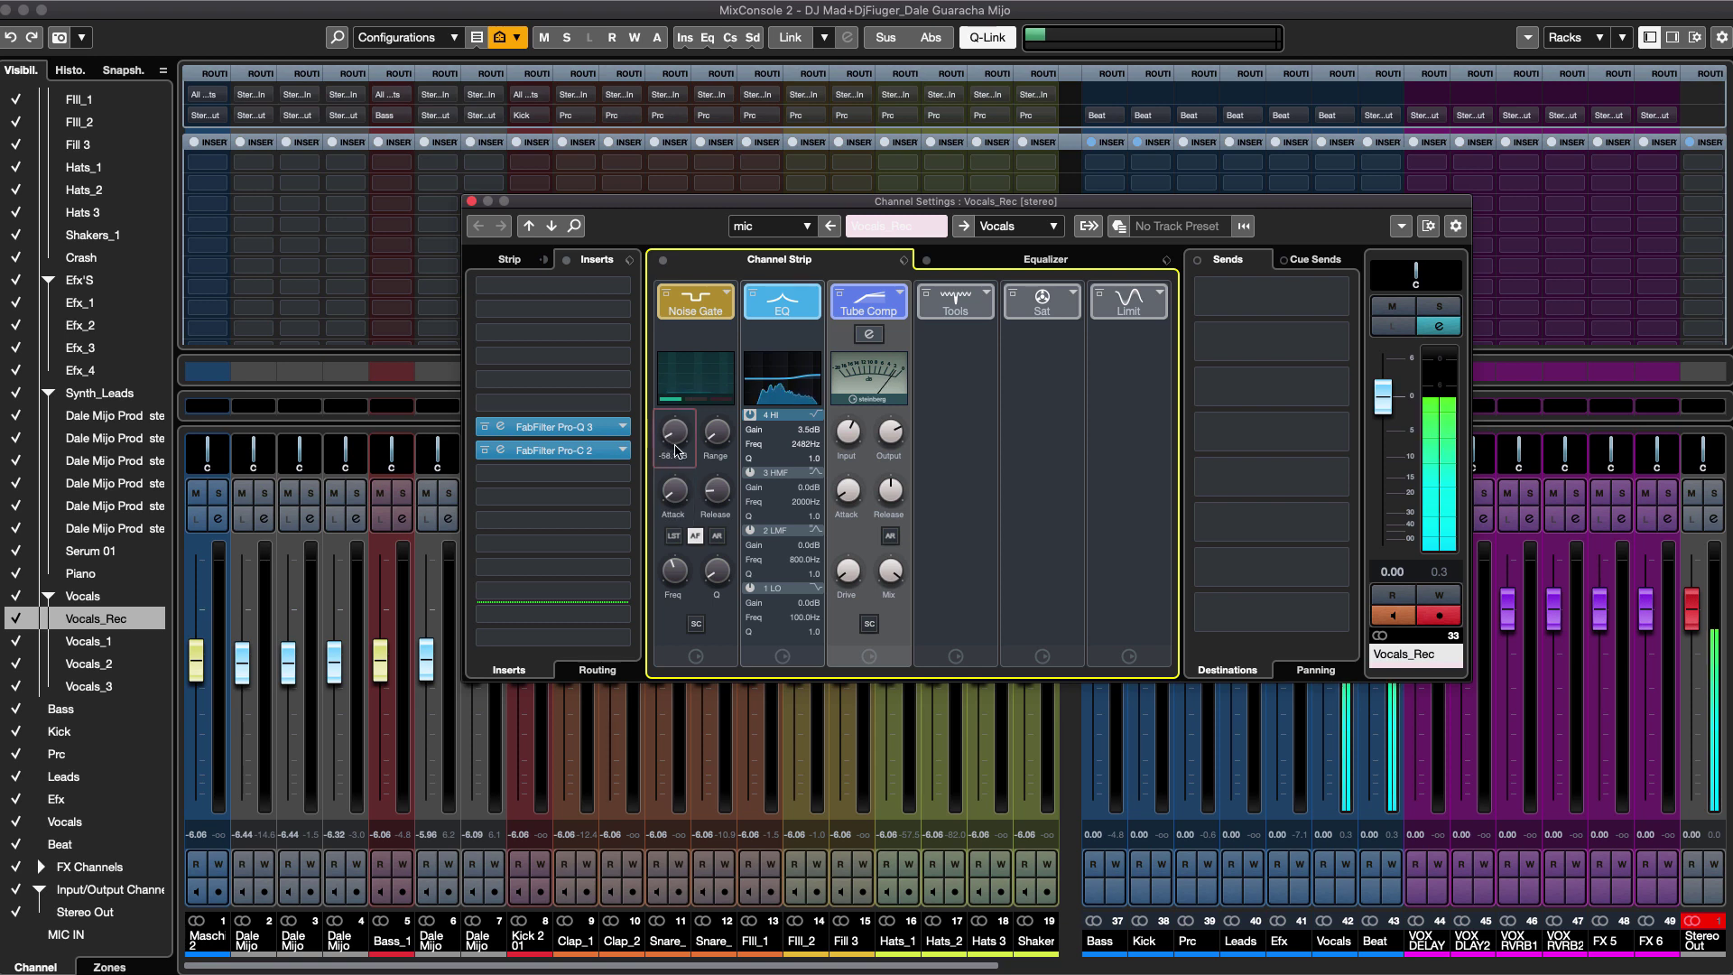
click(472, 202)
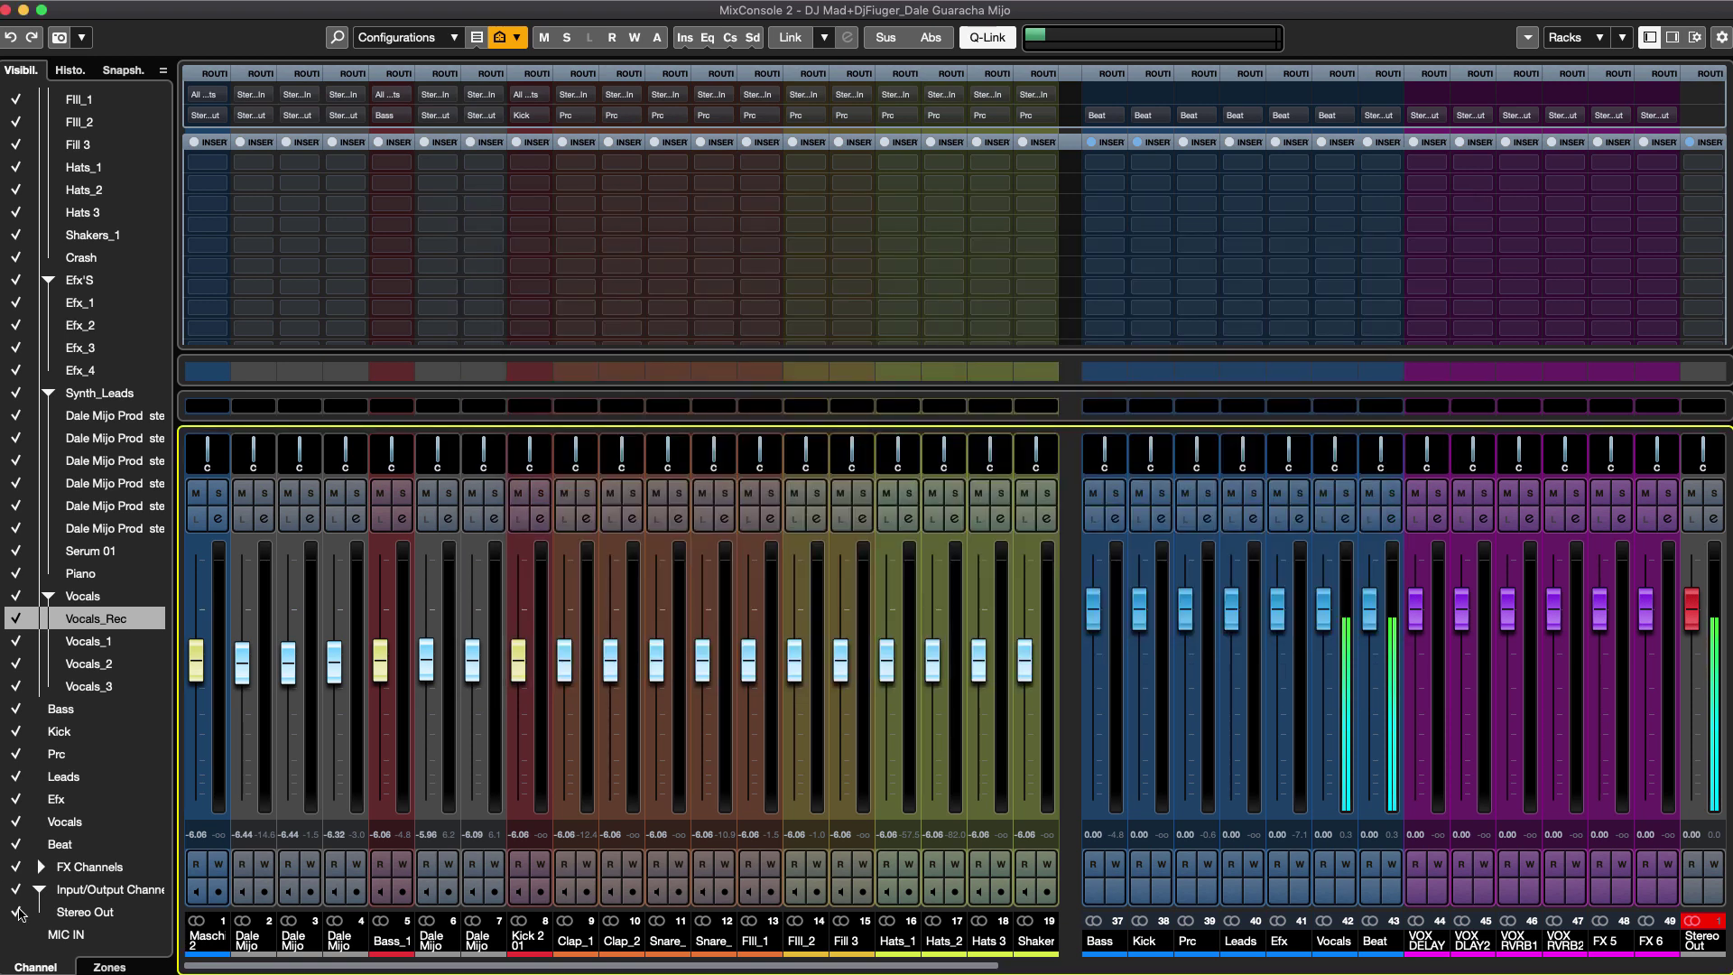
Hide the FX channels and the Bass, Kick, Prc, Leads, Efx, Vocals and Beat group channels in the mixer.
click(1421, 945)
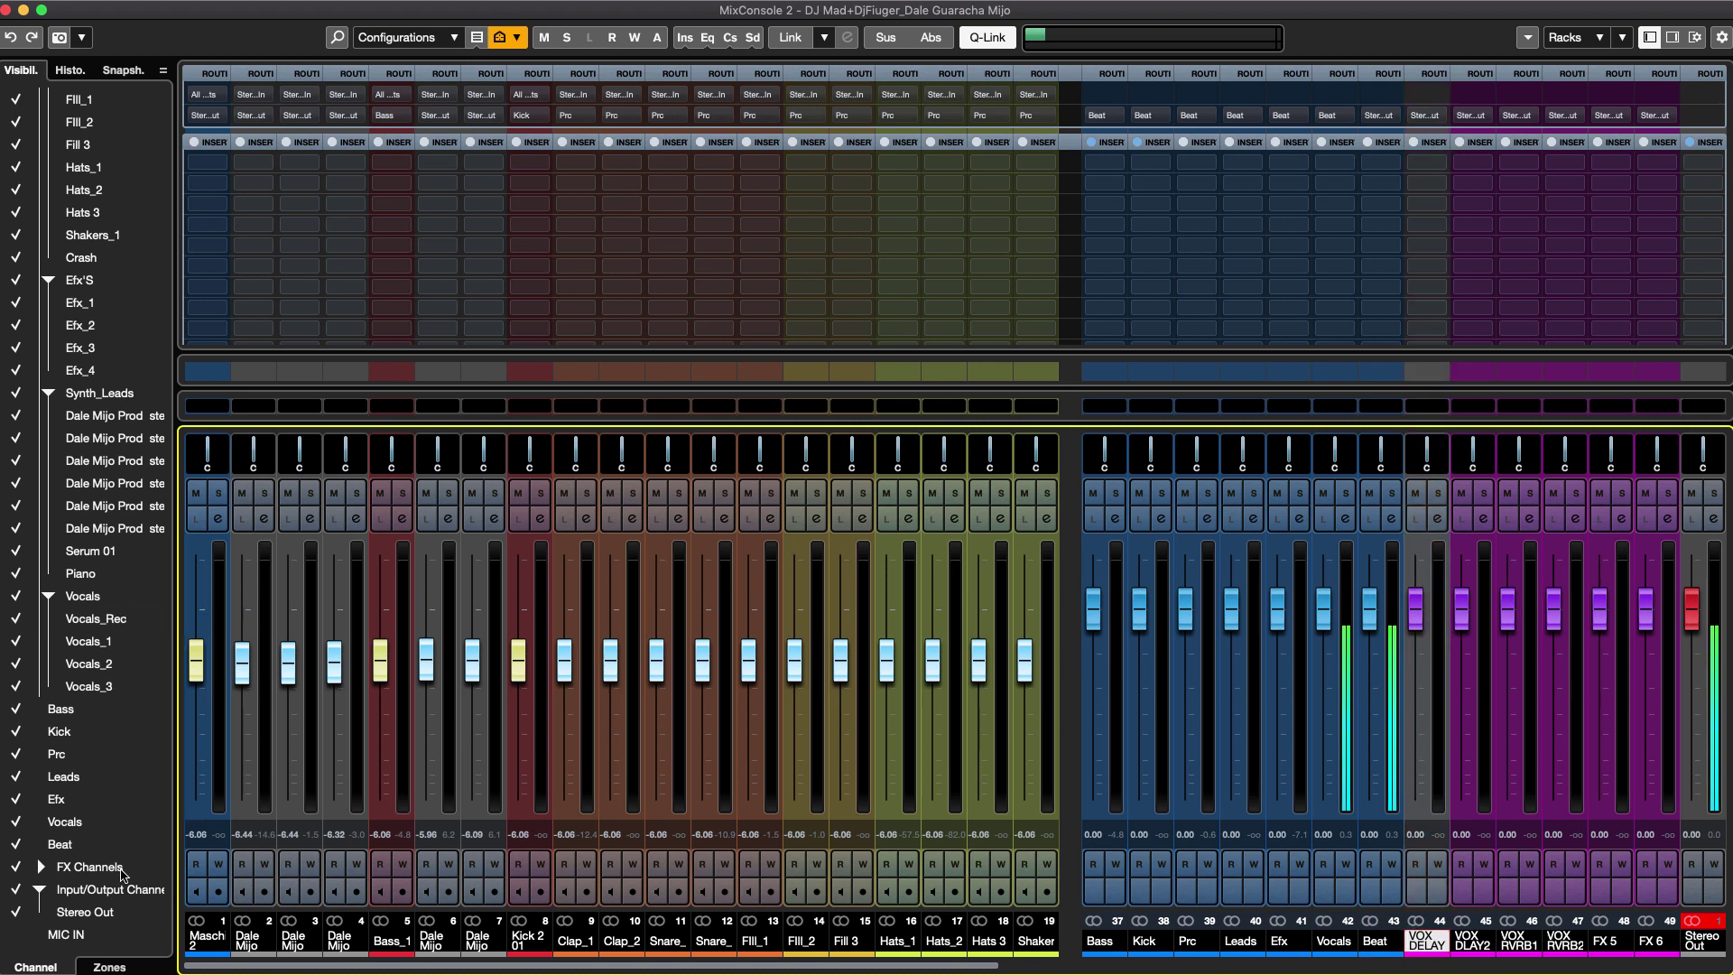
click(16, 866)
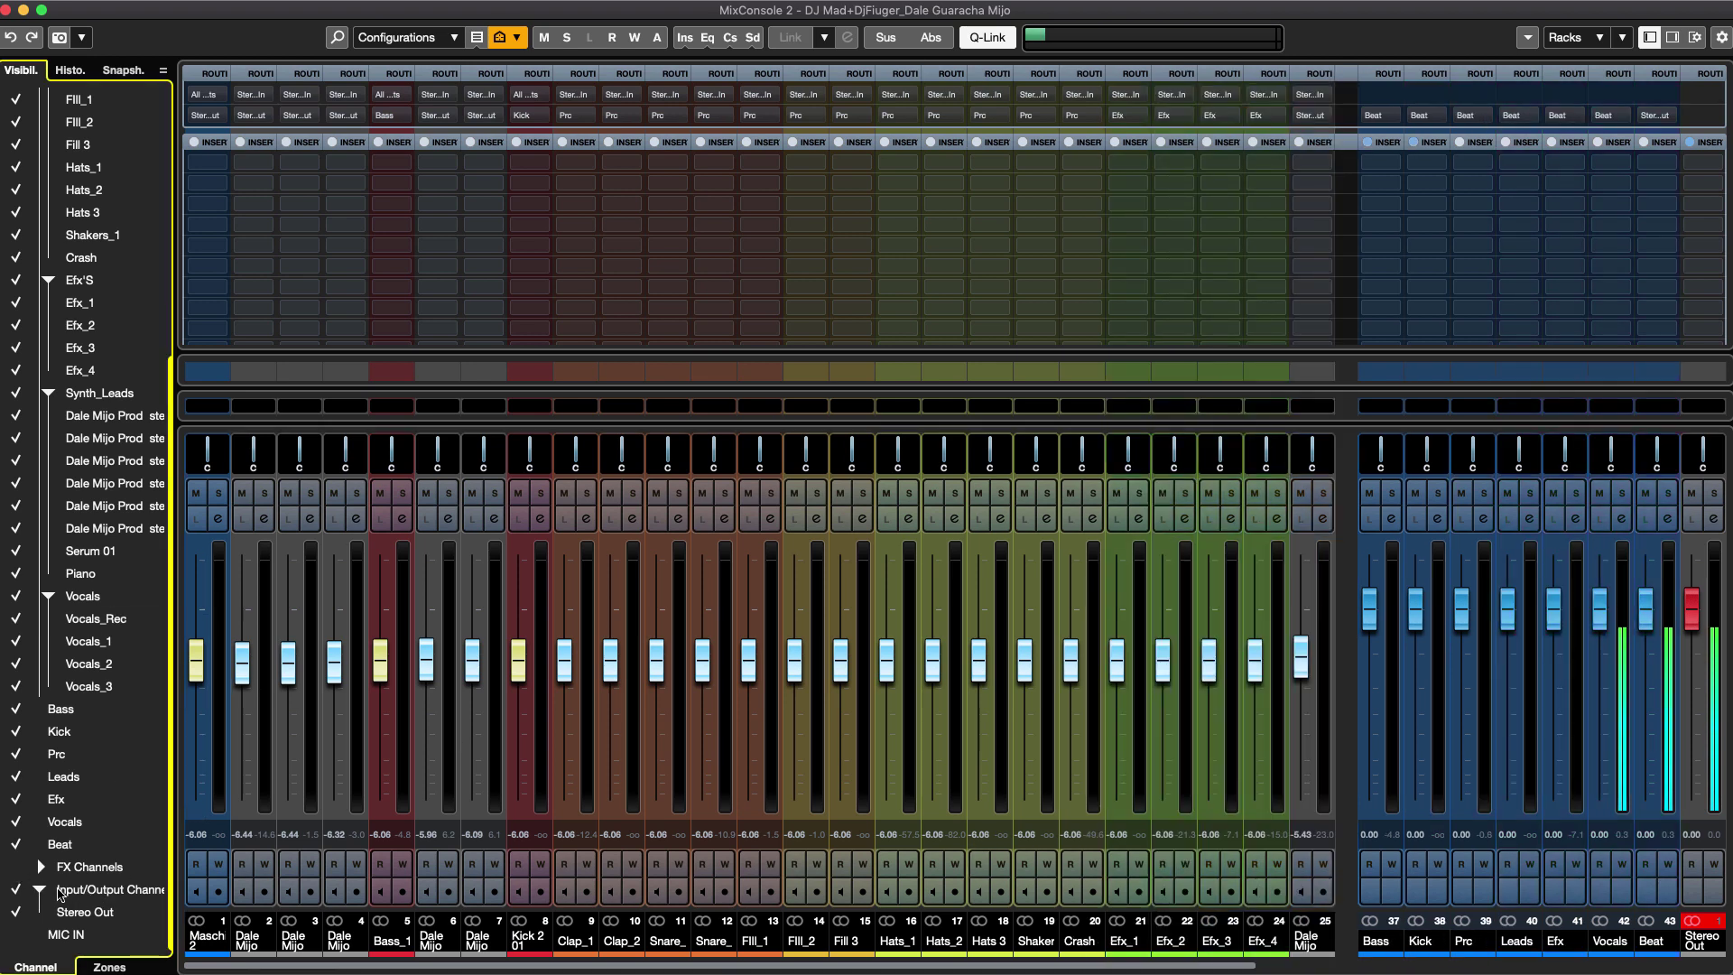
click(1376, 940)
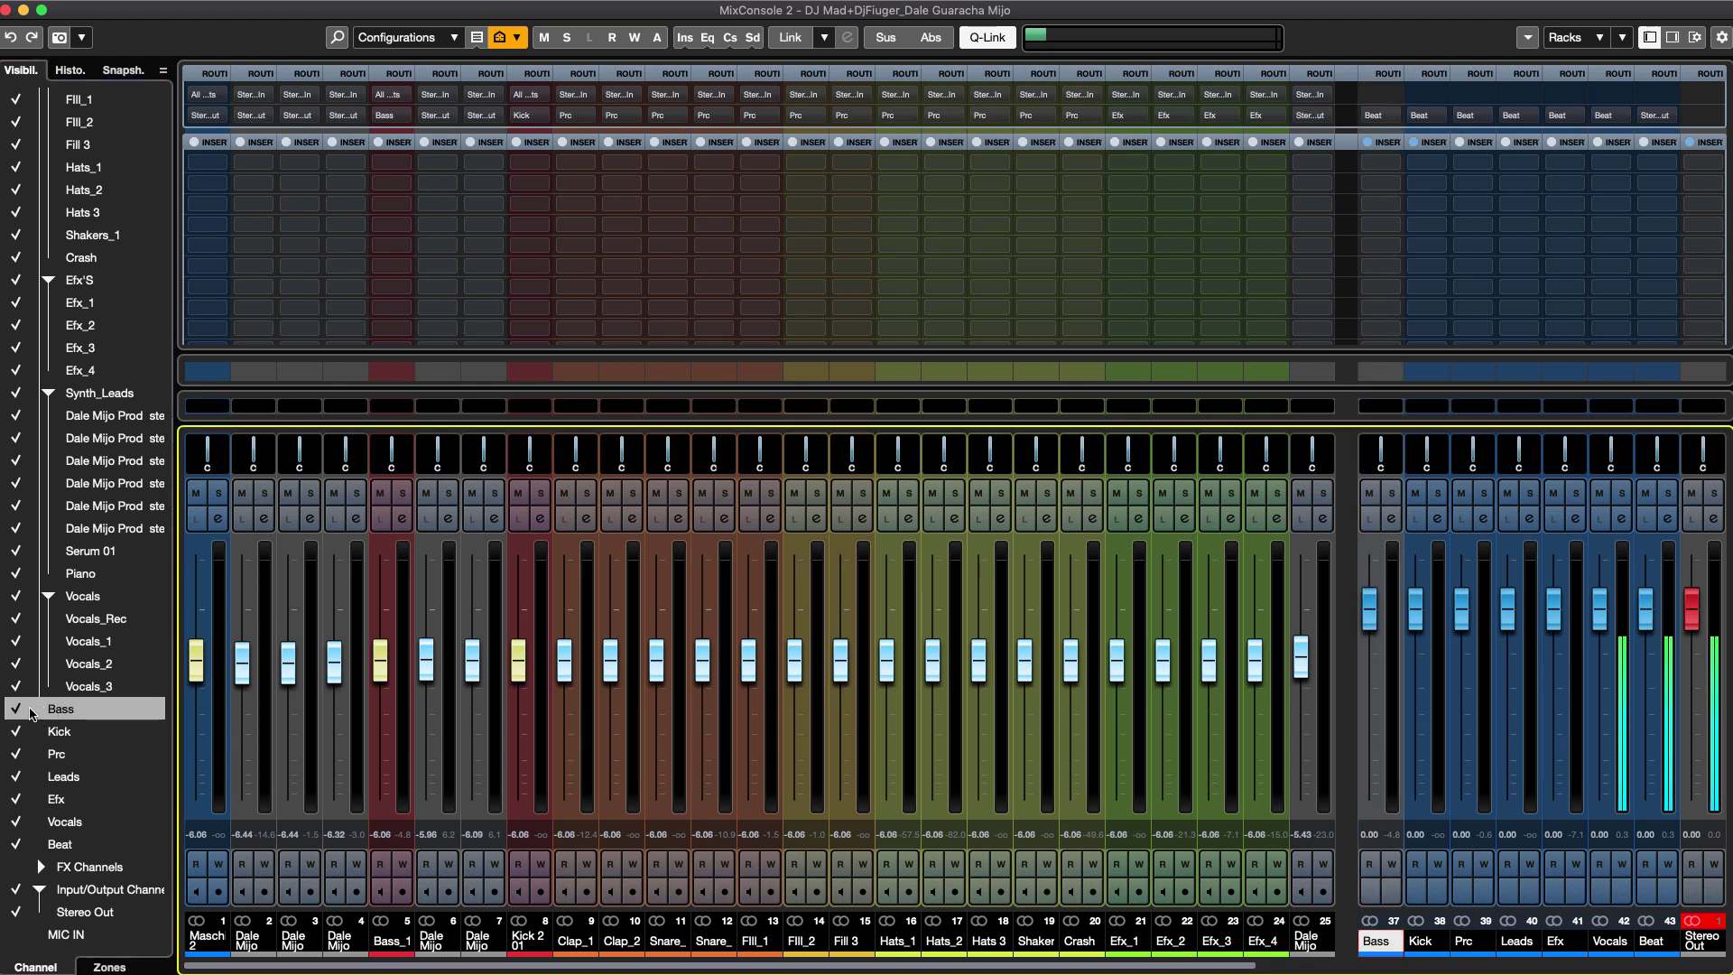
click(17, 710)
click(16, 731)
click(16, 754)
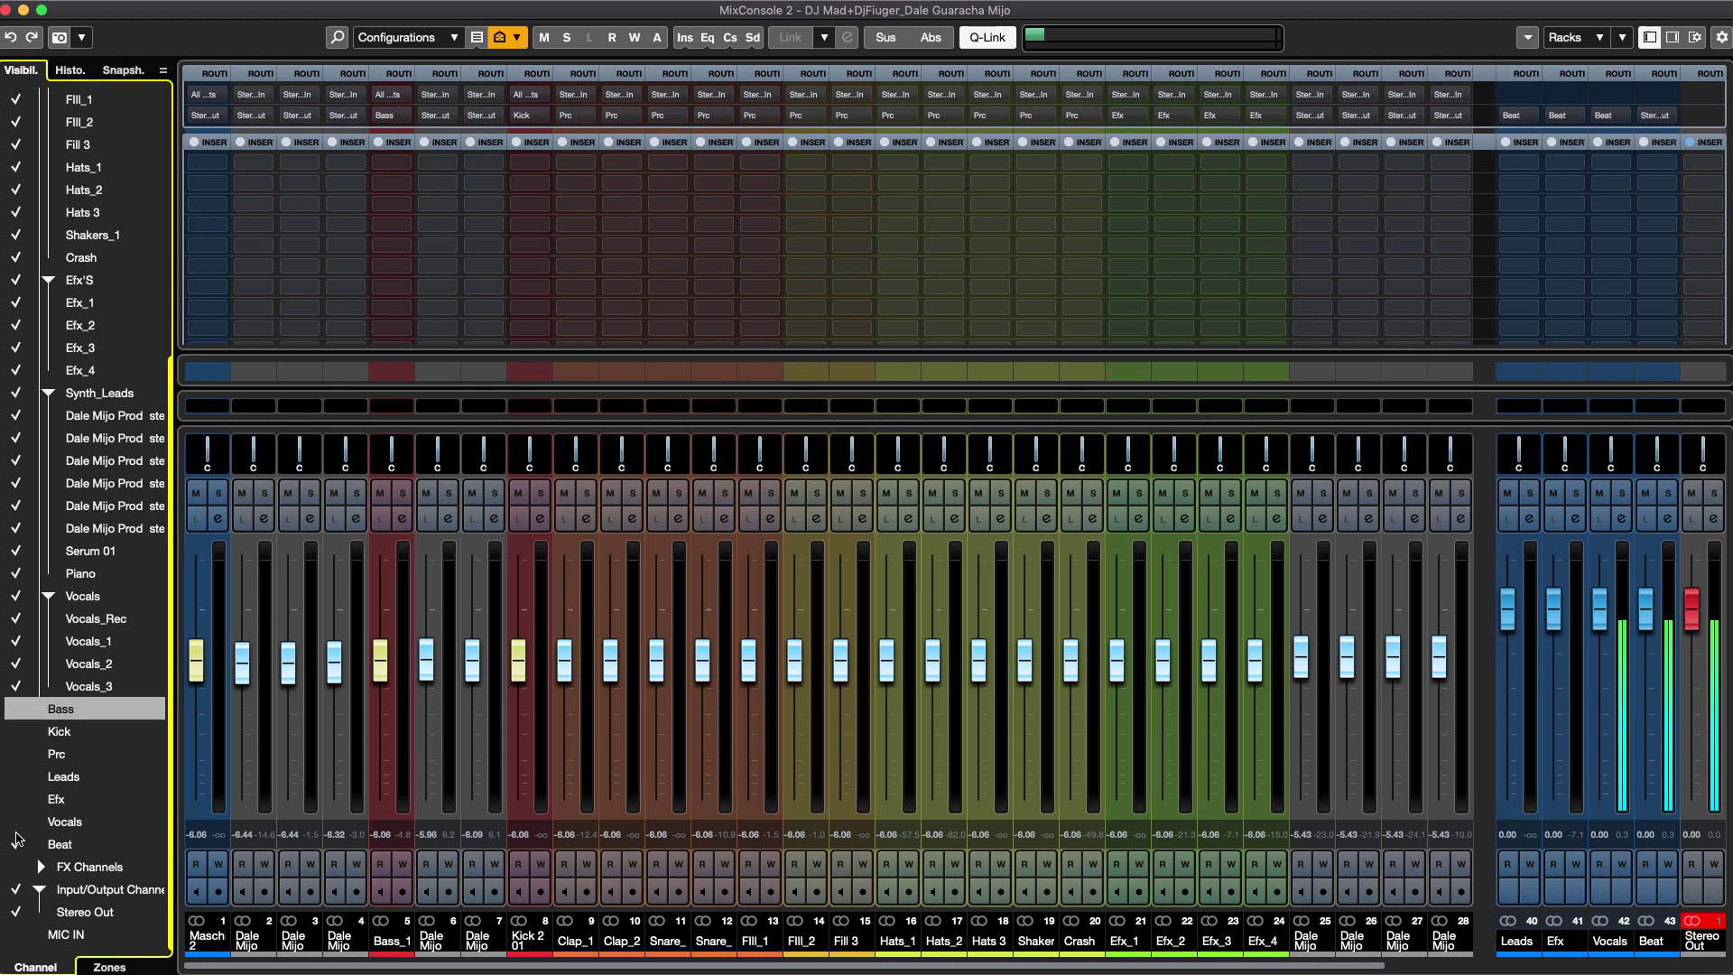
click(16, 843)
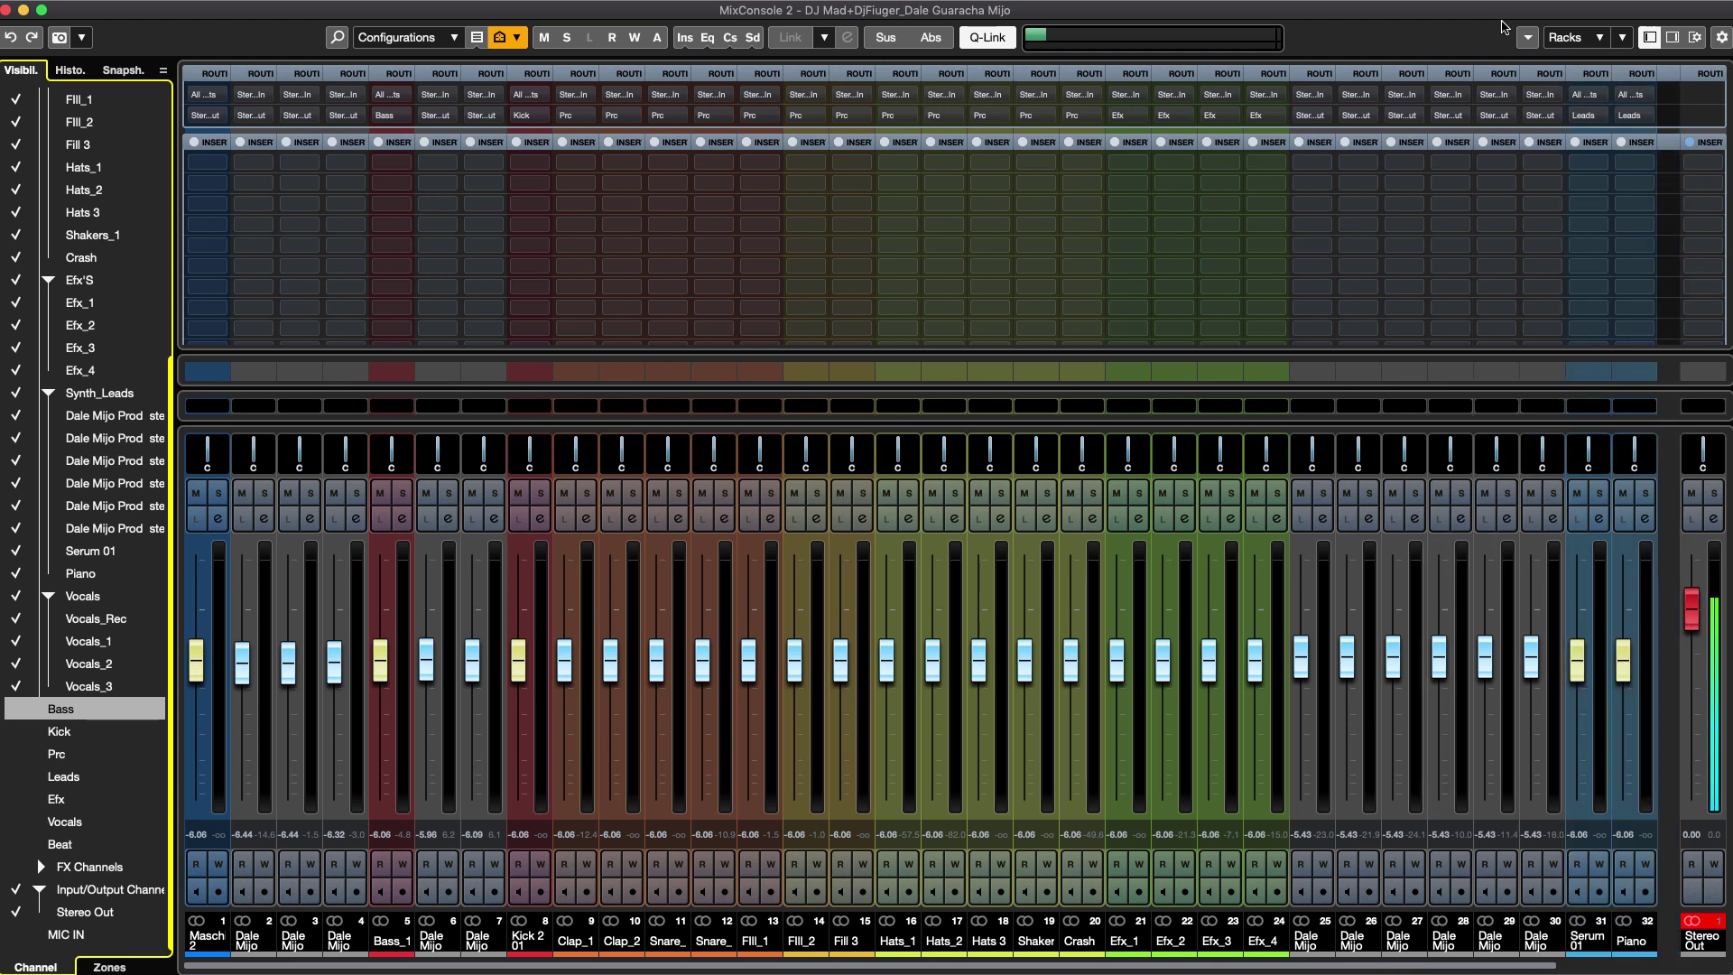
Make sure Q-Link is enabled and hide the Vocals_Rec channel in the mixer.
click(990, 42)
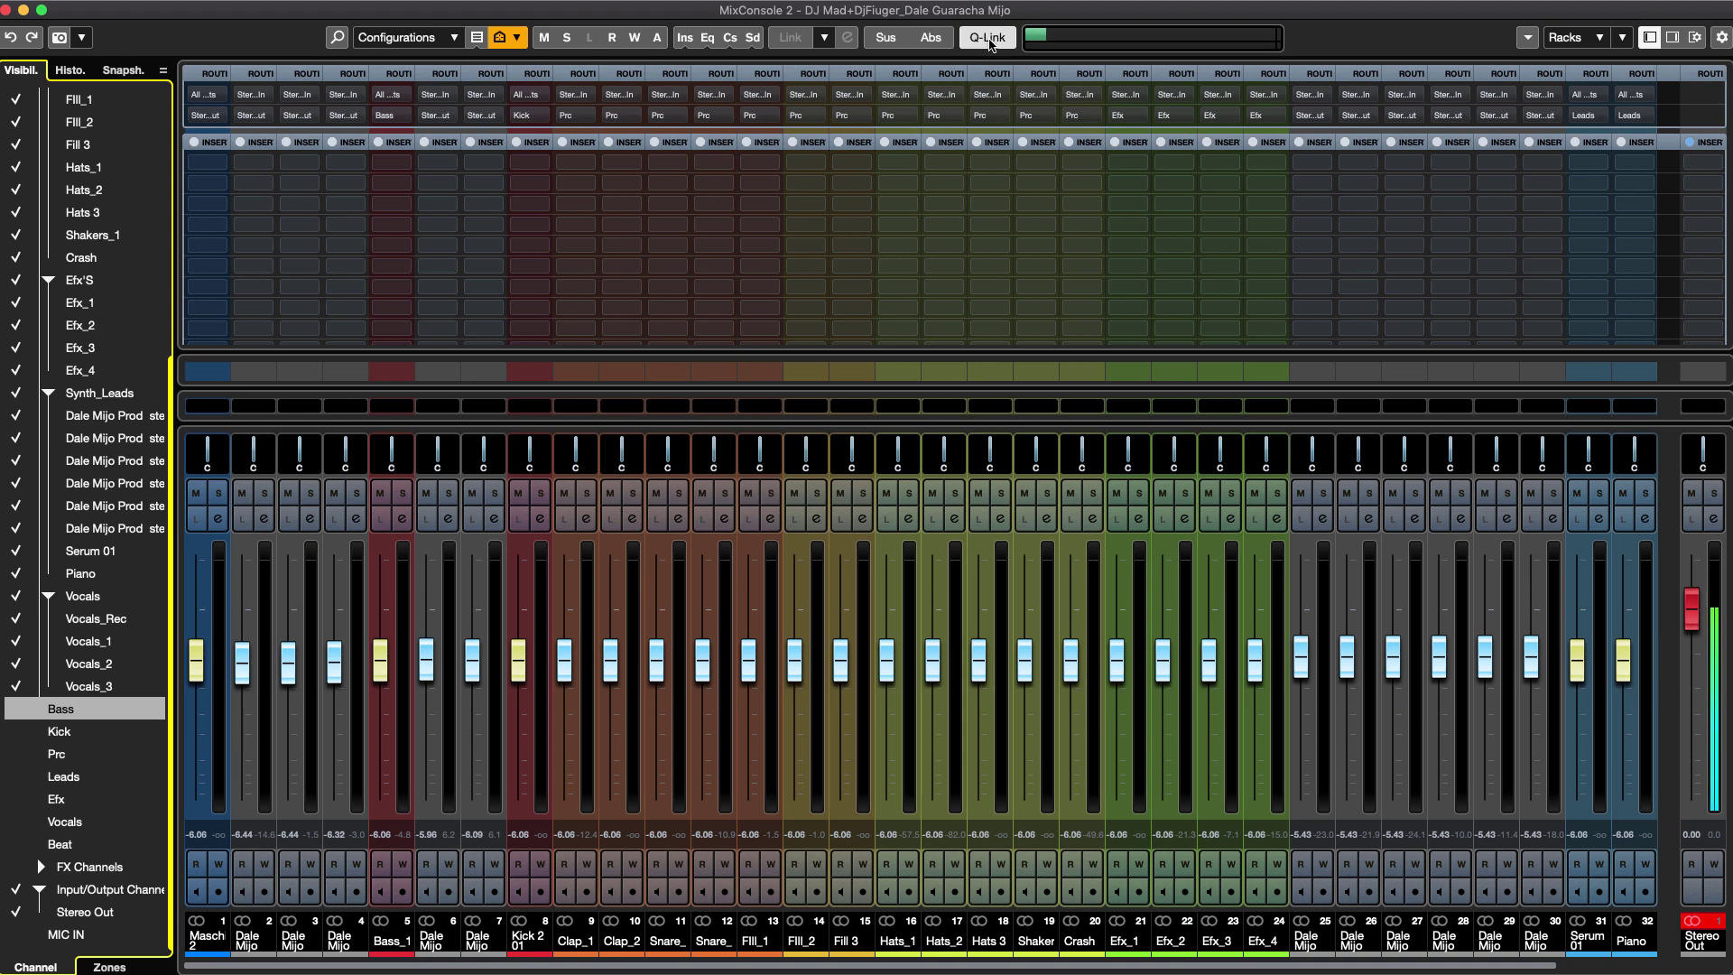
click(993, 40)
drag(1469, 971, 1643, 966)
click(1636, 946)
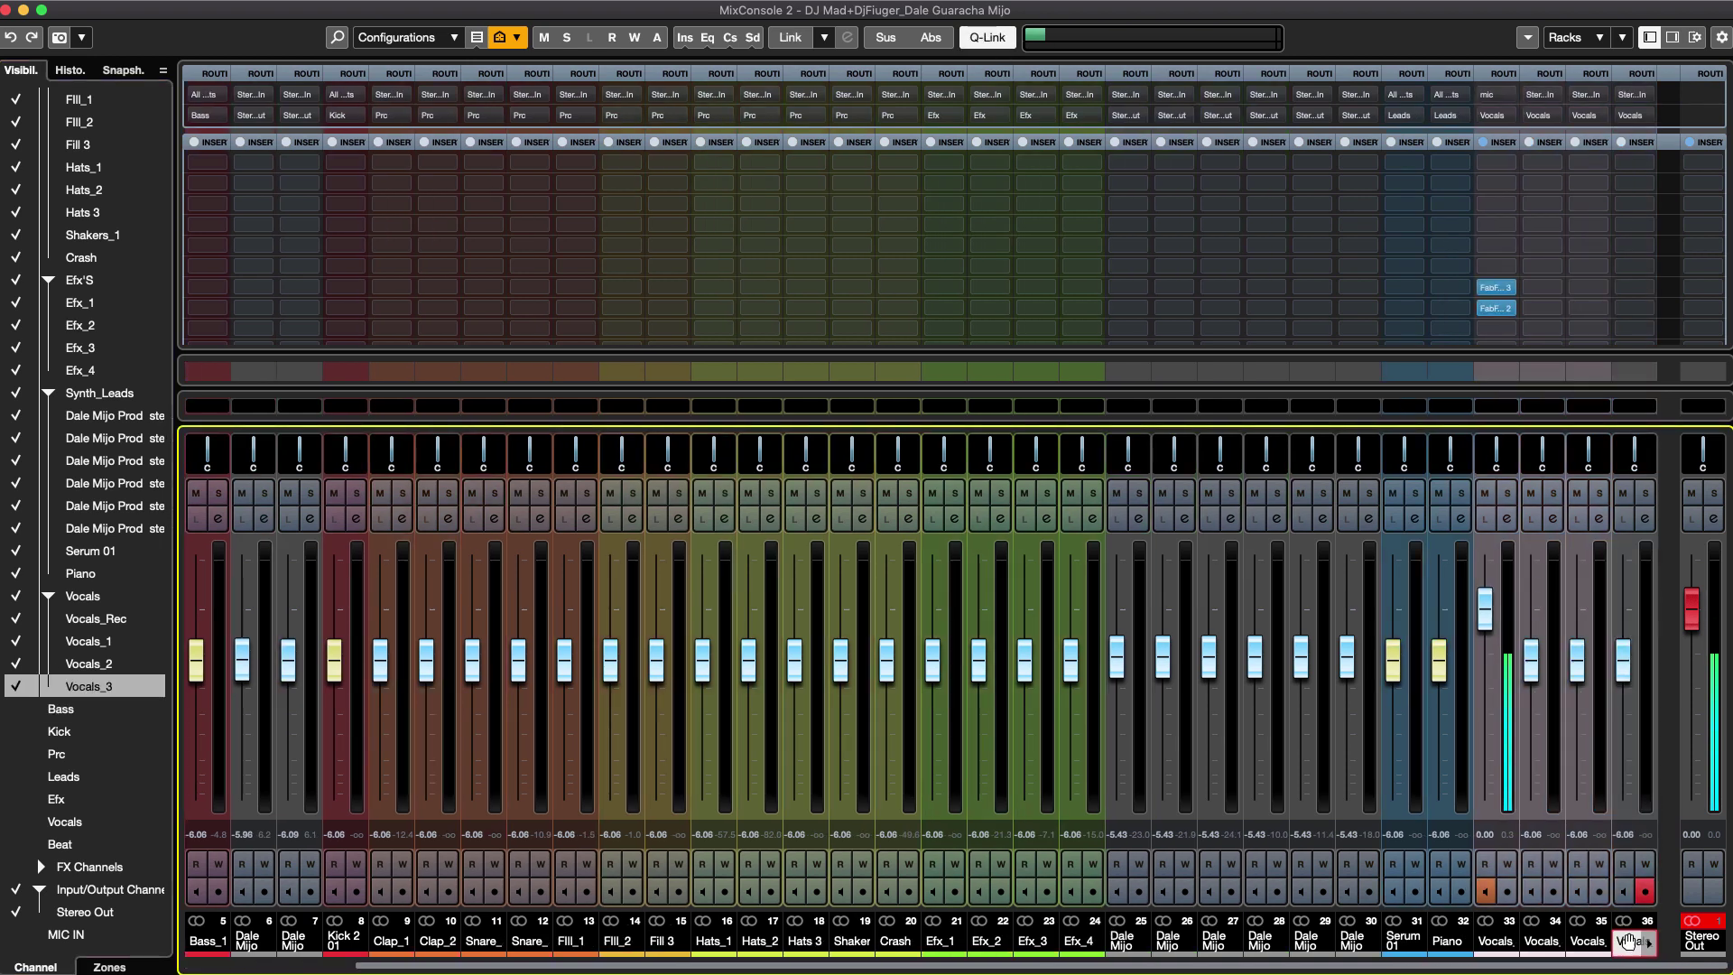
click(1495, 941)
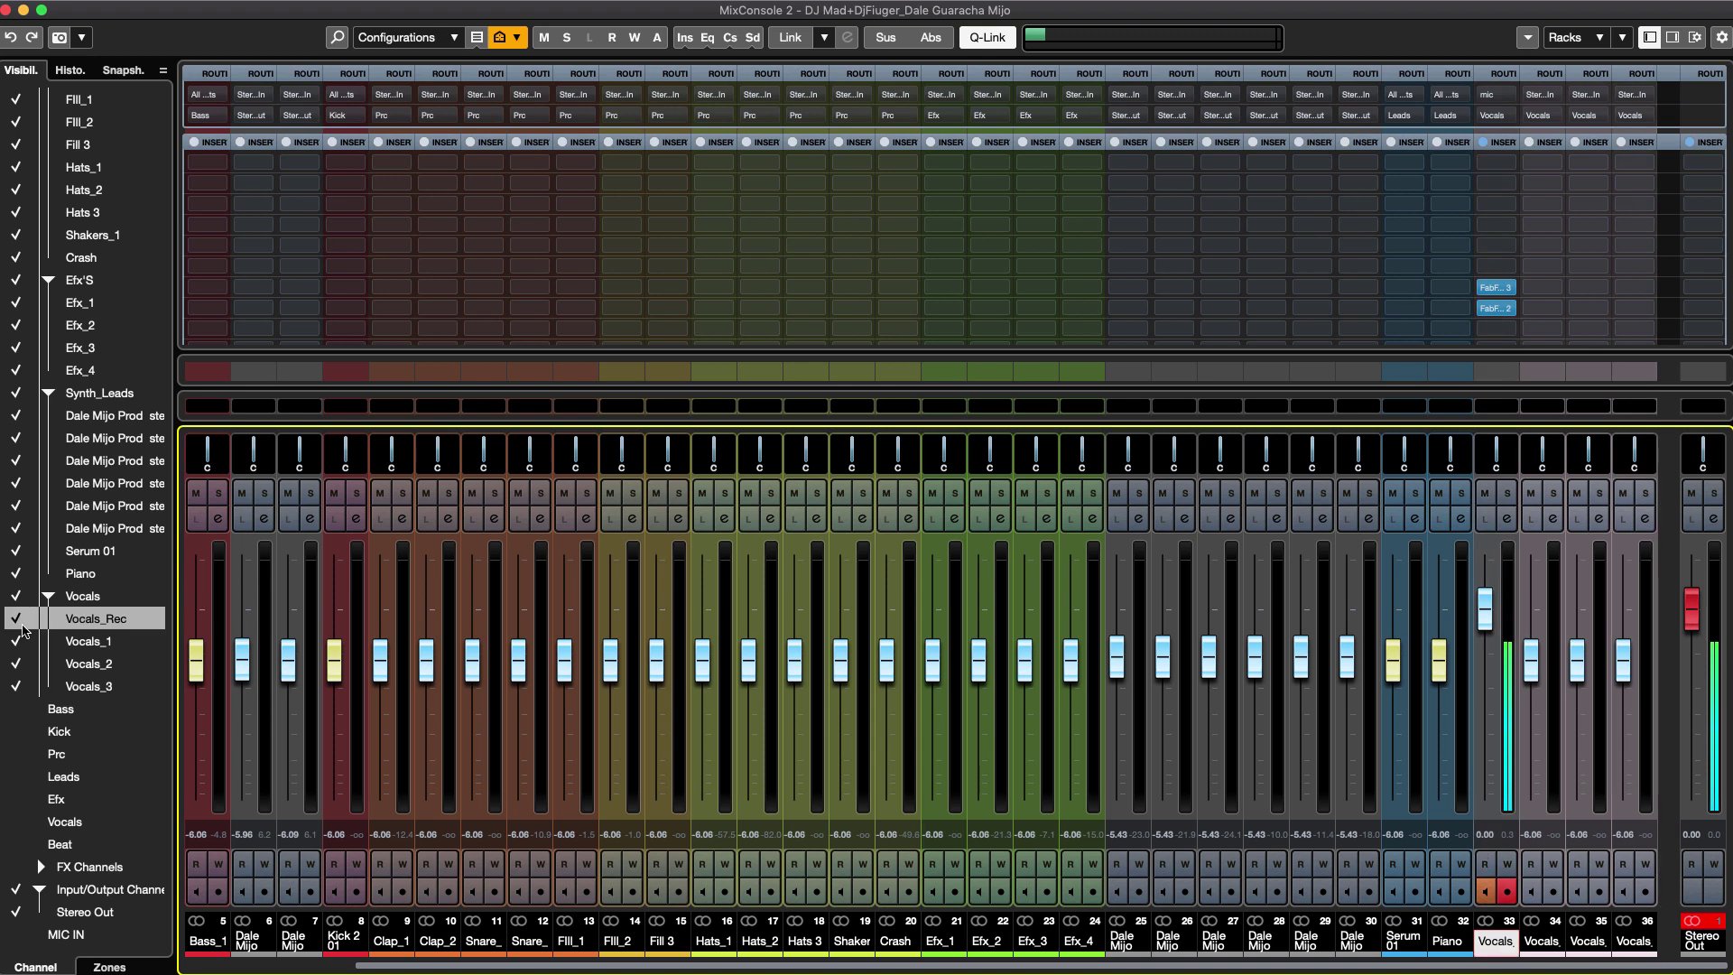
click(15, 618)
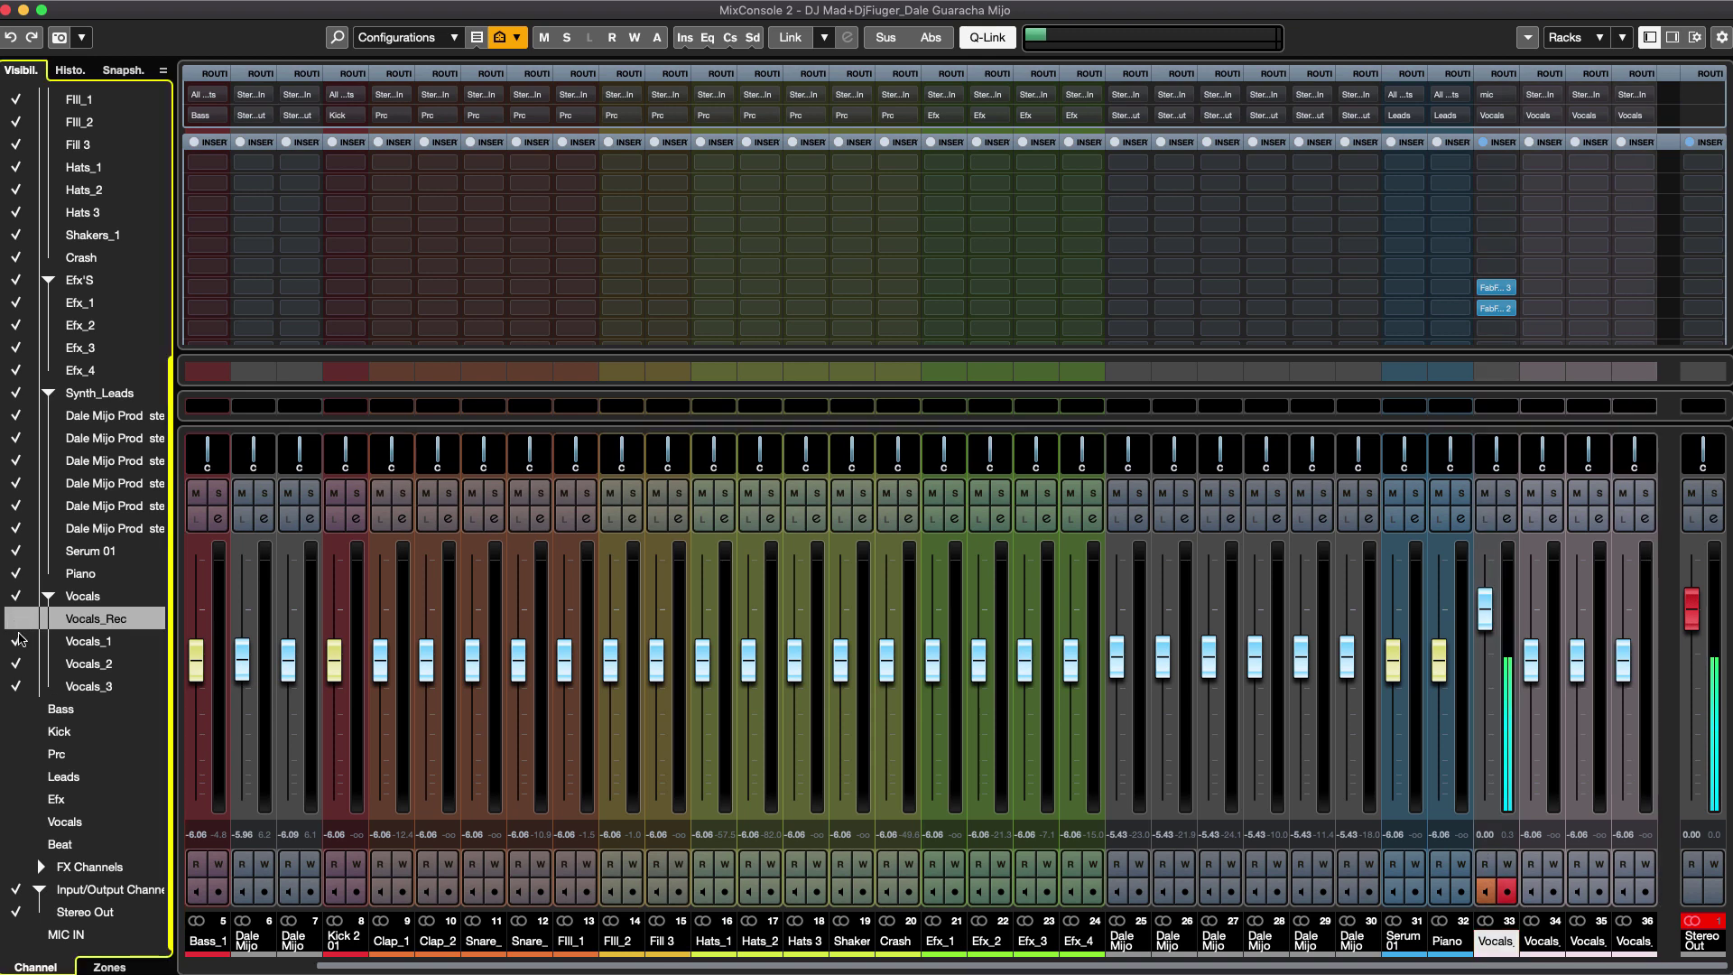
Select all visible channels from Maschine 2 to Vocals_3 and lower their linked faders together to about -10.5 dB.
click(1641, 950)
scroll(939, 866, left, 4)
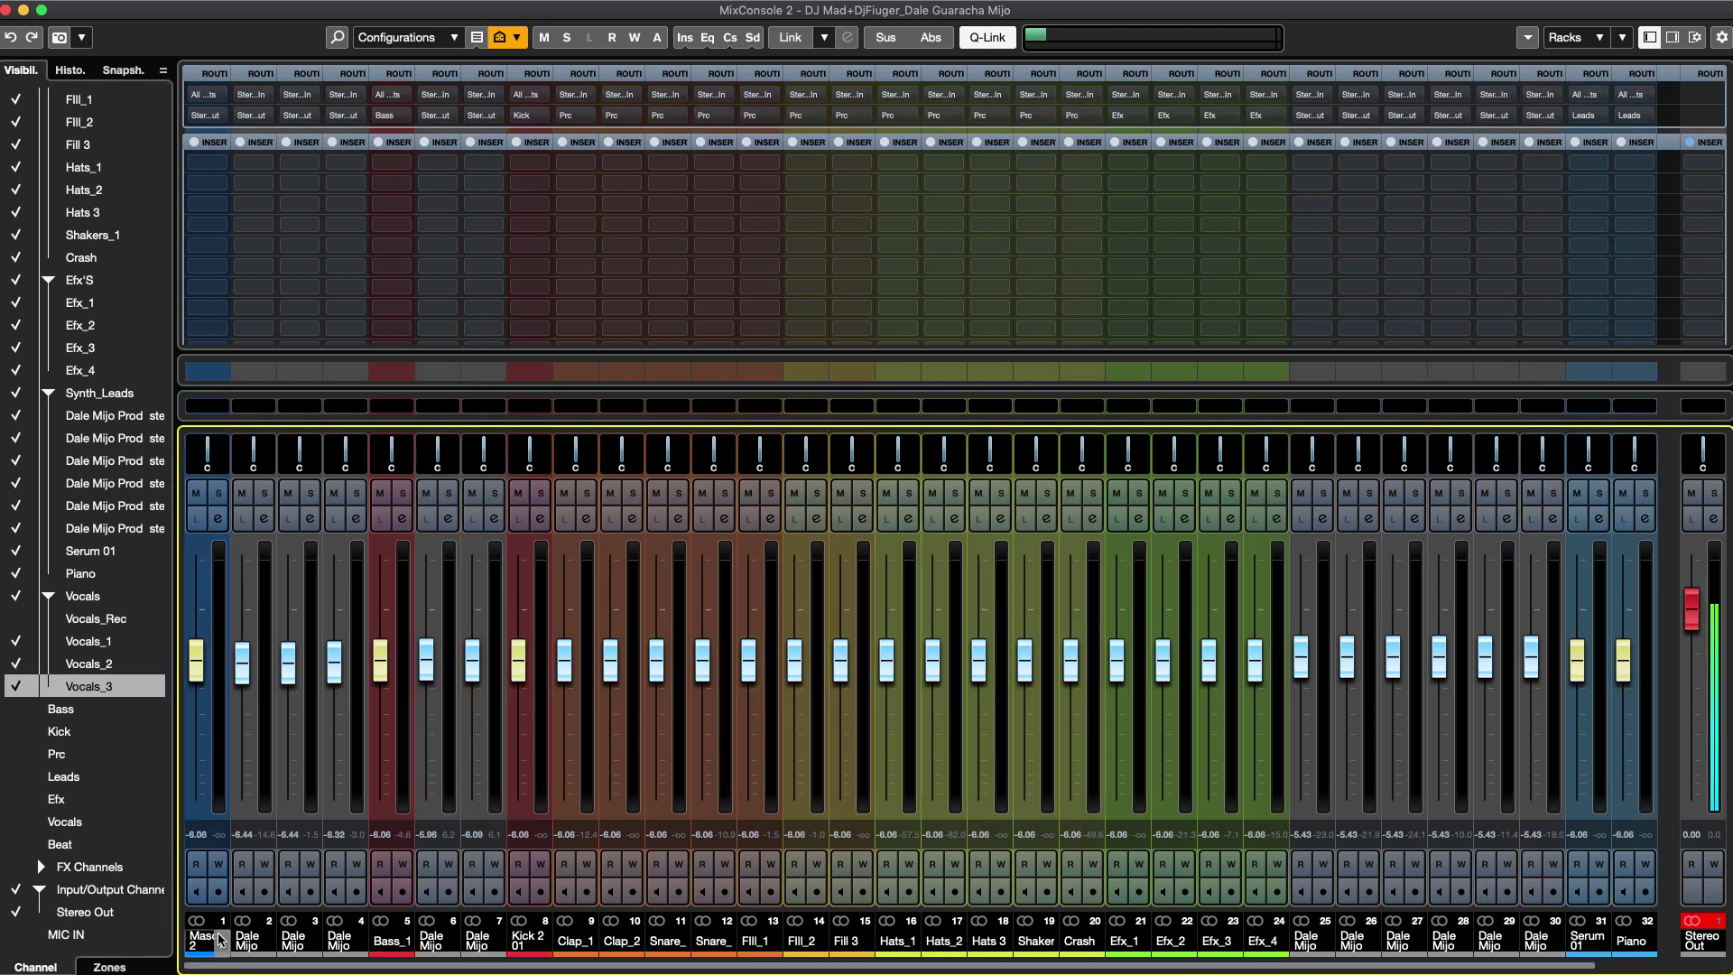
key(super+a)
drag(242, 663, 244, 731)
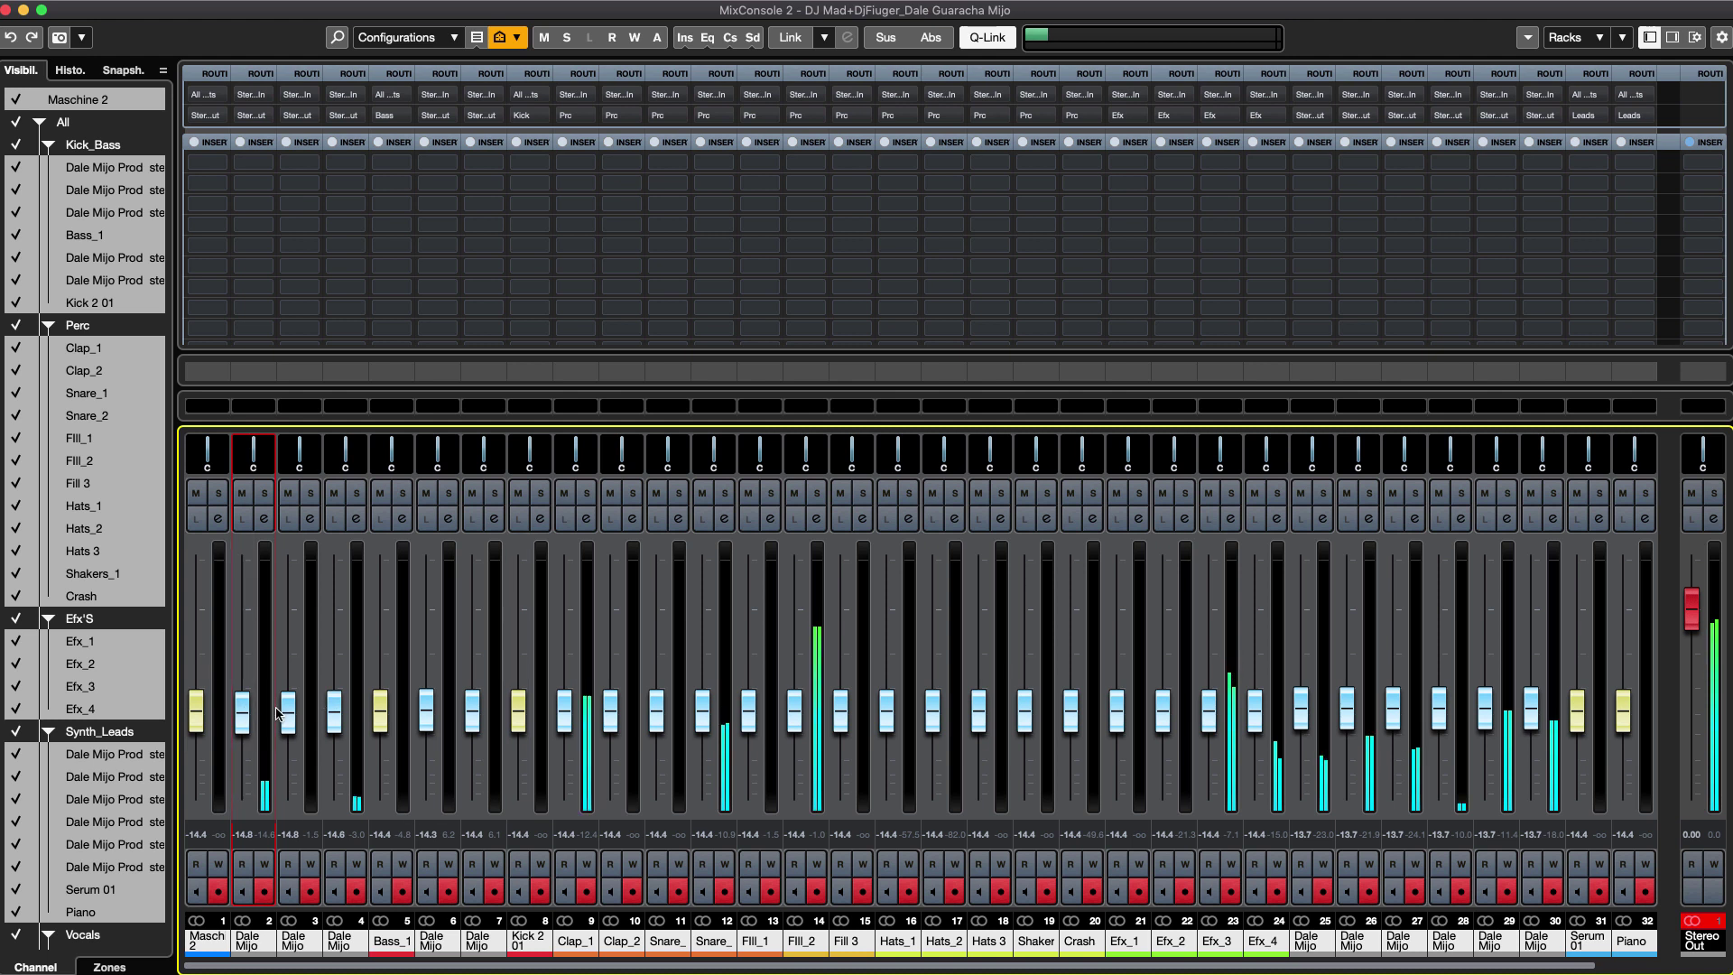
drag(293, 715, 299, 695)
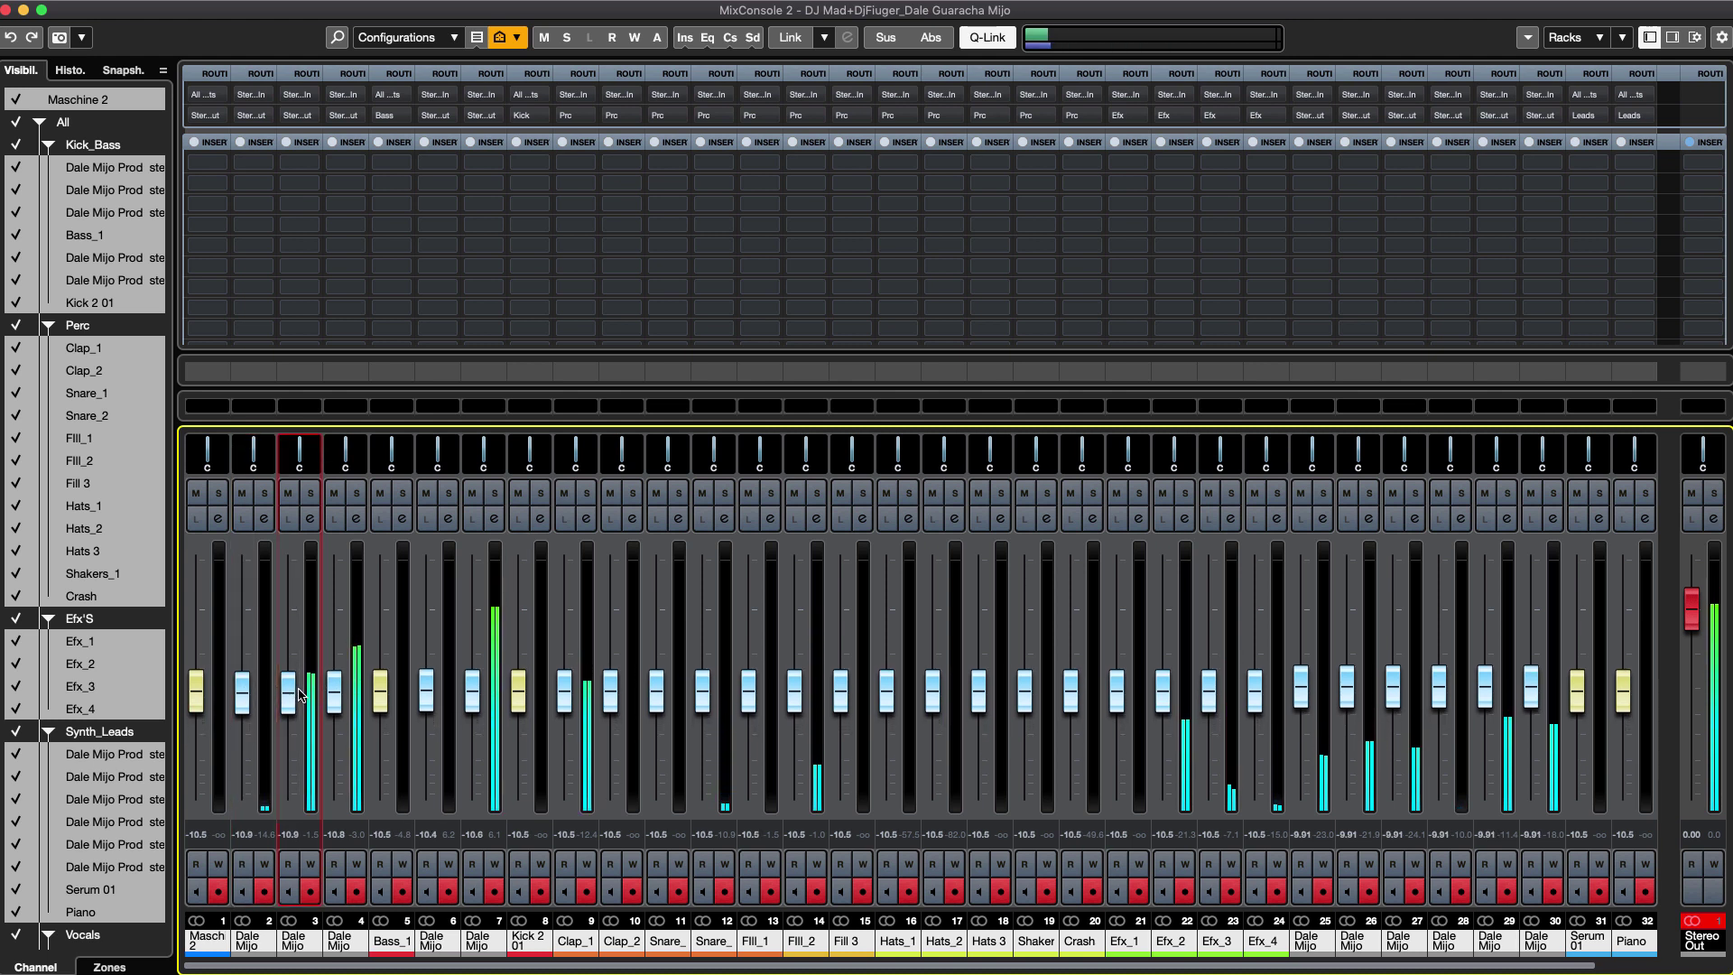
click(1586, 941)
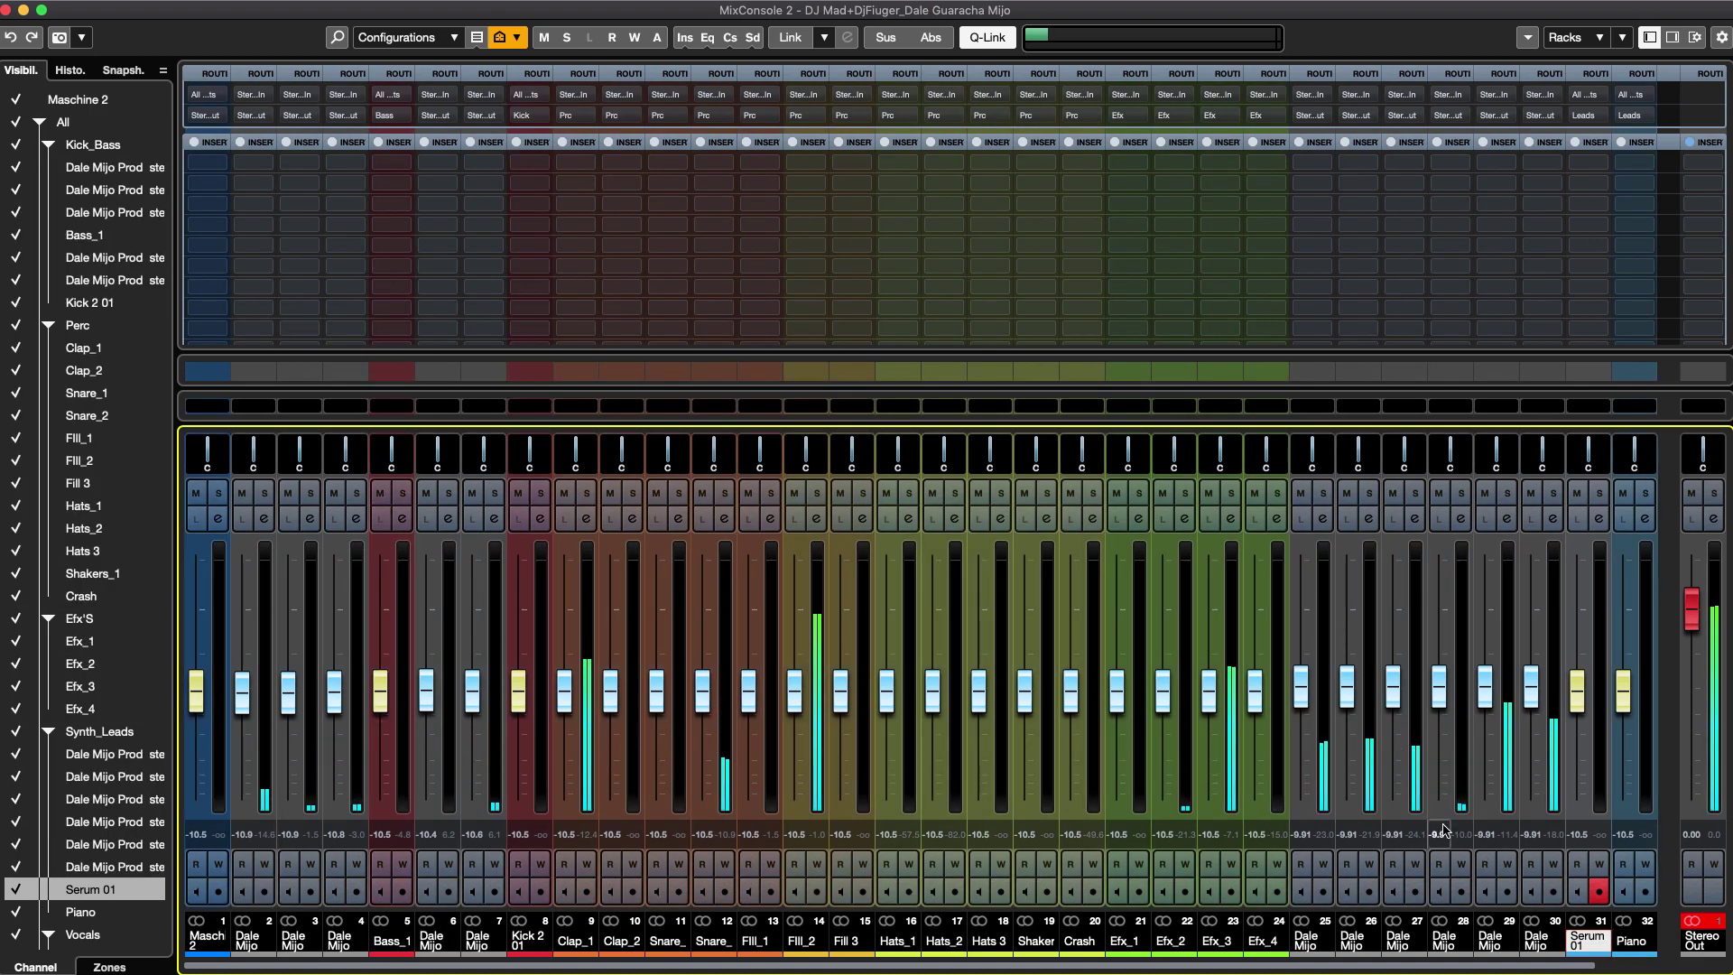
Close the MixConsole and stop playback of the cycle range.
key(super+w)
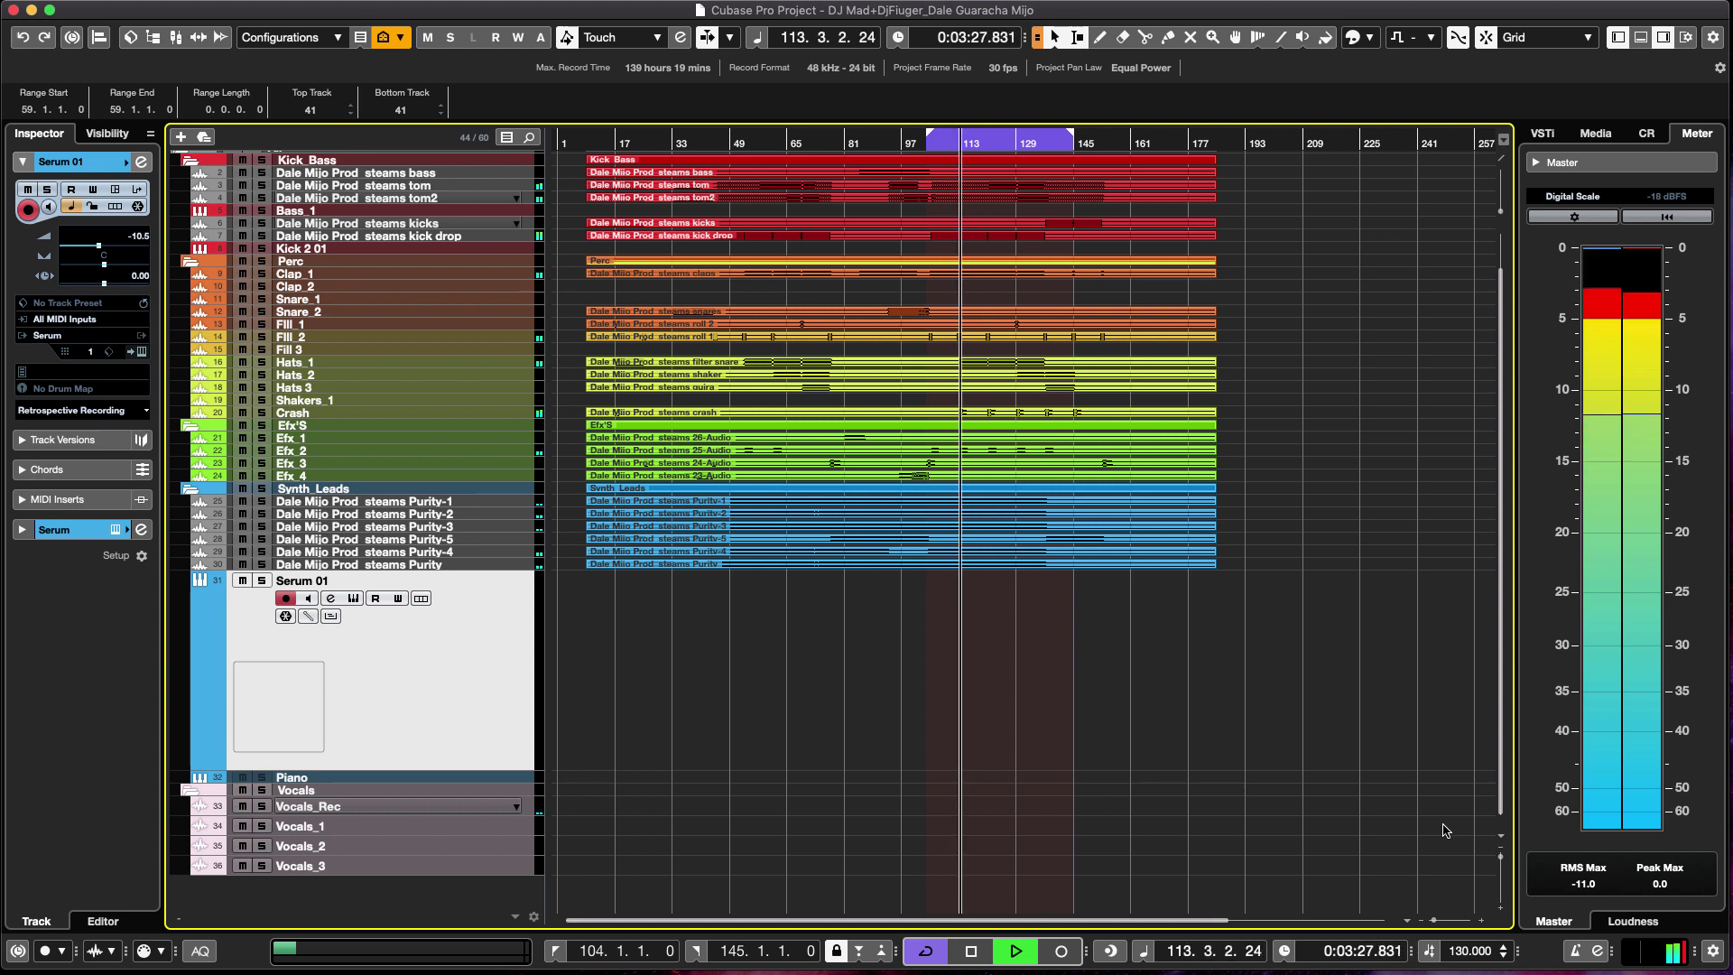
key(space)
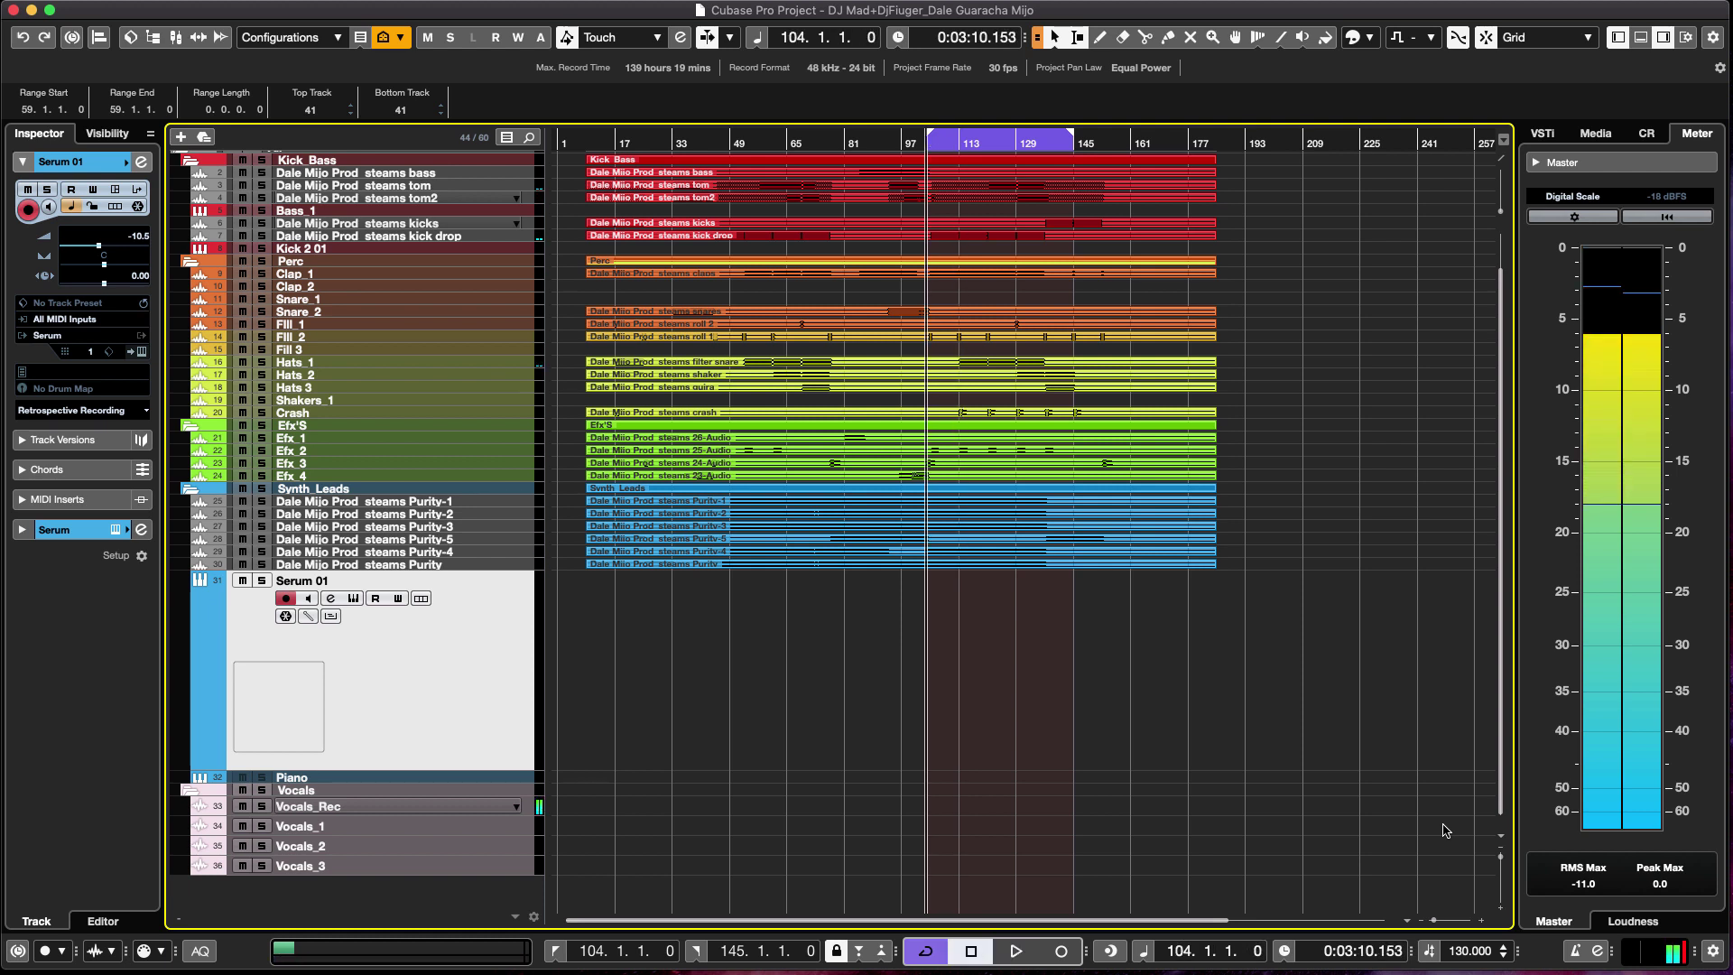
Hide the Vocals_1, Vocals_2 and Vocals_3 channels in the MixConsole and return to the project window.
key(F3)
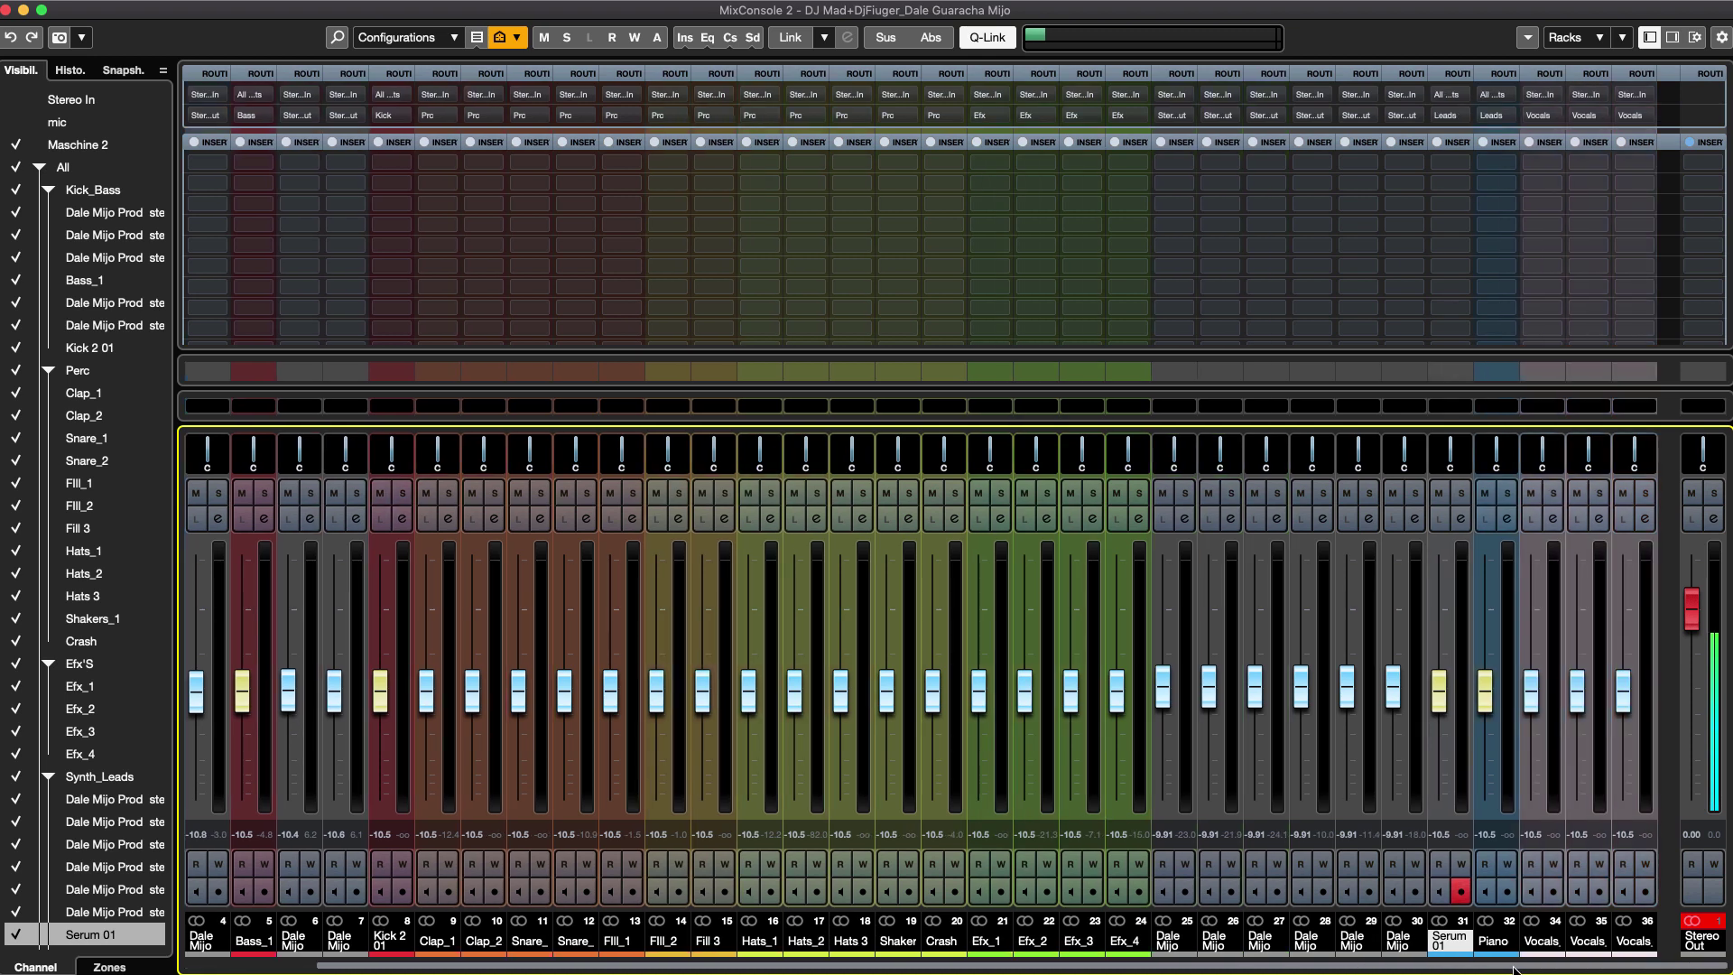
drag(1300, 970, 1587, 971)
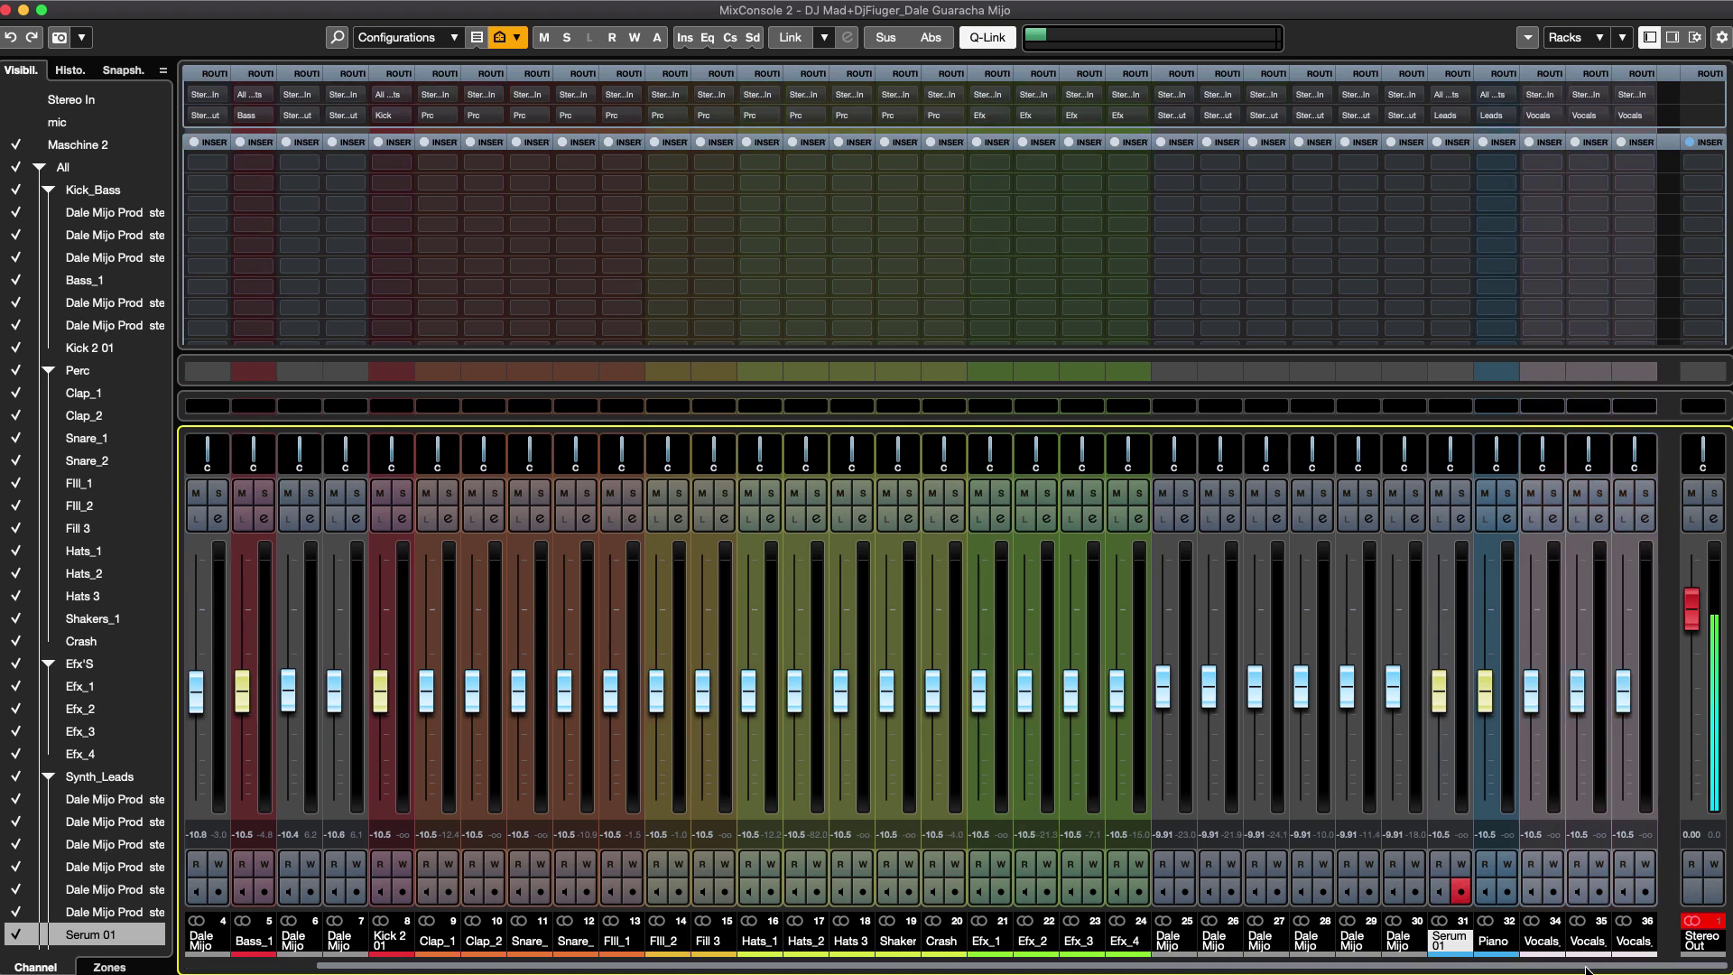
click(1627, 943)
shift+click(1553, 950)
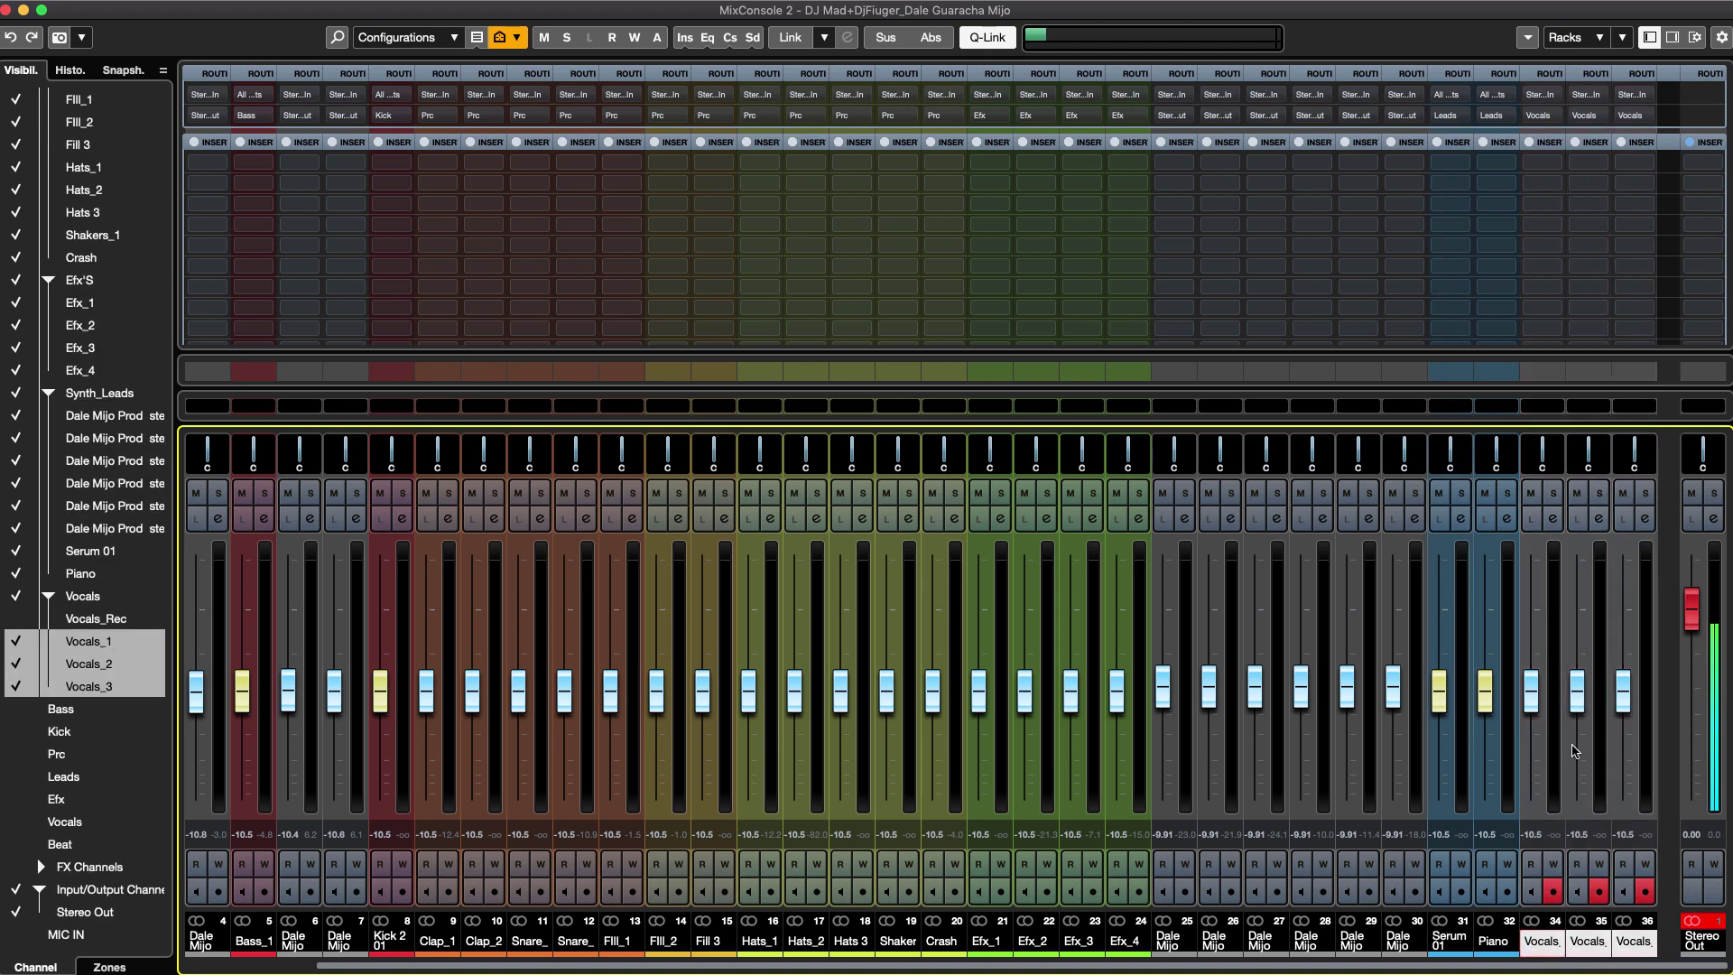
click(27, 659)
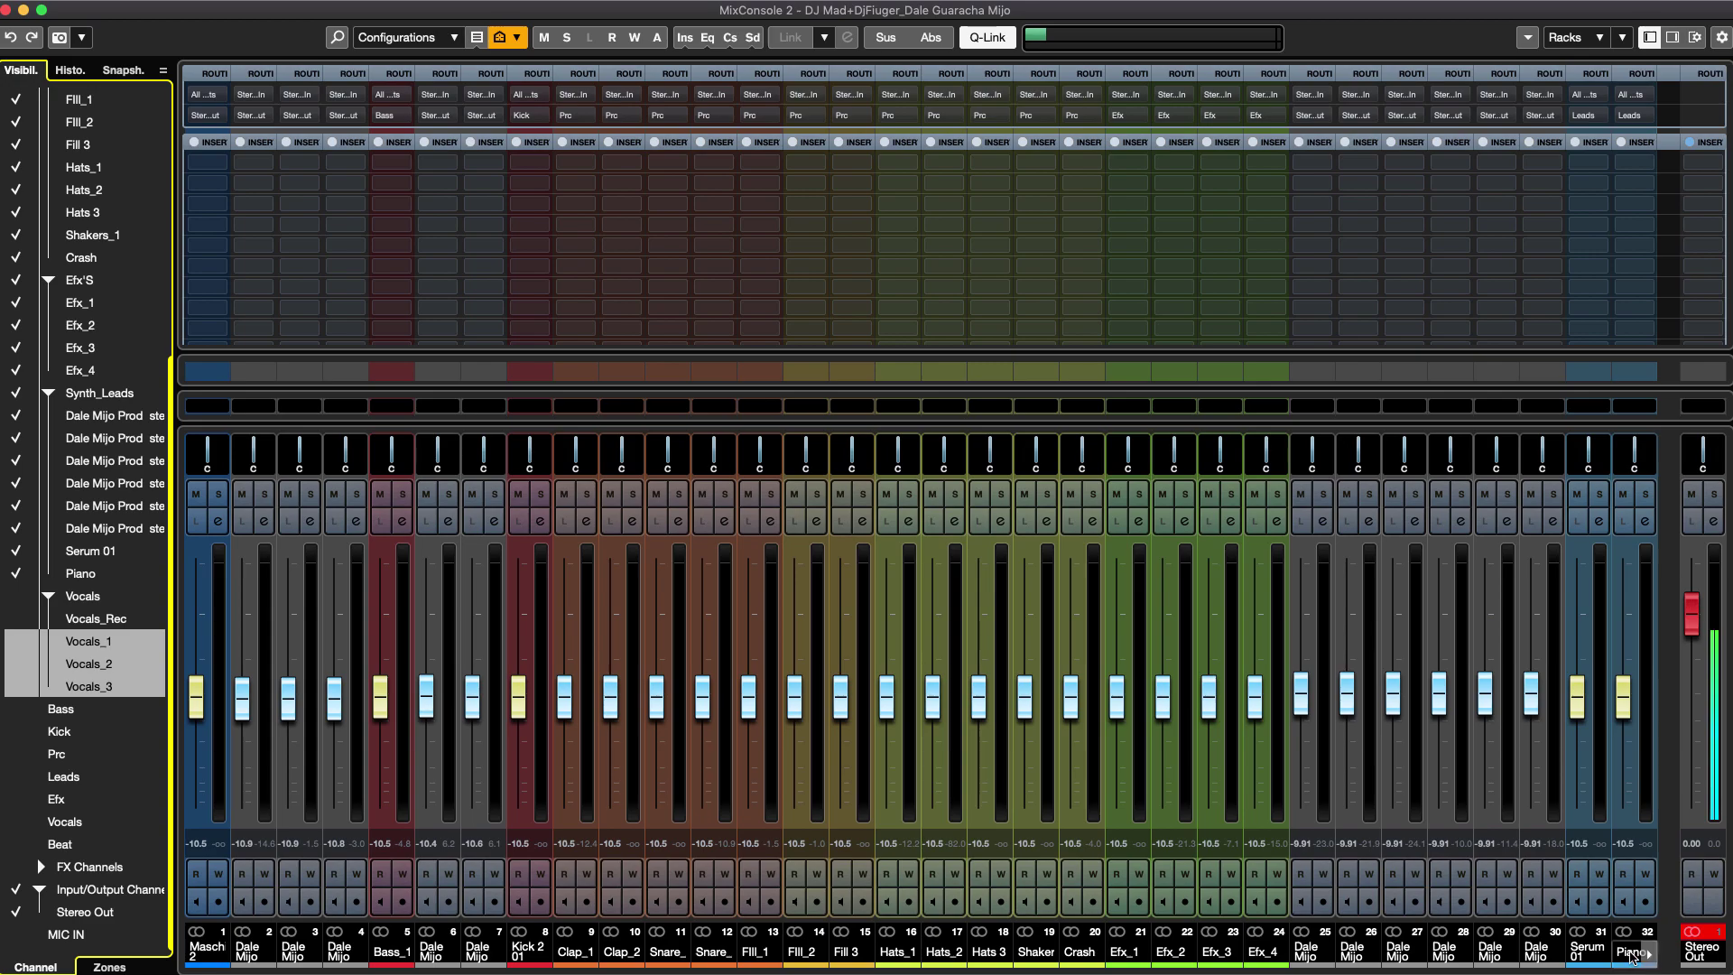
key(F3)
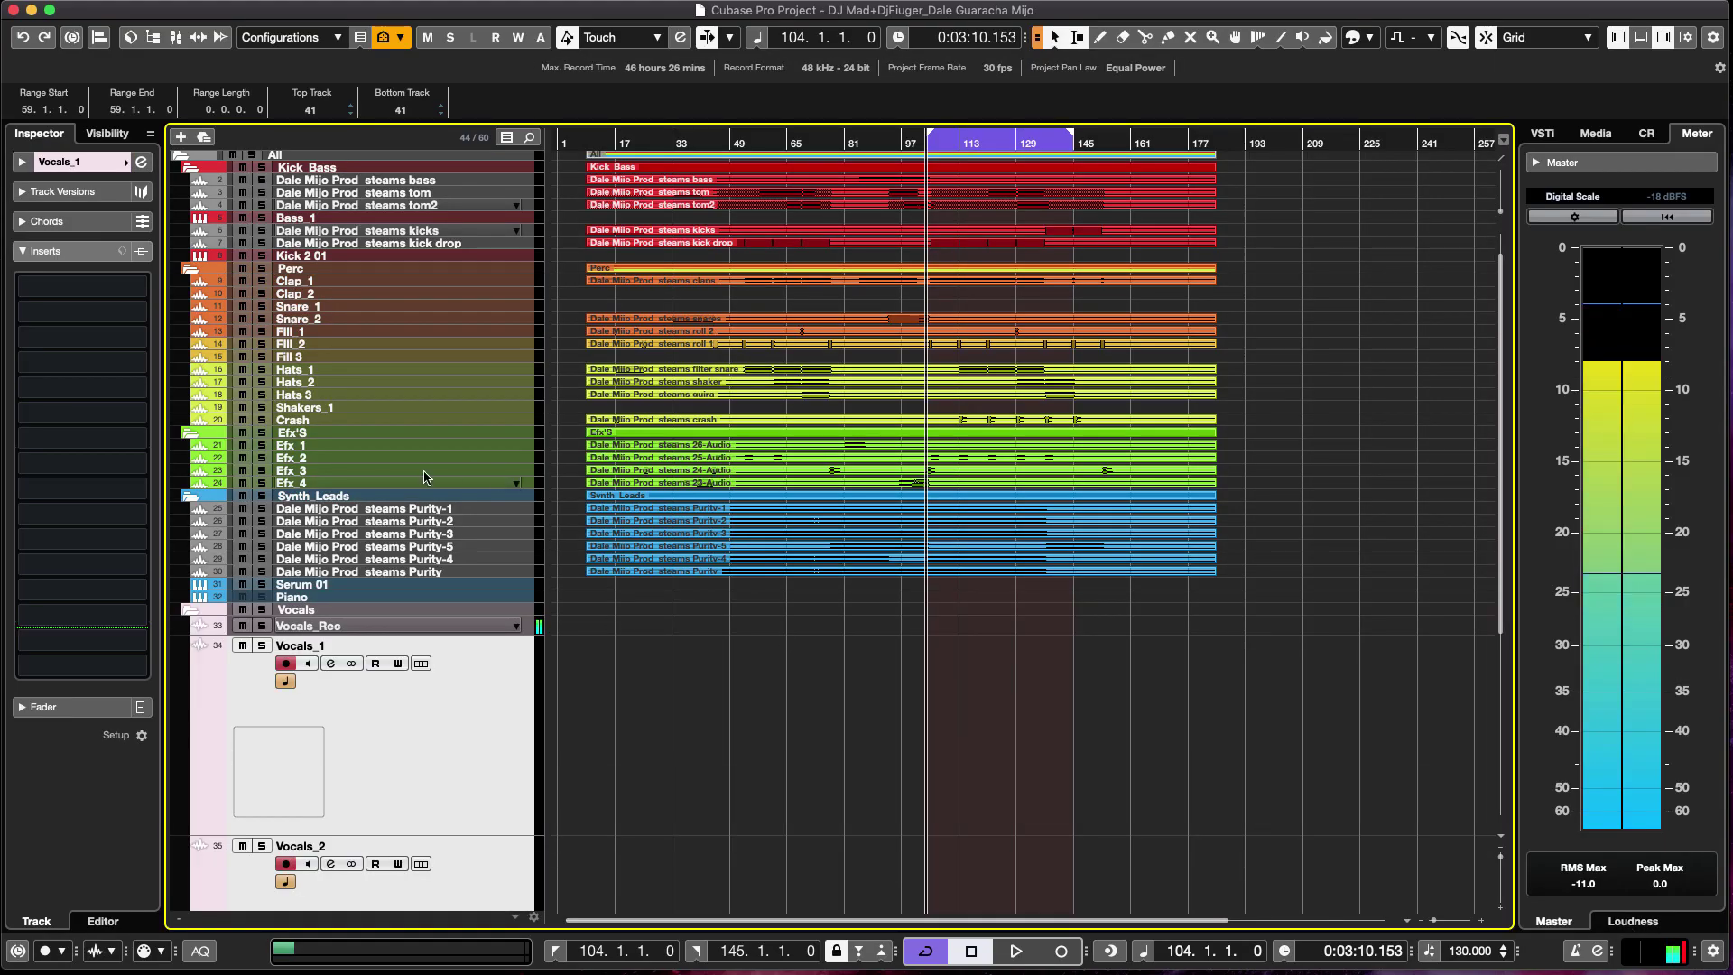
Colour the Purity-1 and Purity-2 tracks in the Synth_Leads folder light blue.
click(398, 510)
click(209, 569)
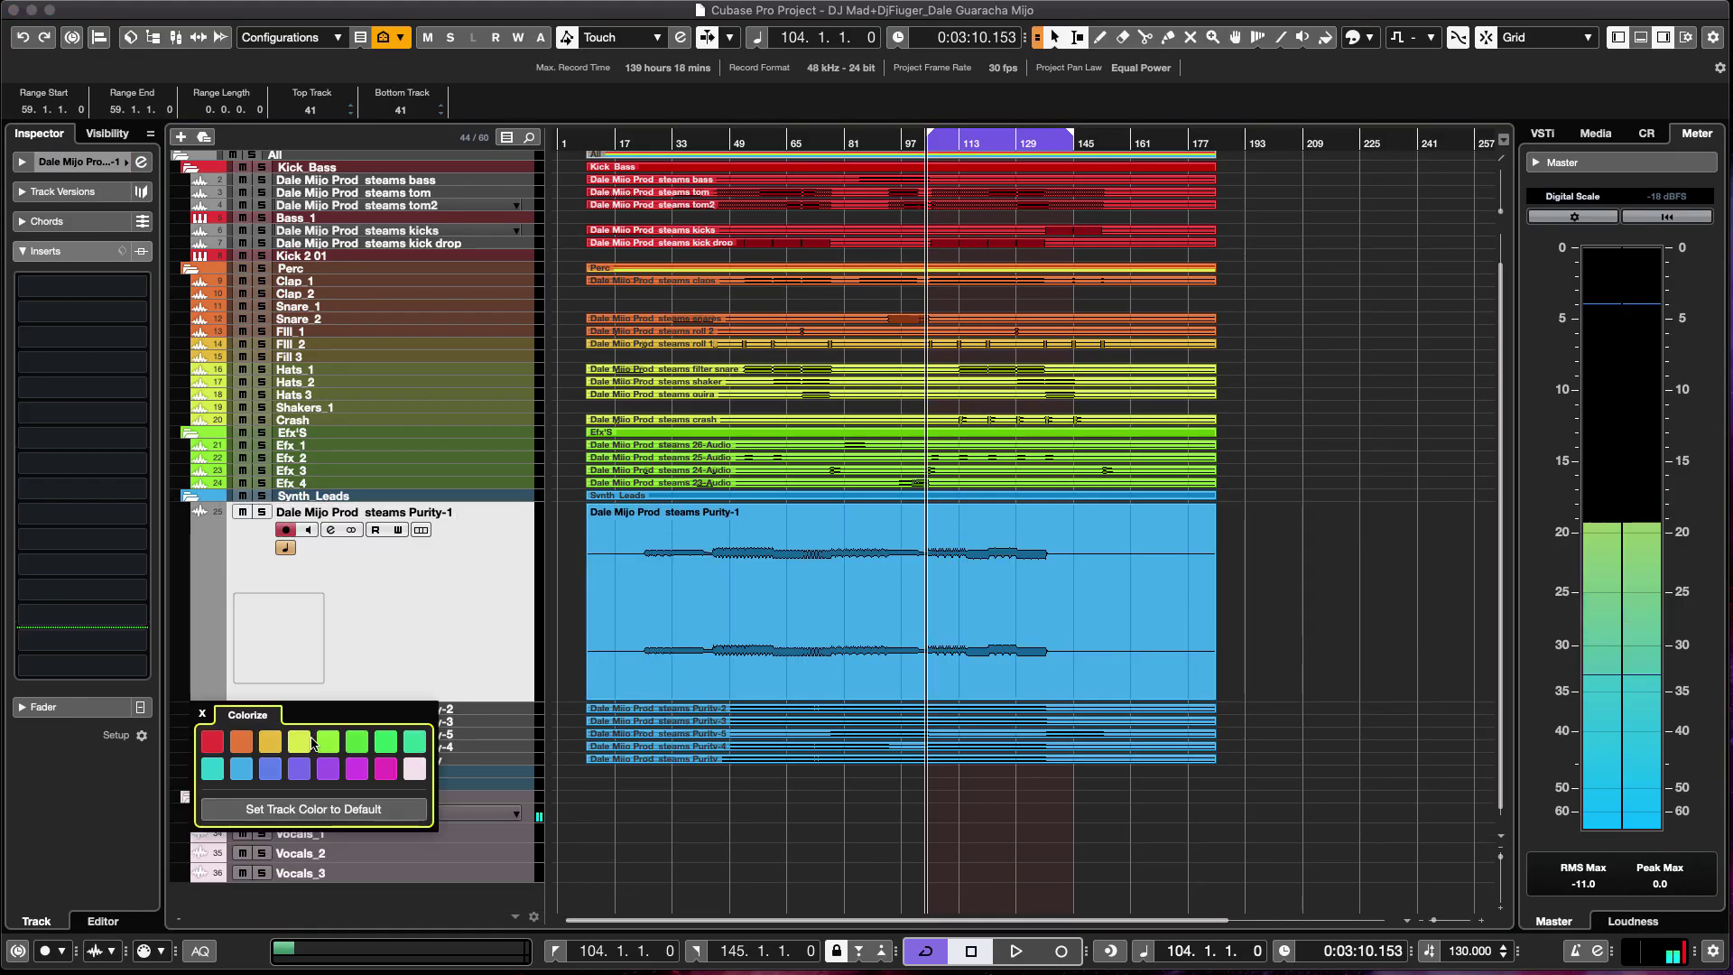
click(456, 713)
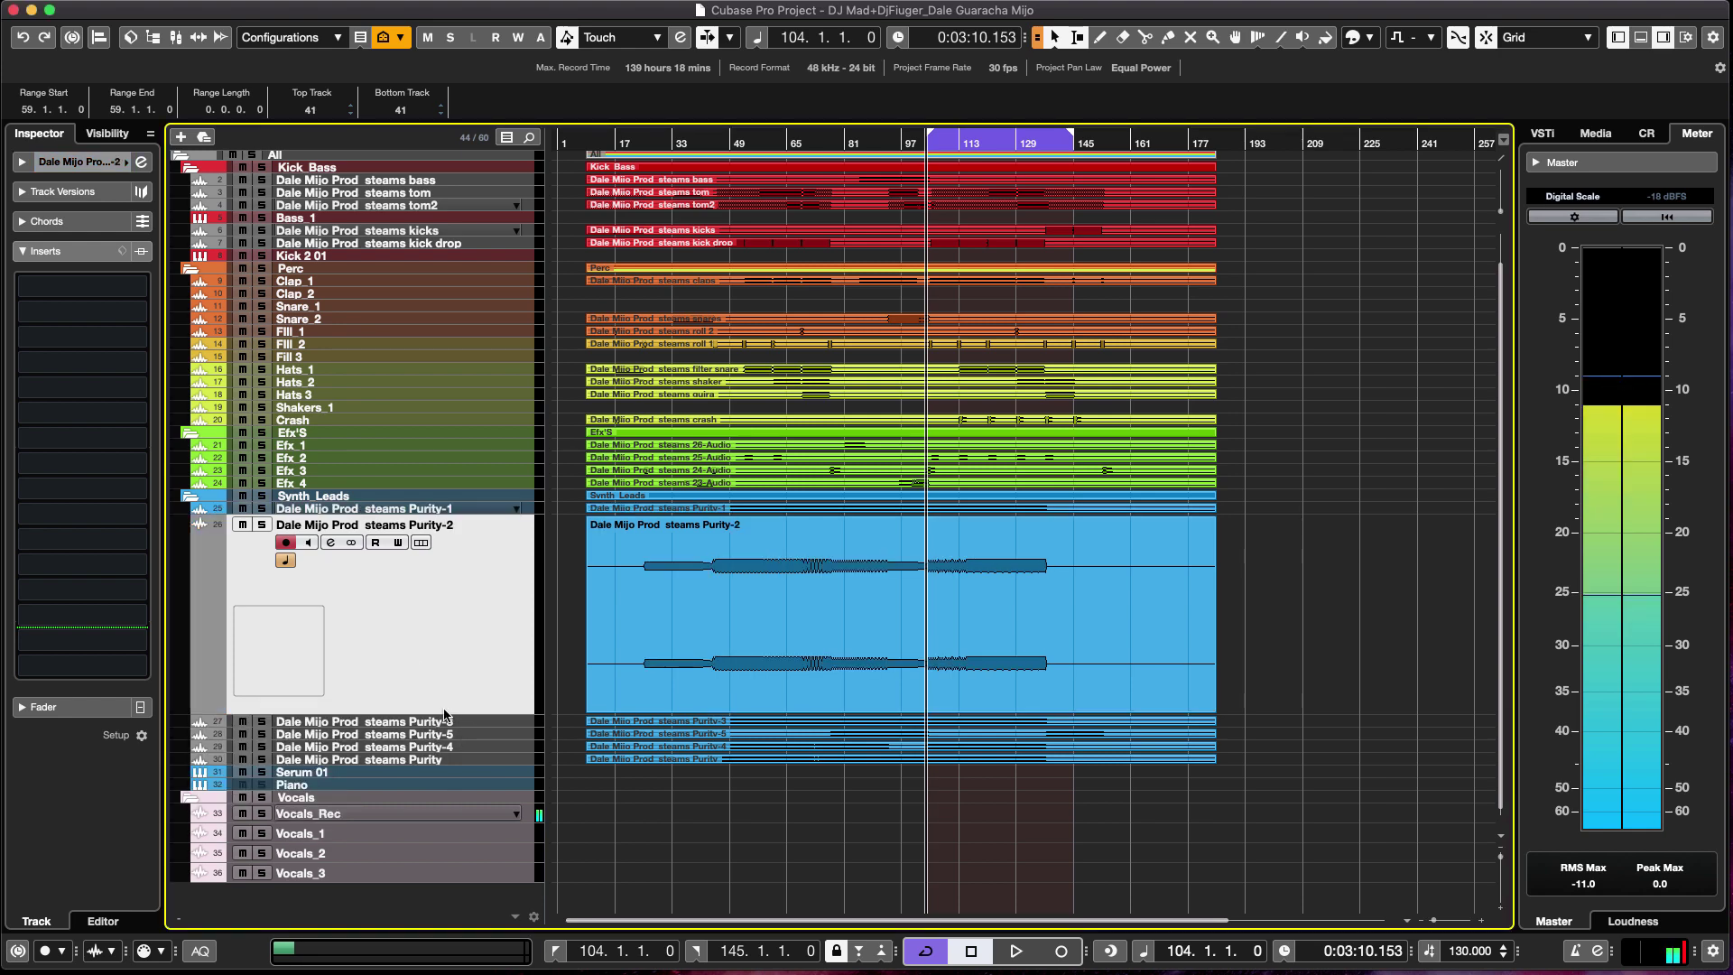
click(208, 601)
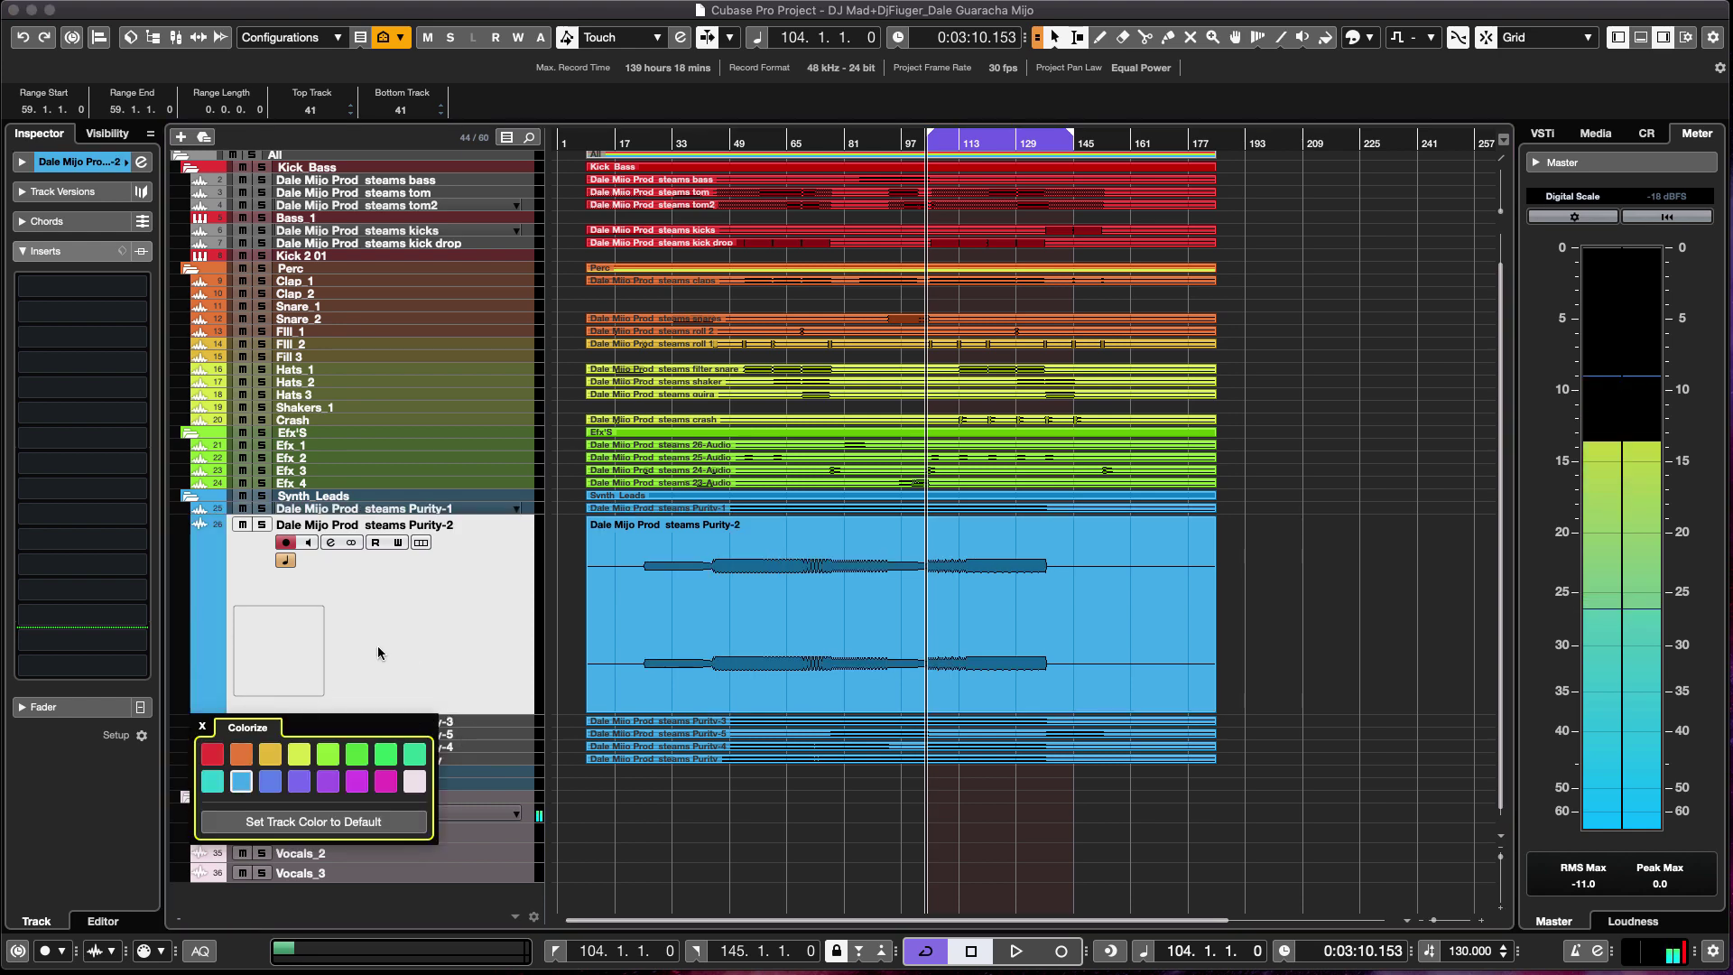
click(239, 778)
Colour the Purity-3 and Purity-5 tracks in the Synth_Leads folder light blue.
click(456, 724)
click(204, 632)
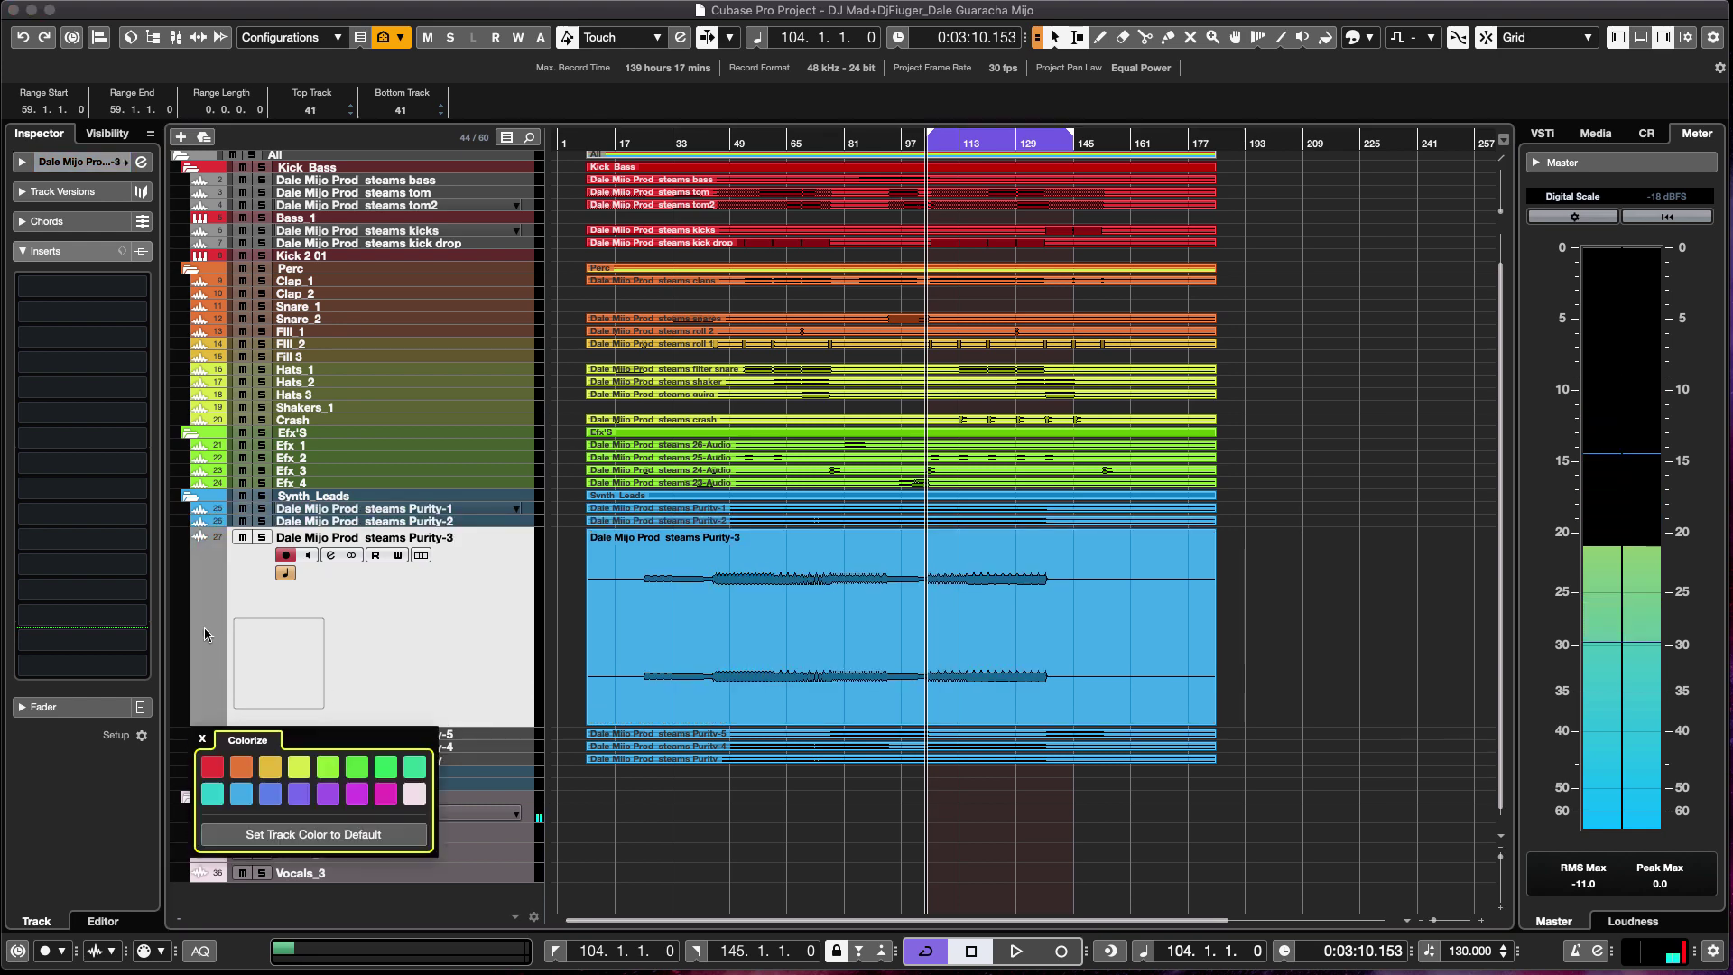
click(241, 794)
click(456, 734)
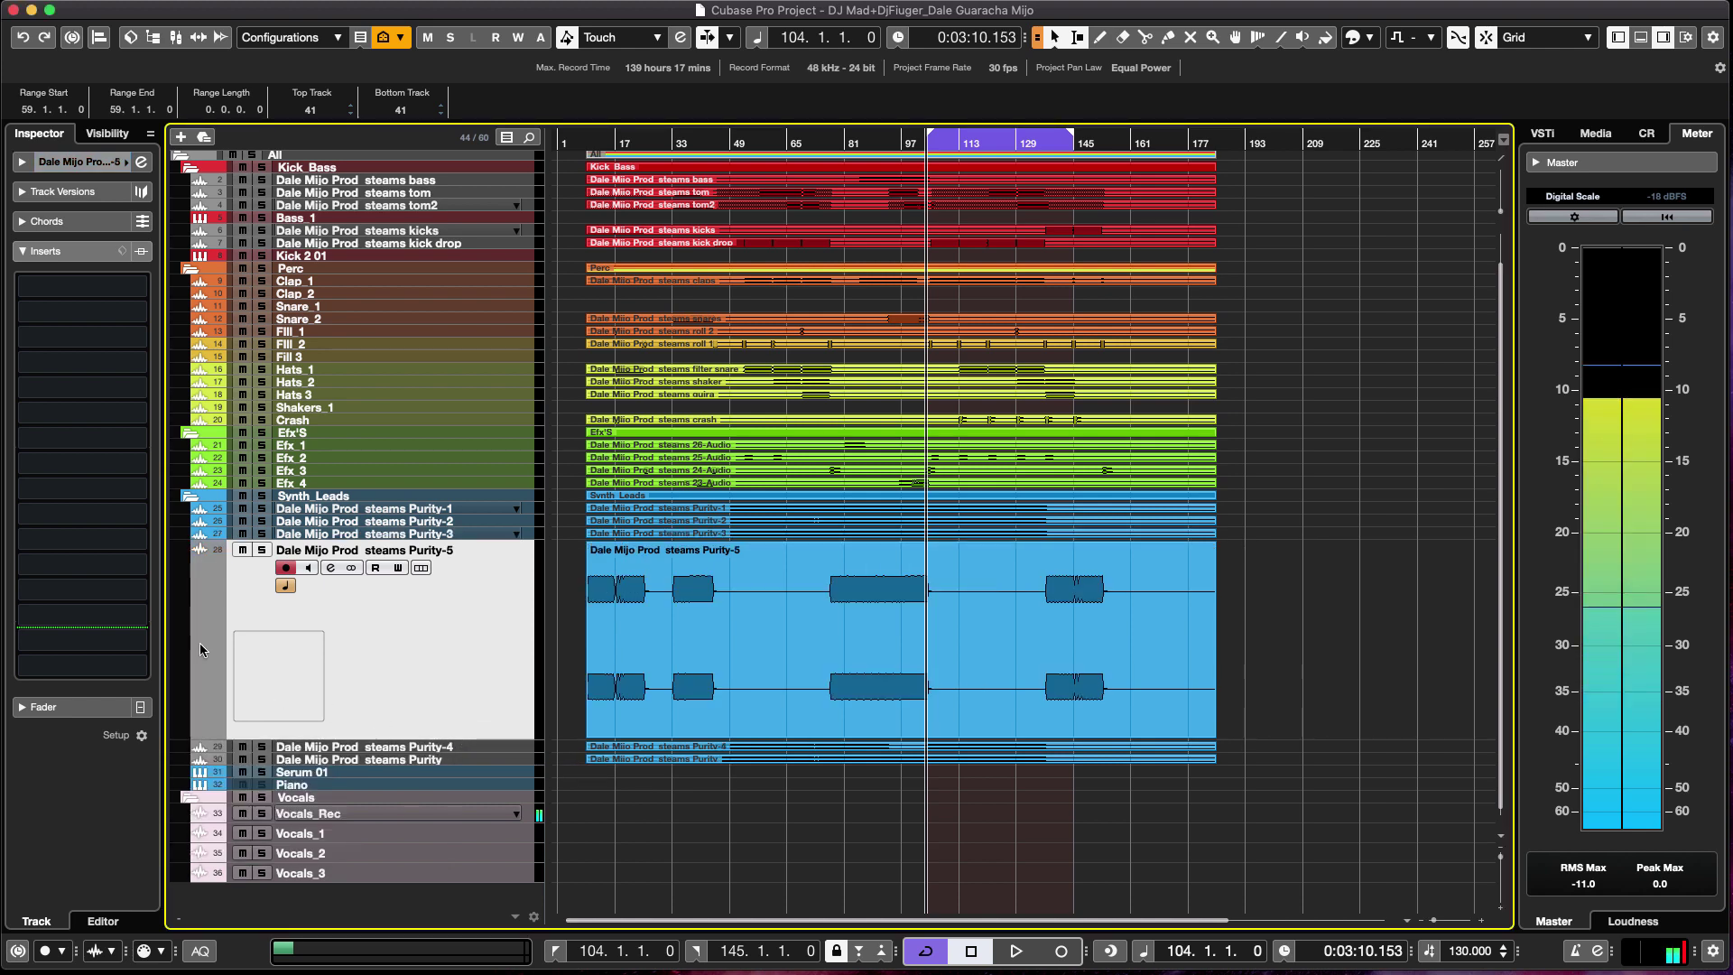
click(203, 650)
click(241, 808)
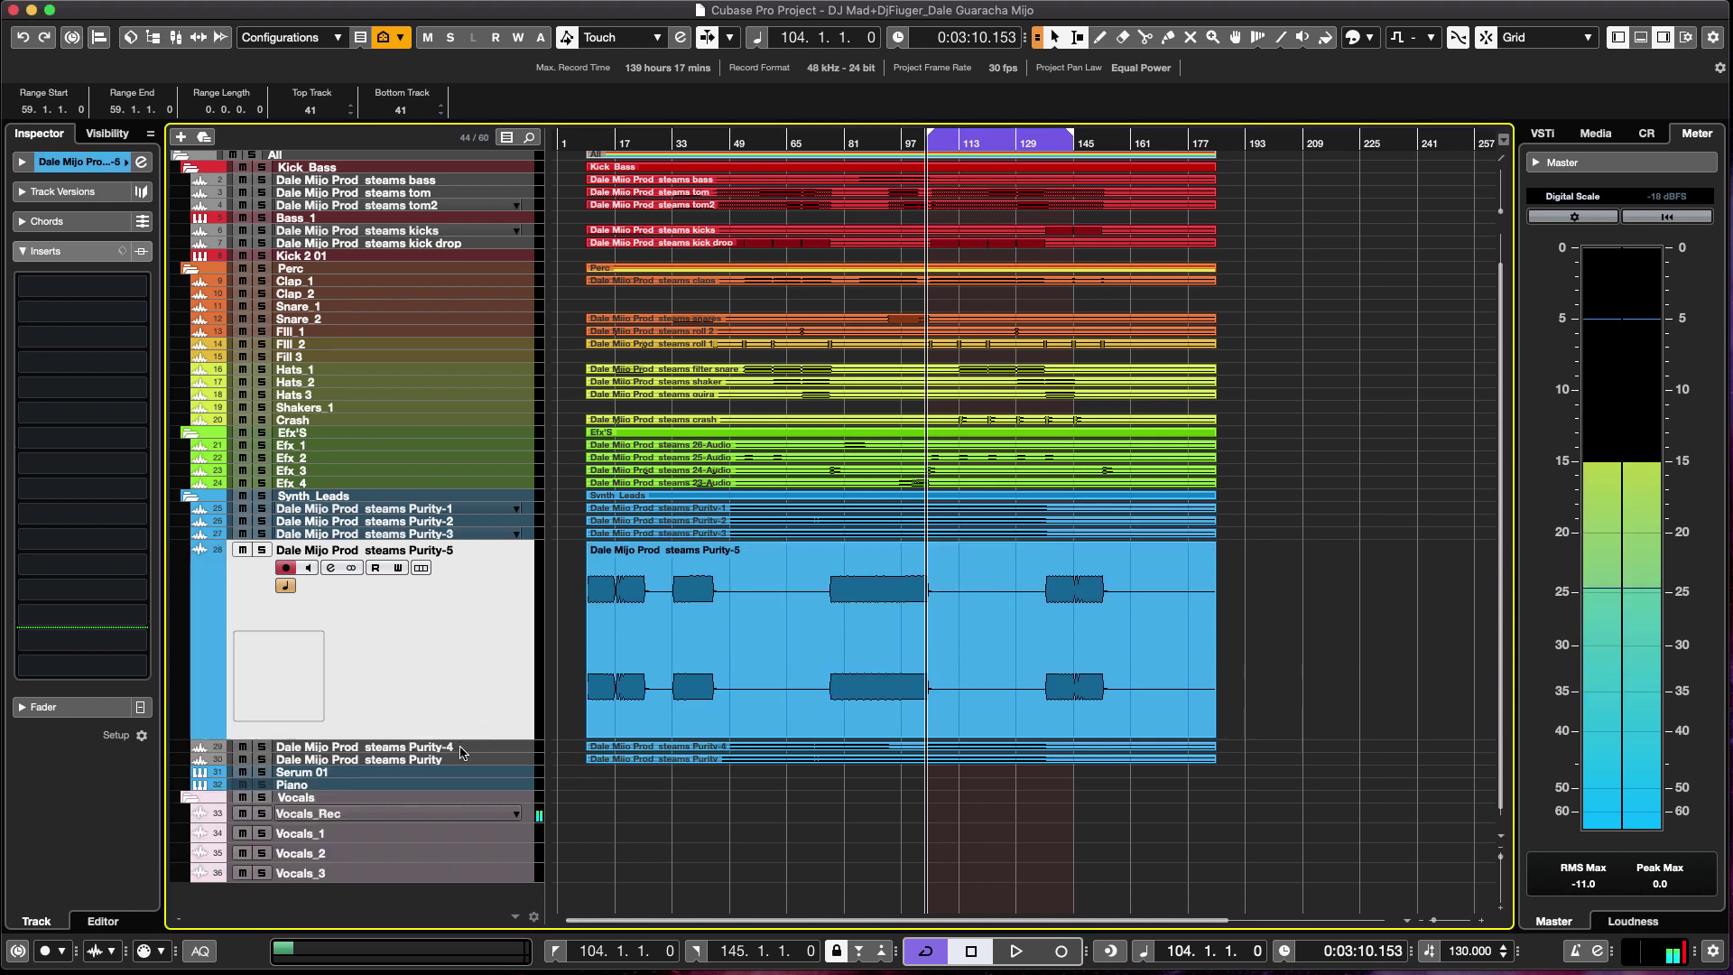
Colour the Purity-4 and Purity tracks light blue to match the Synth_Leads folder.
click(456, 747)
click(202, 659)
click(241, 818)
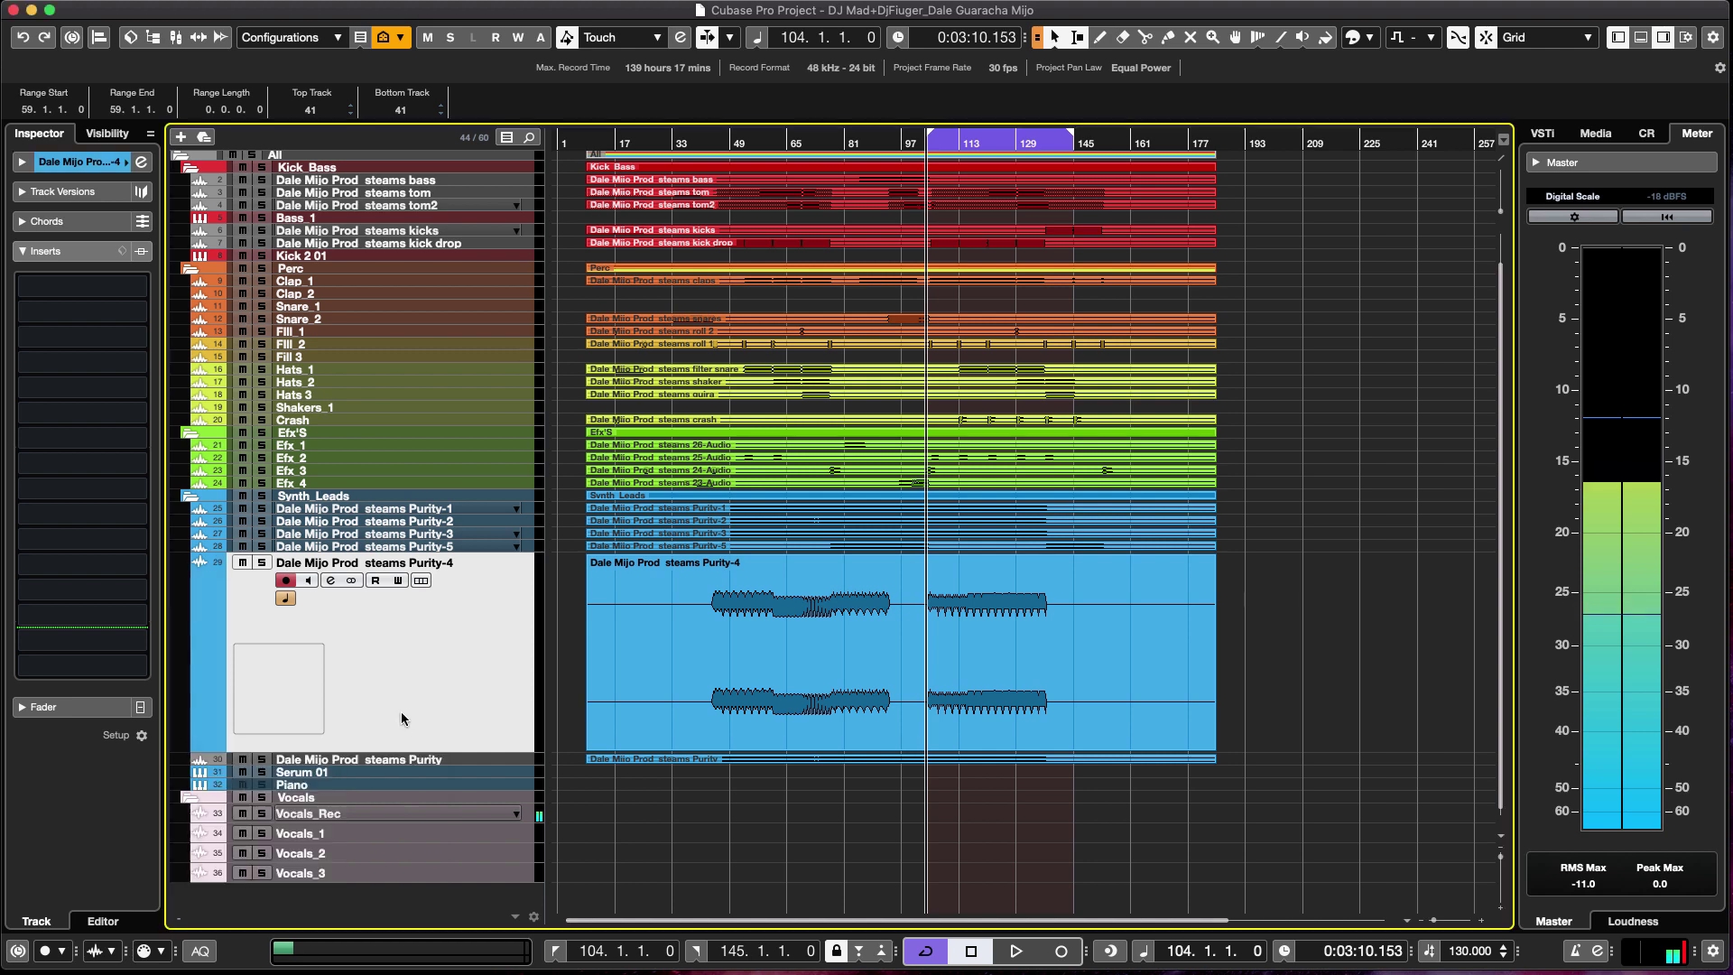
key(Down)
click(204, 658)
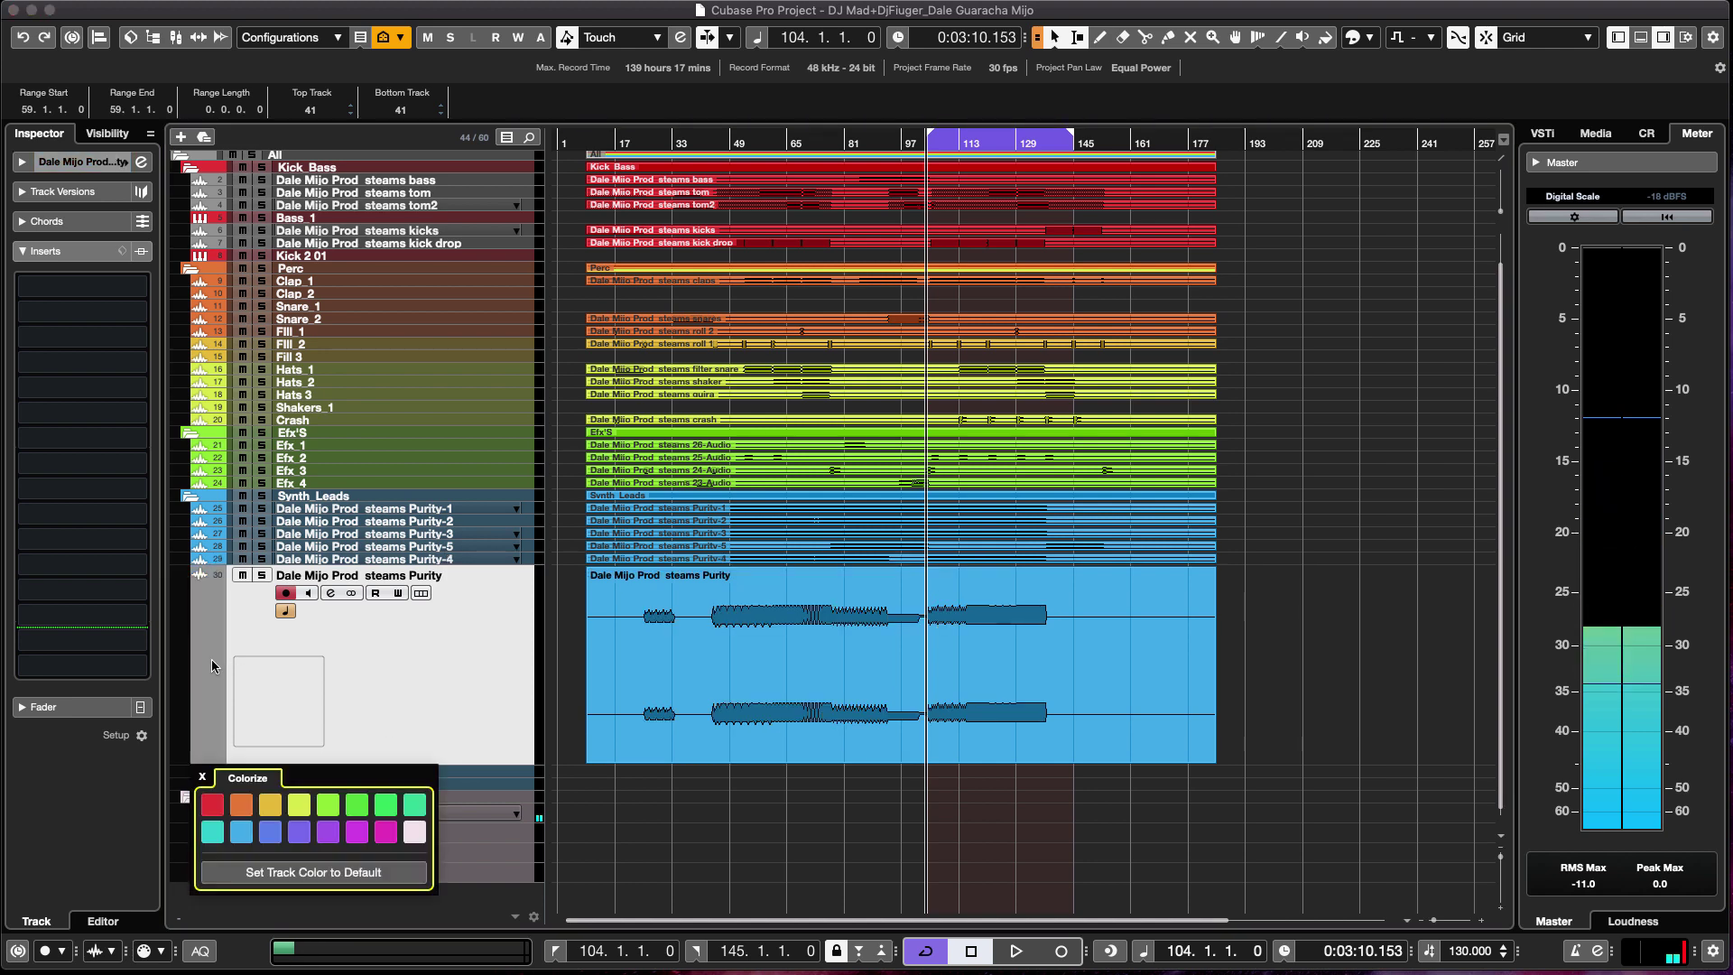
click(242, 829)
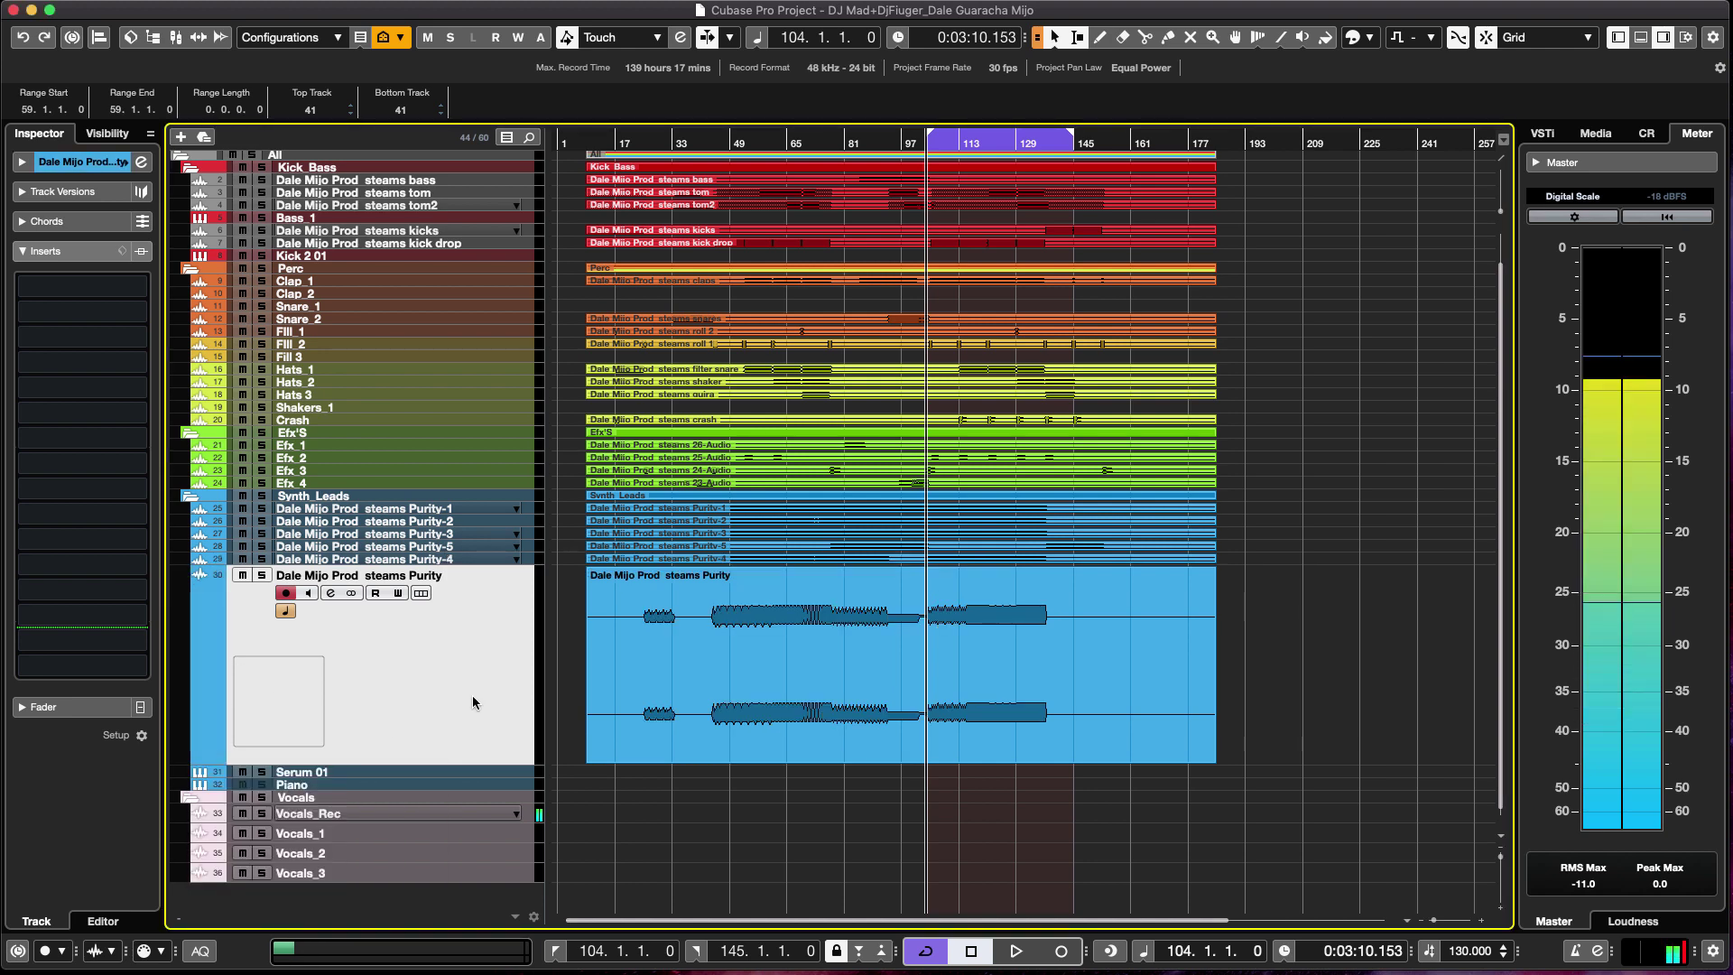
Mute the whole Synth_Leads folder track.
click(389, 509)
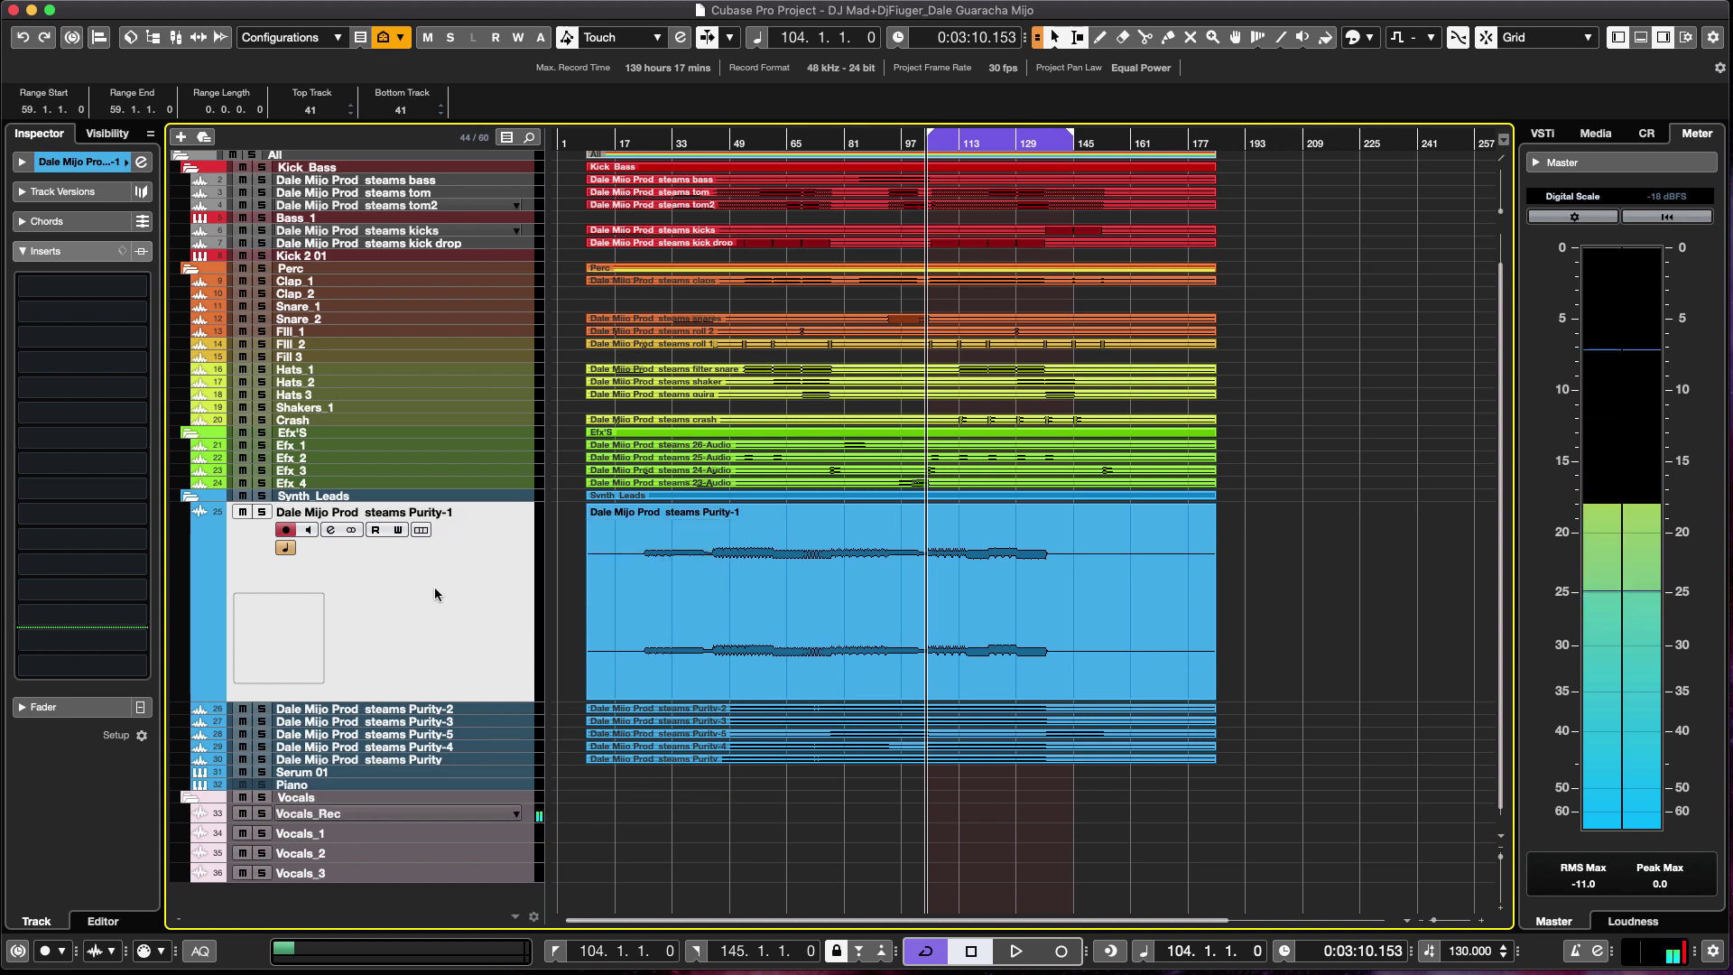
click(363, 495)
click(242, 499)
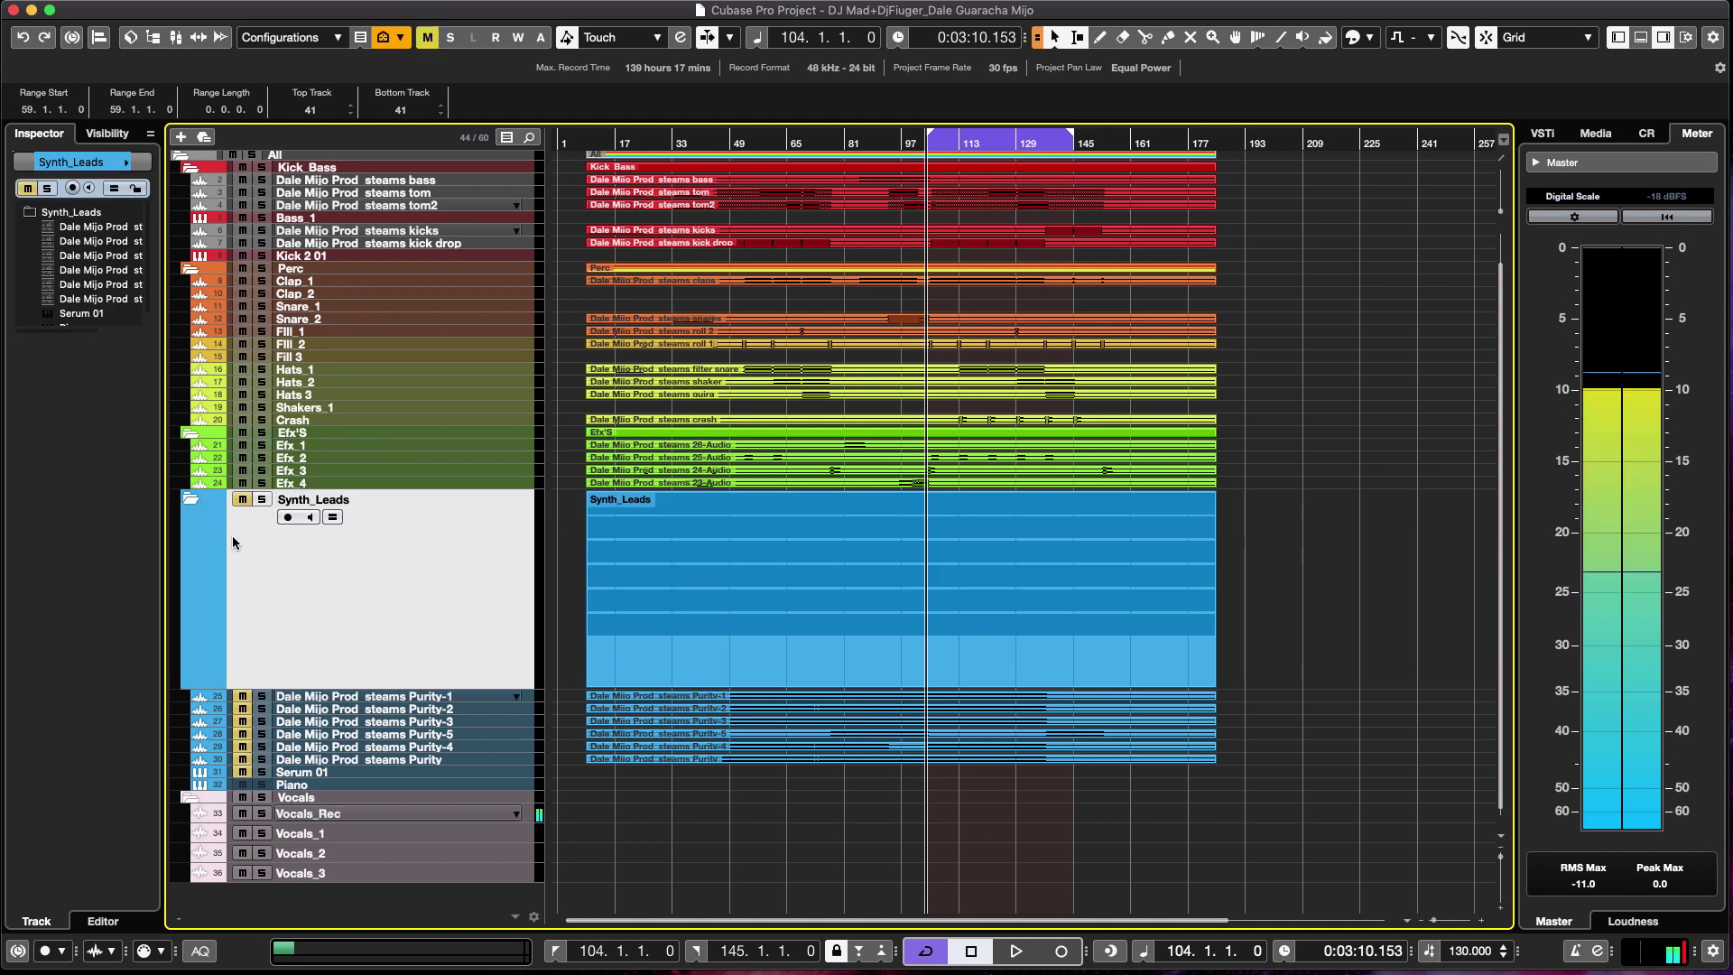
Collapse the Synth_Leads and Vocals folders in the track list.
click(191, 499)
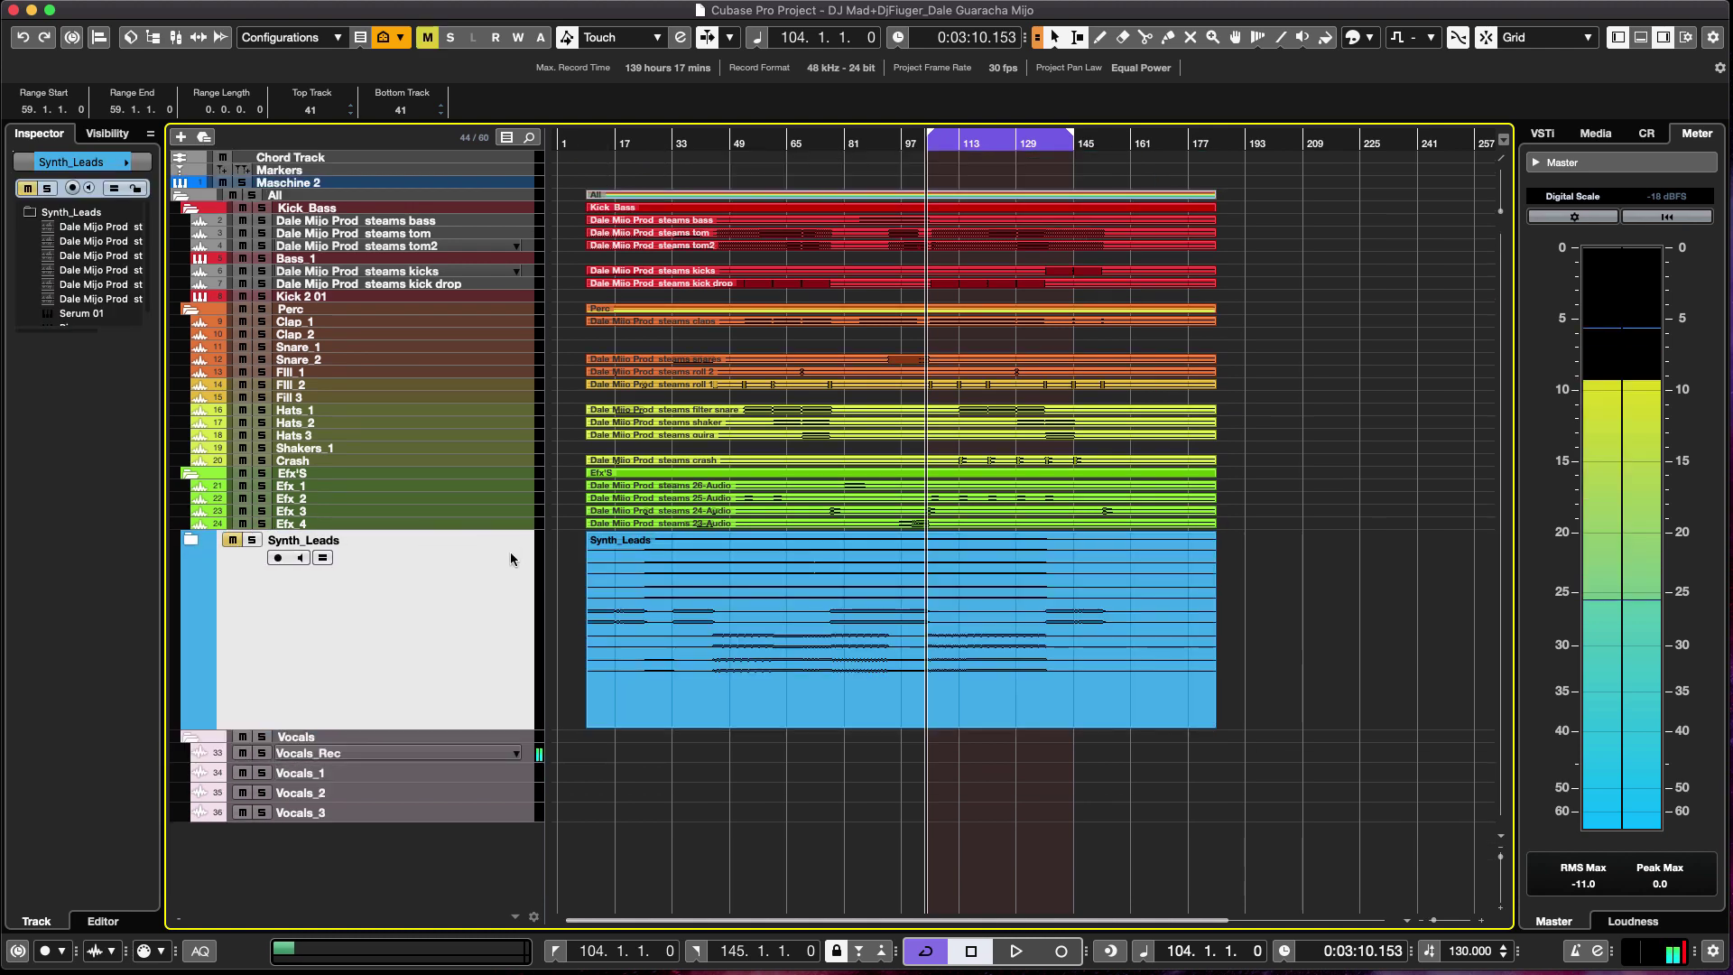
click(191, 542)
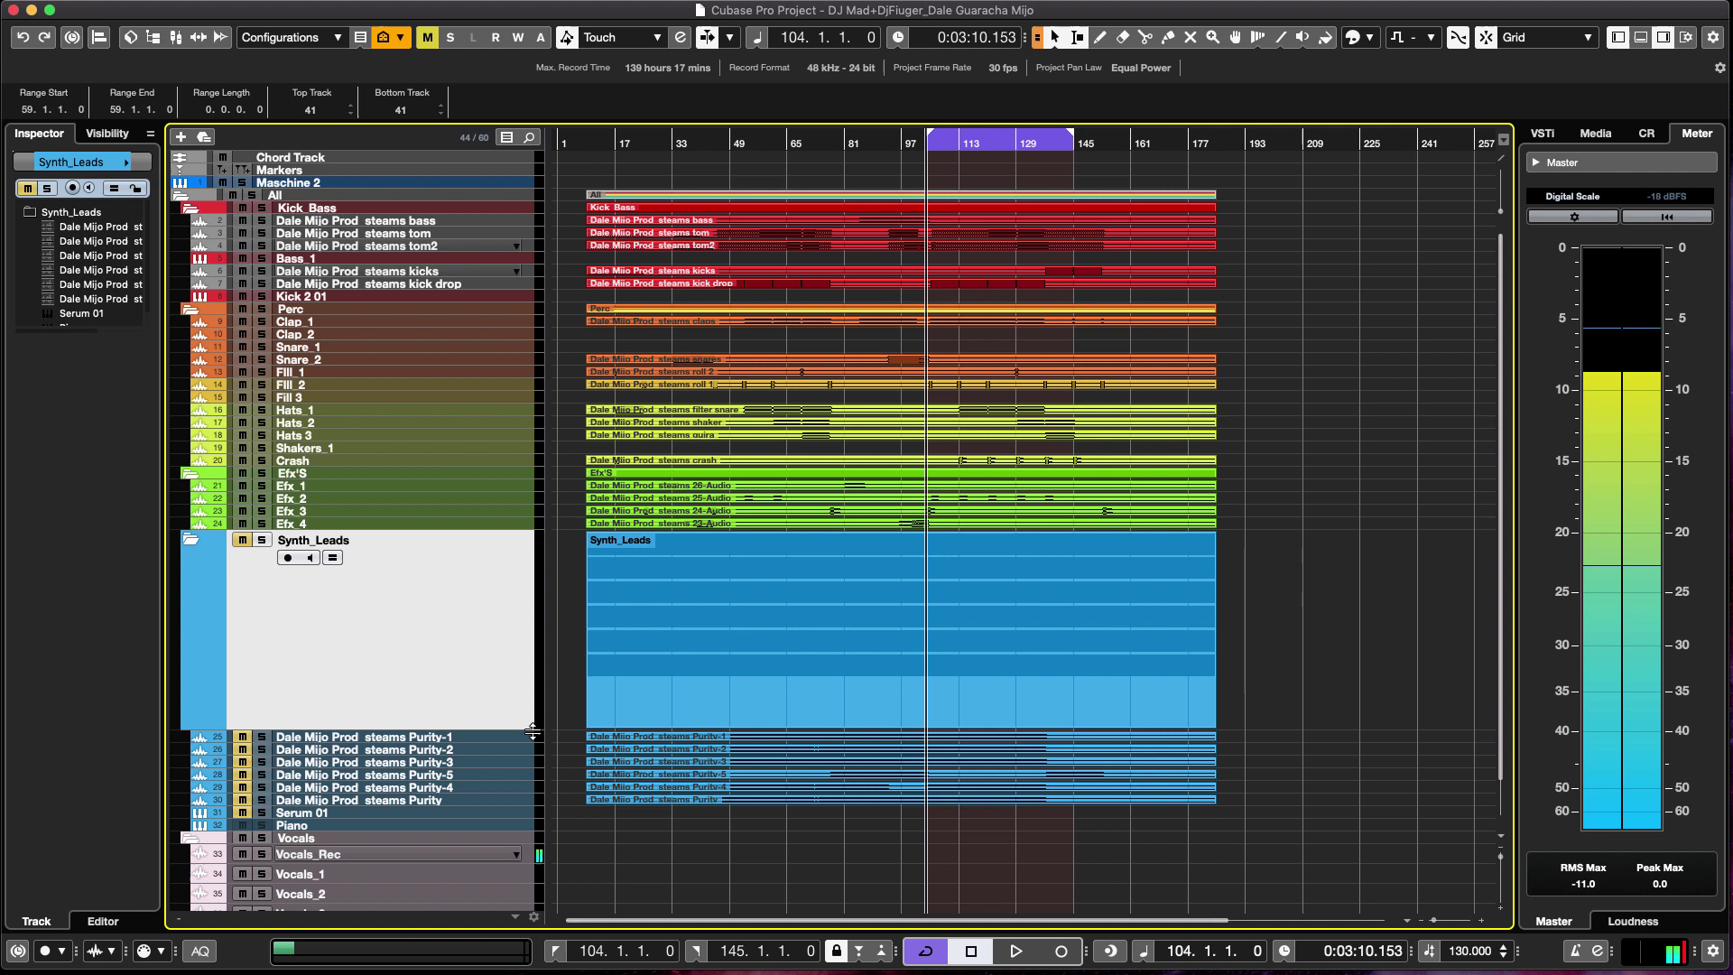
click(193, 542)
click(192, 738)
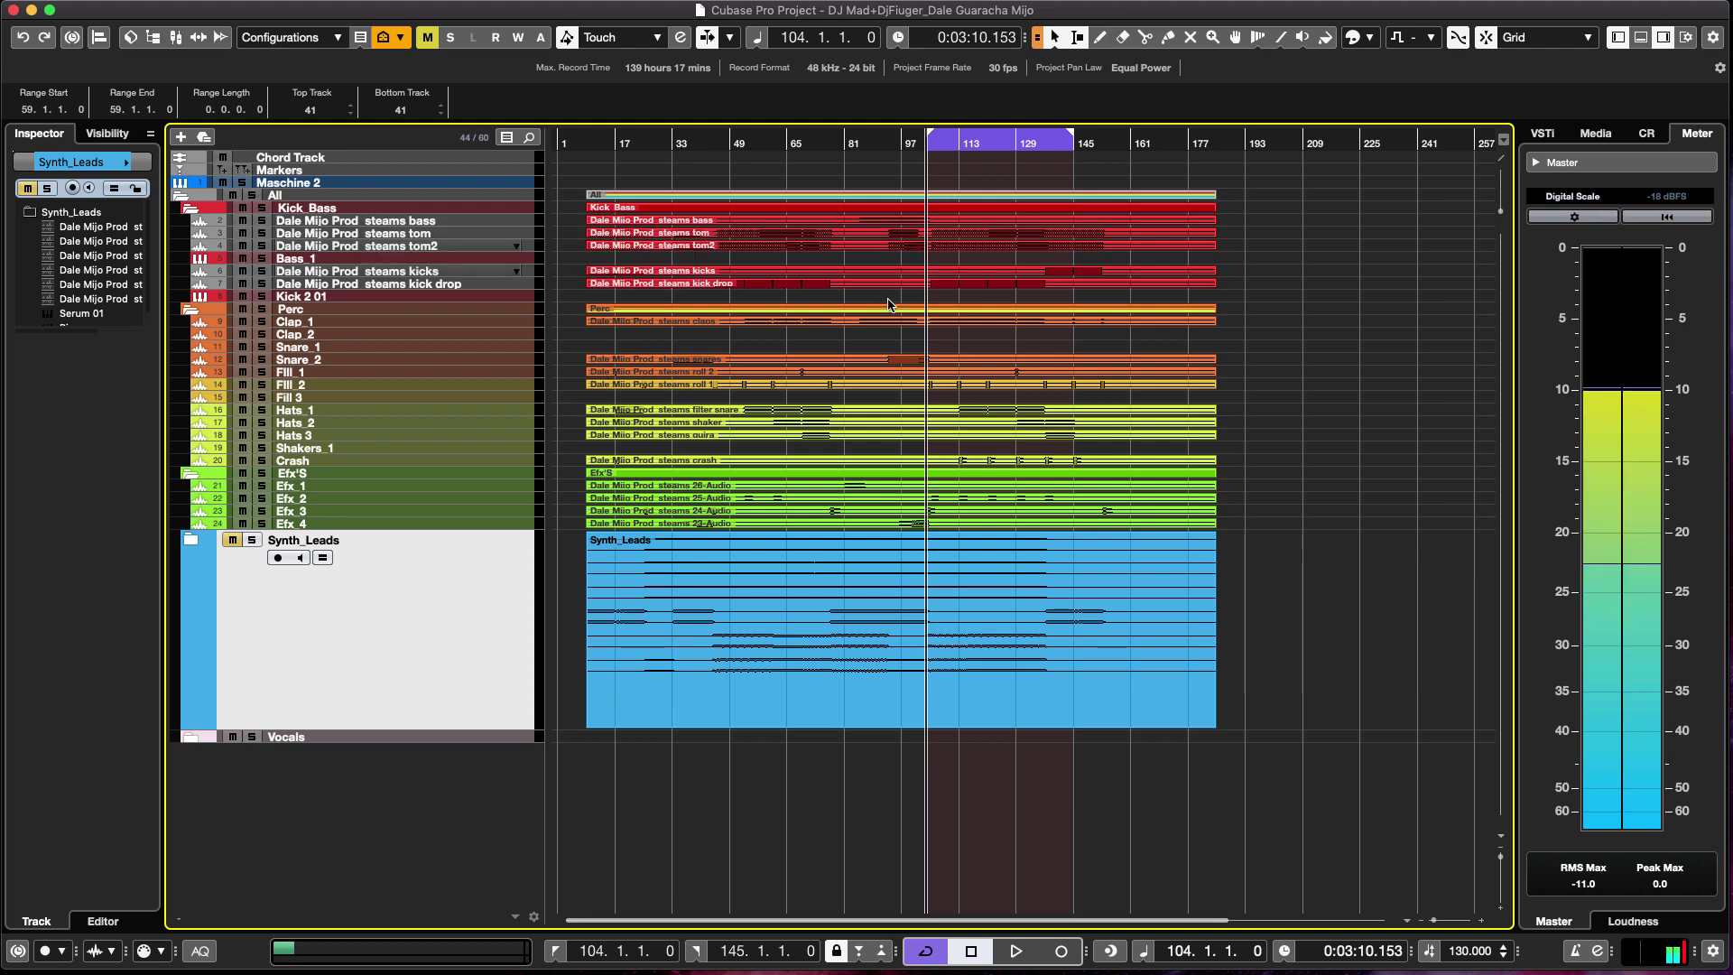
Play the cycle range, set the left locator to bar 109 and stop playback.
key(space)
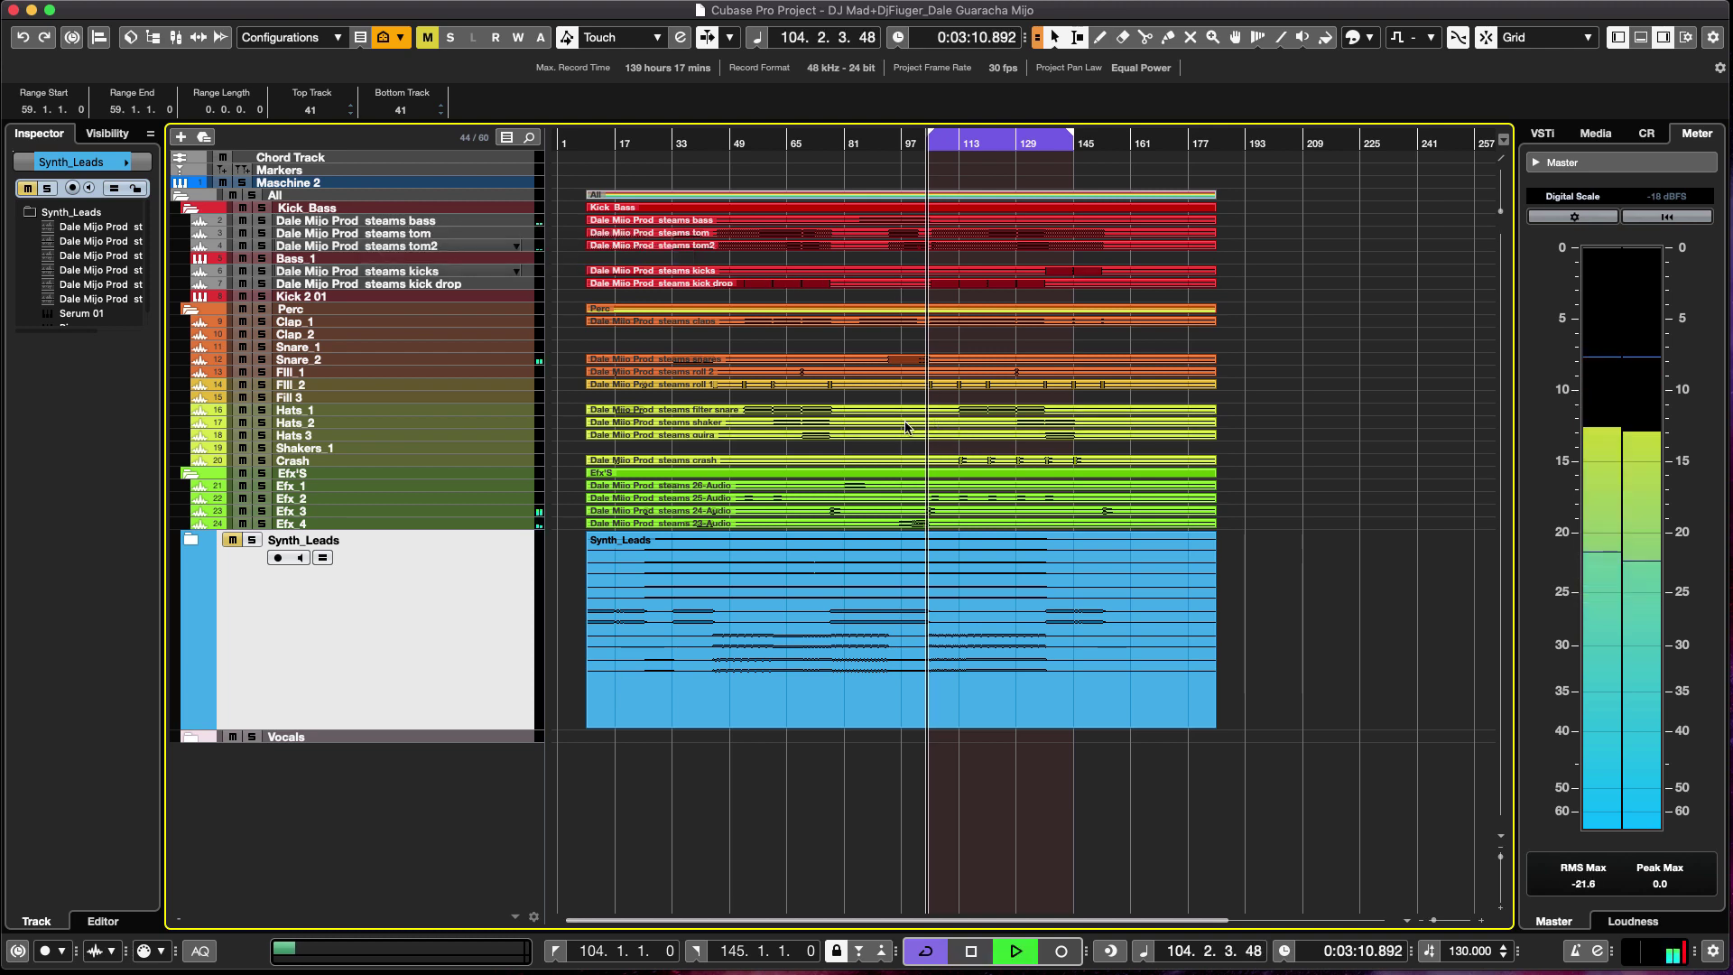
key(h)
key(h)
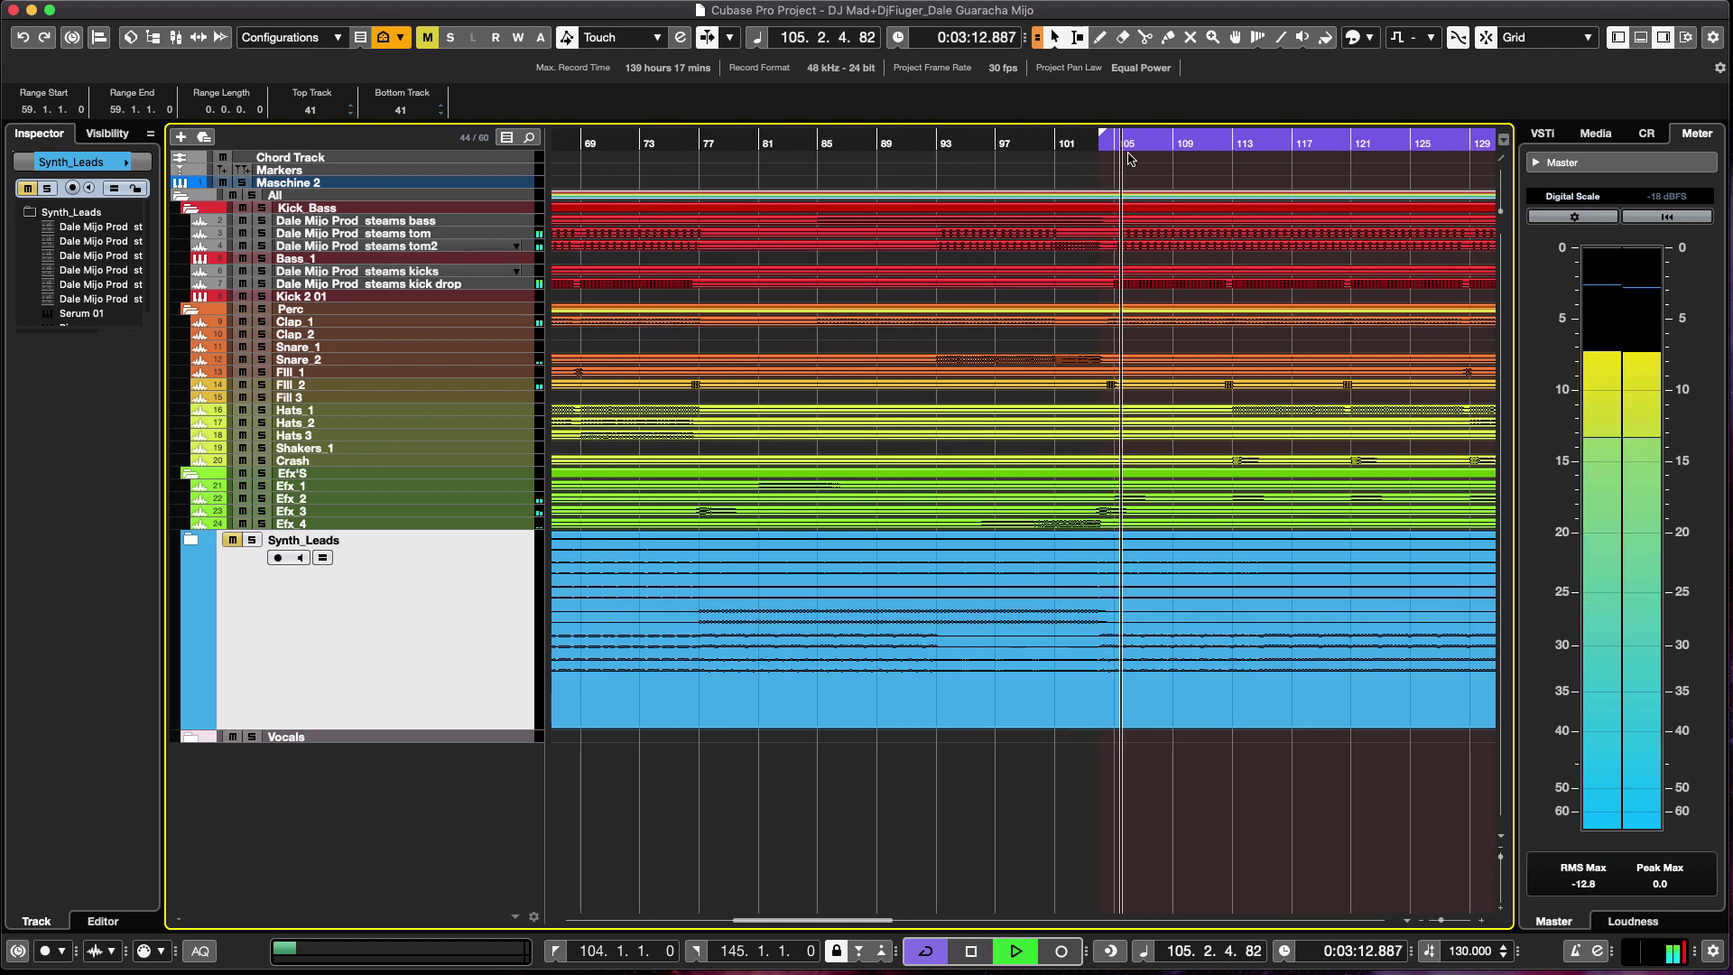
key(h)
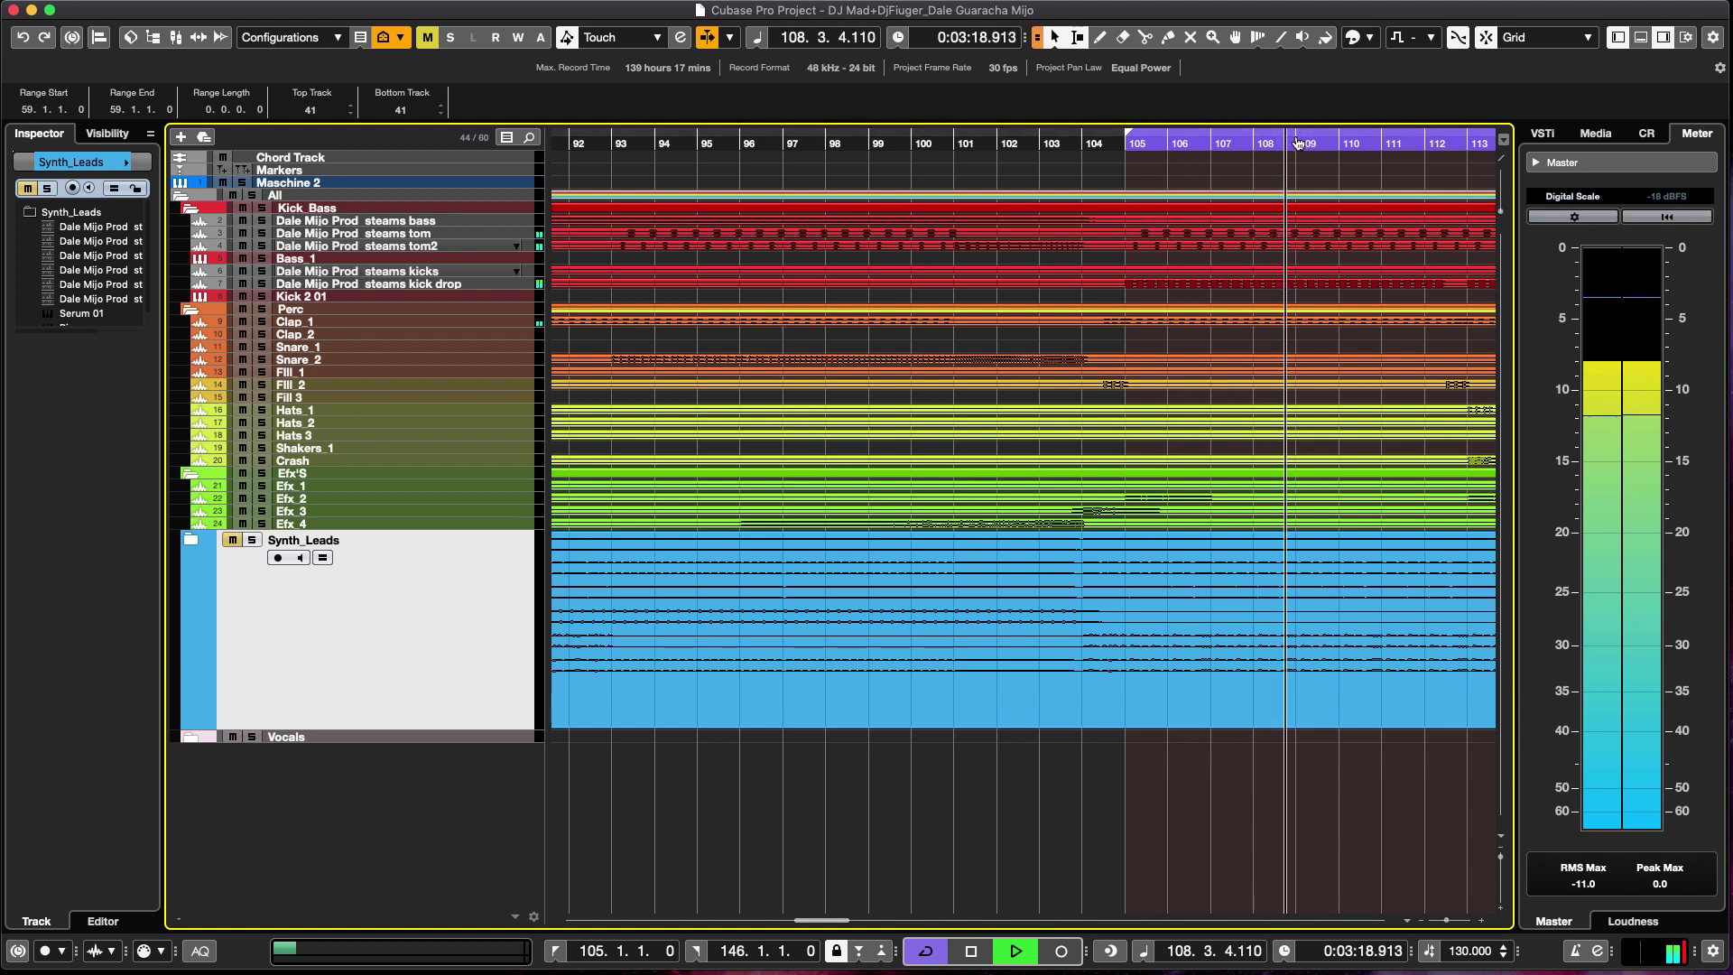
super+click(1297, 142)
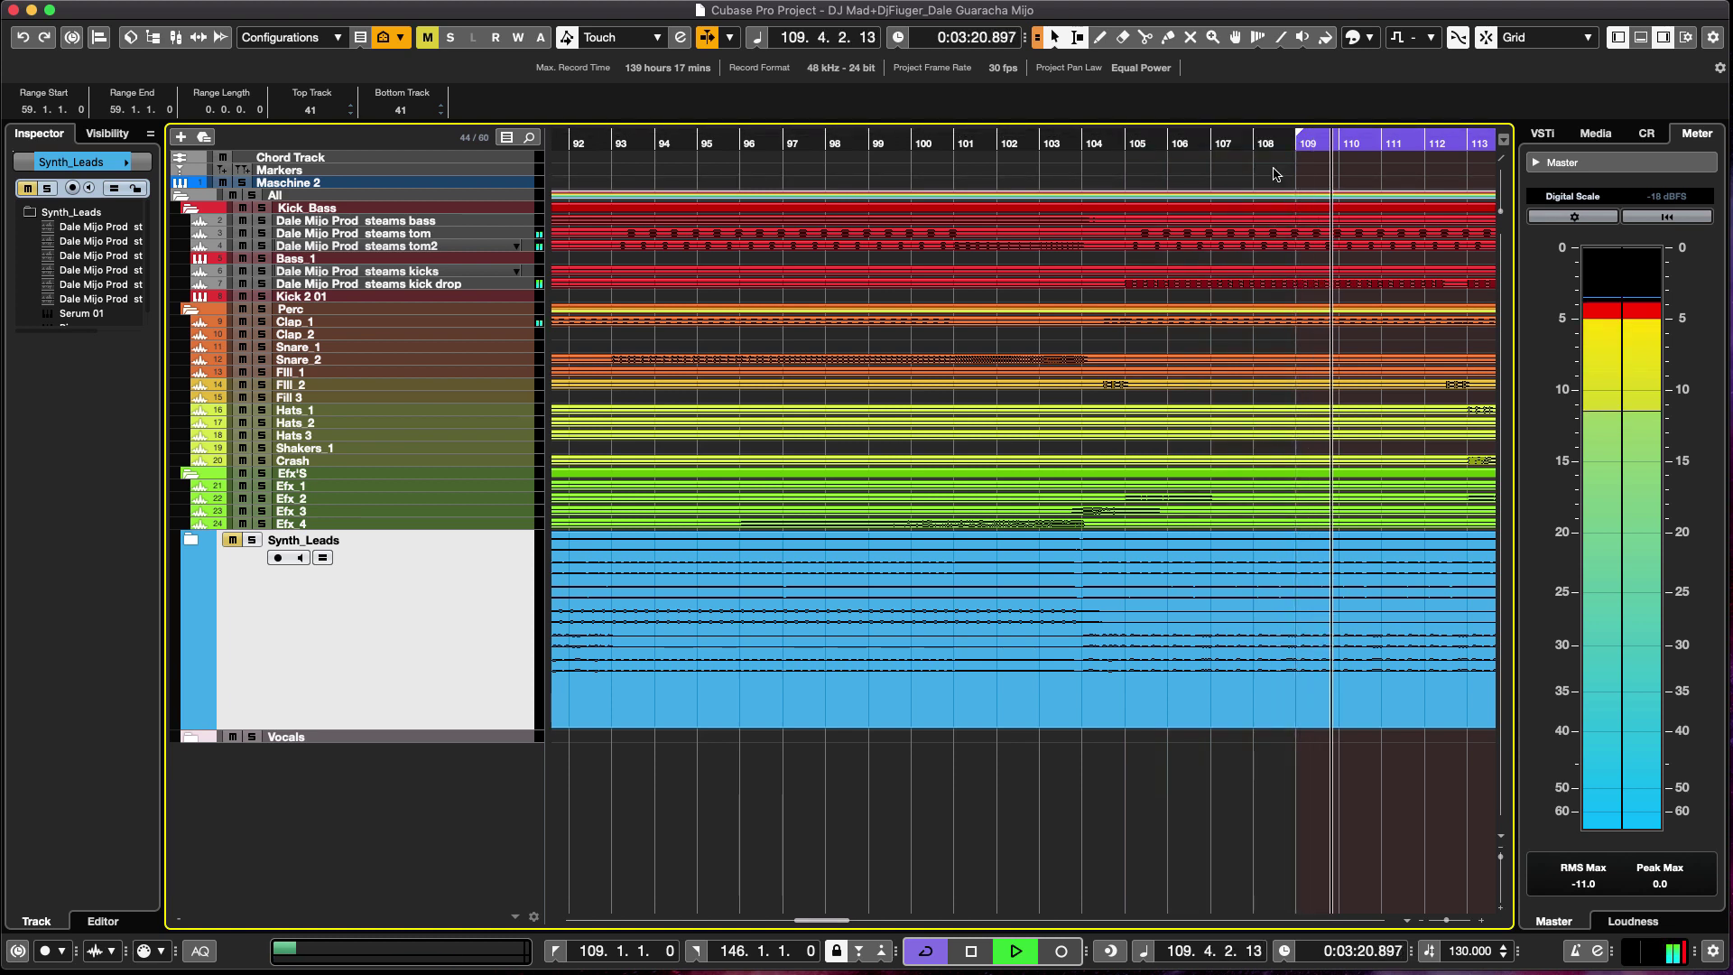
key(space)
Play from bar 113, set the cycle range from bar 113 to bar 117 and stop playback.
scroll(1156, 155, right, 10)
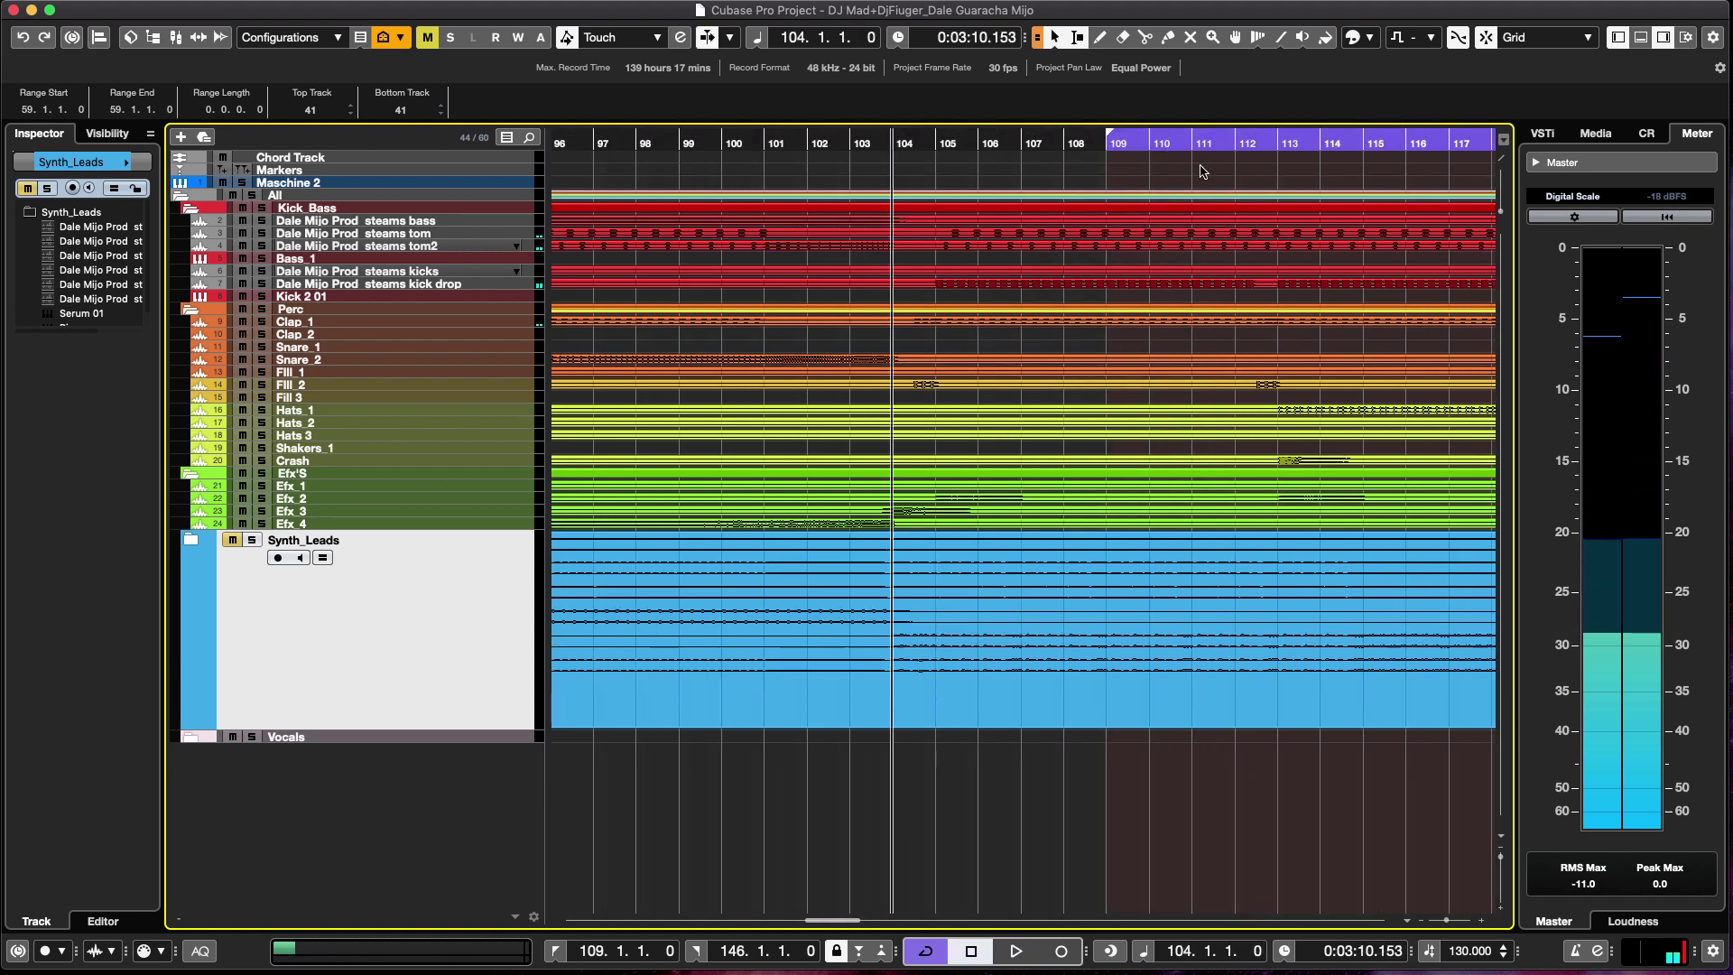
click(828, 144)
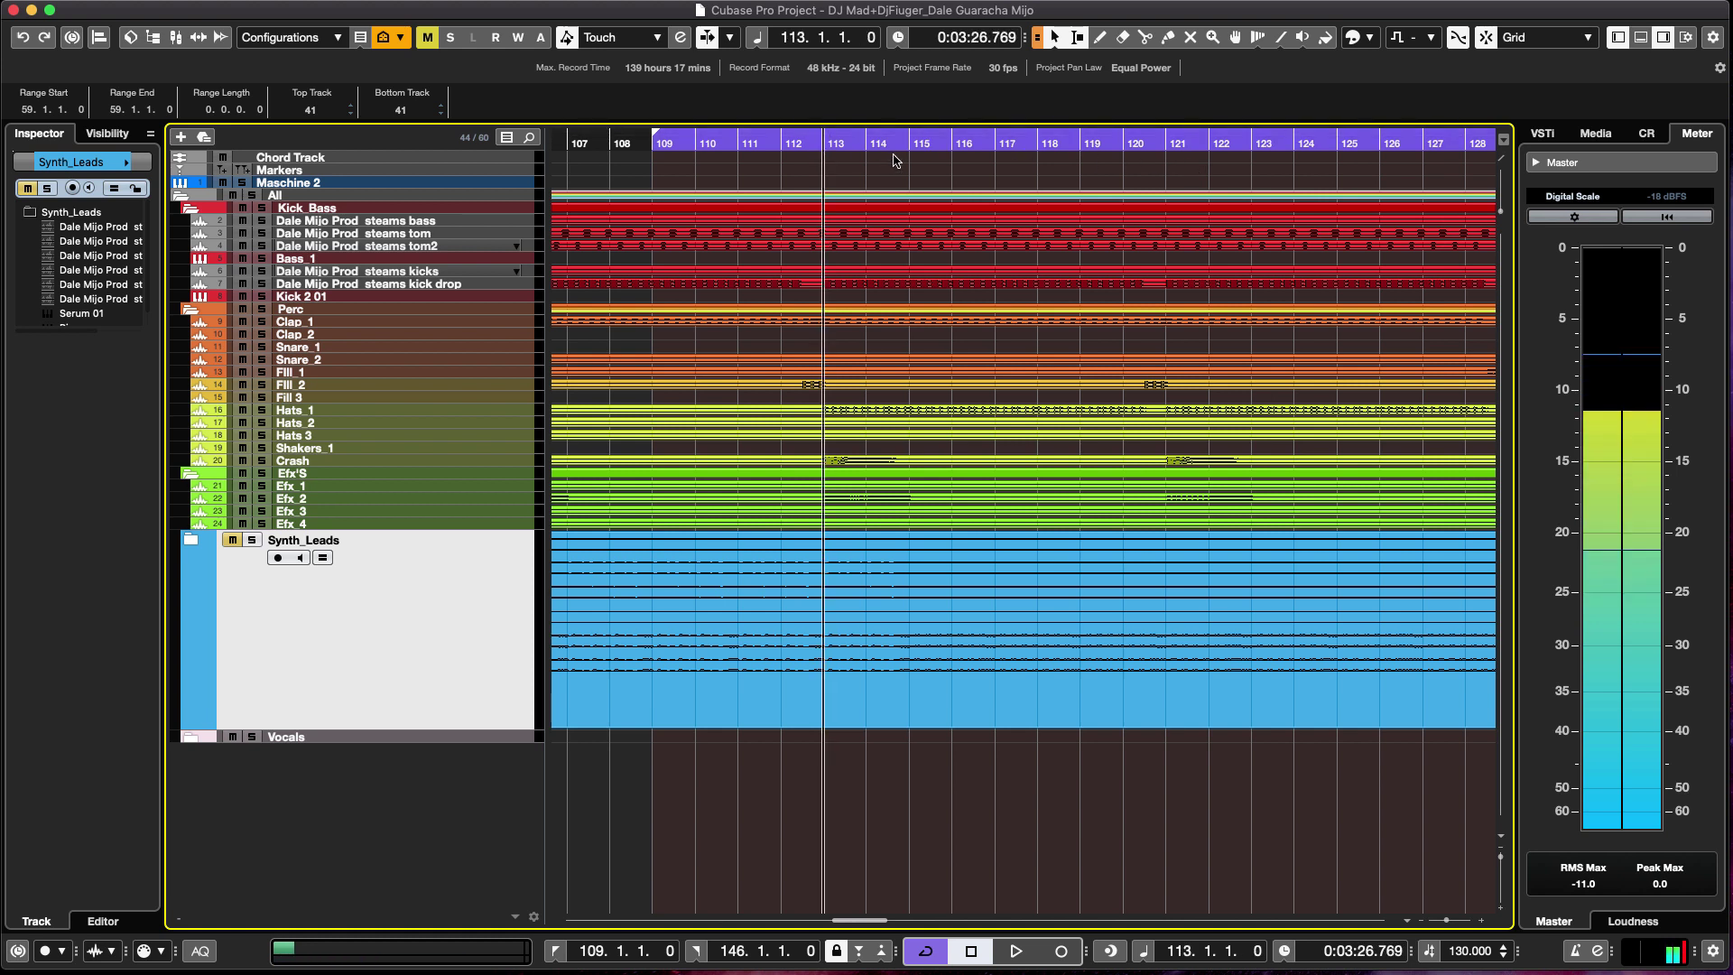
key(space)
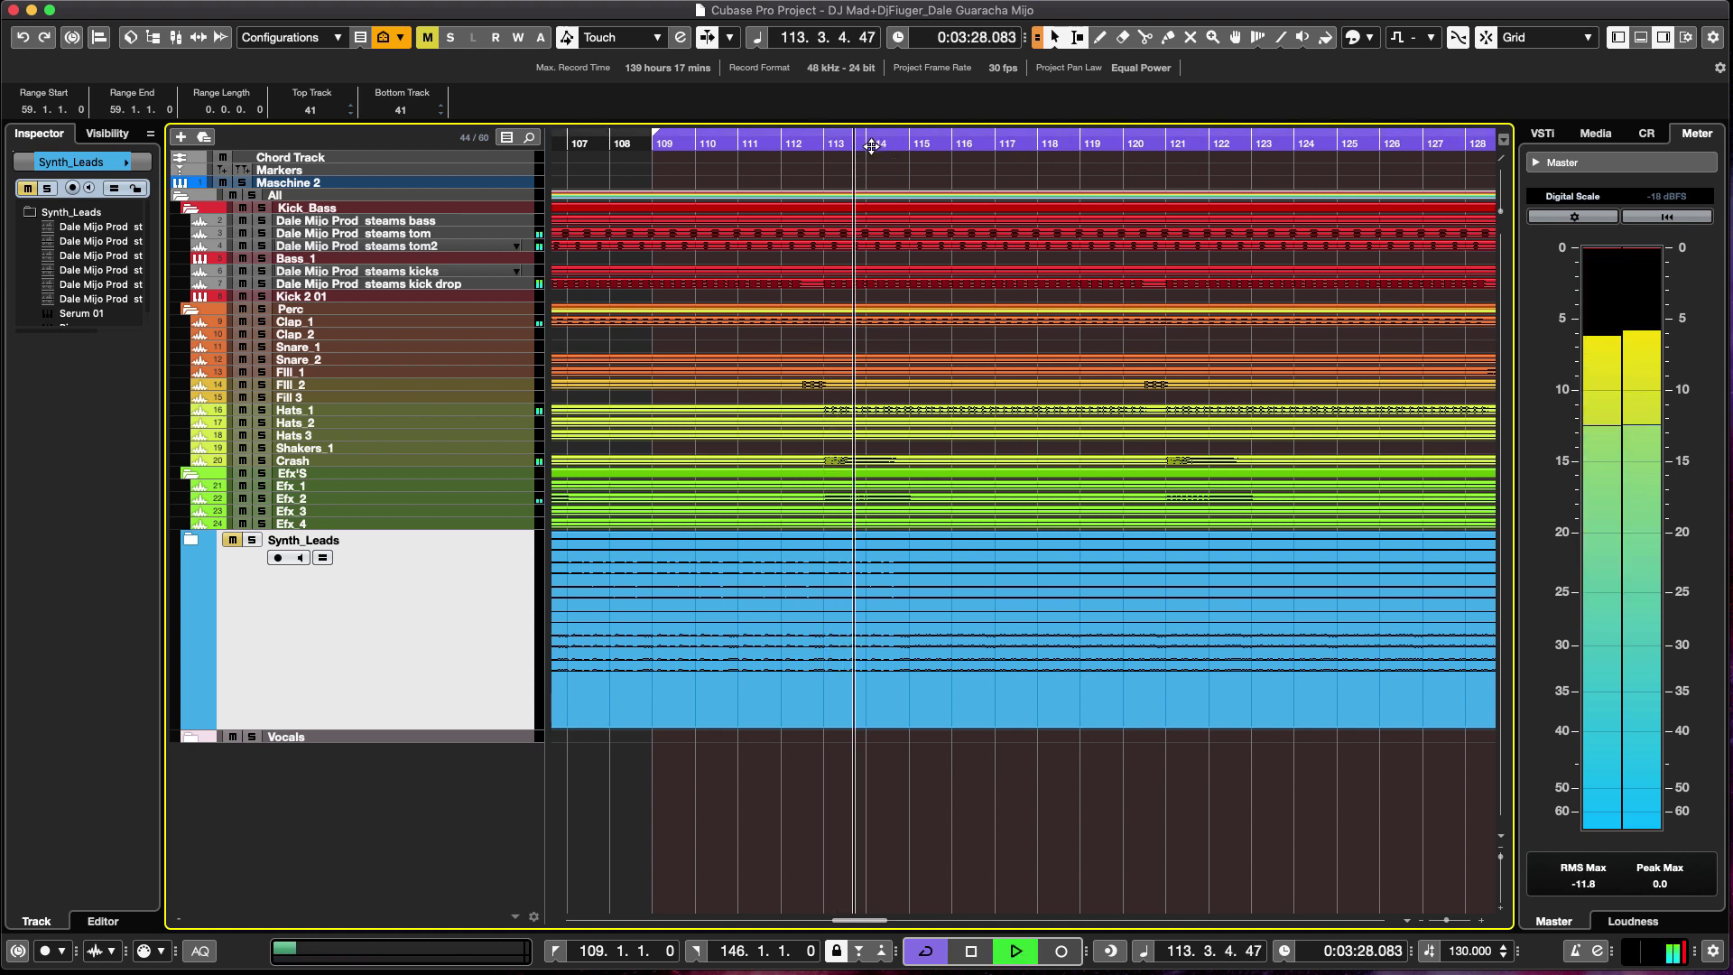
super+click(823, 145)
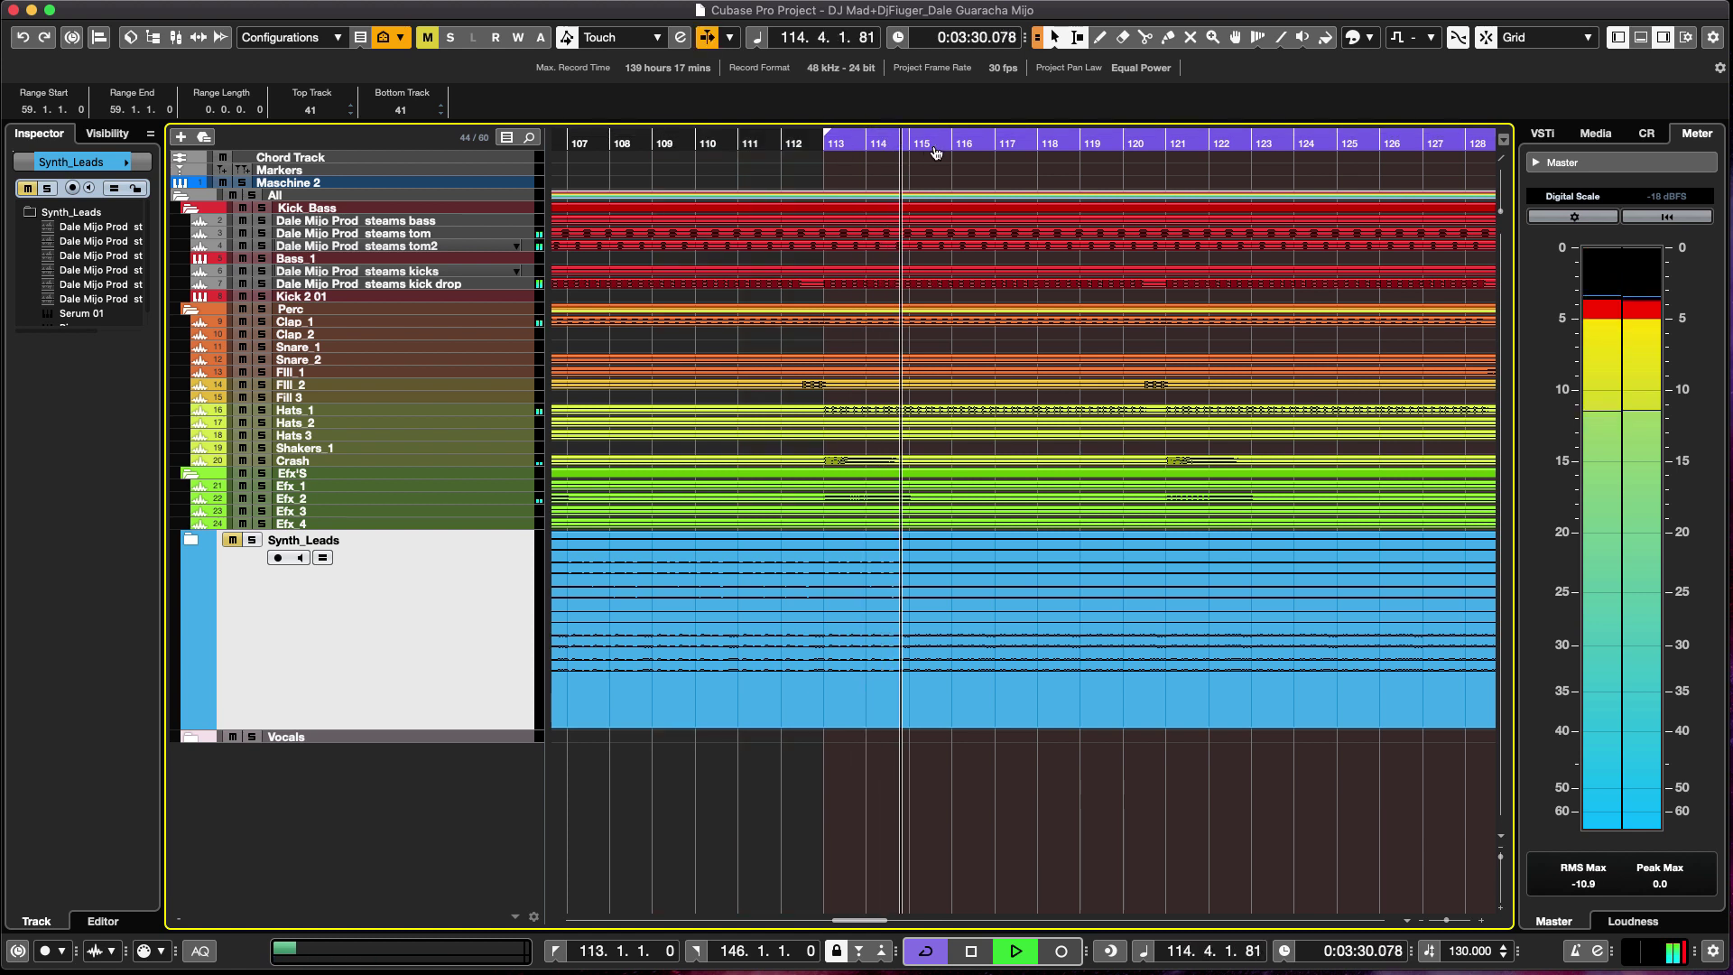
alt+click(993, 144)
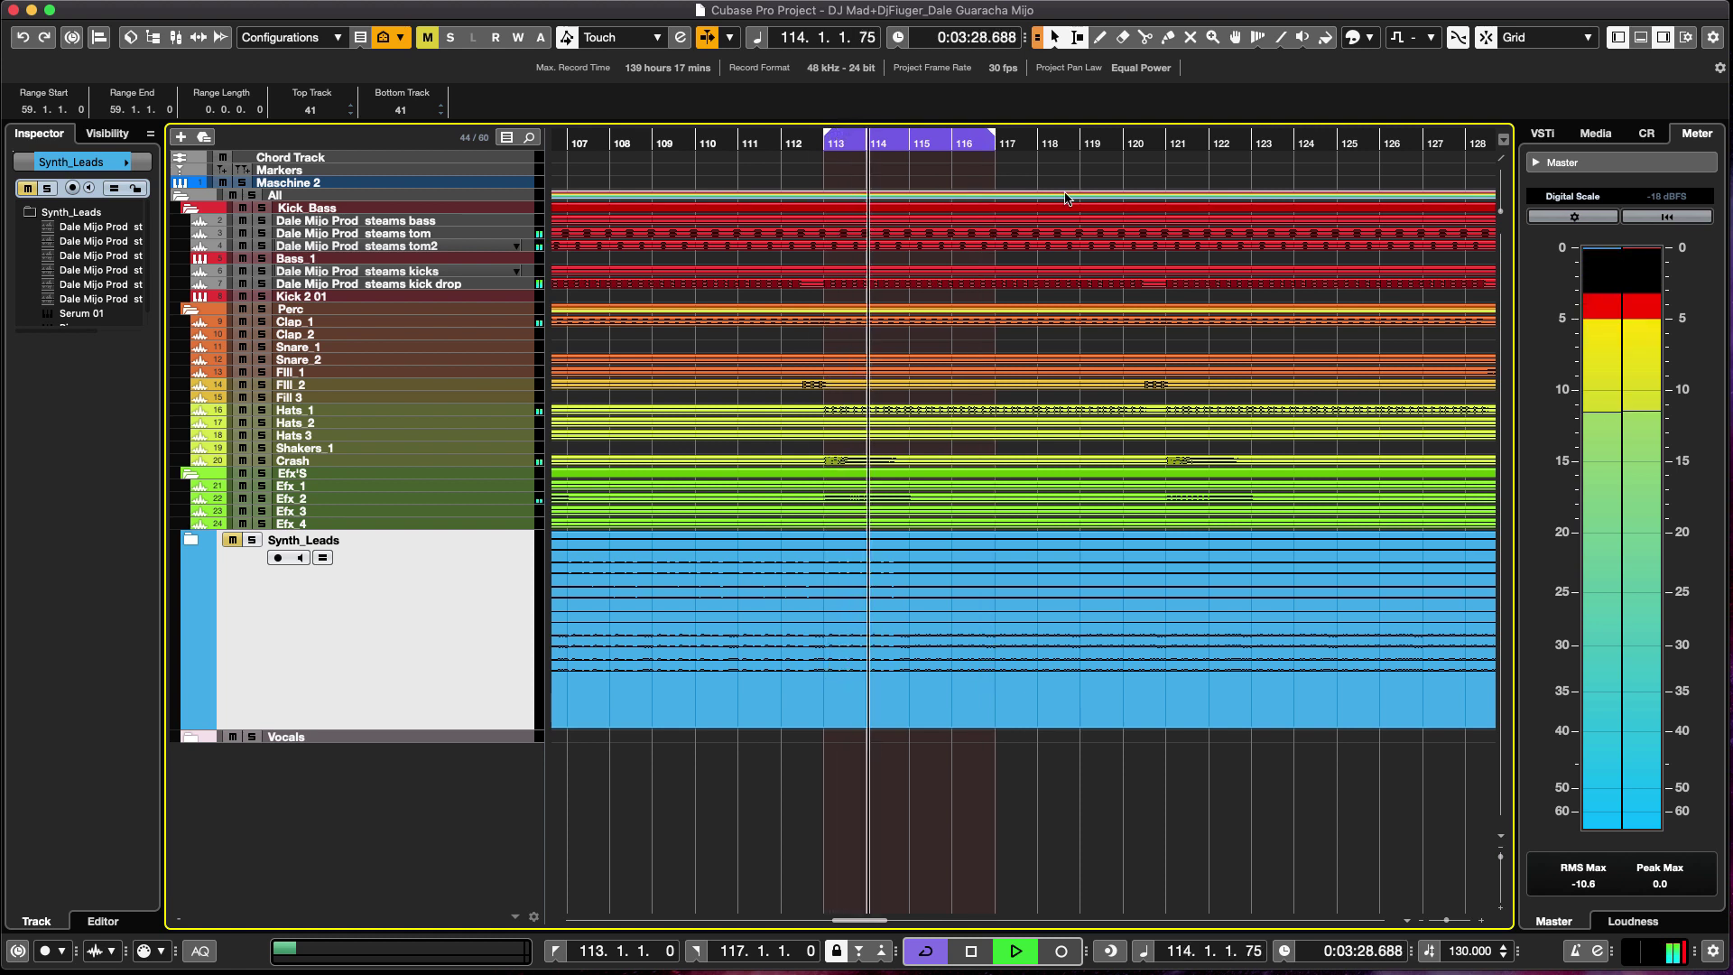
key(space)
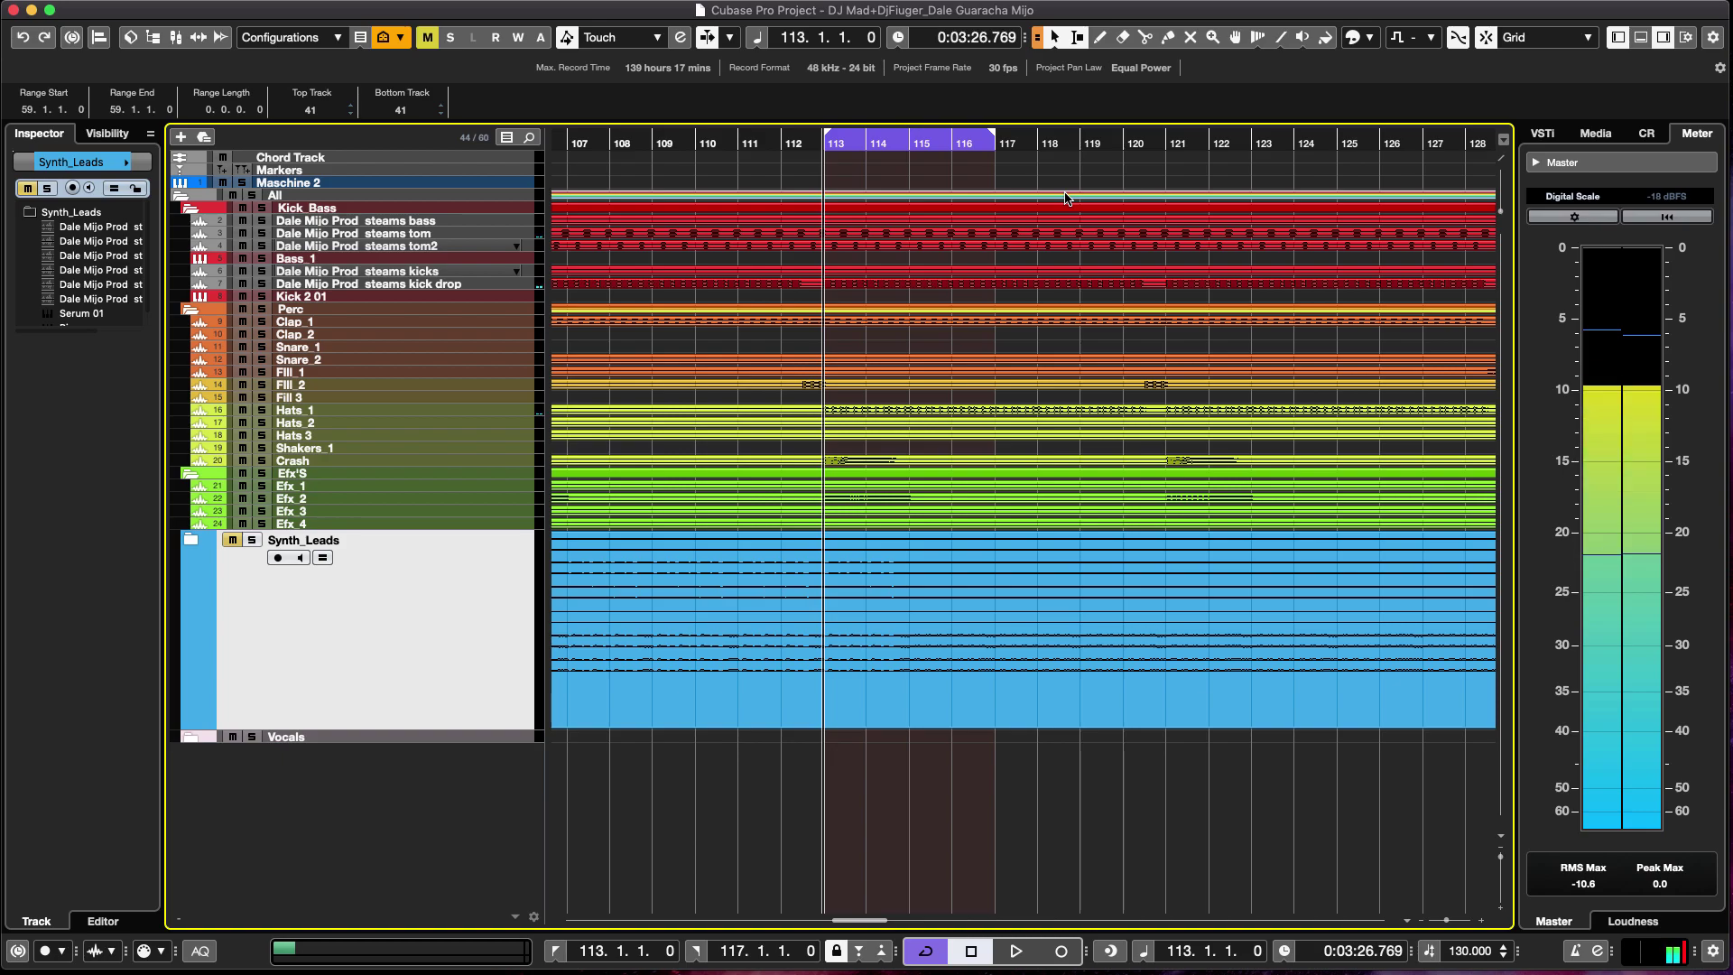
Play the loop with the MixConsole open and pull the Hats_1, Crash, Efx_2 and Clap_1 faders fully down.
key(F3)
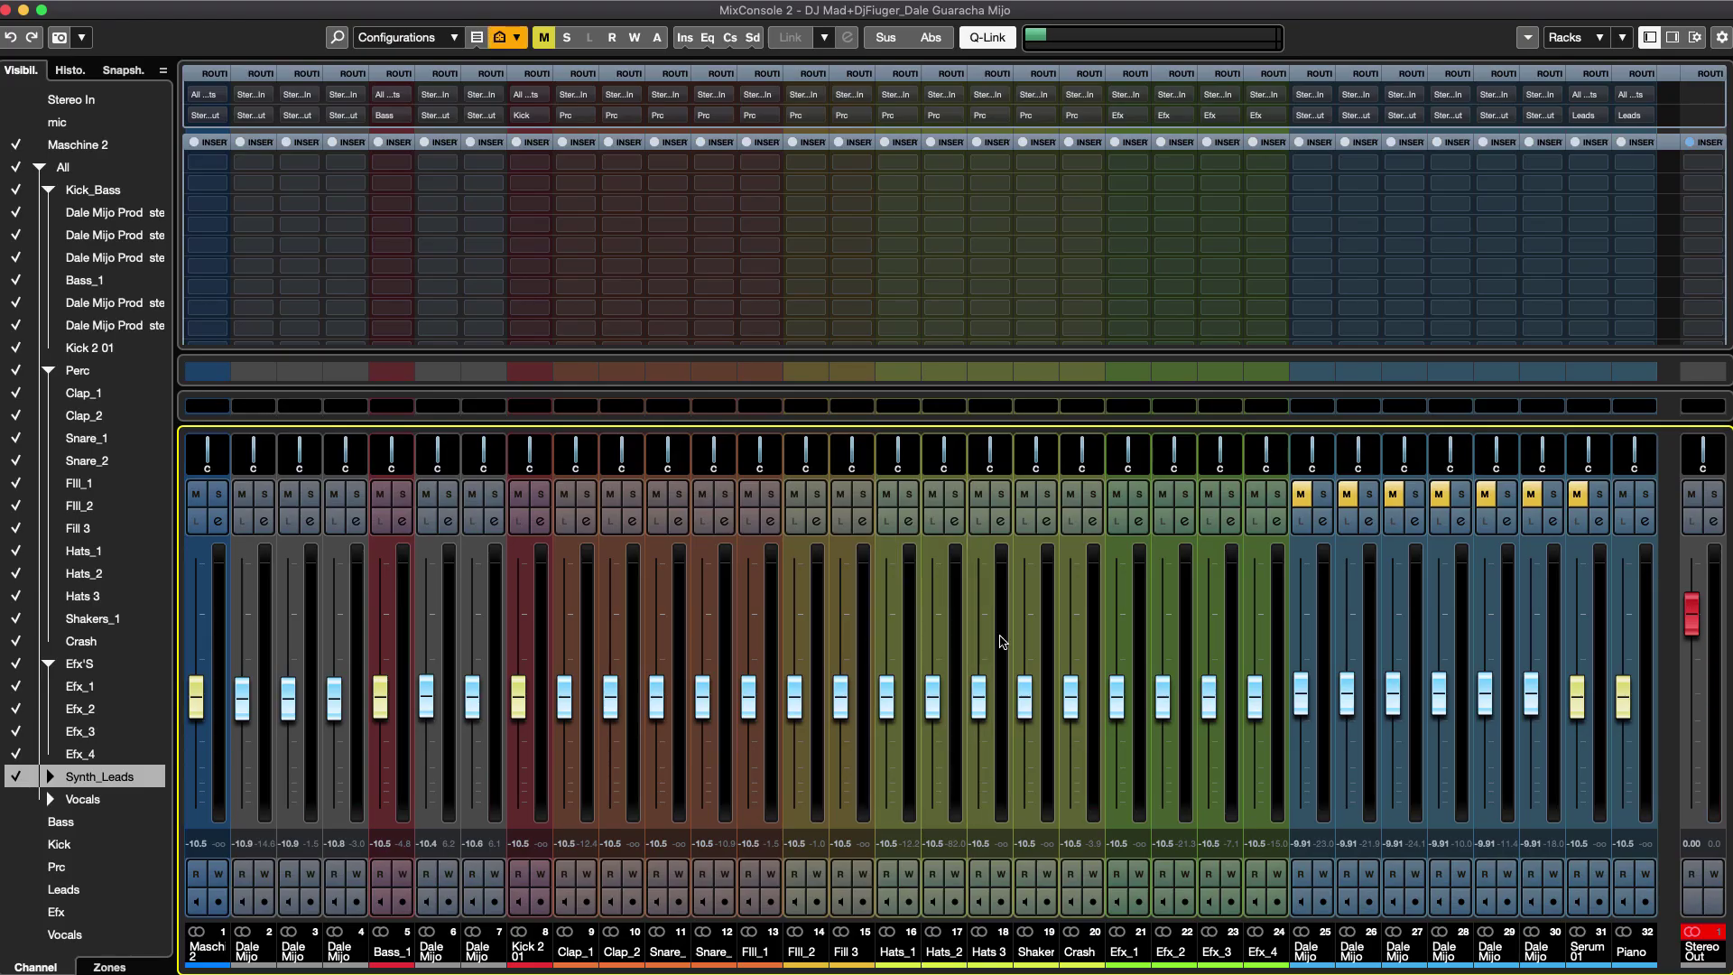
key(space)
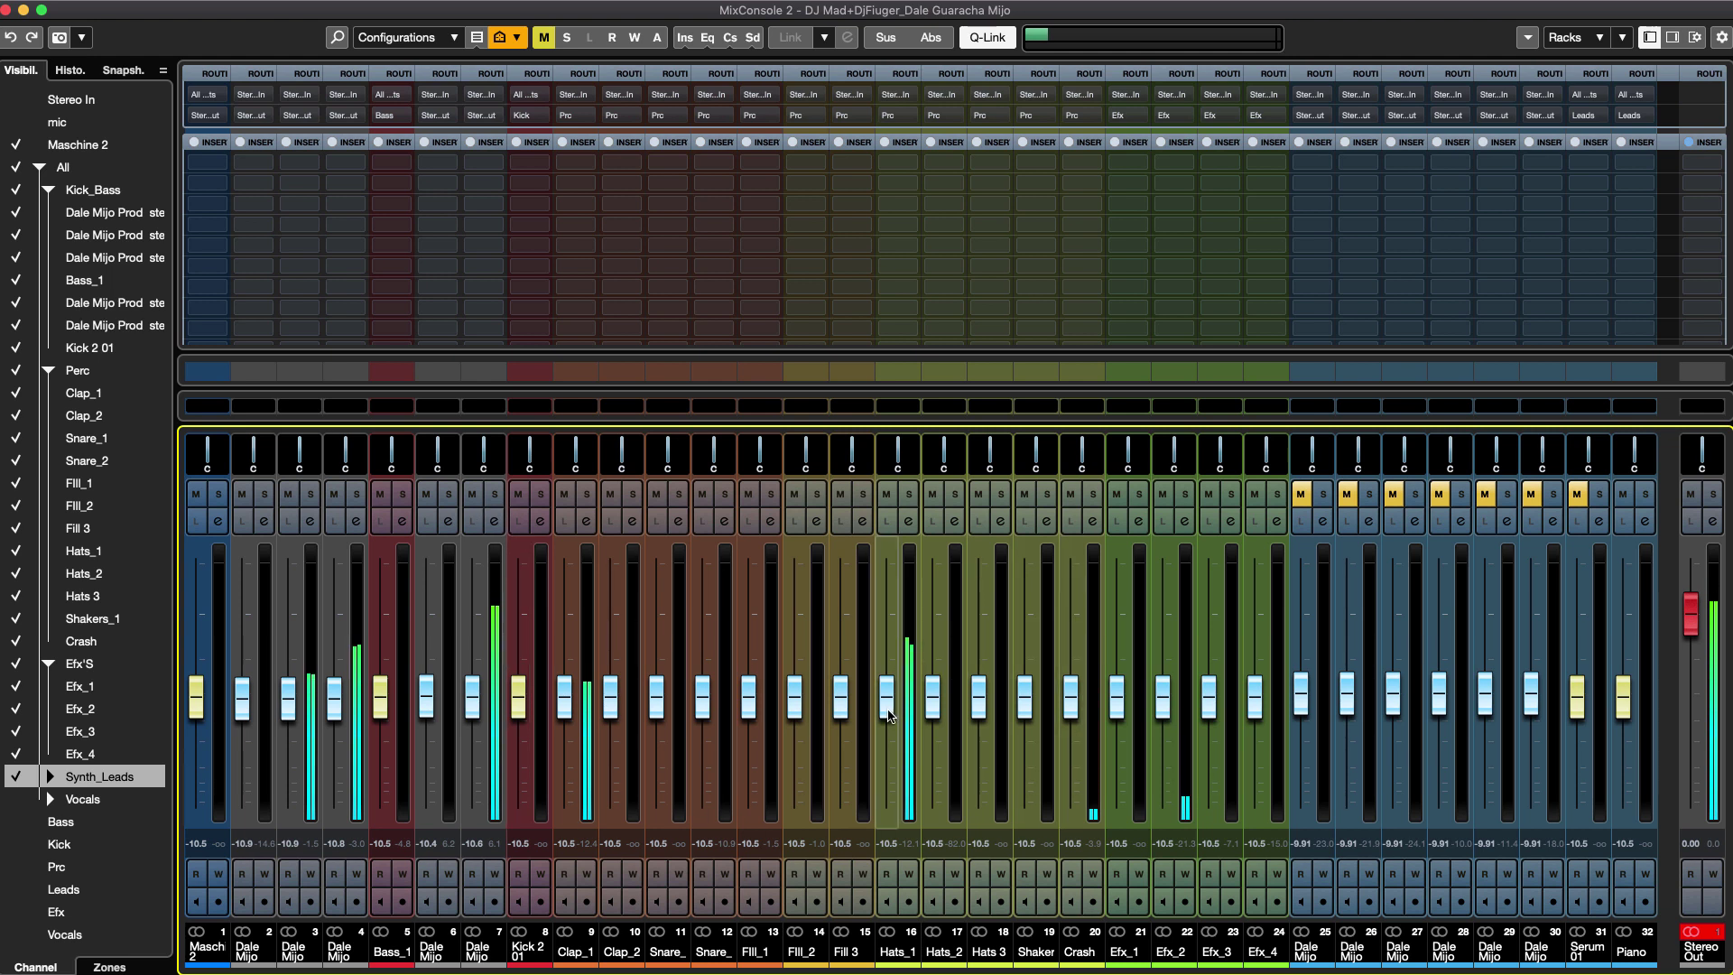
drag(889, 713, 888, 808)
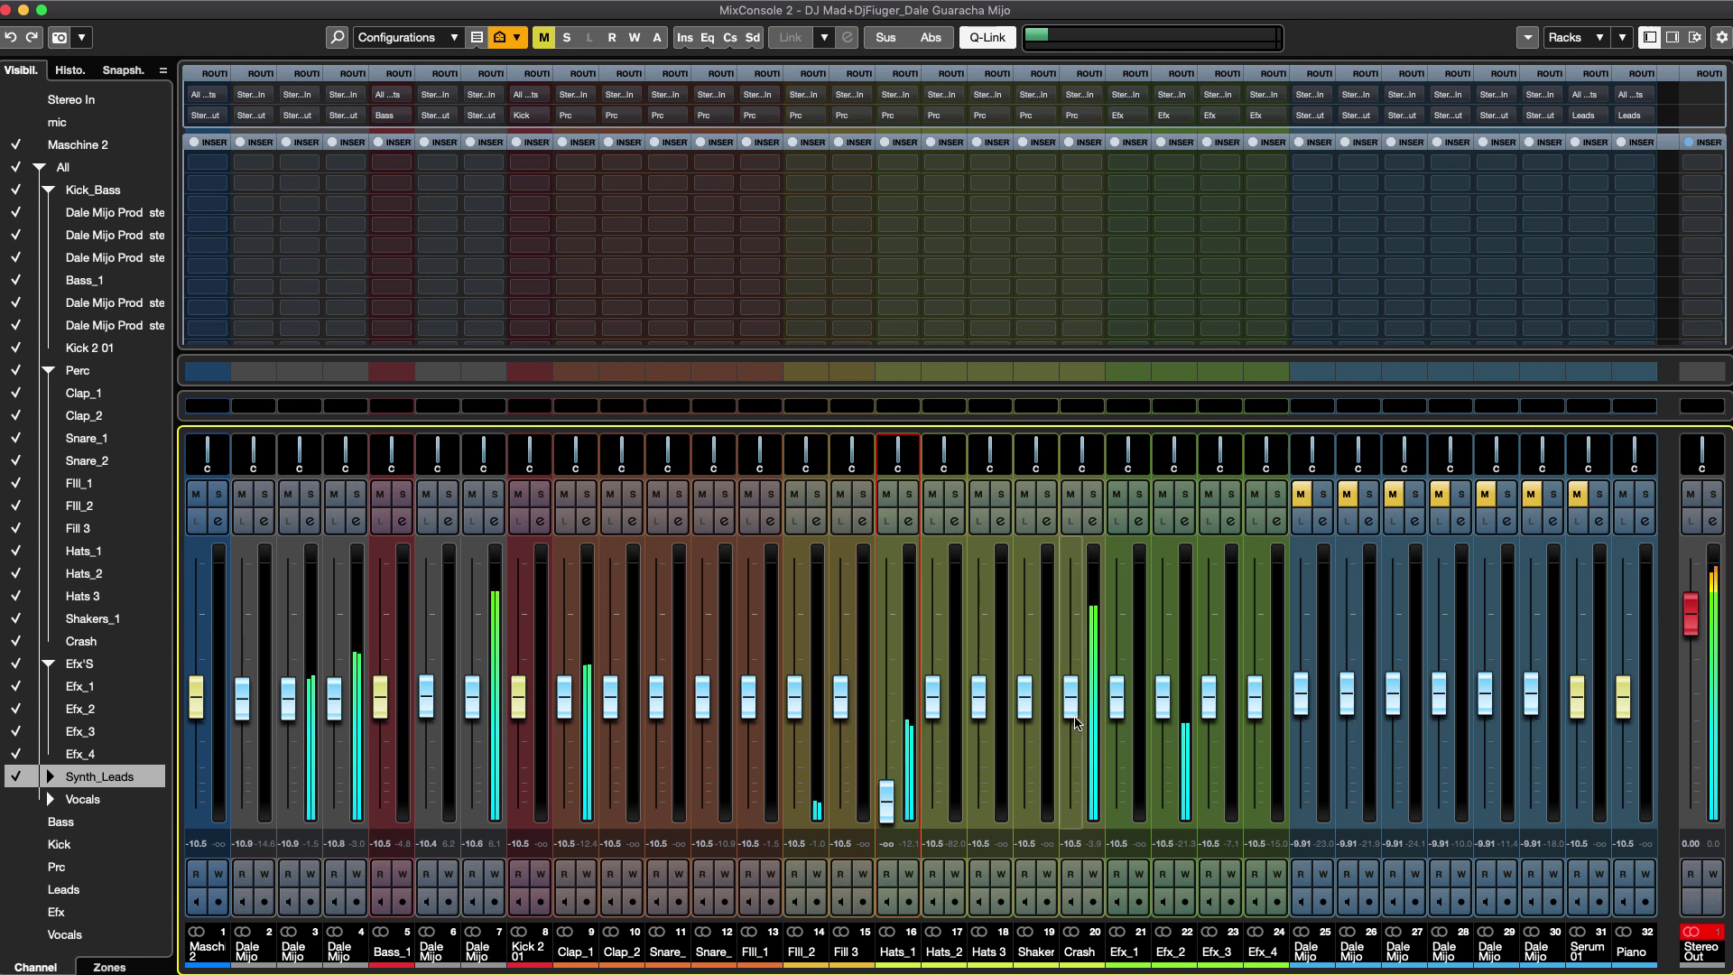
drag(1072, 712, 1072, 812)
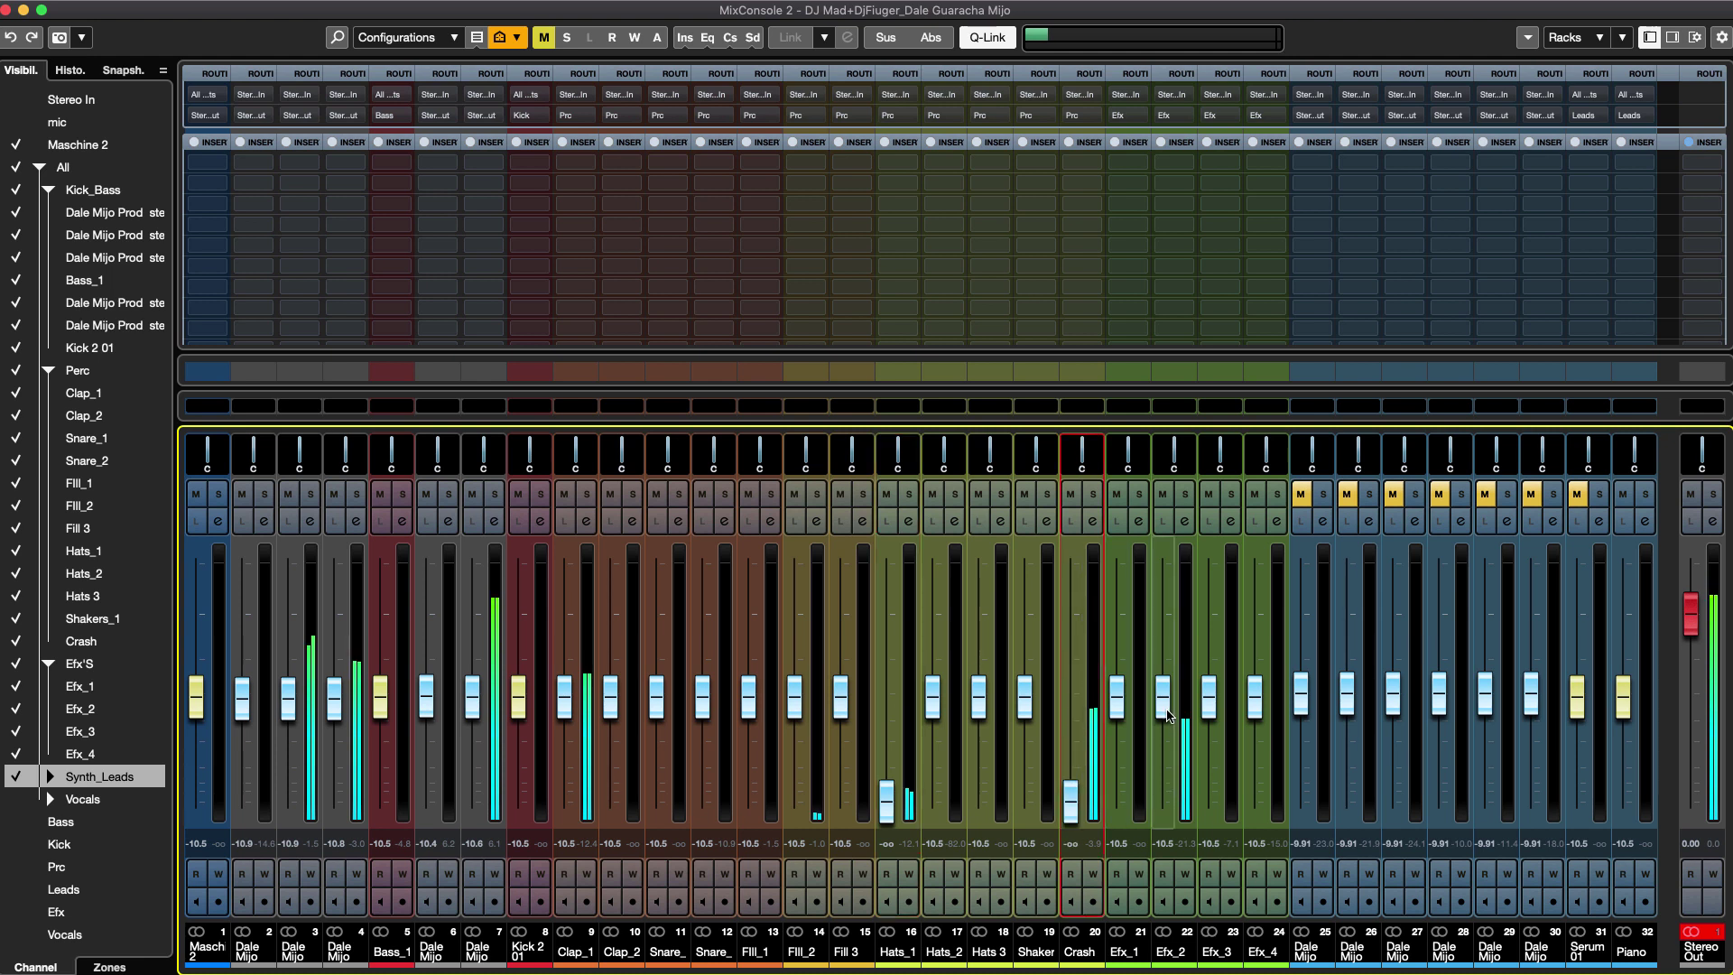
drag(1164, 699, 1162, 804)
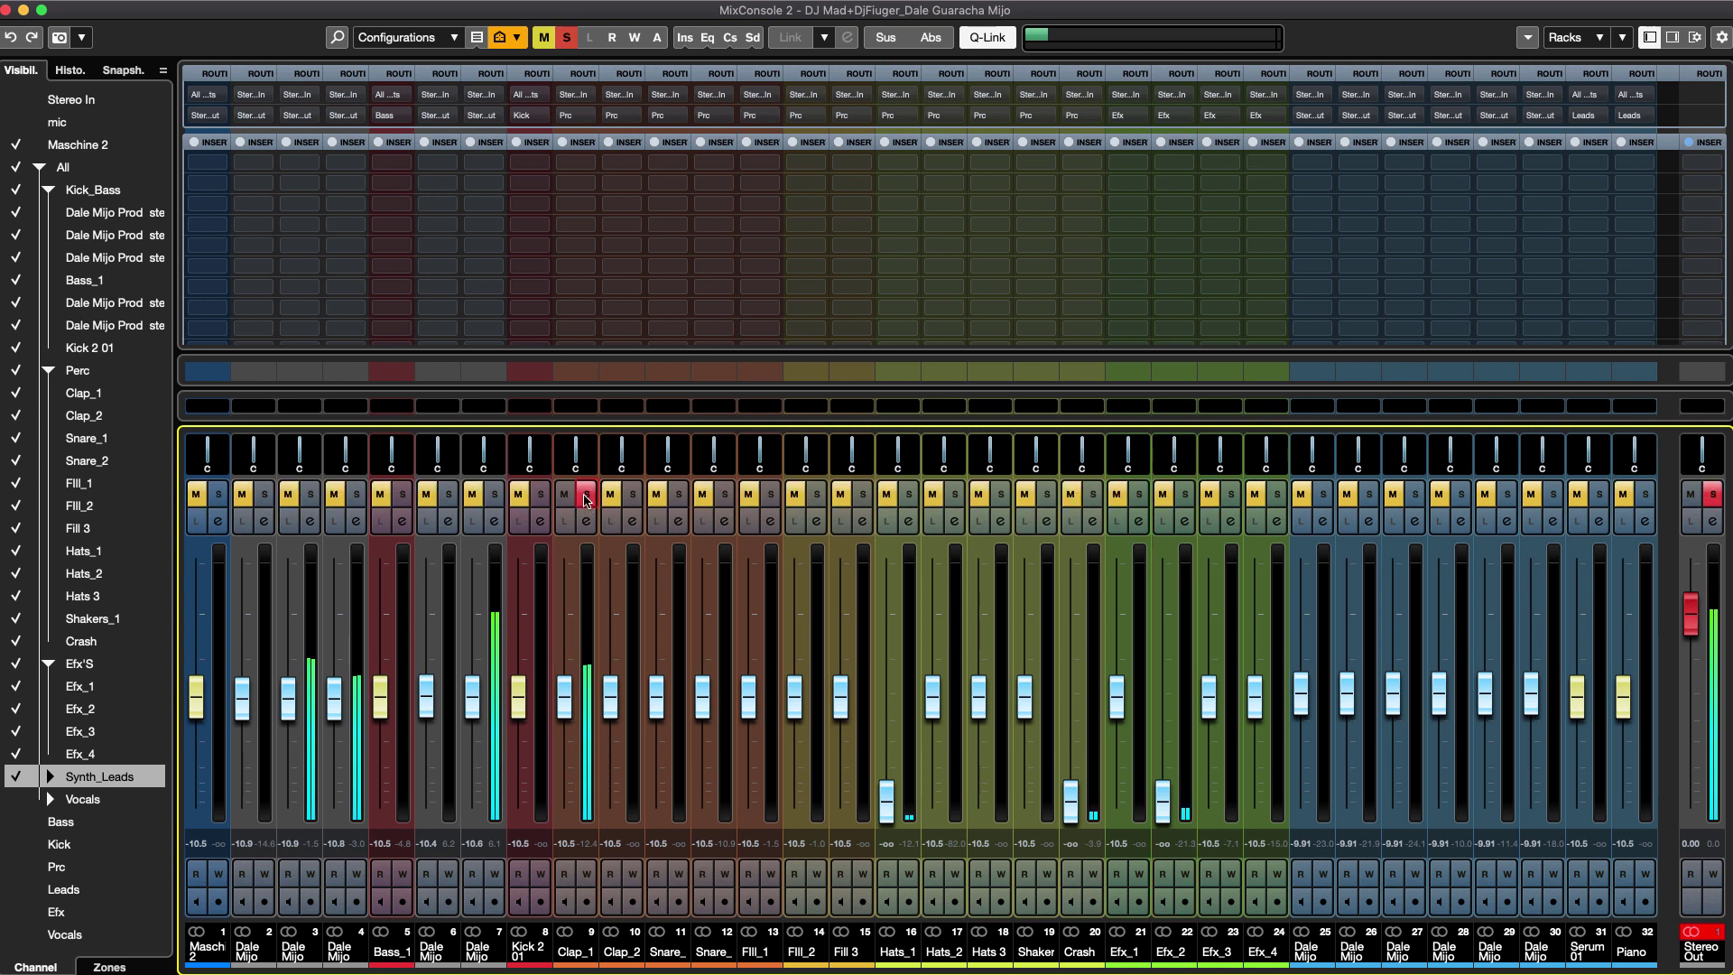
drag(564, 696, 564, 799)
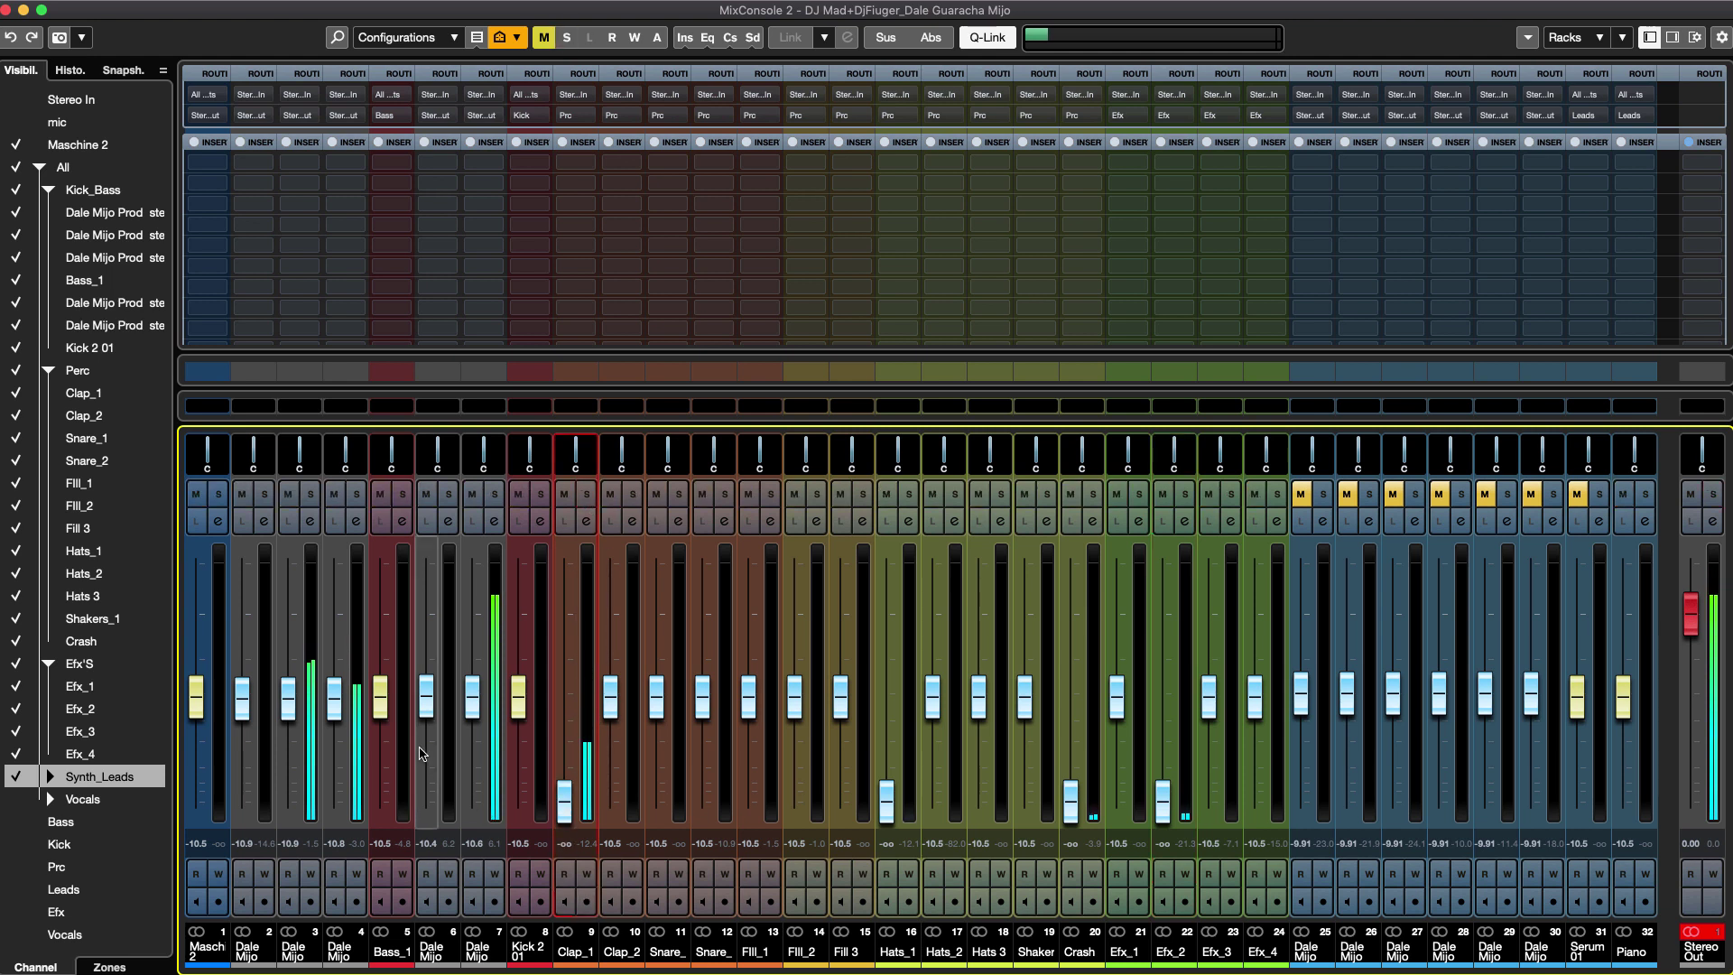
Solo the steams tom and steams tom2 channels one after the other to check each sound.
click(310, 494)
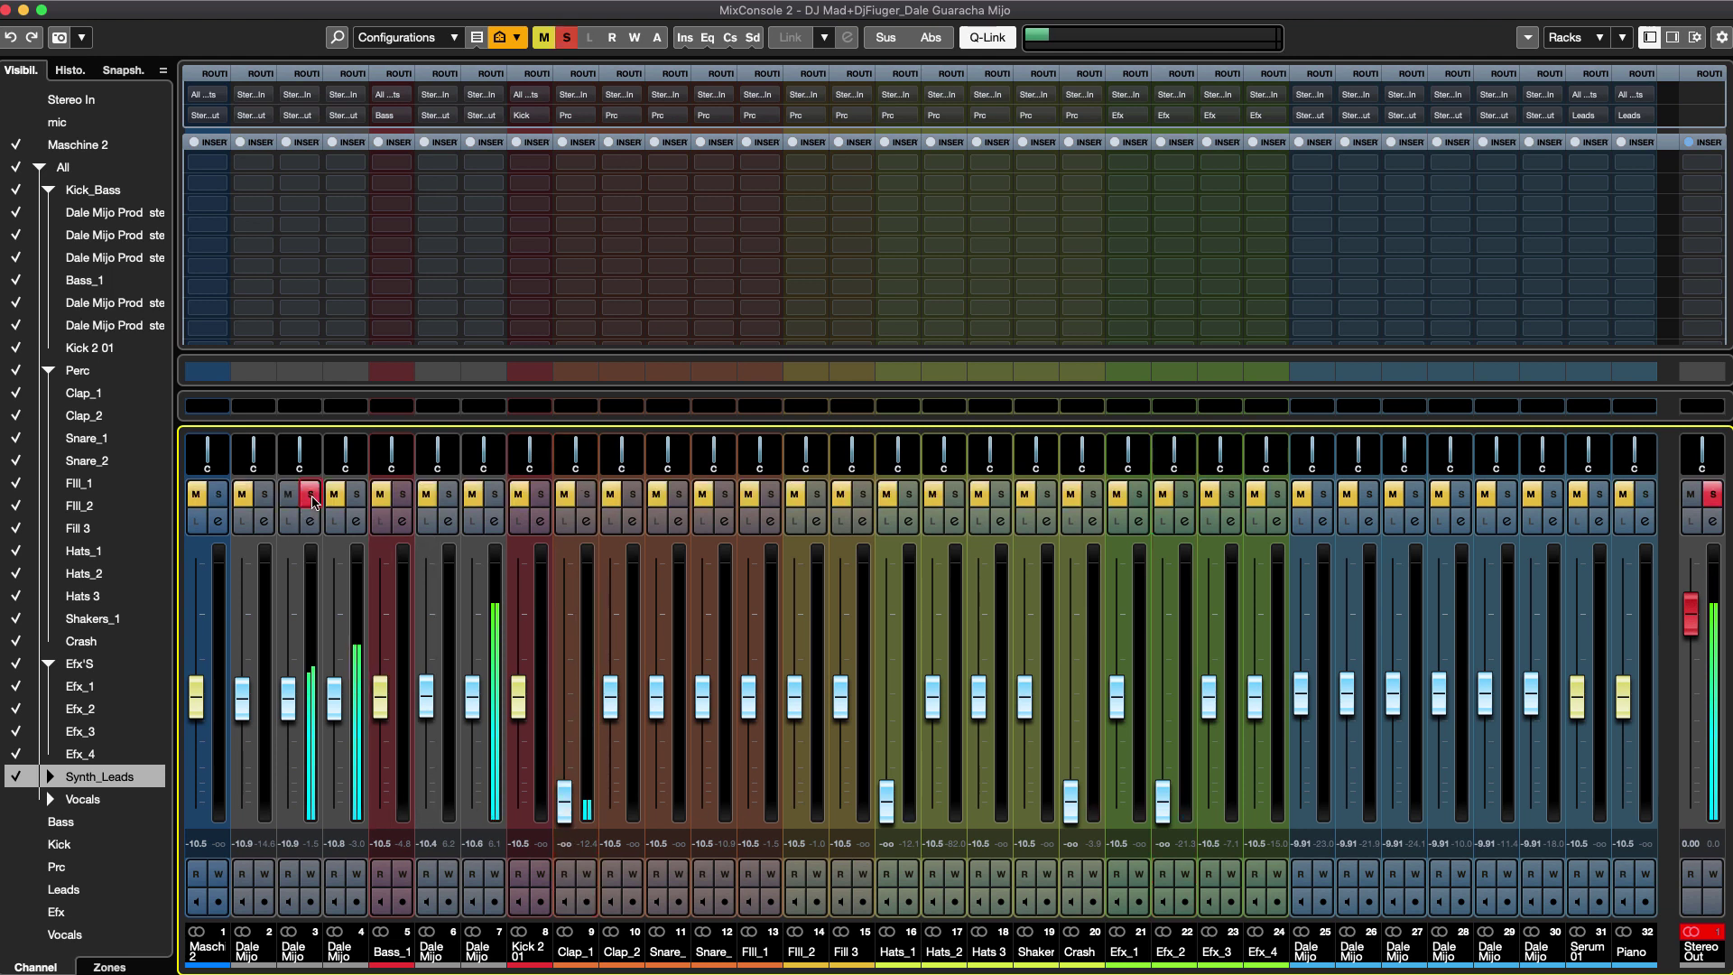
click(311, 495)
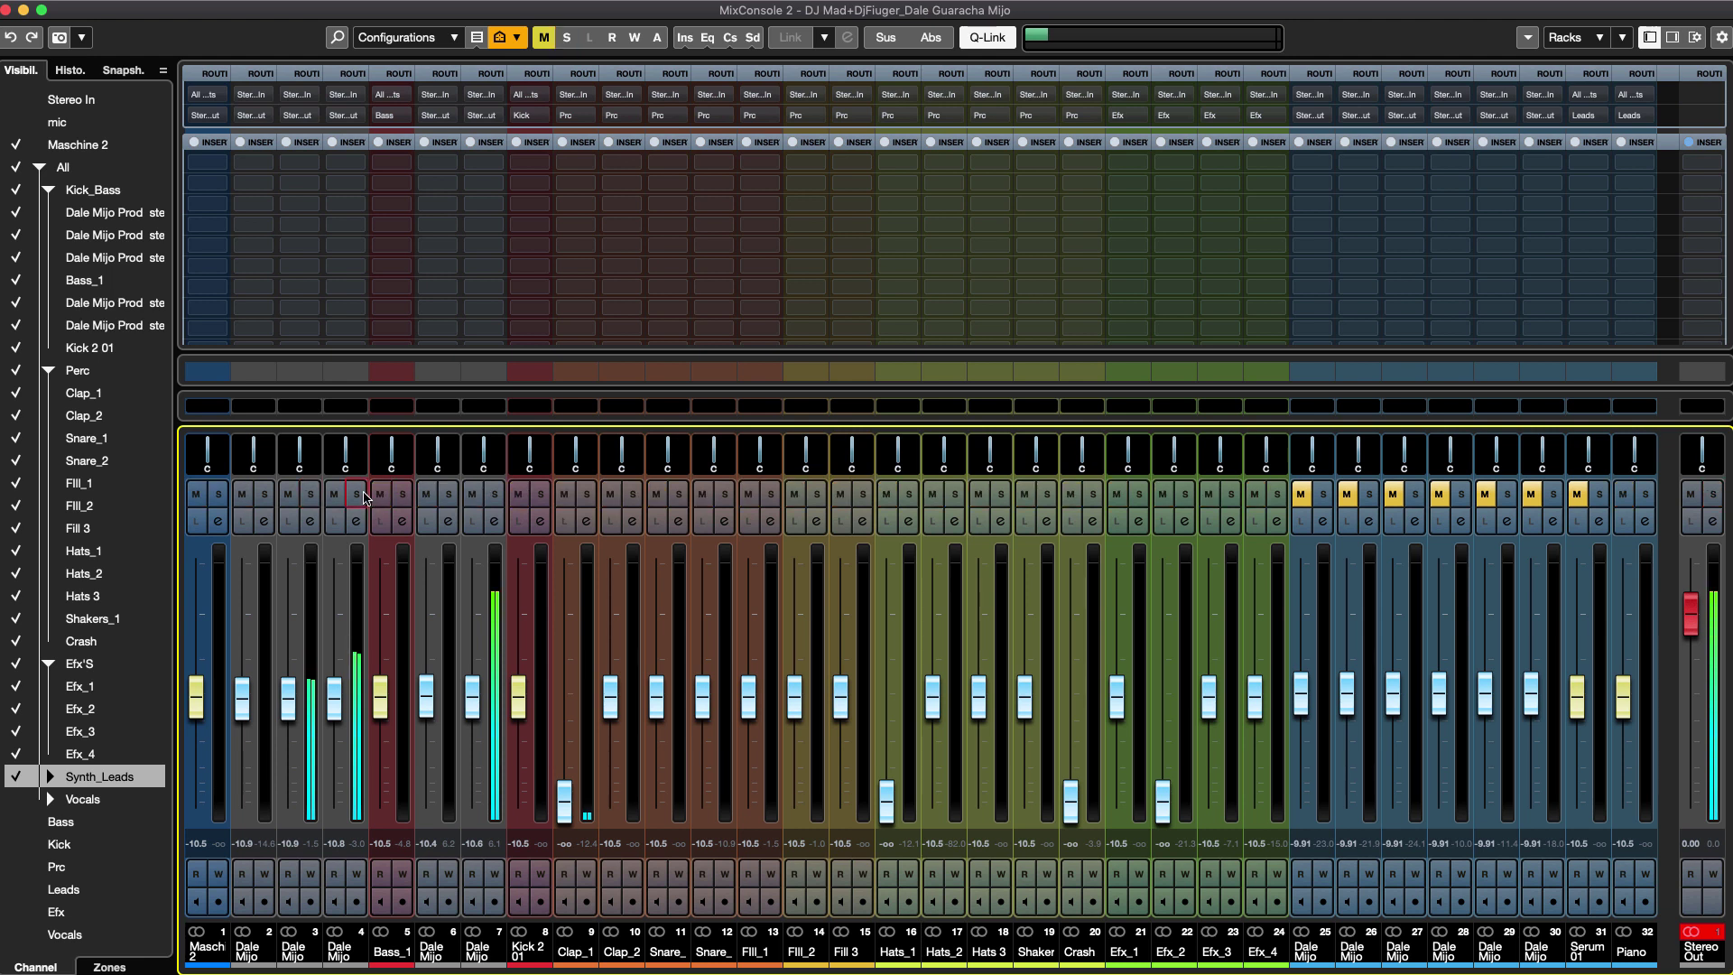
click(358, 494)
click(358, 495)
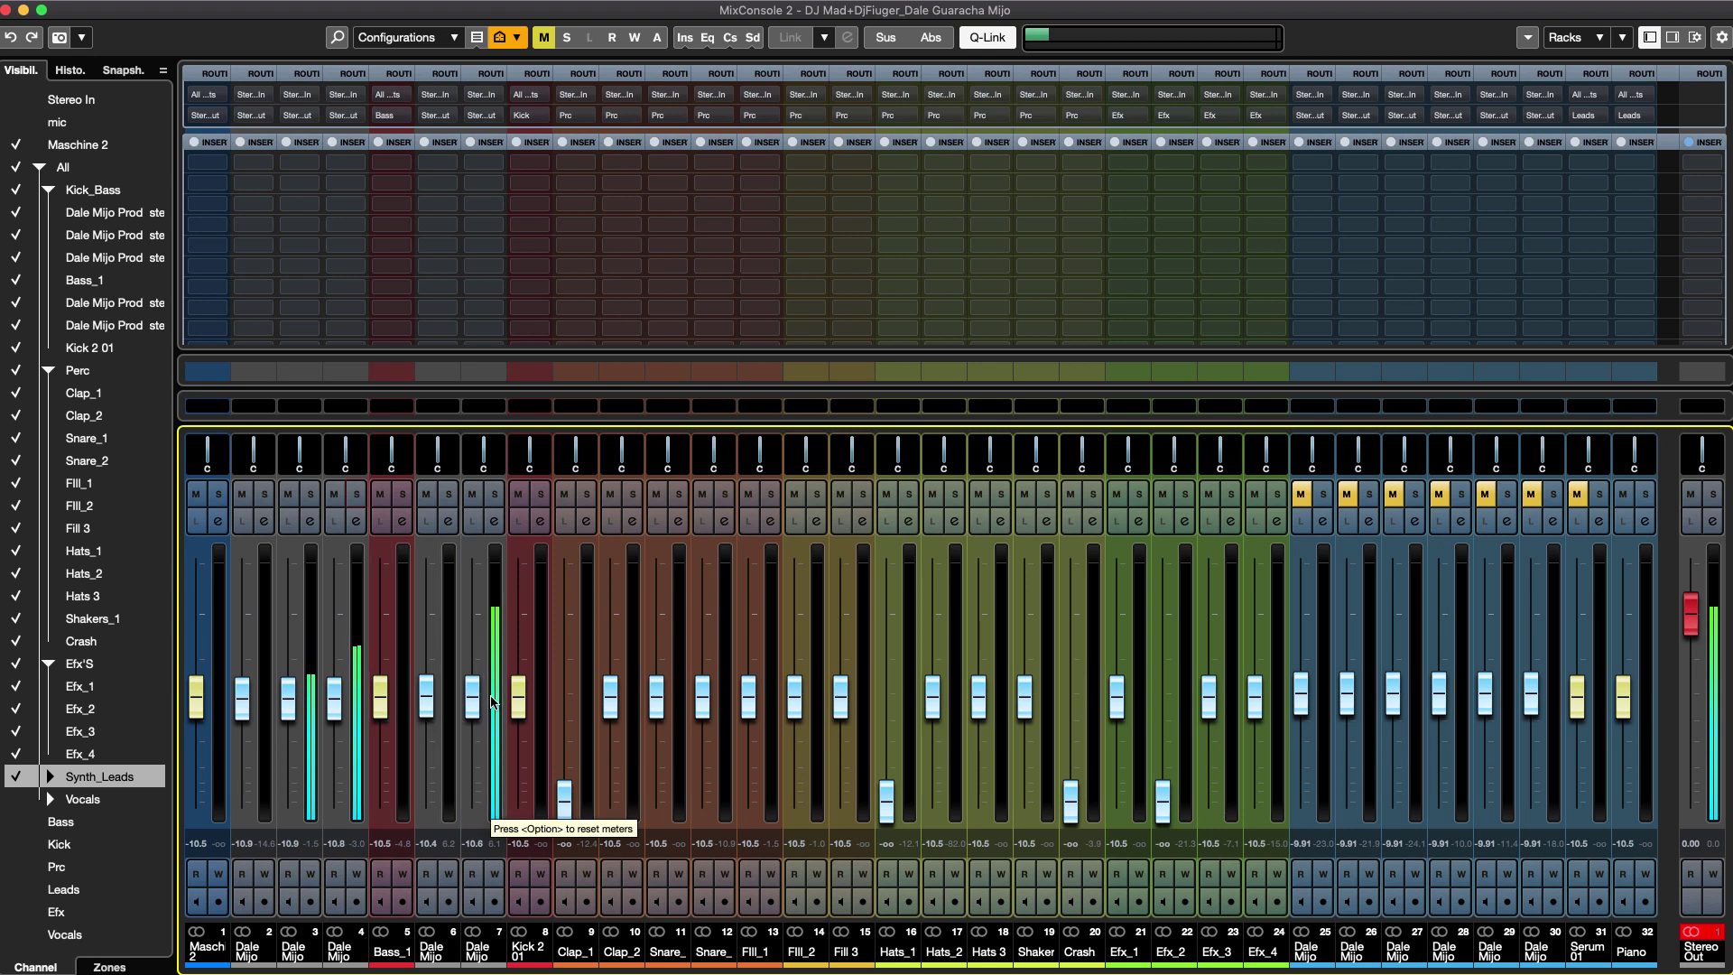
Show the master meter in the MixConsole and pull the steams tom and tom2 faders fully down.
click(1671, 39)
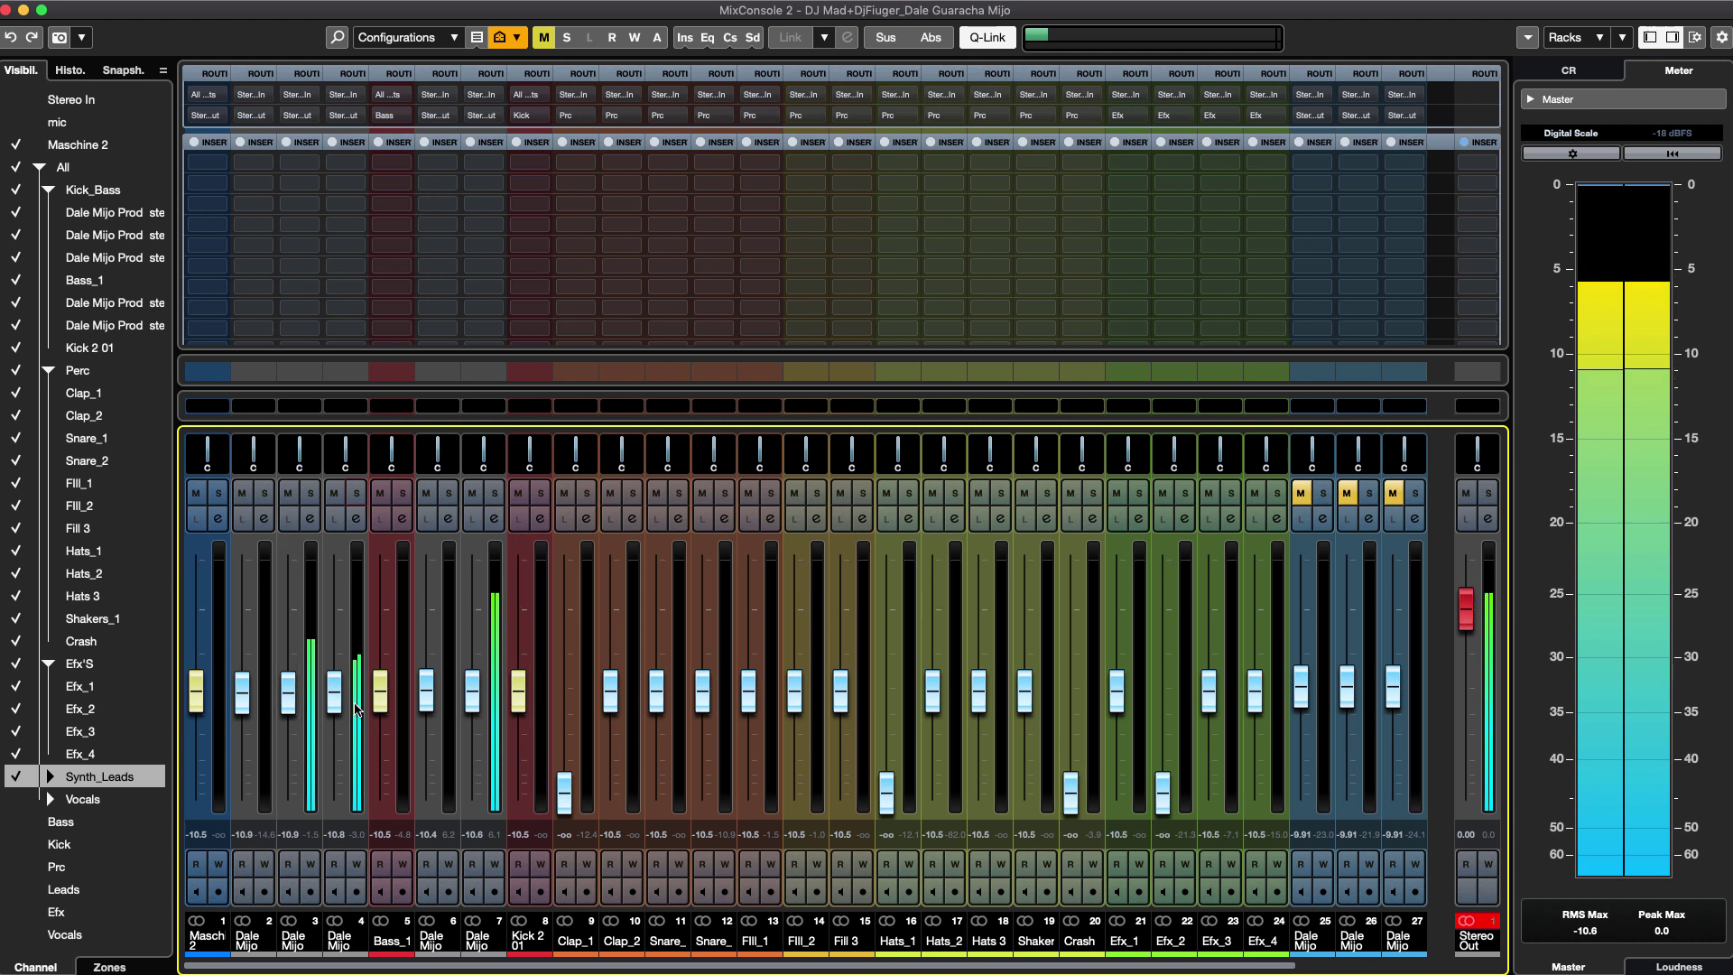
drag(288, 697, 340, 854)
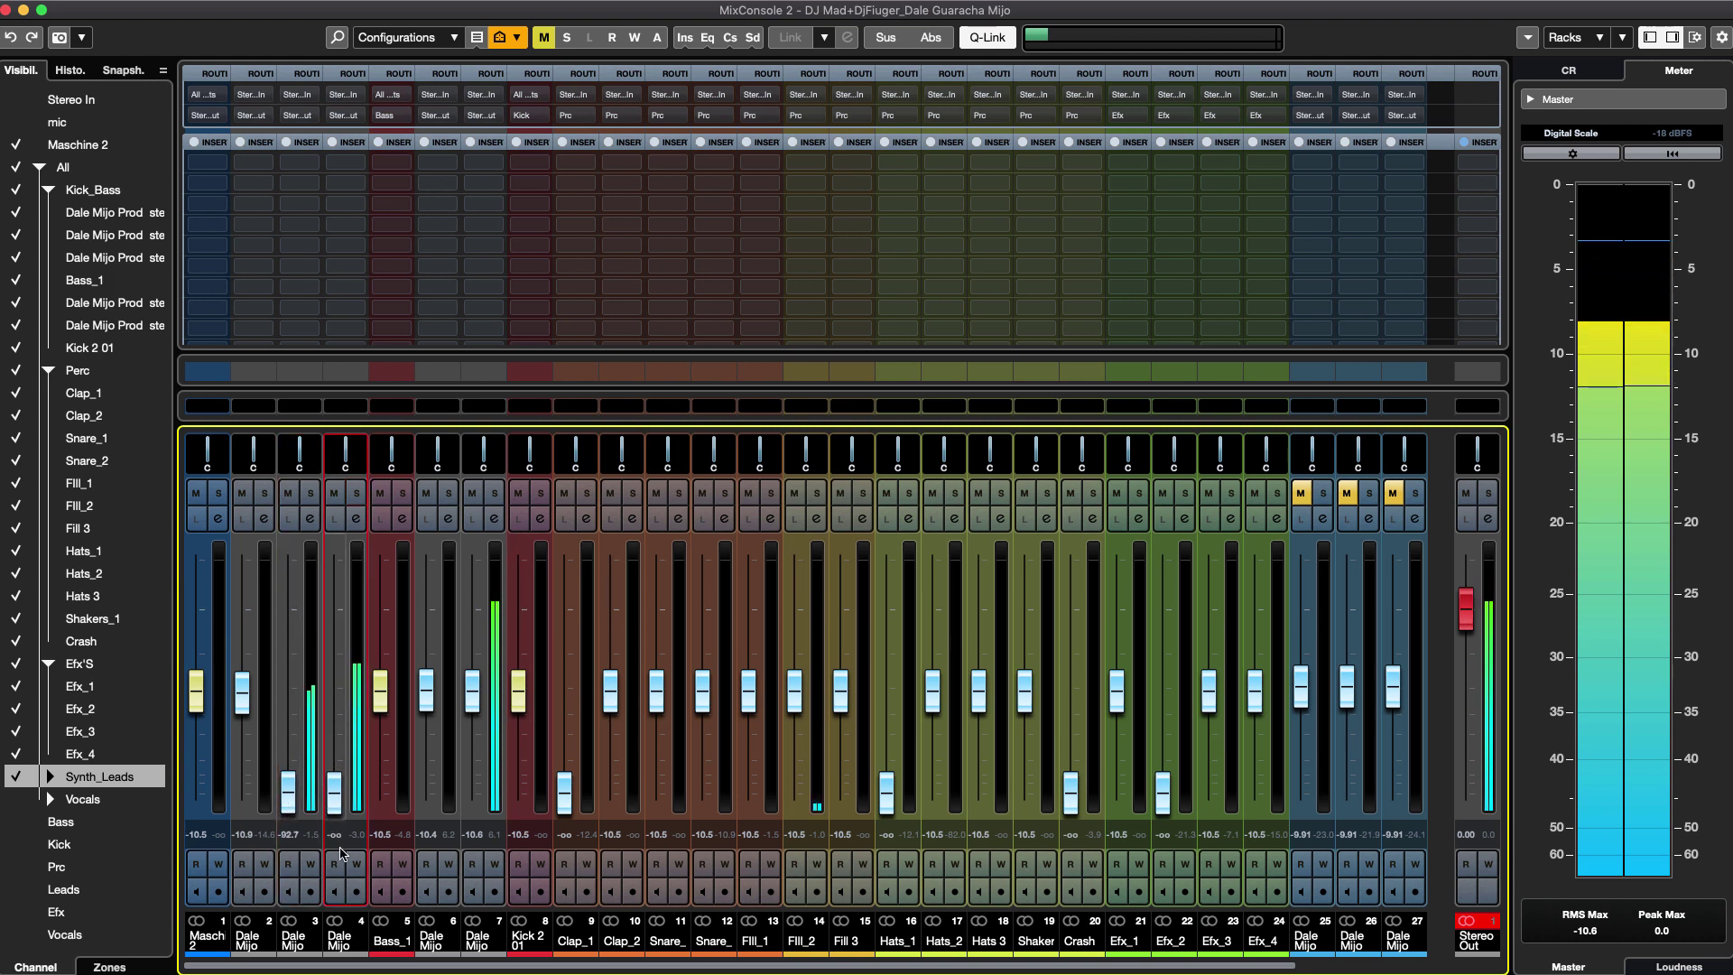
Set the steams kick drop fader to about -10.9 dB and raise the steams tom2 fader to about -8.58 dB.
drag(470, 717, 469, 730)
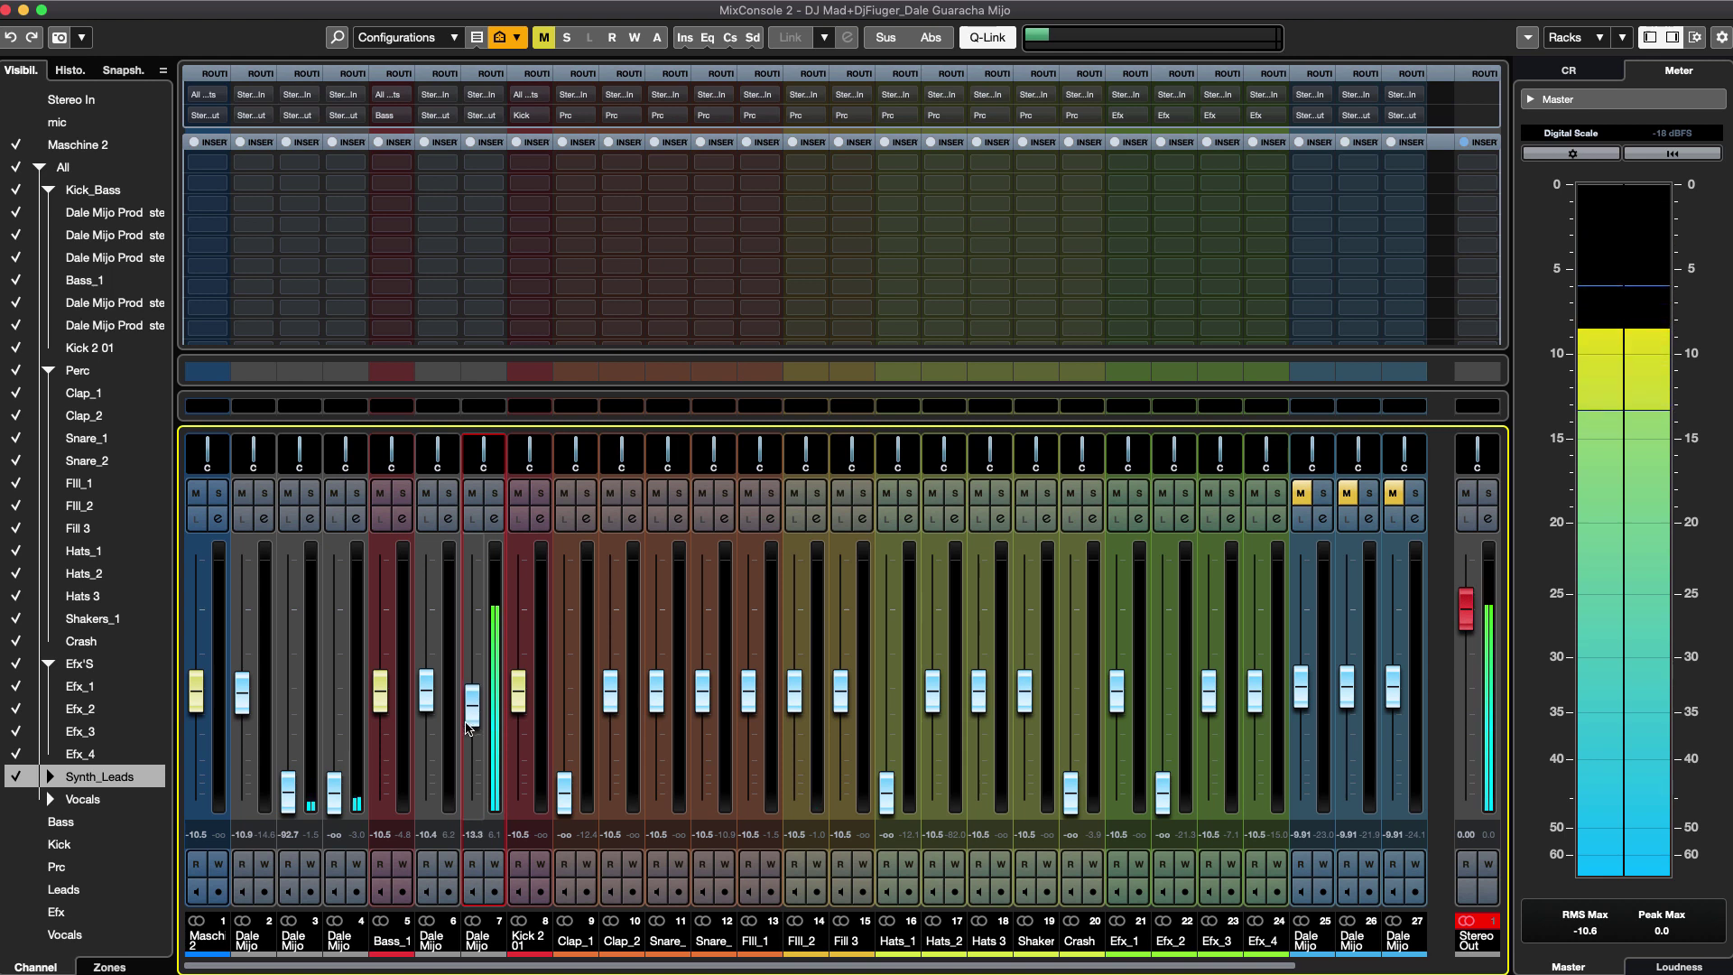
drag(468, 727, 467, 726)
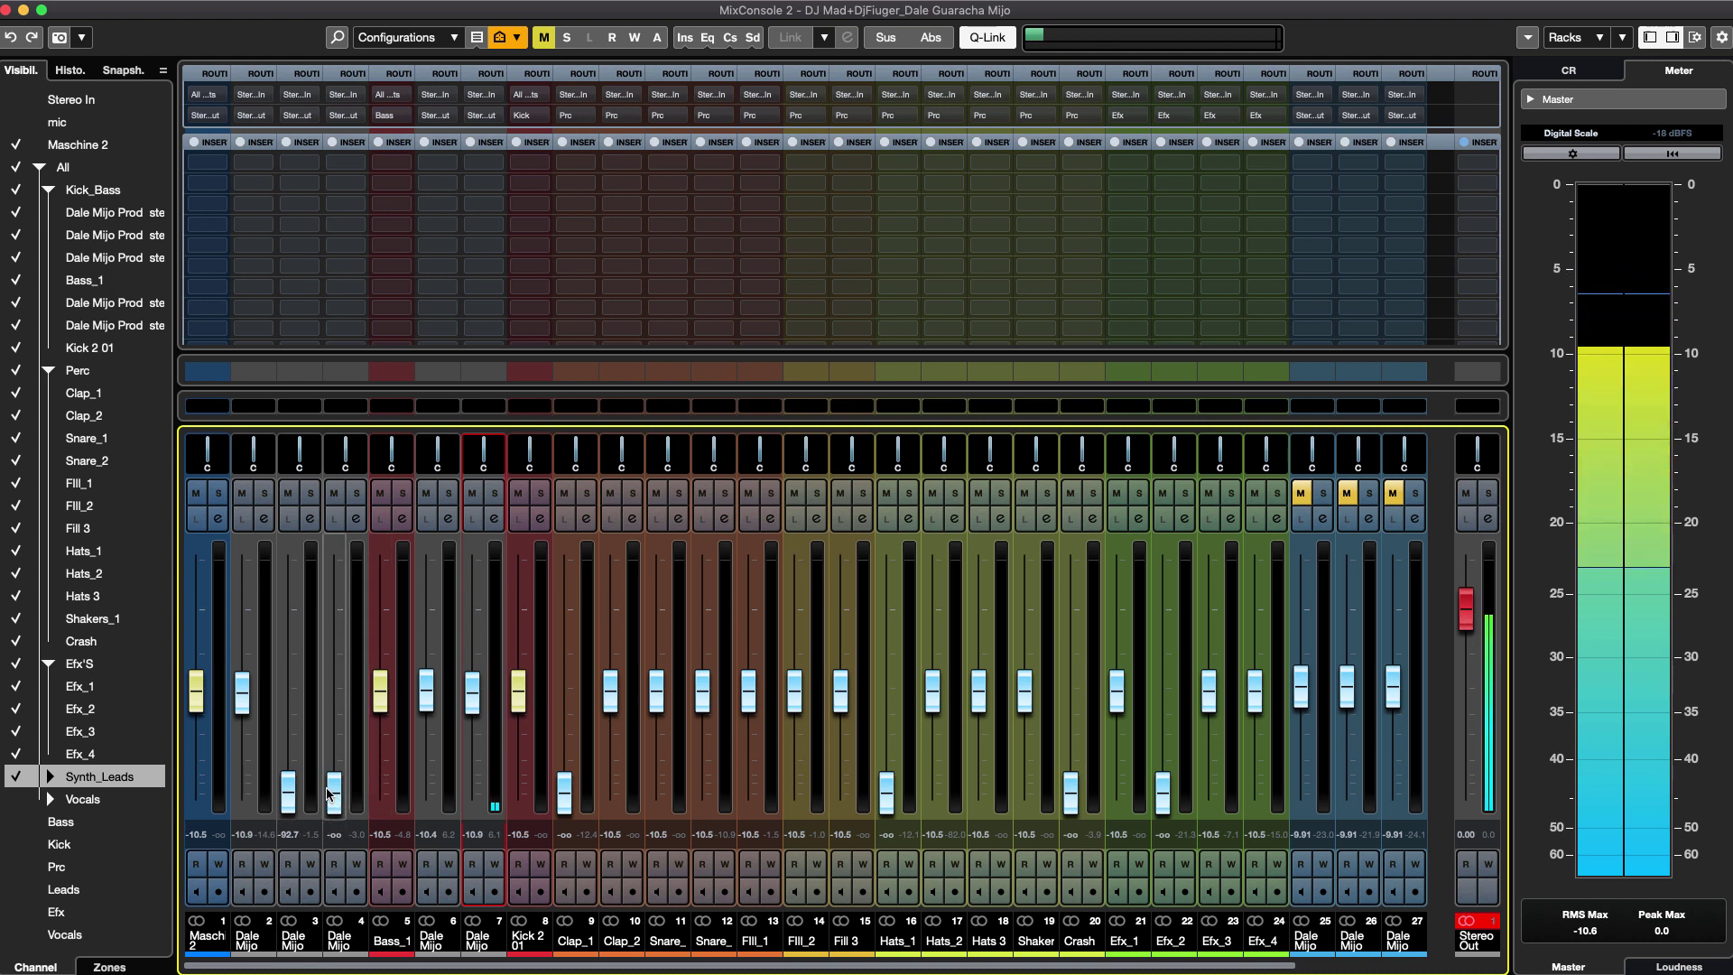
drag(336, 796, 342, 716)
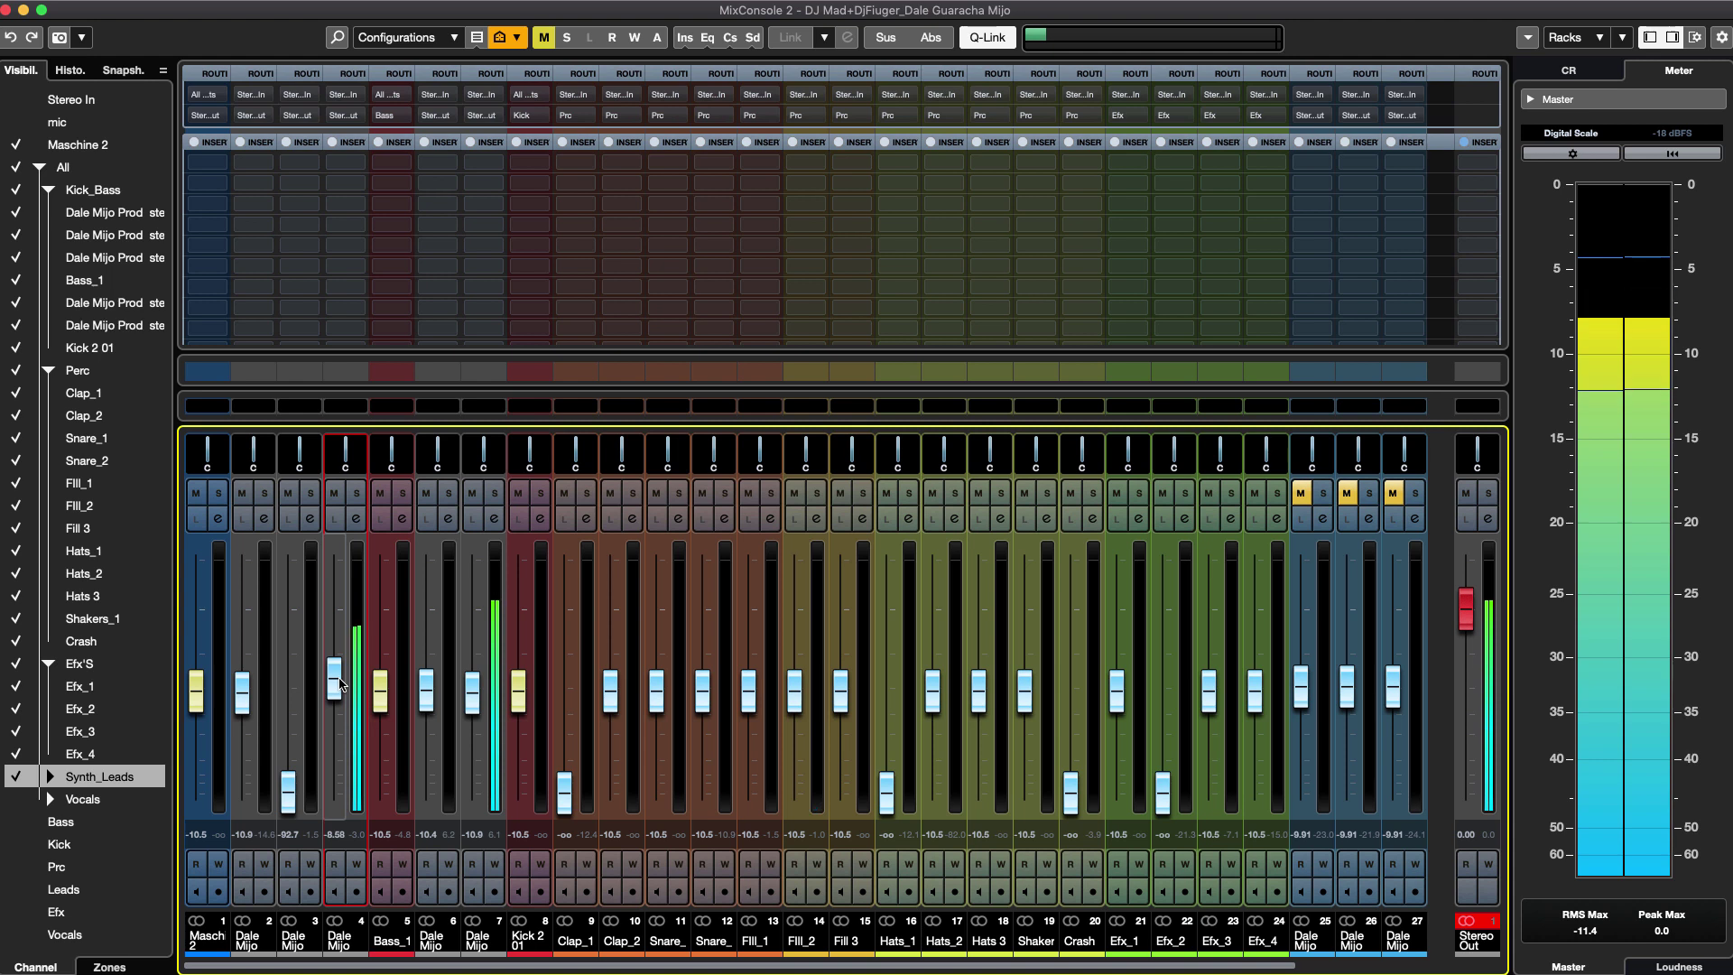
Raise the steams tom fader to about -9.28 dB and select the steams tom channel.
drag(287, 792, 313, 689)
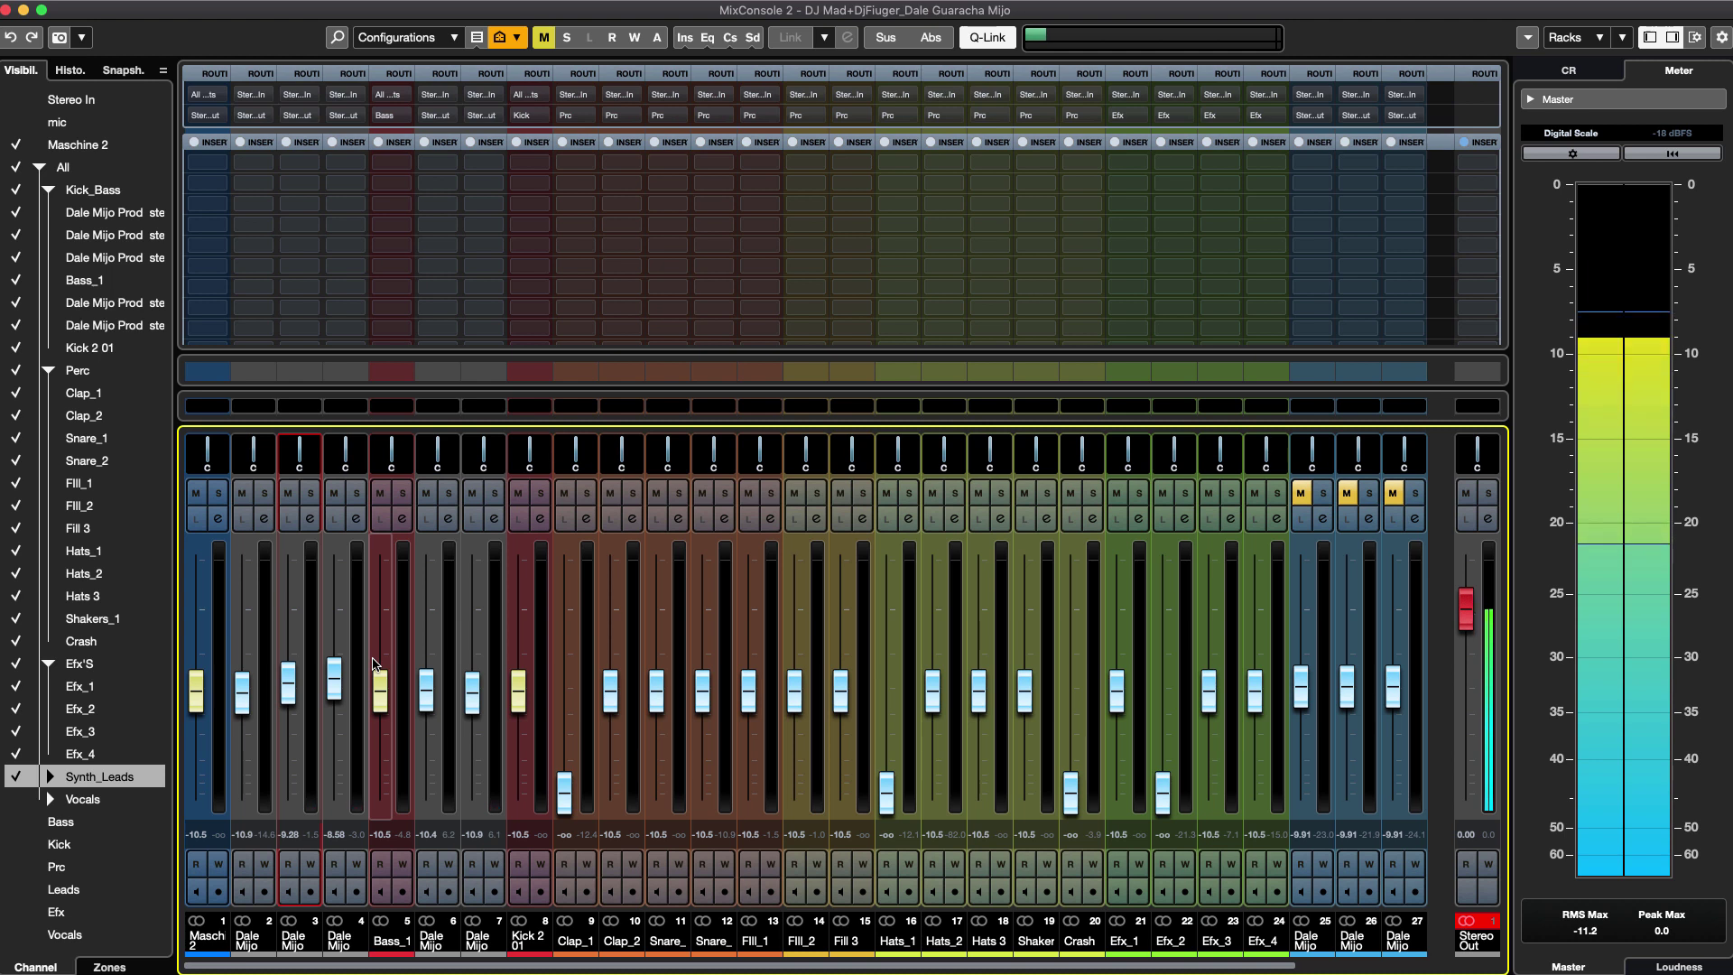
click(359, 943)
click(344, 968)
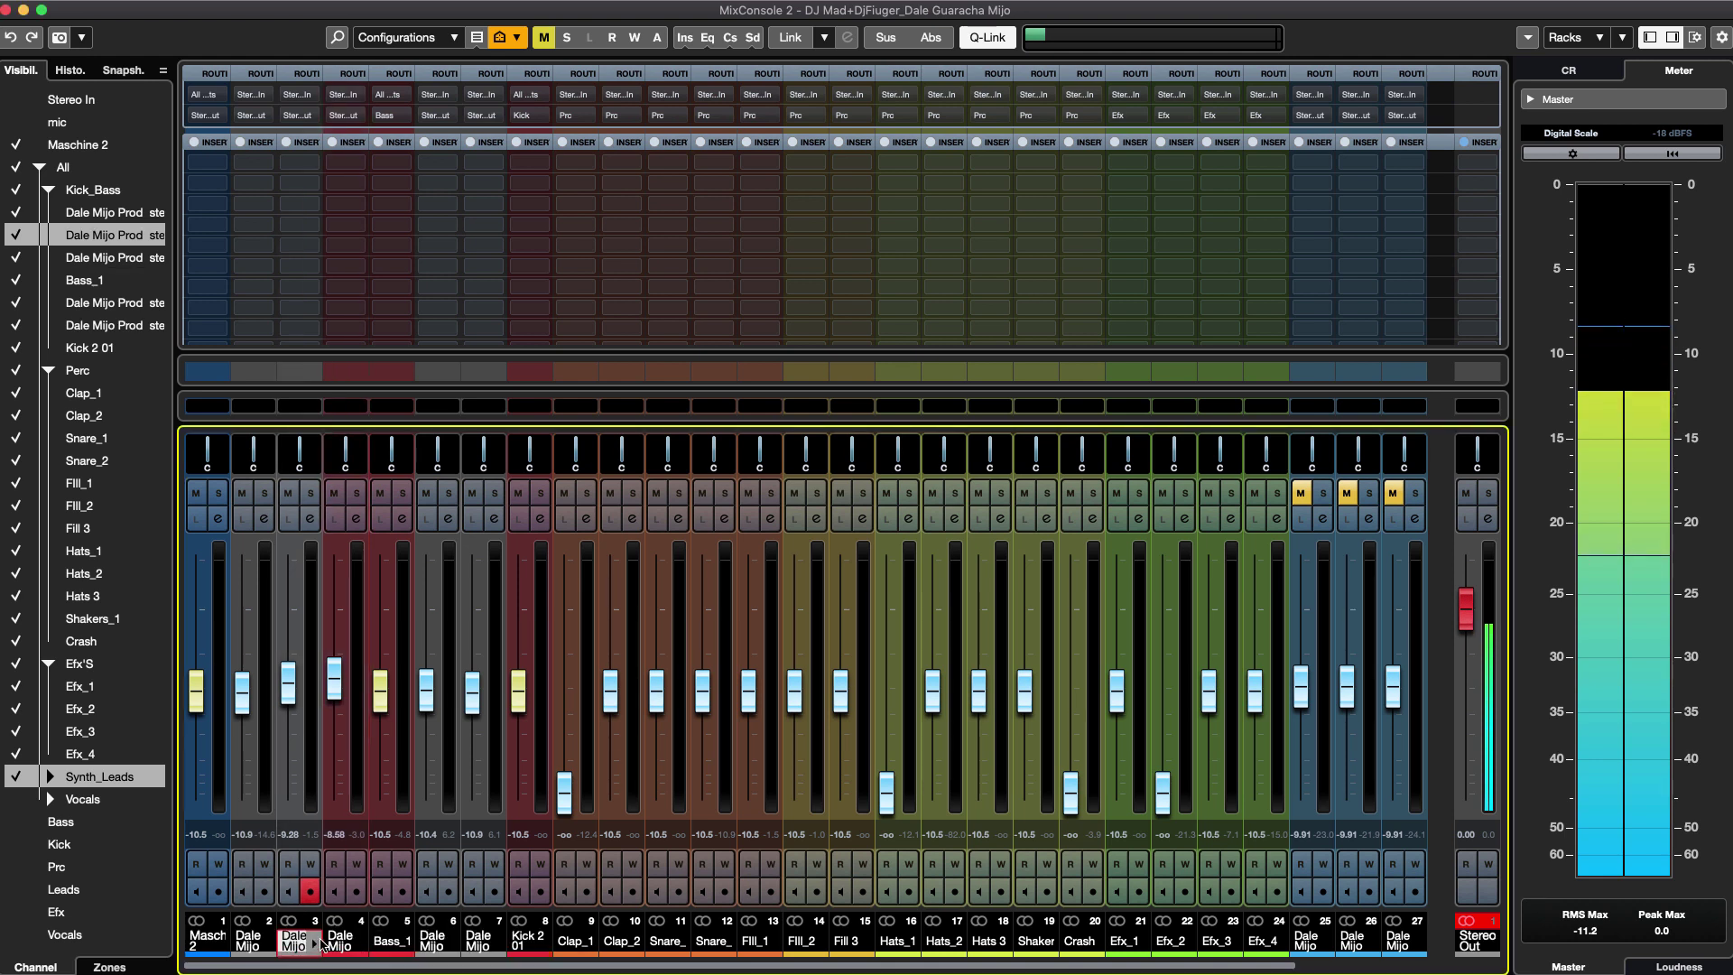
click(294, 938)
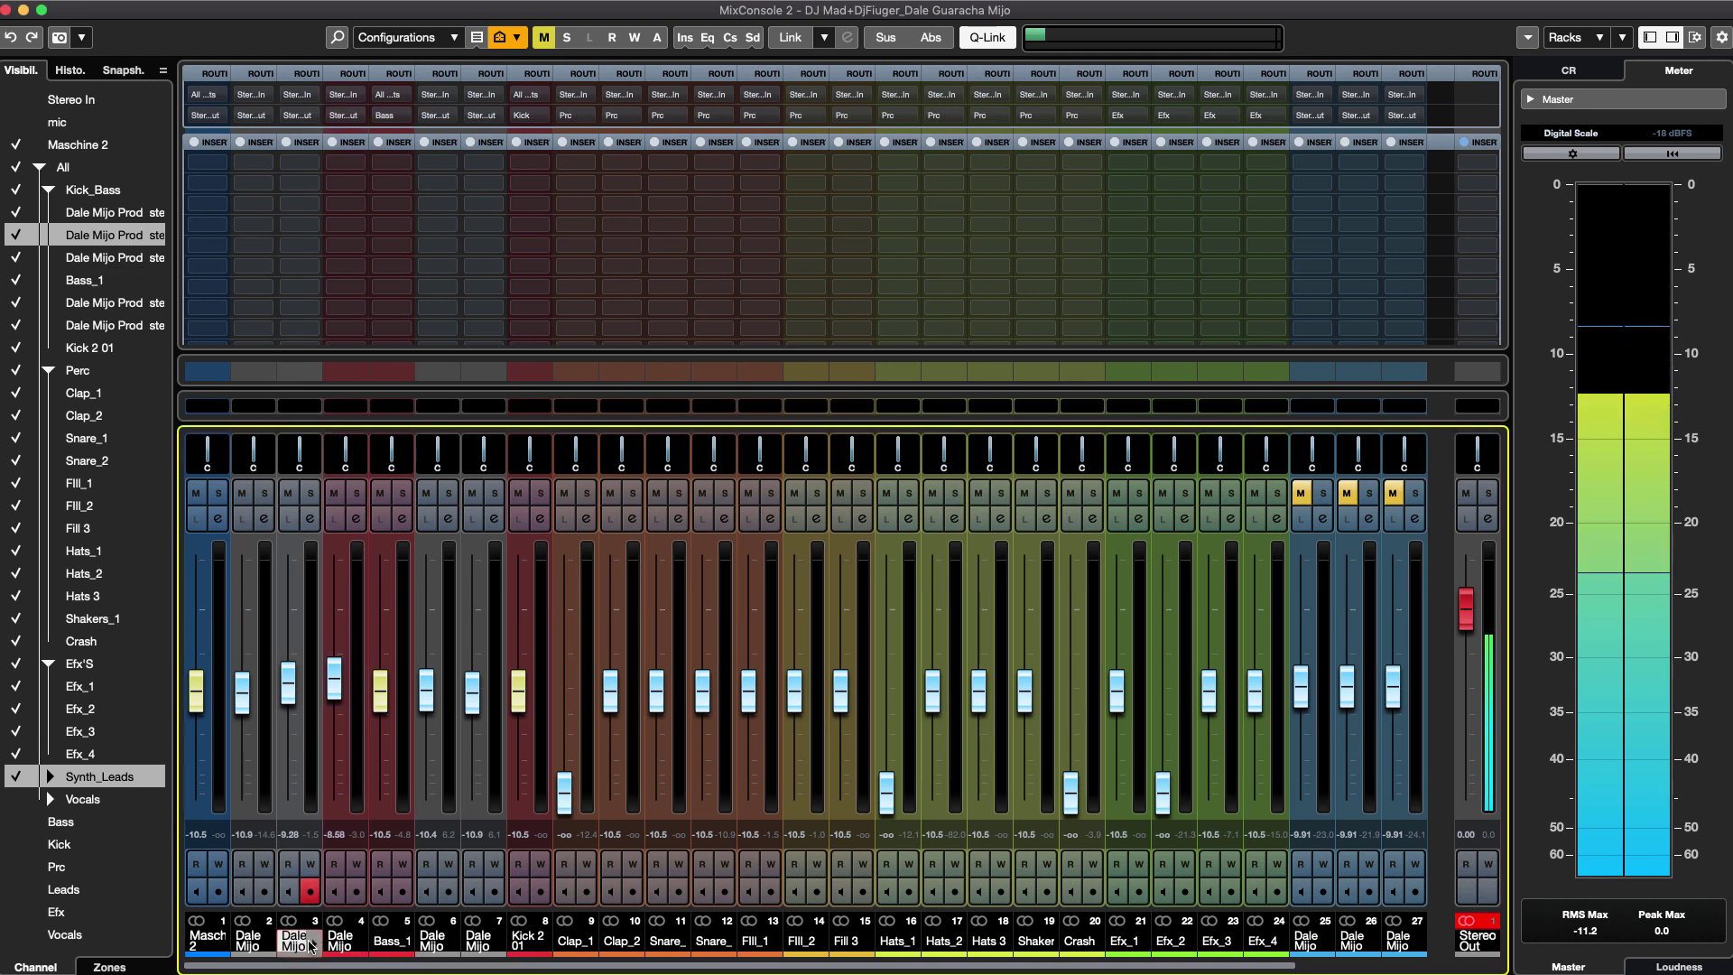
click(260, 952)
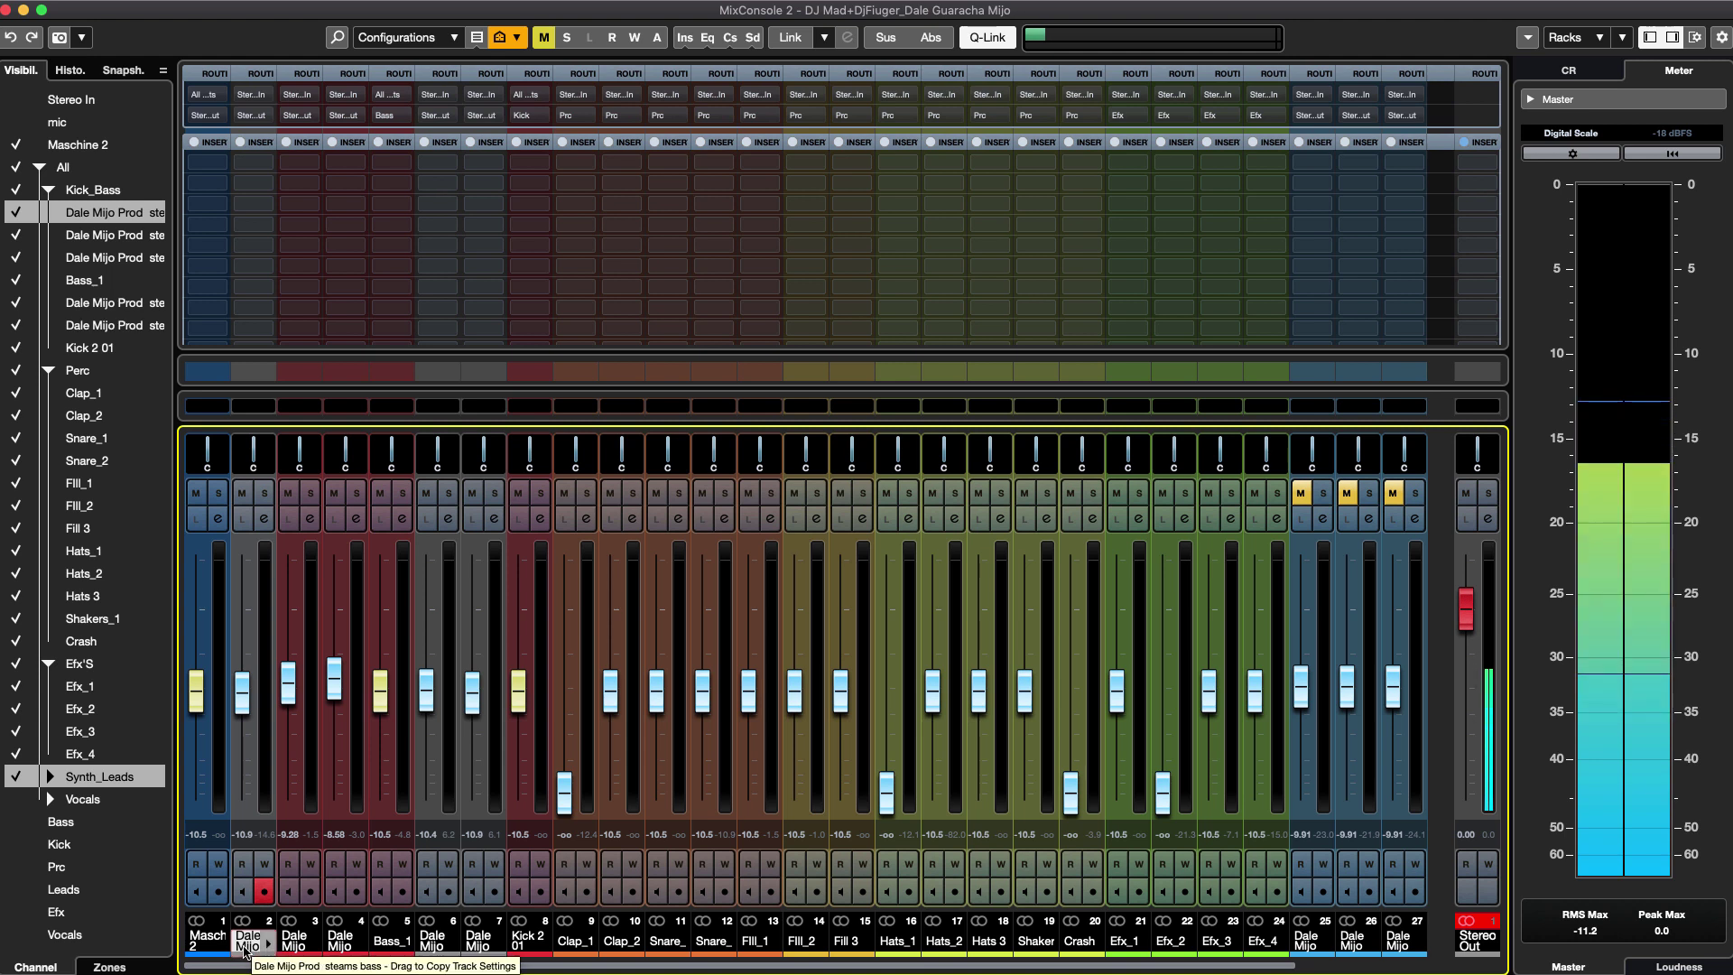
click(294, 943)
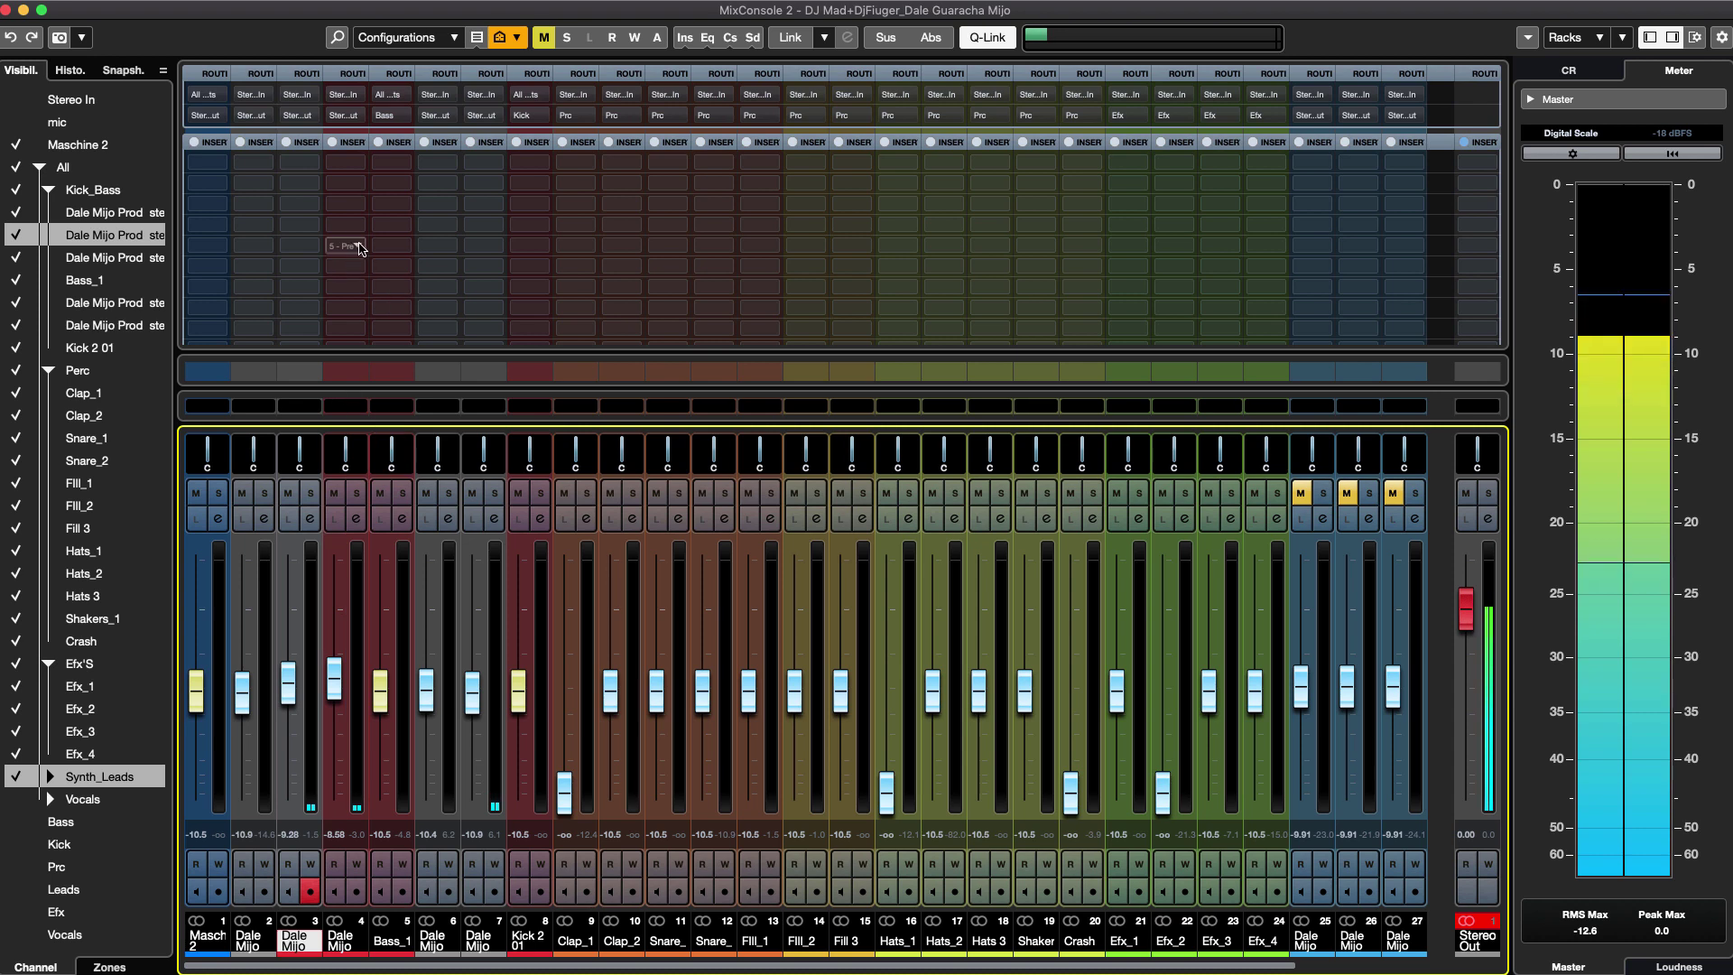
Insert MixerDelay in the fourth insert slot of steams tom2 and set its left-channel delay to 10 ms.
click(357, 225)
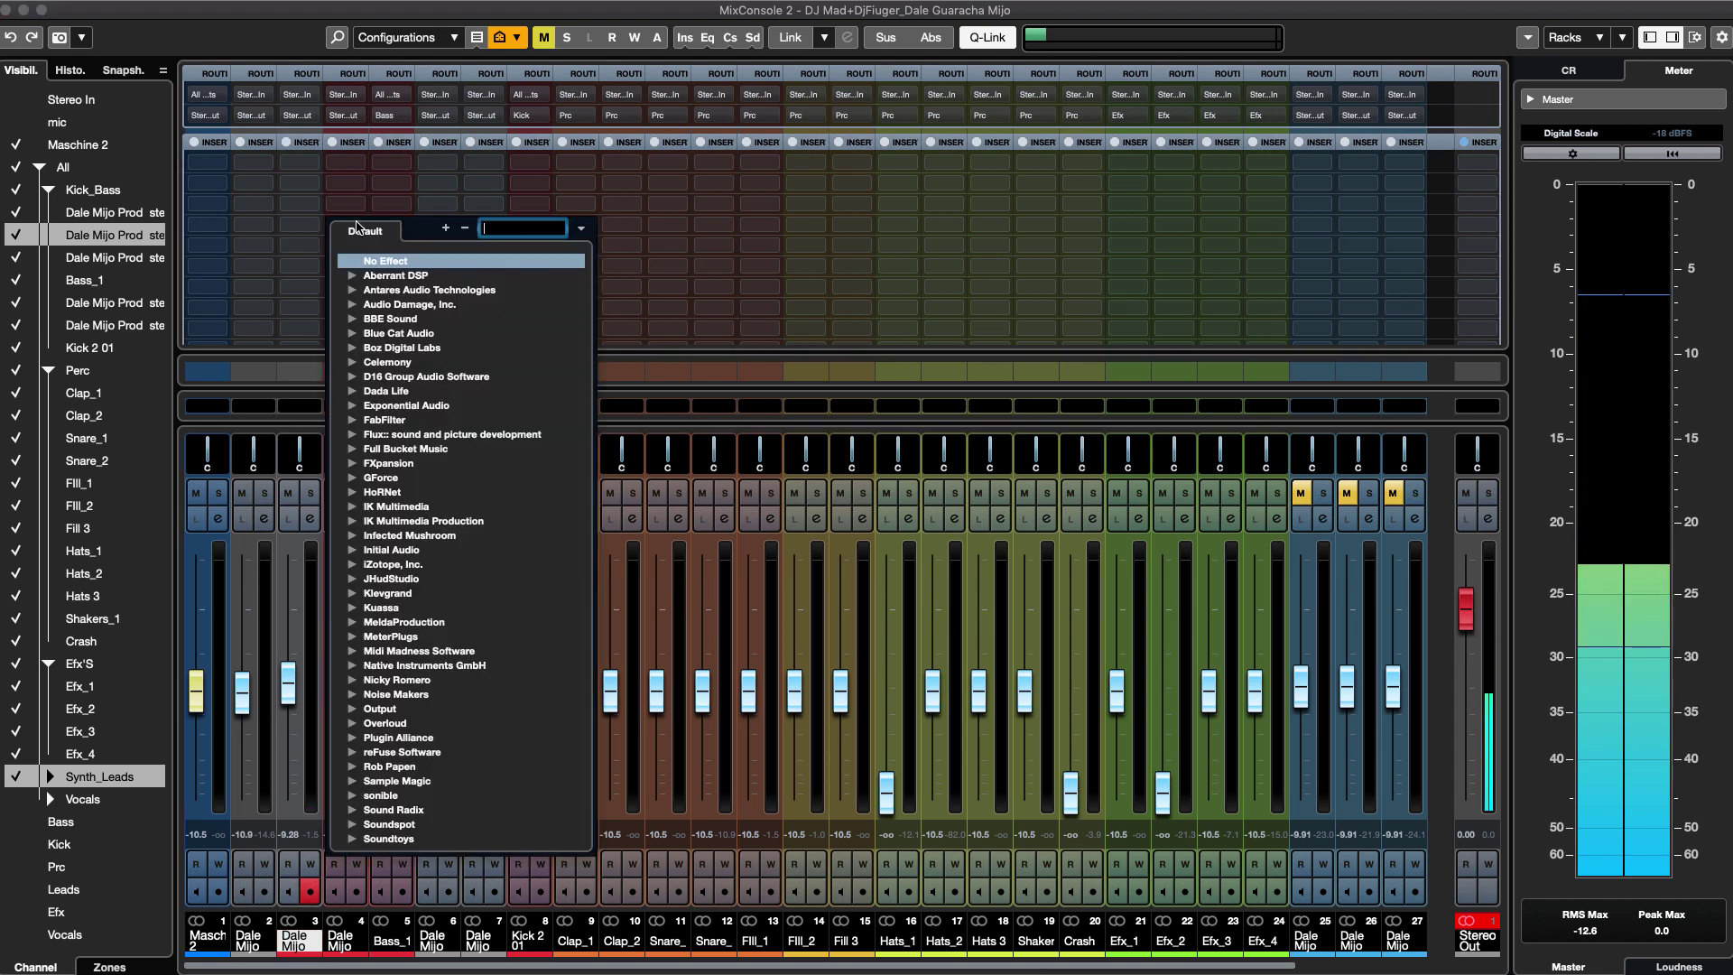
text(mii)
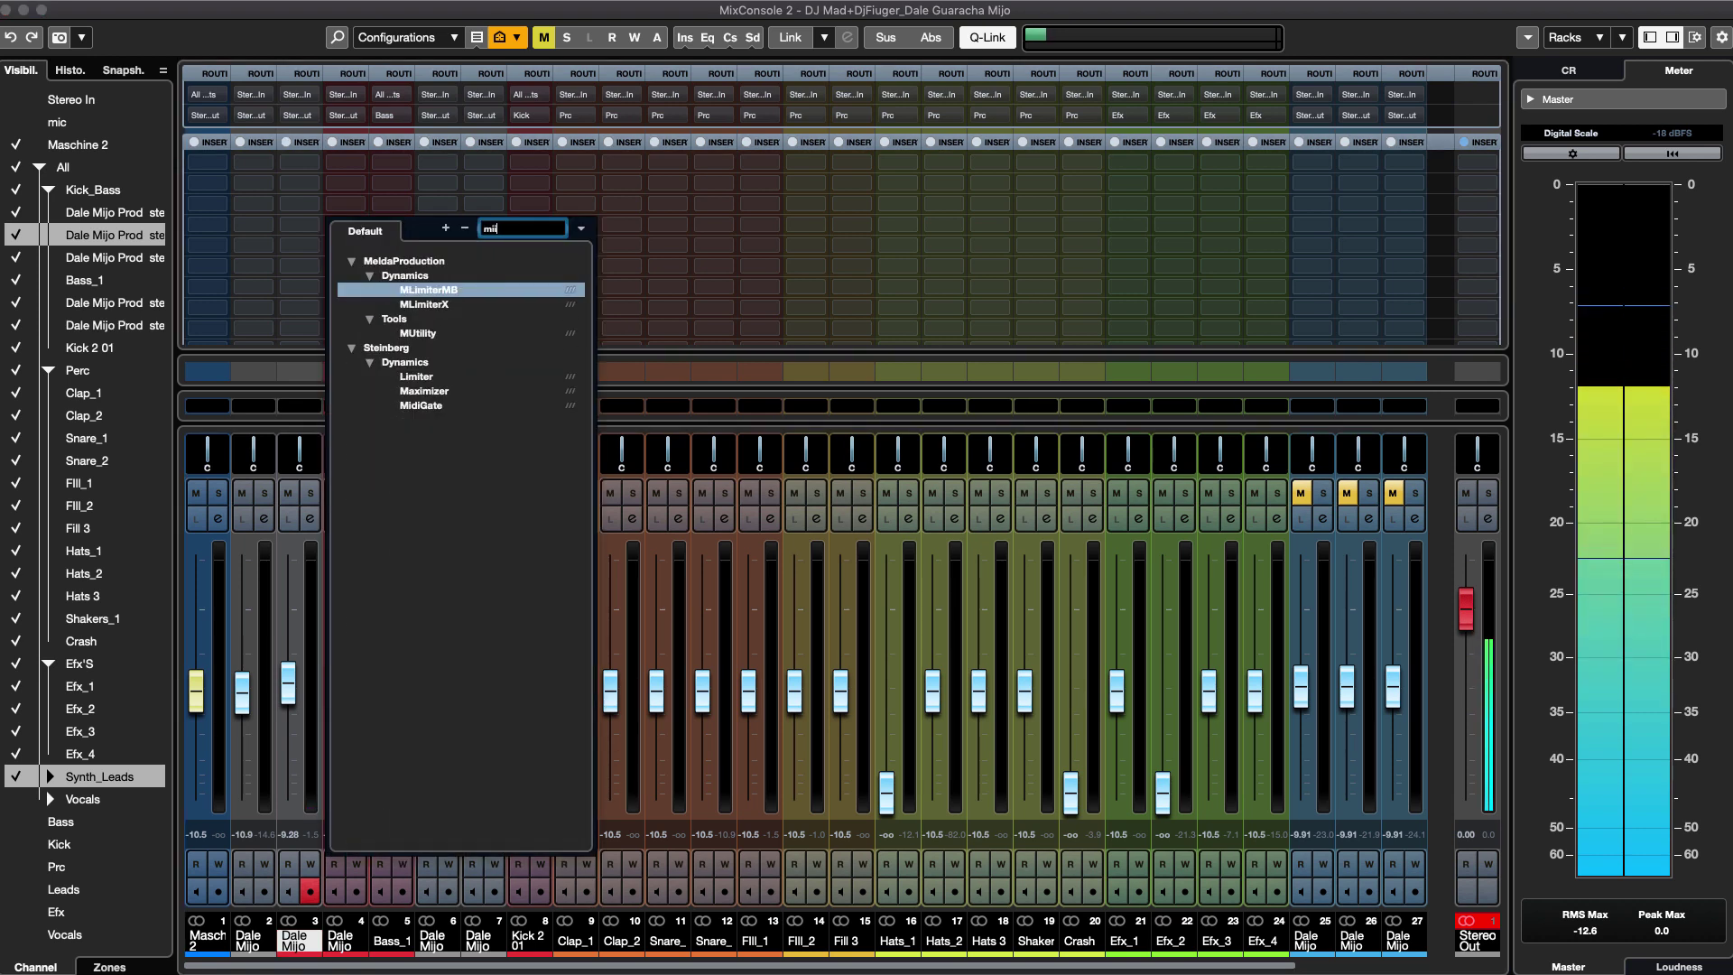
key(BackSpace)
text(xer de)
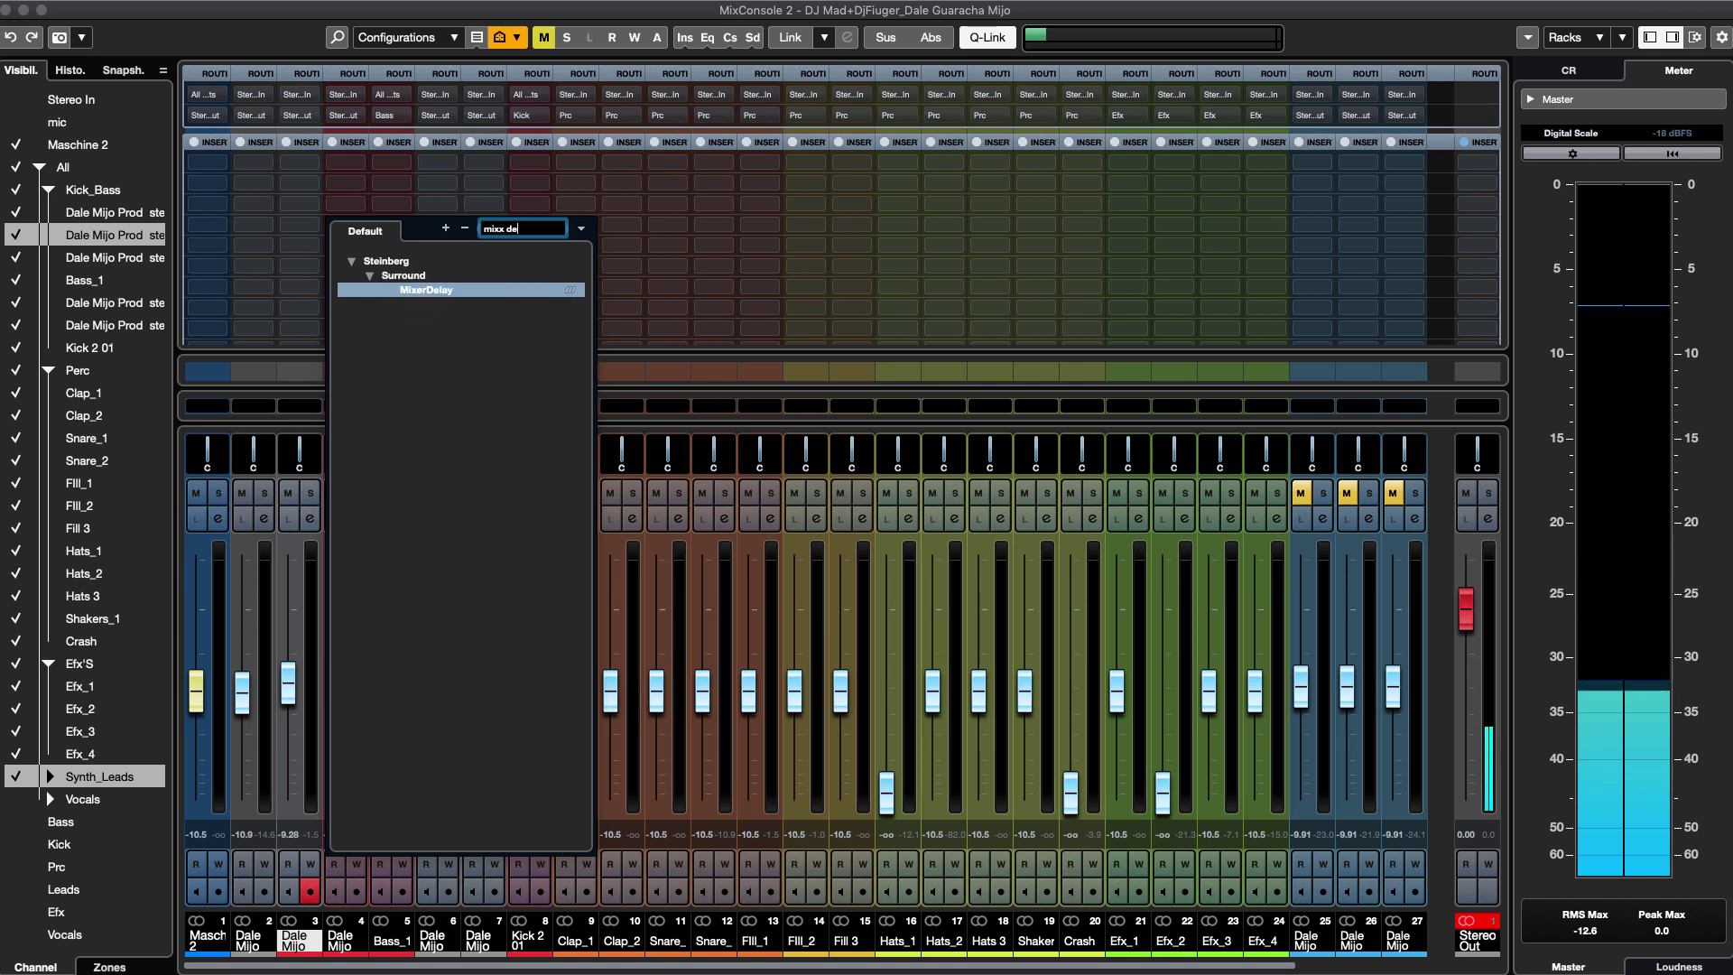
key(Return)
drag(993, 276, 832, 276)
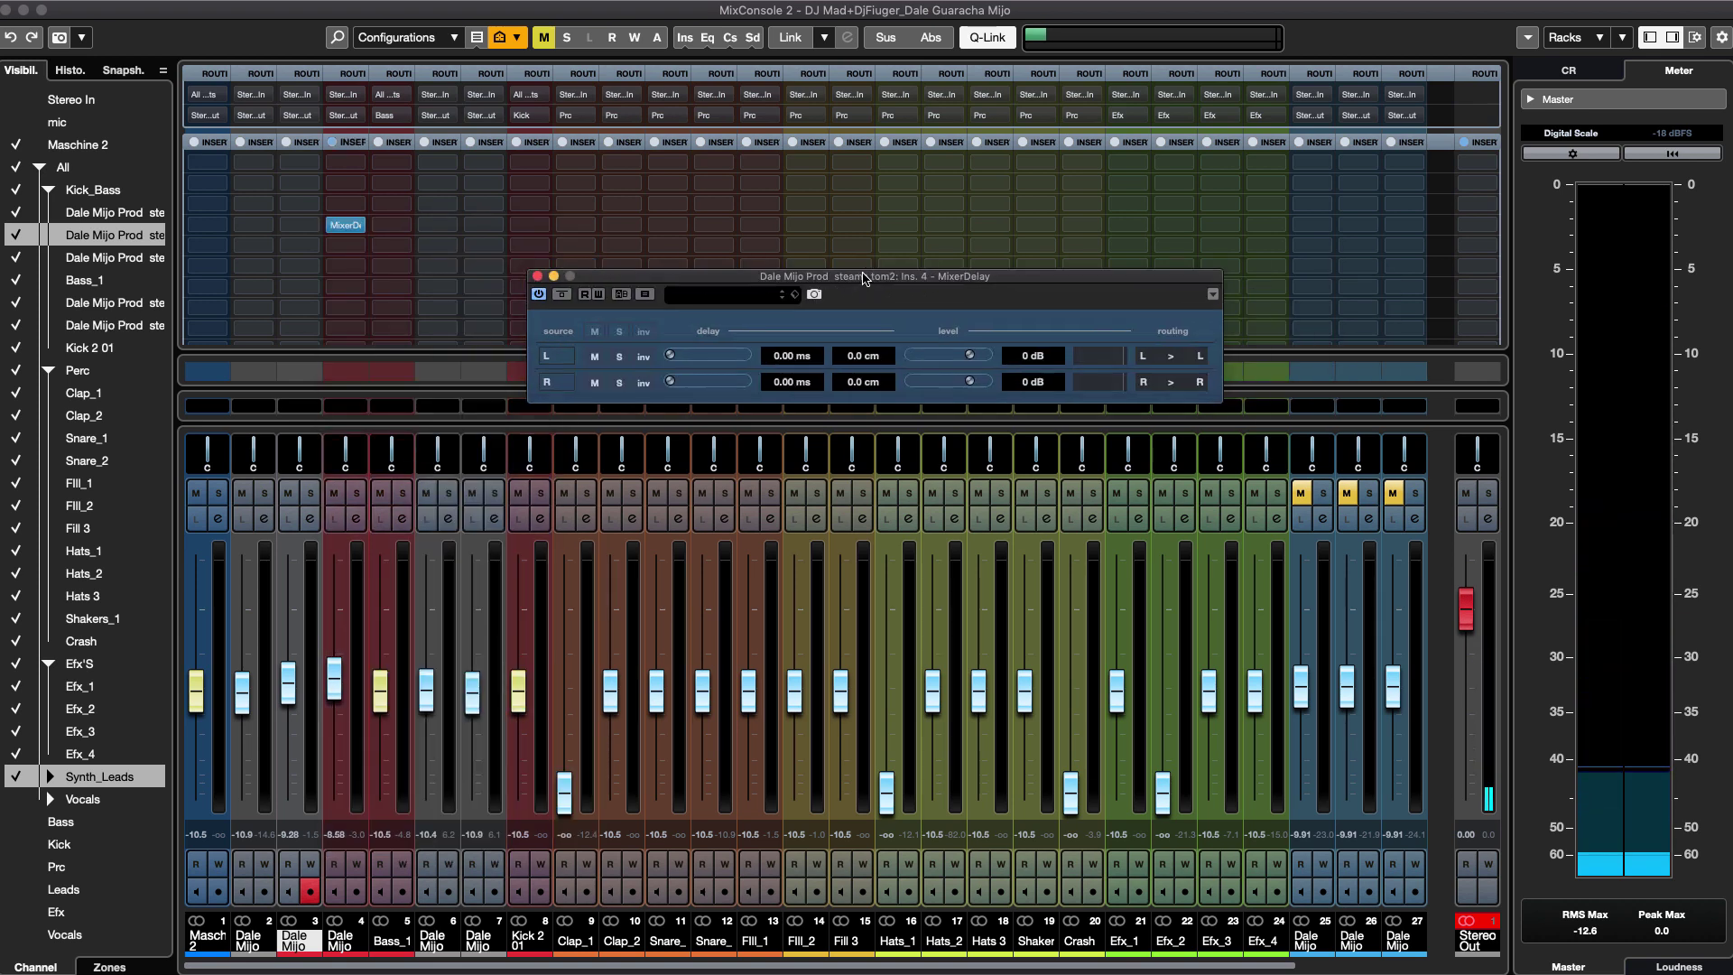
double_click(783, 355)
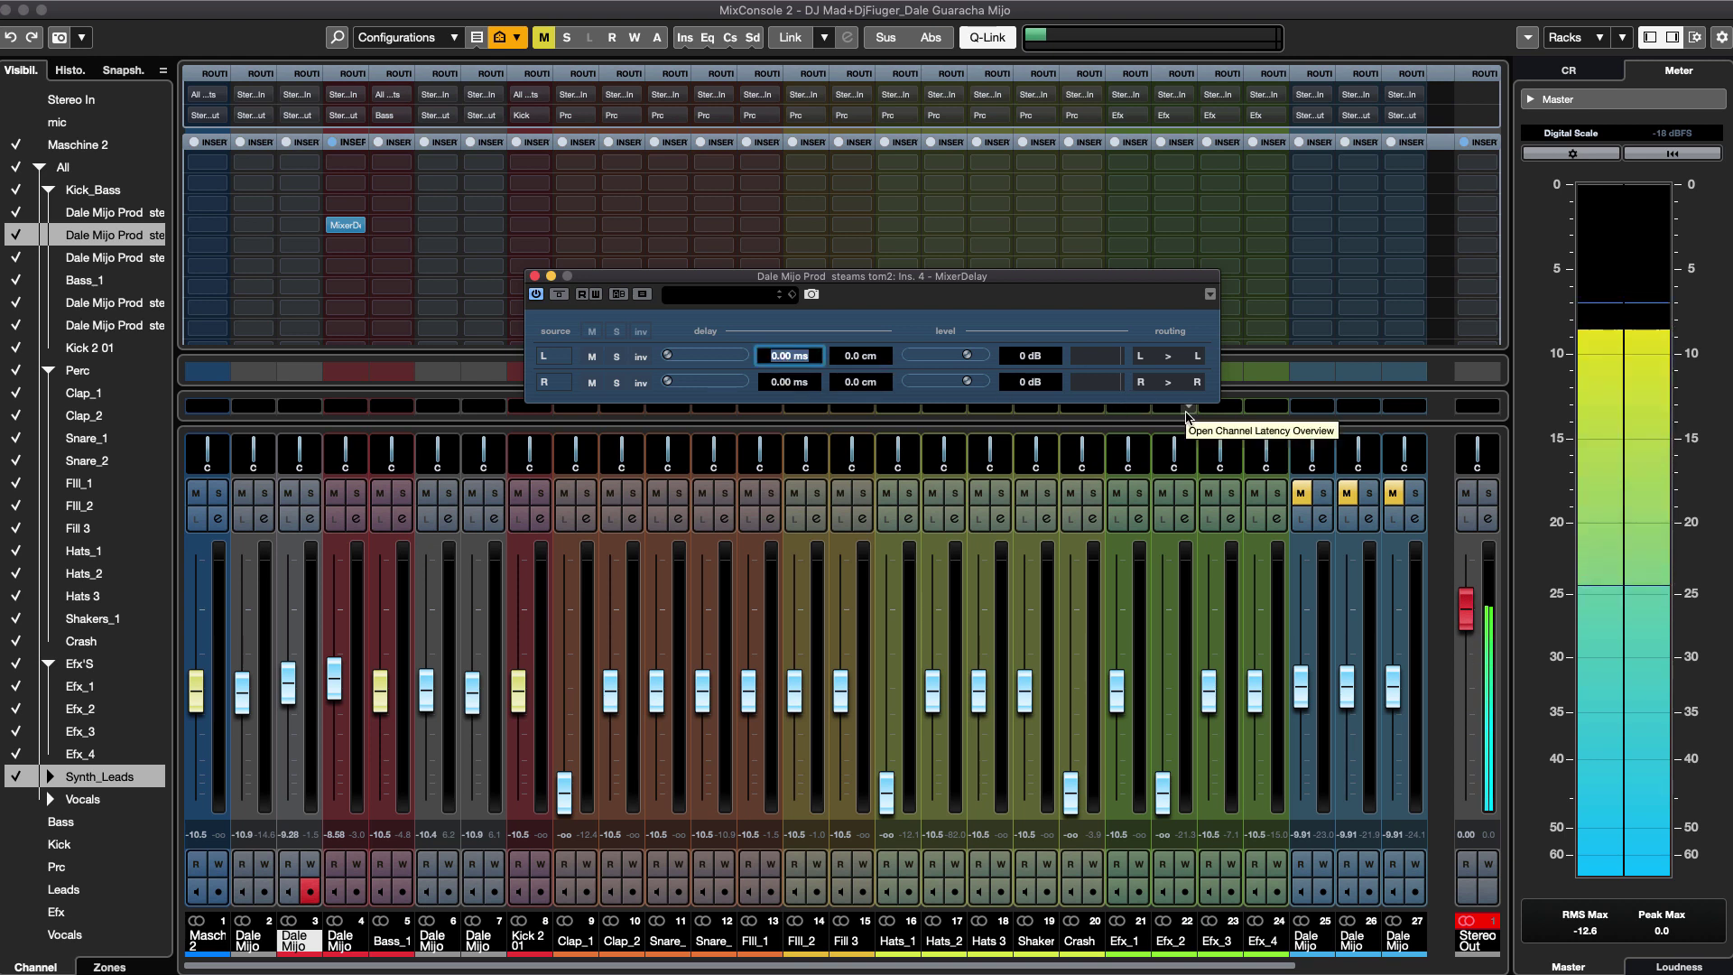
text(10)
key(Return)
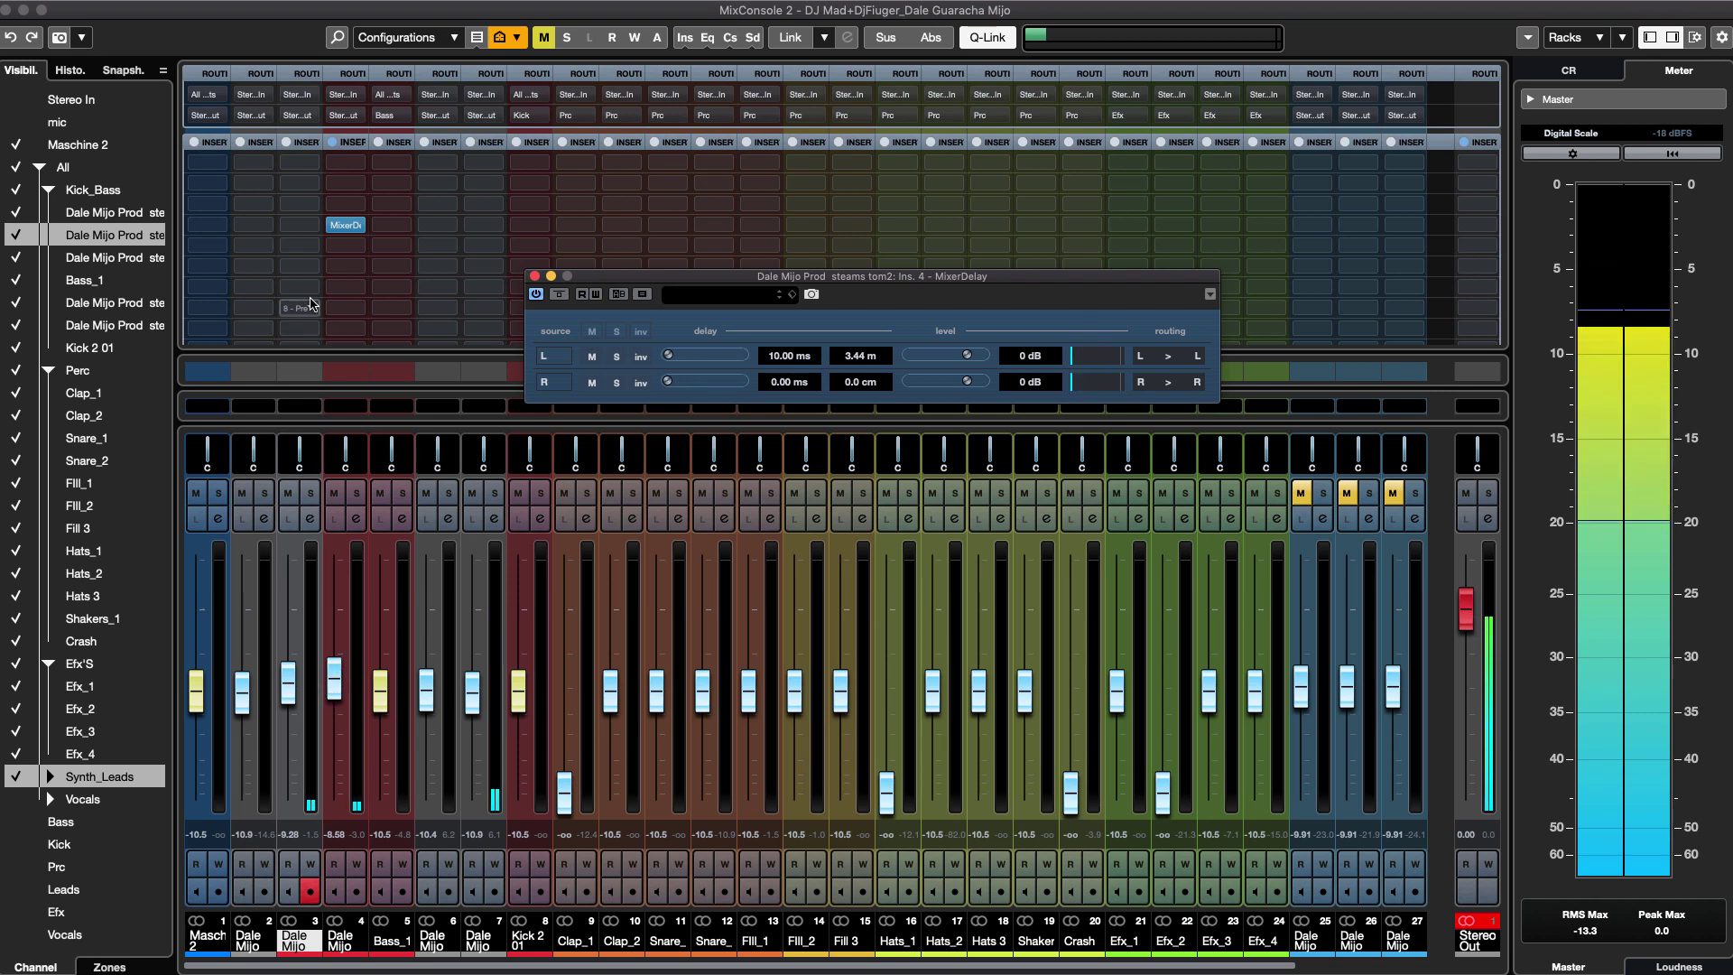
Insert MonoToStereo in the fourth insert slot of steams tom and close the MixerDelay window.
click(309, 226)
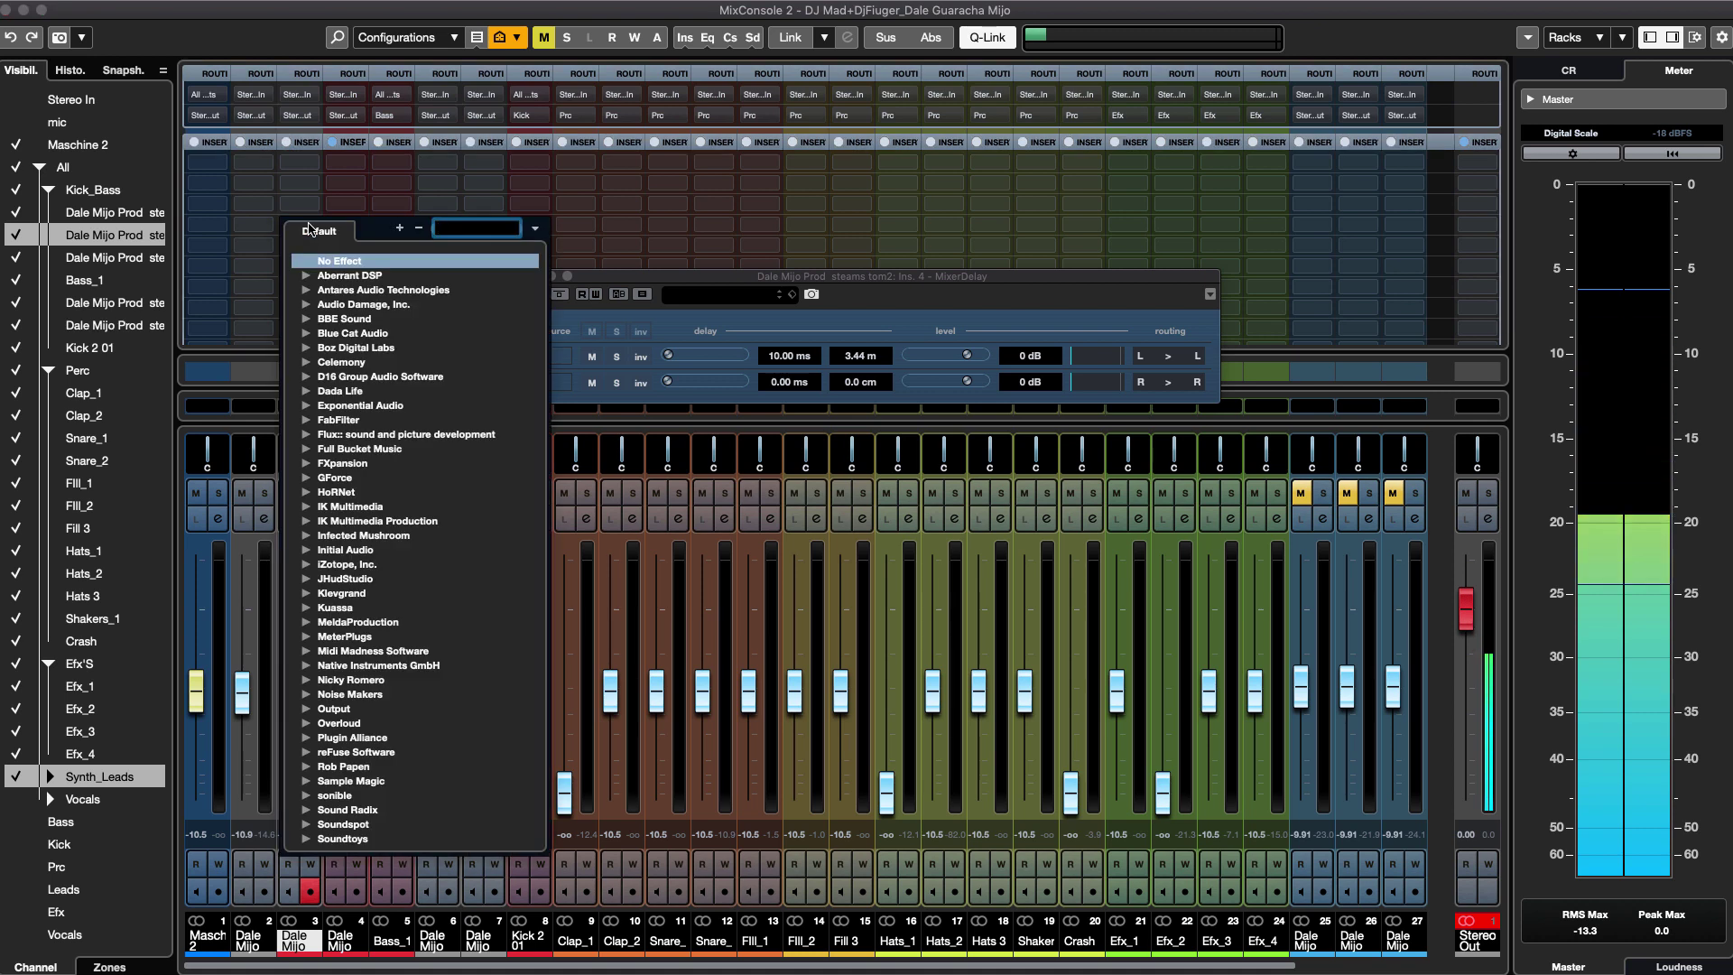
text(monto)
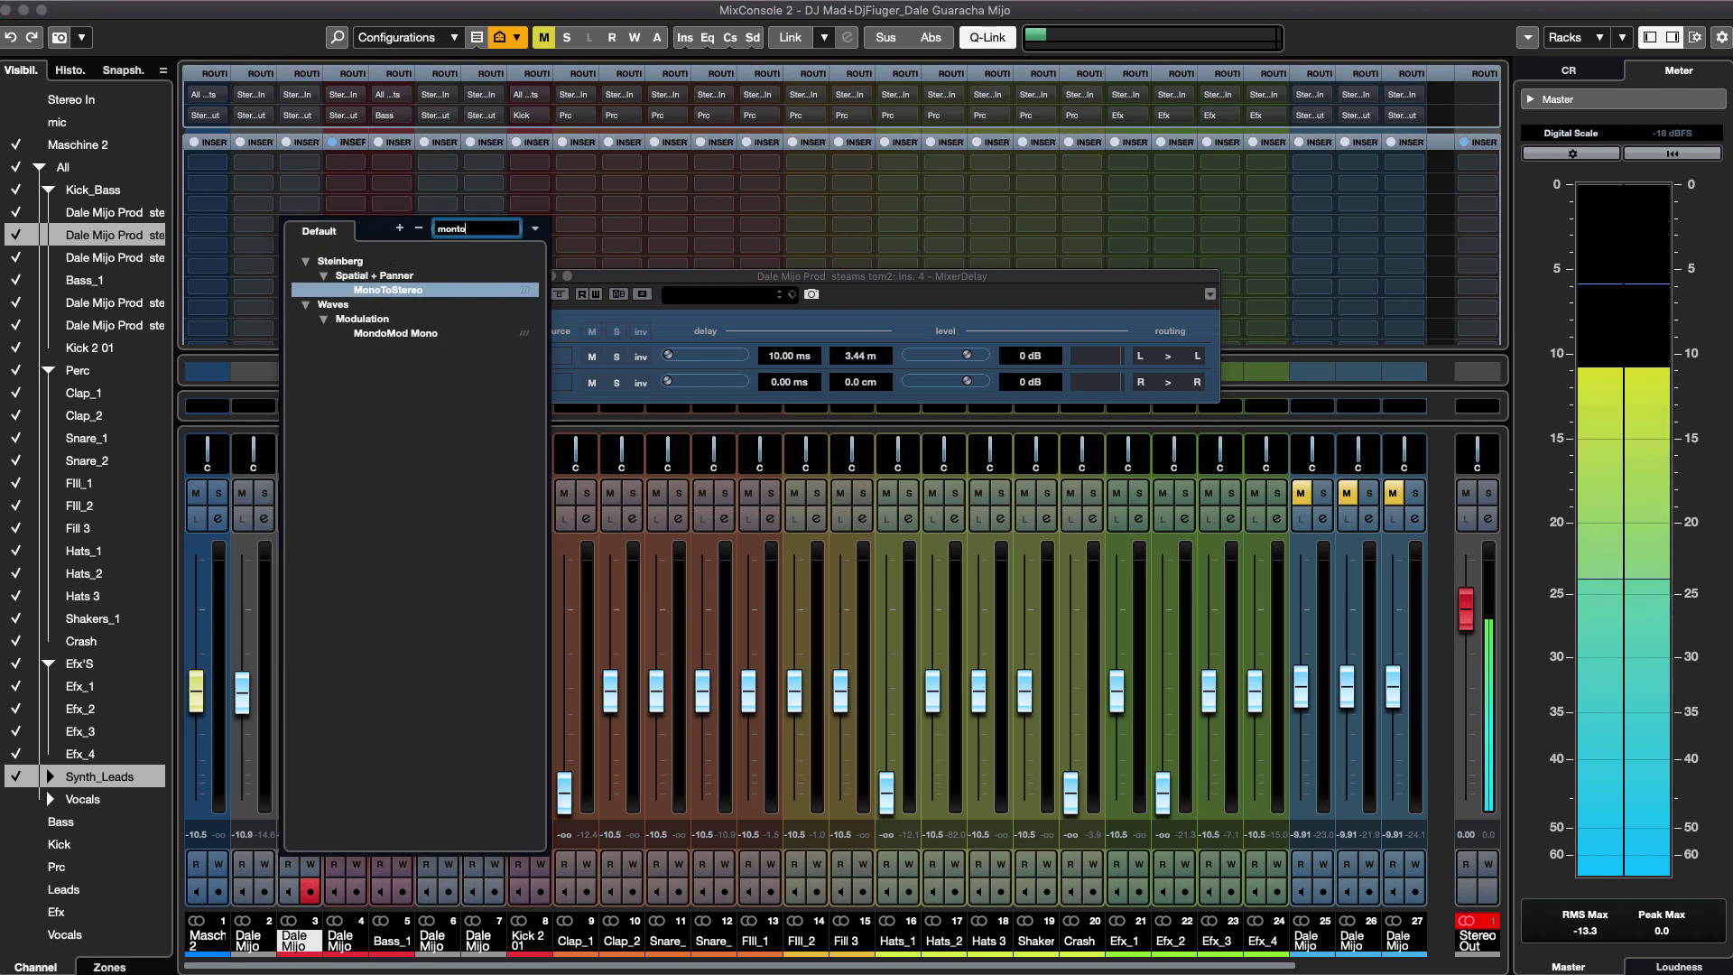
click(385, 291)
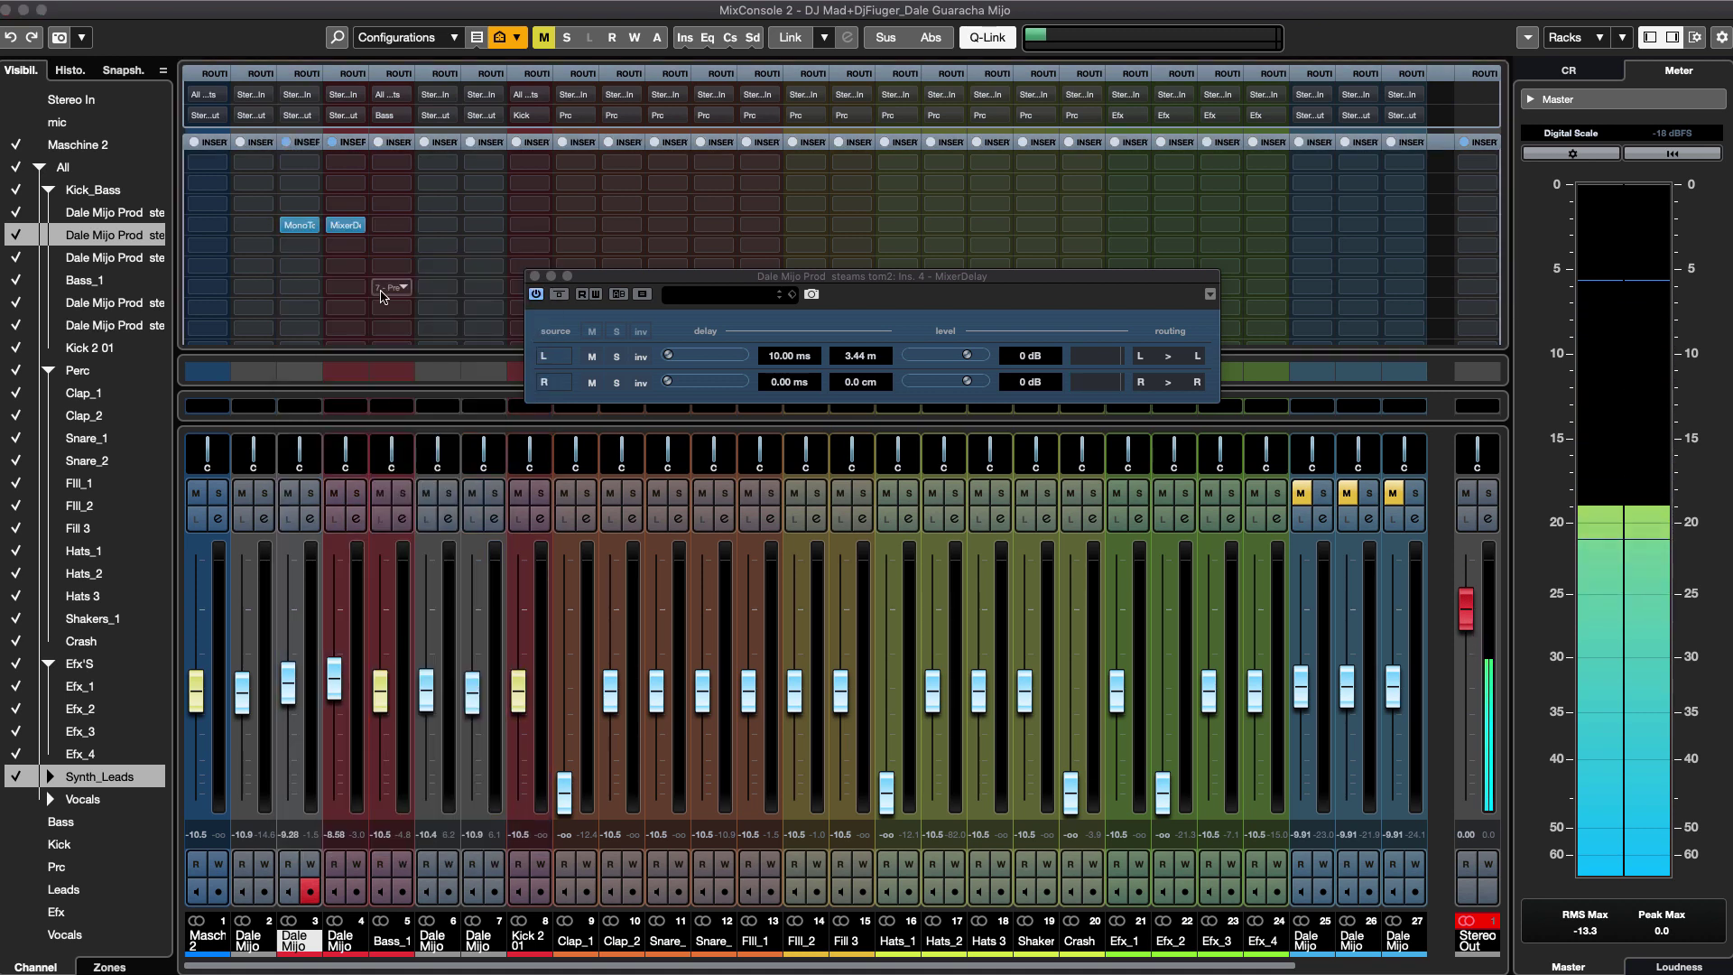
drag(675, 278, 578, 329)
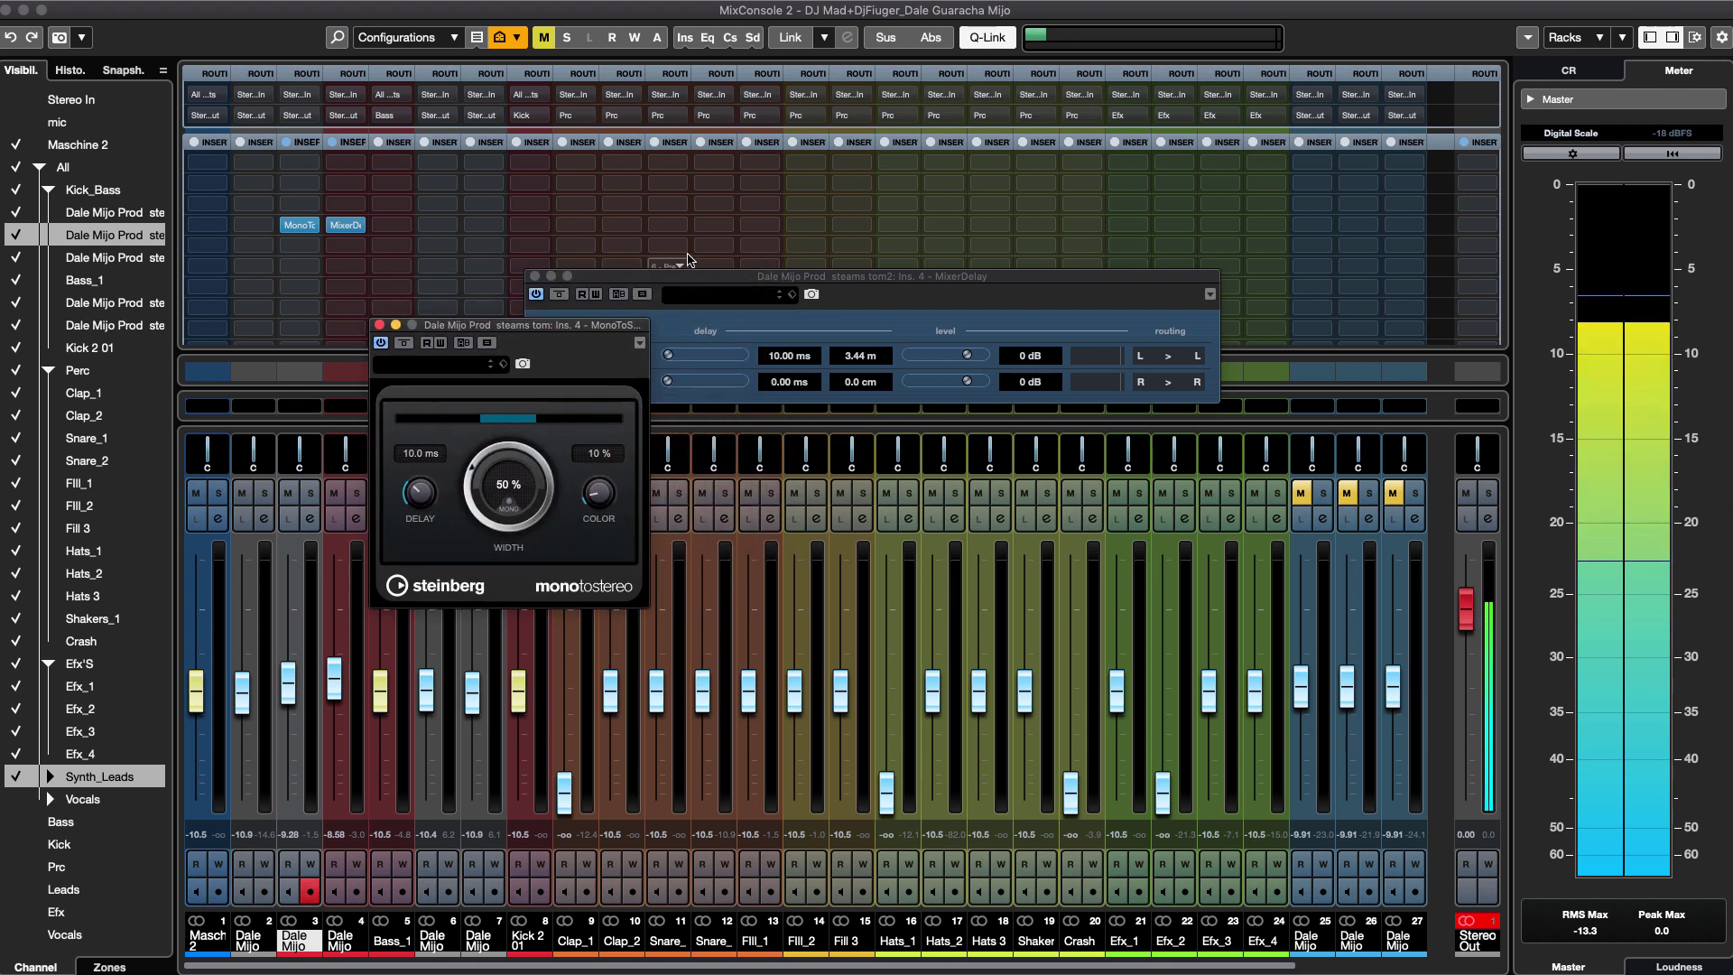
click(704, 276)
drag(704, 276, 964, 260)
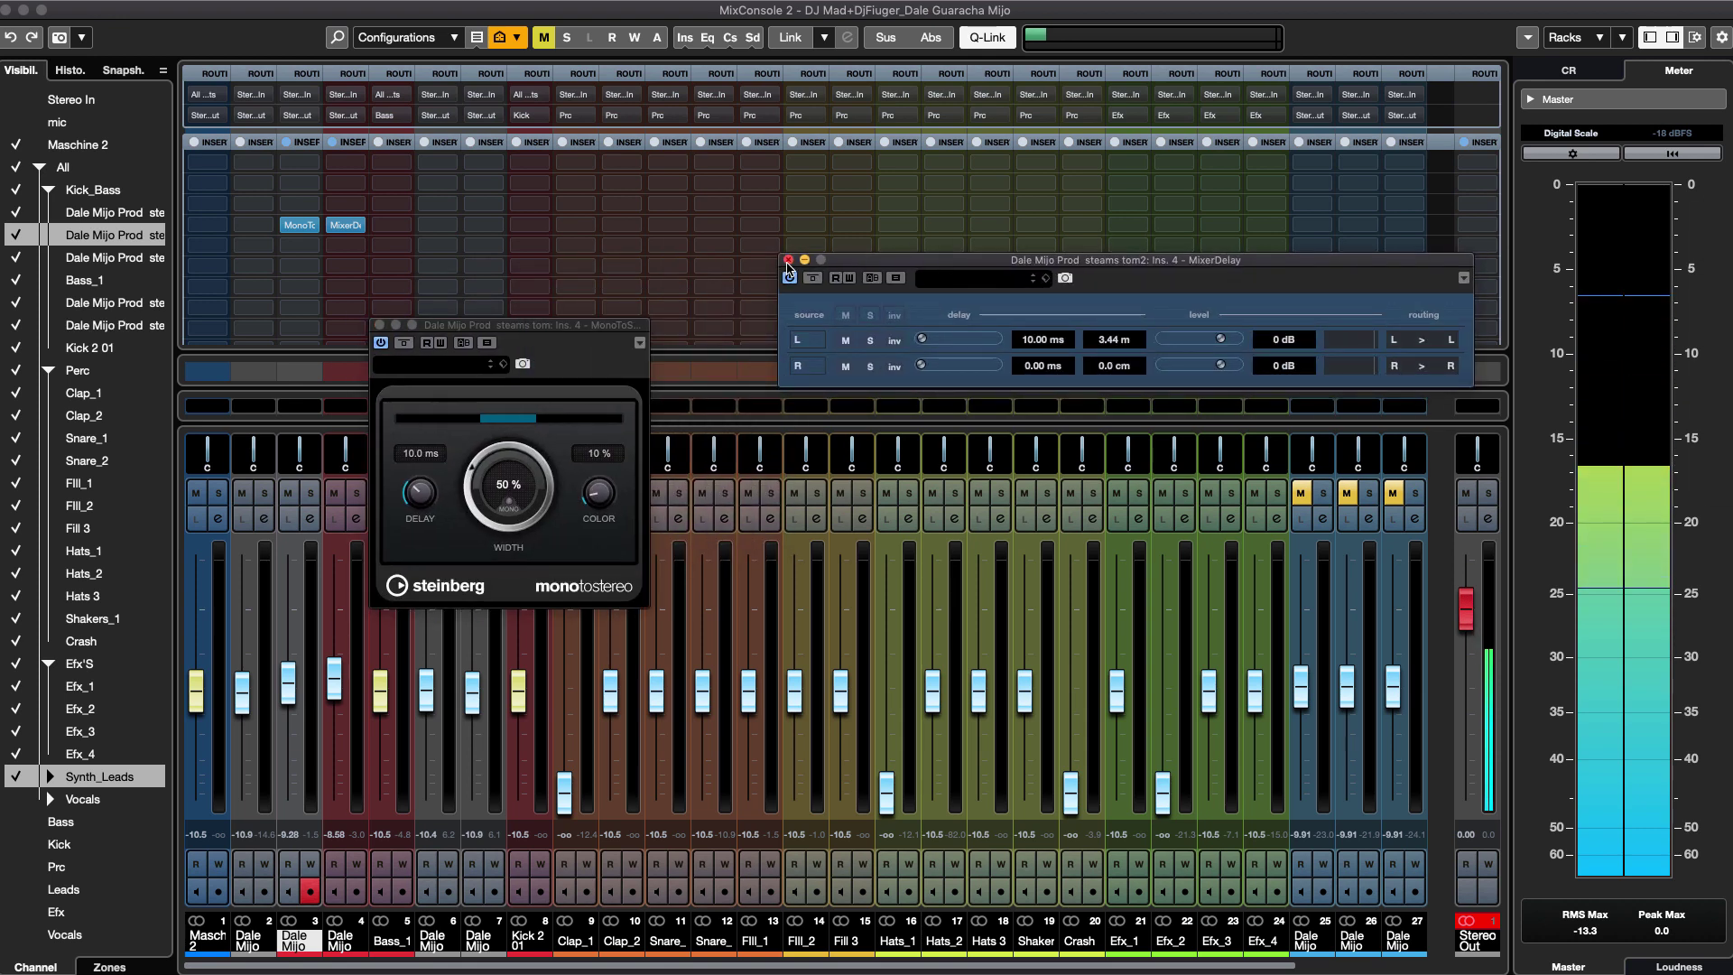
click(788, 261)
Set the MonoToStereo delay to 1.0 ms and its width to 0 % on steams tom.
drag(509, 330, 620, 275)
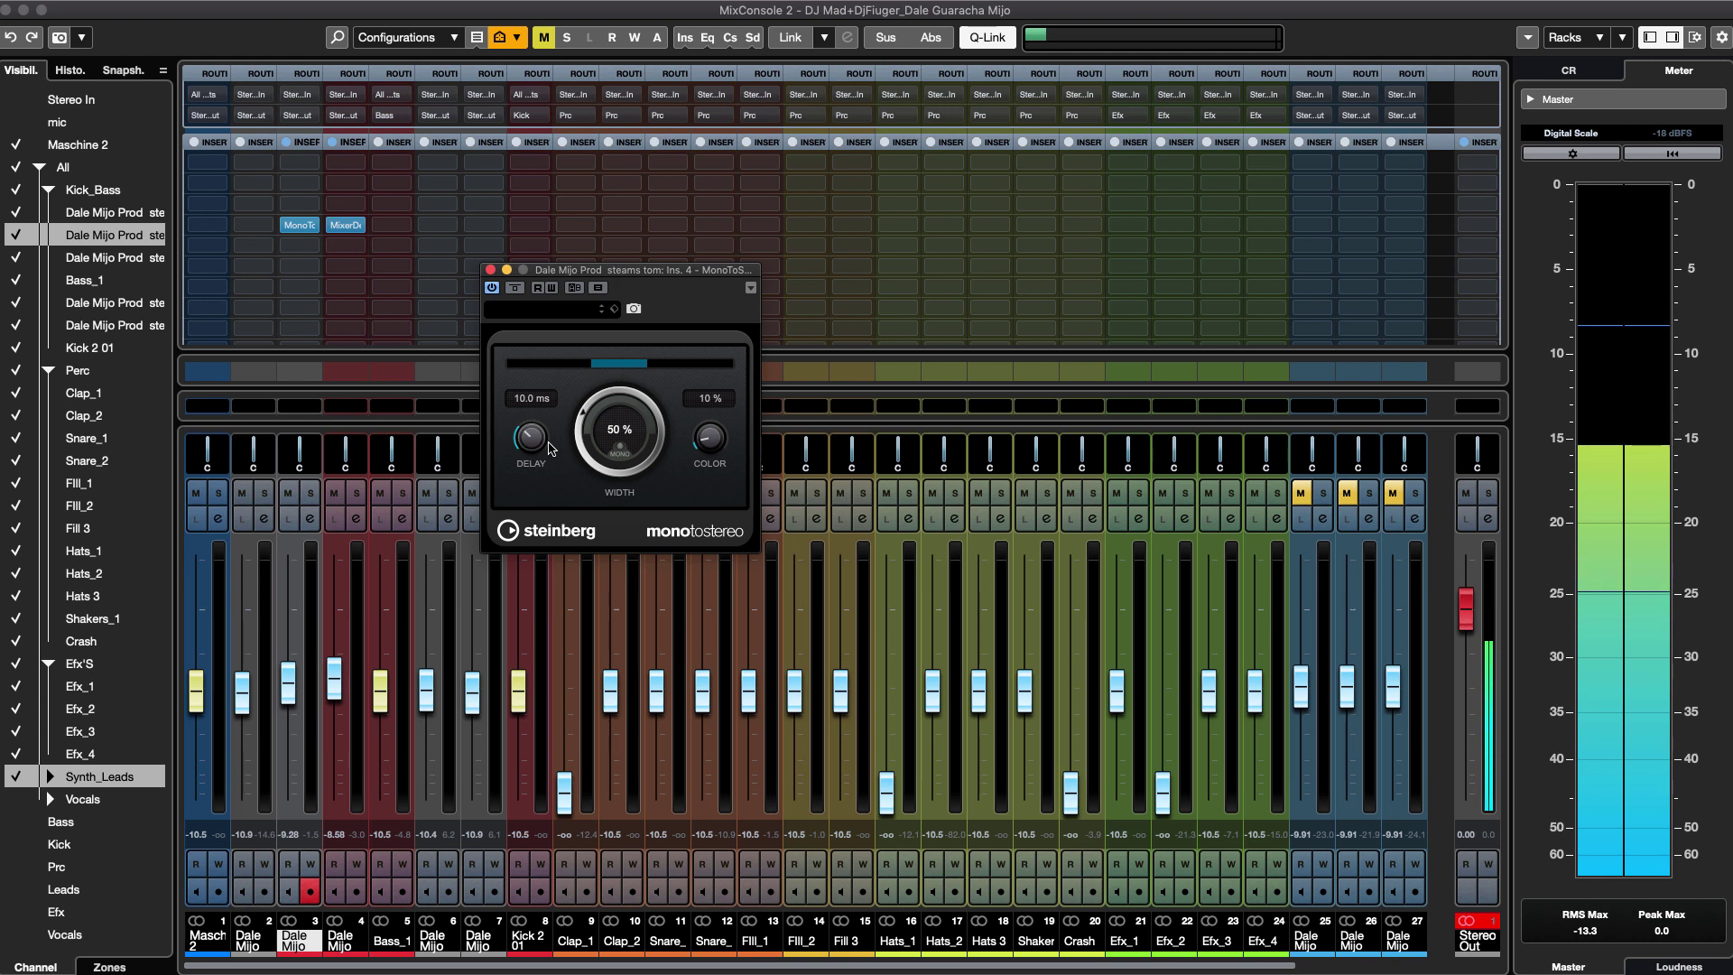
drag(533, 450, 550, 617)
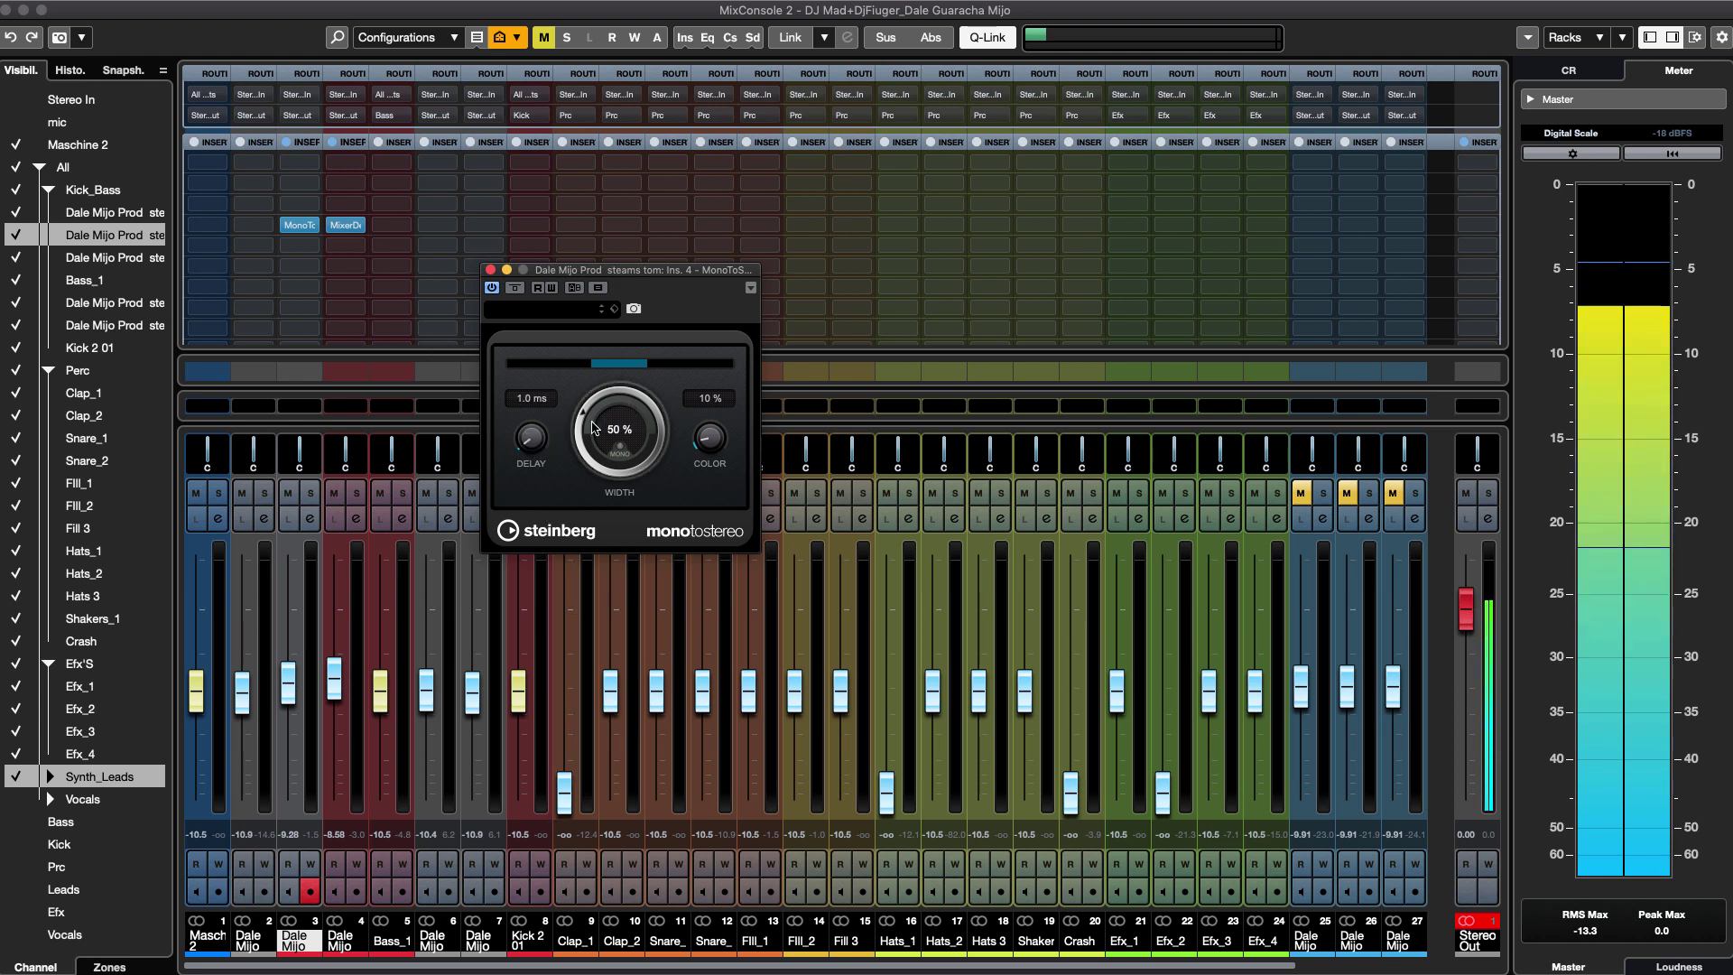
drag(602, 437, 600, 530)
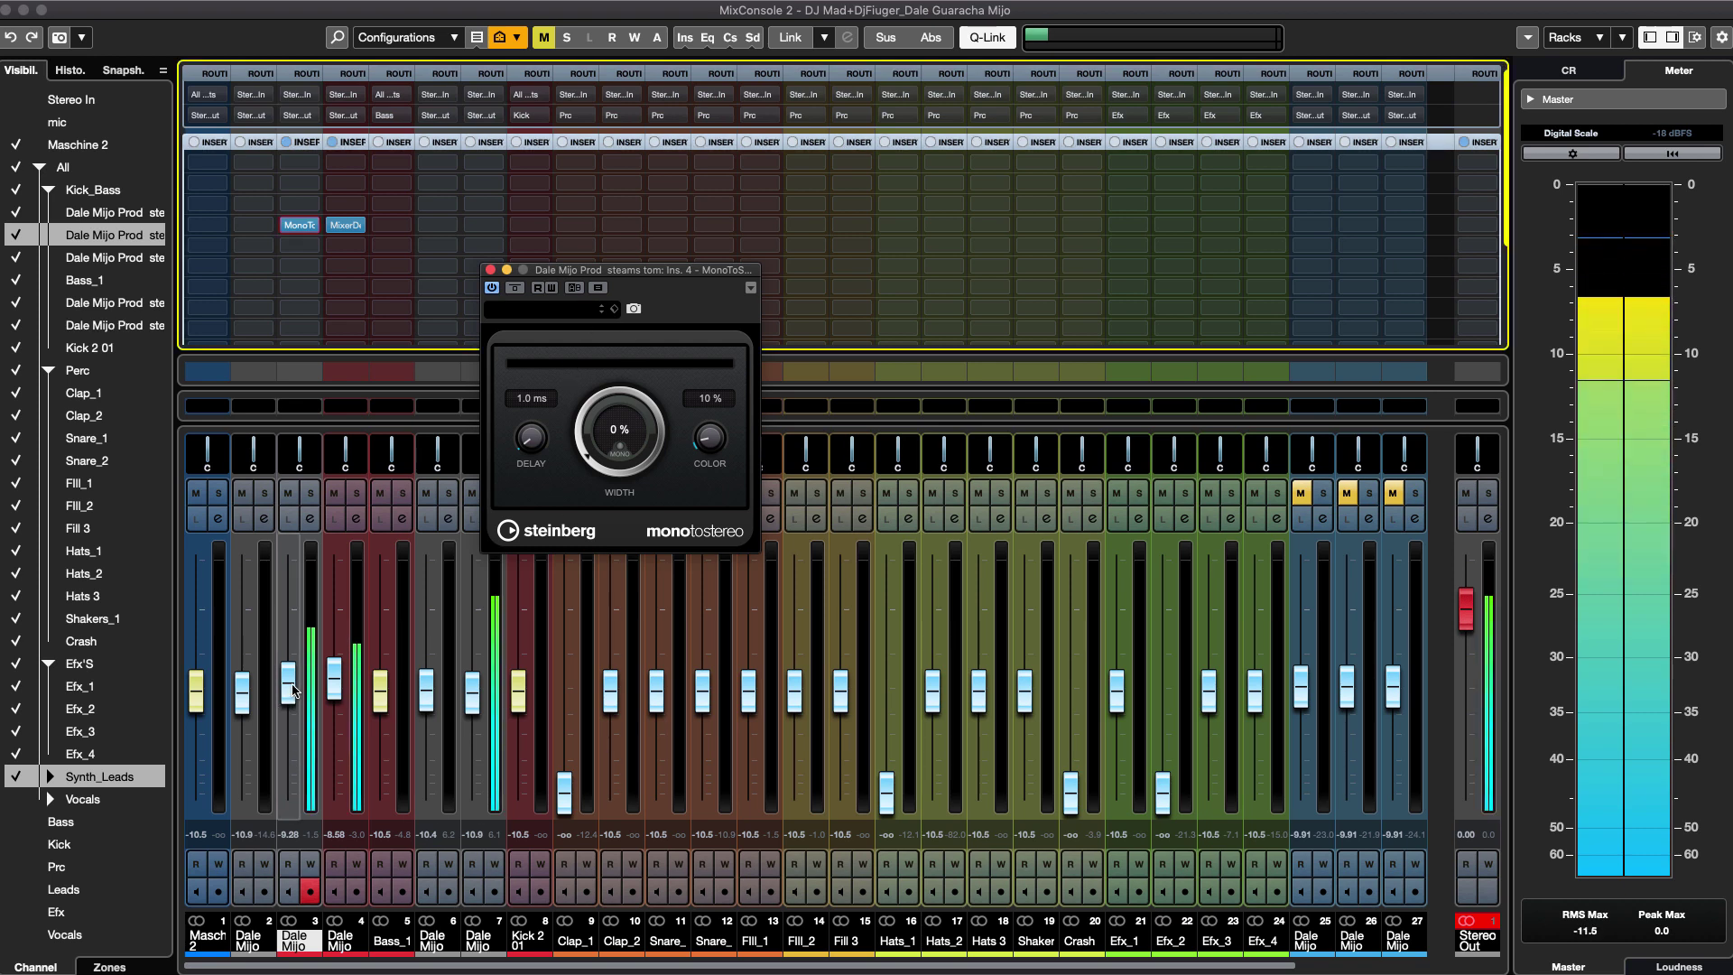
Raise the steams tom fader to about -8.17 dB and move the MonoToStereo window aside.
drag(288, 693, 294, 683)
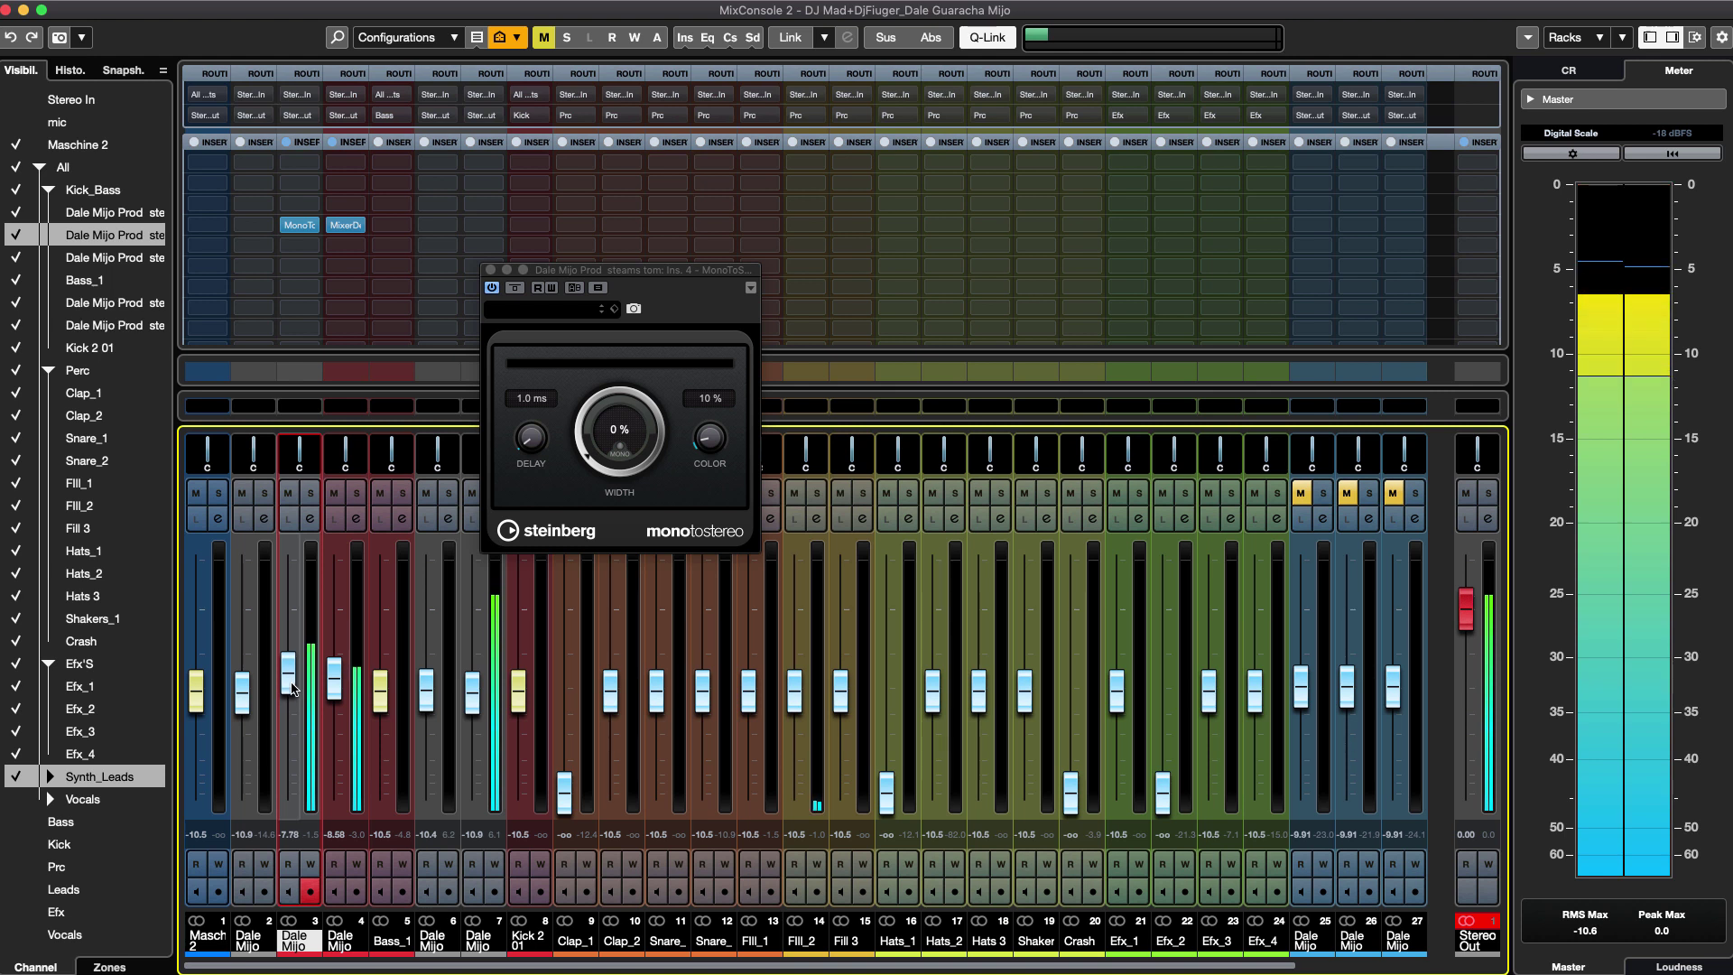
drag(291, 688, 292, 692)
drag(560, 270, 684, 240)
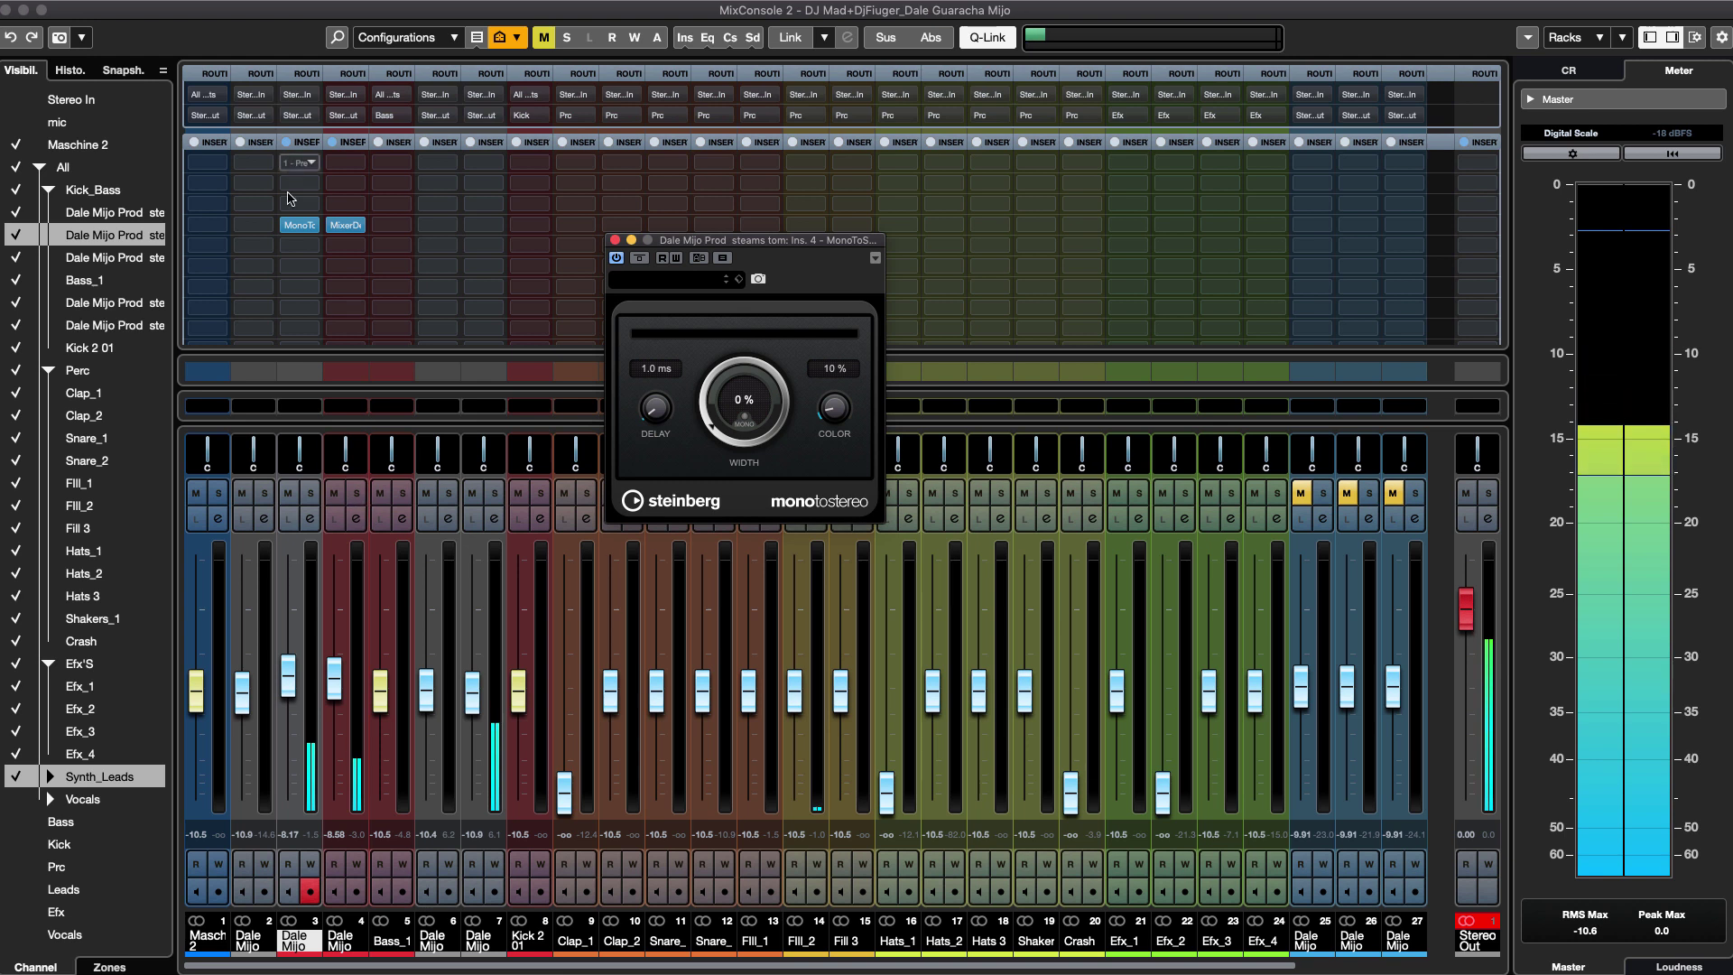
Route the outputs of both steams tom and steams tom2 to the Bass group.
shift+click(361, 603)
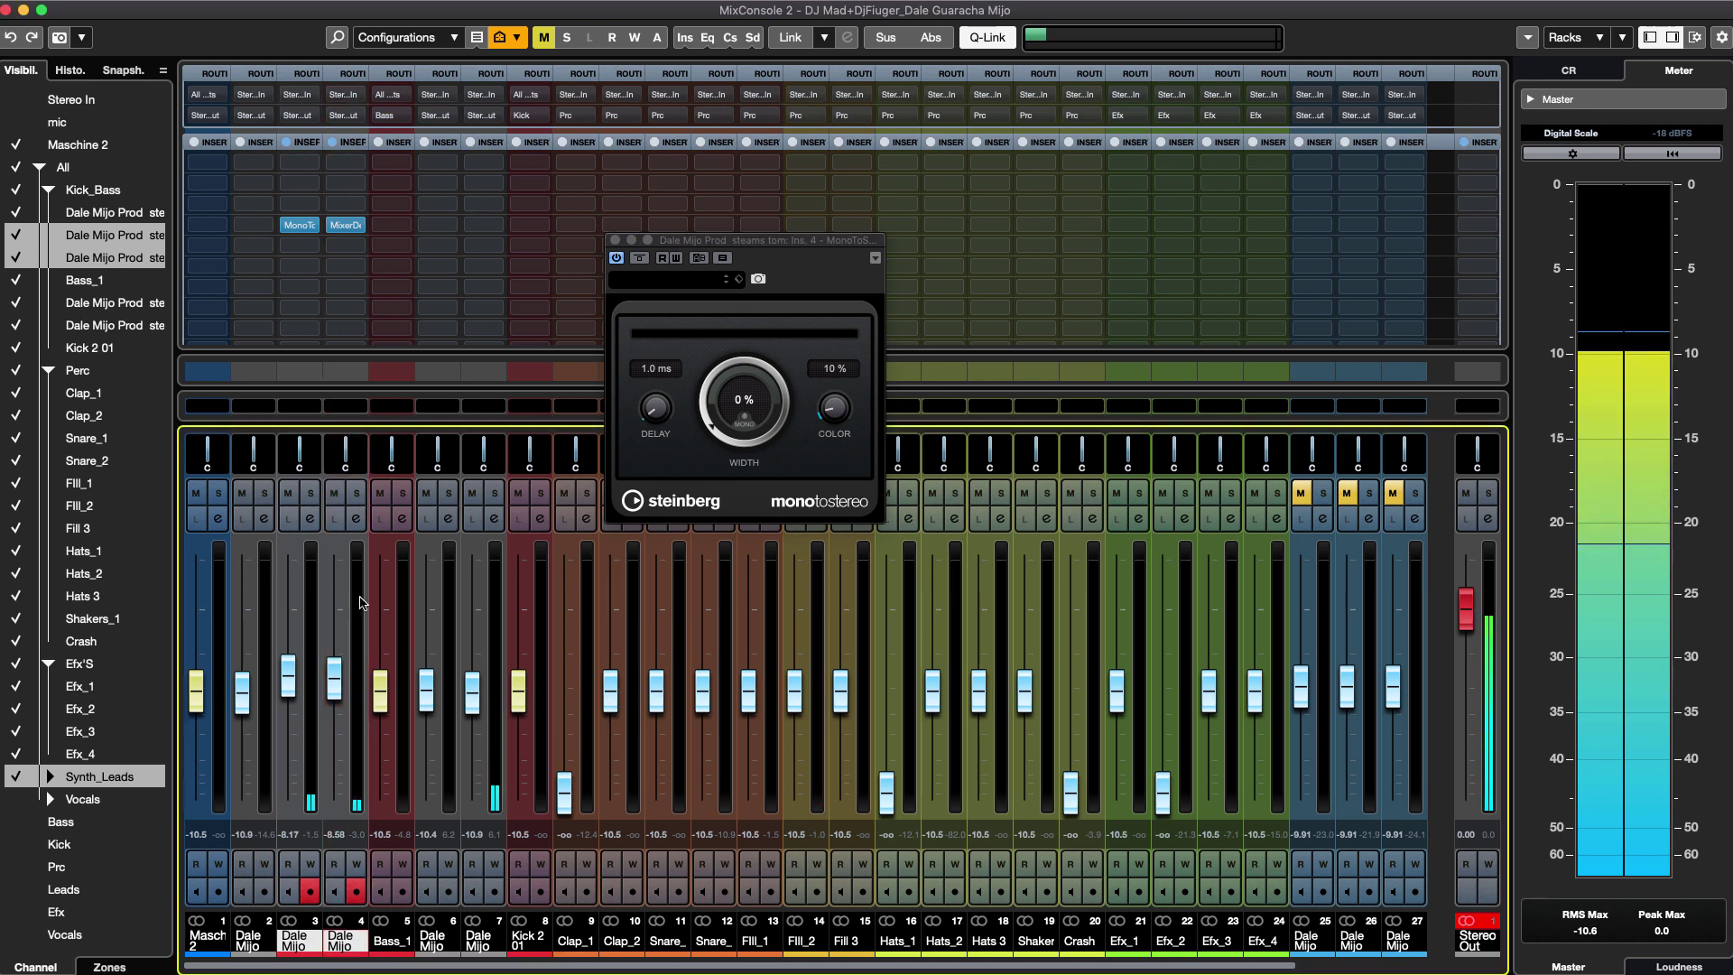
click(343, 115)
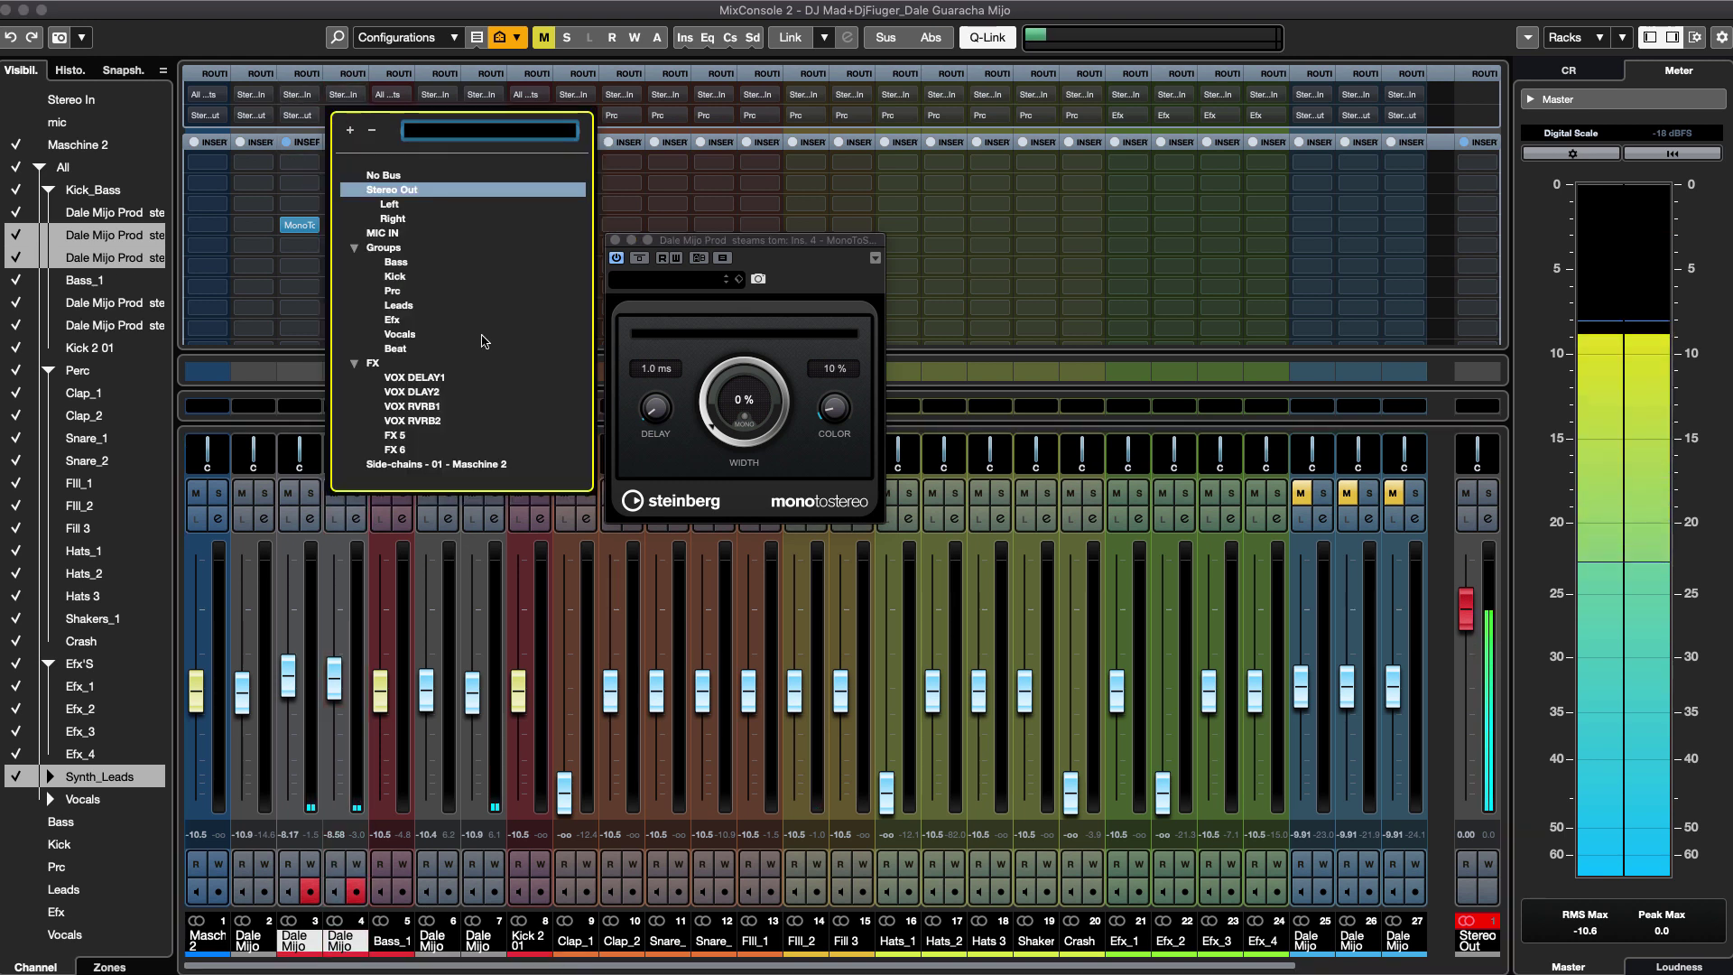
click(396, 262)
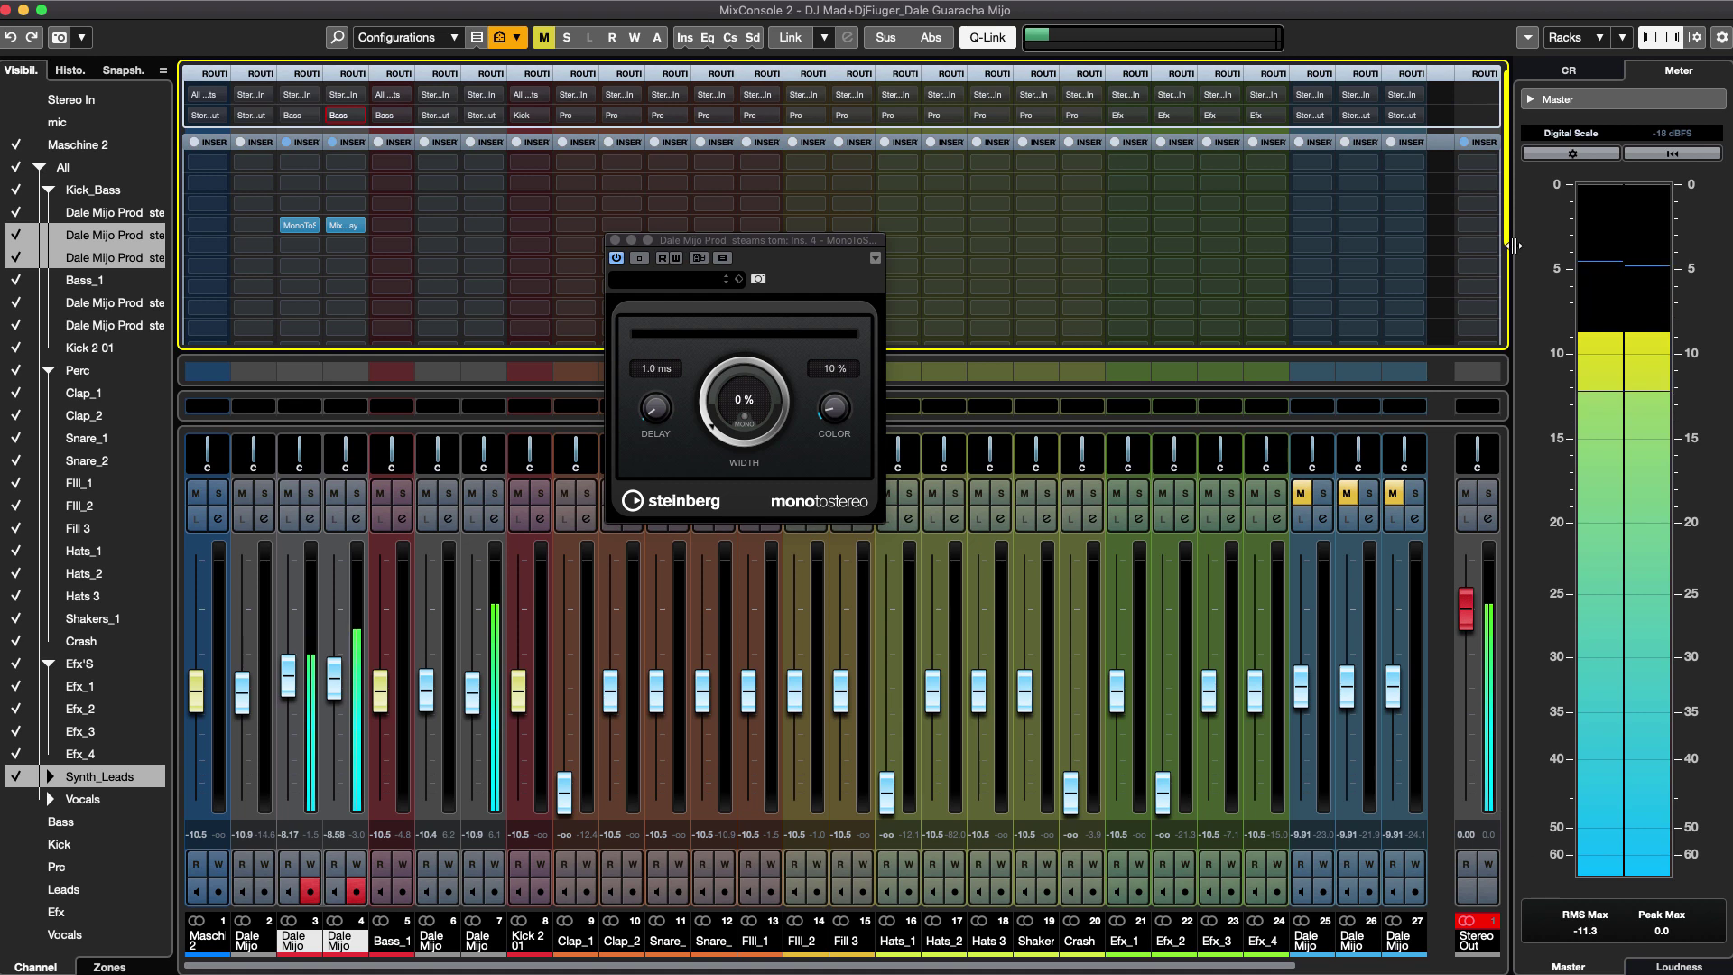
Hide the master meter and remove the Synth_Leads channels from the MixConsole view.
click(1672, 37)
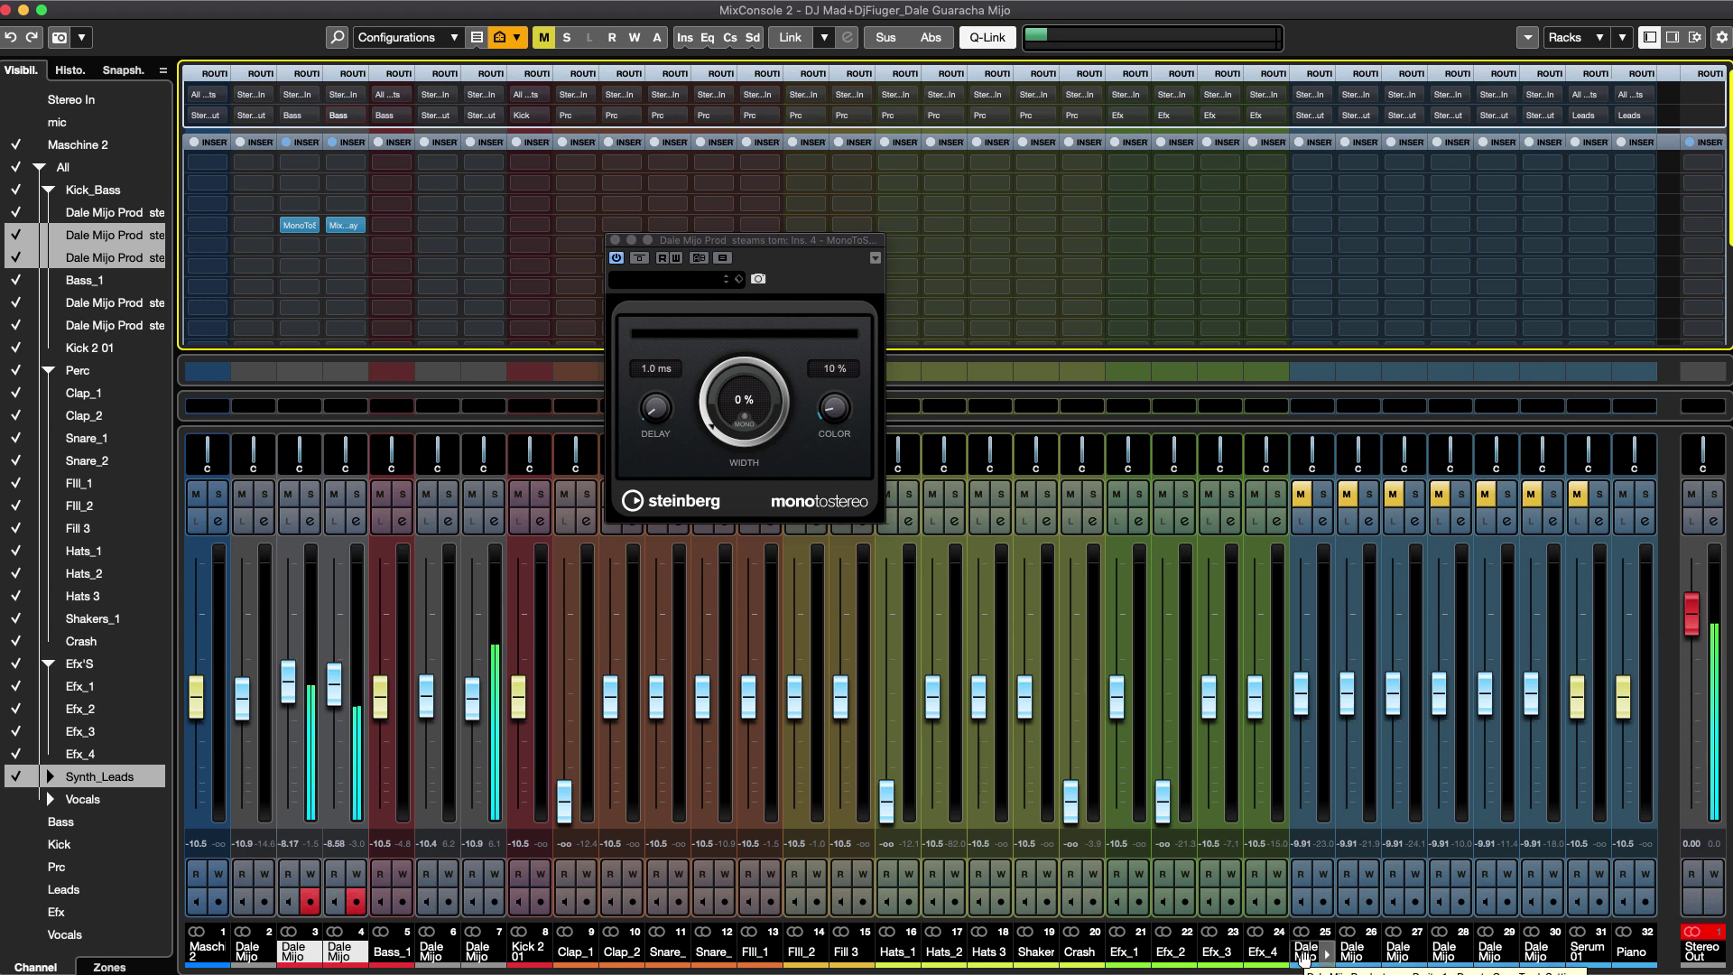
click(1304, 953)
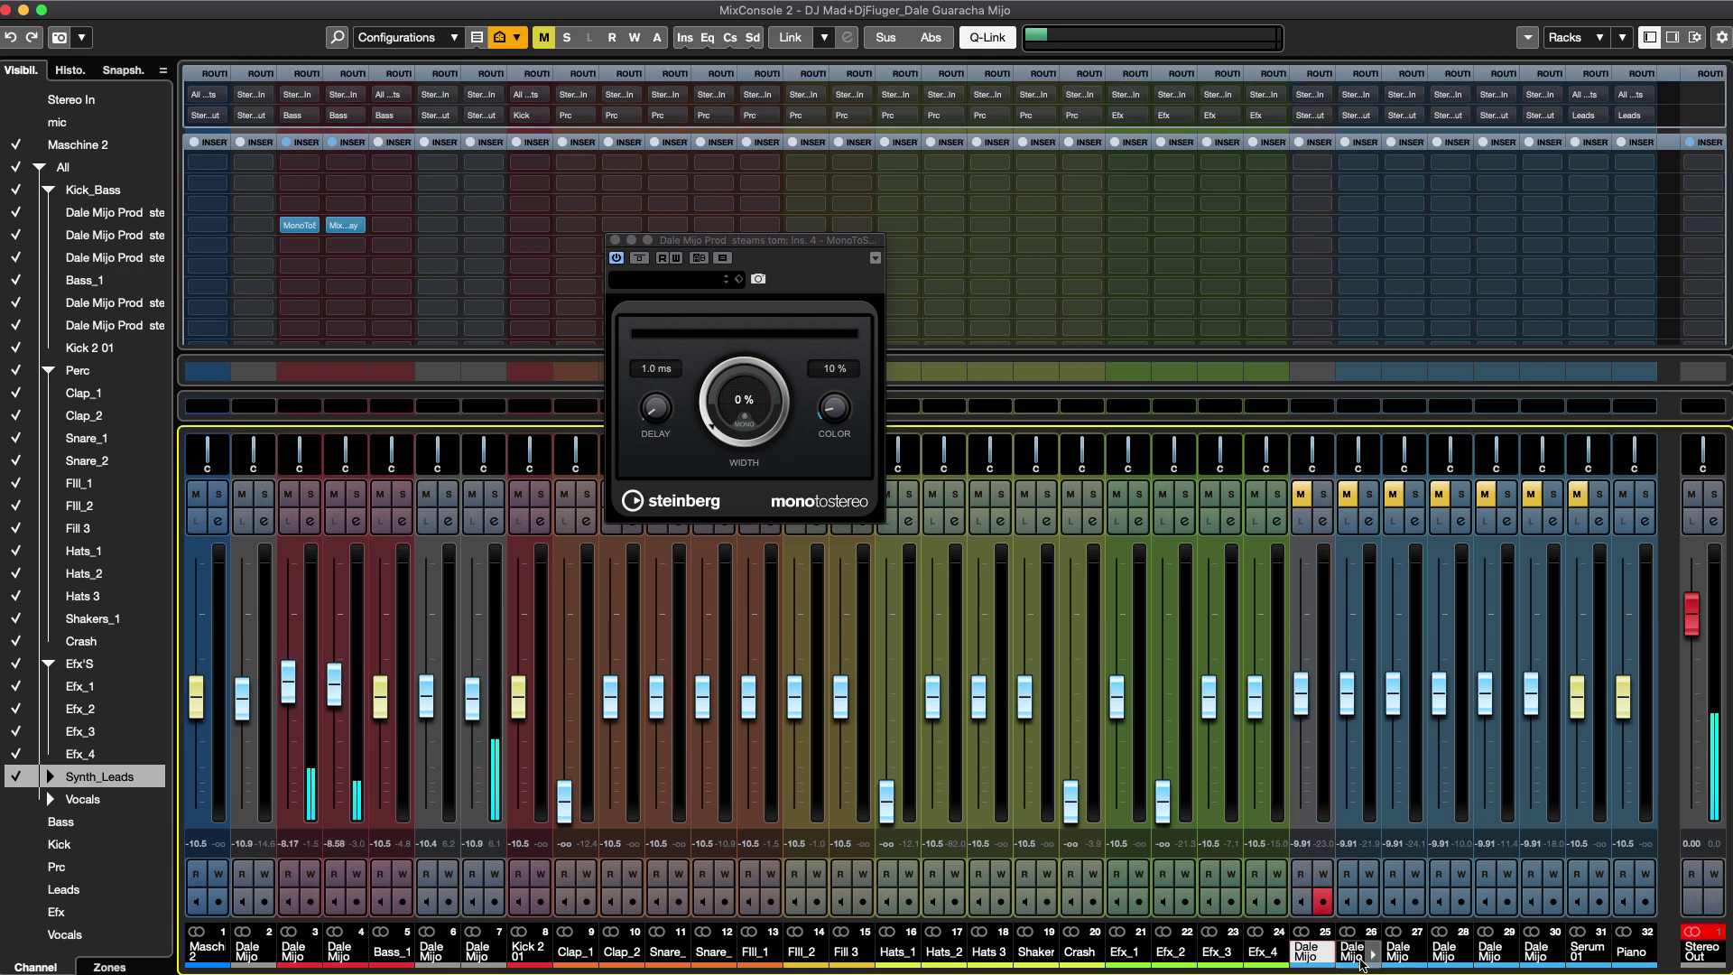
click(1351, 954)
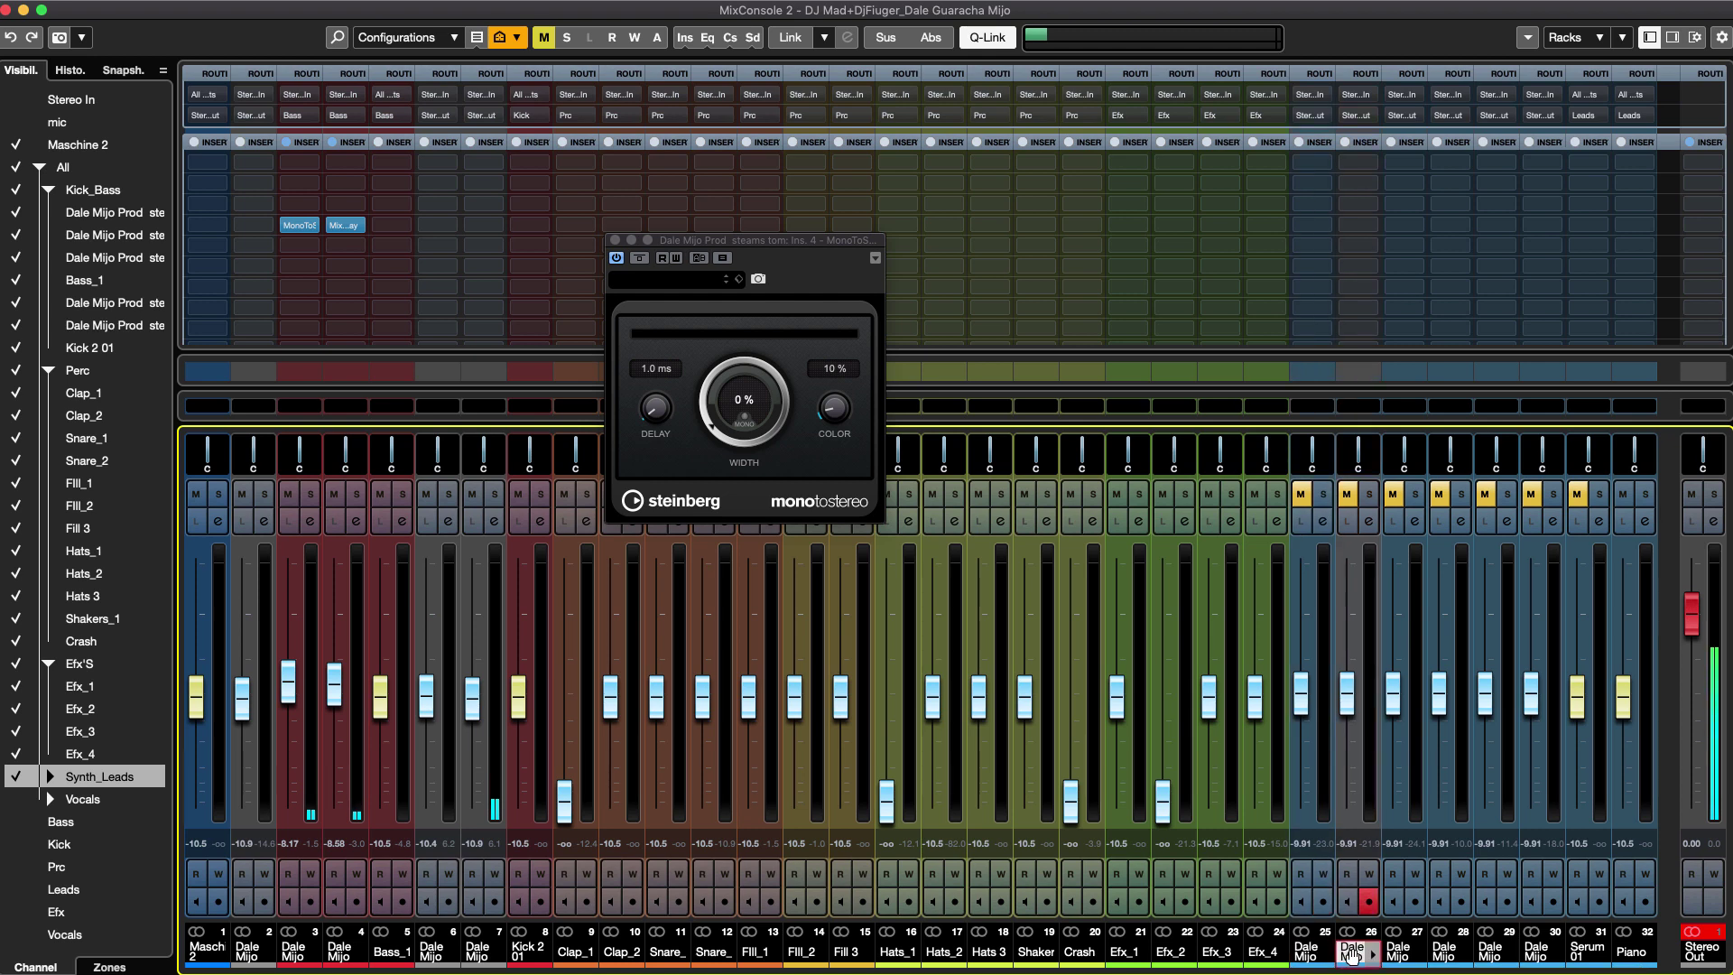
click(17, 777)
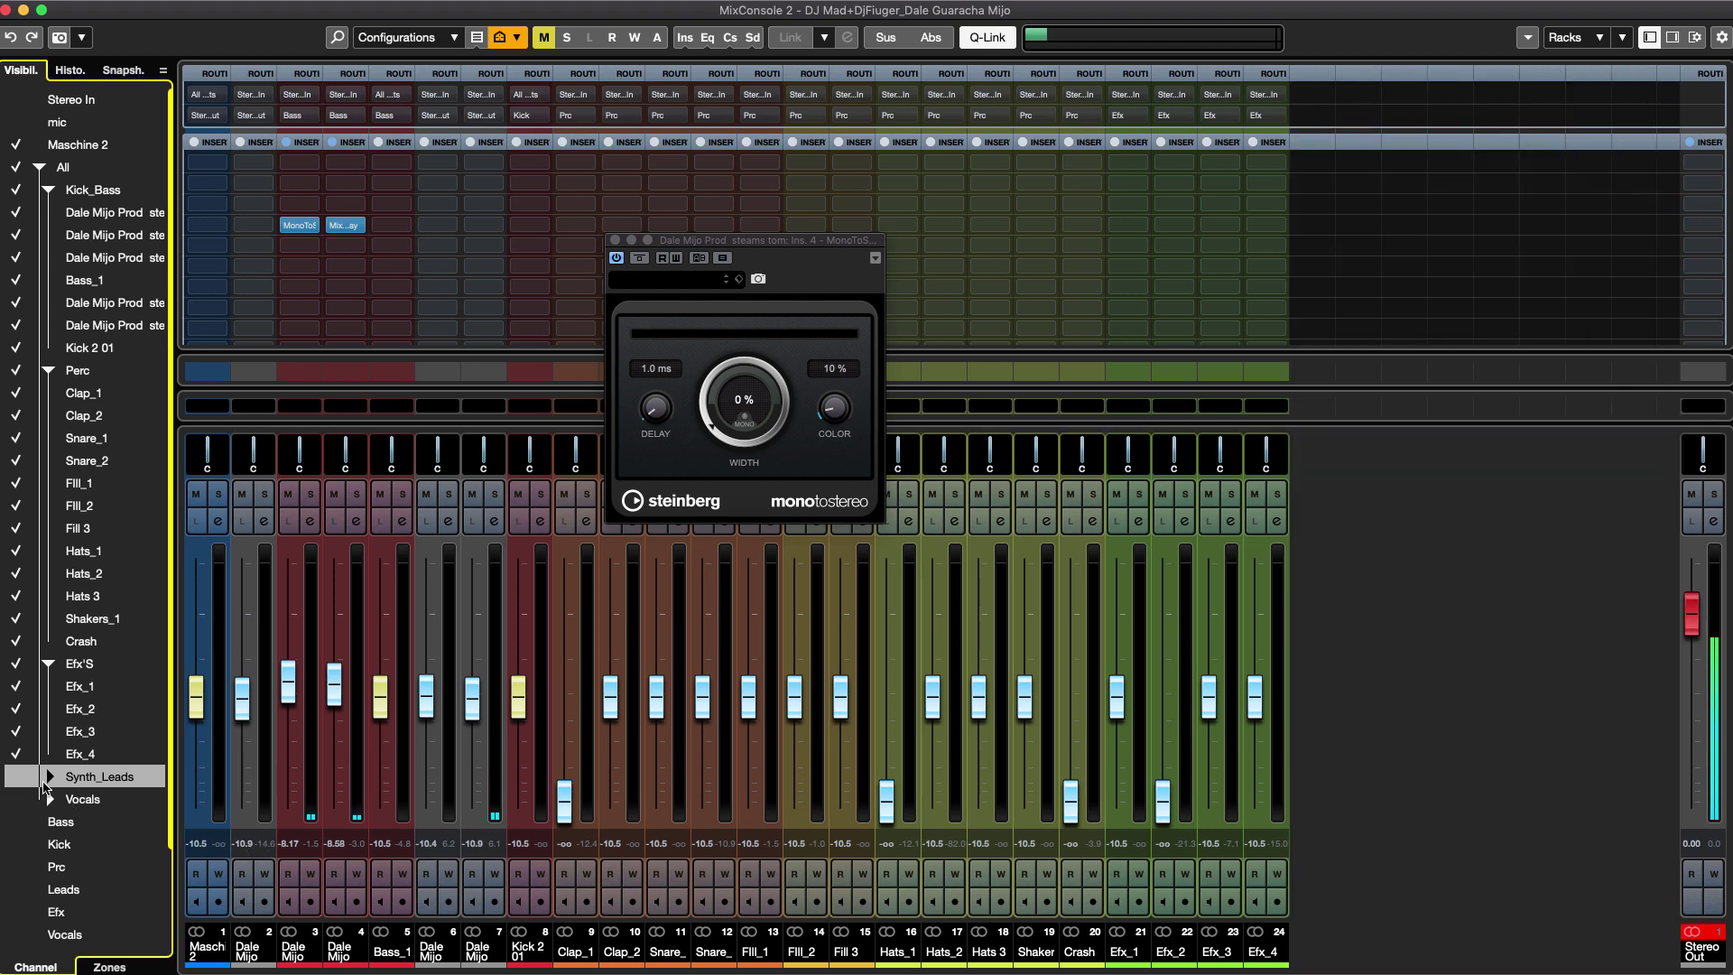
Show the Bass group channel in the MixConsole and rename it Bass_bus.
click(16, 822)
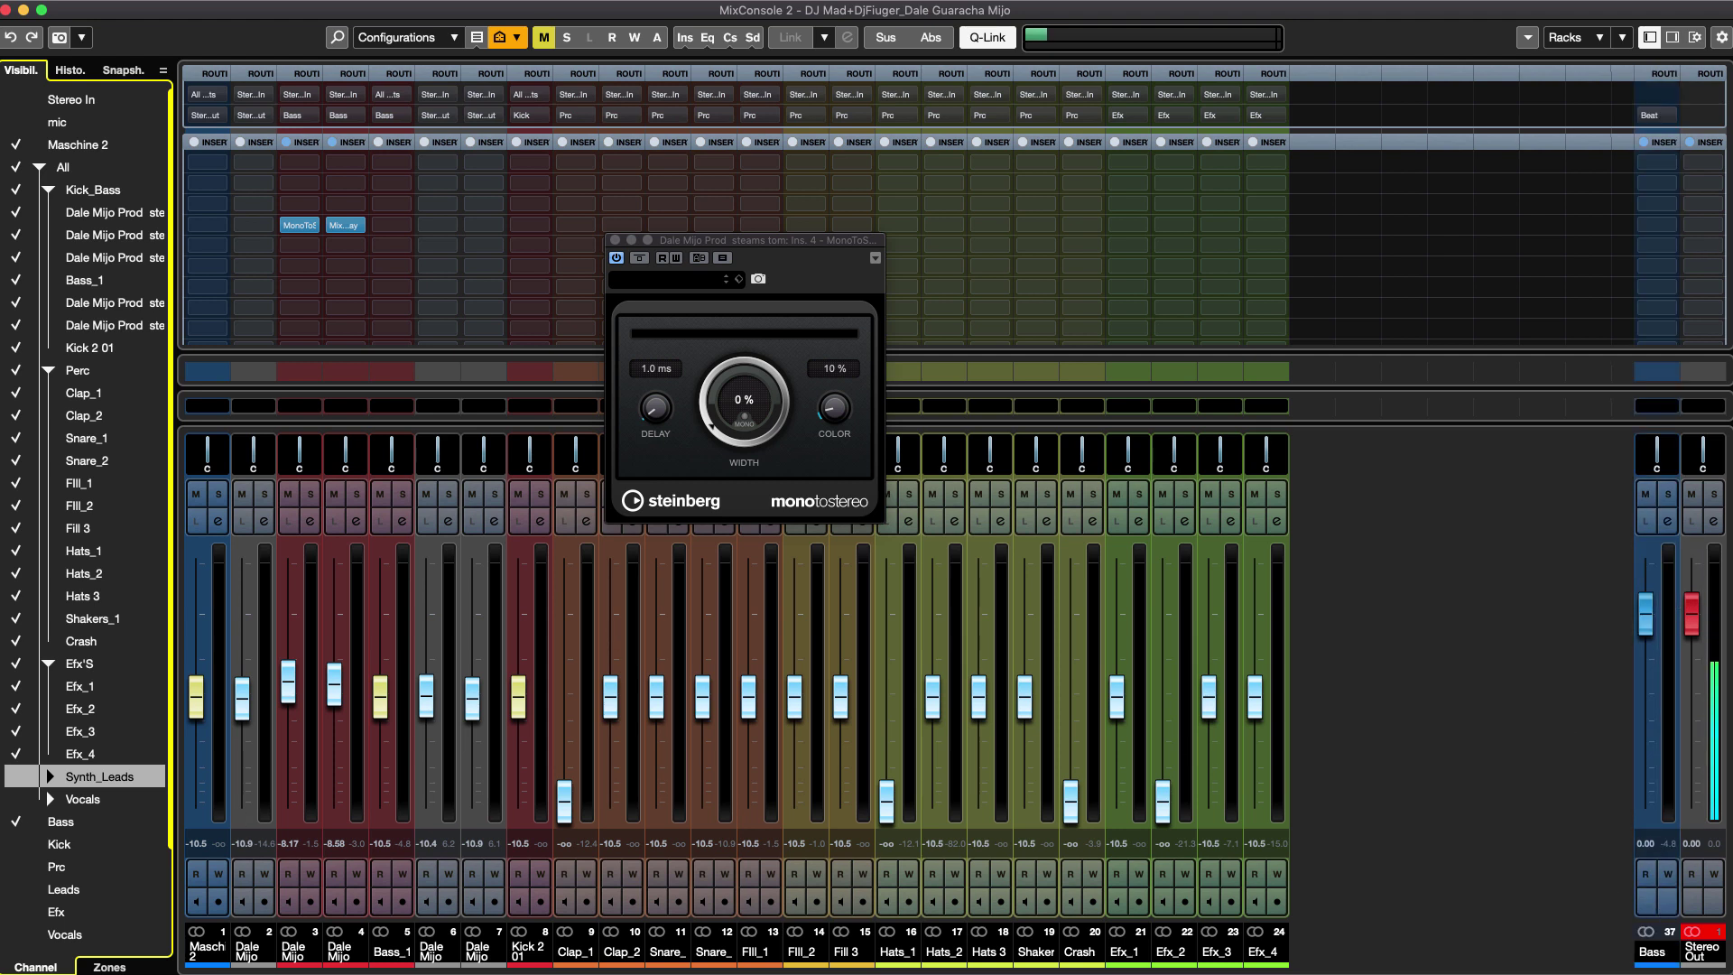
click(1679, 957)
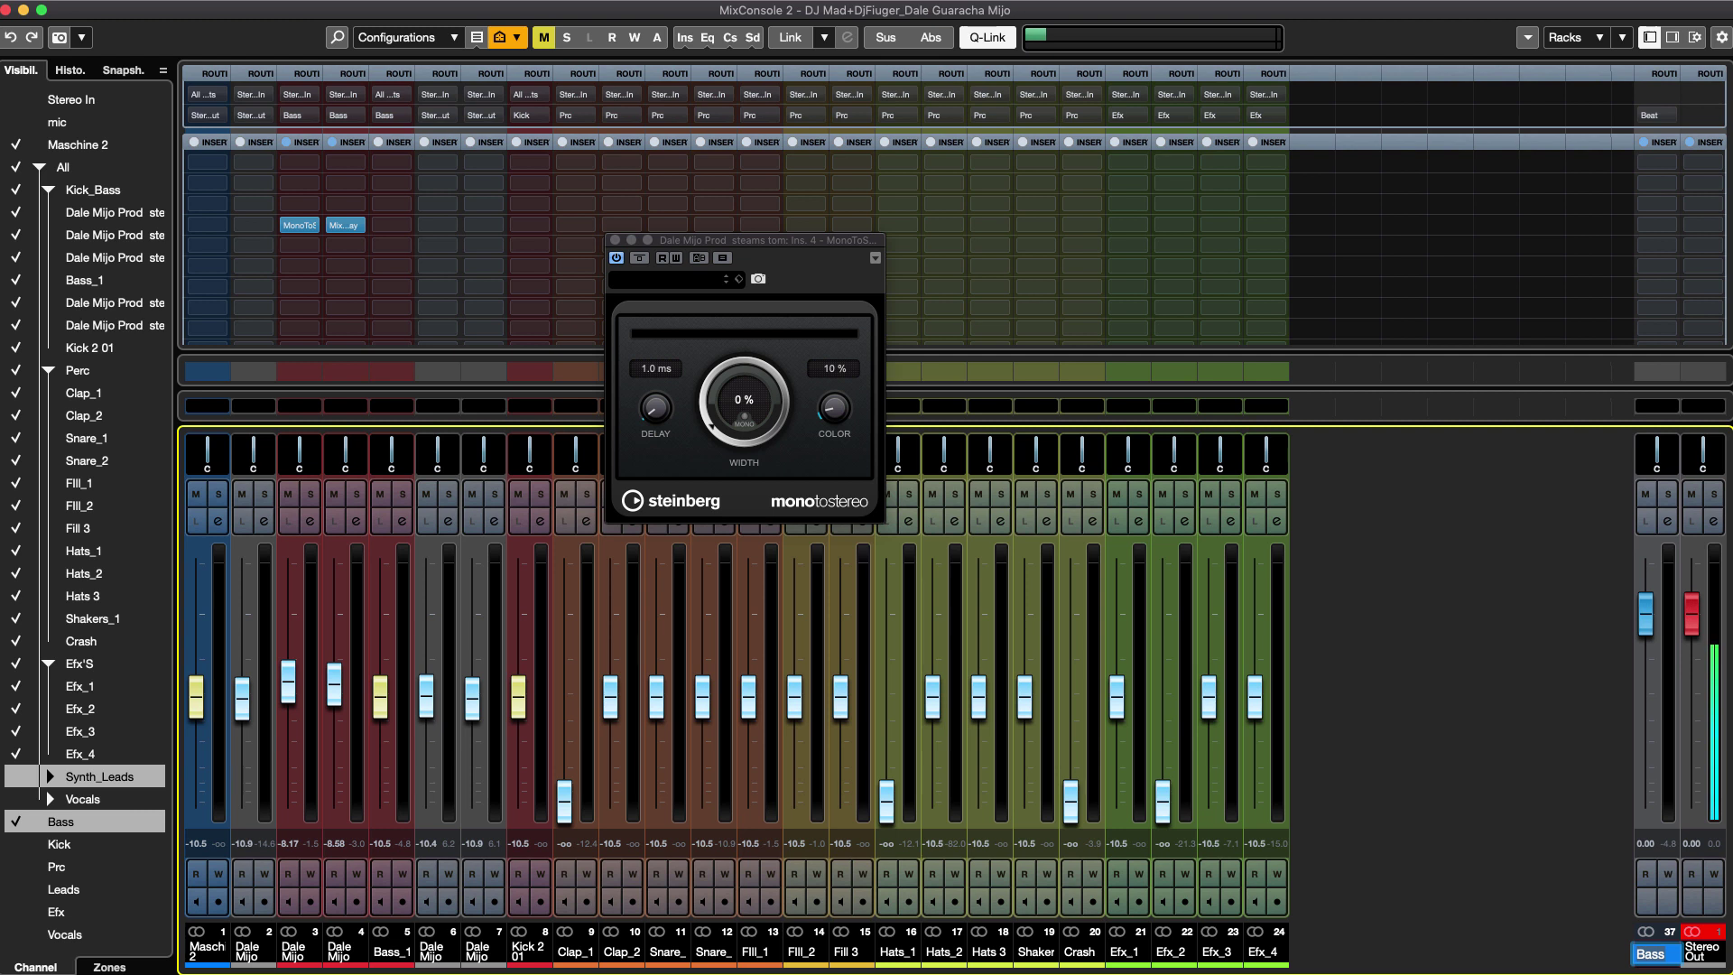
key(Return)
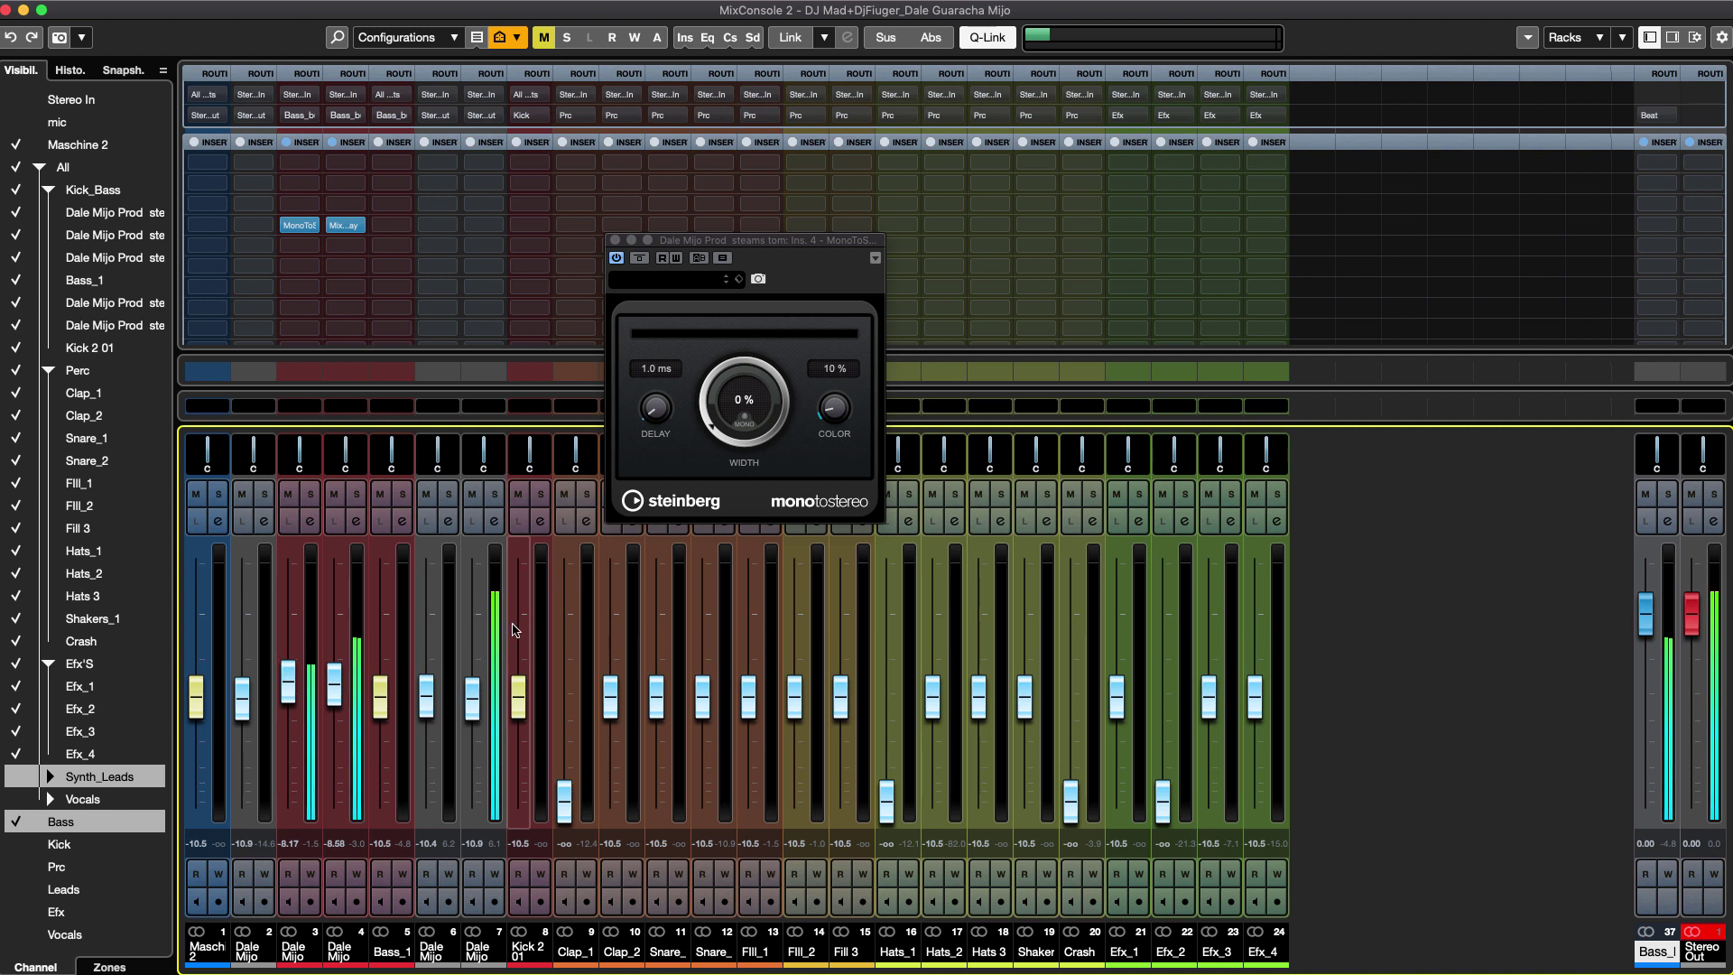
Route the output of the steams kick drop channel to the Kick group.
click(492, 964)
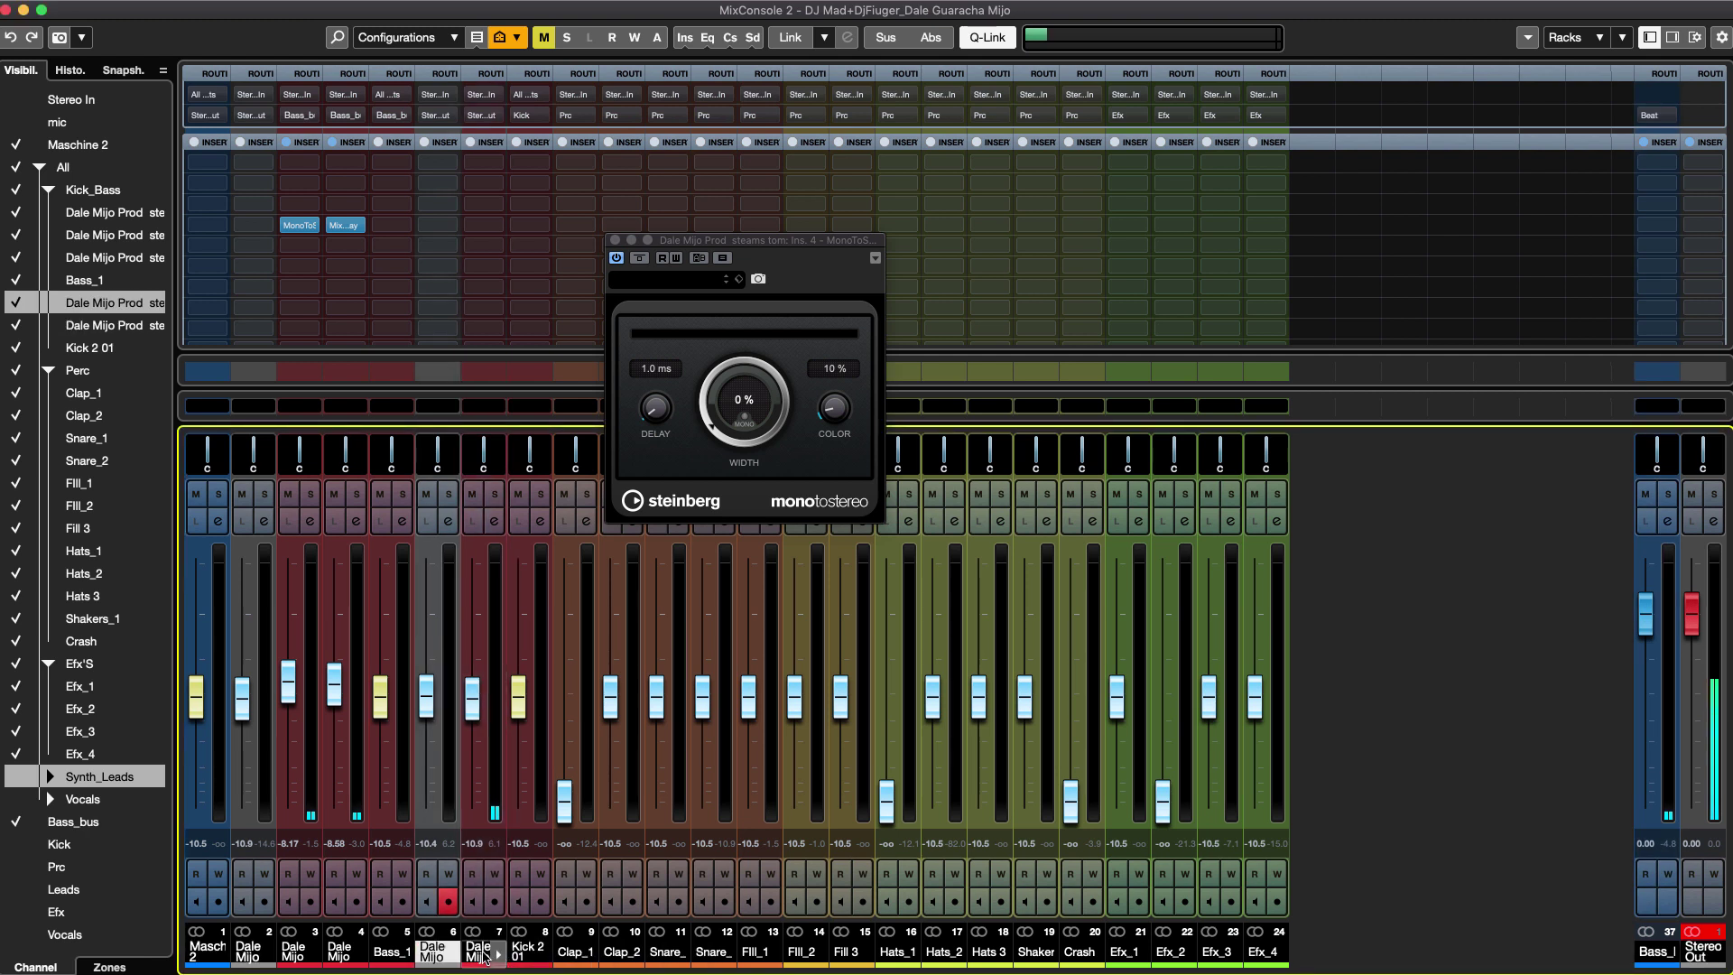
click(488, 598)
click(494, 116)
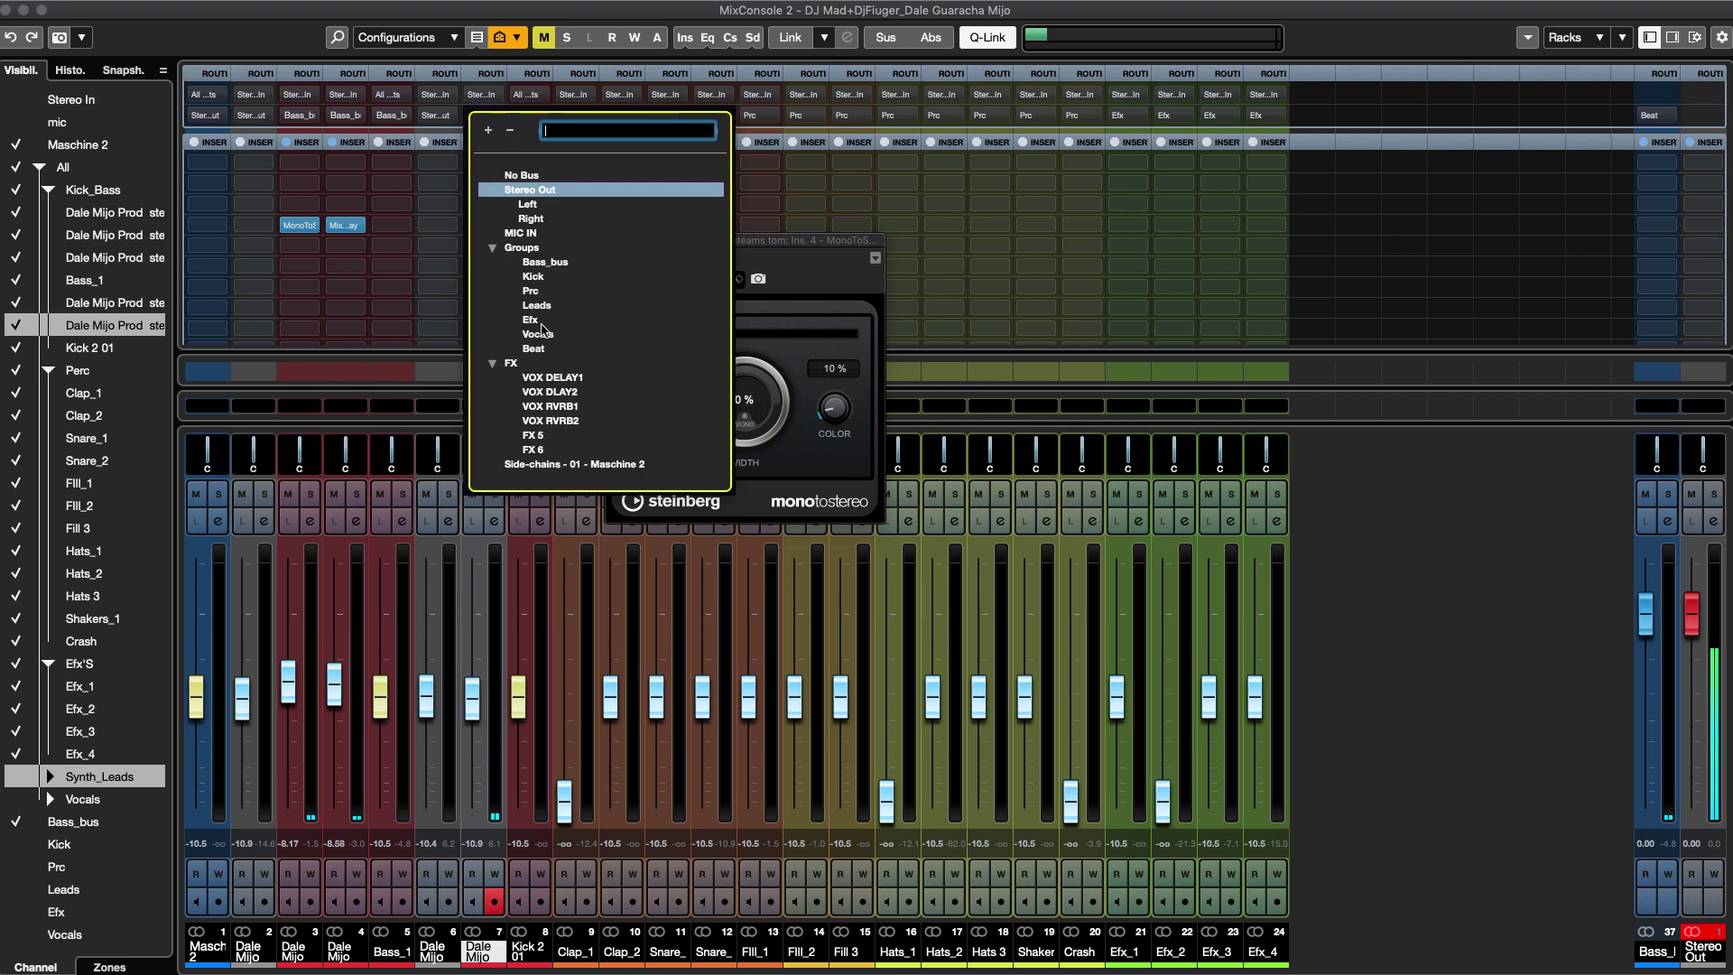
click(532, 277)
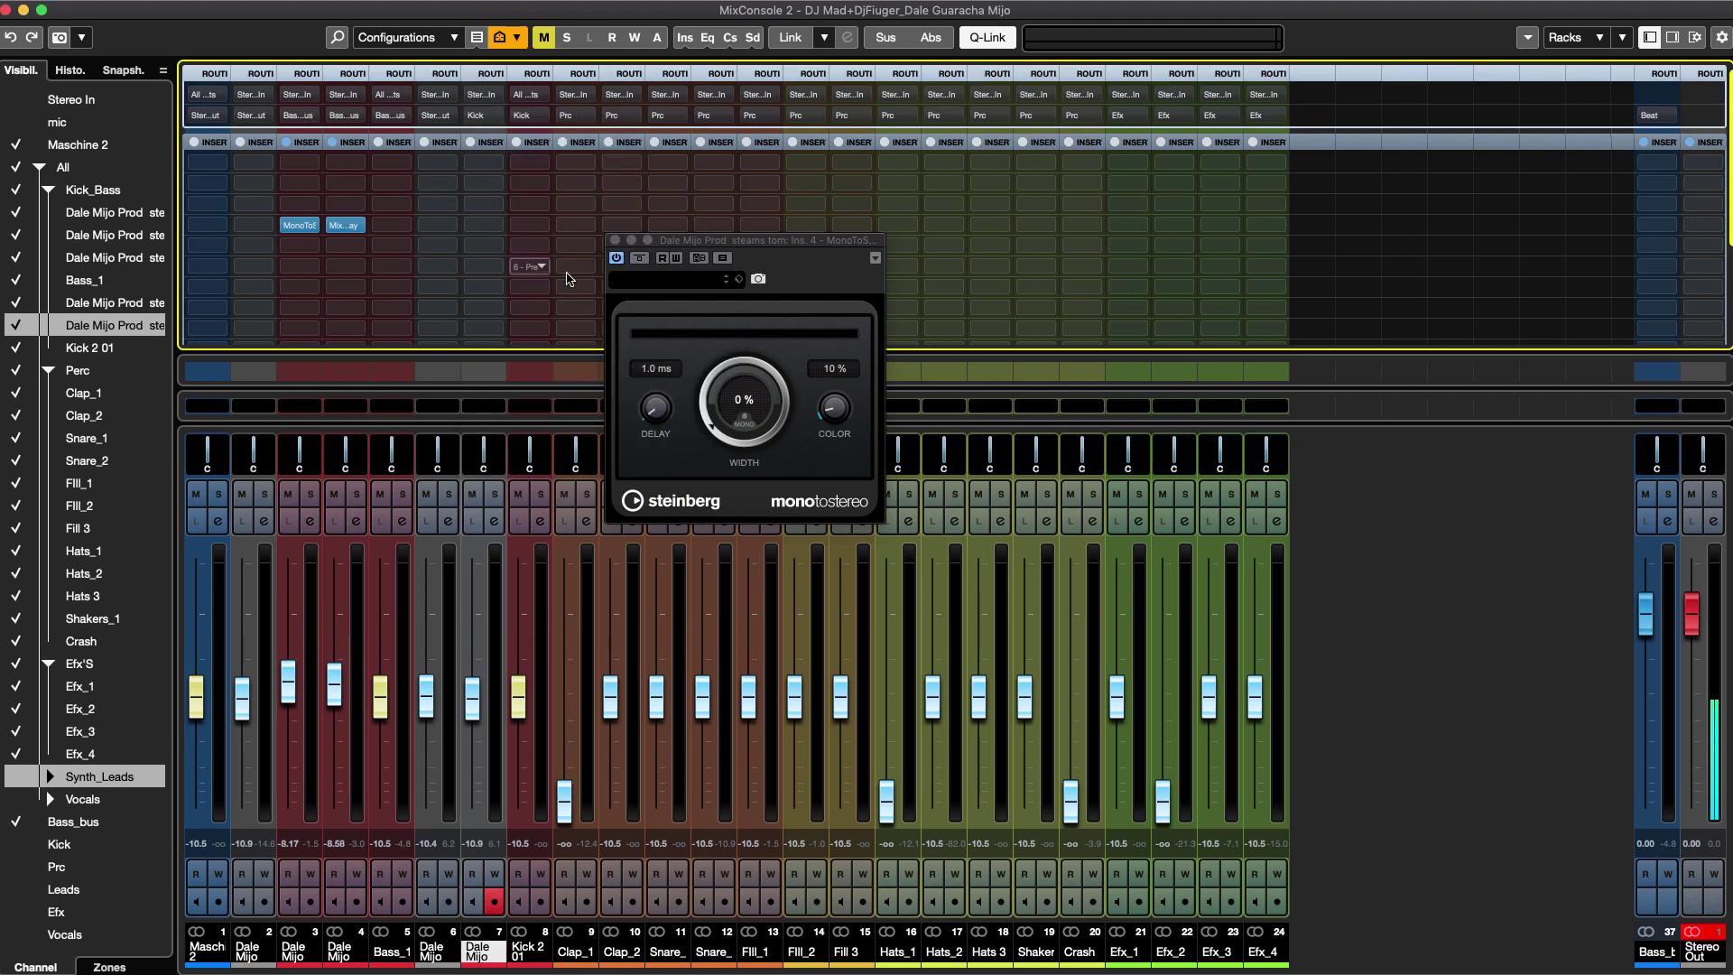
Show the Kick group channel in the MixConsole, rename it Kick_Bus, and close the MonoToStereo plug-in window.
click(20, 846)
double_click(1650, 954)
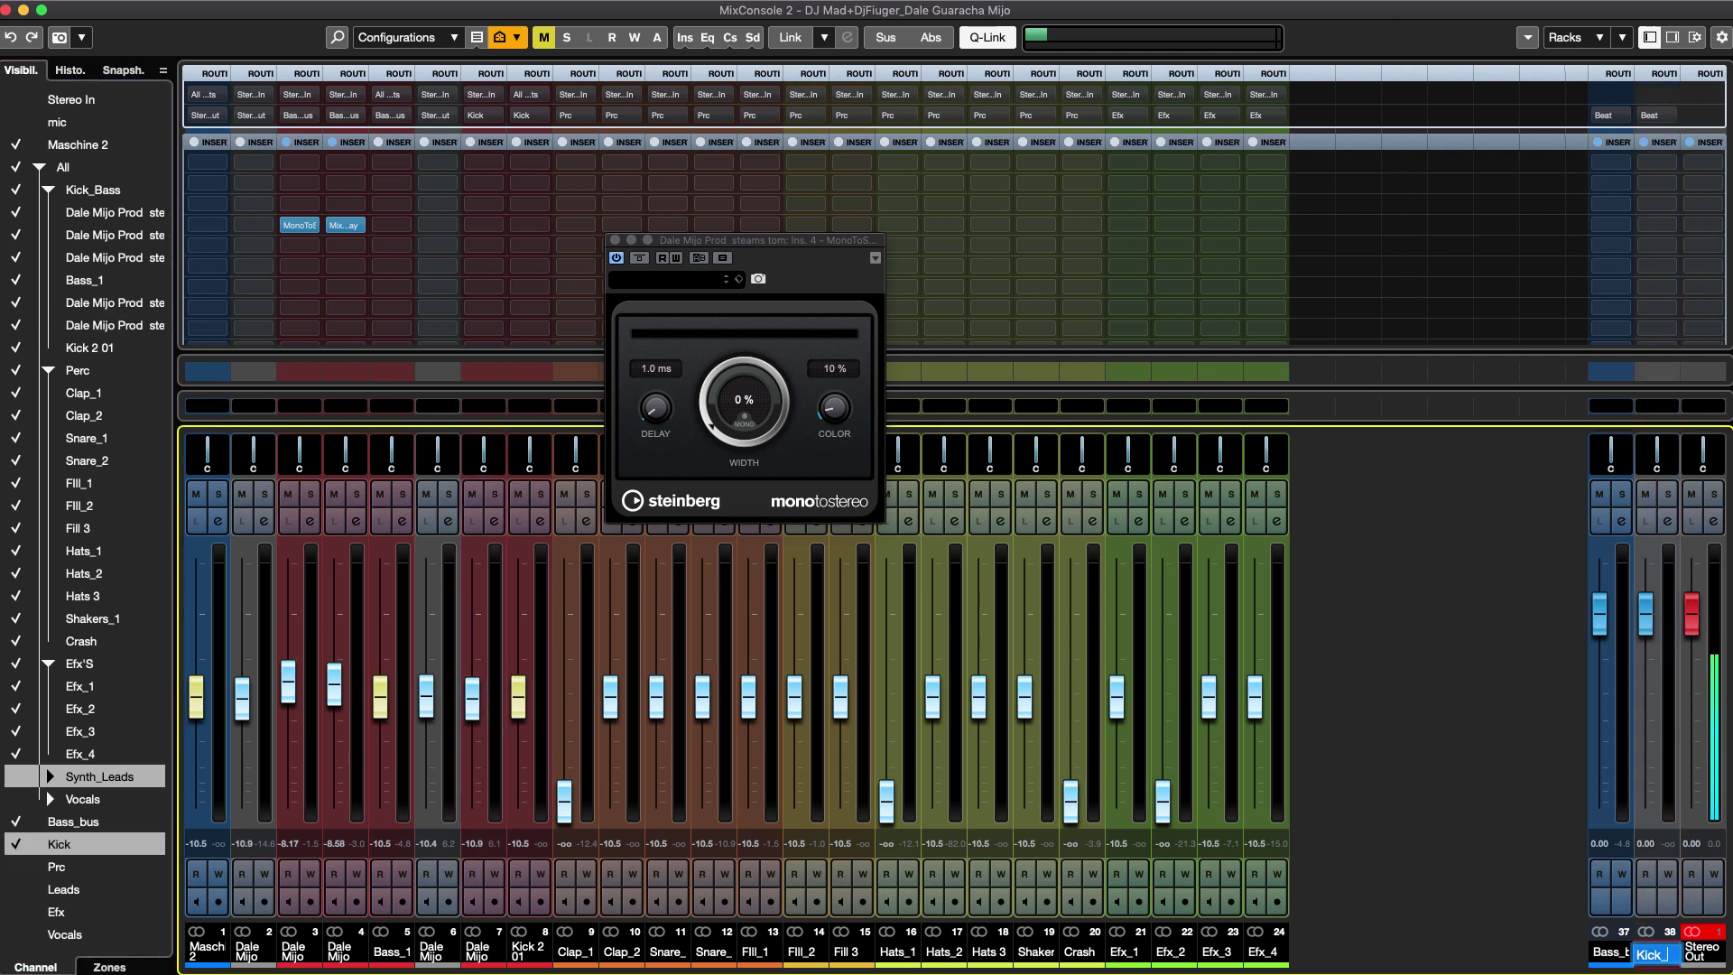
key(Return)
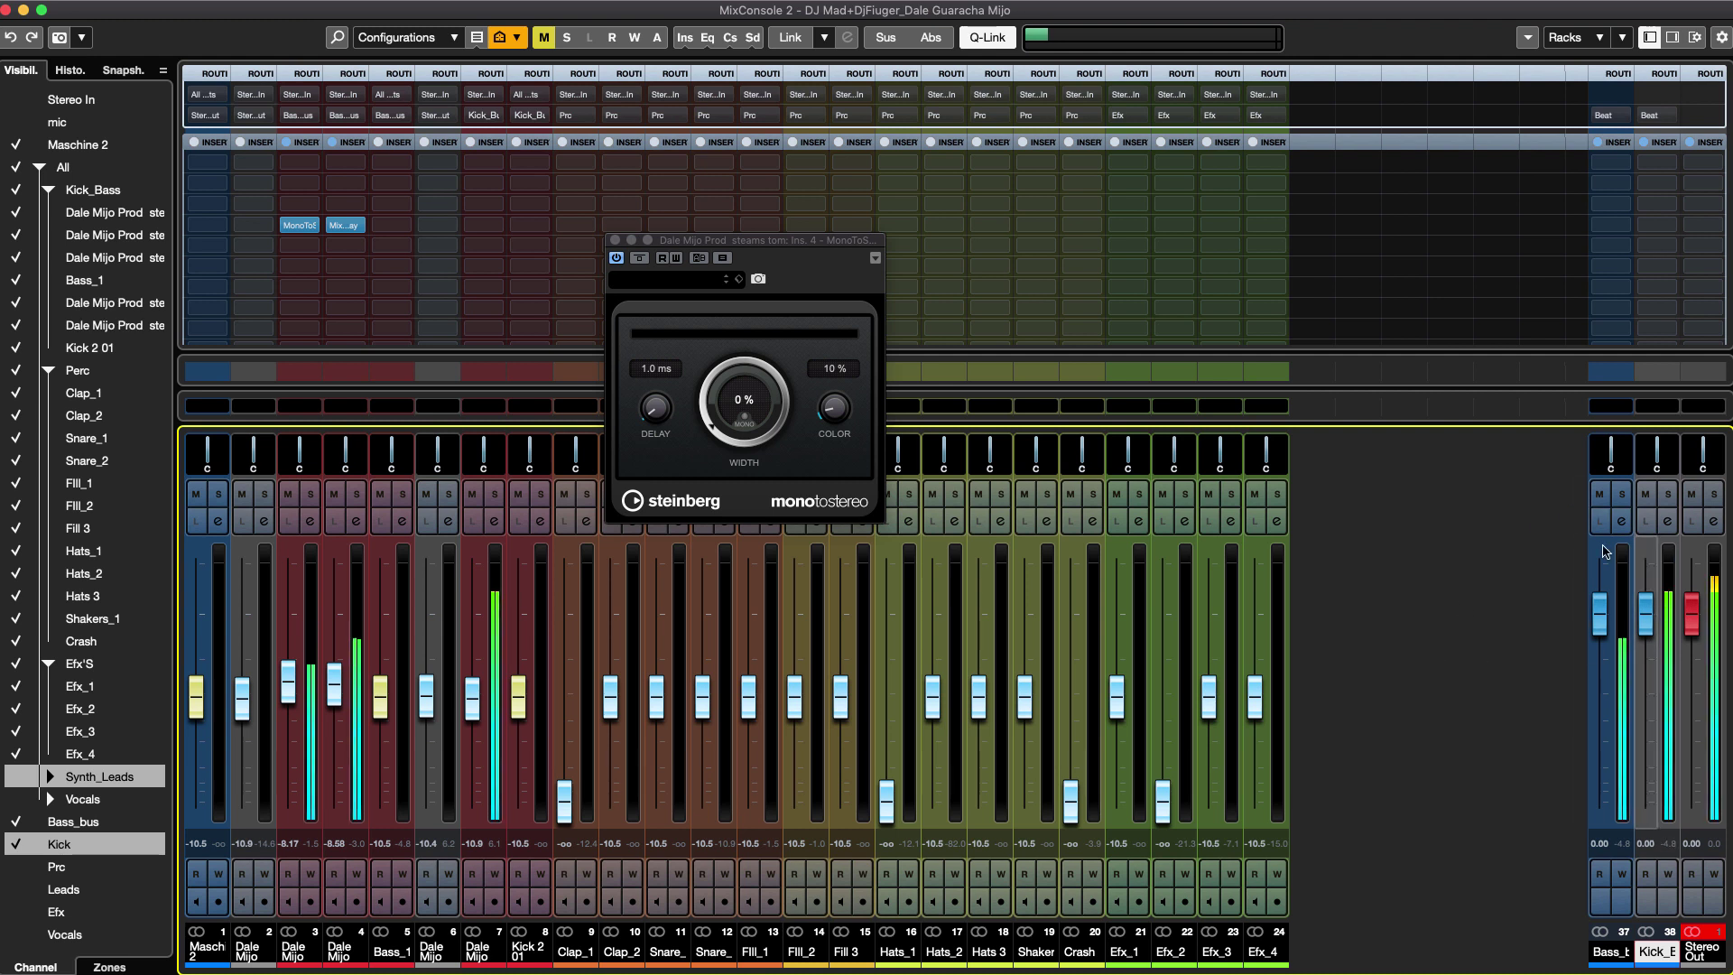
click(615, 240)
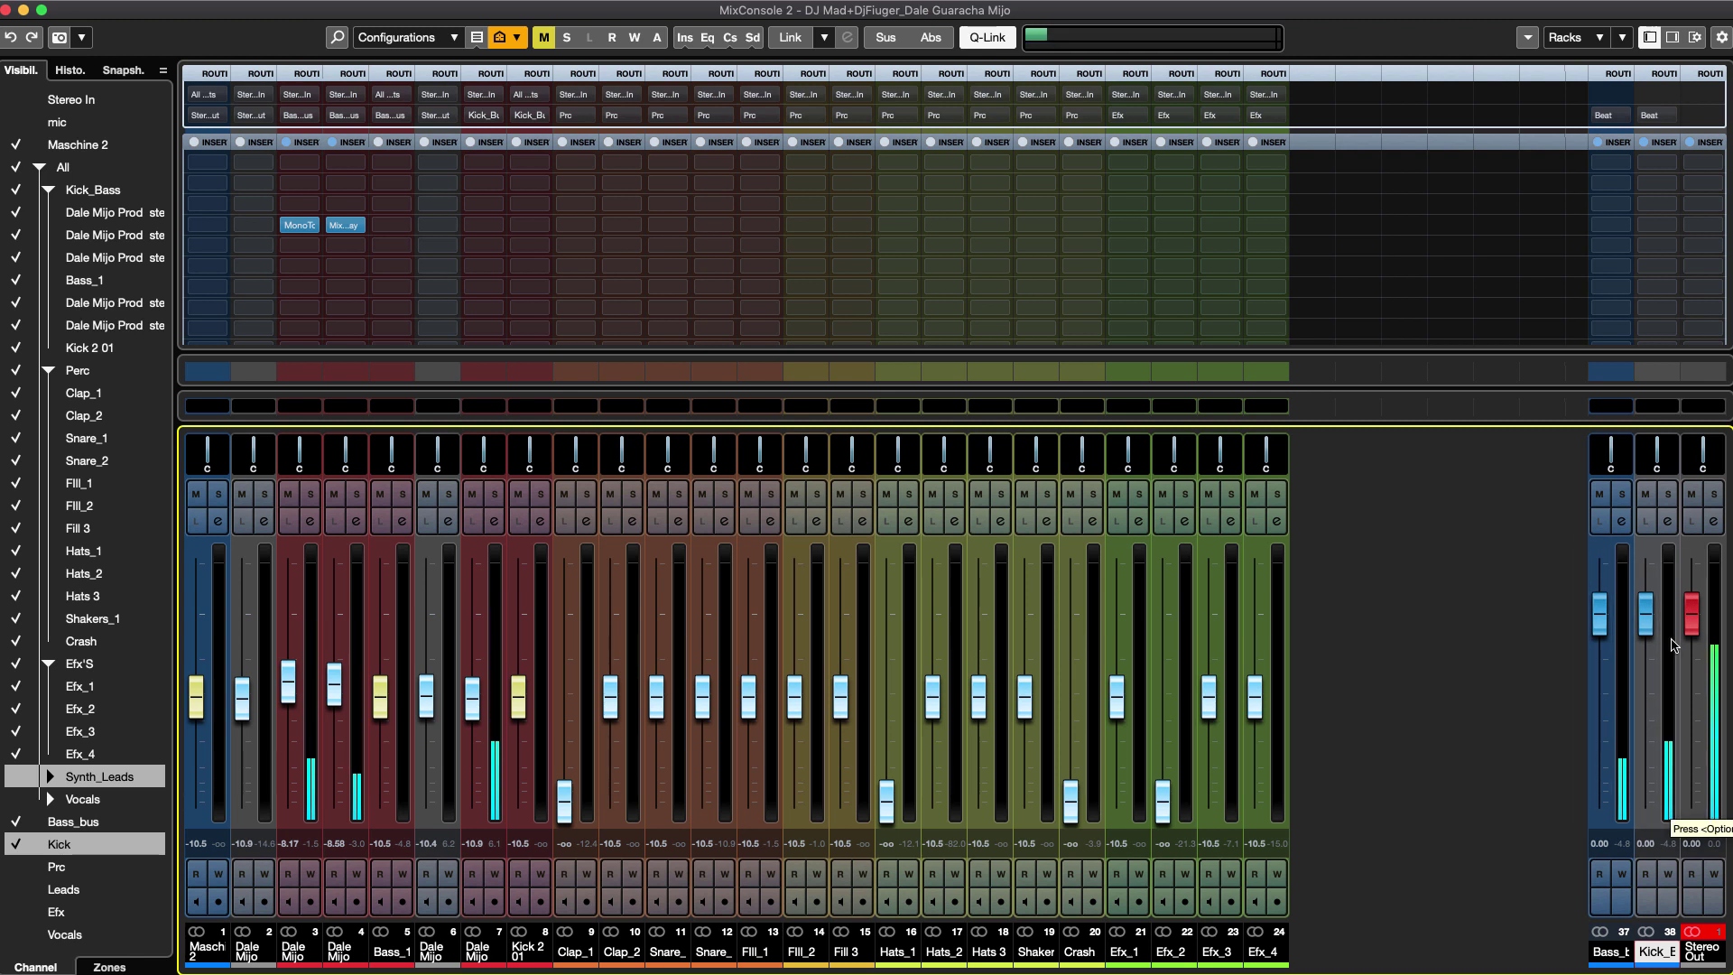
Open the mvMeter2 inserts of Kick_Bus and Bass_bus and place the two meter windows side by side.
scroll(1644, 302, down, 5)
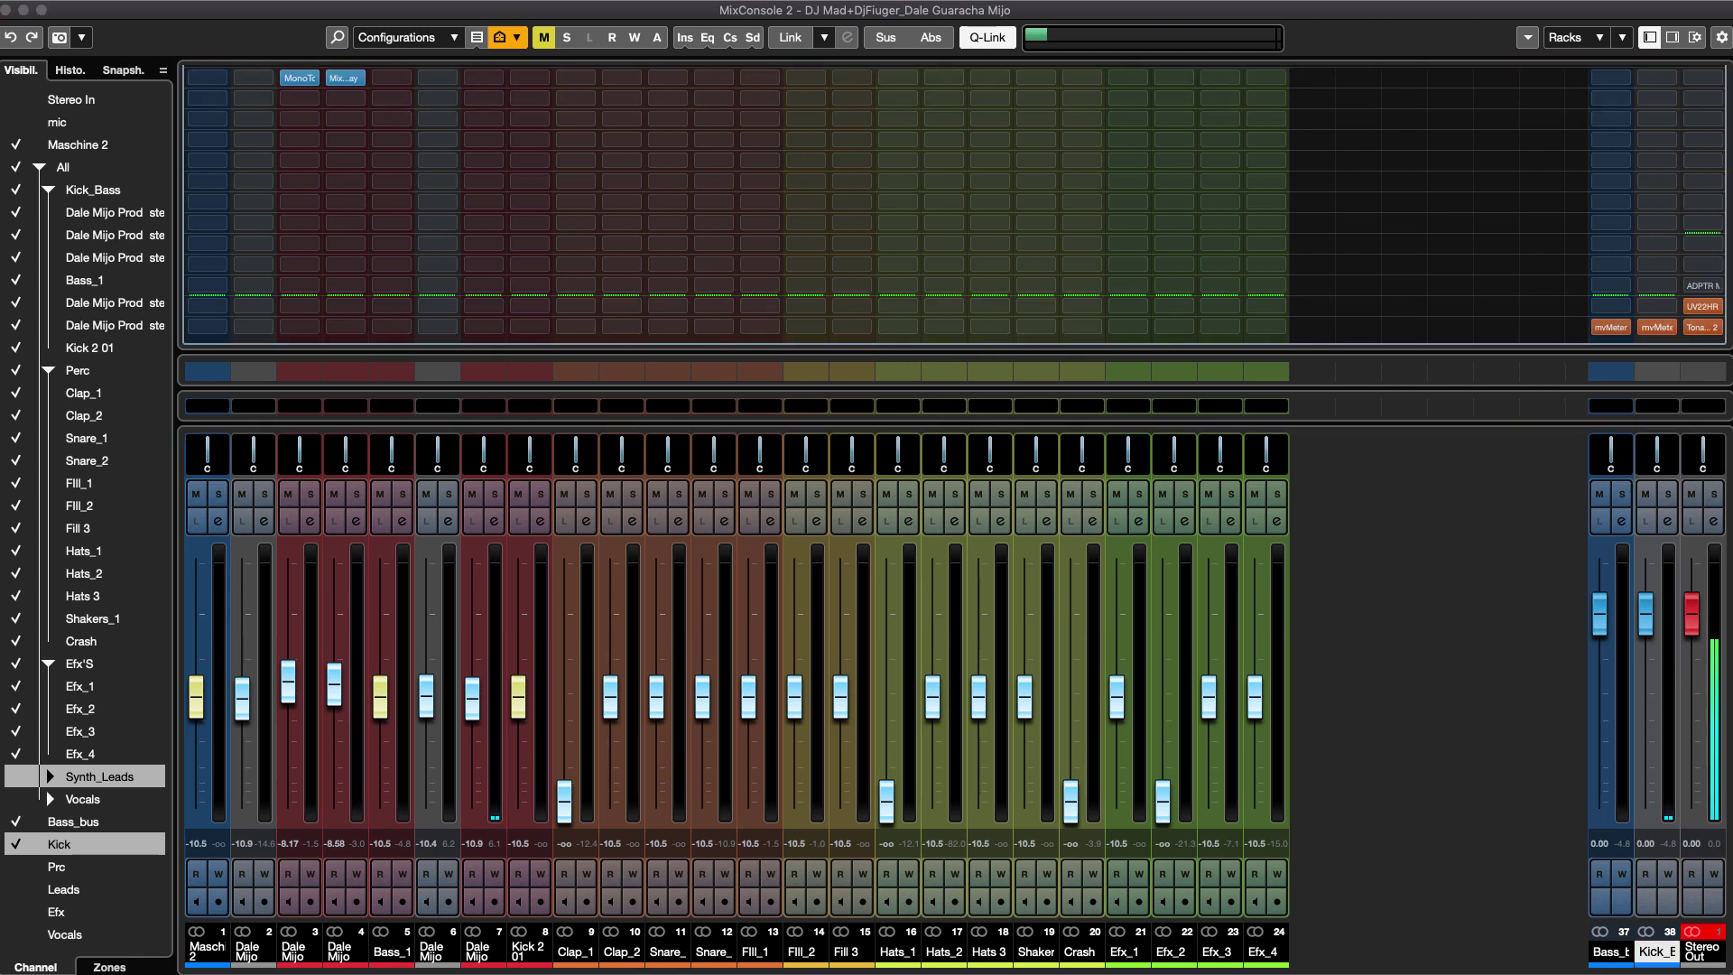
drag(956, 39, 1110, 71)
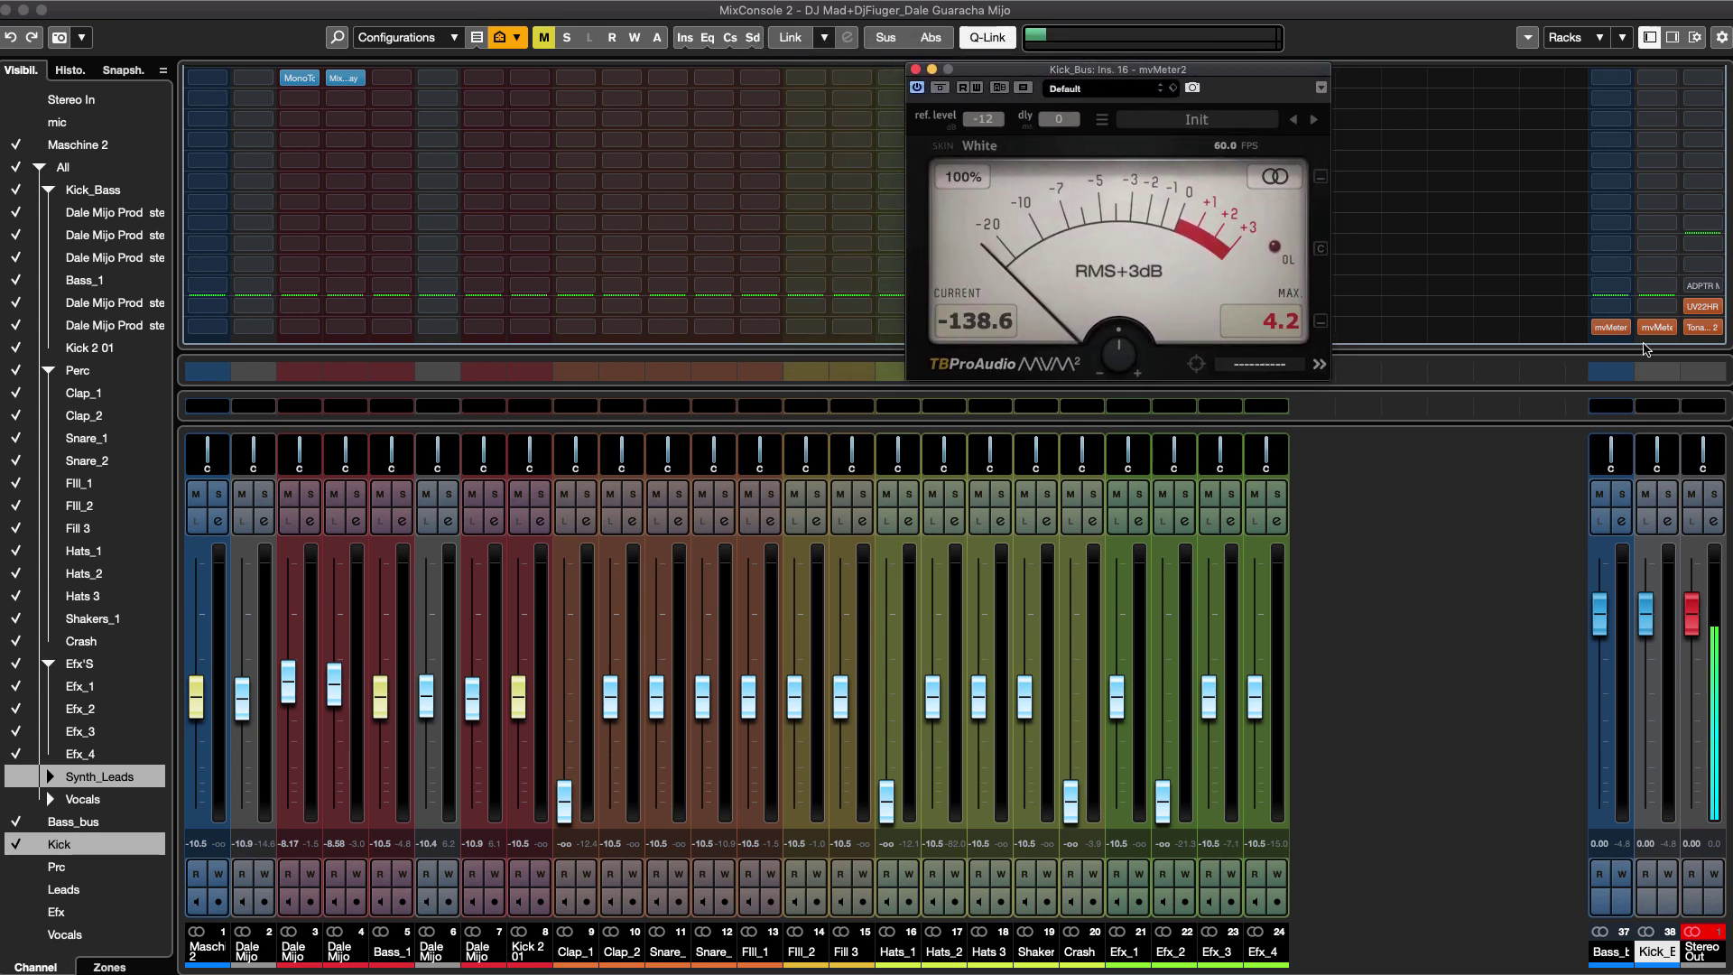
click(1613, 330)
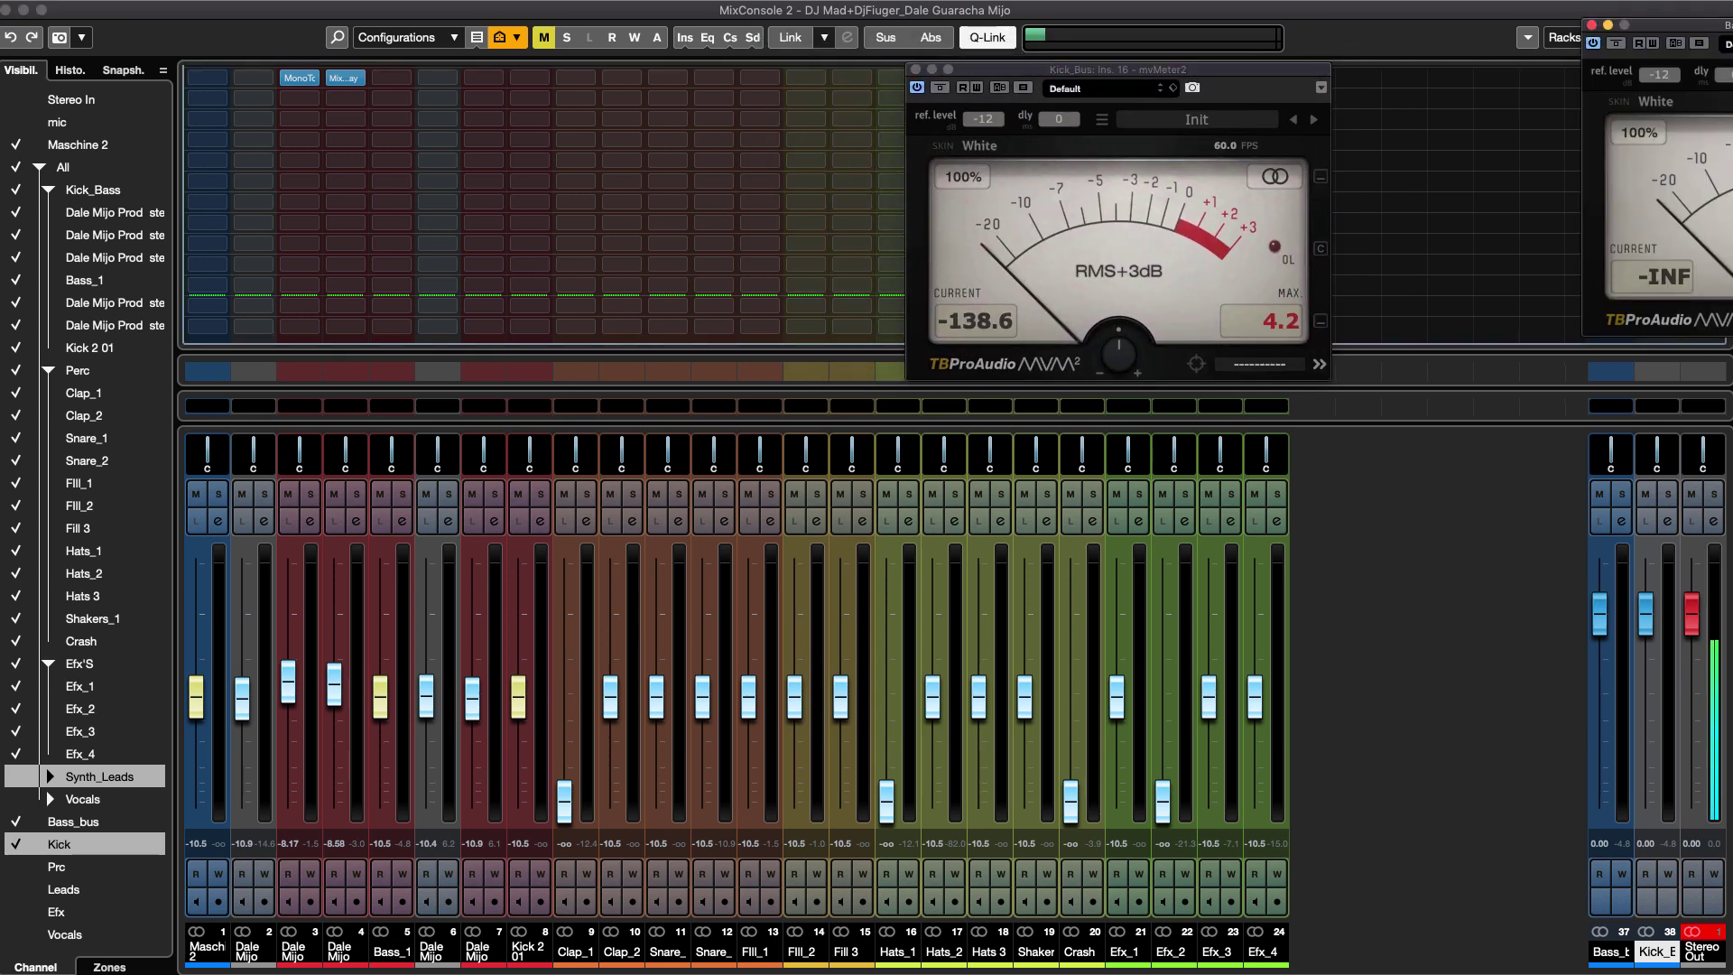
drag(1670, 26, 752, 82)
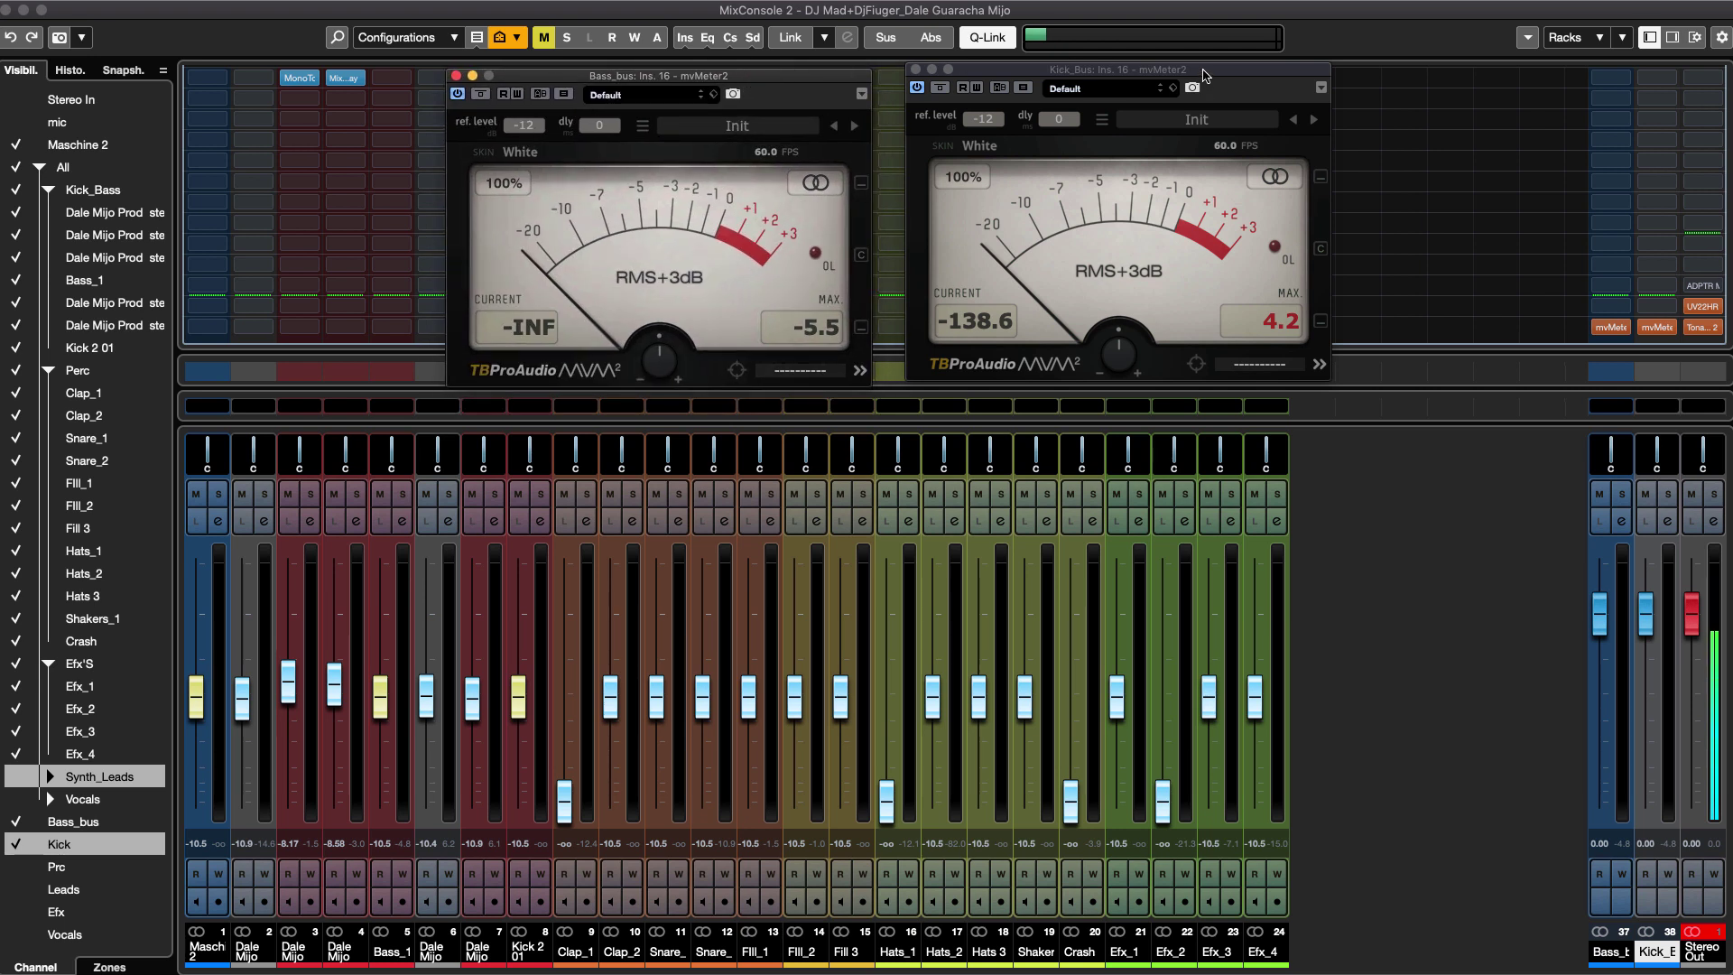
drag(1204, 76, 1197, 91)
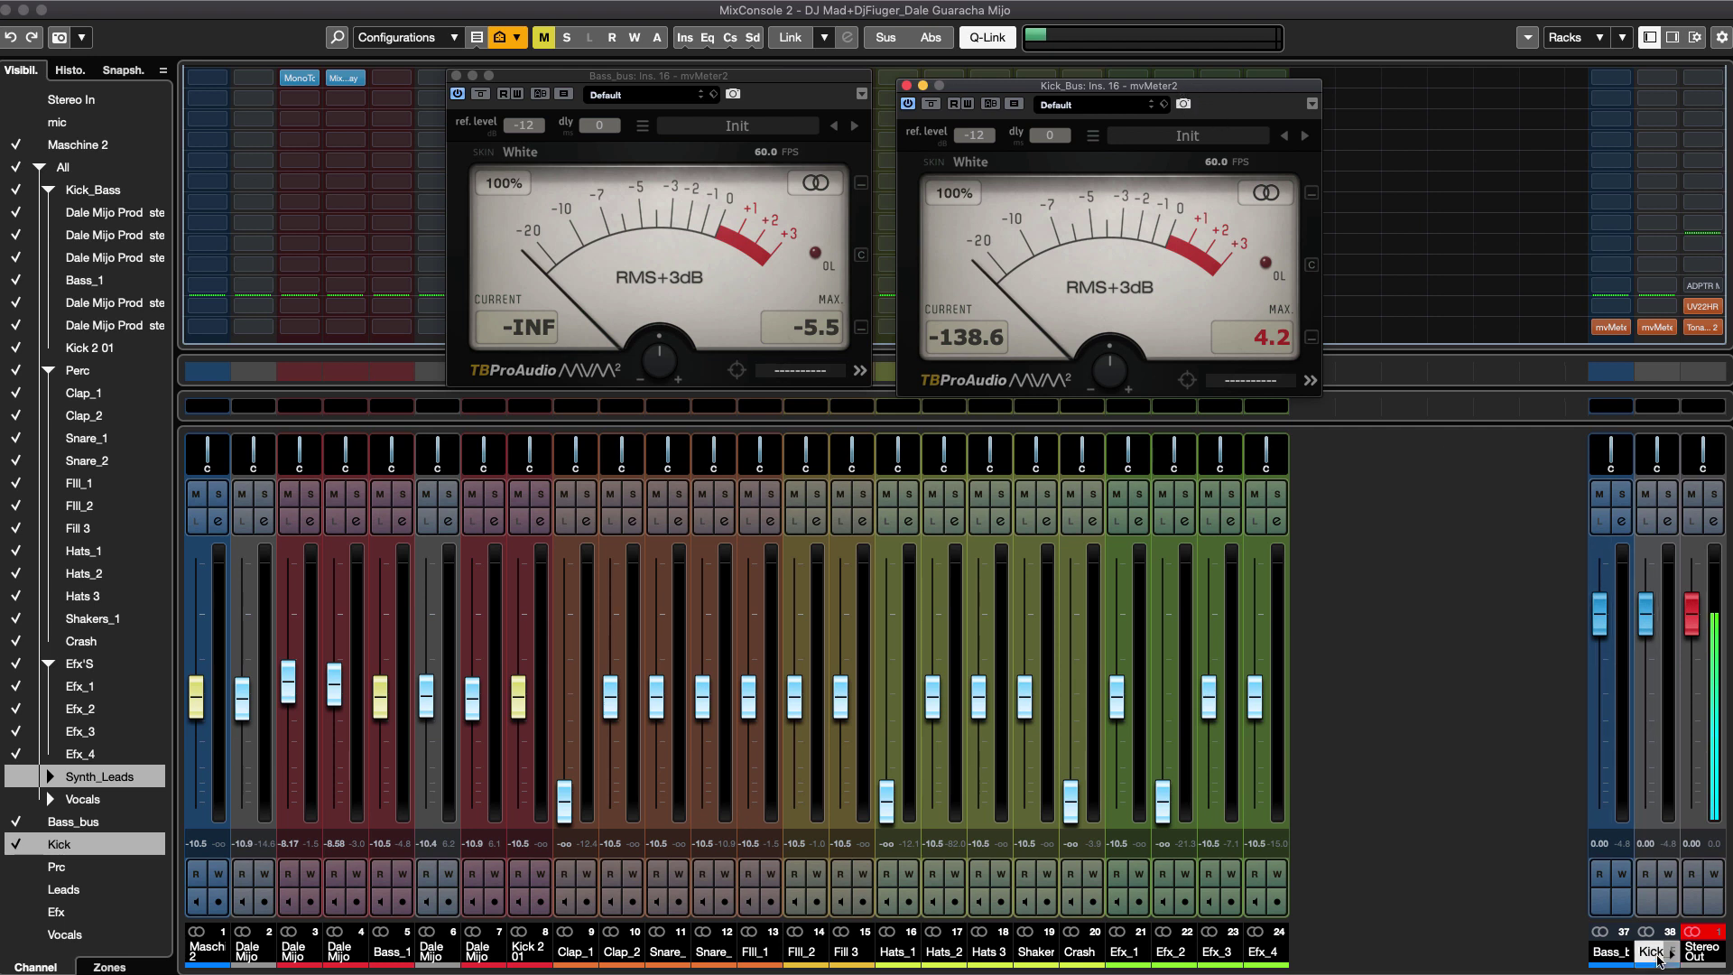
During playback, set the steams kick drop fader to -15.2 and the two steams tom faders to -8.44 and -8.84, and close both meters.
key(space)
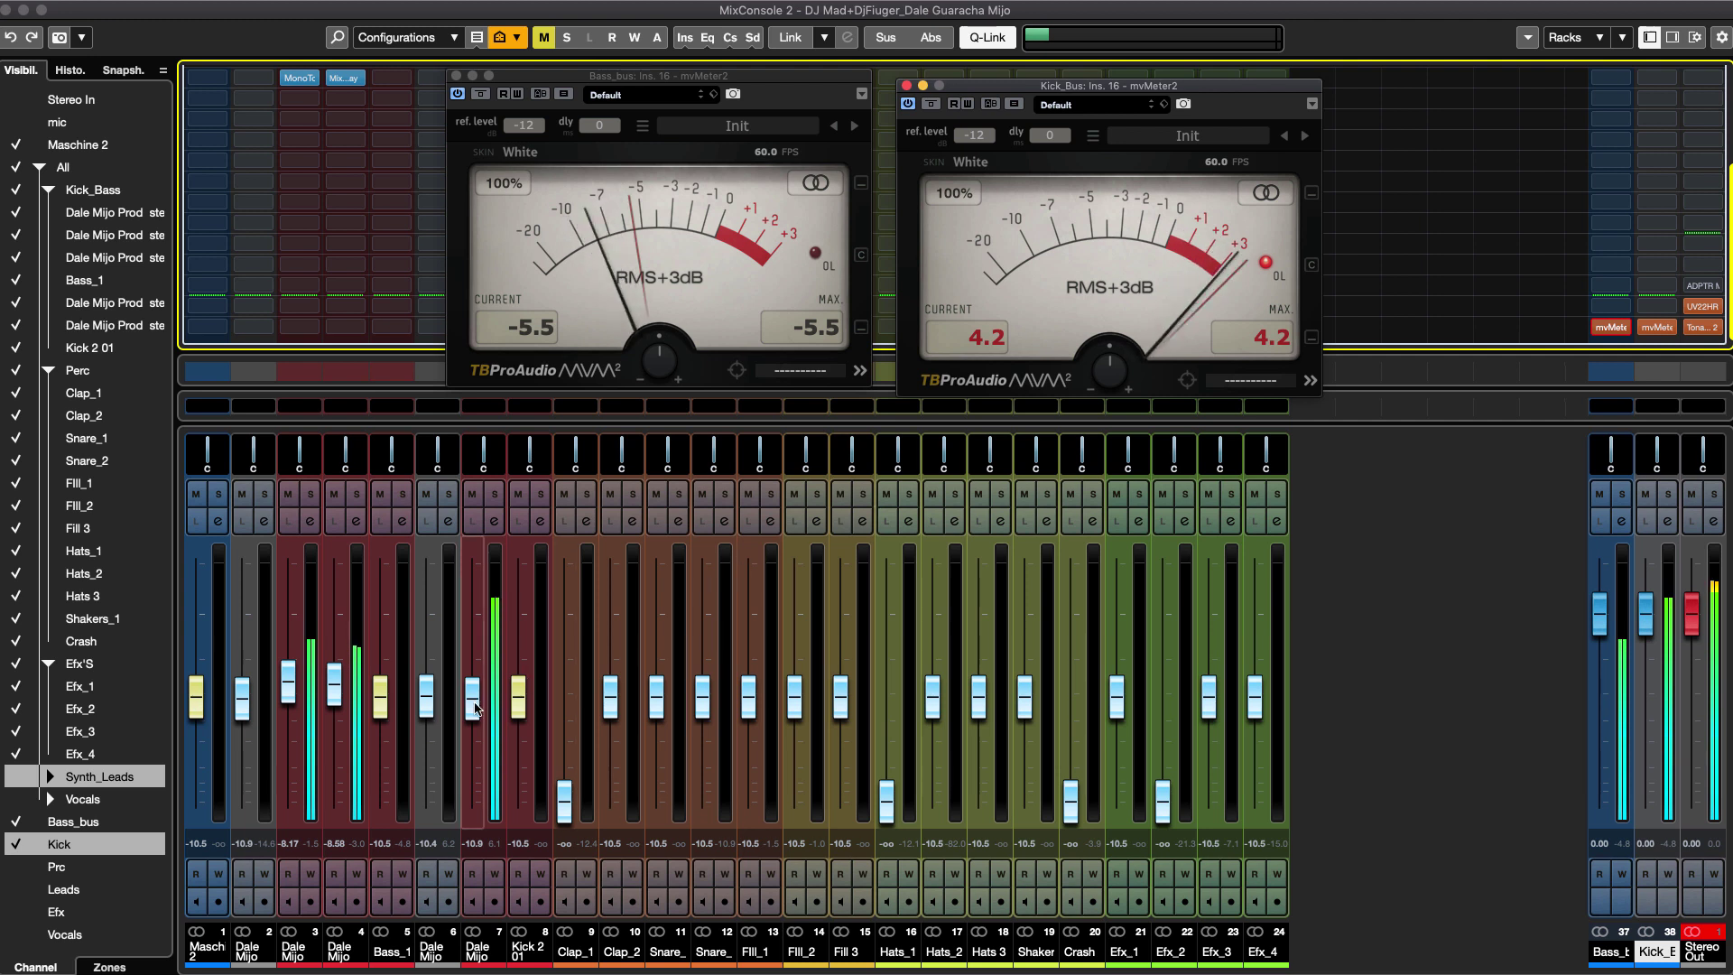
drag(472, 696, 483, 739)
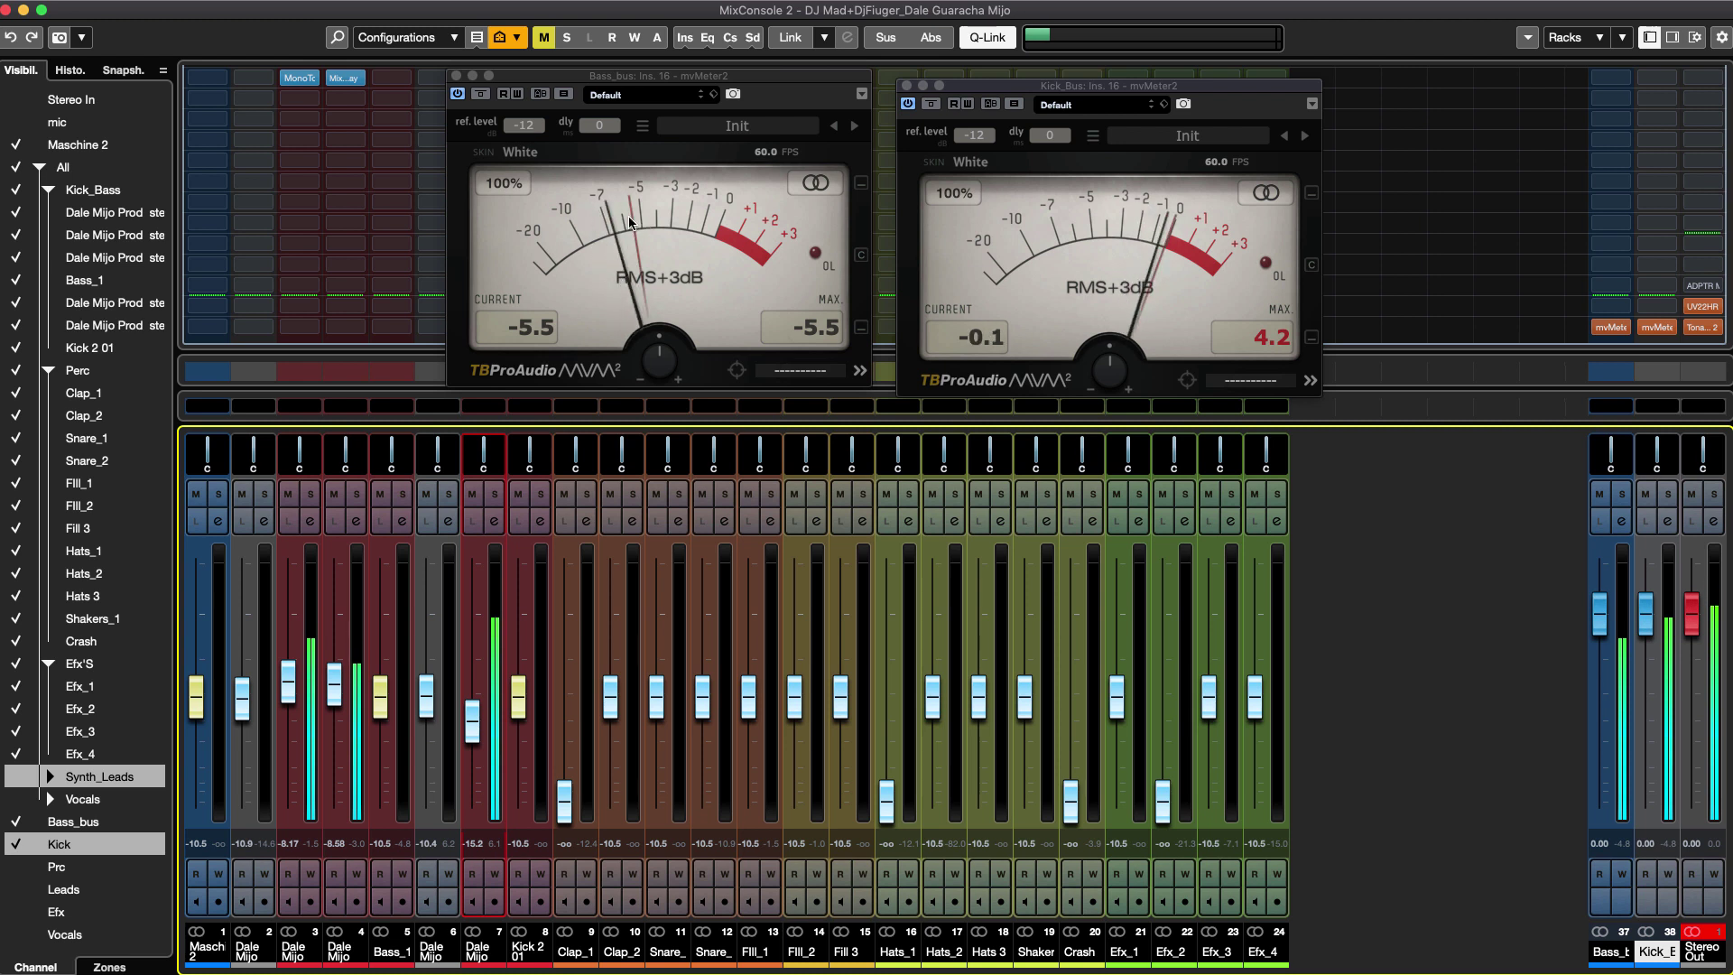
click(338, 953)
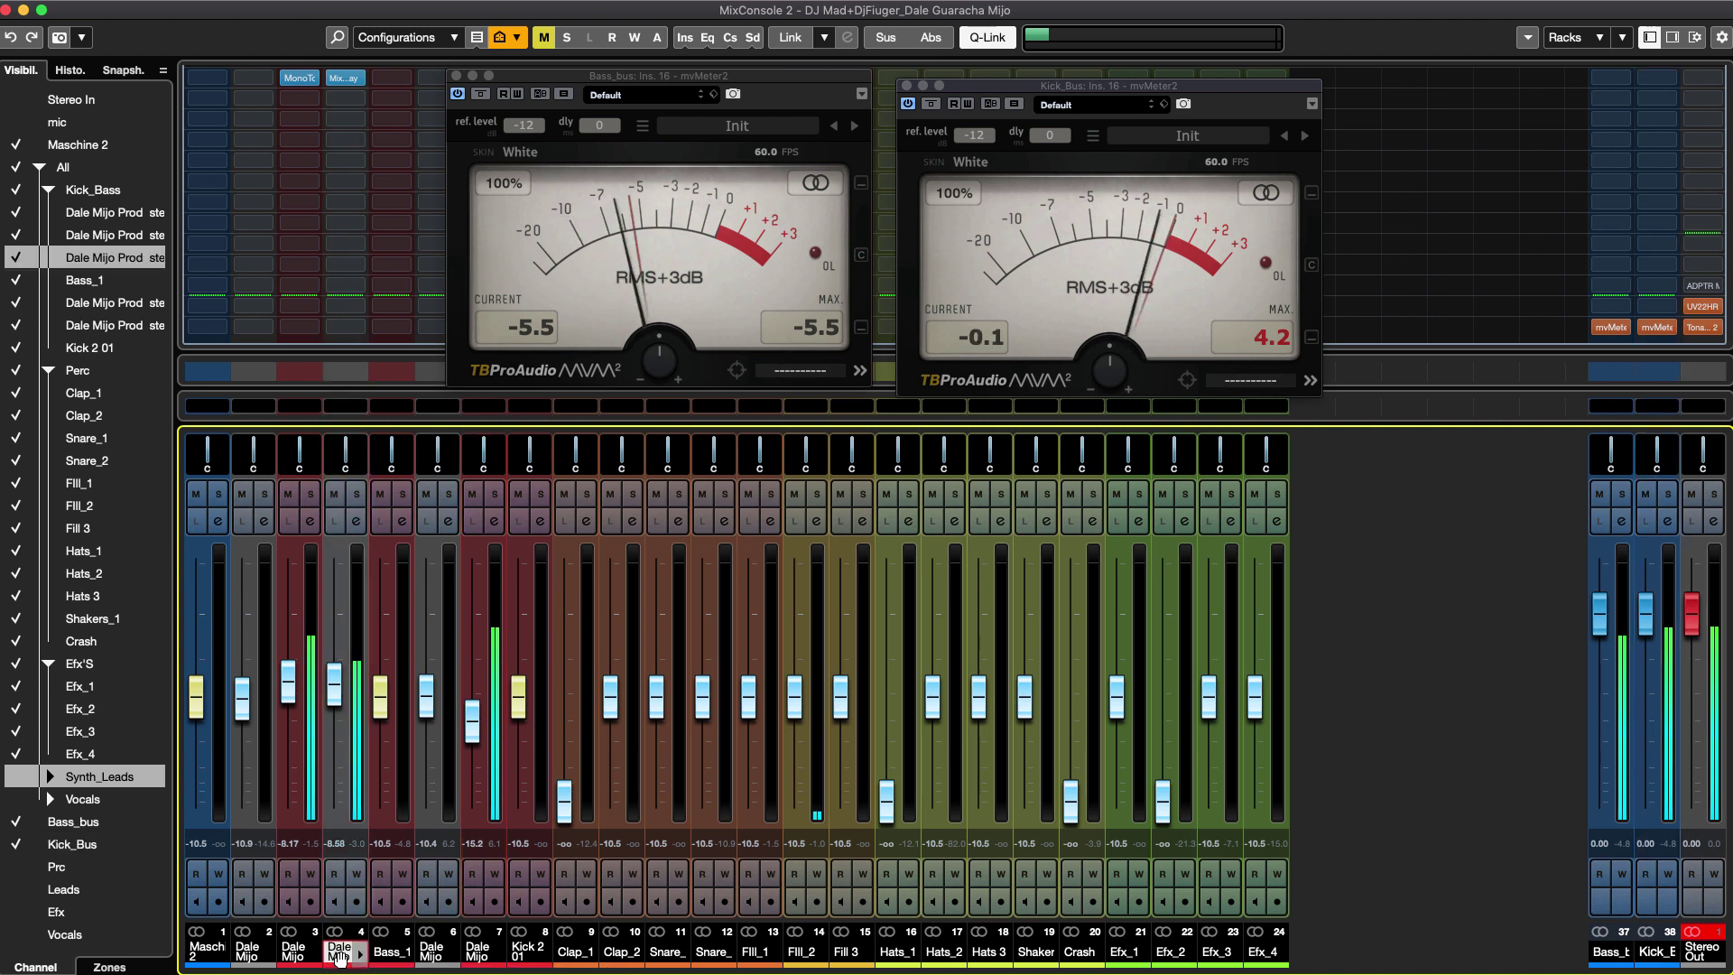
shift+click(293, 952)
drag(335, 708, 335, 713)
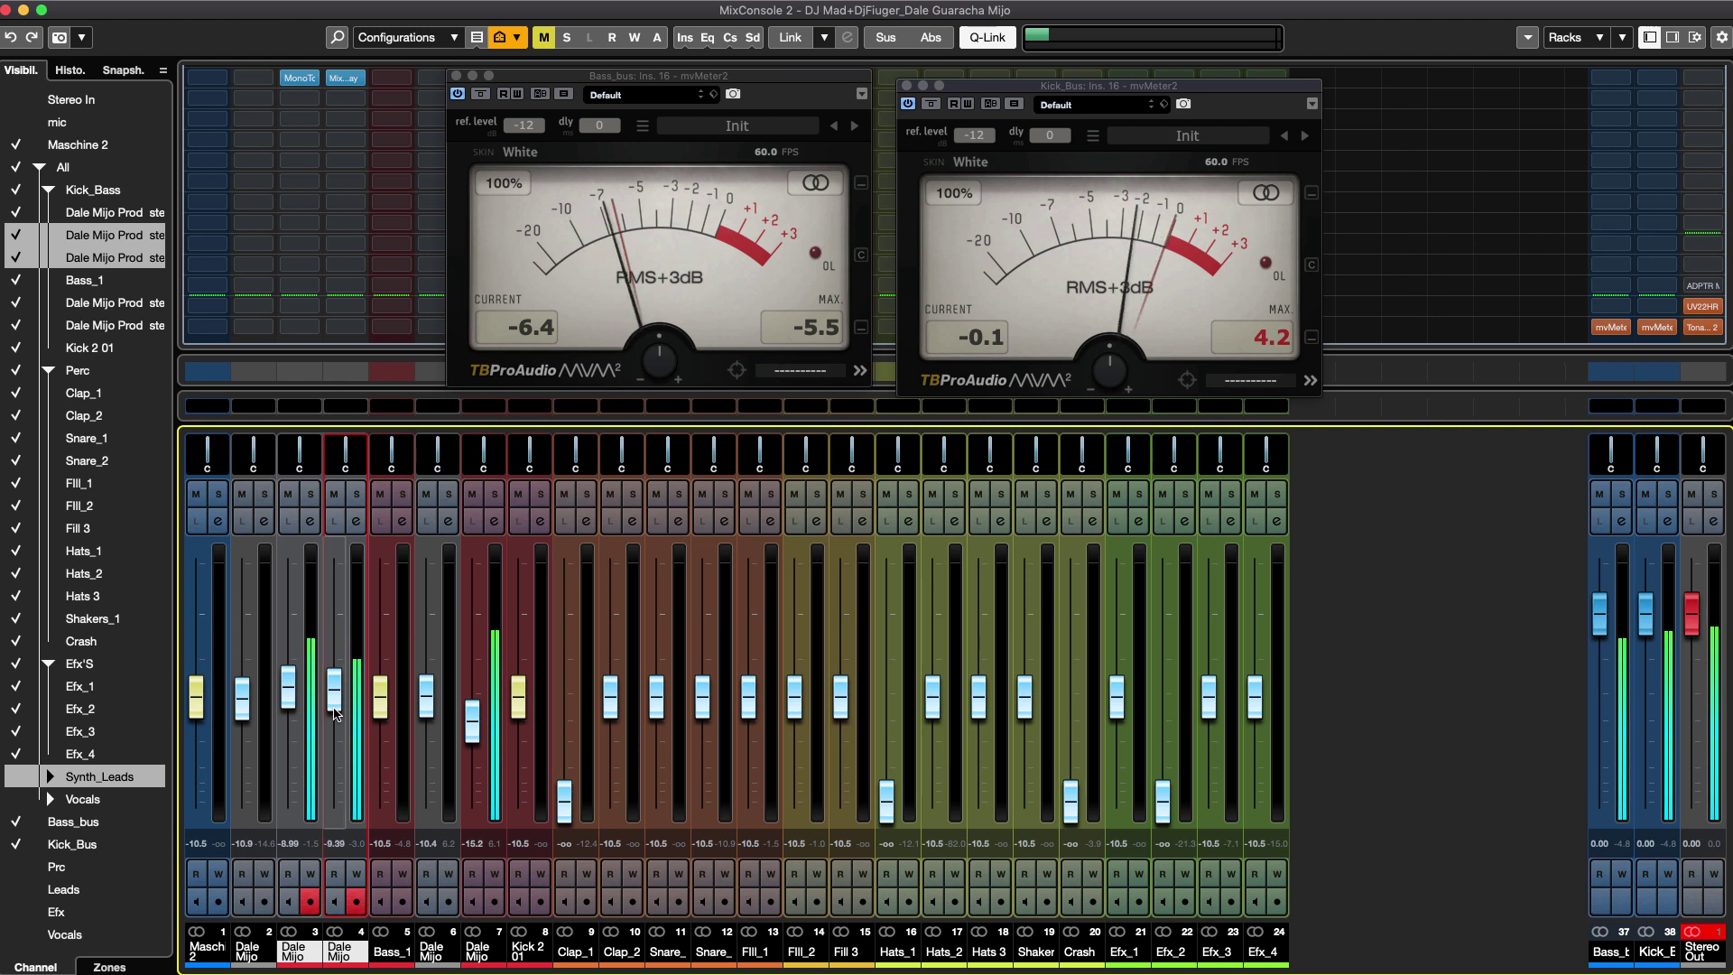
drag(334, 713, 336, 710)
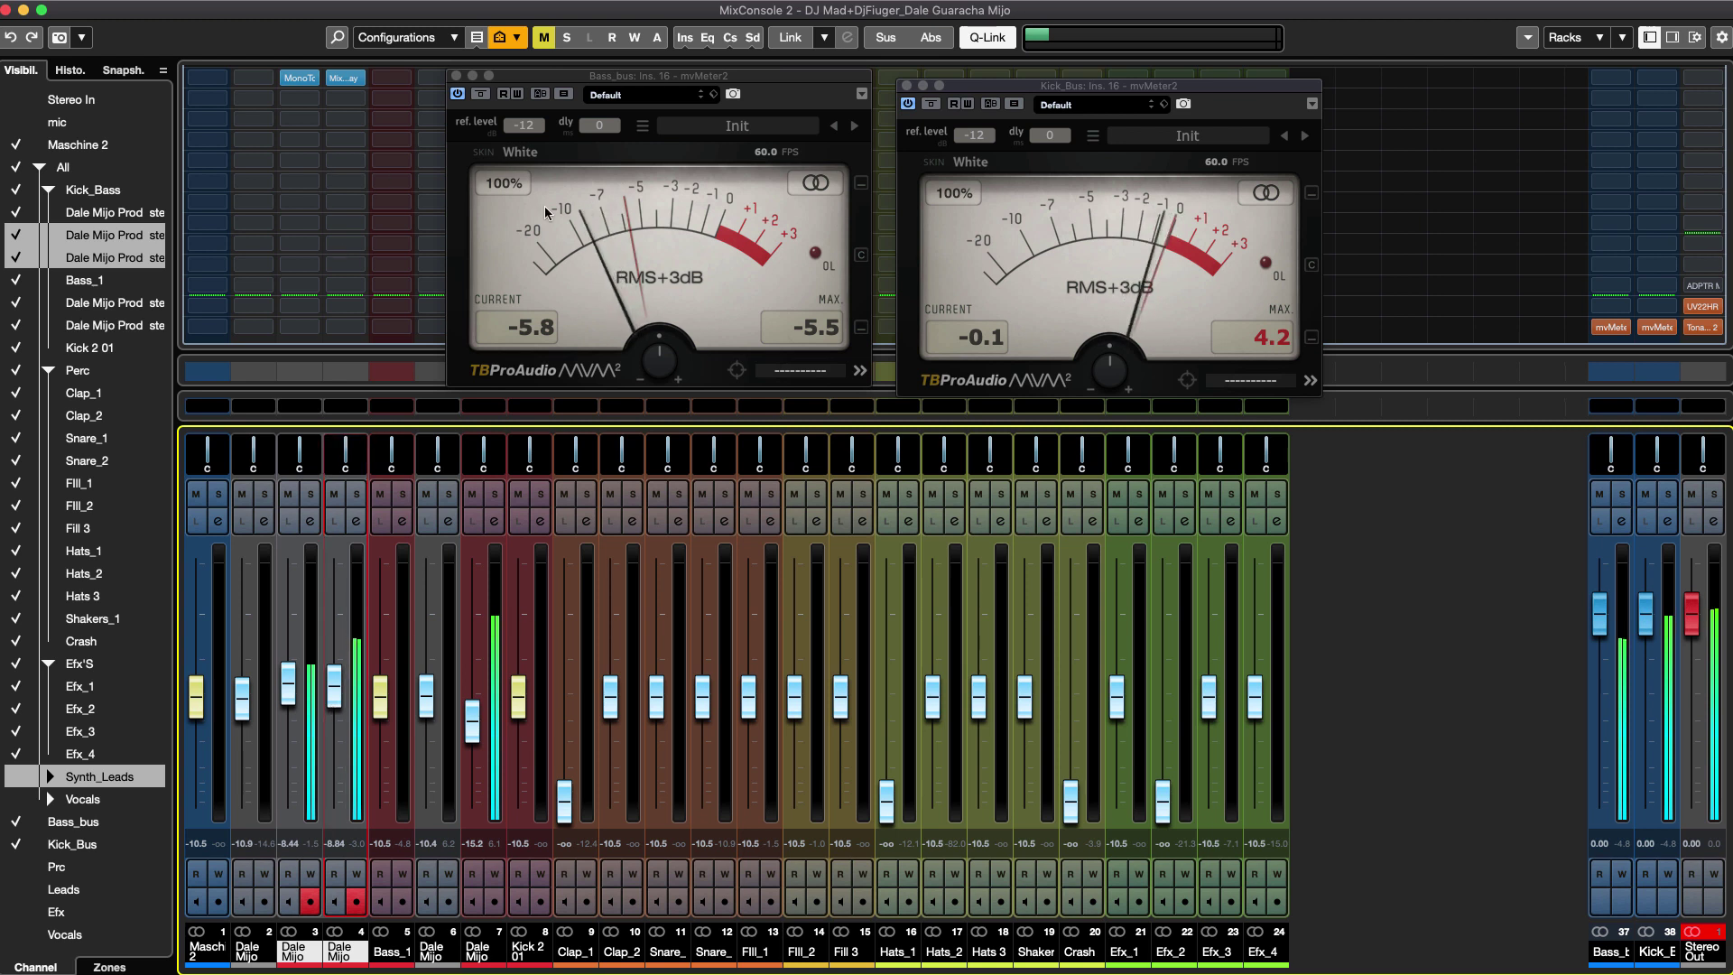
click(457, 77)
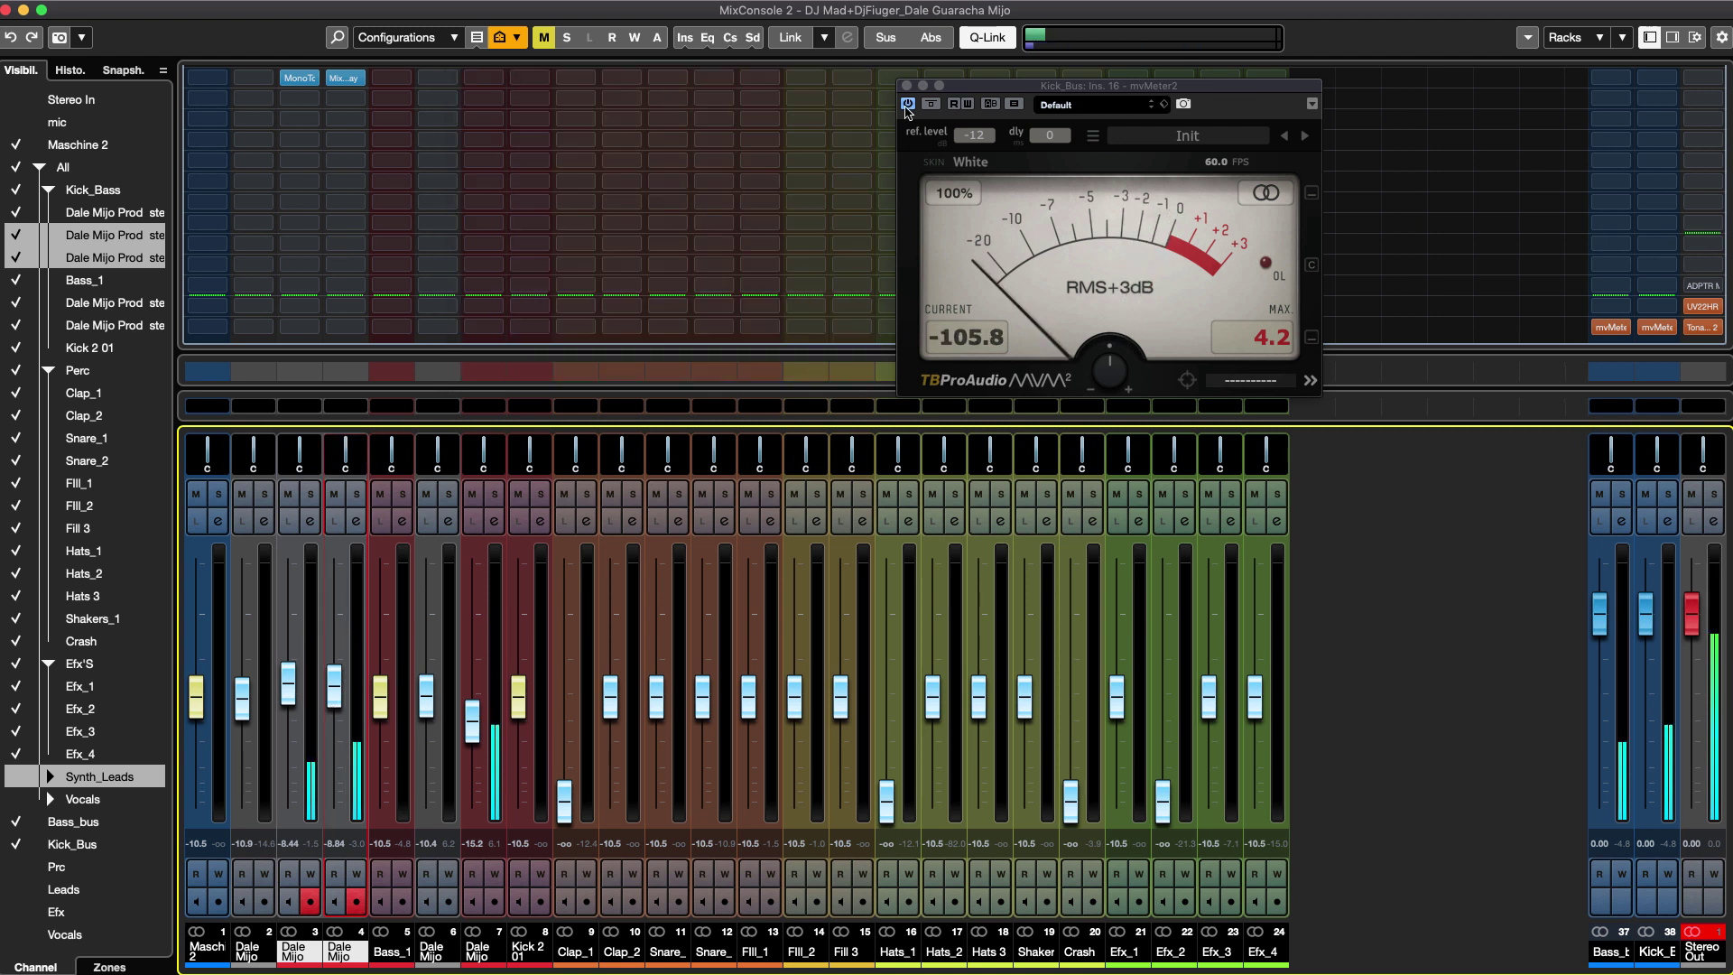
click(908, 86)
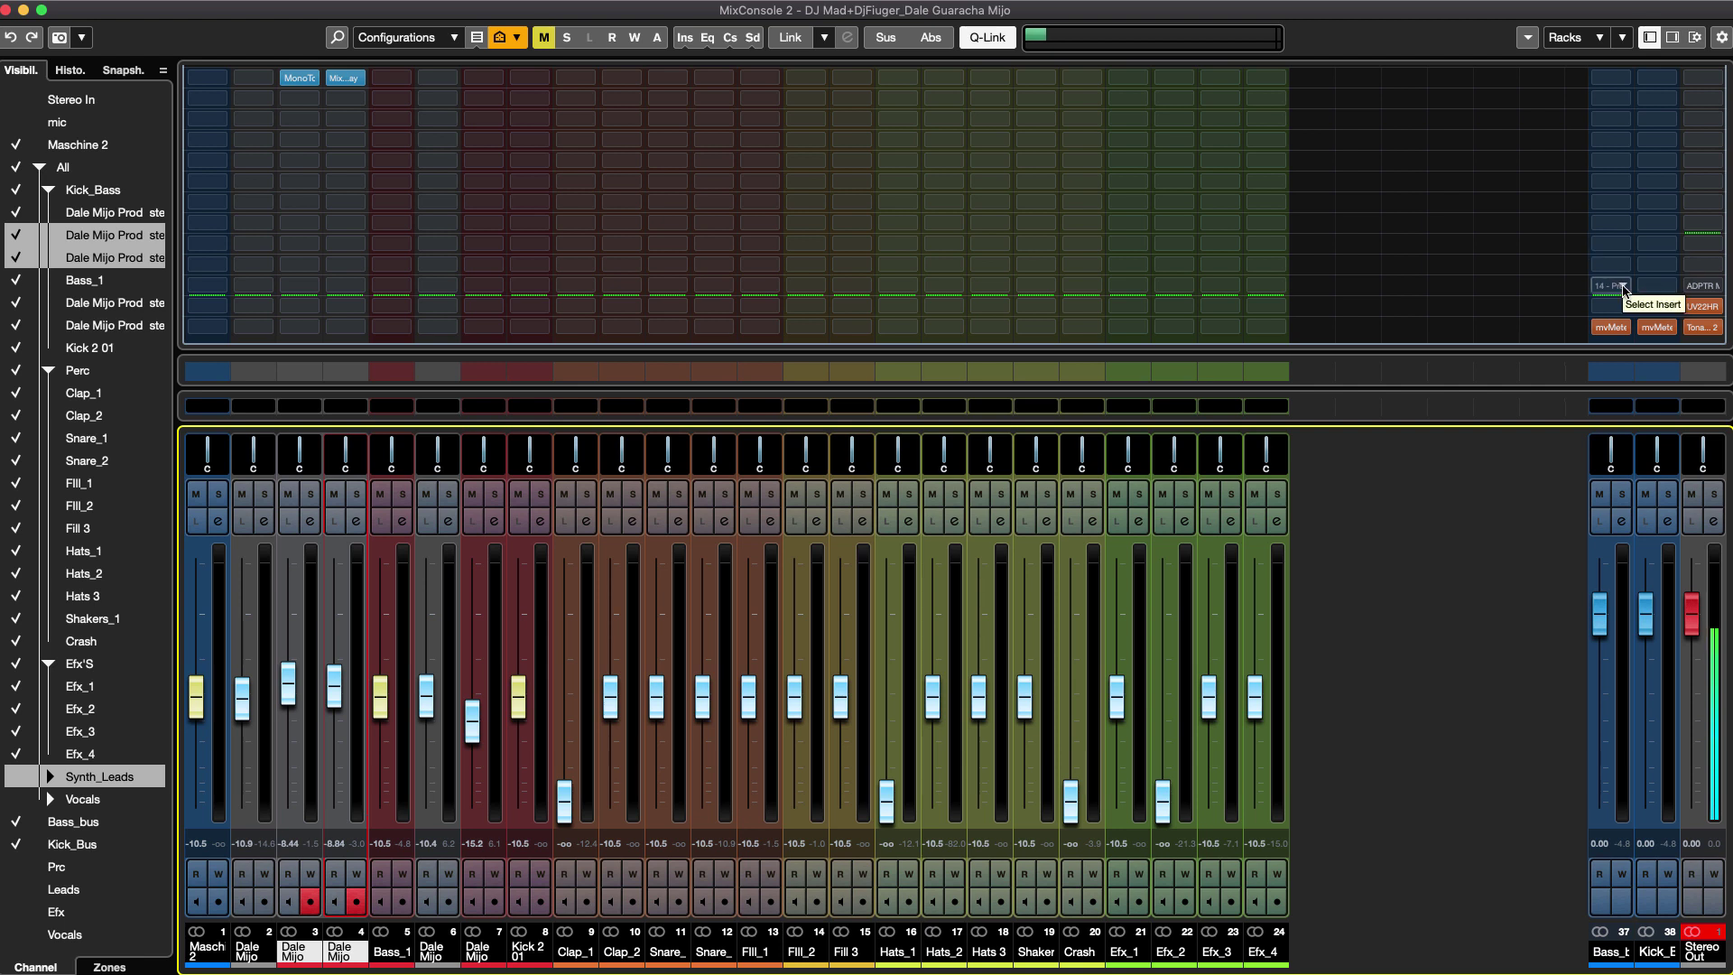
Load the LFOTool plug-in into insert slot 14 of the Bass_bus channel and move its window clear of the bus inserts.
click(1624, 287)
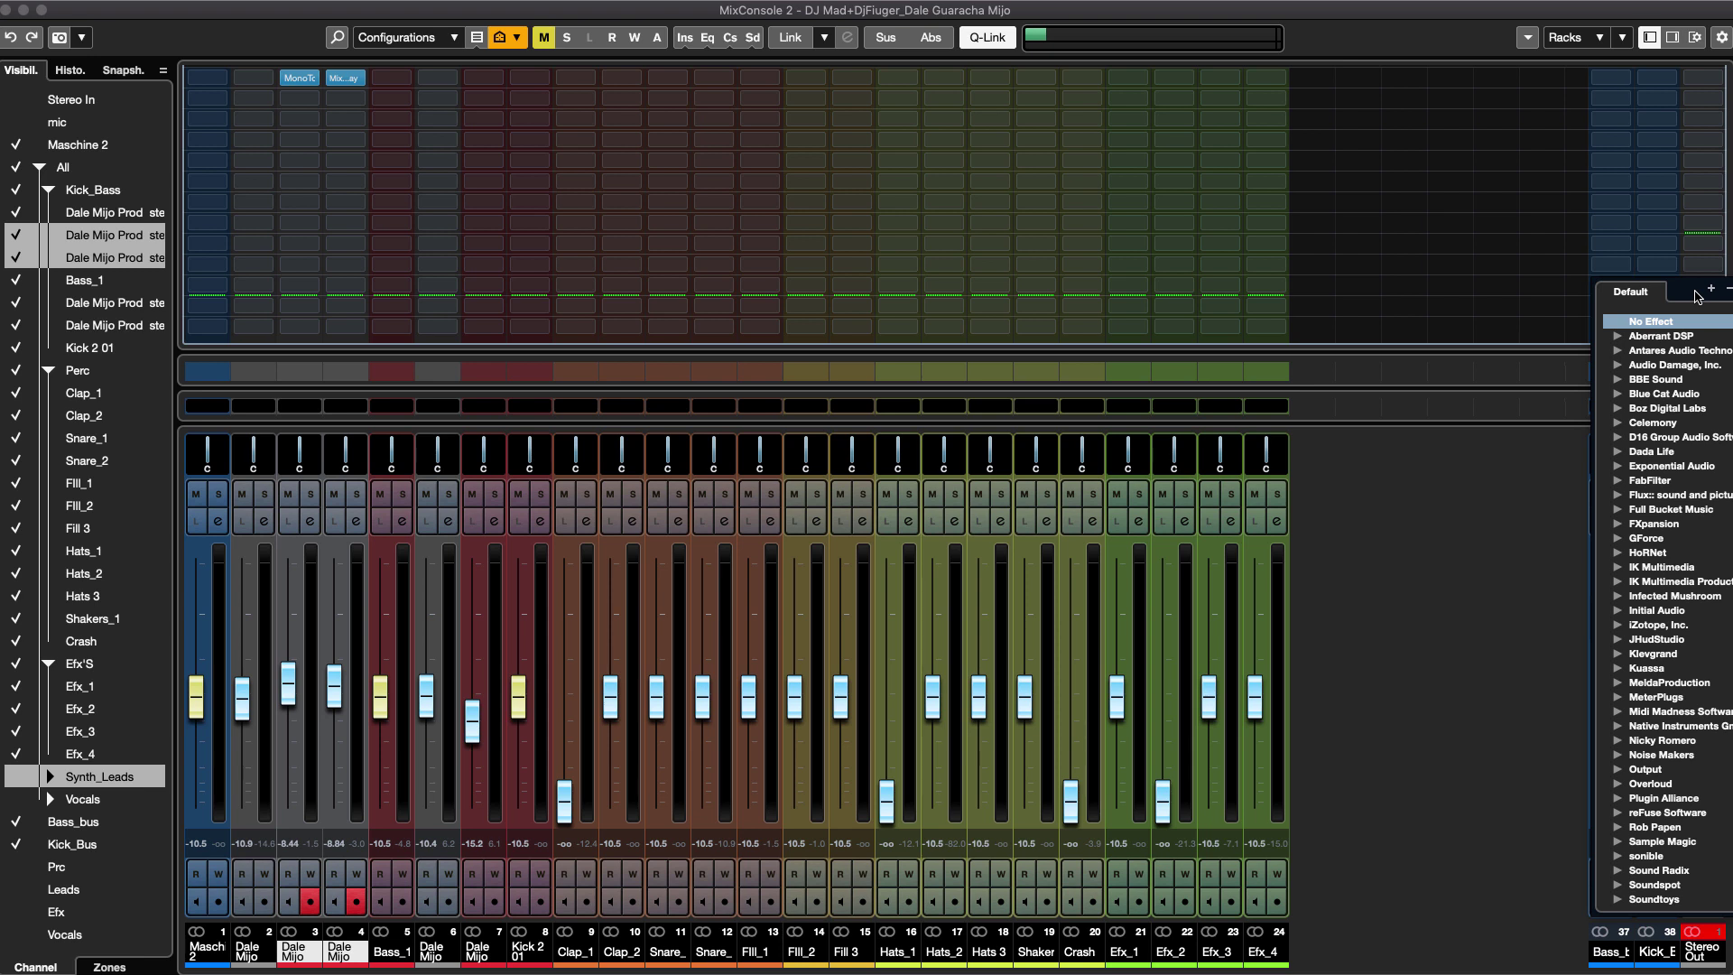
text(lfo)
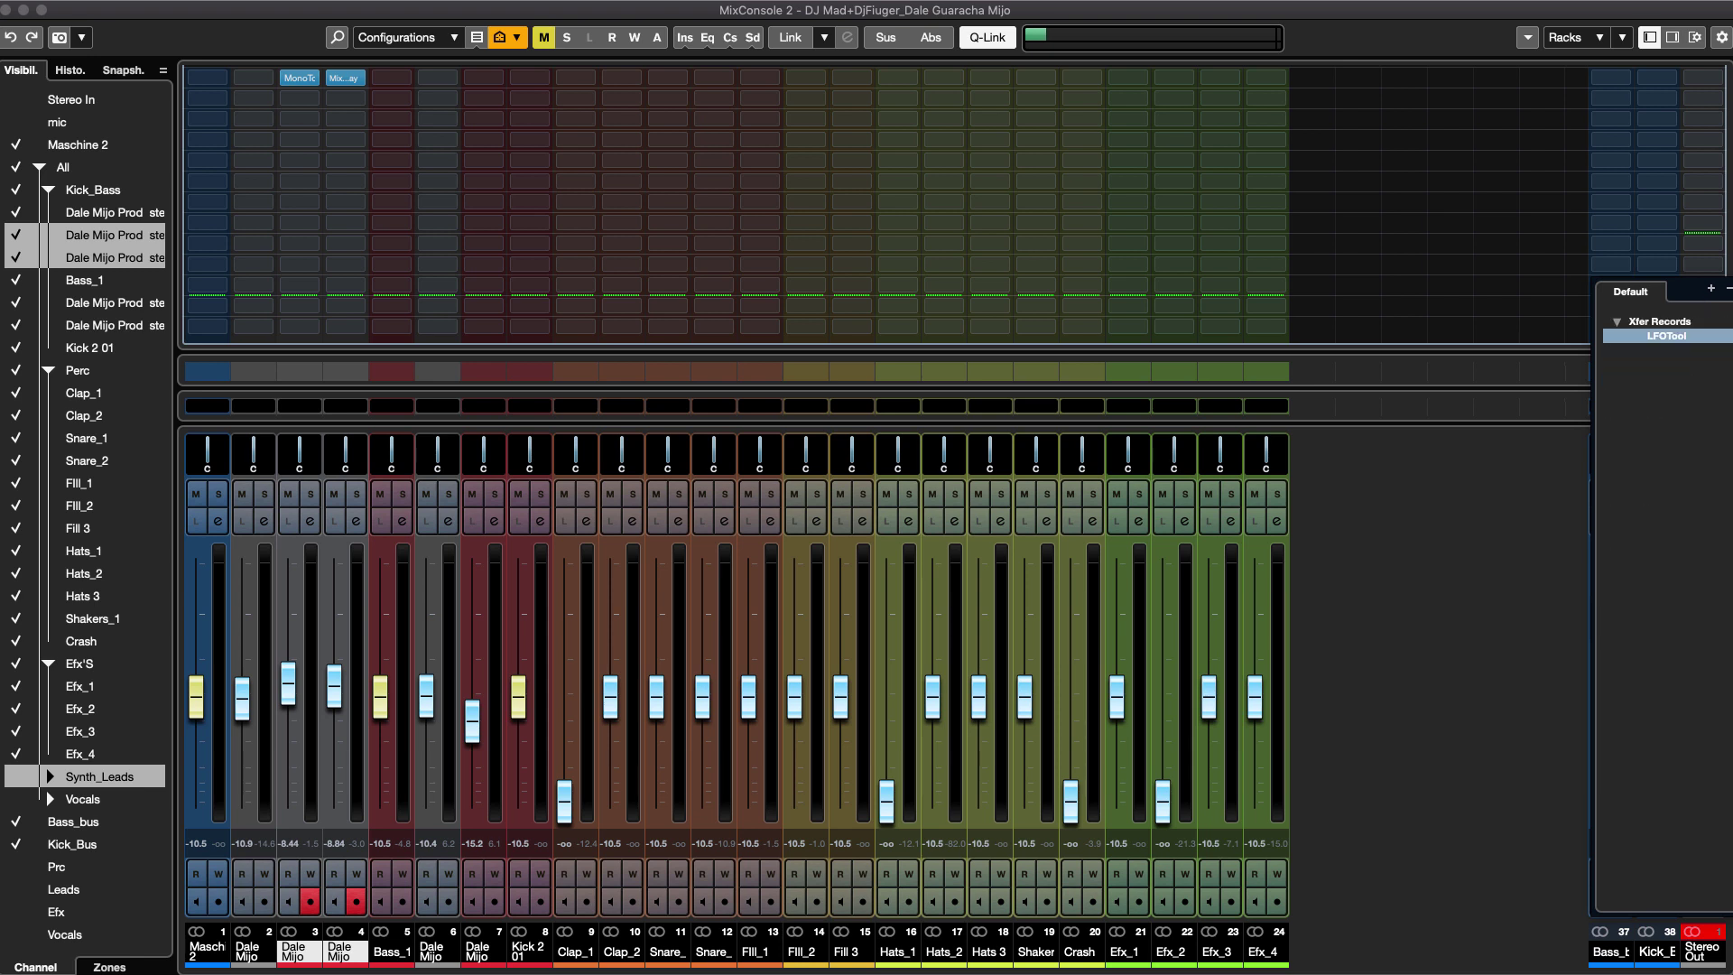
key(Return)
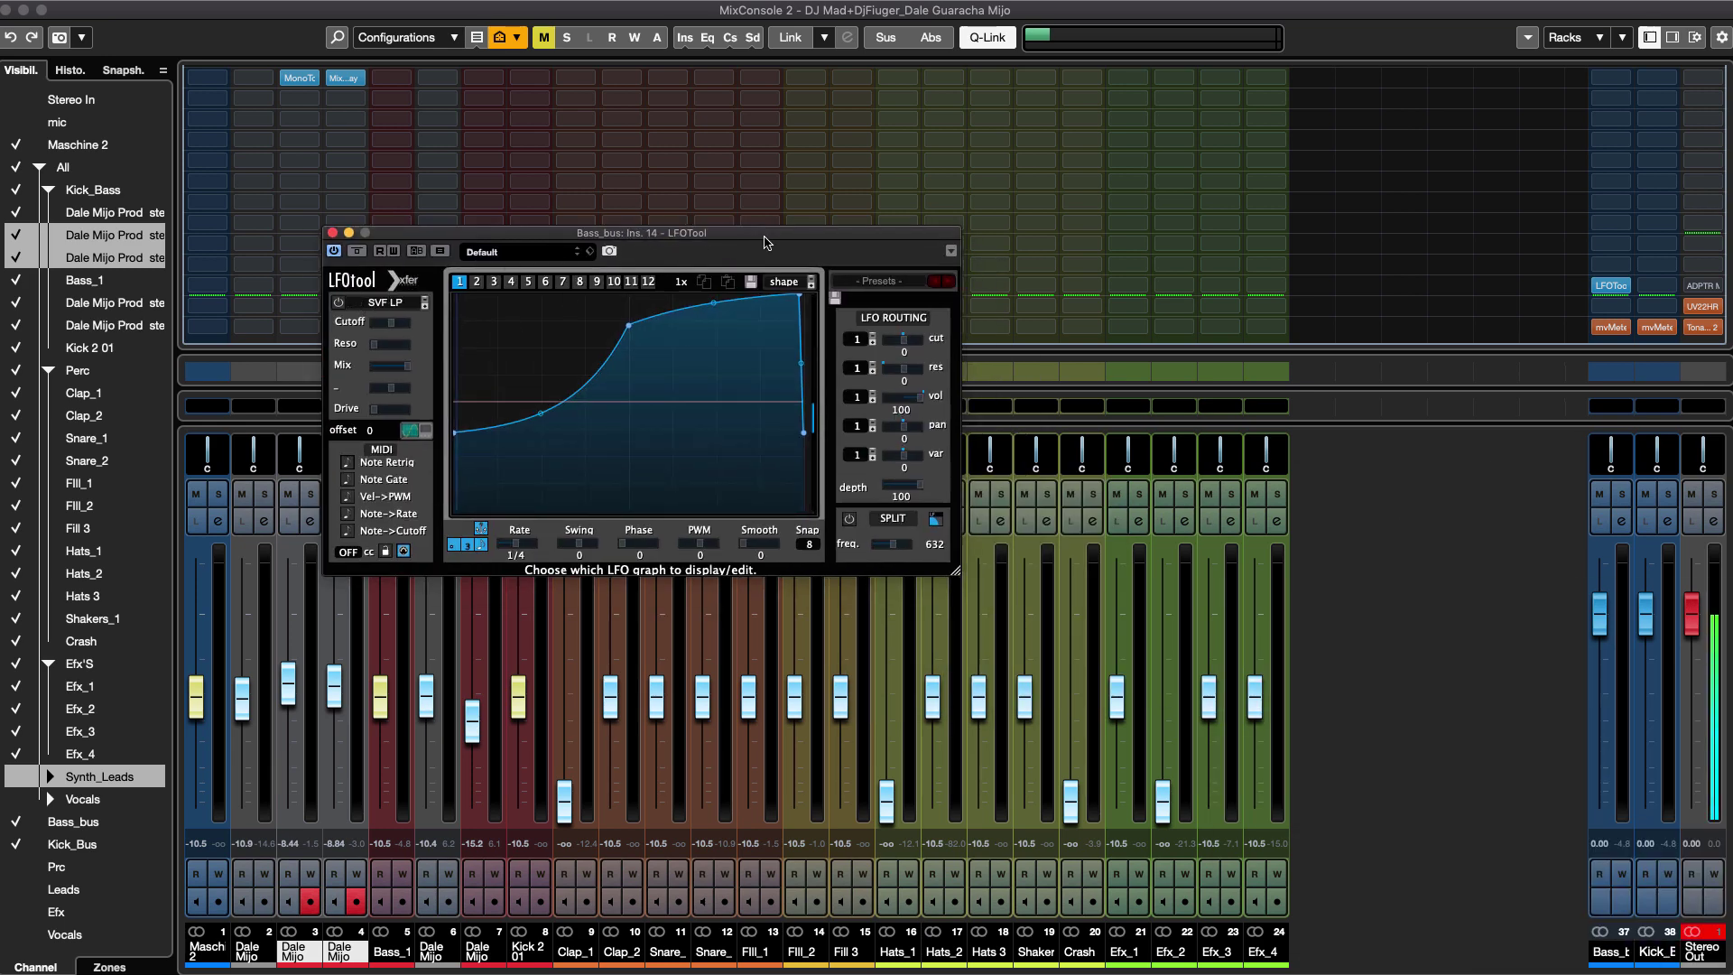
drag(765, 242, 928, 226)
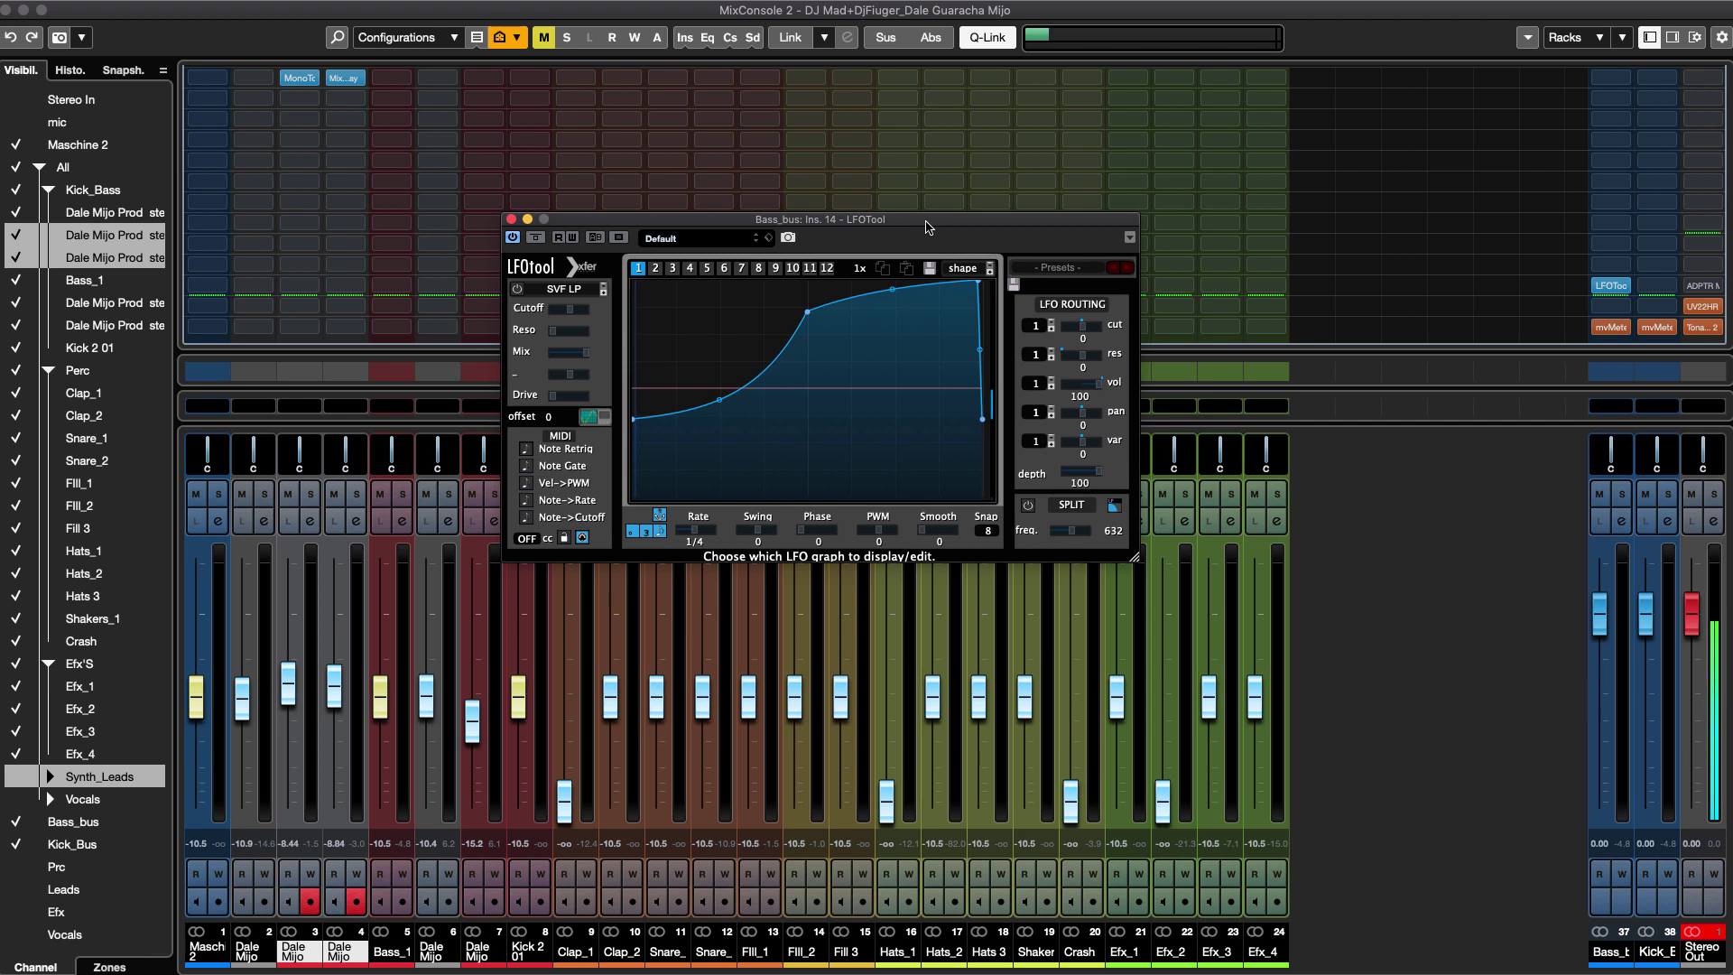
drag(927, 226, 983, 203)
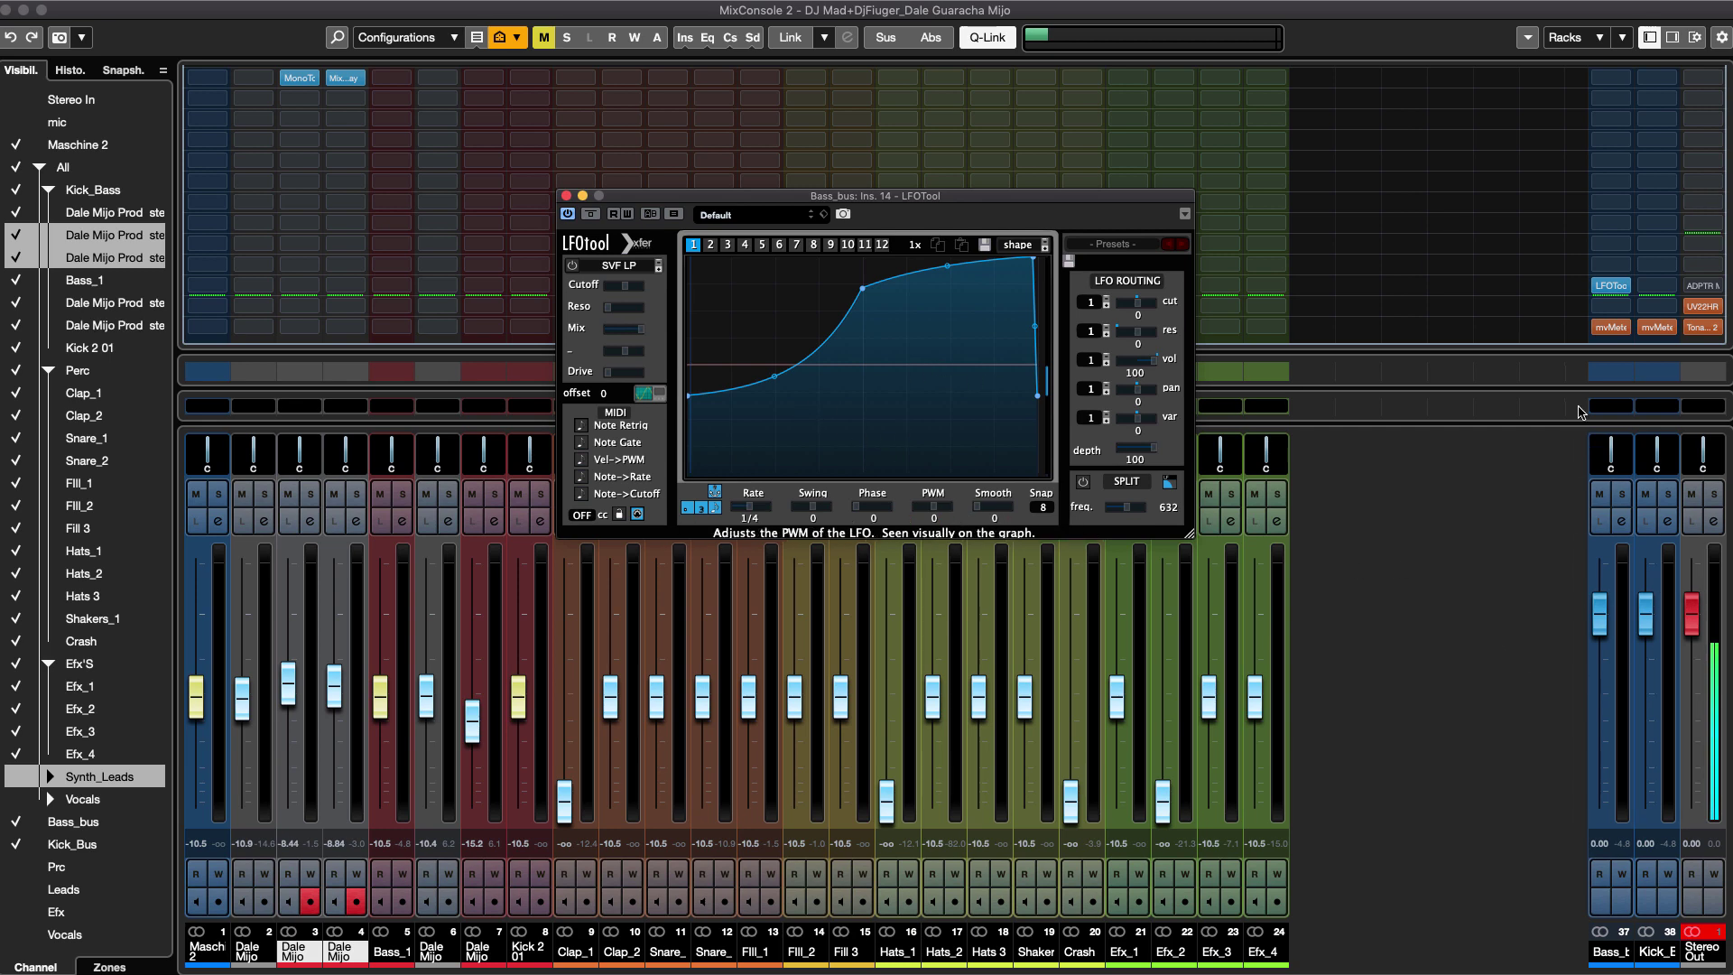
Copy LFOTool to Kick_Bus insert slot 14 with both plug-in windows stacked, and flatten the Kick_Bus LFO curve at its maximum.
click(1655, 289)
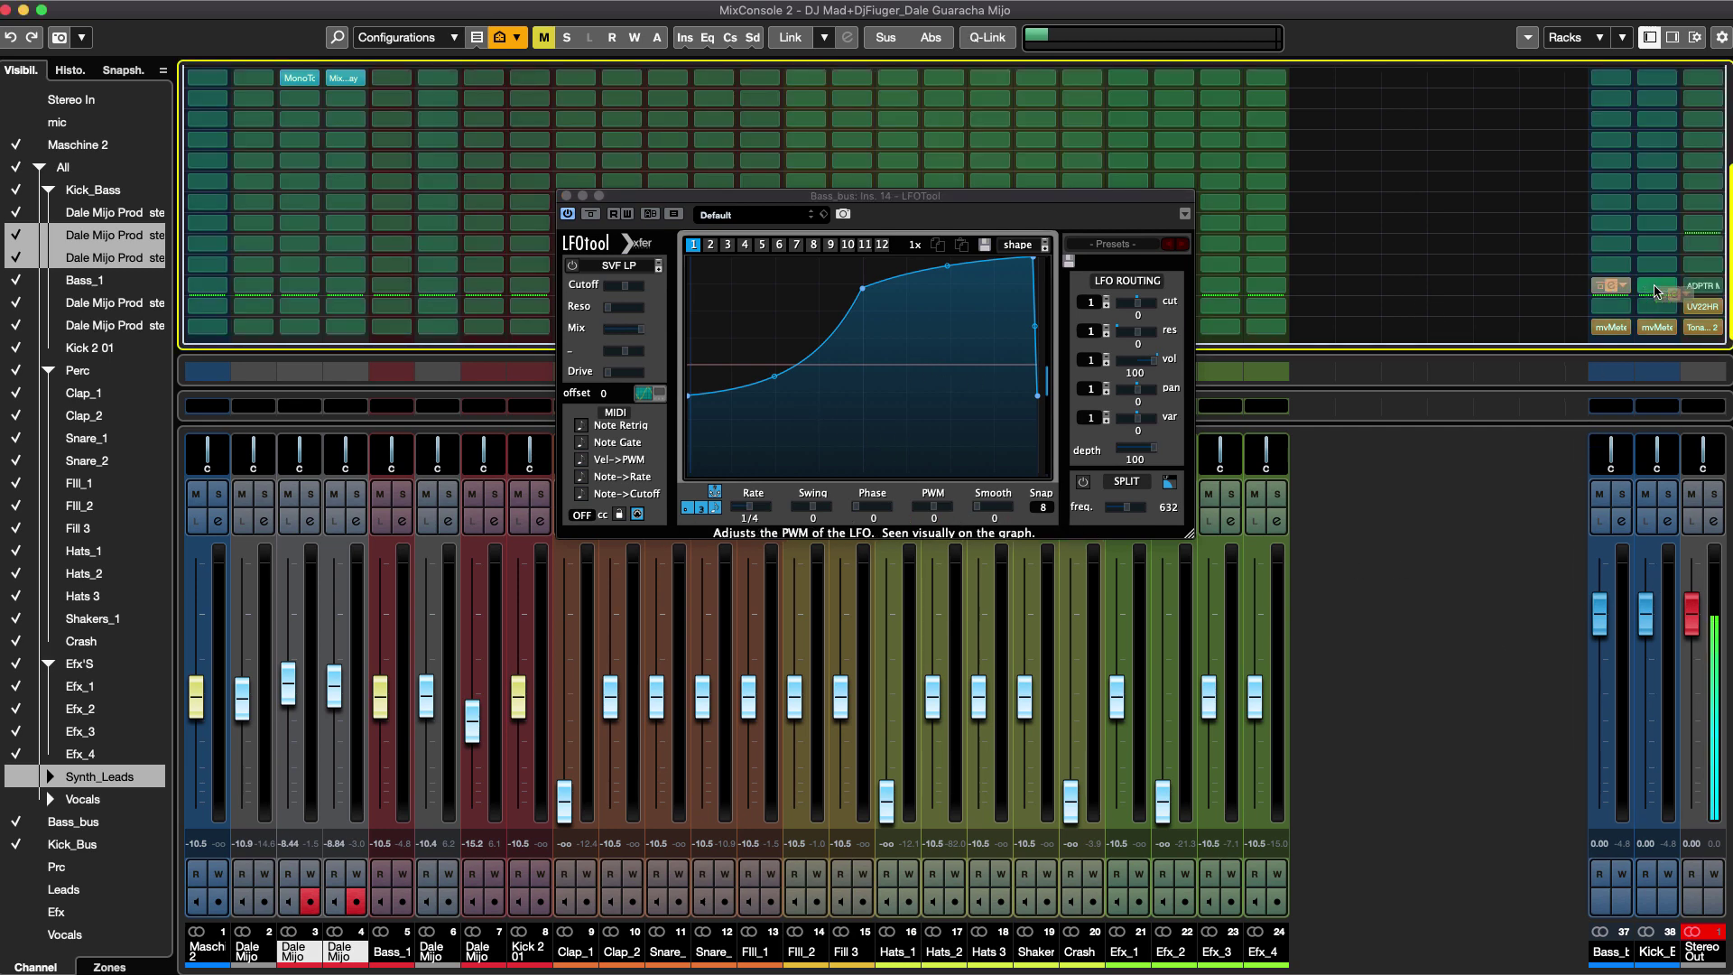
click(1655, 286)
drag(1715, 159, 716, 15)
drag(651, 199, 749, 342)
click(767, 34)
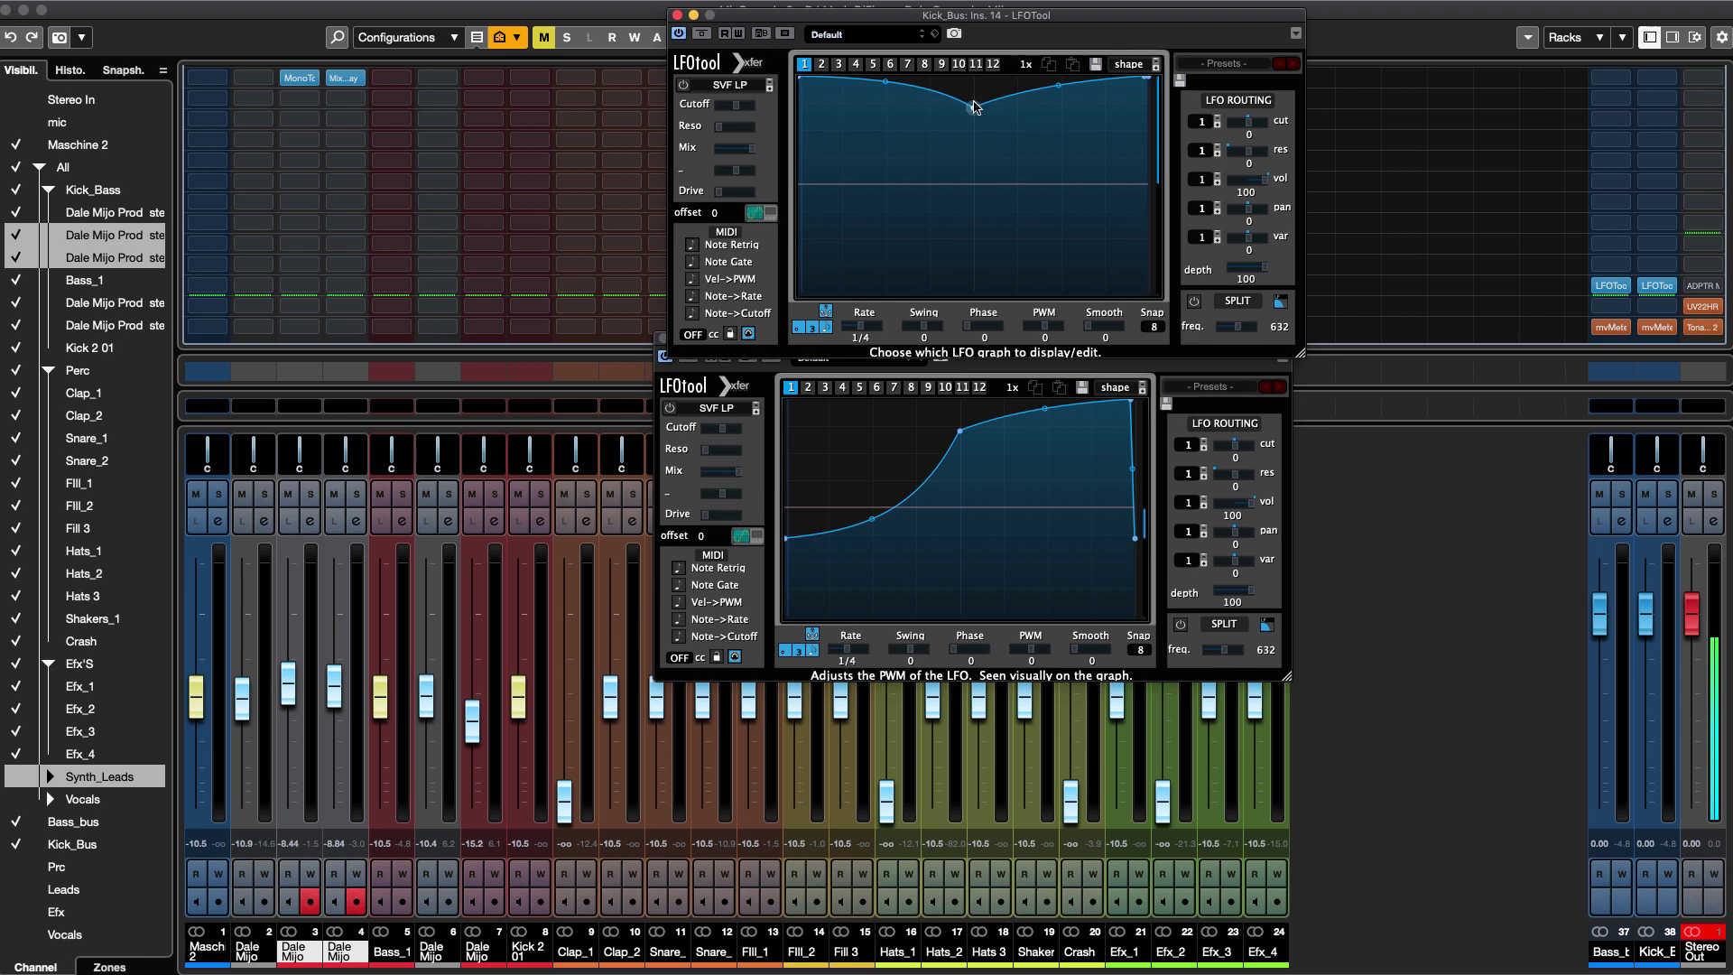
drag(973, 108, 972, 77)
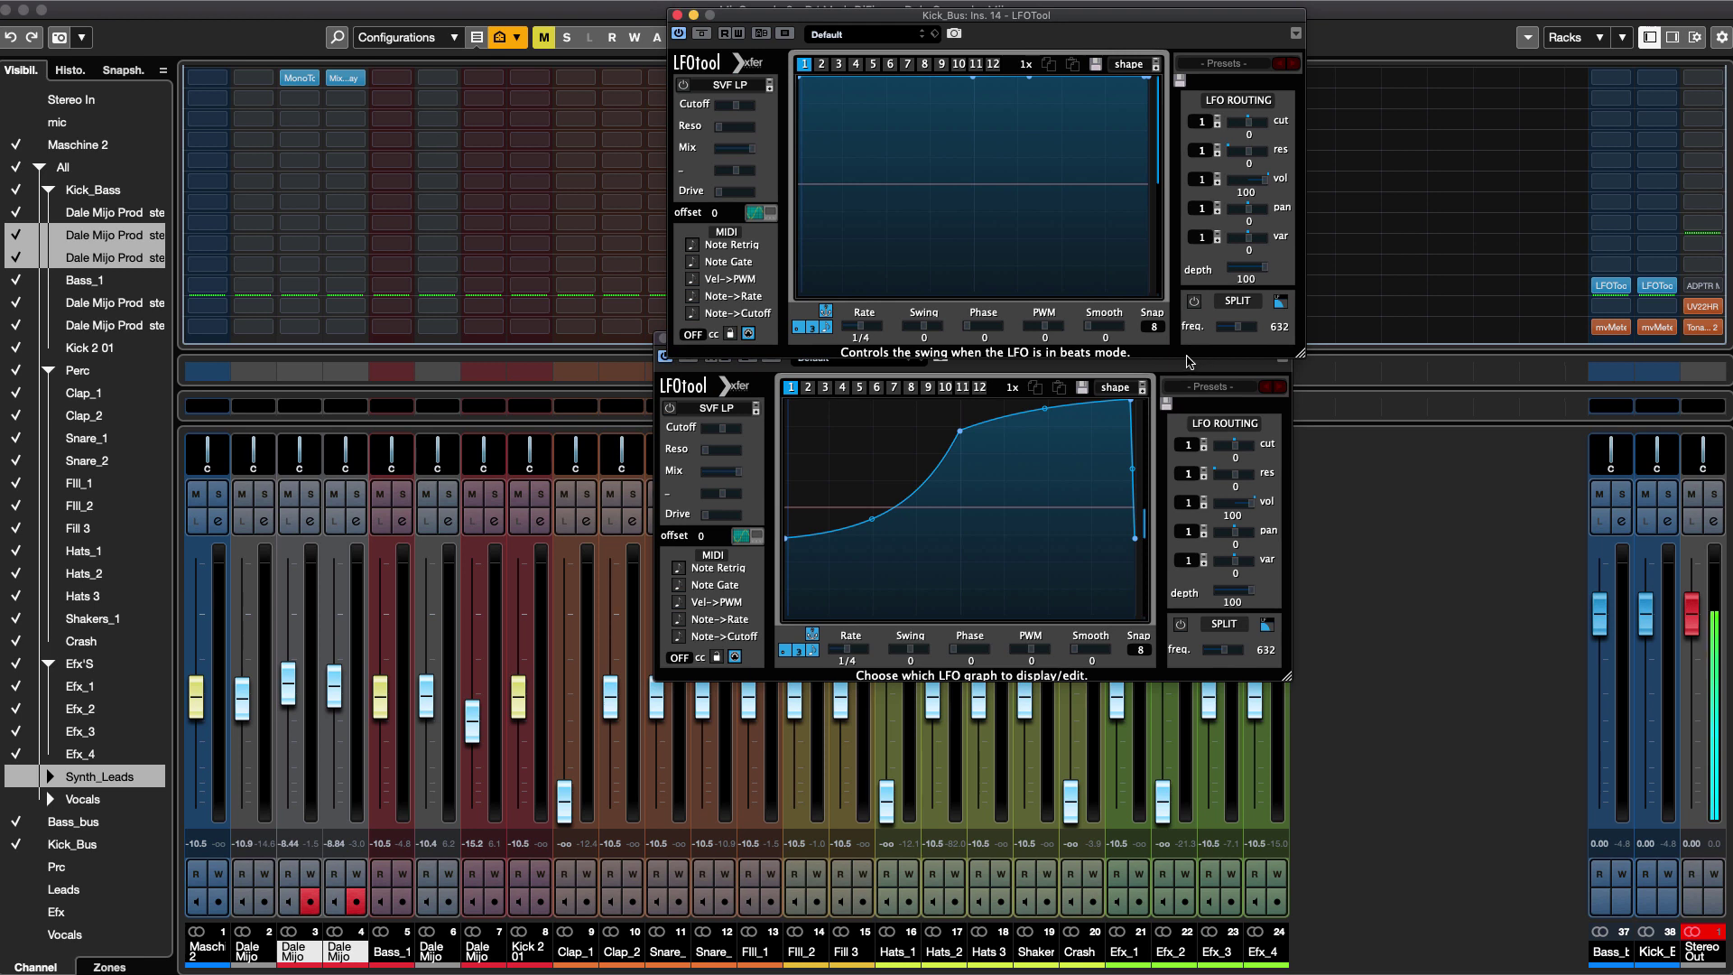
During playback, reshape the Bass_bus LFOTool curve to stay at zero until mid-cycle, rise steeply, and fall back slightly before the cycle ends.
key(space)
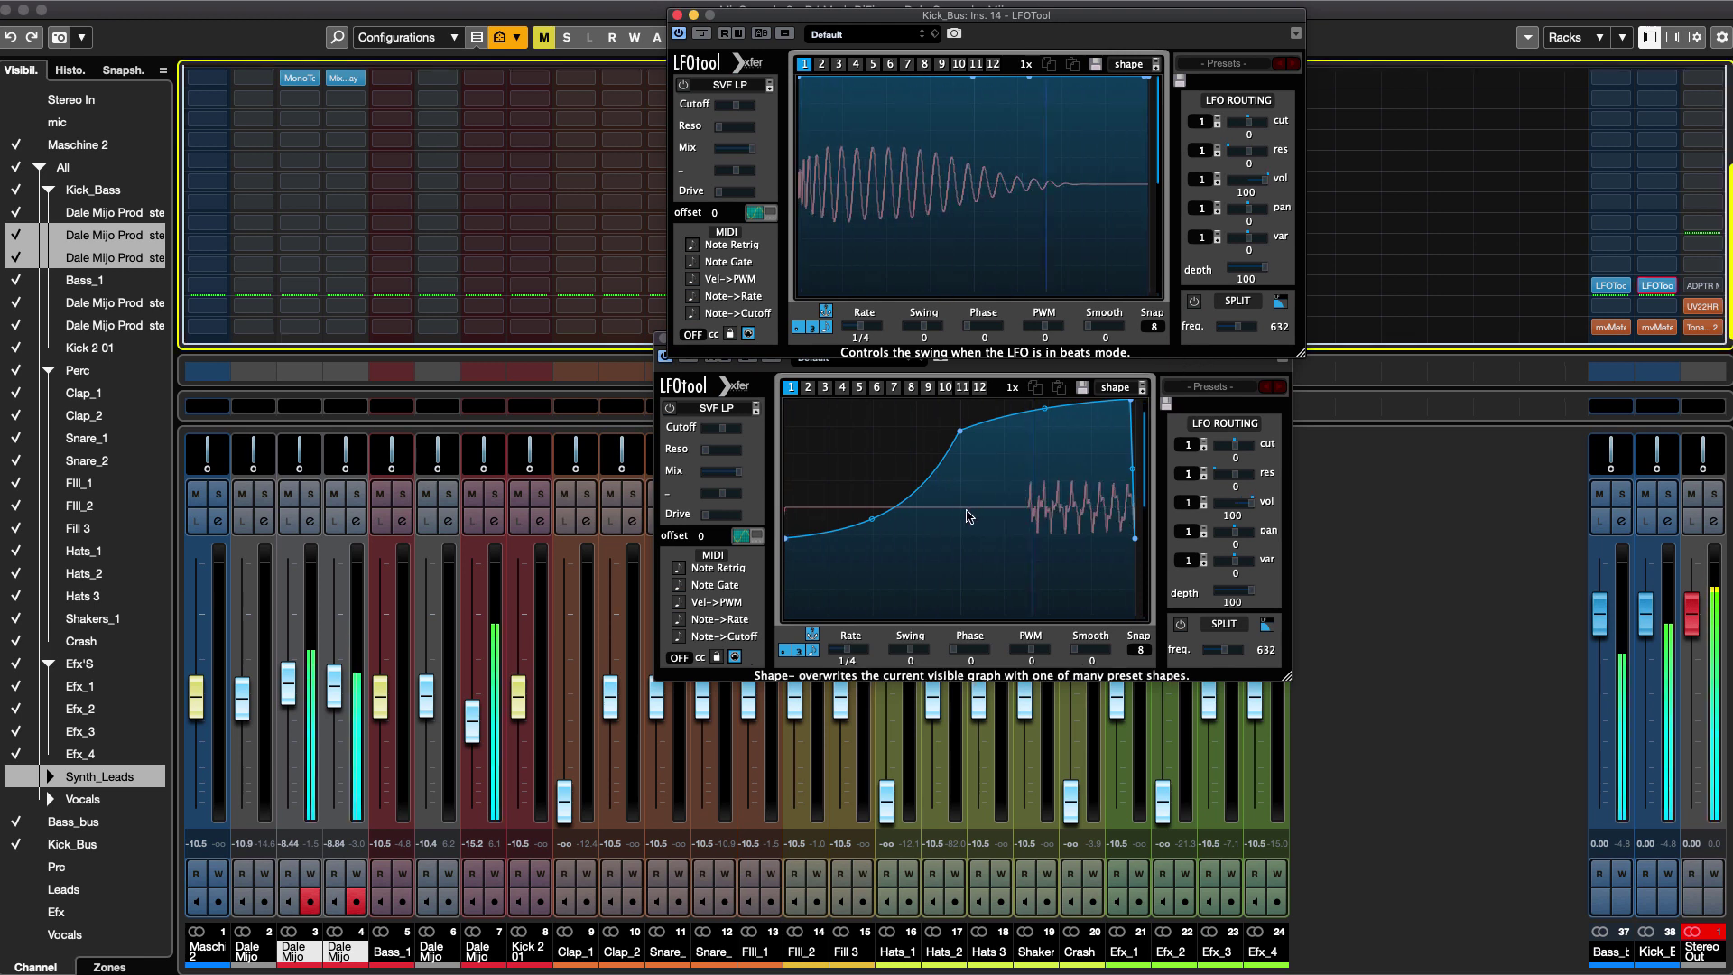
drag(789, 552, 786, 616)
drag(872, 519, 931, 632)
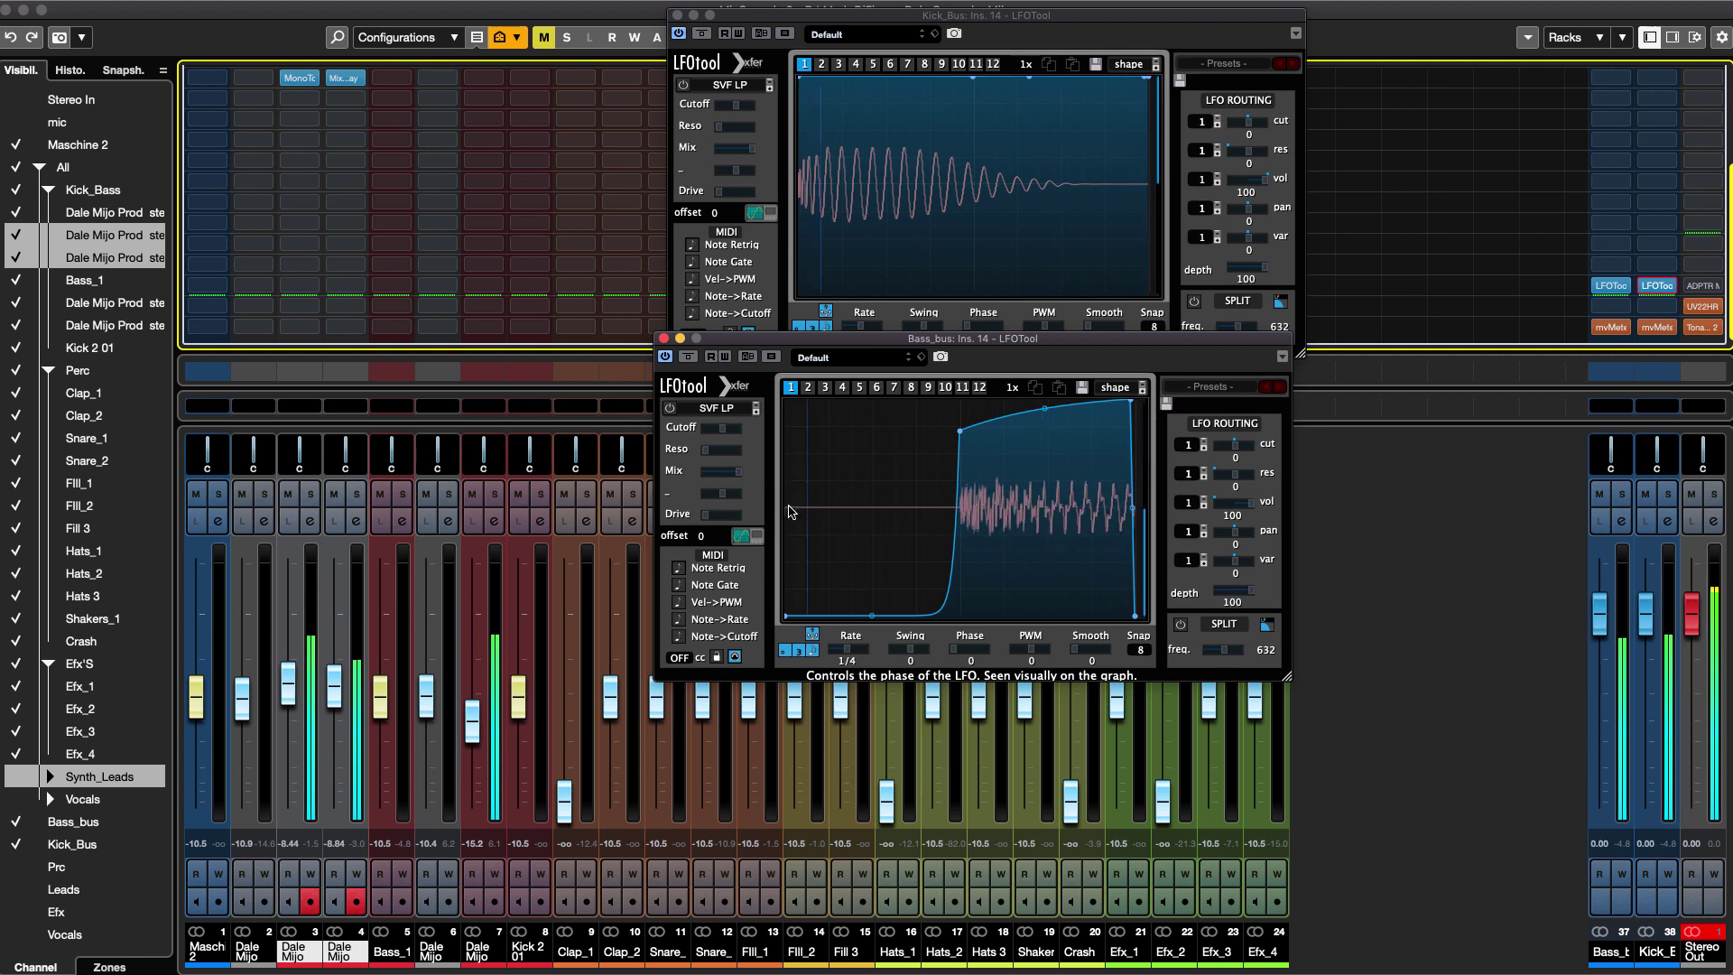
drag(1130, 400, 1114, 398)
mouse_move(1124, 508)
mouse_down()
mouse_move(1114, 605)
mouse_move(1121, 539)
mouse_up()
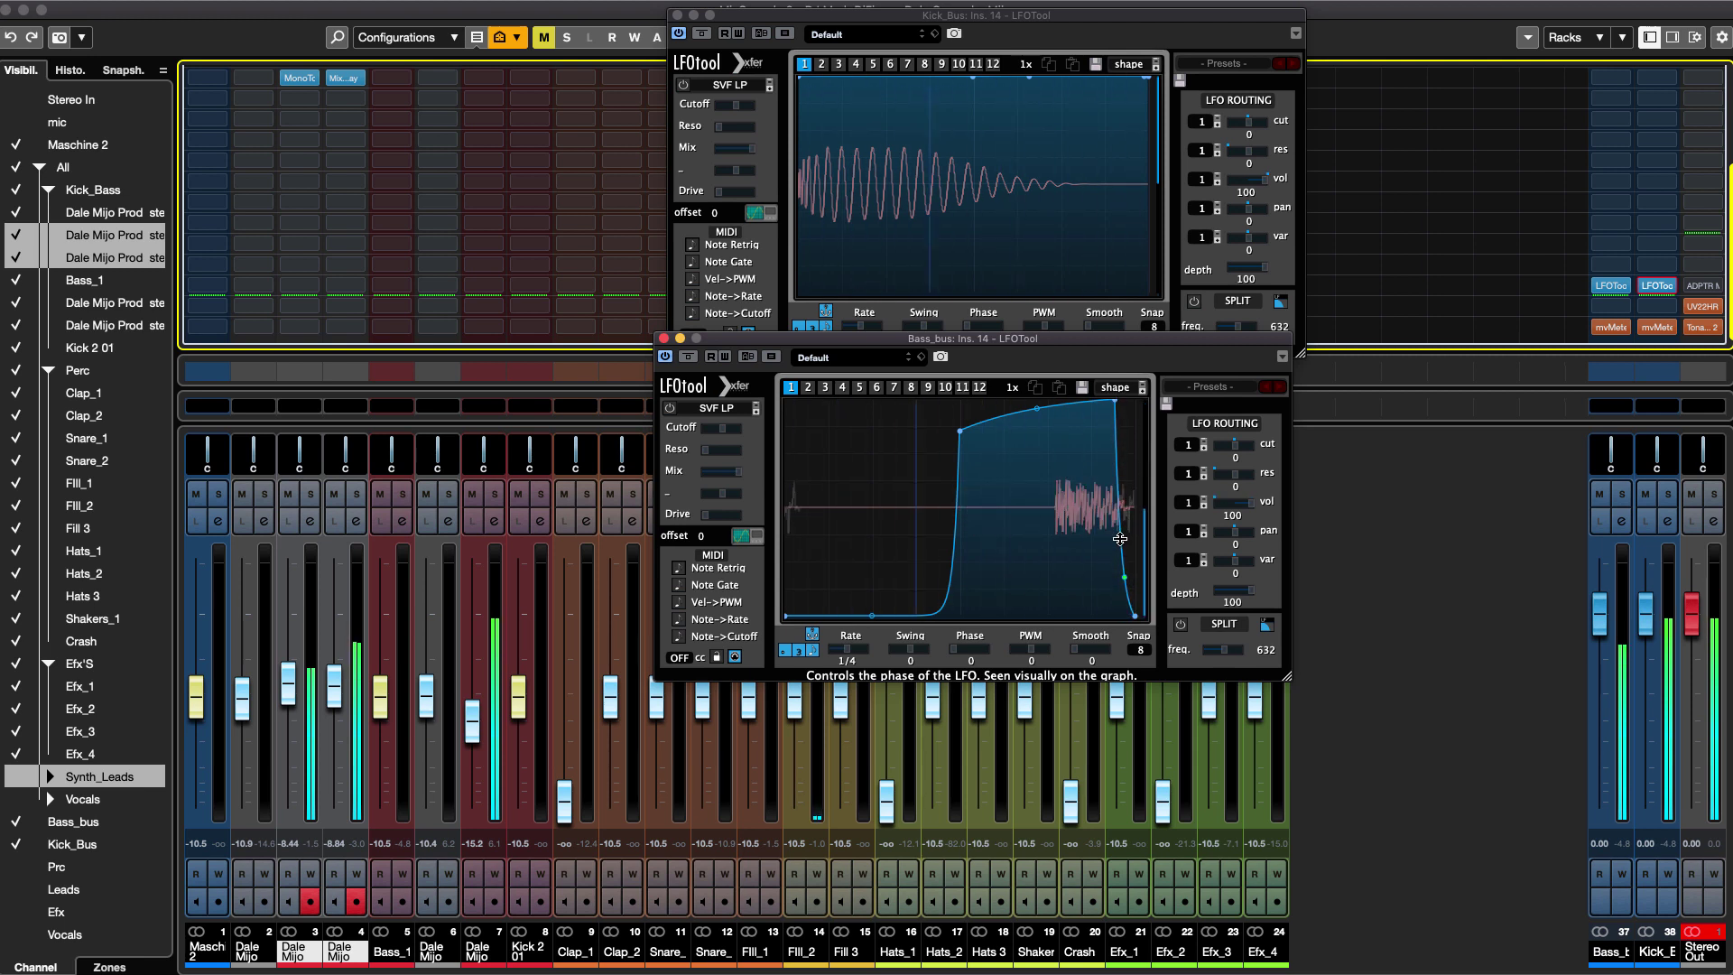
Compare the bass with the Bass_bus LFOTool bypassed and active, and align its window under the Kick_Bus one.
click(691, 359)
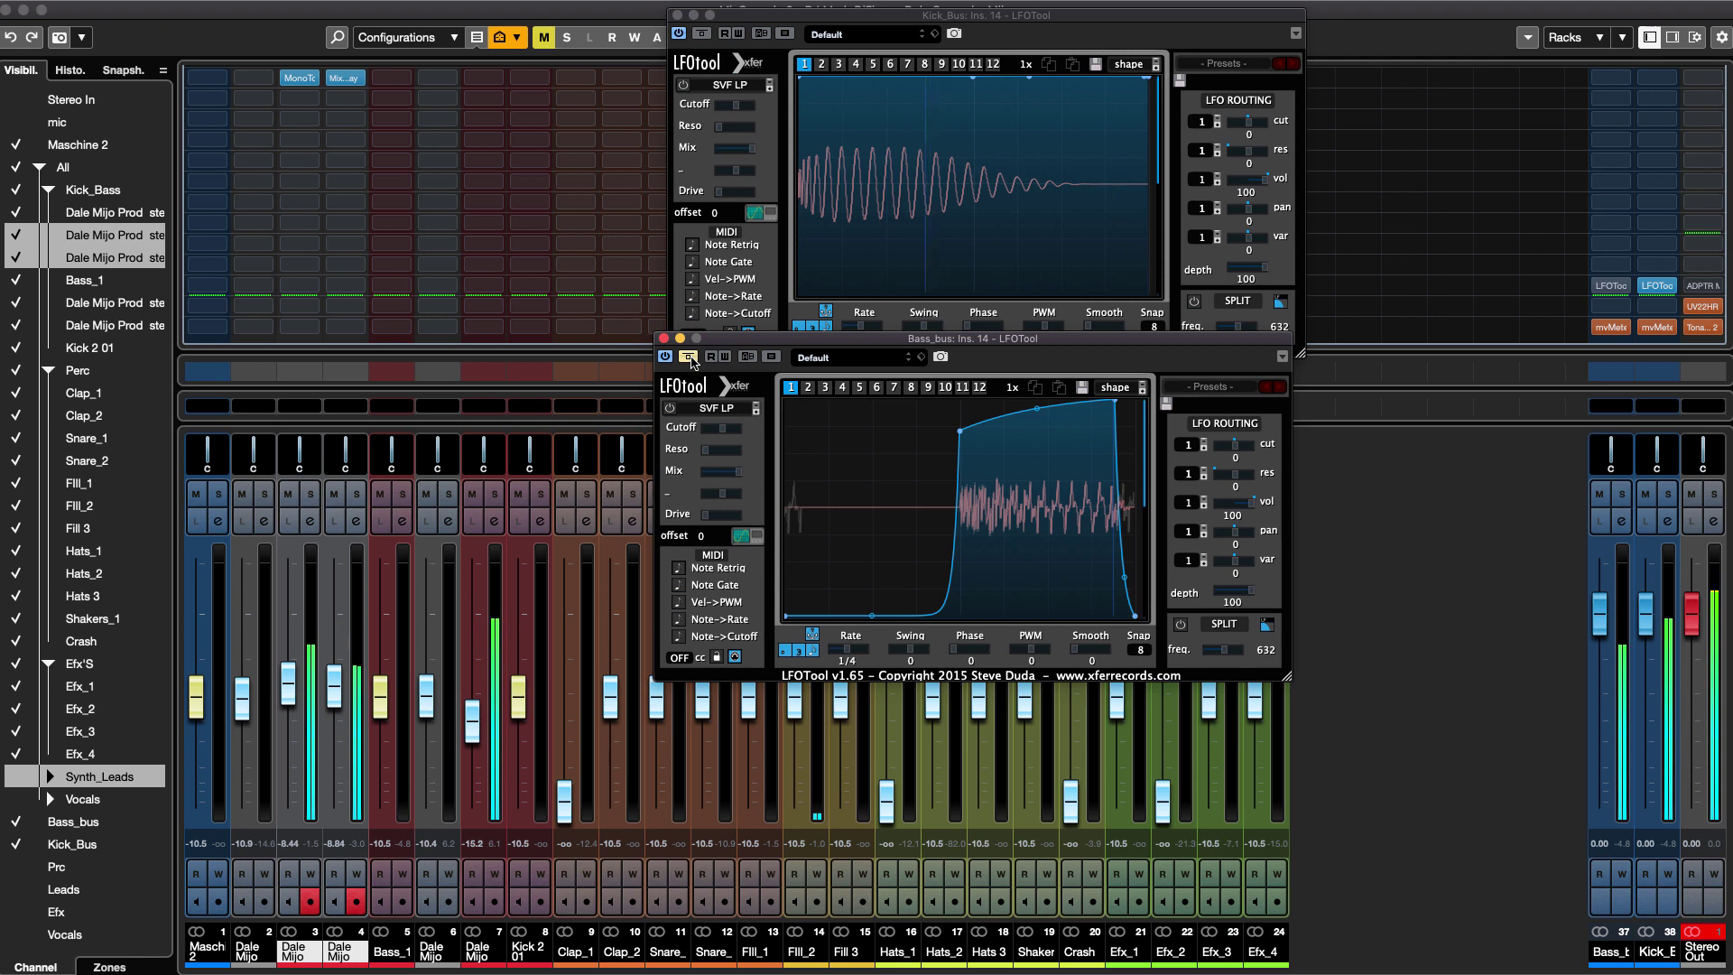
click(690, 359)
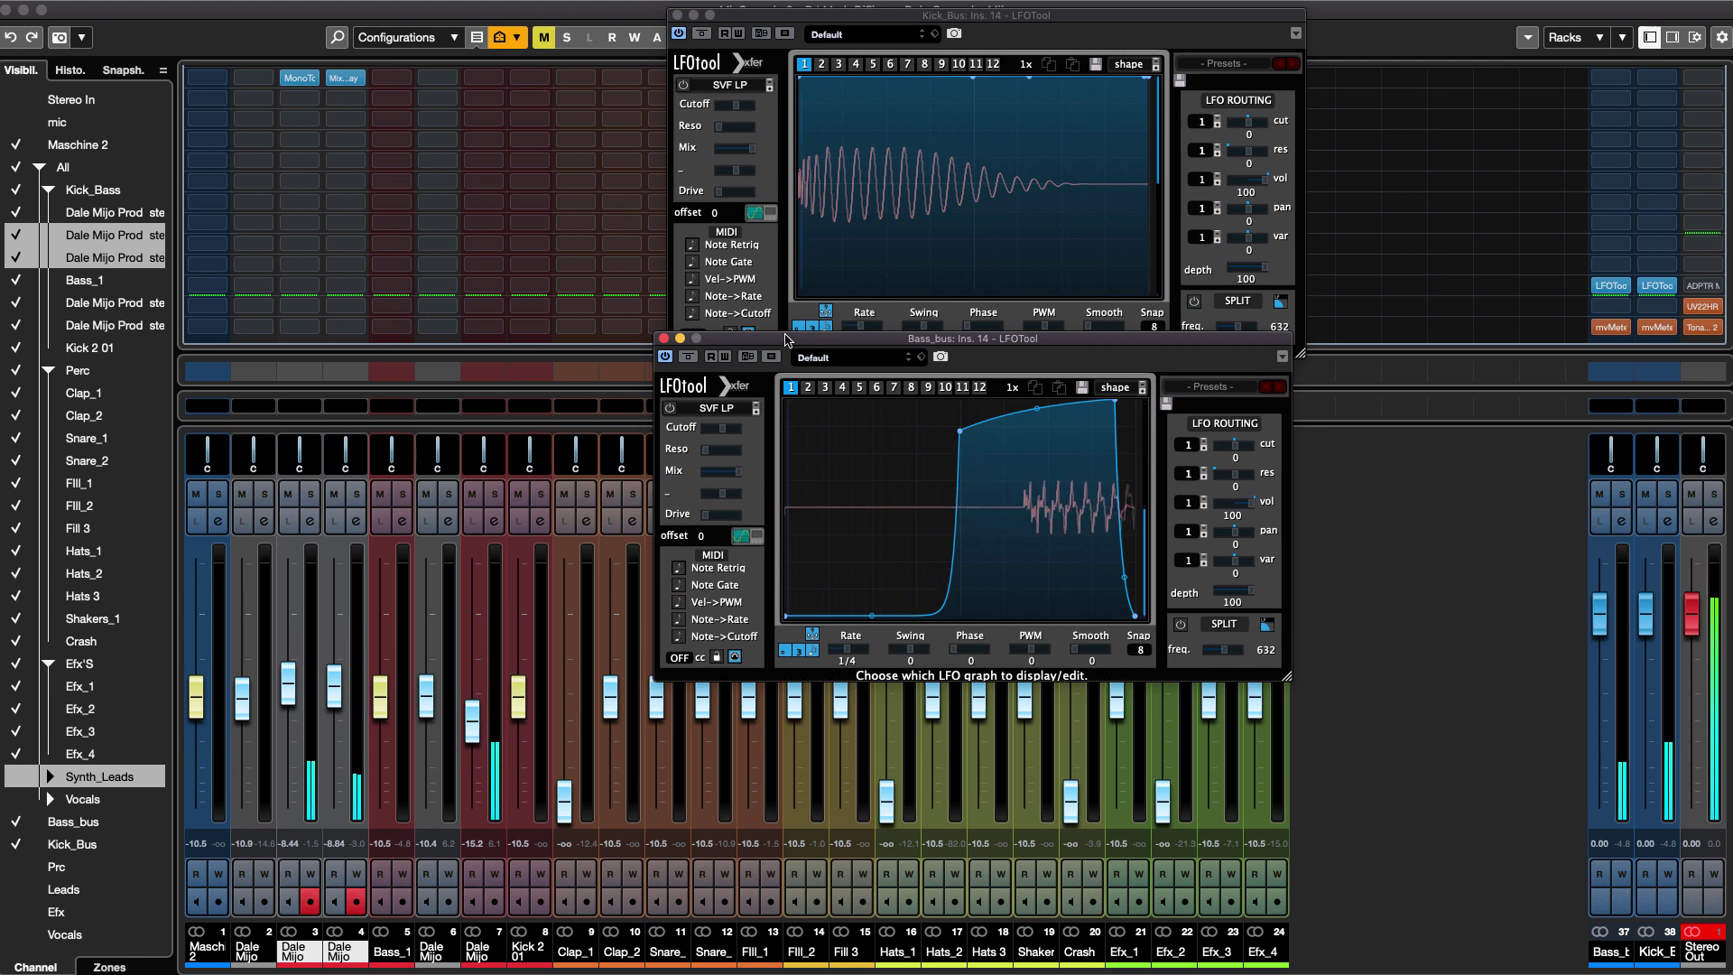
drag(756, 343, 769, 343)
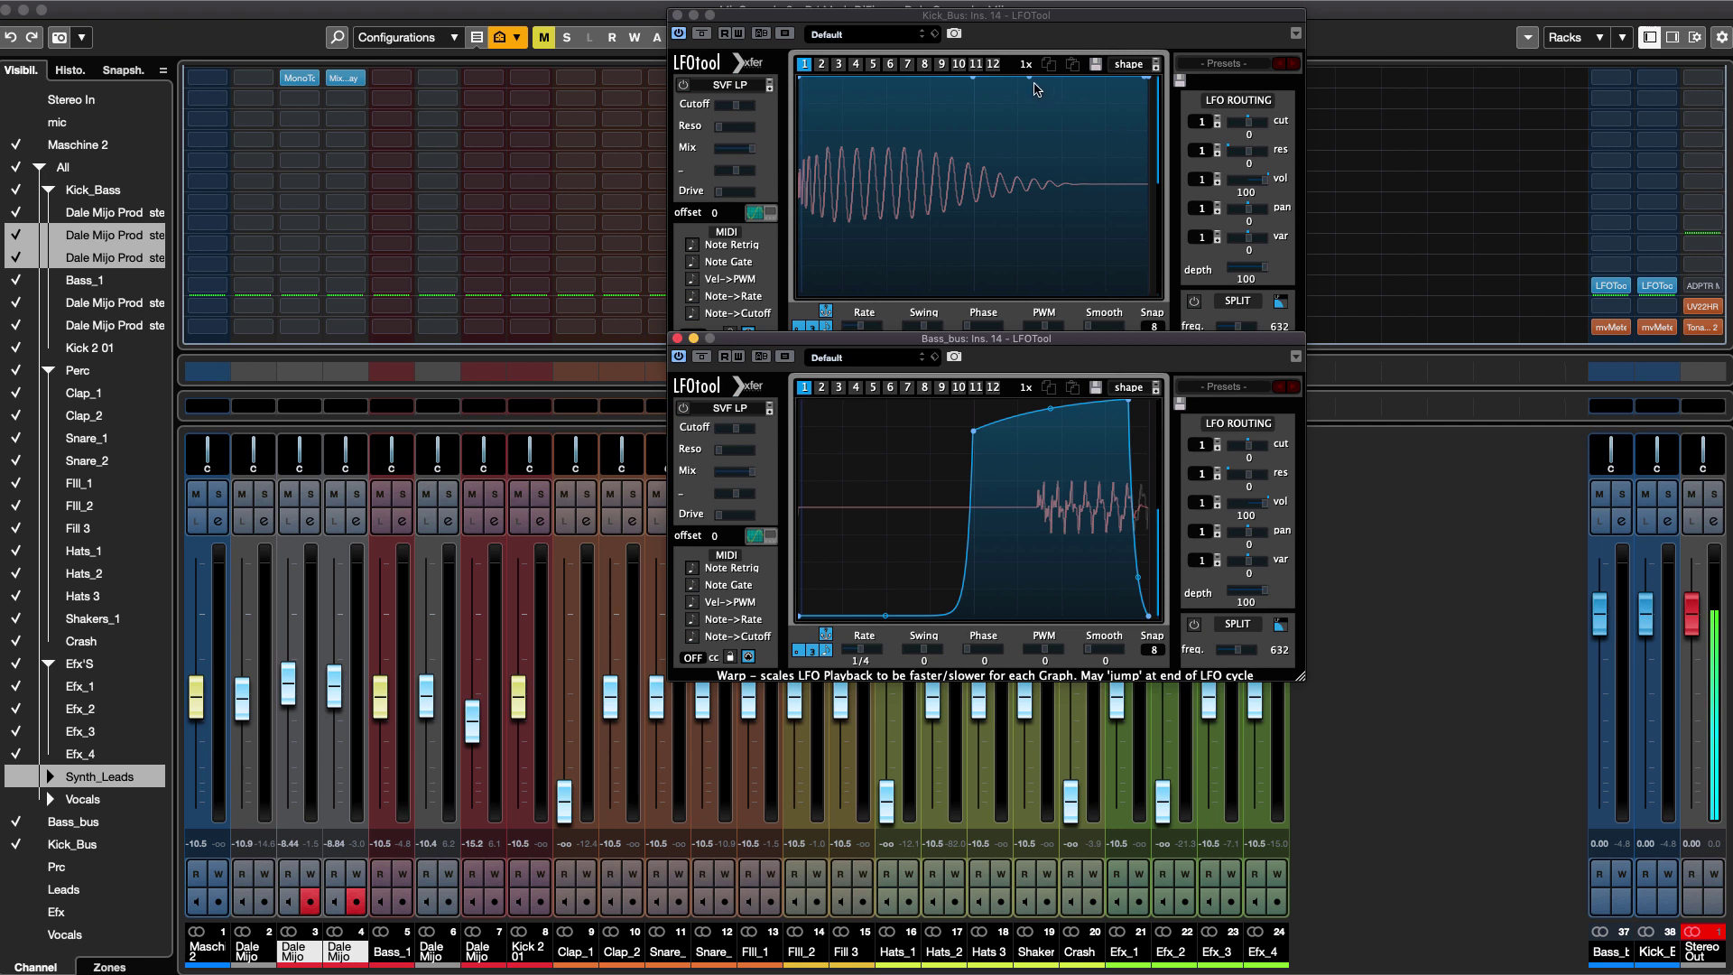
Reshape the Kick_Bus LFOTool curve to fall steeply to zero by mid-cycle and stay there until a vertical rise at the cycle's end.
drag(1030, 79, 1007, 291)
mouse_move(1148, 82)
mouse_down()
mouse_move(1151, 245)
mouse_move(1148, 79)
mouse_up()
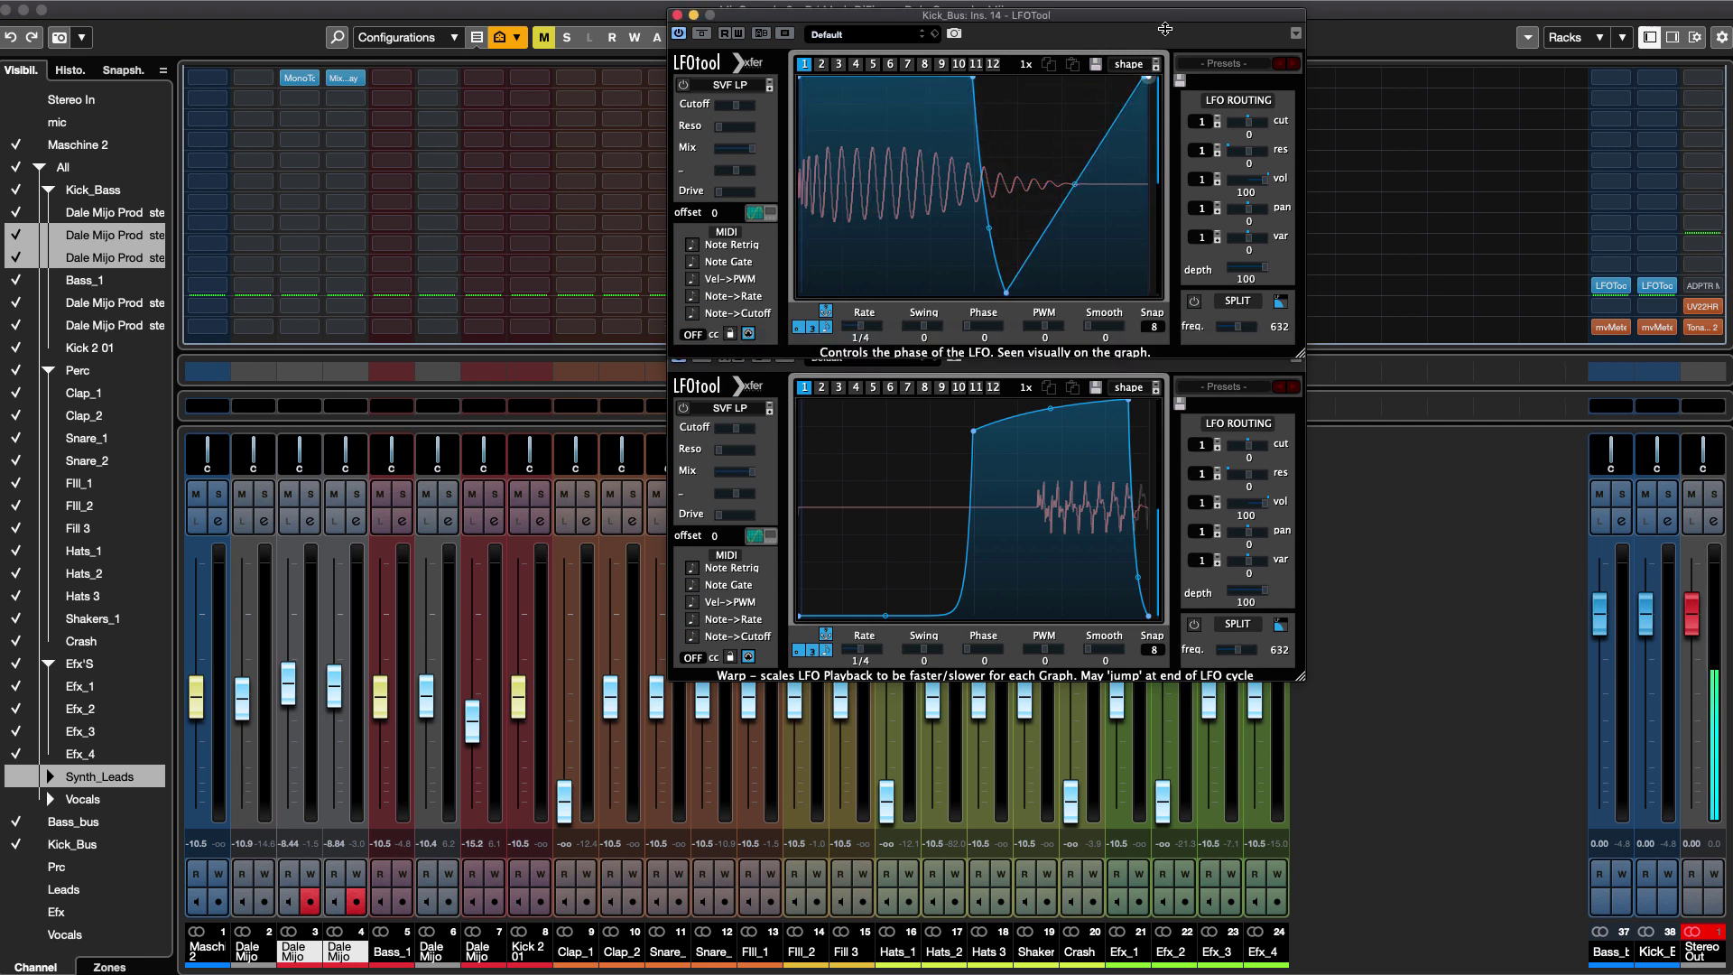
double_click(1117, 119)
double_click(1118, 119)
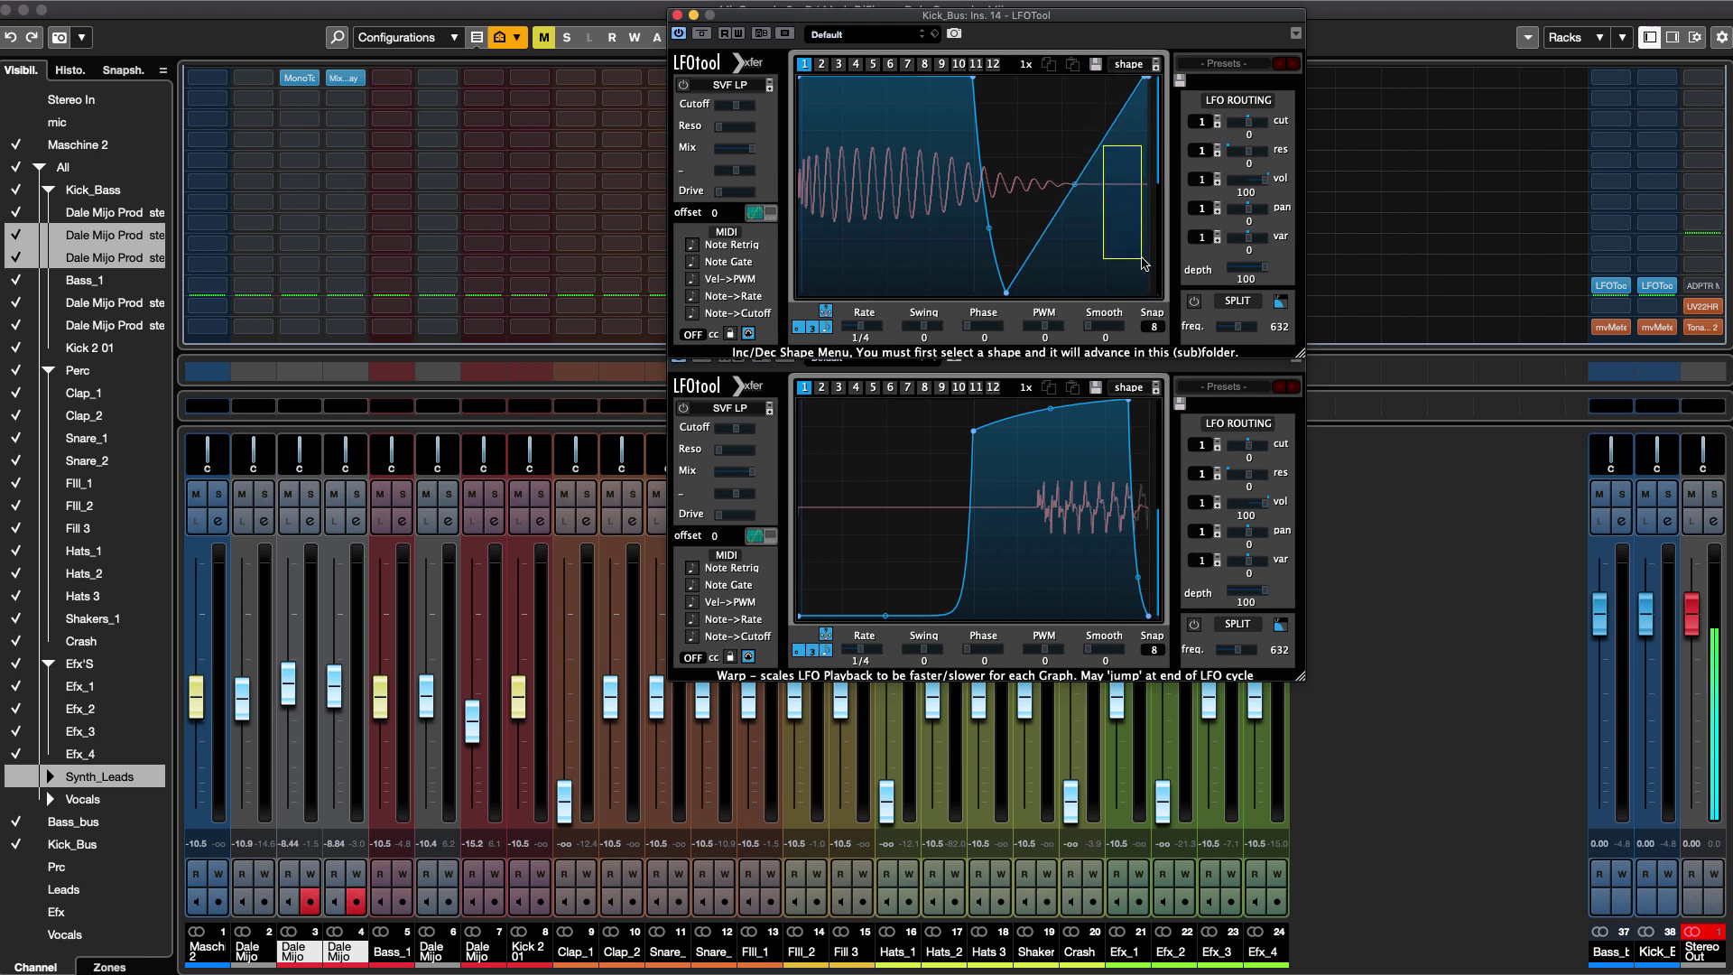
double_click(1095, 157)
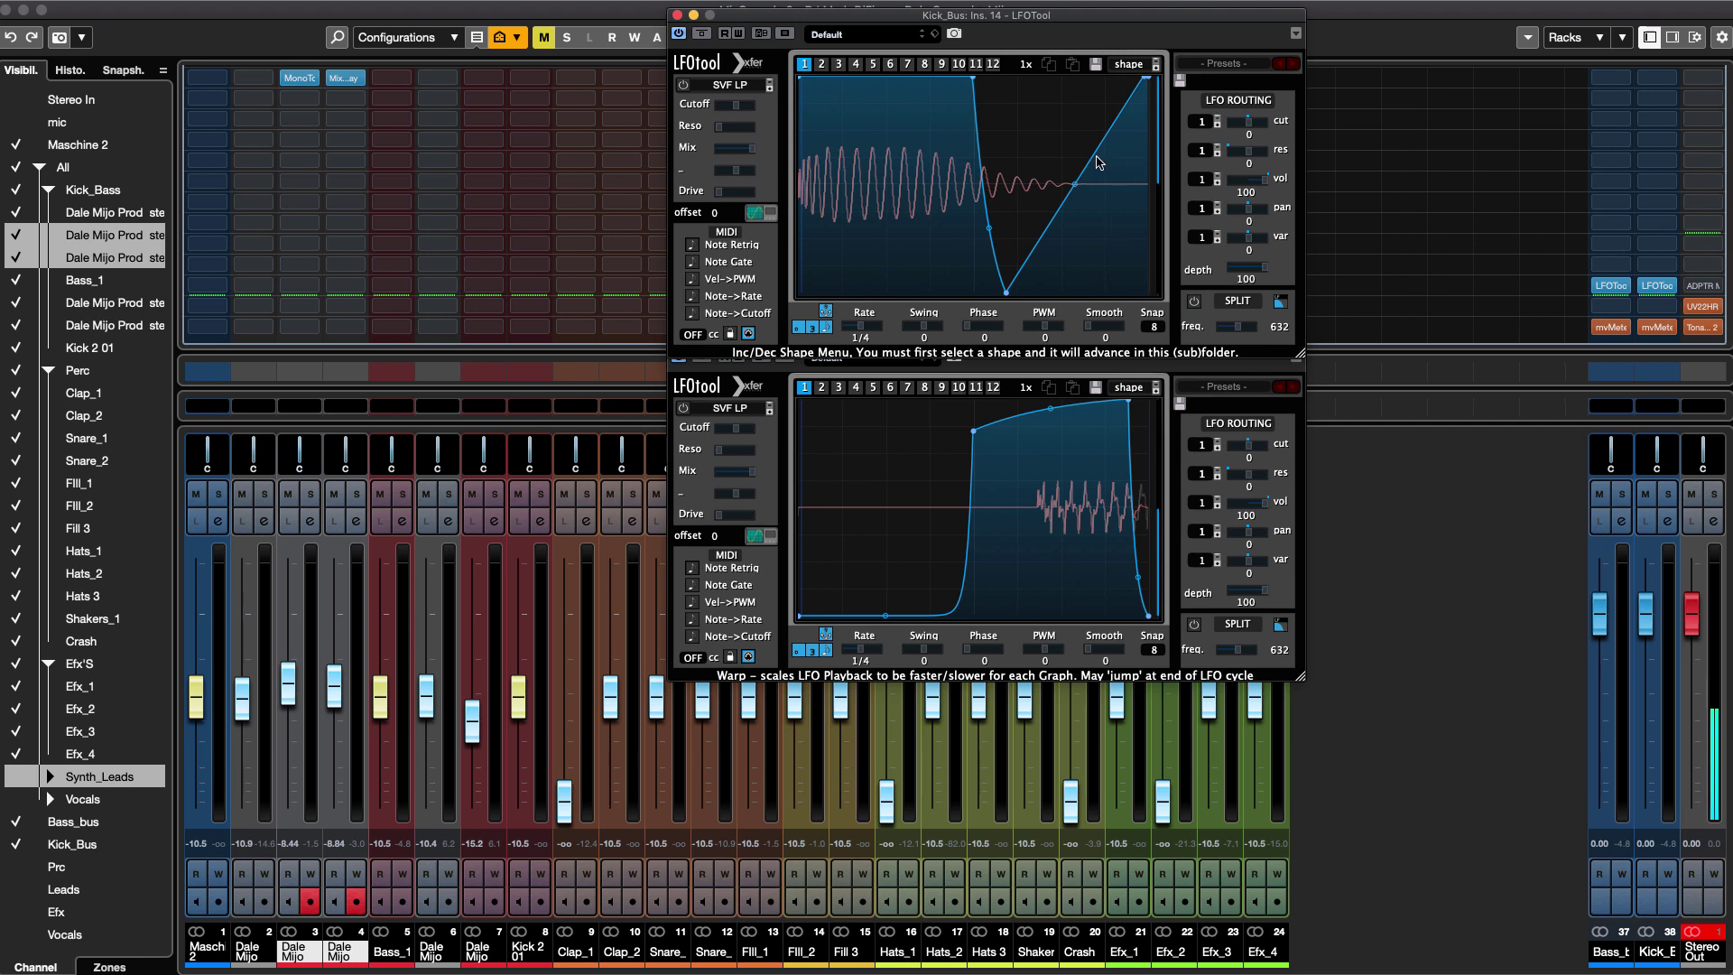
drag(1096, 157, 1150, 312)
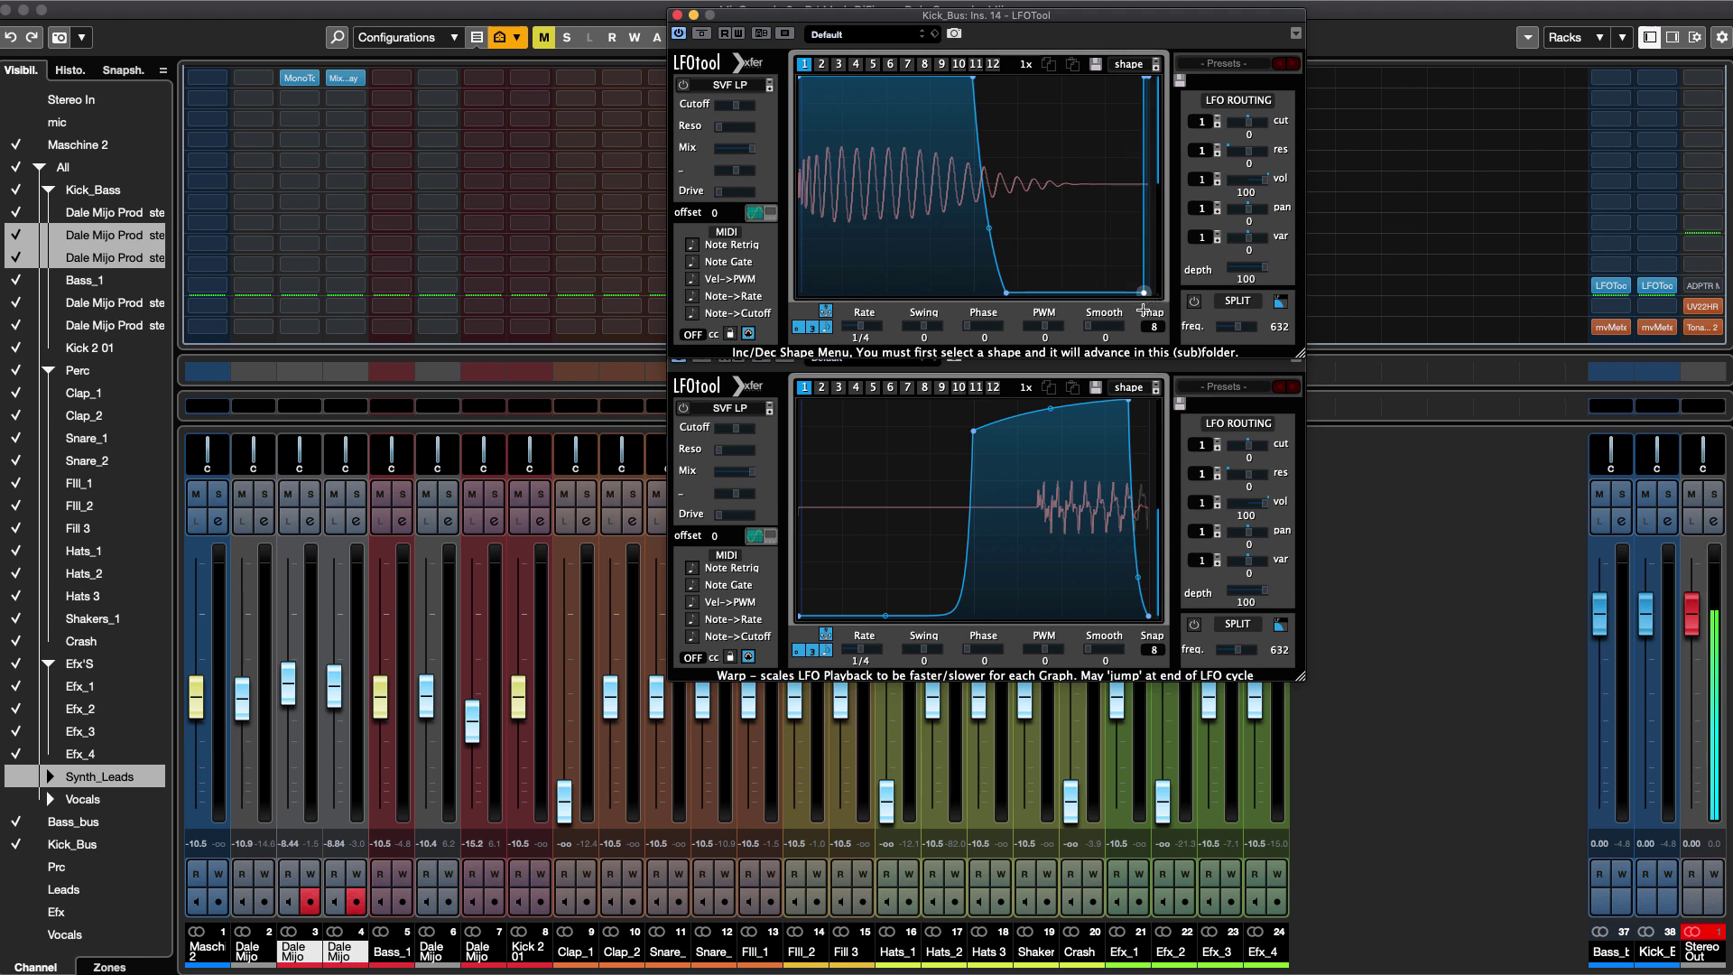
drag(1143, 311, 1140, 313)
drag(974, 78, 946, 77)
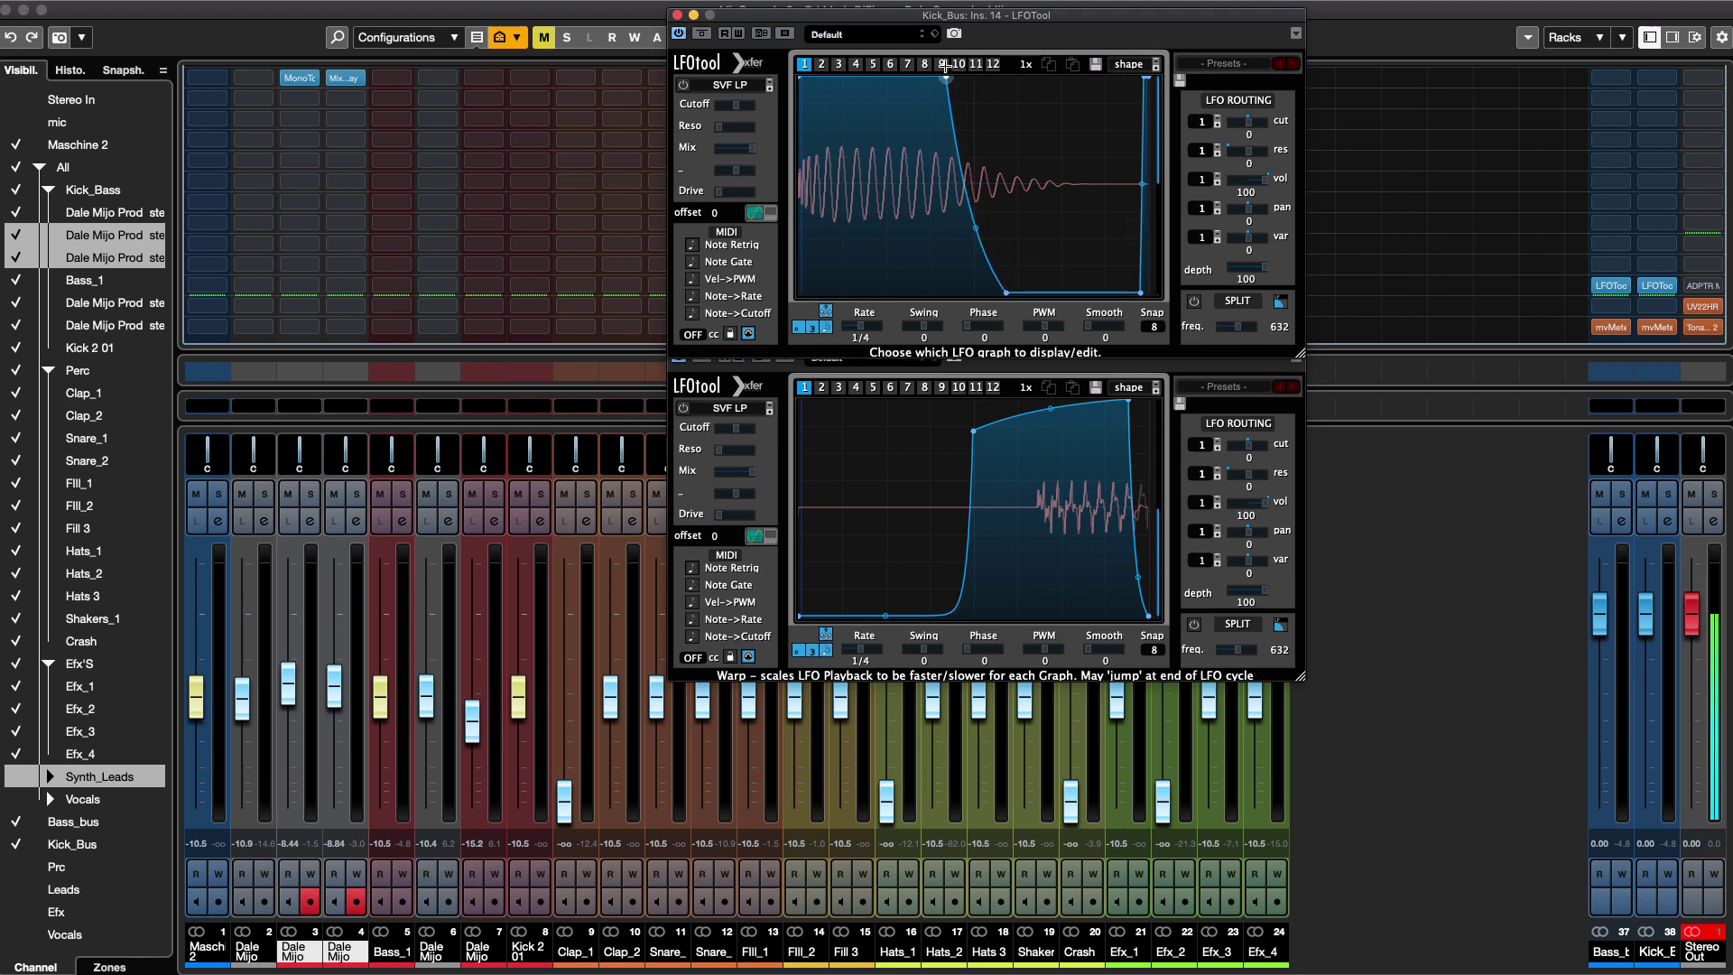
drag(1006, 293, 974, 296)
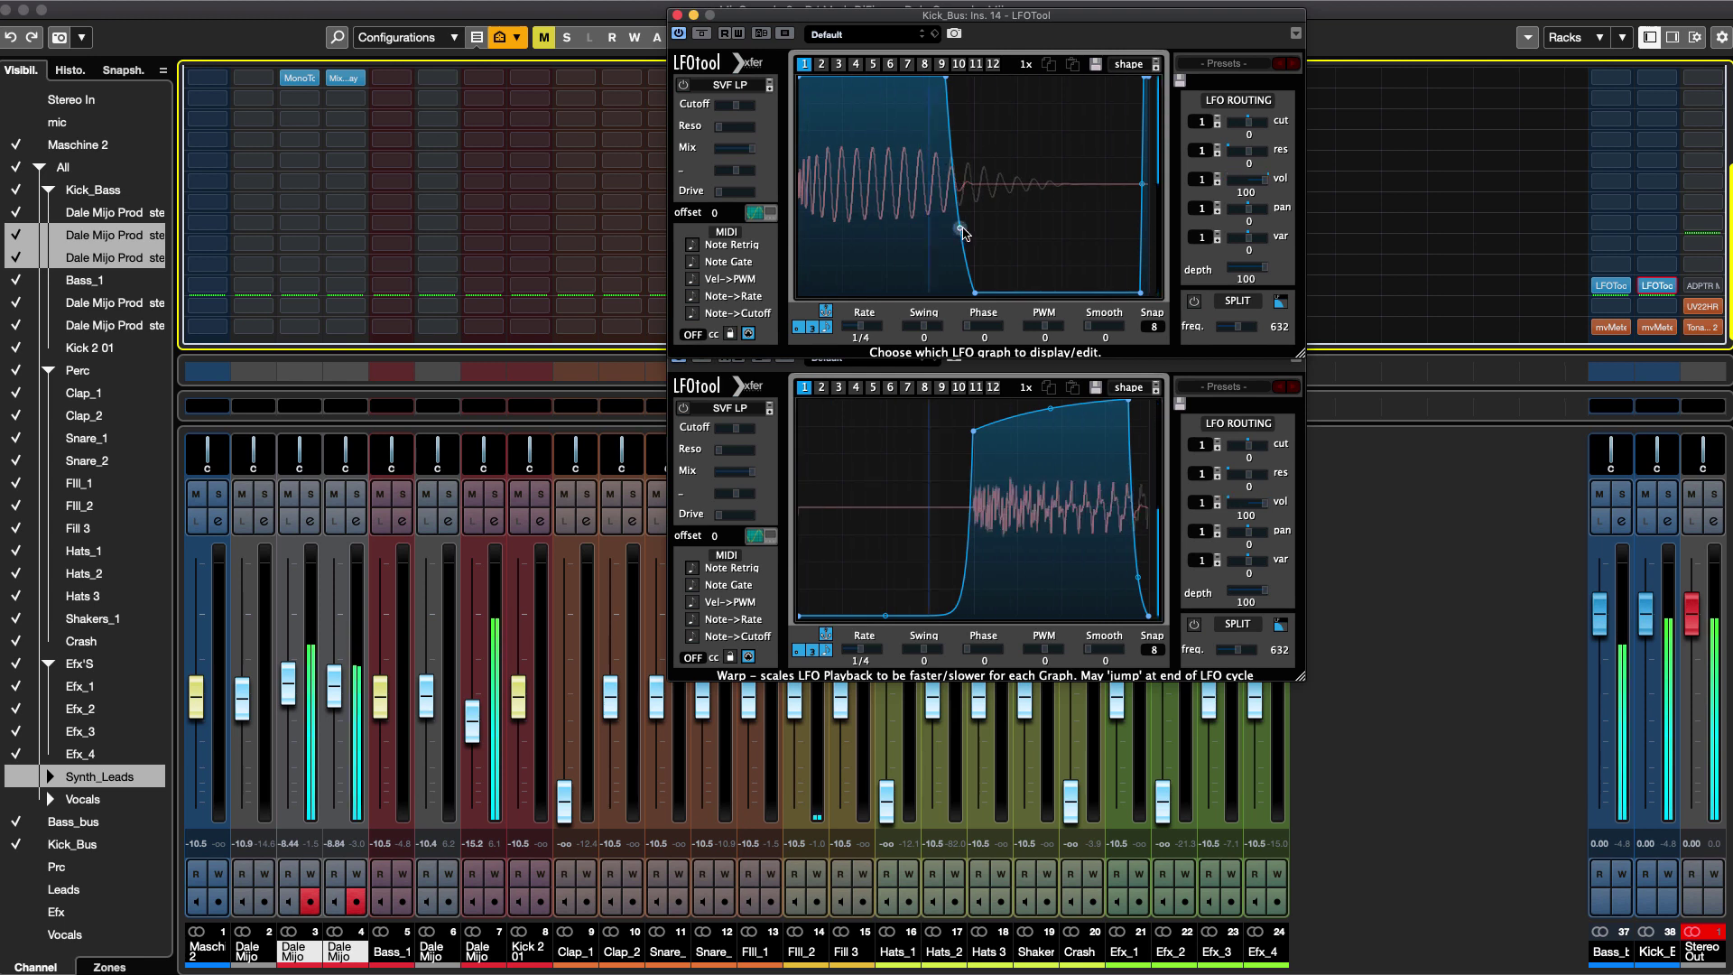
Close the Kick_Bus and Bass_bus LFOTool windows.
click(703, 40)
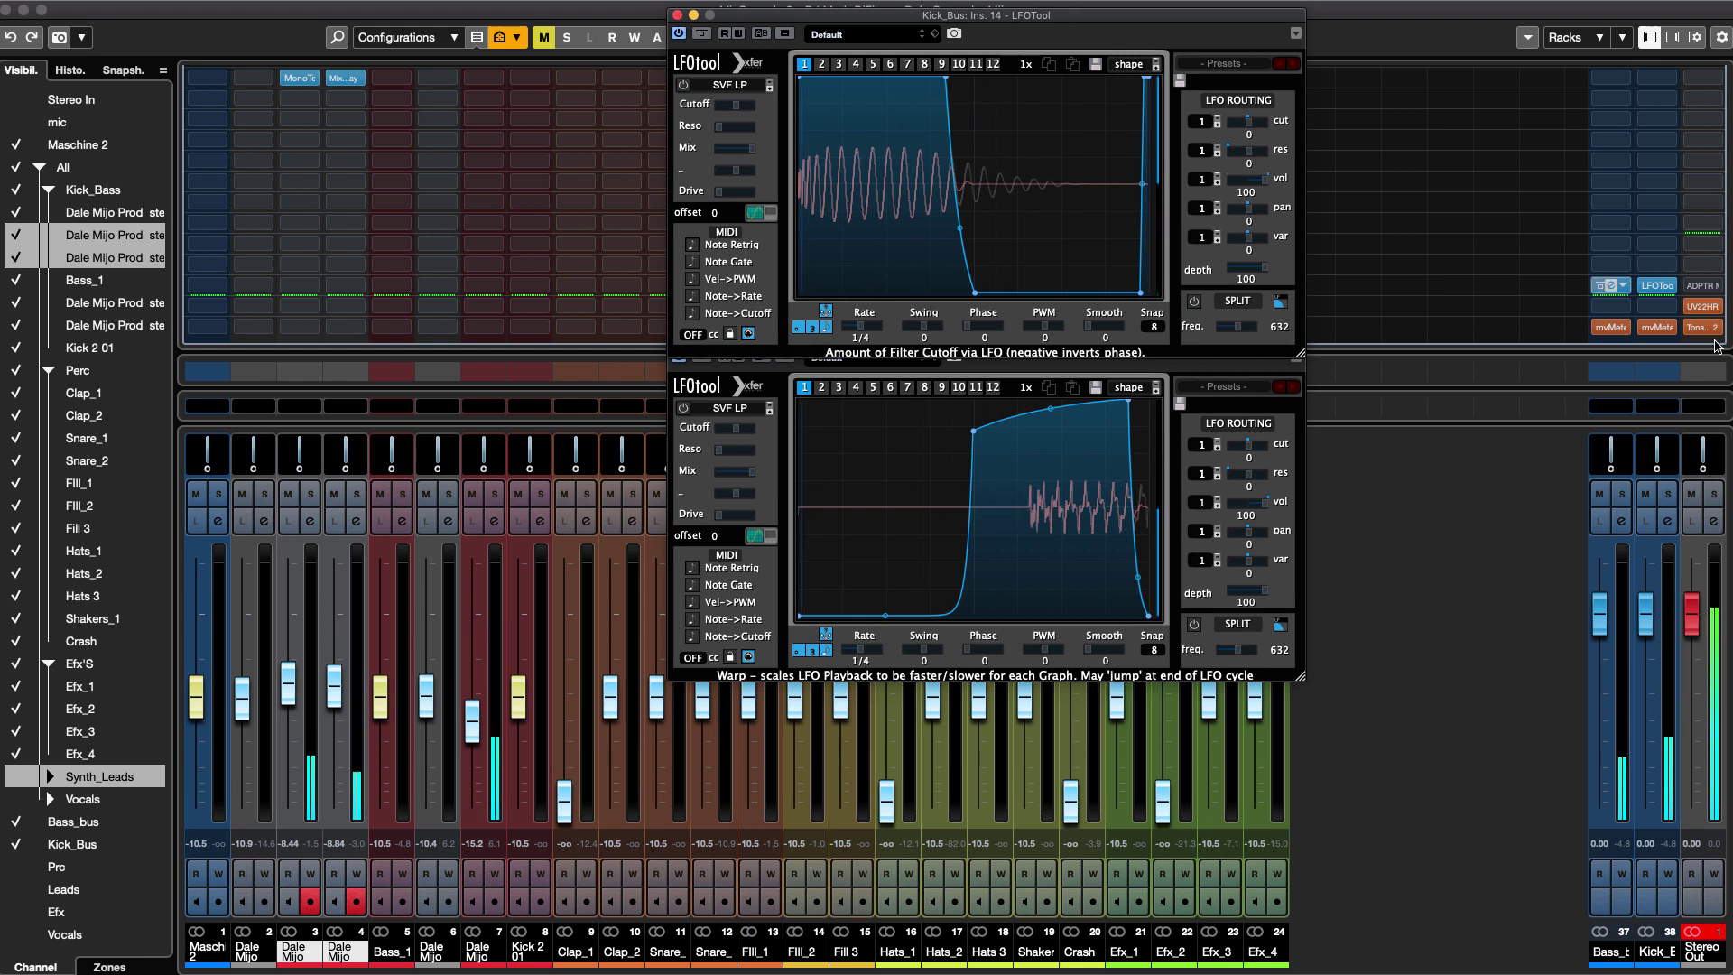
click(1624, 206)
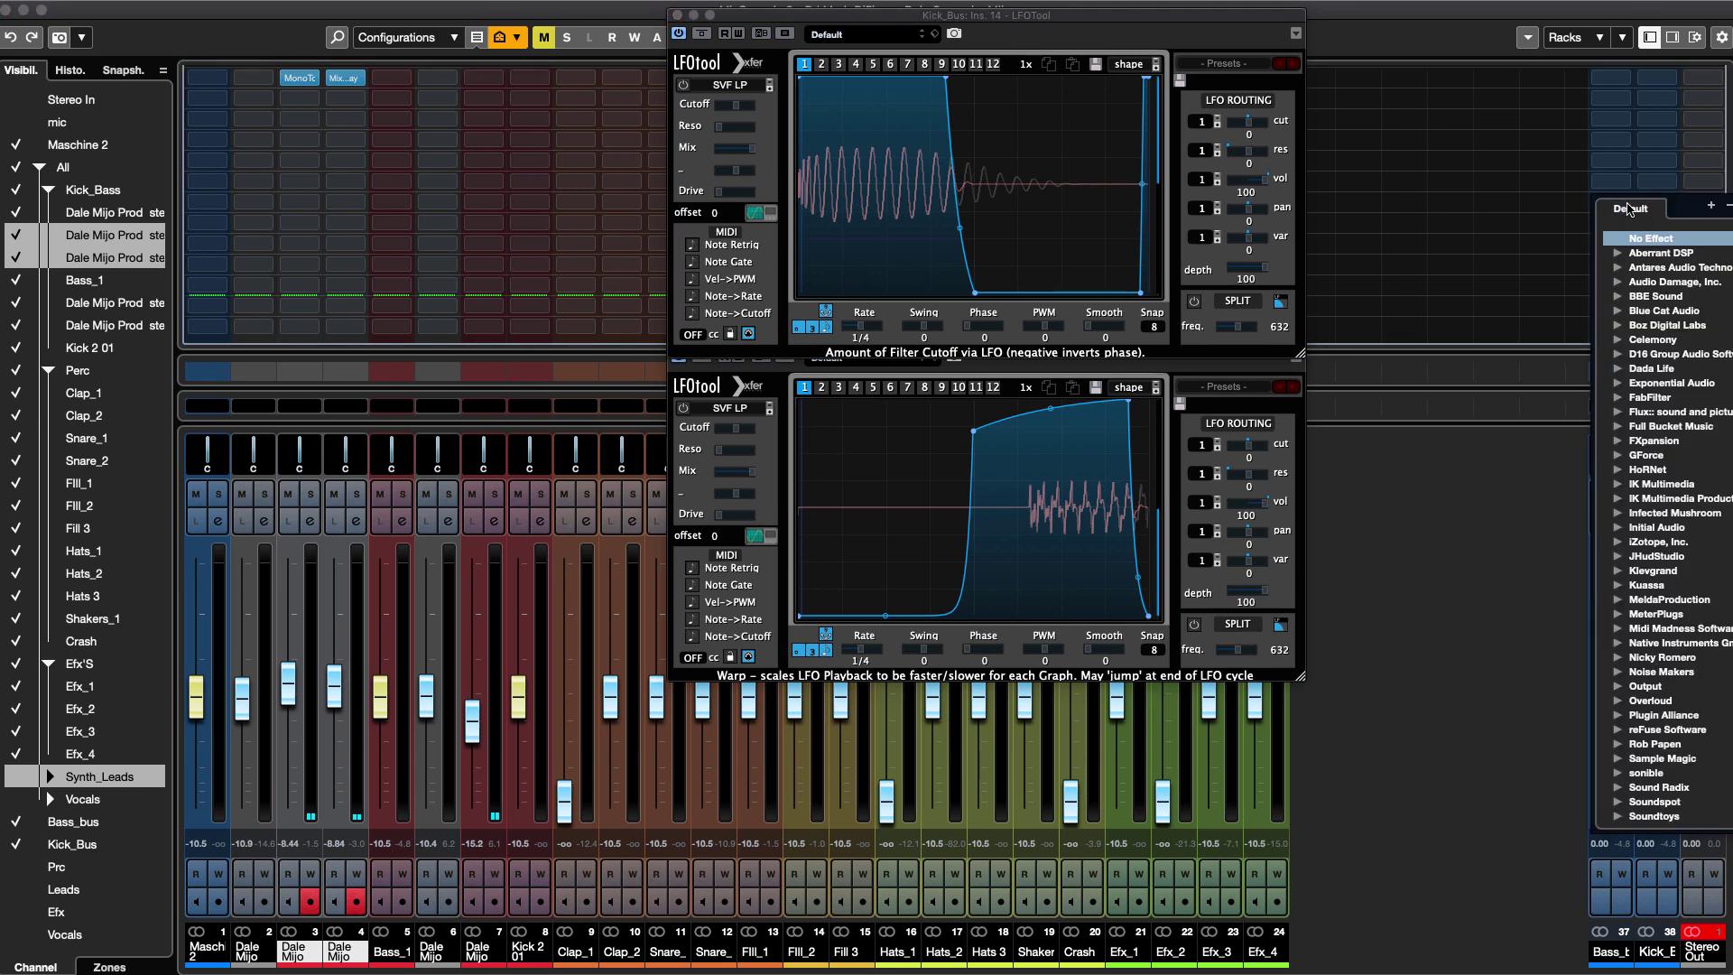
key(Escape)
click(676, 15)
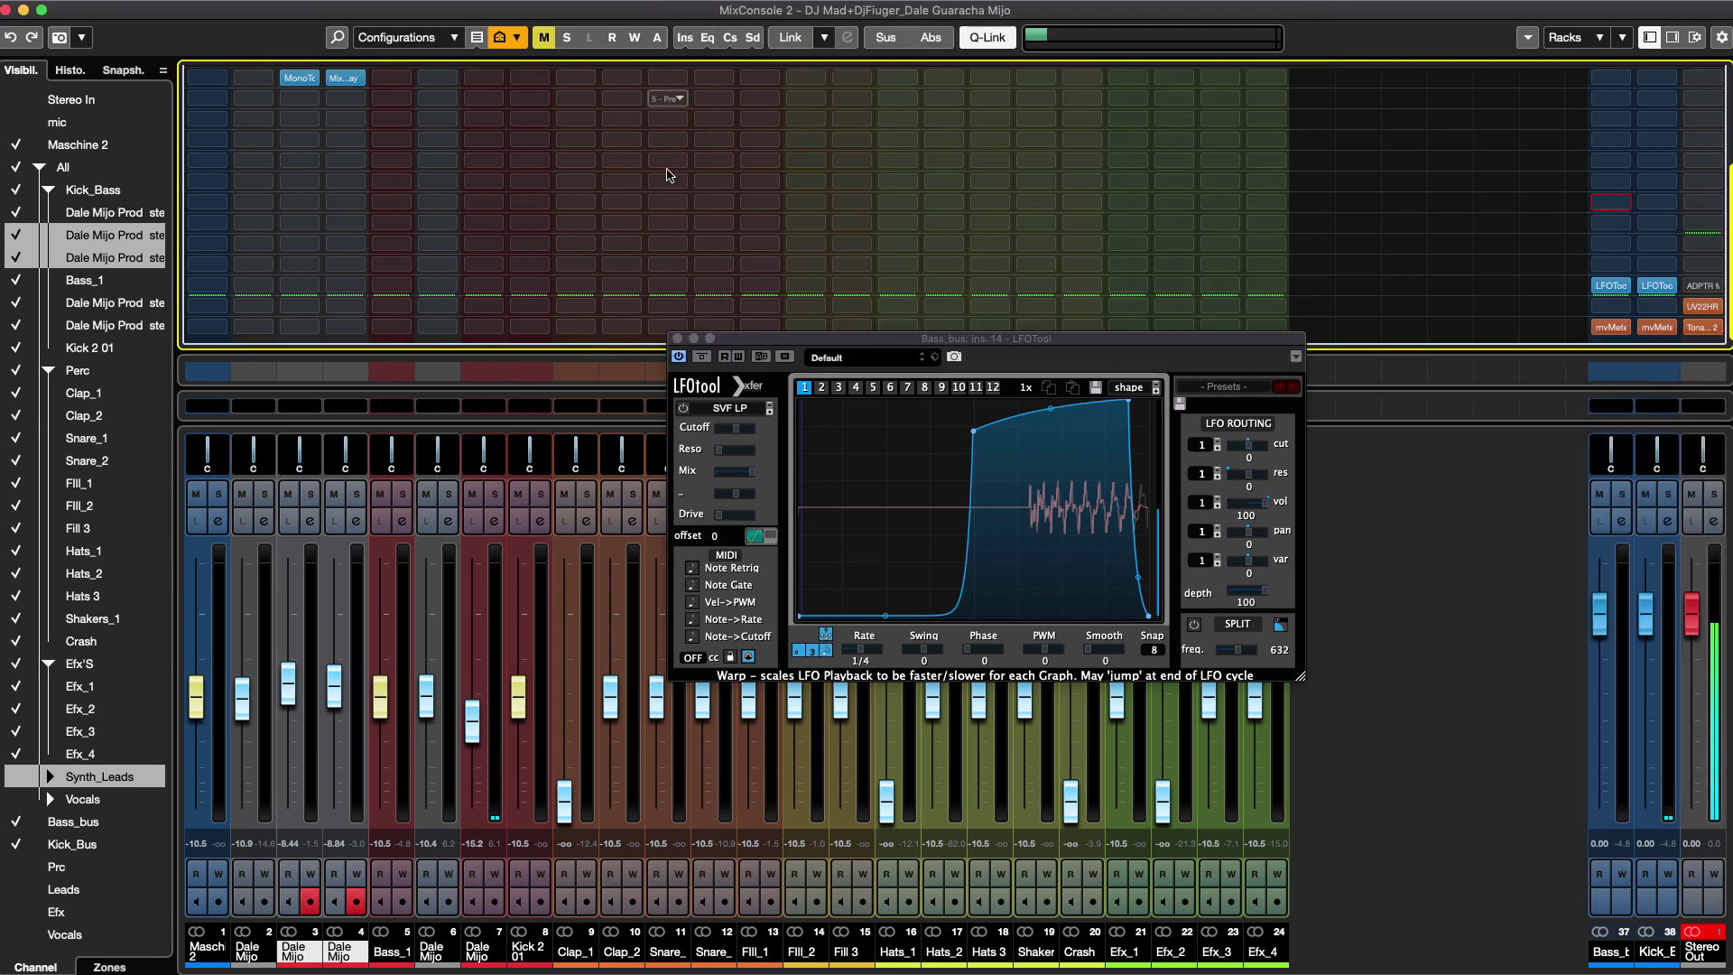
click(677, 339)
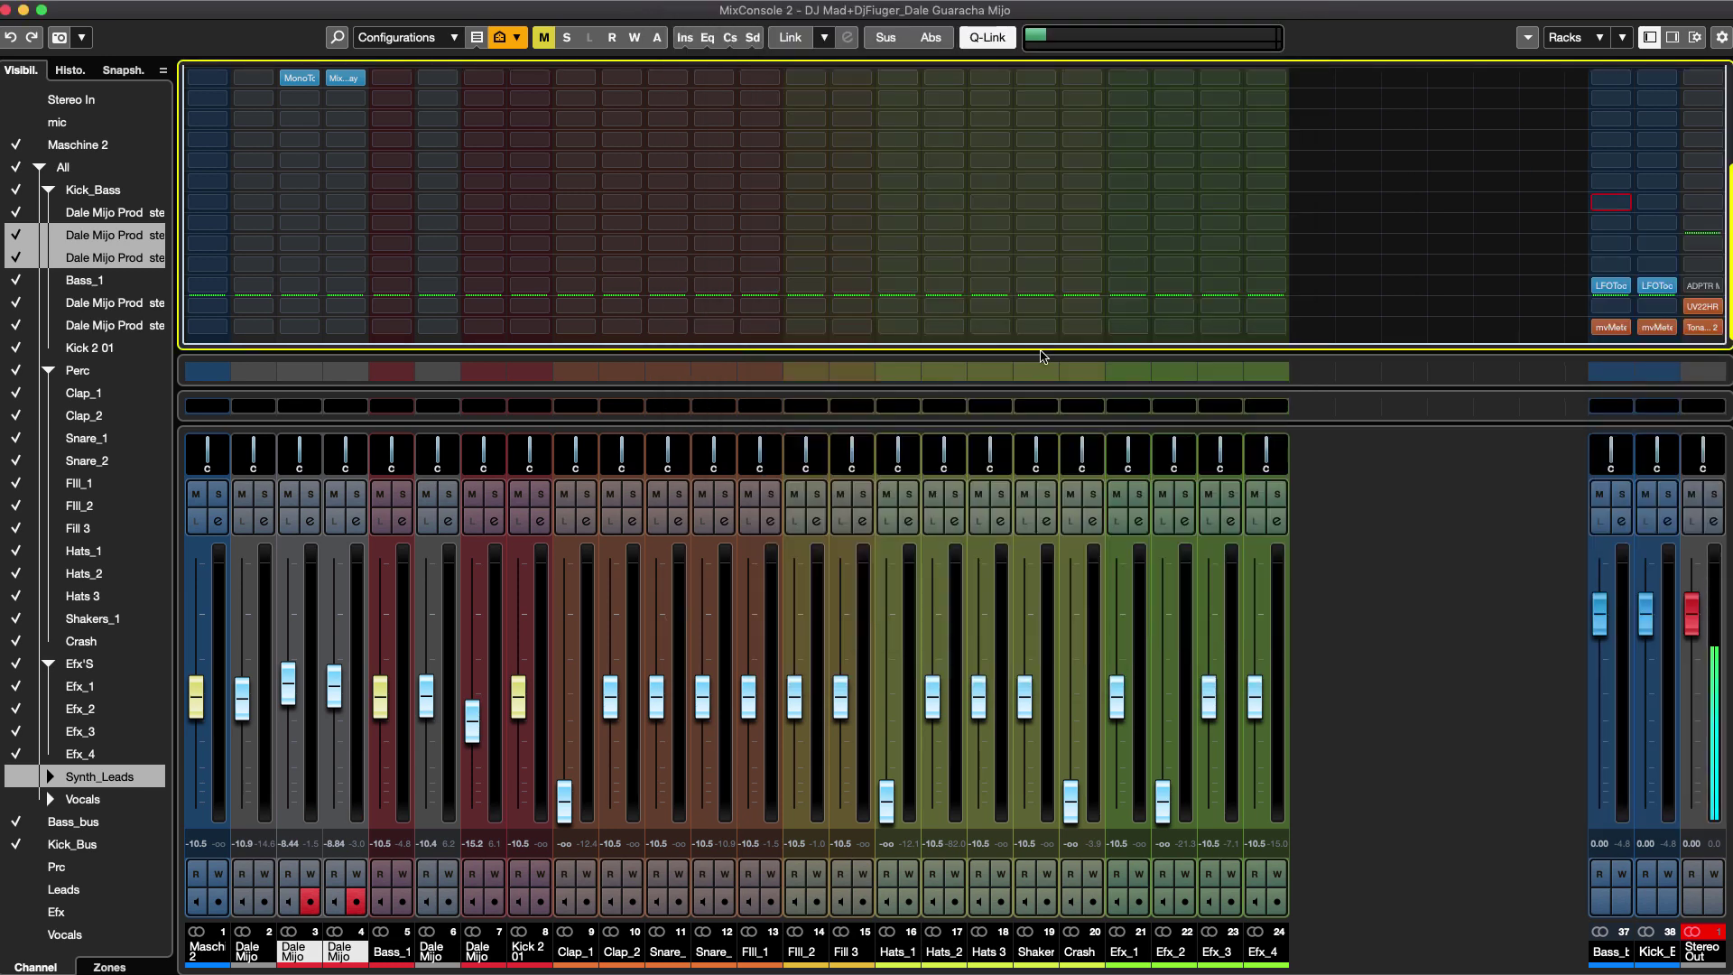
Load FabFilter Pro-Q 3 in Bass_bus insert slot 10 and bring its window to the middle of the mixer.
click(1625, 207)
text(fab)
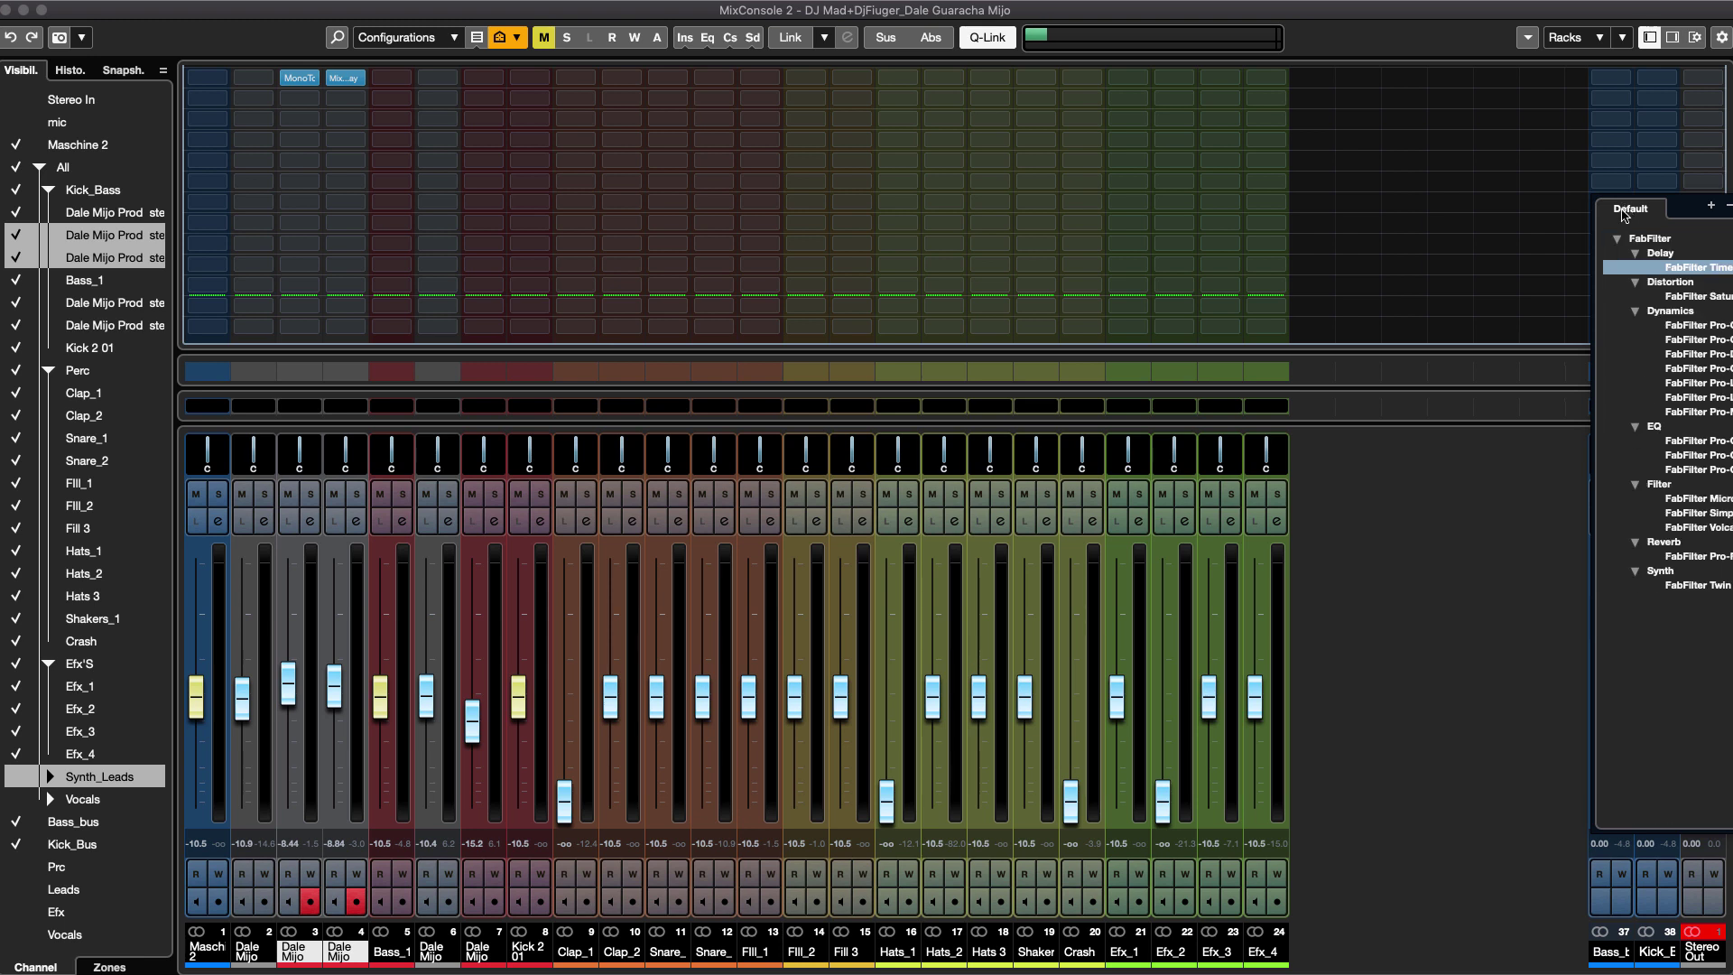
click(1720, 471)
drag(1625, 237, 975, 153)
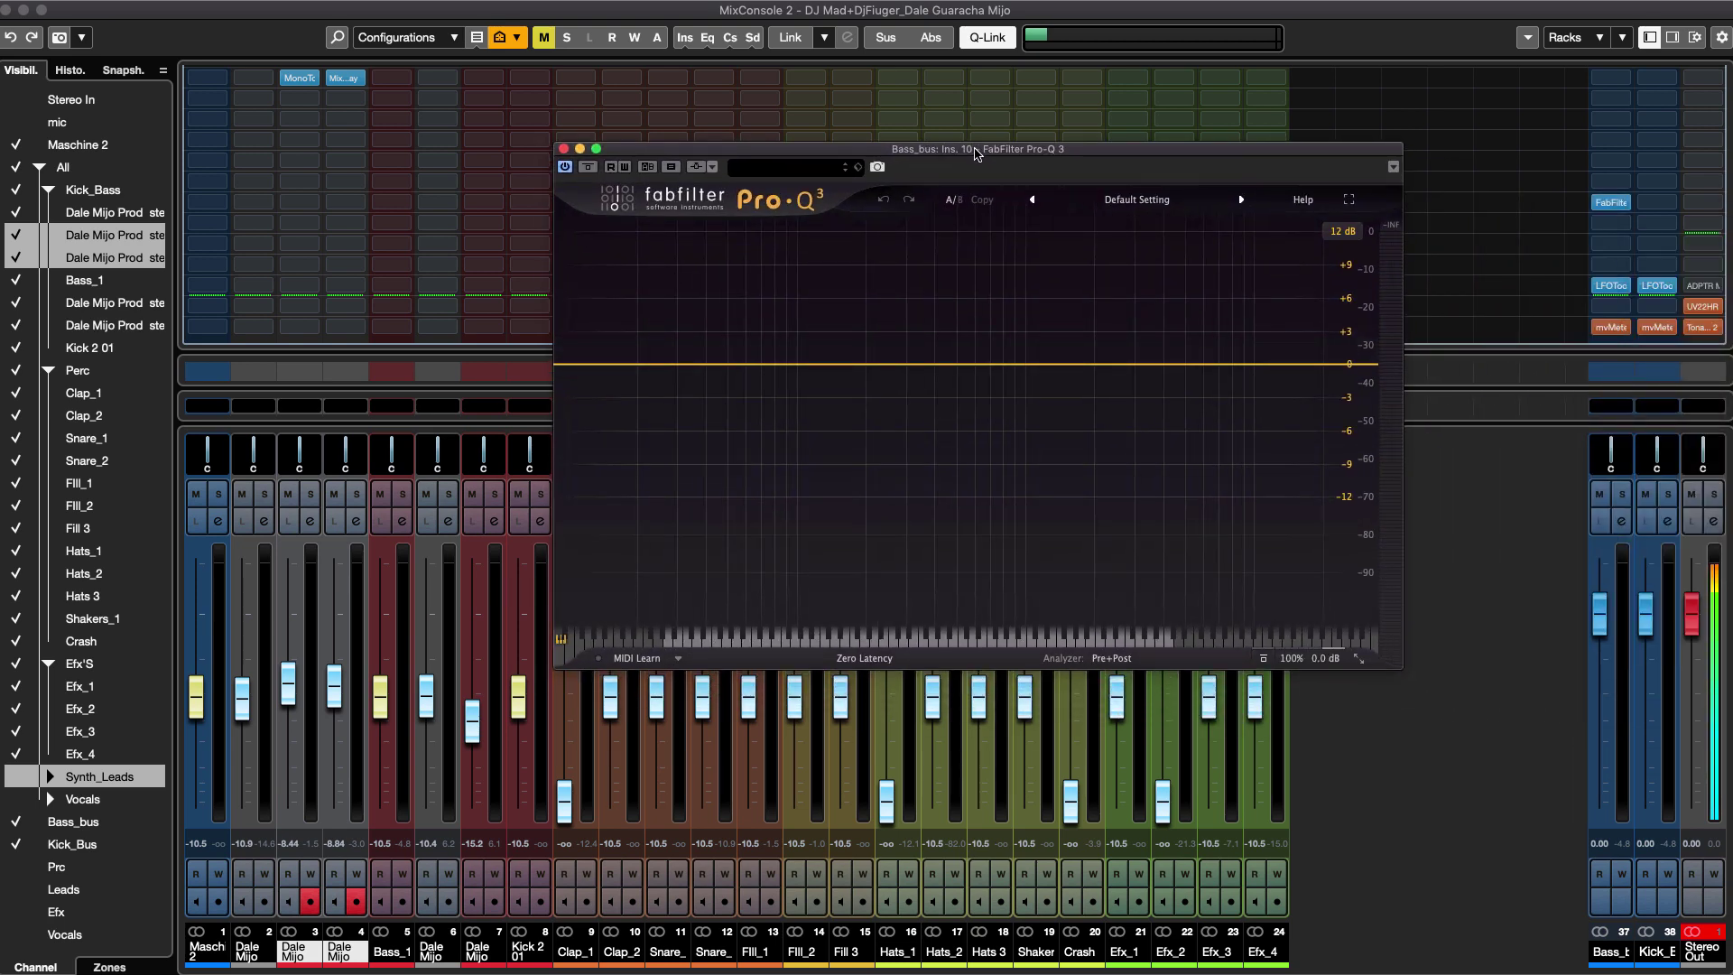
click(1092, 153)
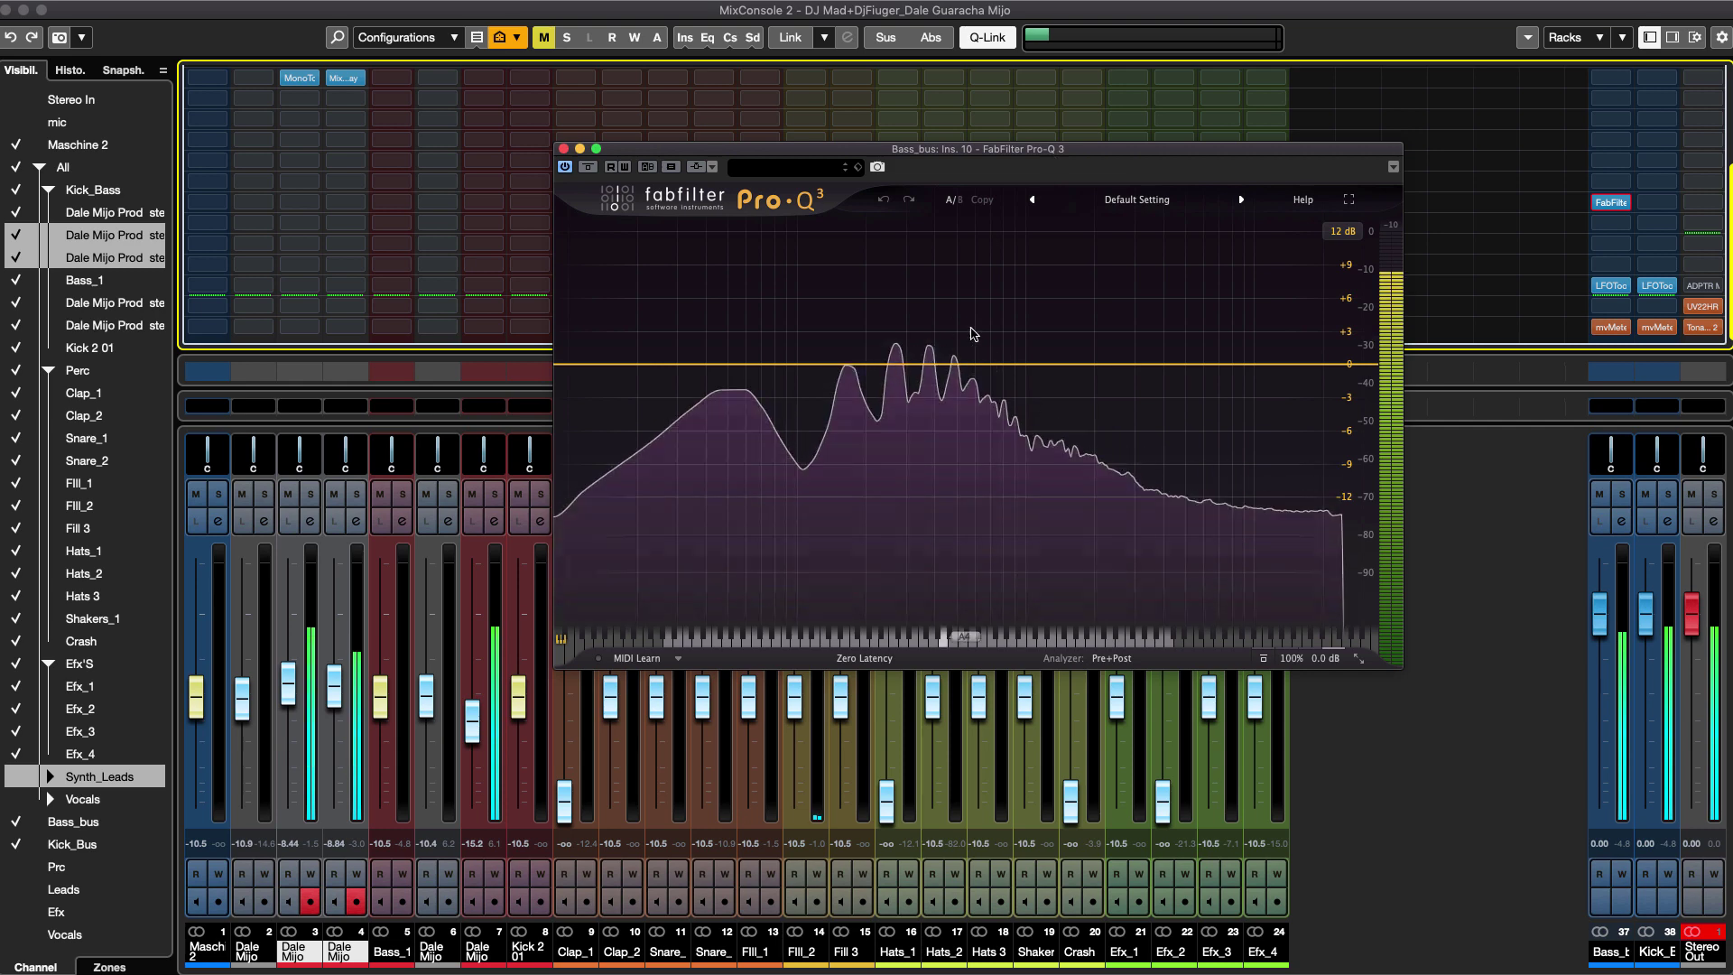
Add a low-cut band to the Bass_bus Pro-Q 3 with a 96 dB/oct slope at 30 Hz.
click(608, 366)
scroll(608, 365, up, 6)
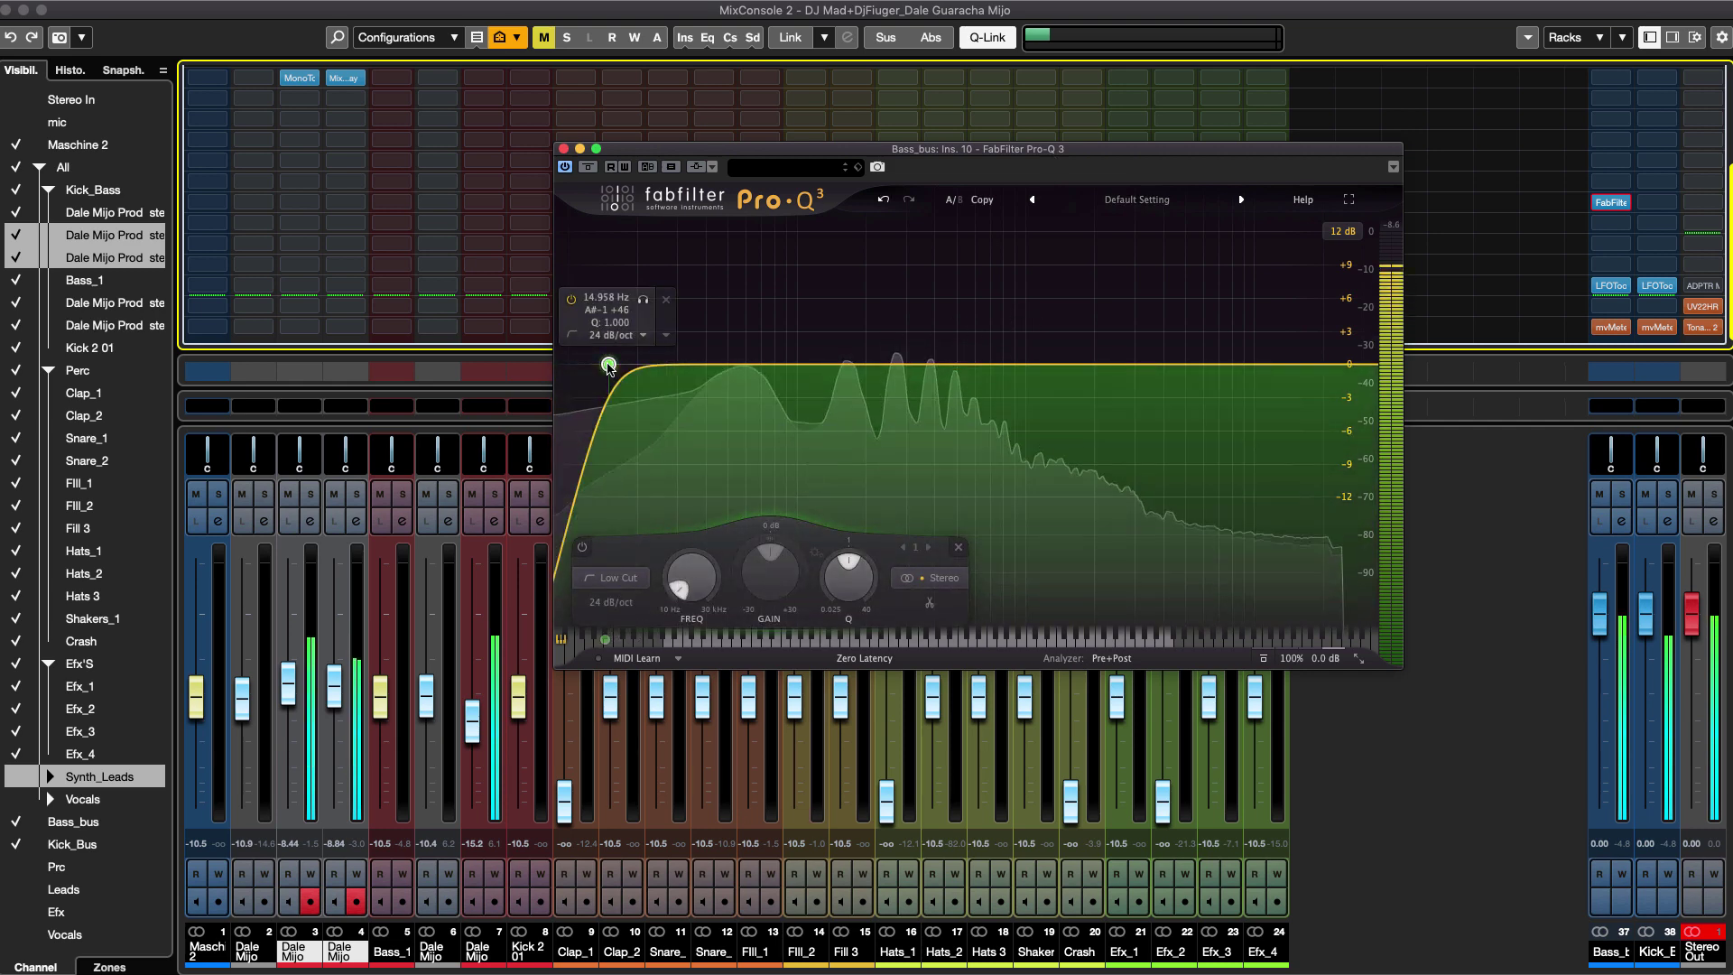
scroll(608, 366, up, 1)
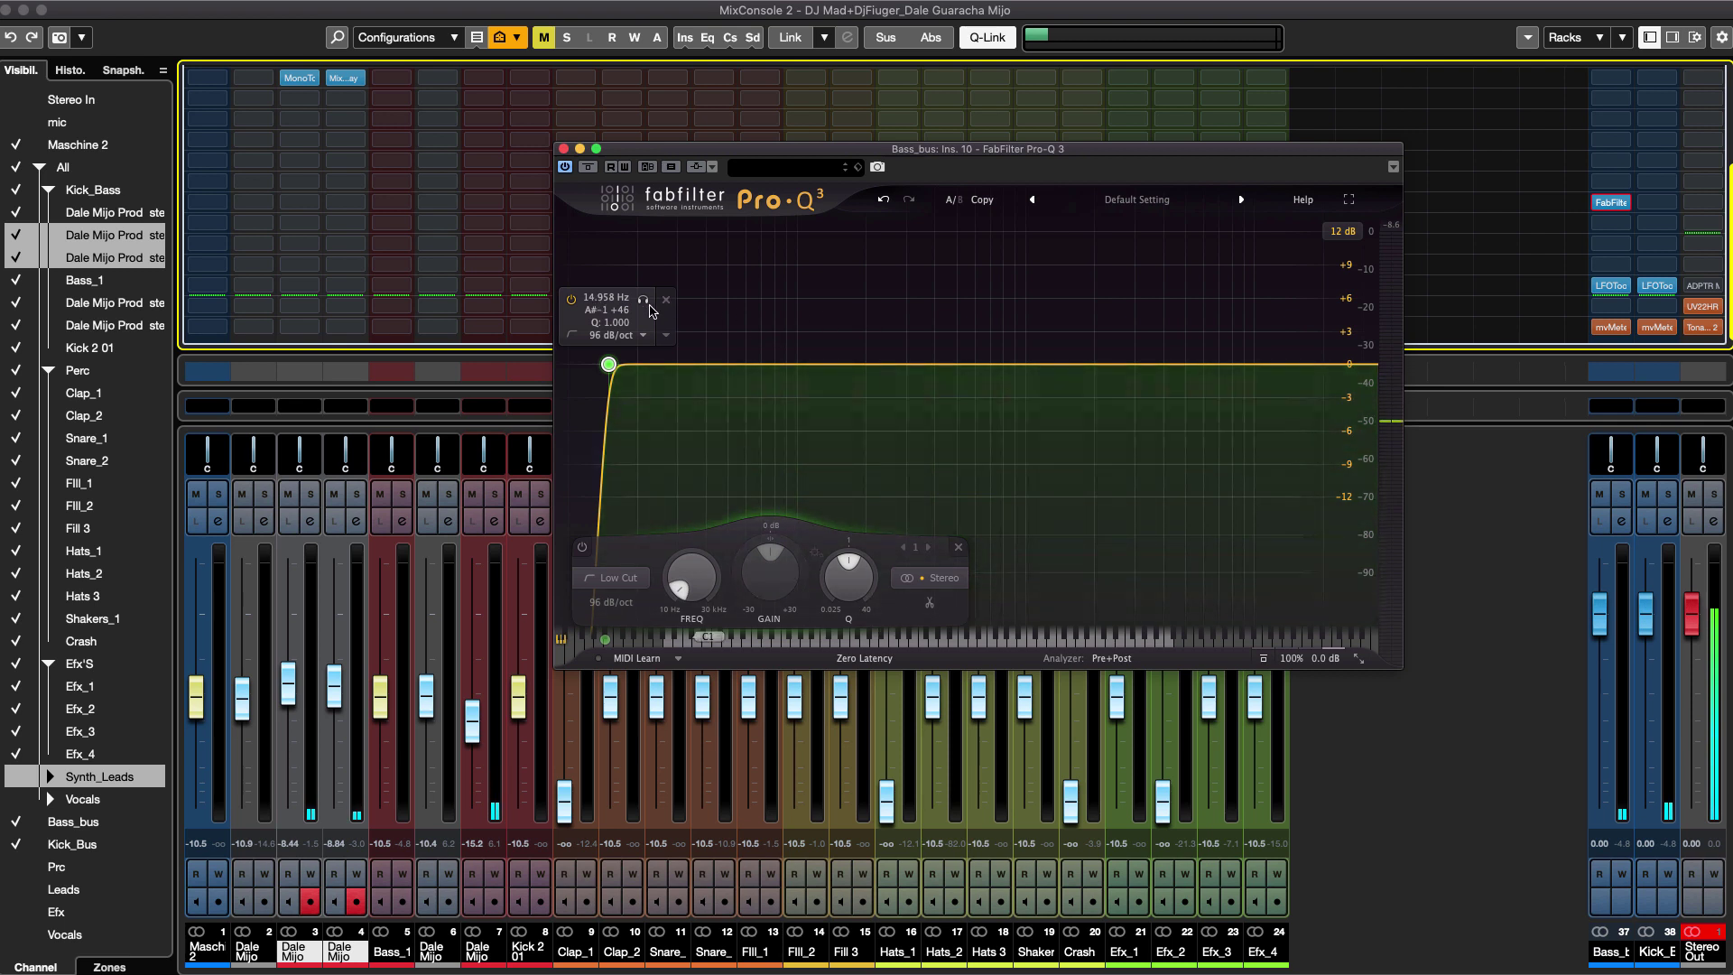
double_click(603, 296)
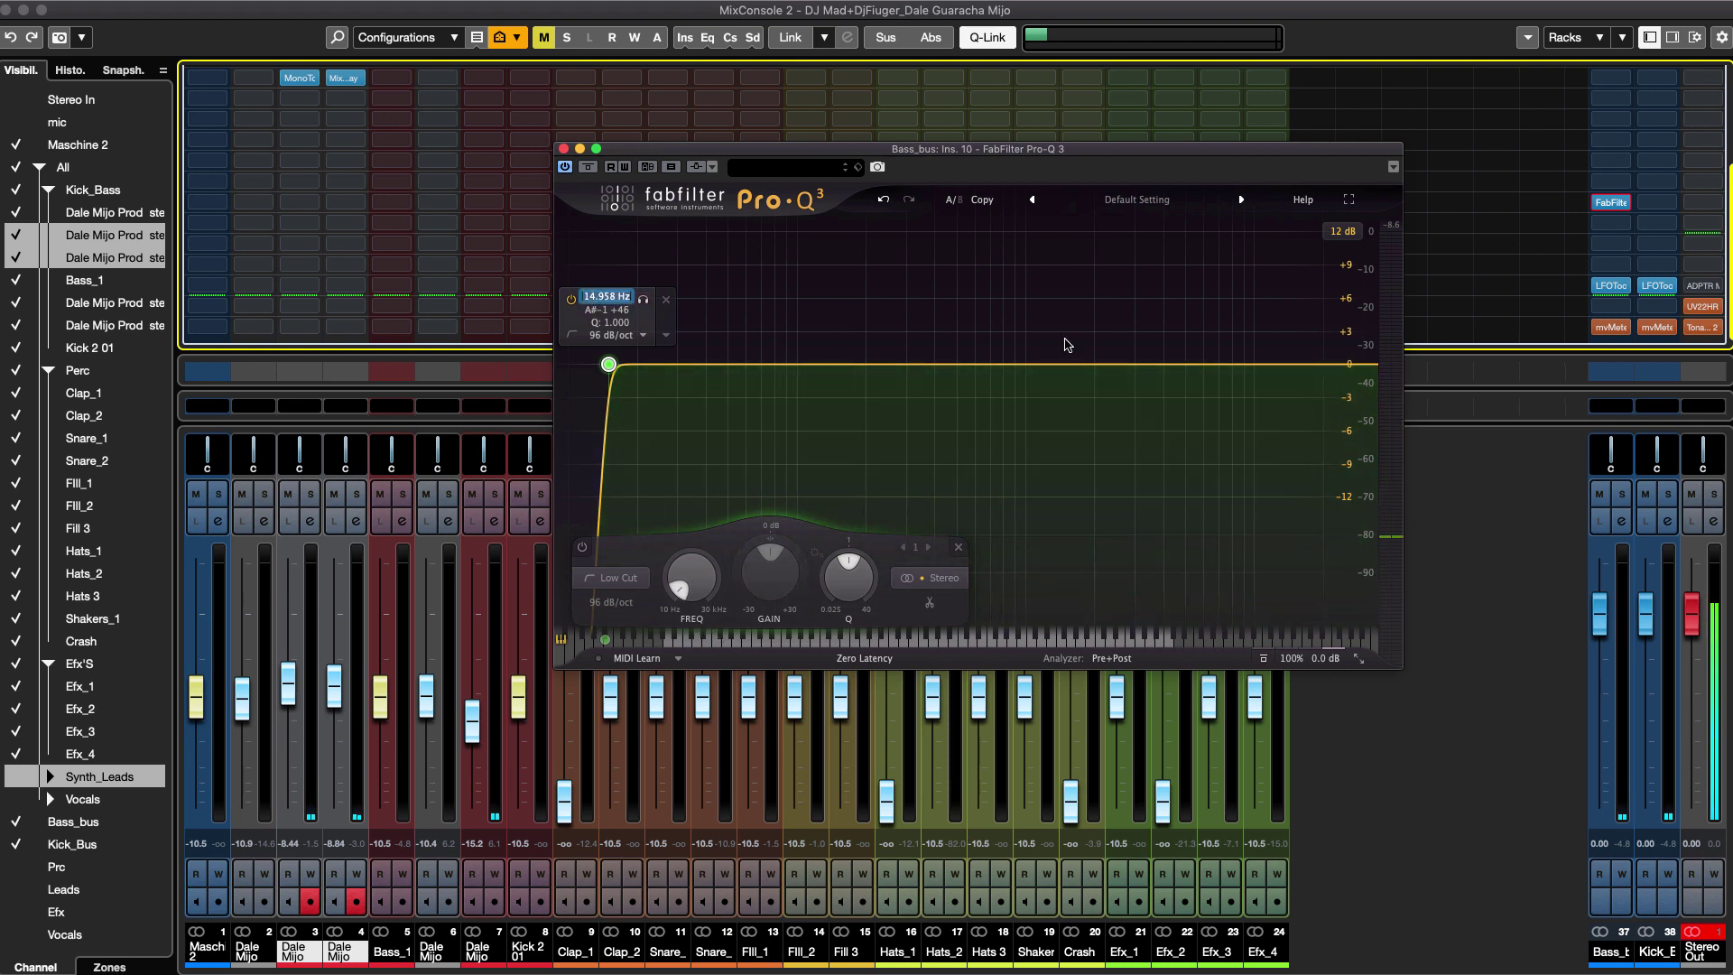
text(30)
key(Return)
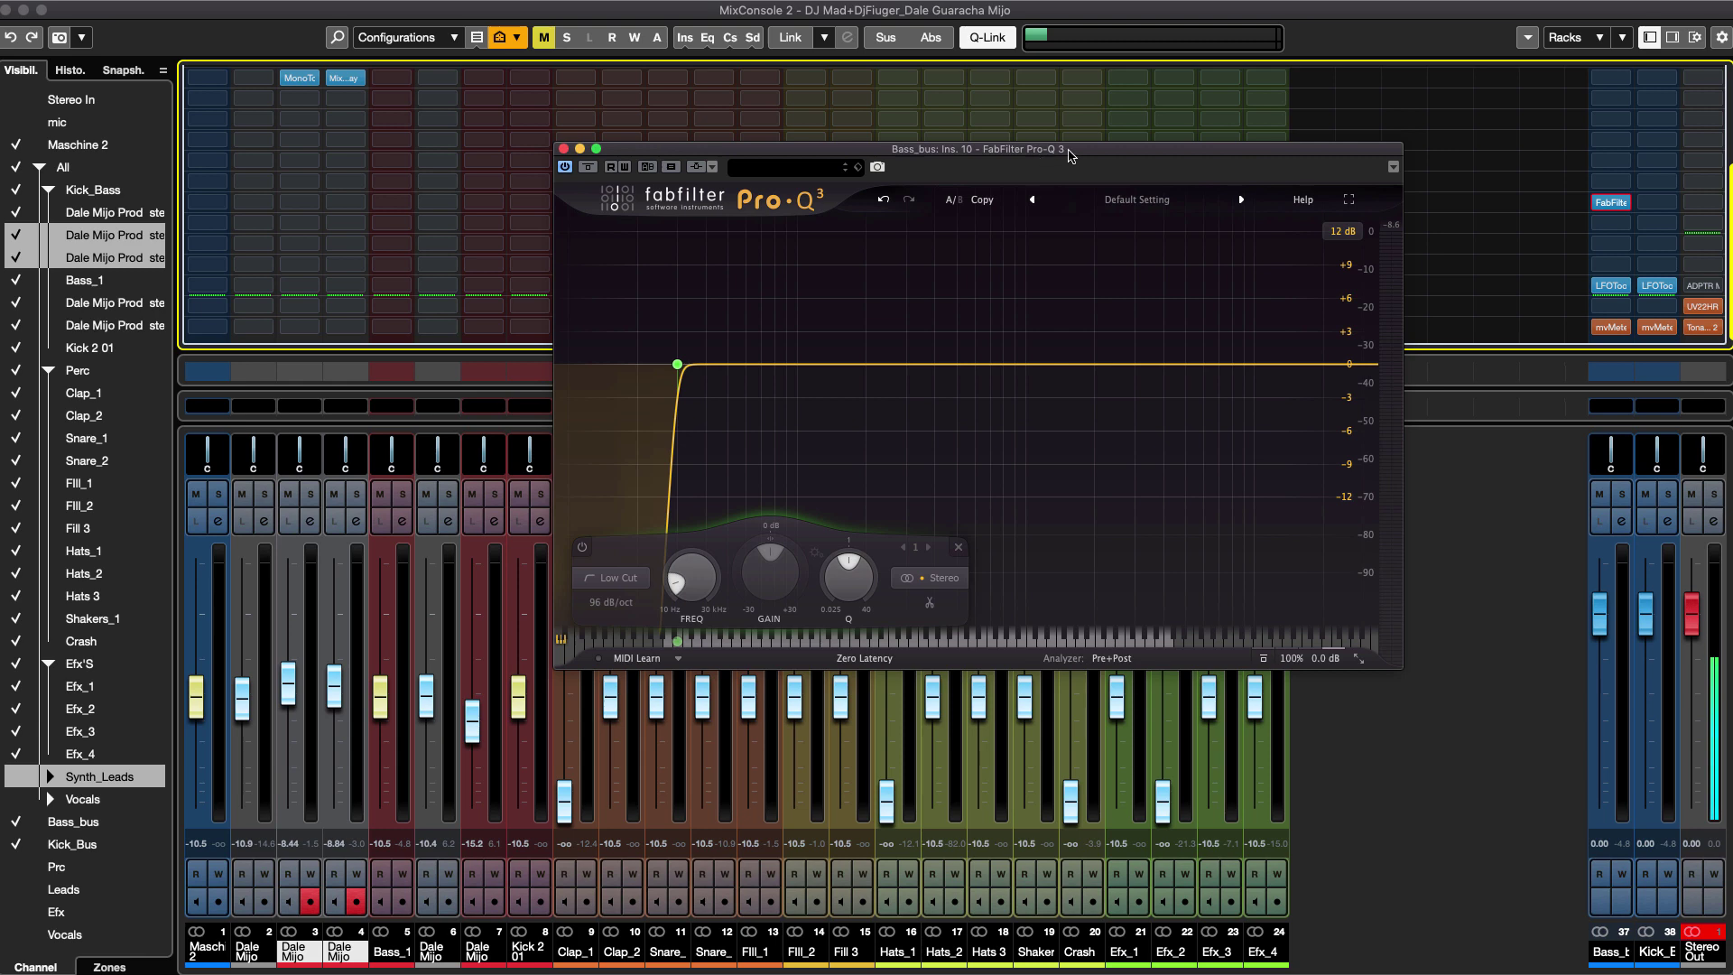
During playback, add a 30 dB/oct high cut at about 4466 Hz to the Bass_bus Pro-Q 3 and close the plug-in.
key(space)
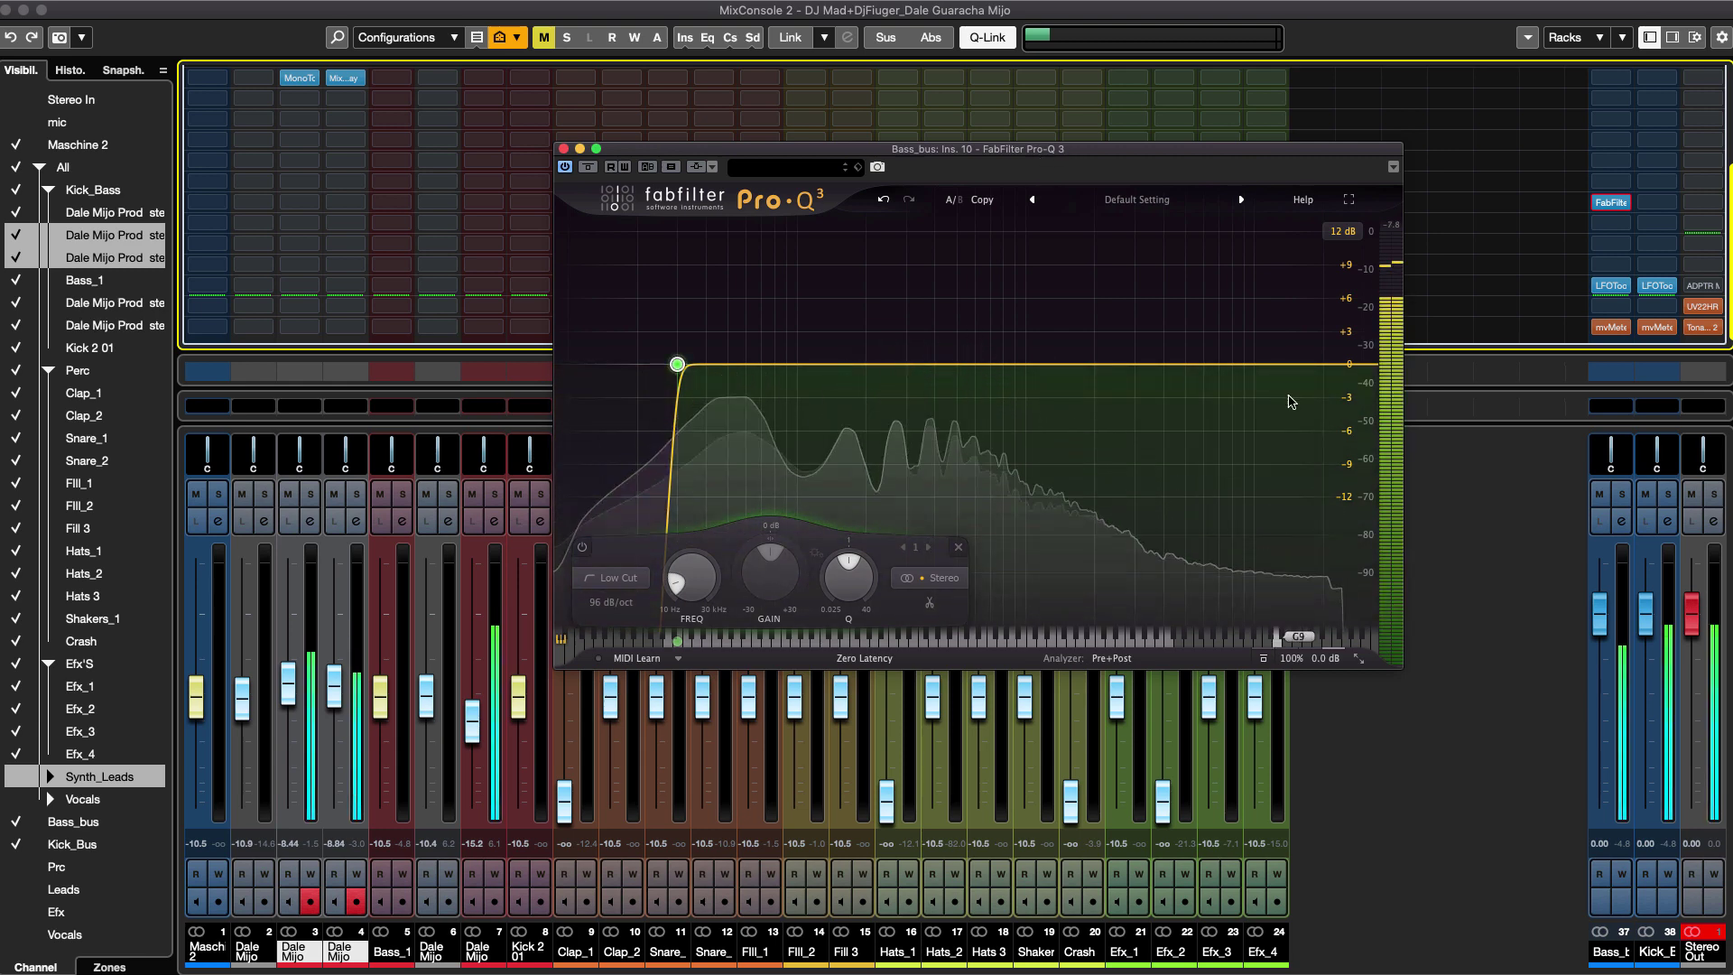
double_click(1295, 364)
scroll(1295, 365, up, 3)
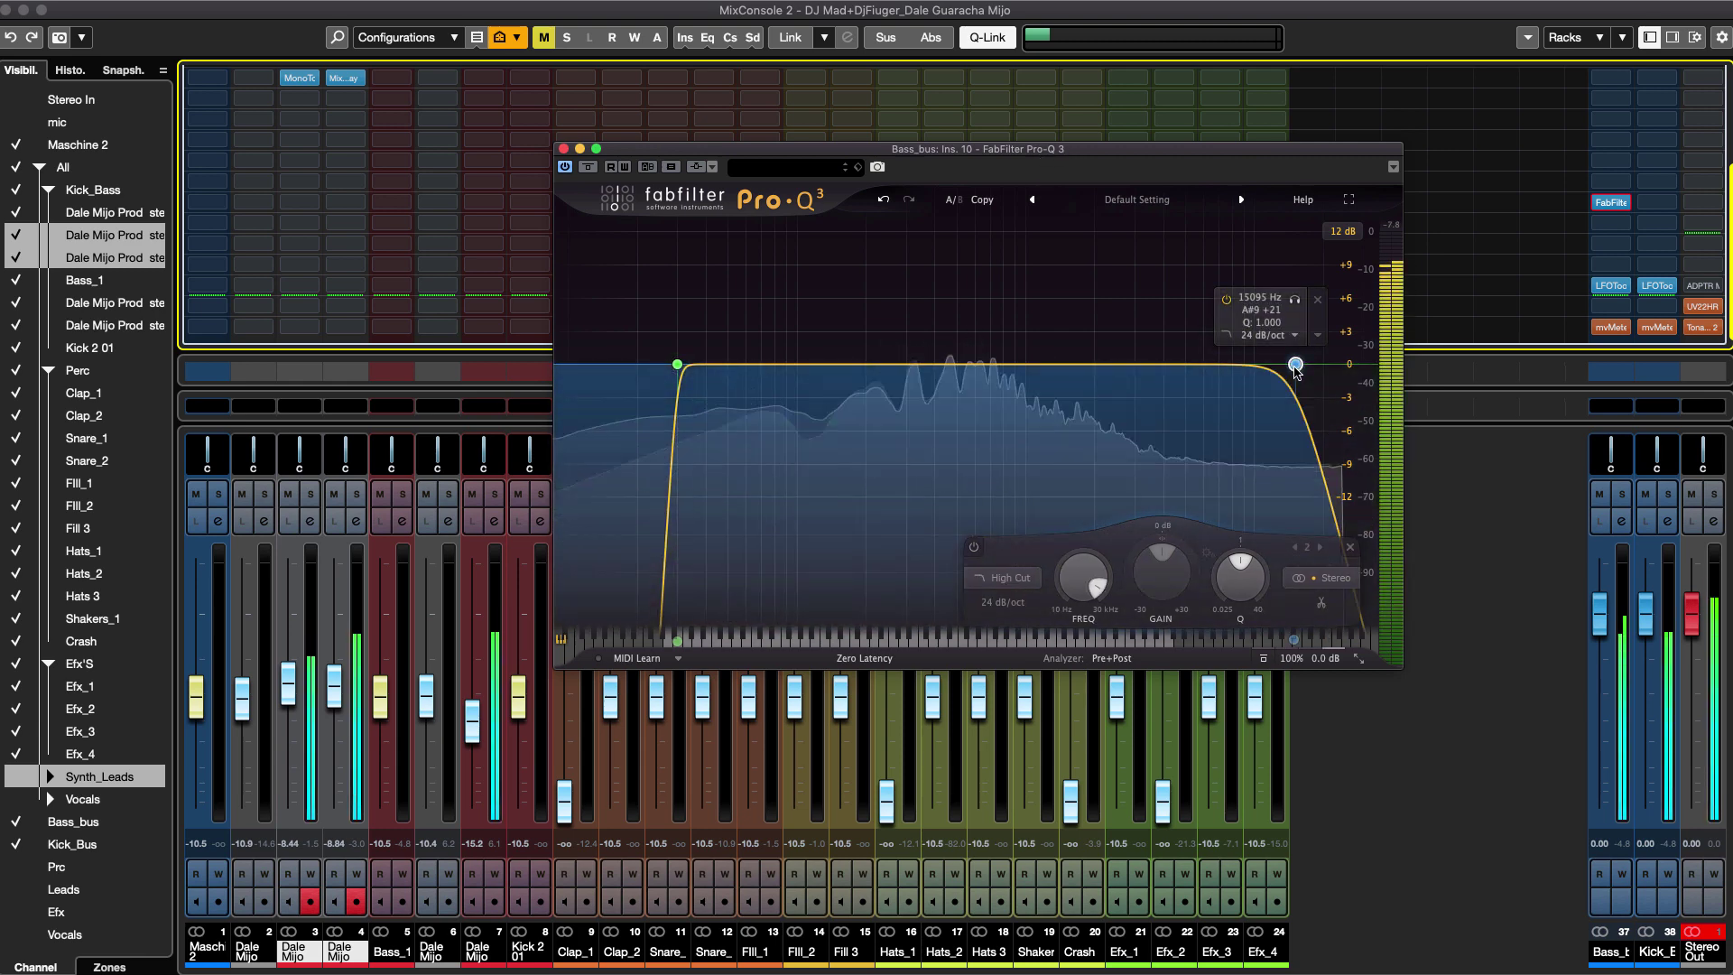
drag(1295, 365, 1174, 360)
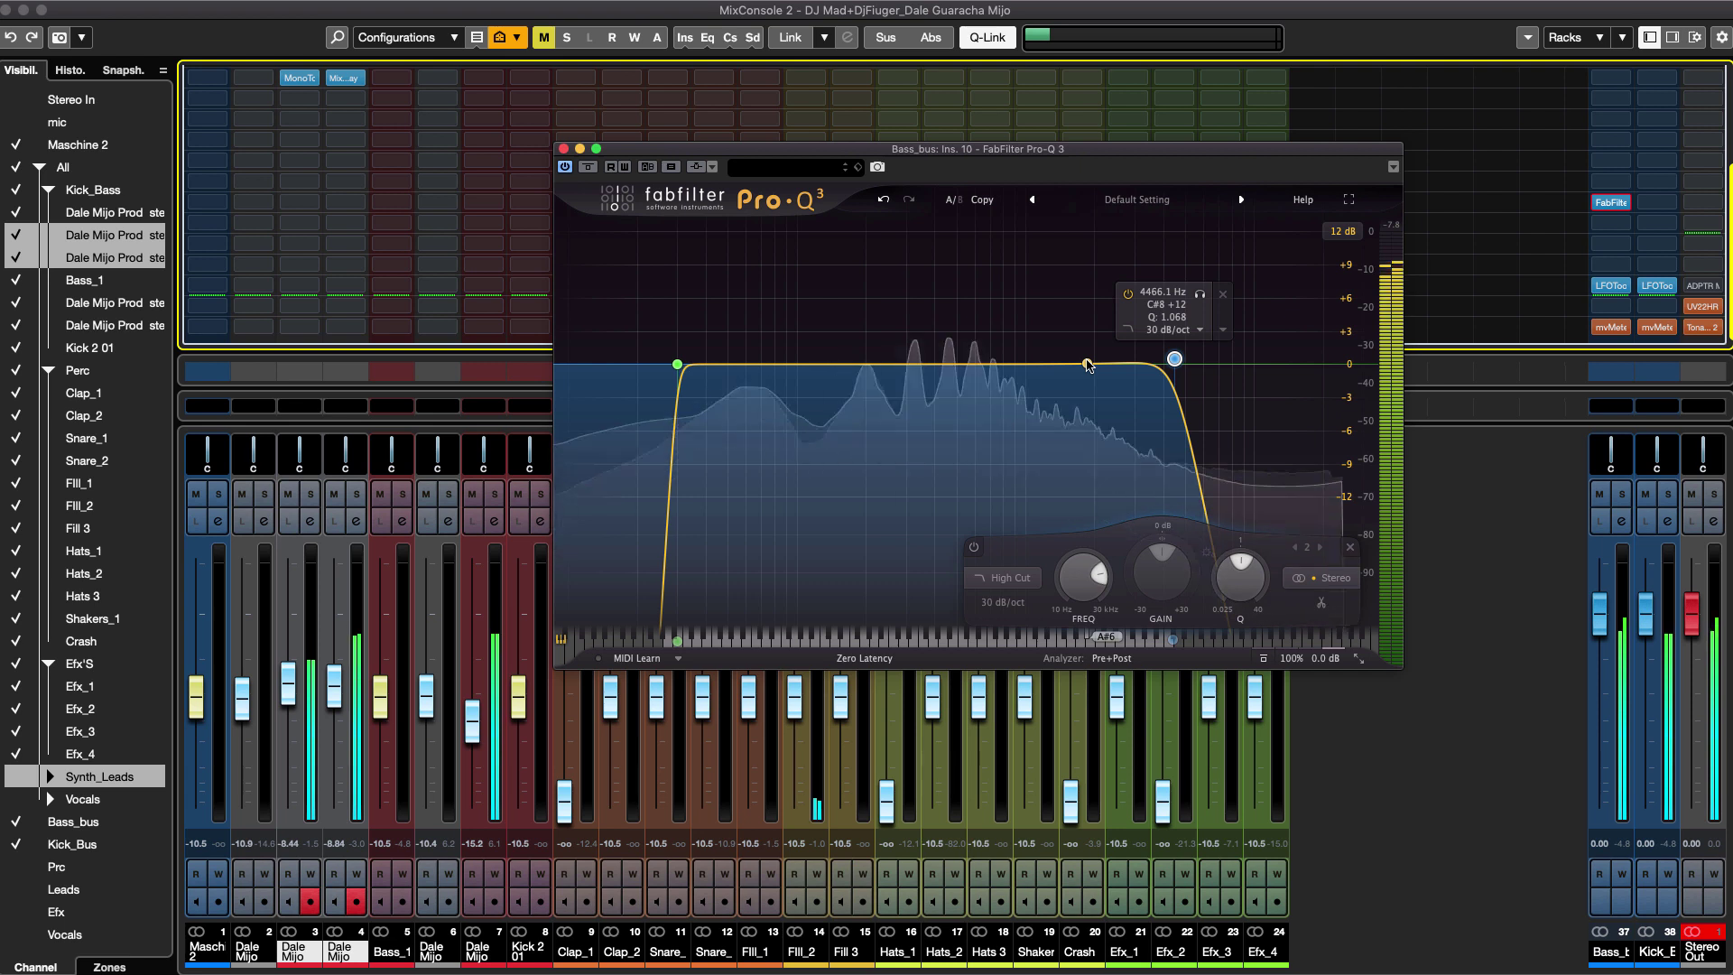
click(565, 149)
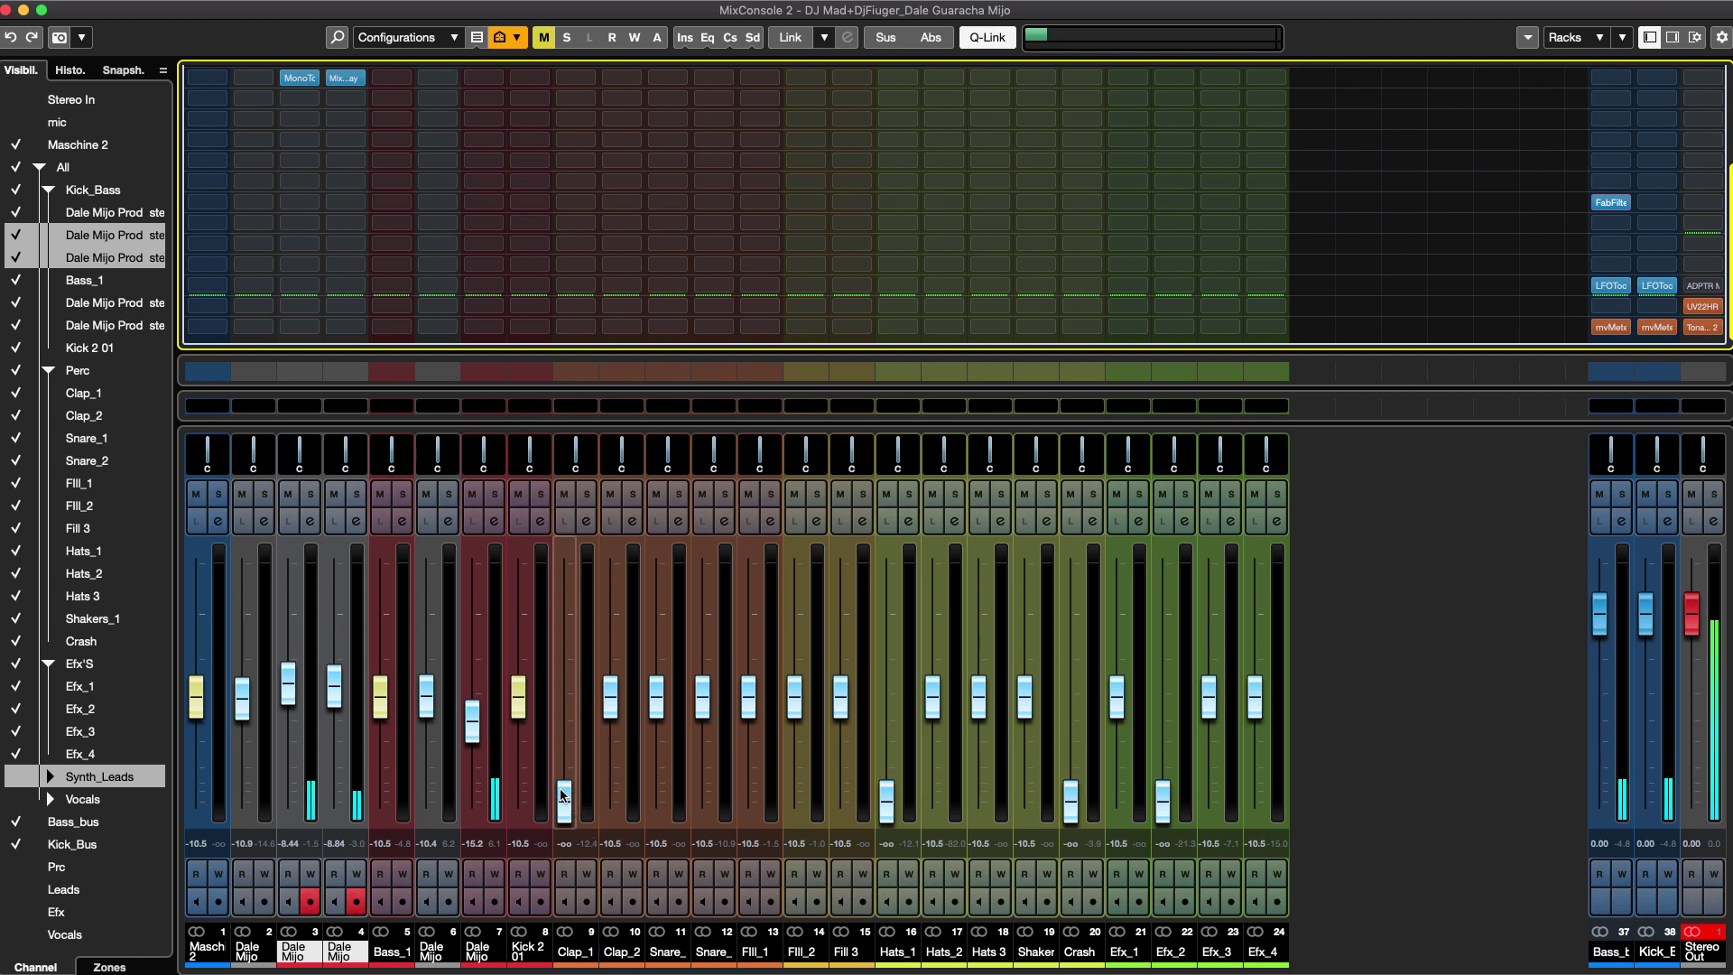
Raise the Clap_1 fader to about -6.4 dB and roll off its low end with the channel equalizer's low cut.
drag(570, 808, 574, 670)
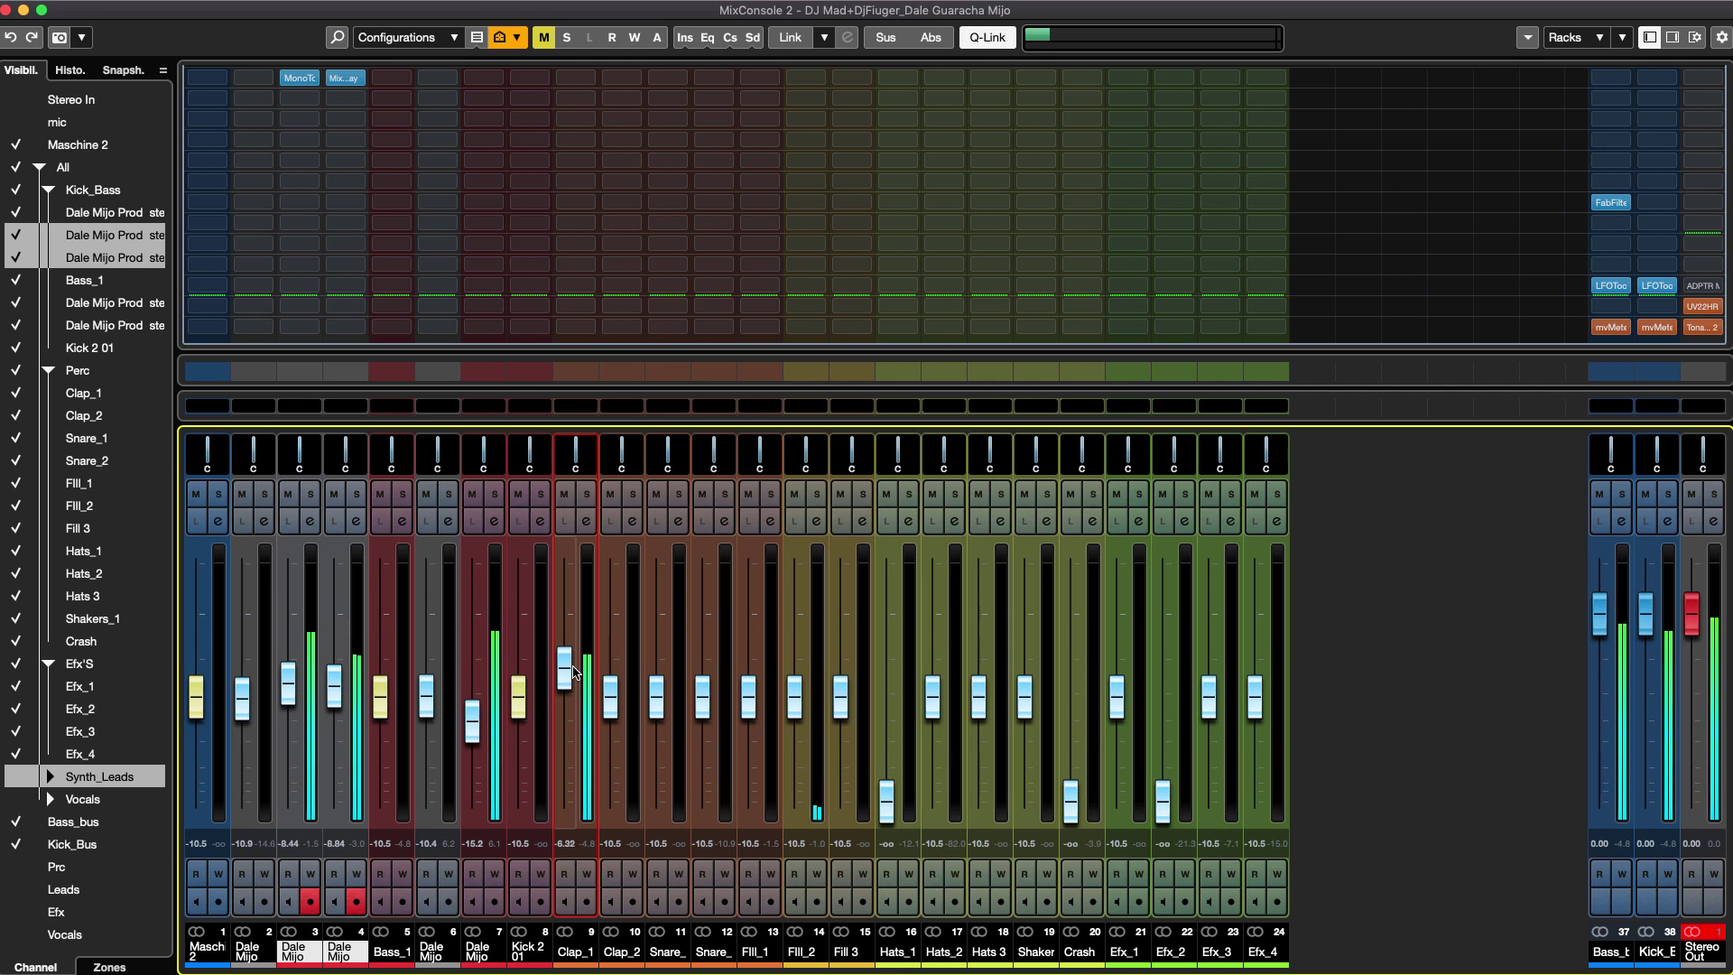
click(587, 521)
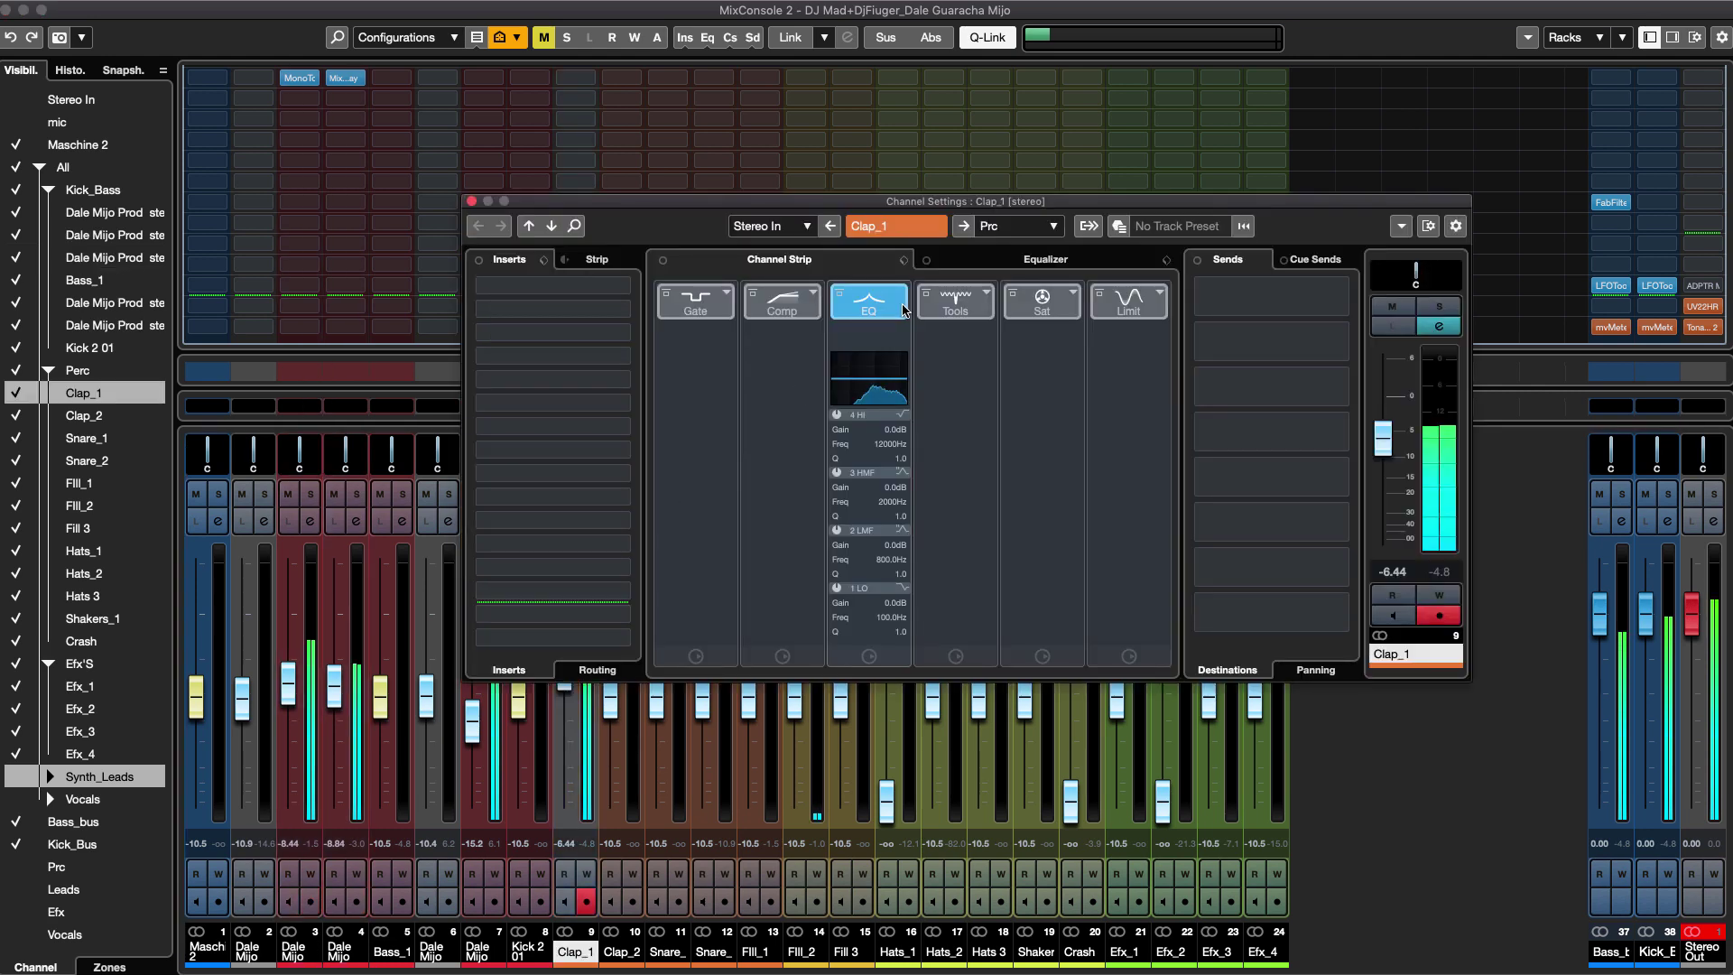
click(1011, 262)
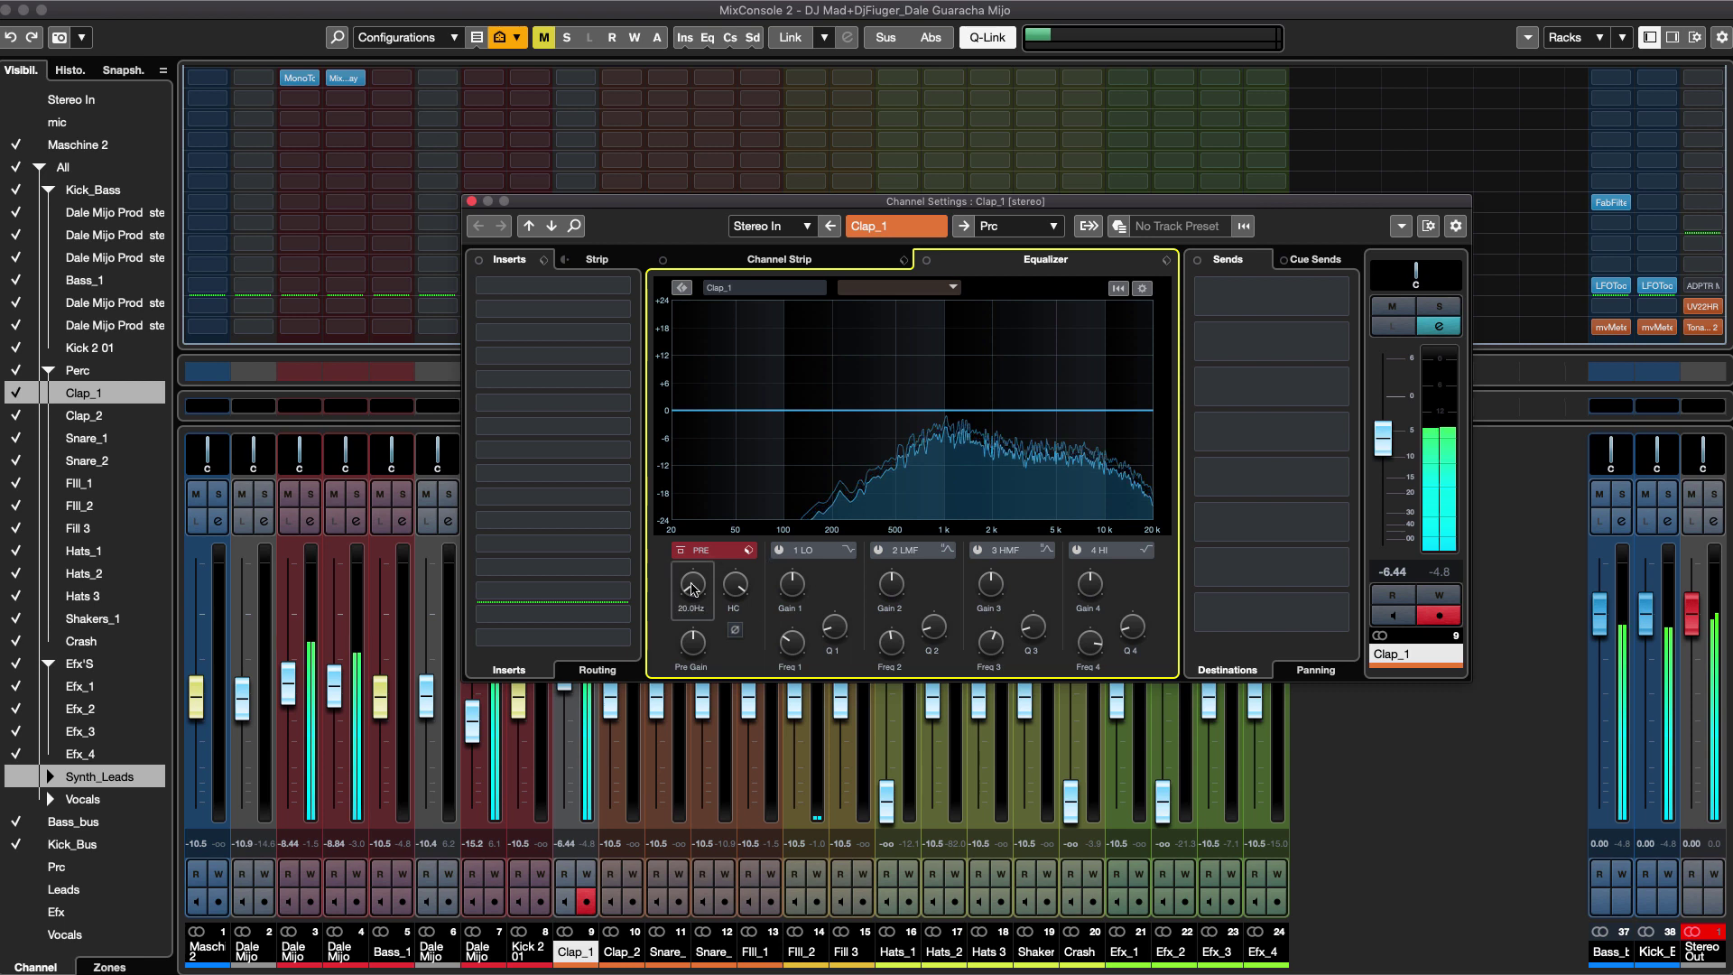
drag(705, 535, 707, 478)
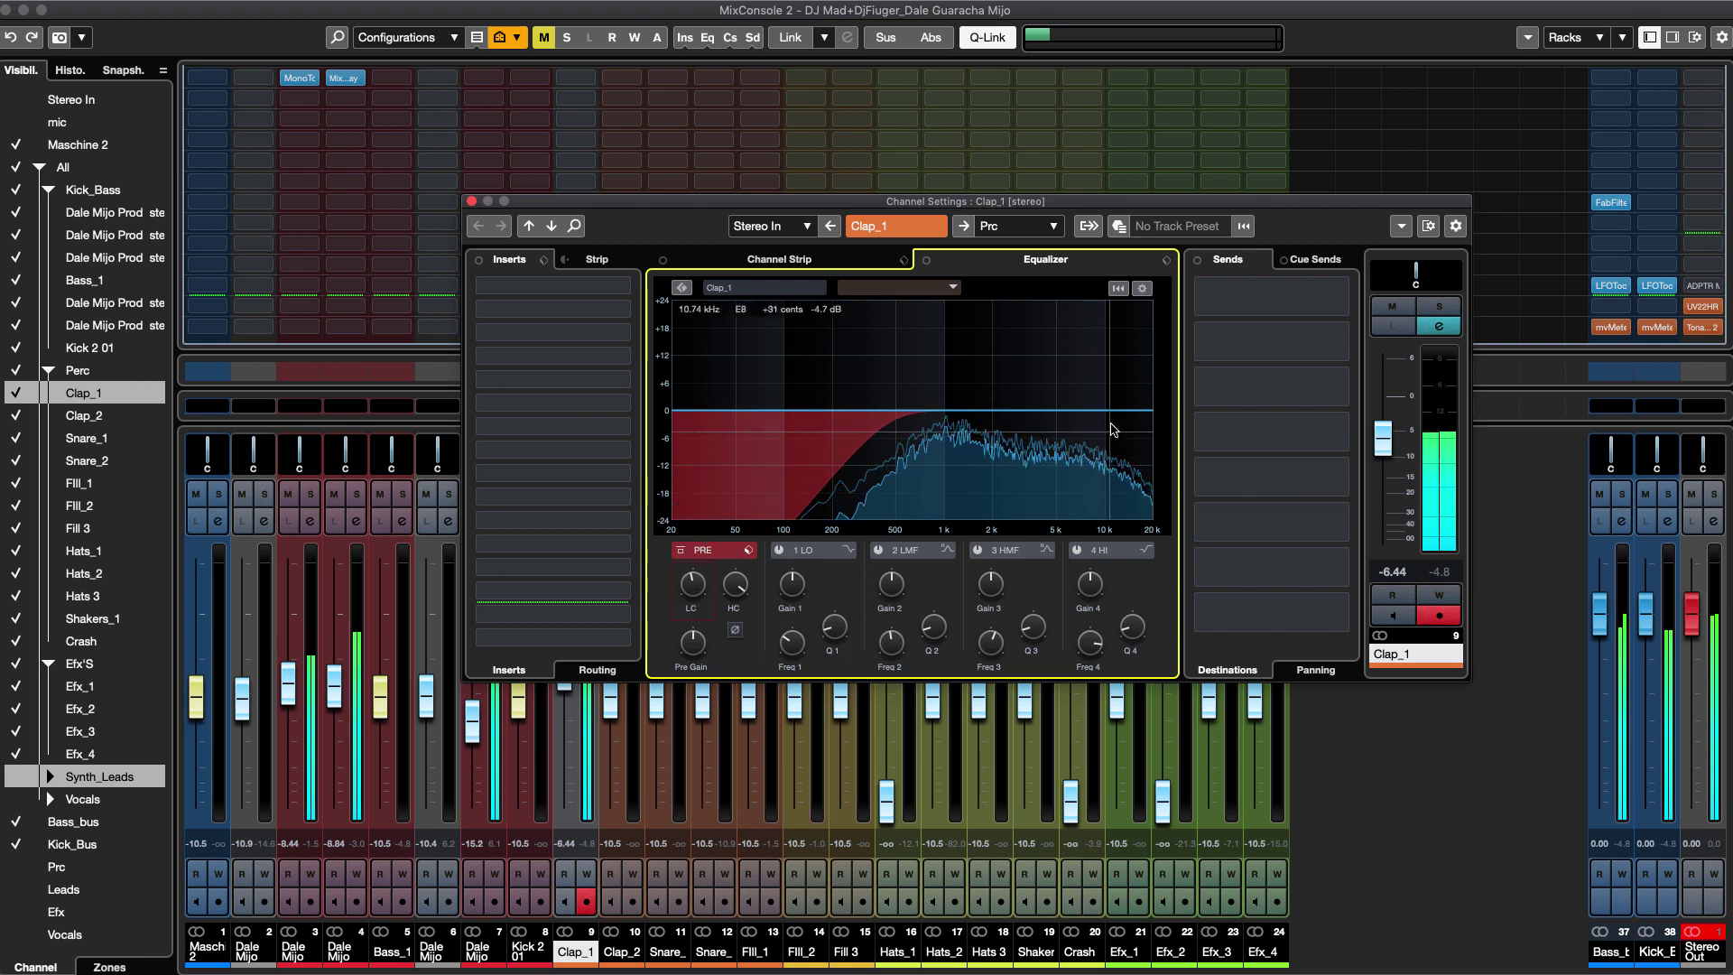
Boost Clap_1 slightly around 4 kHz with the third equalizer band and audition the clap in solo.
drag(1044, 416, 1077, 390)
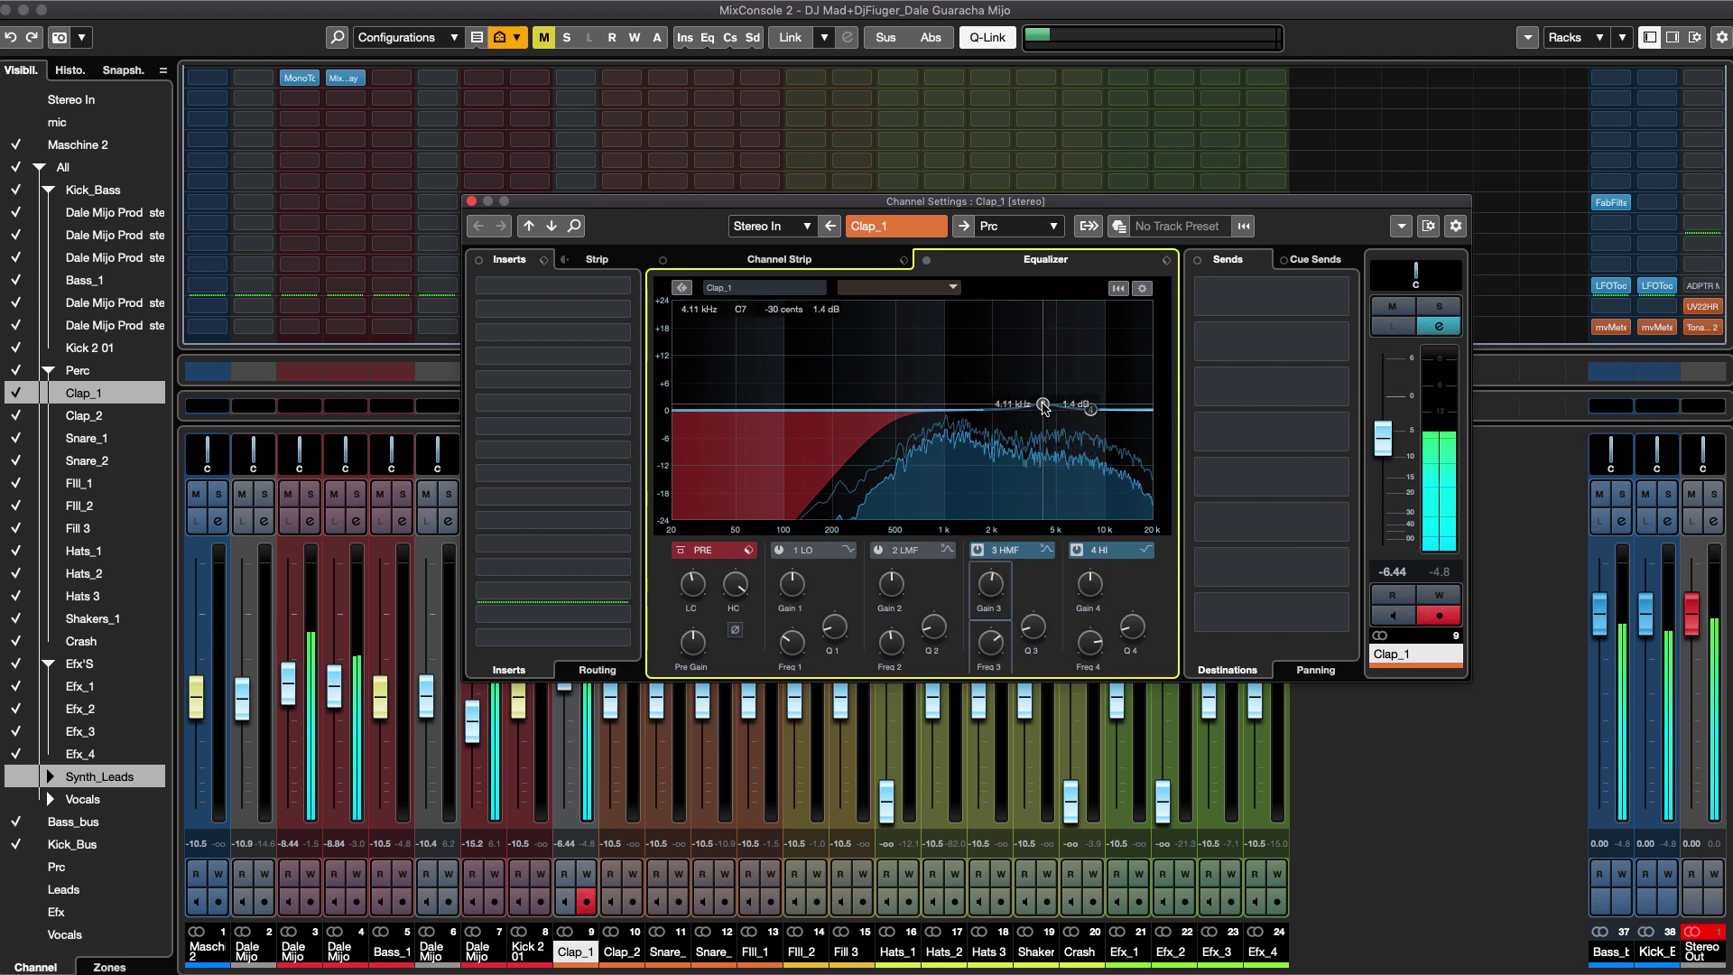
drag(1044, 405, 1035, 402)
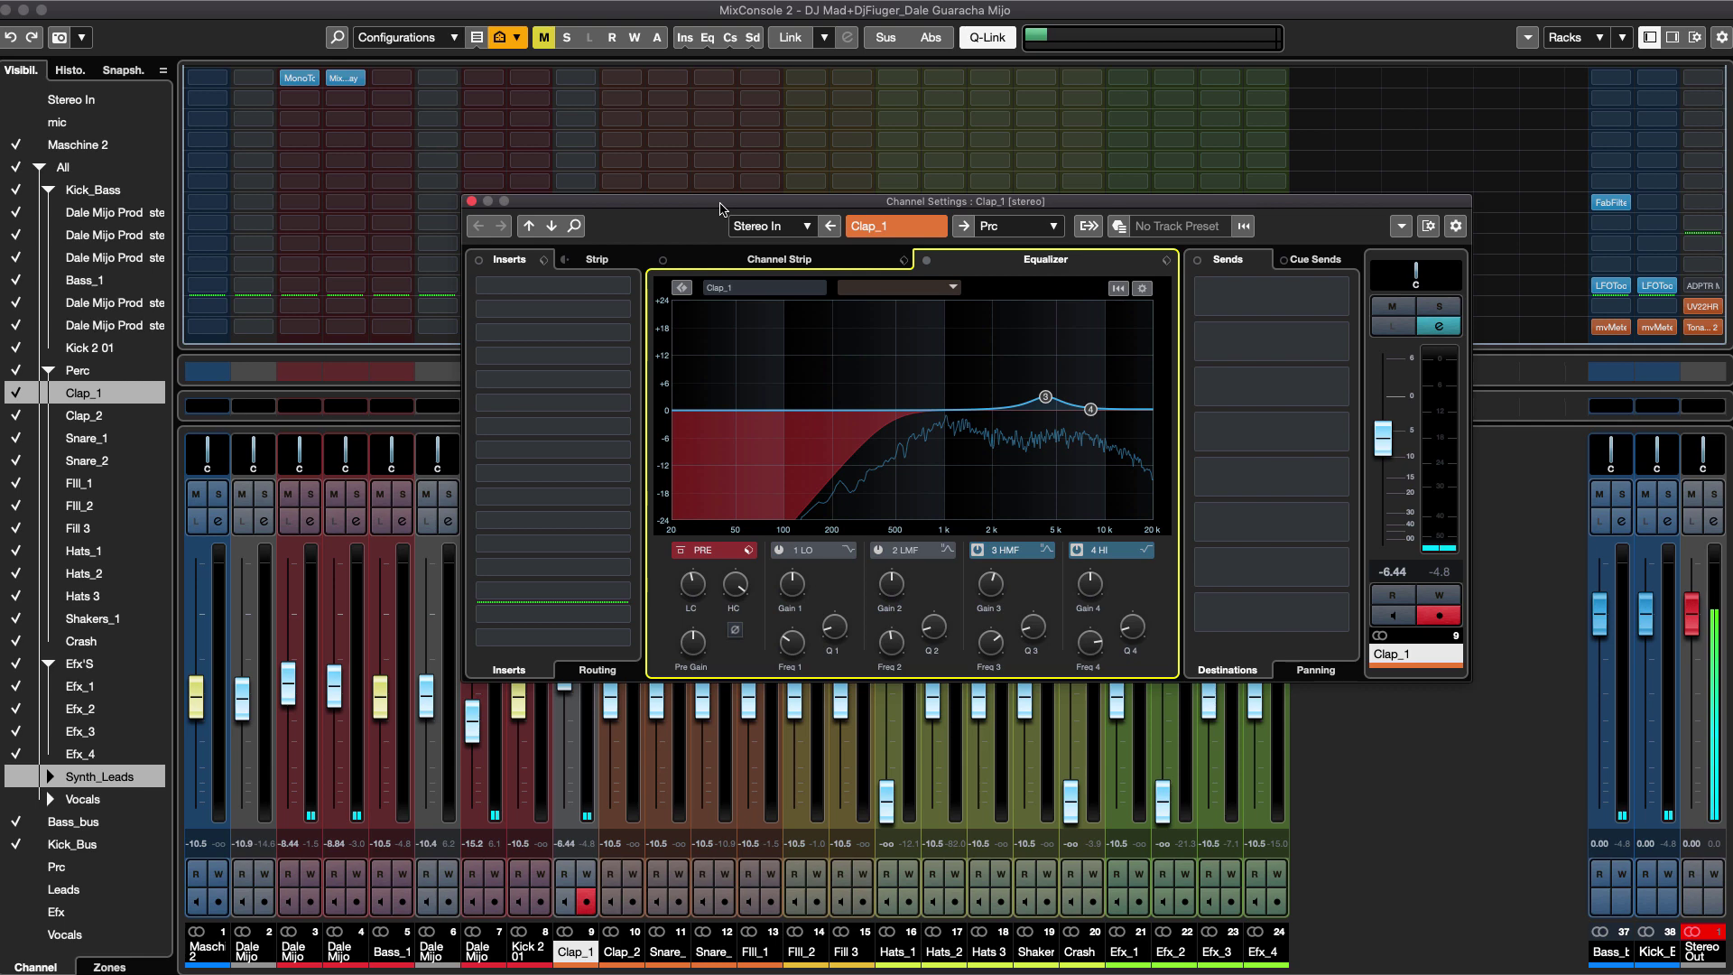
drag(719, 207, 1113, 241)
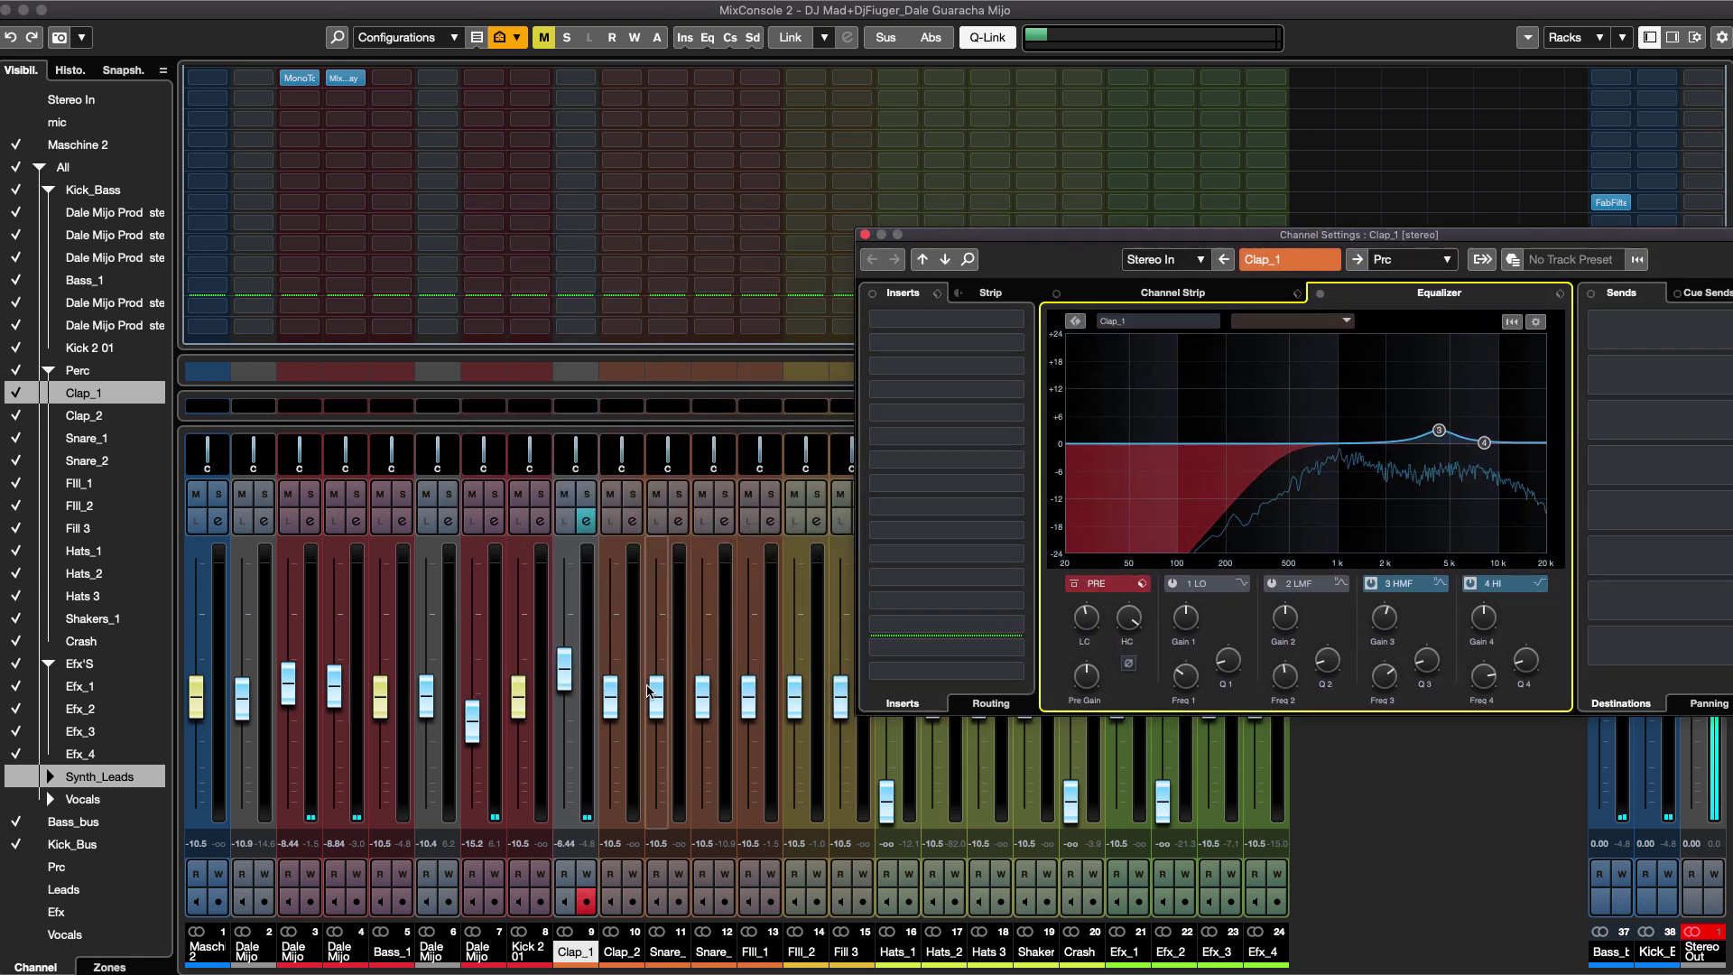
click(586, 495)
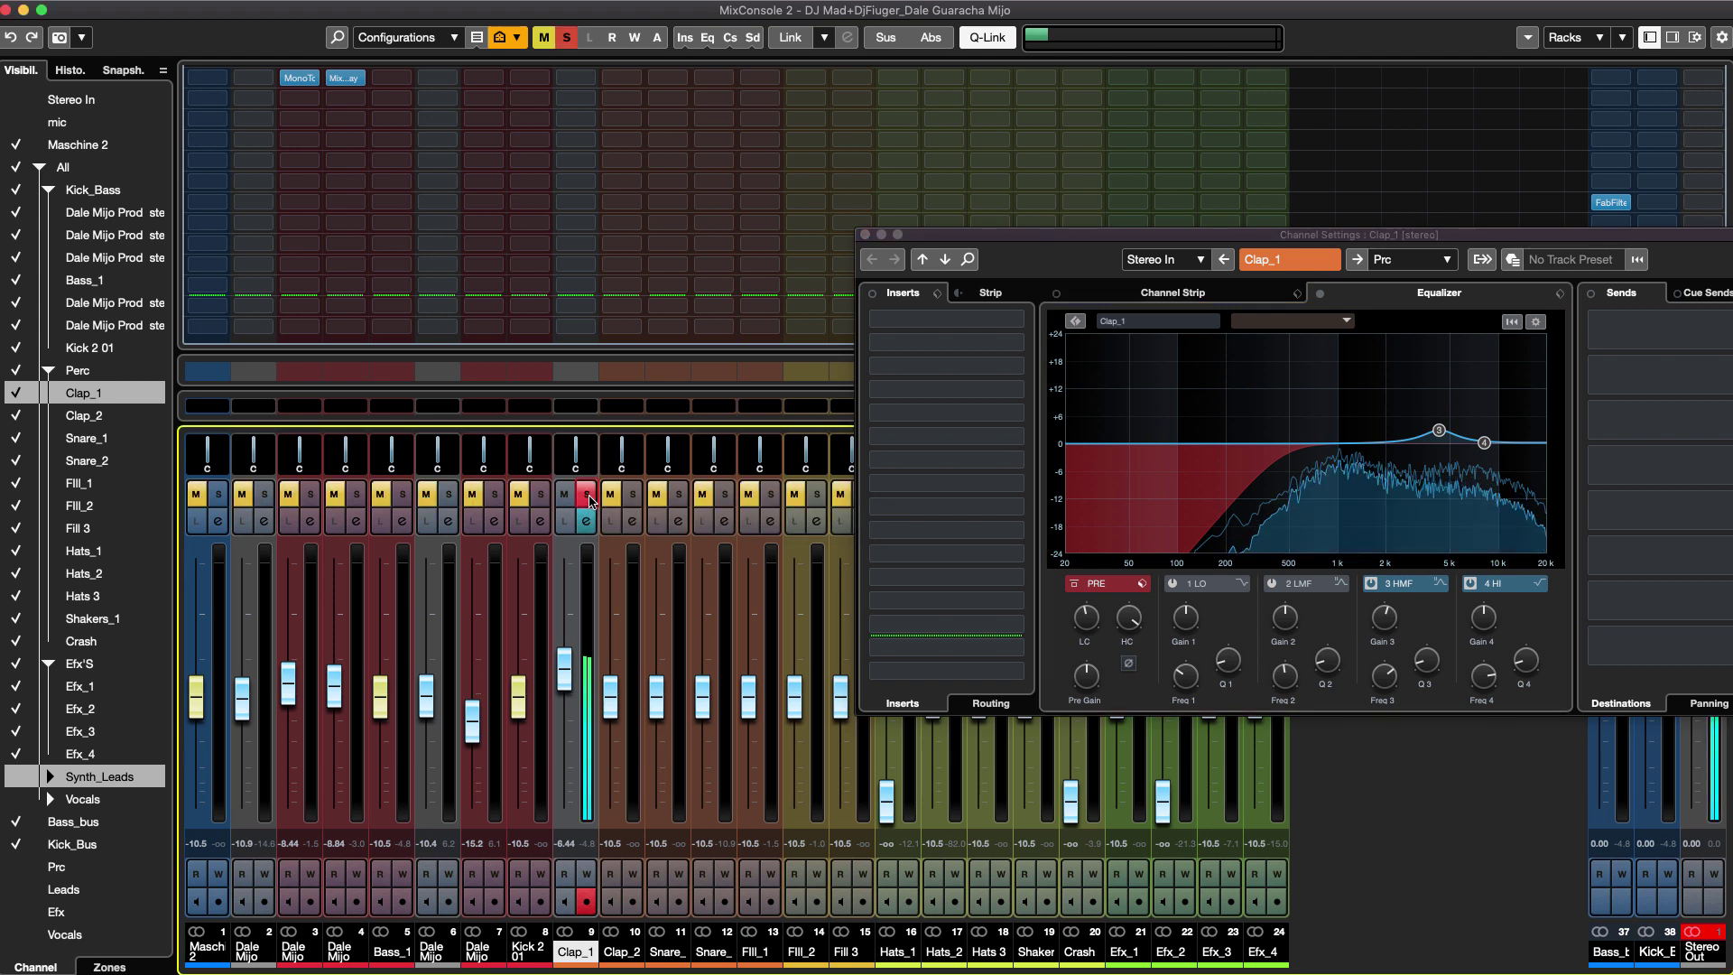
click(587, 495)
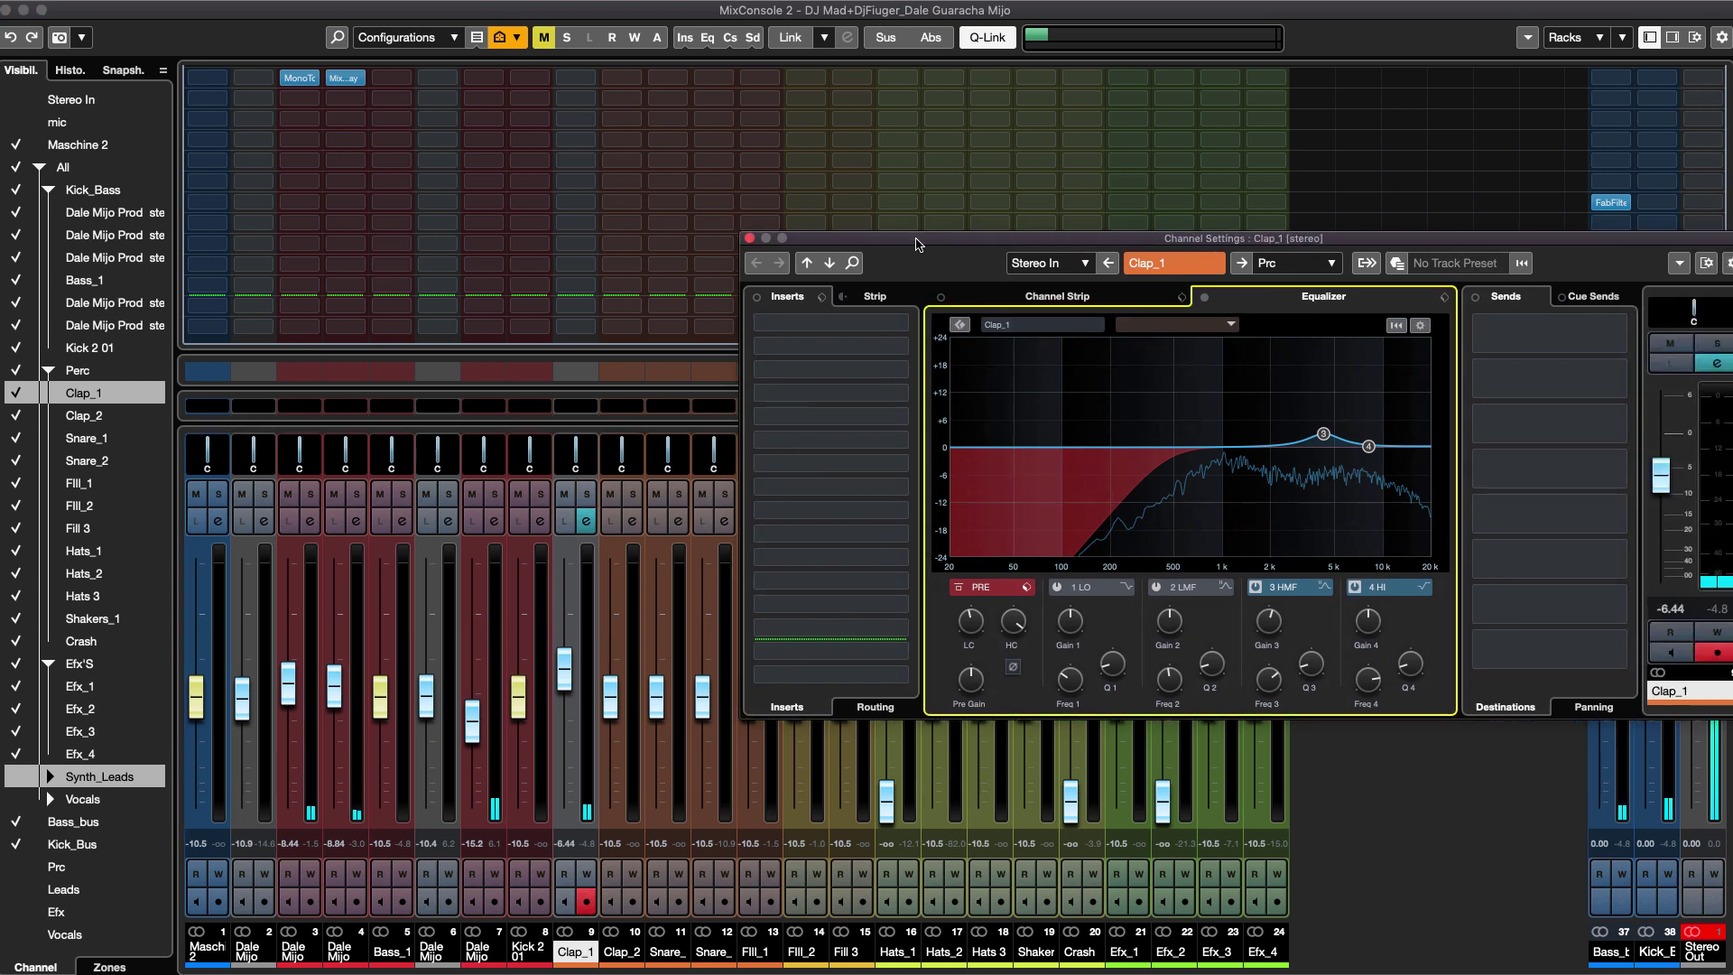
Close the Clap_1 channel settings and lower its fader to about -6.9 dB.
key(super+w)
drag(1732, 269, 784, 268)
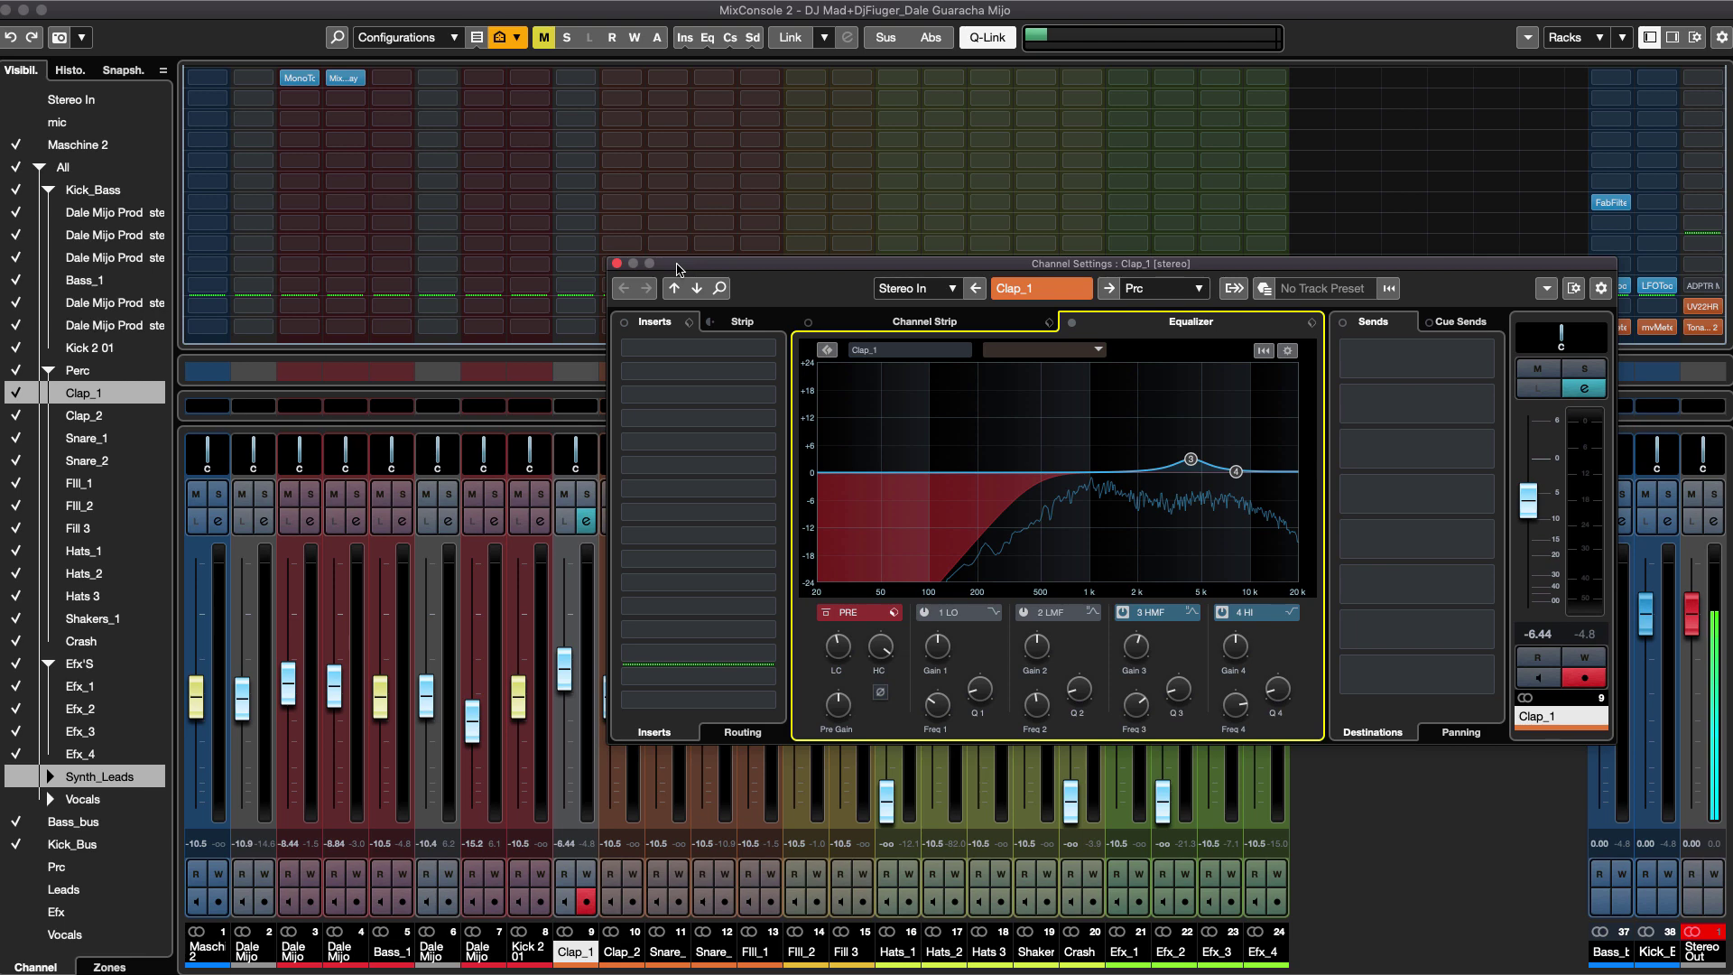
click(617, 263)
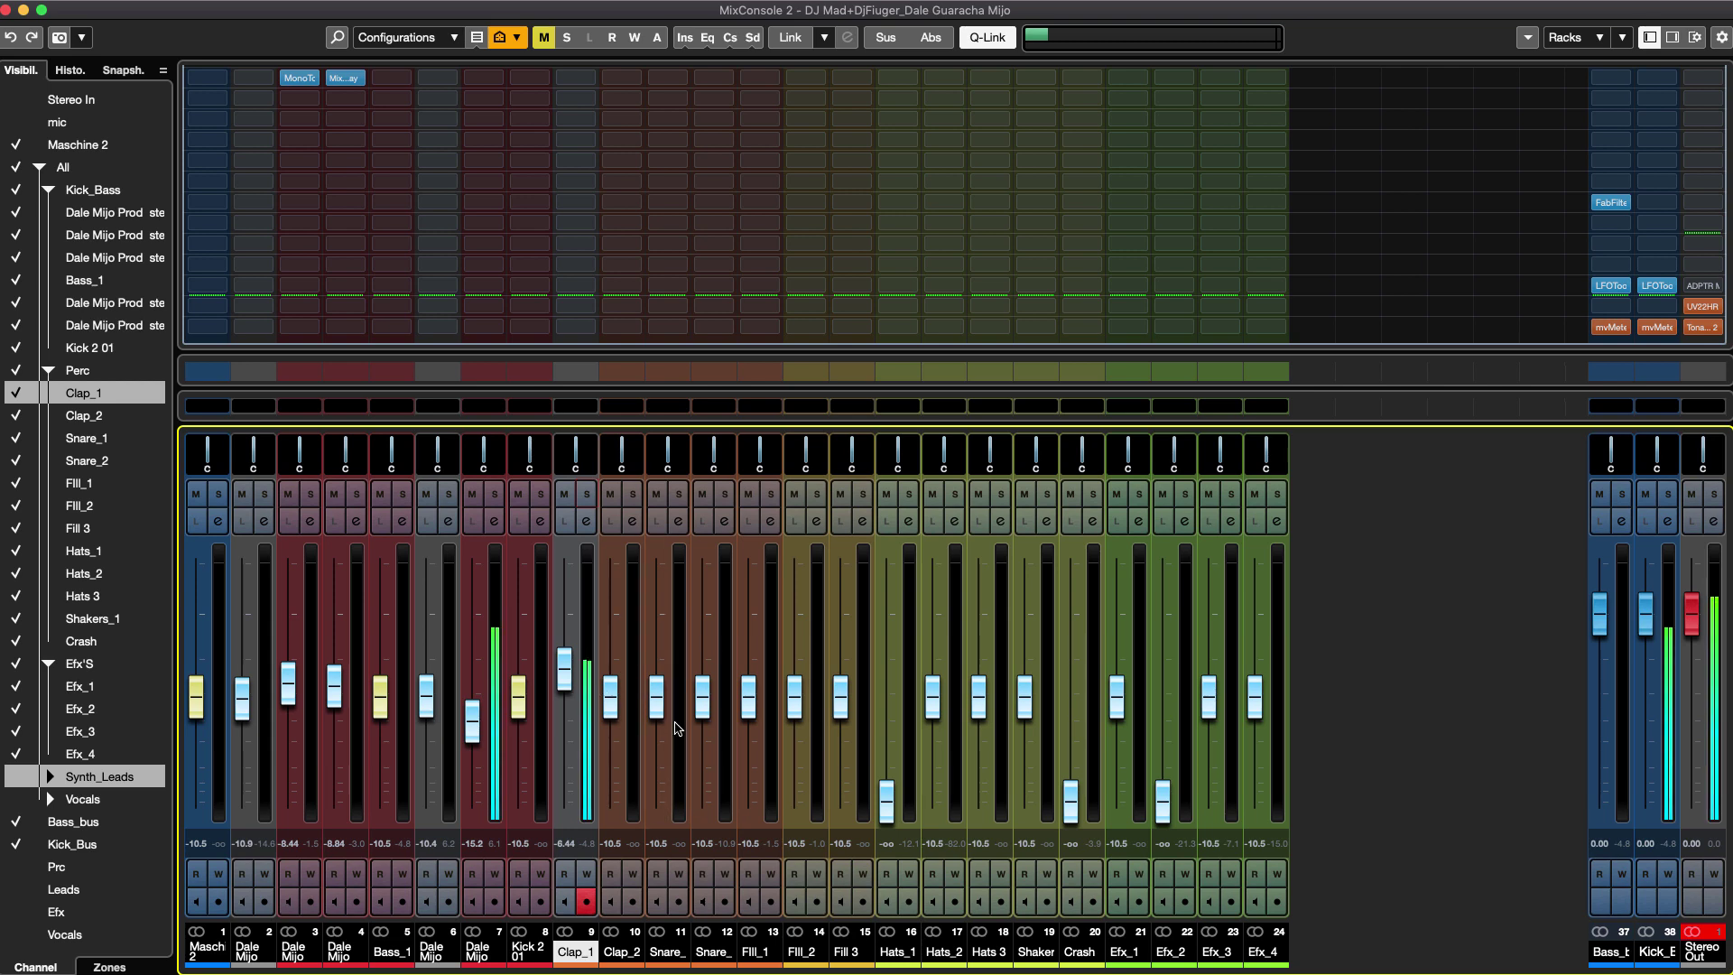
drag(560, 680, 561, 683)
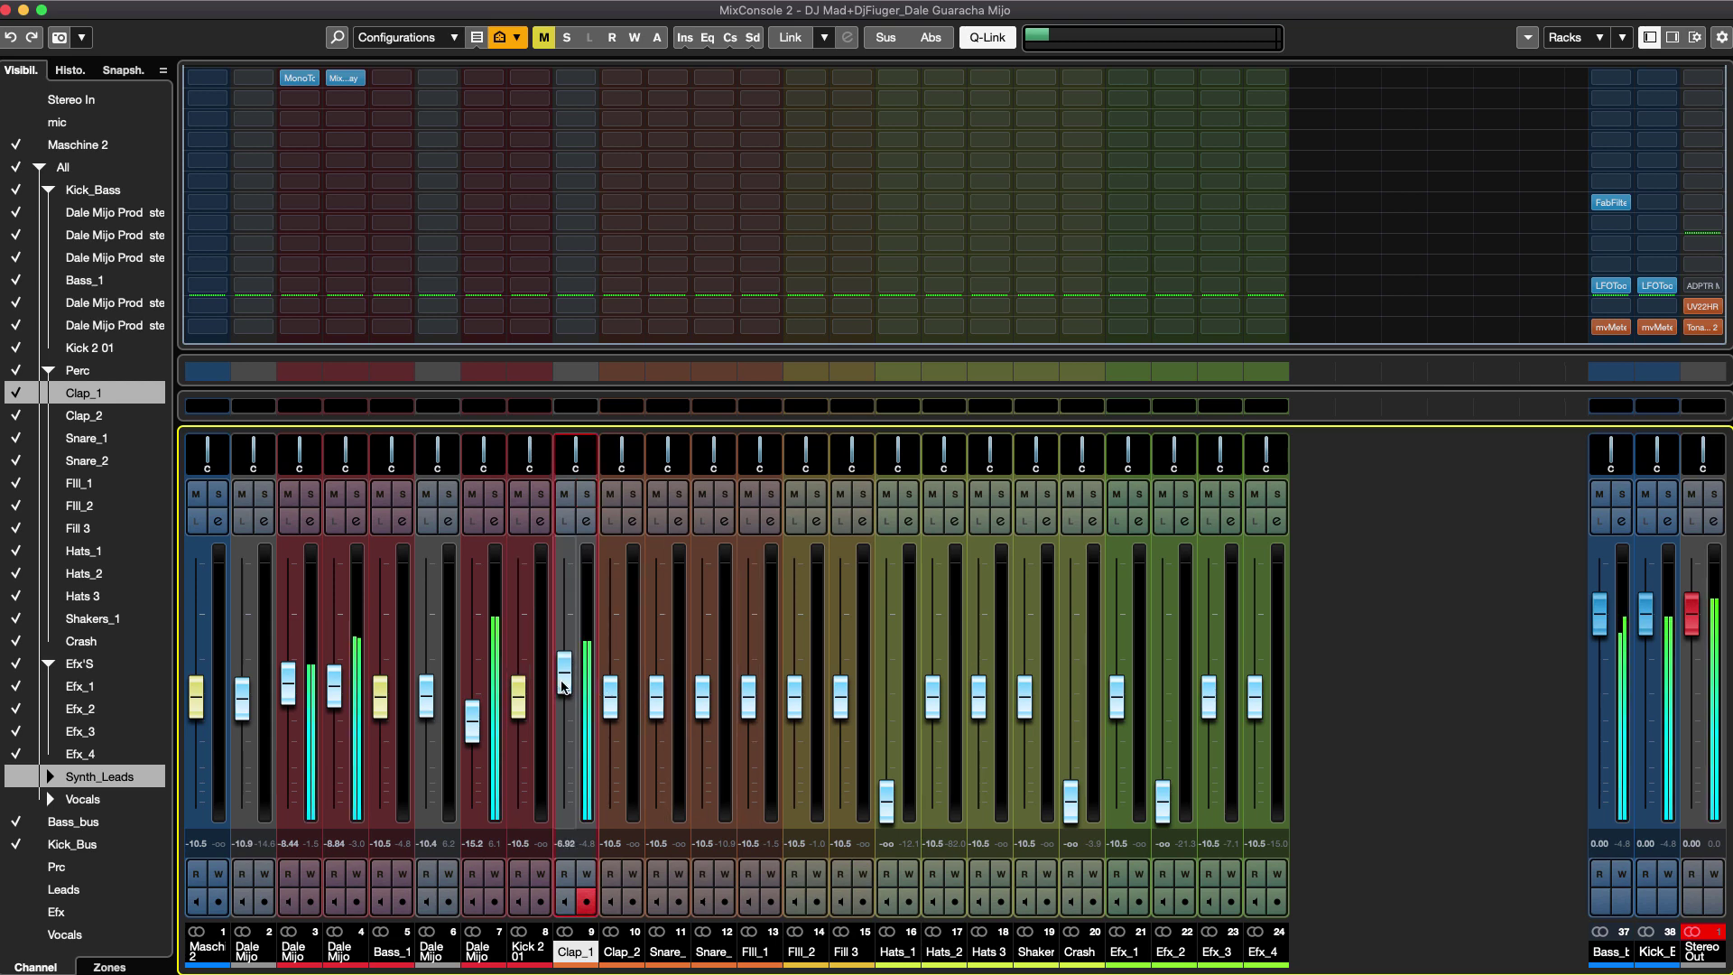
Reopen the Clap_1 channel settings and move the inserts behind the channel strip in the signal order.
click(588, 522)
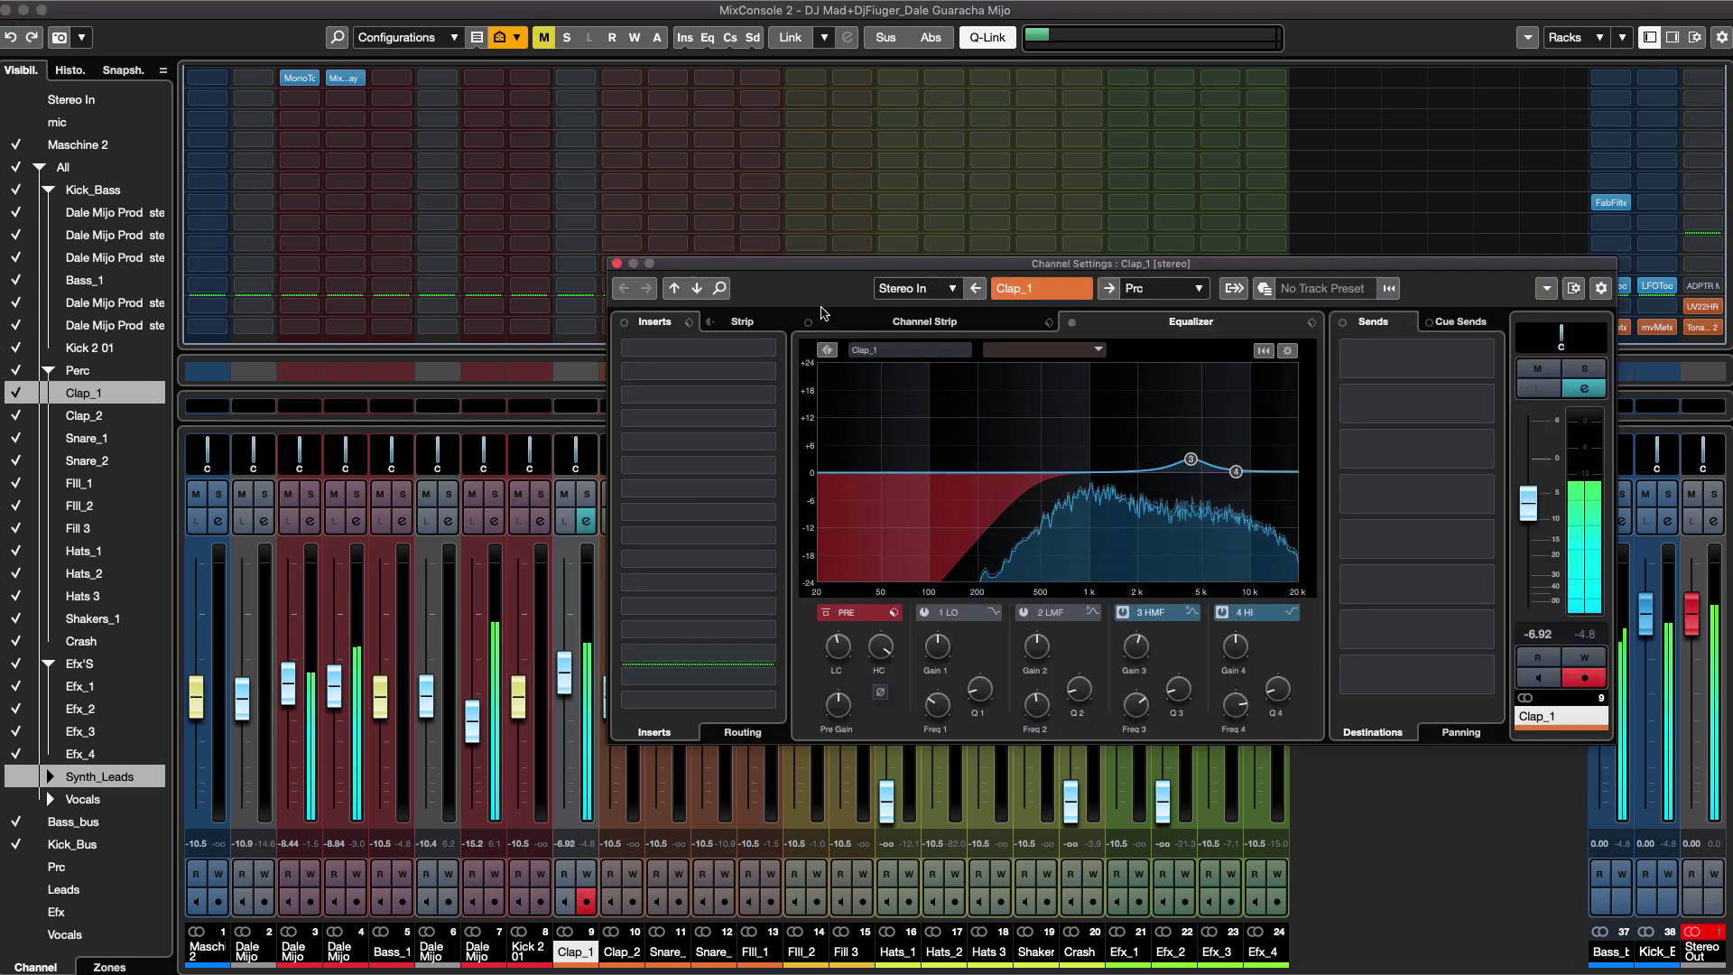
click(742, 321)
click(689, 322)
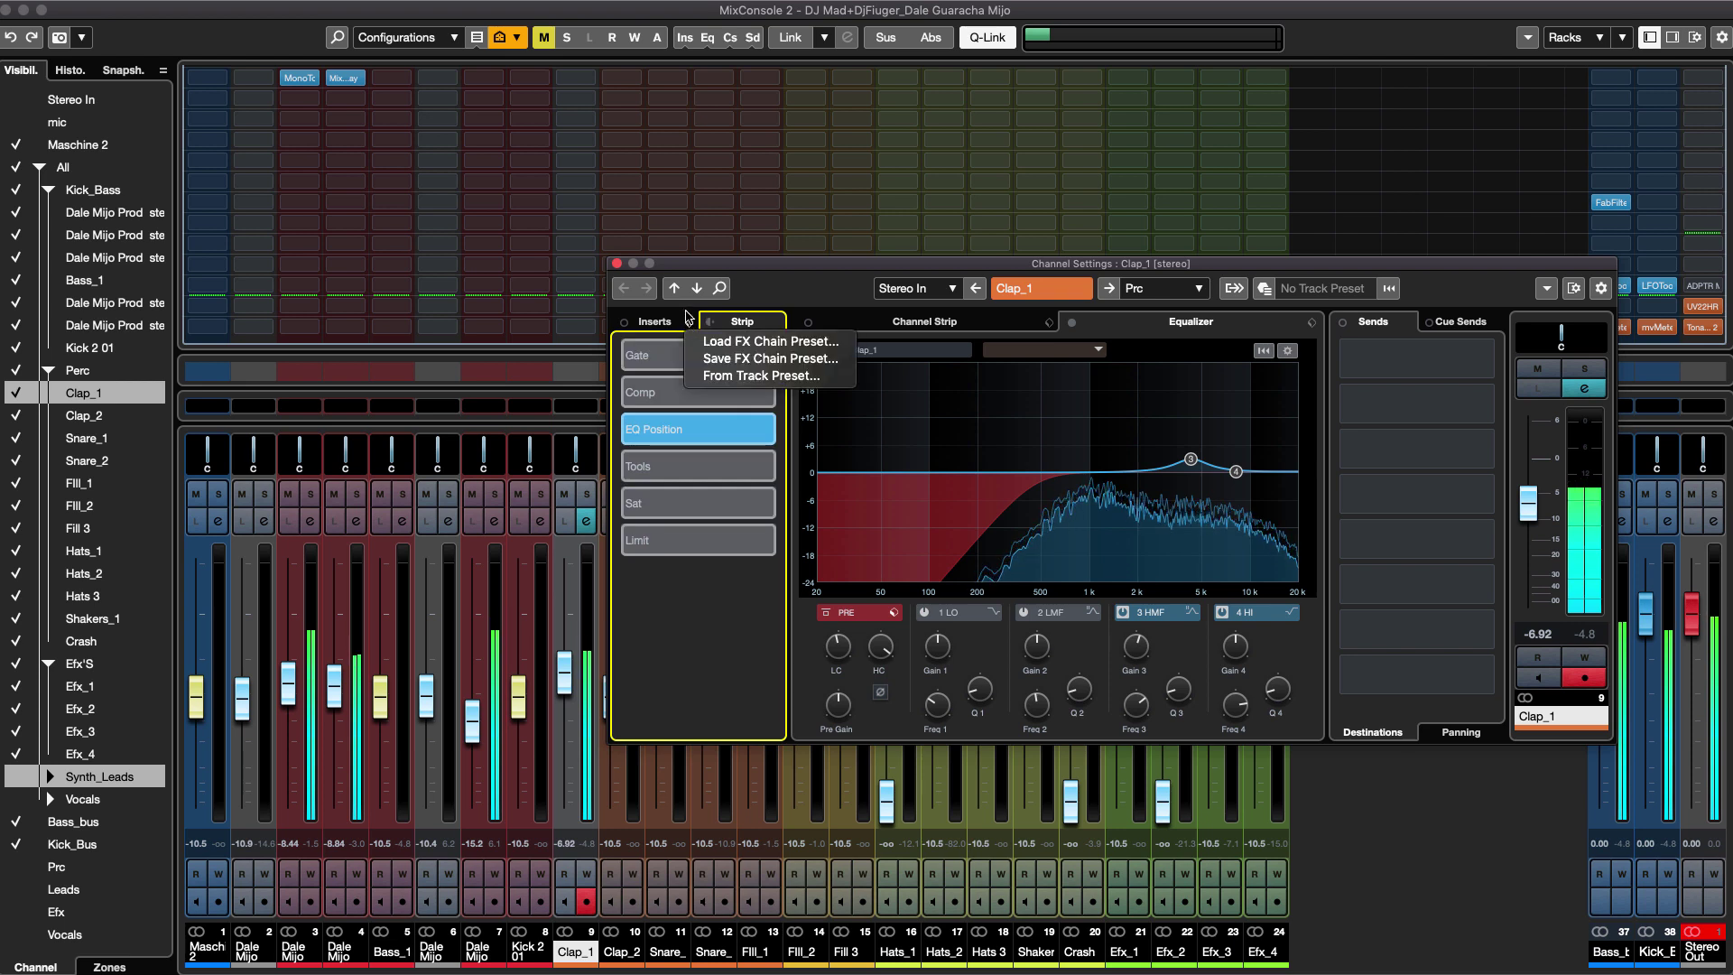
click(688, 323)
drag(670, 322, 760, 325)
click(758, 322)
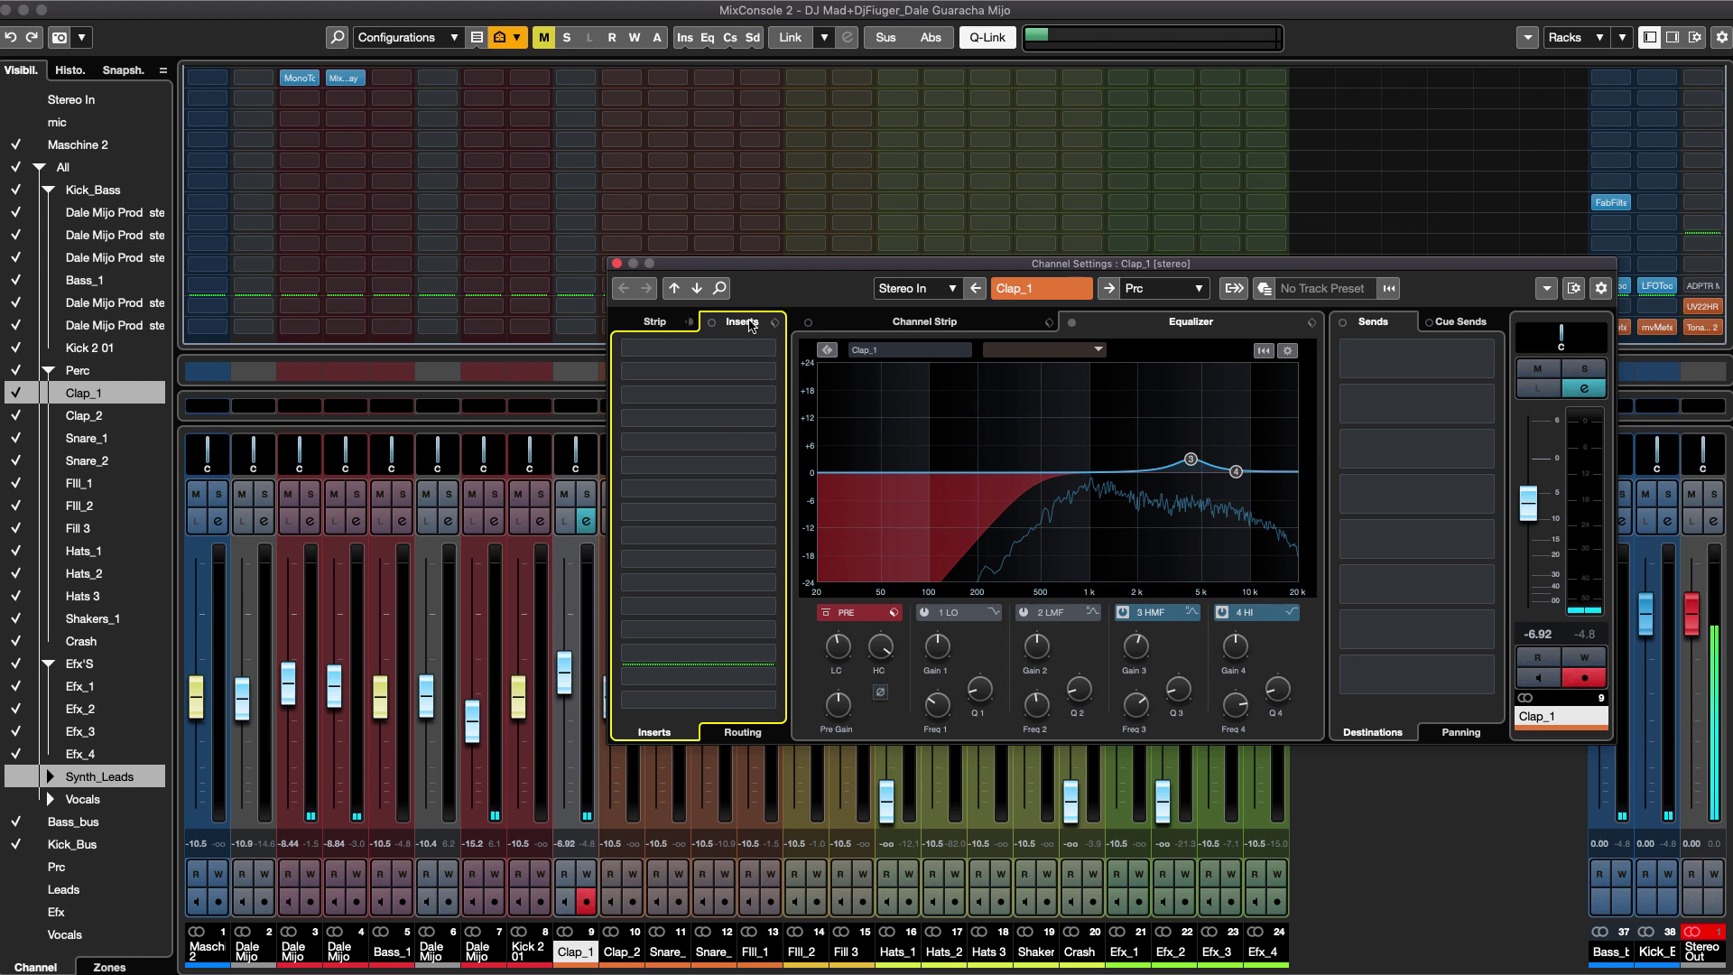
Load MixerDelay in Clap_1 insert slot 7 and set the delay of its R channel to 5 ms.
click(770, 492)
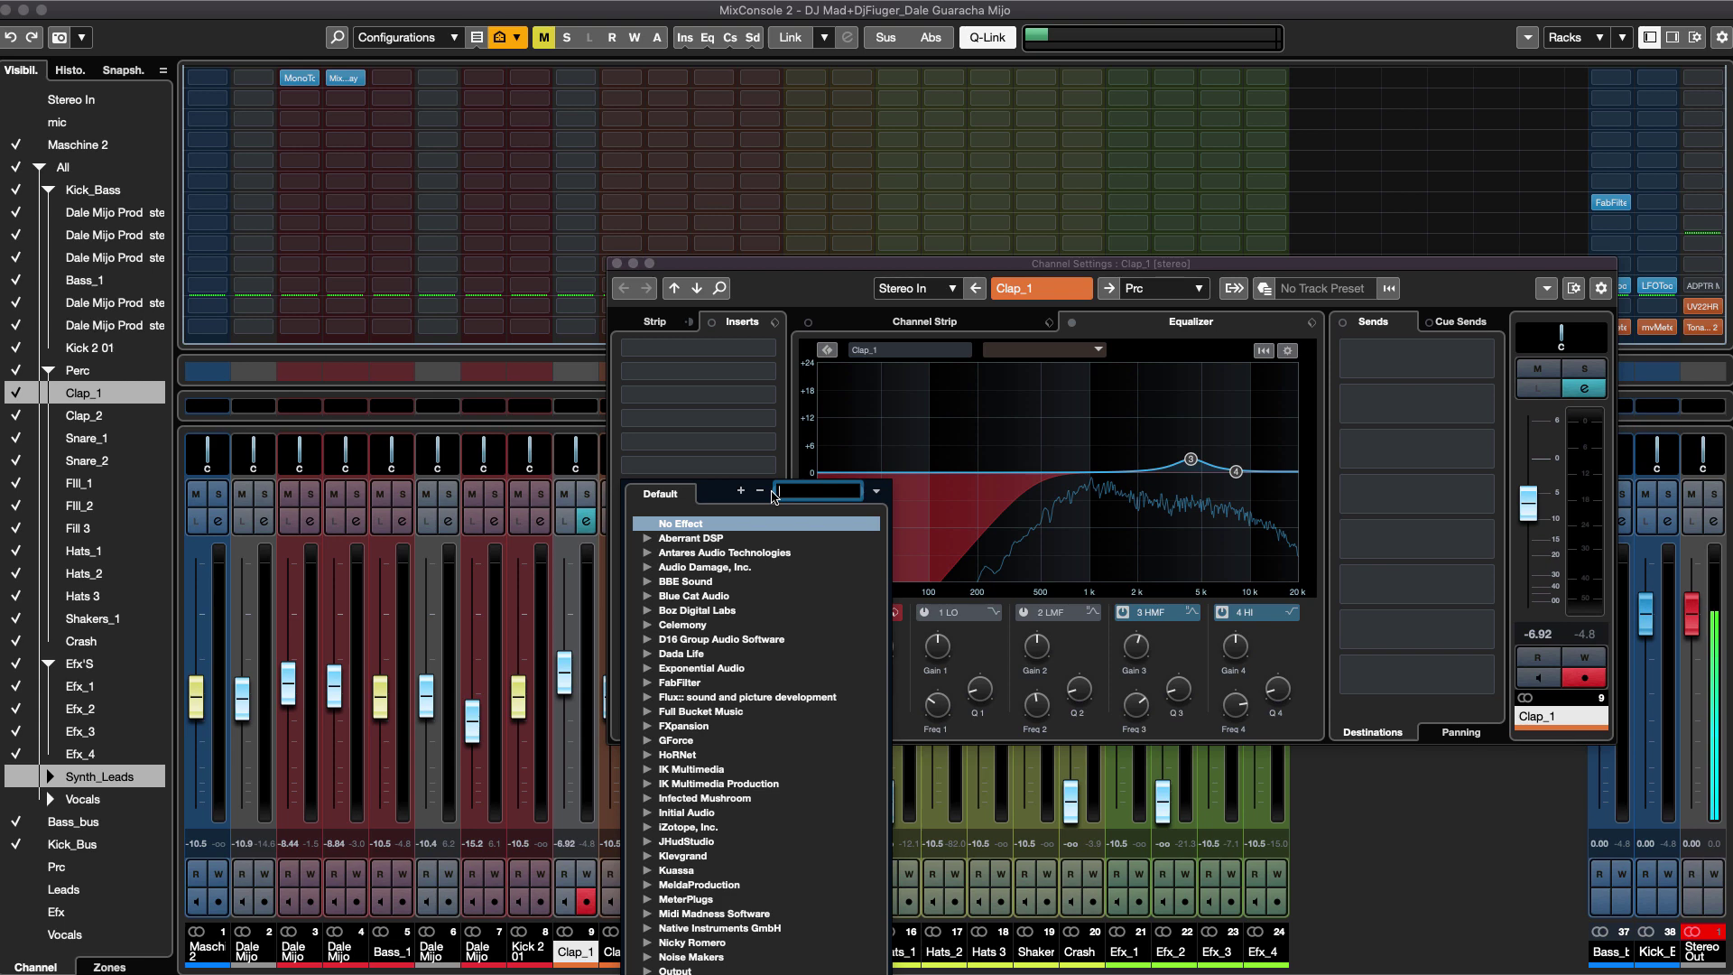
text(mixx de)
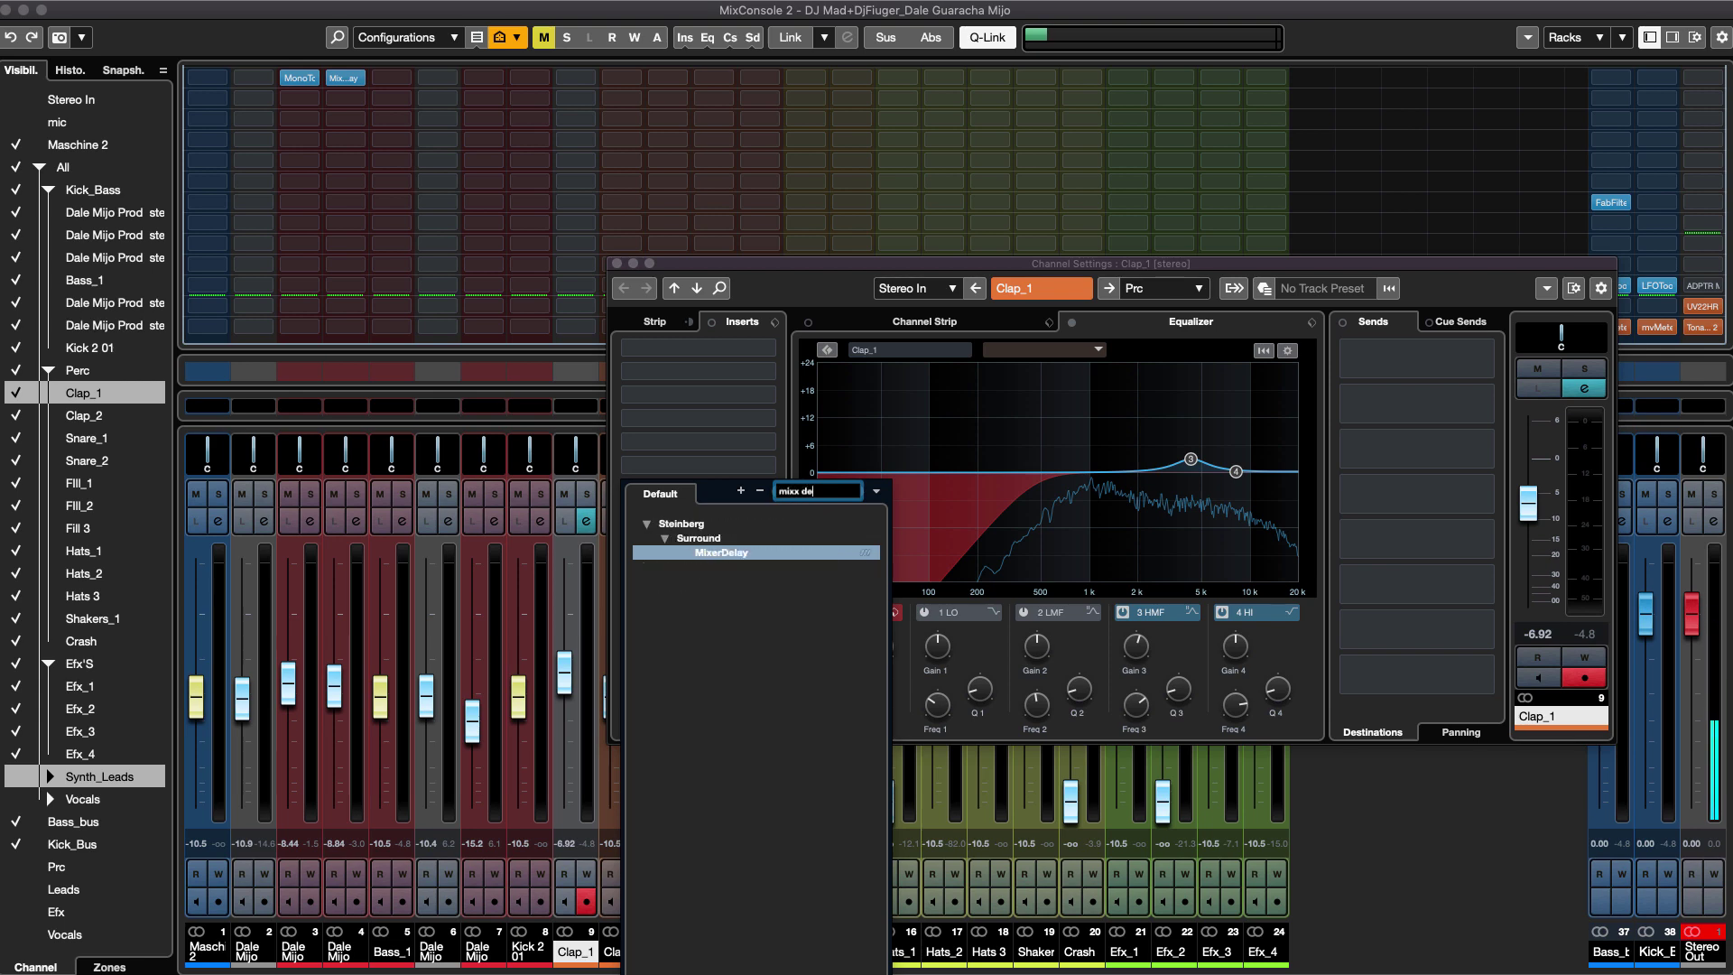
key(Return)
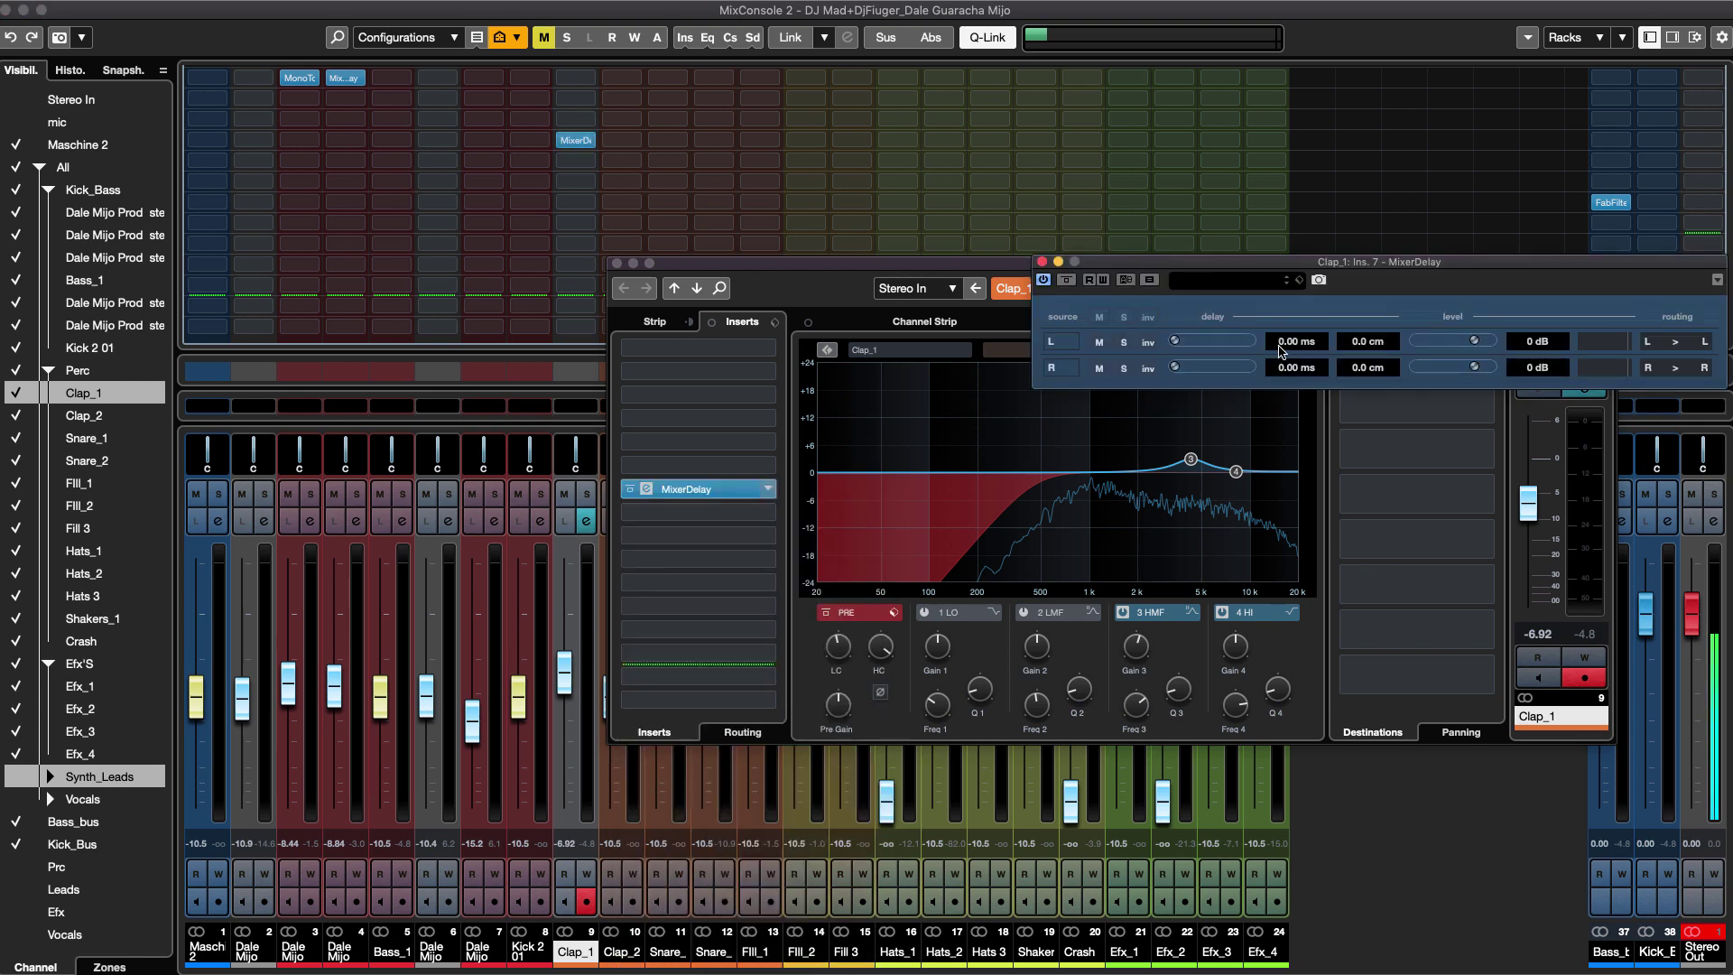
click(1296, 368)
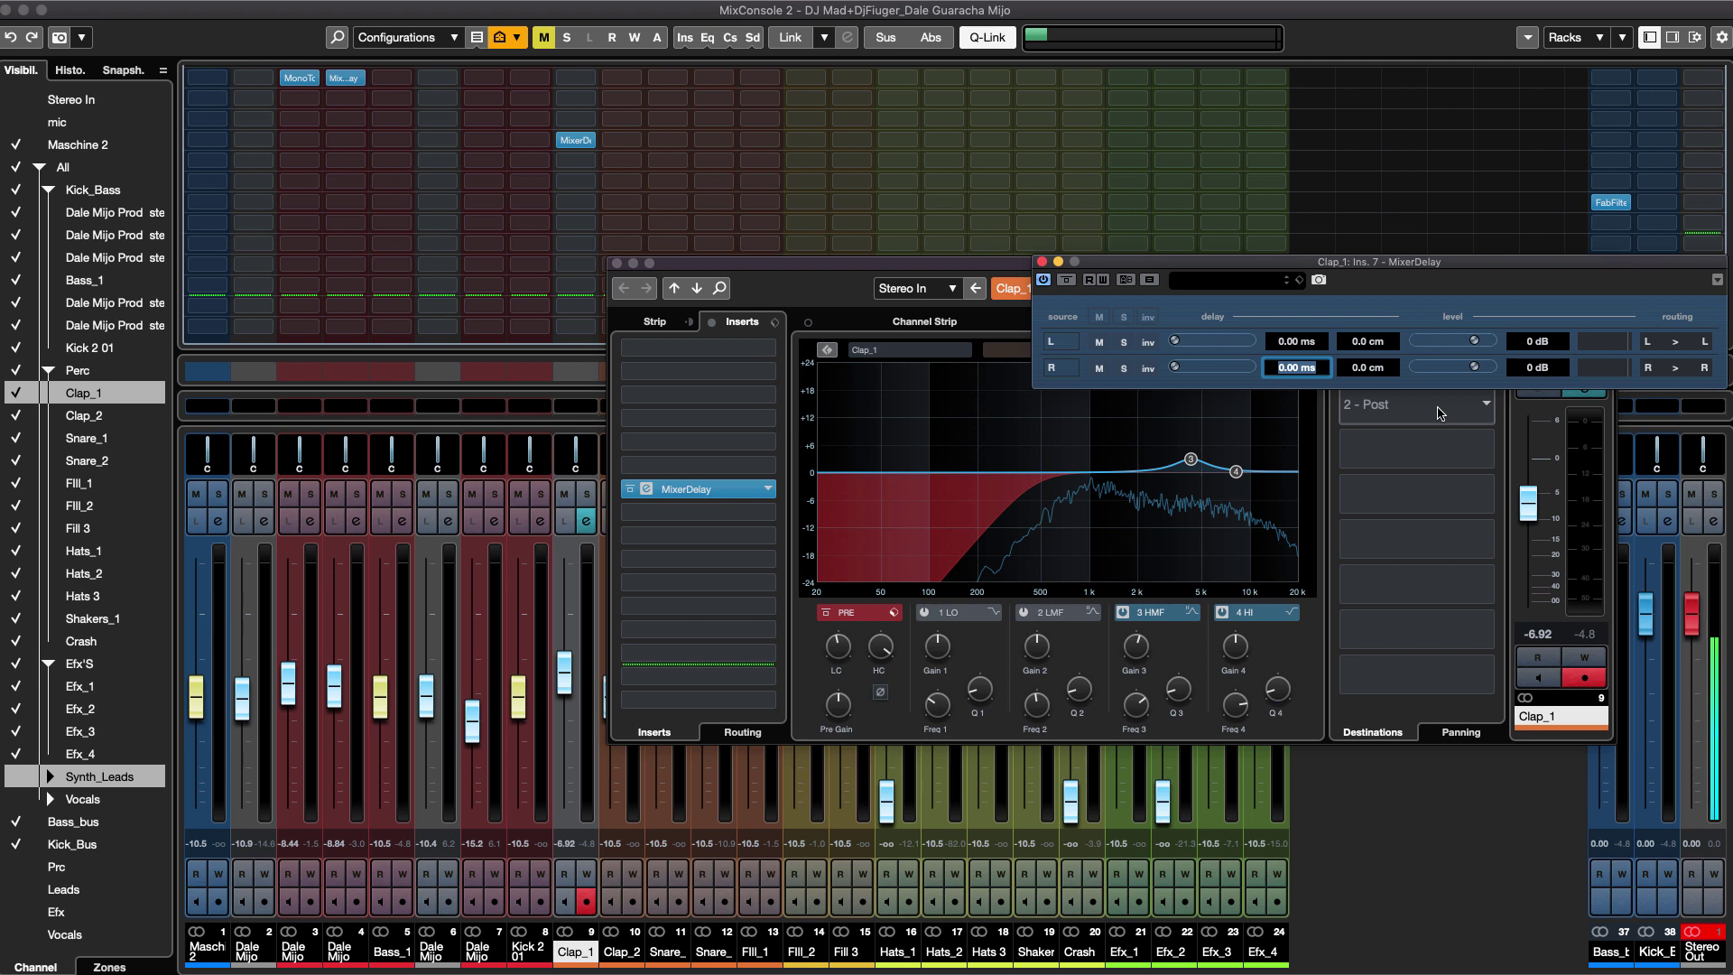
text(5)
key(Return)
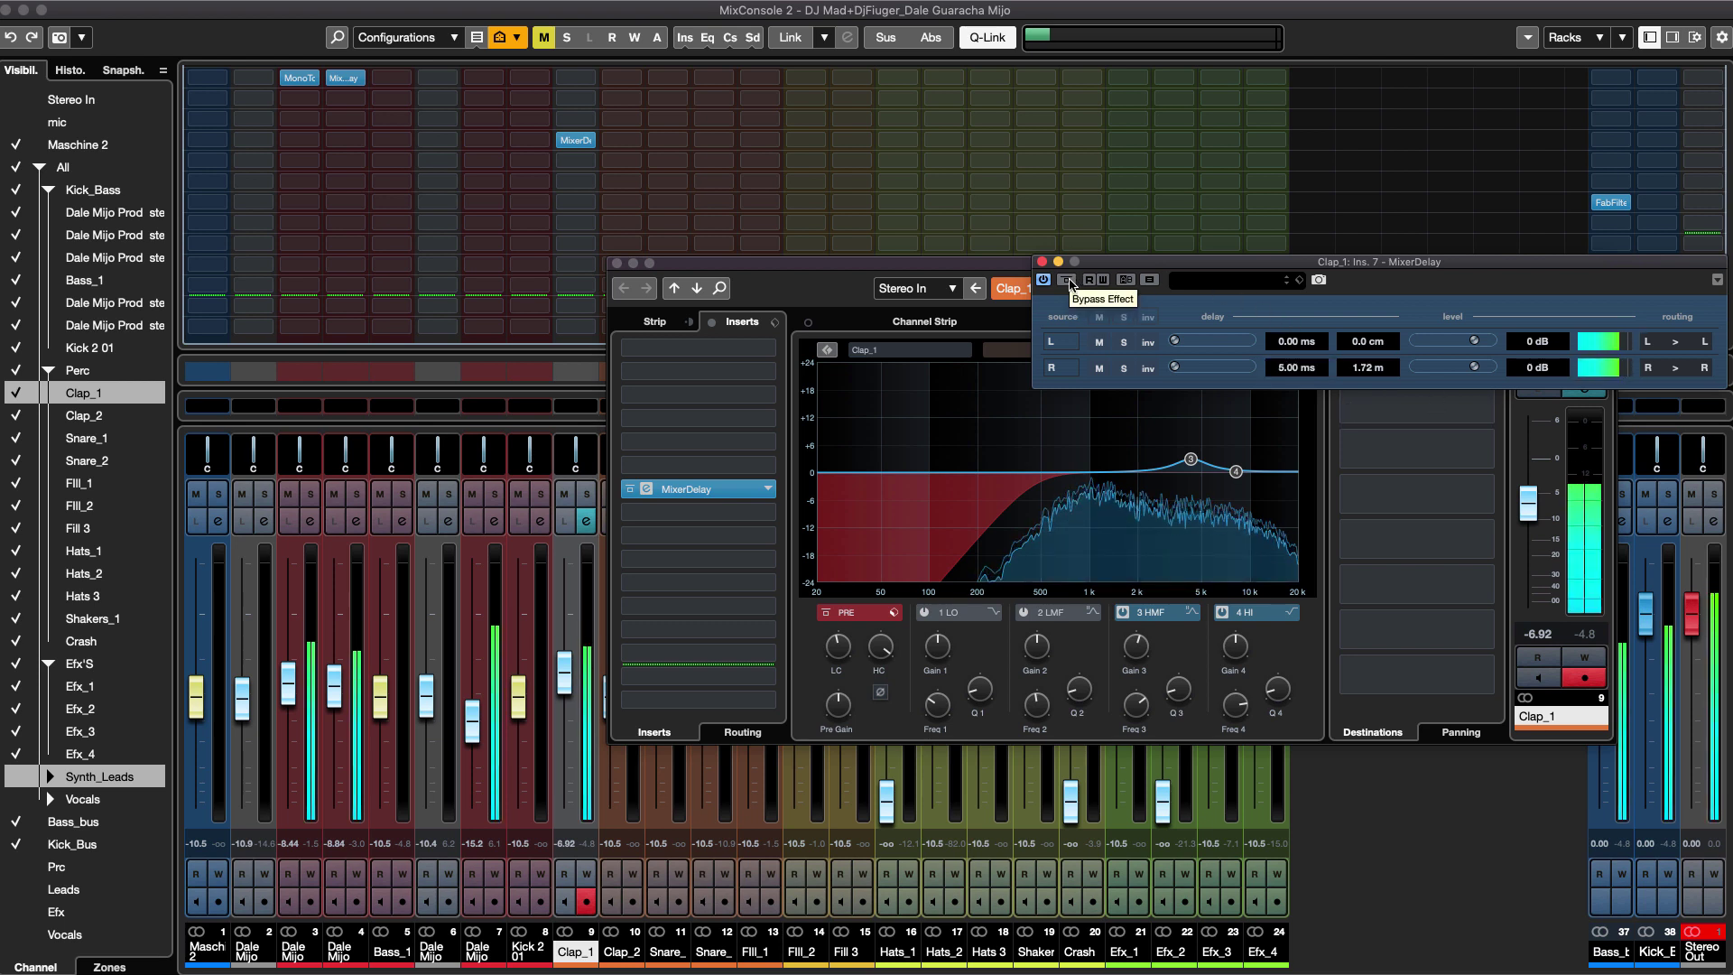
Compare Clap_1 with MixerDelay bypassed and active, then close the plug-in and the Clap_1 channel settings.
click(1068, 282)
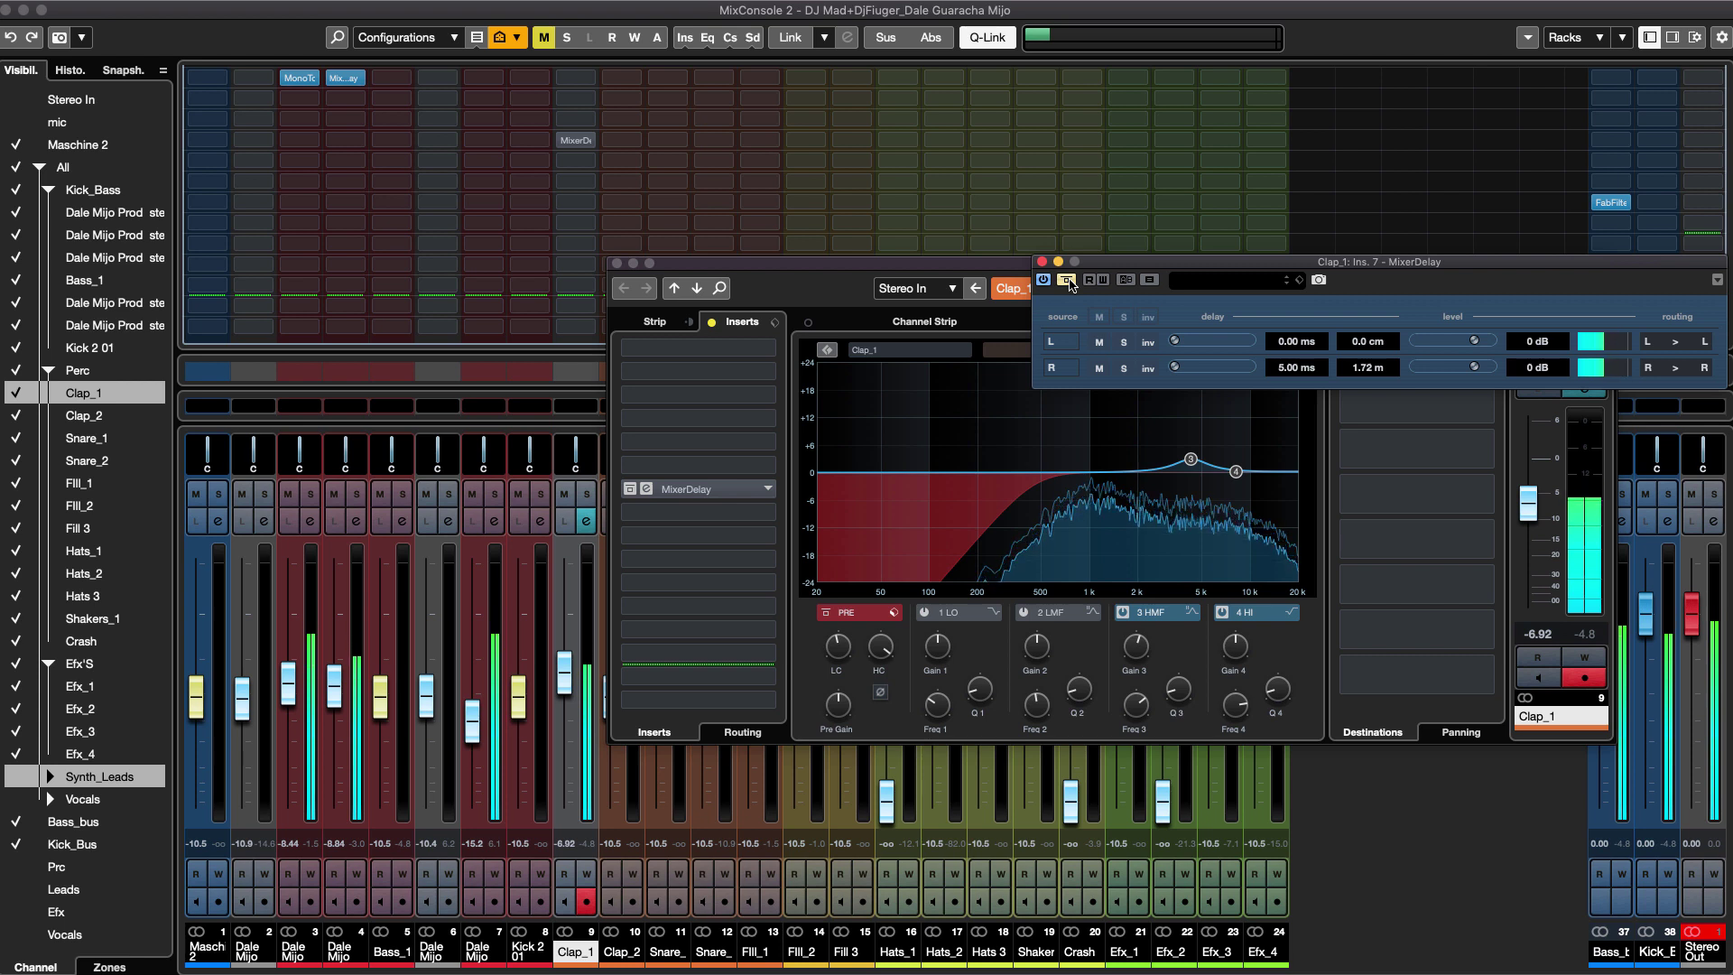
click(1067, 281)
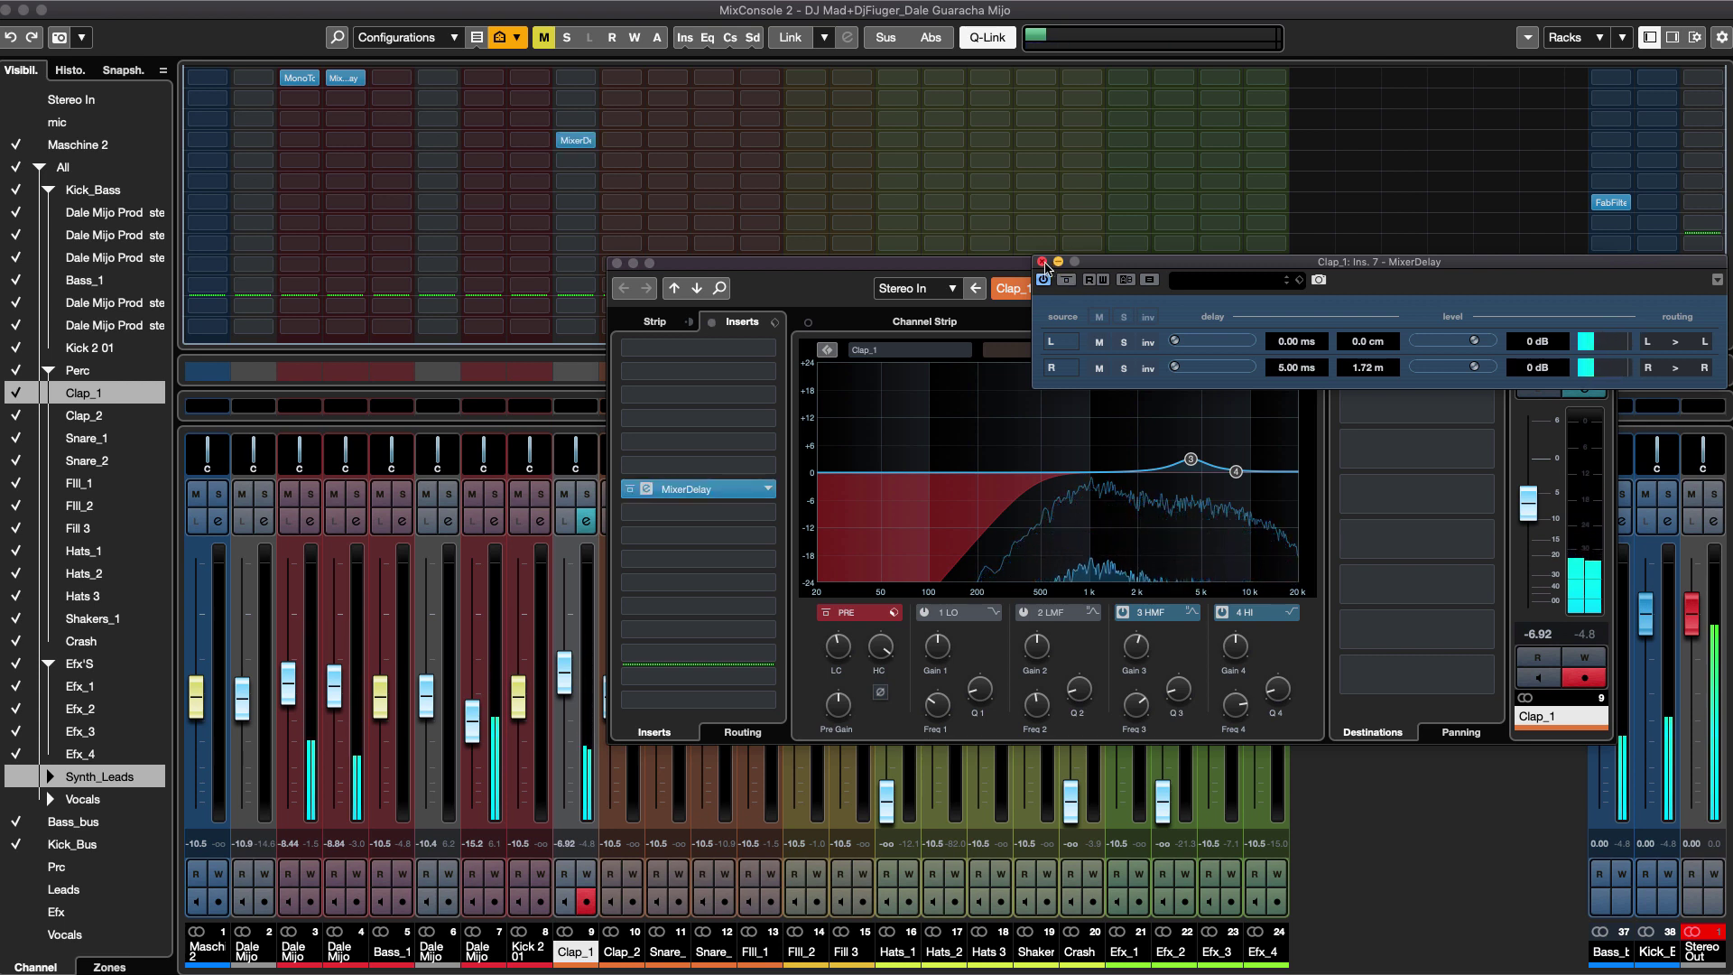
click(1043, 263)
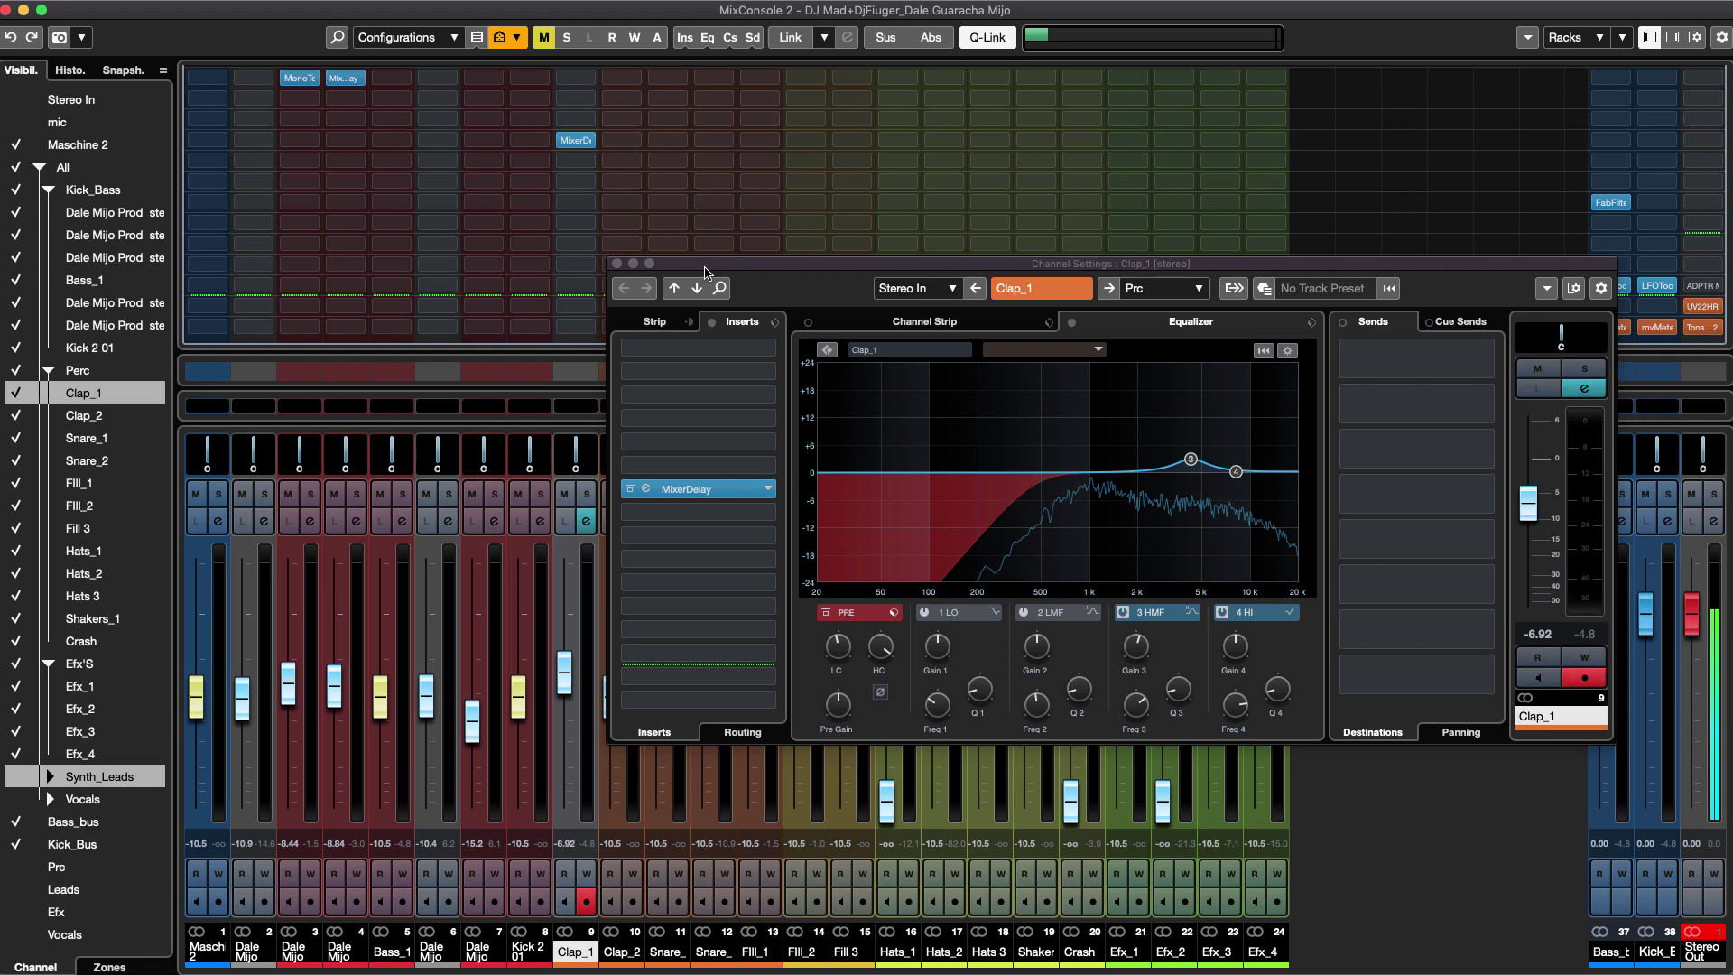
drag(688, 273, 476, 127)
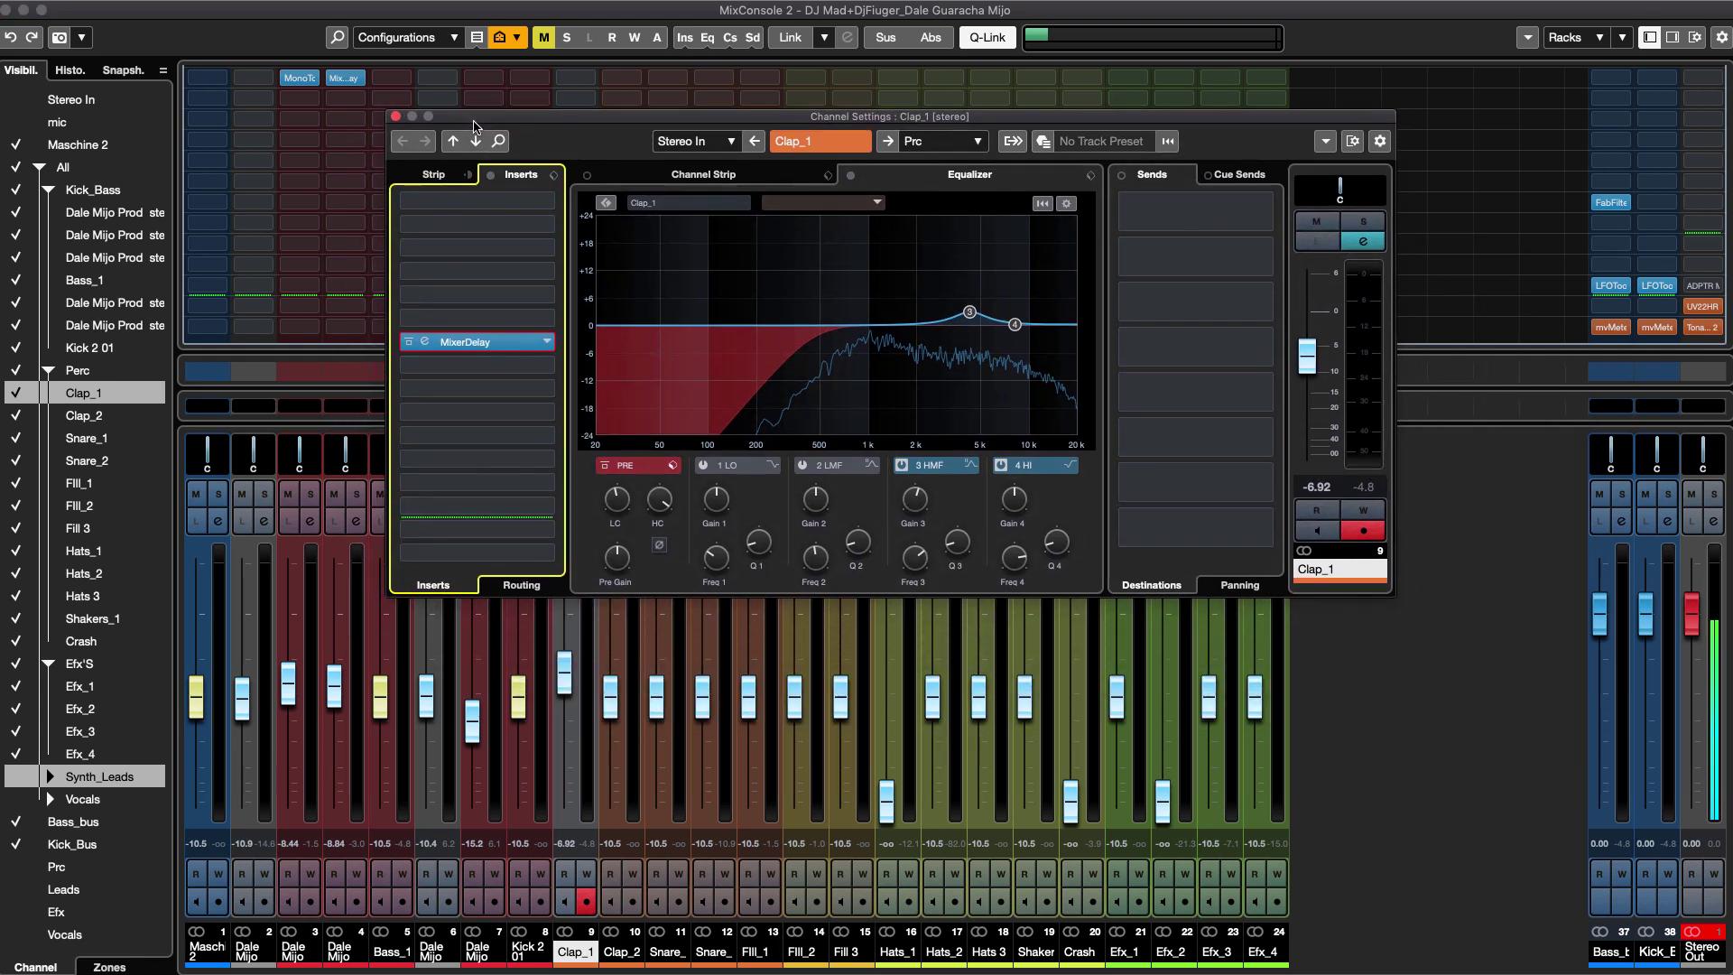
click(396, 116)
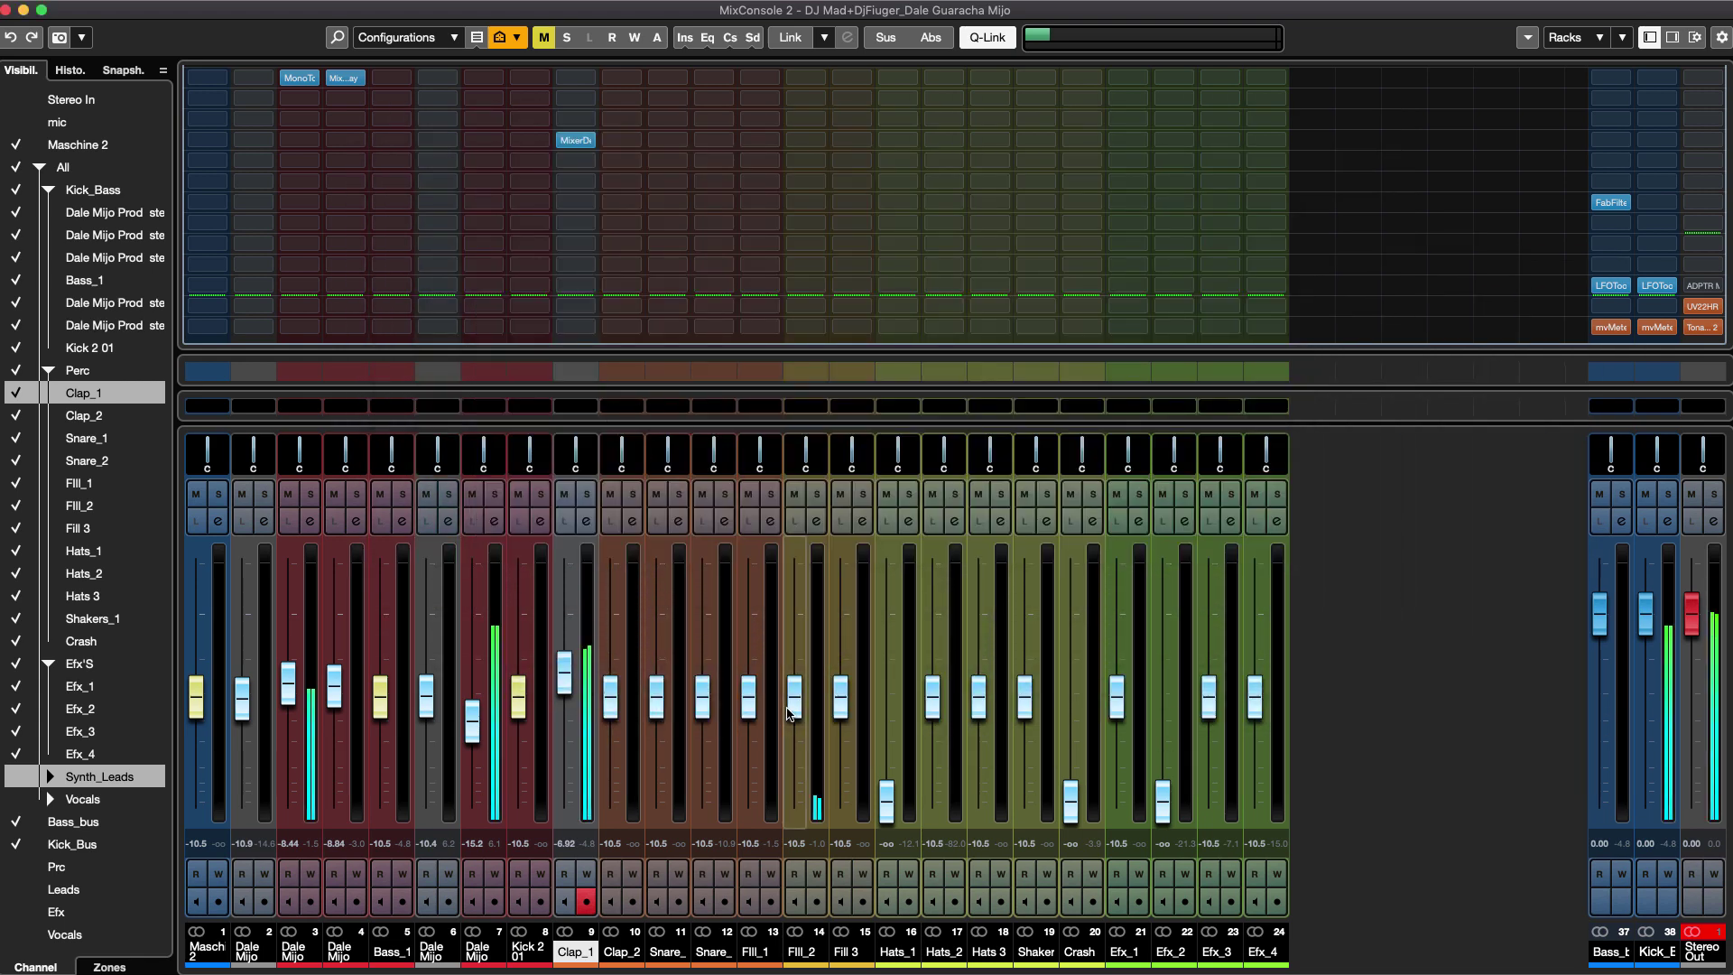
Raise the Hats_1 fader to about -13 dB and play the mix with its channel settings open.
drag(887, 797, 894, 720)
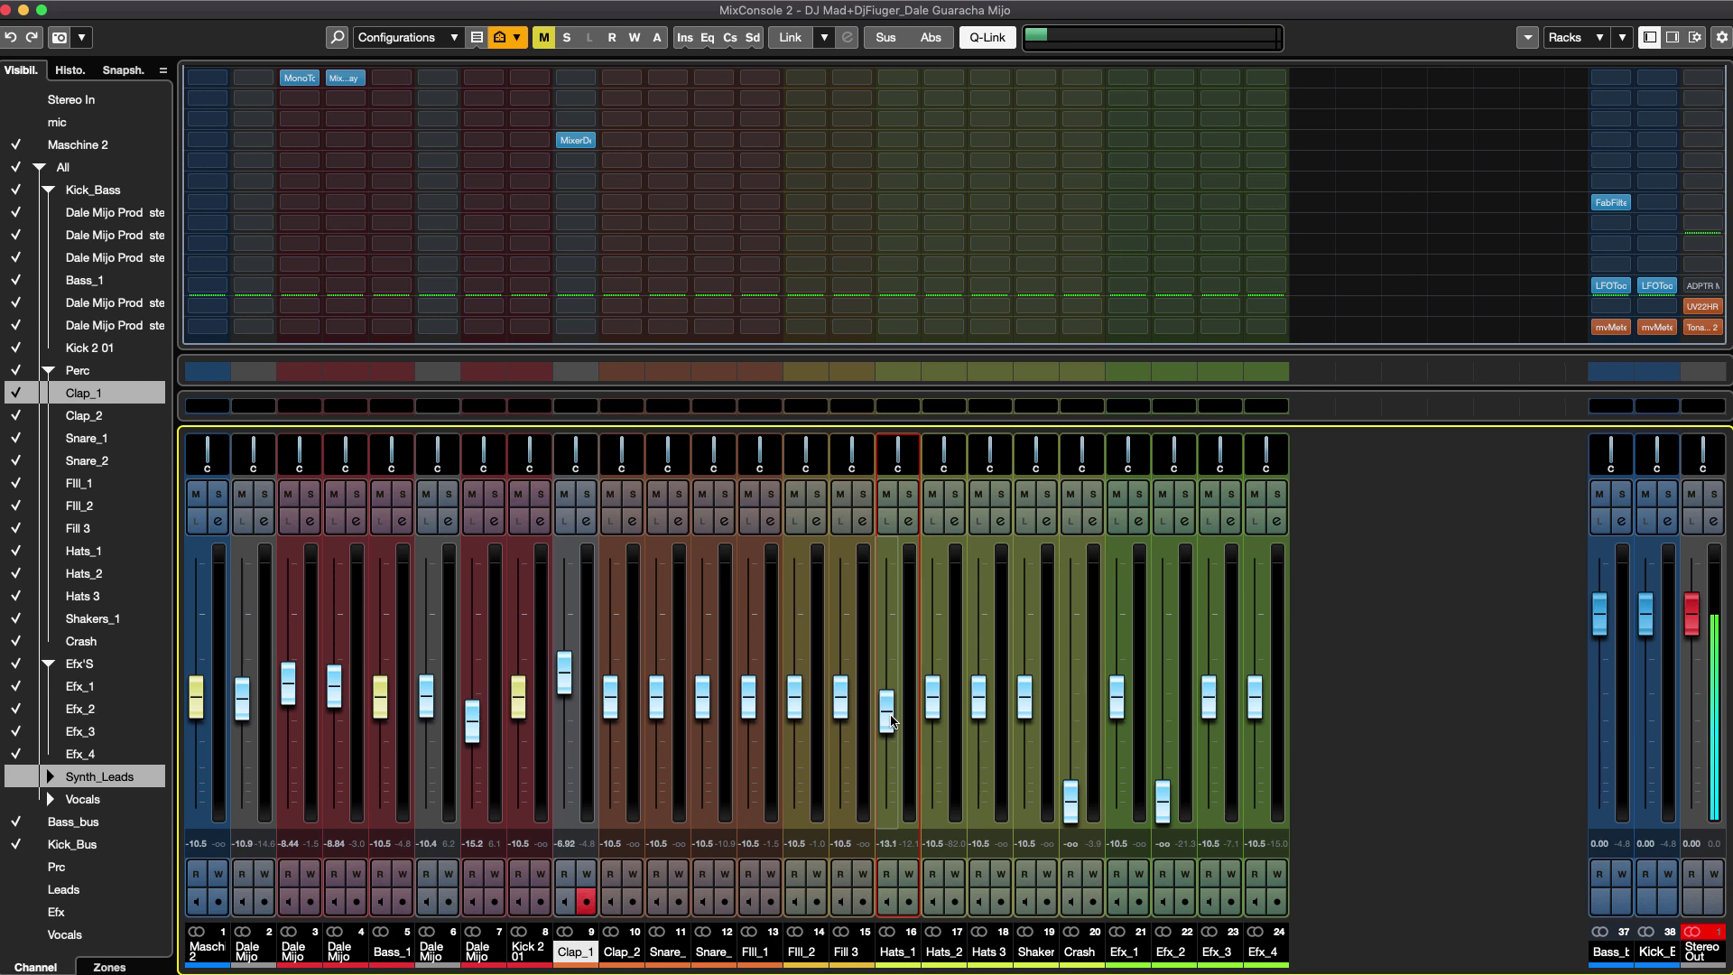
click(909, 520)
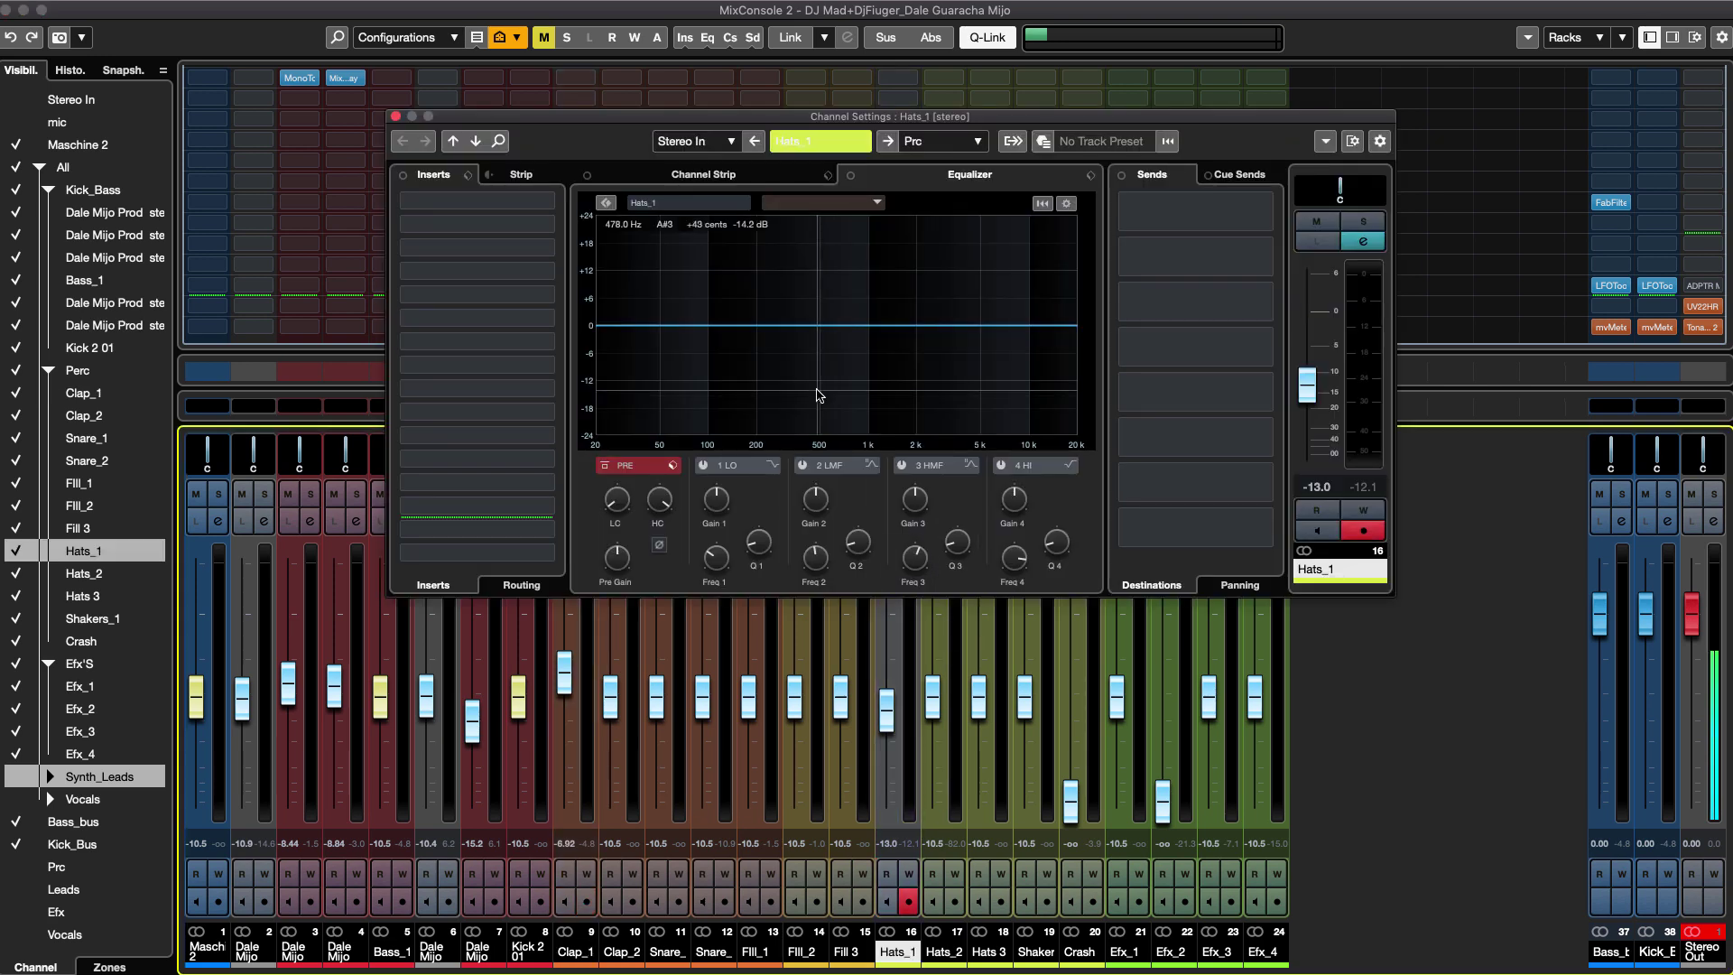
key(space)
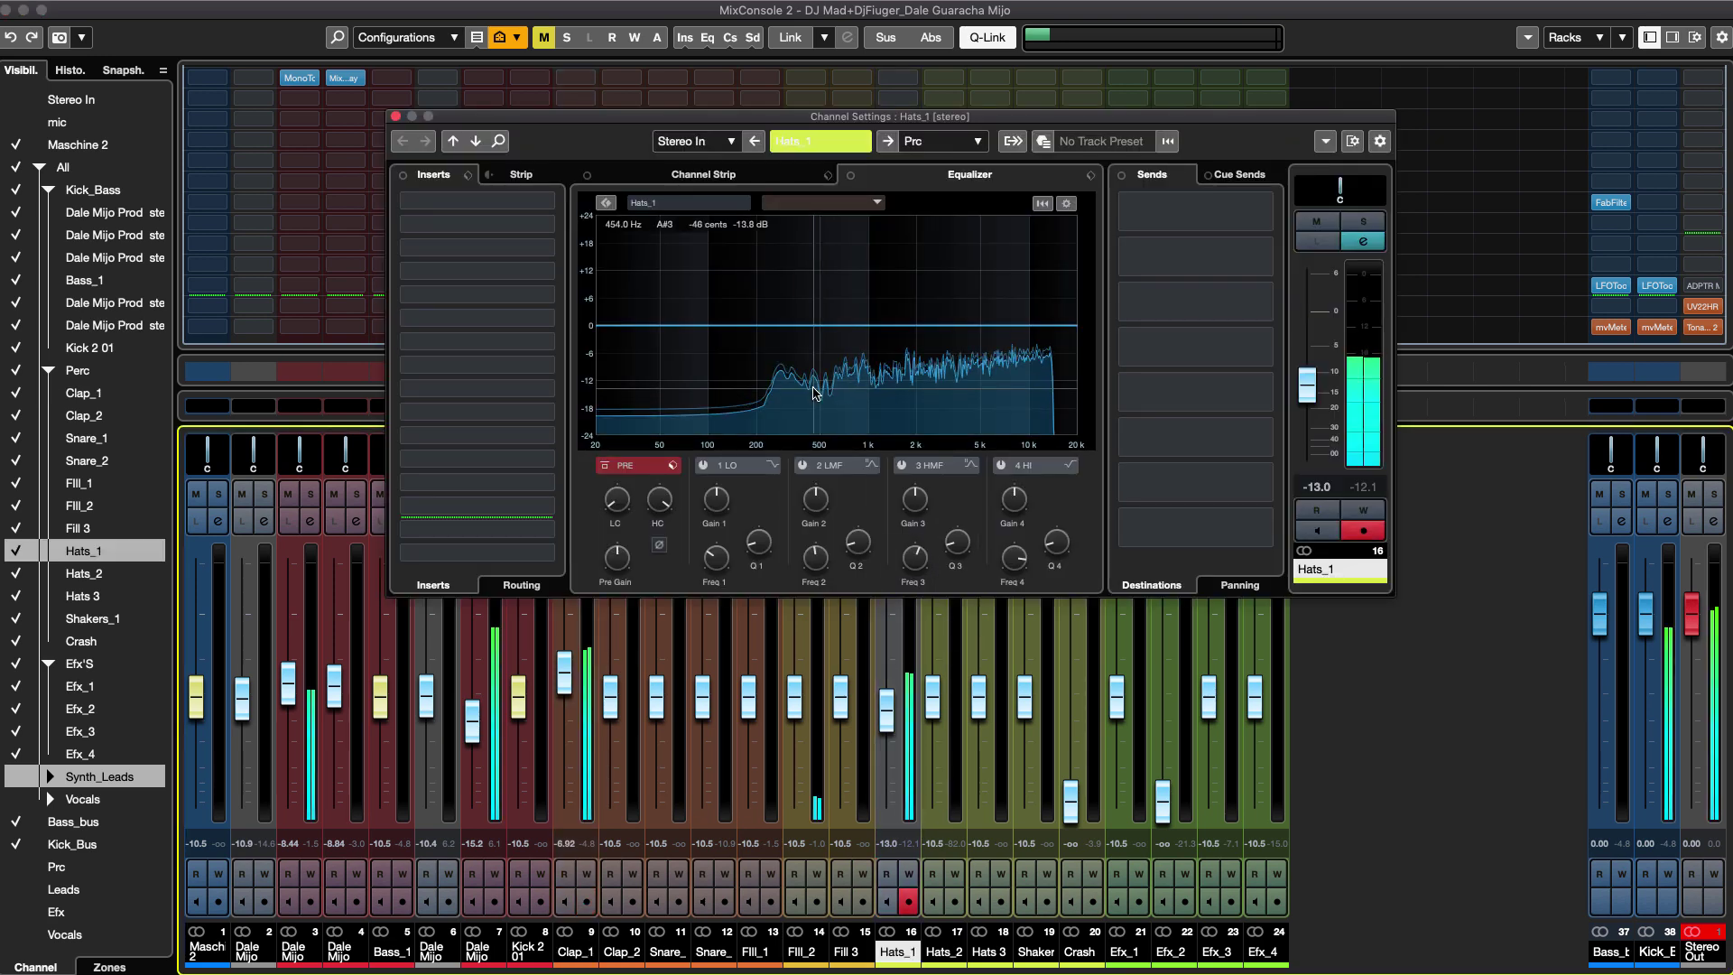
Raise the Hats_1 low-cut filter to between 5 and 6 kHz, checking the hats in solo and in the mix.
right_click(613, 504)
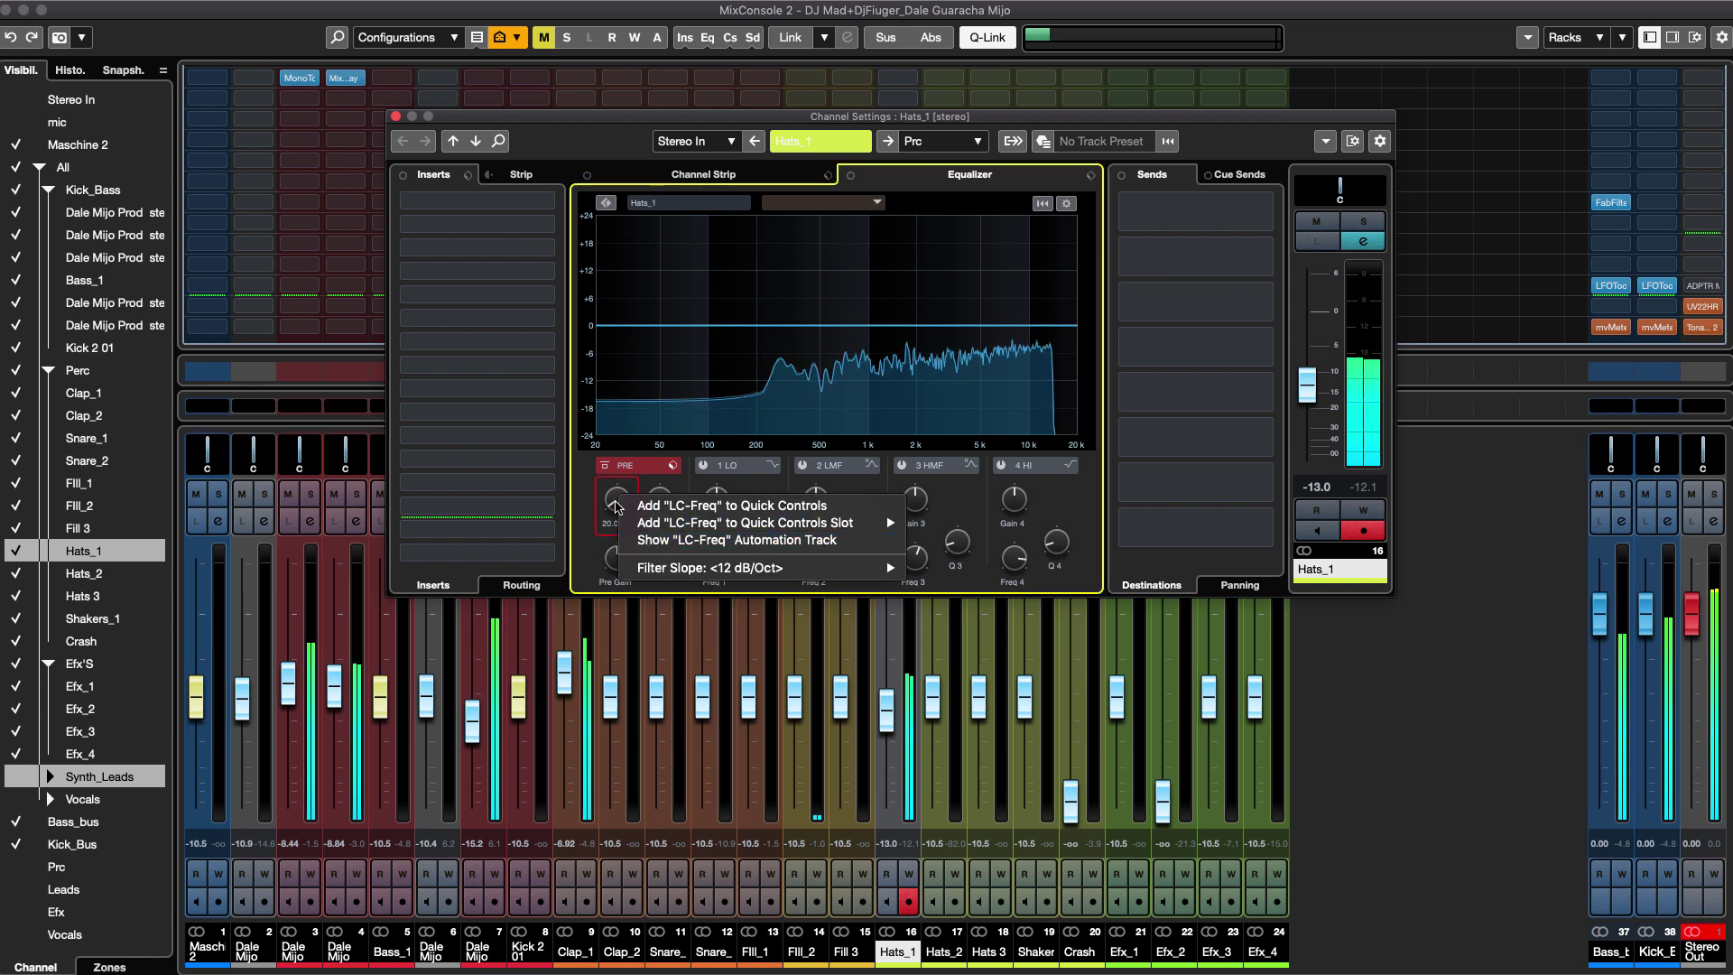
key(Escape)
drag(614, 502, 621, 420)
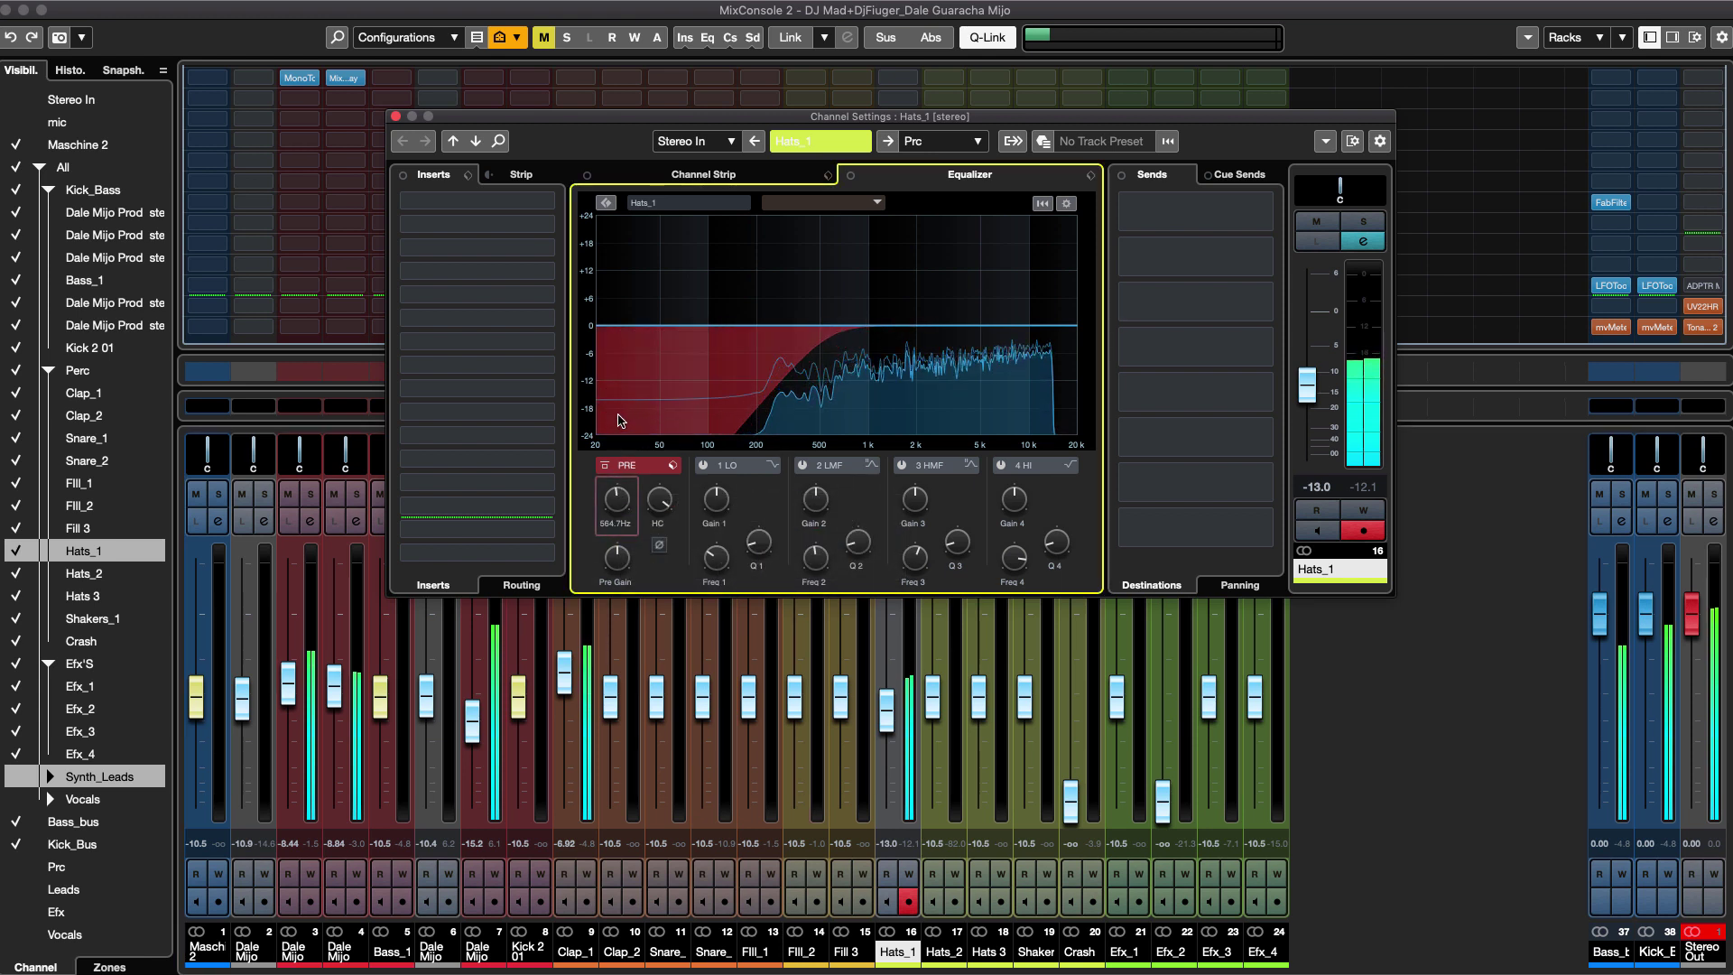
click(1362, 221)
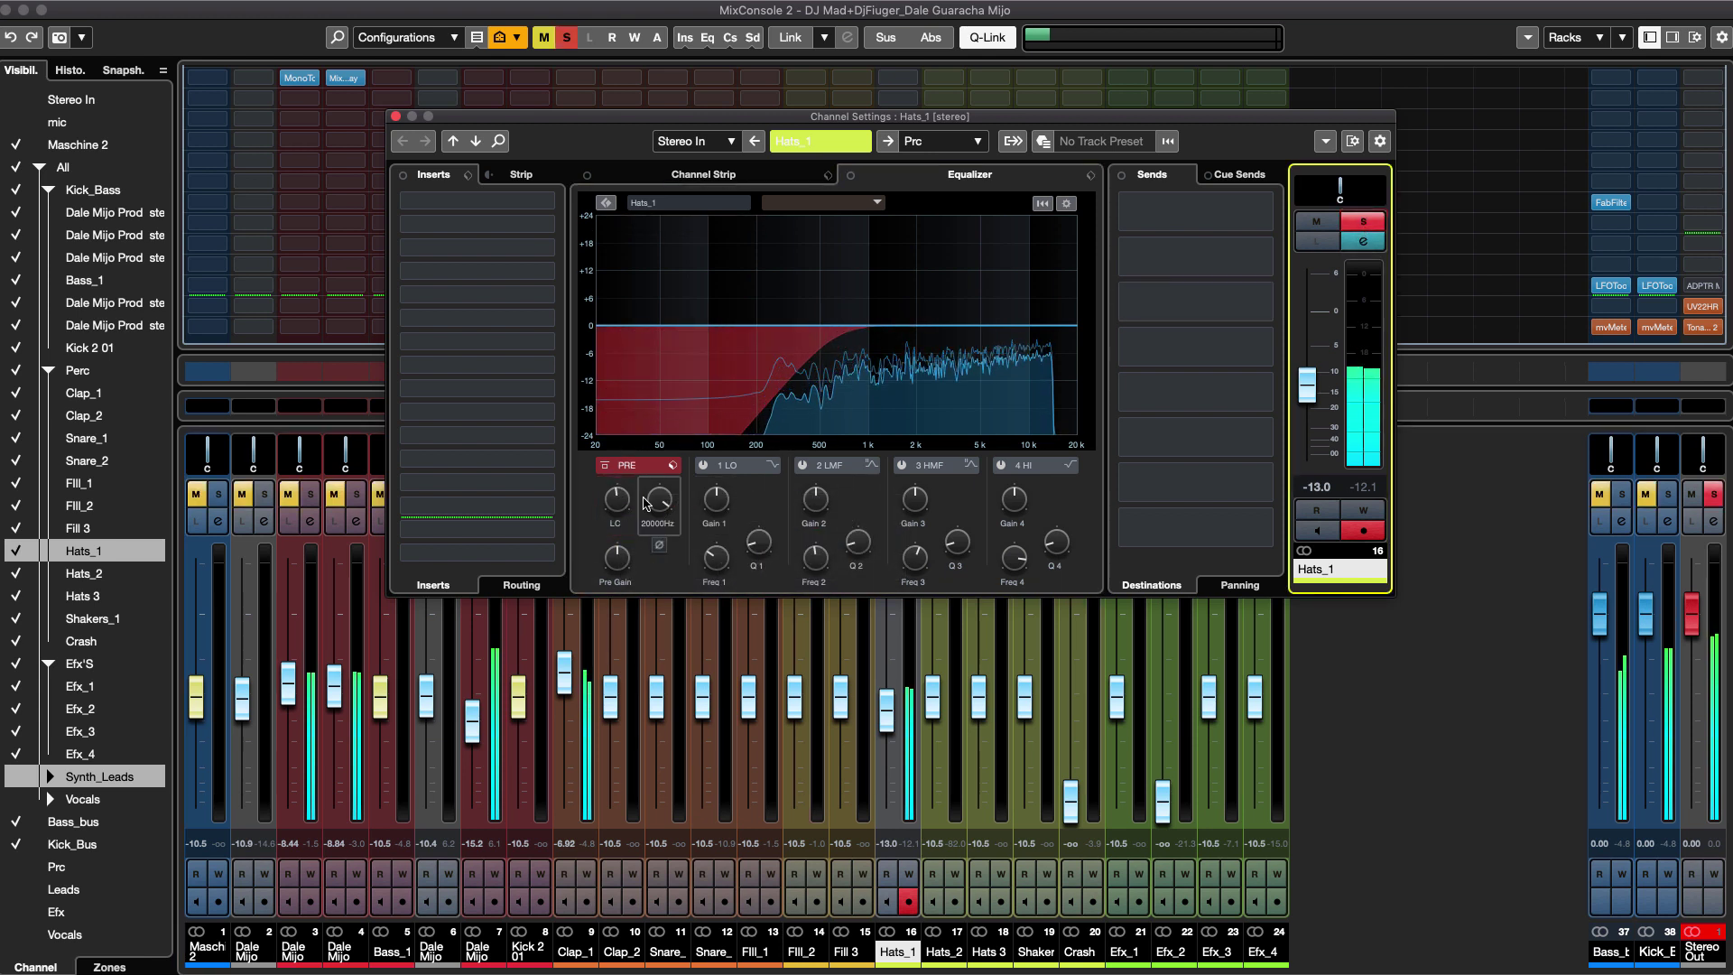
drag(617, 499, 635, 460)
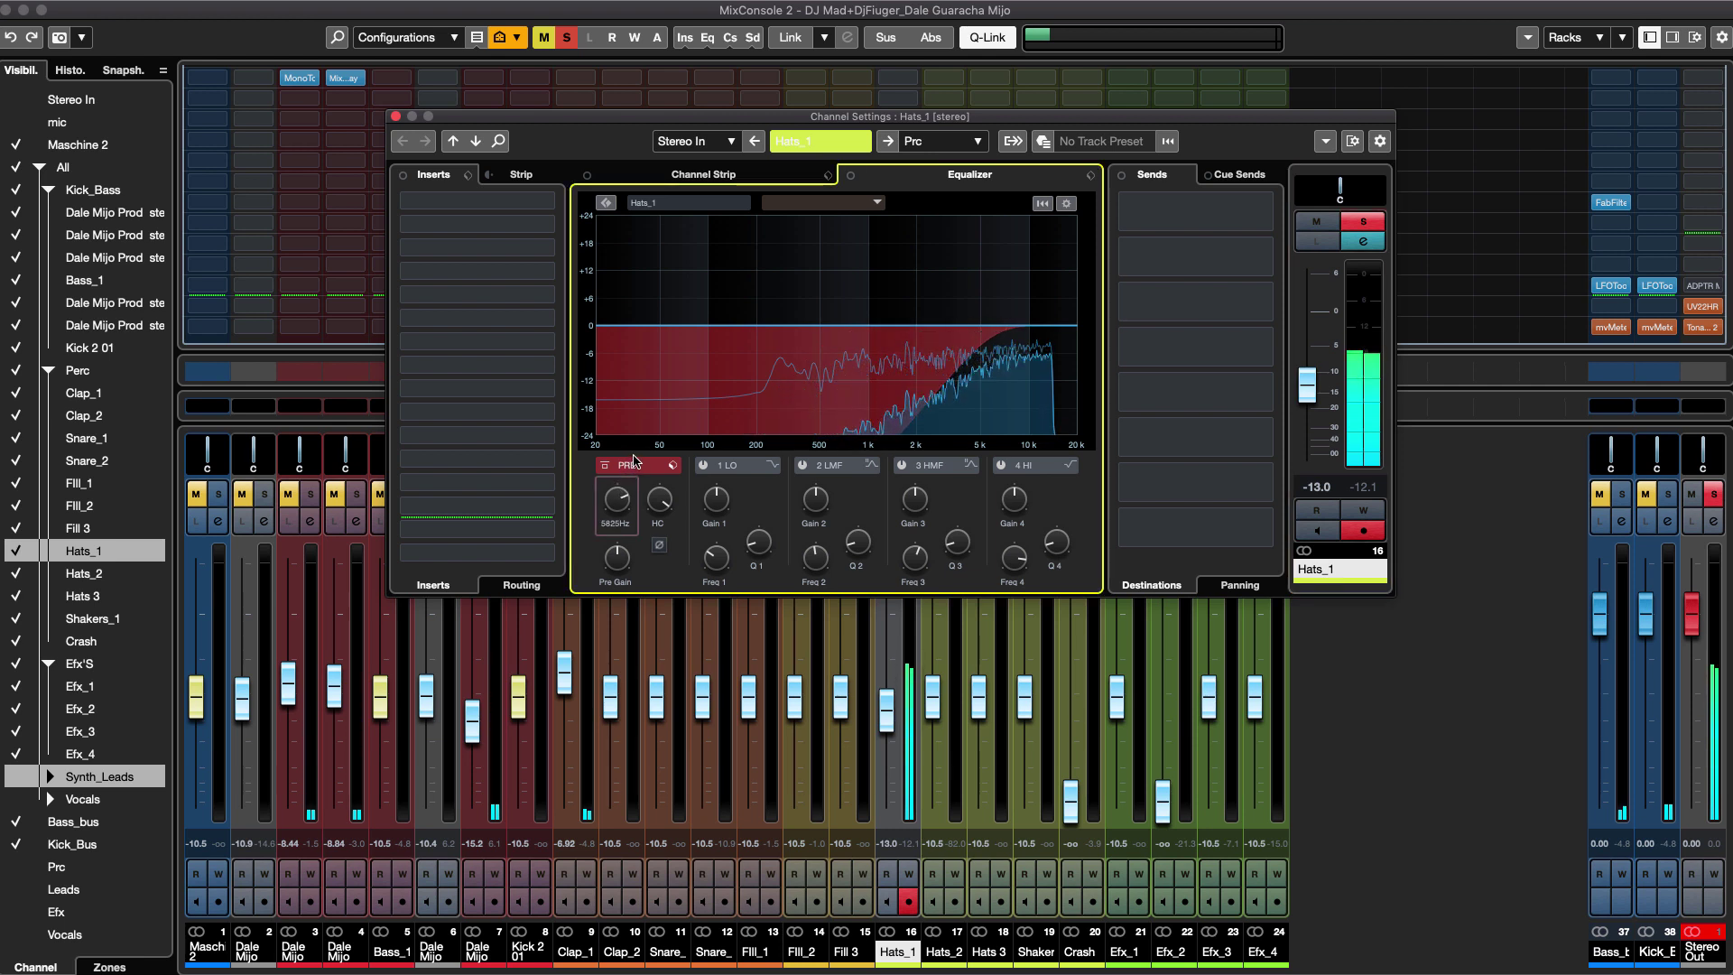
click(1363, 221)
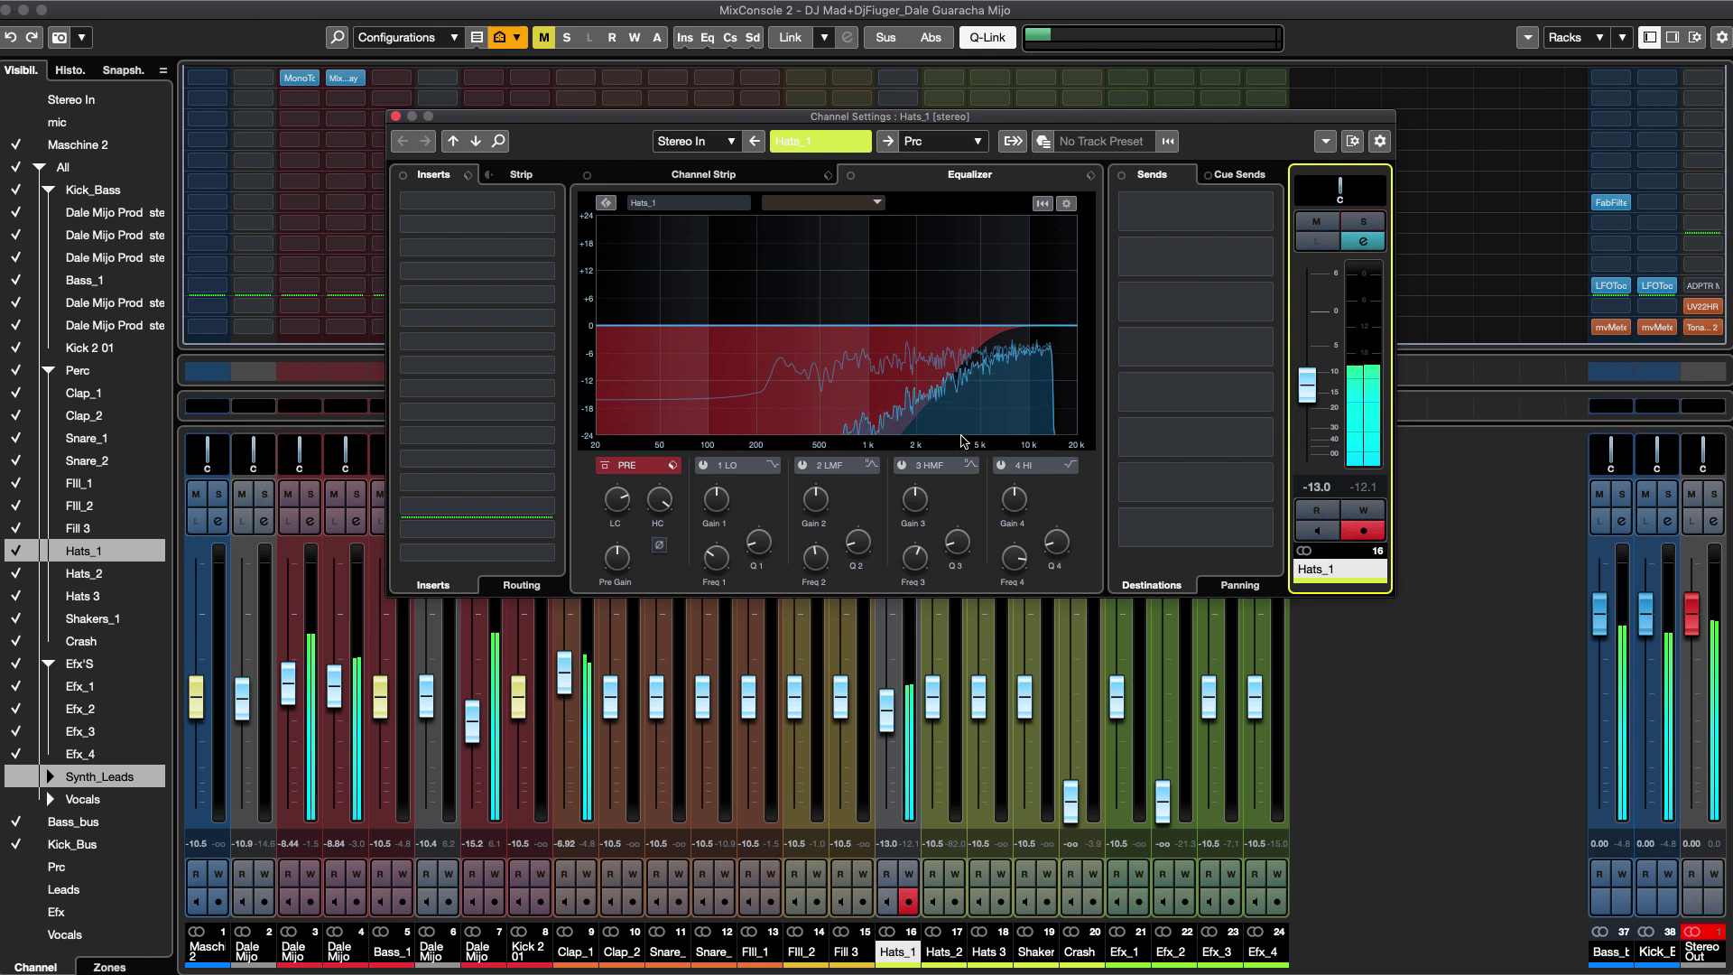
Move the EQ module ahead of the compressor in the Hats_1 channel strip and load Standard Compressor.
mouse_move(623, 504)
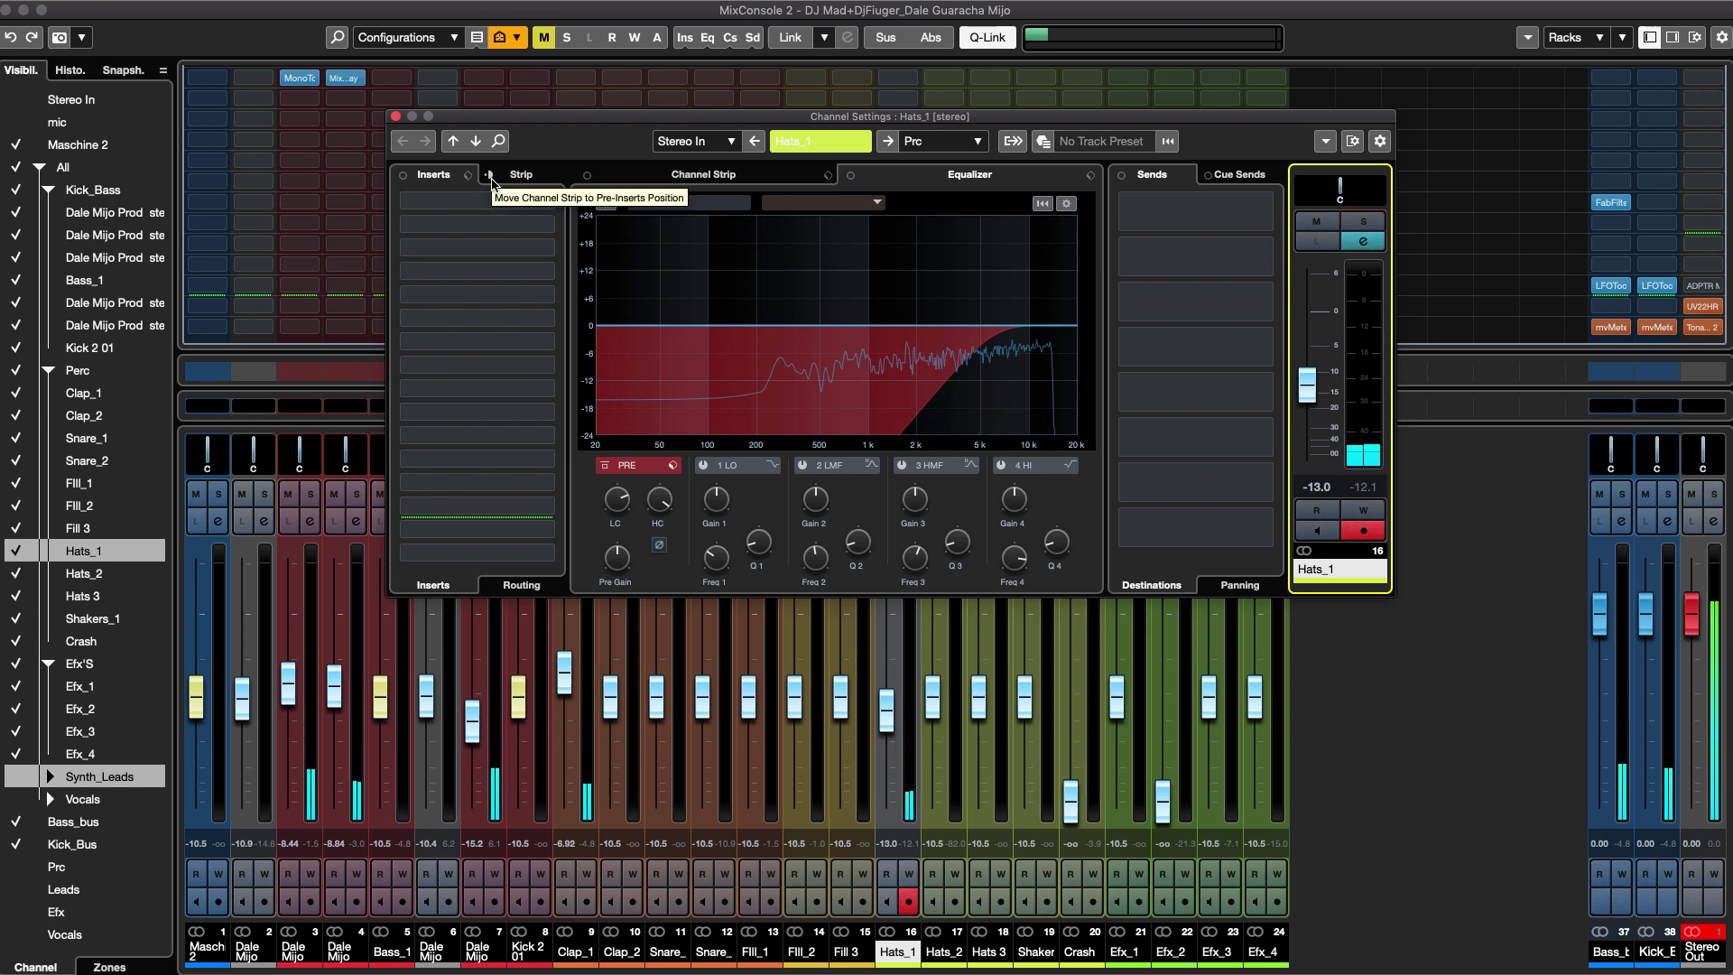
click(720, 181)
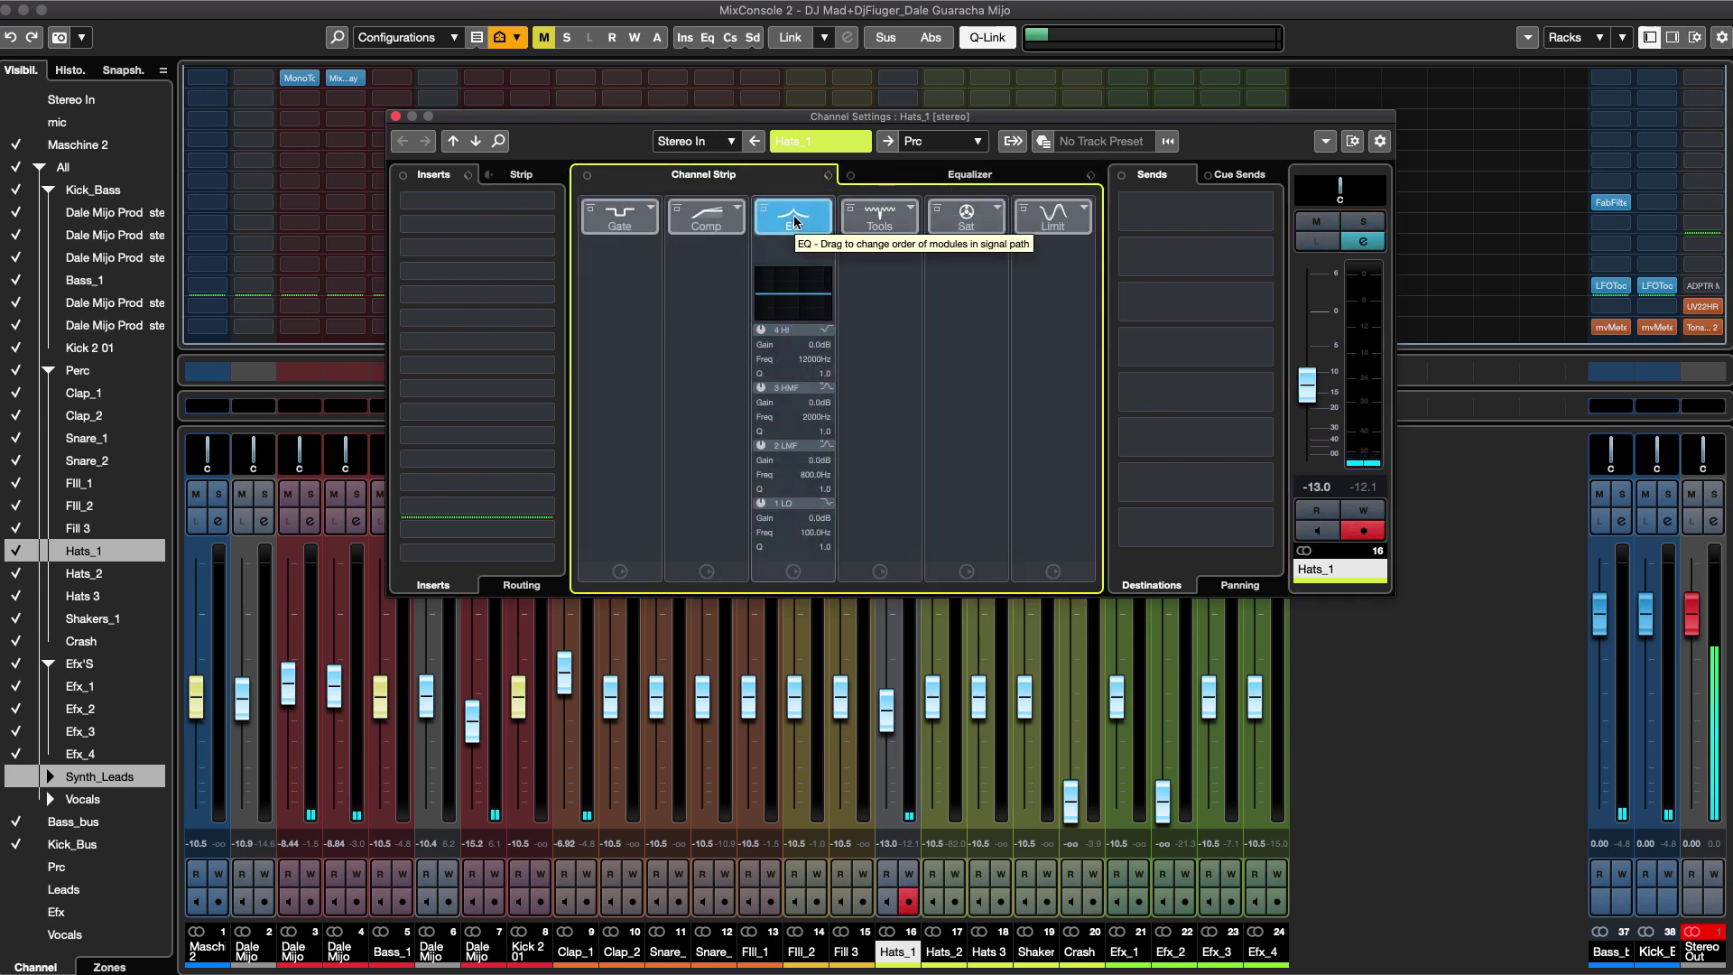
drag(795, 221, 707, 219)
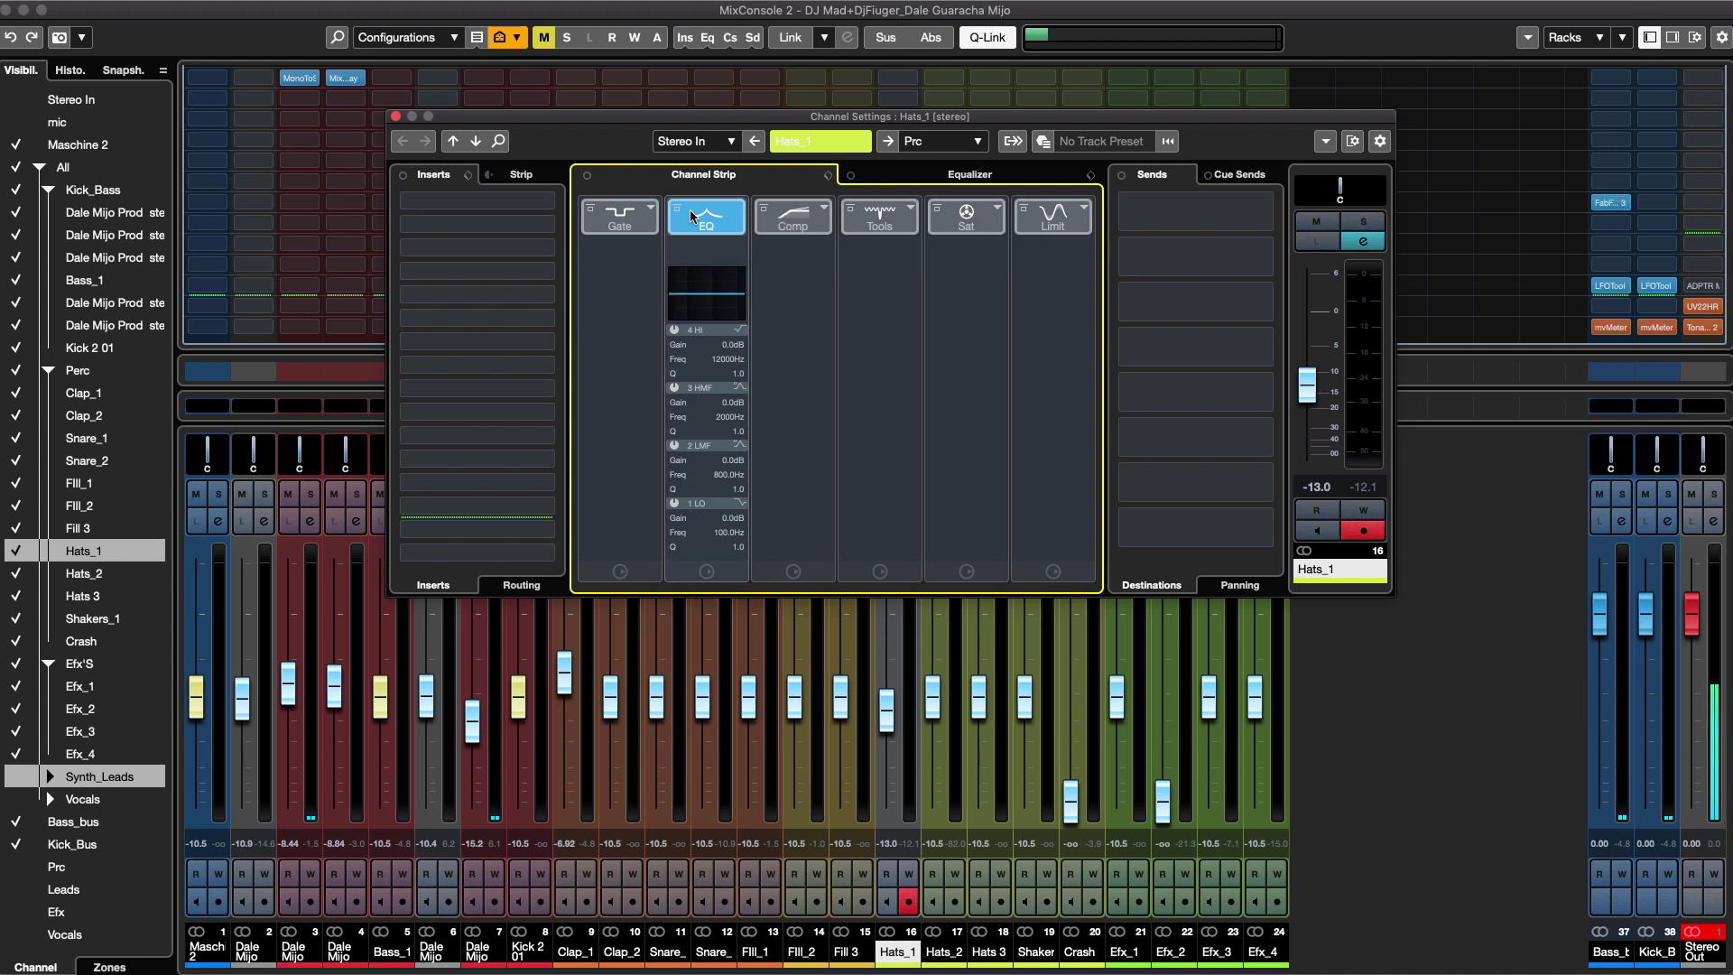
click(826, 217)
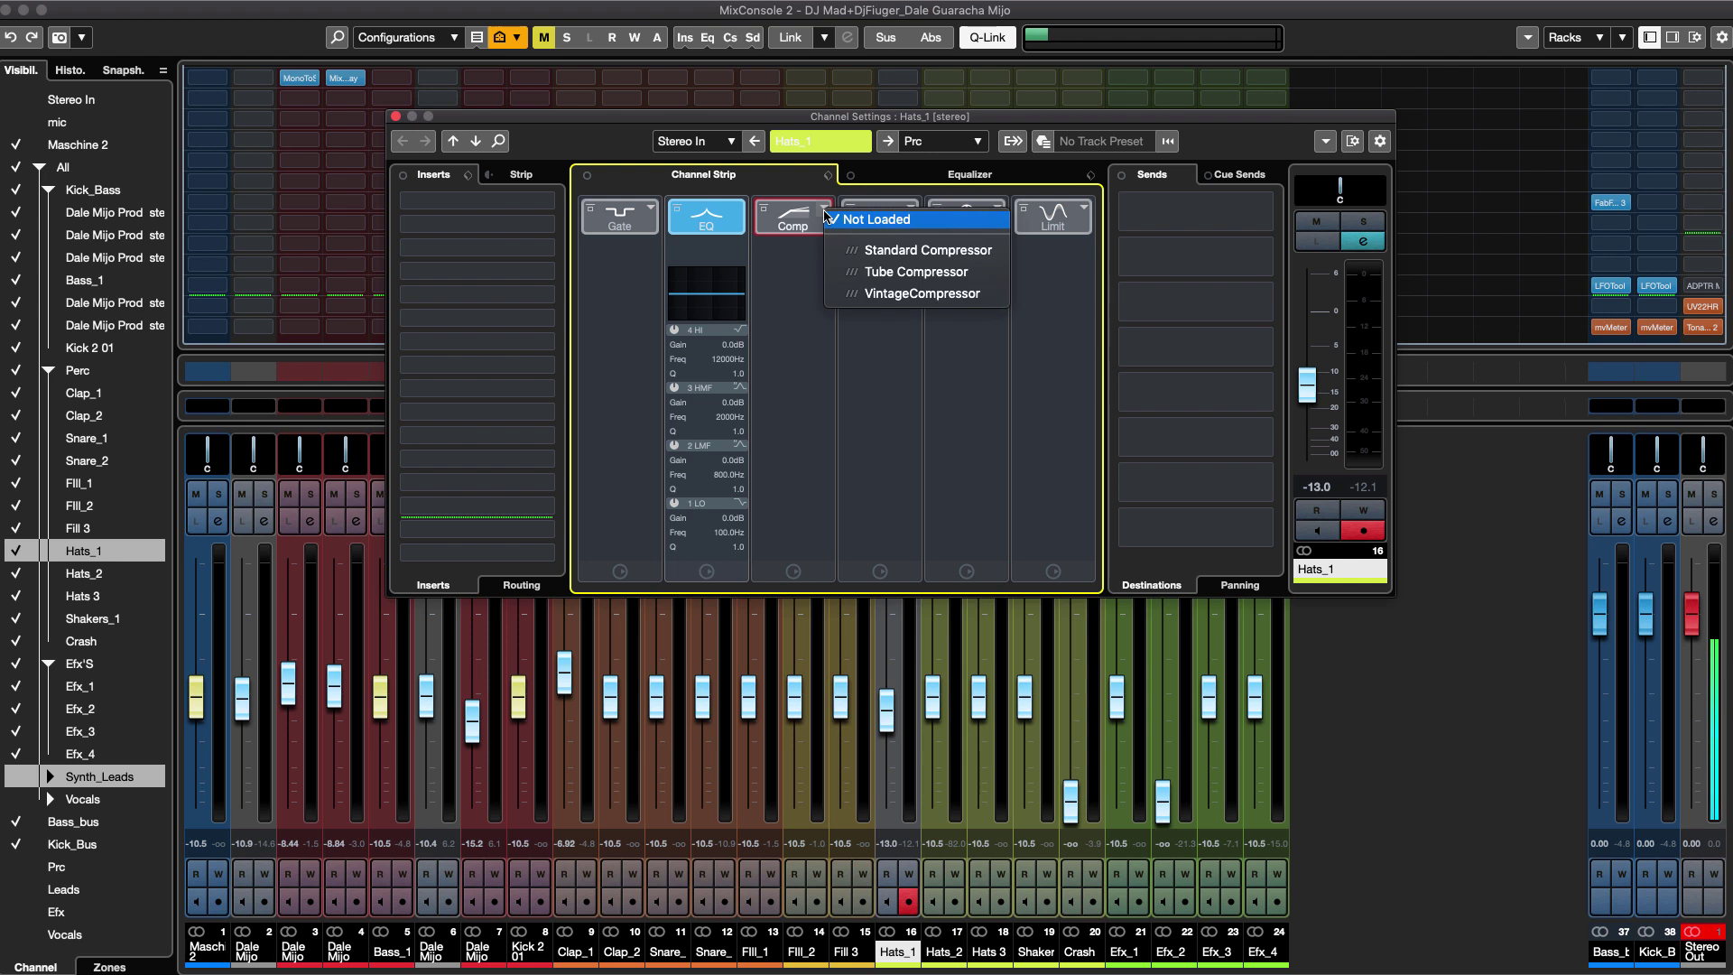
click(894, 251)
click(792, 254)
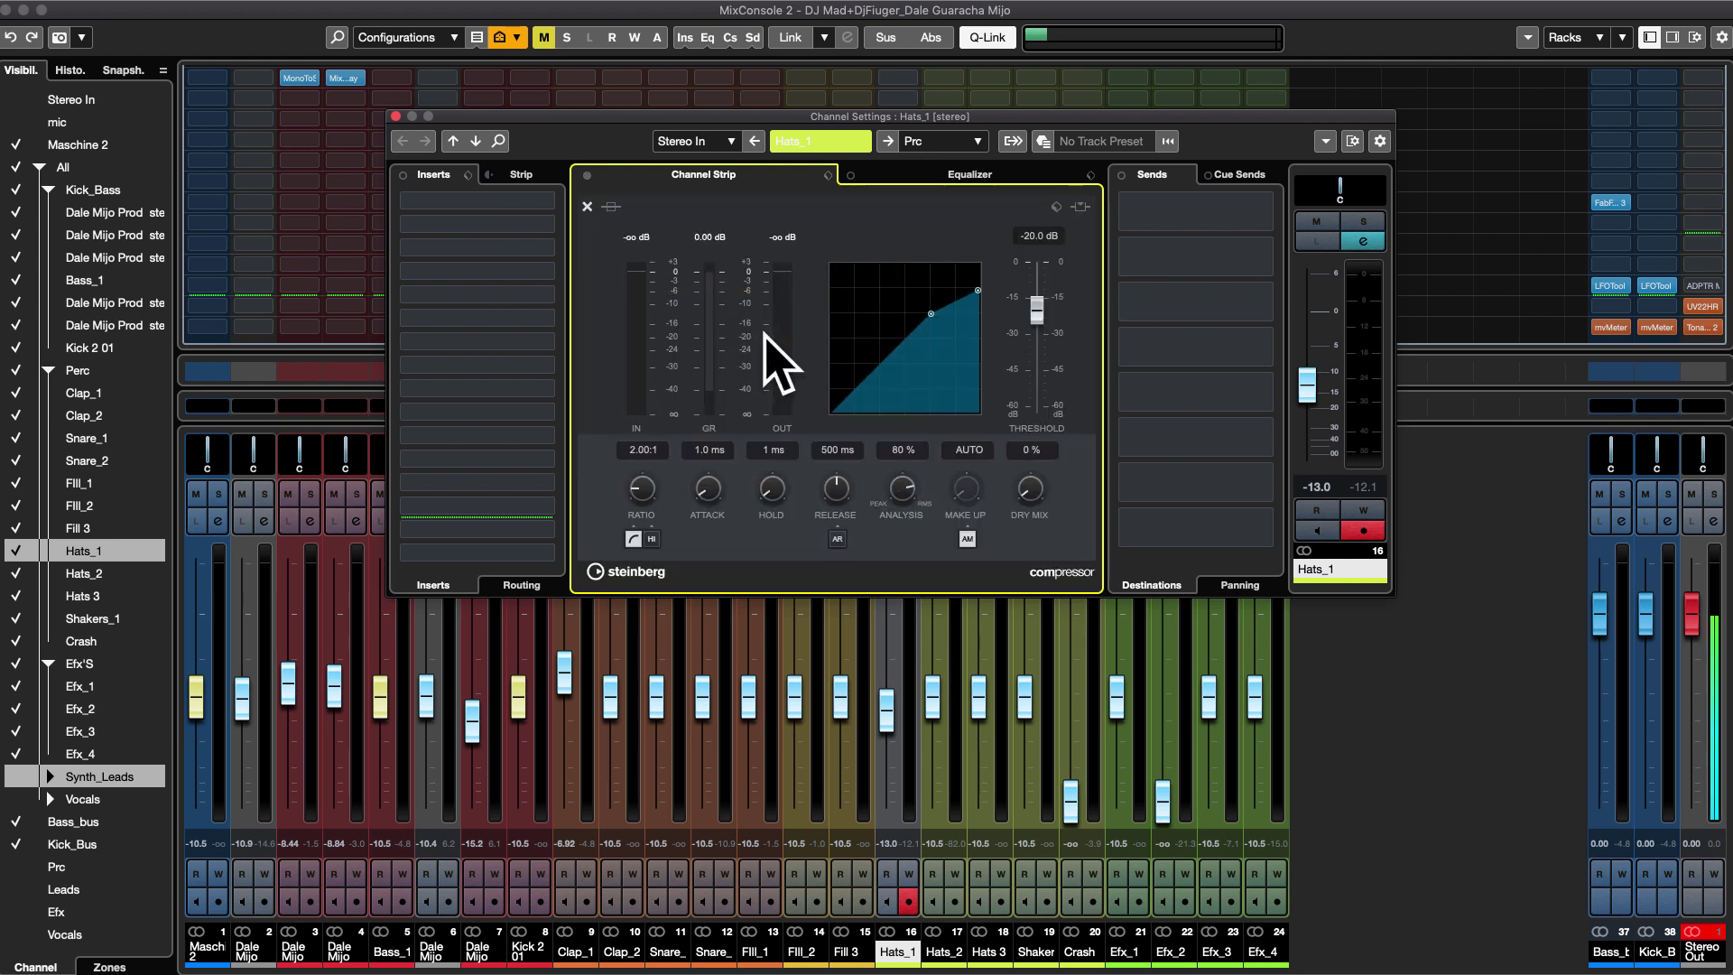
Set the Hats_1 compressor's attack to 0.1 ms and its threshold to -26.4 dB during playback.
key(space)
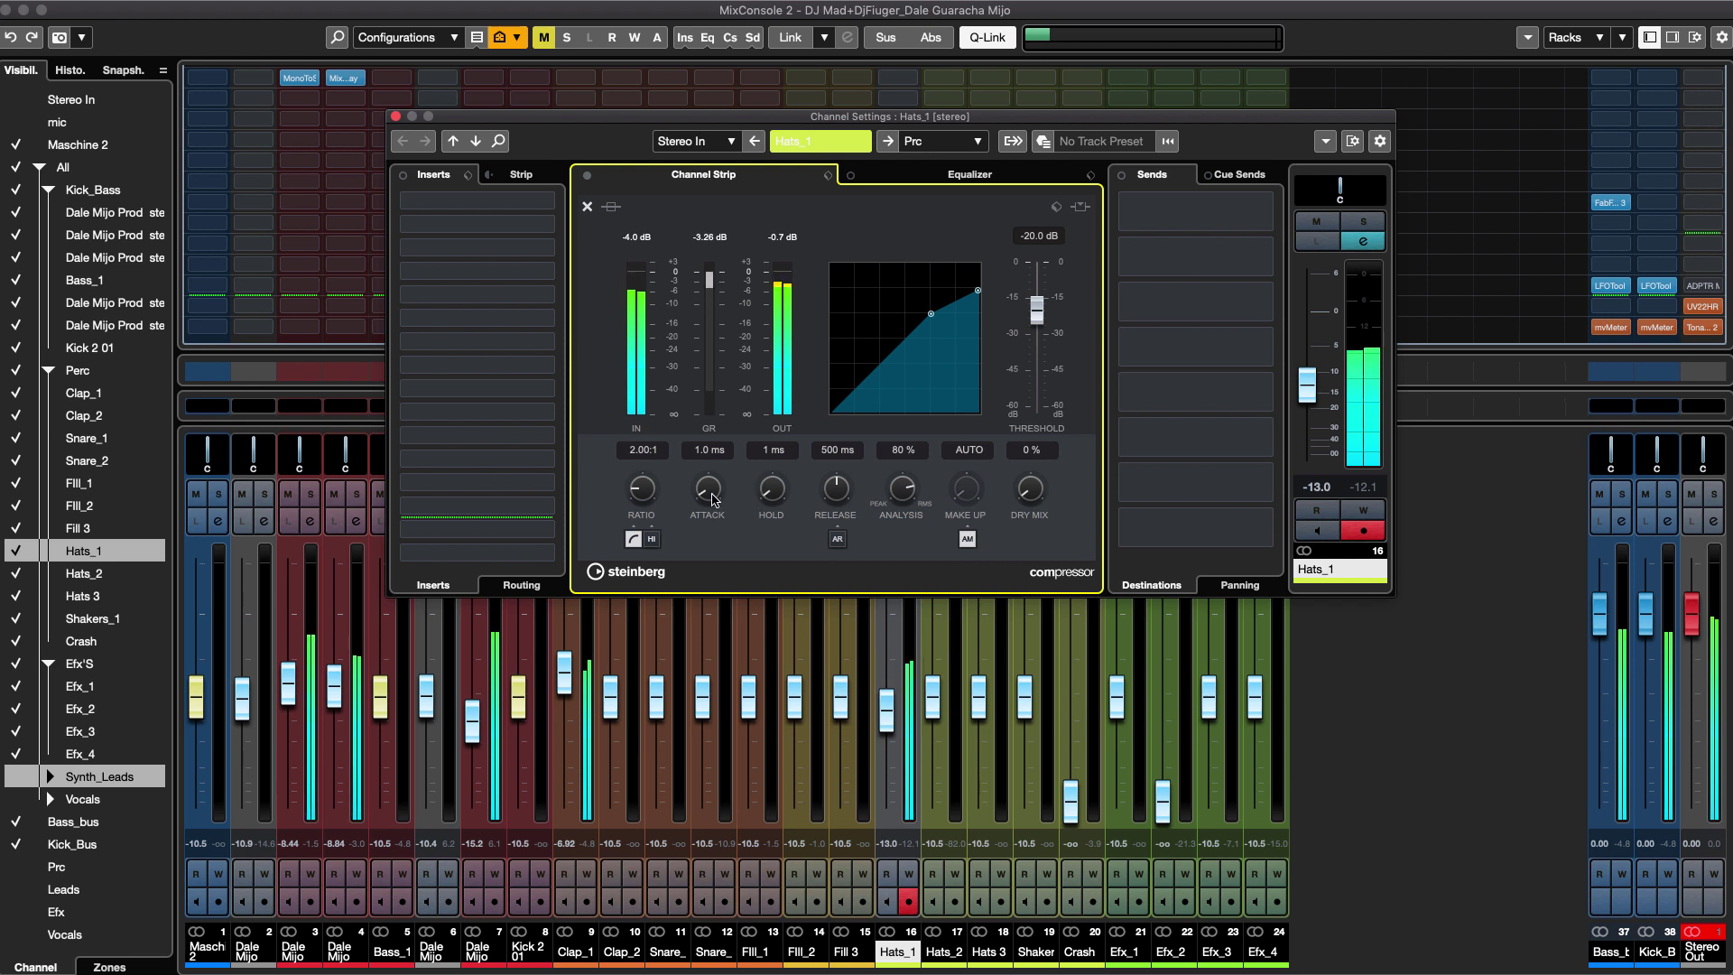
drag(713, 499, 716, 514)
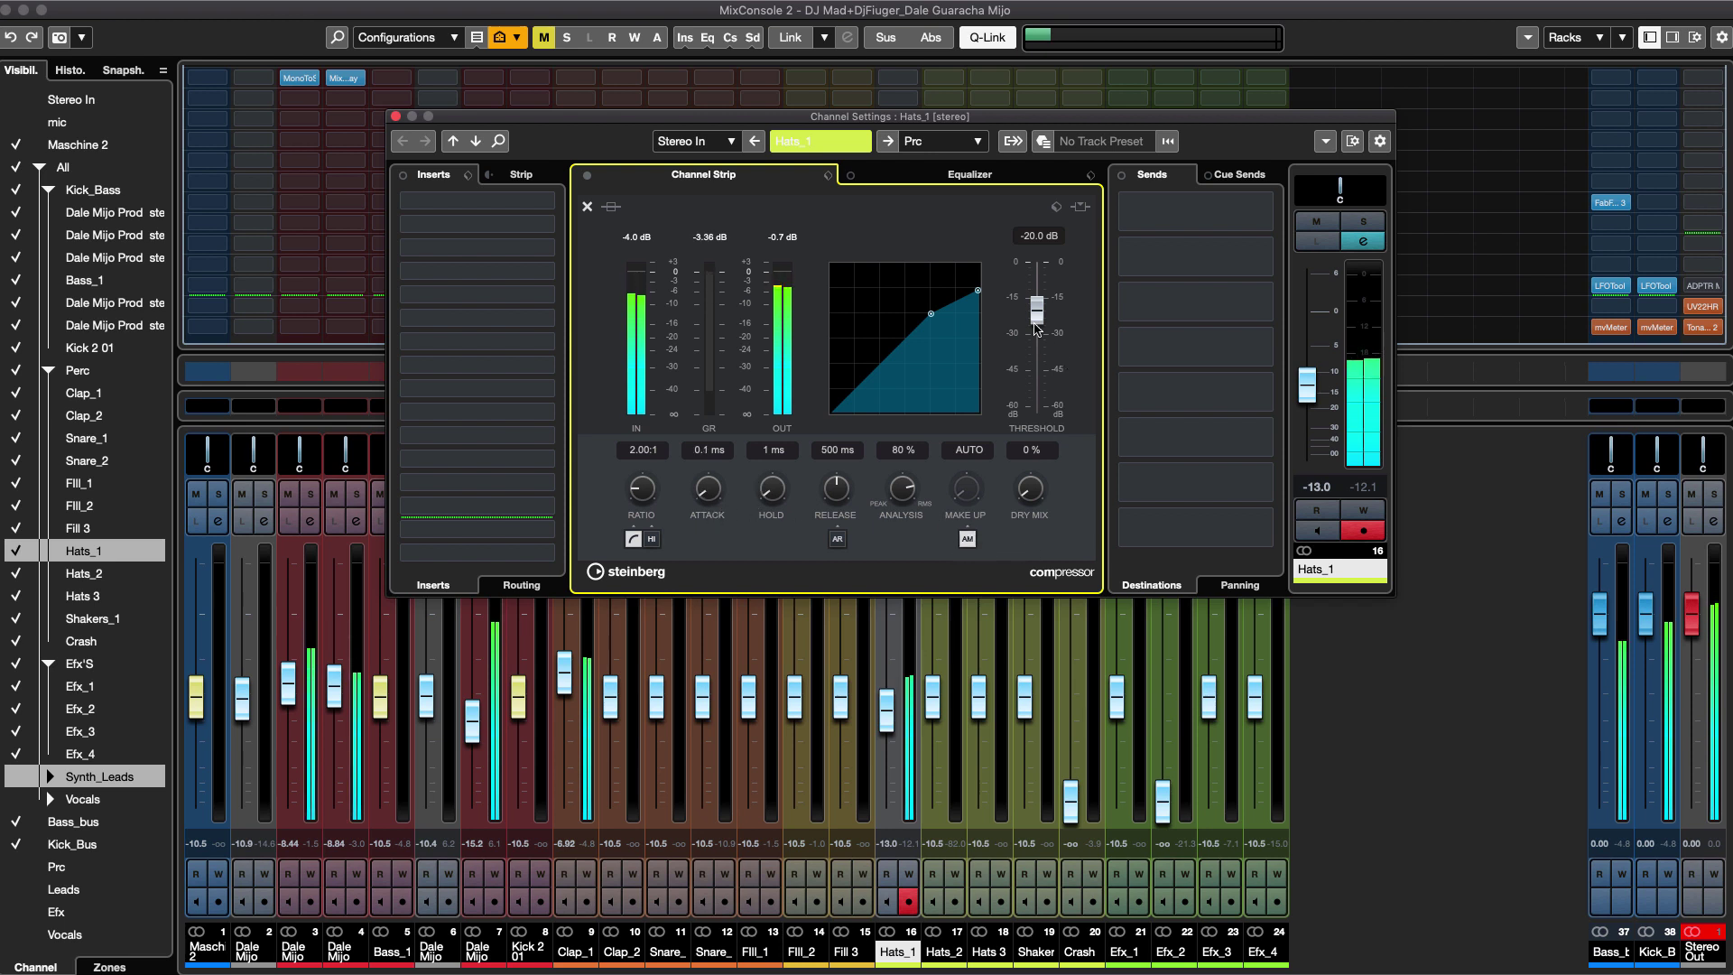
drag(1036, 327, 1036, 338)
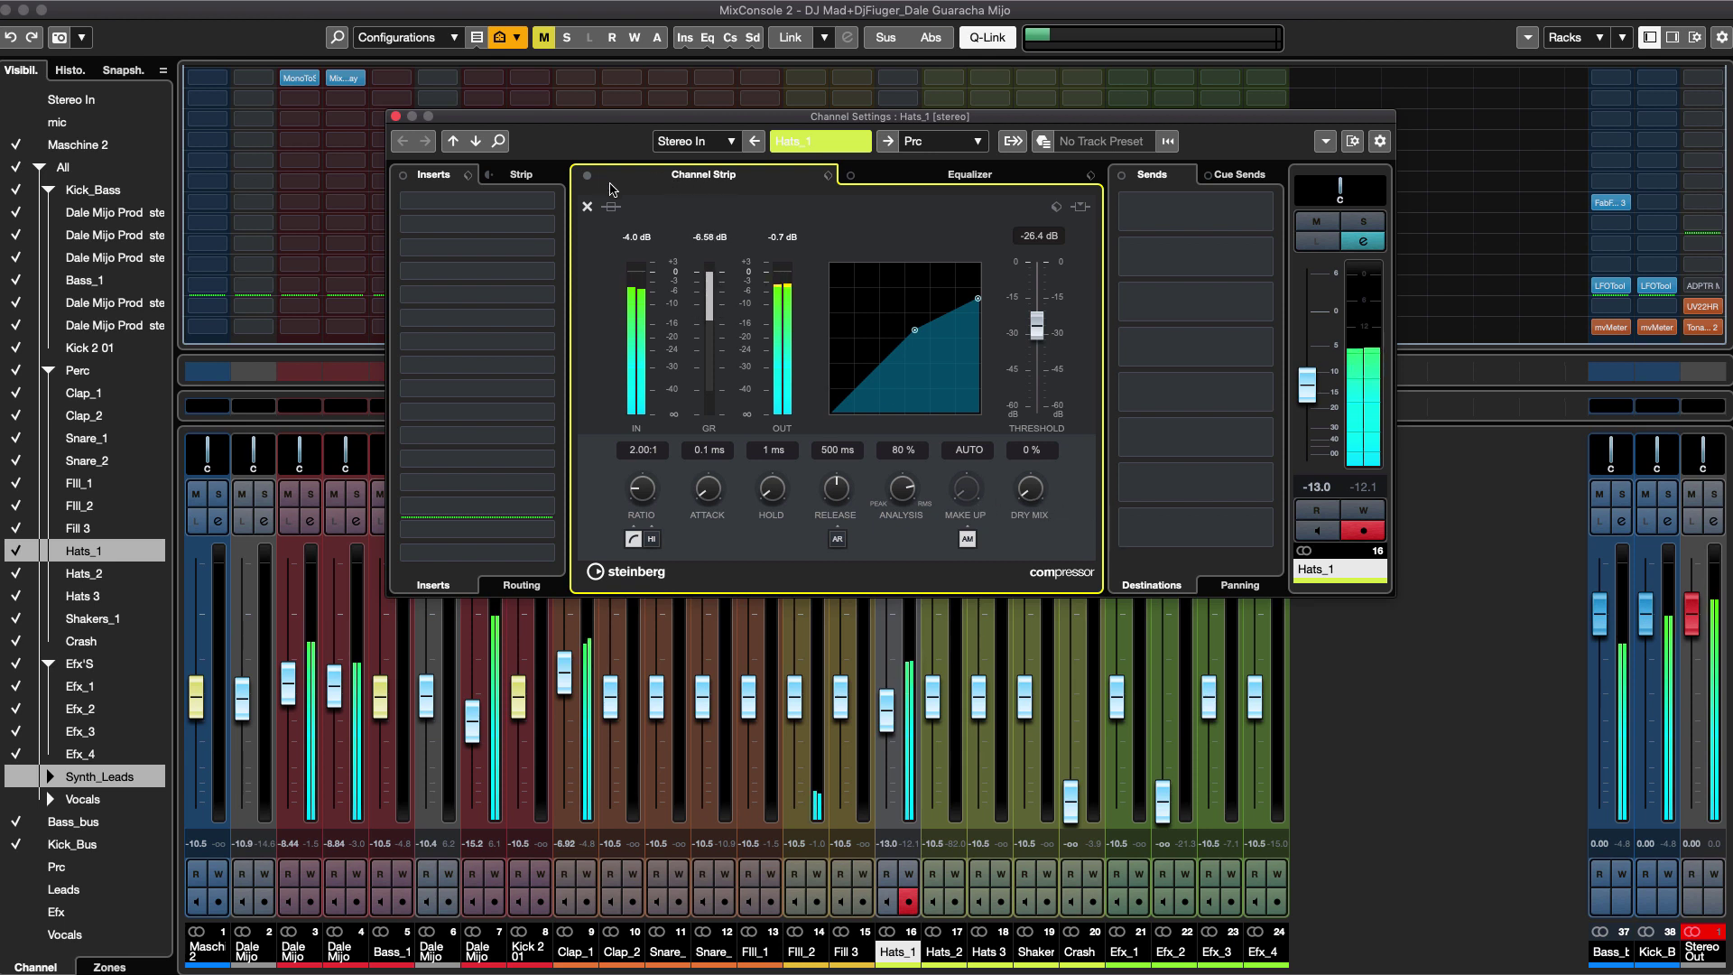
click(924, 181)
click(744, 179)
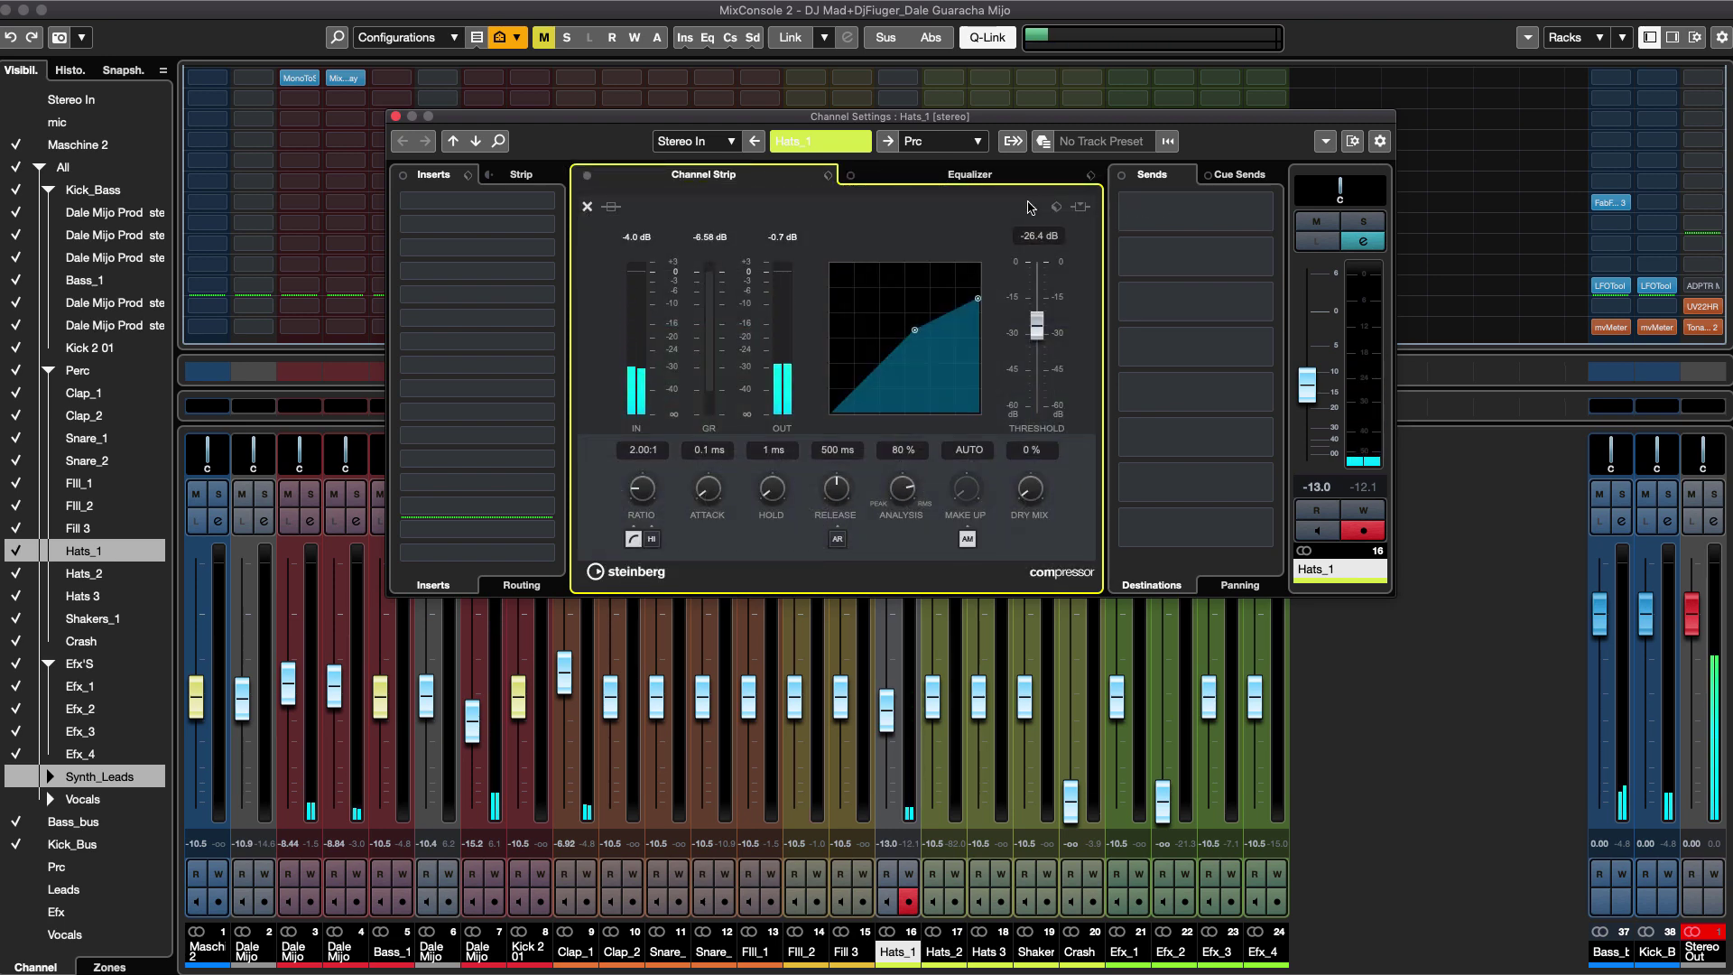
Close the compressor's detailed view, return to the Hats_1 equalizer and raise the channel fader to -11.0 dB.
click(586, 205)
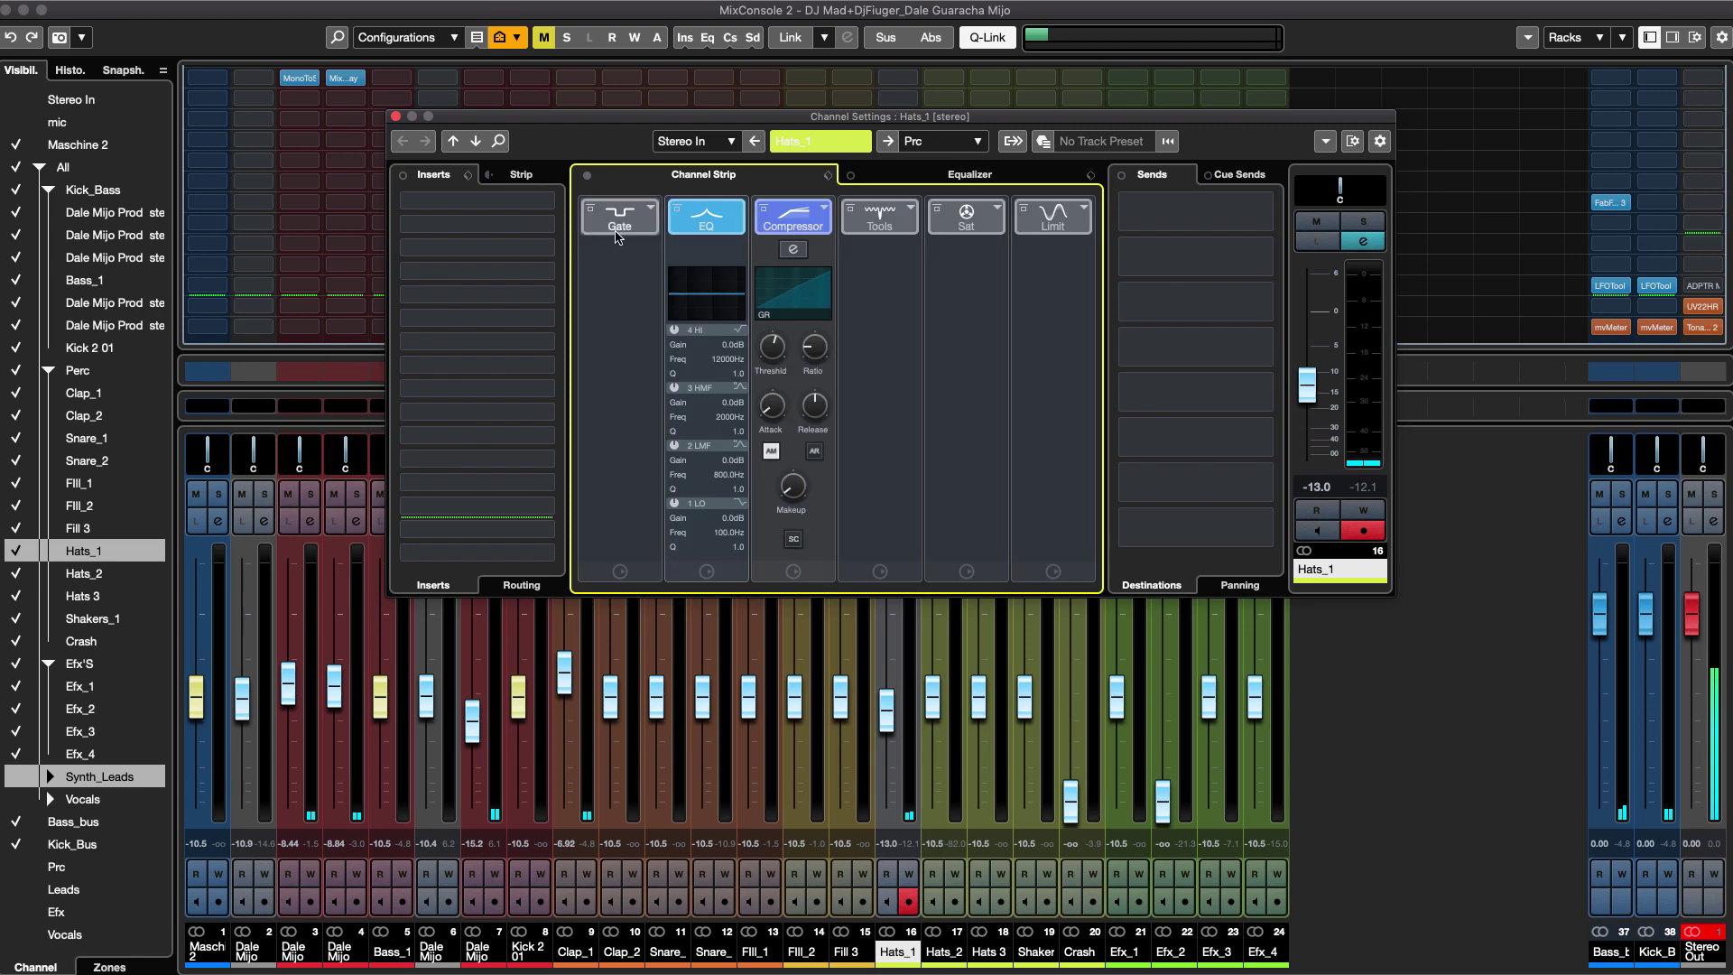
click(916, 183)
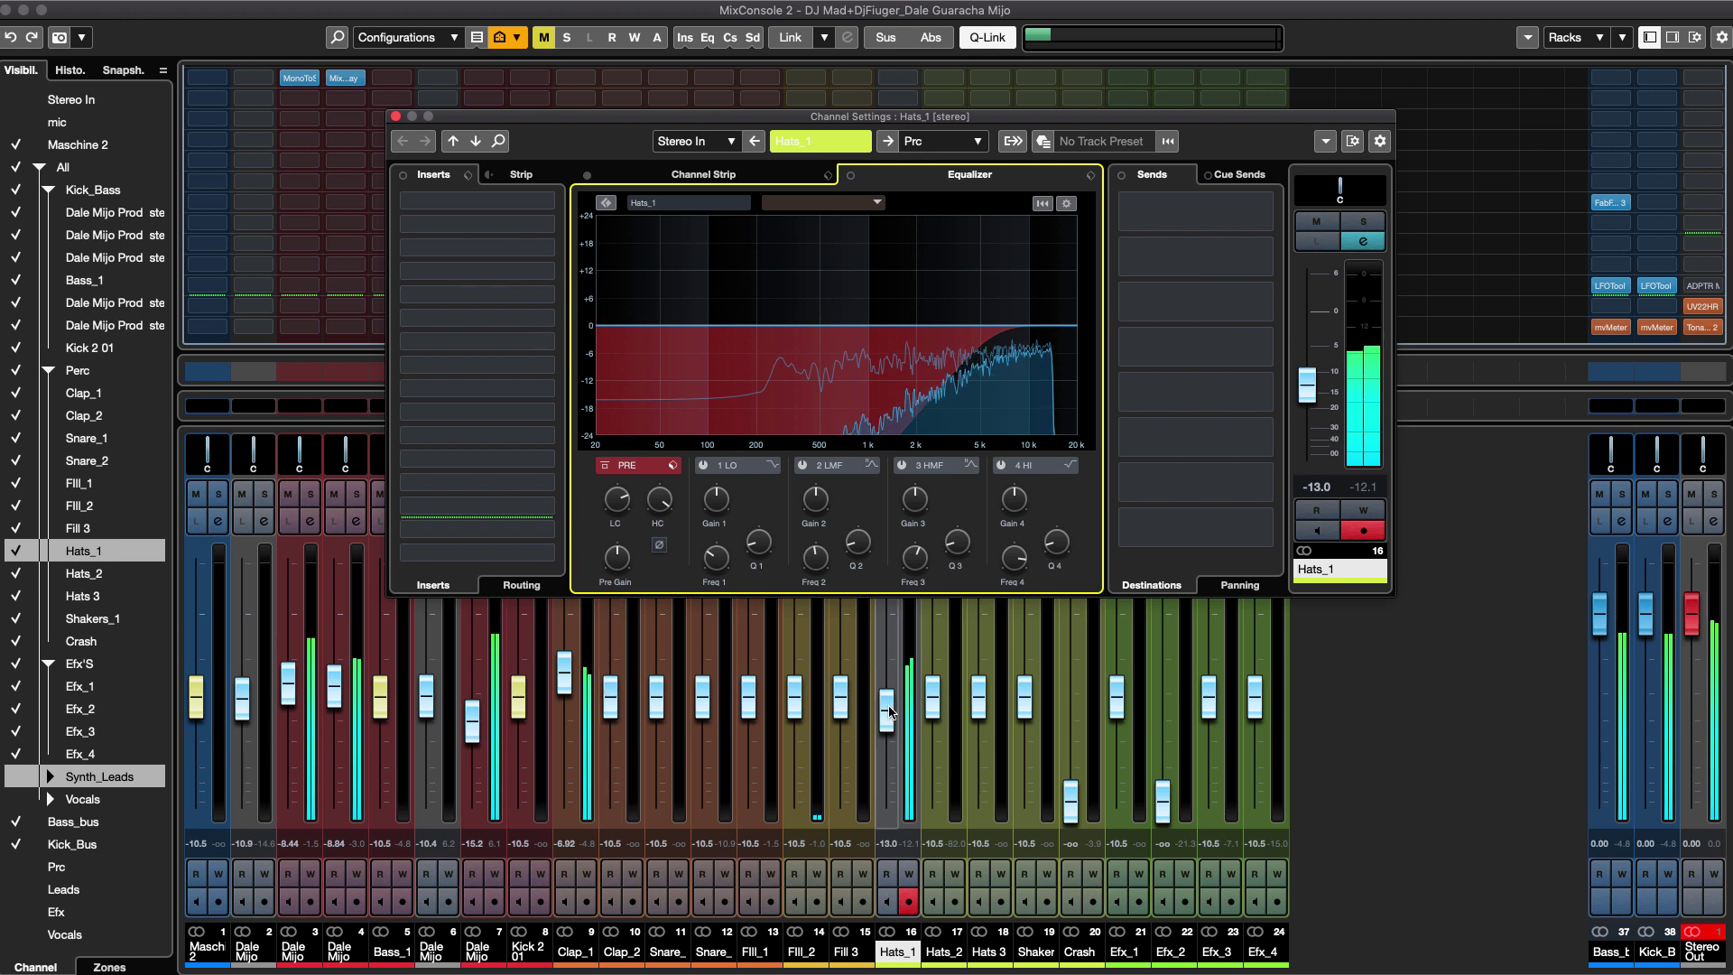
drag(896, 713, 897, 703)
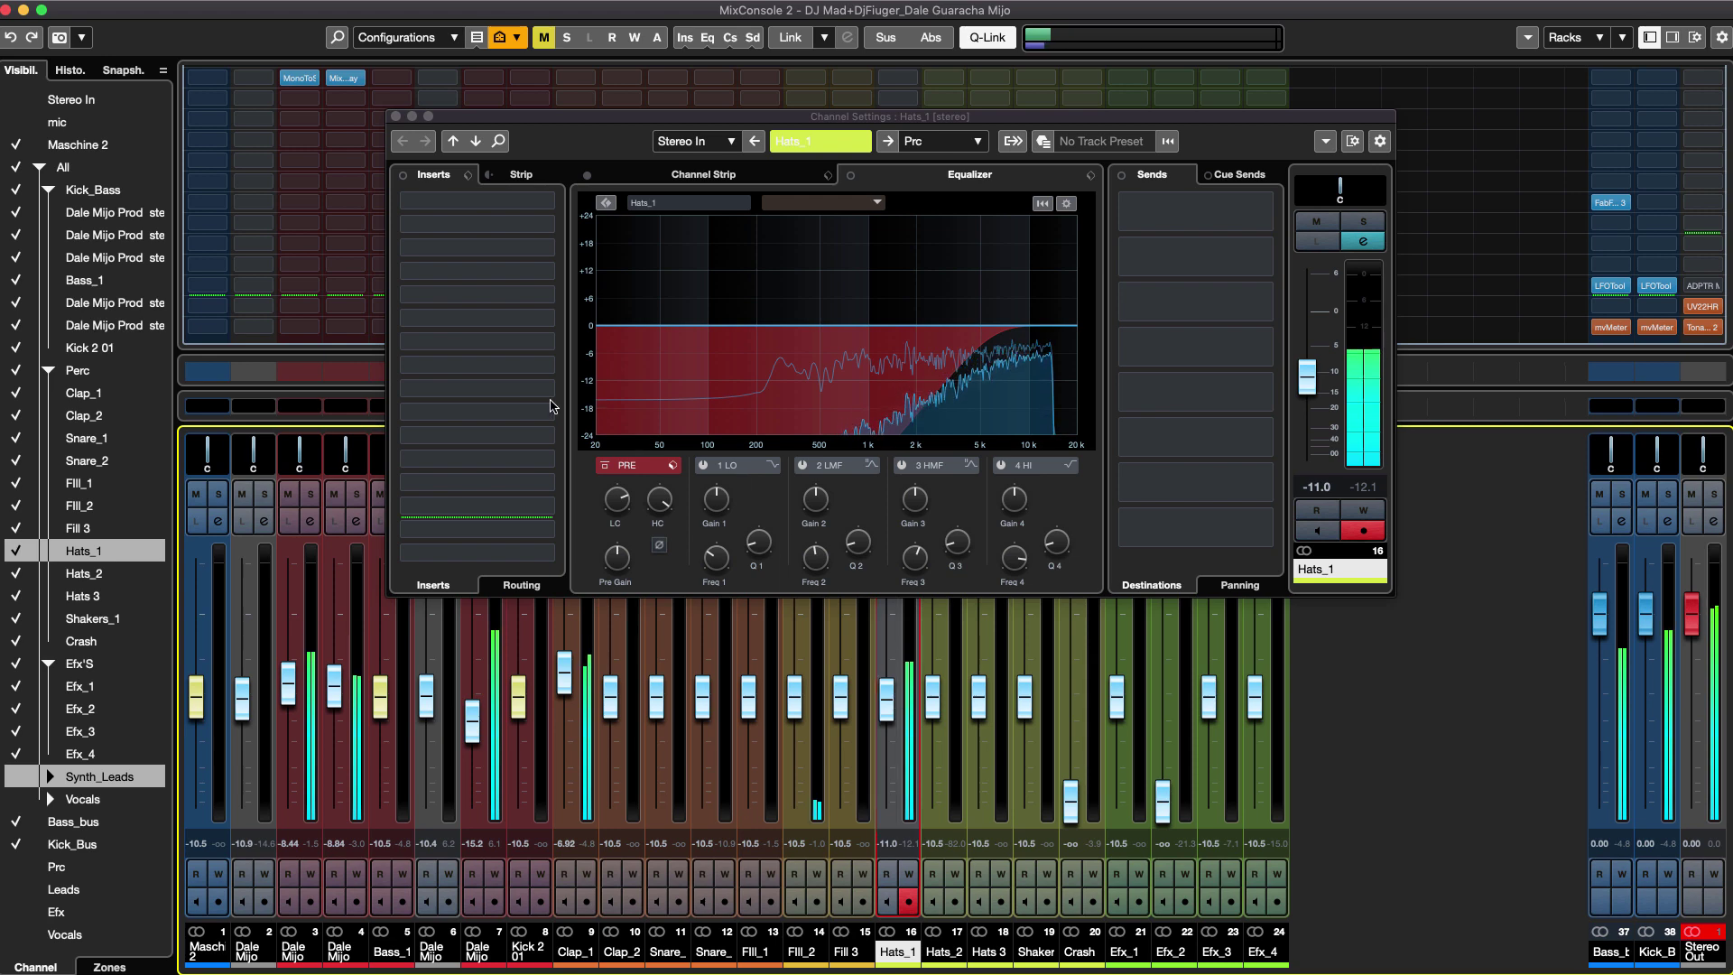
Search the plug-ins for "pan" and load Brauer Motion Stereo in Hats_1 insert slot 7.
click(547, 344)
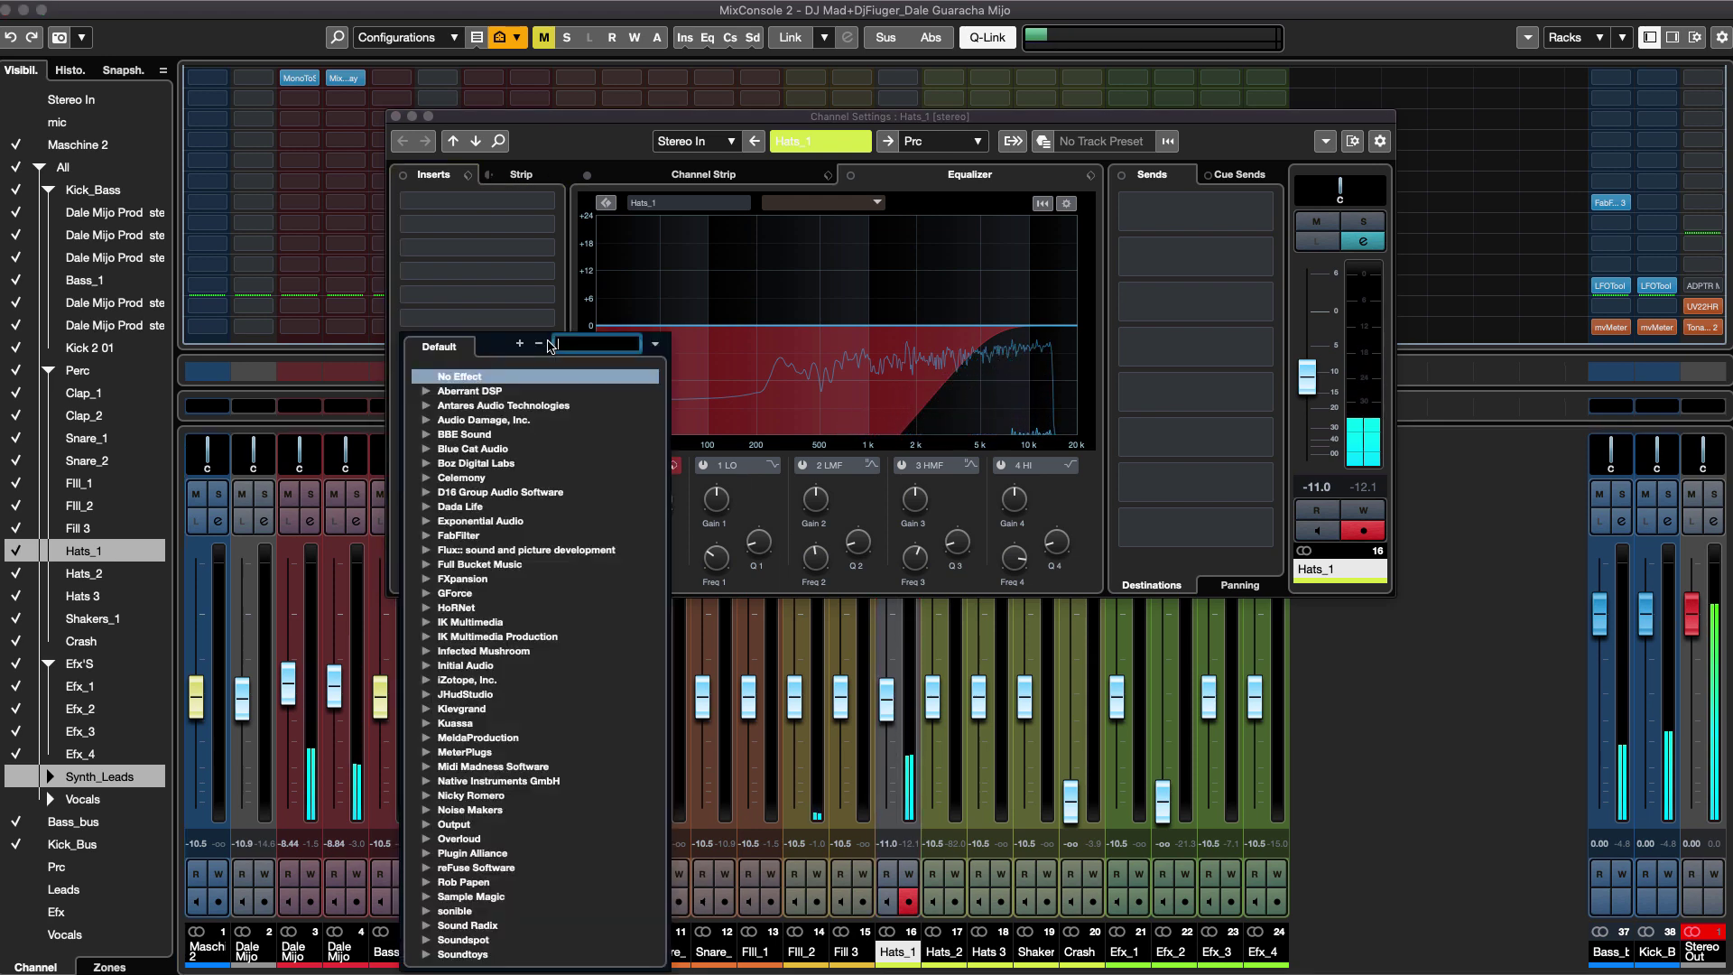
text(au)
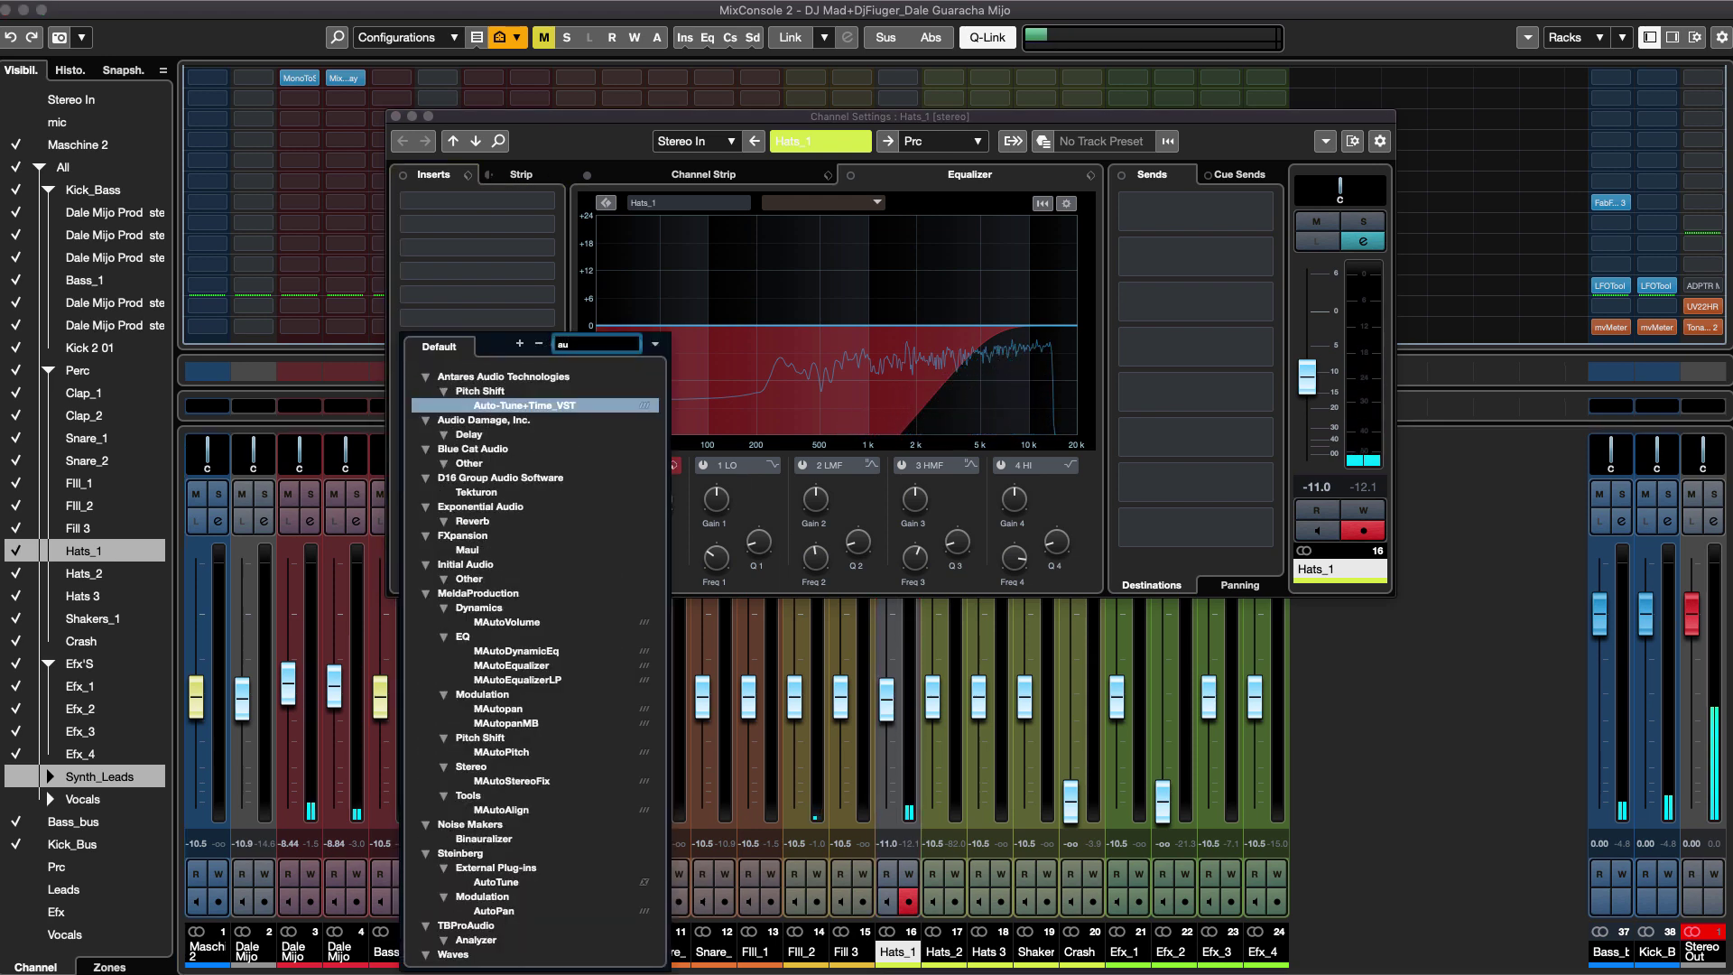
key(BackSpace)
key(BackSpace)
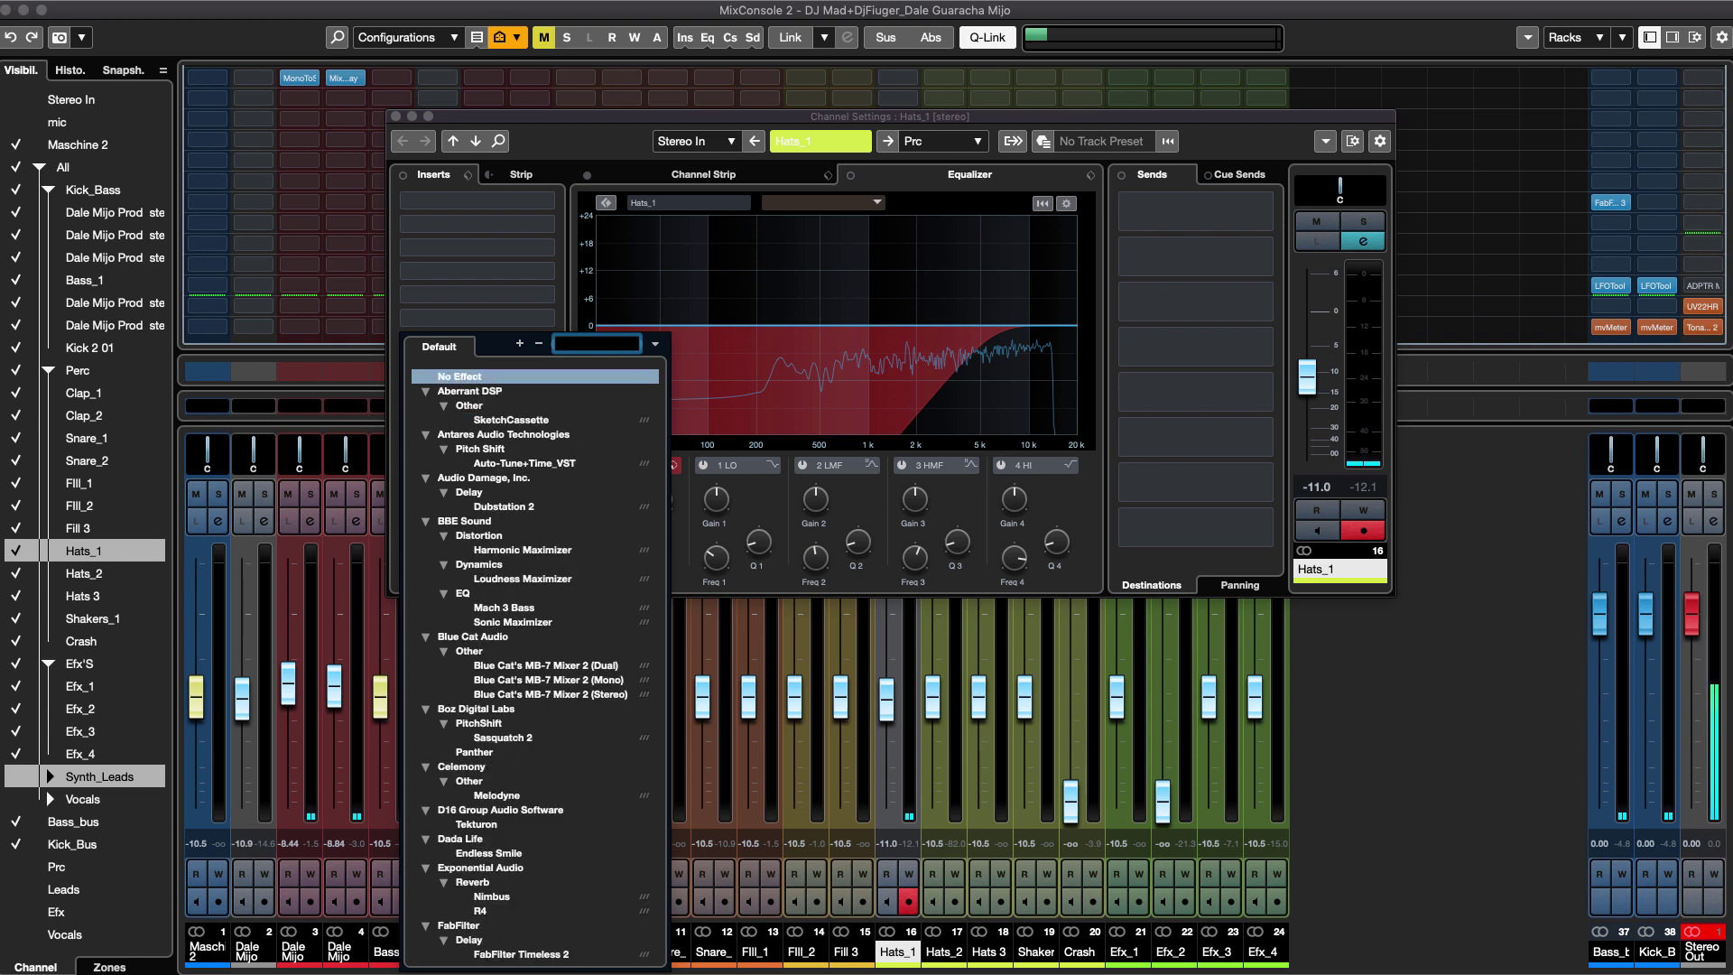
text(pan)
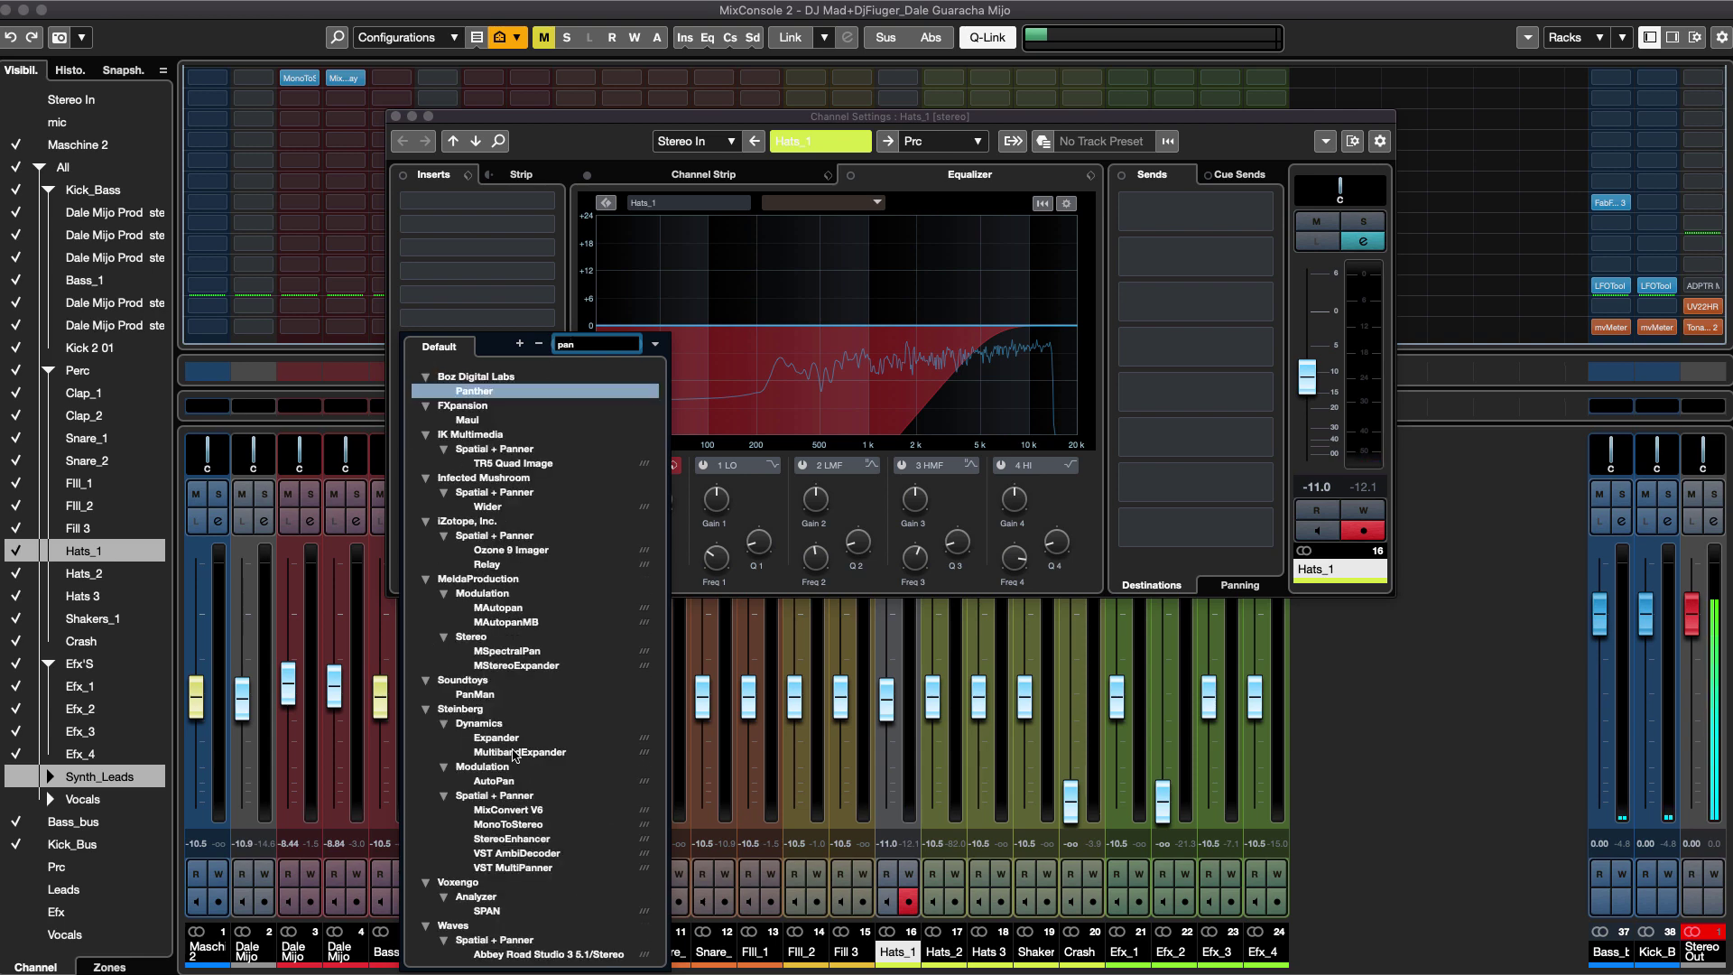
scroll(528, 772, down, 9)
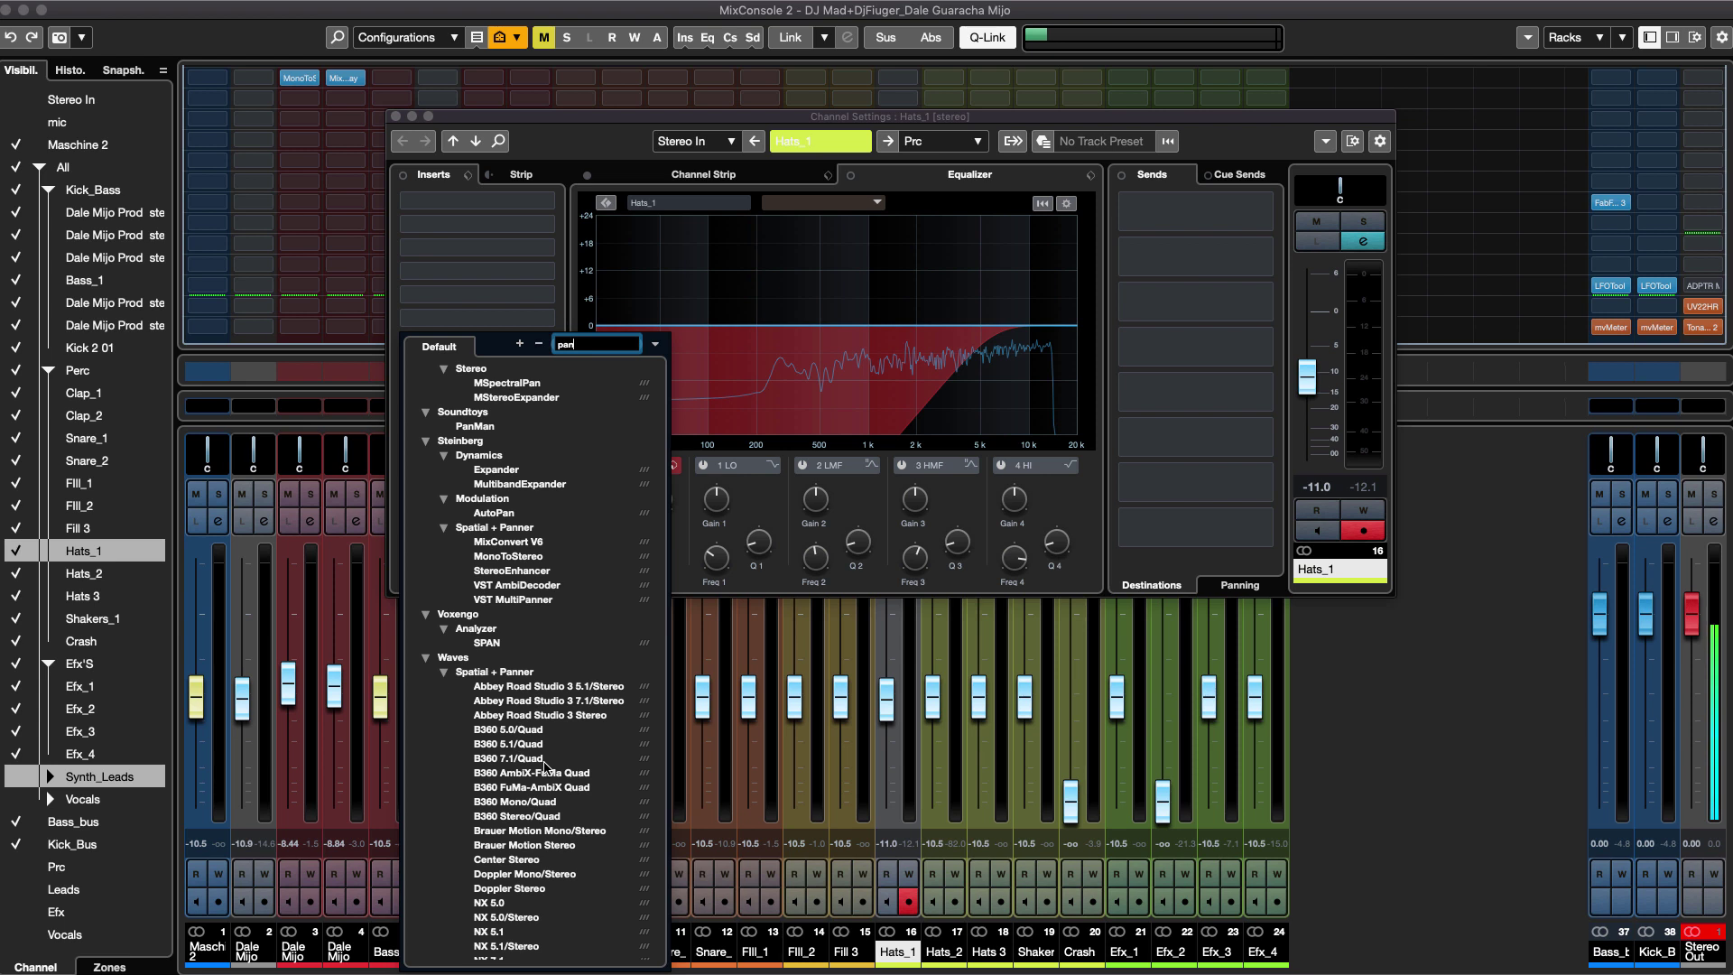
click(534, 845)
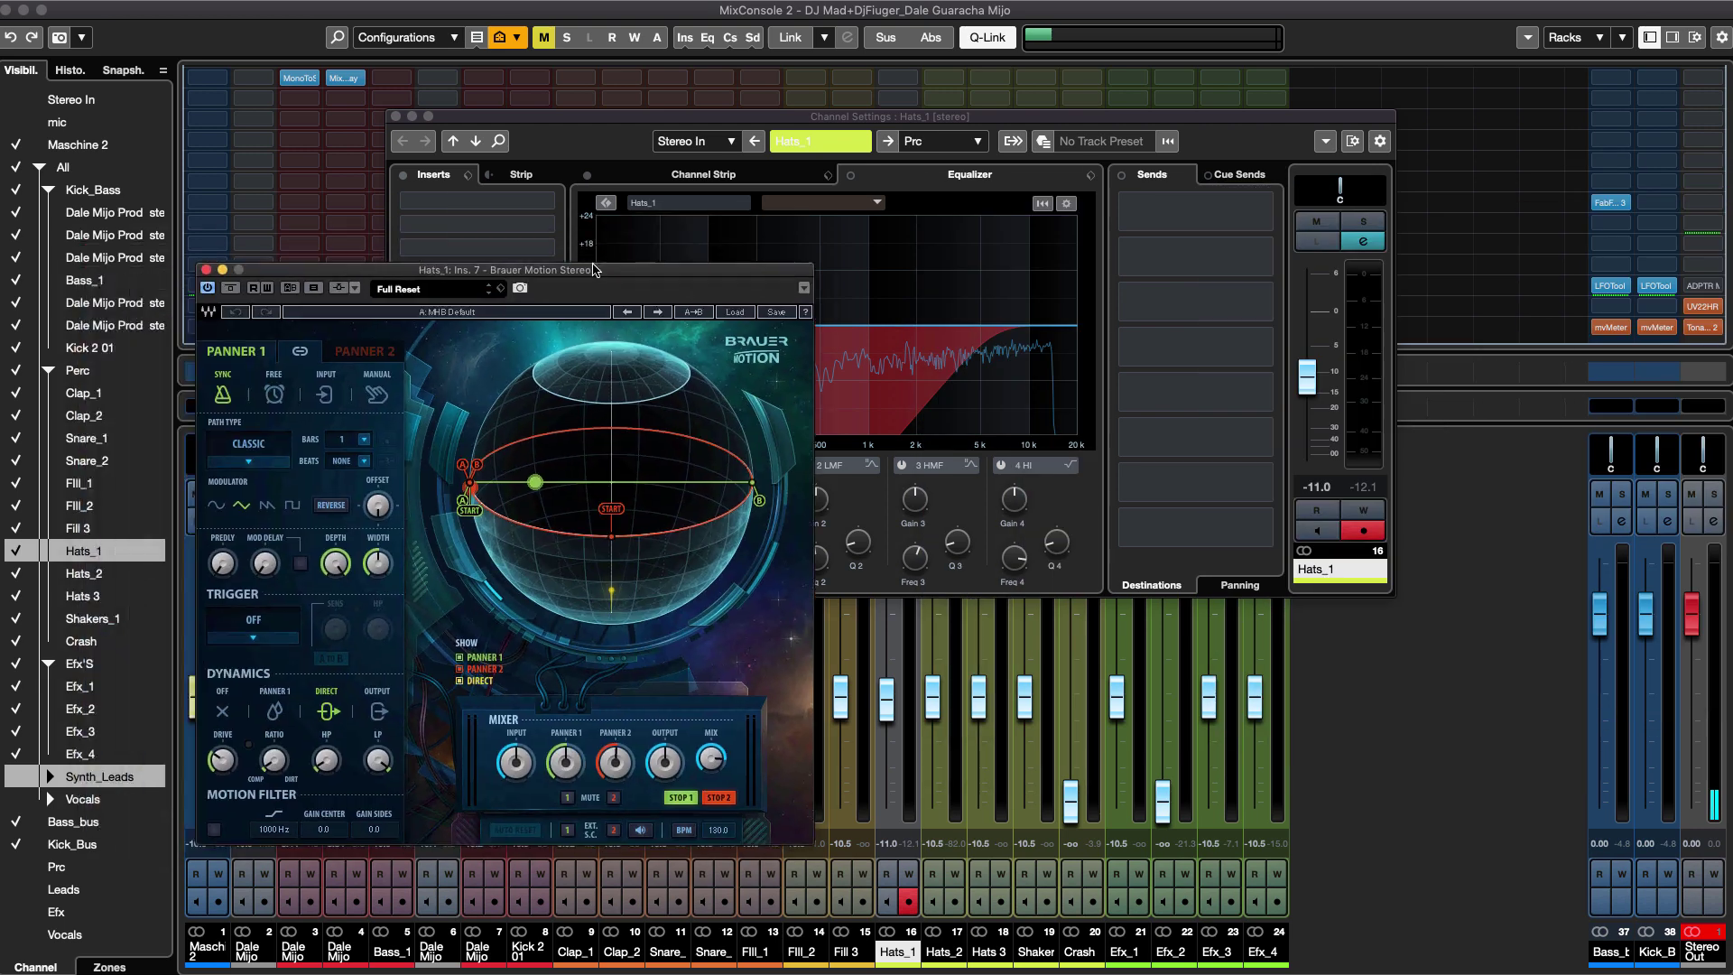
Close the Hats_1 channel settings, play the mix with Brauer Motion bypassed and active to compare, and close the plug-in window.
click(395, 116)
drag(456, 280, 700, 232)
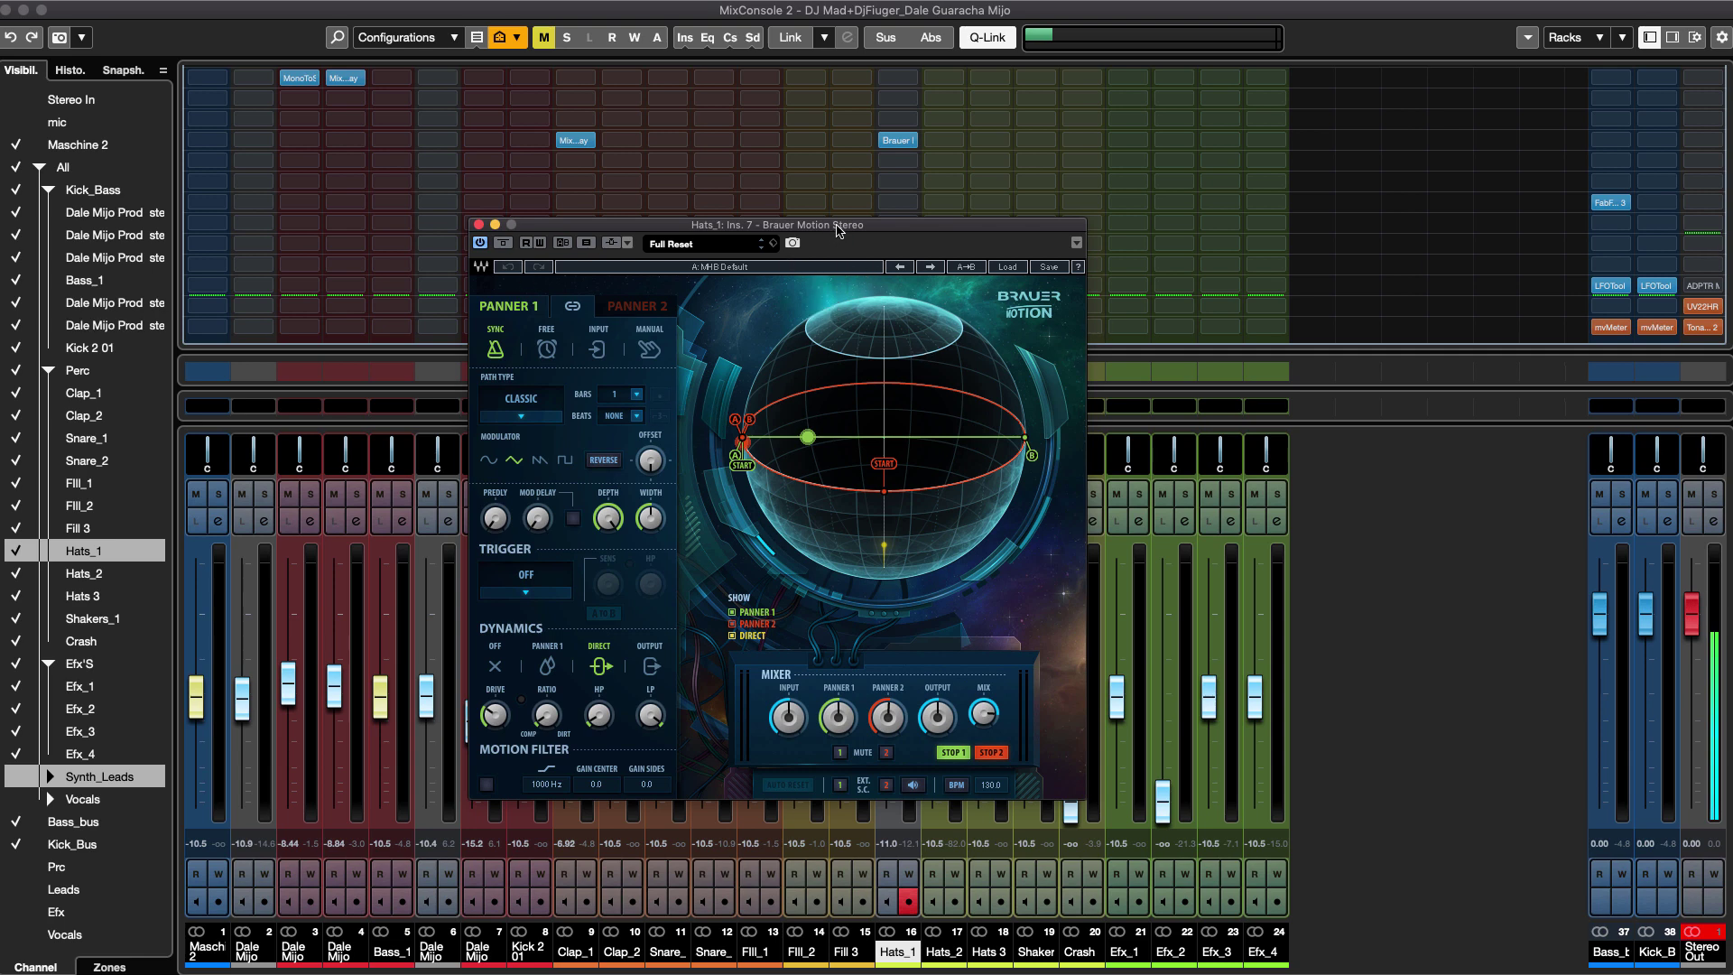
drag(840, 230, 794, 206)
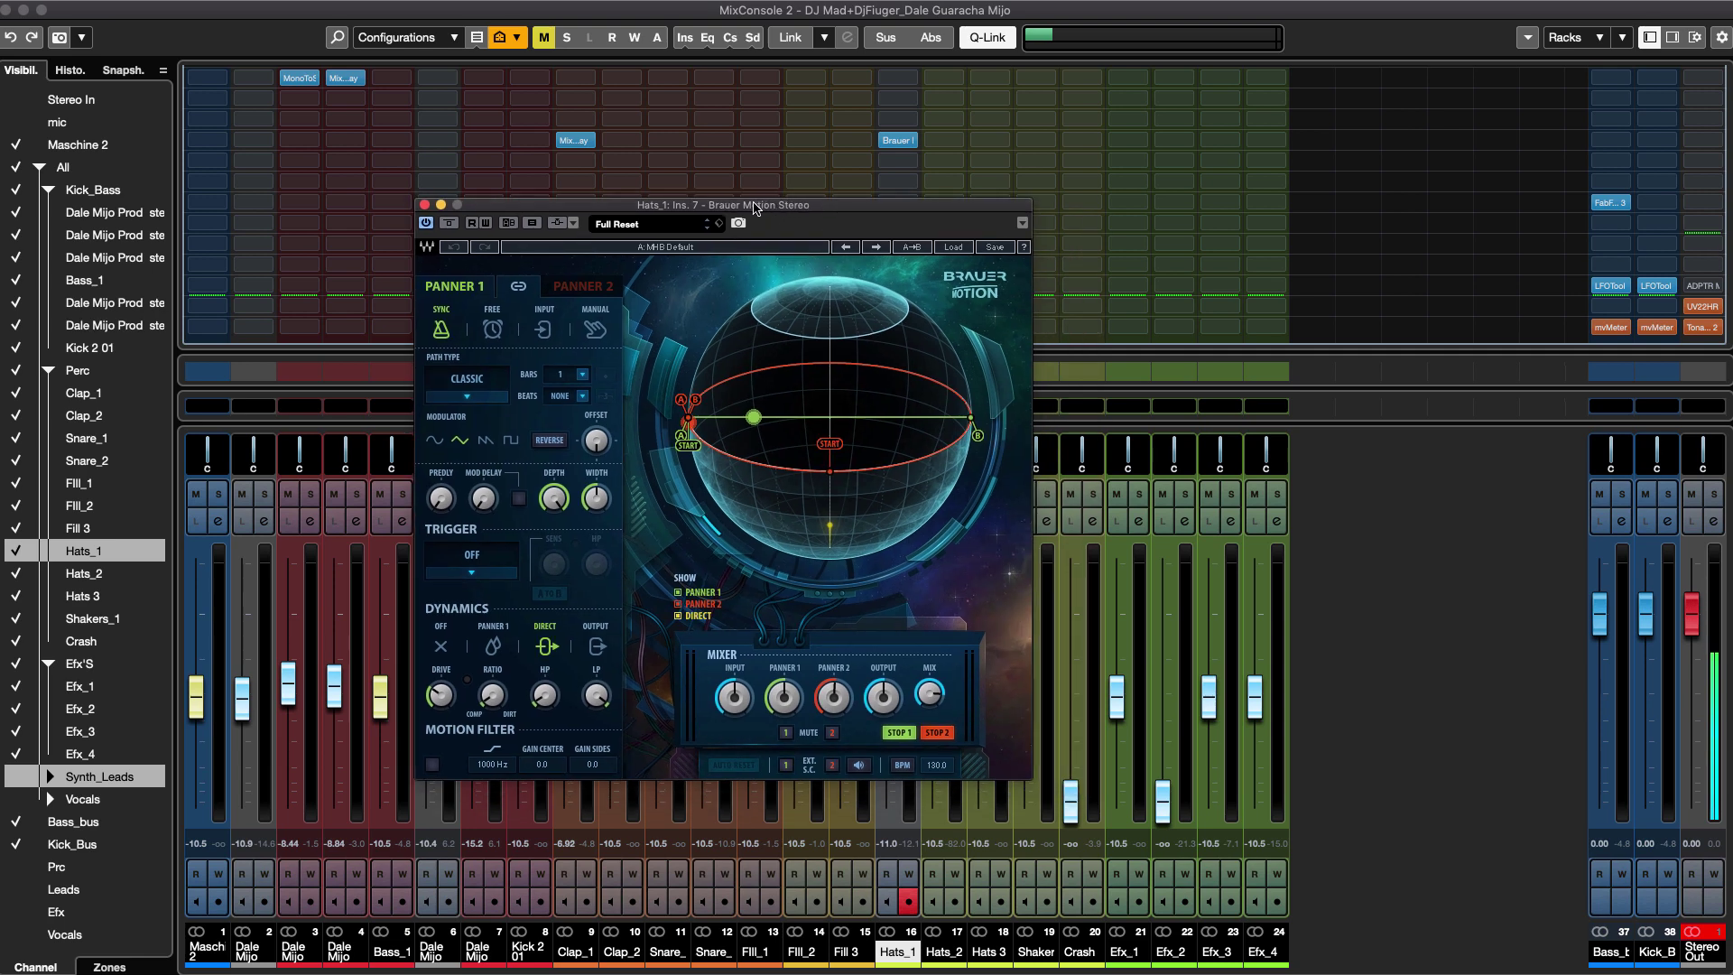
key(space)
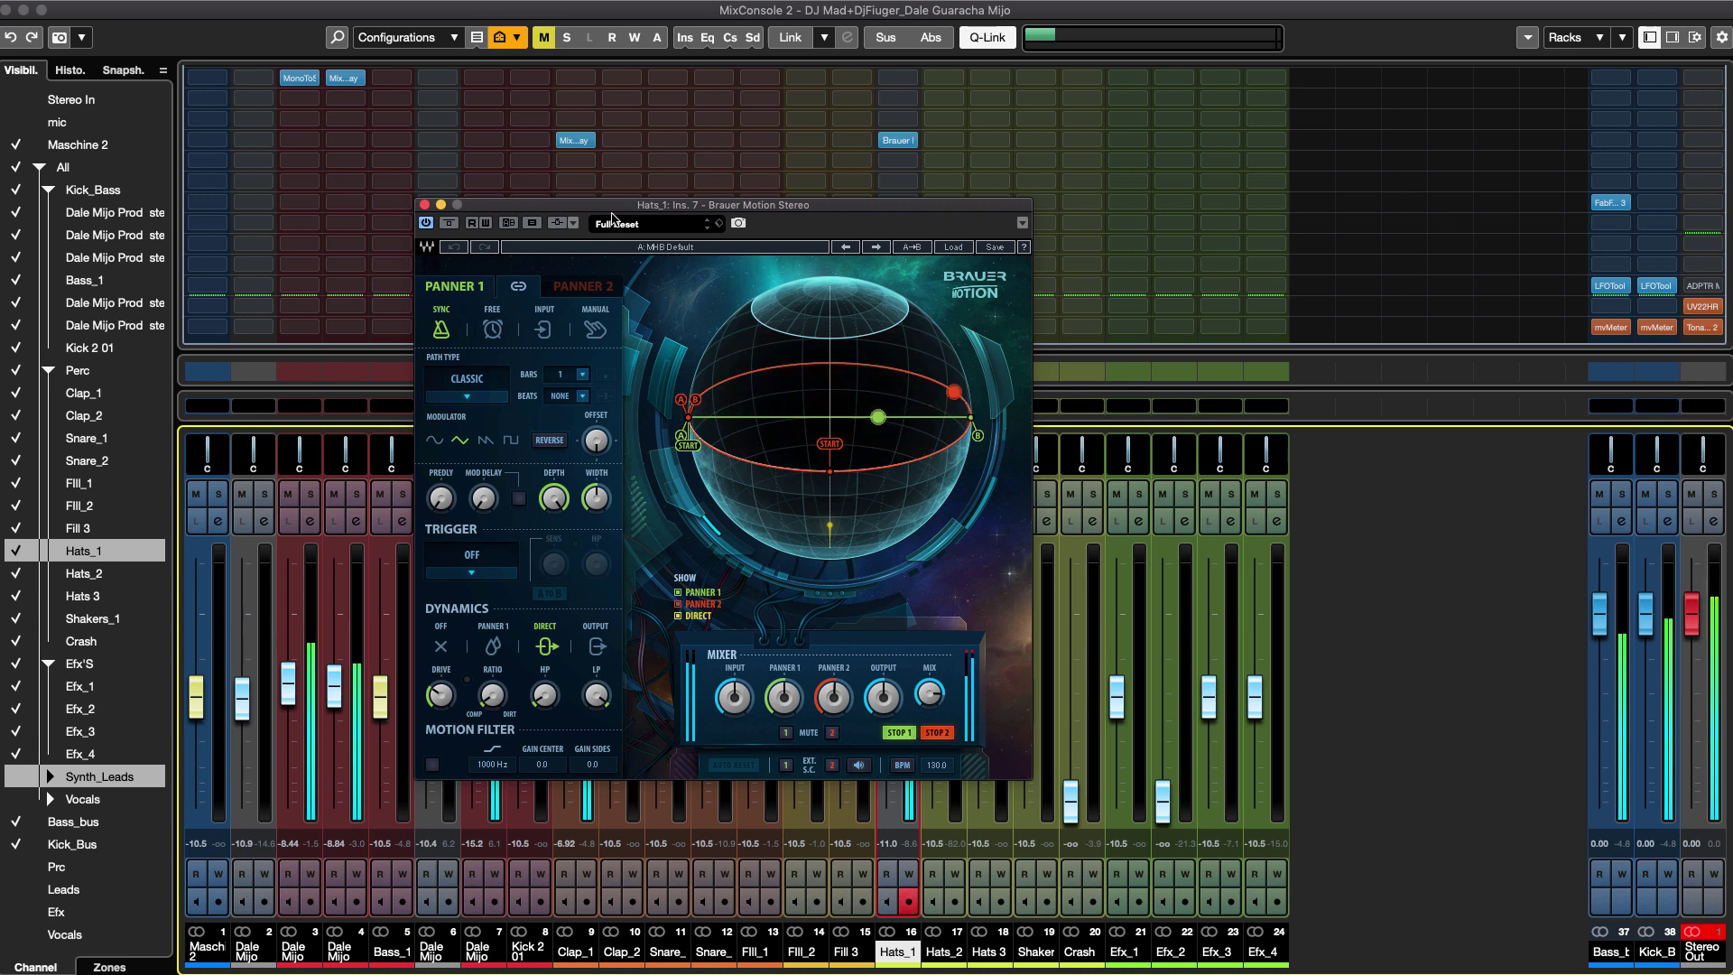
click(449, 223)
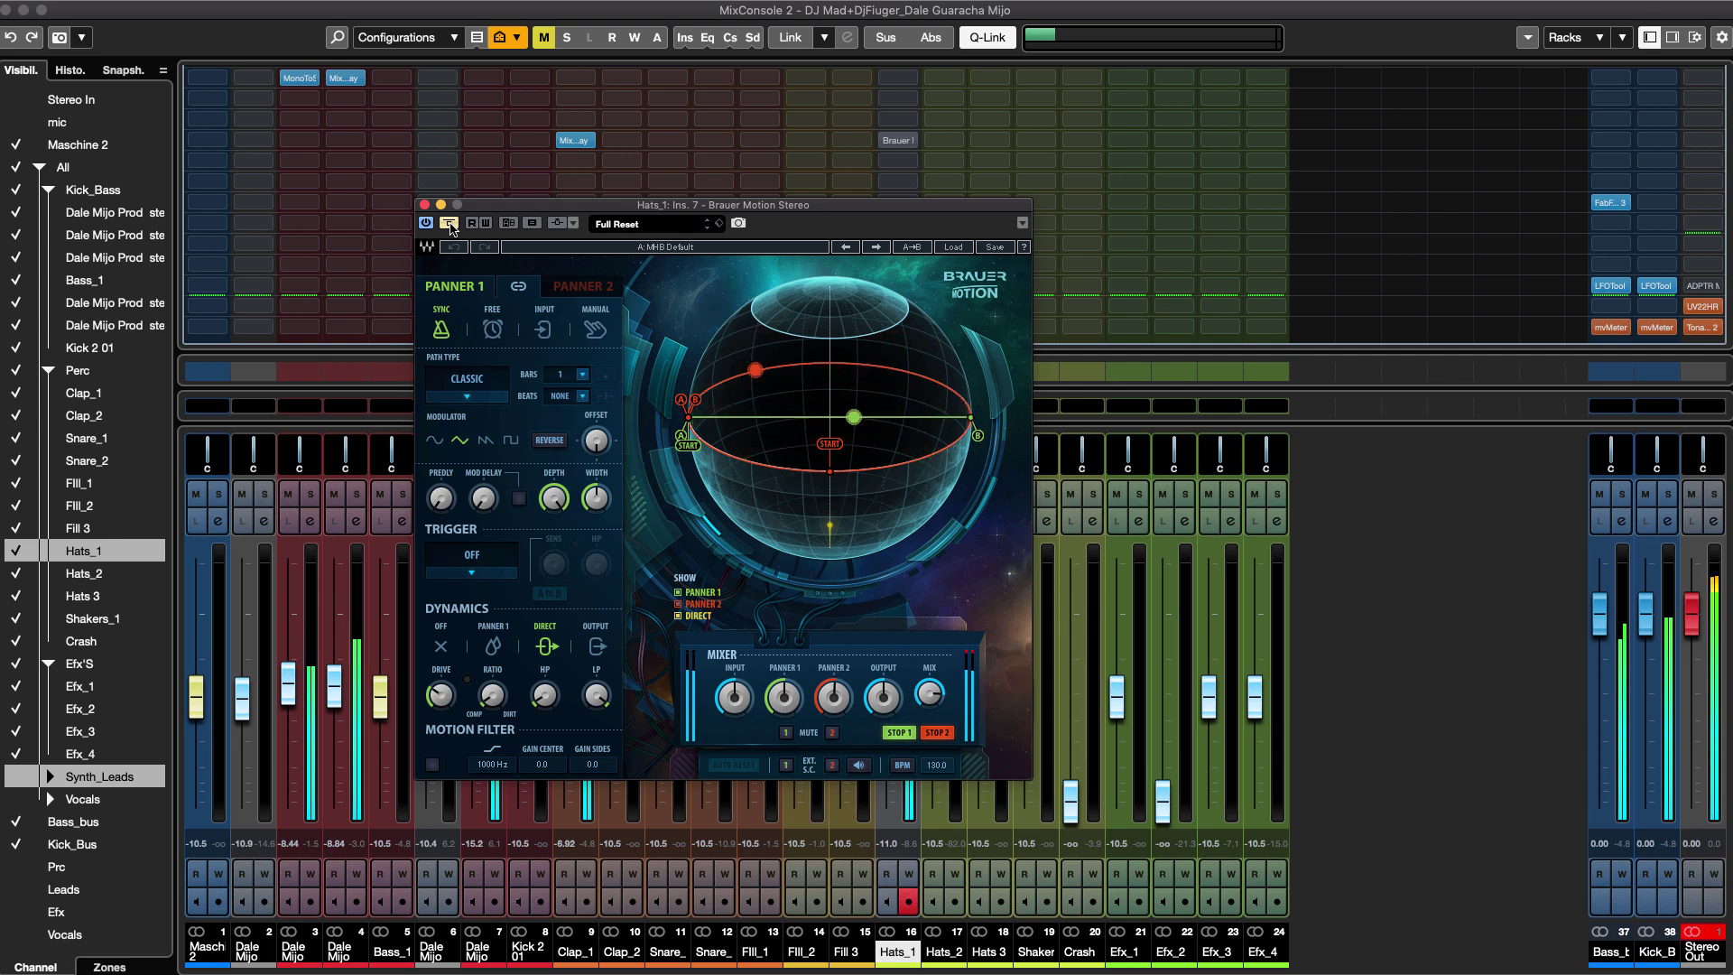
click(450, 223)
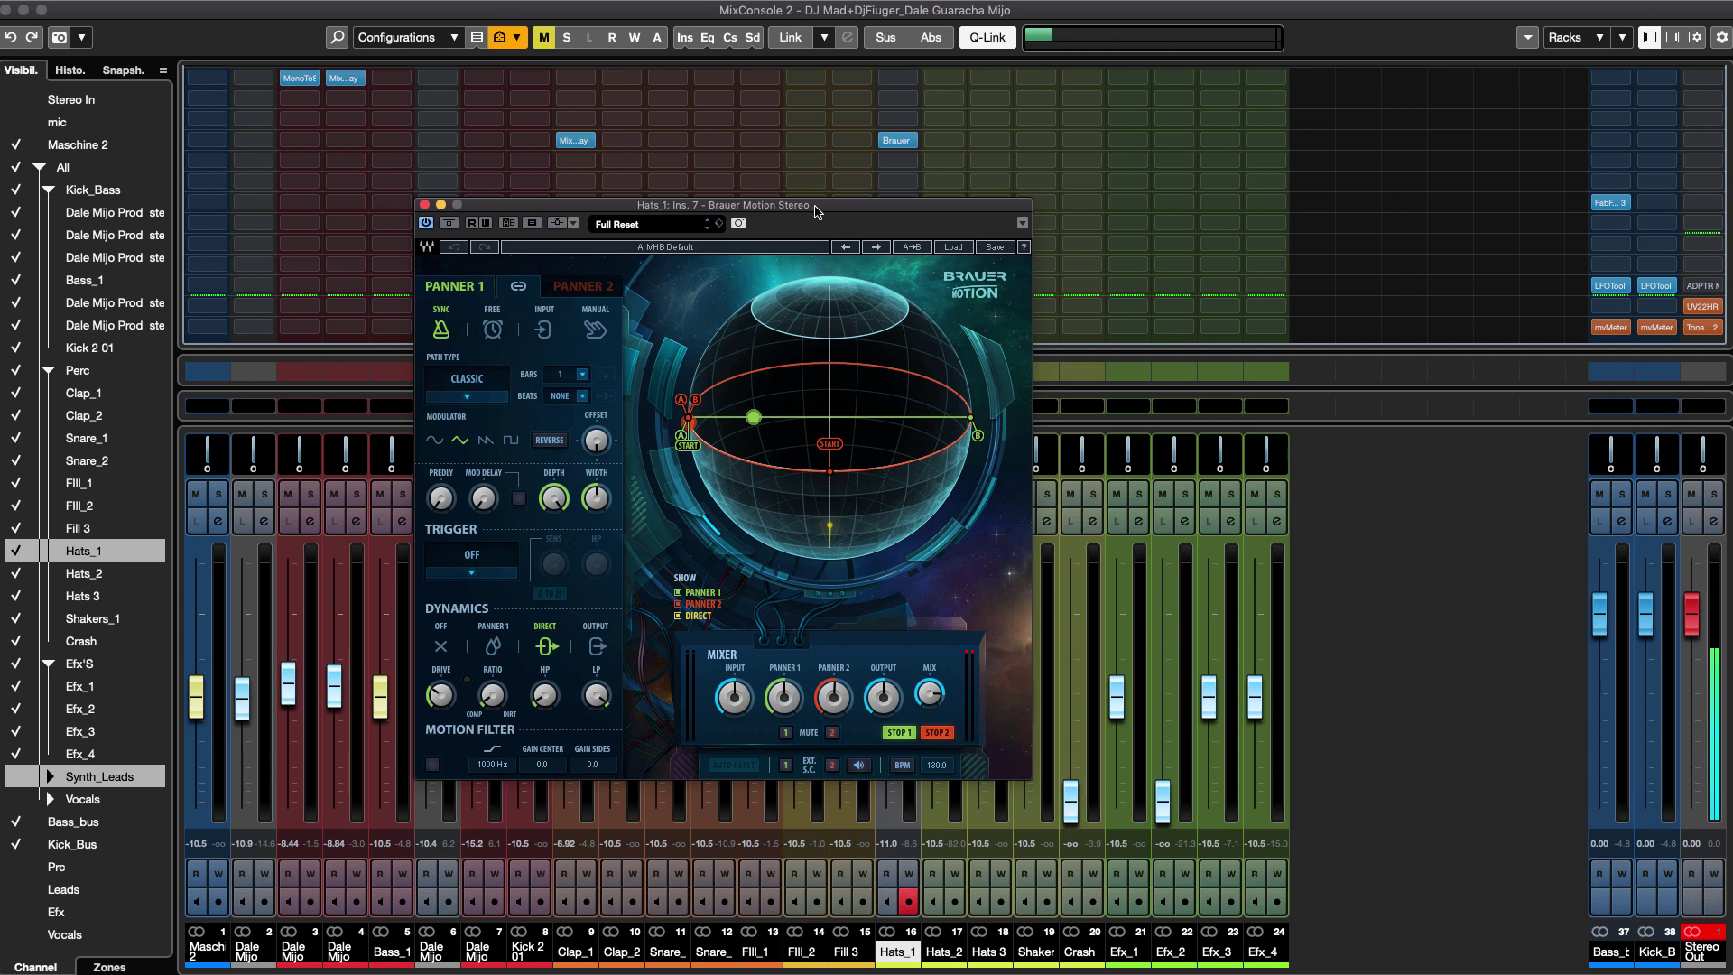
click(425, 207)
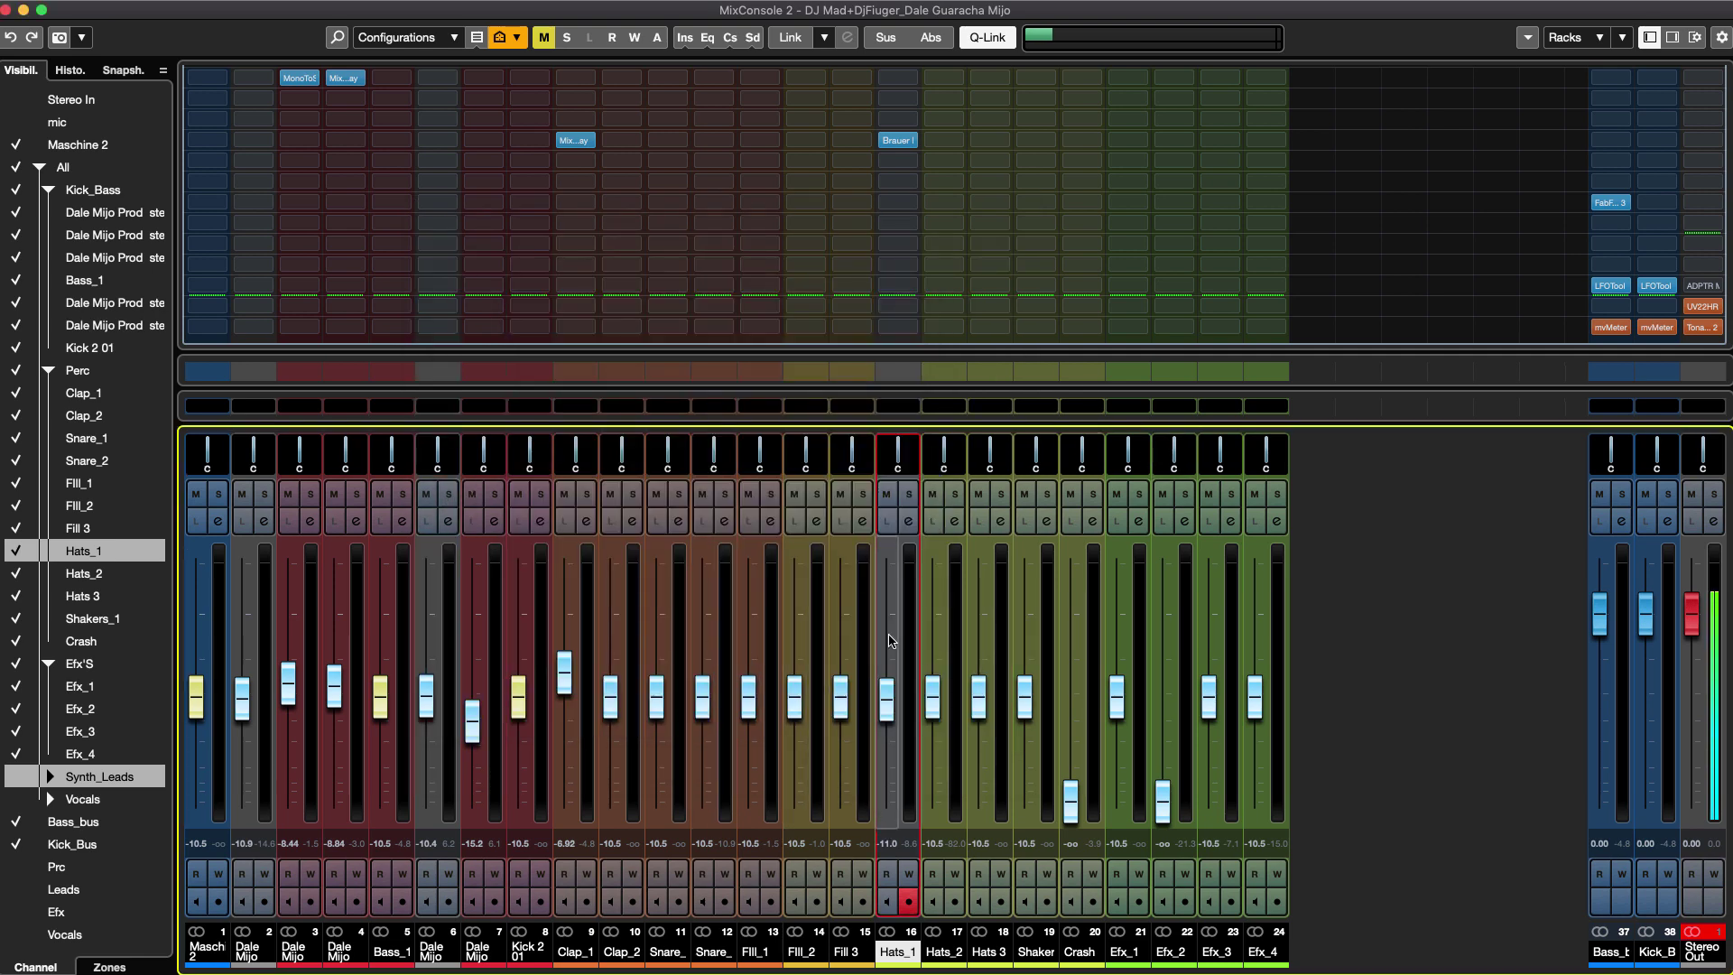
Move Brauer Motion to Hats_1 insert slot 12, search the plug-ins for "shift" and load FreqShifter in slot 10.
mouse_move(896, 145)
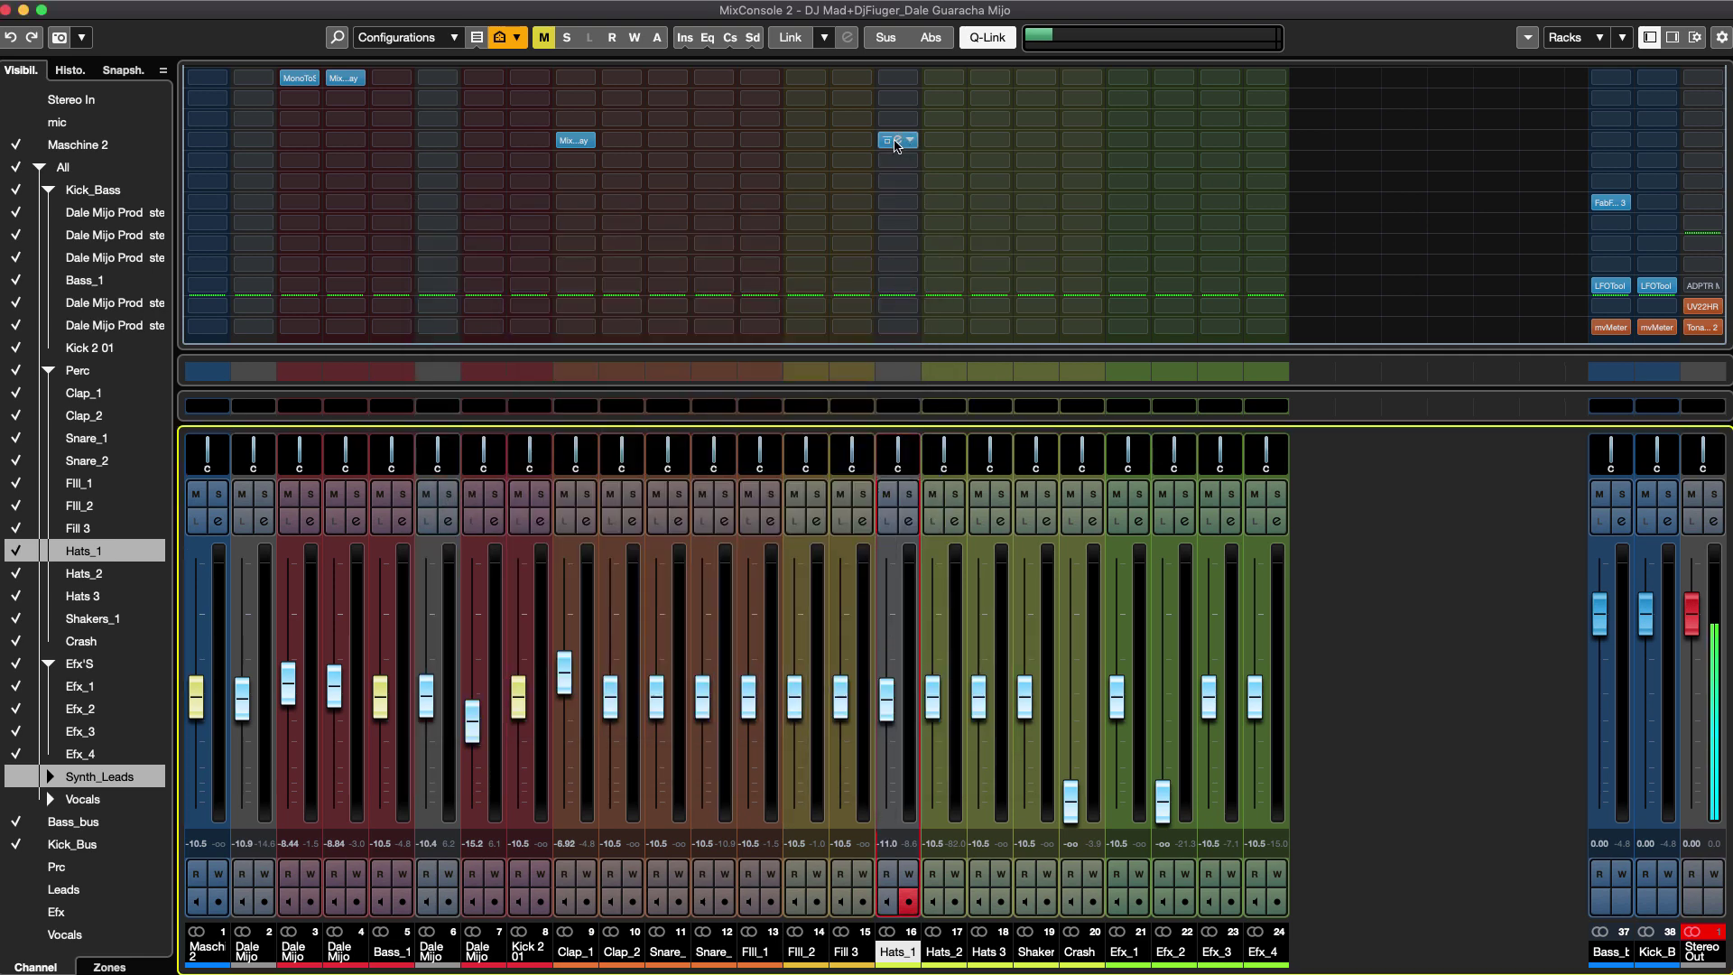
drag(896, 145, 903, 248)
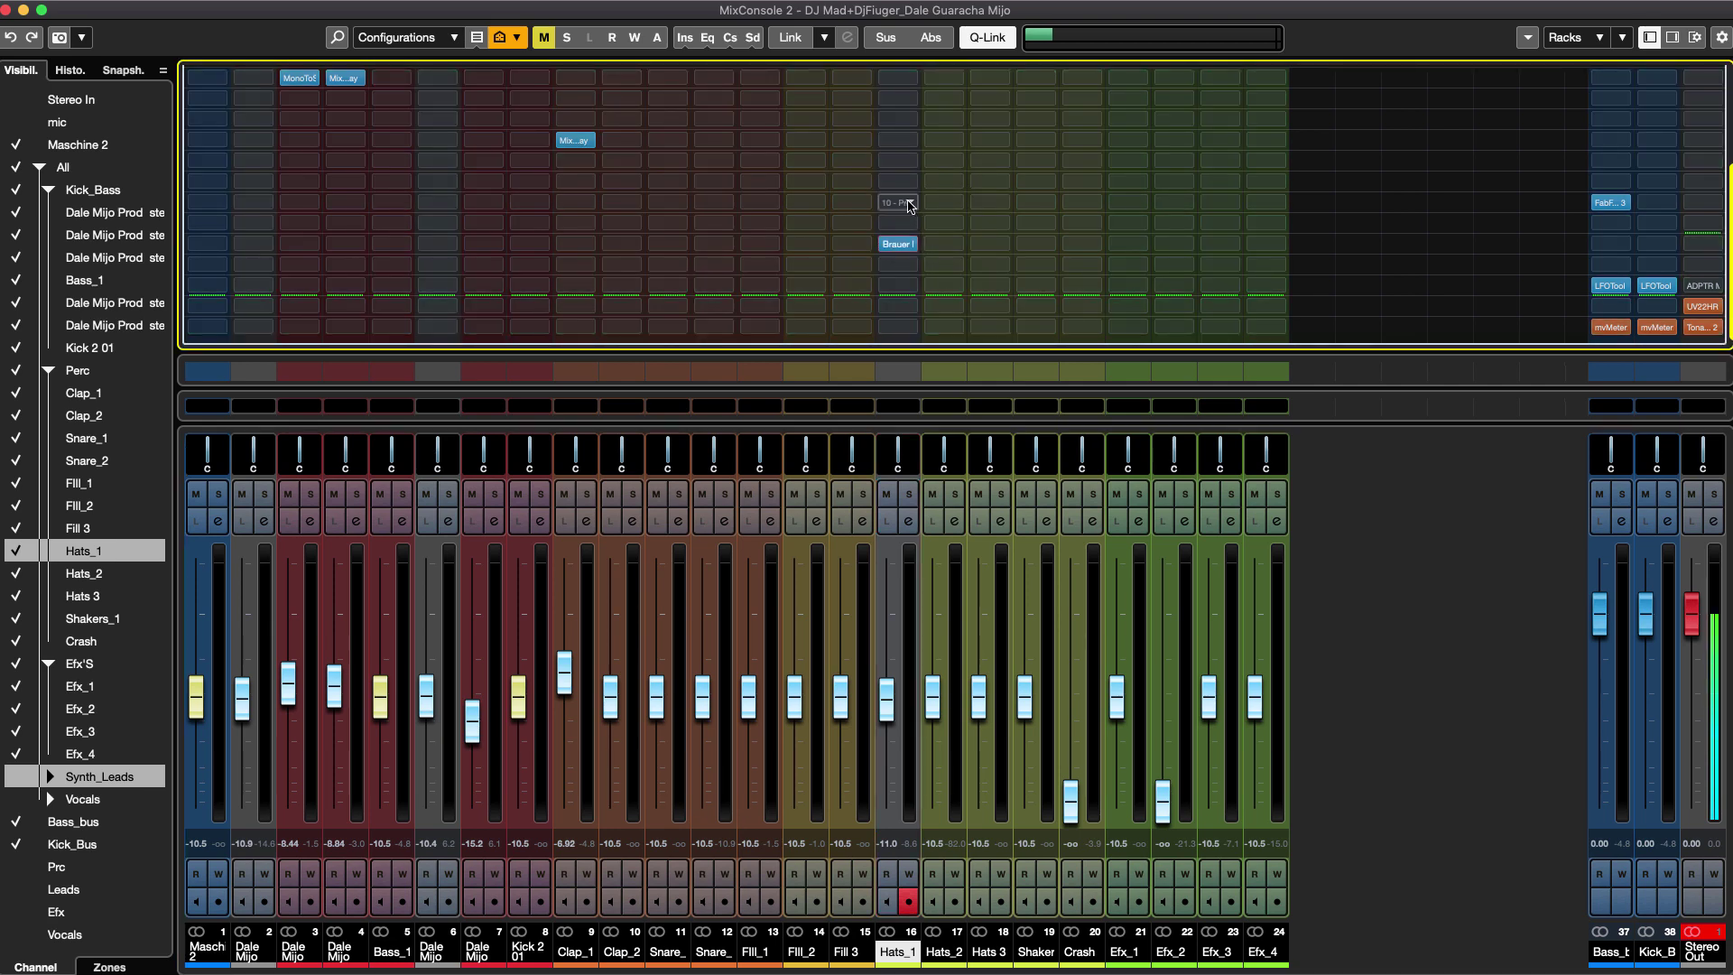
click(909, 204)
text(p)
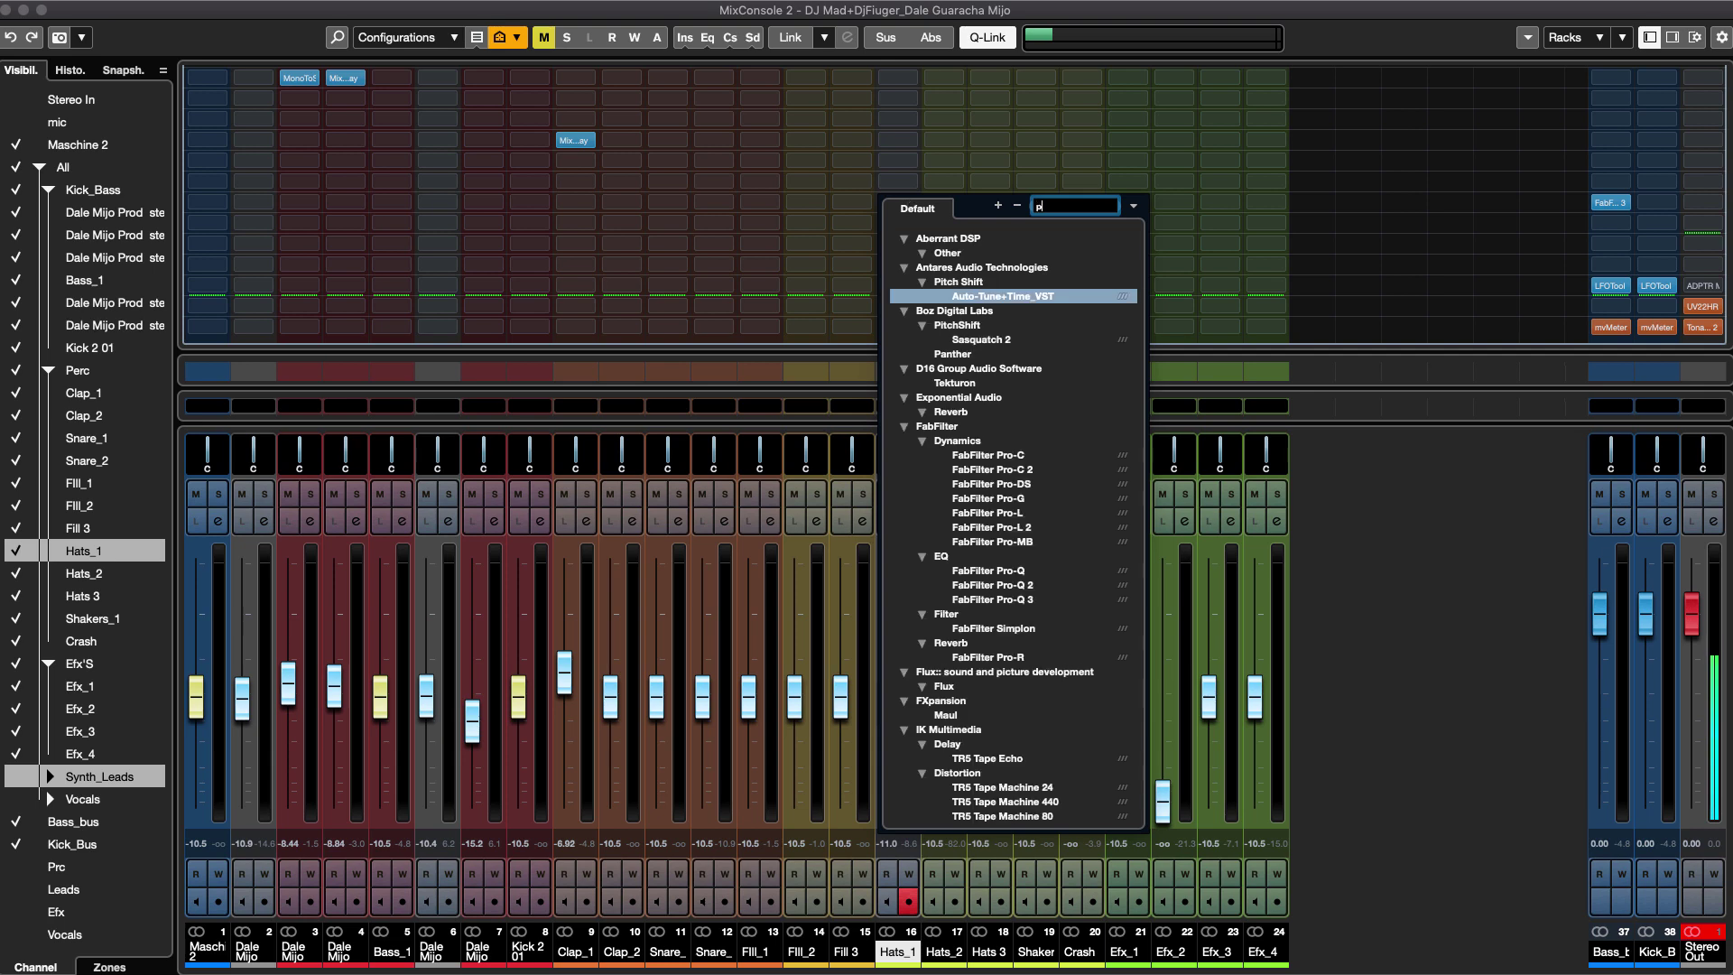
key(BackSpace)
text(shift)
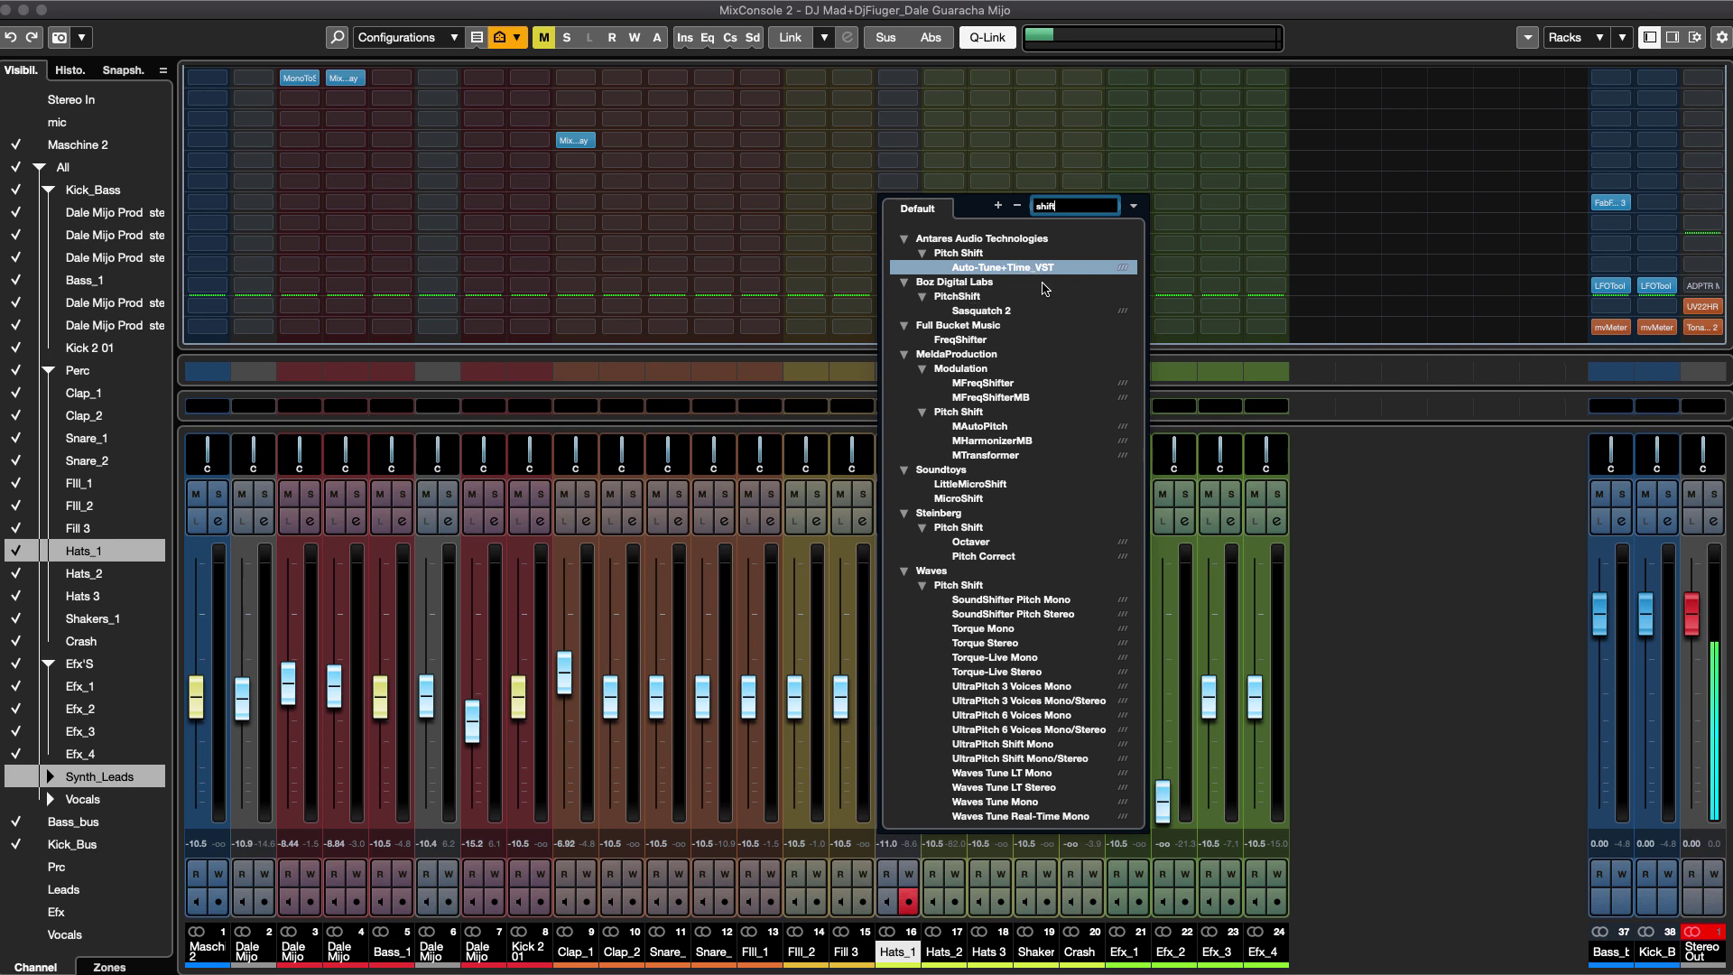
click(971, 341)
drag(1378, 435, 769, 197)
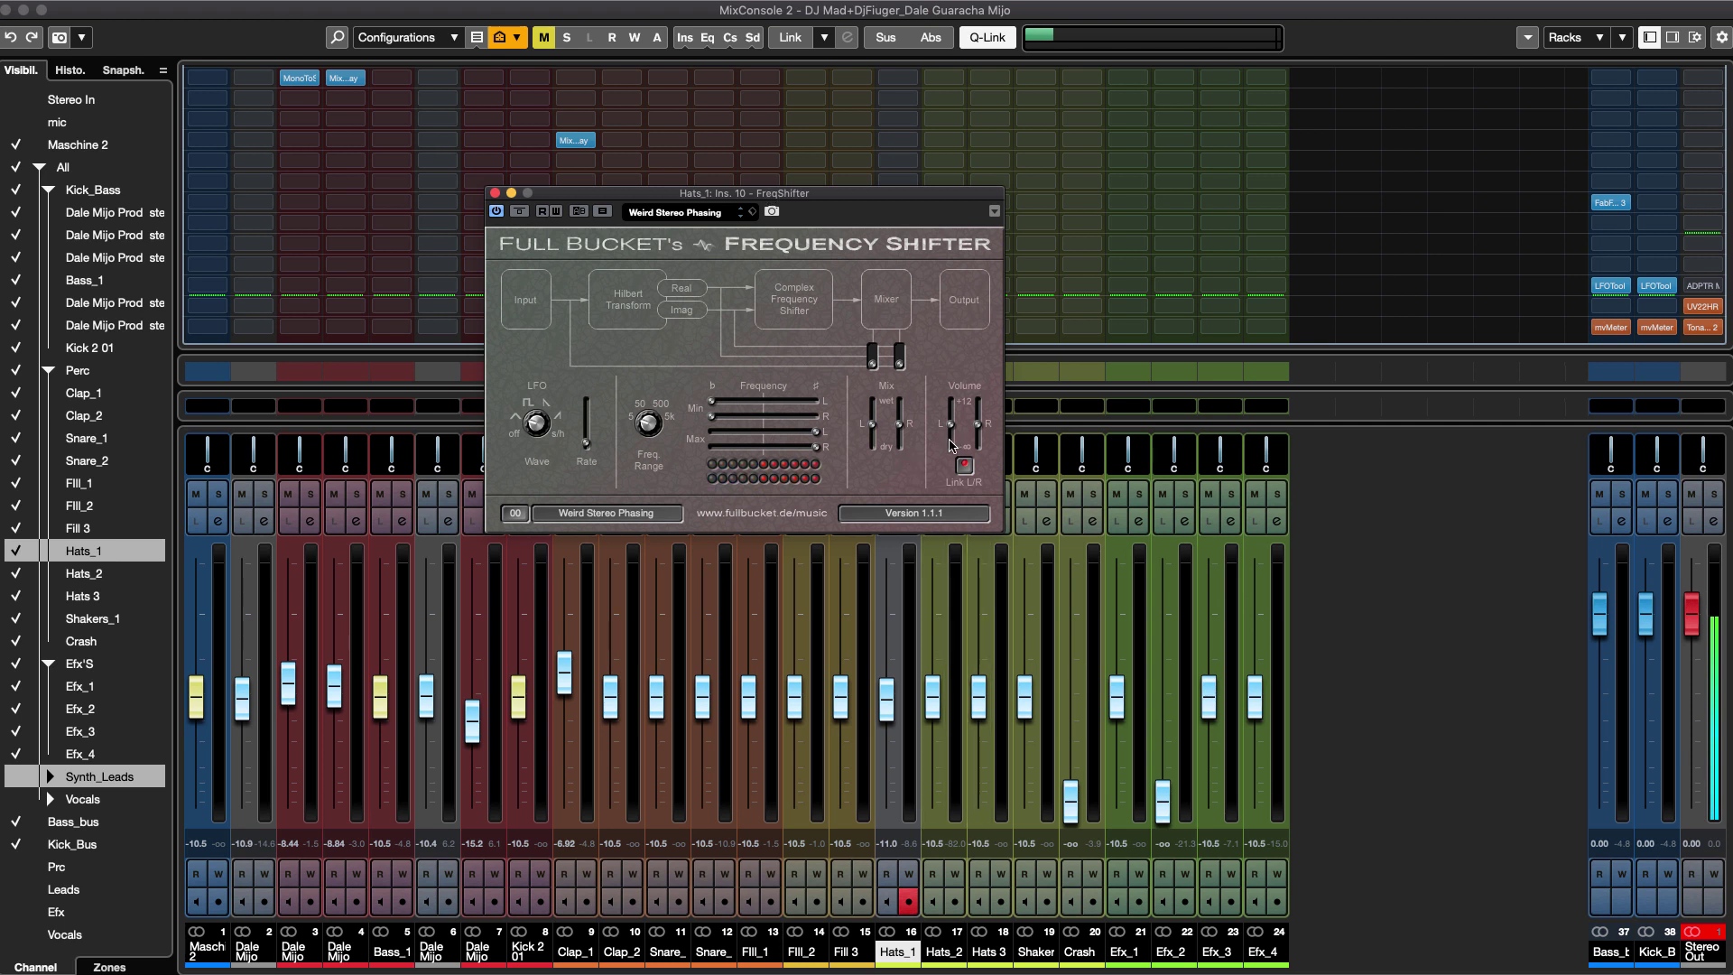
Set FreqShifter's left and right mix fully wet and bring its minimum and maximum frequency sliders close to their centre.
drag(872, 424, 899, 402)
drag(711, 401, 776, 444)
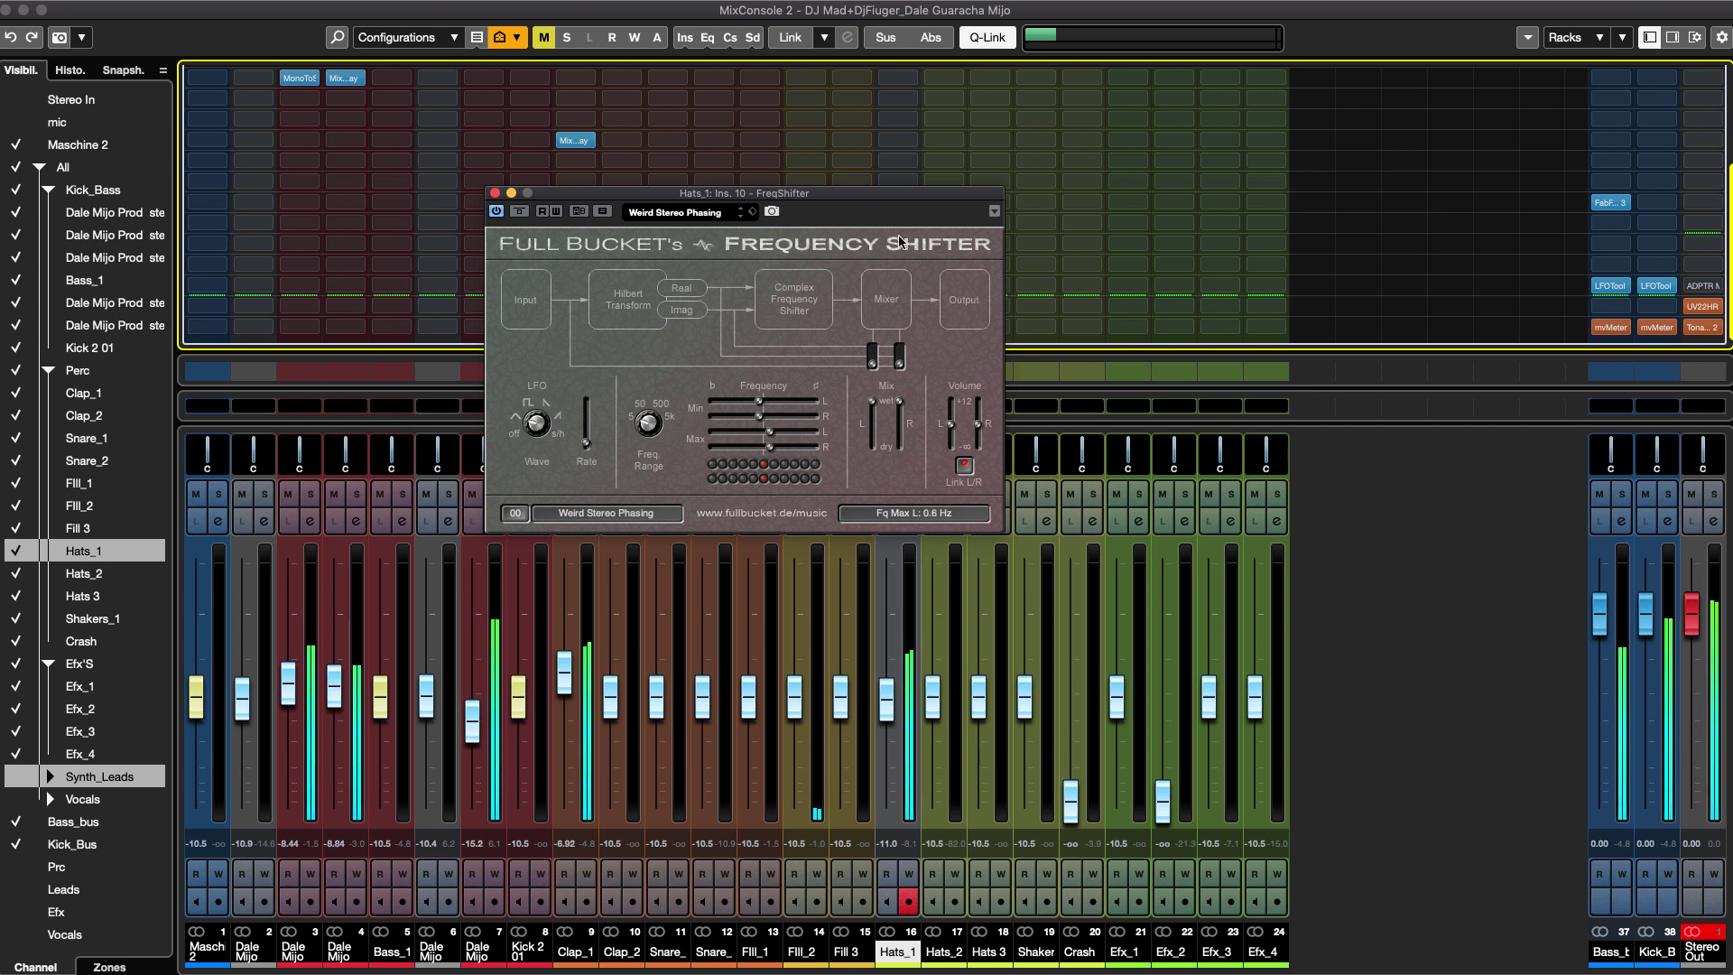
drag(857, 193, 724, 183)
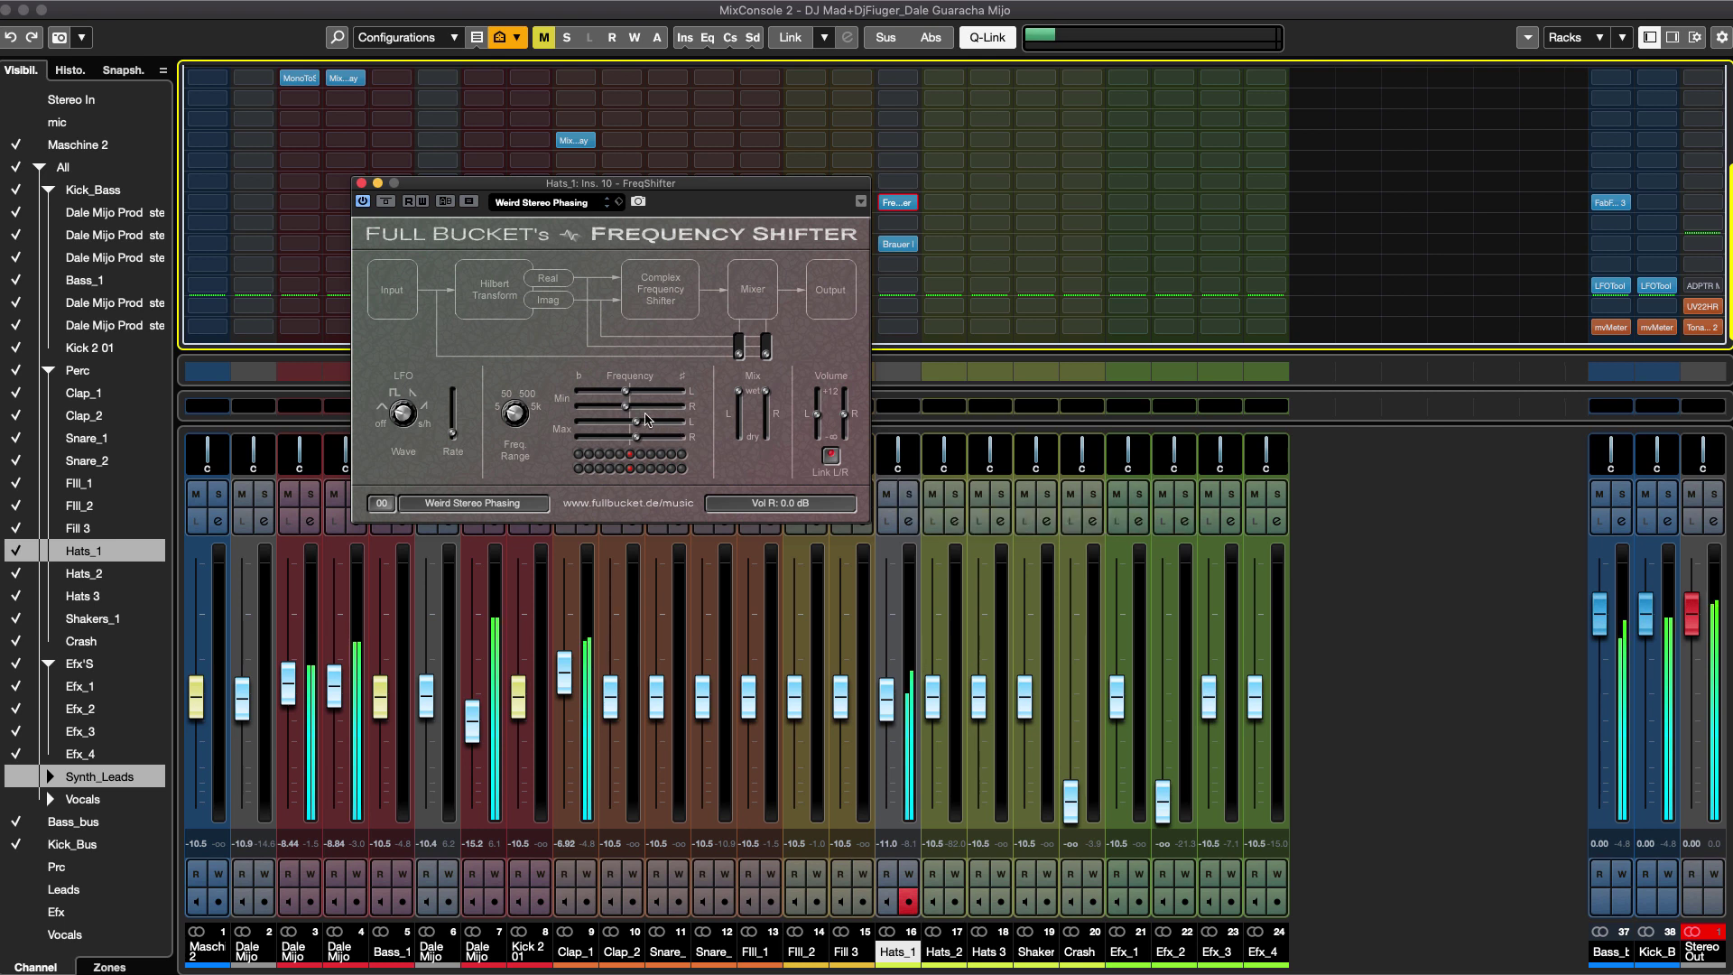
Set FreqShifter's frequency range to 5k and raise the linked maximum frequencies to 2069.0 Hz.
drag(521, 418, 540, 315)
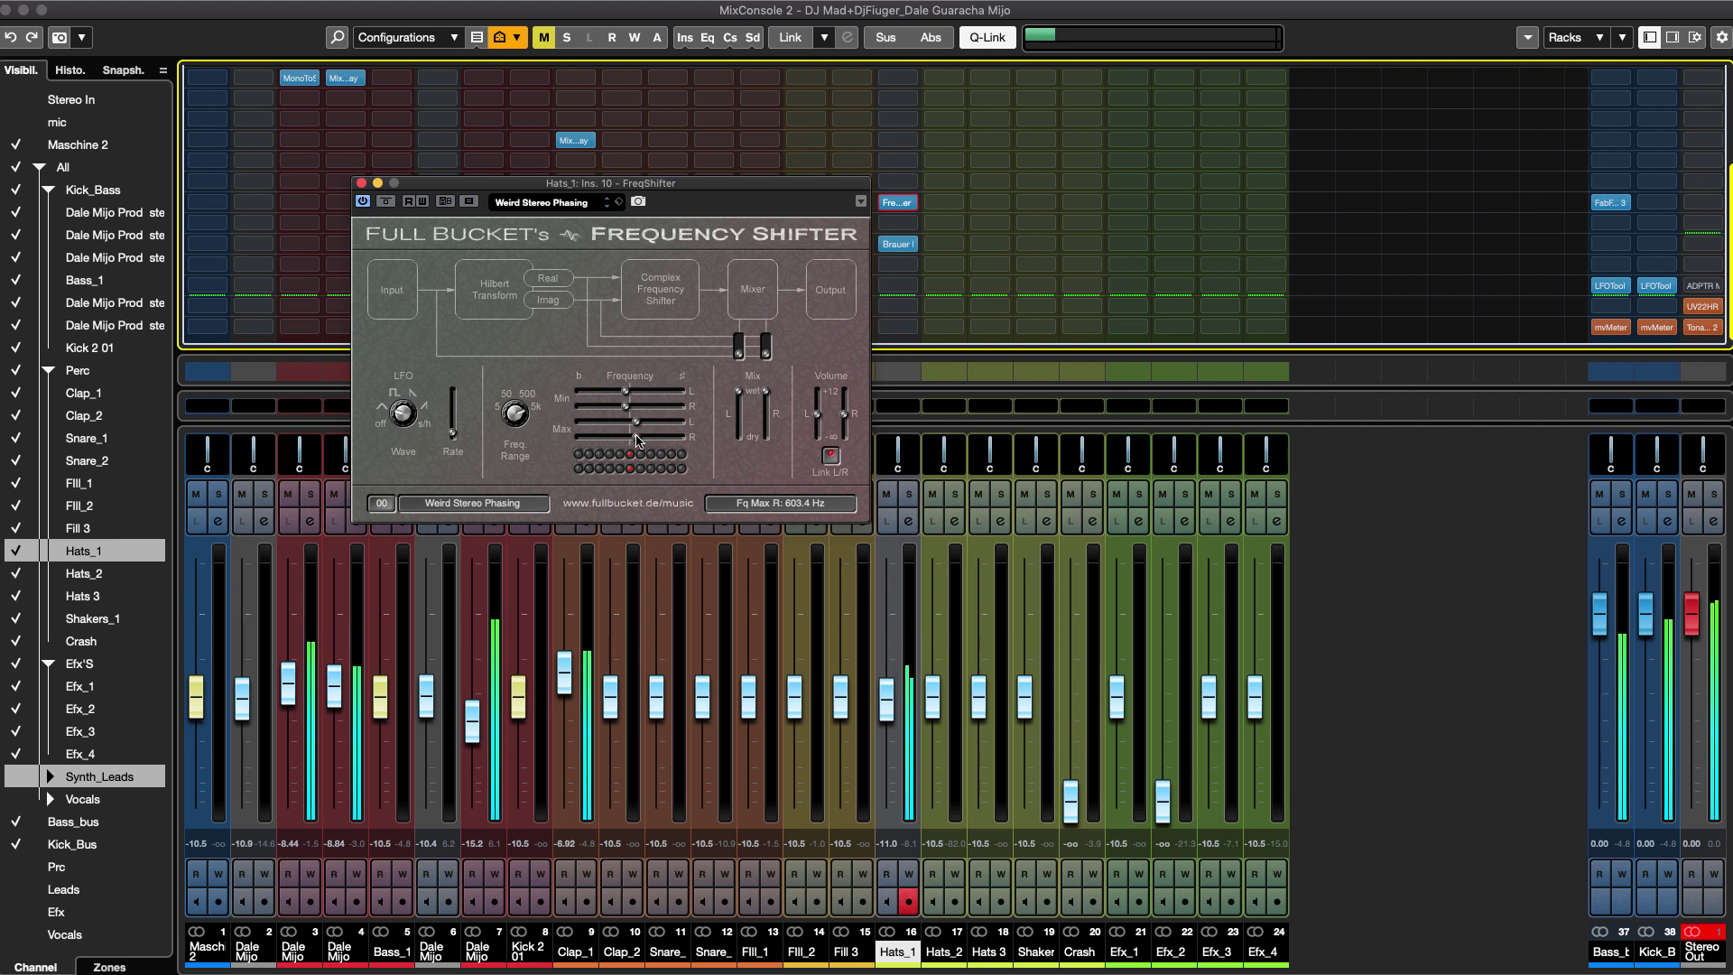
drag(636, 439, 643, 441)
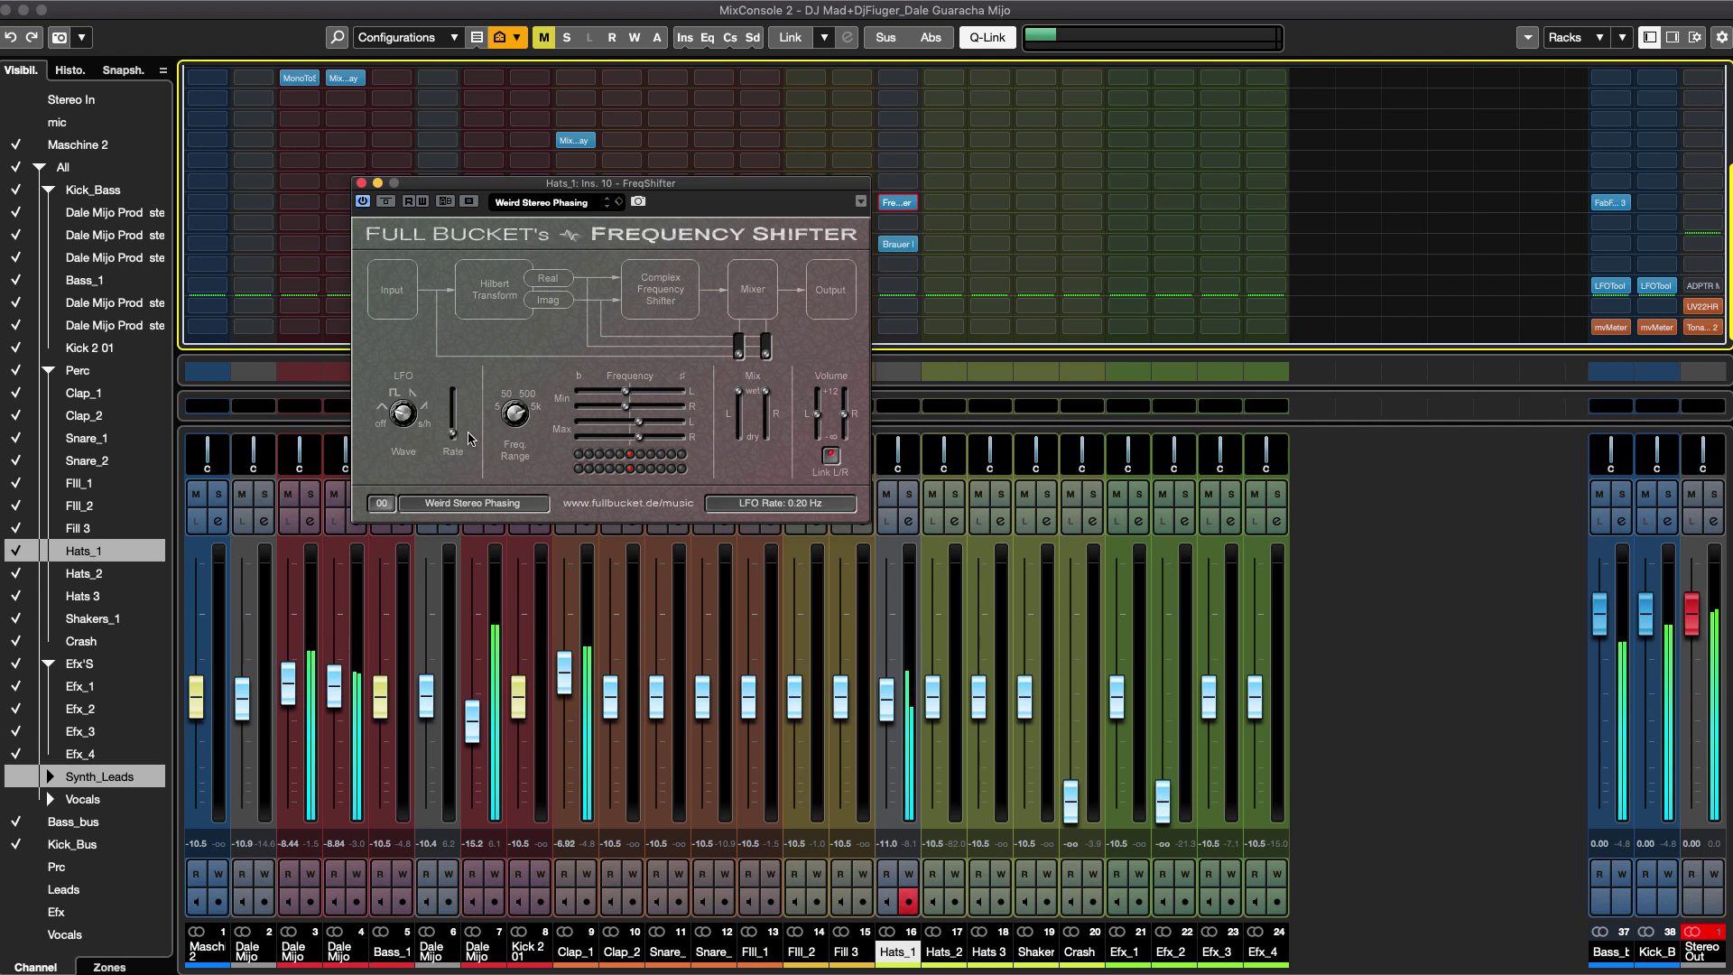
drag(408, 421, 410, 410)
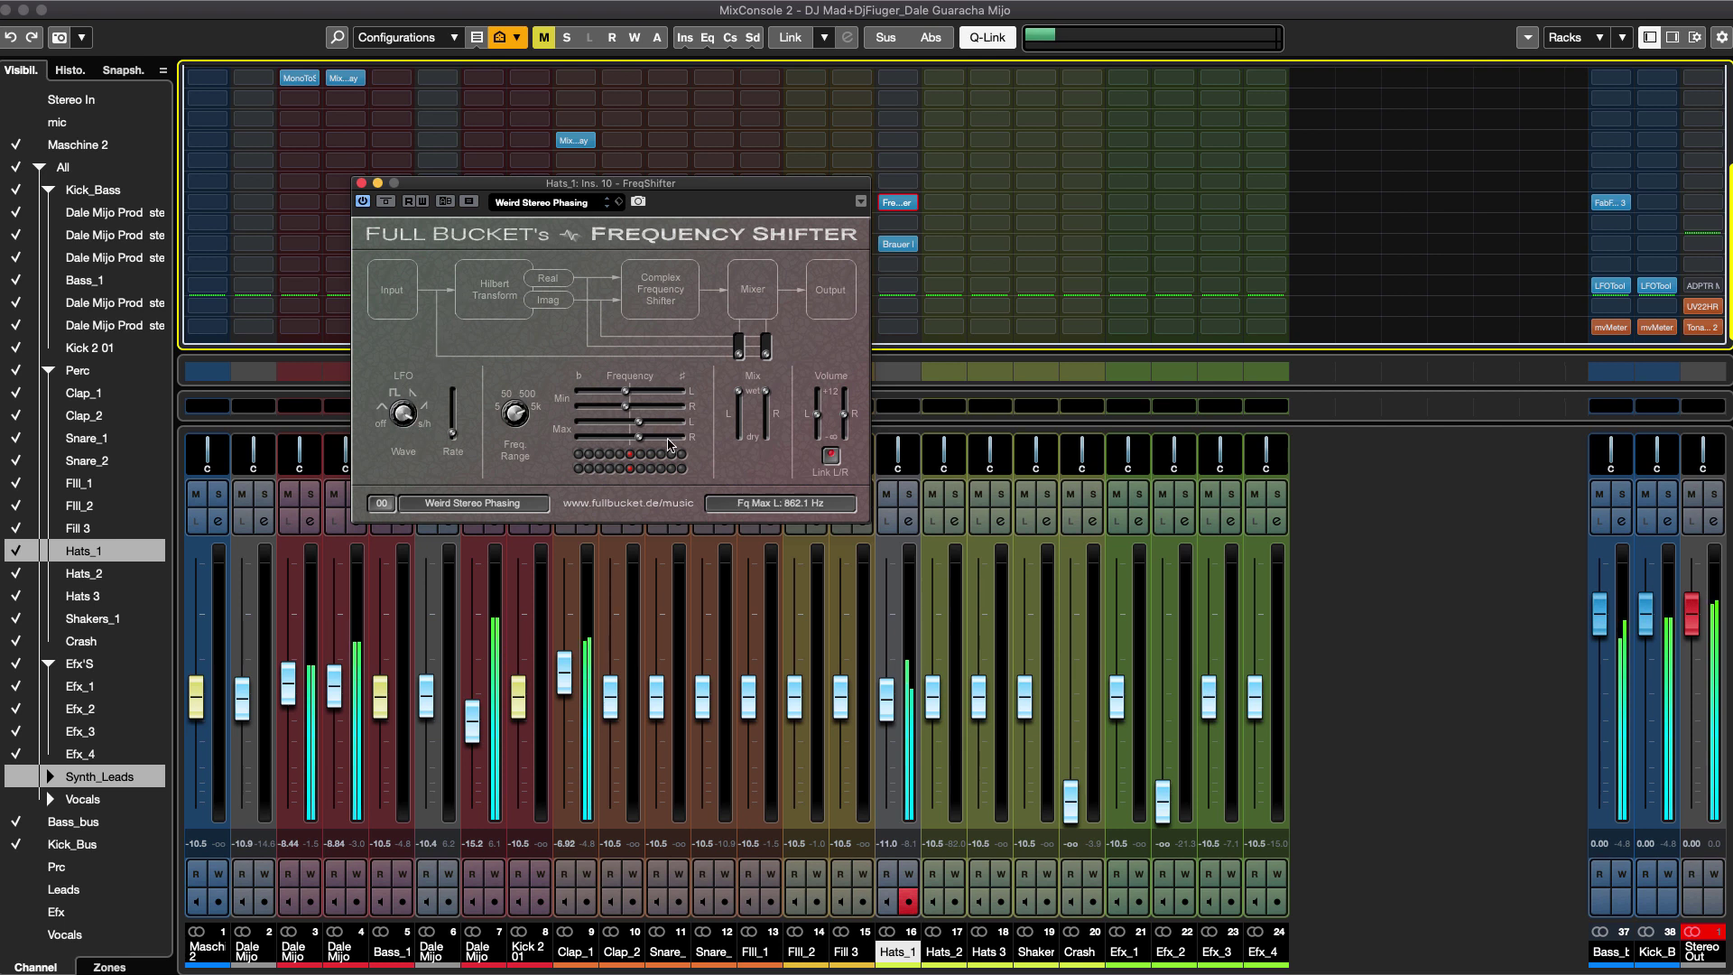
drag(639, 420, 655, 424)
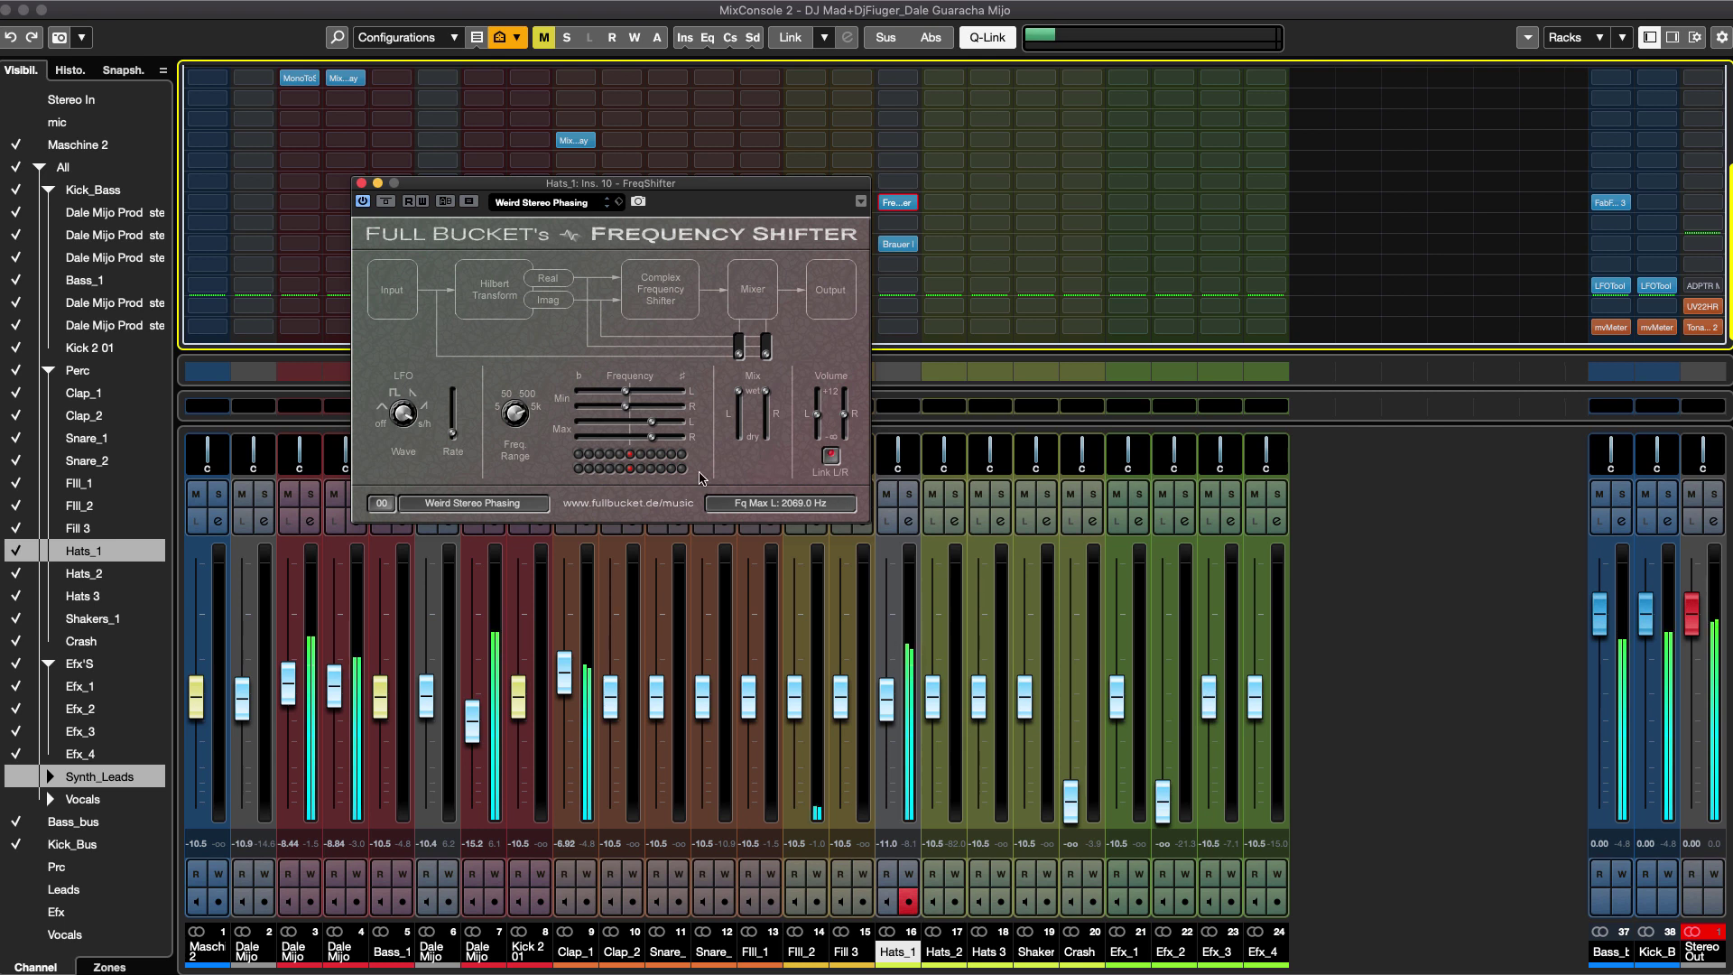
Adjust FreqShifter's LFO rate upward during playback for faster modulation of the hats.
click(828, 458)
mouse_move(653, 421)
mouse_move(454, 438)
drag(456, 428, 456, 432)
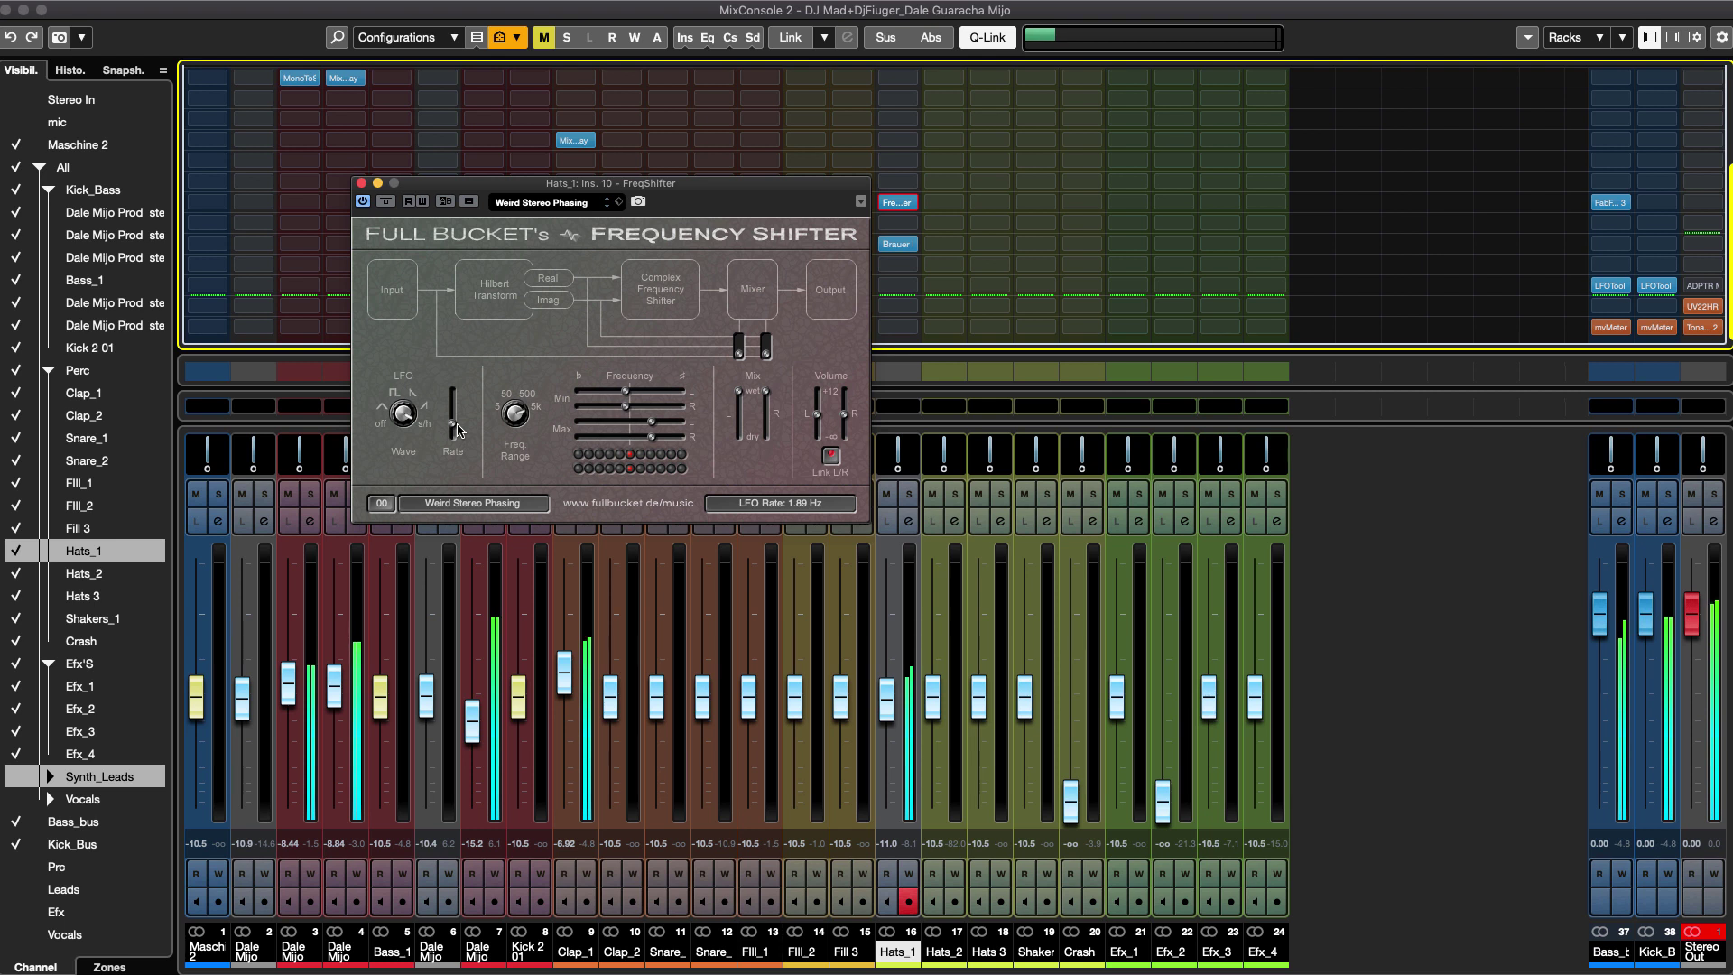
drag(456, 429, 457, 432)
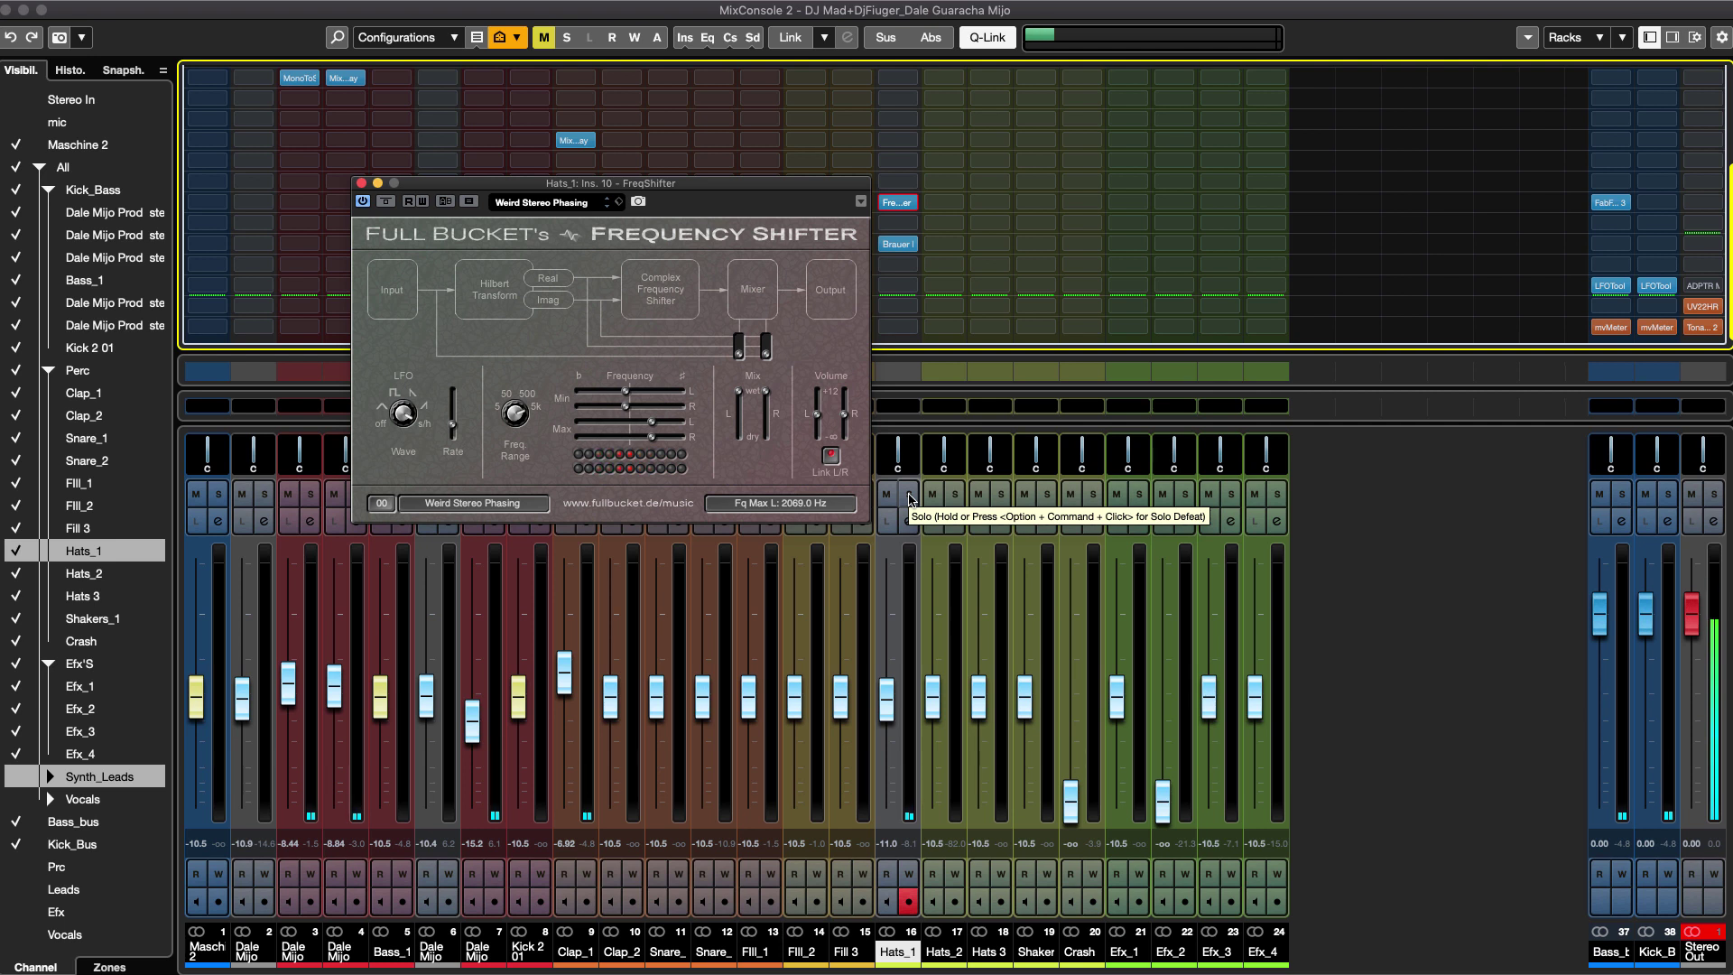
Solo Hats_1, compare it with FreqShifter bypassed and active, and take the channel out of solo.
click(908, 495)
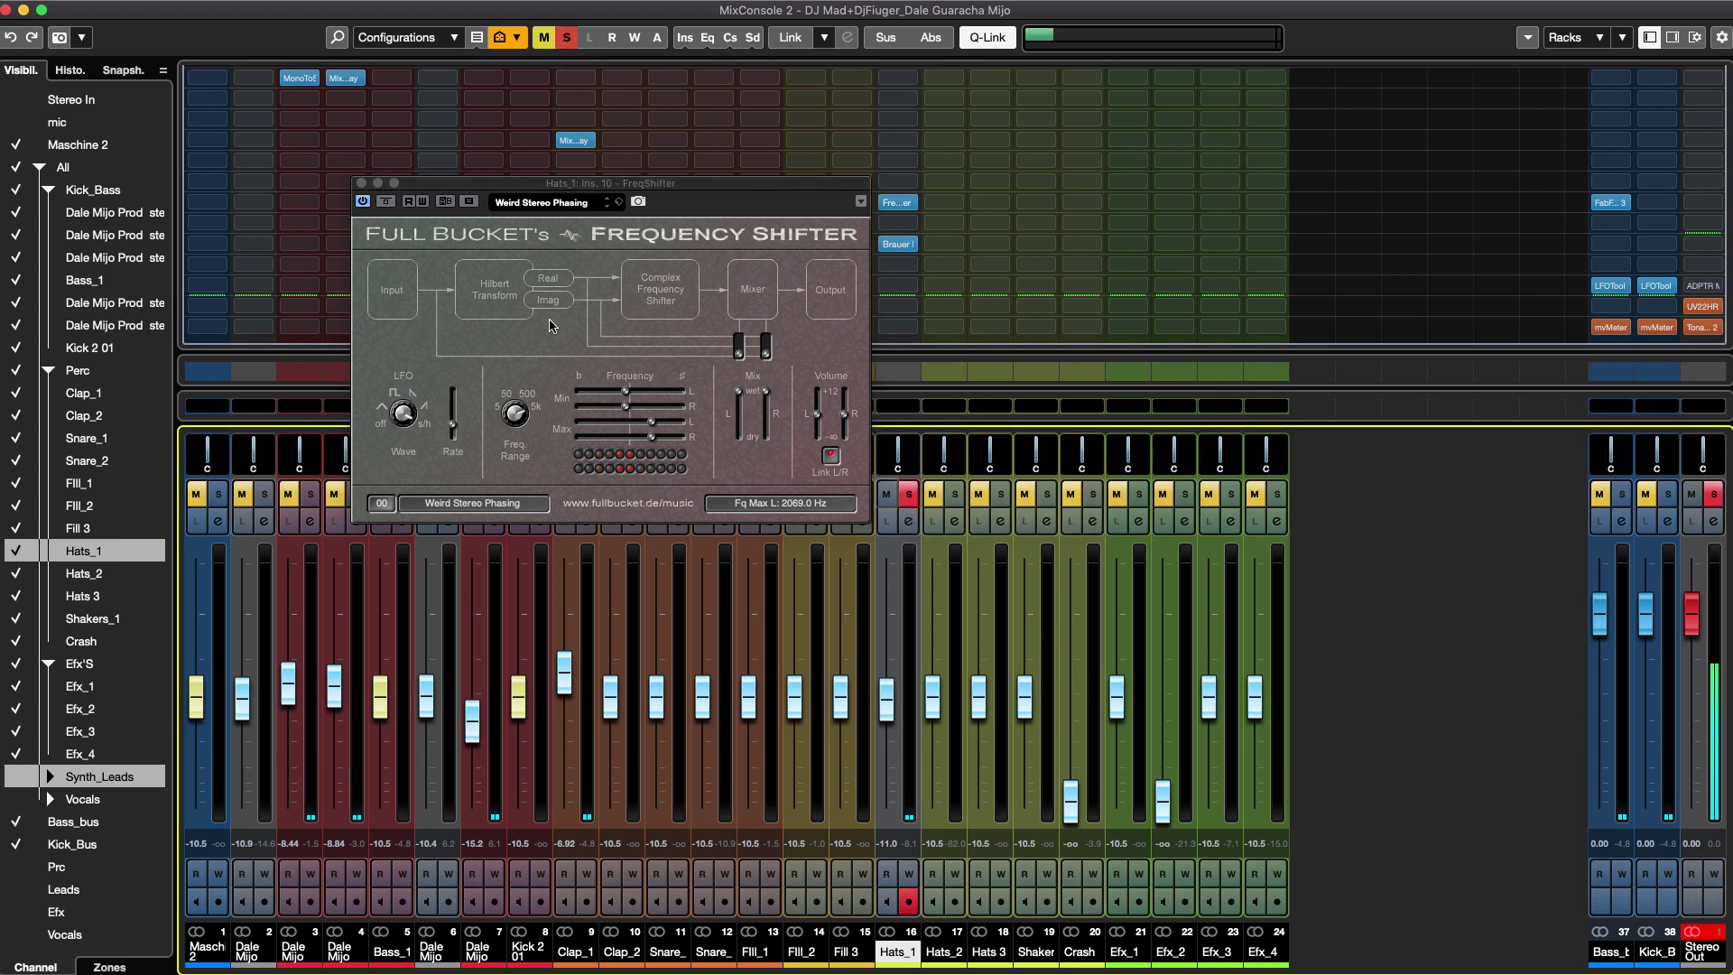
click(387, 203)
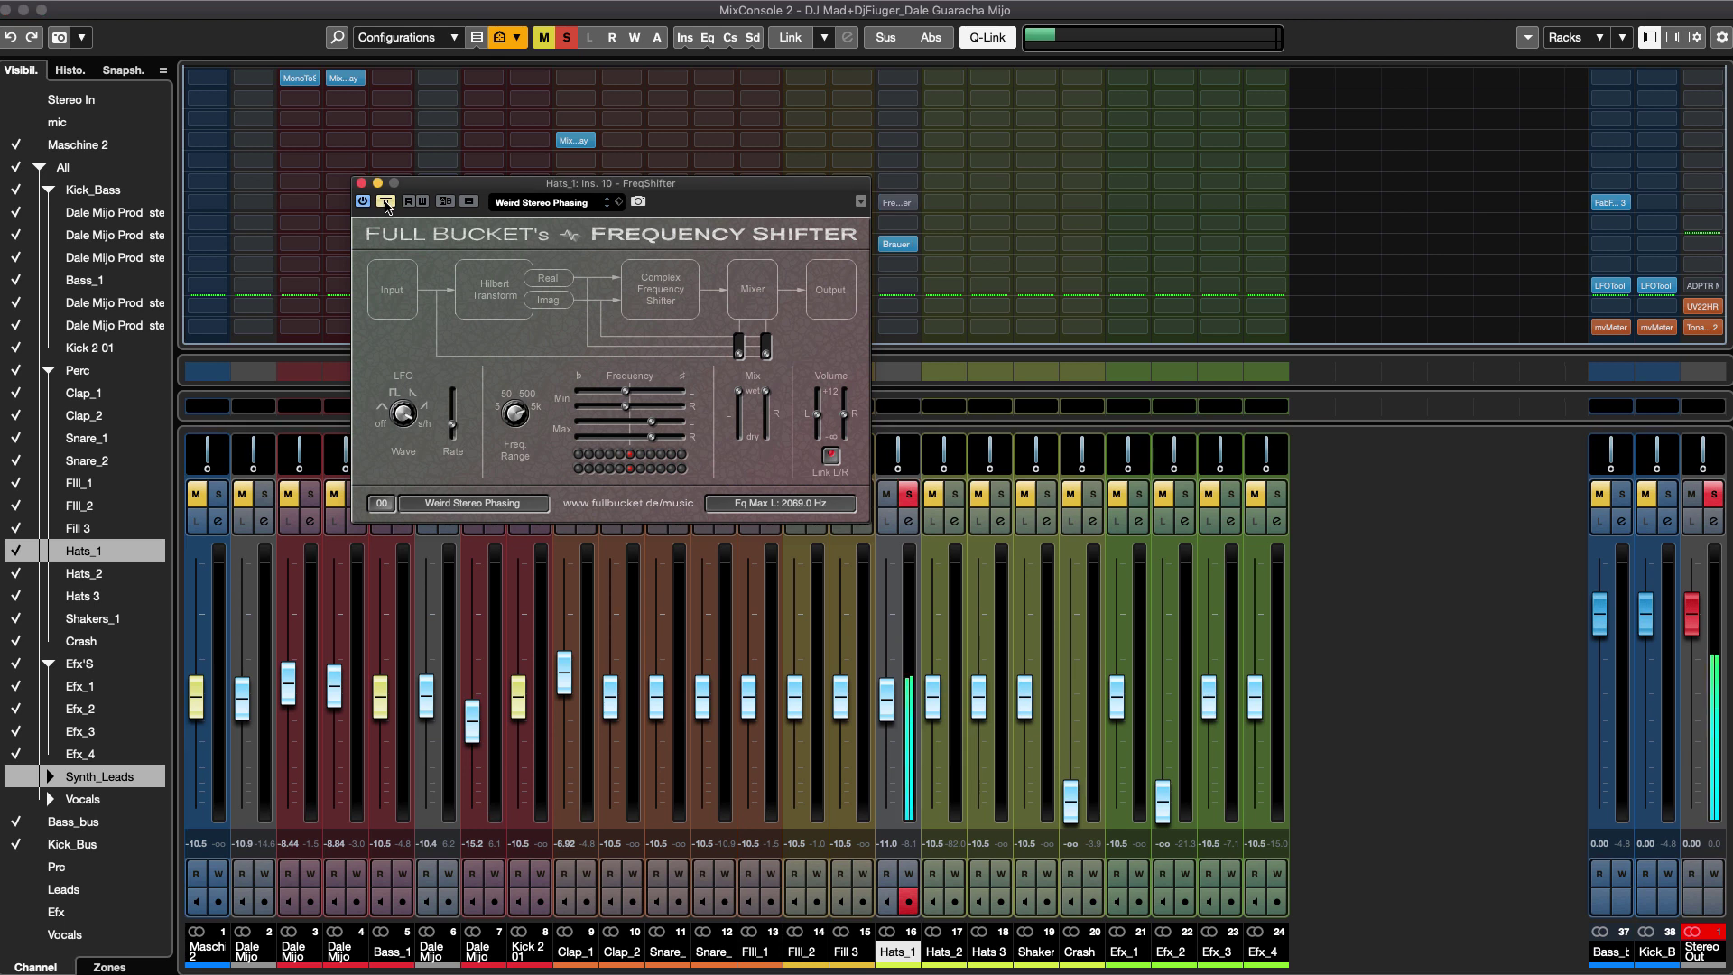
click(387, 203)
click(910, 495)
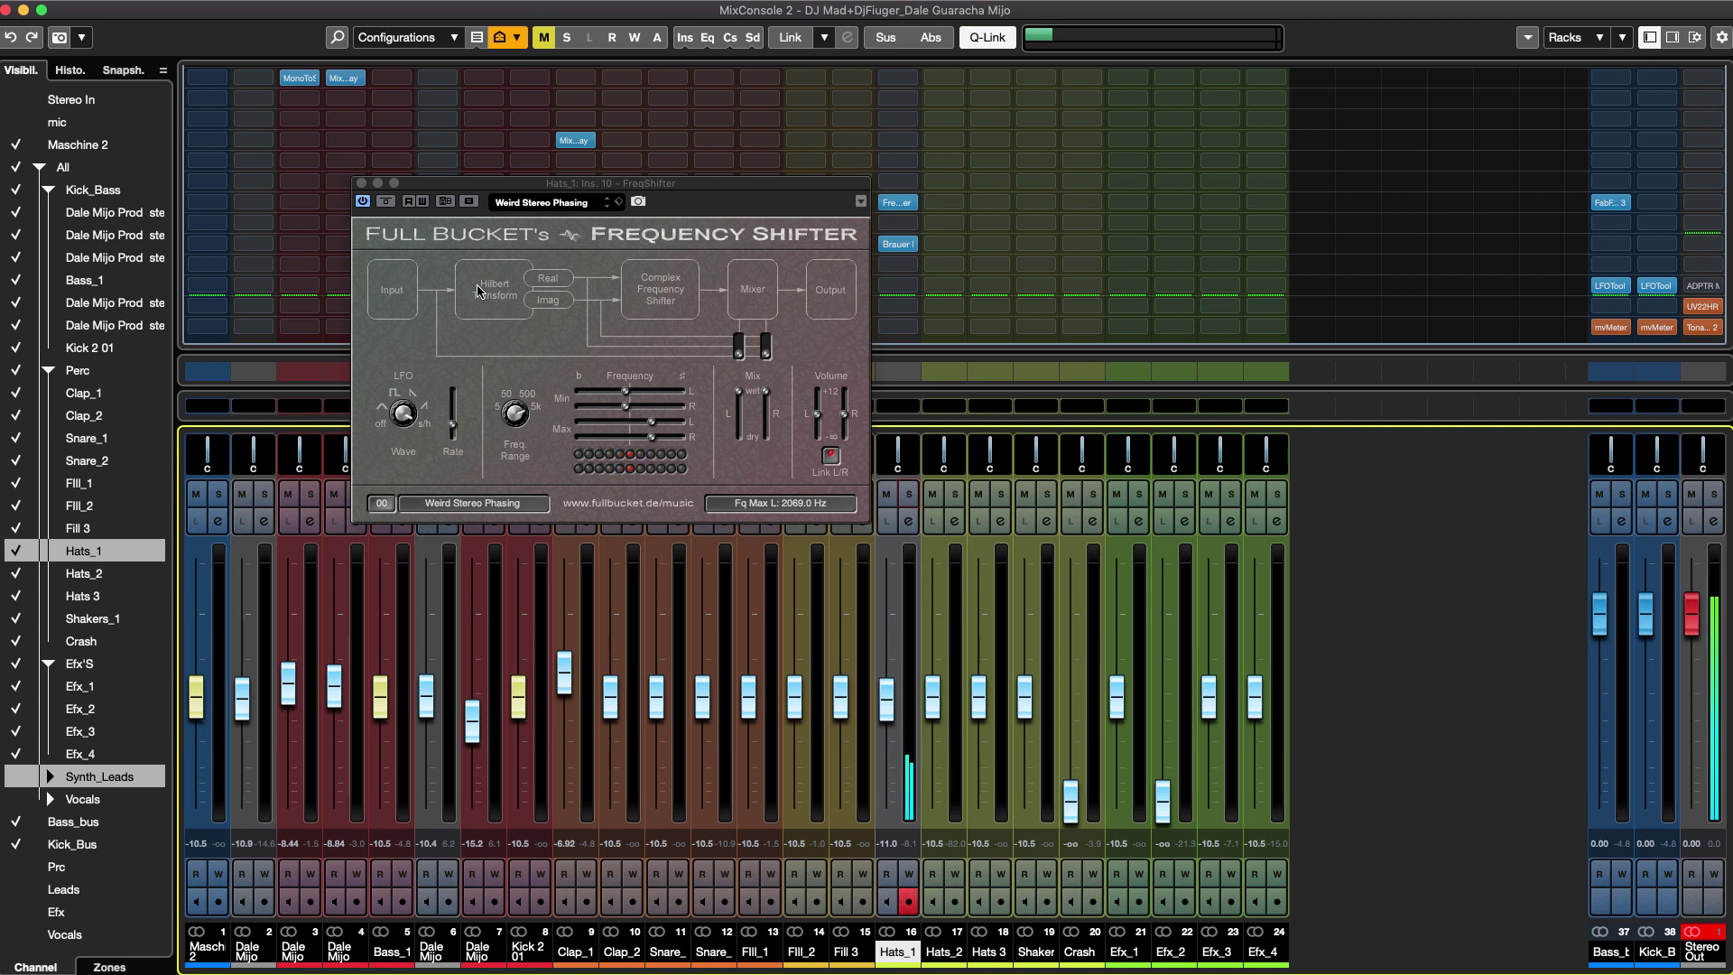
Raise the Hats_1 fader to -10.1 dB during playback and close the FreqShifter window.
click(629, 415)
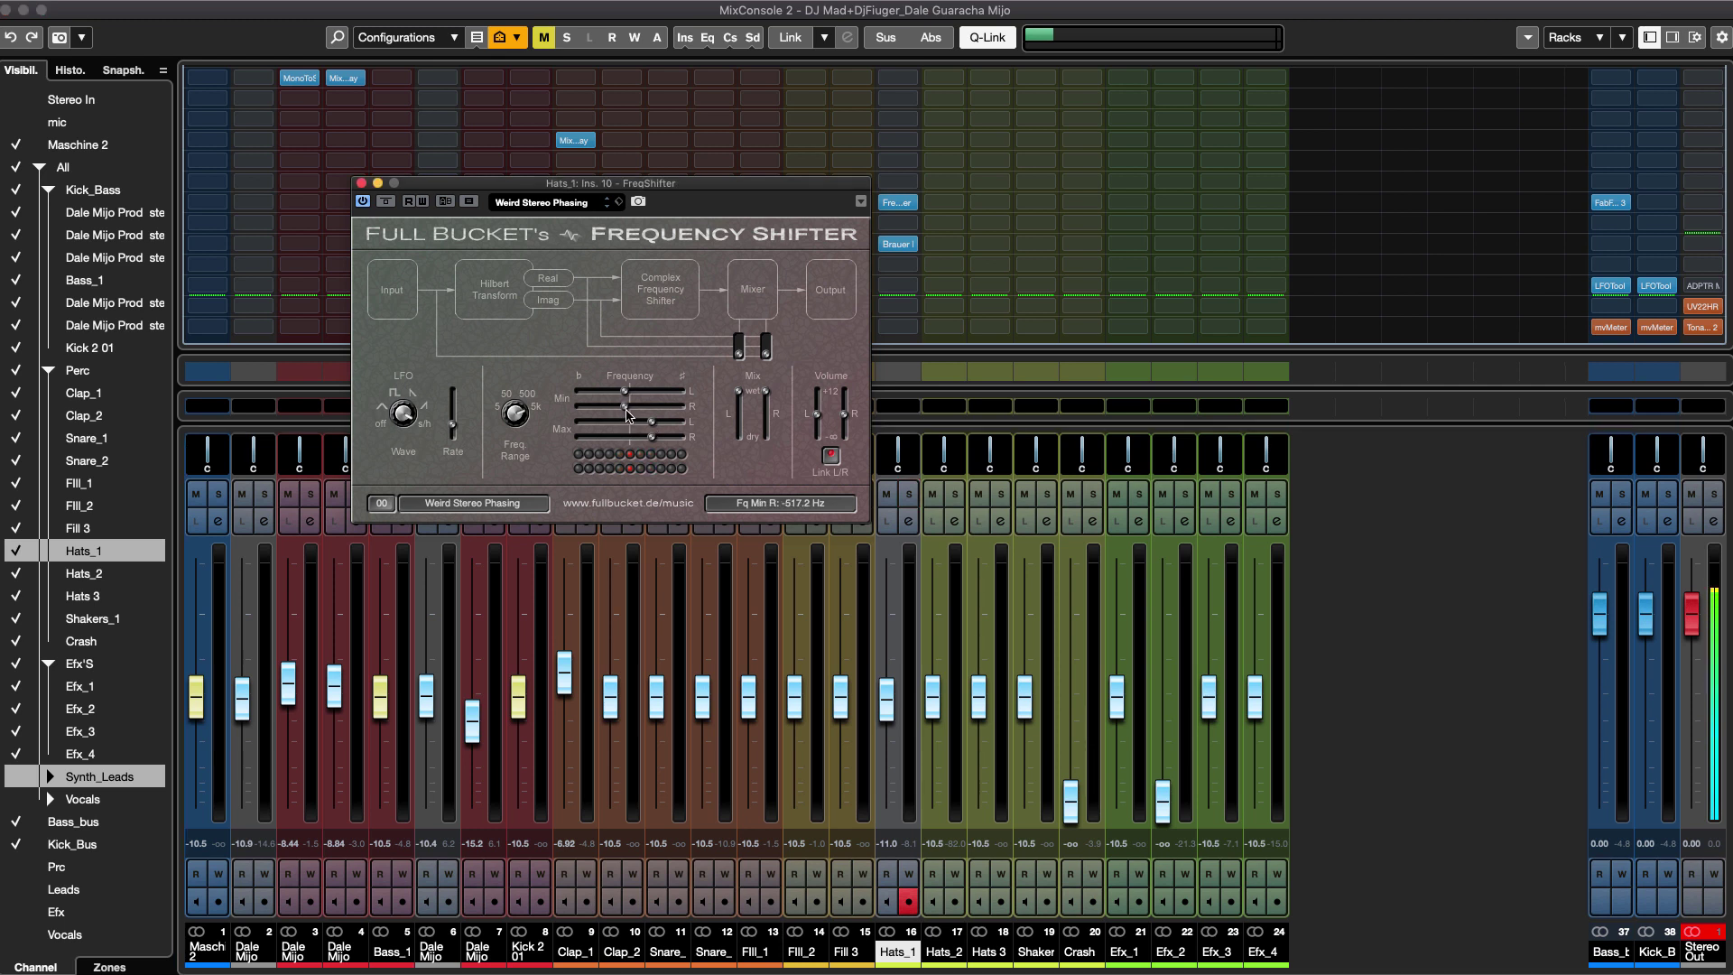
scroll(629, 416, up, 2)
drag(887, 702, 888, 696)
scroll(889, 688, up, 1)
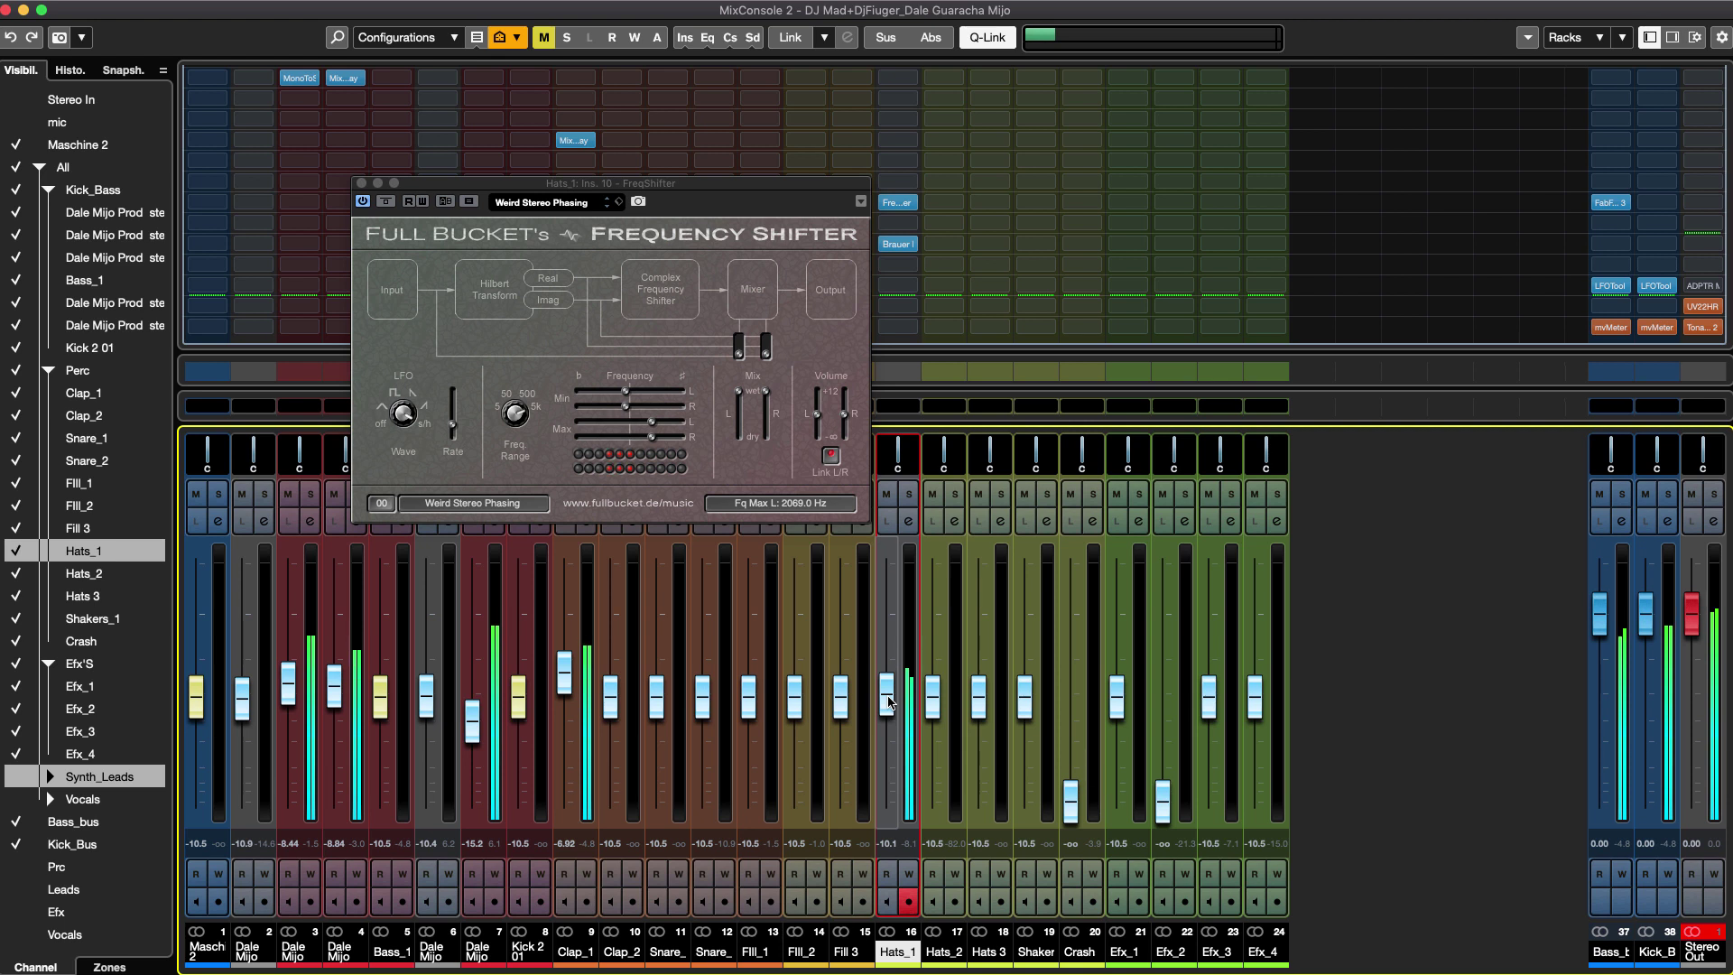
click(362, 183)
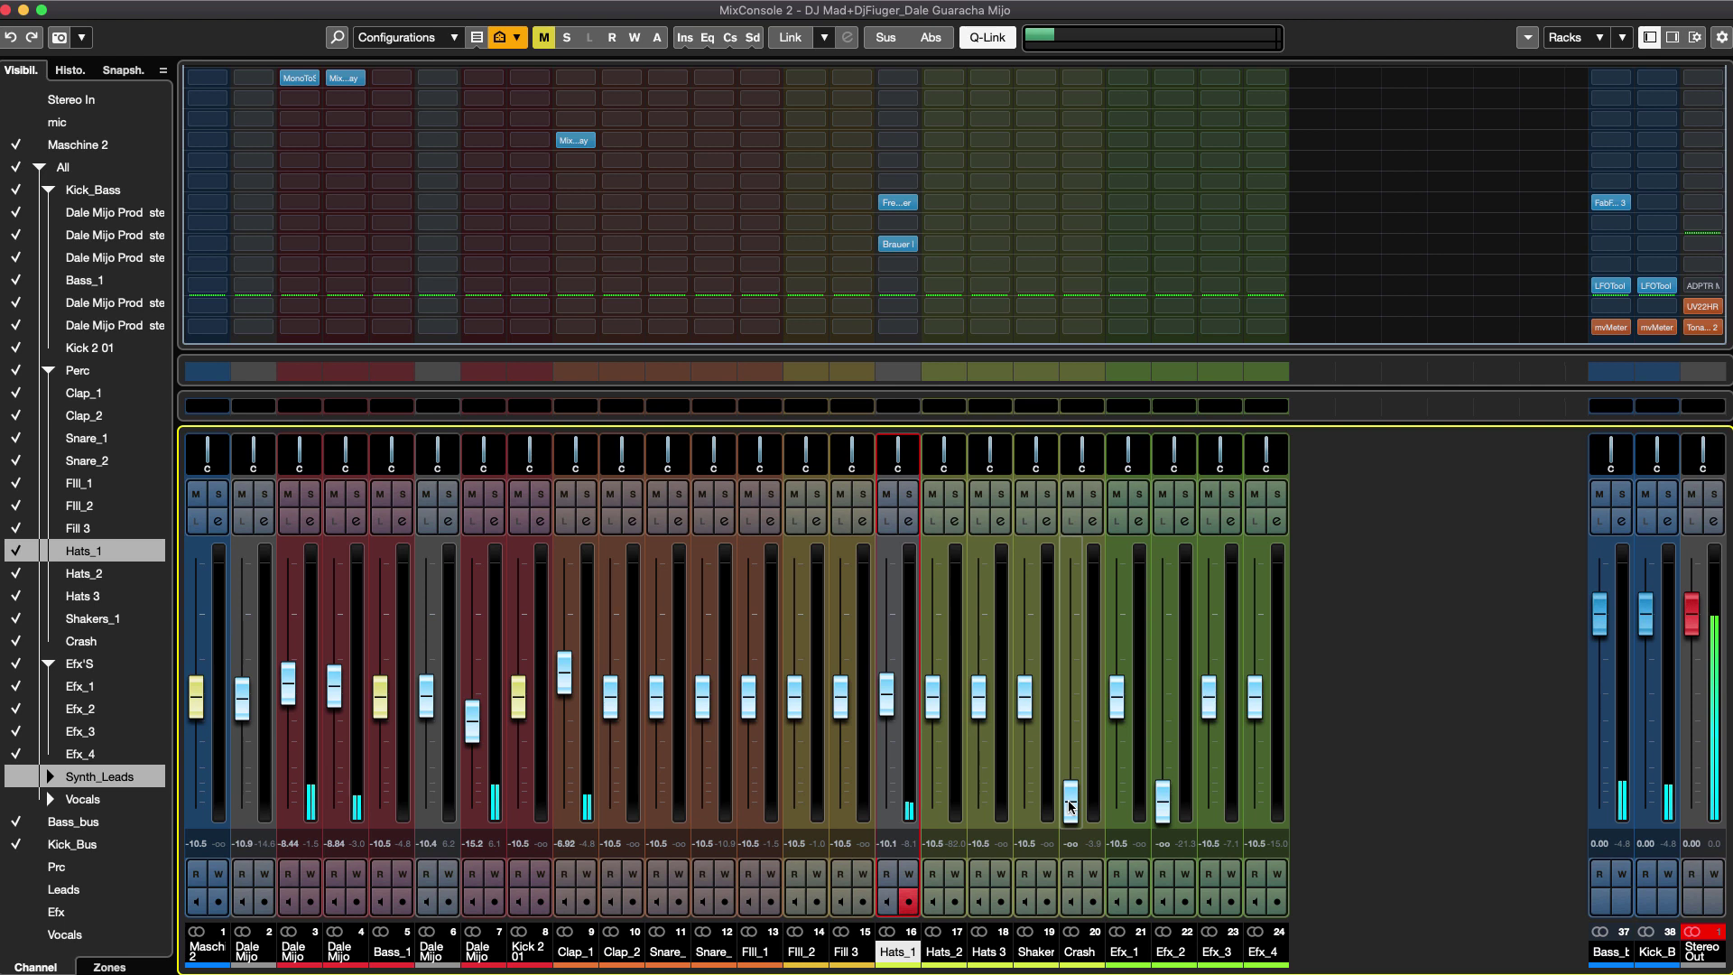
Bring up the Crash fader, select its channel and lower the event volume of the crash clip in the project window.
drag(1070, 806, 1072, 745)
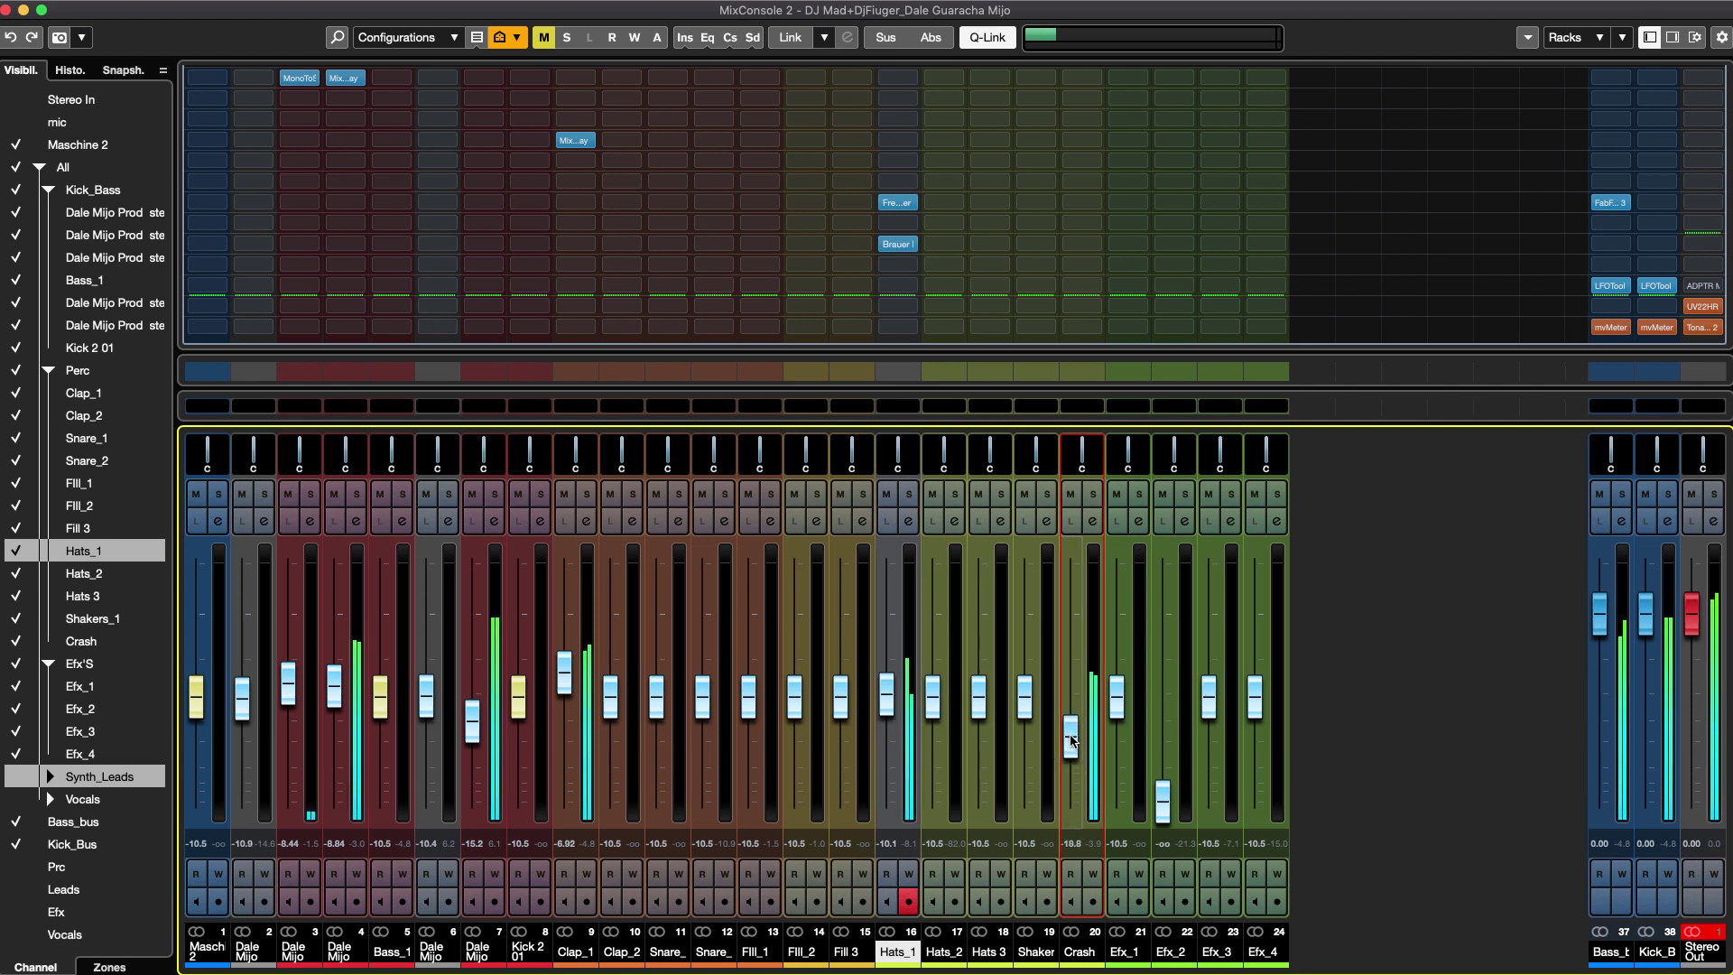
click(1088, 951)
key(F3)
click(955, 541)
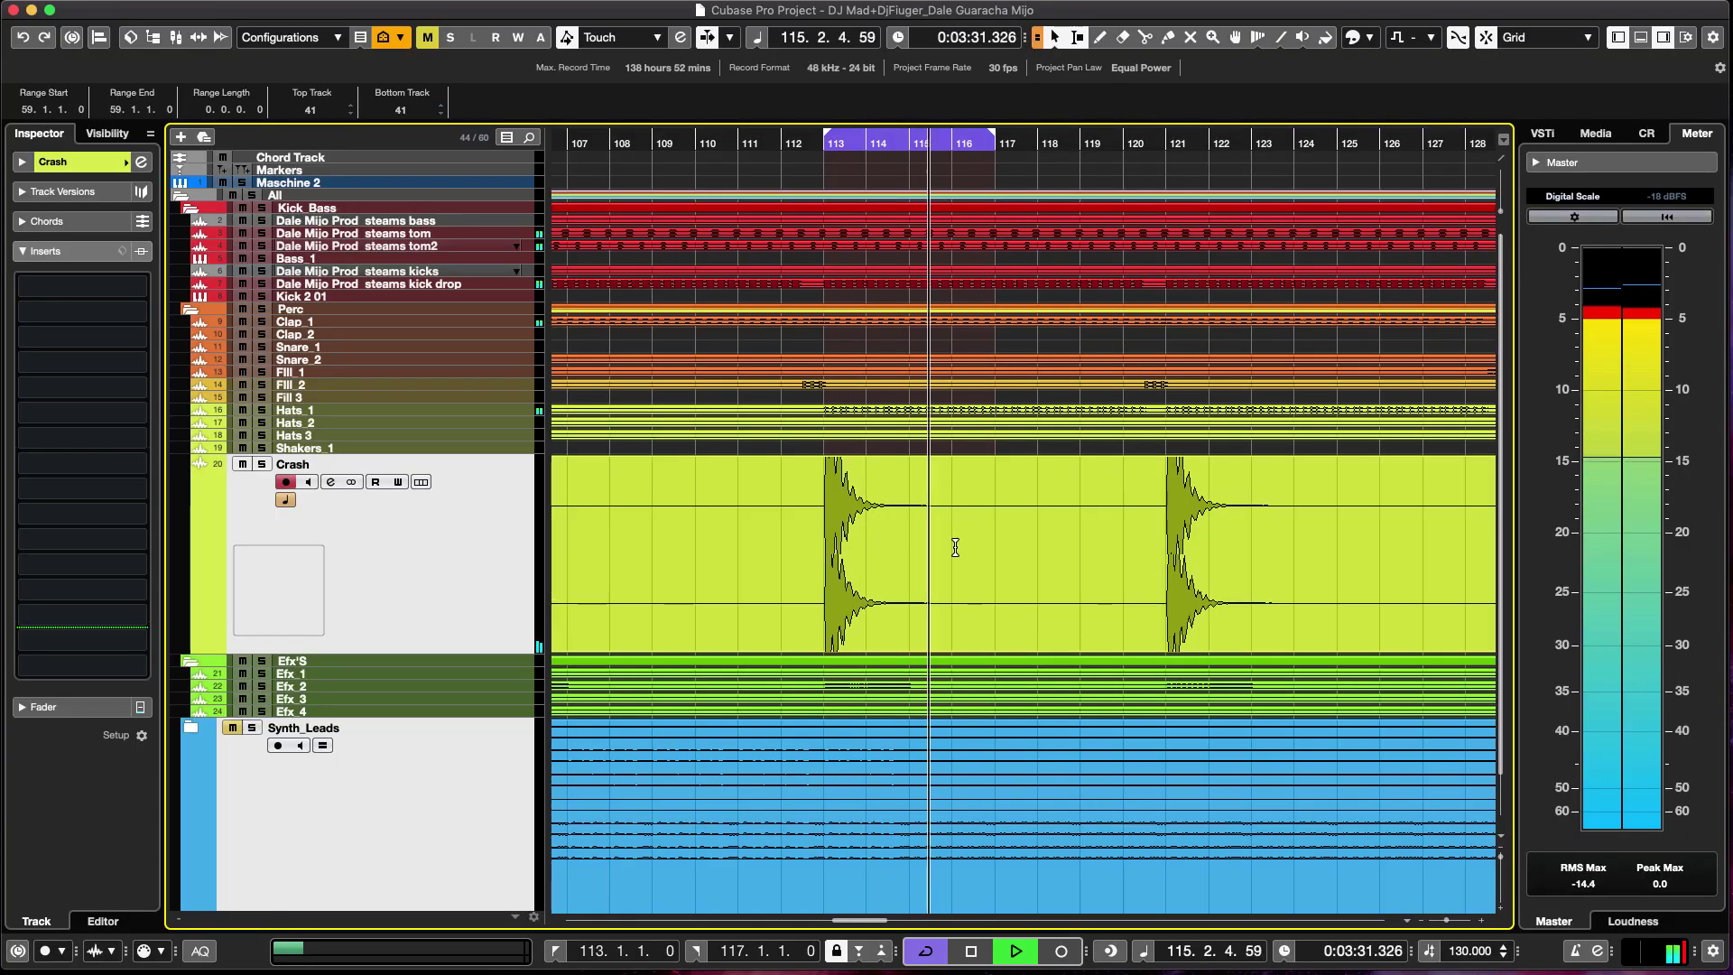
key(g)
key(g)
key(g)
key(g)
key(g)
key(g)
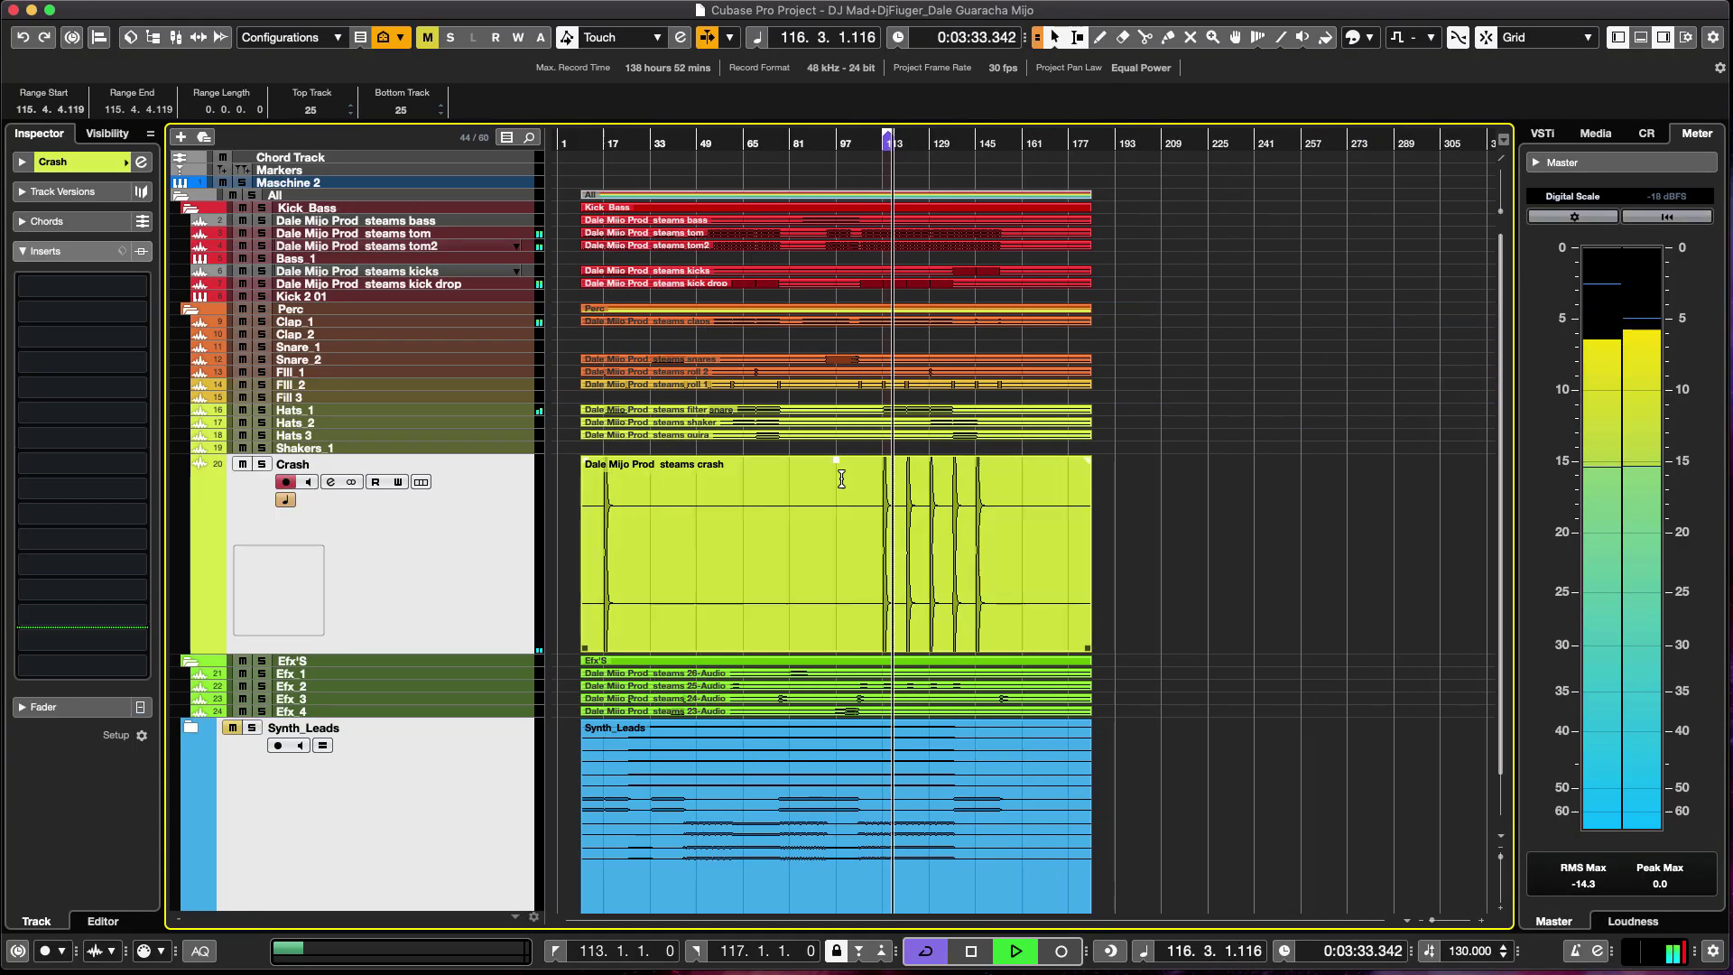
drag(837, 462, 871, 611)
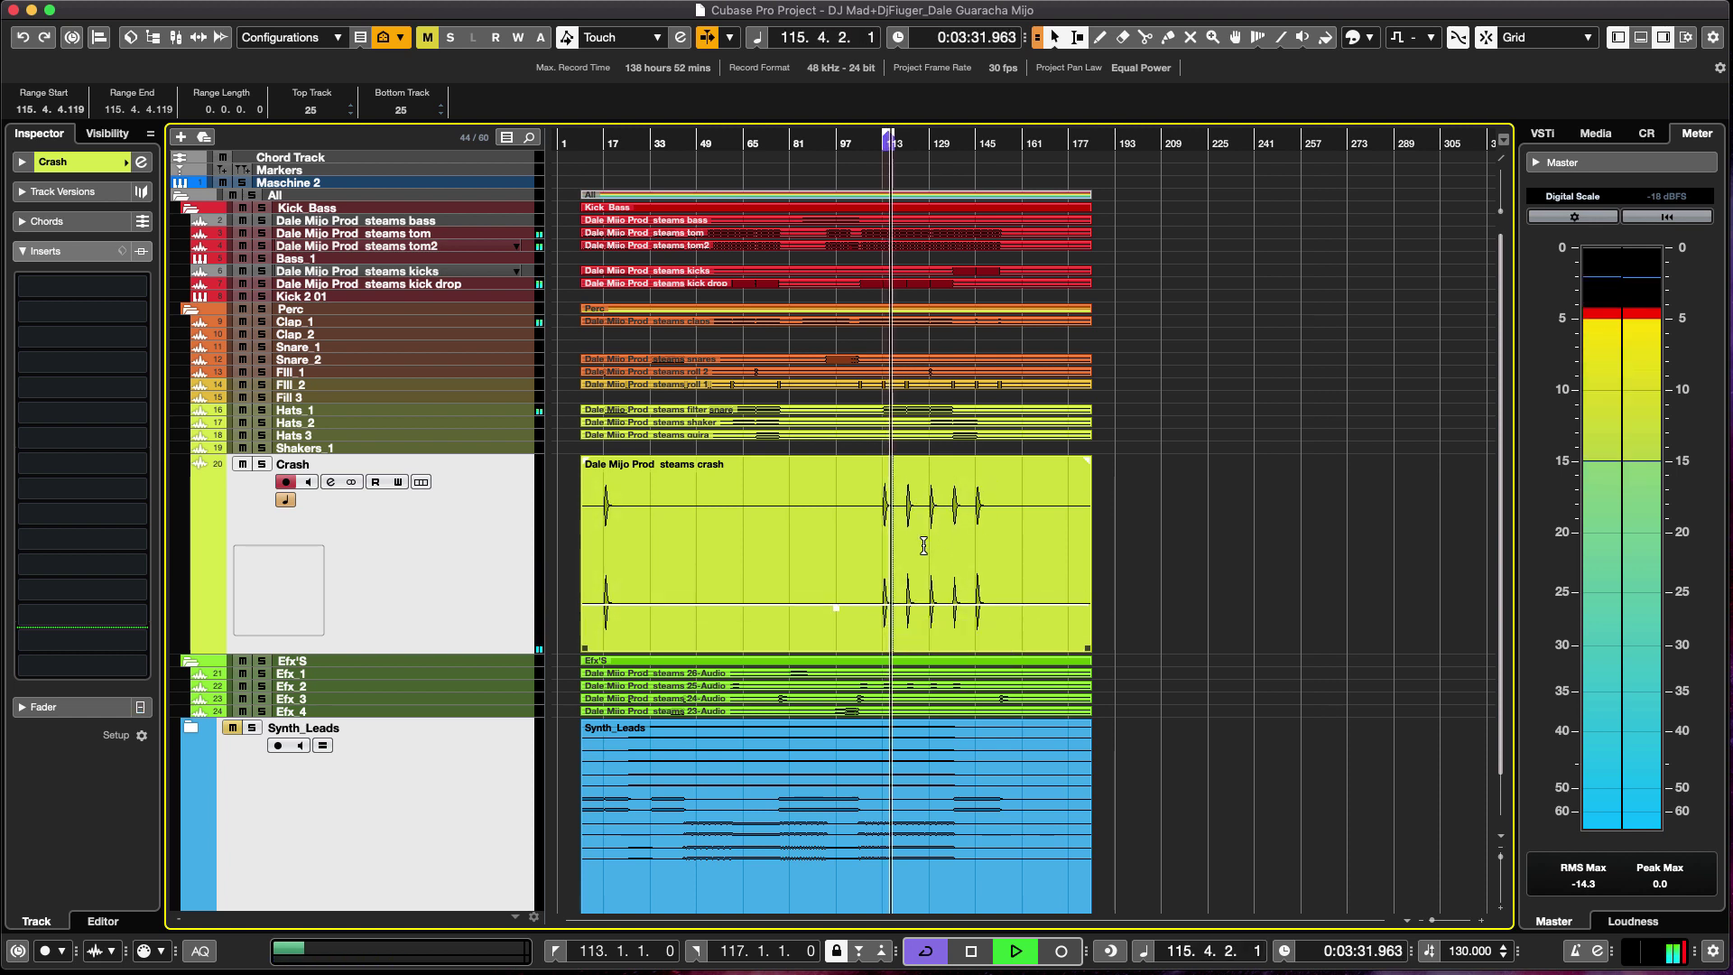
Return to the mixer, raise the Crash fader to -8.44 dB and apply a low-cut filter in its channel's pre section.
key(F3)
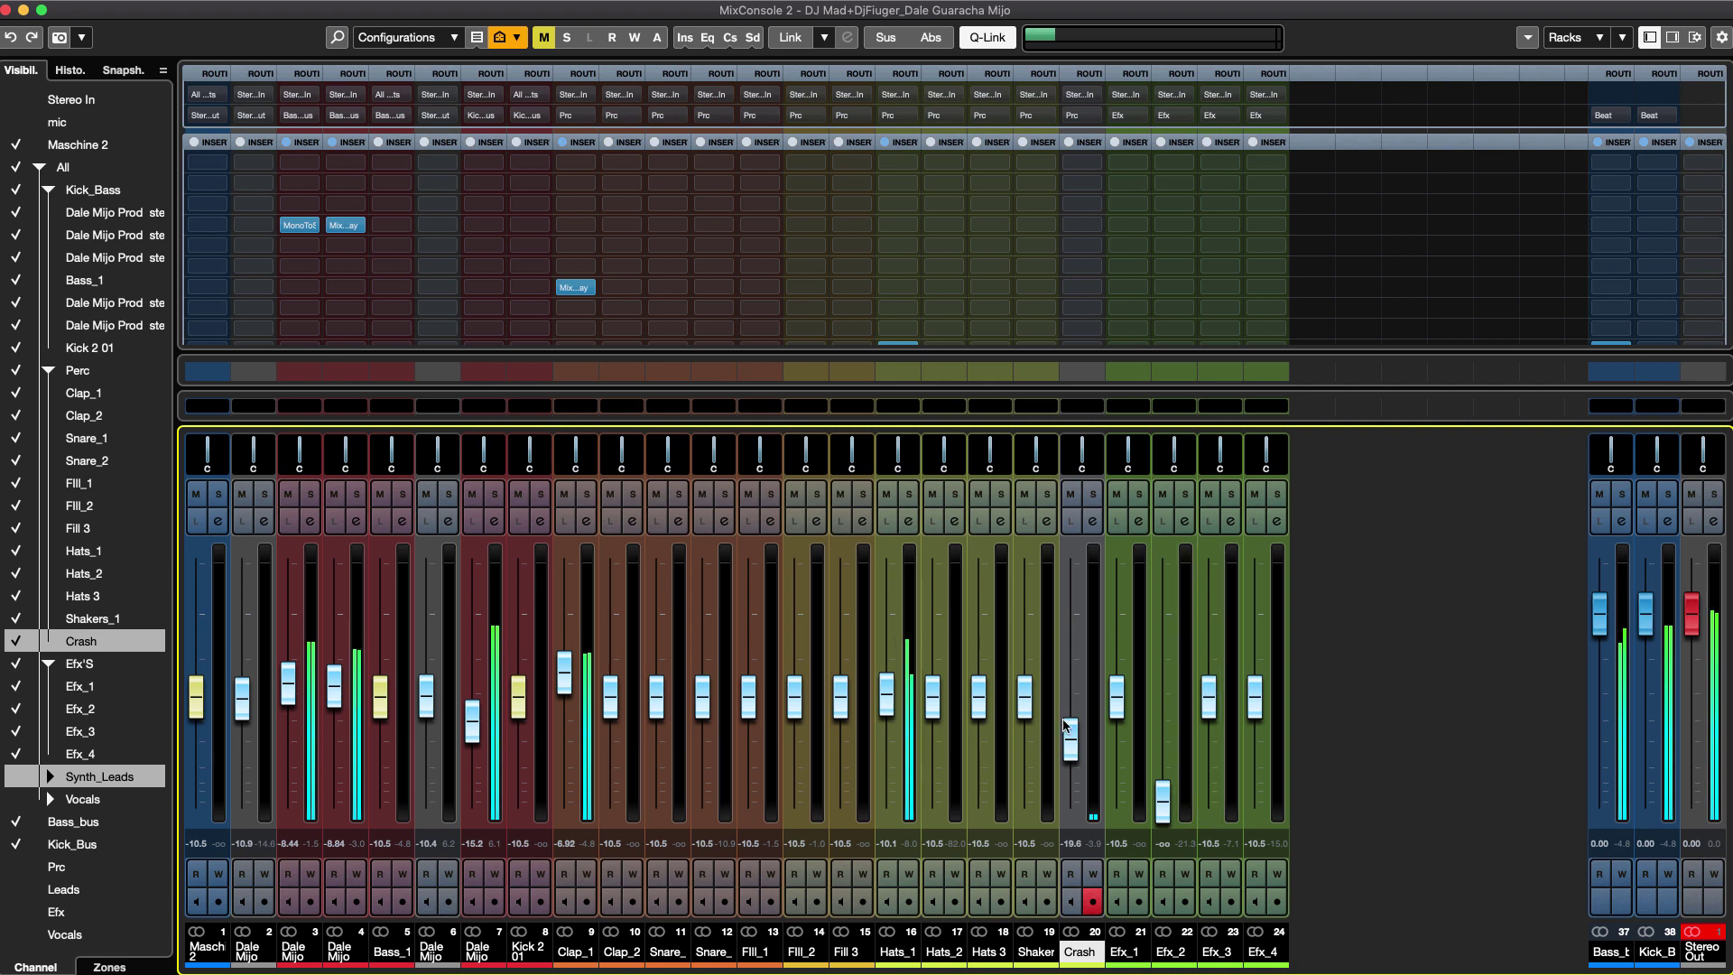
drag(1080, 740, 1081, 682)
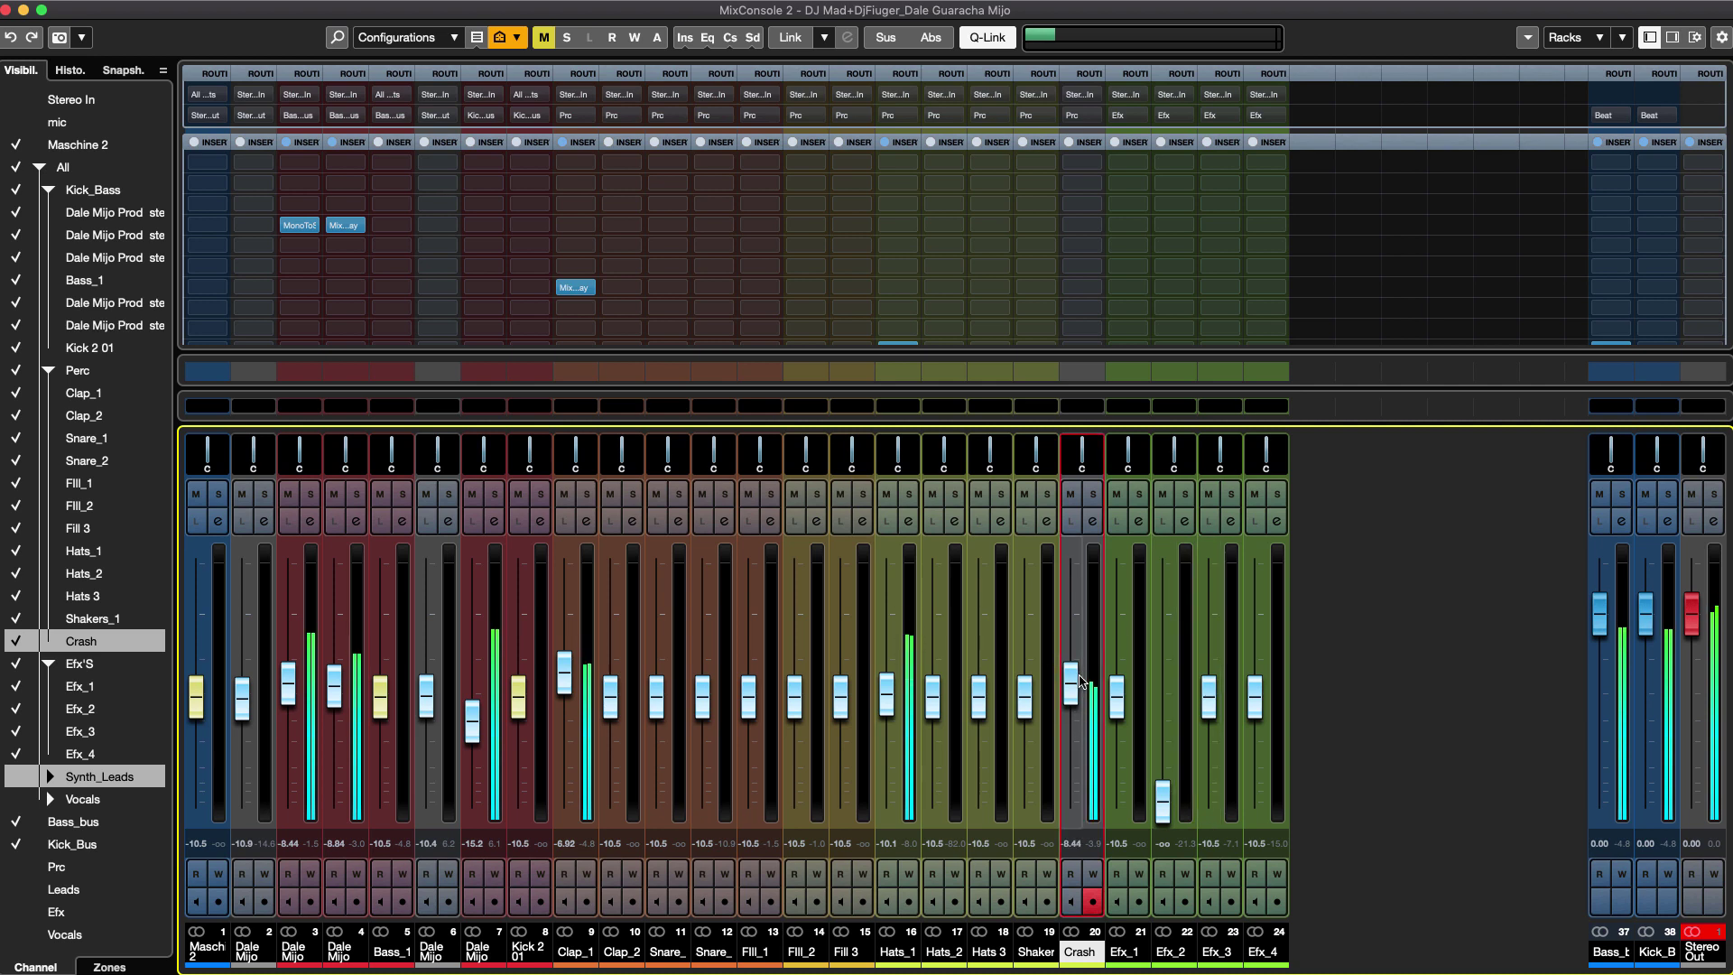
click(1092, 521)
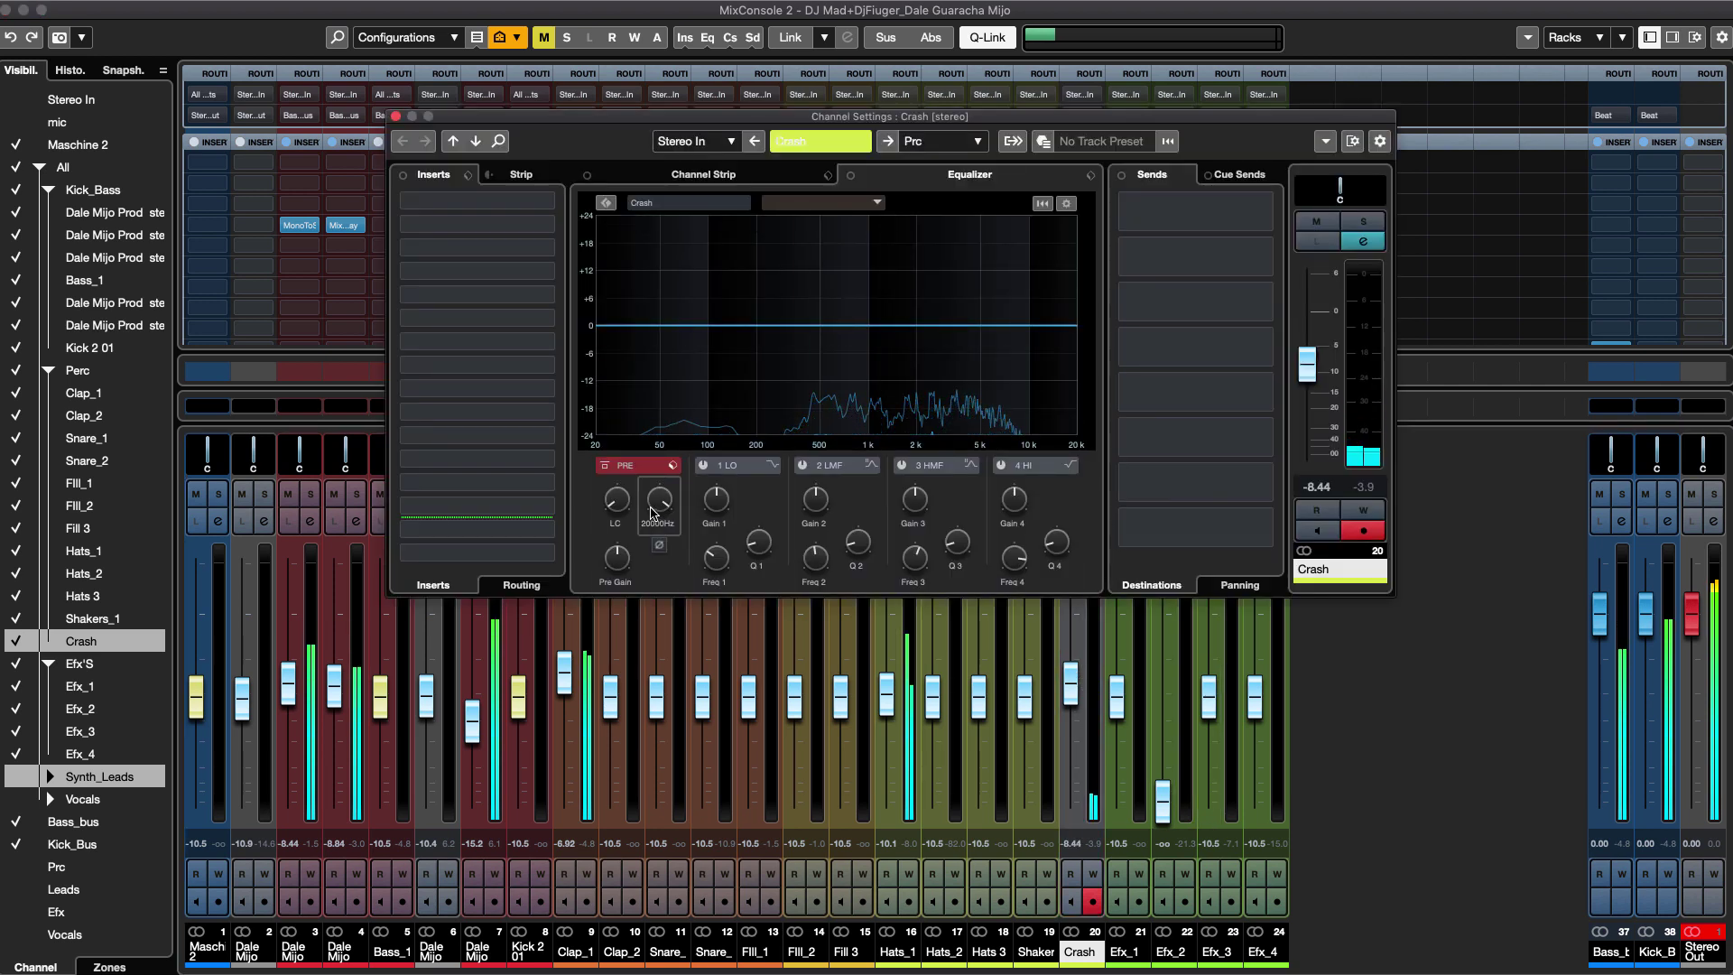
click(490, 177)
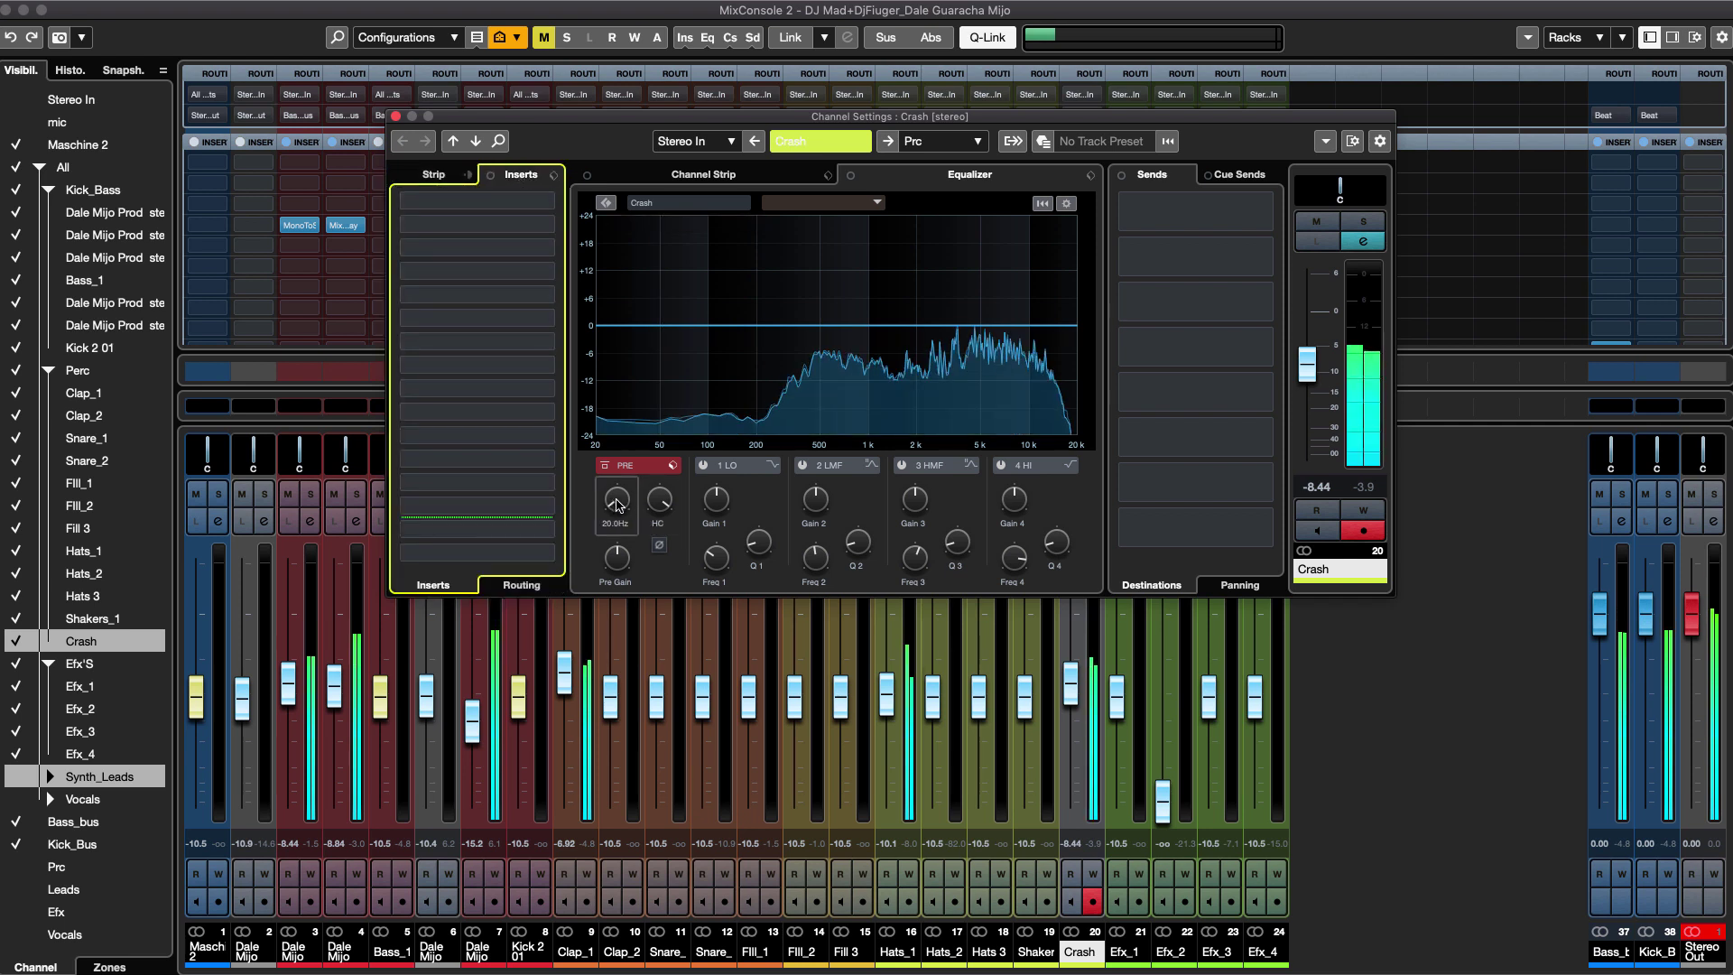
drag(617, 507, 624, 428)
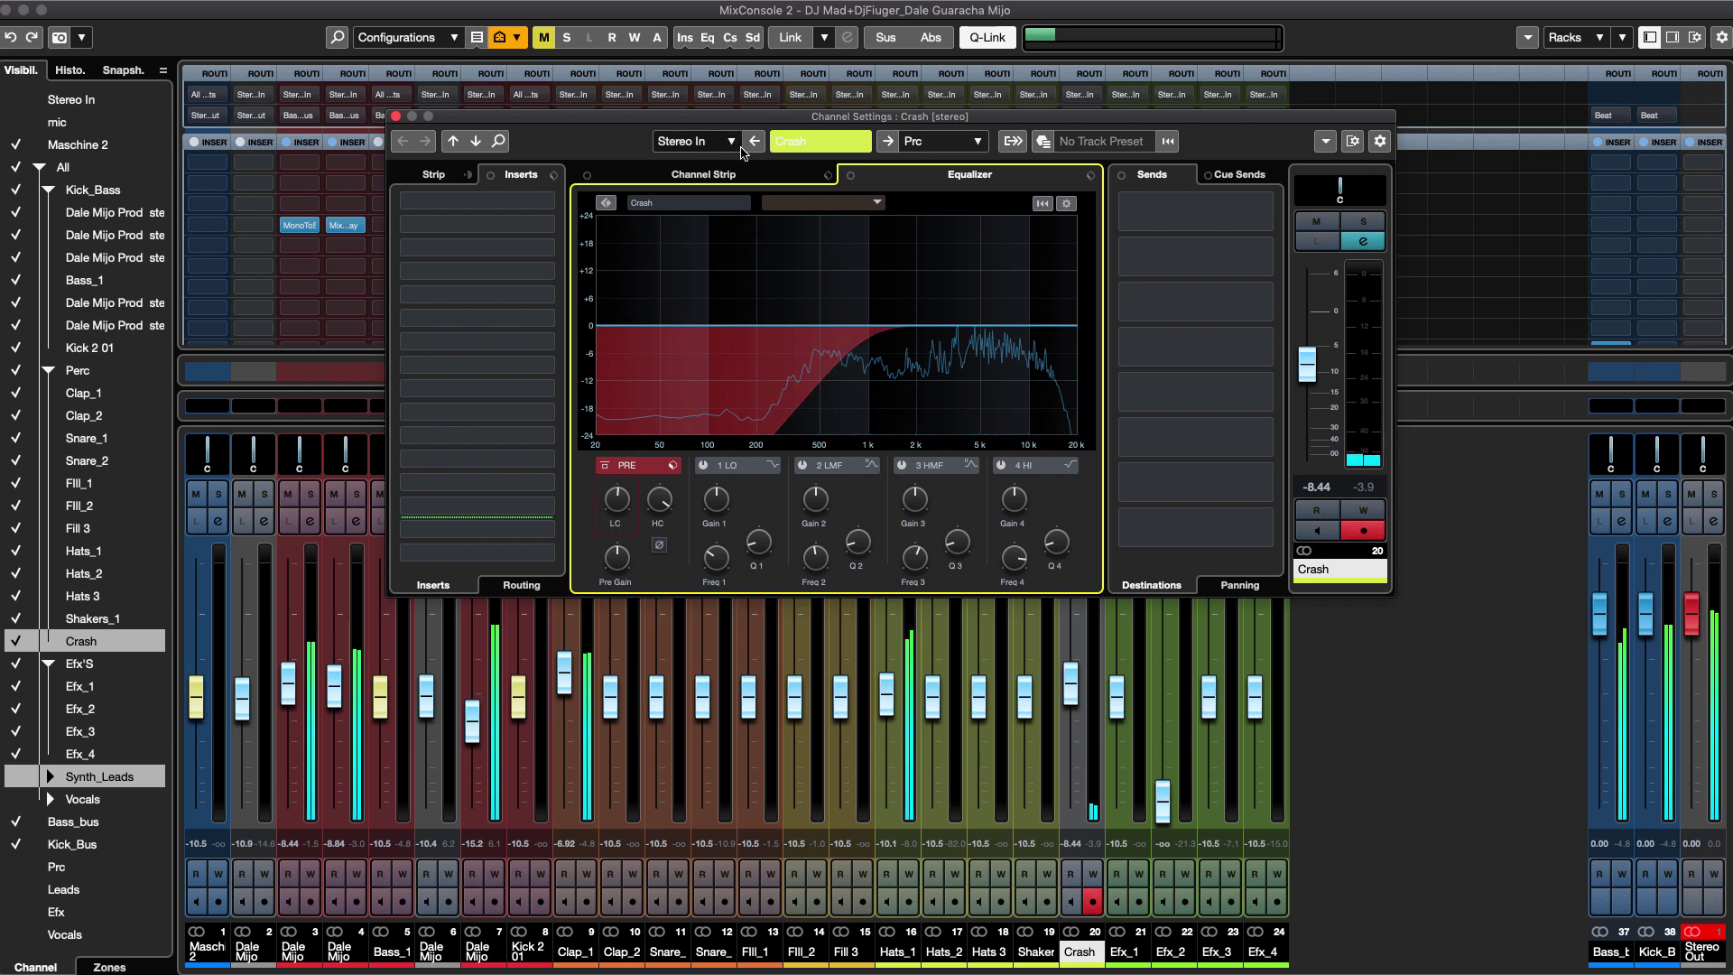
Move the EQ module ahead of the compressor in the Crash channel strip.
click(735, 180)
drag(796, 229, 700, 226)
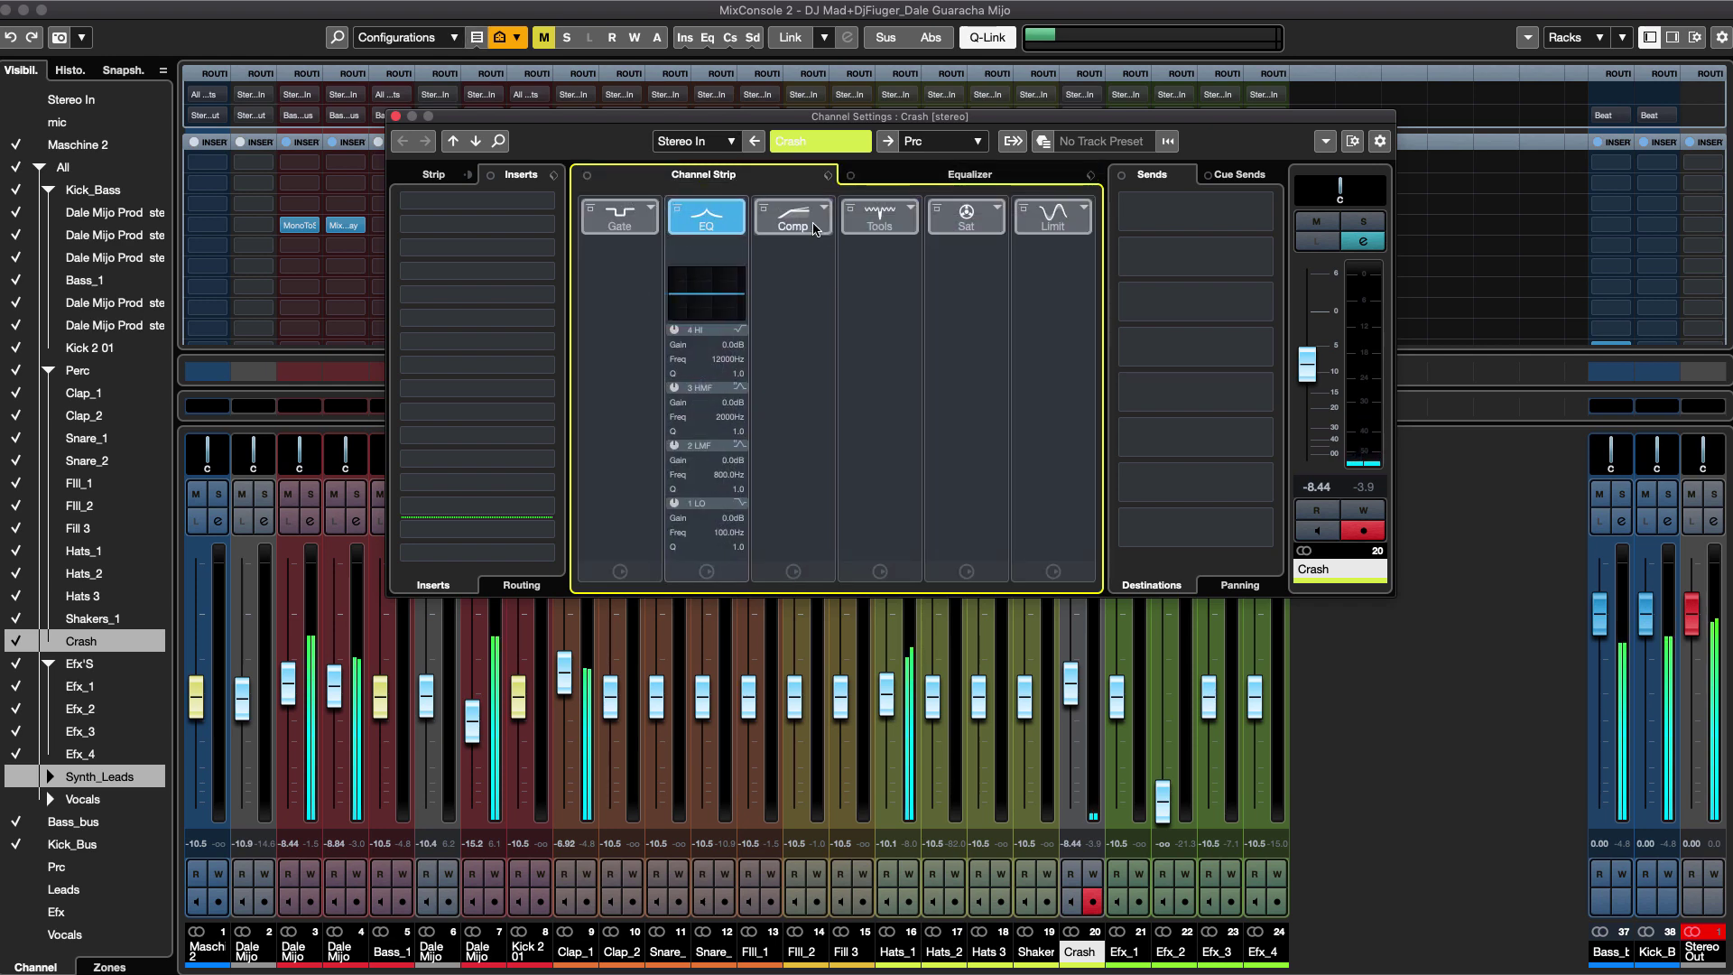
Add the compressor to the Crash channel strip and lower its threshold to -29.4 dB.
click(806, 255)
click(806, 255)
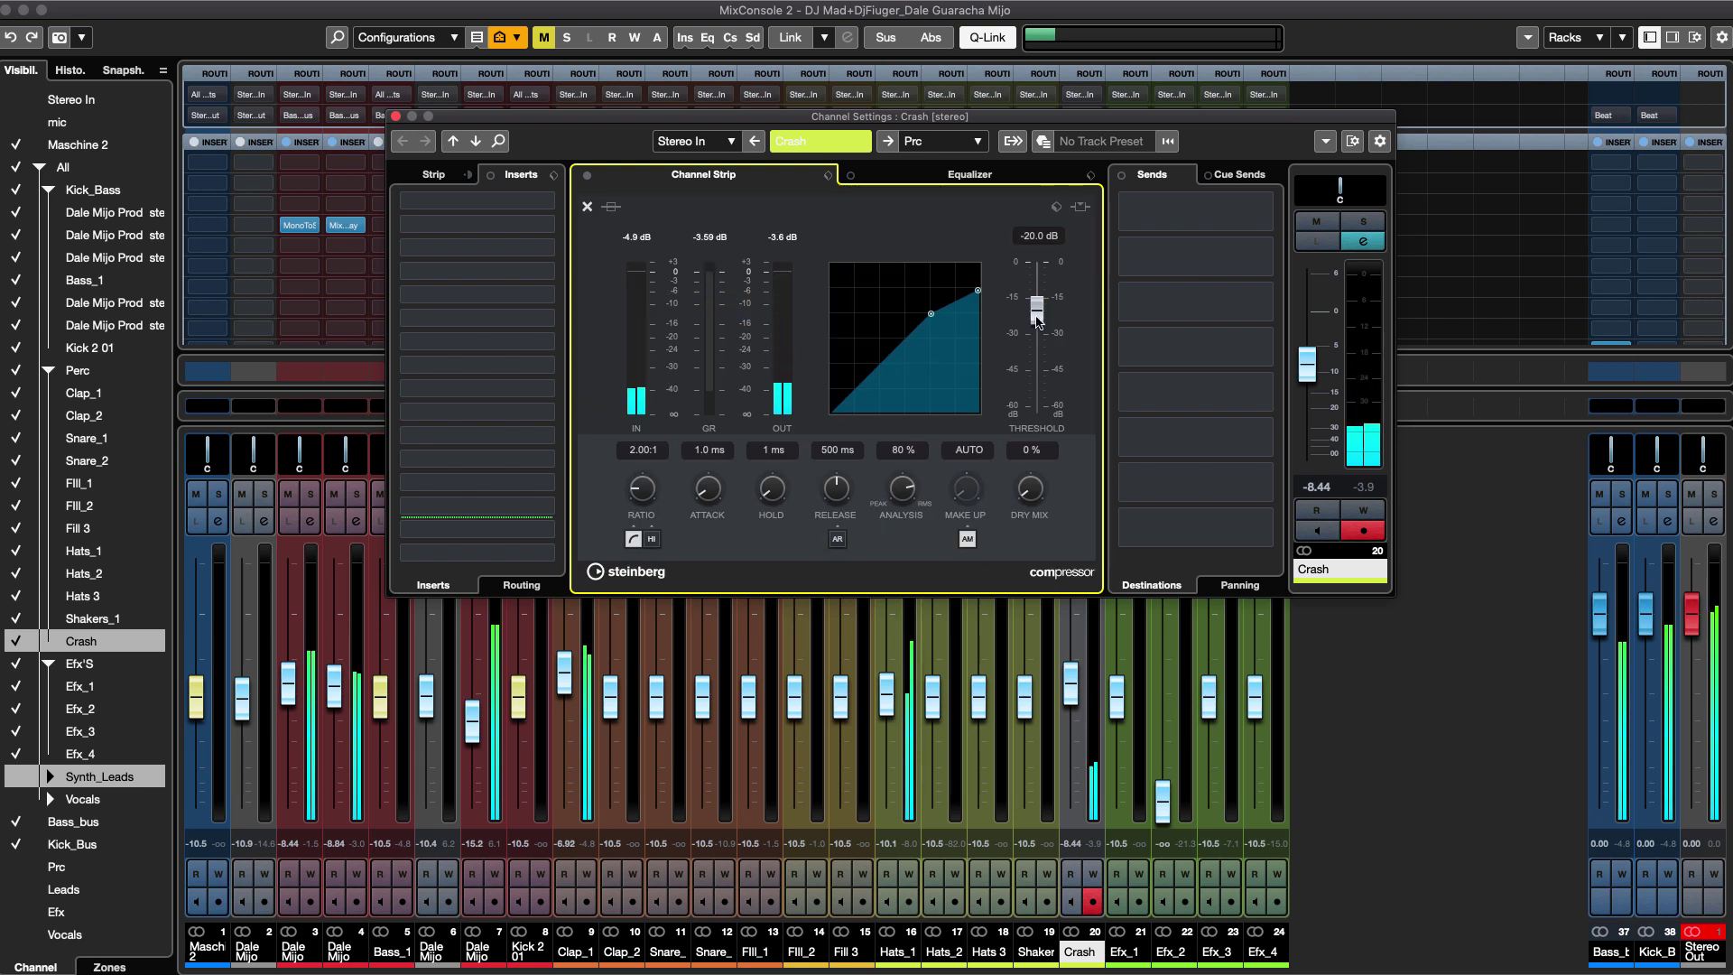
drag(1037, 320, 1042, 341)
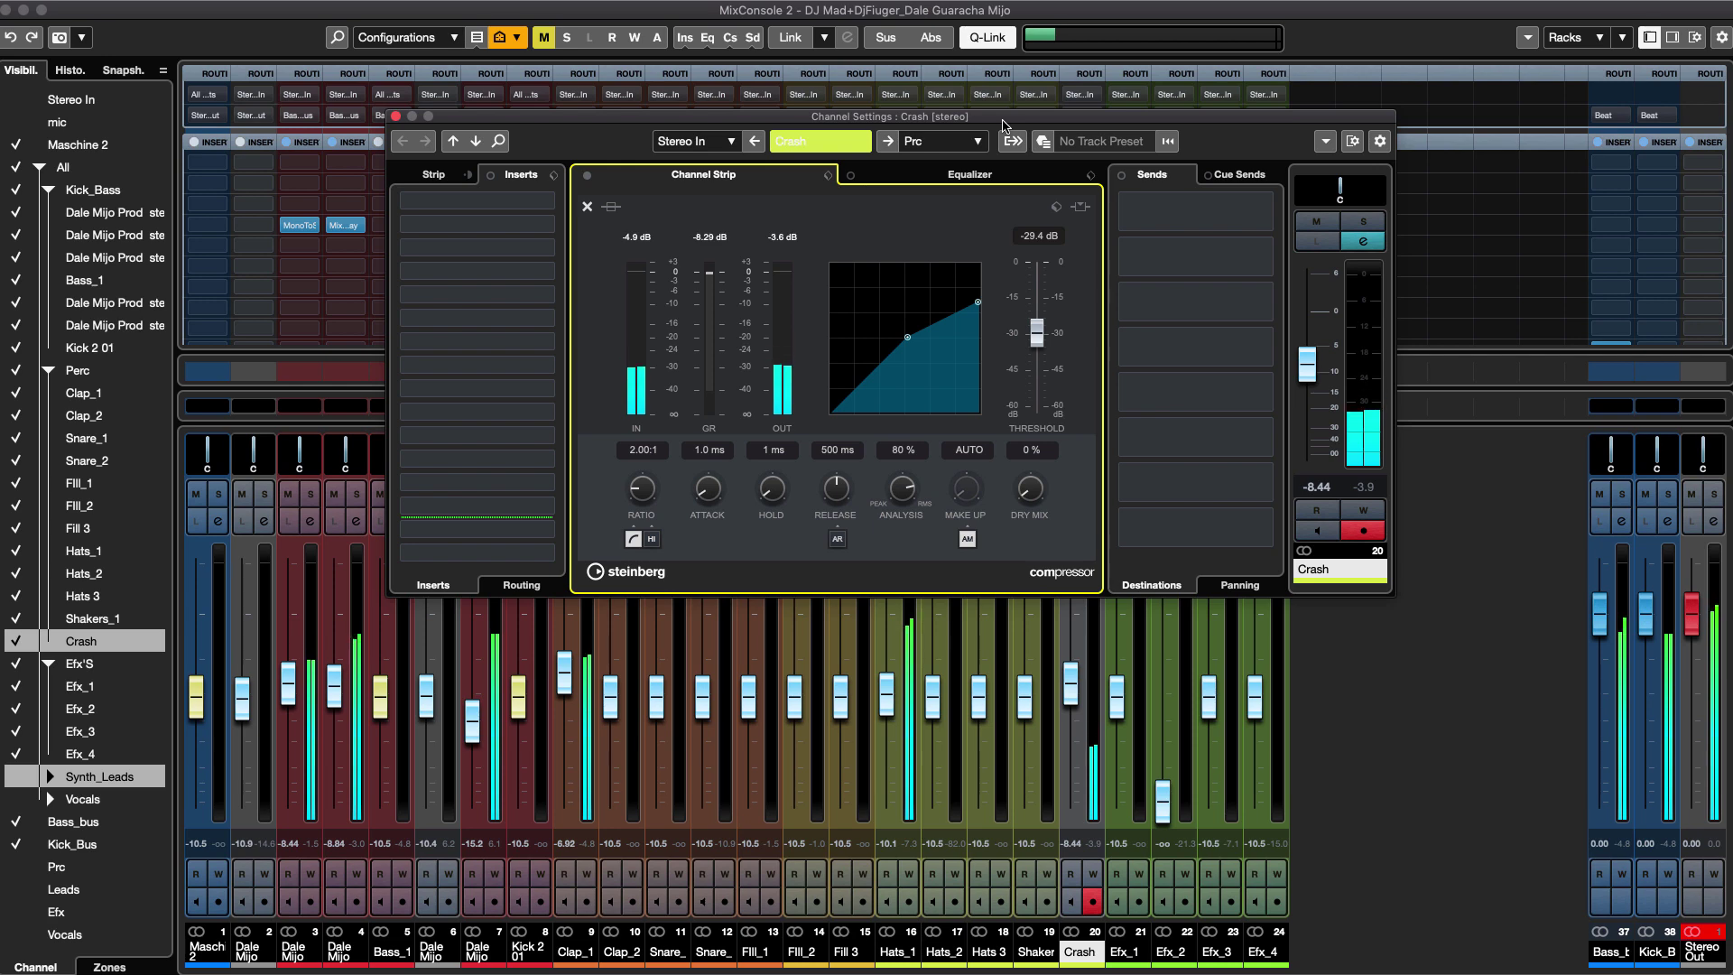
Load LFOTool into insert slot 7 of the Crash channel, then close the plug-in window.
click(548, 342)
text(lfo)
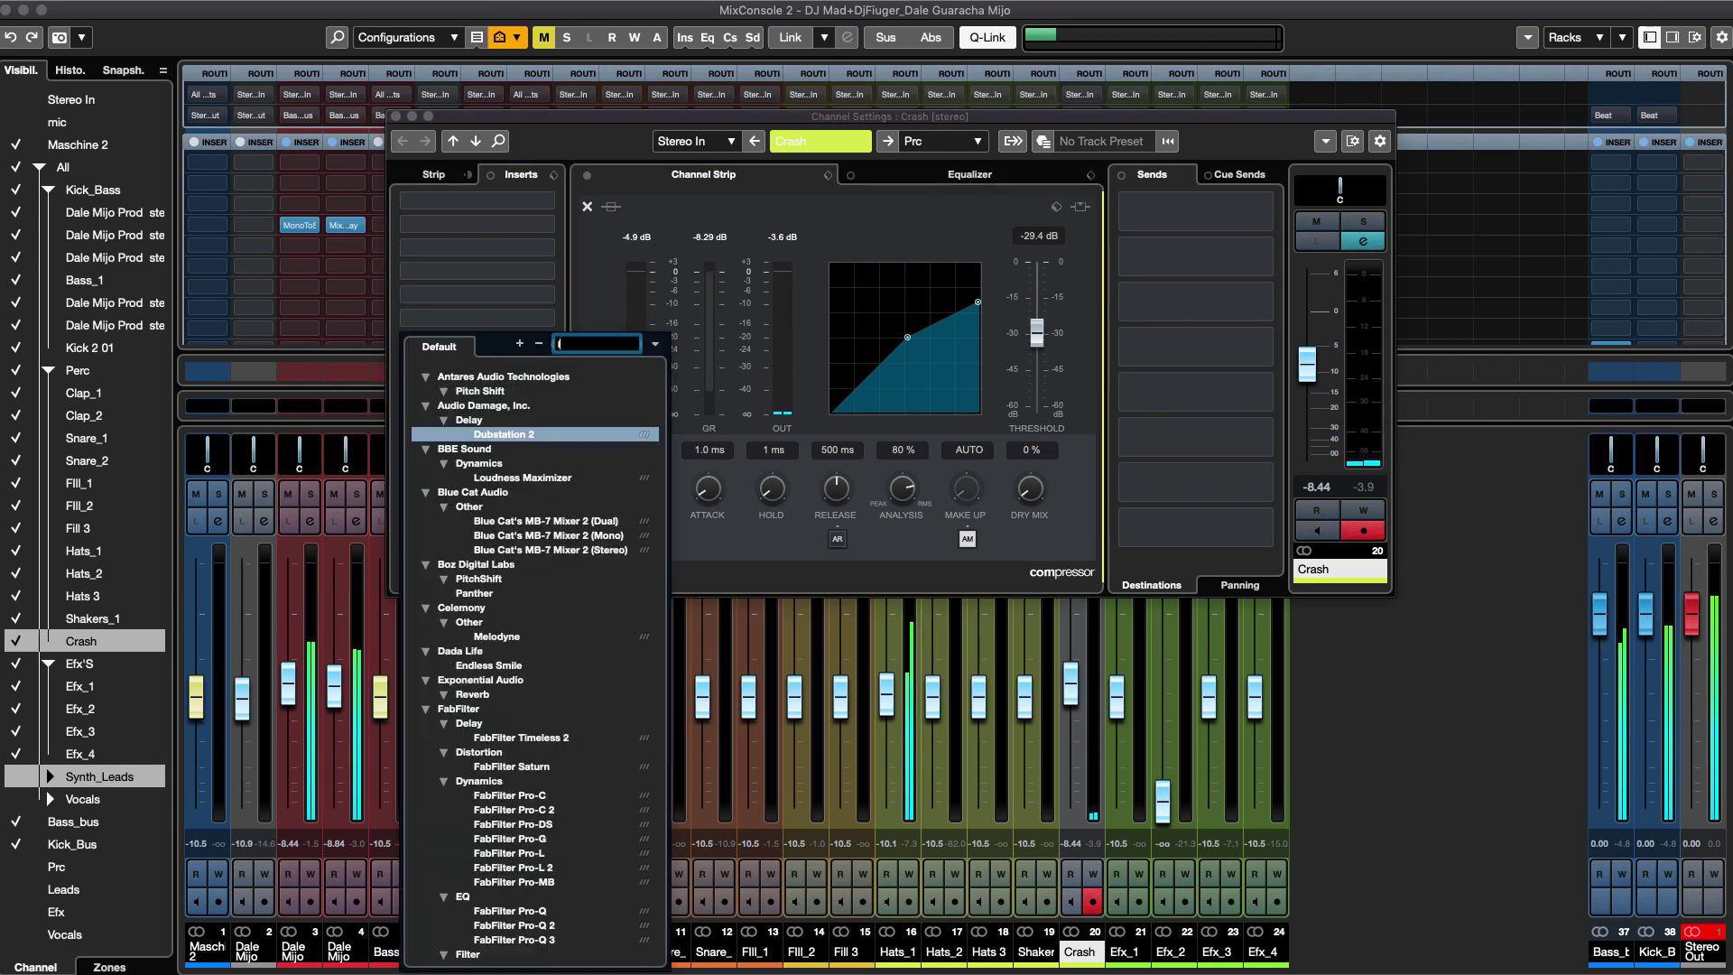
key(Return)
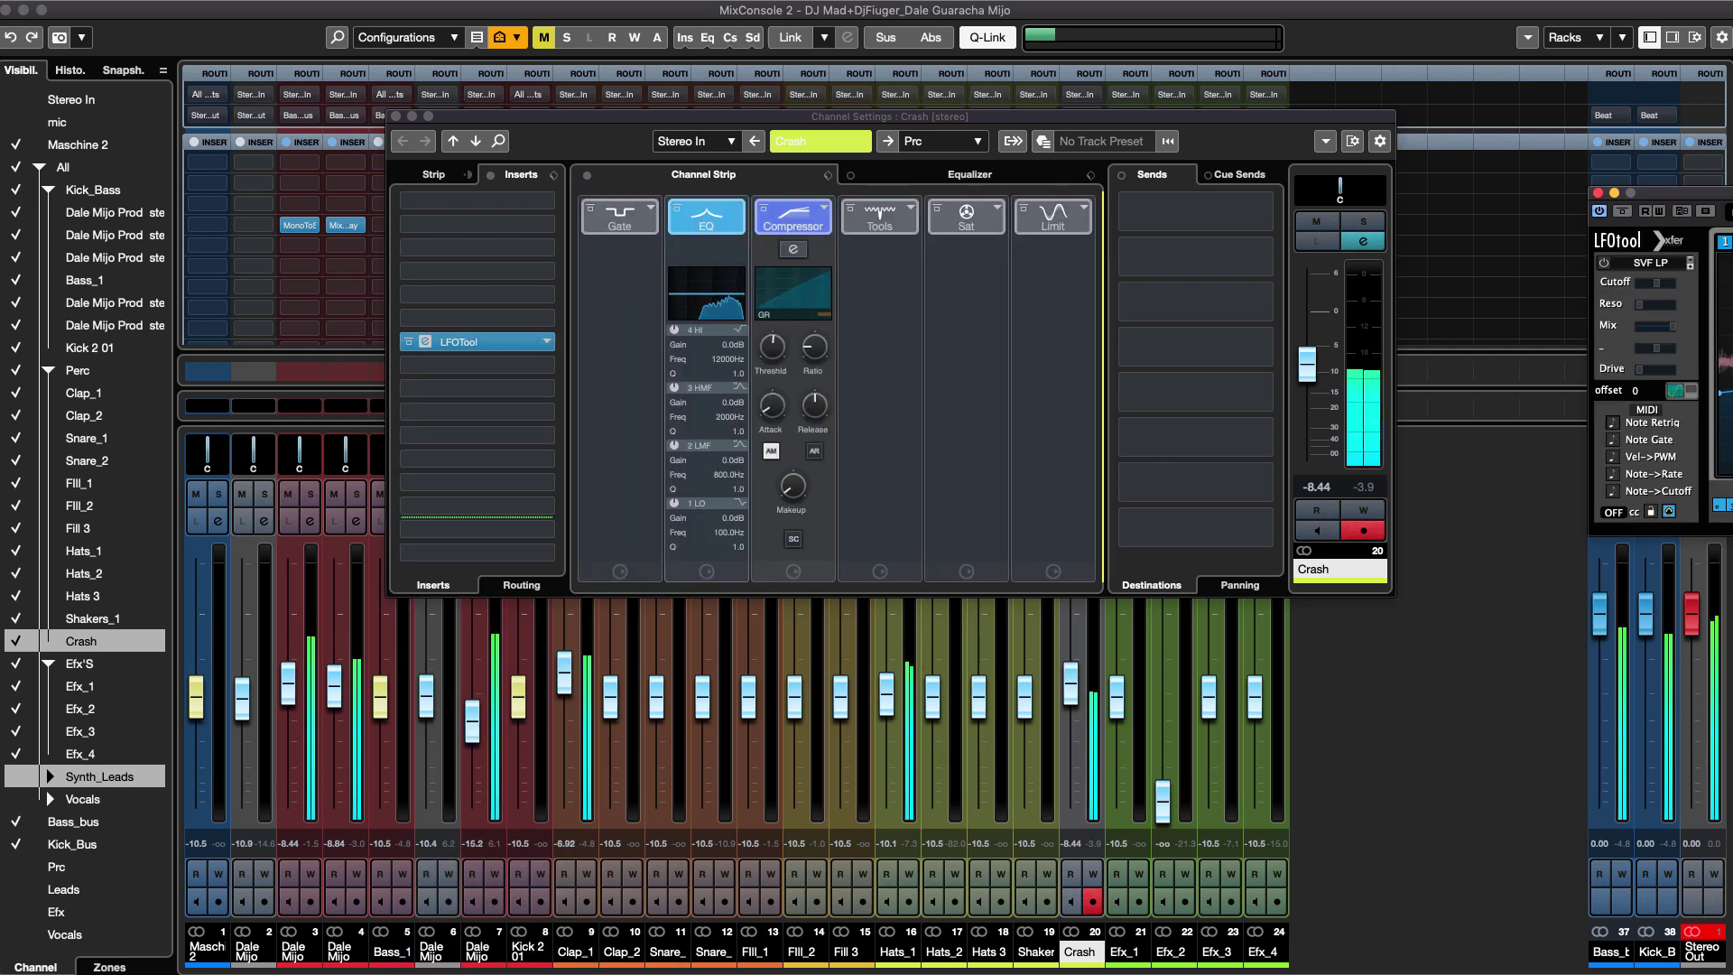
drag(1670, 192, 578, 473)
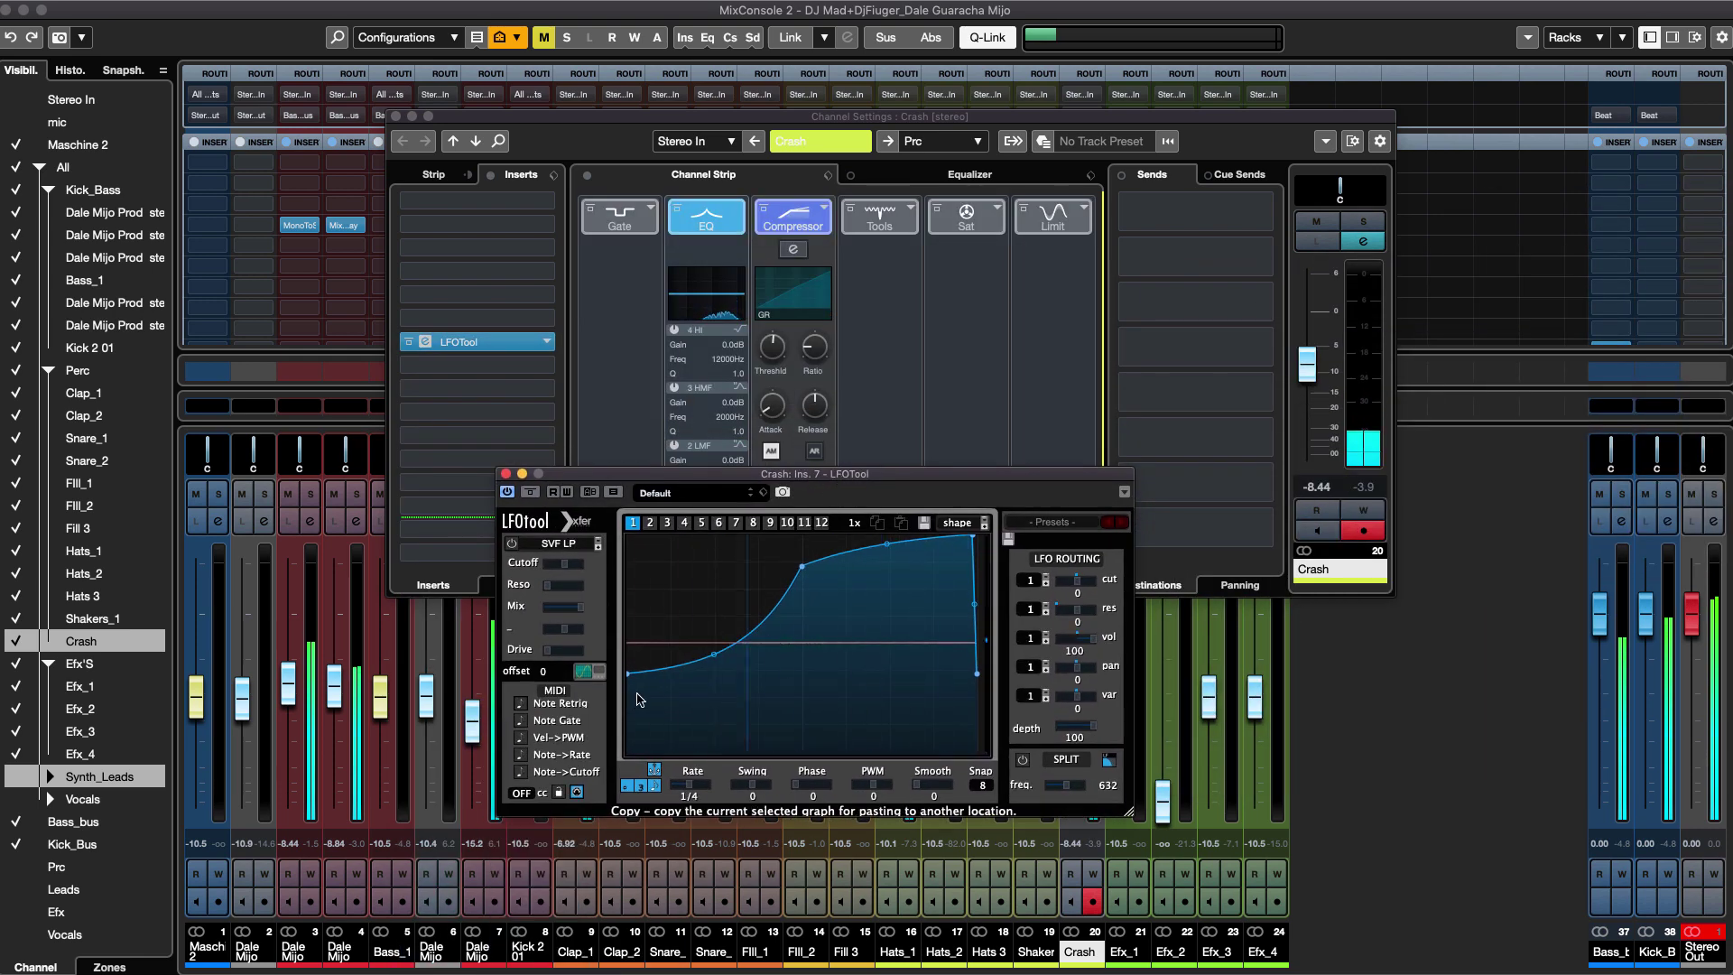
drag(790, 479, 620, 456)
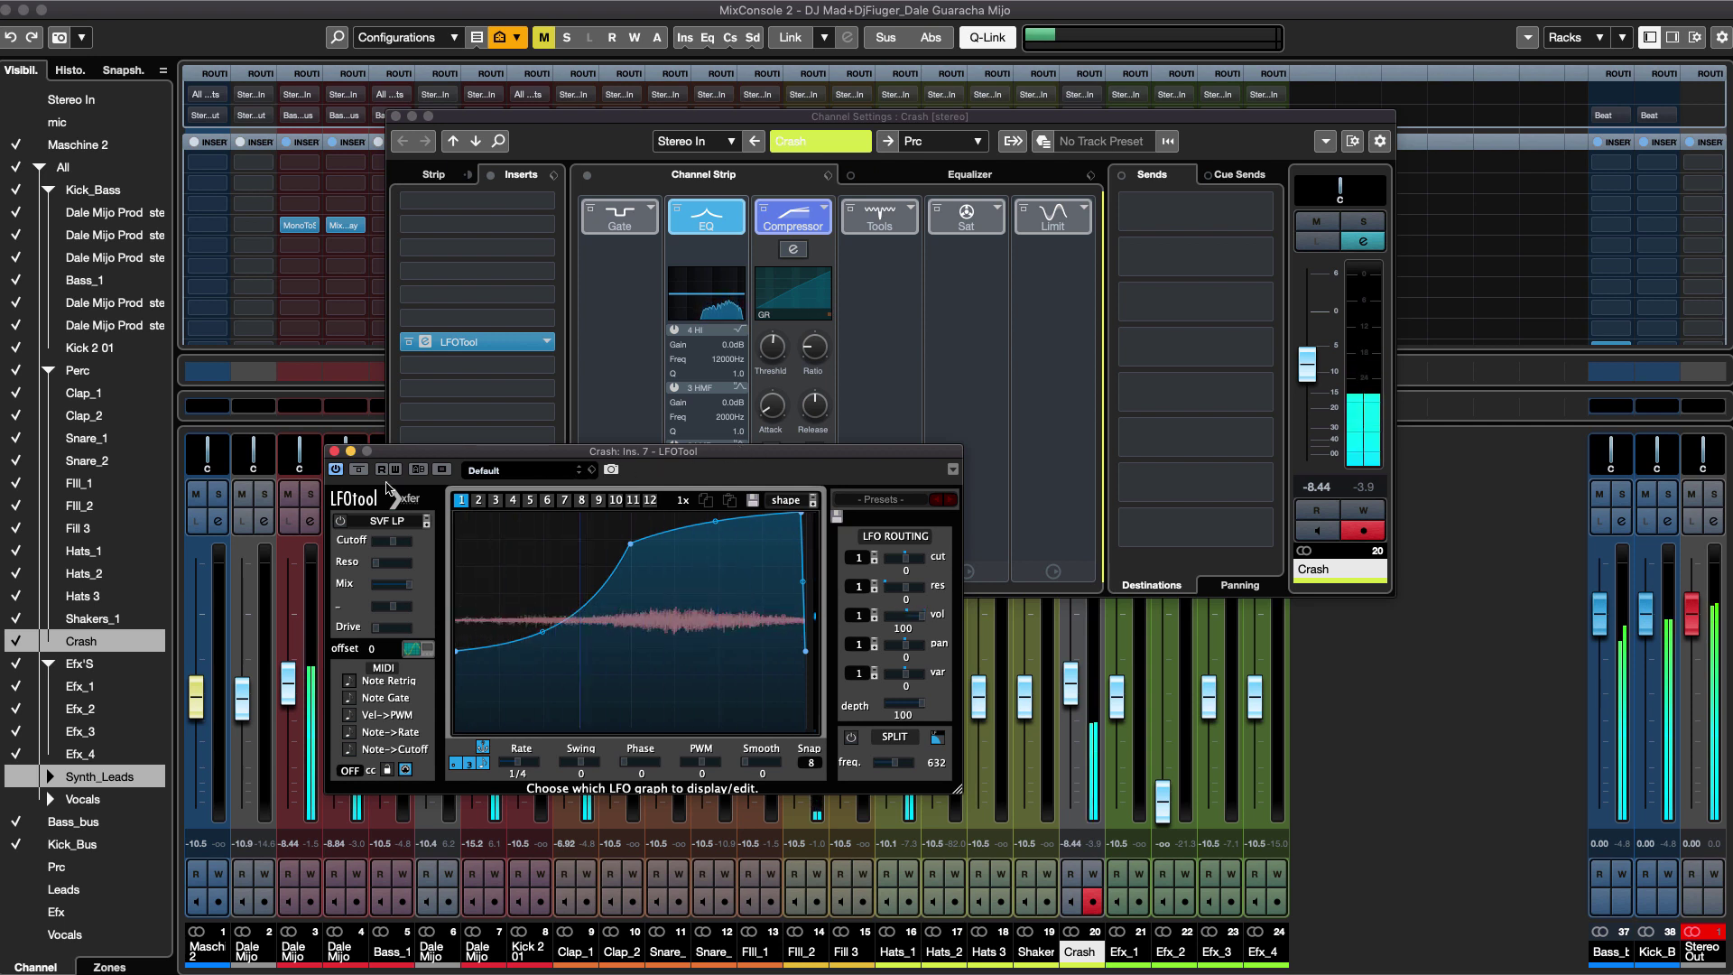
click(334, 450)
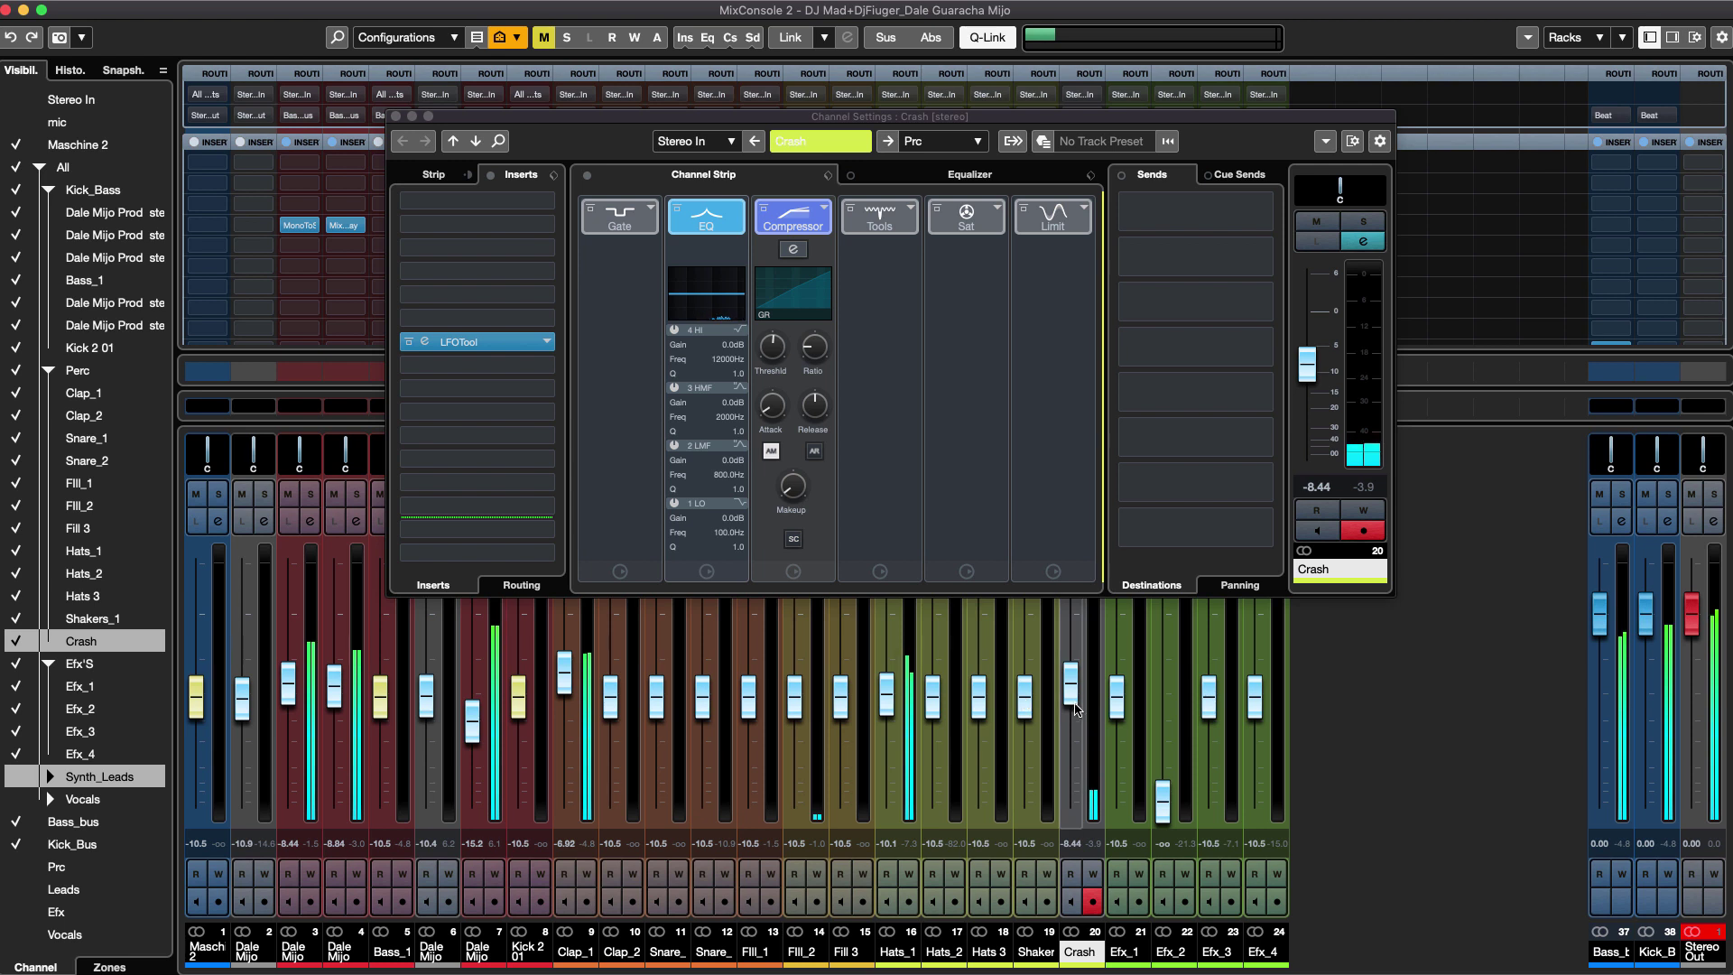
Lower the Crash fader to -9.96 dB and close its channel settings.
drag(1075, 709, 1080, 715)
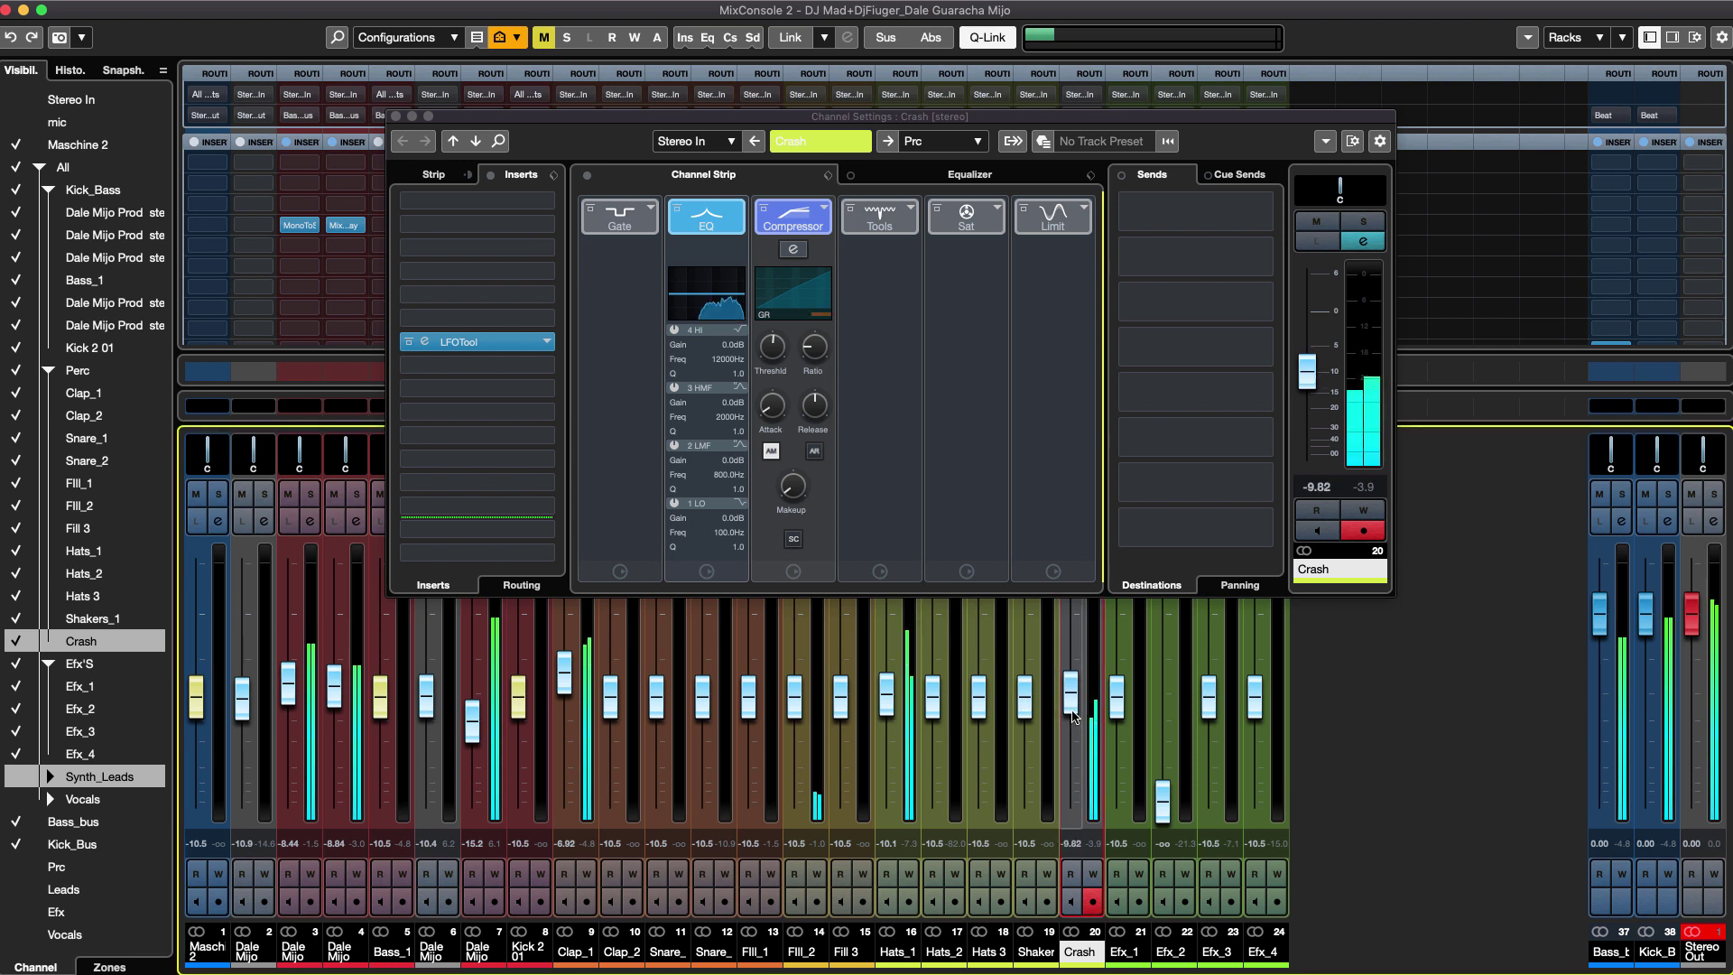
drag(1073, 716, 1074, 716)
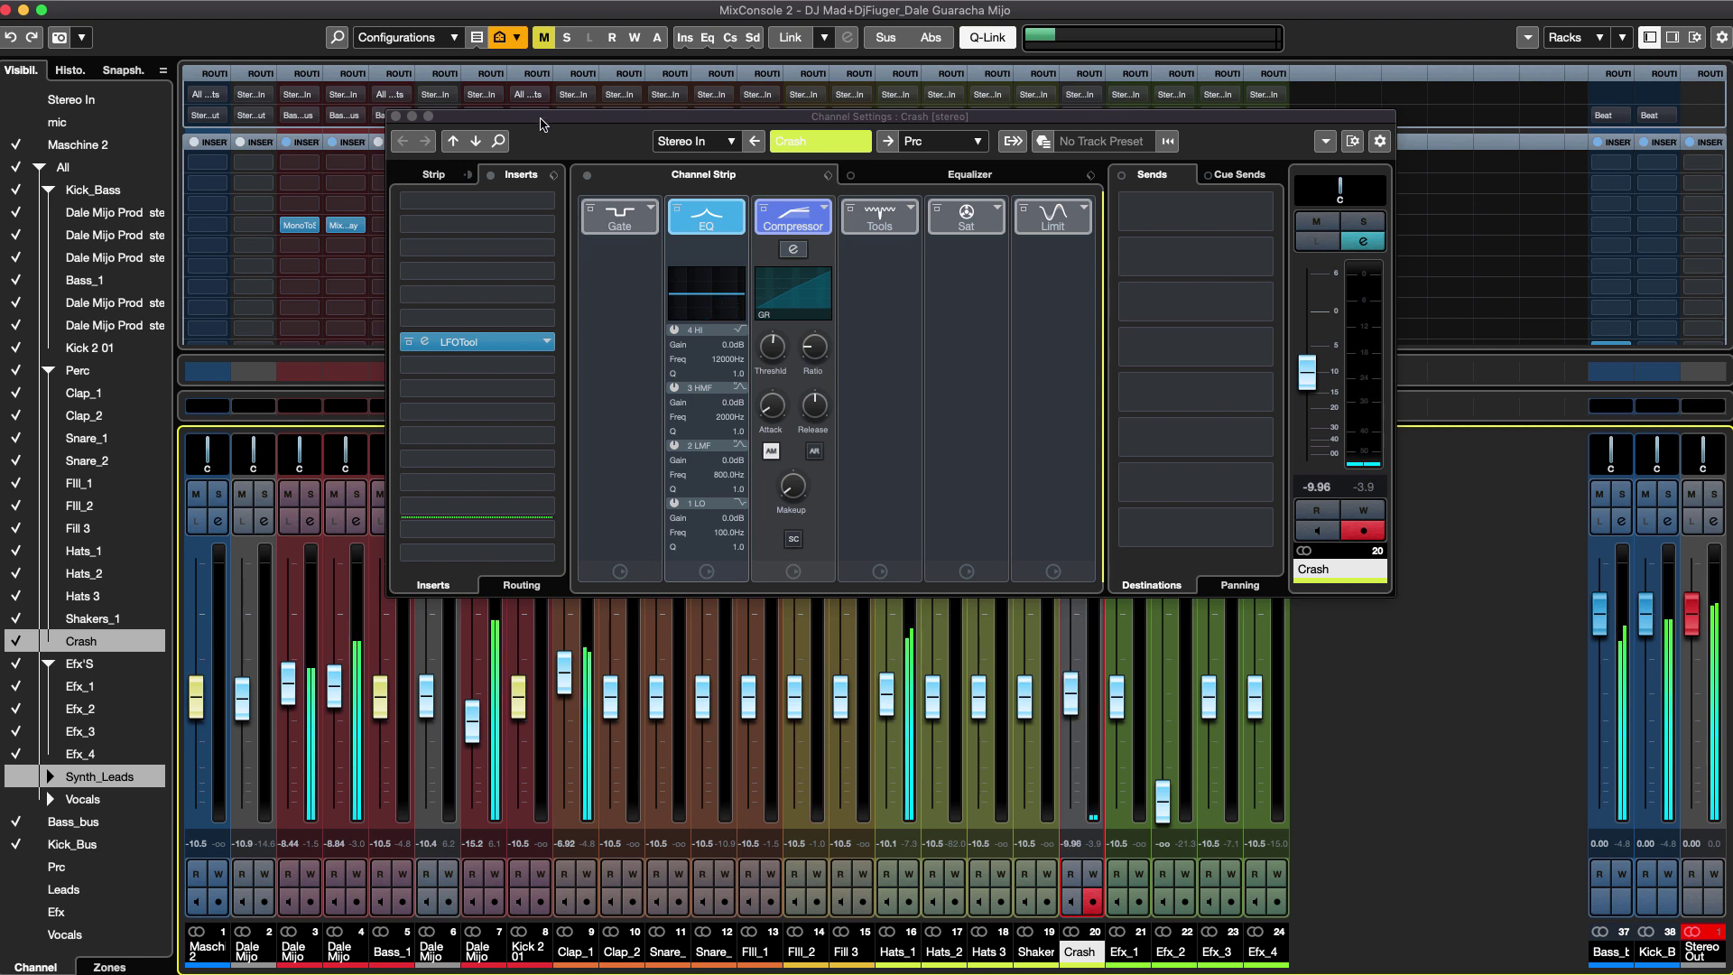
click(397, 117)
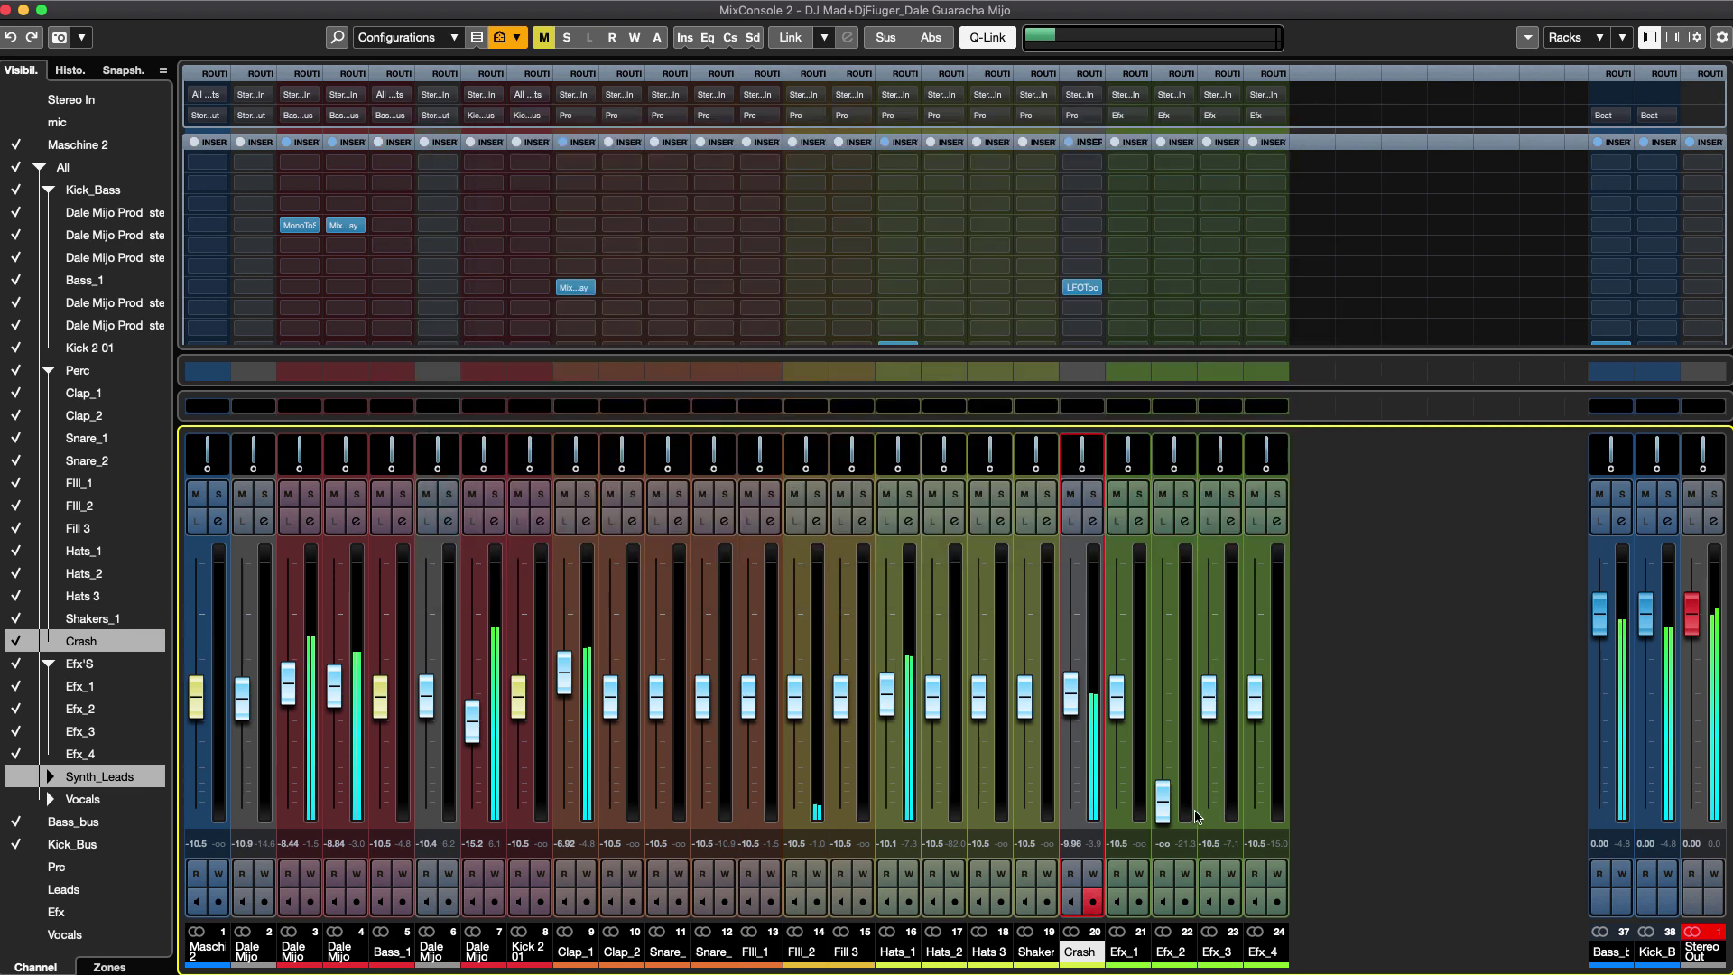
In the project window, move the playback loop to bars 129–133, start playback there and stop it at the Hats_2 part.
key(F3)
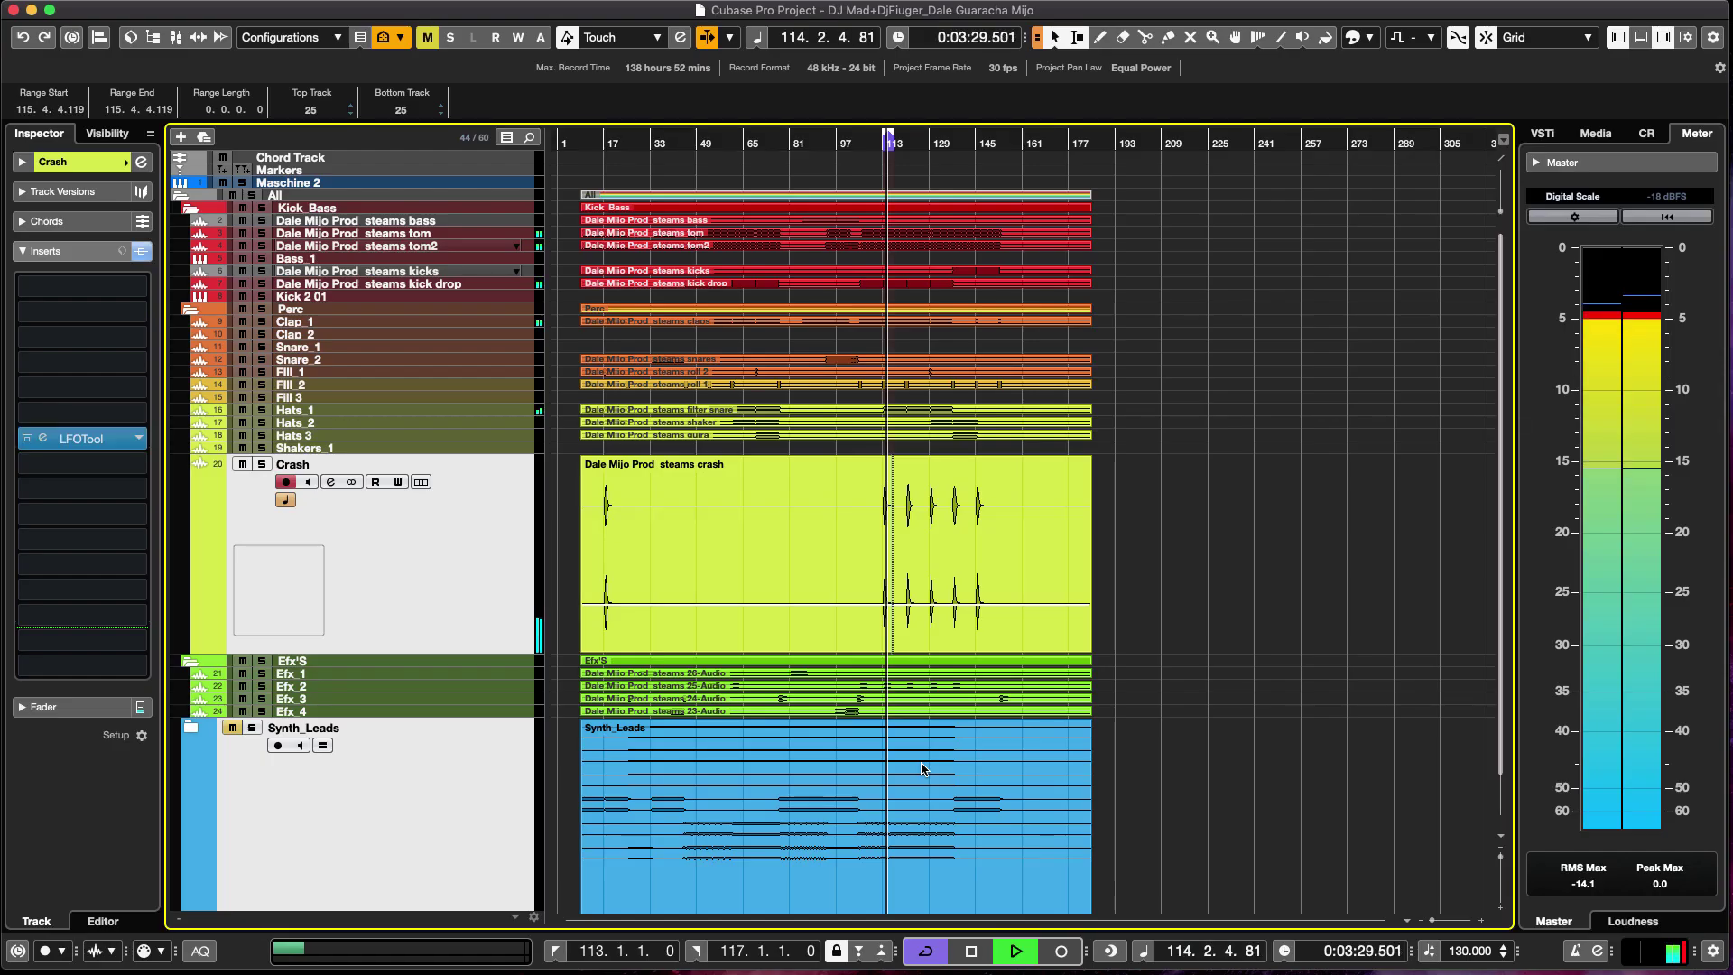
key(shift+h)
key(shift+h)
key(shift+h)
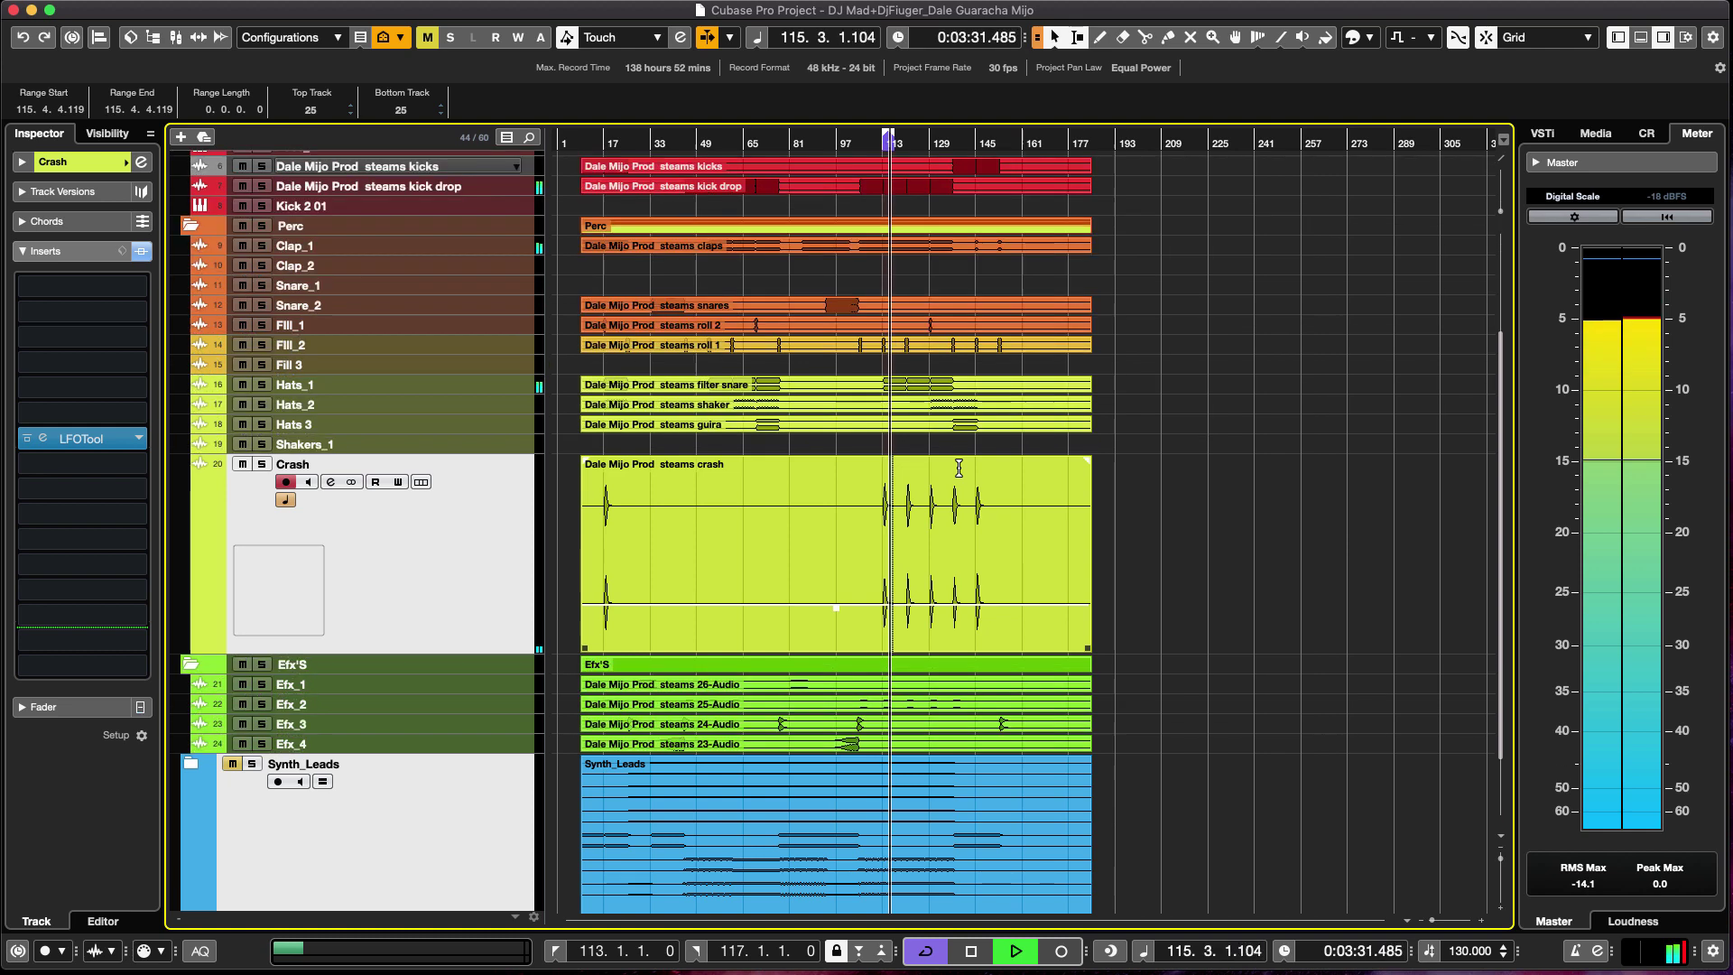
scroll(889, 407, up, 8)
scroll(889, 406, up, 3)
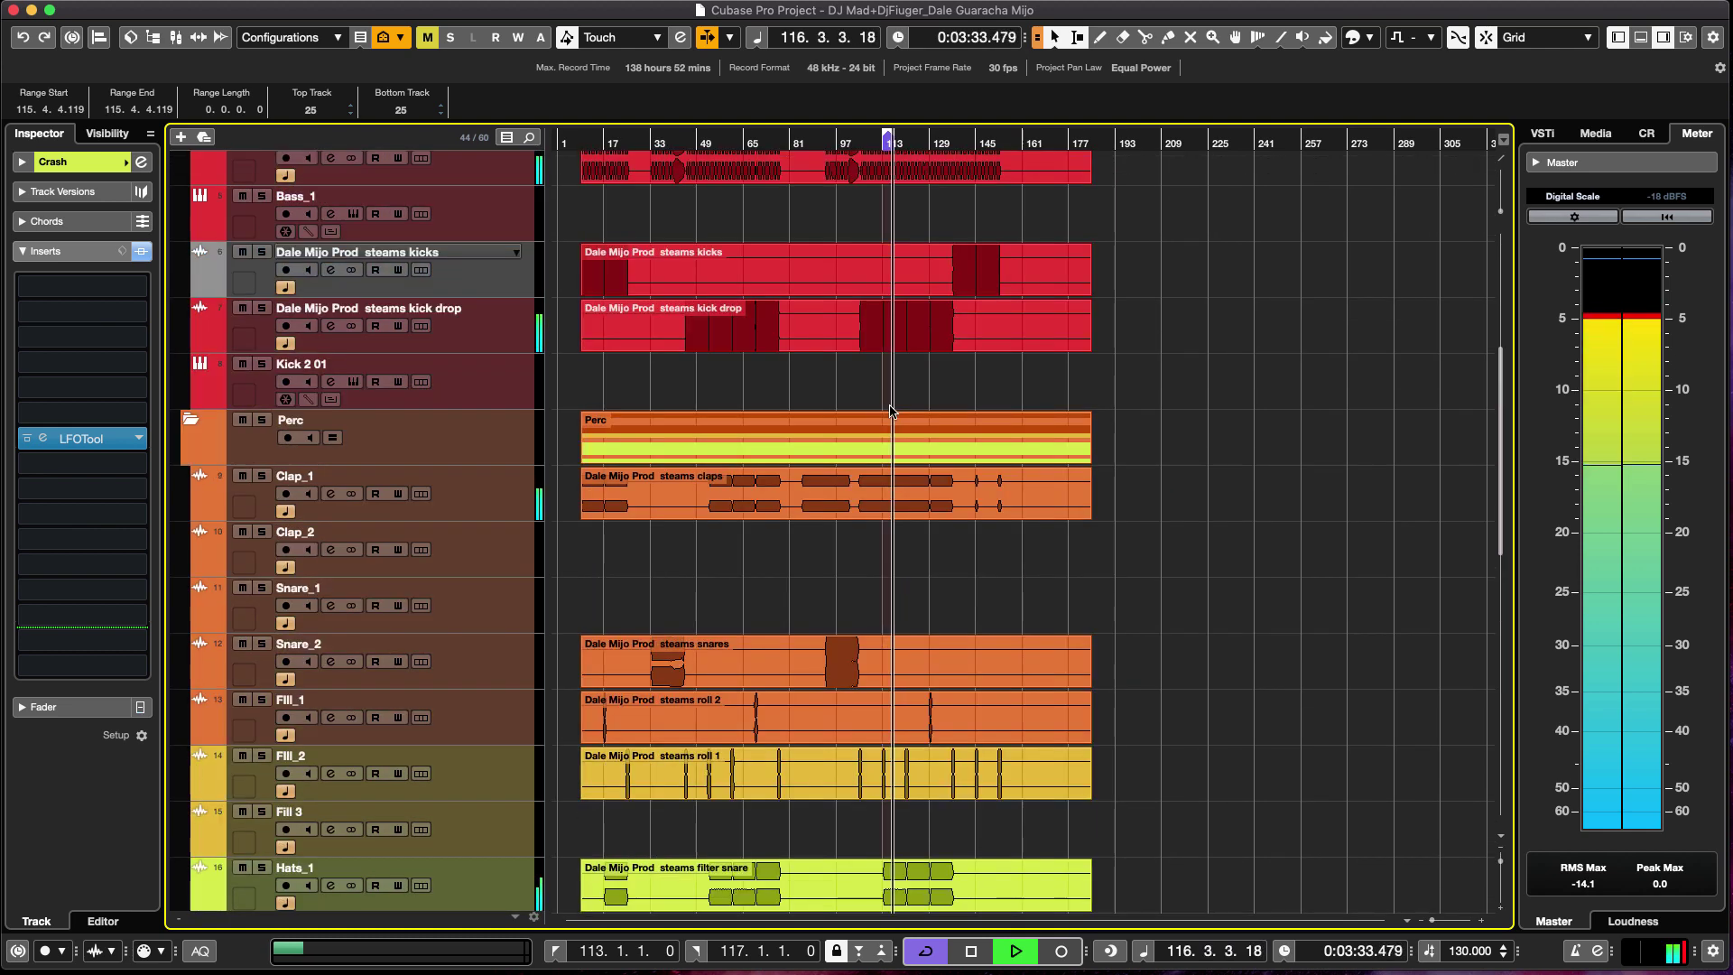
scroll(889, 406, down, 5)
scroll(889, 406, up, 4)
scroll(889, 406, up, 3)
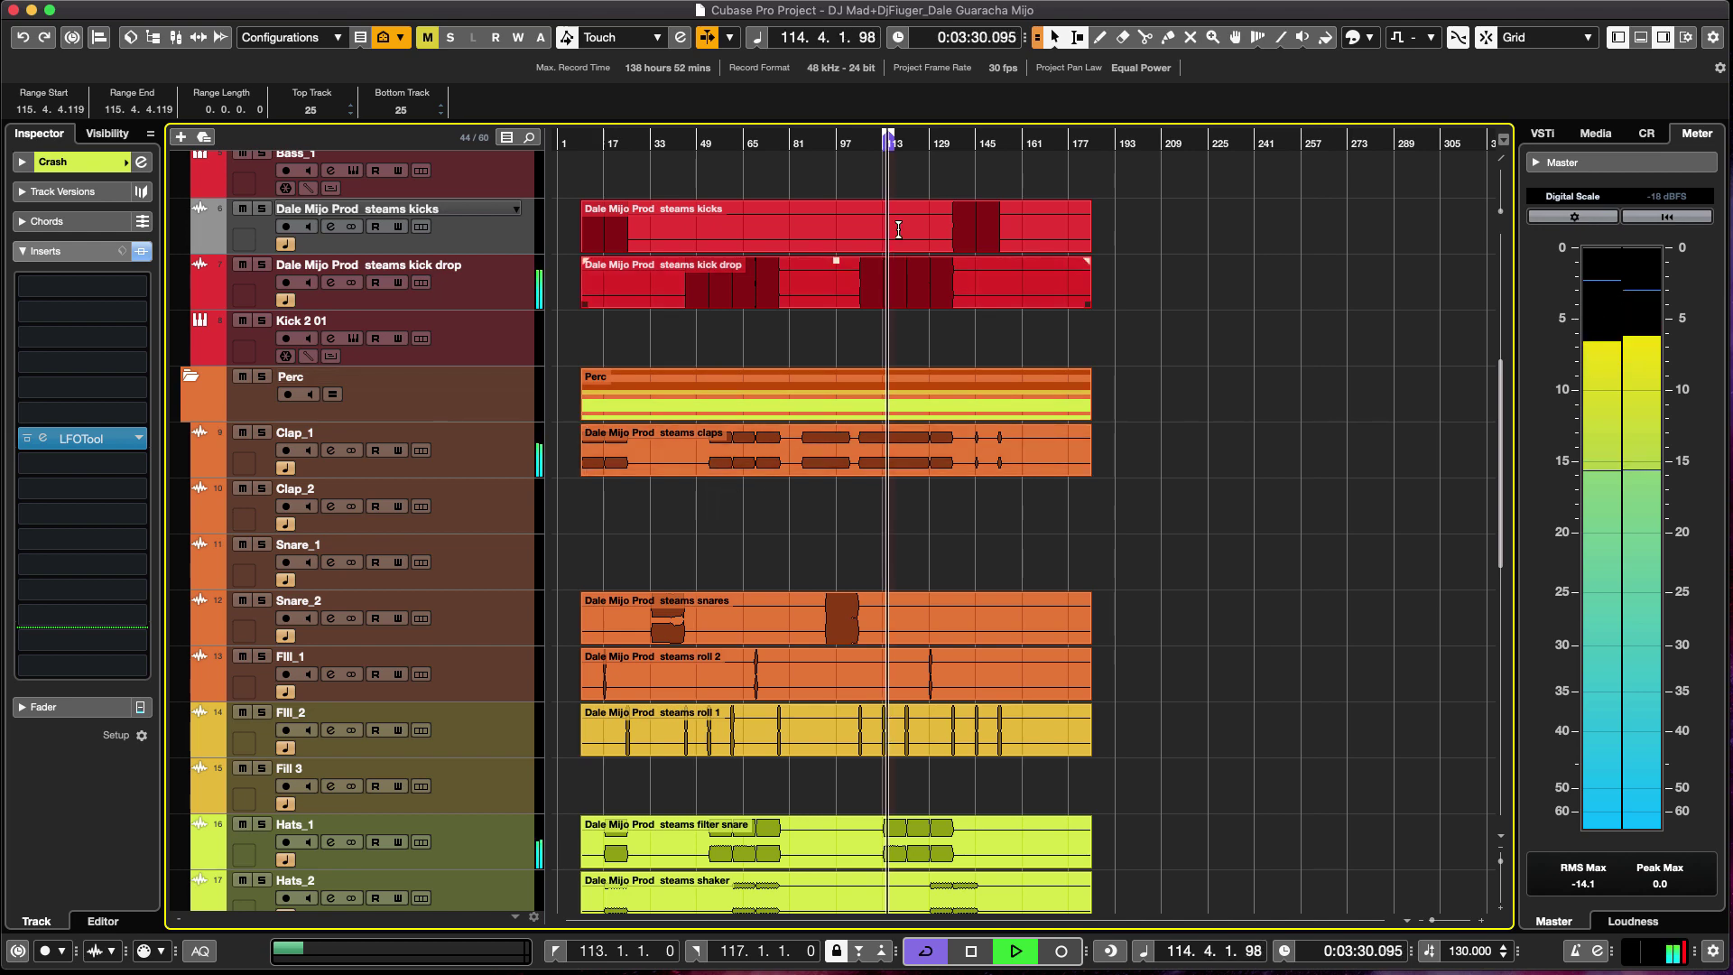
key(h)
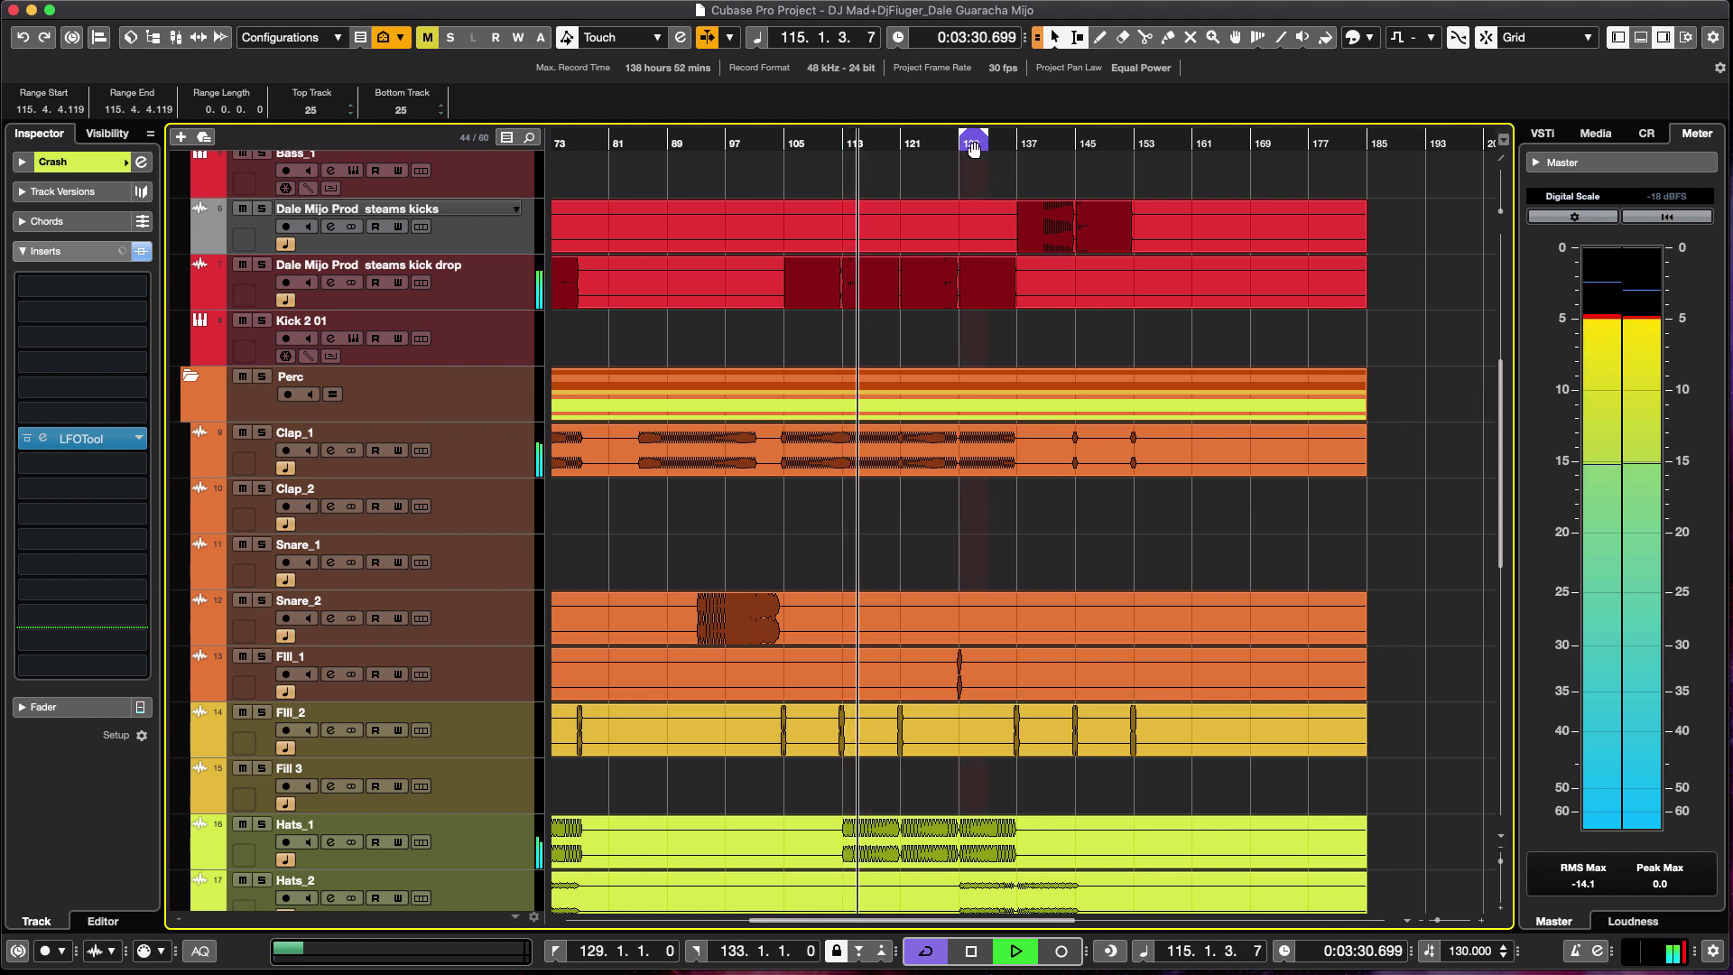
click(973, 144)
scroll(911, 728, down, 10)
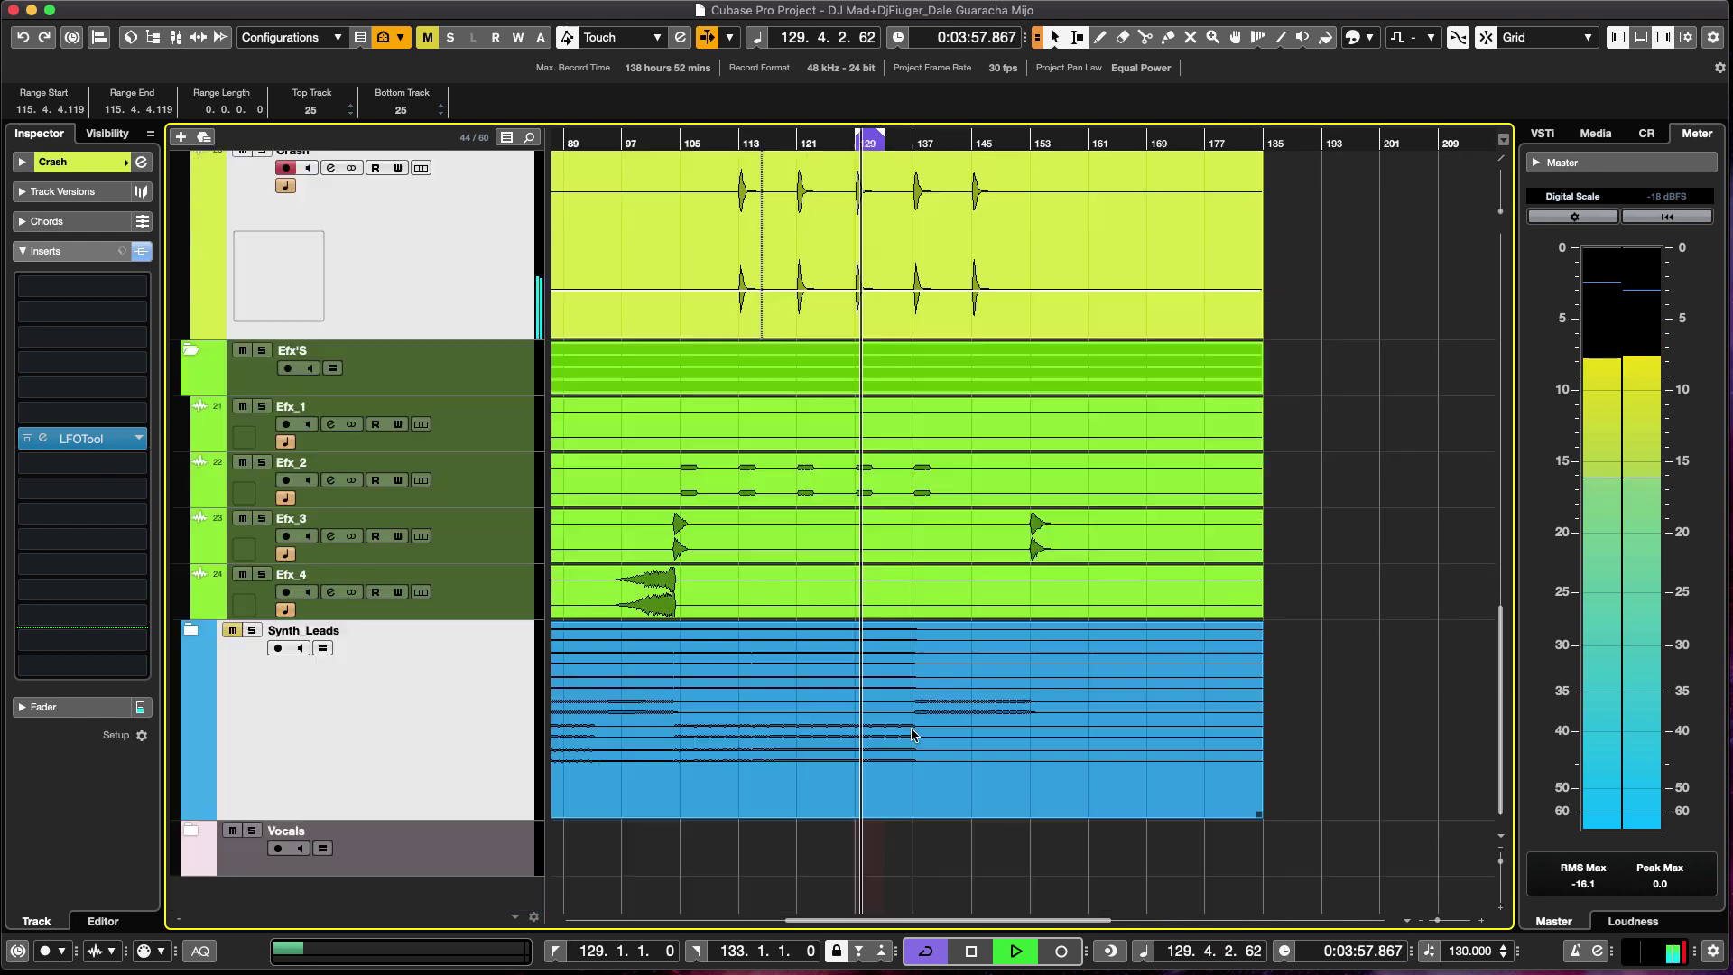
scroll(910, 728, up, 6)
key(space)
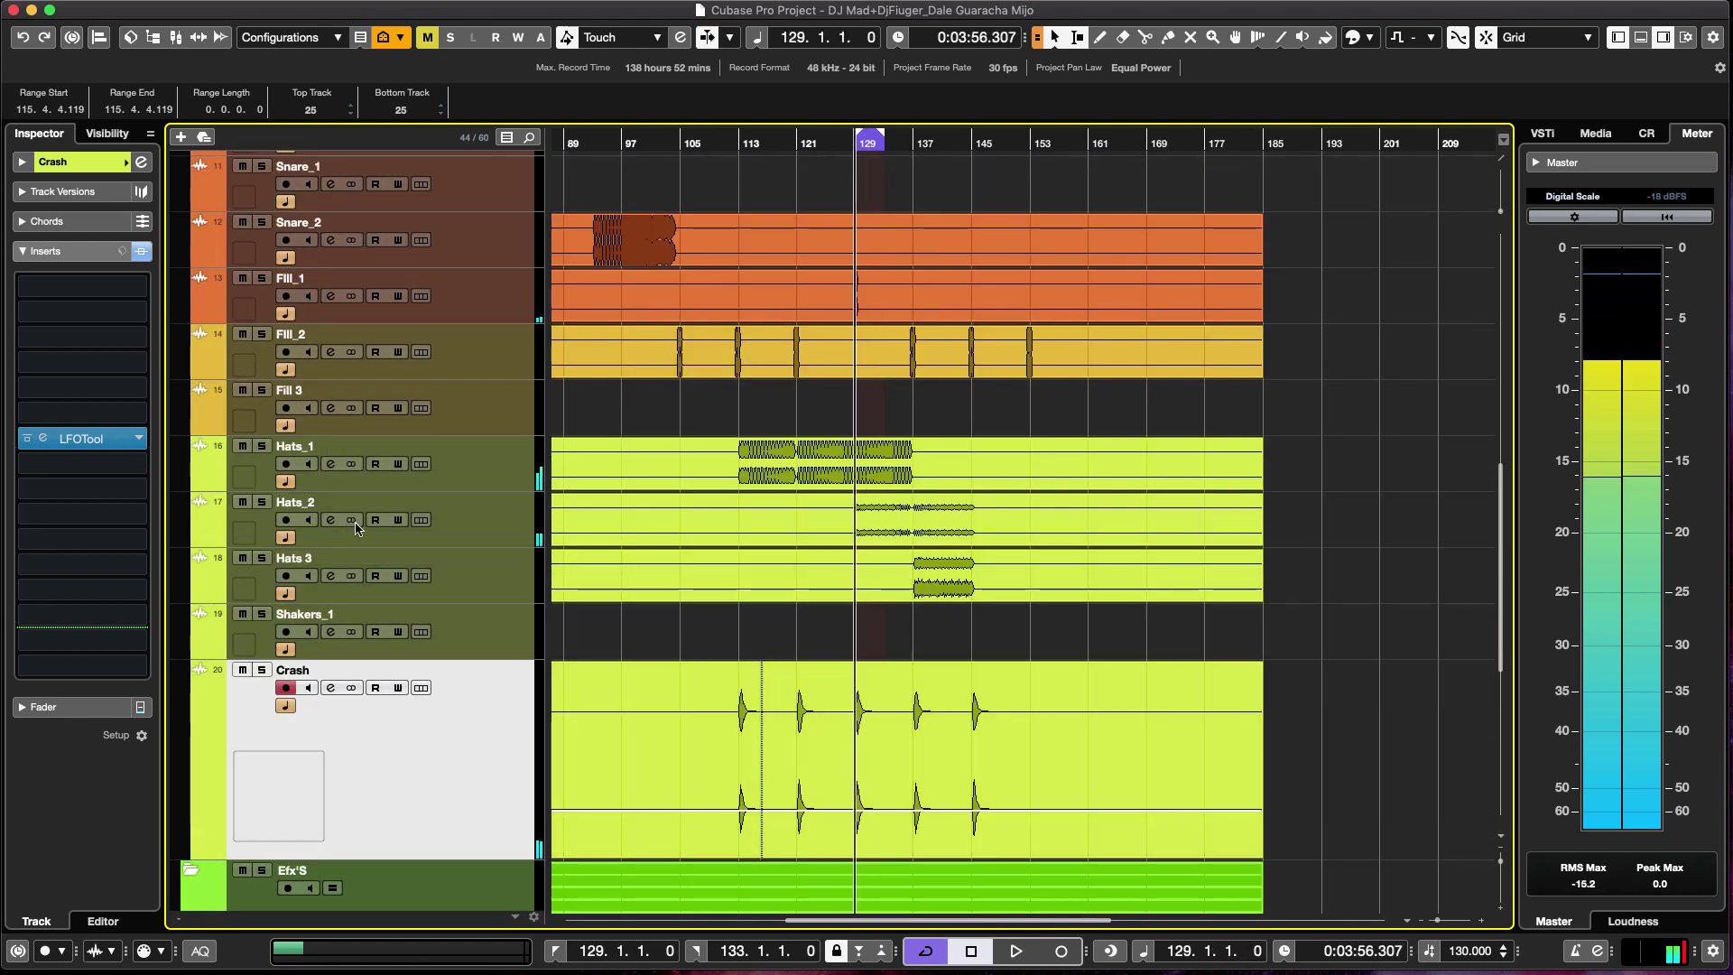
Rename the Hats_2 track to Guiro.
double_click(302, 503)
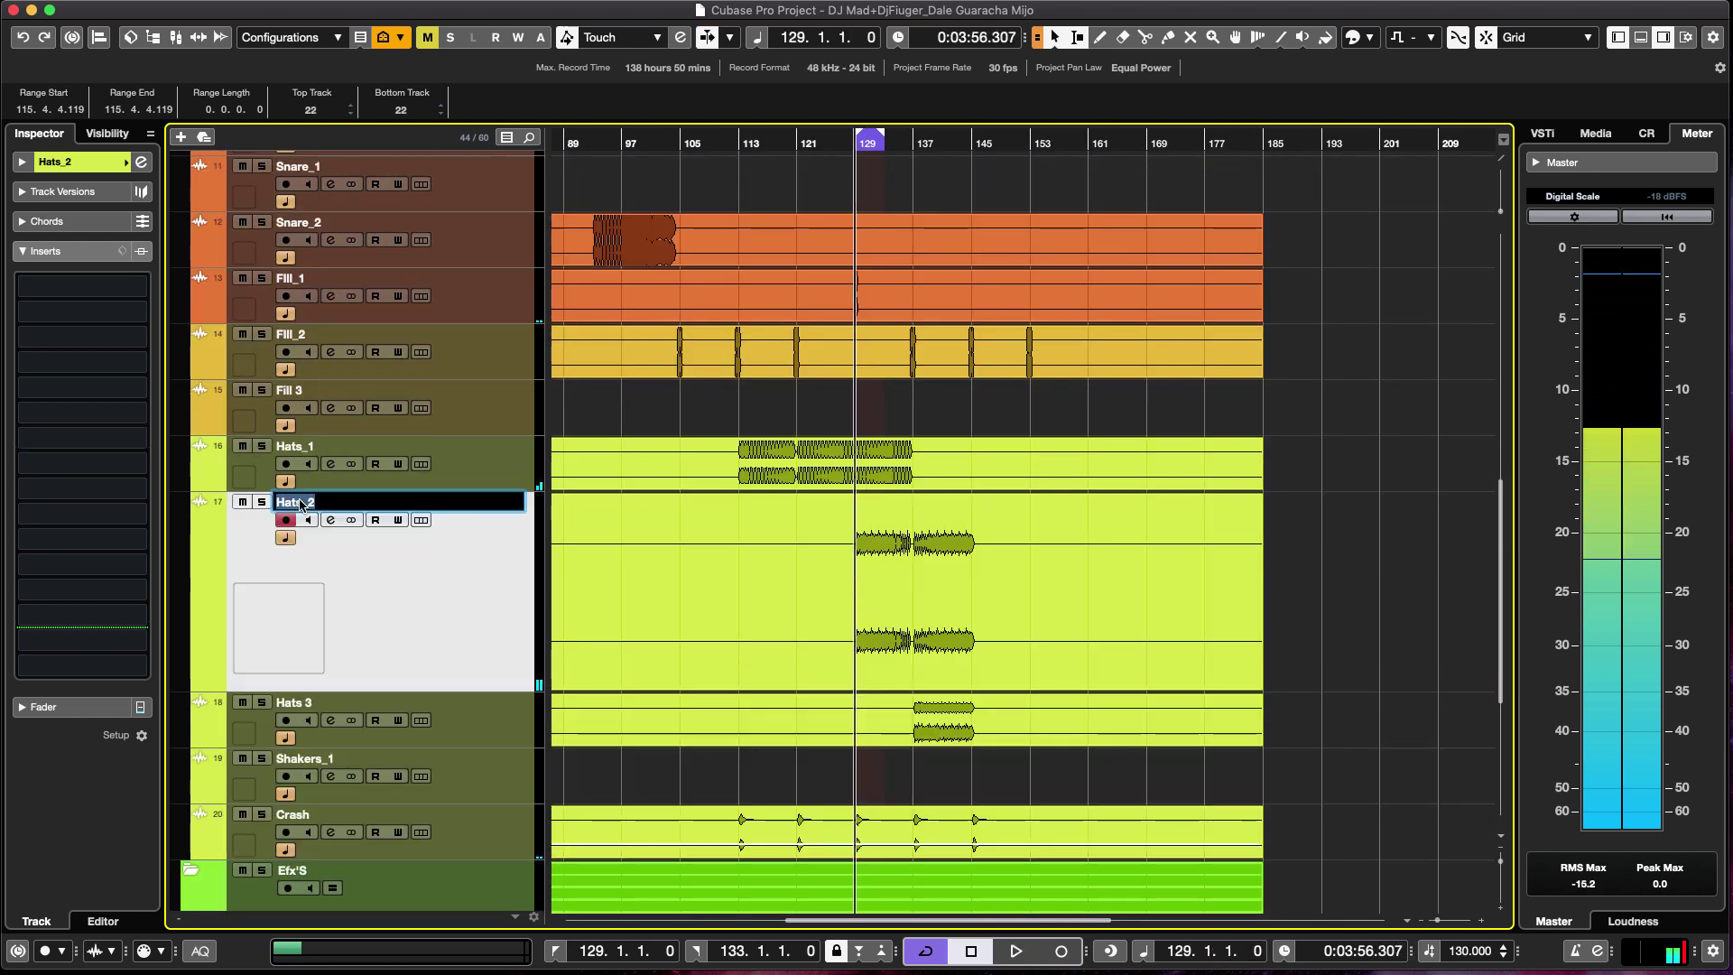
text(Gui)
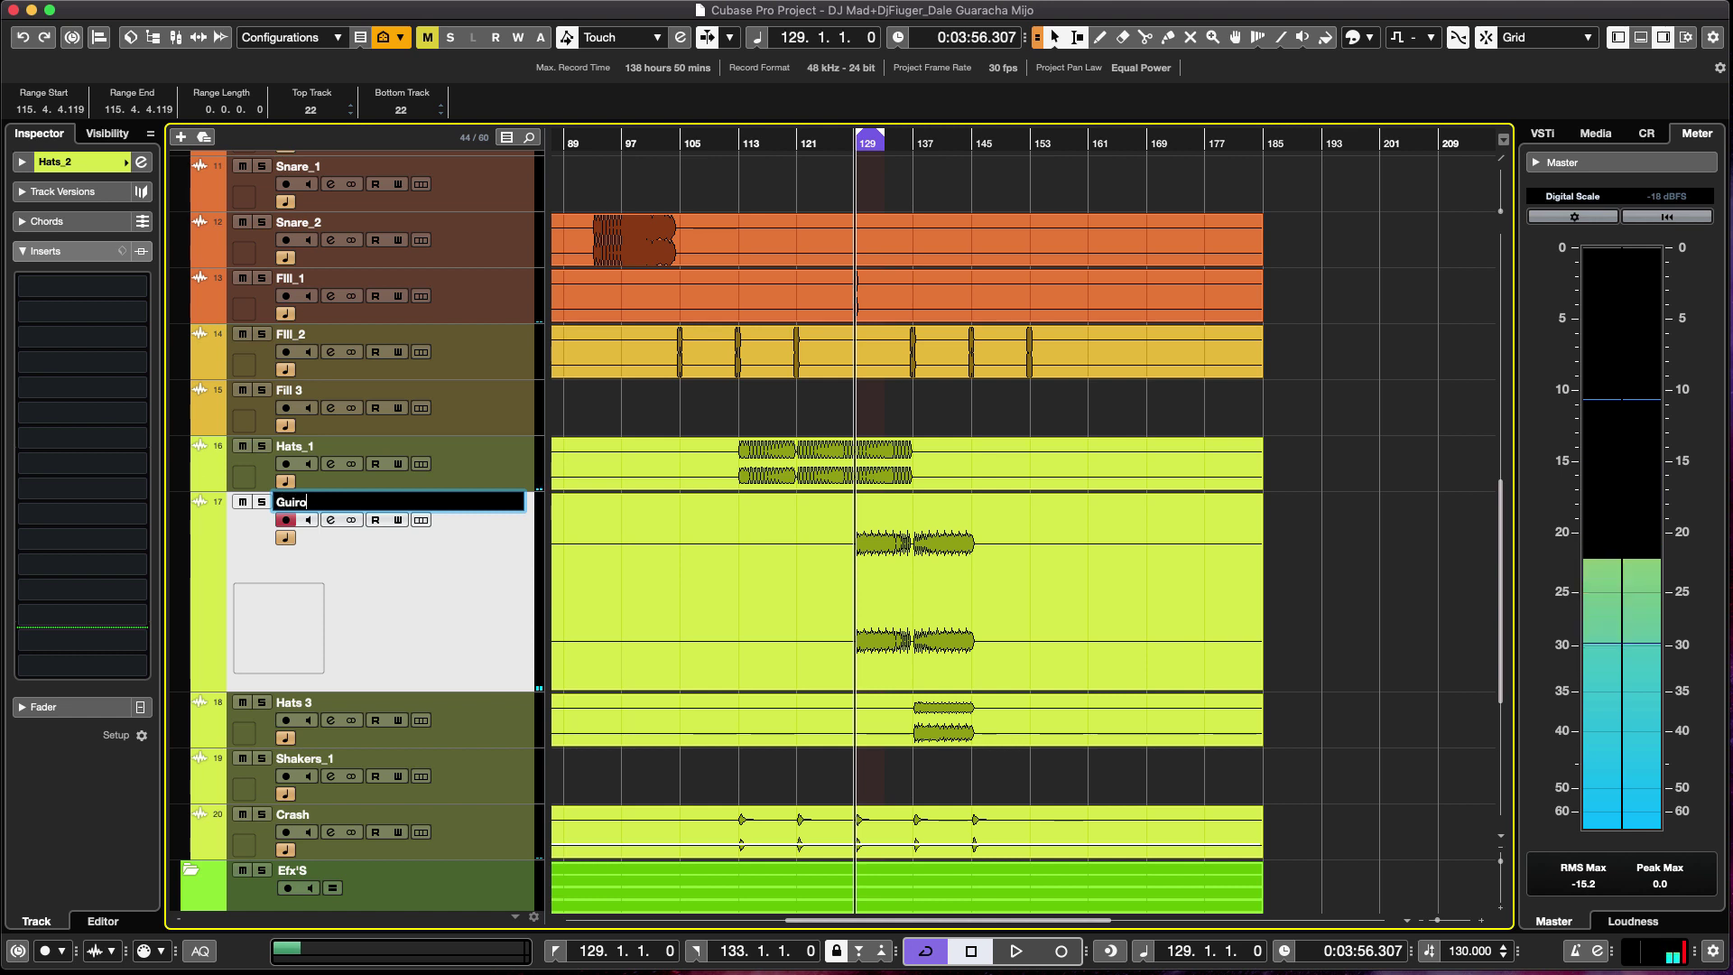
text(ro)
key(Return)
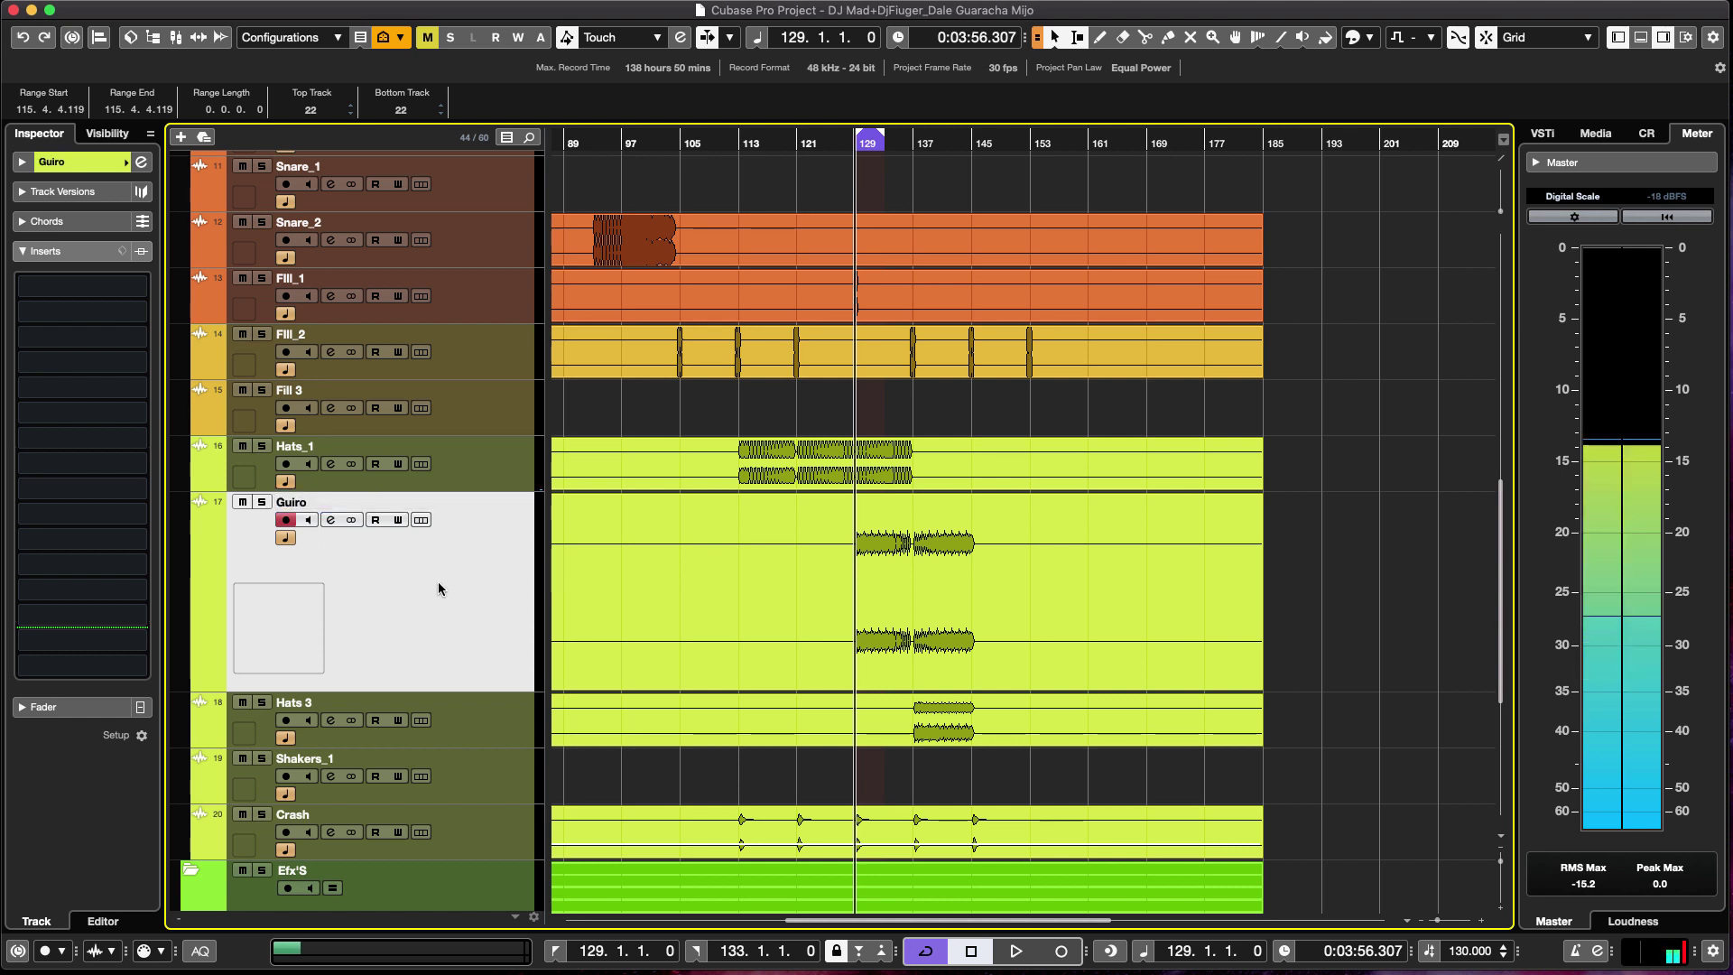
Return to the mixer, raise the Guiro fader to -0.41 dB and open its channel settings.
key(F3)
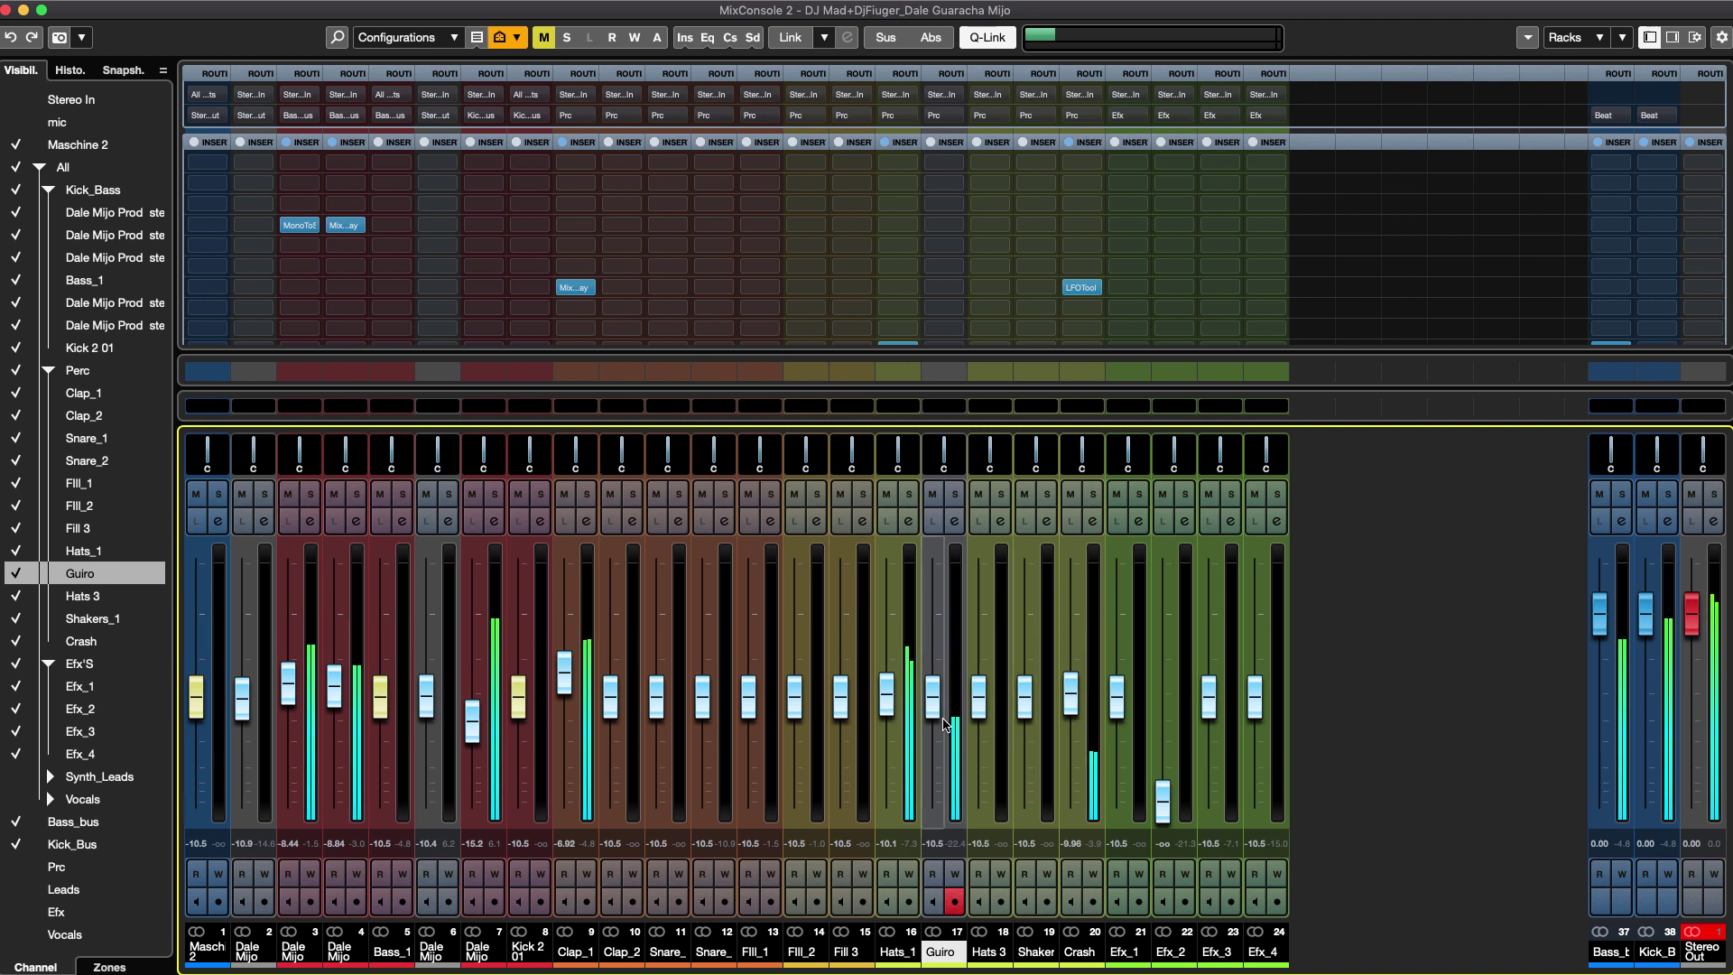
drag(936, 711, 935, 633)
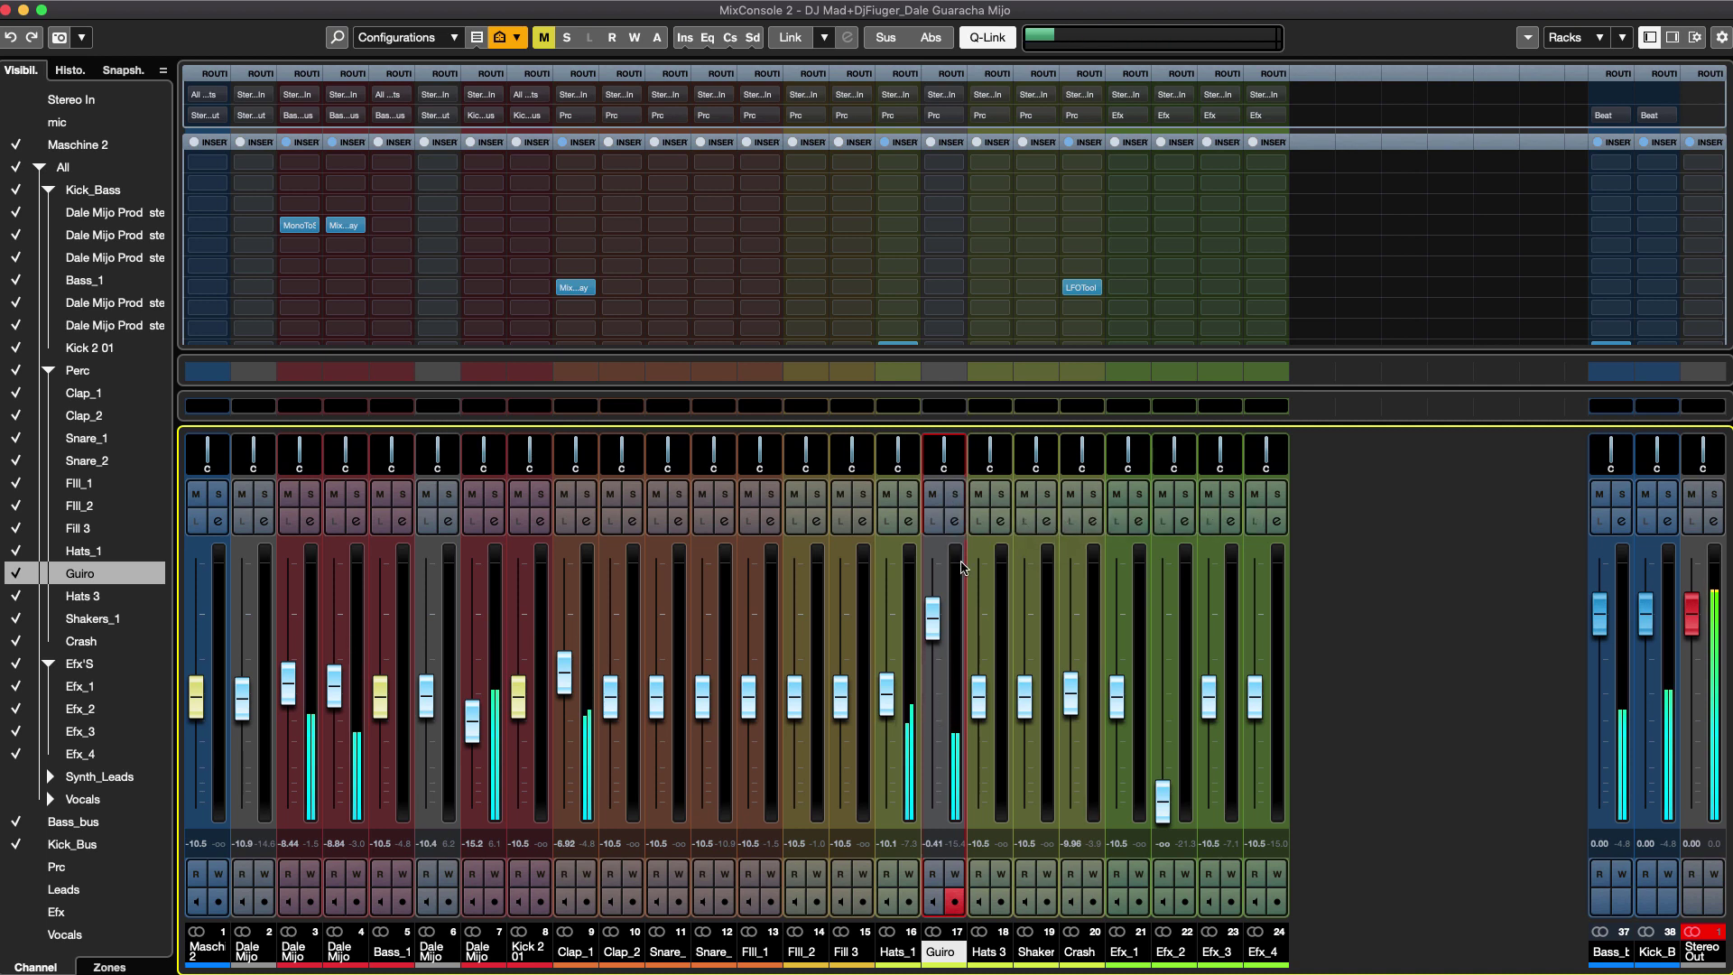
click(957, 523)
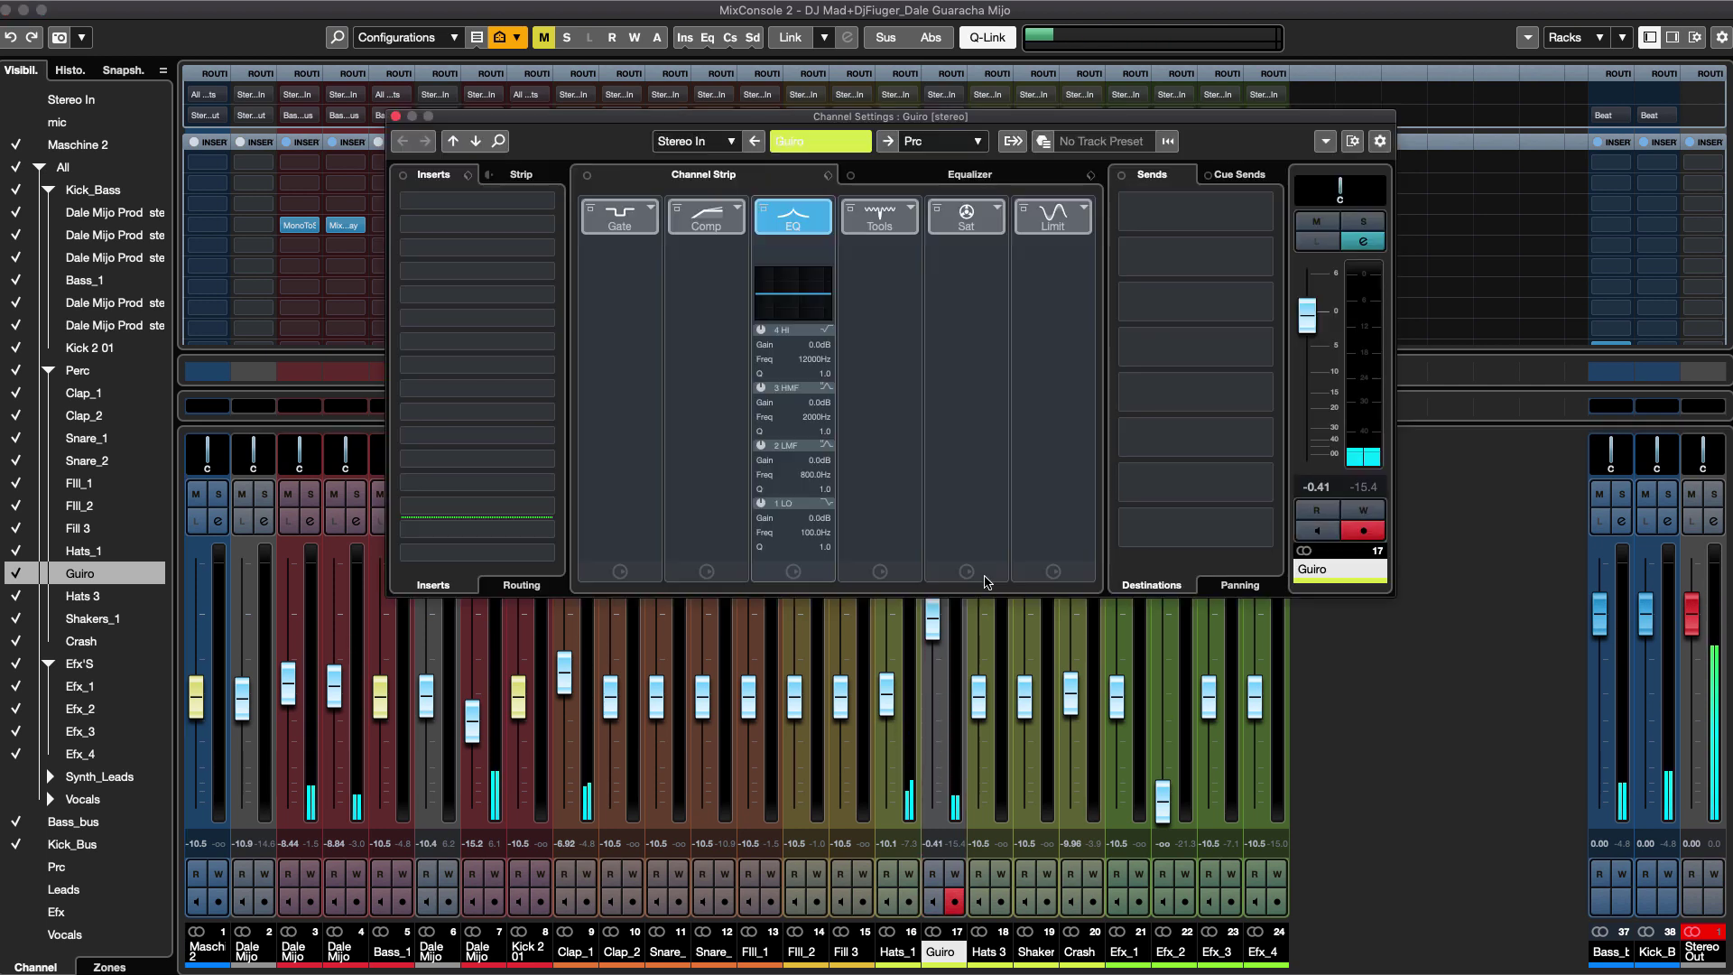
Apply a low-cut filter in the Guiro's pre section and boost its LMF band by about 7 dB around 7 kHz.
click(1032, 175)
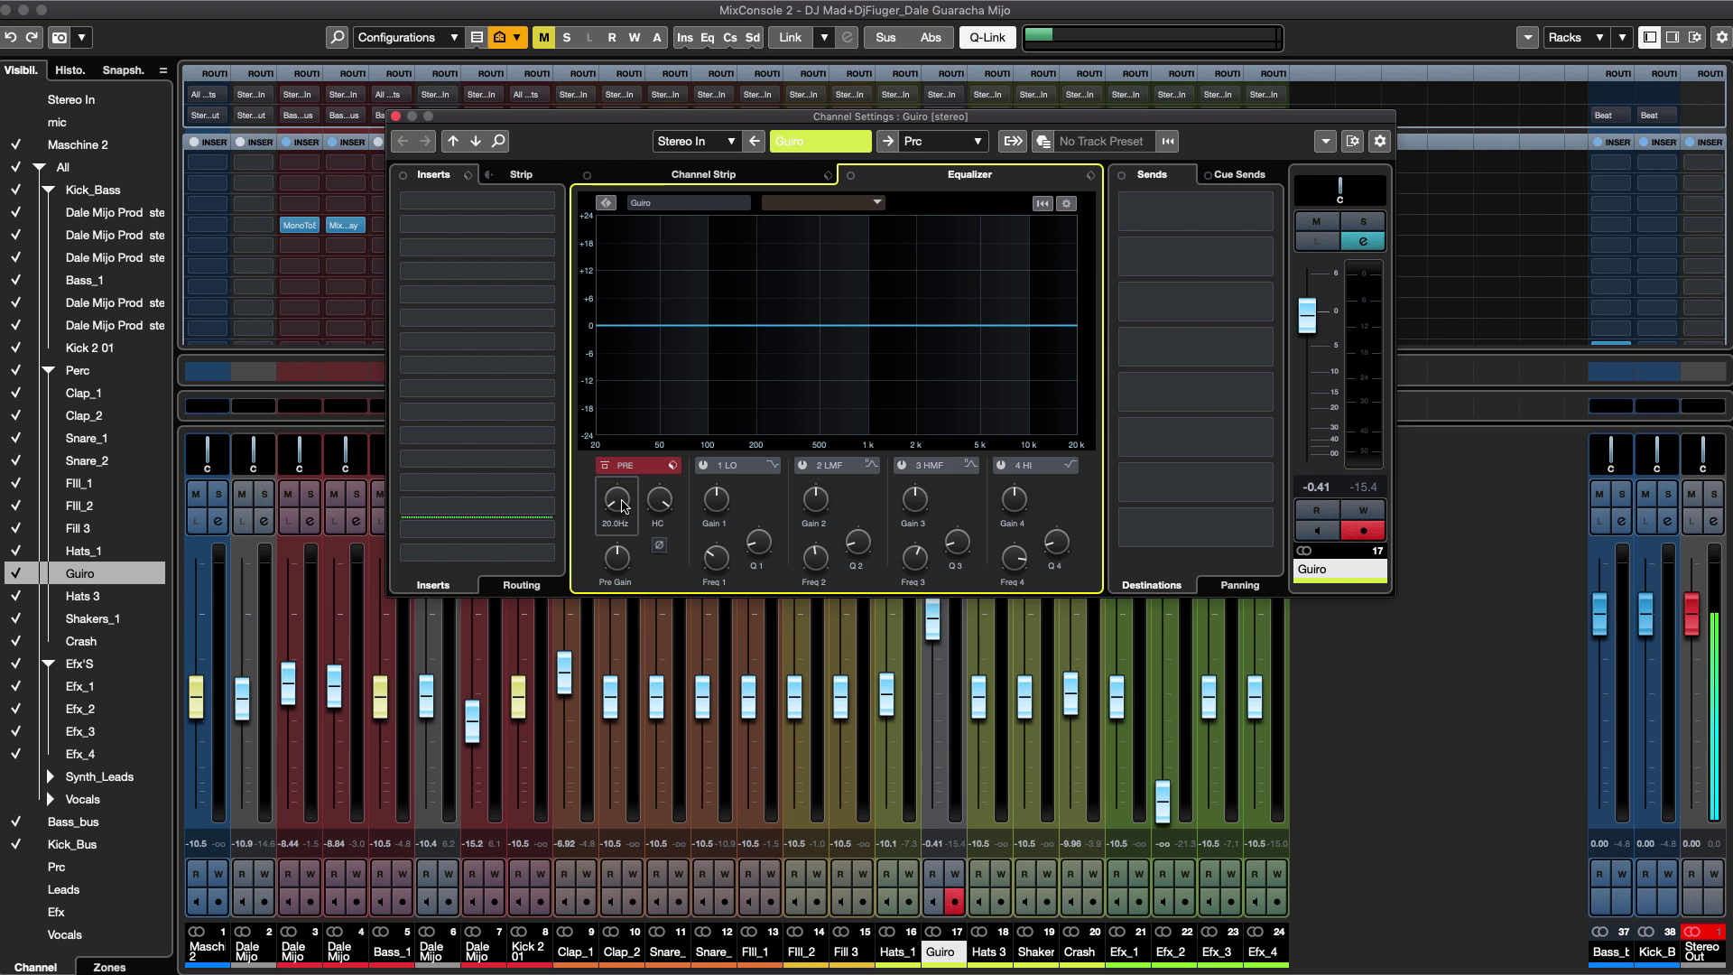
drag(622, 506, 636, 415)
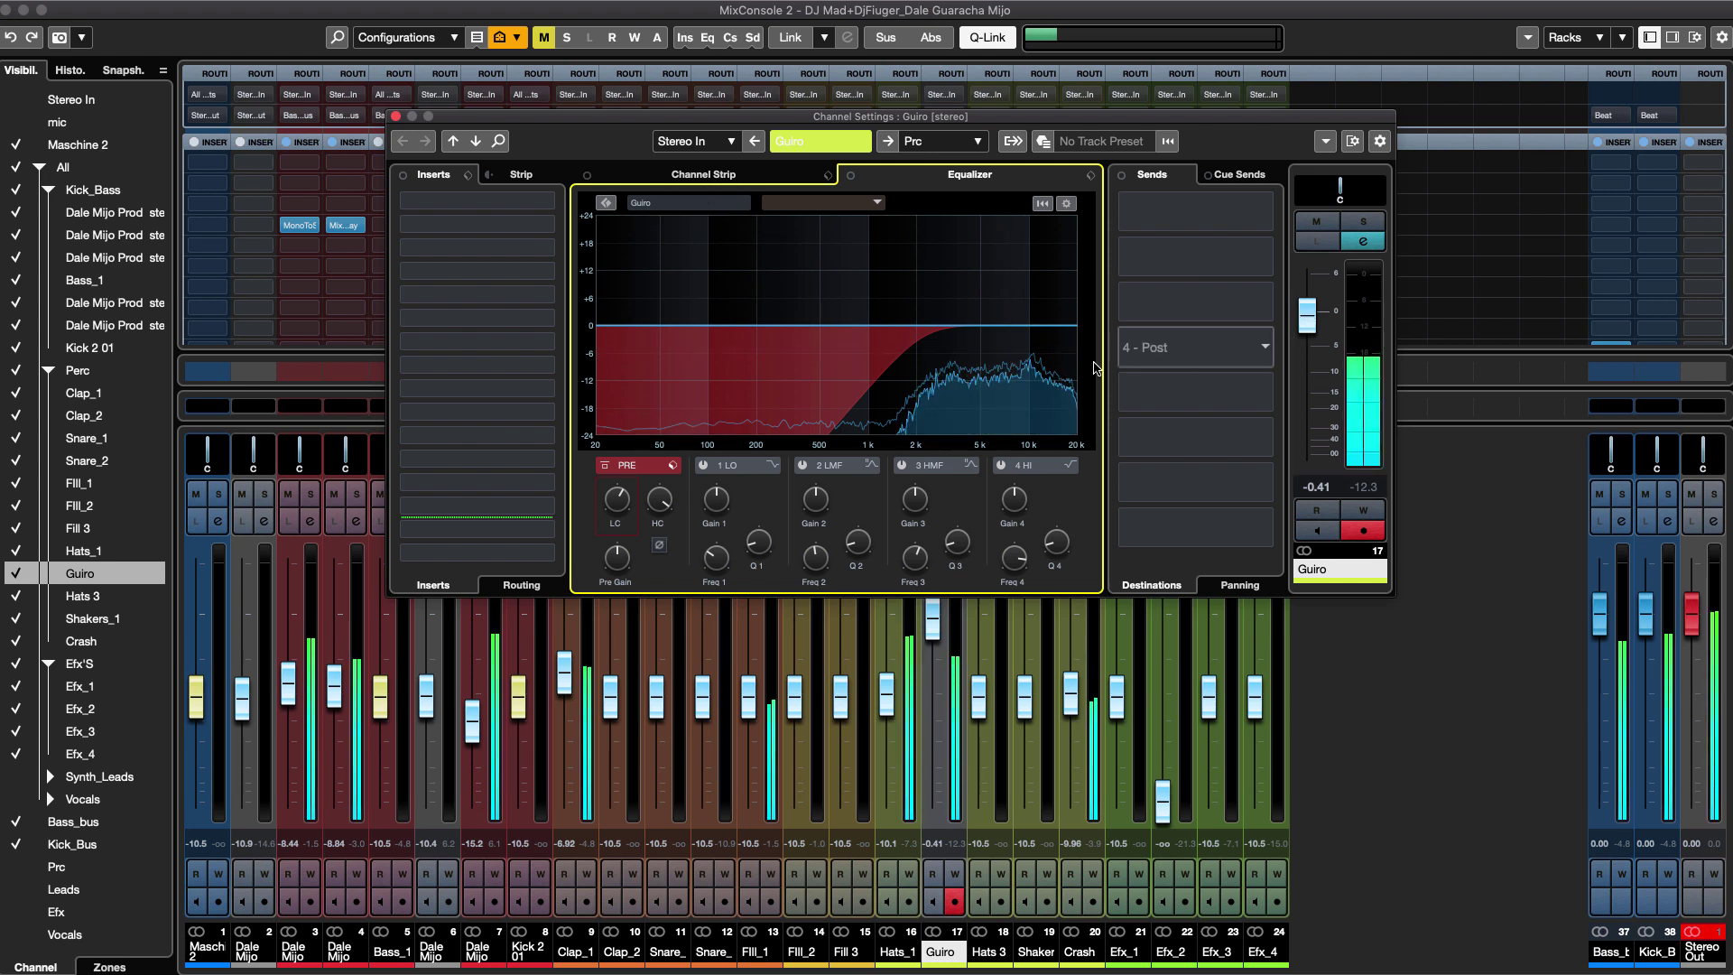
drag(1003, 326, 1005, 268)
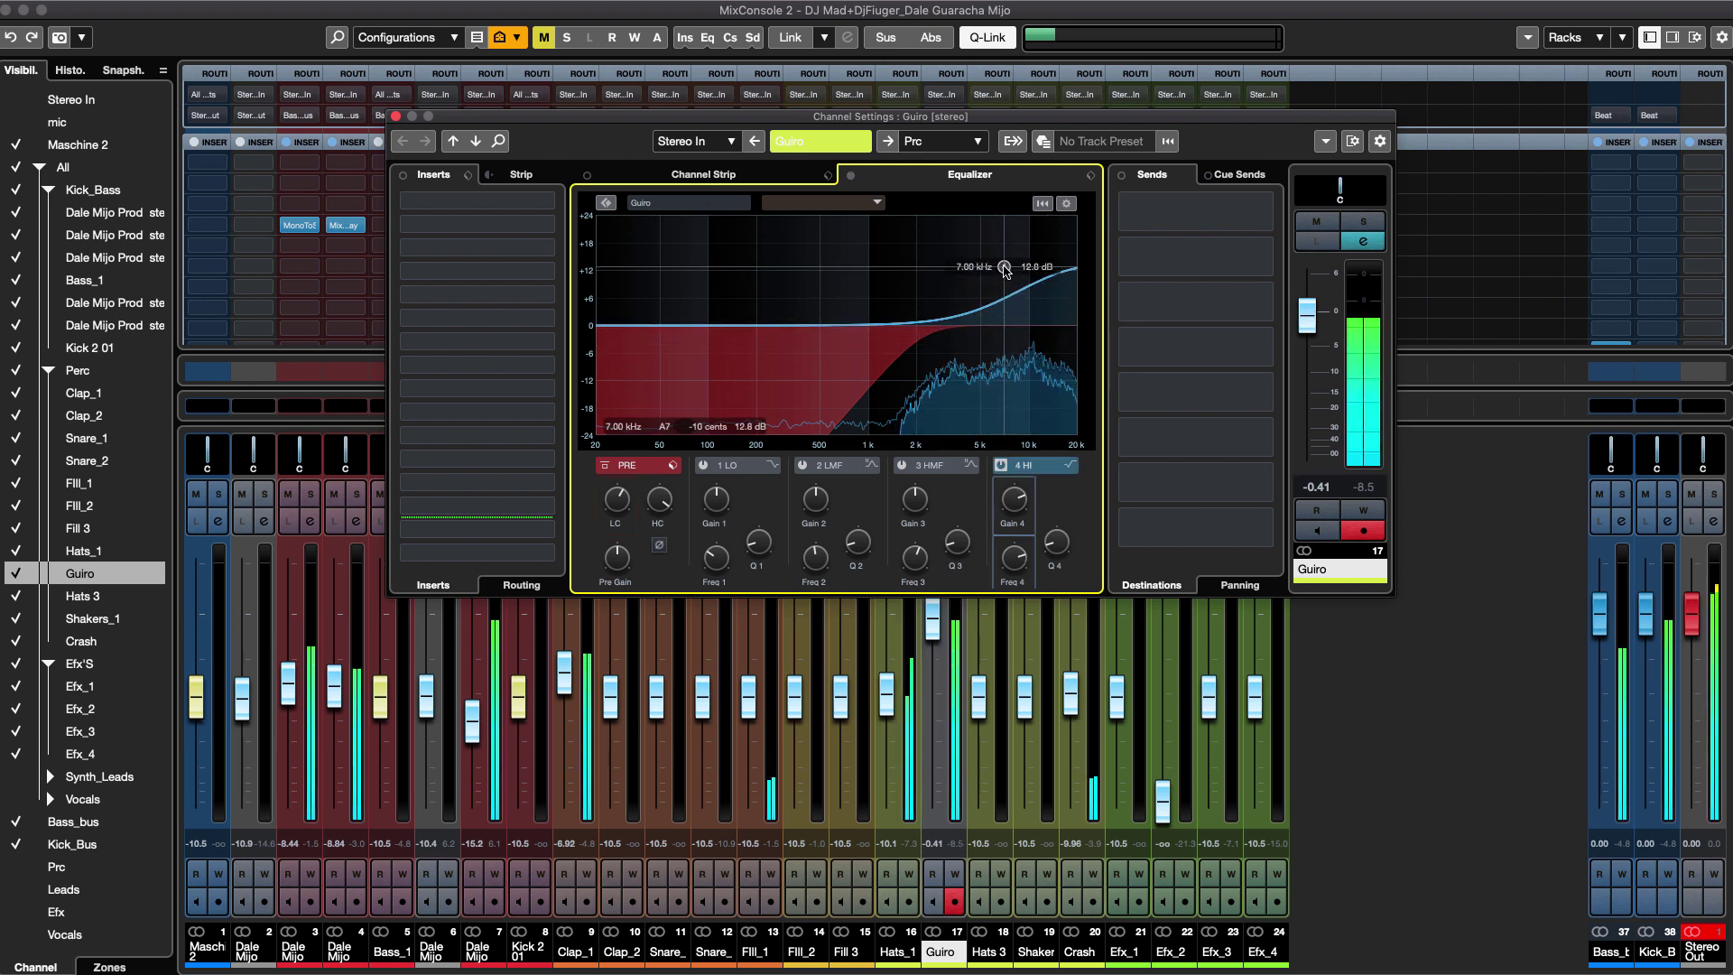
super+click(1005, 268)
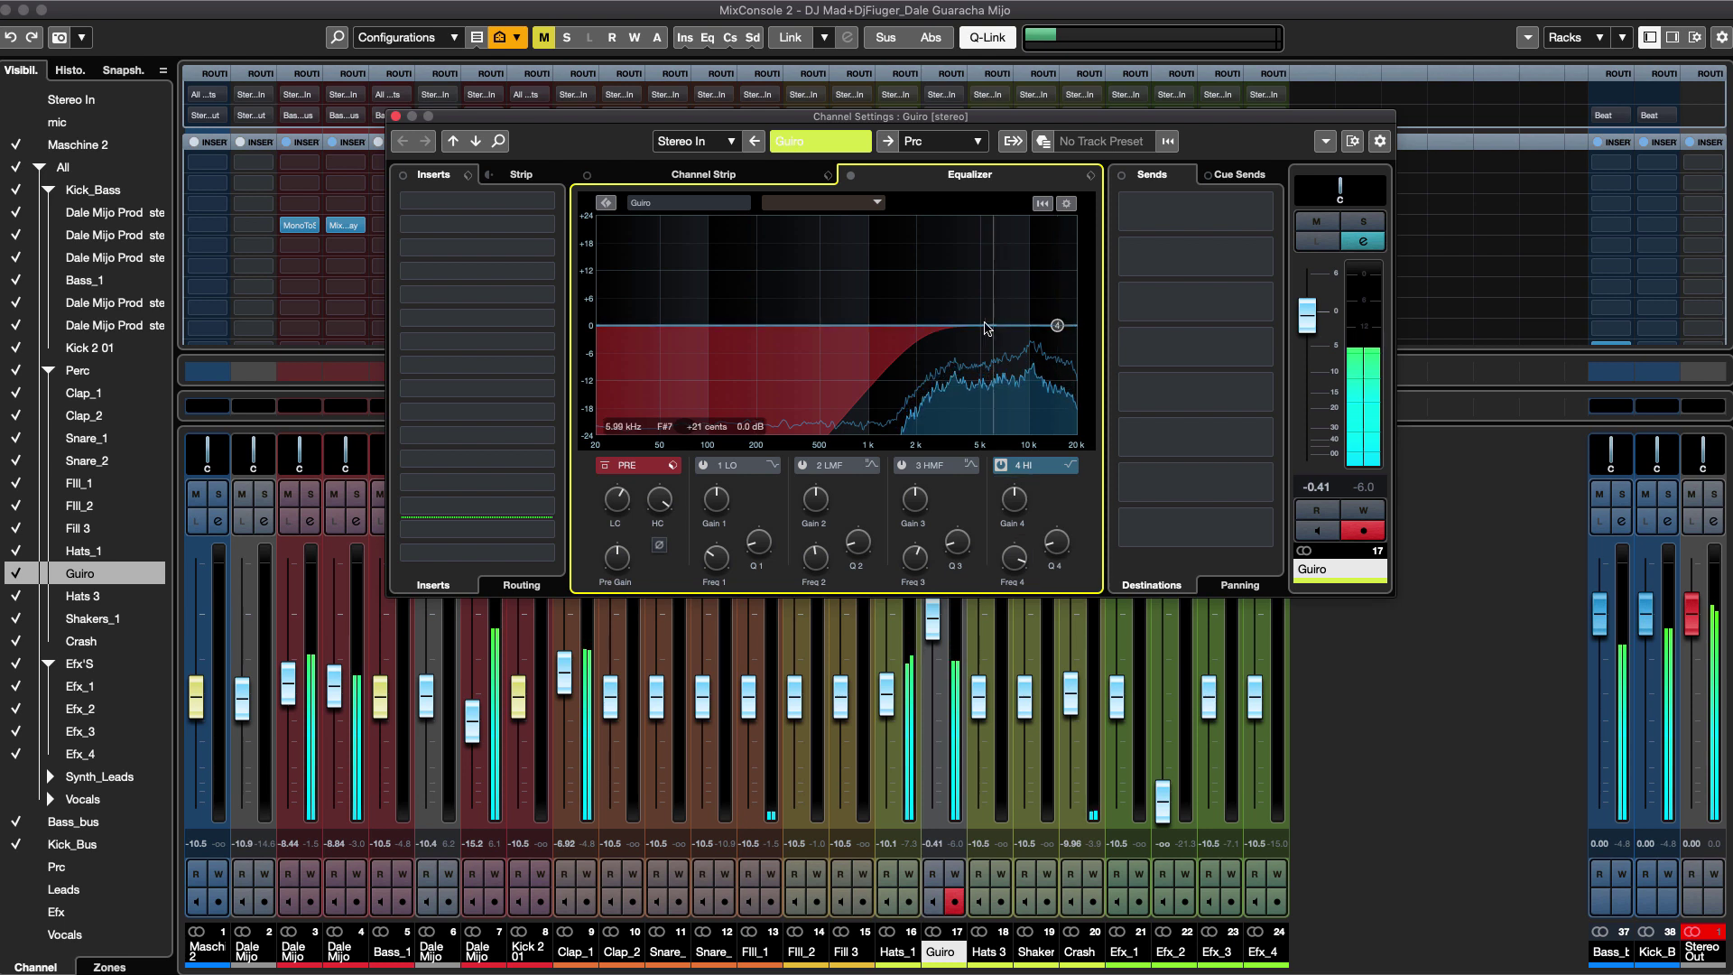
drag(986, 327, 1003, 293)
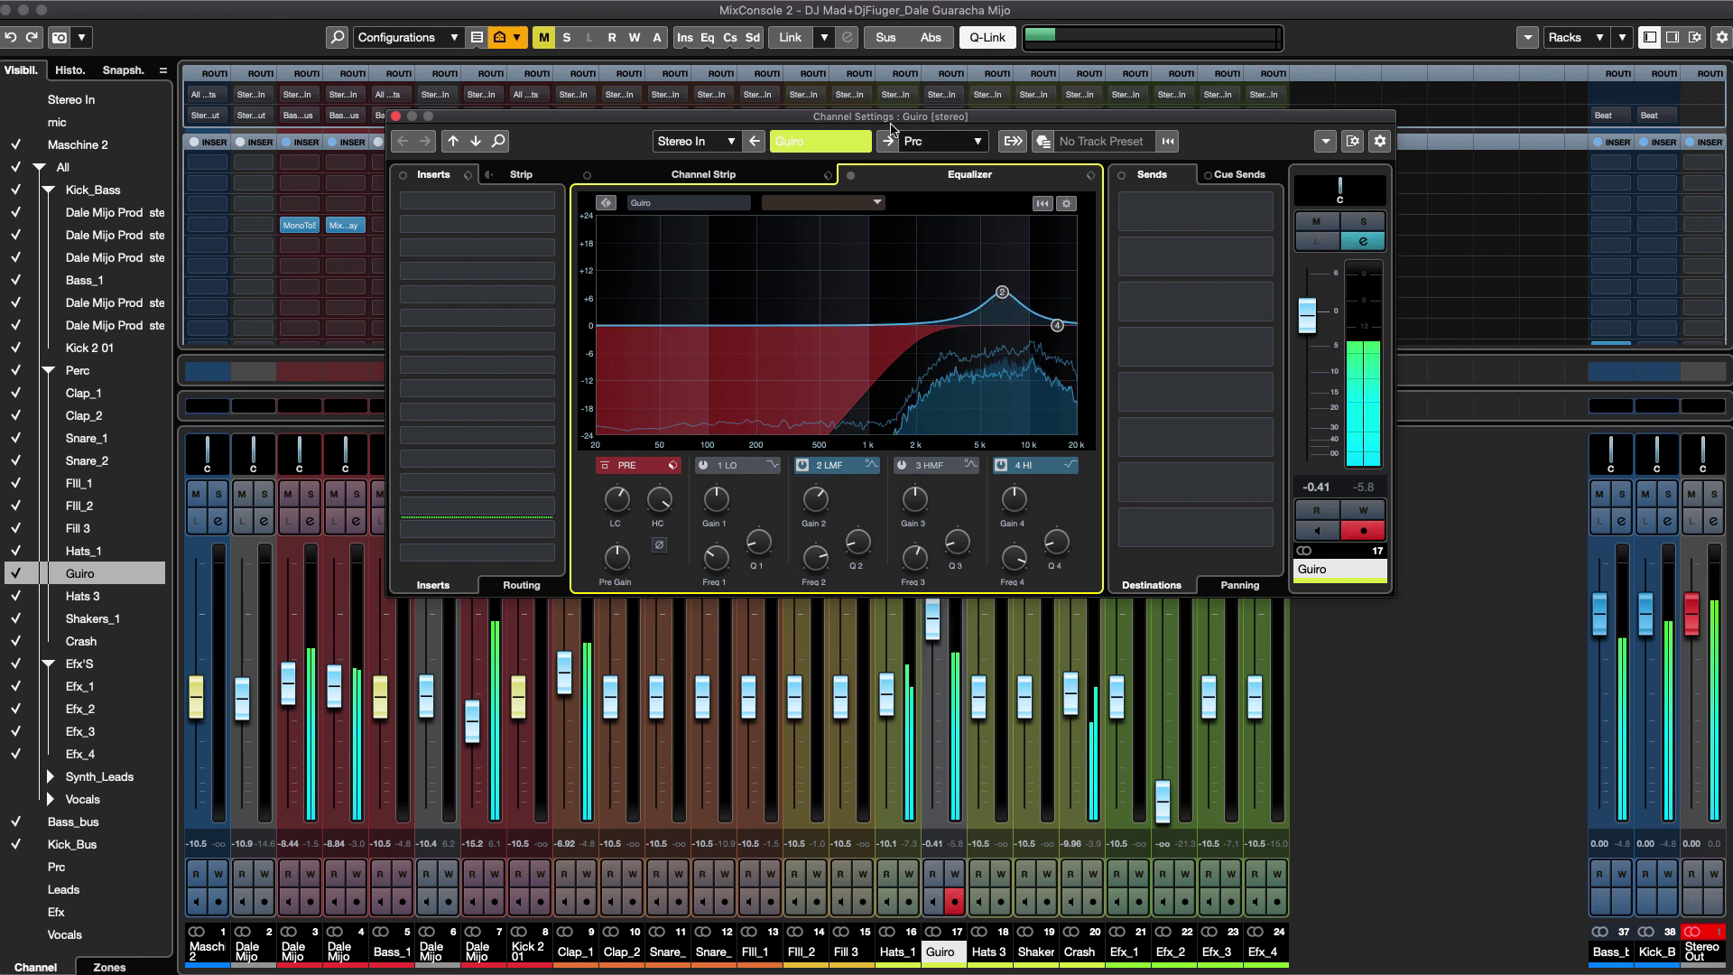
Load MixerDelay into insert slot 8 of the Guiro channel and place its window over the mixer.
drag(906, 120, 1109, 131)
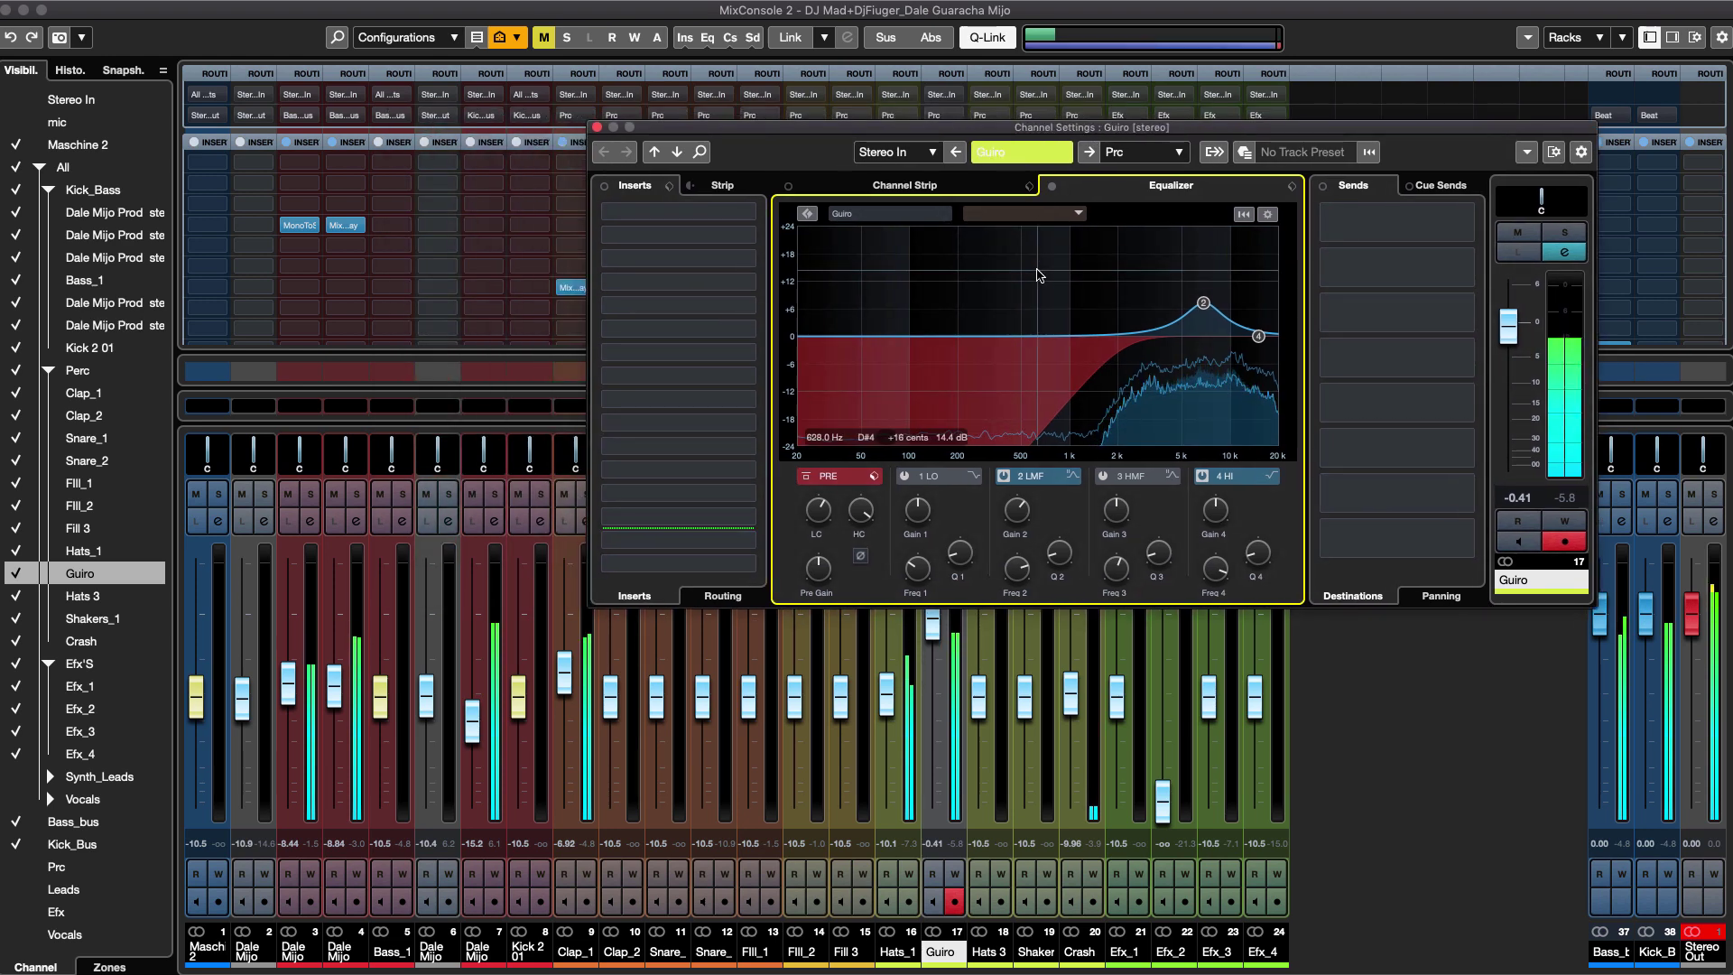
click(692, 188)
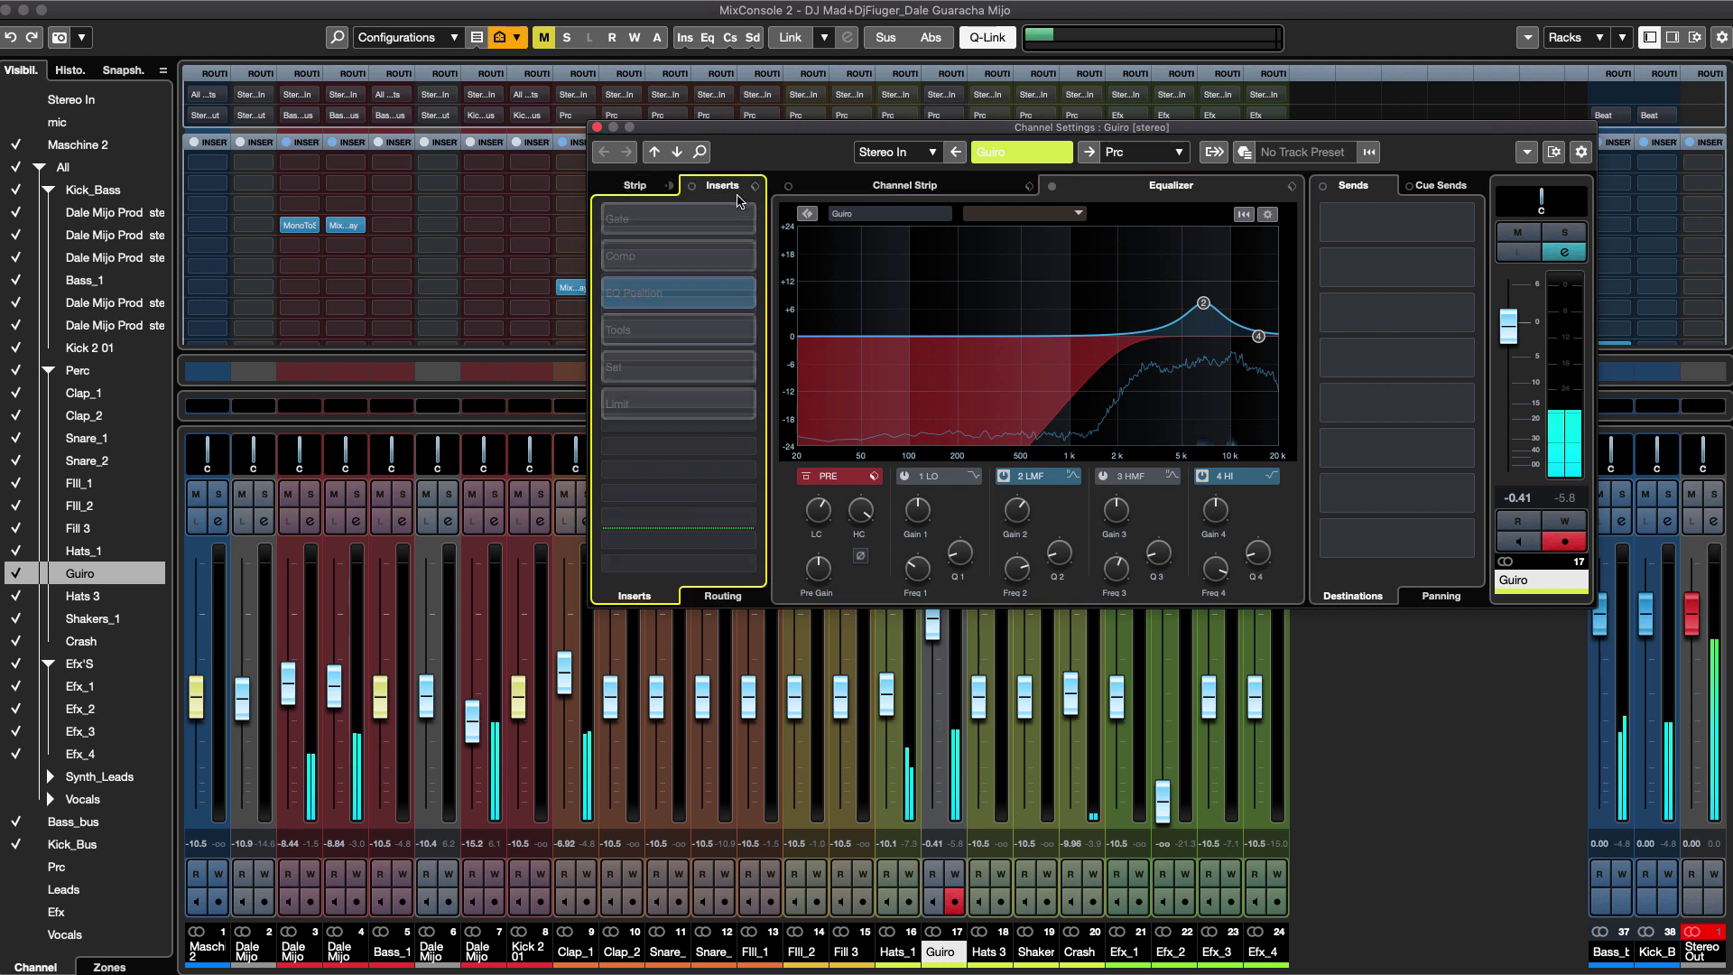
click(754, 285)
click(708, 252)
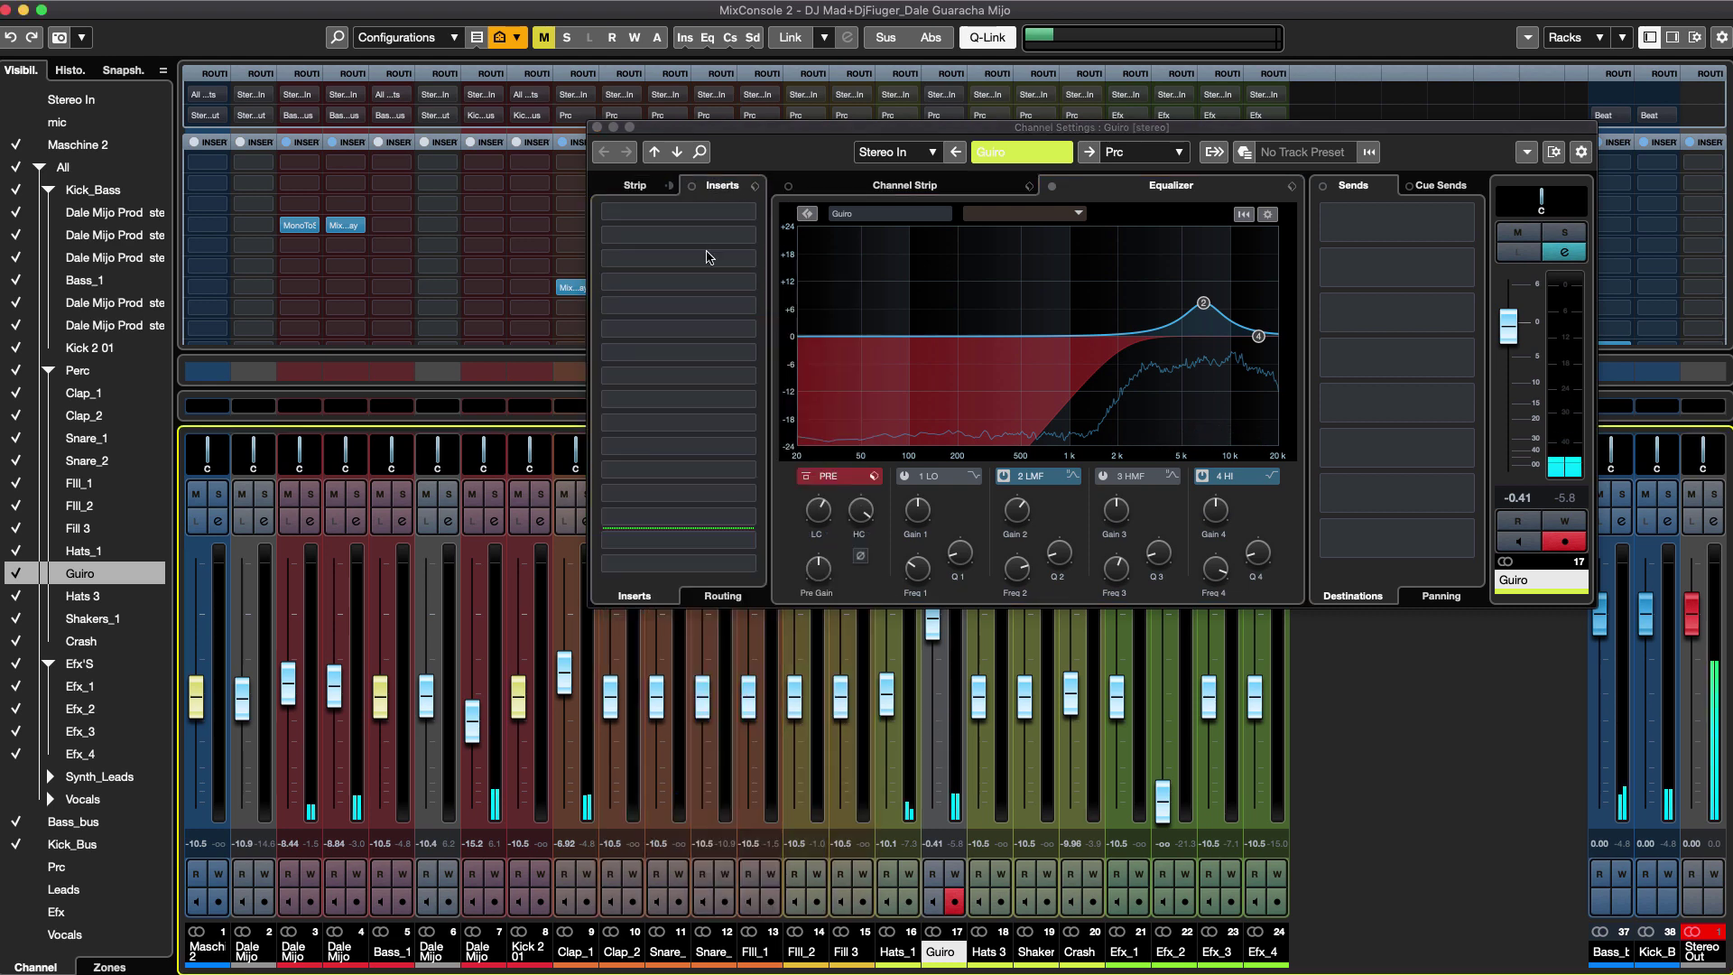
click(754, 380)
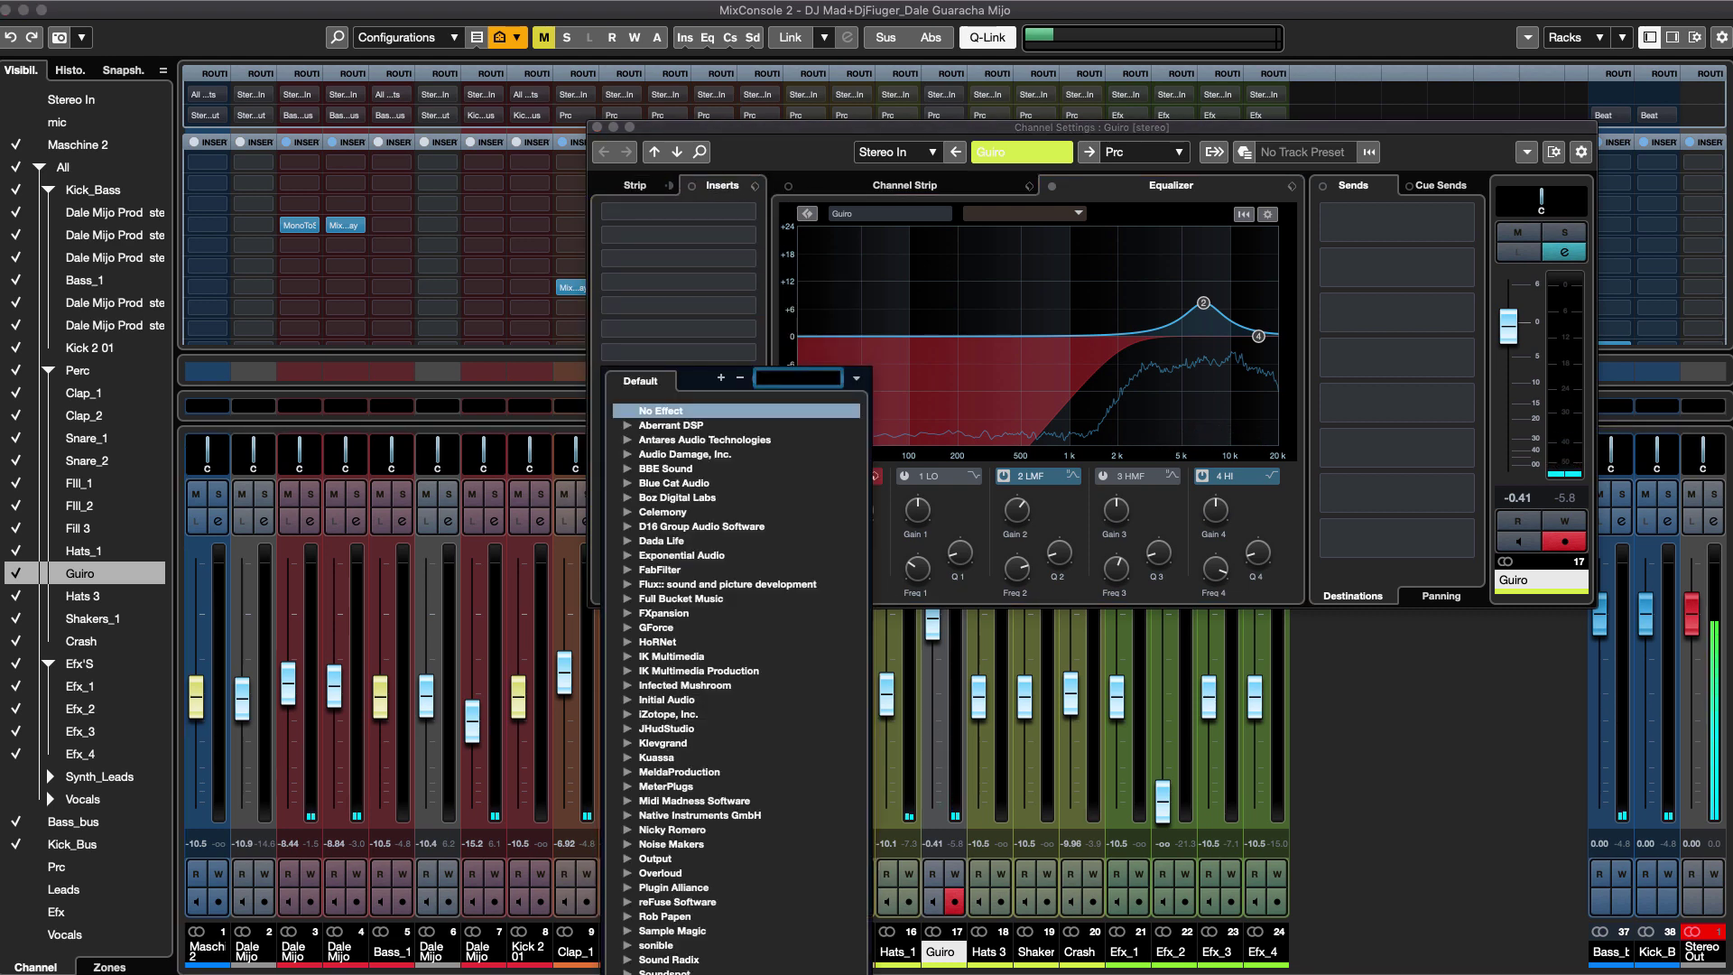
text(mixx de)
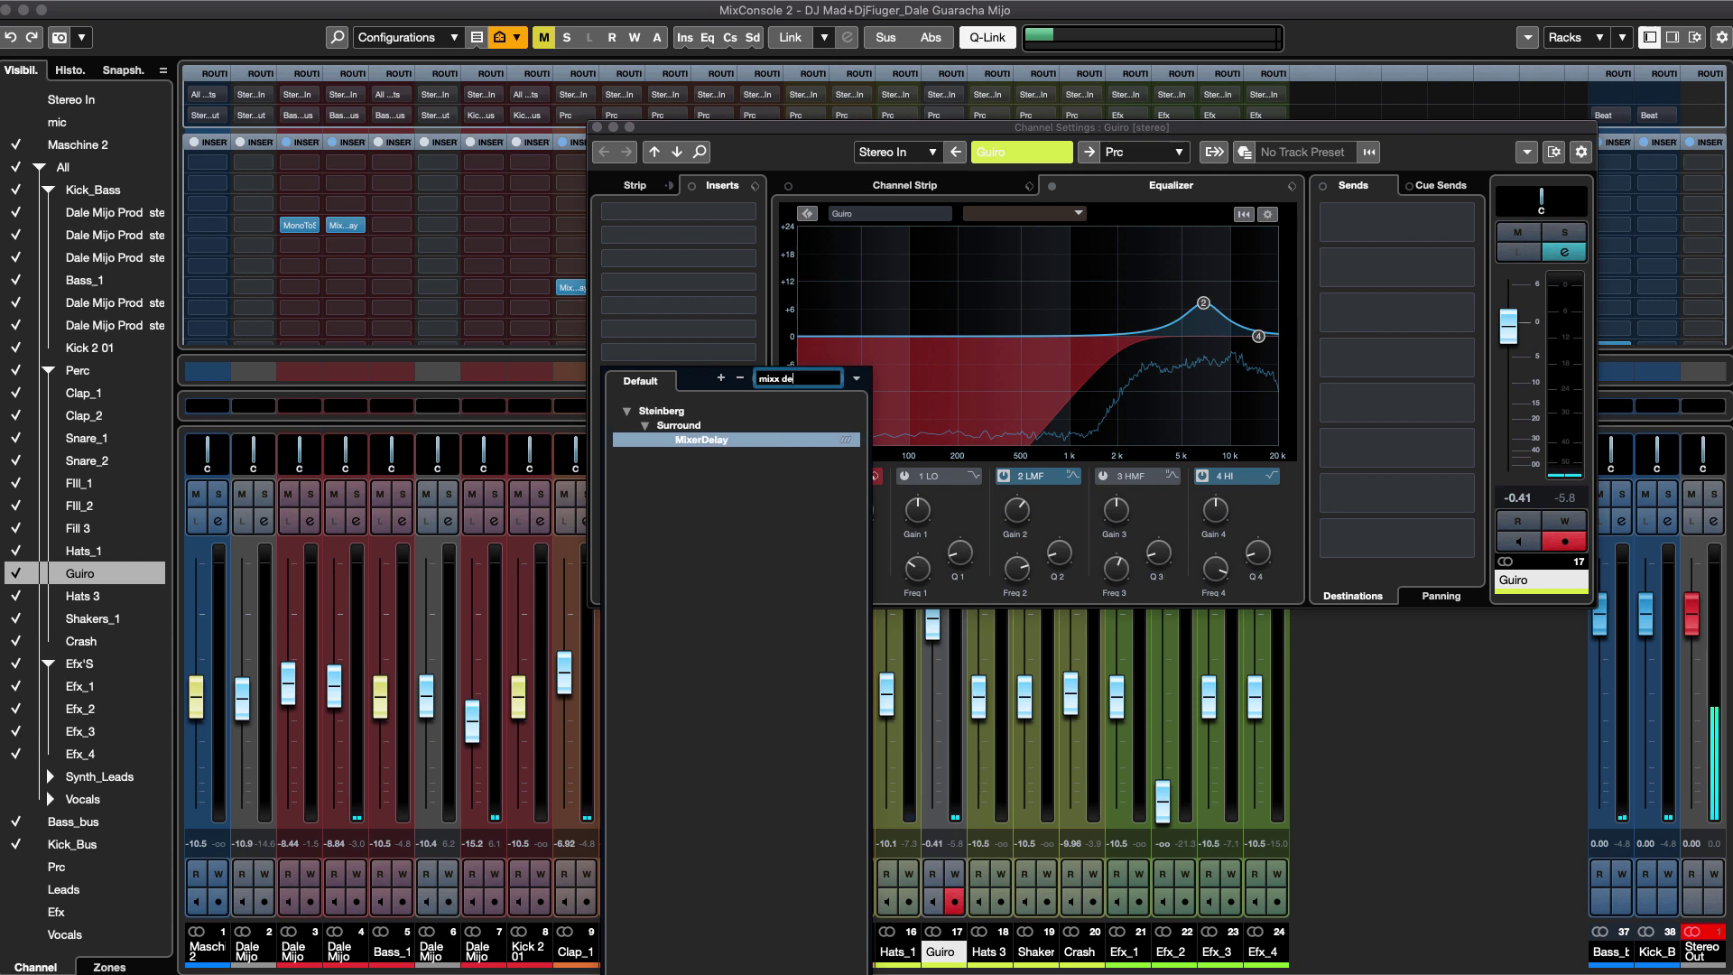
key(Return)
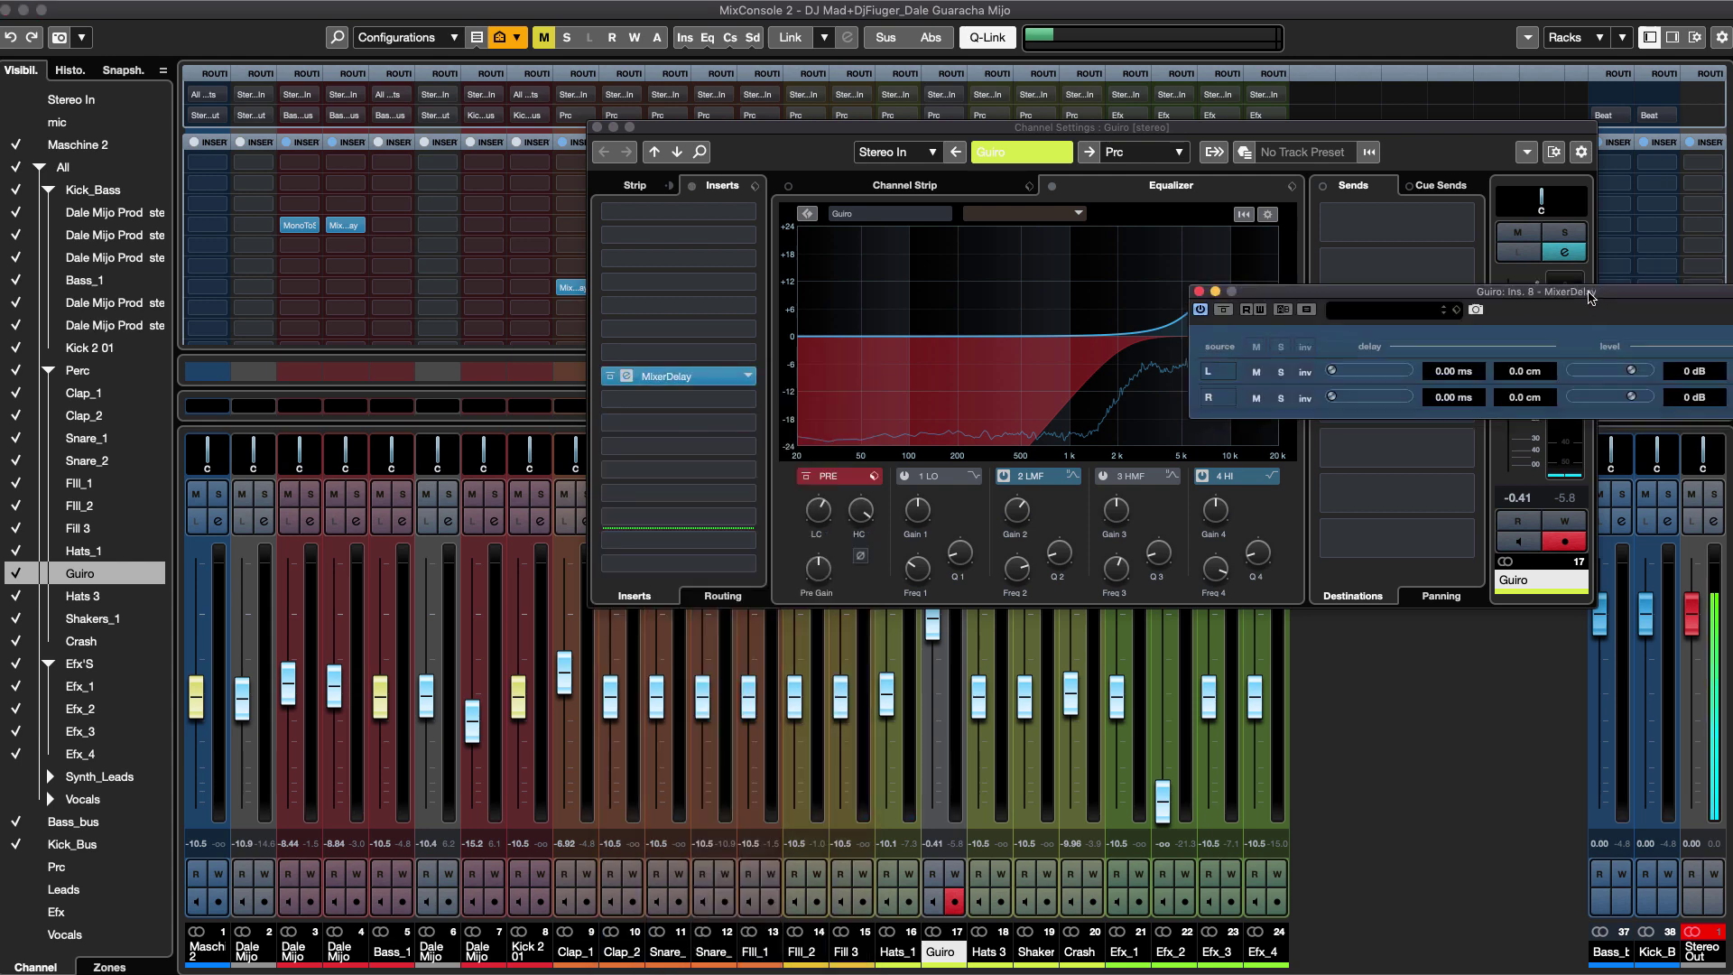
drag(1622, 299, 901, 499)
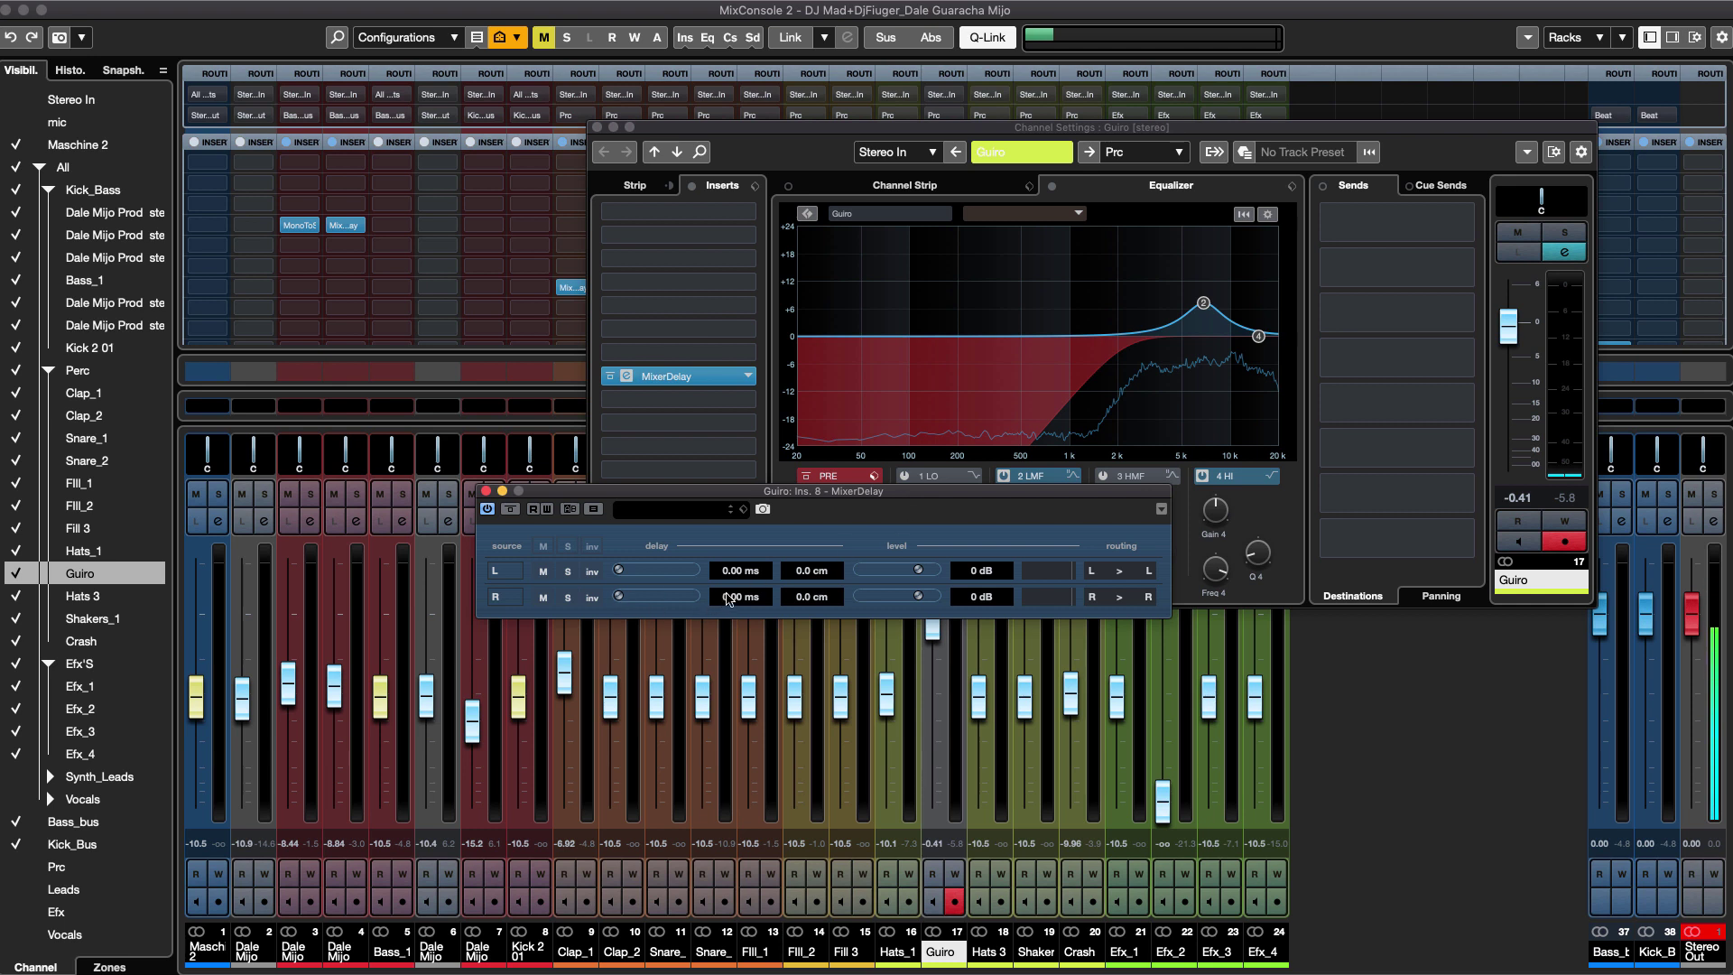
Set the left-channel delay to 10 ms in the Guiro's MixerDelay and lower the Guiro fader to -1.41 dB.
click(738, 567)
key(Return)
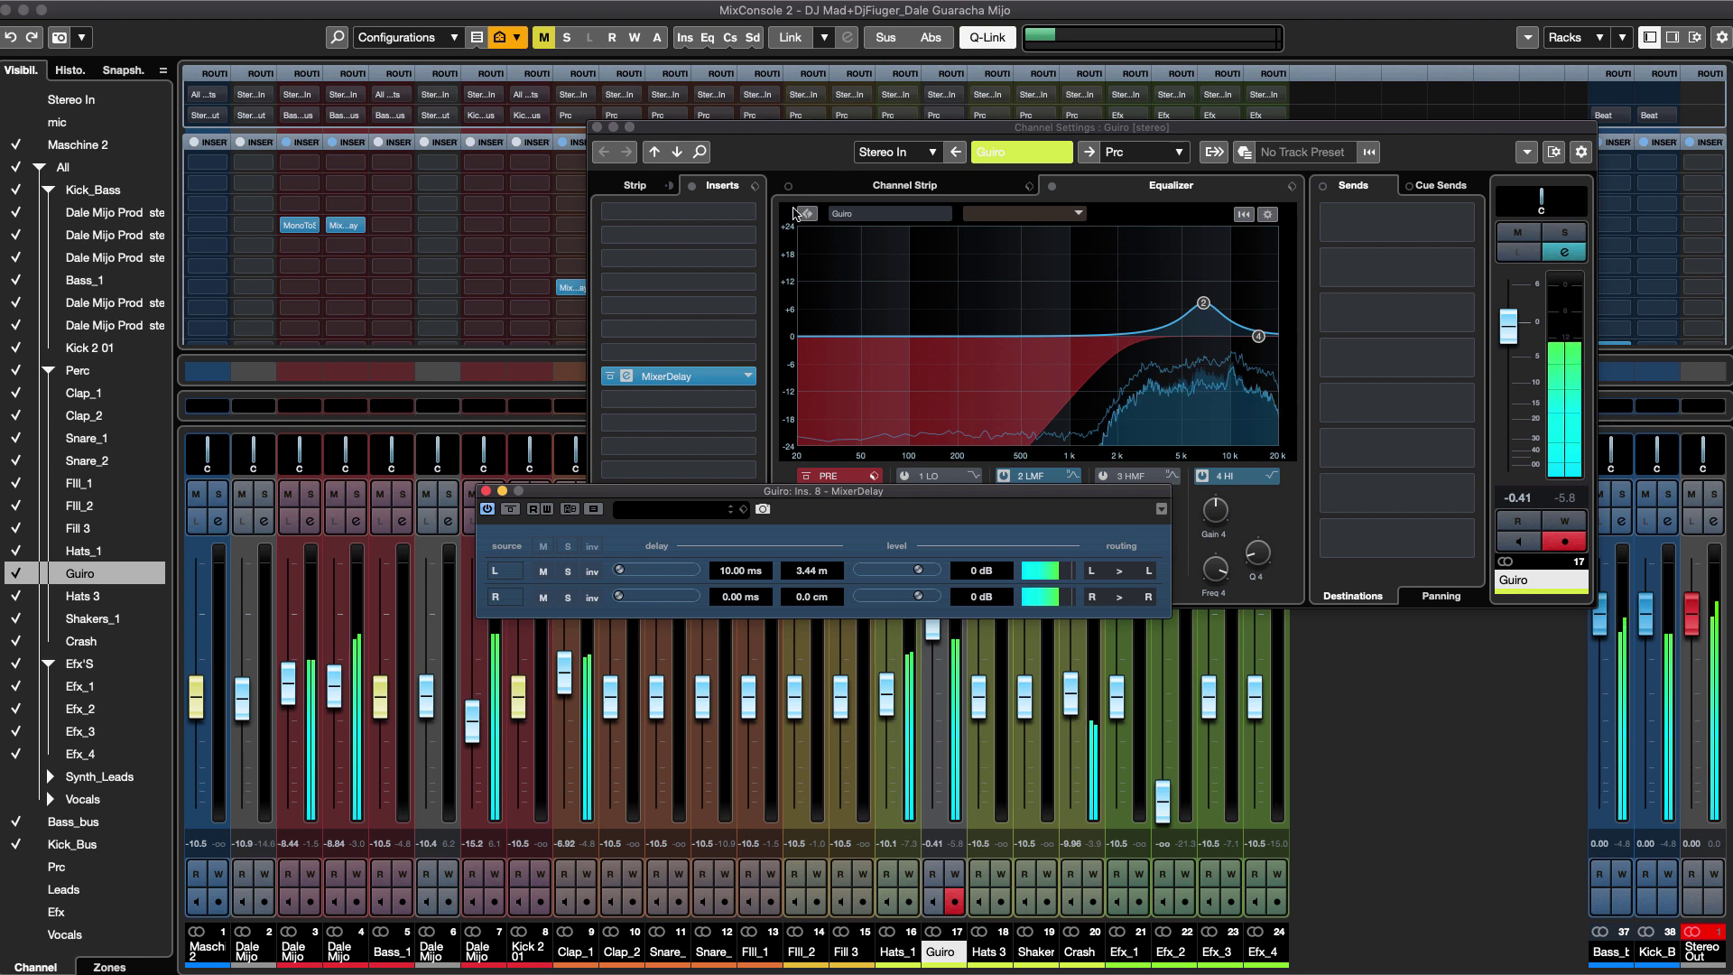
click(485, 492)
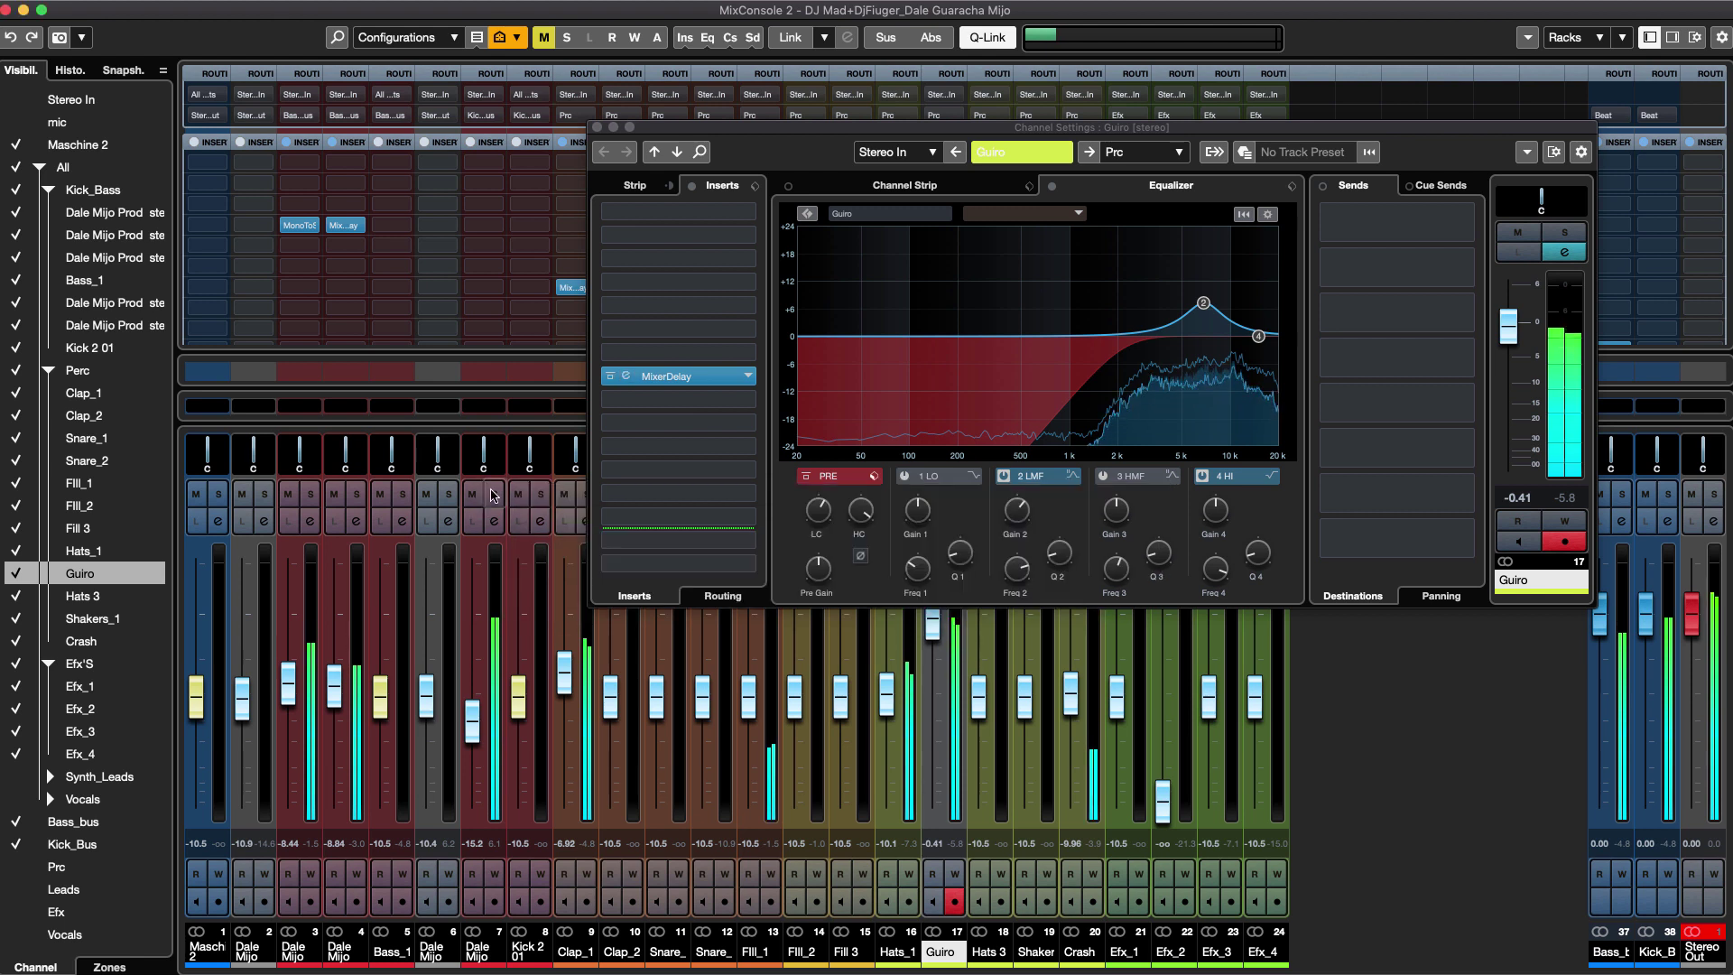
drag(1513, 343, 1513, 352)
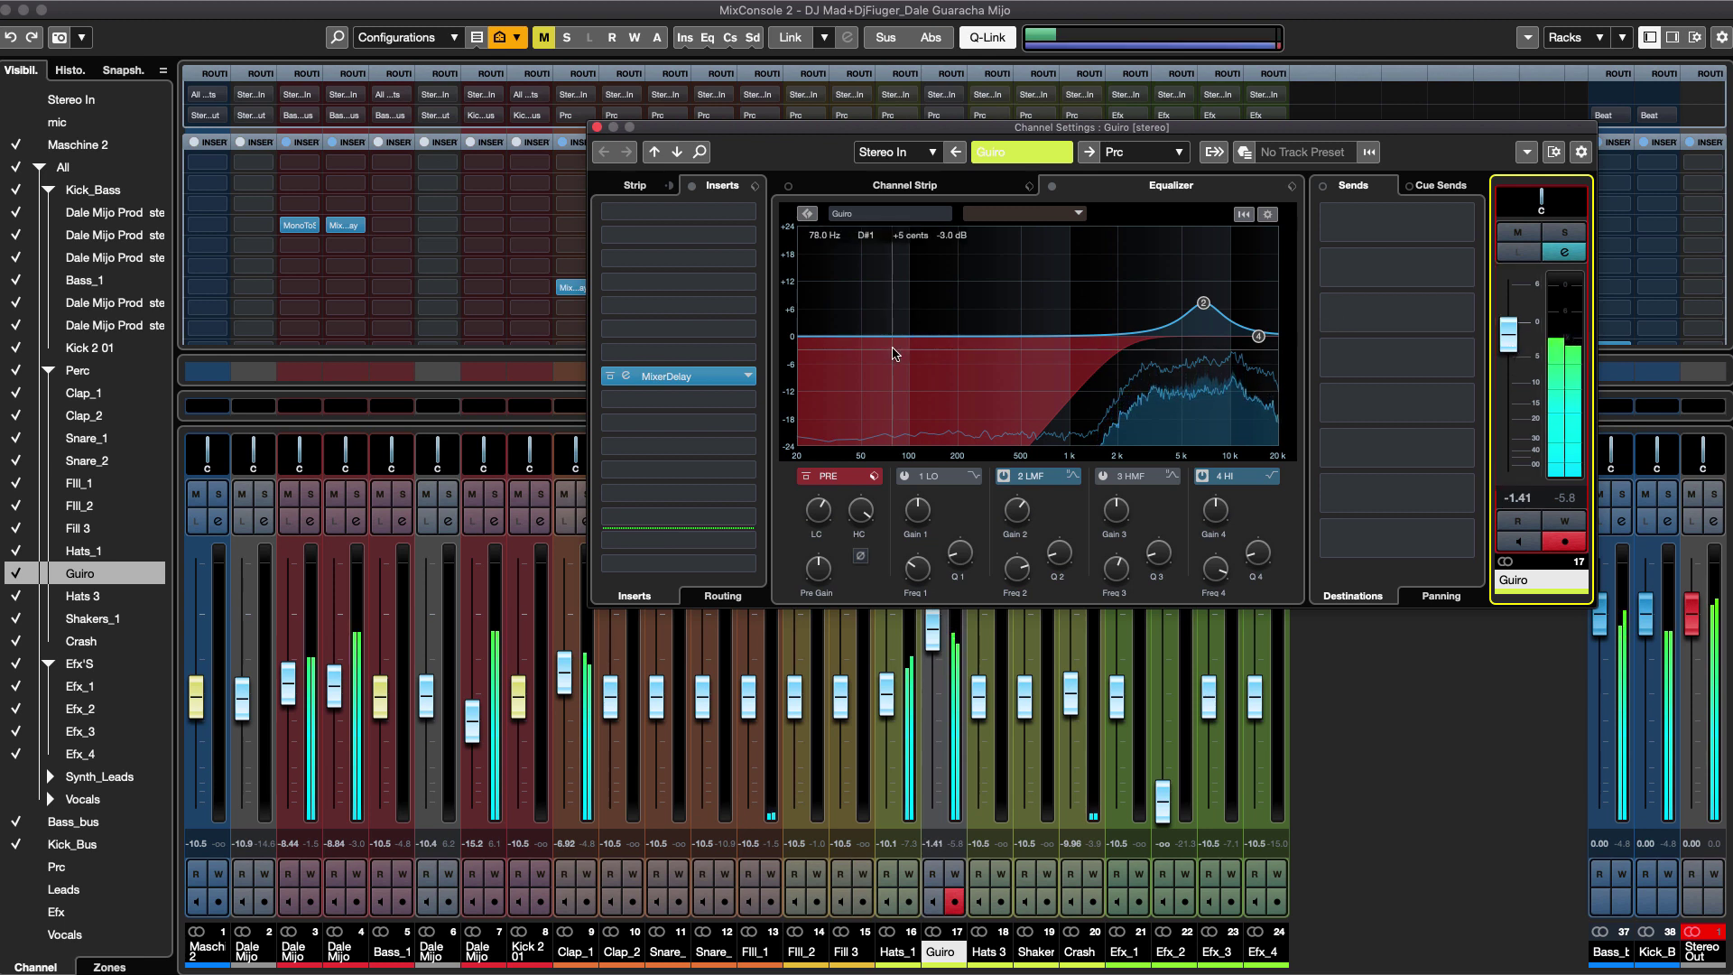
Load Soundtoys Decapitator into insert slot 9 of the Guiro channel and move its window aside.
click(754, 402)
text(deca)
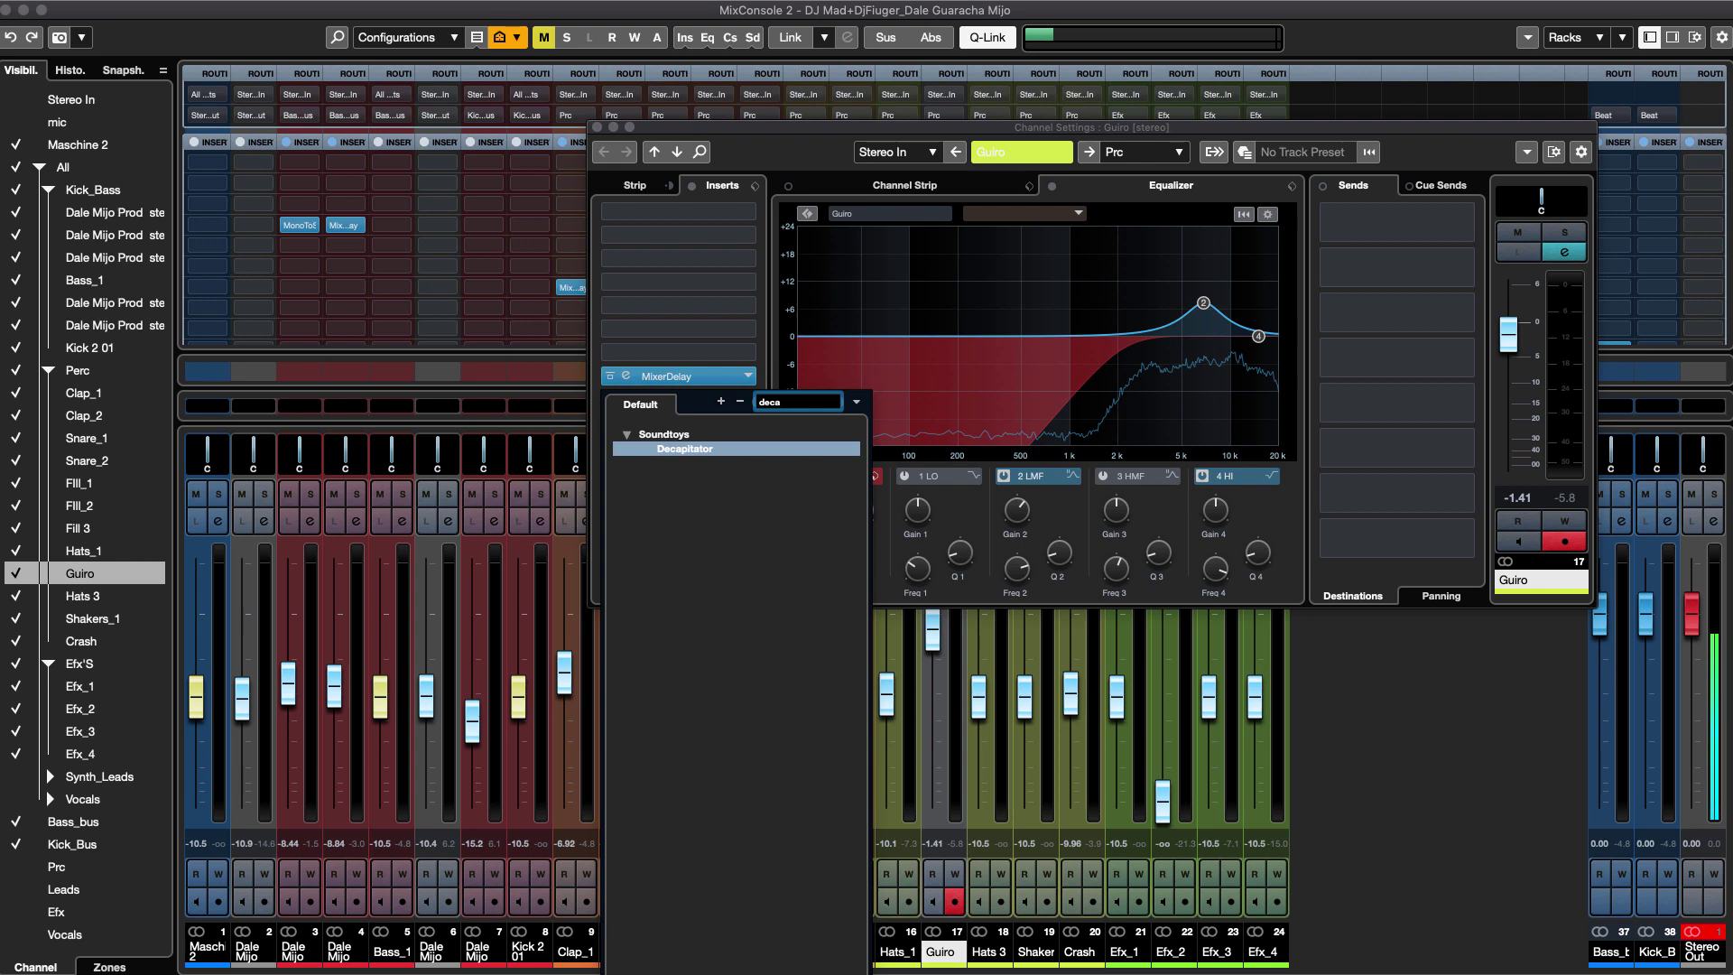
key(Escape)
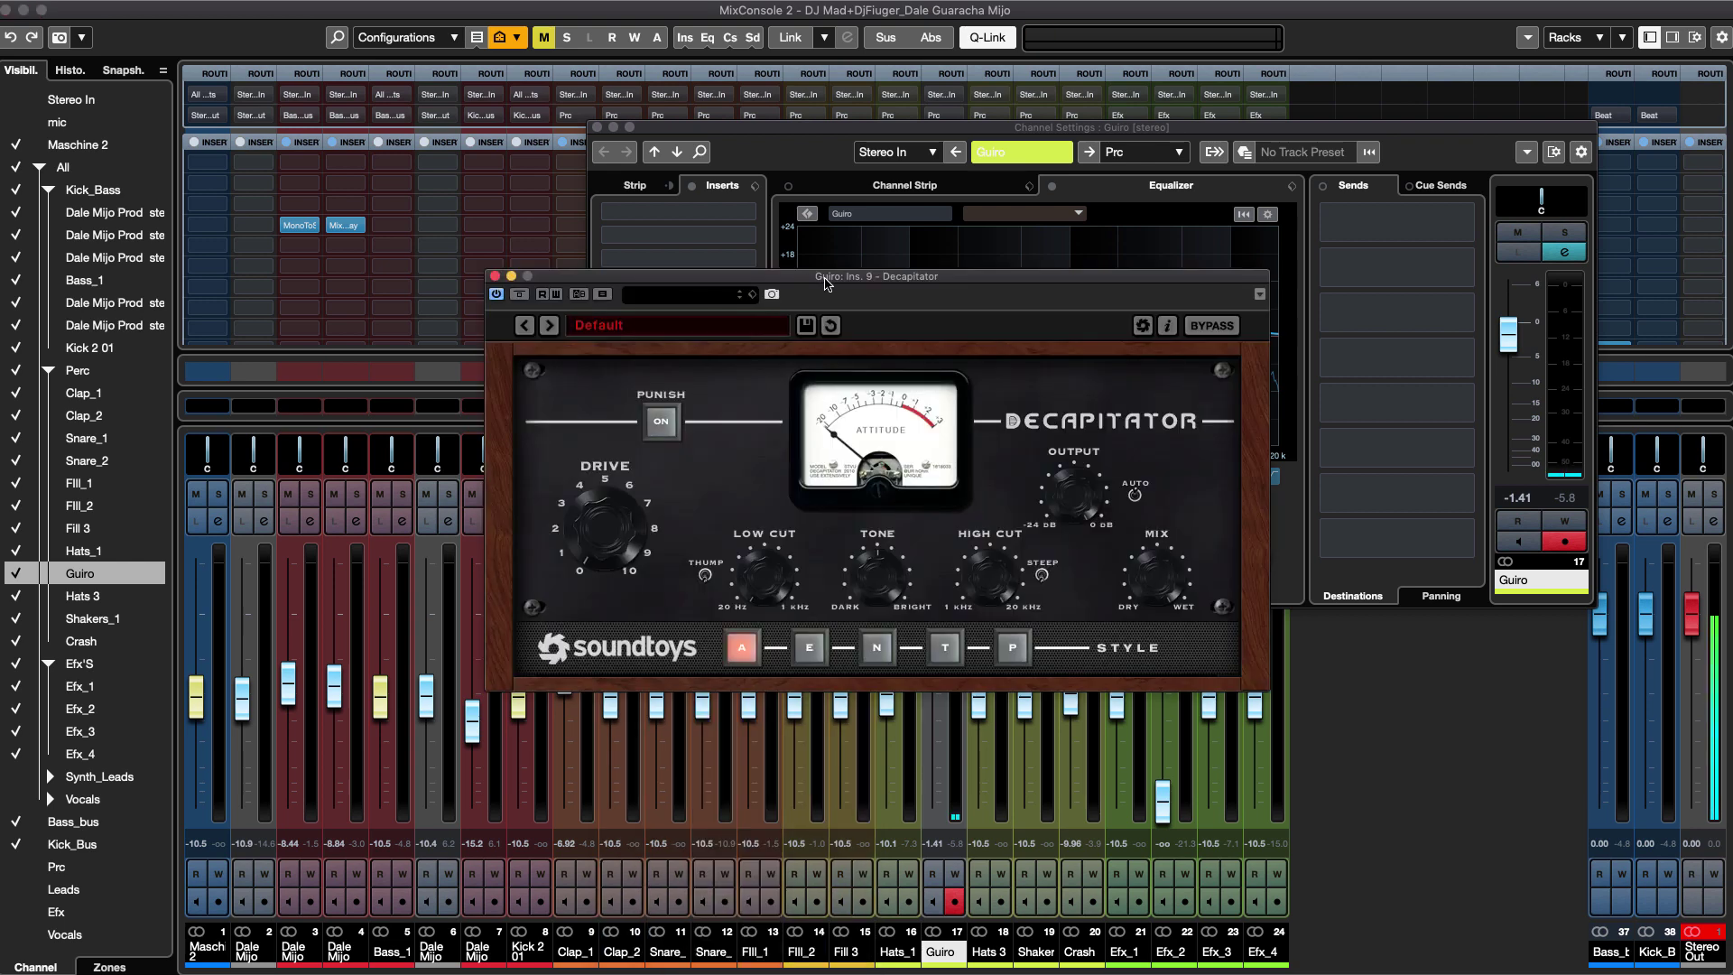
drag(808, 282, 660, 238)
Audition Decapitator's drum presets from 70s Record onward and settle on DrumFattener 1.
click(463, 286)
mouse_move(531, 287)
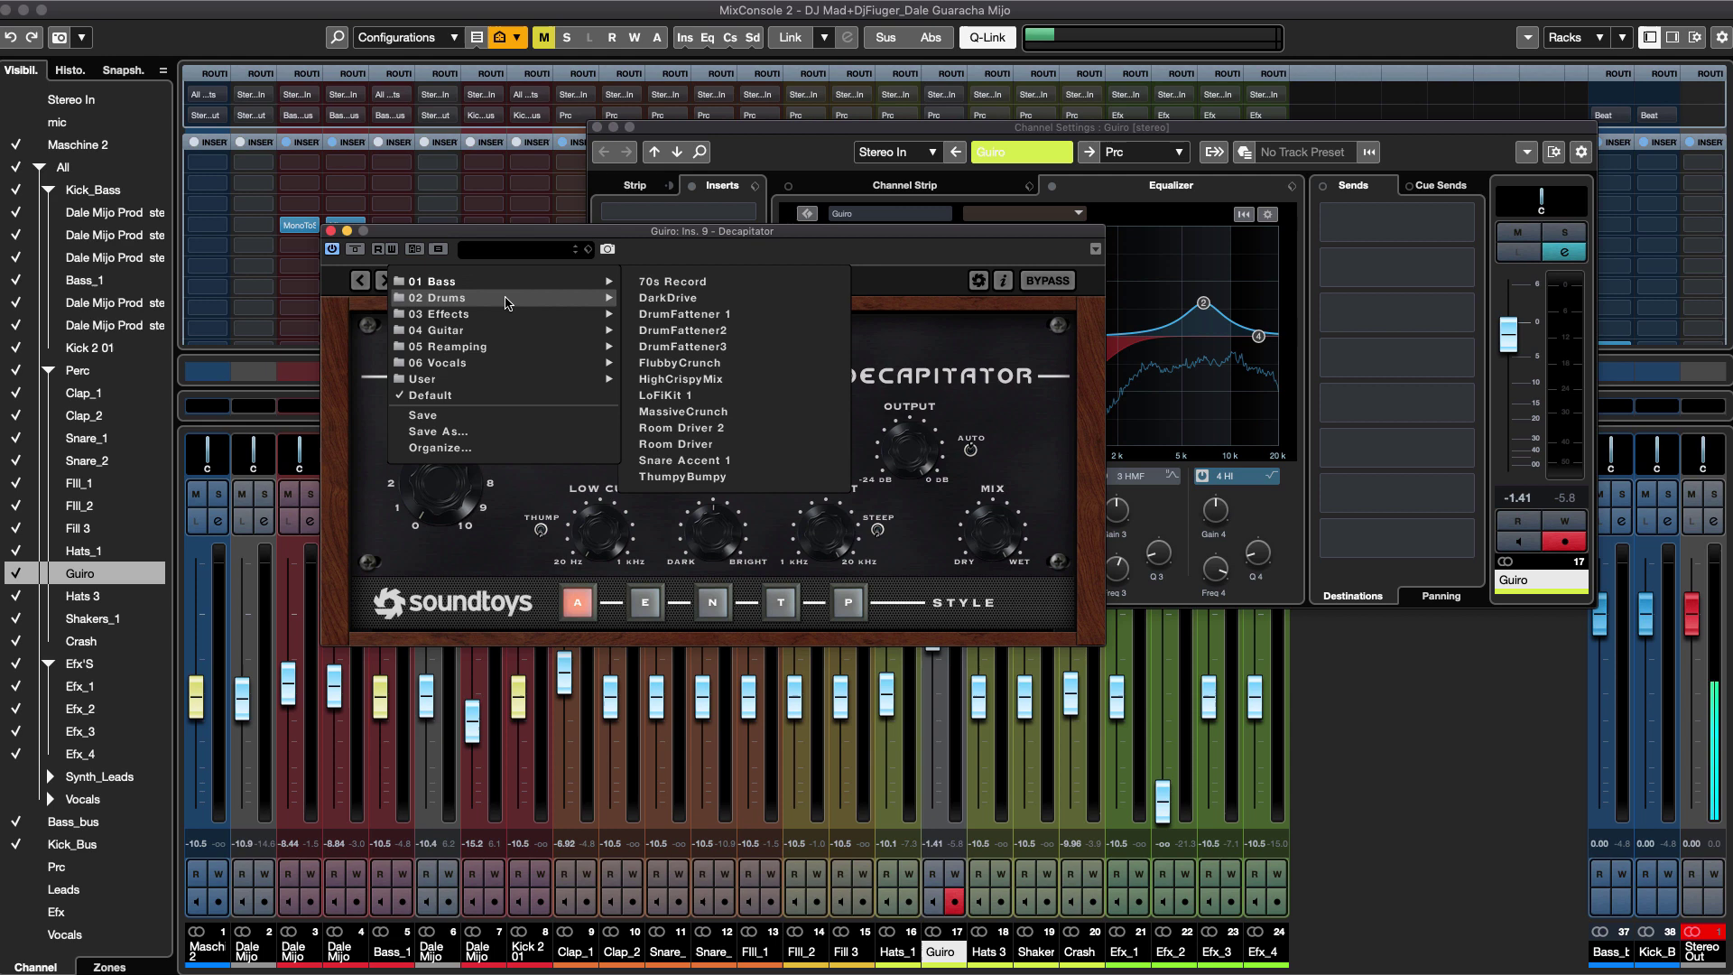
click(695, 285)
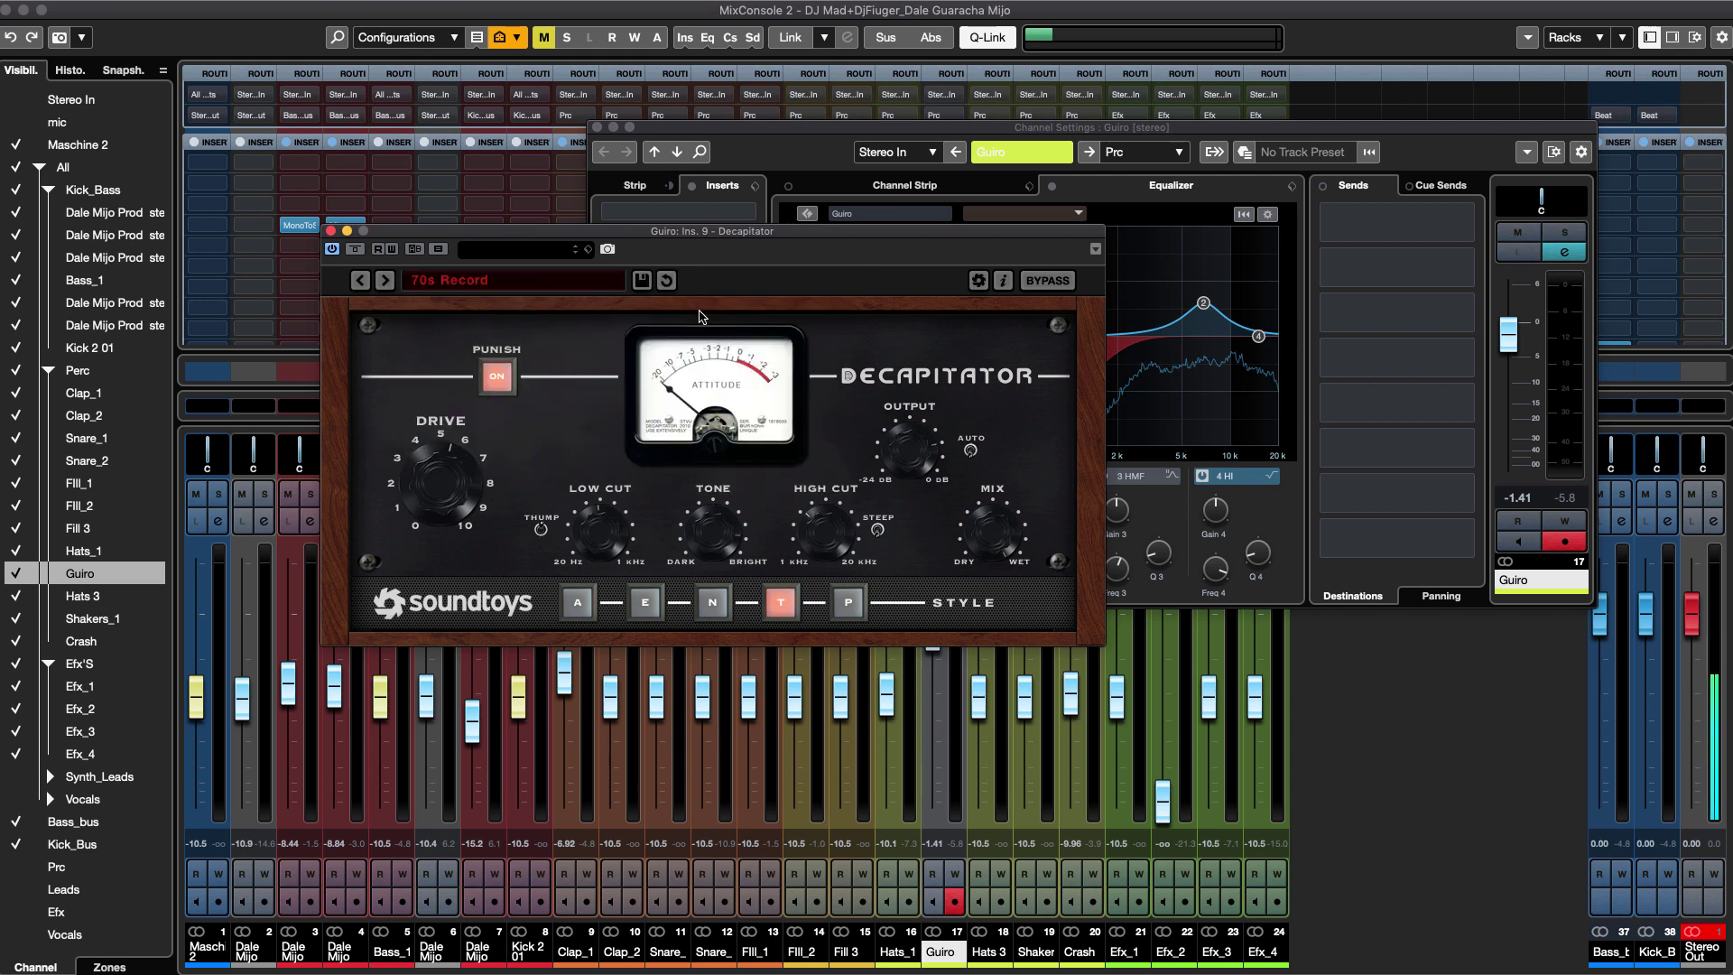
click(385, 281)
click(385, 280)
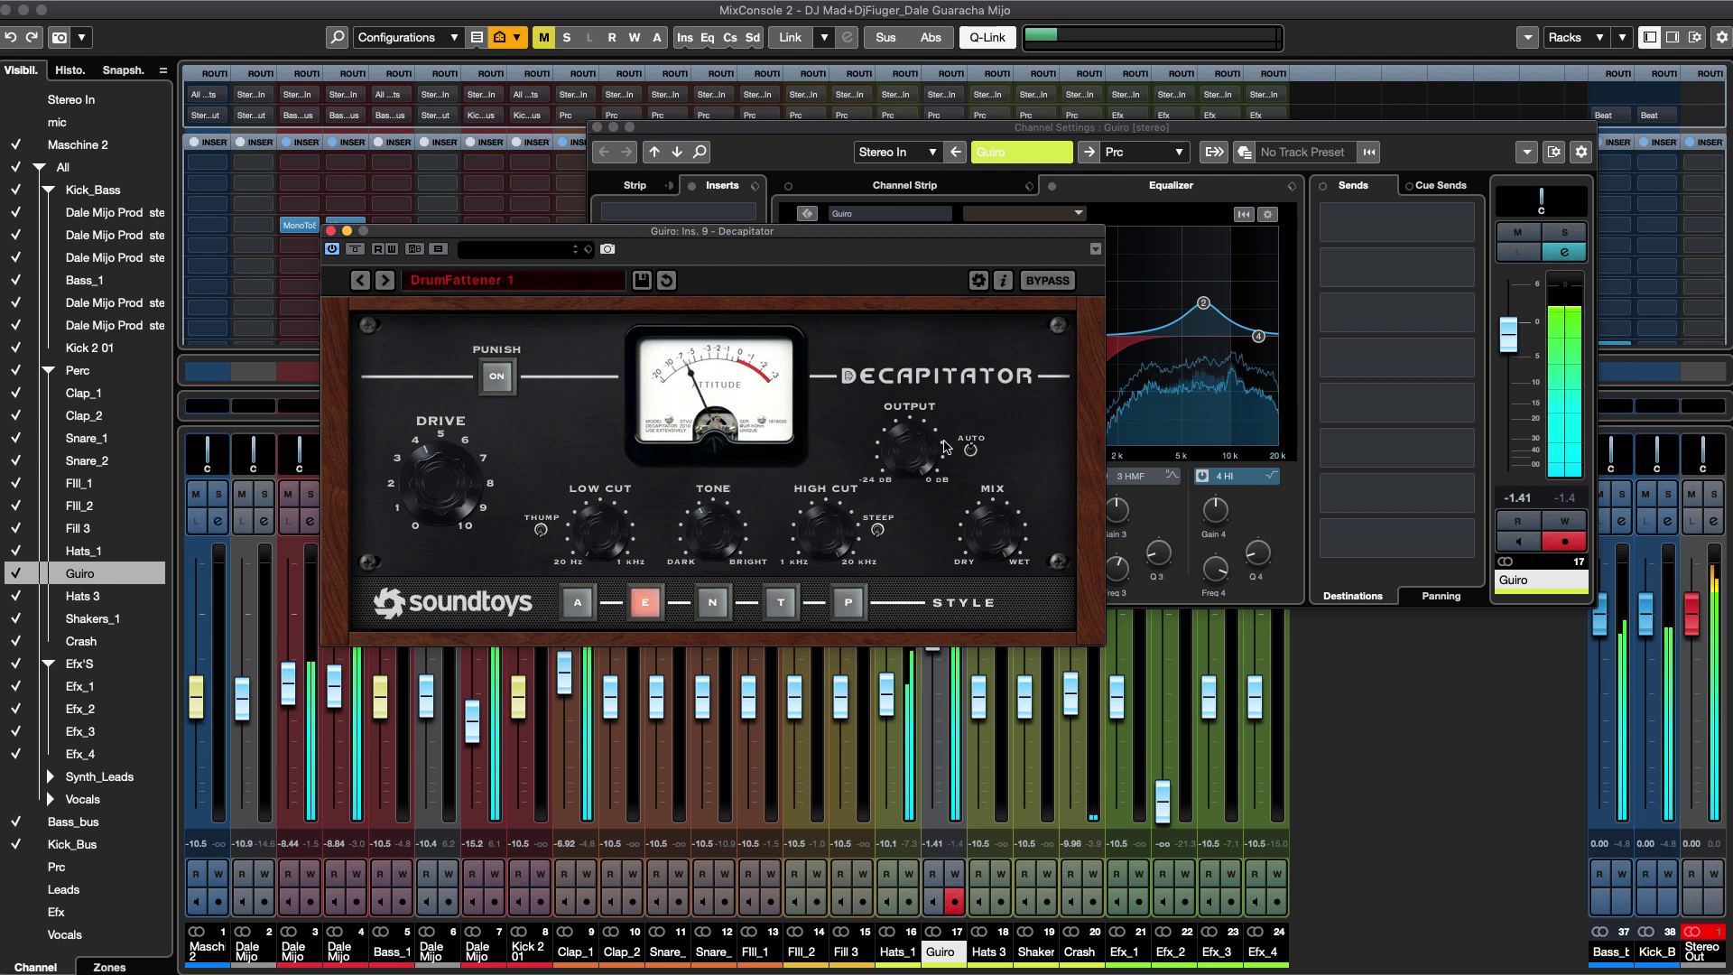
Compare the Guiro with Decapitator's Punish and Bypass toggled on and off, and slightly adjust the Drive amount.
click(497, 377)
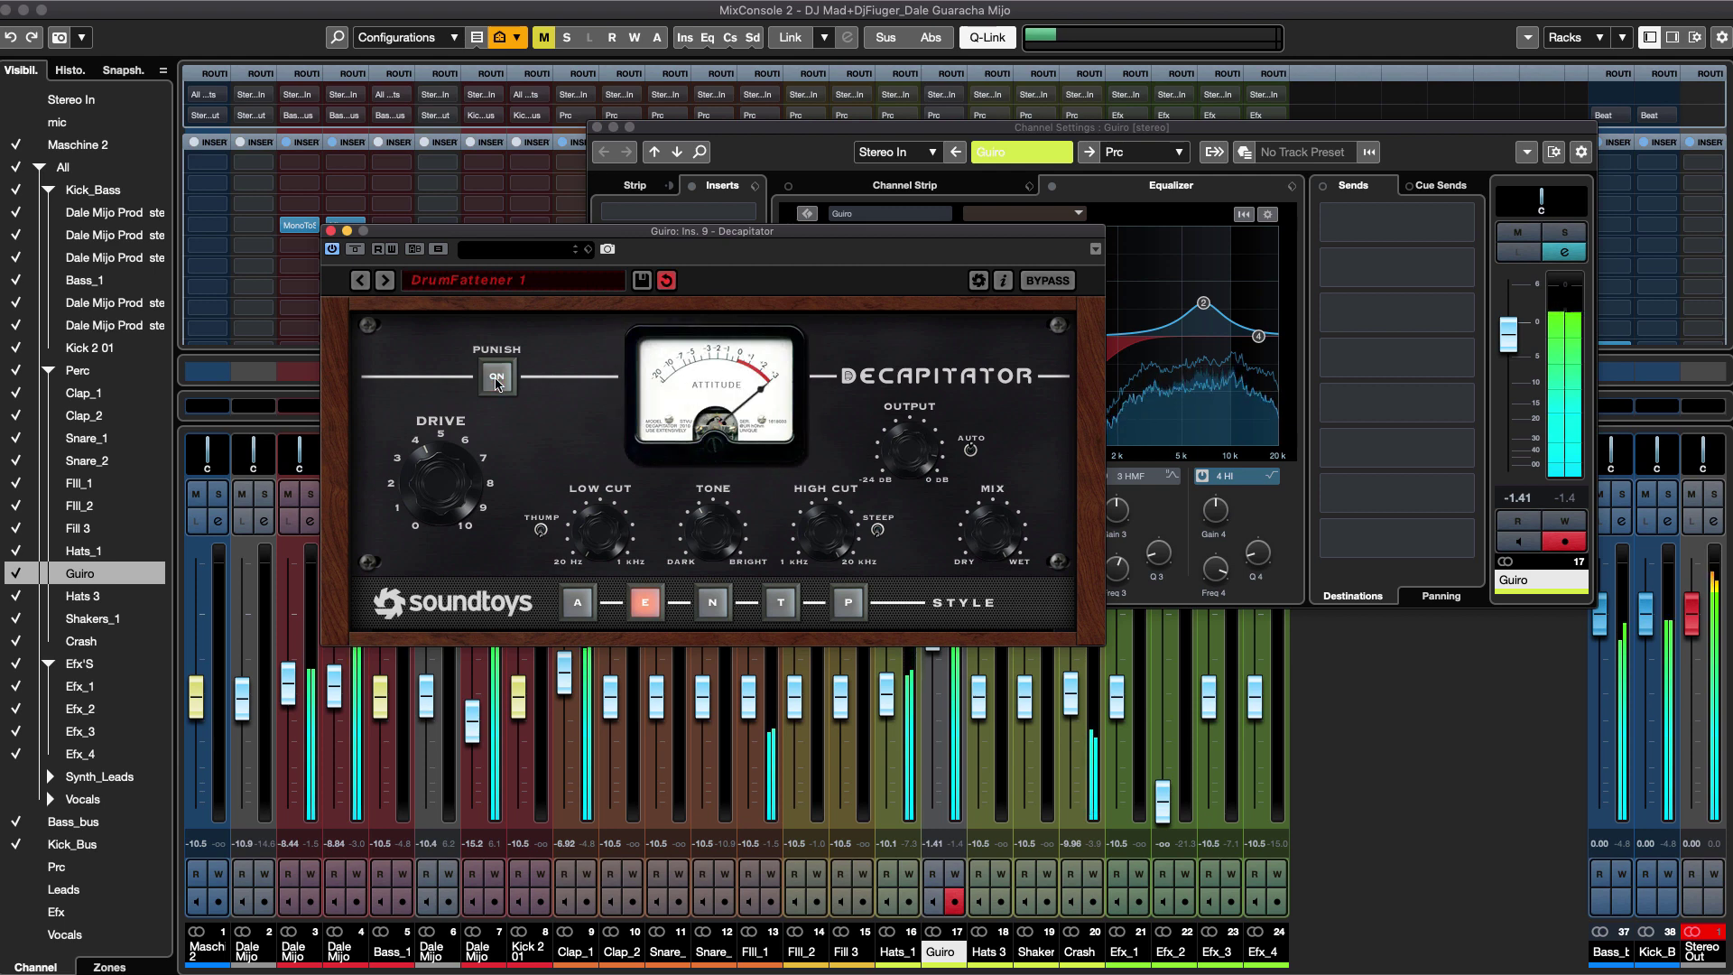
click(497, 378)
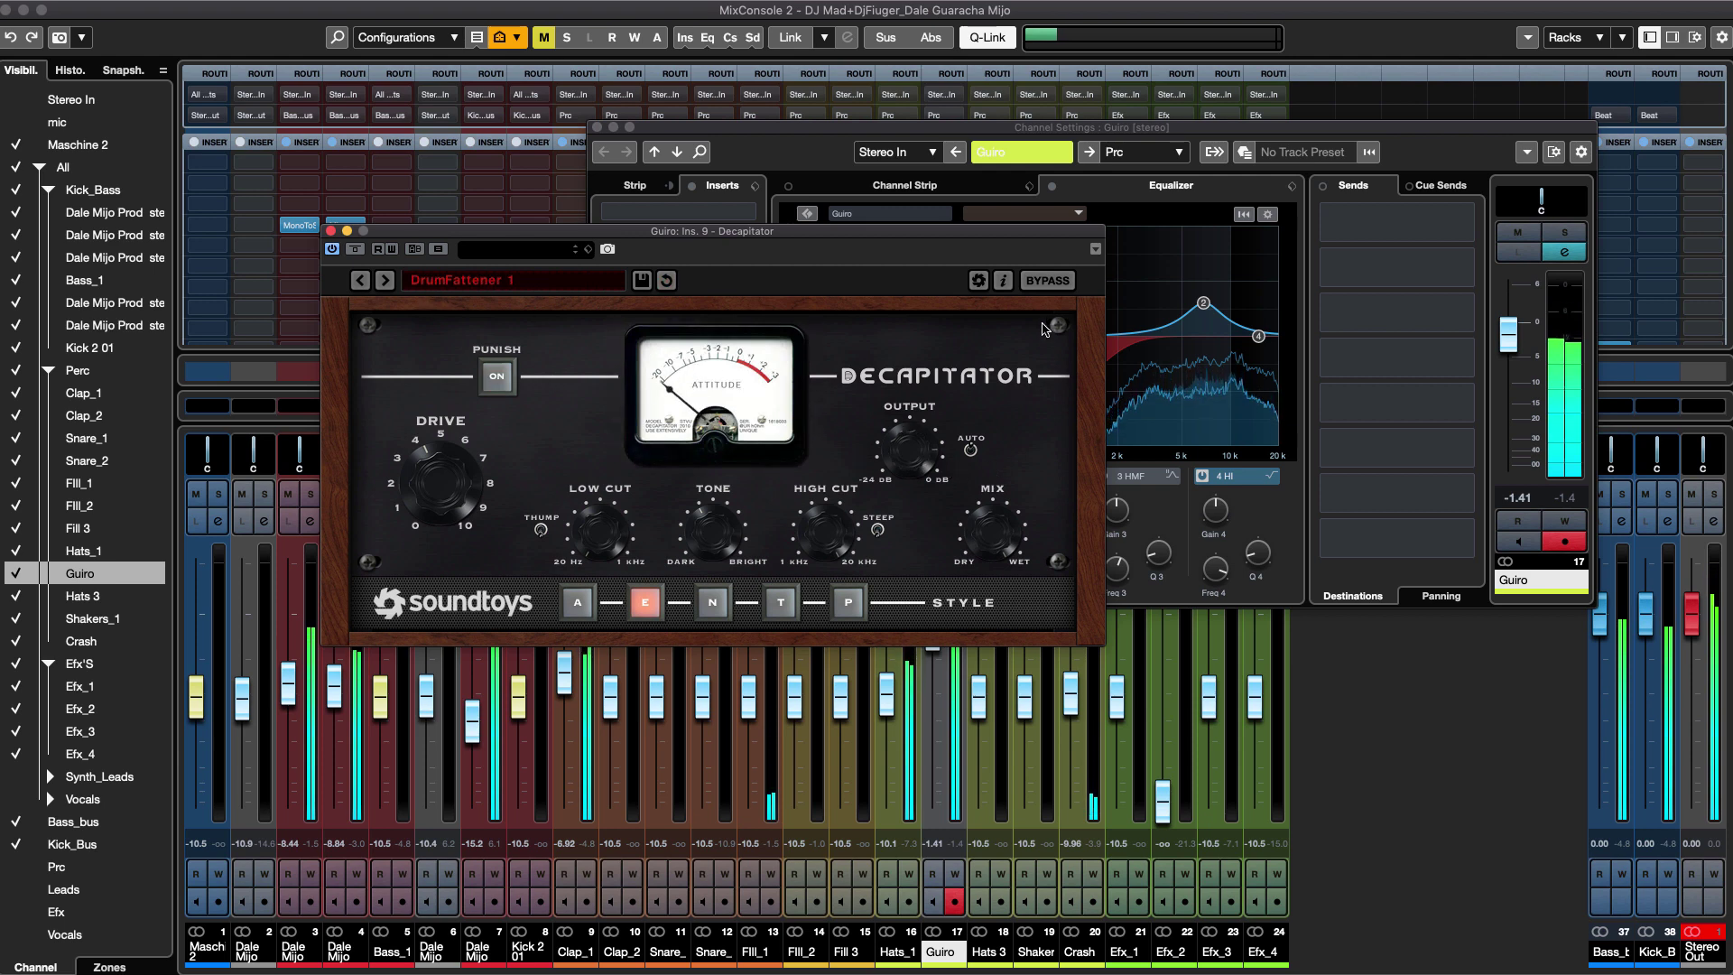
click(1048, 282)
click(1048, 282)
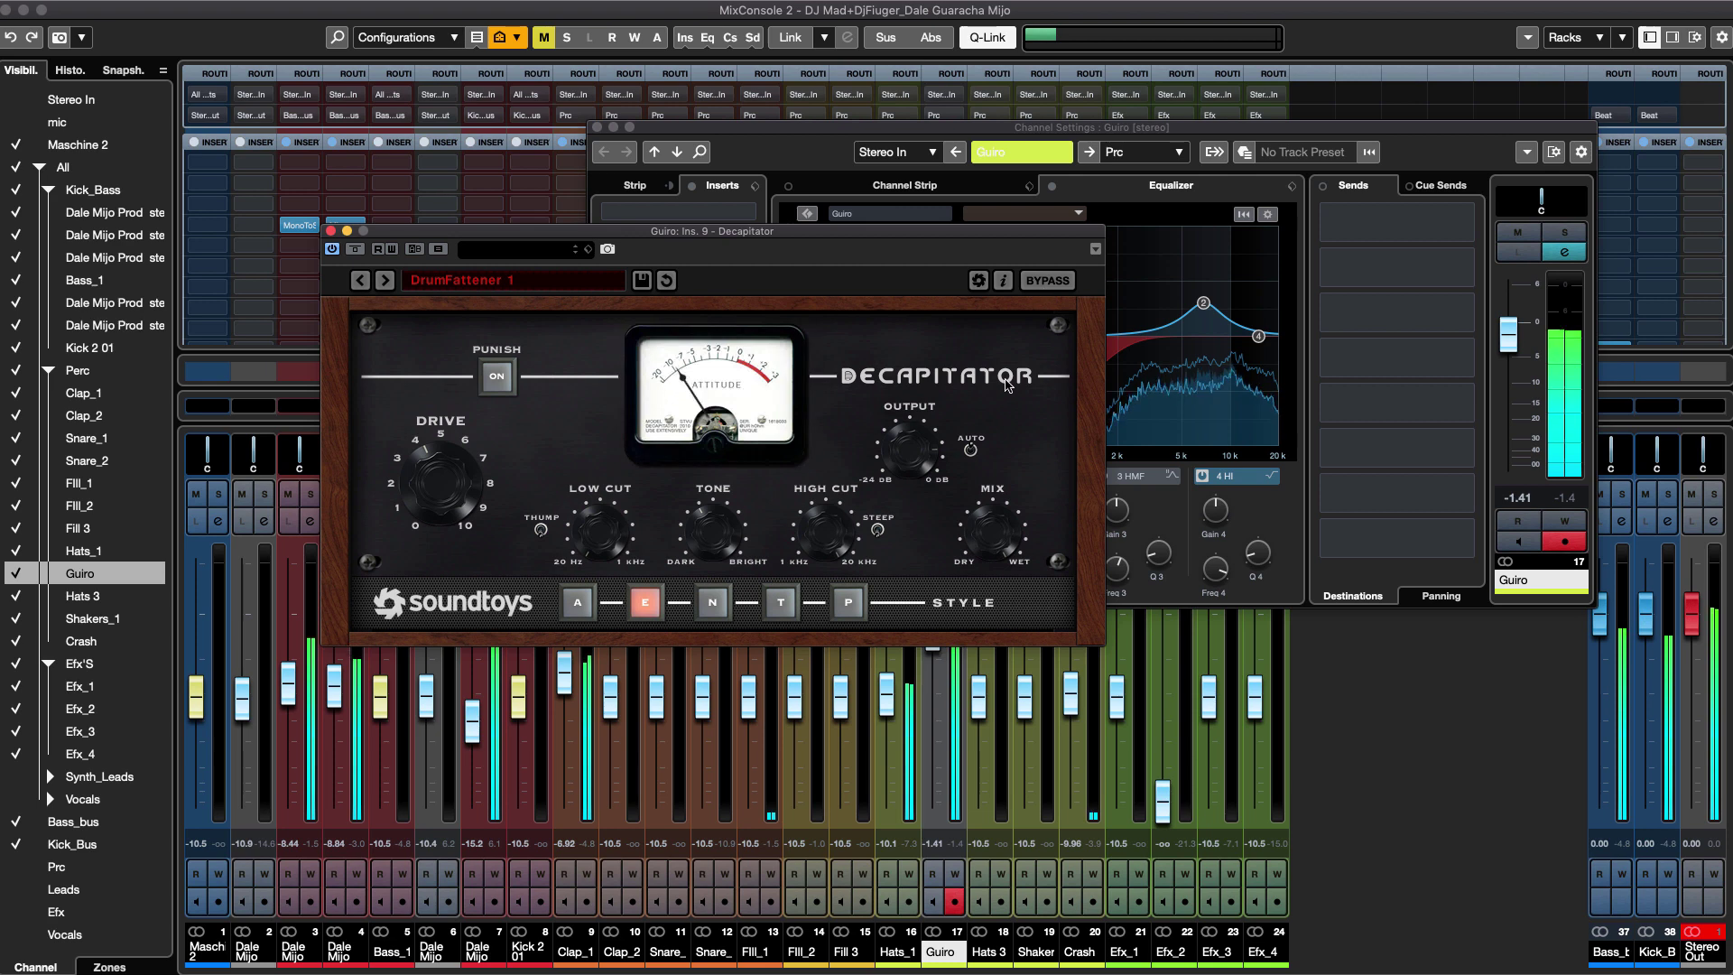
mouse_move(438, 475)
mouse_down()
mouse_move(444, 435)
mouse_move(437, 470)
mouse_up()
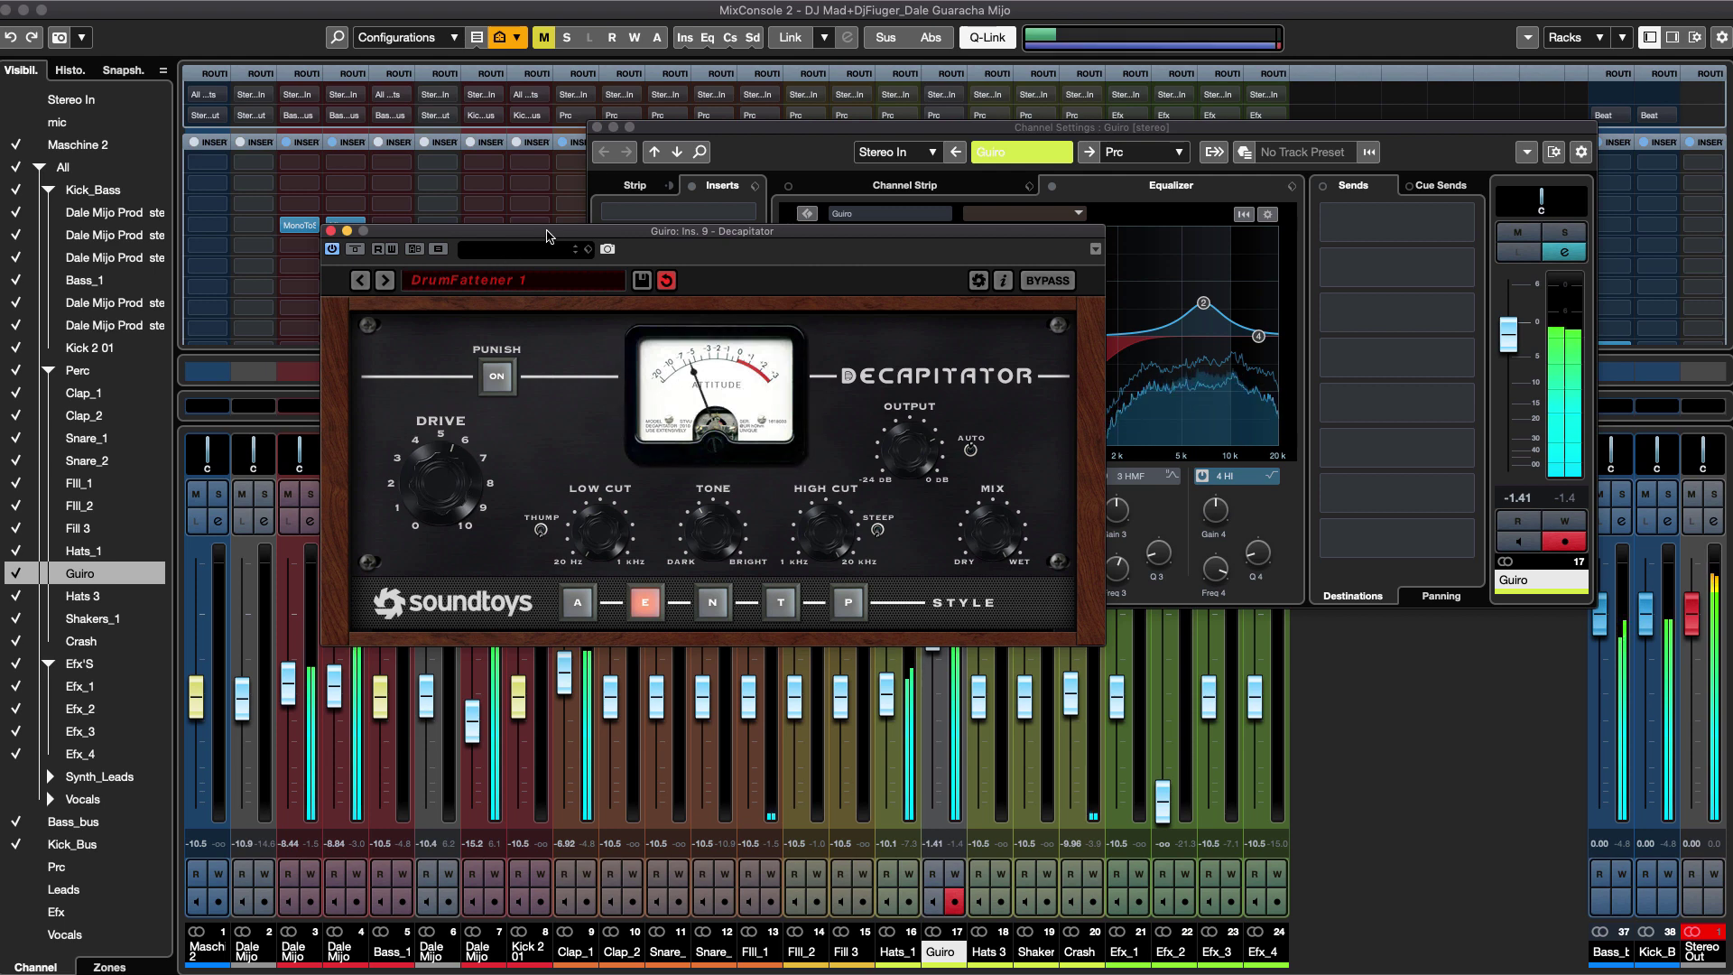
Bypass Decapitator and move its window clear of the Guiro's insert slots.
drag(546, 233, 1471, 323)
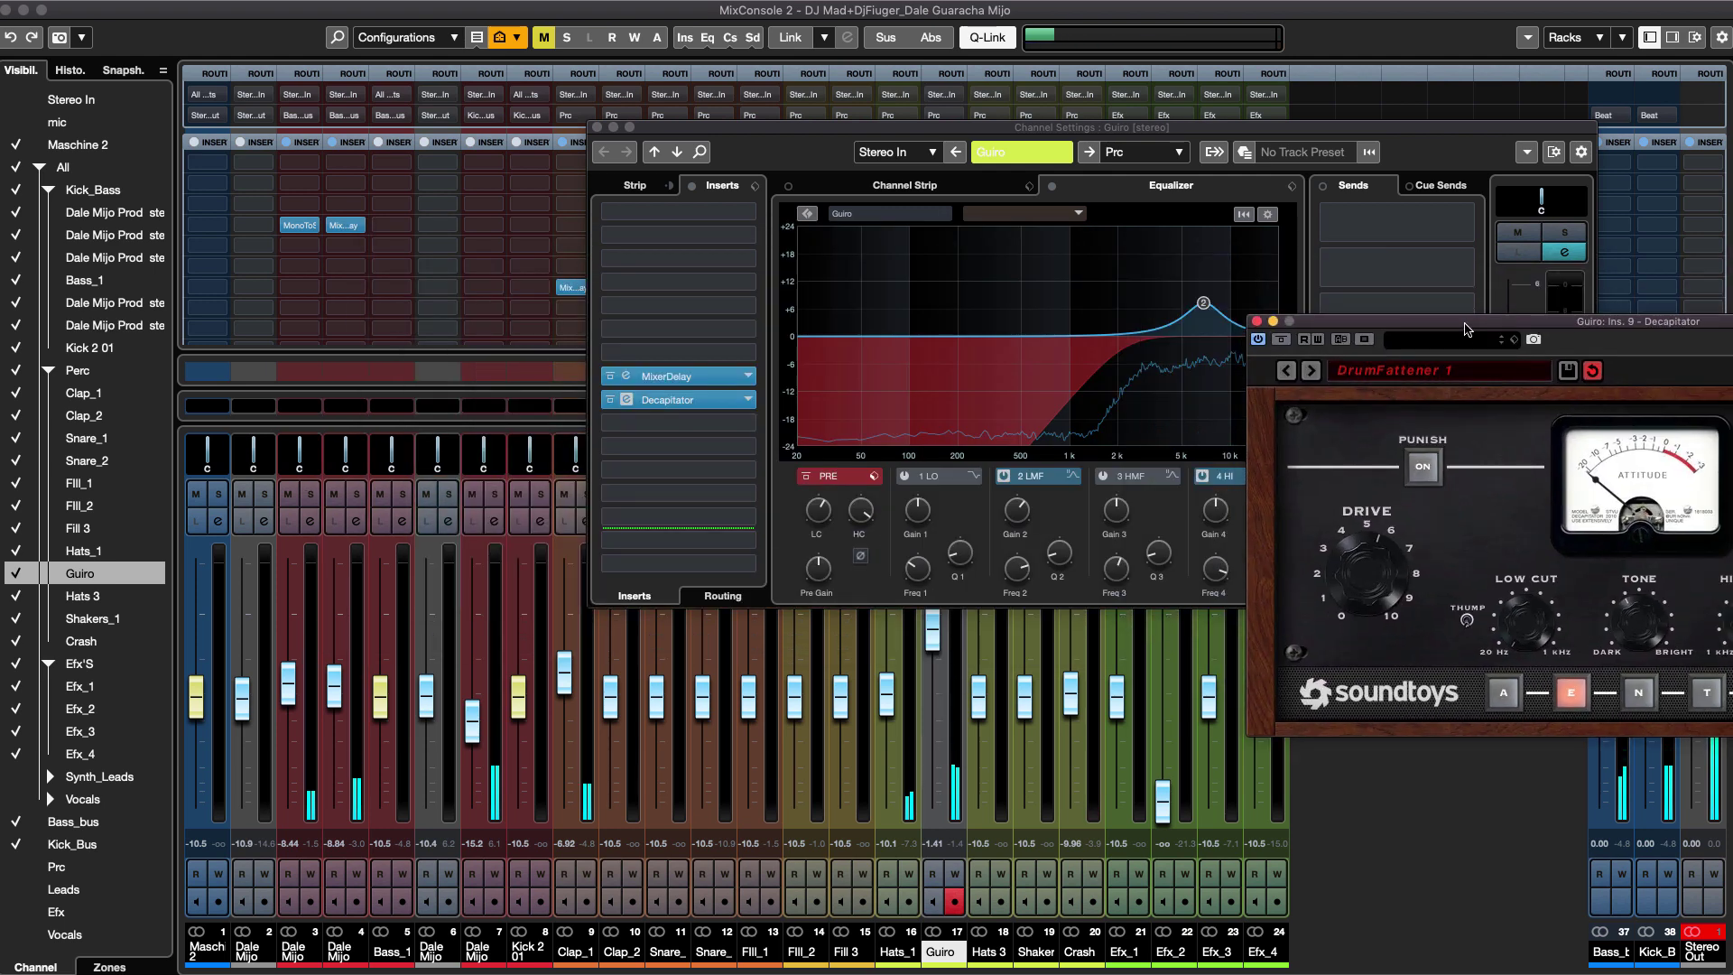
drag(1361, 325, 748, 374)
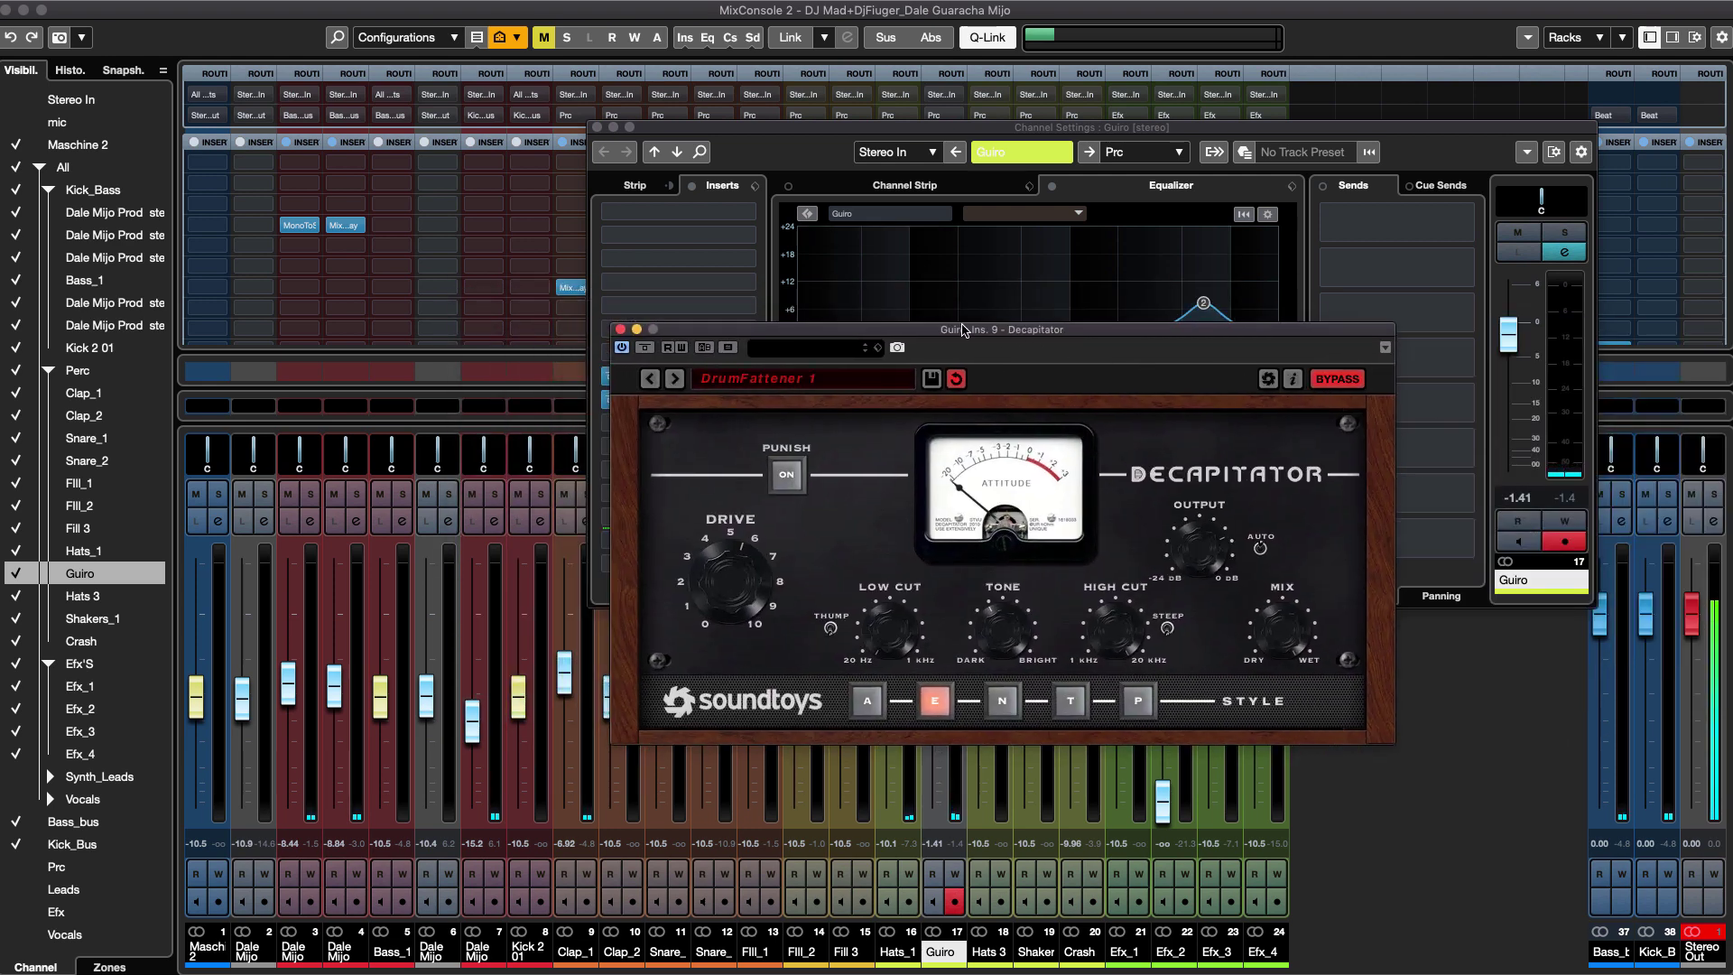
drag(971, 375, 1291, 375)
Load the Waves Berzerk Distortion Stereo plug-in into insert slot 10 of the Guiro channel and position its window over the mixer.
click(752, 424)
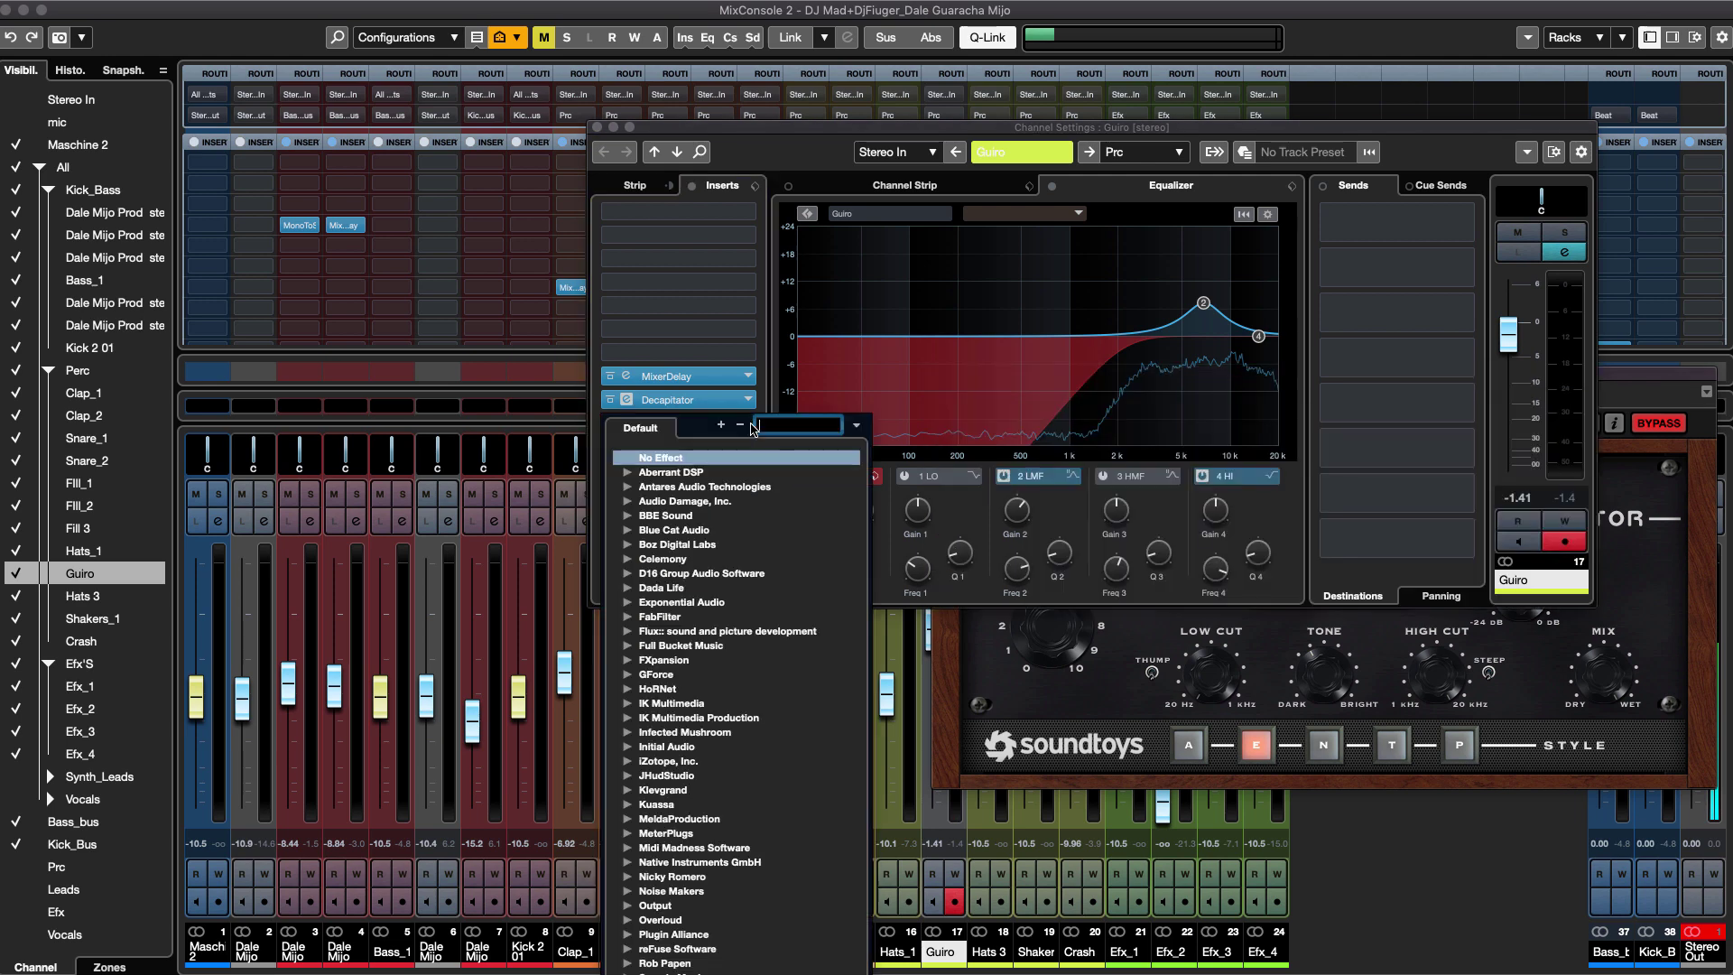
scroll(717, 876, down, 5)
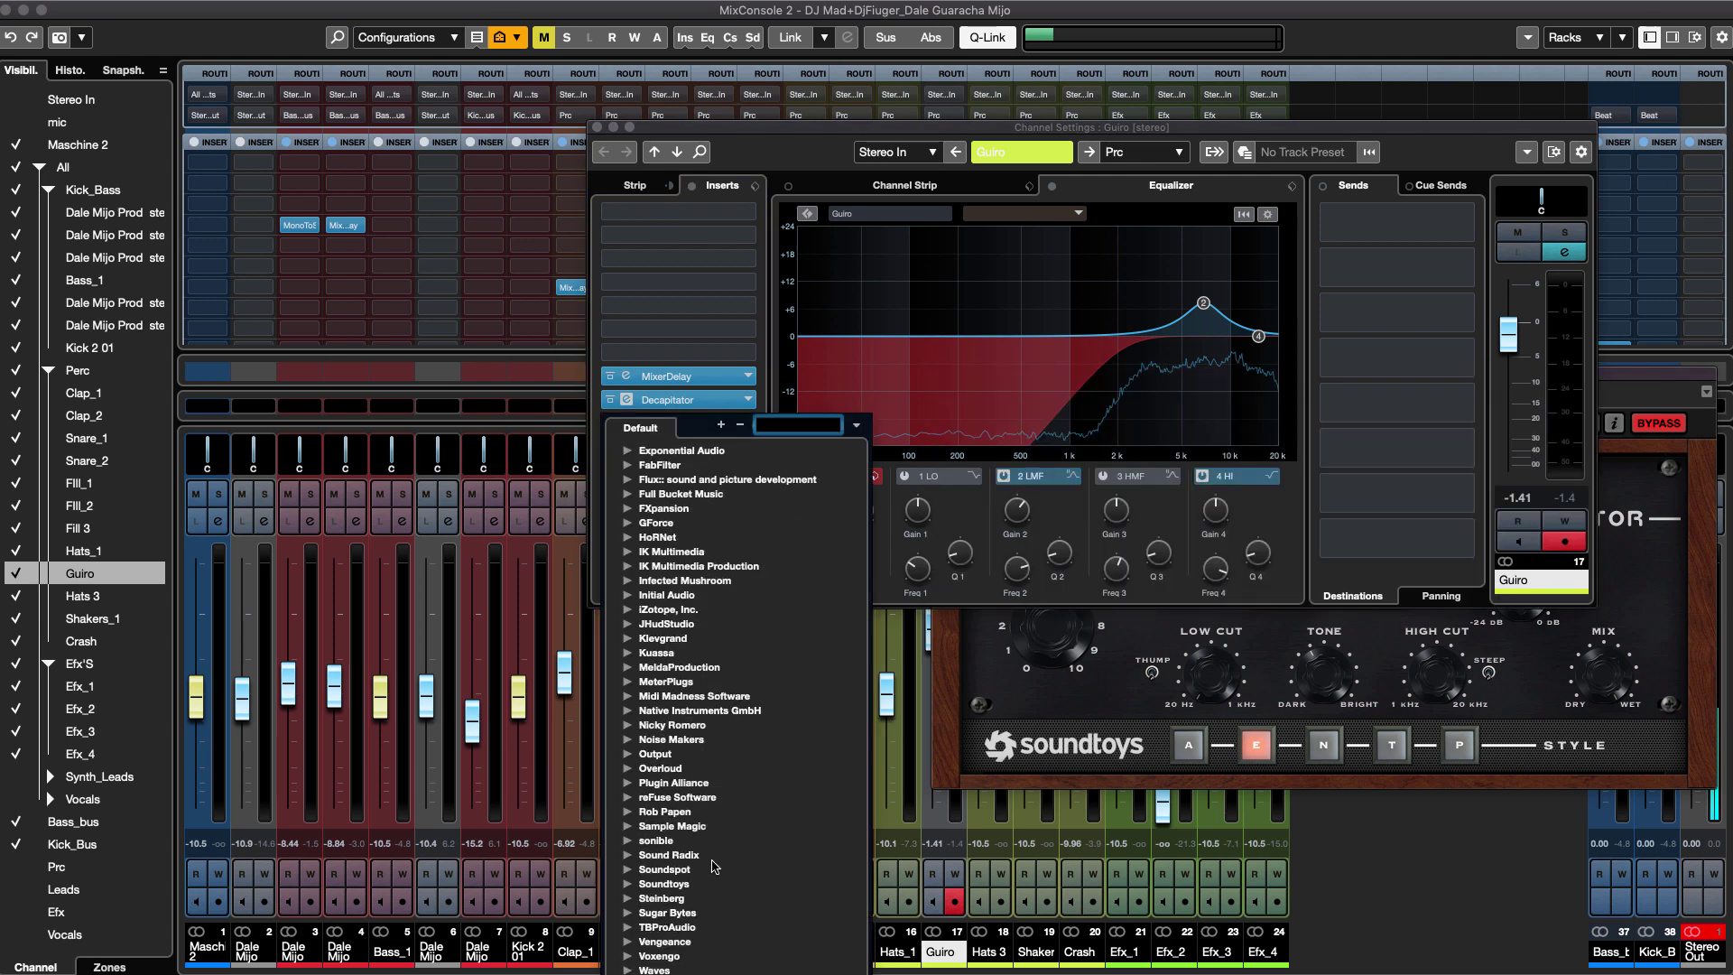
click(628, 970)
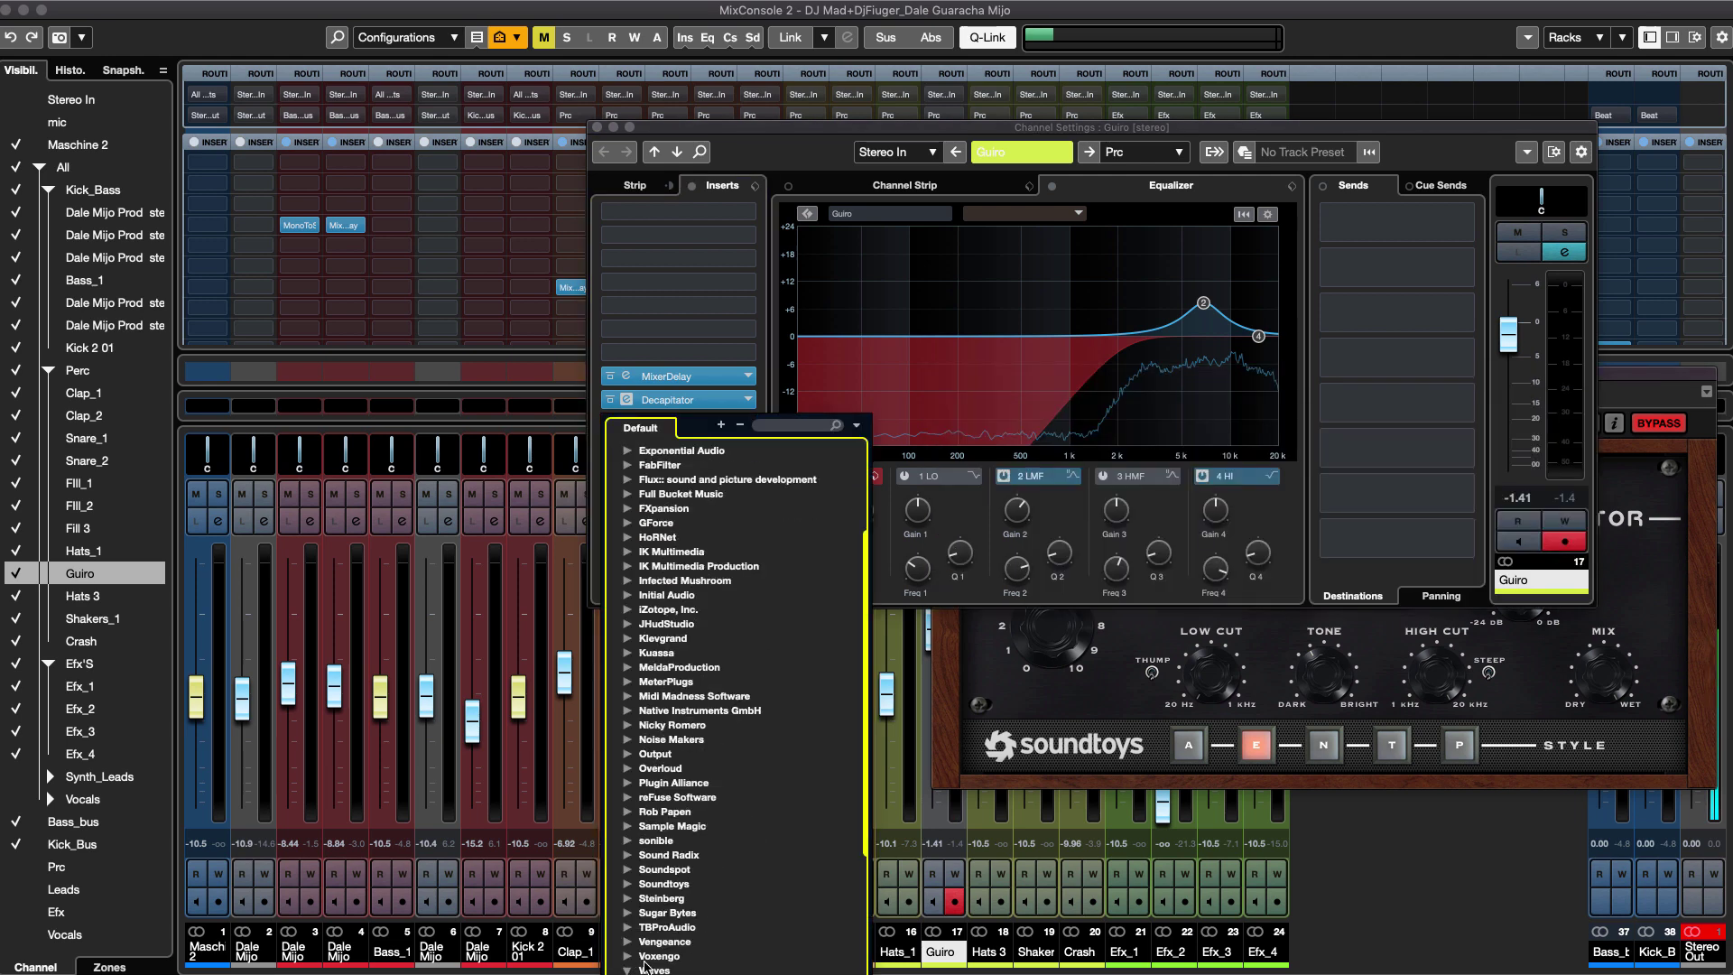
scroll(745, 862, down, 10)
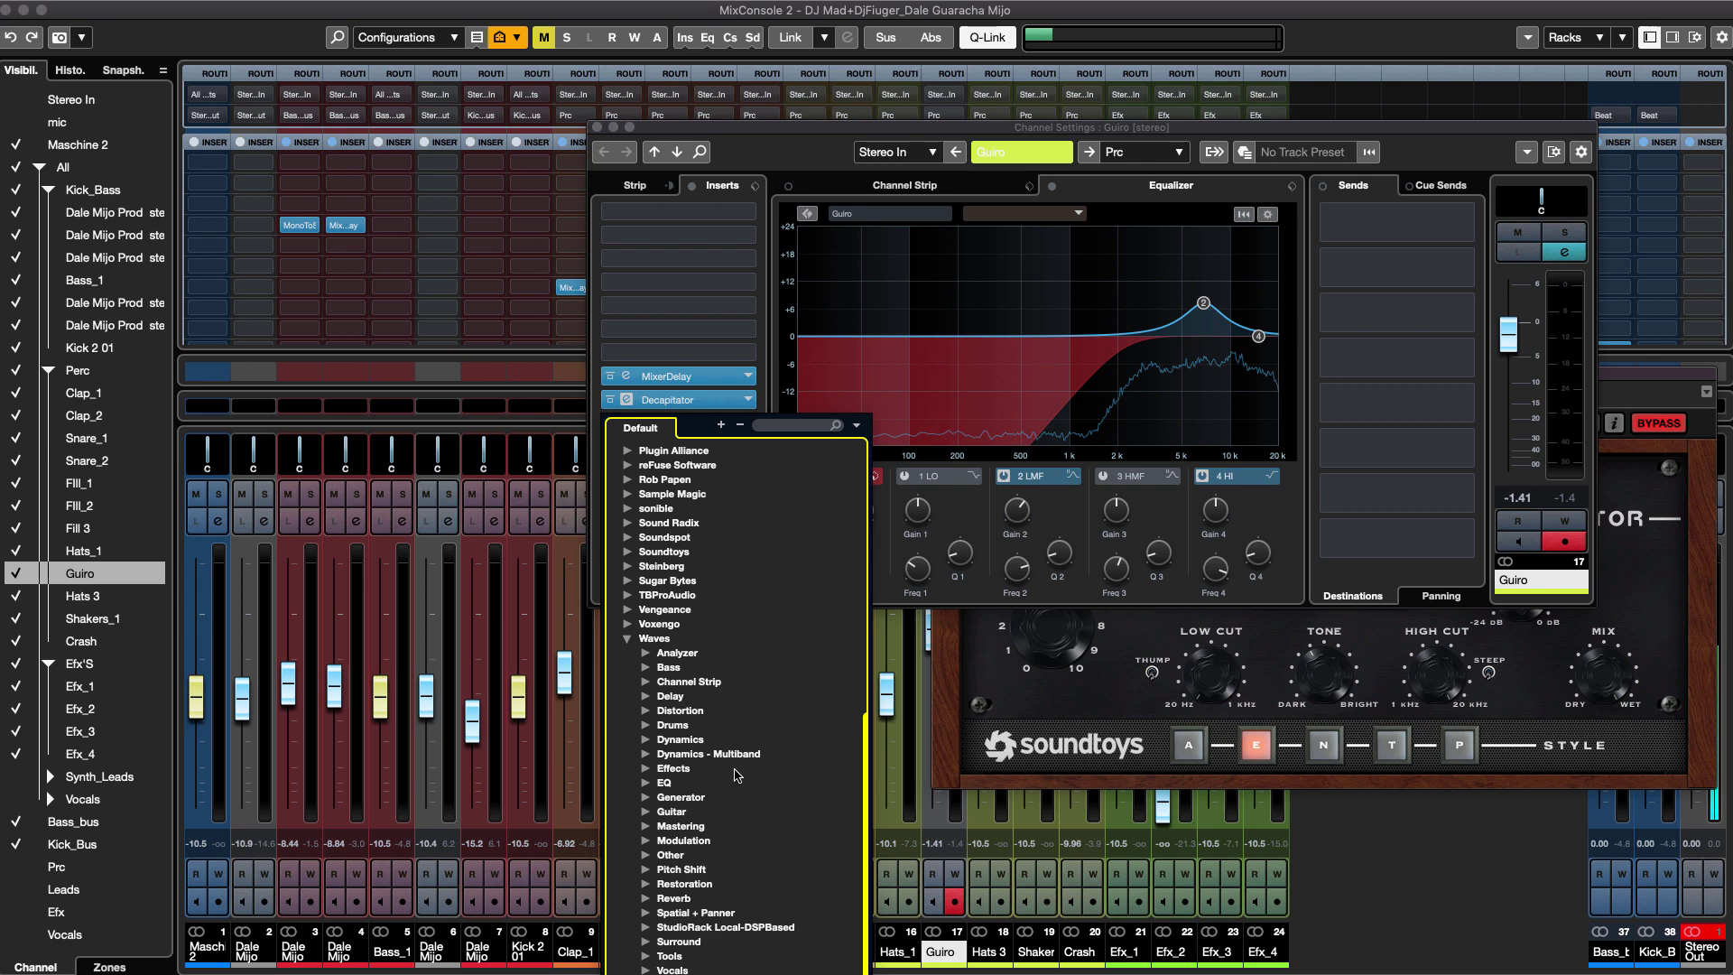
click(646, 711)
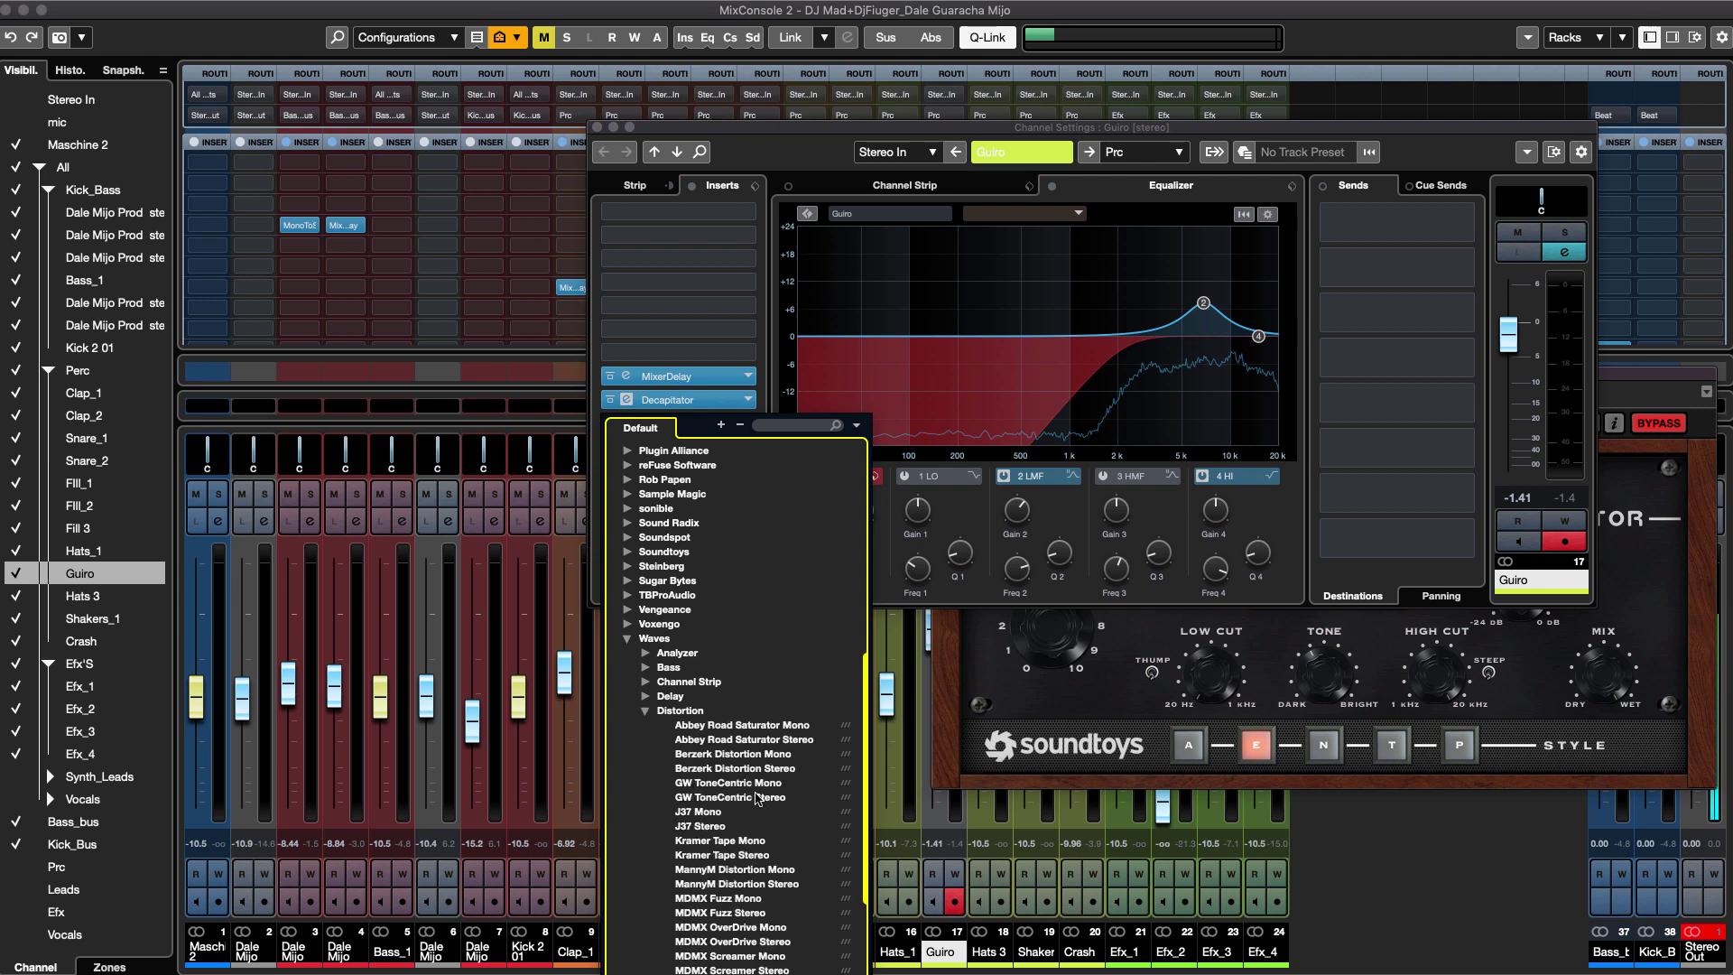
click(781, 768)
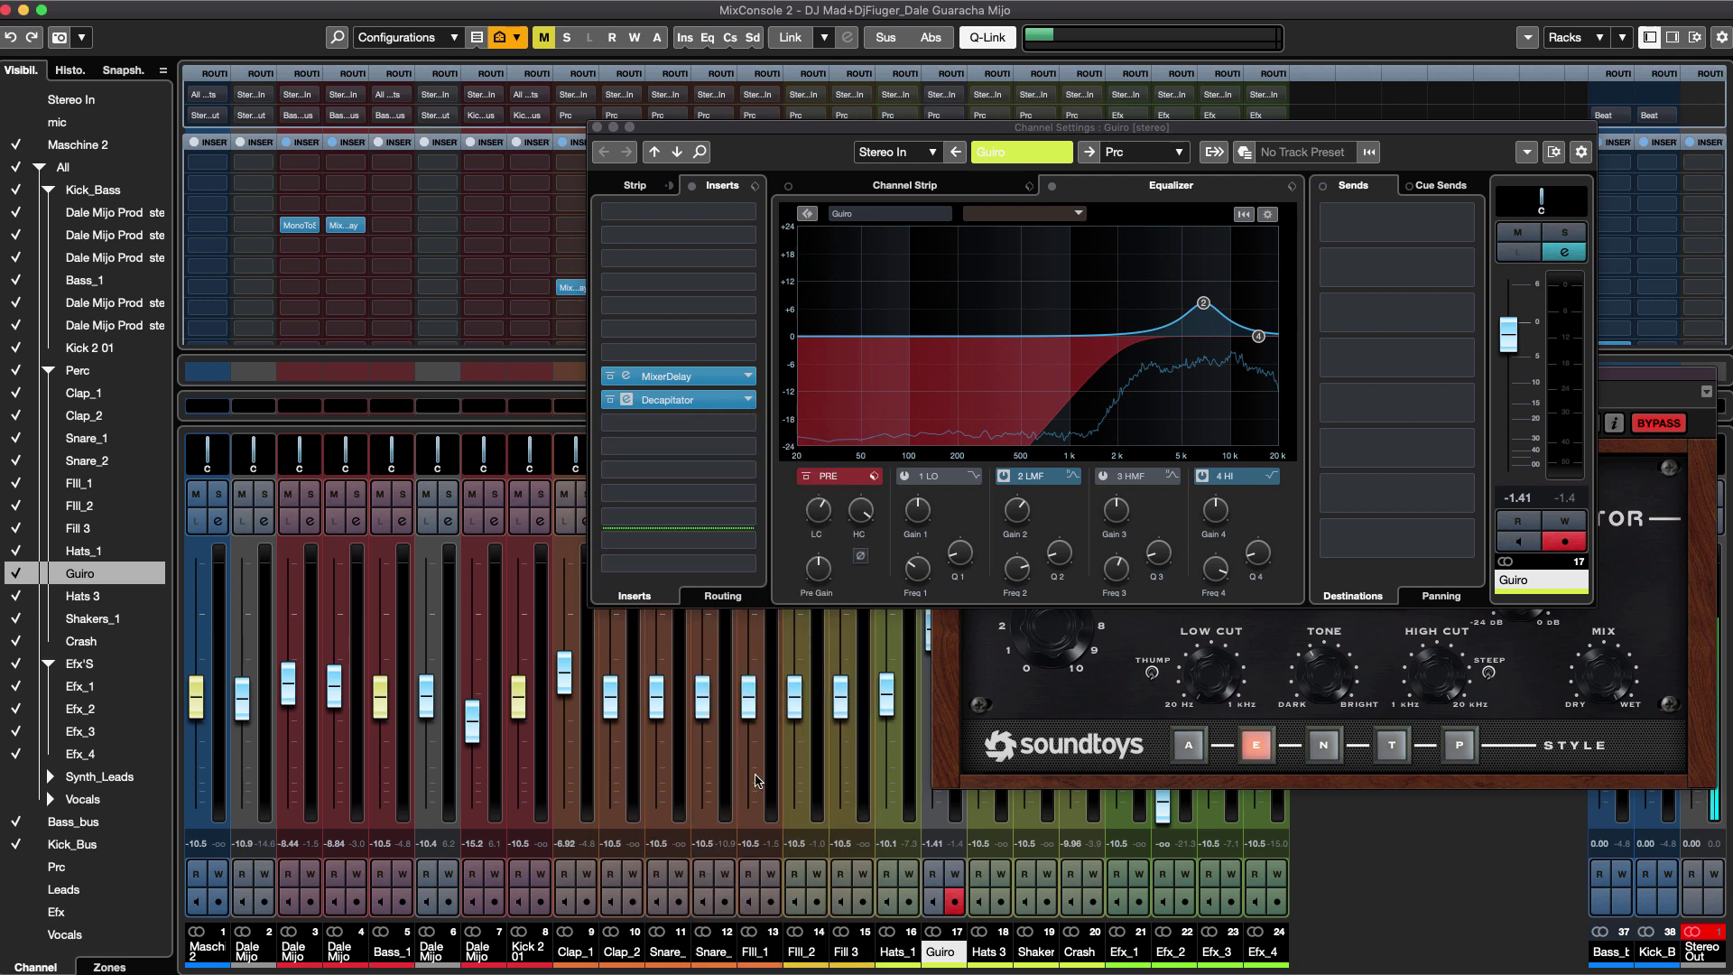
drag(1553, 178, 730, 264)
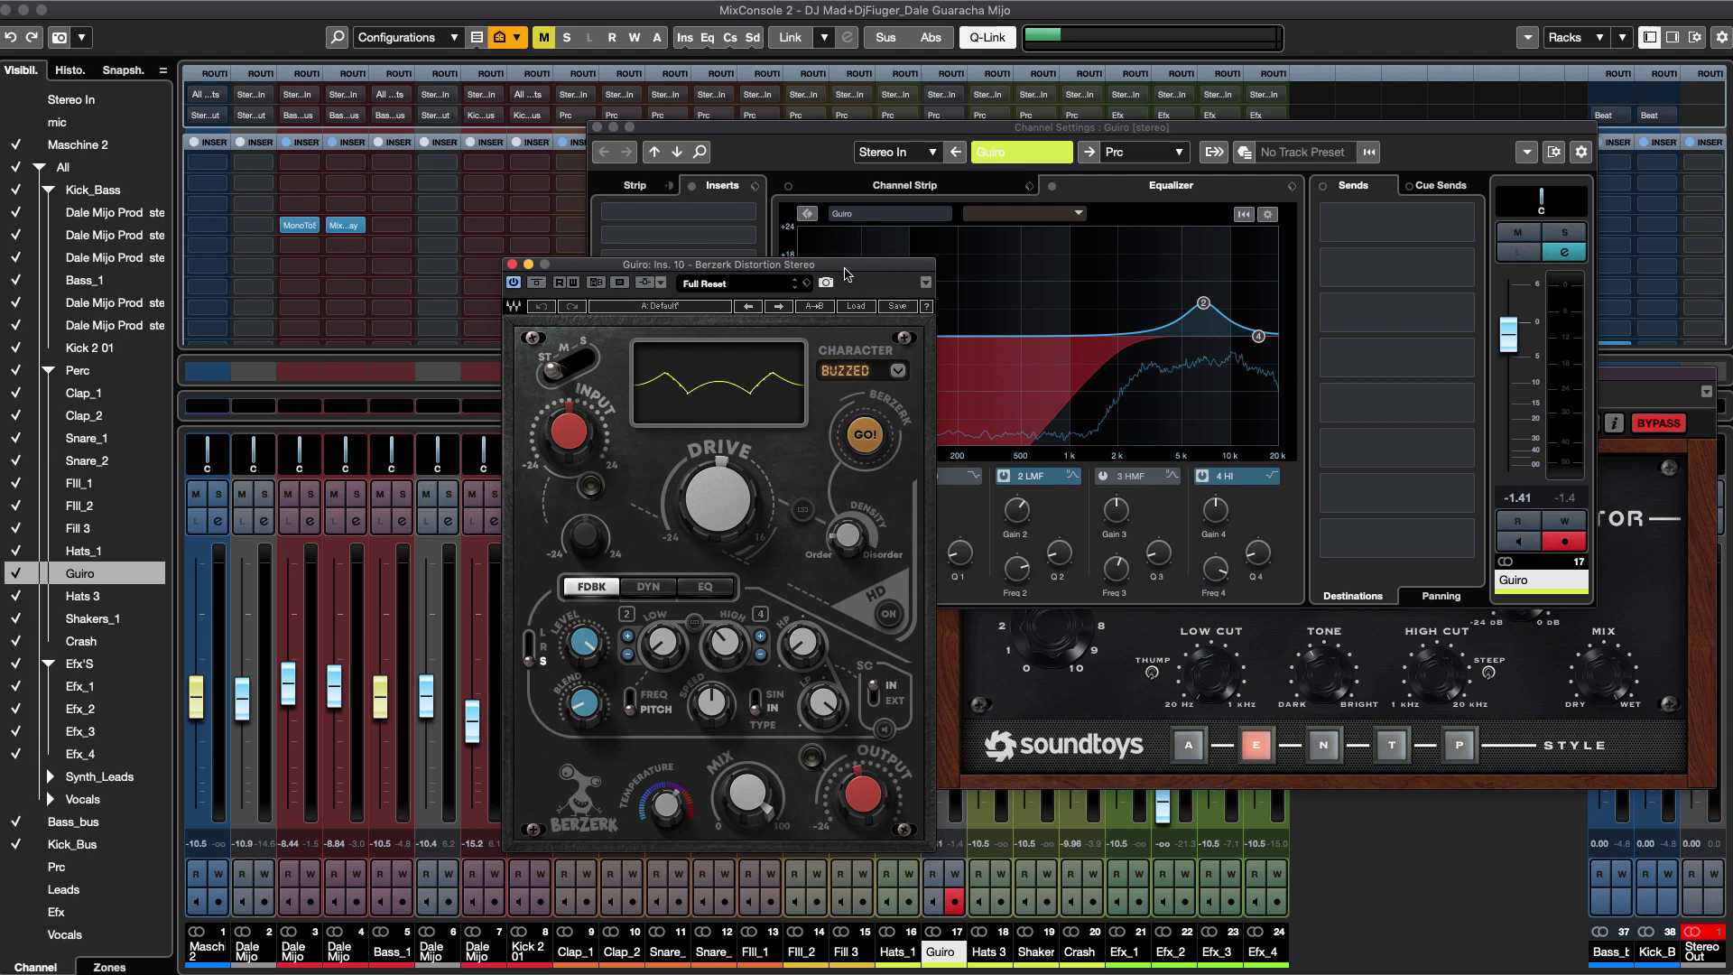
Start playback, move the Berzerk window aside, and audition its presets on the Guiro from the synth and bass ones to guitar bus stereo fattener.
key(space)
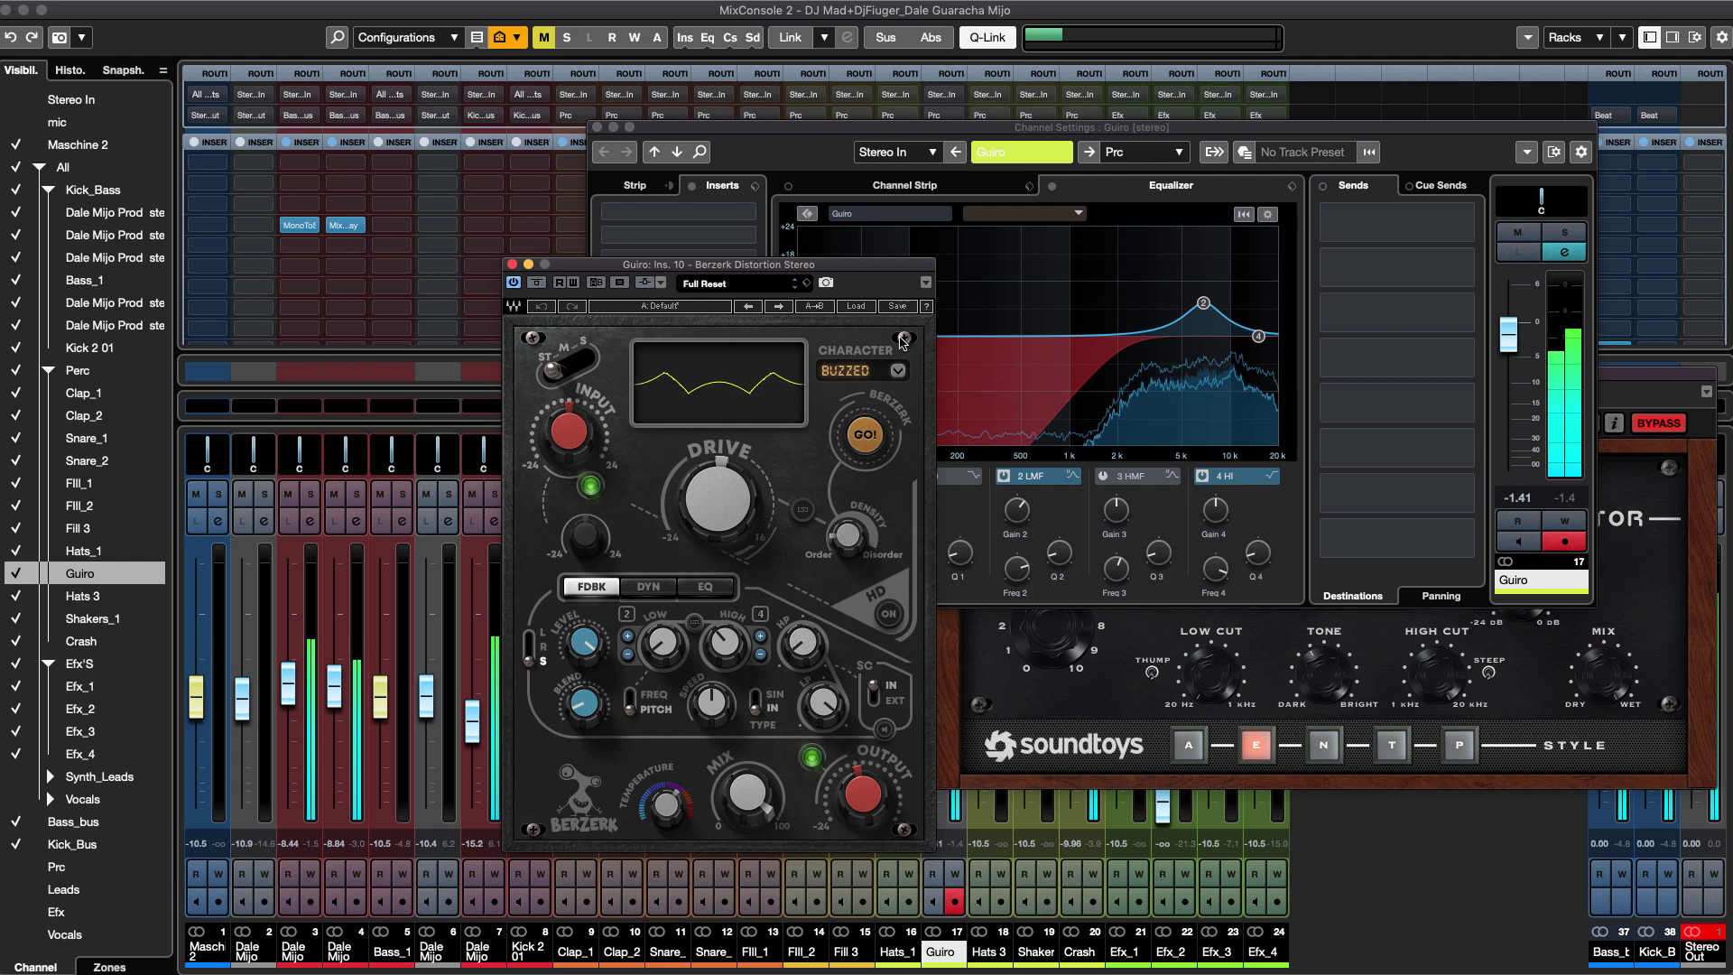
drag(815, 266, 588, 211)
click(603, 250)
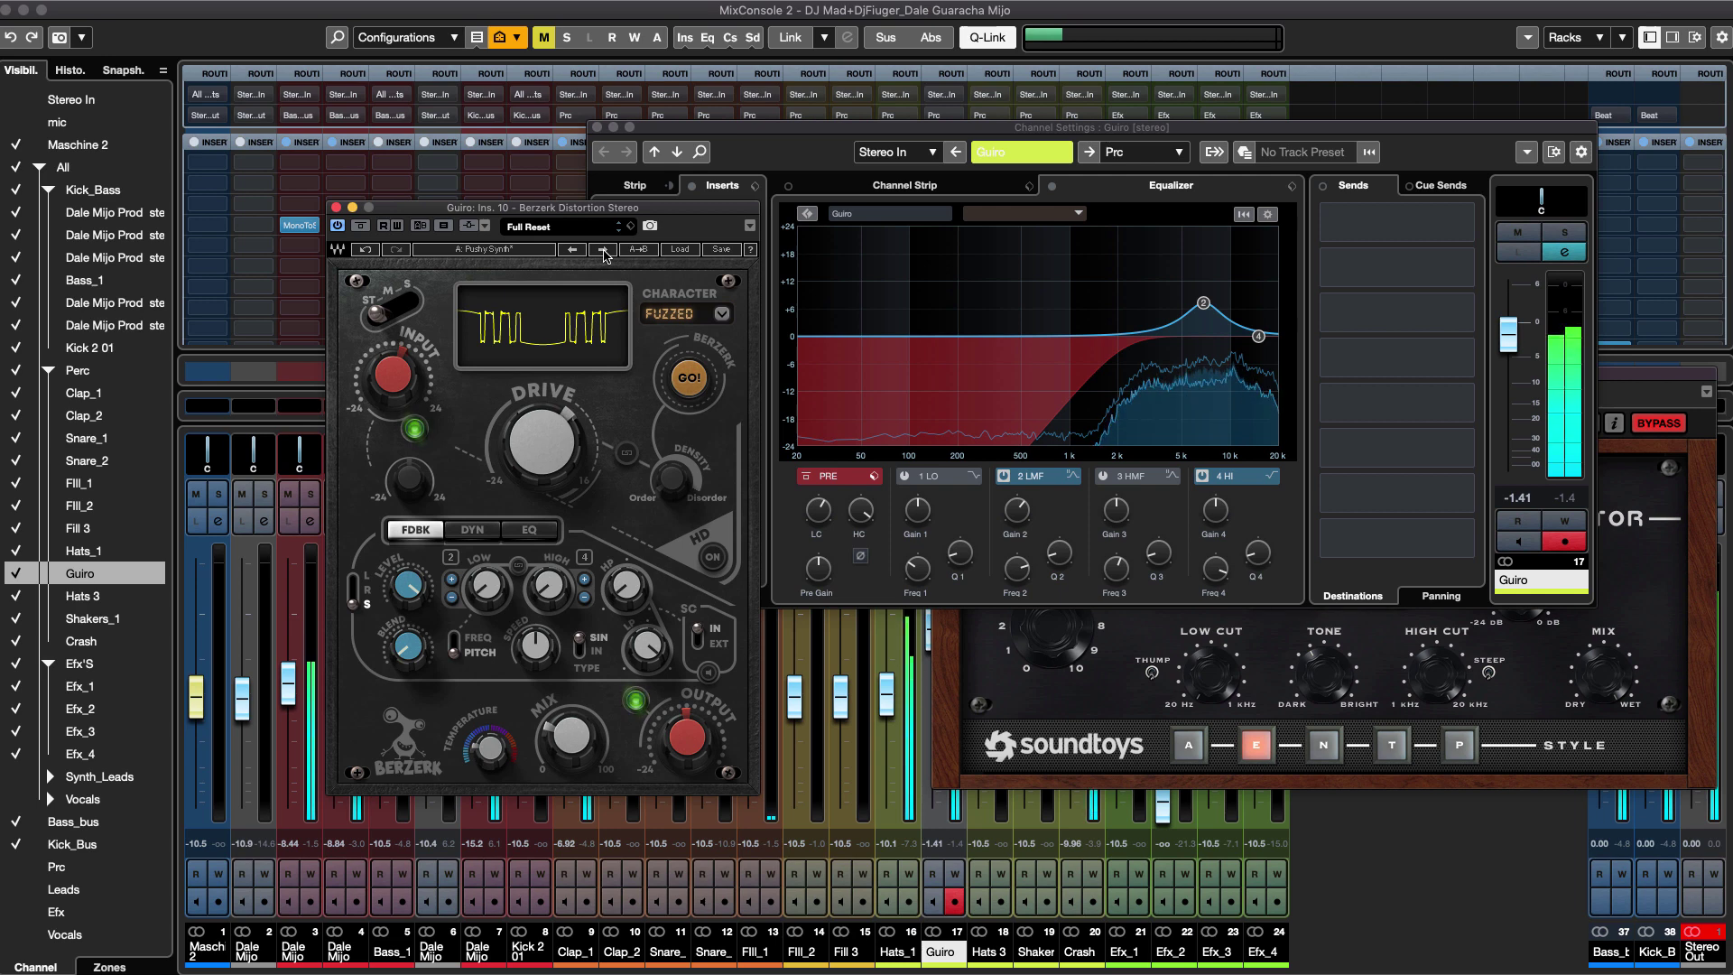
click(603, 252)
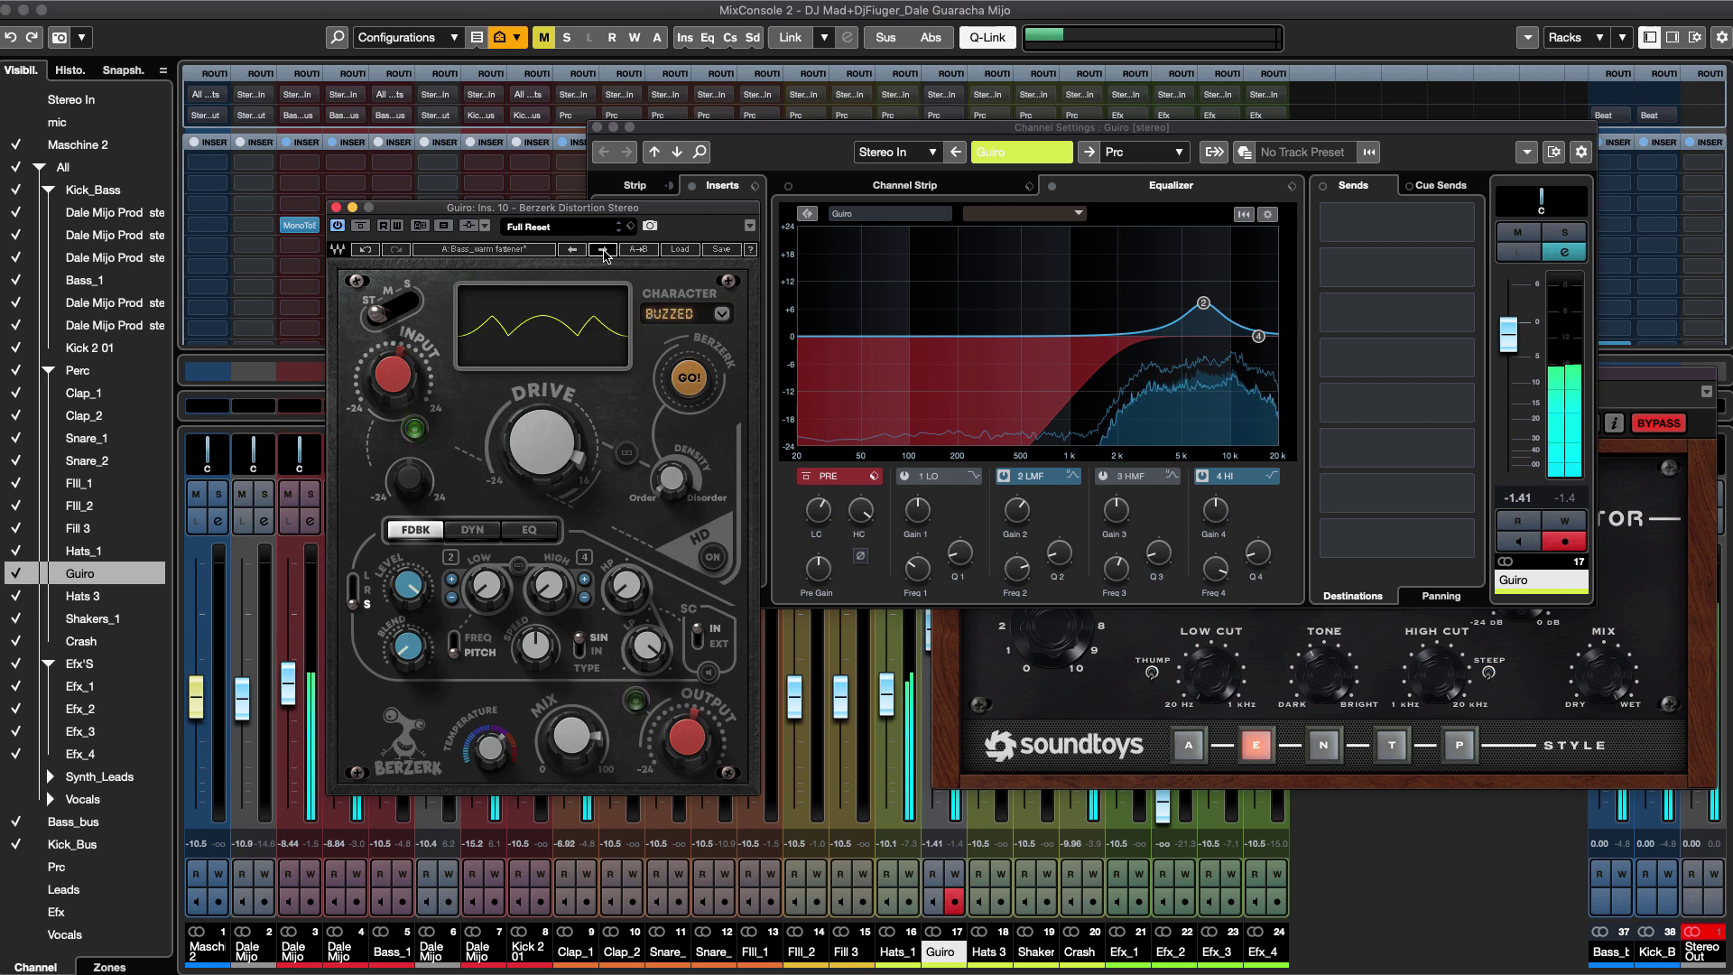
click(603, 252)
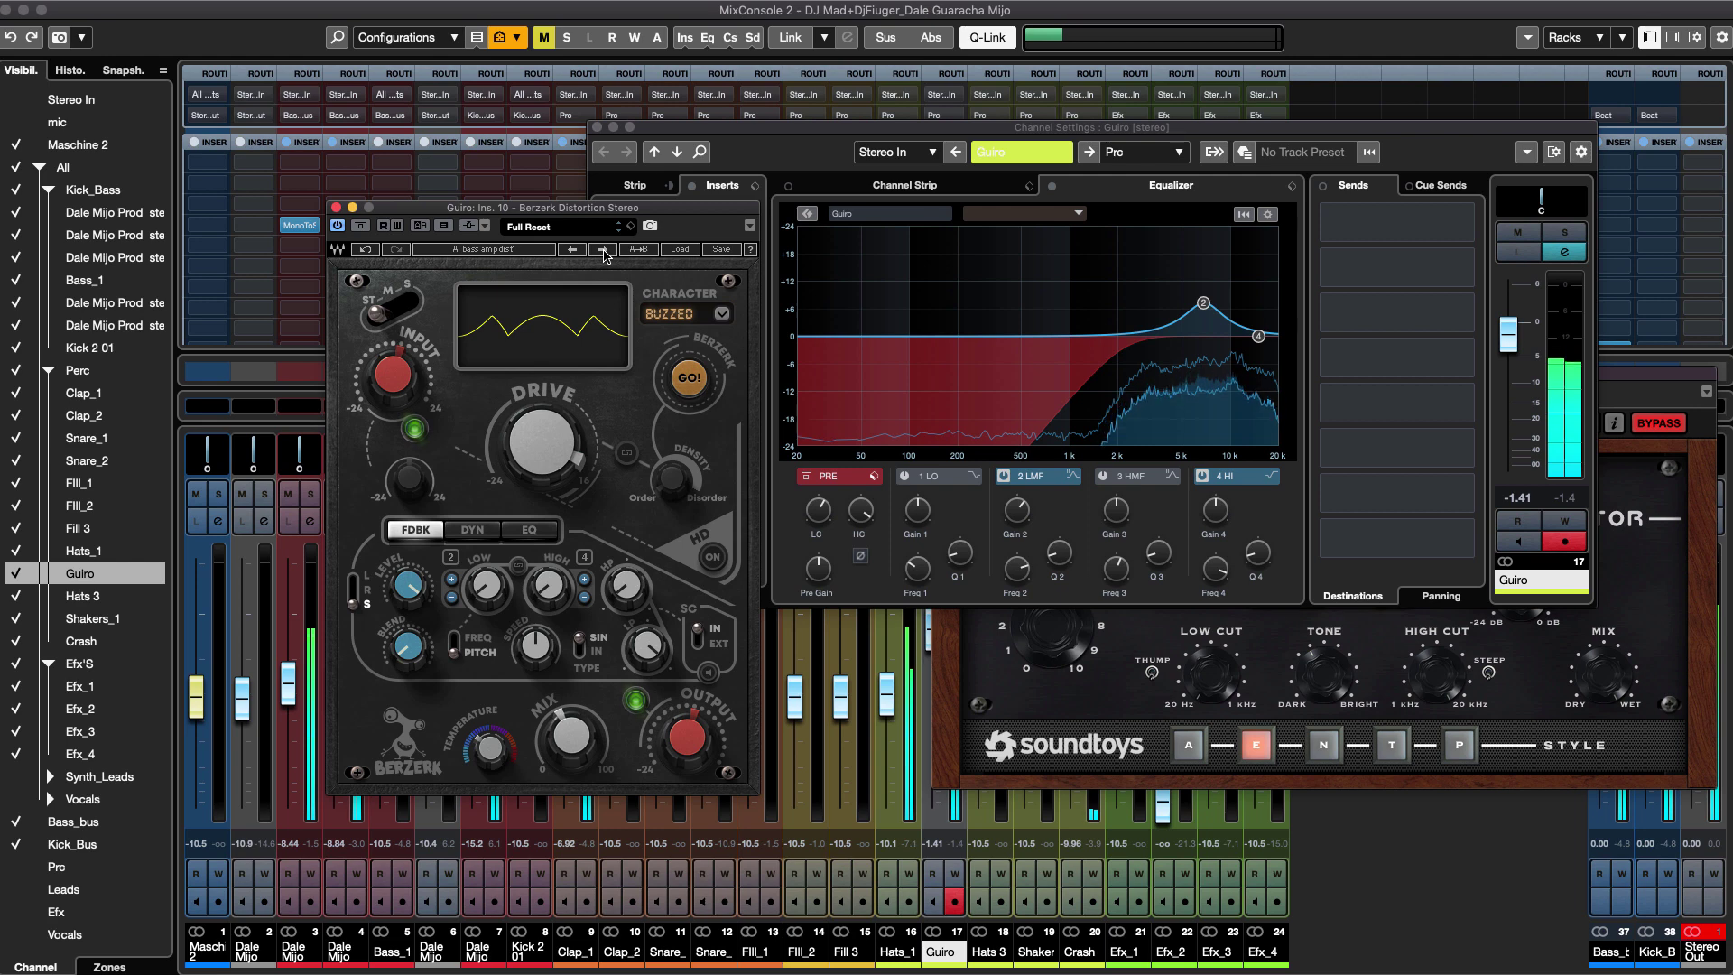
click(603, 252)
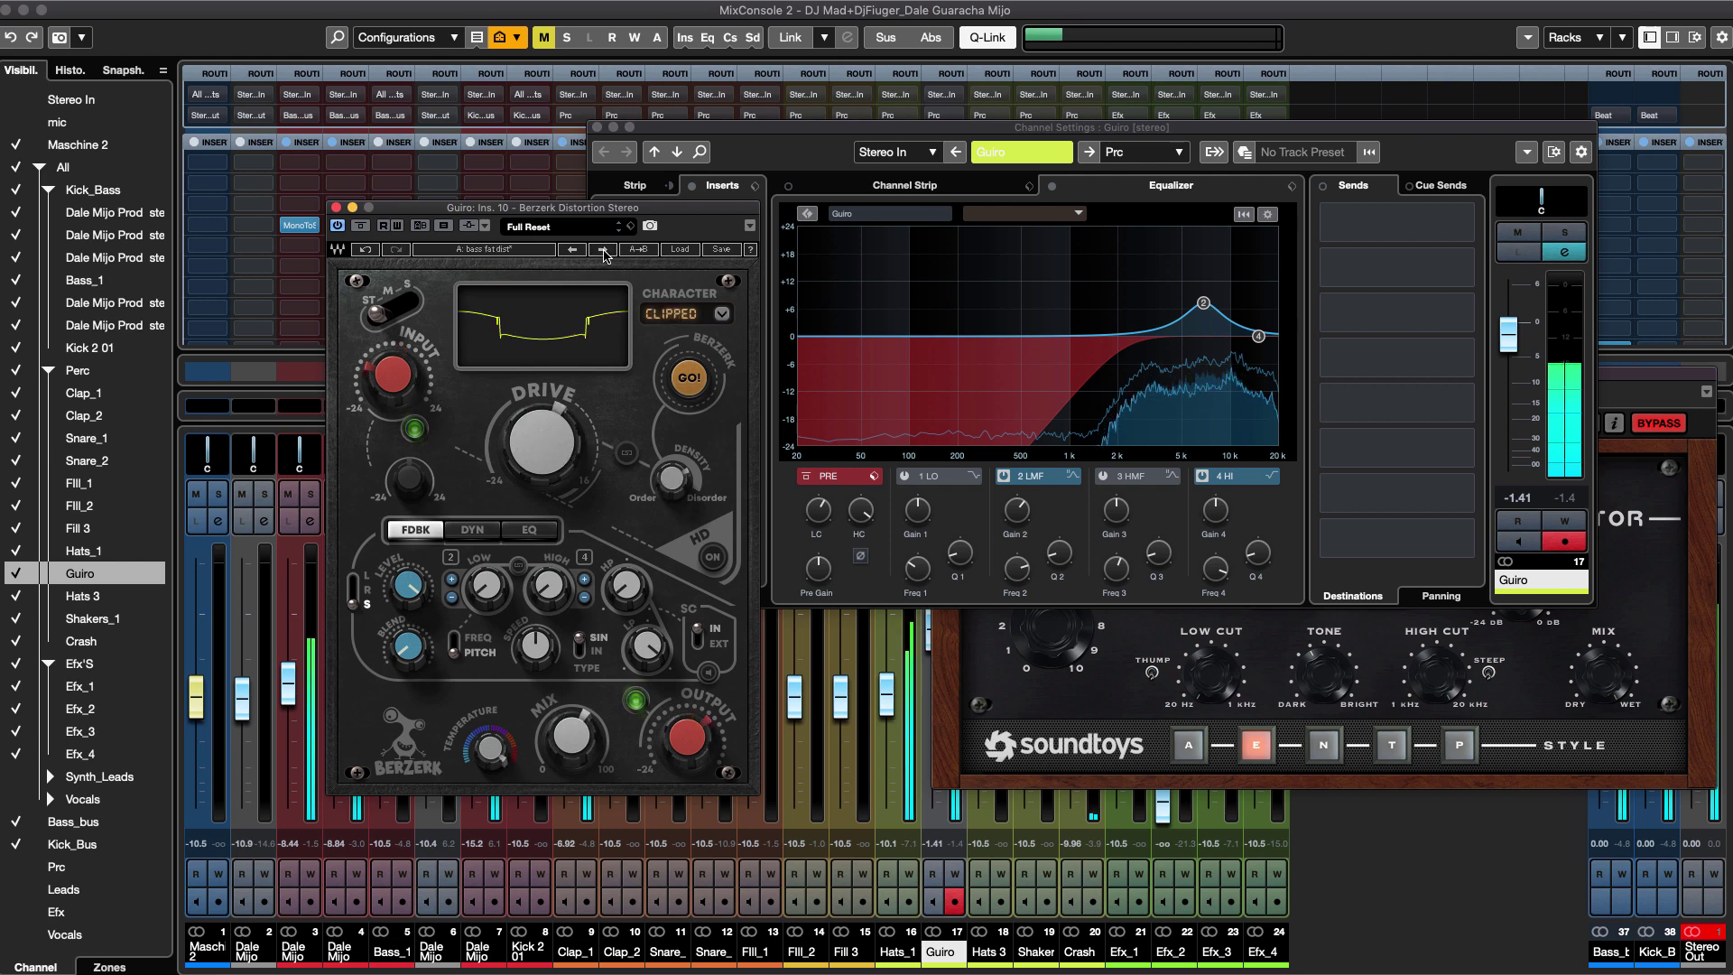
click(603, 252)
click(603, 252)
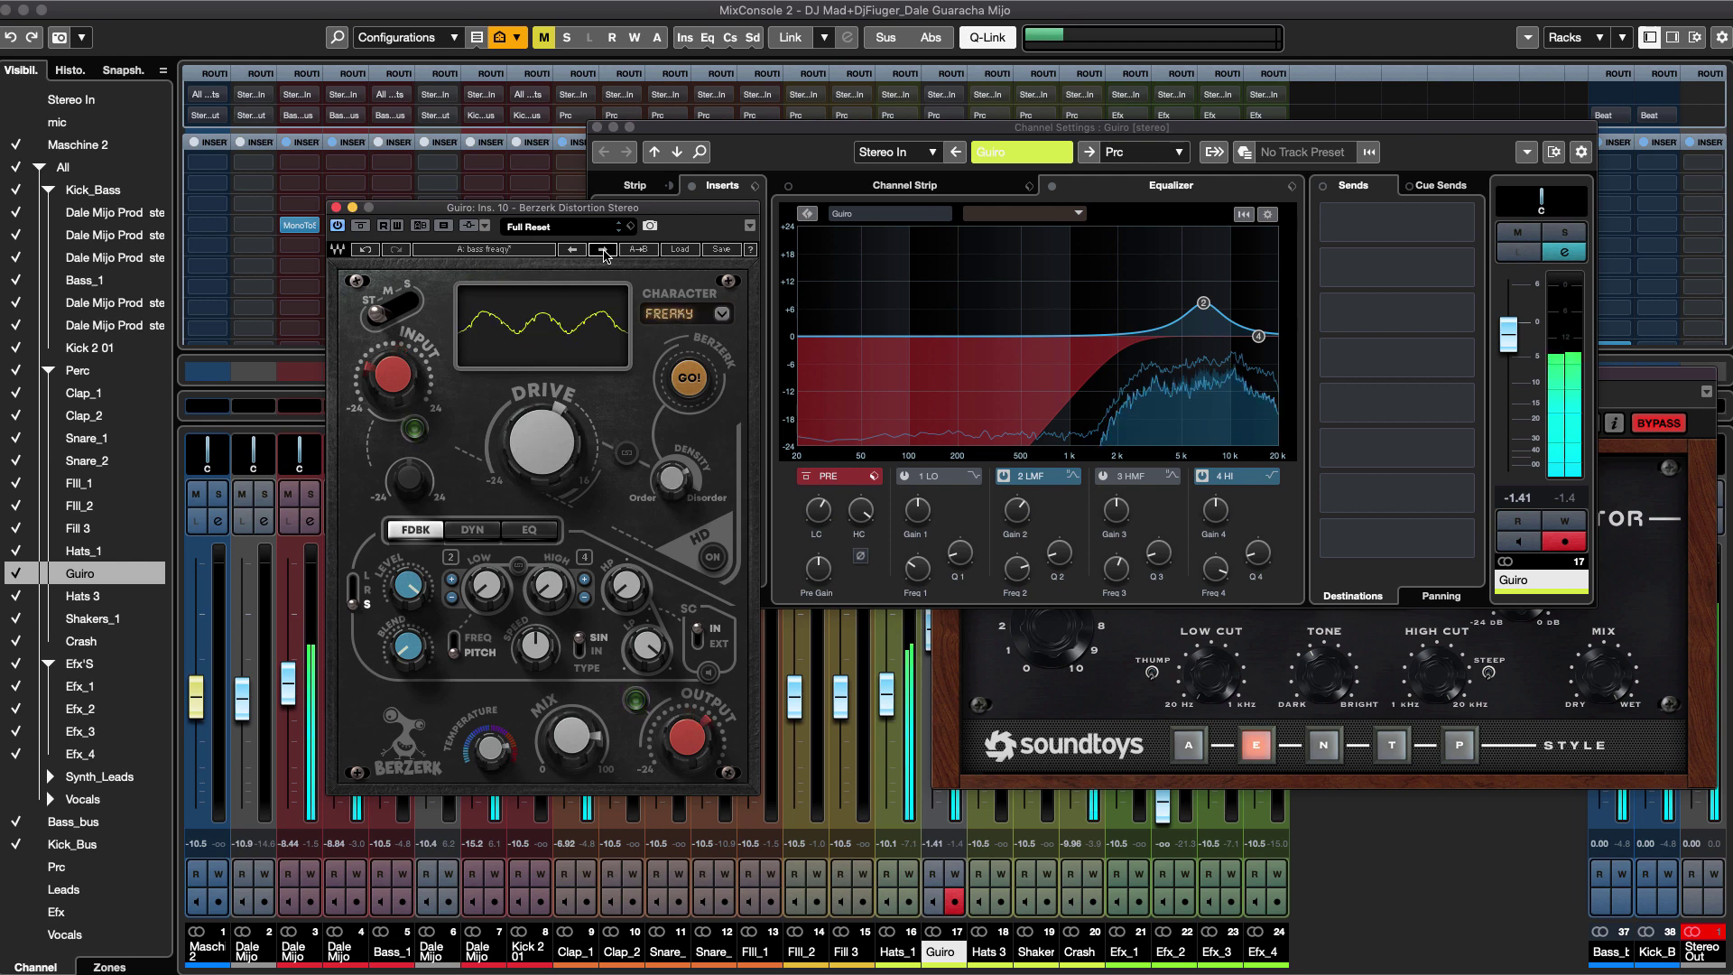
click(603, 252)
click(603, 252)
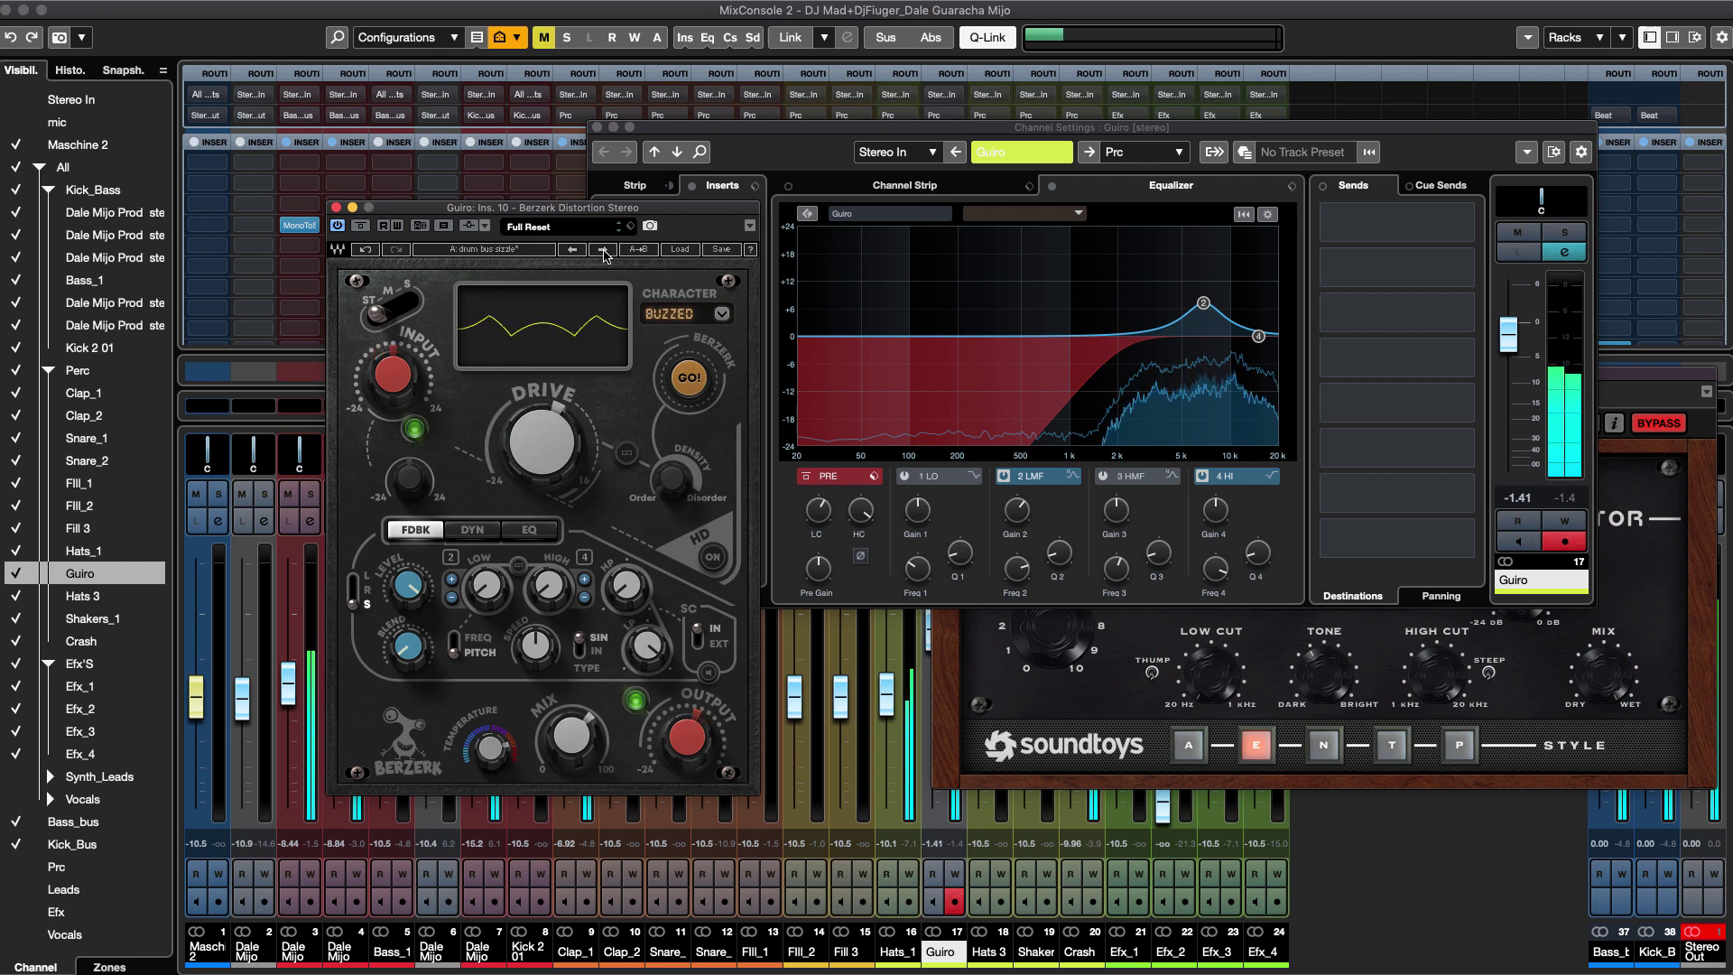
click(603, 252)
click(603, 252)
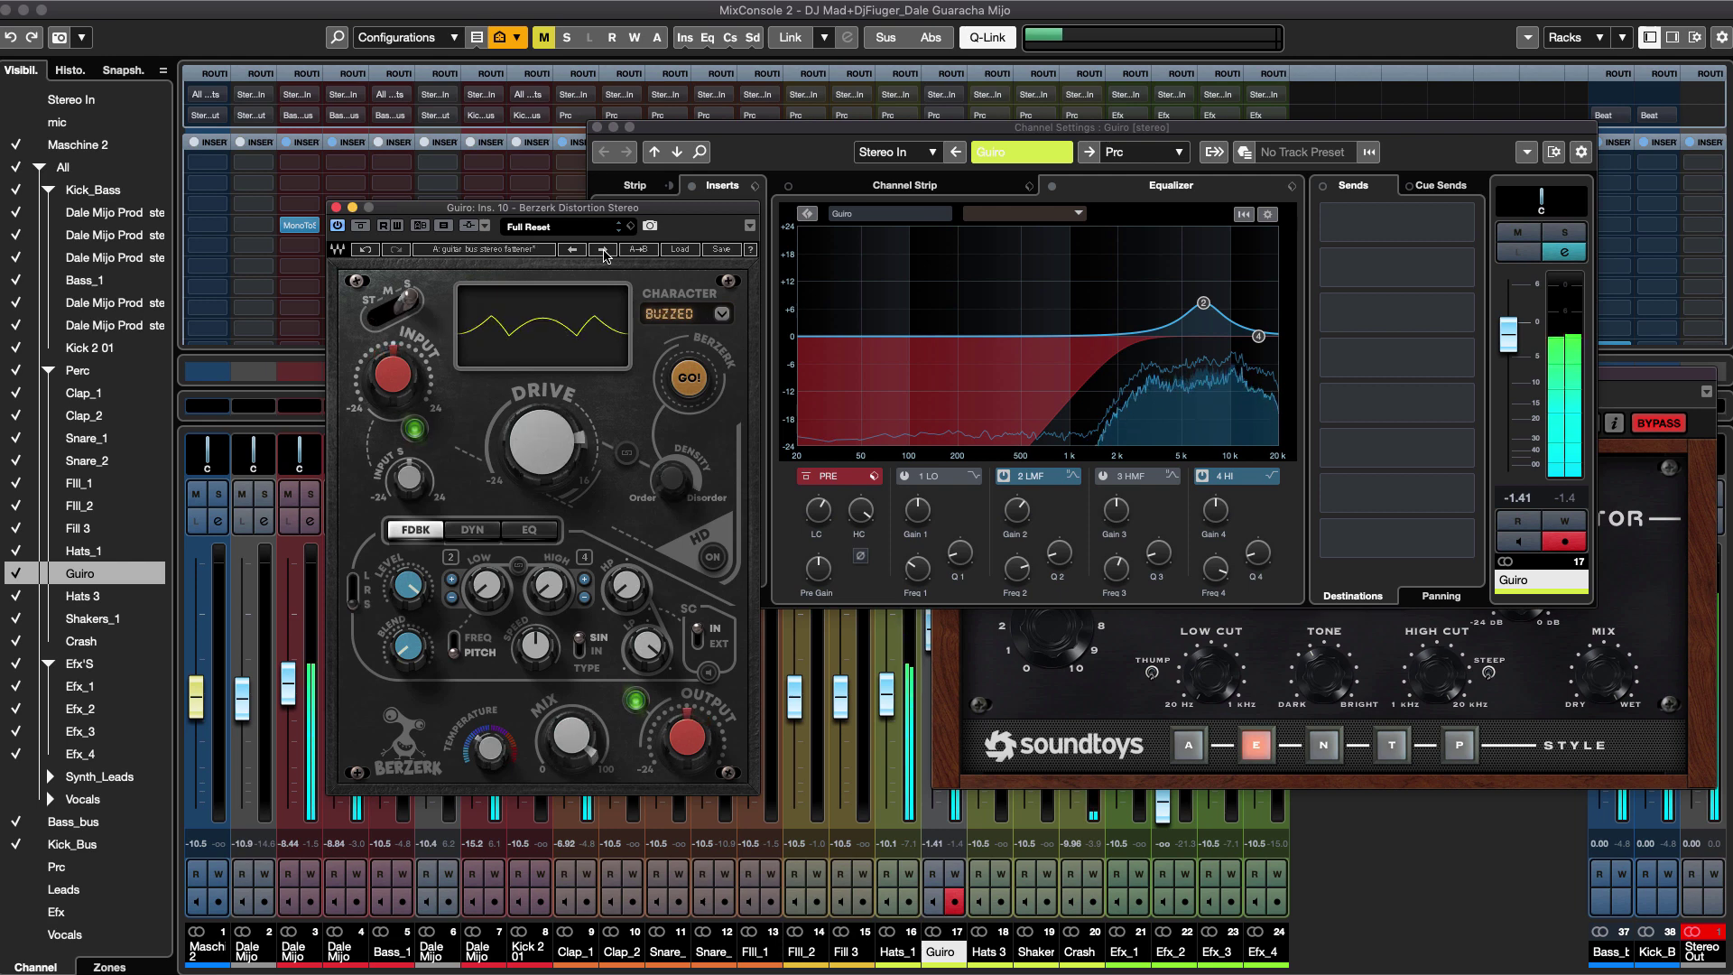
Audition further Berzerk presets on the Guiro, including Rhodes Solo and Dirty and Wide, up to Vocal Distortion 1.
click(603, 252)
click(603, 252)
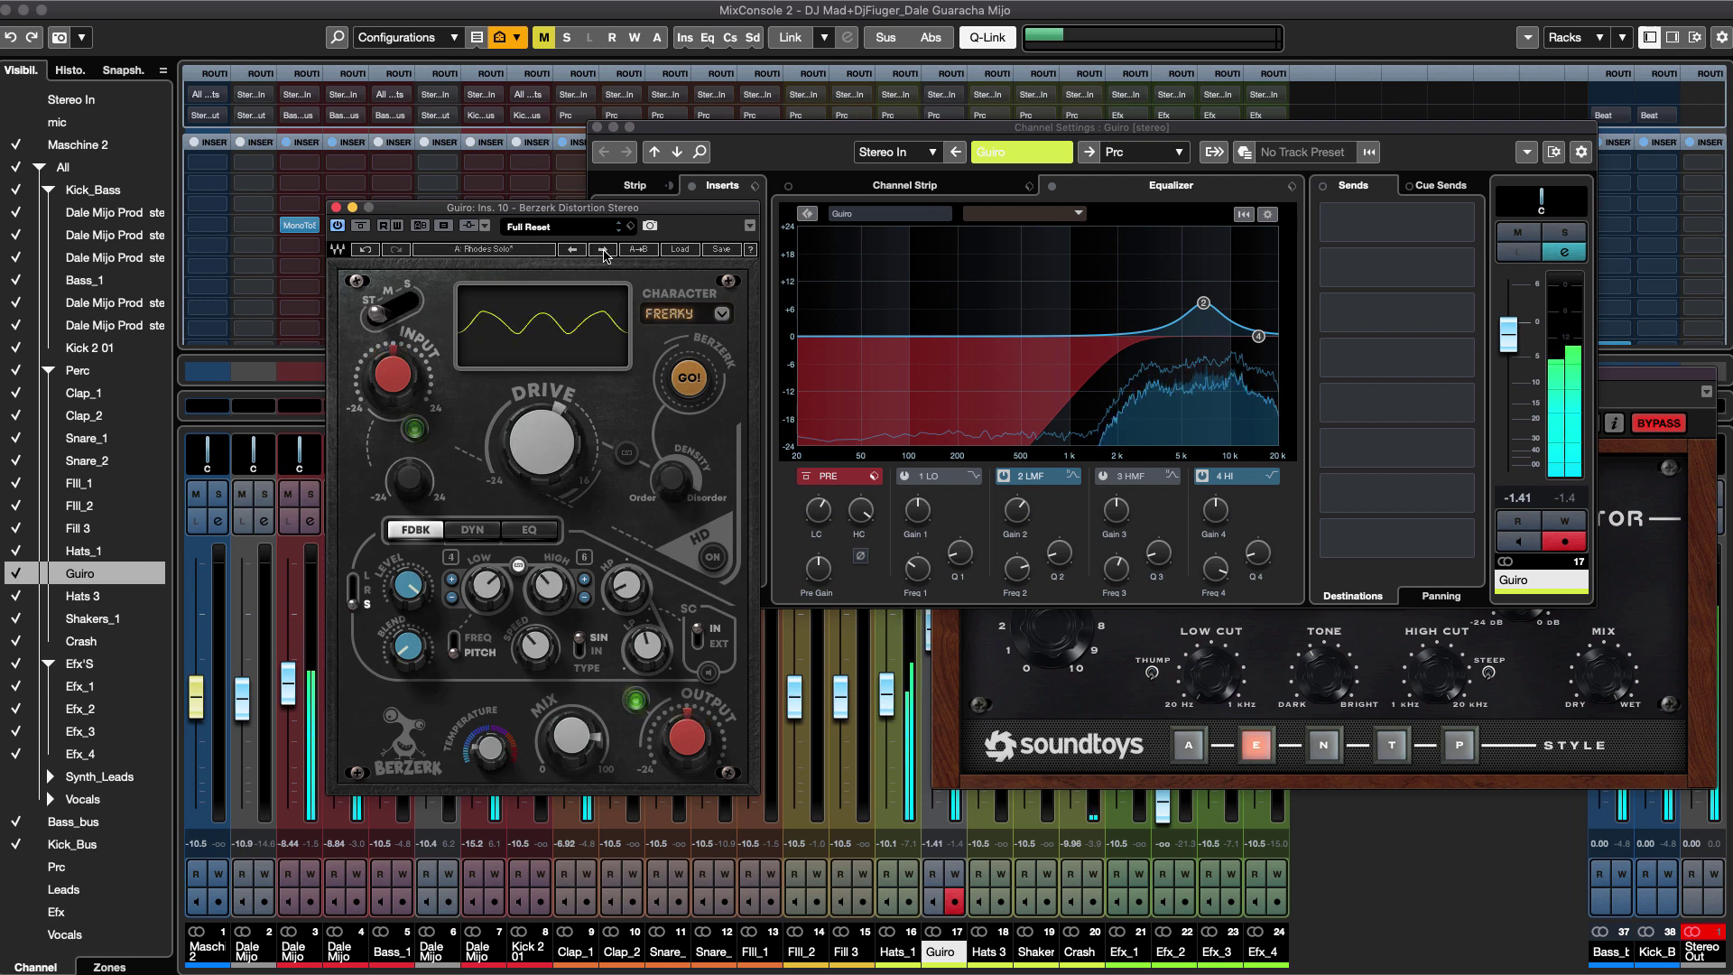
click(603, 252)
click(603, 252)
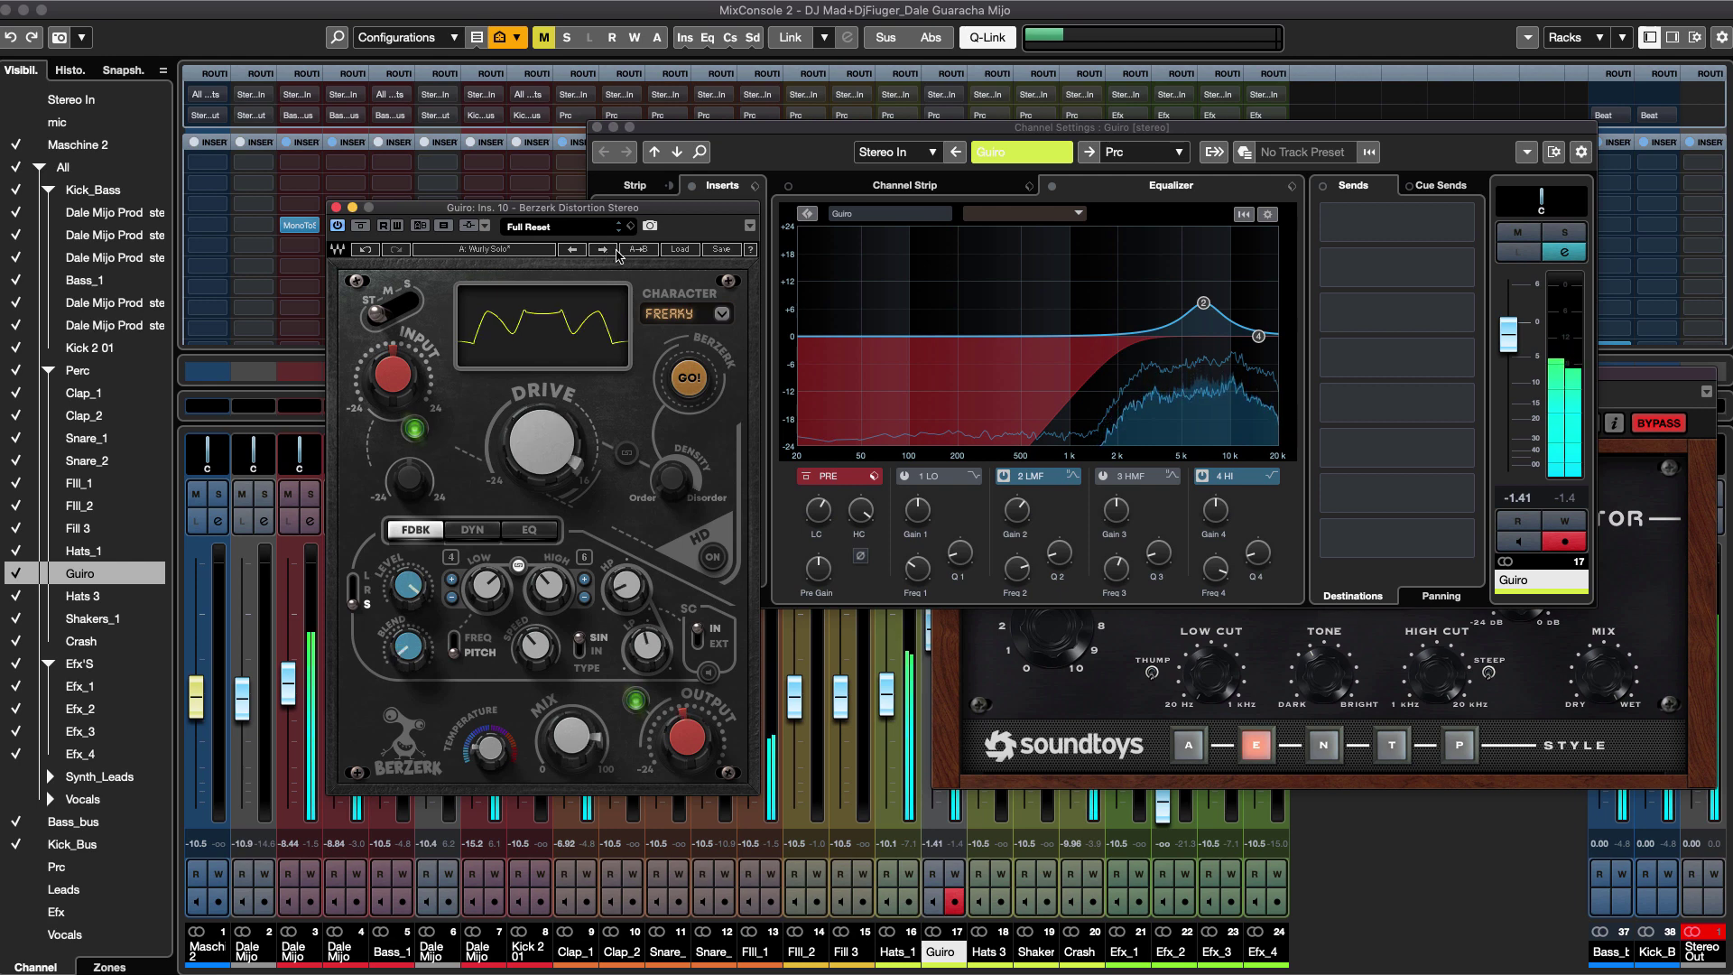
click(603, 251)
click(604, 252)
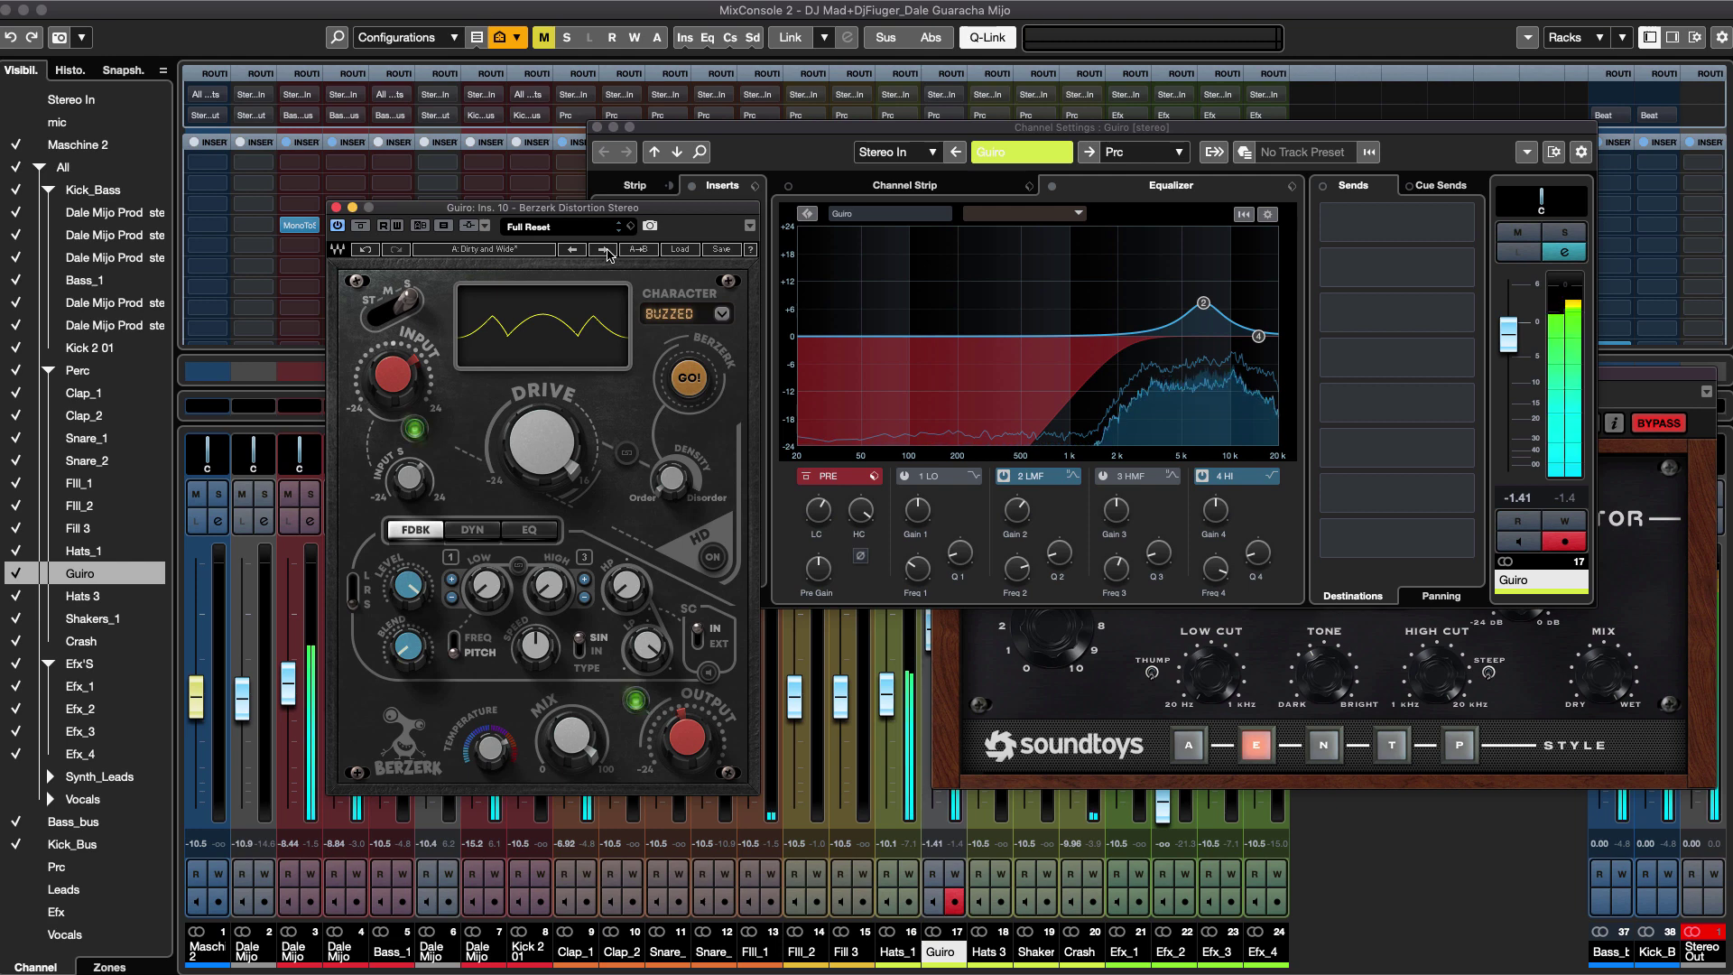
click(604, 252)
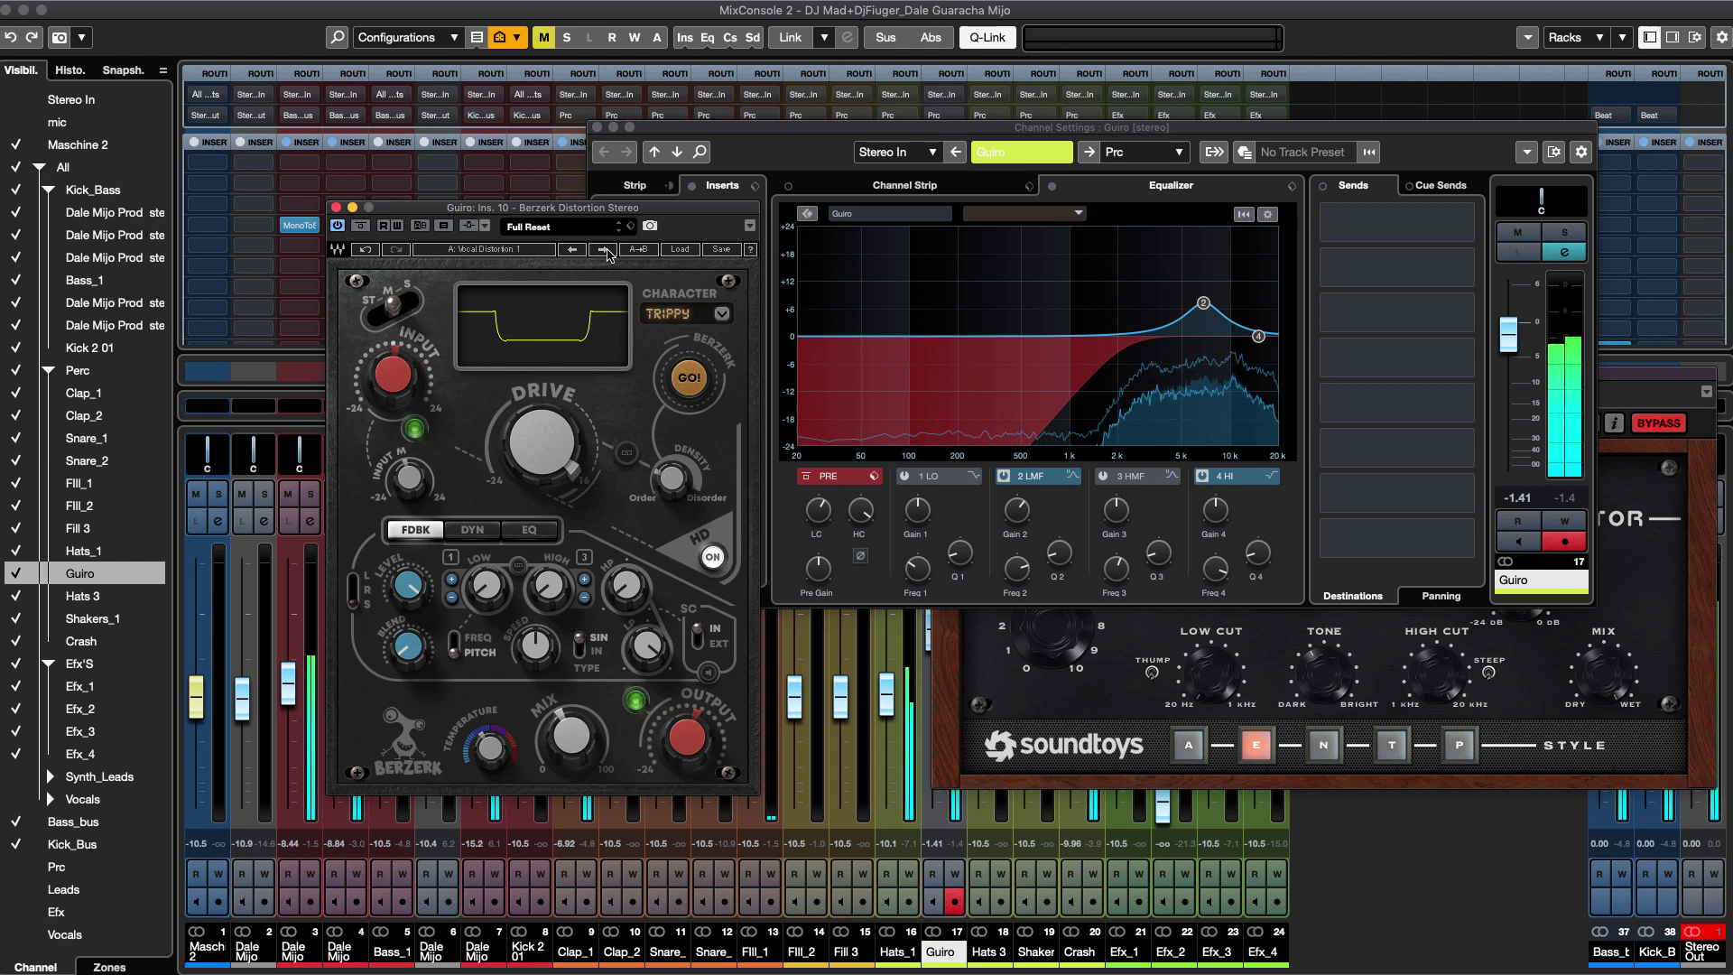
Audition Berzerk's kick presets on the Guiro, including Kick Destruction 01 and Kick Squisher.
click(604, 252)
click(604, 252)
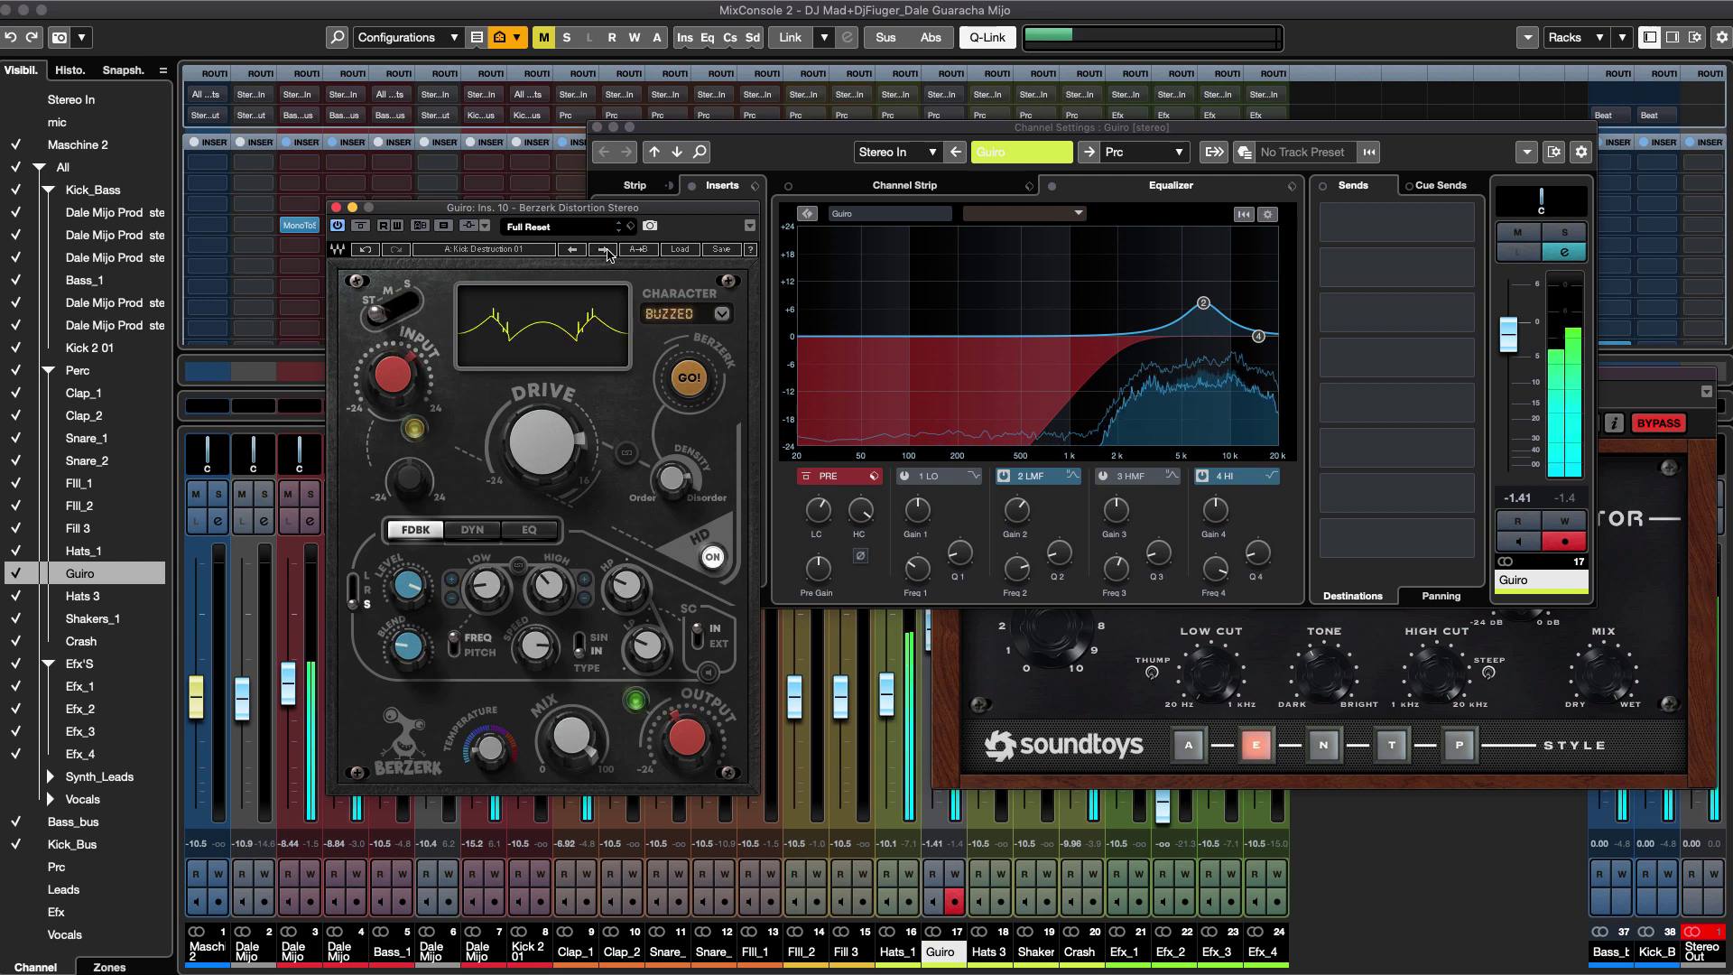
click(604, 252)
click(604, 252)
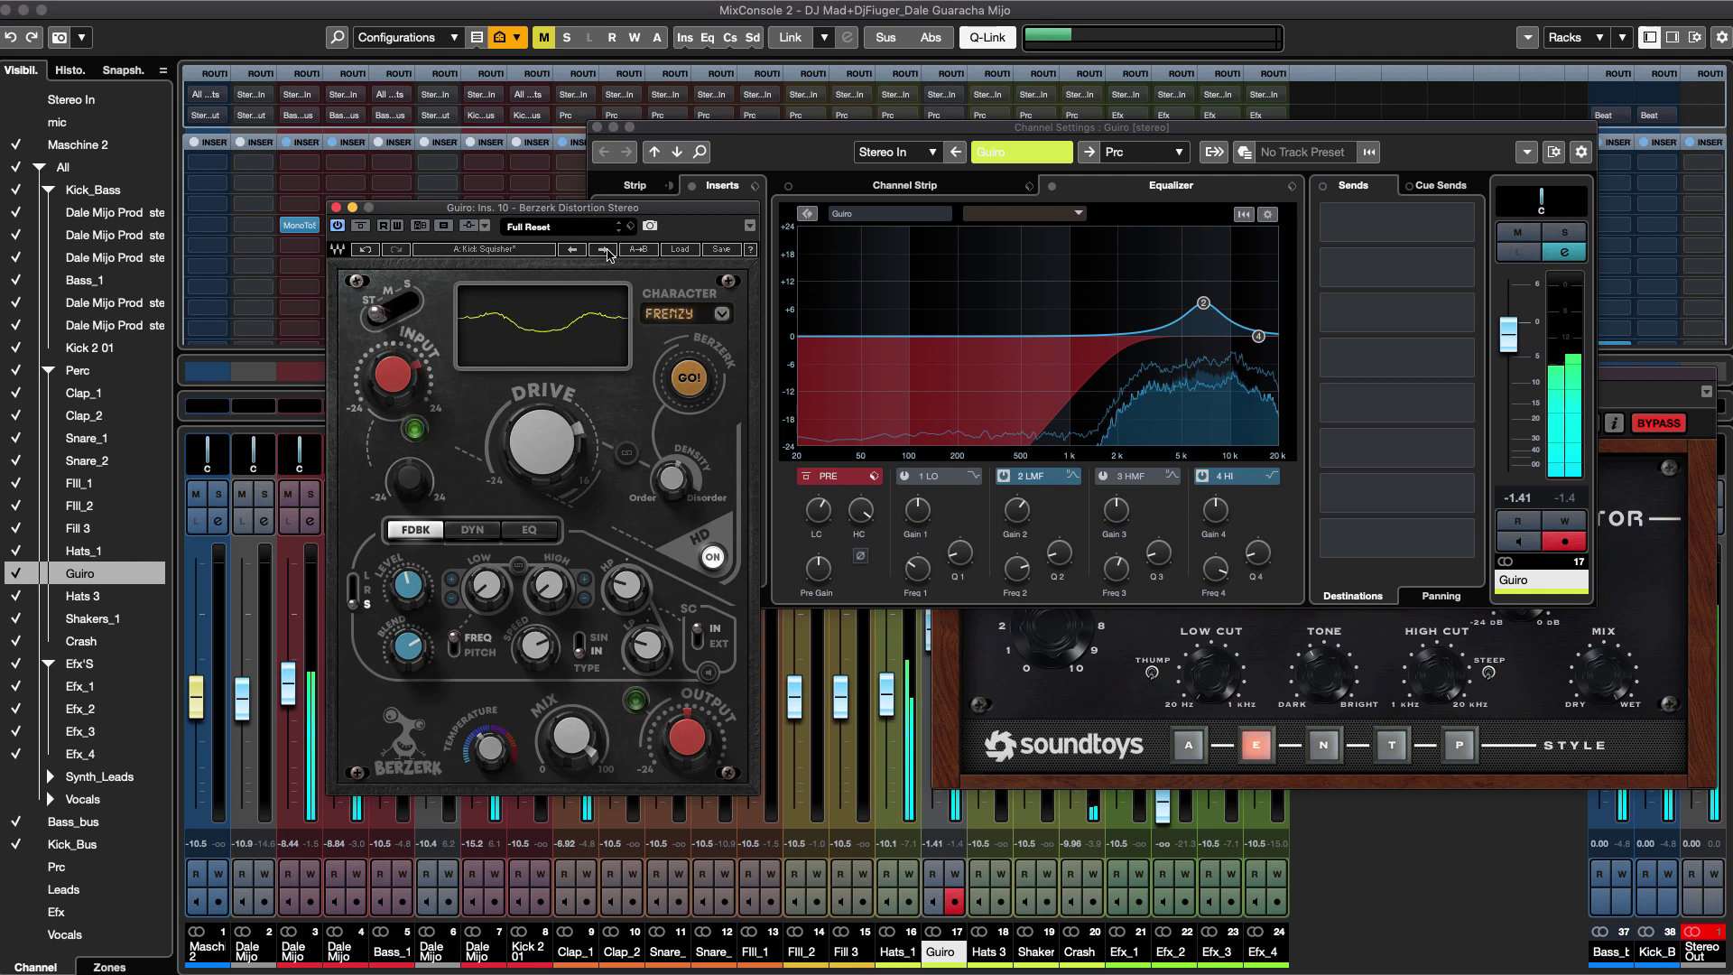
click(604, 252)
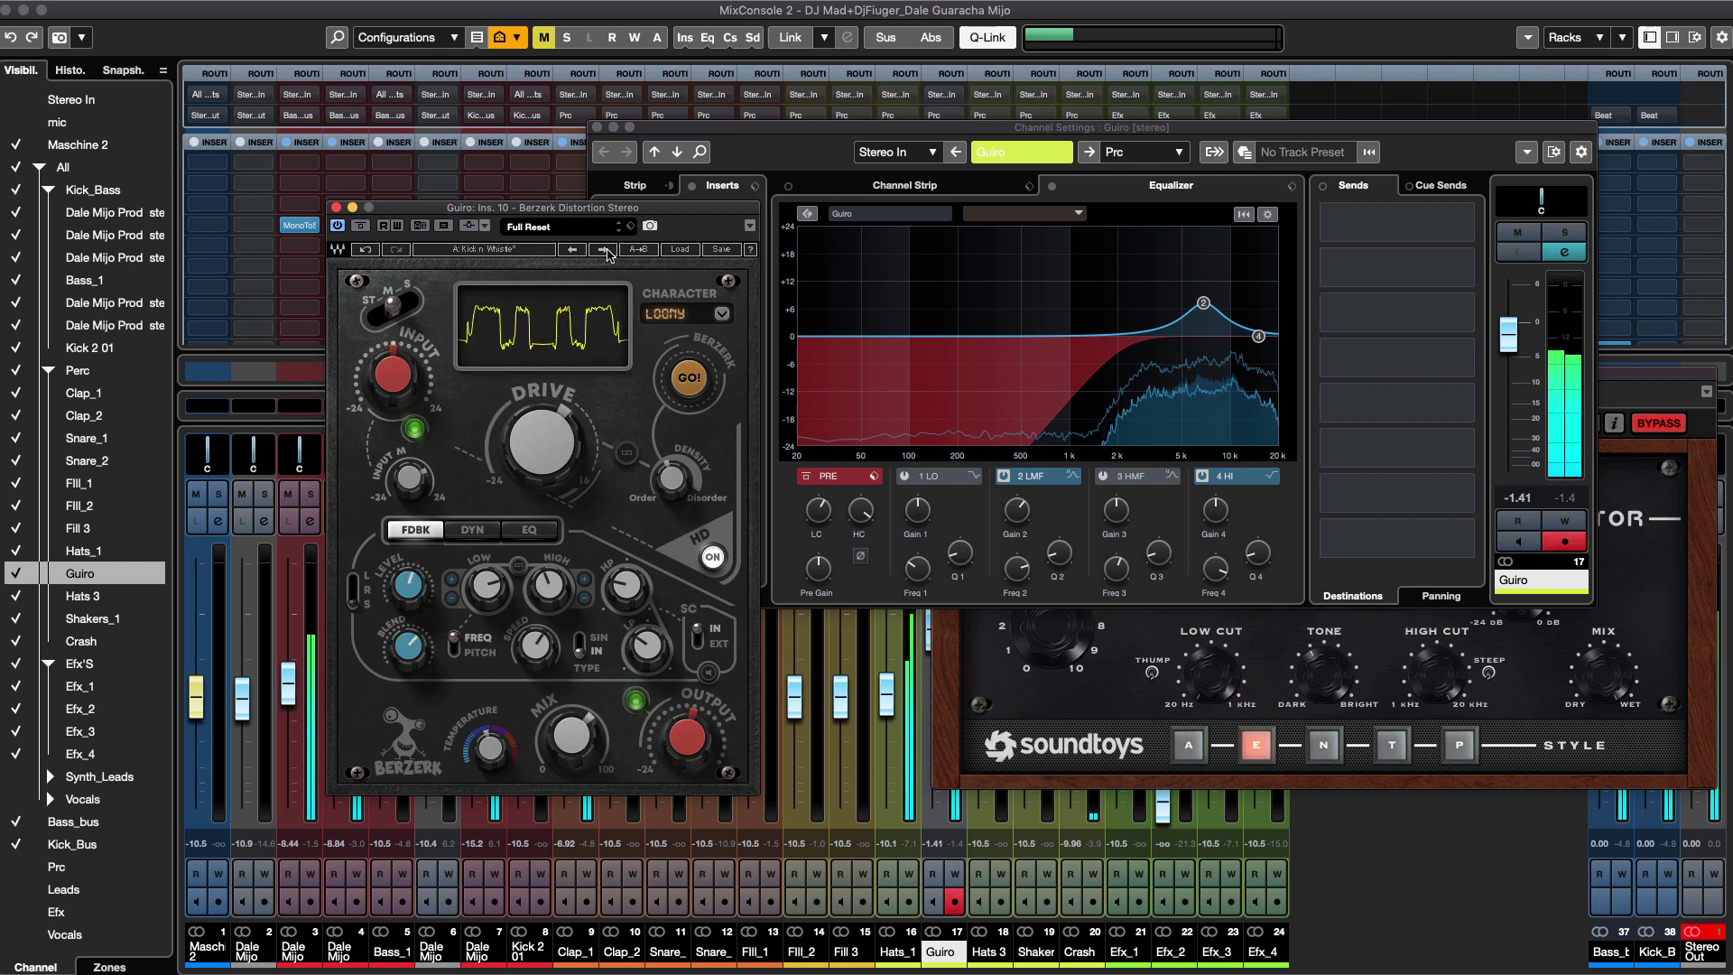
click(605, 252)
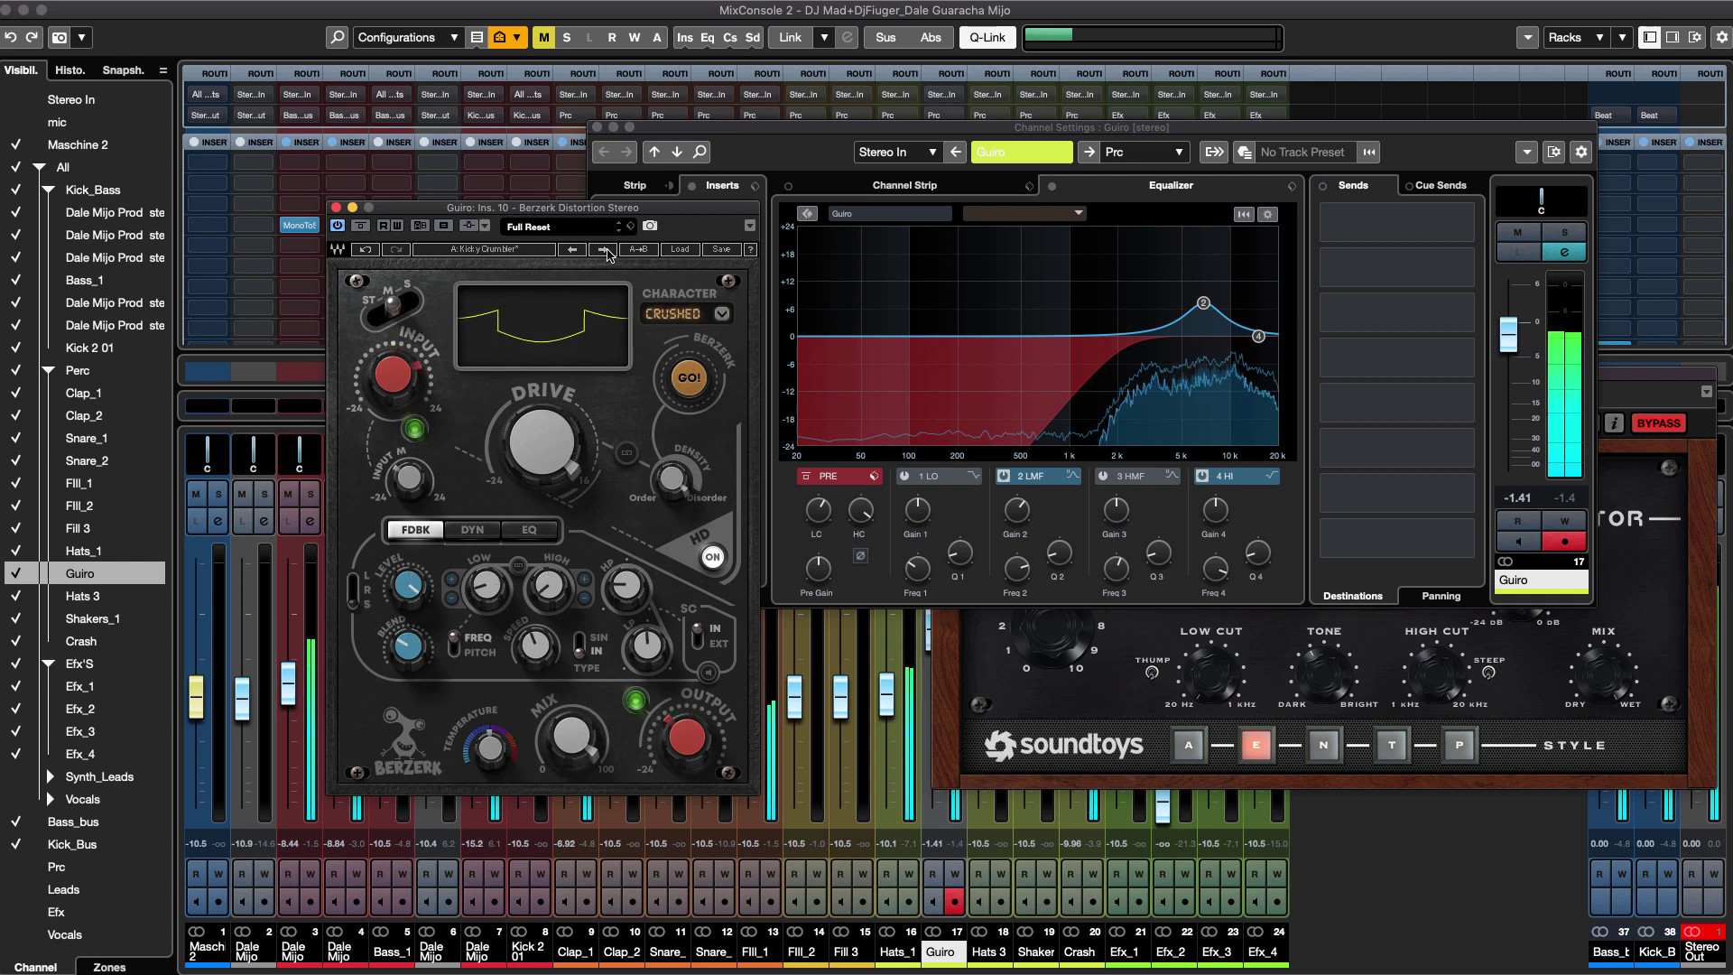
Audition Berzerk's snare presets on the Guiro, from the first snare preset through Snare Saw Massacre to Snare Sizzle Grill.
click(604, 252)
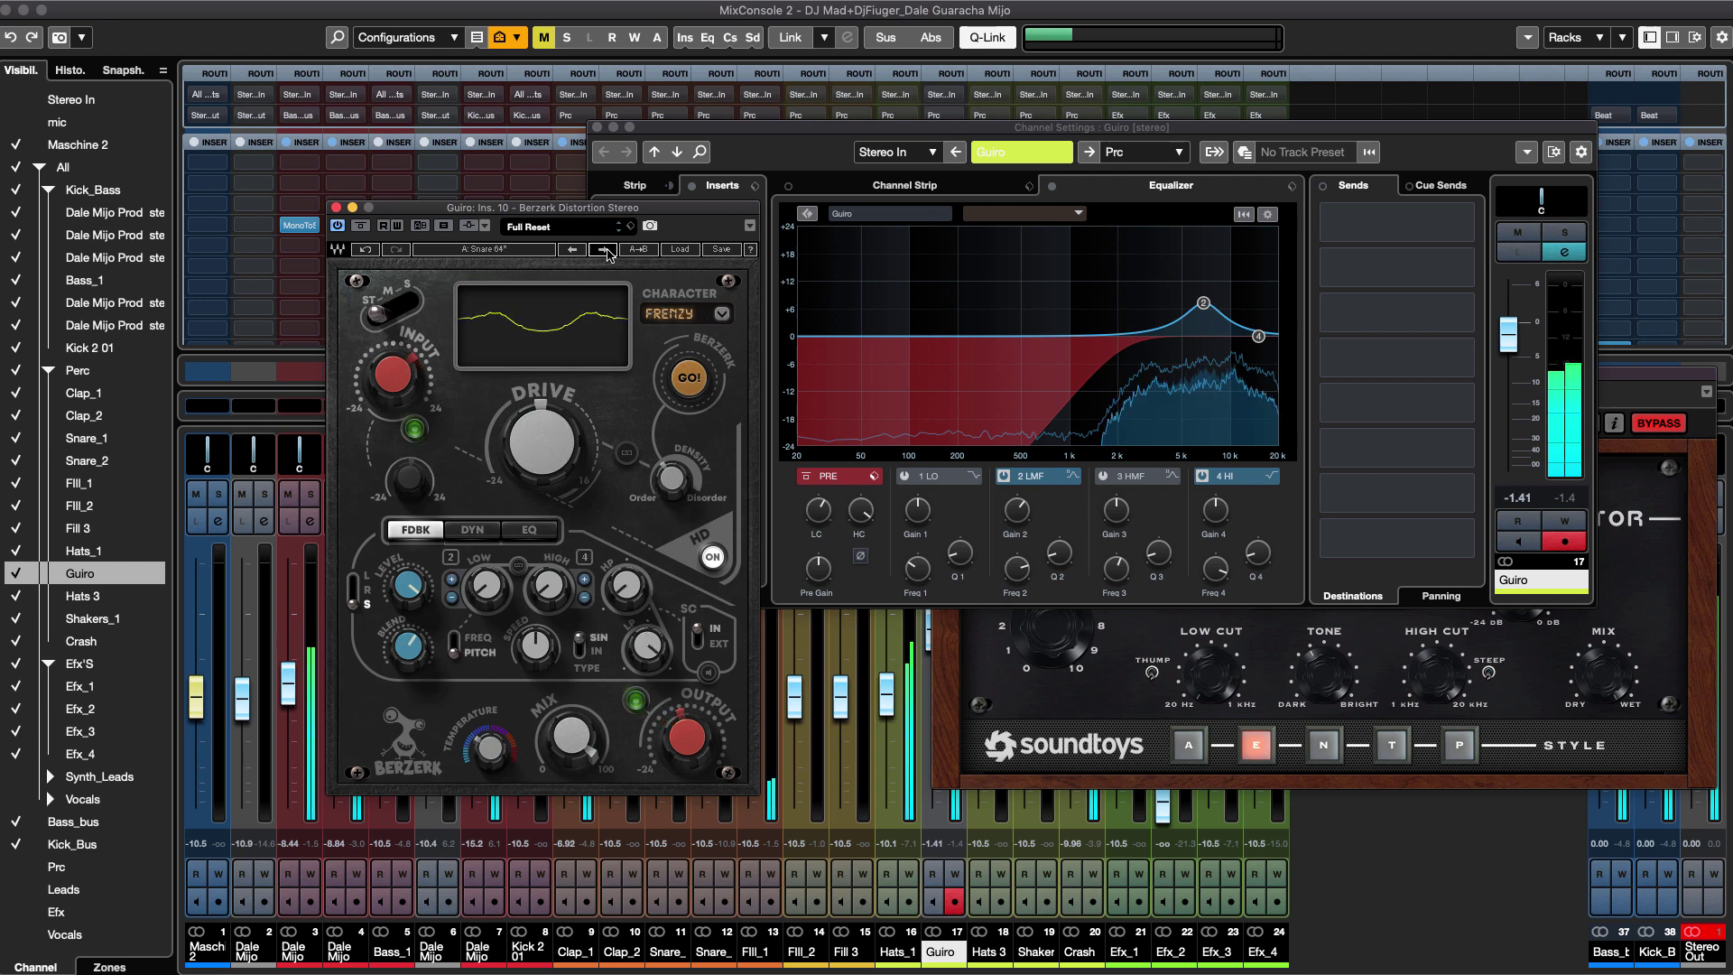
click(604, 252)
click(604, 252)
click(604, 252)
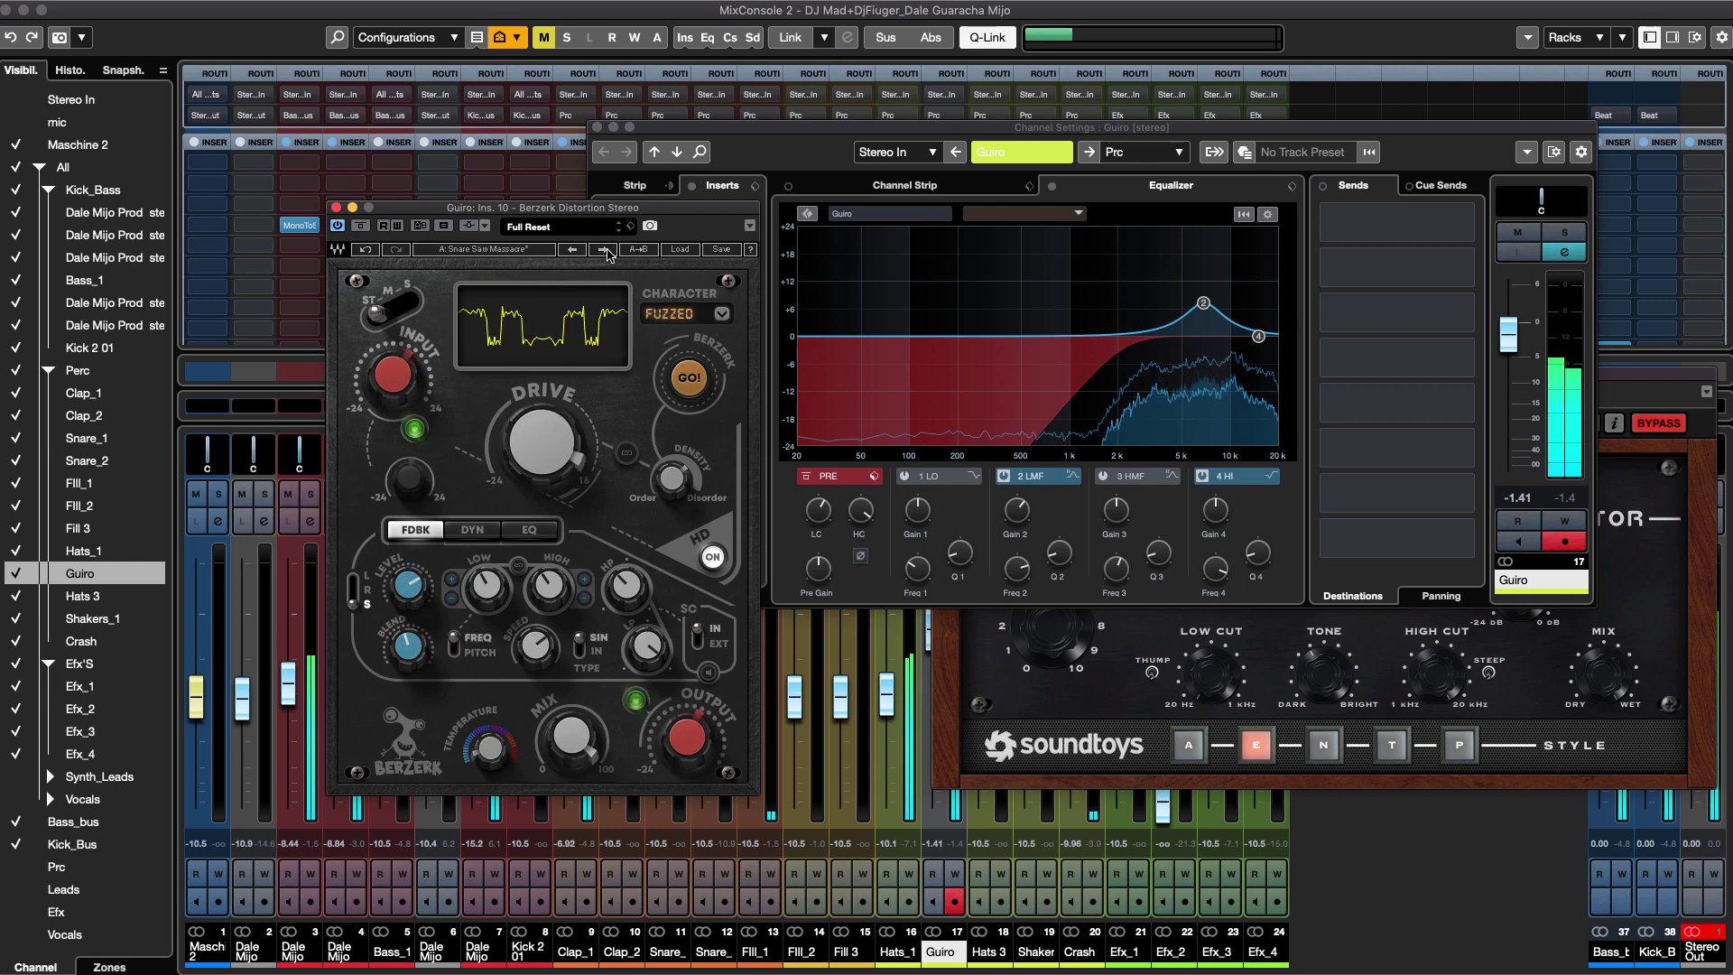
click(604, 252)
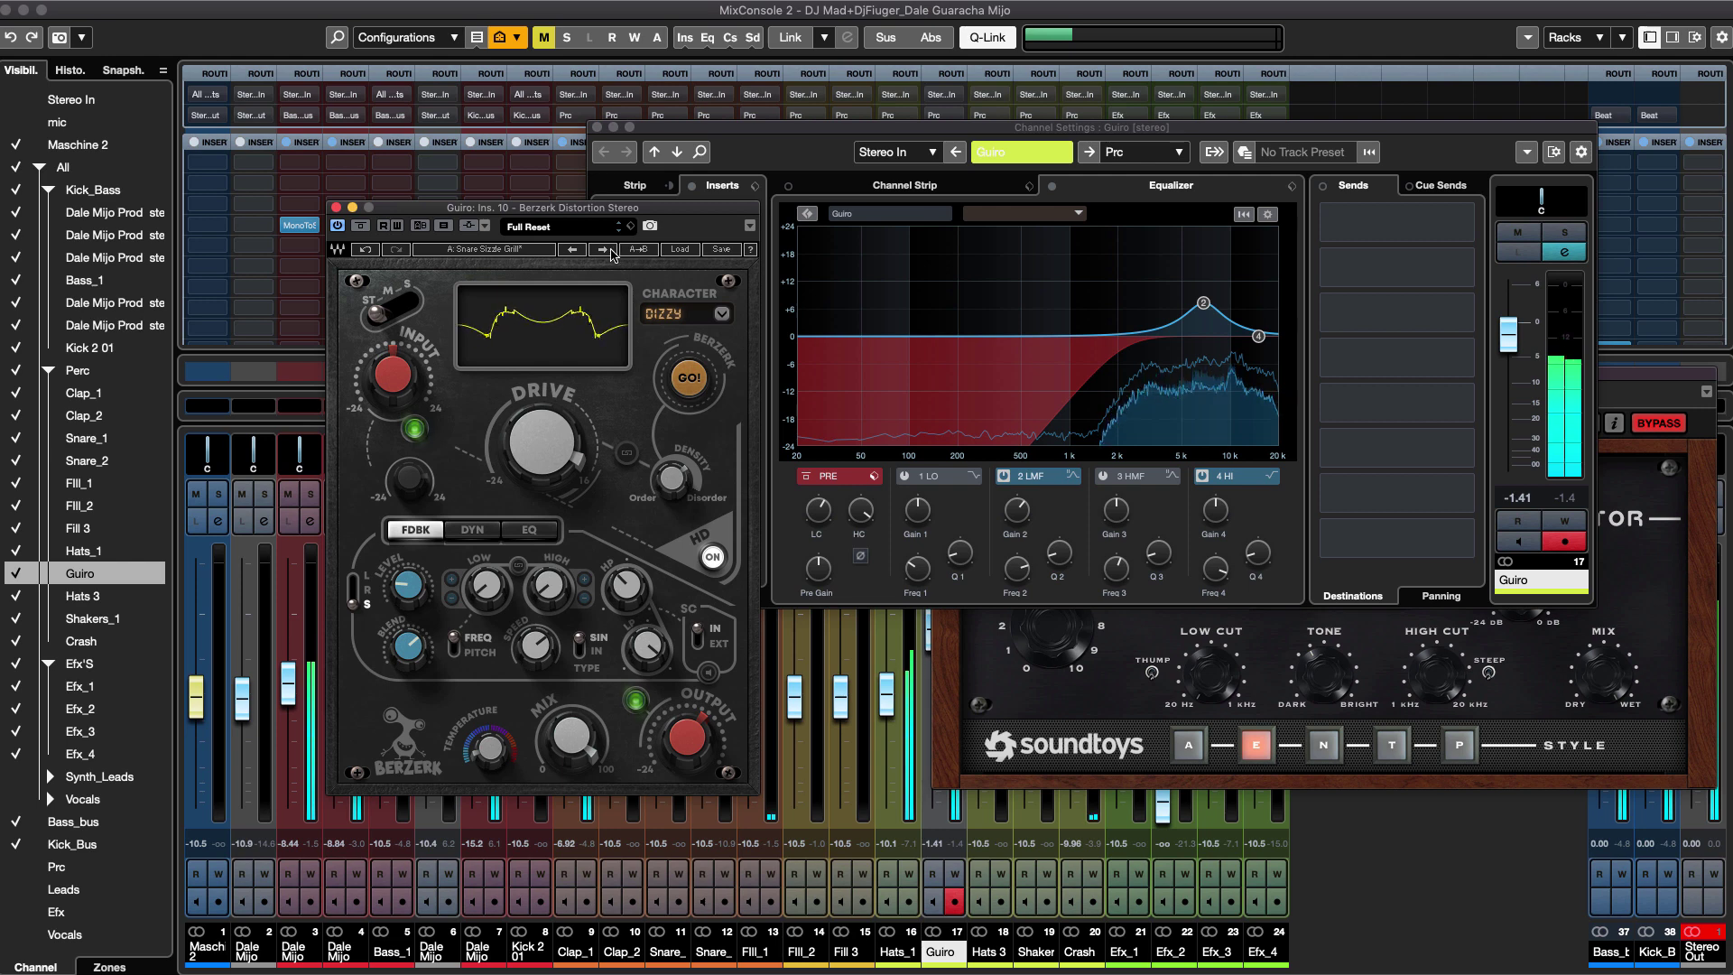
Compare the snare preset with the default setup B, load Snare Snipper, and look over the artist preset categories.
click(509, 252)
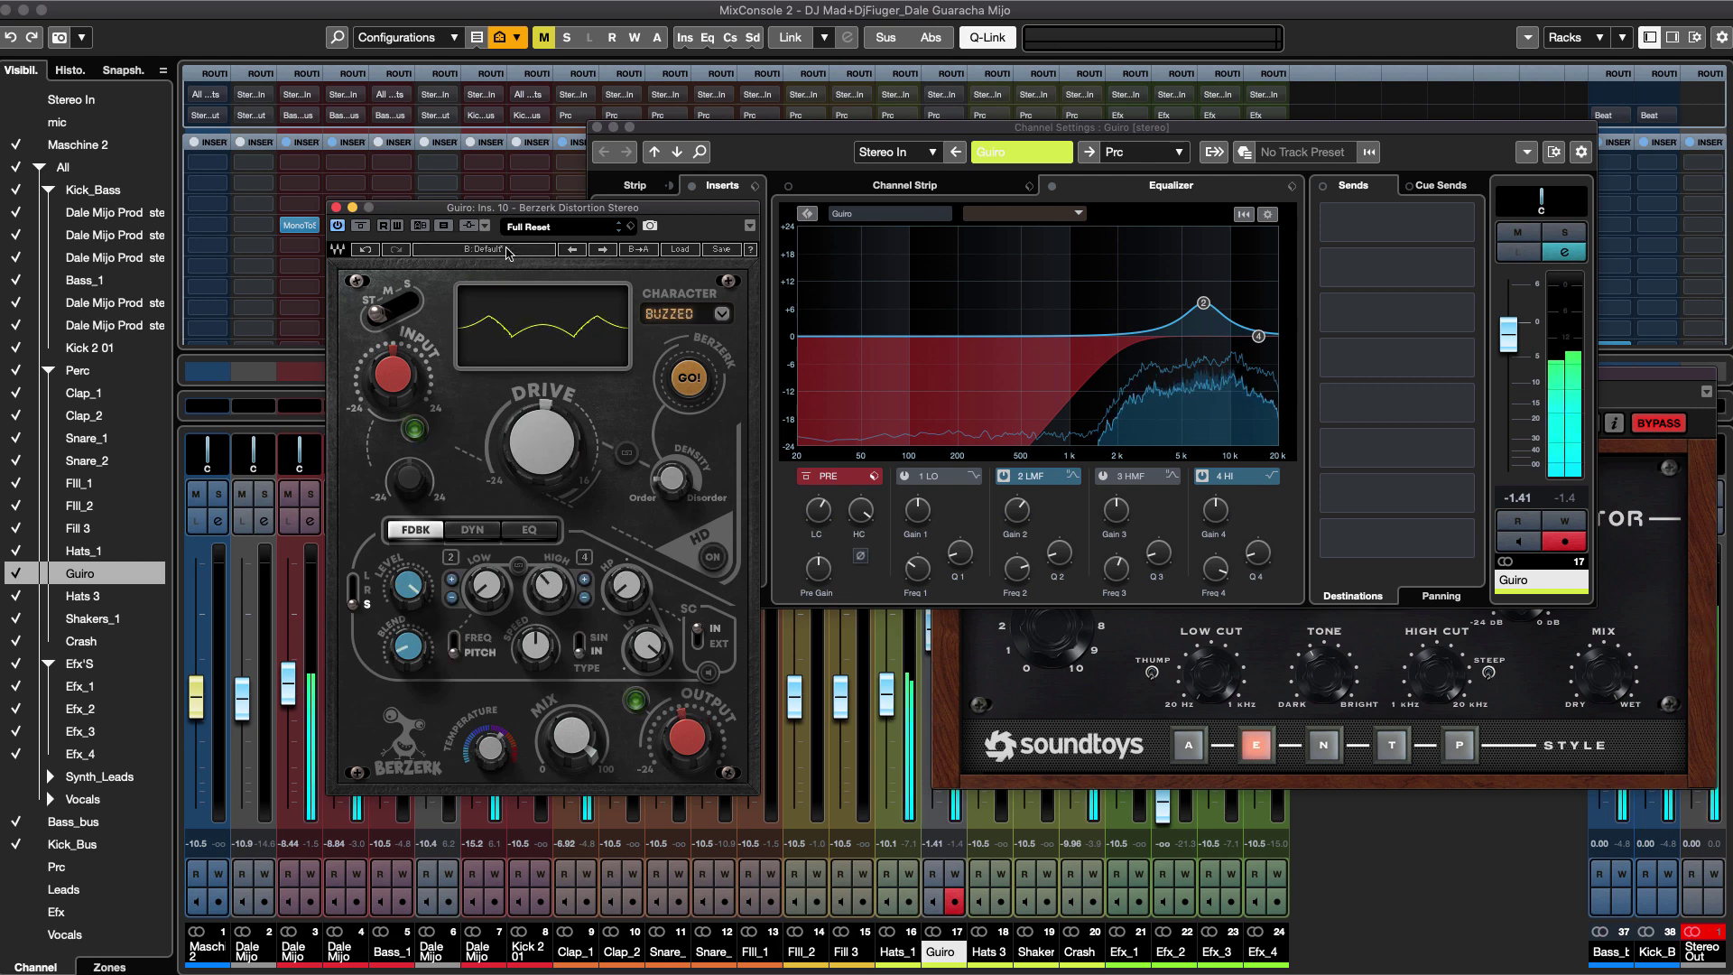
click(508, 252)
click(604, 251)
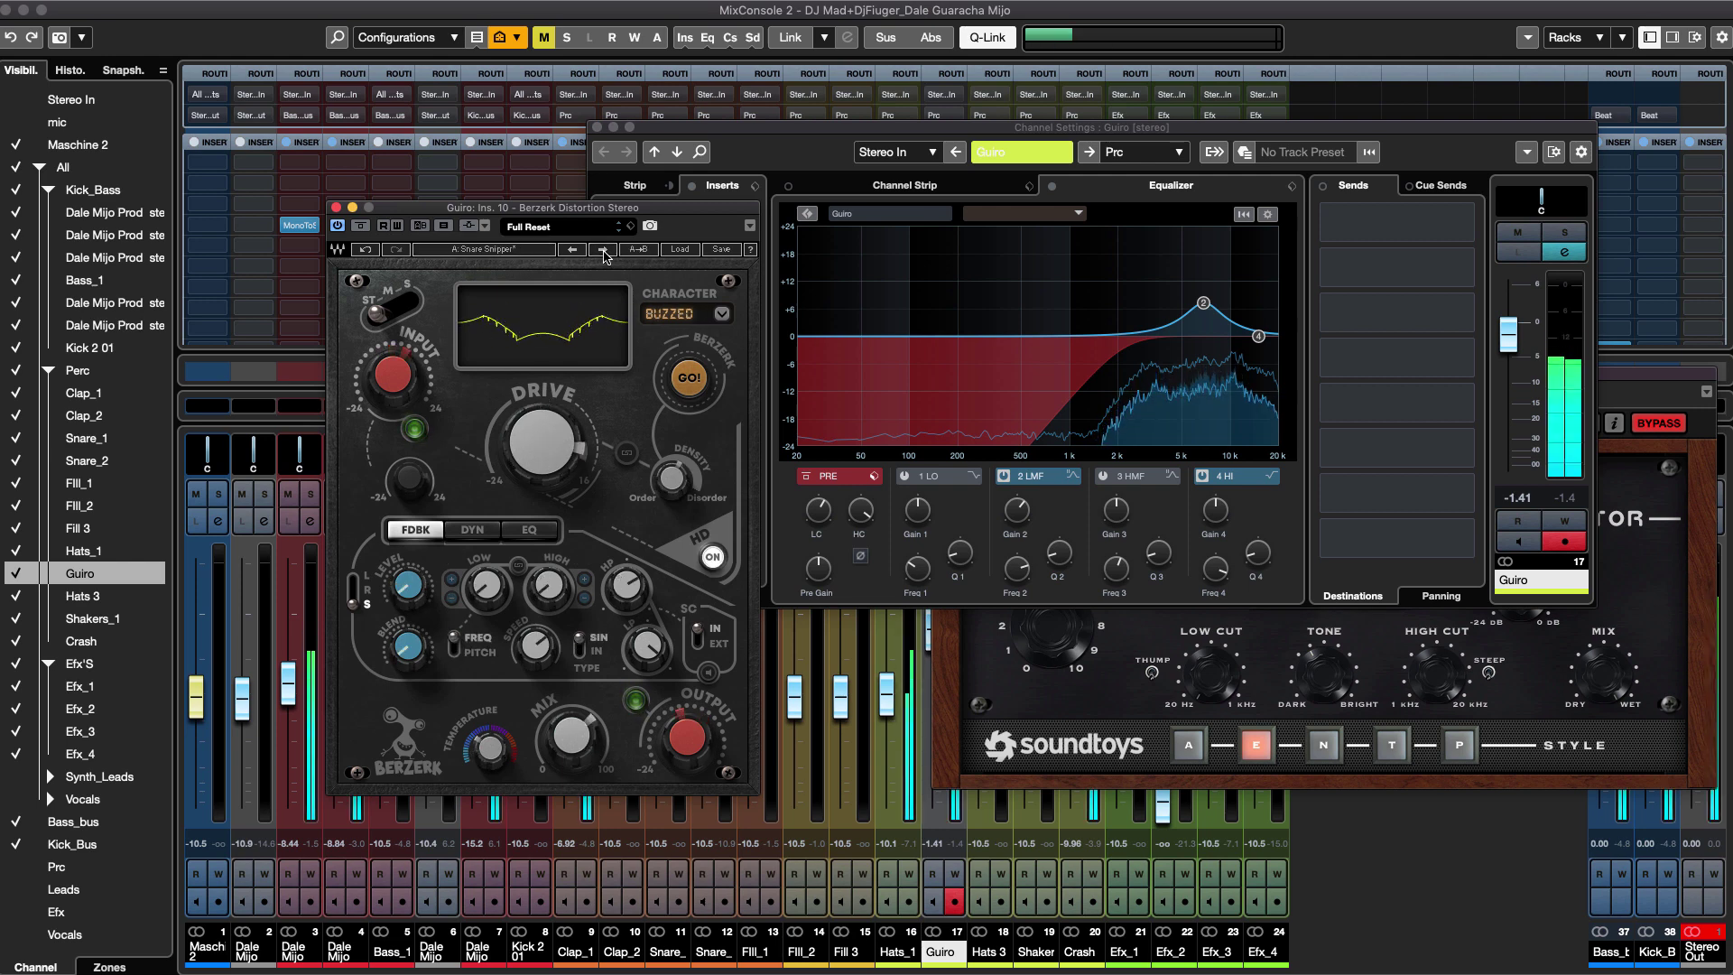
click(681, 253)
mouse_move(705, 380)
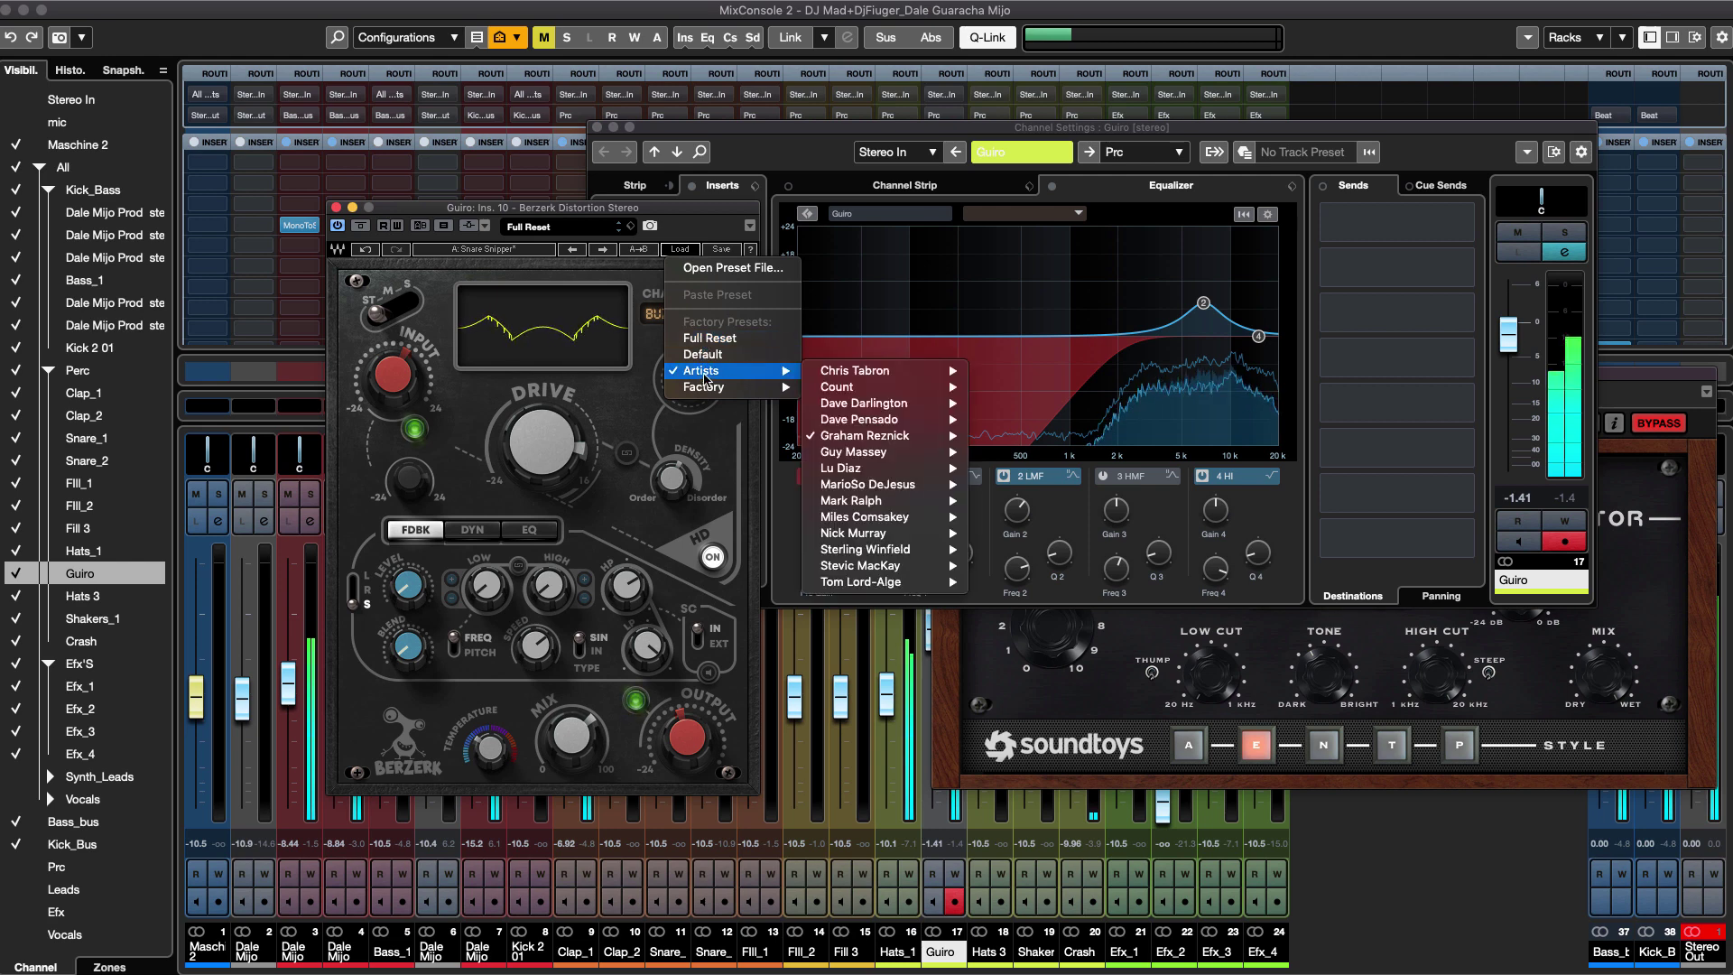
click(673, 228)
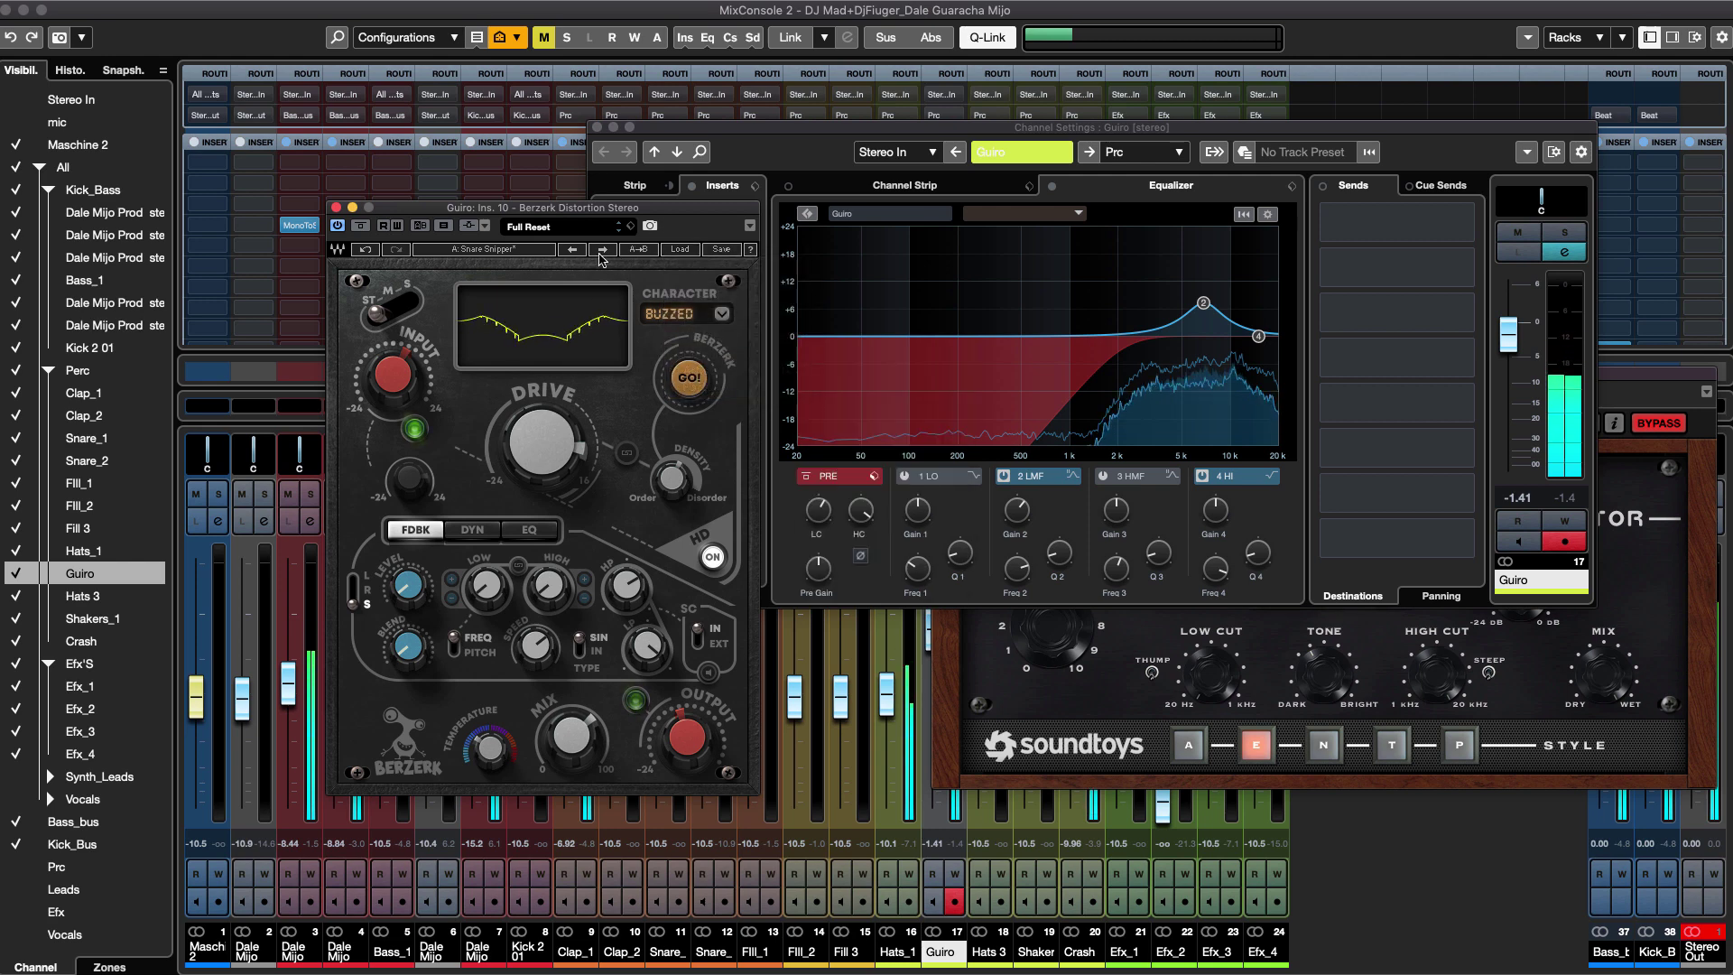
Load Berzerk's Synth Lead Choking Robot preset and compare the Guiro with the plug-in bypassed and active.
click(602, 251)
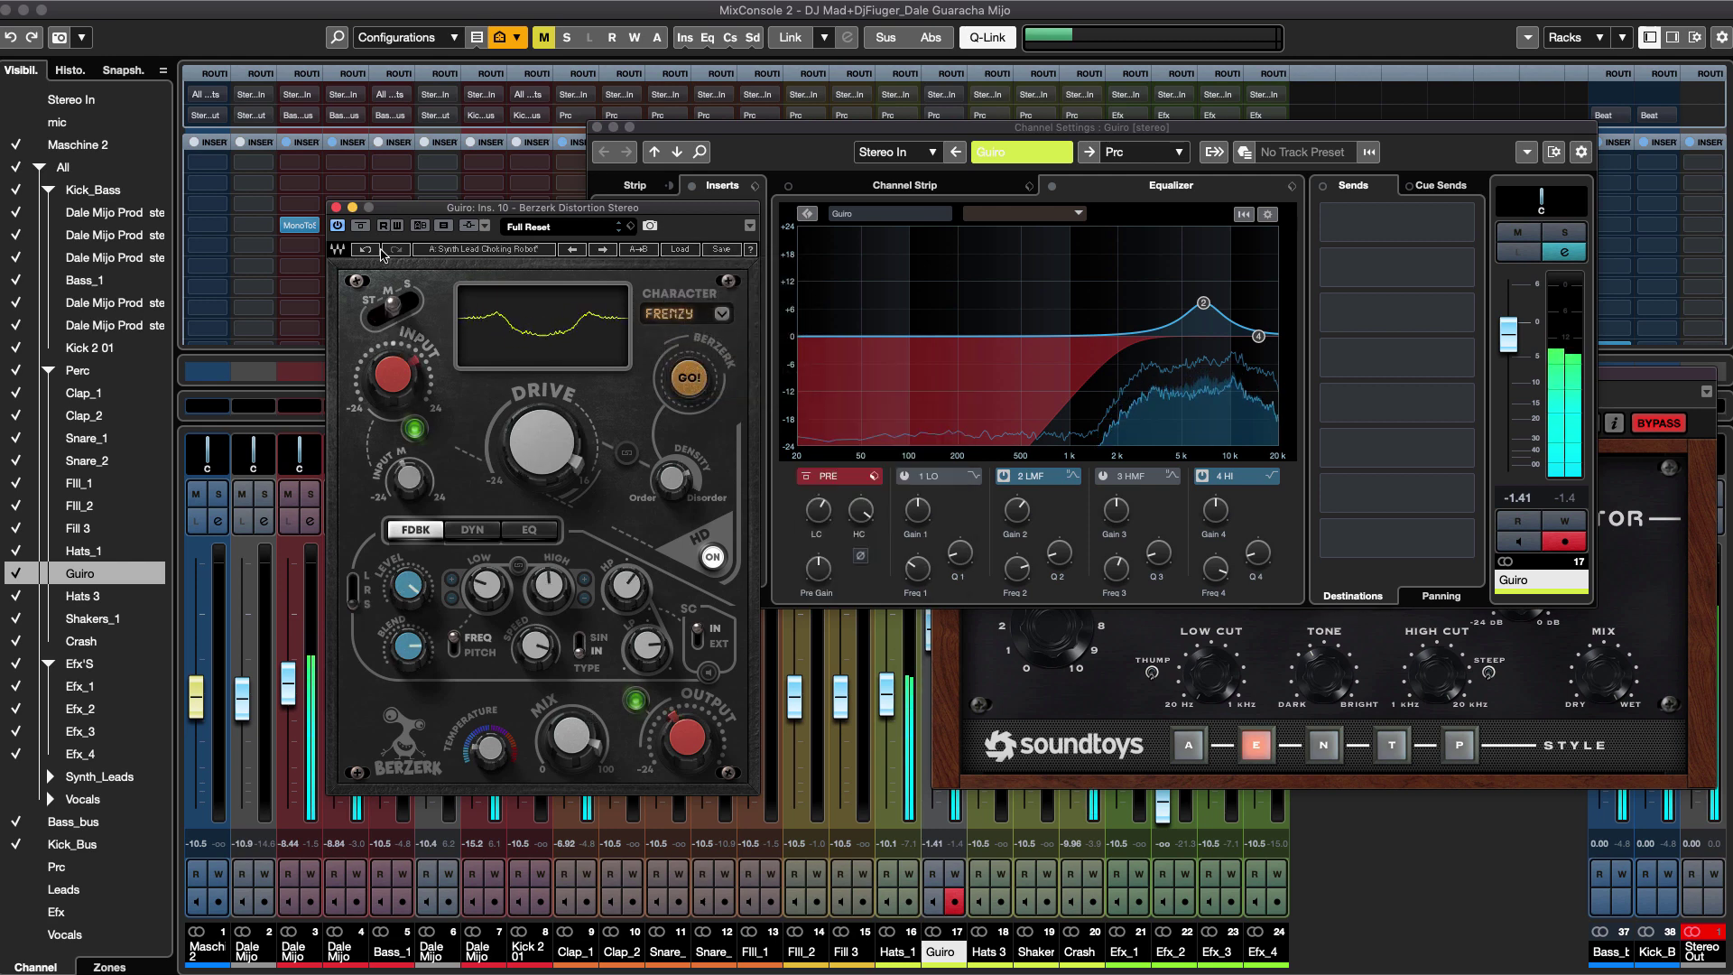
click(360, 228)
click(360, 227)
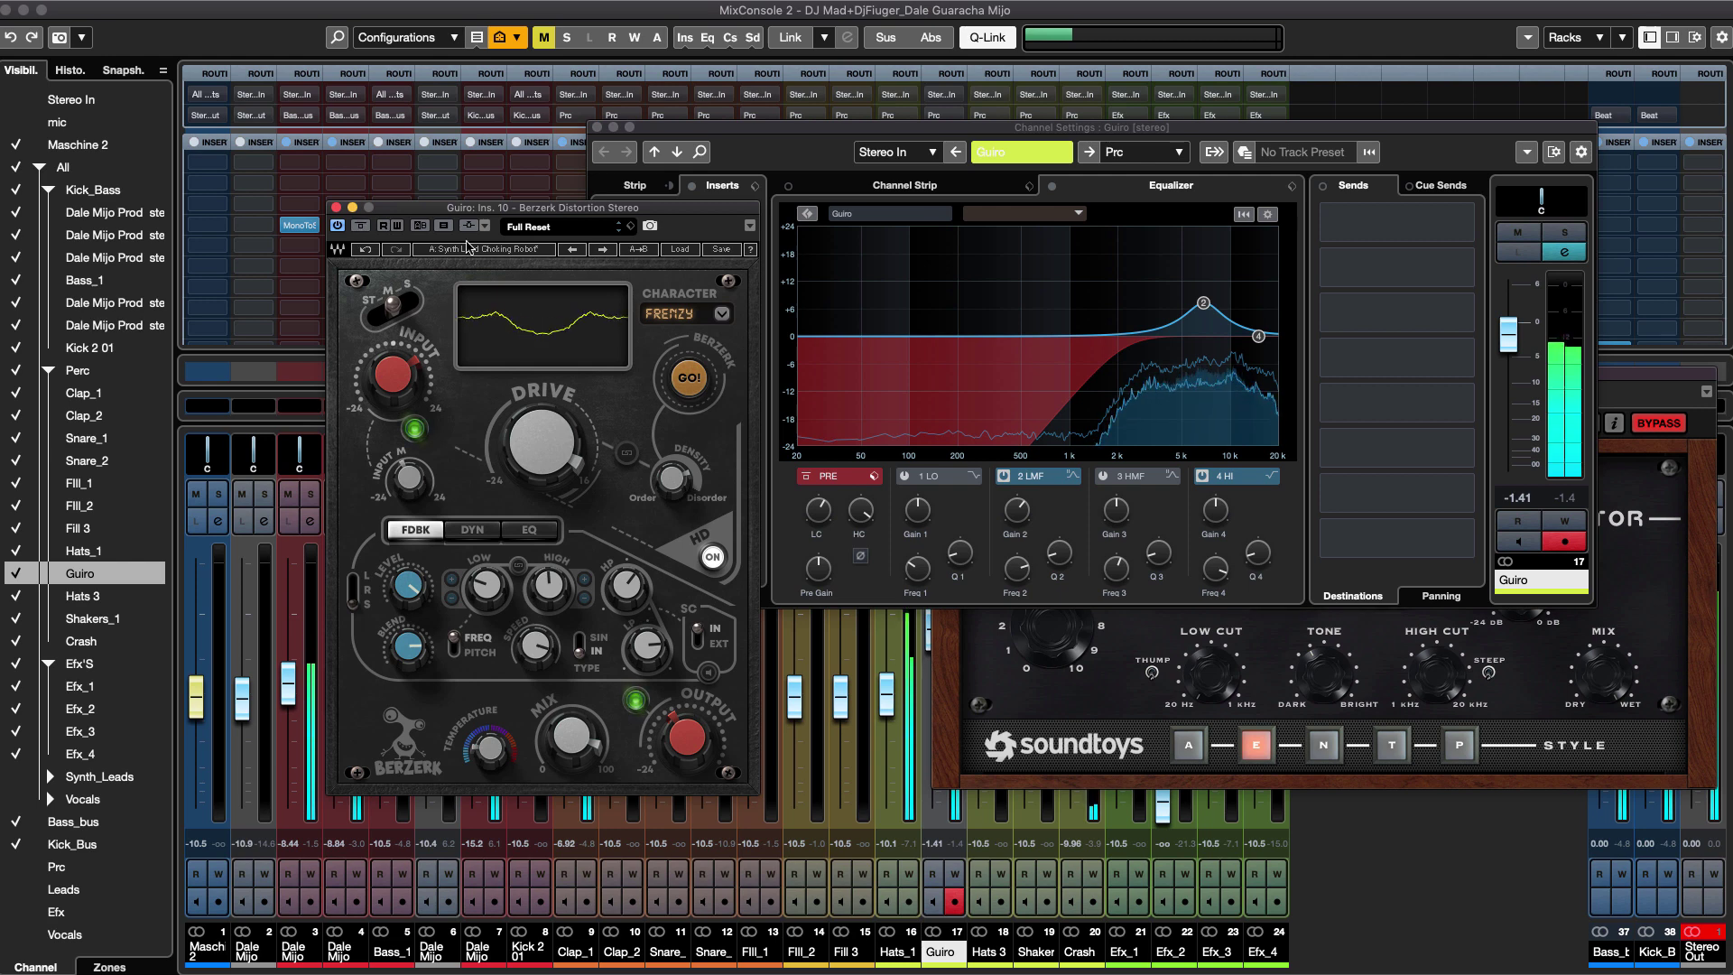
Audition Berzerk's remaining synth presets on the Guiro, from Synth Lead Fuzz Blobber to Synth Pattern ScatterBrain.
click(602, 250)
click(602, 251)
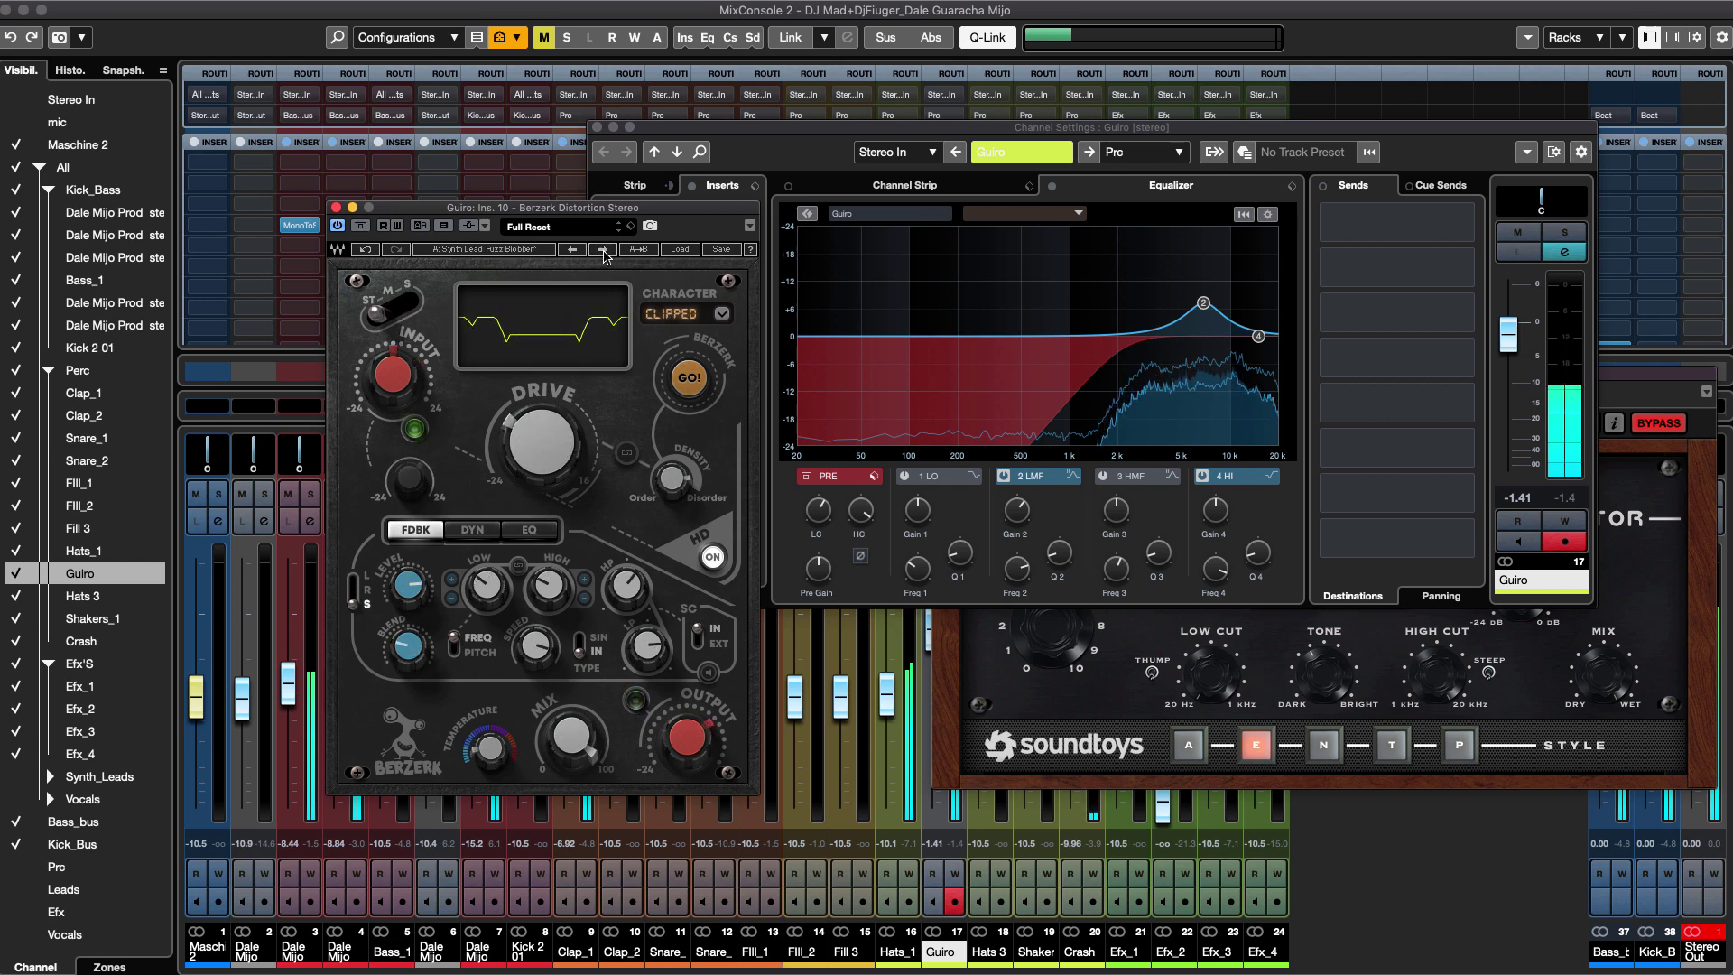
click(602, 251)
click(602, 251)
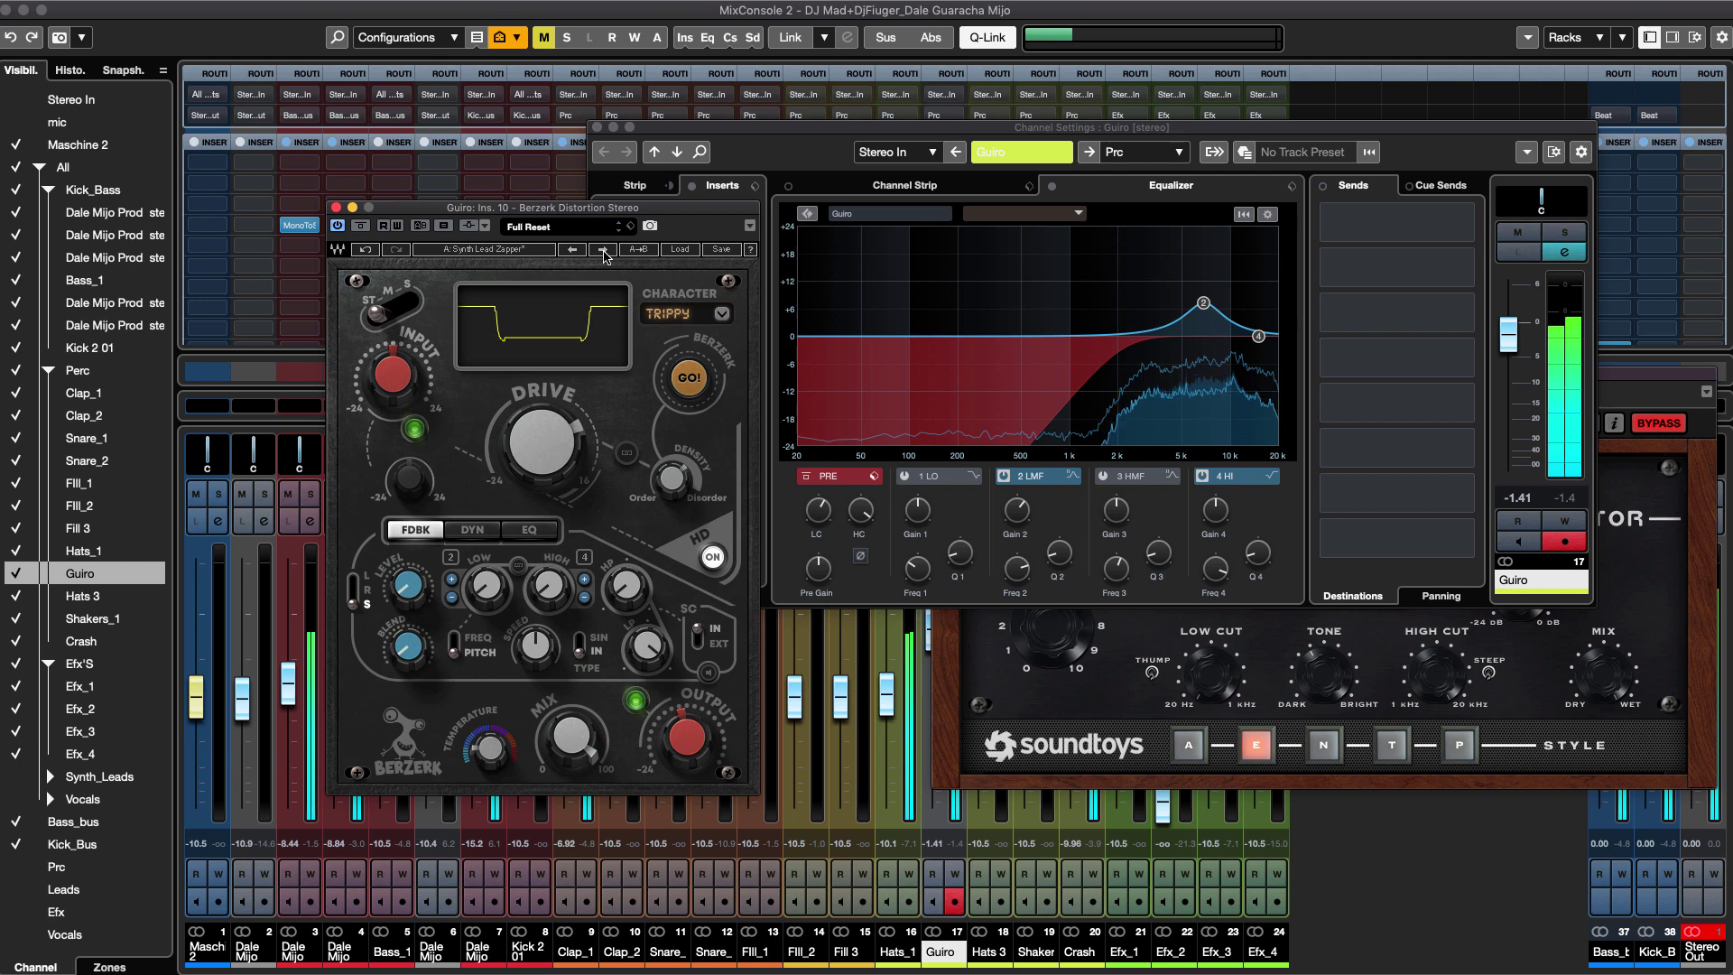
click(602, 251)
click(602, 251)
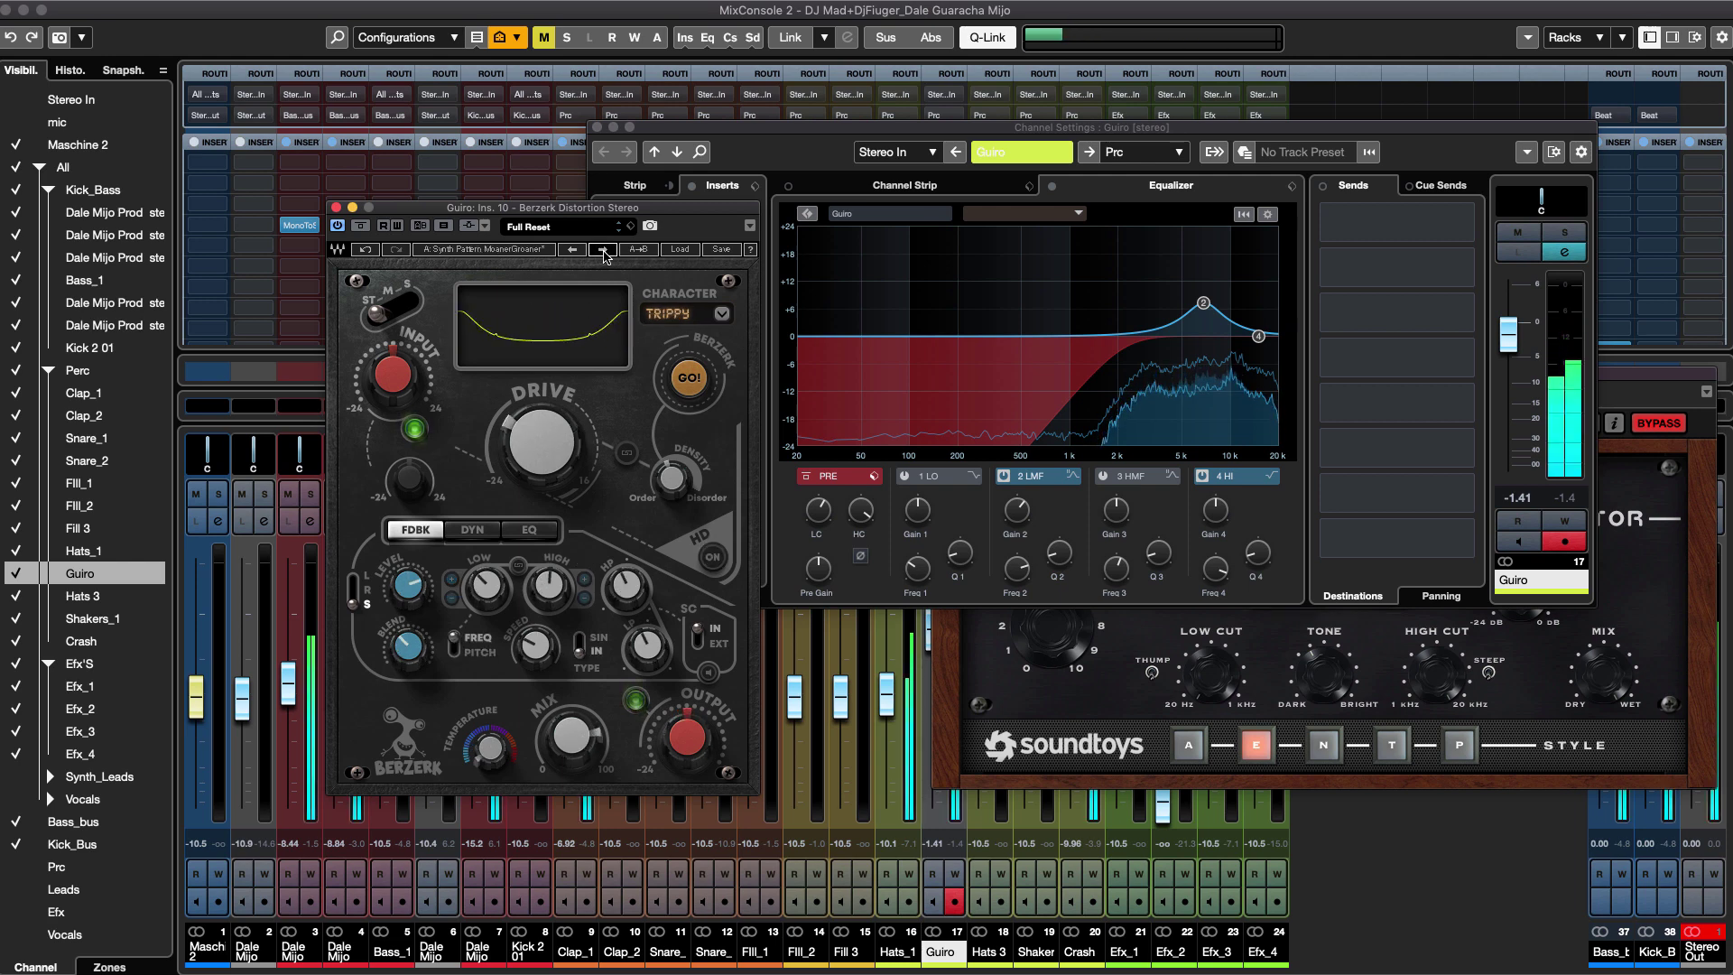
click(602, 251)
Replace Berzerk in the Guiro's insert slot 10 with Waves MDMX Fuzz Stereo and move its window clear of the channel settings.
drag(614, 212, 400, 237)
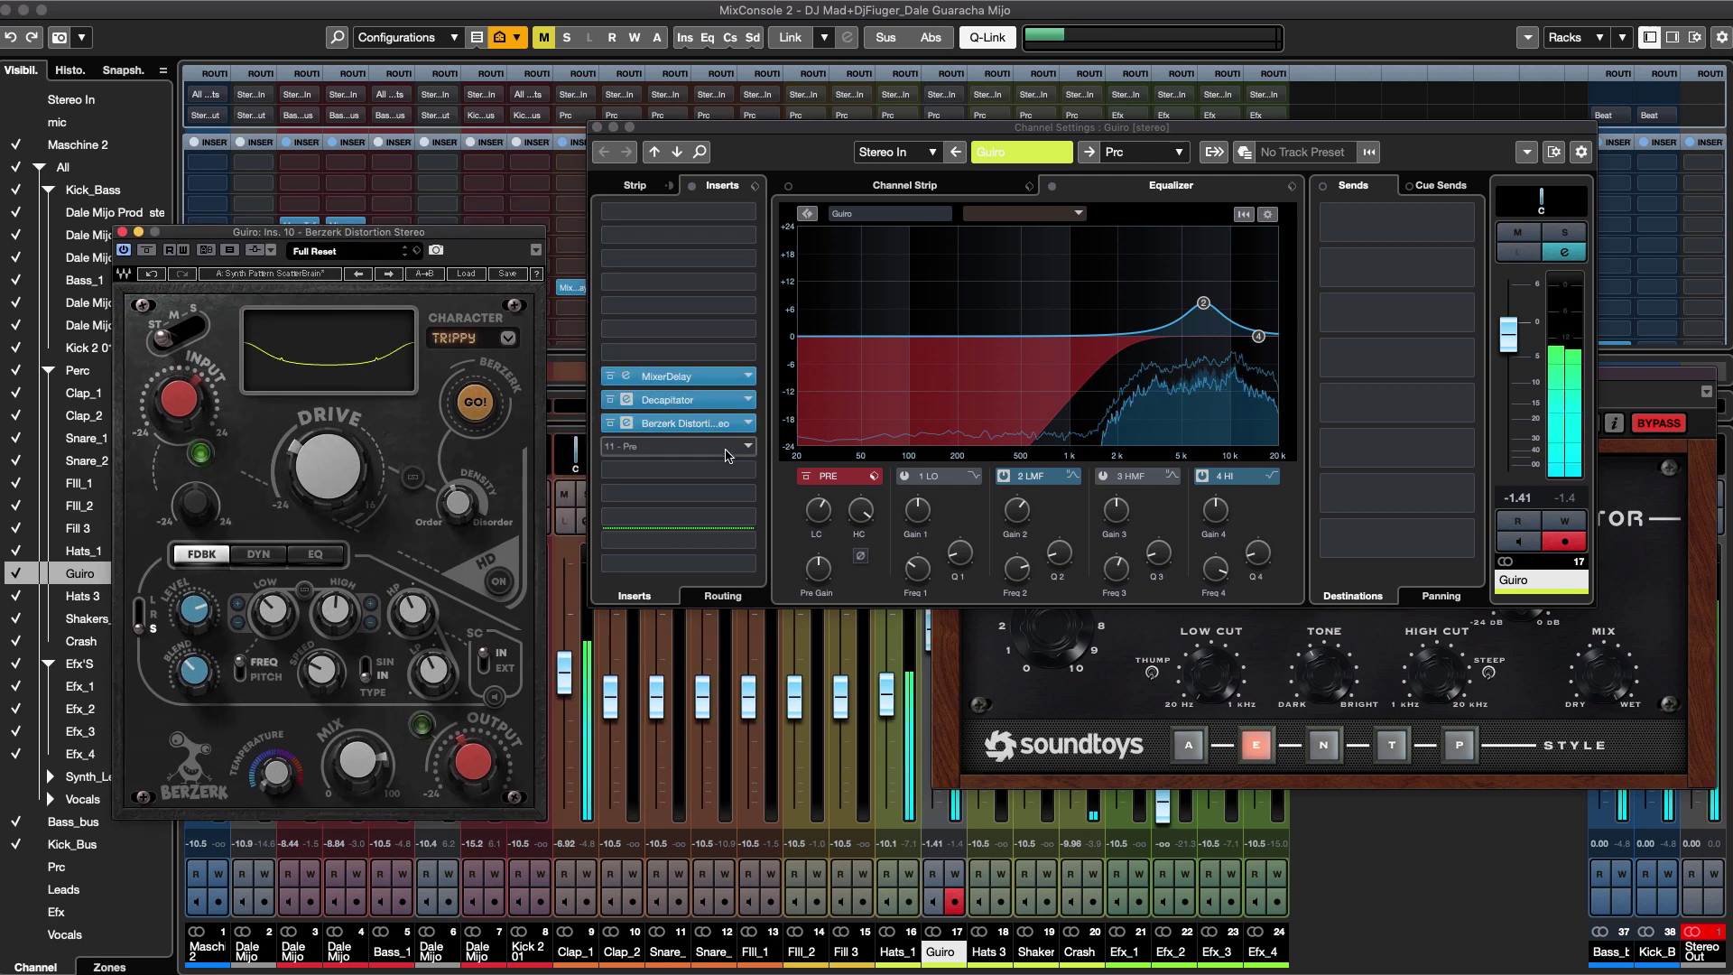
click(686, 422)
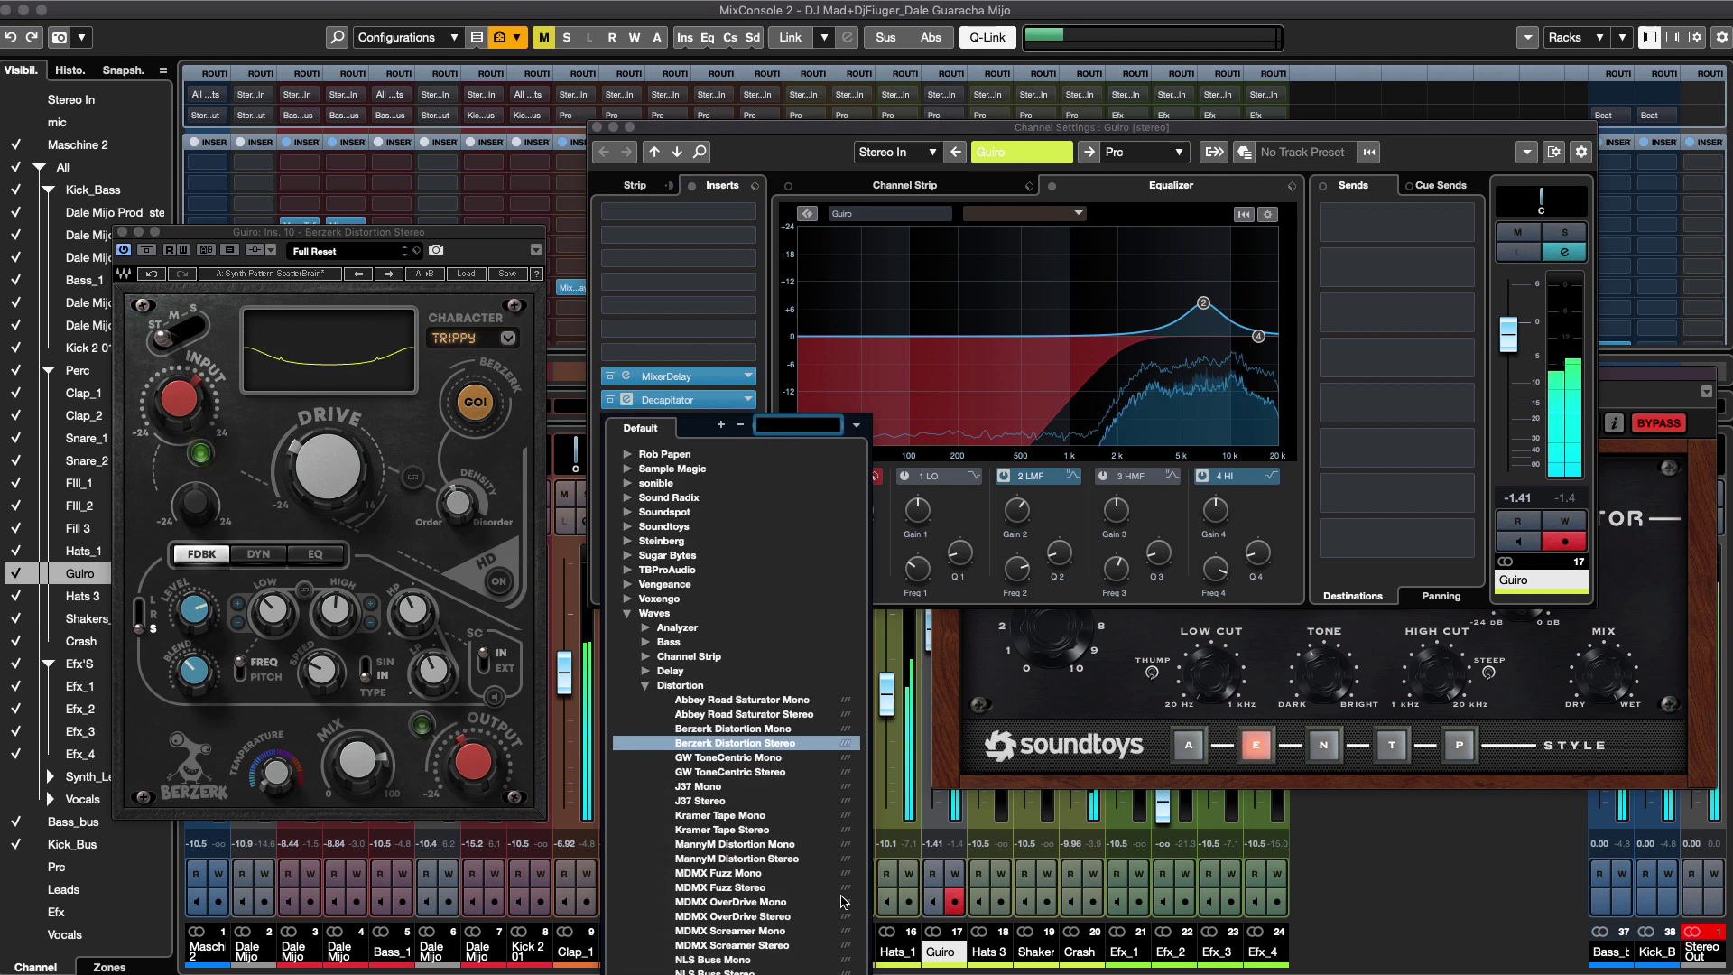
click(724, 889)
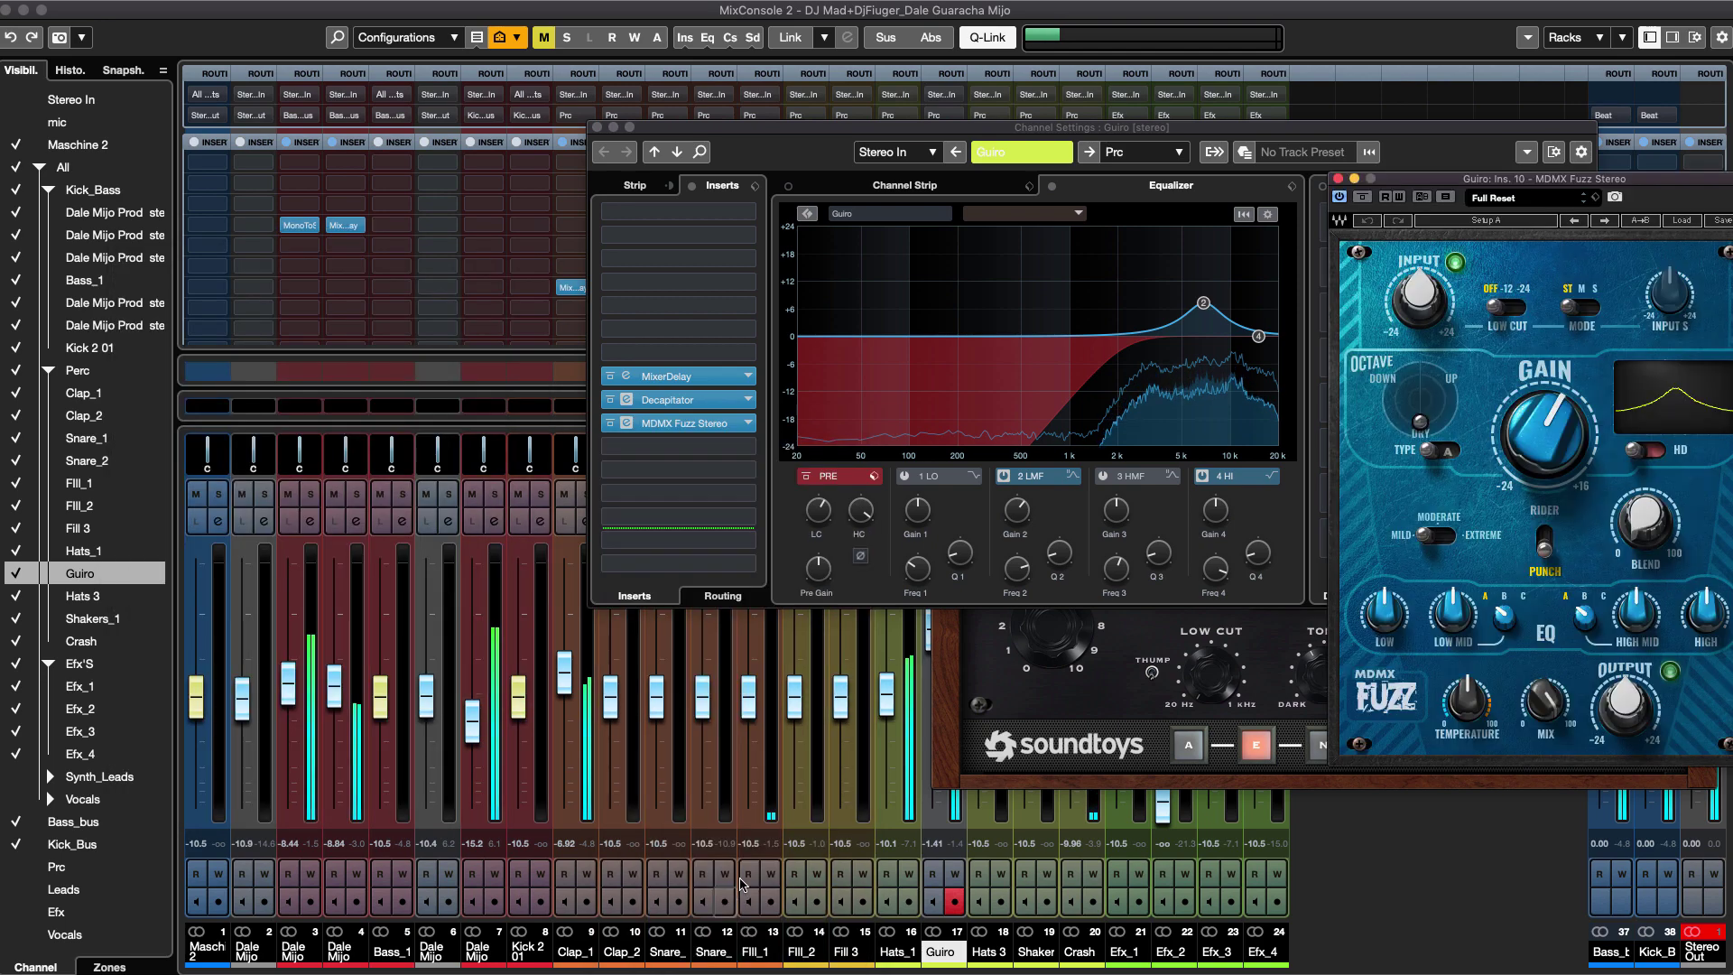
drag(1532, 178, 360, 179)
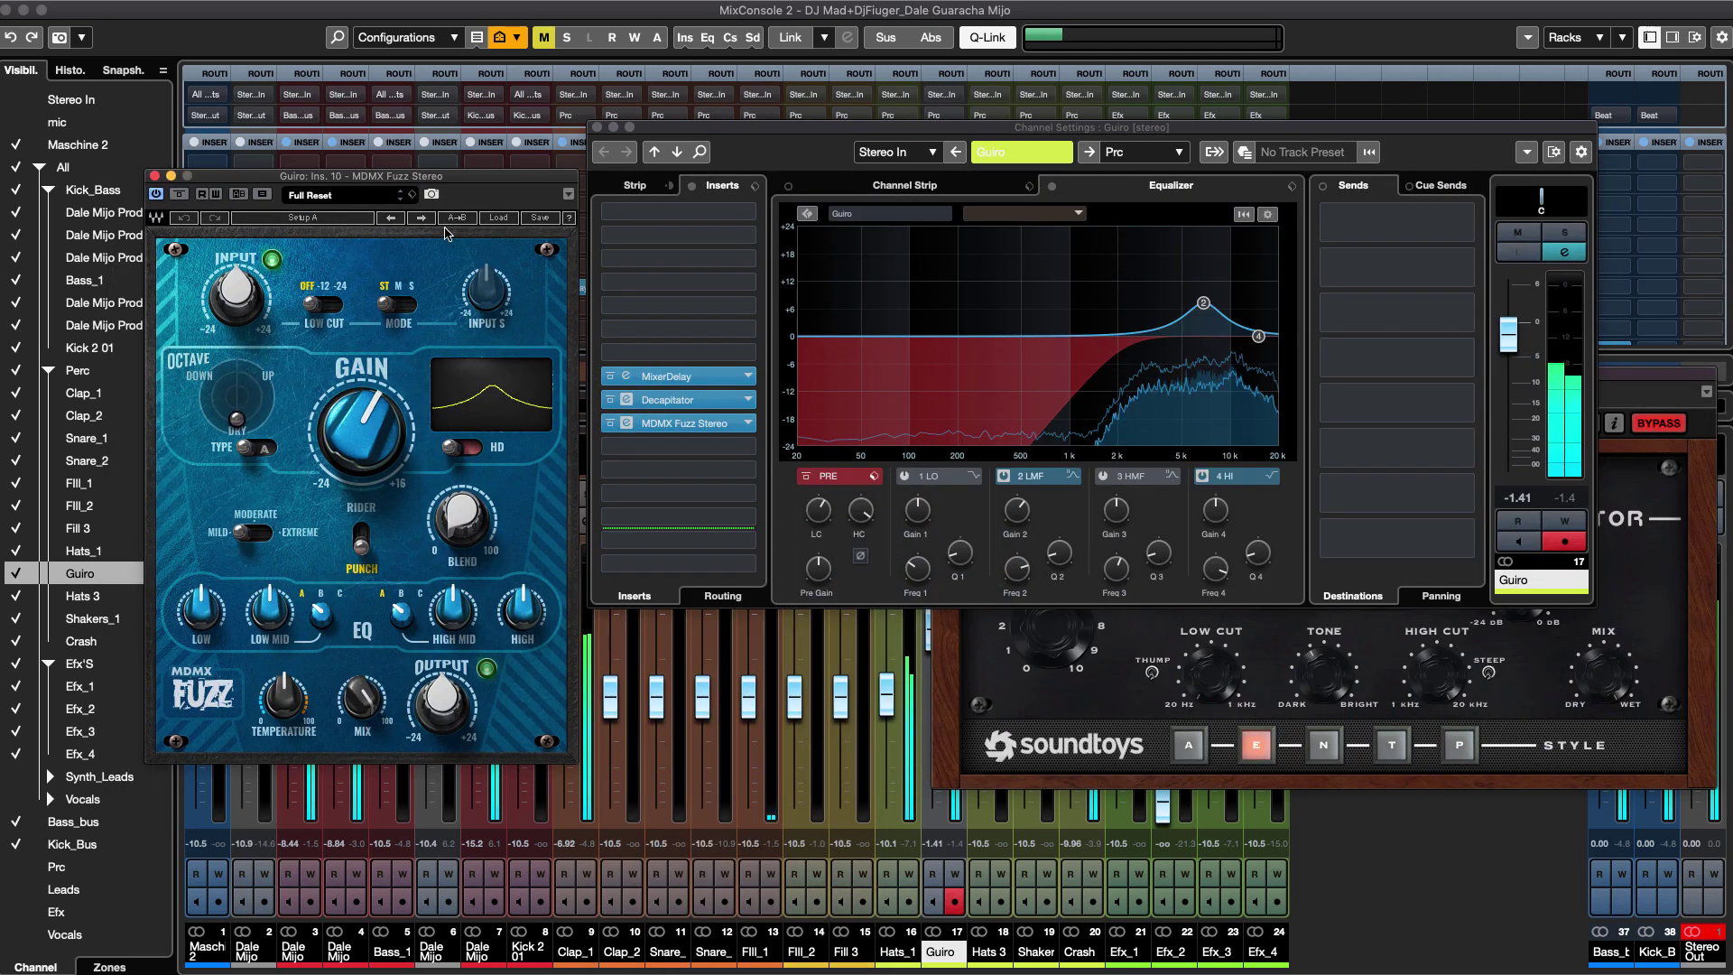
Load MDMX Fuzz's Bass_light bite preset and compare the Guiro with the plug-in bypassed and active.
click(421, 218)
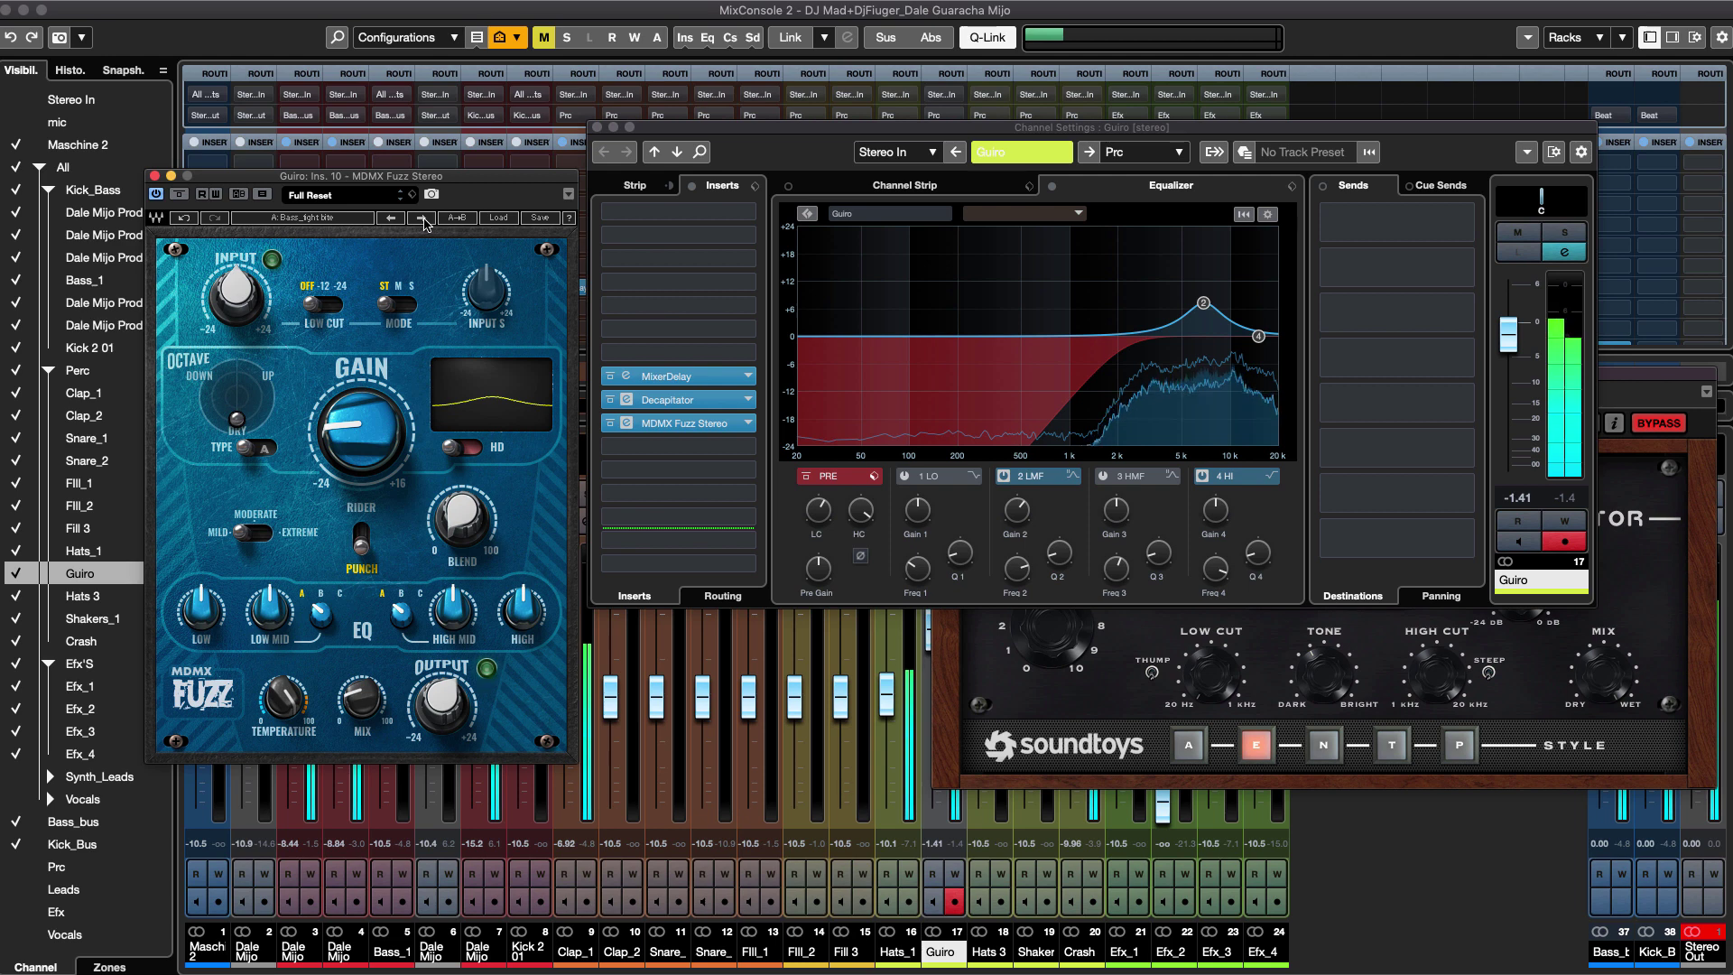
click(179, 197)
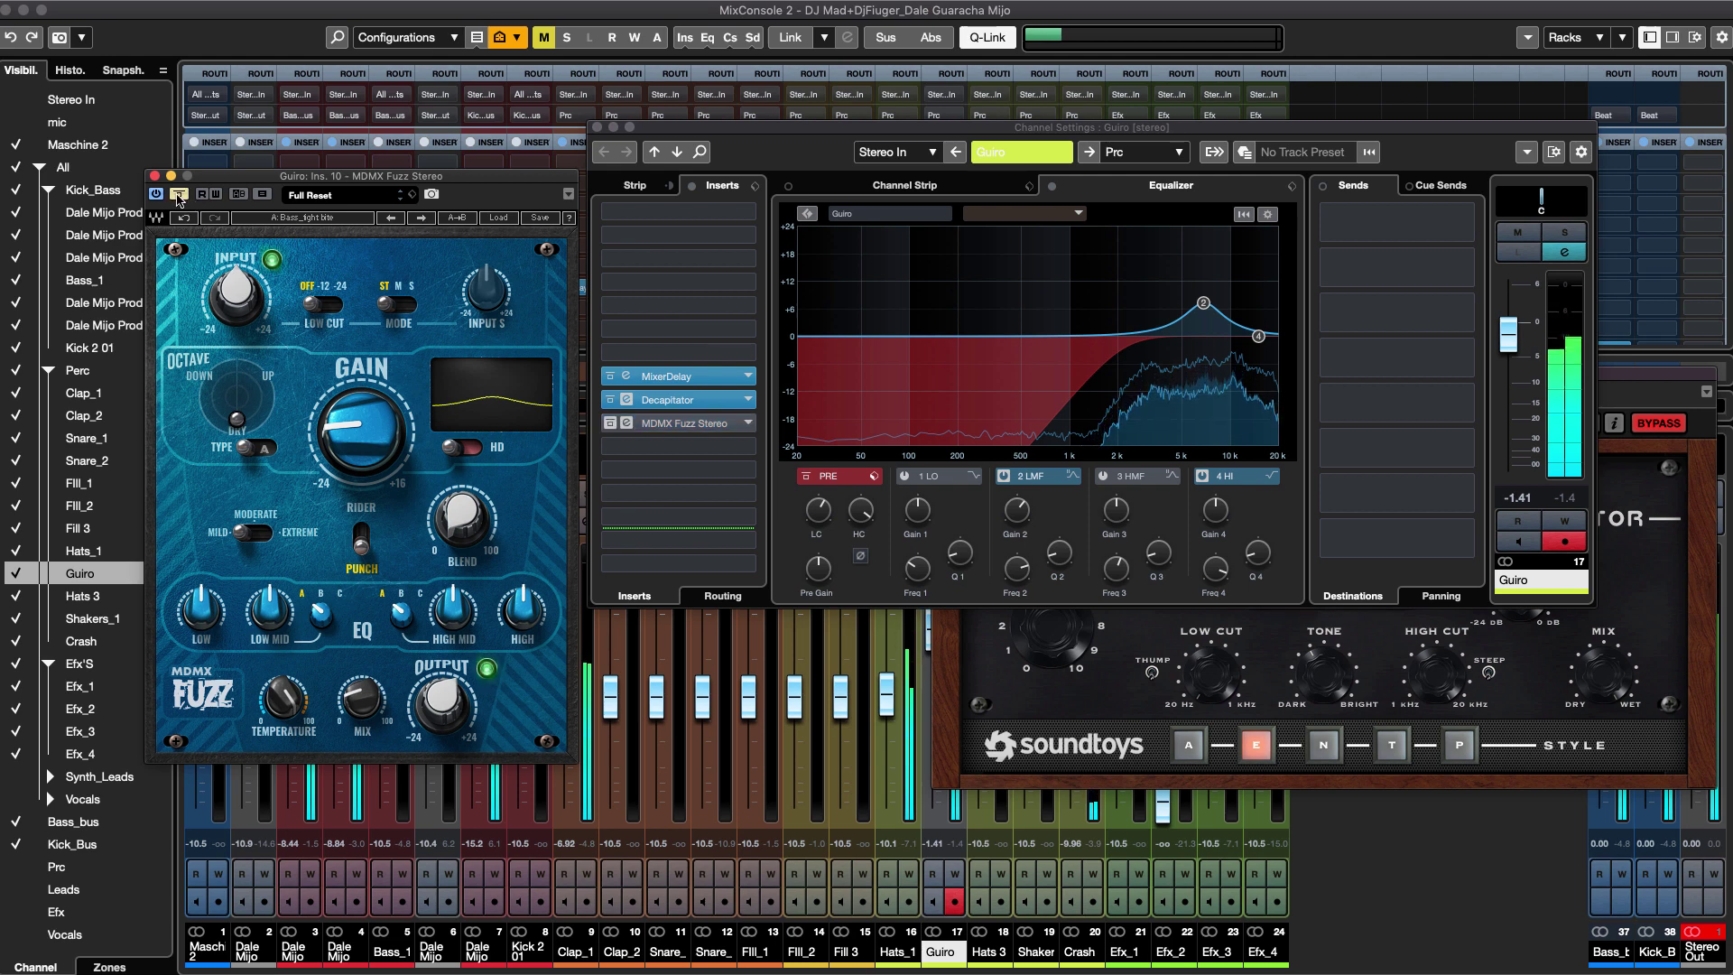
click(178, 195)
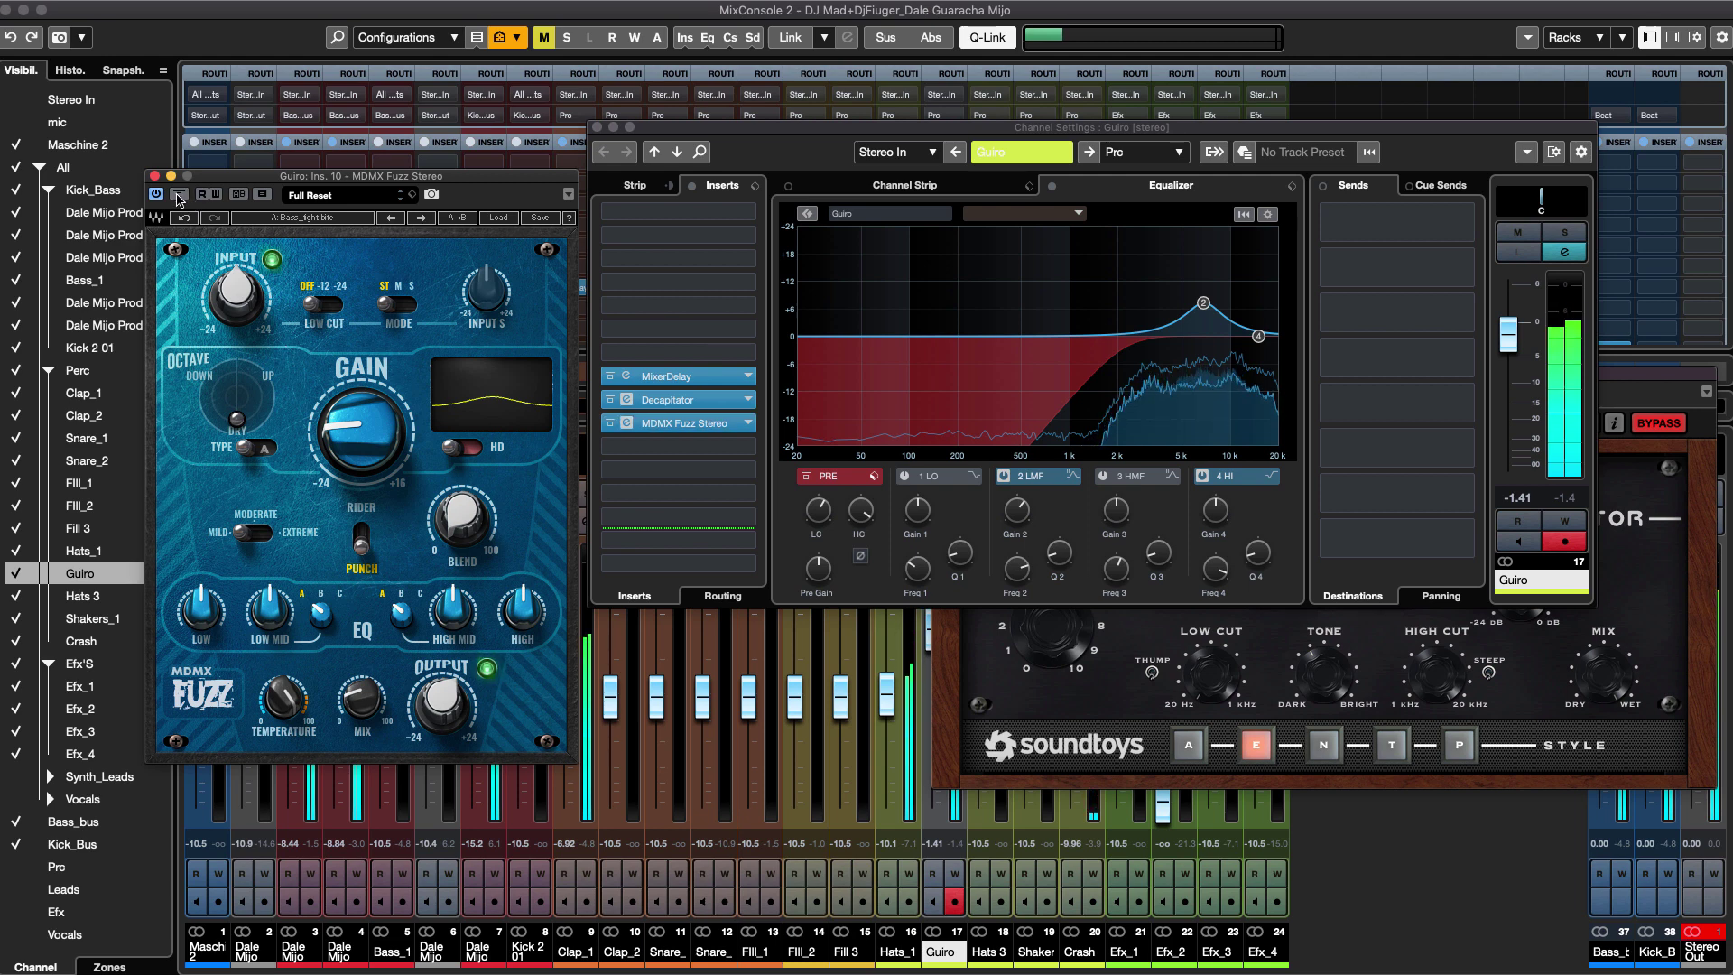
Raise MDMX Fuzz's Gain, try its Octave control and Type switch, adjust Blend and High EQ, and set Mix to 18.7.
drag(338, 415, 343, 457)
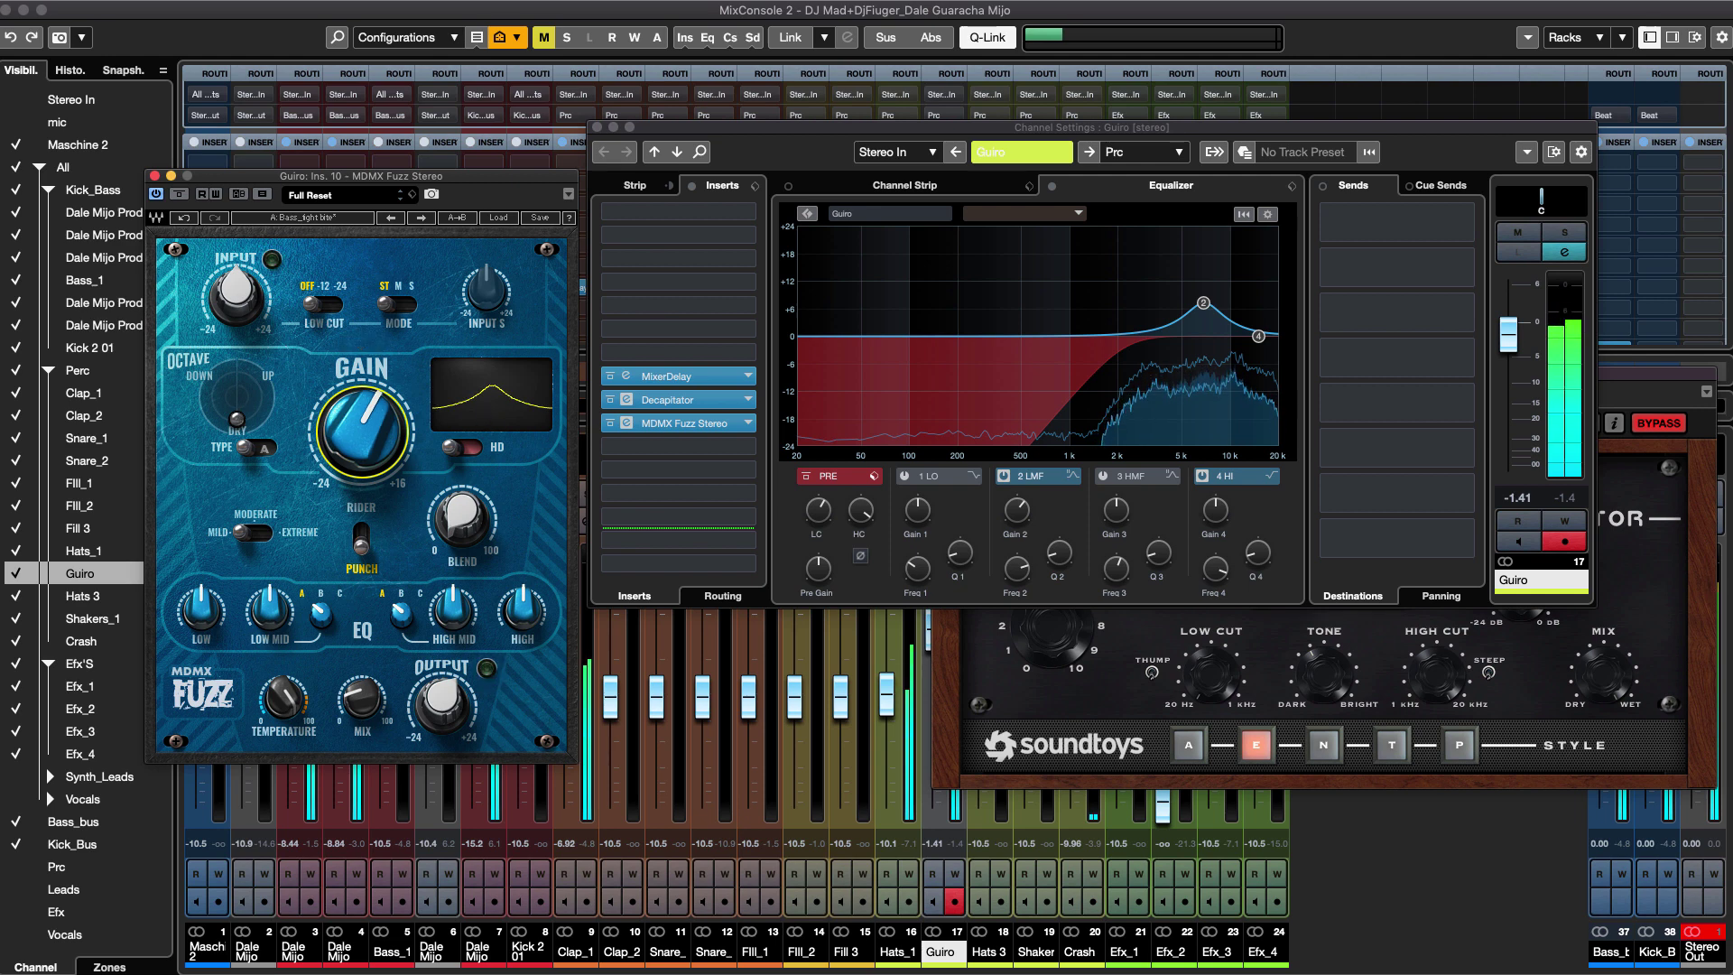
mouse_move(236, 418)
mouse_down()
mouse_move(237, 377)
mouse_move(236, 420)
mouse_up()
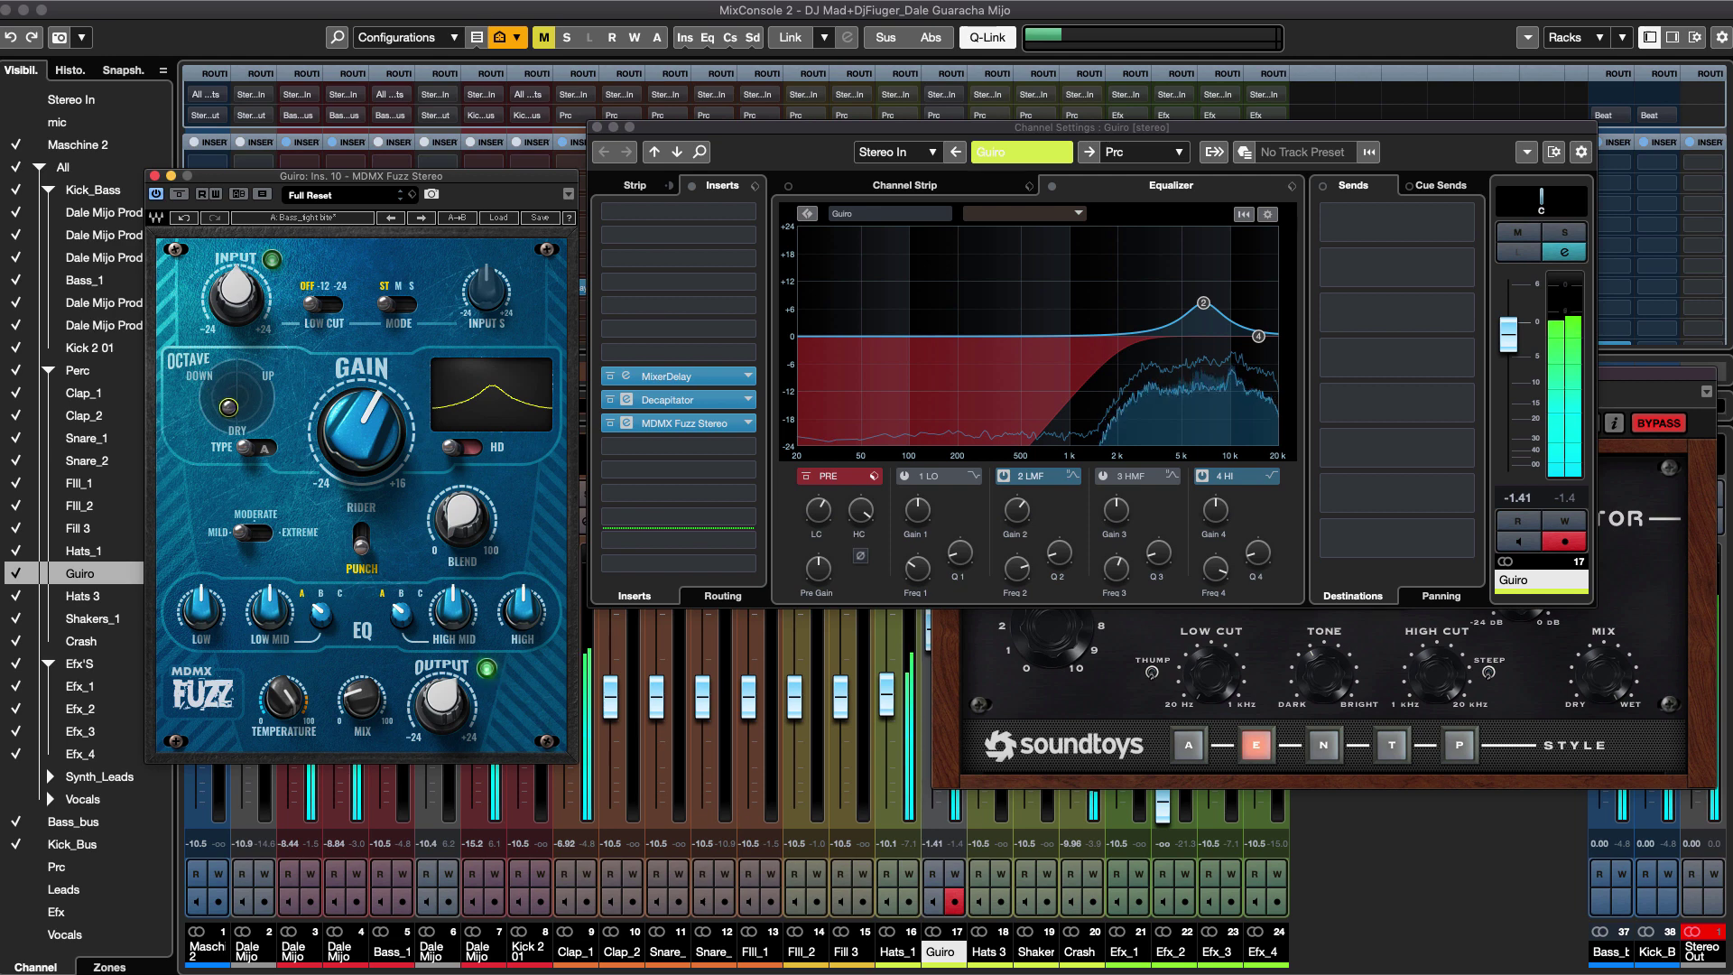
click(267, 451)
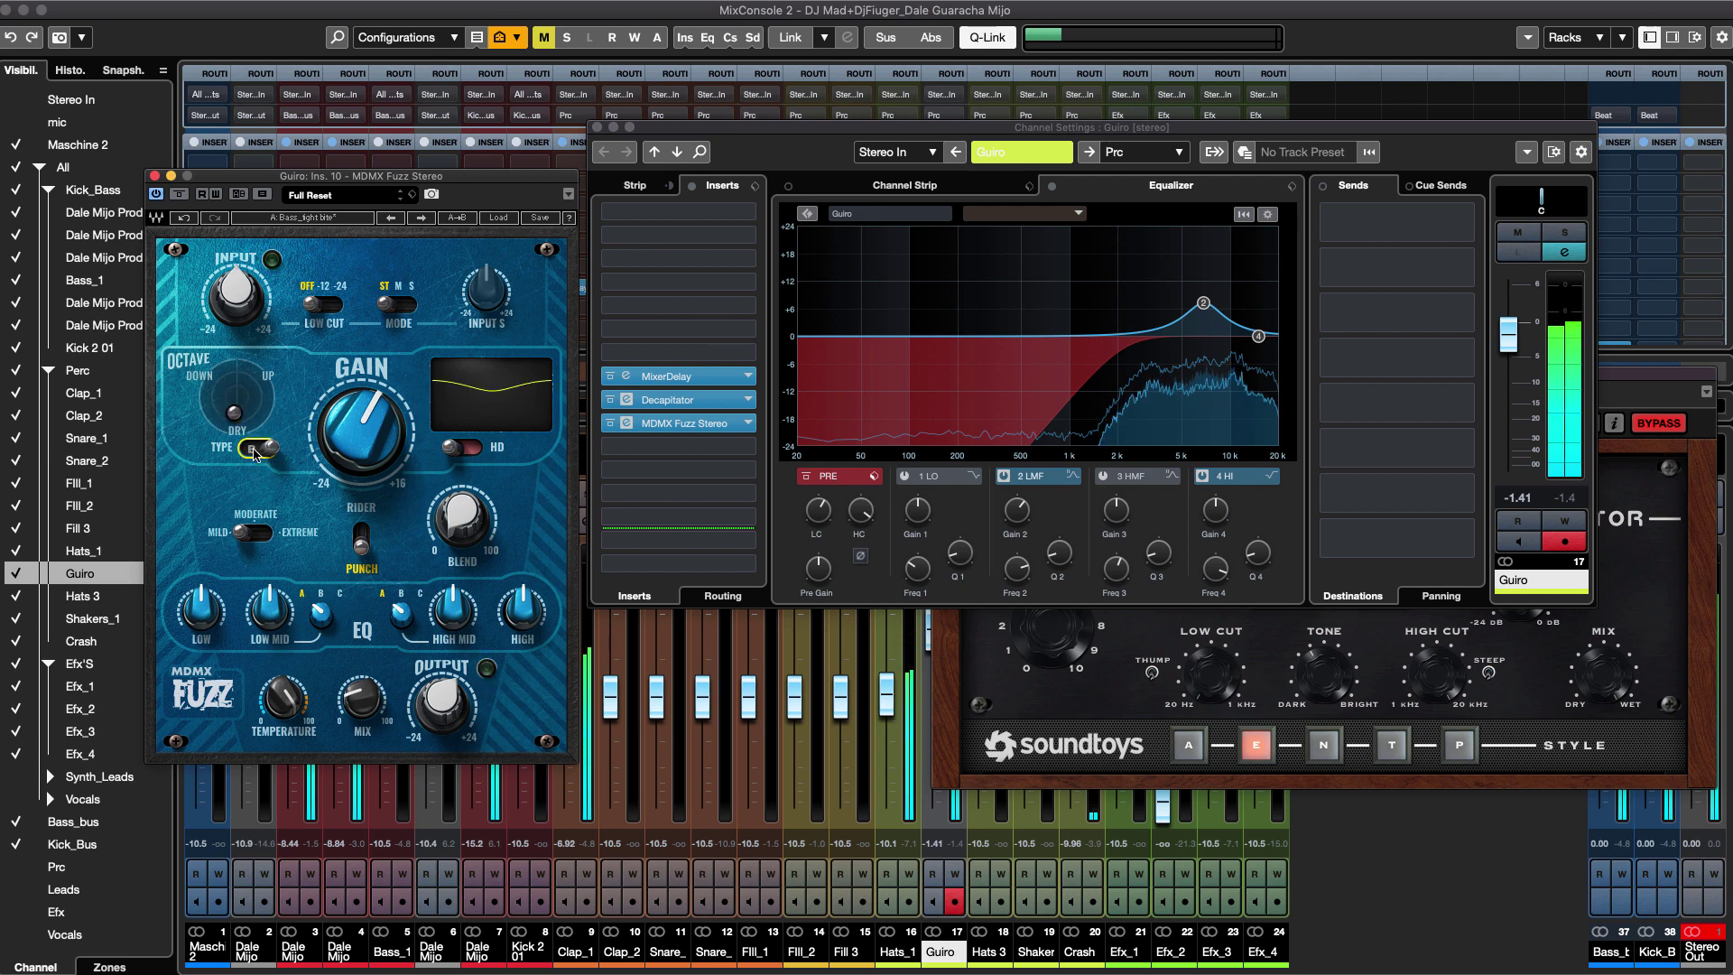
click(256, 451)
mouse_move(476, 531)
mouse_down()
mouse_move(475, 509)
mouse_move(476, 540)
mouse_up()
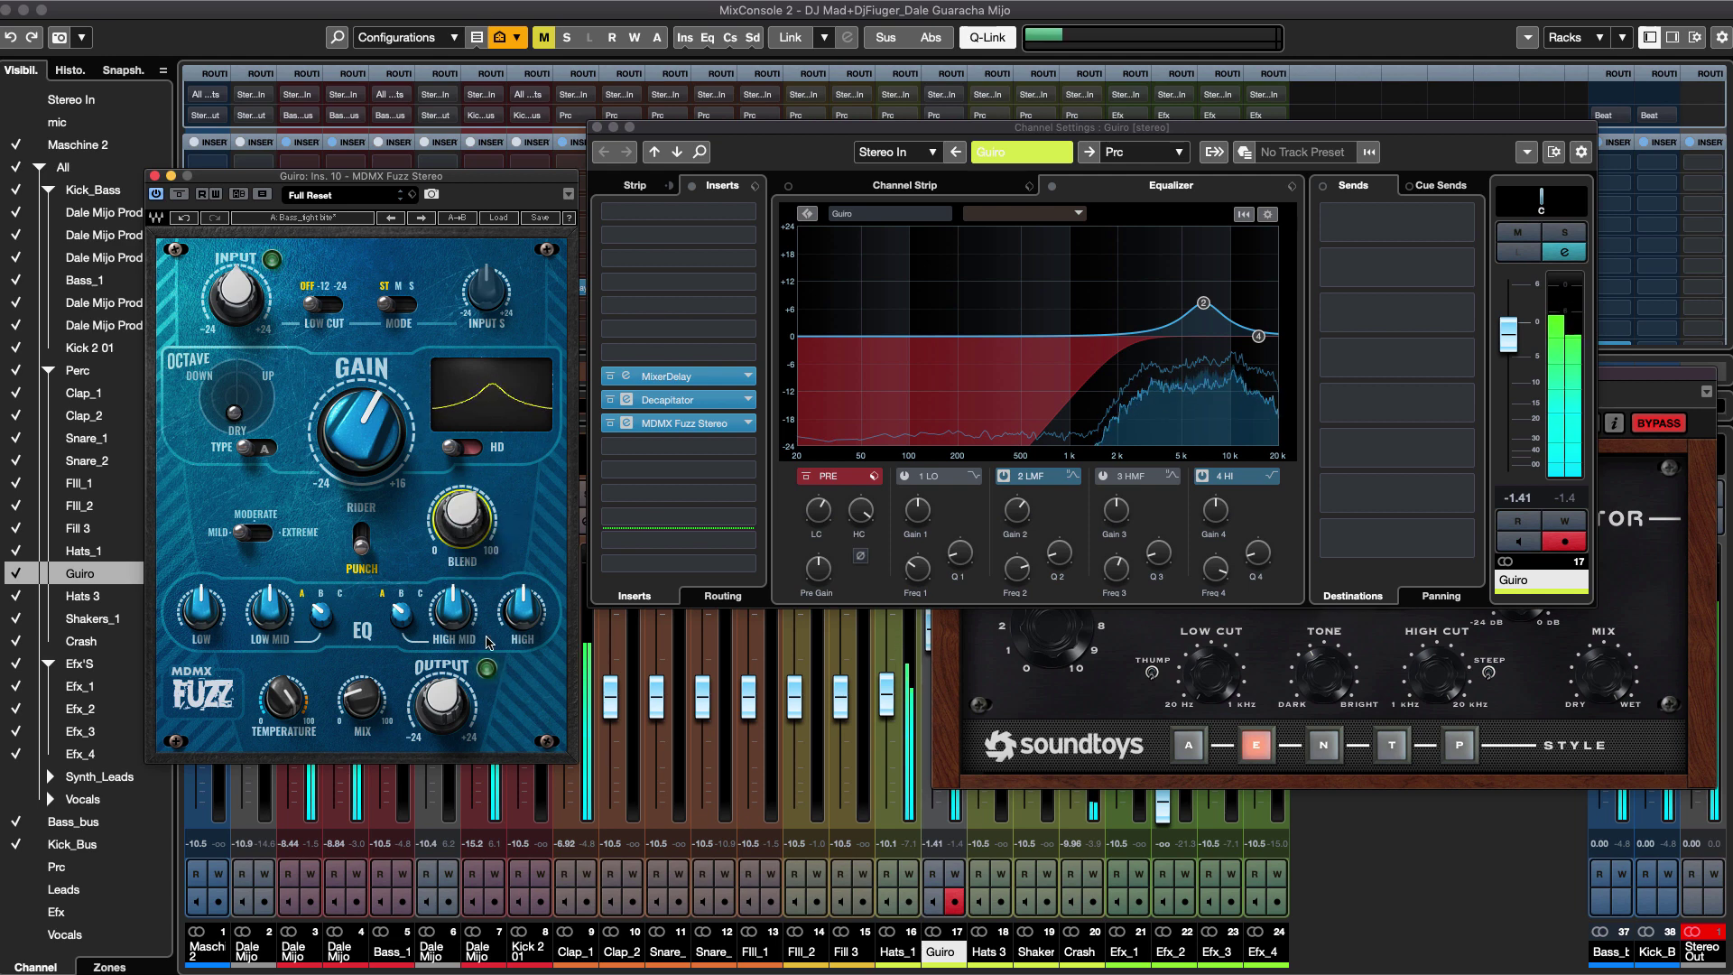
drag(505, 621, 506, 624)
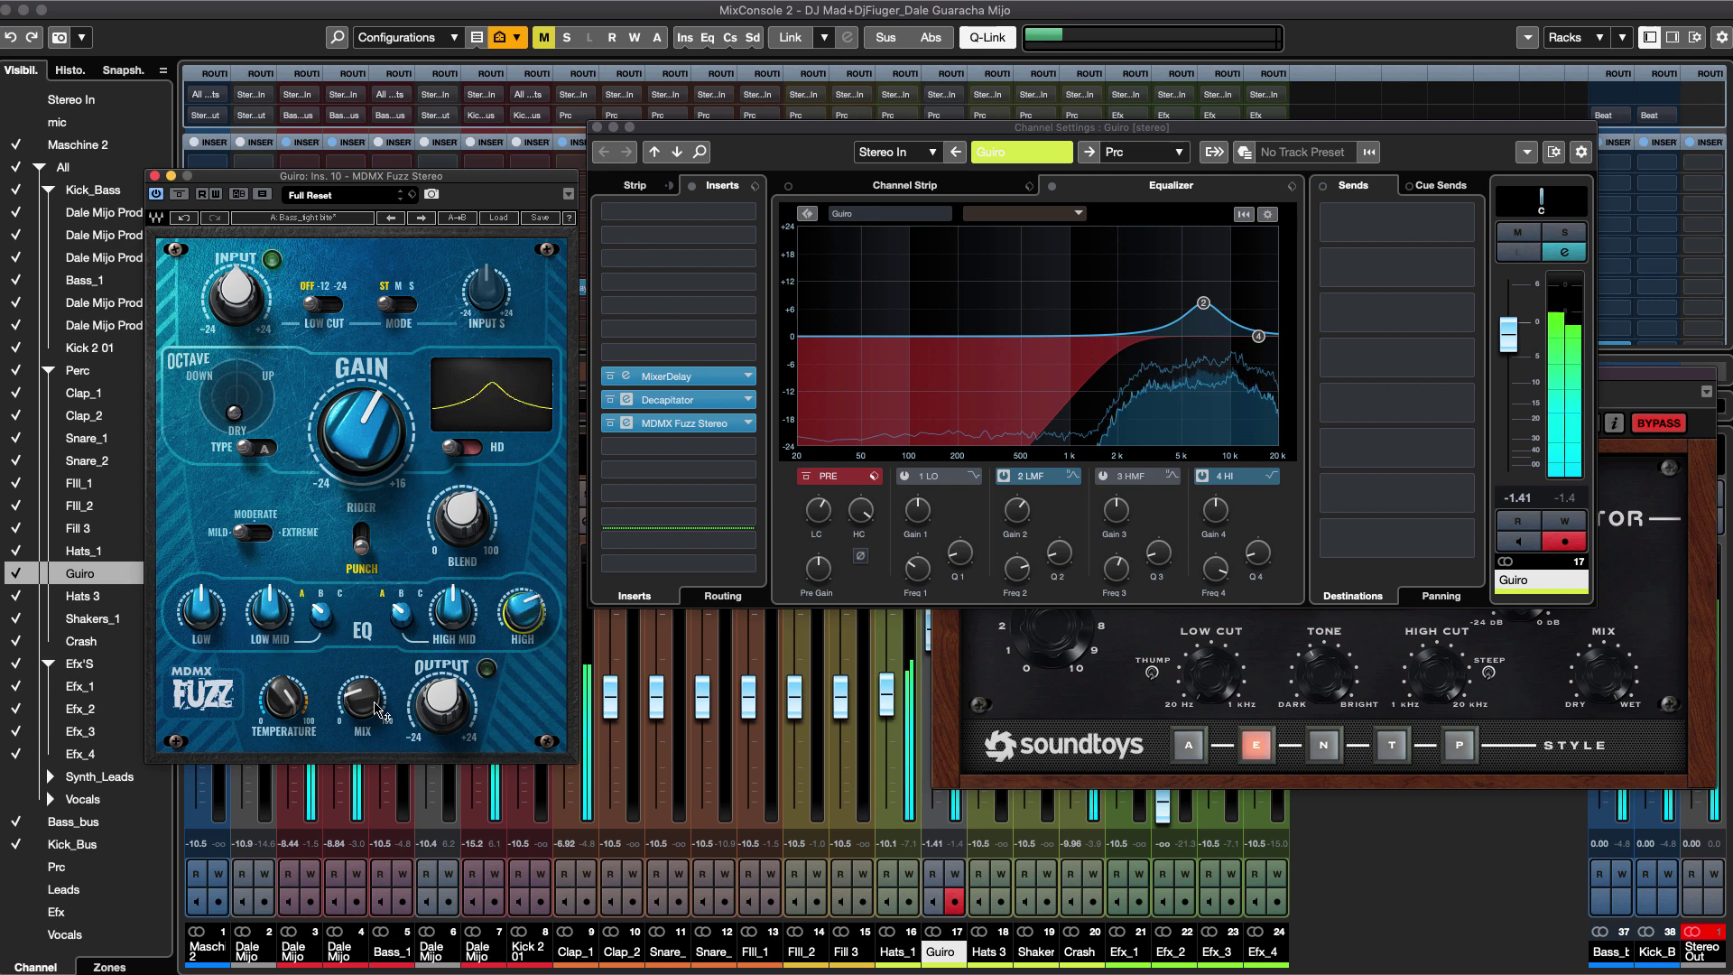
mouse_move(375, 707)
mouse_down()
mouse_move(376, 693)
mouse_move(375, 709)
mouse_up()
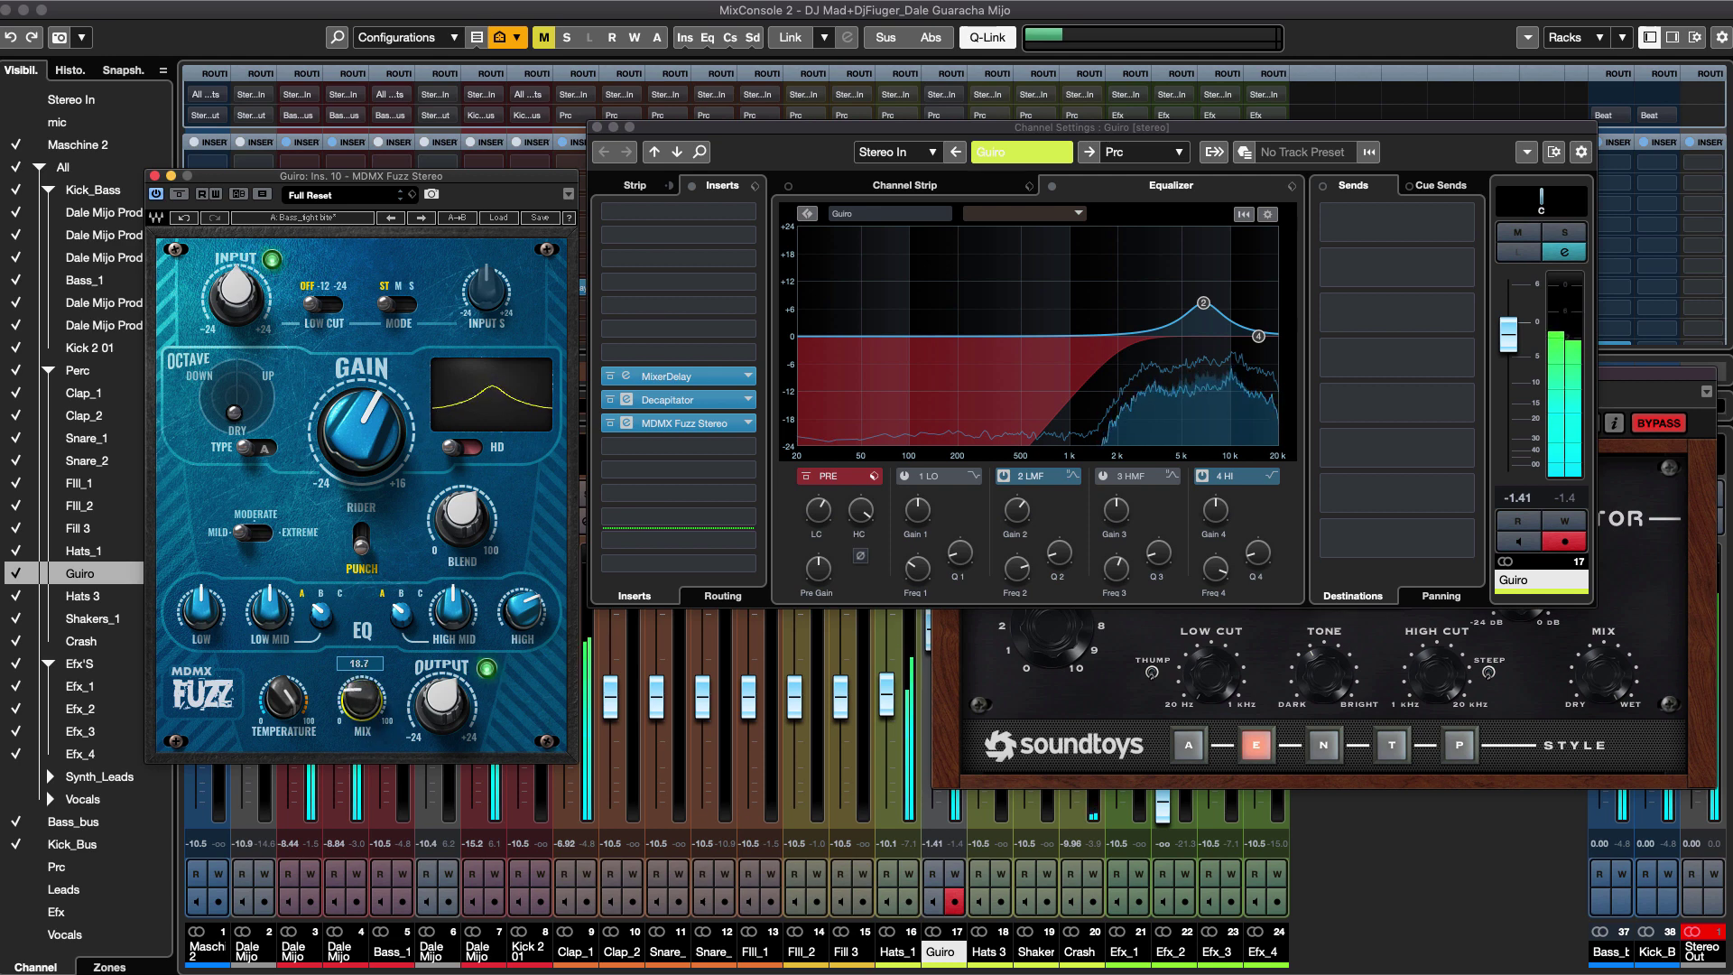
Compare the Guiro with MDMX Fuzz bypassed and active, moving the Decapitator window into view to compare the two distortions.
click(179, 194)
click(179, 195)
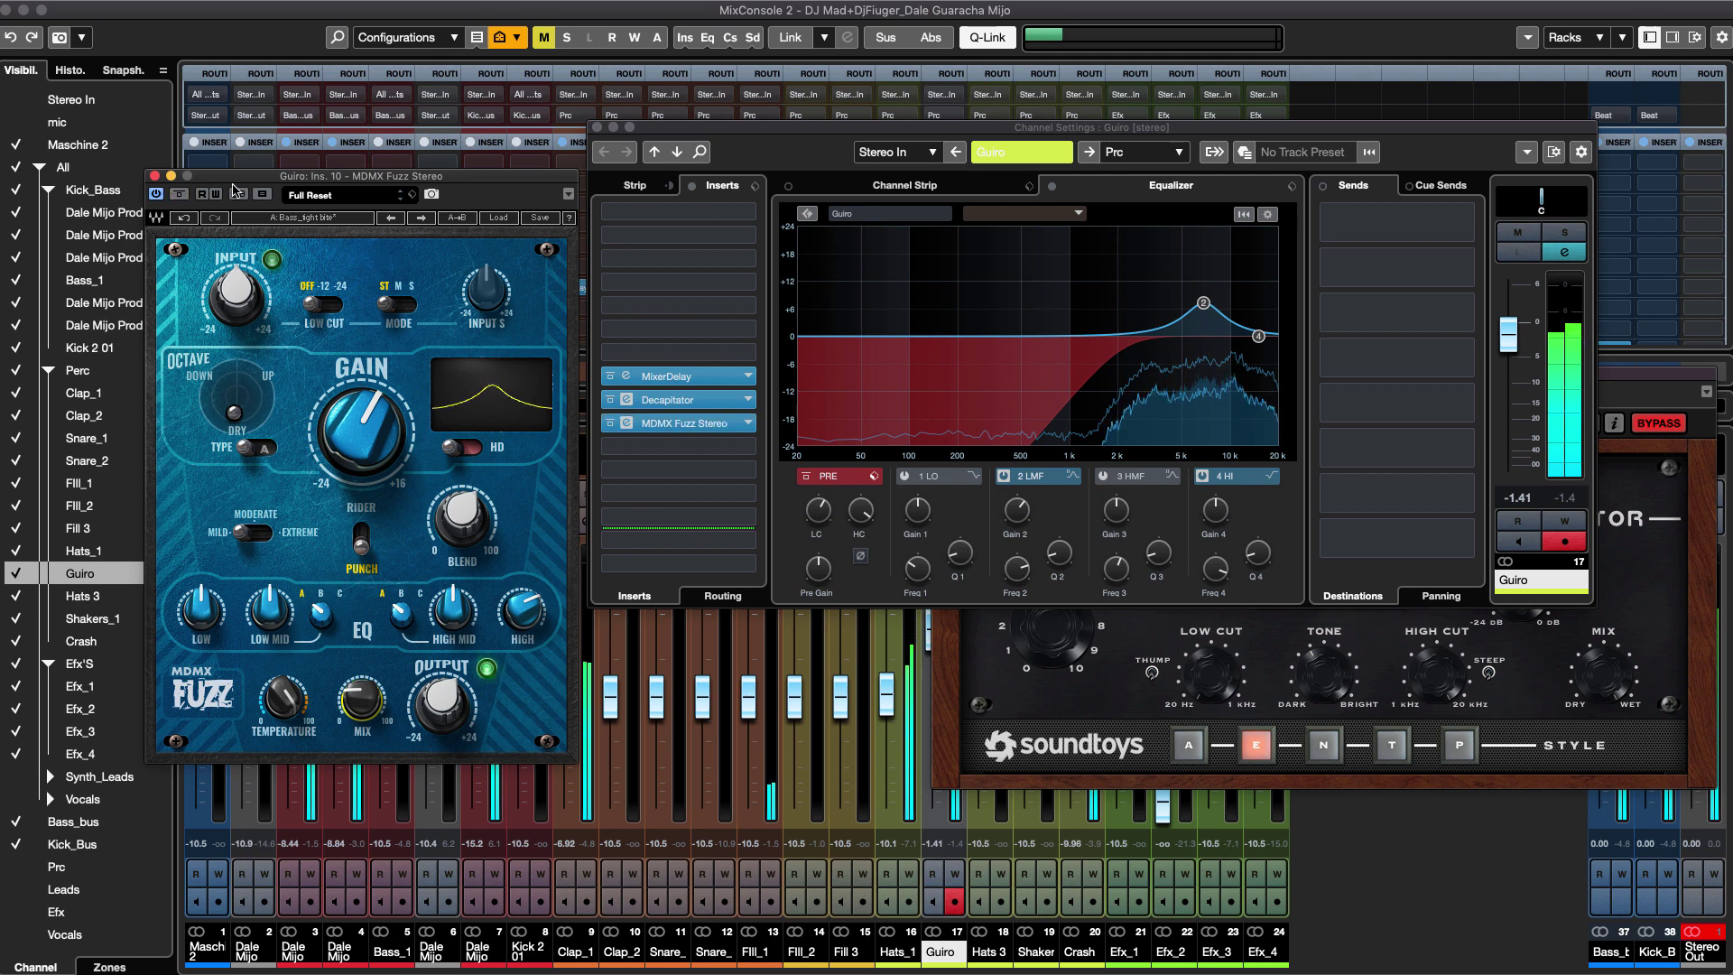
drag(1115, 370, 862, 223)
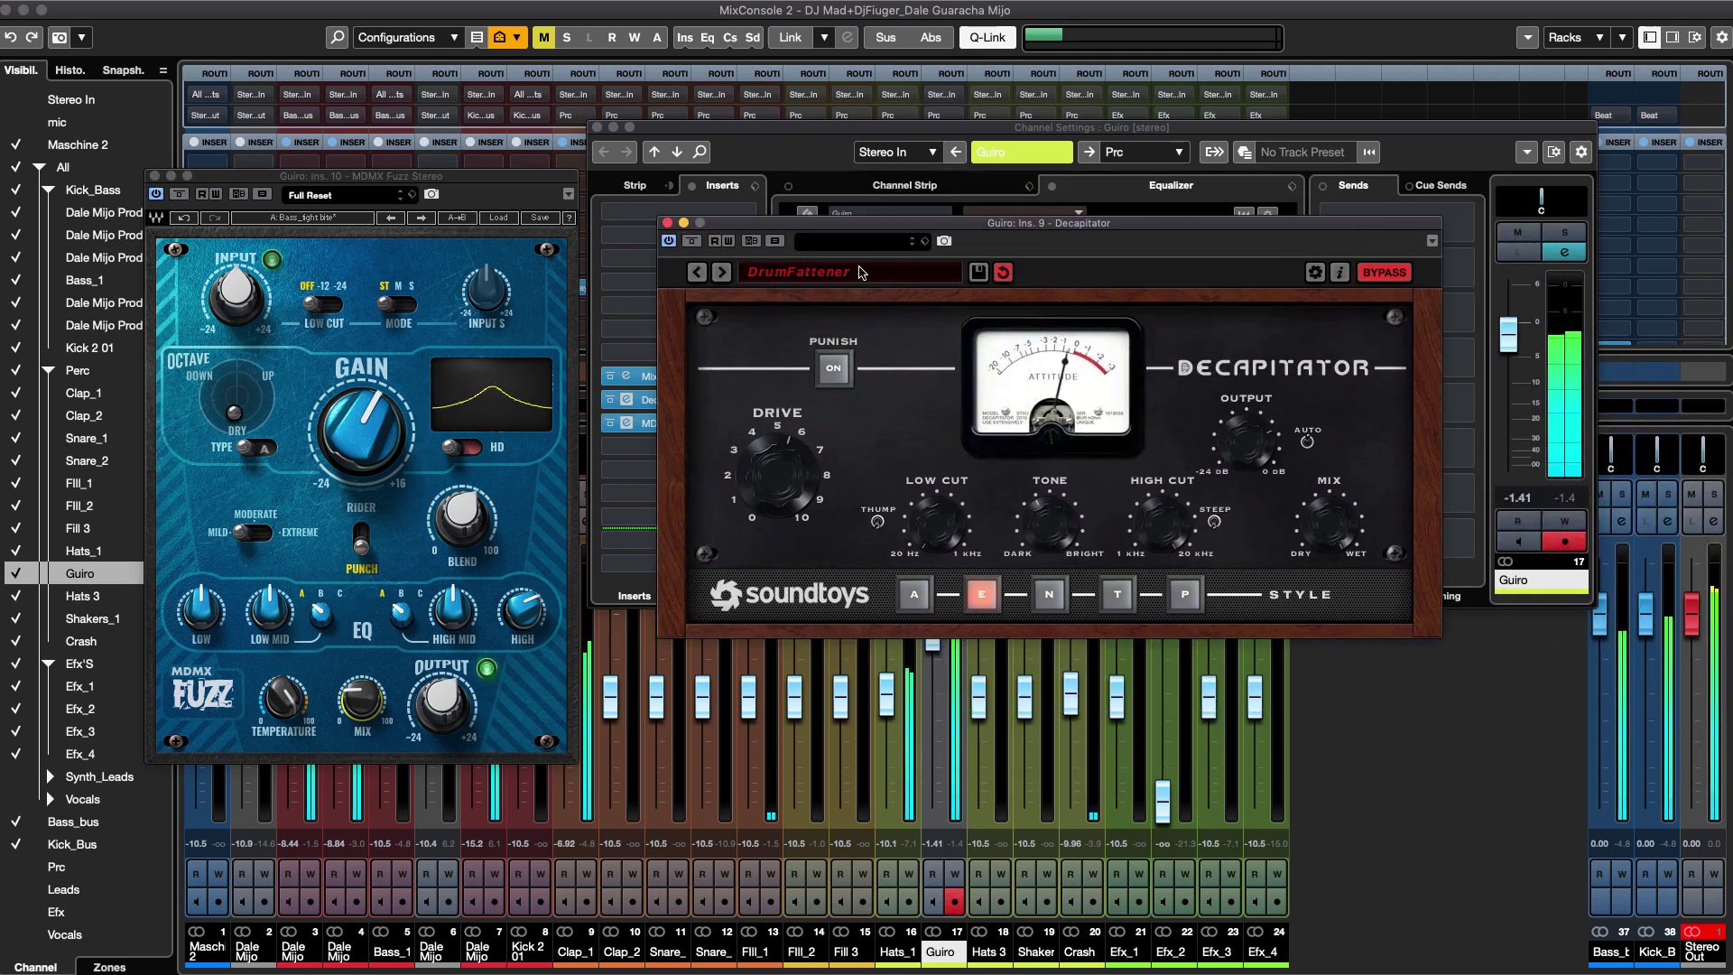
click(177, 197)
click(1388, 272)
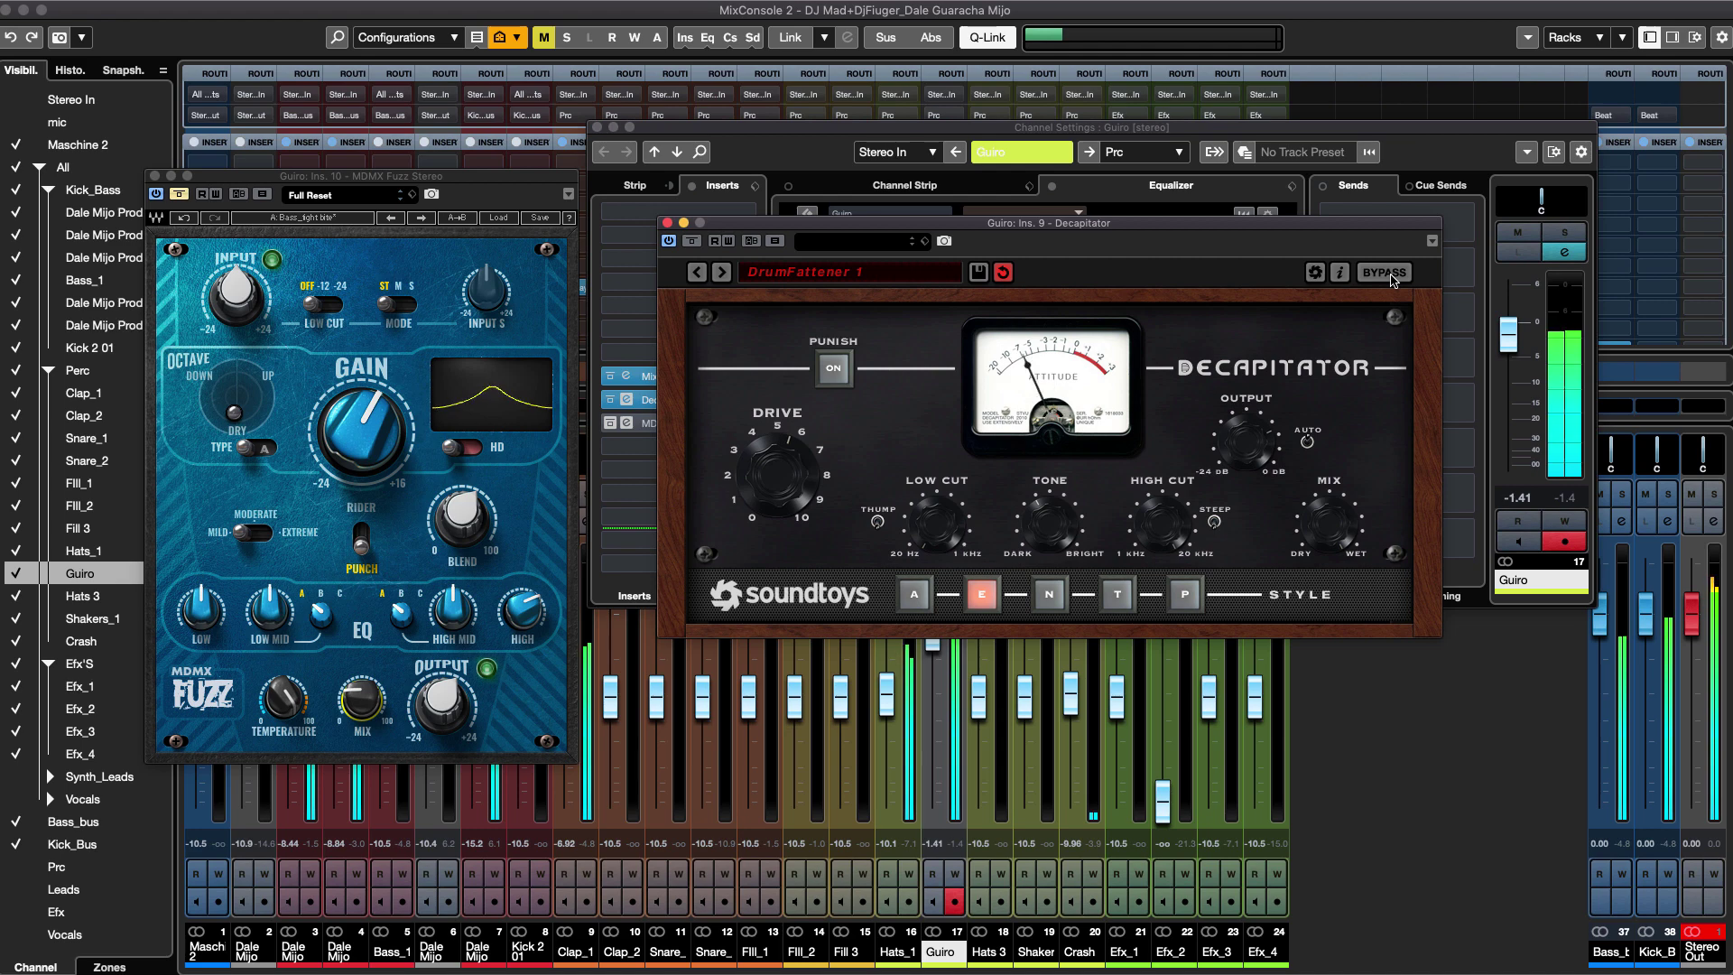
click(1387, 273)
click(179, 195)
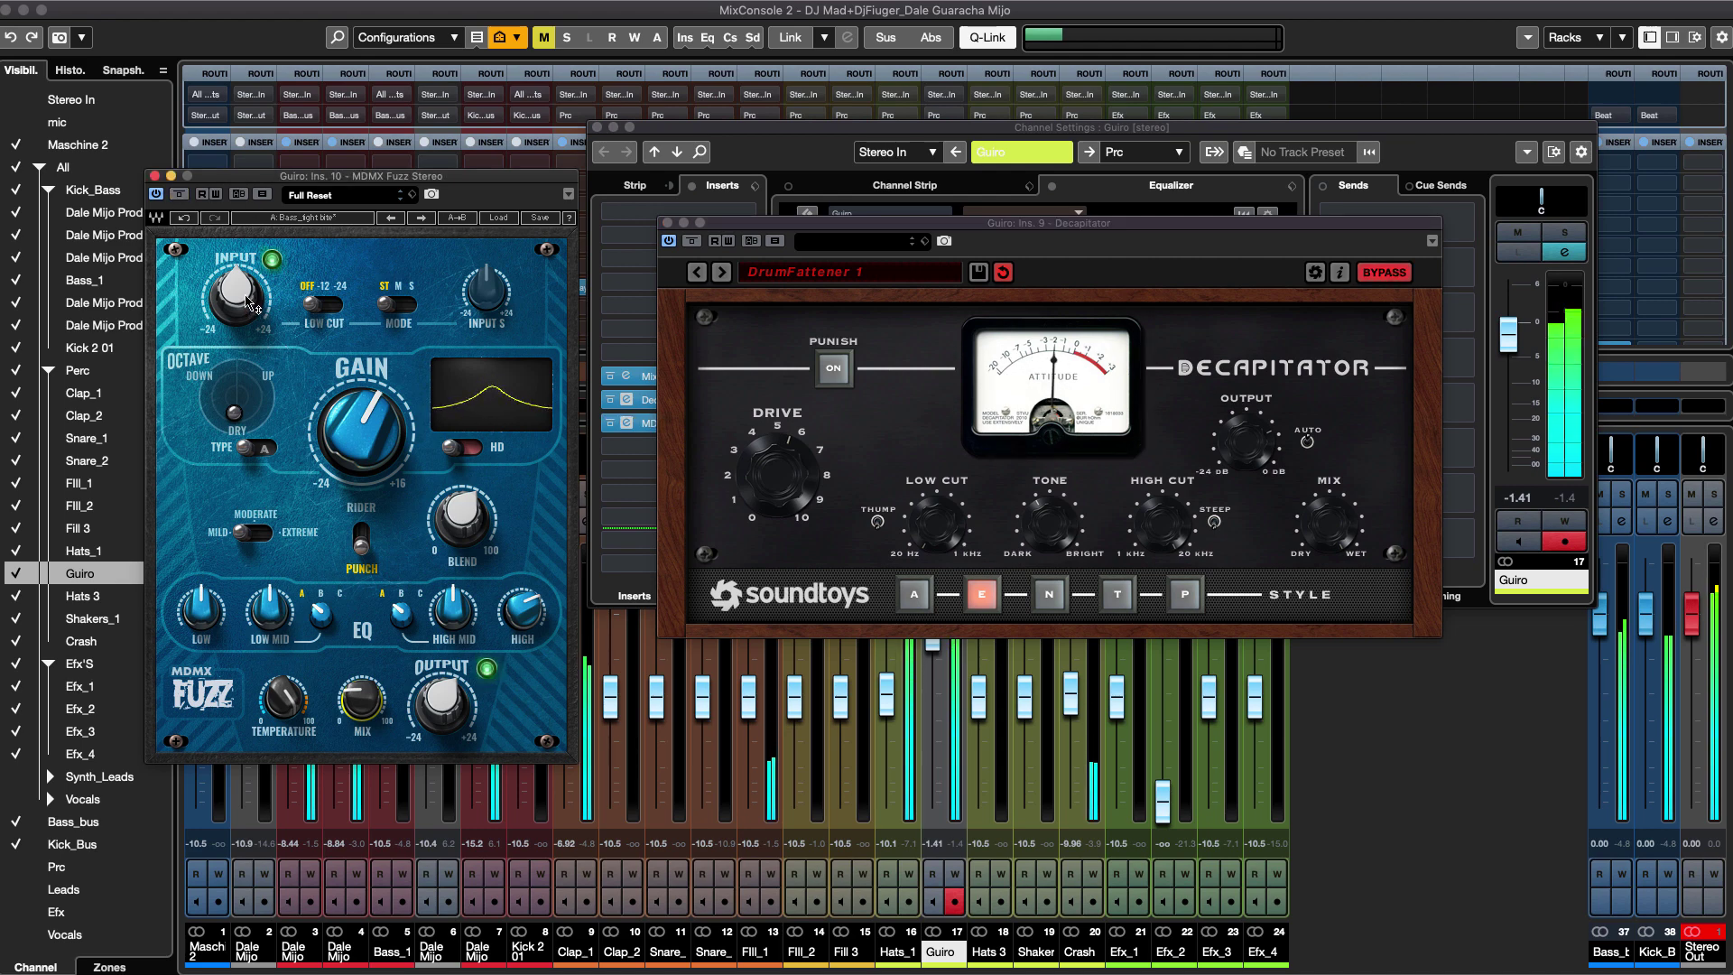
Raise MDMX Fuzz's Input above 6.3 and adjust its Output level to compensate.
drag(250, 304, 249, 301)
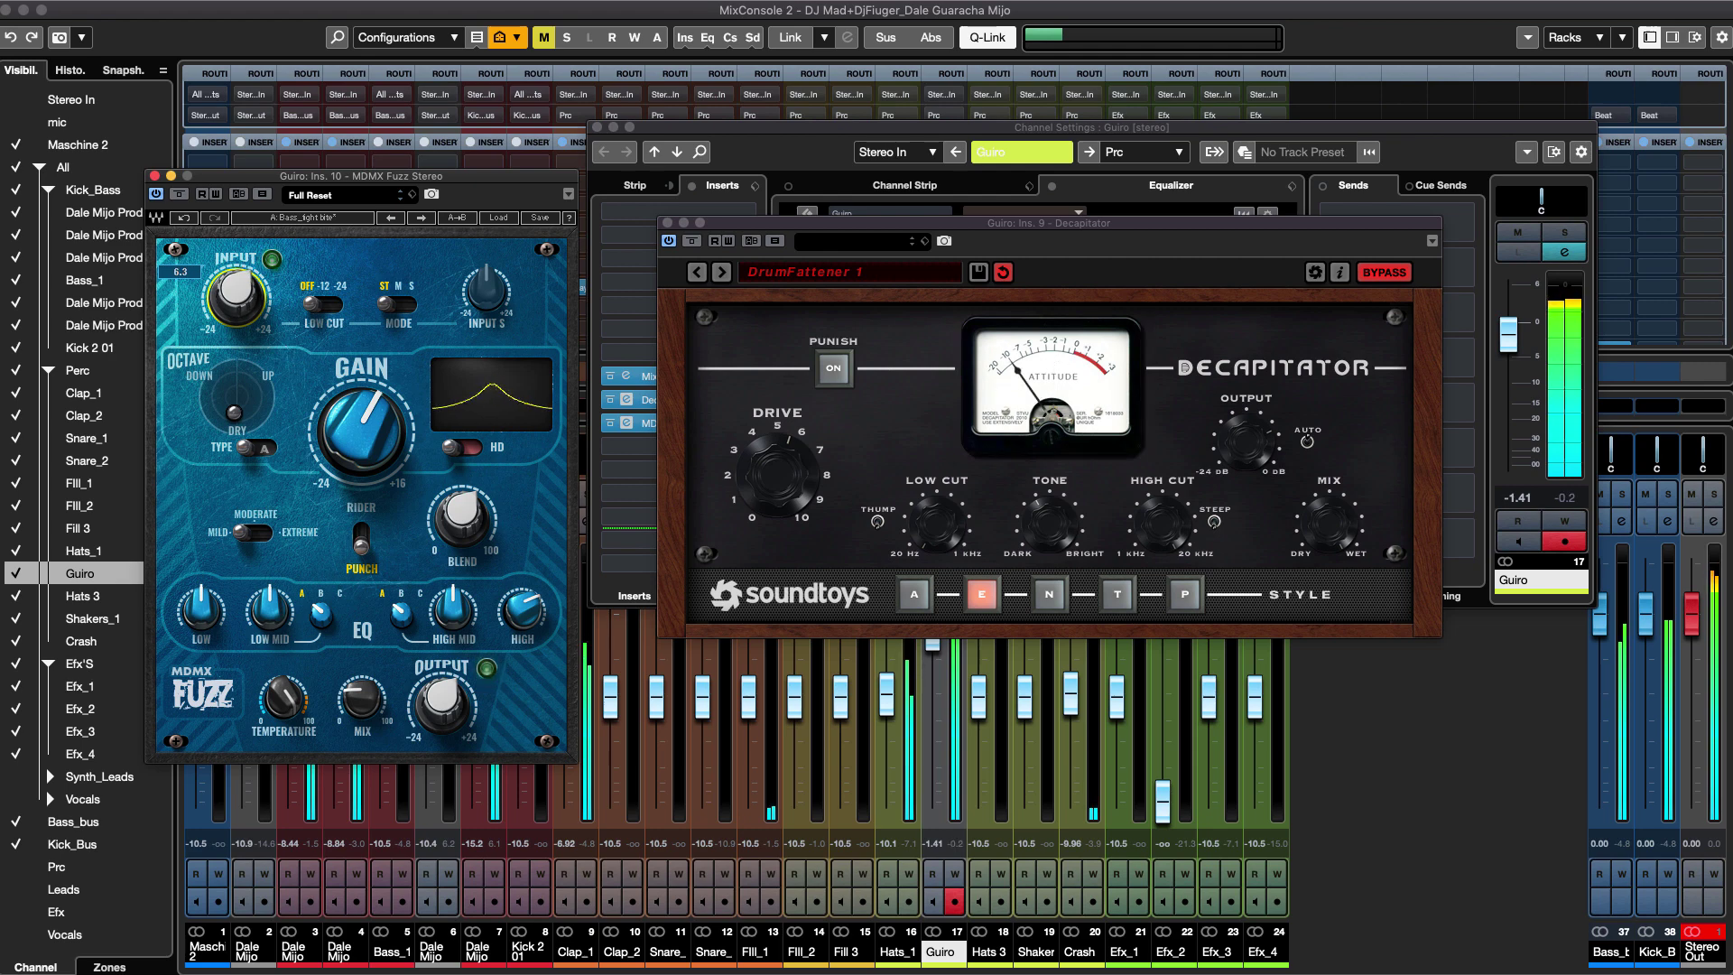
drag(249, 302, 249, 300)
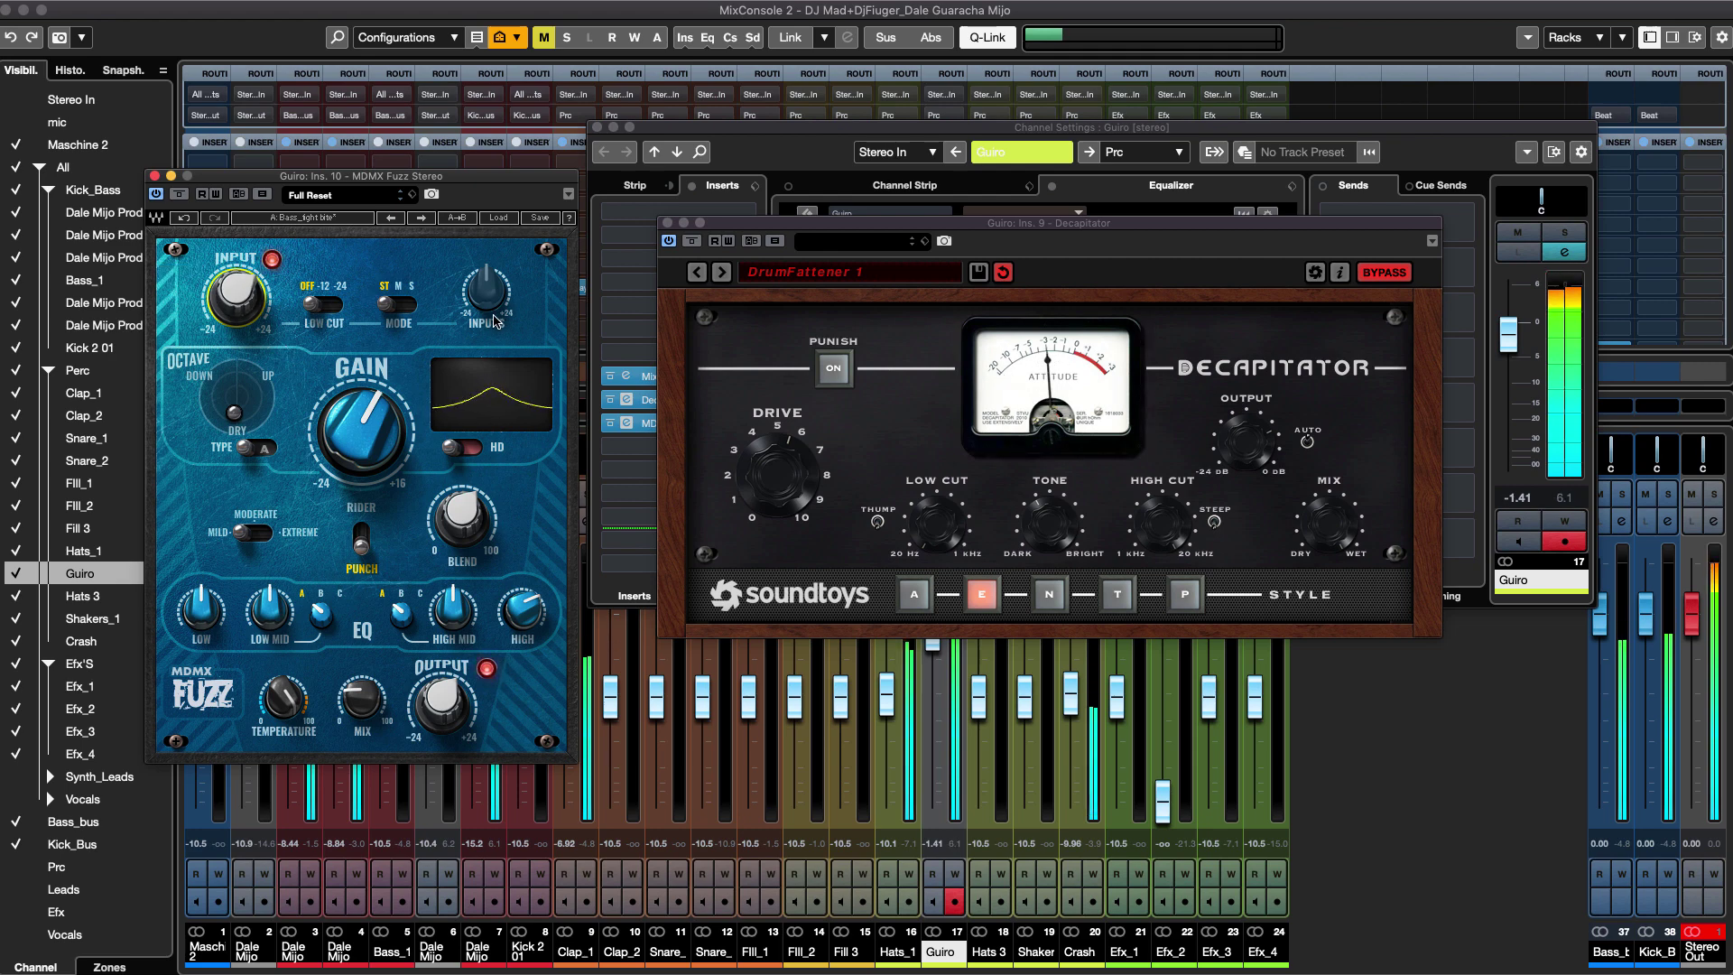
drag(442, 702, 443, 699)
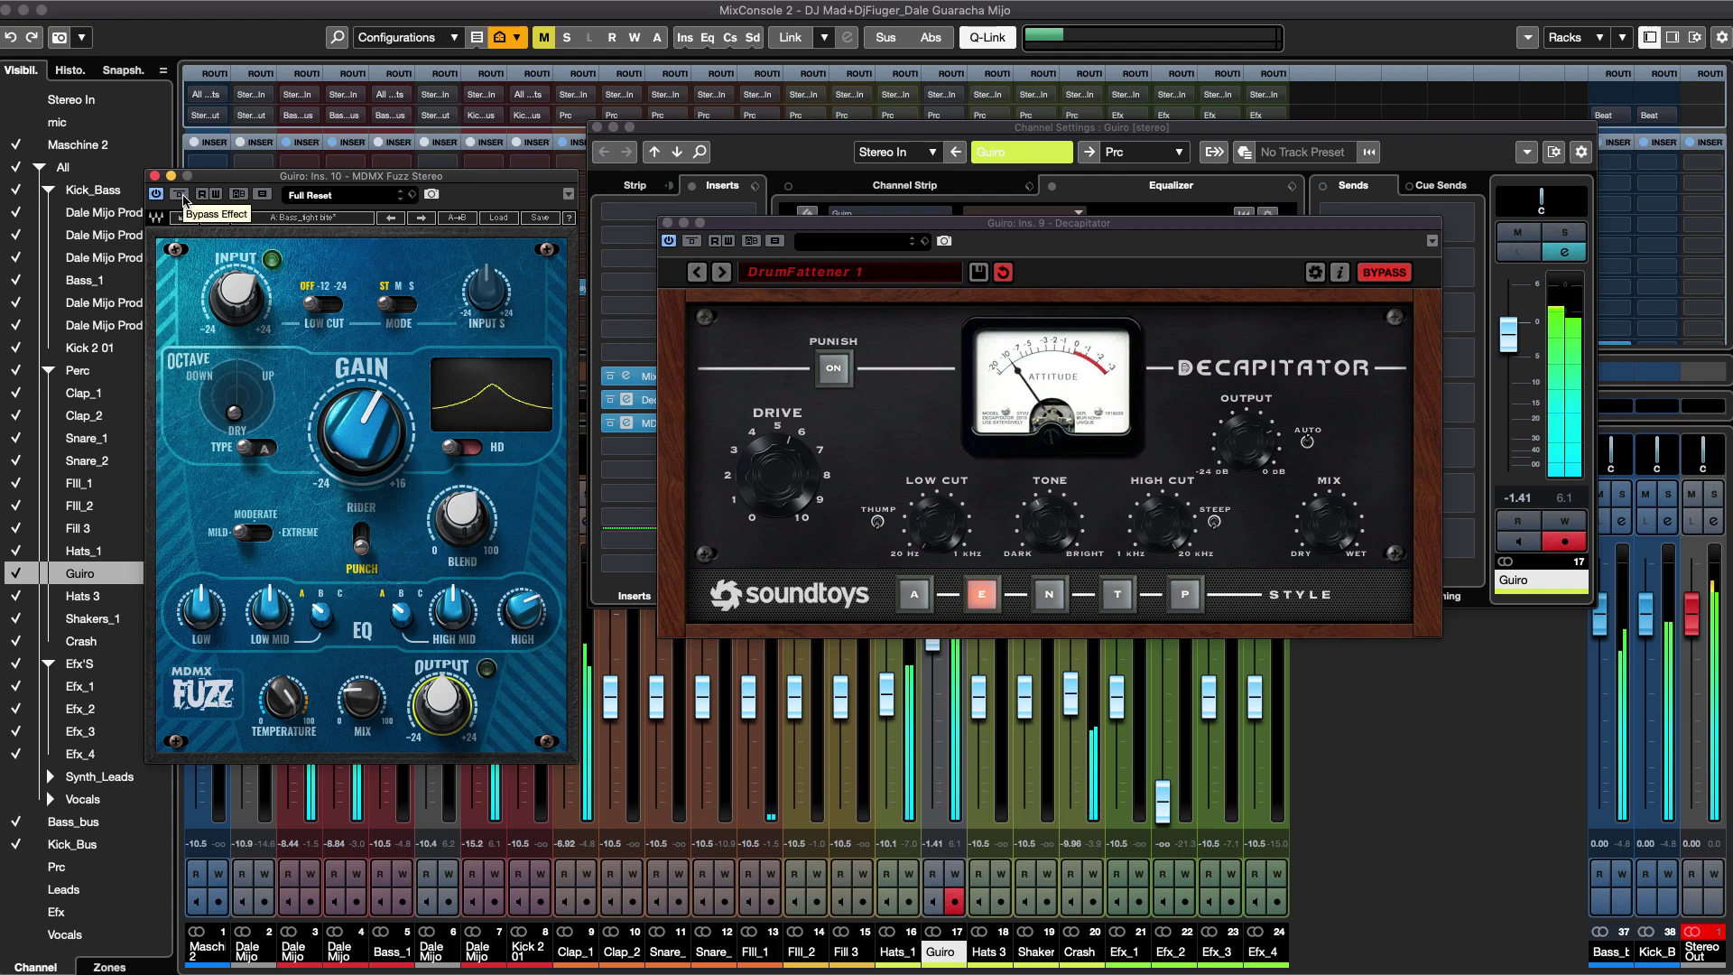
Compare the readjusted MDMX Fuzz with Decapitator on the Guiro by alternating which one is bypassed.
click(181, 195)
click(1374, 274)
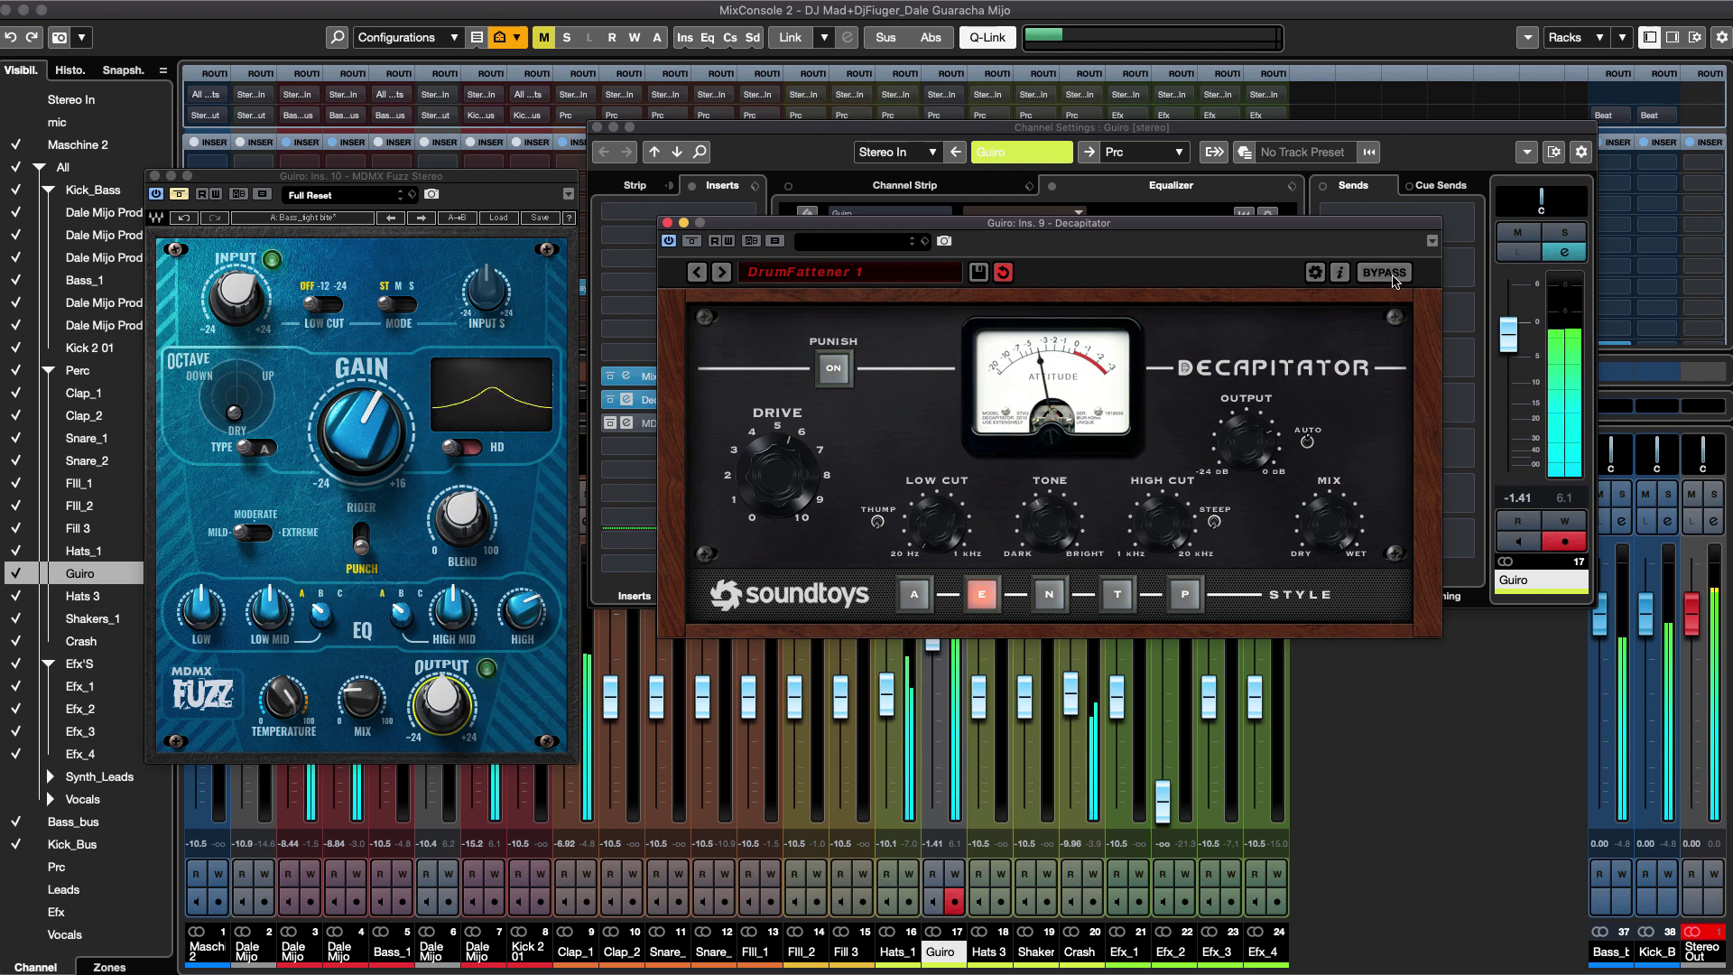
click(1390, 274)
click(181, 195)
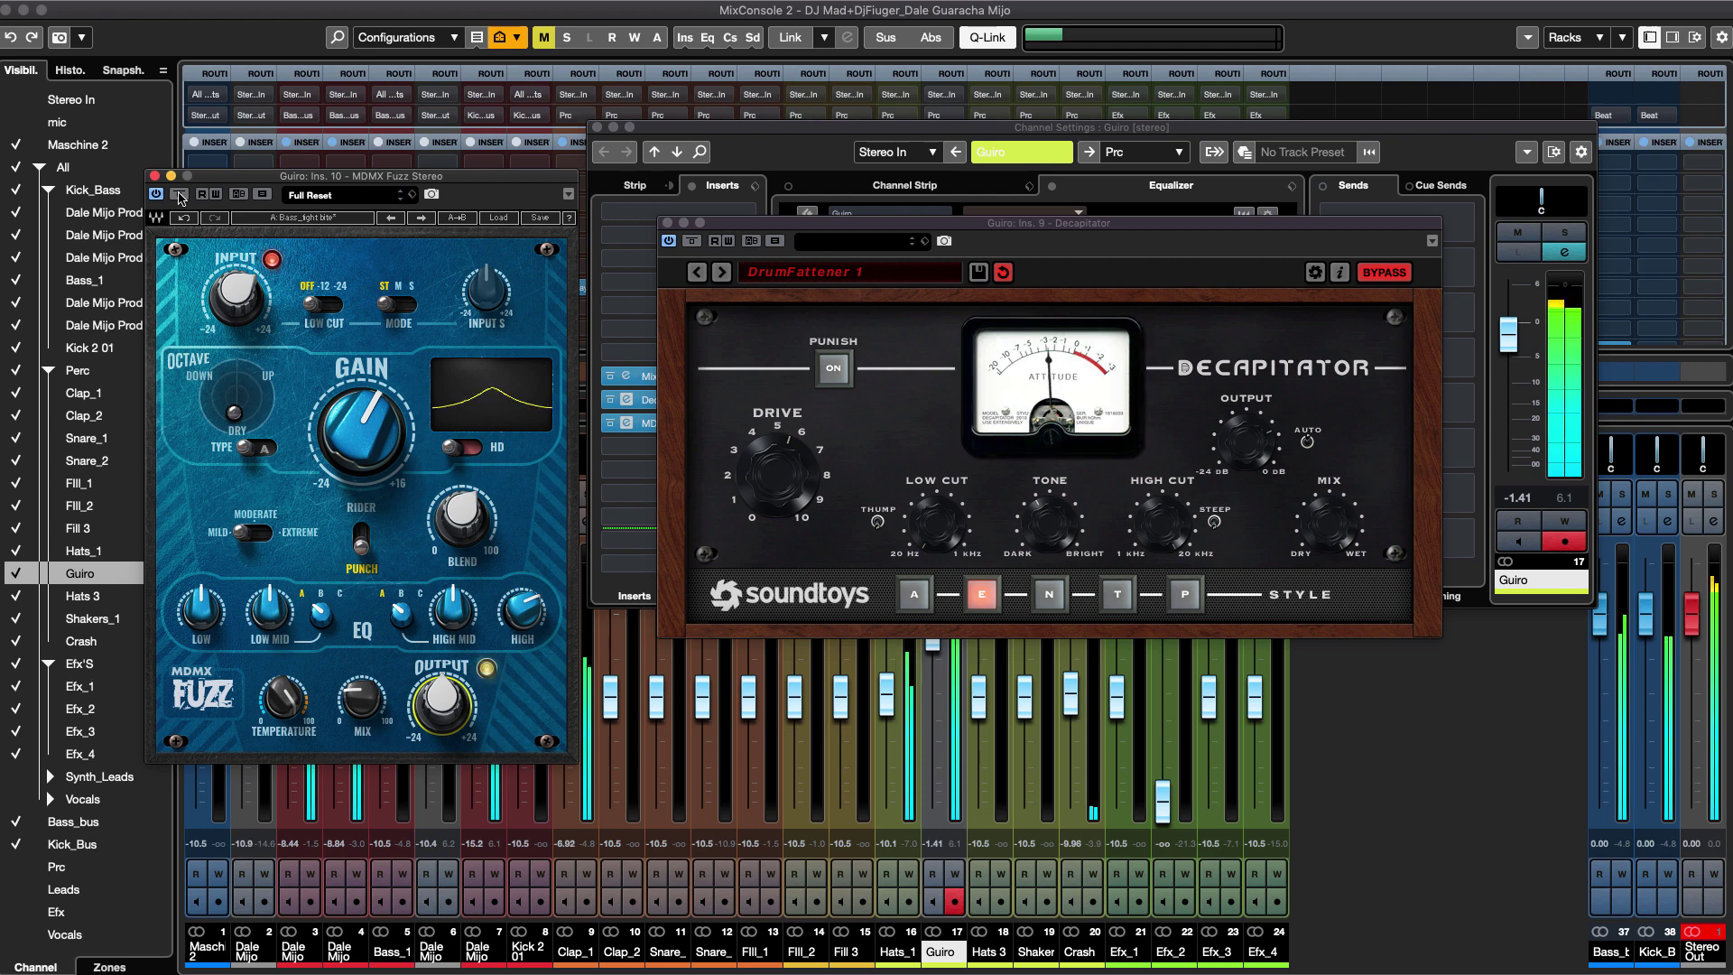
Keep Decapitator active on the Guiro, close its window and remove MDMX Fuzz from insert slot 10.
click(181, 195)
click(1384, 273)
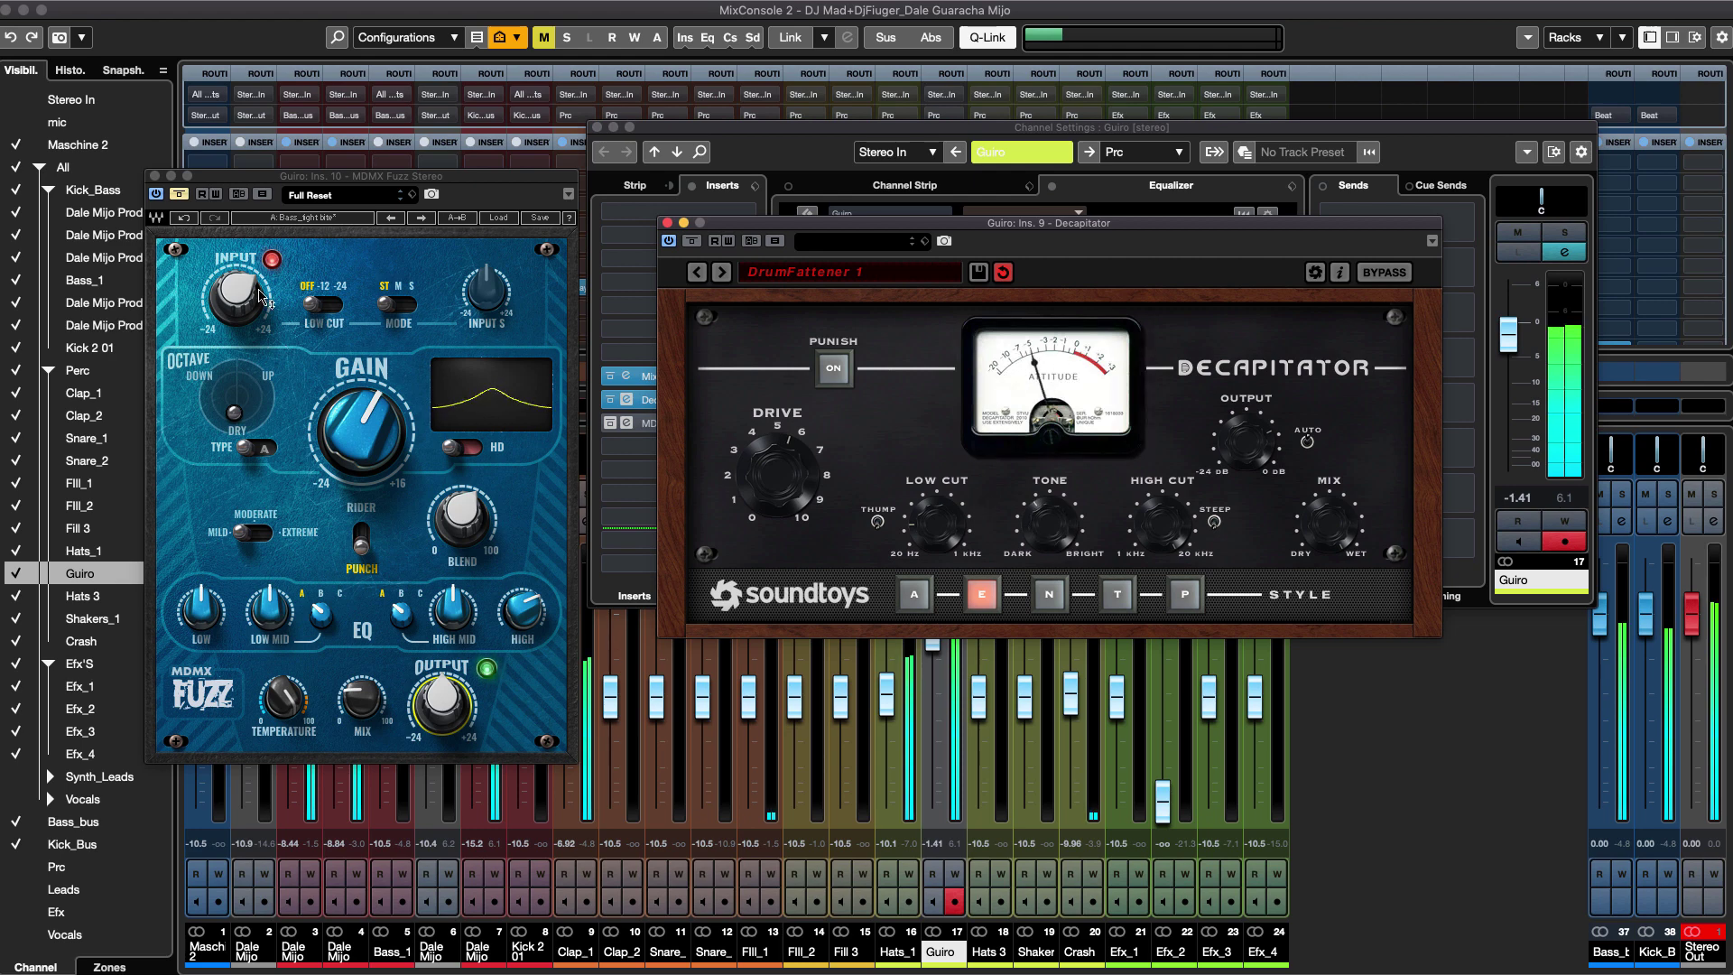
click(667, 223)
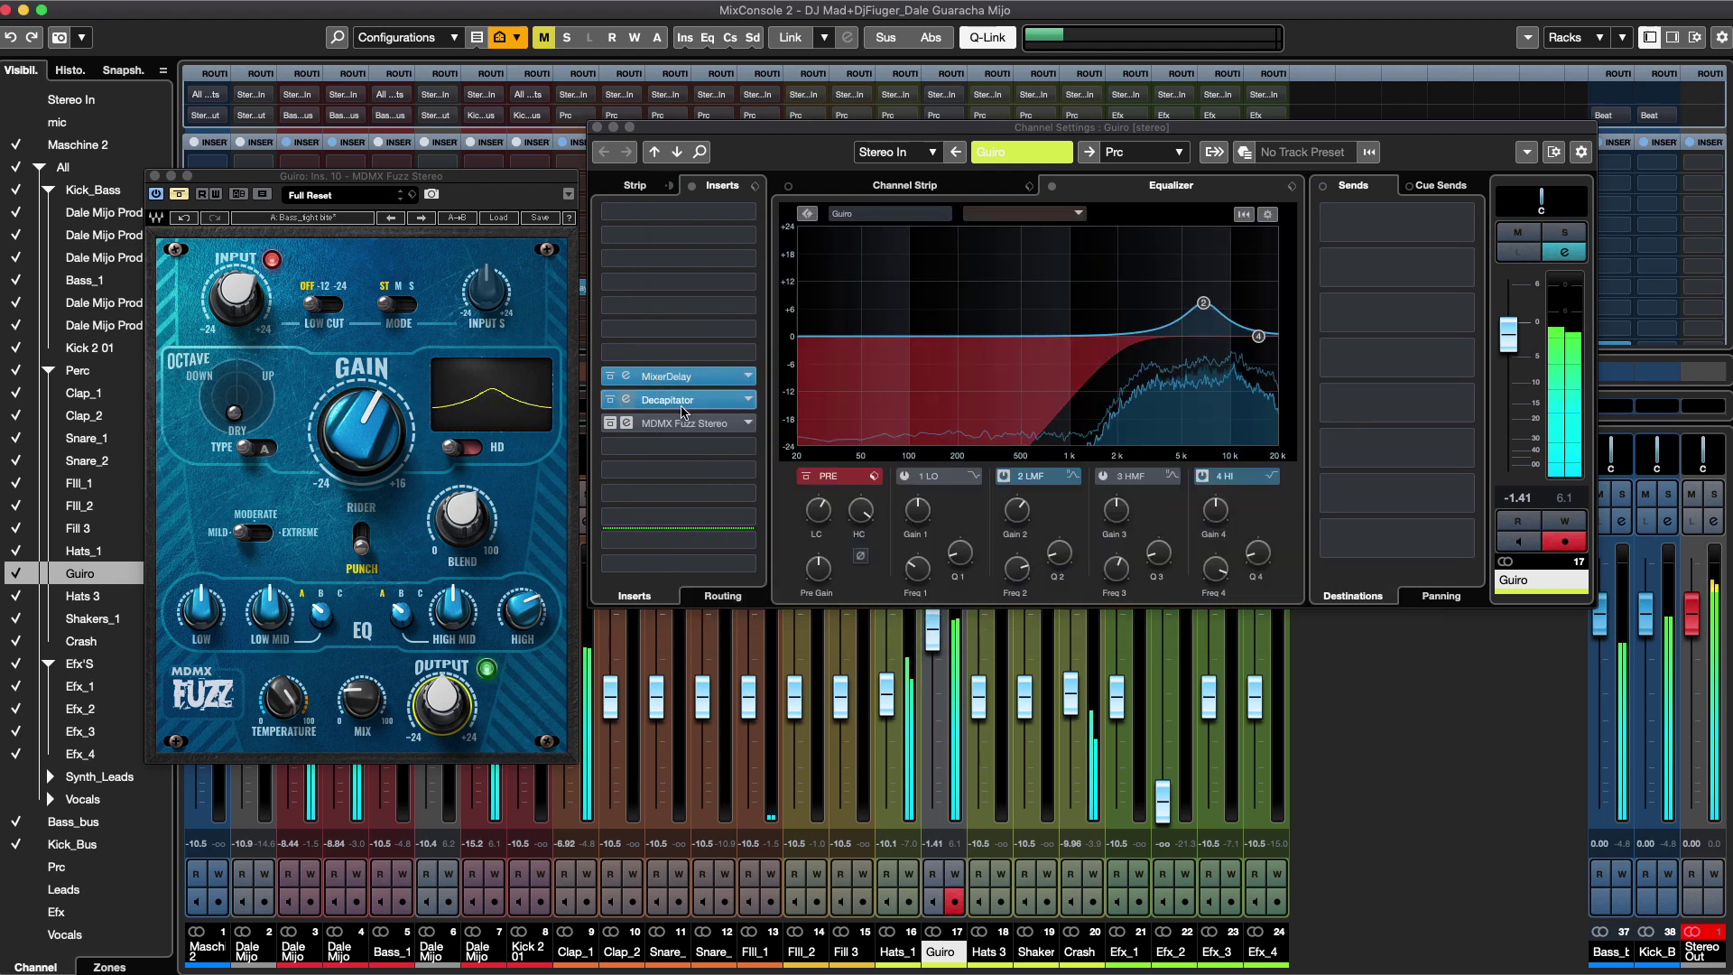
click(749, 423)
scroll(716, 475, up, 10)
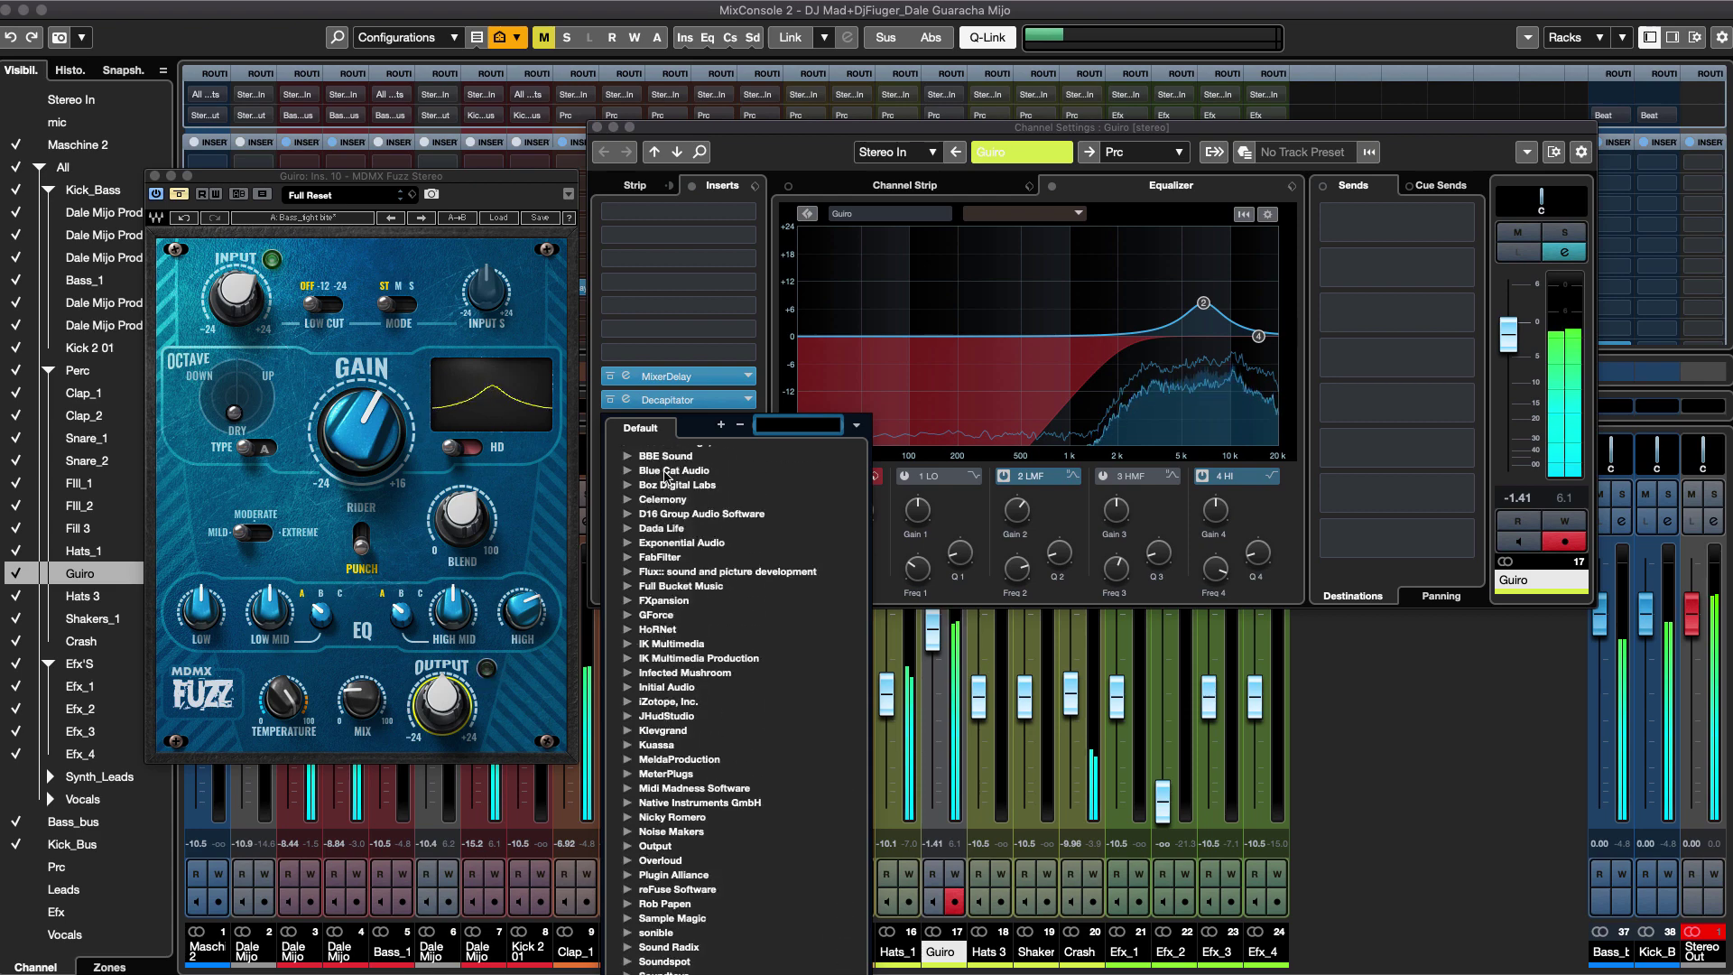
click(668, 452)
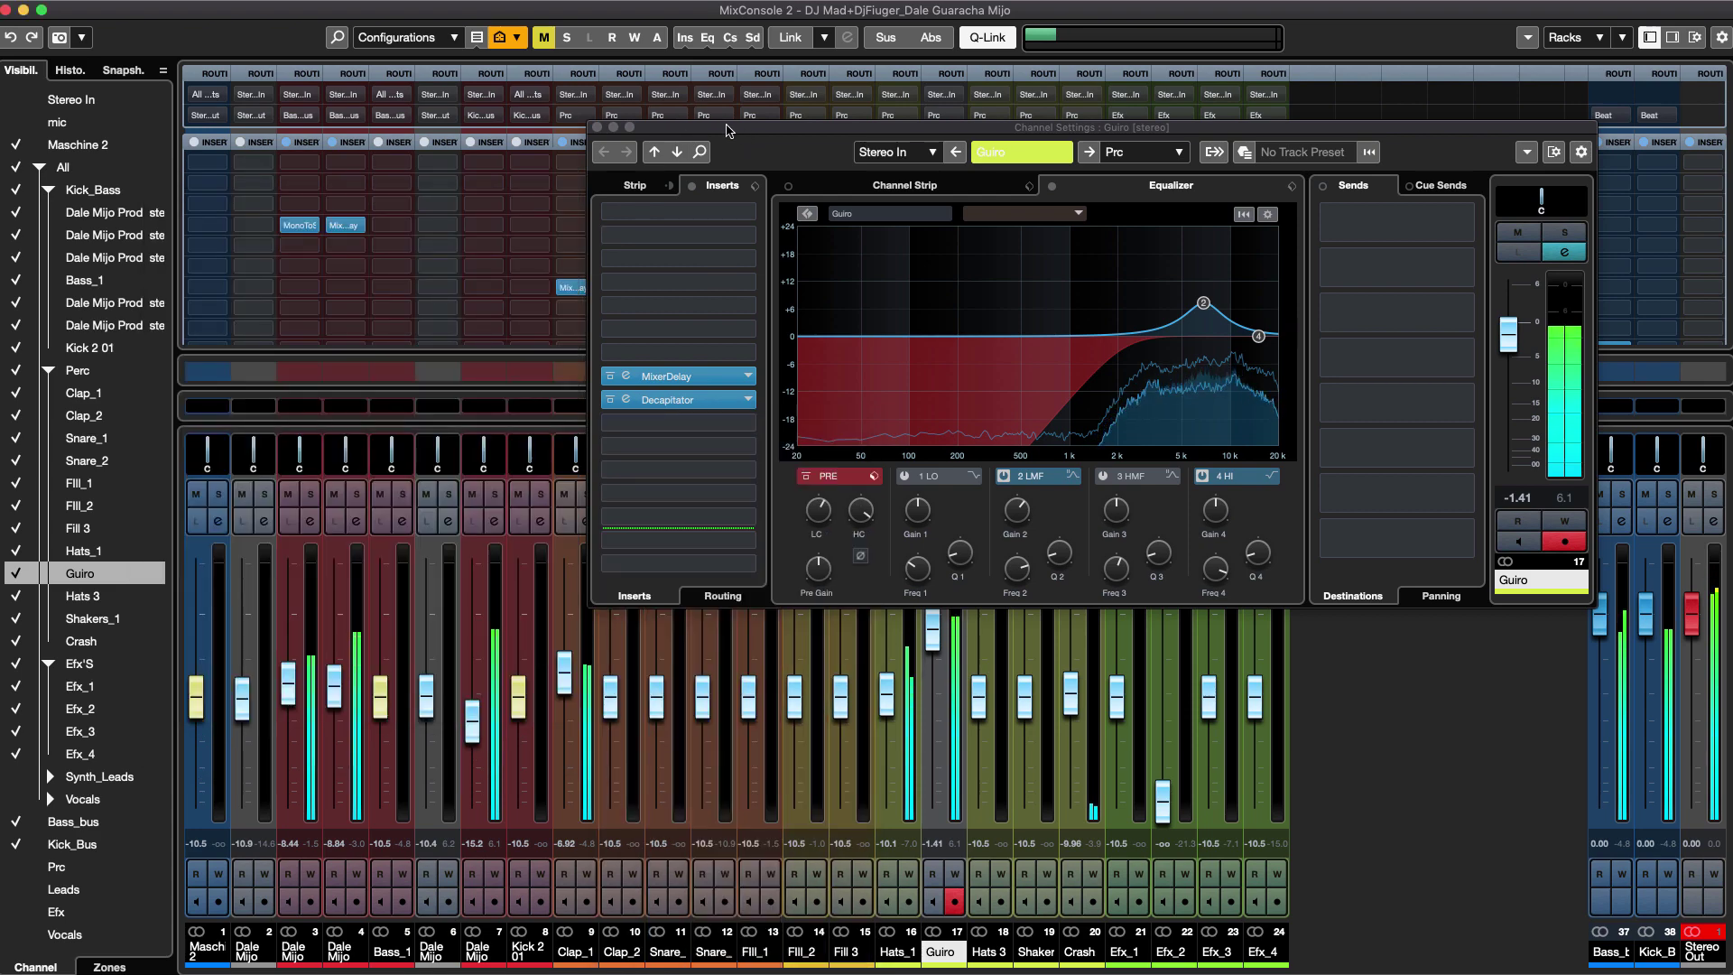
Move the Guiro's Channel Settings window off its fader and lower the Guiro level to about -2.96 dB.
drag(722, 127, 1237, 303)
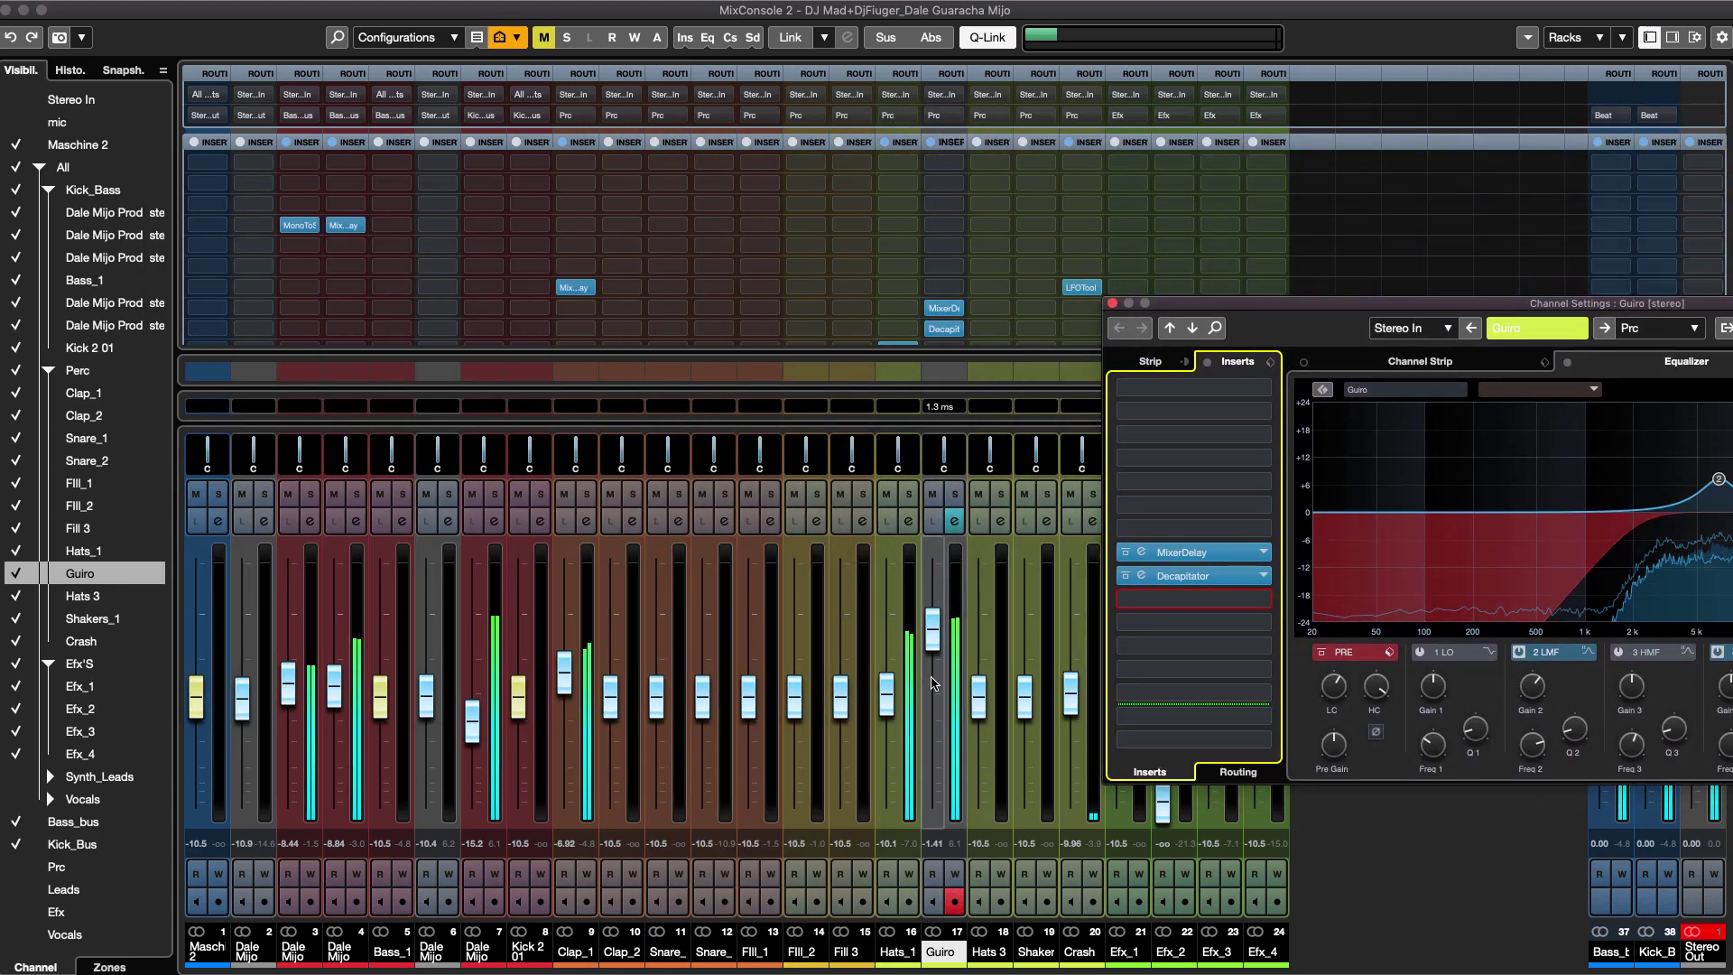
drag(936, 650, 936, 668)
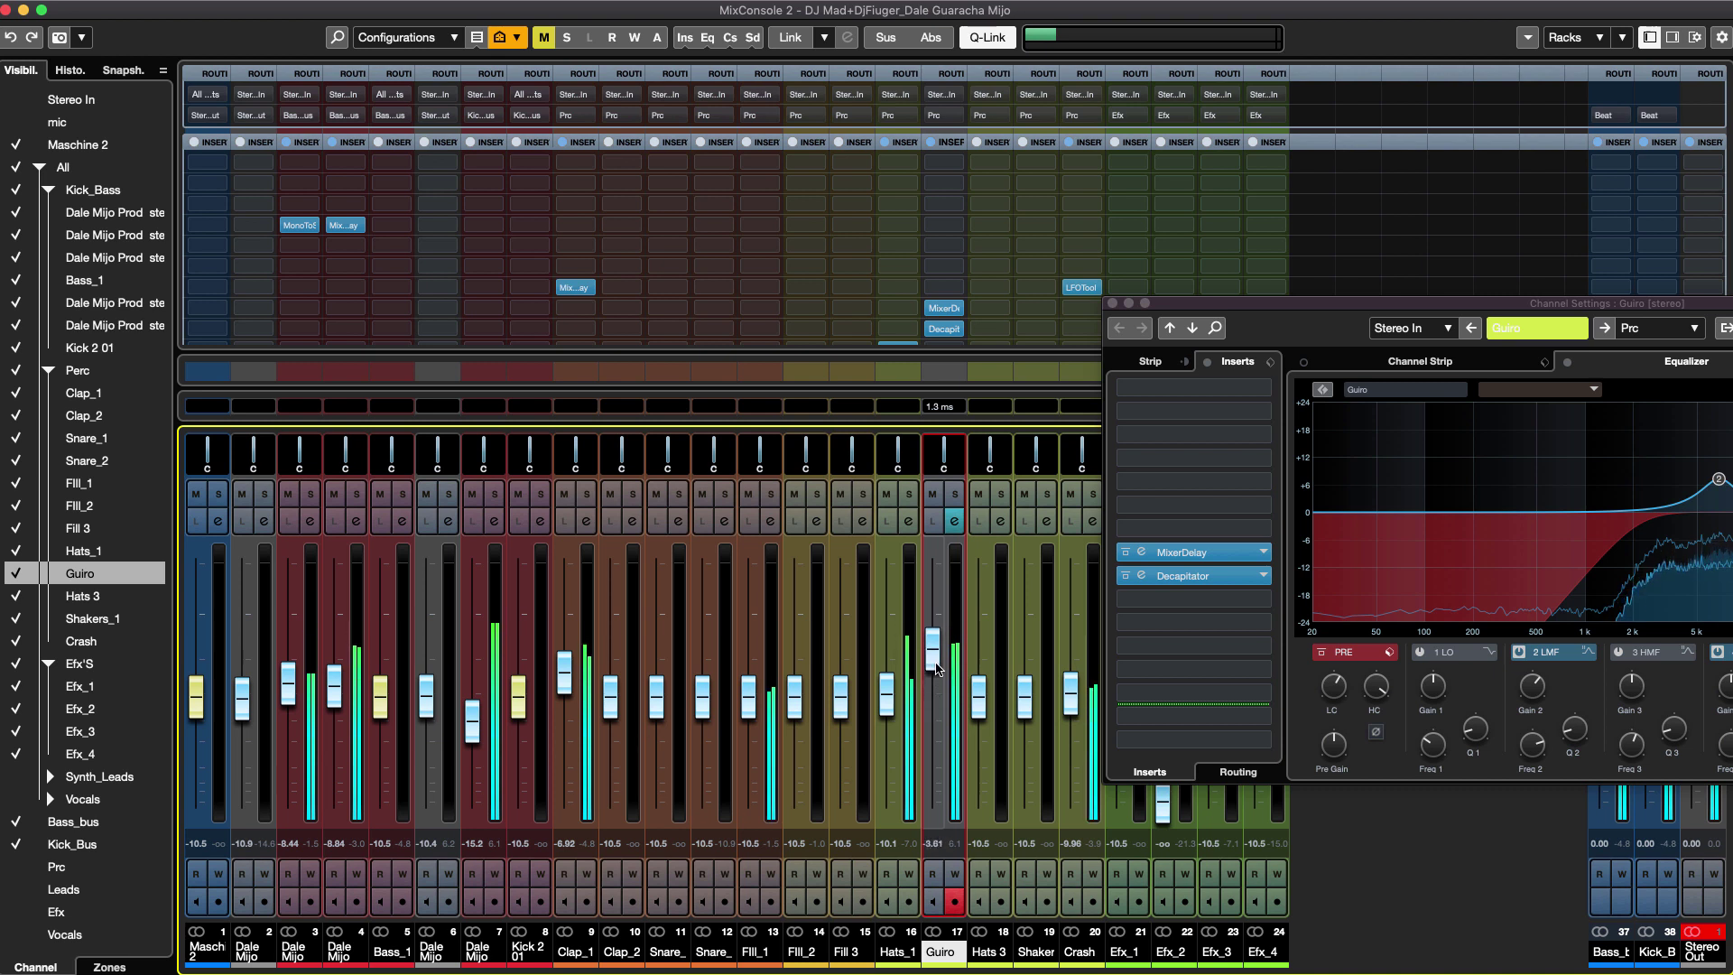
drag(934, 680, 934, 665)
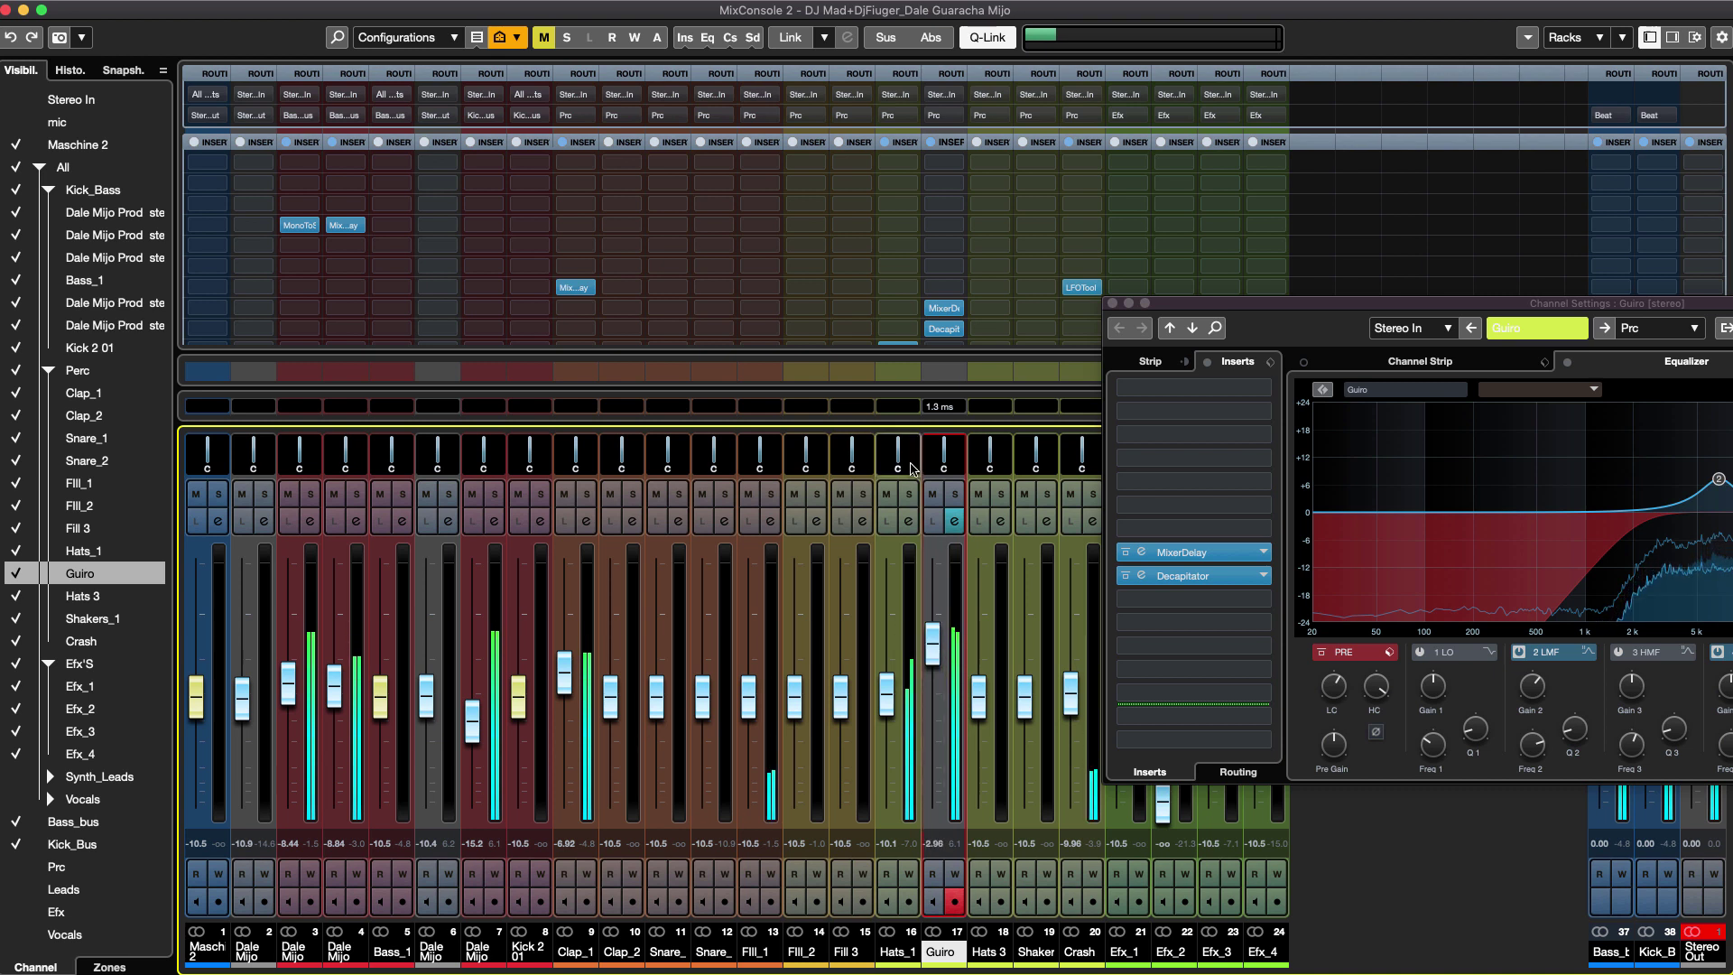
Solo Hats_1 and Guiro together, lower the Guiro fader to about -4.20 dB, and turn both solos off.
click(909, 495)
click(954, 495)
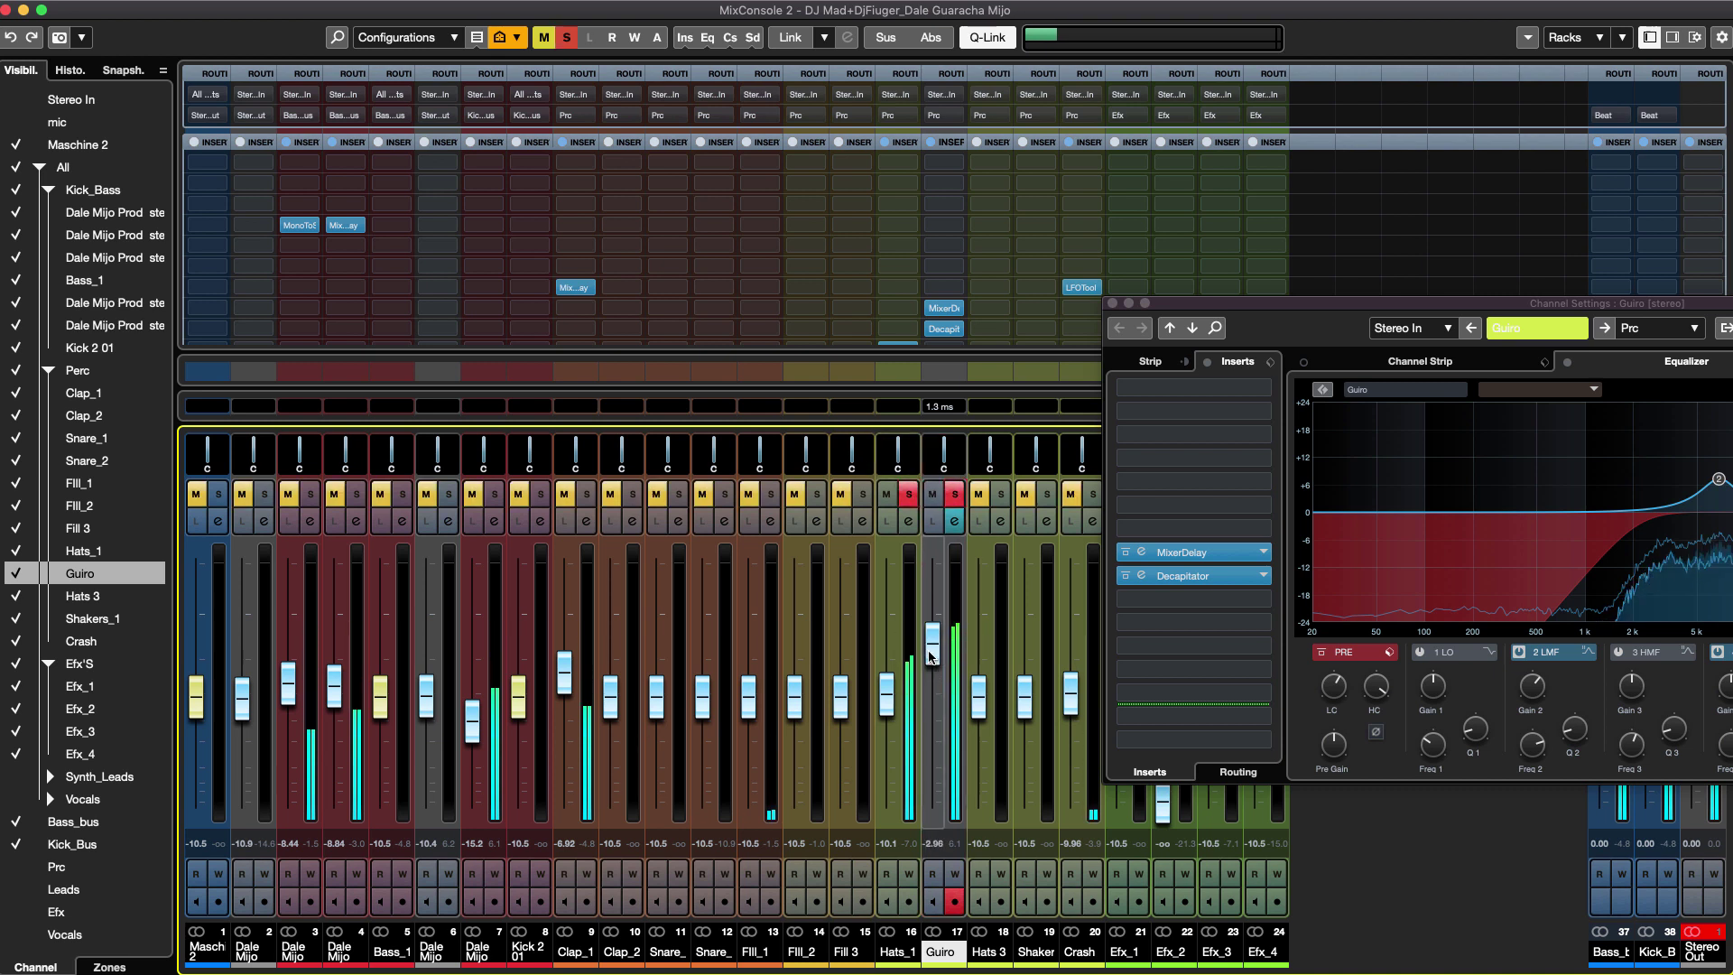
drag(934, 665, 932, 673)
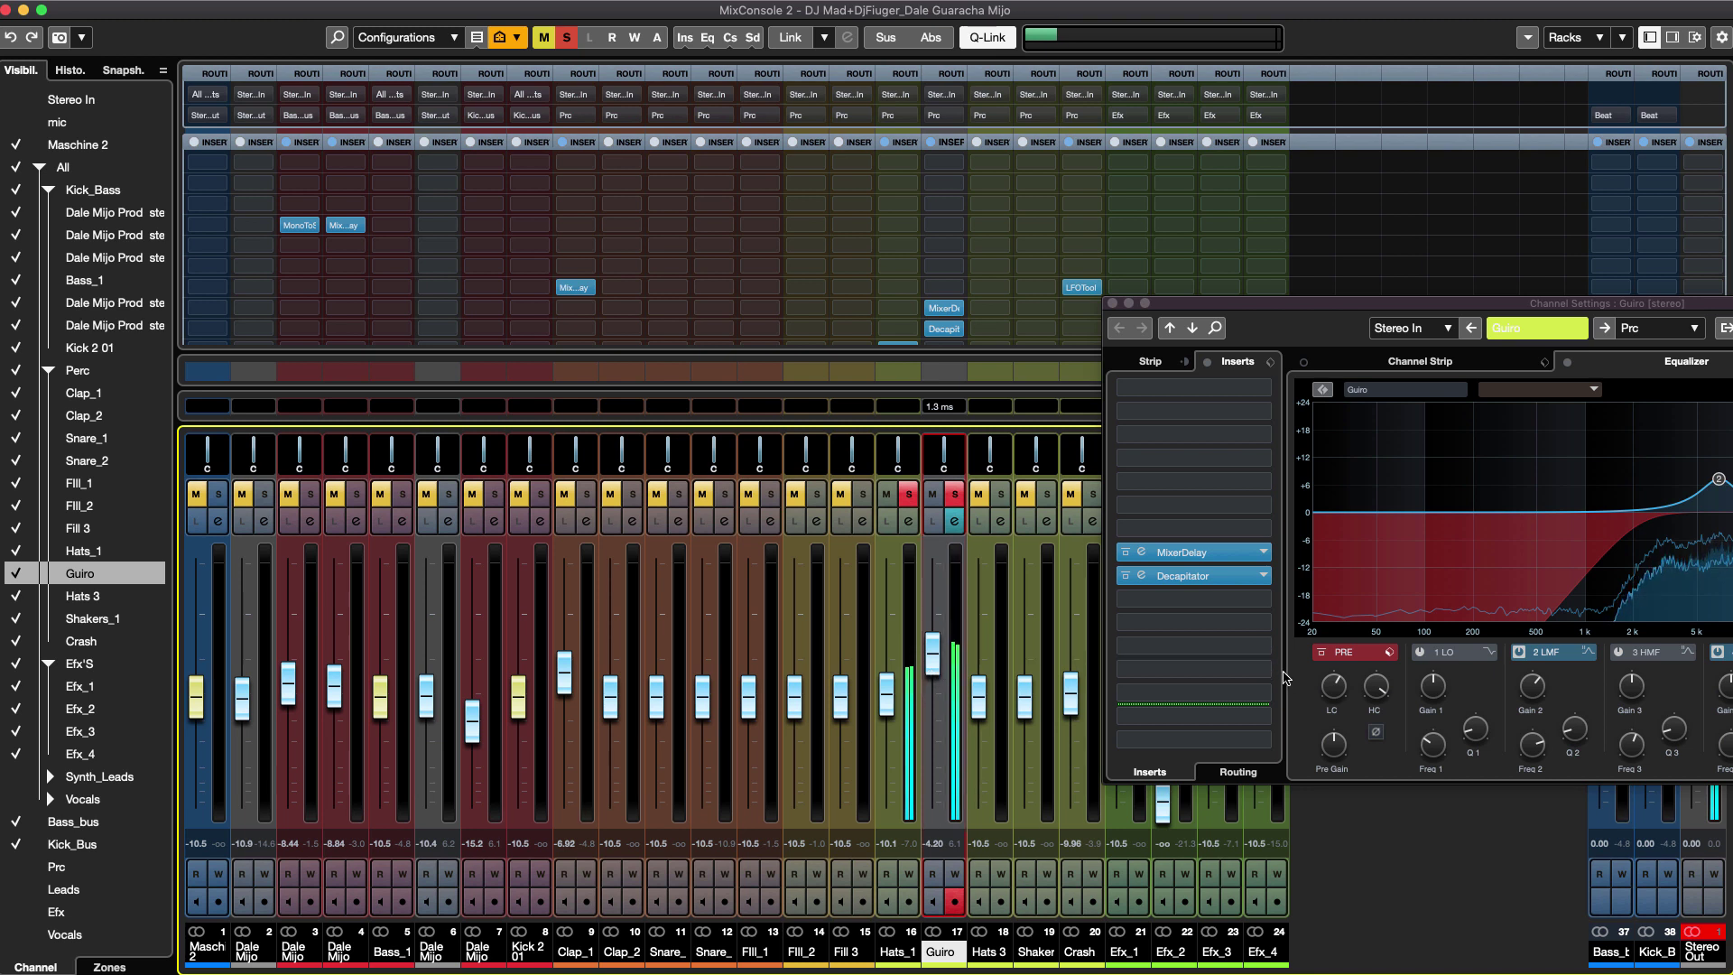
click(955, 493)
click(909, 494)
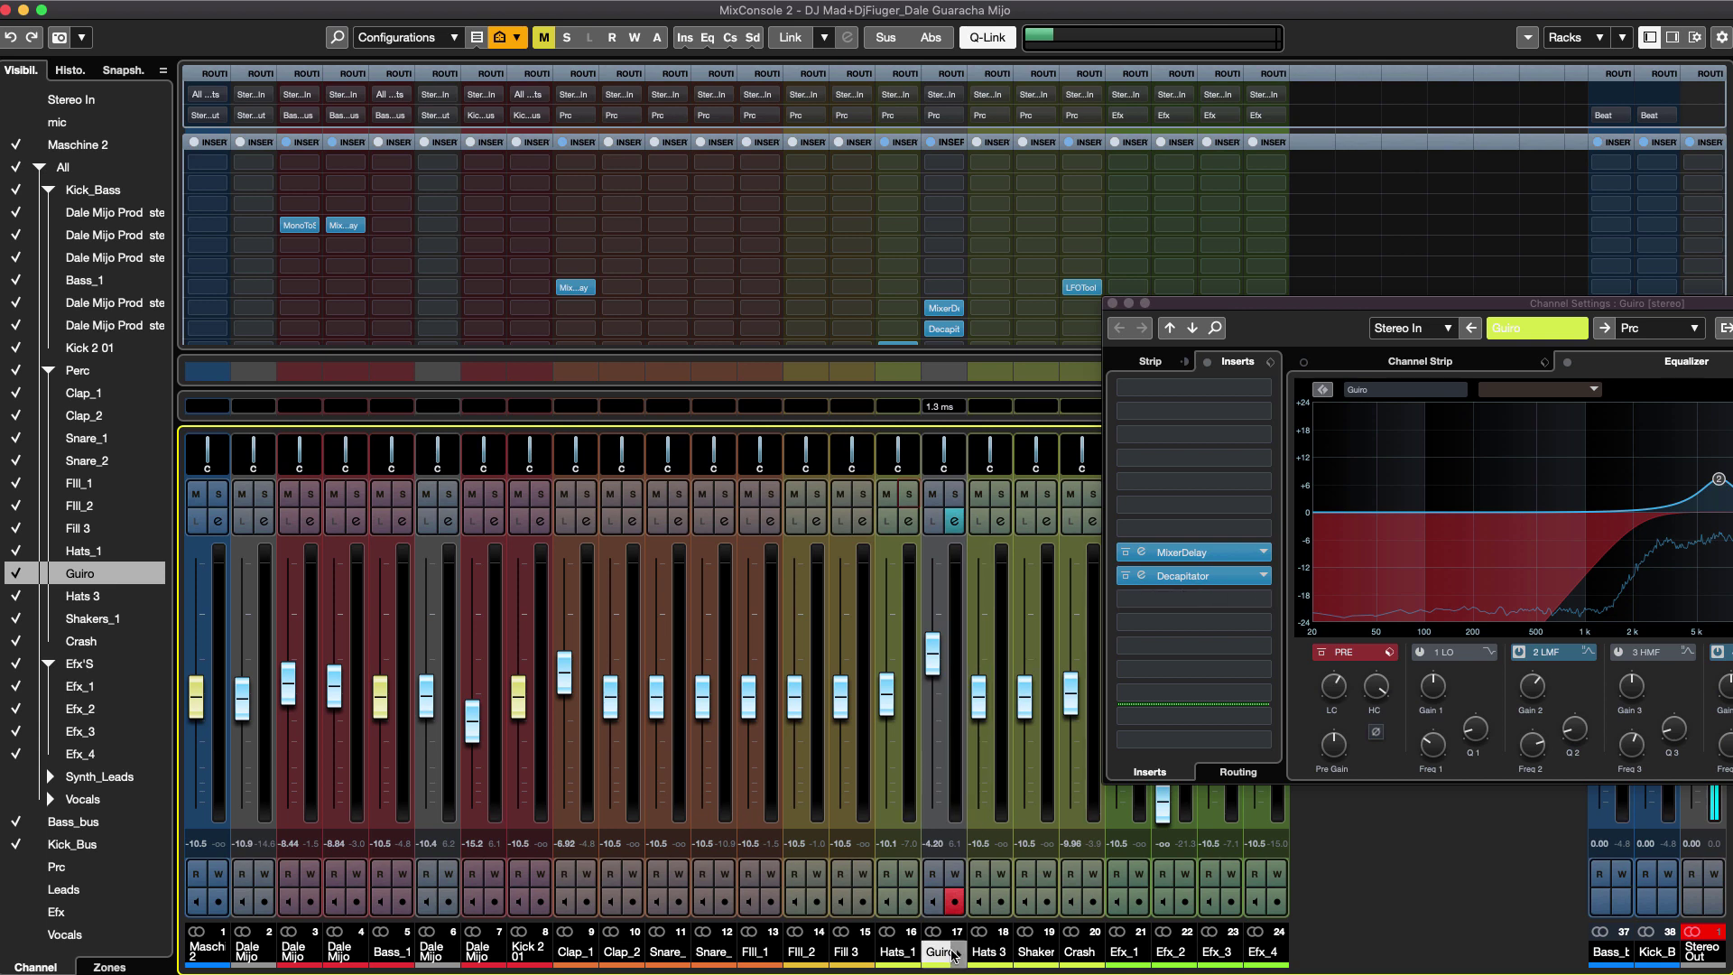
Insert Xfer Records LFOTool in the Guiro's slot 10, play the project through its default curve, and close its window.
click(1267, 599)
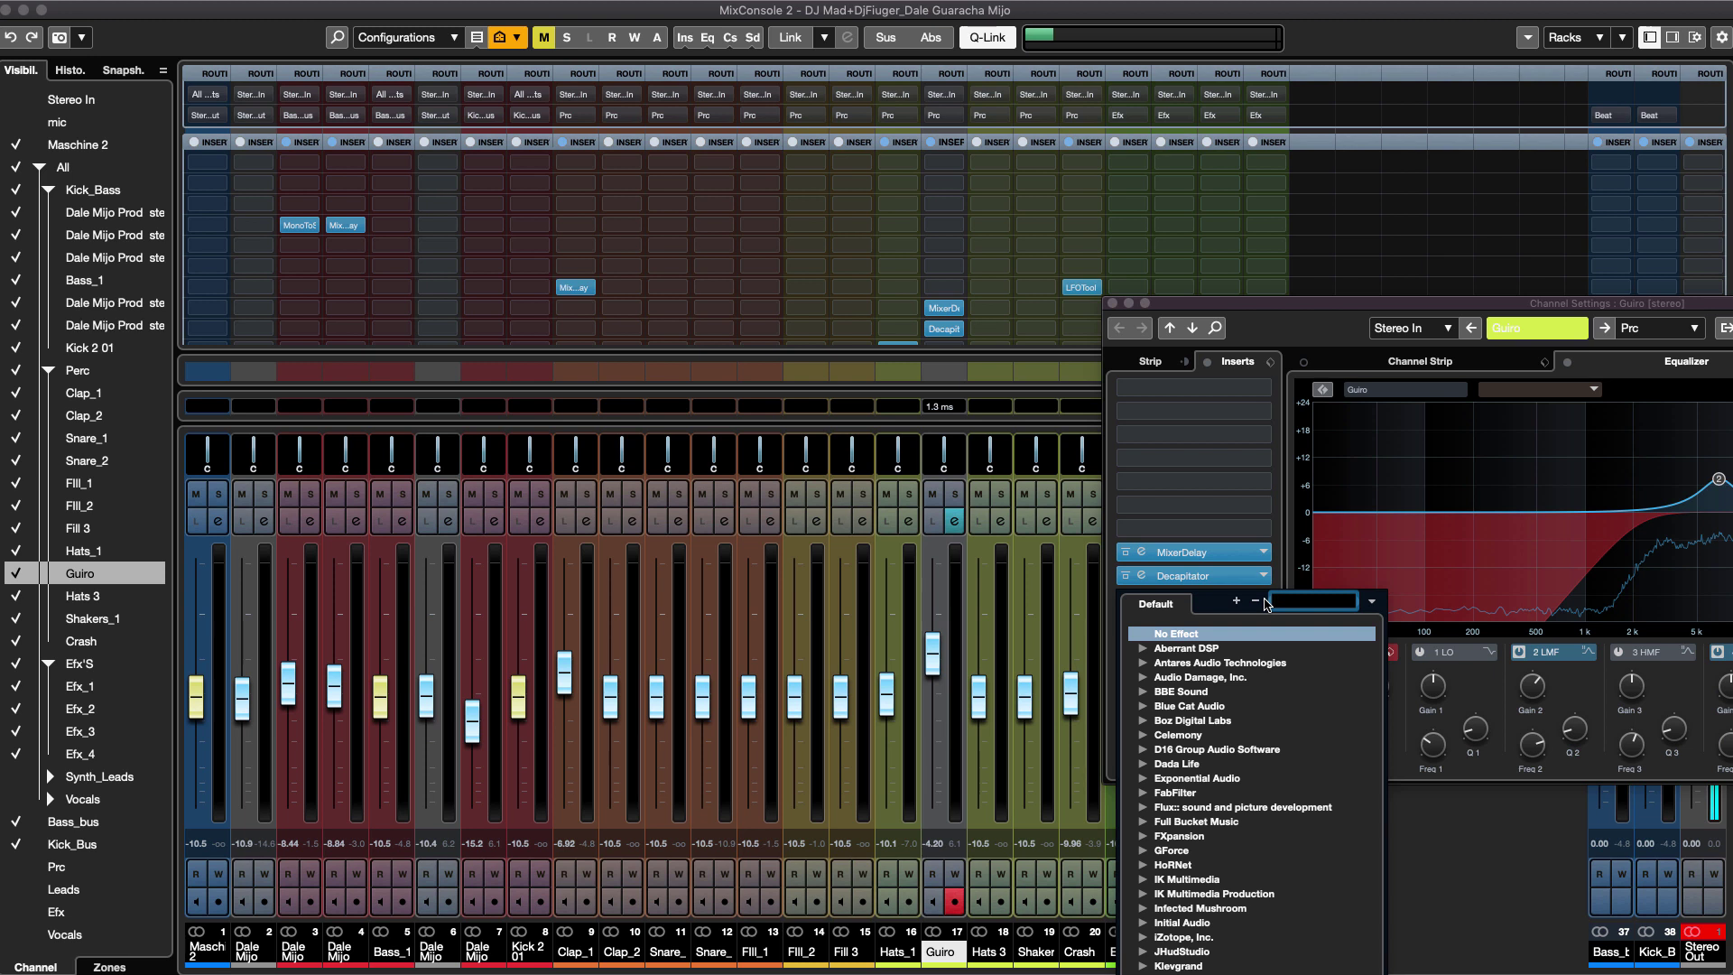
text(lfo)
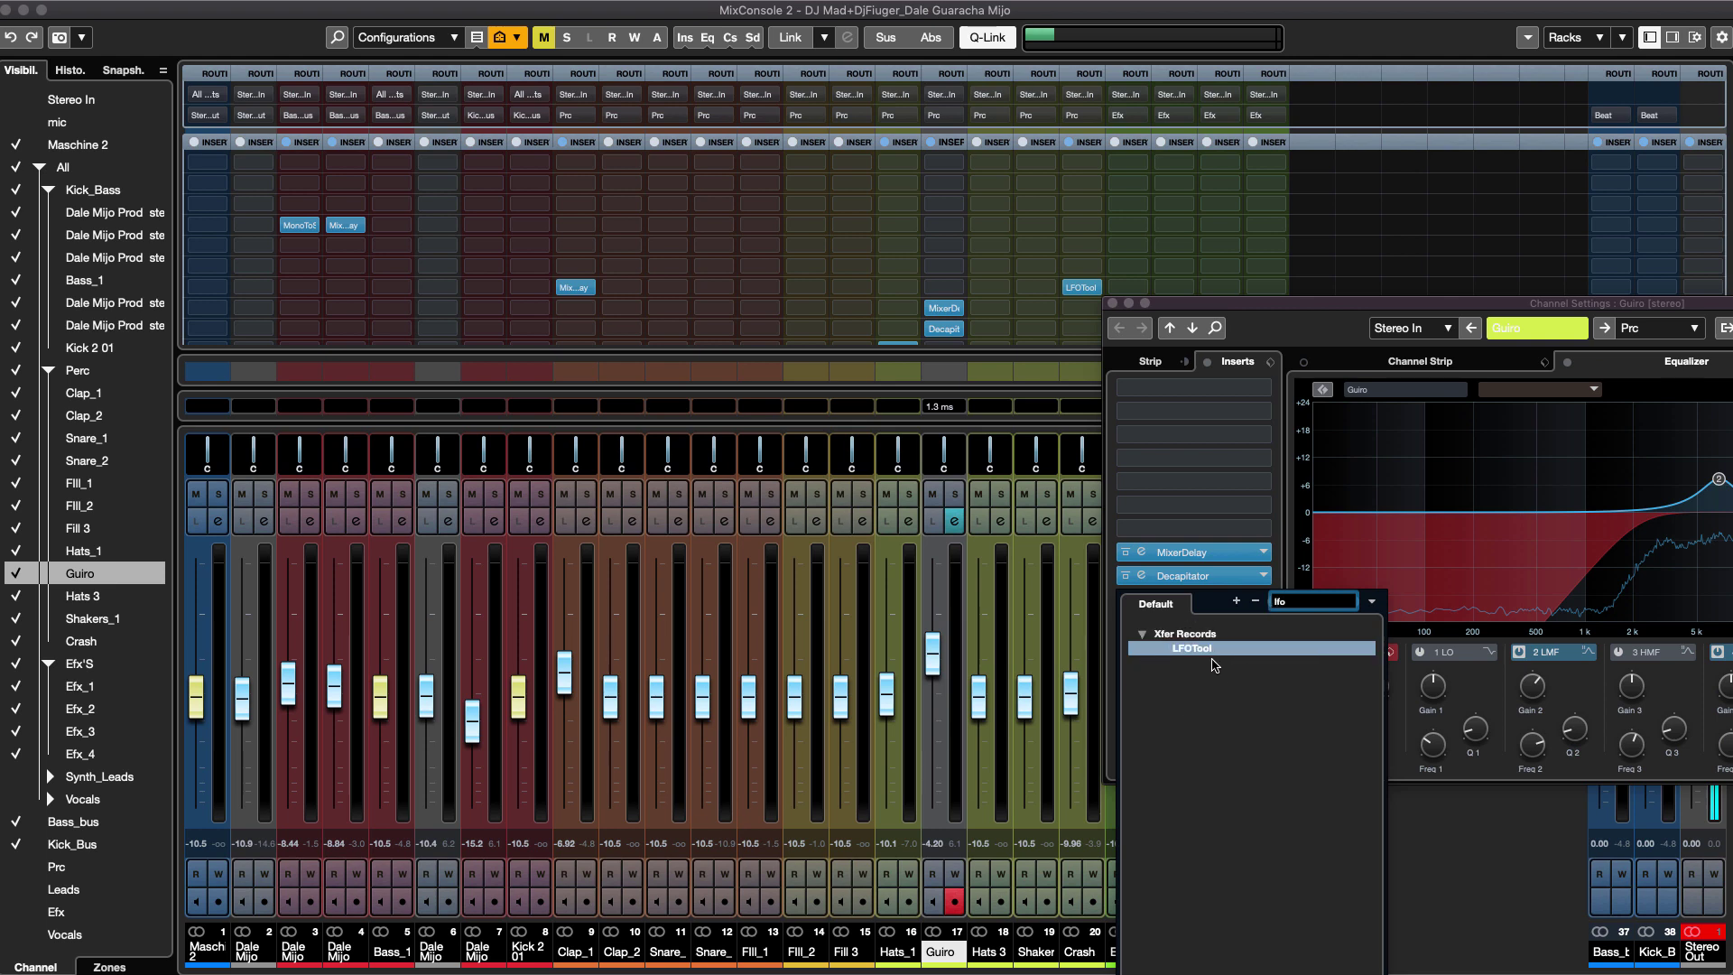
click(1210, 650)
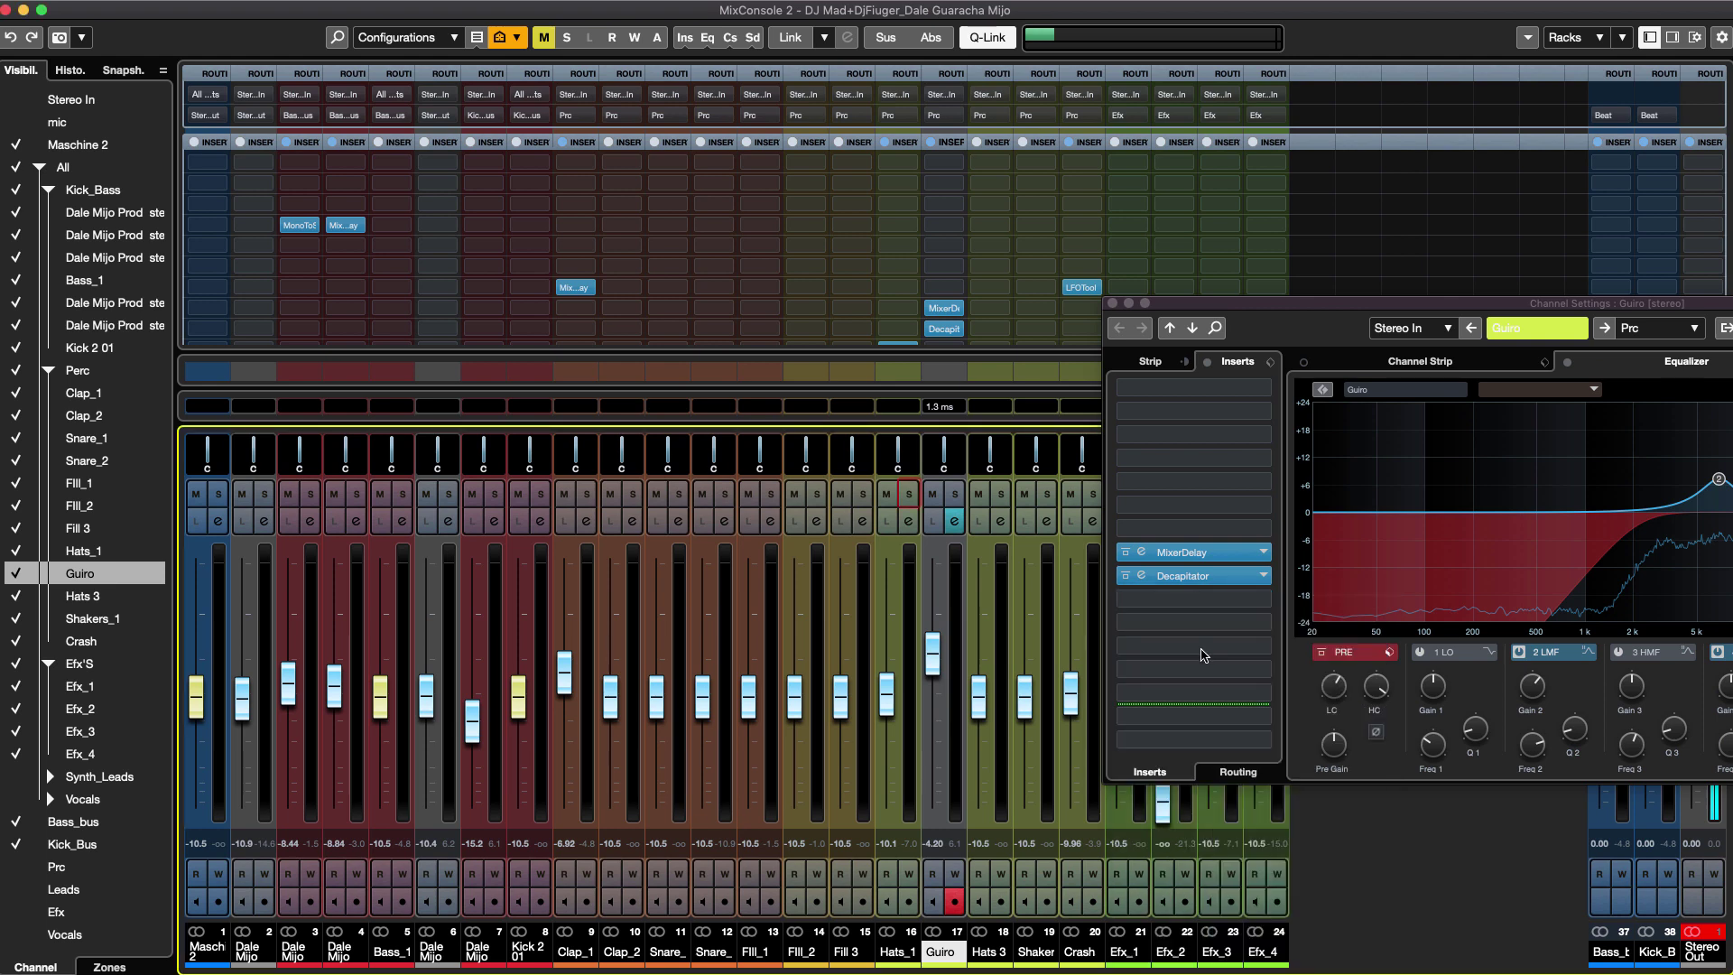
drag(1021, 260, 445, 191)
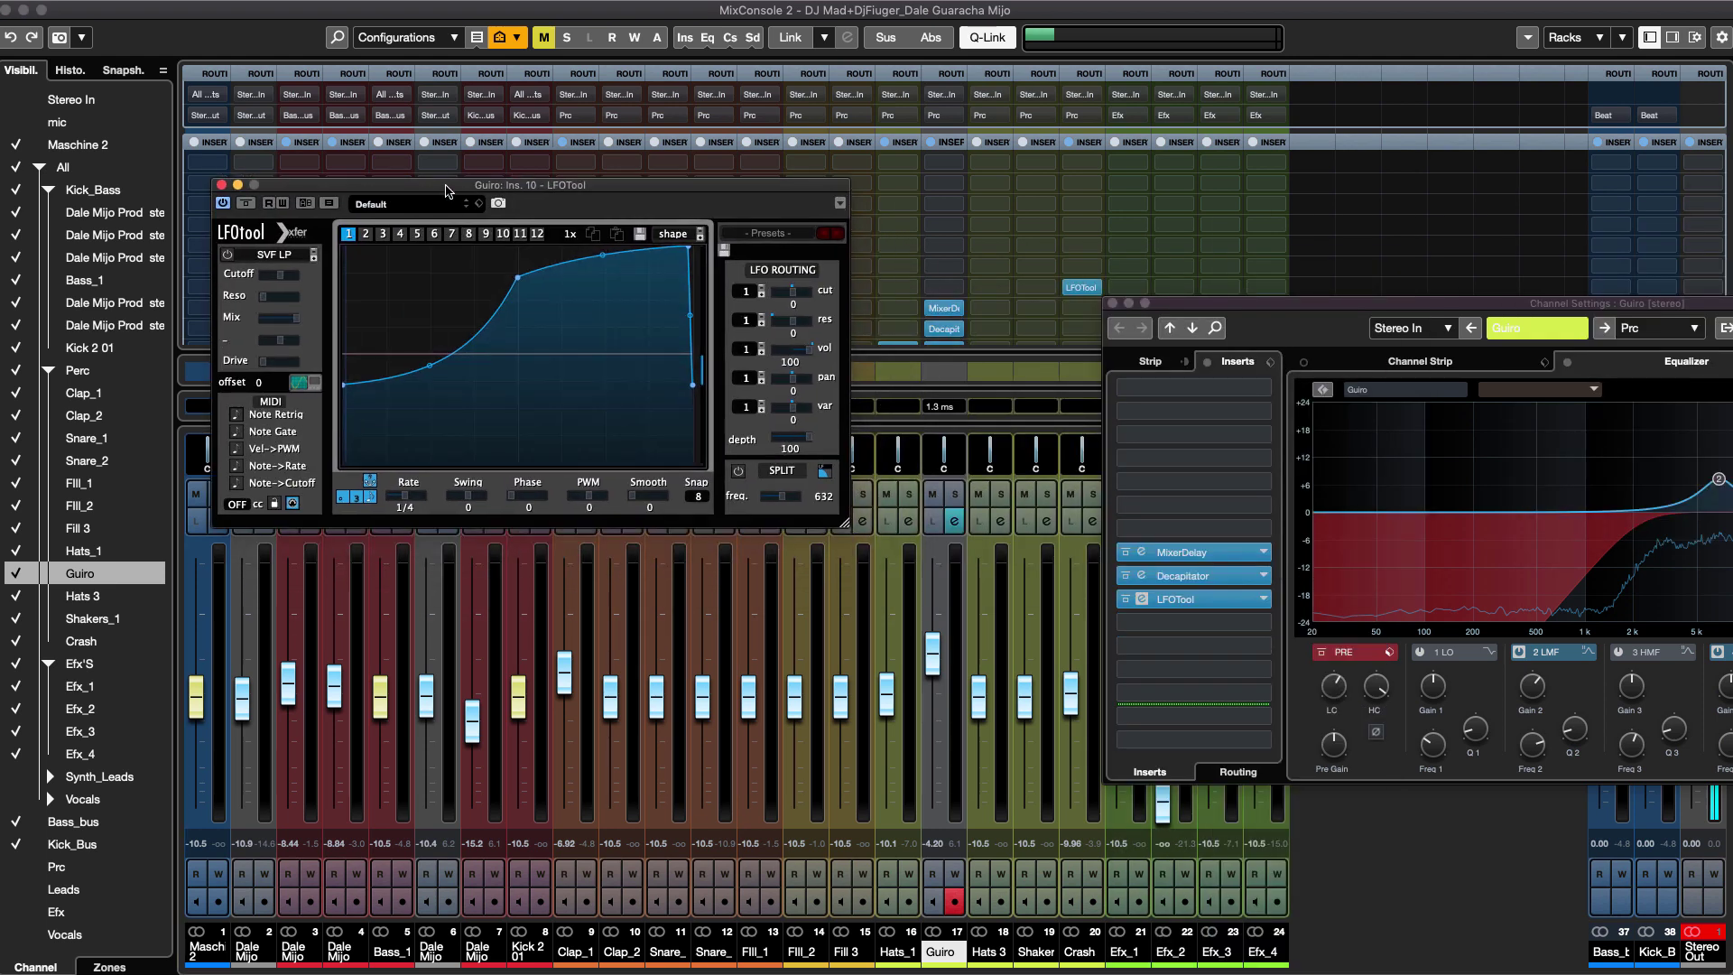
key(space)
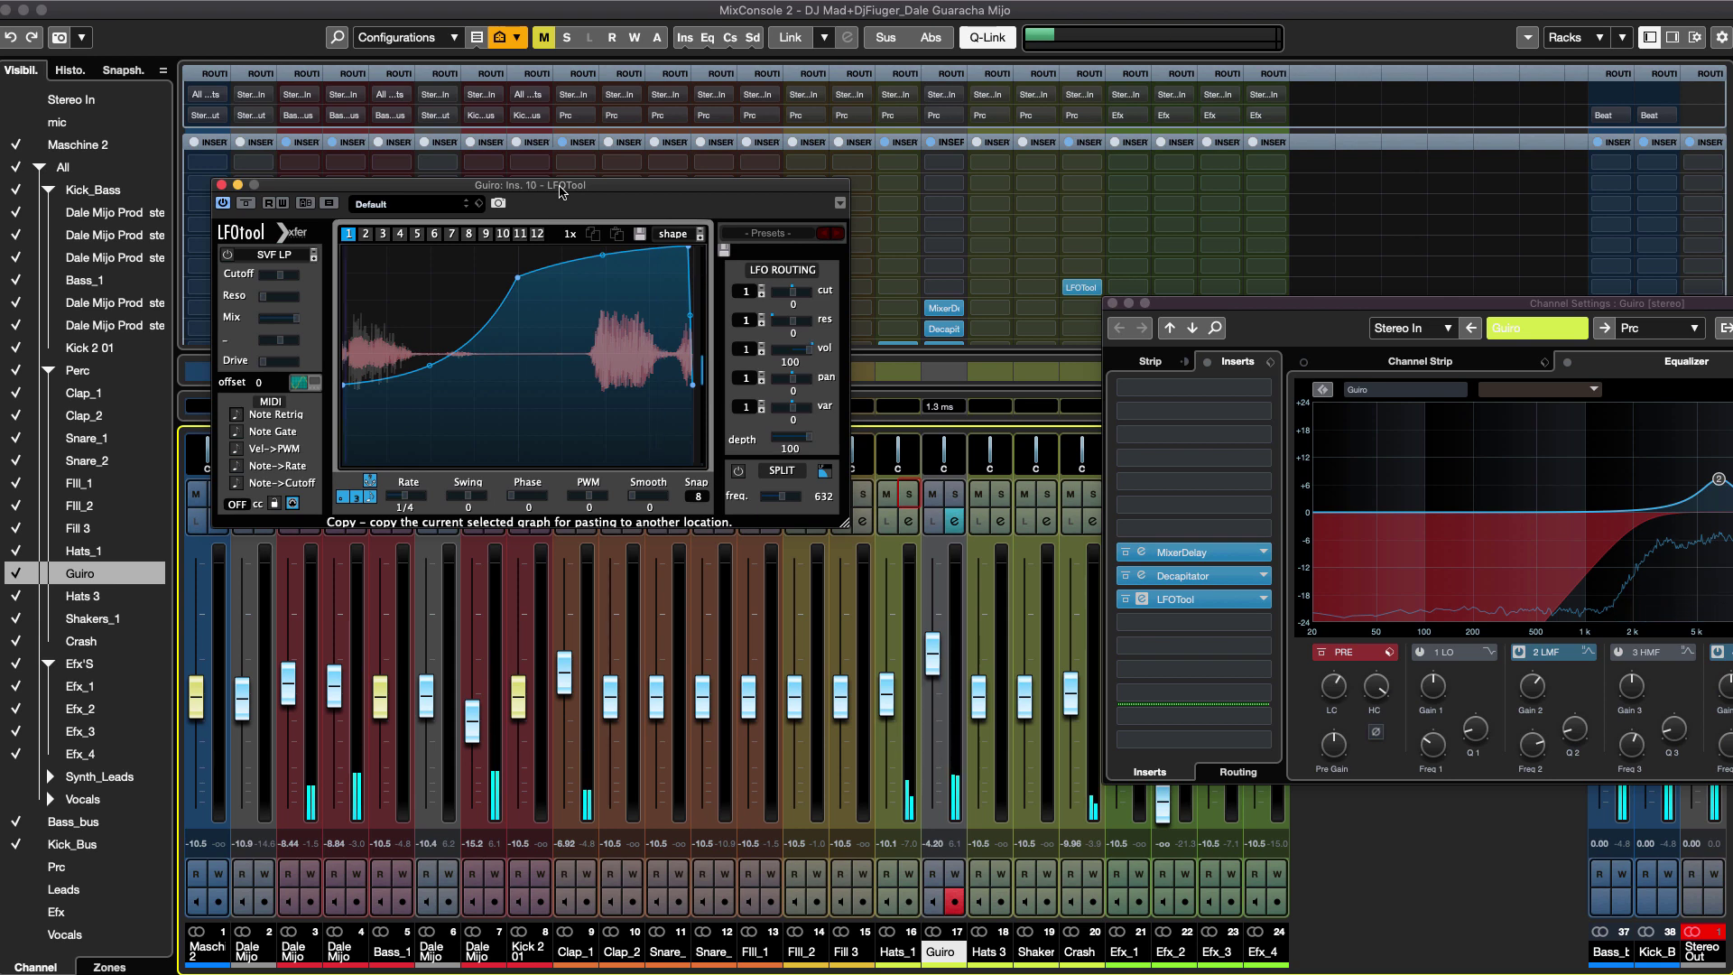
click(222, 185)
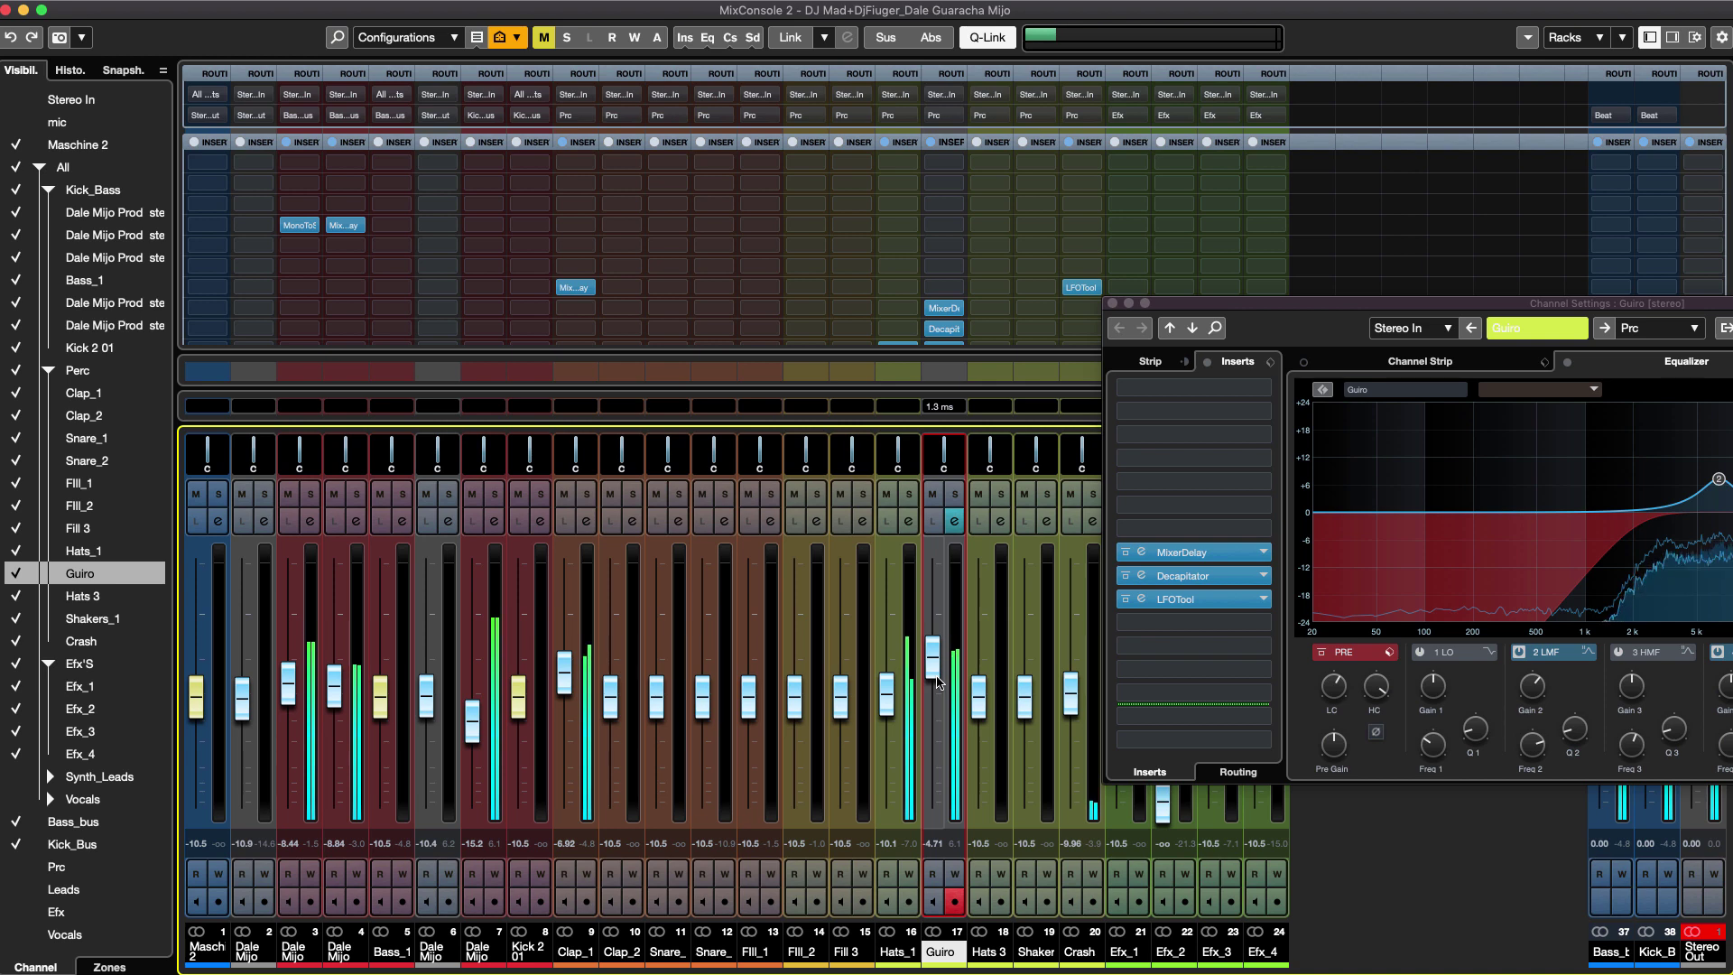
Close the Guiro's Channel Settings and lower the Guiro fader to about -6.80 dB and Hats_1 to about -13.7 dB.
drag(1322, 307, 824, 287)
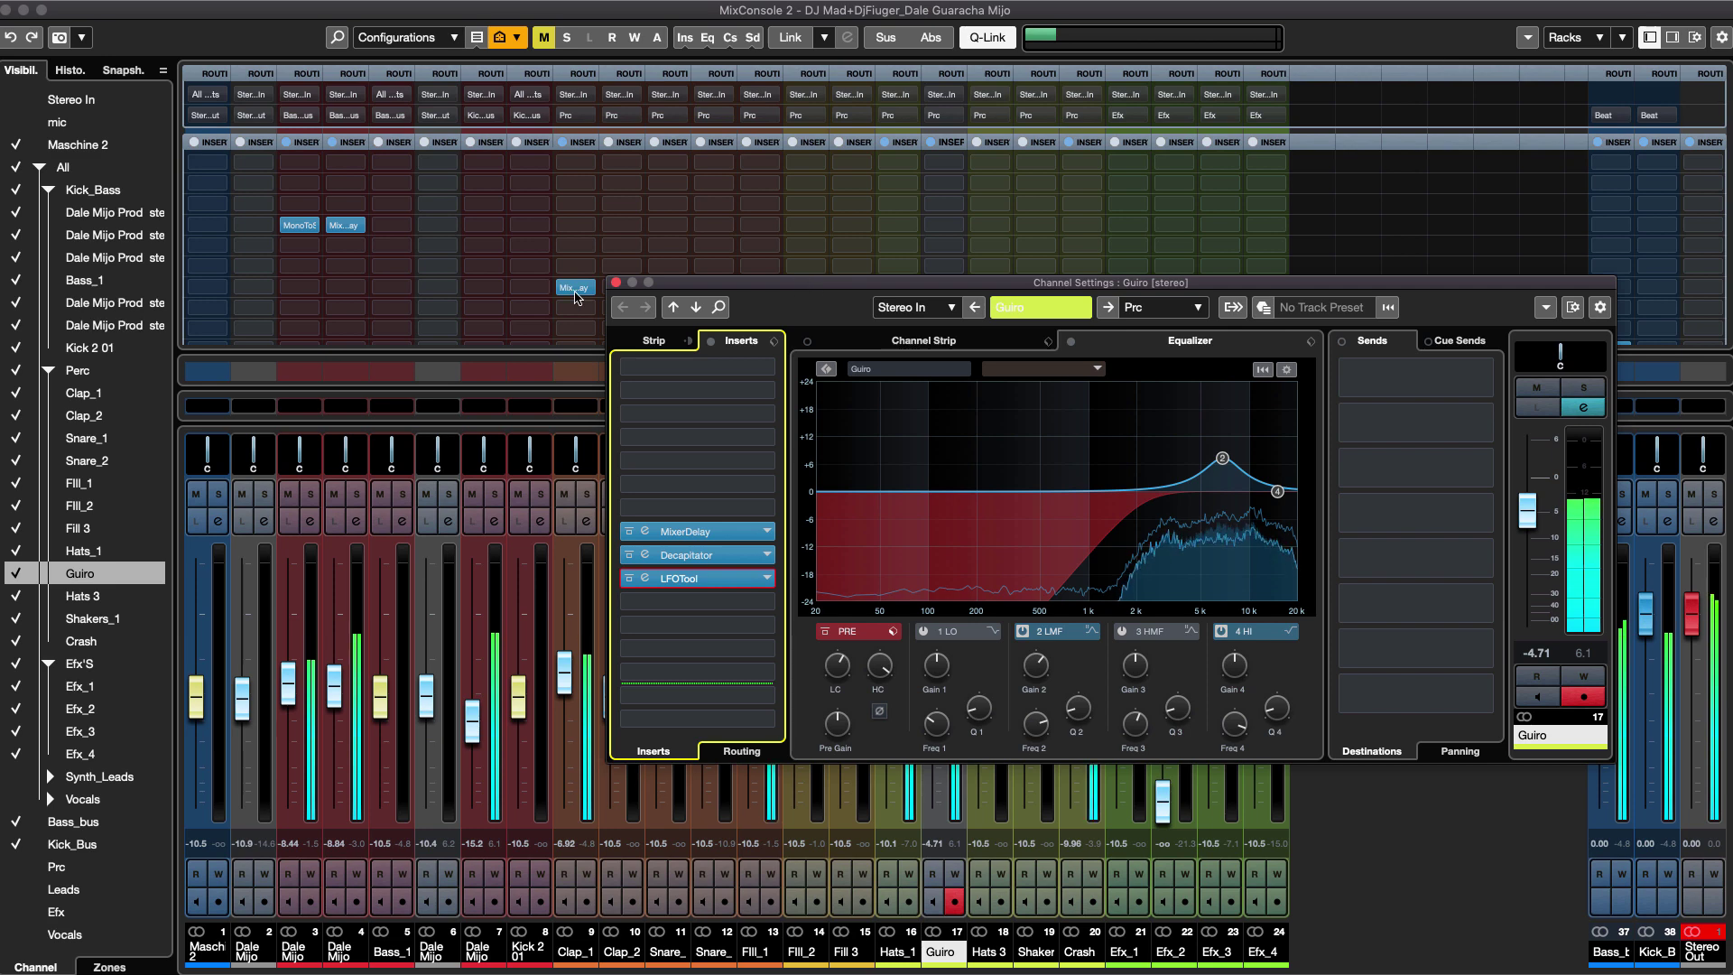
click(615, 283)
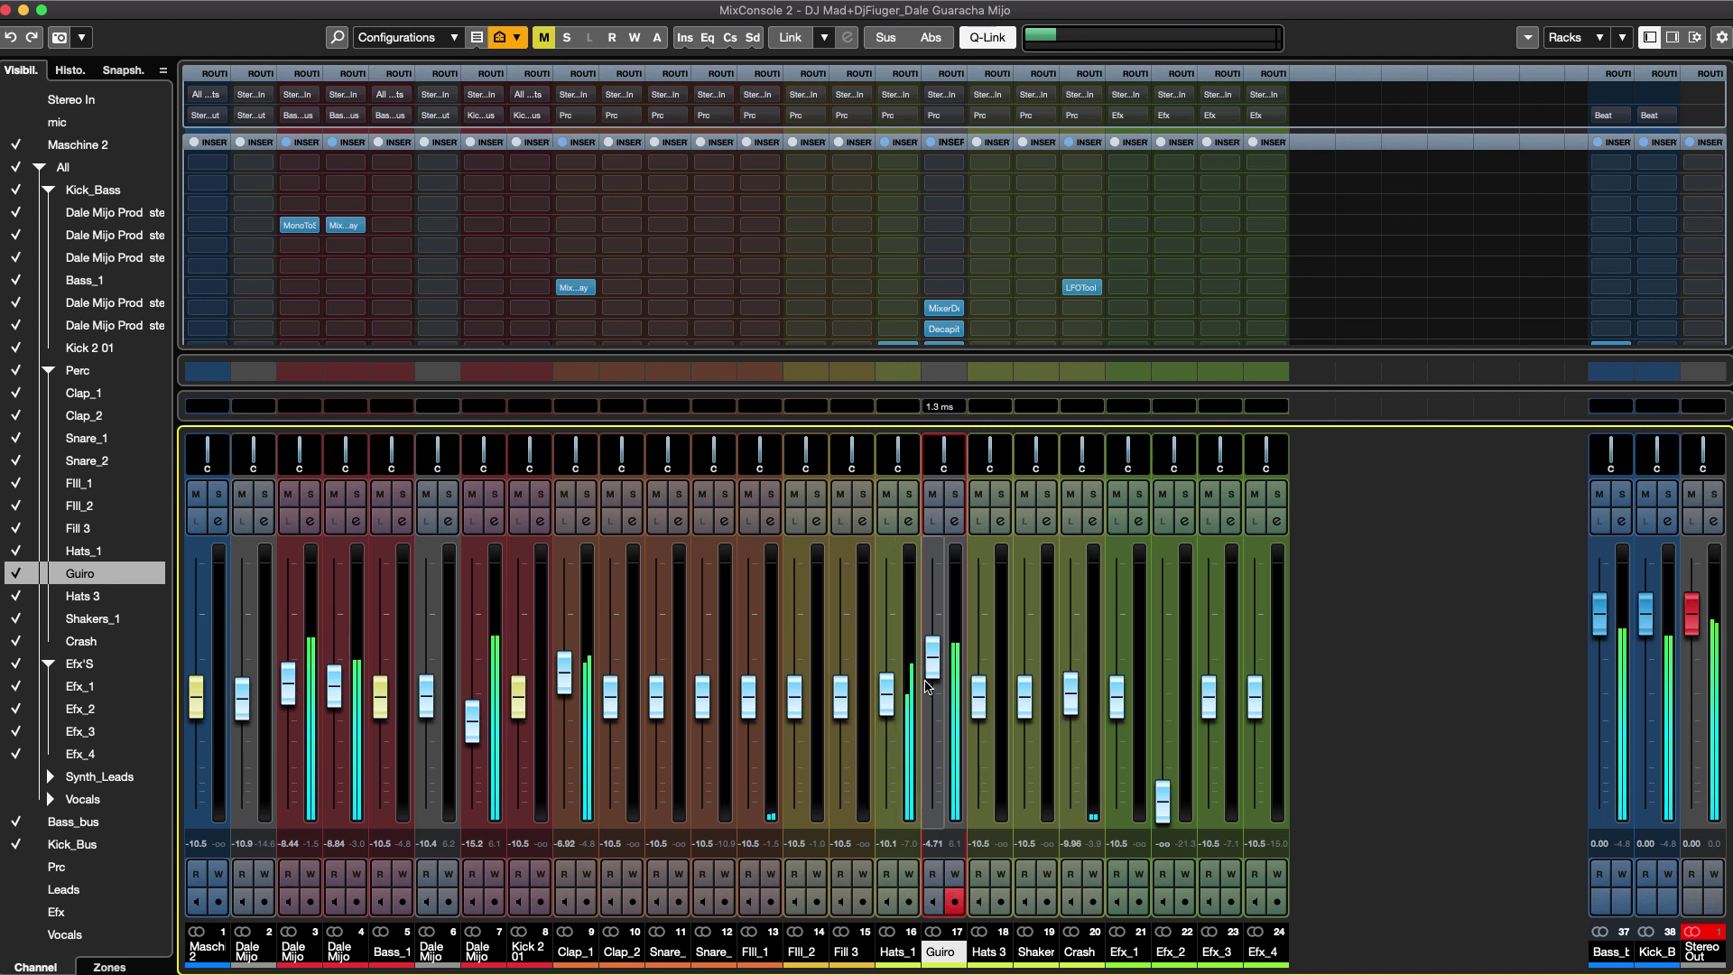
drag(939, 673, 889, 738)
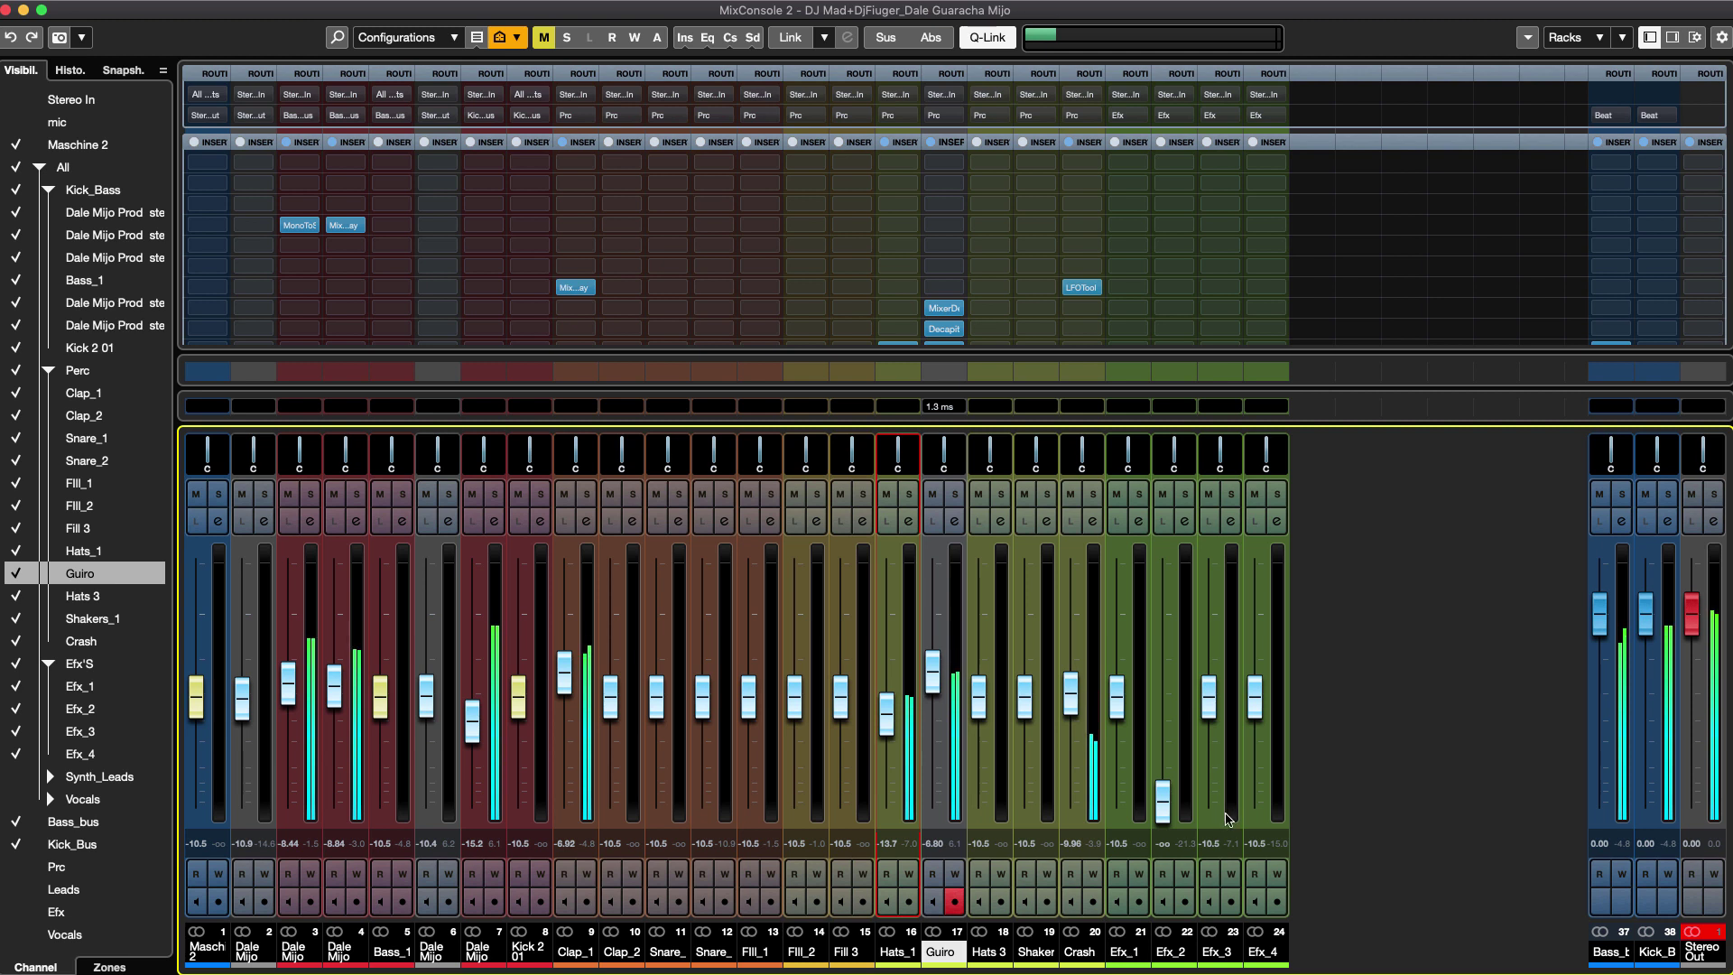
Select the Efx_2 channel in the mixer.
click(1171, 953)
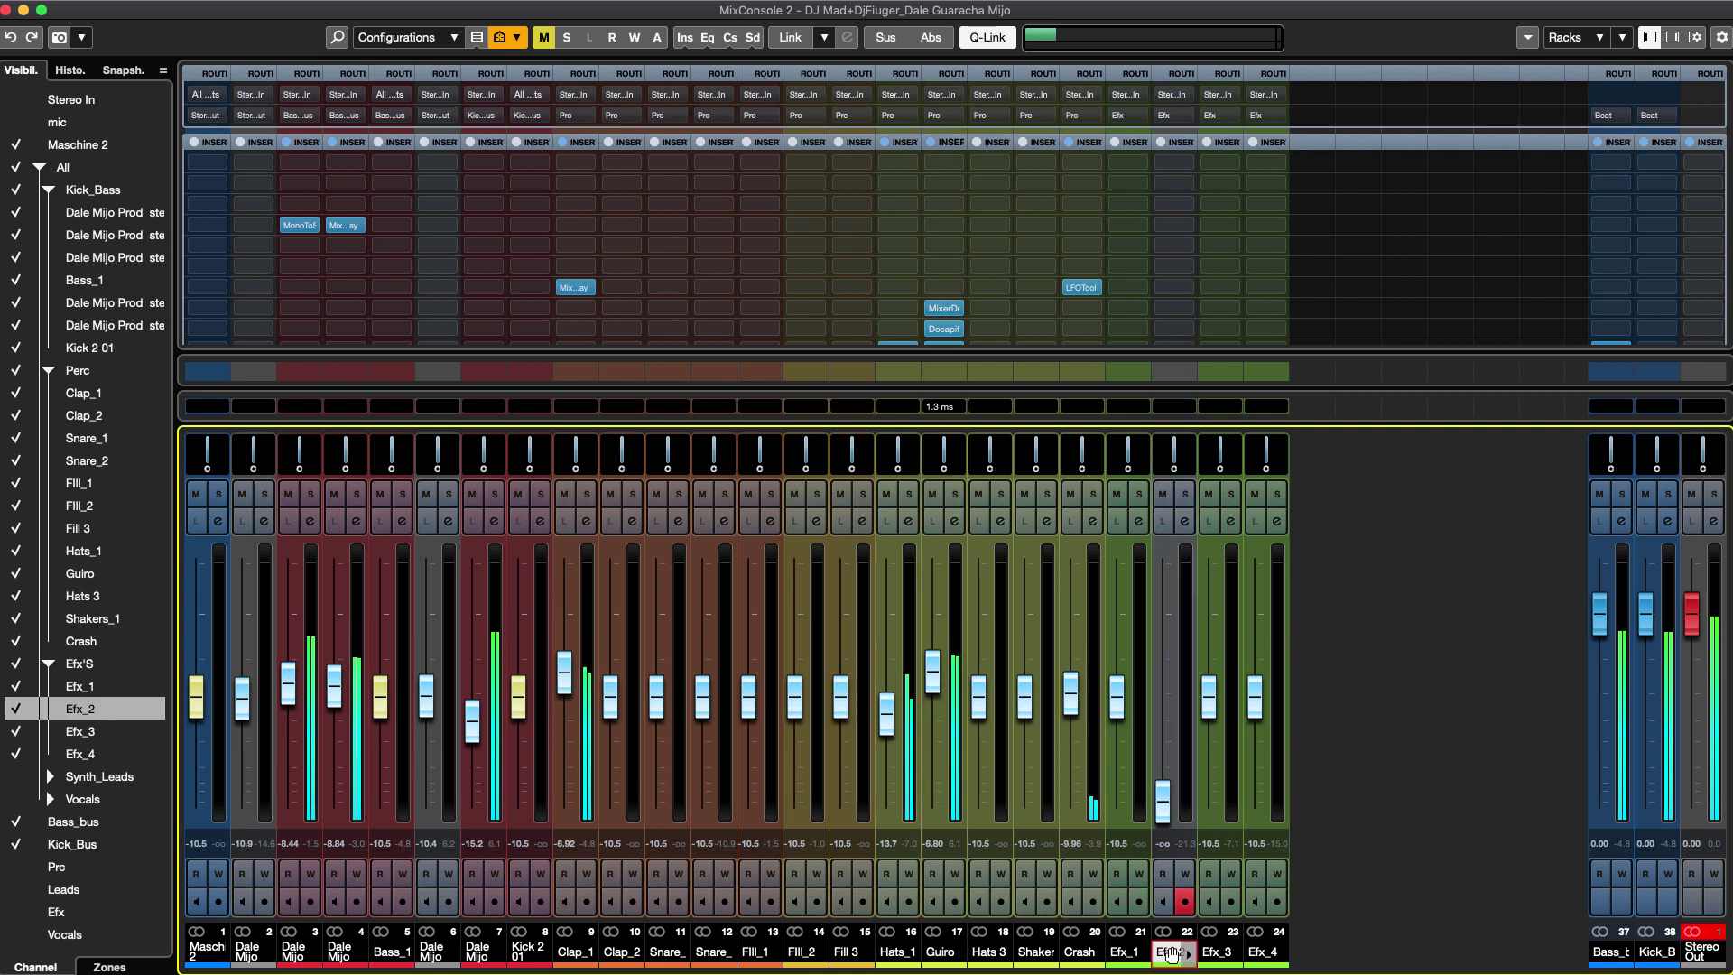
Raise the Efx_2 channel fader in the mixer to about -10 dB.
key(F3)
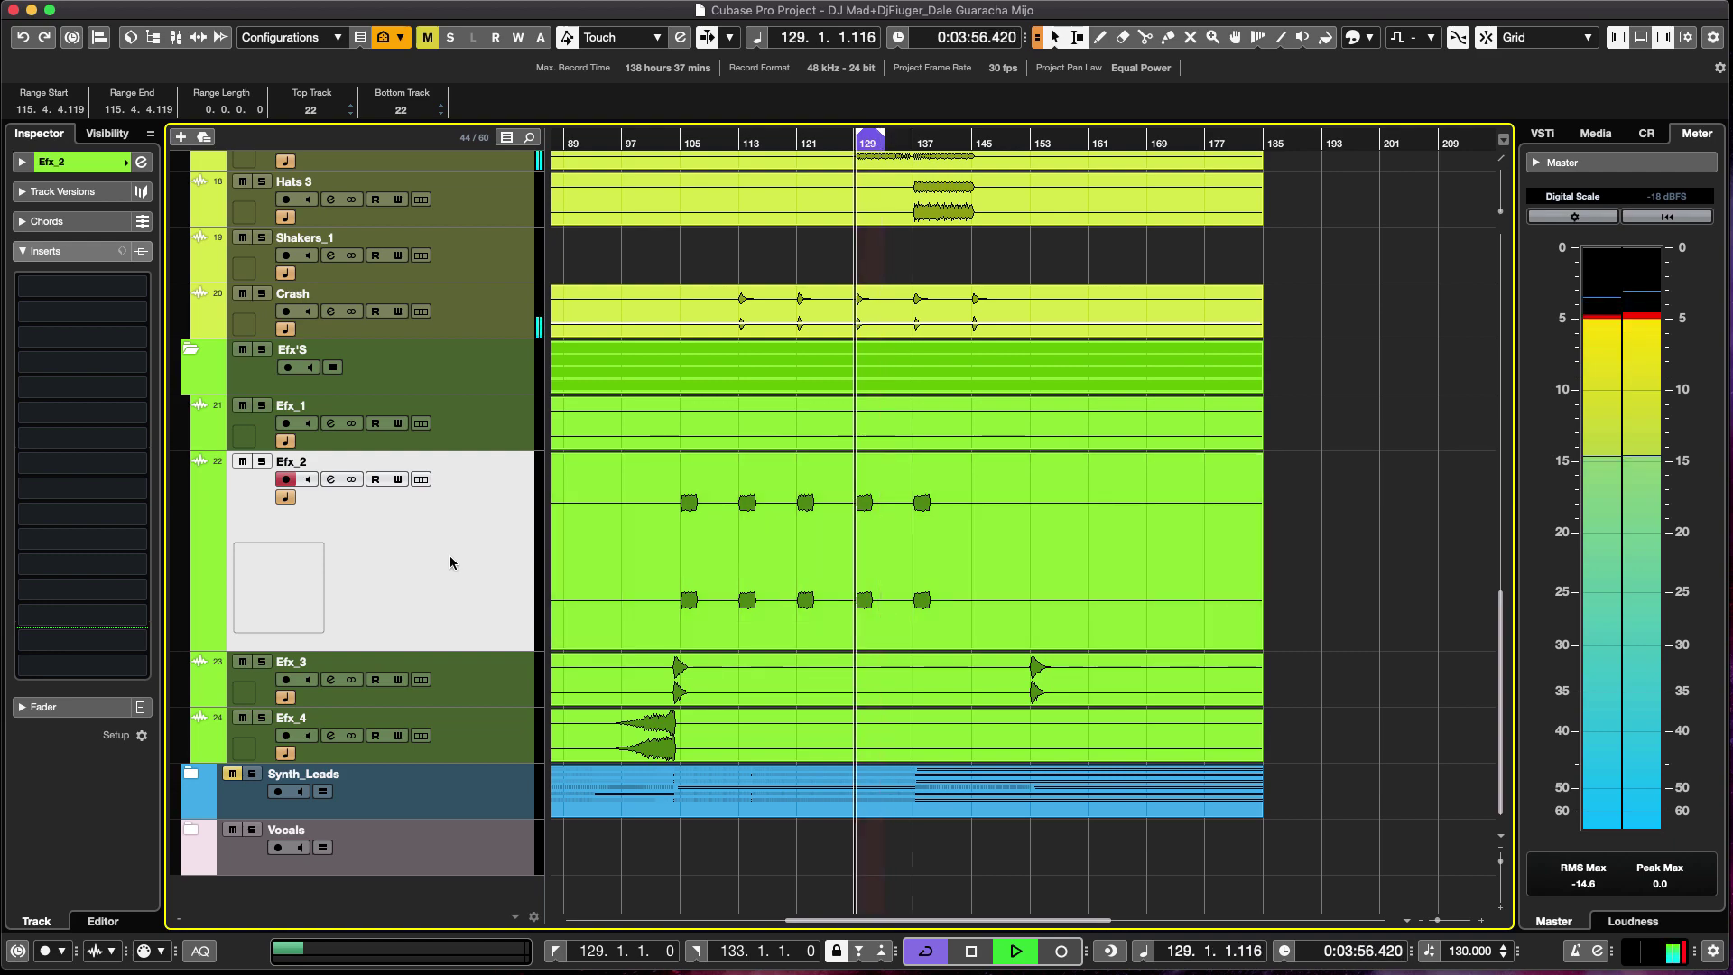
key(F3)
drag(1164, 799, 1170, 696)
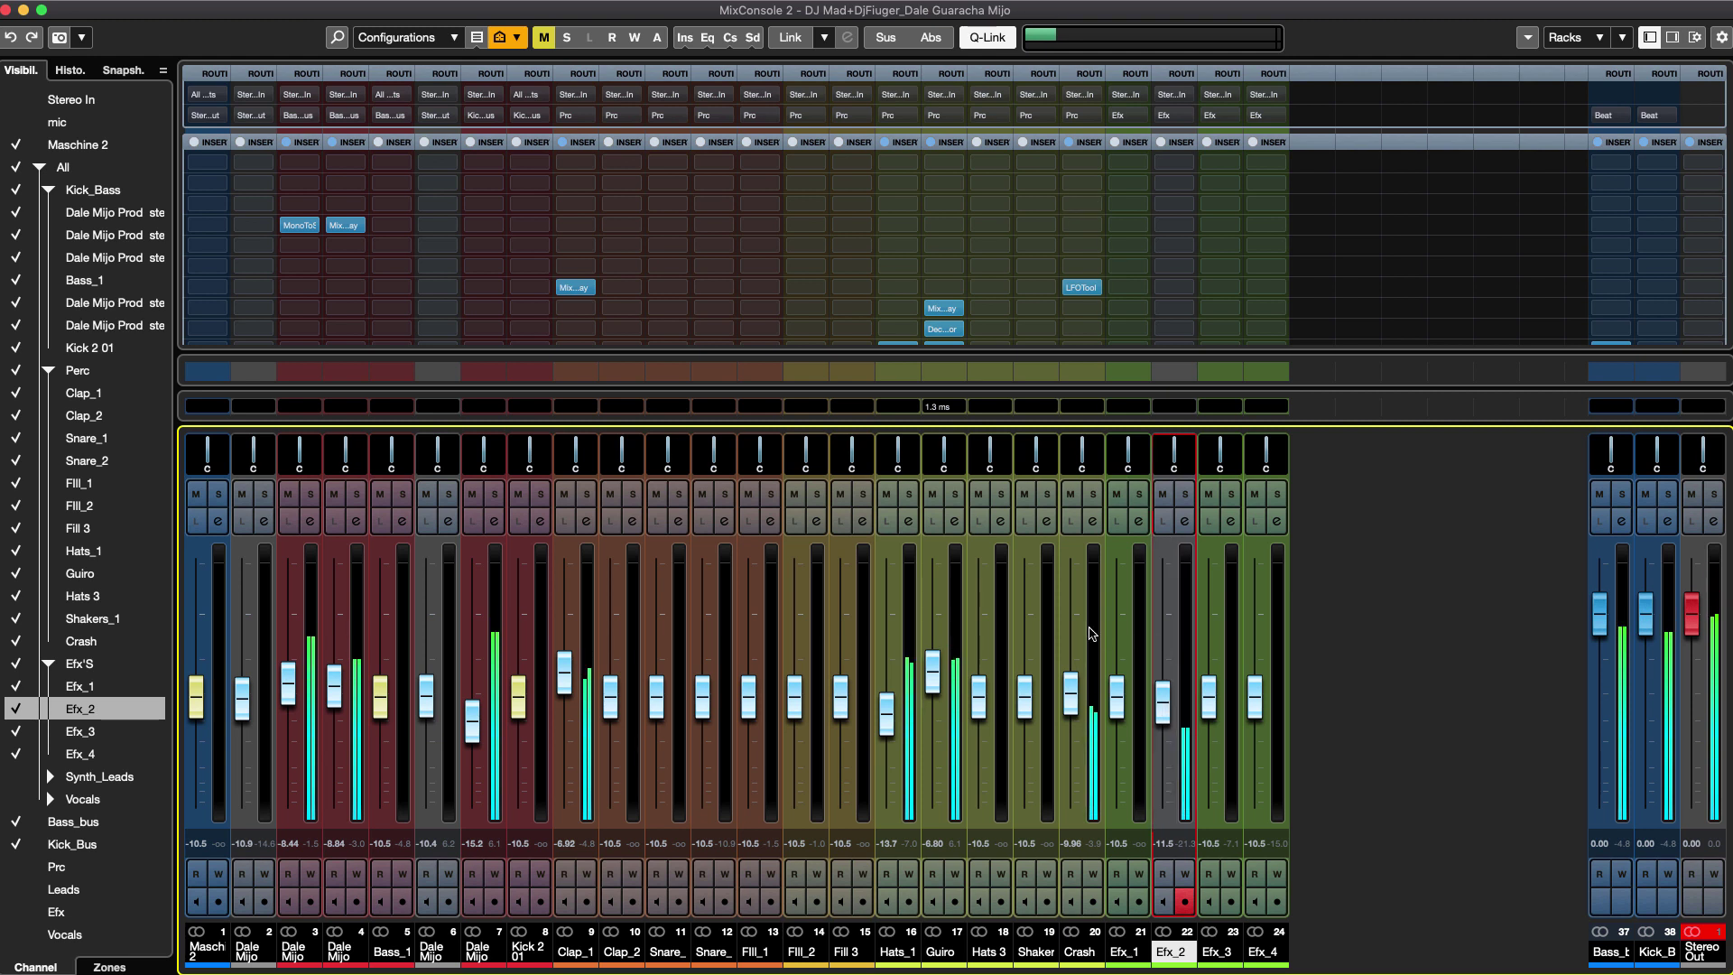
drag(1166, 709, 1171, 703)
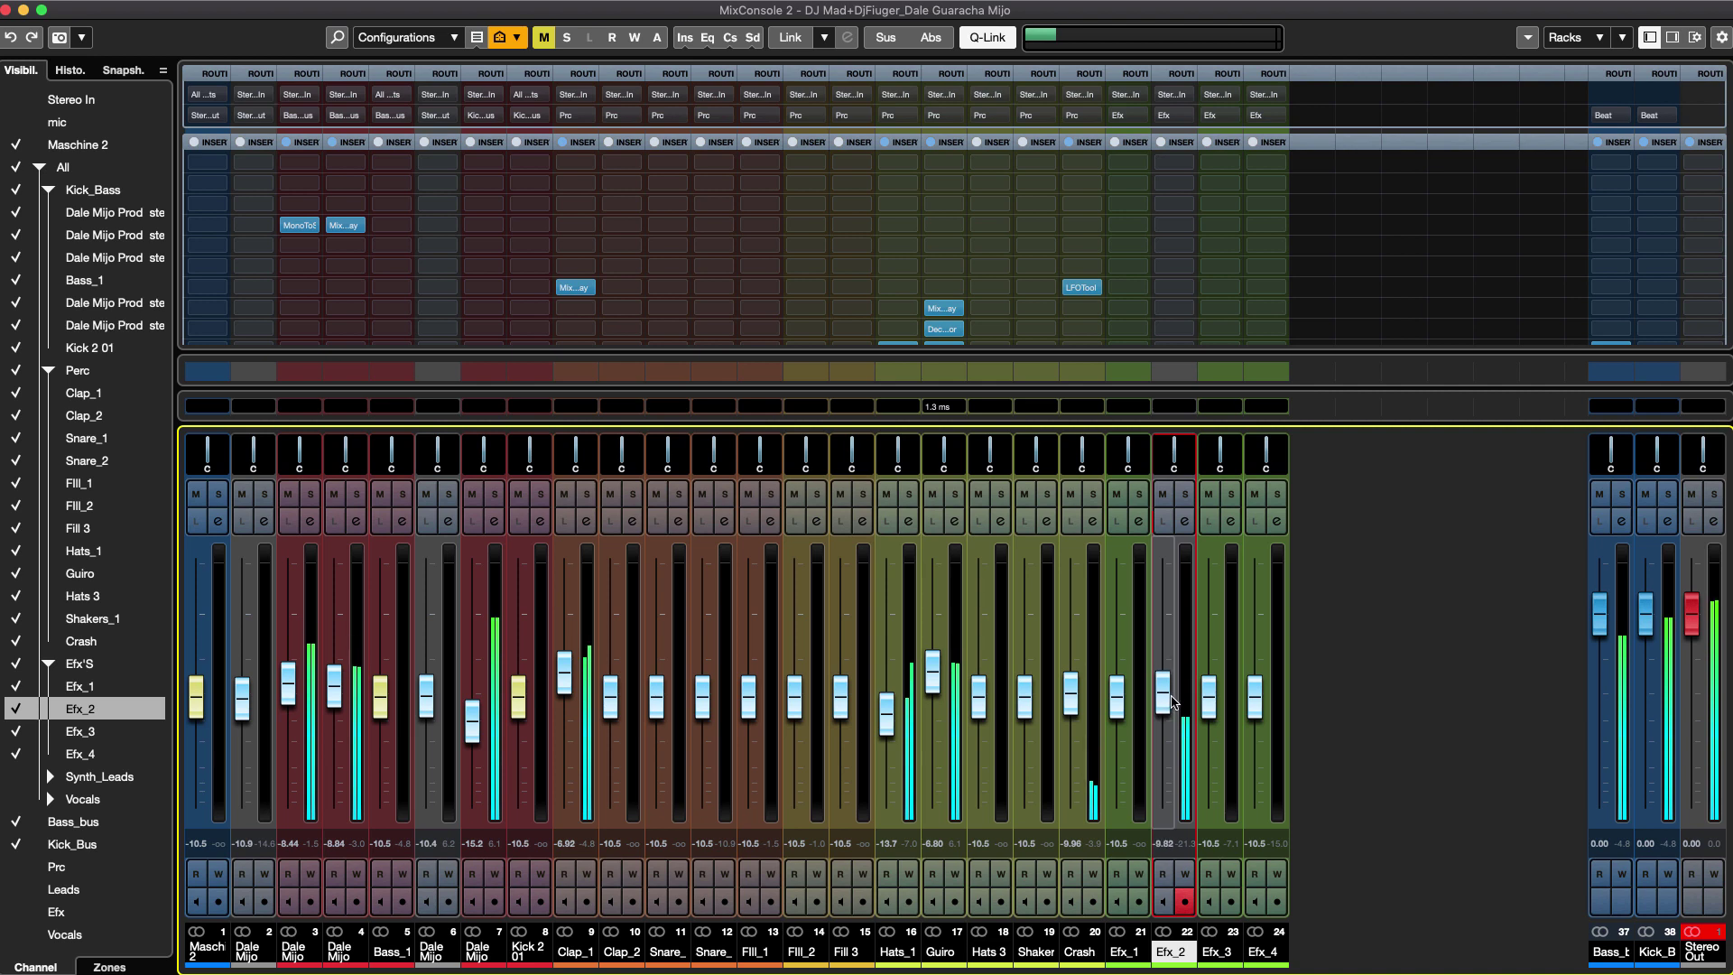
Insert LFOTool on the Efx_2 channel and lower the starting point of its volume curve to the bottom of the graph.
drag(1081, 287, 1184, 303)
click(1182, 298)
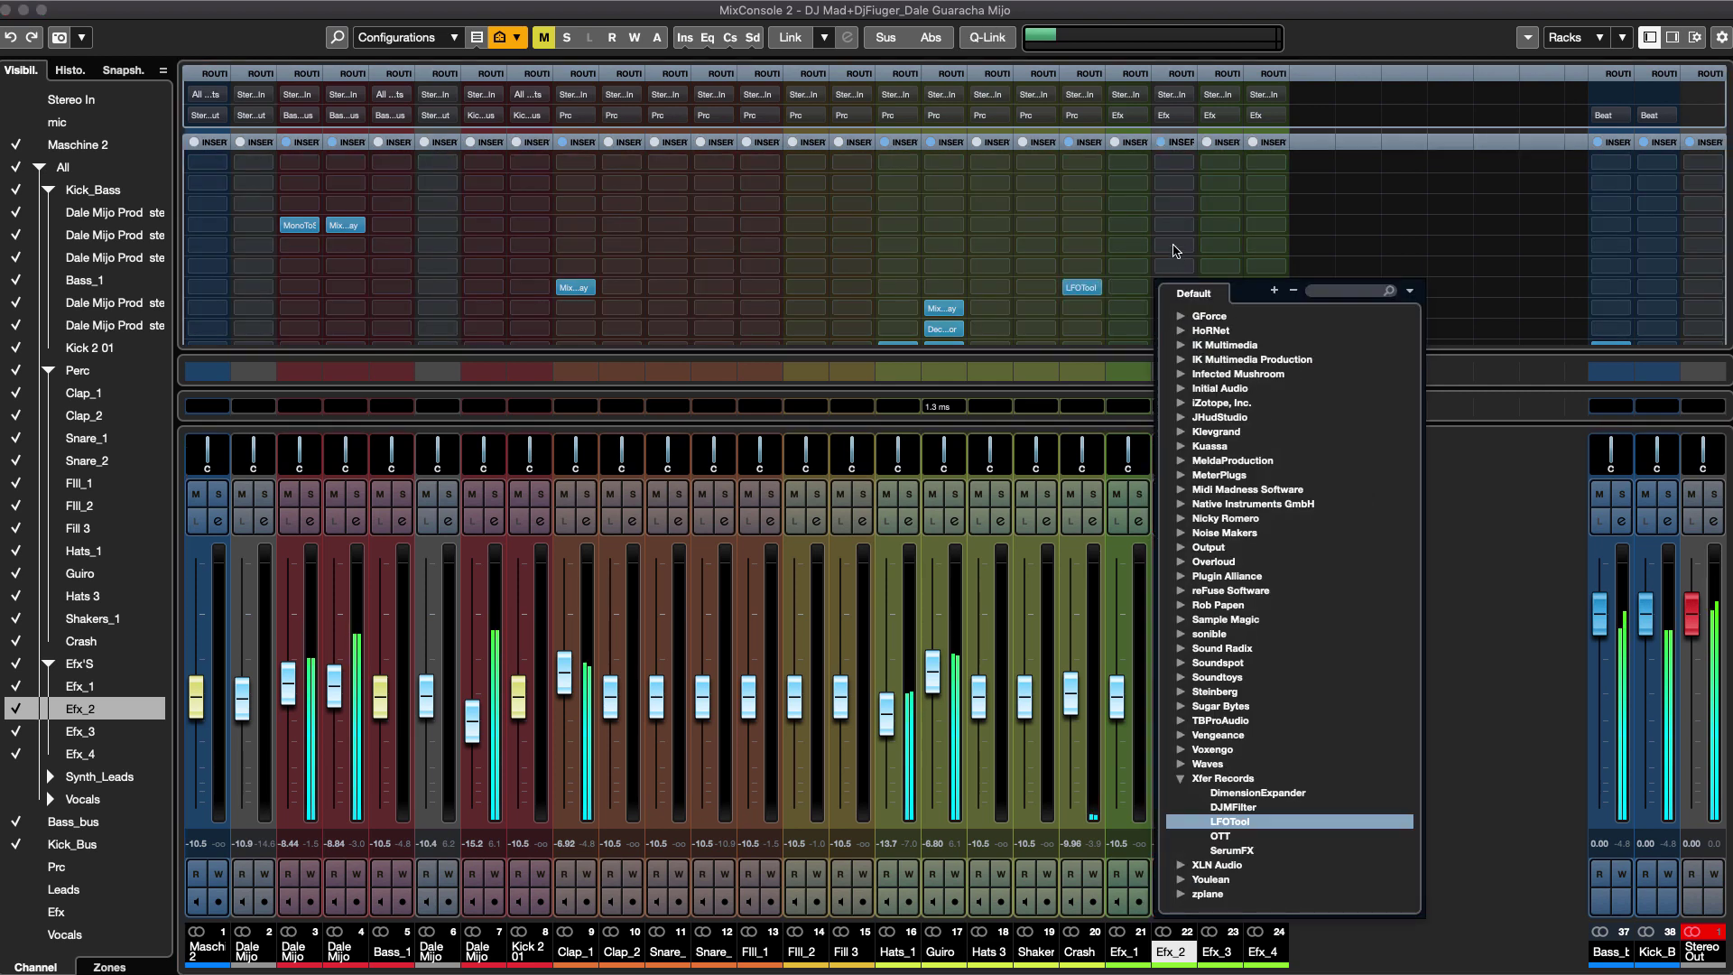
key(Return)
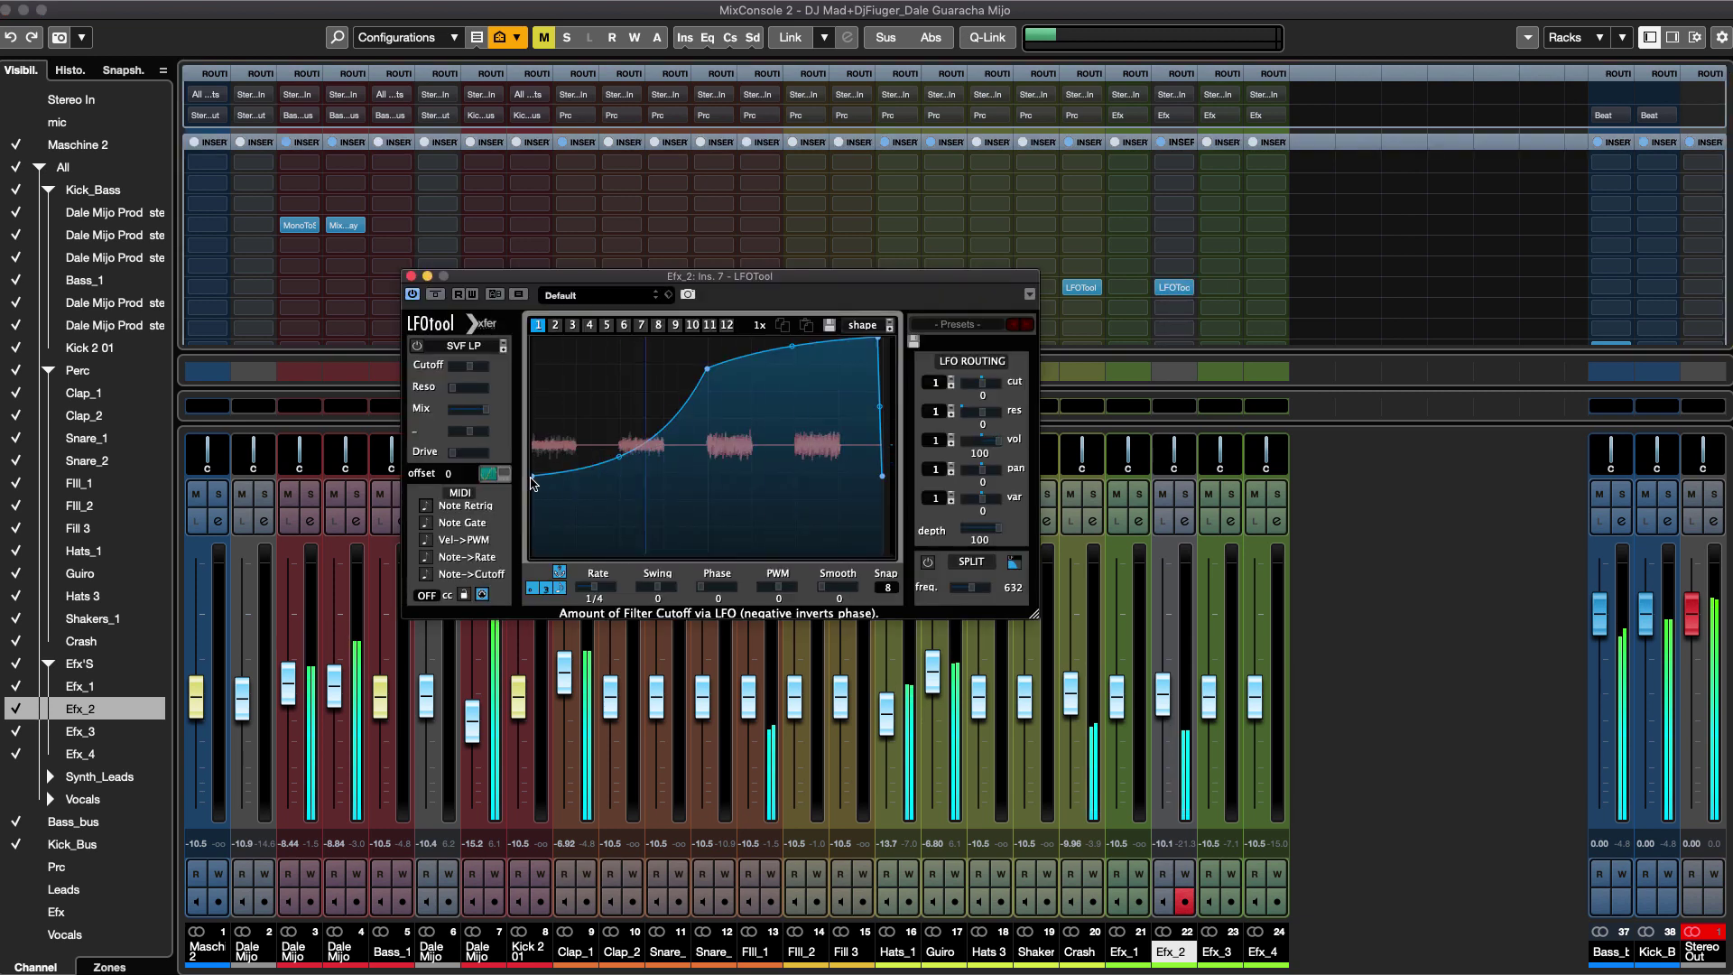
drag(533, 477, 537, 548)
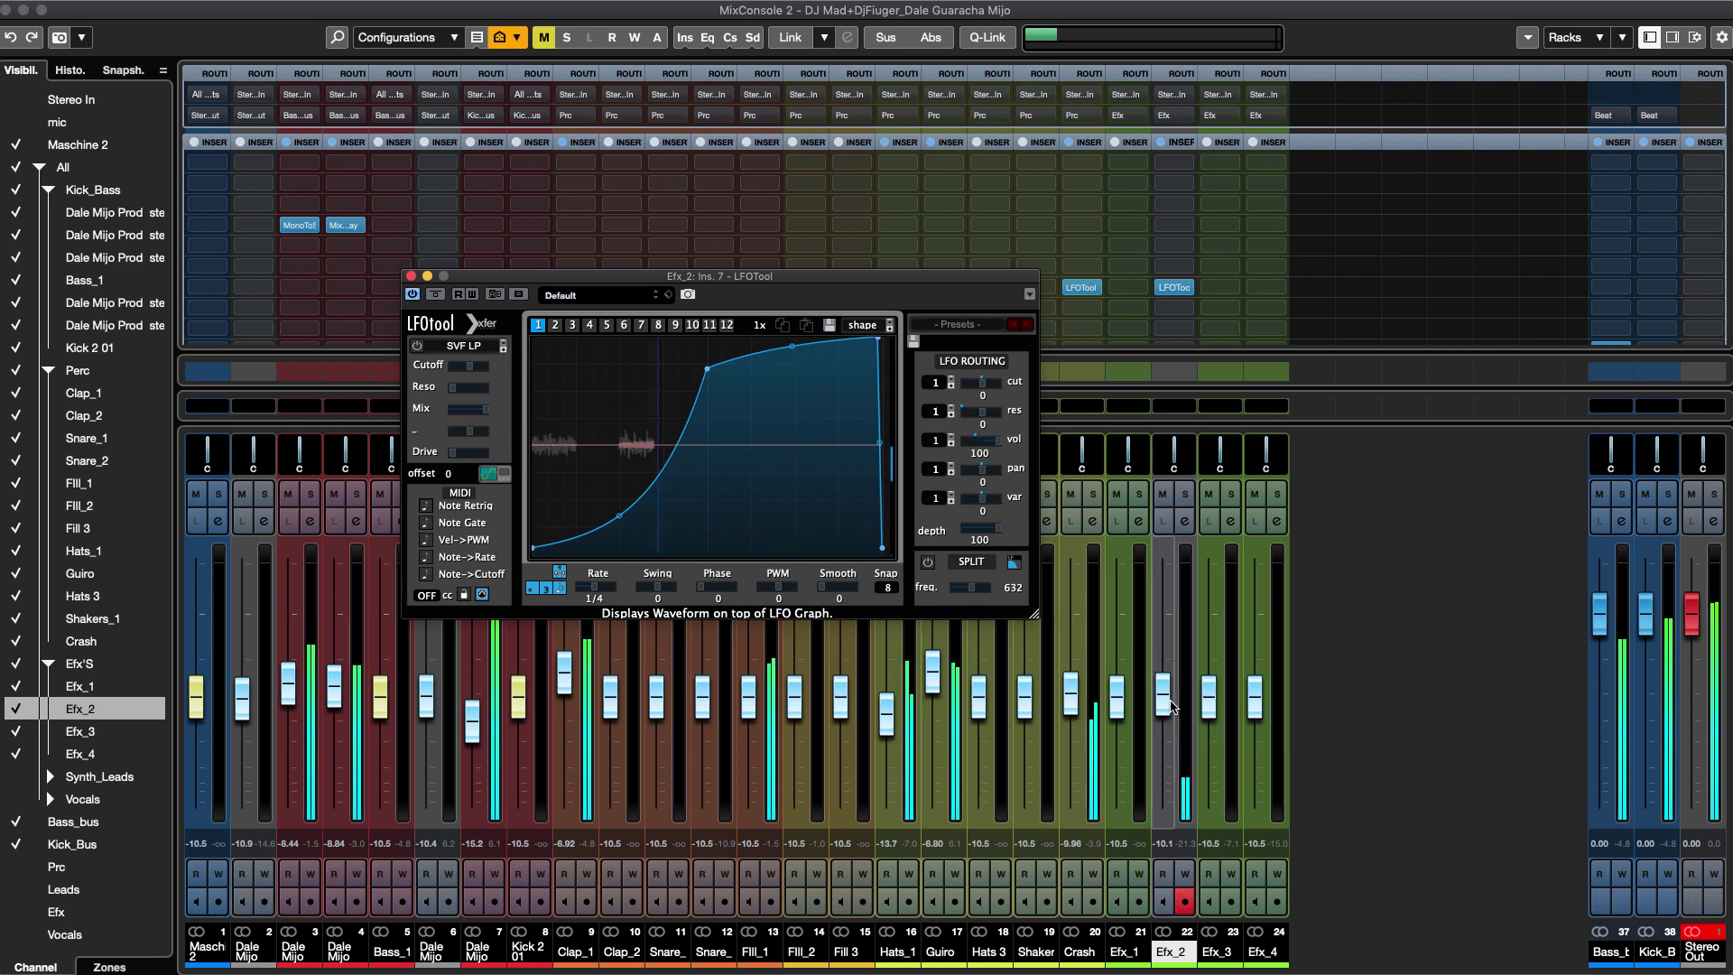
Raise the Efx_2 fader to -5.52 dB and close the LFOTool window.
drag(1171, 706, 1172, 676)
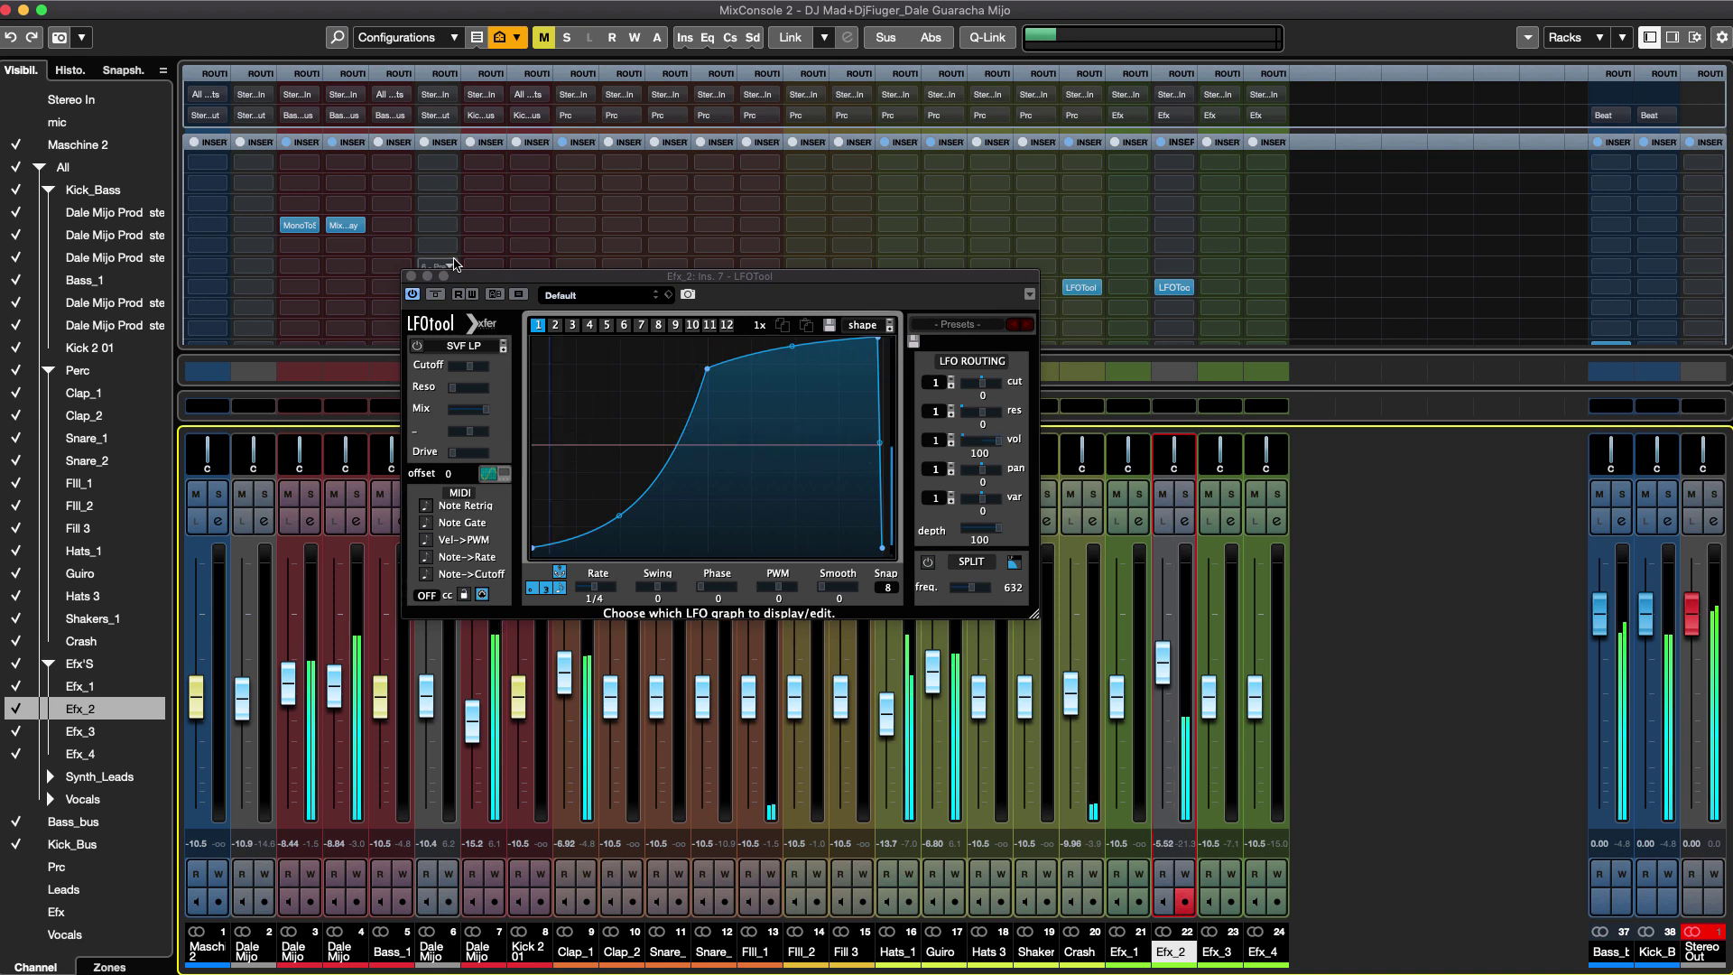
click(411, 277)
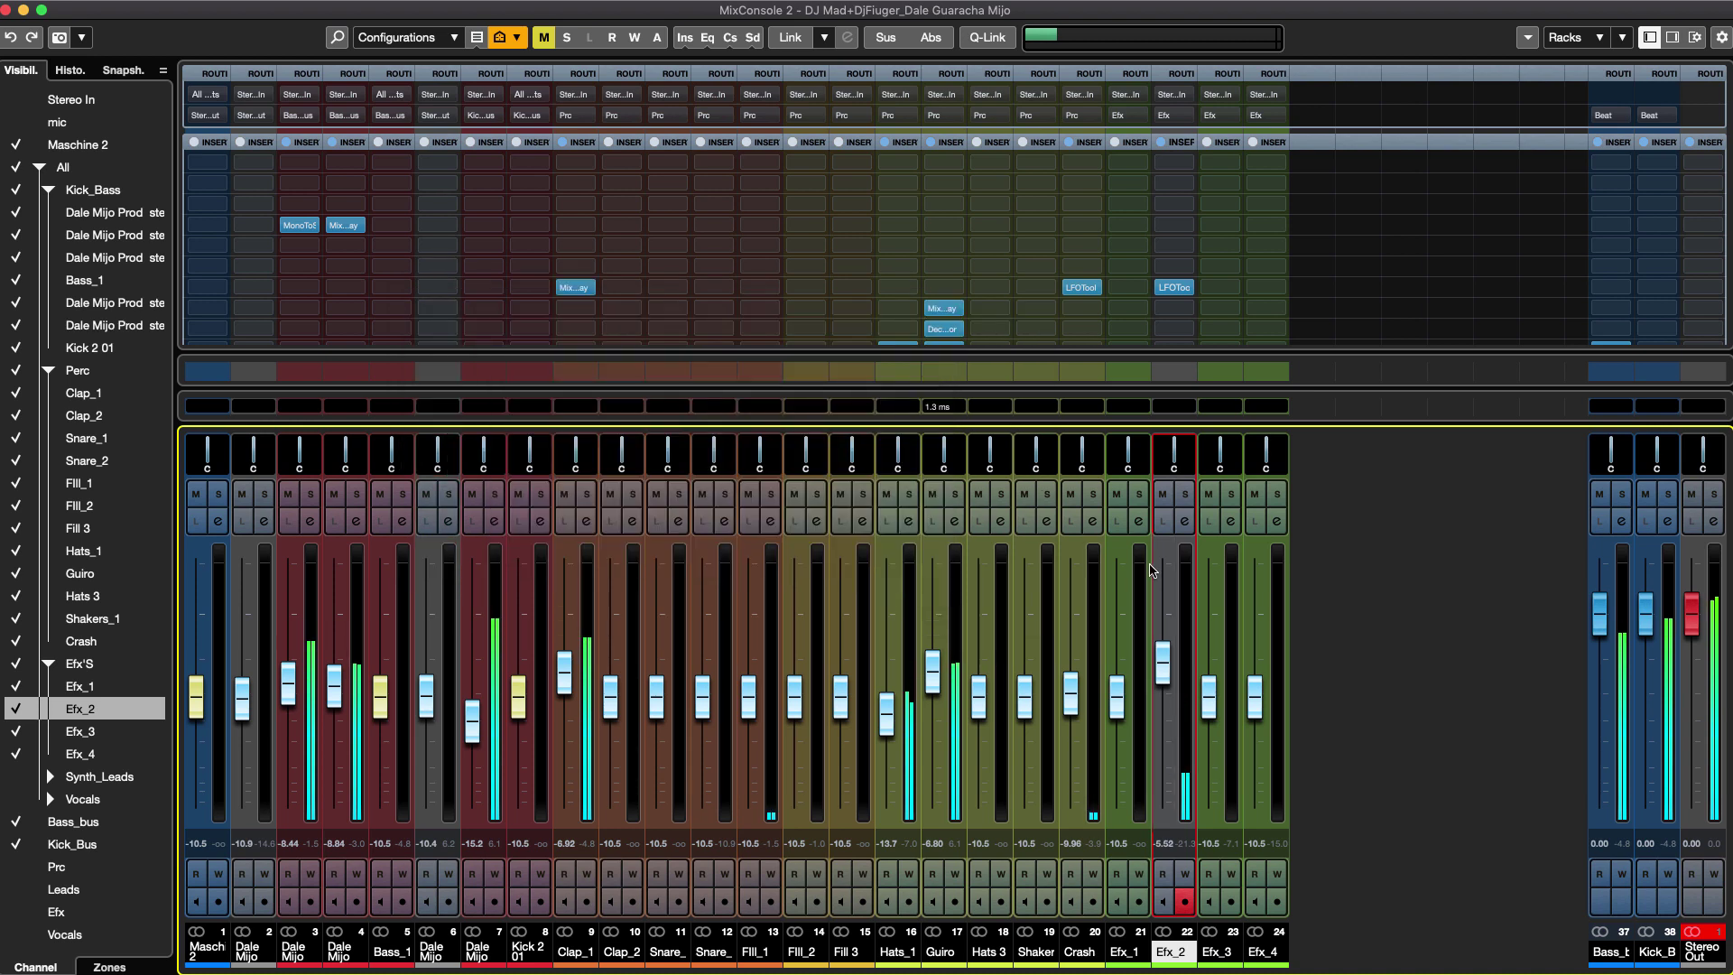
Apply a low cut to the Efx_2 channel EQ and boost its high-mid band by 9.8 dB at 5.40 kHz.
click(1185, 521)
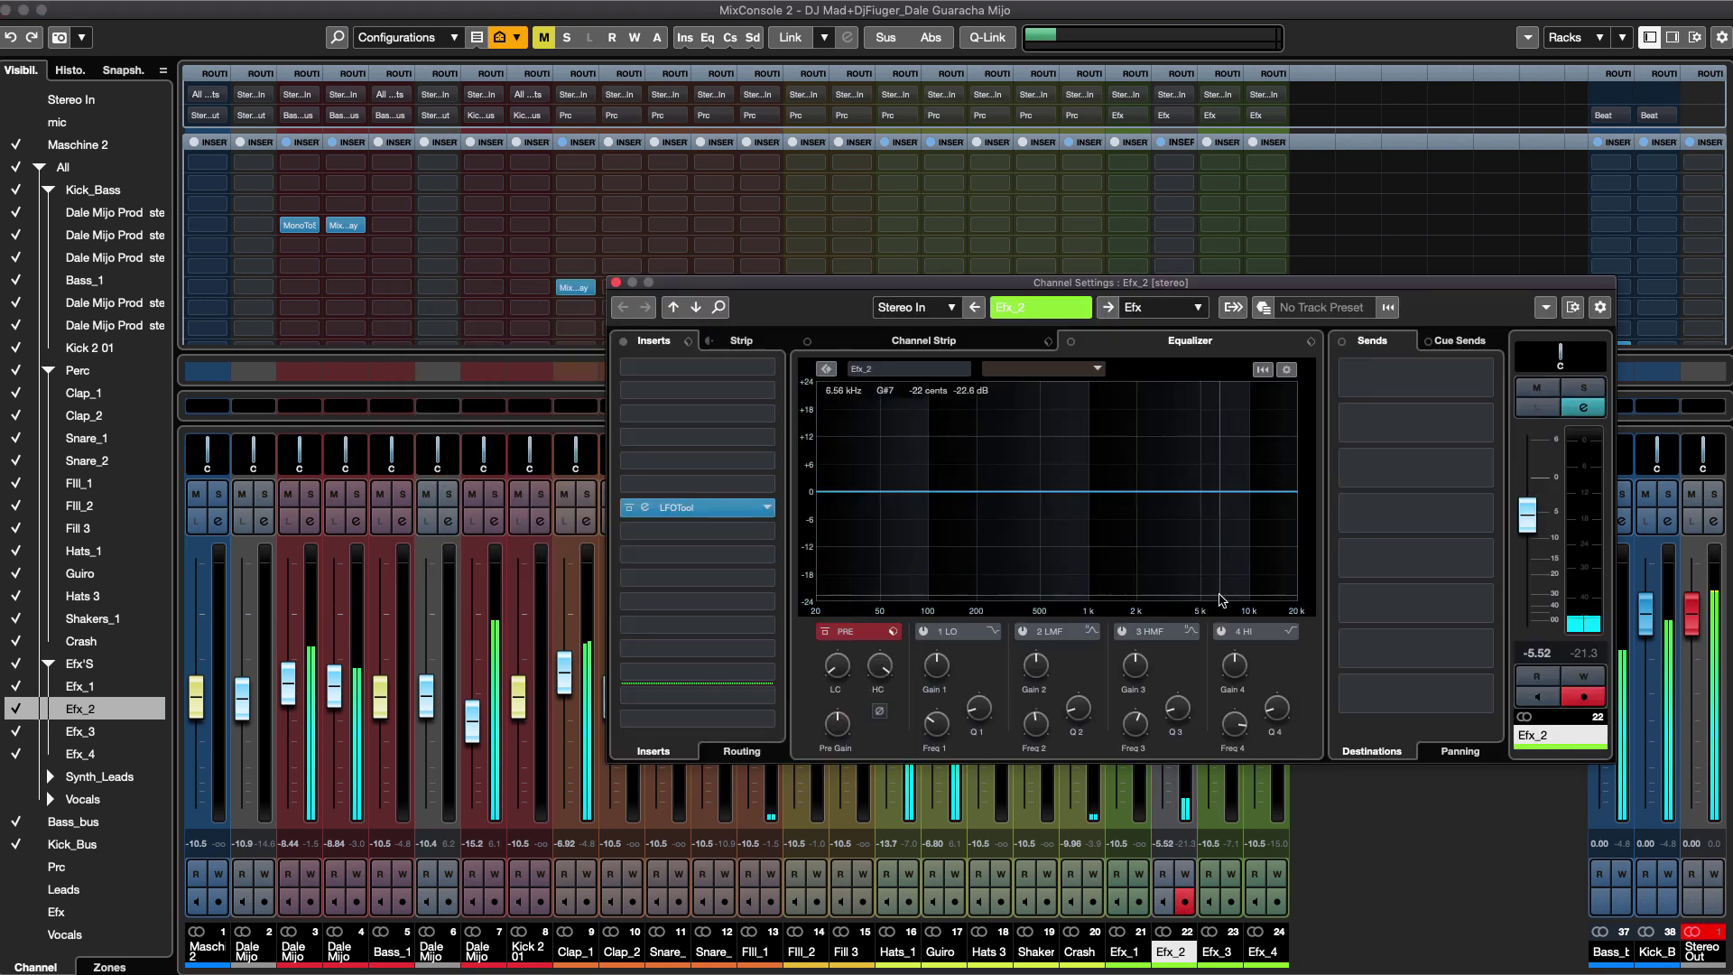
click(743, 342)
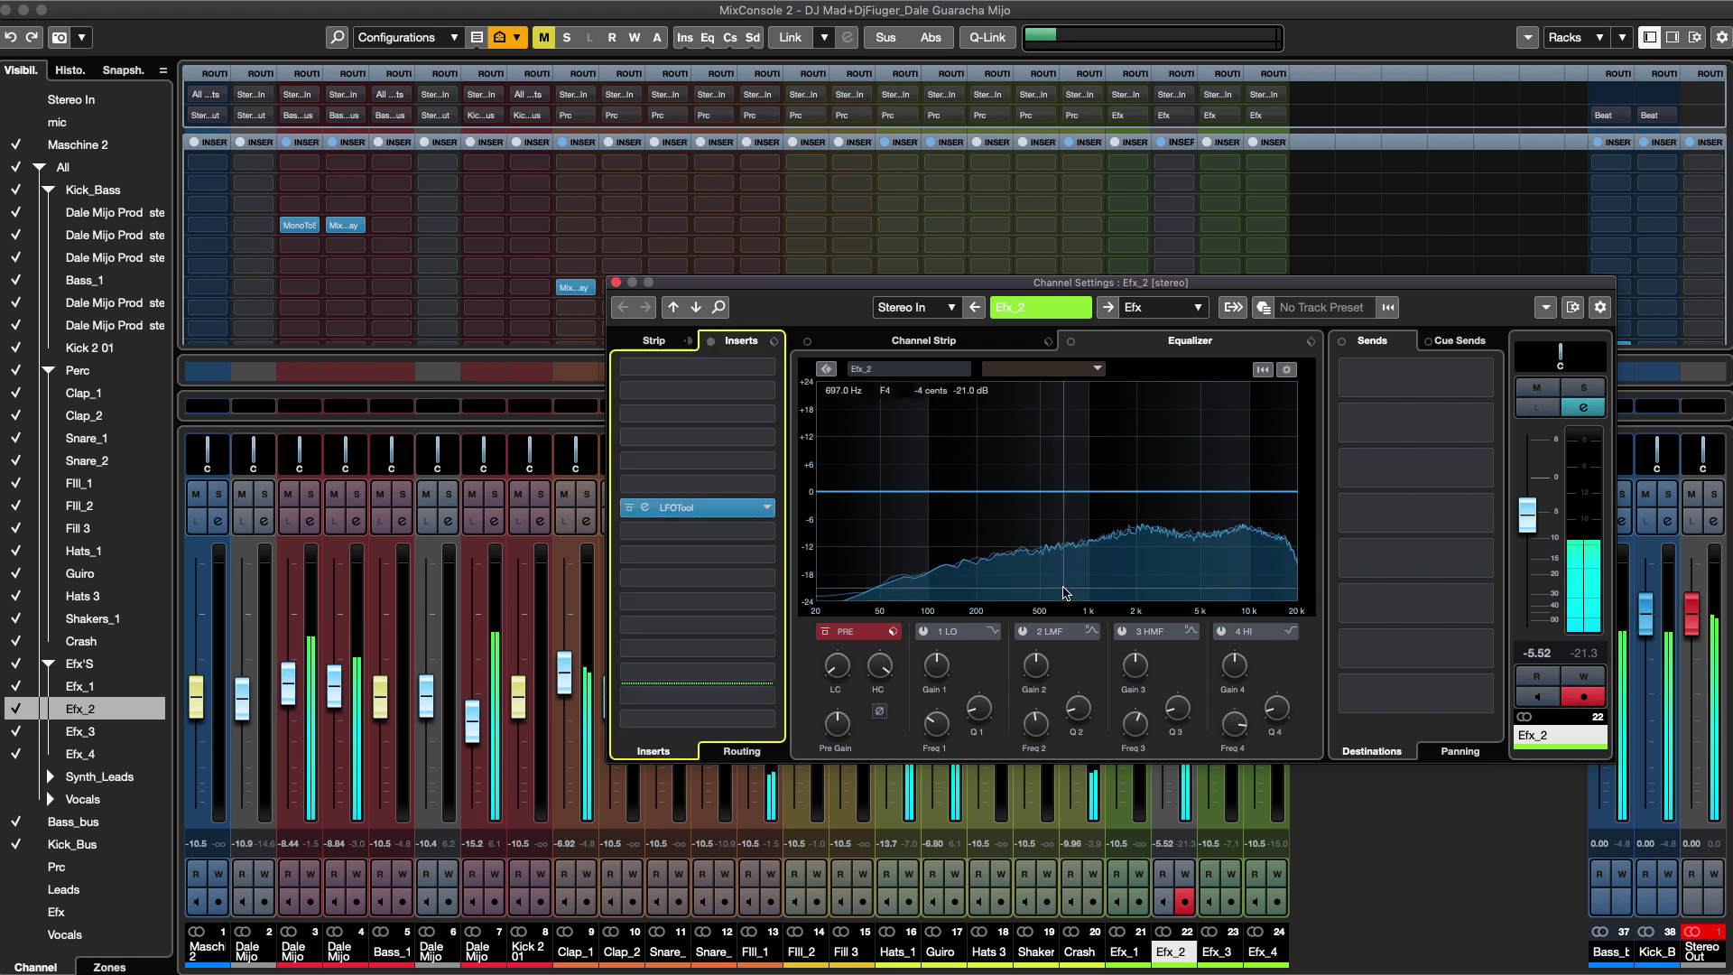
click(837, 665)
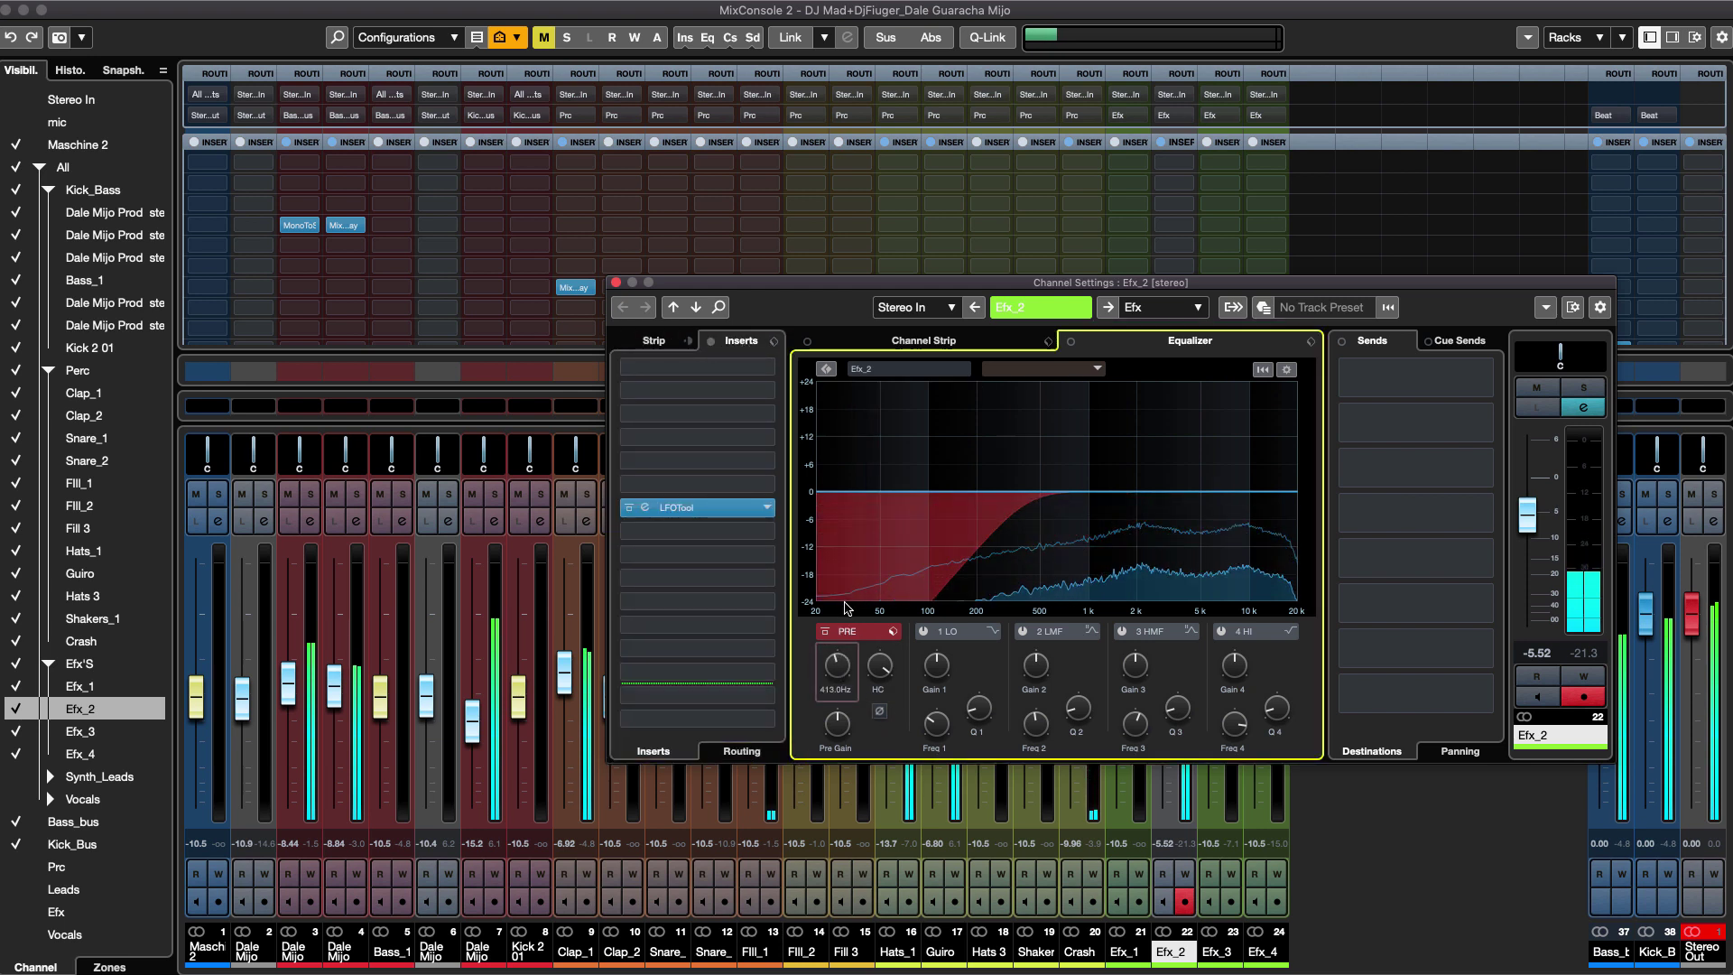
drag(1214, 492, 1213, 445)
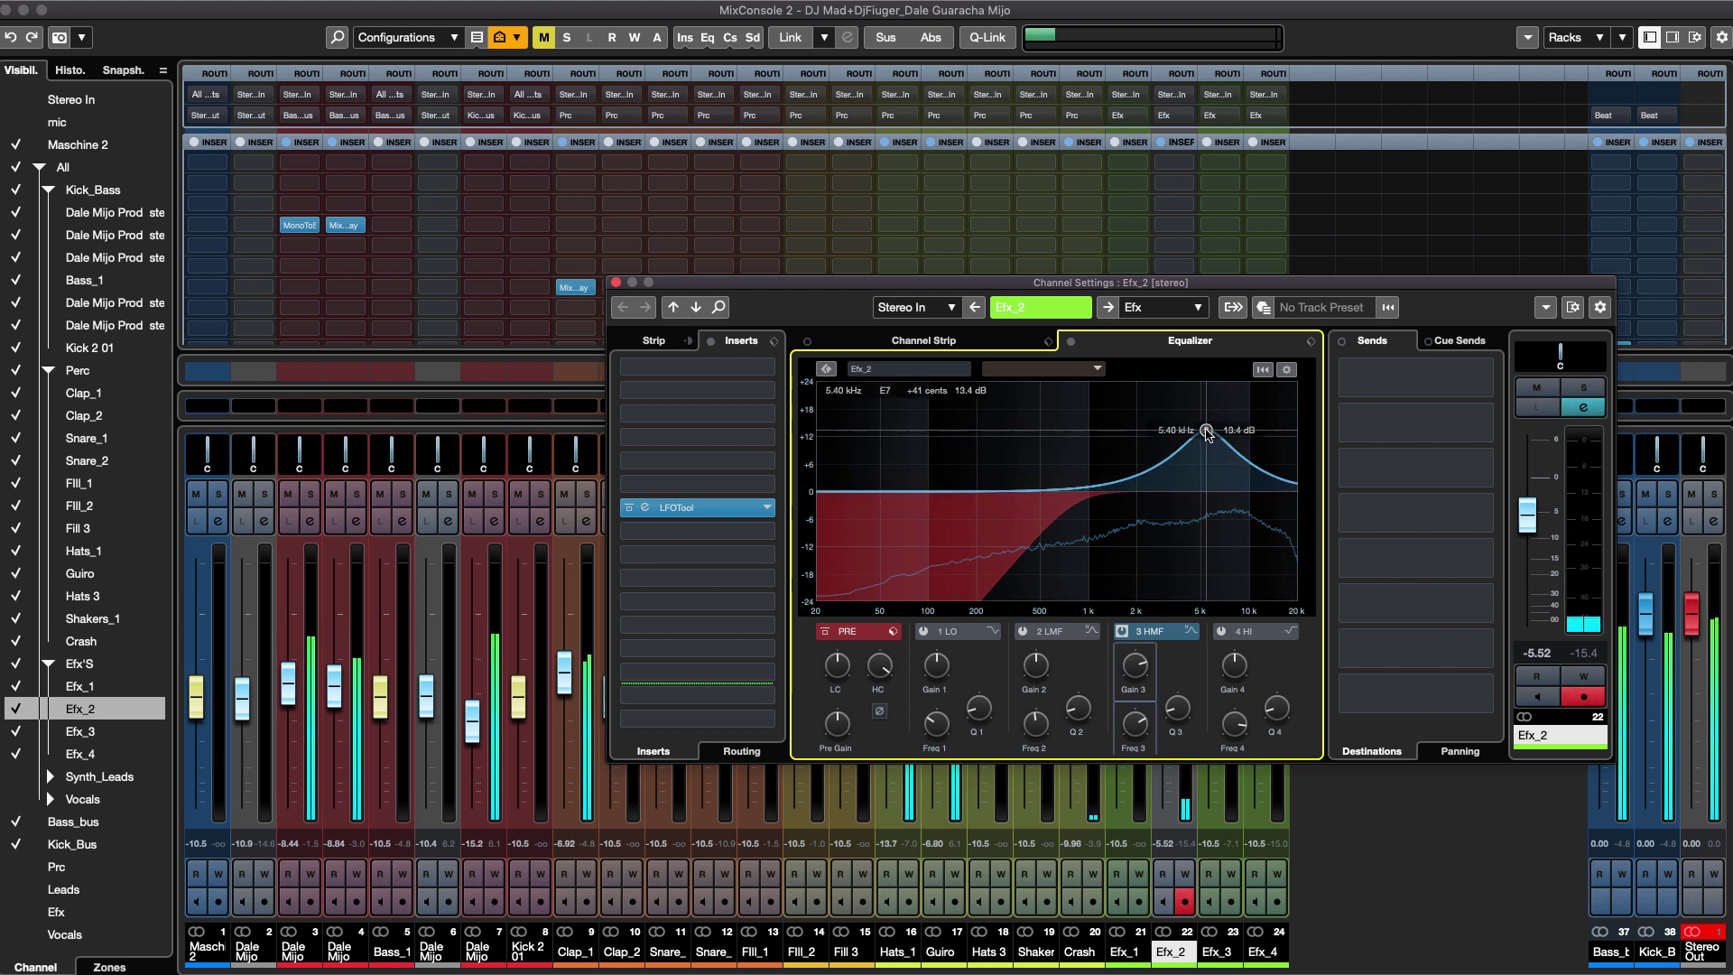
drag(1210, 448, 1207, 446)
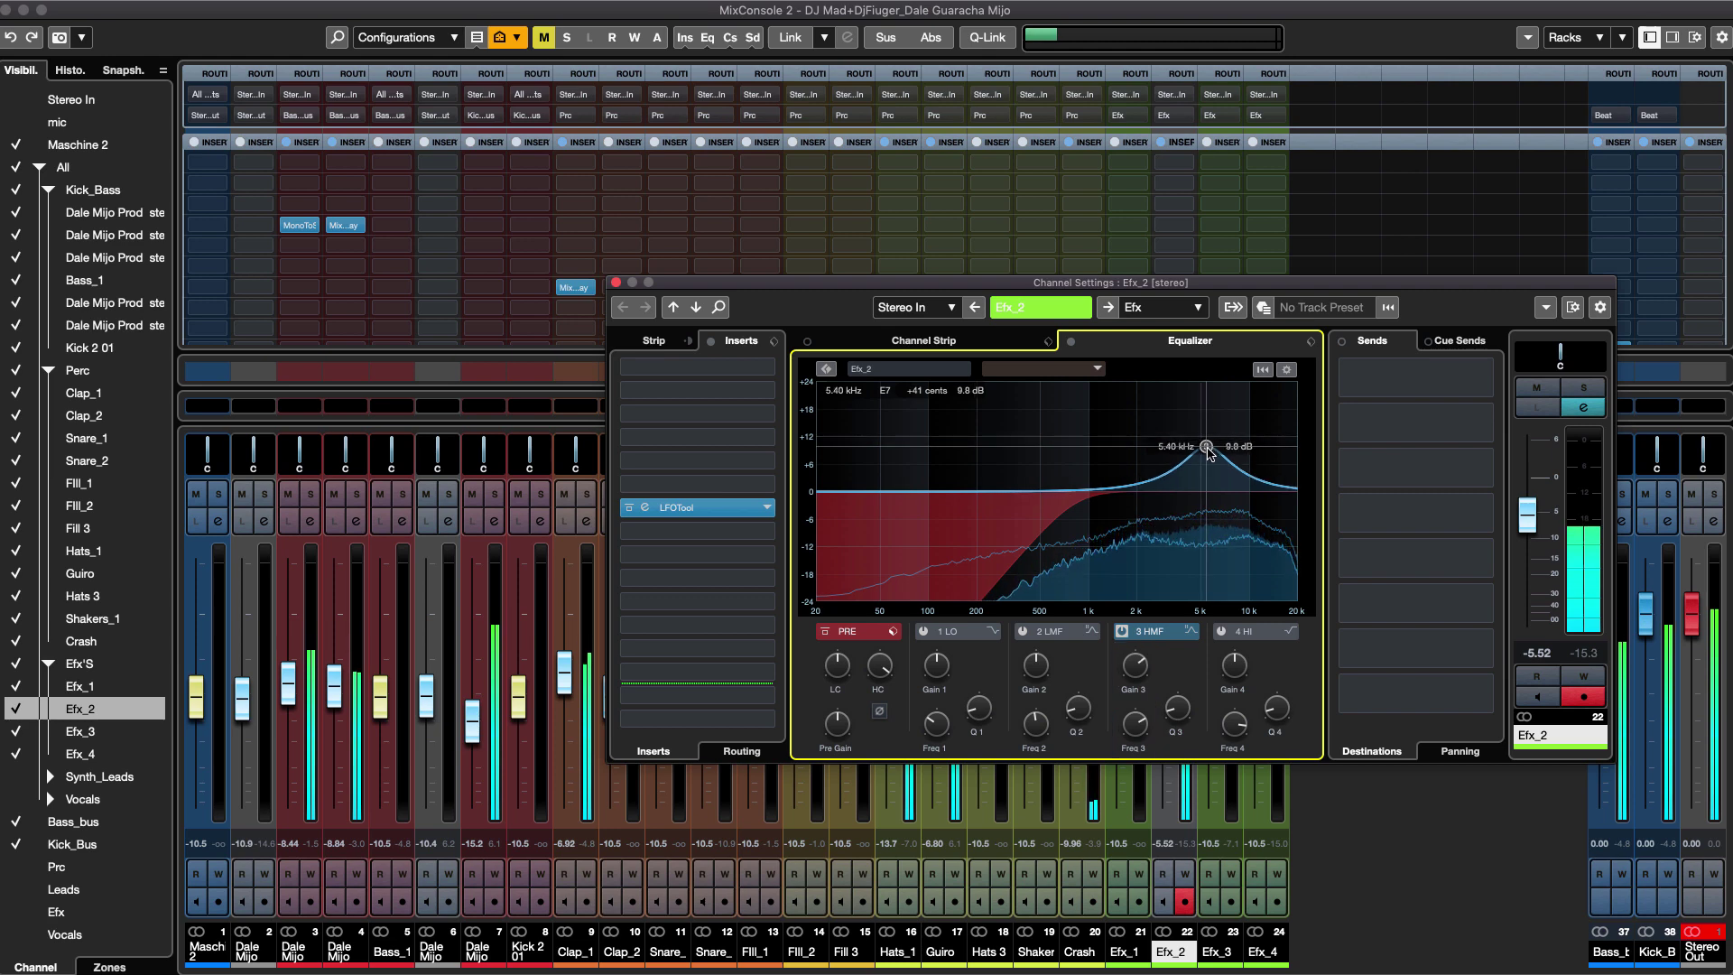
click(616, 284)
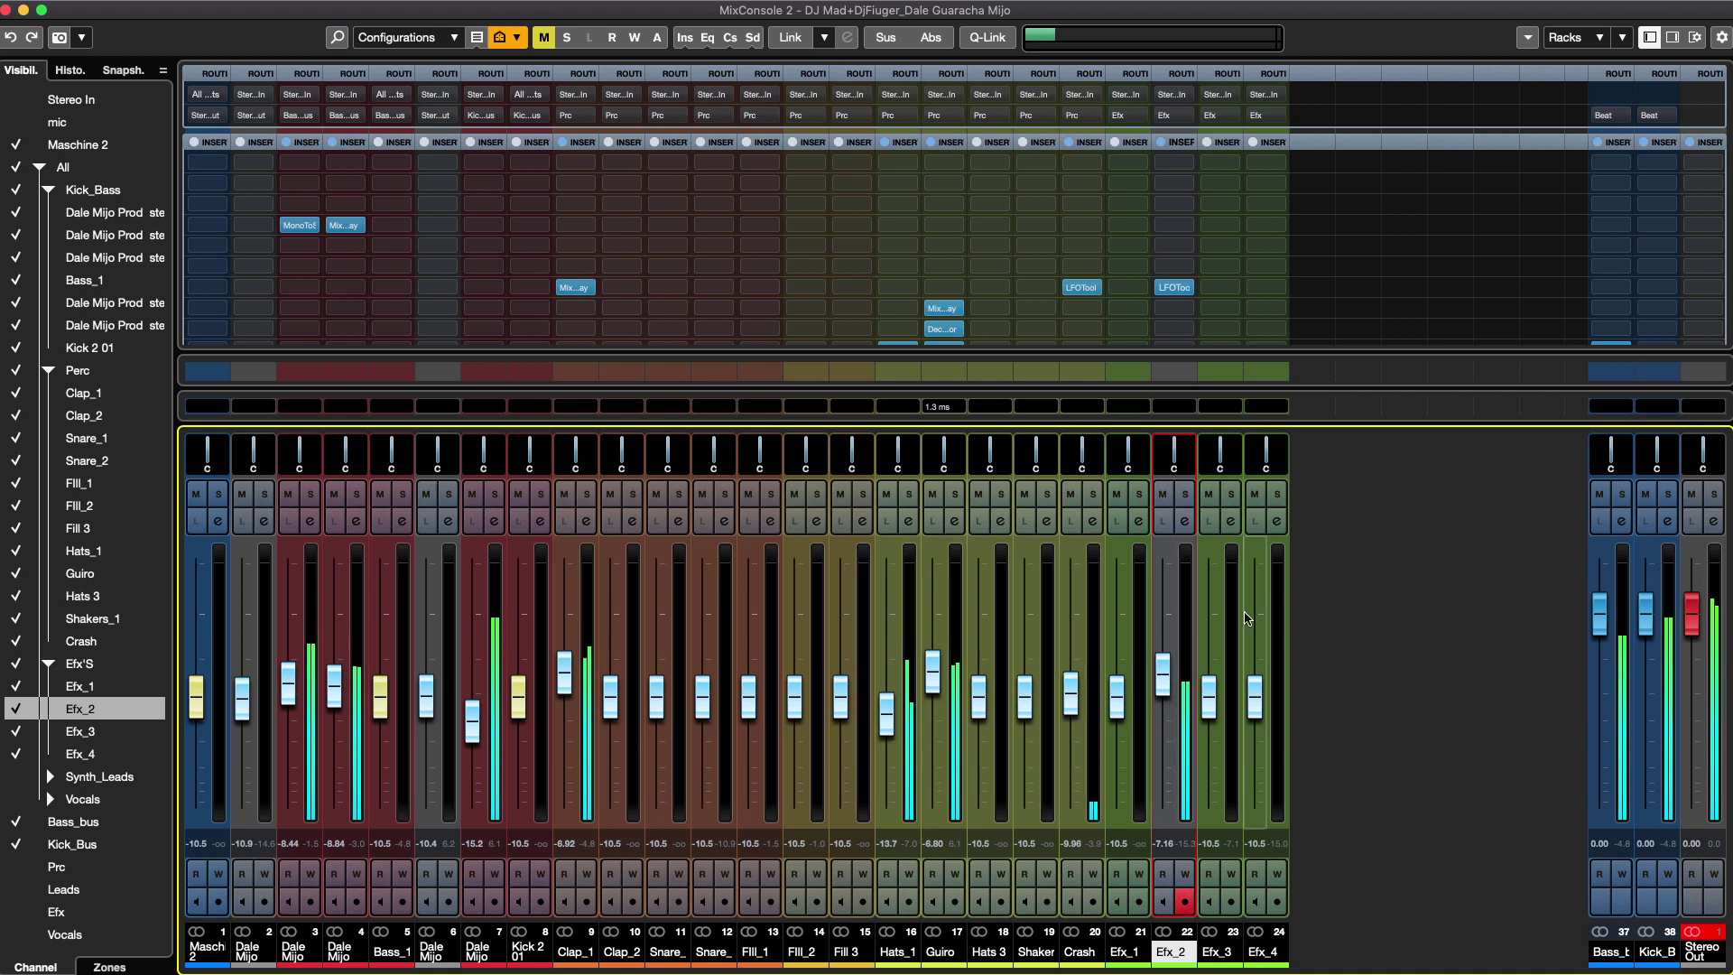
Move the playback loop range in the project to bars 137–141.
key(F3)
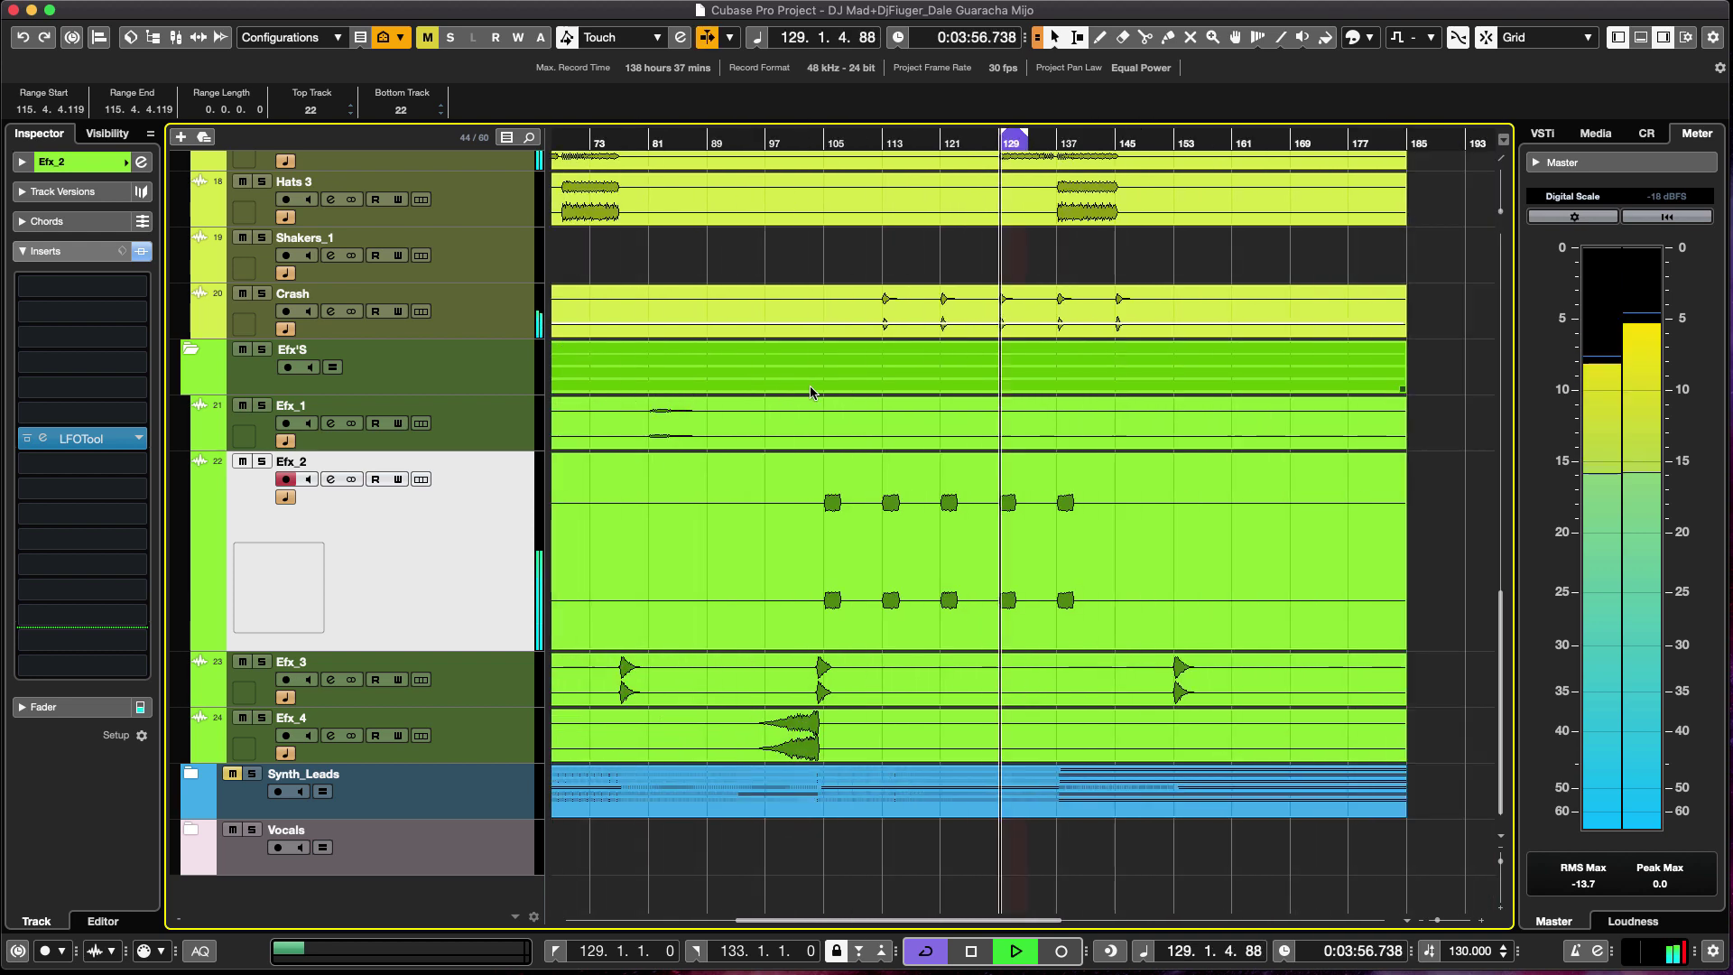
scroll(812, 388, up, 4)
scroll(811, 392, up, 4)
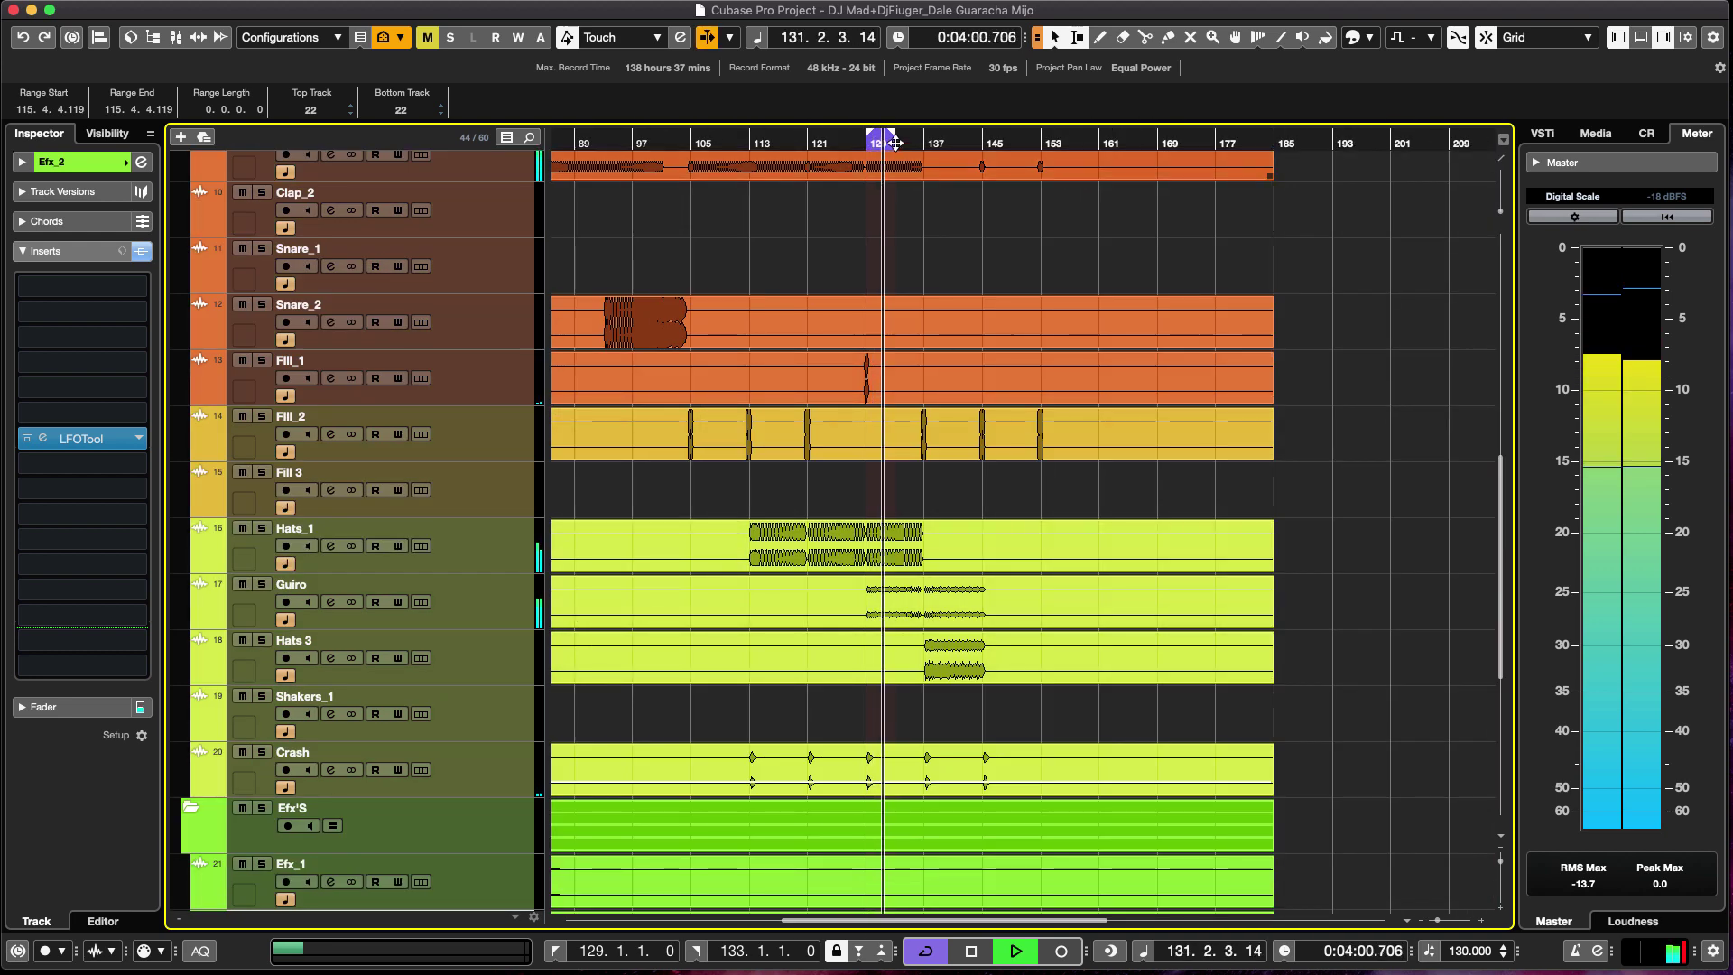
scroll(900, 408, up, 3)
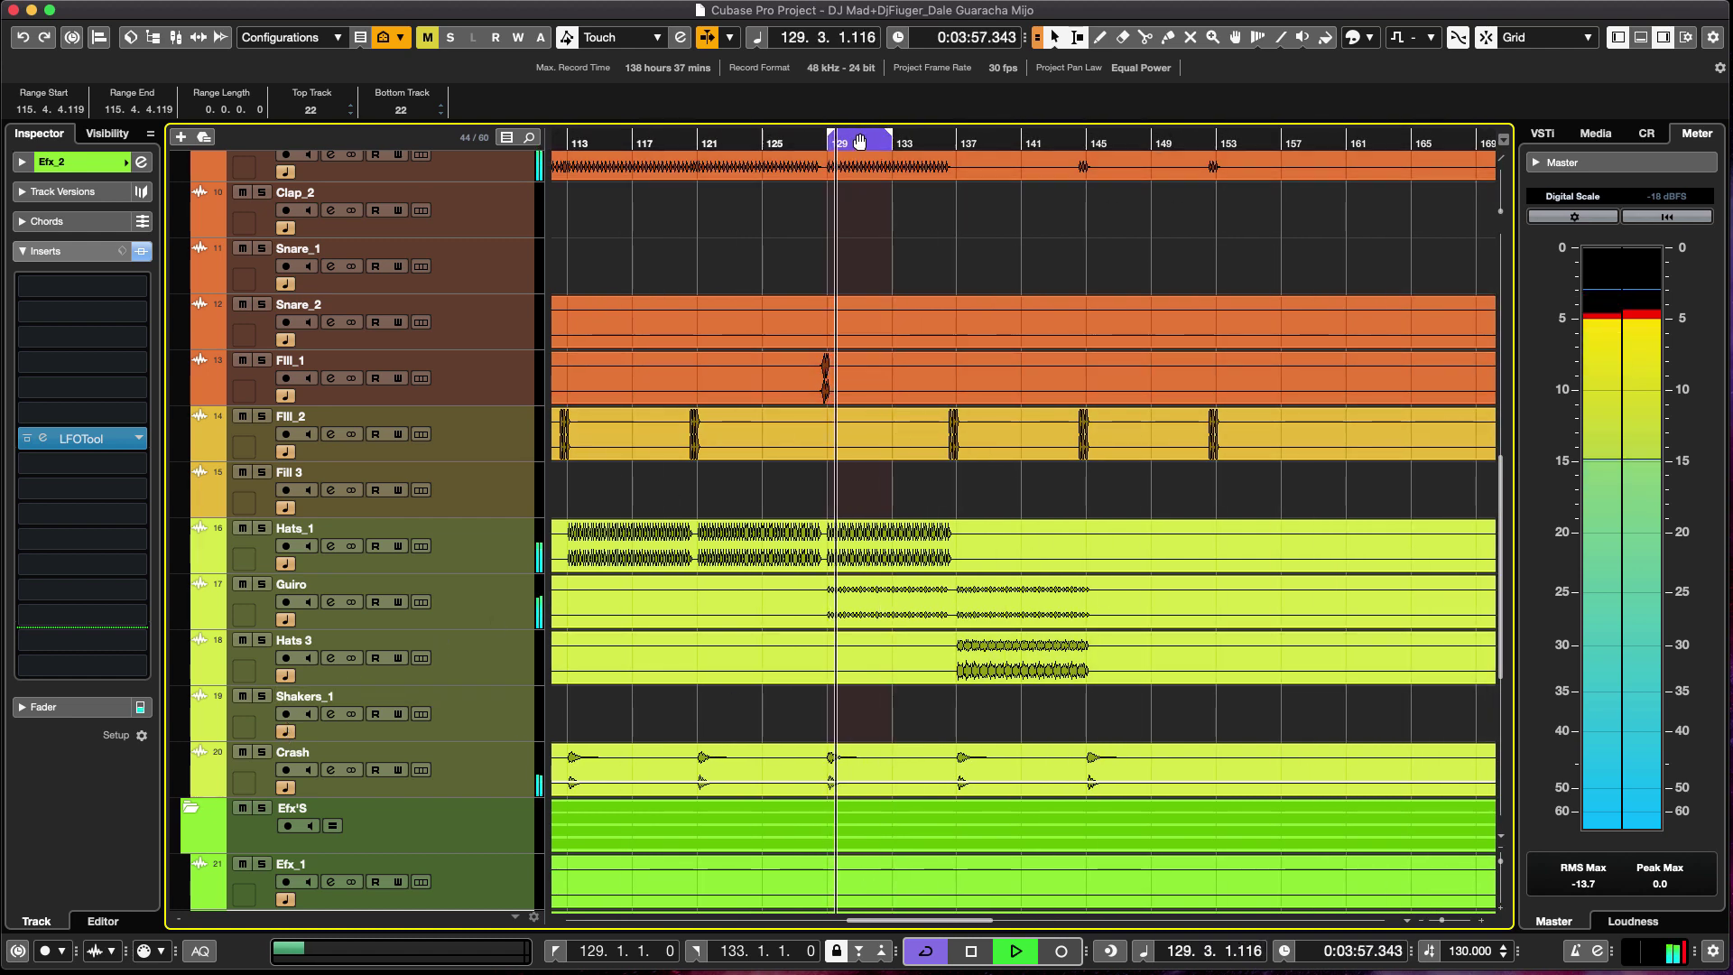
drag(864, 141, 991, 136)
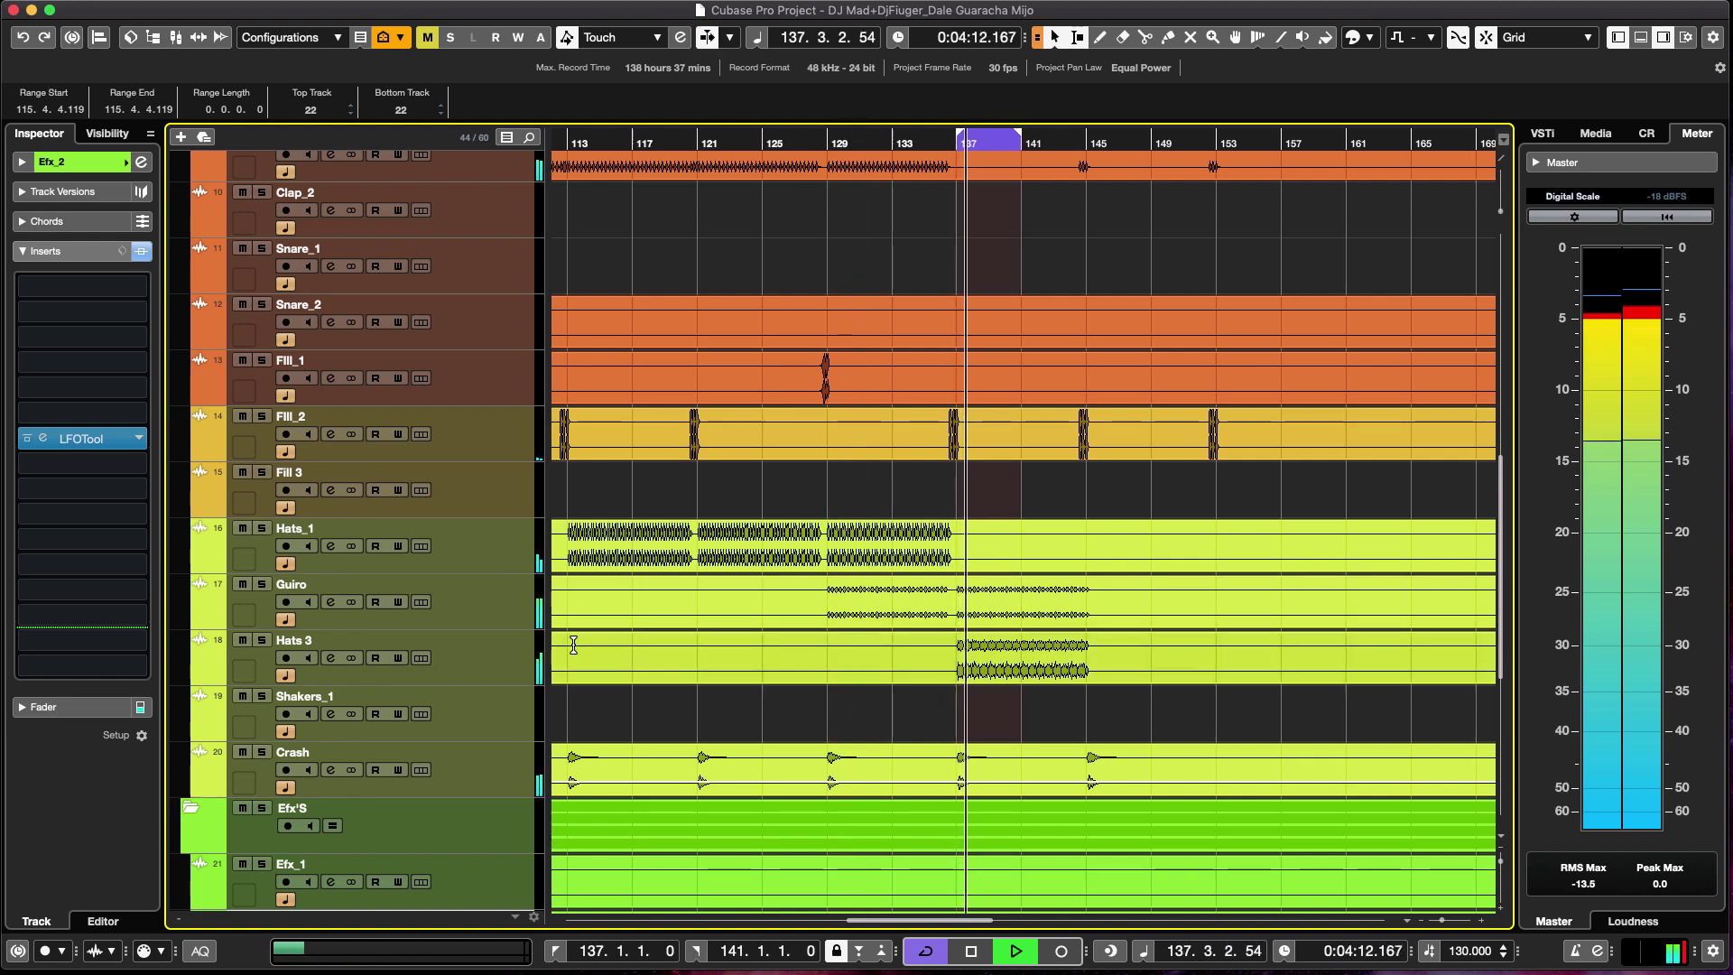
Split the kick drop clip at bars 129 and 137.
scroll(1096, 299, up, 5)
scroll(1095, 298, down, 5)
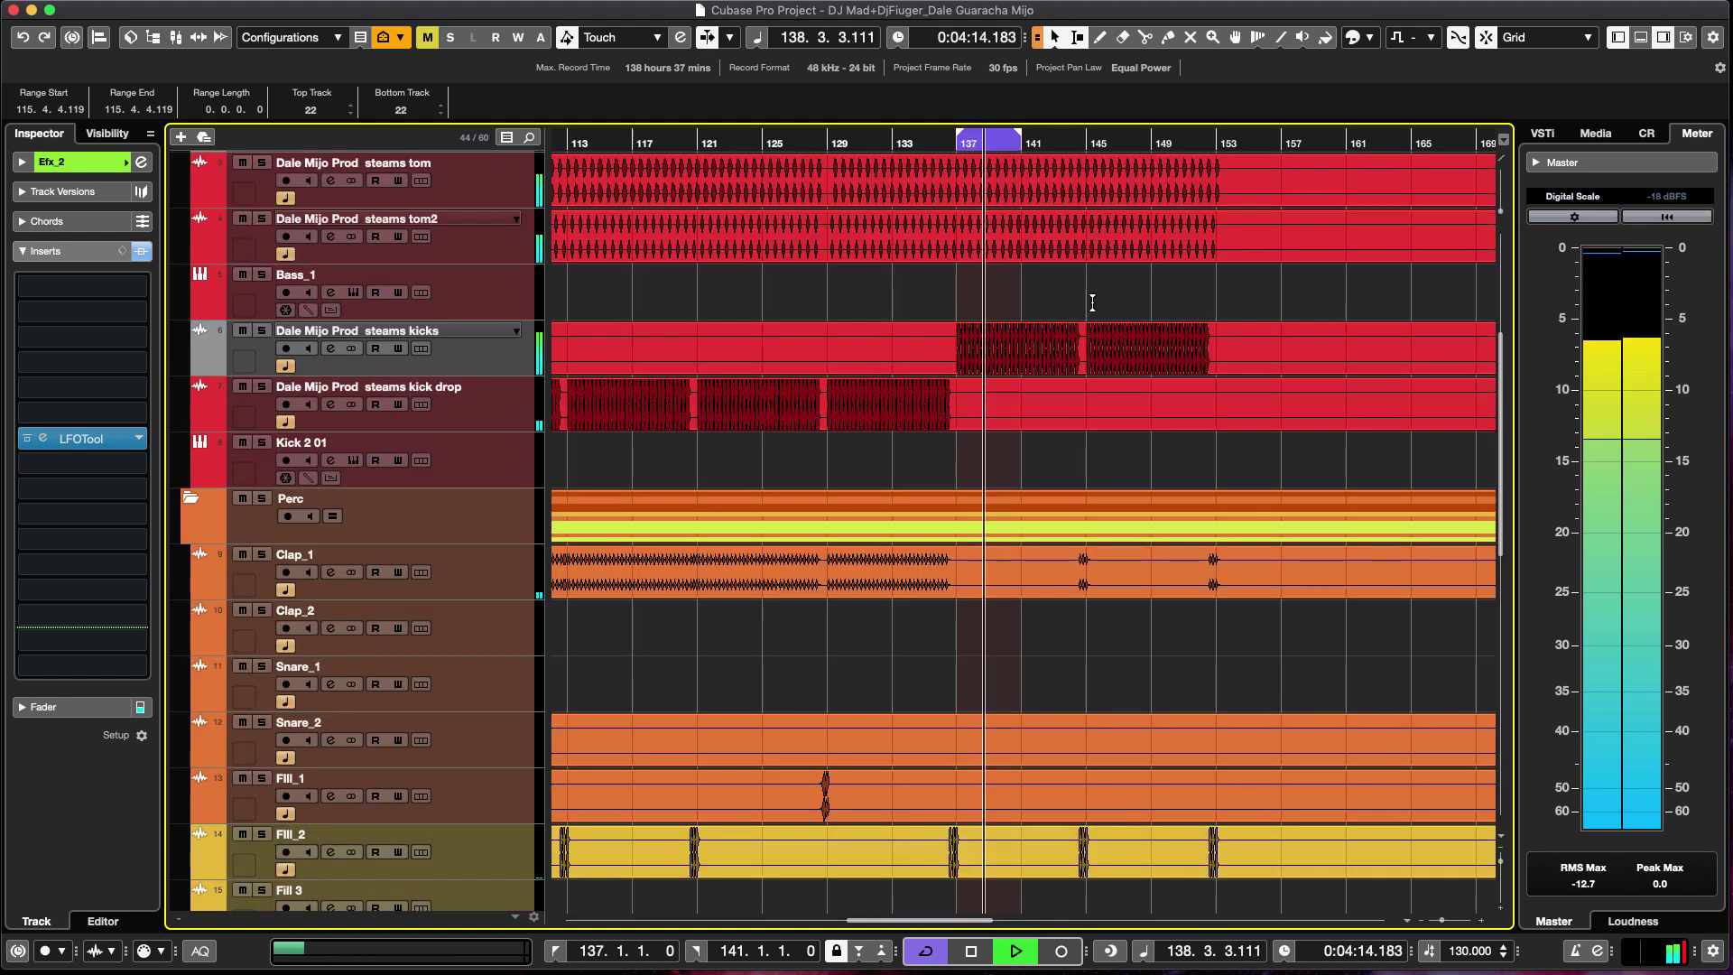
key(g)
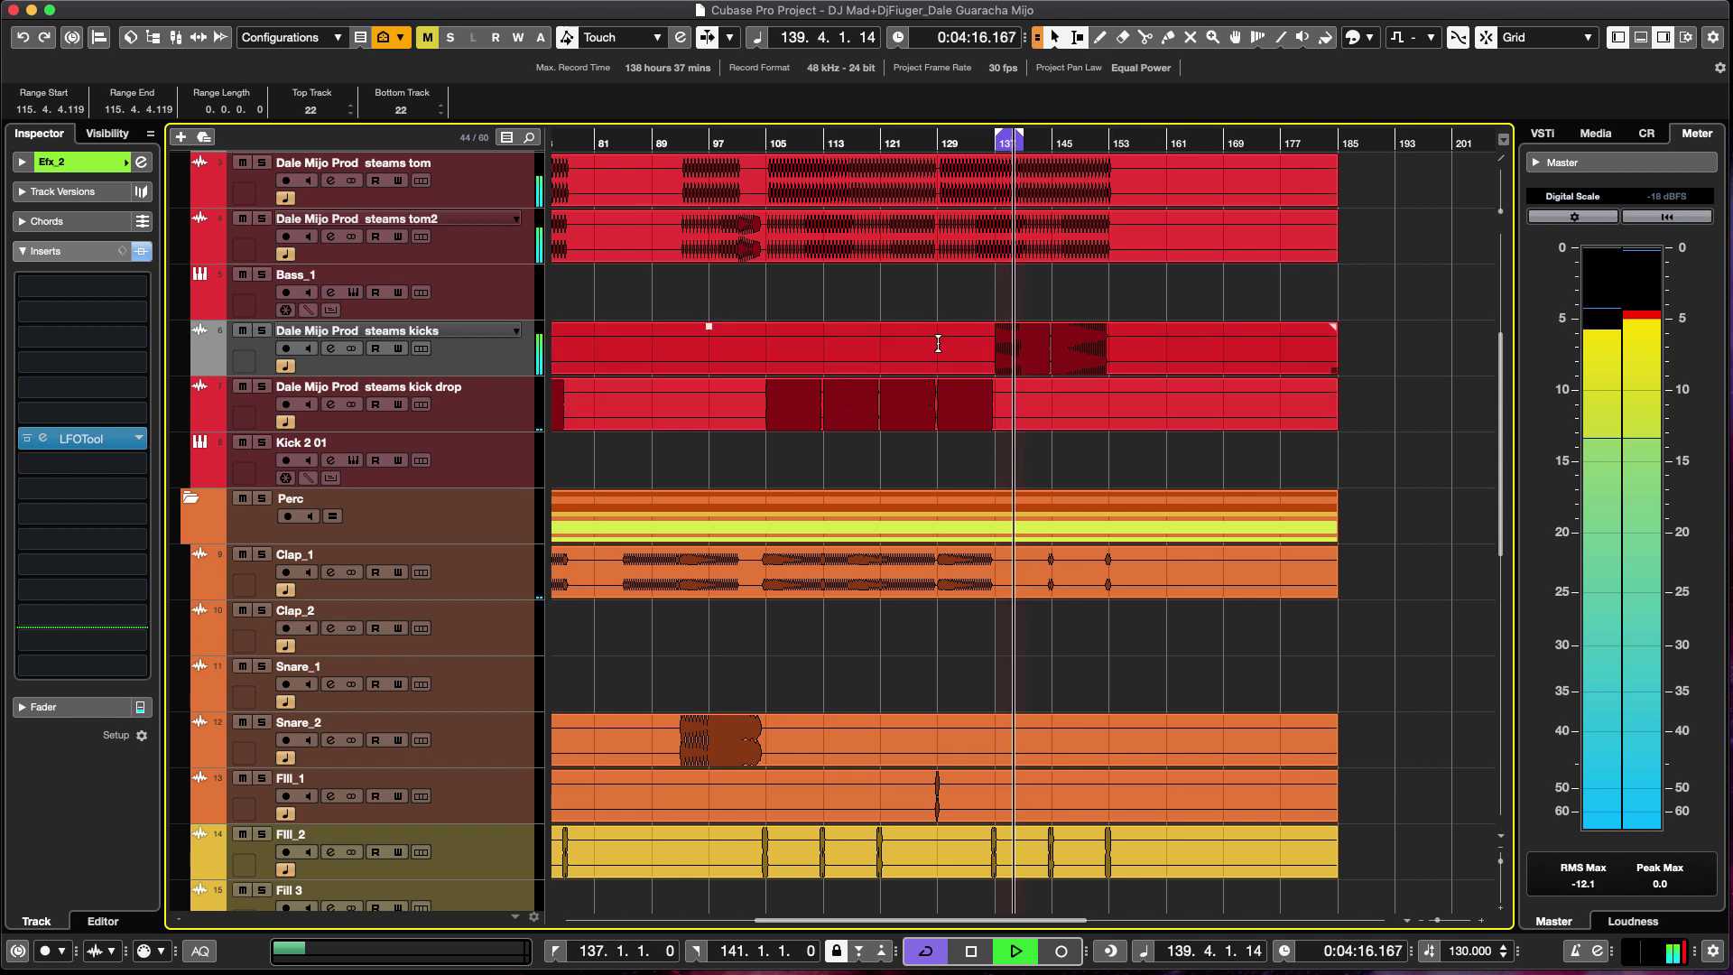
key(h)
key(h)
key(h)
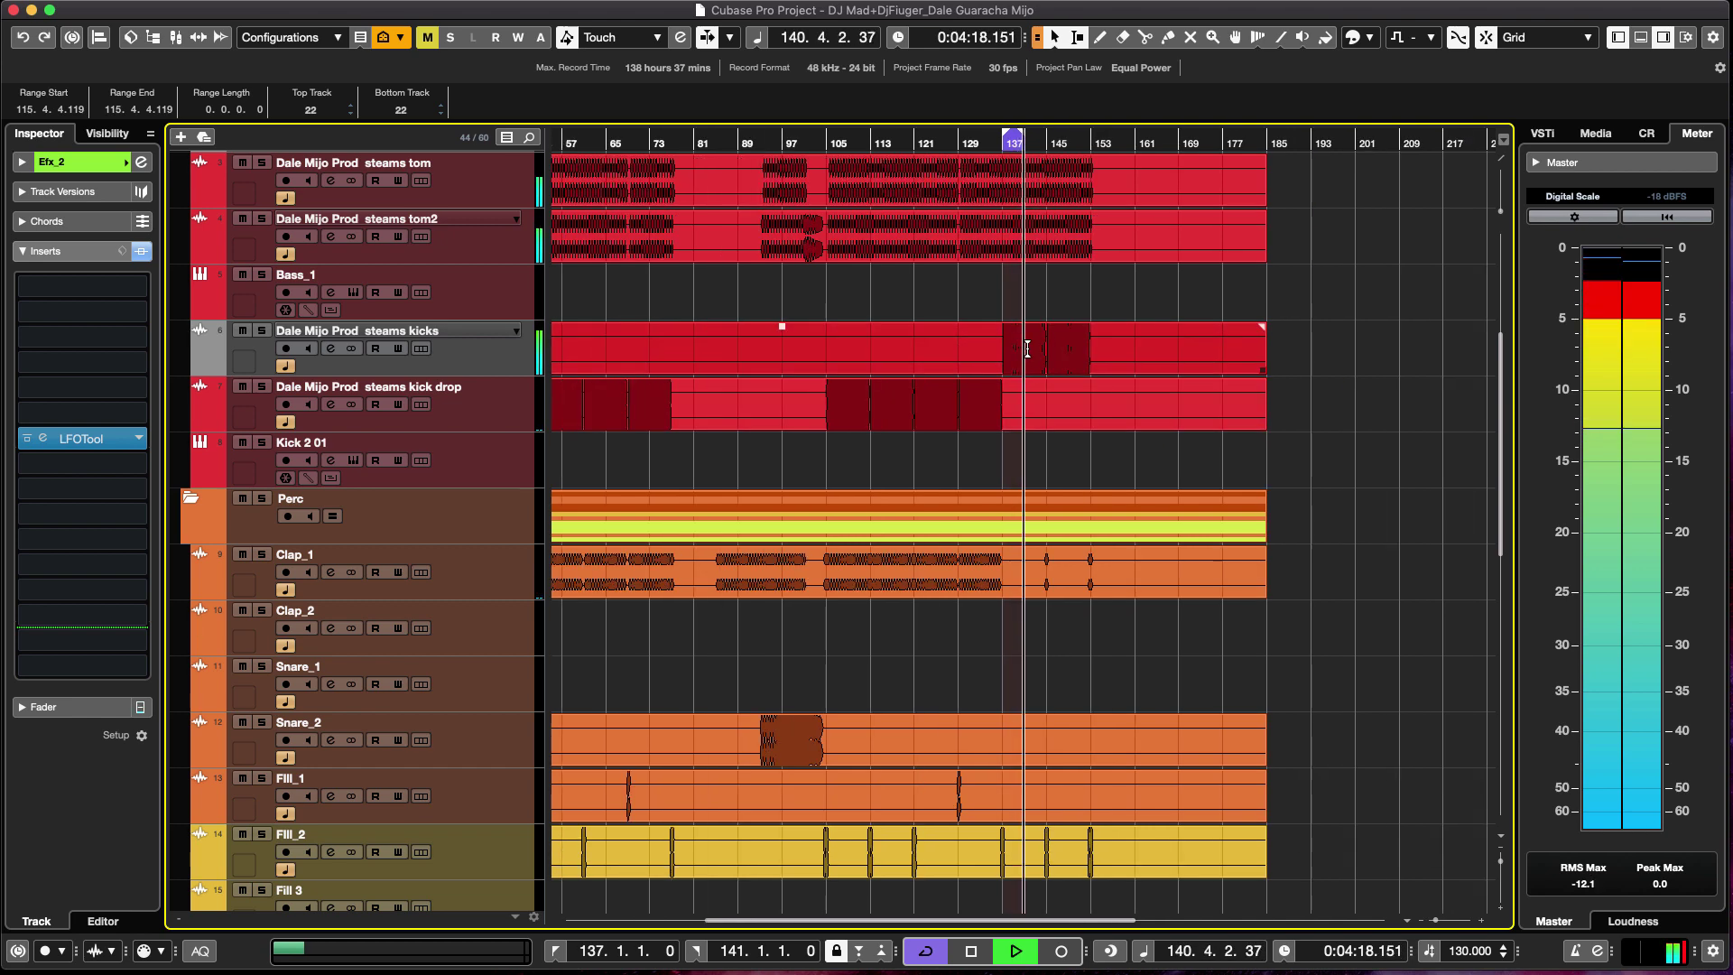
click(962, 424)
click(962, 424)
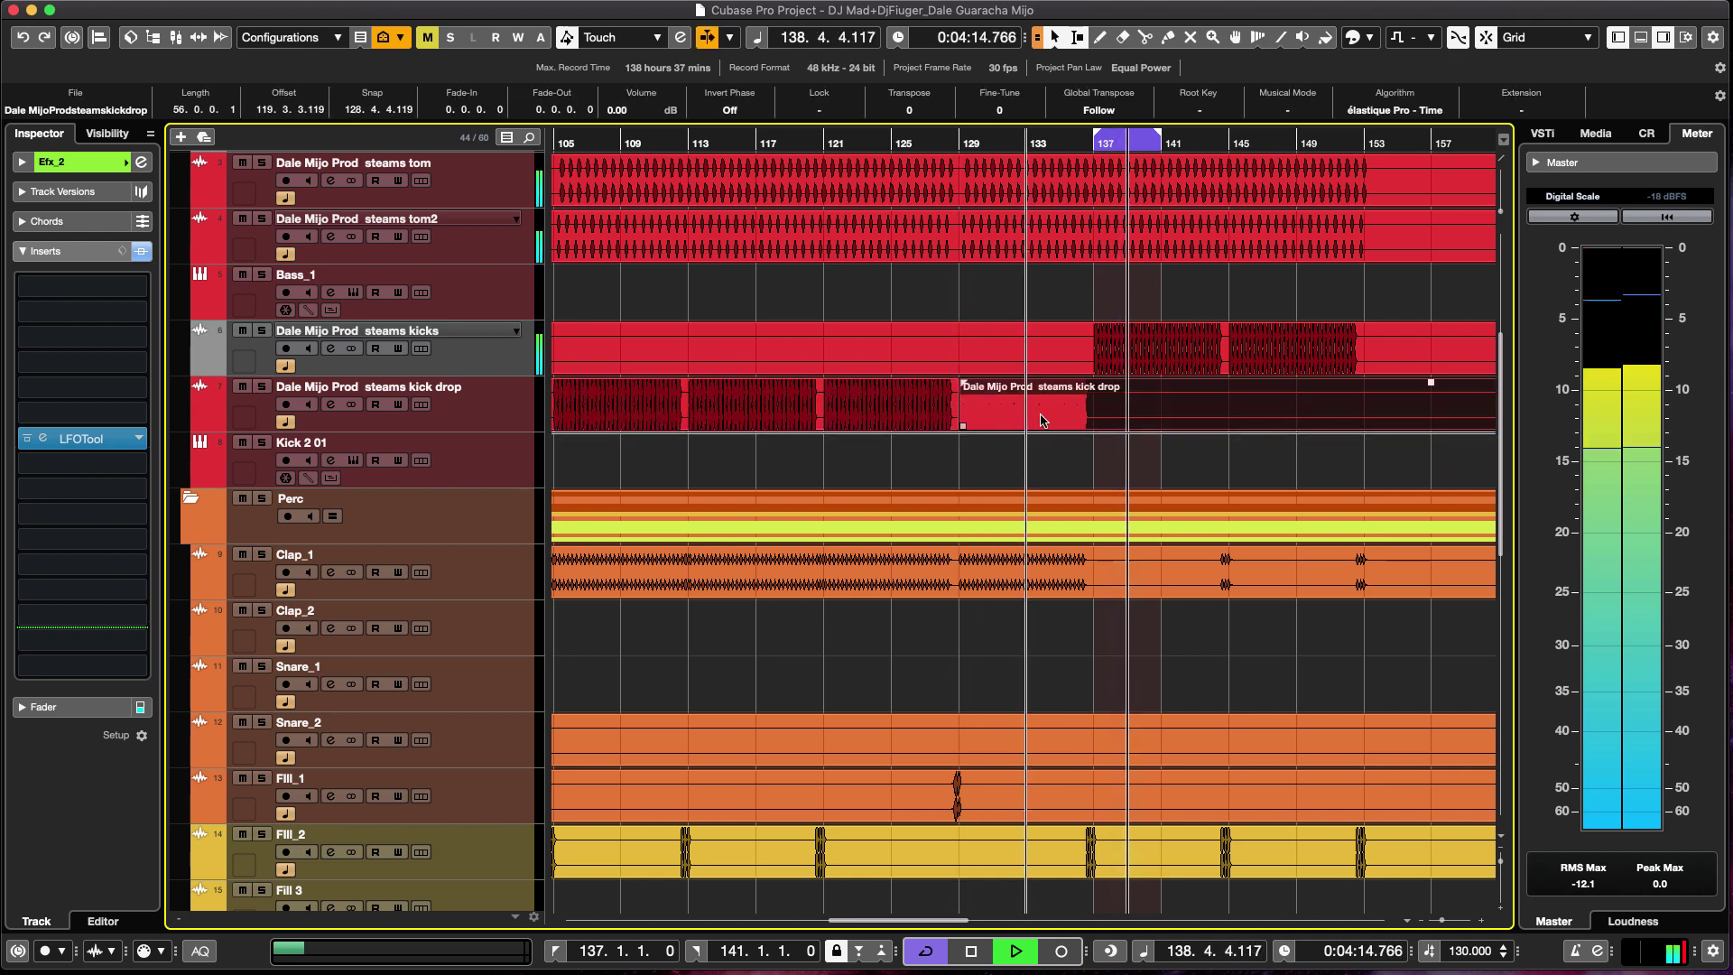
alt+click(1096, 417)
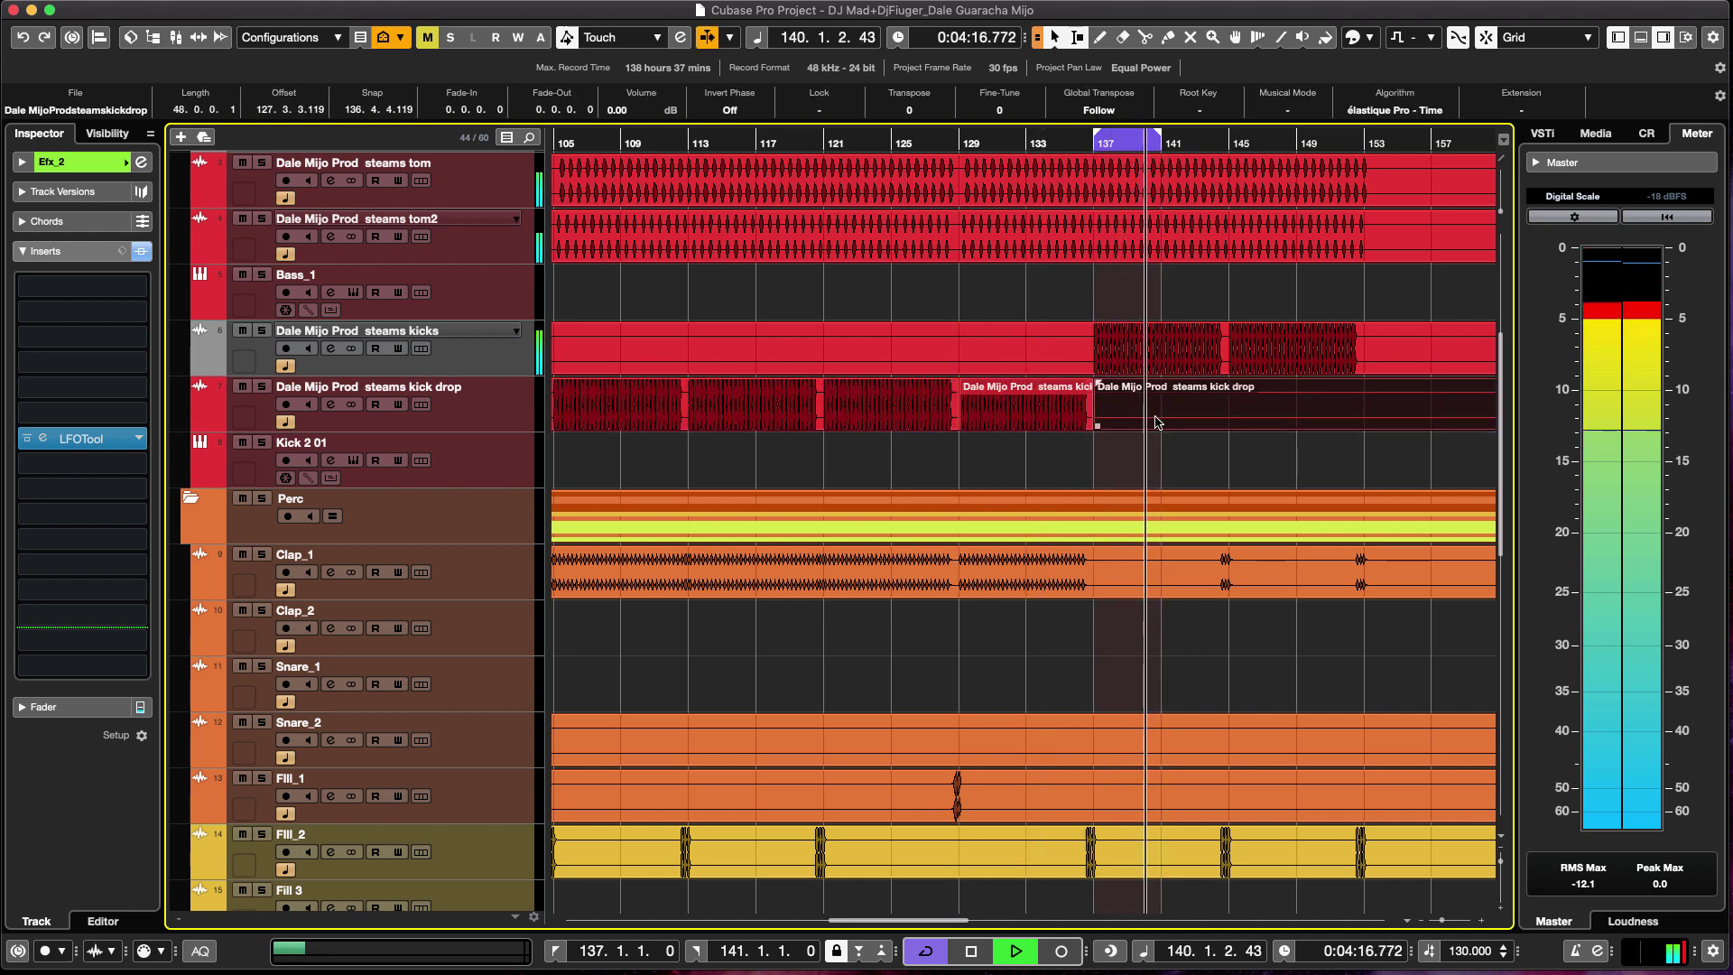
Delete the part of the kick drop clip after bar 137.
scroll(1158, 422, right, 5)
scroll(1038, 421, left, 4)
key(Delete)
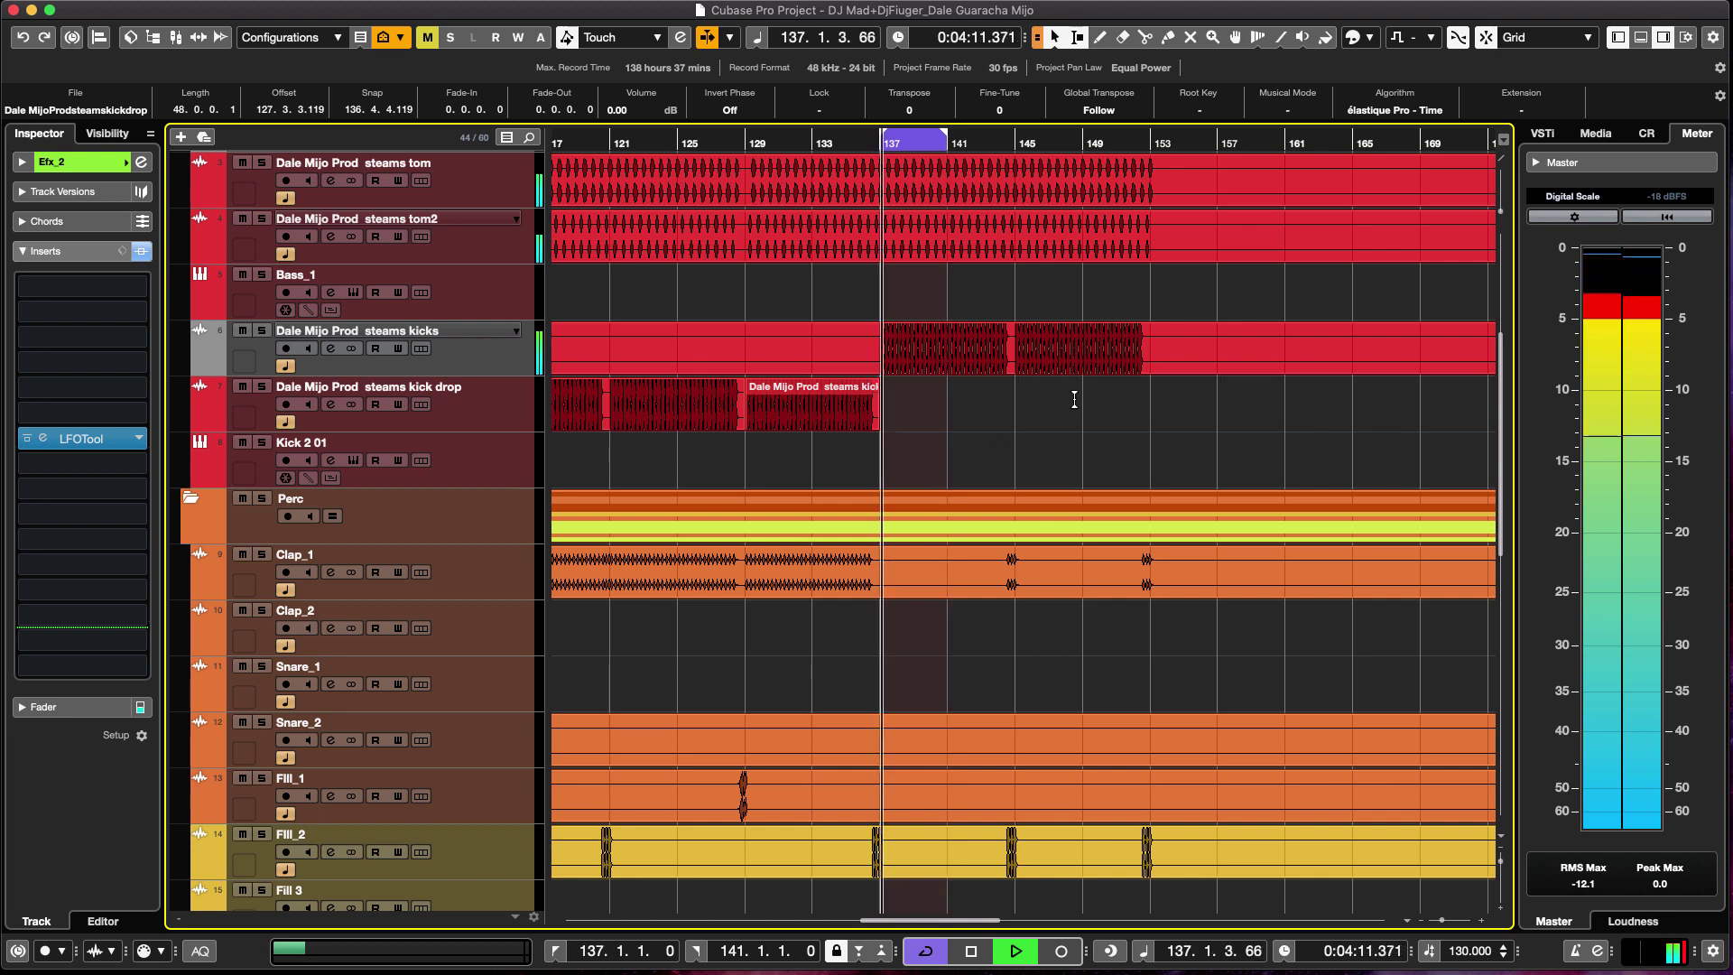
Duplicate the kick drop section from bars 129–137 twice to fill up to bar 153, and mute the steams kicks clip.
scroll(932, 385, left, 1)
click(1026, 430)
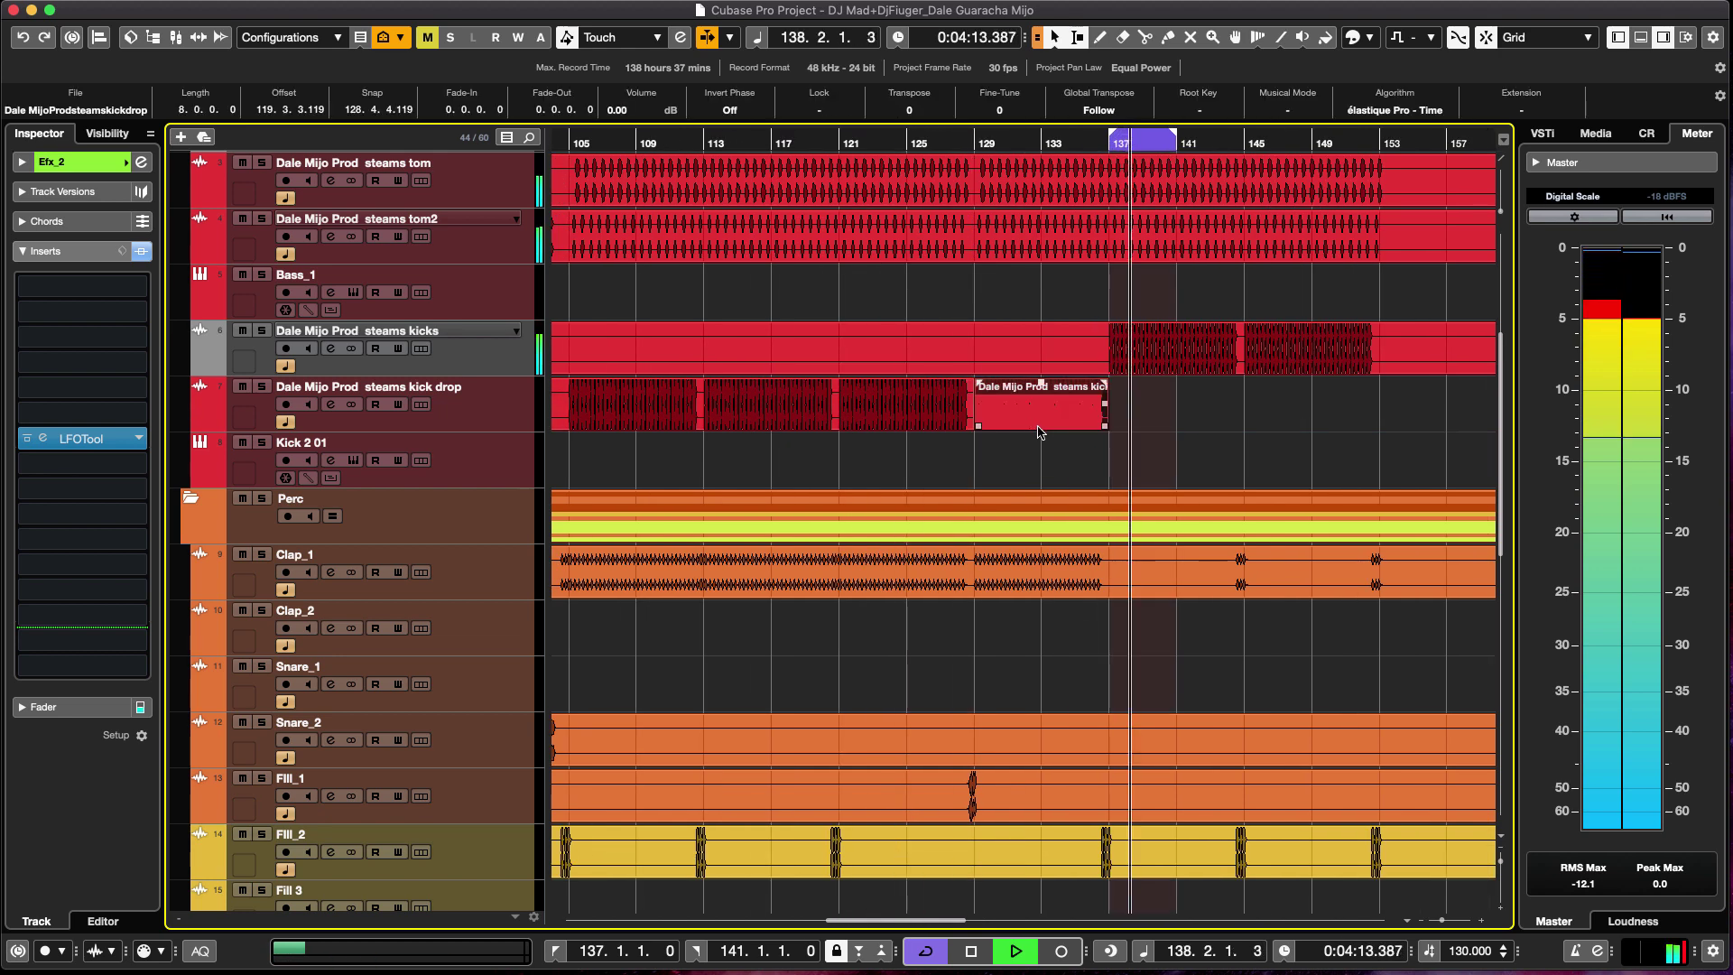
key(super+d)
key(super+d)
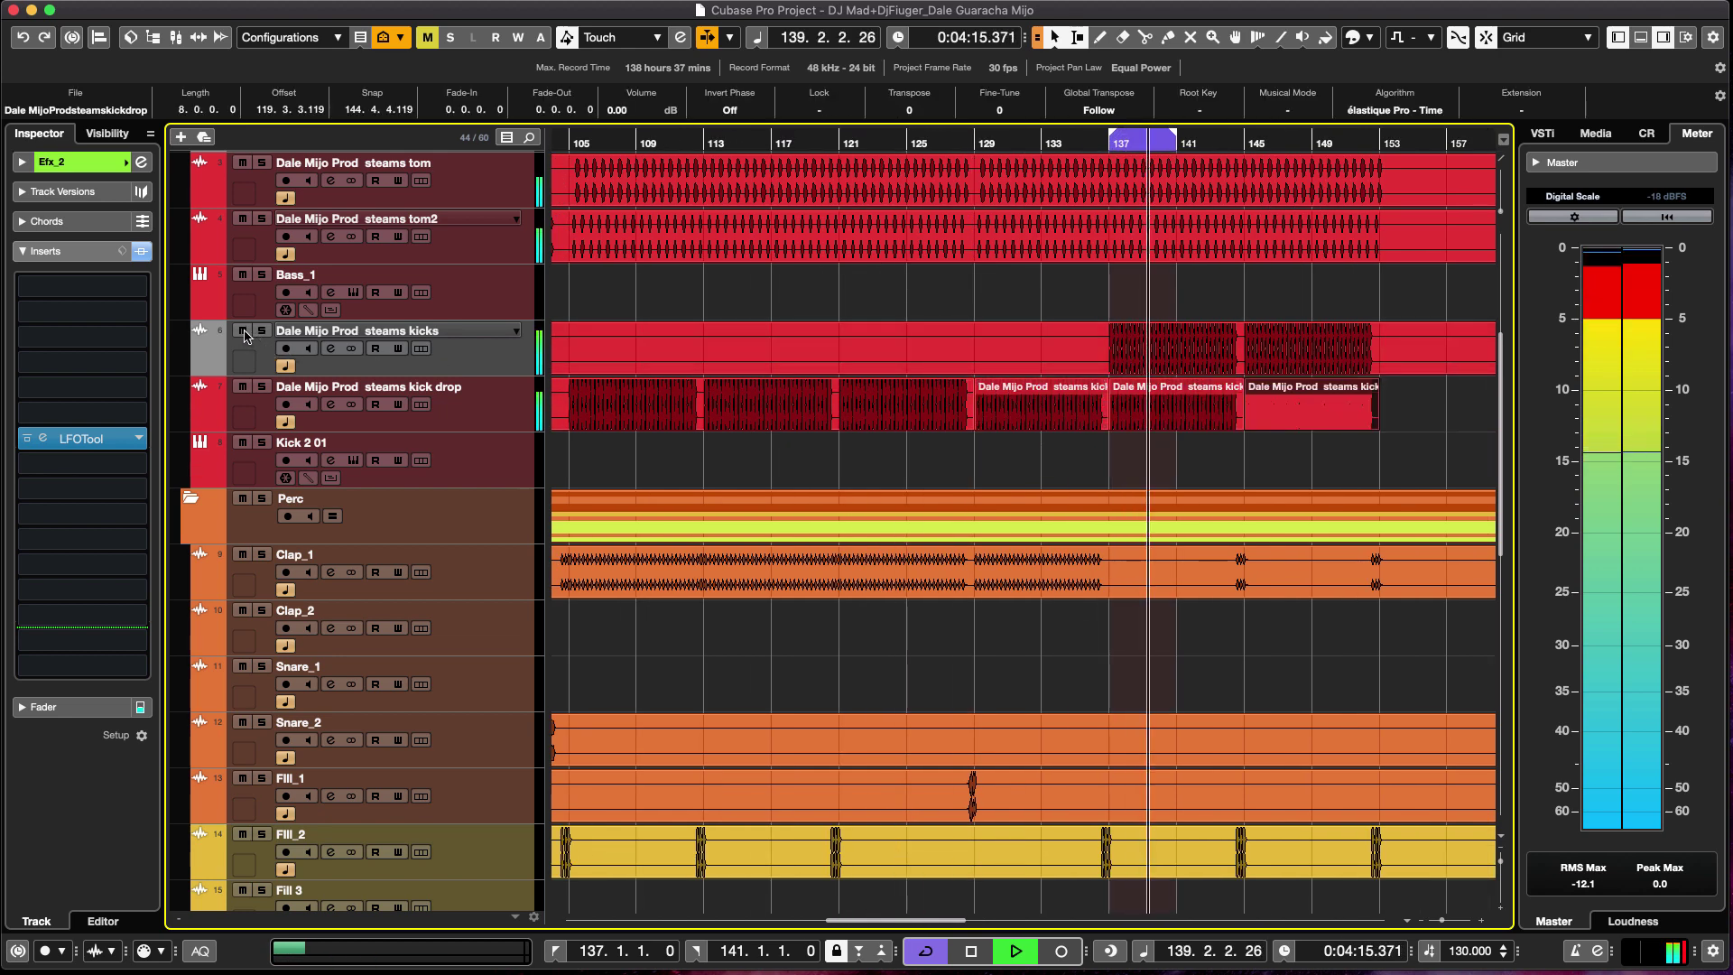
click(762, 359)
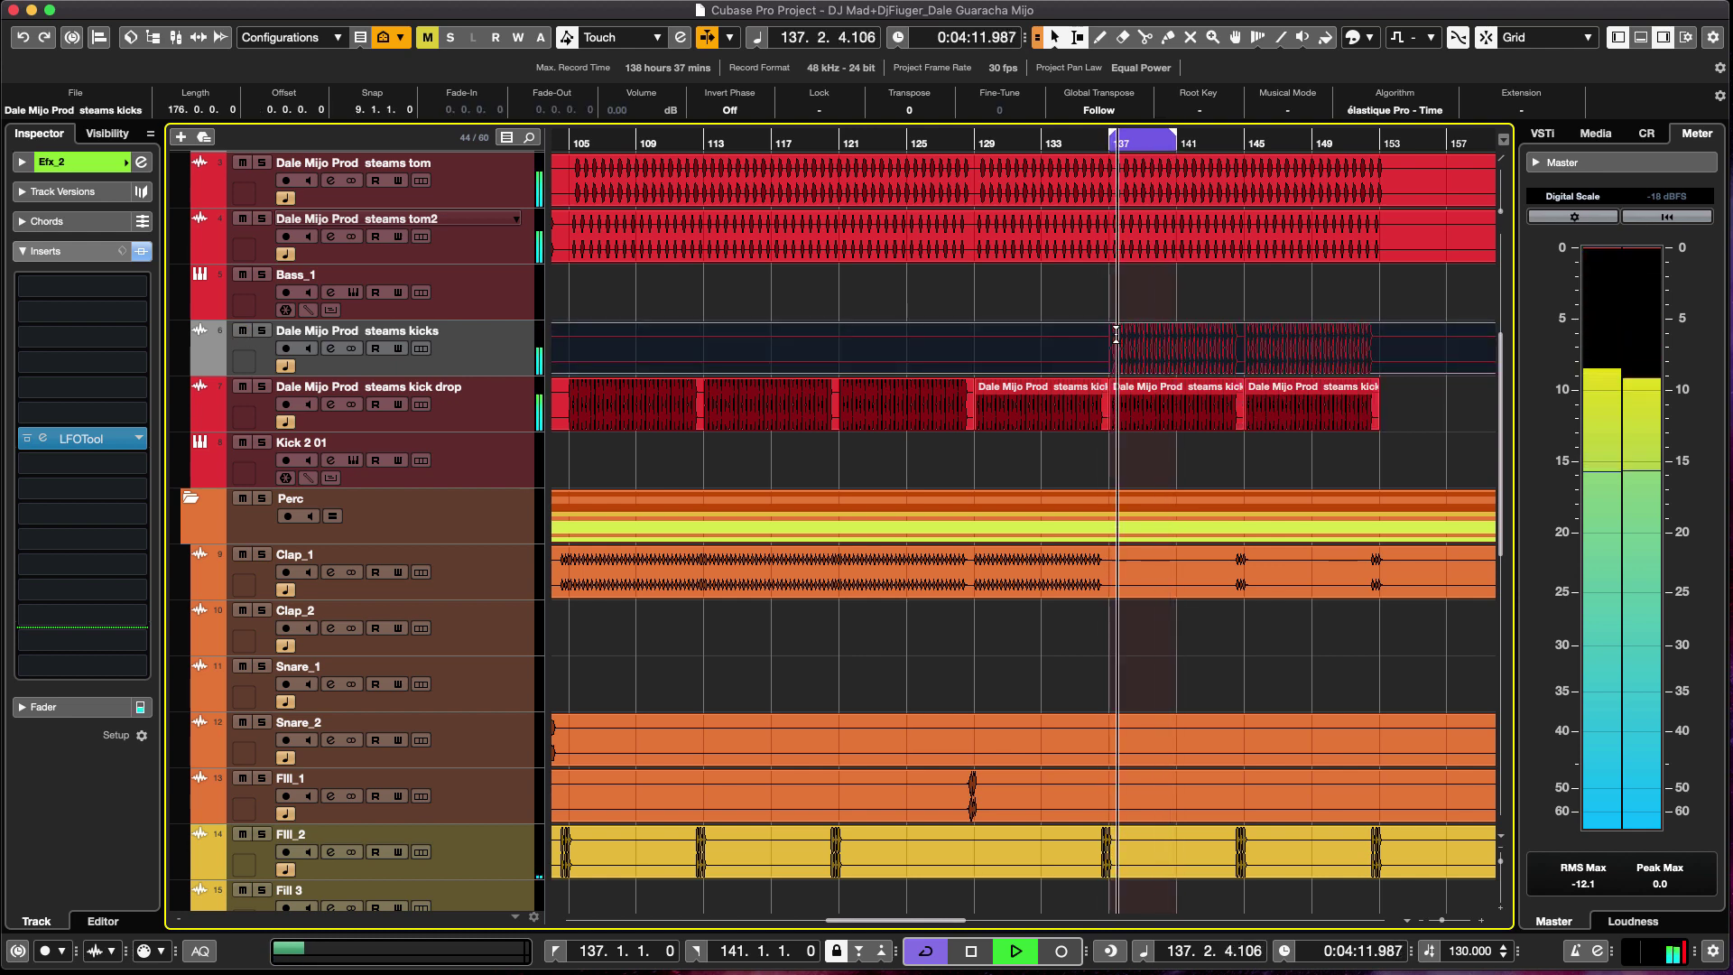
Select the Hats 3 track in the full arrangement.
key(g)
key(g)
key(g)
scroll(1246, 445, down, 10)
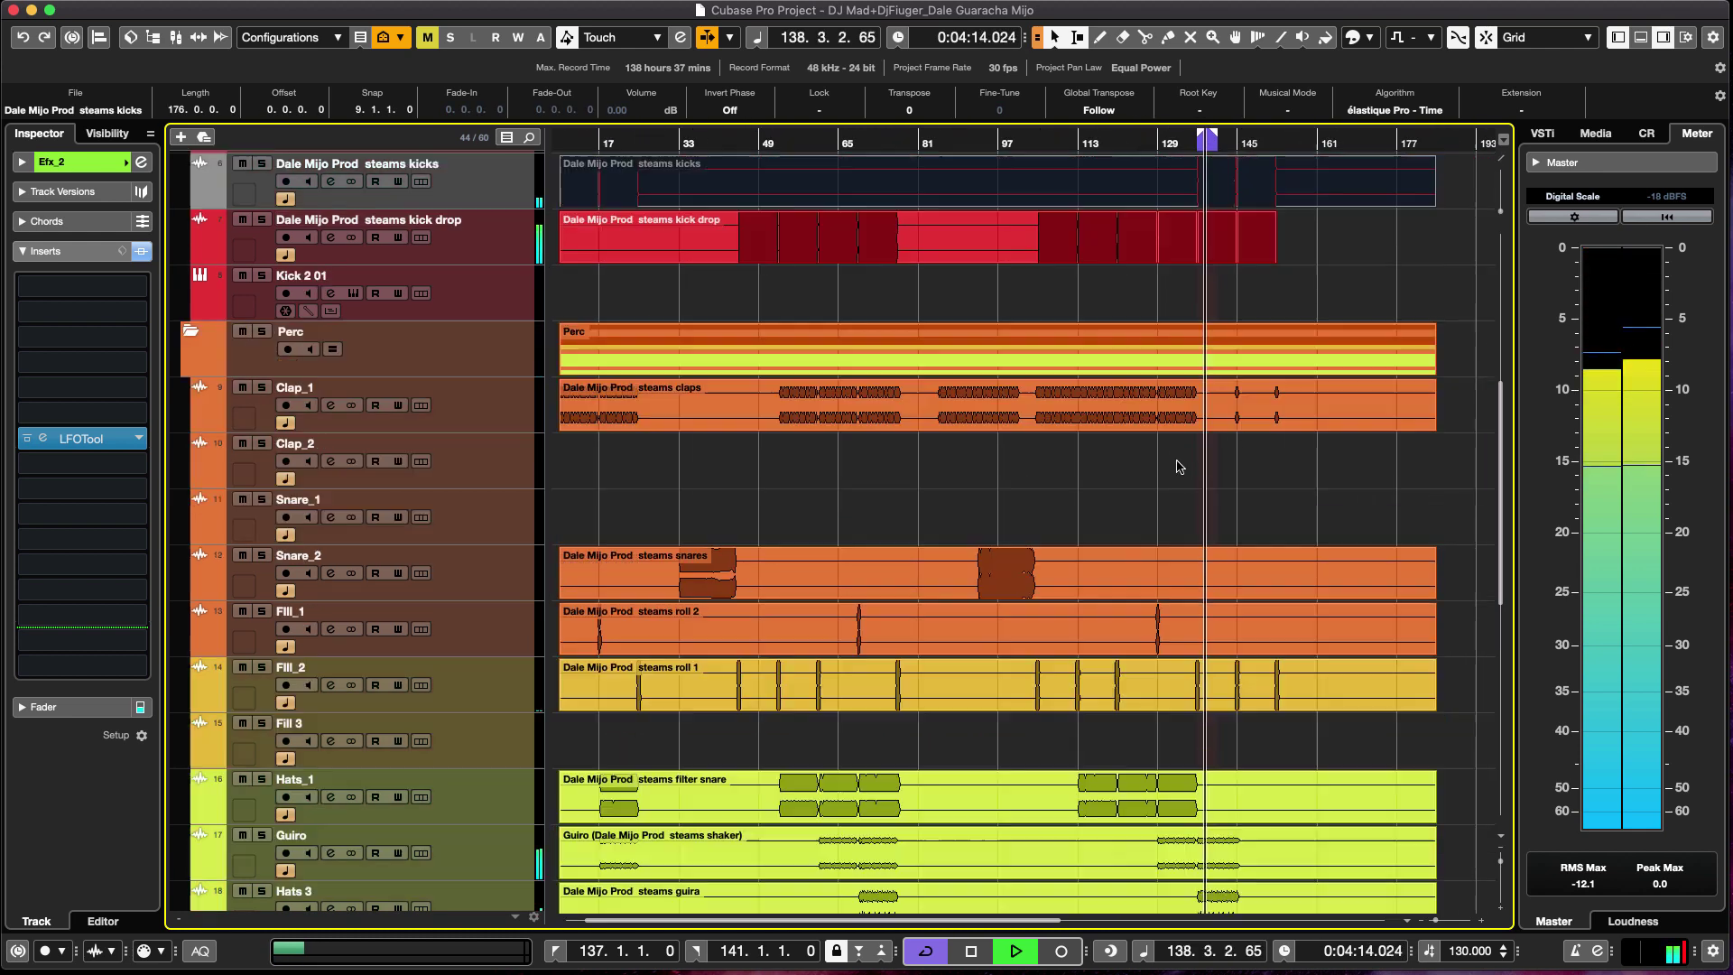
click(1214, 290)
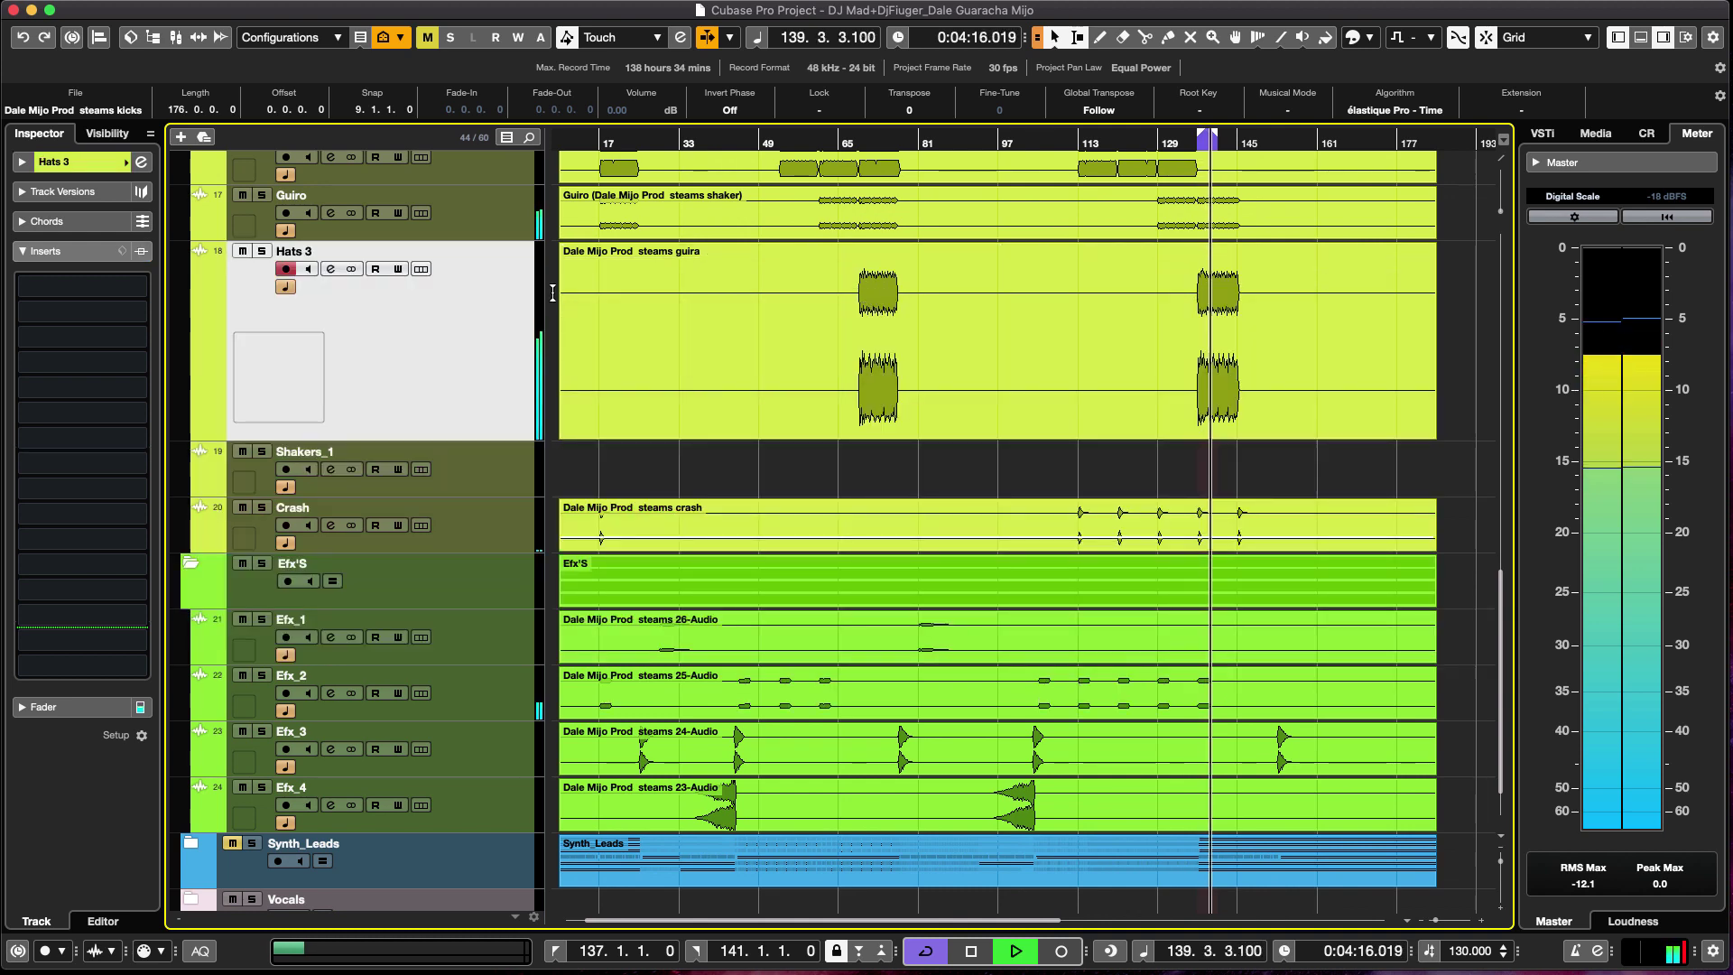
Solo the Hats 3 channel briefly in the mixer to hear it alone, and return to the arrangement.
key(F3)
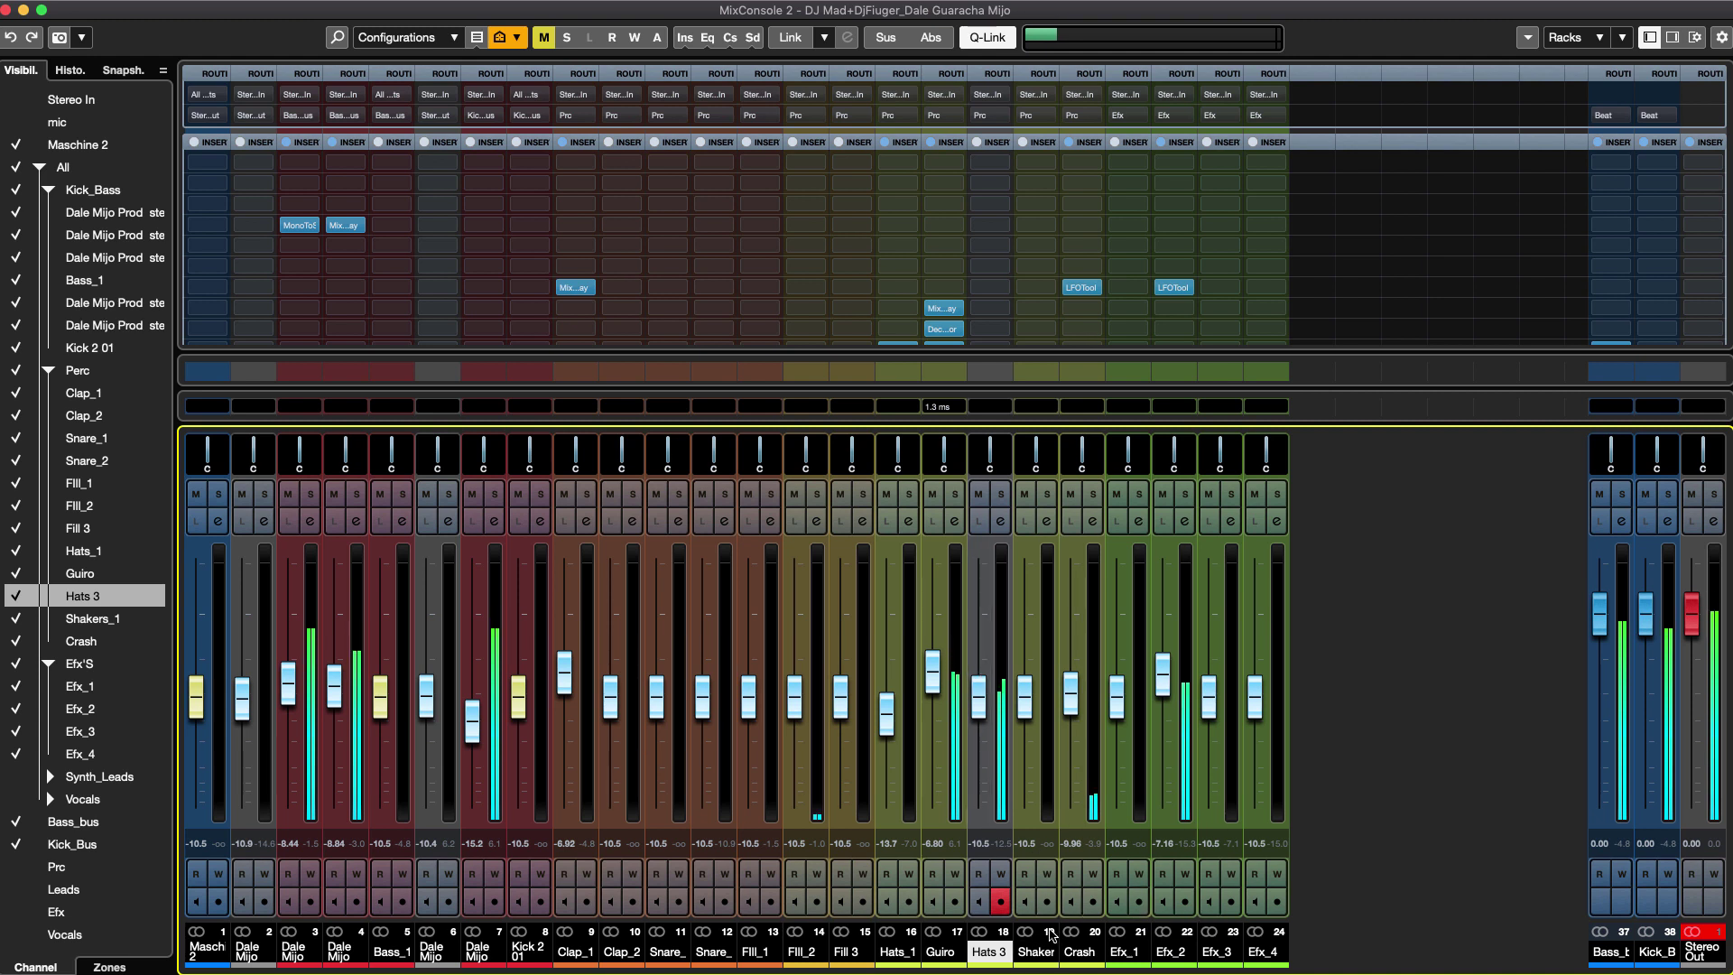
click(1002, 494)
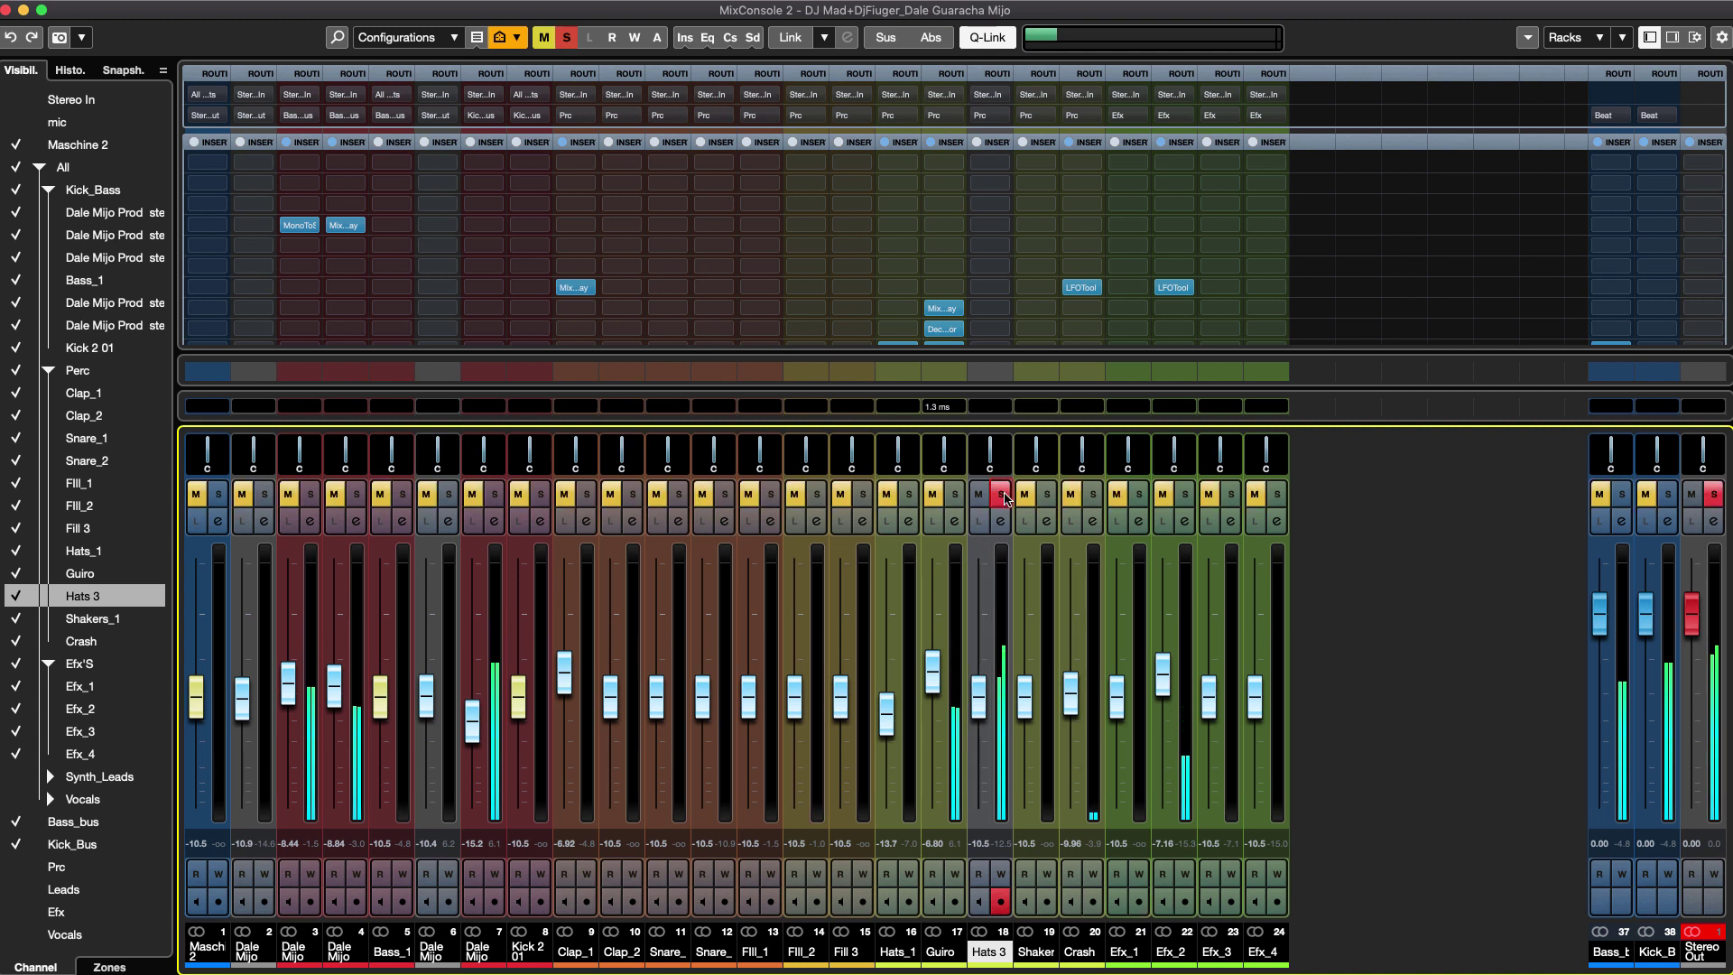
click(1002, 495)
key(F3)
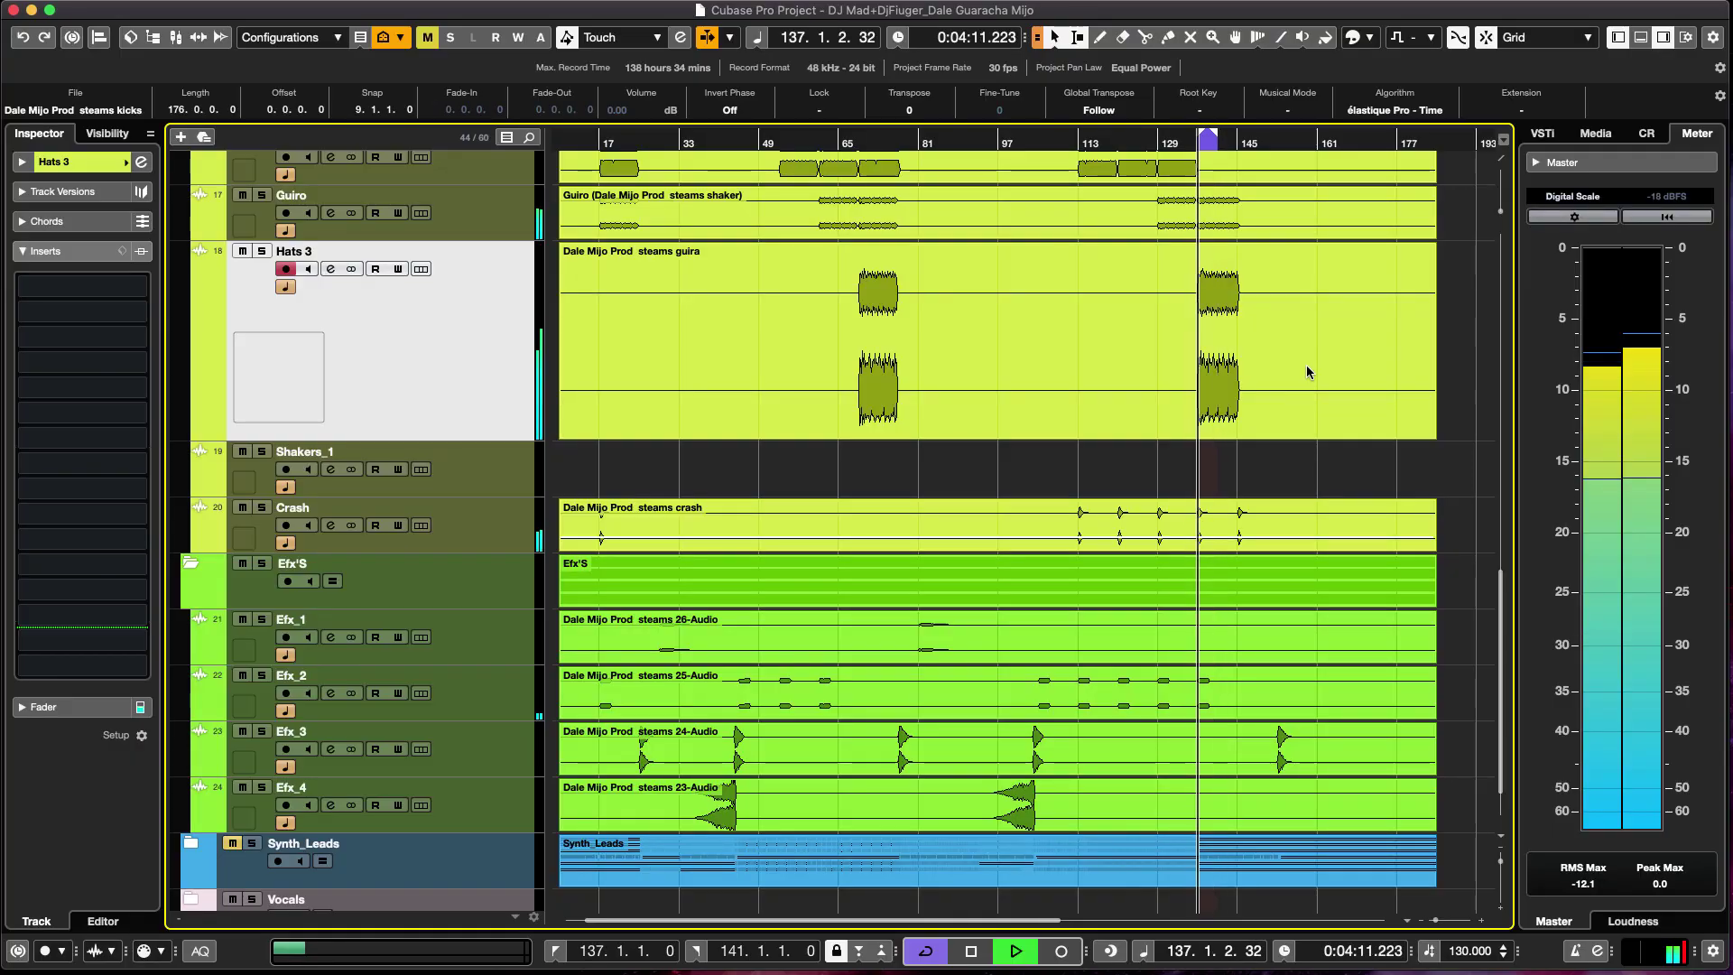
click(1200, 368)
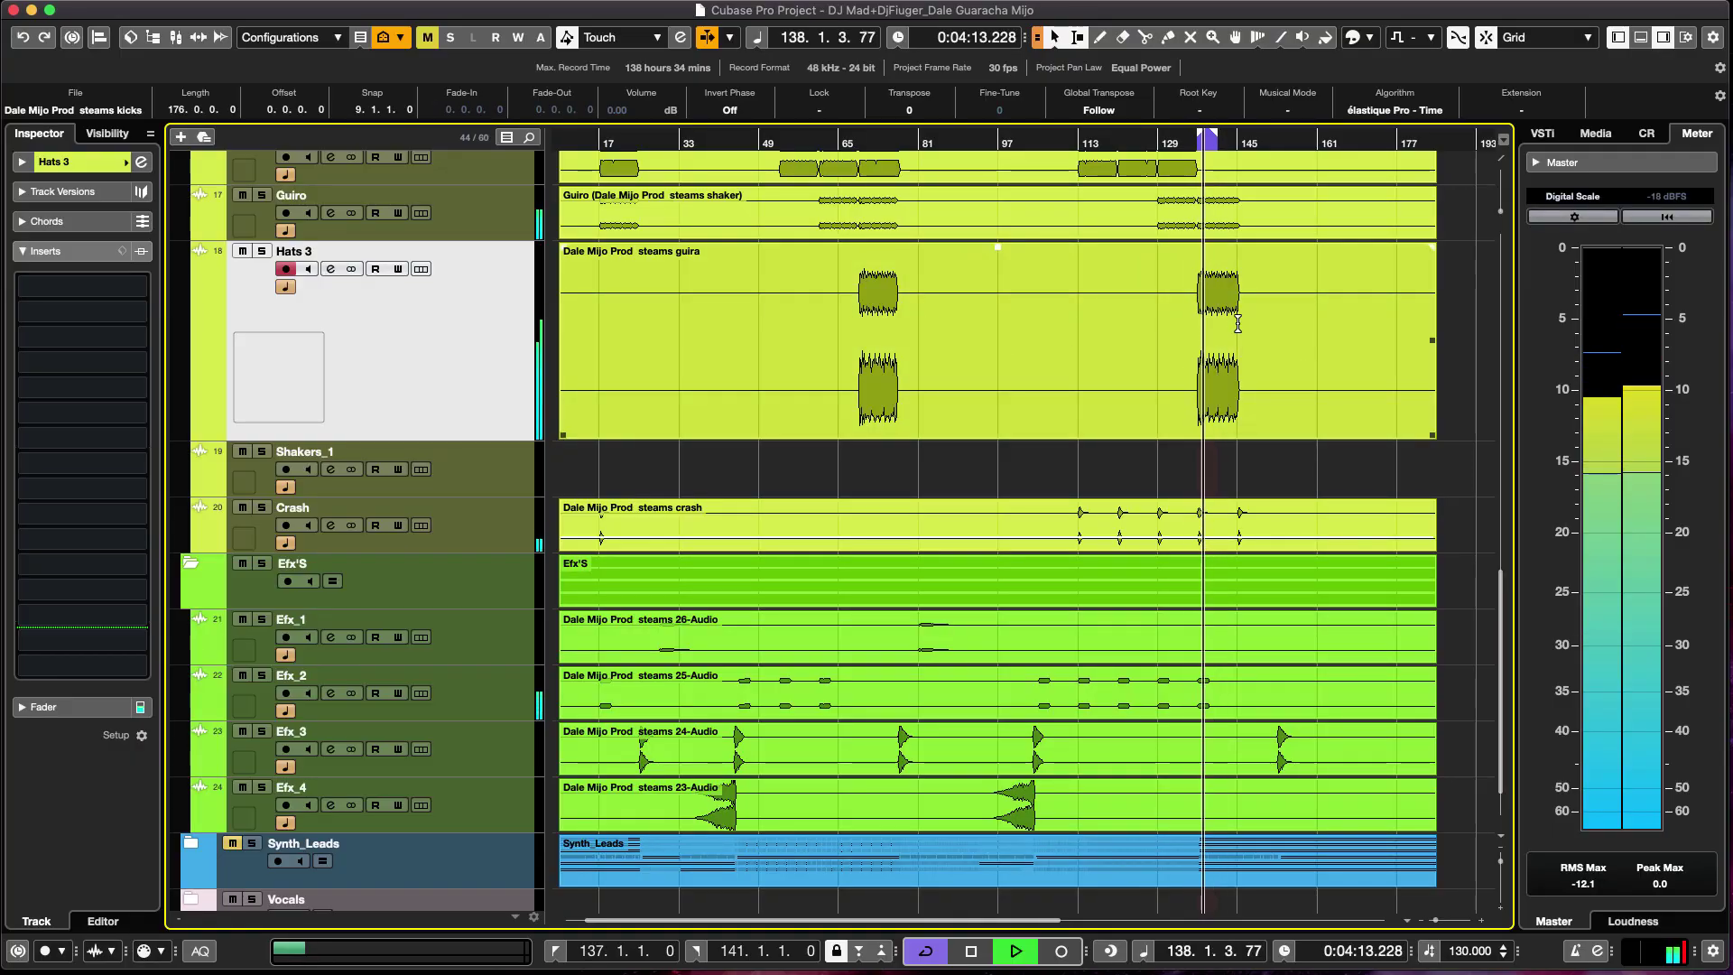
scroll(1174, 343, up, 3)
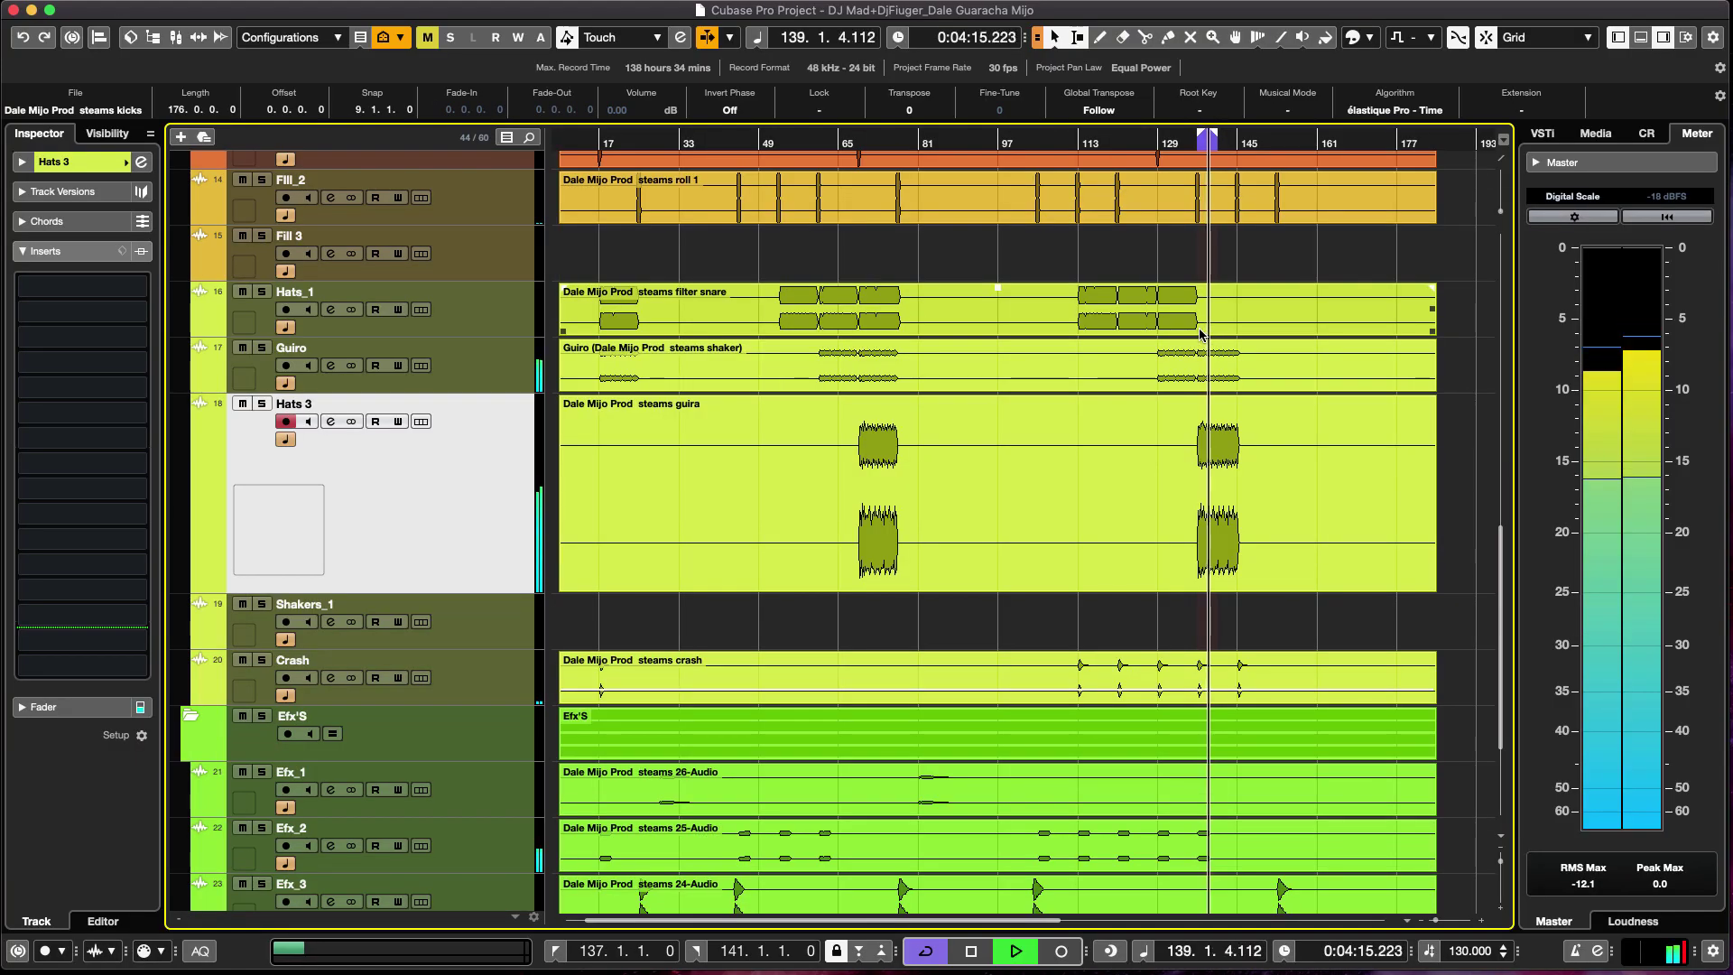
click(1228, 408)
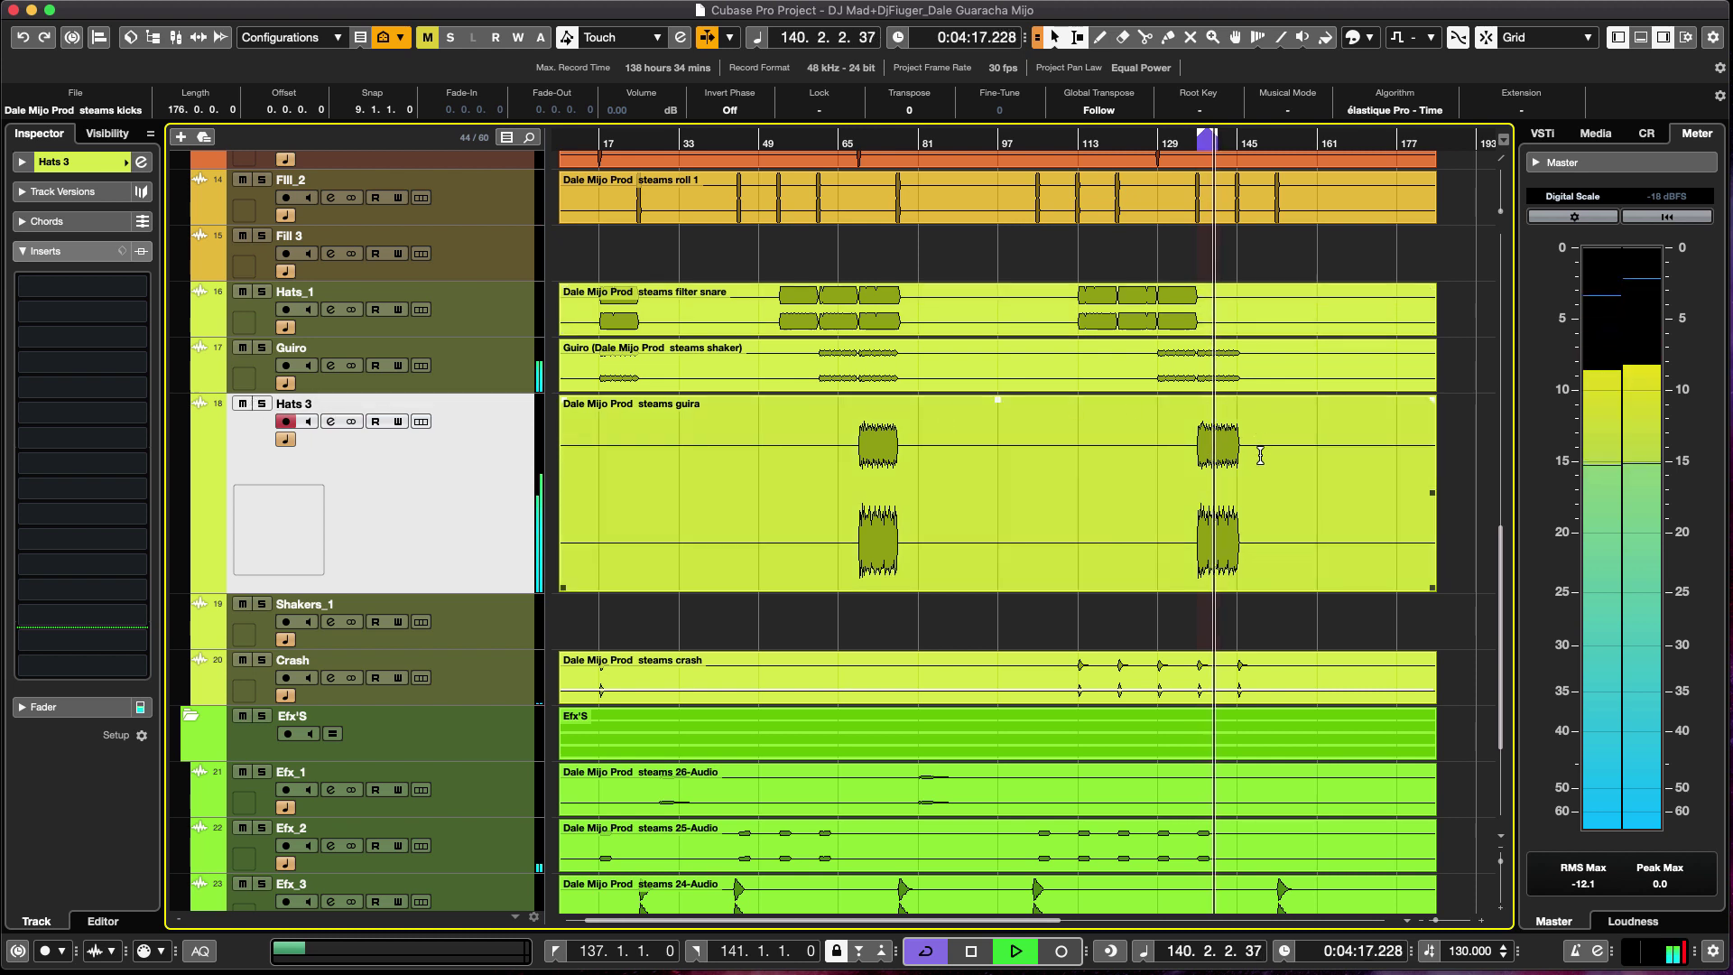
Compare the Hats 3 and Guiro tracks by soloing each in turn, mute Guiro, and stop playback.
click(262, 404)
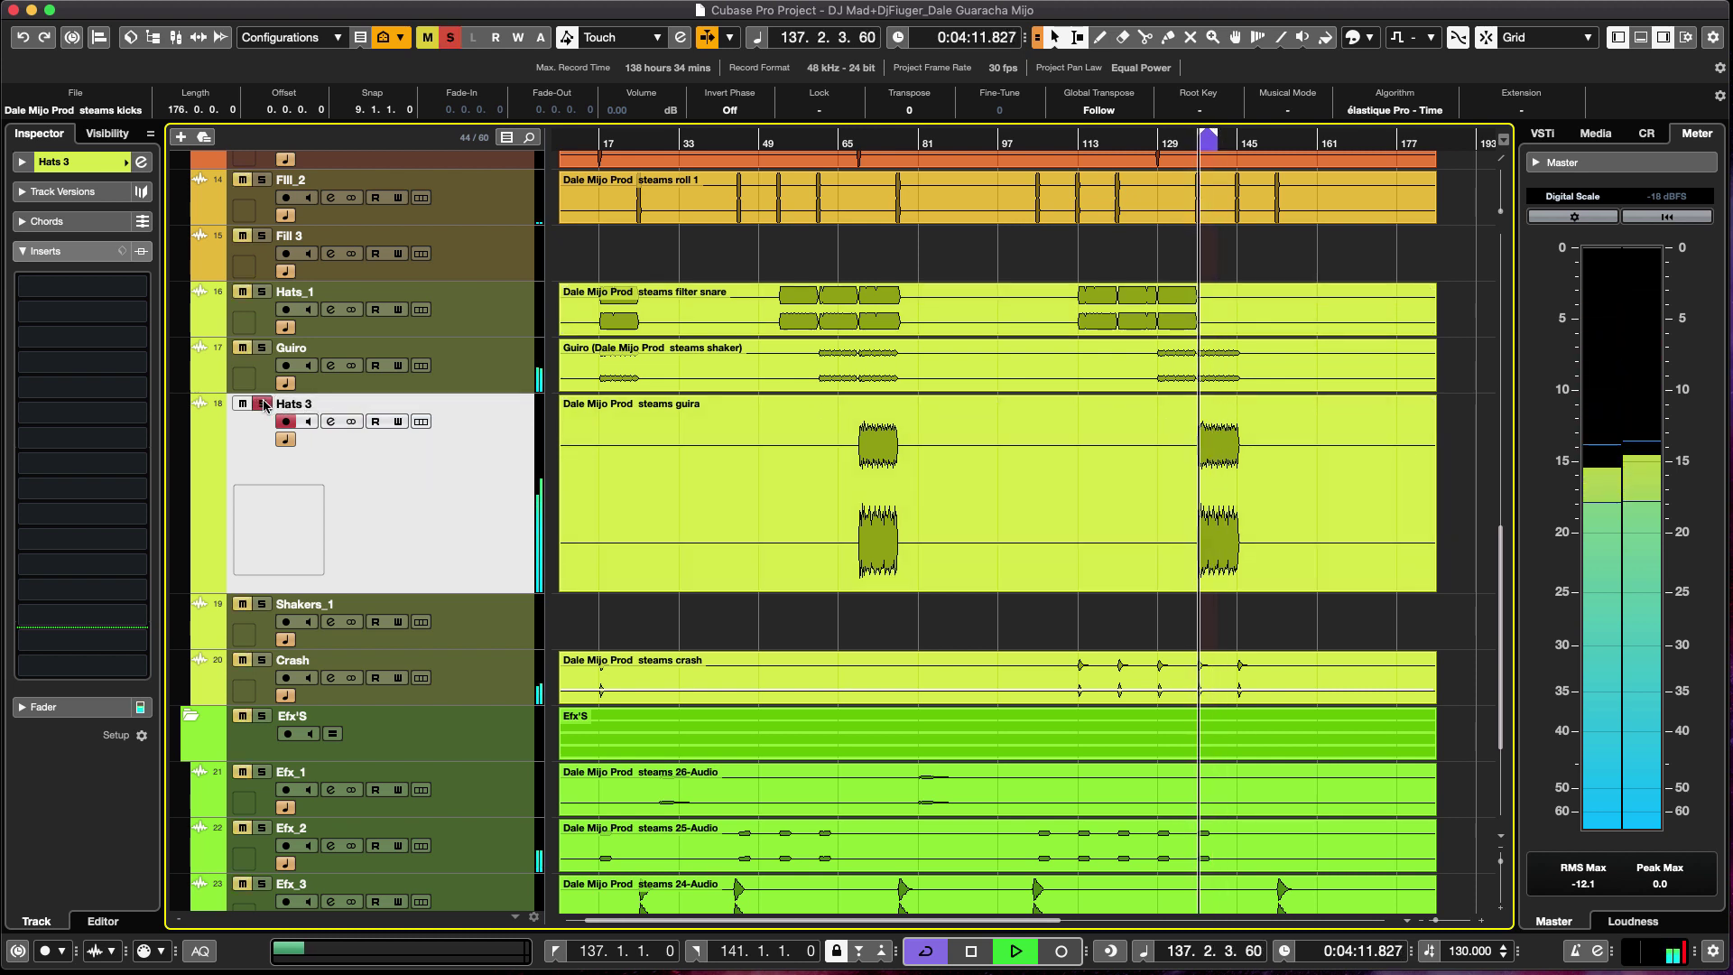
click(262, 403)
click(262, 347)
click(261, 349)
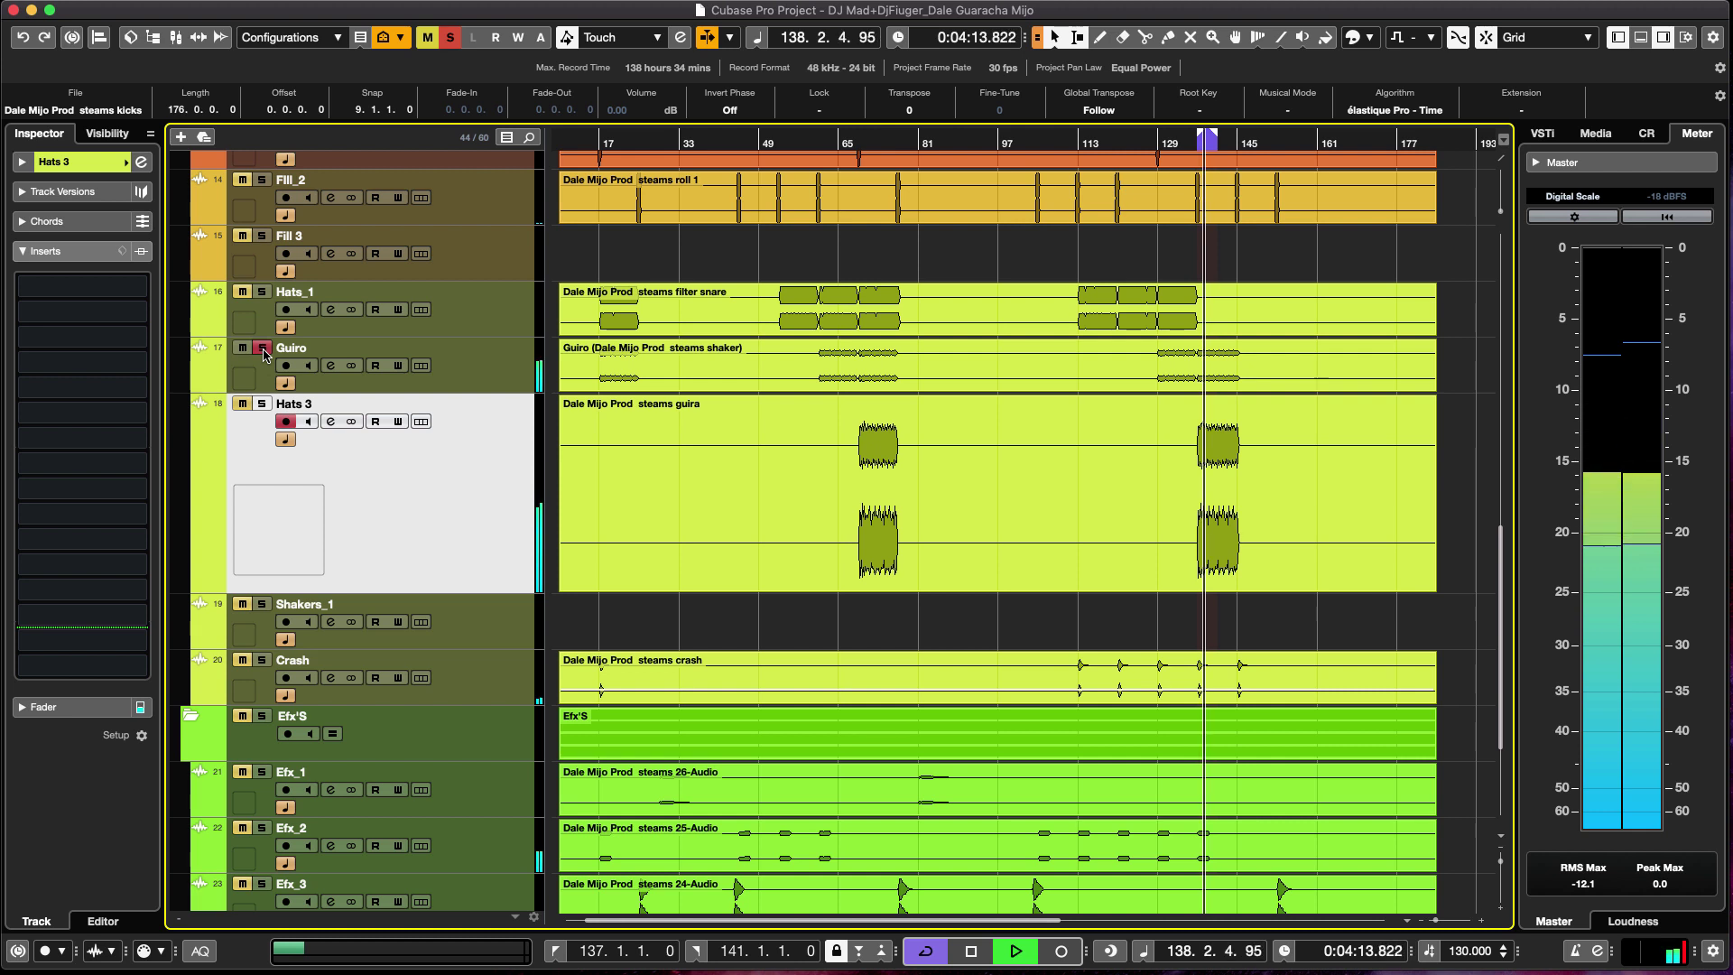
click(261, 404)
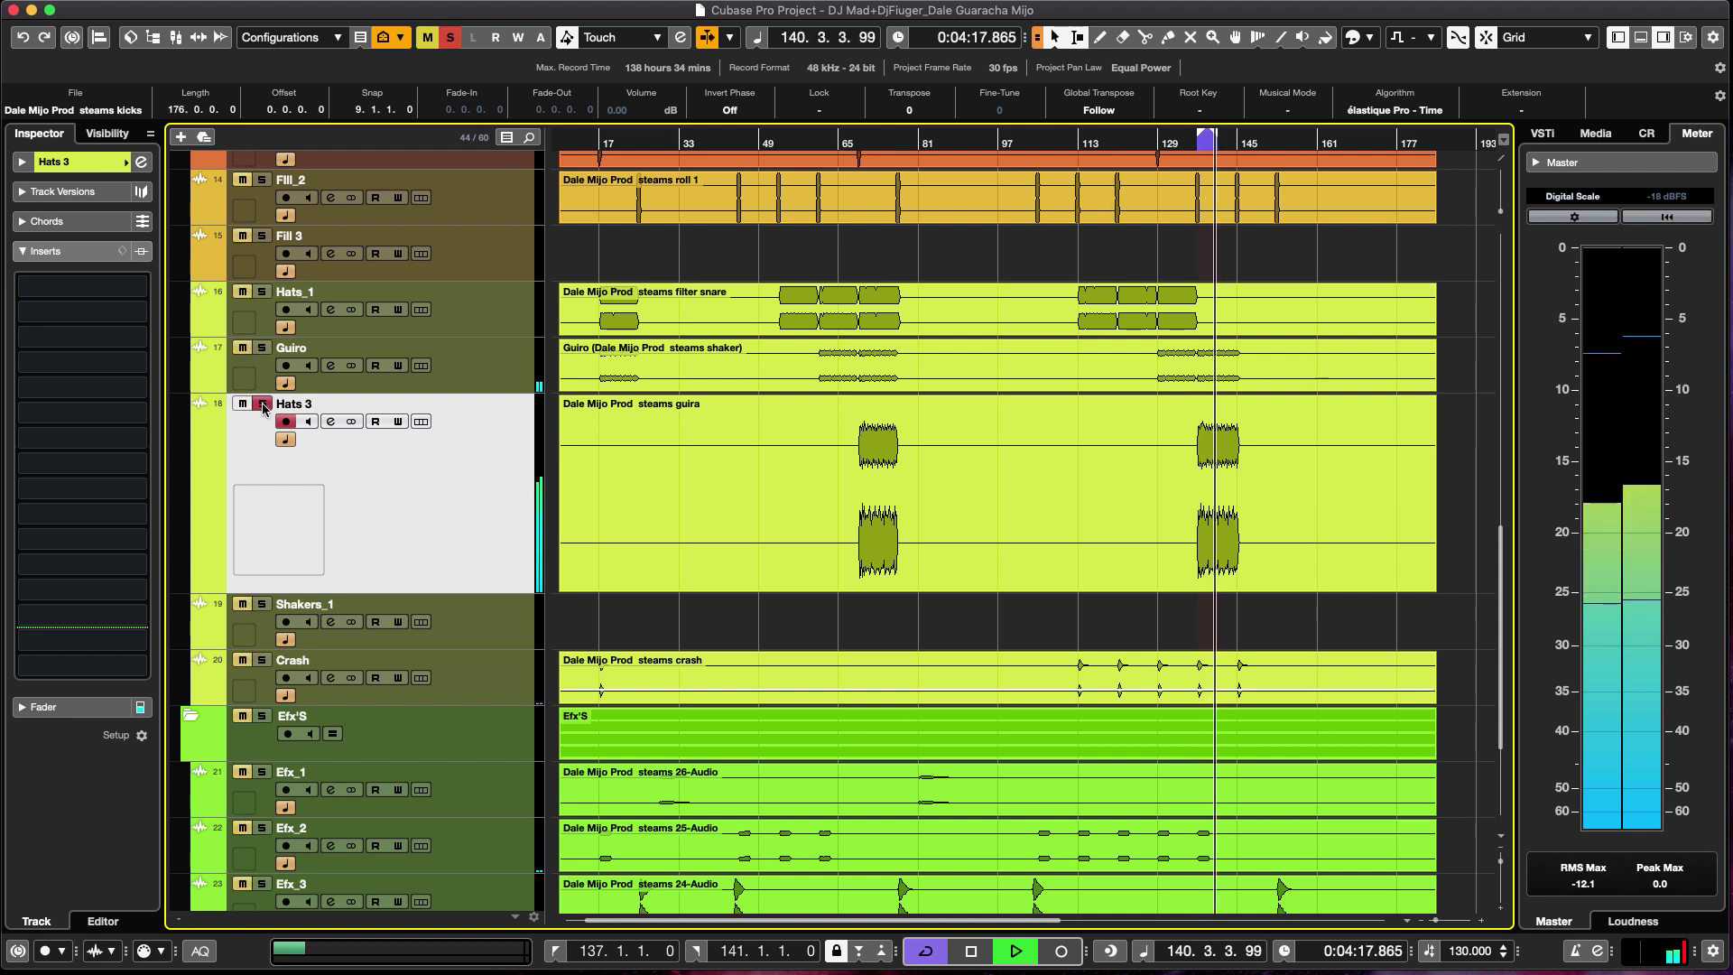
click(262, 403)
key(space)
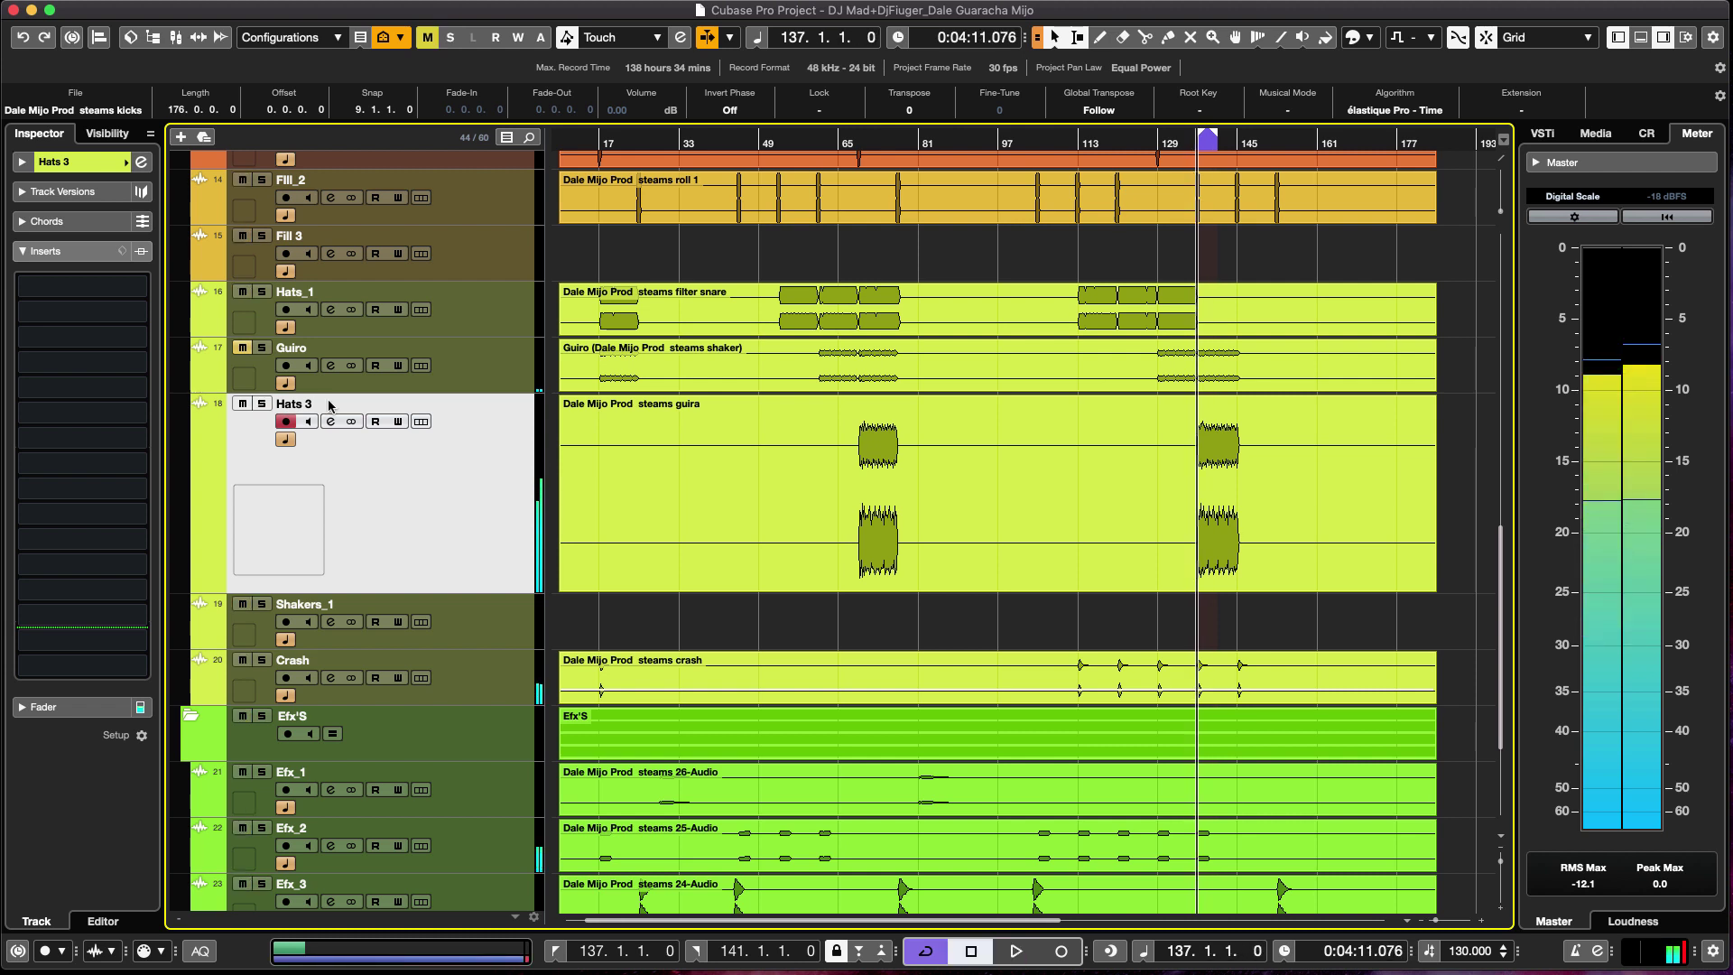
Rename the Hats 3 track as Guiro2.
double_click(294, 405)
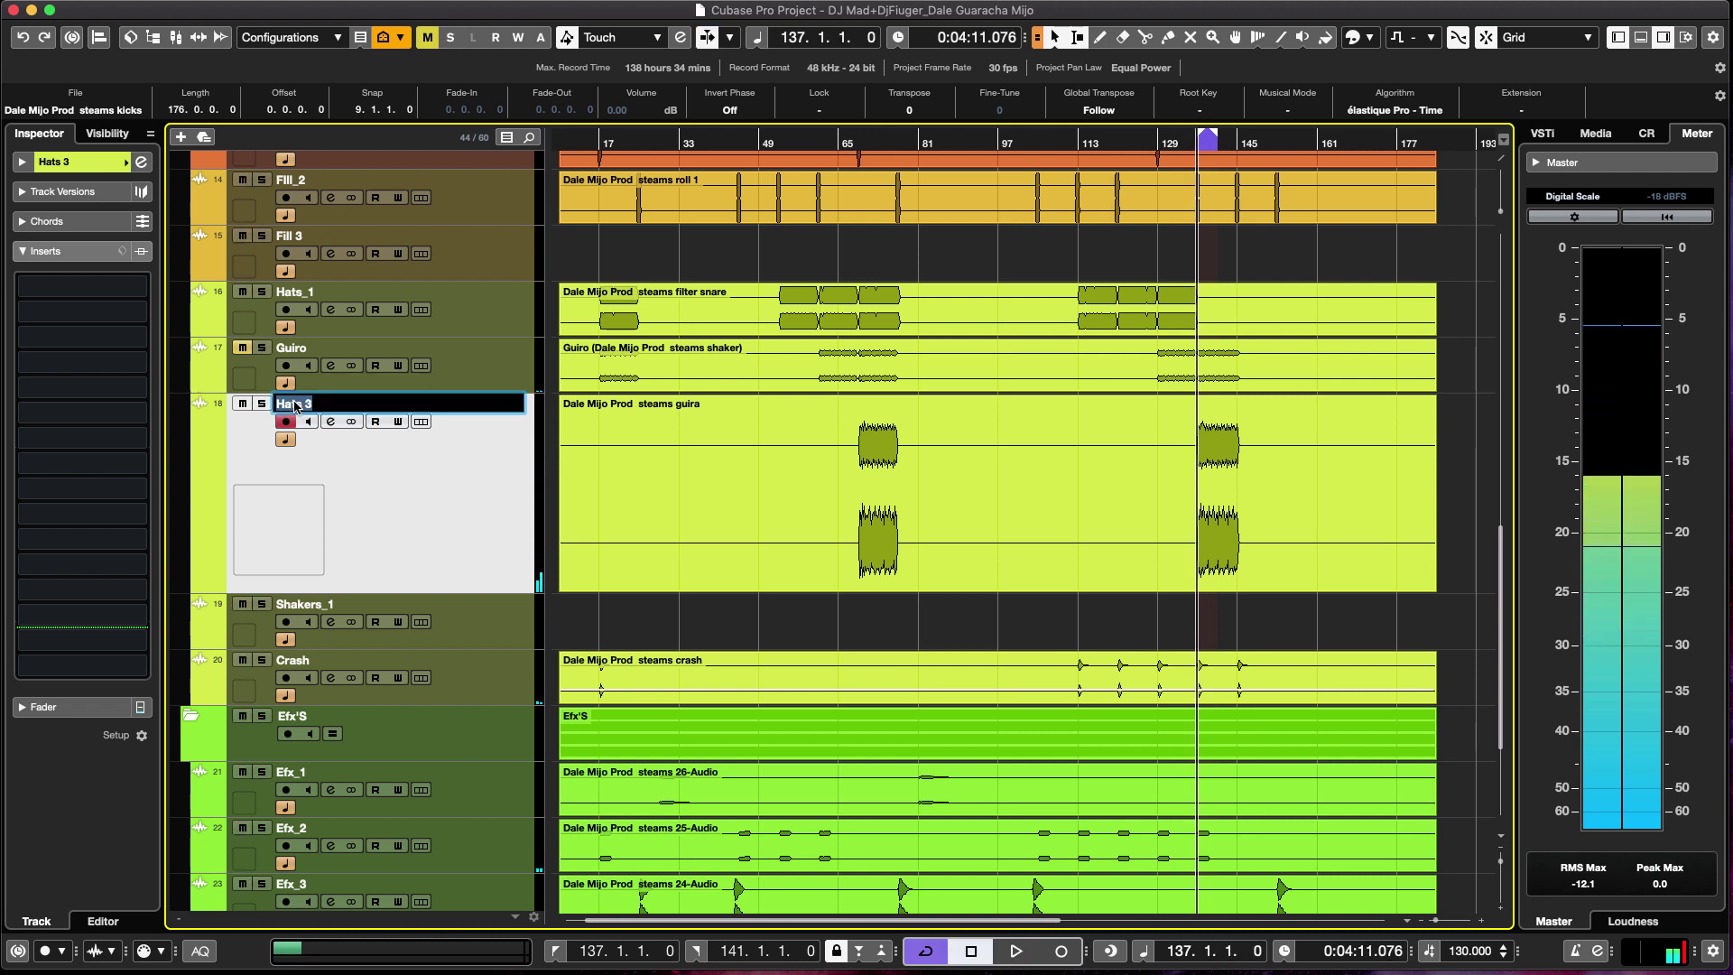
text(Guiro)
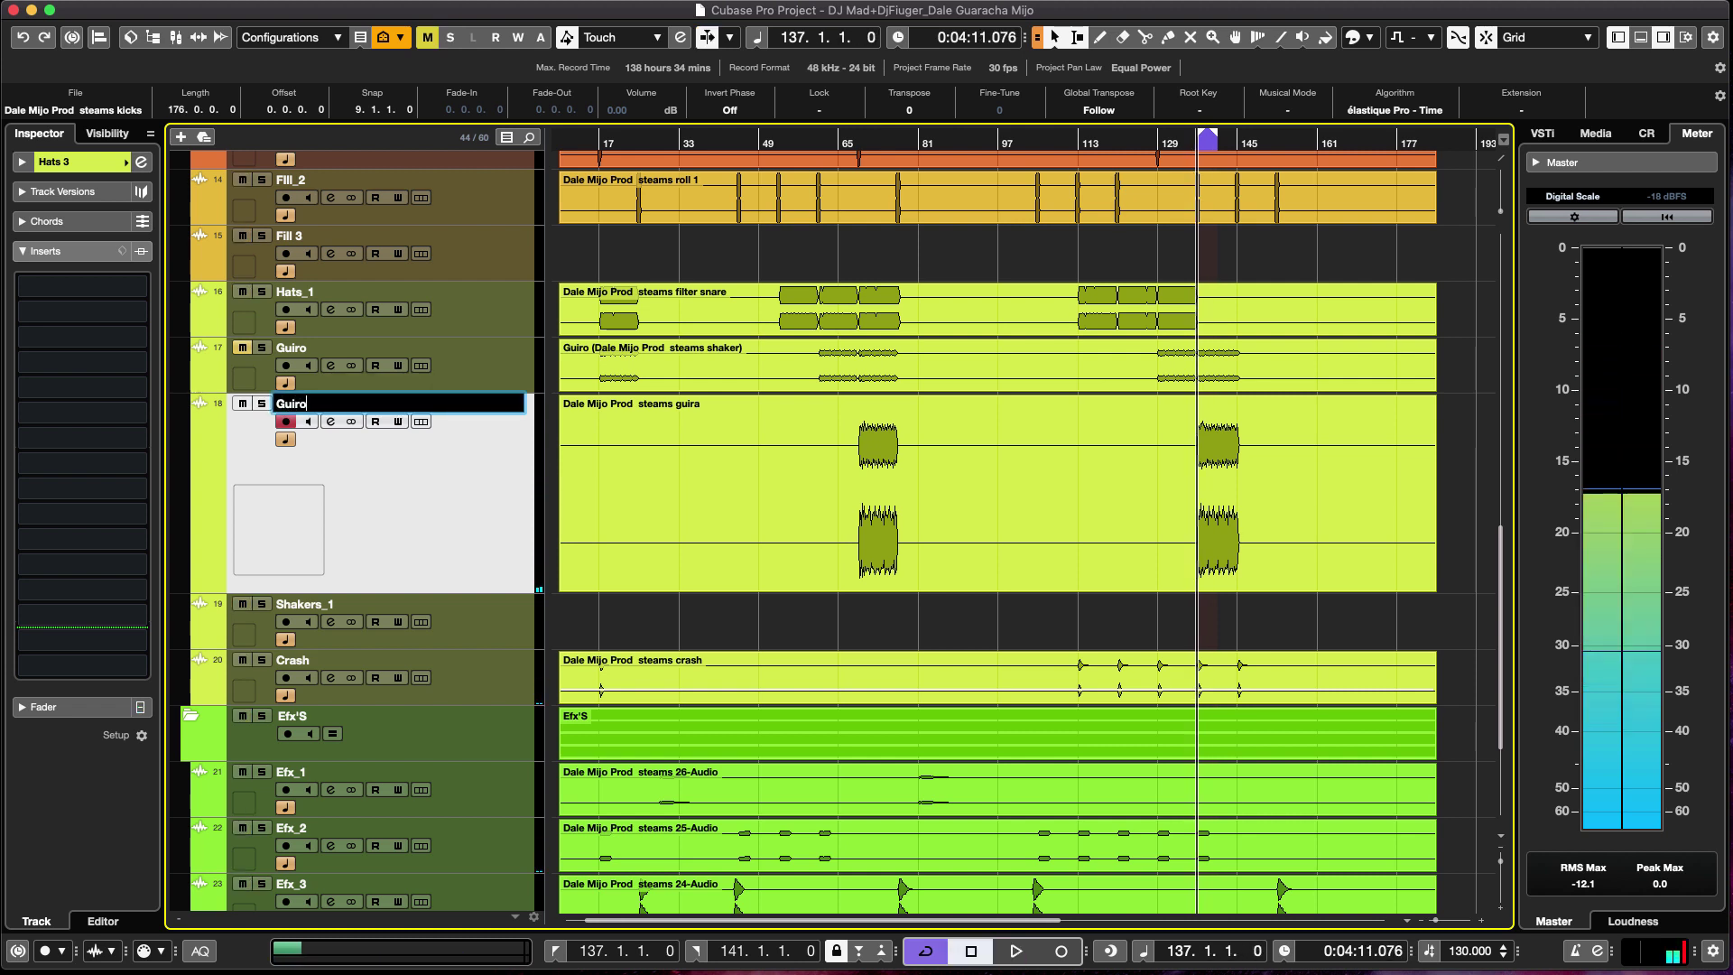
text(s)
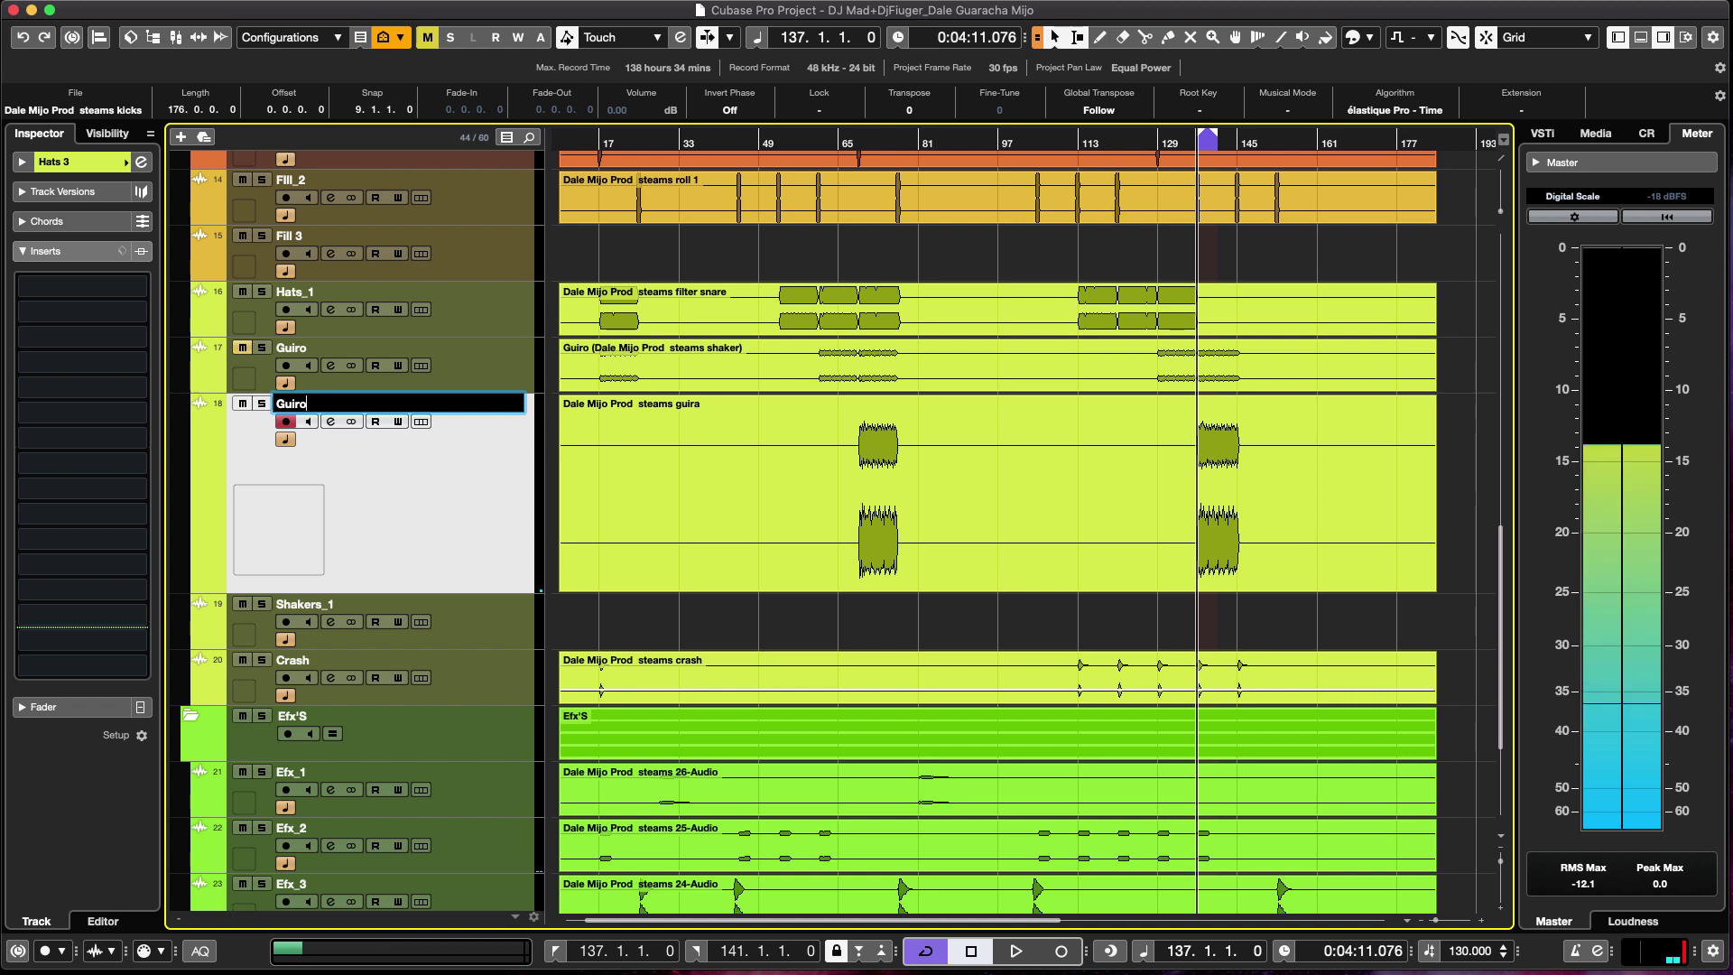
key(BackSpace)
key(BackSpace)
text(2)
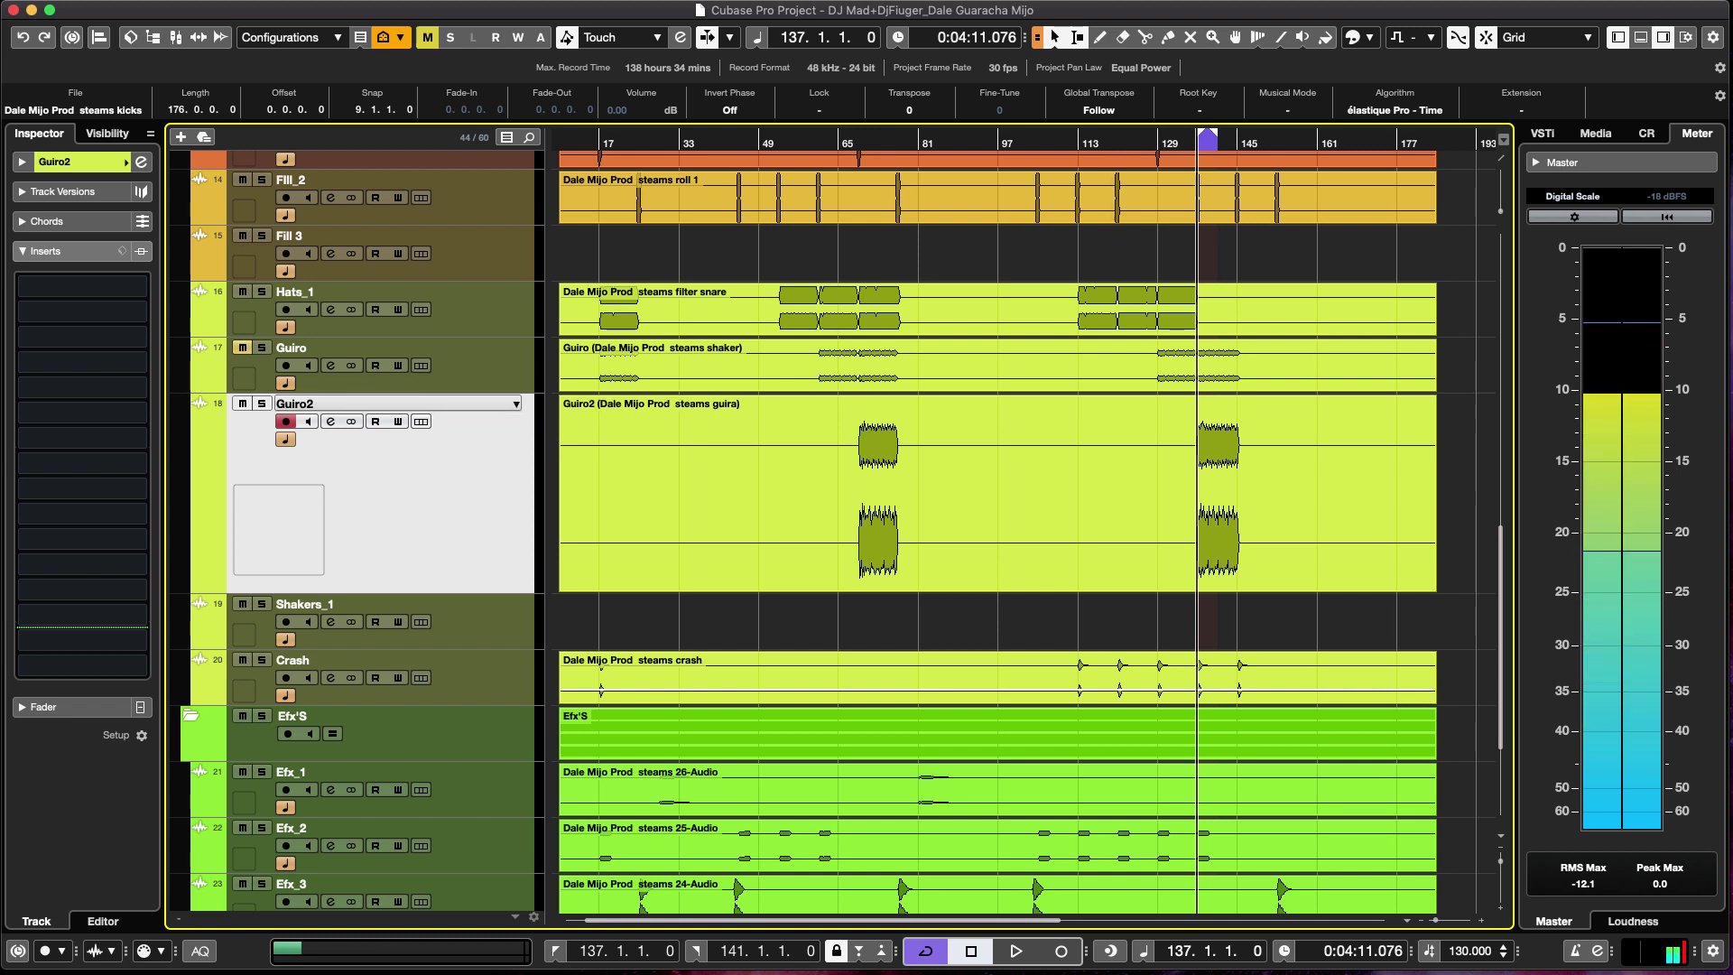
key(Return)
Split the Guiro2 clip at bars 137 and 145 and delete the empty part after bar 145.
scroll(1079, 403, up, 7)
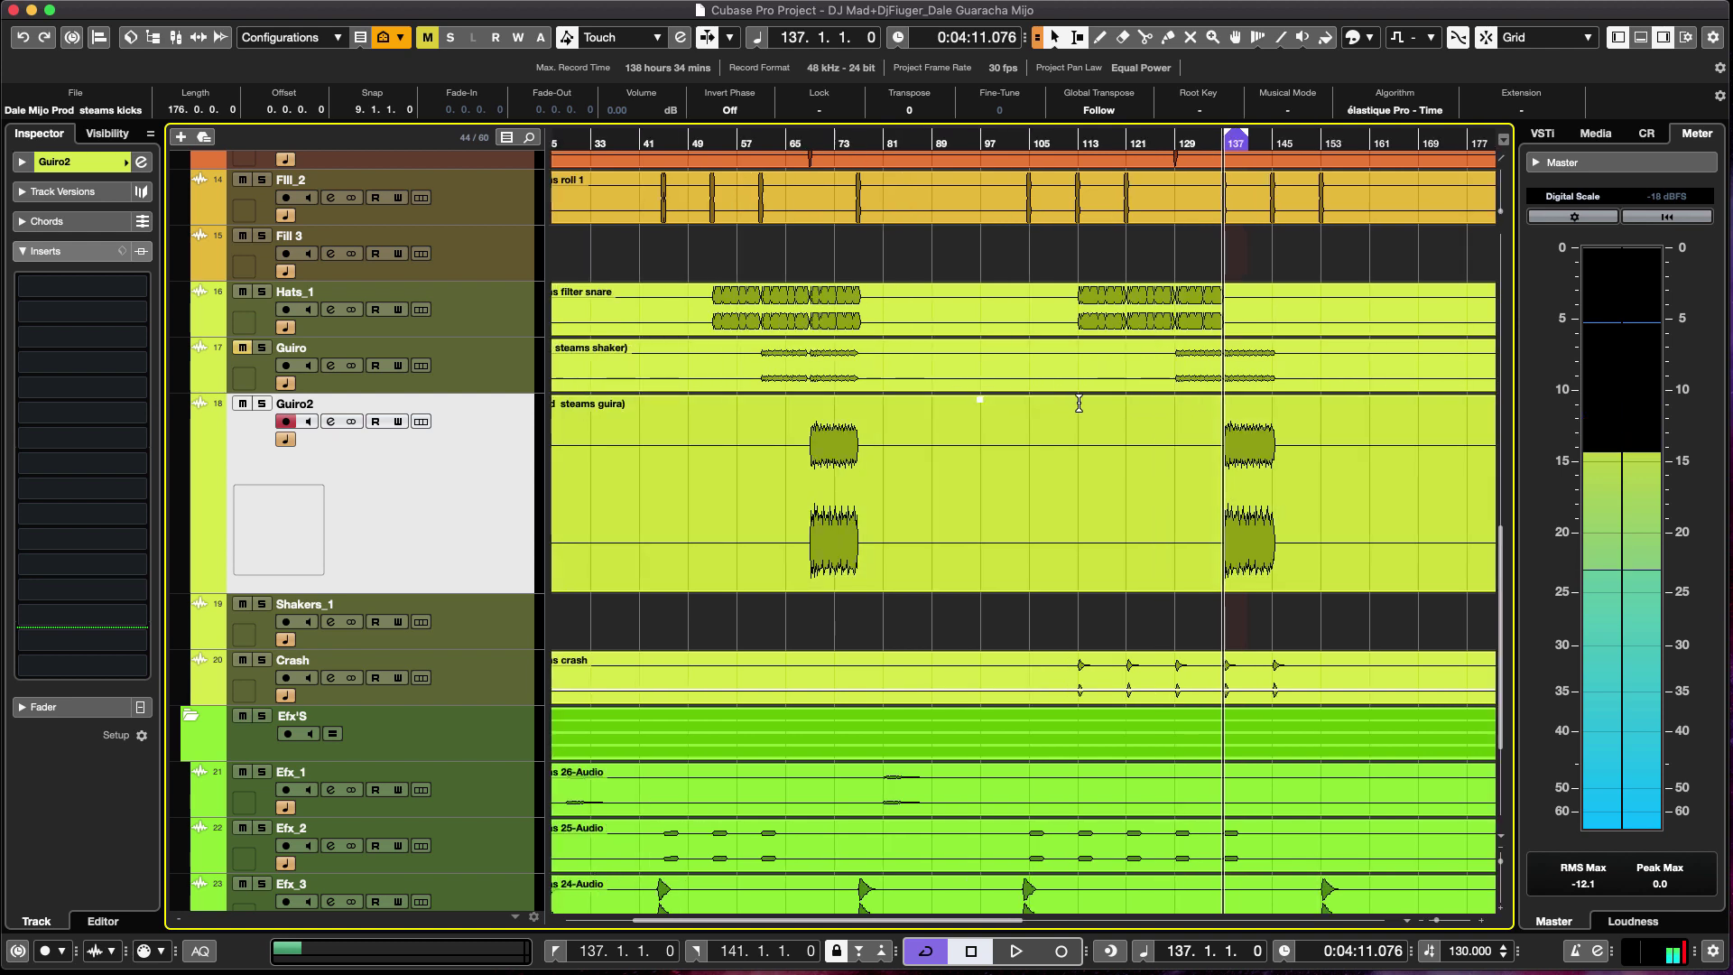
scroll(1146, 411, right, 7)
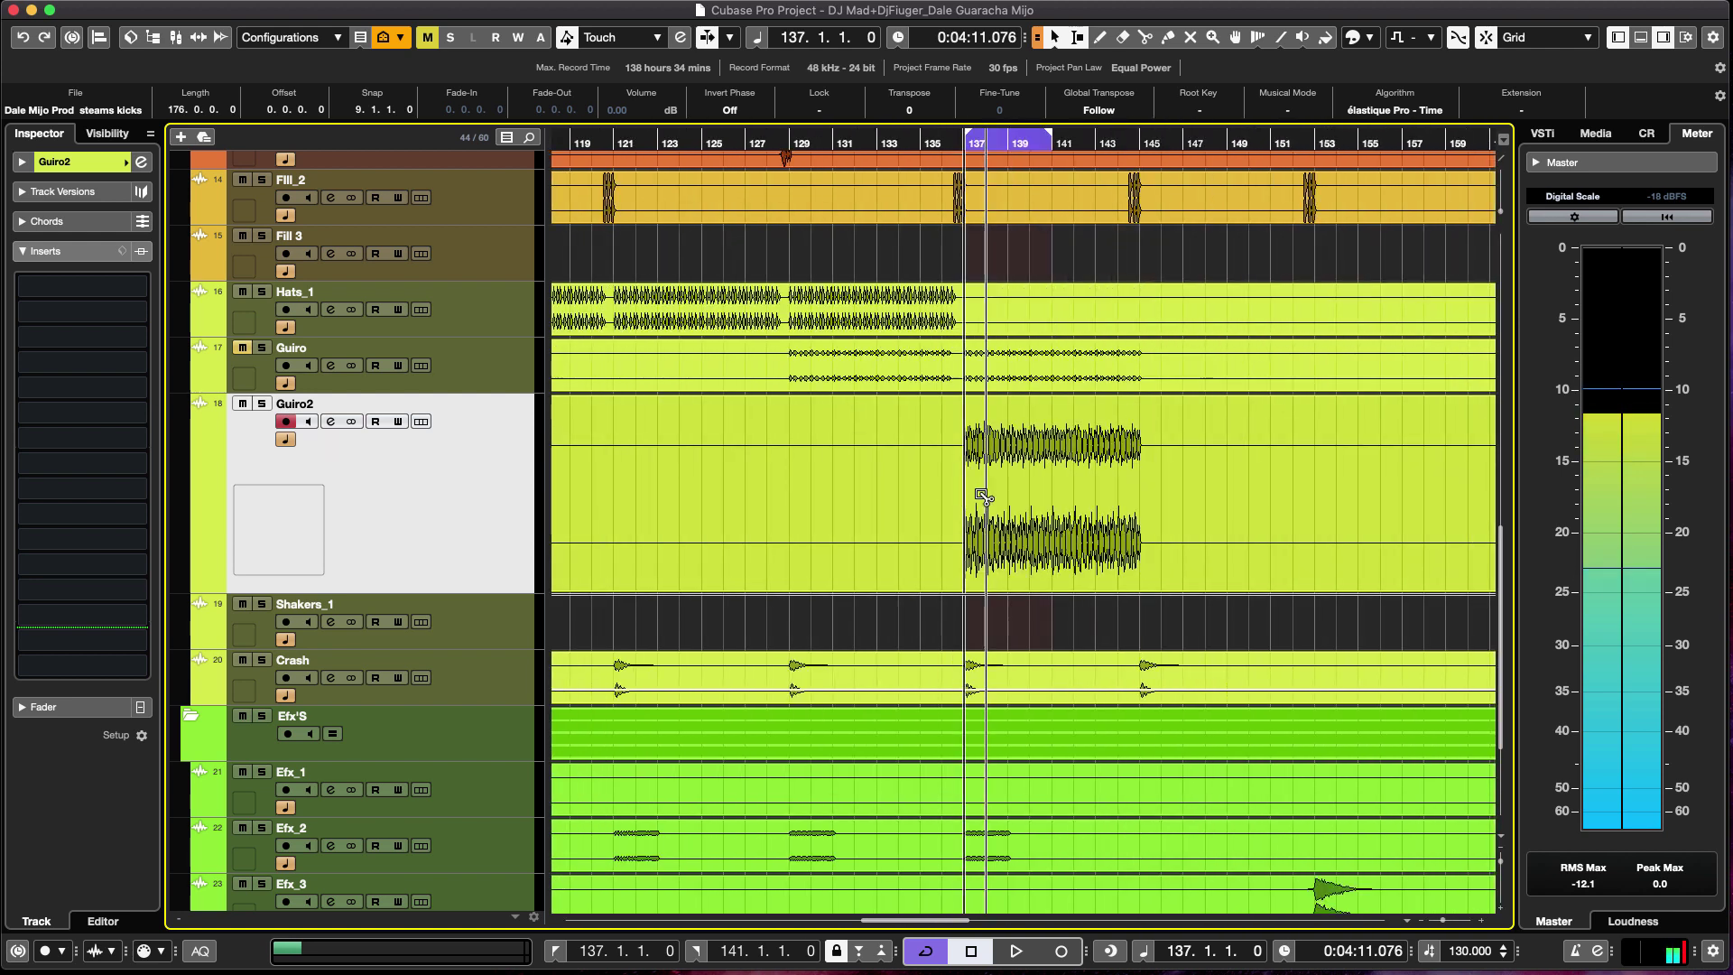
alt+click(1143, 512)
scroll(1207, 512, right, 8)
scroll(1207, 513, left, 8)
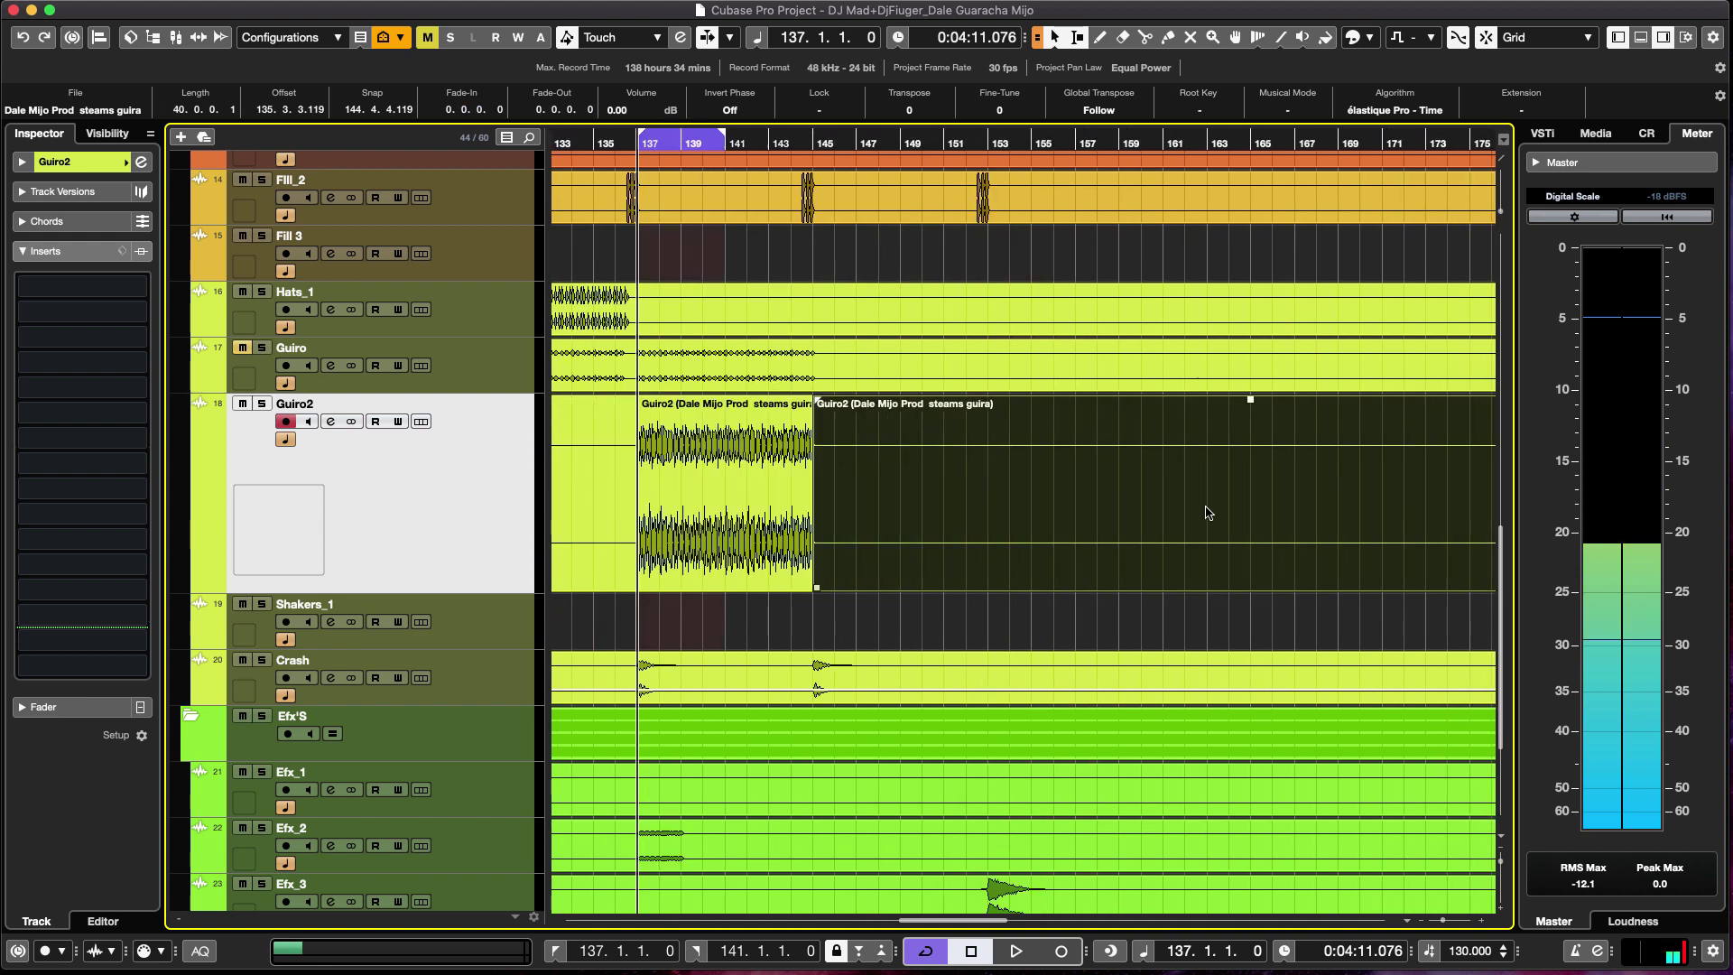
key(Delete)
Trim the empty Guiro2 clip back to bar 129 and copy the bar 137–145 section to bar 129.
scroll(1064, 484, left, 4)
scroll(1033, 569, left, 4)
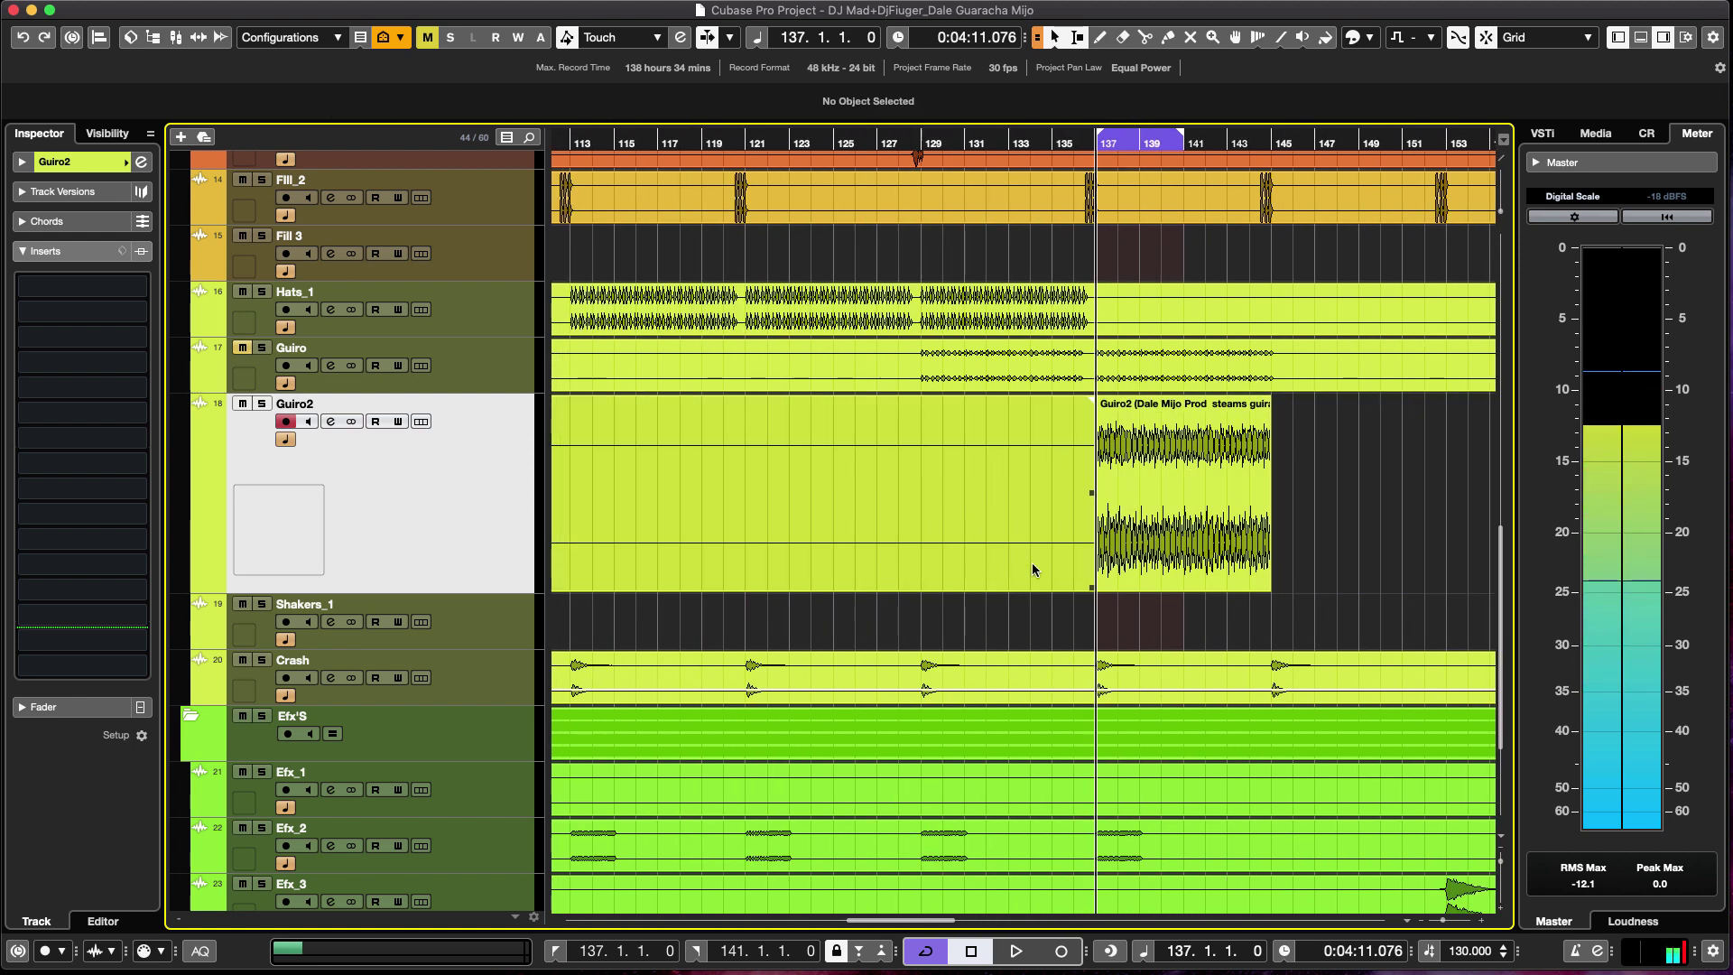
drag(1090, 591, 920, 592)
drag(1137, 547, 961, 555)
Split the earlier Guiro2 clip at bars 69 and 77 and delete the empty part between bars 77 and 129.
key(g)
key(g)
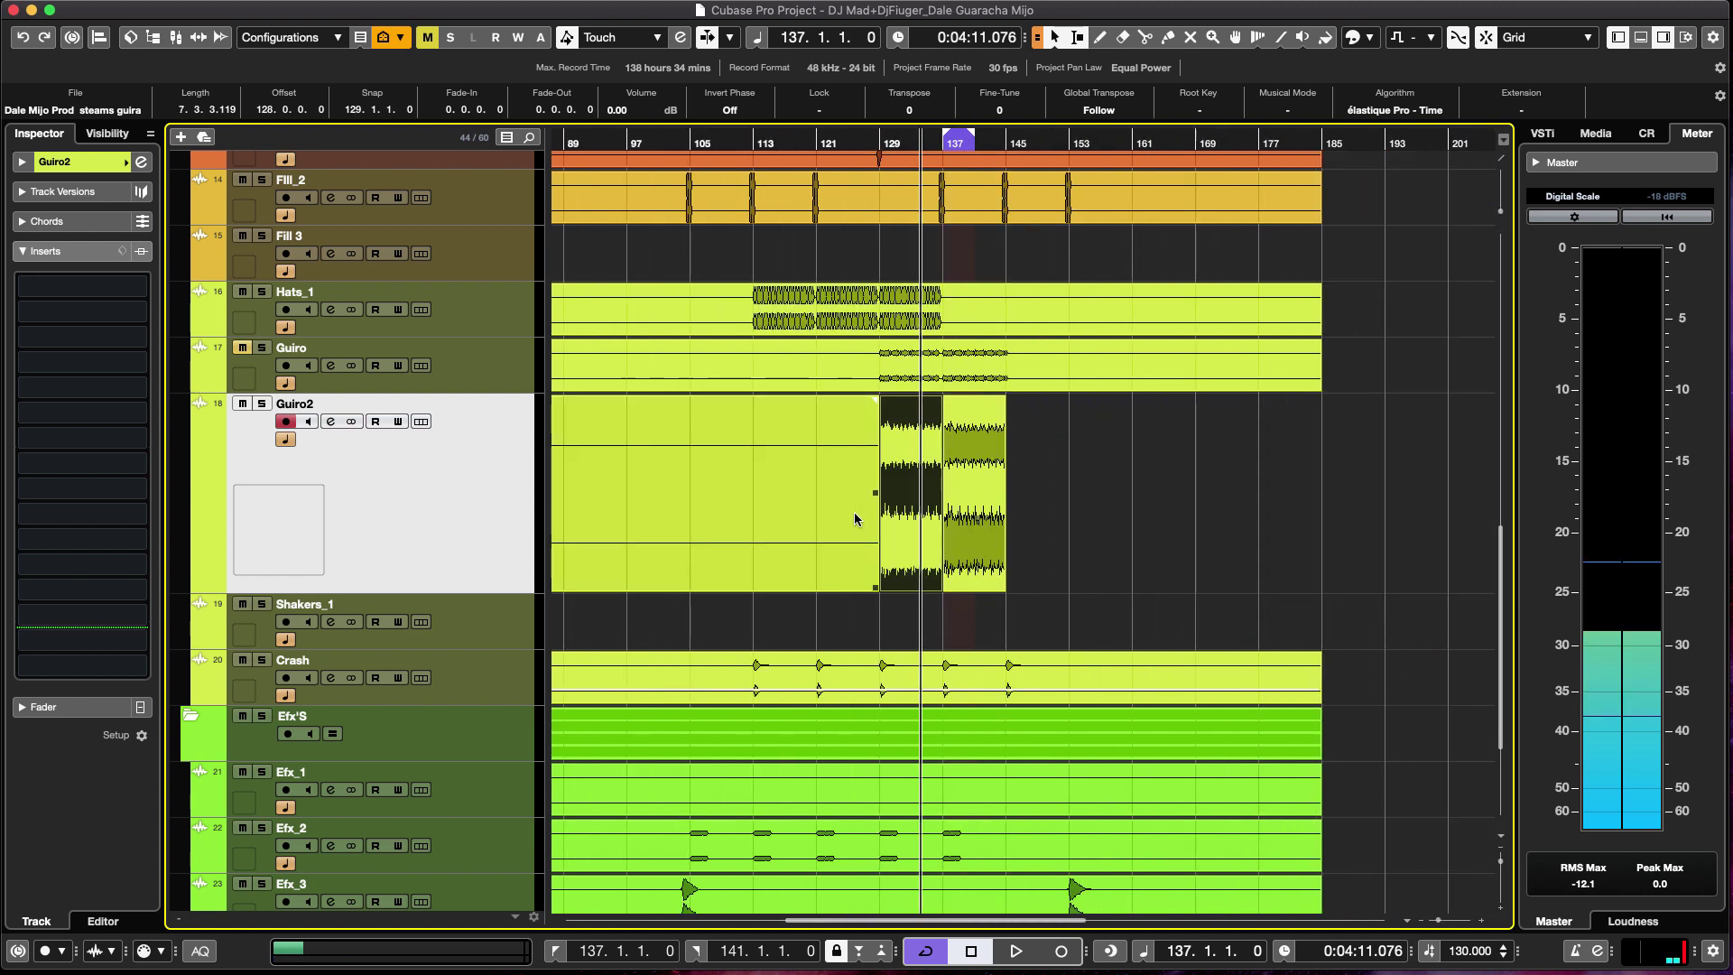
key(h)
key(h)
key(h)
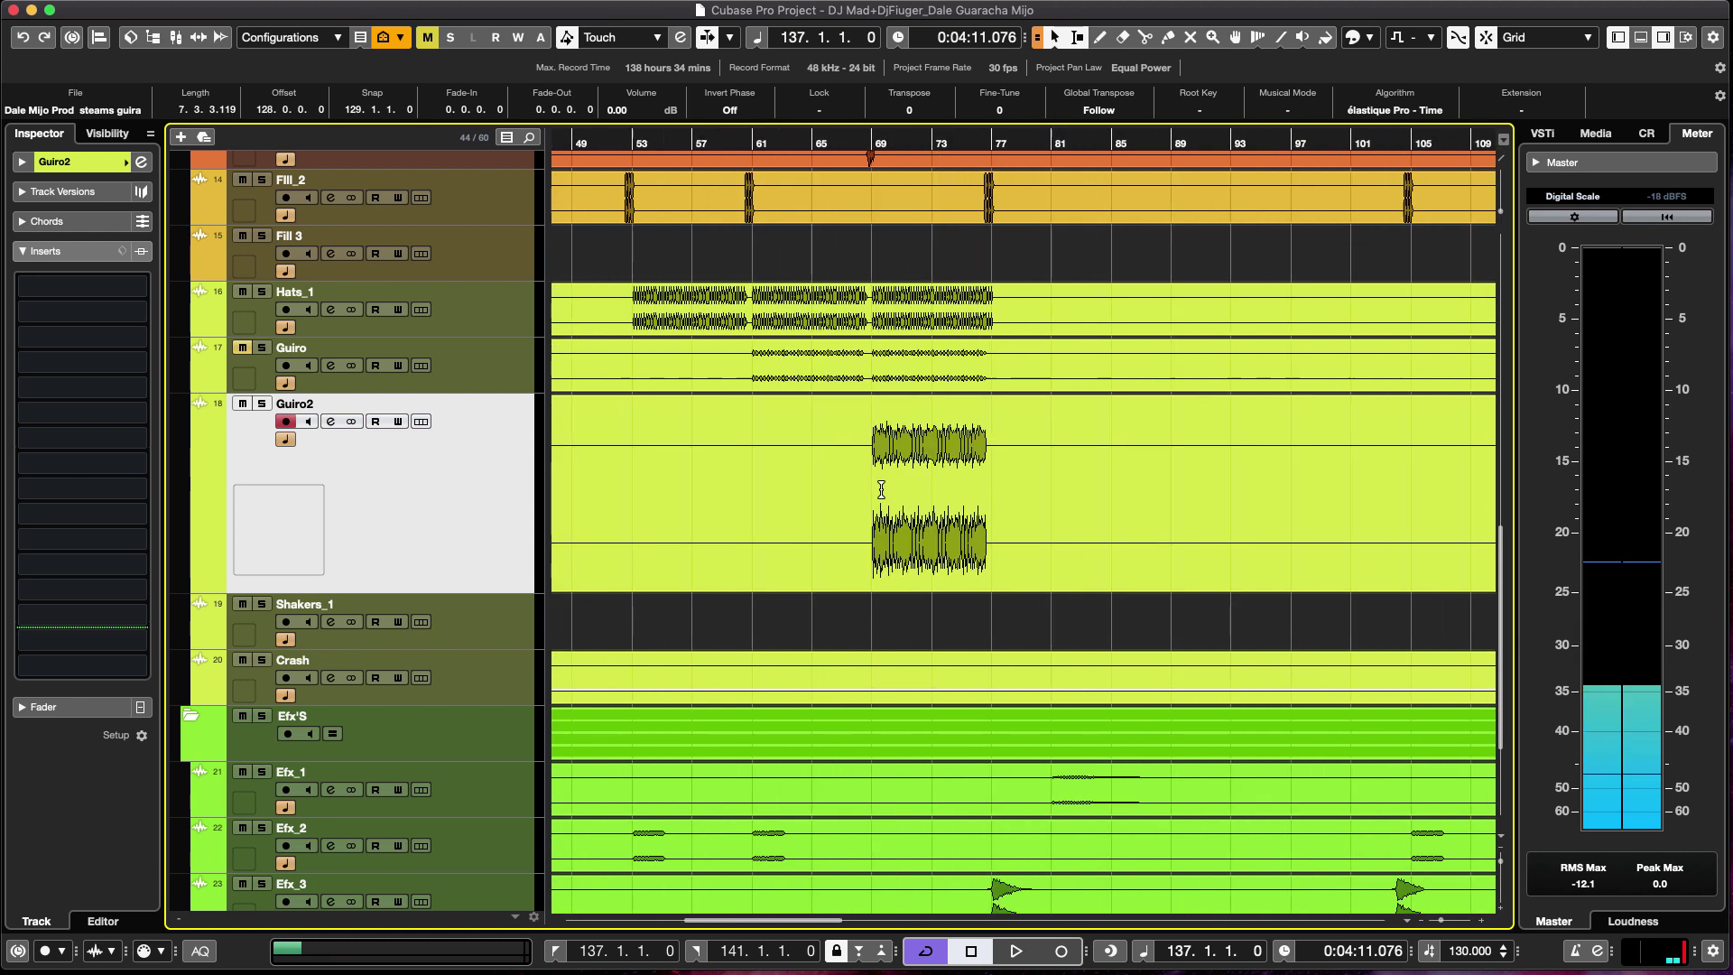
alt+click(879, 508)
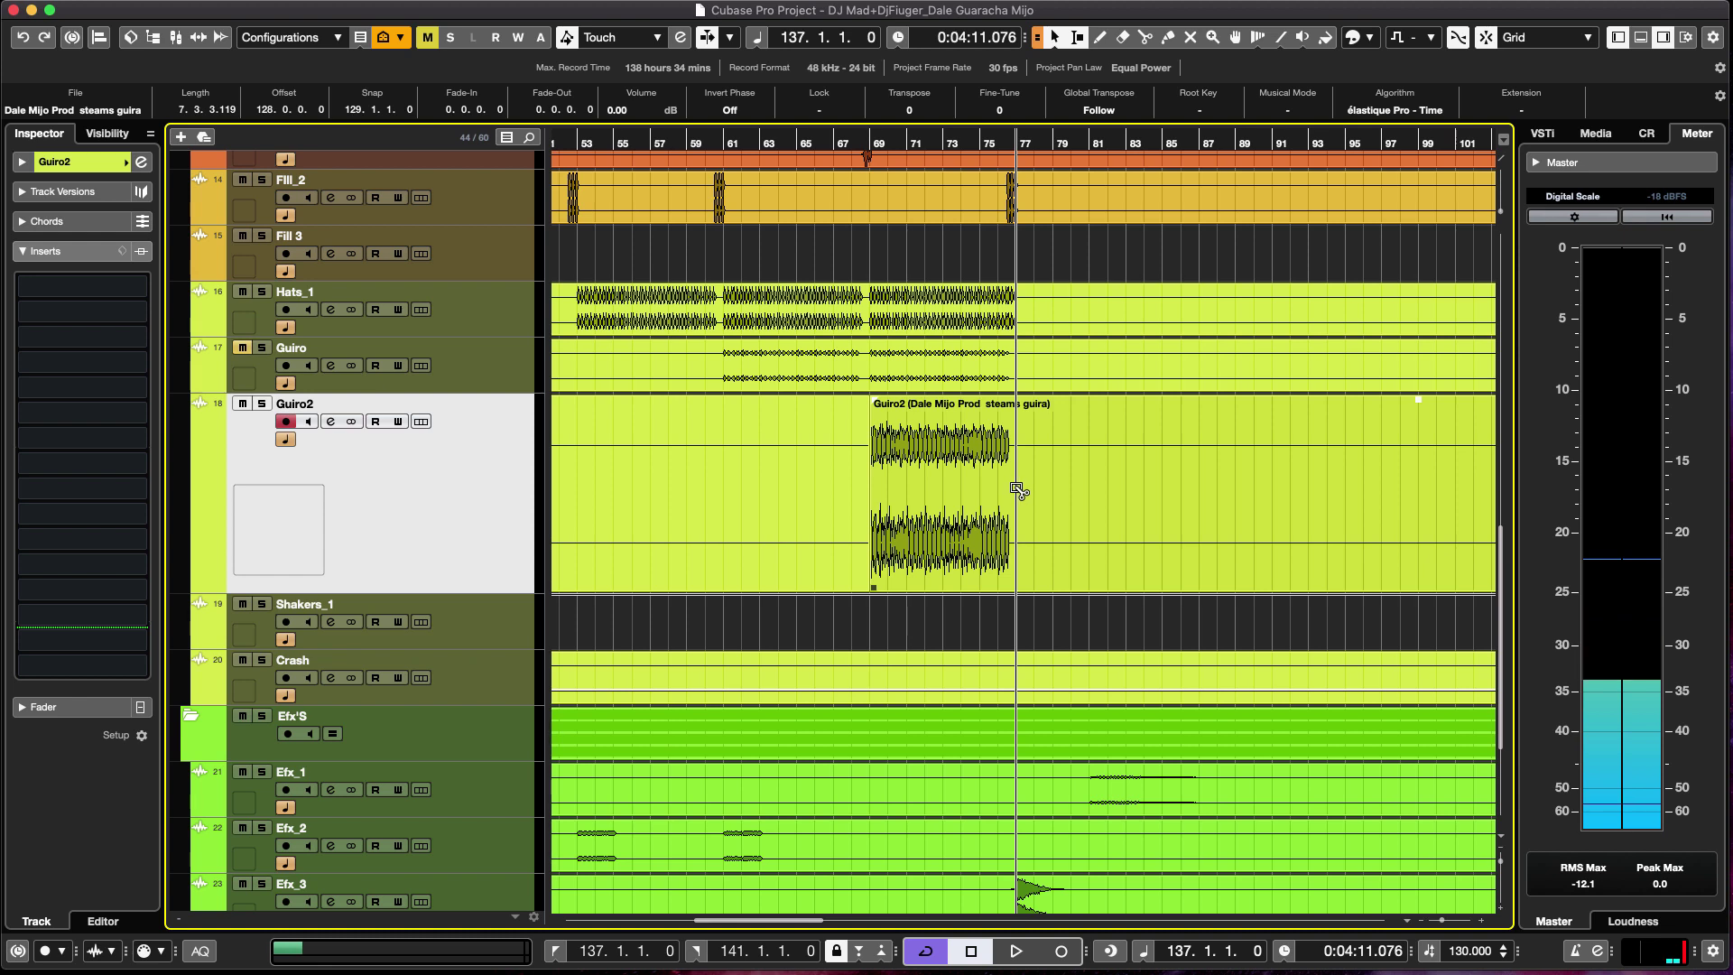
alt+click(1019, 491)
click(1131, 511)
scroll(1146, 532, right, 10)
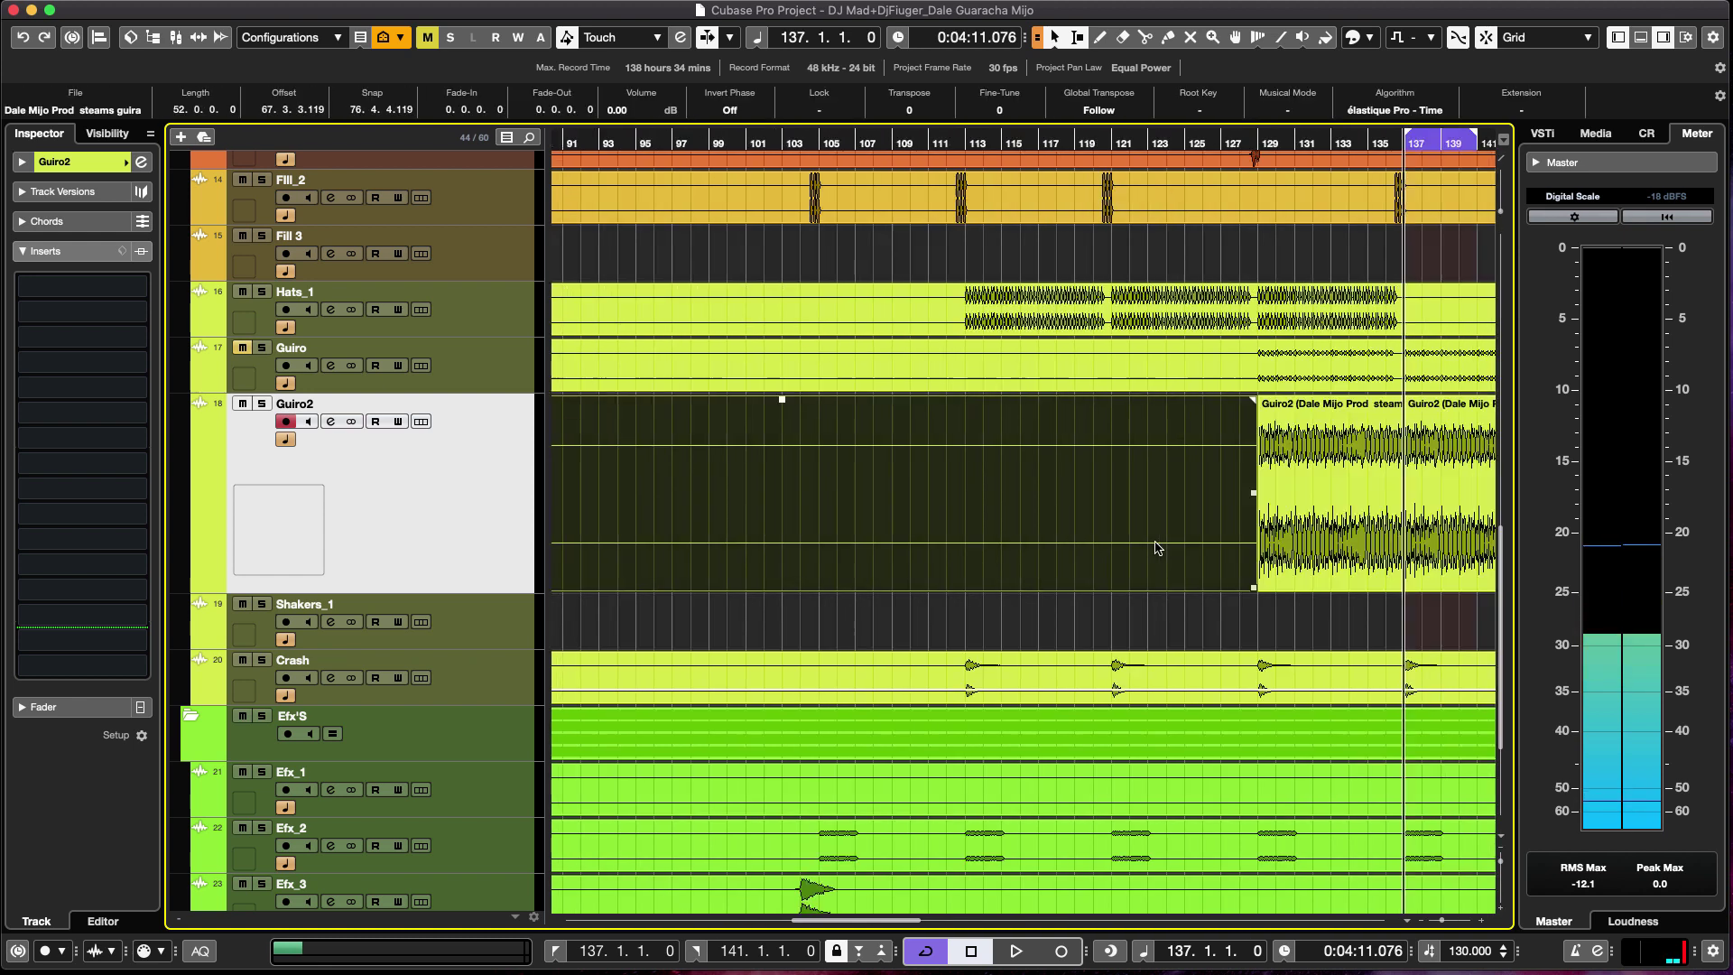
key(Delete)
Copy the Guiro2 section from bars 69–77 to bar 61, trimming the preceding empty clip to bar 61 and deleting it.
scroll(760, 532, left, 10)
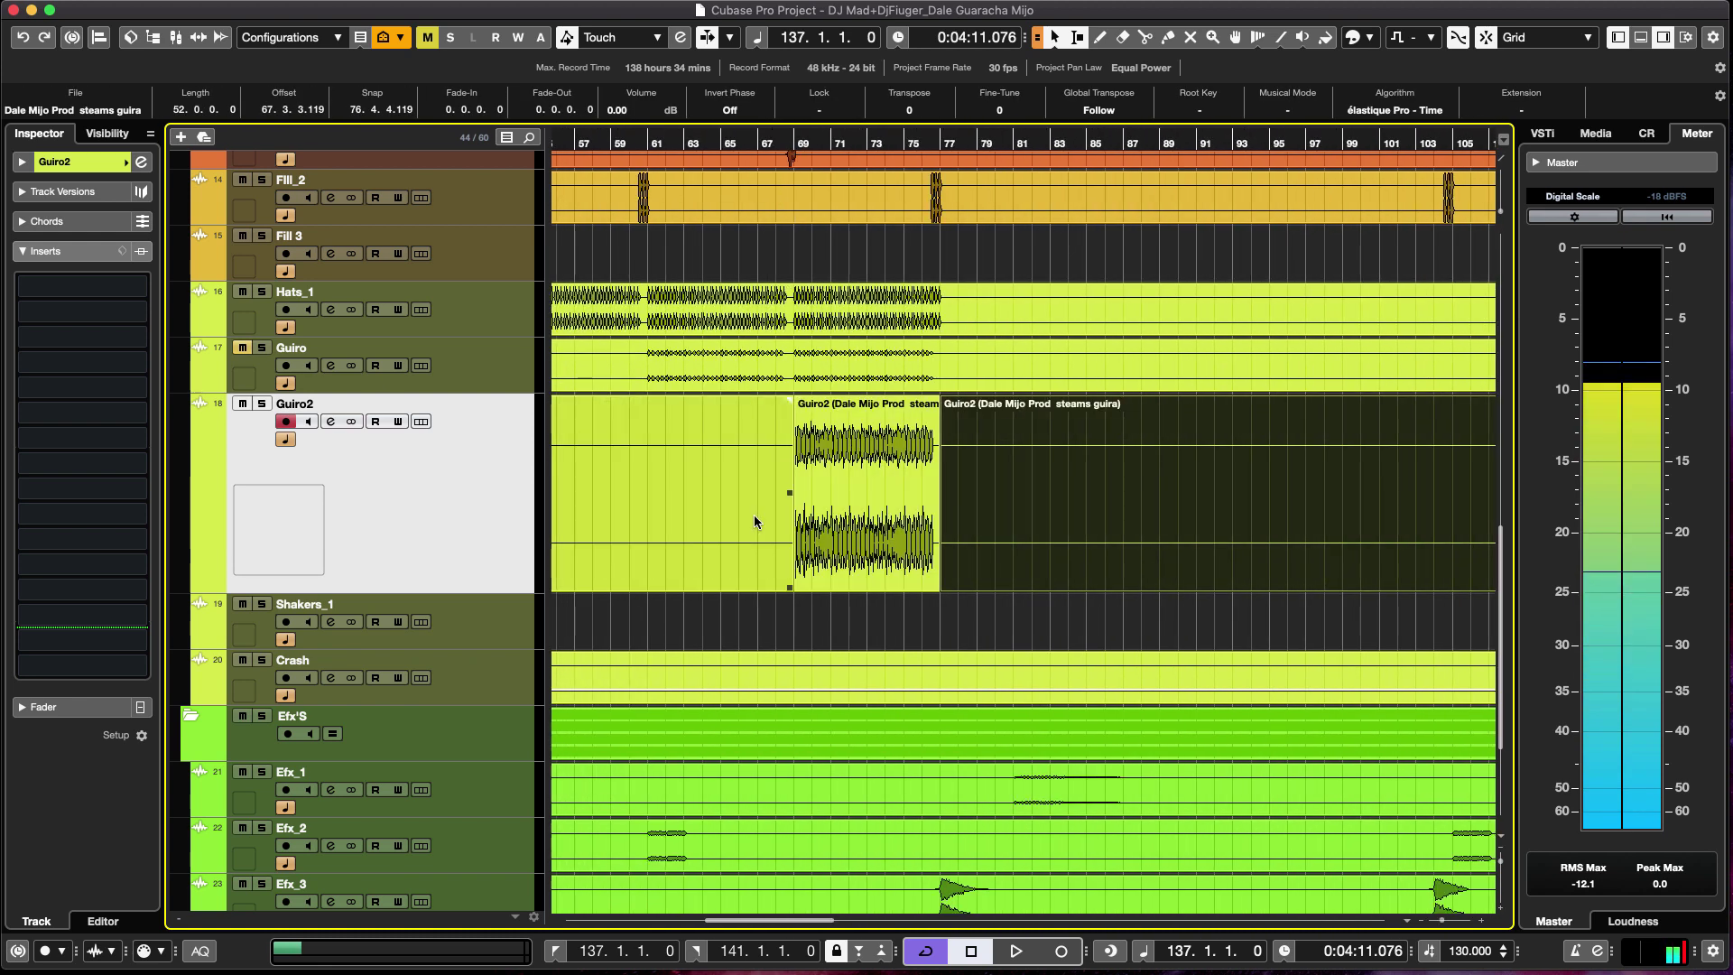
drag(892, 587, 753, 588)
drag(942, 573, 795, 573)
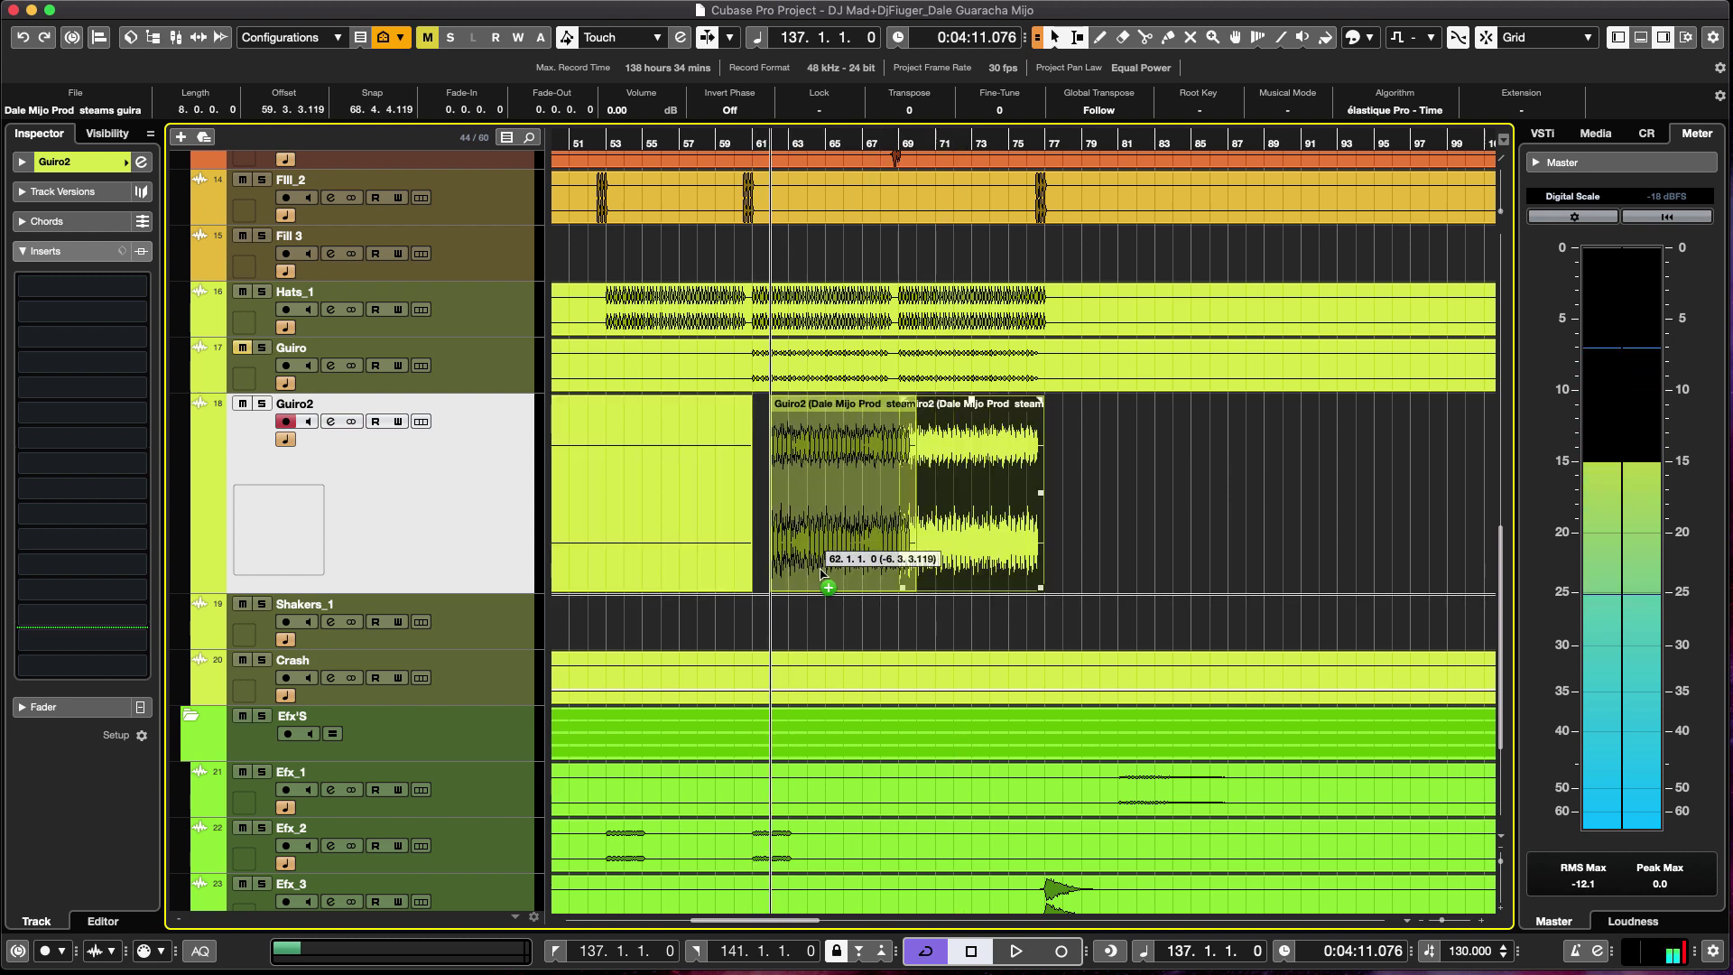
scroll(874, 478, down, 3)
scroll(874, 478, left, 4)
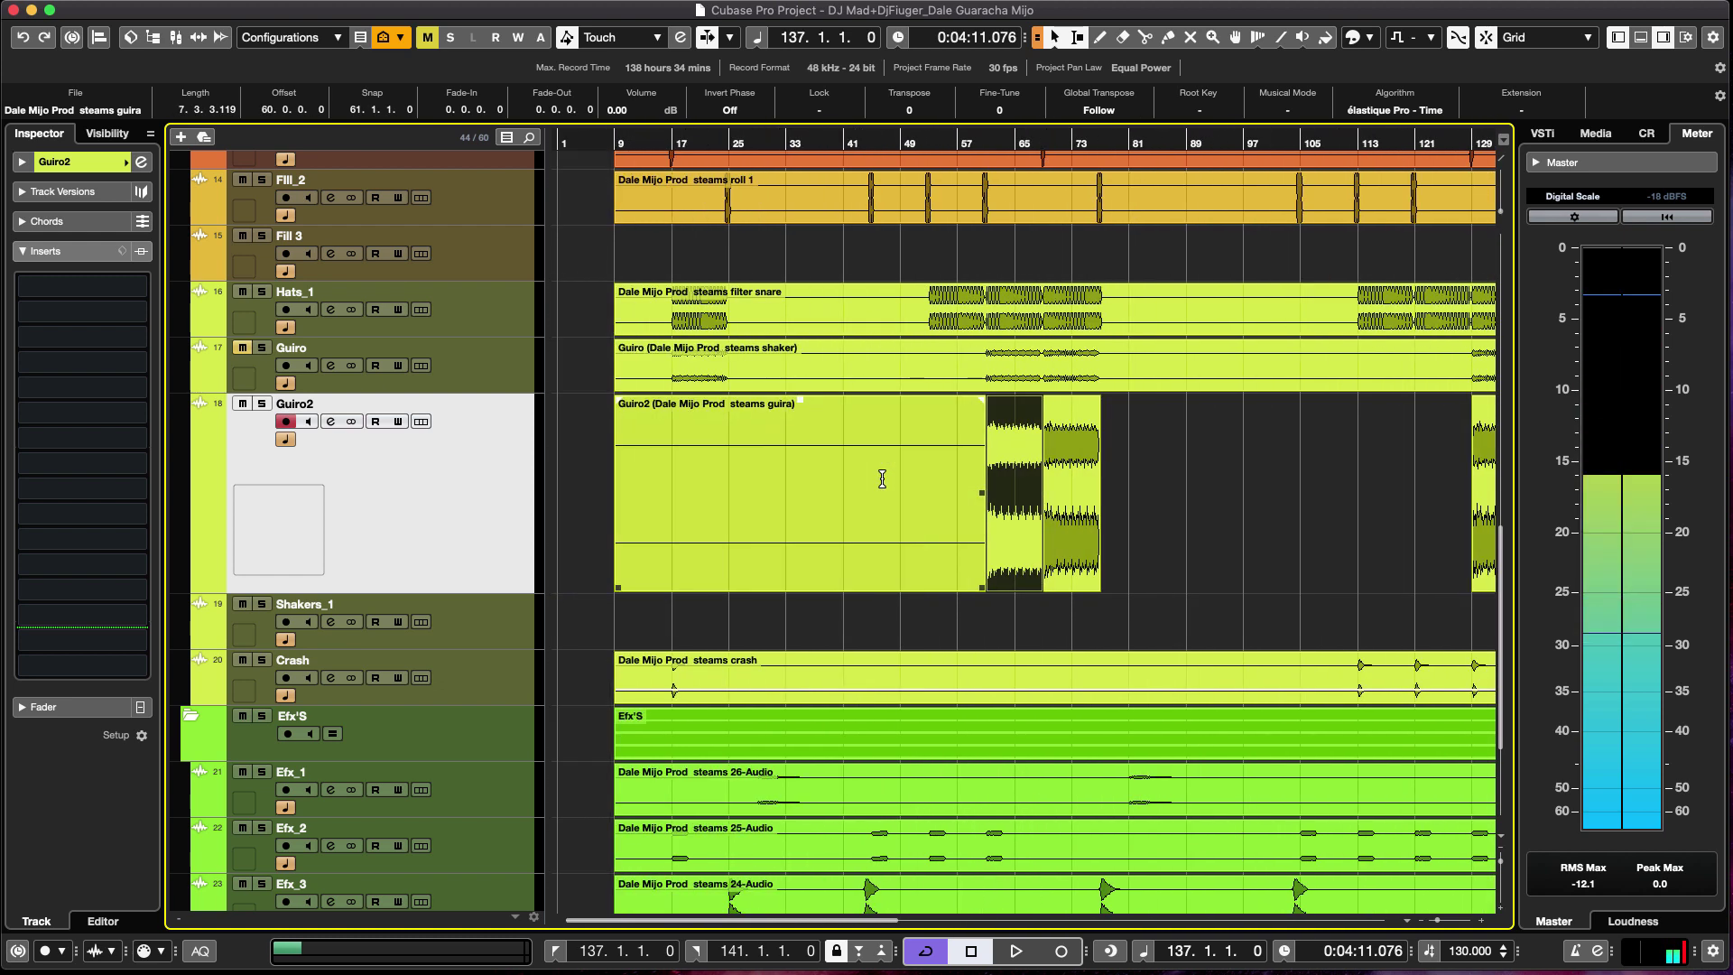
click(849, 571)
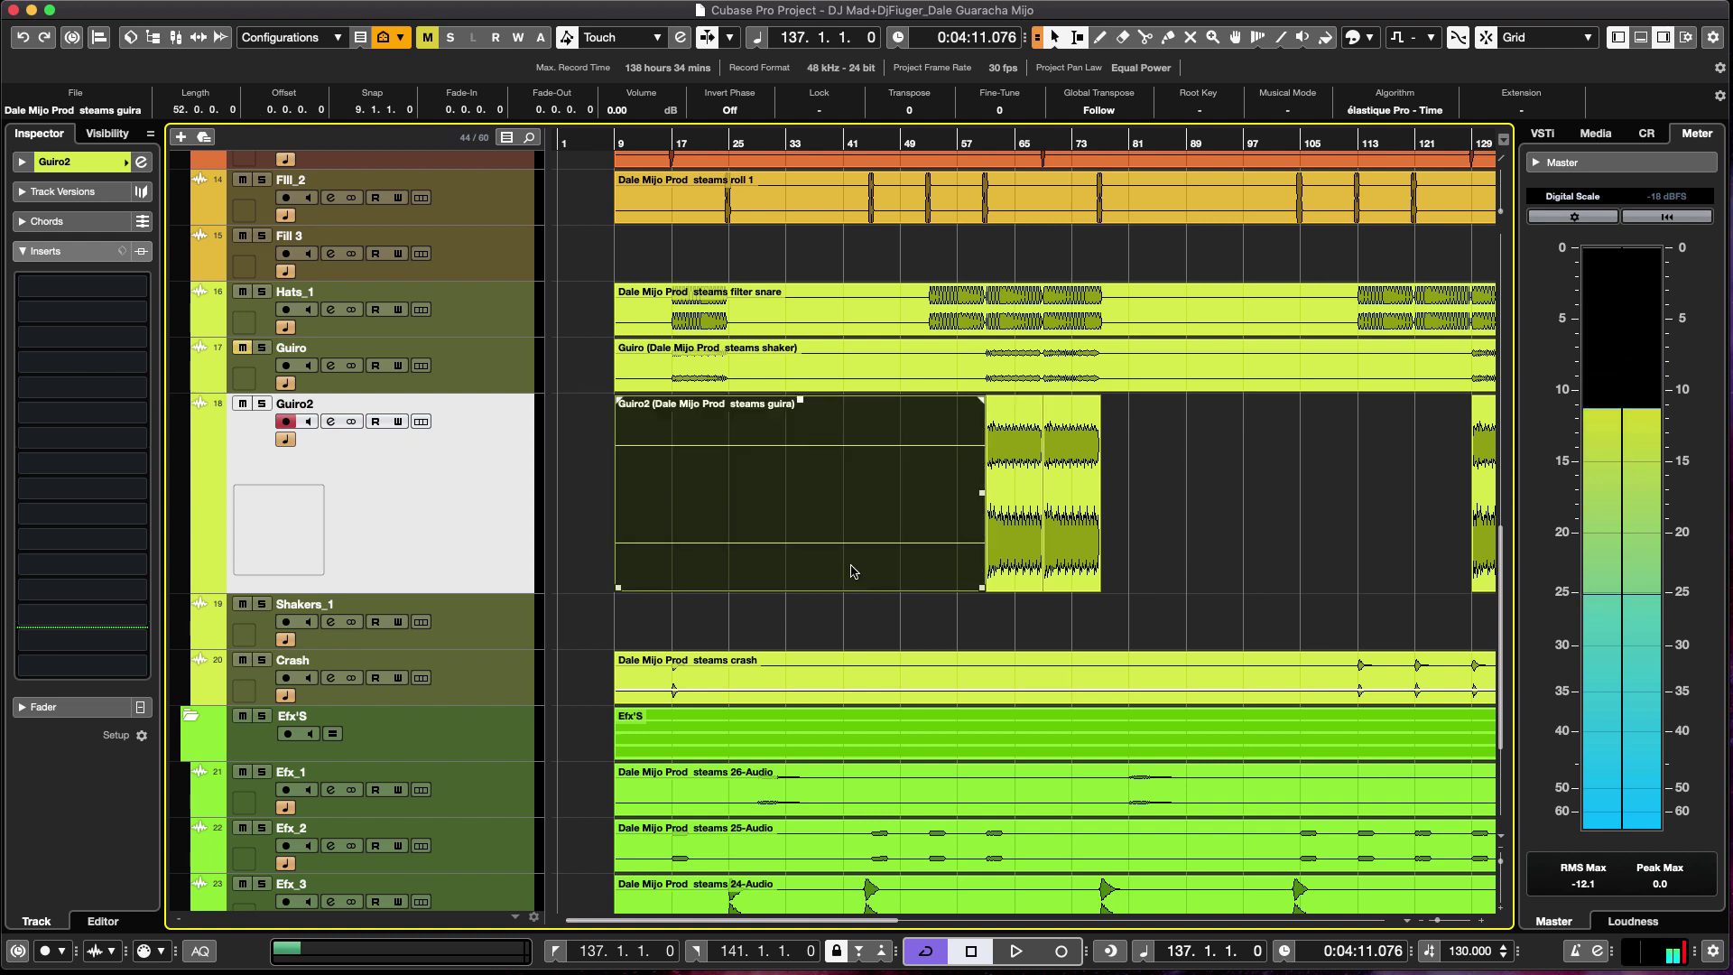
key(Delete)
click(1011, 451)
Set the loop range to the two Guiro2 clips at bars 129–145 and start playback.
scroll(1015, 451, right, 9)
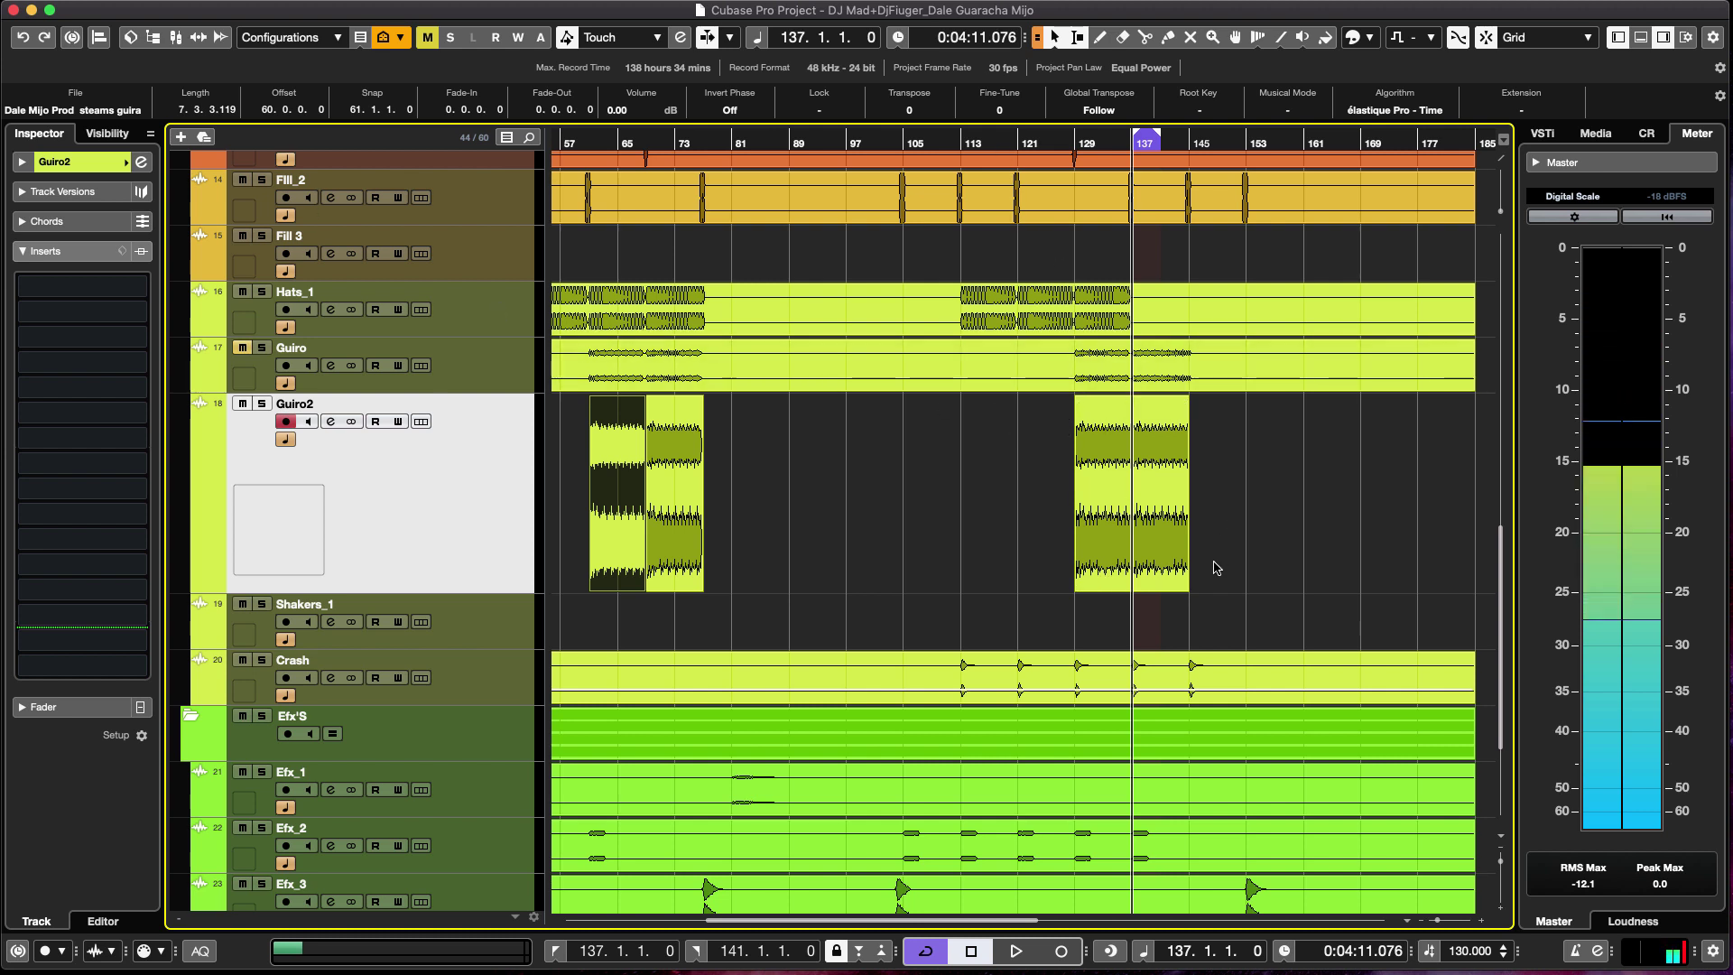
drag(1209, 565, 1009, 572)
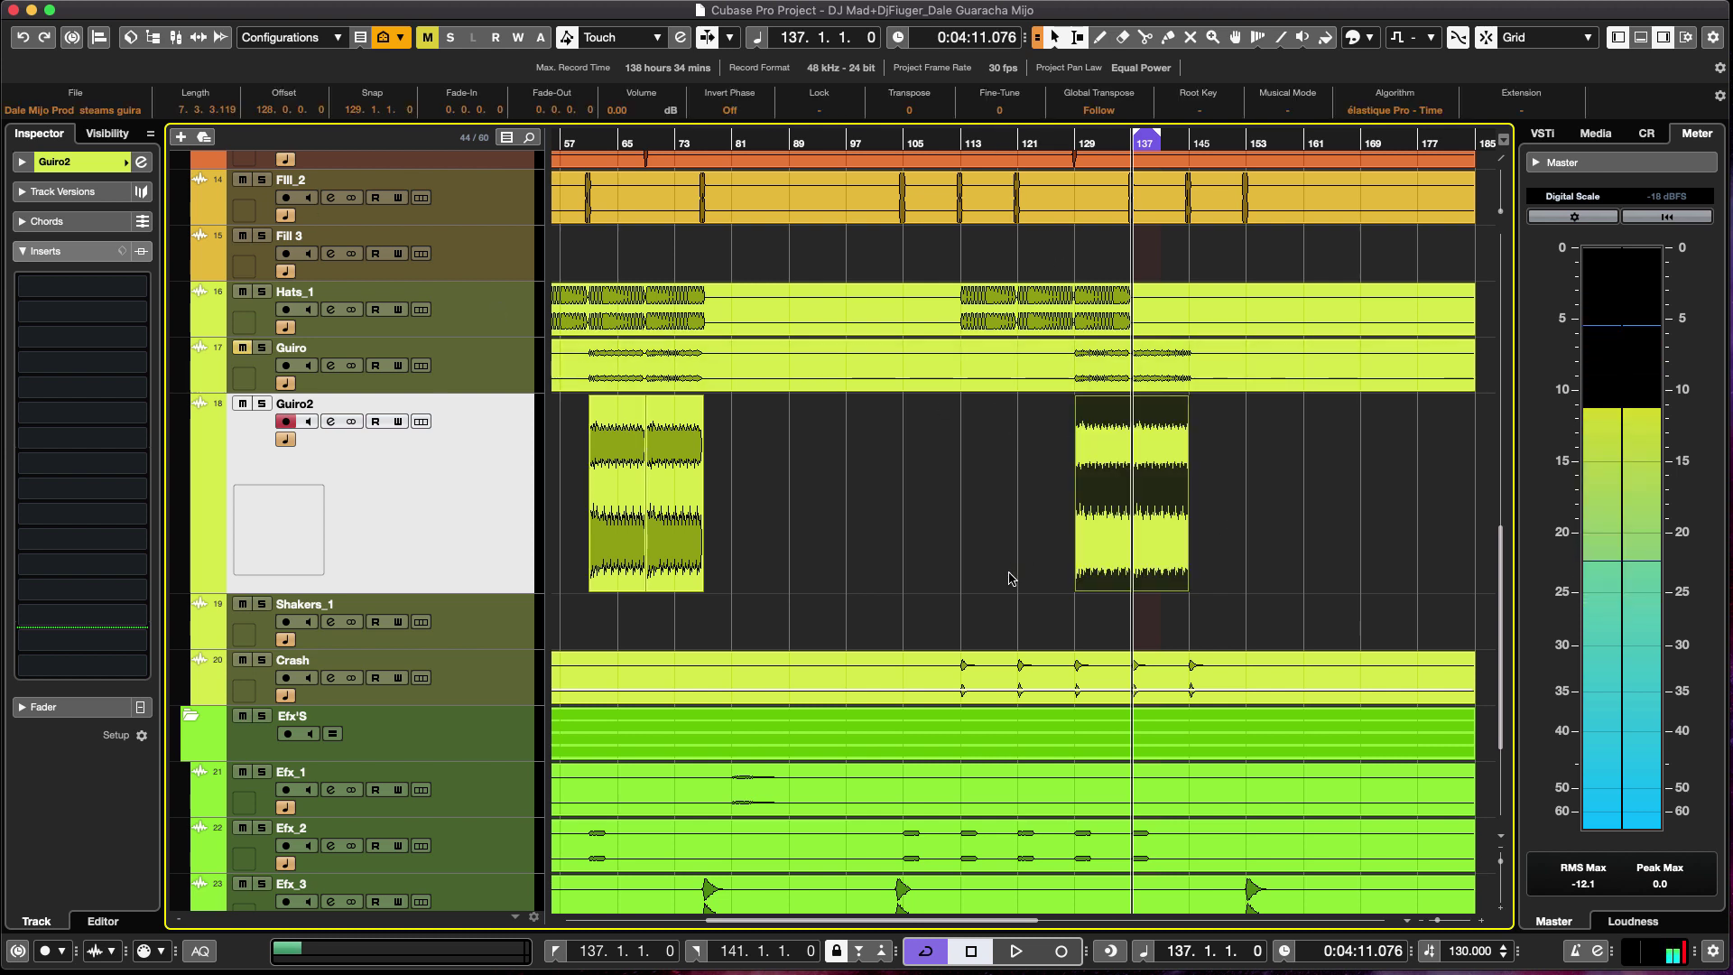
key(p)
key(space)
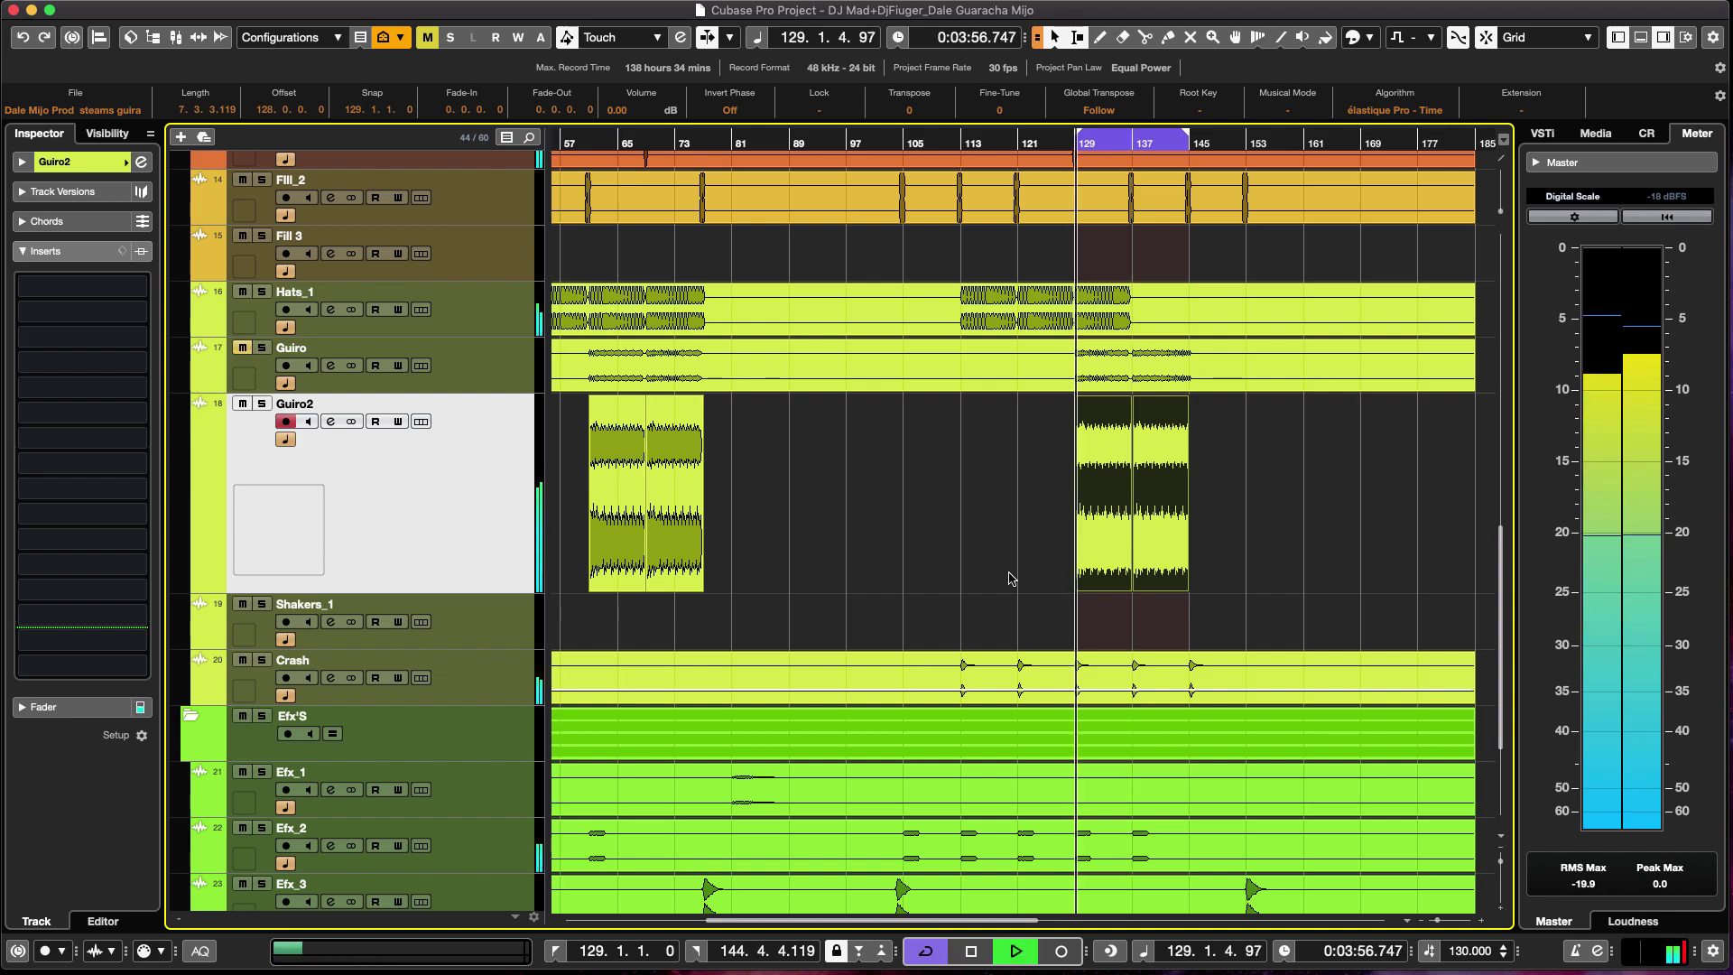
Audition the Hats_1 and Guiro channels in the mixer, unmuting Guiro for comparison and muting it again.
key(F3)
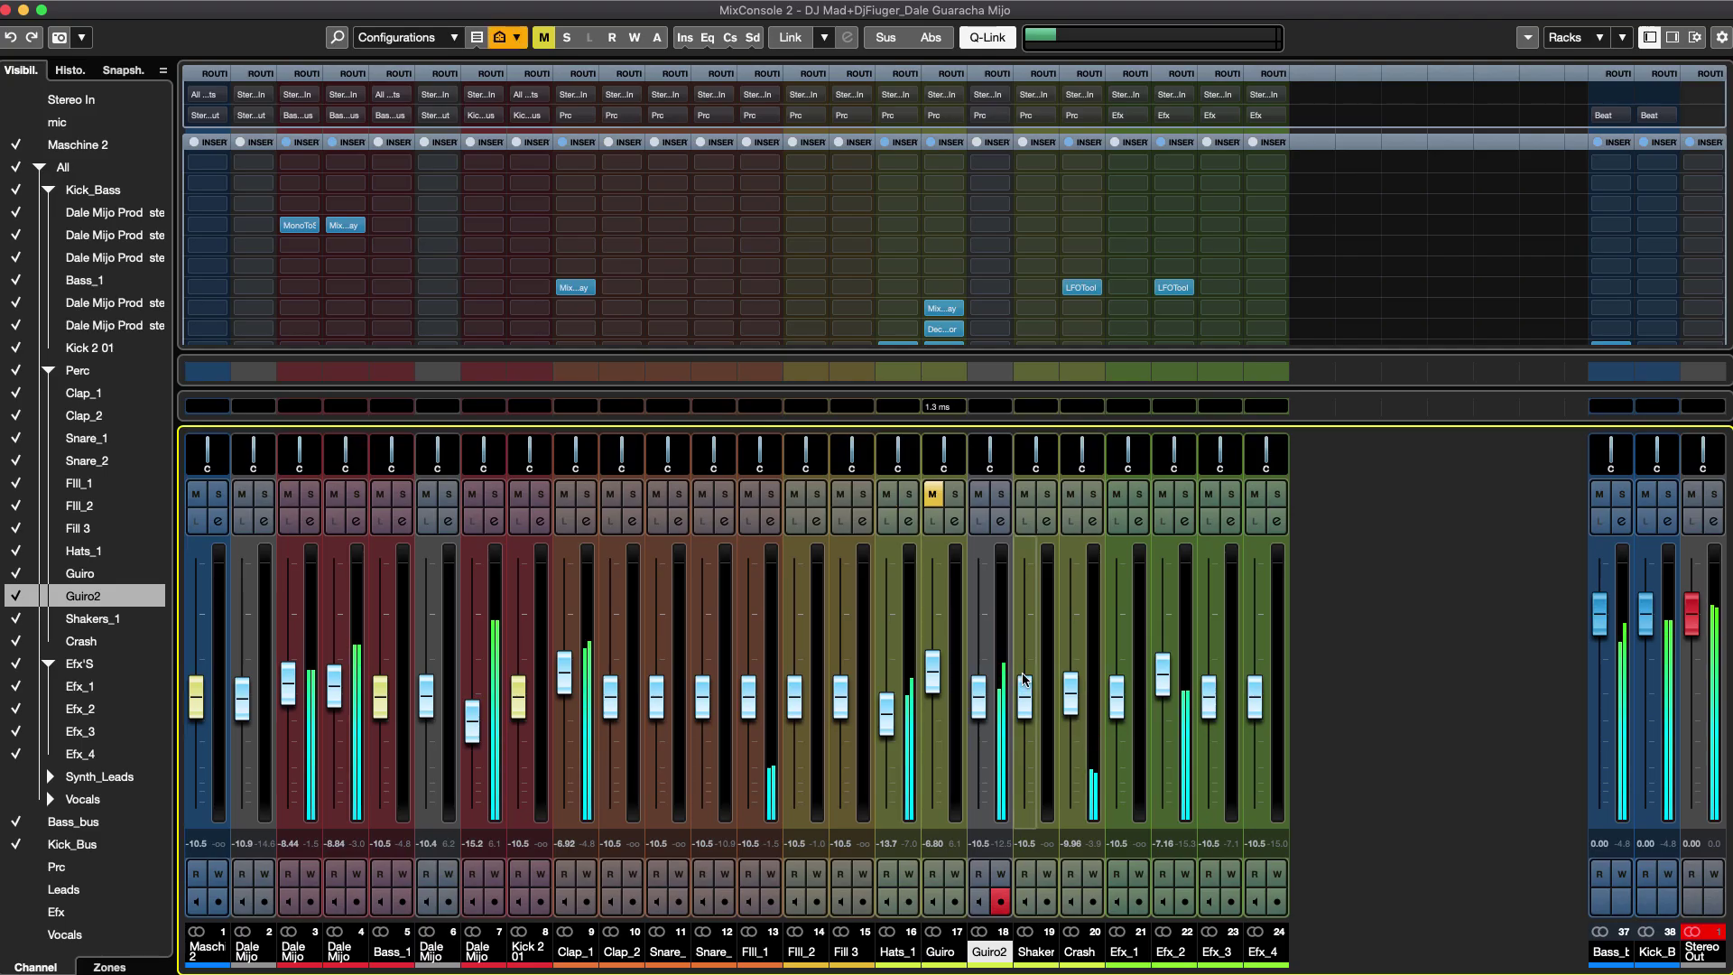
click(910, 494)
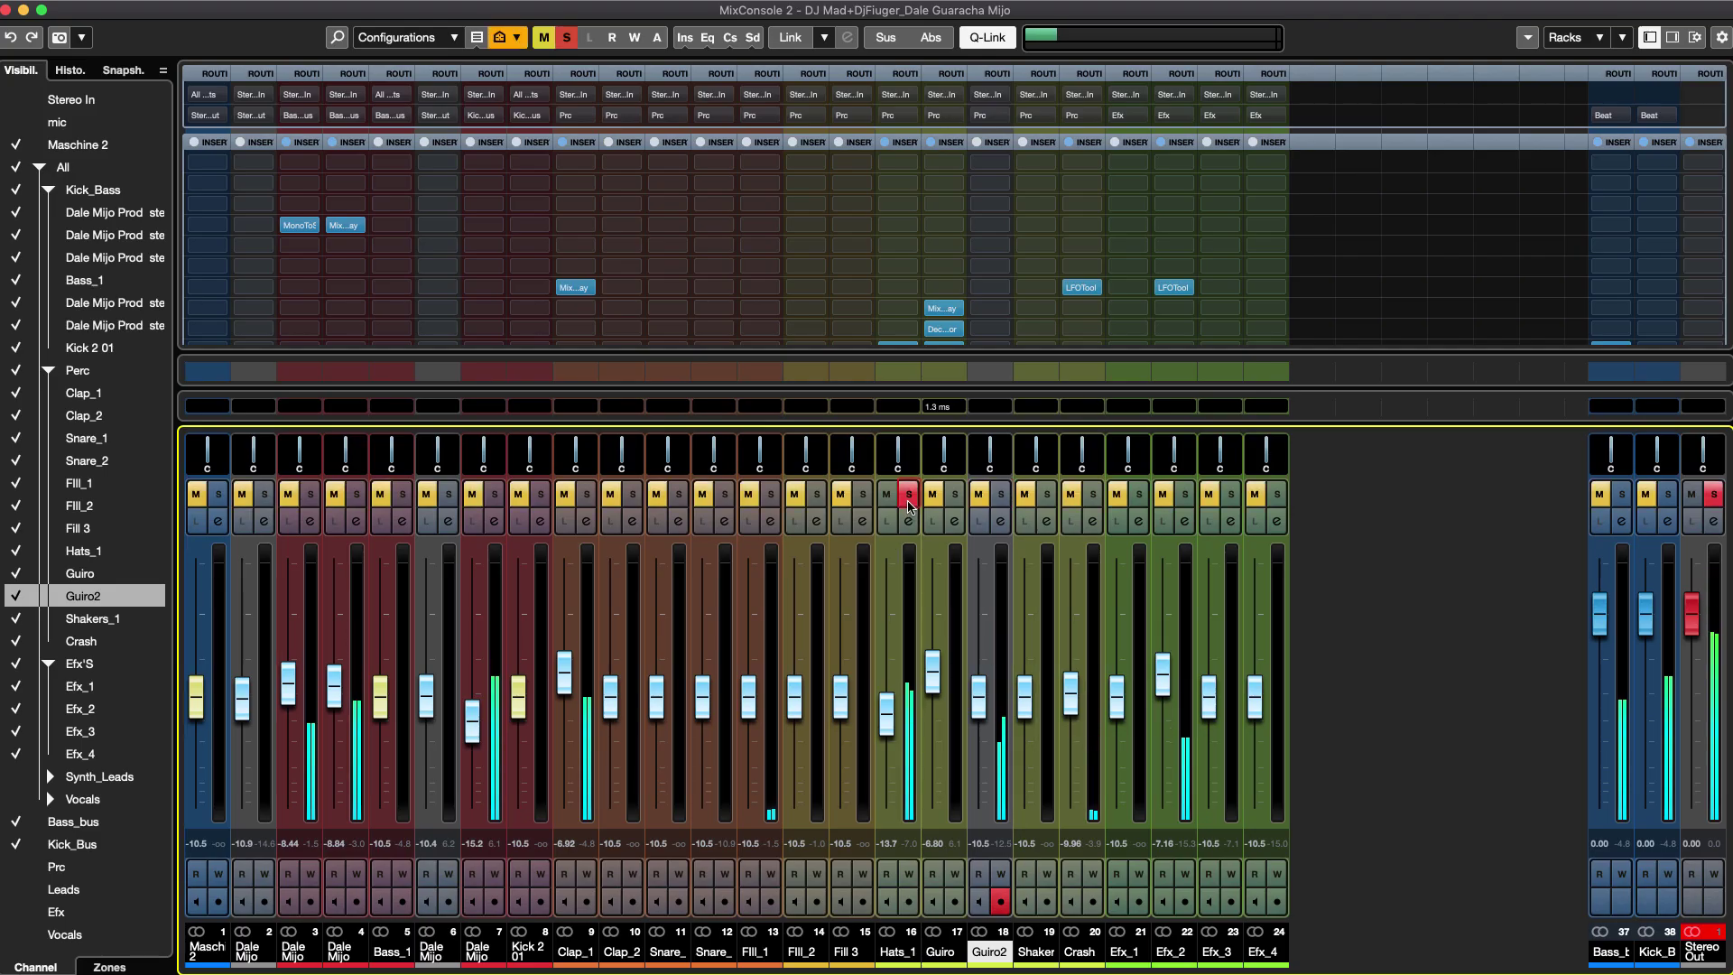
click(909, 494)
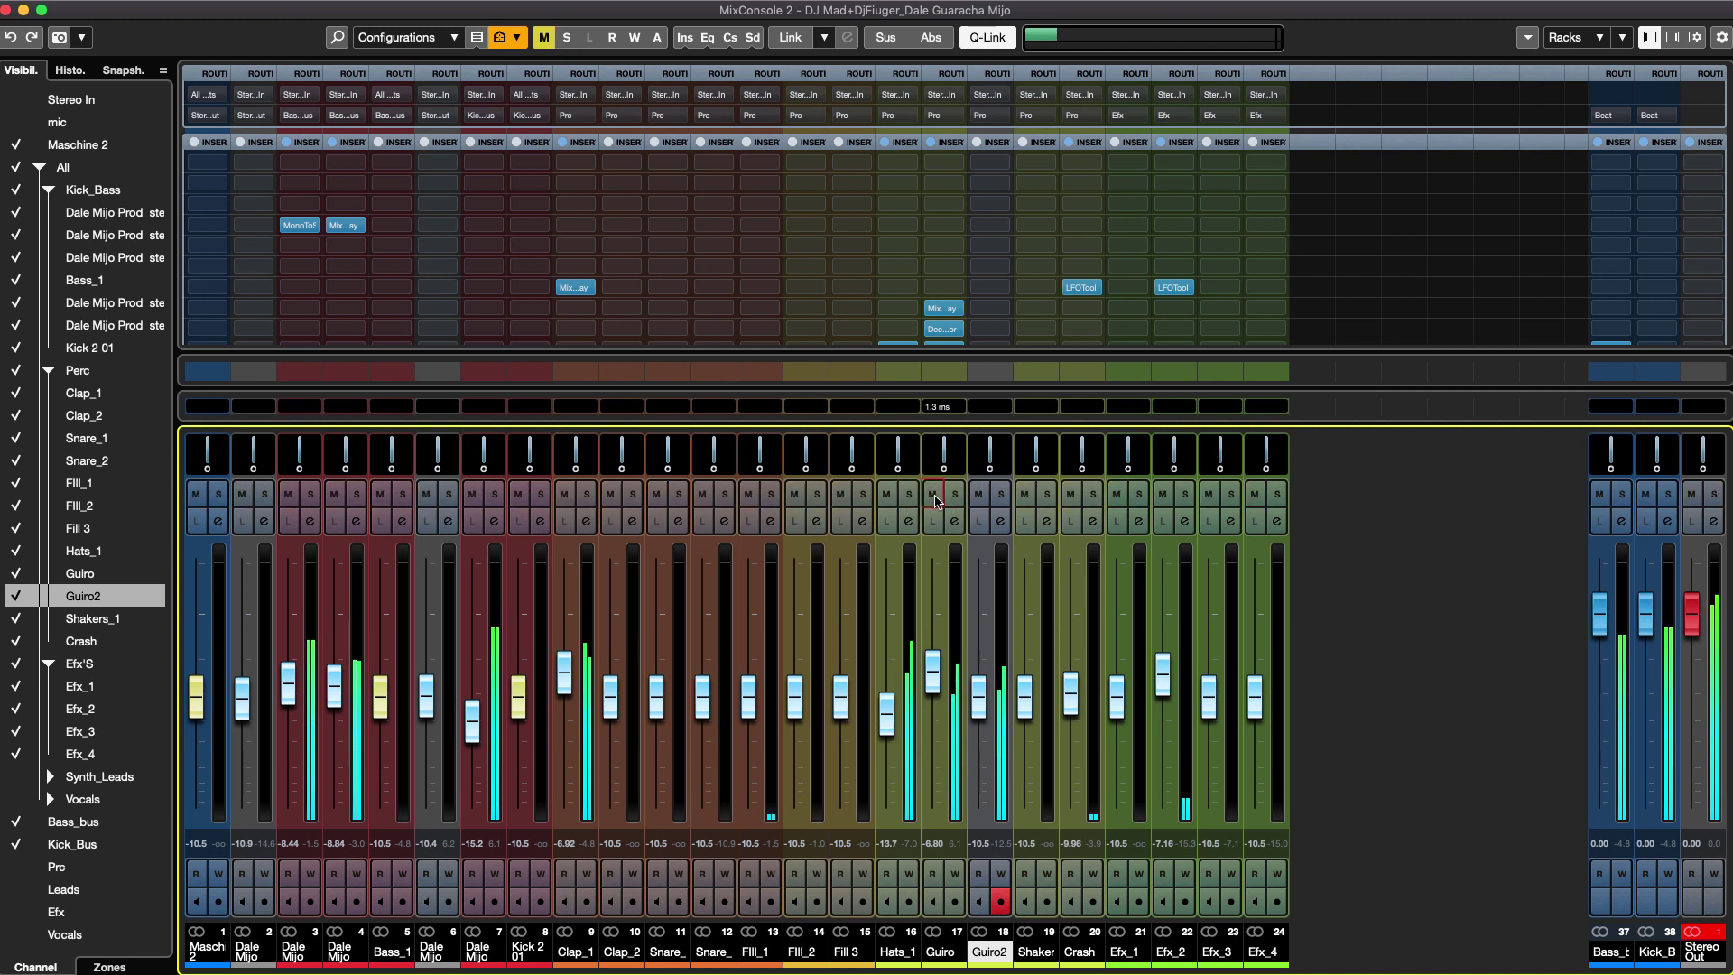
click(955, 493)
click(960, 497)
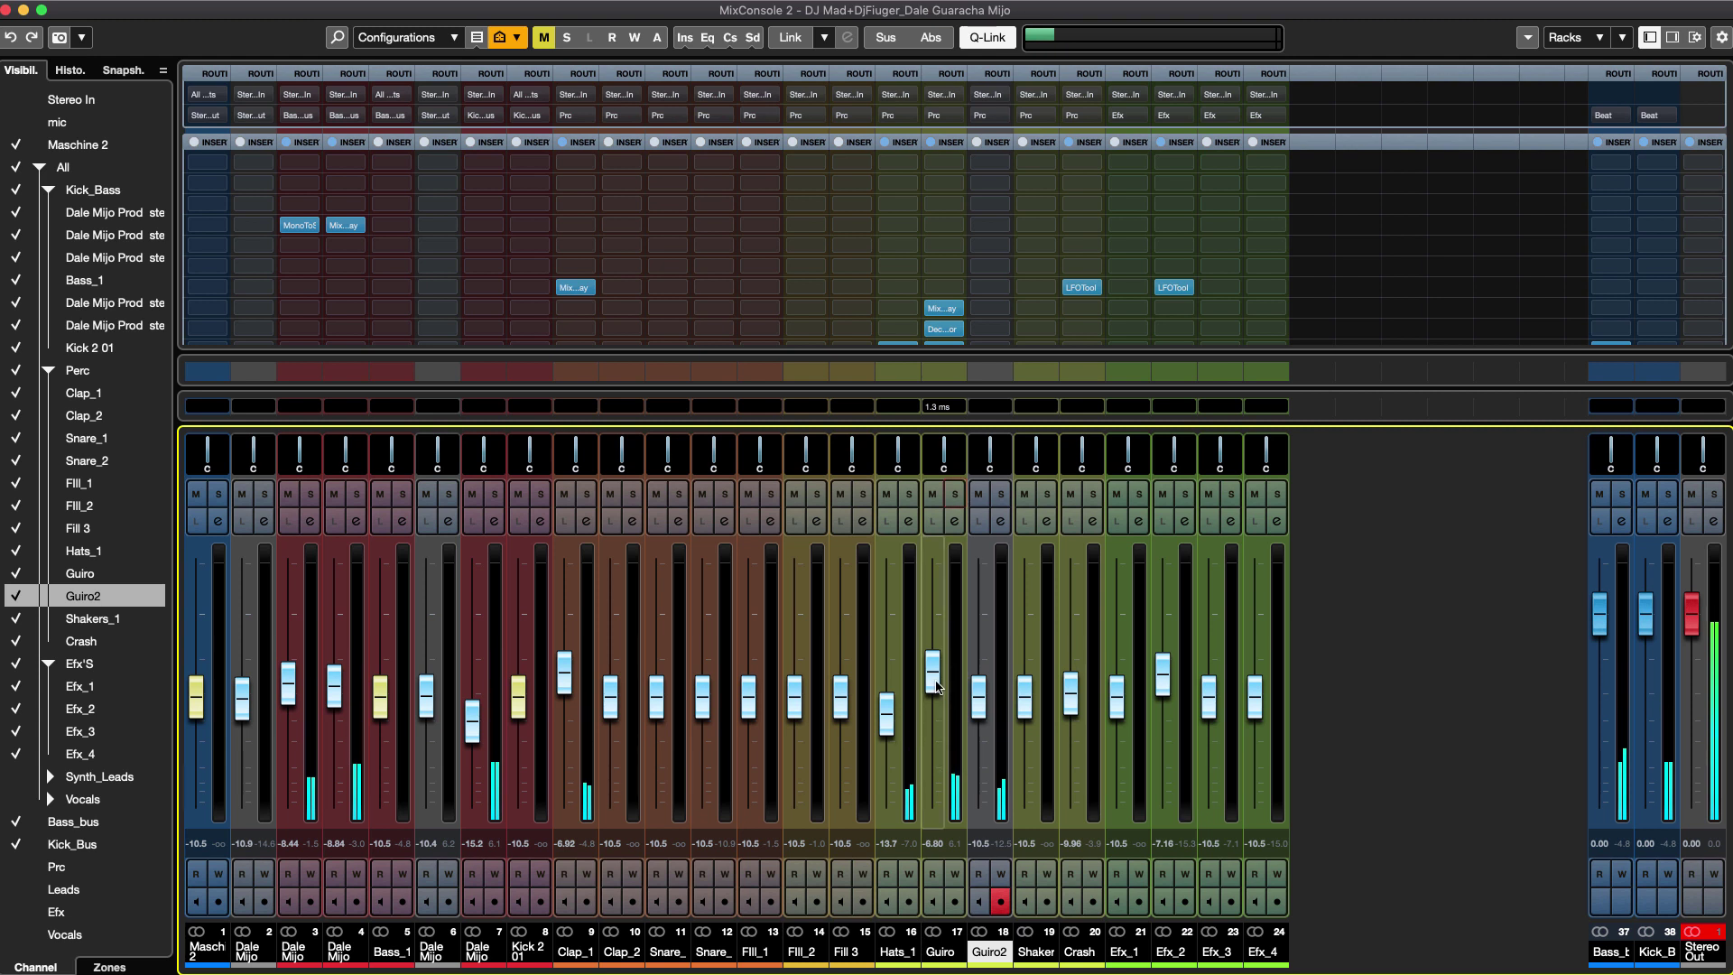
click(934, 496)
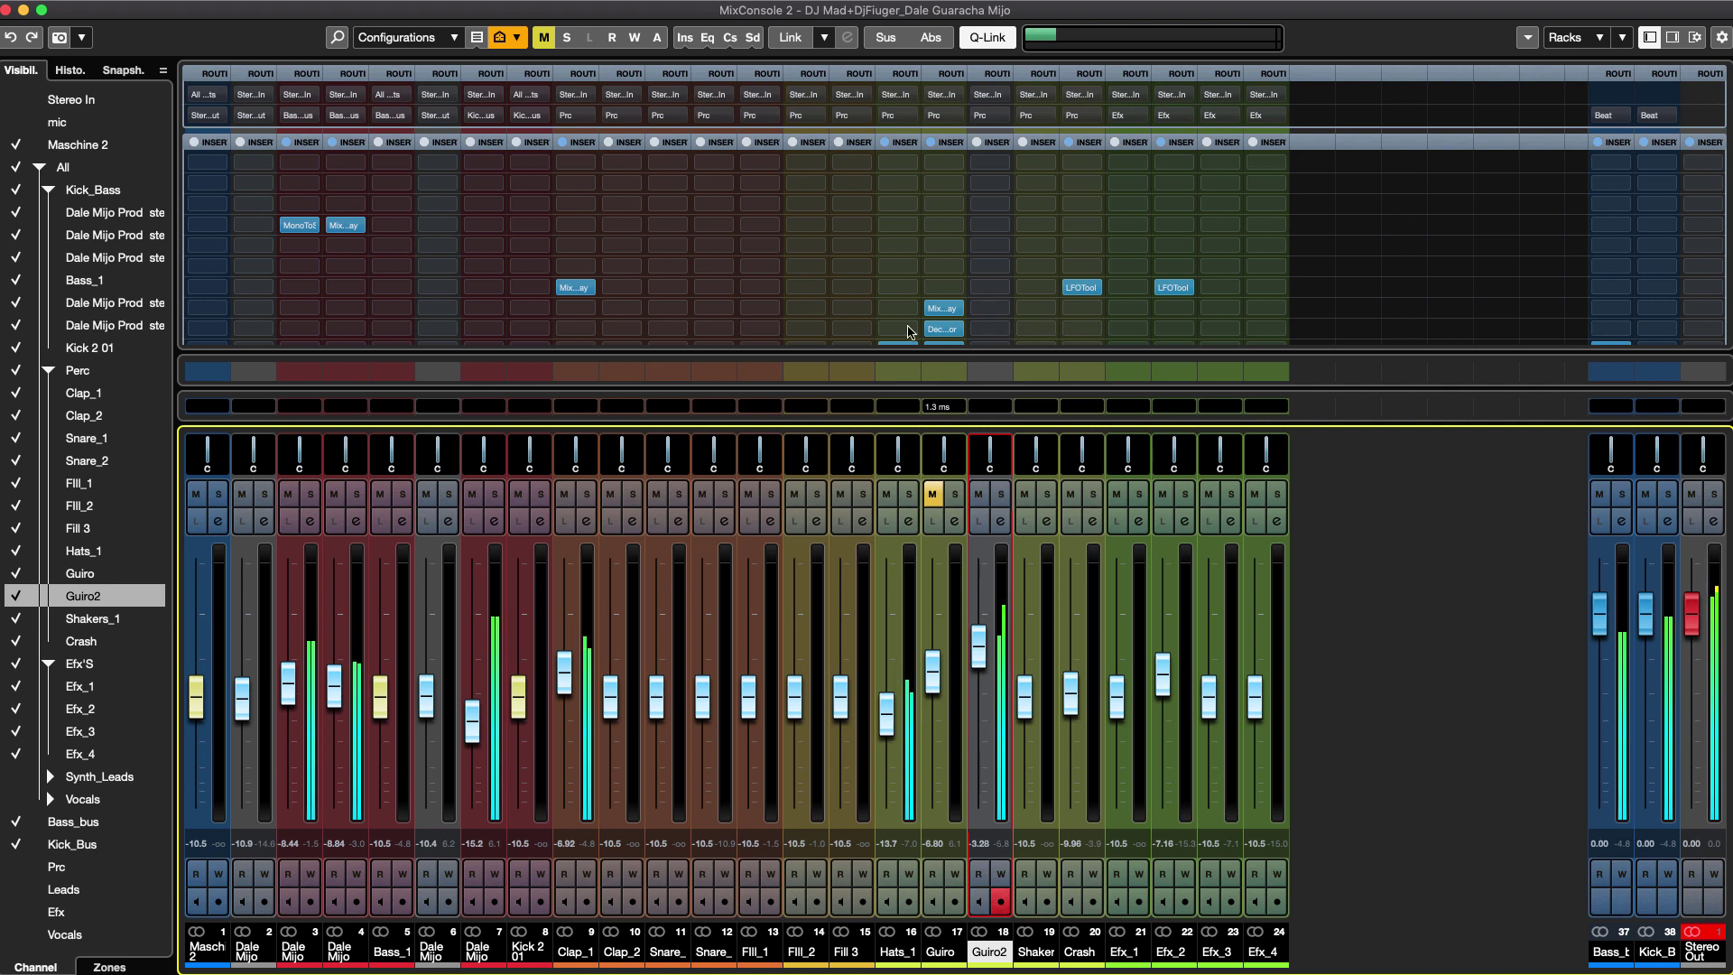
Copy Guiro's MixerDelay insert to Guiro2 and set its delay to 0 ms left and 10 ms right.
drag(943, 313, 991, 309)
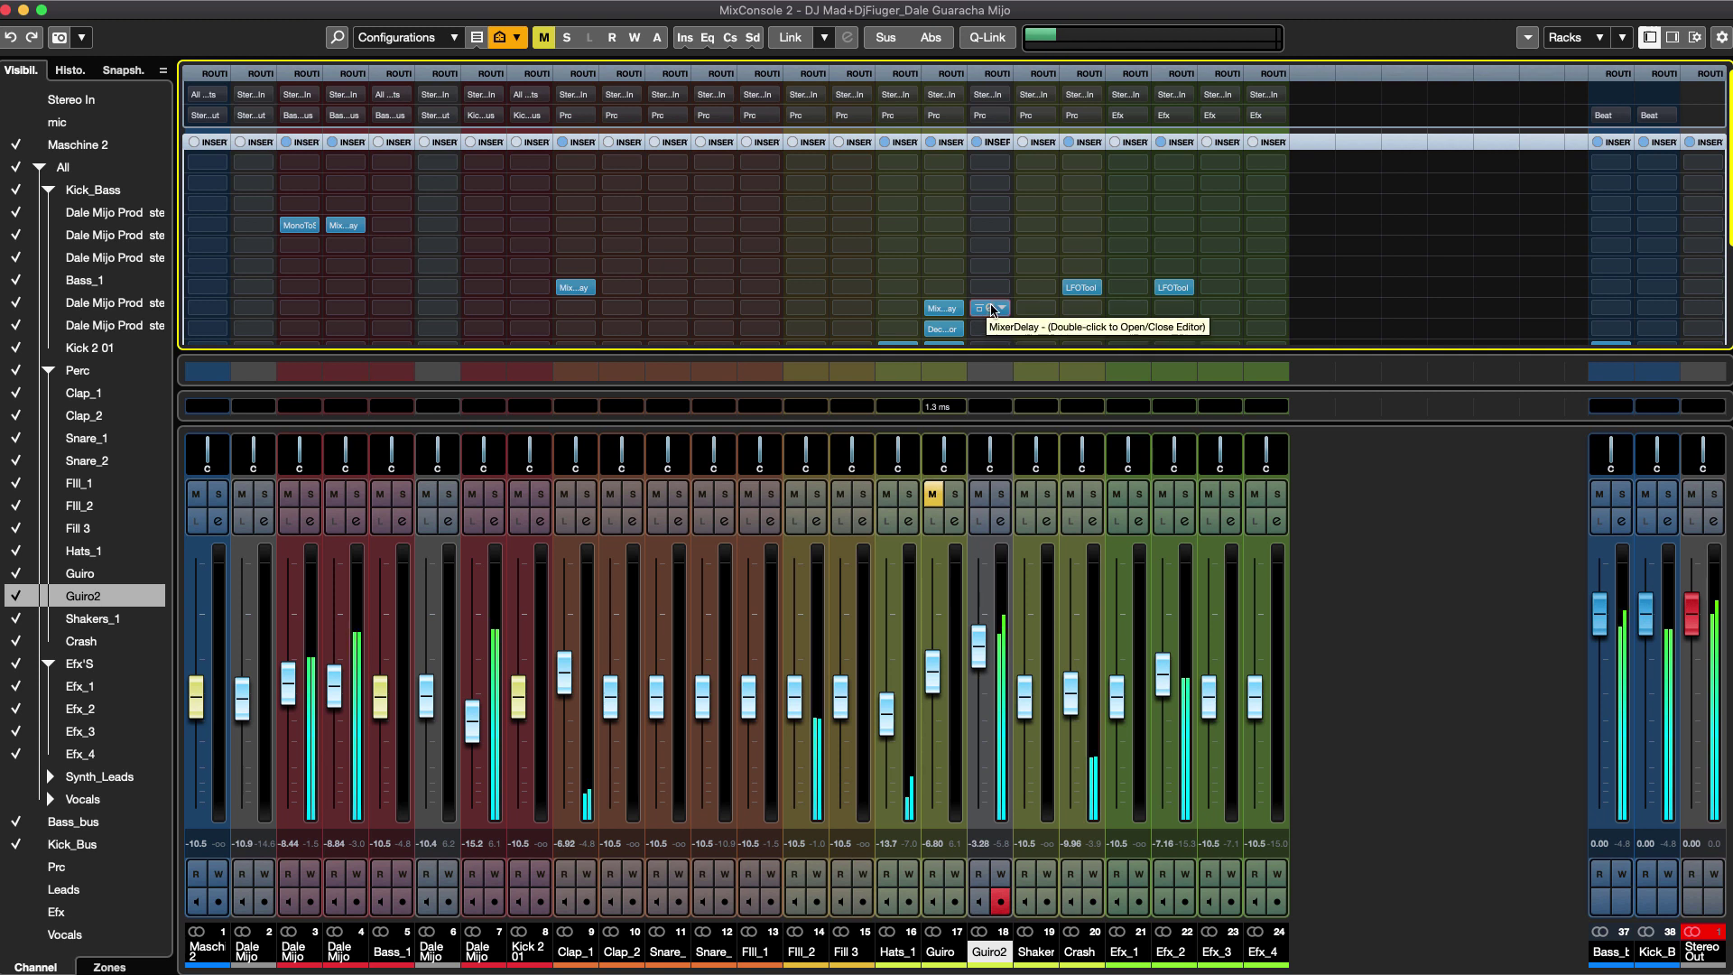
click(990, 309)
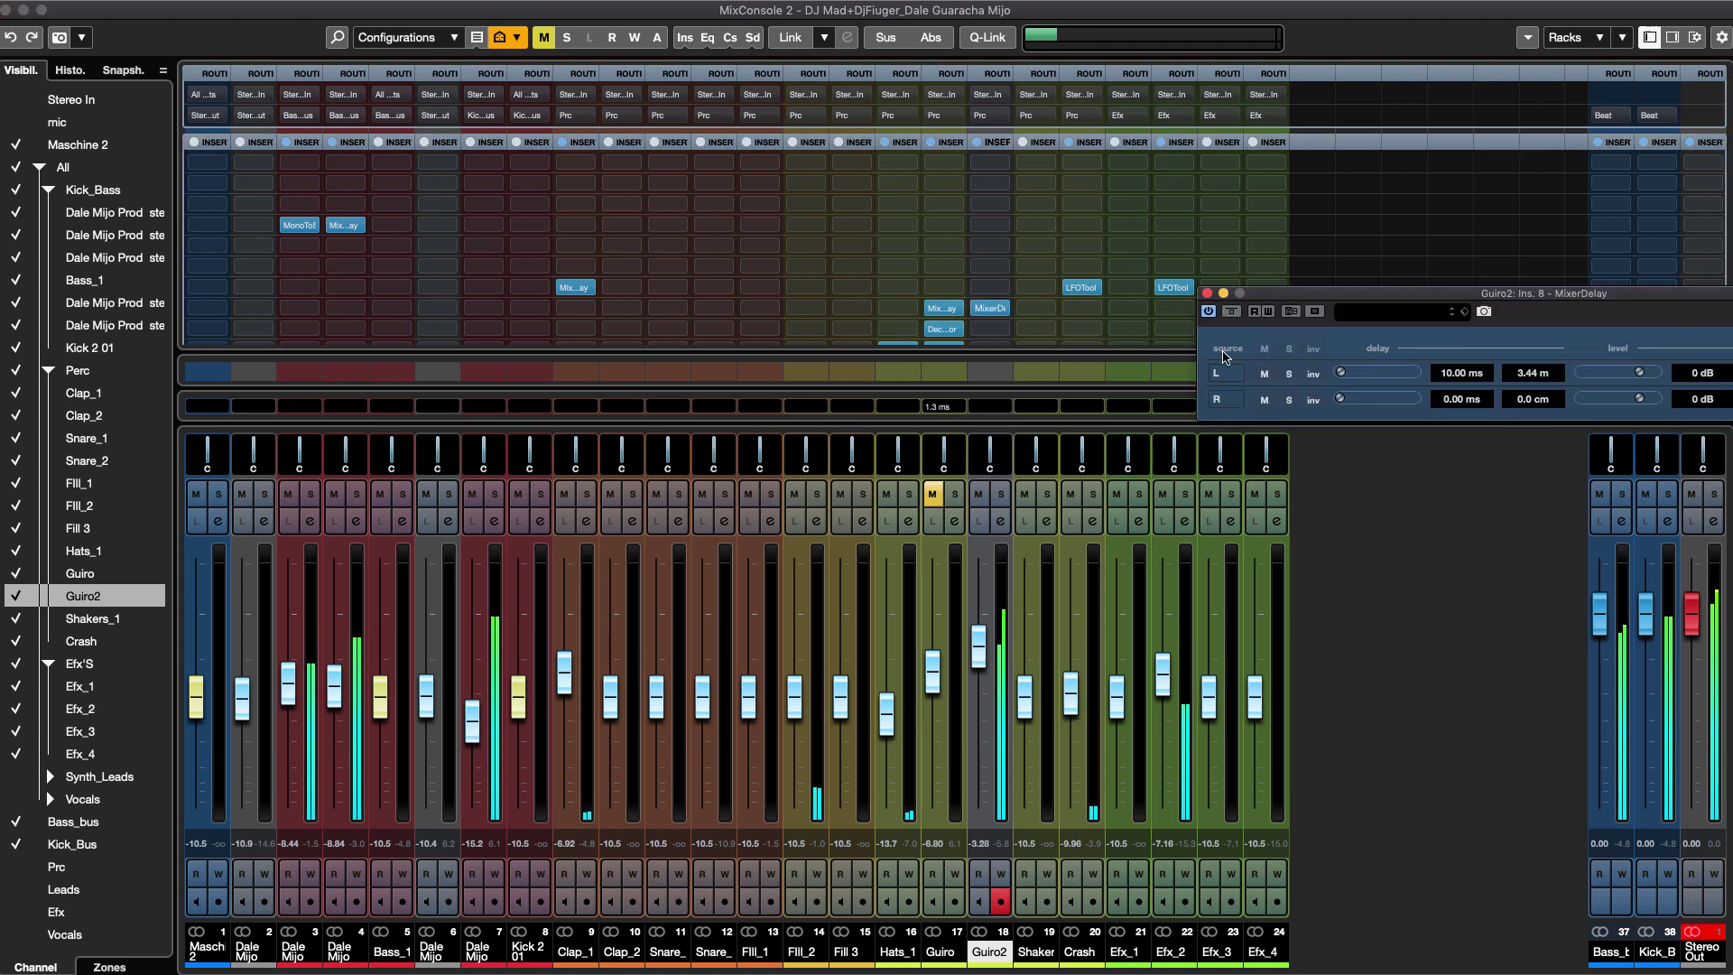
click(1459, 374)
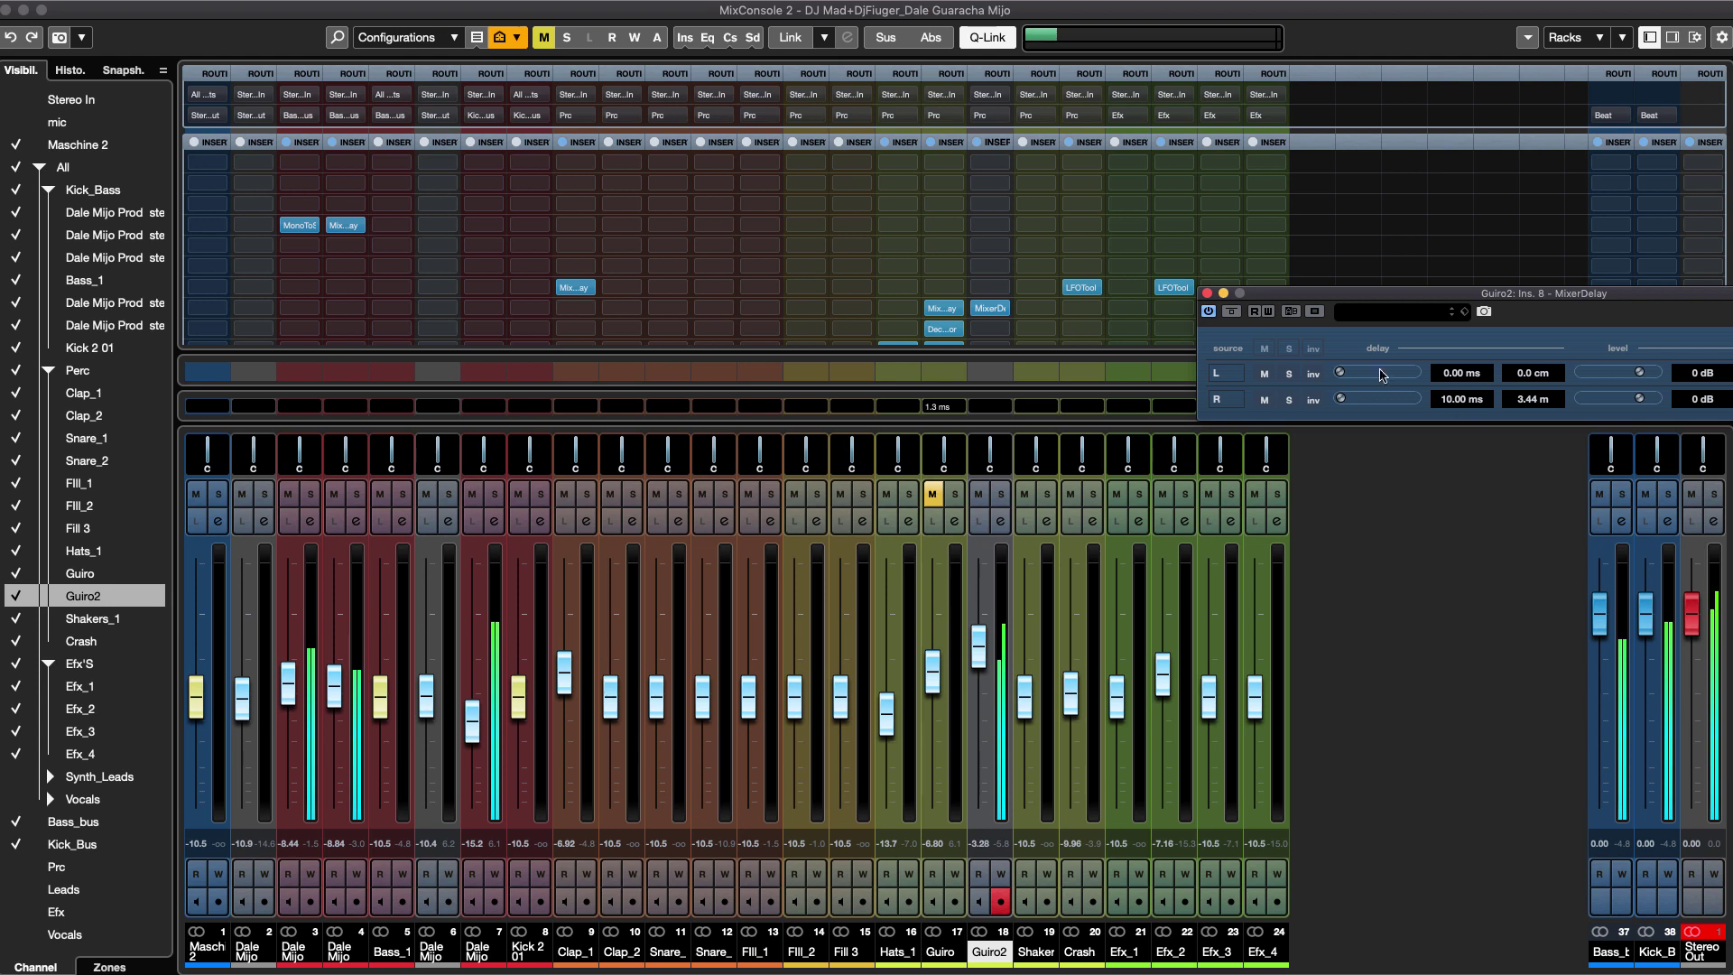
click(1209, 294)
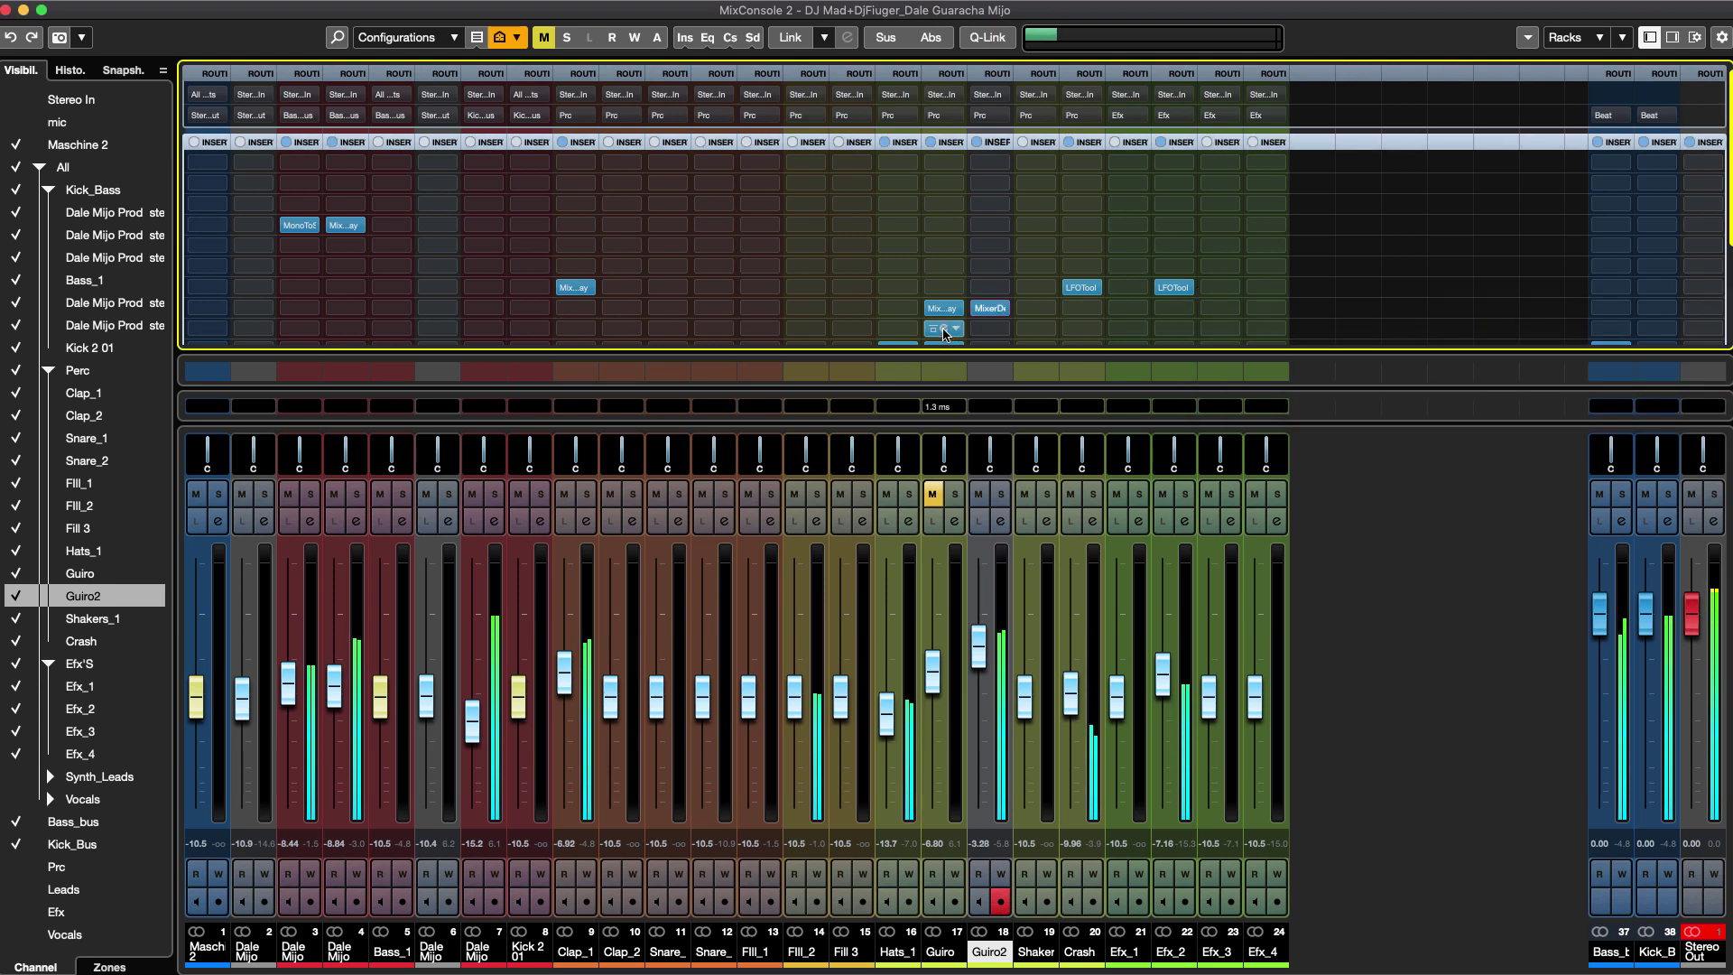
Copy the Decapitator and LFOTool inserts from Guiro to Guiro2, and set Guiro2's level to about -5.76 dB.
mouse_move(970, 332)
mouse_down()
mouse_move(1000, 336)
mouse_move(993, 322)
mouse_up()
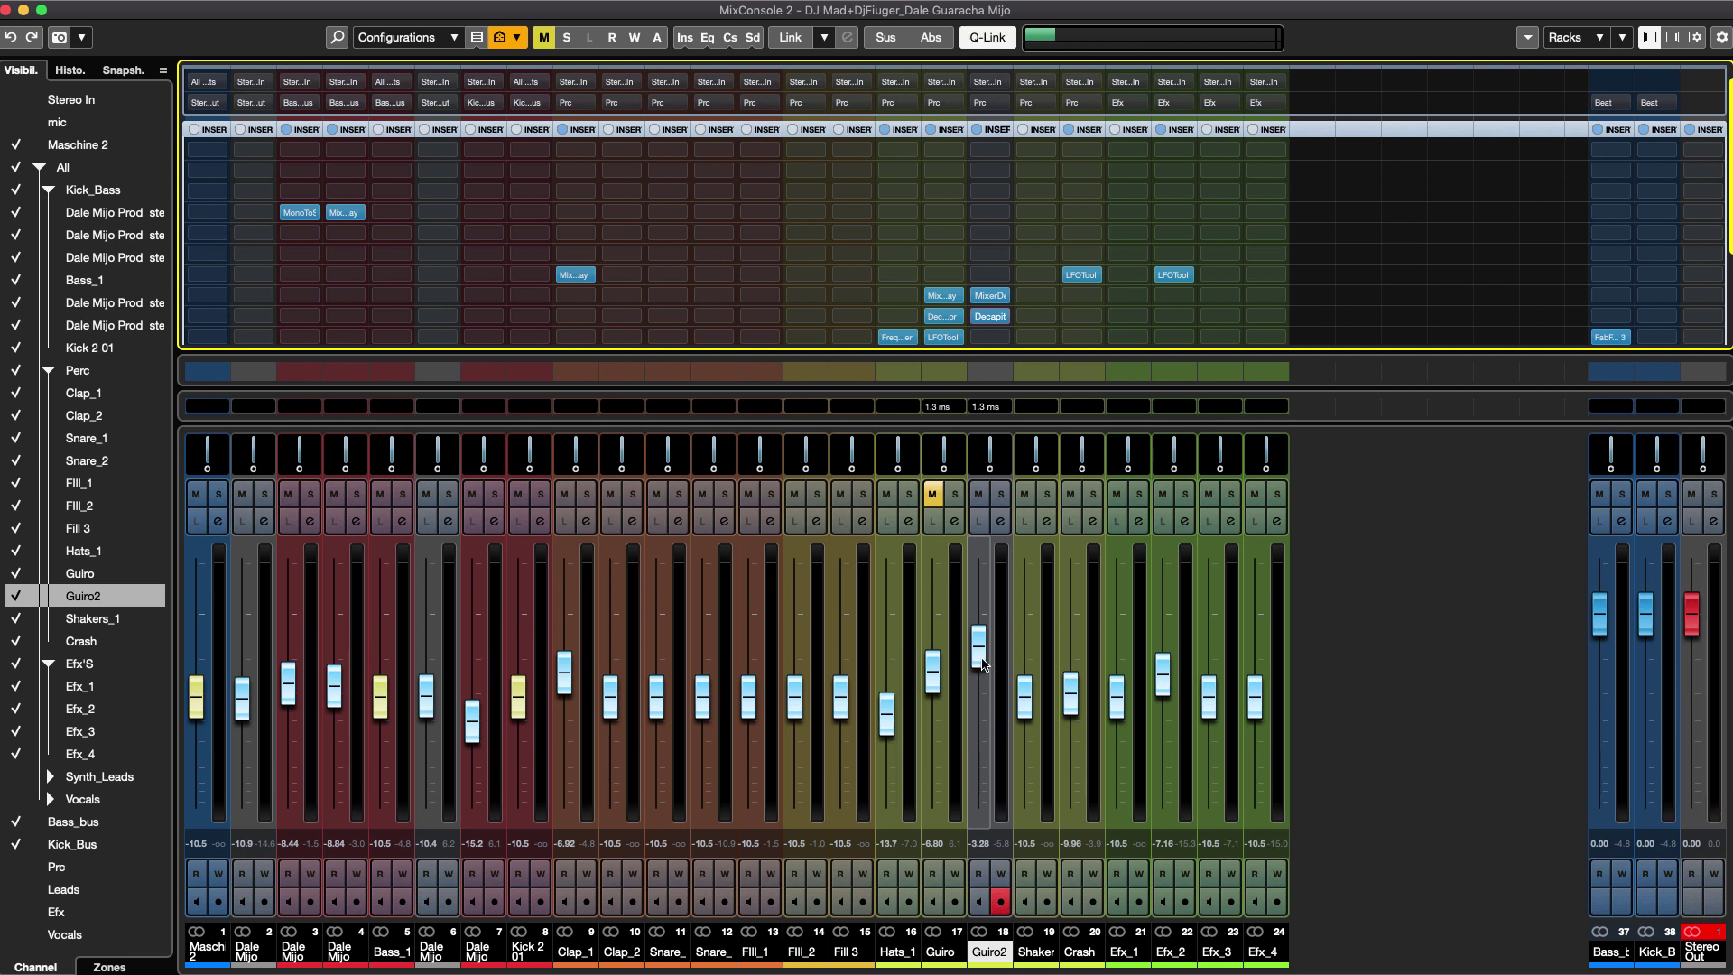
drag(985, 666, 982, 684)
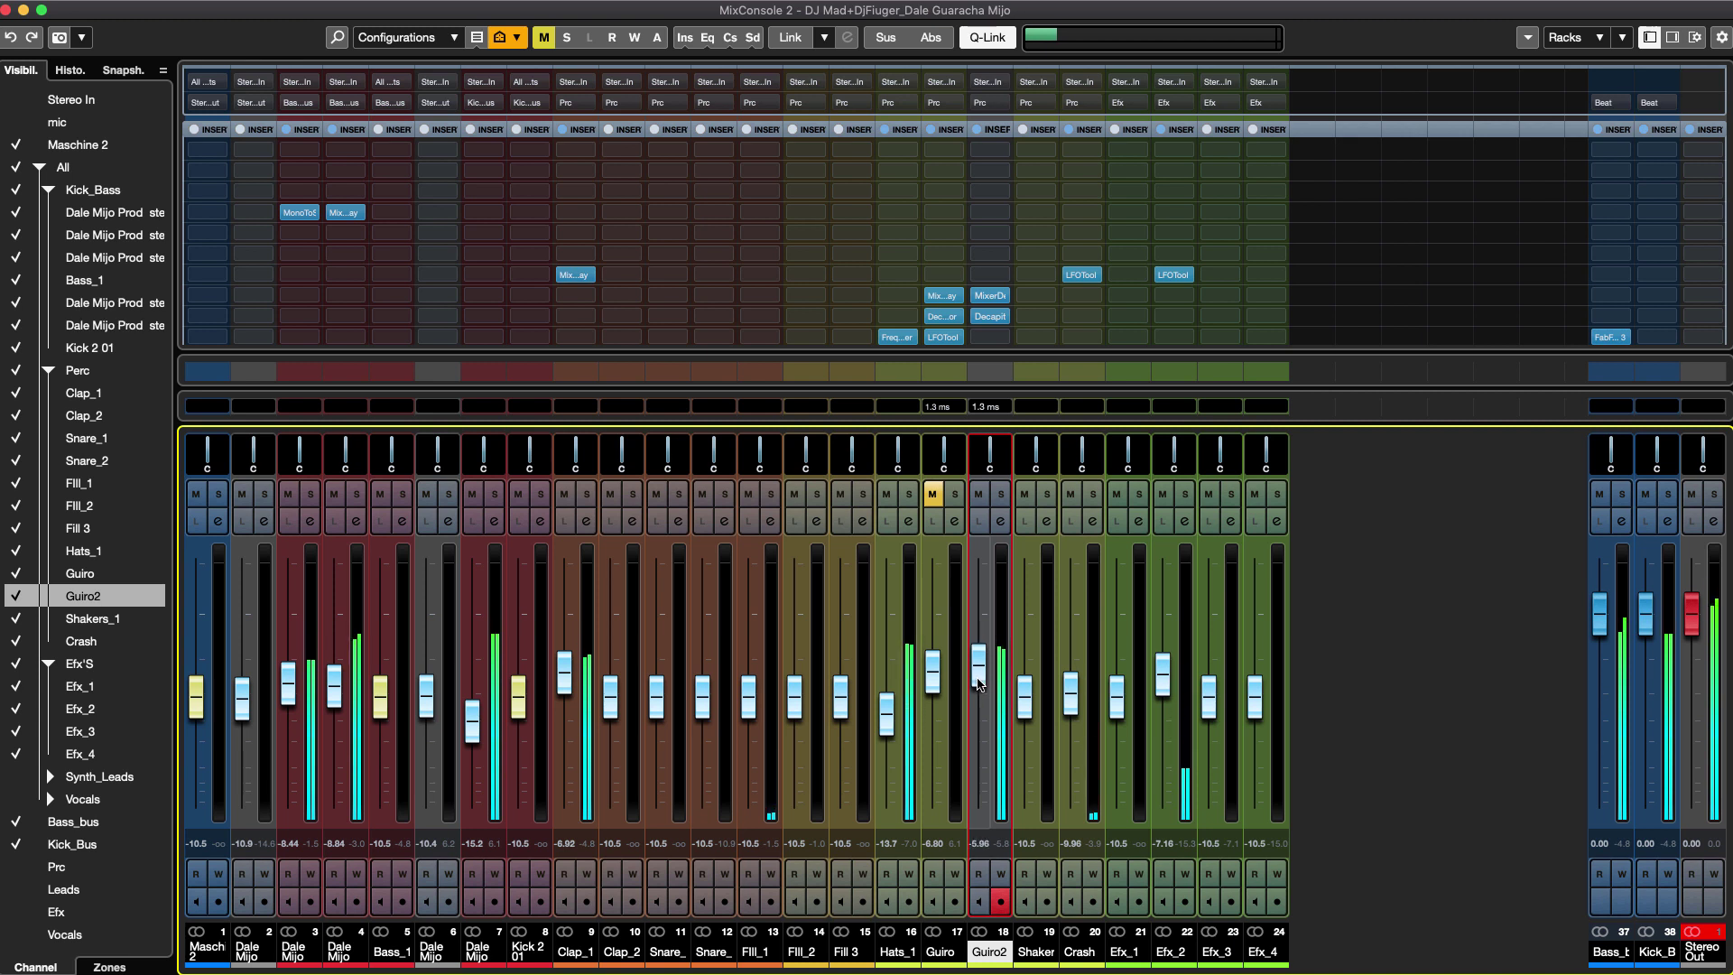
drag(981, 684, 980, 682)
drag(945, 338, 994, 316)
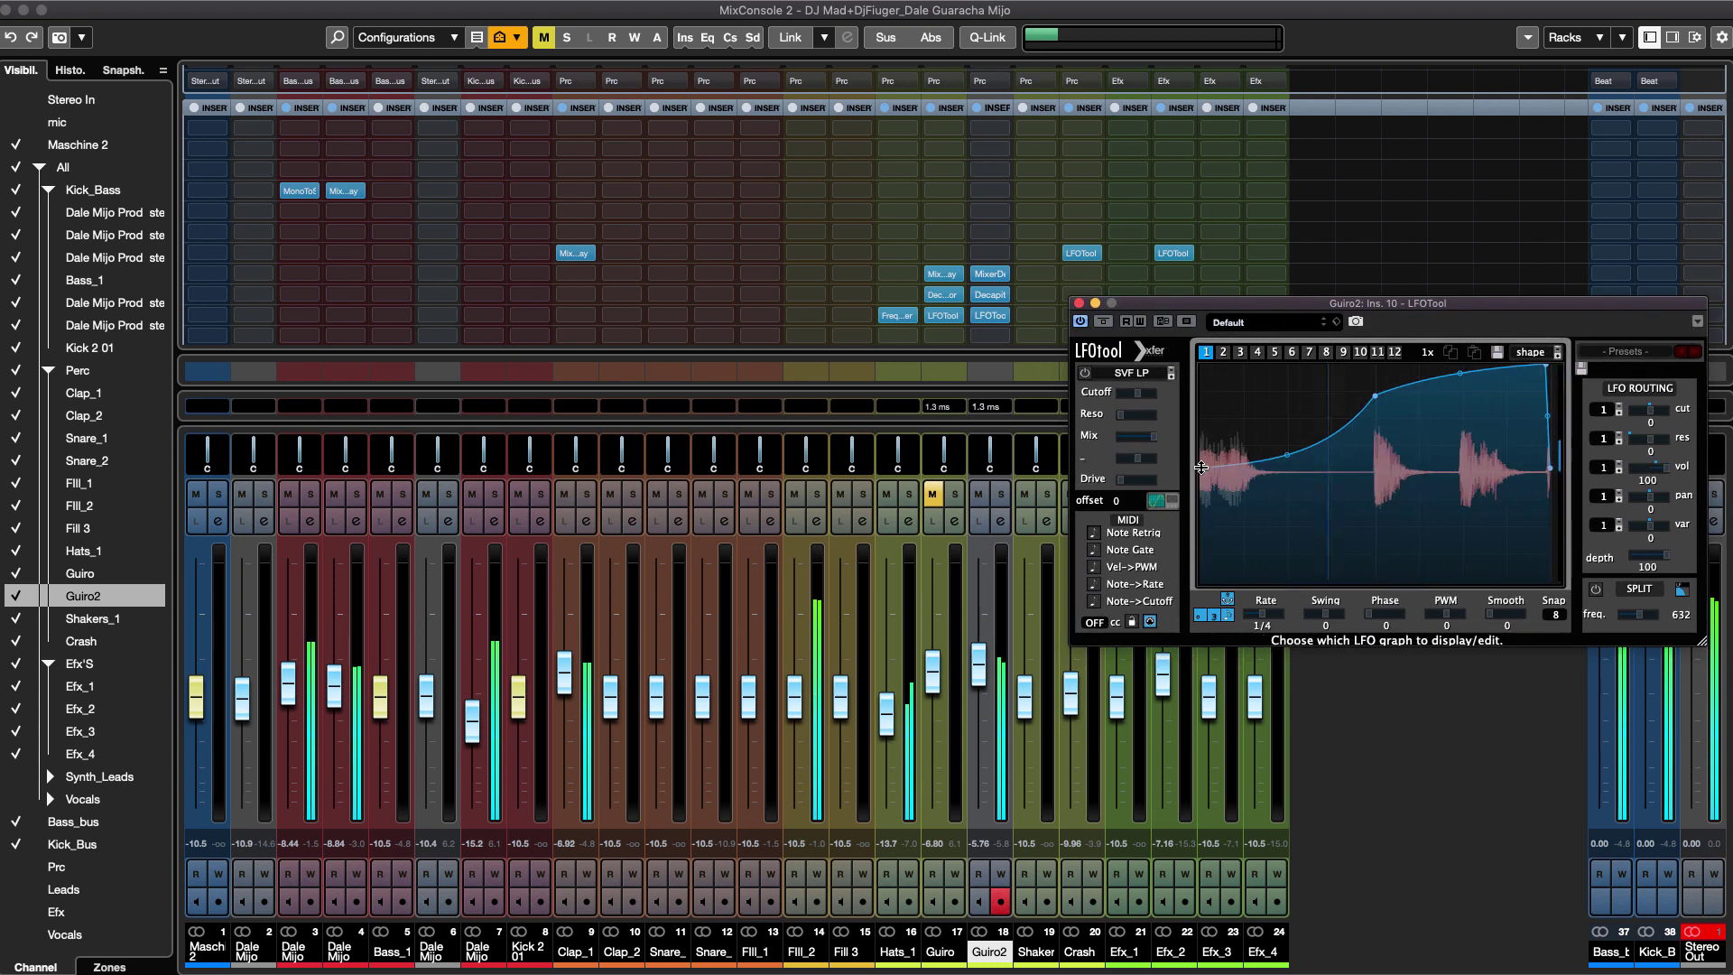
Reshape Guiro2's LFOTool curve with a lower start point and an earlier, steeper rise to full level, and close the plug-in.
drag(1204, 501, 1201, 478)
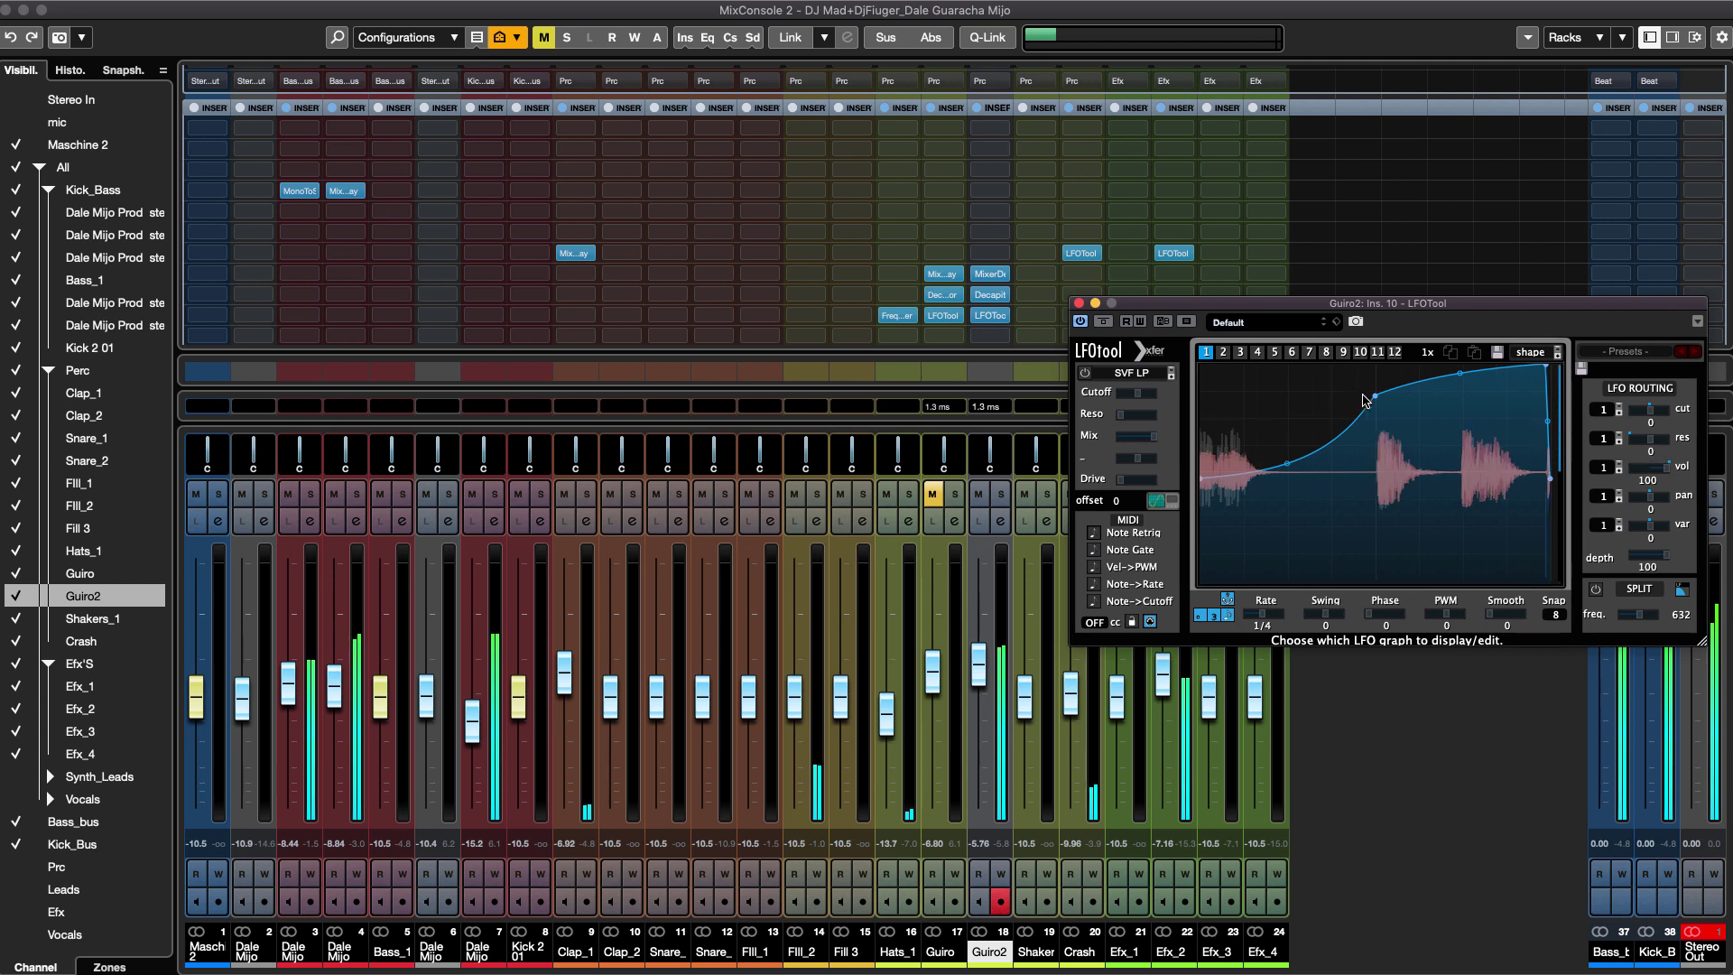
drag(1375, 396, 1303, 364)
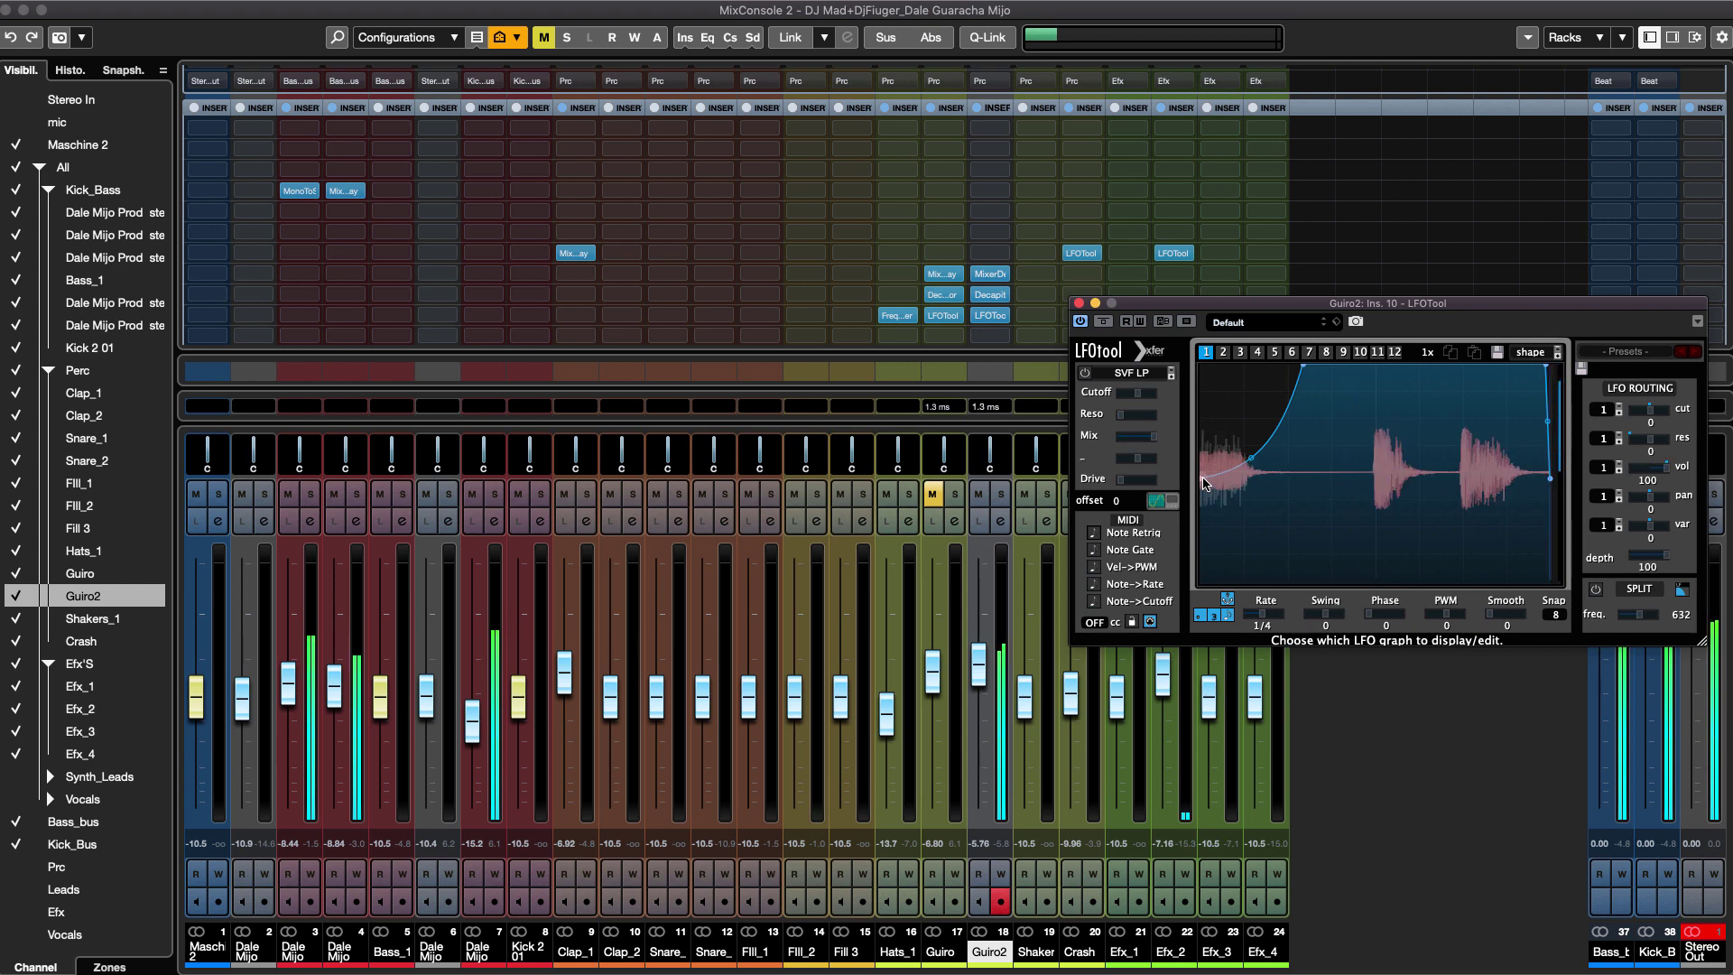
drag(1203, 483, 1201, 532)
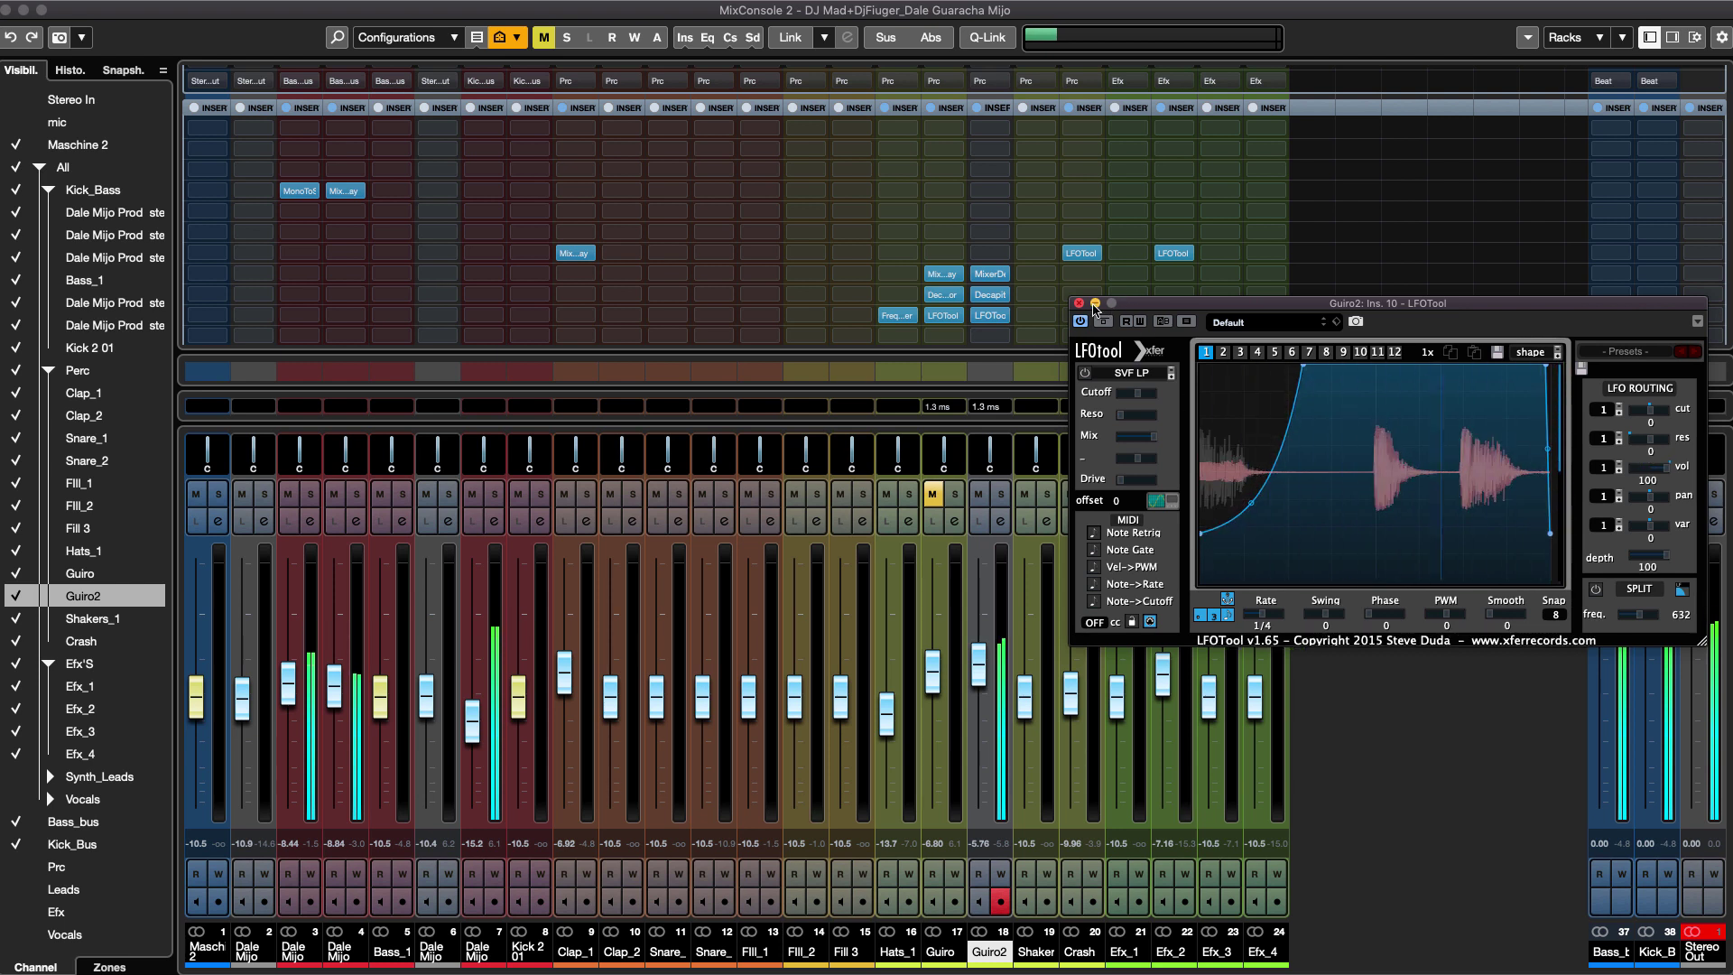
click(1078, 303)
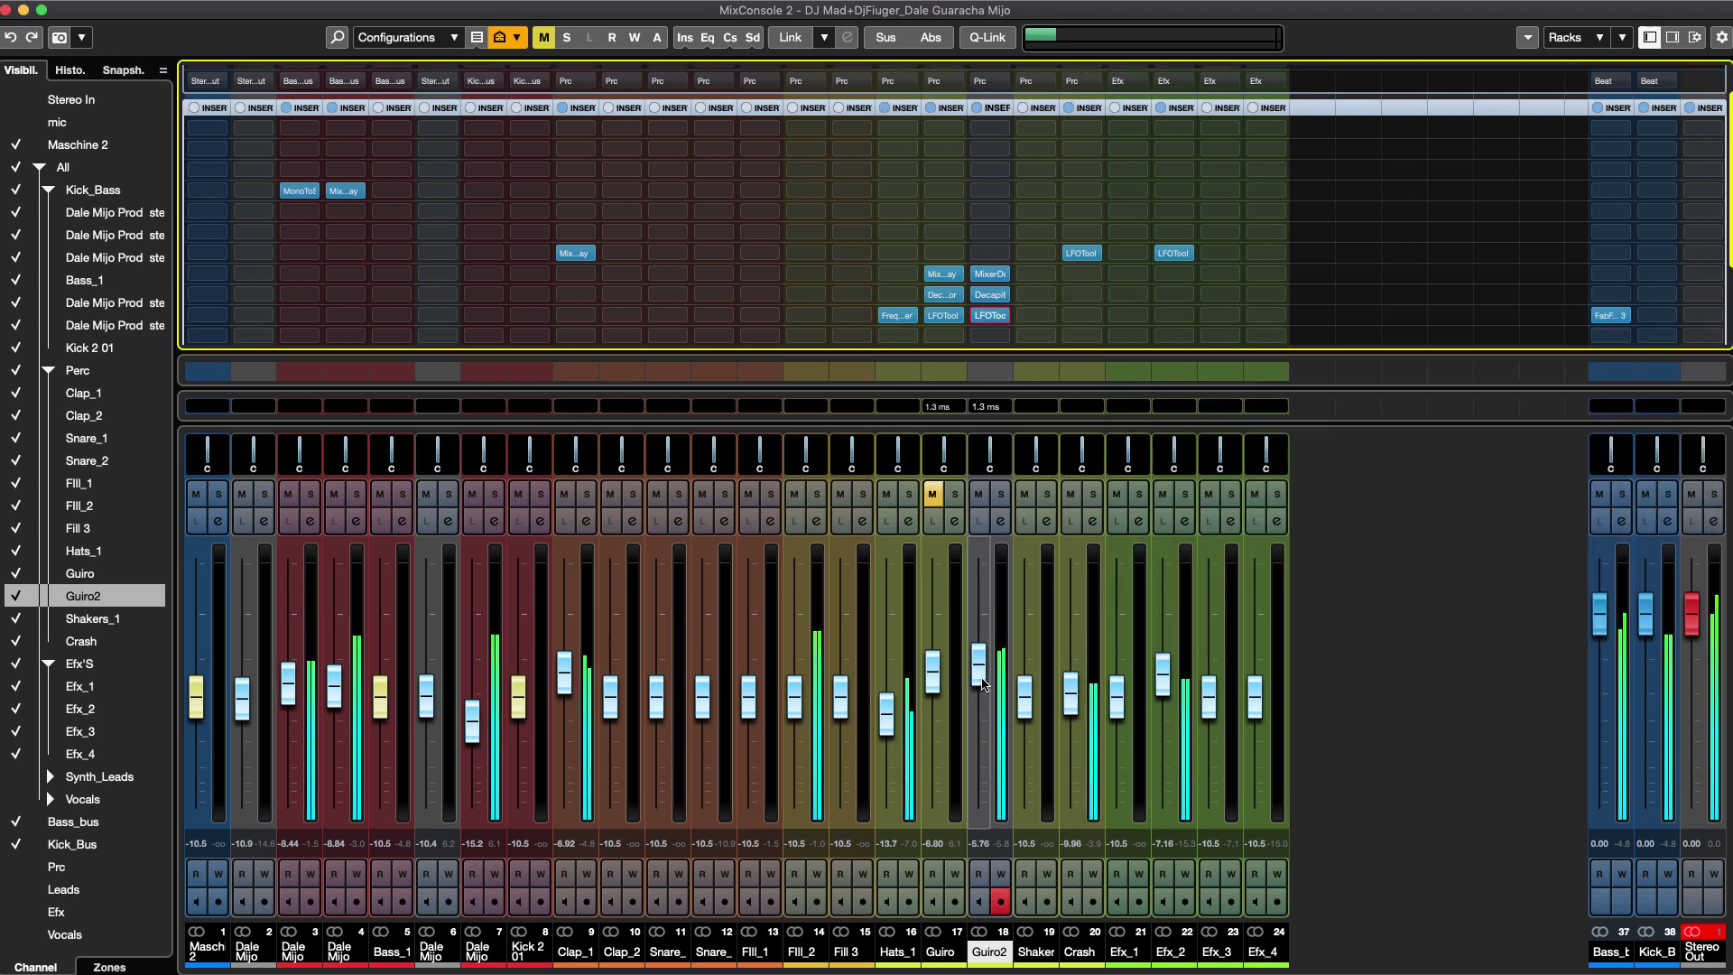
Set Guiro2's level to -5.24 dB and Hats_1's level to -8.71 dB.
drag(984, 689, 983, 683)
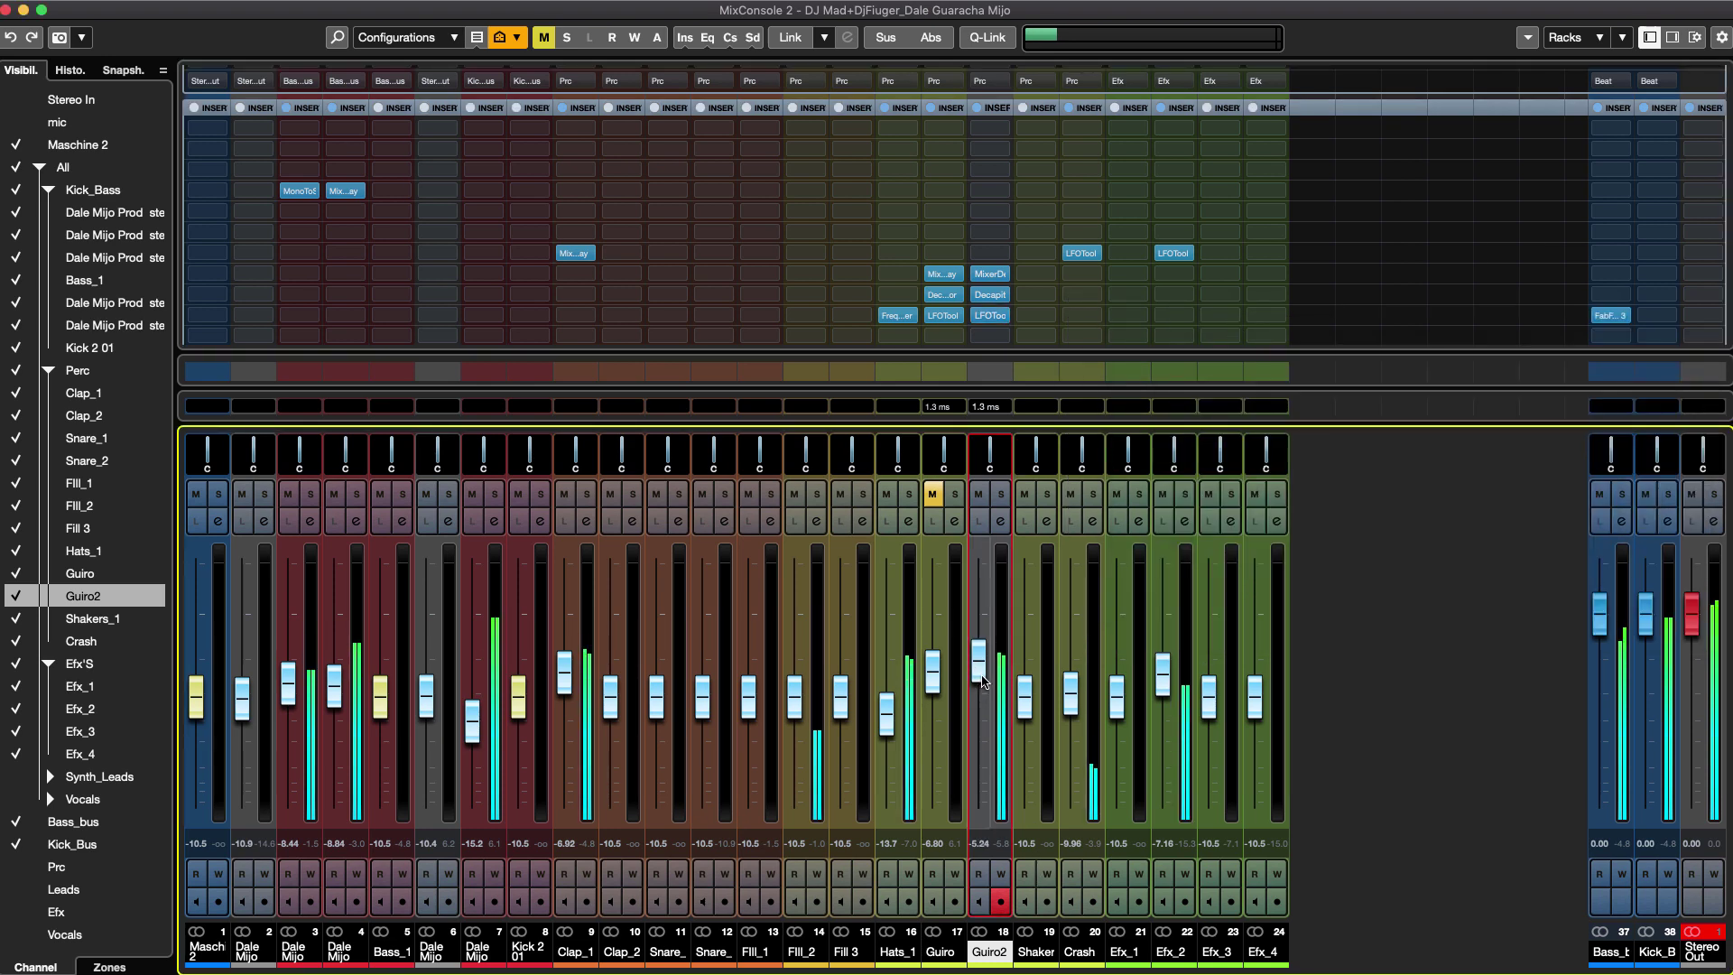
drag(886, 713, 890, 689)
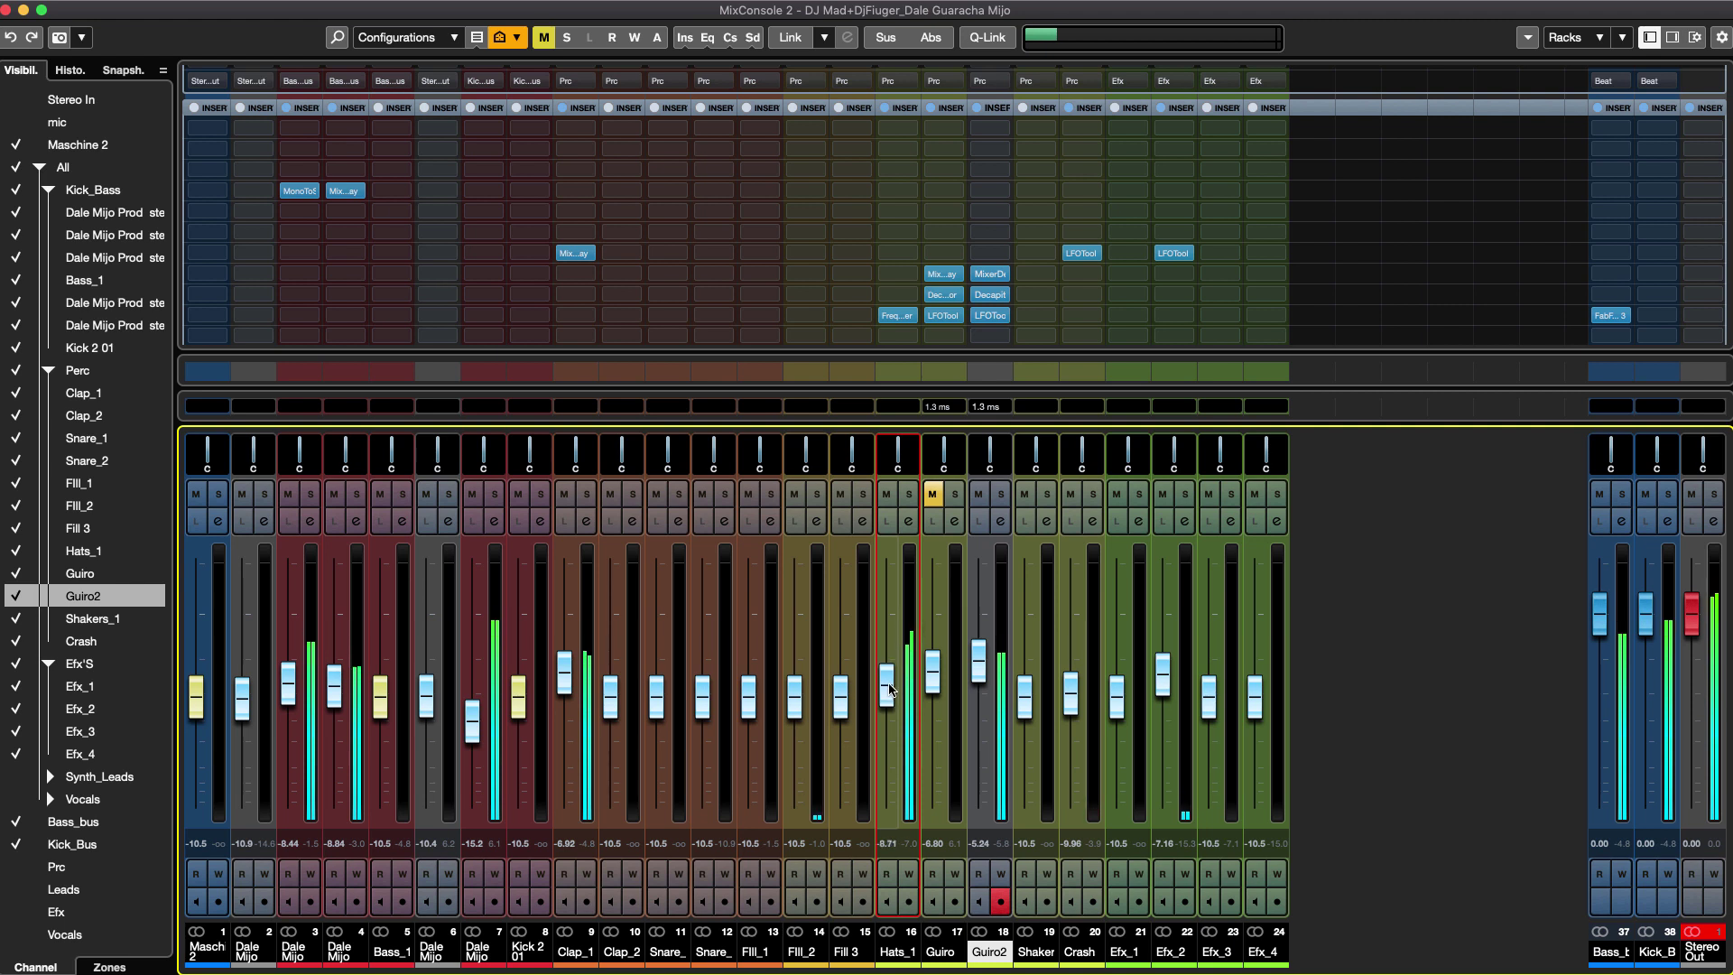
key(alt+shift)
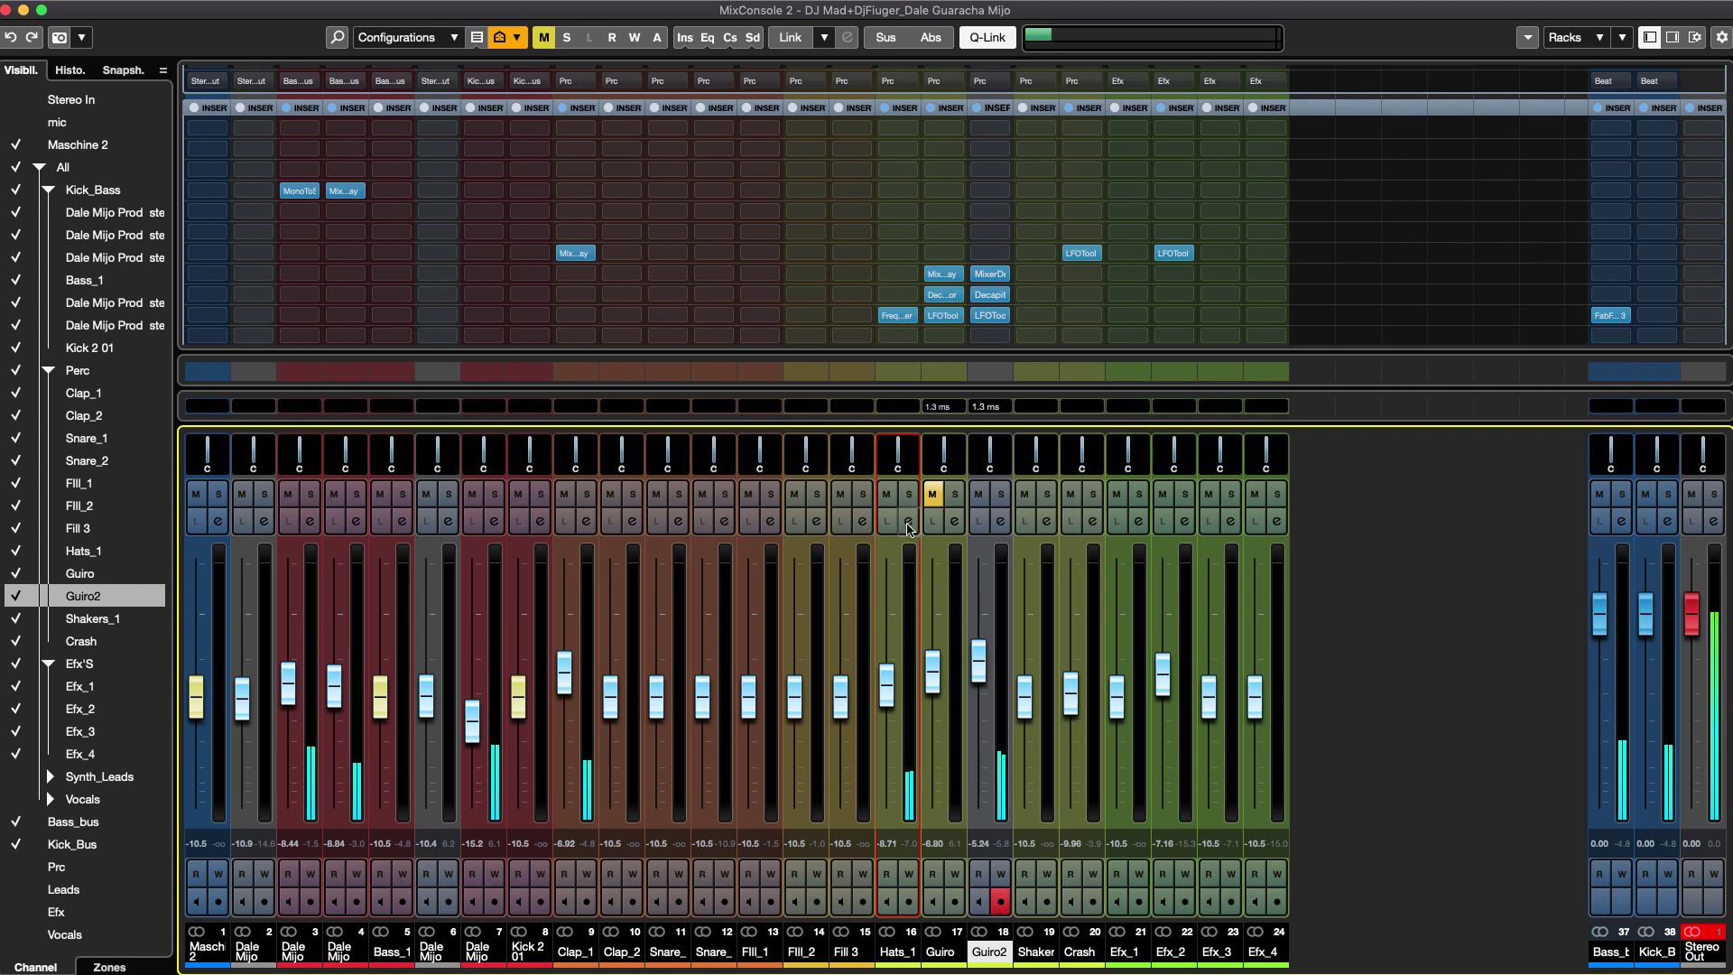
Insert the FabFilter Pro-R reverb on Hats_1 after the existing insert and start playback.
mouse_move(897, 323)
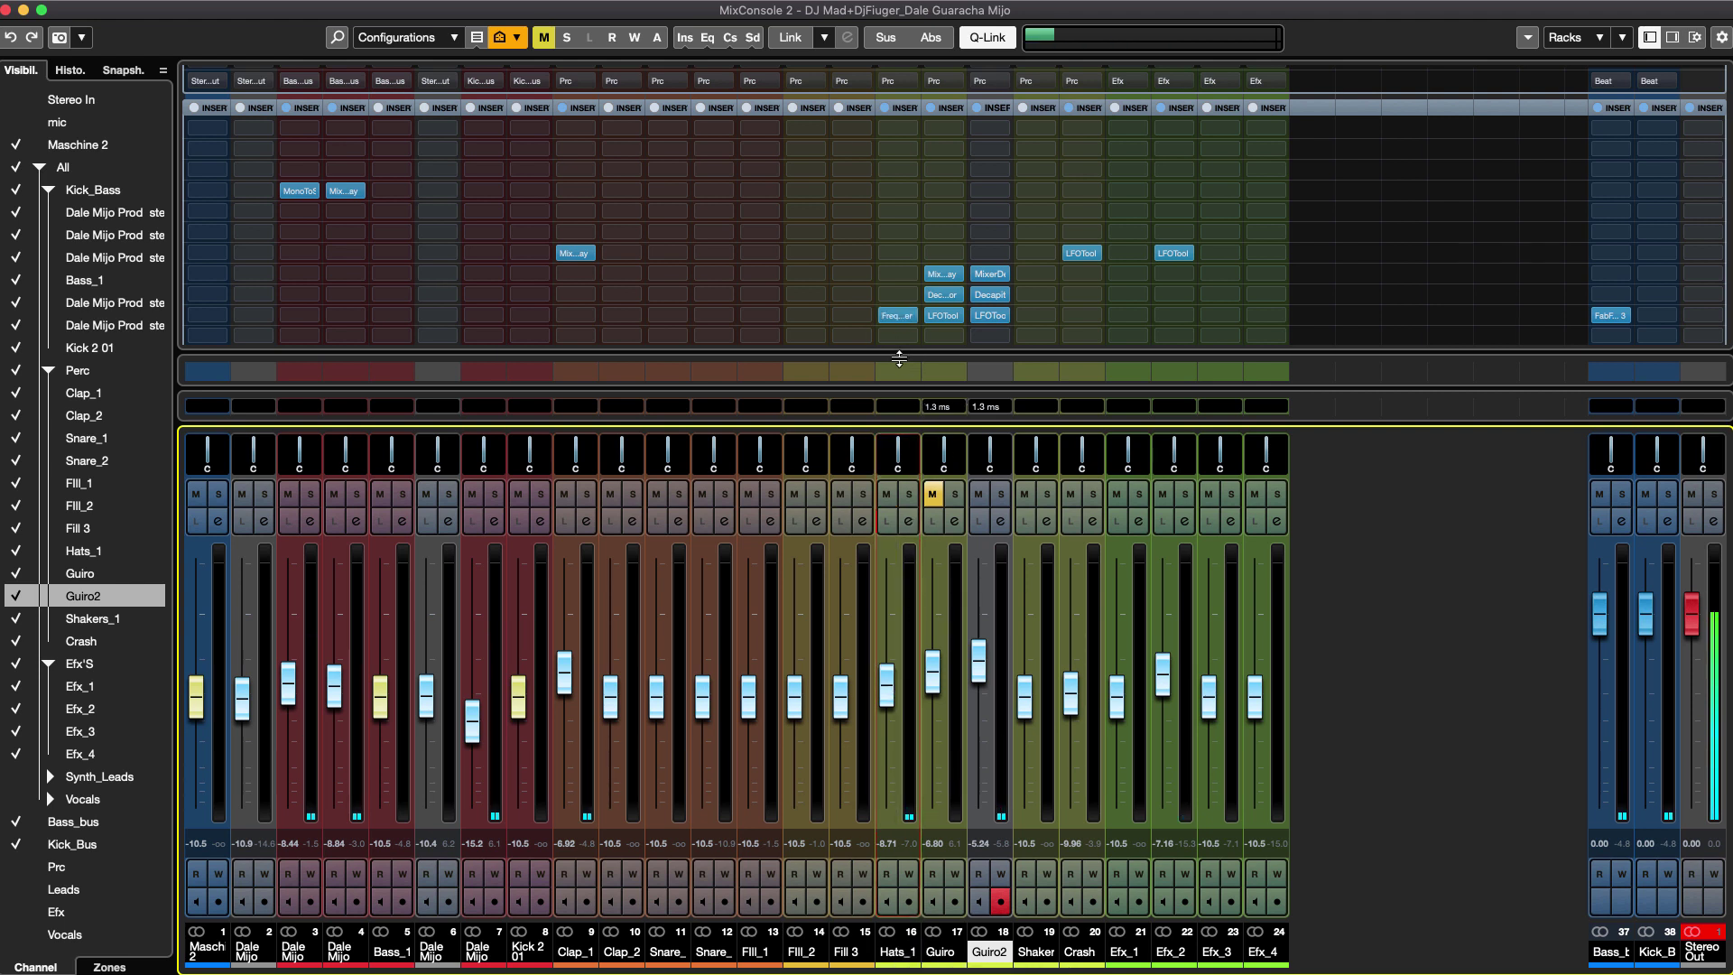
click(914, 340)
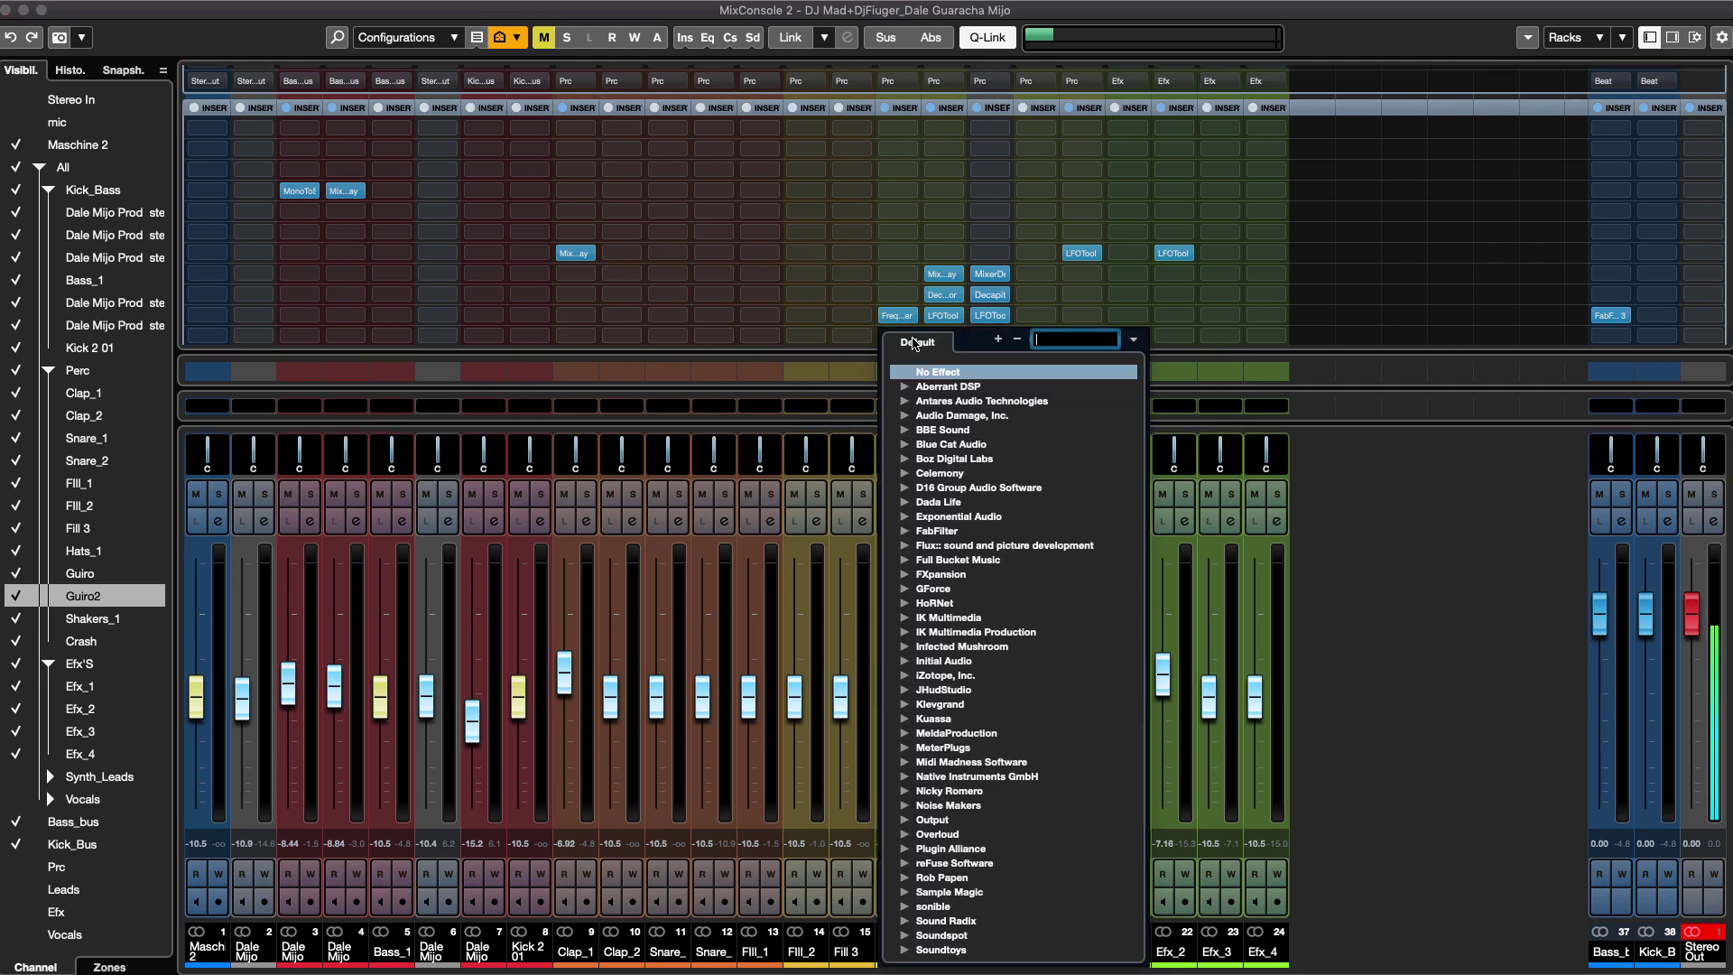
text(fab)
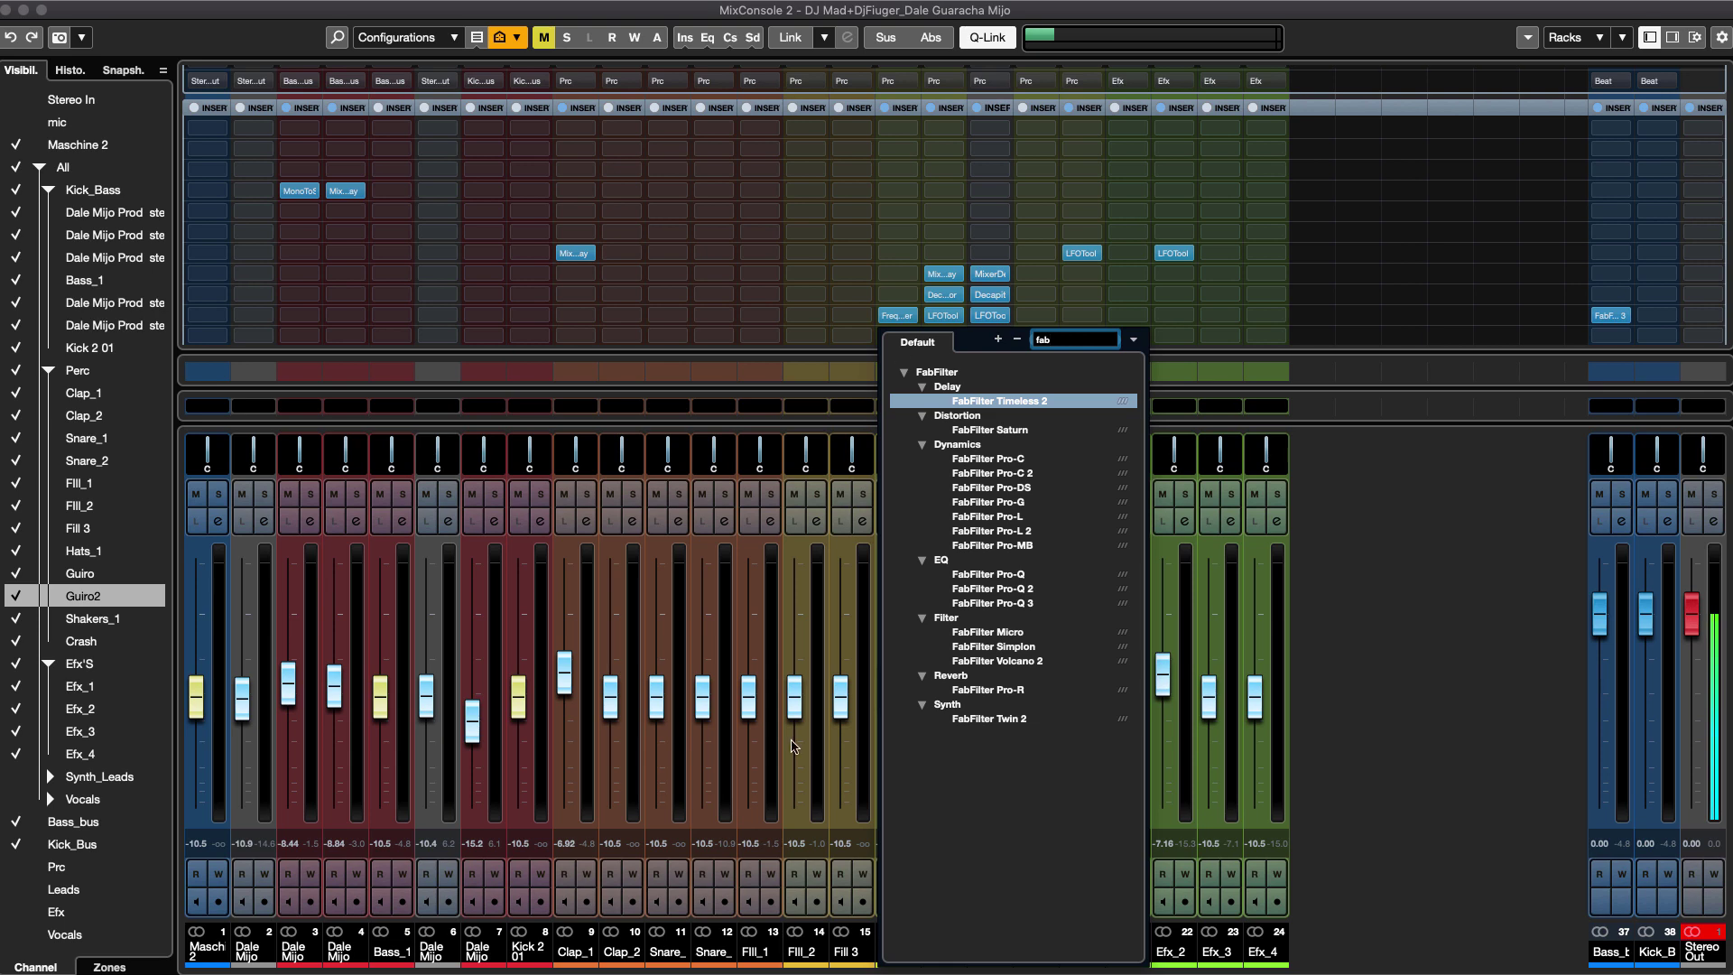
click(1004, 691)
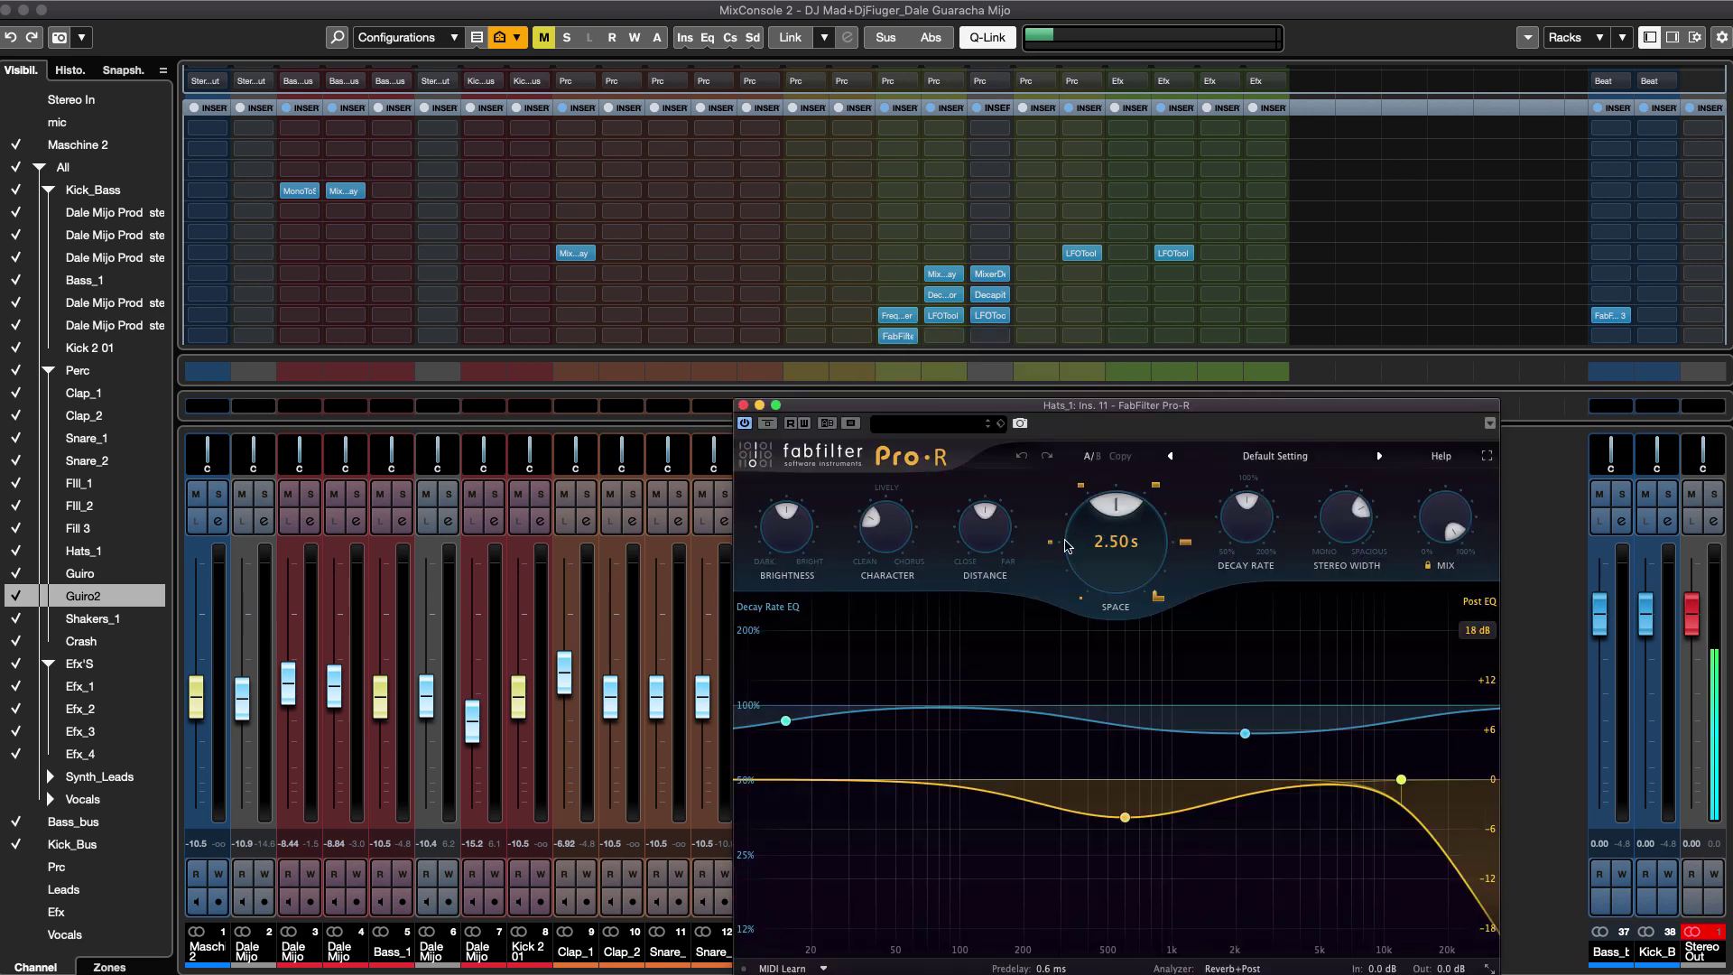
drag(1250, 409, 532, 130)
key(space)
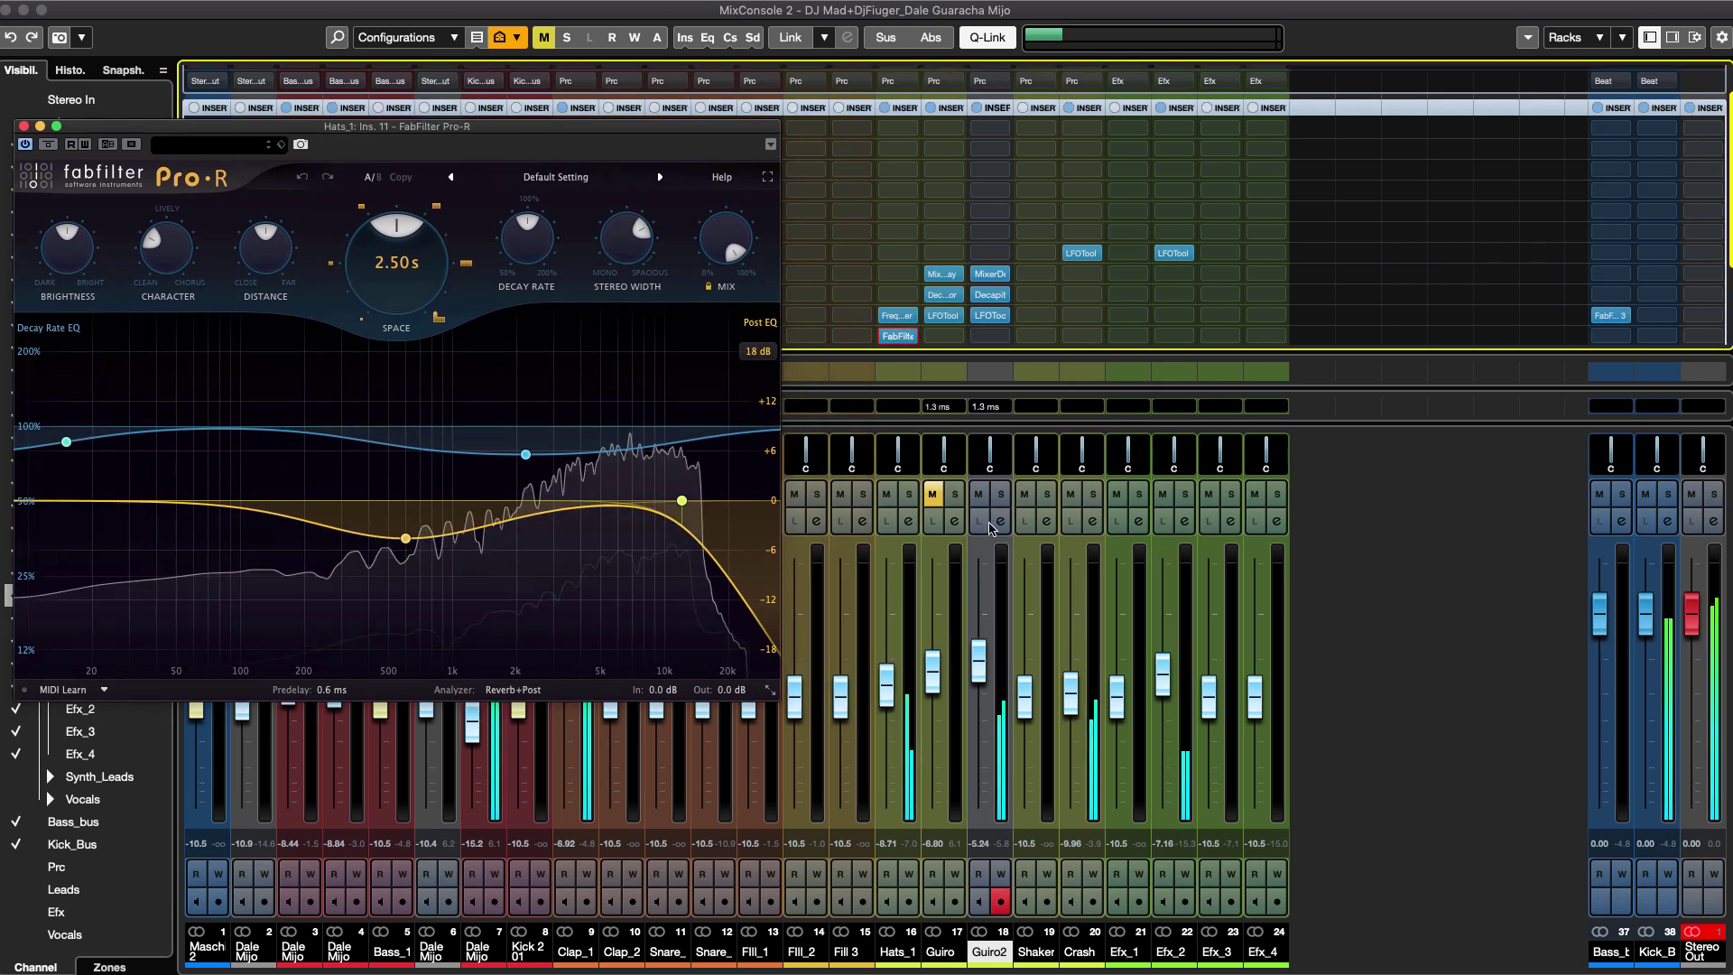
Solo Hats_1 and set its Pro-R space to 0.55 s and brightness to about 55%.
click(908, 497)
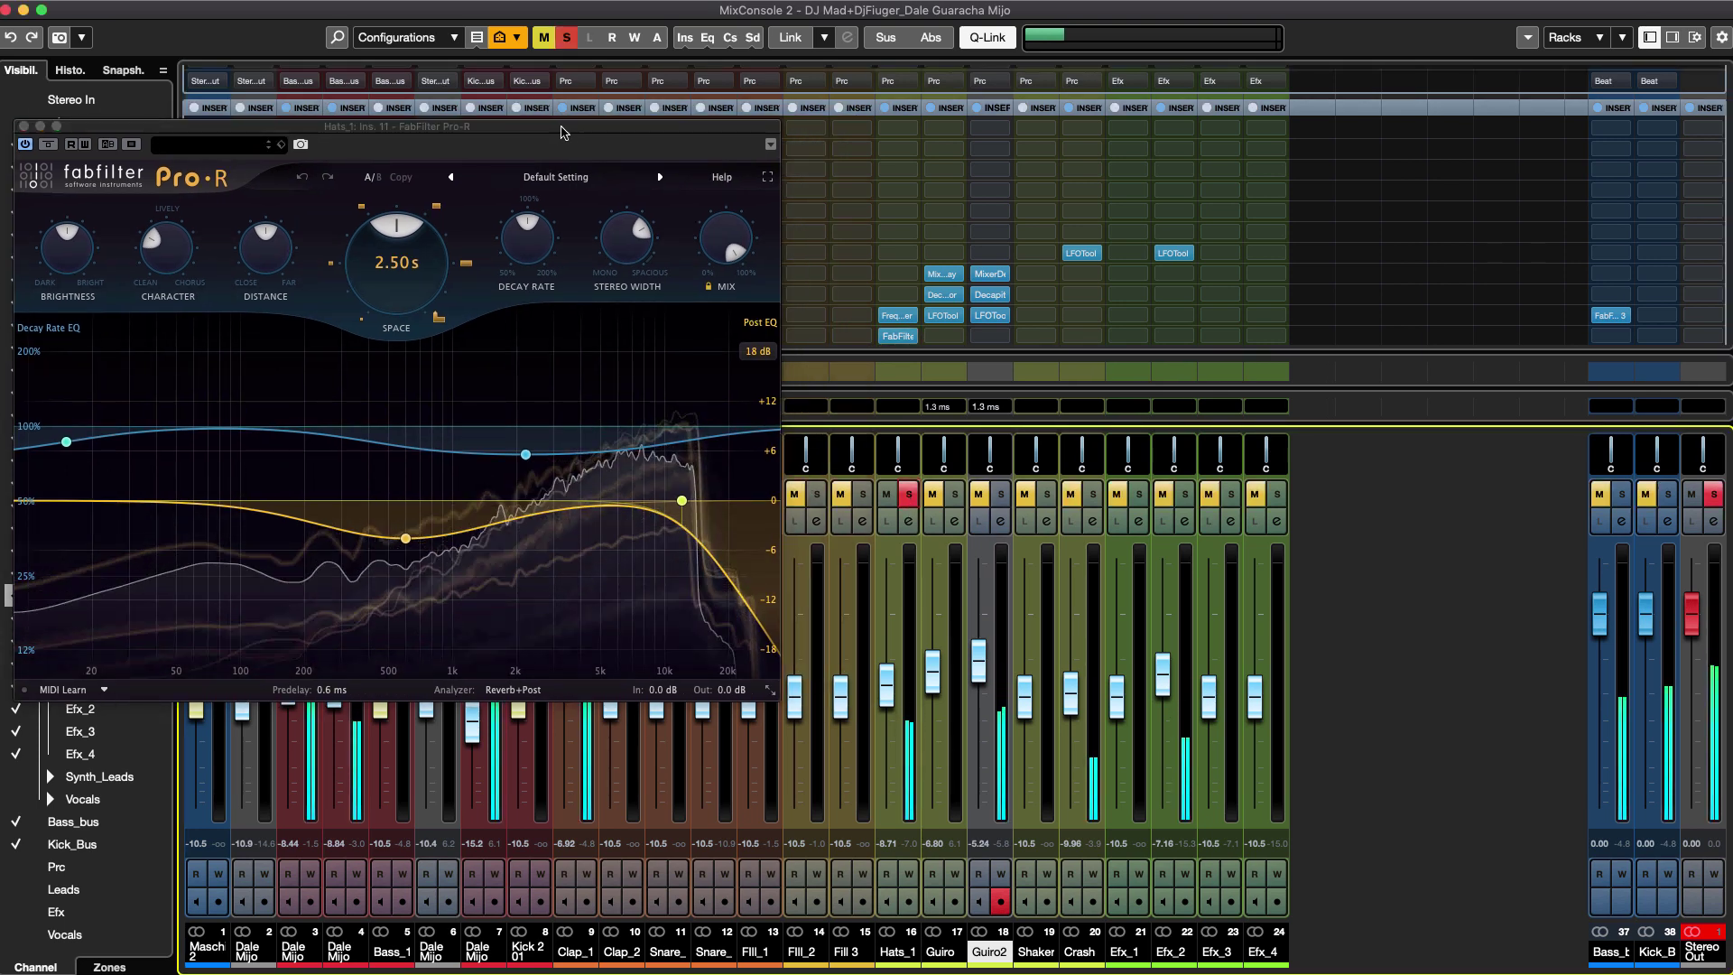
drag(732, 125, 1016, 104)
drag(1009, 219, 1000, 375)
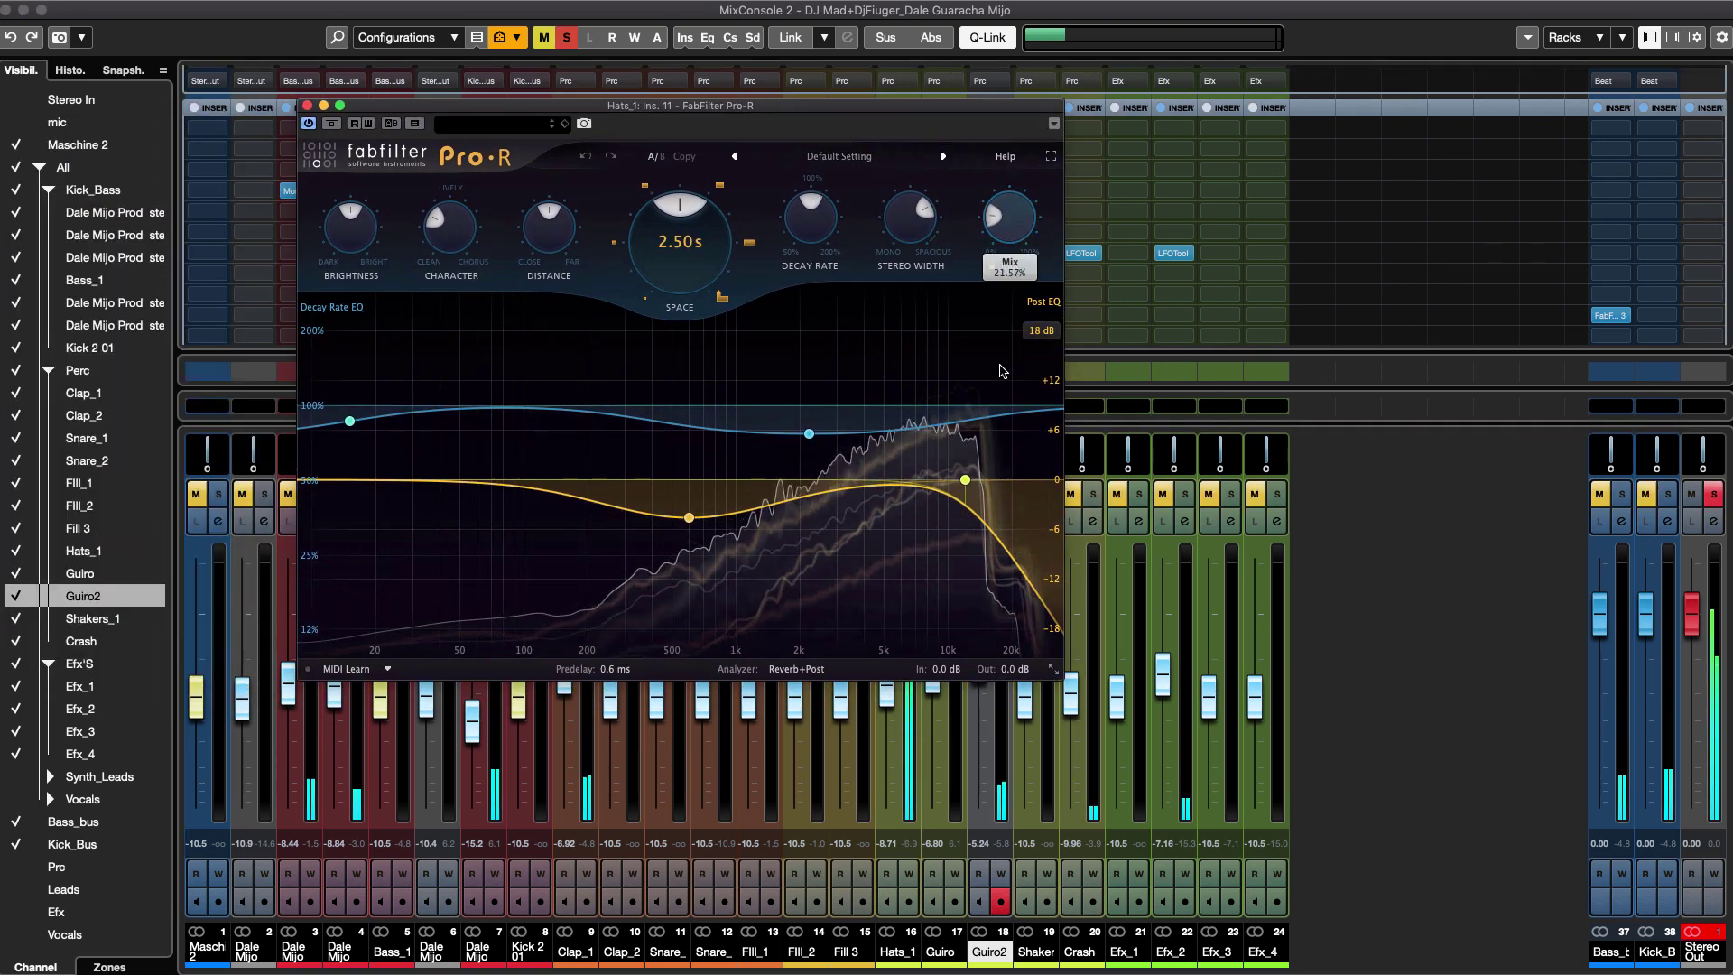
mouse_move(672, 307)
mouse_down()
mouse_move(672, 339)
mouse_move(671, 315)
mouse_up()
drag(350, 226, 352, 214)
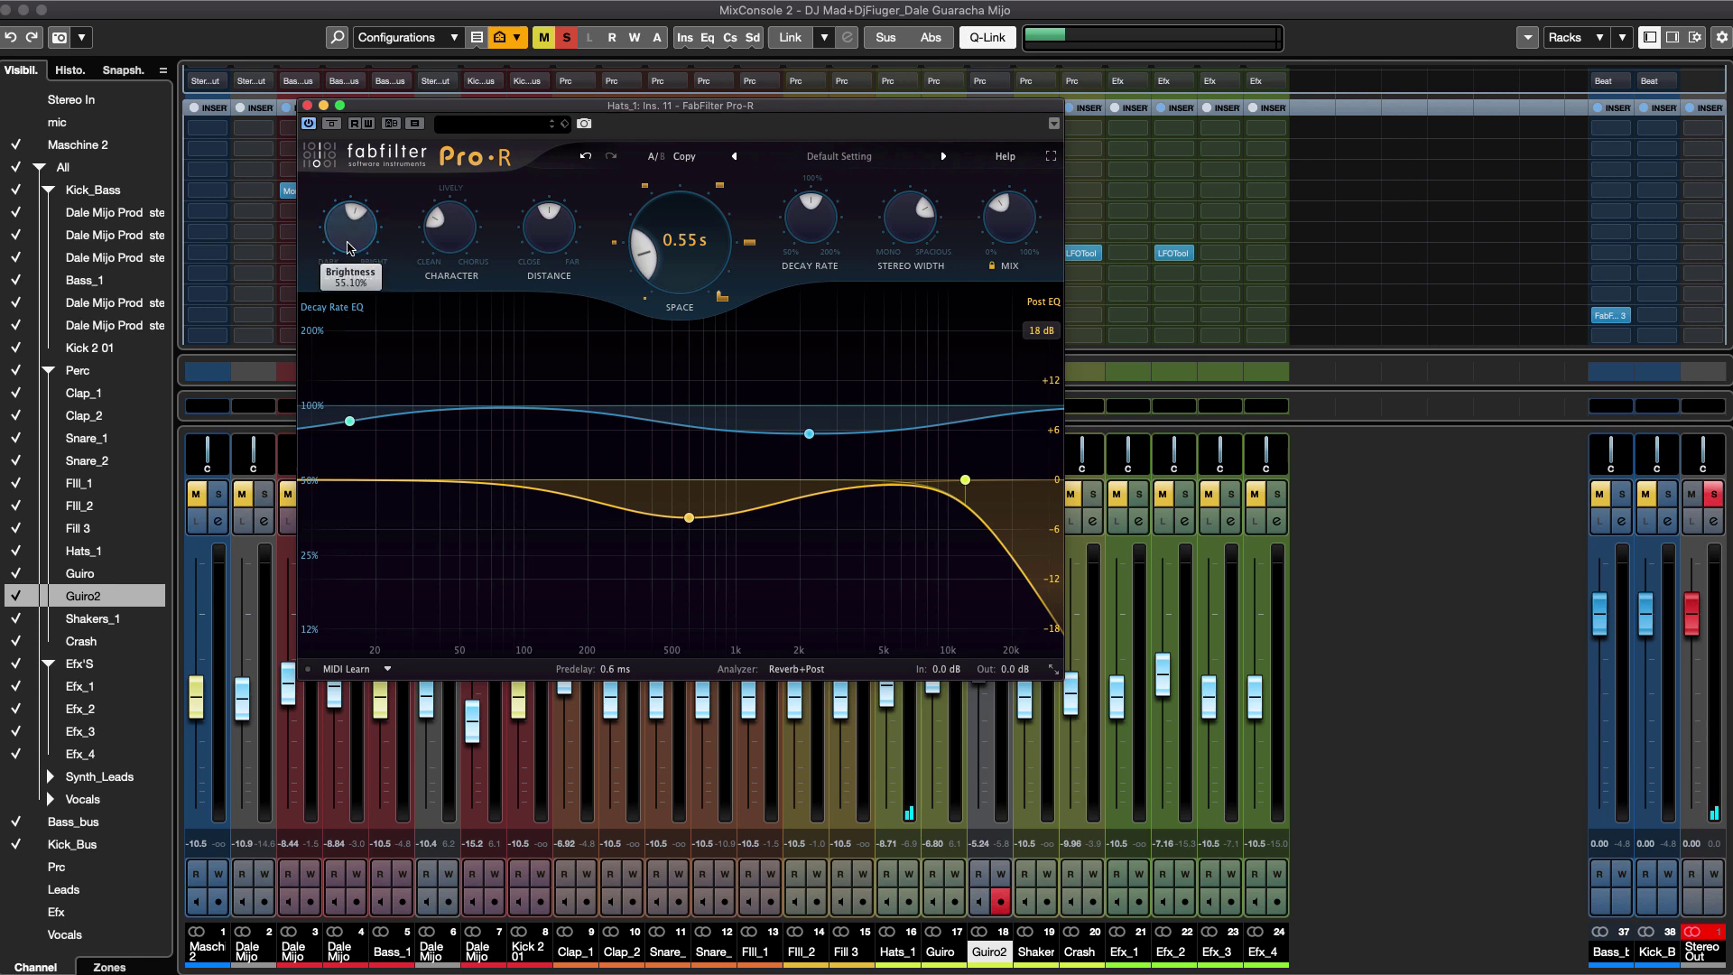
Reduce the Hats_1 Pro-R distance well below its default and set the reverb mix to about 17.9%.
key(space)
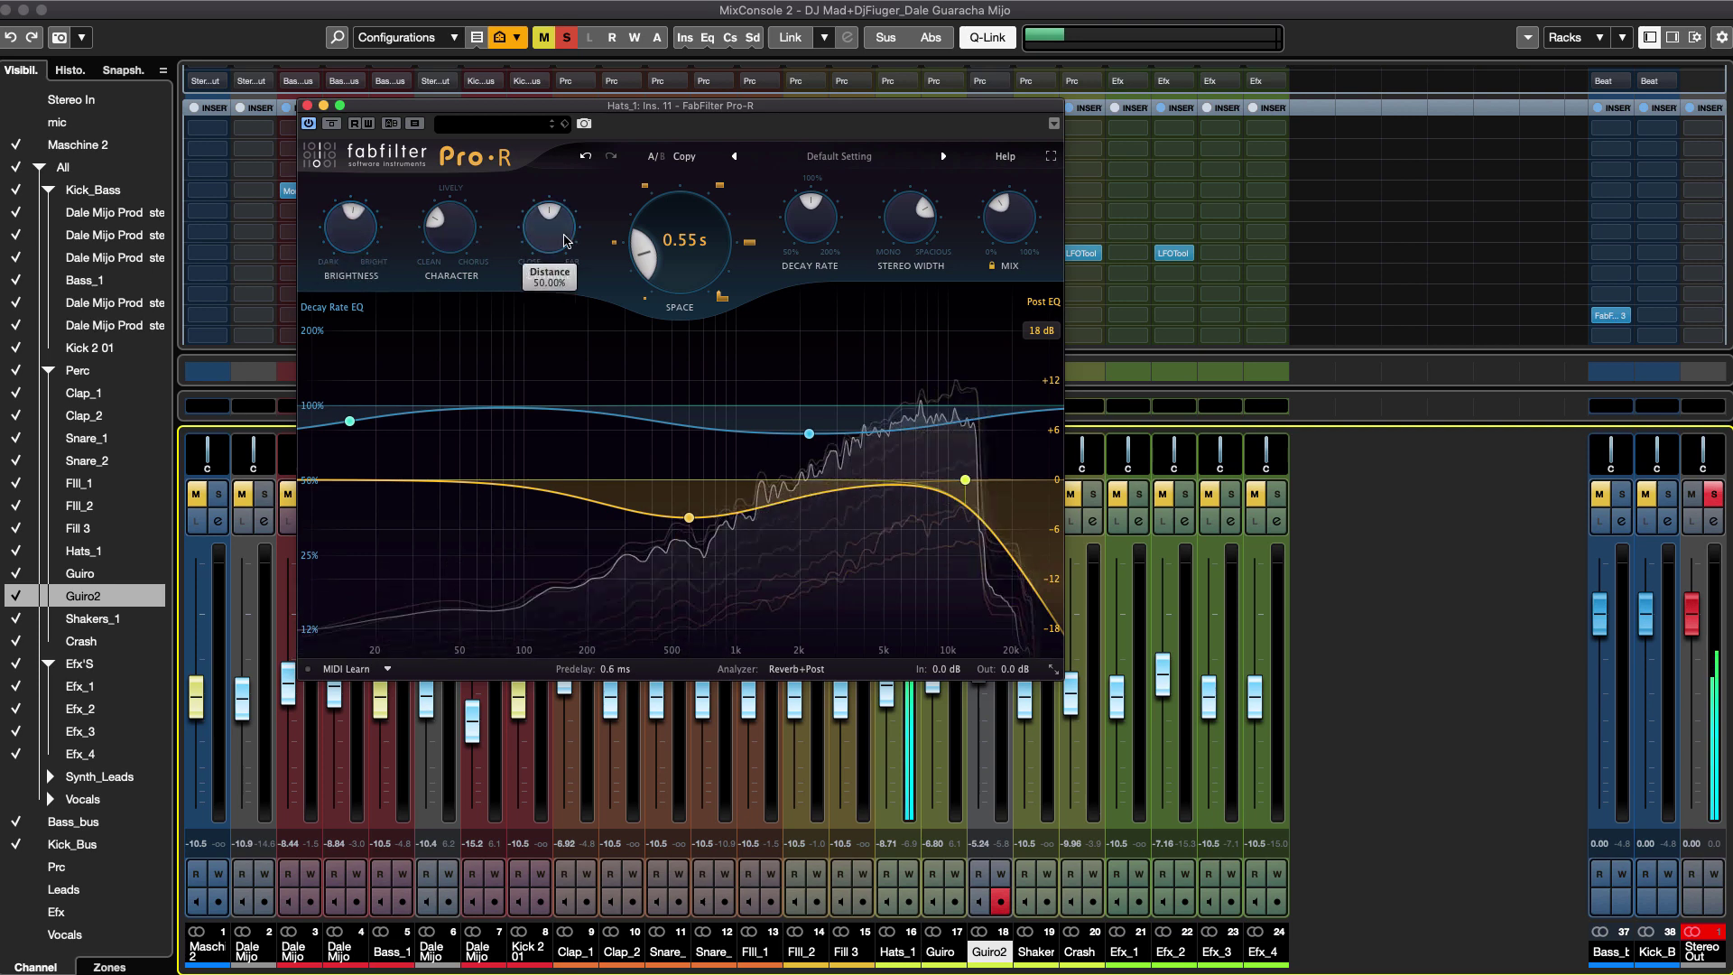
drag(549, 227, 548, 339)
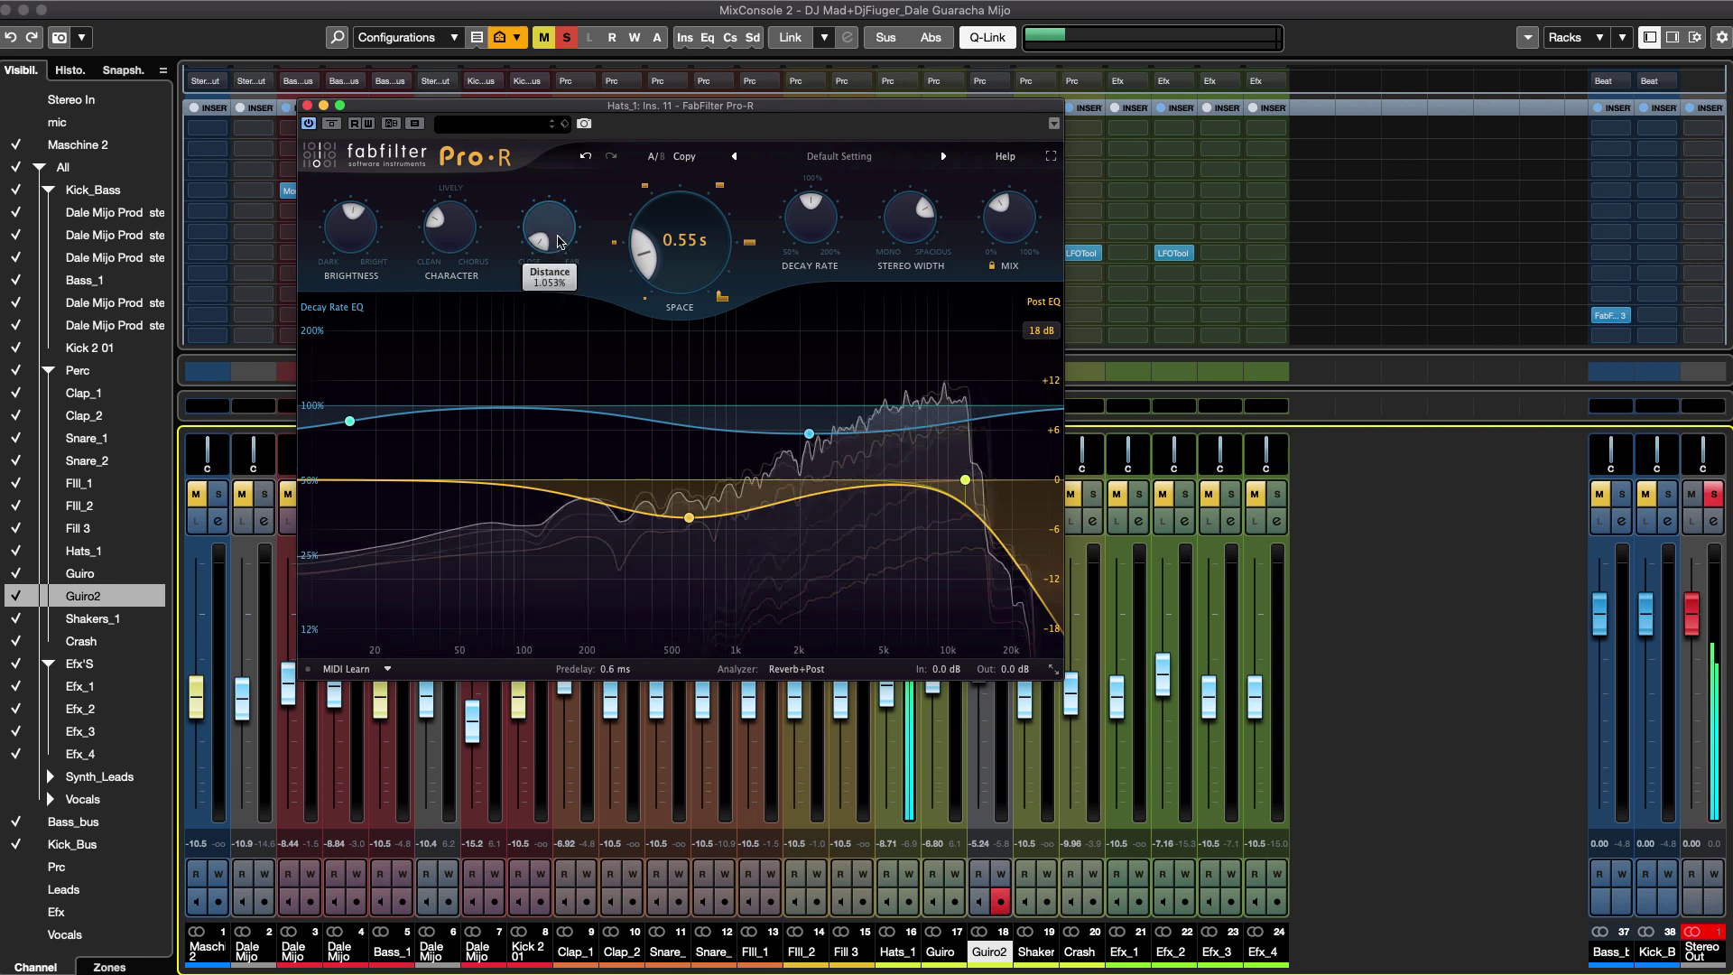
drag(538, 192, 539, 179)
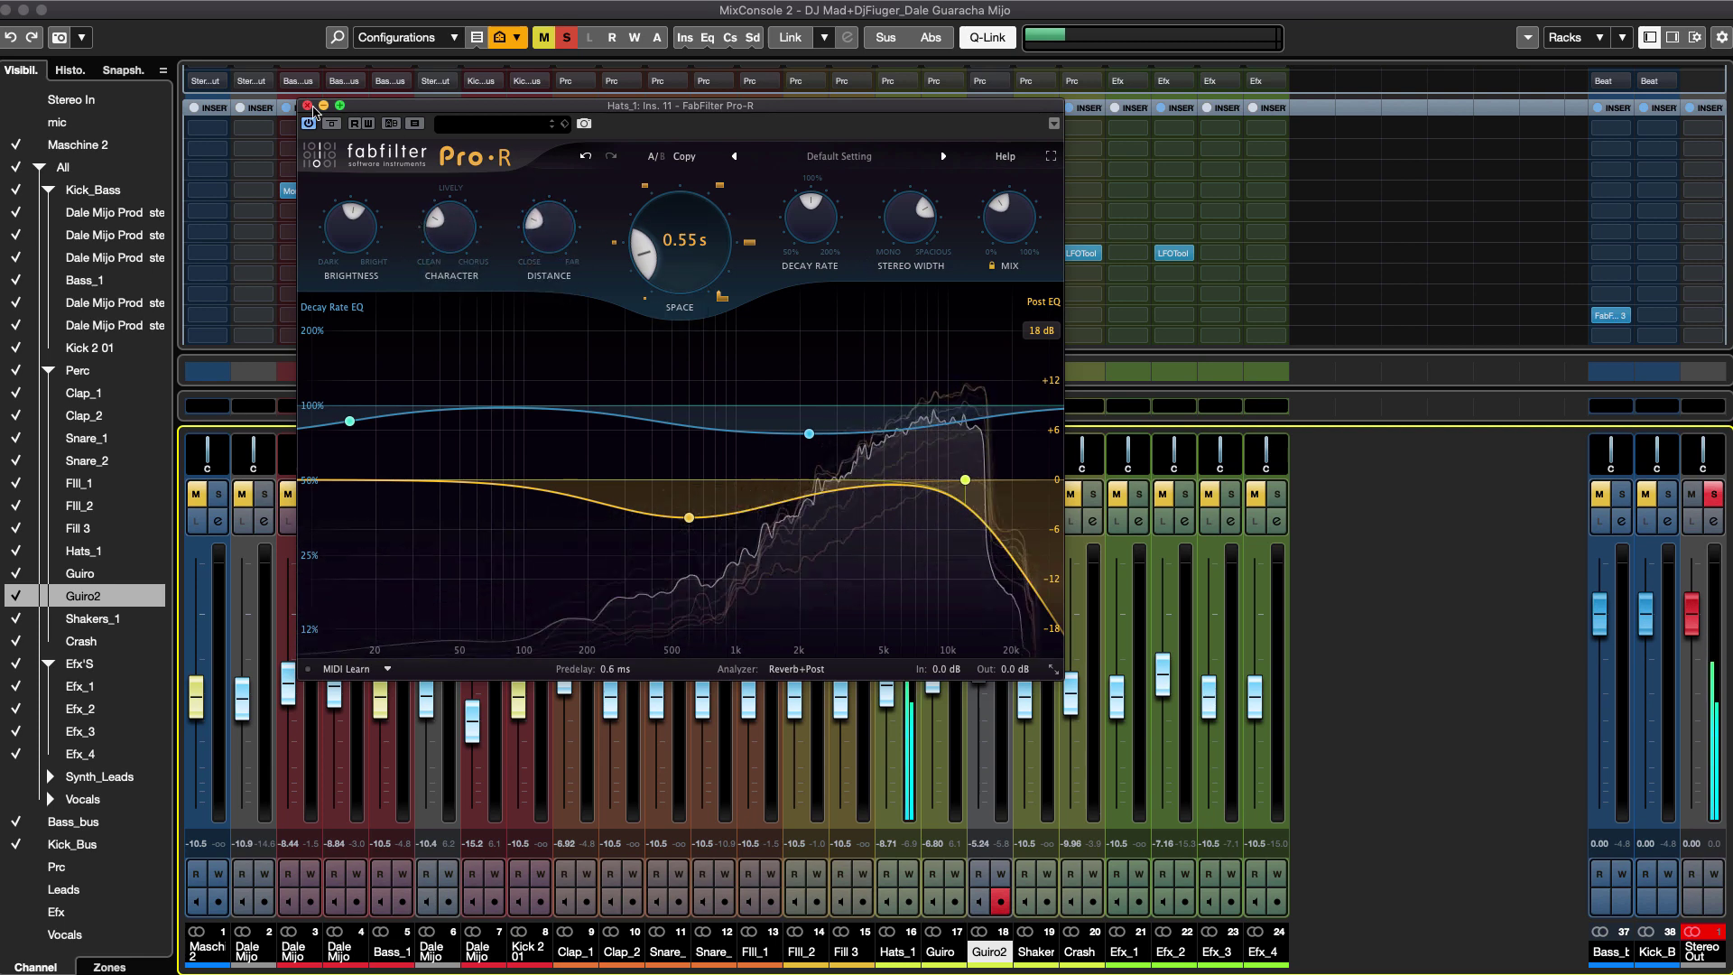
drag(1009, 227, 1013, 267)
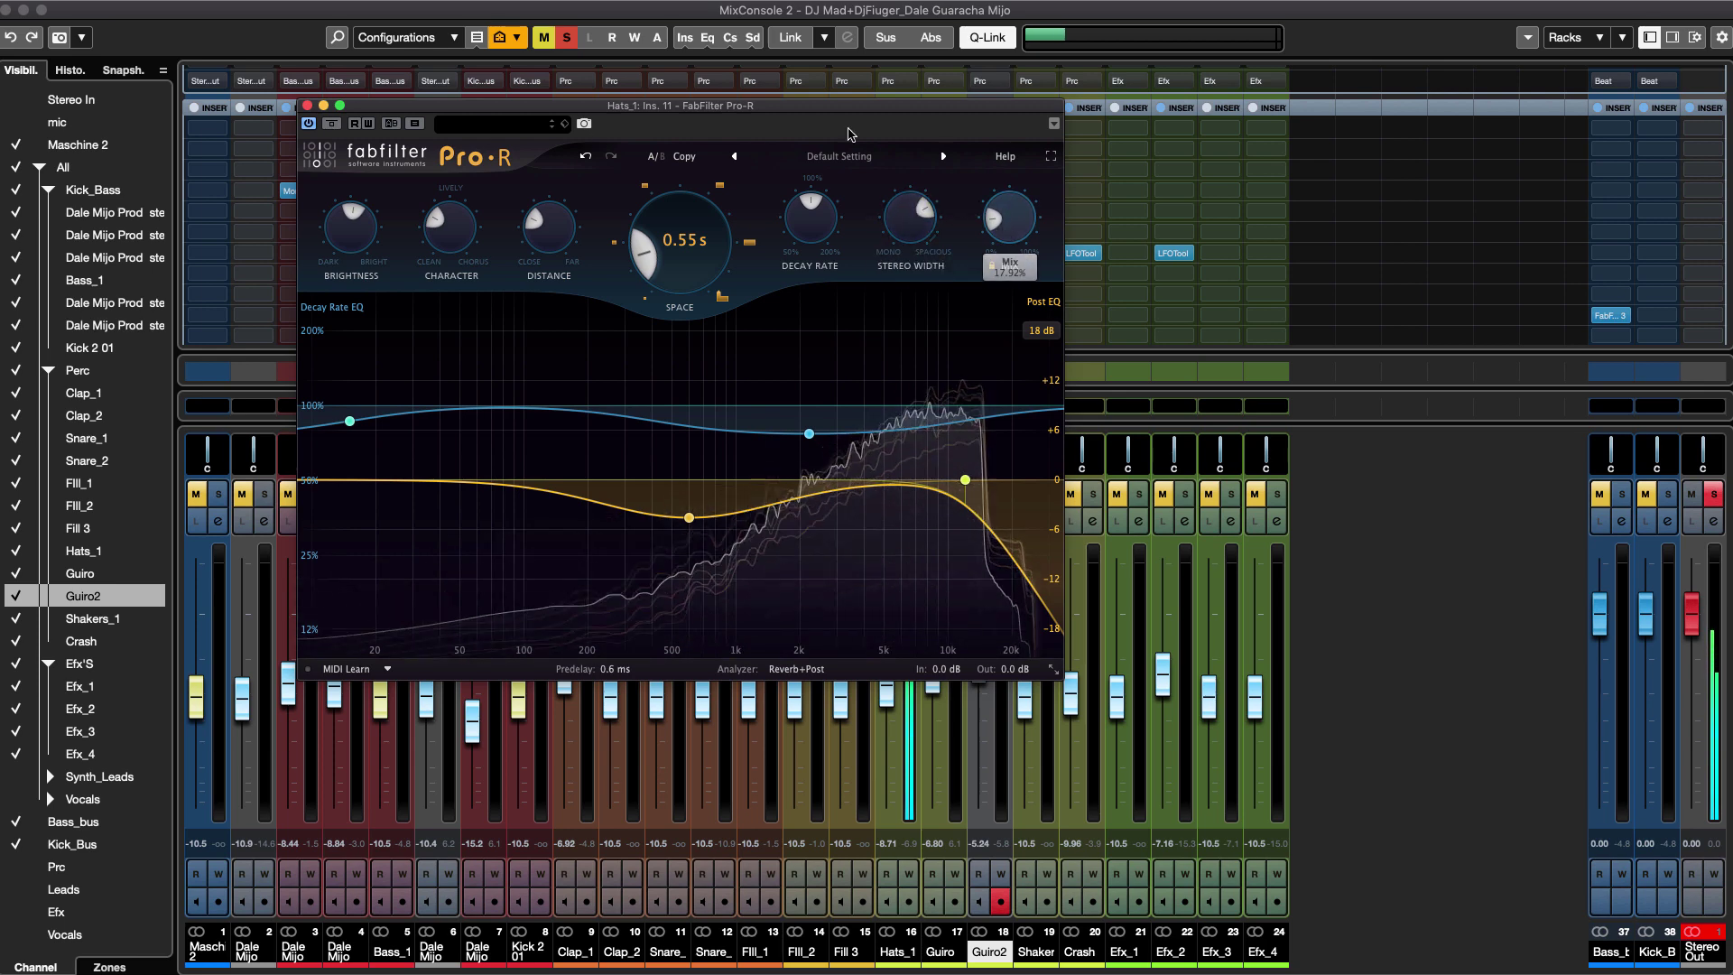
Unsolo Hats_1 to hear its reverb in the full mix, and close Pro-R.
drag(848, 107, 660, 130)
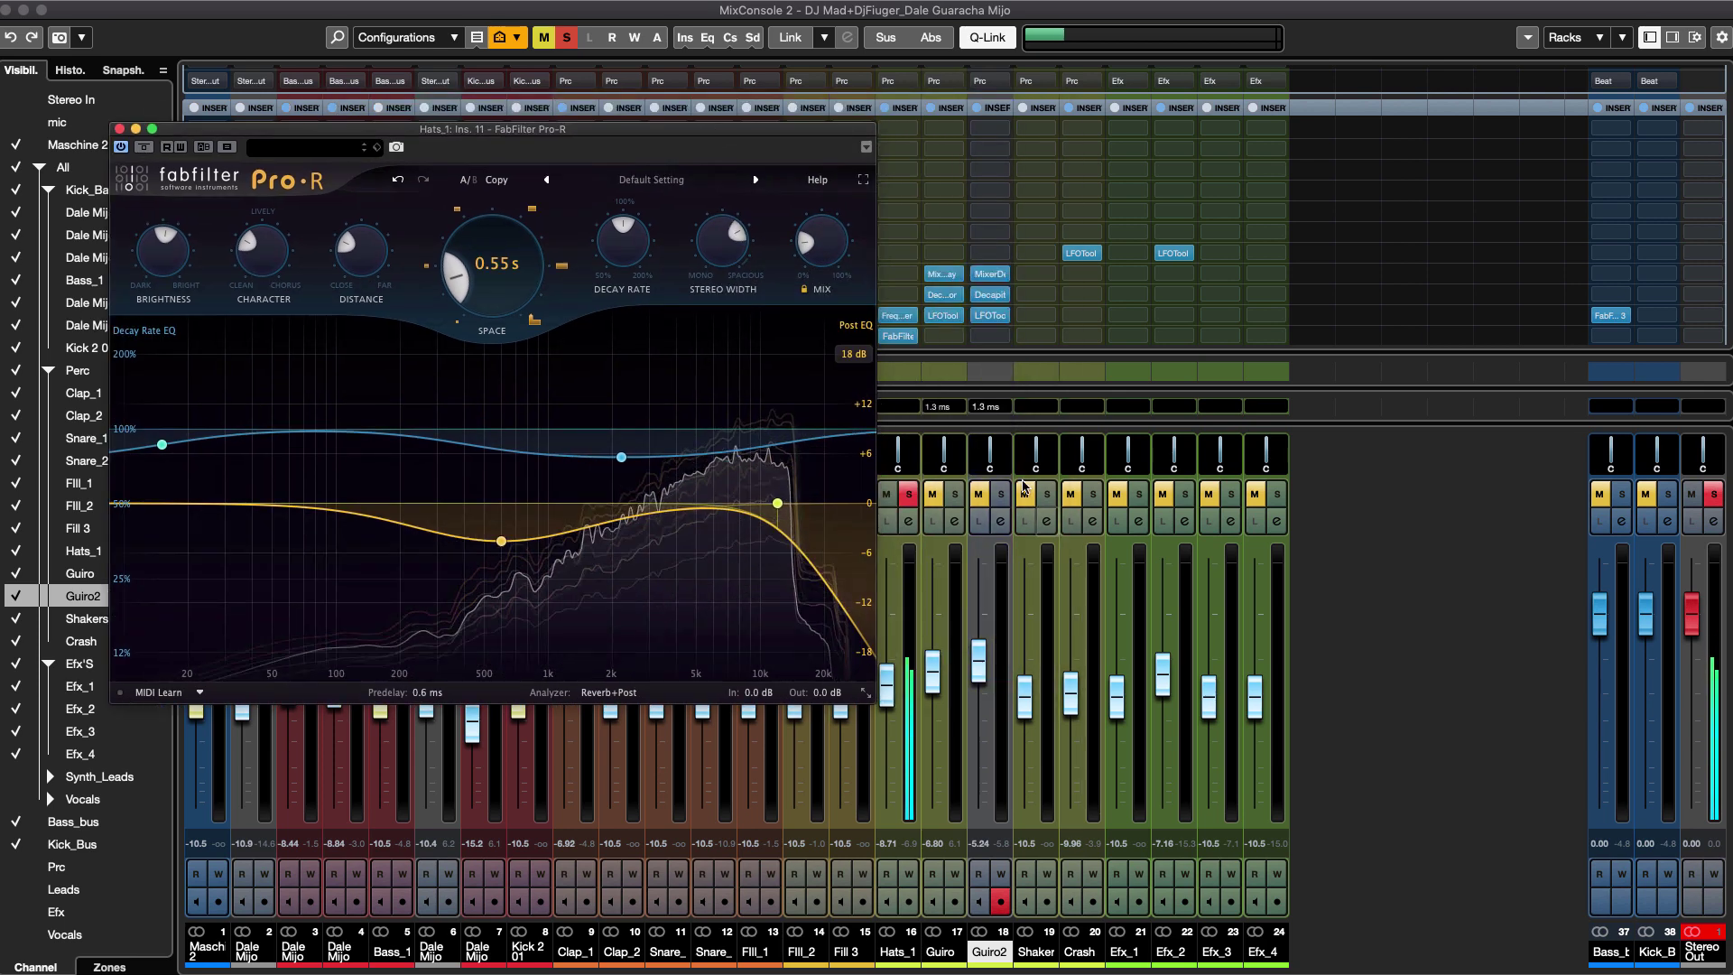
click(908, 494)
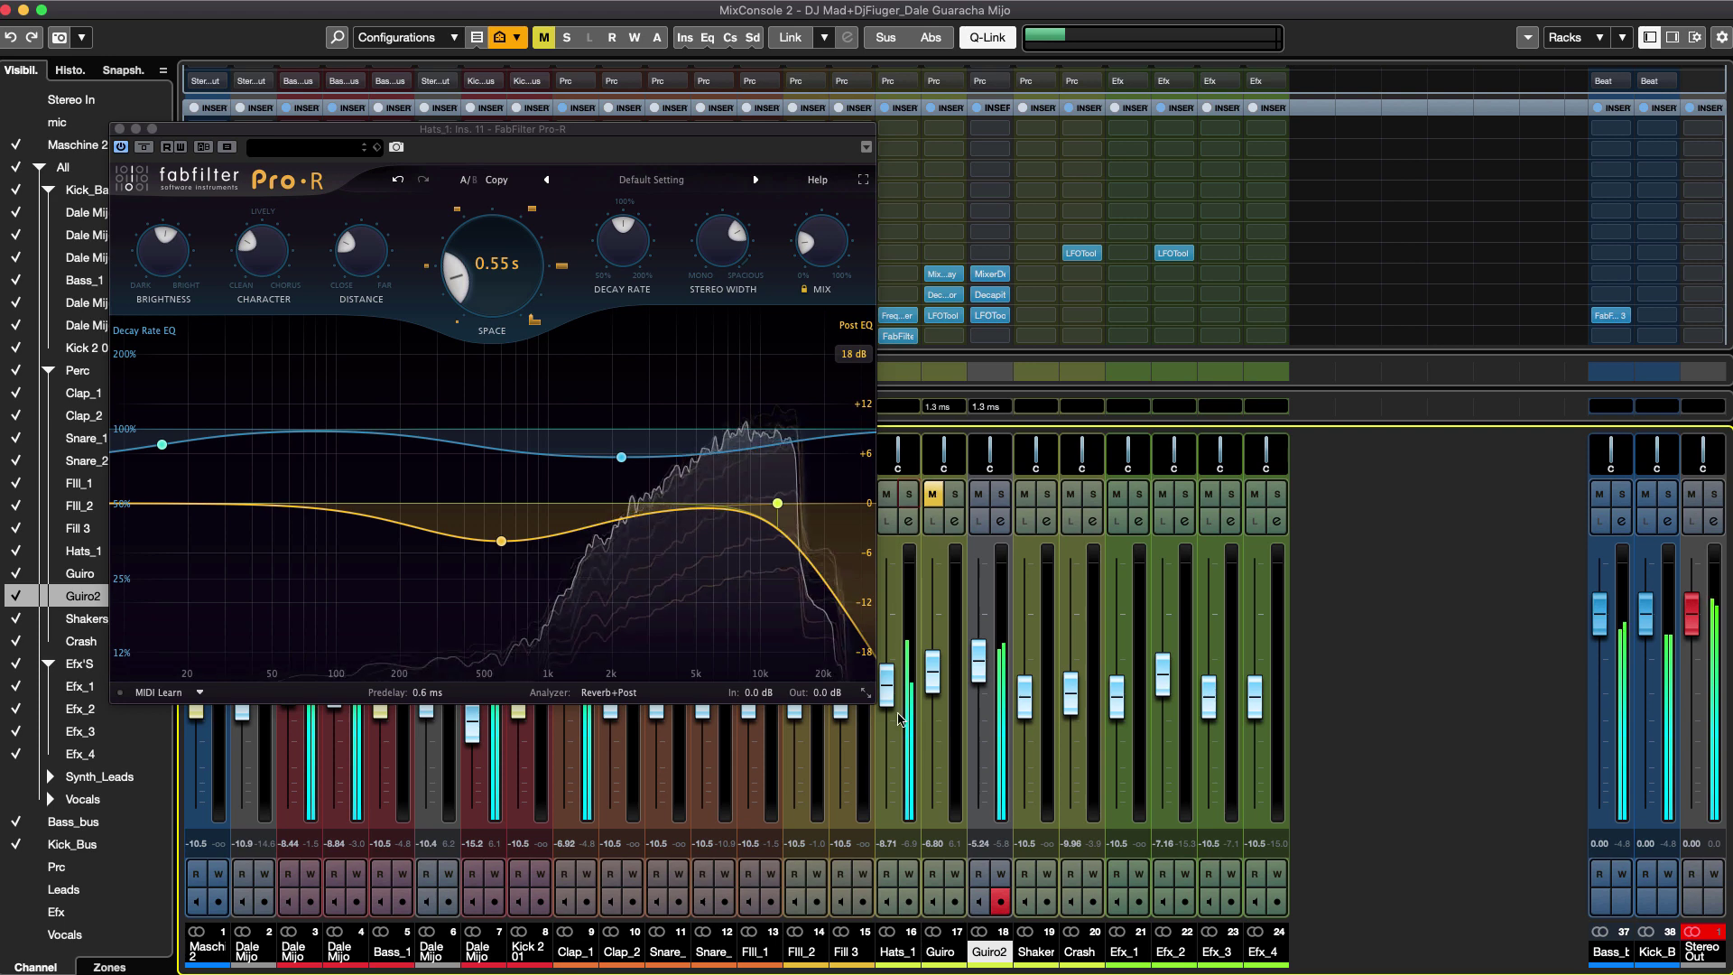
drag(544, 132, 1261, 69)
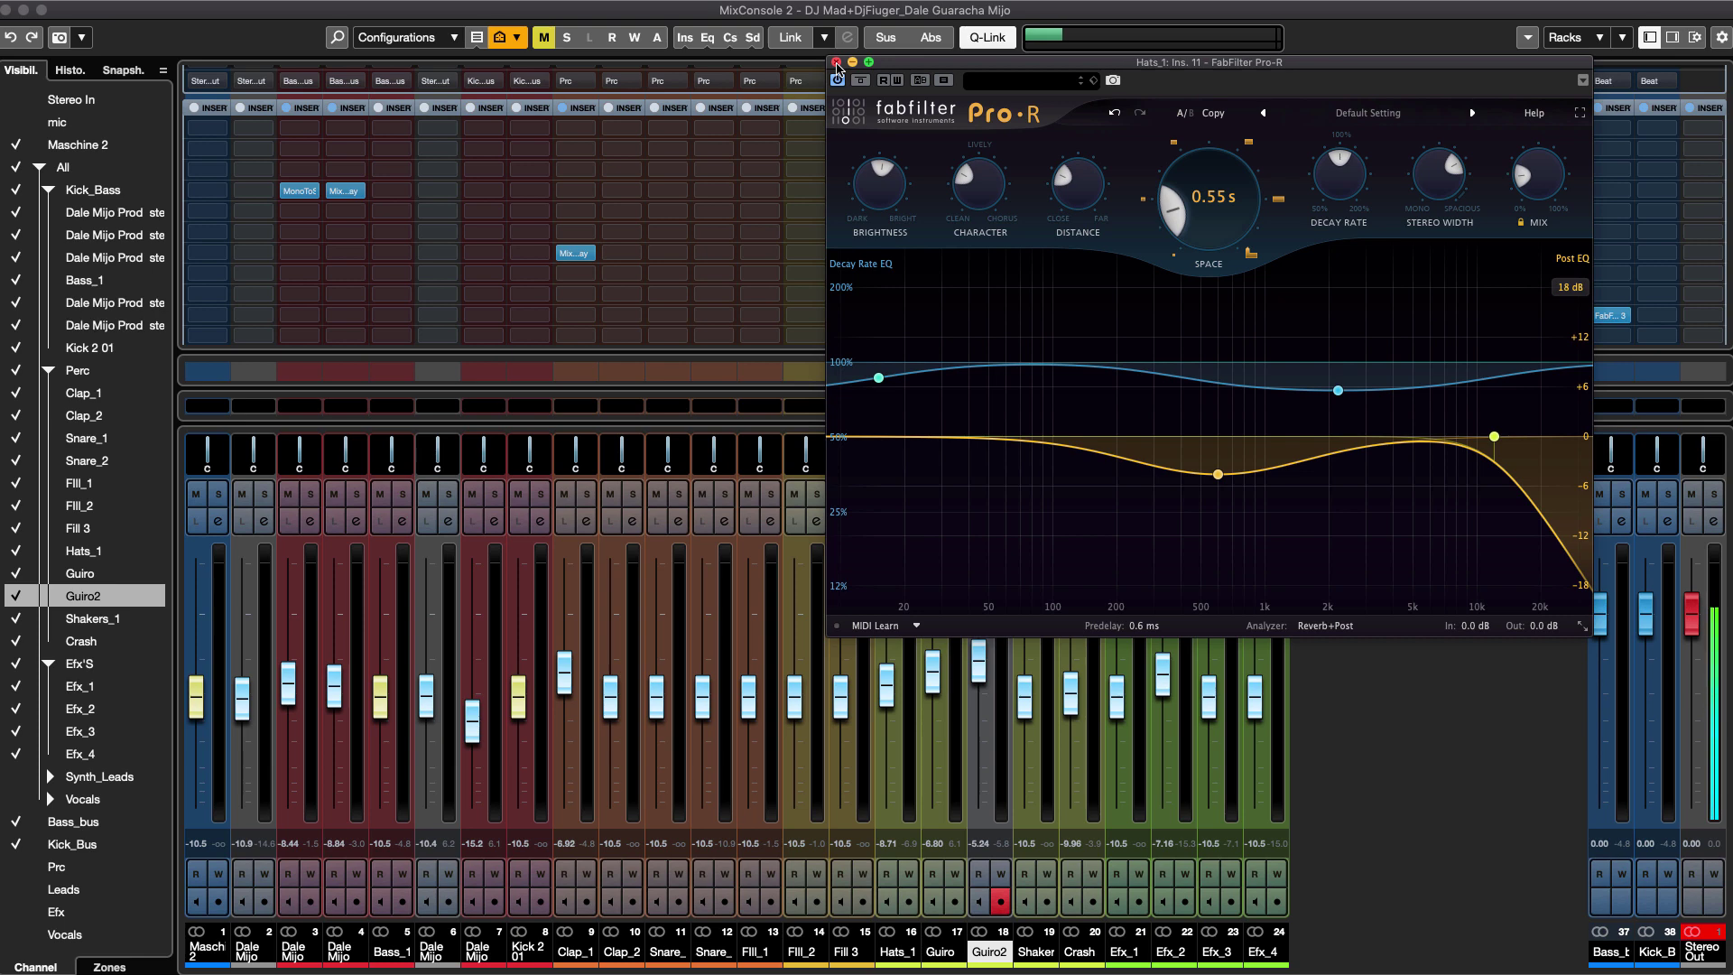
click(837, 62)
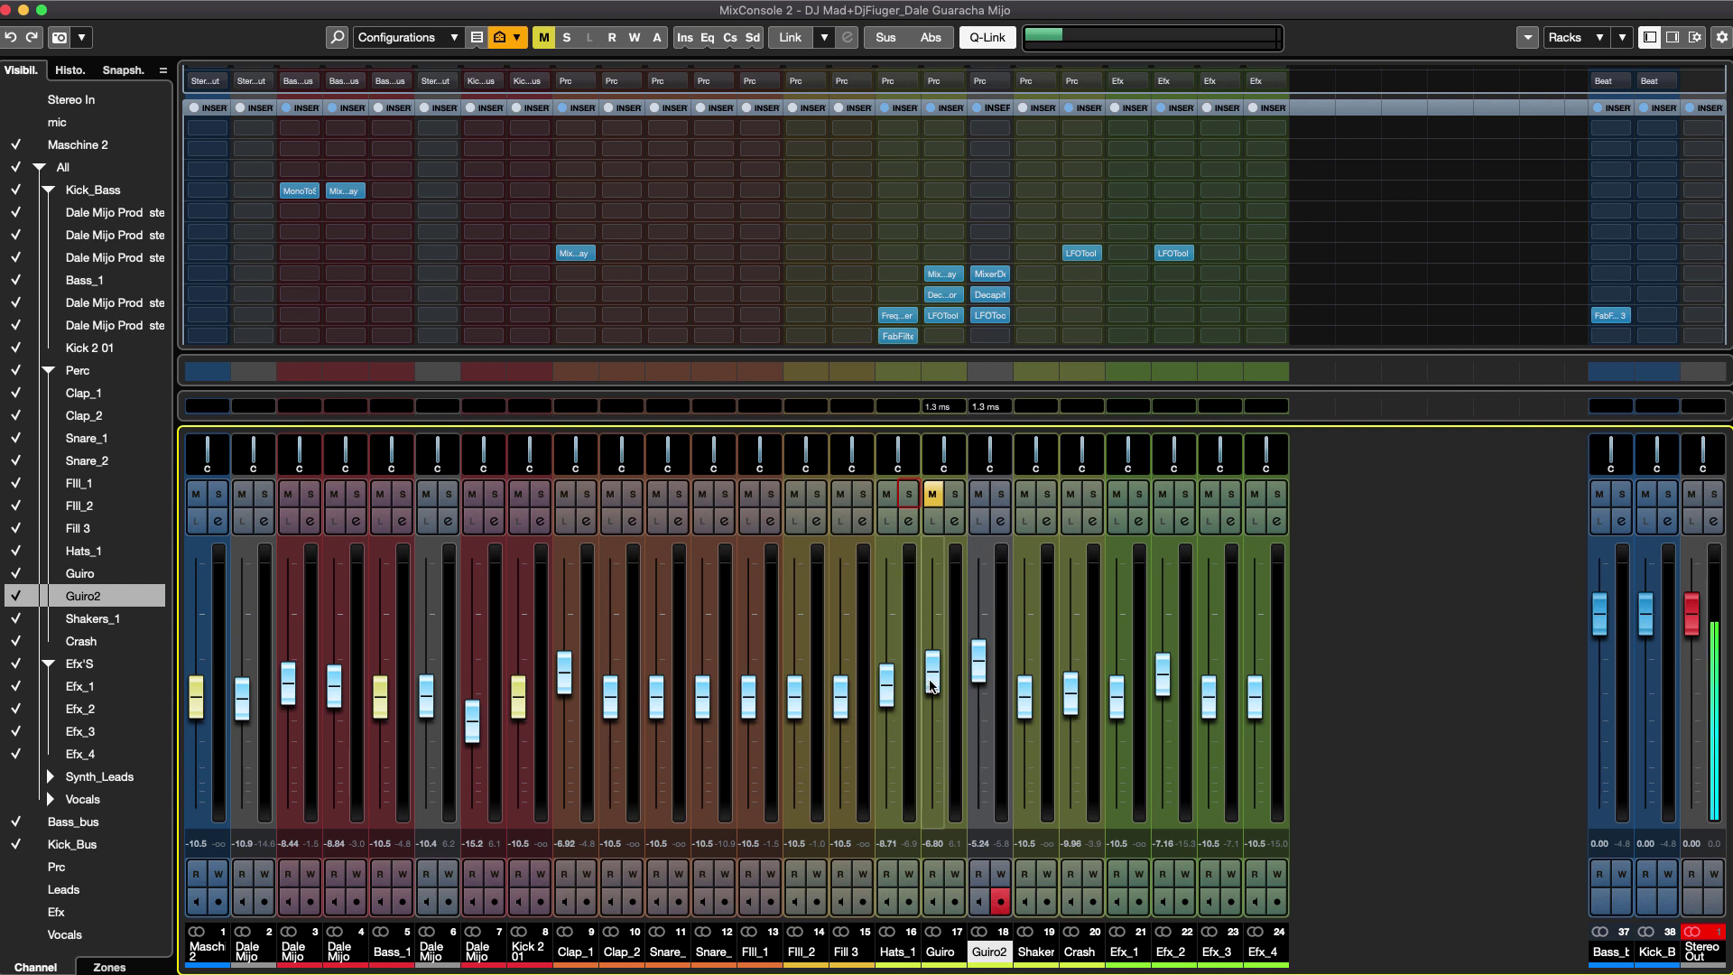
Pull the muted Guiro channel fully down and remove the Guiro track from the project.
drag(932, 672, 933, 839)
click(935, 950)
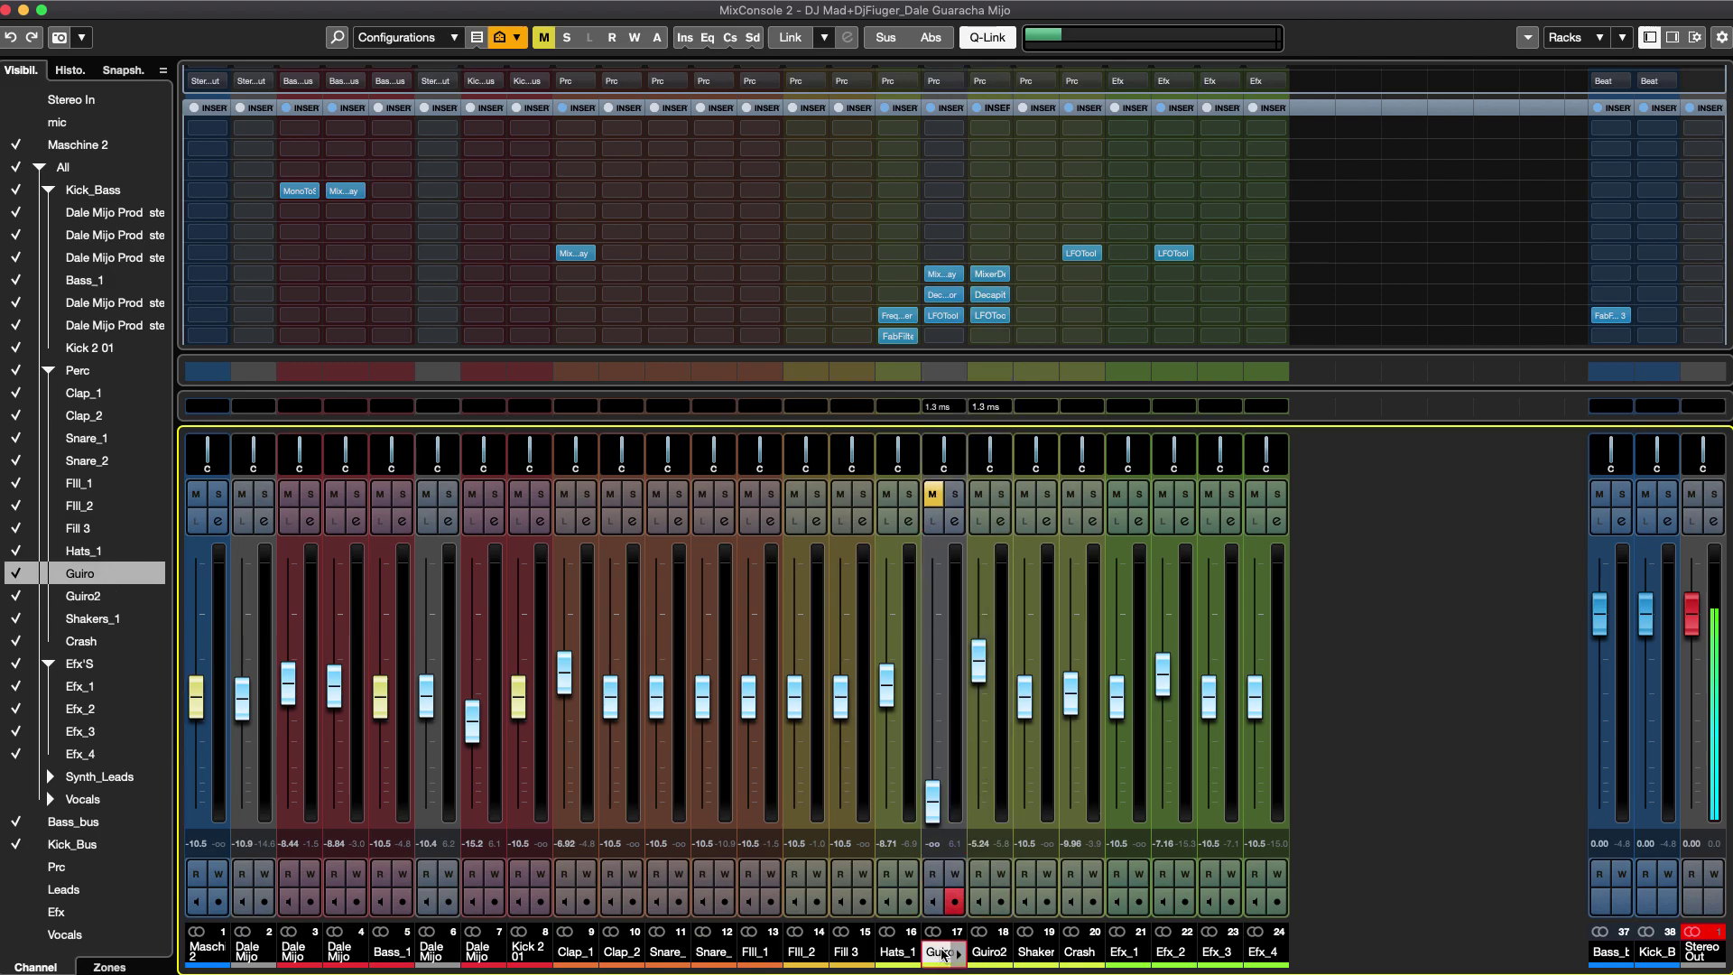
key(F3)
right_click(470, 452)
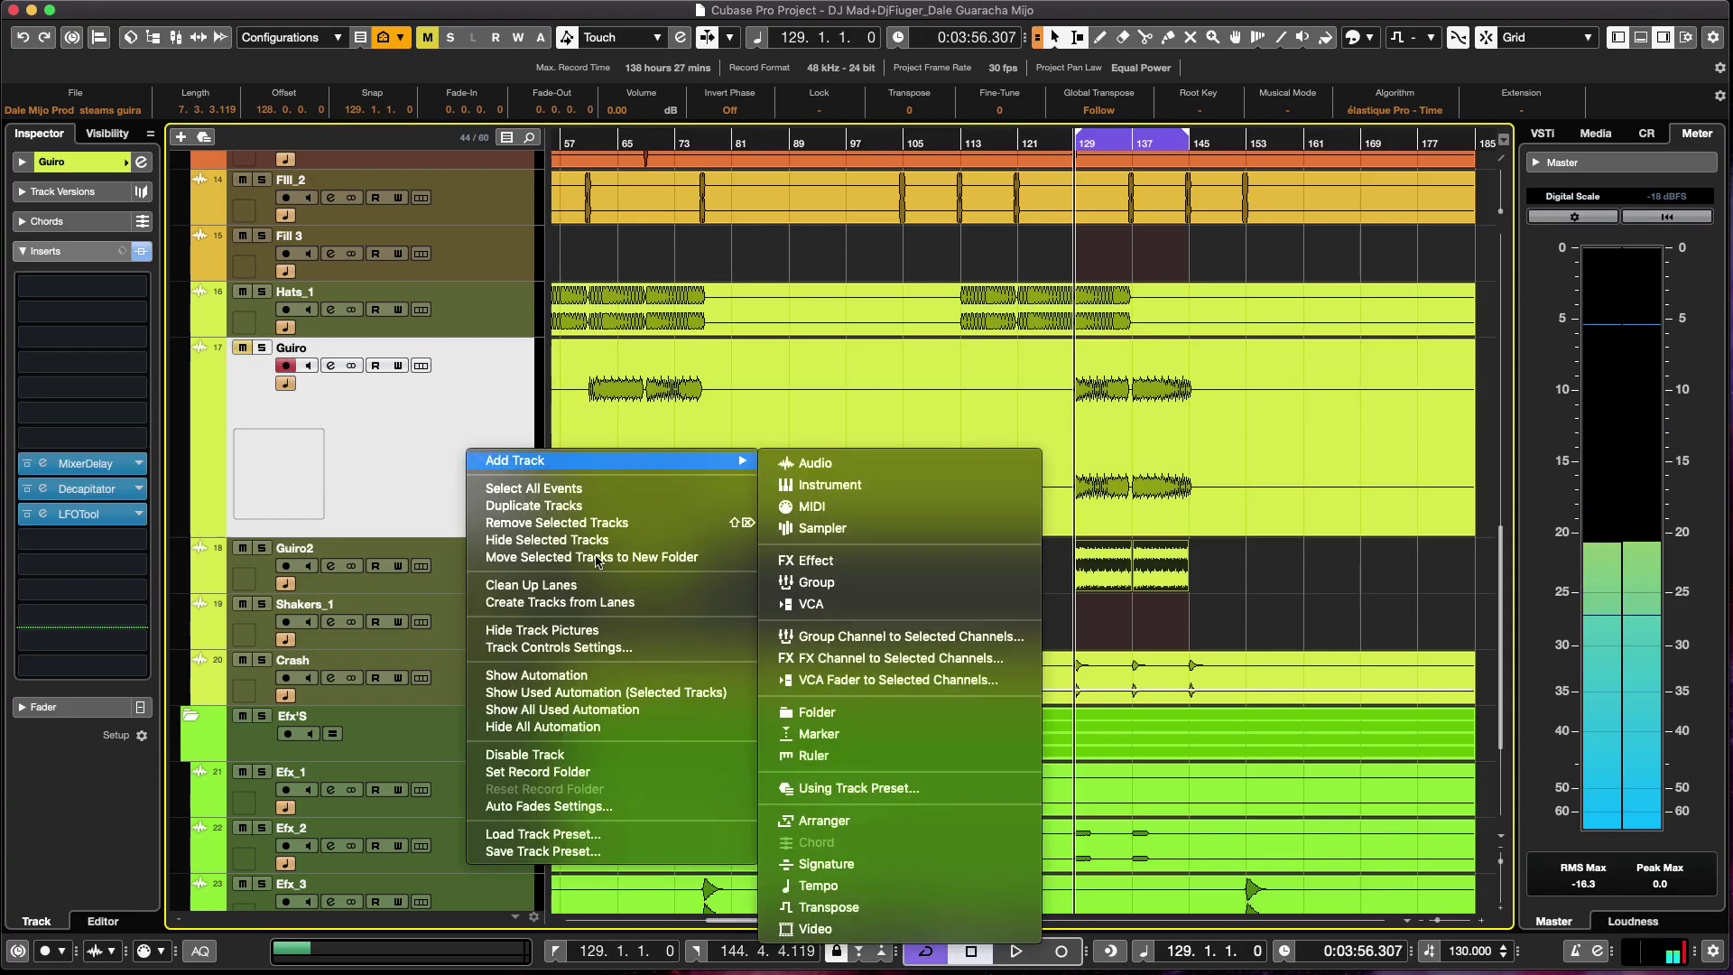
click(521, 523)
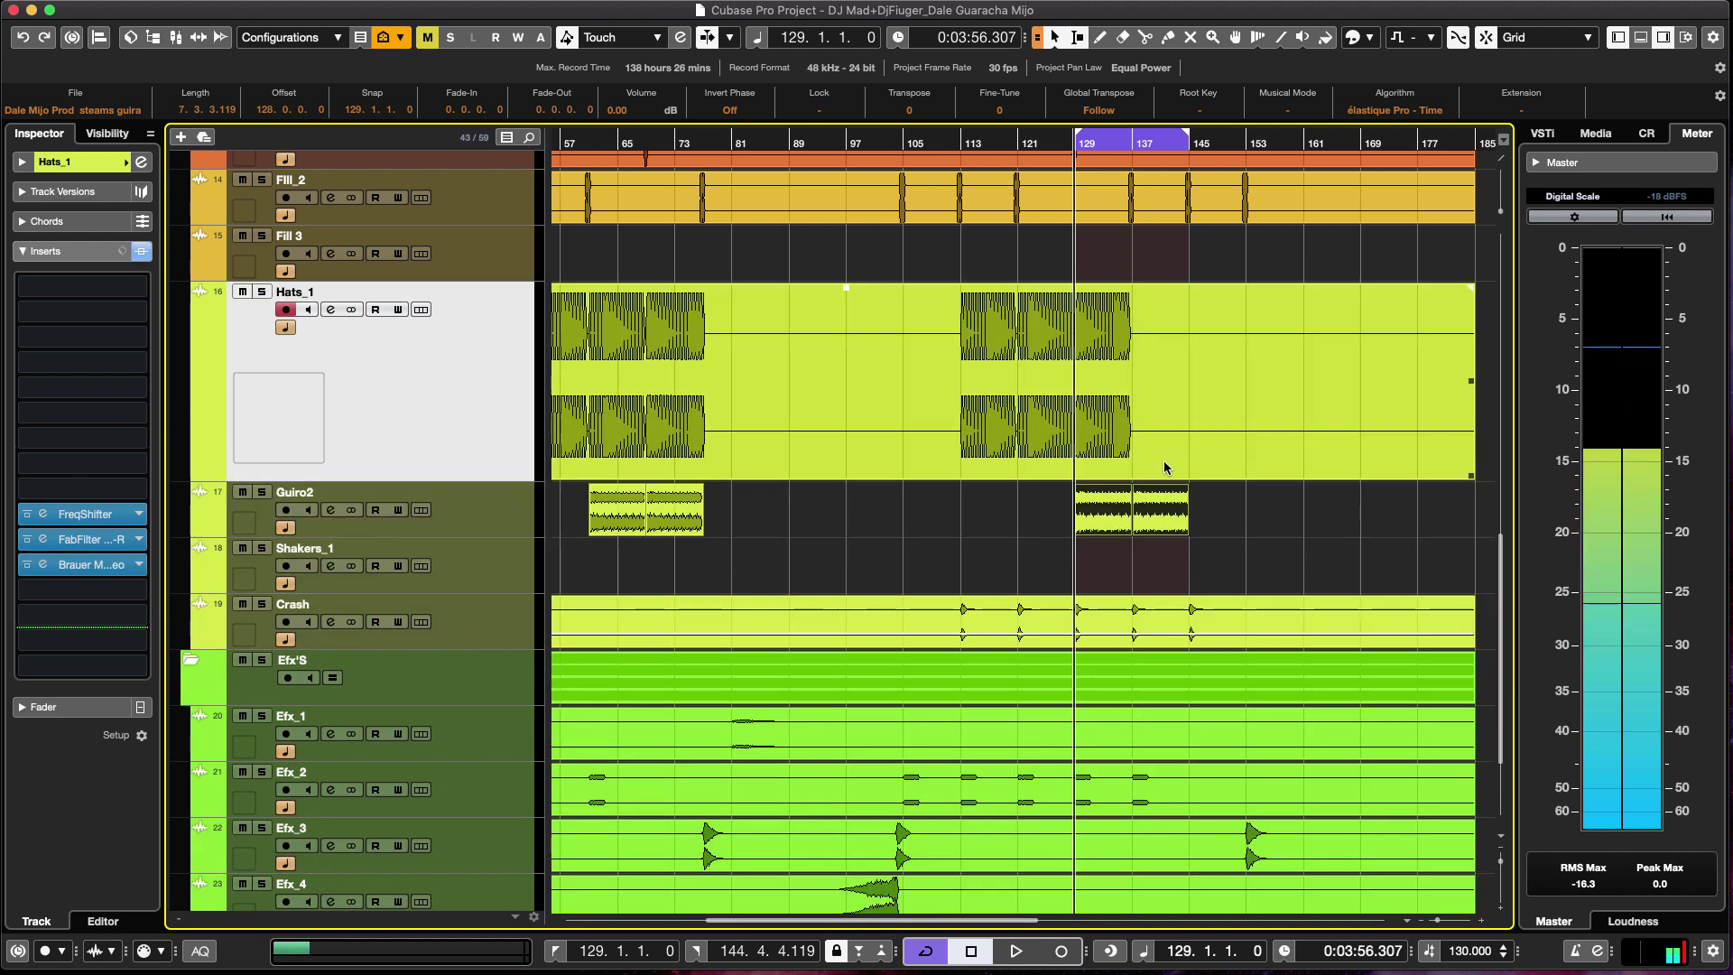
Remove the "Dale Mijo Prod steams kicks" track from the Kick_Bass folder.
click(475, 638)
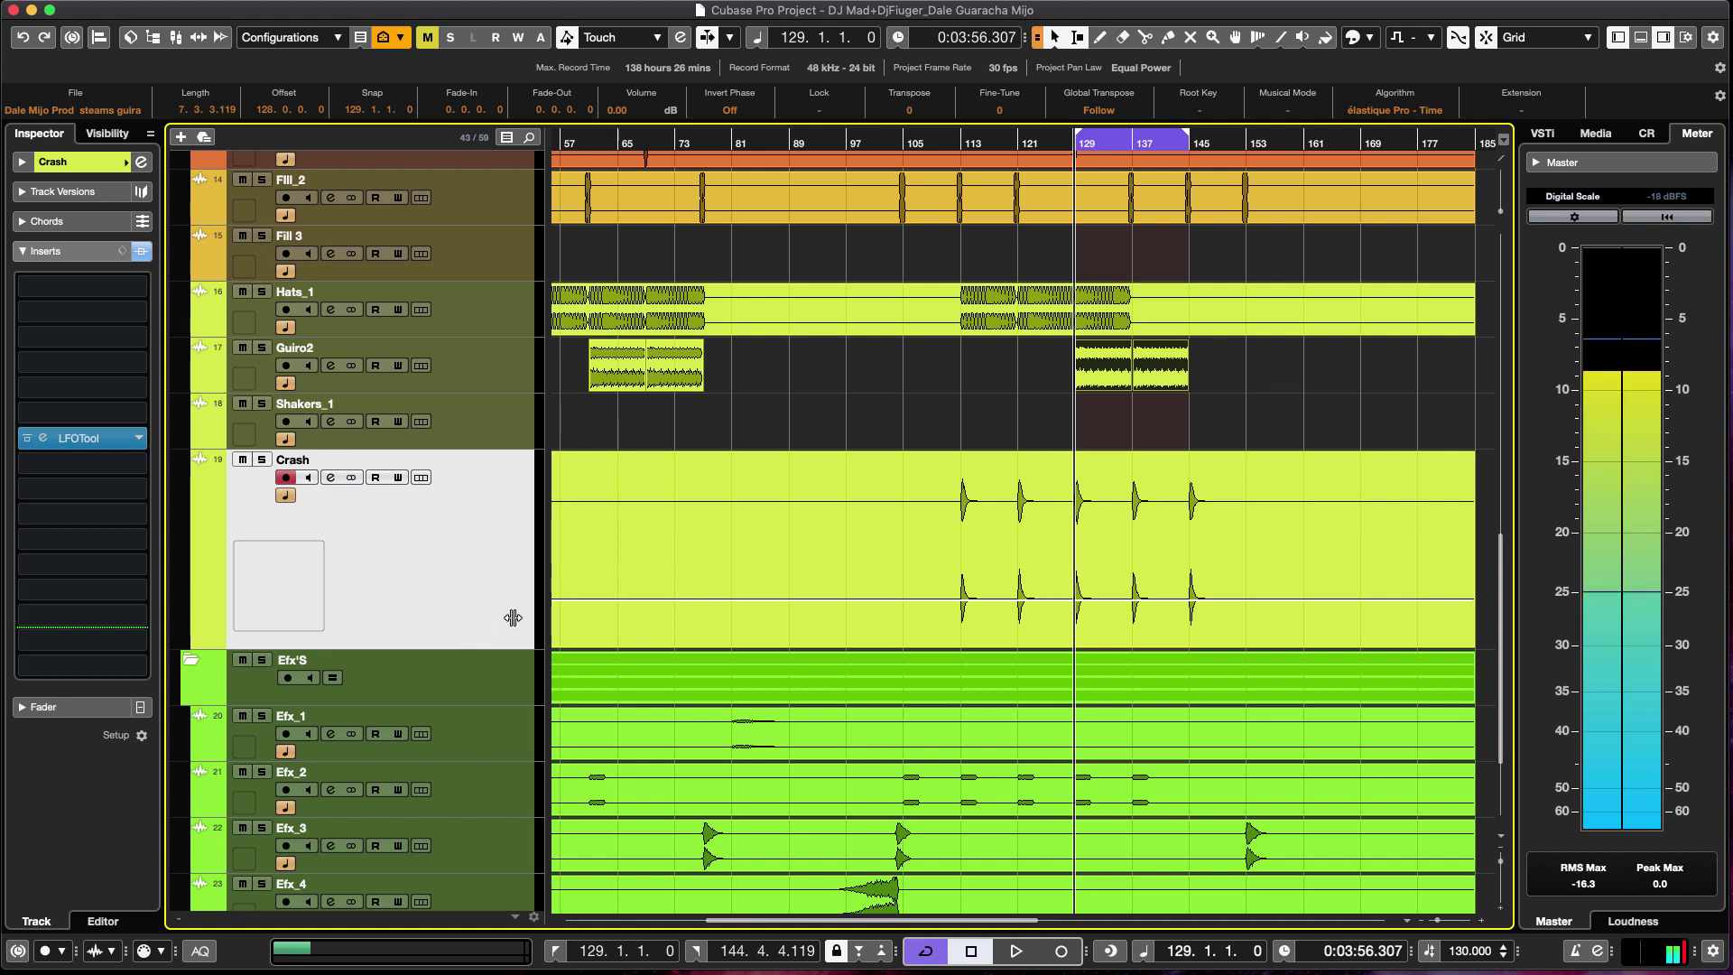
click(723, 623)
scroll(951, 625, down, 3)
scroll(951, 625, up, 15)
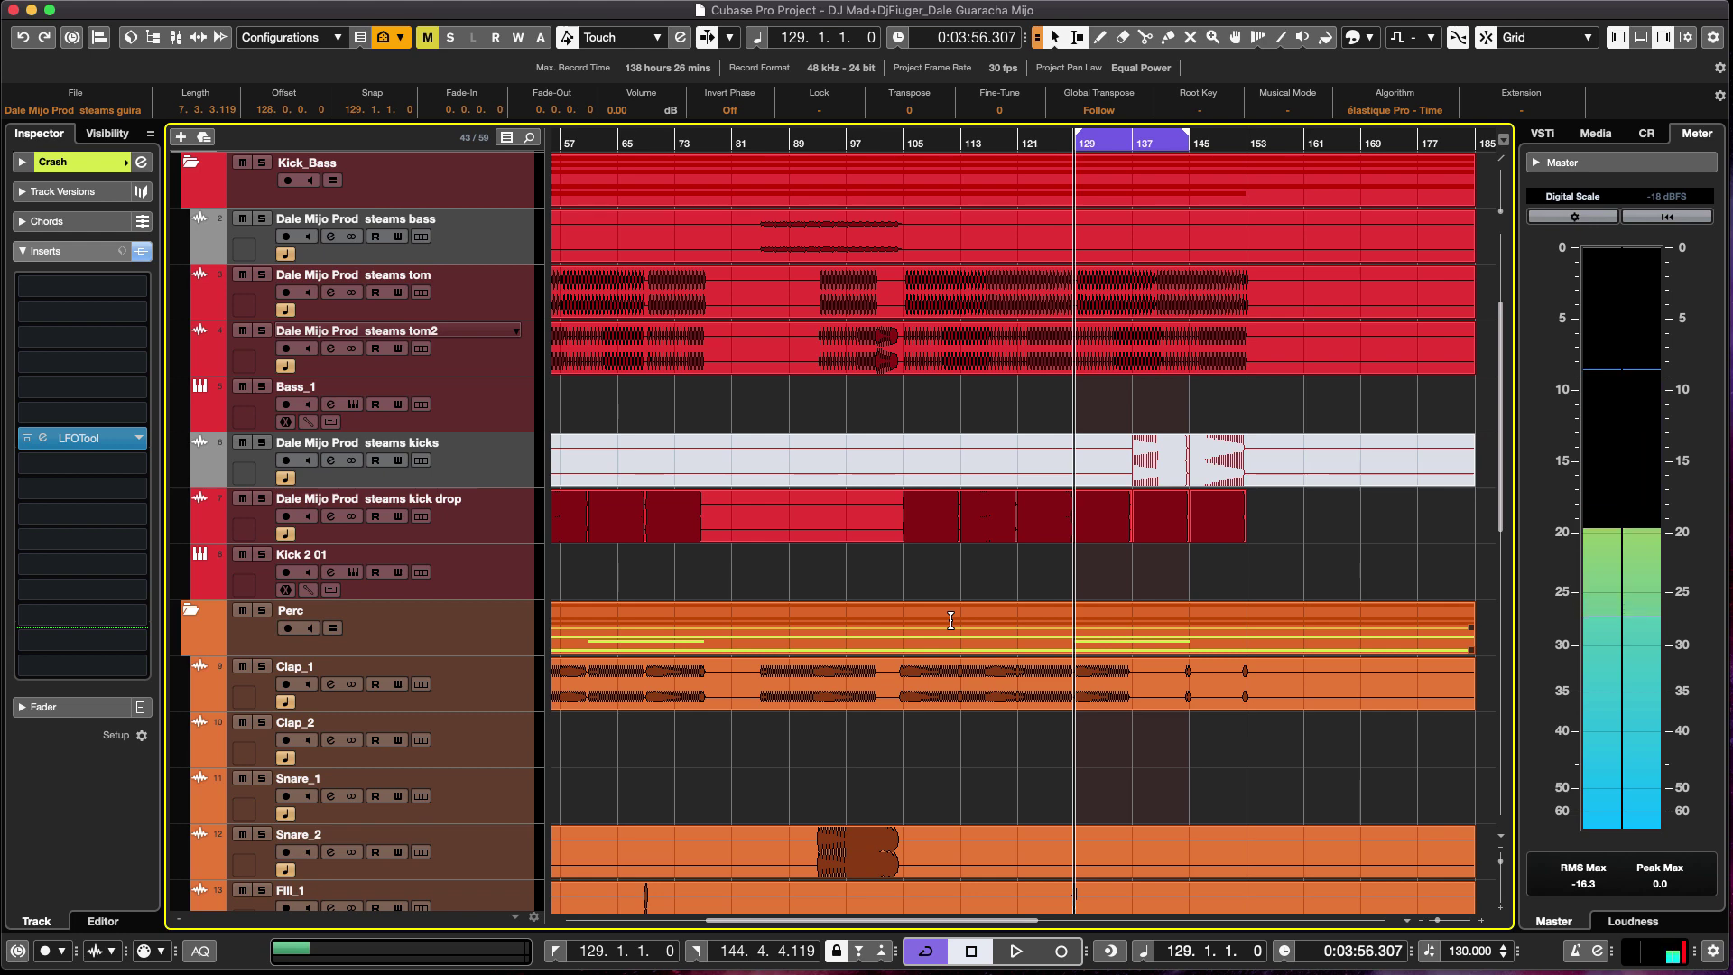
click(1194, 488)
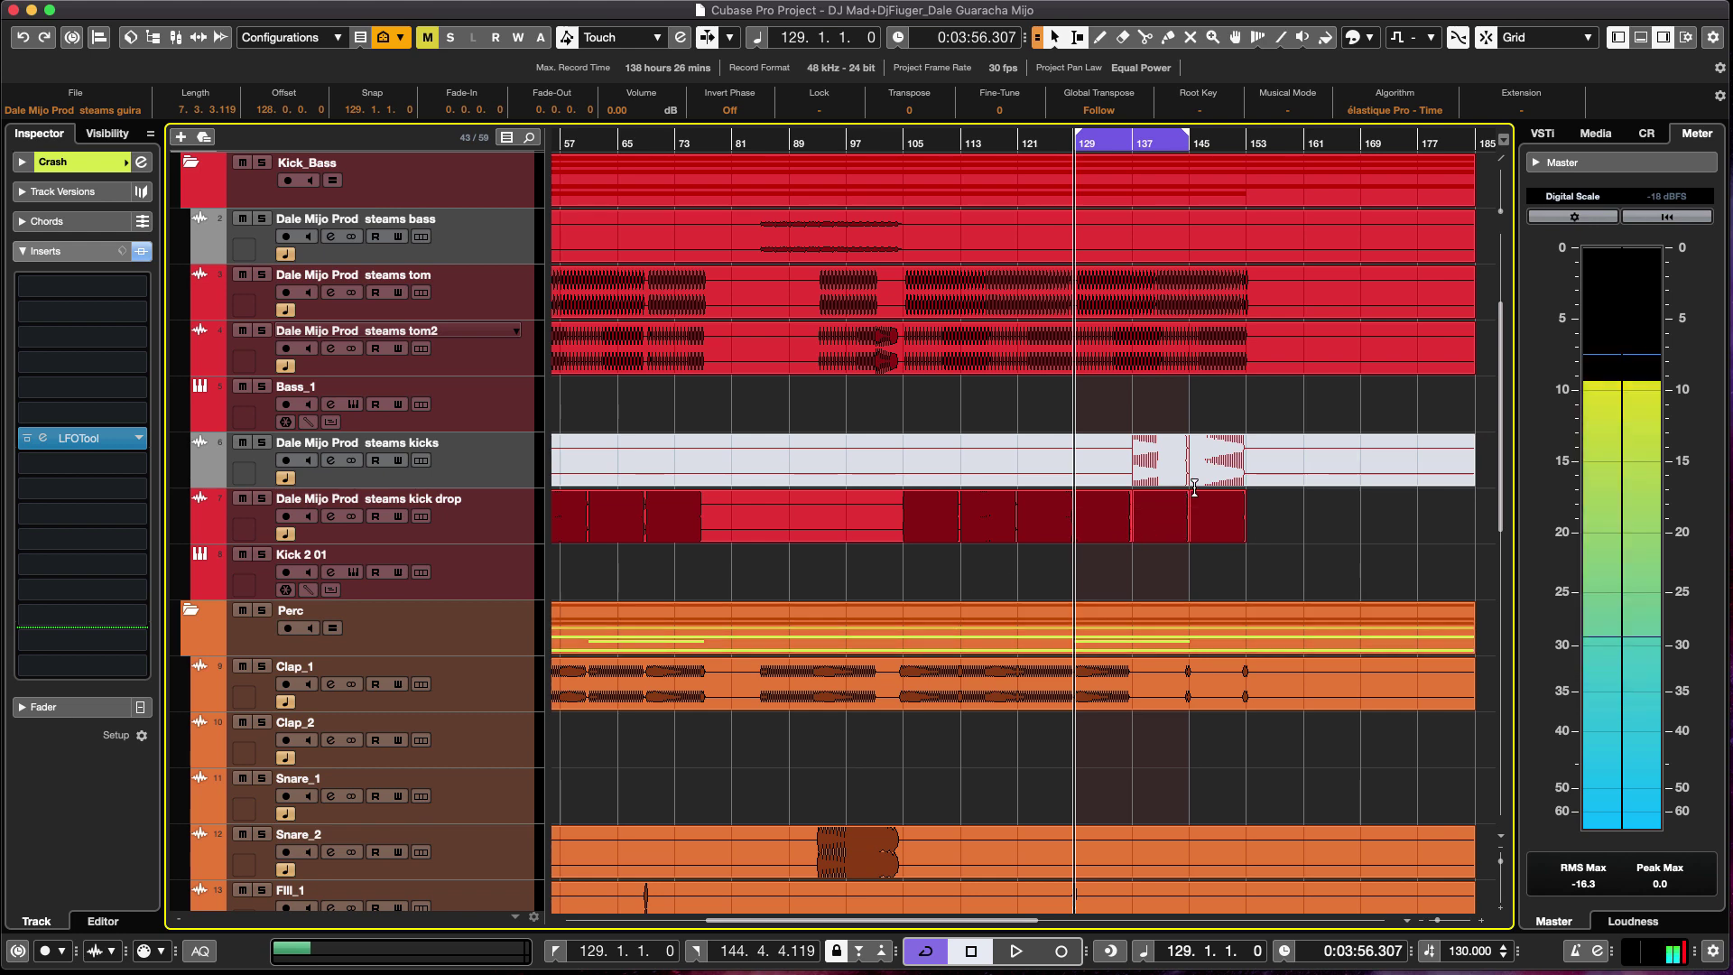
key(g)
key(g)
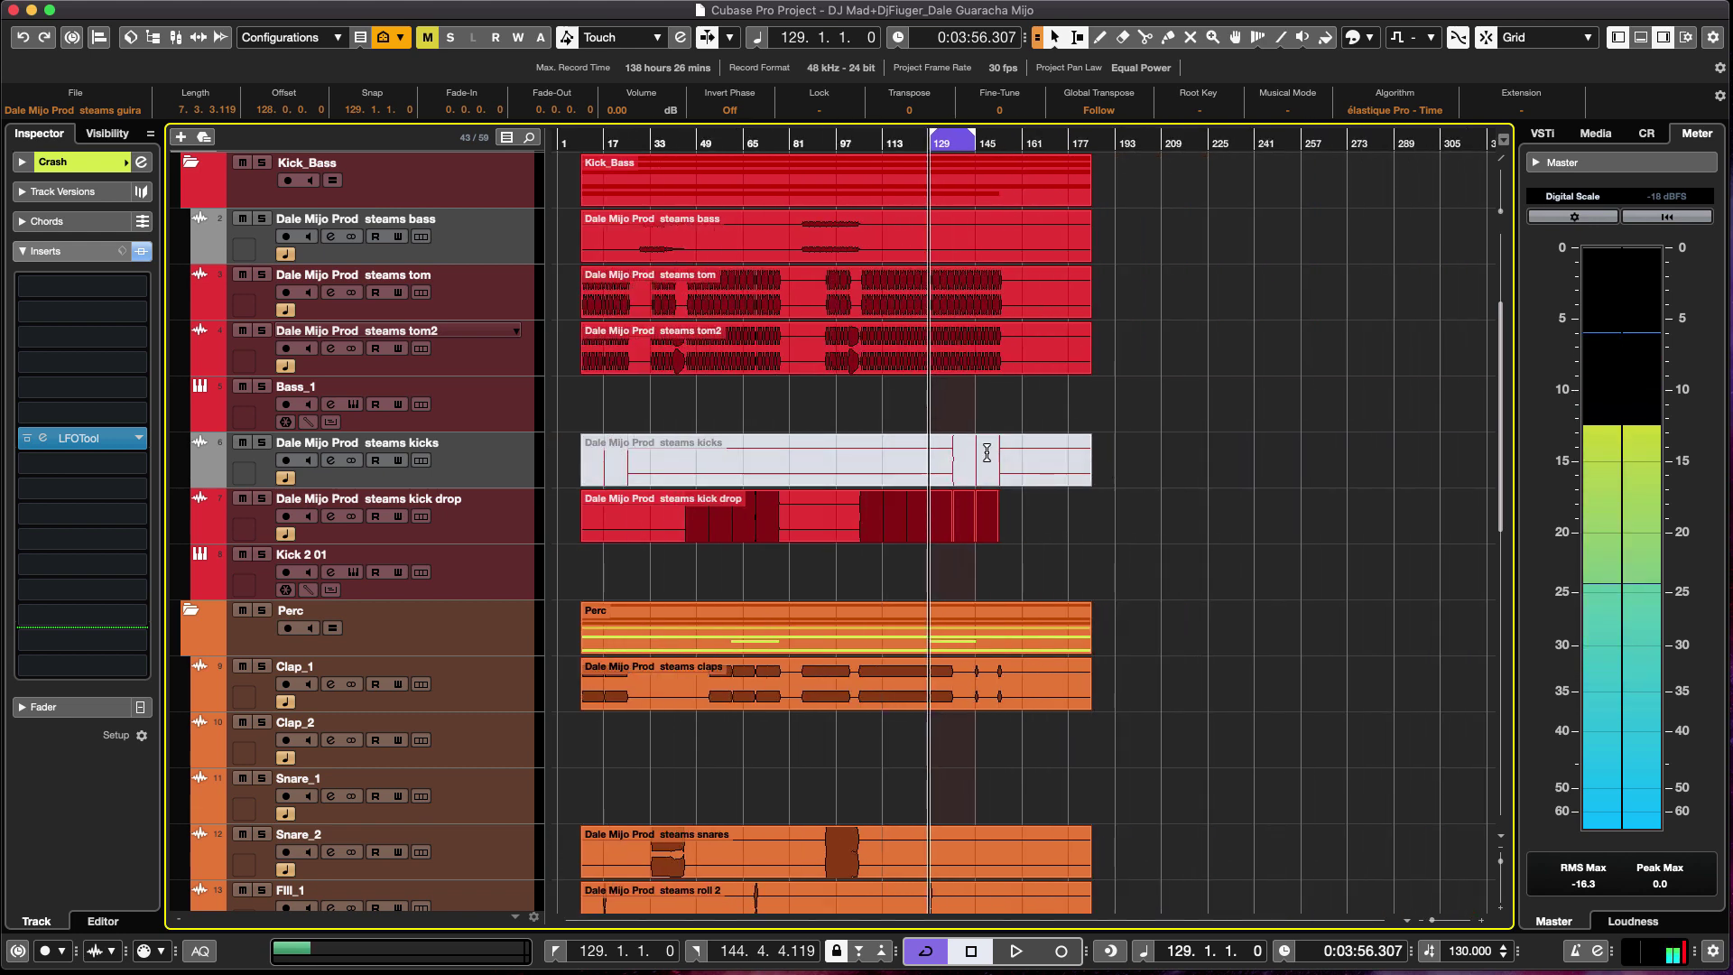
right_click(488, 464)
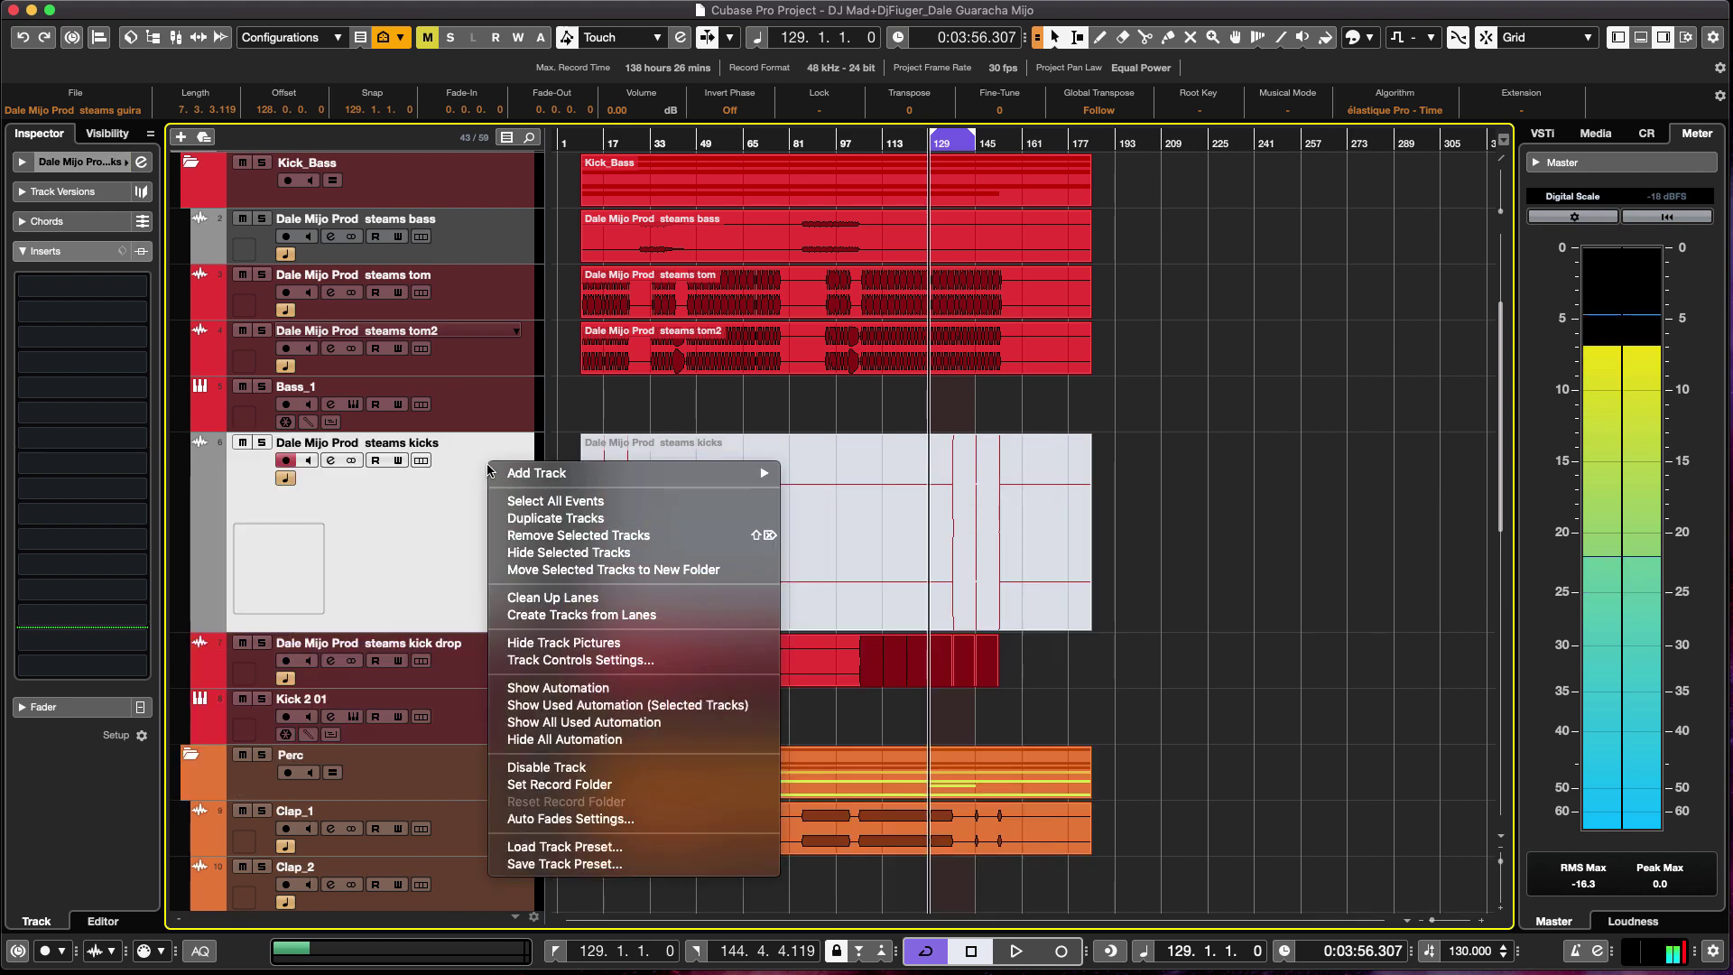
click(572, 538)
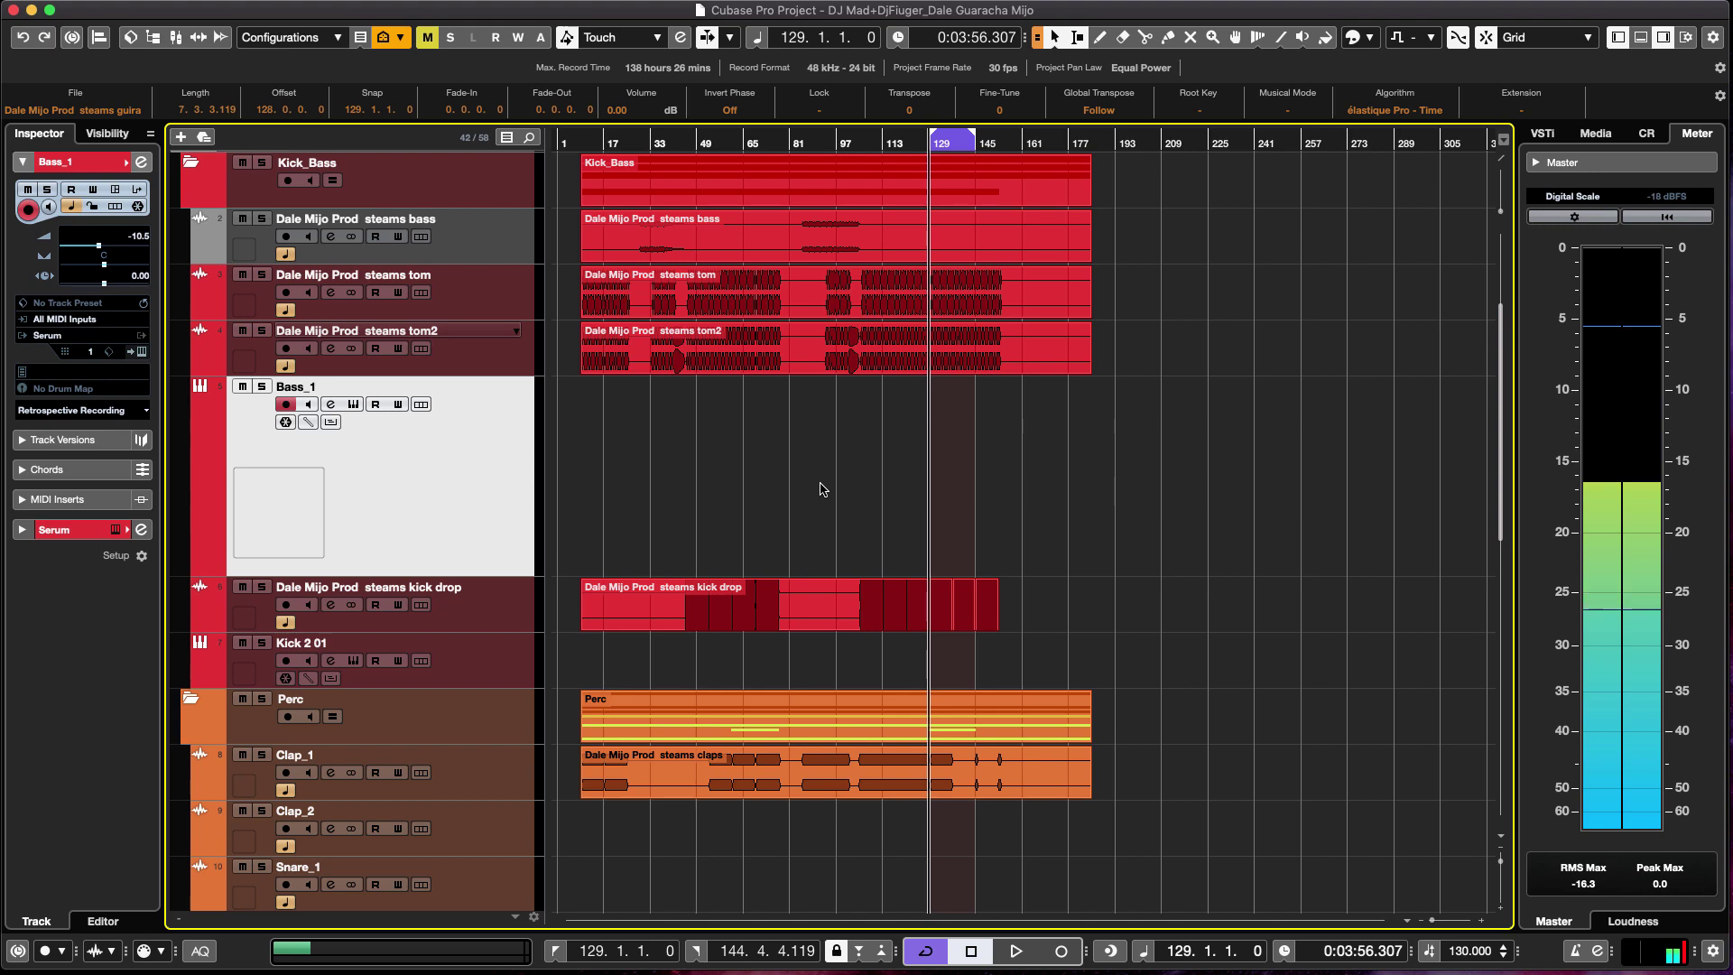
Look over the remaining percussion and effects tracks, and examine Fill_2 around the loop at bars 129–145.
scroll(821, 490, down, 6)
scroll(821, 491, up, 10)
scroll(822, 490, down, 8)
scroll(822, 490, up, 3)
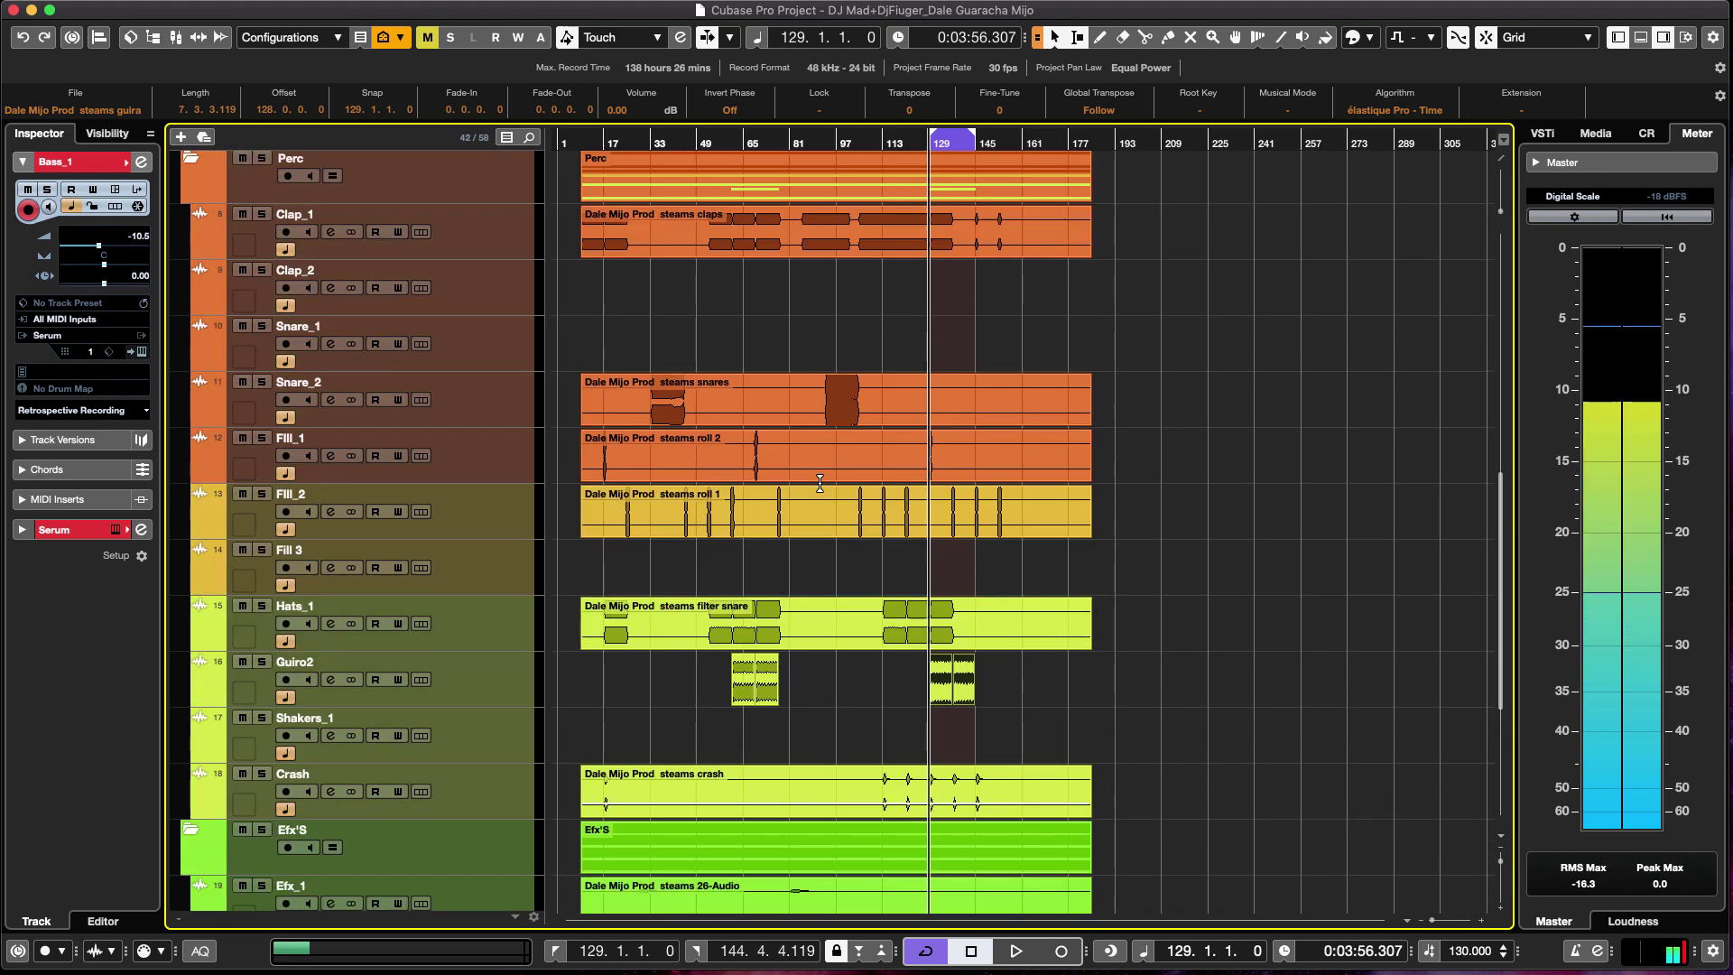
scroll(822, 491, down, 3)
scroll(820, 483, up, 2)
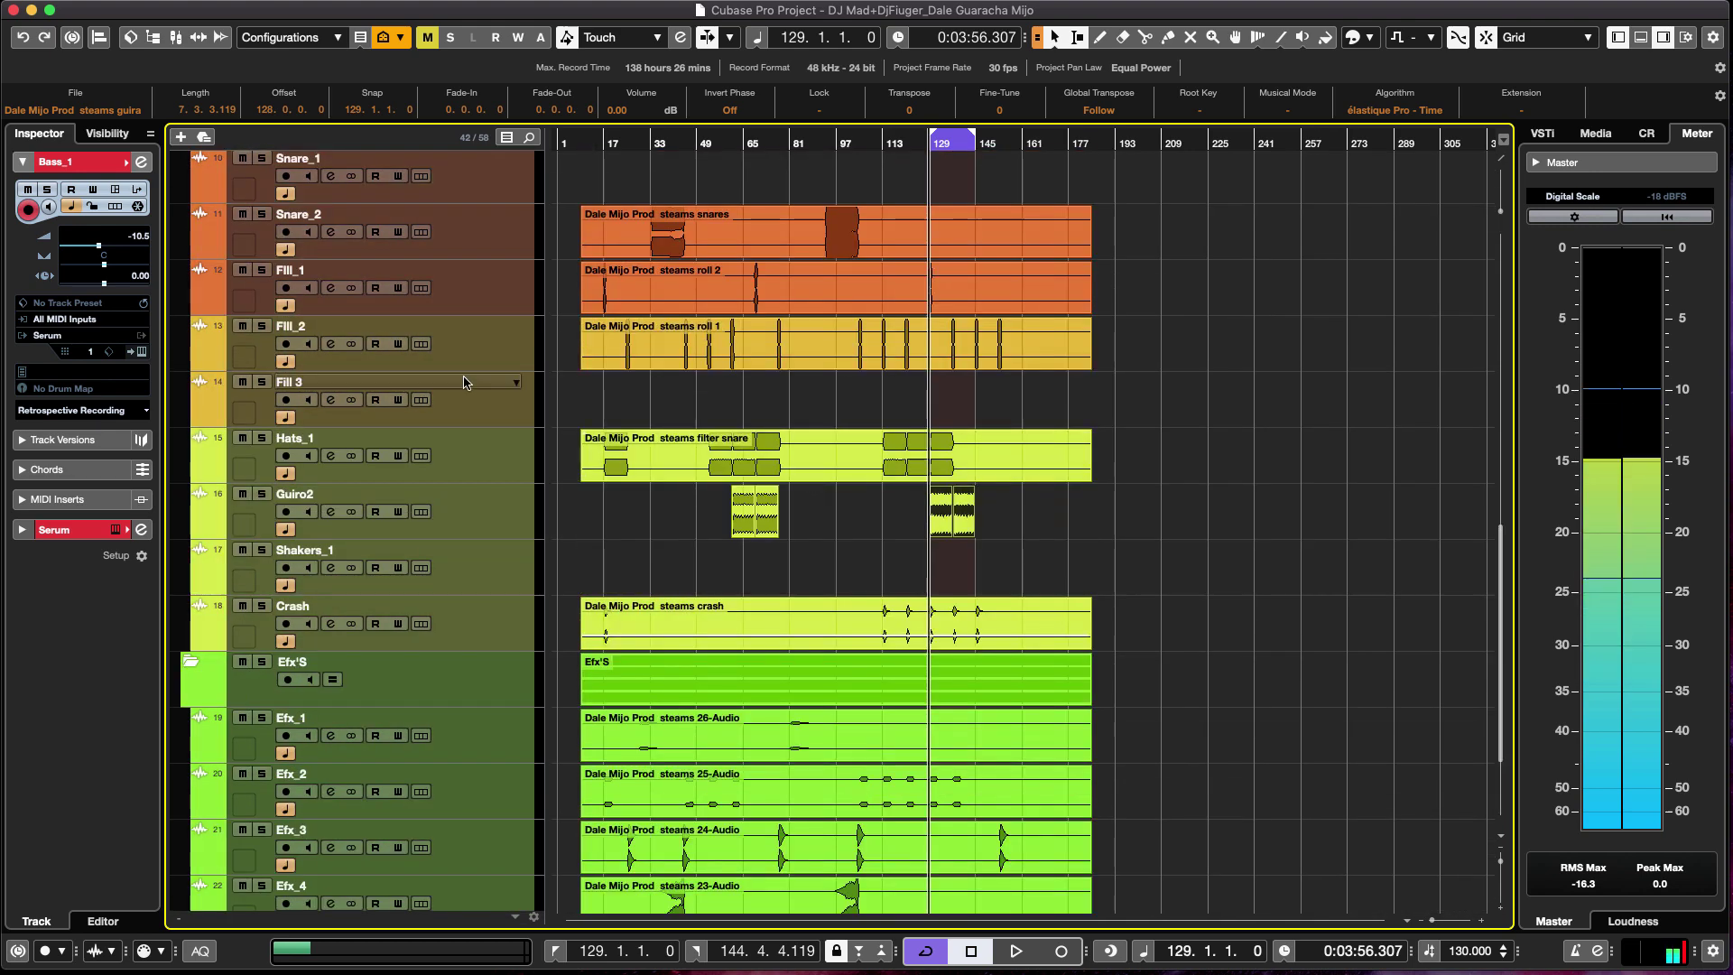
click(832, 363)
key(h)
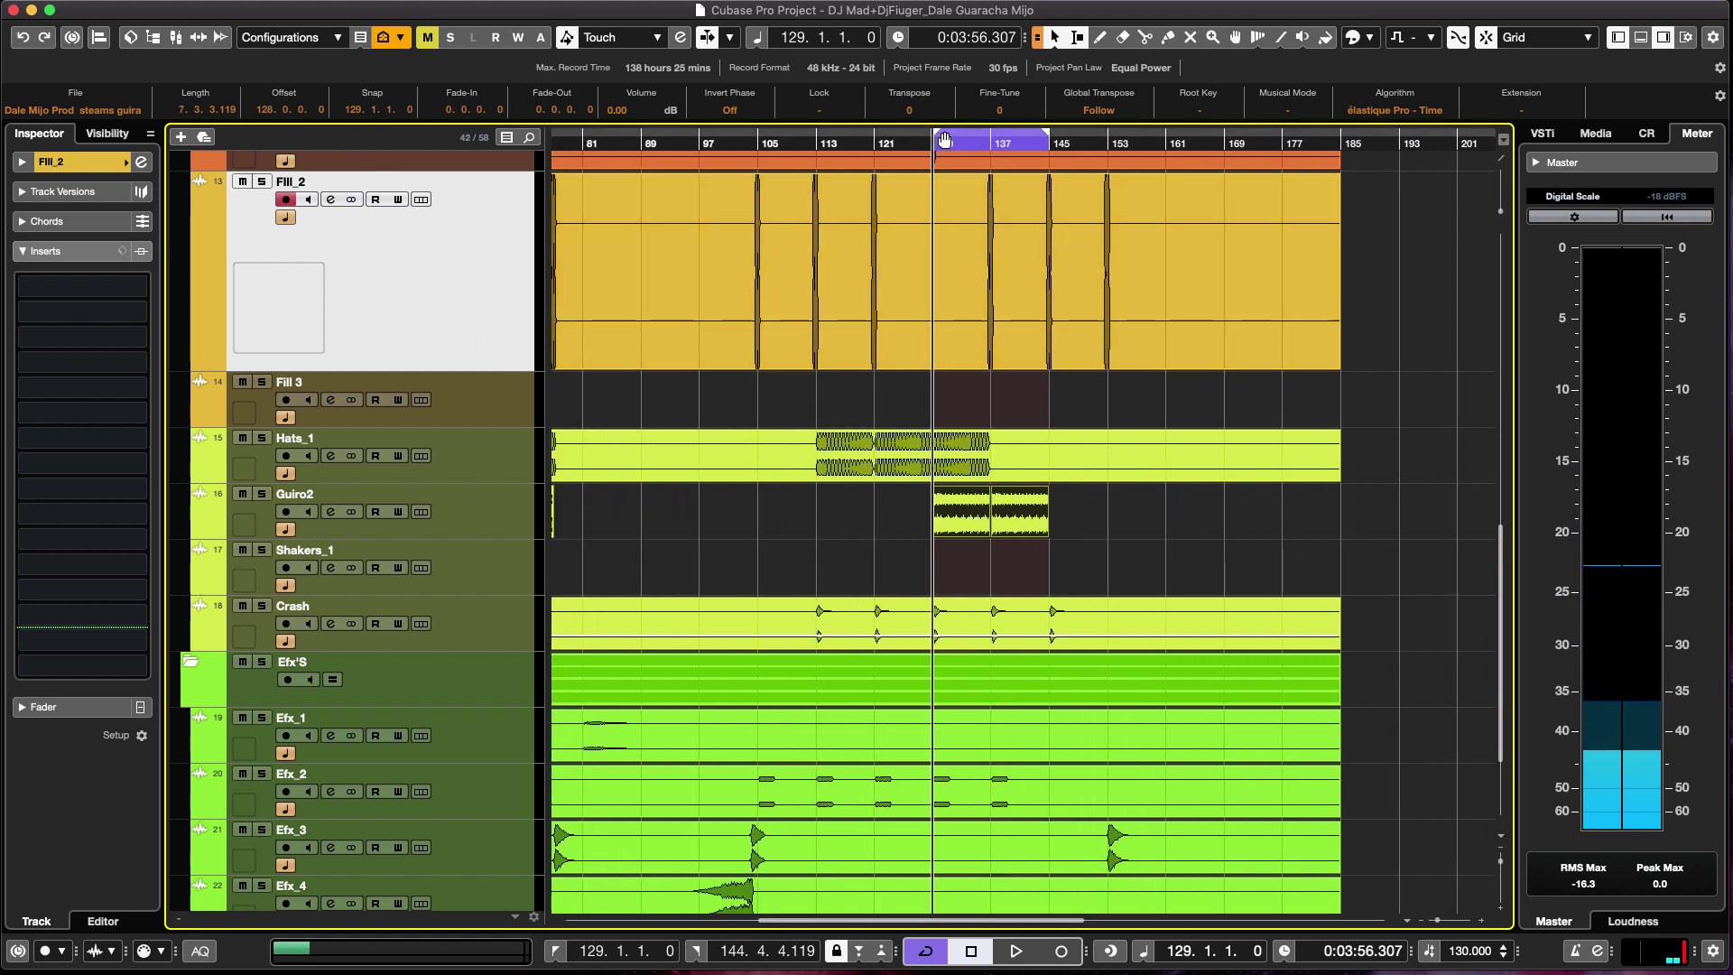
Loop playback over bars 135–139 and raise the Fill_2 channel level to -8.44 dB.
drag(986, 140, 1007, 144)
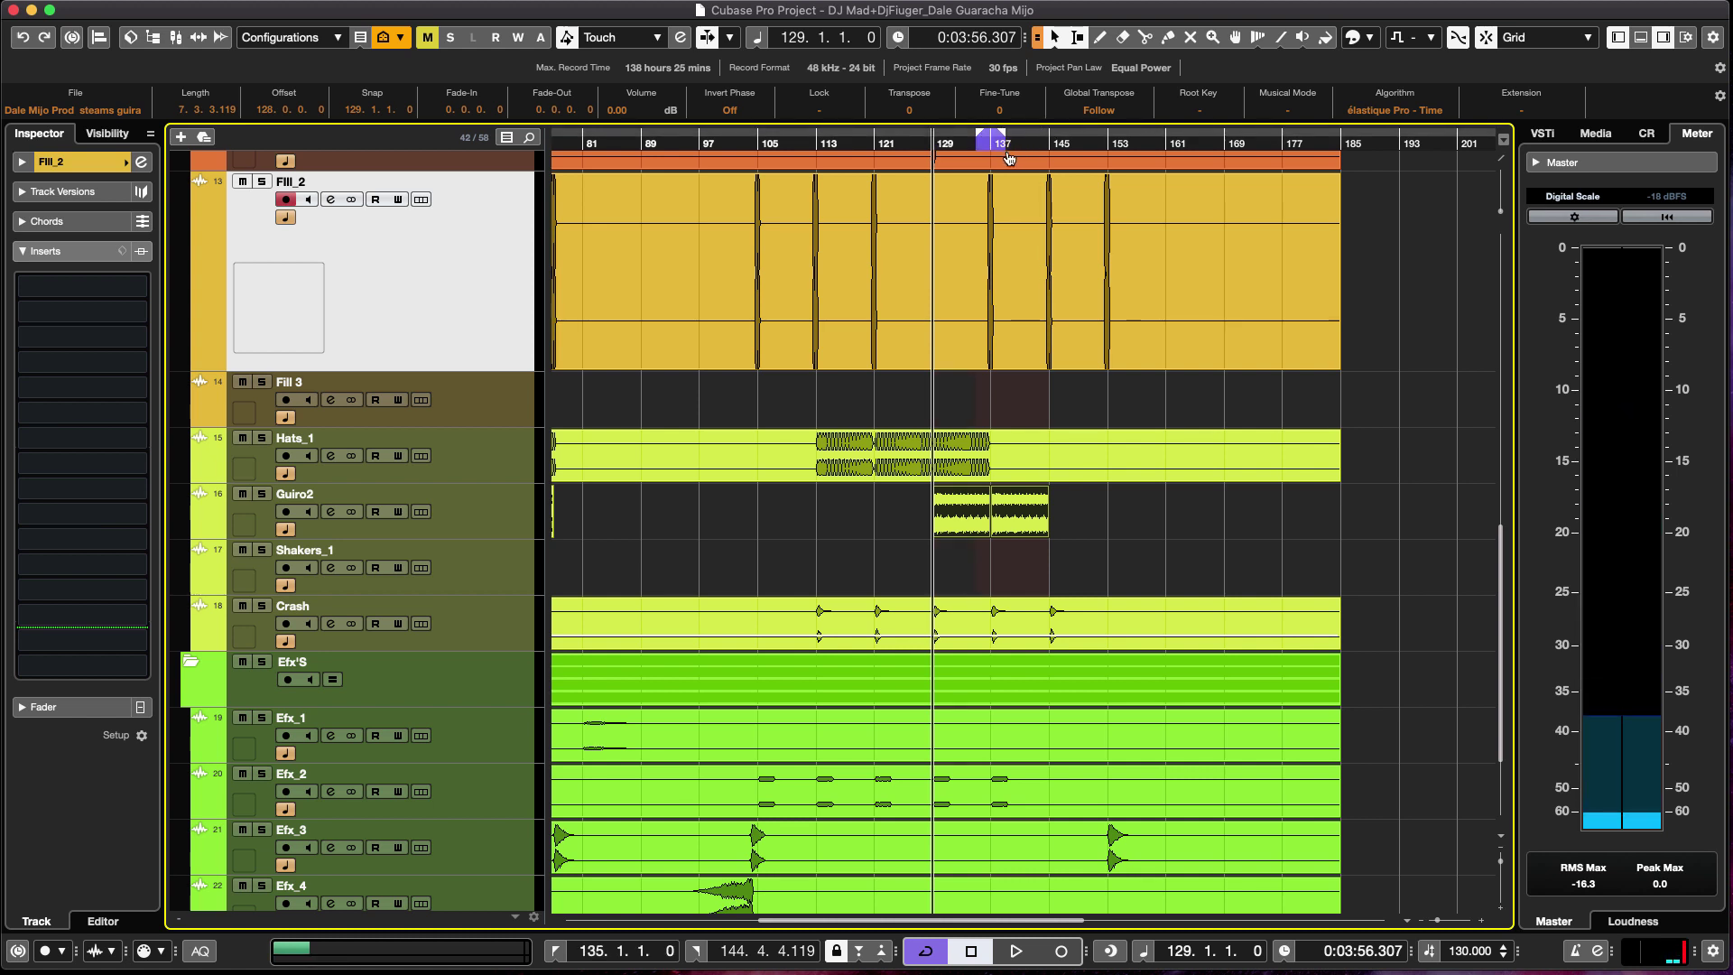
key(space)
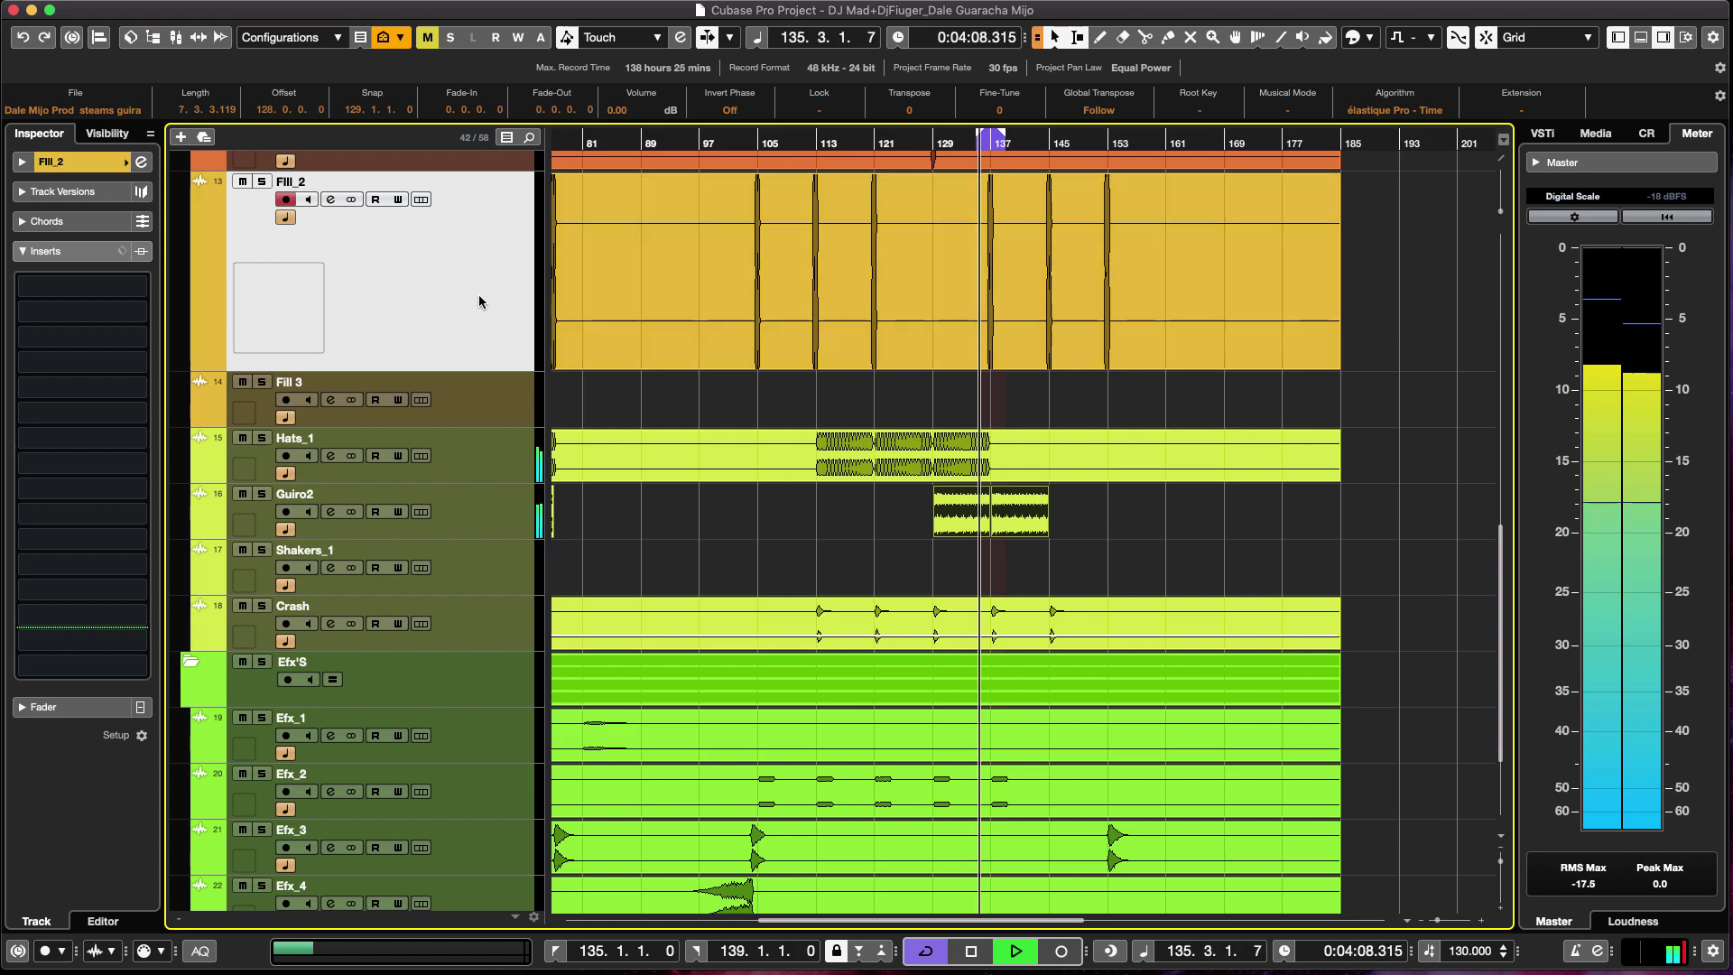
key(F3)
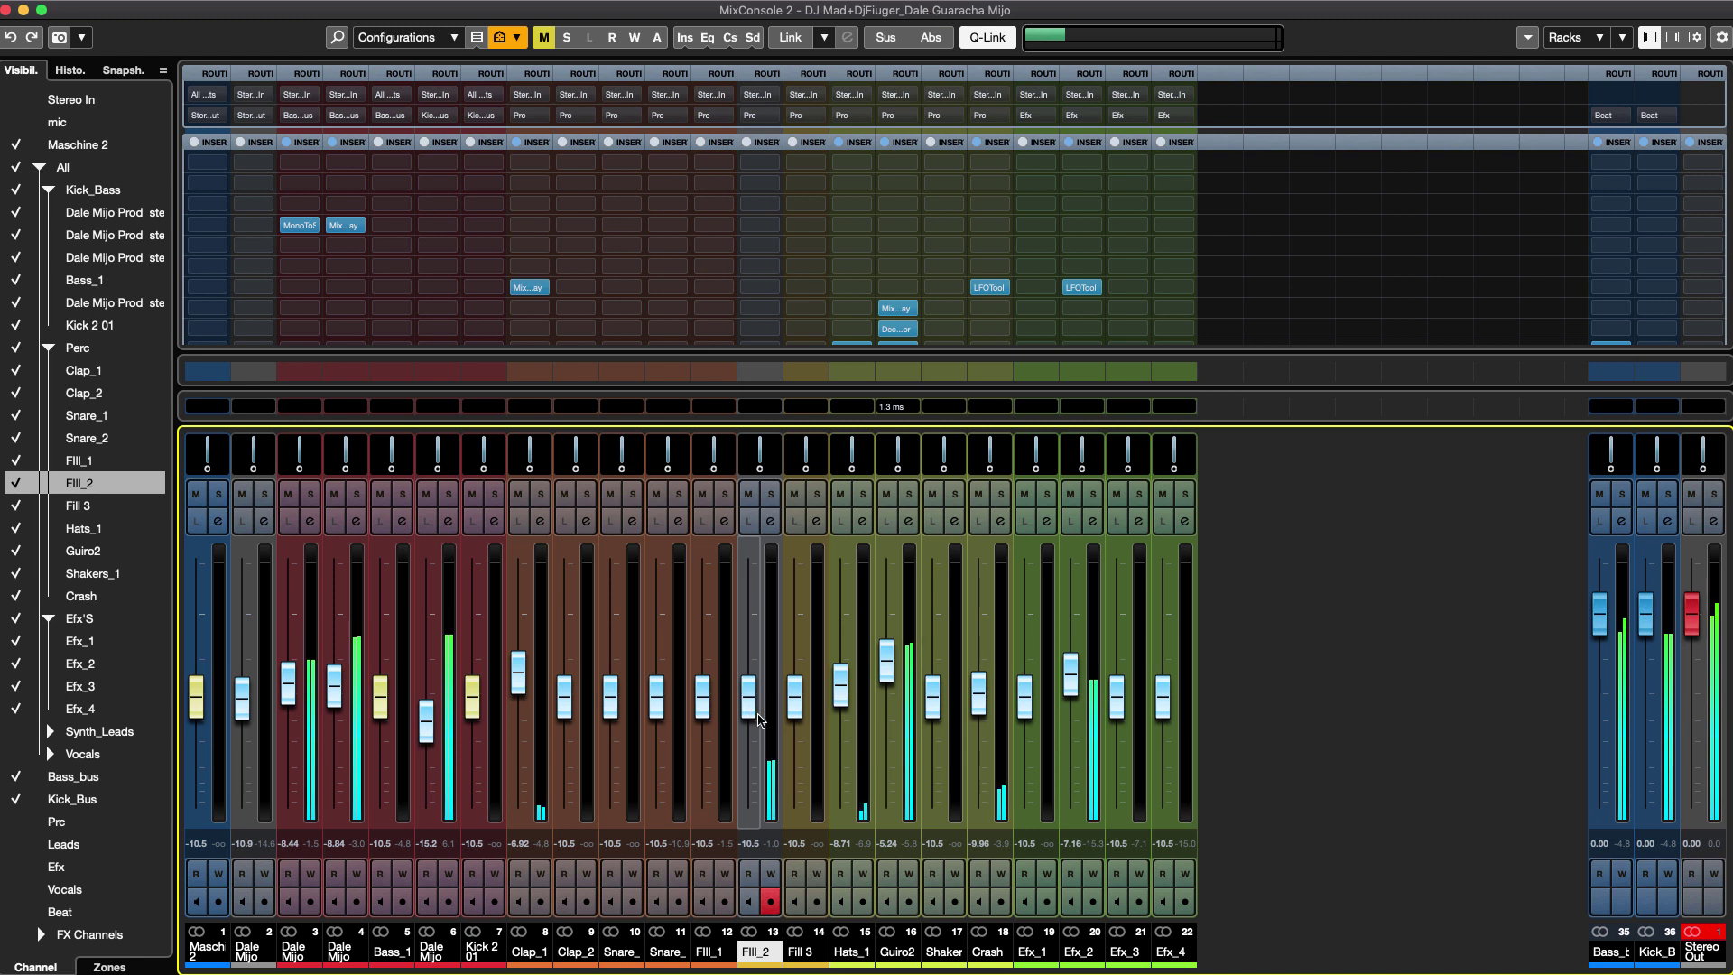
drag(751, 711, 756, 697)
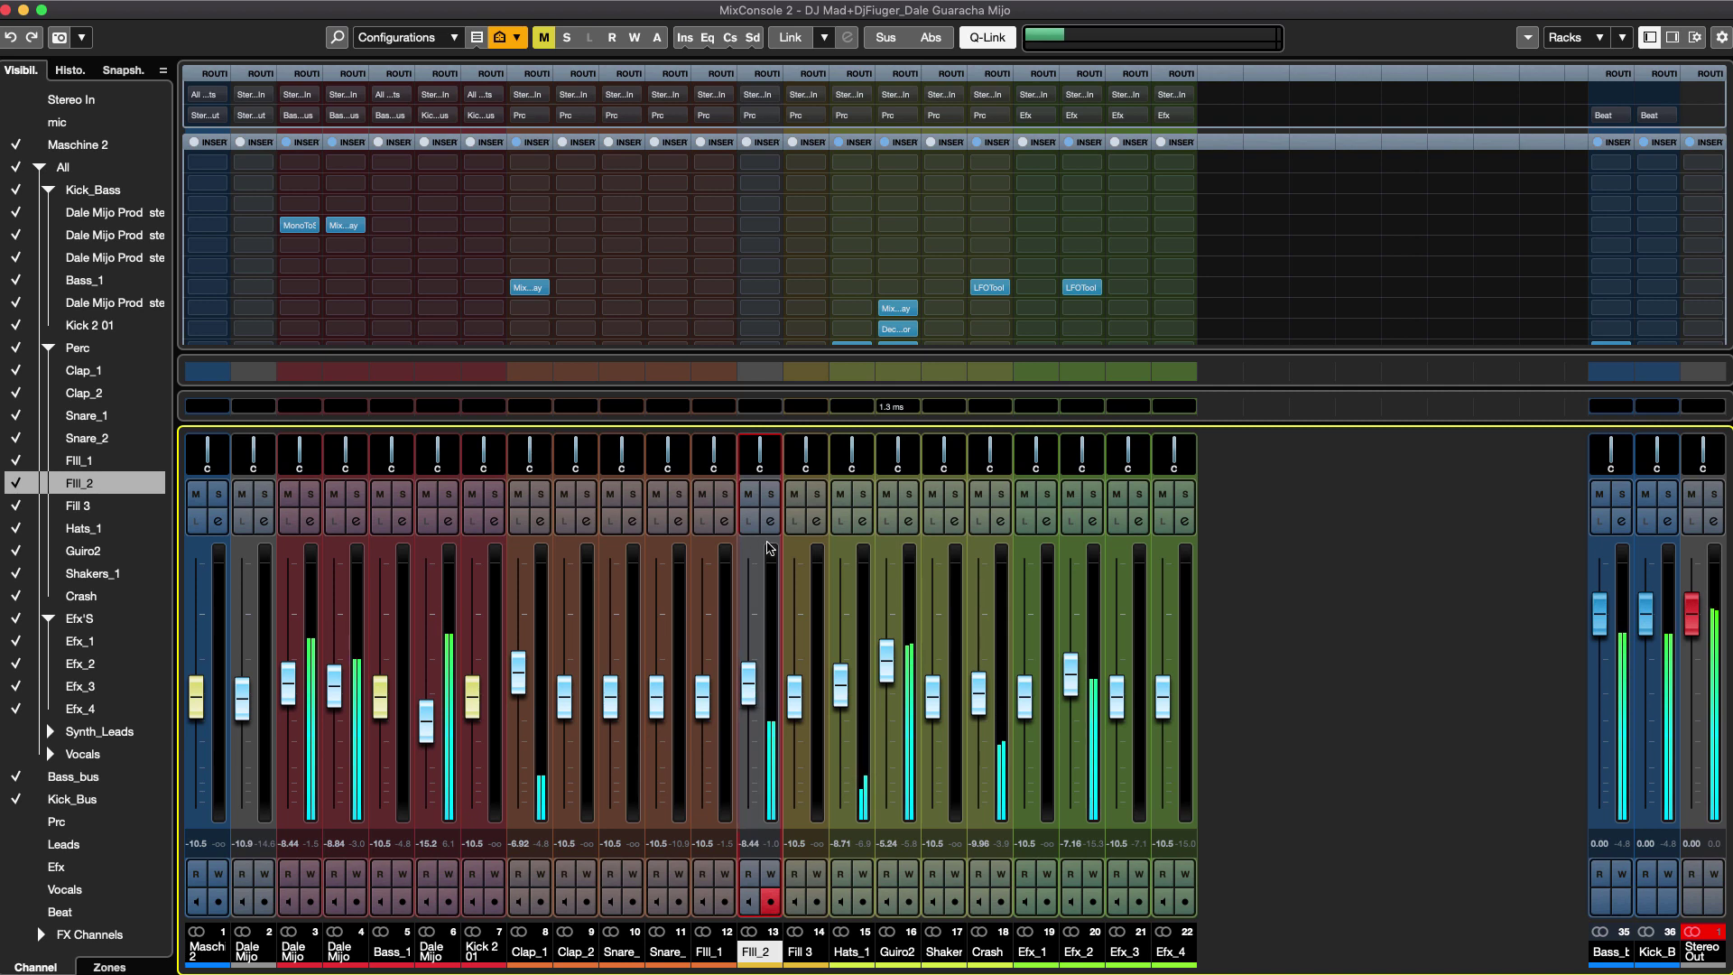
Change the low-cut filter slope in Fill_2's channel EQ and raise its cutoff to remove the low end below the fill.
click(770, 524)
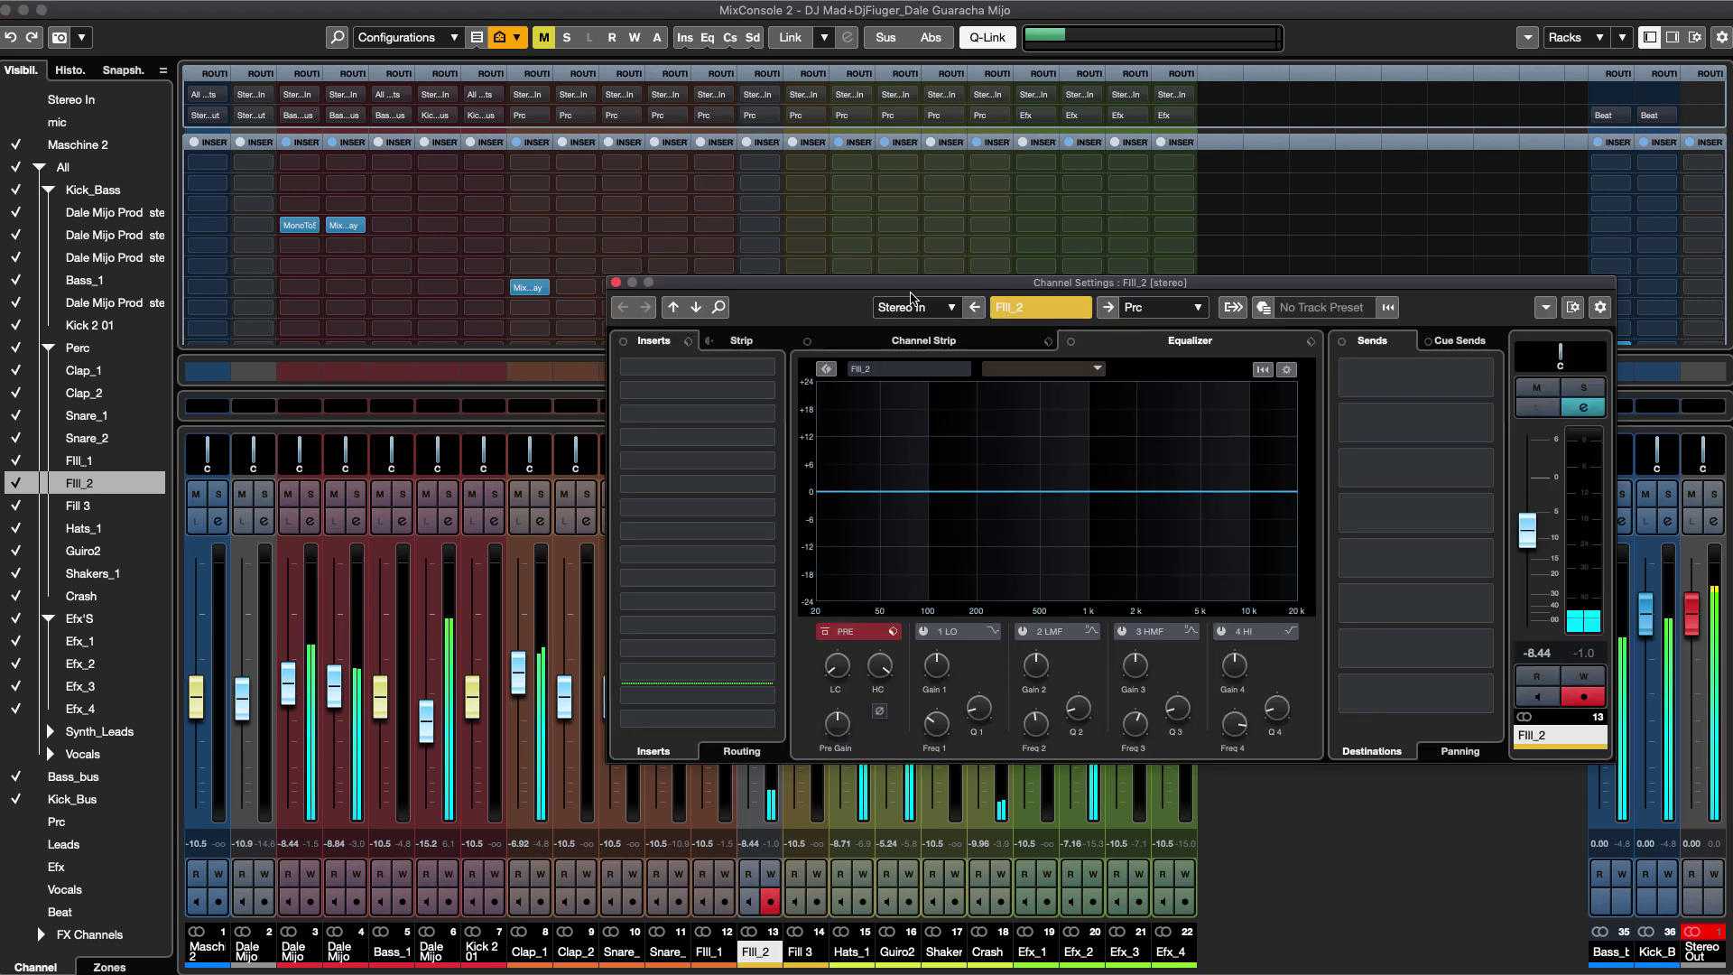
drag(600, 604, 607, 585)
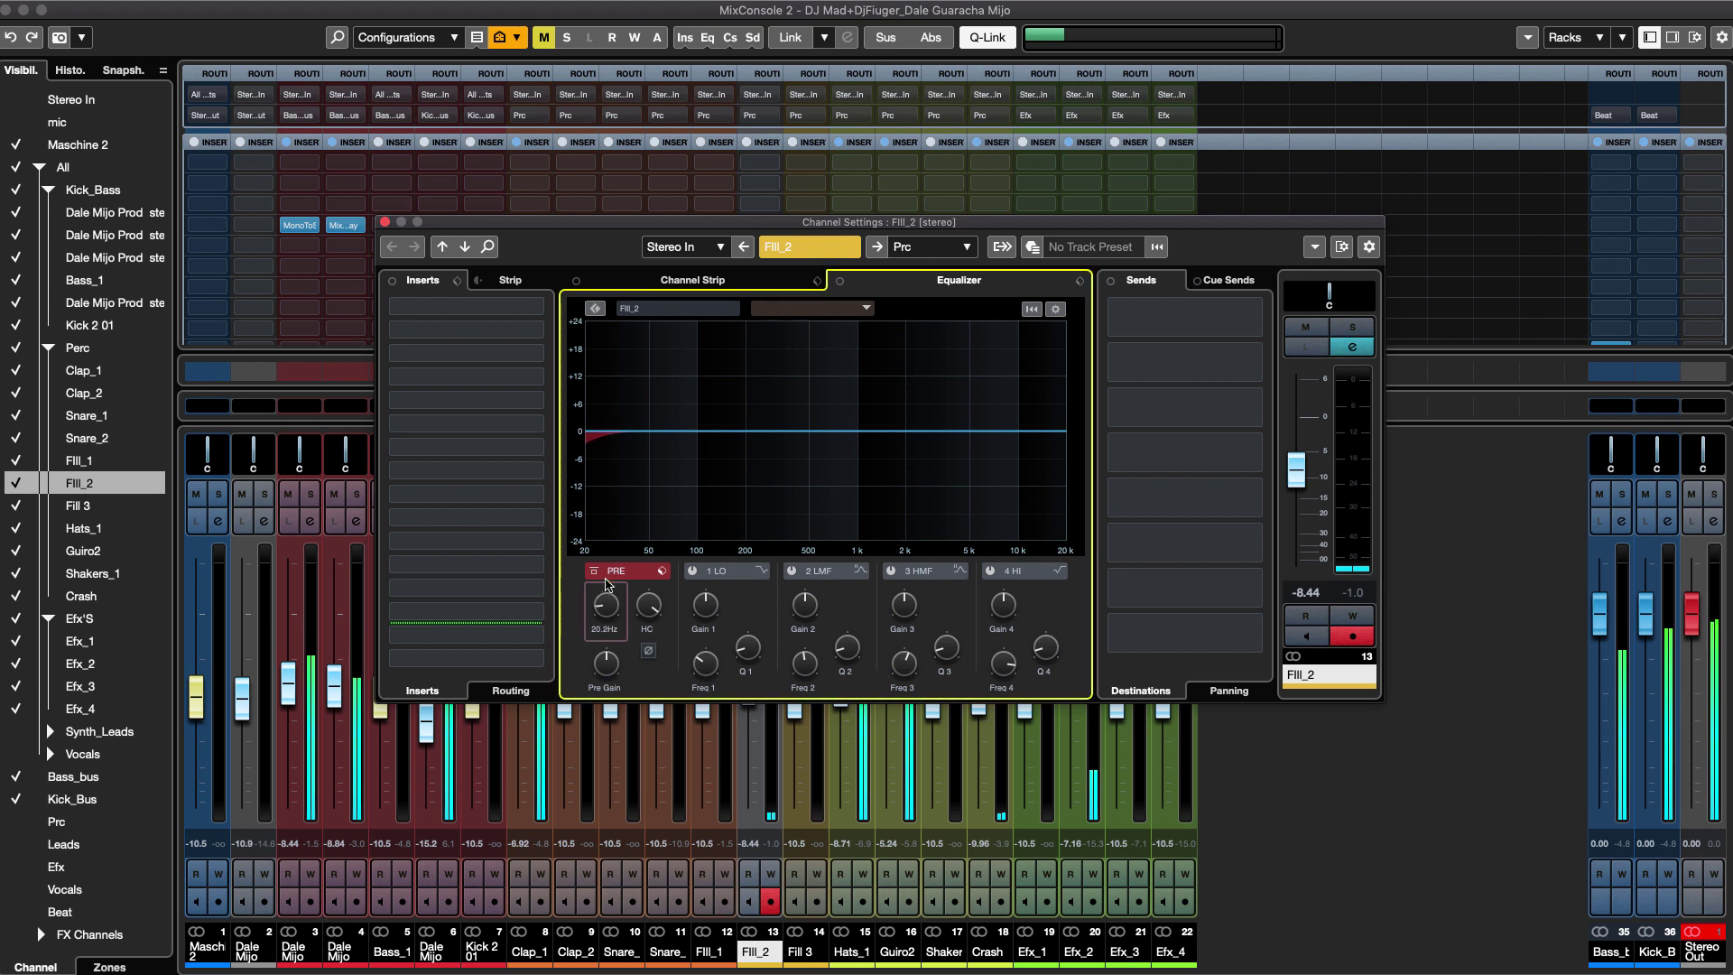
right_click(607, 603)
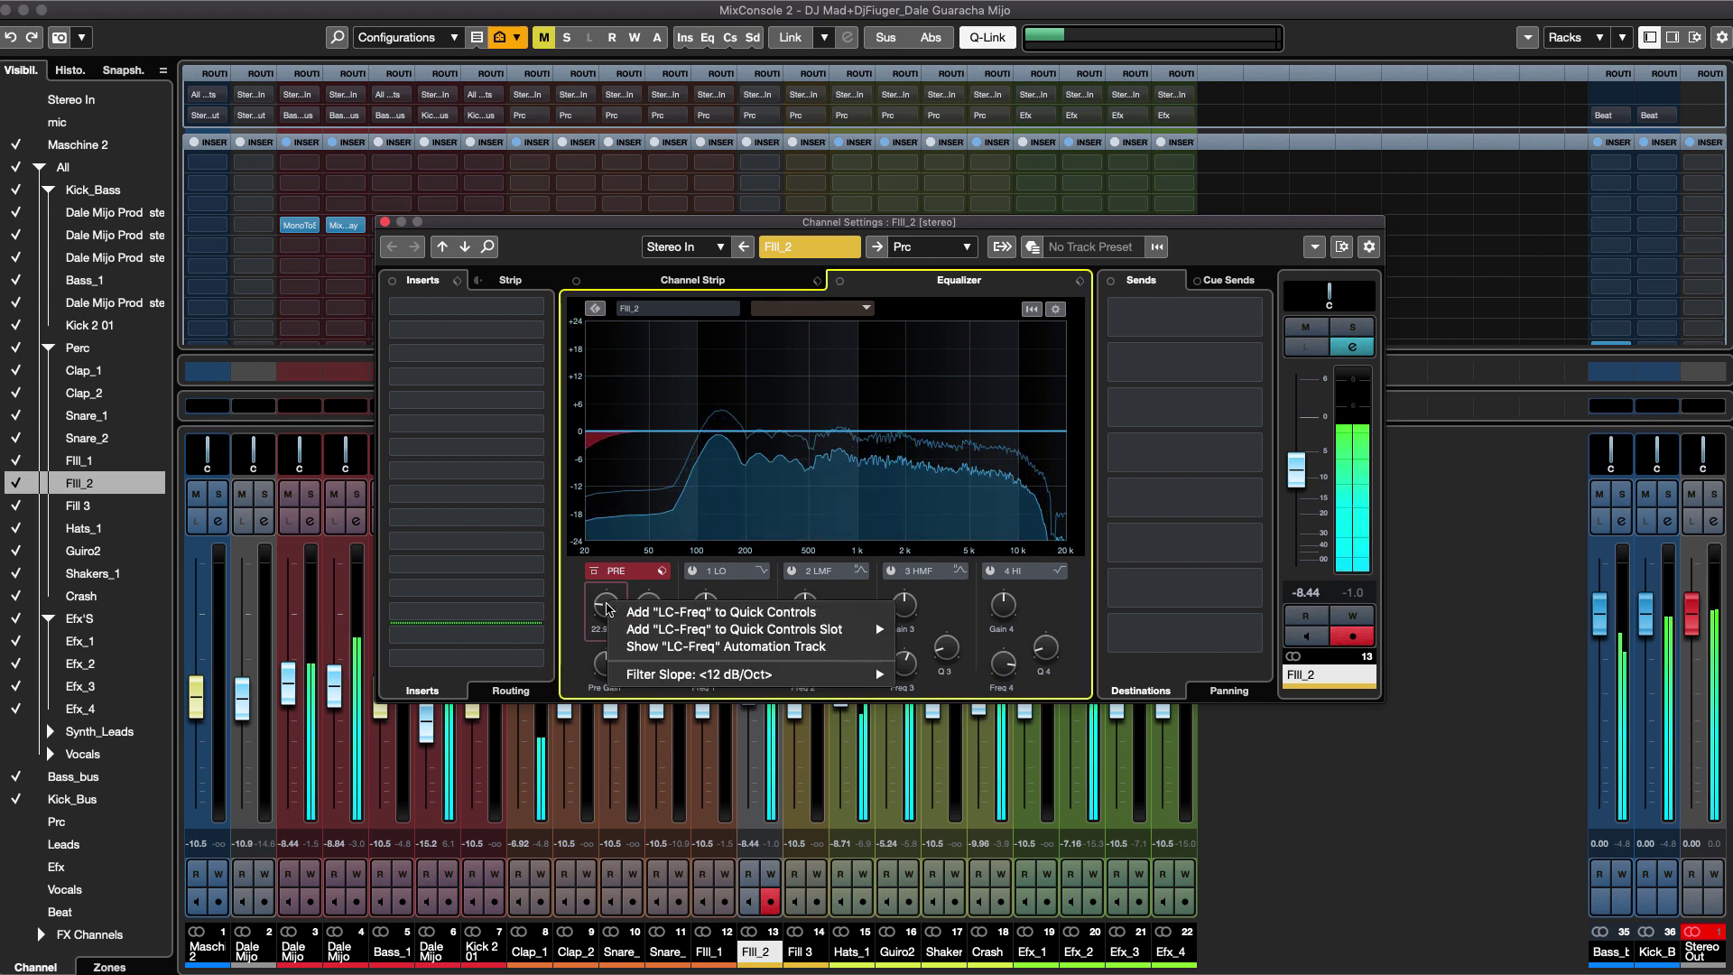
mouse_move(684, 674)
click(948, 748)
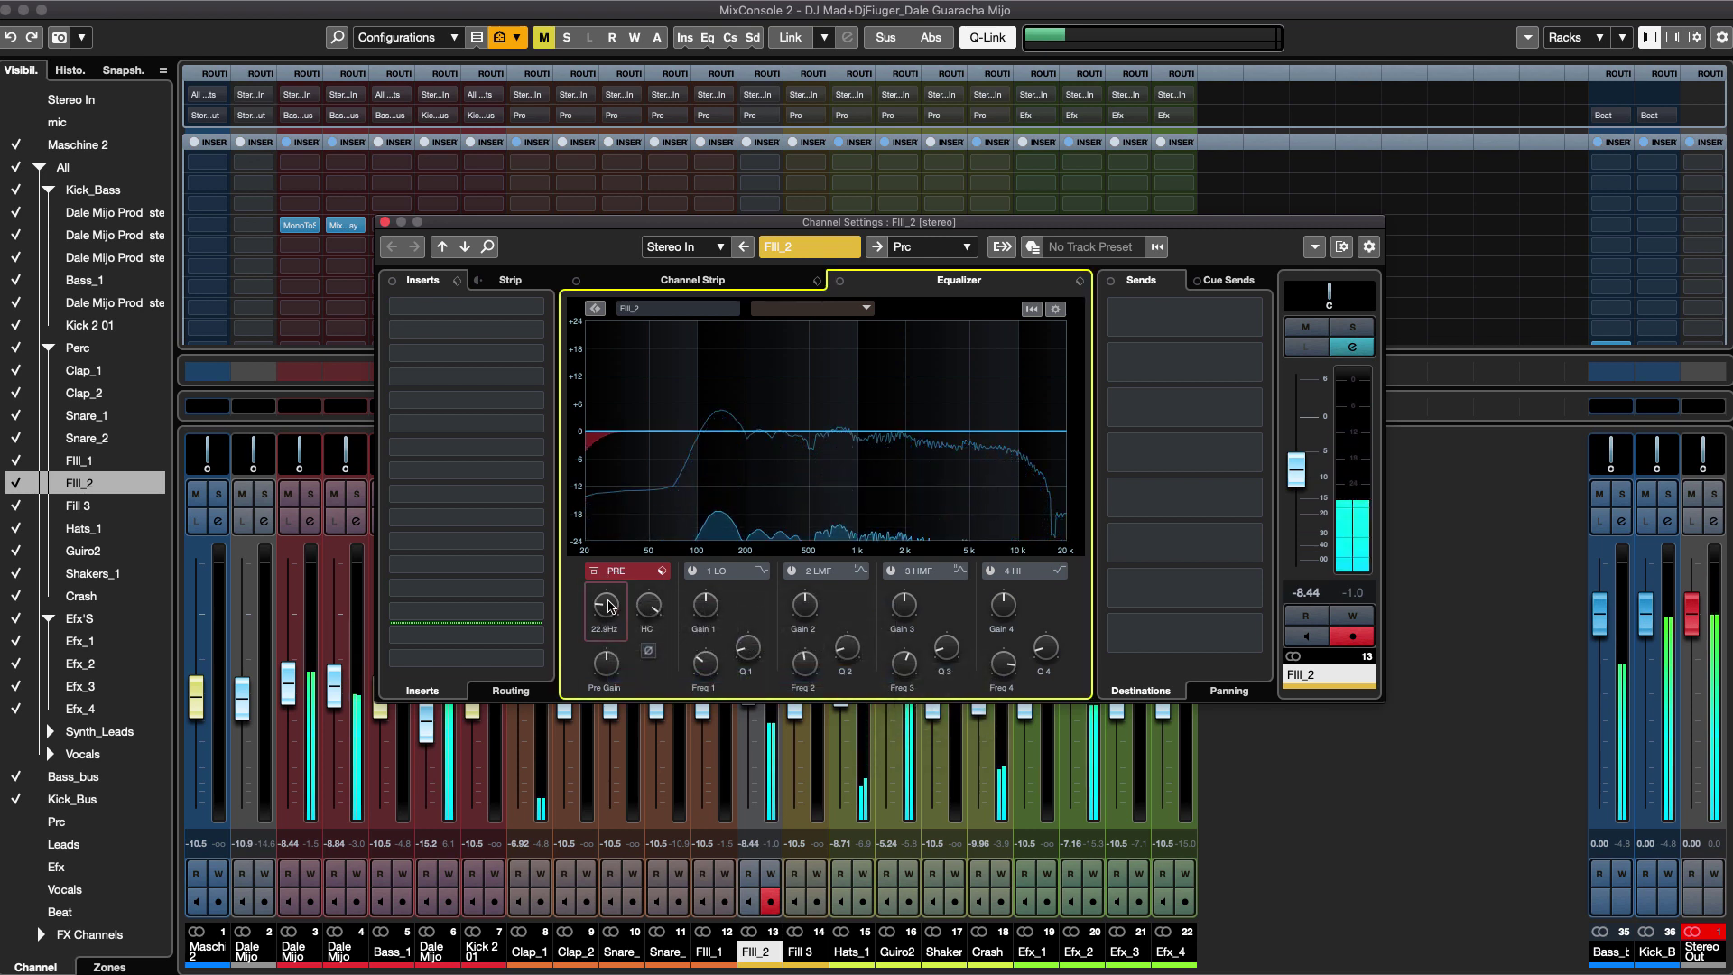
drag(605, 607, 600, 579)
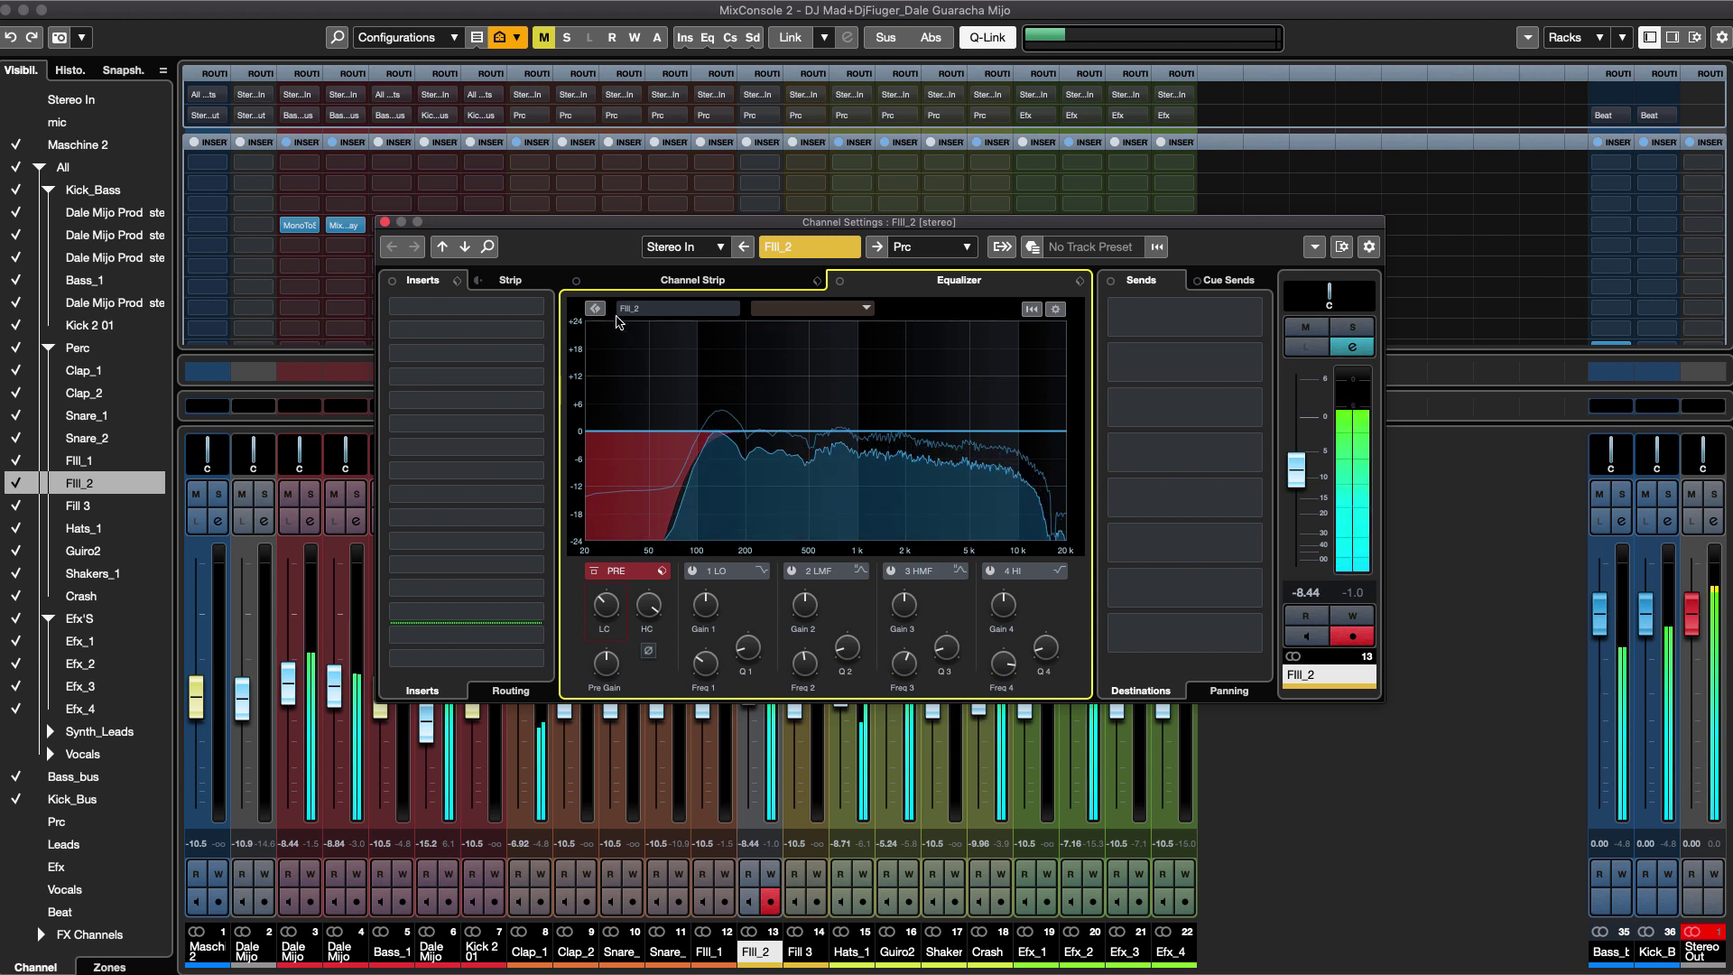
Try the MeldaProduction MAutopan effect in Fill_2's sixth insert slot.
click(540, 430)
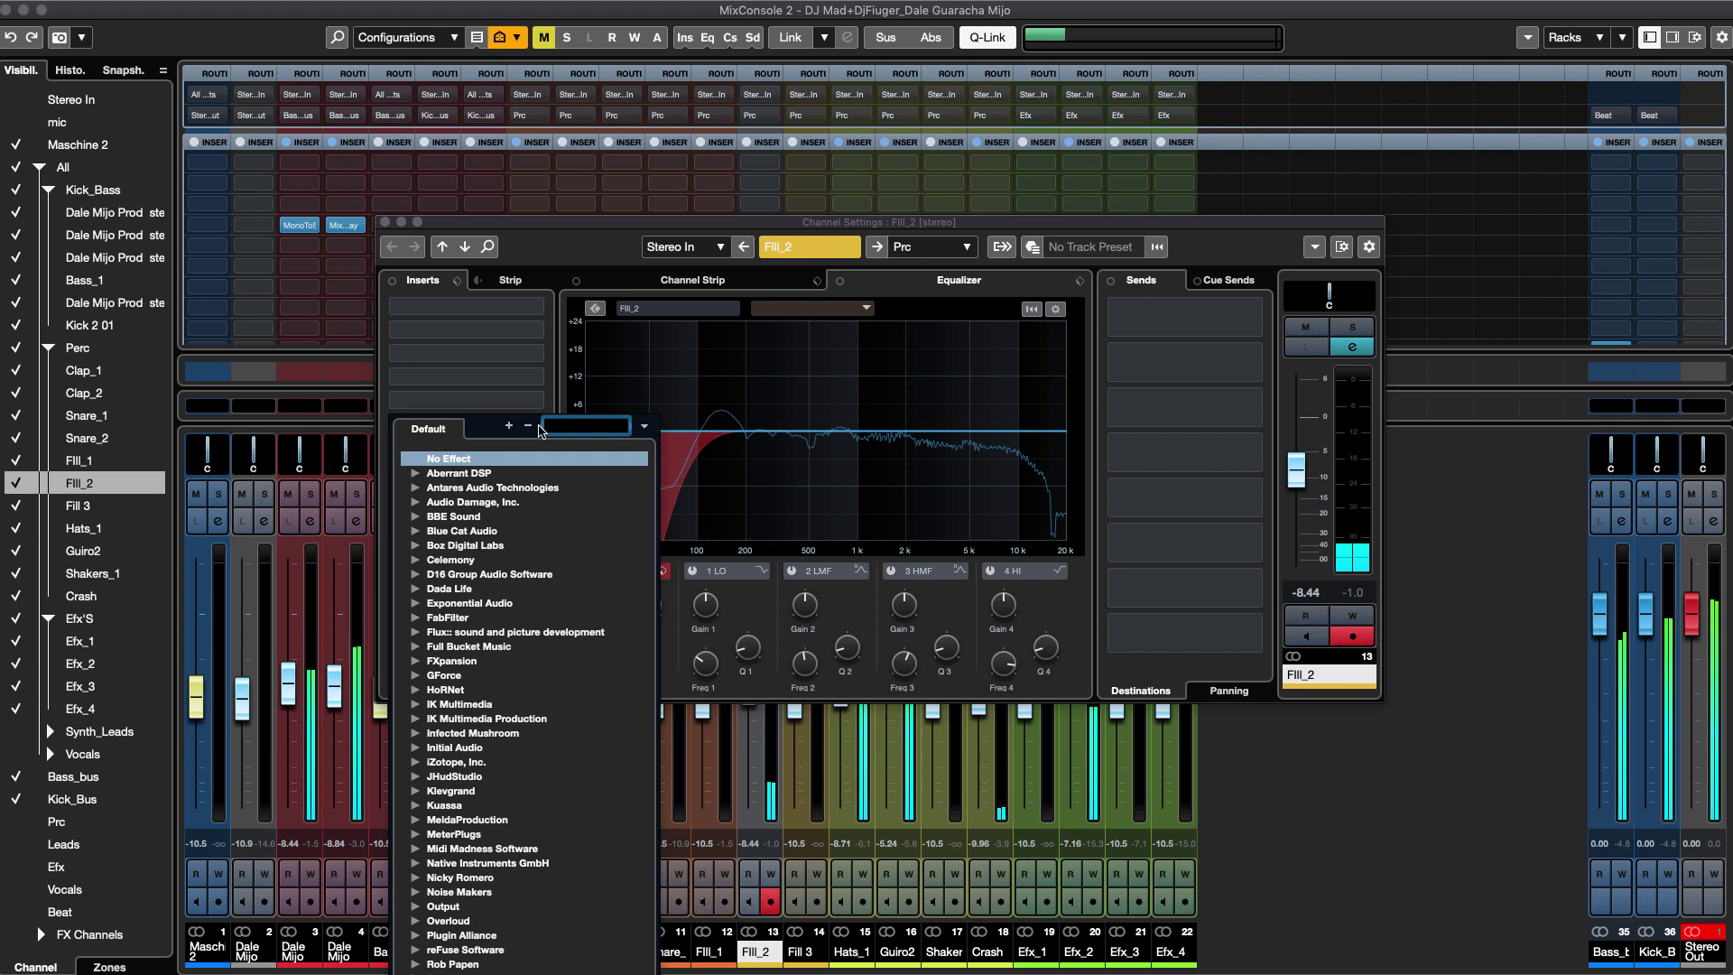
text(auto)
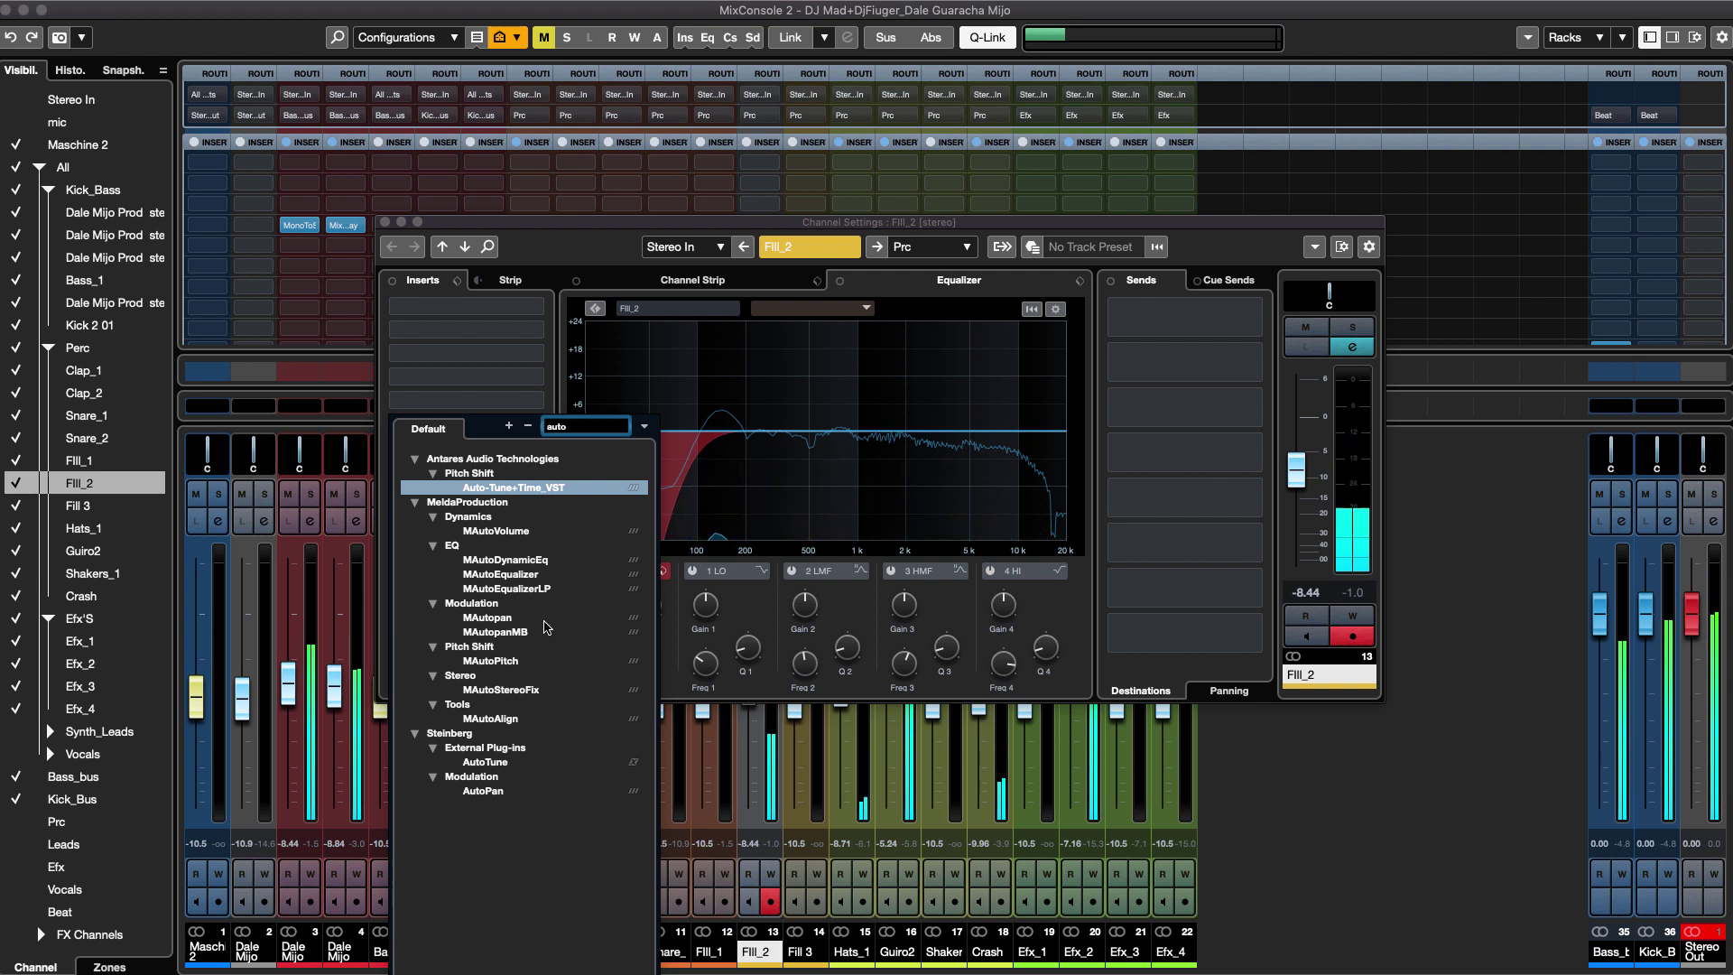
click(492, 619)
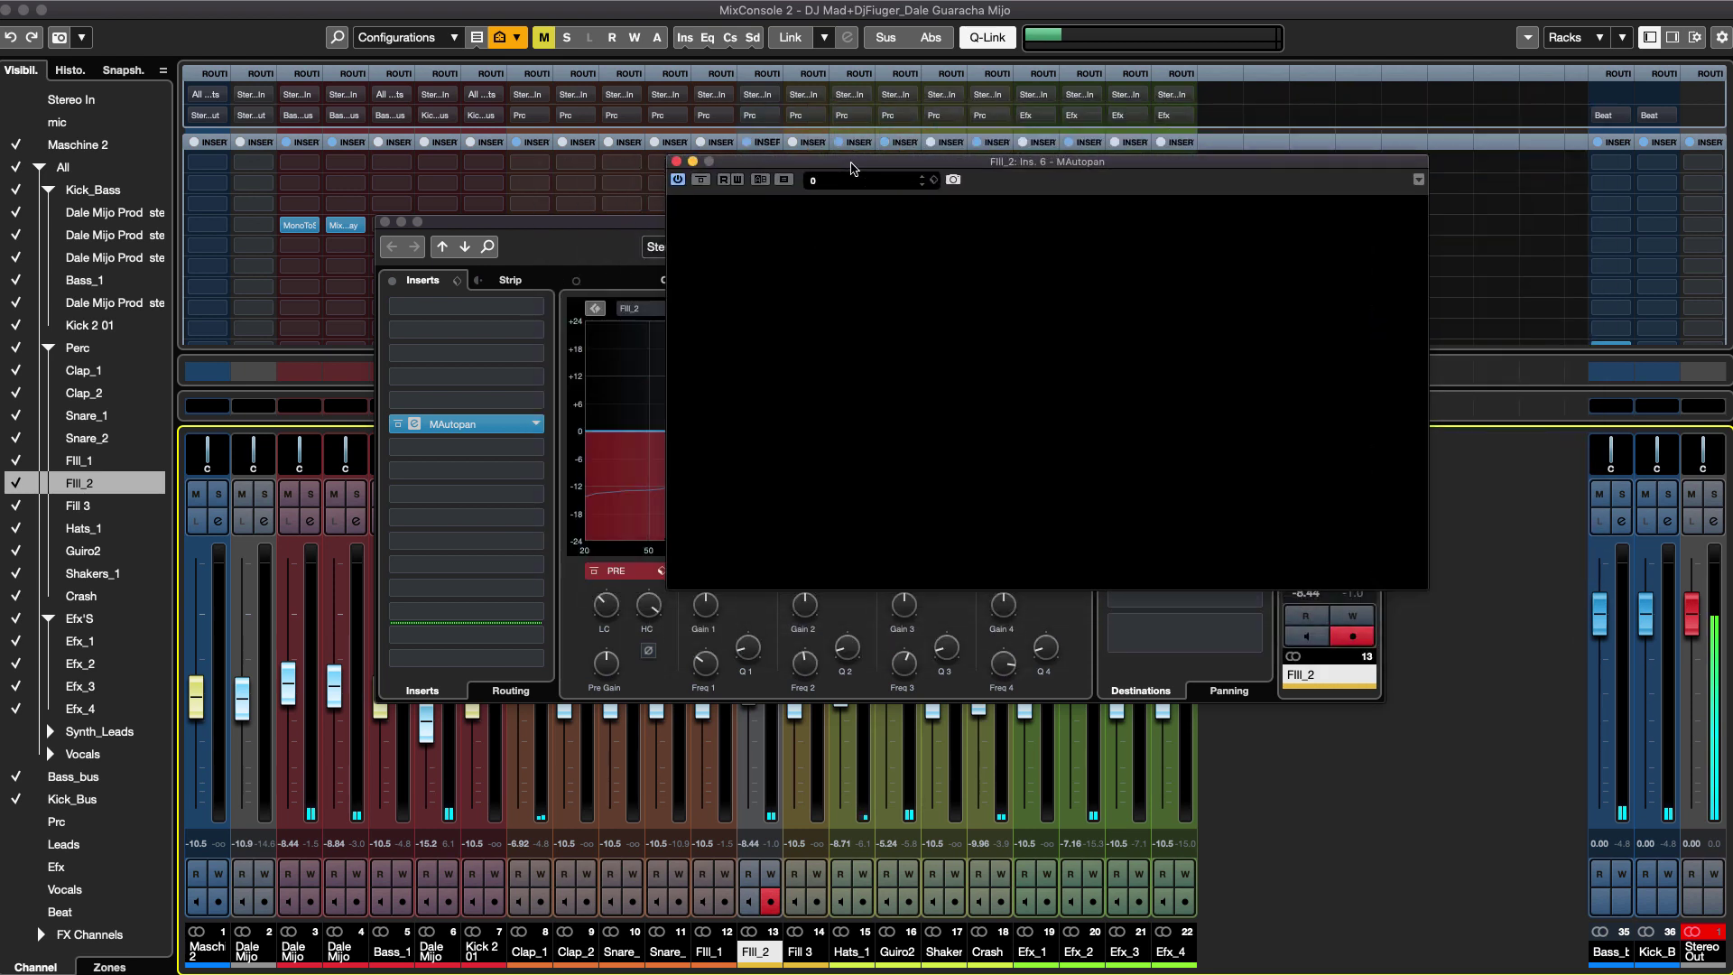
drag(927, 135, 930, 132)
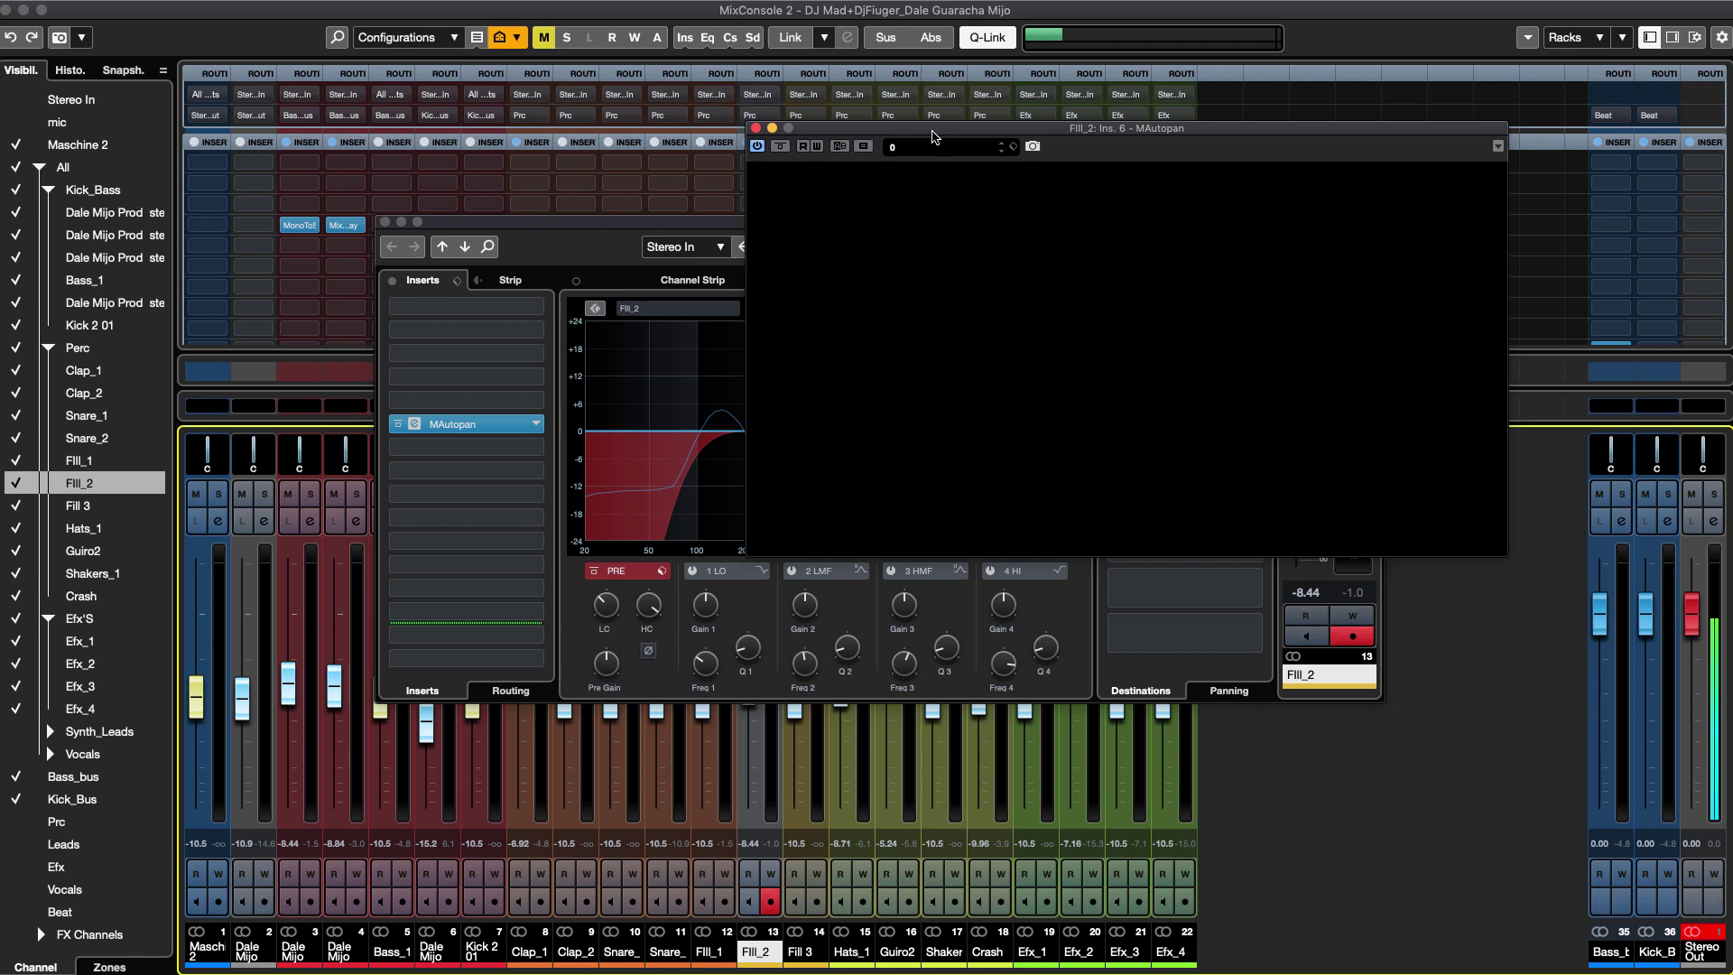
drag(934, 137, 882, 146)
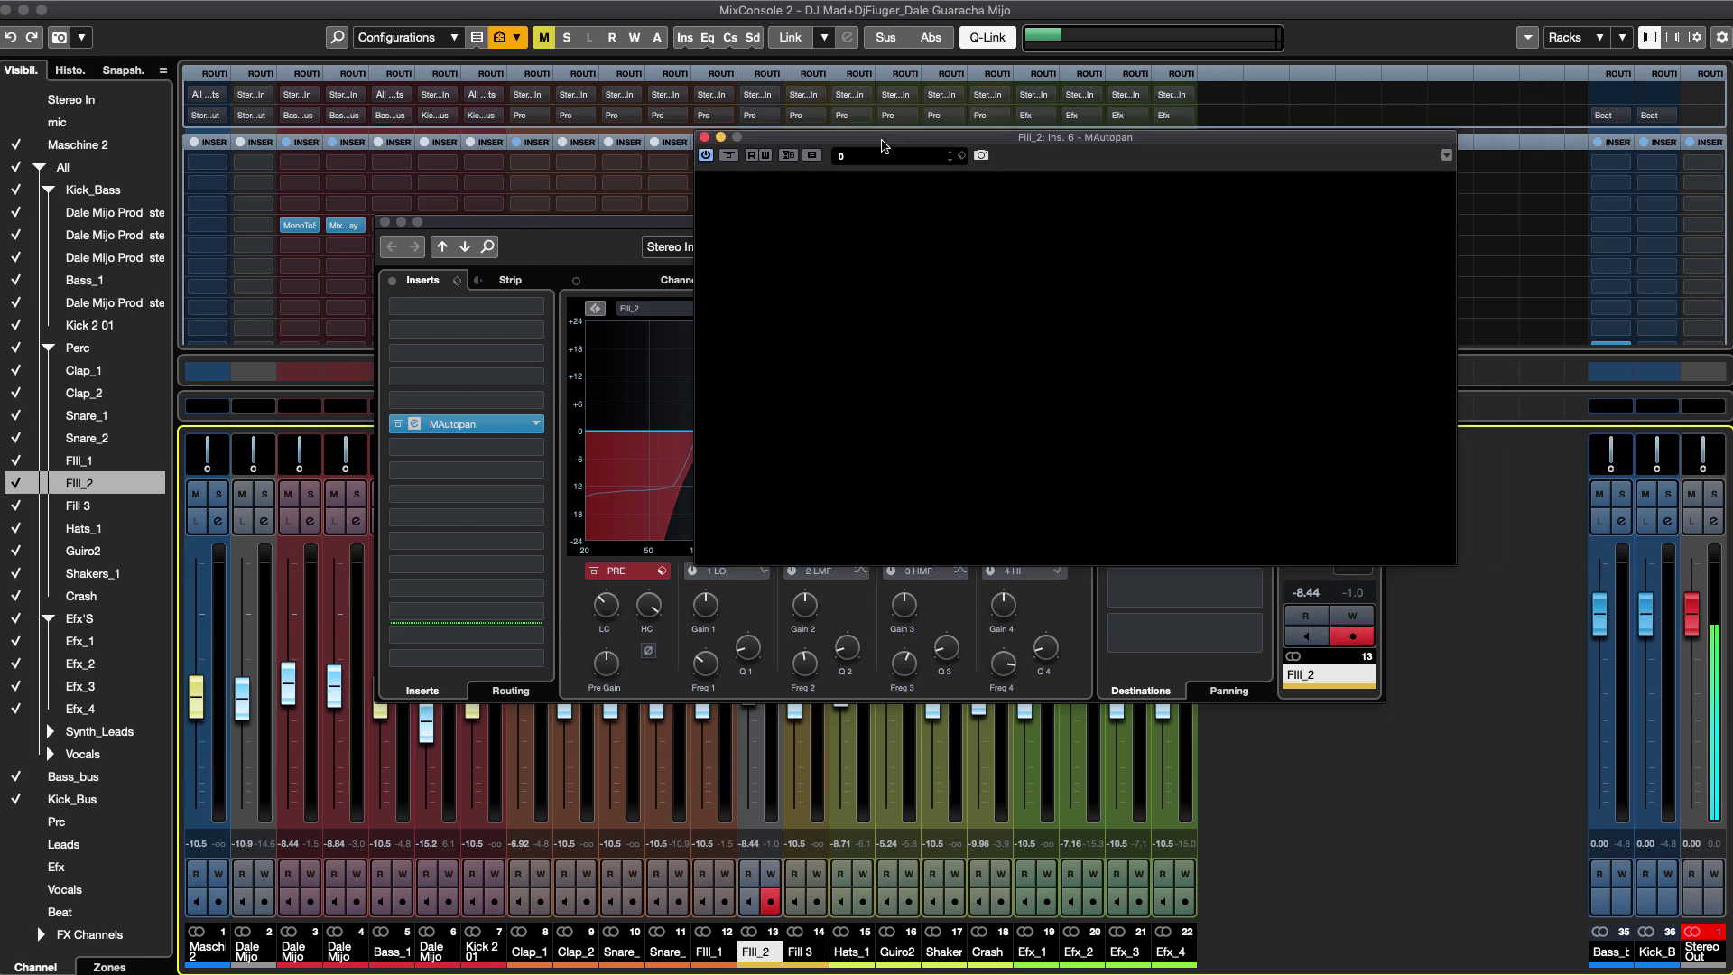
Replace MAutopan on Fill_2 with the Steinberg AutoPan effect.
click(539, 425)
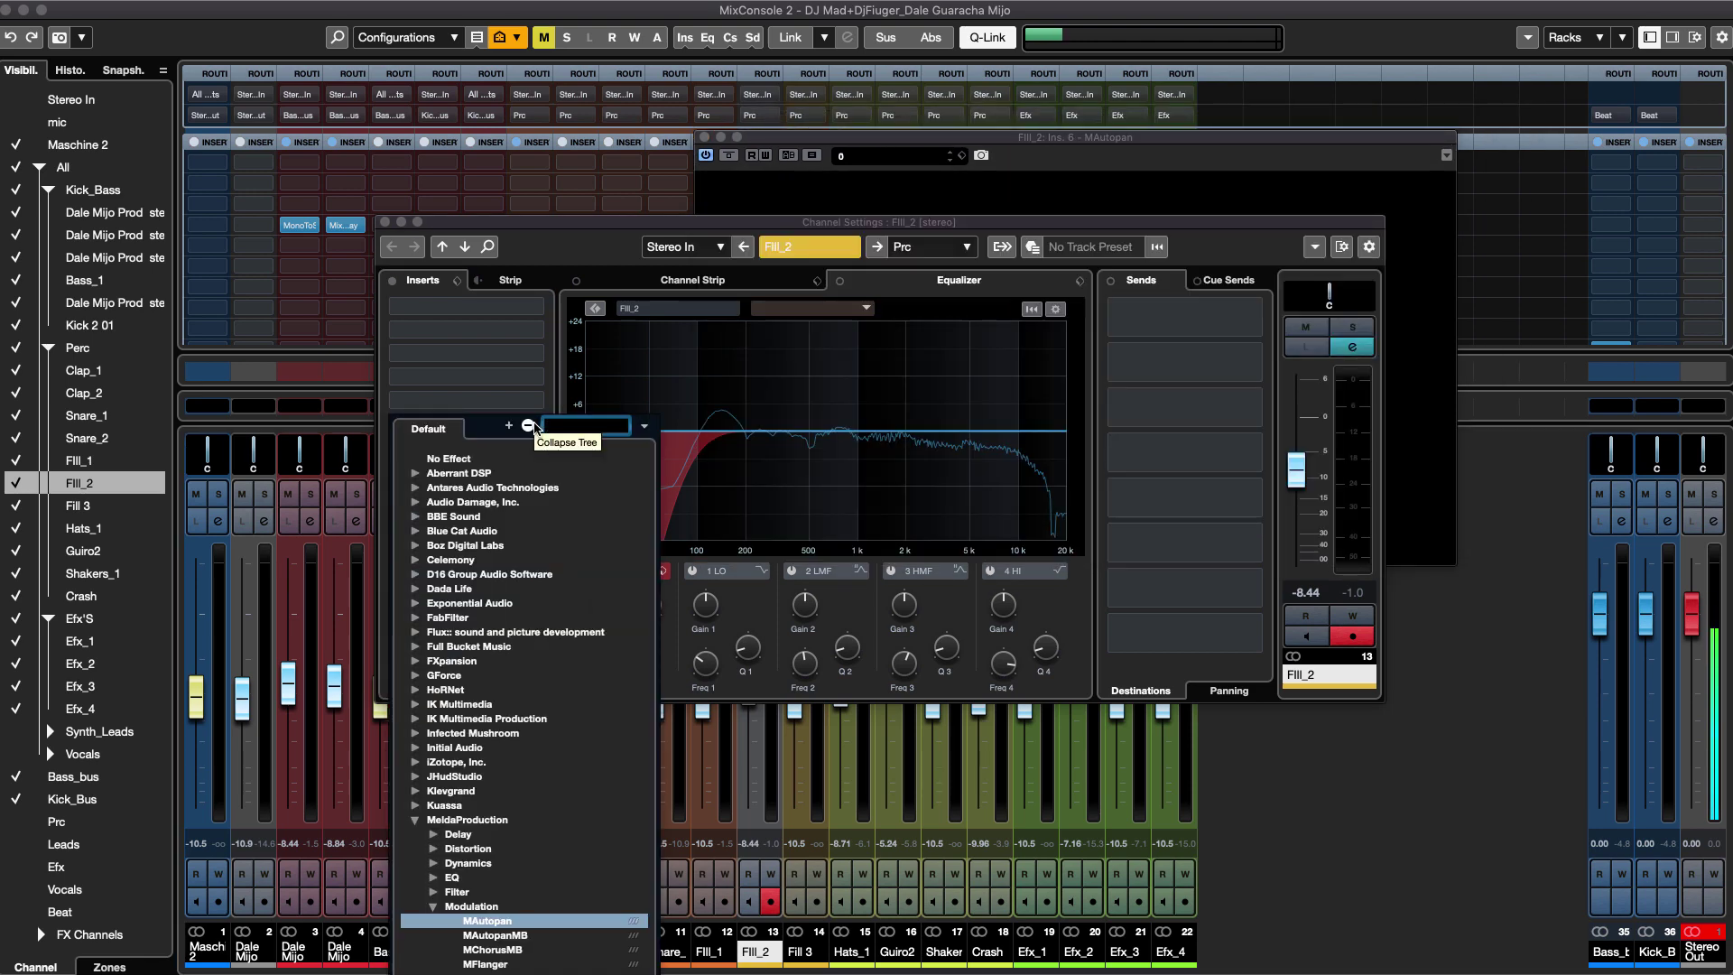
text(auto)
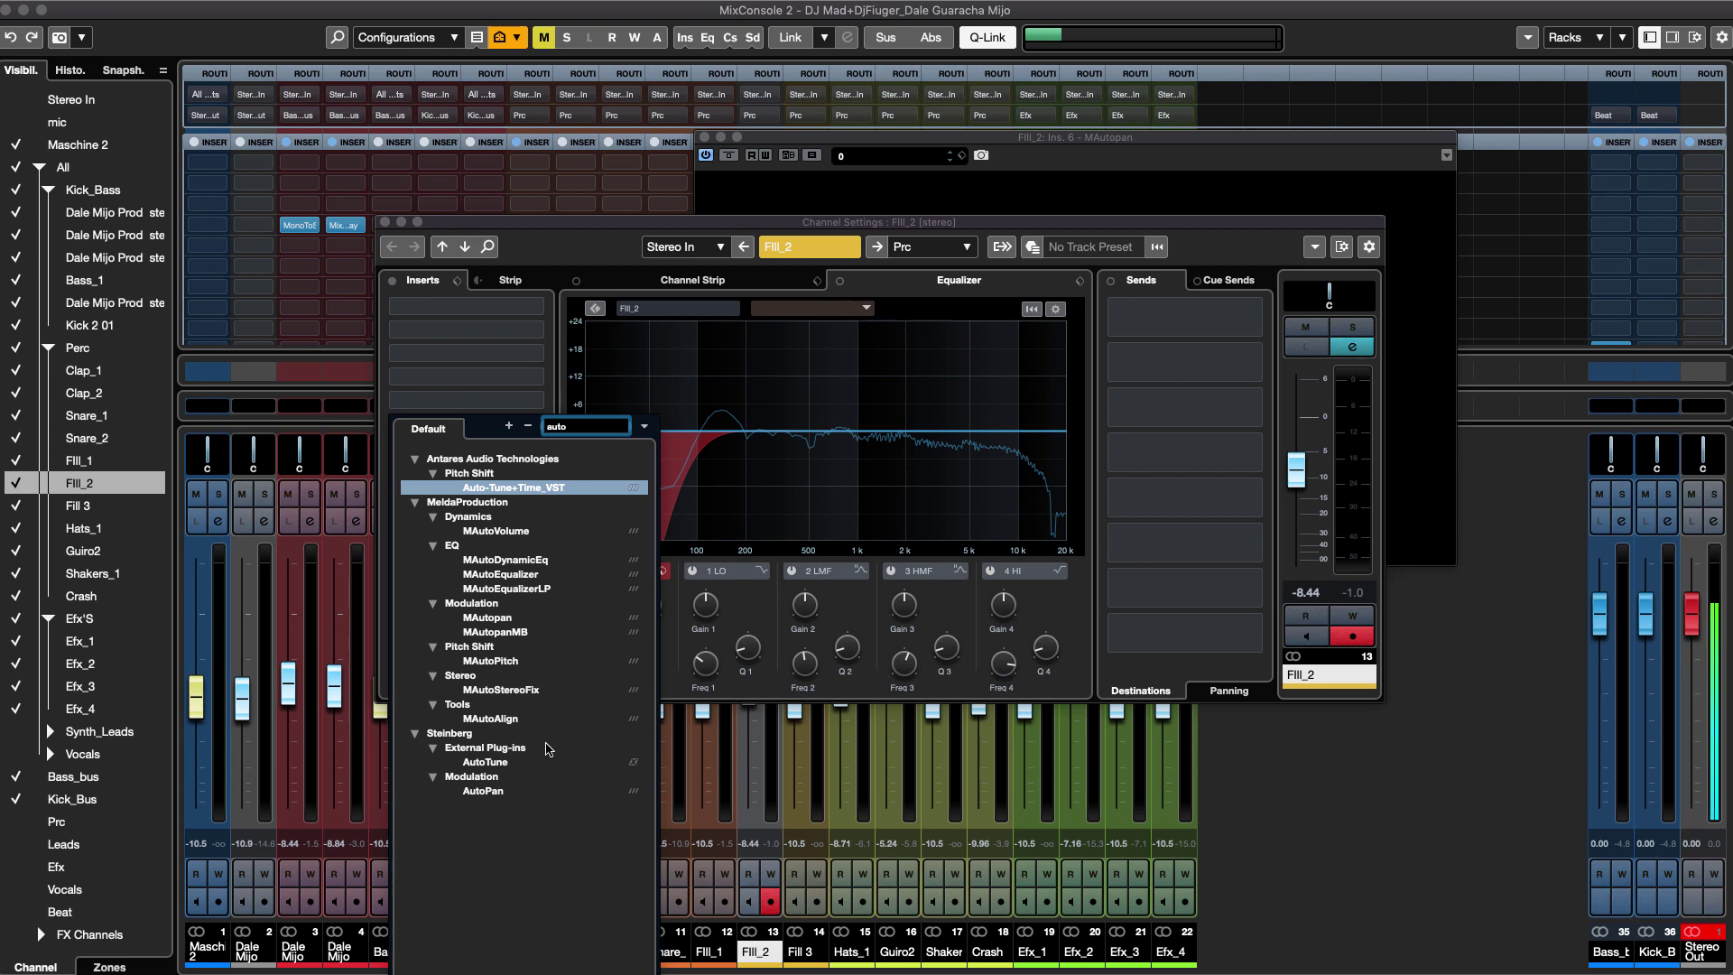
click(483, 791)
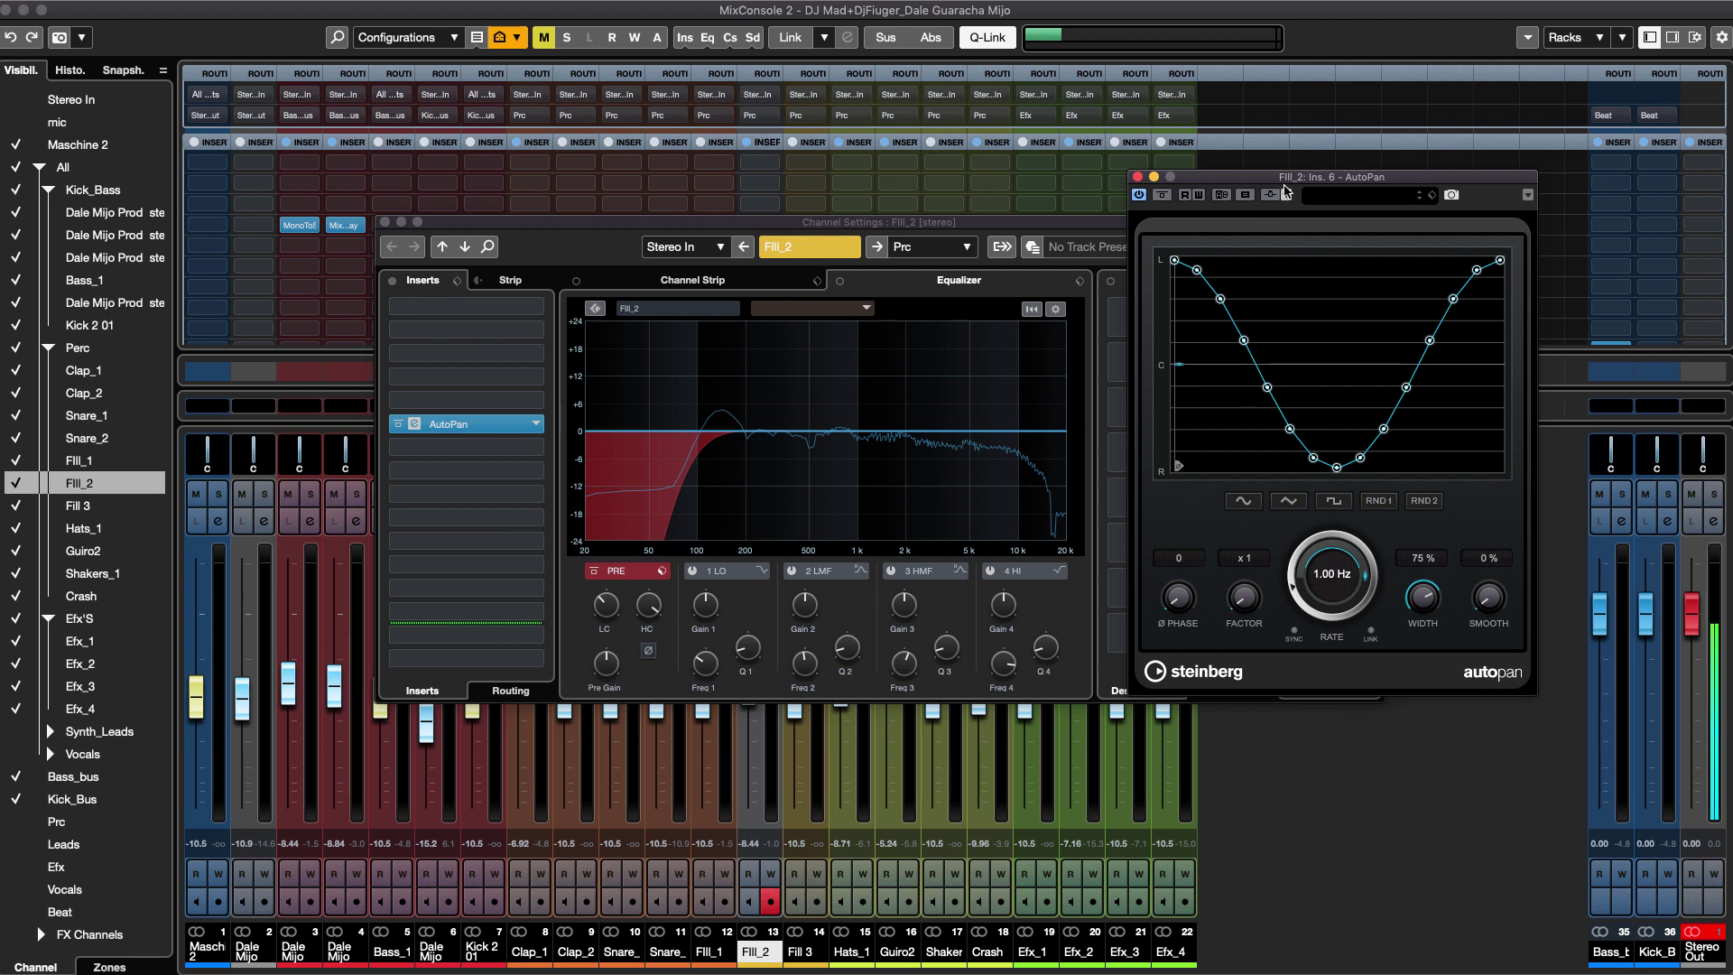
drag(1286, 185, 1080, 213)
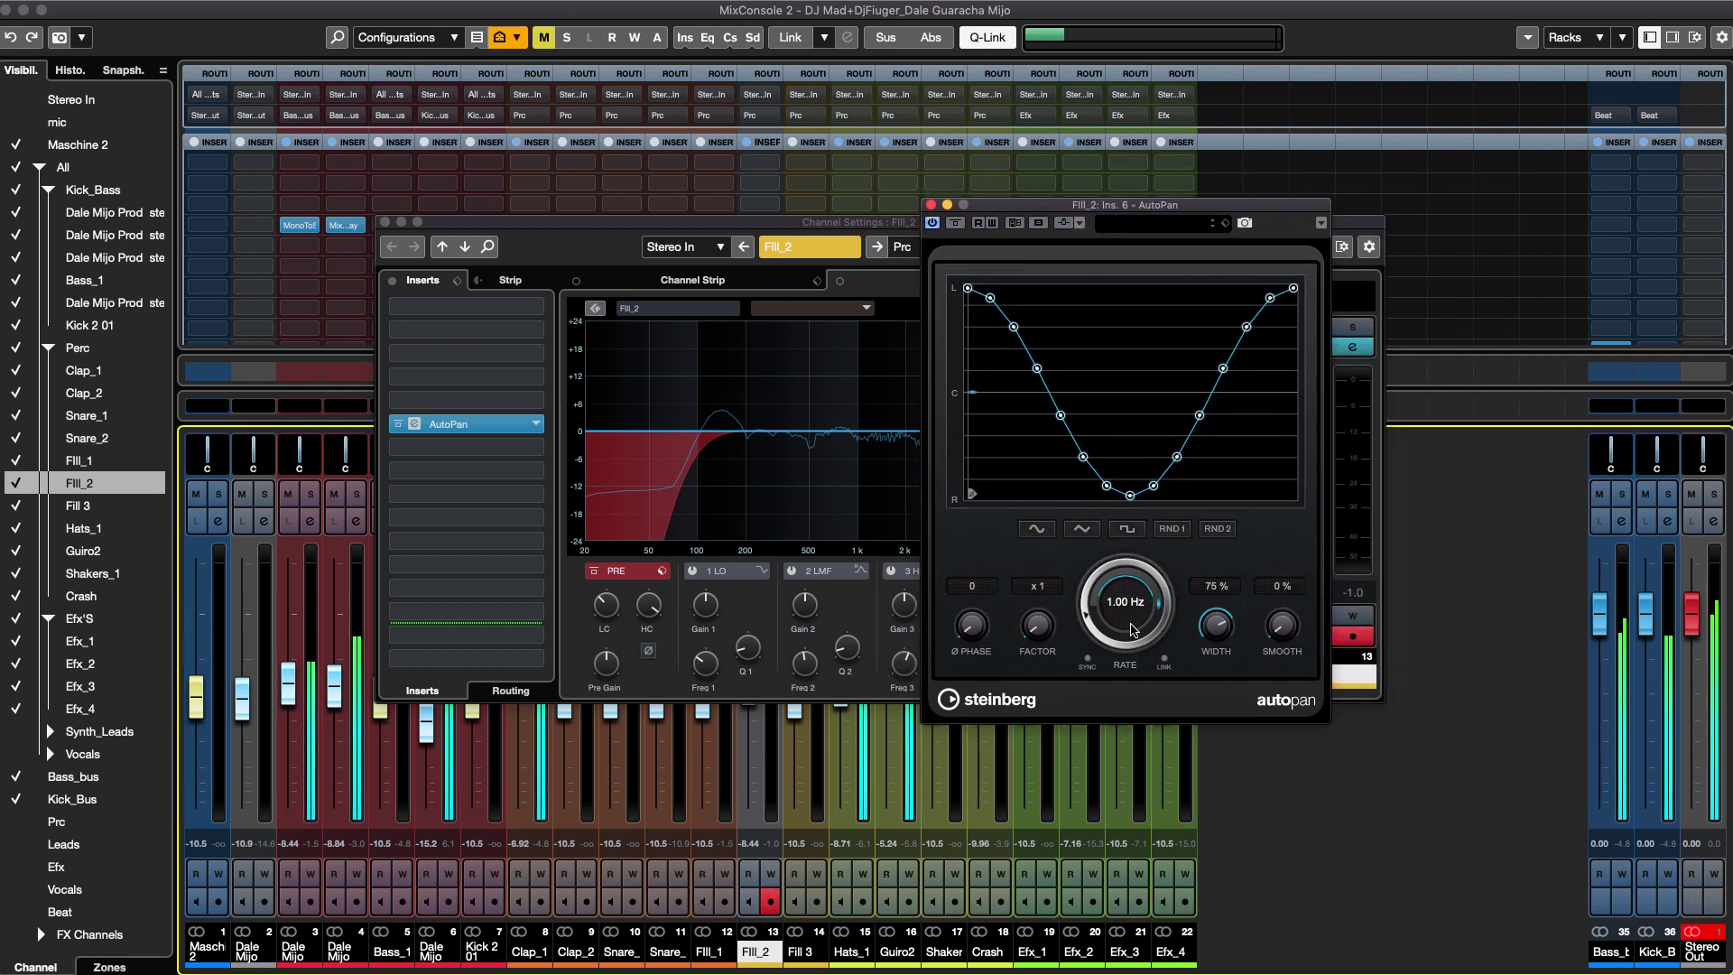
Sync Fill_2's AutoPan rate to the project tempo, compare 1/2 and 1/4, and settle on 1/2.
drag(1091, 617, 1093, 605)
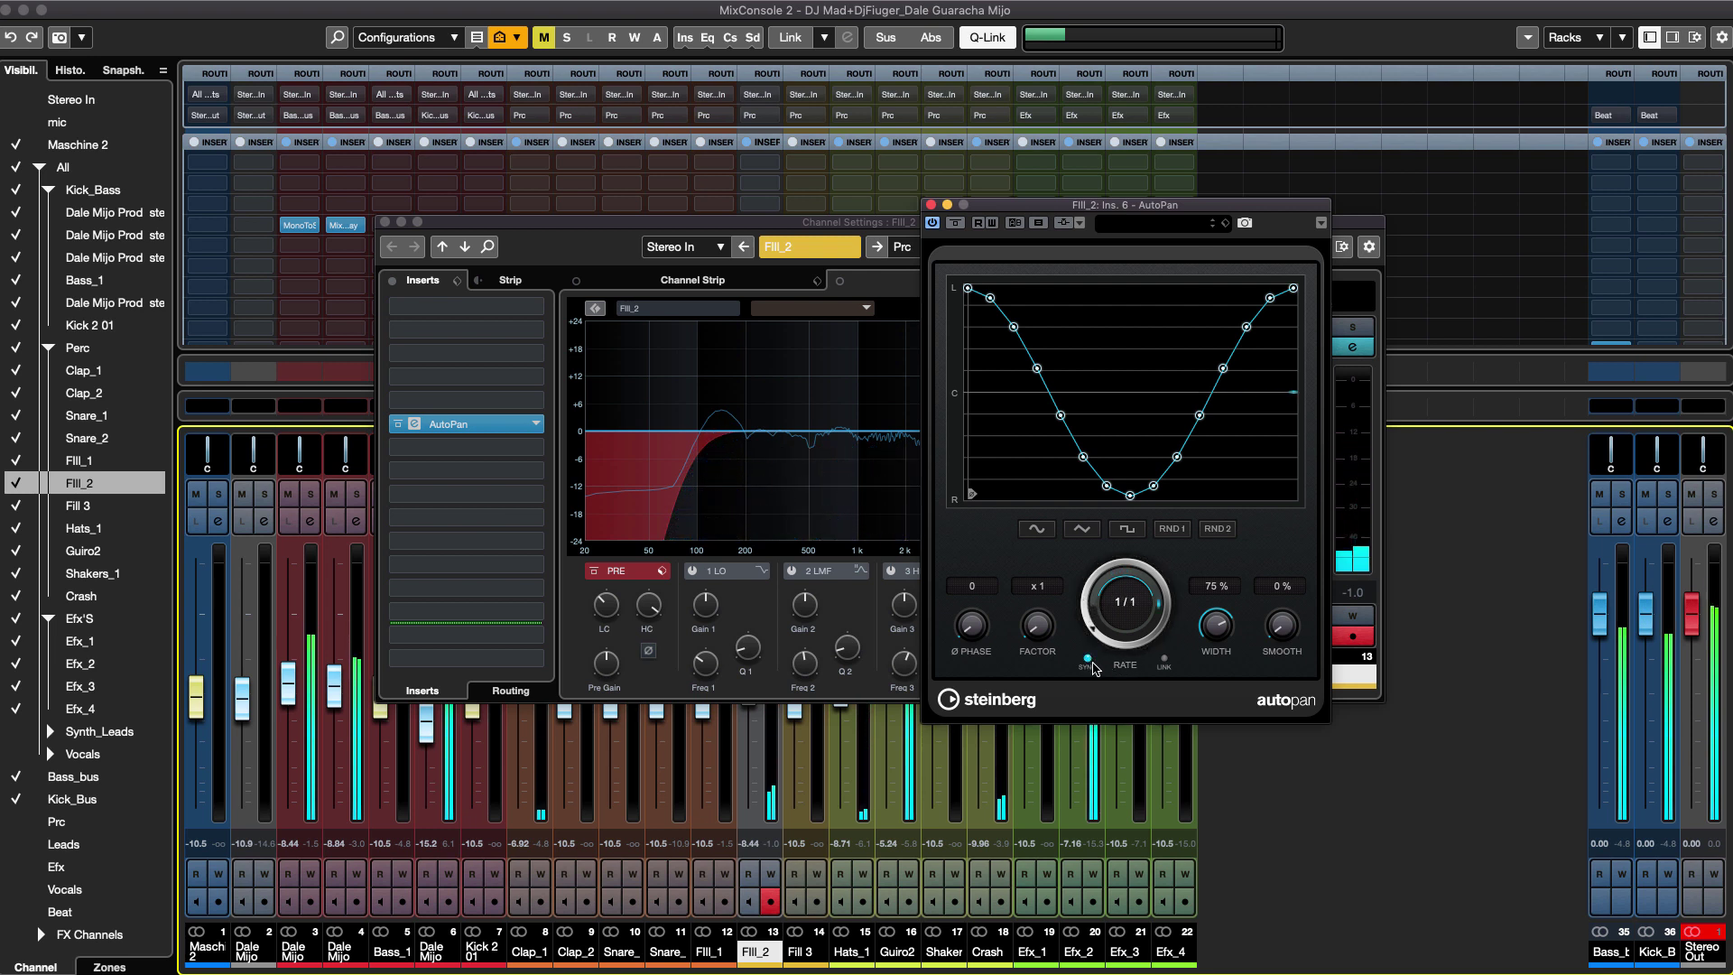
click(1125, 601)
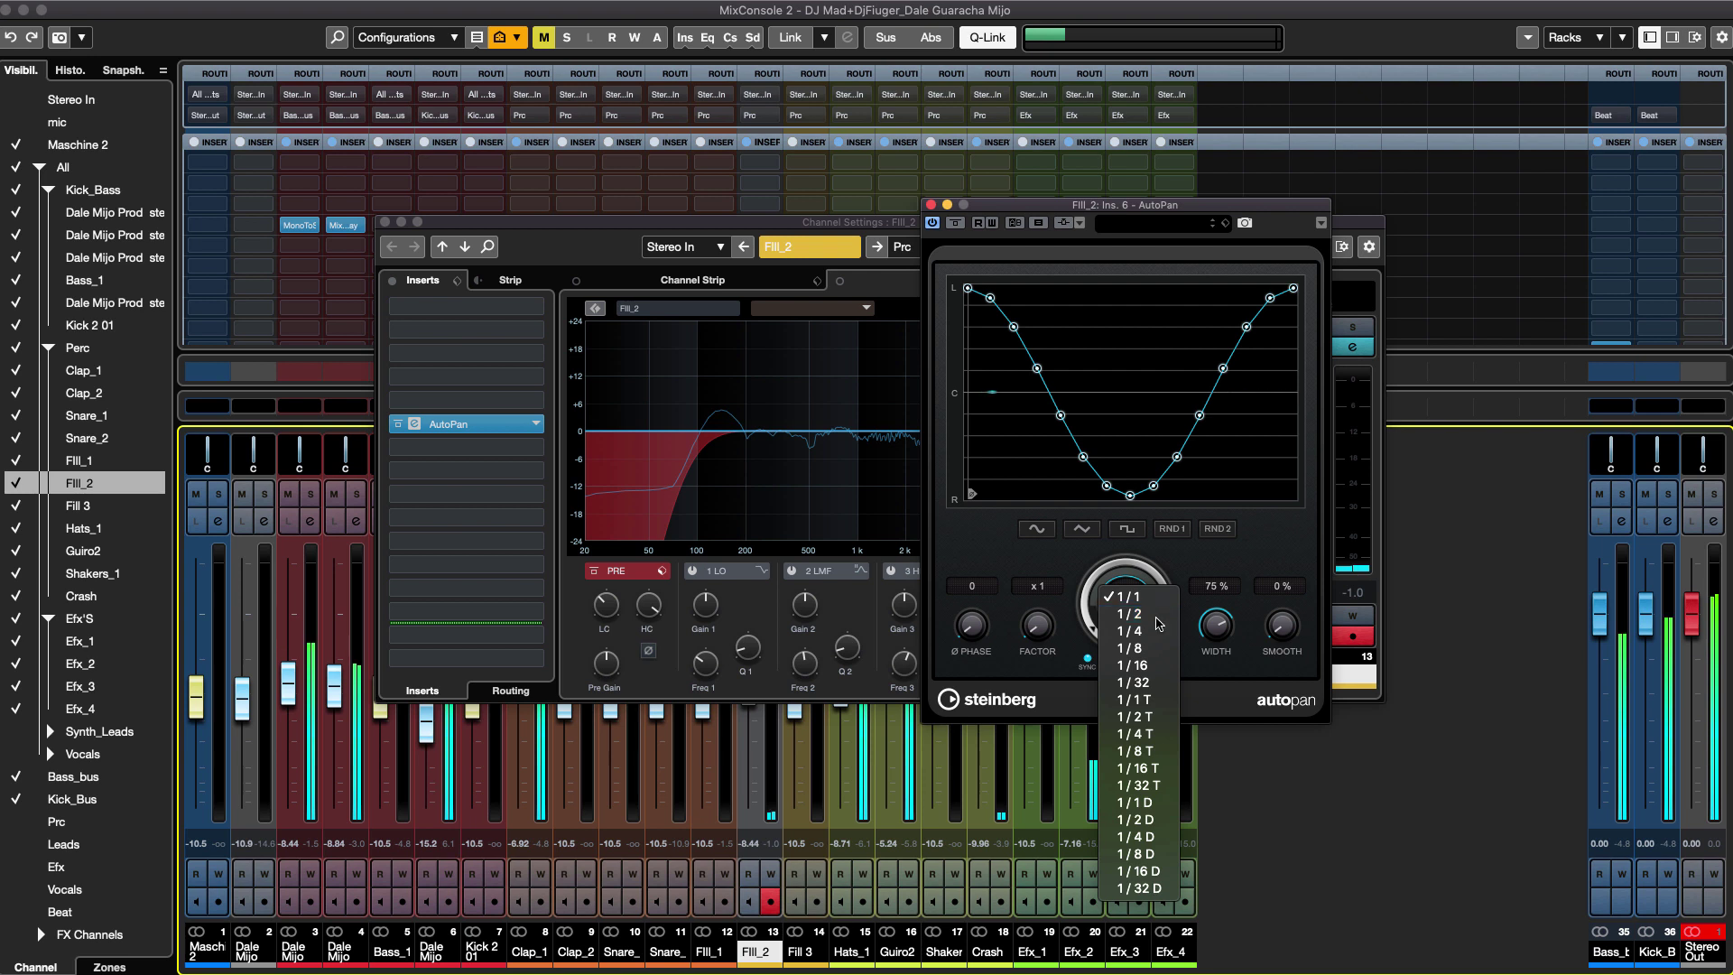
click(1158, 620)
click(1128, 609)
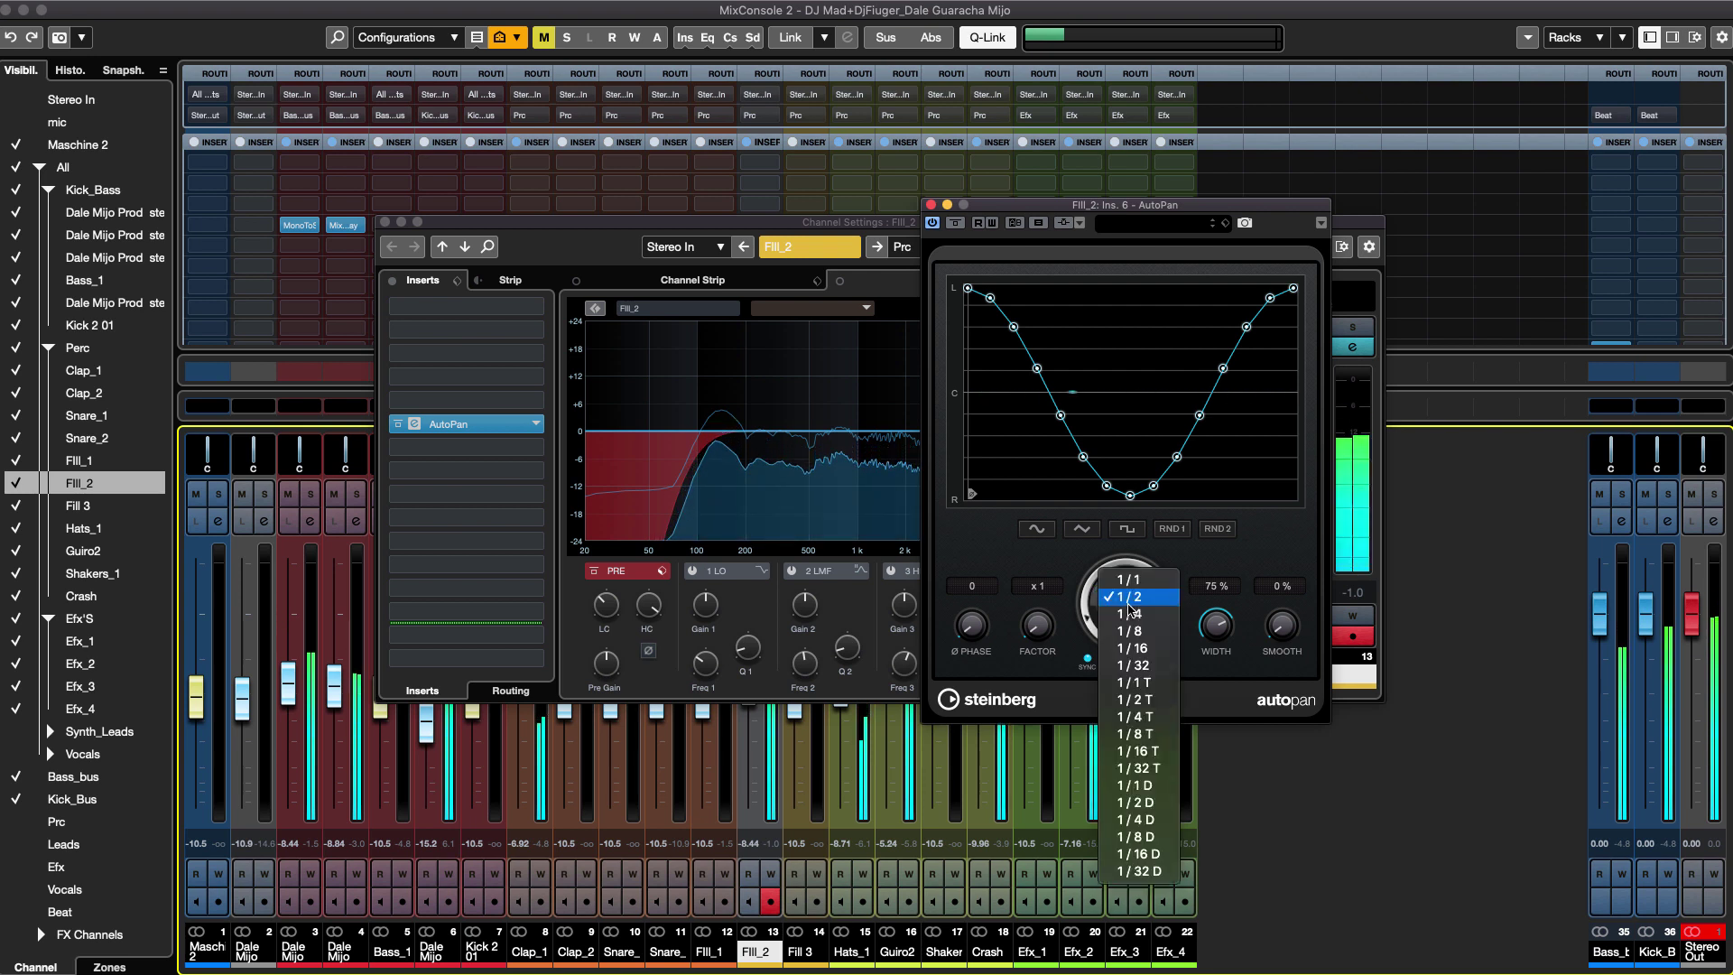
click(1129, 614)
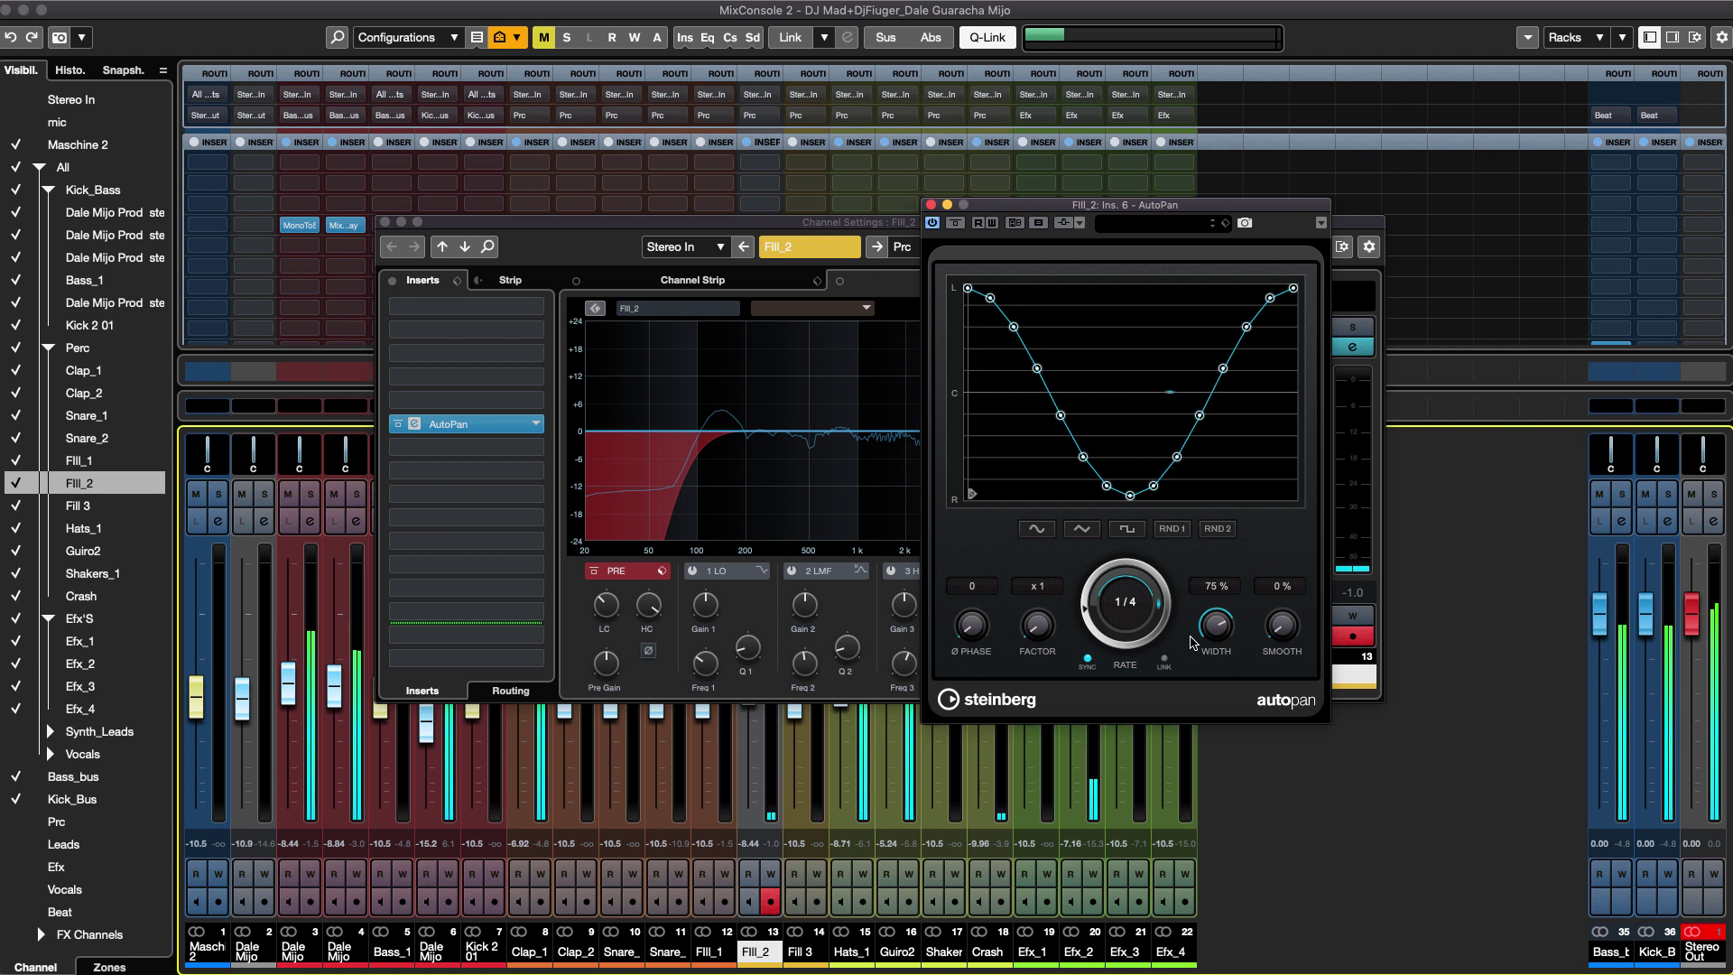
click(1122, 610)
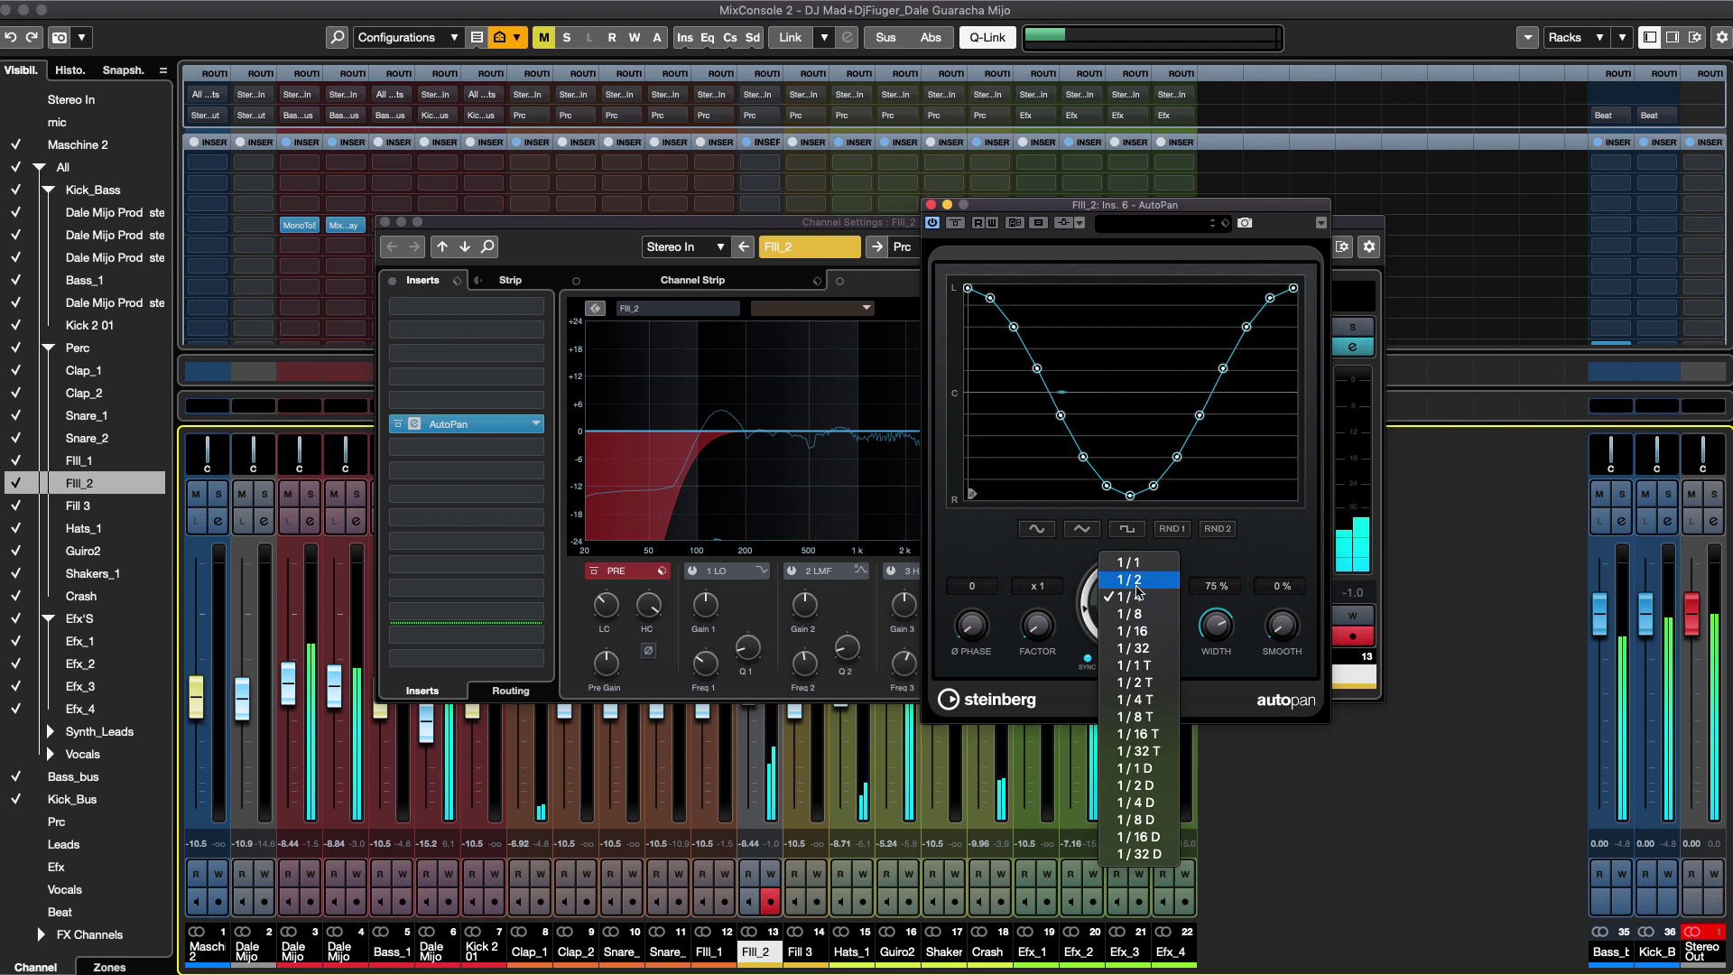
key(Return)
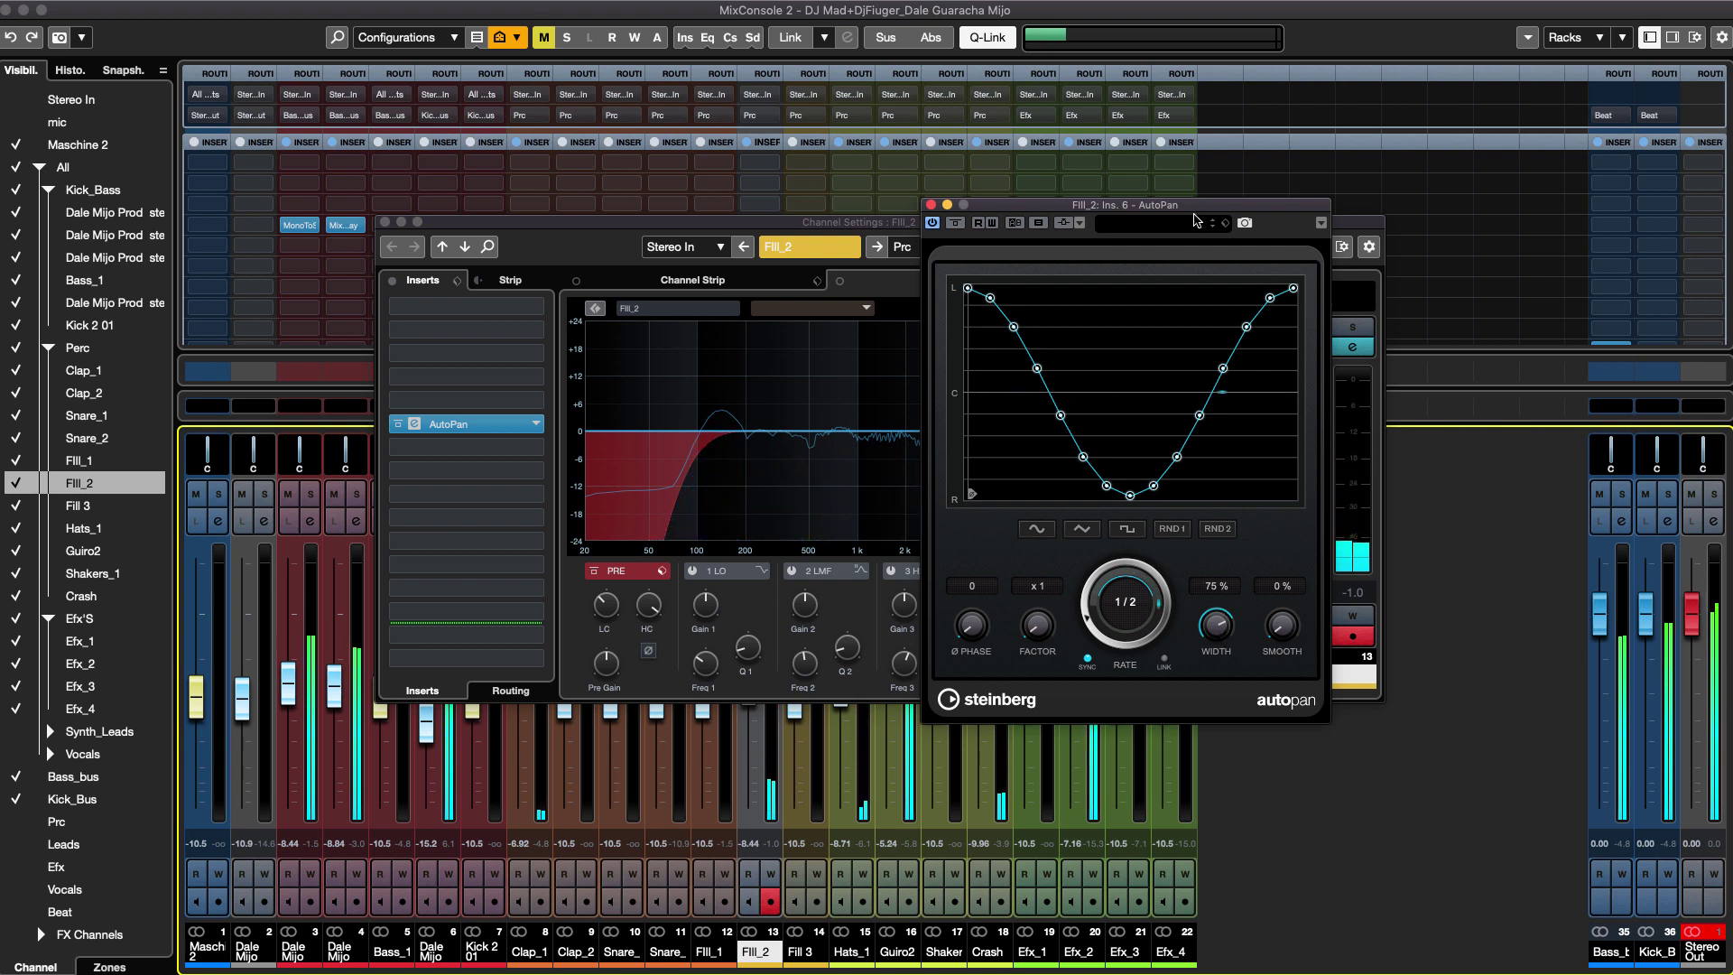
Raise the Fill_2 channel level to -4.81 dB and close AutoPan.
drag(1180, 215, 1303, 456)
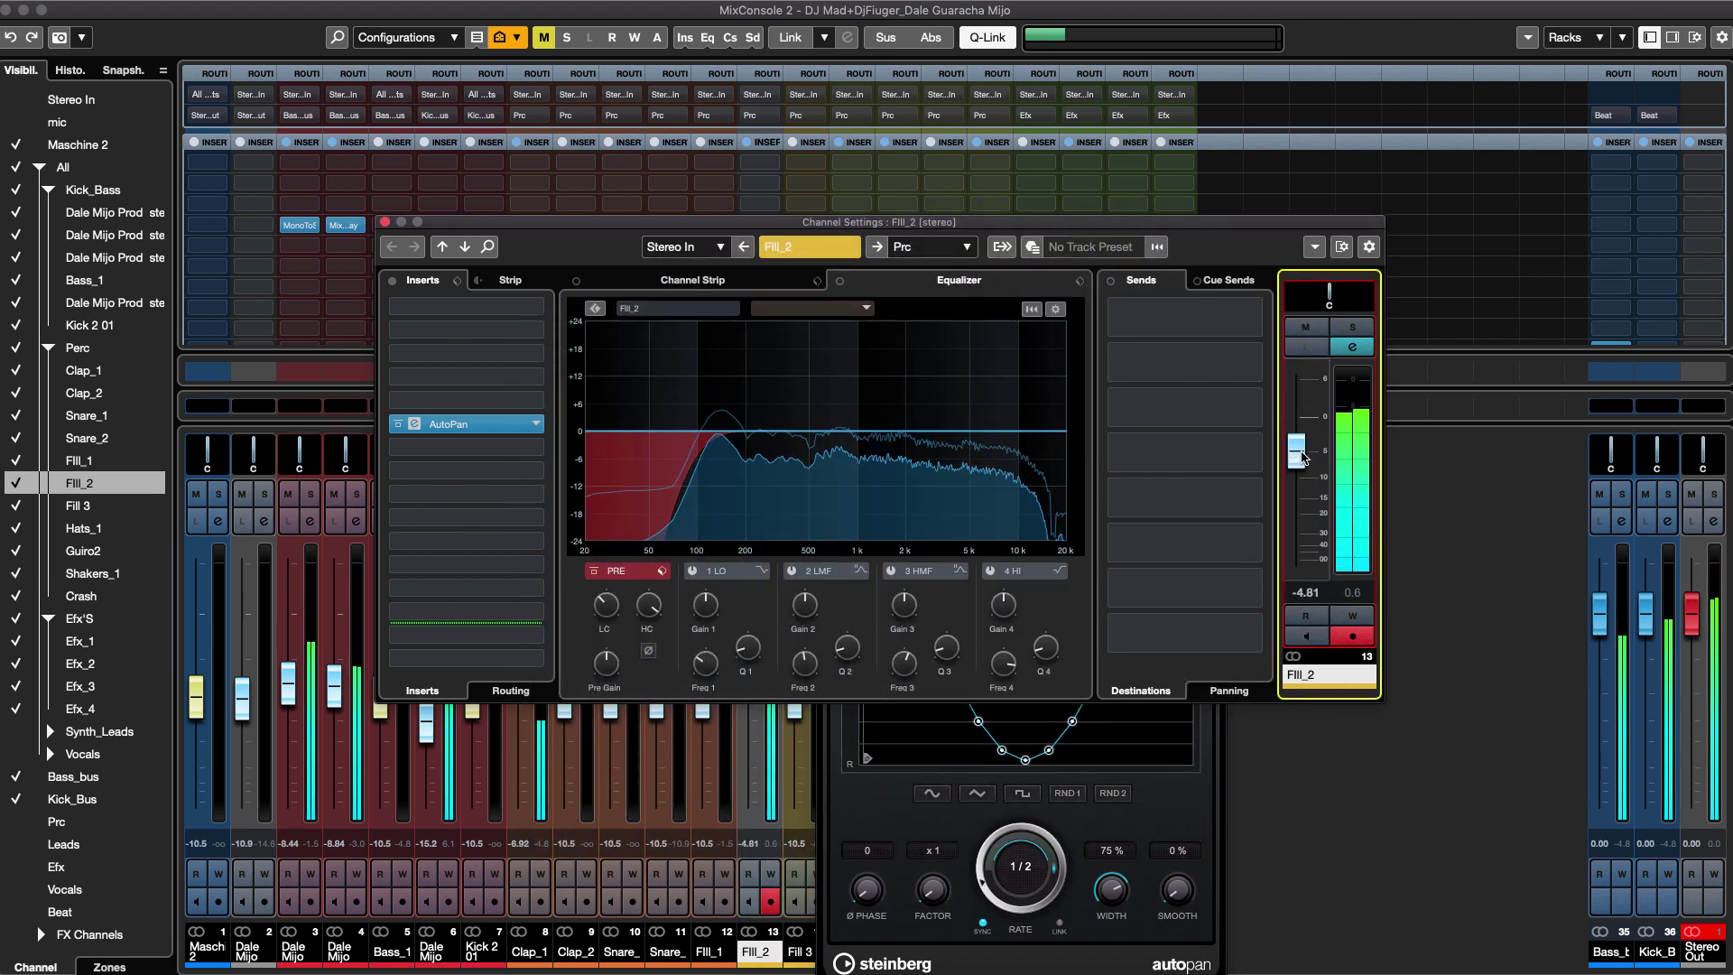
click(1192, 788)
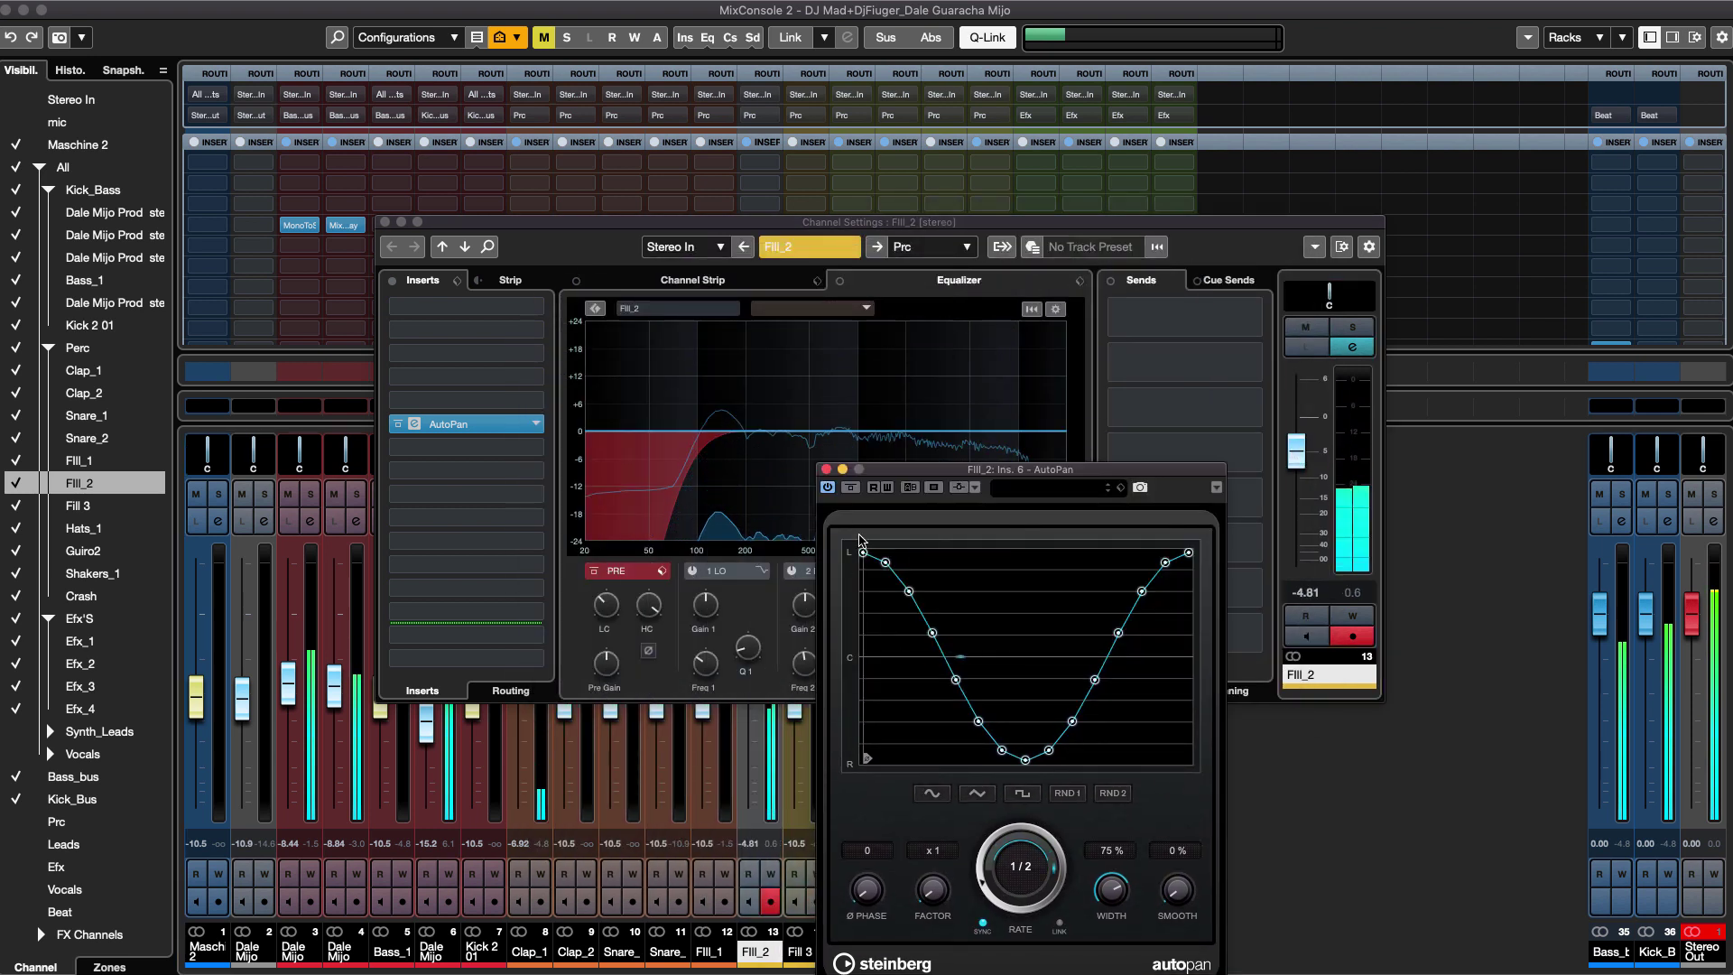
click(826, 469)
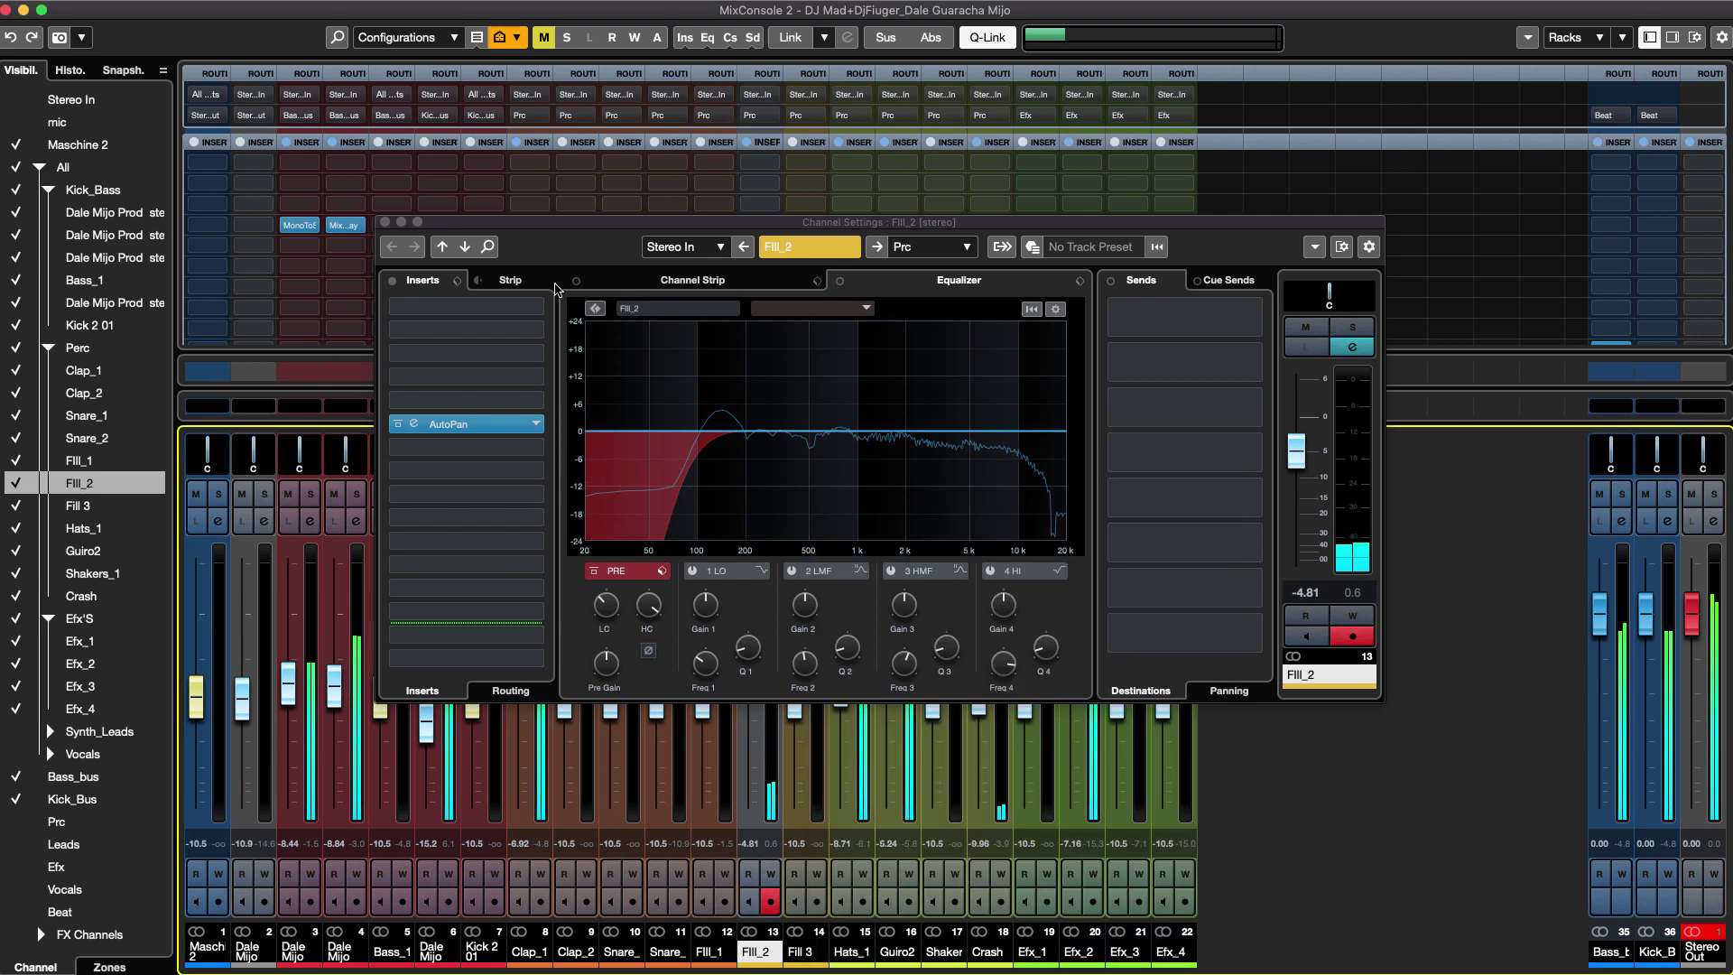
Insert the API-2500 Stereo compressor after AutoPan on Fill_2.
click(479, 281)
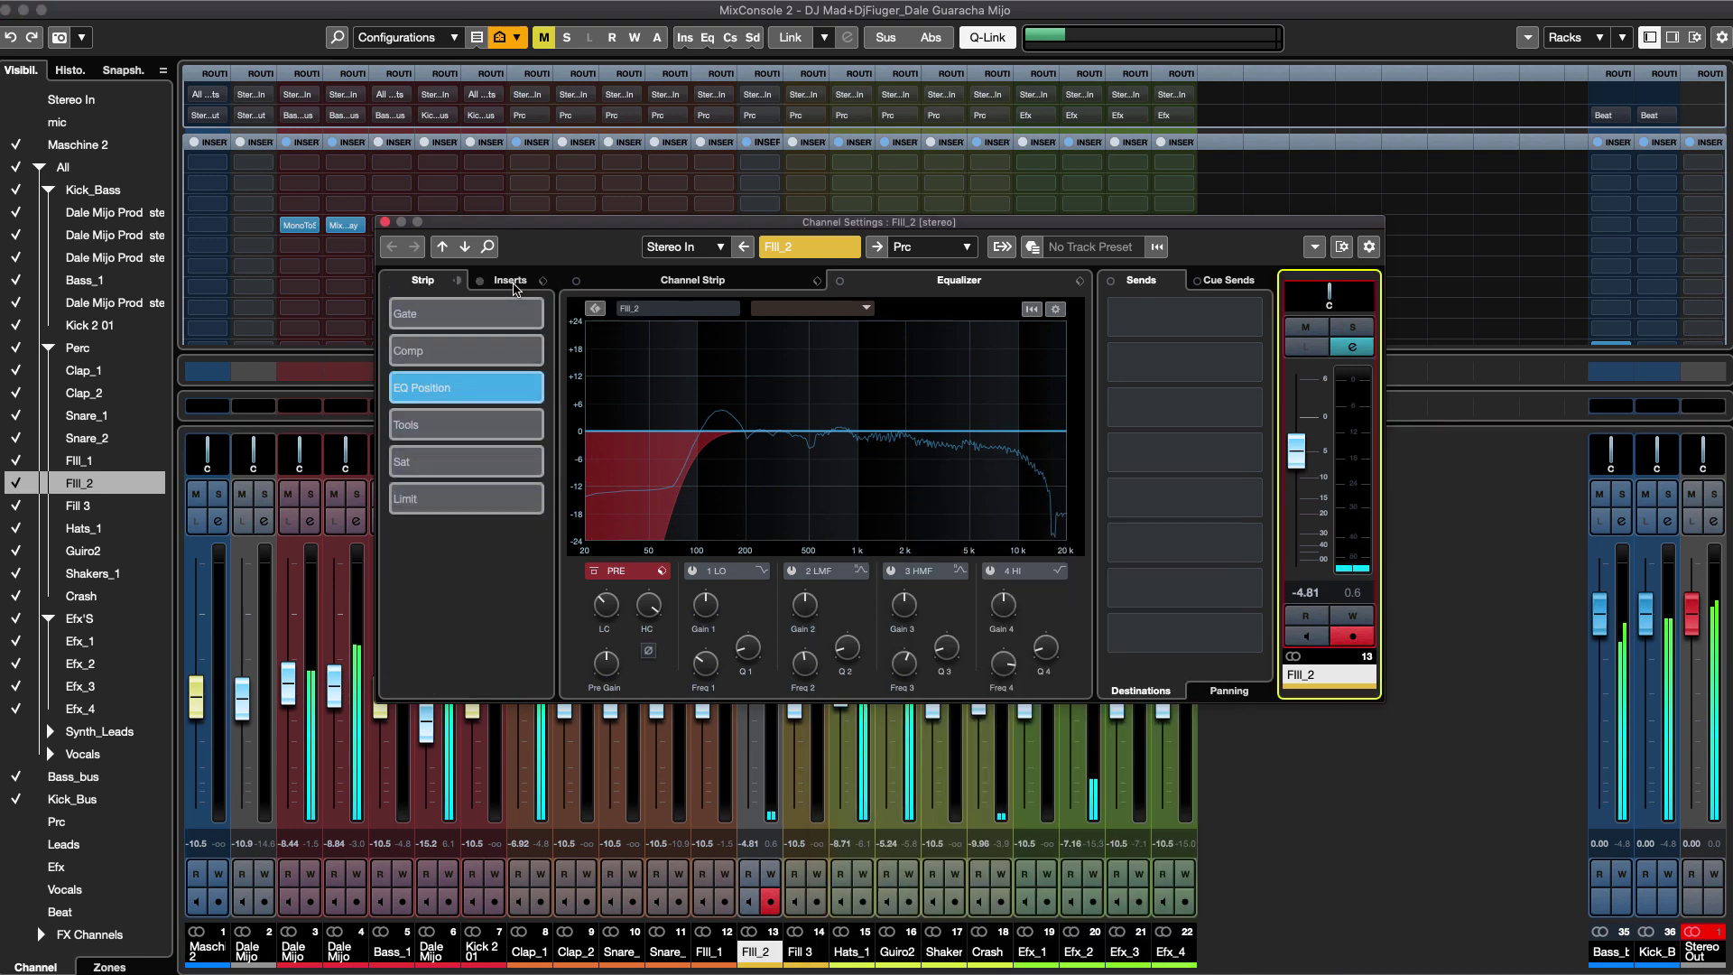
click(512, 281)
click(537, 448)
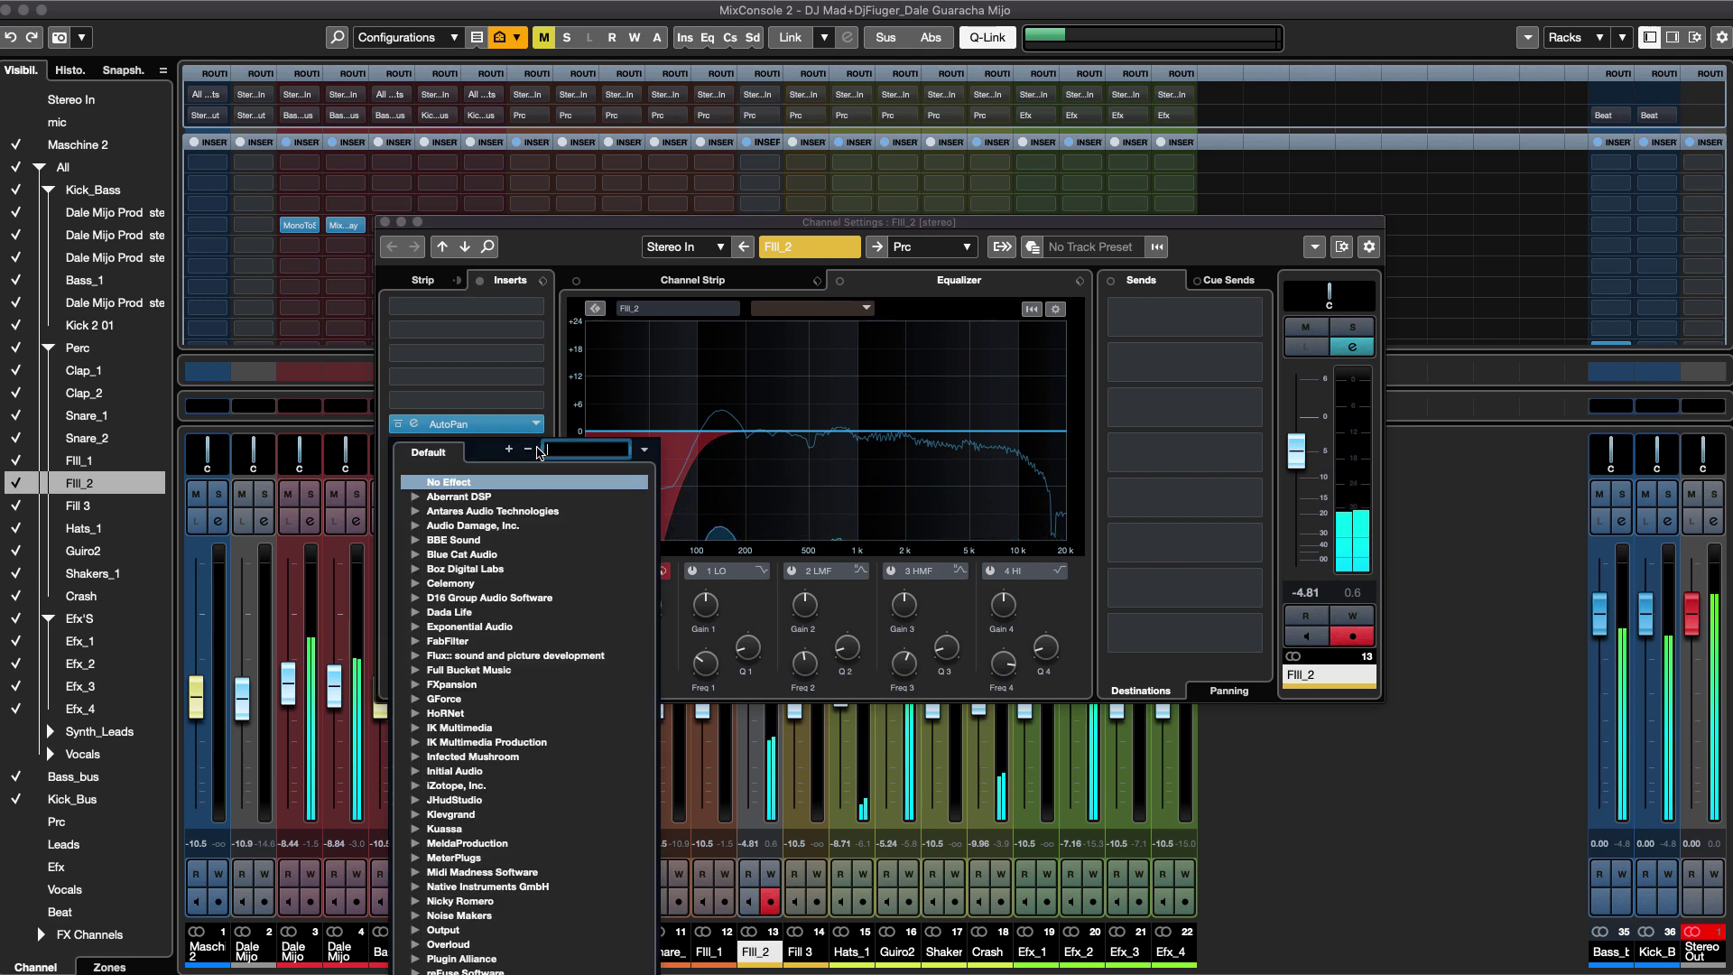
text(api)
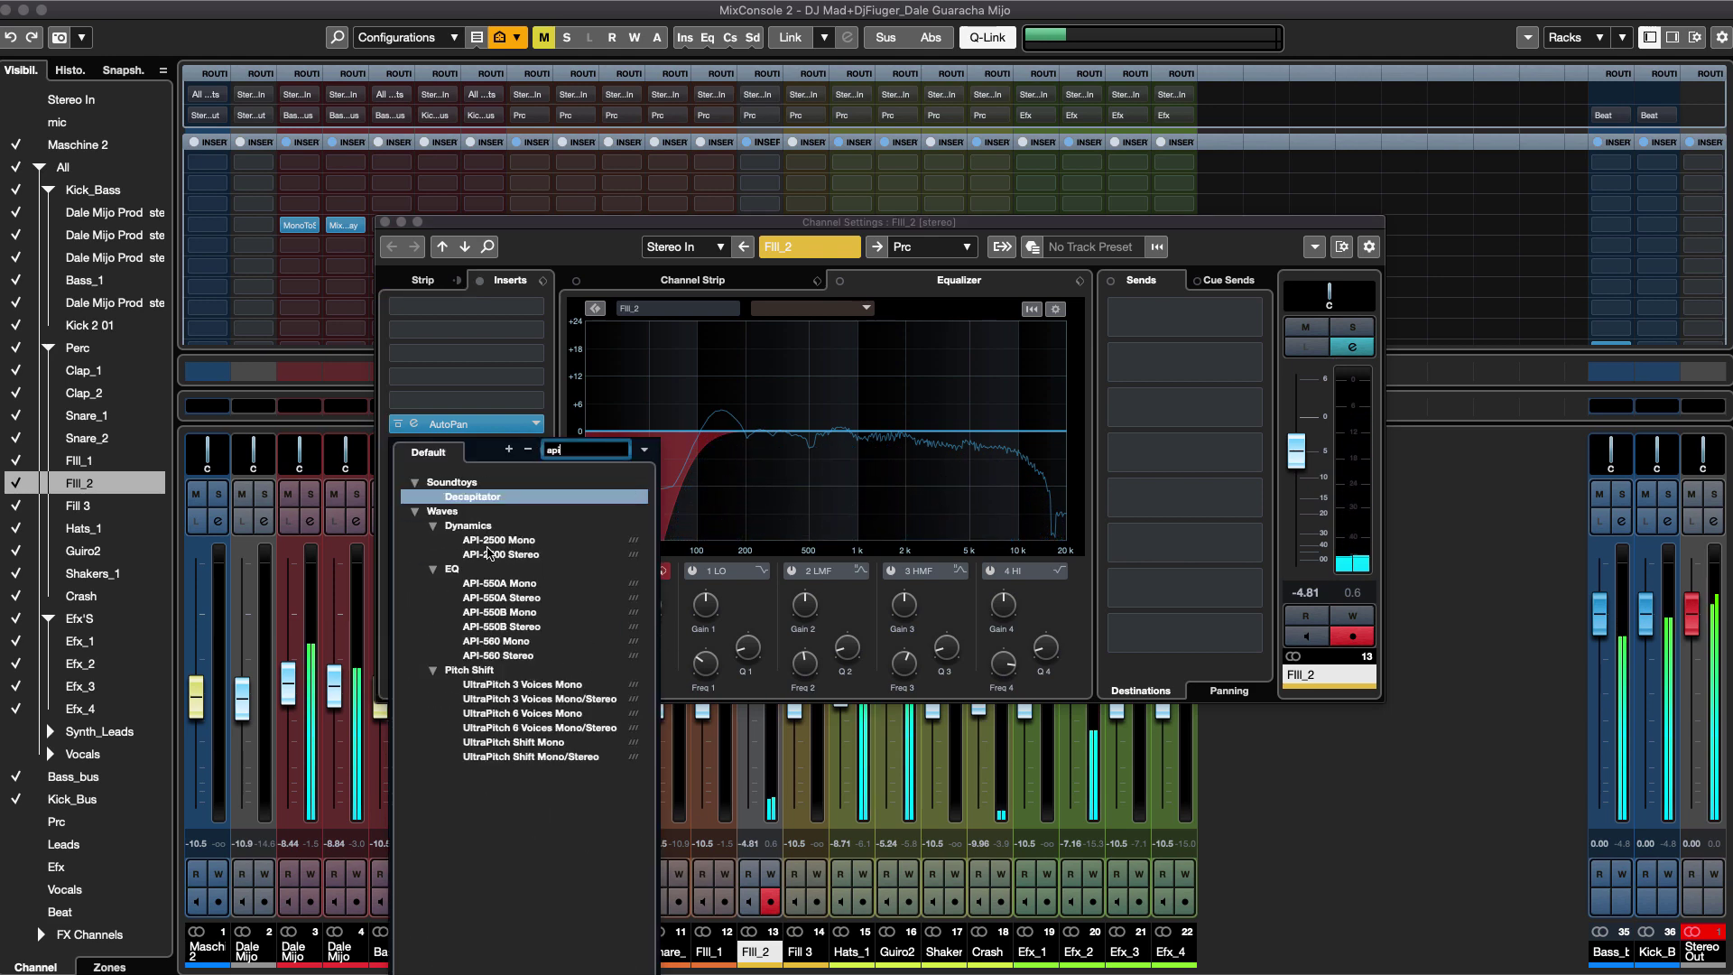
click(492, 554)
drag(1181, 159, 690, 216)
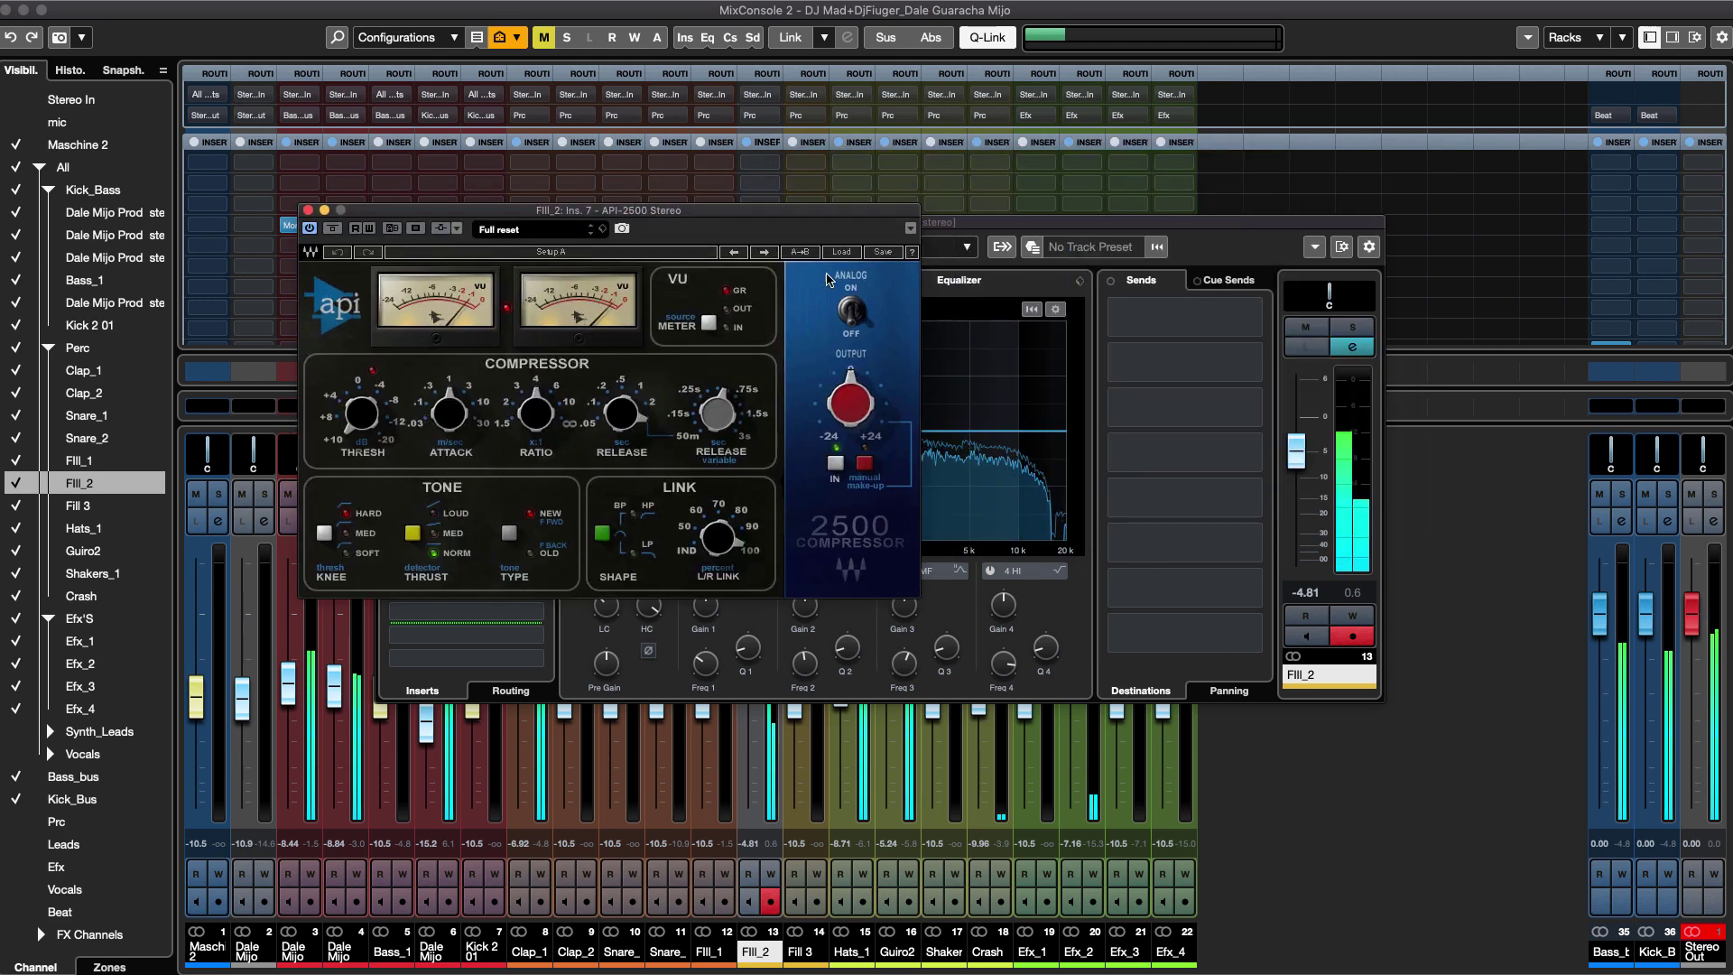
Load the LAVYNE MODERN MASTERING GLUE preset in the API-2500 and adjust its threshold with the VU meters showing gain reduction.
click(842, 252)
mouse_move(882, 569)
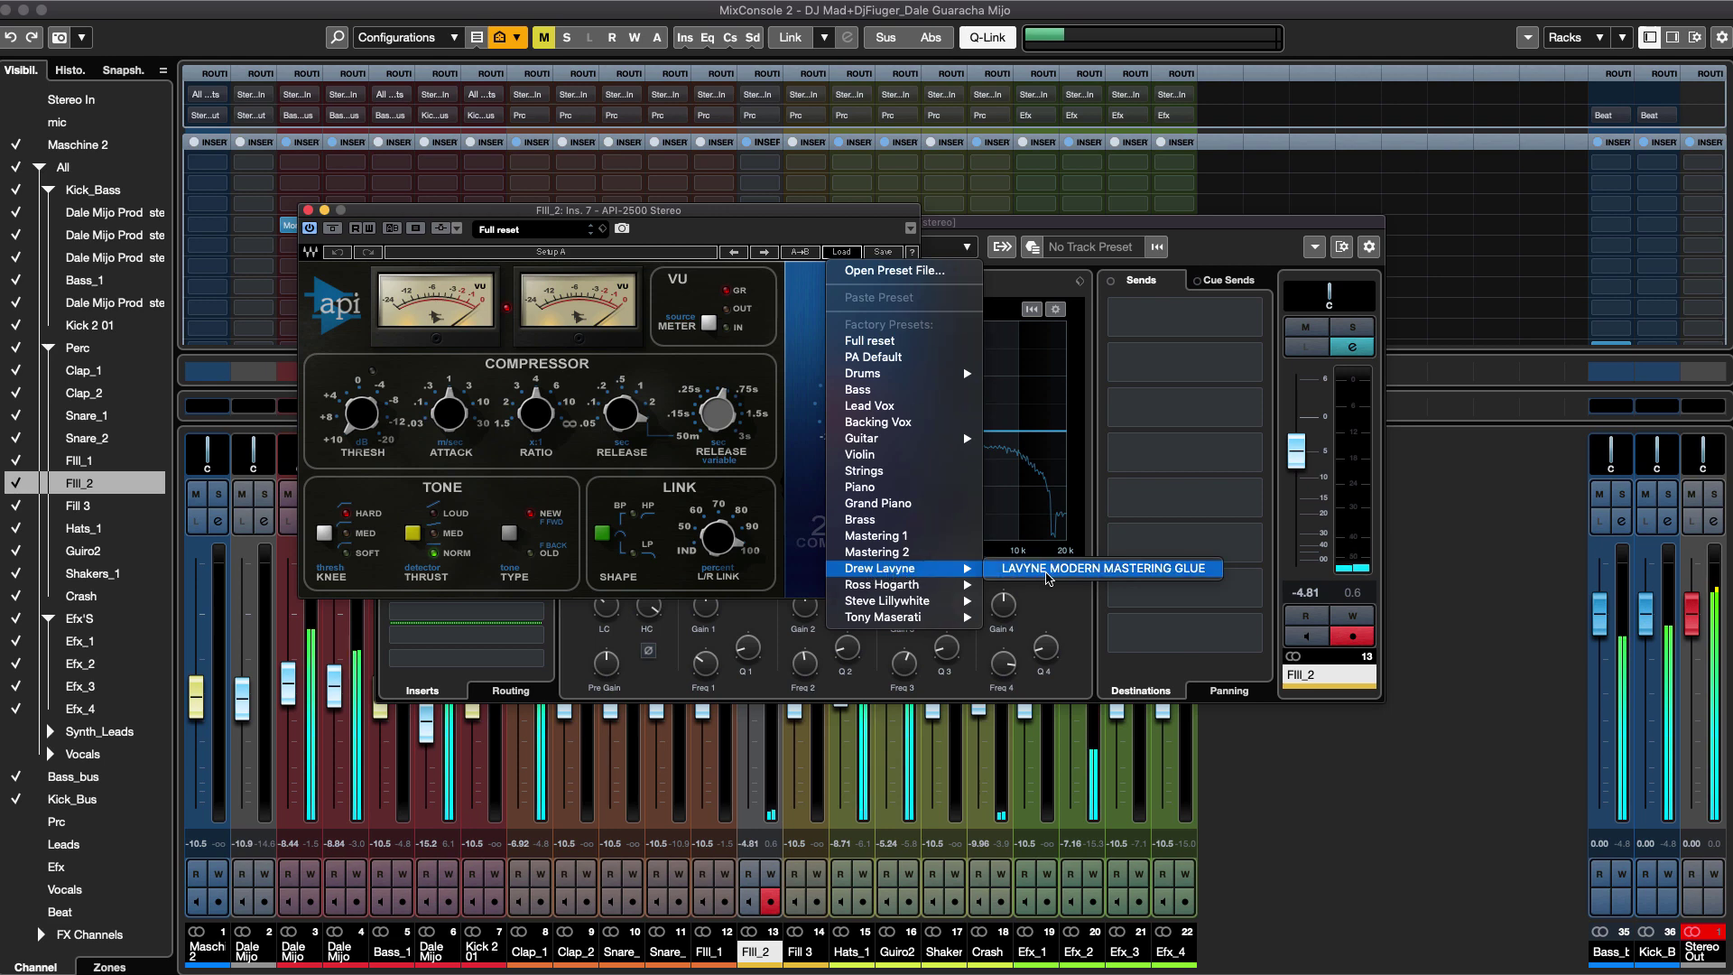
click(1103, 568)
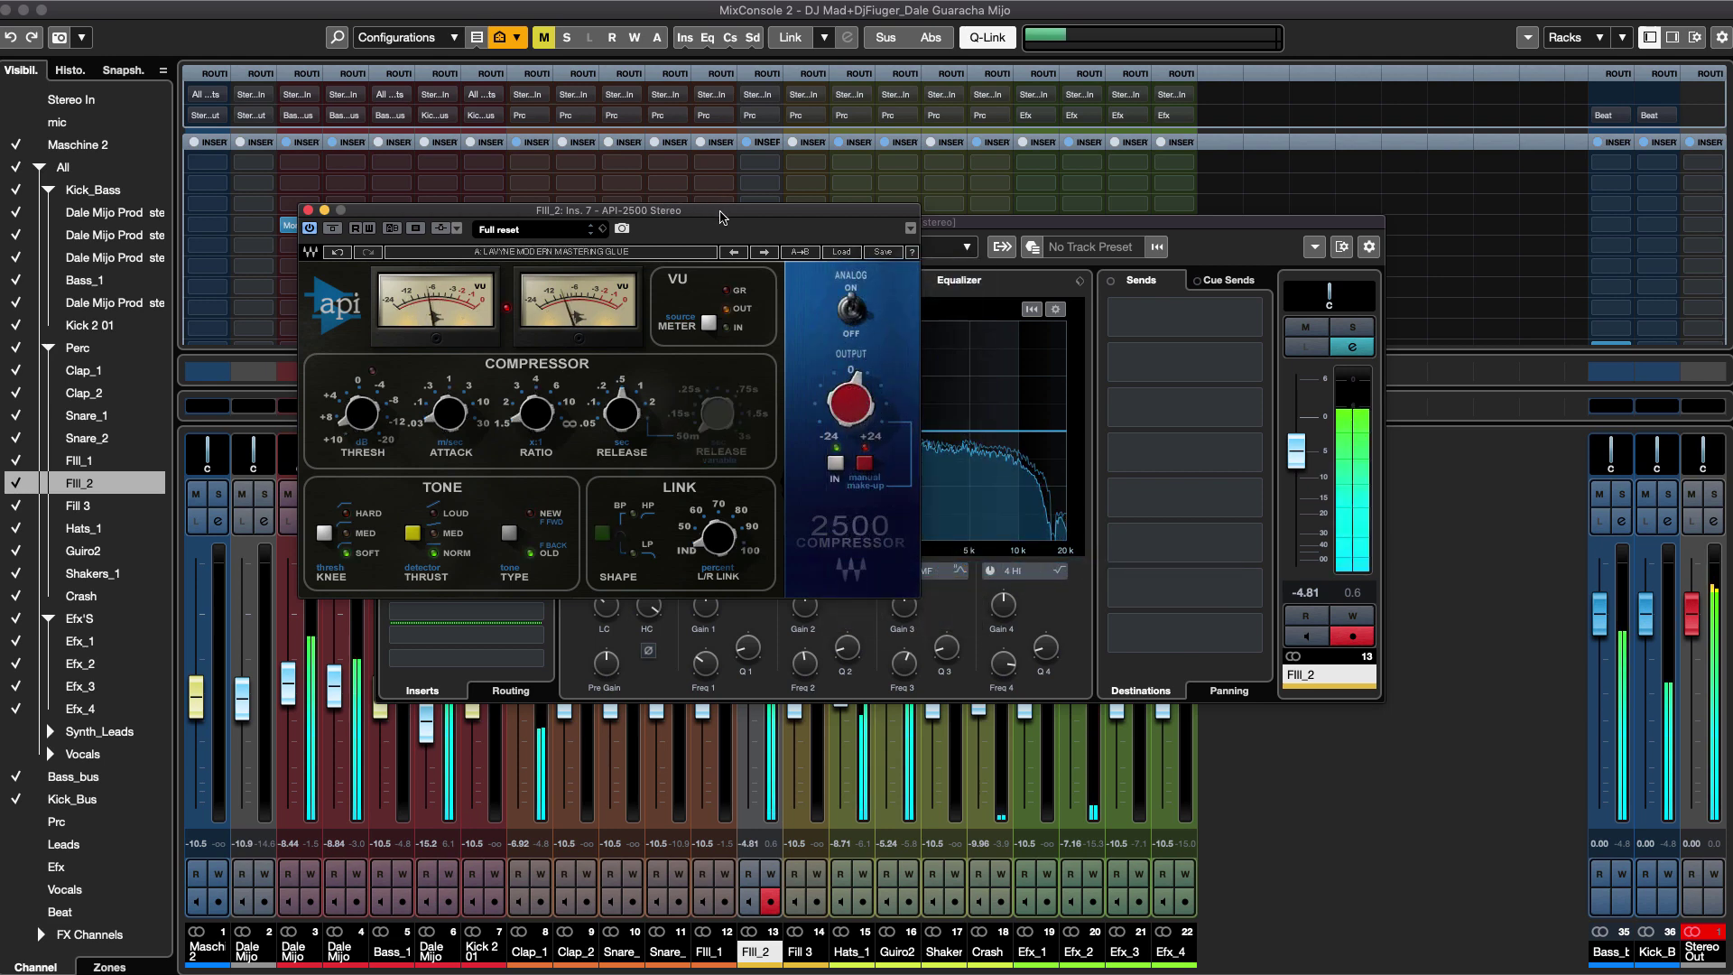
drag(686, 210, 862, 203)
click(903, 285)
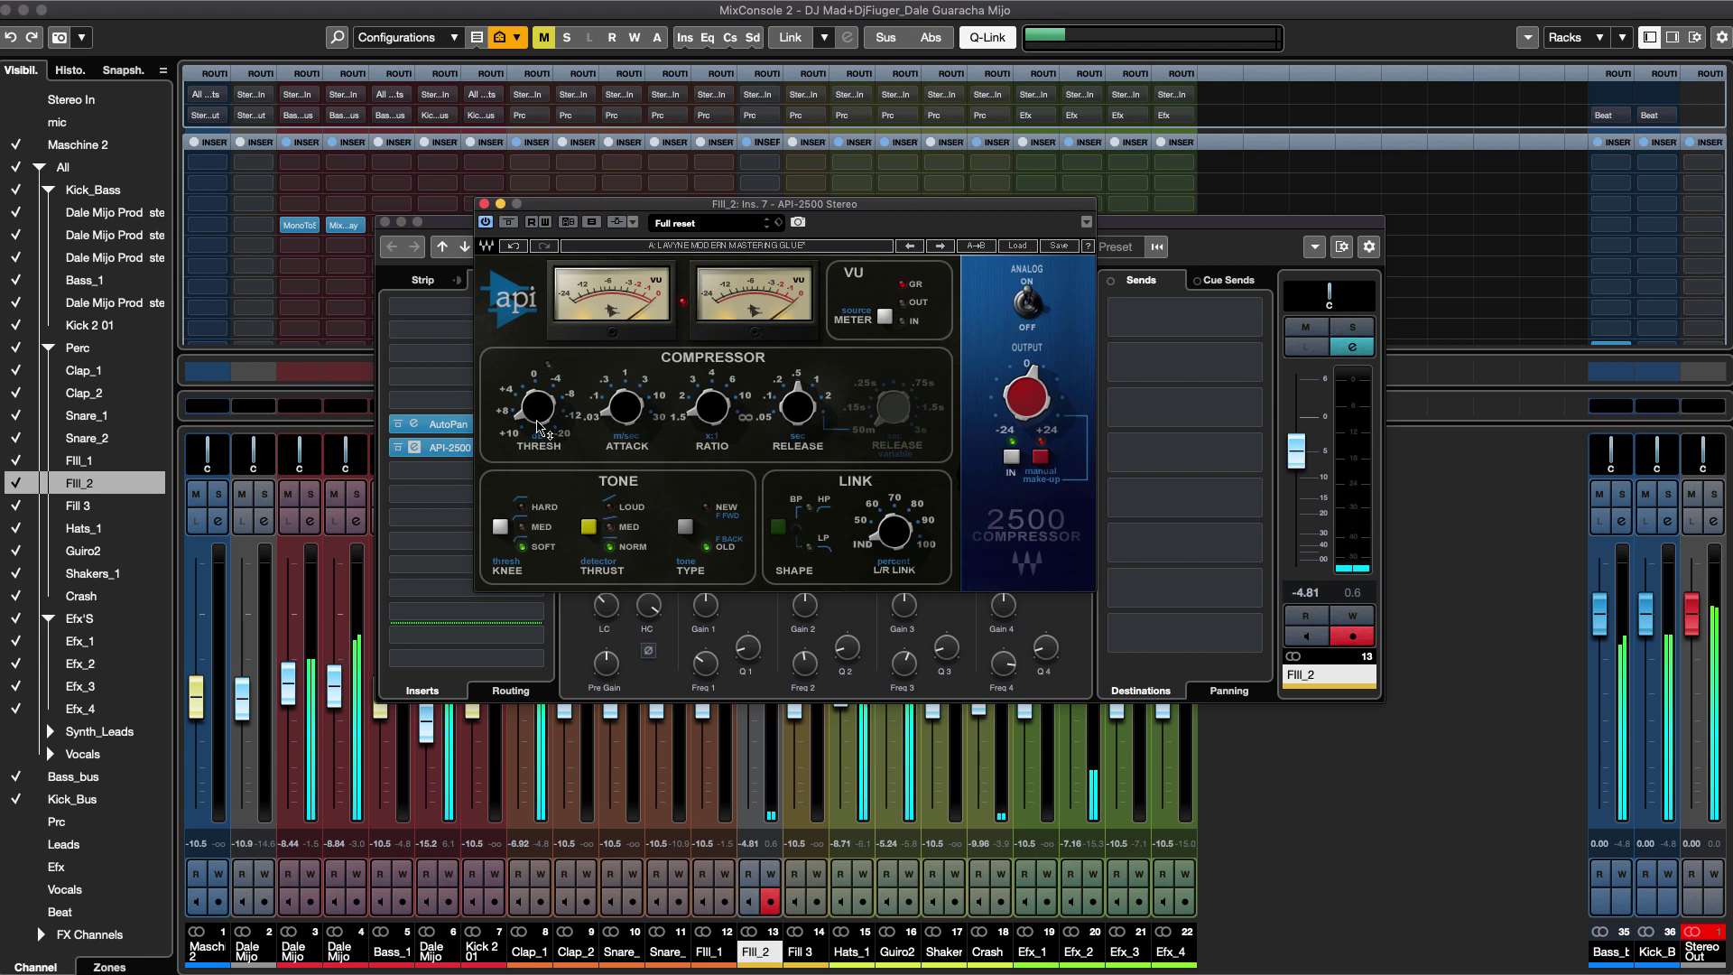
drag(539, 428, 538, 439)
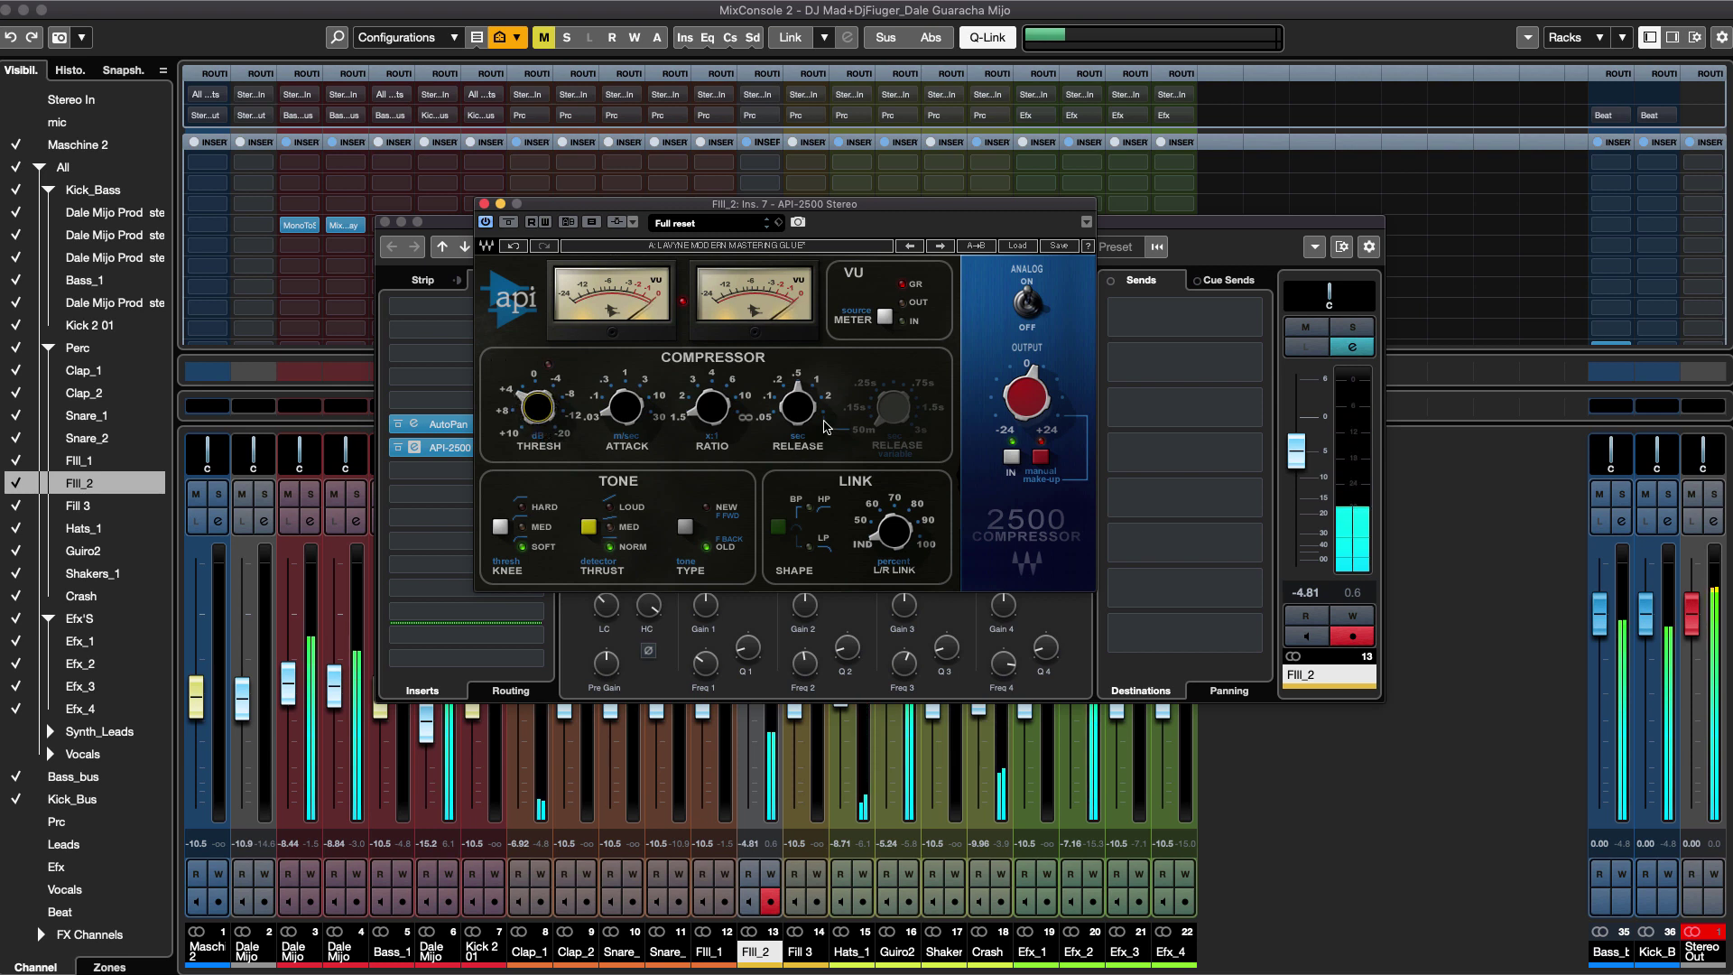
Fine-tune the API-2500 compressor on Fill_2, setting its output to about 4.8 dB, and close the plug-in.
scroll(696, 426, up, 1)
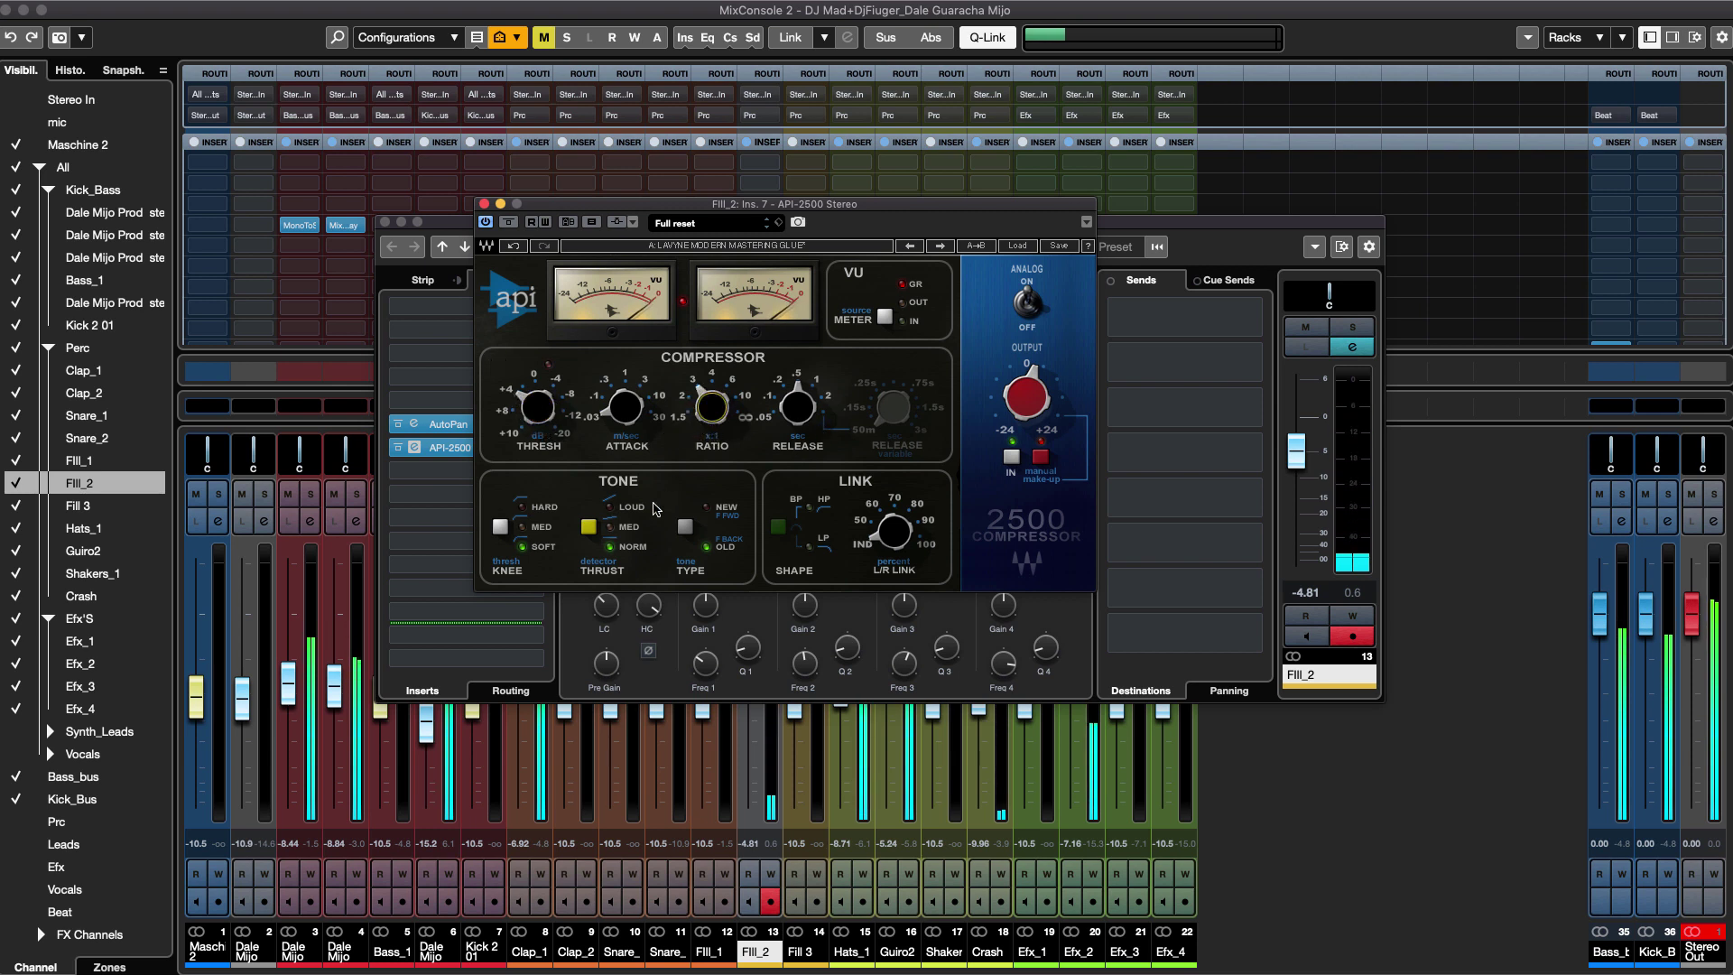
mouse_move(690, 437)
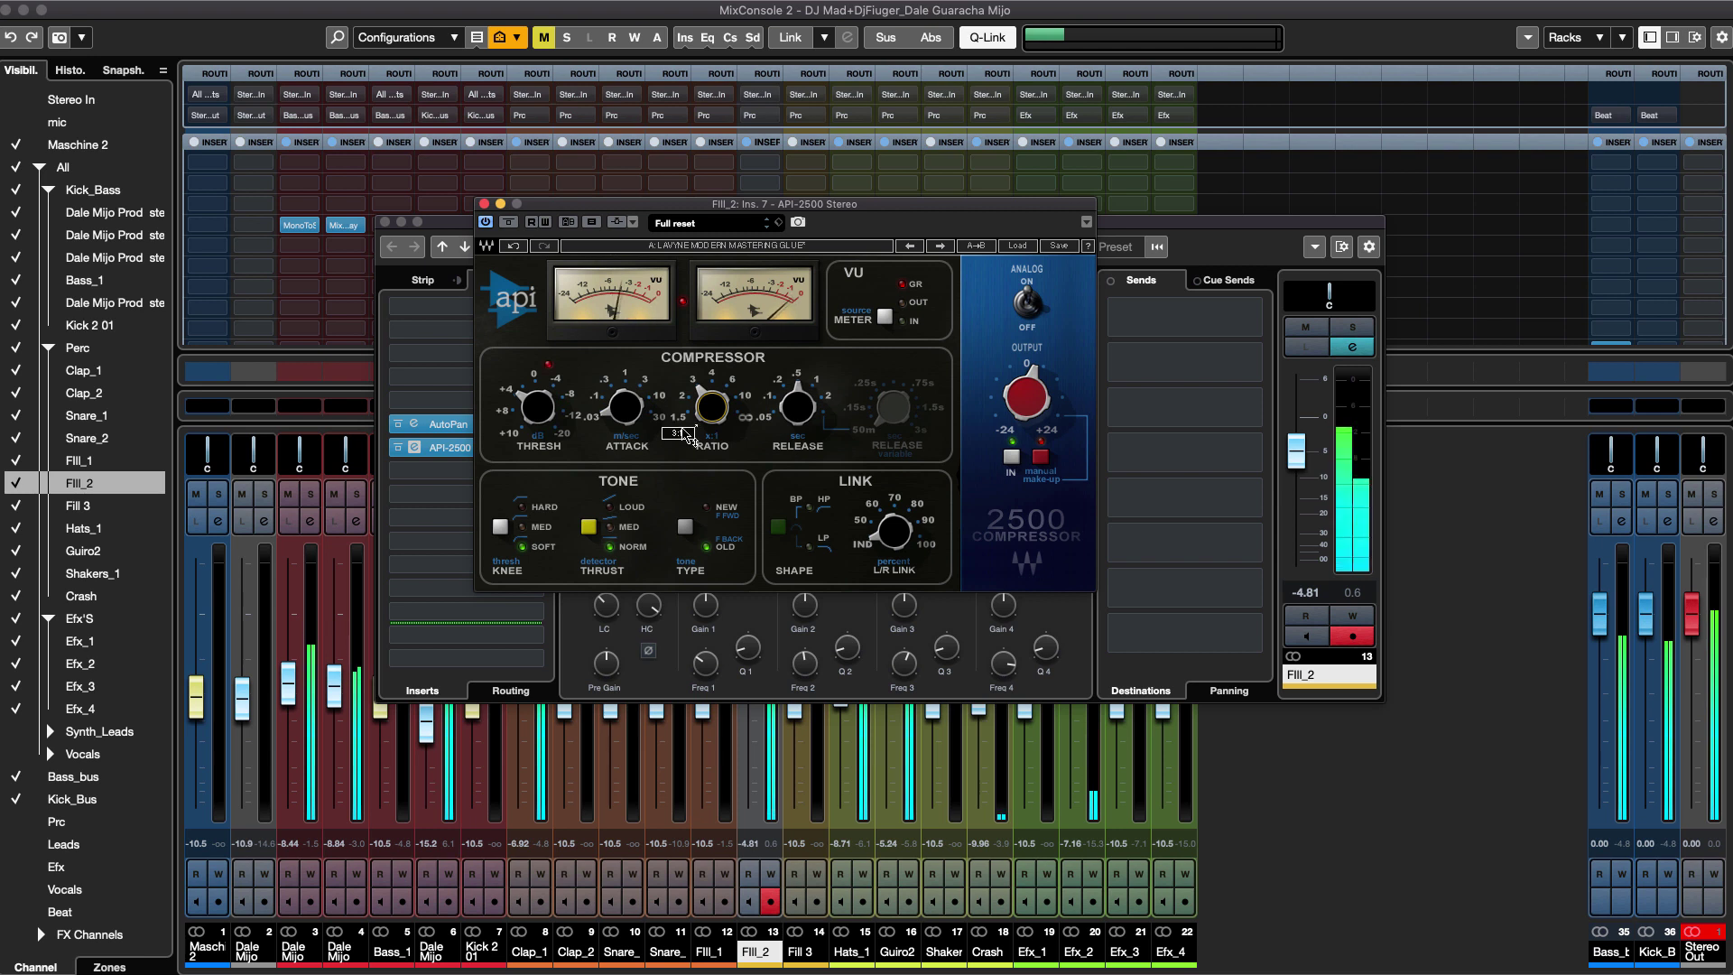
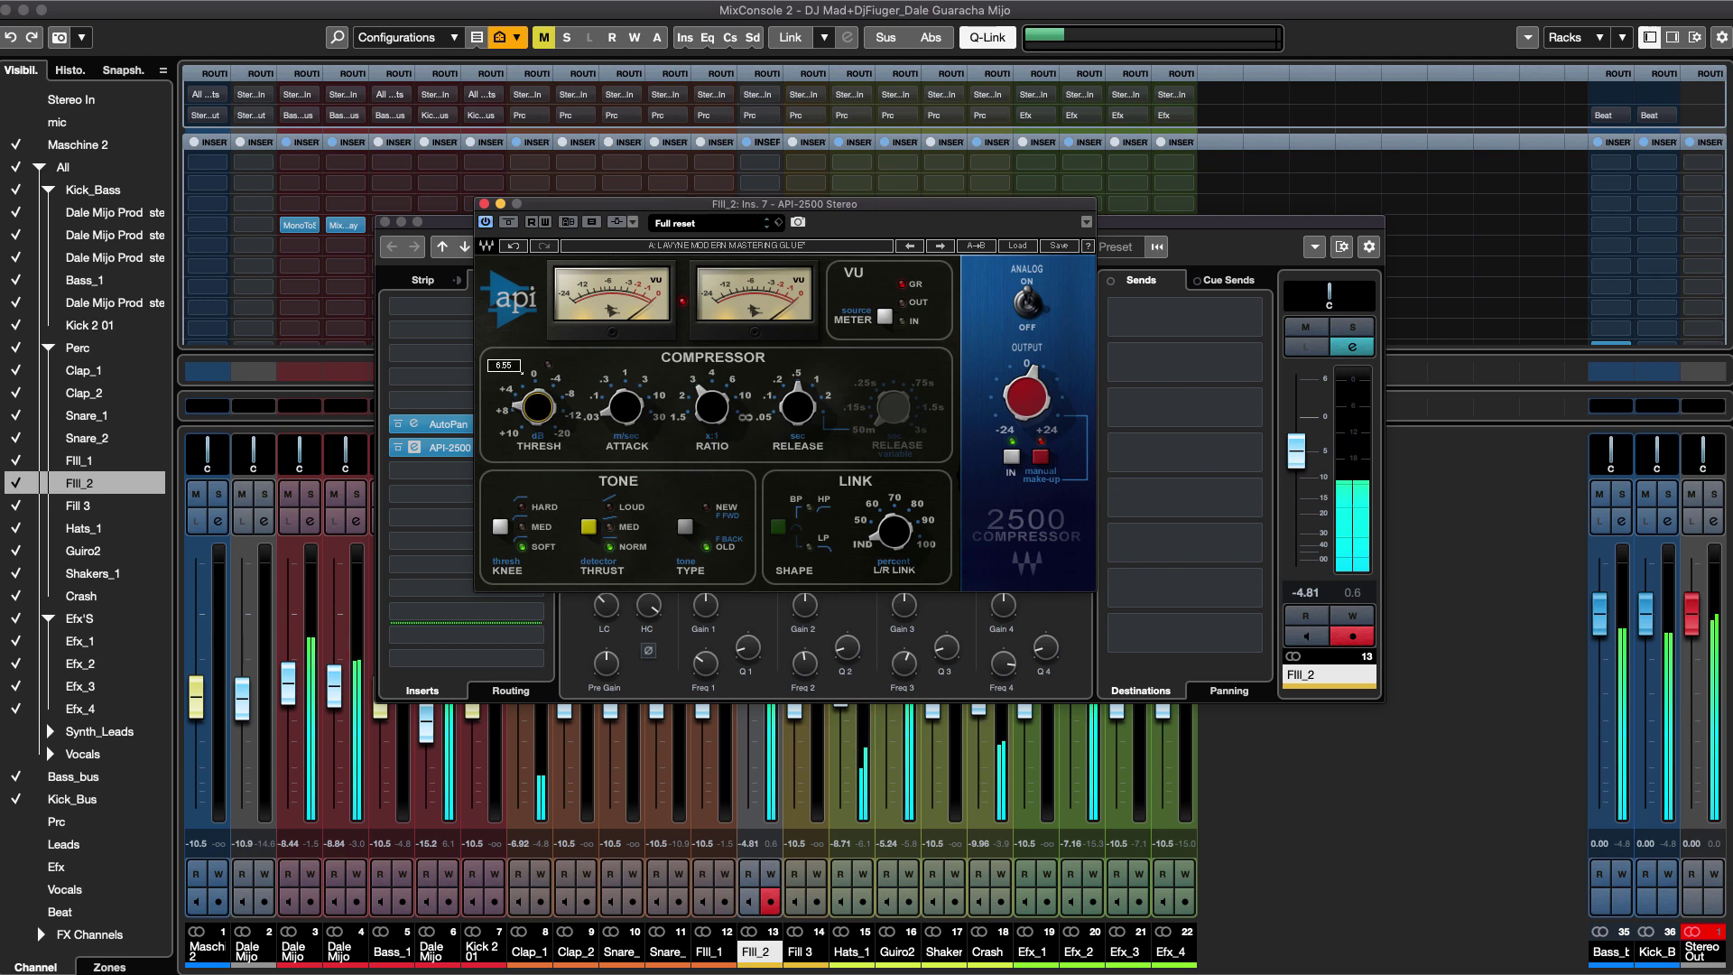
drag(900, 215, 874, 288)
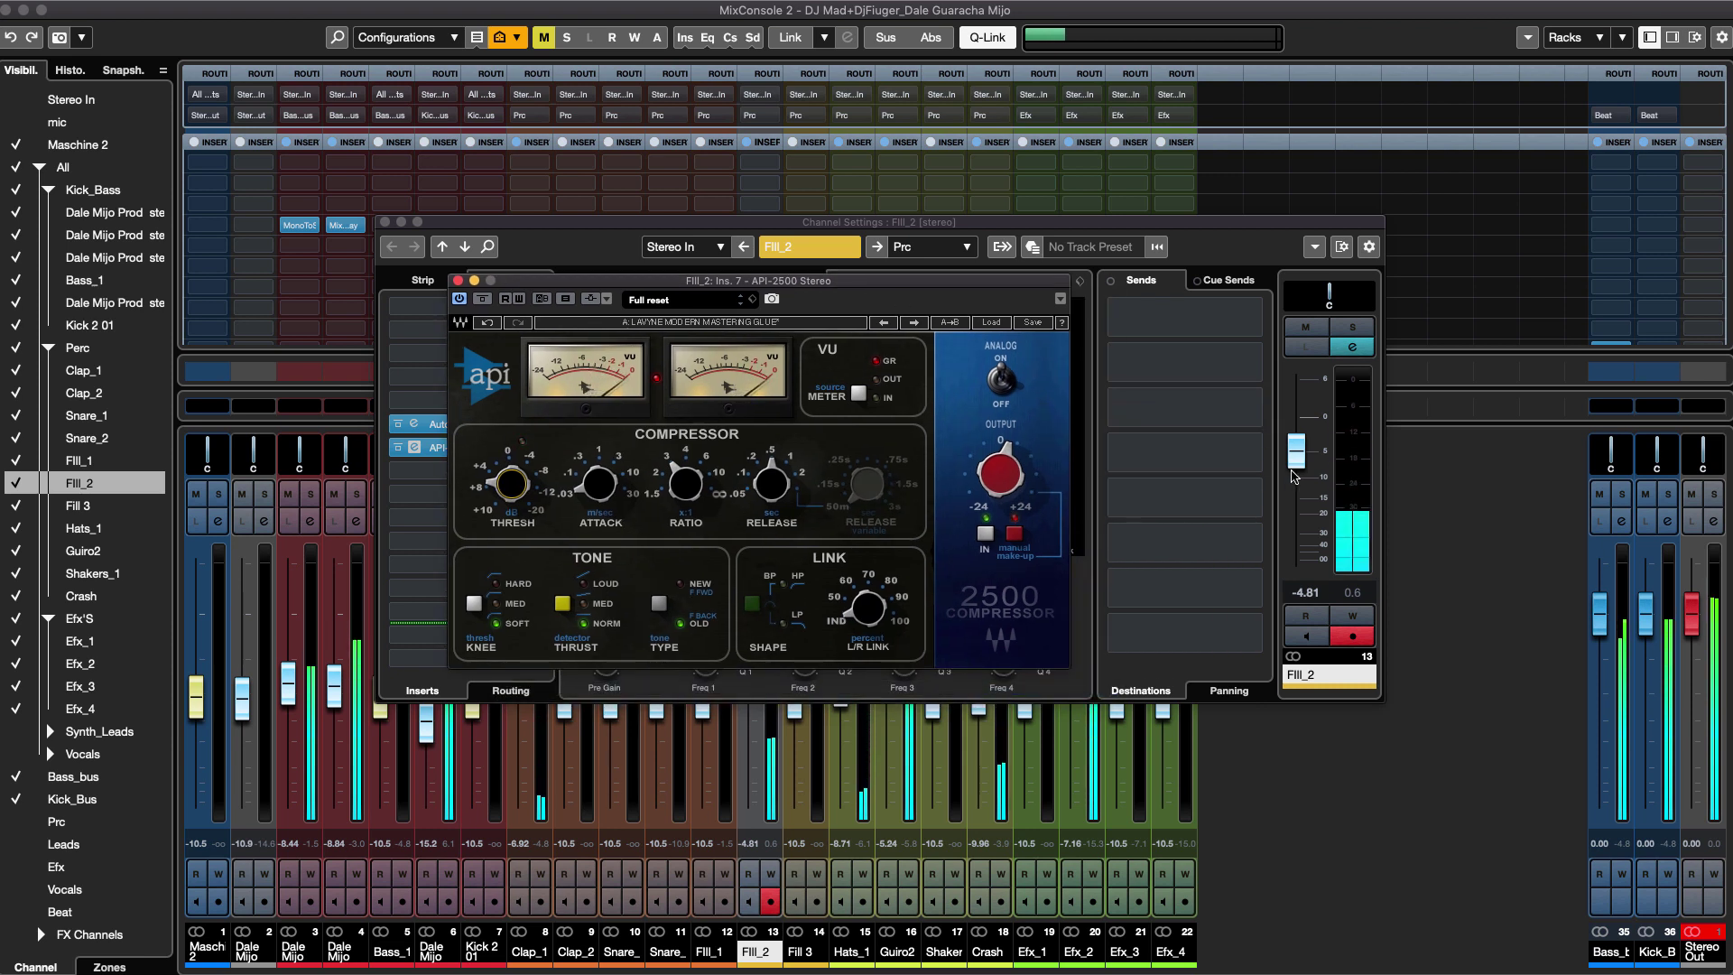
drag(995, 484, 995, 483)
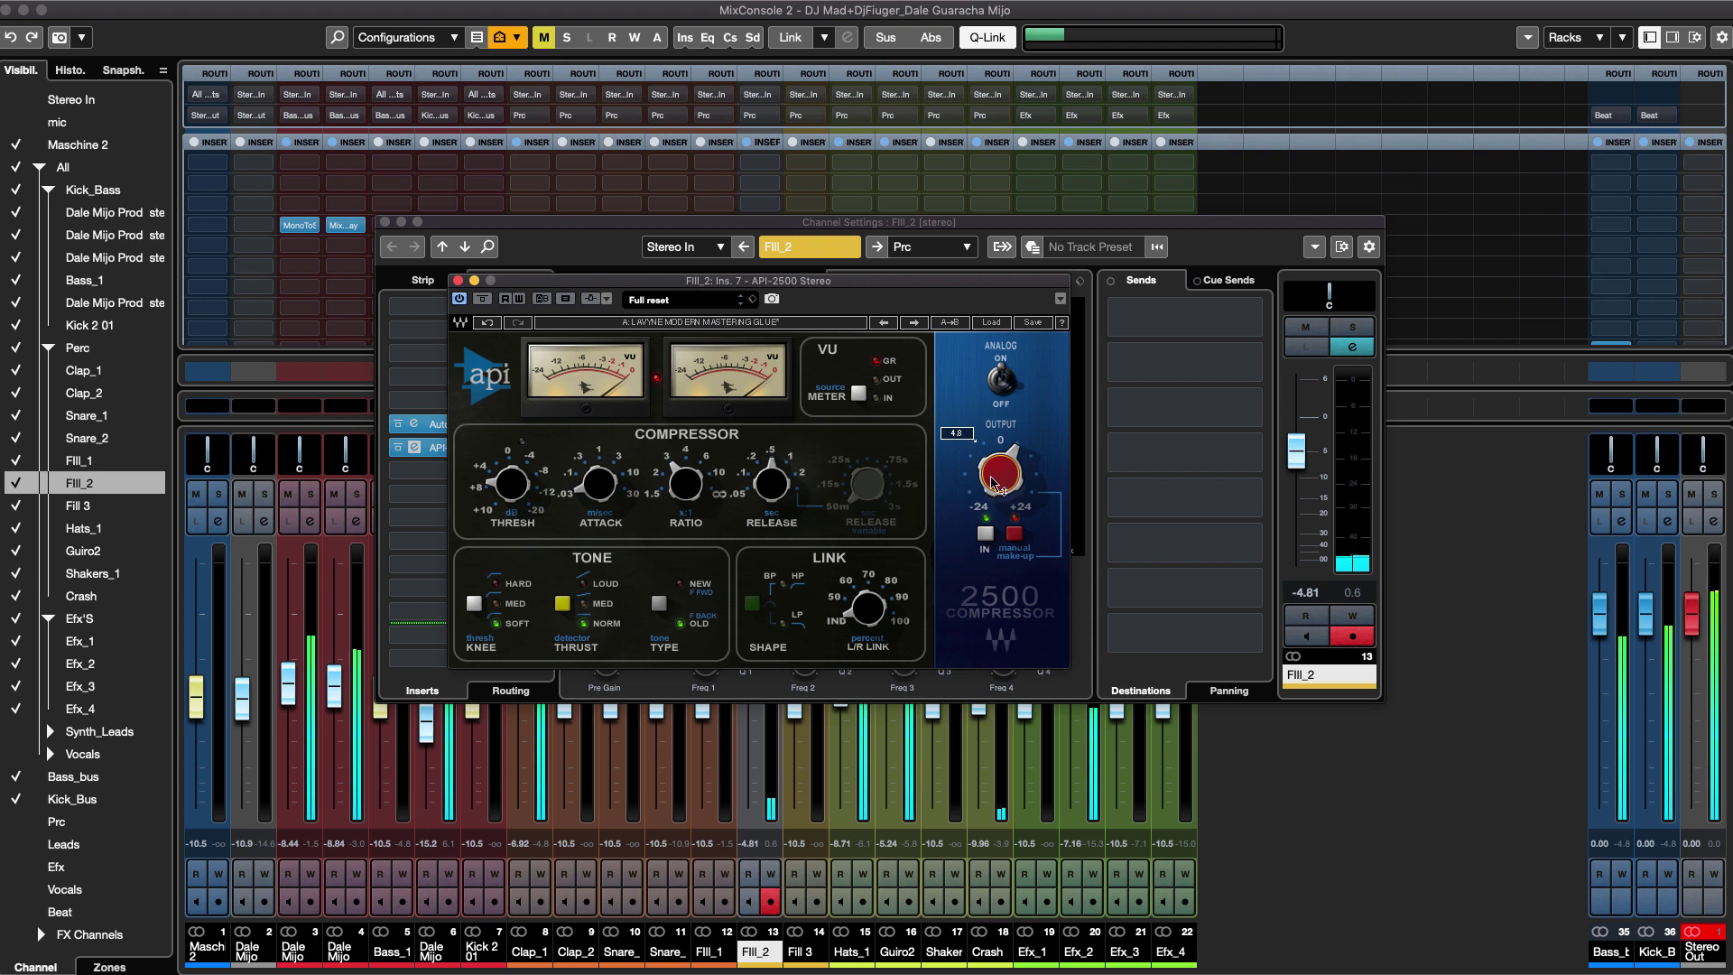
drag(688, 284, 799, 178)
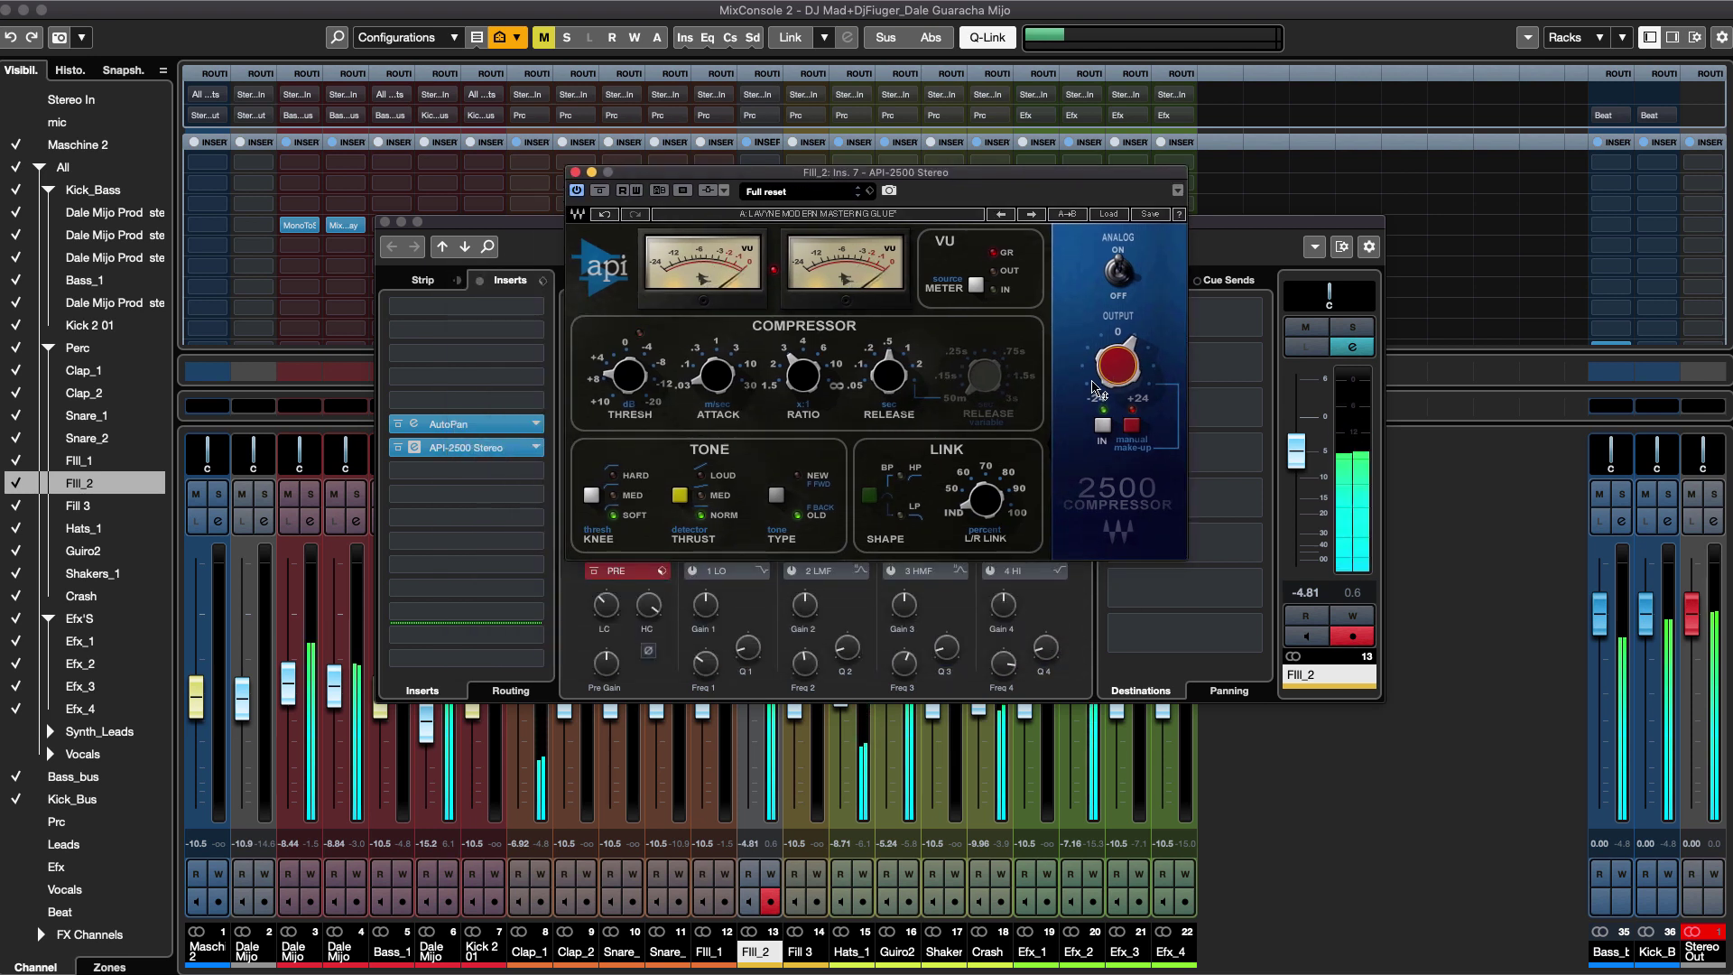
click(574, 174)
Close Fill_2's channel settings and return from the mixer to the arrangement's percussion and effects tracks.
drag(553, 479, 587, 472)
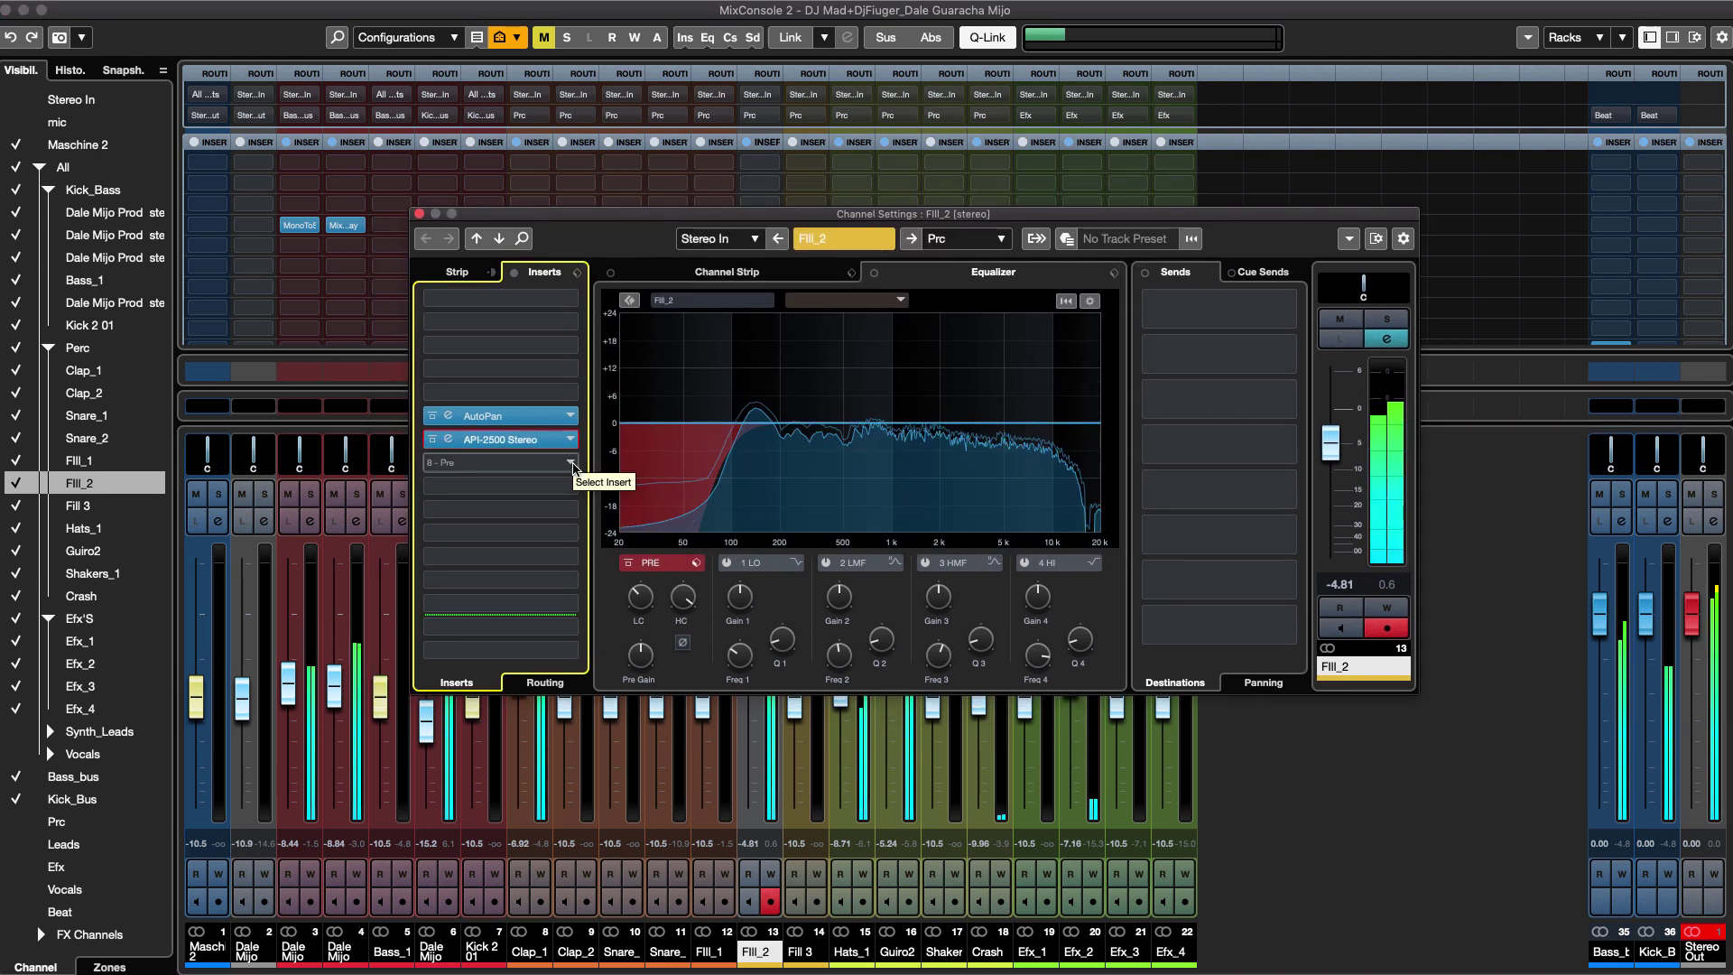
click(419, 214)
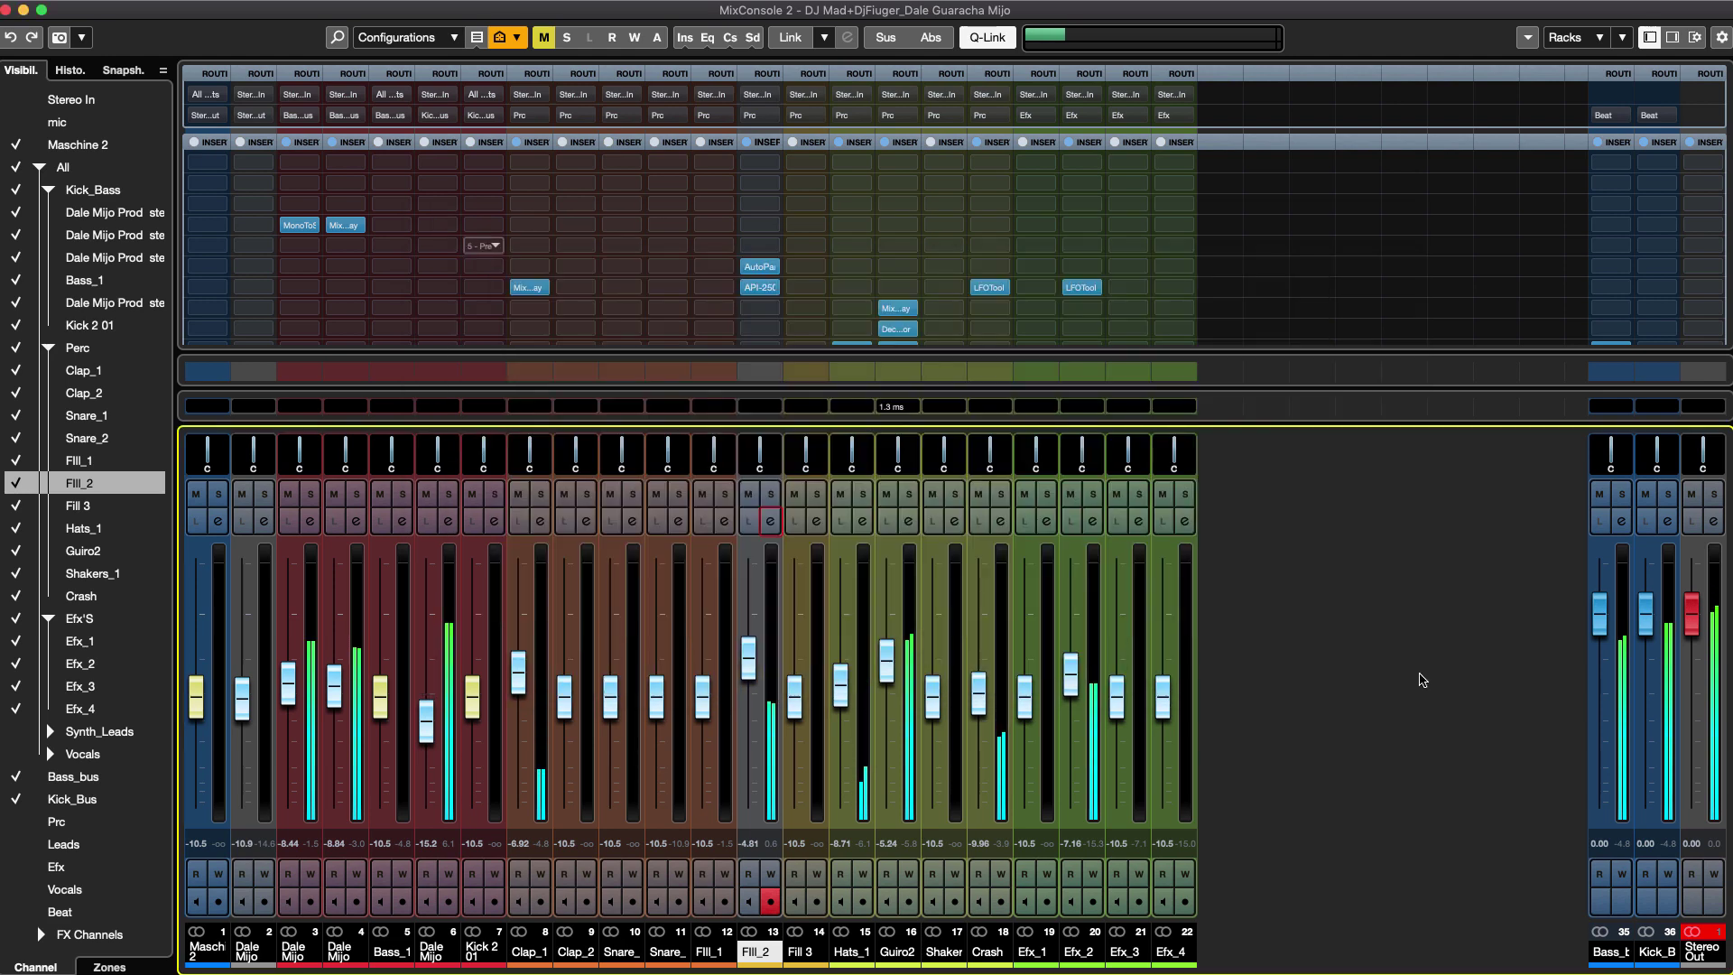
key(super+w)
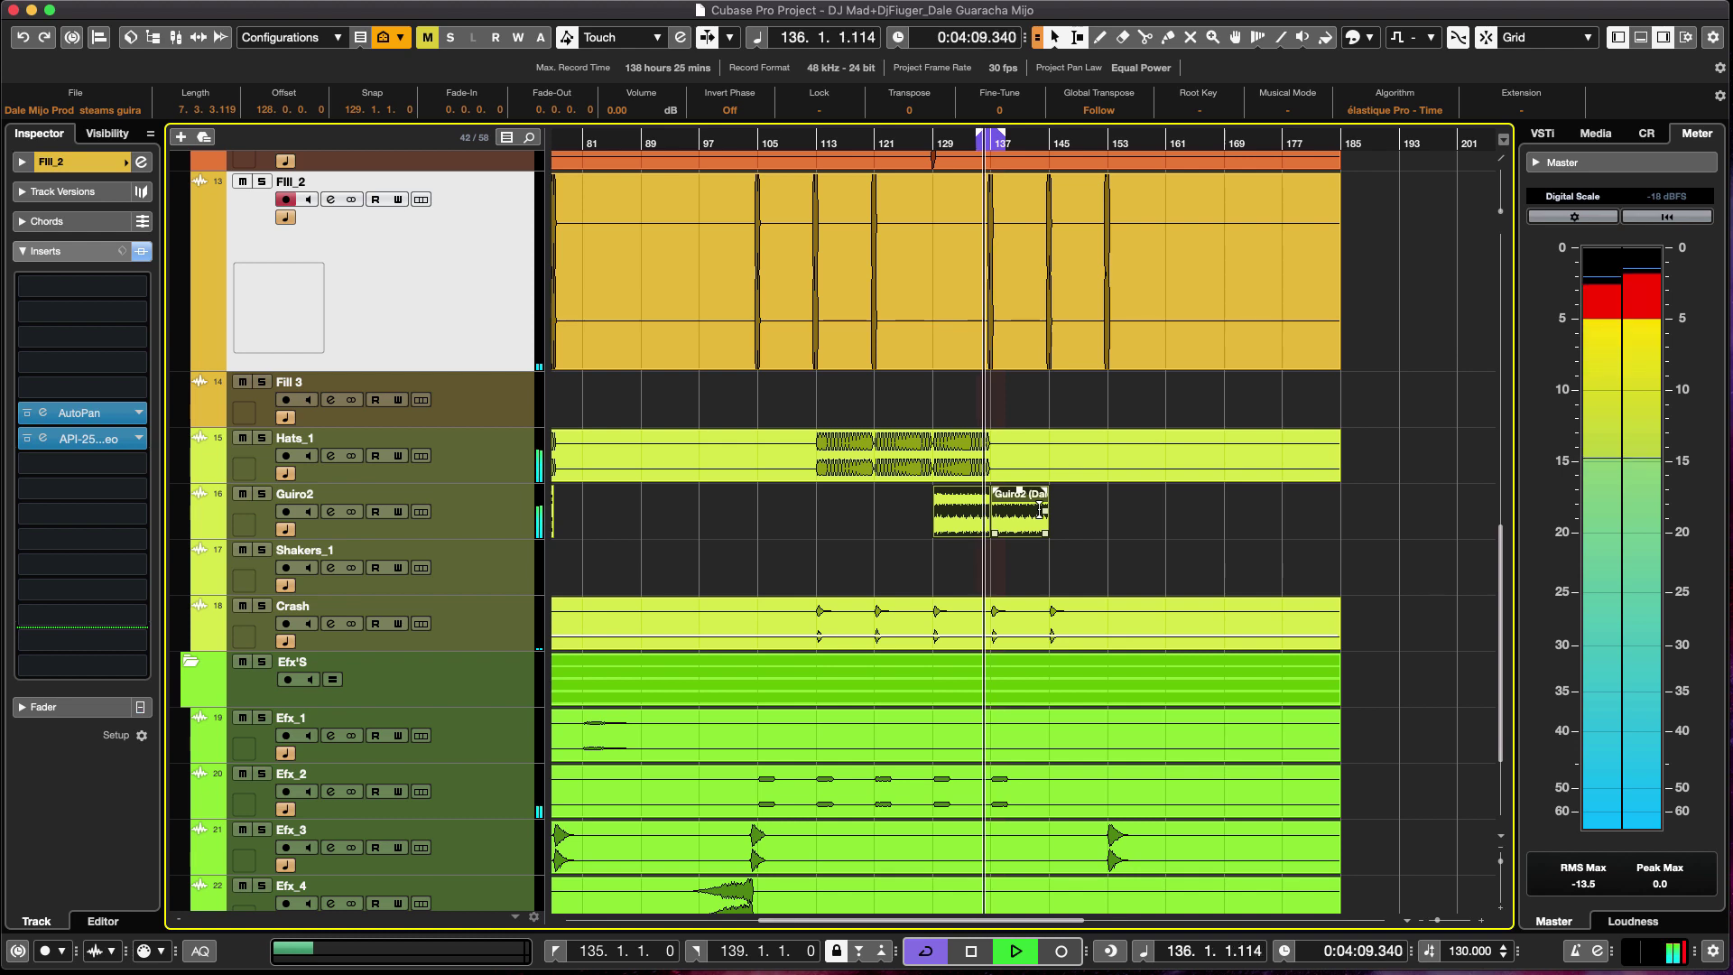
scroll(1062, 503, up, 10)
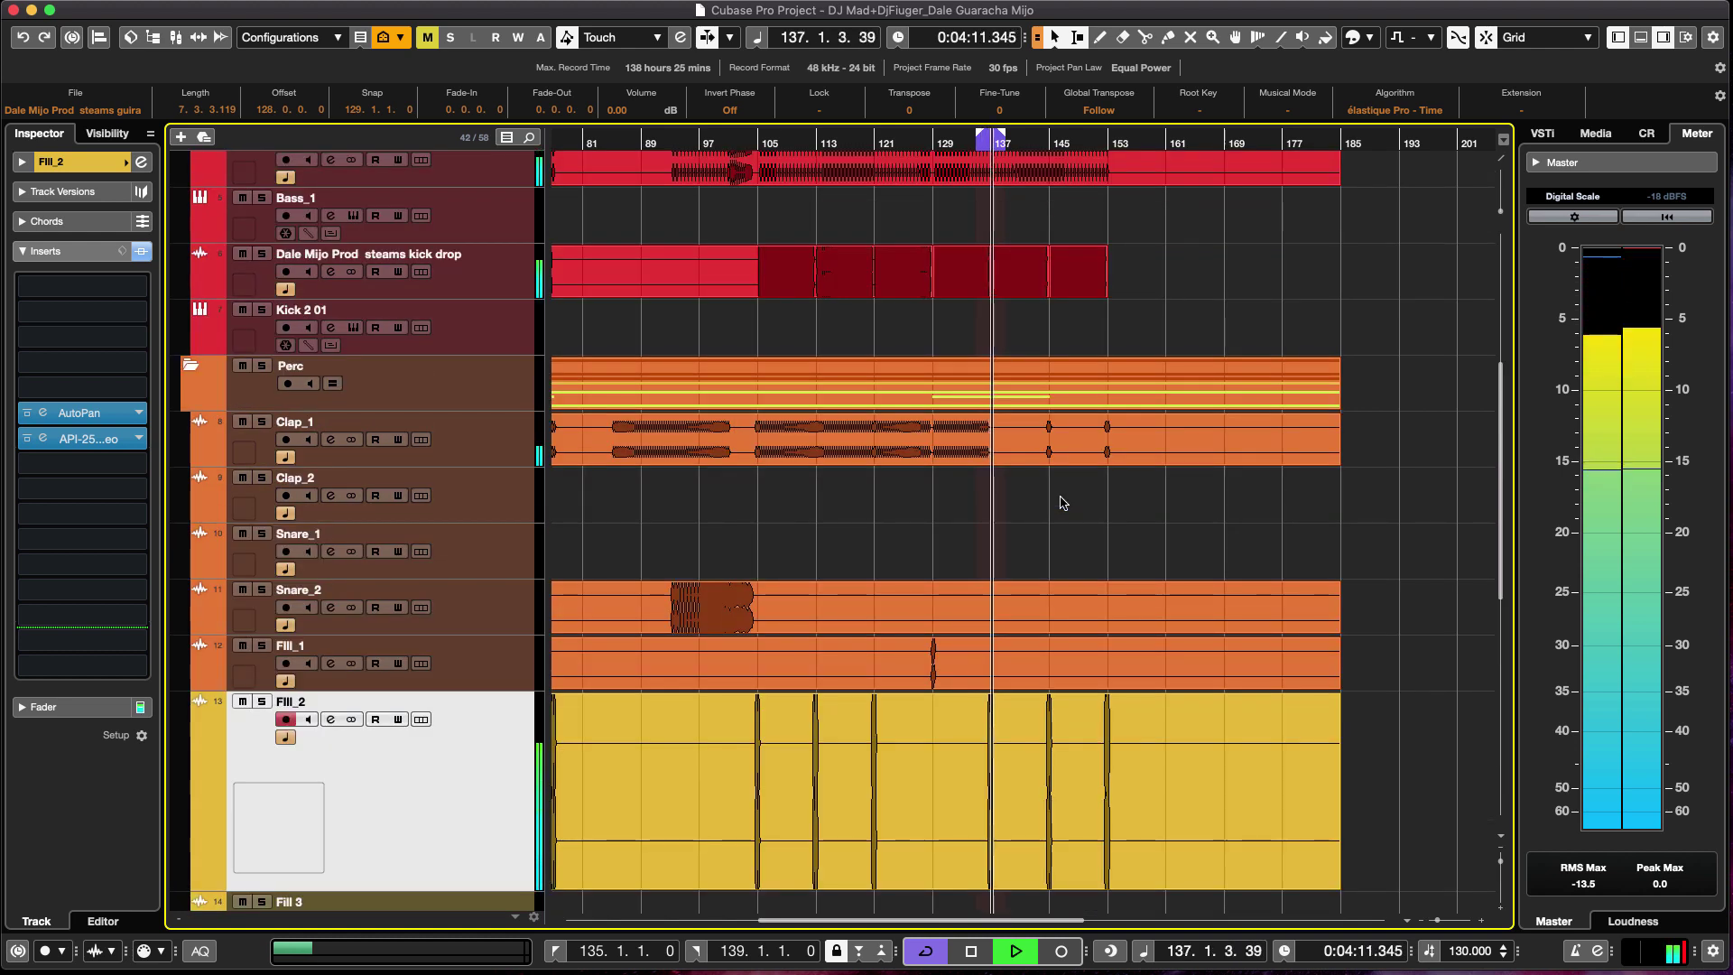
scroll(1062, 503, down, 10)
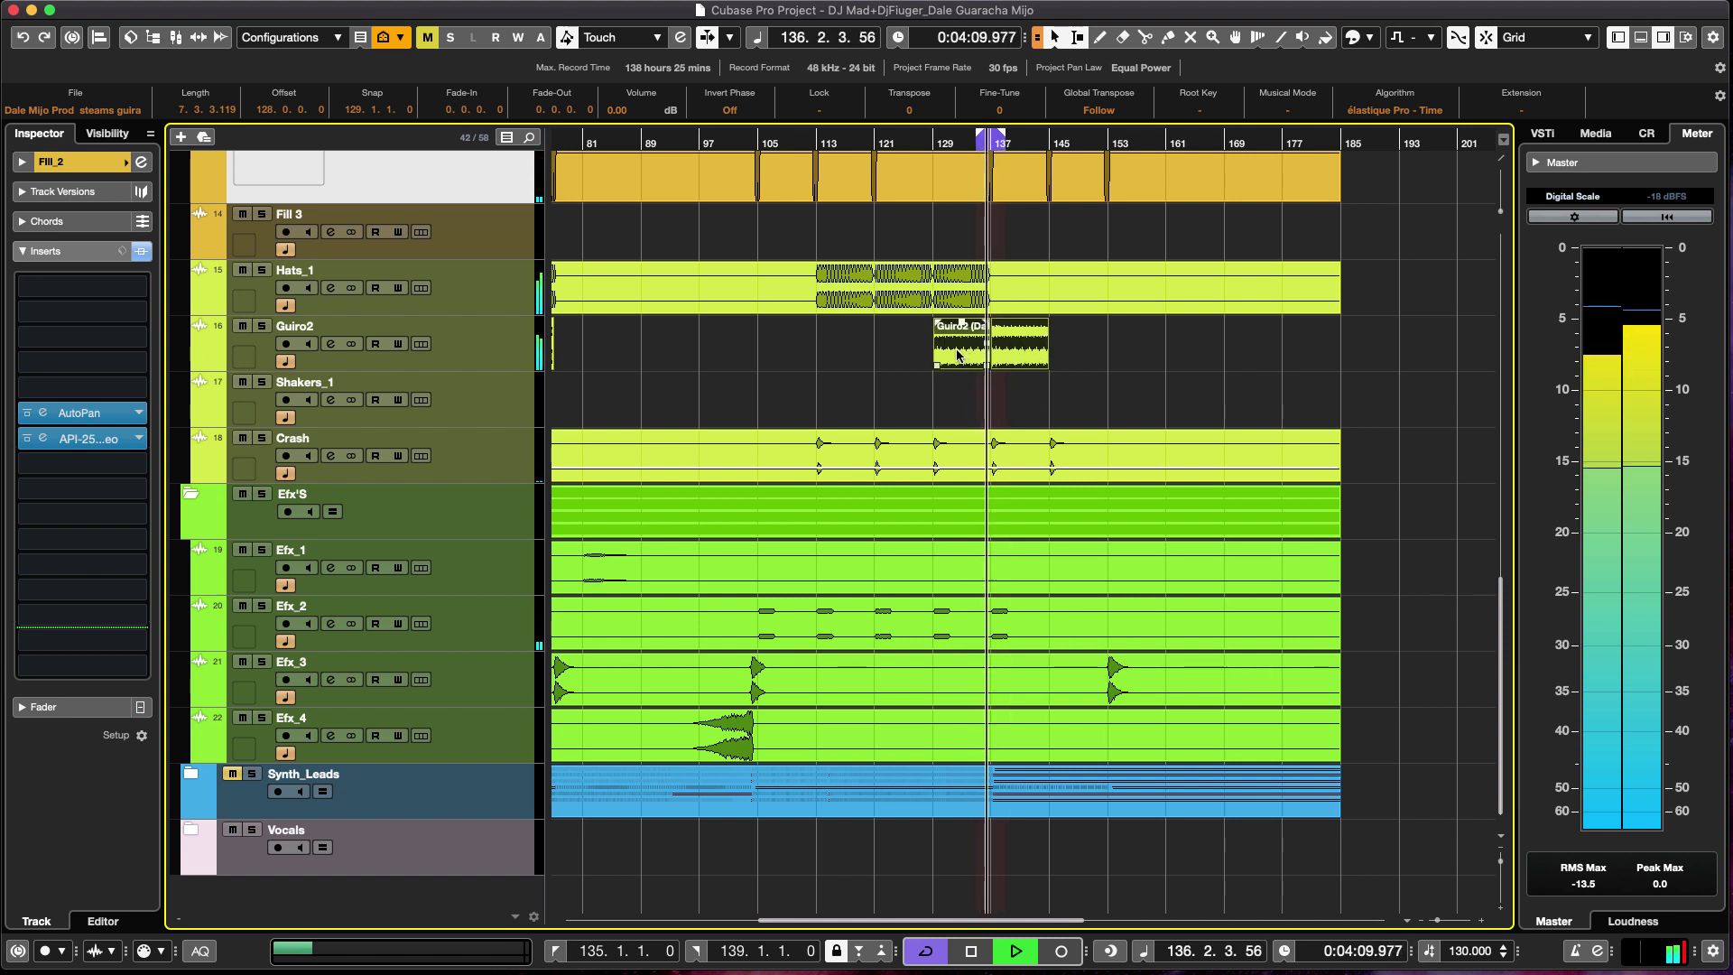
Stop playback and copy the two Guiro2 events from bars 129–145 back to bar 113.
key(g)
key(g)
key(space)
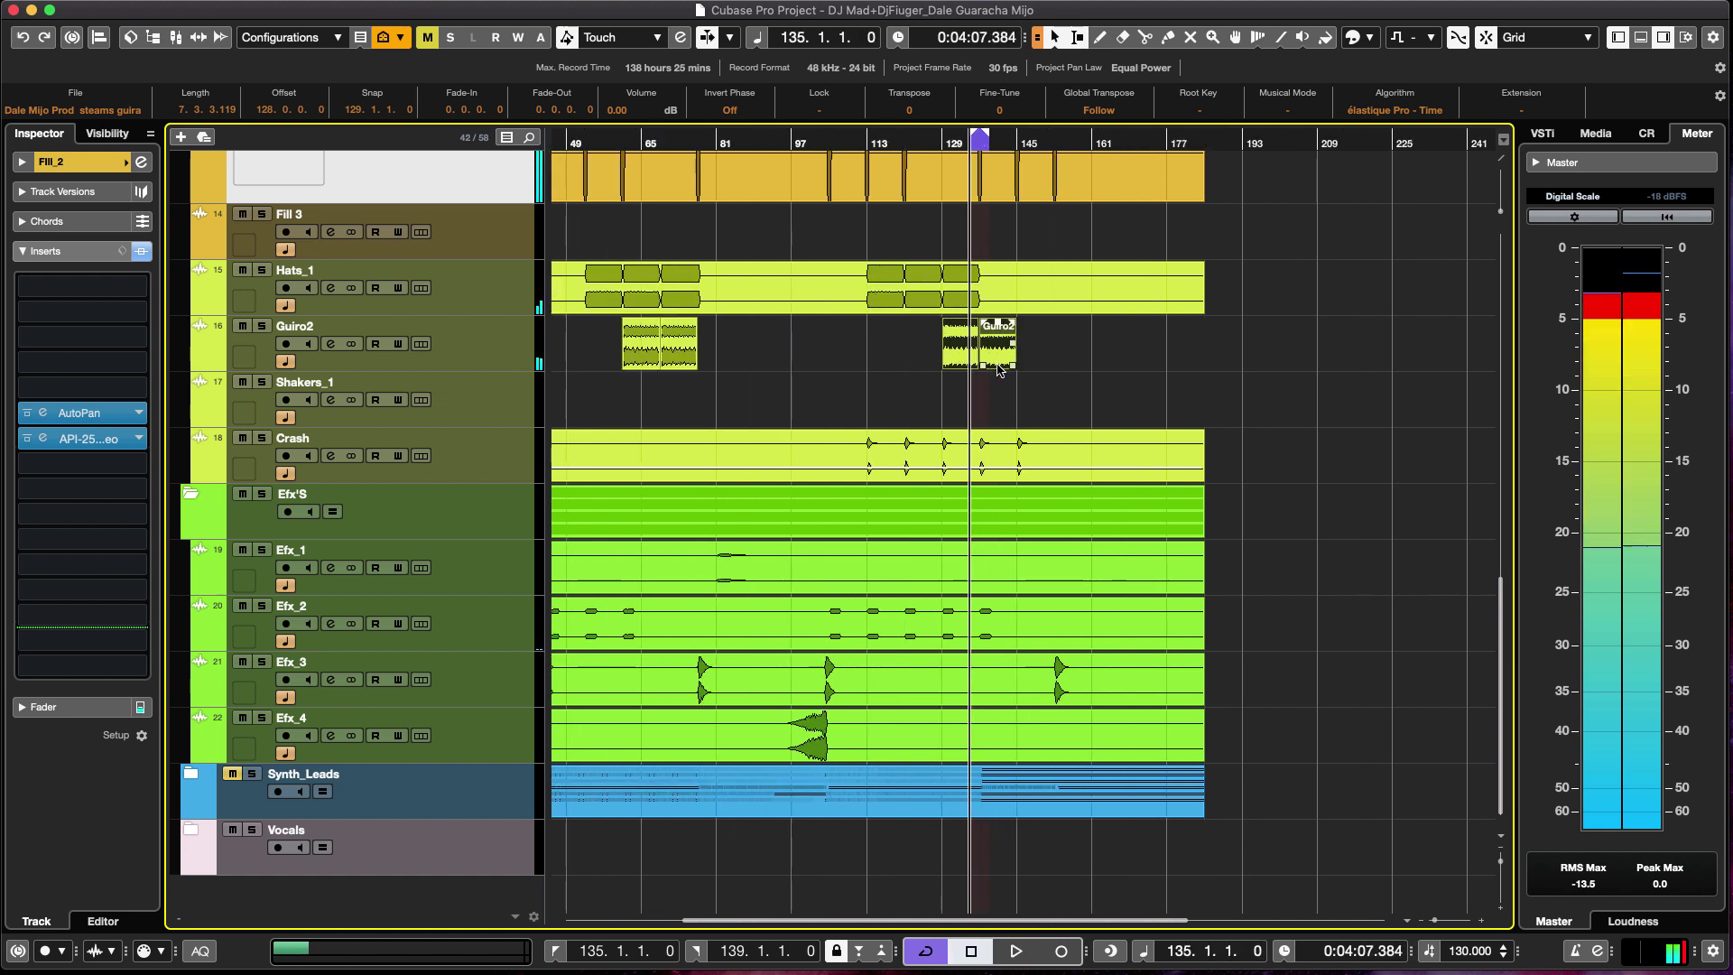
scroll(945, 355, up, 3)
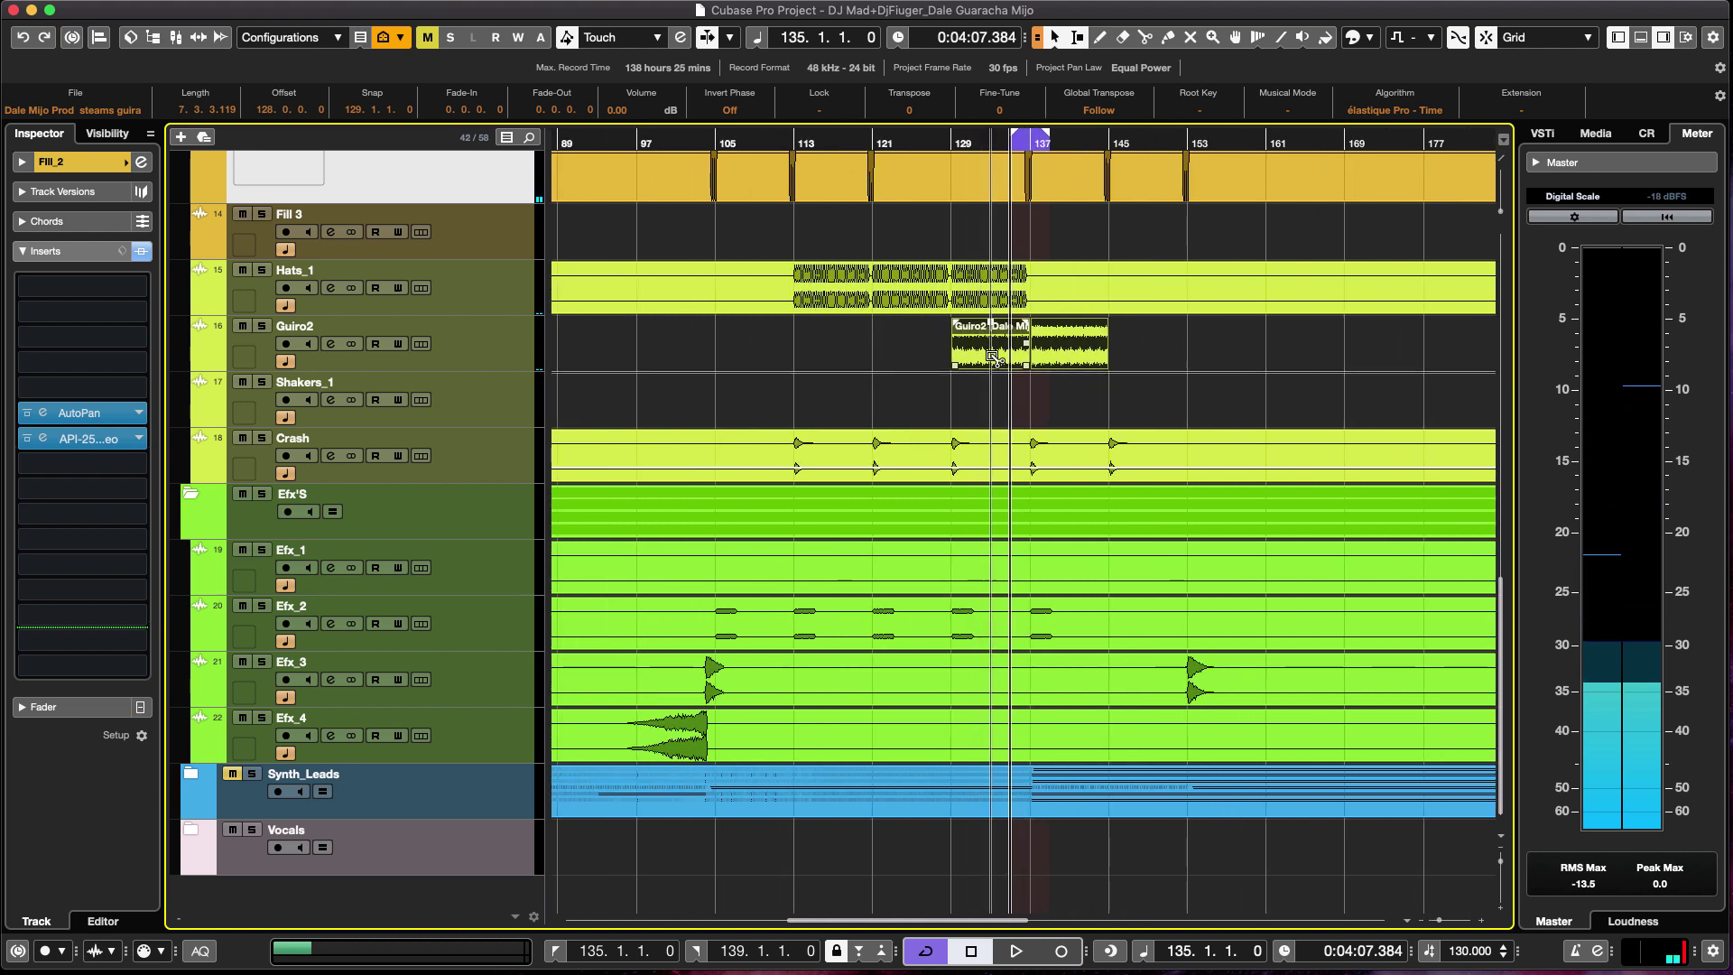
drag(1006, 363, 836, 354)
scroll(926, 354, down, 2)
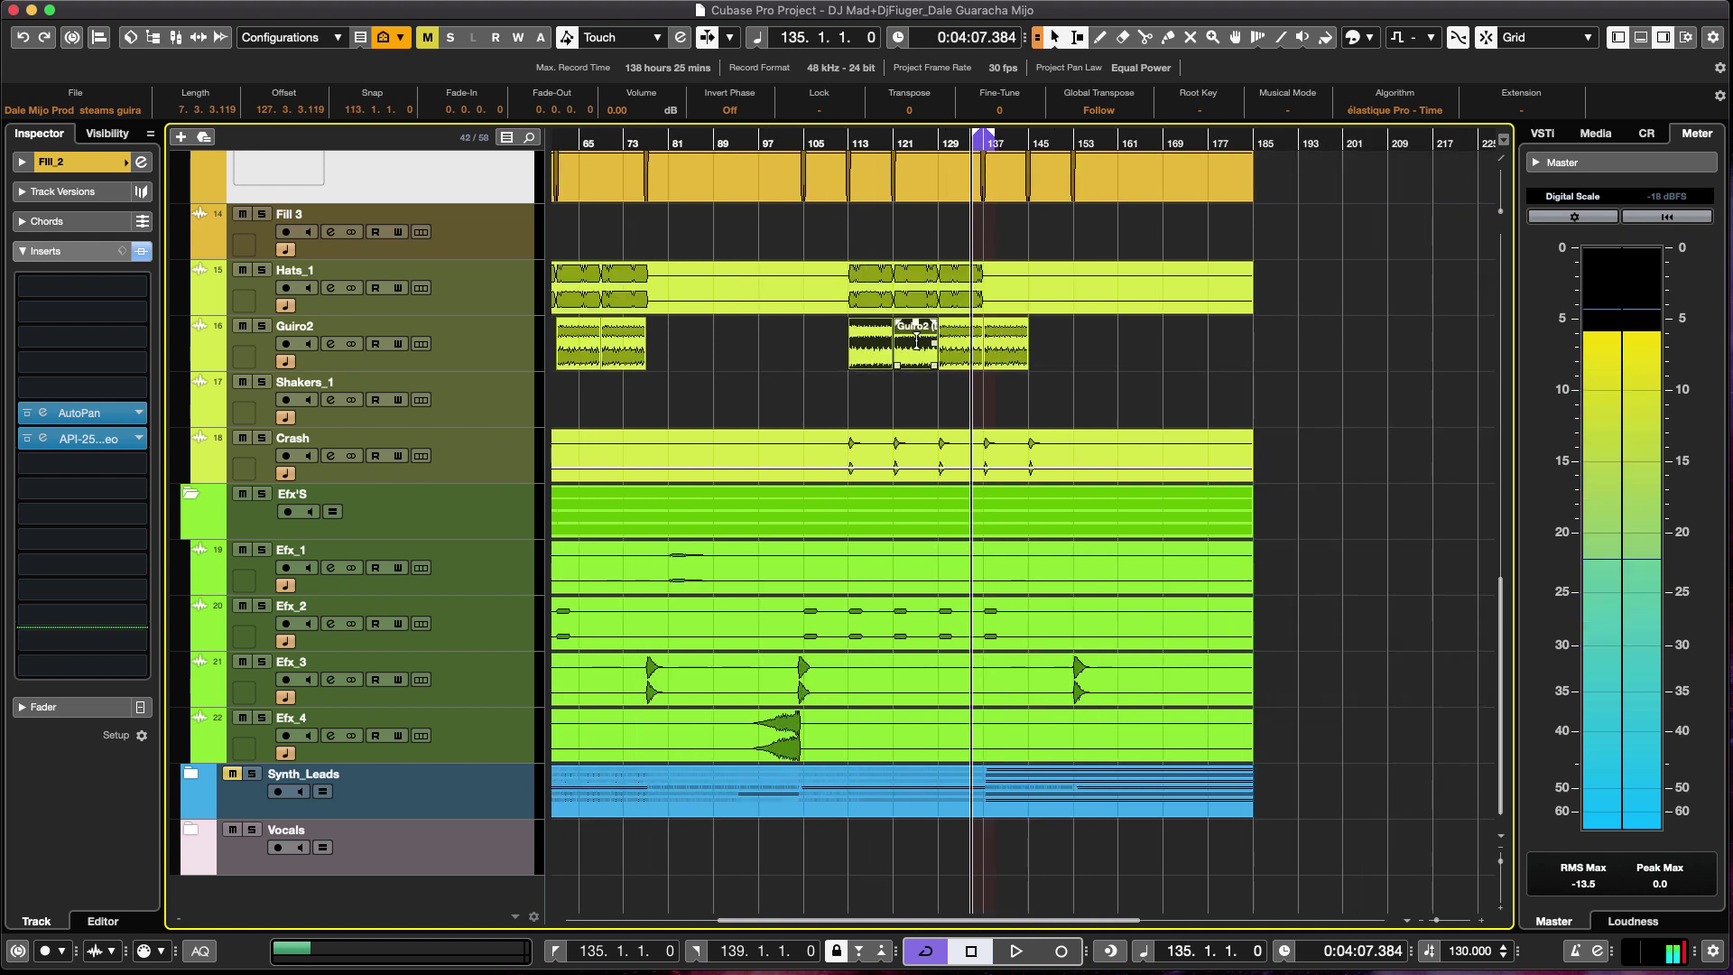
Copy the pair of Guiro2 events further back to bars 97 and 81, filling the track continuously up to bar 113.
scroll(1023, 316, left, 3)
scroll(1022, 316, left, 3)
scroll(1023, 316, up, 2)
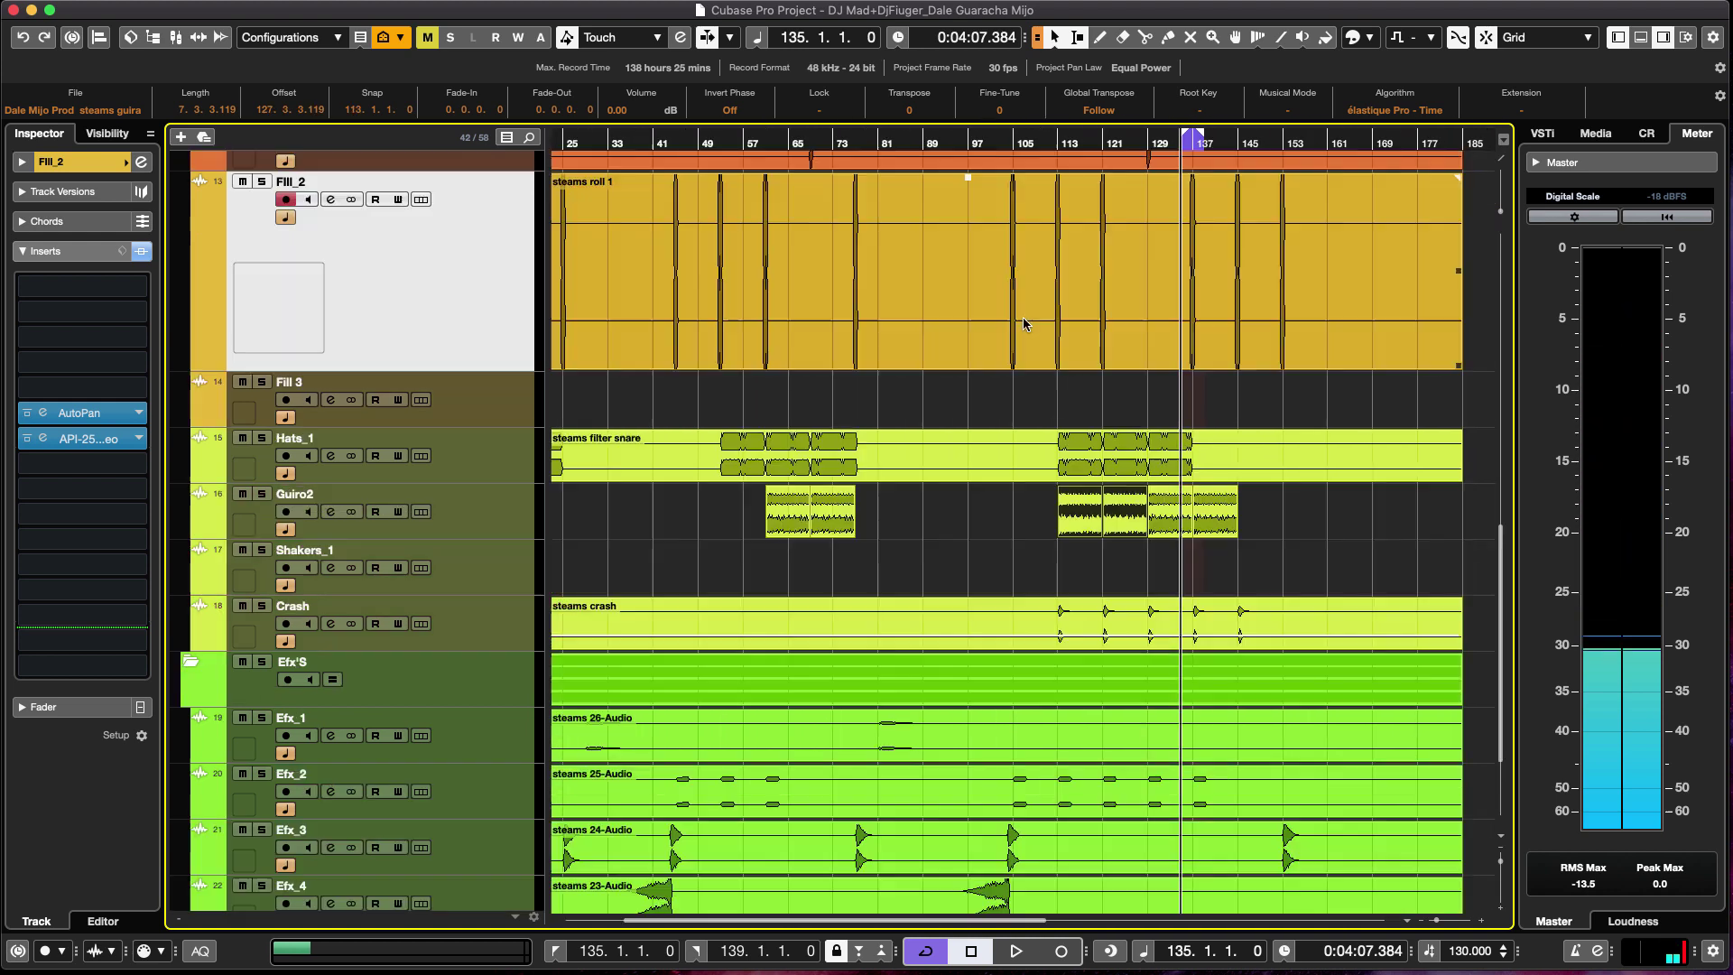
scroll(1016, 451, down, 2)
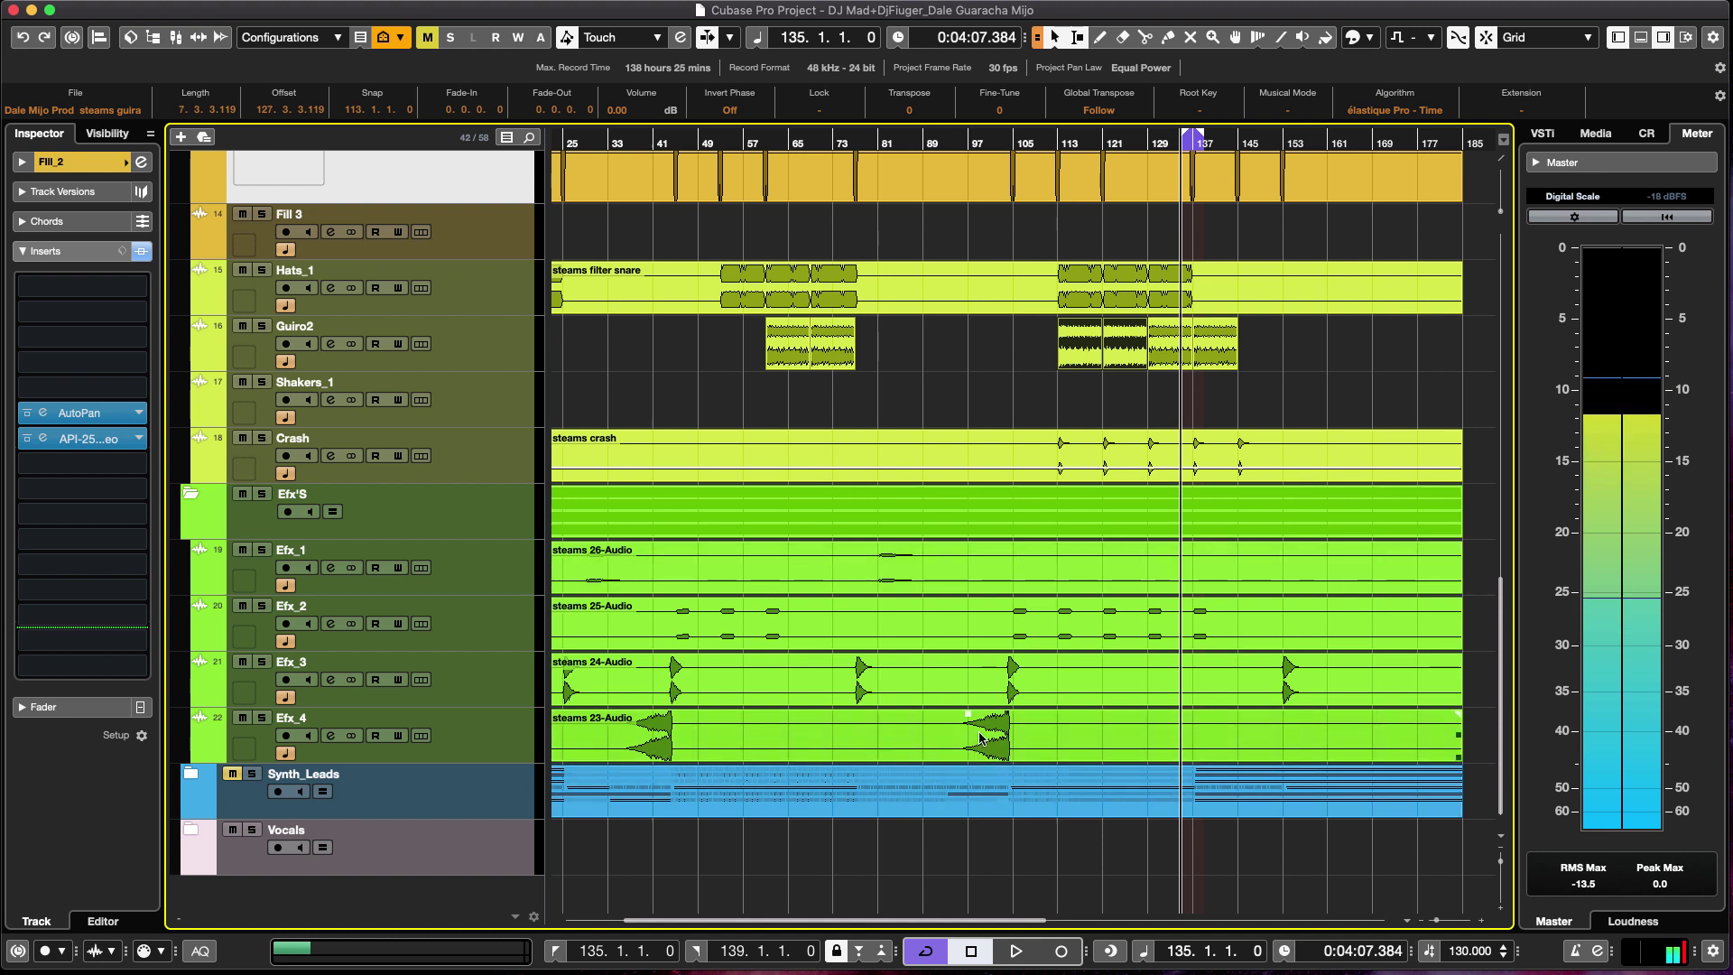
click(1083, 347)
mouse_move(890, 354)
mouse_down()
mouse_move(998, 354)
mouse_move(893, 355)
mouse_up()
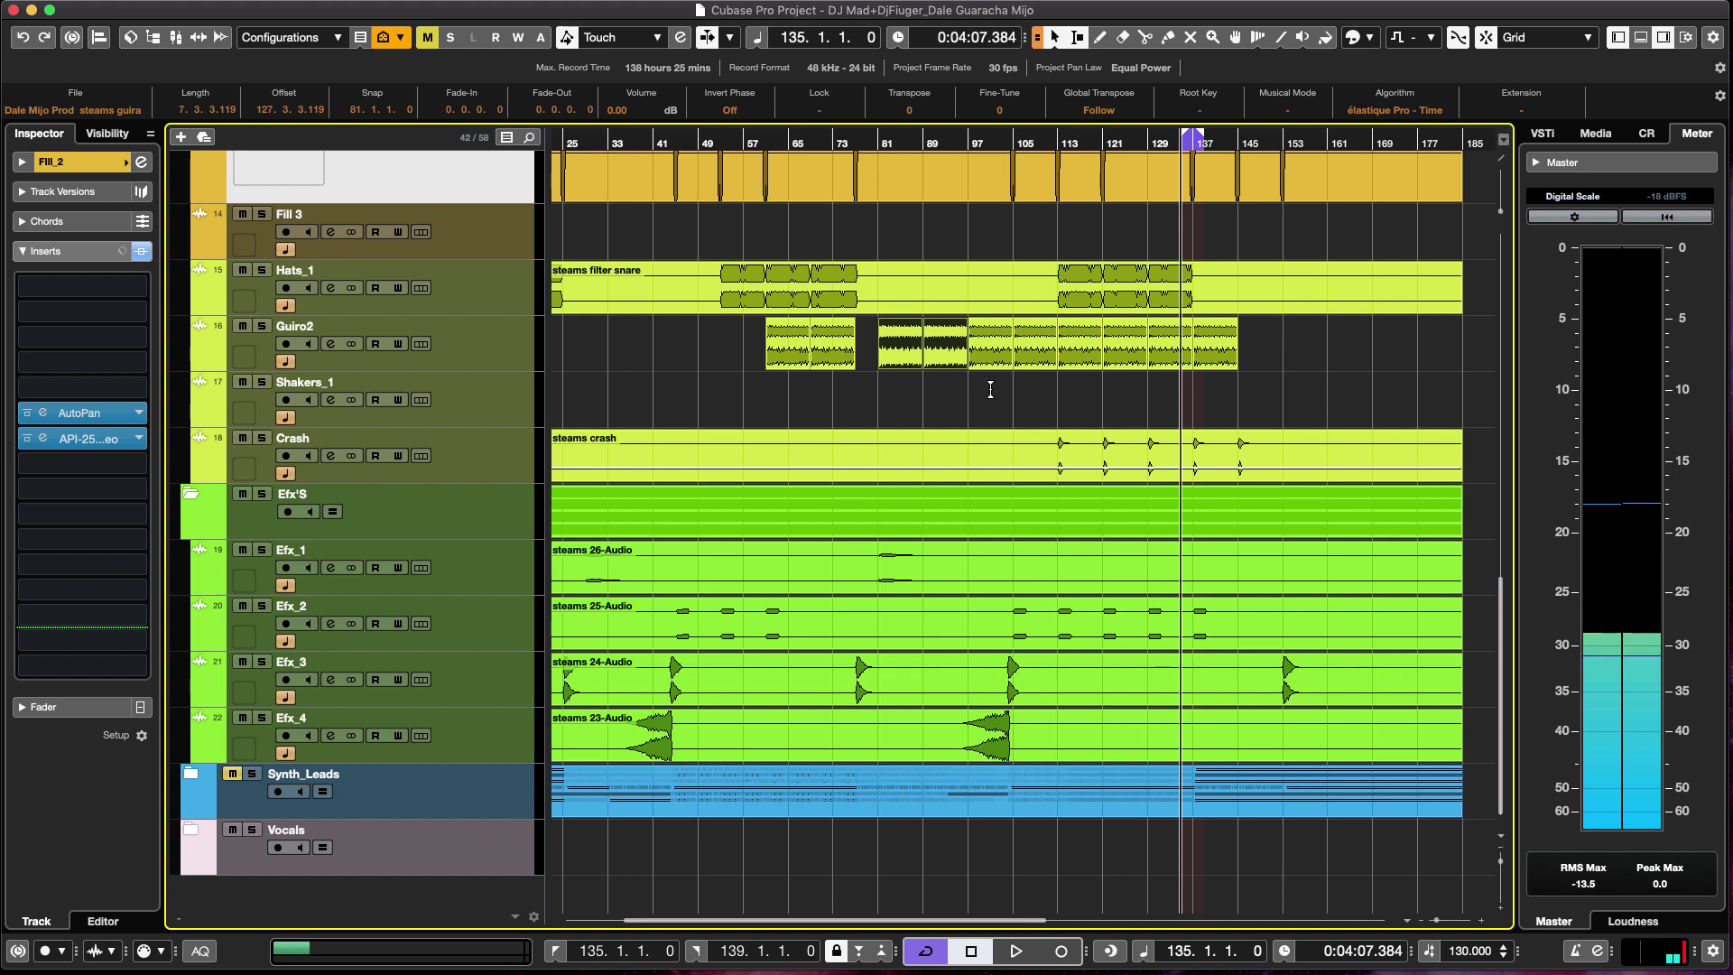
Set the cycle range to the two Guiro2 events between bars 97 and 113 and play from its start.
click(991, 352)
shift+click(1038, 341)
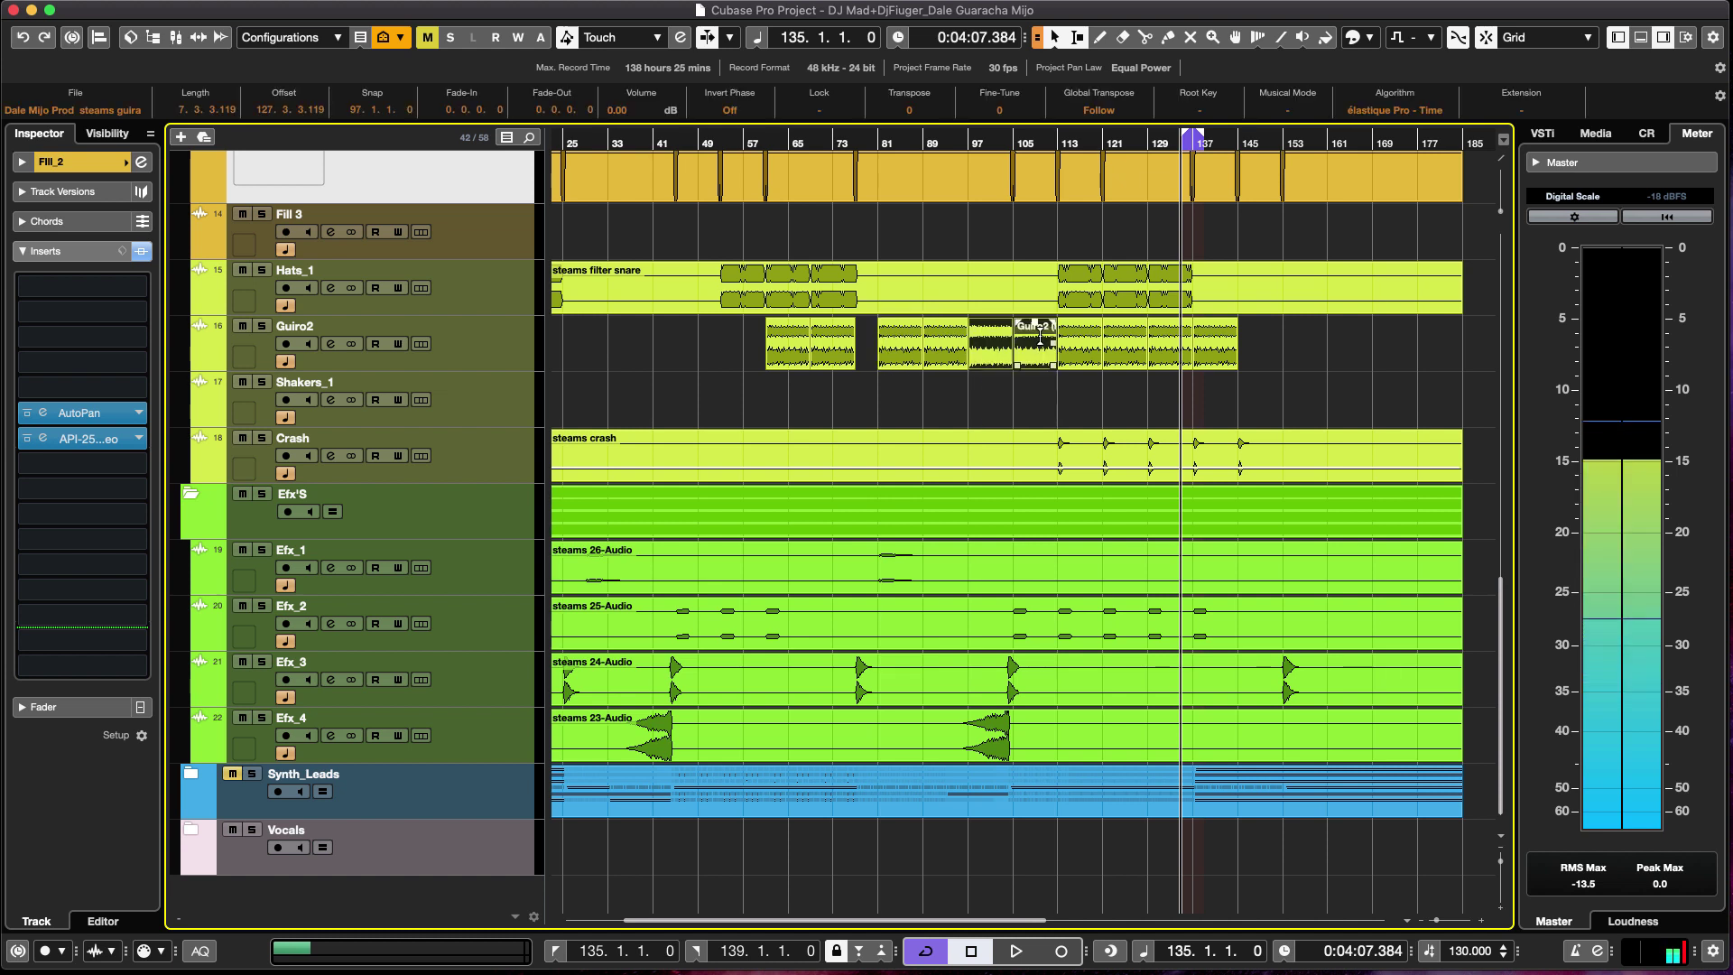
key(p)
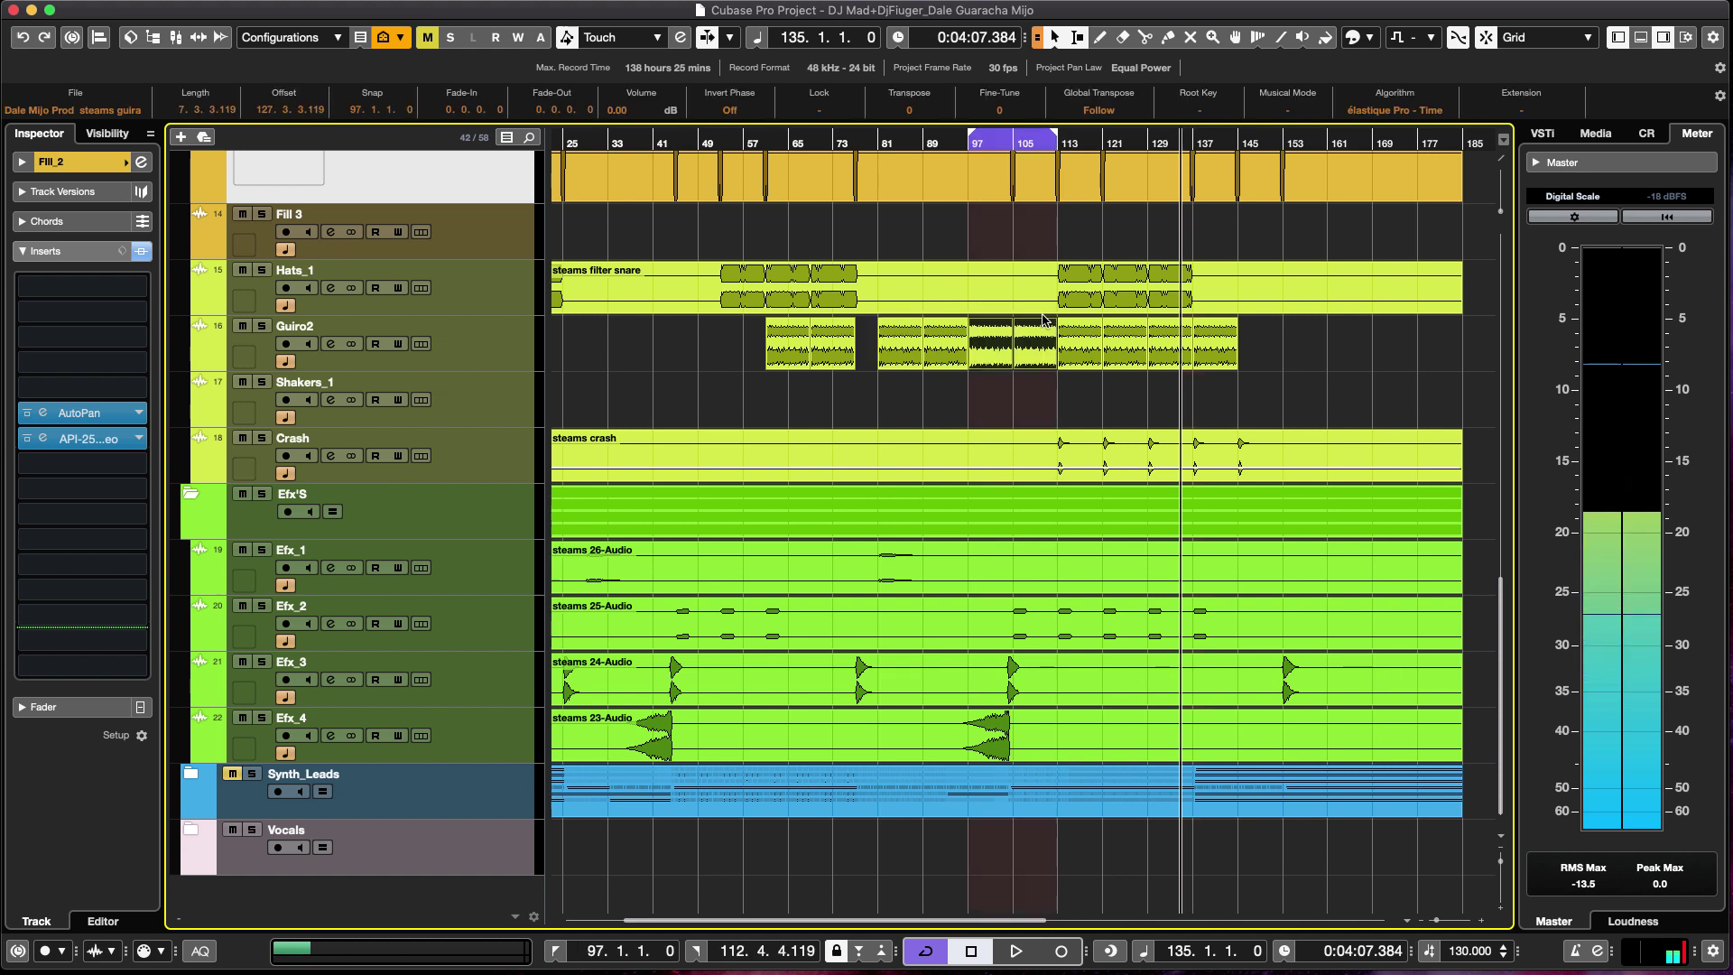
key(KP_1)
key(space)
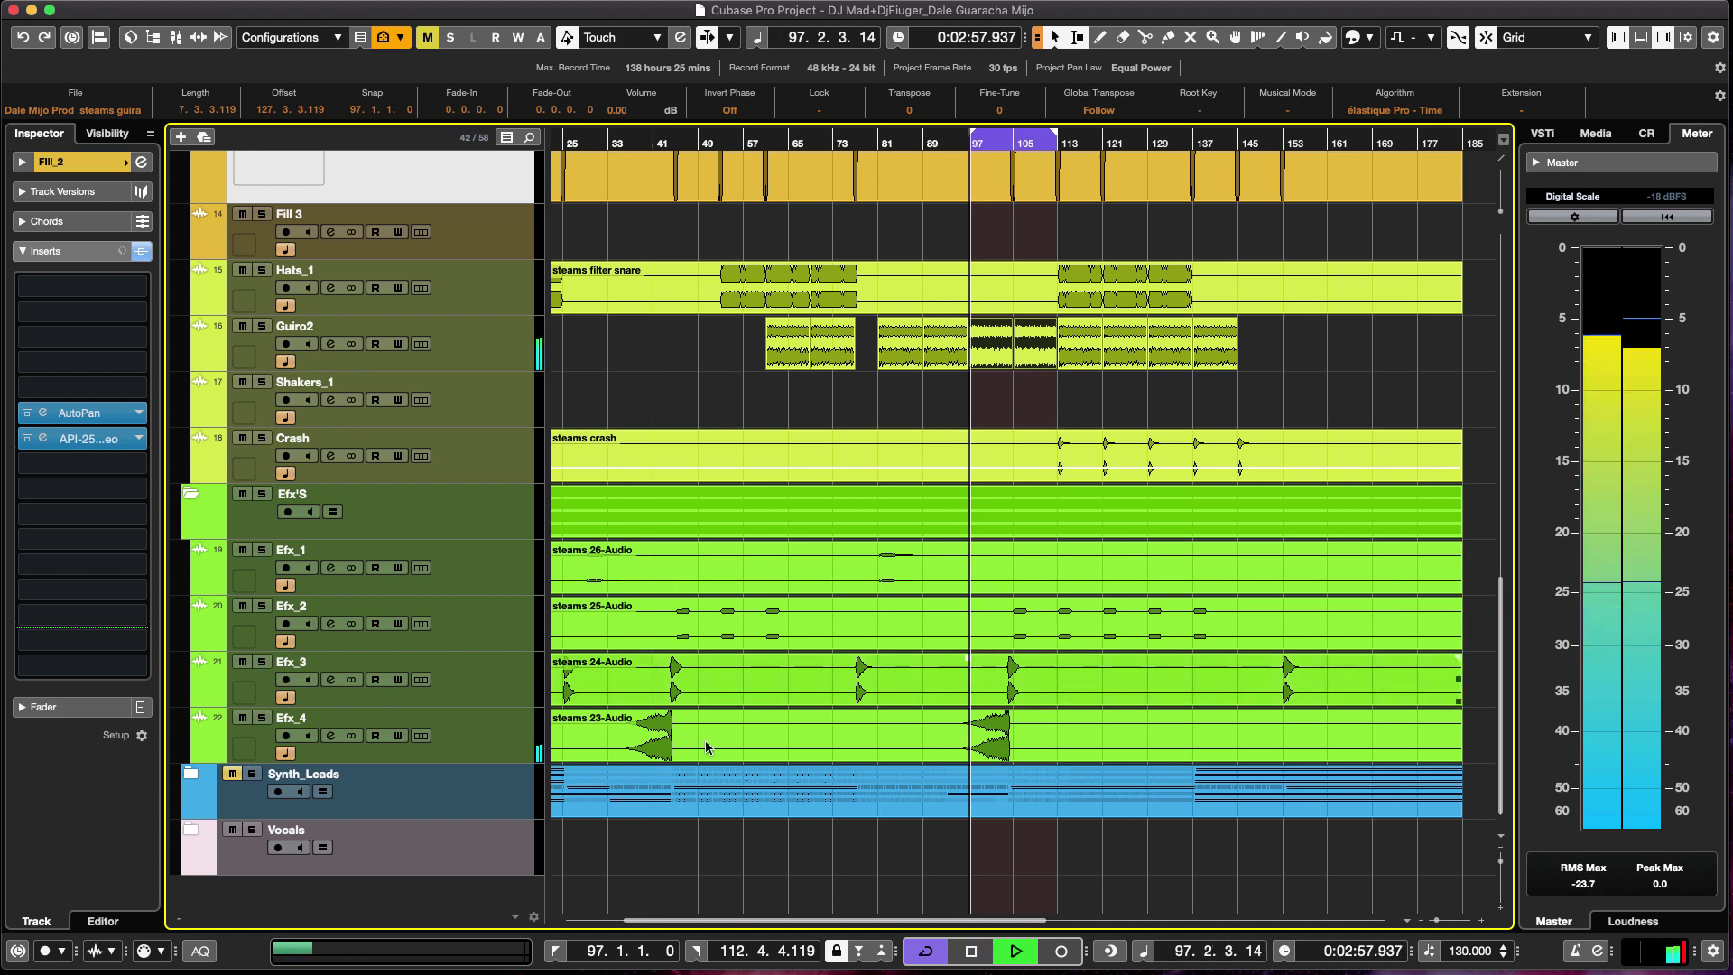
Rename the Efx_4 track as Rise up.
click(503, 739)
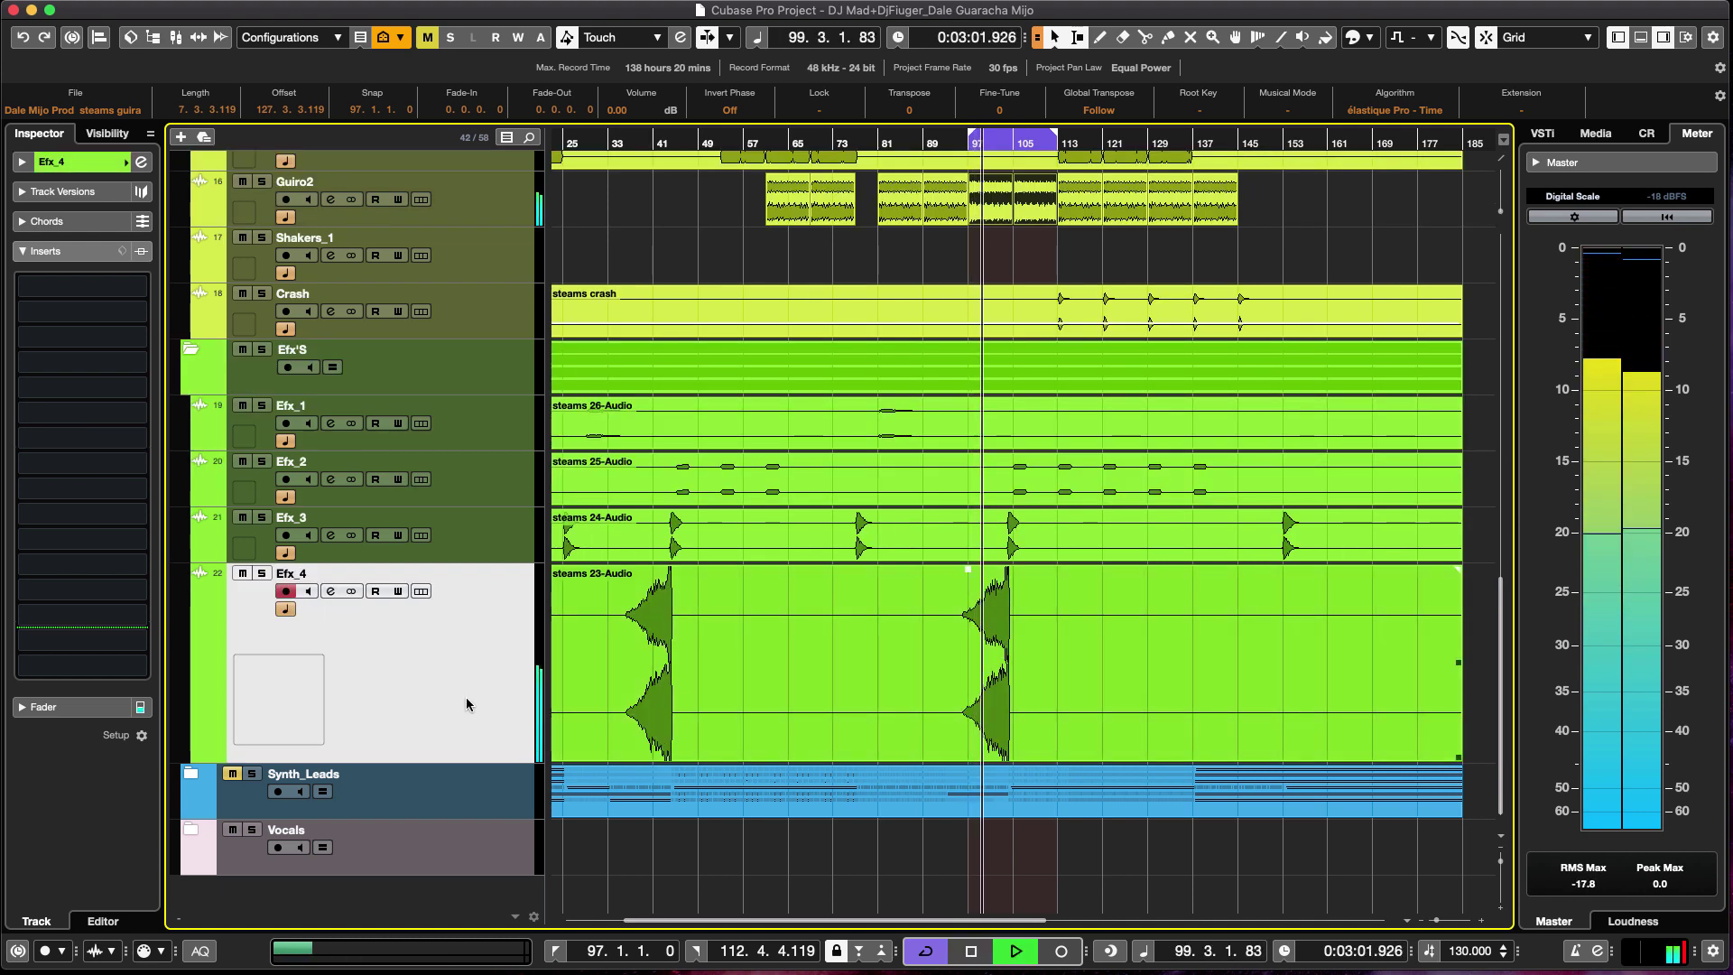
double_click(300, 576)
text(Ris)
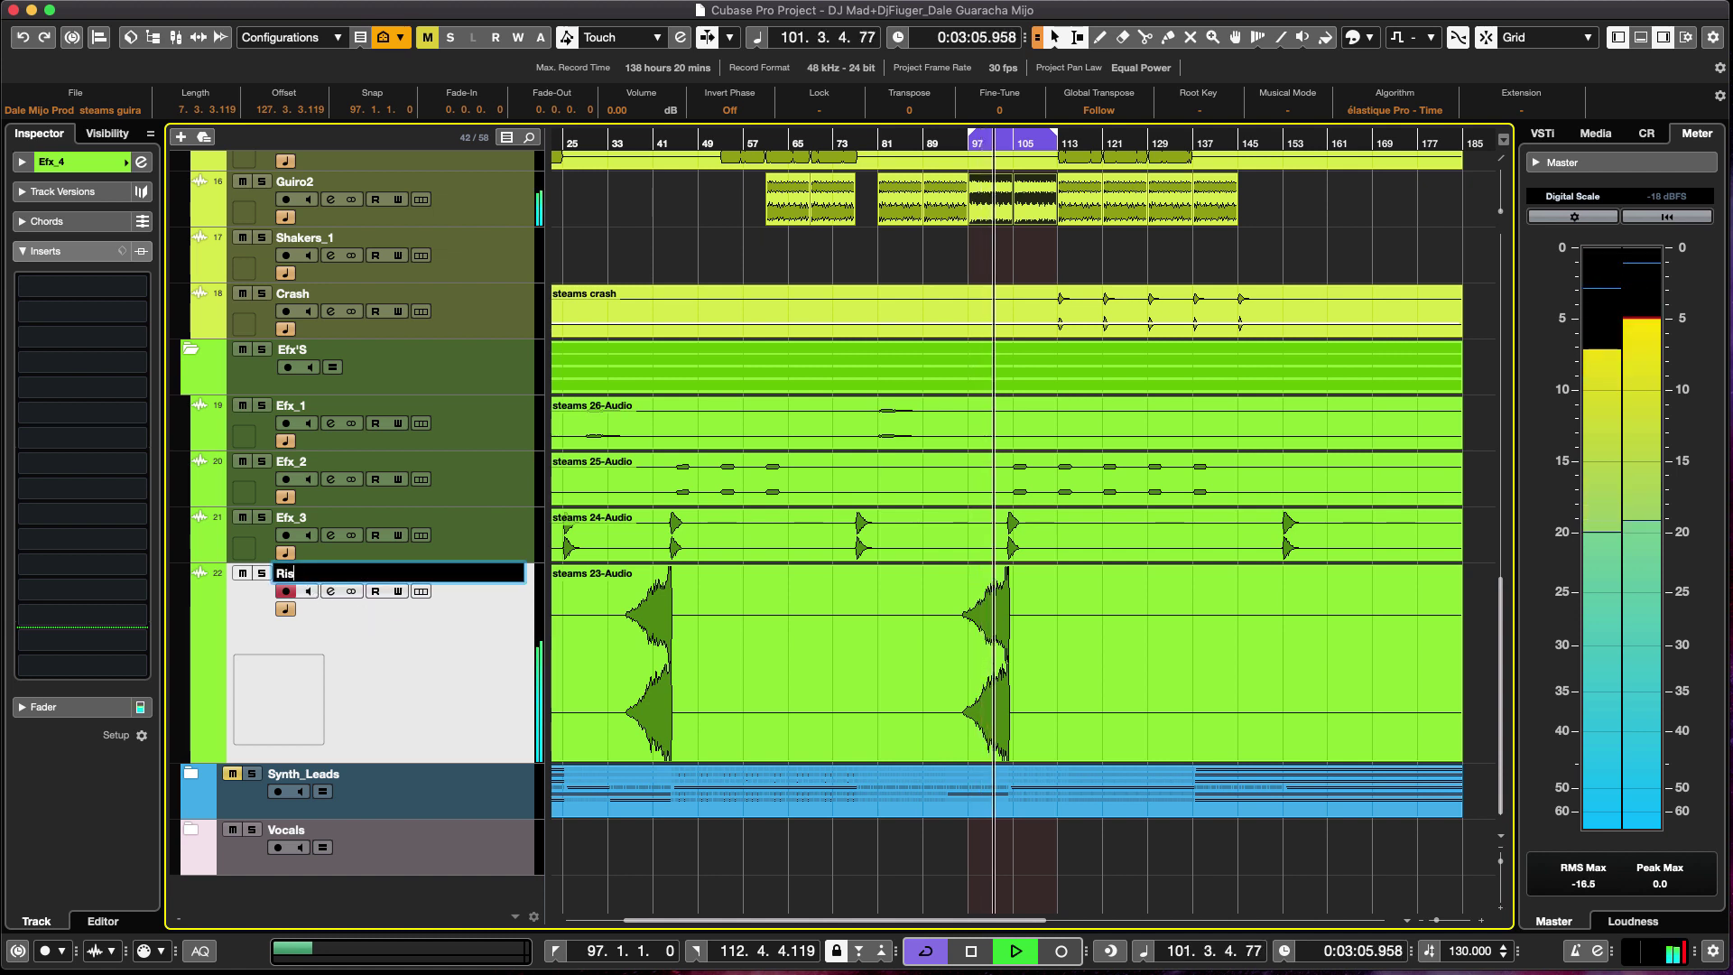
text(e up)
key(Return)
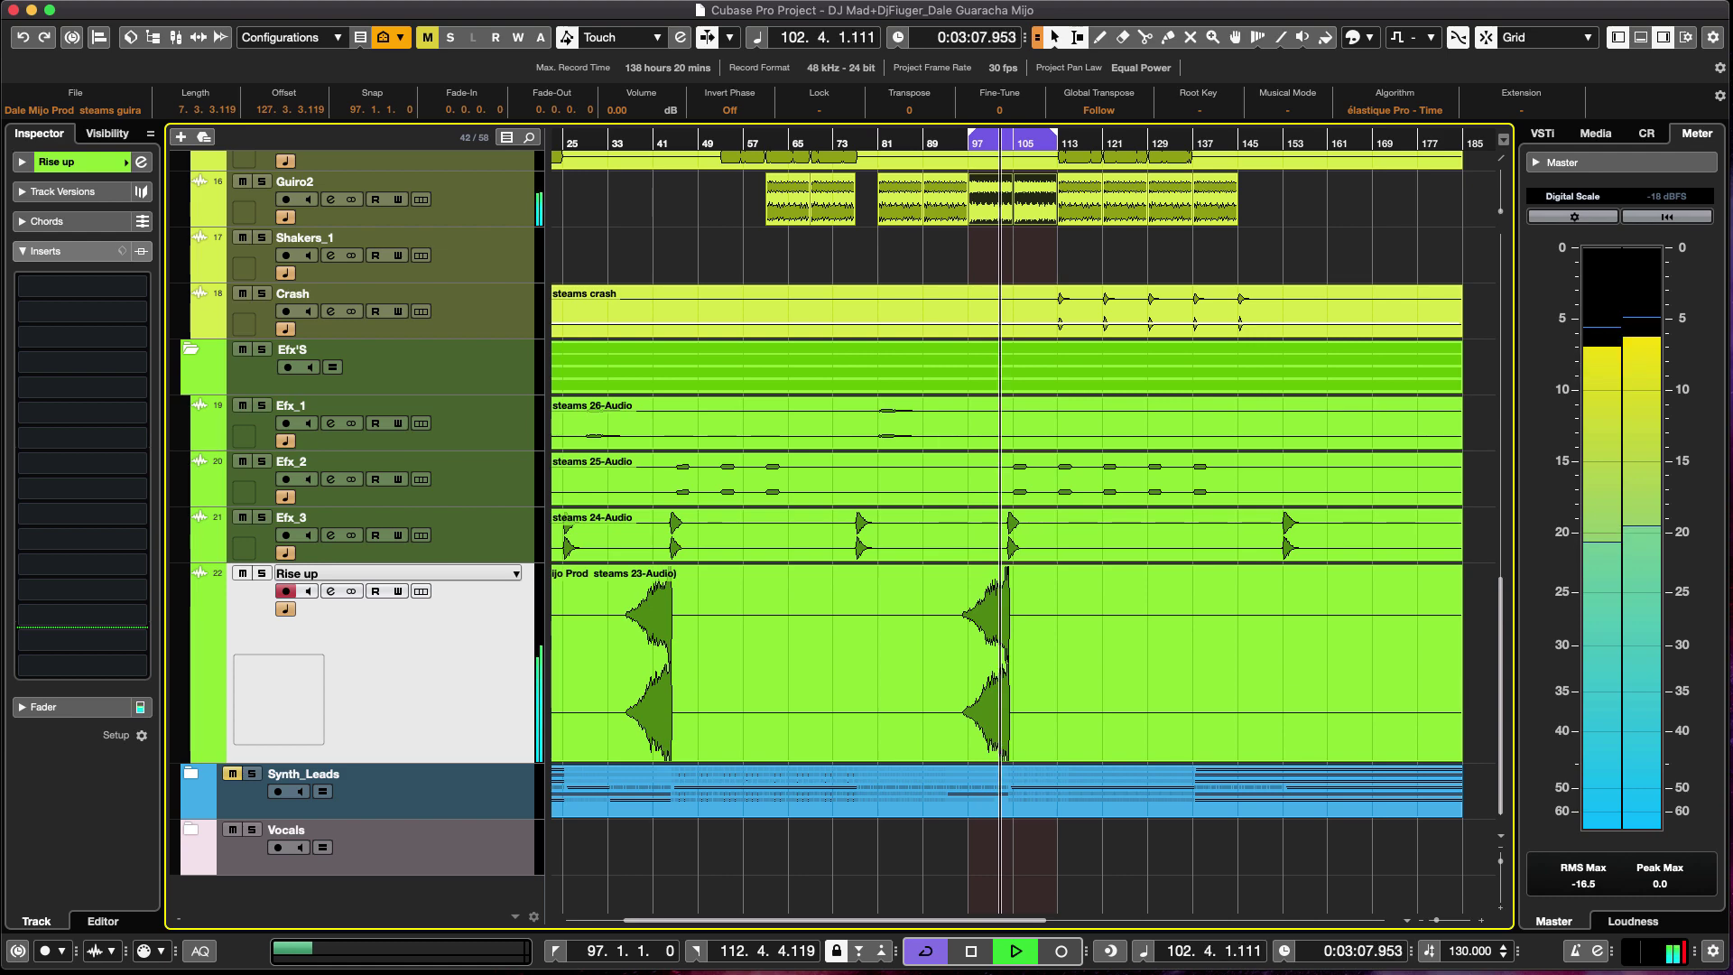
Open the Rise up channel's settings in the mixer and apply a low-cut filter in its EQ.
key(F3)
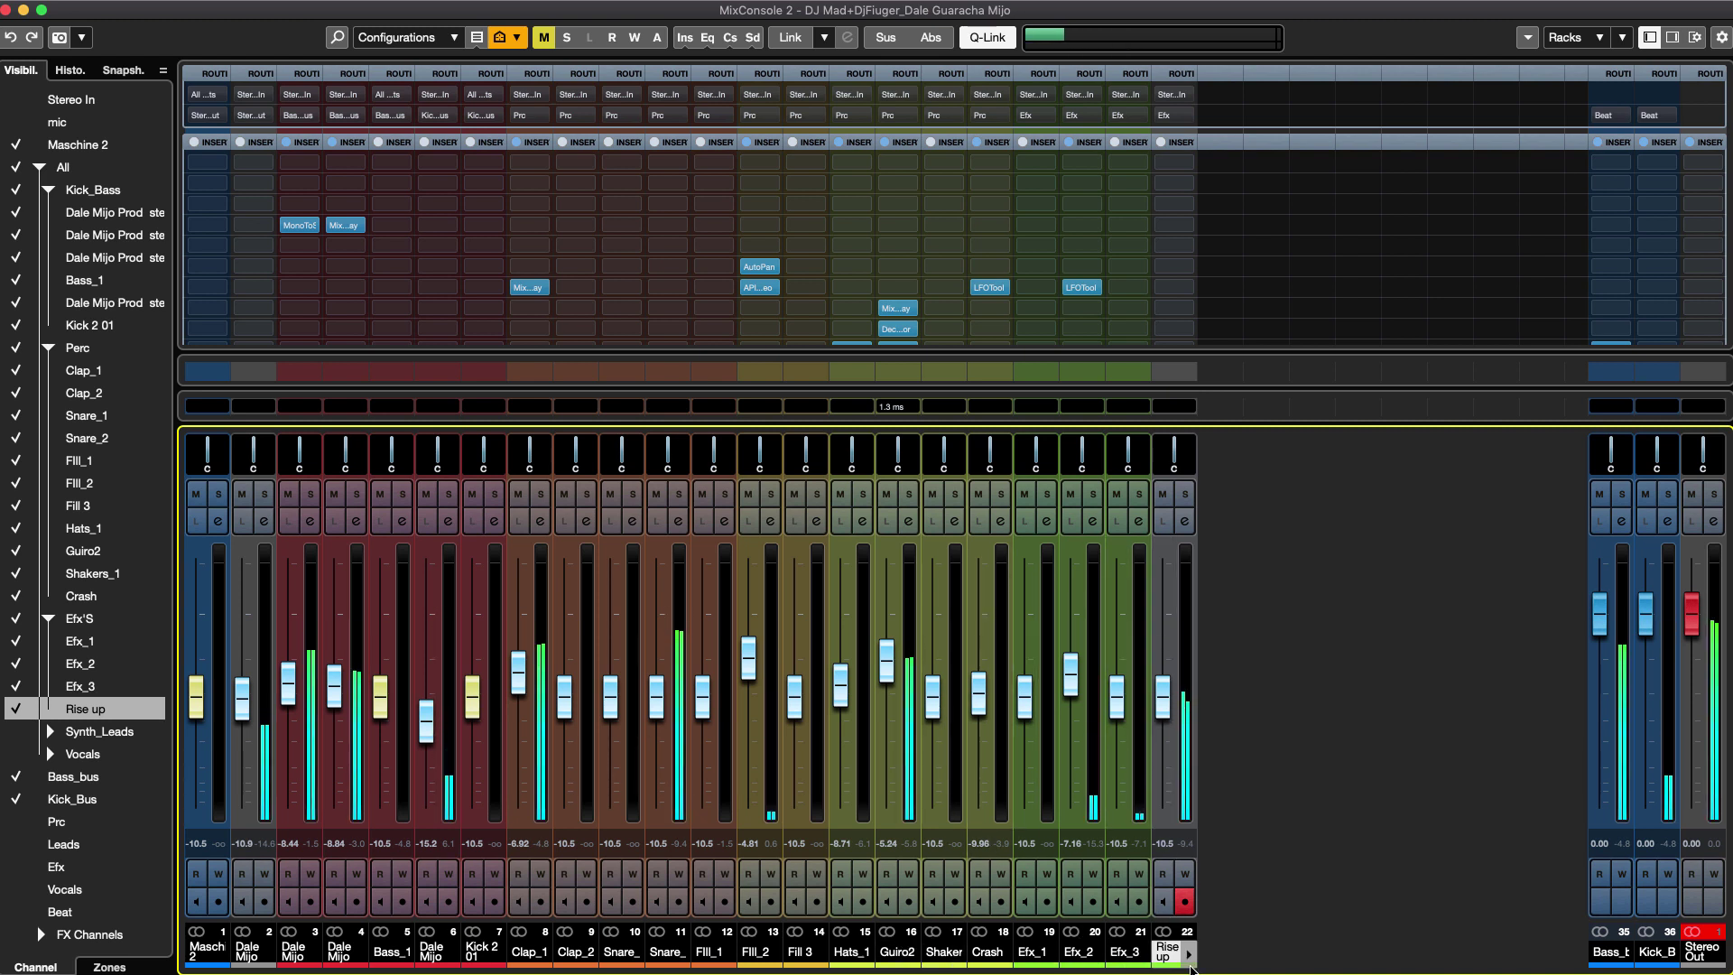
click(1184, 523)
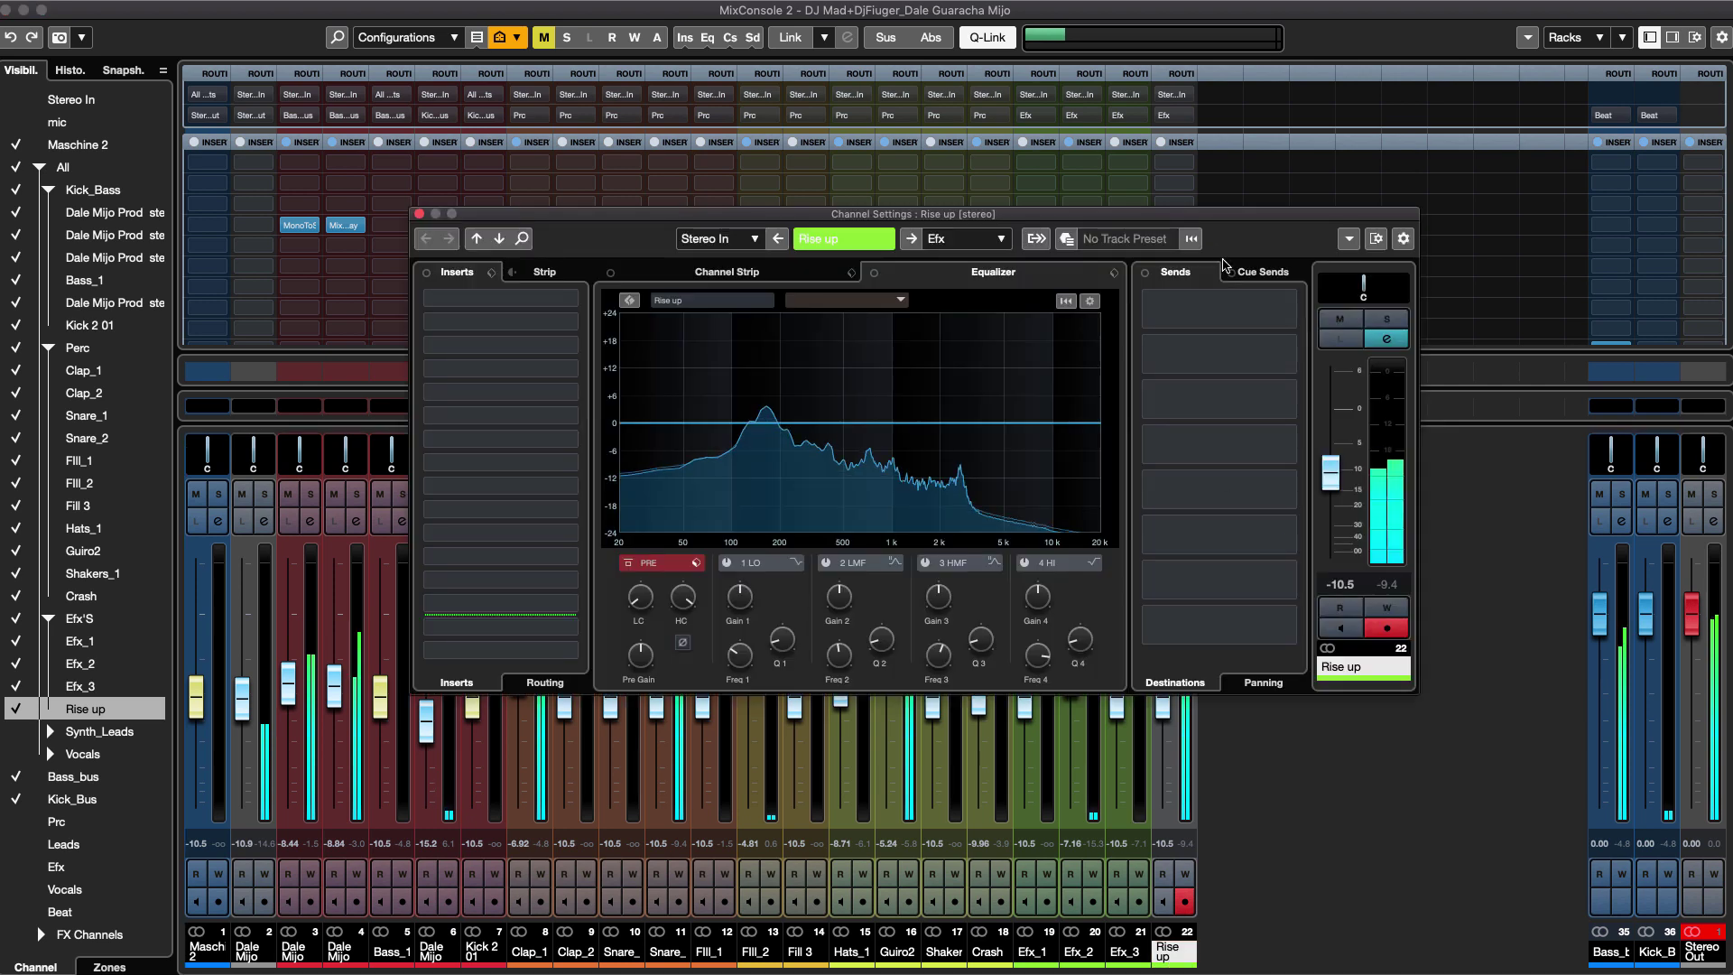
drag(652, 542, 653, 535)
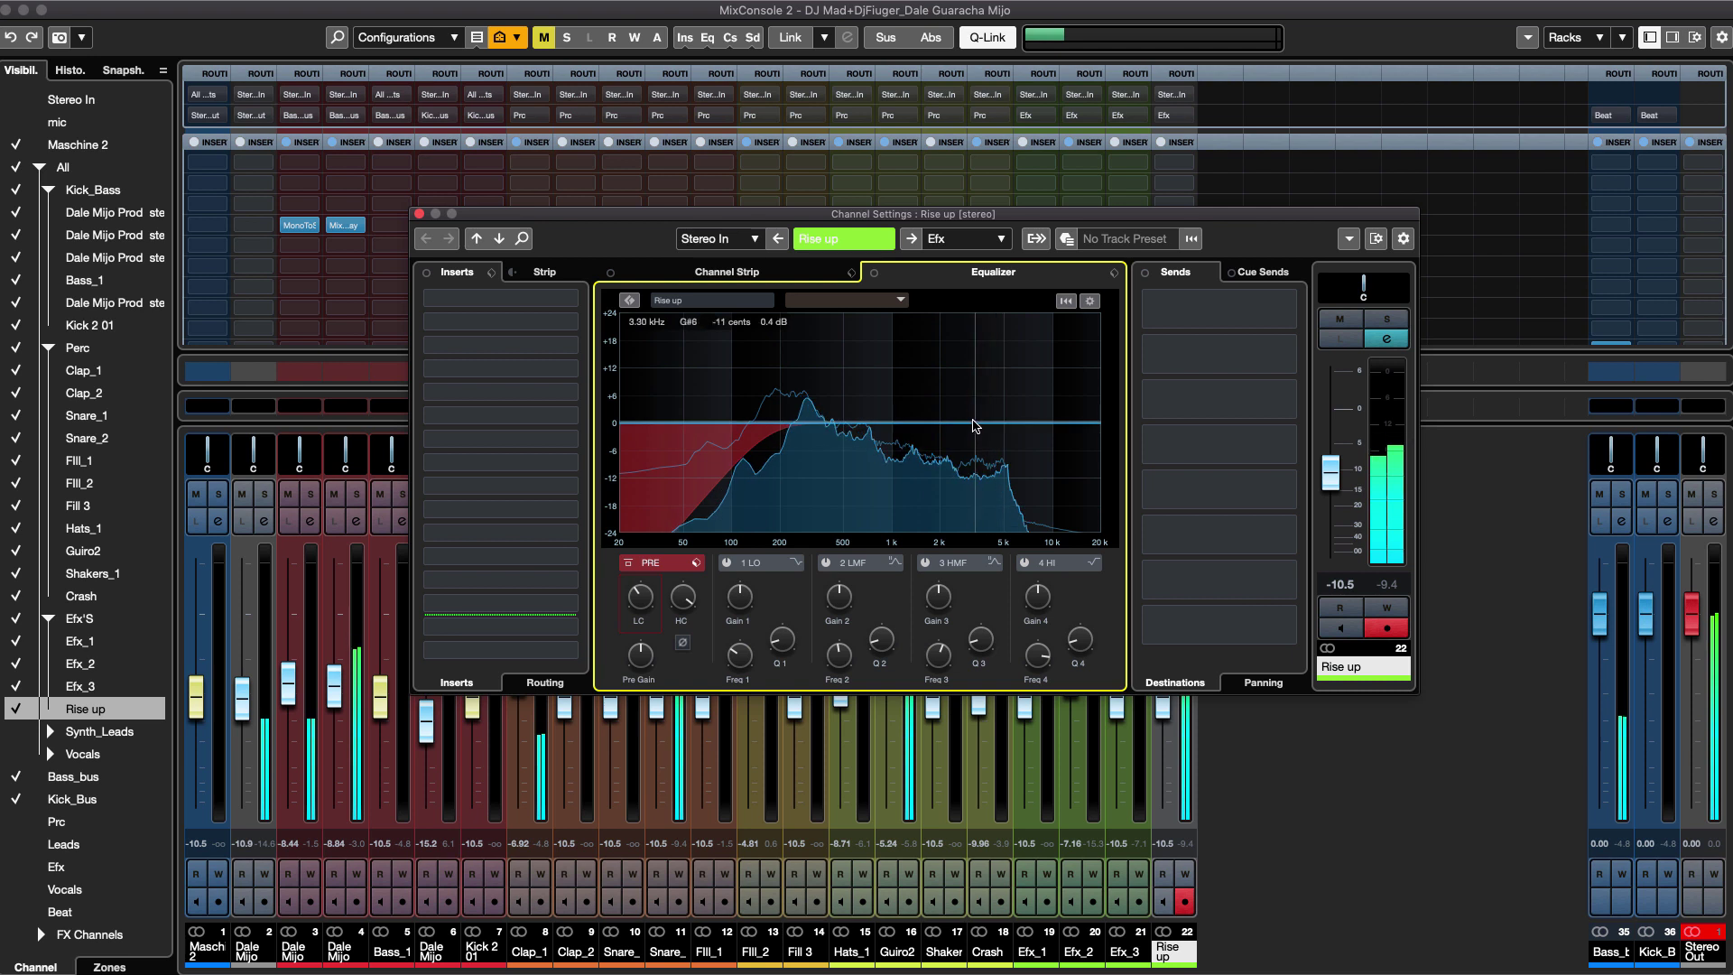
Boost the highs of Rise up with the EQ's high-shelf band, then close its settings and return to the arrangement.
drag(993, 425, 953, 380)
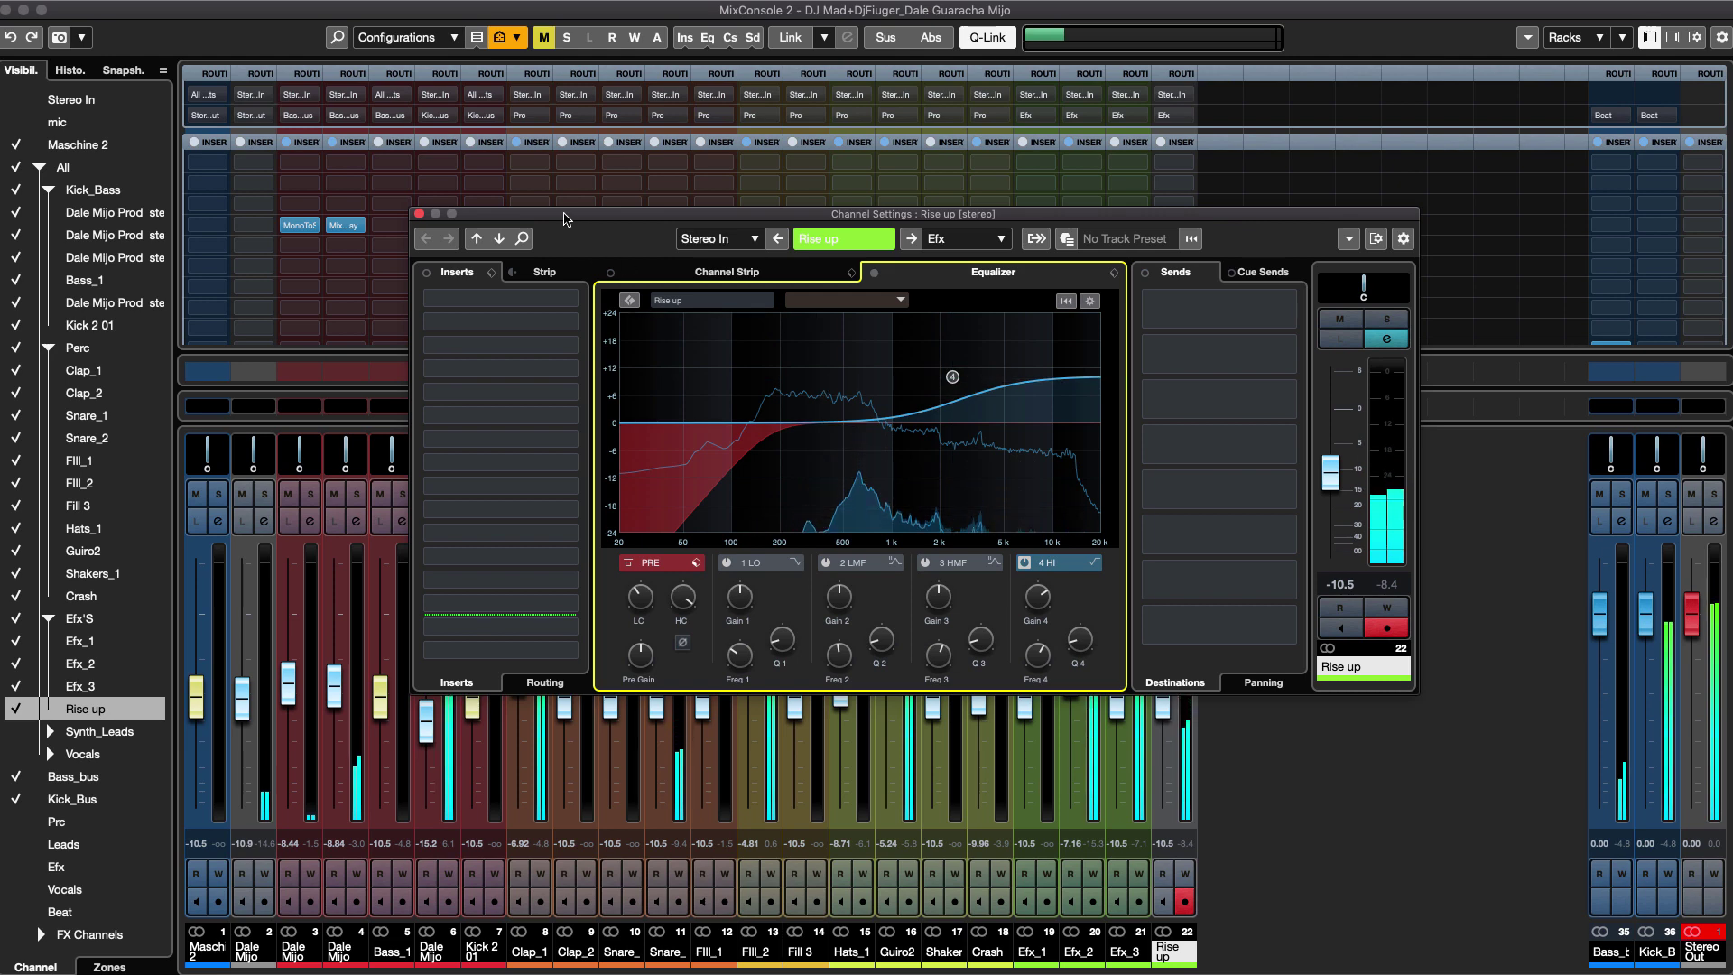
drag(572, 217, 766, 227)
key(F3)
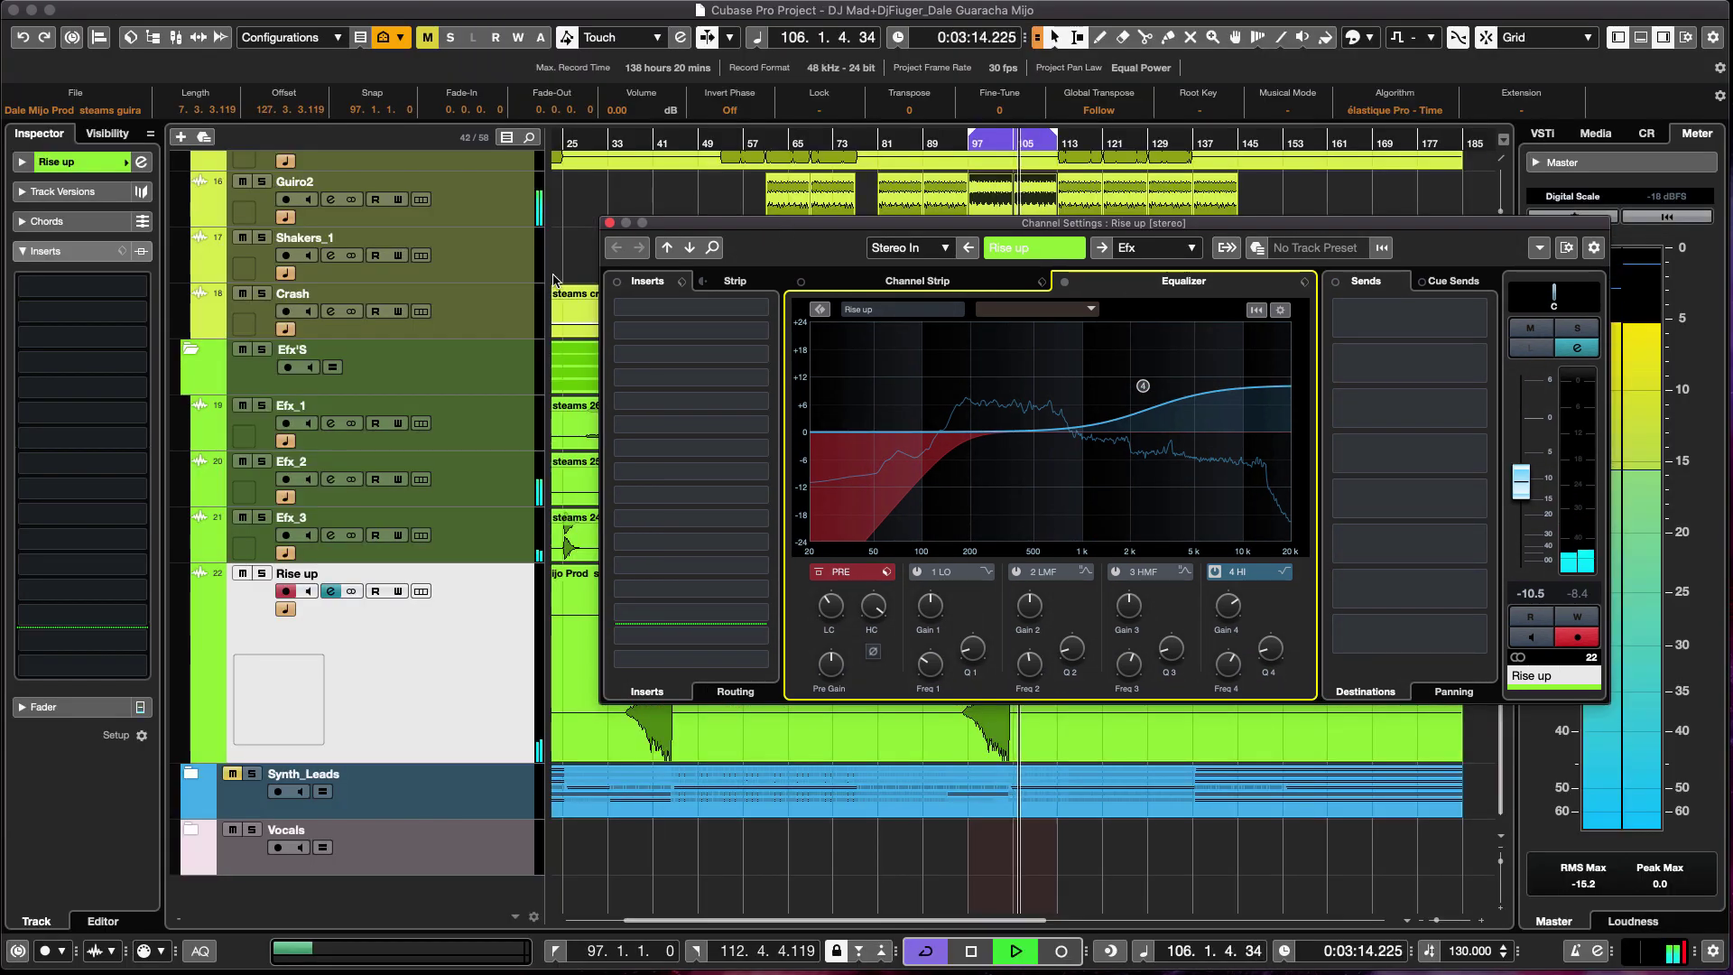
click(610, 223)
Delete bar 104 from the Guiro2 track with a range selection and shorten the cycle to end at bar 105.
key(h)
key(h)
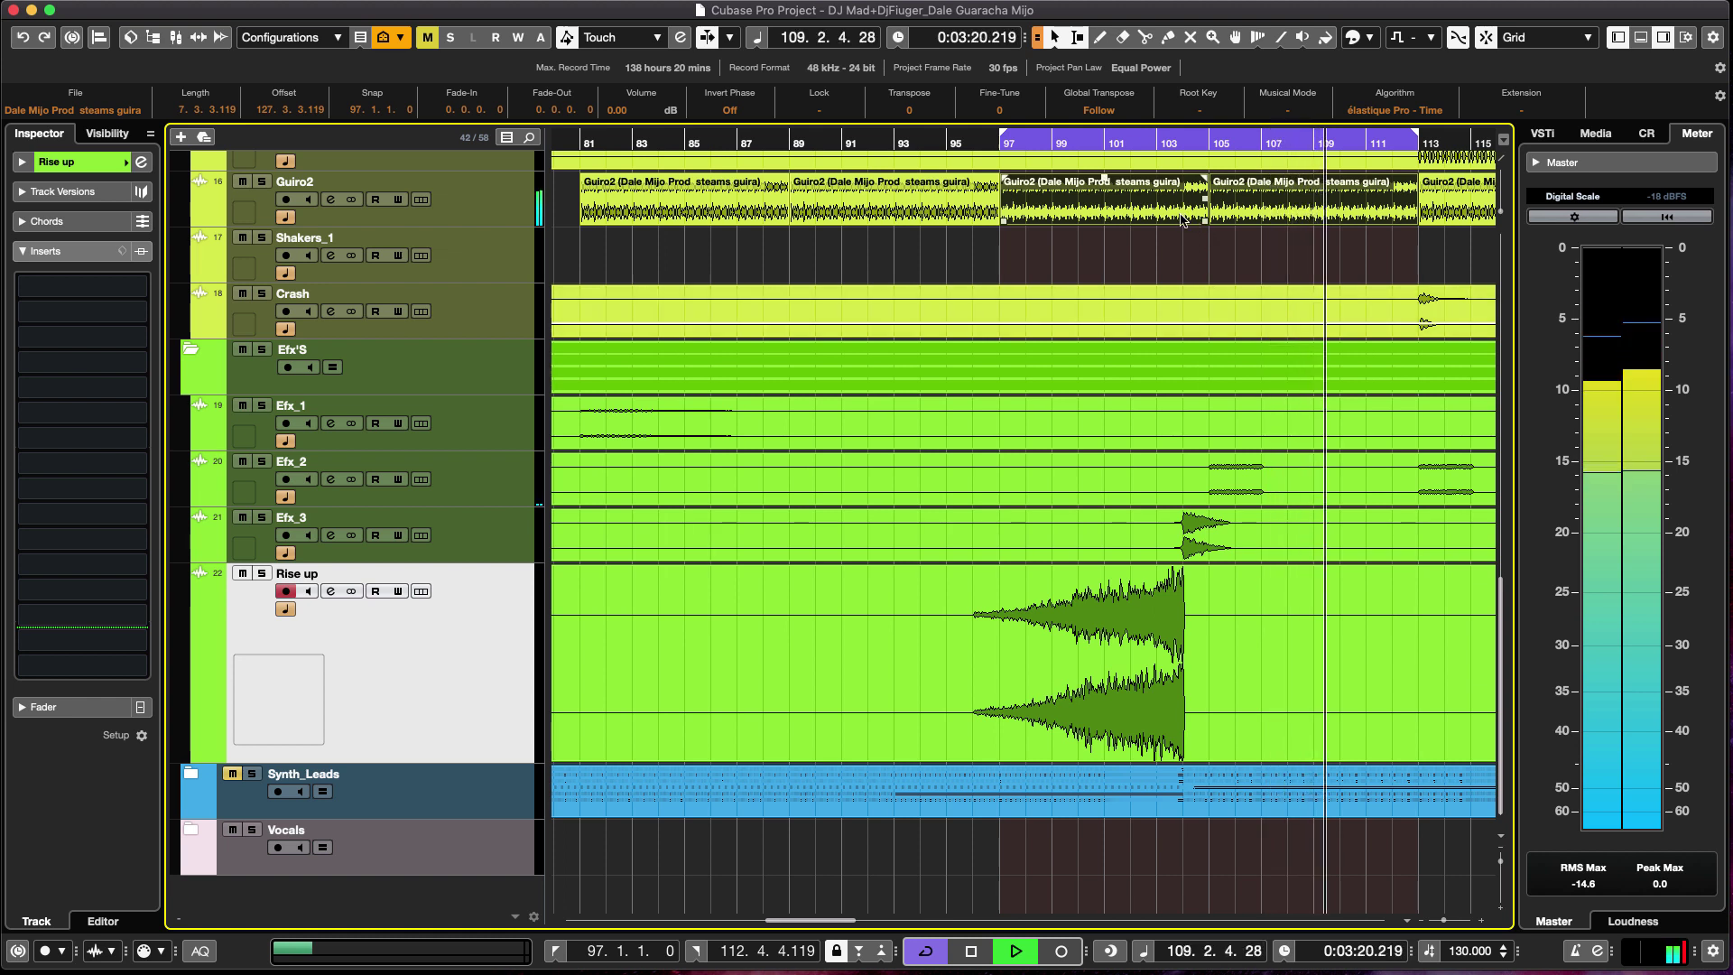
key(2)
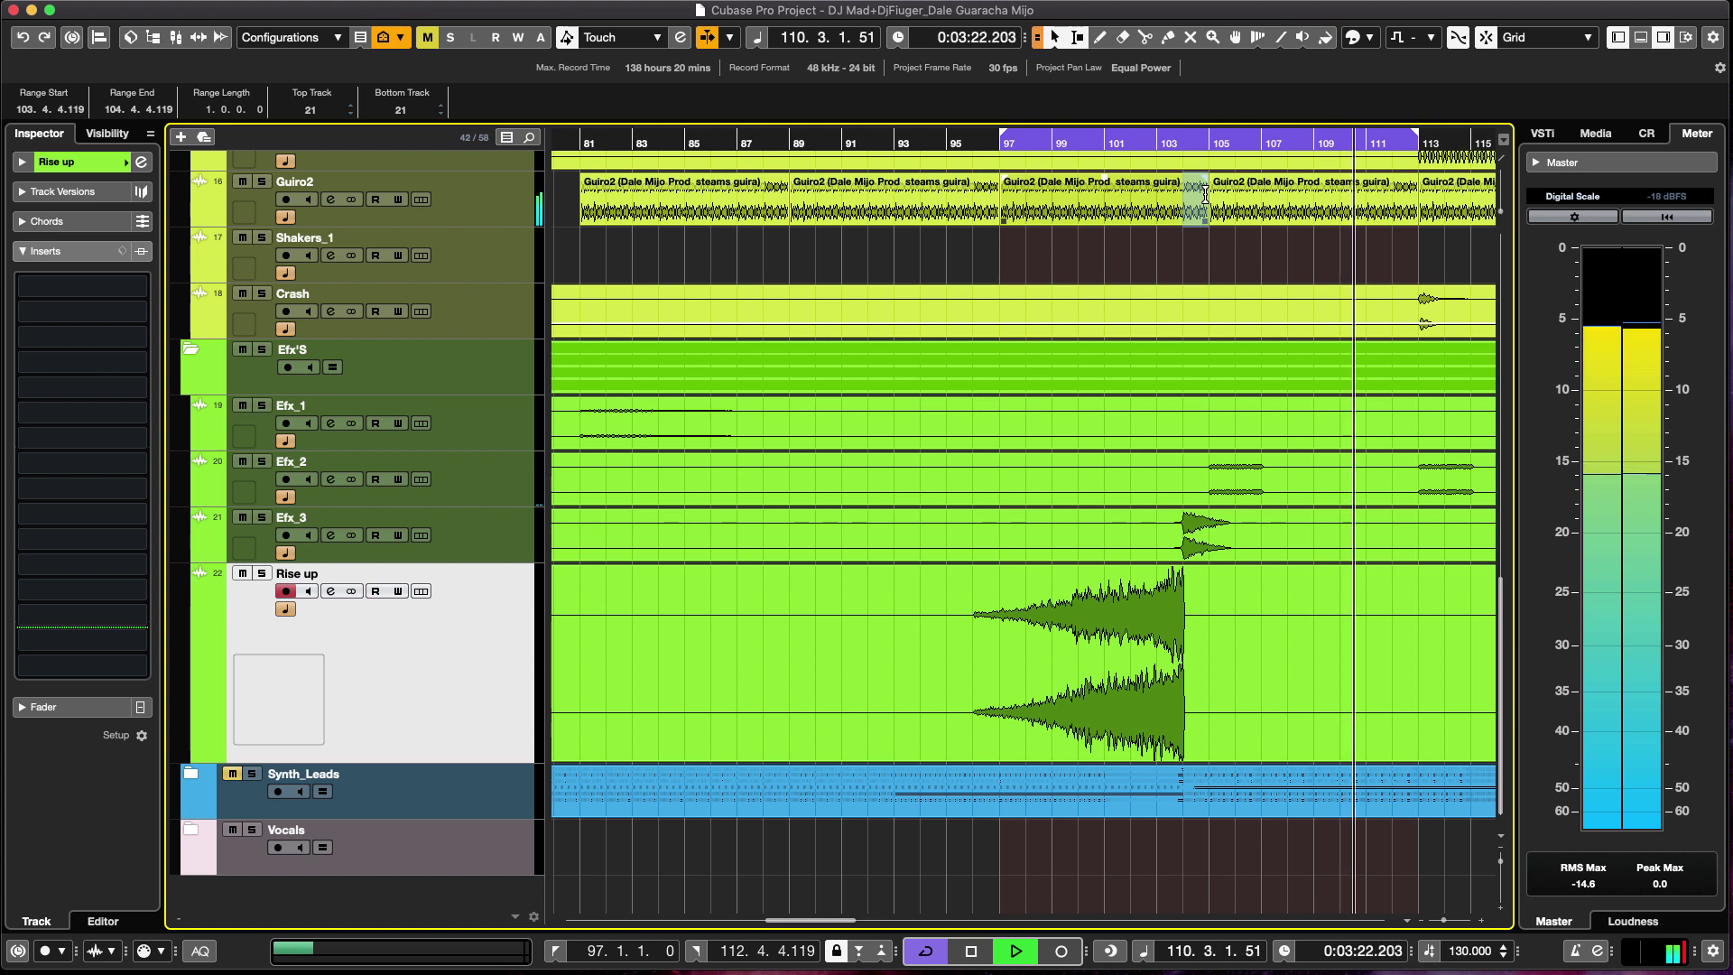
drag(1202, 194, 1189, 194)
key(Delete)
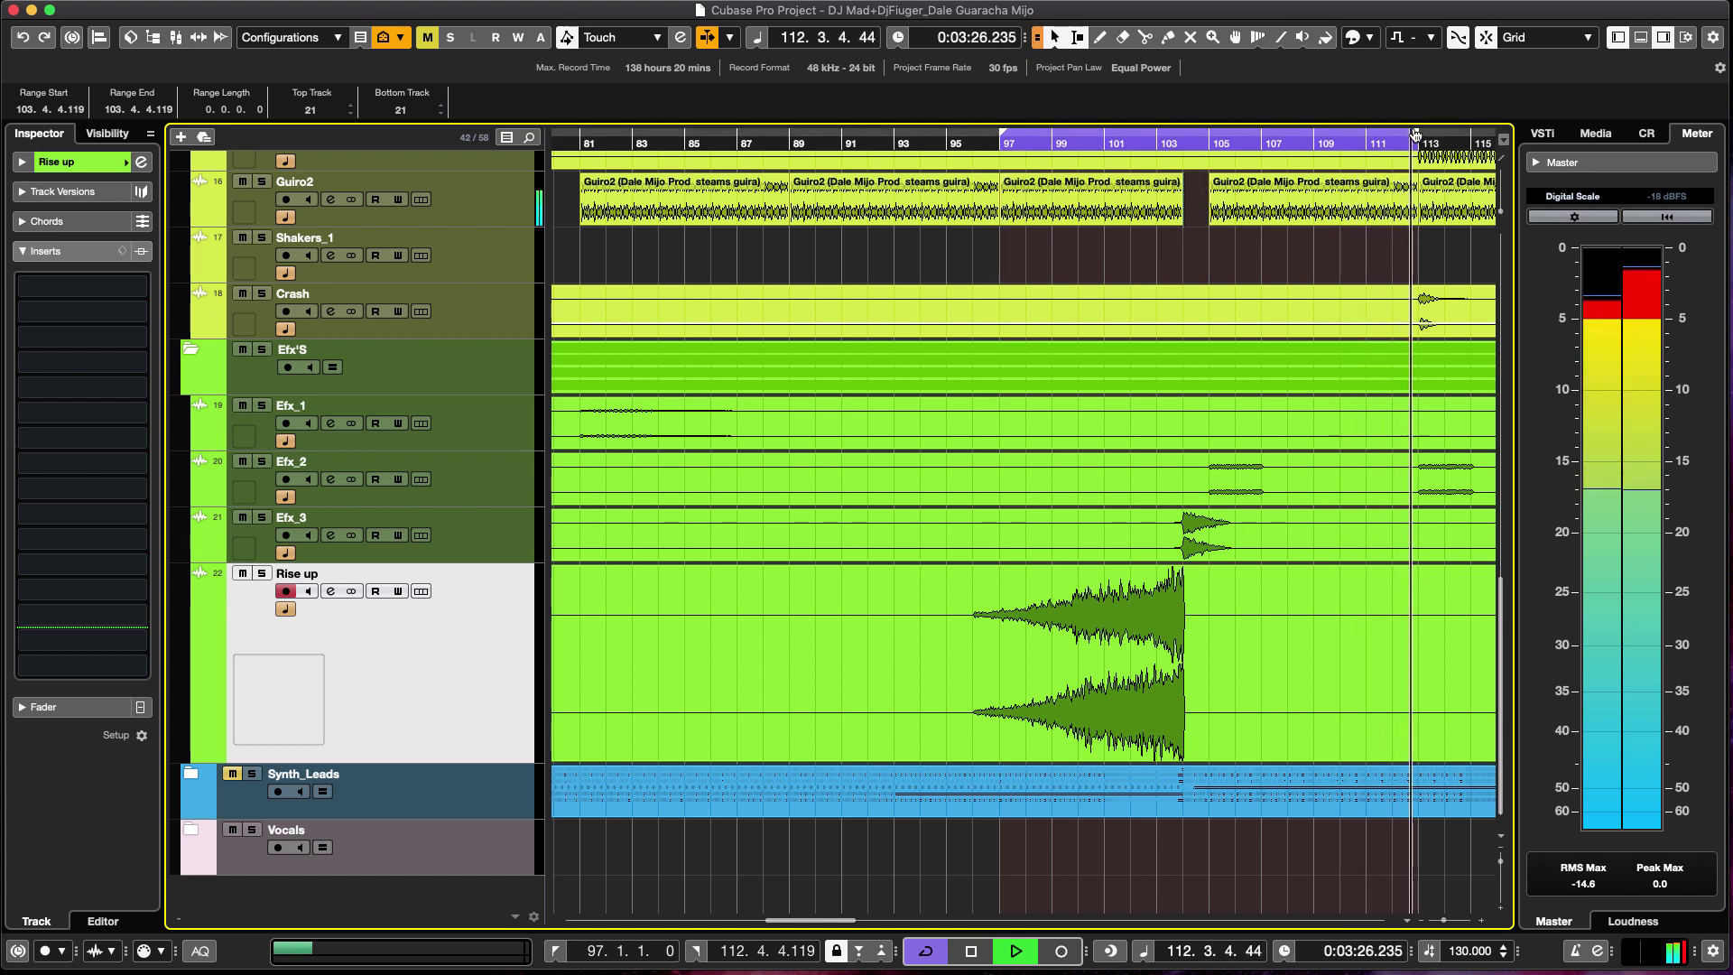
drag(1415, 134, 1213, 167)
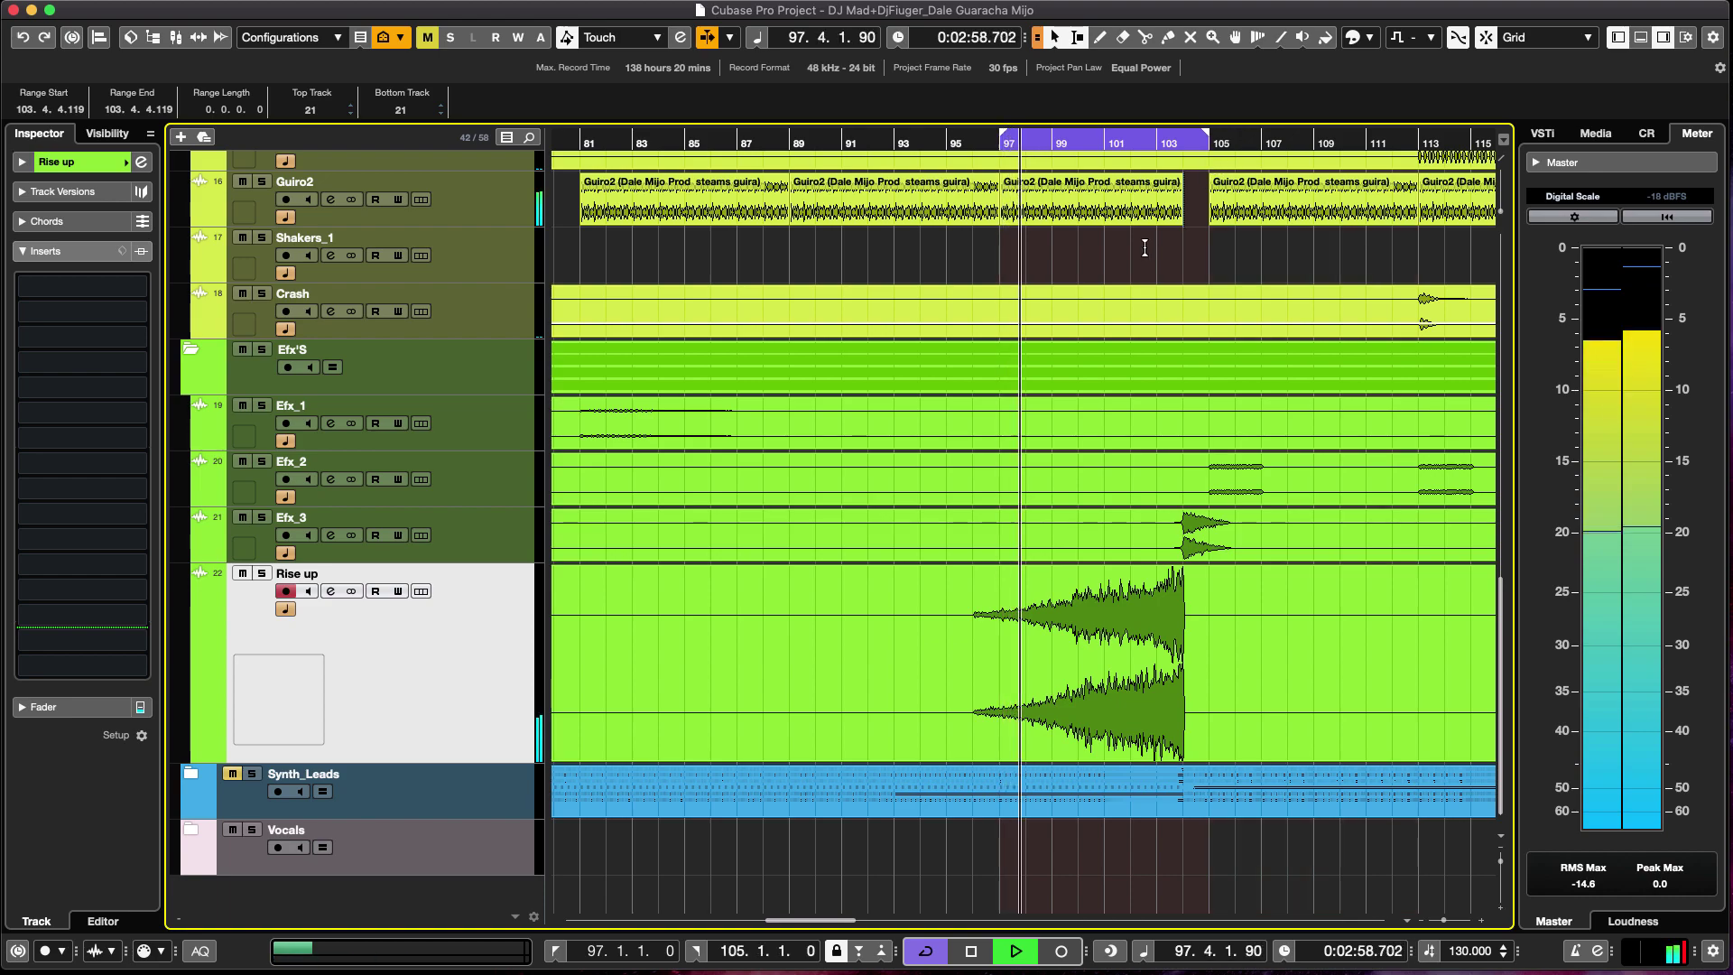
Raise the Rise up channel level to -9.88 dB, copy Efx_2's LFOTool insert onto it and close the plug-in.
key(F3)
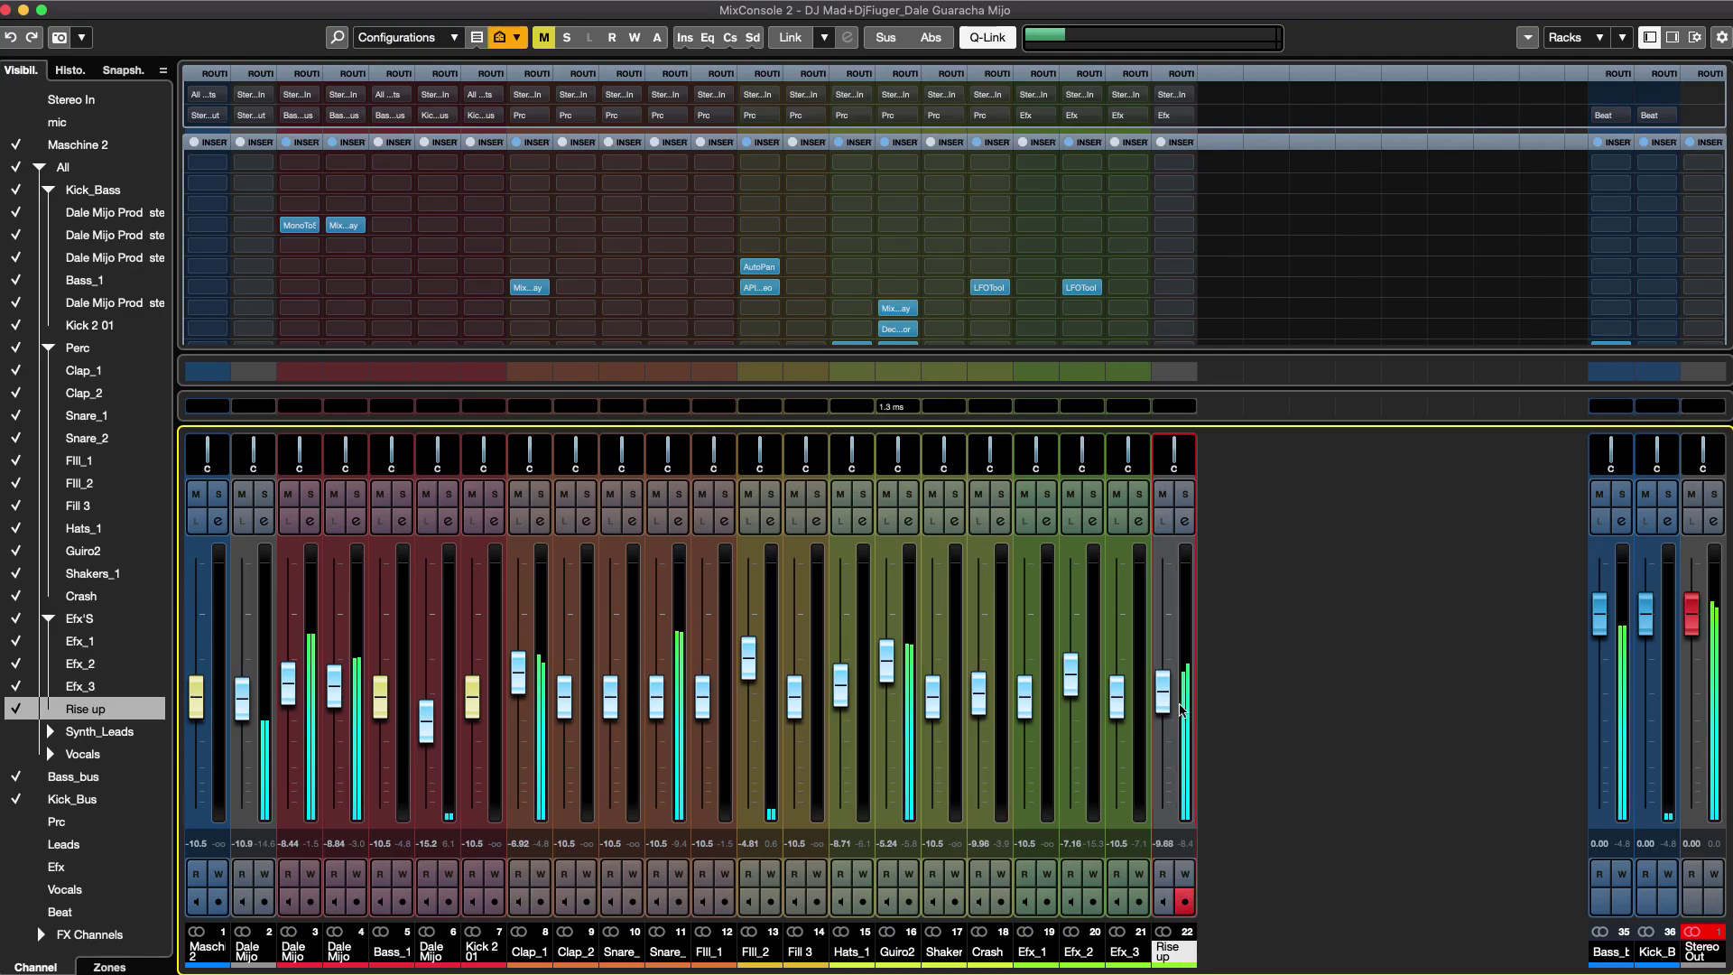
drag(1088, 293, 1178, 289)
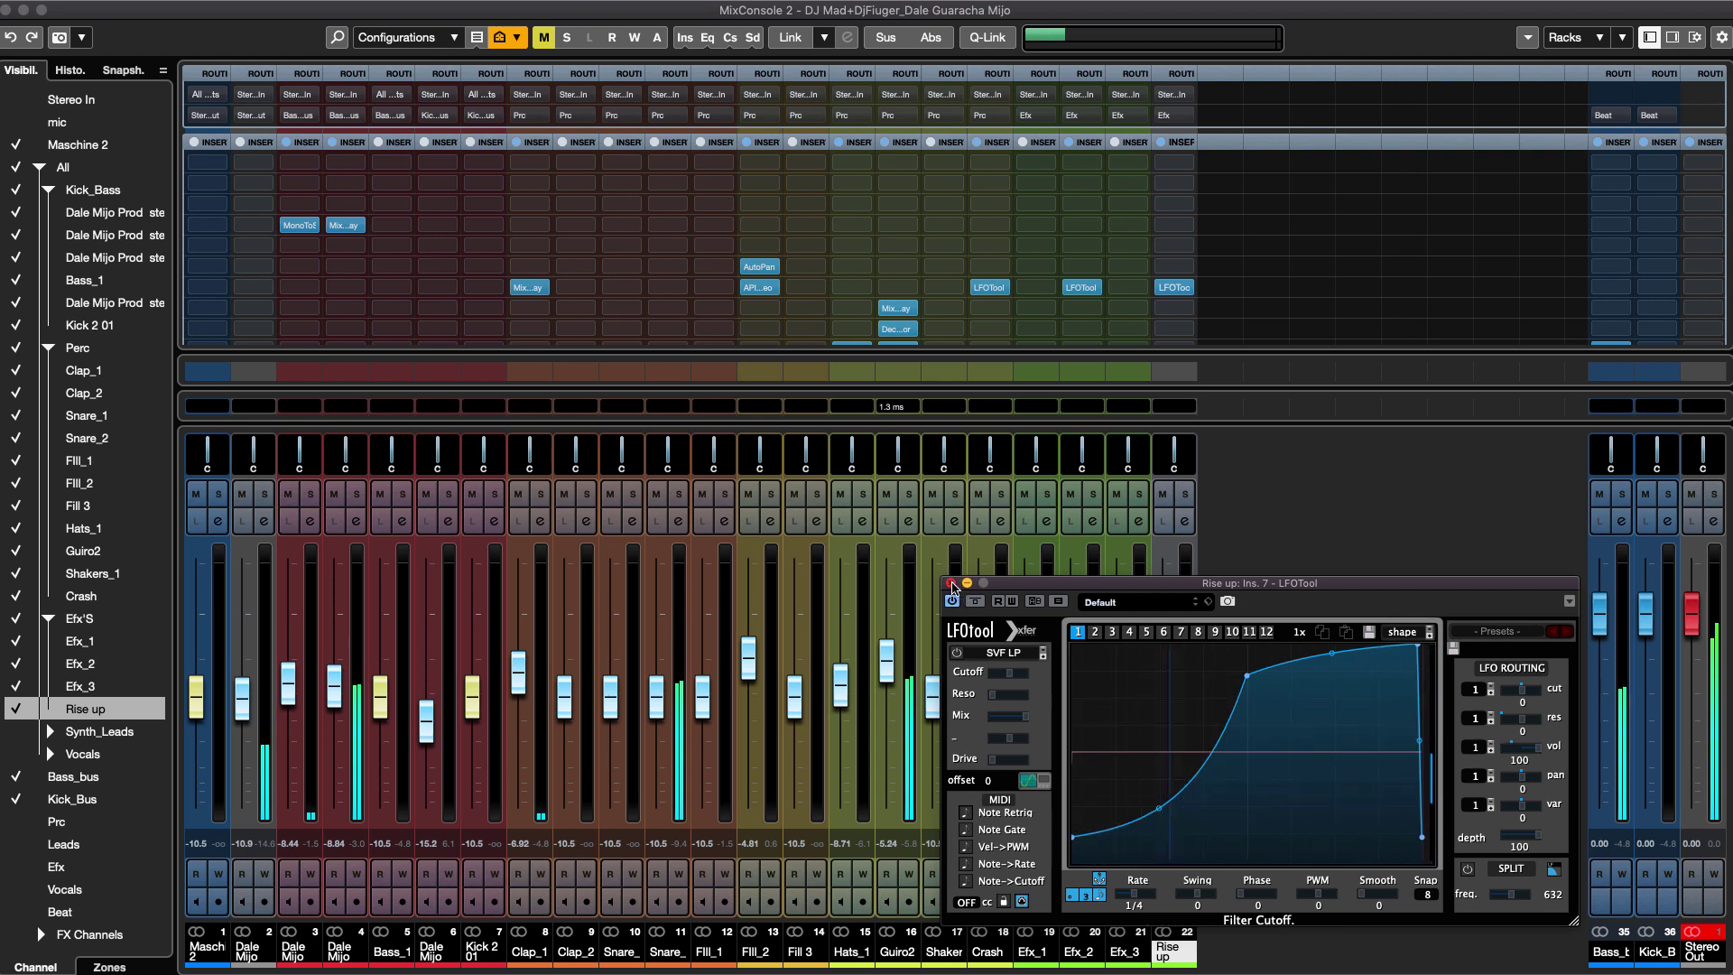
click(1392, 619)
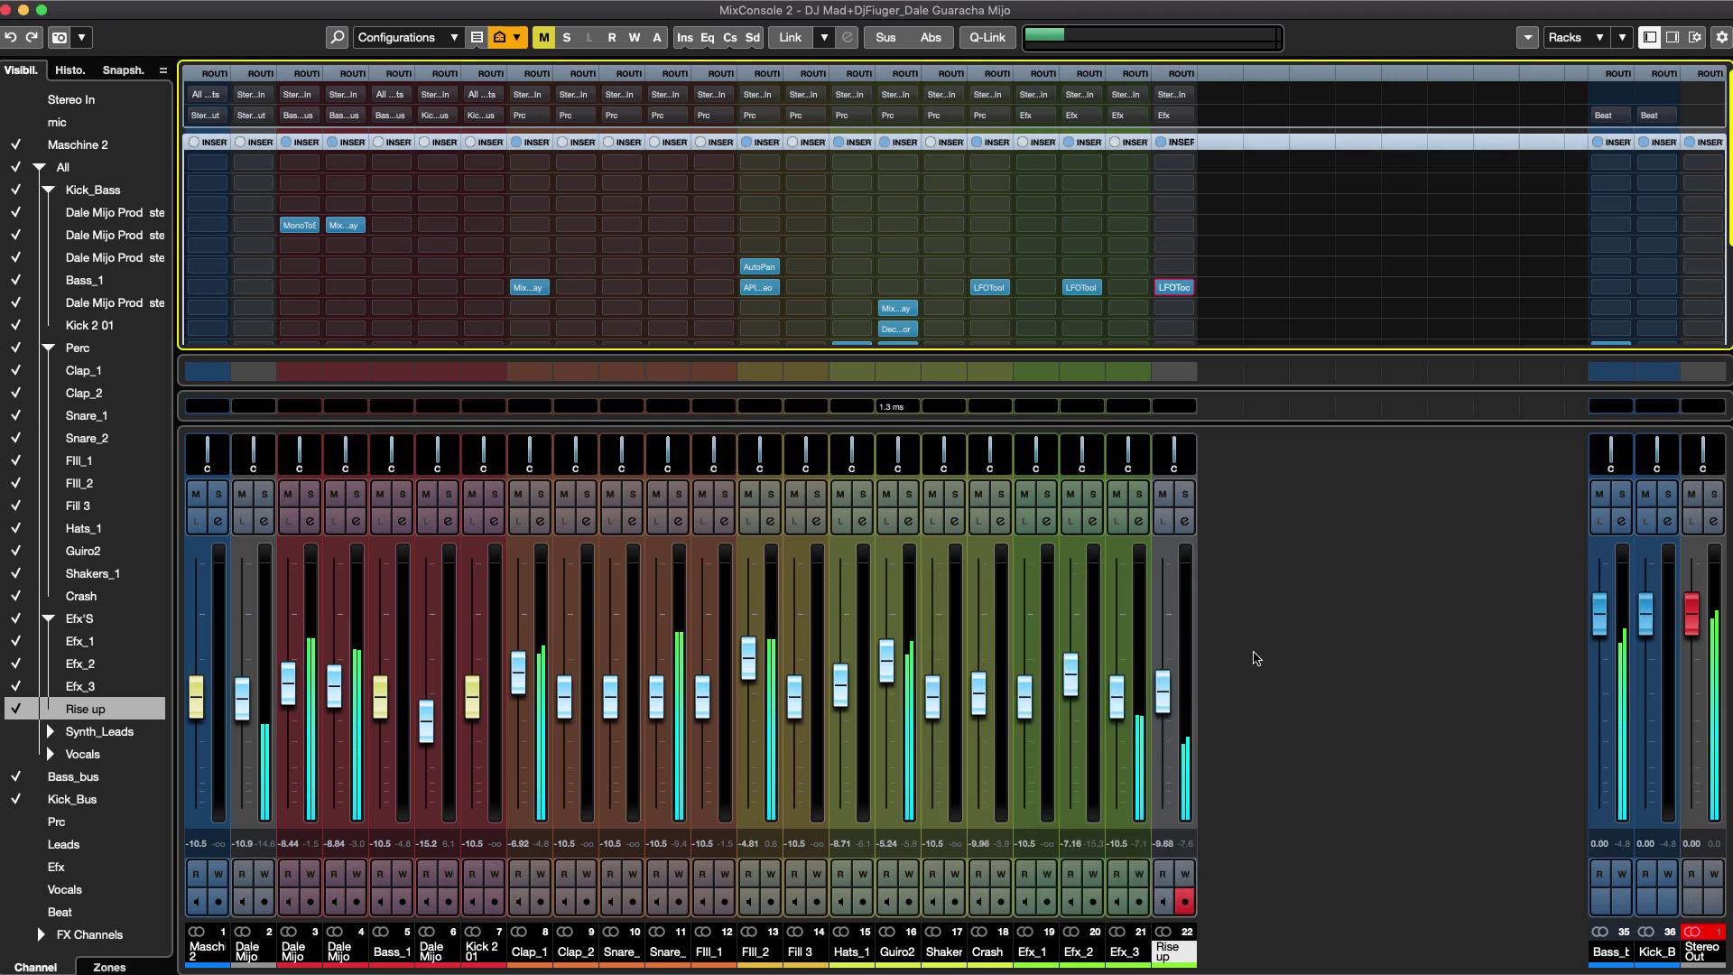
Rename the Efx_3 channel as Hit, open its channel settings, and return to the arrangement with that window clear of the Hit waveform.
click(1128, 953)
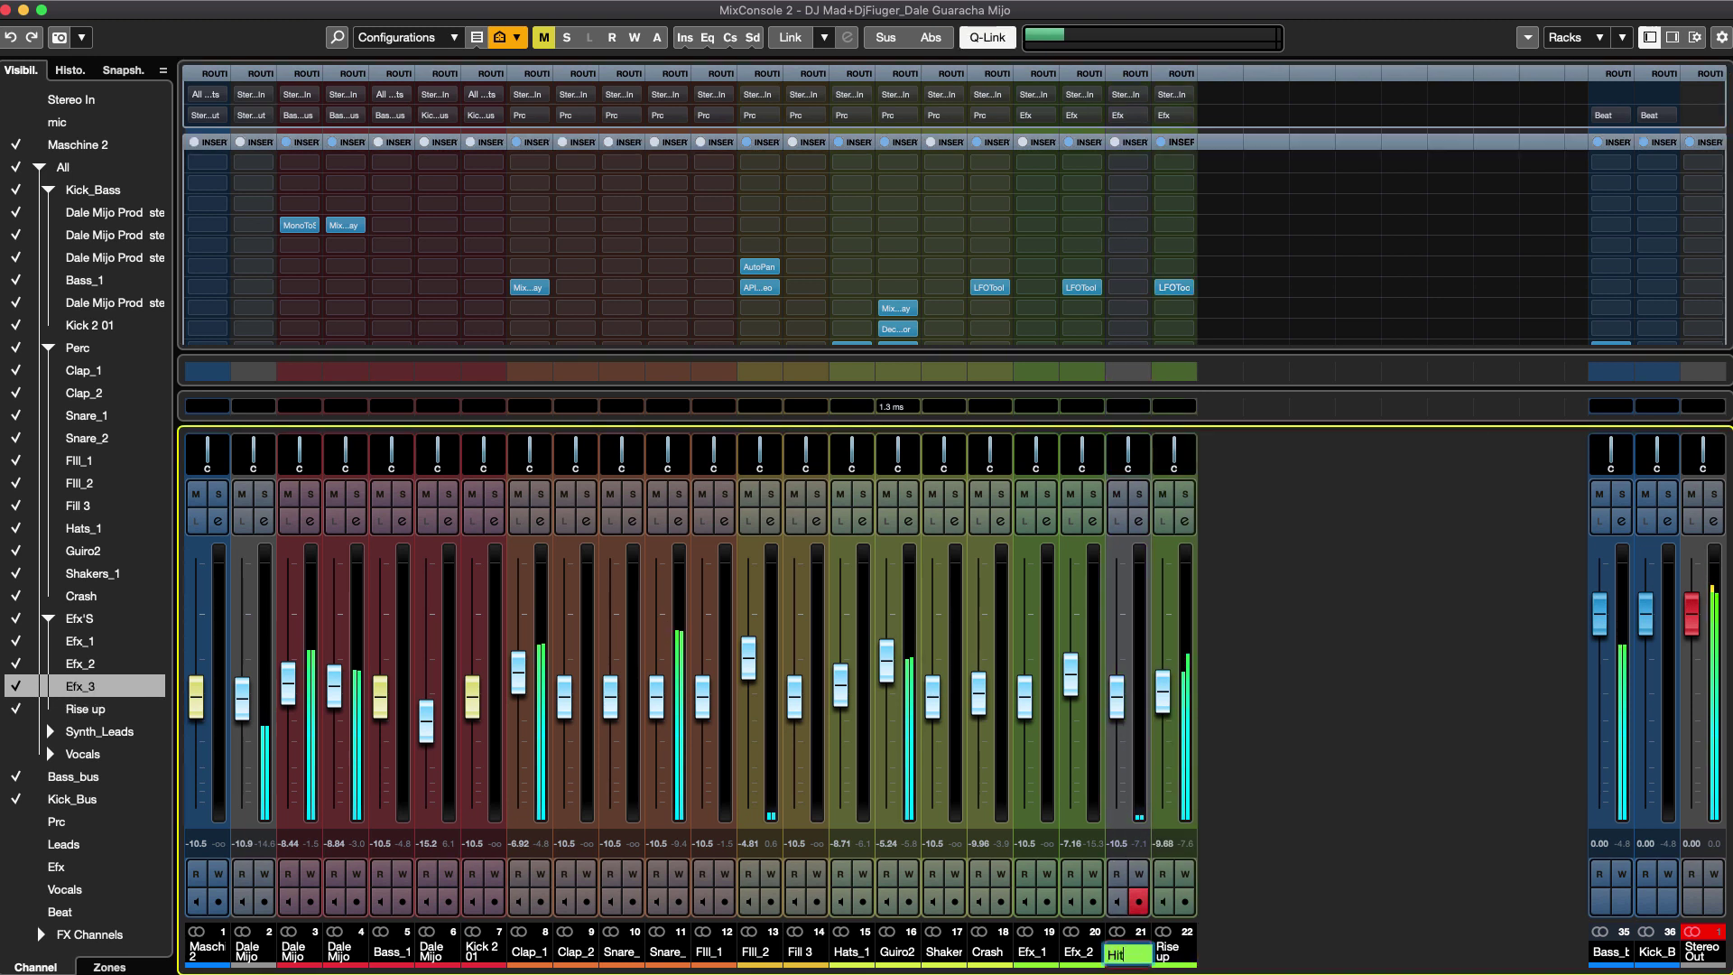
click(1139, 521)
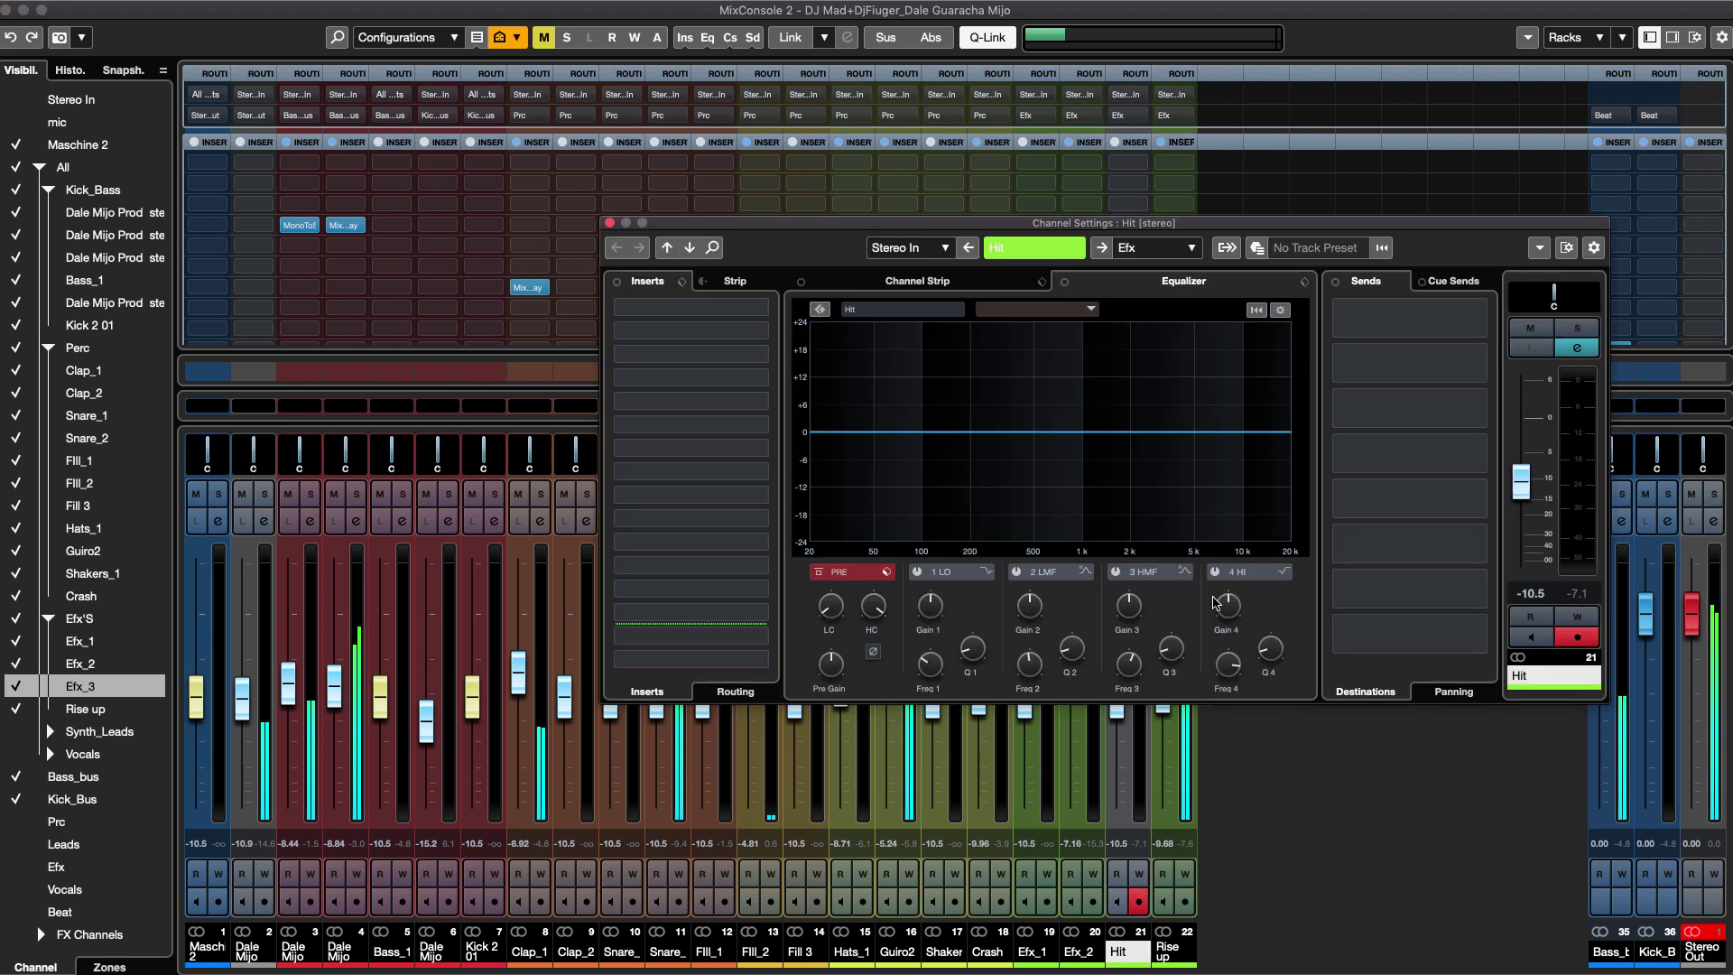
drag(1139, 229, 1114, 144)
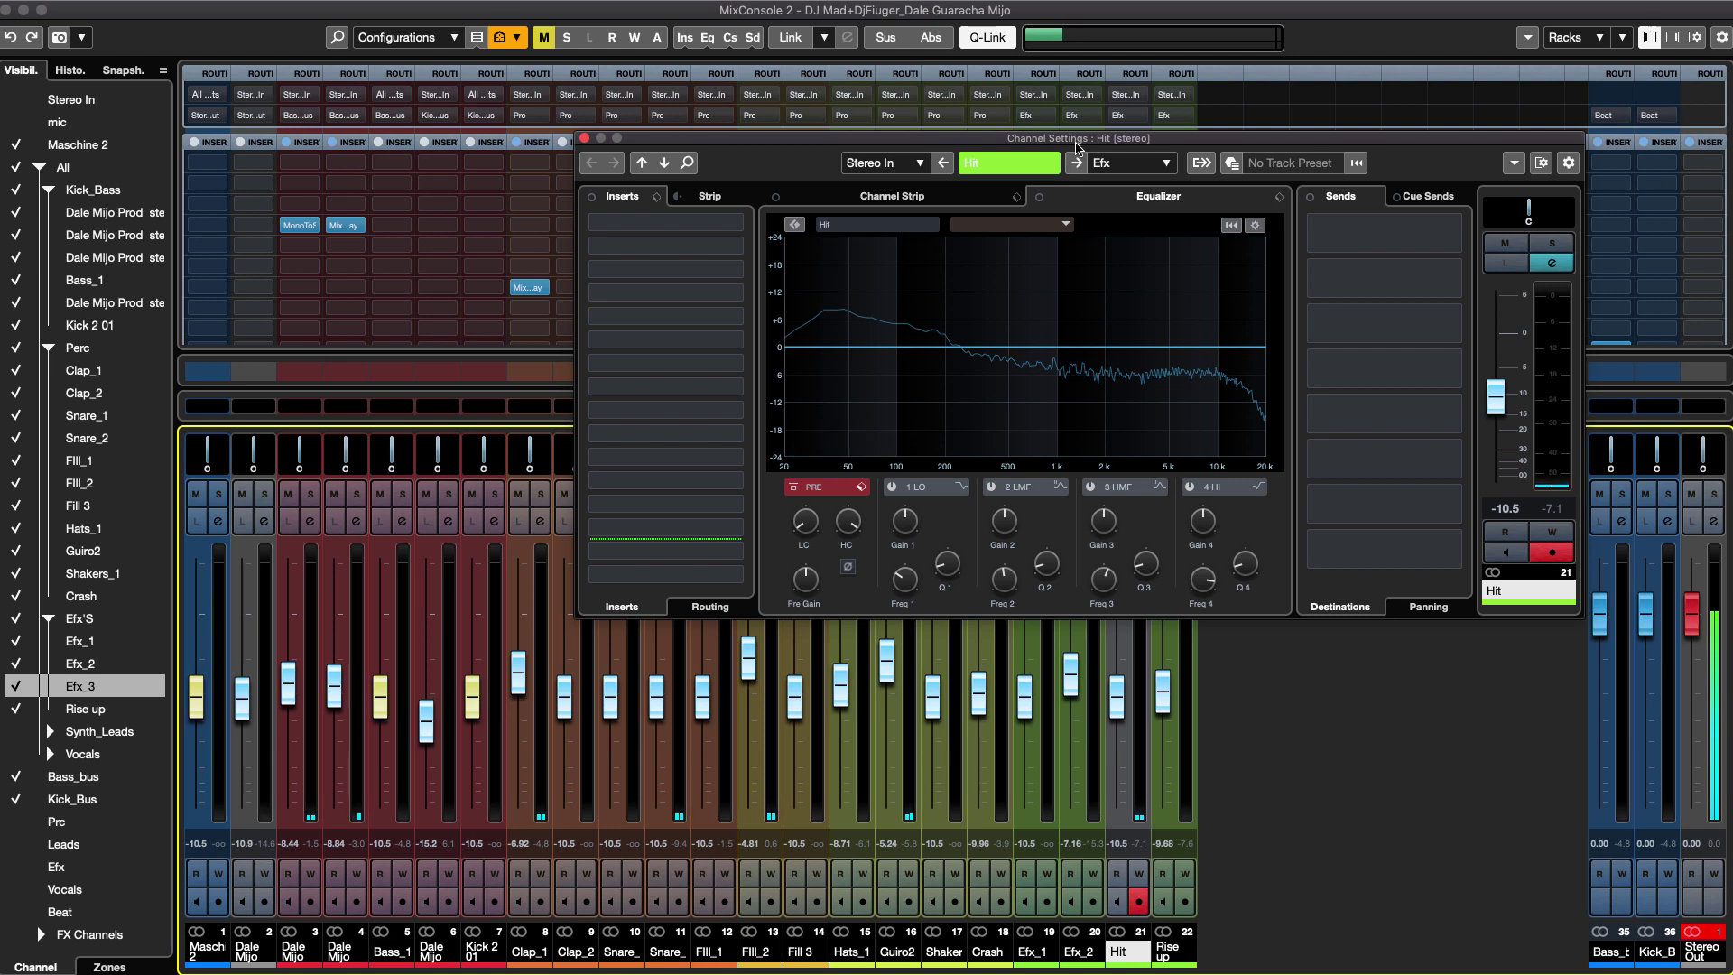
key(F3)
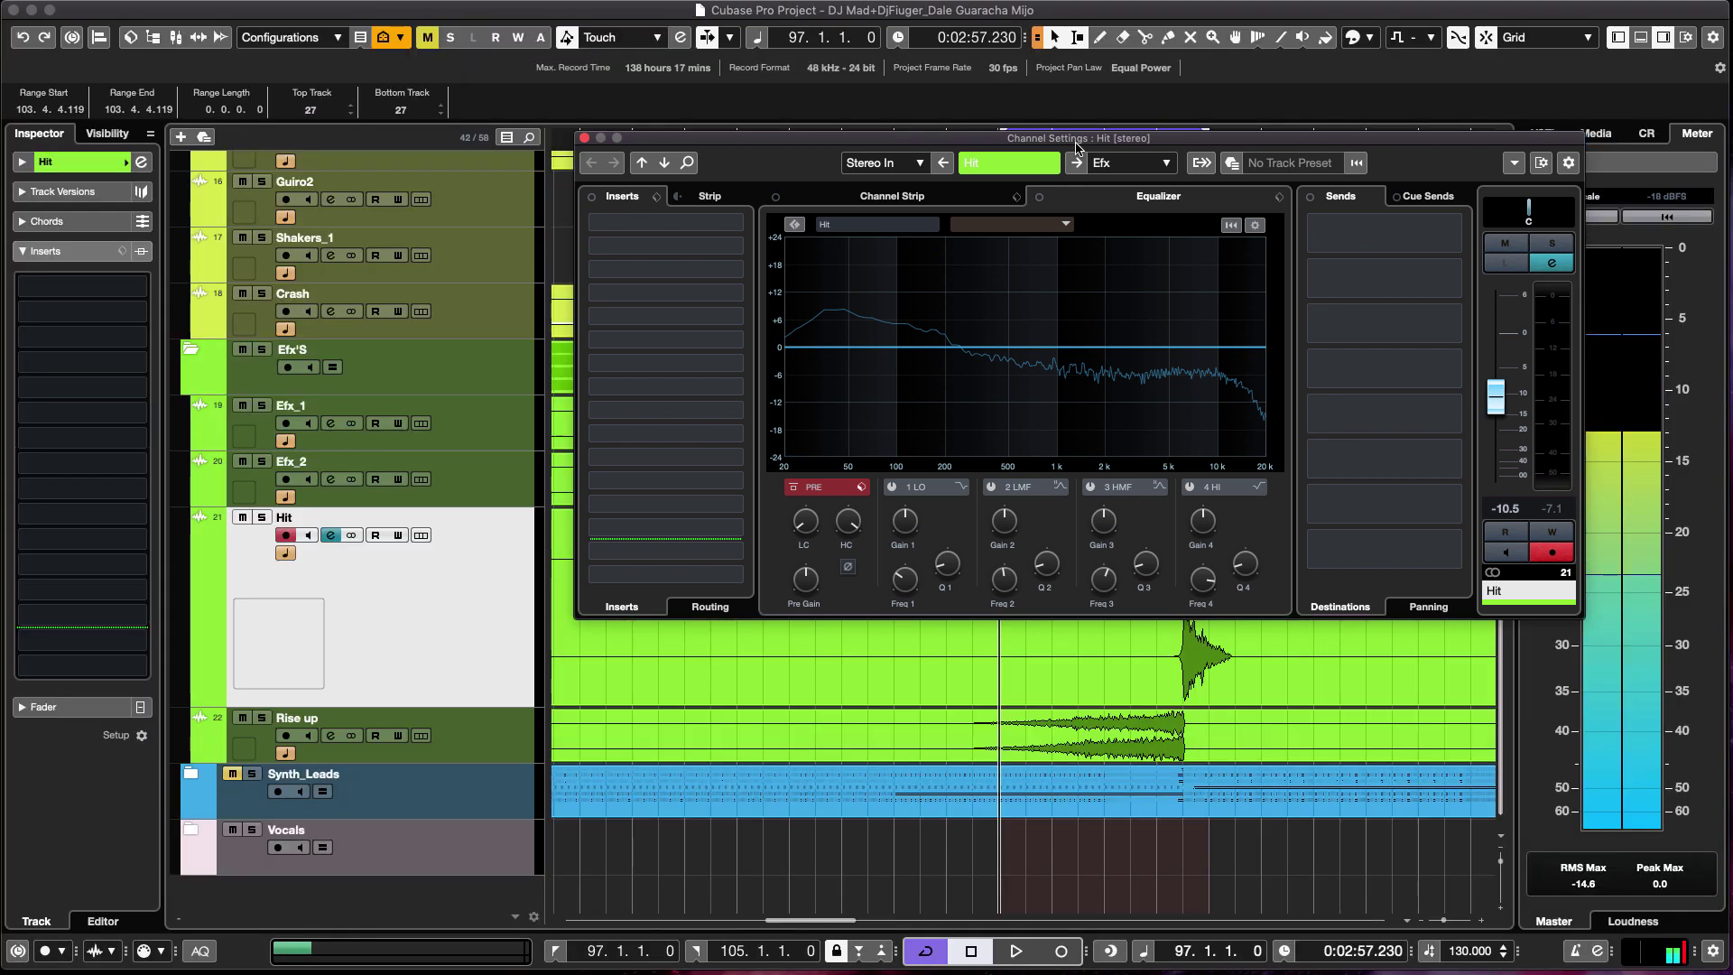
drag(1063, 144, 1430, 782)
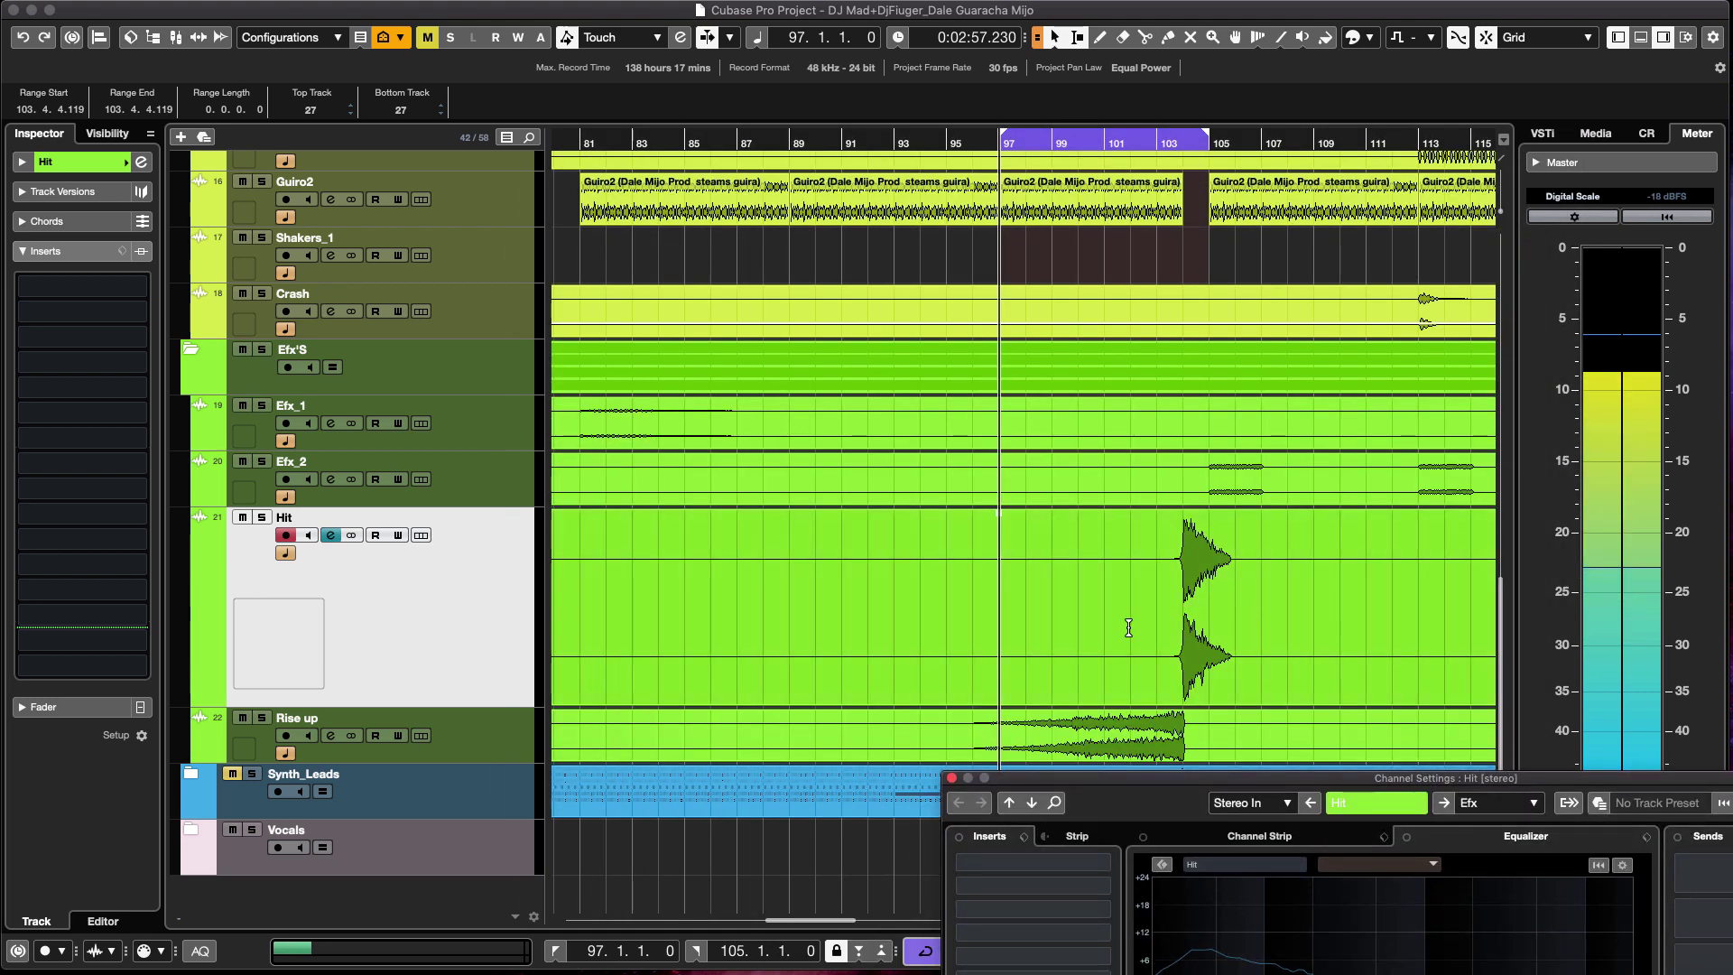
Split the Hit track's audio event at bar 104, right where the loud transient begins.
scroll(1128, 629, up, 4)
scroll(1275, 648, up, 6)
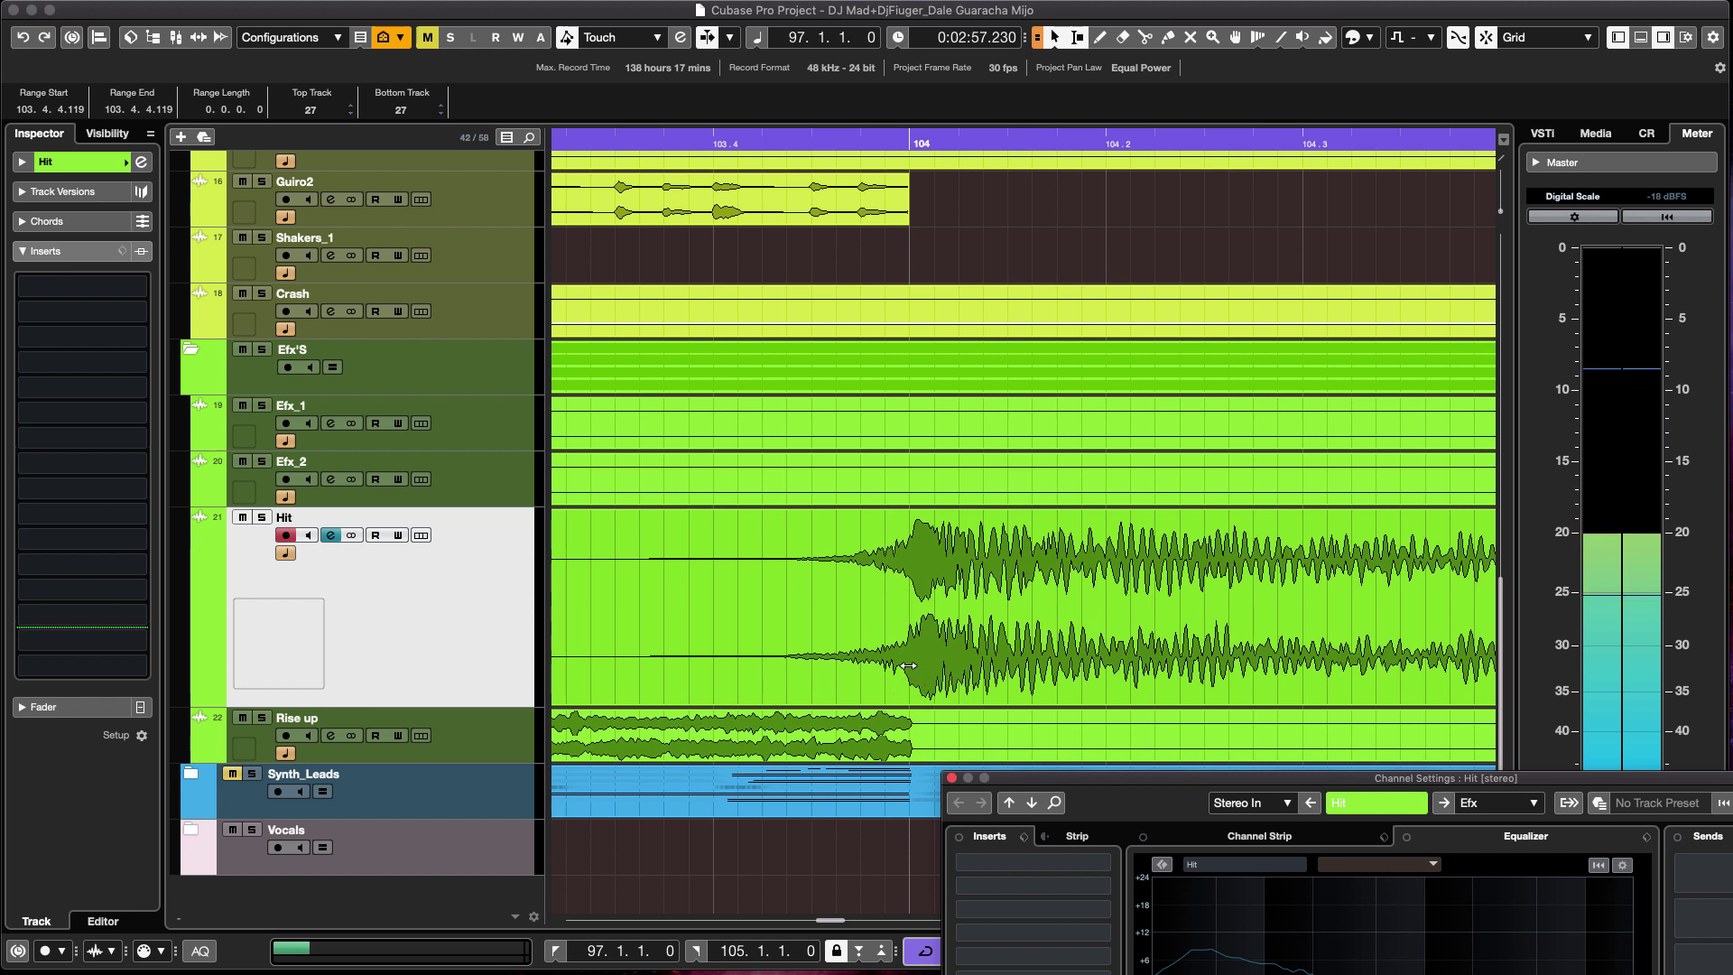
click(907, 627)
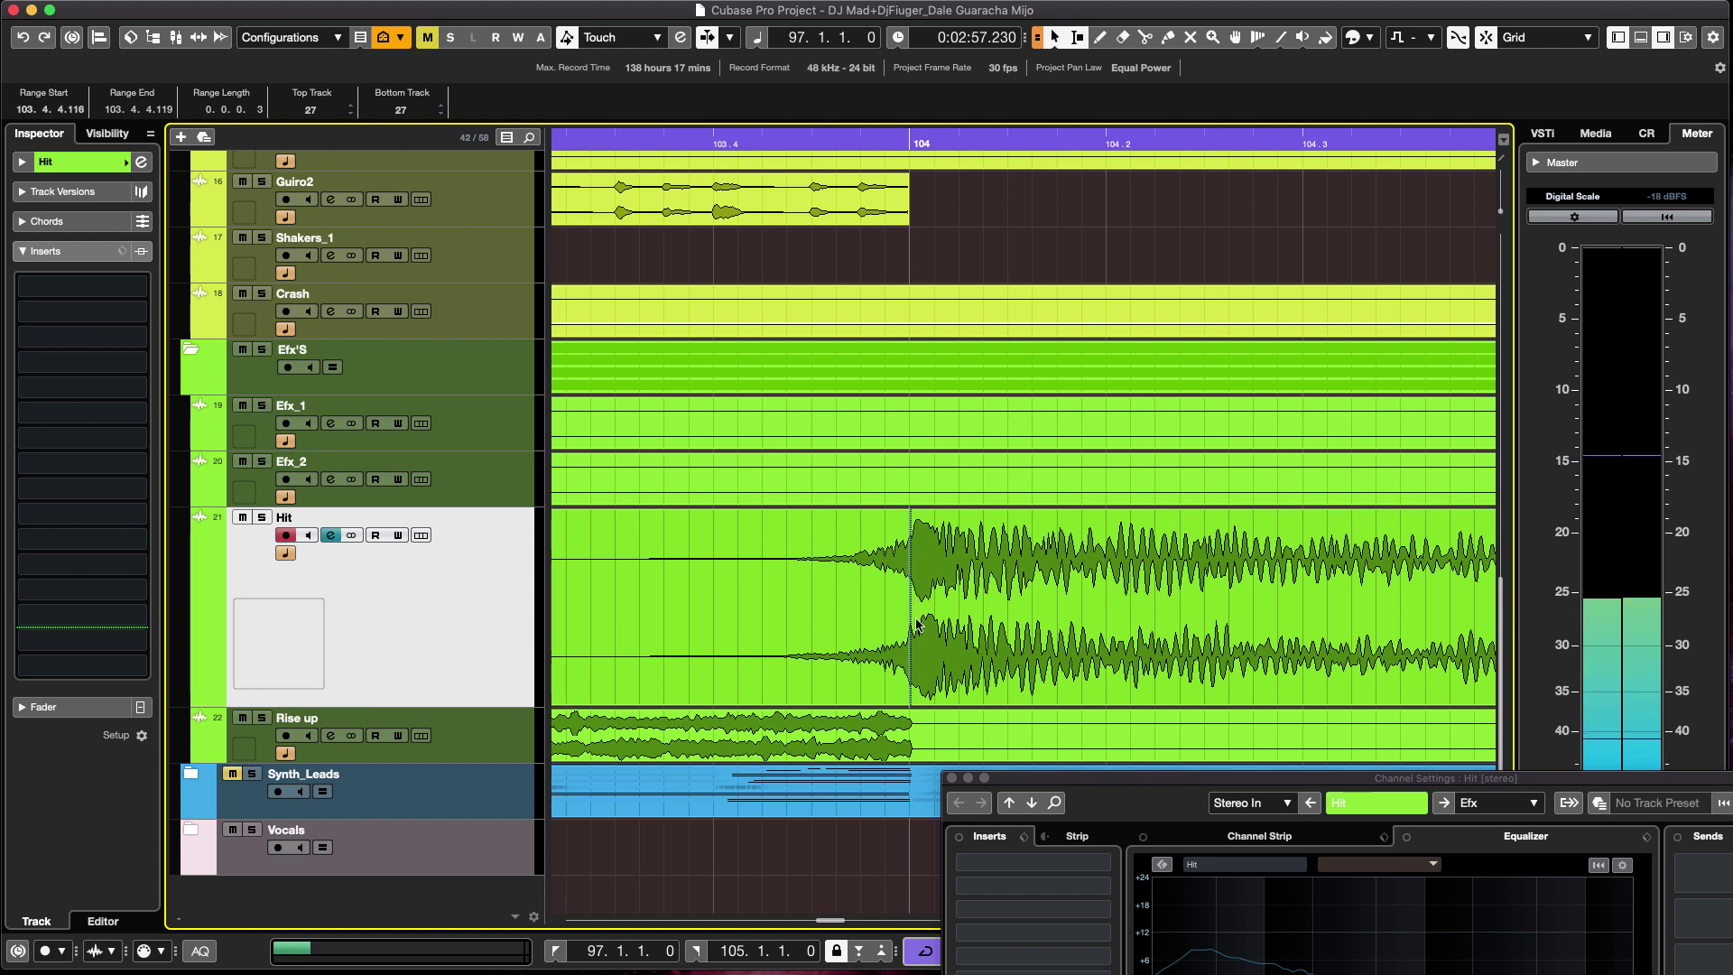
click(965, 681)
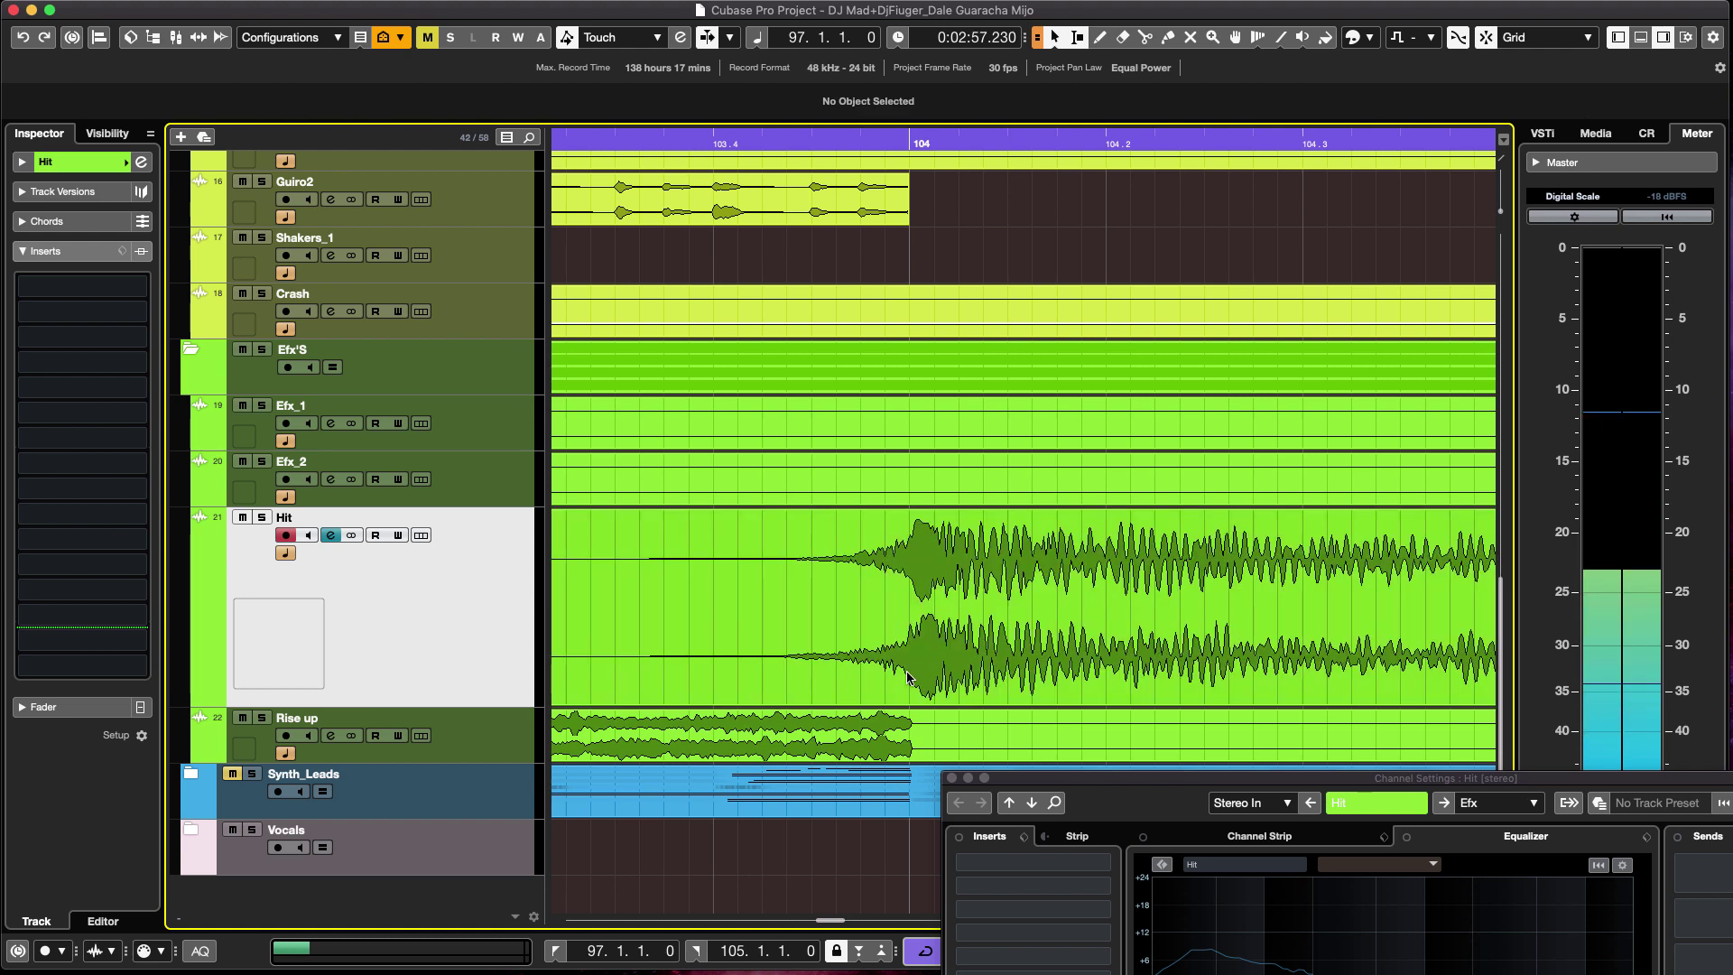
alt+click(910, 675)
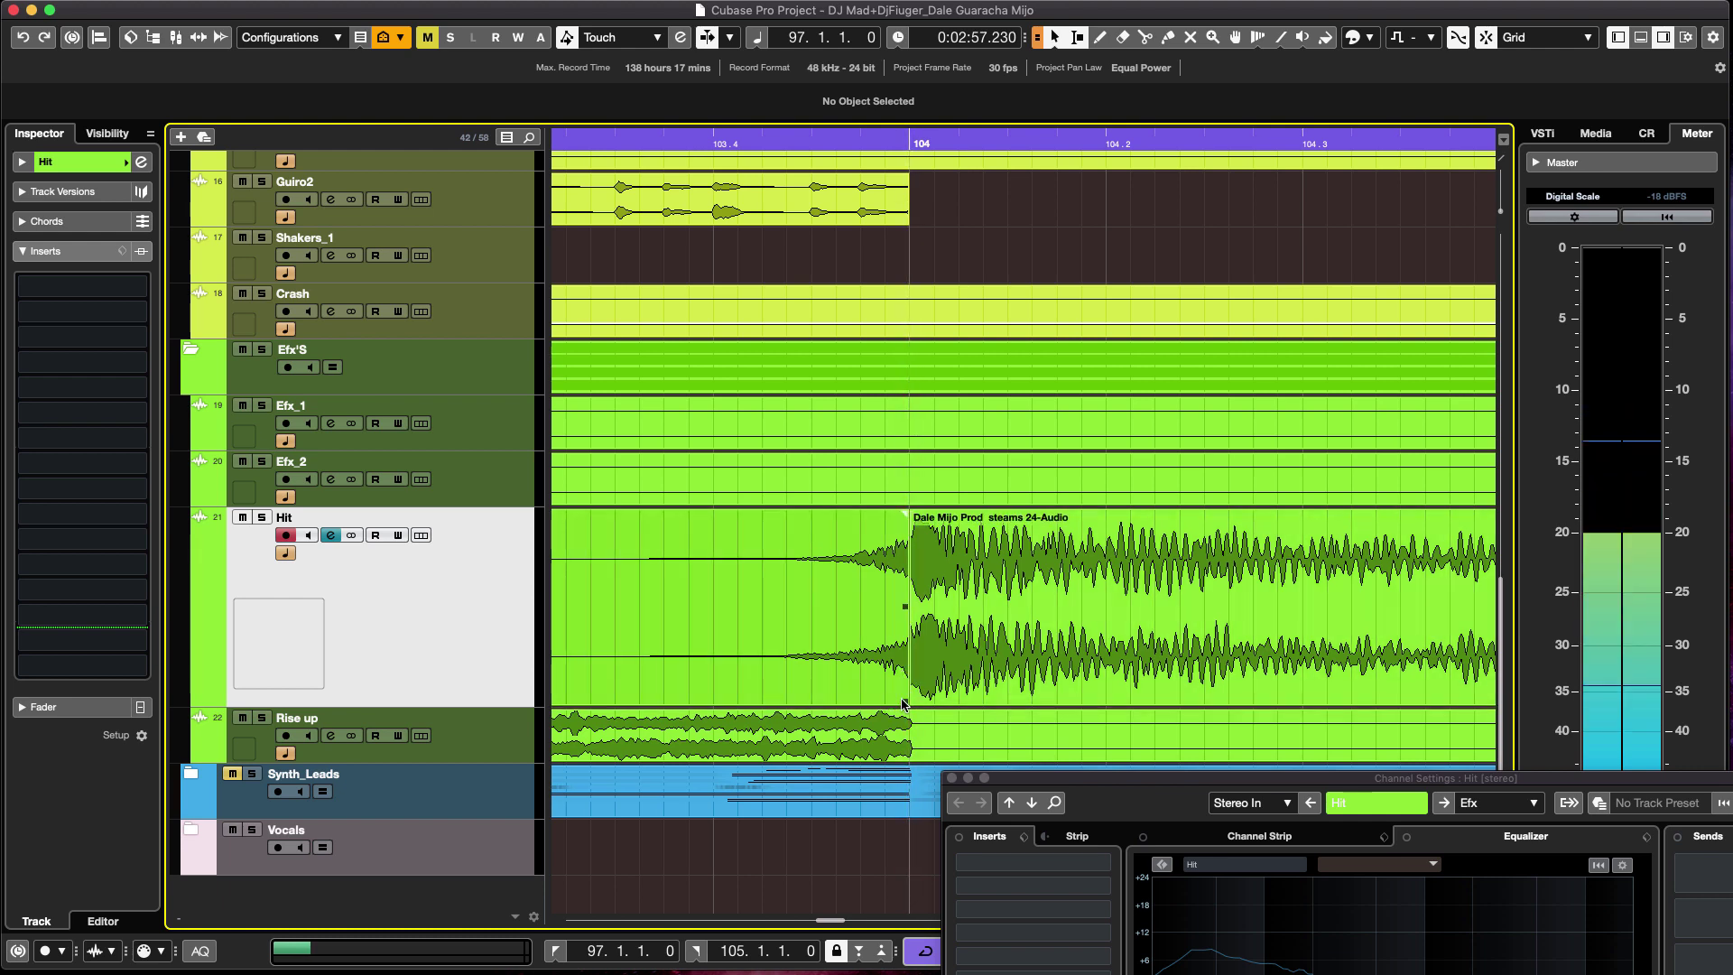
Trim the end of the Hit event before bar 104 back to about bar 99 and play the transition.
key(g)
key(g)
key(g)
key(g)
drag(856, 698, 599, 698)
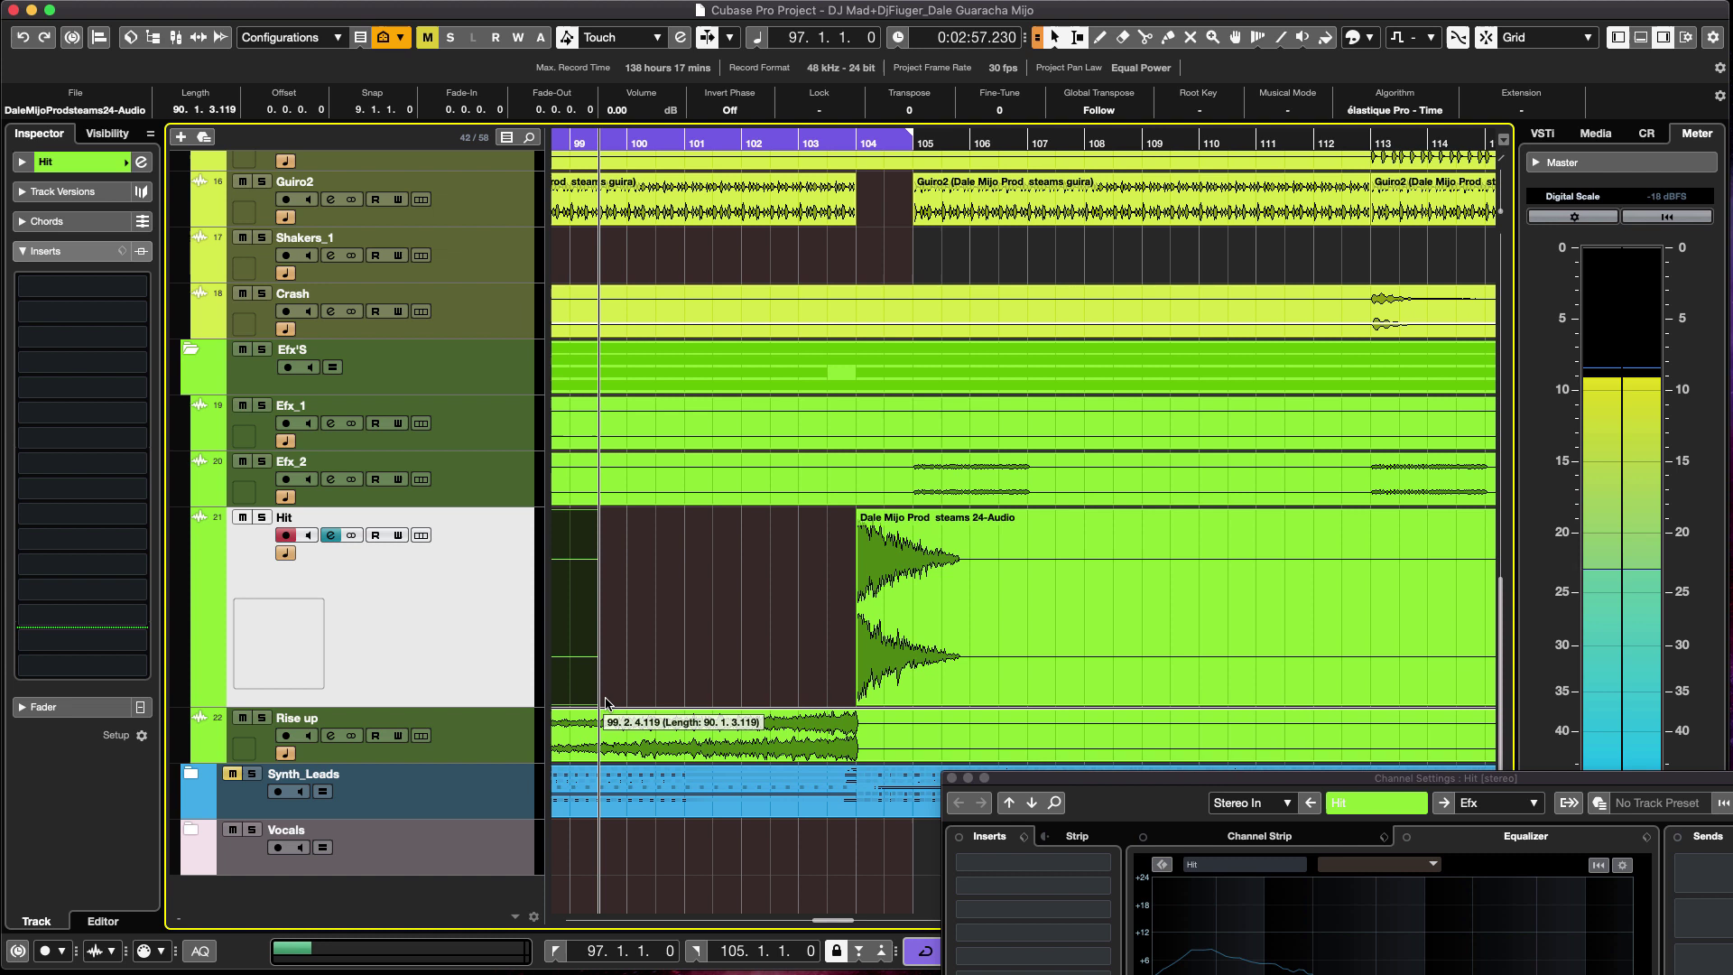
click(731, 673)
key(space)
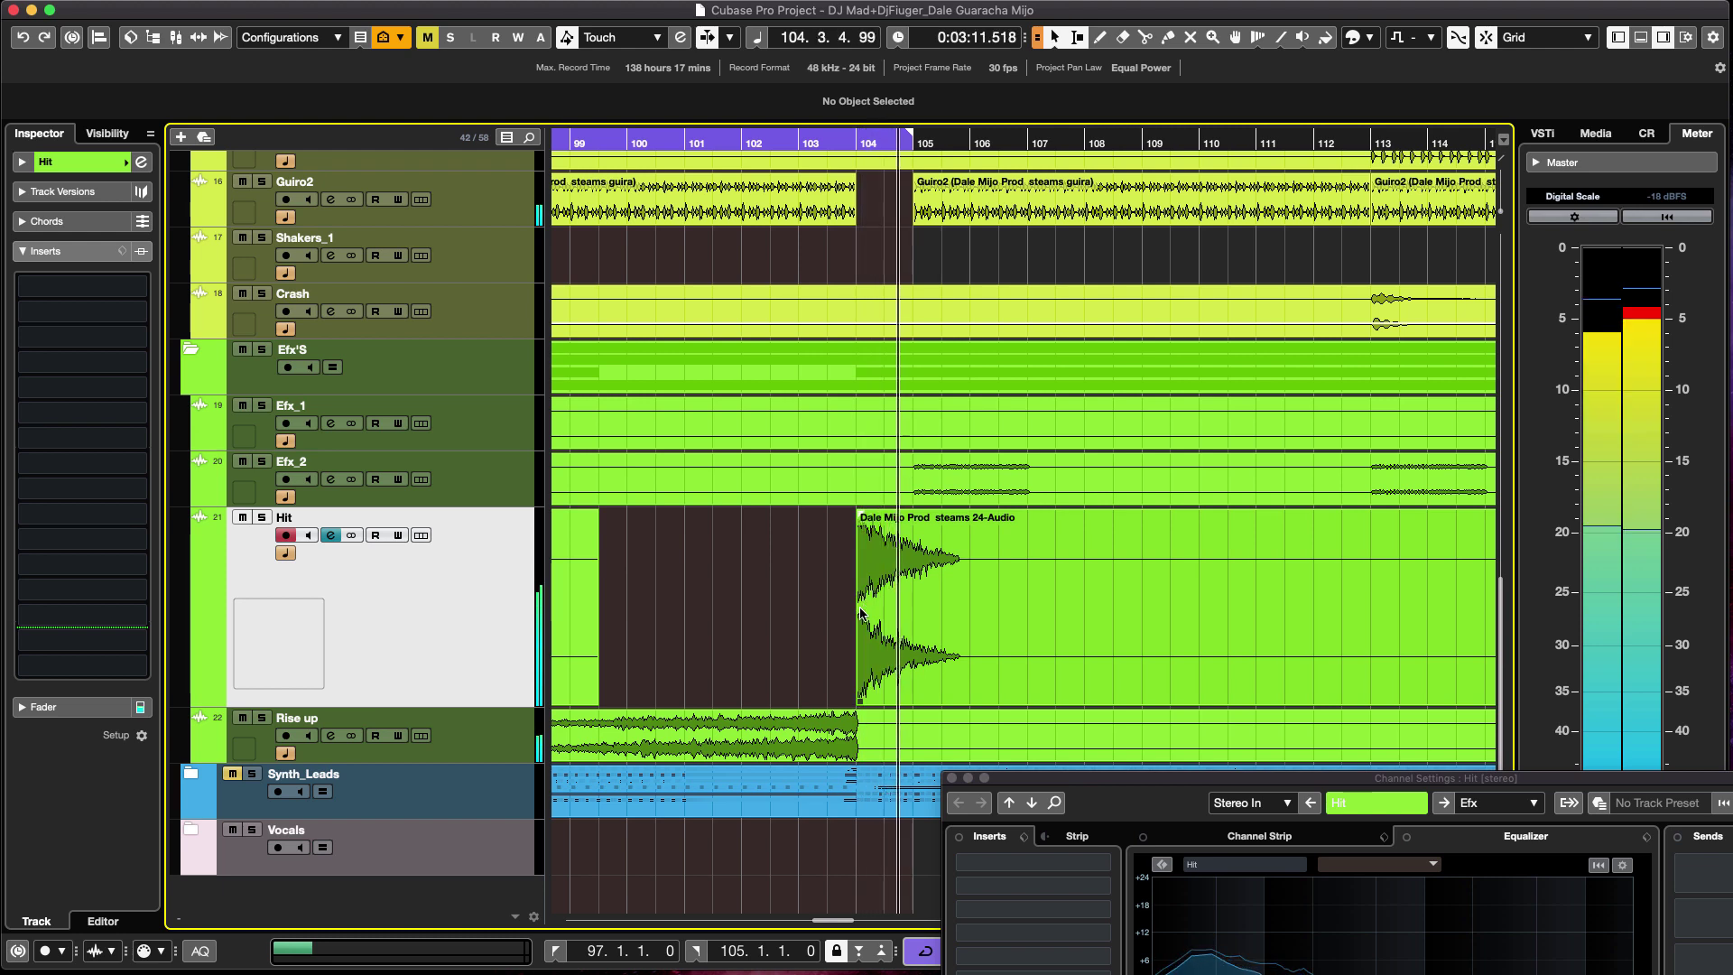
Open a short gap in the Rise up audio around bar 104, starting the second event at 104.1.1.59, and play it.
scroll(859, 620, up, 5)
key(space)
scroll(1096, 672, right, 4)
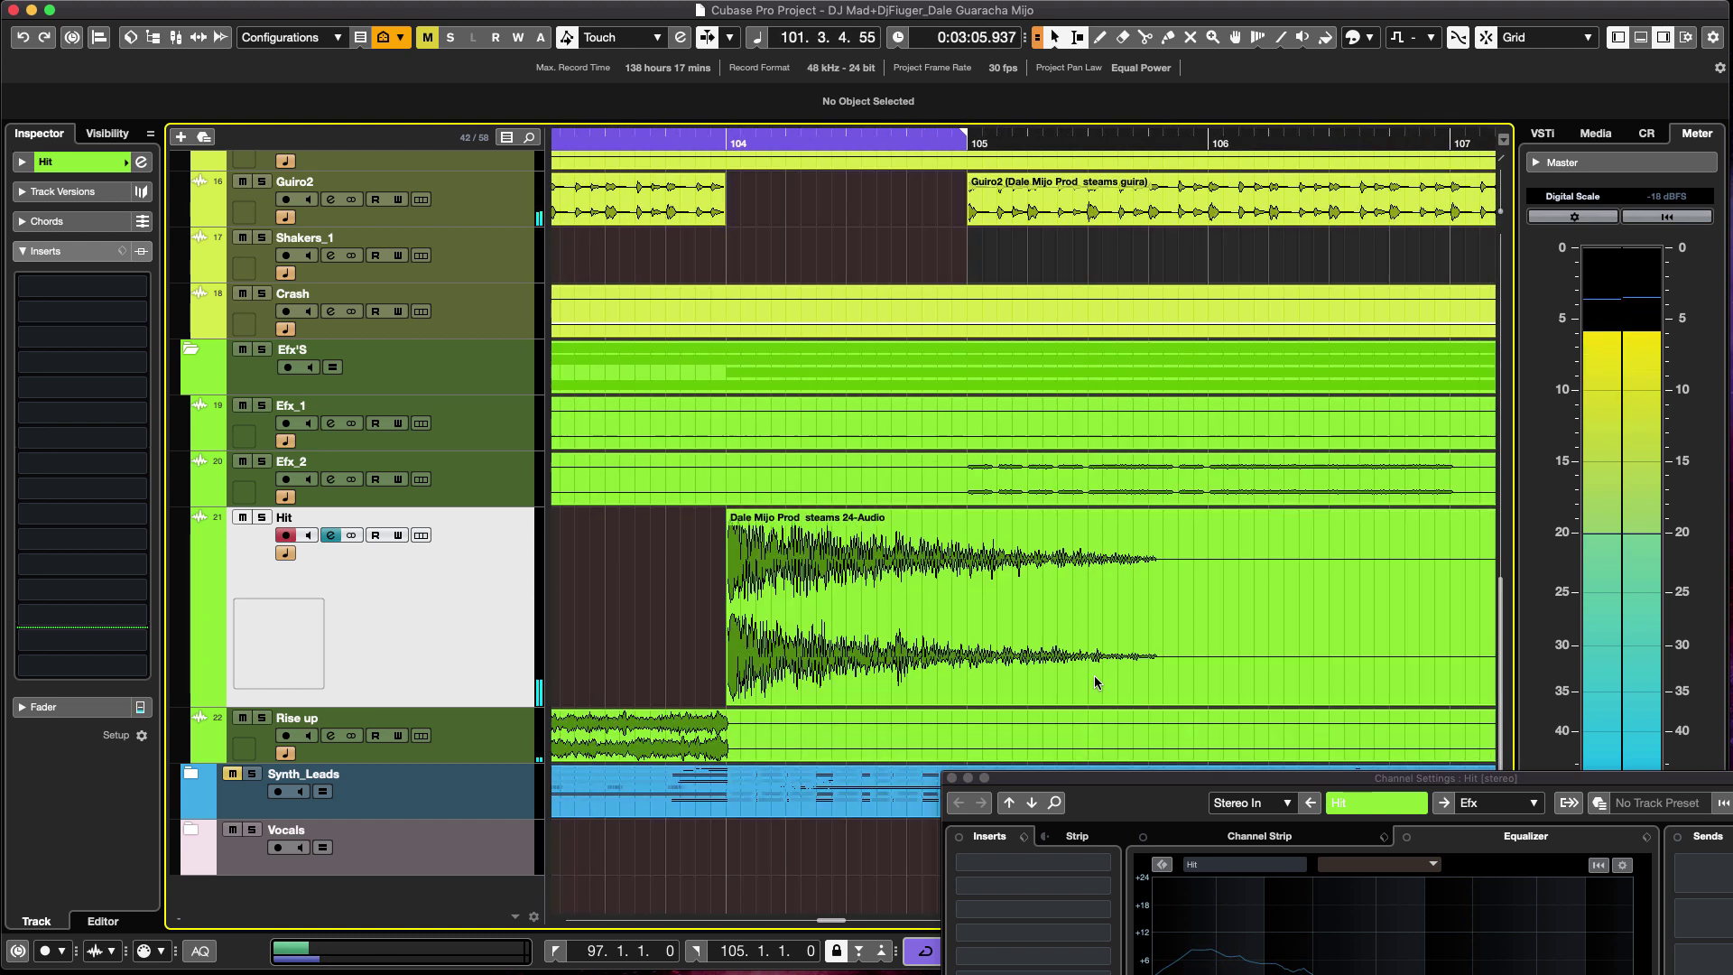
scroll(745, 660, up, 4)
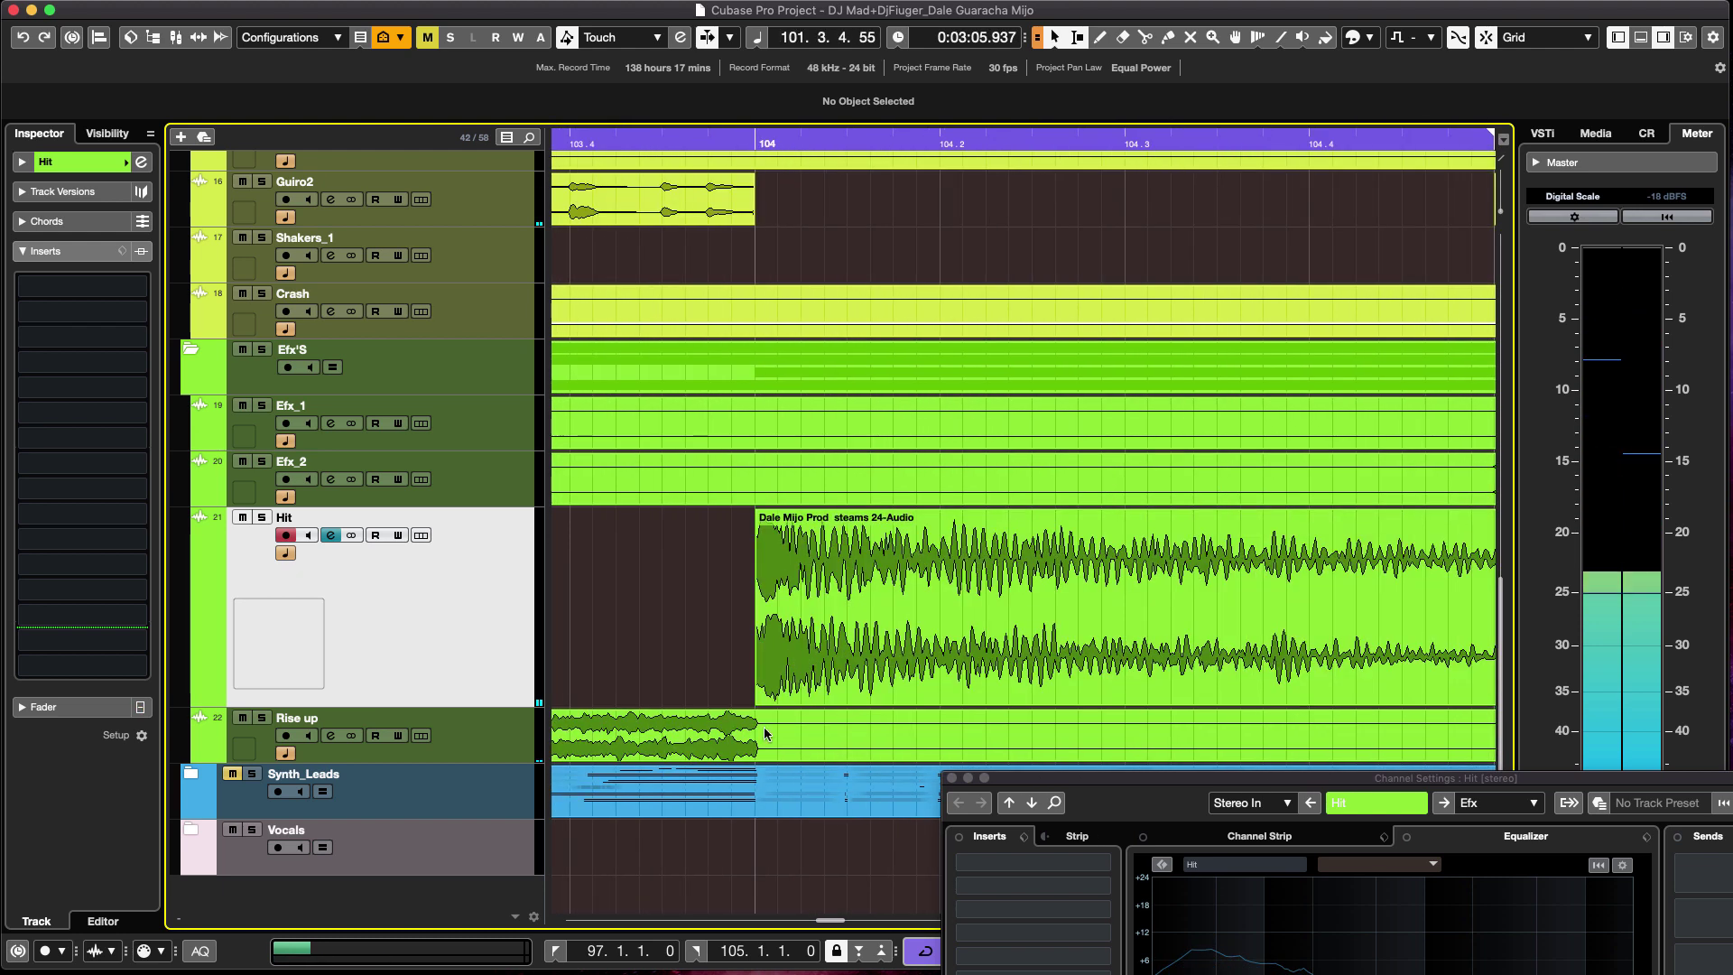
drag(756, 758, 776, 758)
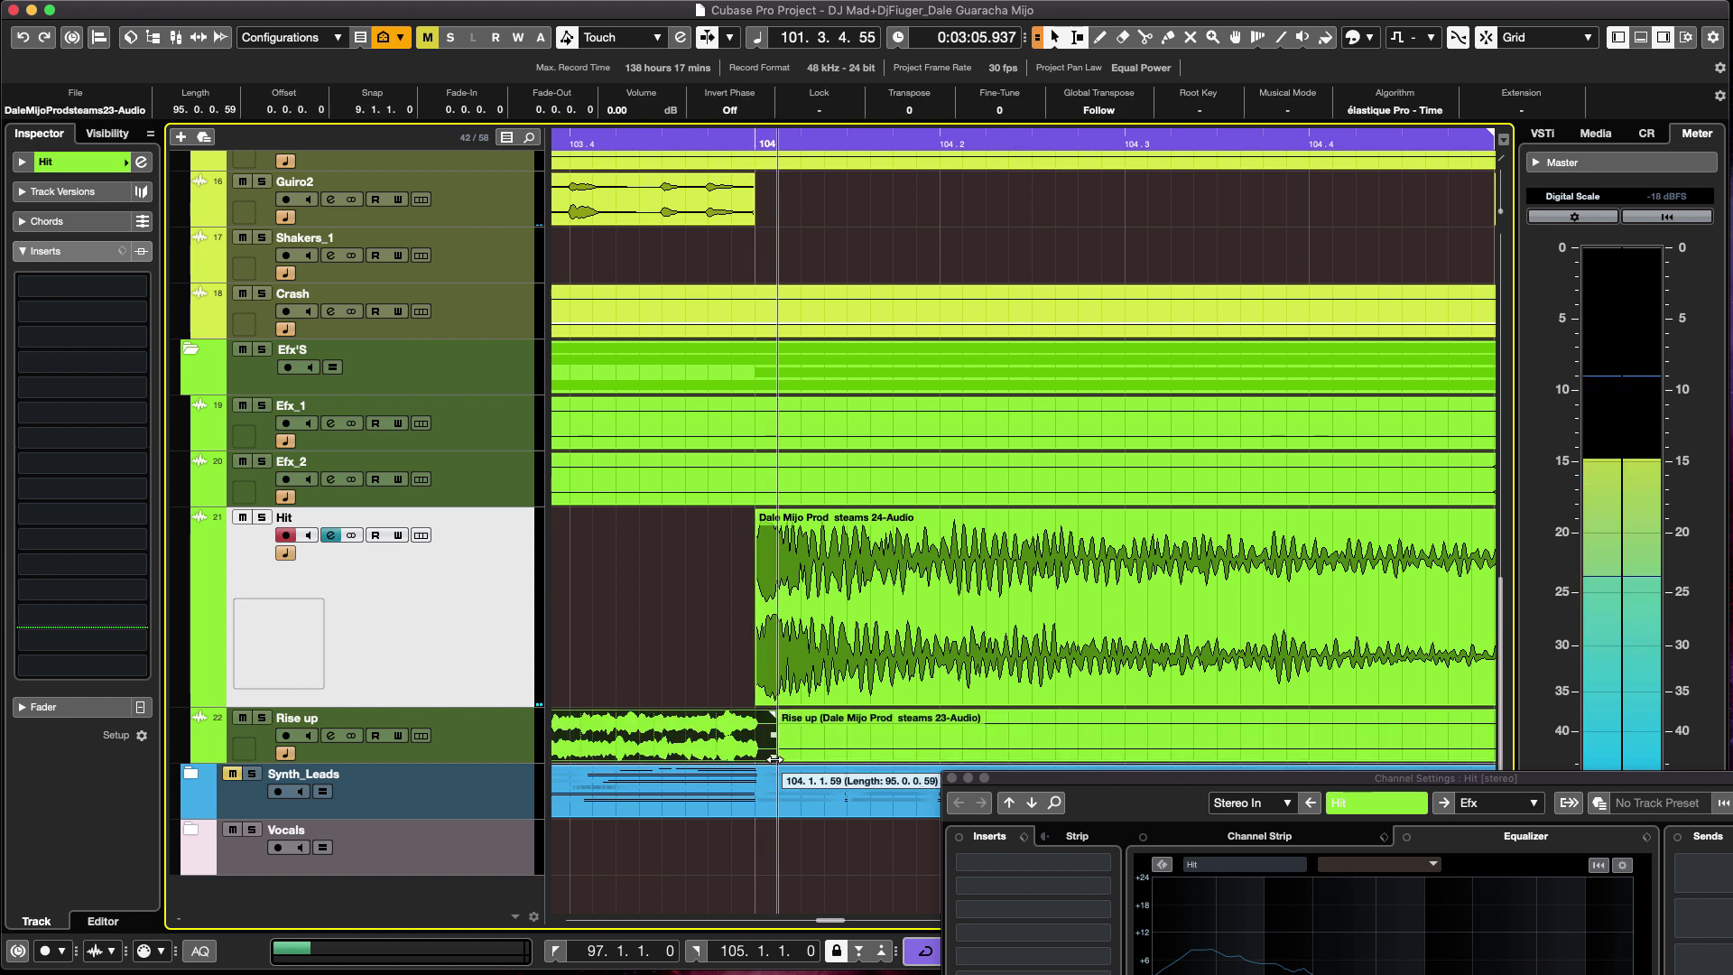
click(629, 656)
key(space)
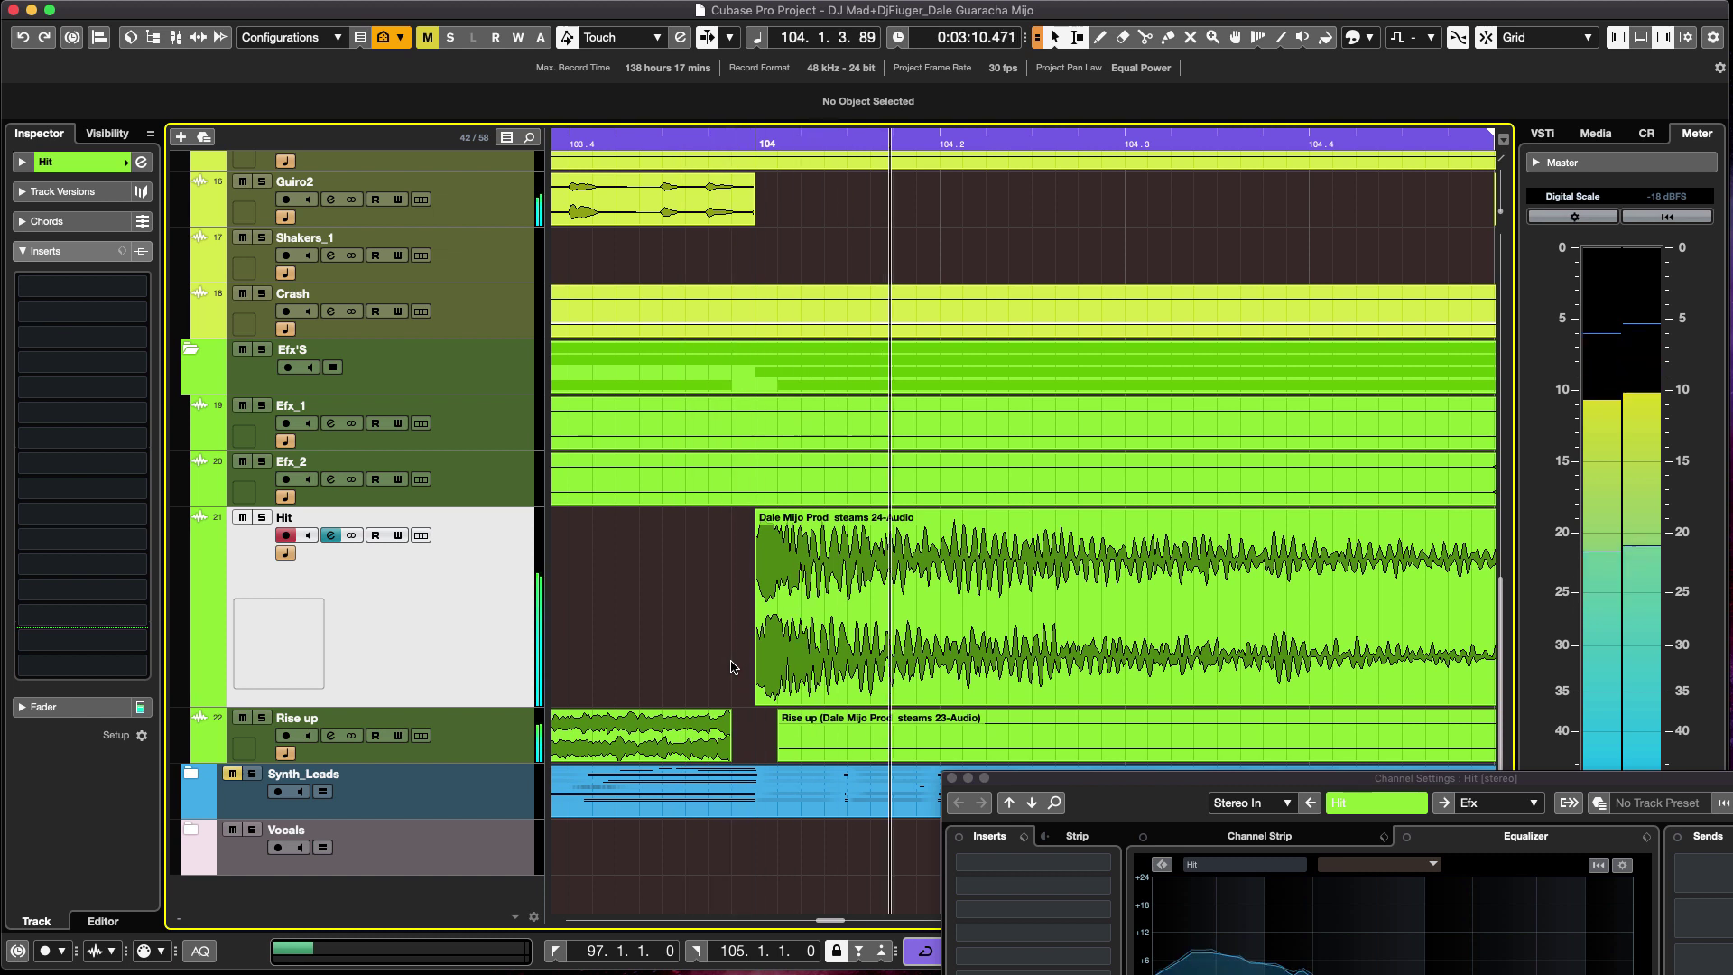
Extend the end of the first Rise up event to just before bar 104 and audition the transition.
key(space)
drag(728, 758, 745, 760)
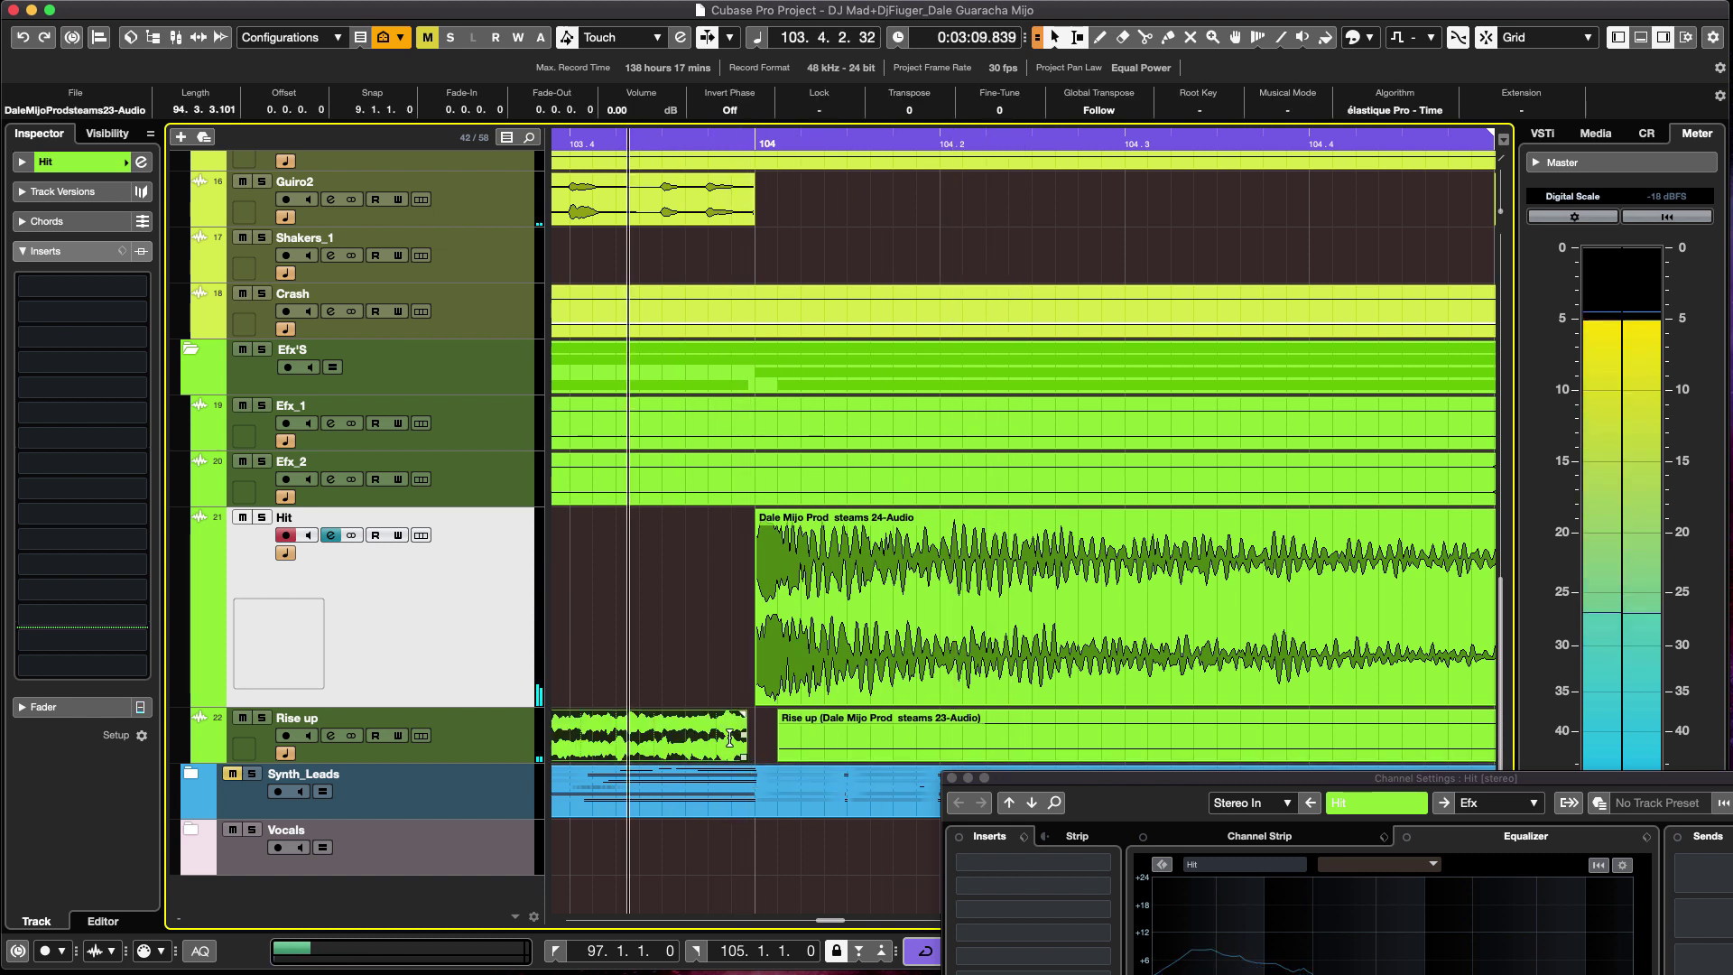
key(space)
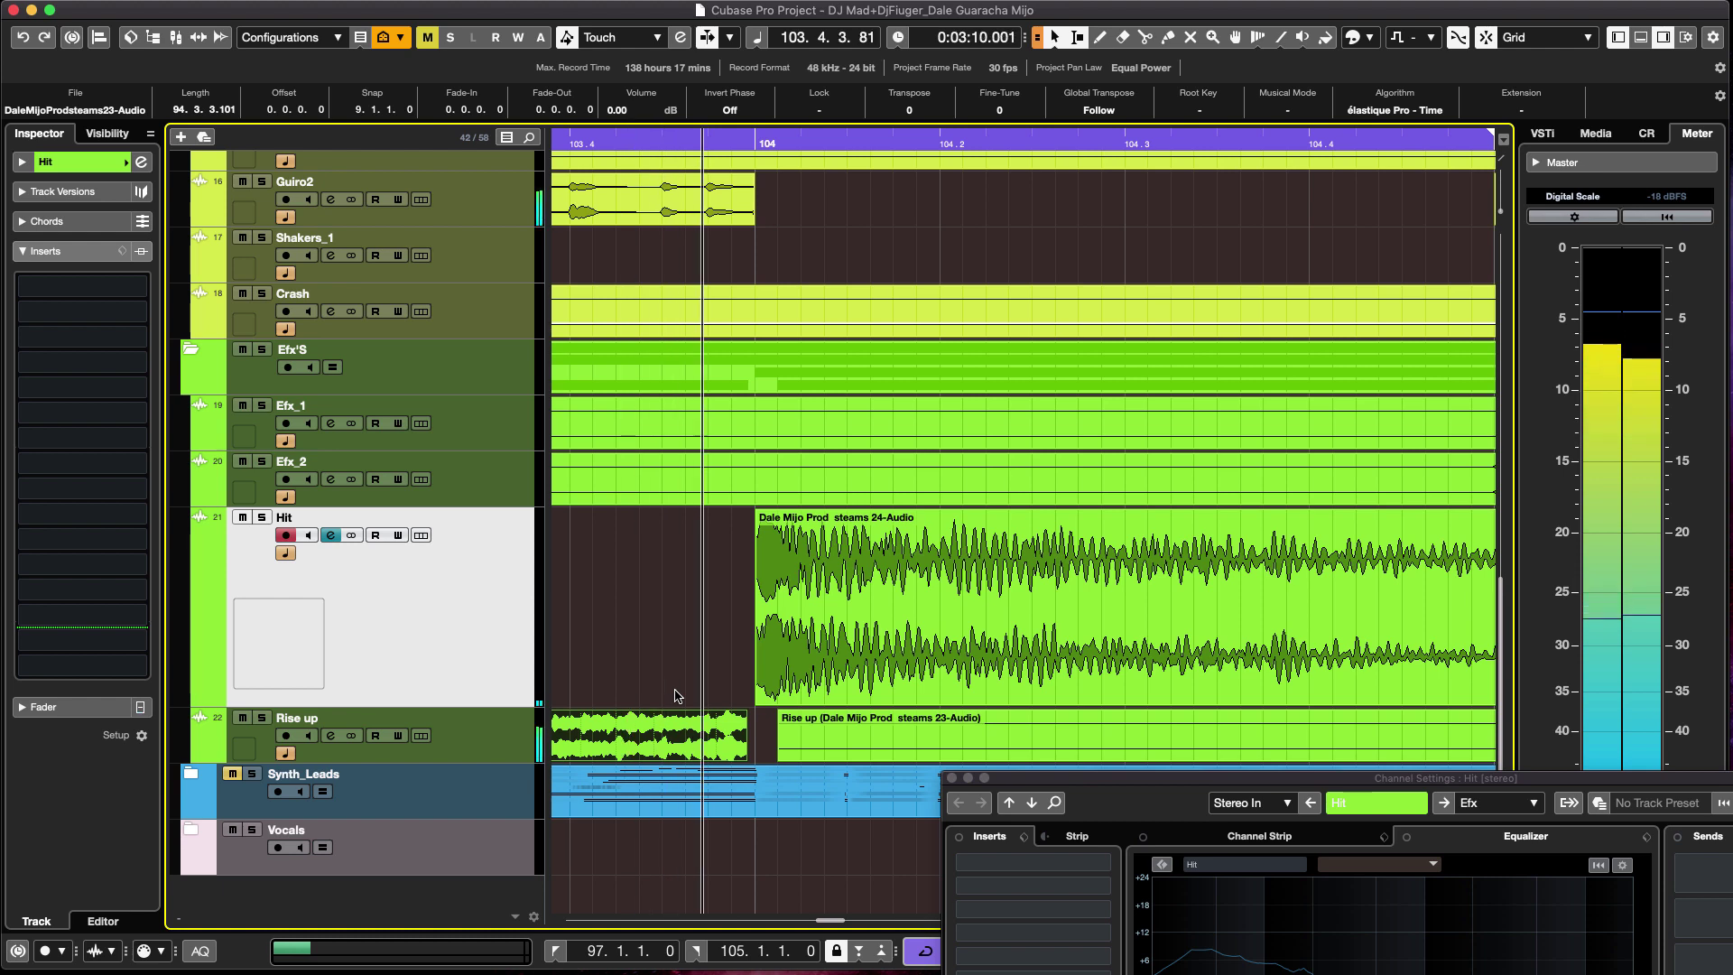
key(space)
Play the cycle, examine the Hit and Rise up edits across the whole arrangement, and close the Hit channel settings.
key(g)
key(g)
key(g)
key(g)
key(g)
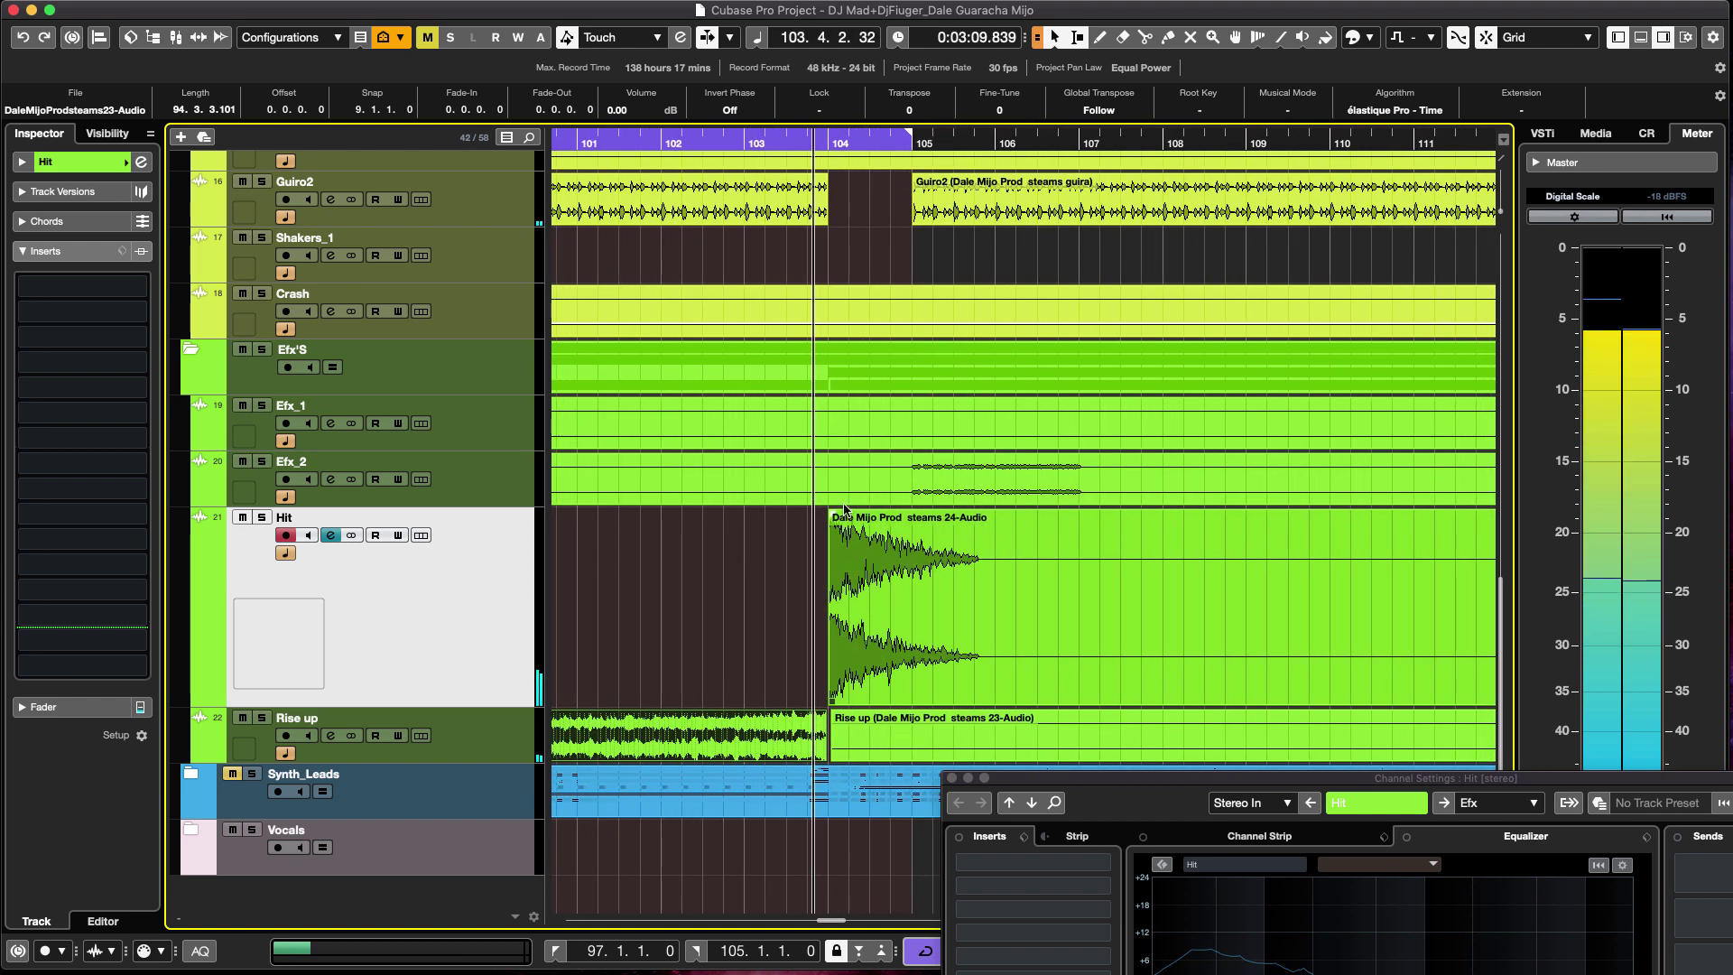
key(g)
key(g)
key(g)
key(g)
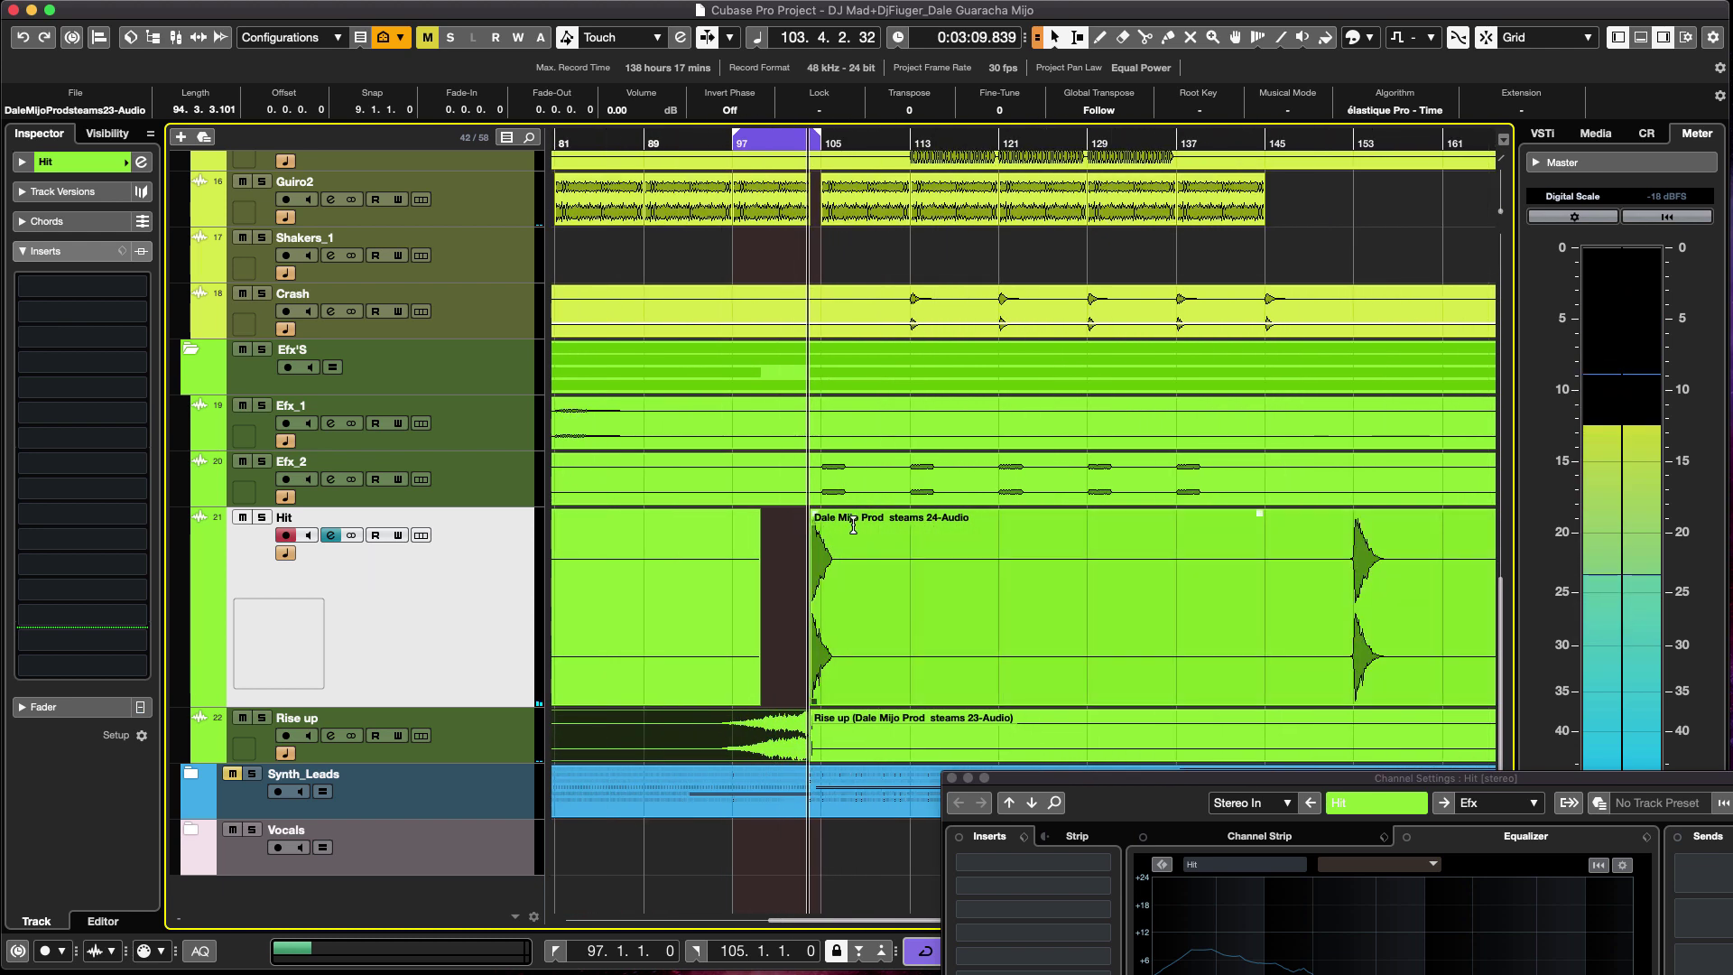
key(g)
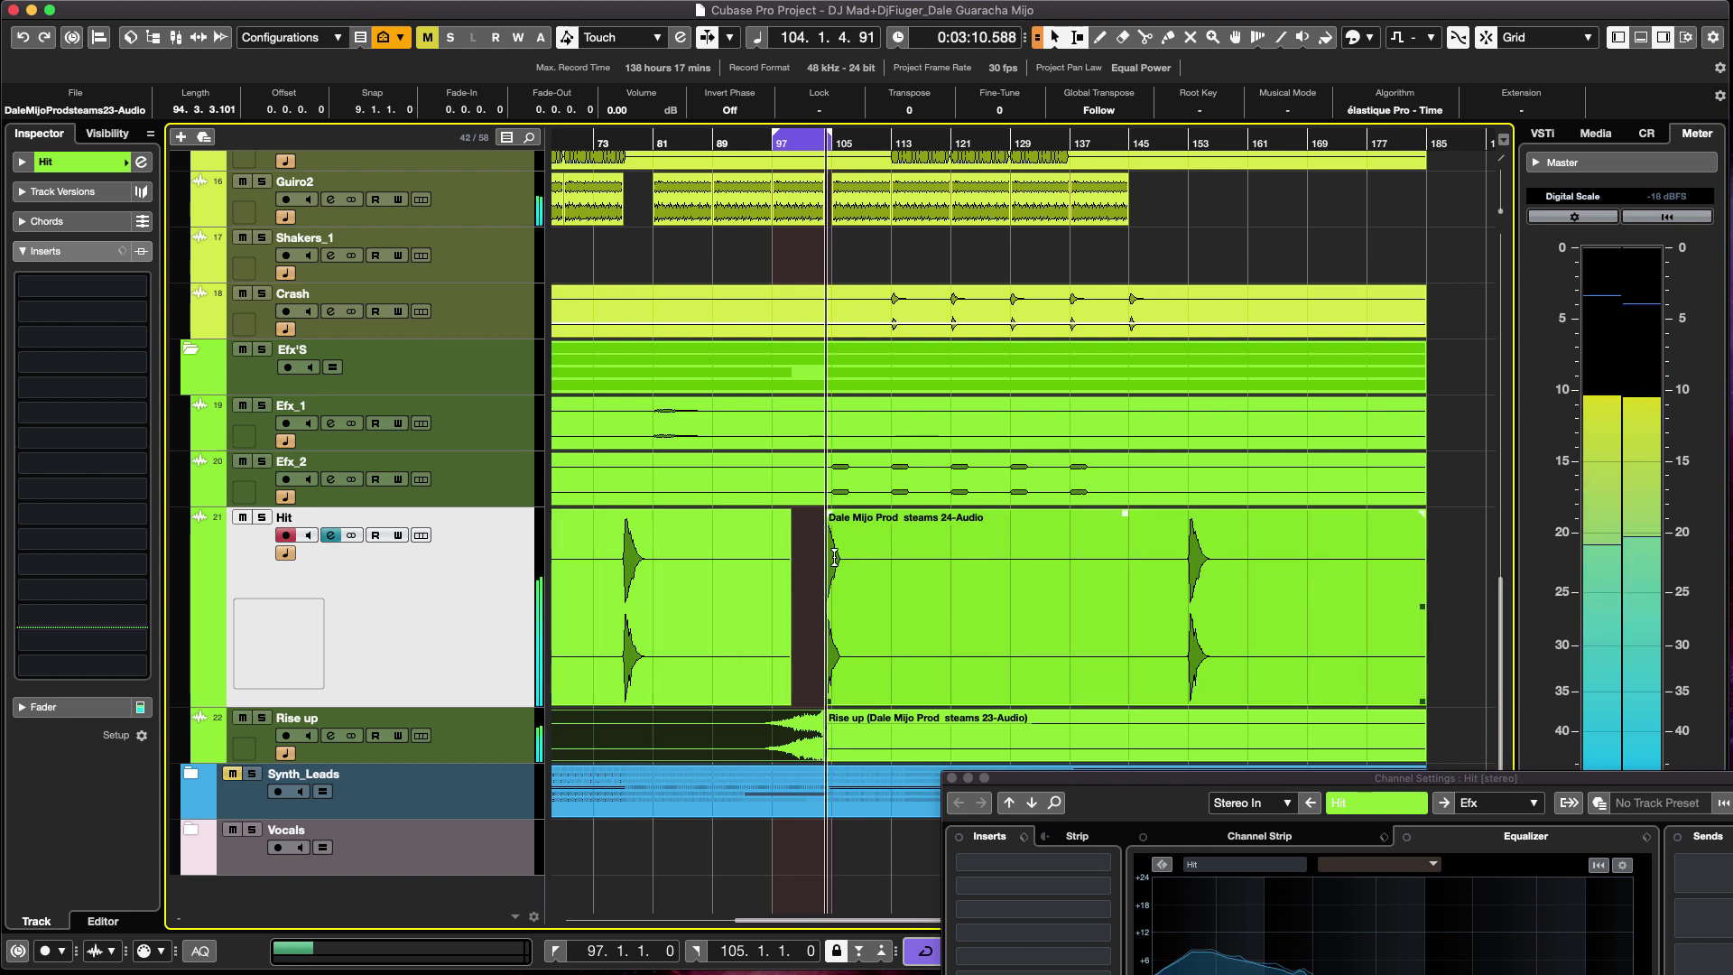
scroll(731, 585, left, 3)
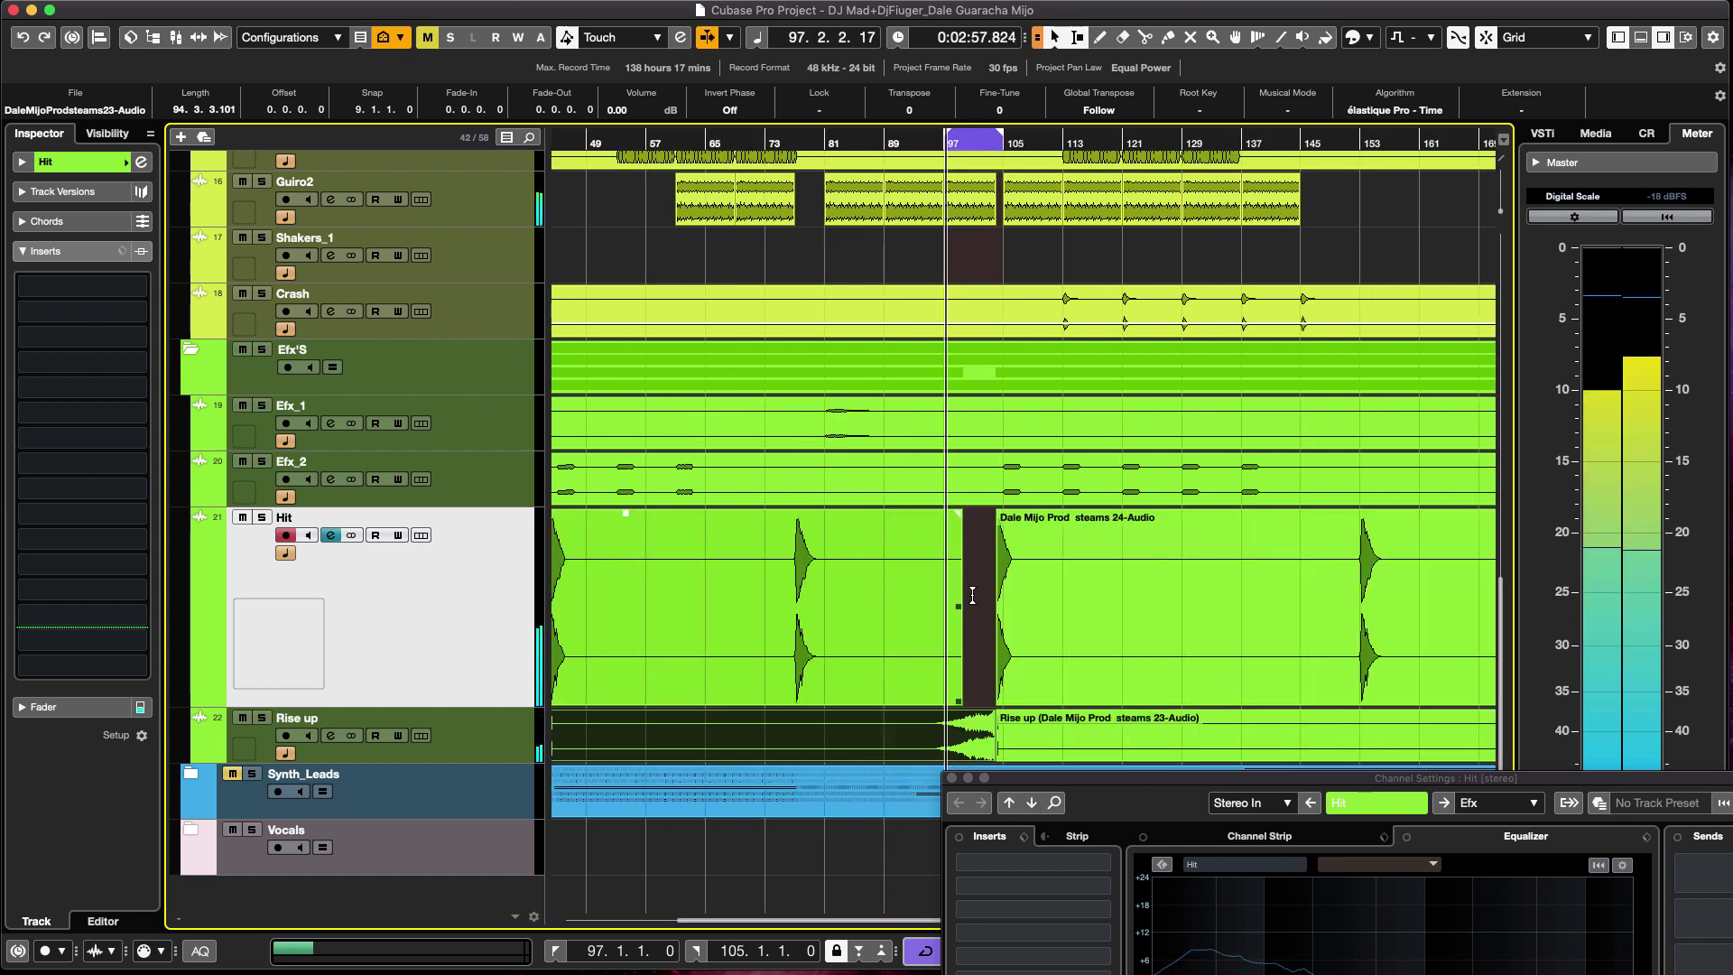
click(972, 756)
scroll(772, 550, down, 5)
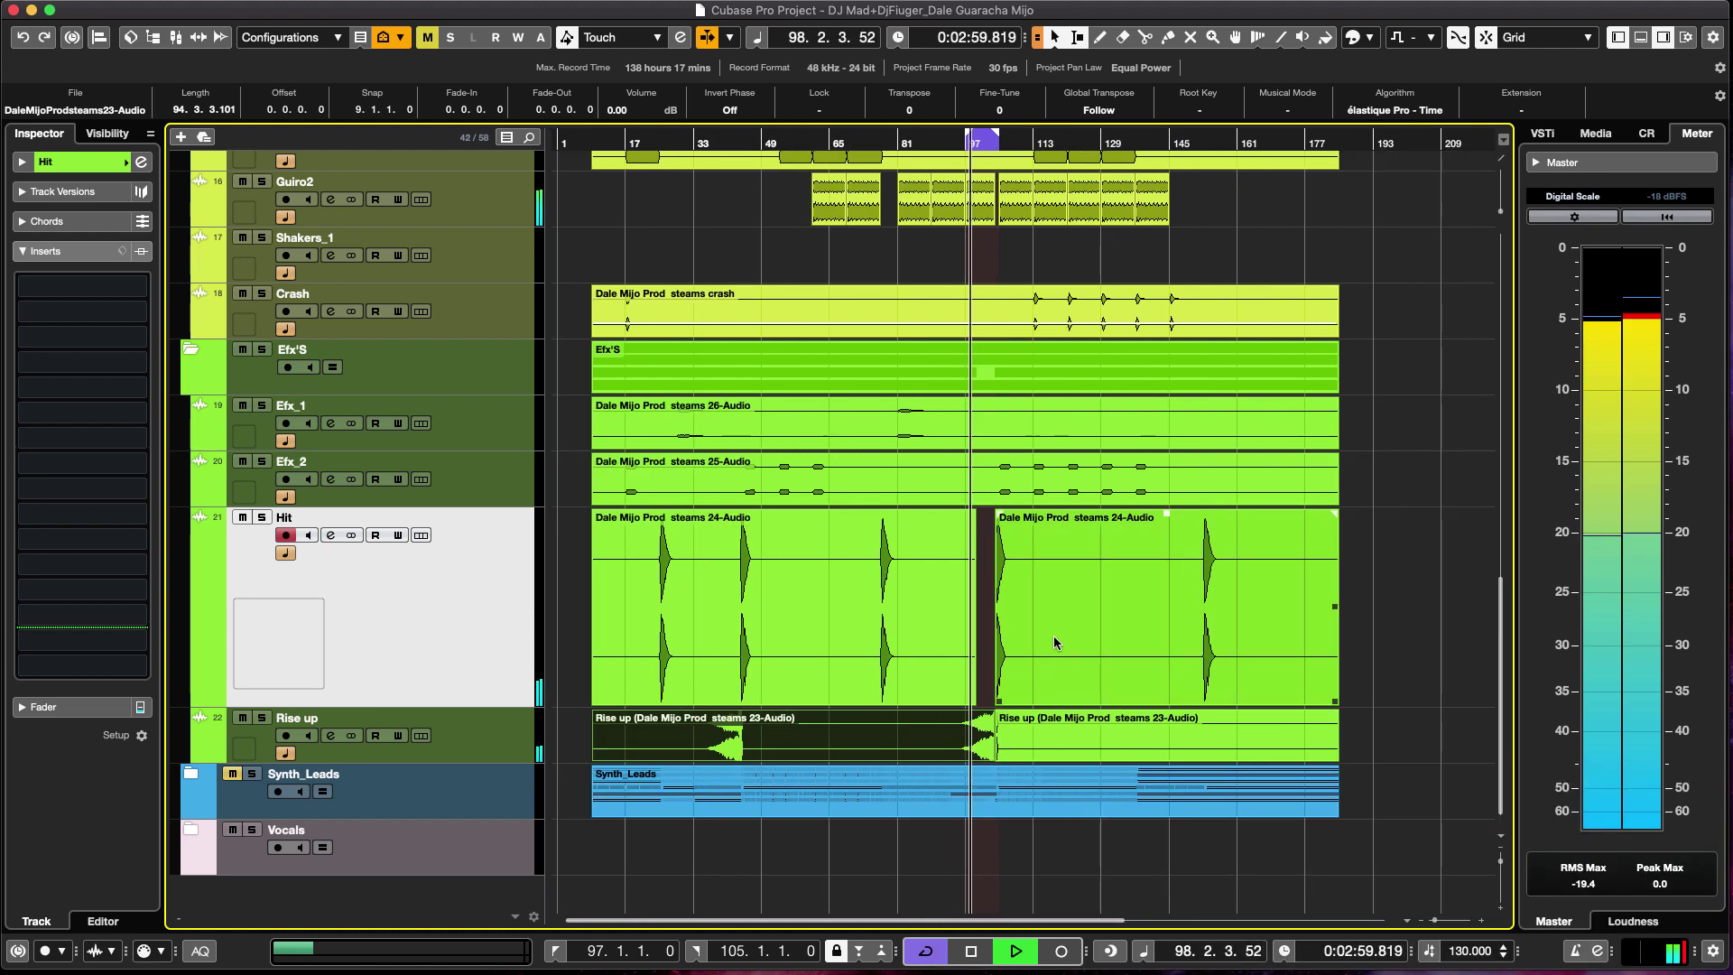
scroll(772, 551, up, 8)
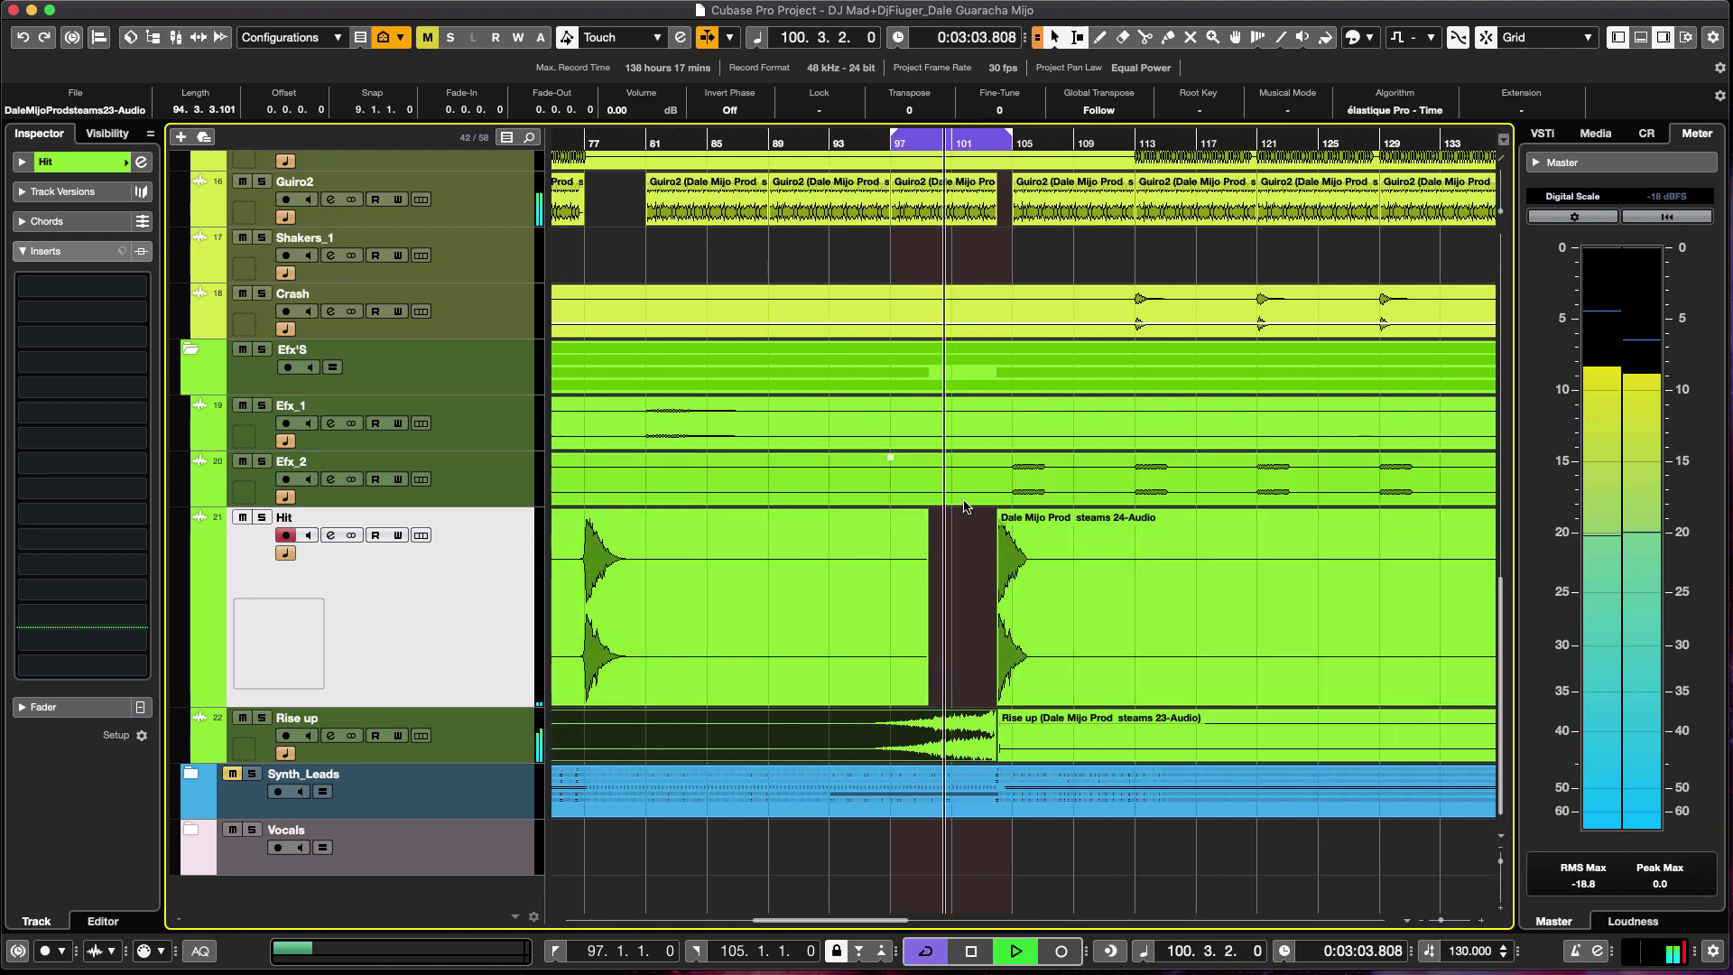
Move the cycle to bars 105–113 and trim the start of the second Rise up event to bar 133.
scroll(1013, 533, right, 3)
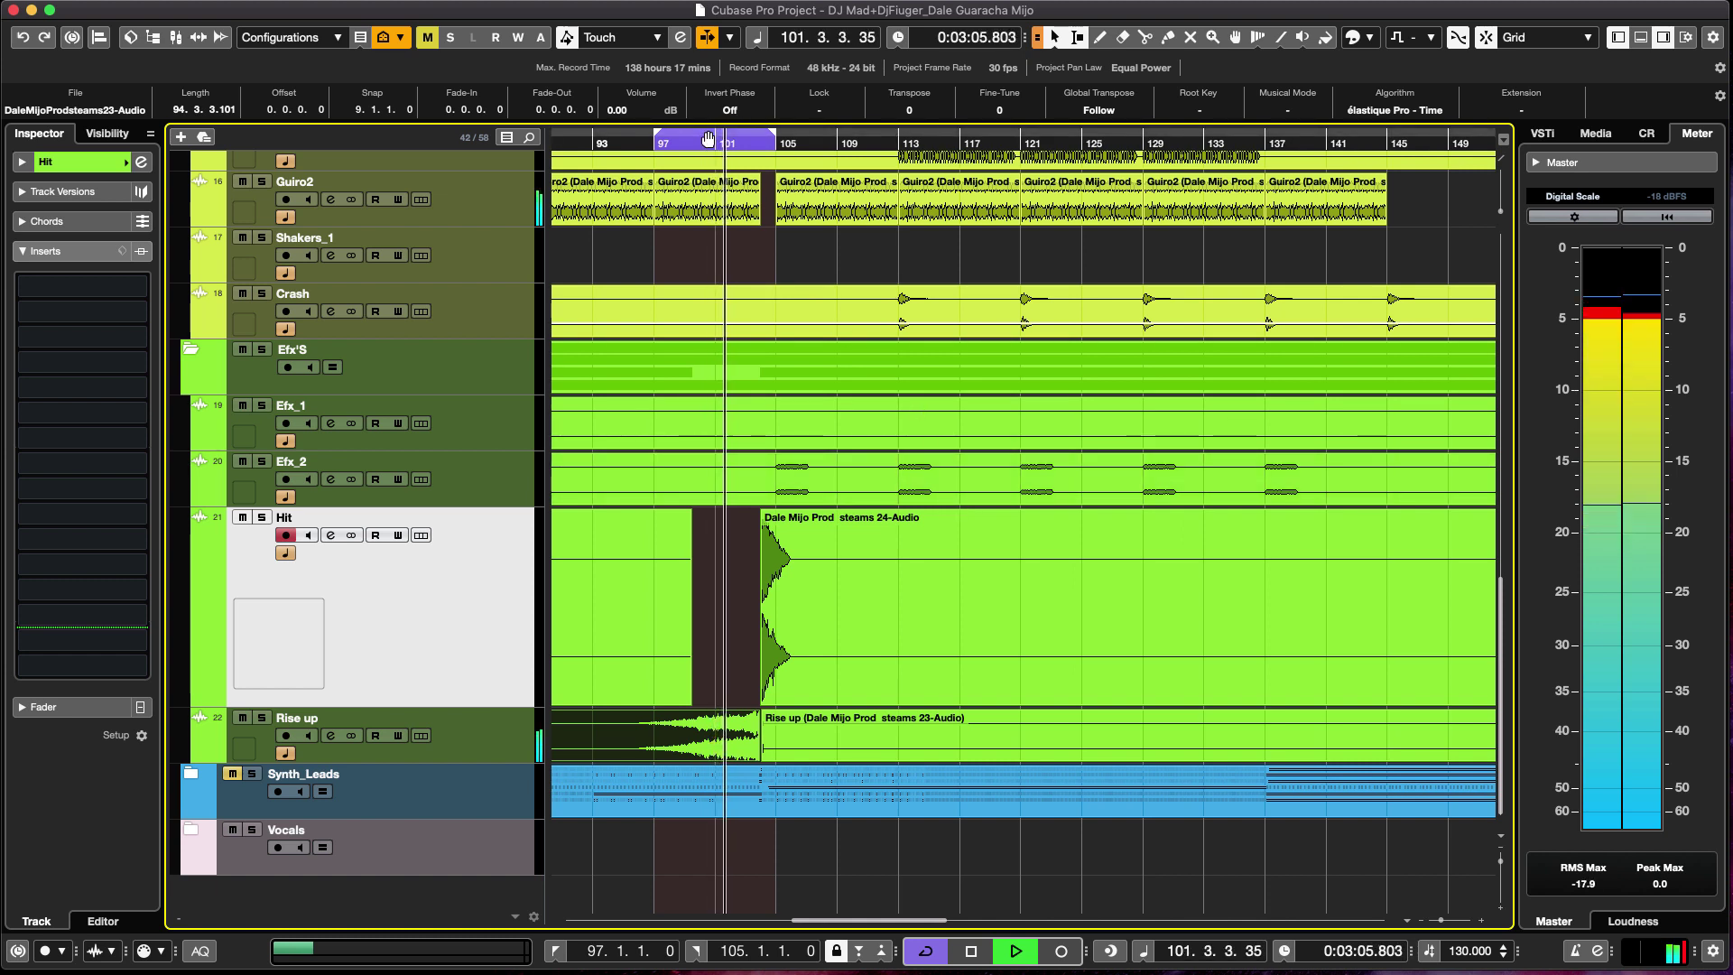
drag(708, 140, 824, 140)
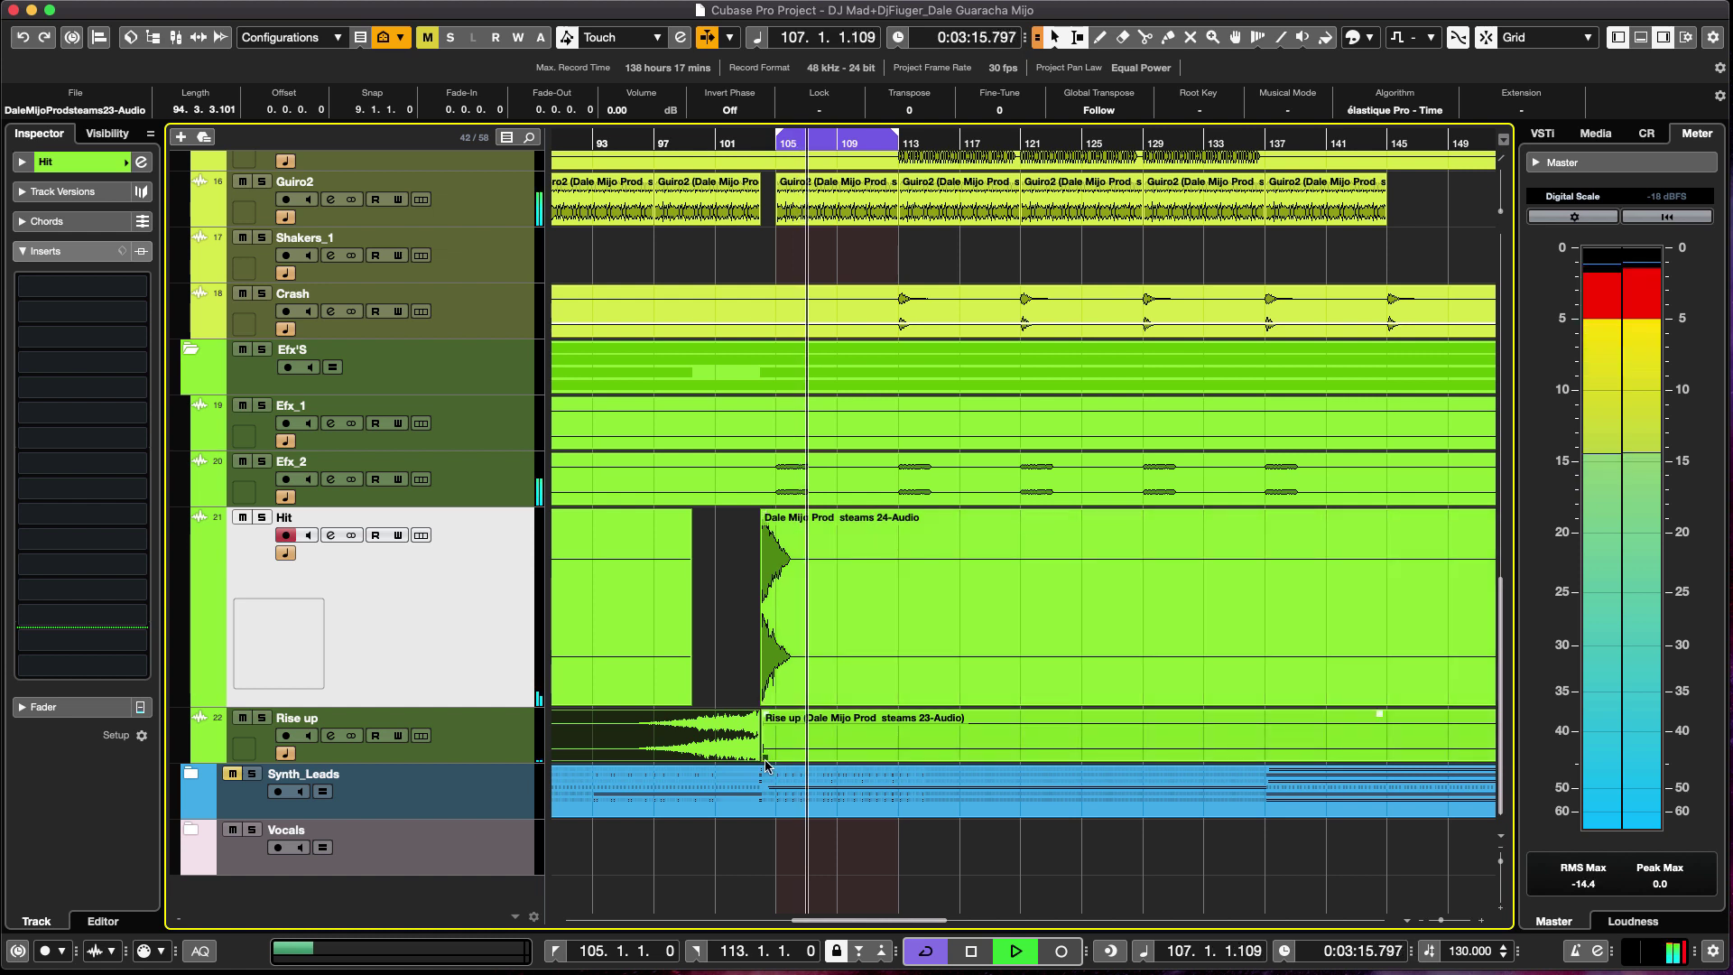
drag(765, 755, 1209, 763)
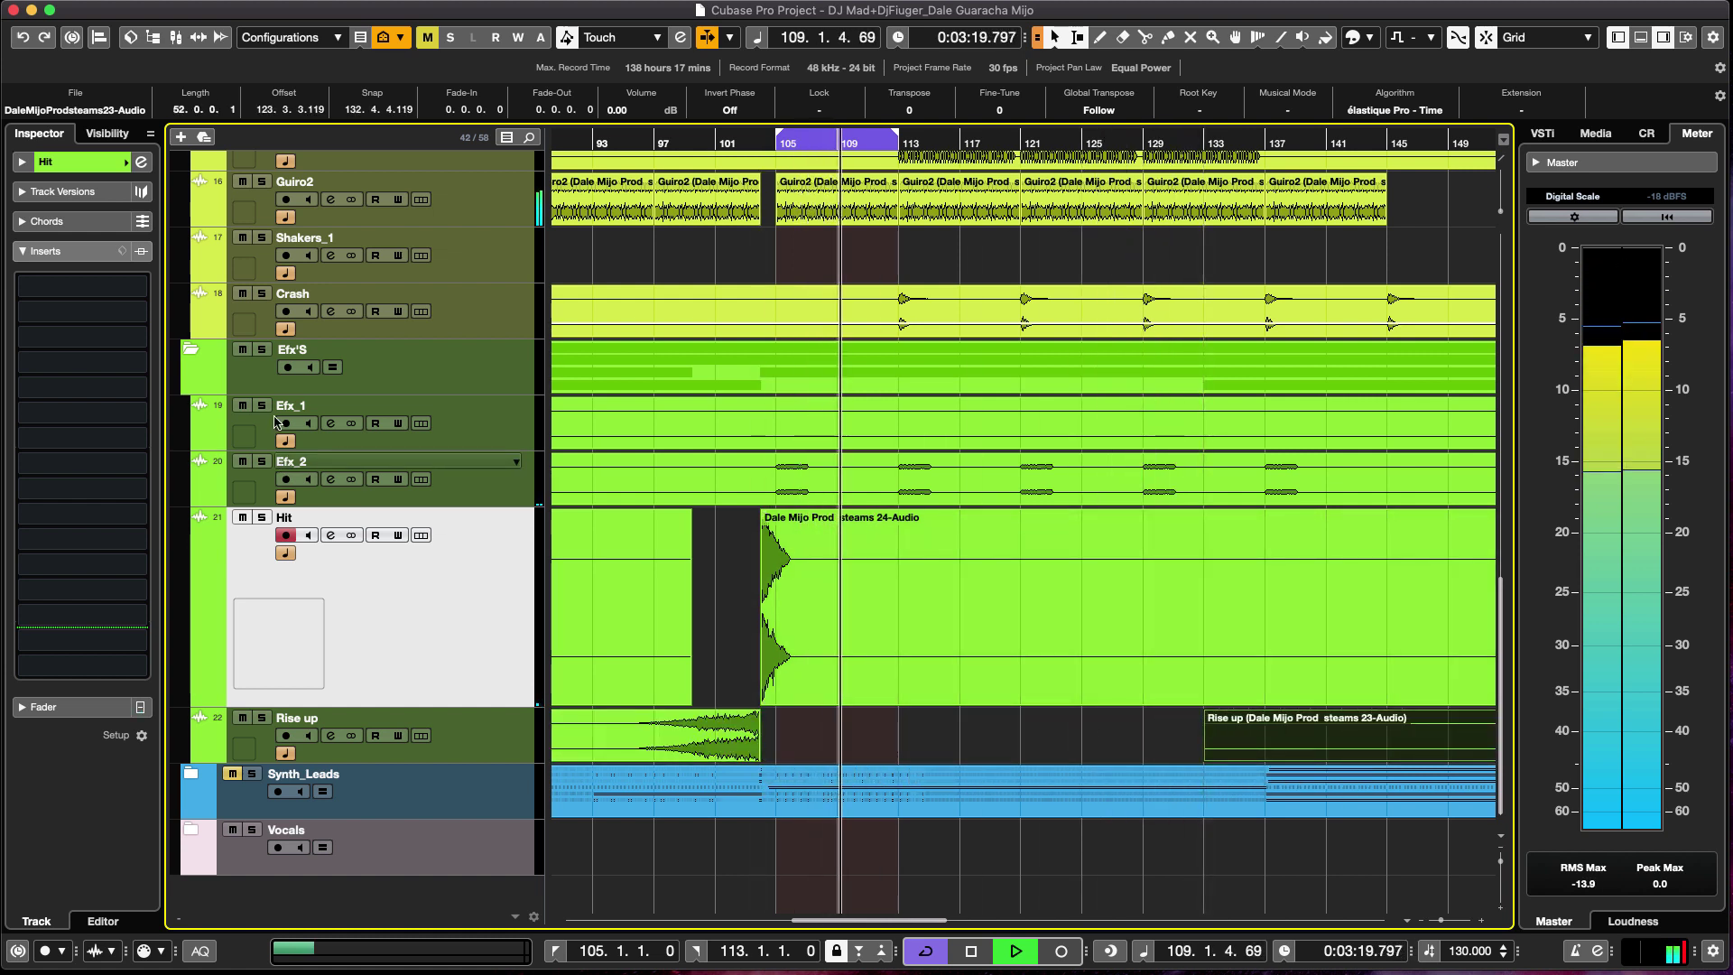
Collapse the Efx'S, Kick_Bass and Perc folders, and expand and unmute the Synth_Leads folder.
click(191, 351)
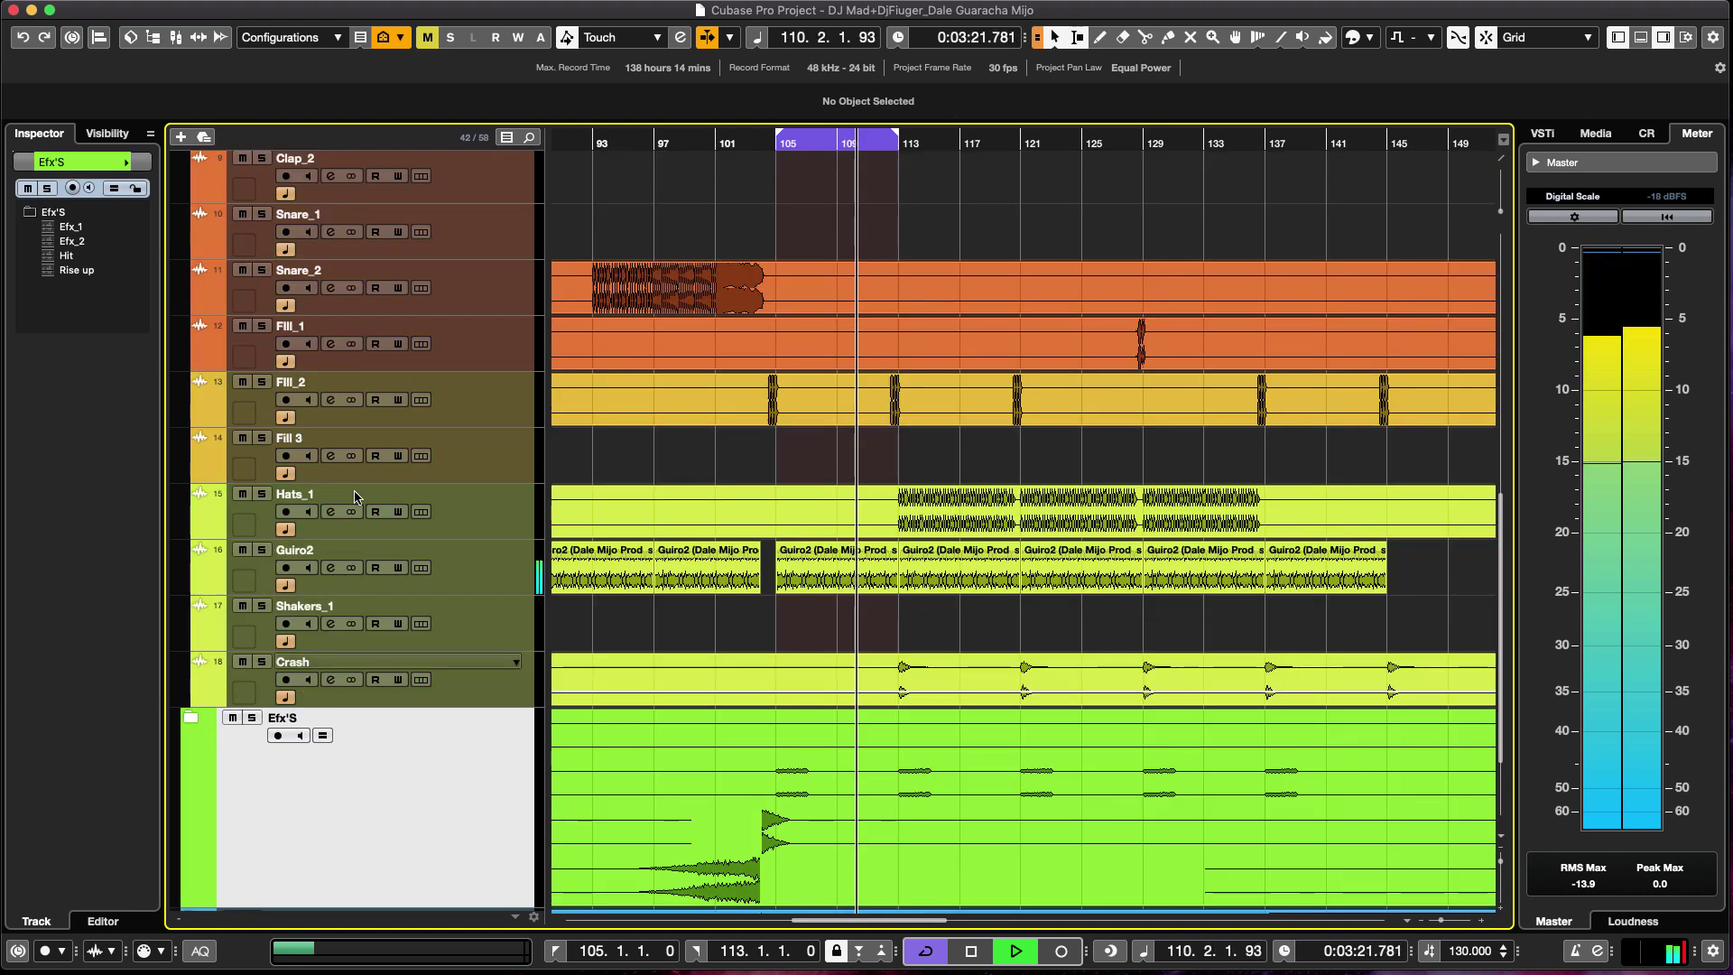
scroll(754, 563, down, 3)
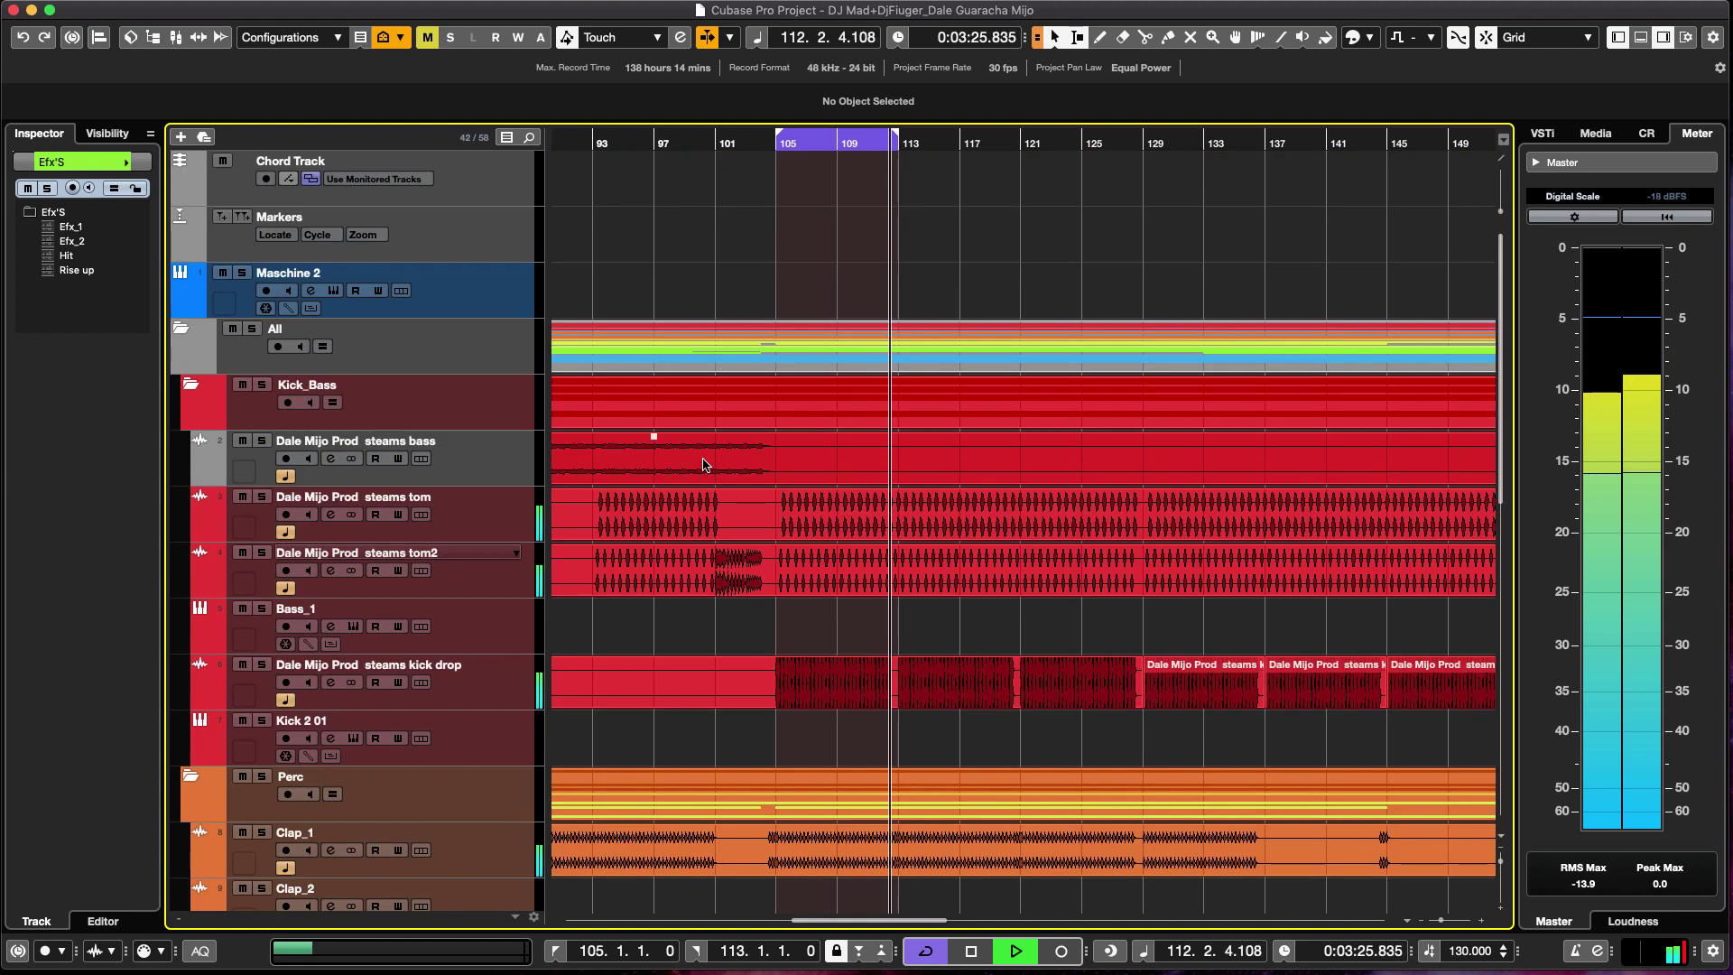
scroll(334, 402, up, 15)
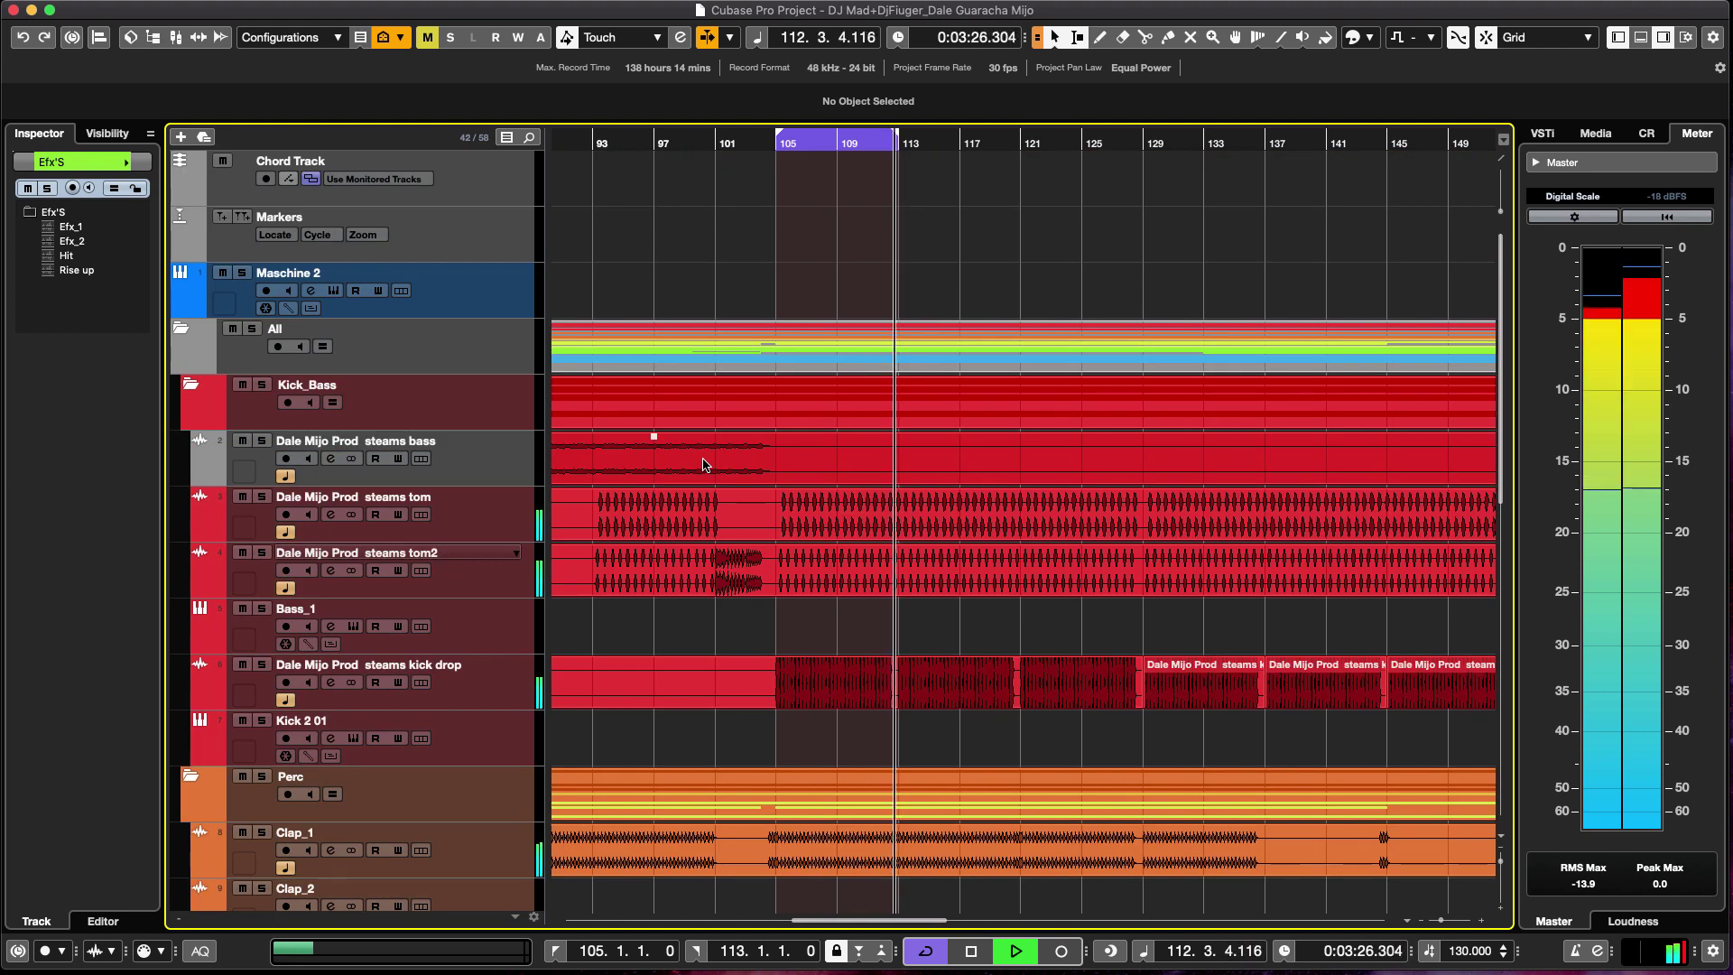
click(192, 388)
click(192, 442)
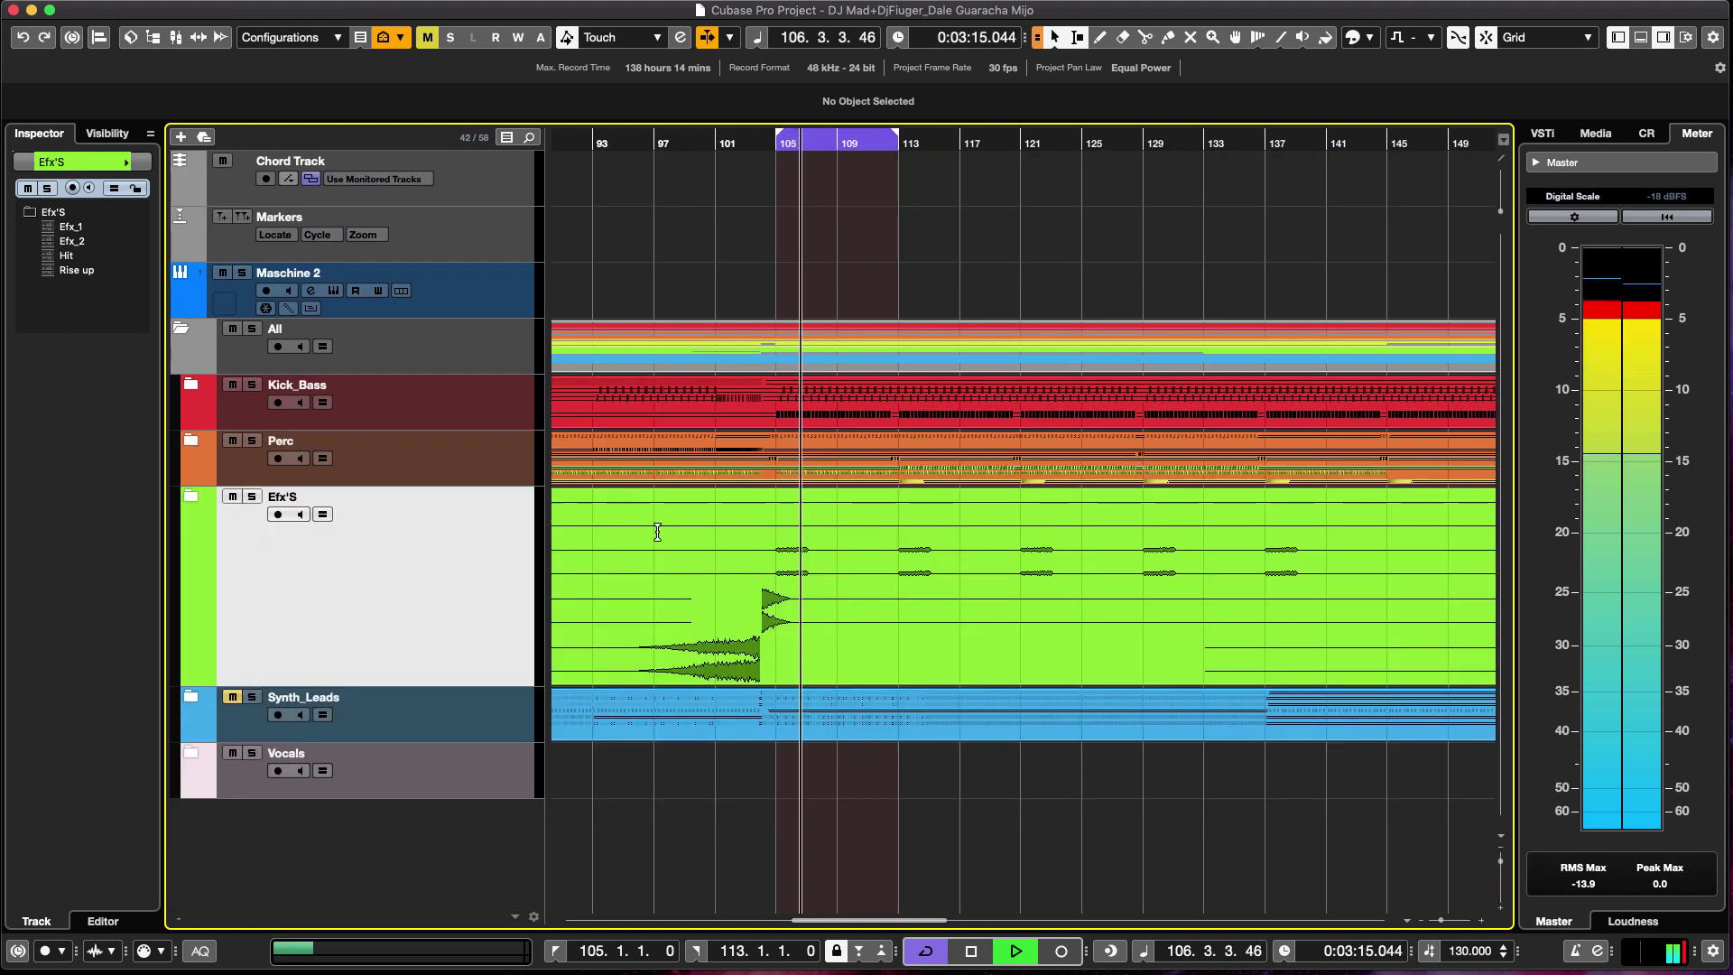
click(191, 701)
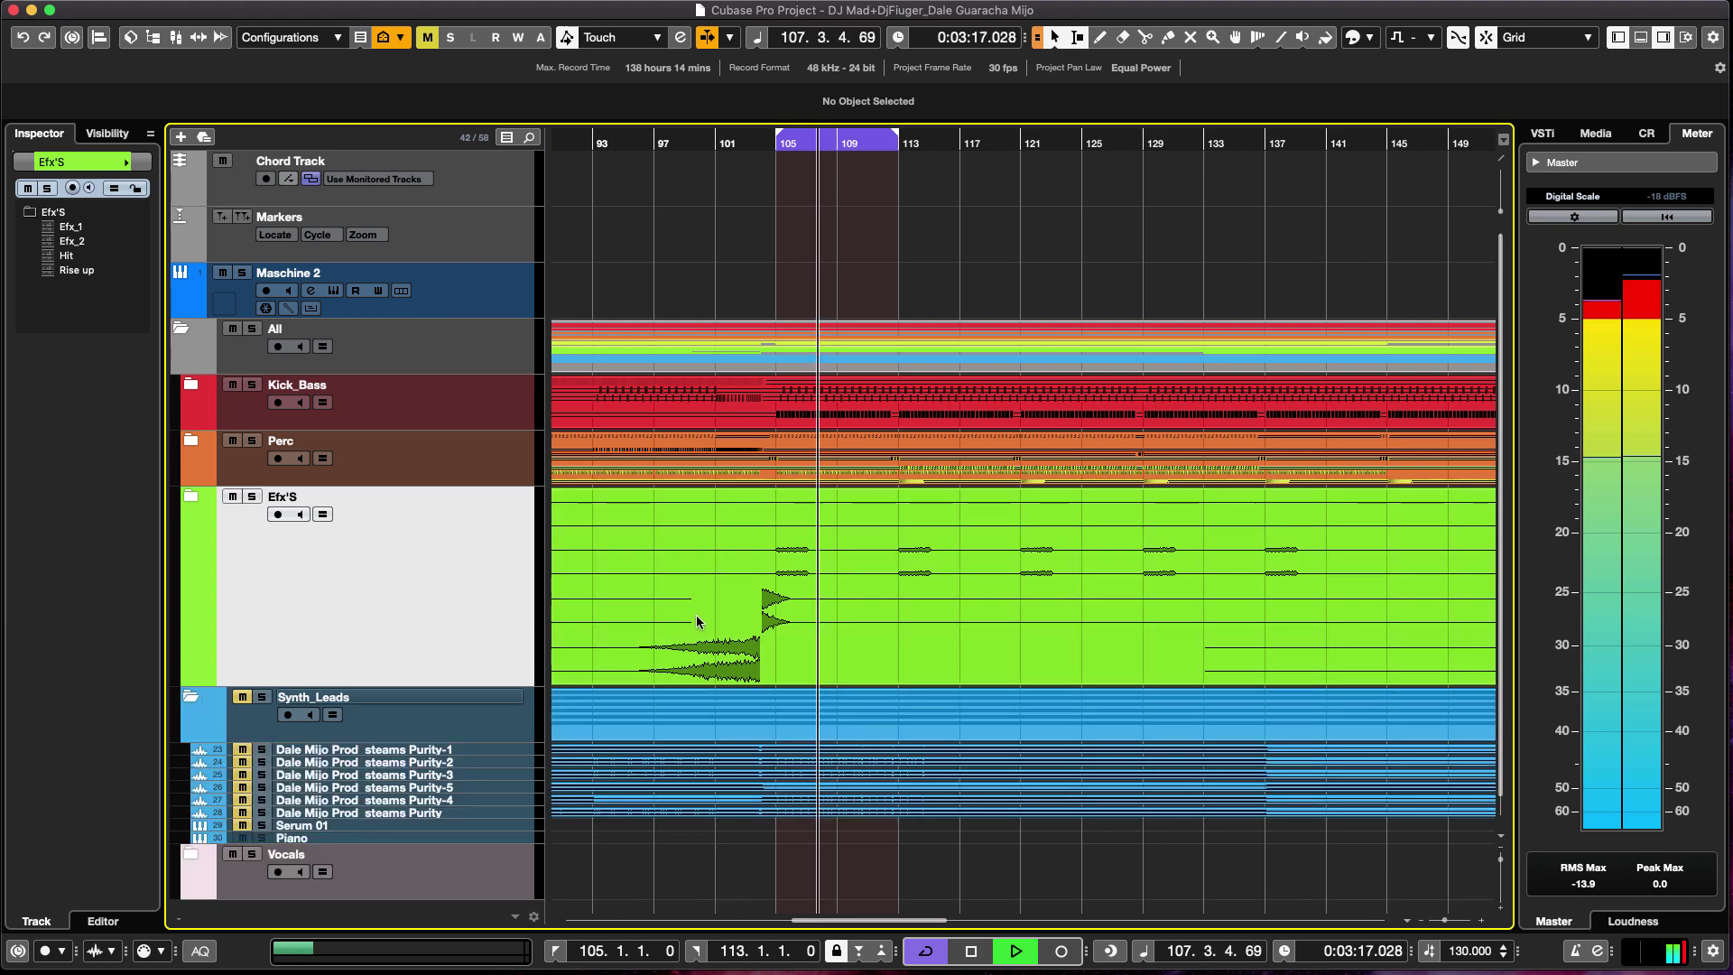
scroll(217, 674, down, 1)
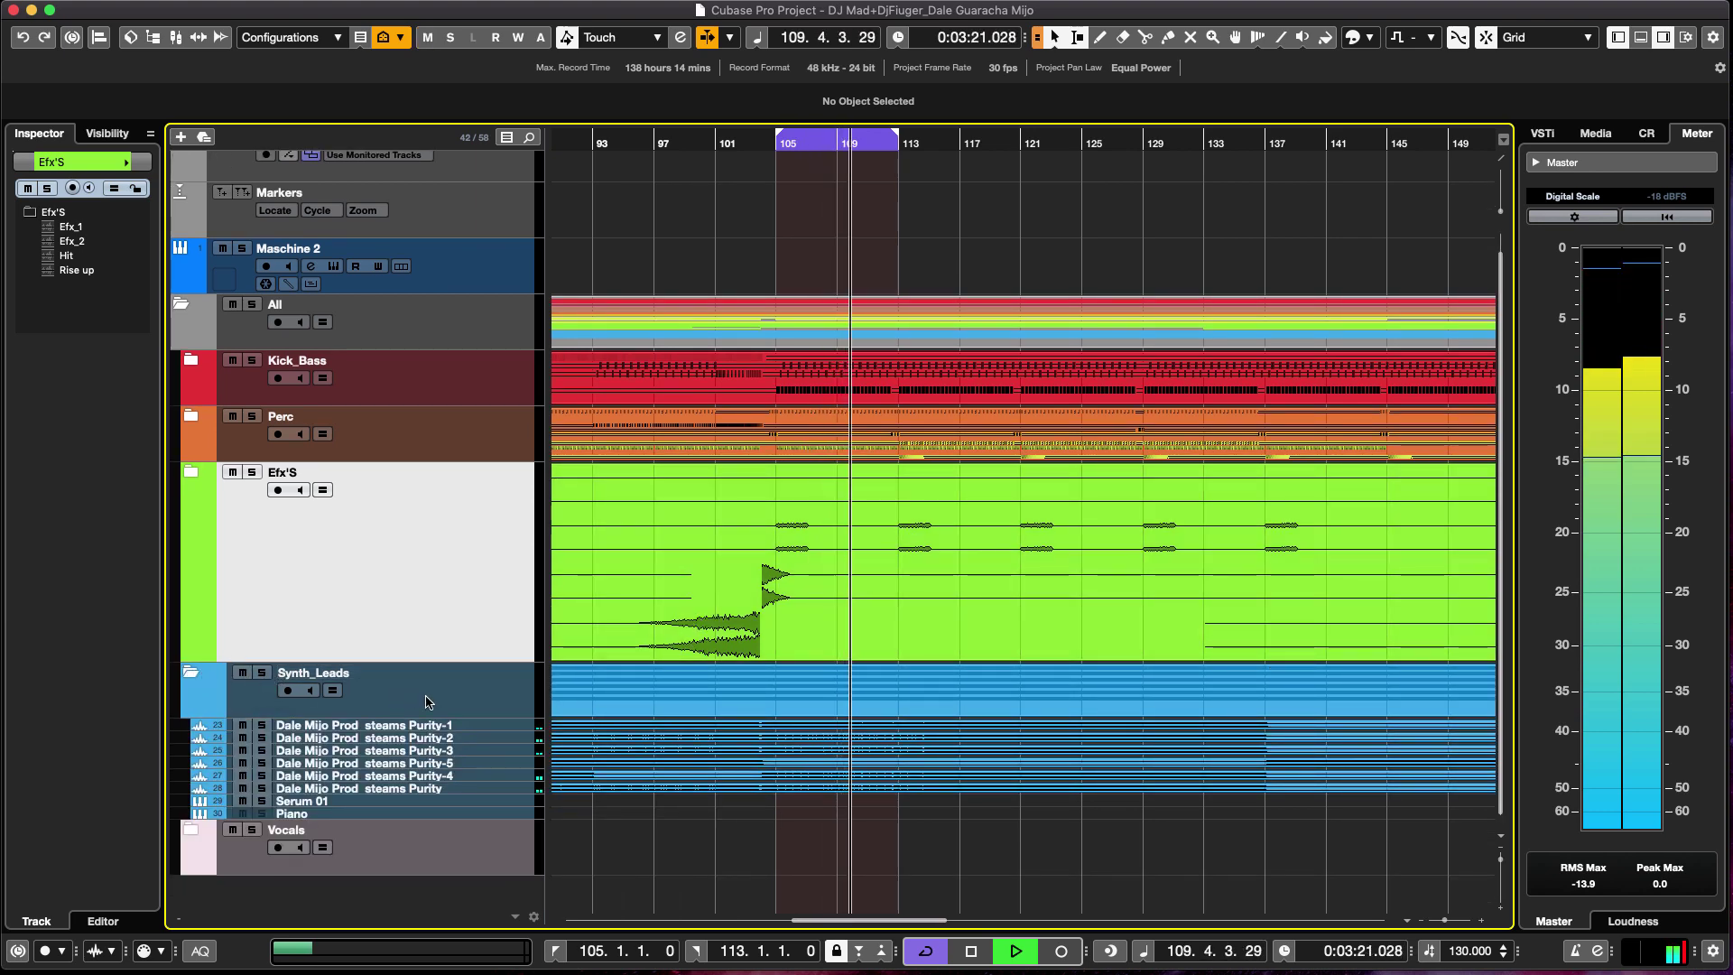
Select the Purity-1 track in Synth_Leads and enlarge its waveform across the arrangement.
click(494, 728)
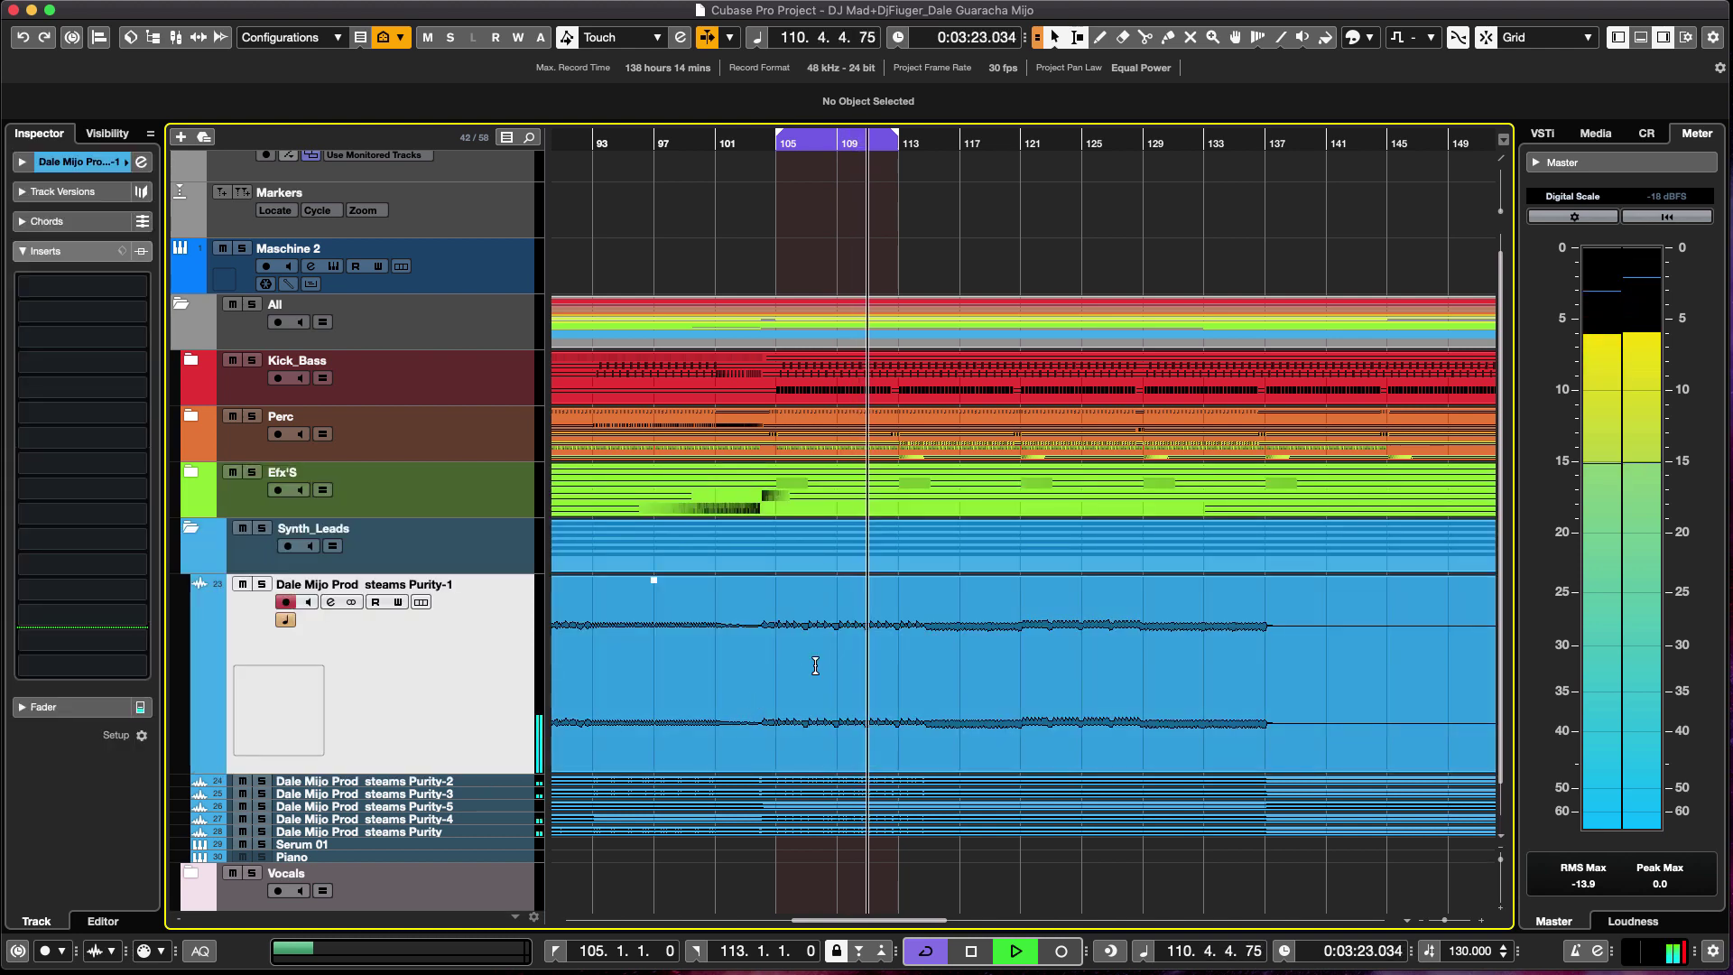
scroll(825, 619, down, 5)
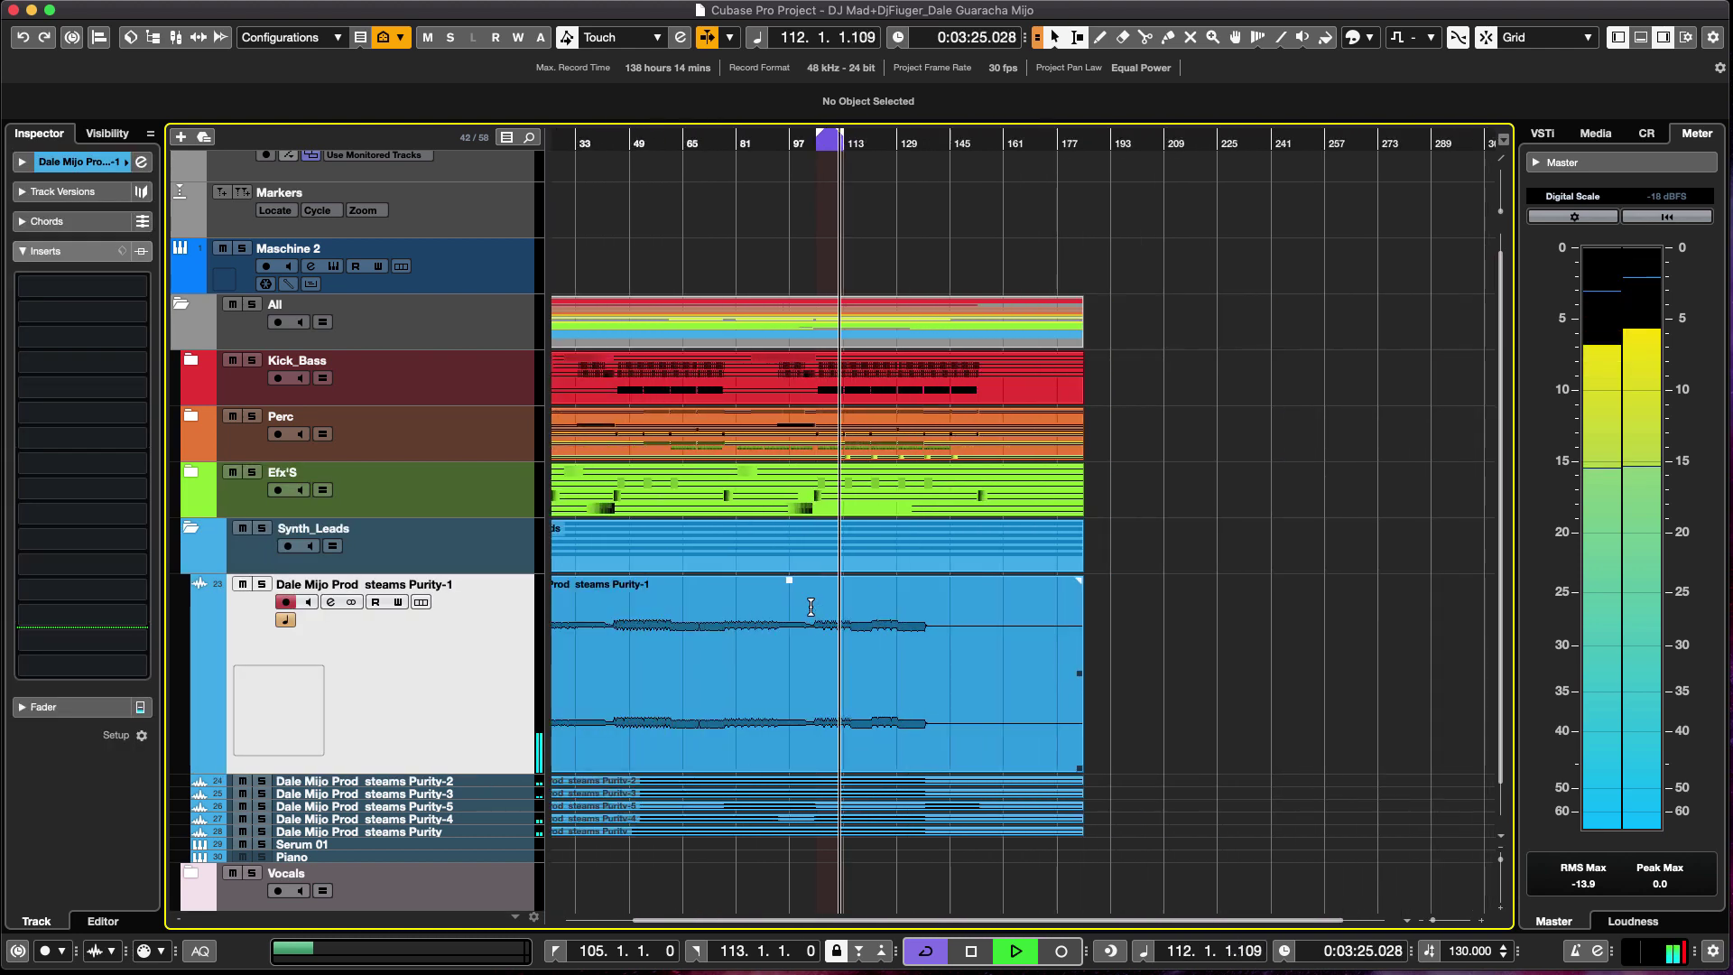
drag(768, 277, 742, 74)
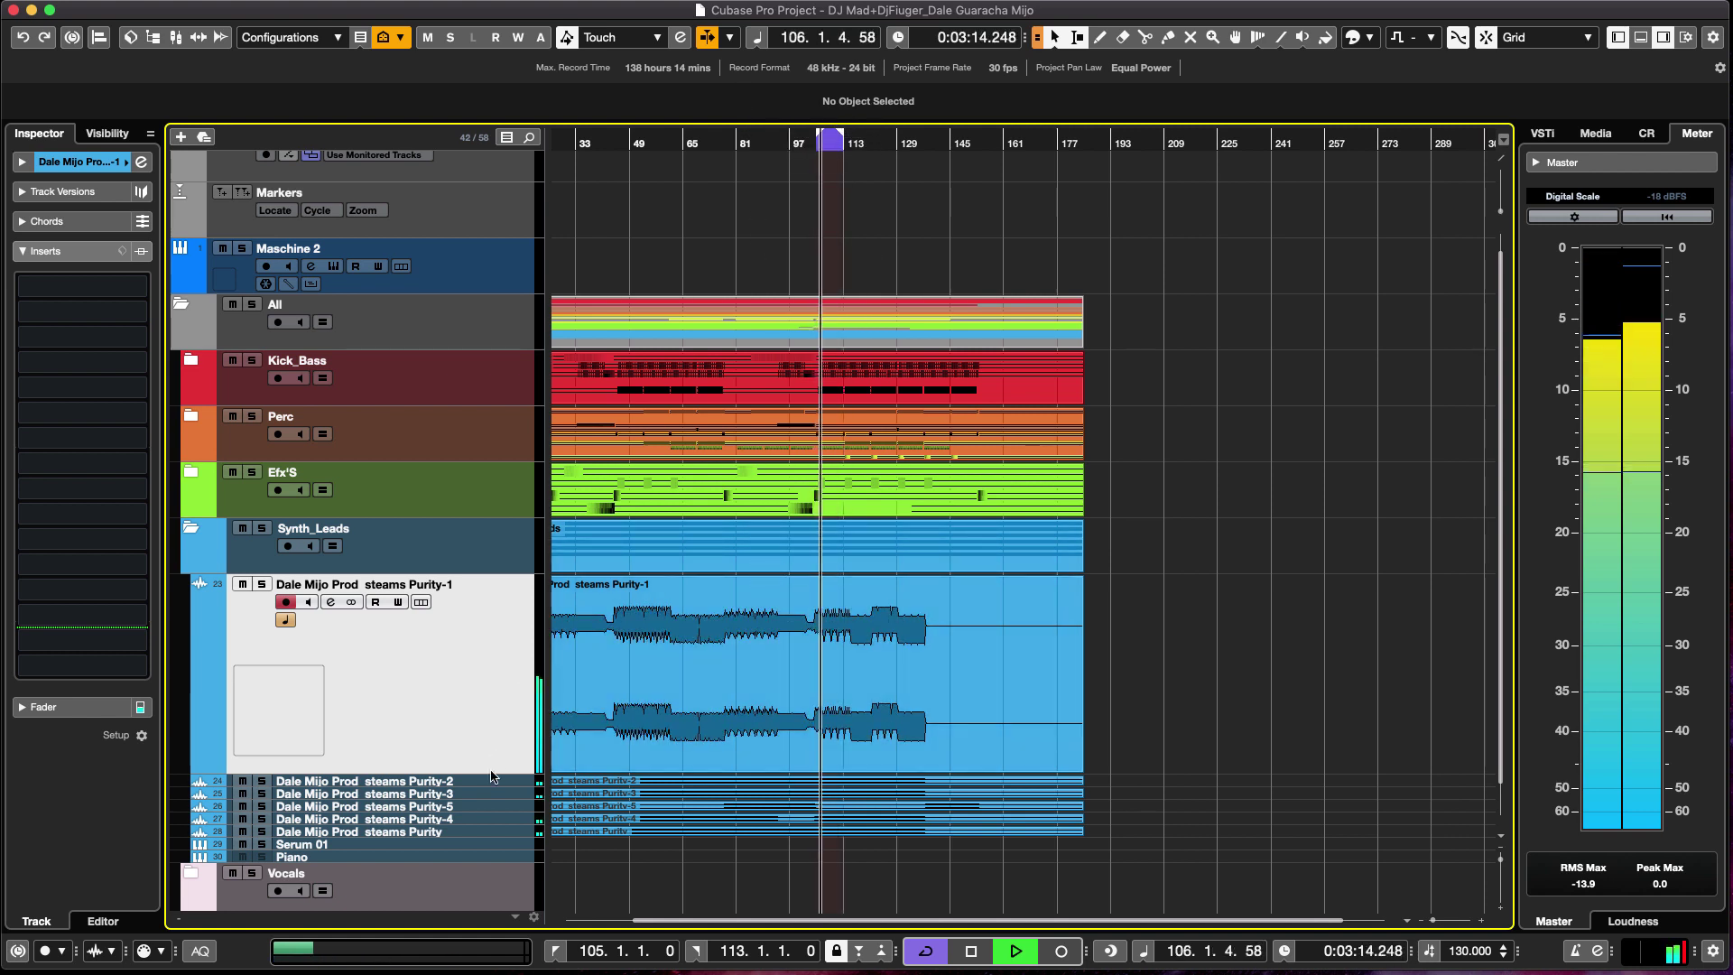
Raise the event volume of the Purity-2 and Purity-3 clips so their waveforms are clearly larger.
key(Down)
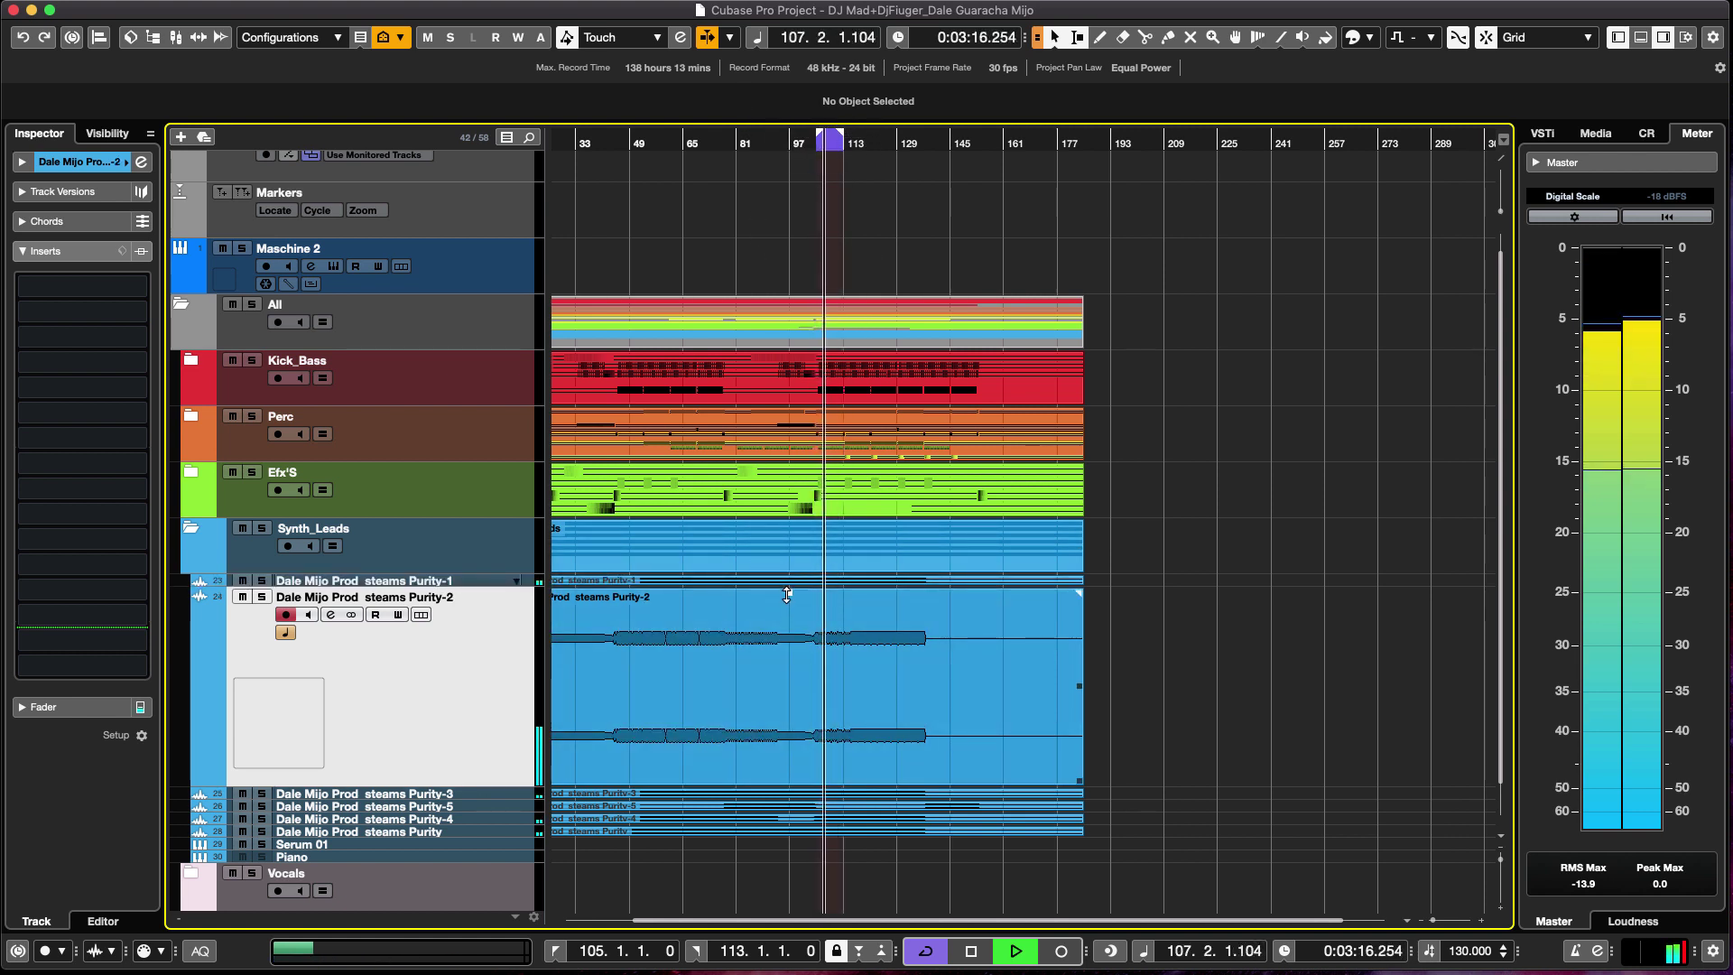
drag(784, 596, 782, 99)
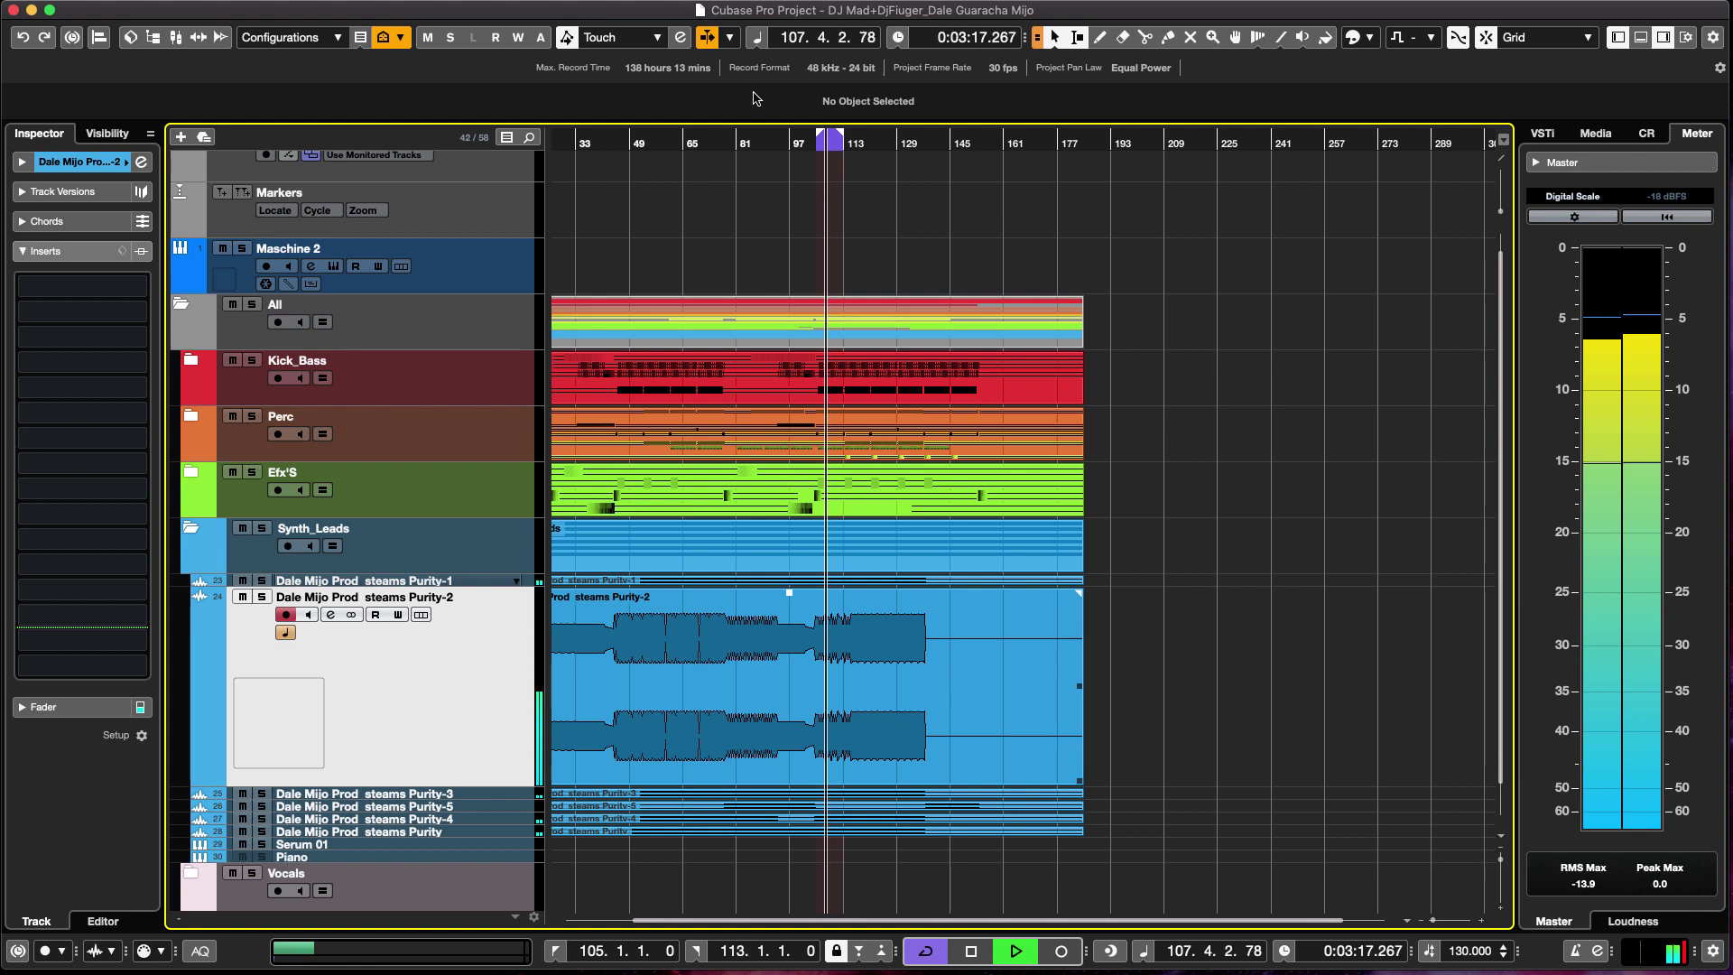
key(Down)
drag(788, 606, 784, 135)
Raise the event volume of the Purity-5, Purity-4 and Purity clips in the Synth_Leads folder.
click(494, 808)
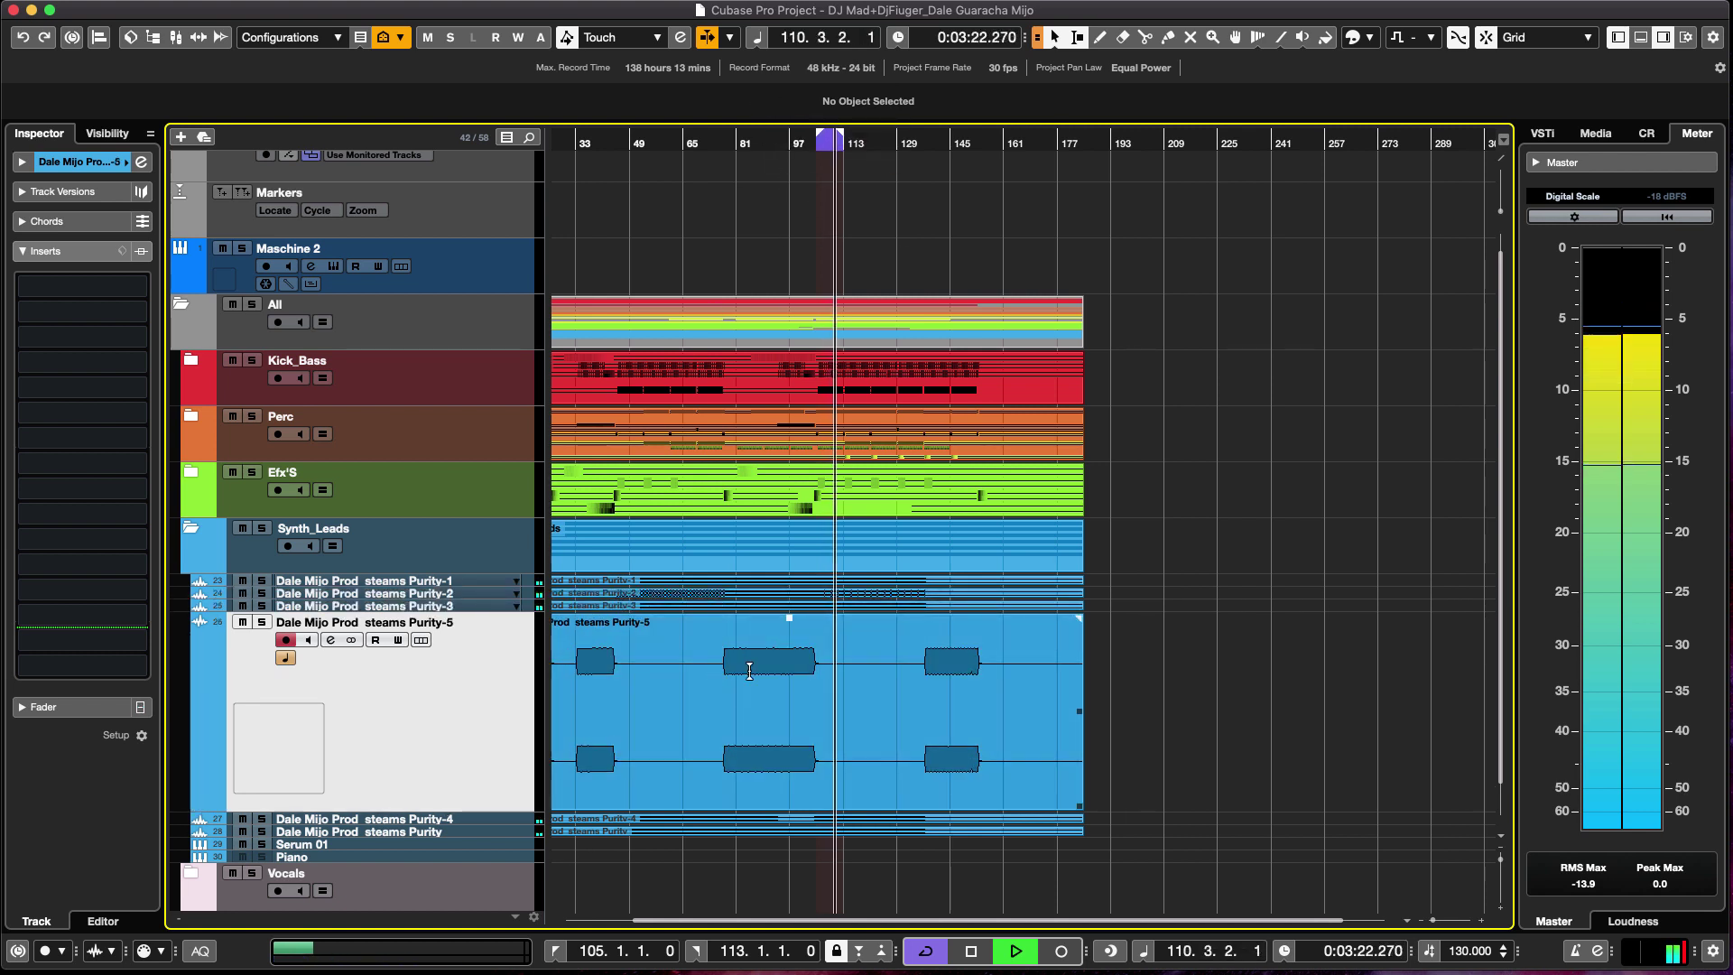
drag(790, 619, 778, 463)
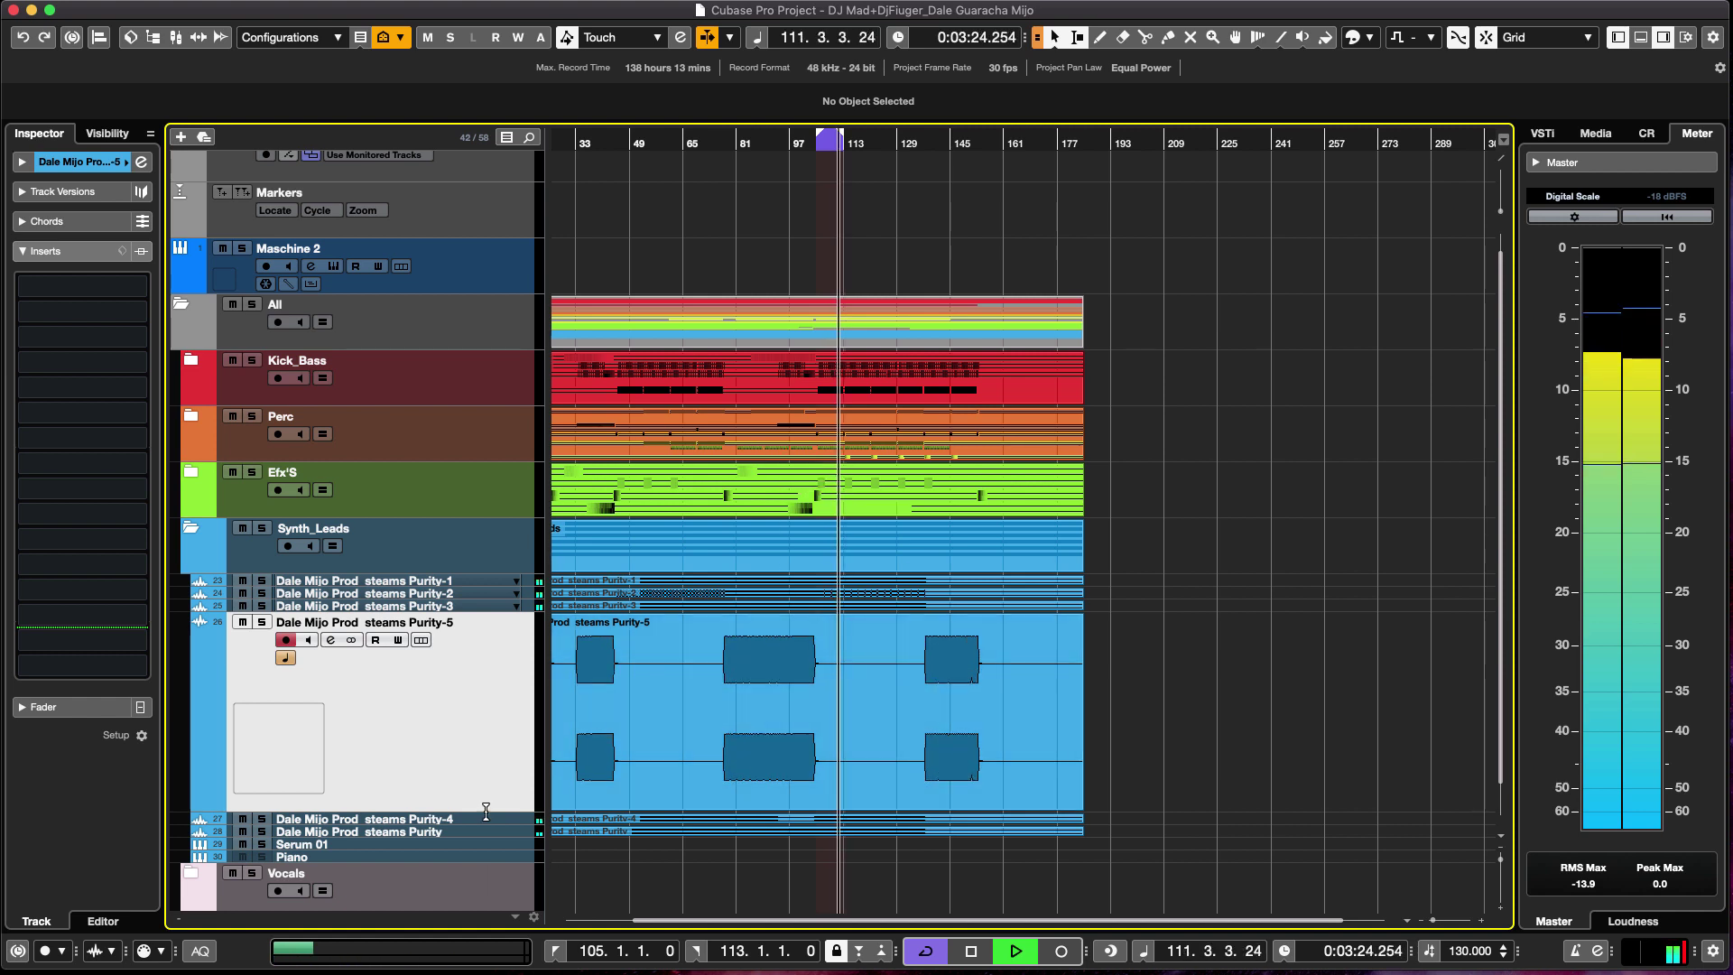
click(480, 820)
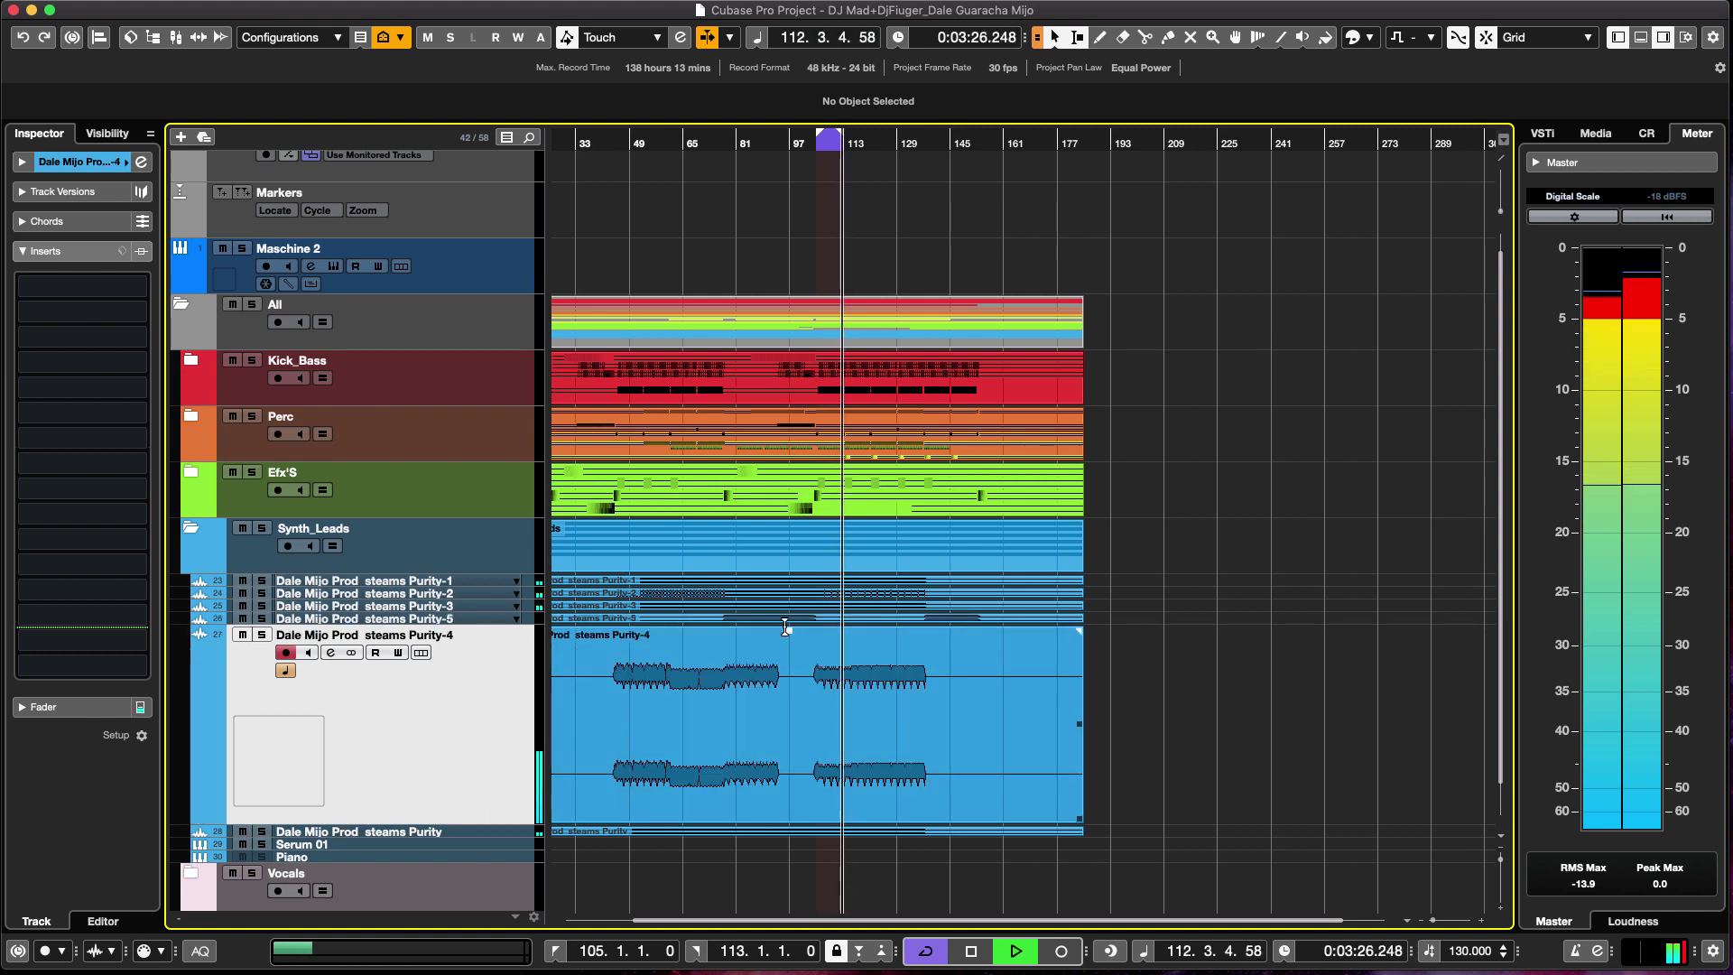
drag(790, 630, 785, 351)
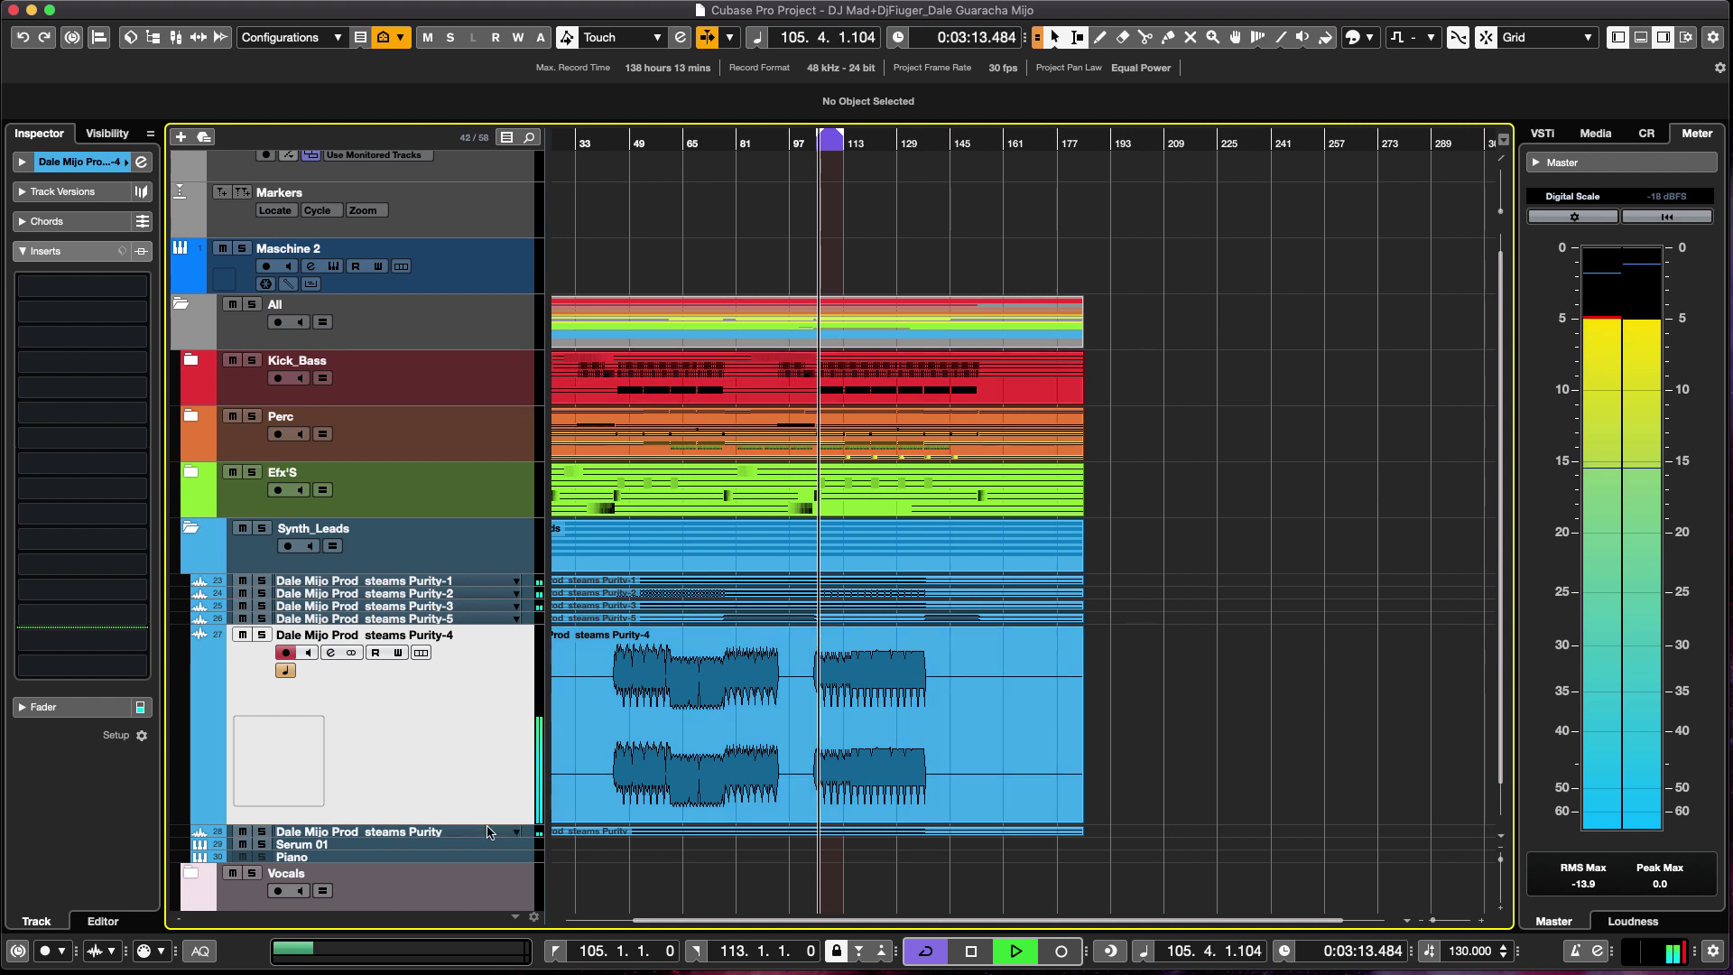
click(497, 831)
drag(788, 644, 785, 361)
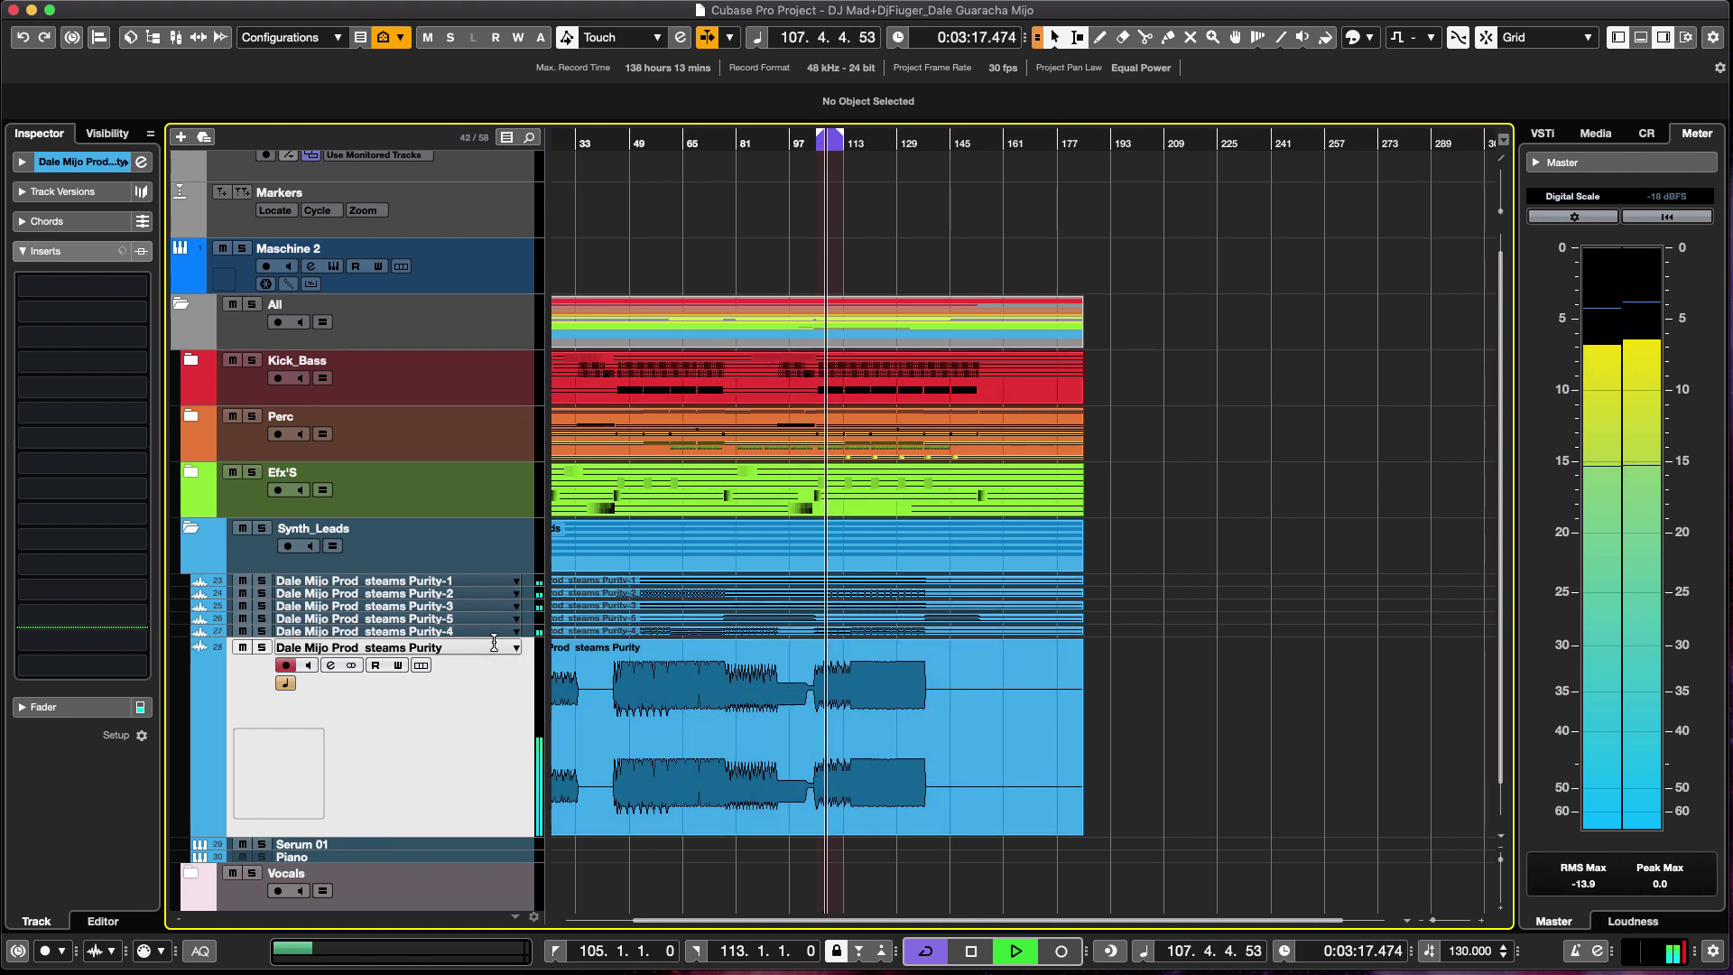
Open the MixConsole and show the Synth_Leads channels while hiding the Efx'S, Perc and Kick_Bass folders.
key(space)
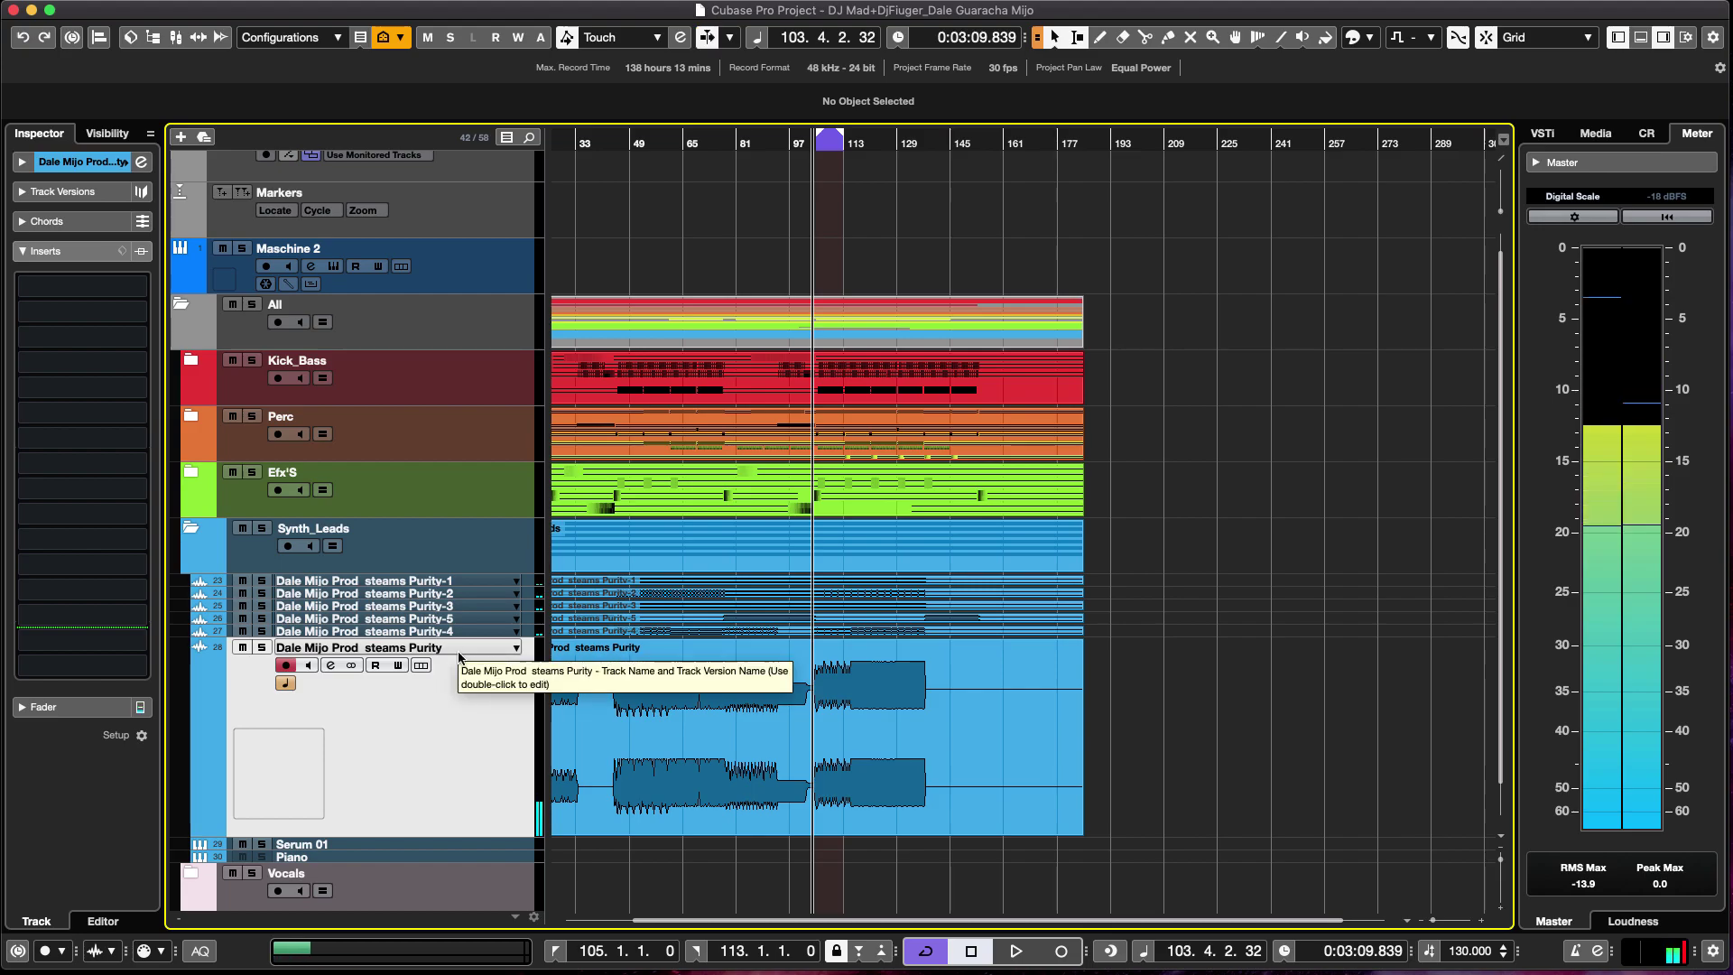
key(F3)
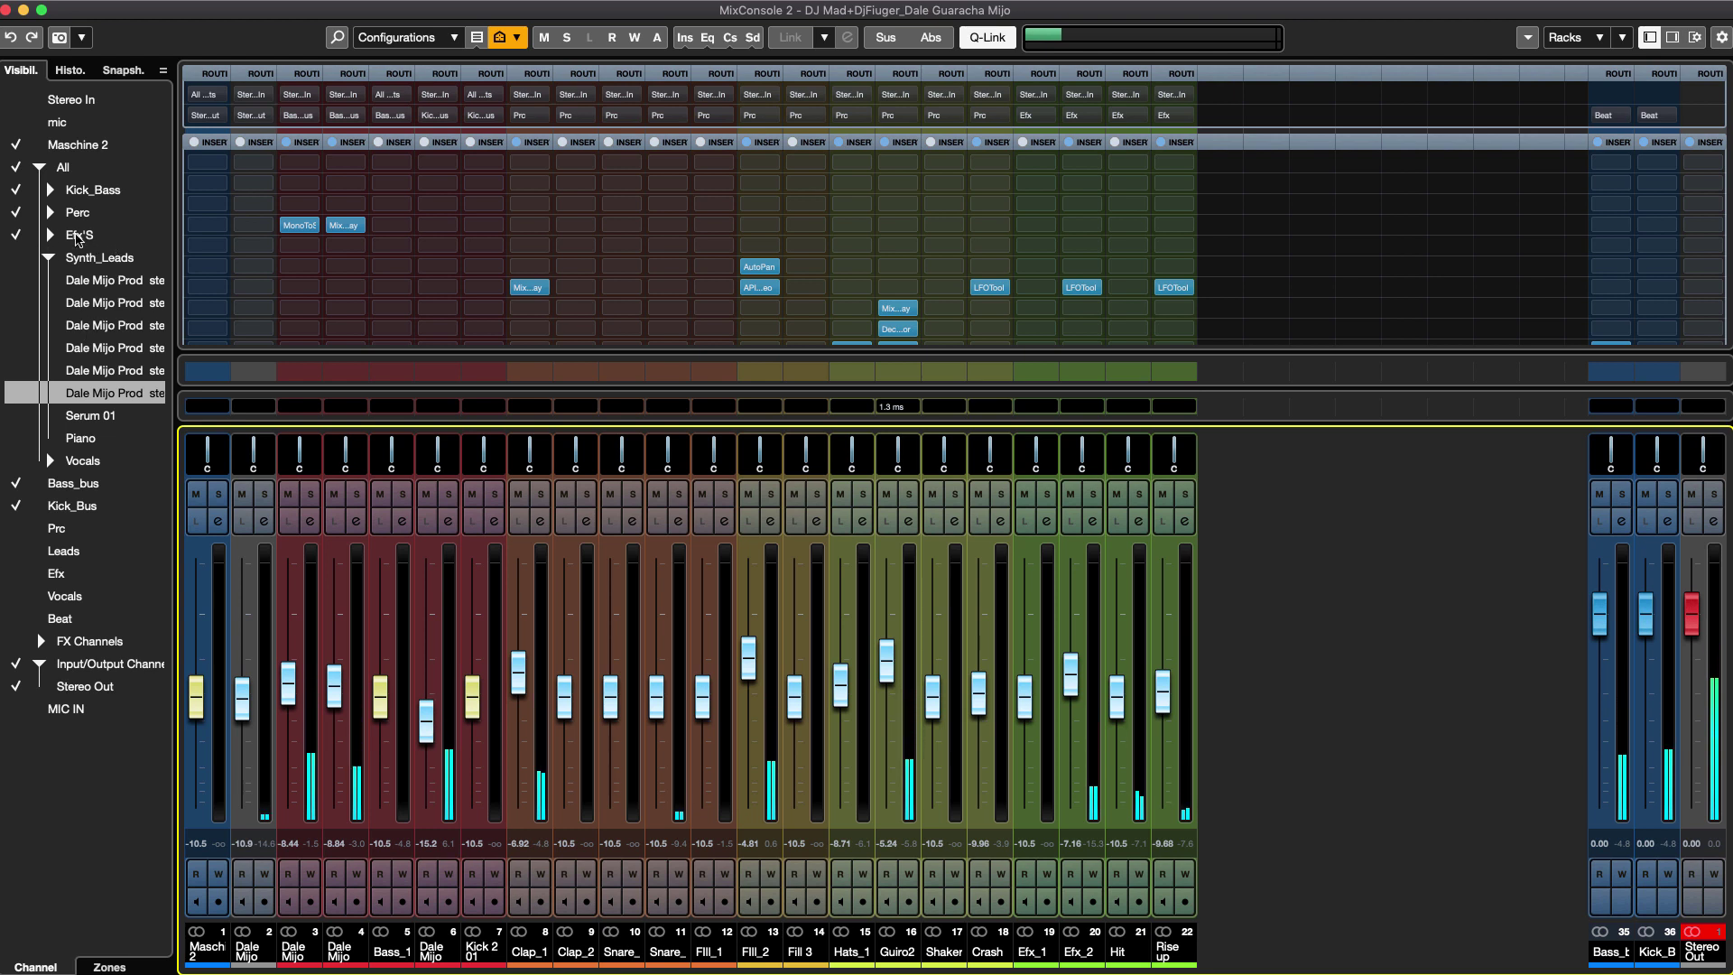
click(18, 236)
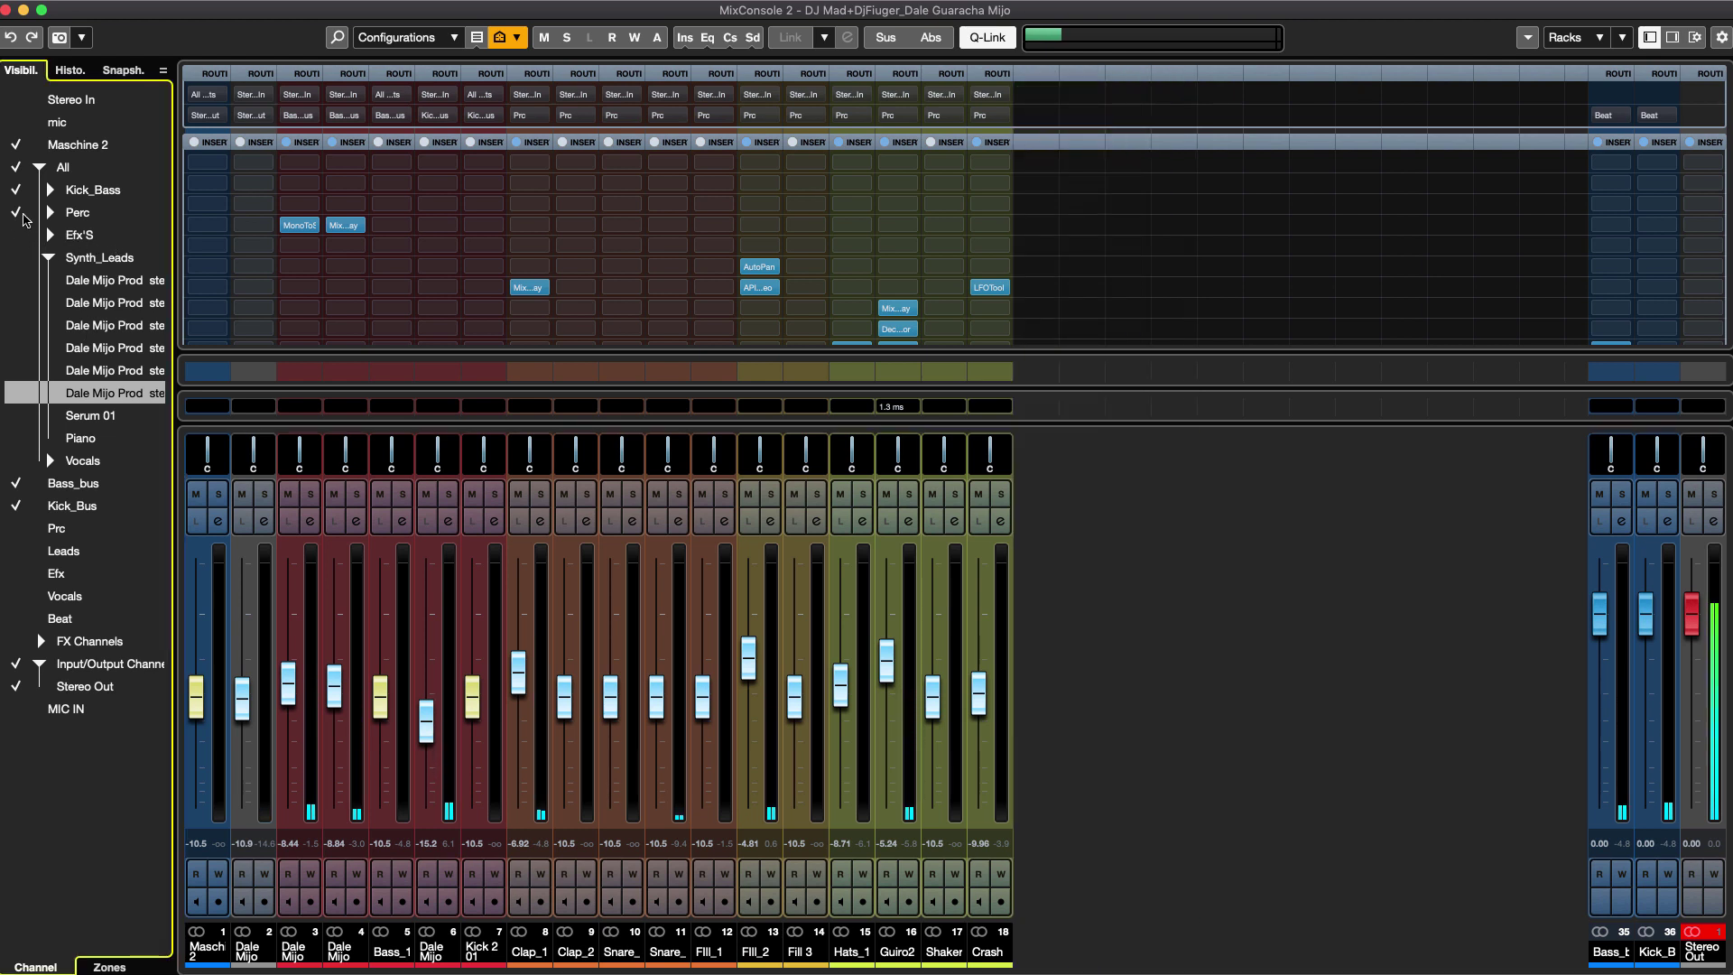
click(21, 214)
click(12, 192)
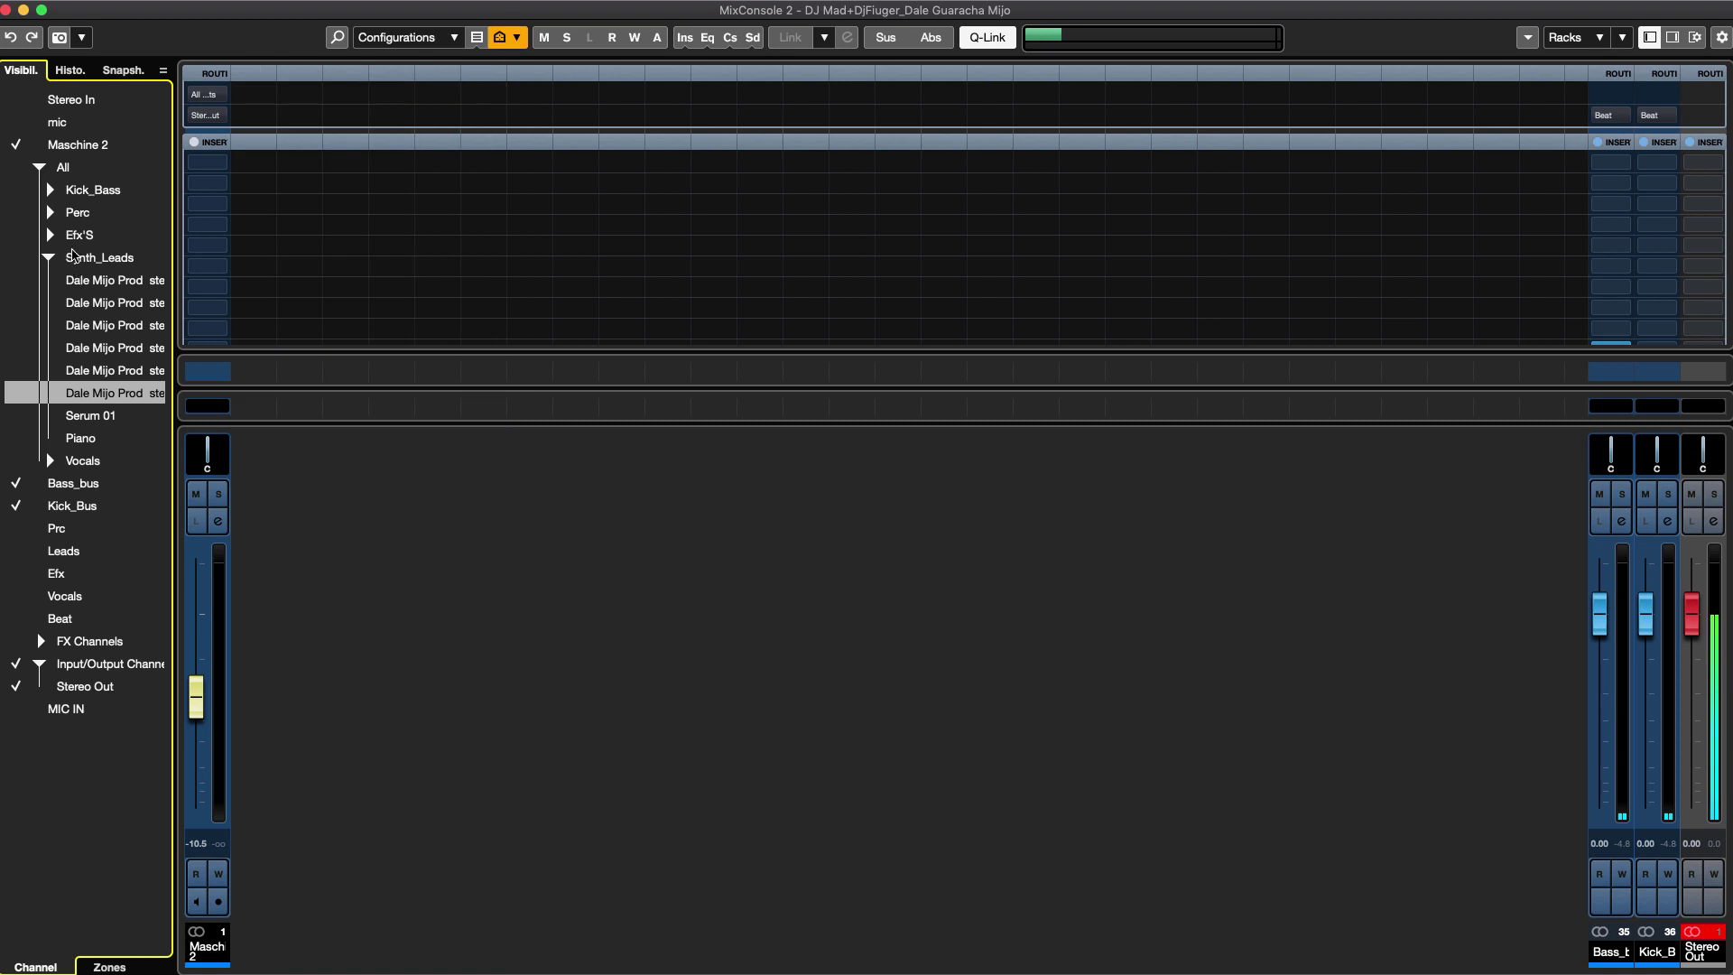
click(17, 259)
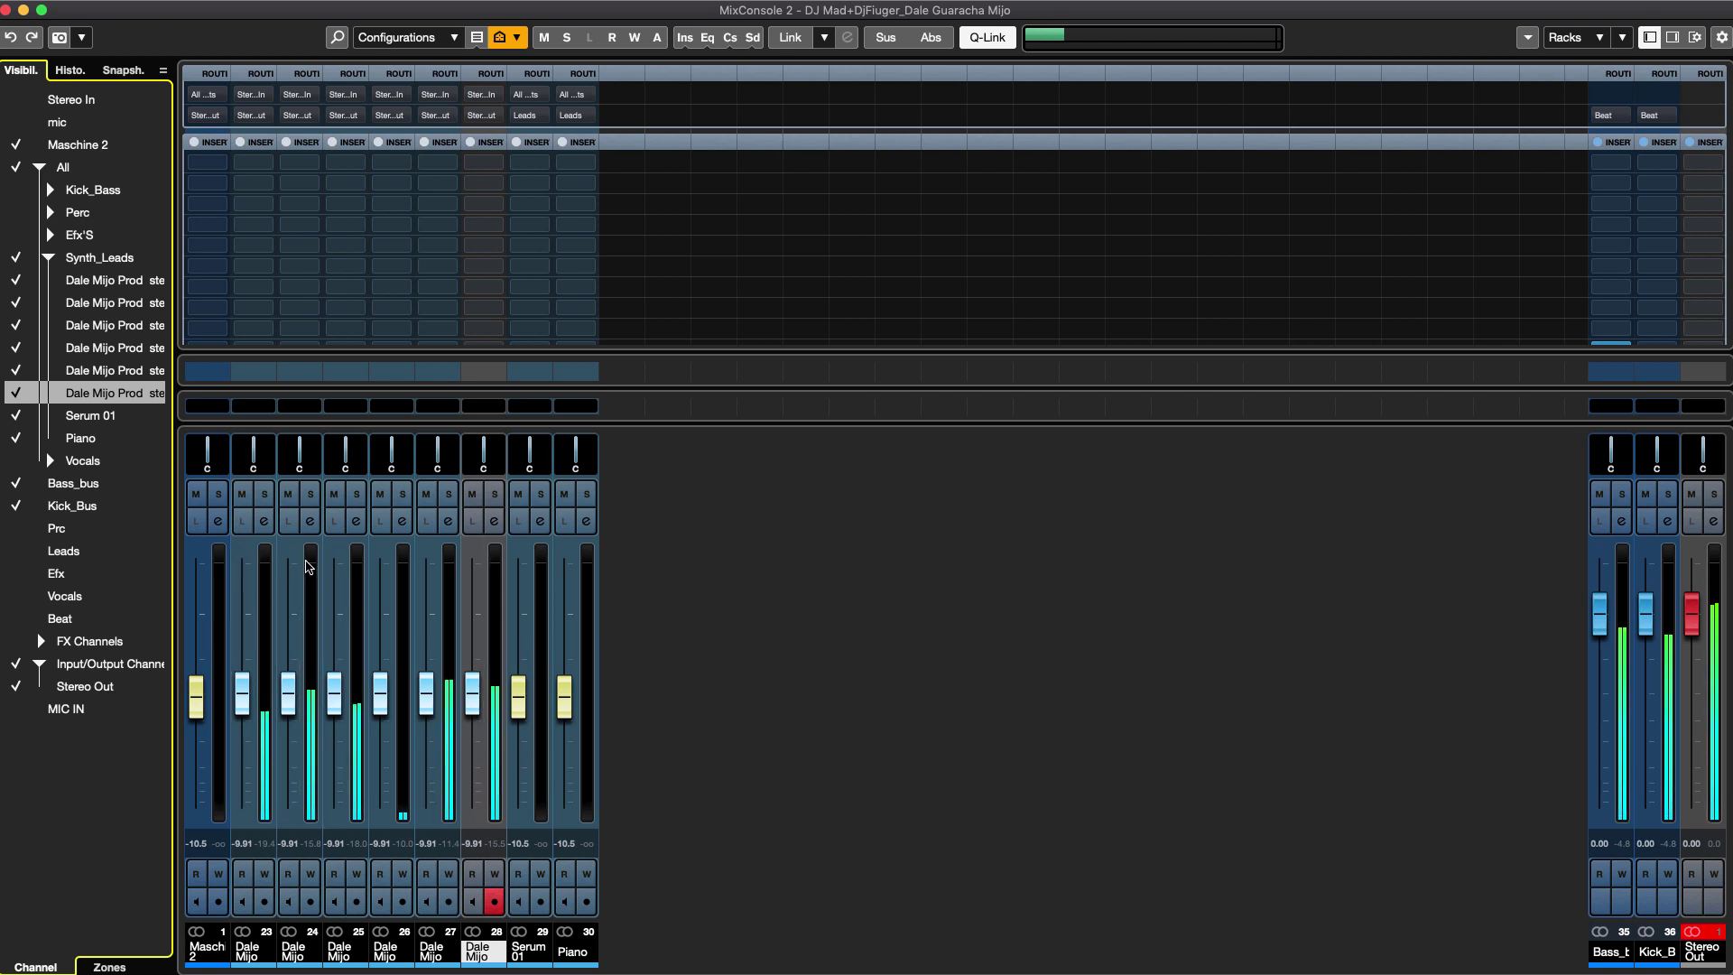
Audition the Purity-2 and Purity-1 channels in solo, and pull the Purity-2 fader down to −∞.
click(311, 494)
click(311, 493)
click(265, 493)
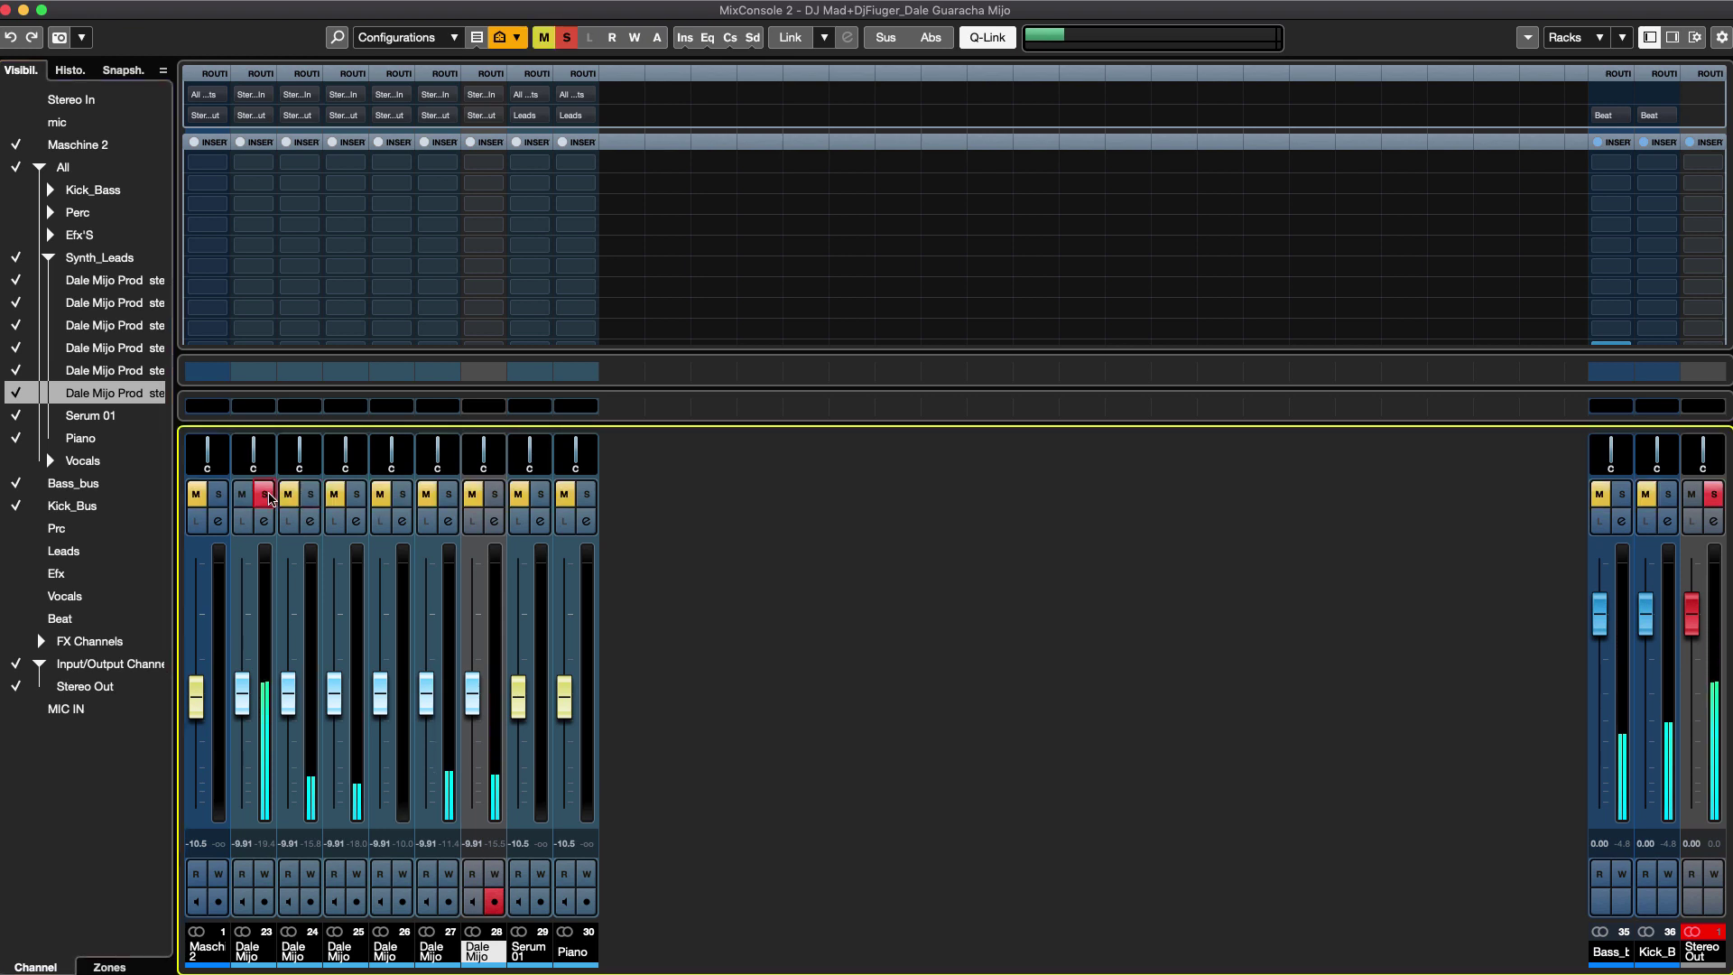
click(264, 494)
drag(288, 695, 288, 799)
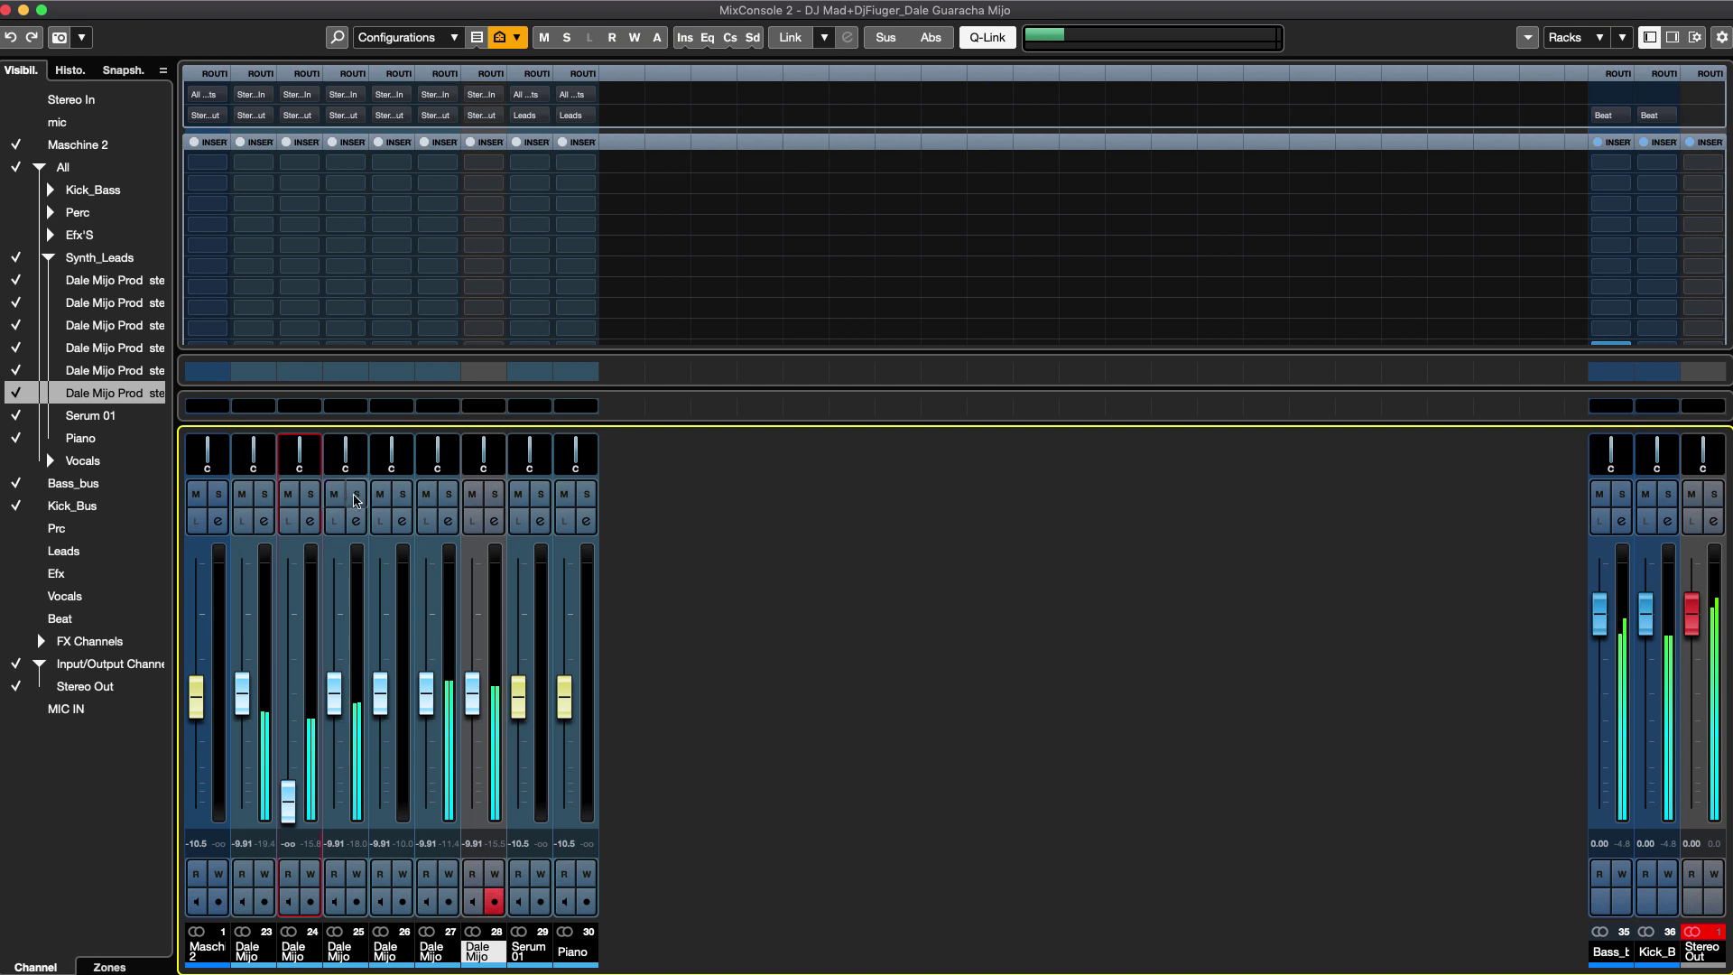
Audition the Purity-3 channel in solo and pull its fader down to −∞.
click(357, 494)
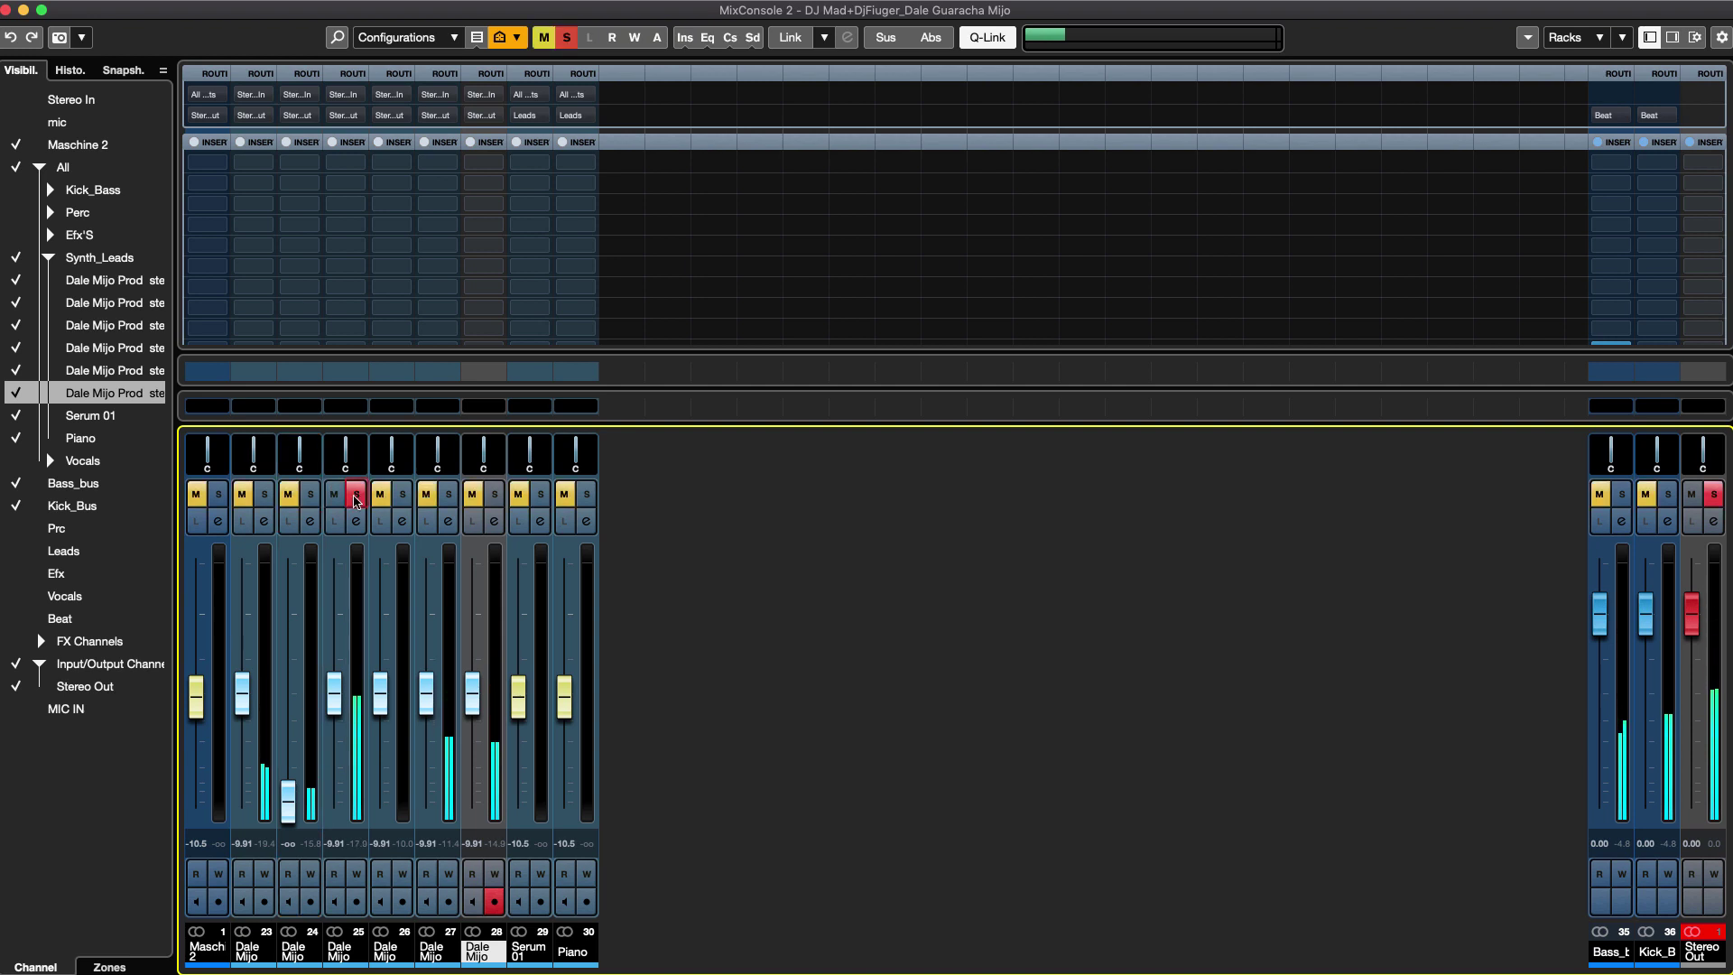
click(356, 495)
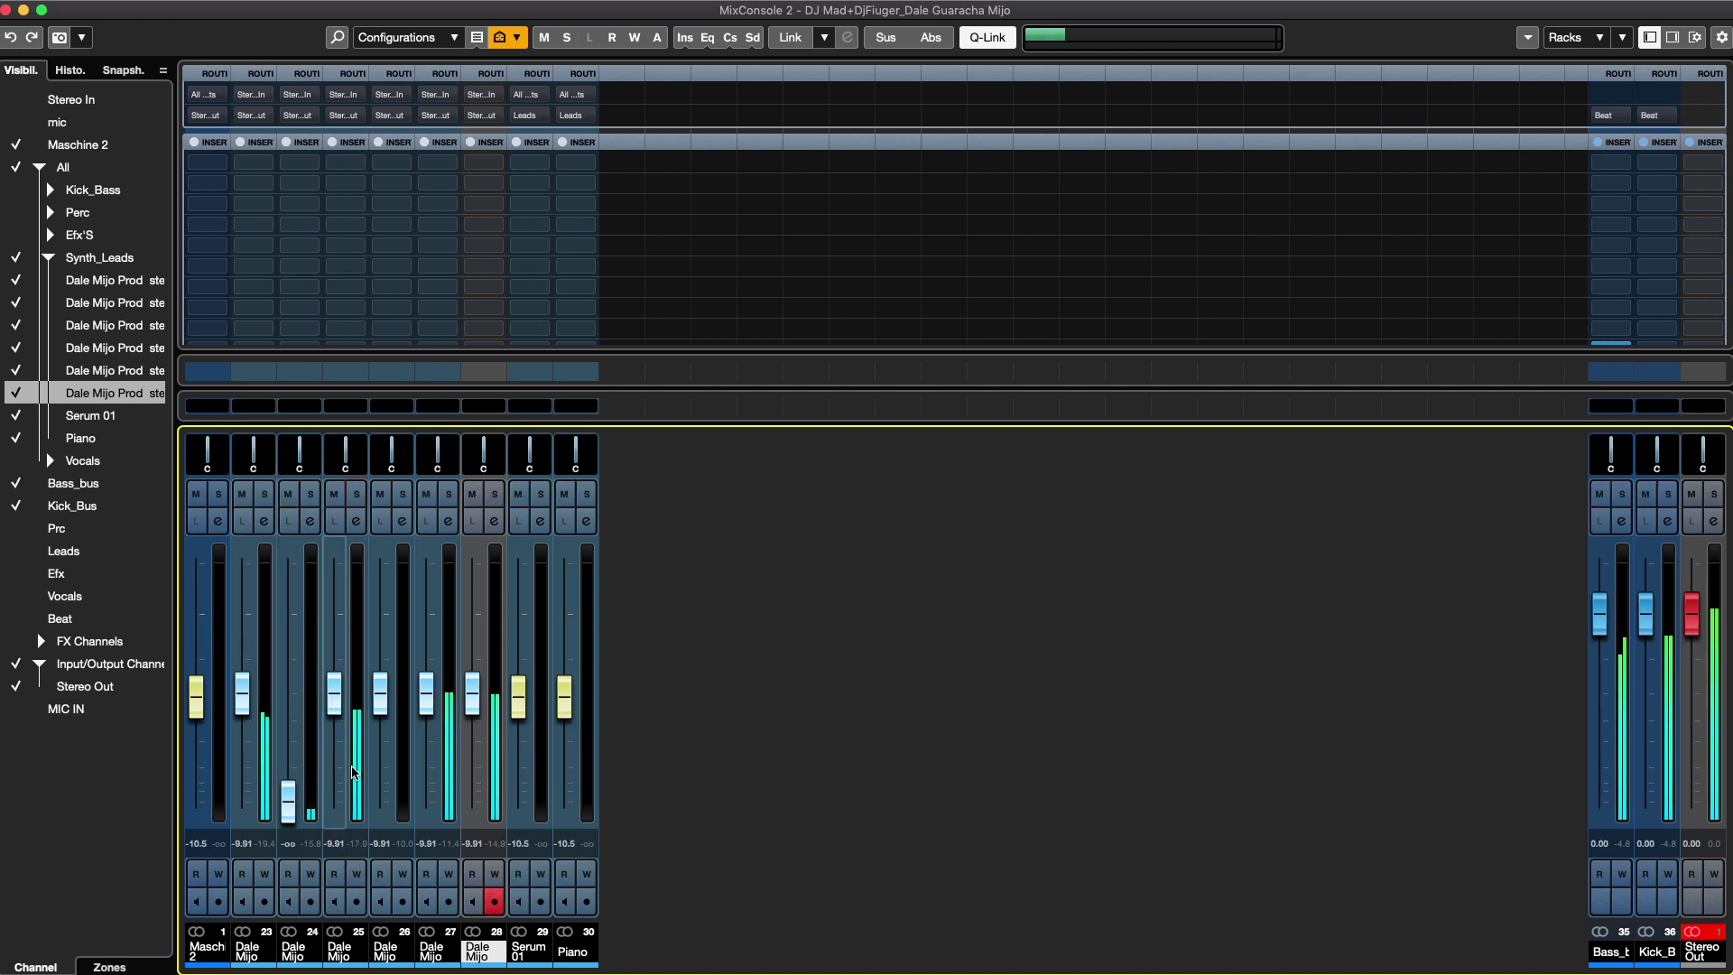
drag(334, 693, 334, 798)
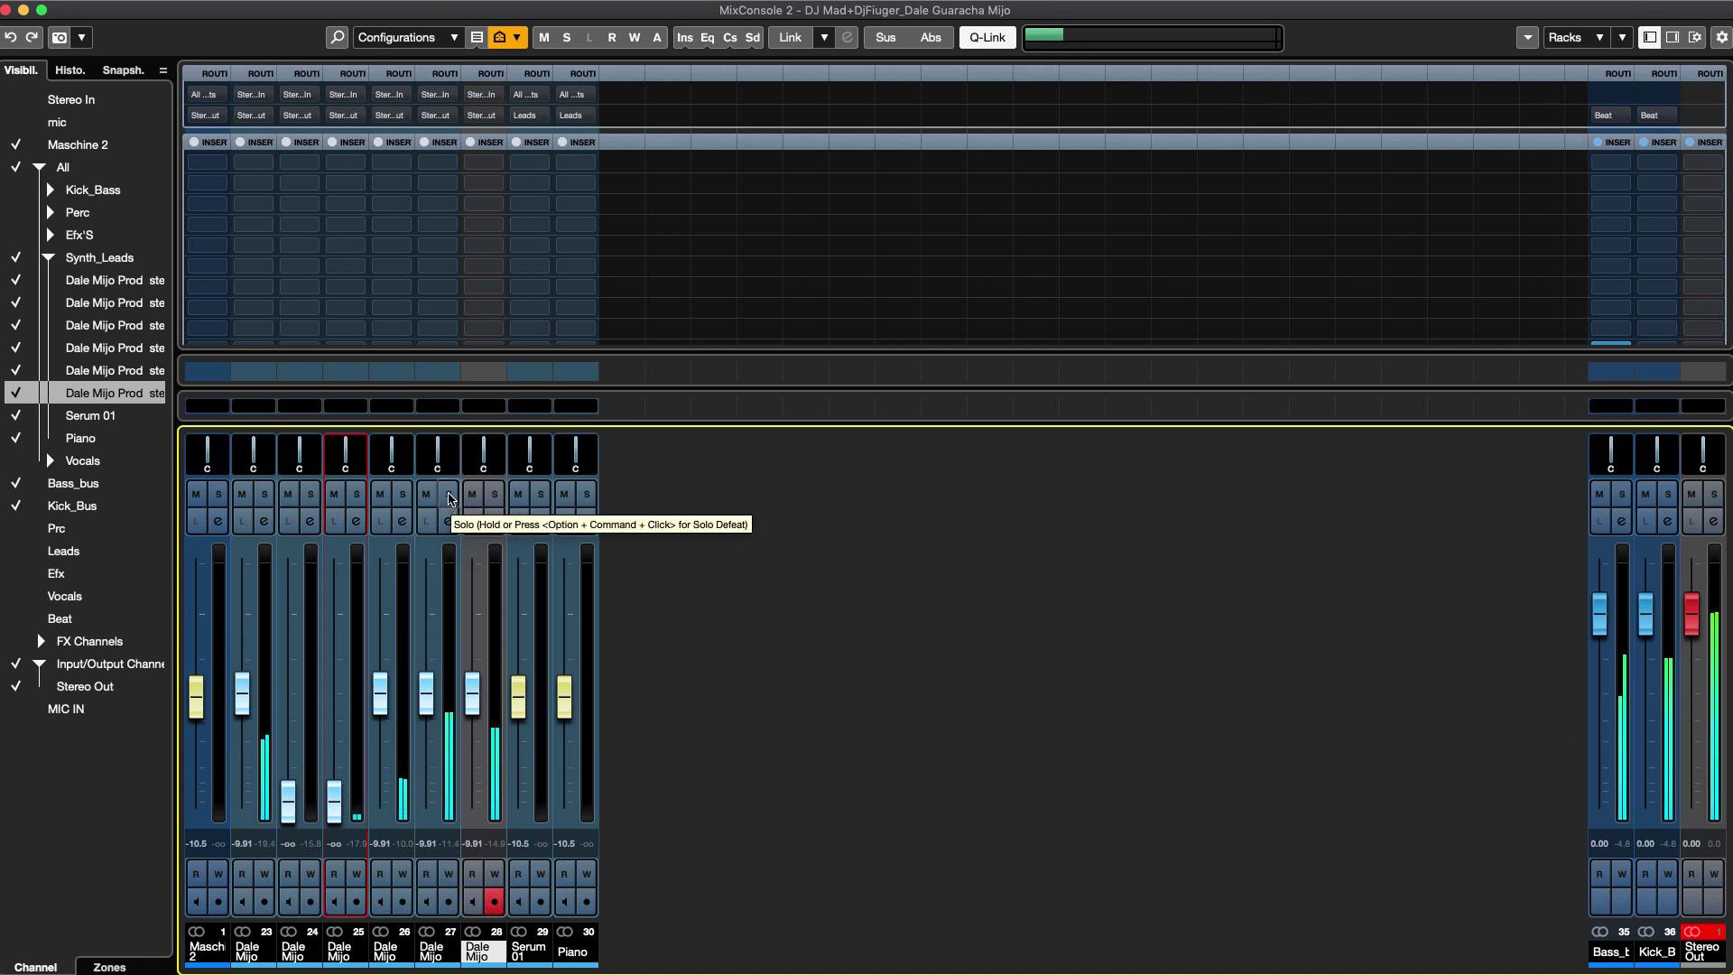
Compare the Purity-4 and Purity channels in solo, and pull the Purity-4 fader down to −∞.
click(449, 495)
click(448, 496)
click(495, 496)
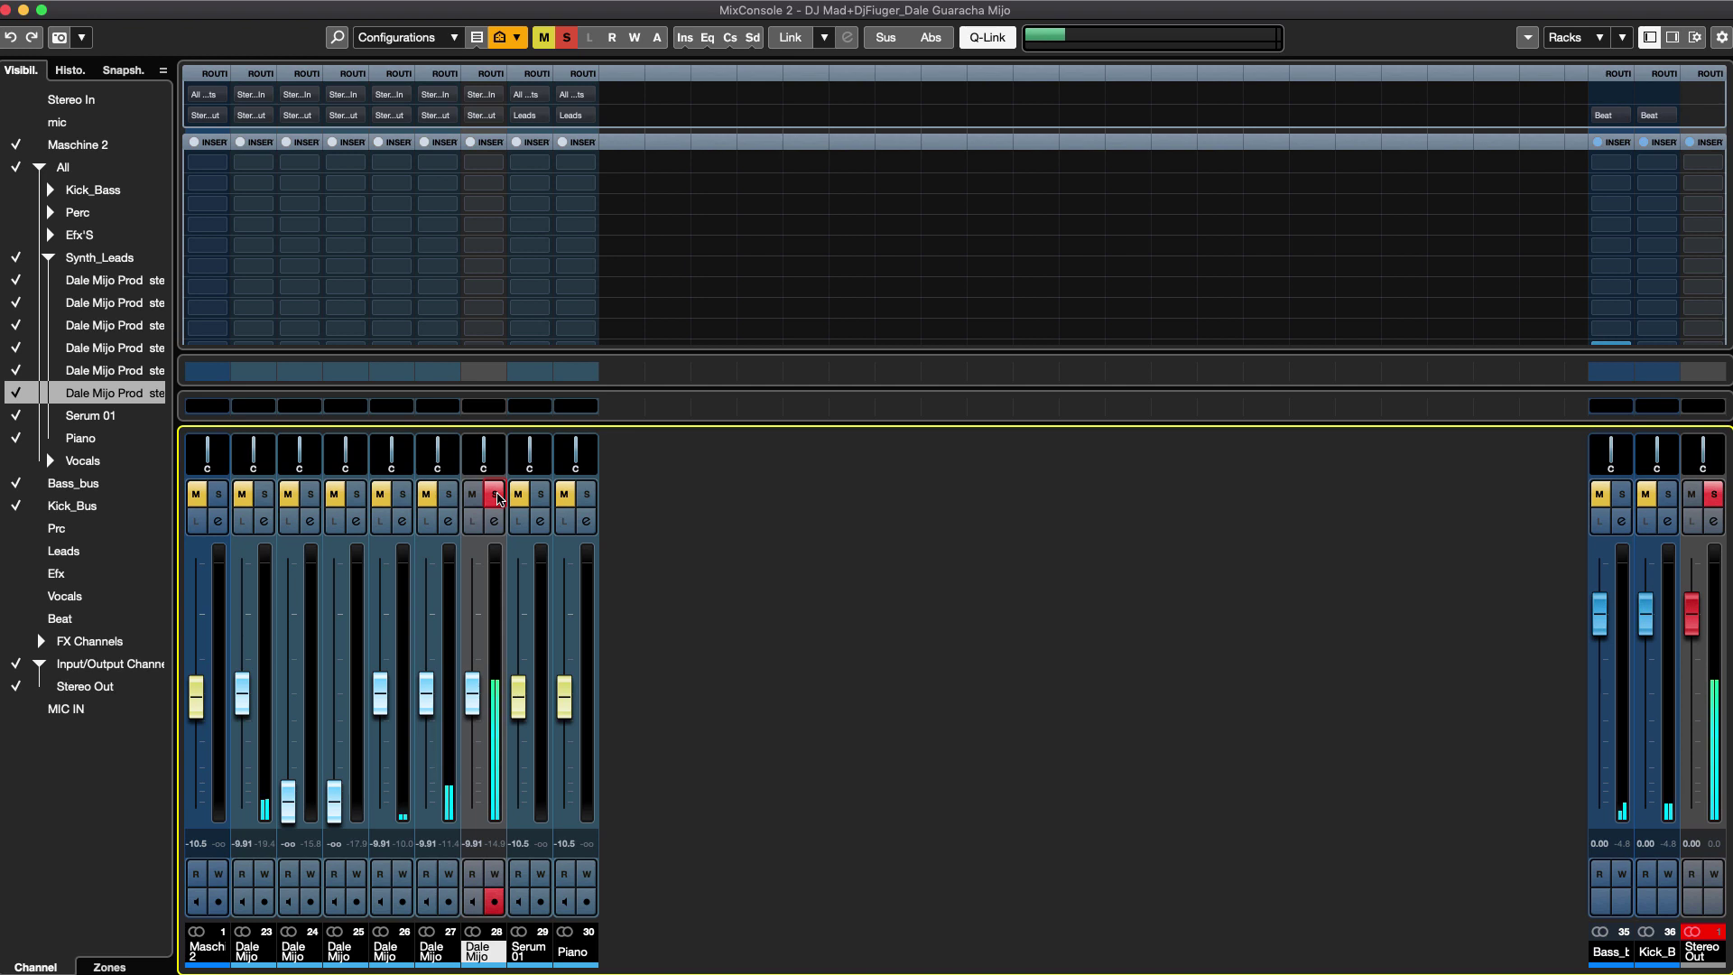
click(495, 496)
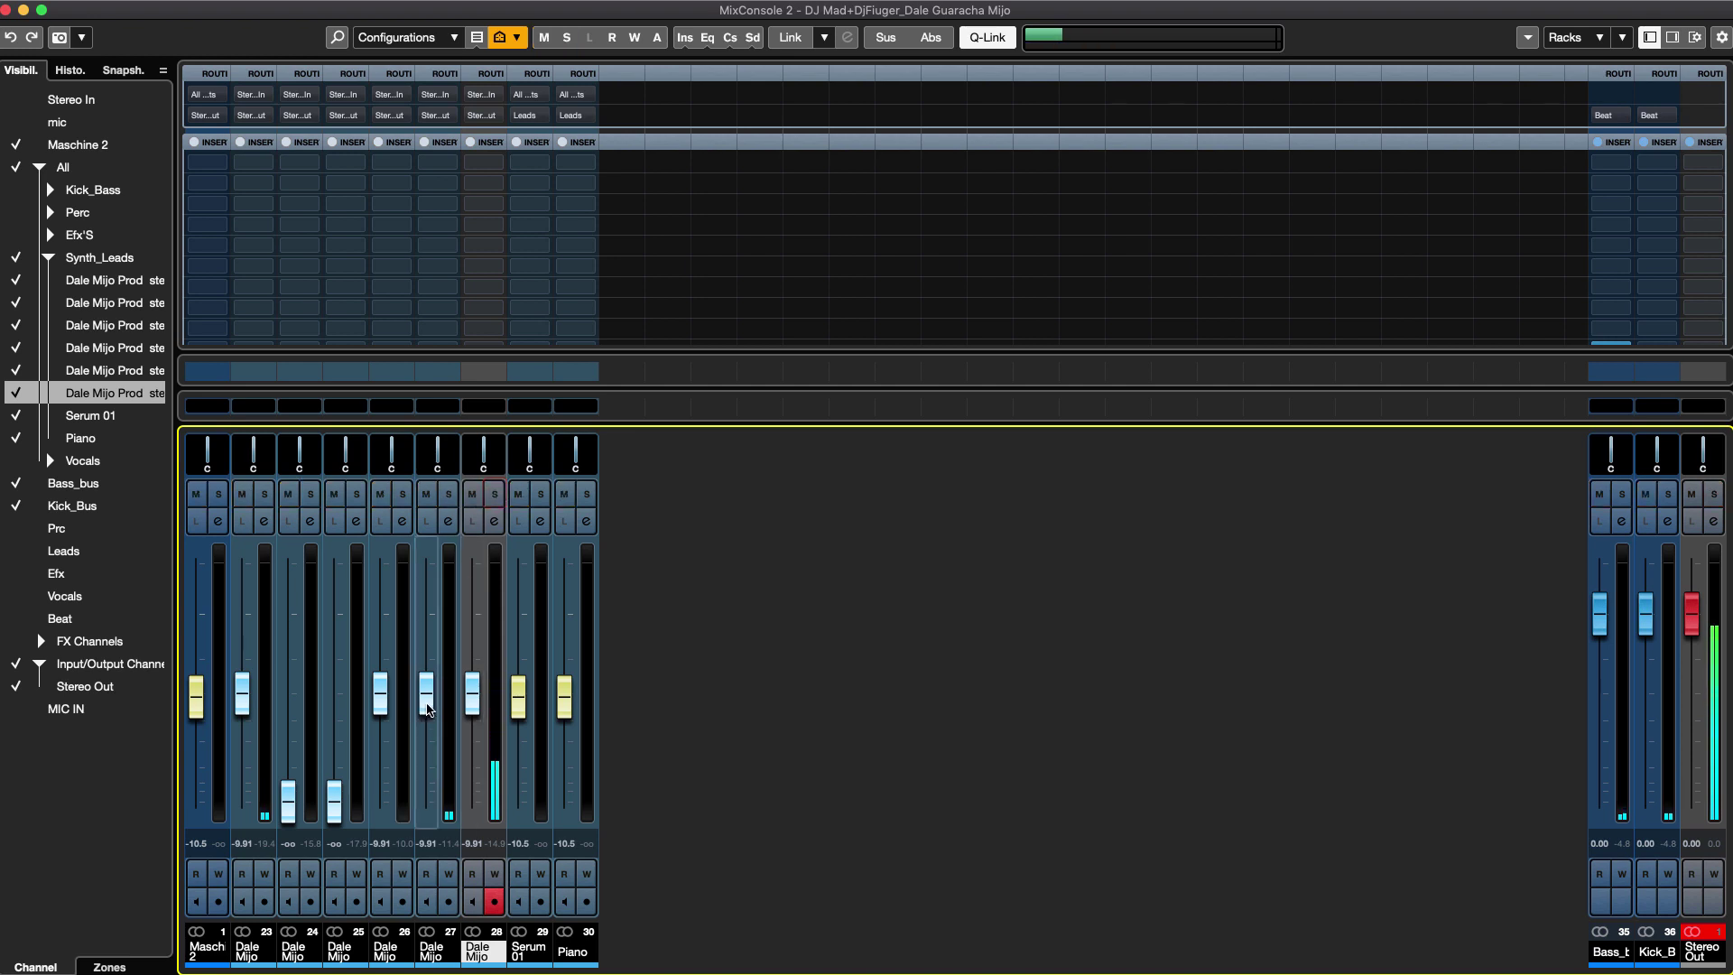
drag(428, 708, 420, 865)
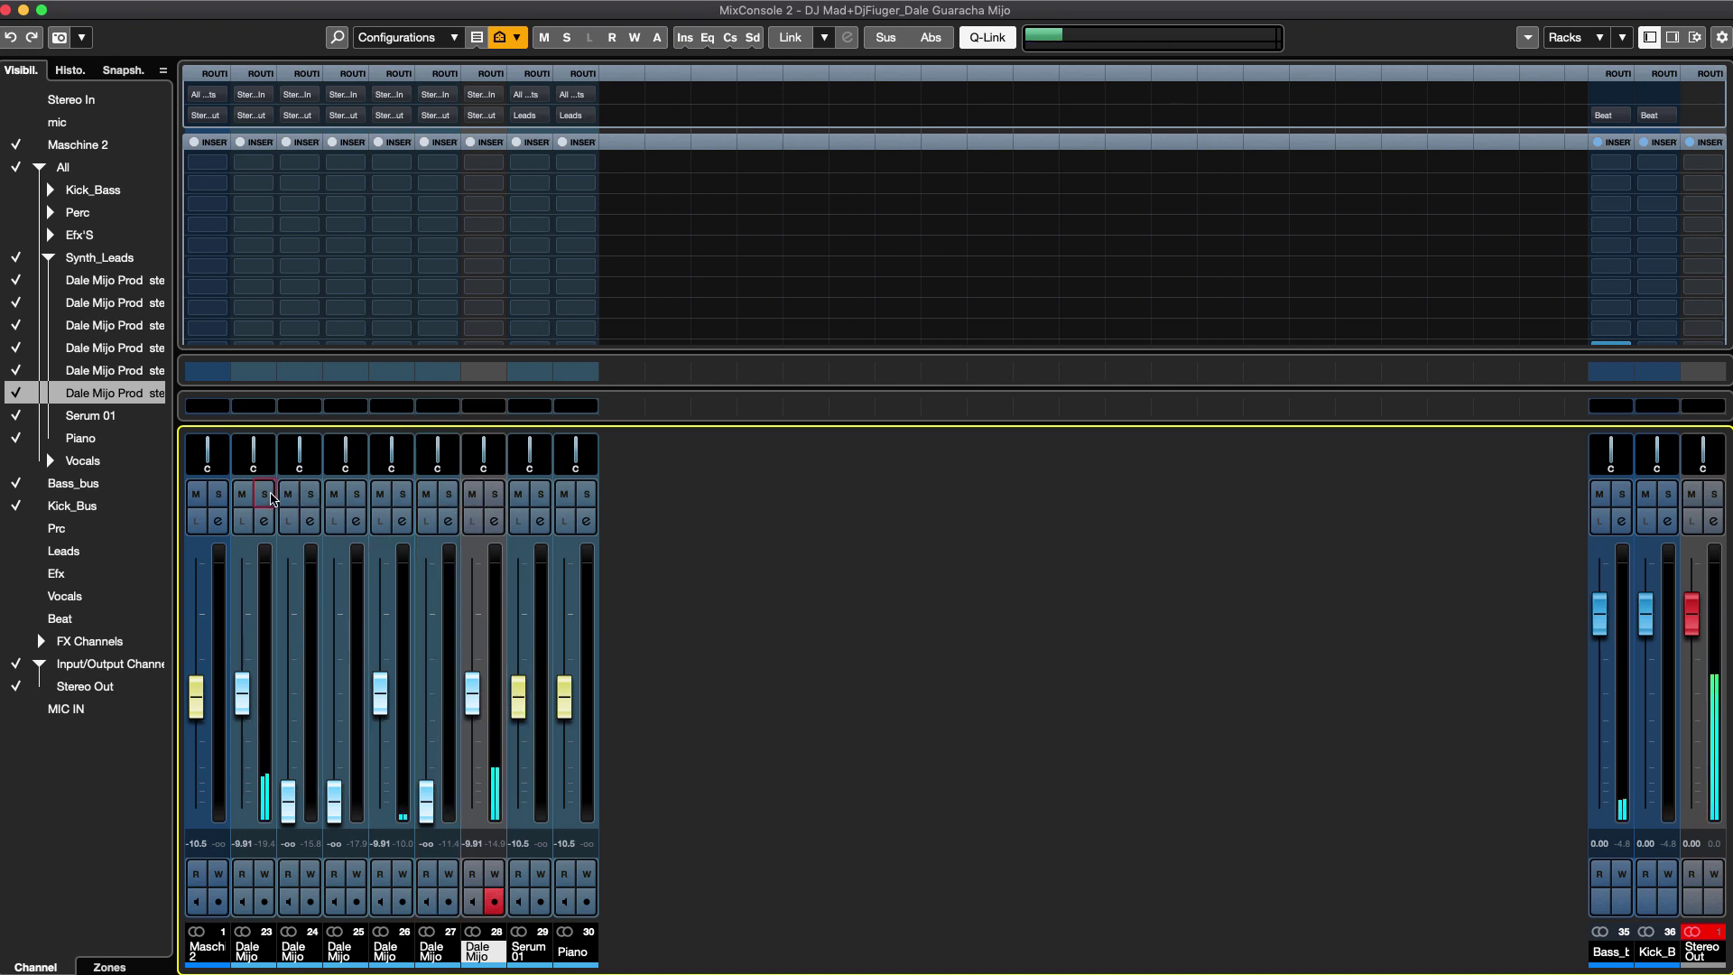
After comparing Purity-1 and Purity in solo, pull the Purity-1 fader to −∞ and raise Purity to −0.29 dB.
click(267, 498)
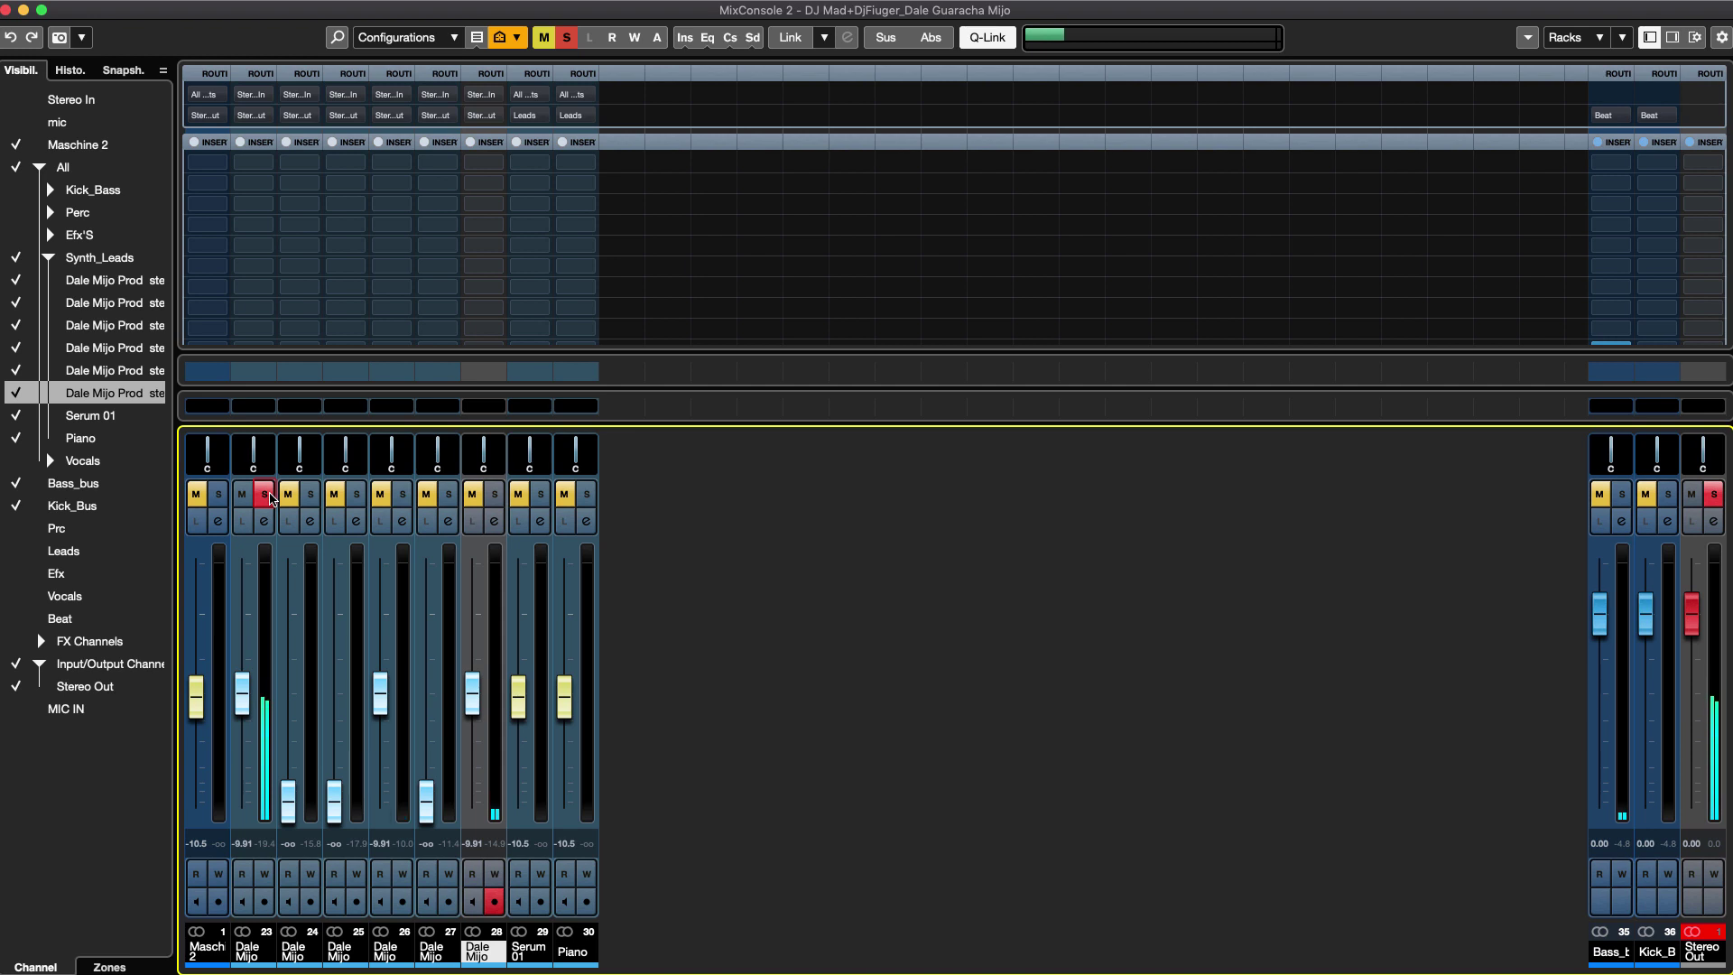
click(267, 495)
click(494, 494)
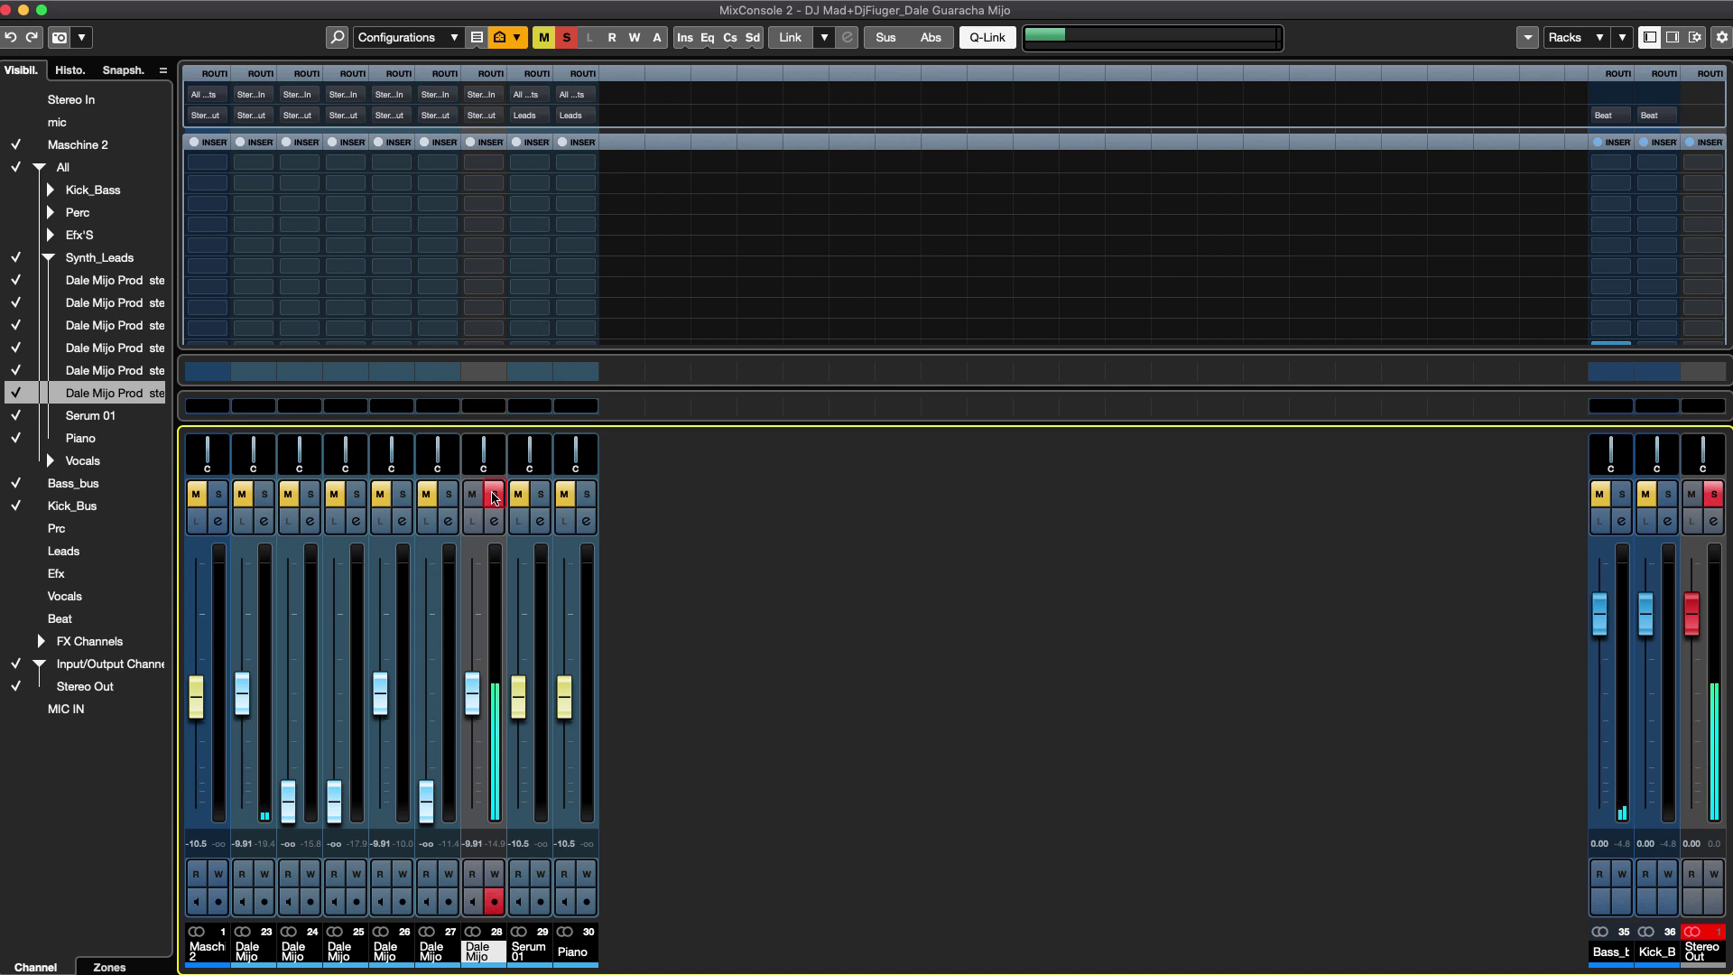
click(265, 495)
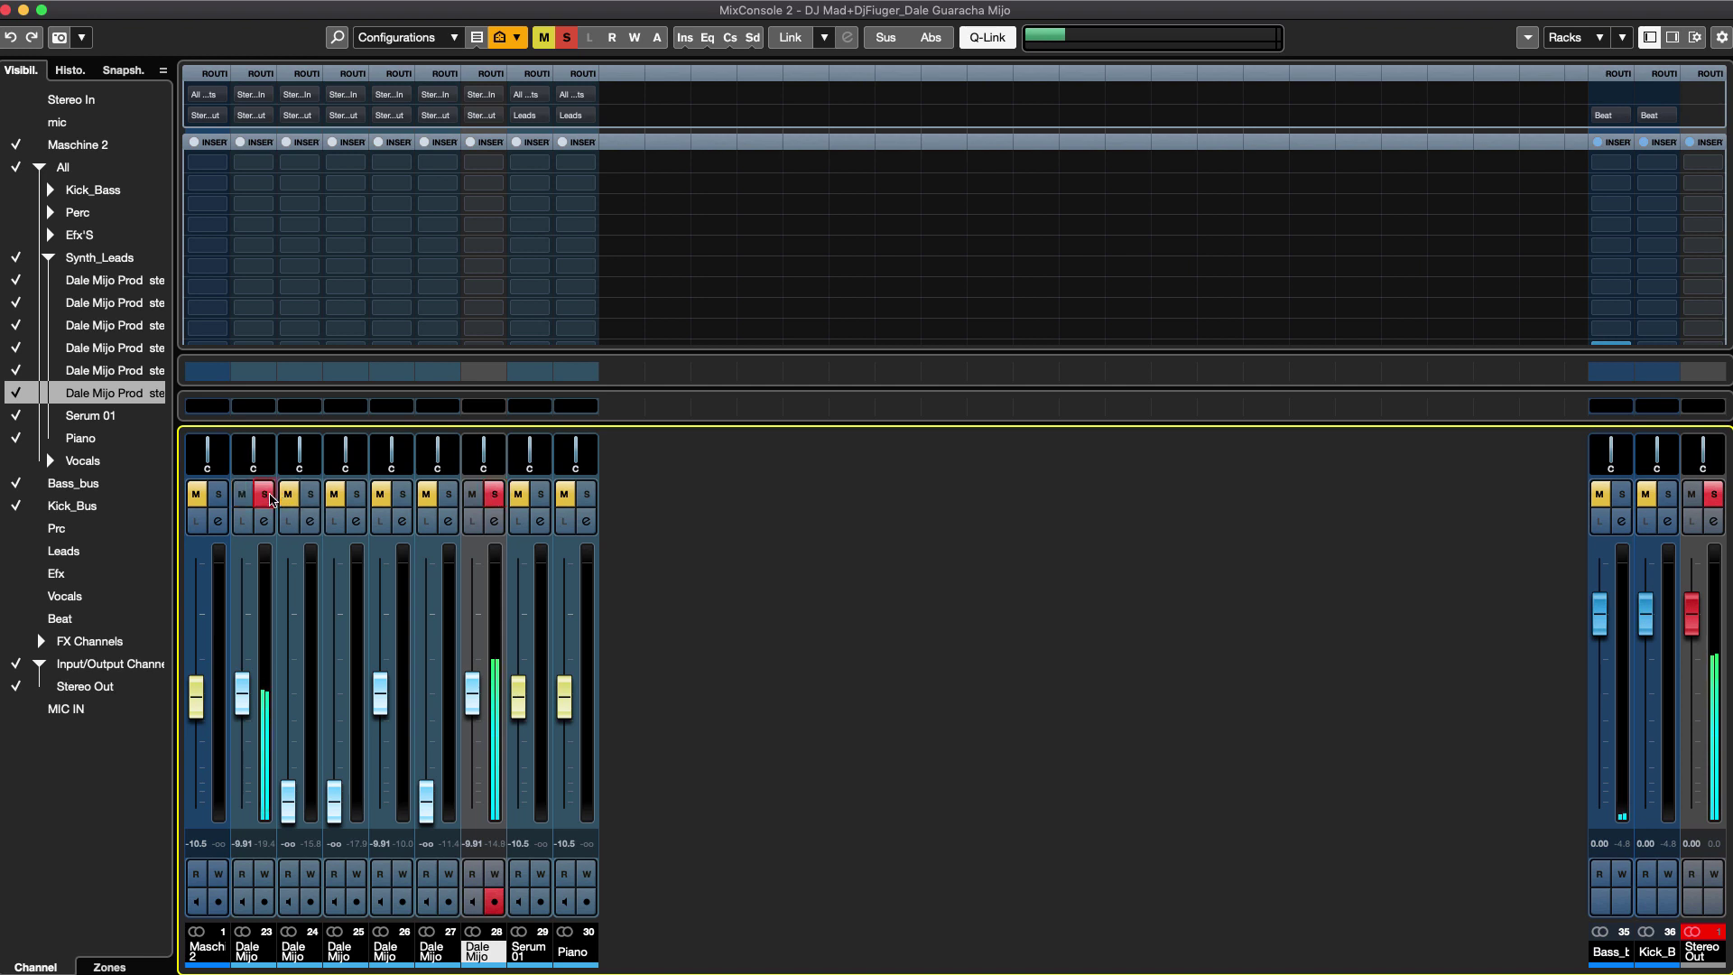
click(266, 495)
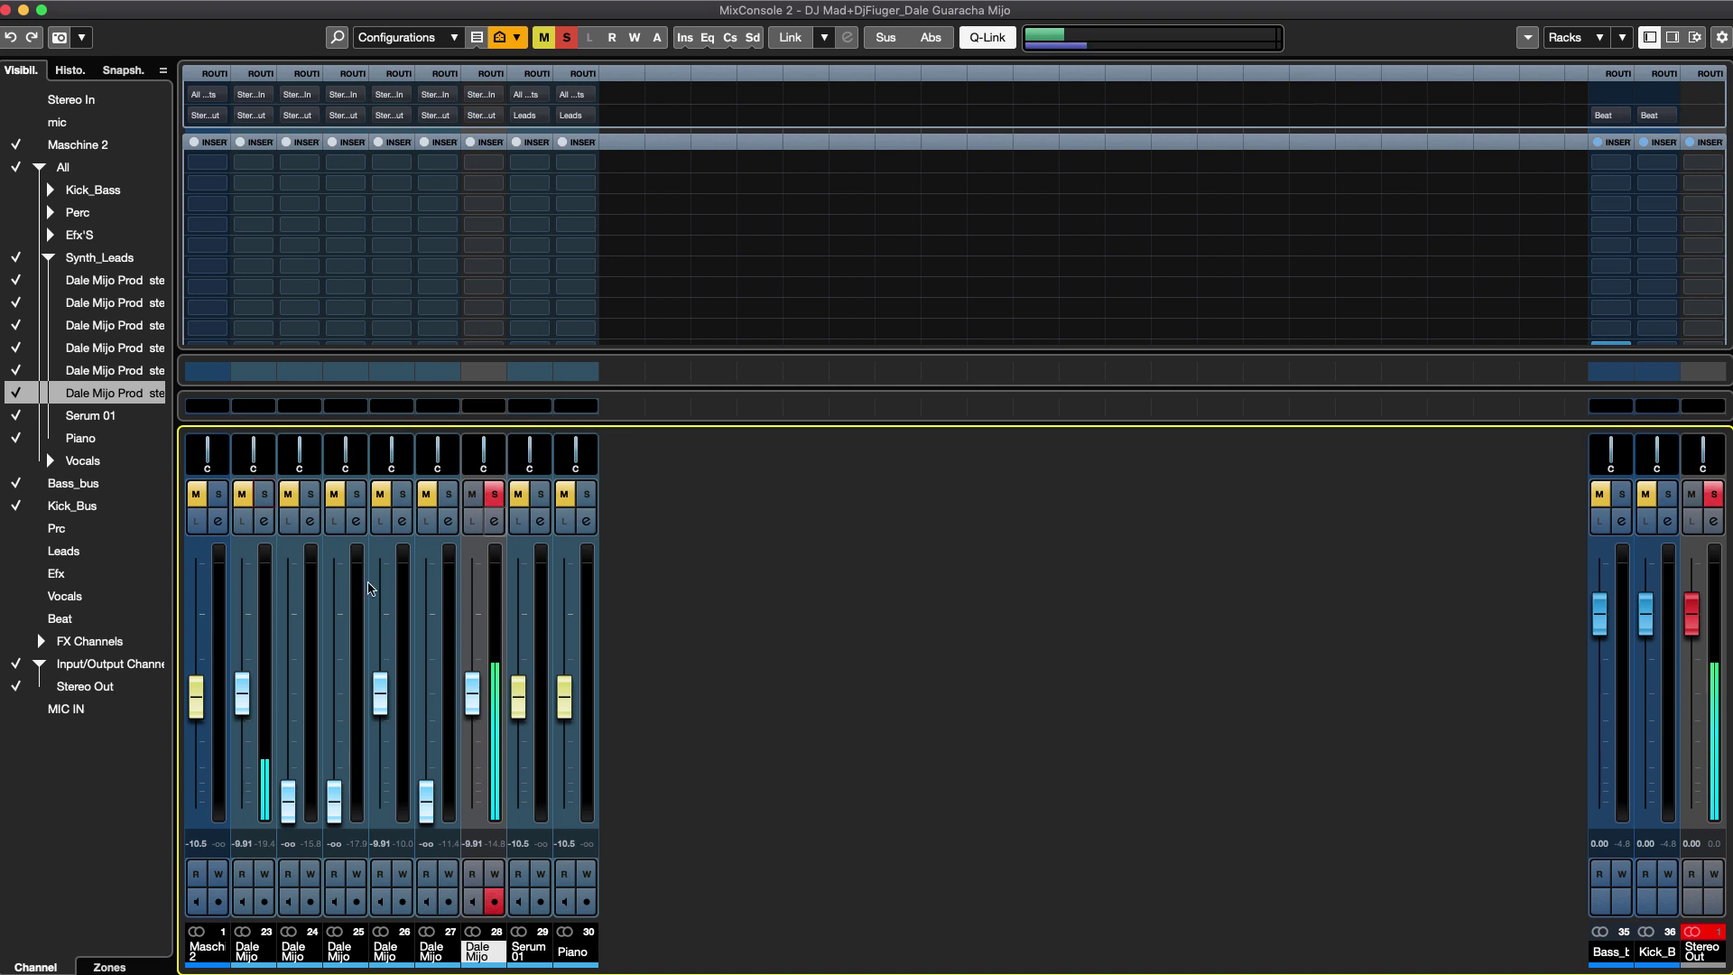
click(493, 495)
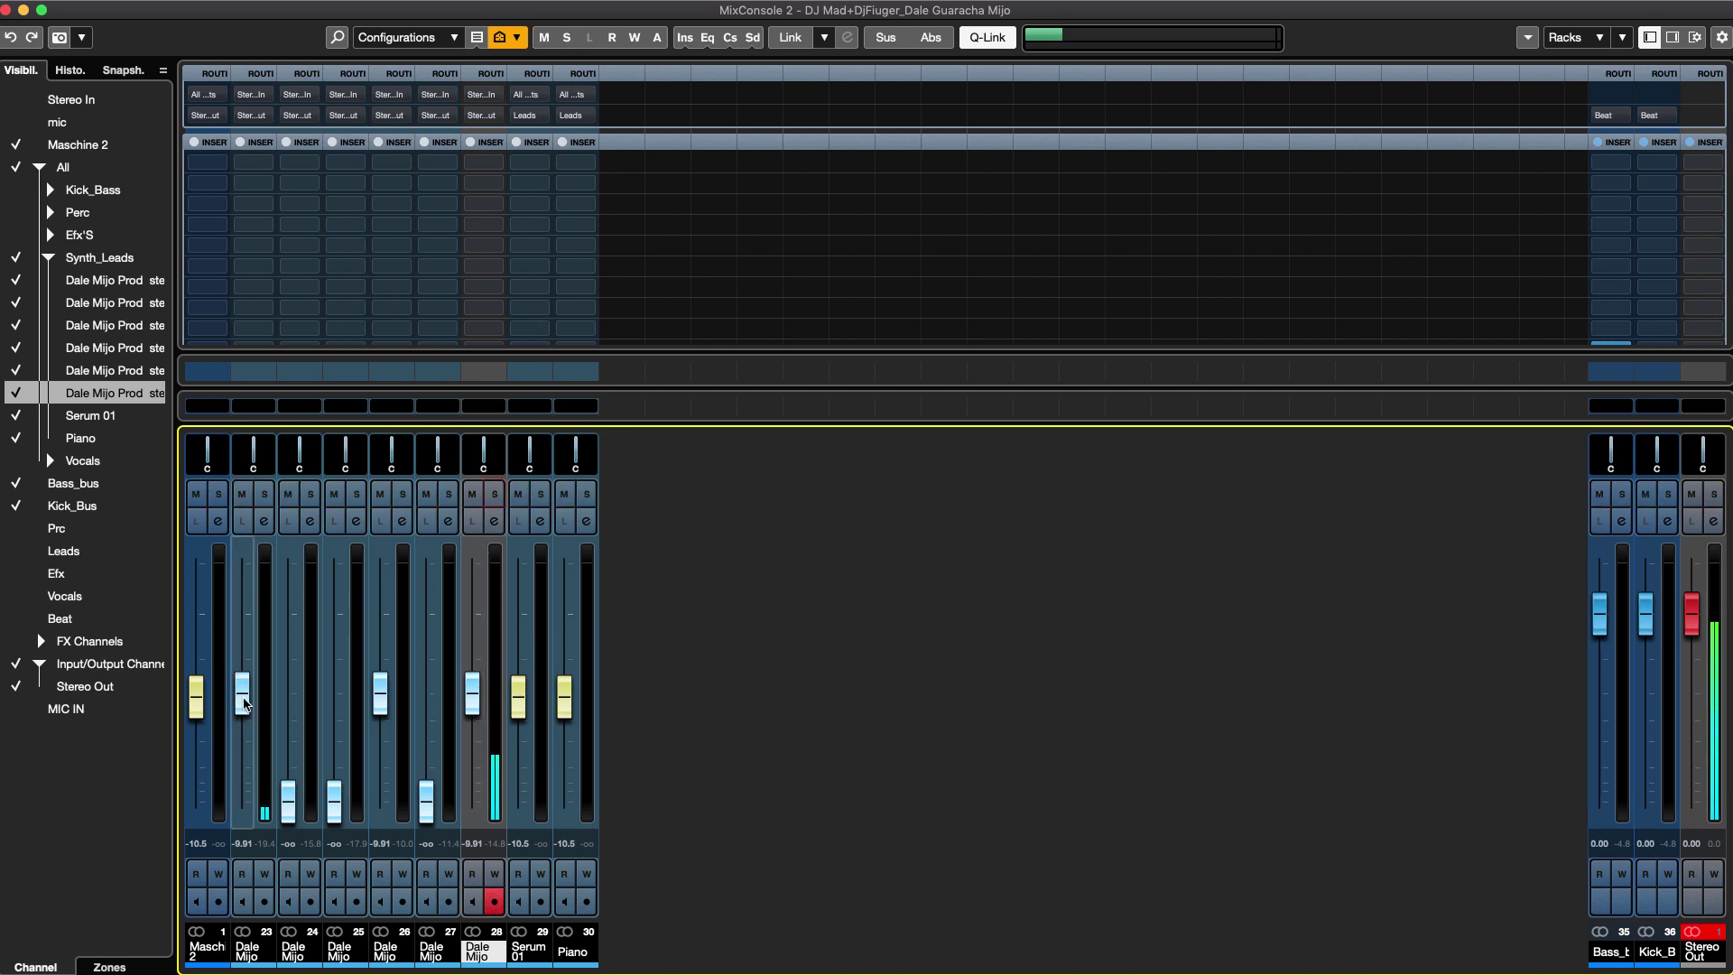
drag(237, 695, 262, 814)
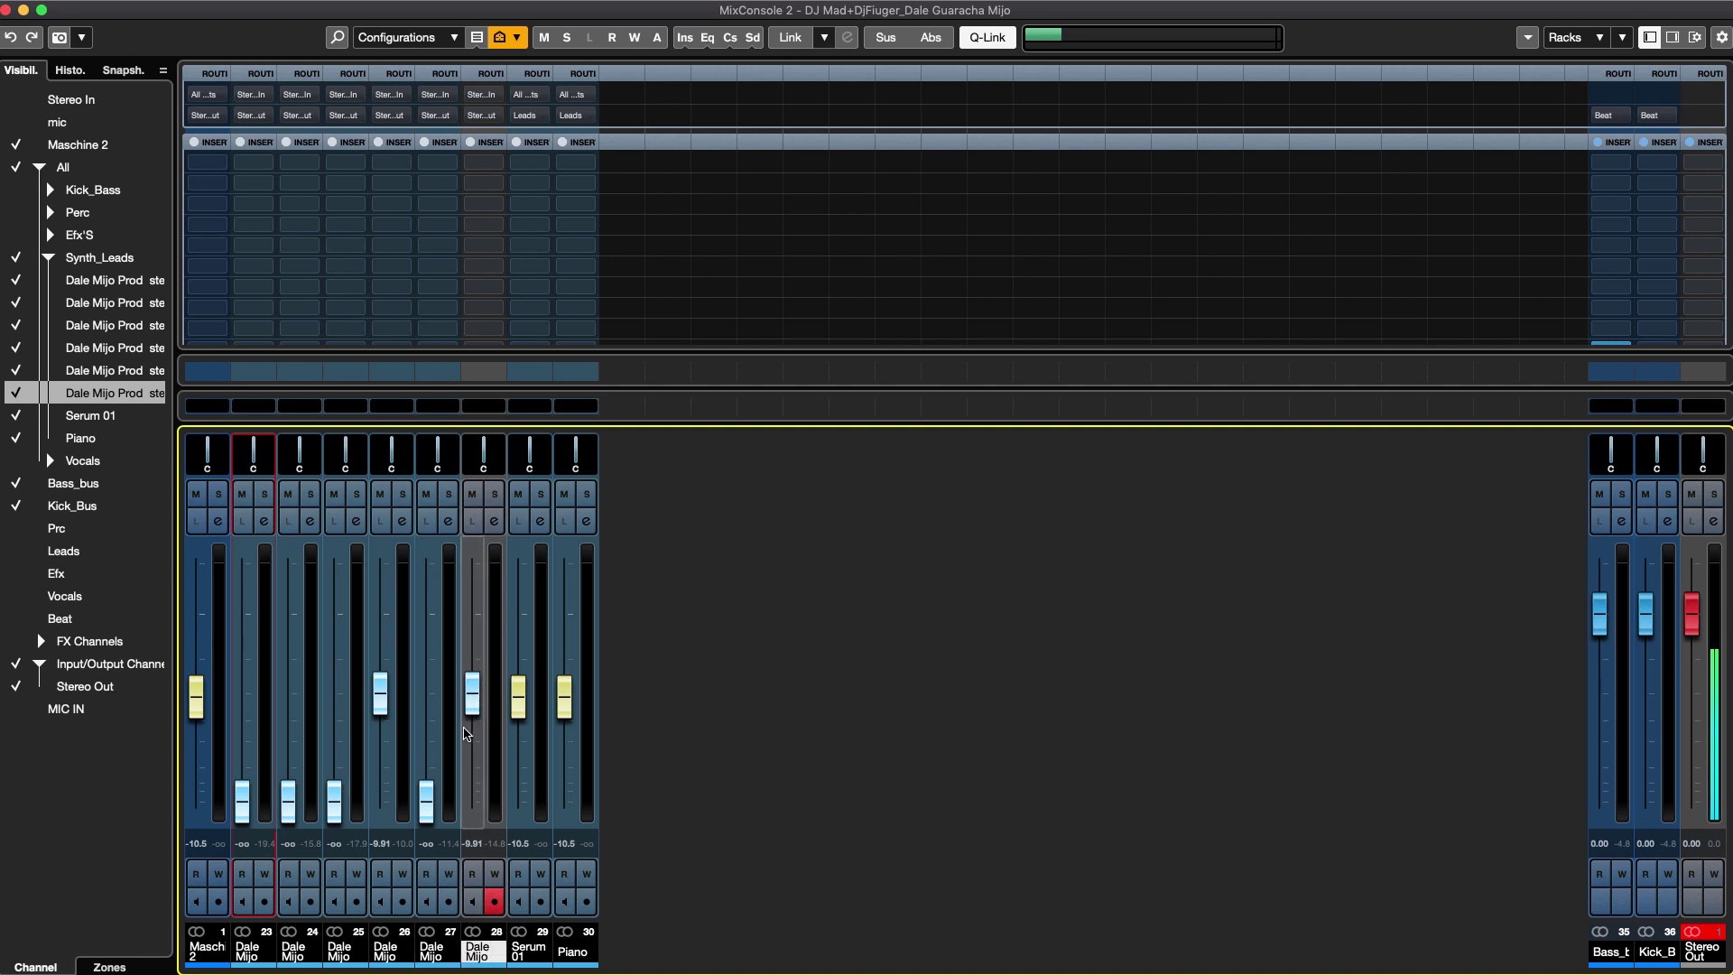
drag(476, 718, 473, 621)
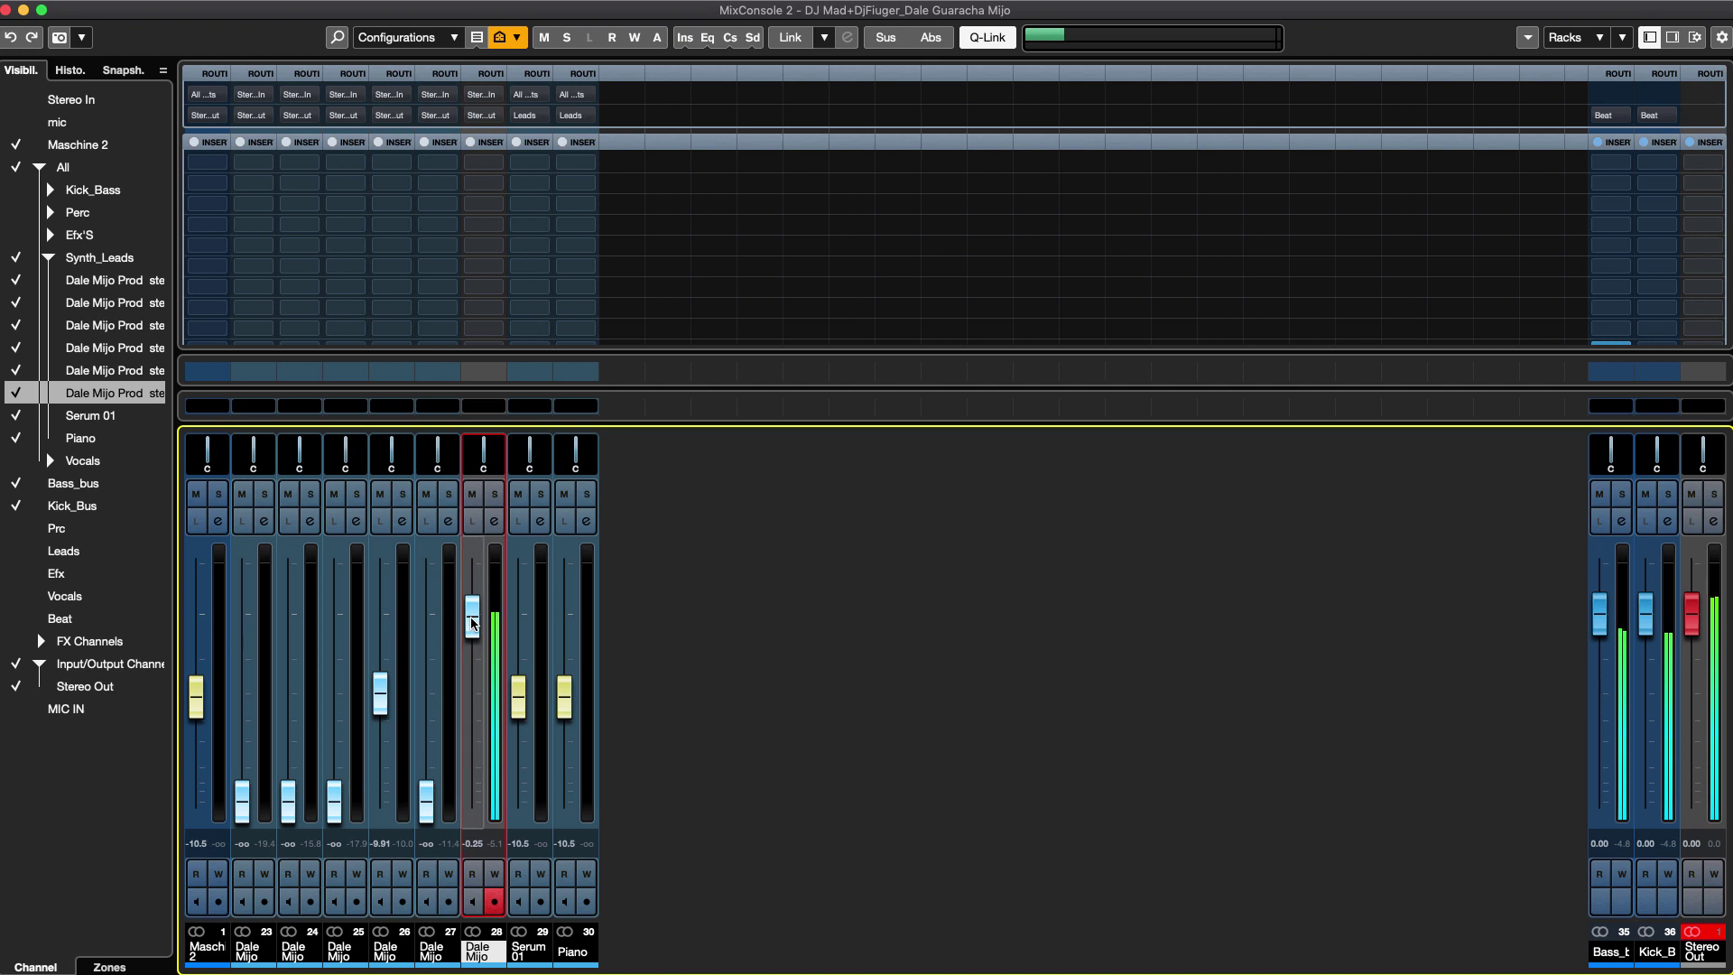
drag(473, 622, 473, 621)
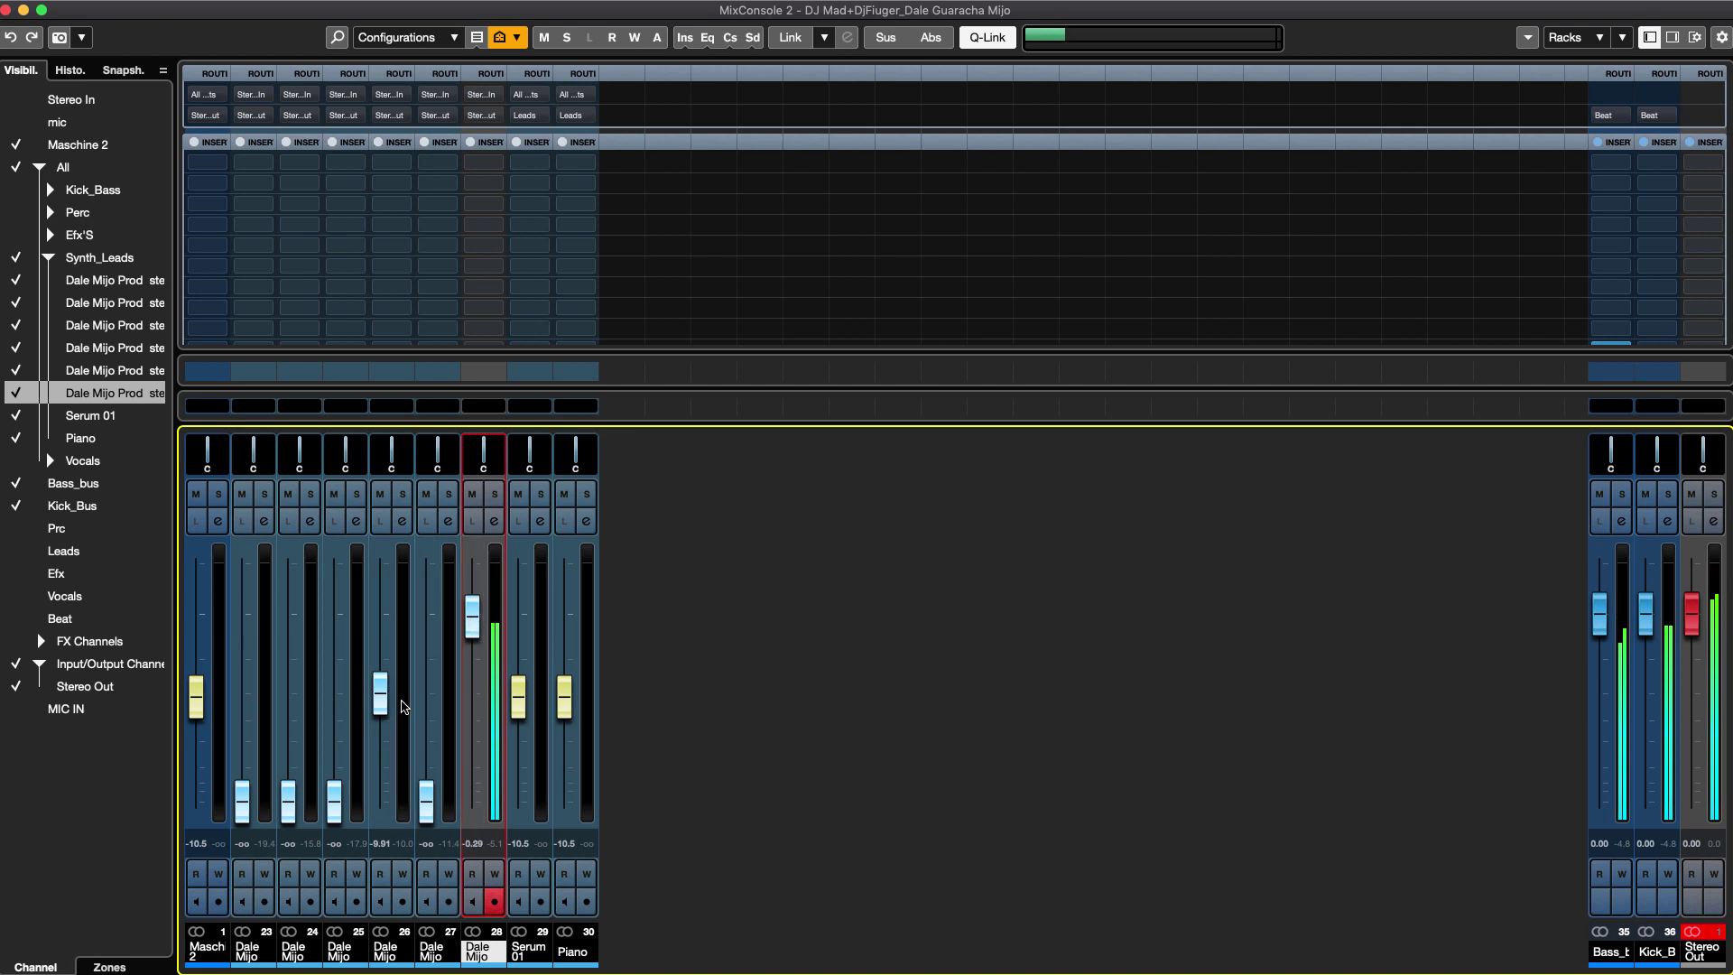
Try the Purity-4 channel at −2.25 and −3.28 dB with a solo check, and pull its fader back to −∞.
drag(426, 800, 426, 637)
click(449, 496)
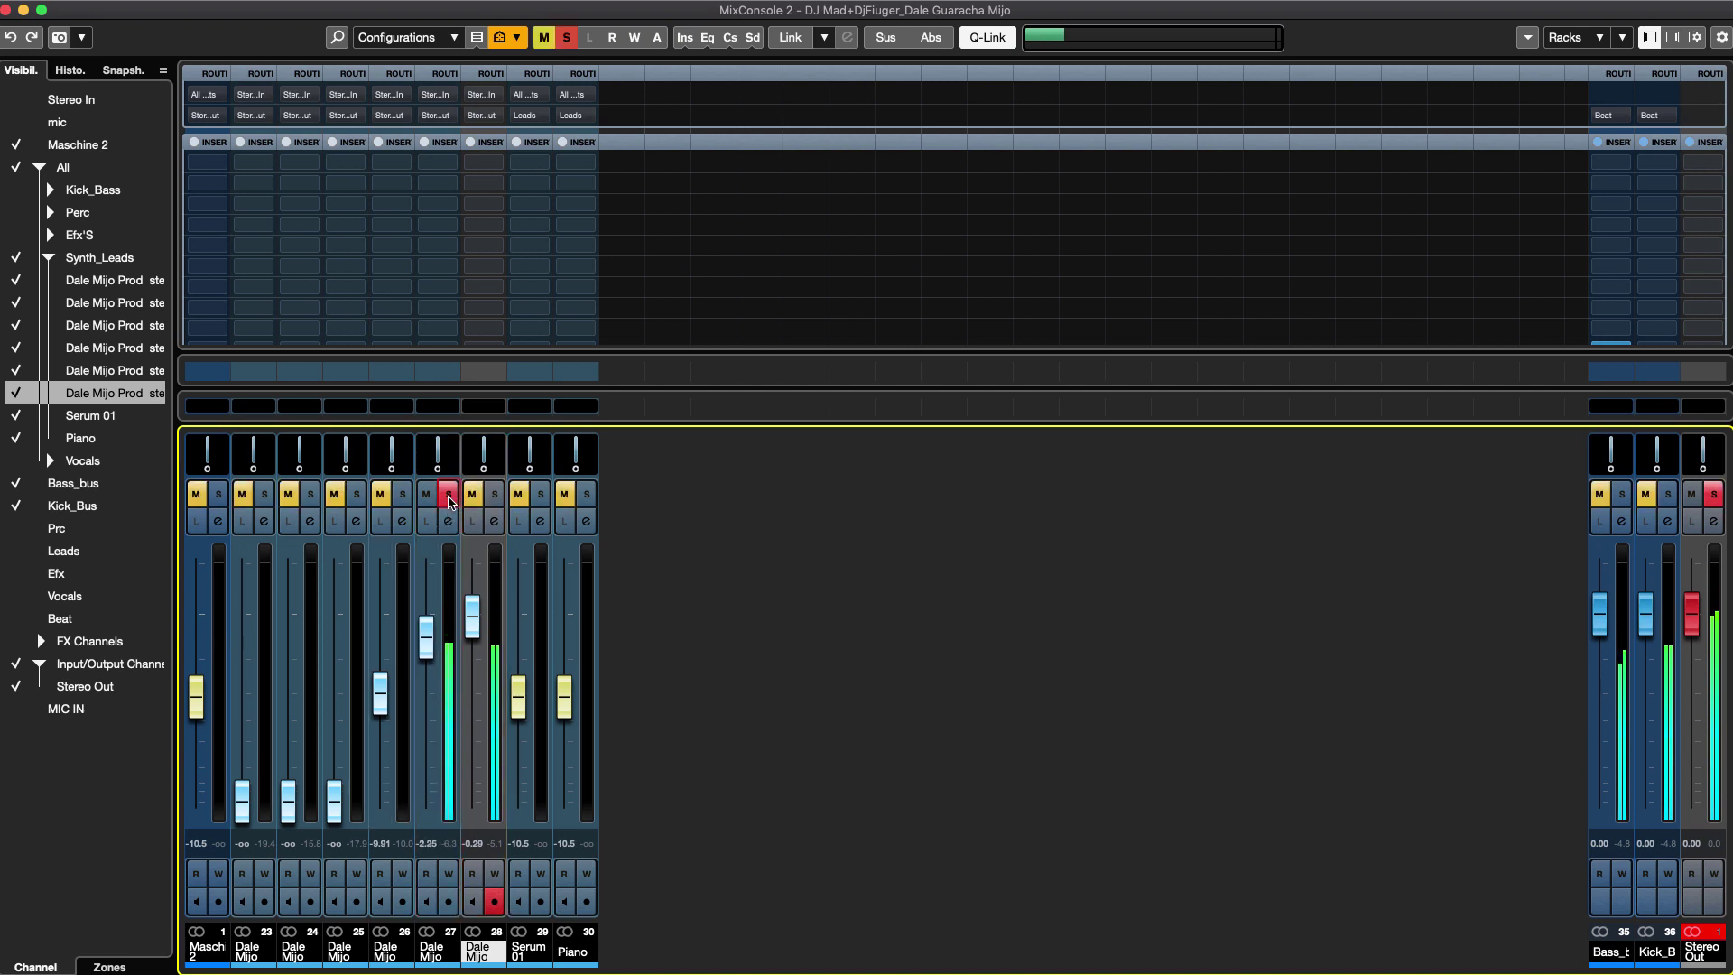
click(448, 497)
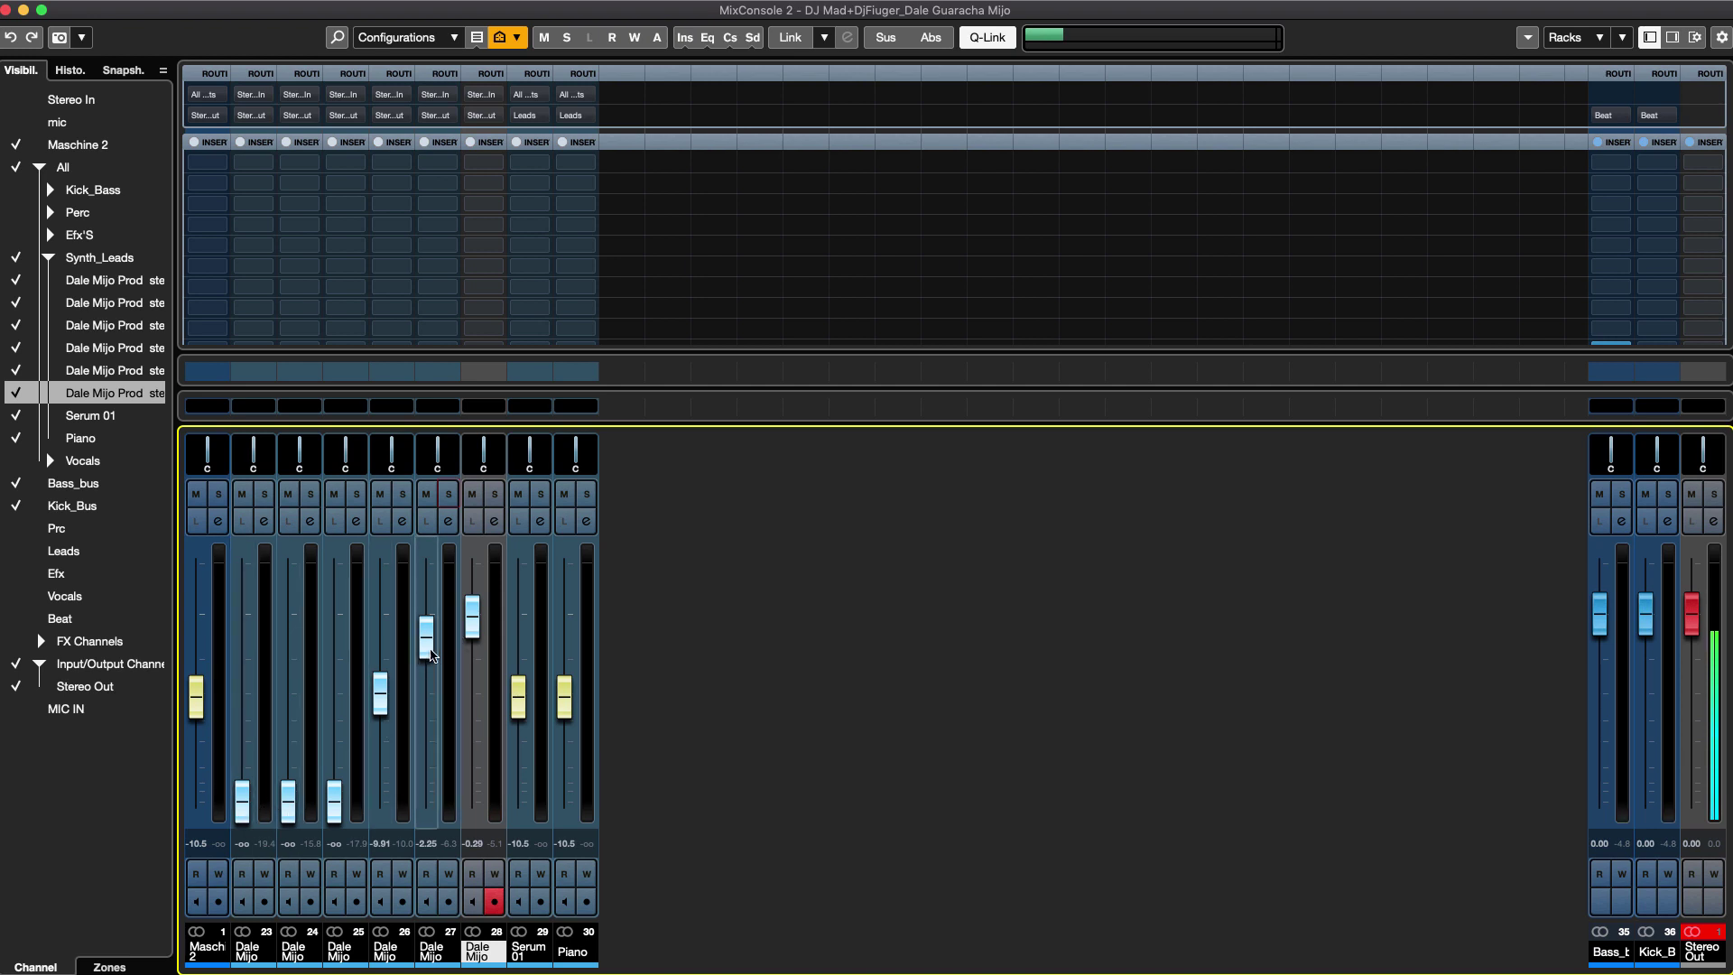
mouse_move(430, 654)
mouse_down()
mouse_move(433, 820)
mouse_move(435, 623)
mouse_move(430, 658)
mouse_up()
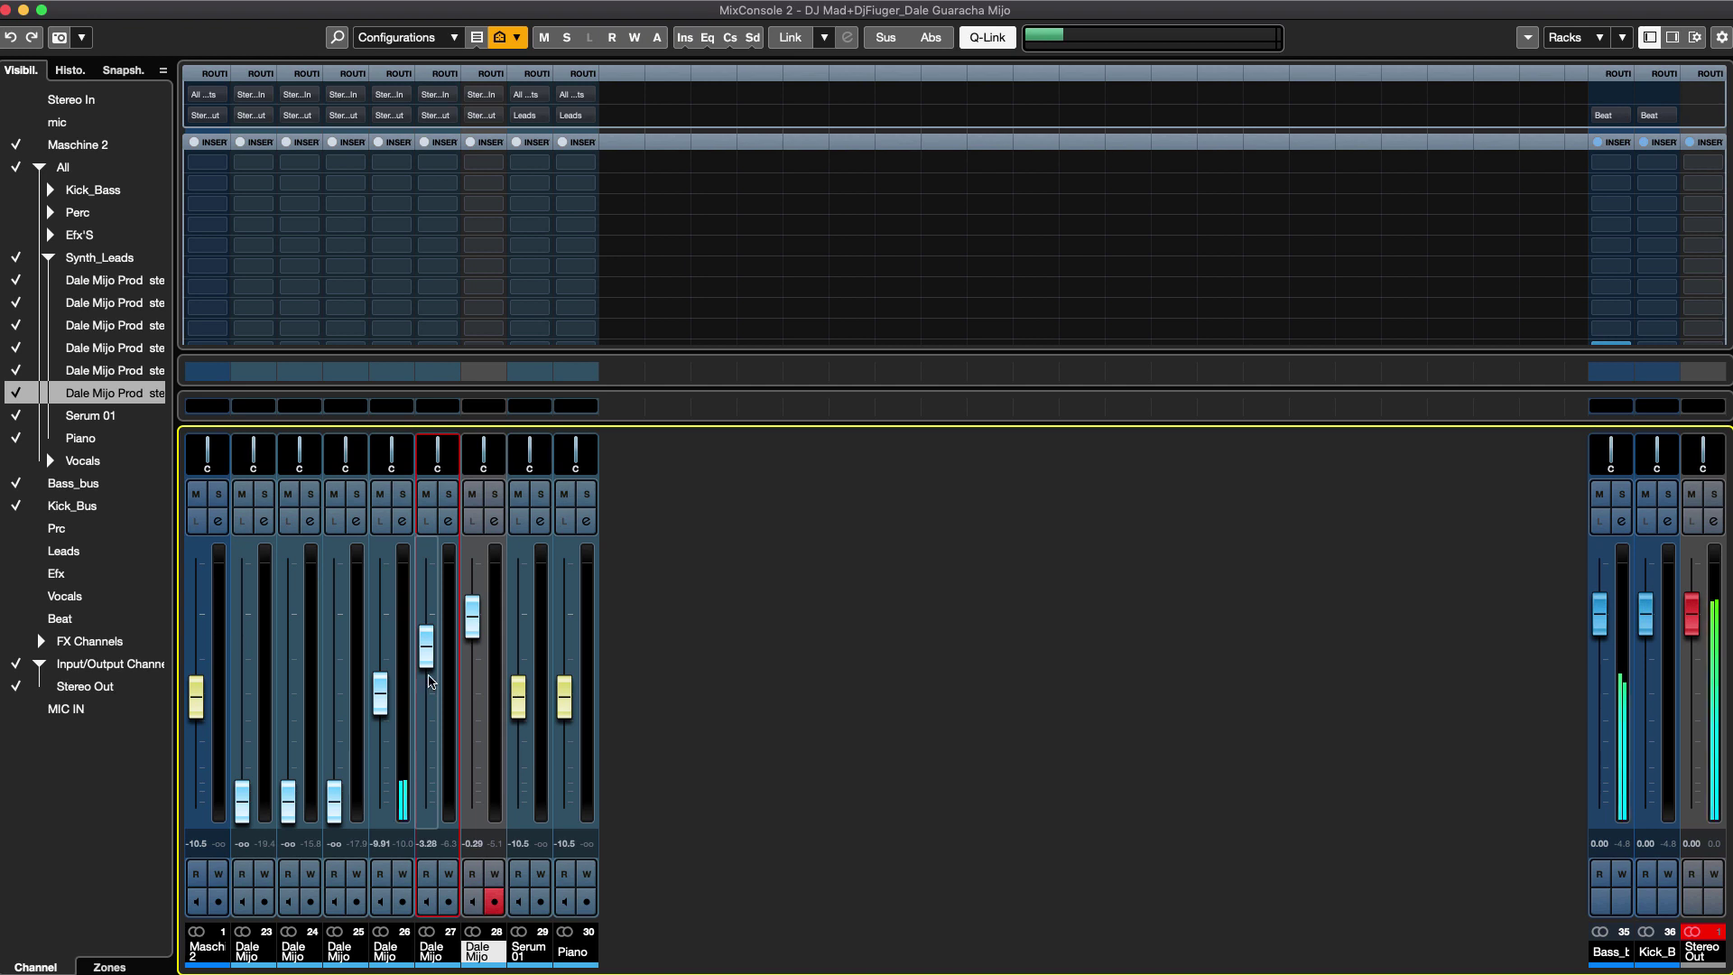
drag(429, 657, 428, 814)
Set the Purity fader to 0.28 dB, return to the project window and replay the cycle at bars 105–113.
drag(476, 629, 479, 621)
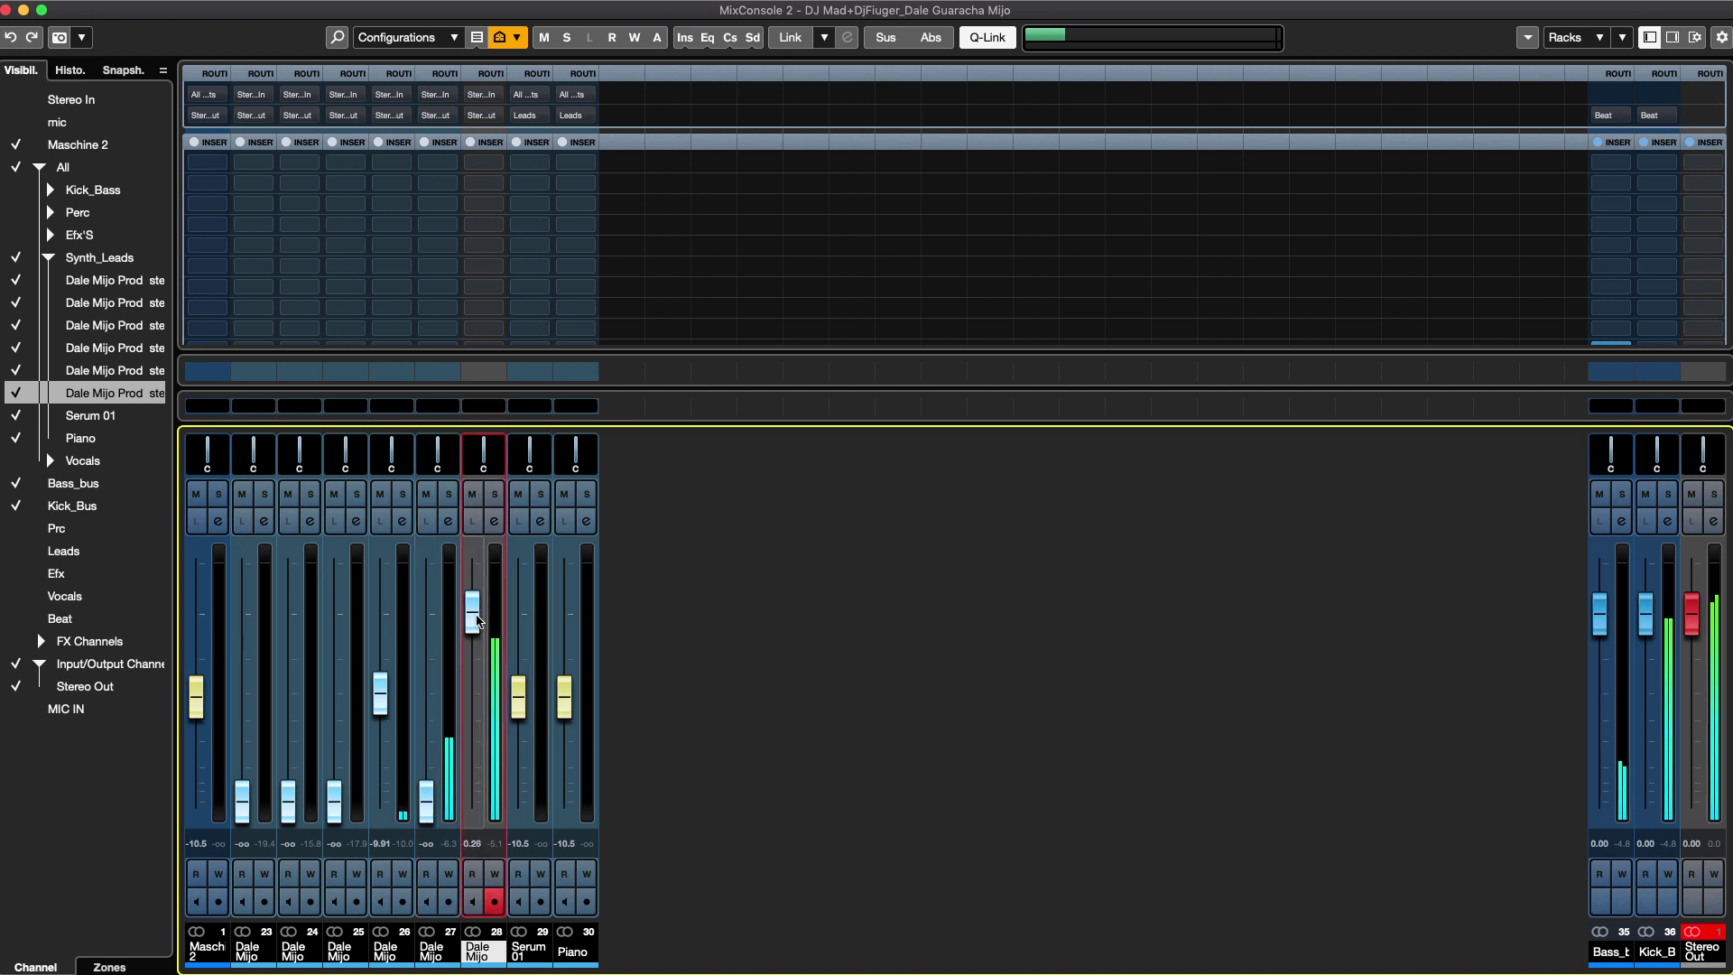
key(F3)
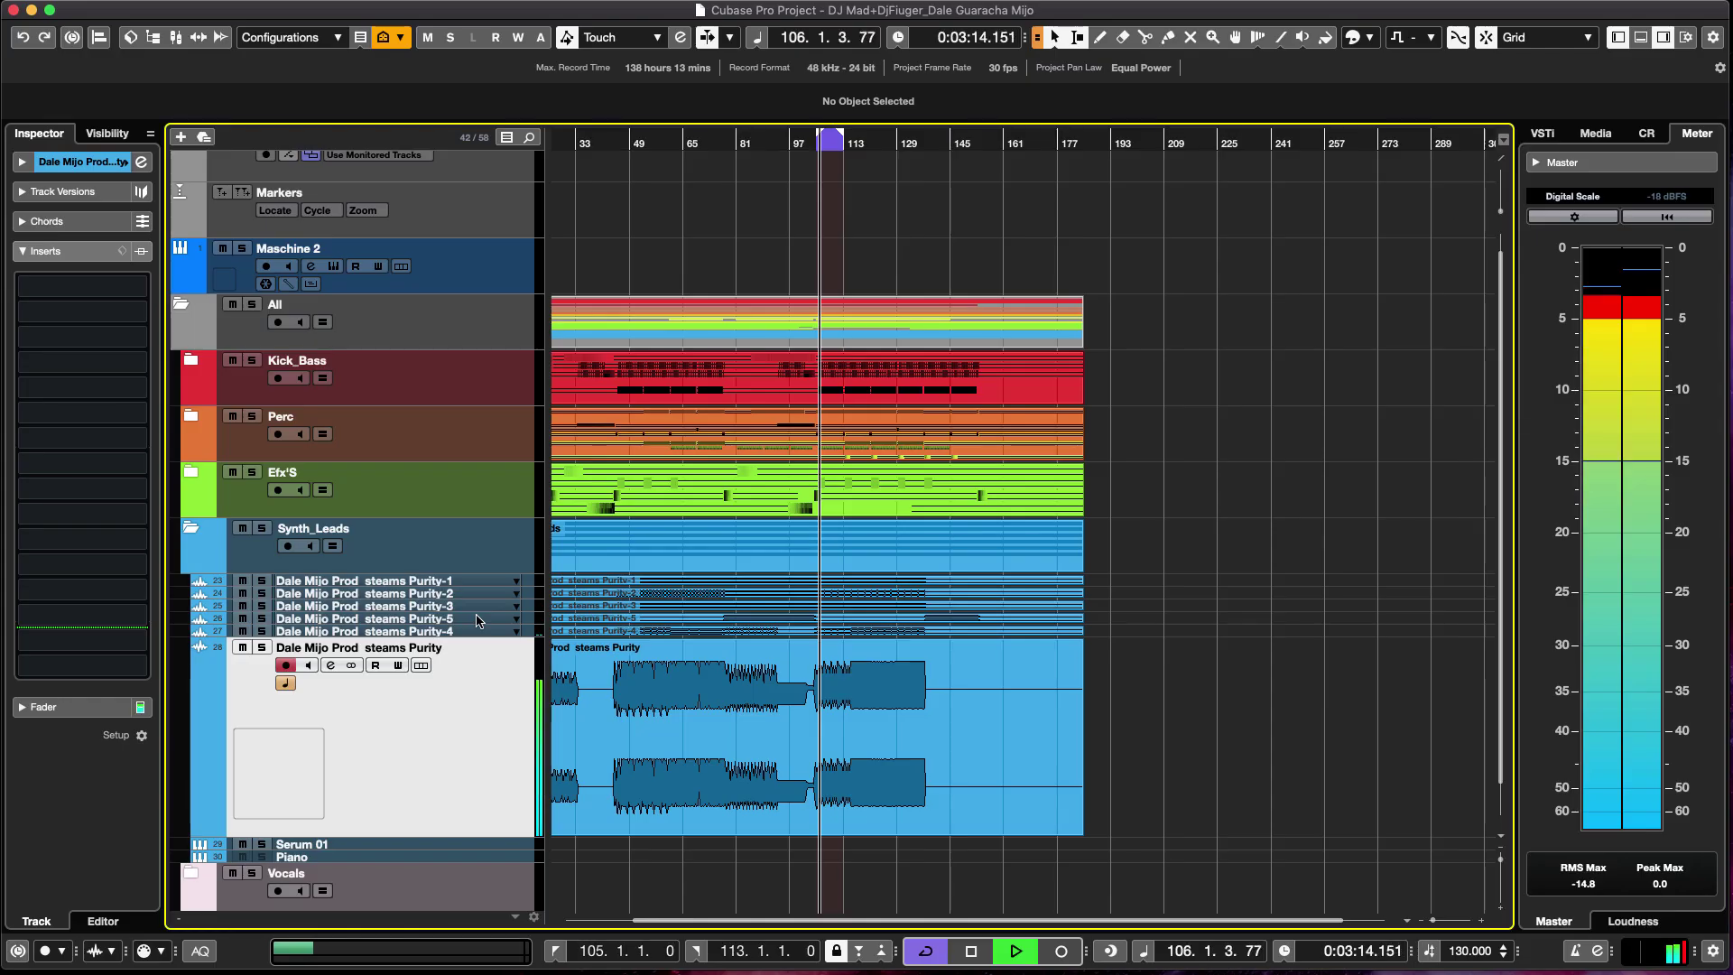
scroll(843, 403, up, 5)
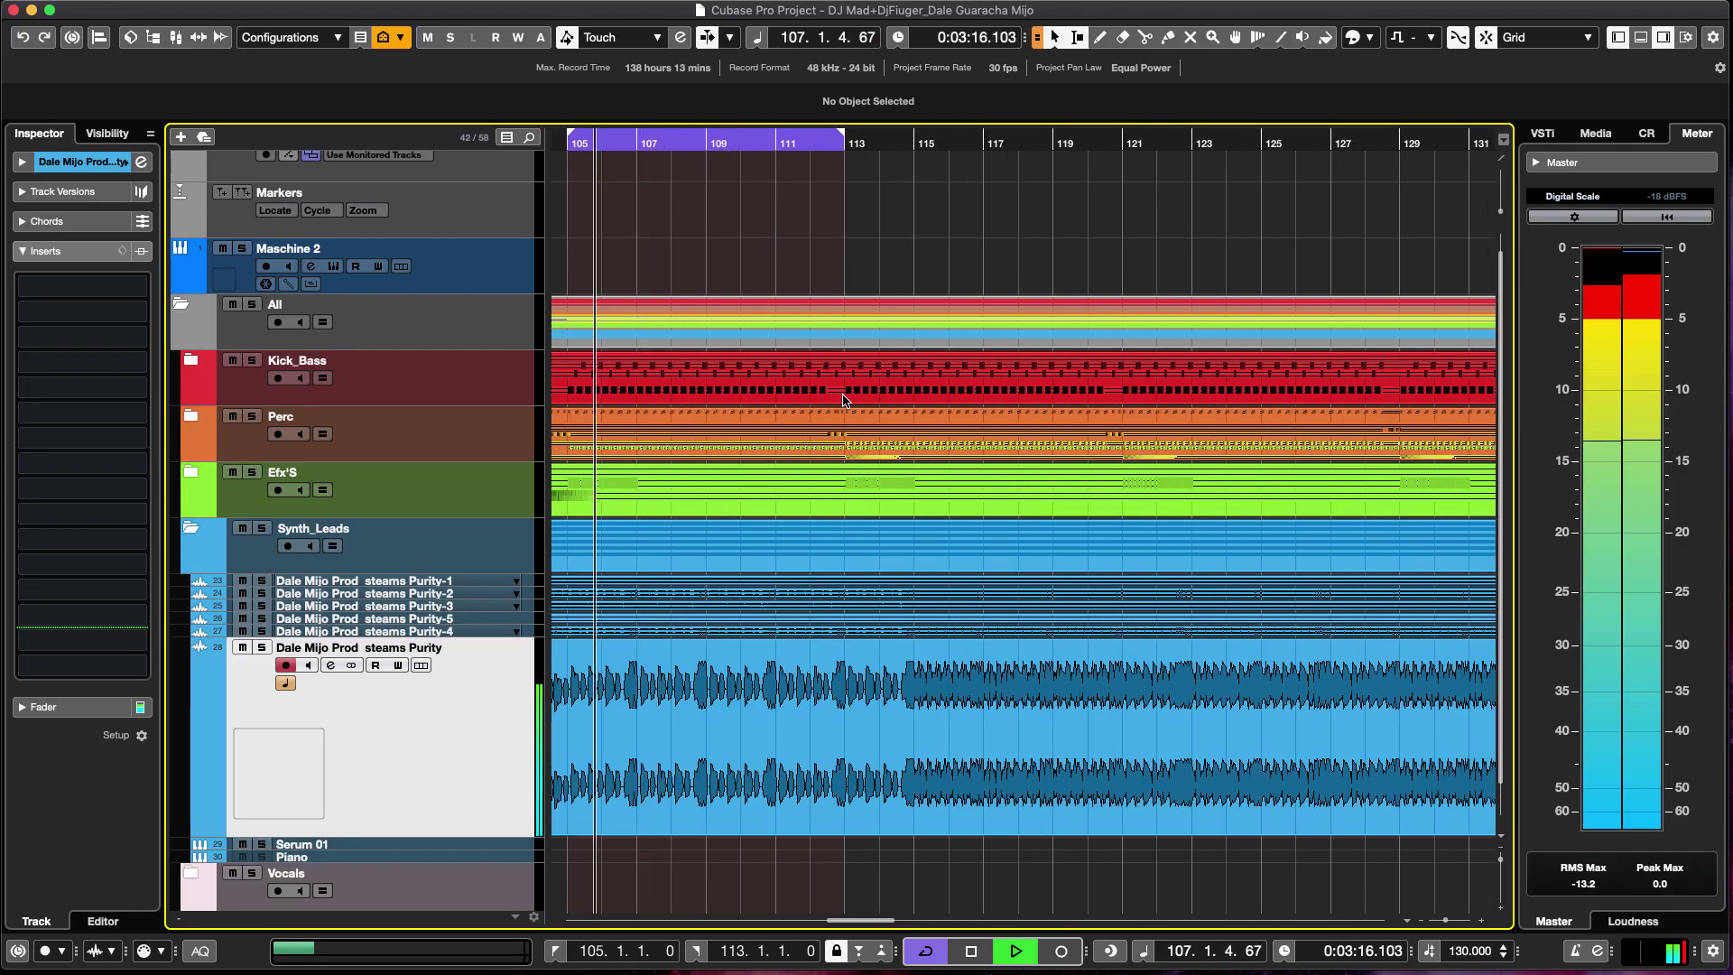
scroll(777, 388, left, 4)
key(space)
key(space)
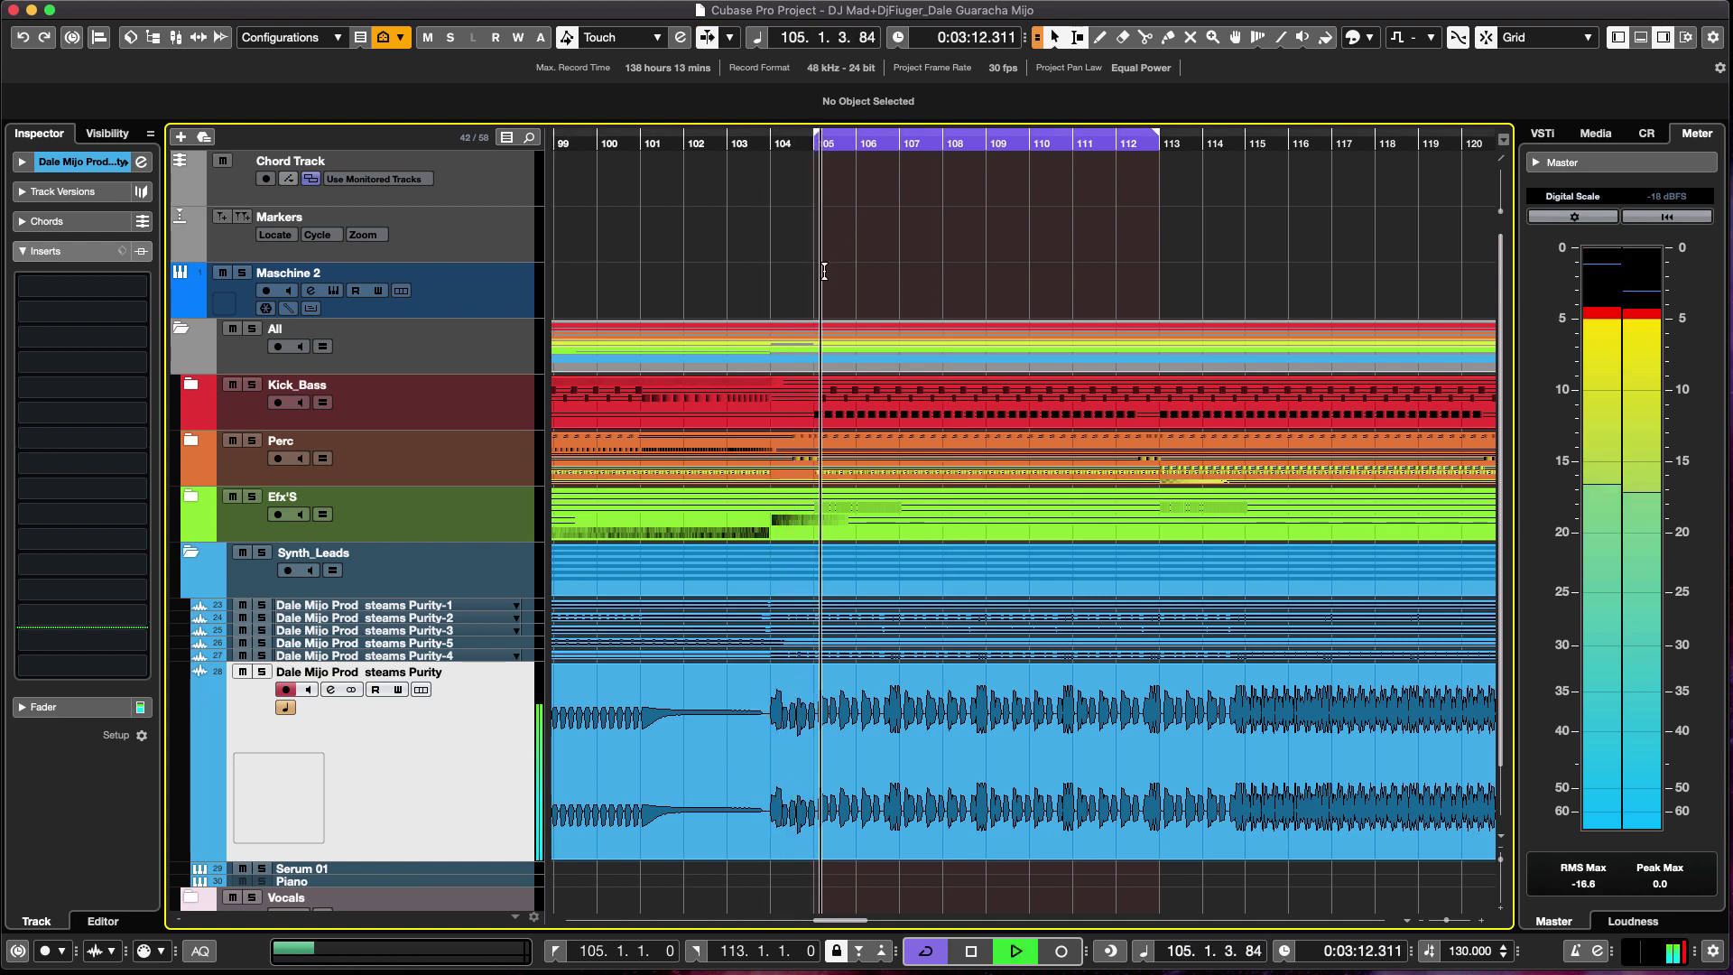
Return to the mixer and lower the Purity channel's fader to −0.57 dB.
key(F3)
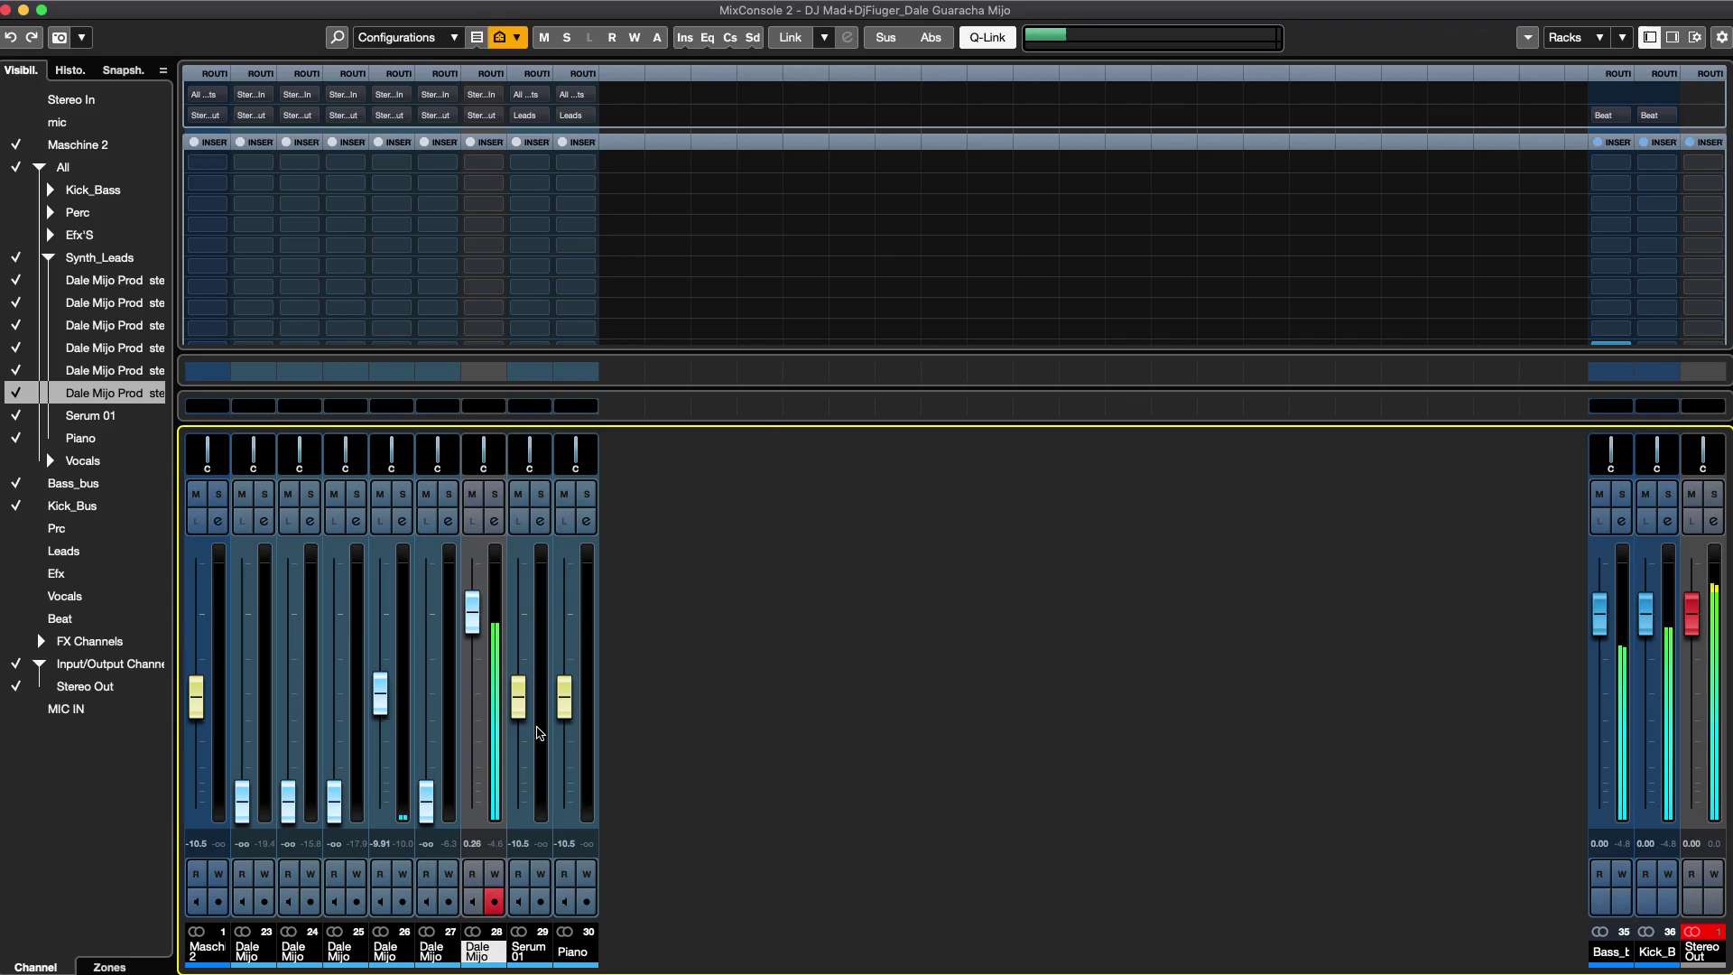
click(474, 612)
drag(474, 612, 472, 621)
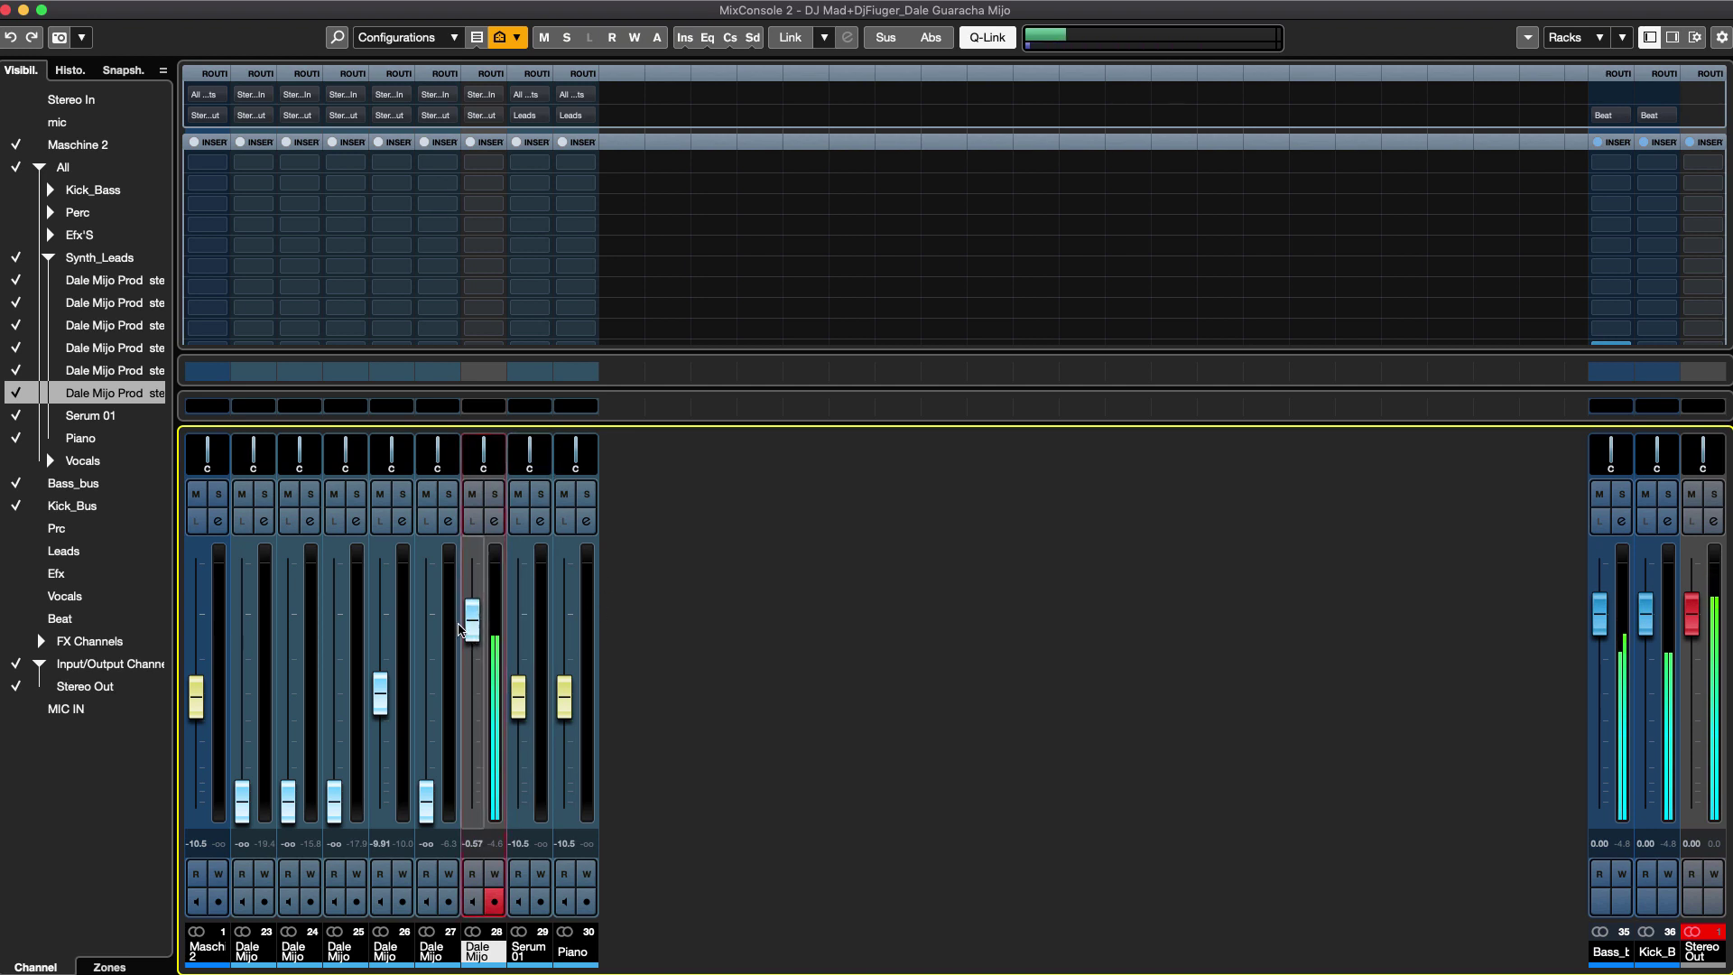
In the Purity channel's settings, change the low-cut filter slope and raise its frequency to just above 160 Hz with the channel soloed.
click(493, 520)
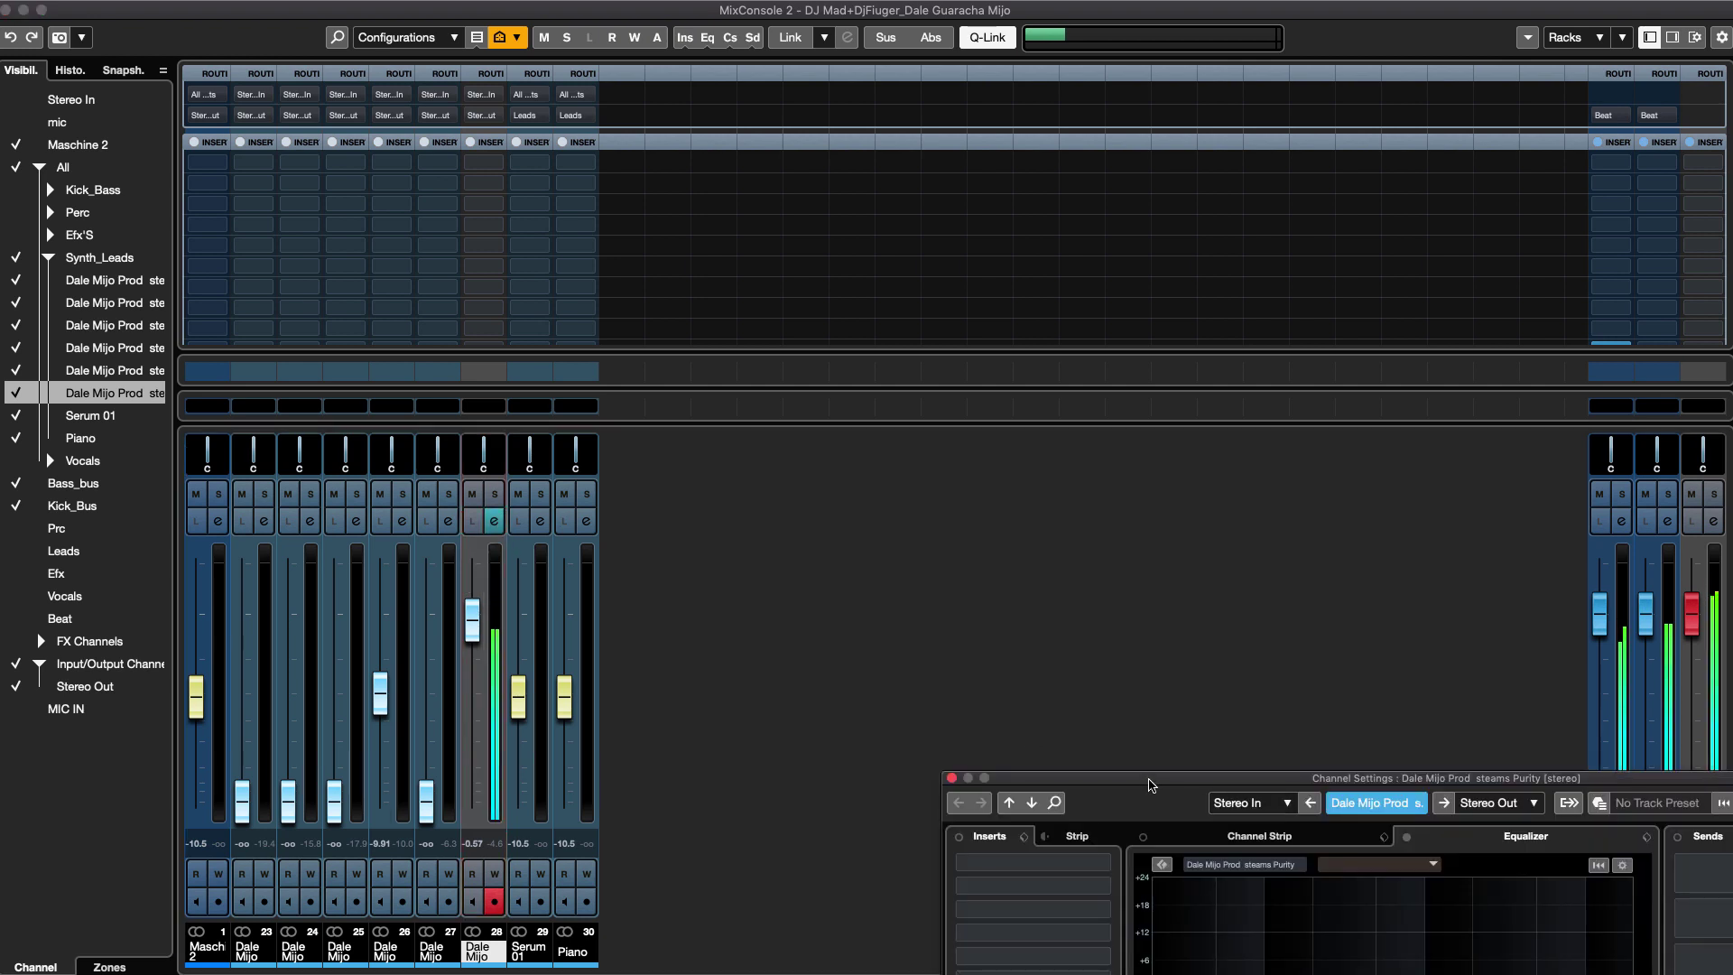
drag(1149, 784, 653, 296)
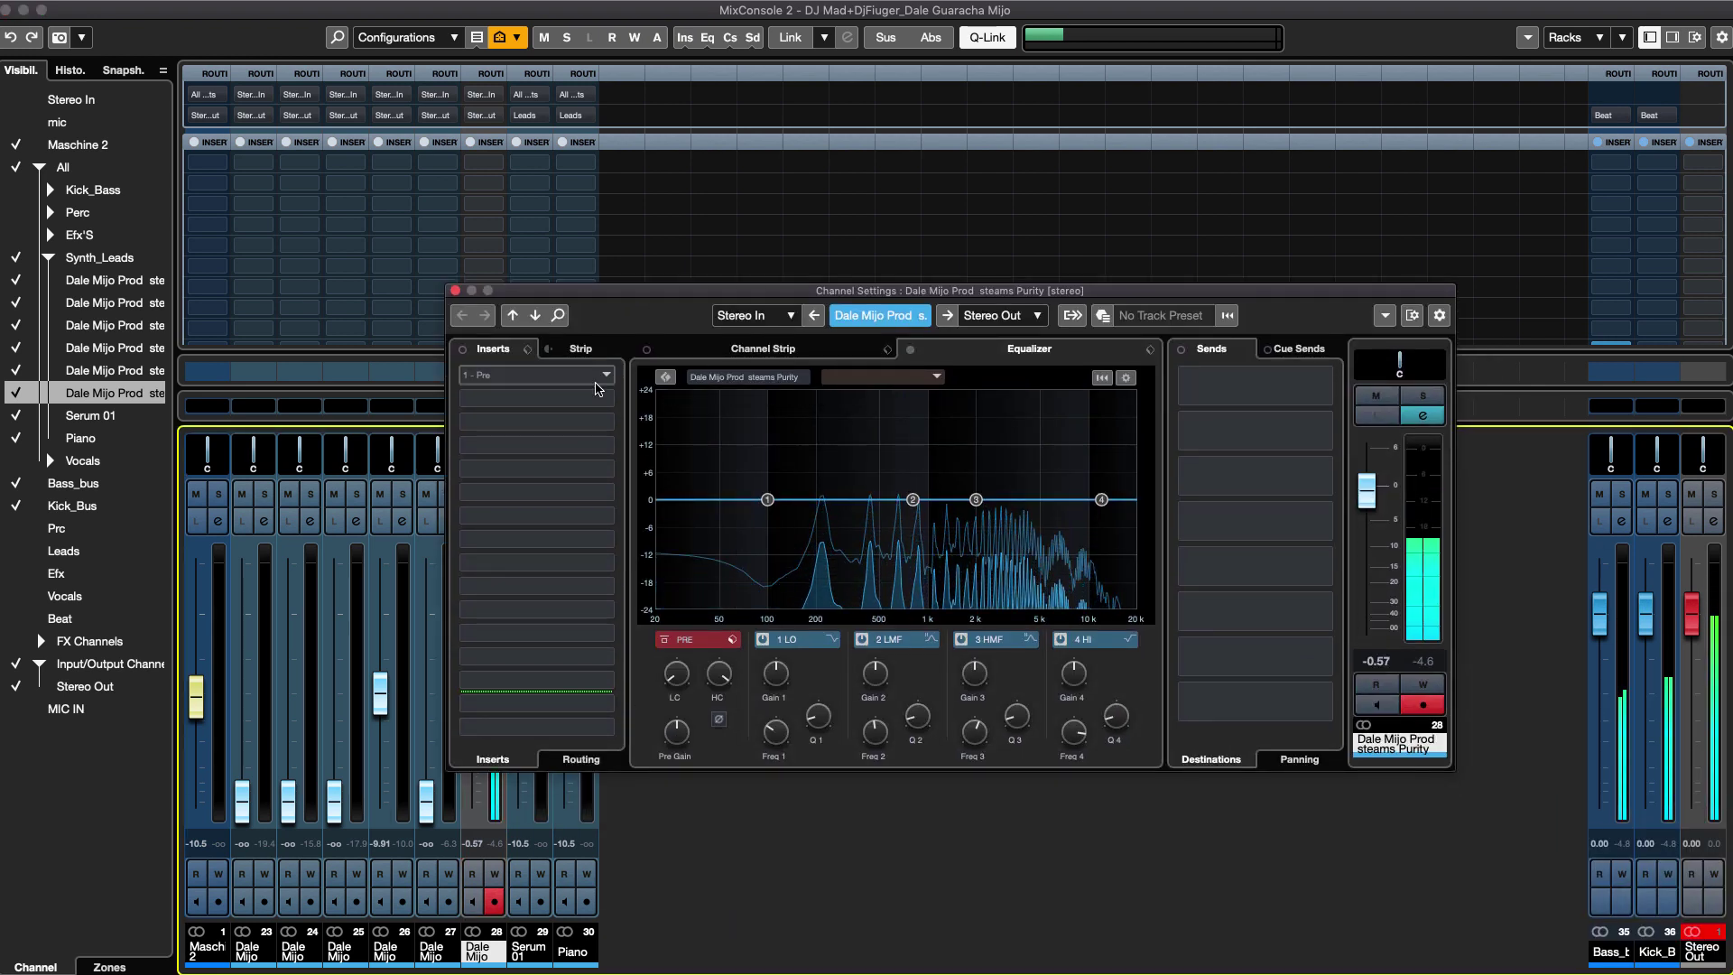
drag(580, 349, 495, 353)
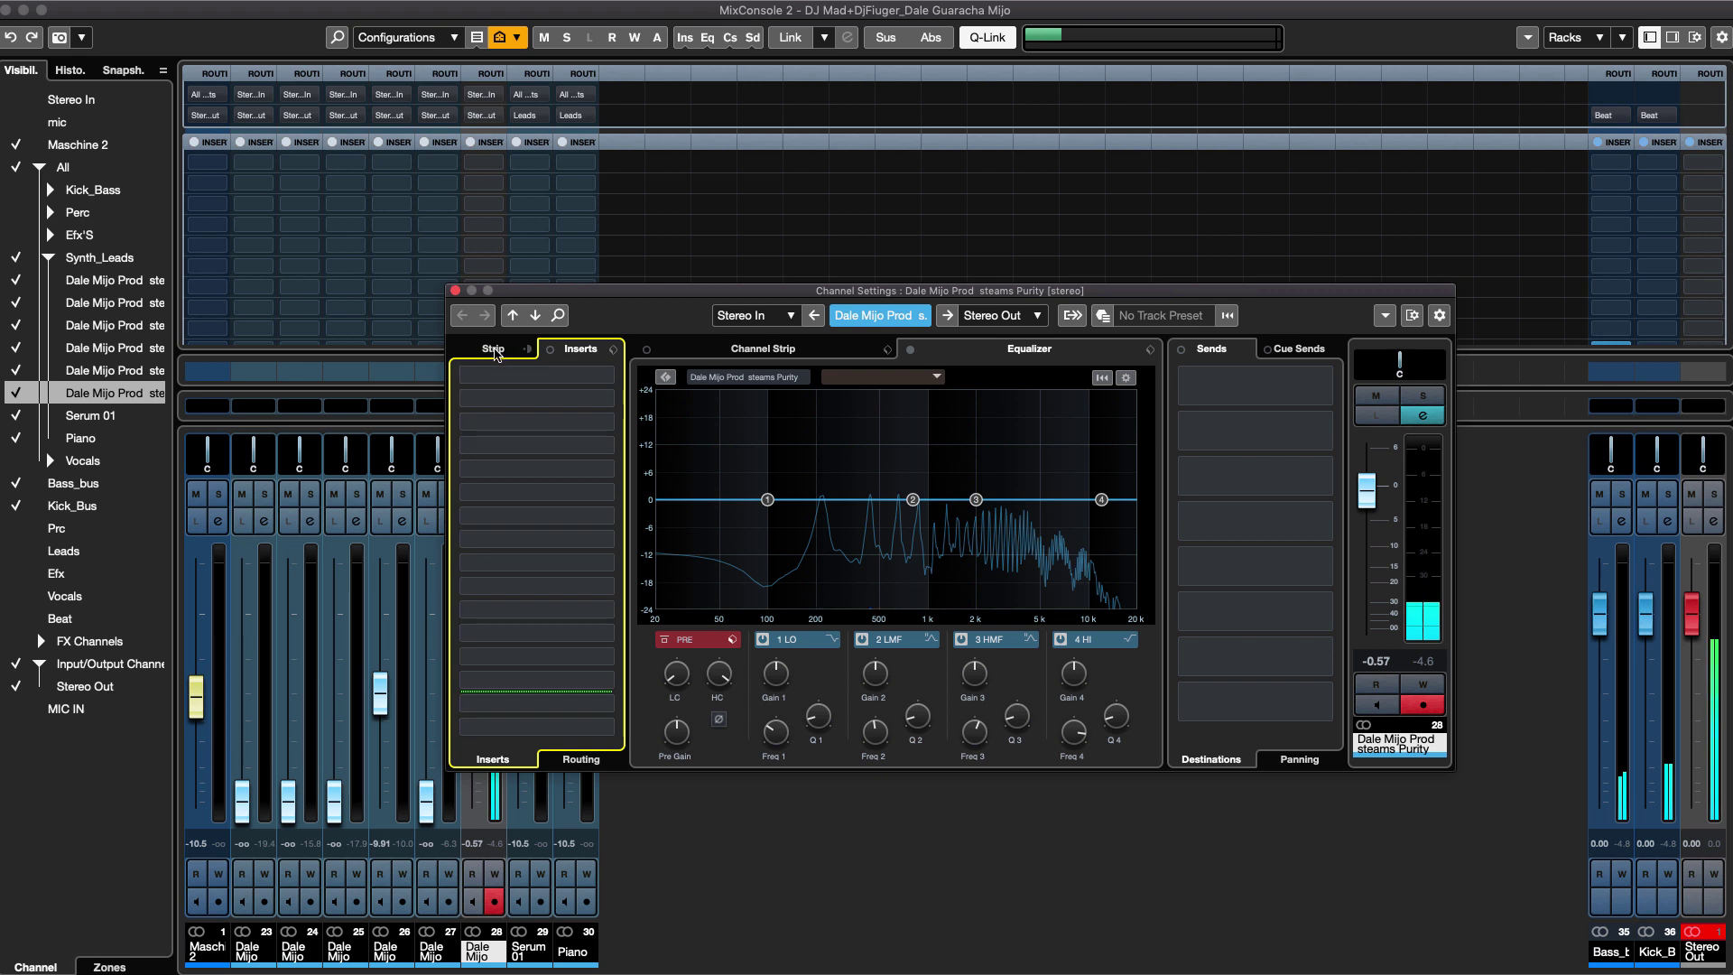
right_click(676, 673)
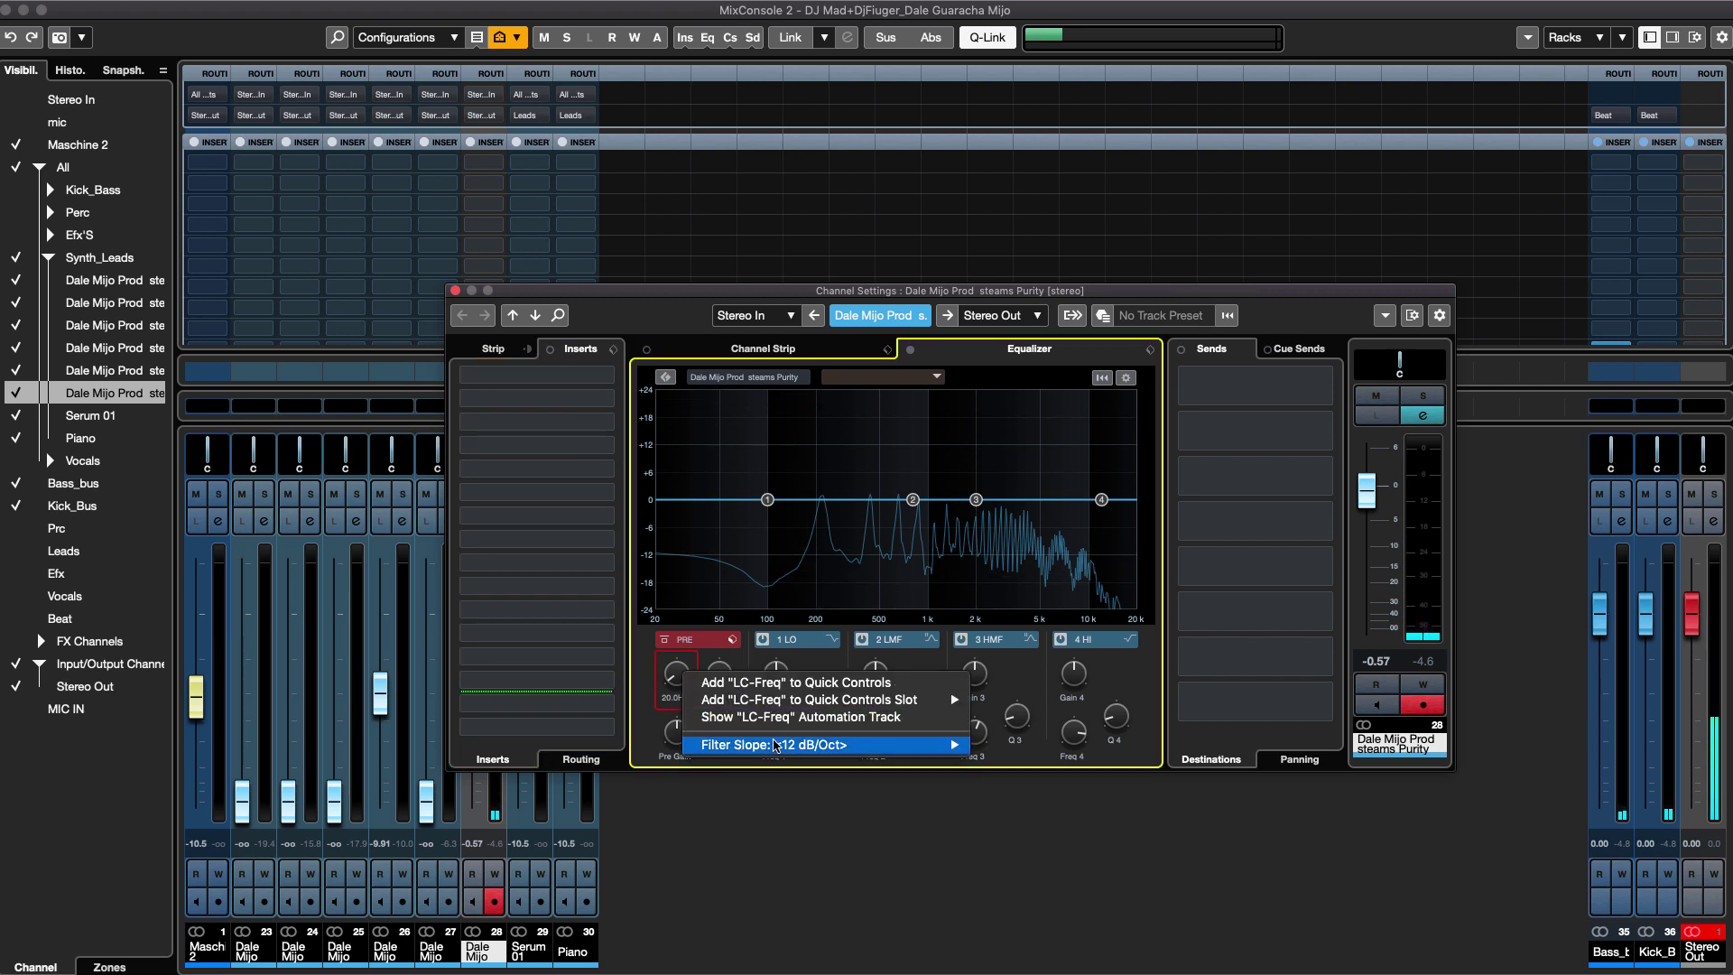
mouse_move(774, 746)
click(1019, 814)
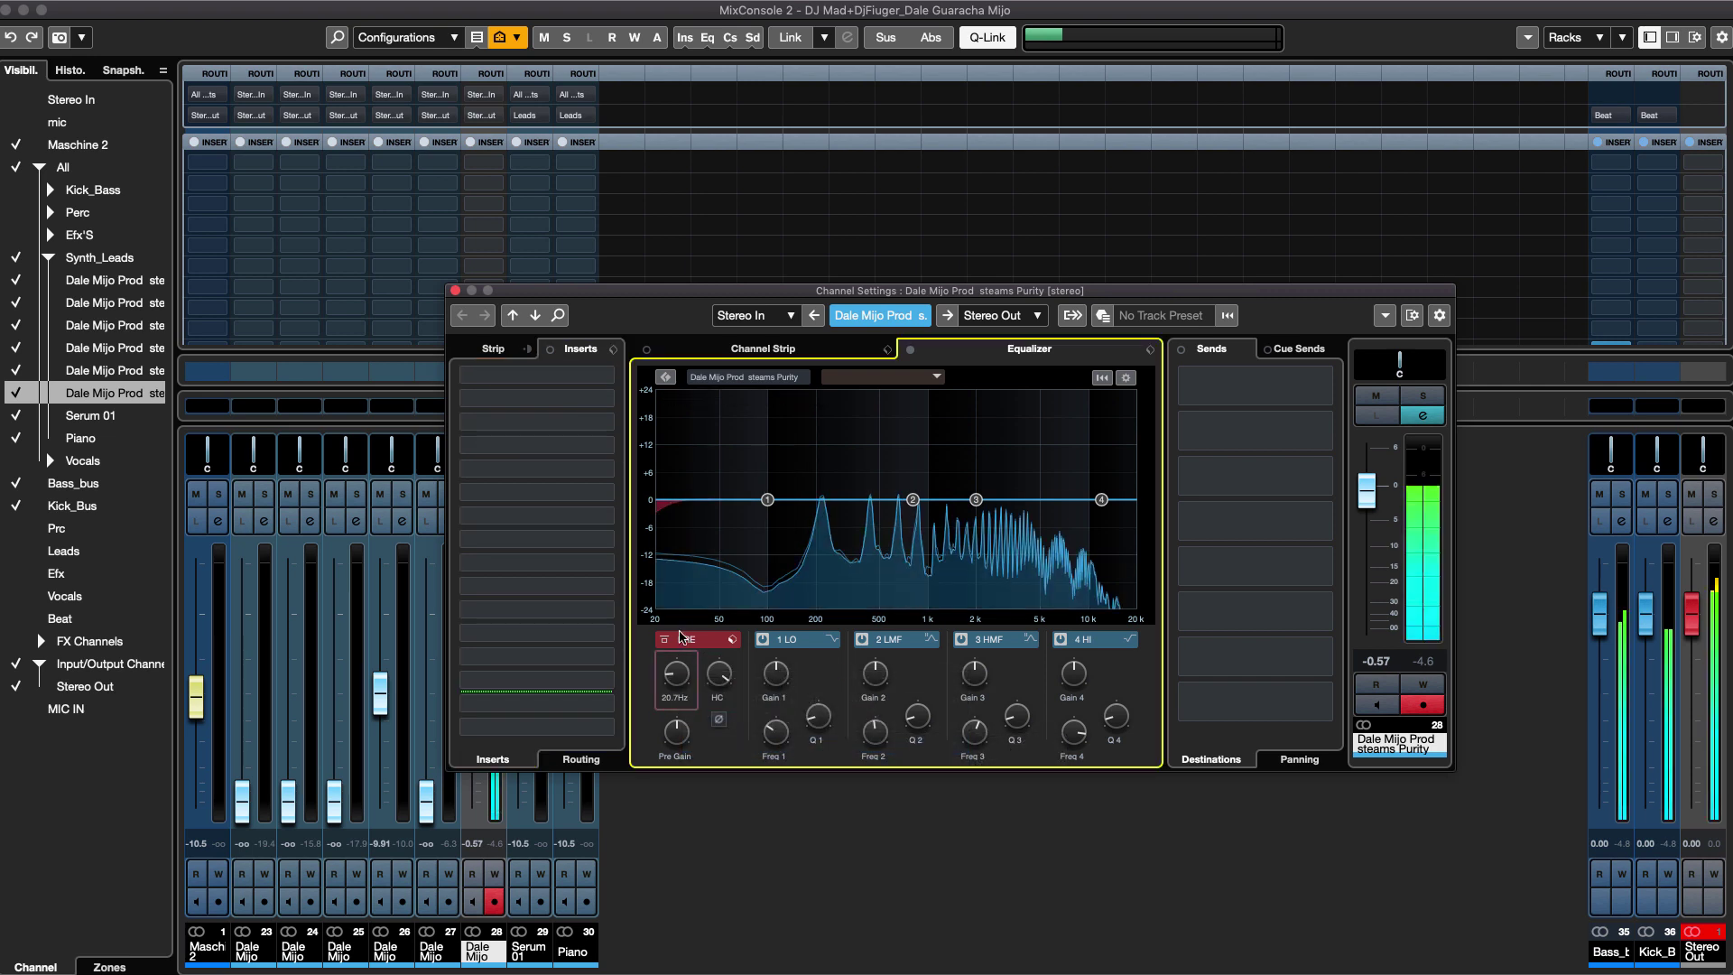
click(1423, 396)
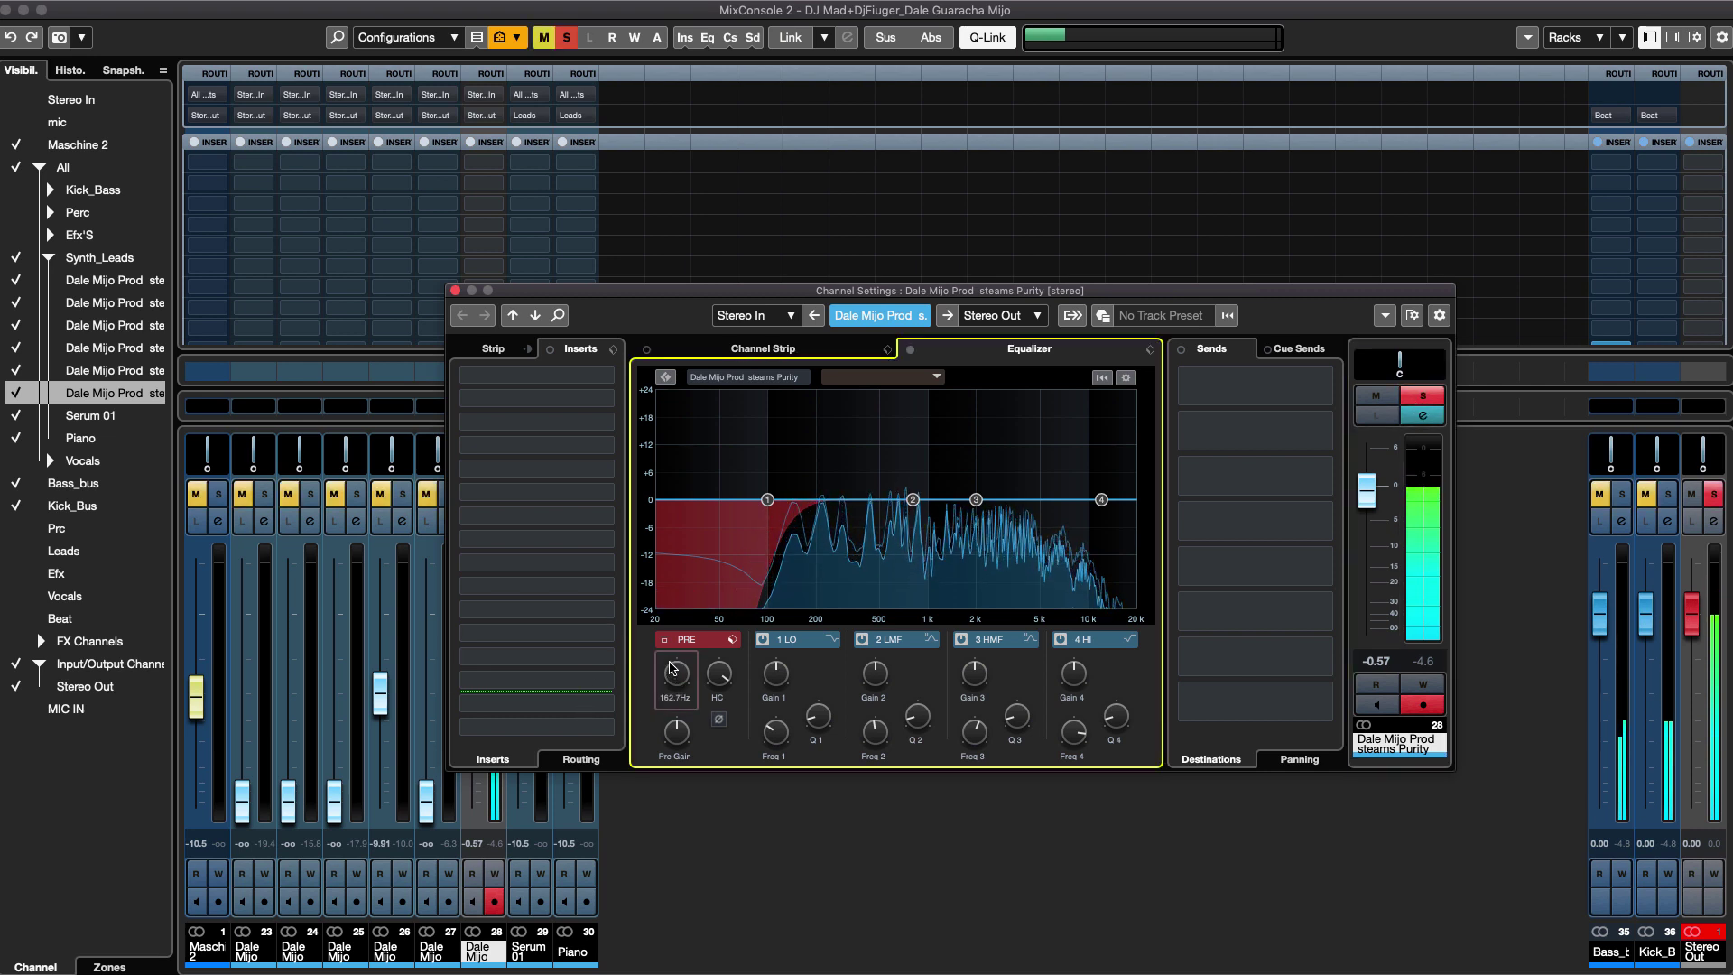
drag(670, 668, 658, 653)
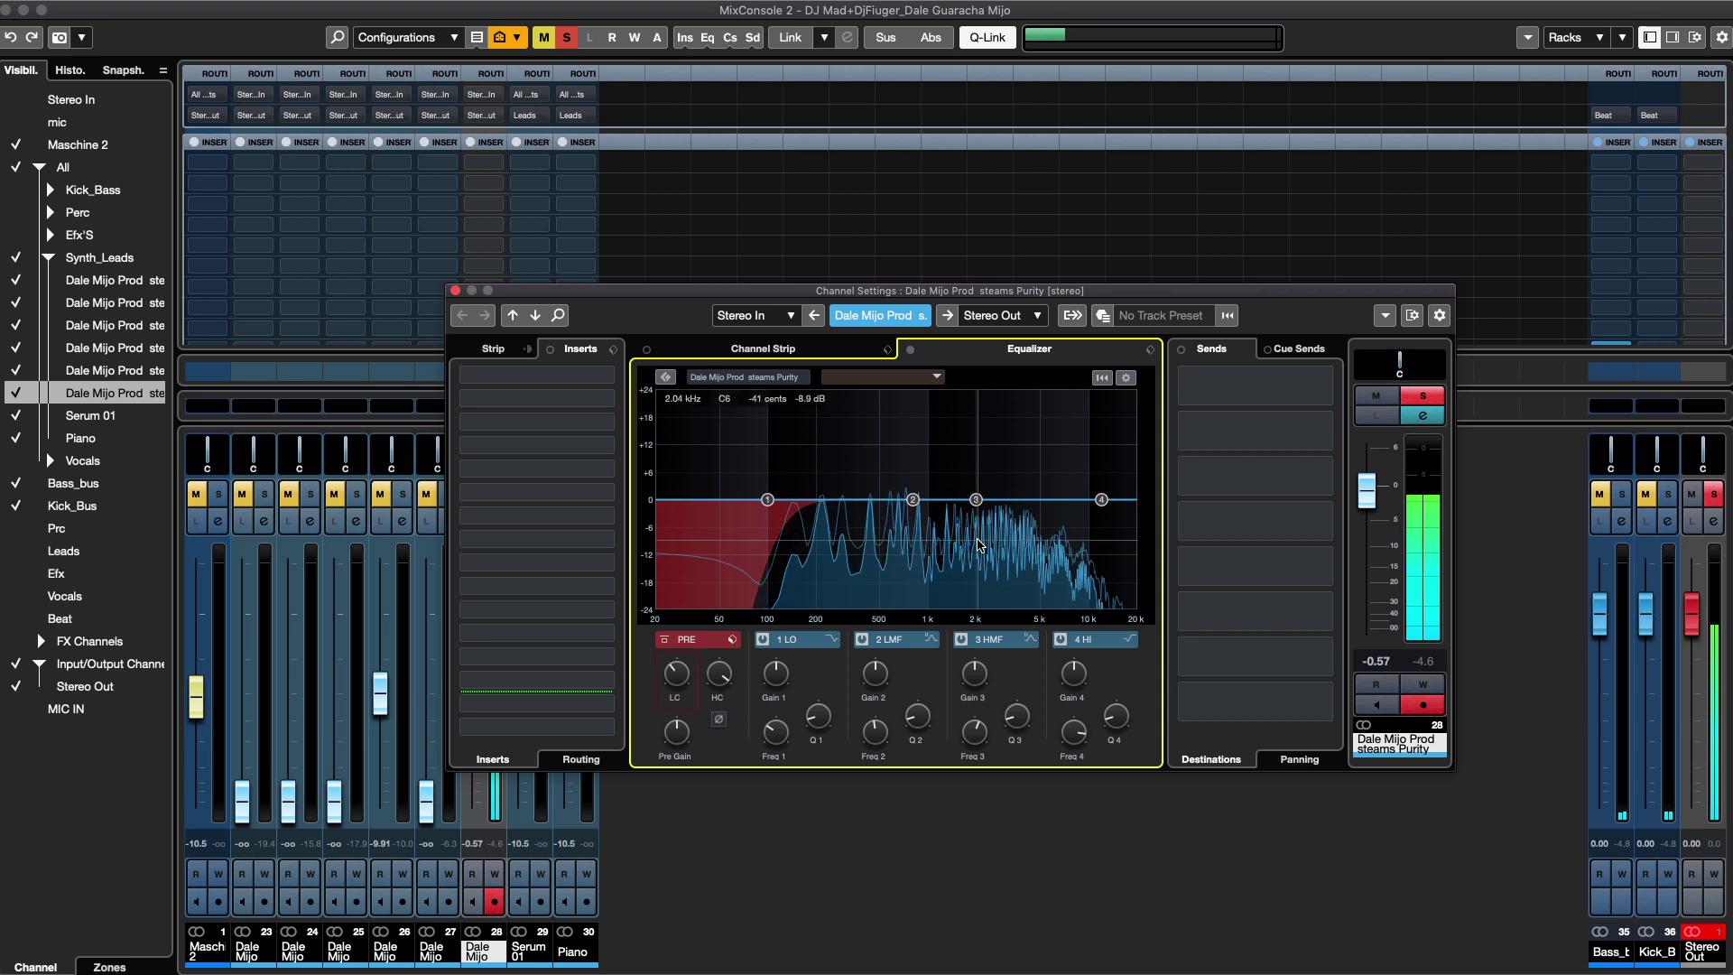
Cut EQ band 3 by about 5 dB near 450 Hz, boost band 2 by about 3 dB near 6 kHz, and unsolo Purity.
drag(976, 499, 863, 529)
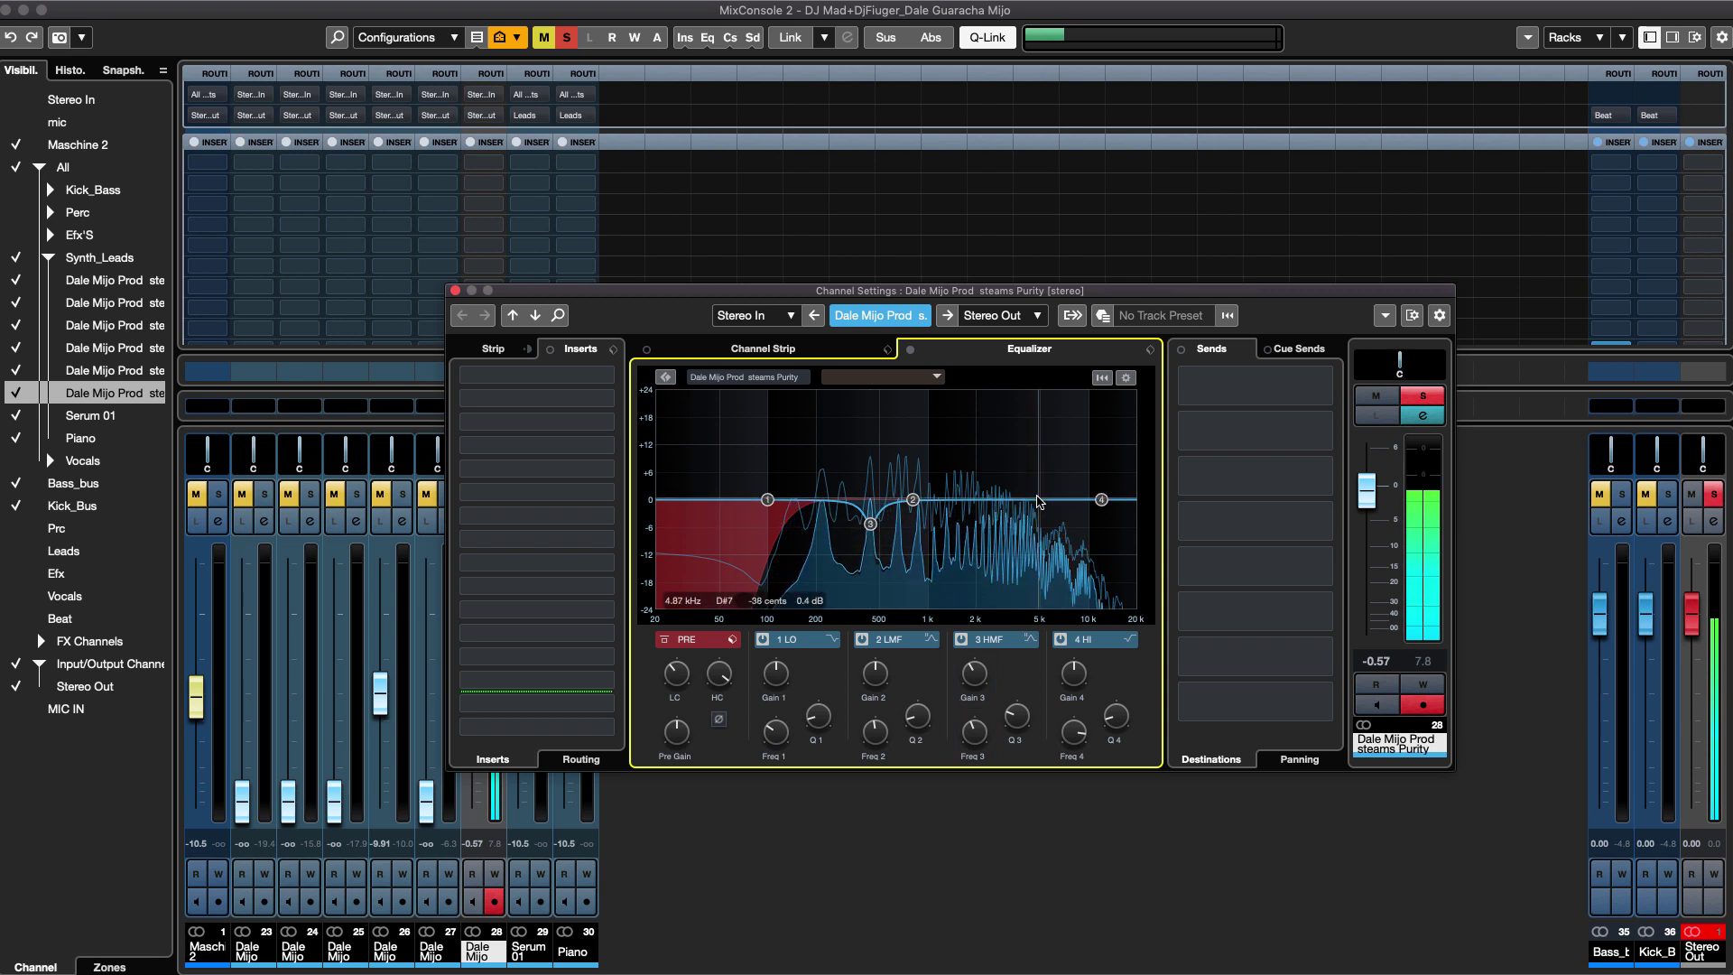
drag(914, 499, 1052, 487)
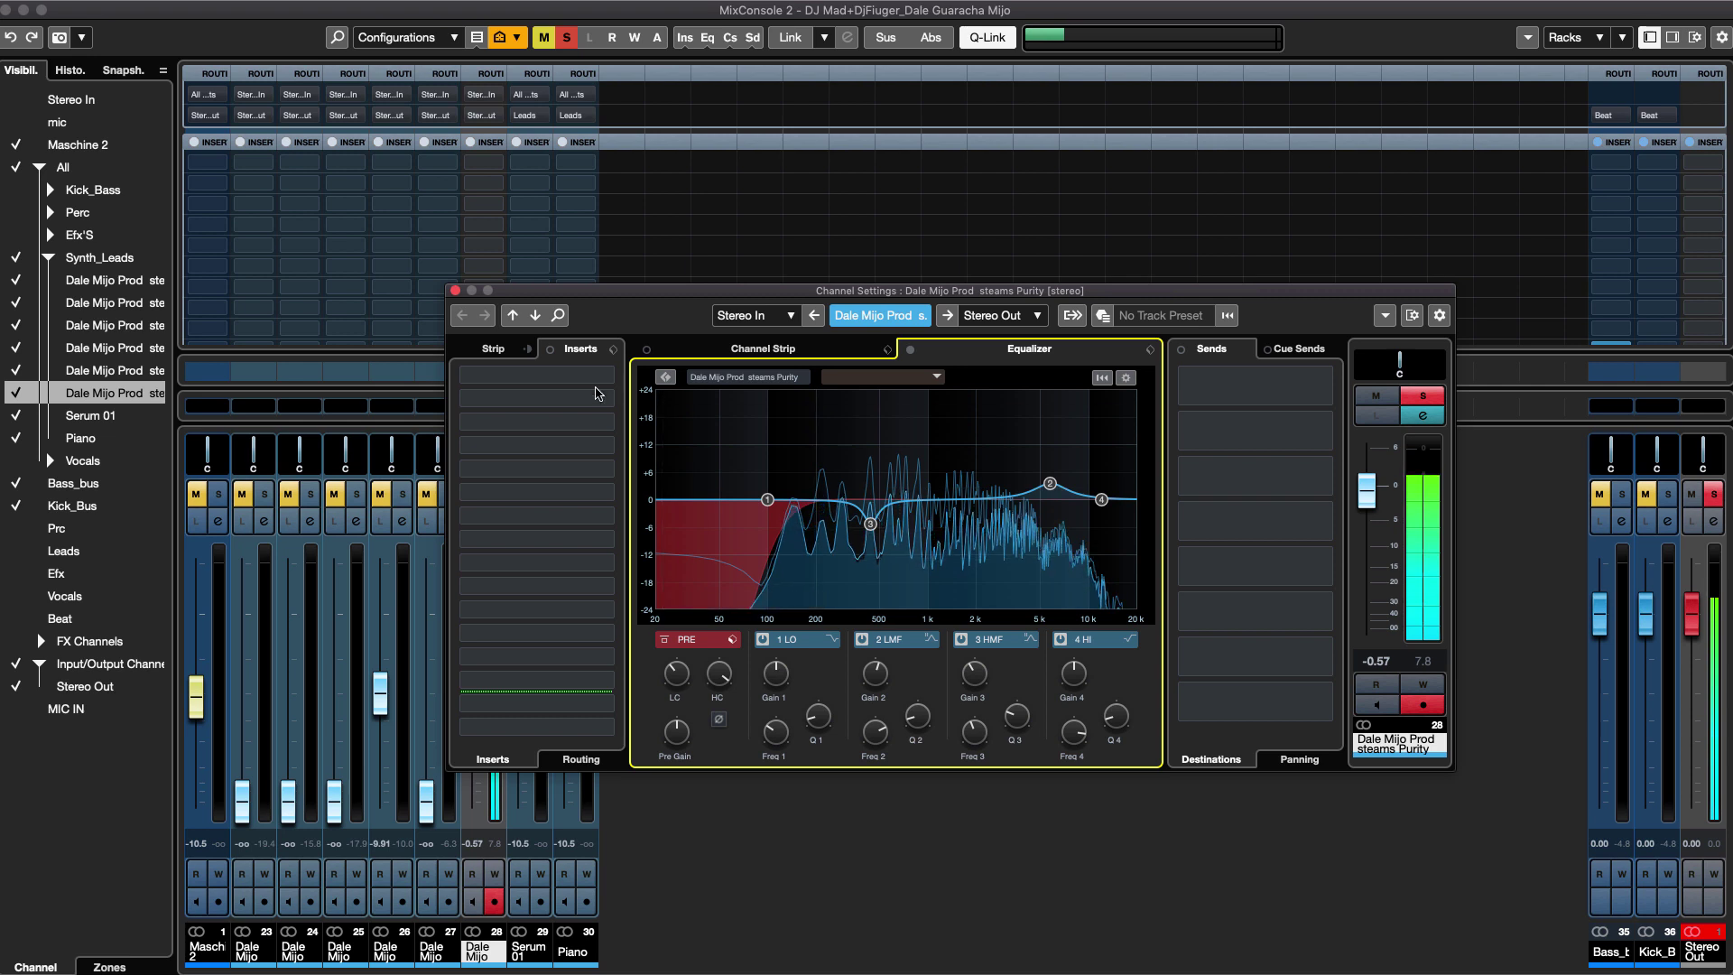
click(1422, 395)
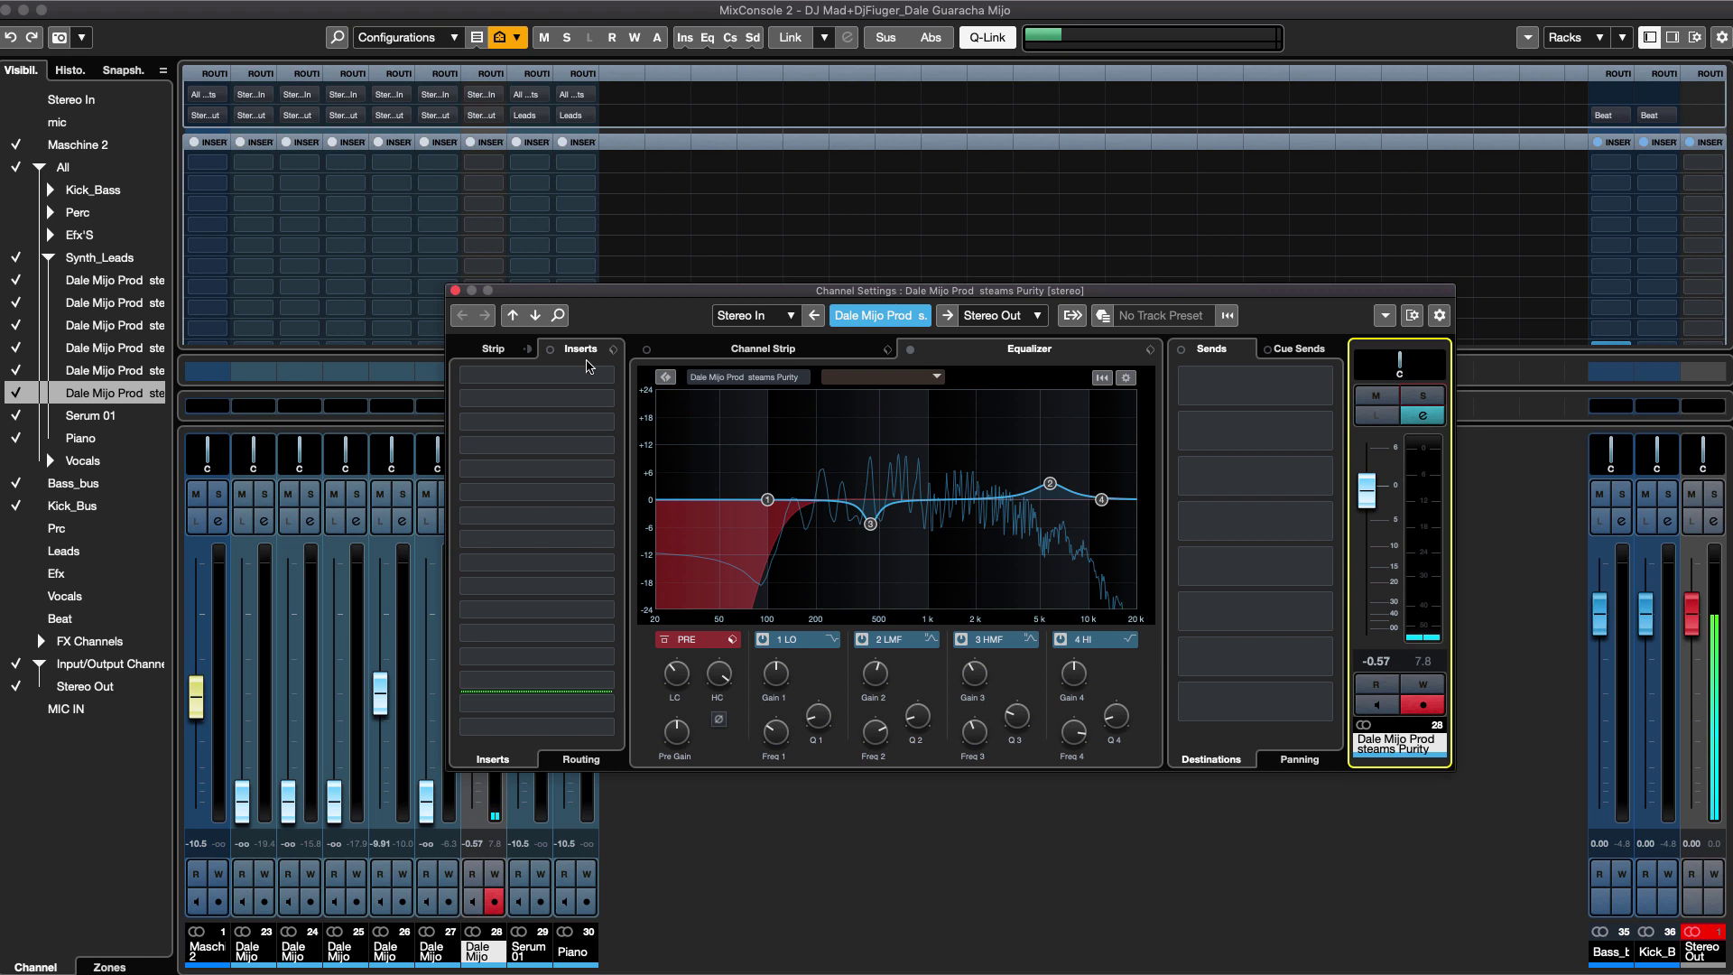
Insert MDMX Screamer Stereo in Purity's fourth insert slot and move its window clear of the EQ curve.
click(611, 450)
text(mdm)
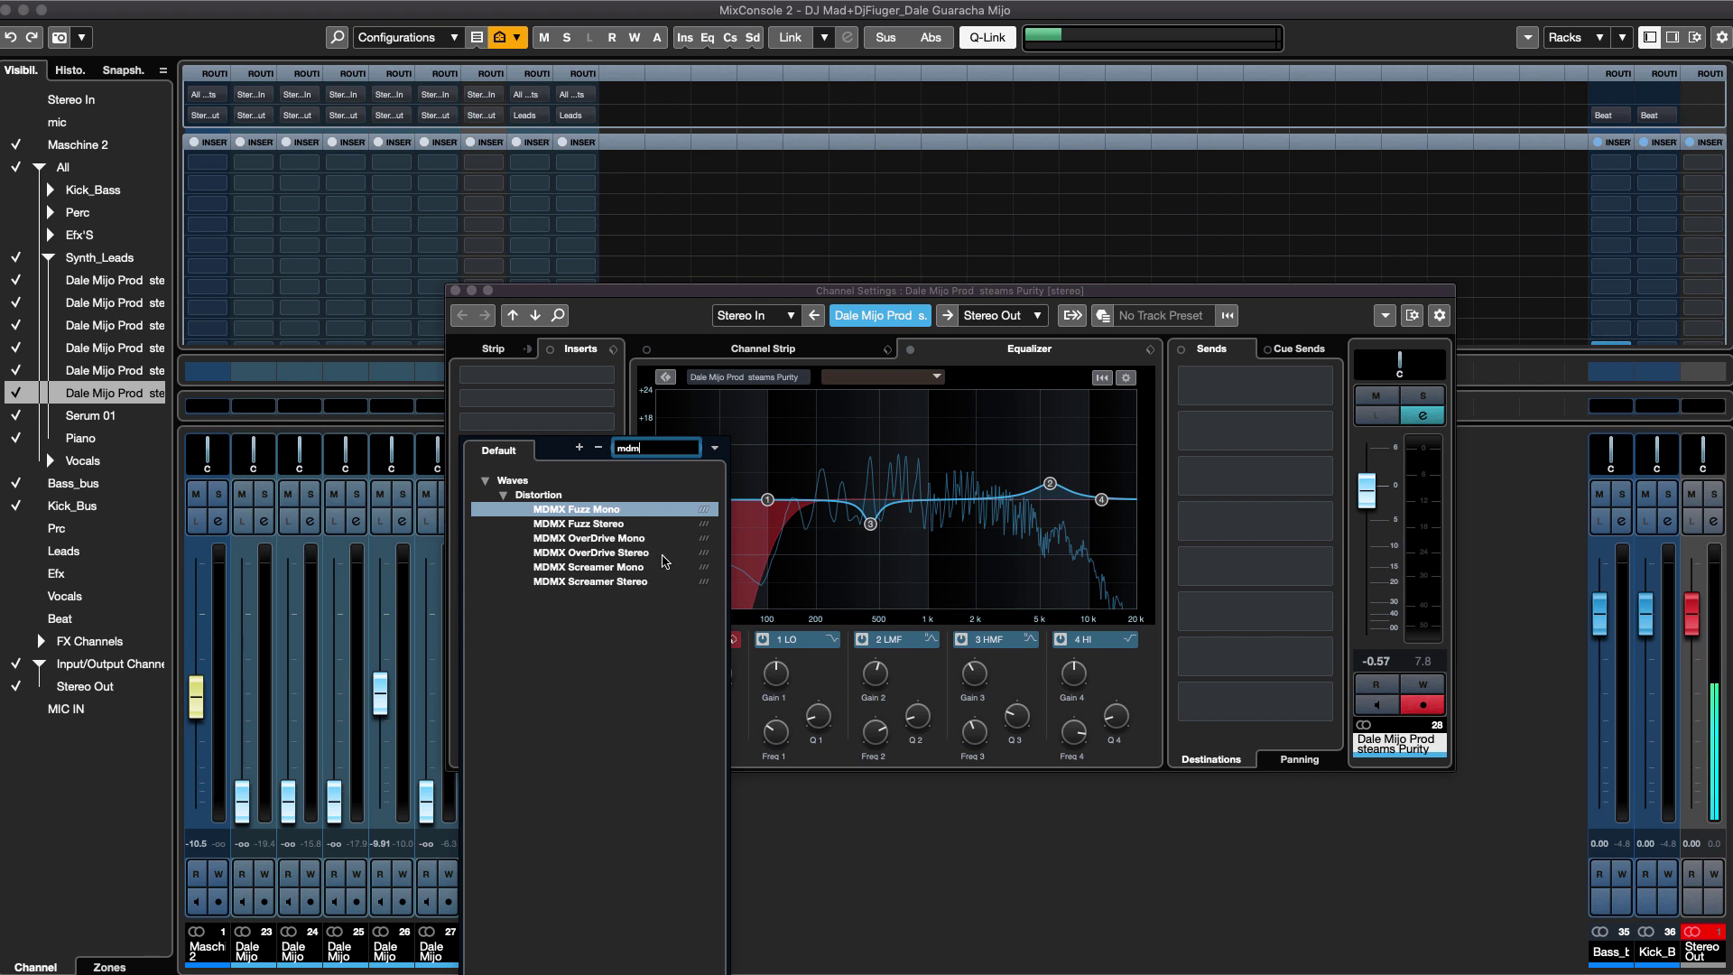
click(608, 584)
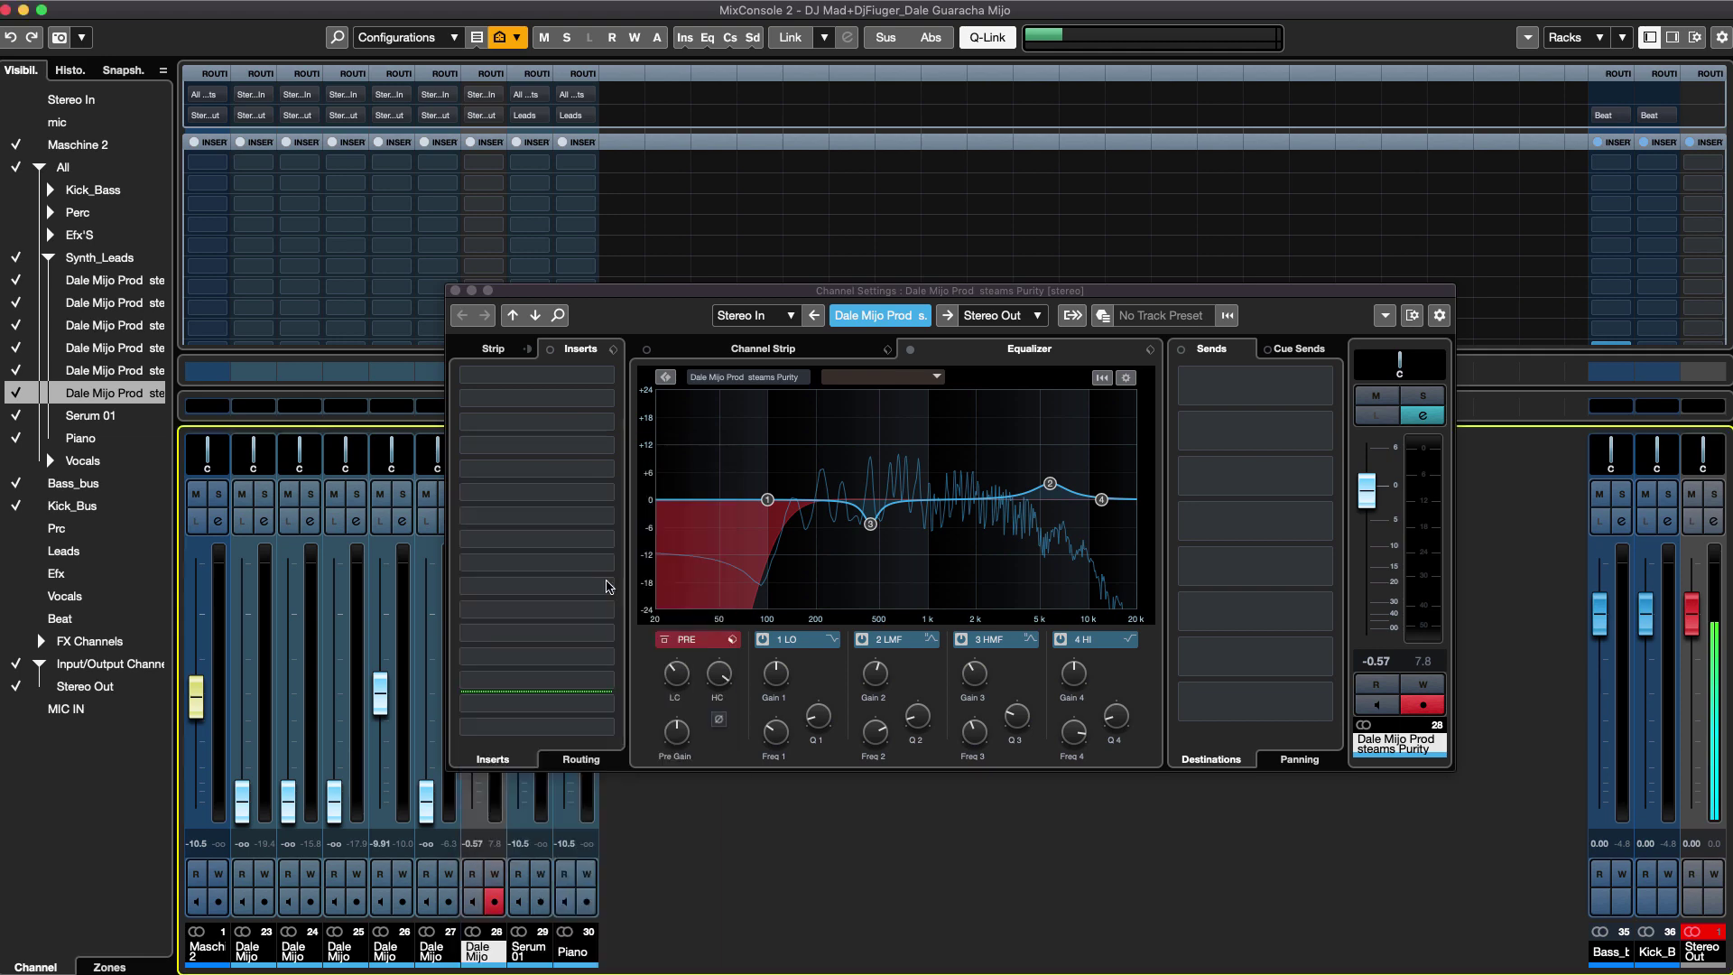
drag(1540, 185, 806, 170)
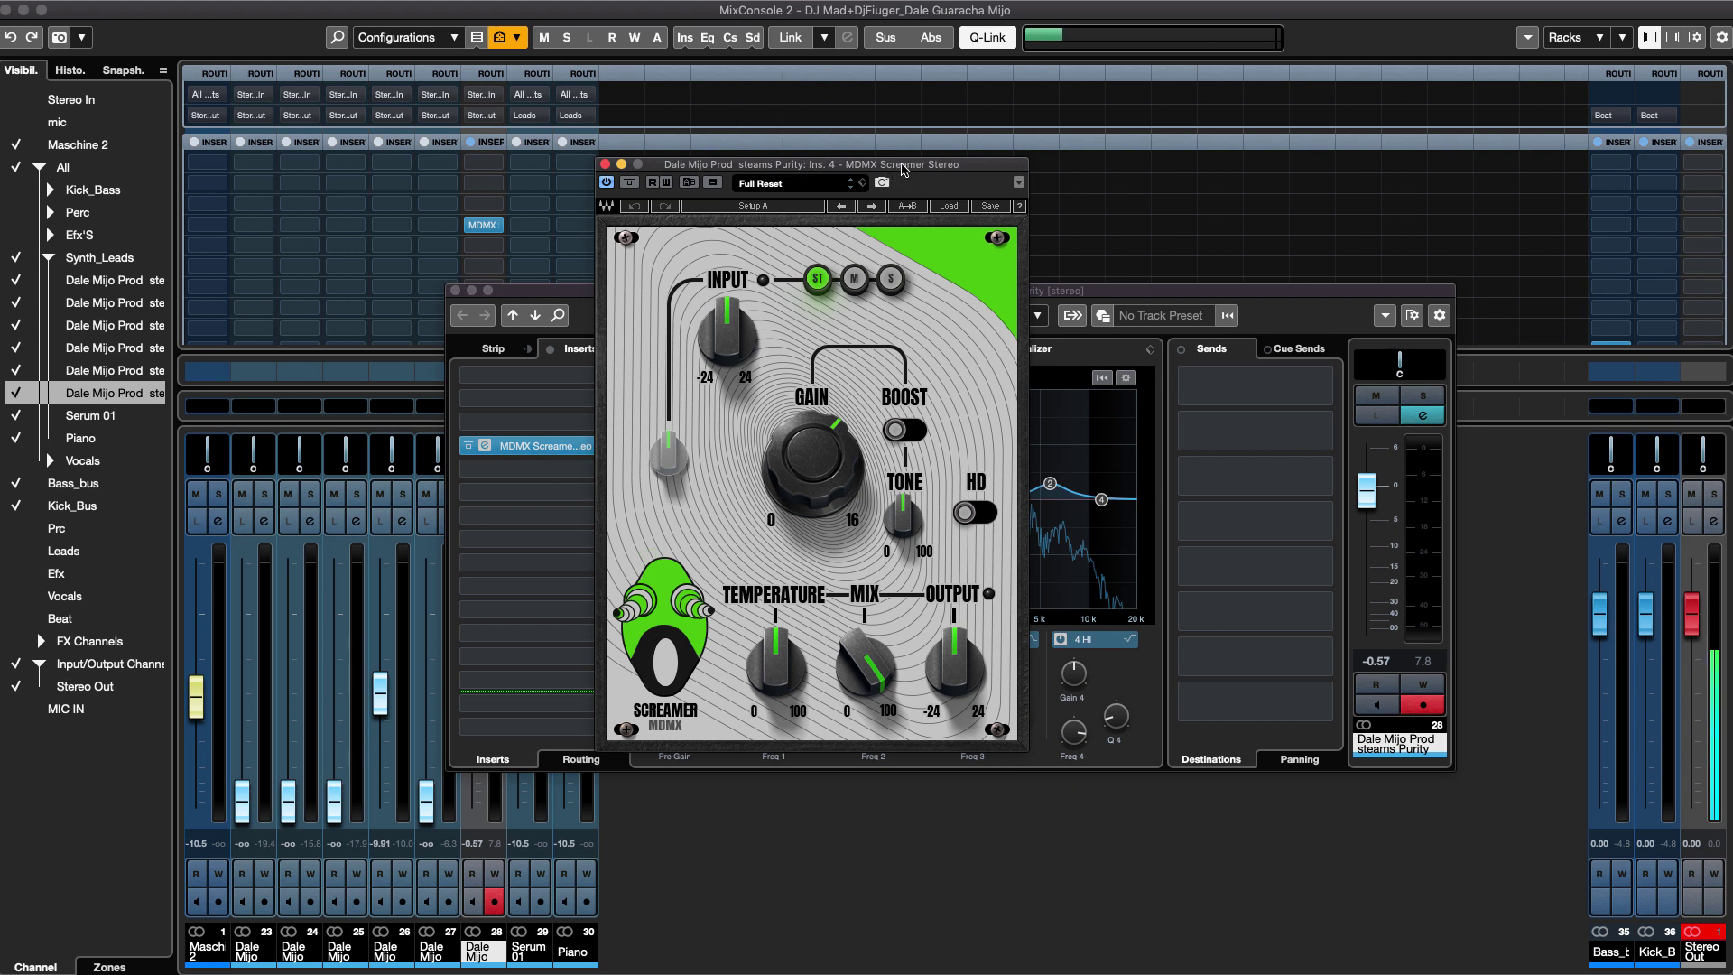
drag(902, 170, 707, 198)
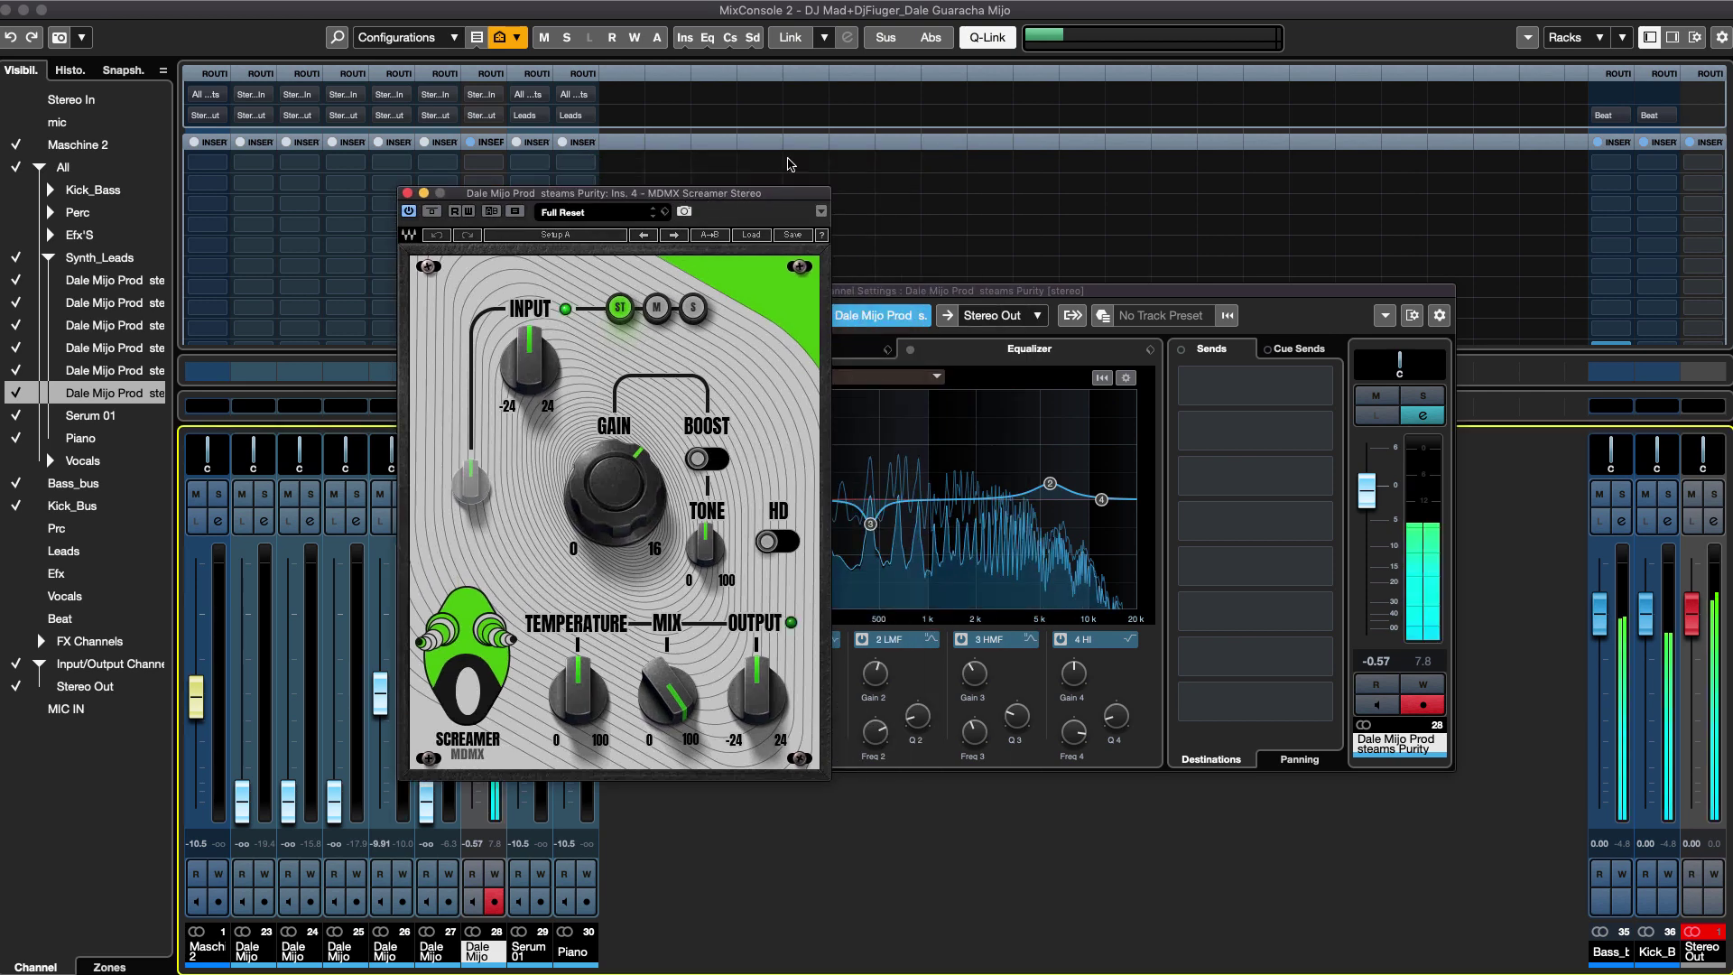
drag(713, 196, 590, 187)
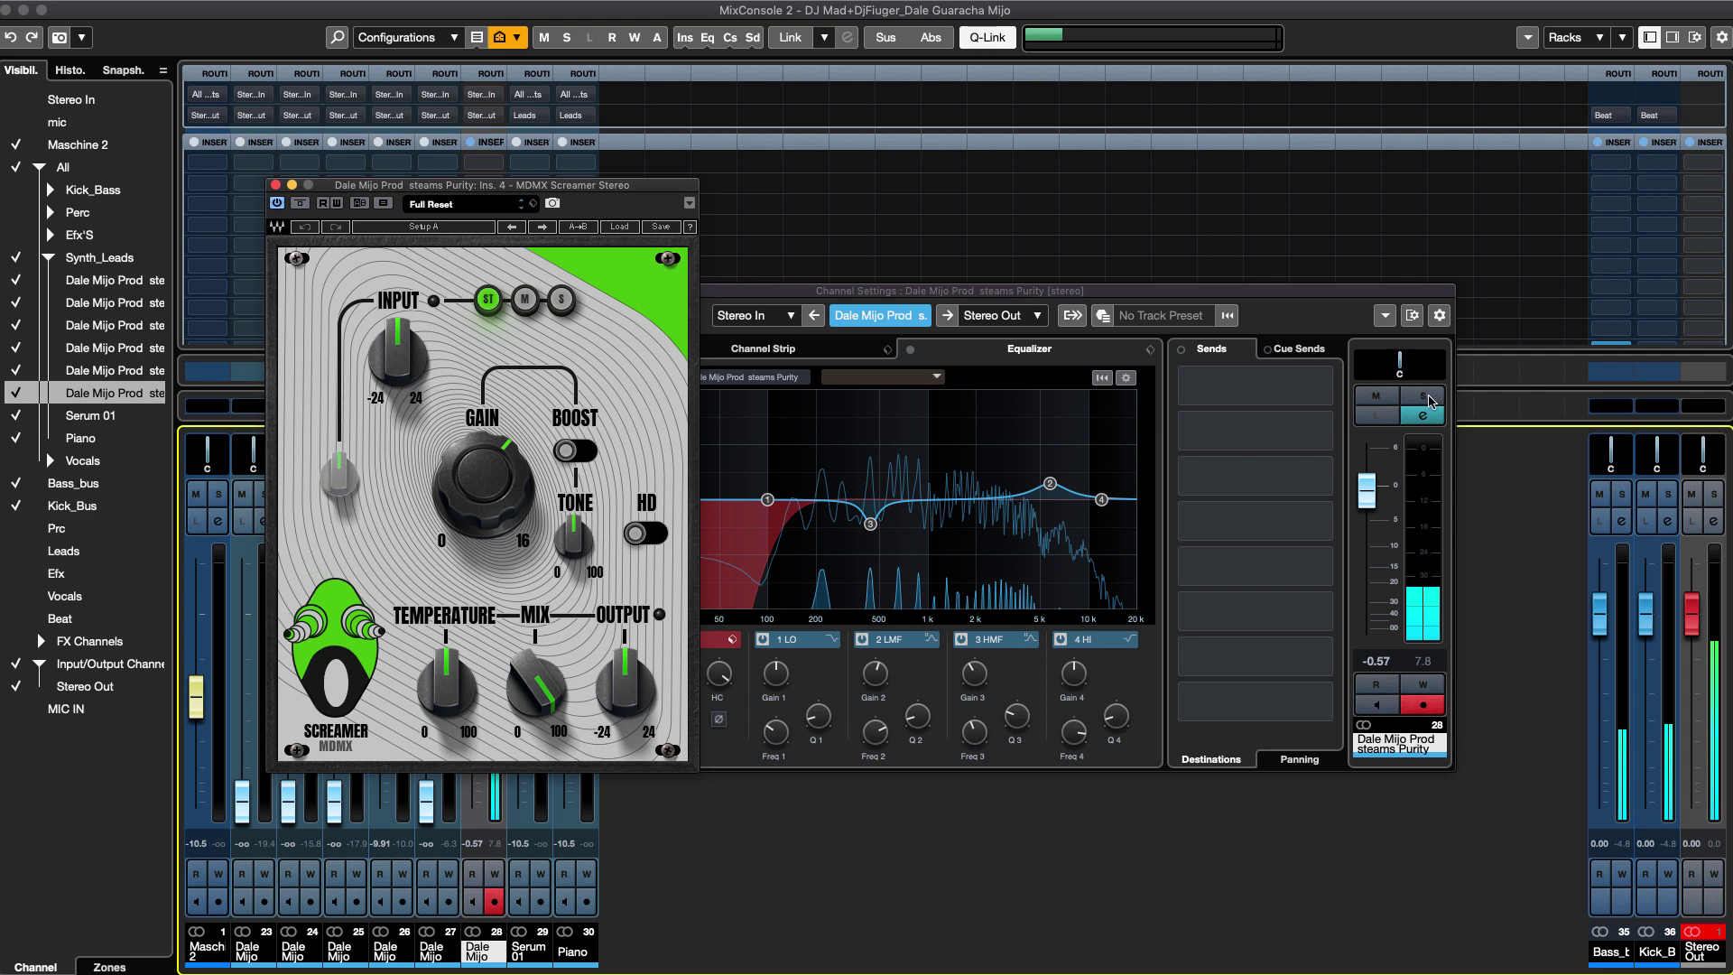
Solo Purity, load the Screamer preset Drums TrustMe and compare the sound with the plug-in bypassed.
click(1428, 399)
click(310, 209)
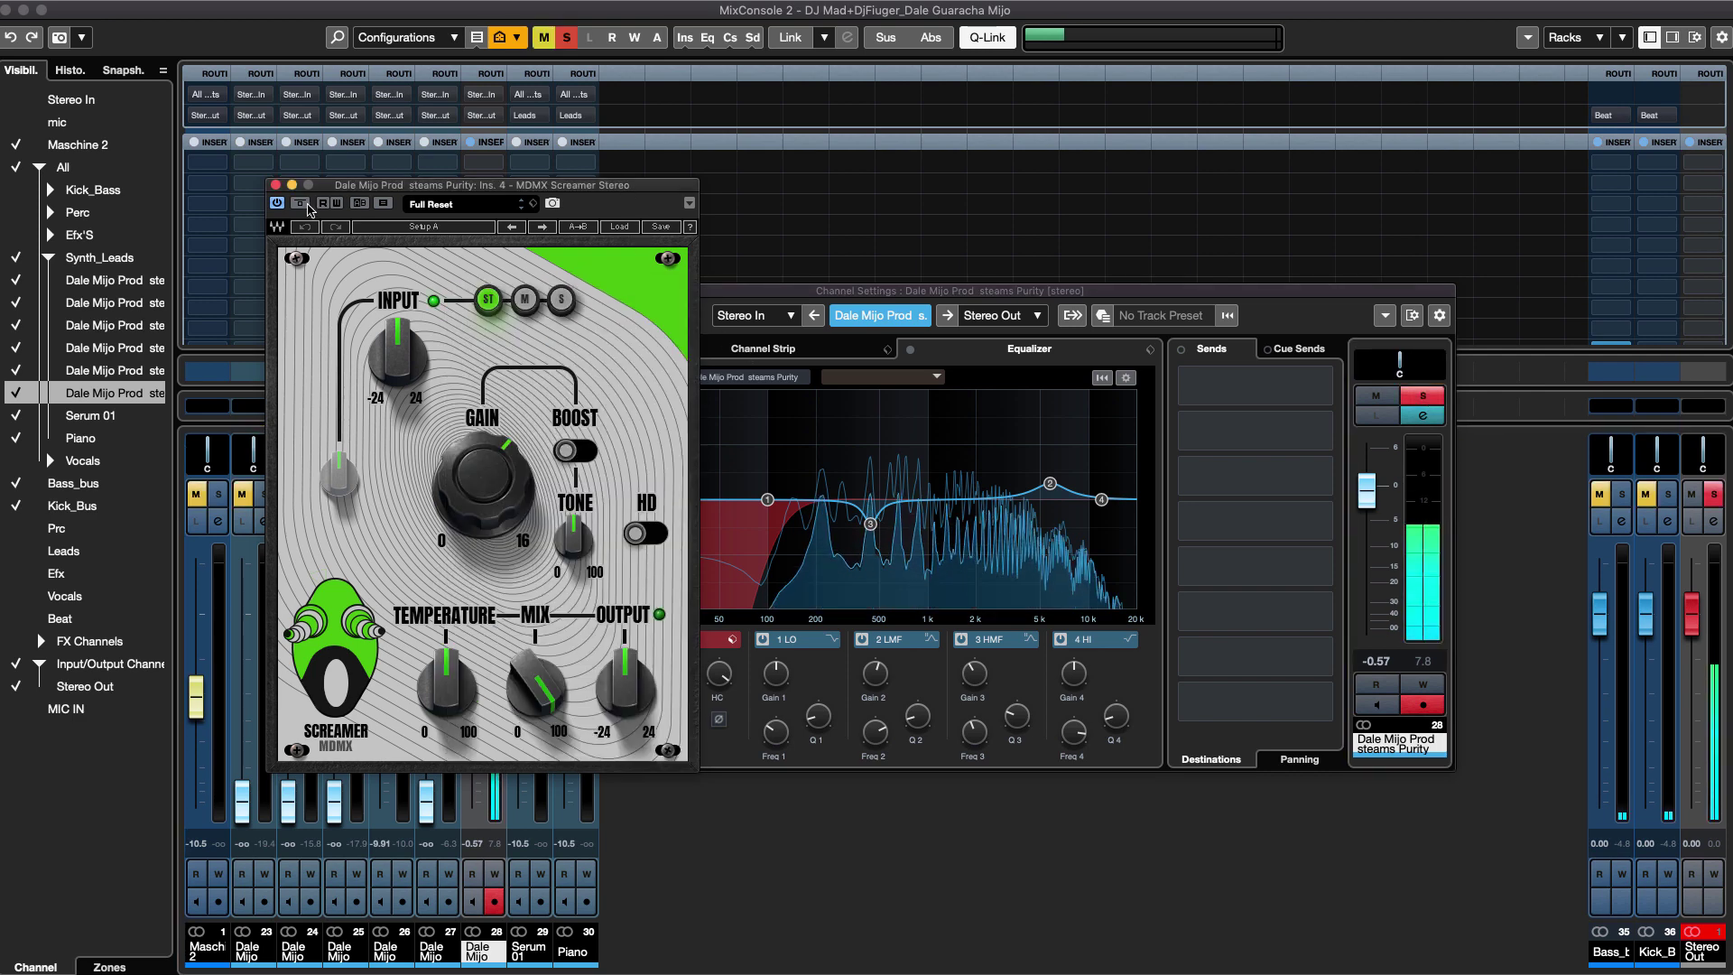
click(542, 228)
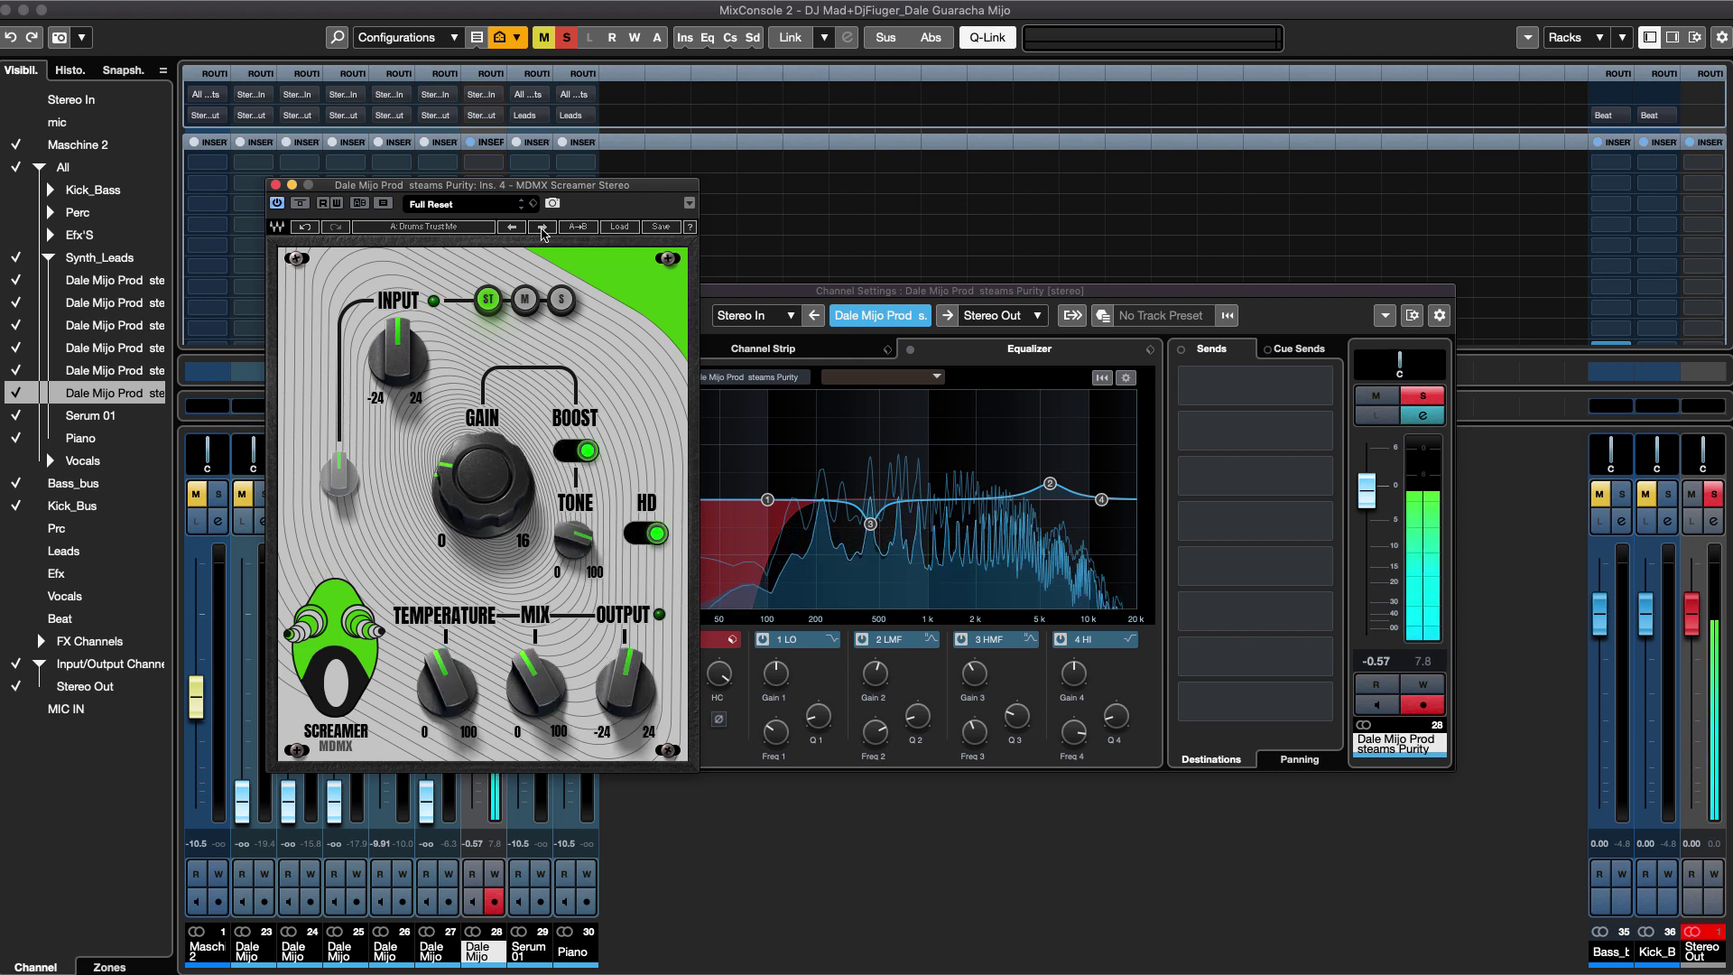
click(302, 204)
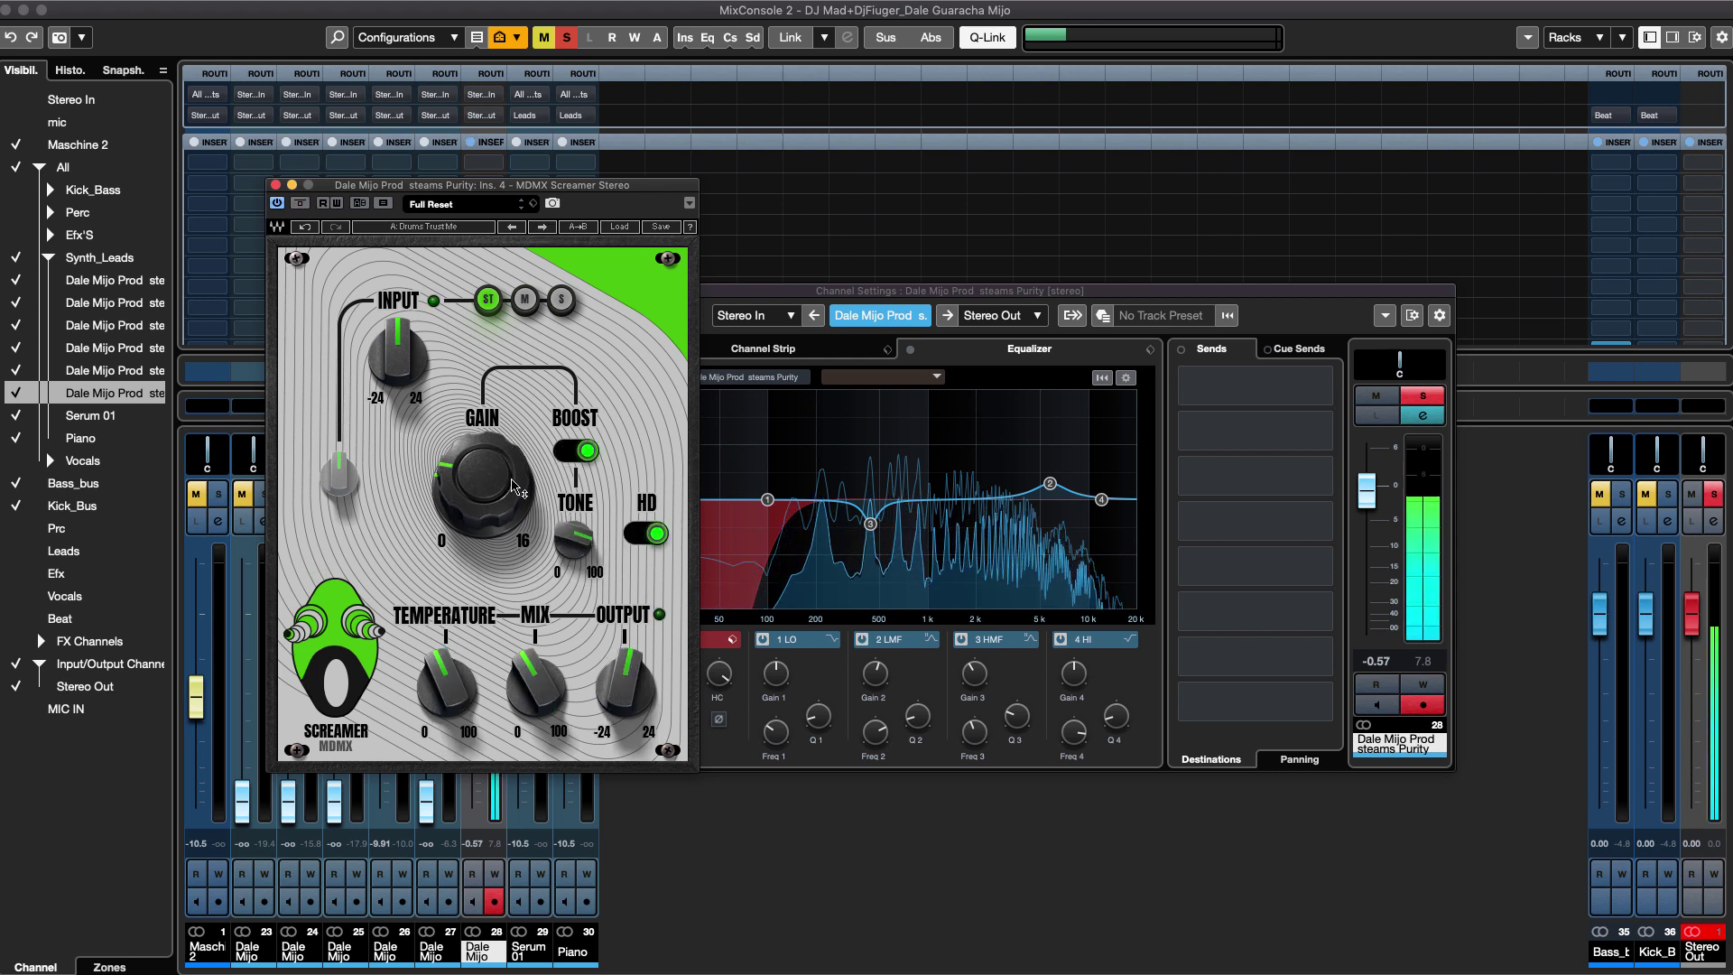
Set Screamer's Mix fully wet and Temperature to its midpoint, with Gain at about a third of its range.
drag(515, 487, 514, 397)
drag(456, 702, 536, 646)
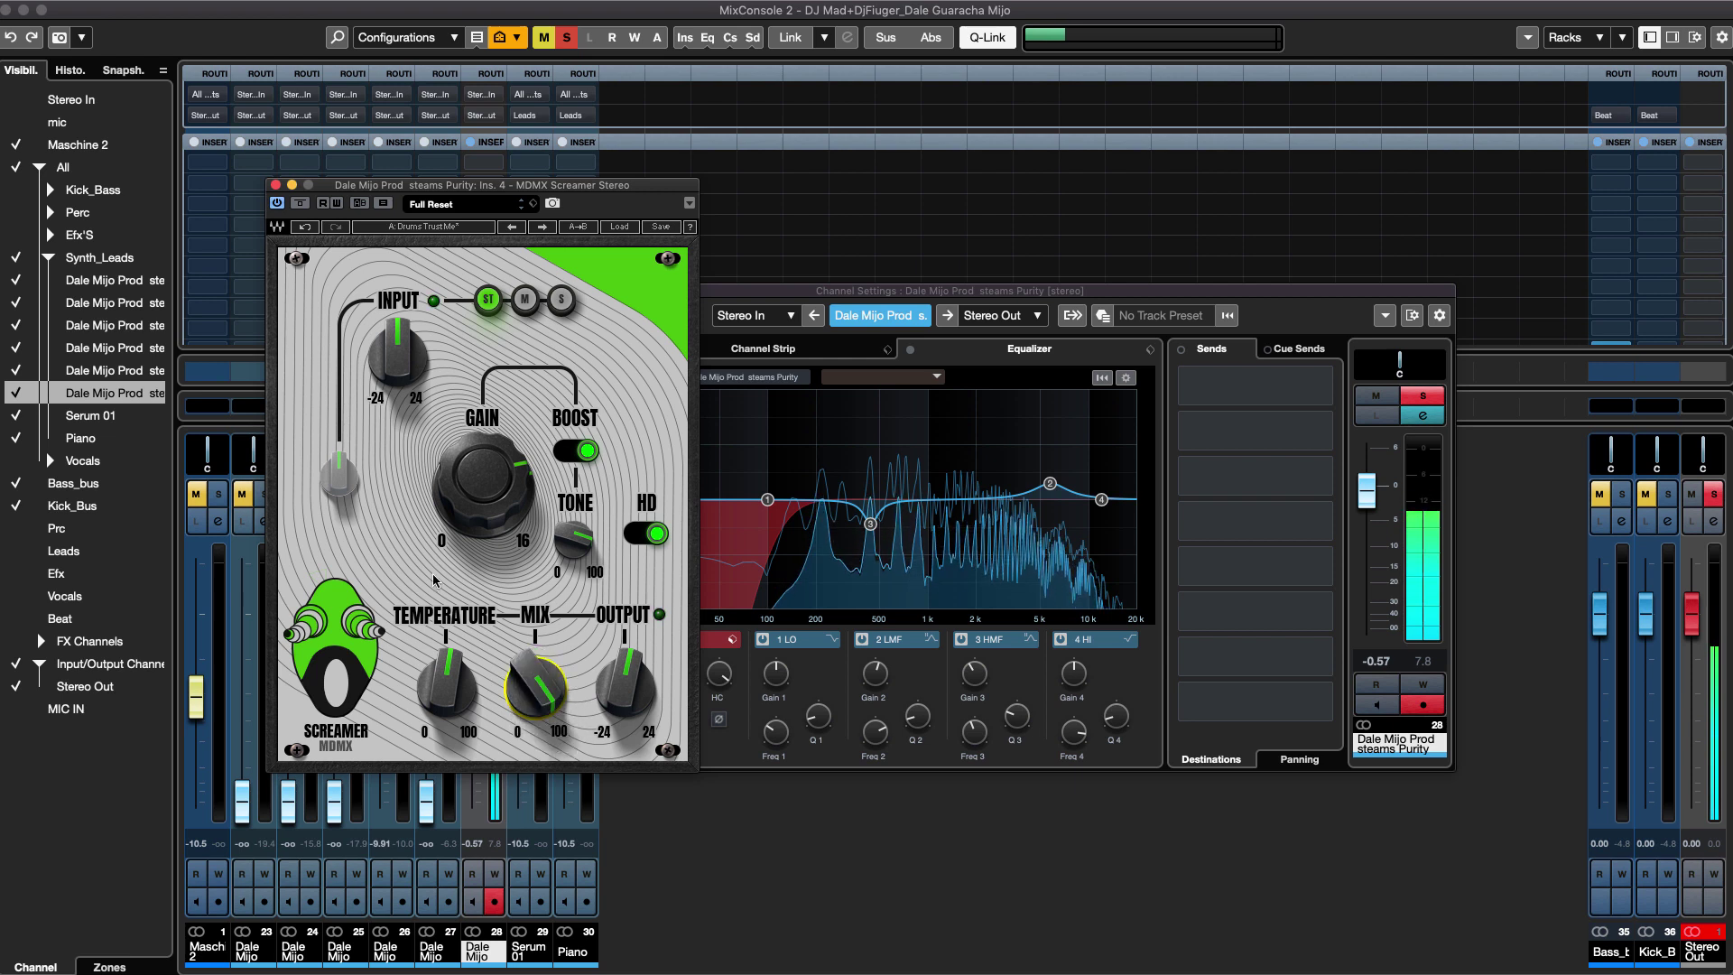
mouse_move(483, 483)
mouse_down()
mouse_move(483, 542)
mouse_move(483, 510)
mouse_up()
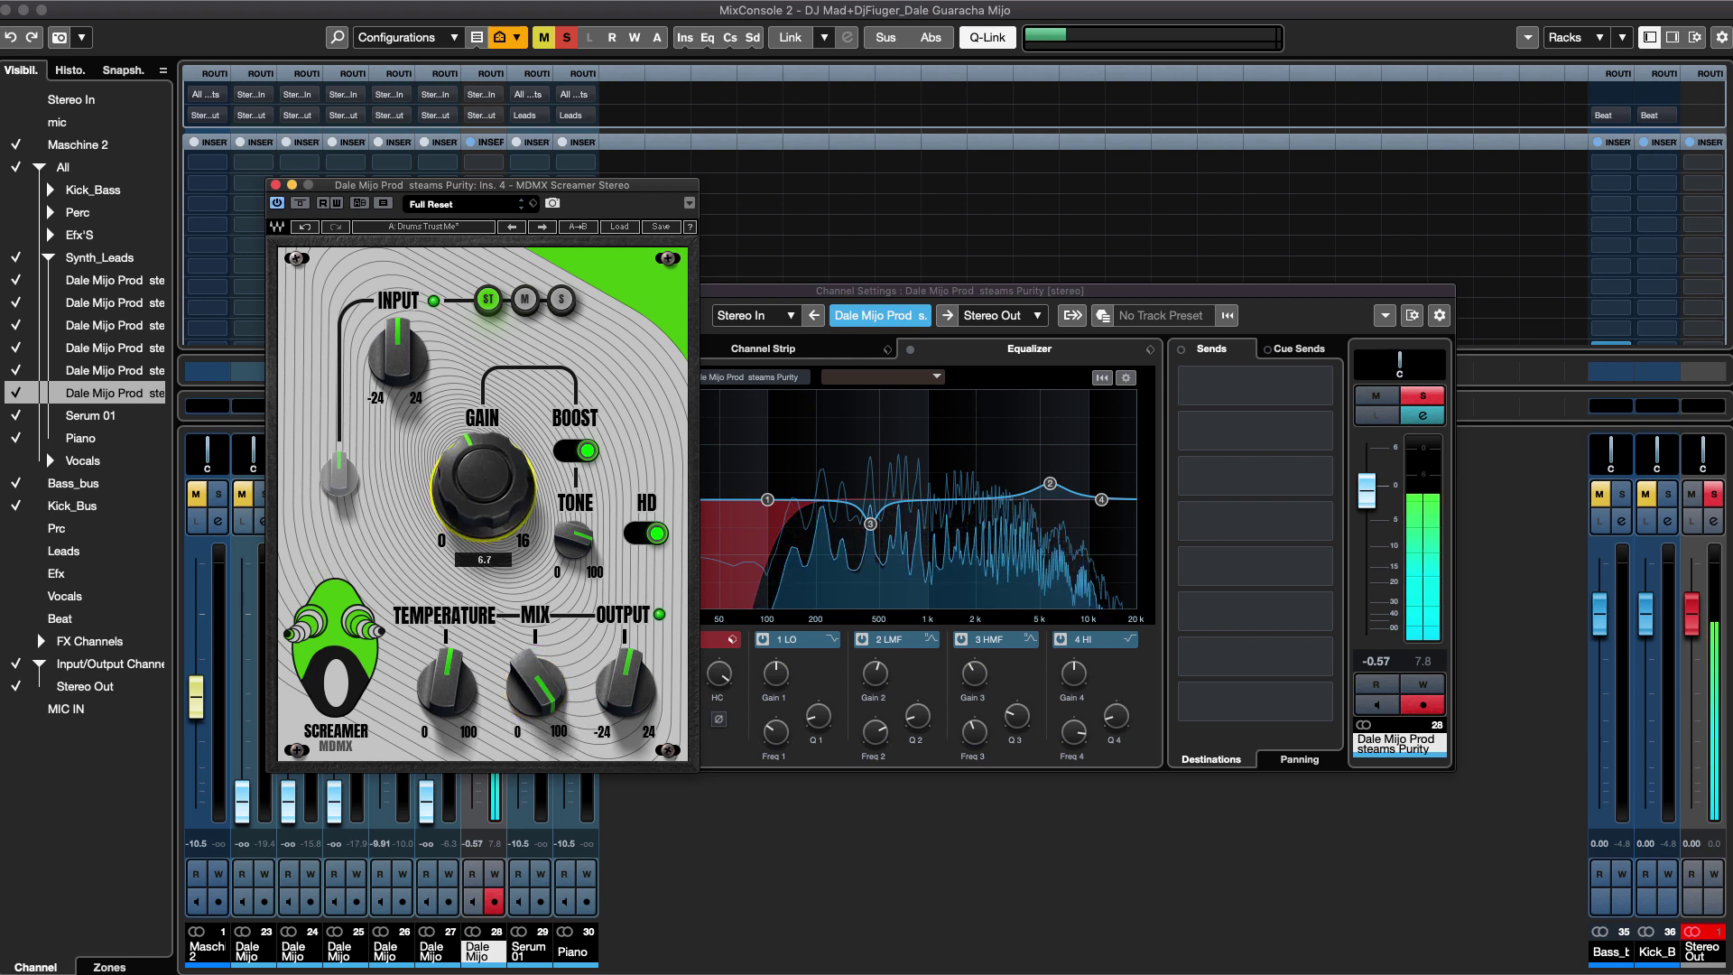
drag(488, 451, 489, 460)
click(538, 688)
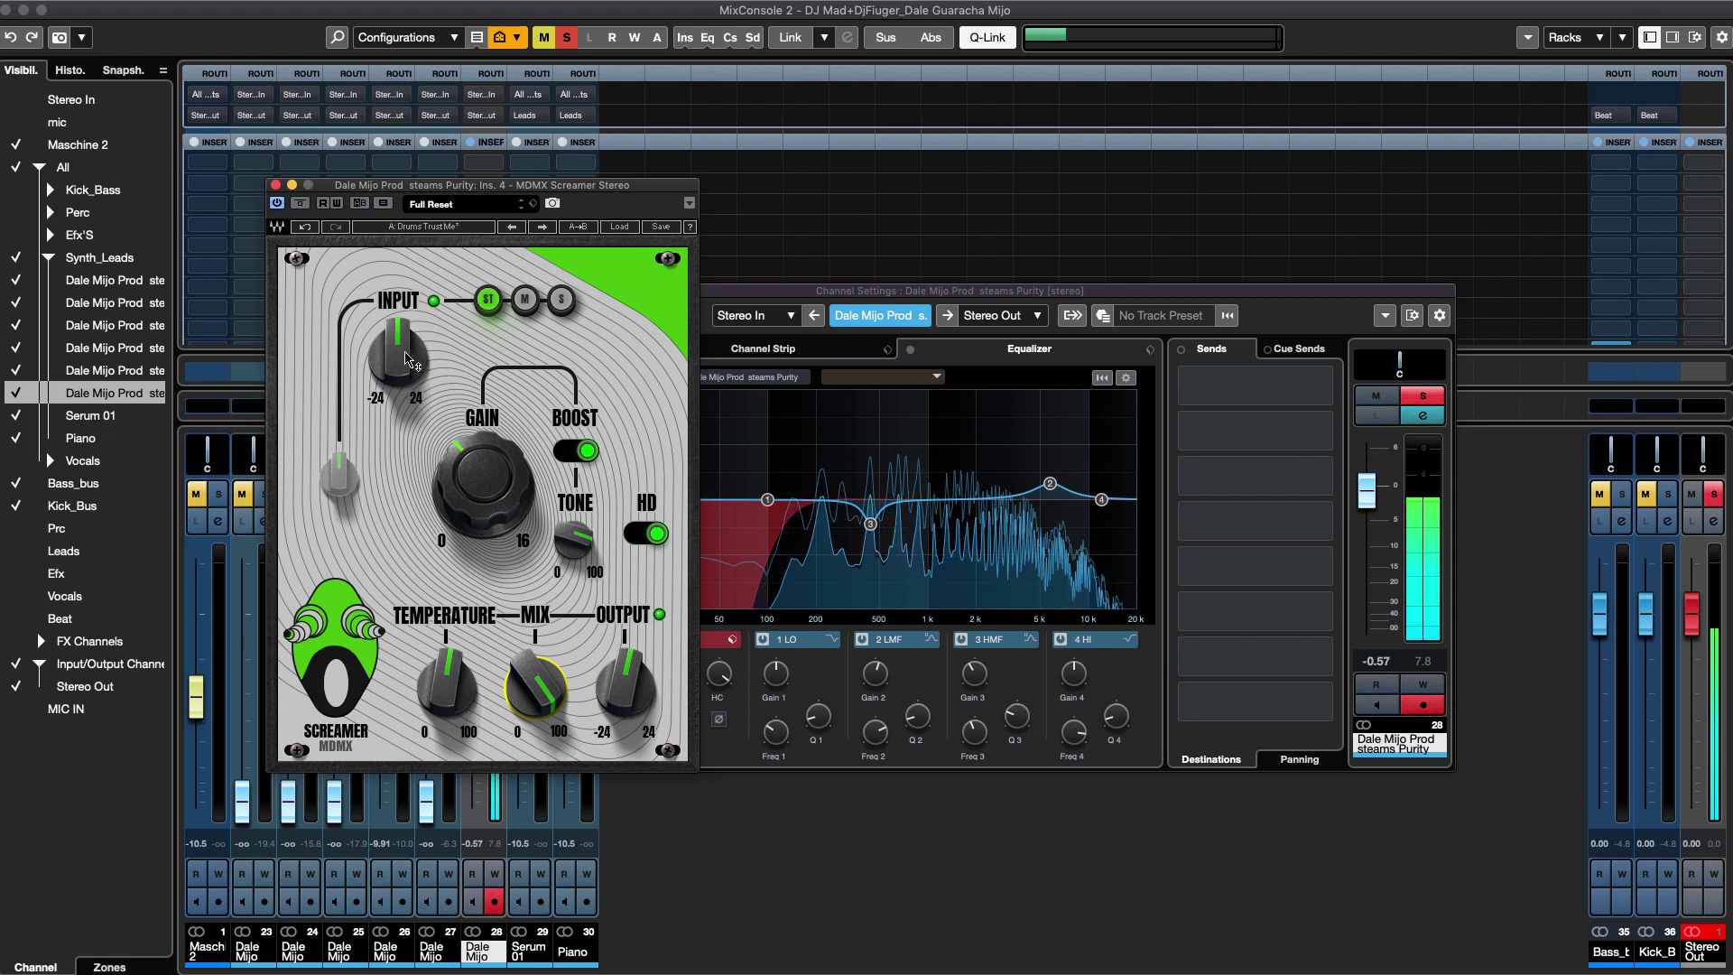
Switch Screamer's HD off and set Gain to about a quarter, Temperature slightly above the middle and Mix to roughly three quarters.
click(658, 536)
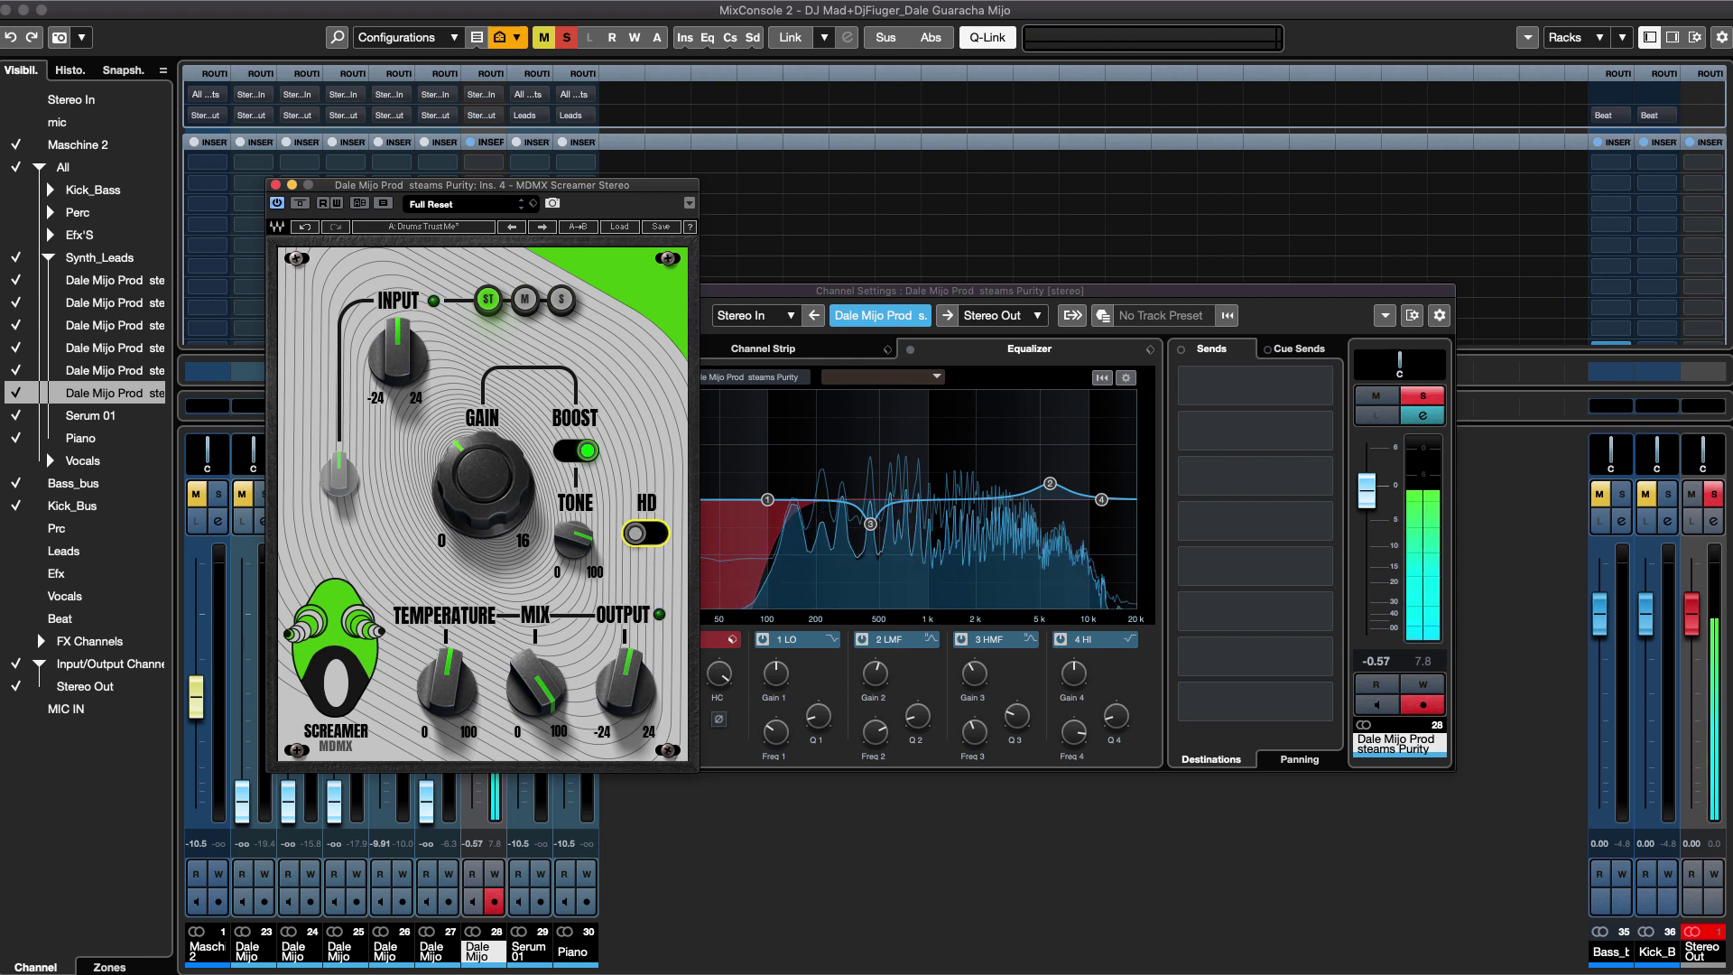
drag(485, 476, 485, 504)
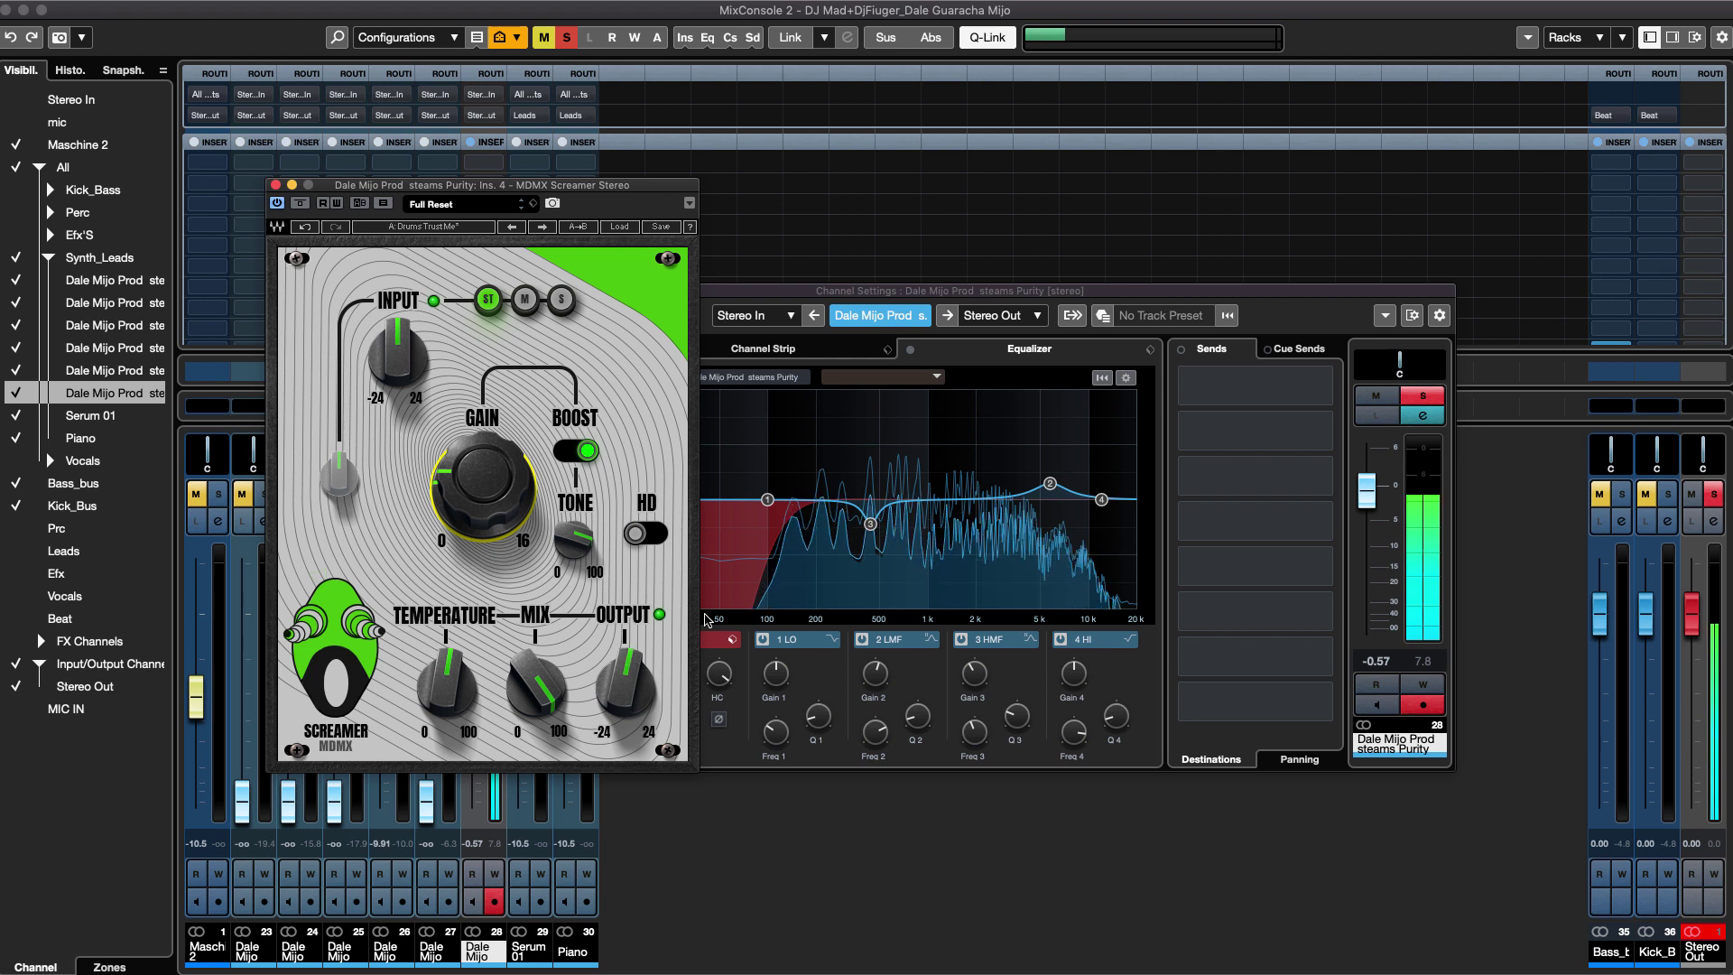
drag(537, 686, 551, 684)
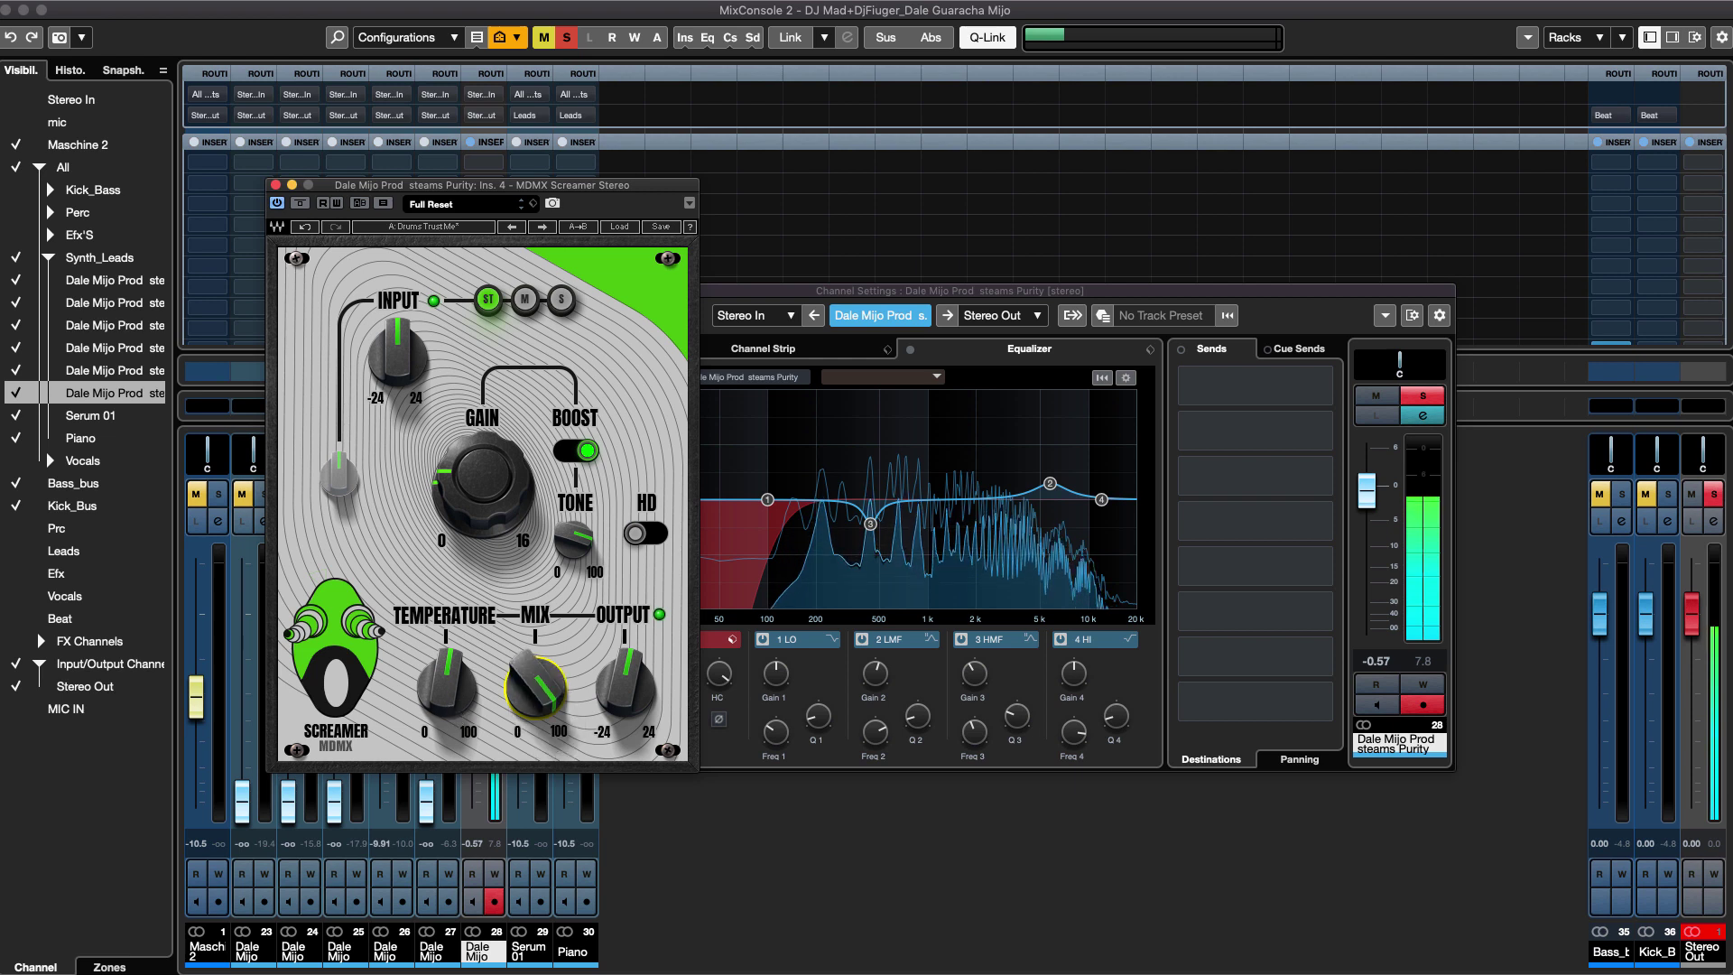
mouse_move(448, 728)
mouse_down()
mouse_move(446, 831)
mouse_move(446, 740)
mouse_up()
drag(530, 679, 530, 700)
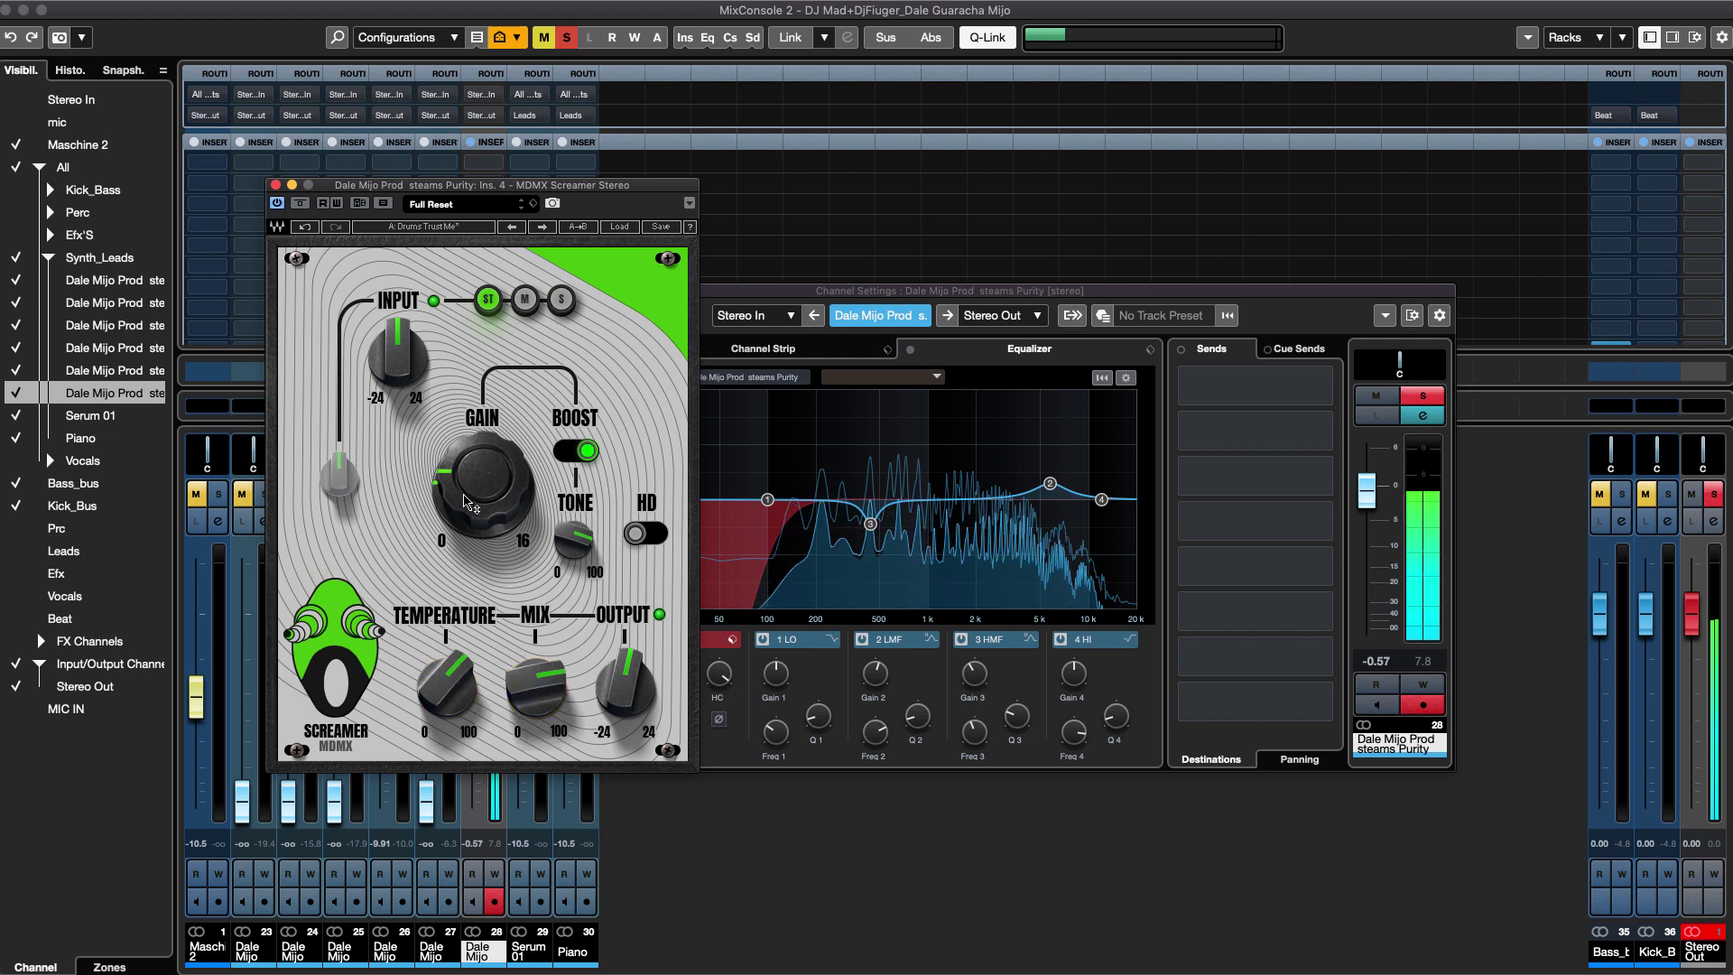
drag(467, 502, 466, 478)
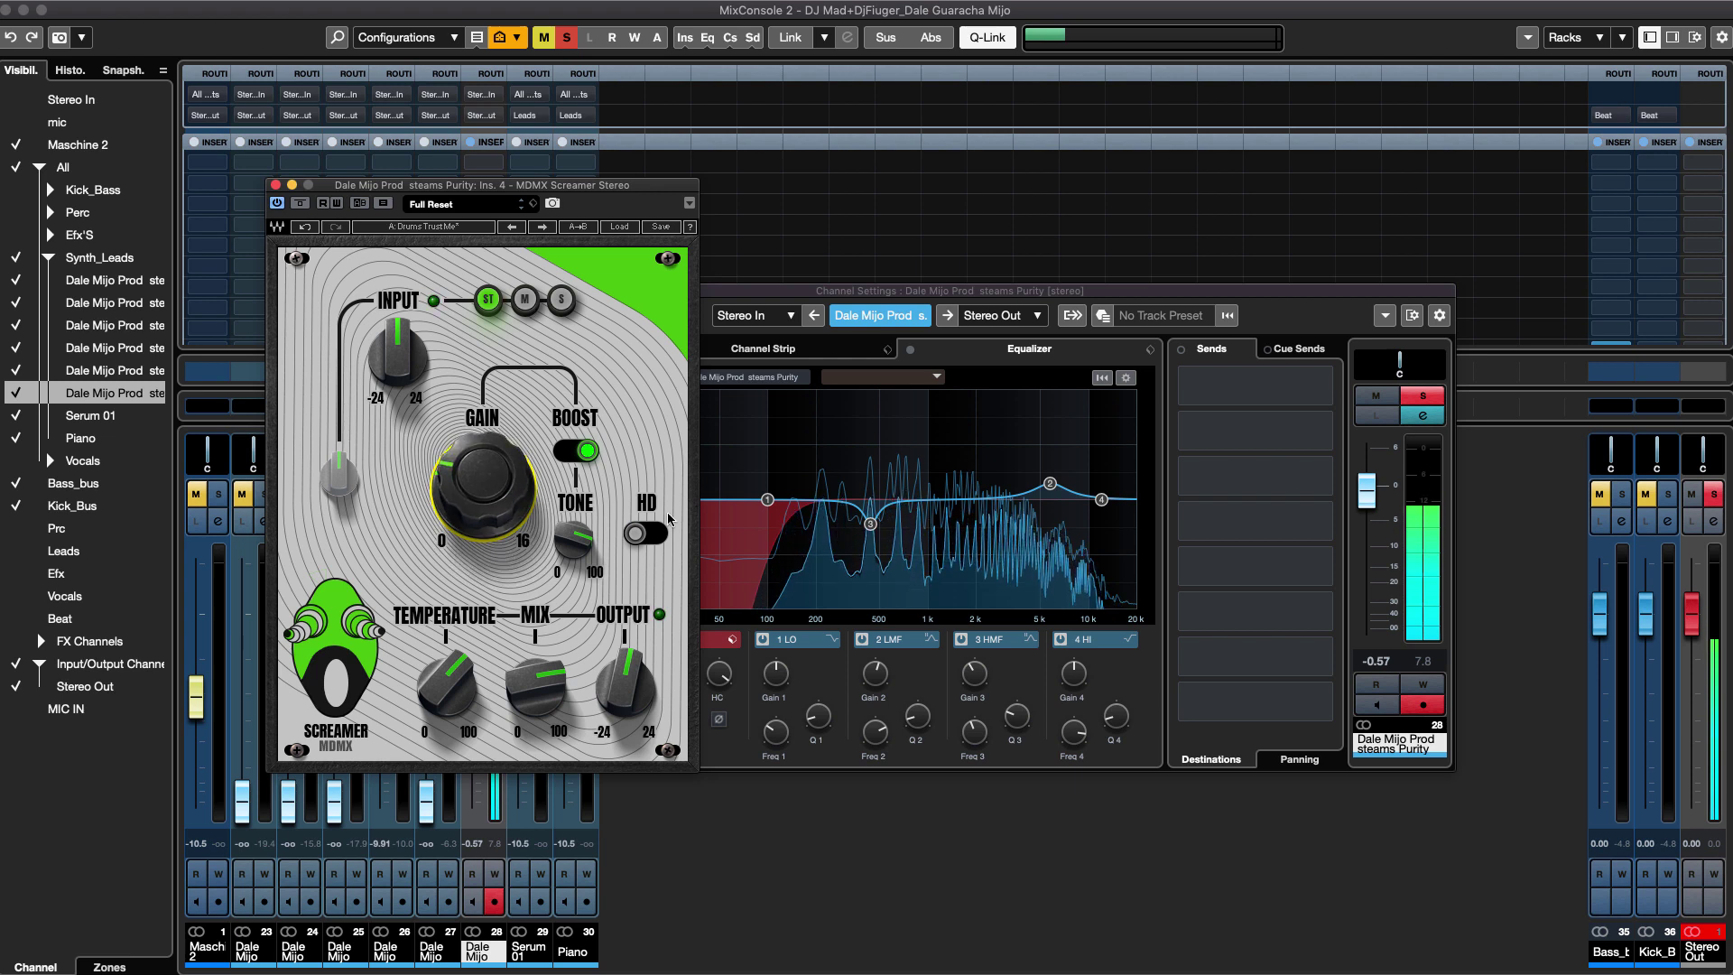
Compare Screamer with HD on and off and with the plug-in bypassed, and unsolo Purity.
click(642, 535)
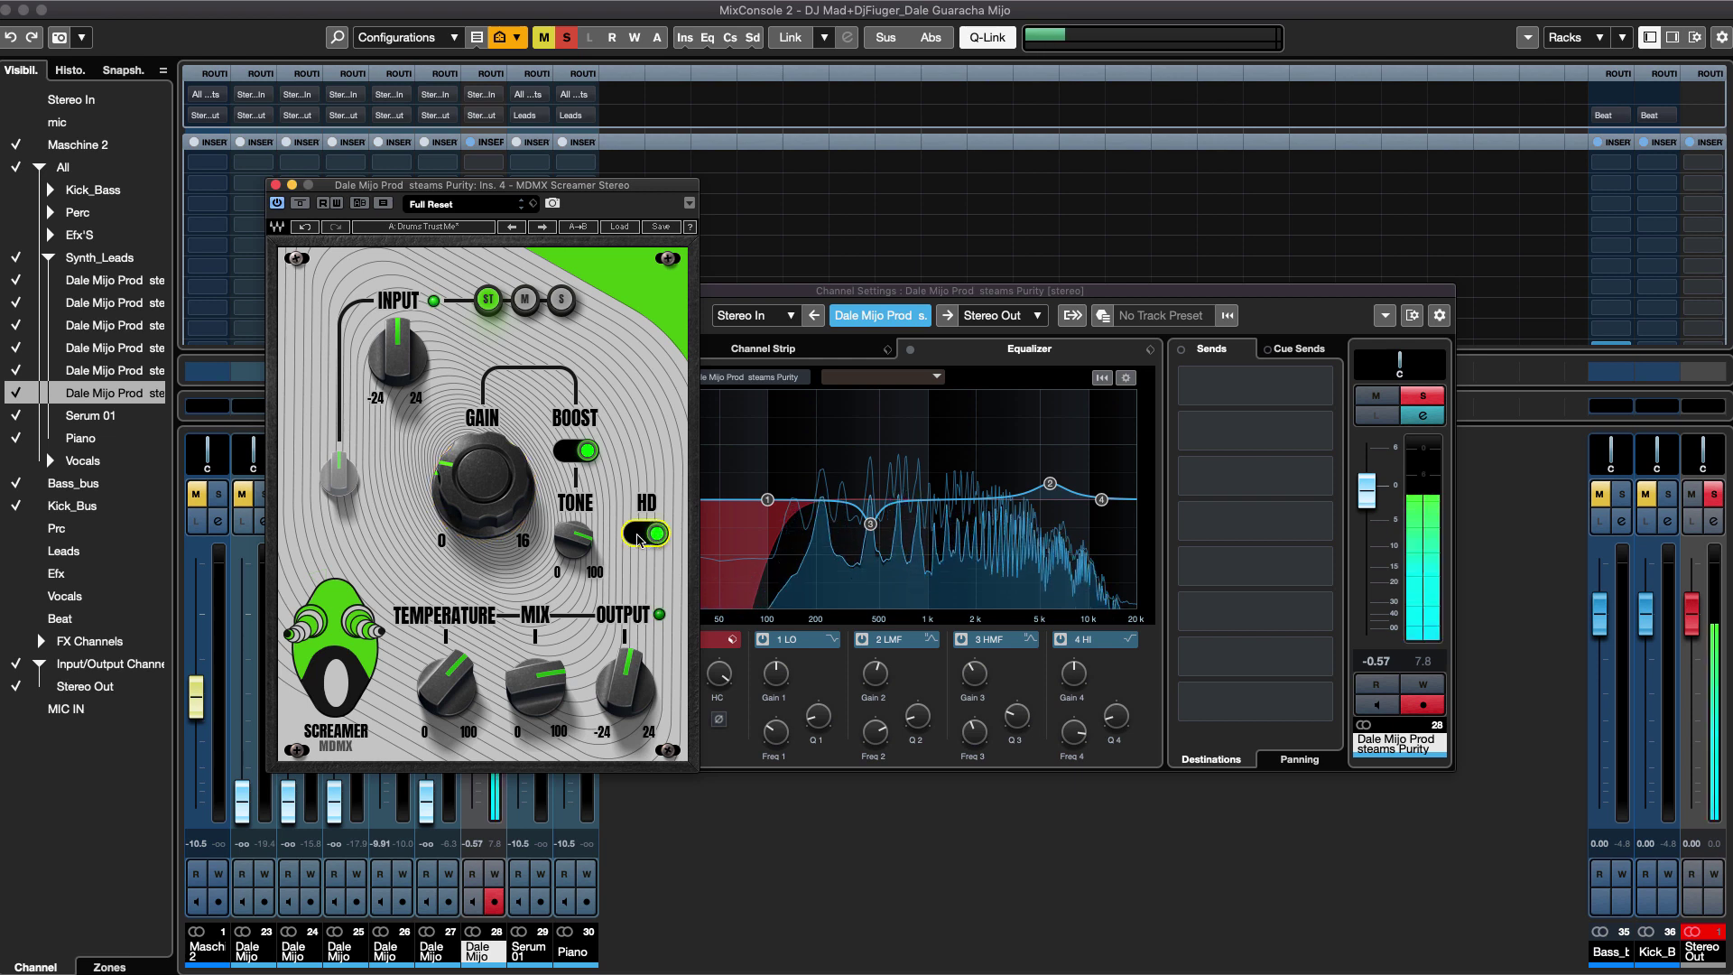
click(643, 536)
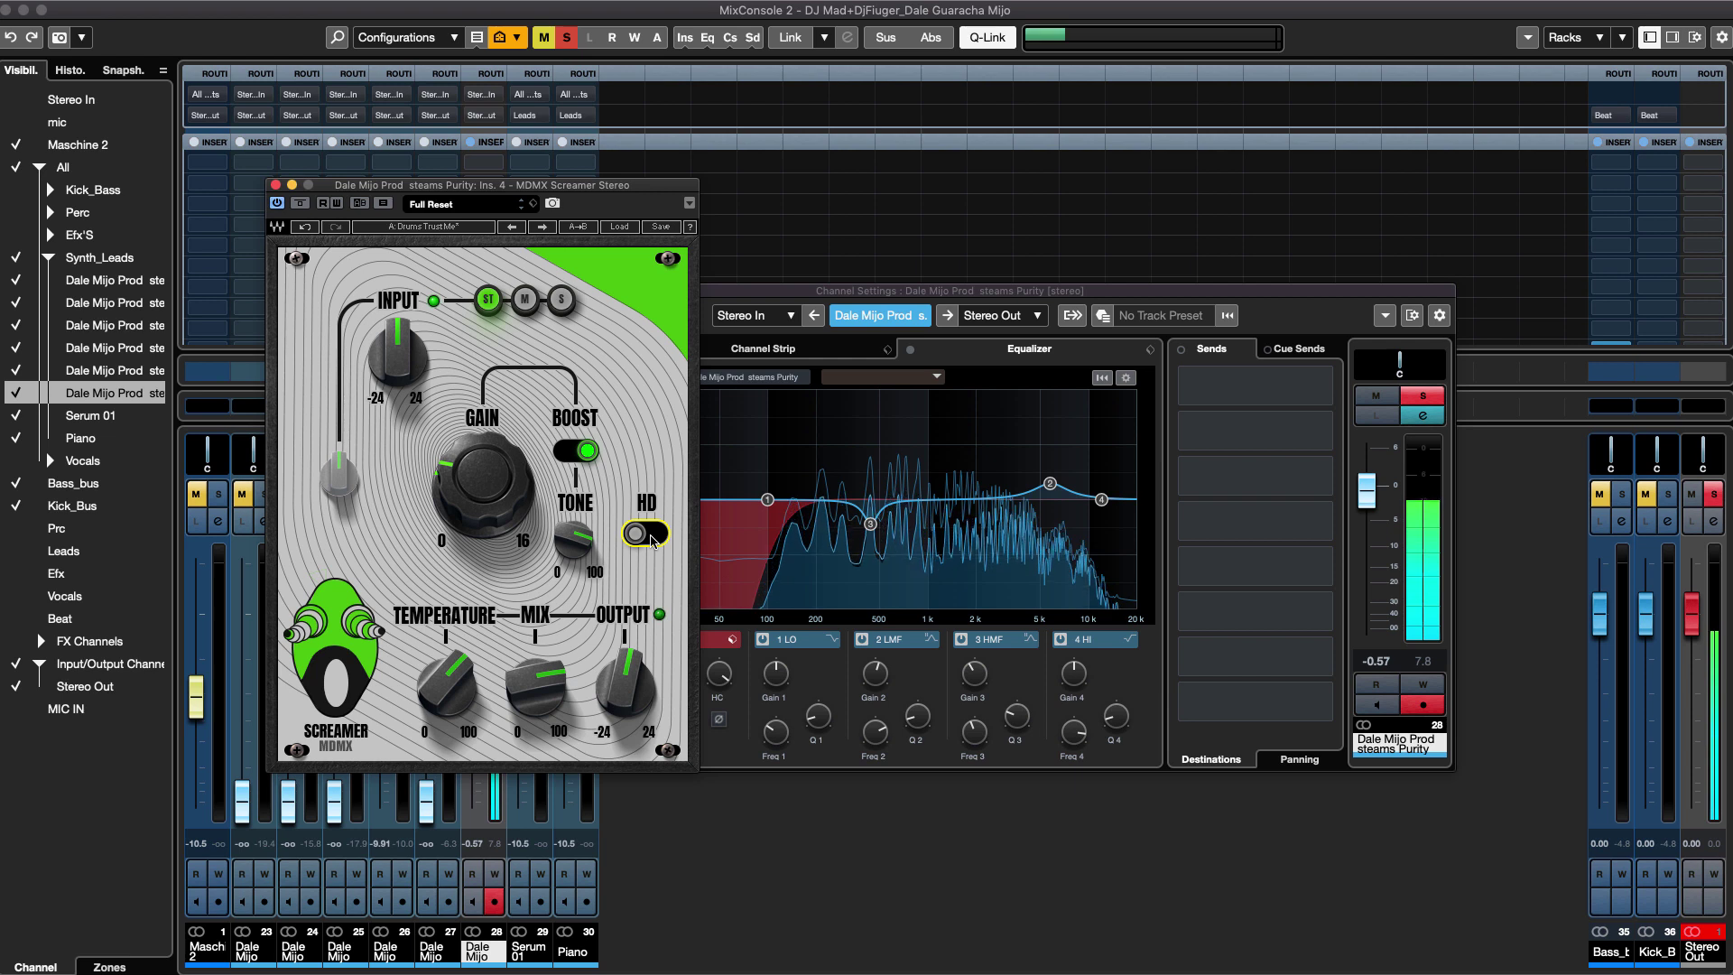
click(300, 204)
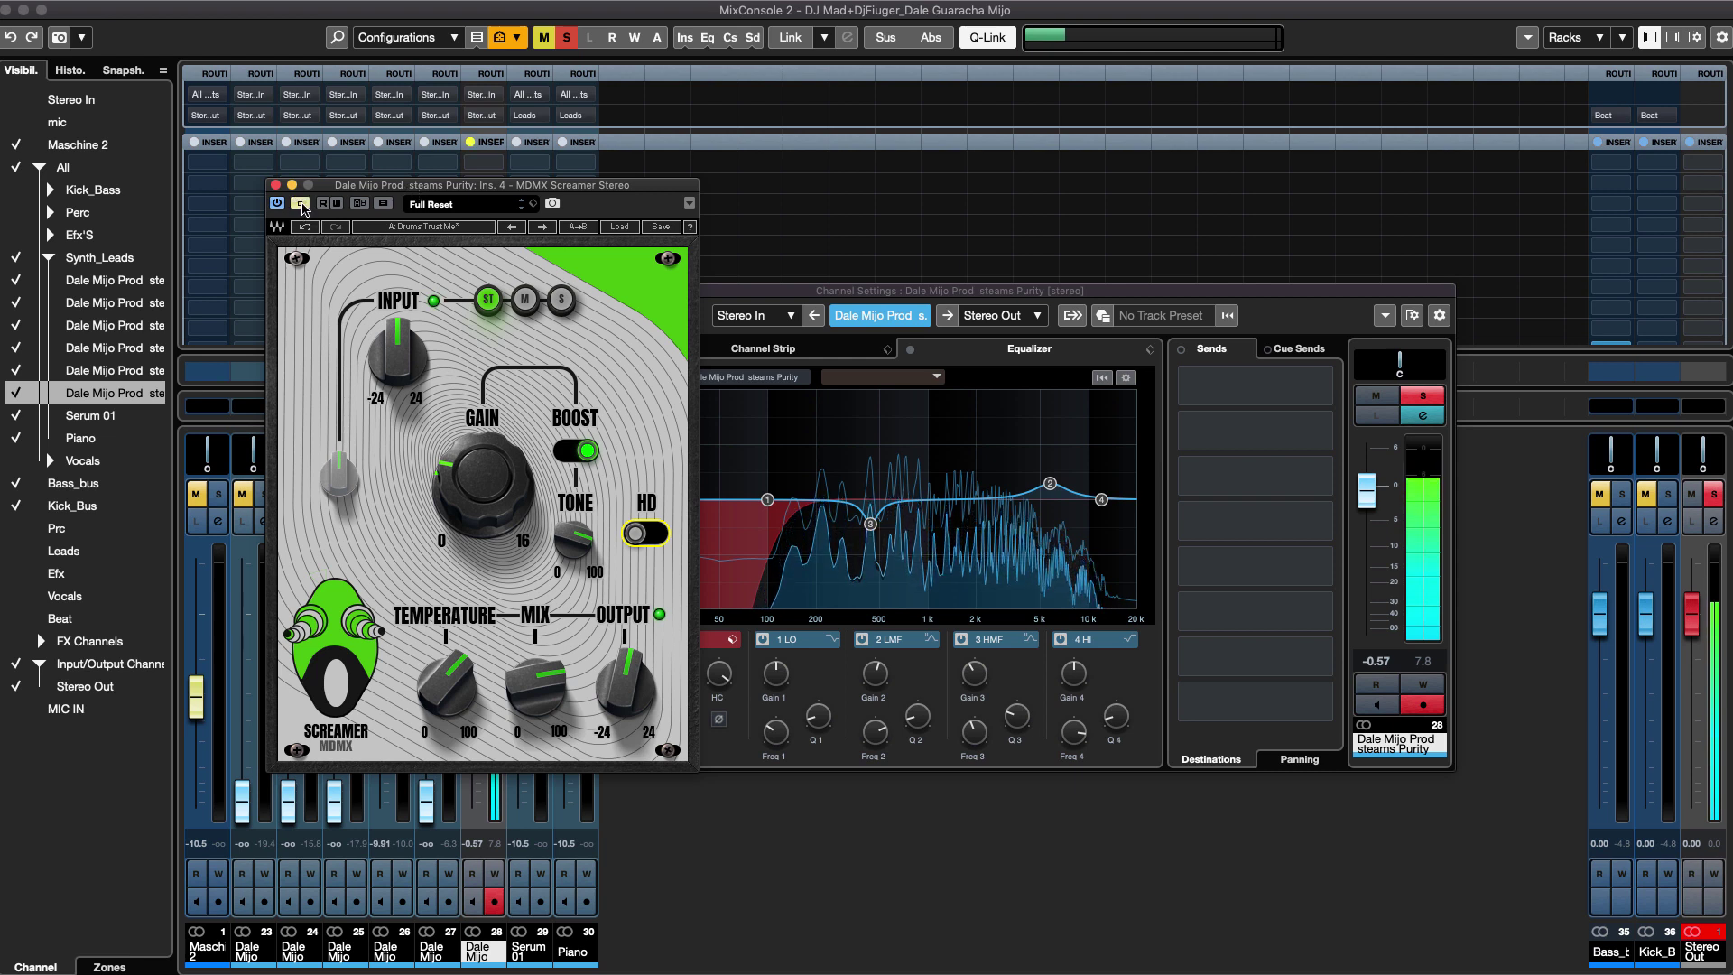
click(1423, 397)
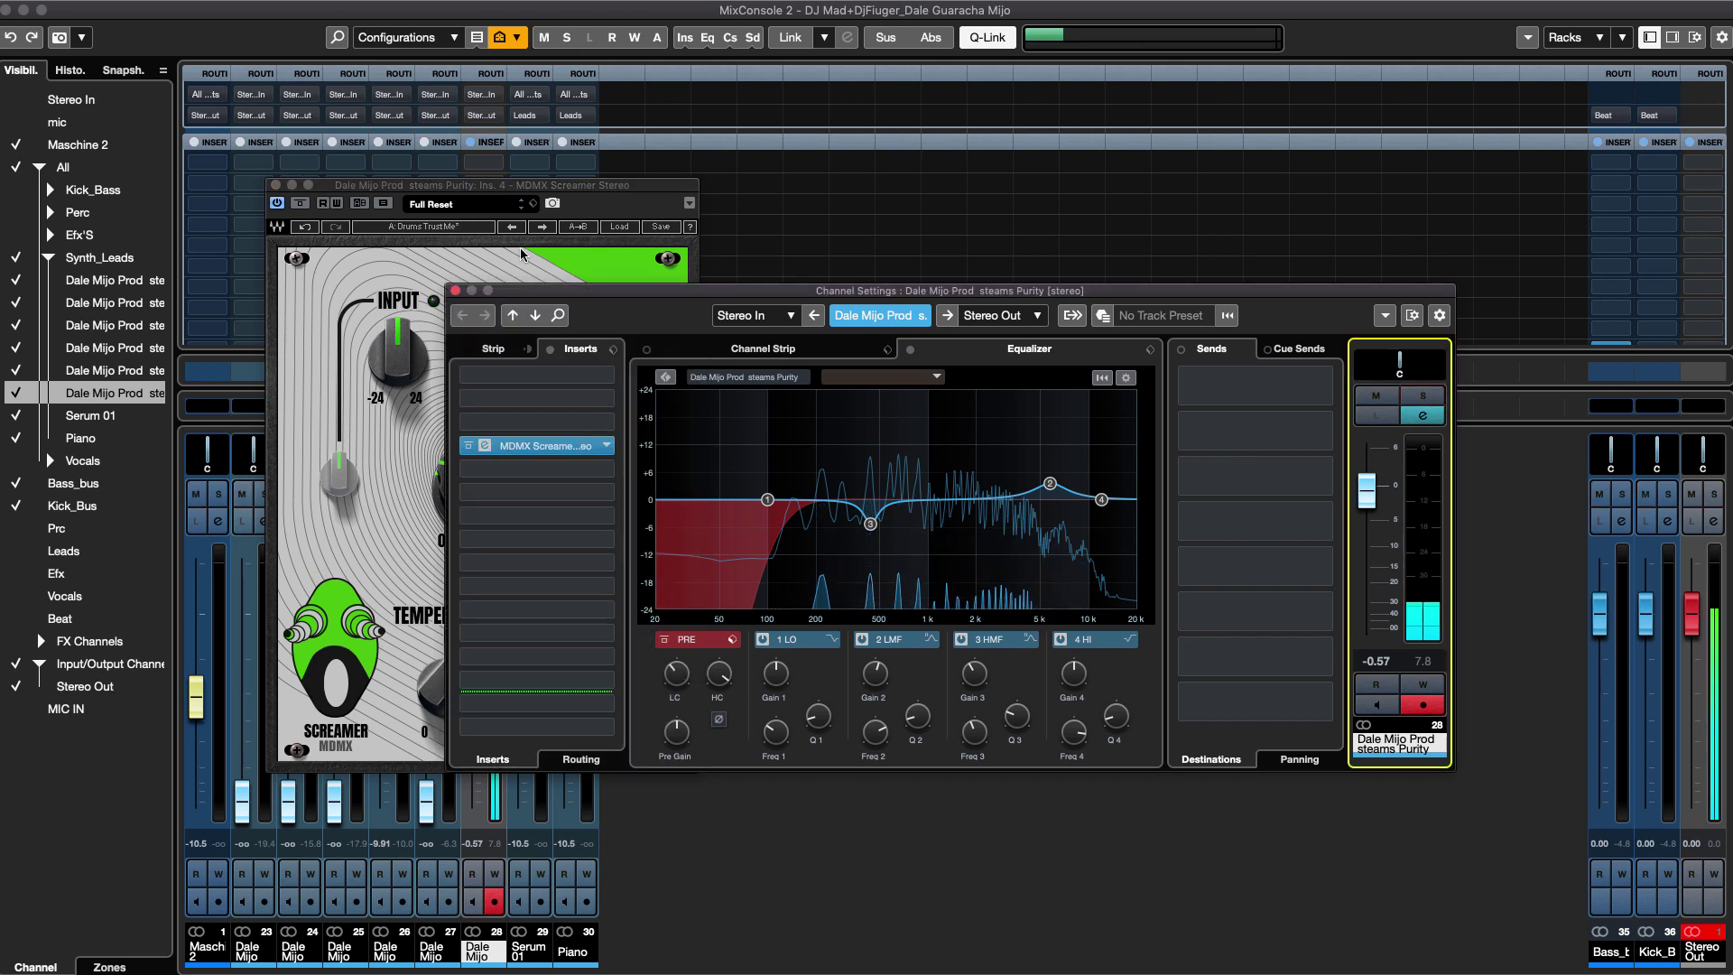
Arrange the channel settings and Screamer windows side by side, and bypass the plug-in to compare it in the full mix.
drag(372, 186, 1267, 364)
drag(958, 291, 679, 134)
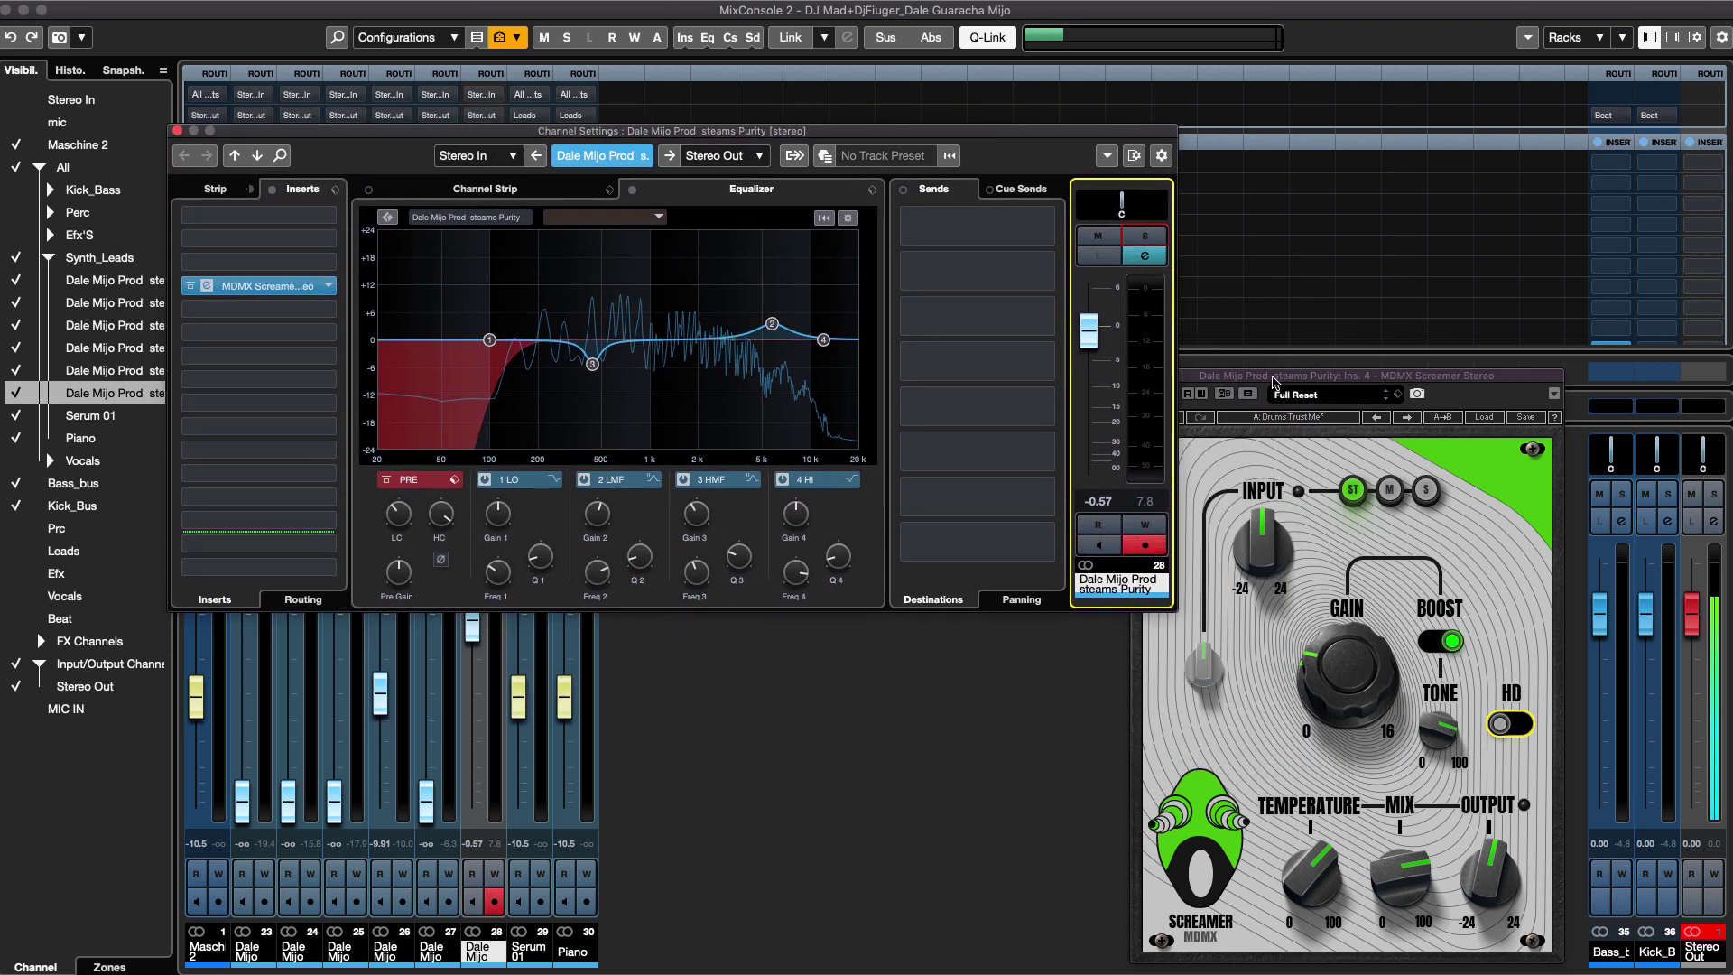
drag(1274, 383, 1274, 264)
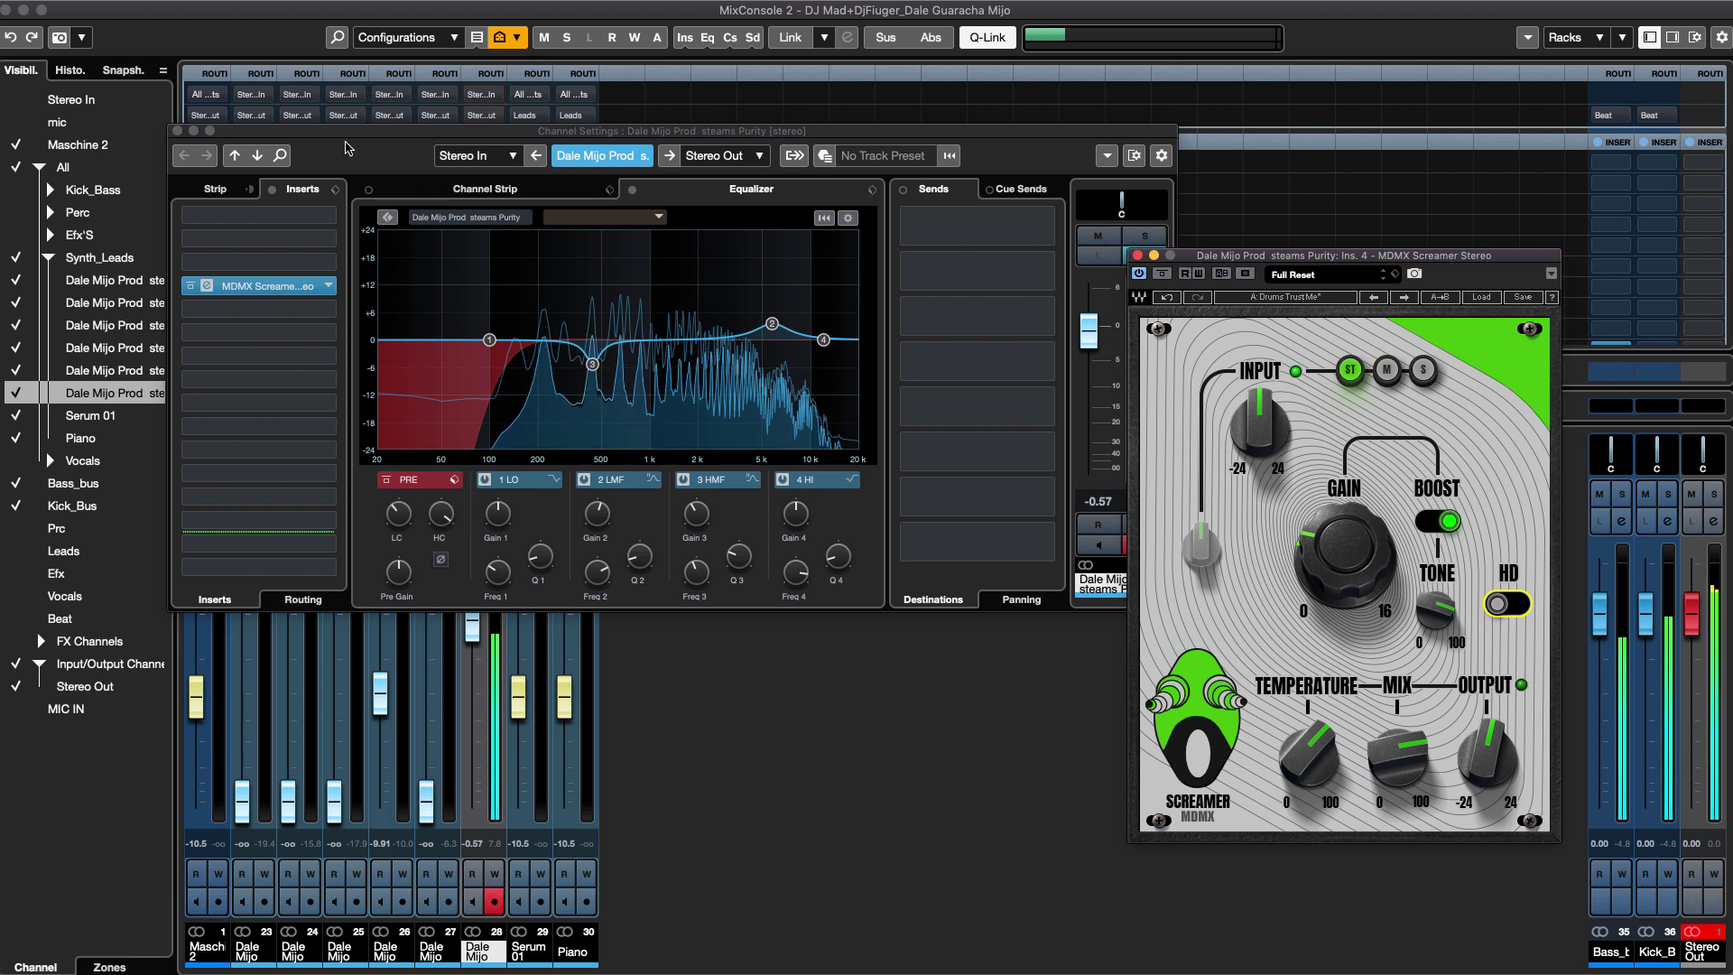
click(1162, 275)
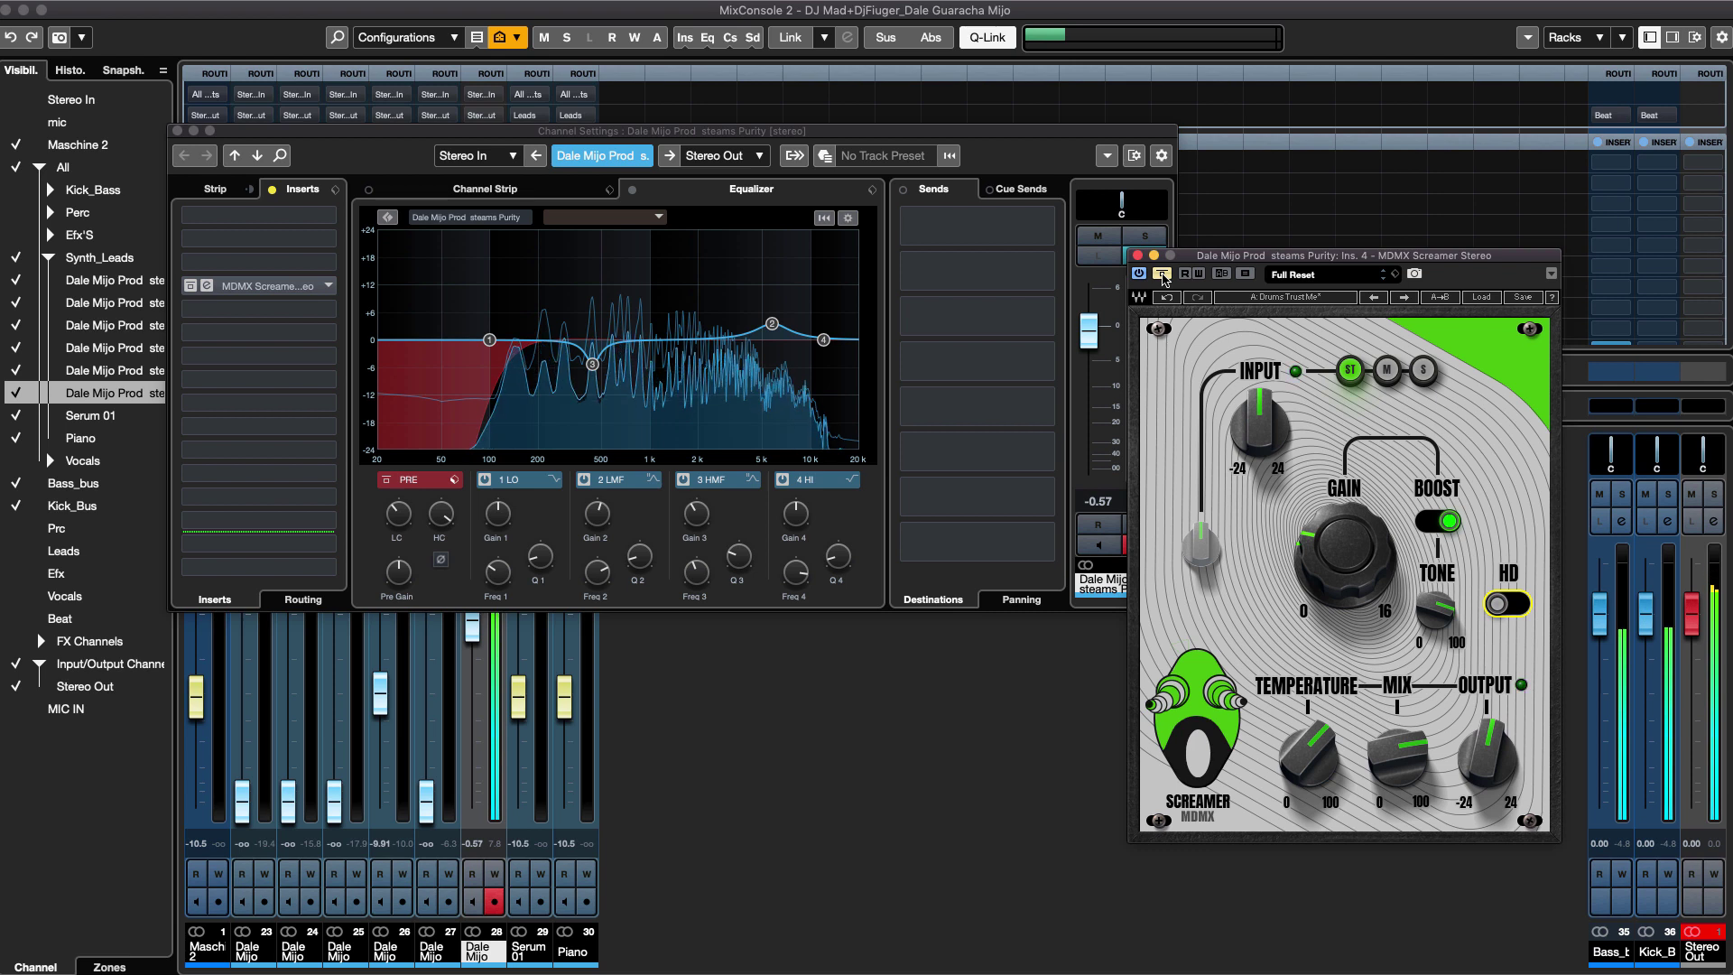
Close the Screamer window, bypass the plug-in and insert SerumFX in the slot below it on the Purity channel.
click(1162, 275)
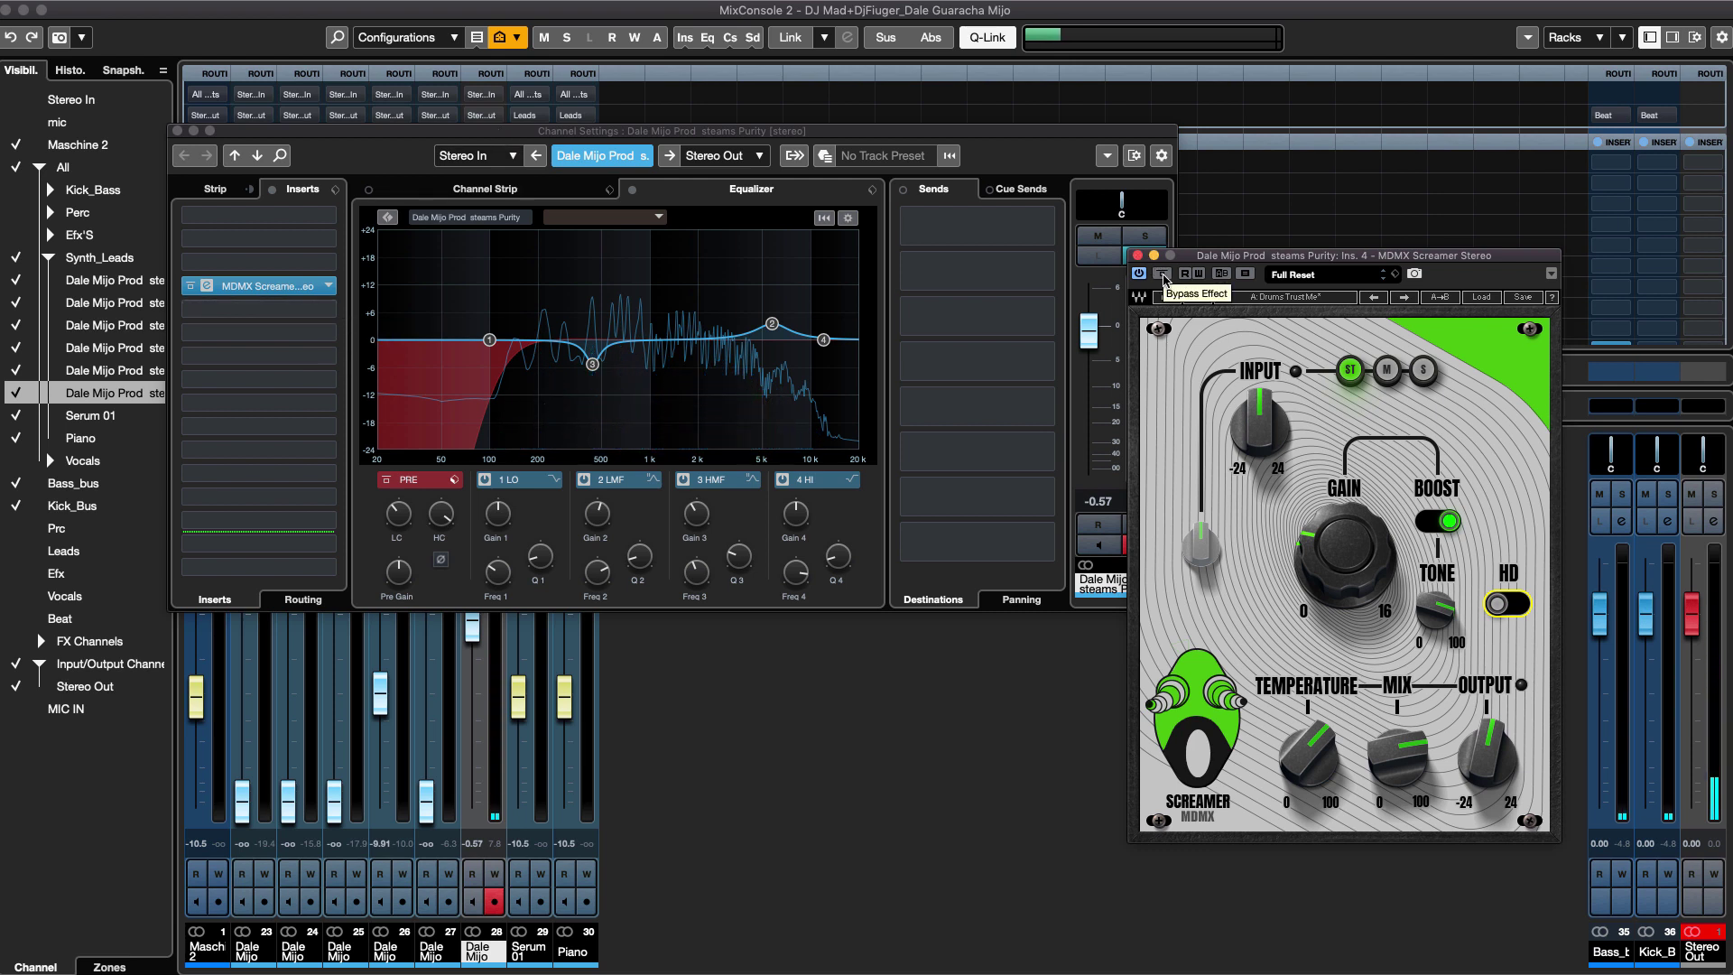
click(1138, 256)
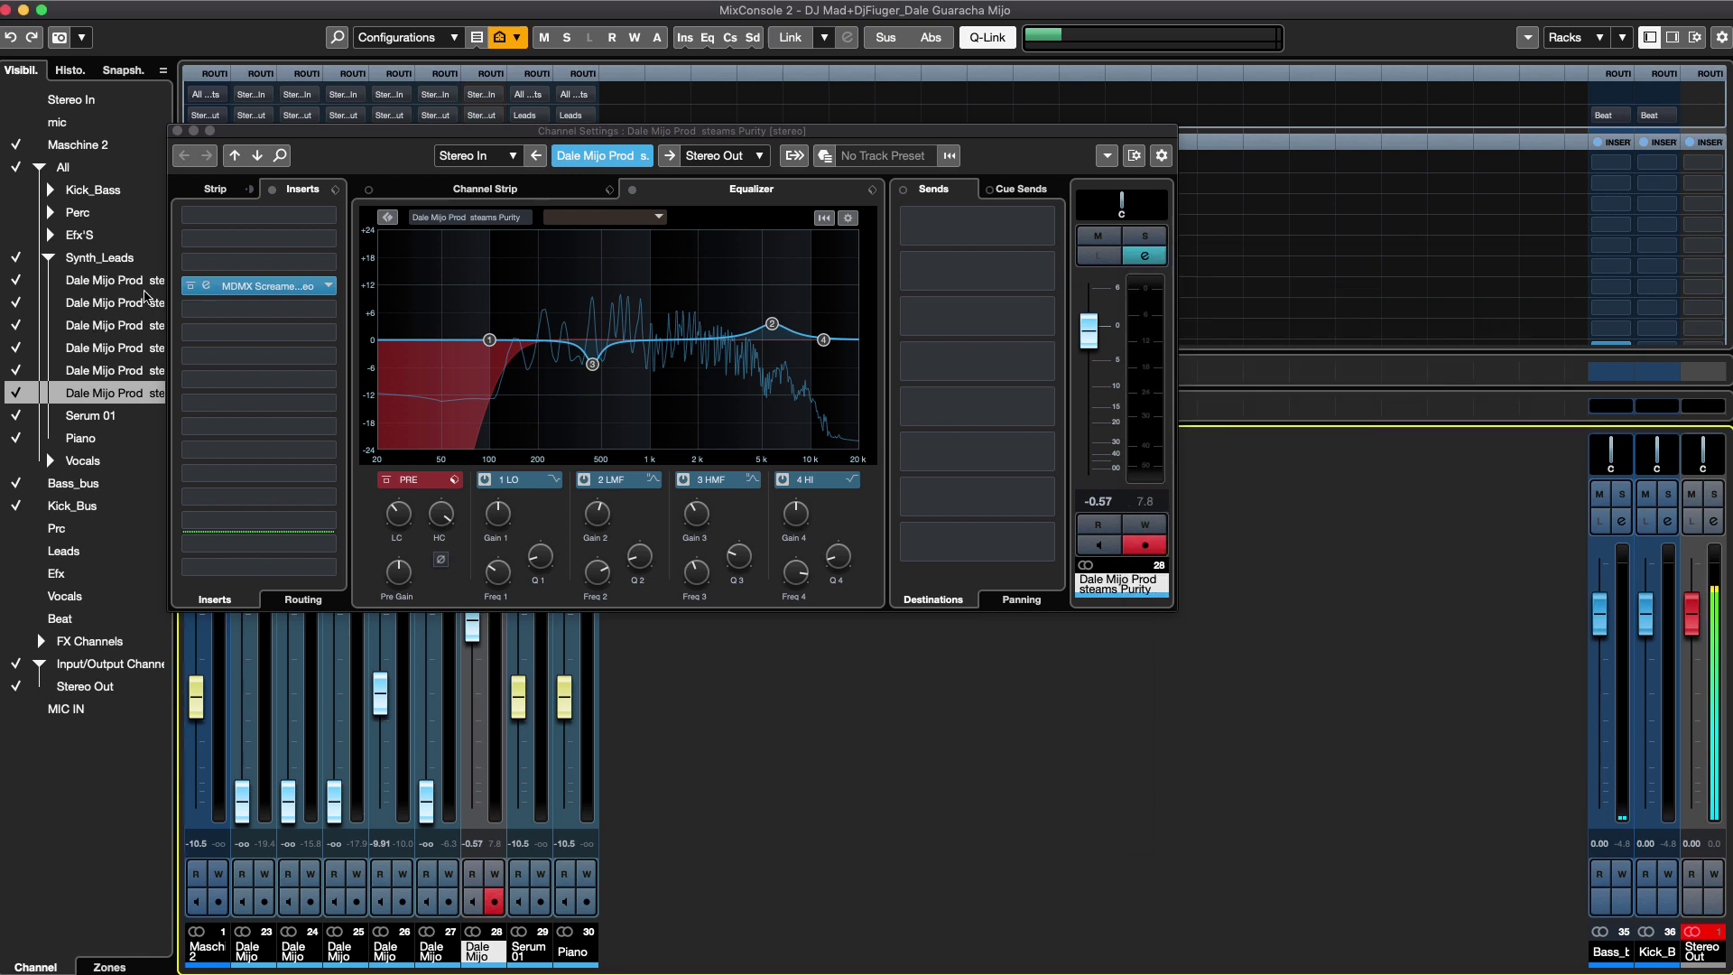
click(330, 310)
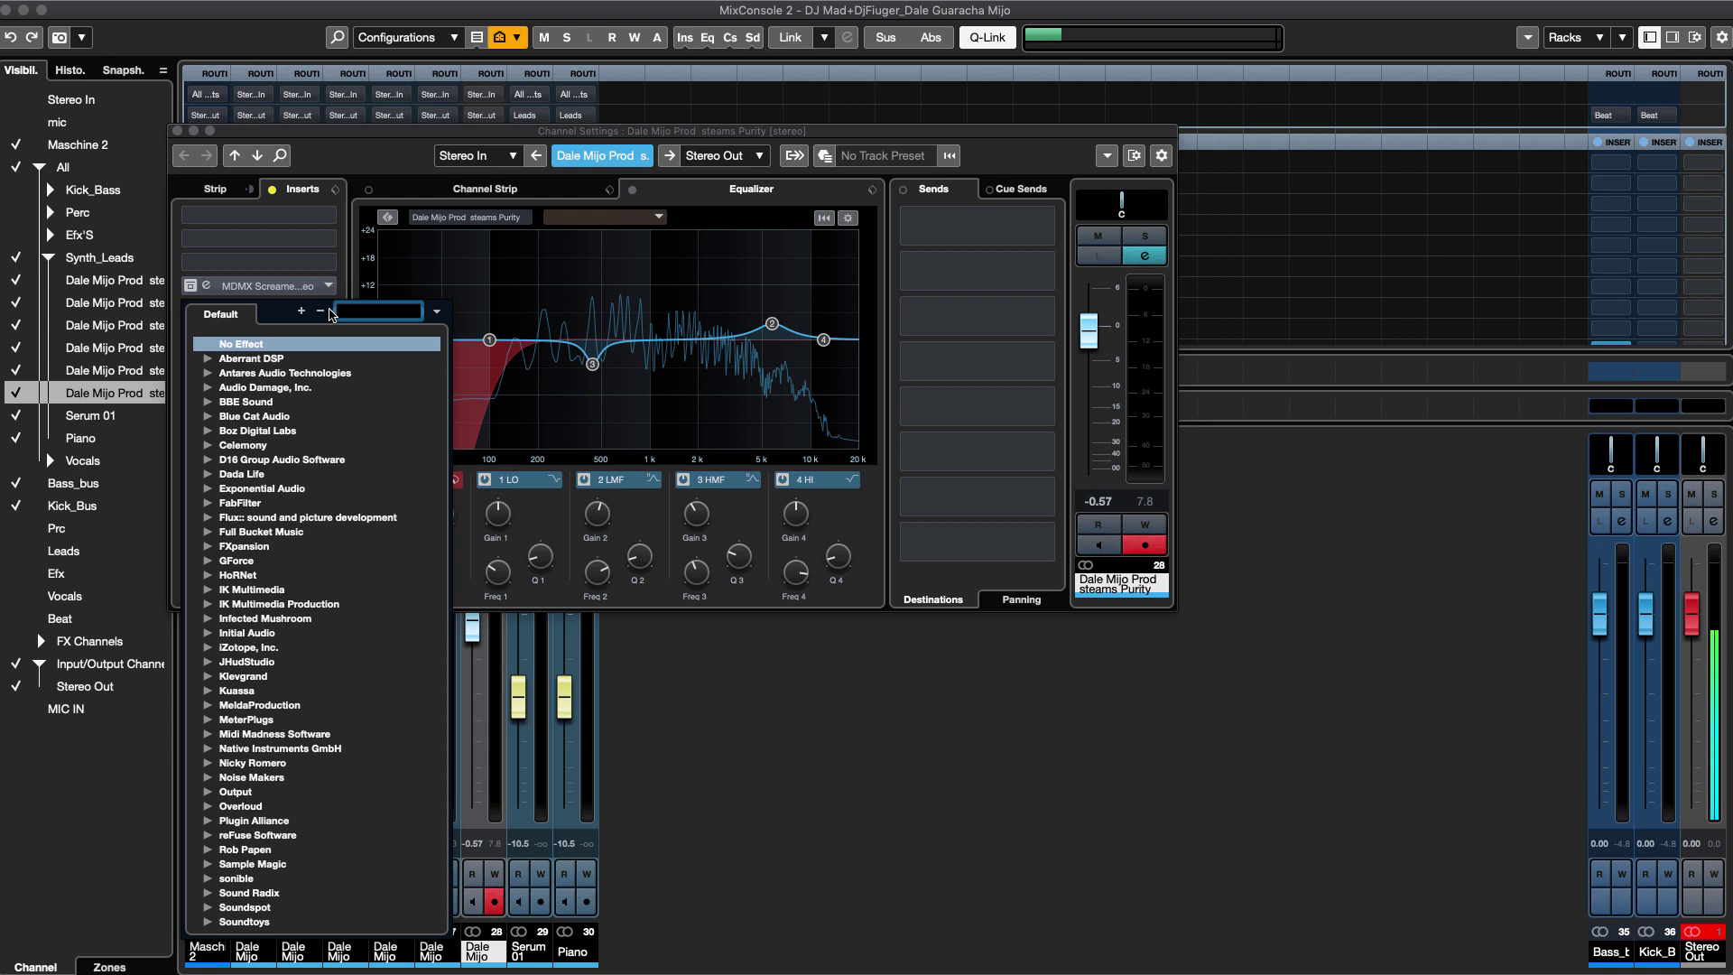
text(serum)
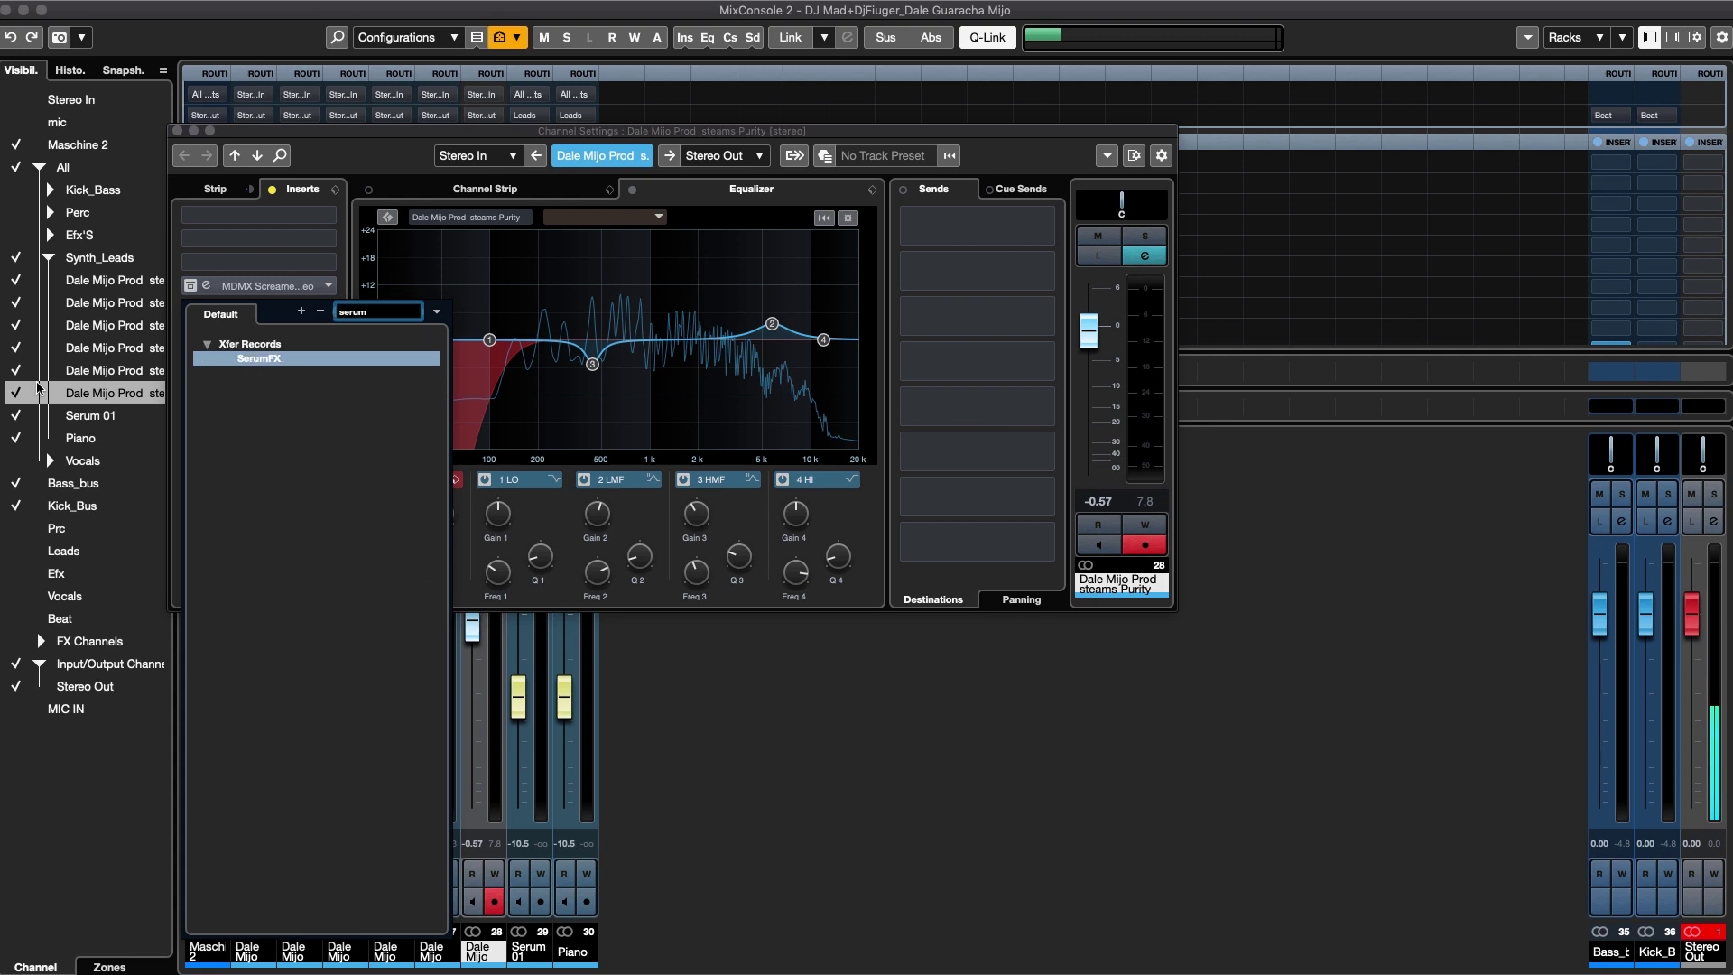
click(261, 360)
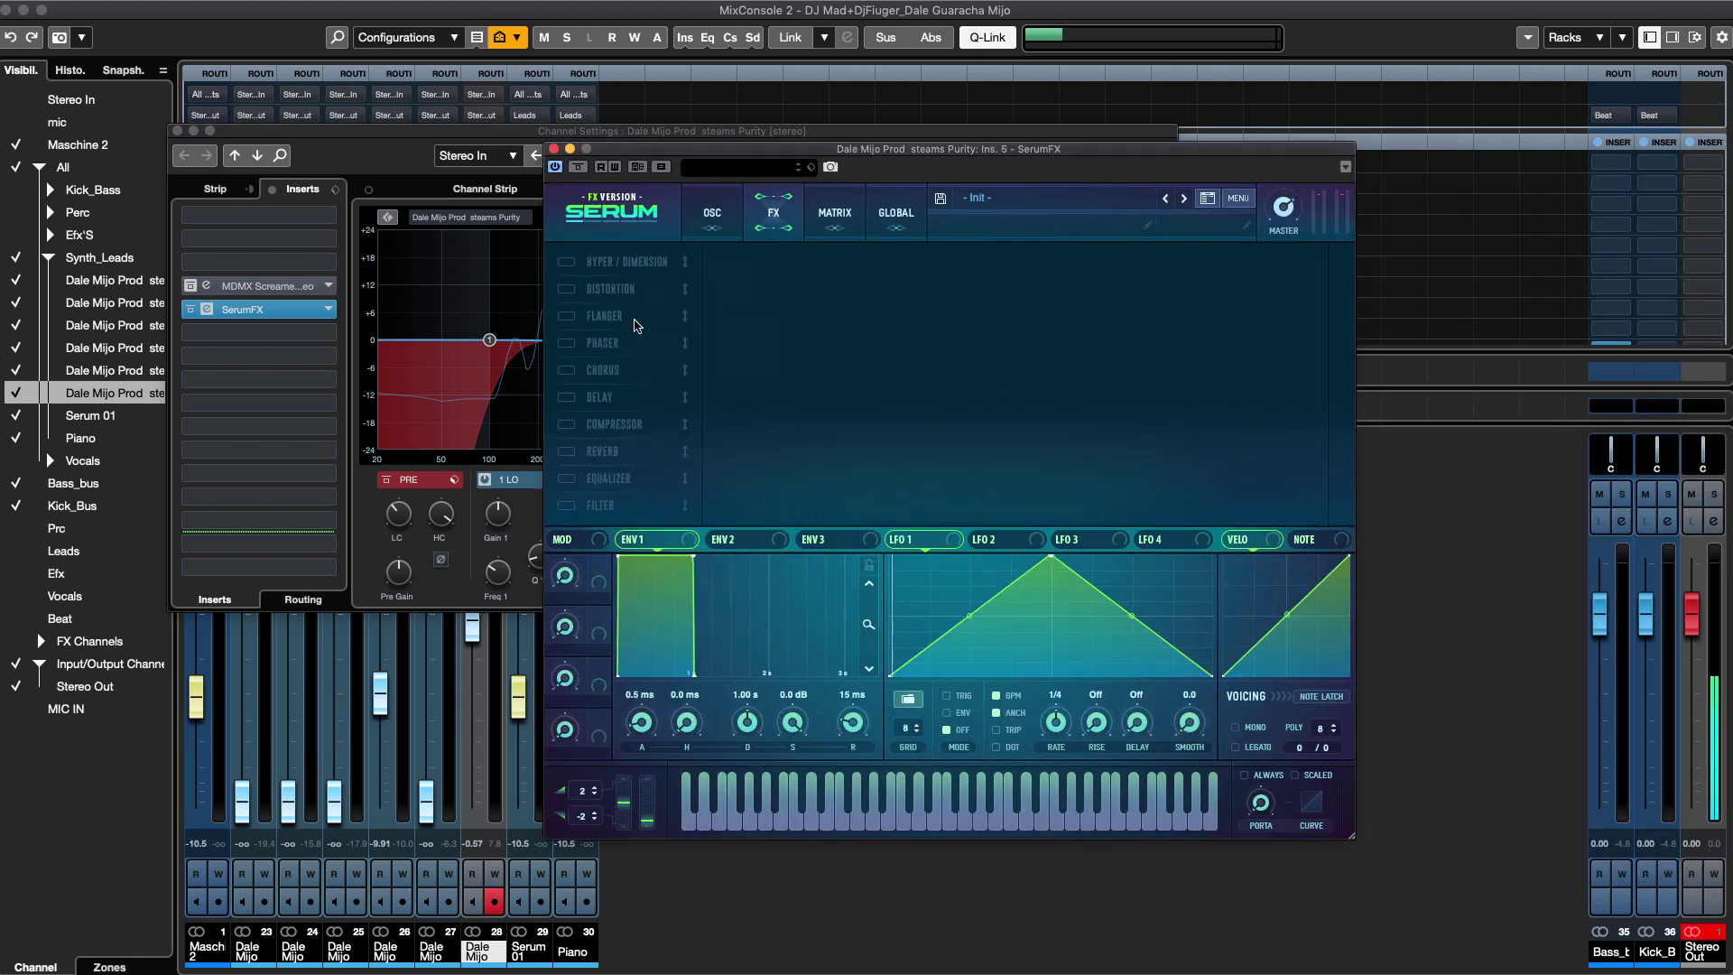
Enable SerumFX's compressor in Multiband mode and turn its Threshold and Attack down during playback.
click(567, 424)
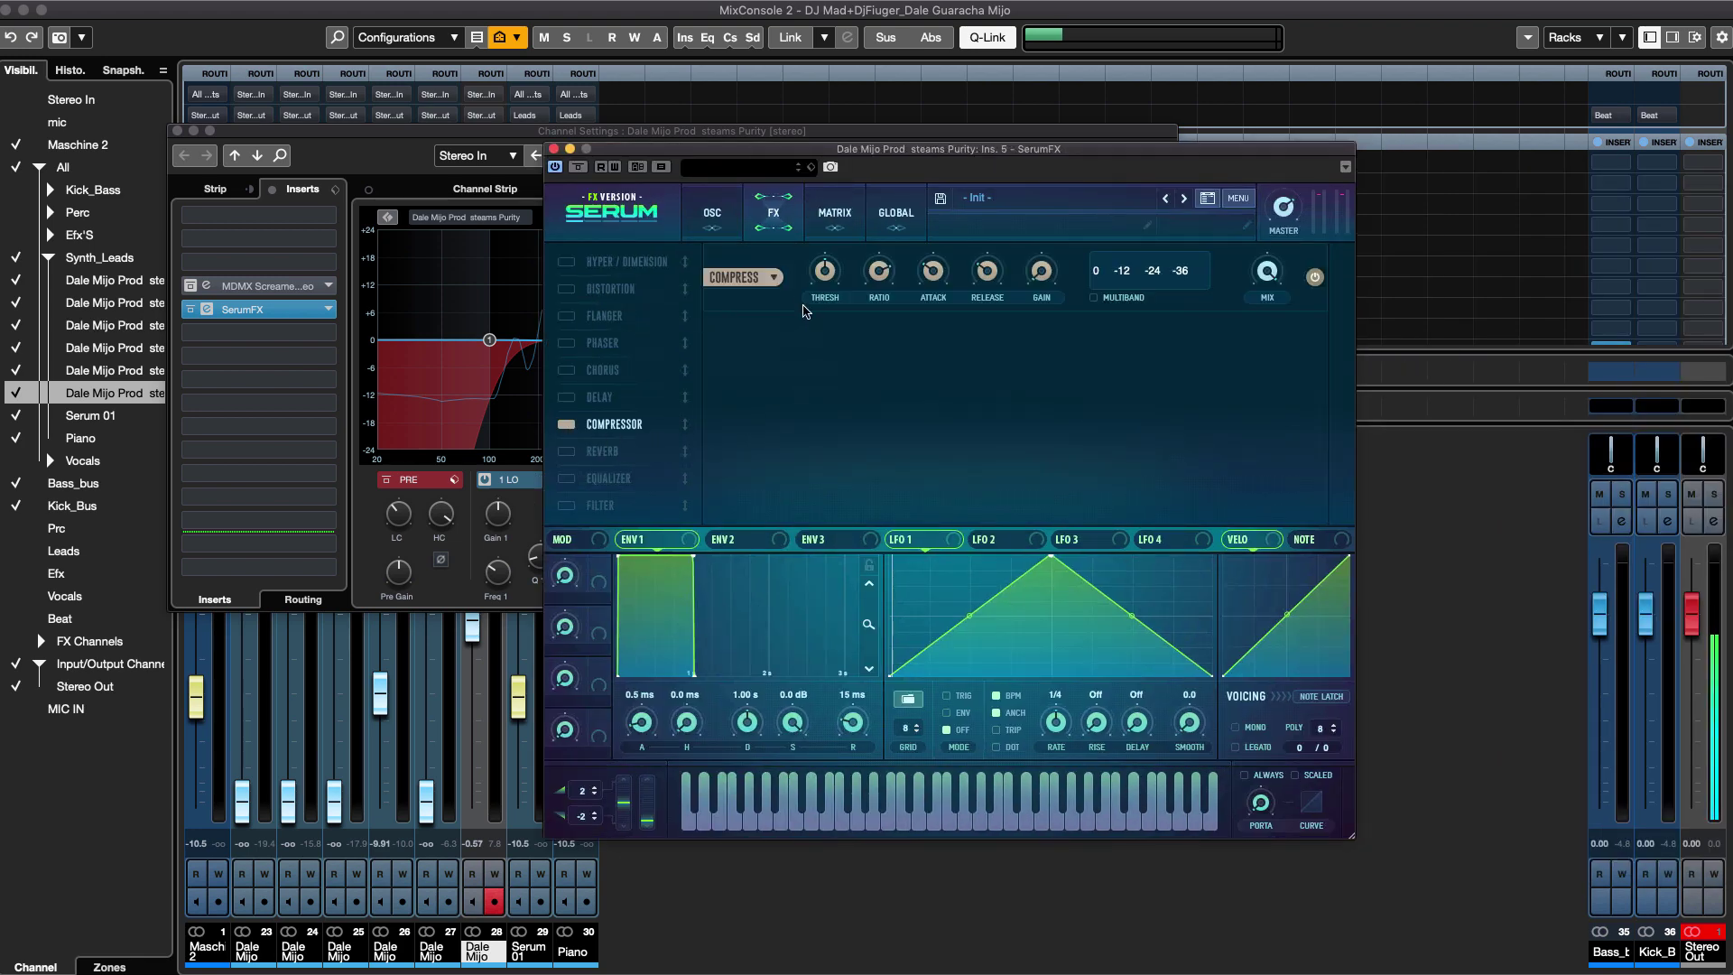
click(1096, 297)
key(space)
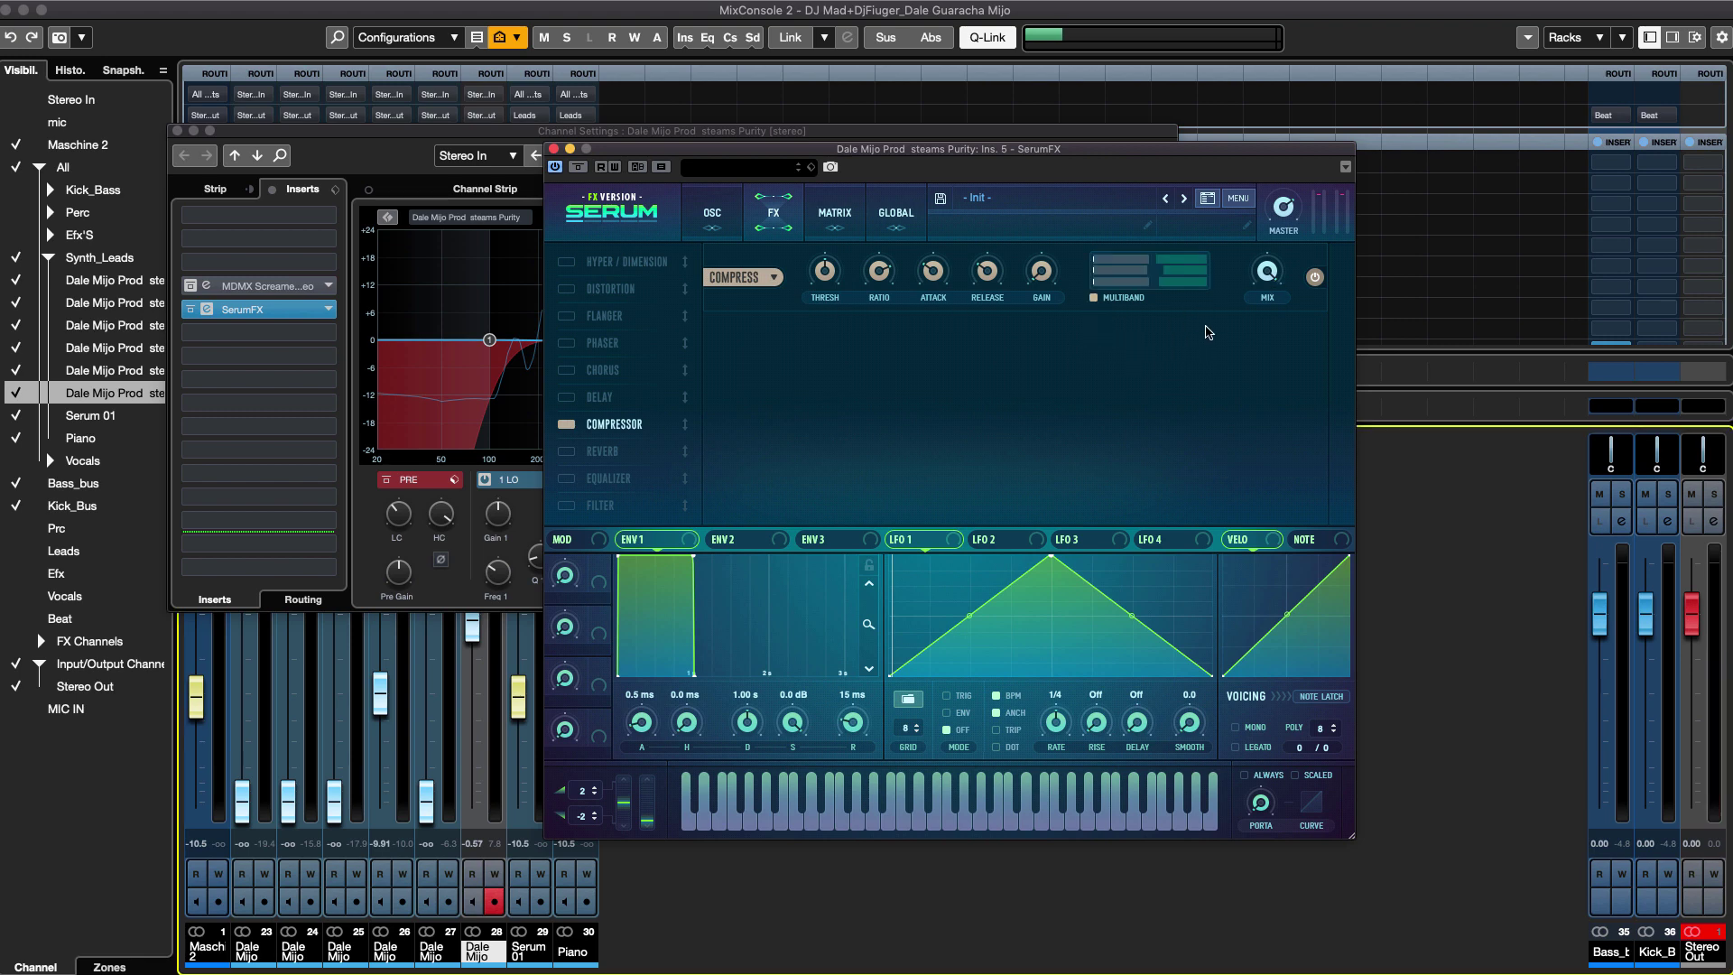
click(578, 168)
click(577, 168)
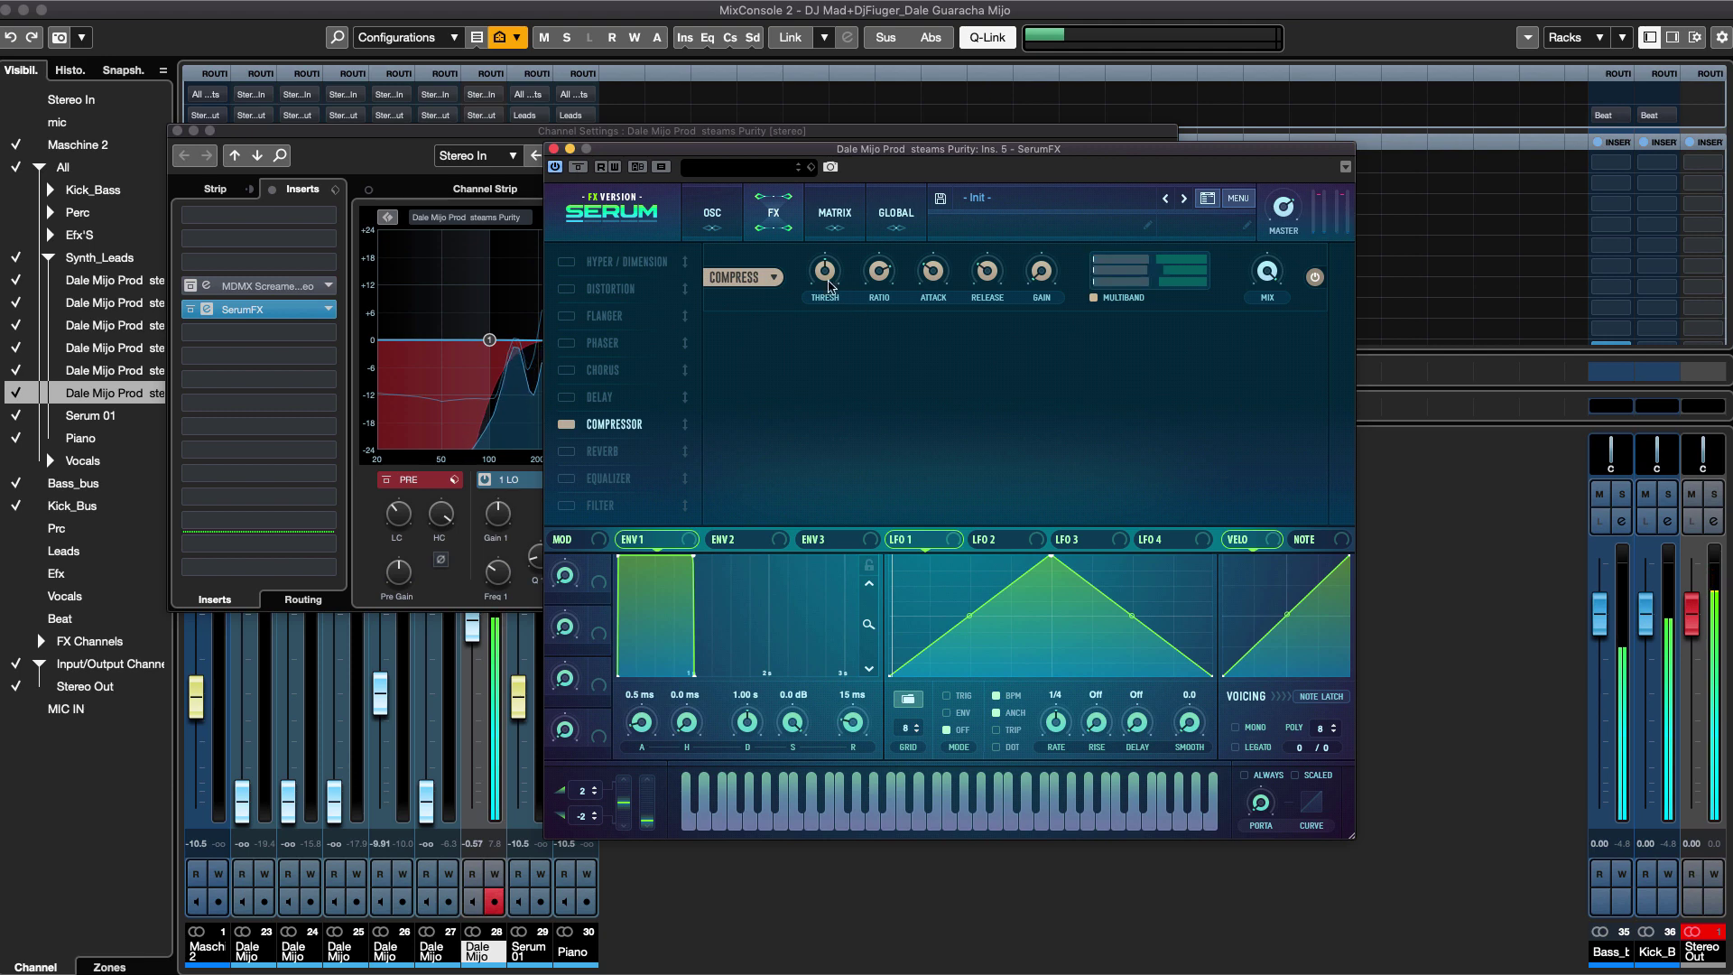
drag(824, 271, 828, 318)
drag(932, 270, 936, 323)
Compare the lead with SerumFX bypassed and with only its compressor switched off and on.
click(578, 168)
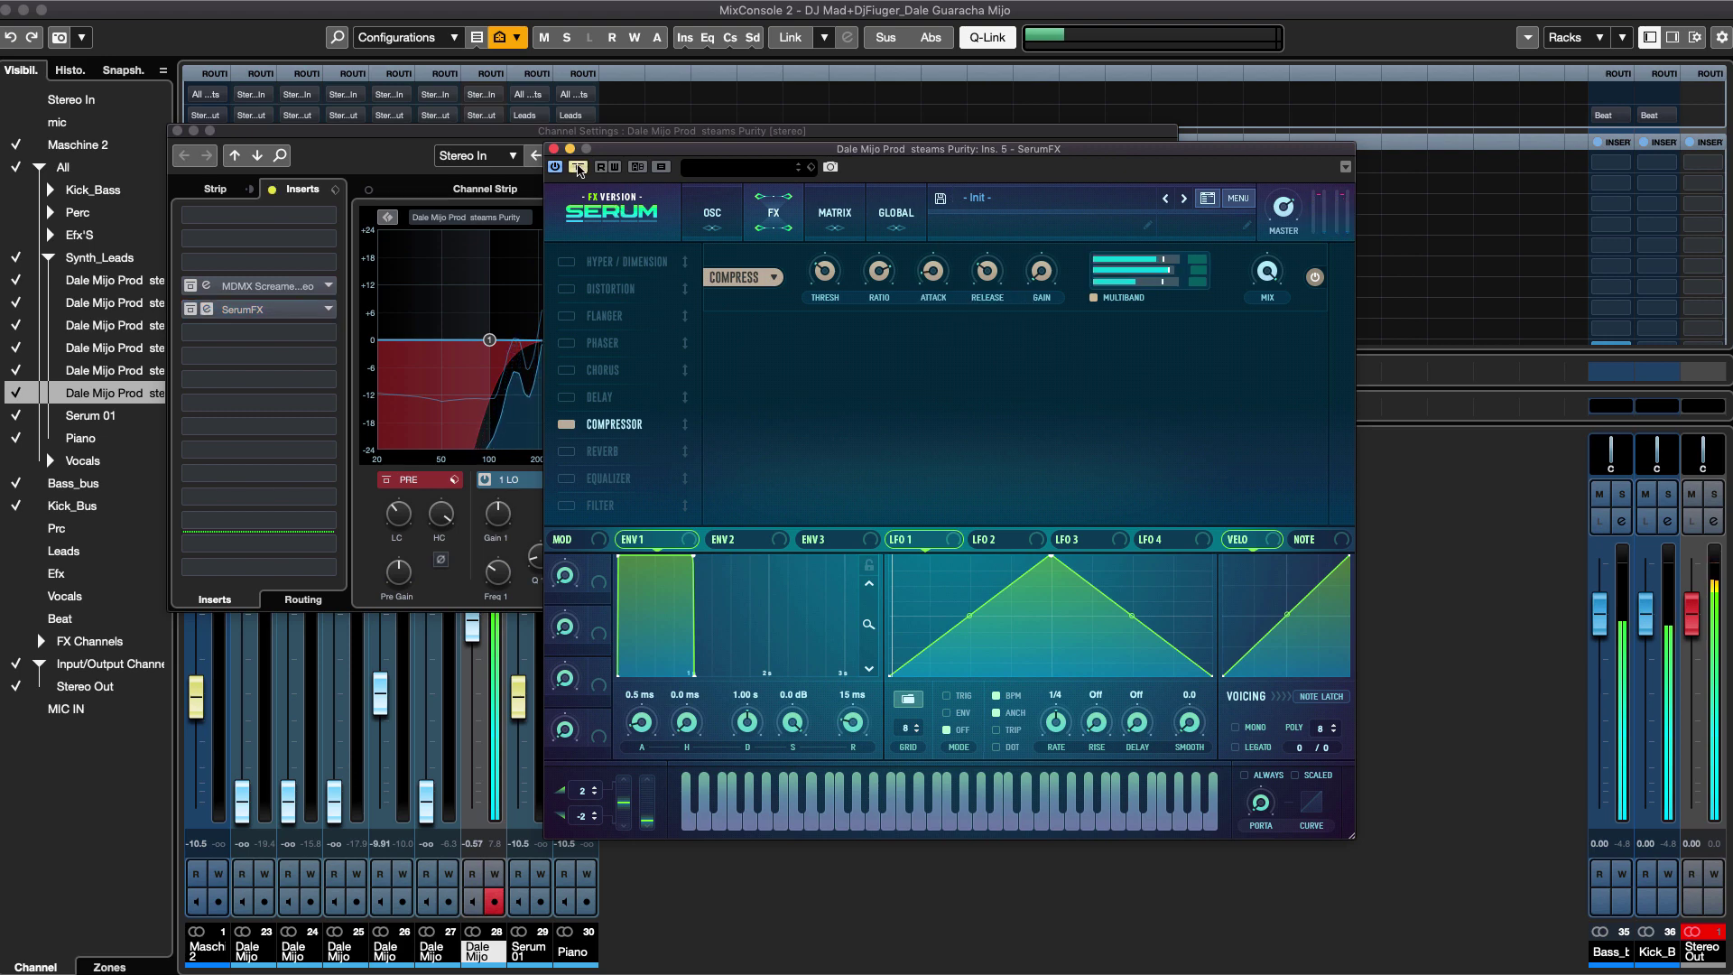
click(579, 168)
click(1314, 278)
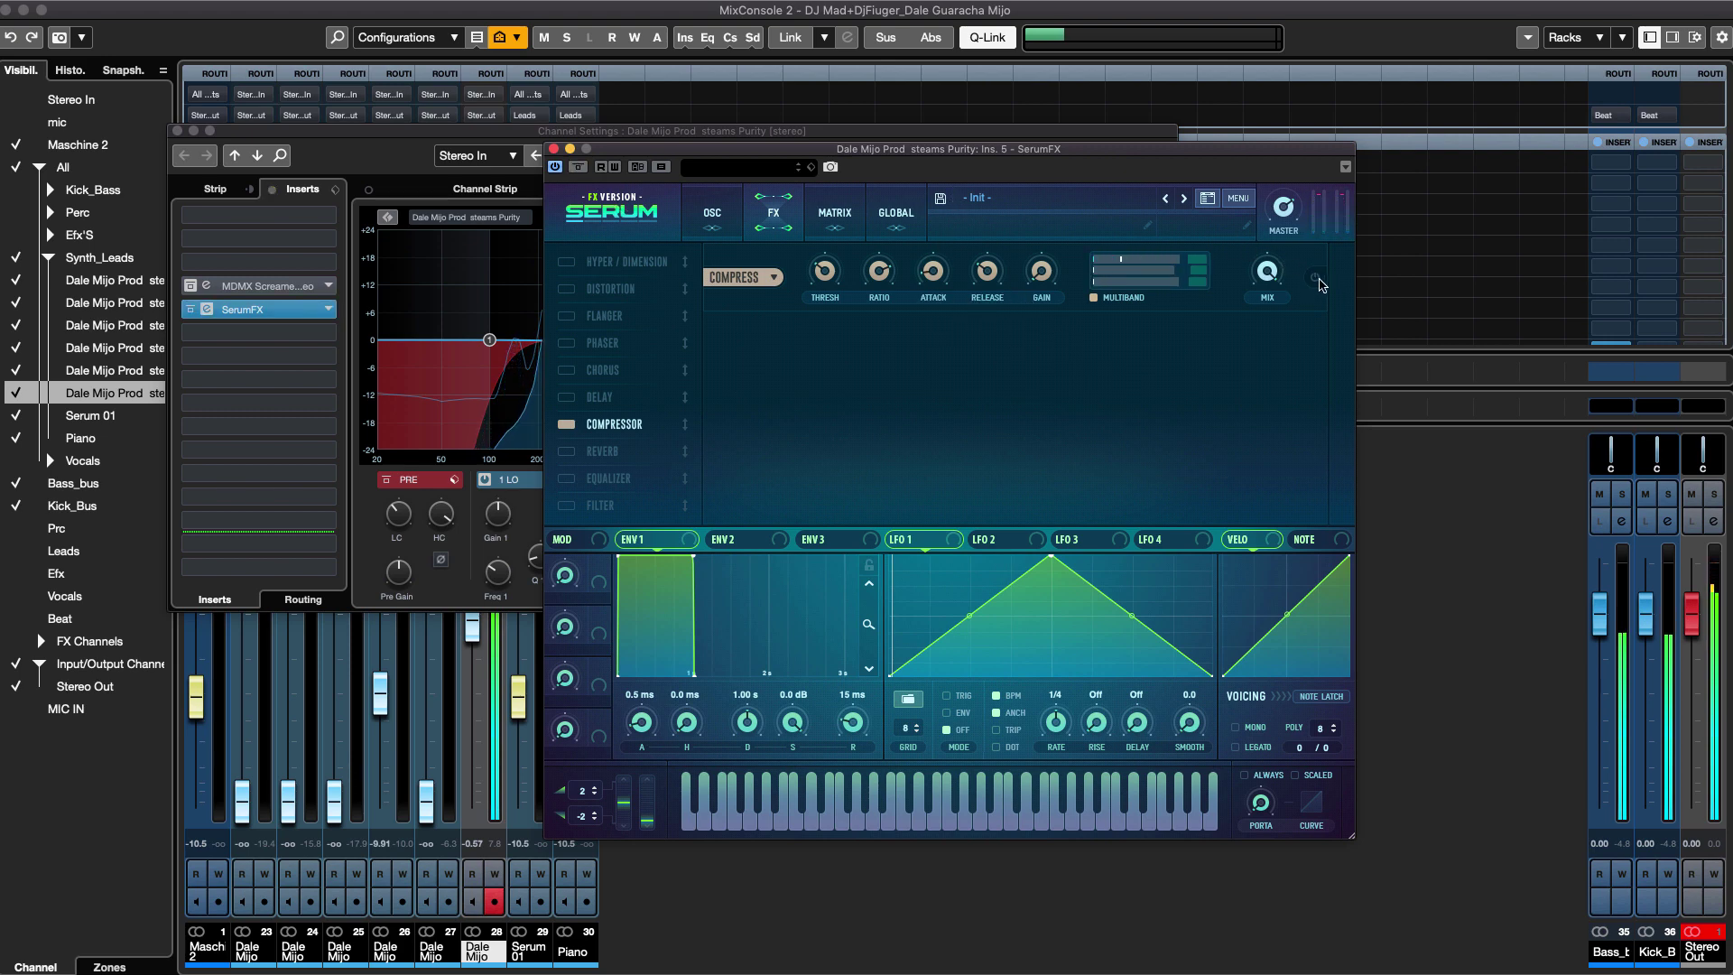
click(1315, 279)
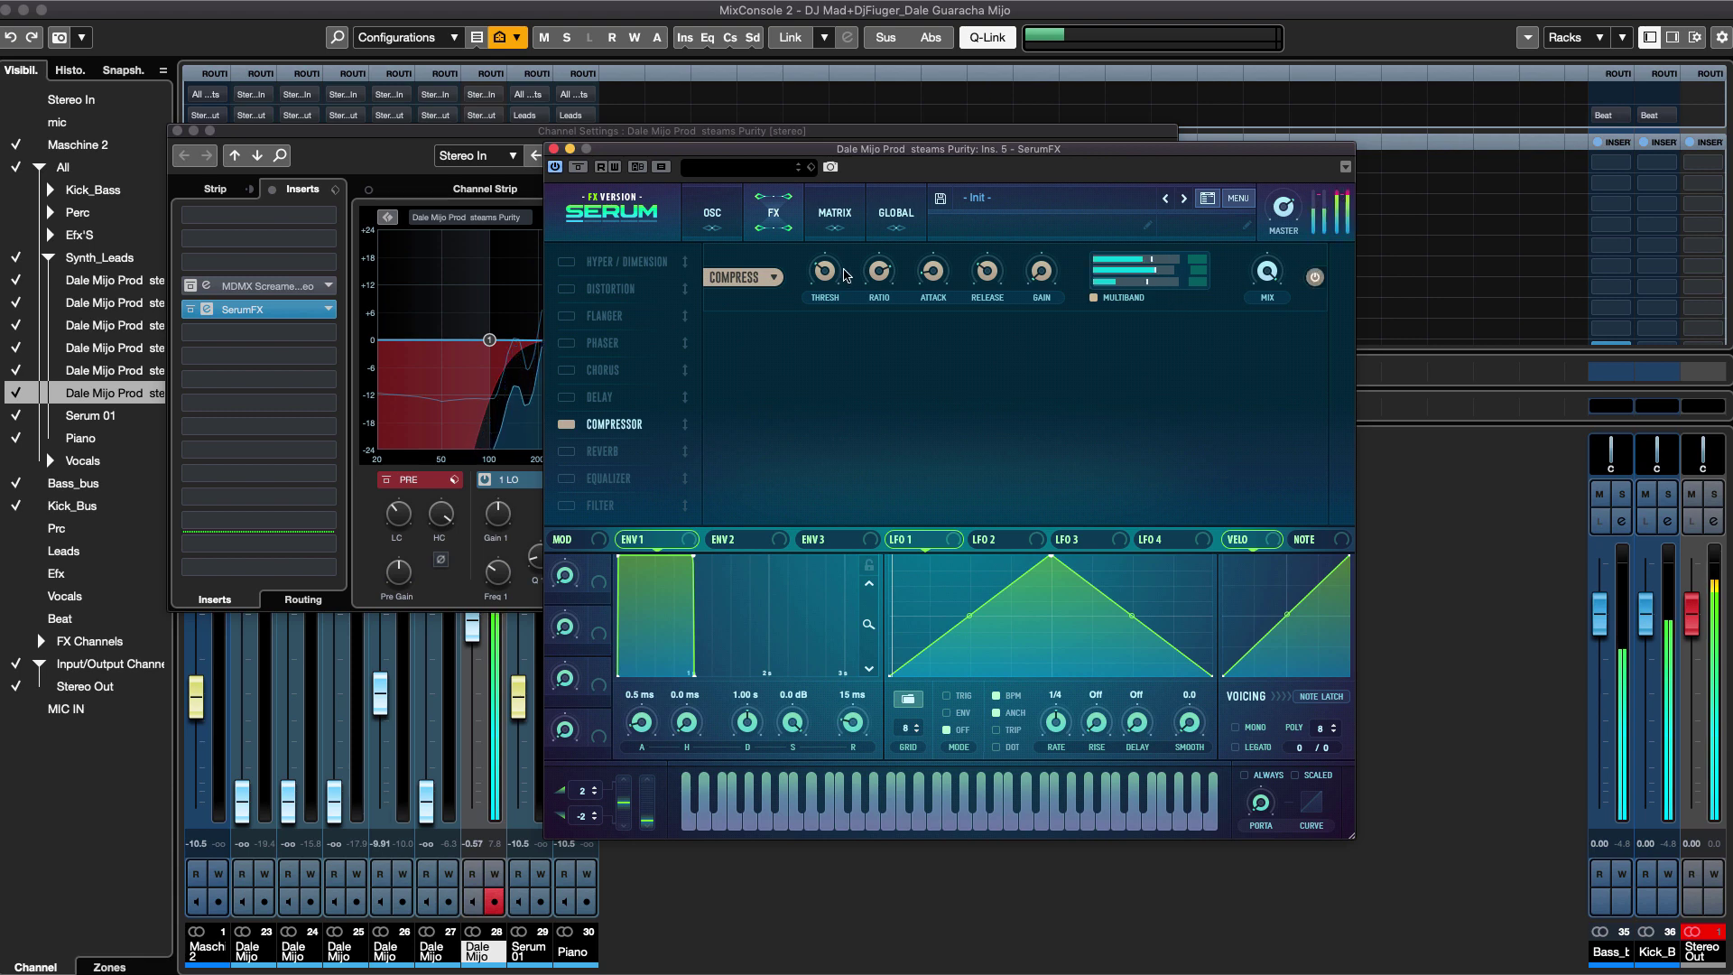
Audition Hyper/Dimension in SerumFX ahead of the compressor, and switch it off.
mouse_move(824, 287)
click(600, 263)
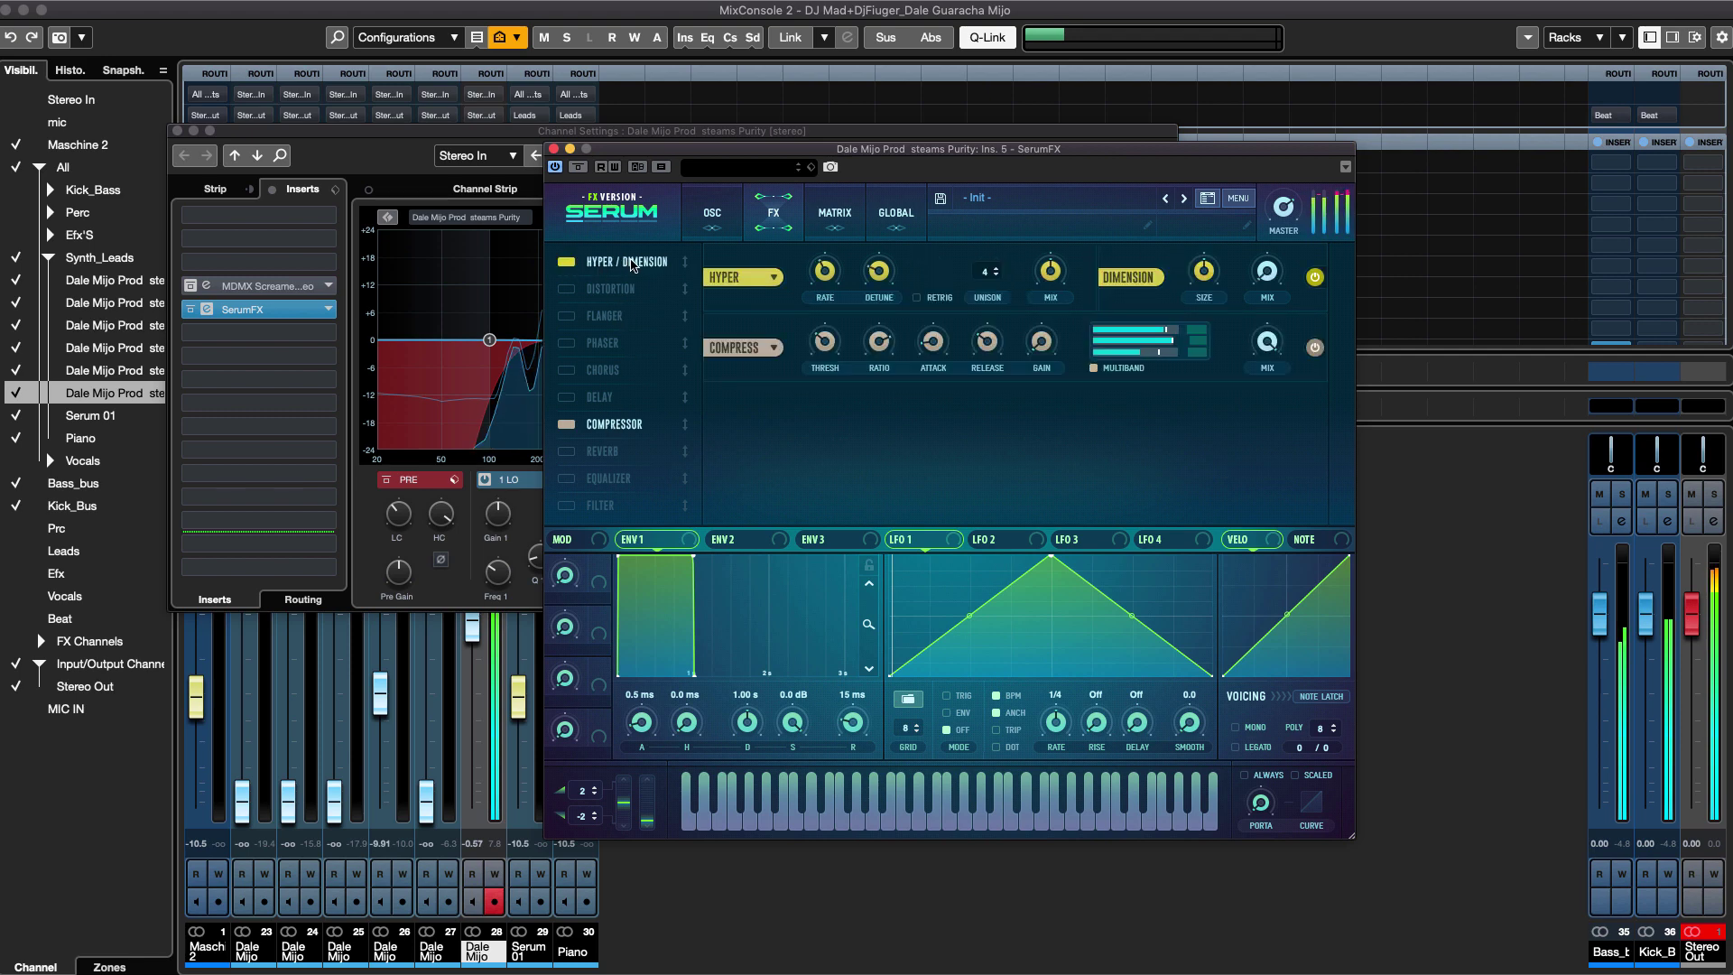
click(567, 262)
Add Tube distortion in SerumFX, place it after the compressor and set its Drive to 65%.
click(567, 289)
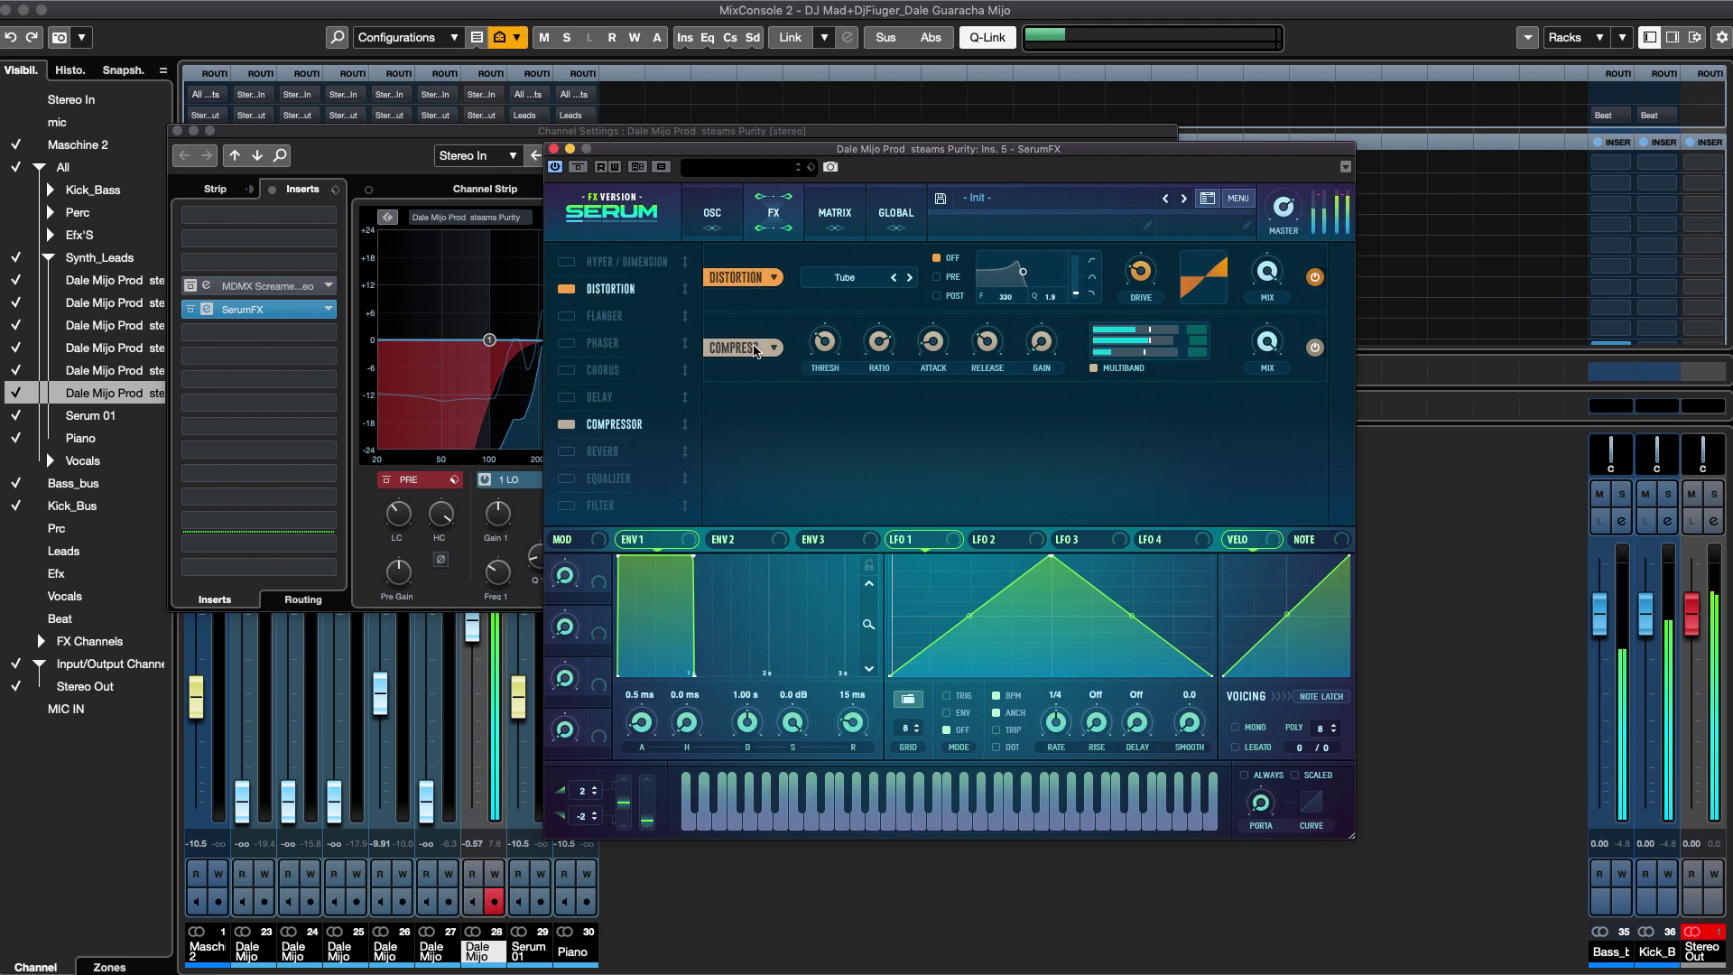
drag(610, 288, 625, 434)
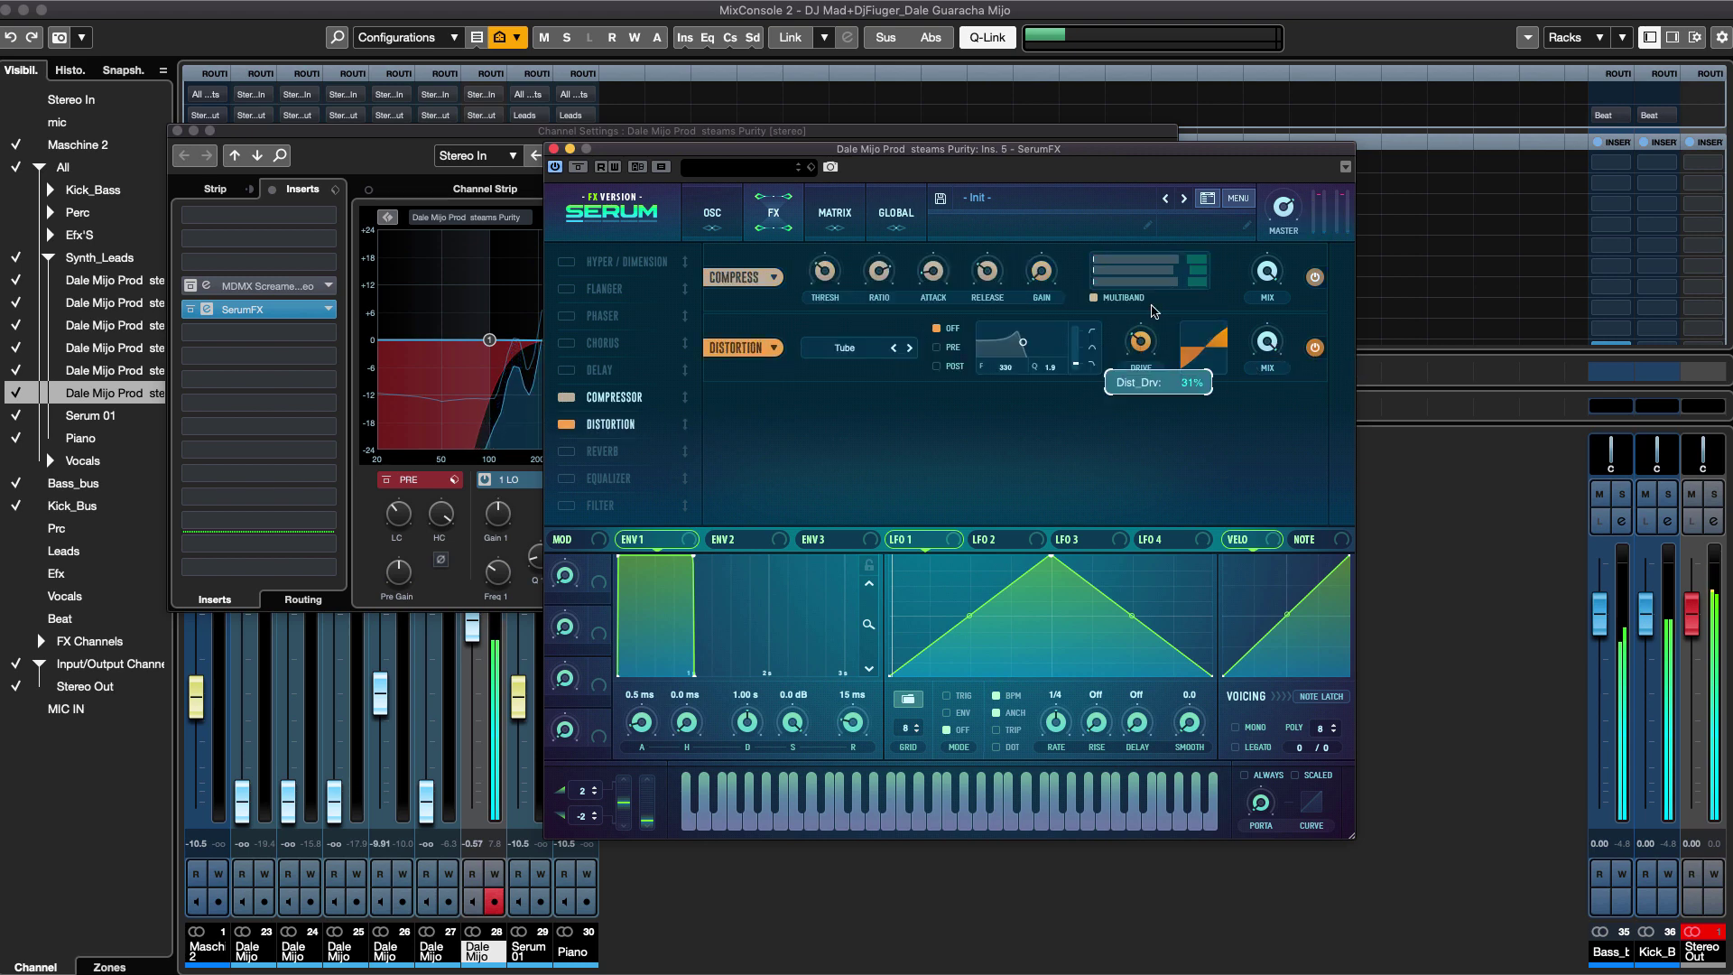
drag(1151, 309, 1153, 245)
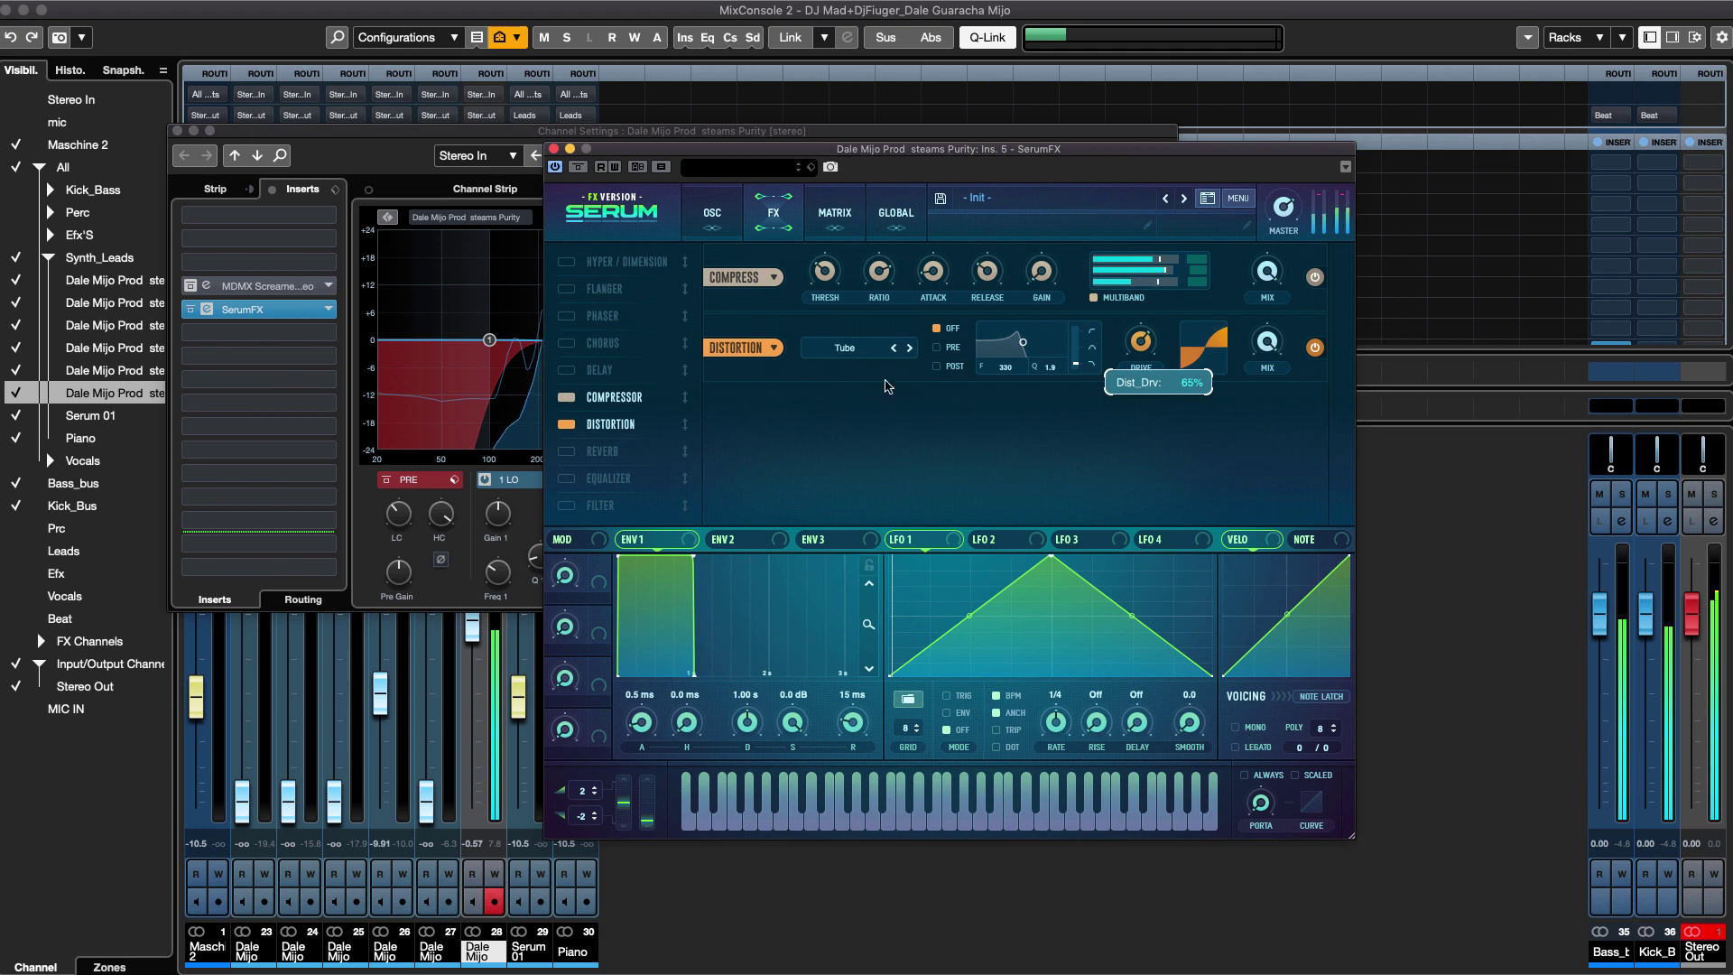
mouse_move(610, 425)
mouse_down()
mouse_move(621, 401)
mouse_move(630, 427)
mouse_up()
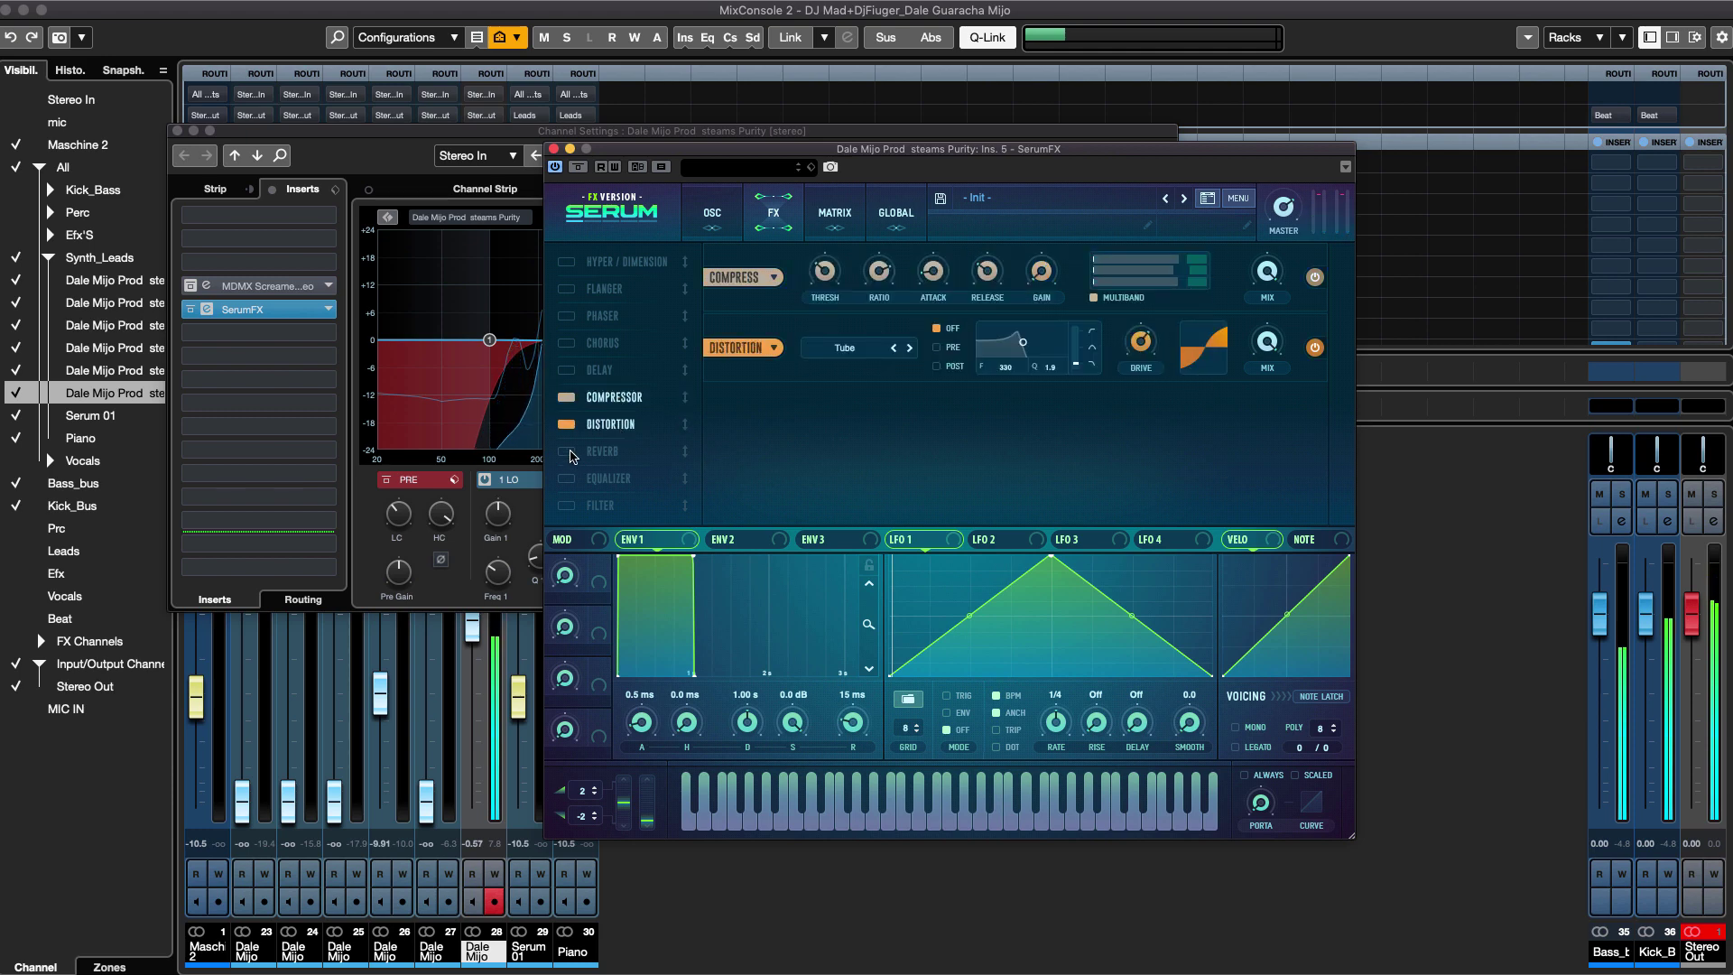
Audition the reverb, and Hyper/Dimension after the distortion with Dimension Size at 74%, switching both effects off.
click(607, 453)
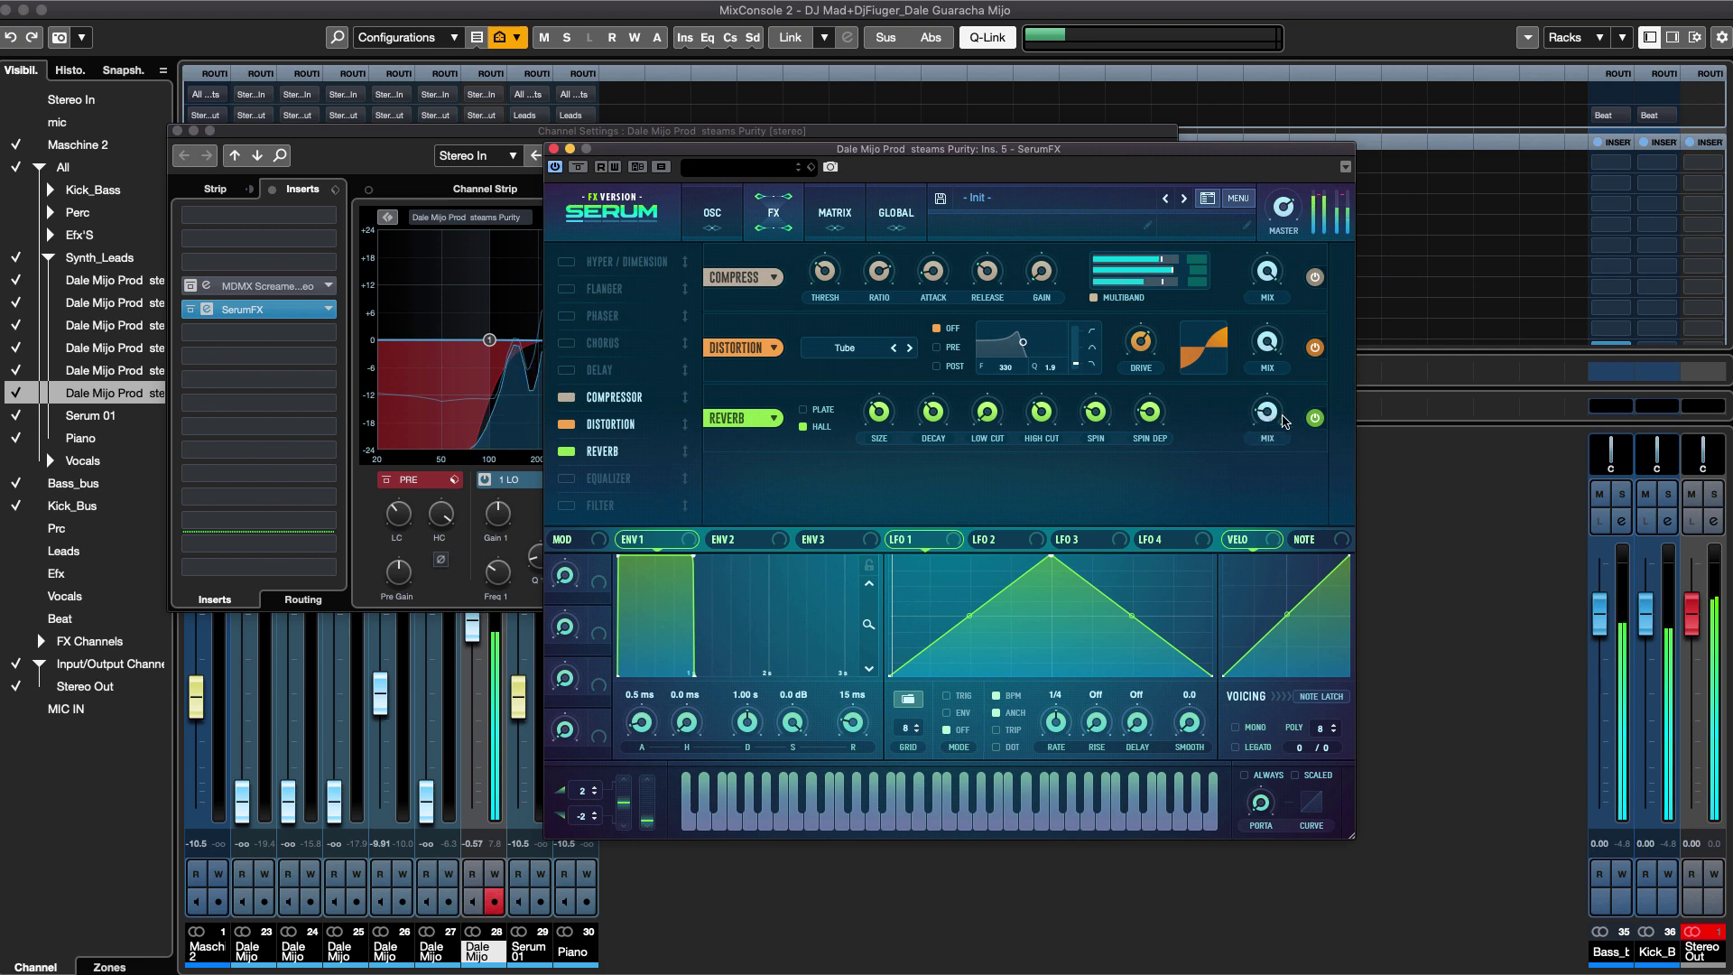
click(567, 452)
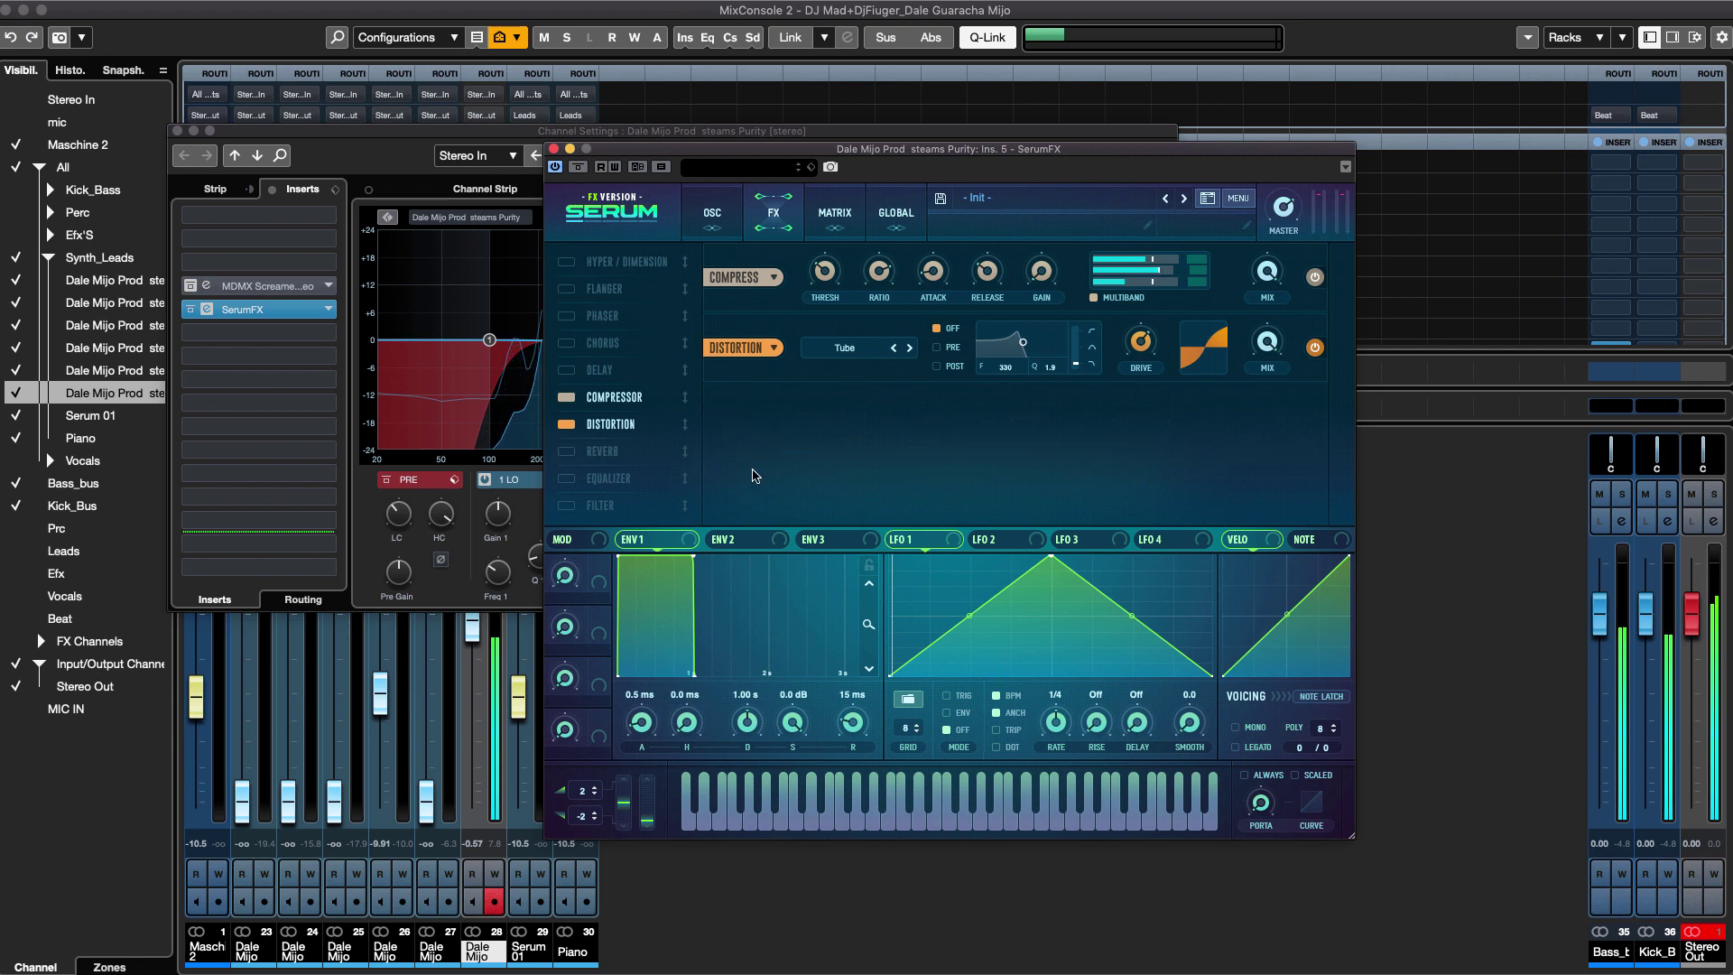
click(646, 263)
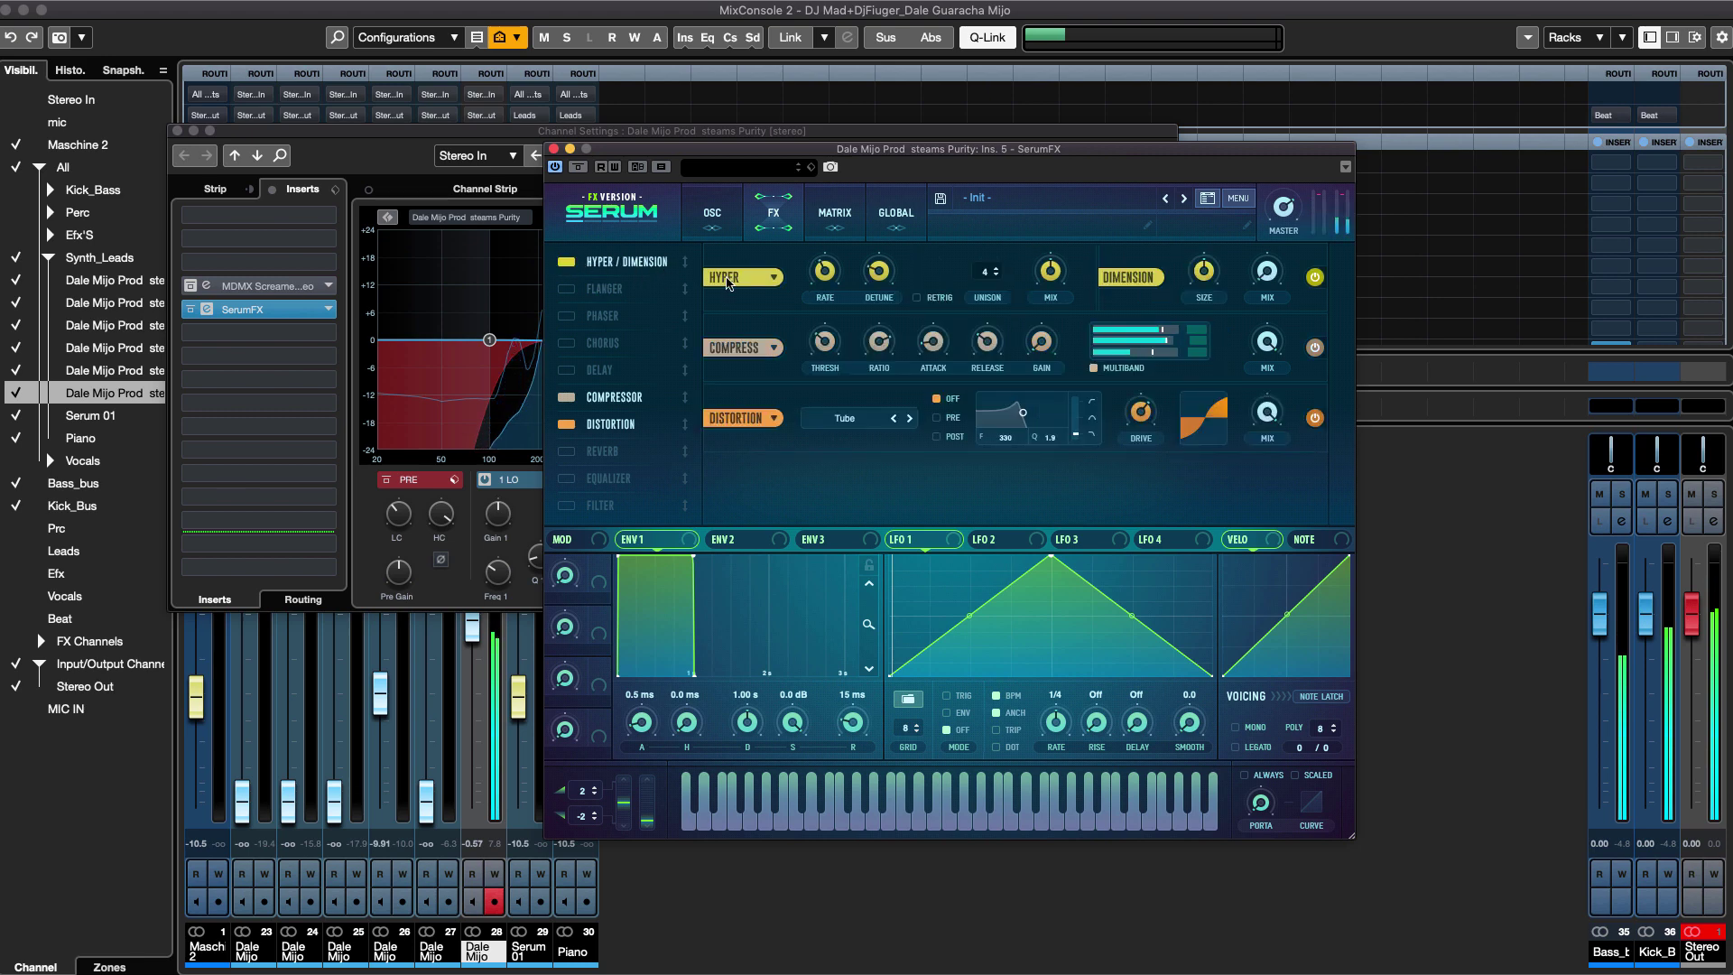
drag(626, 262, 636, 426)
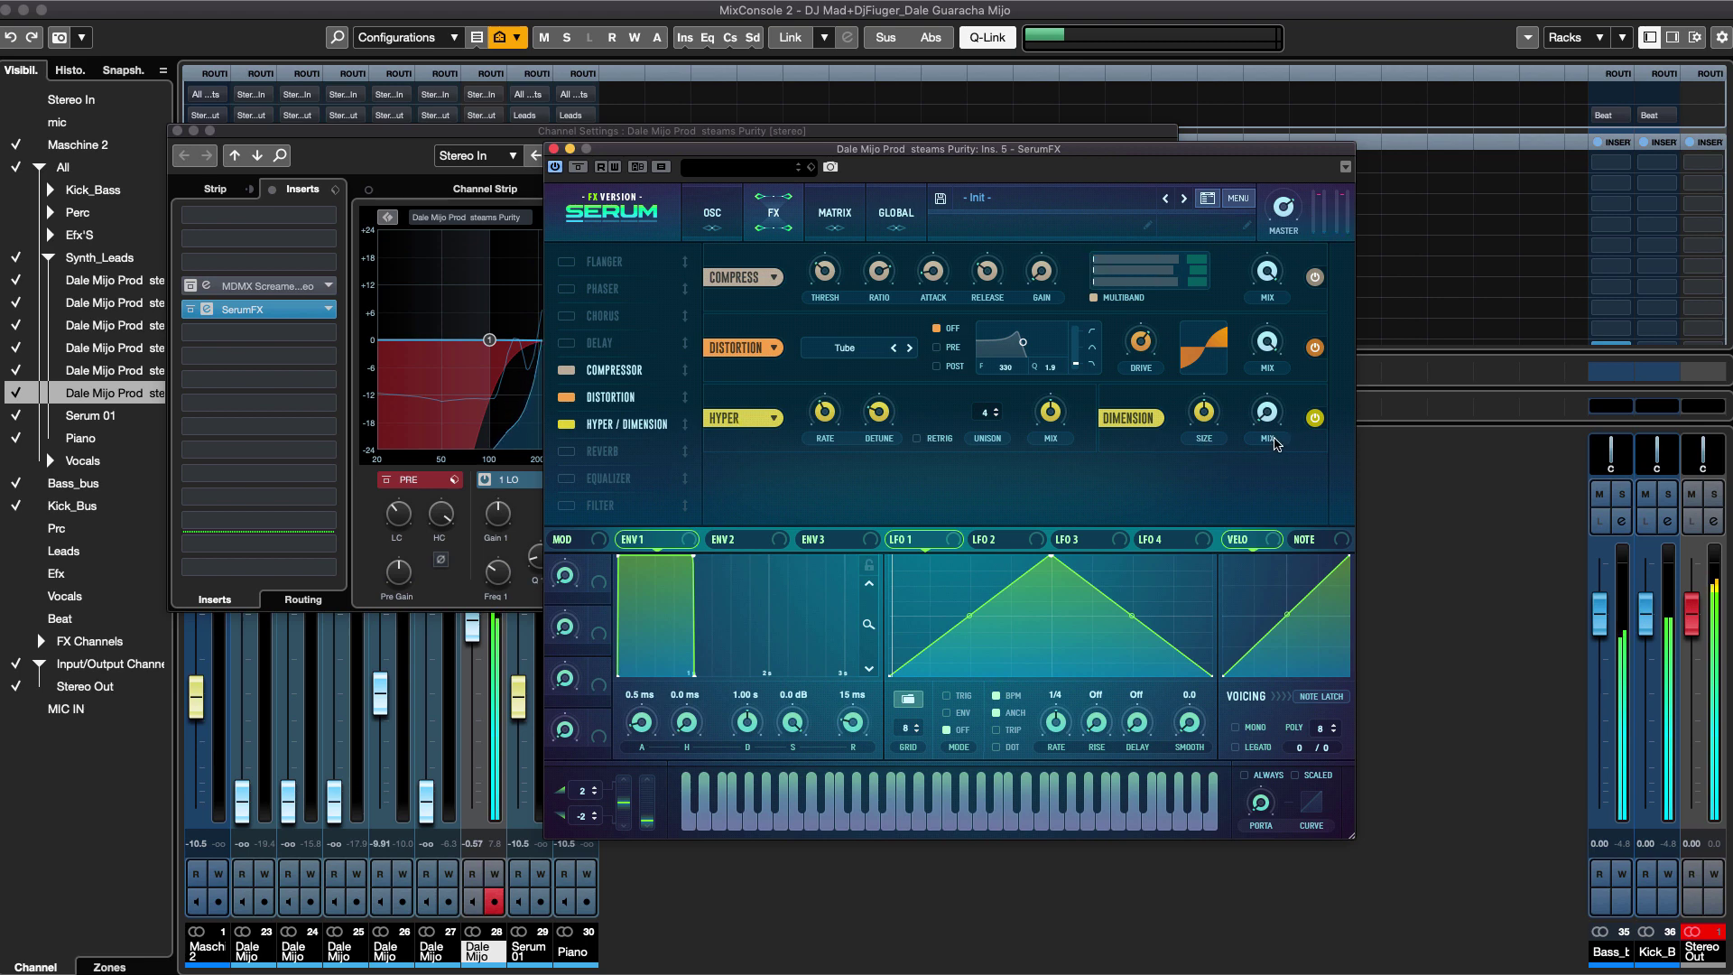
mouse_move(1188, 455)
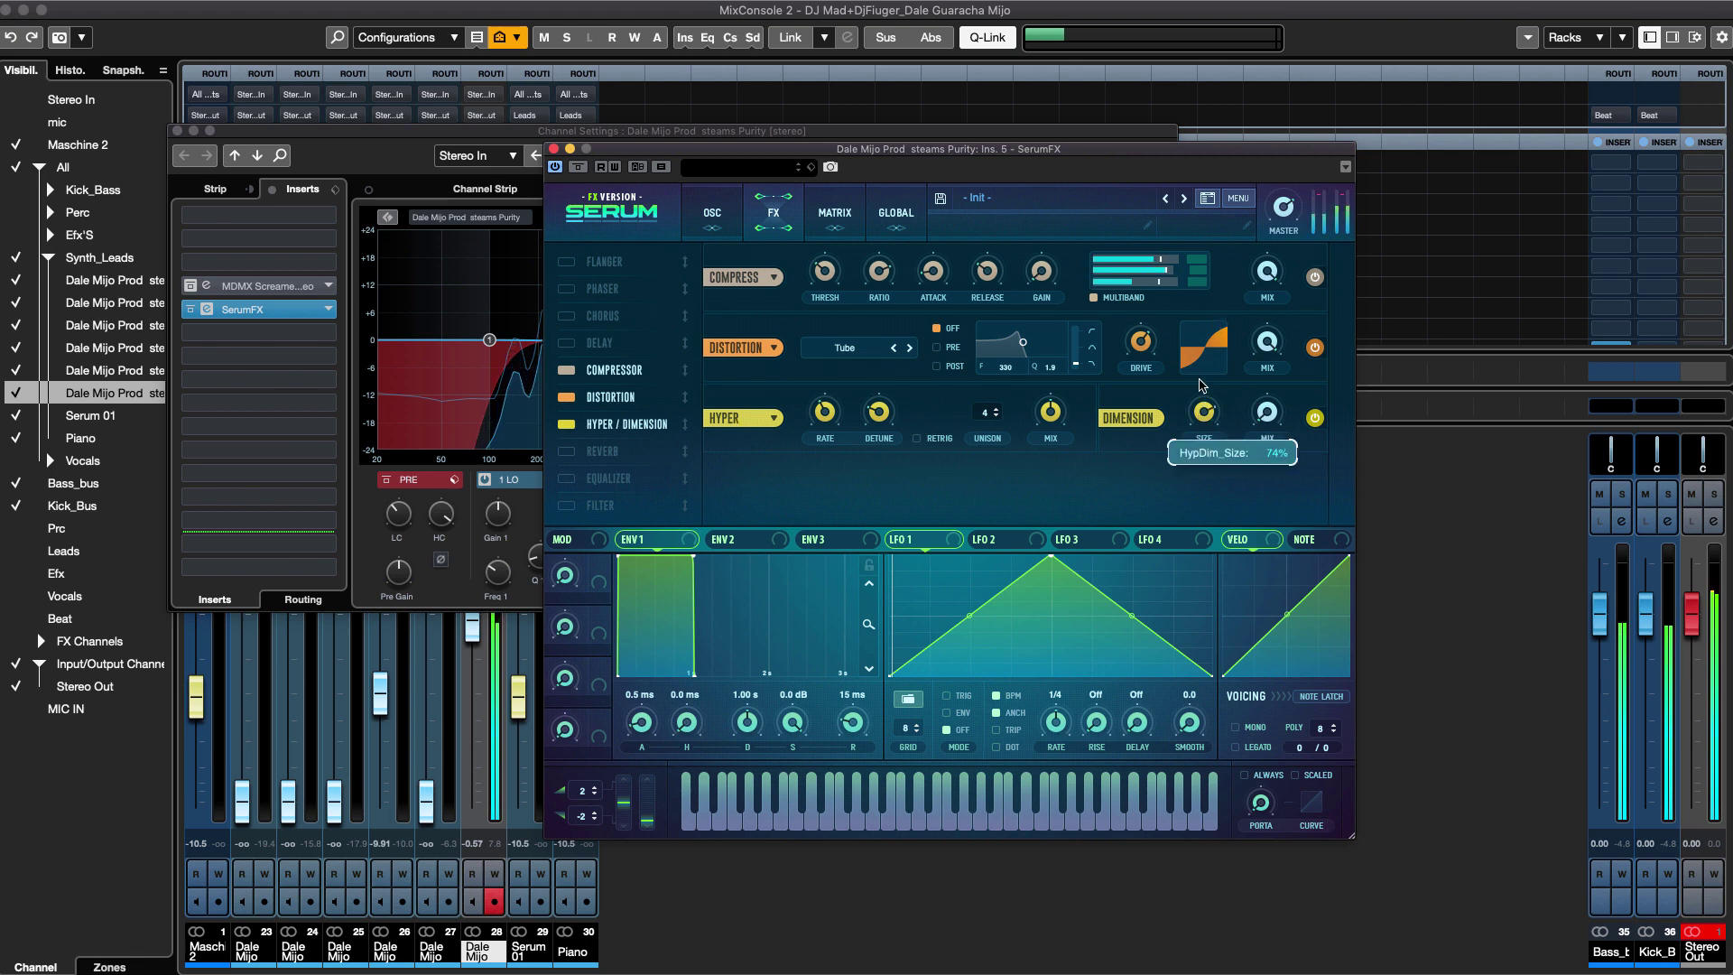
mouse_move(1055, 442)
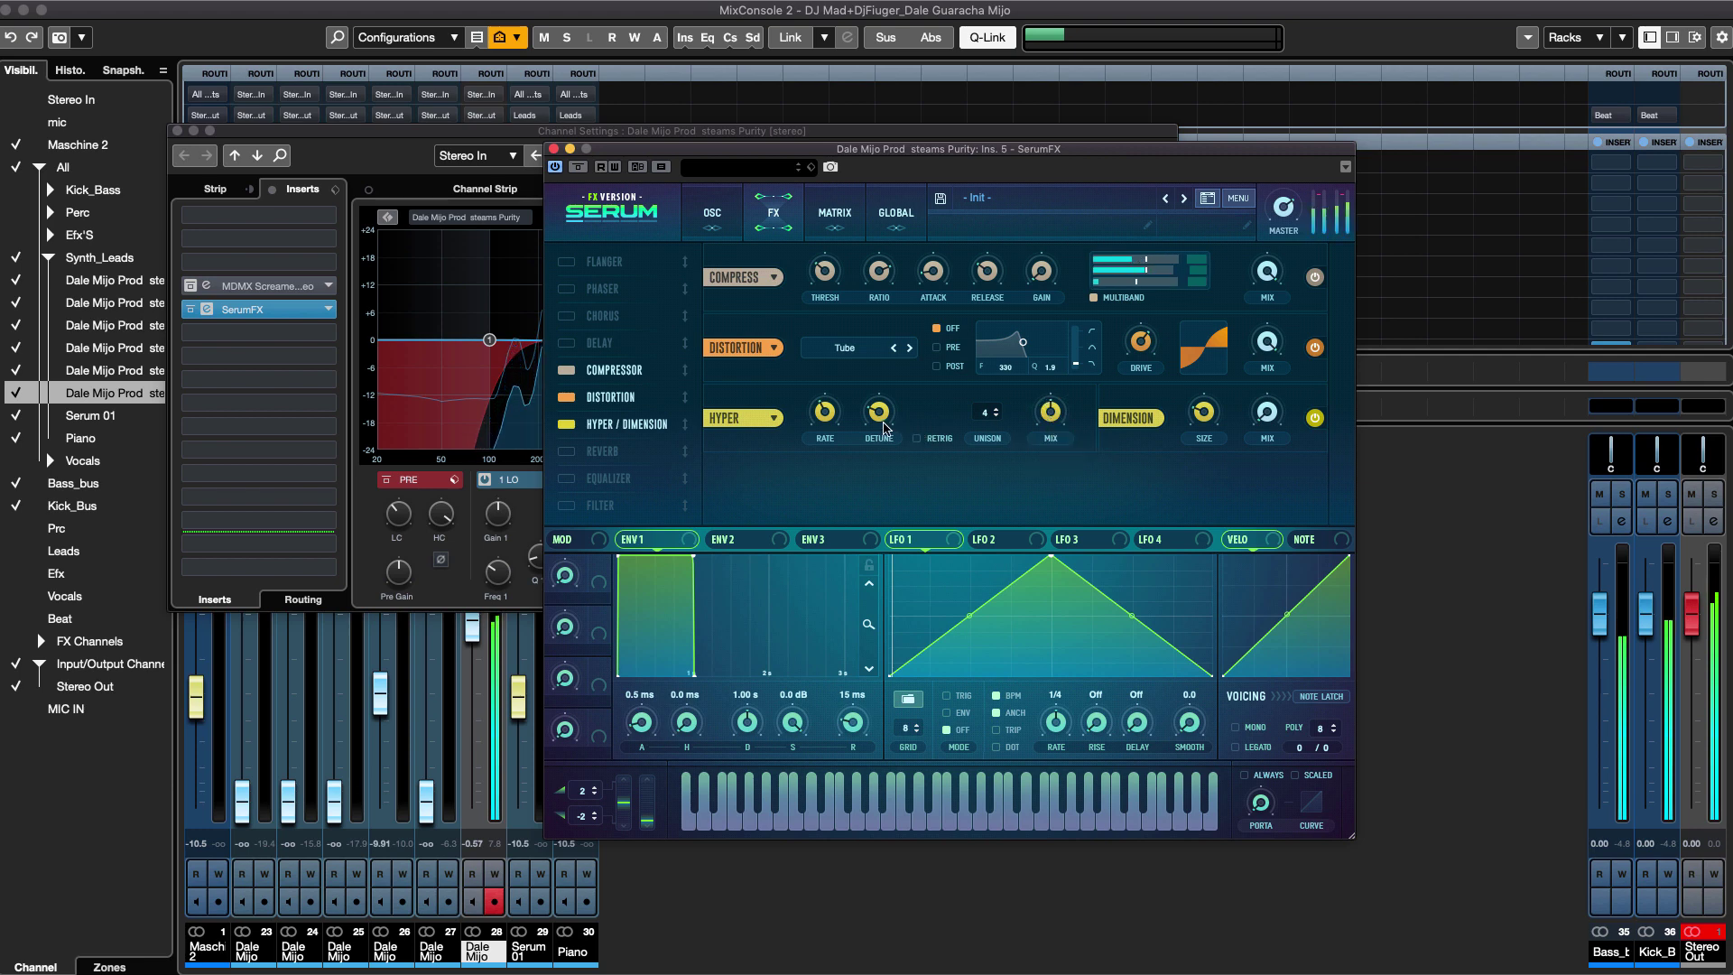
click(606, 431)
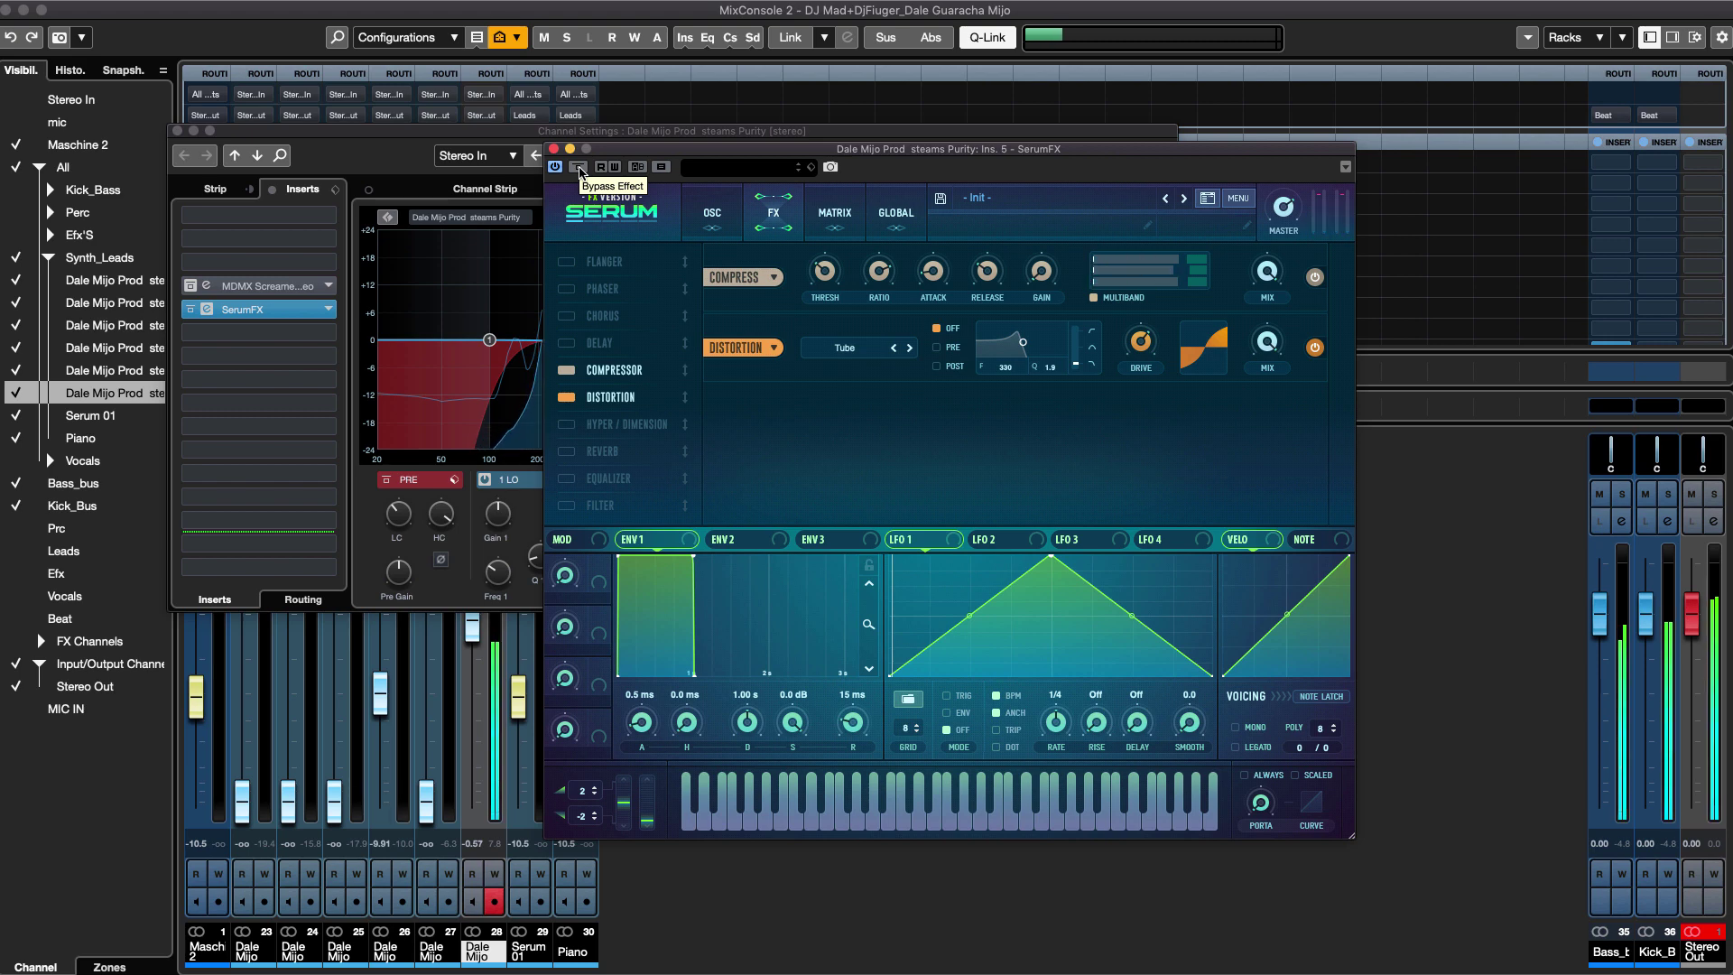
Compare Screamer against SerumFX on the lead by alternating which of the two inserts is bypassed.
click(197, 287)
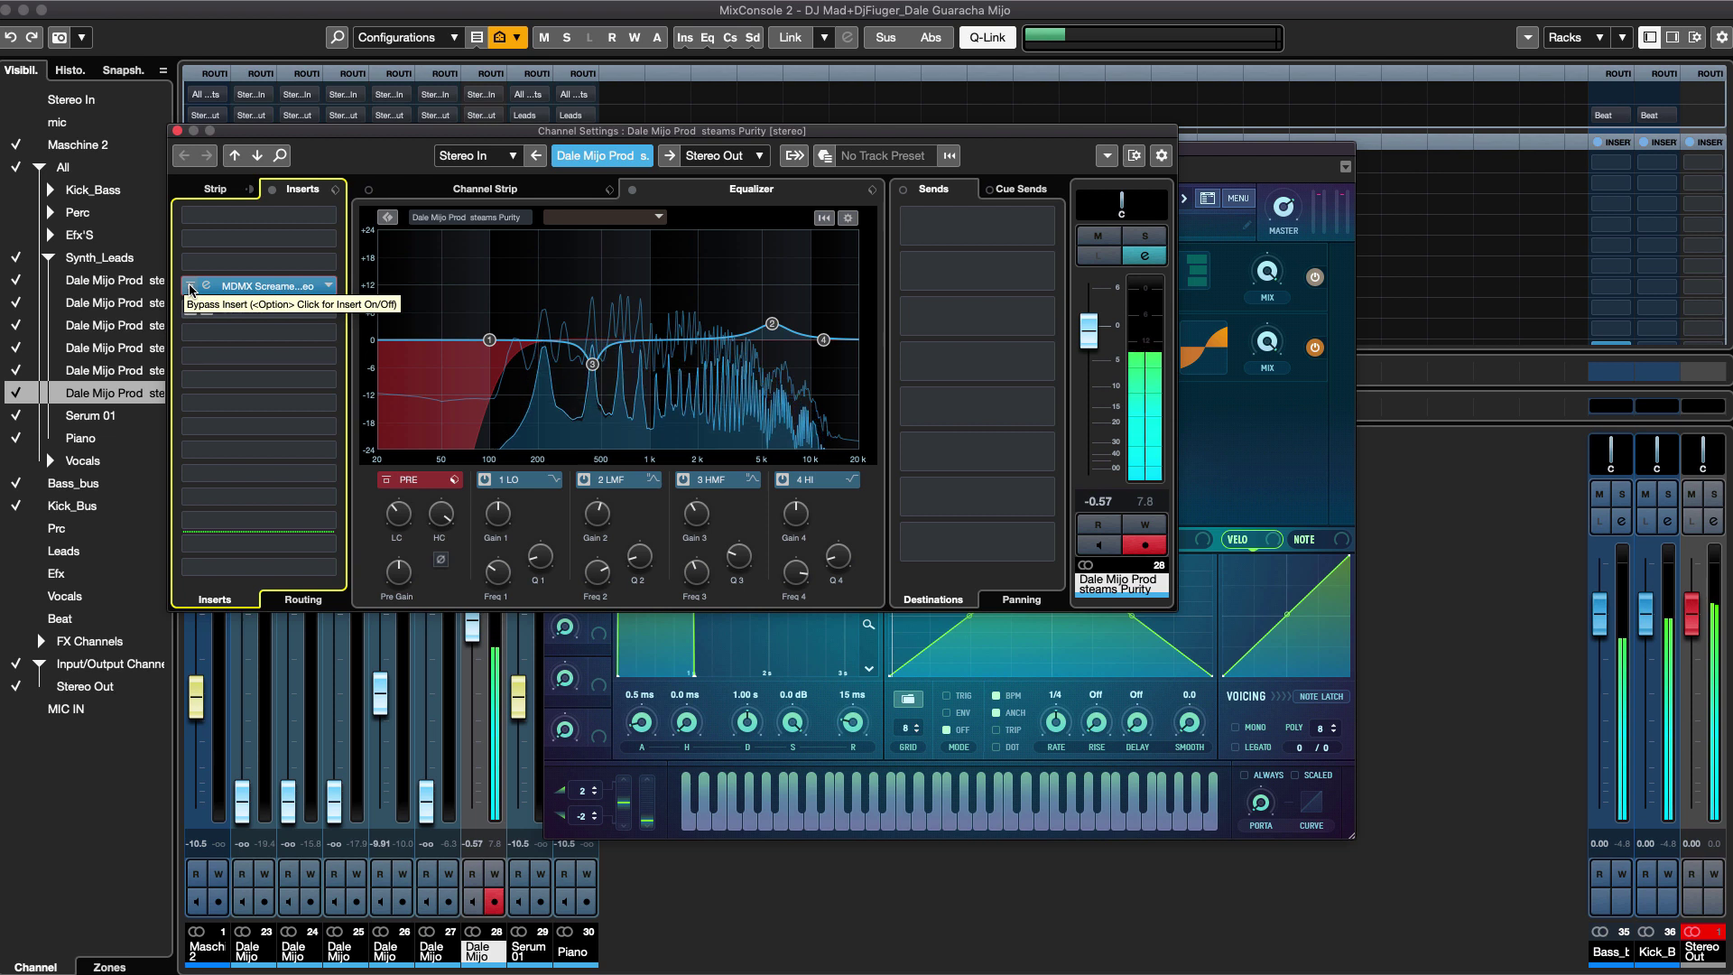
click(192, 309)
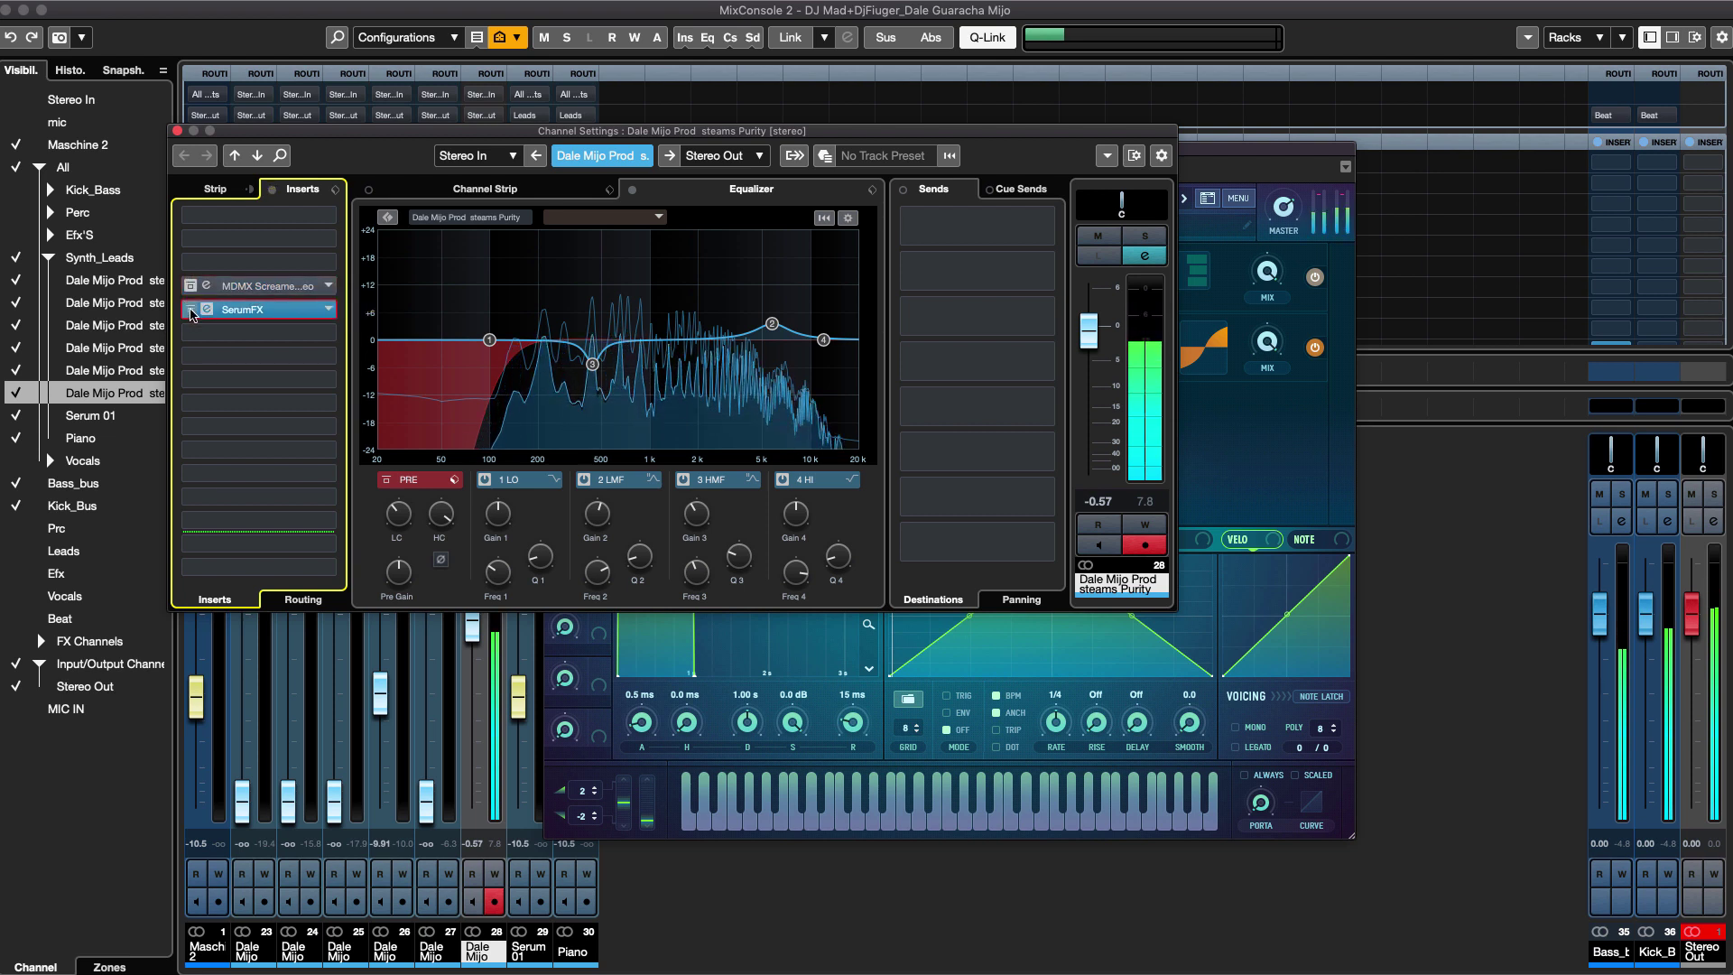
click(191, 287)
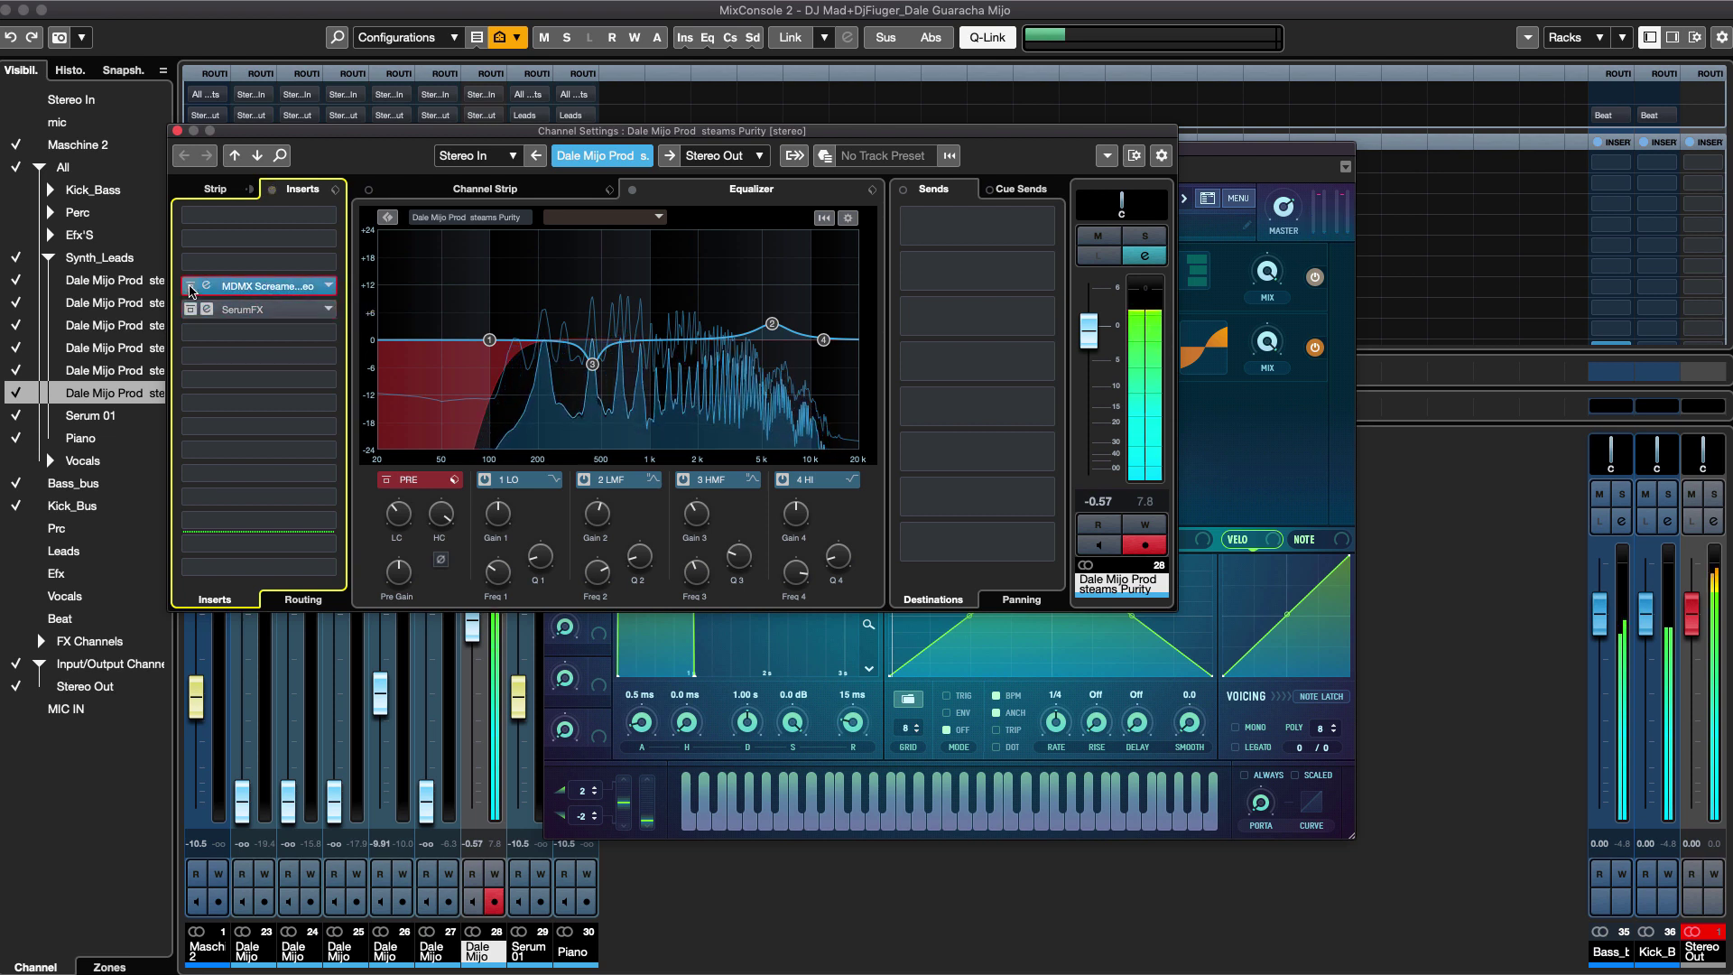
click(191, 310)
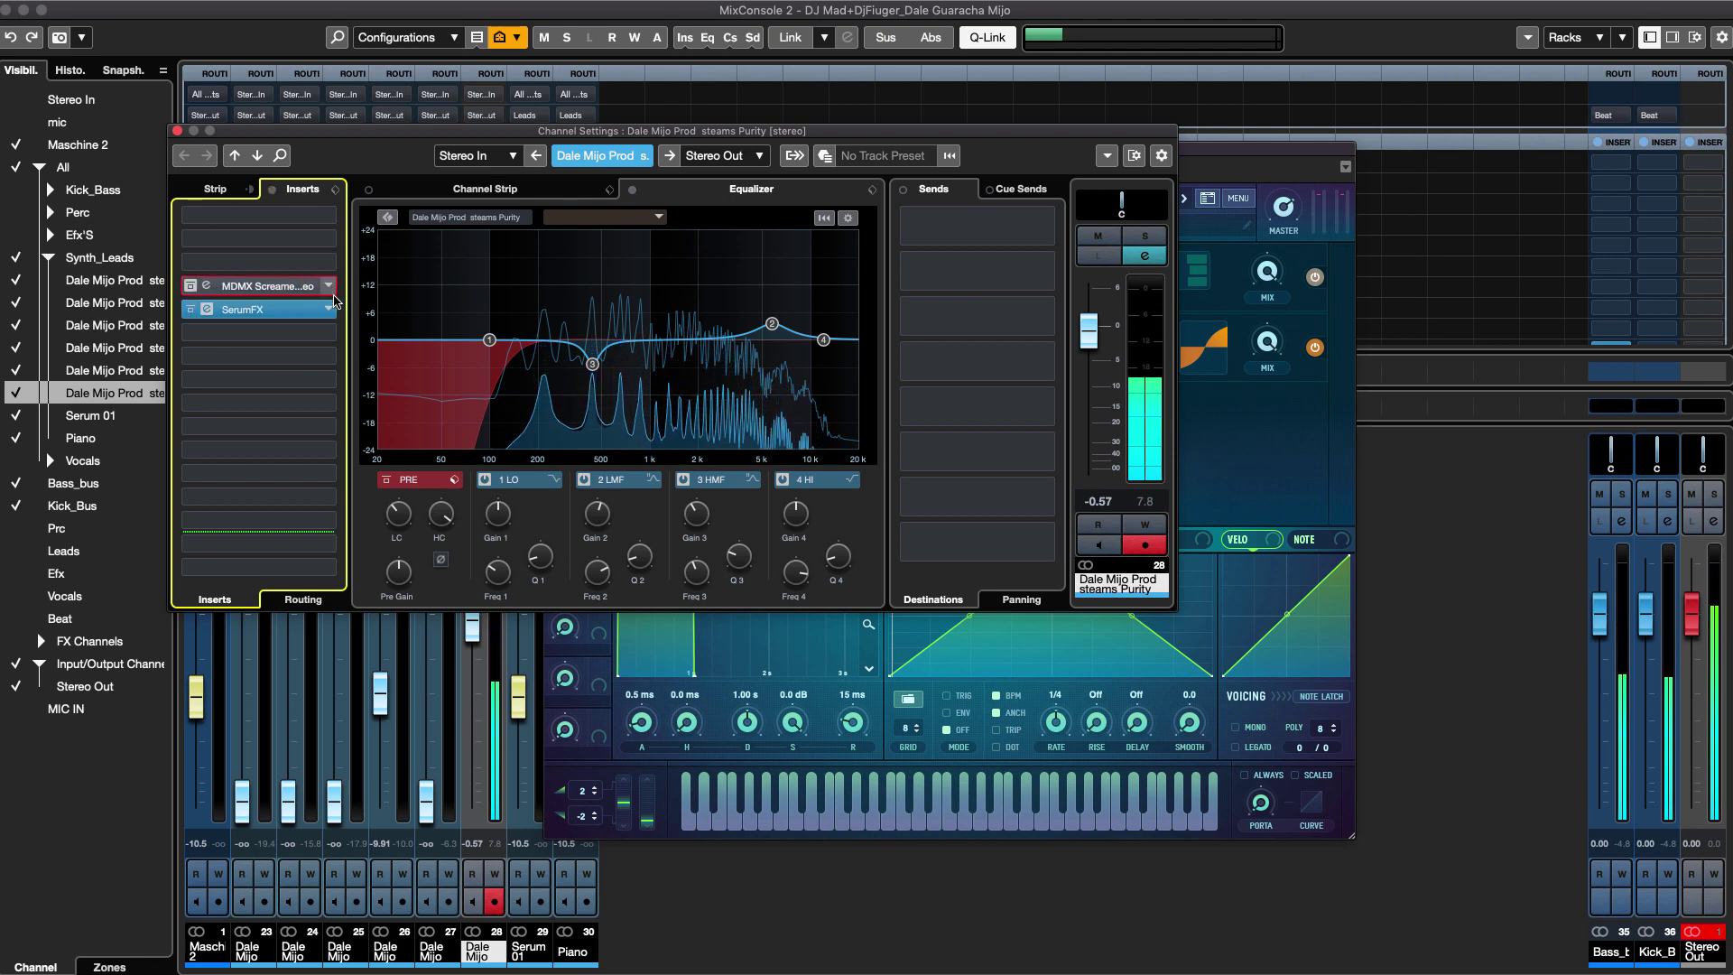
Remove Screamer from the Purity channel's inserts, keeping SerumFX active, and close the SerumFX window.
click(257, 309)
click(260, 323)
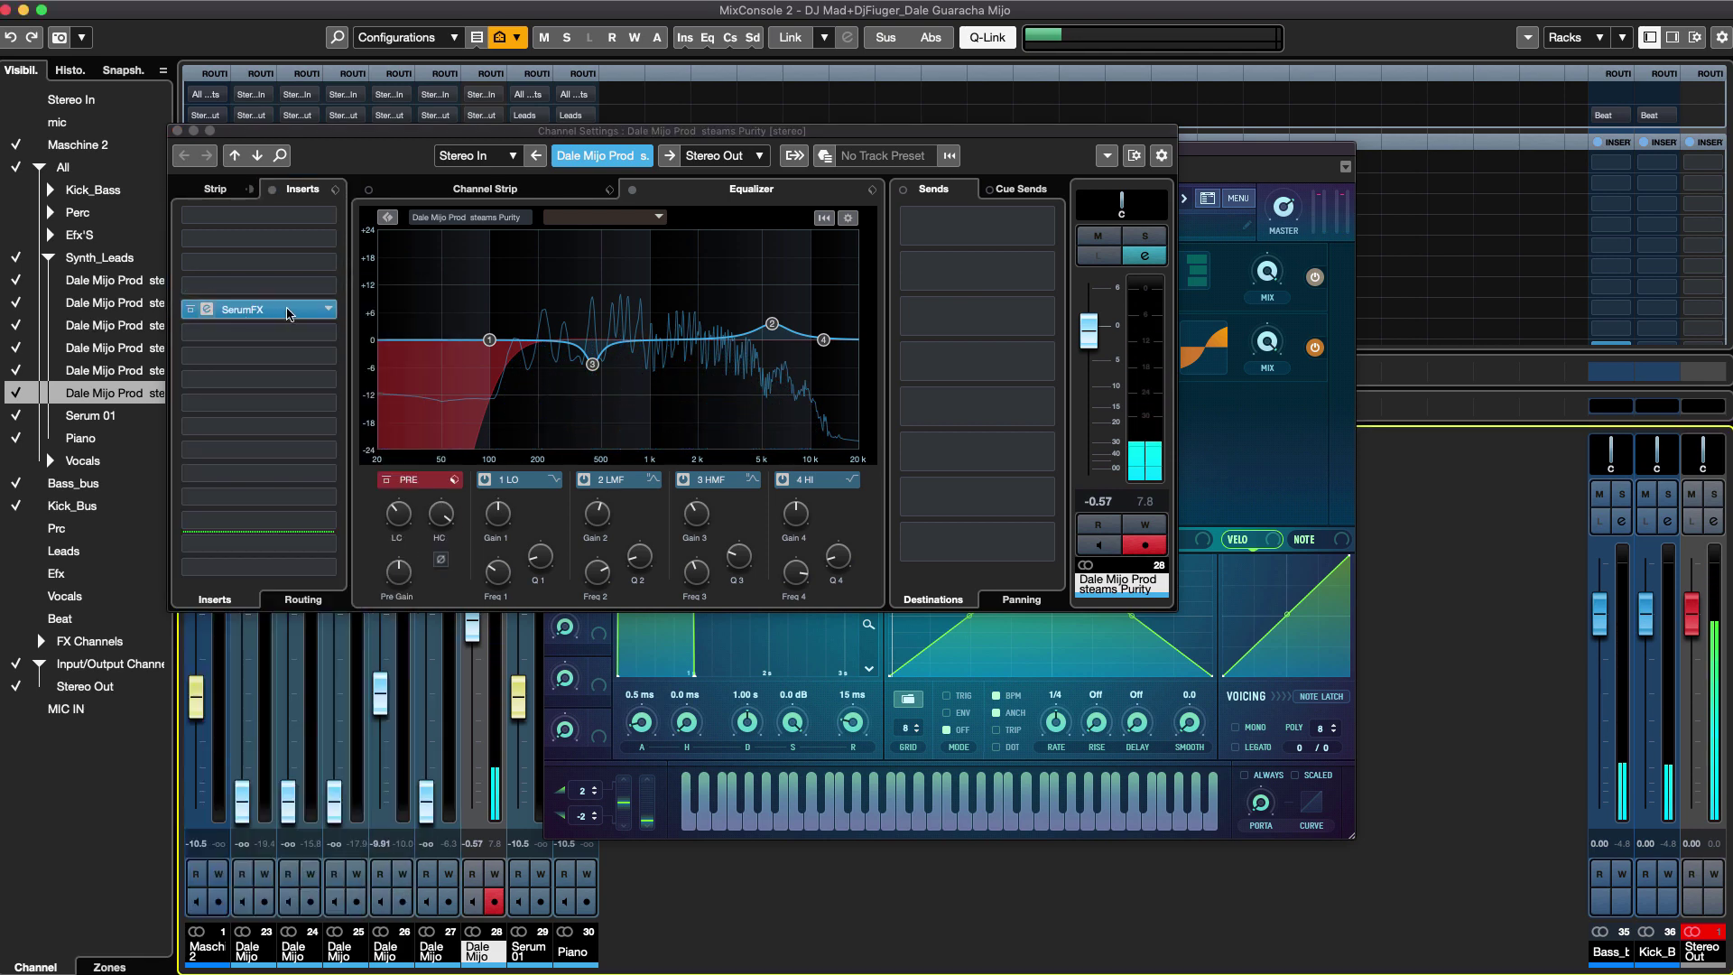
drag(1229, 152, 1420, 189)
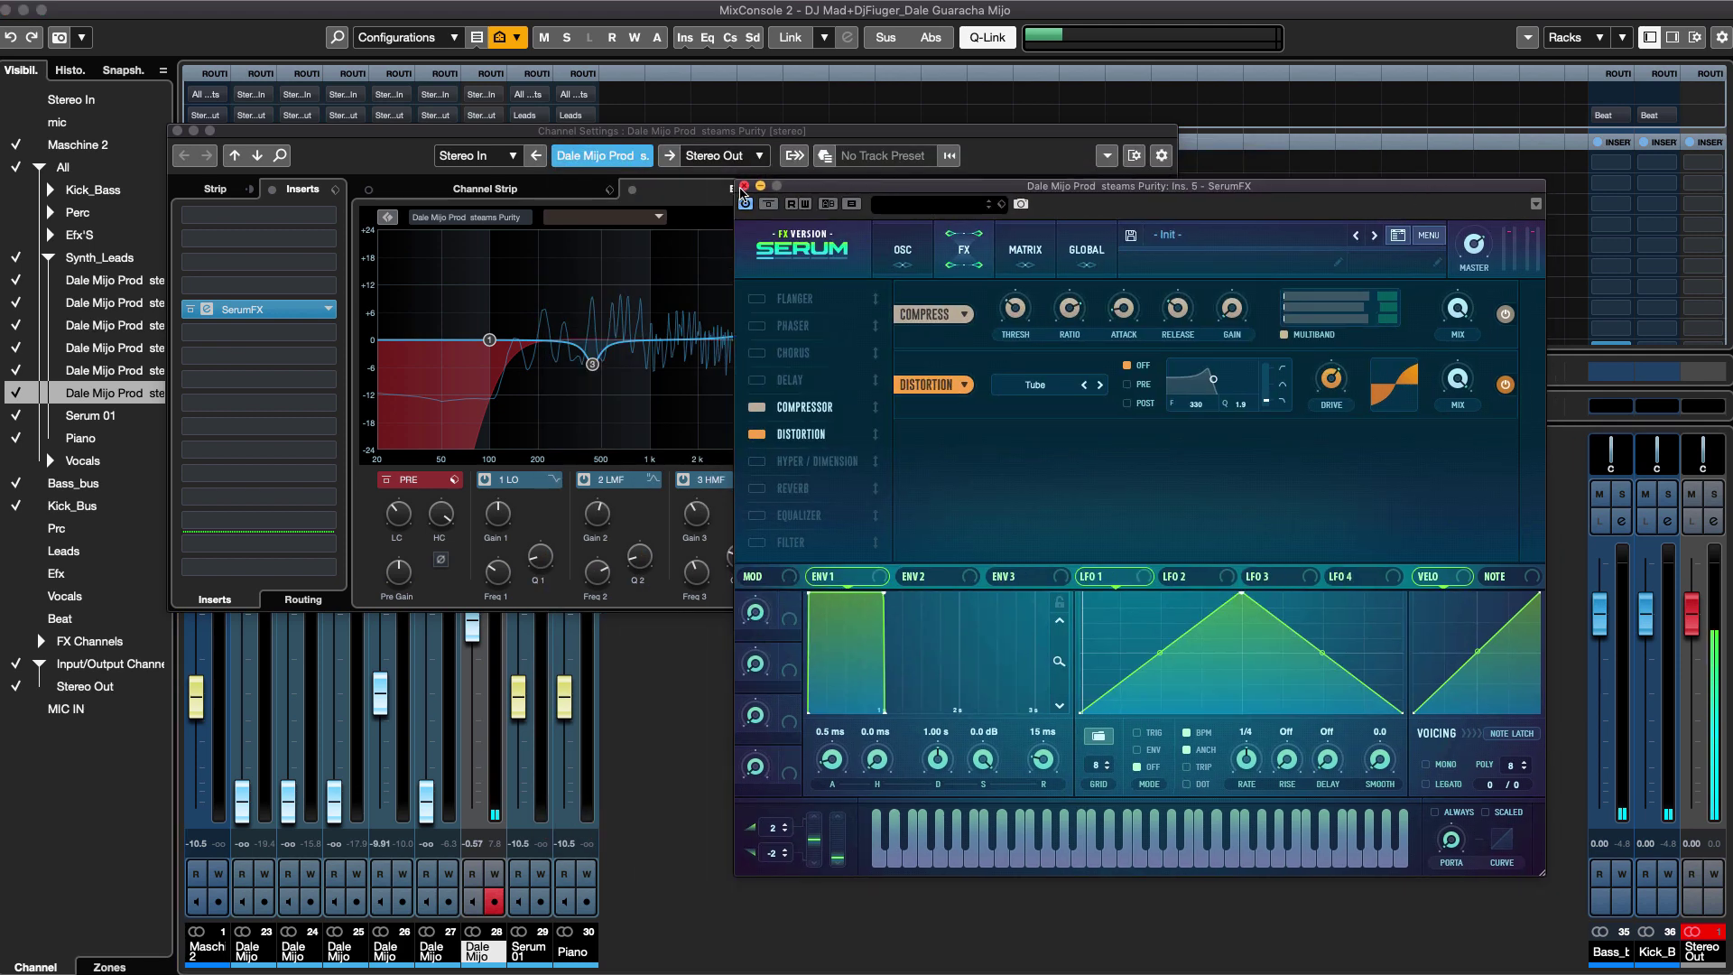
click(745, 186)
click(329, 331)
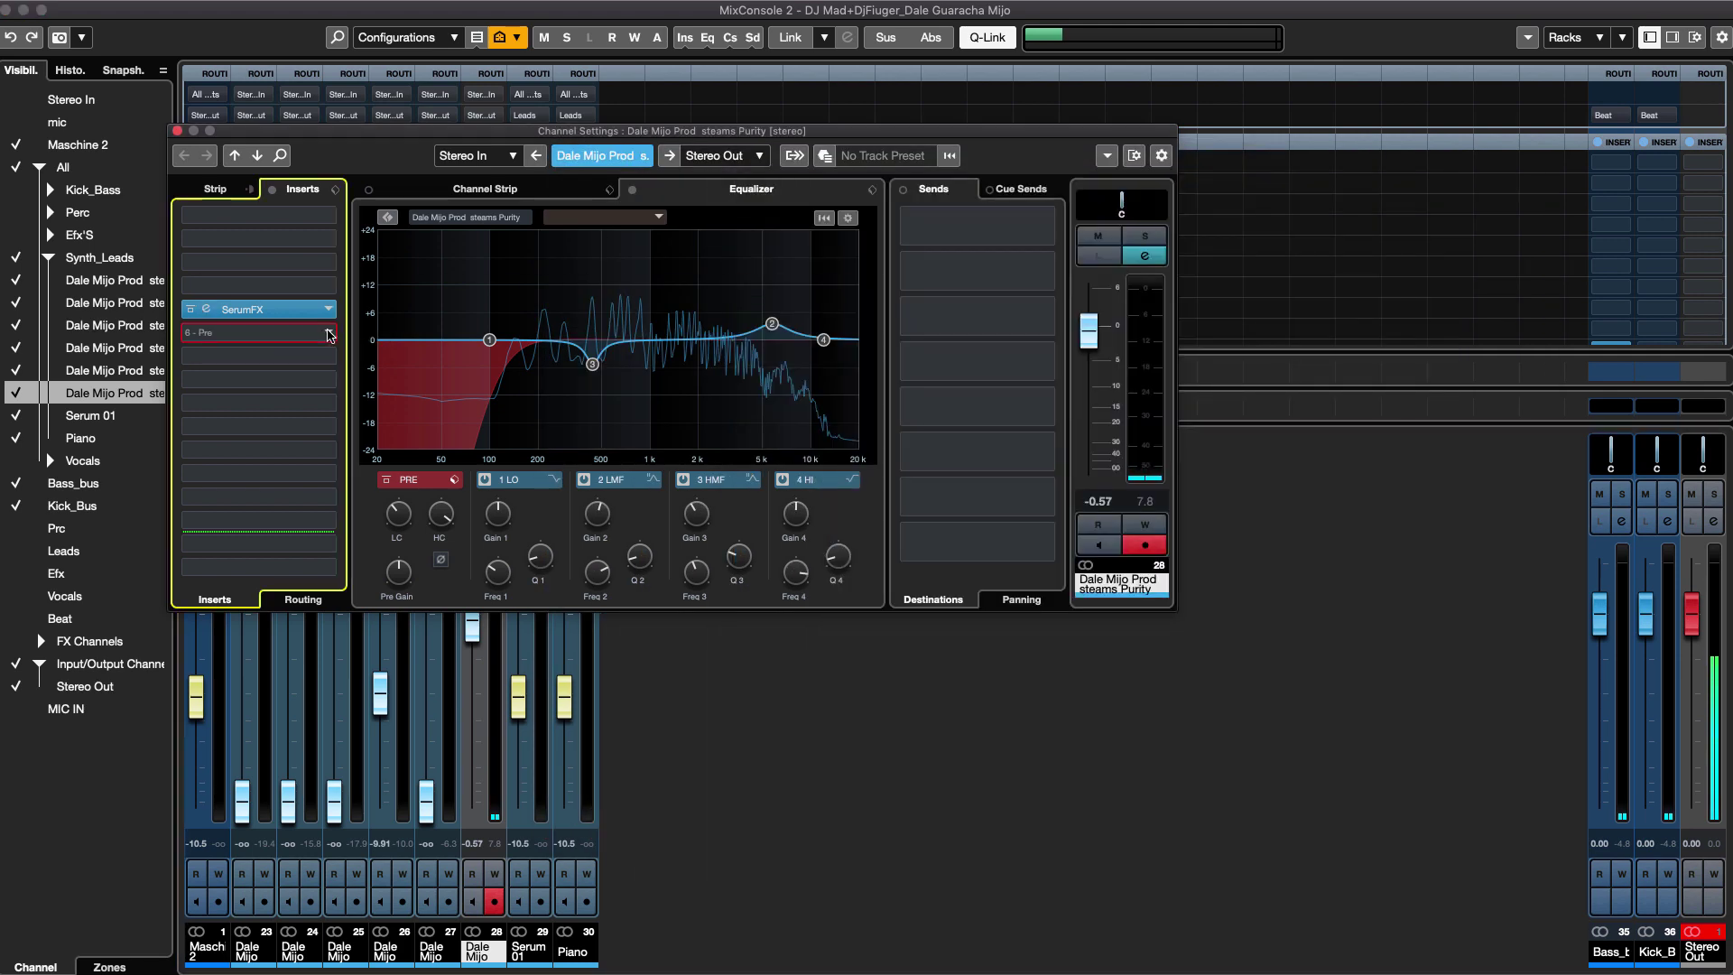
click(345, 164)
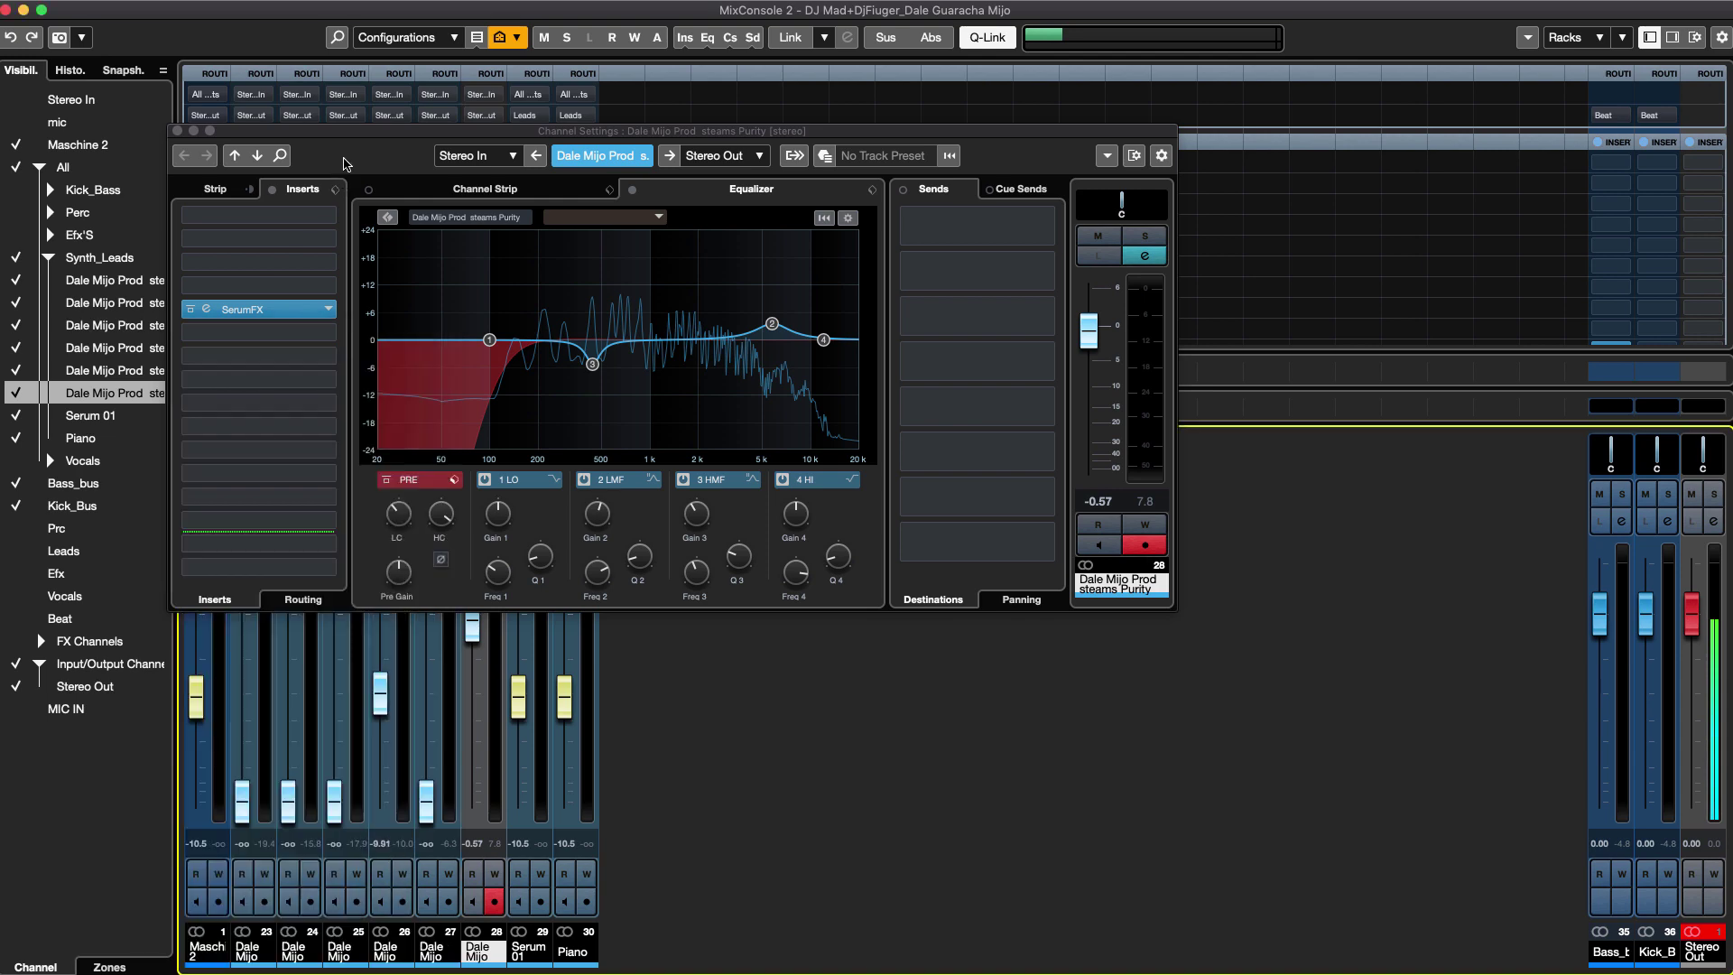
Insert FabFilter Pro-C 2 in insert slot 11 of the Purity channel and position its window over the channel settings.
click(327, 456)
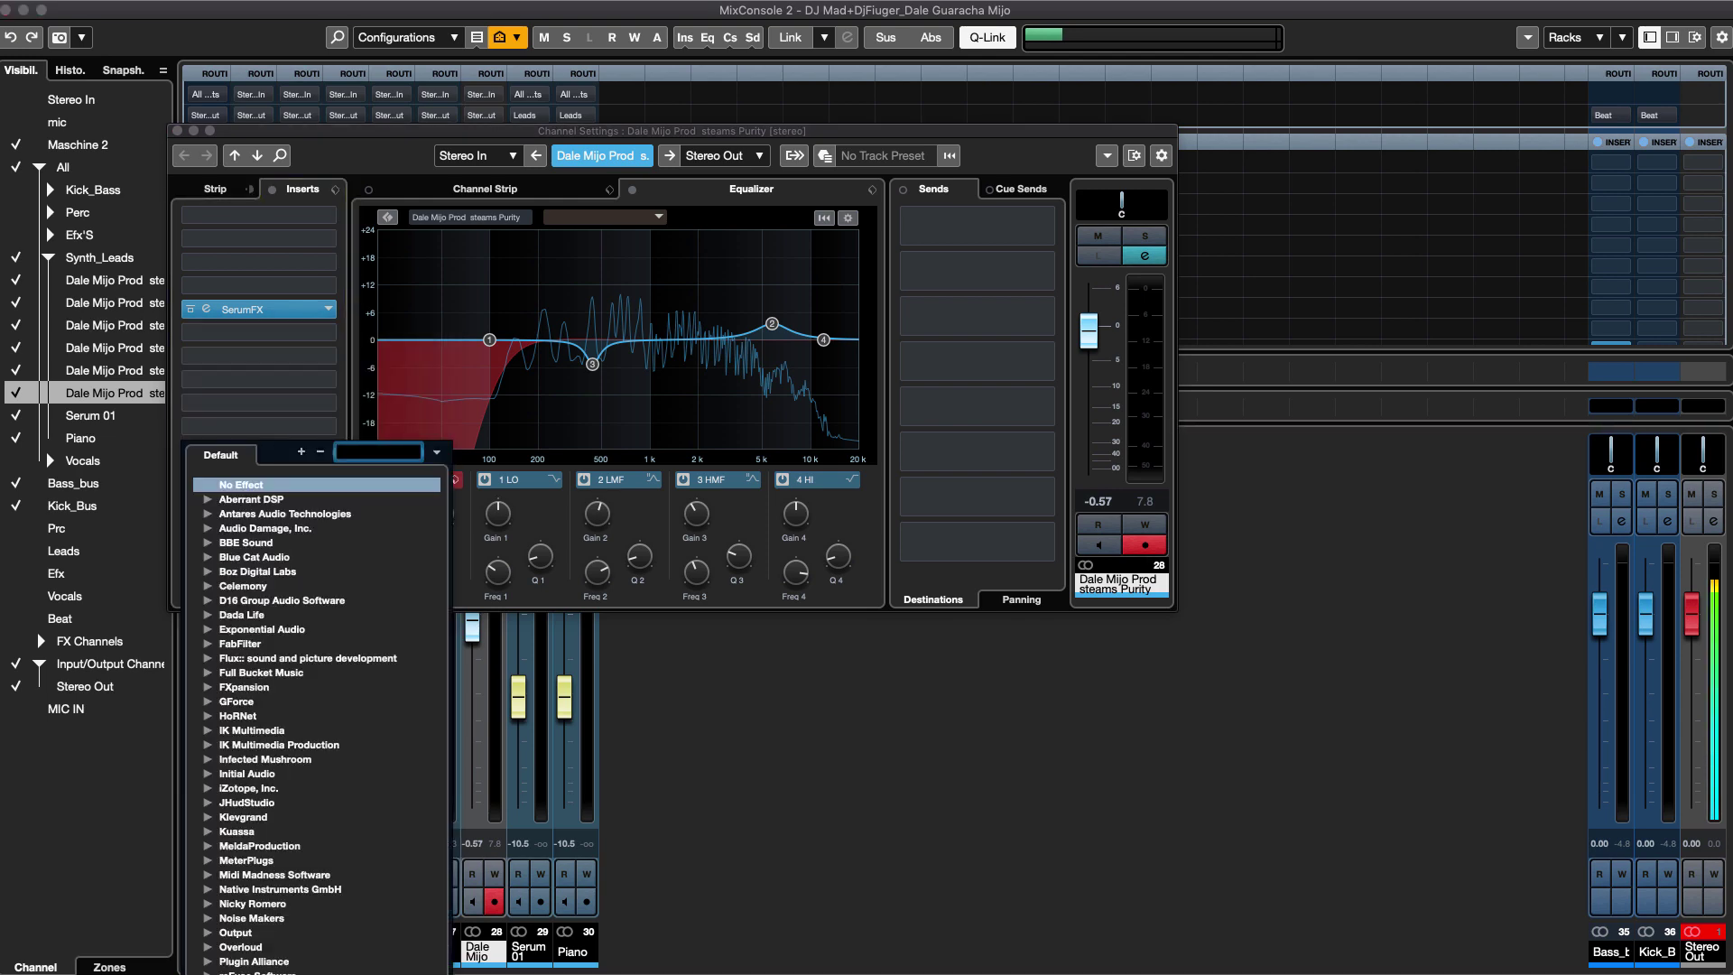
text(fab)
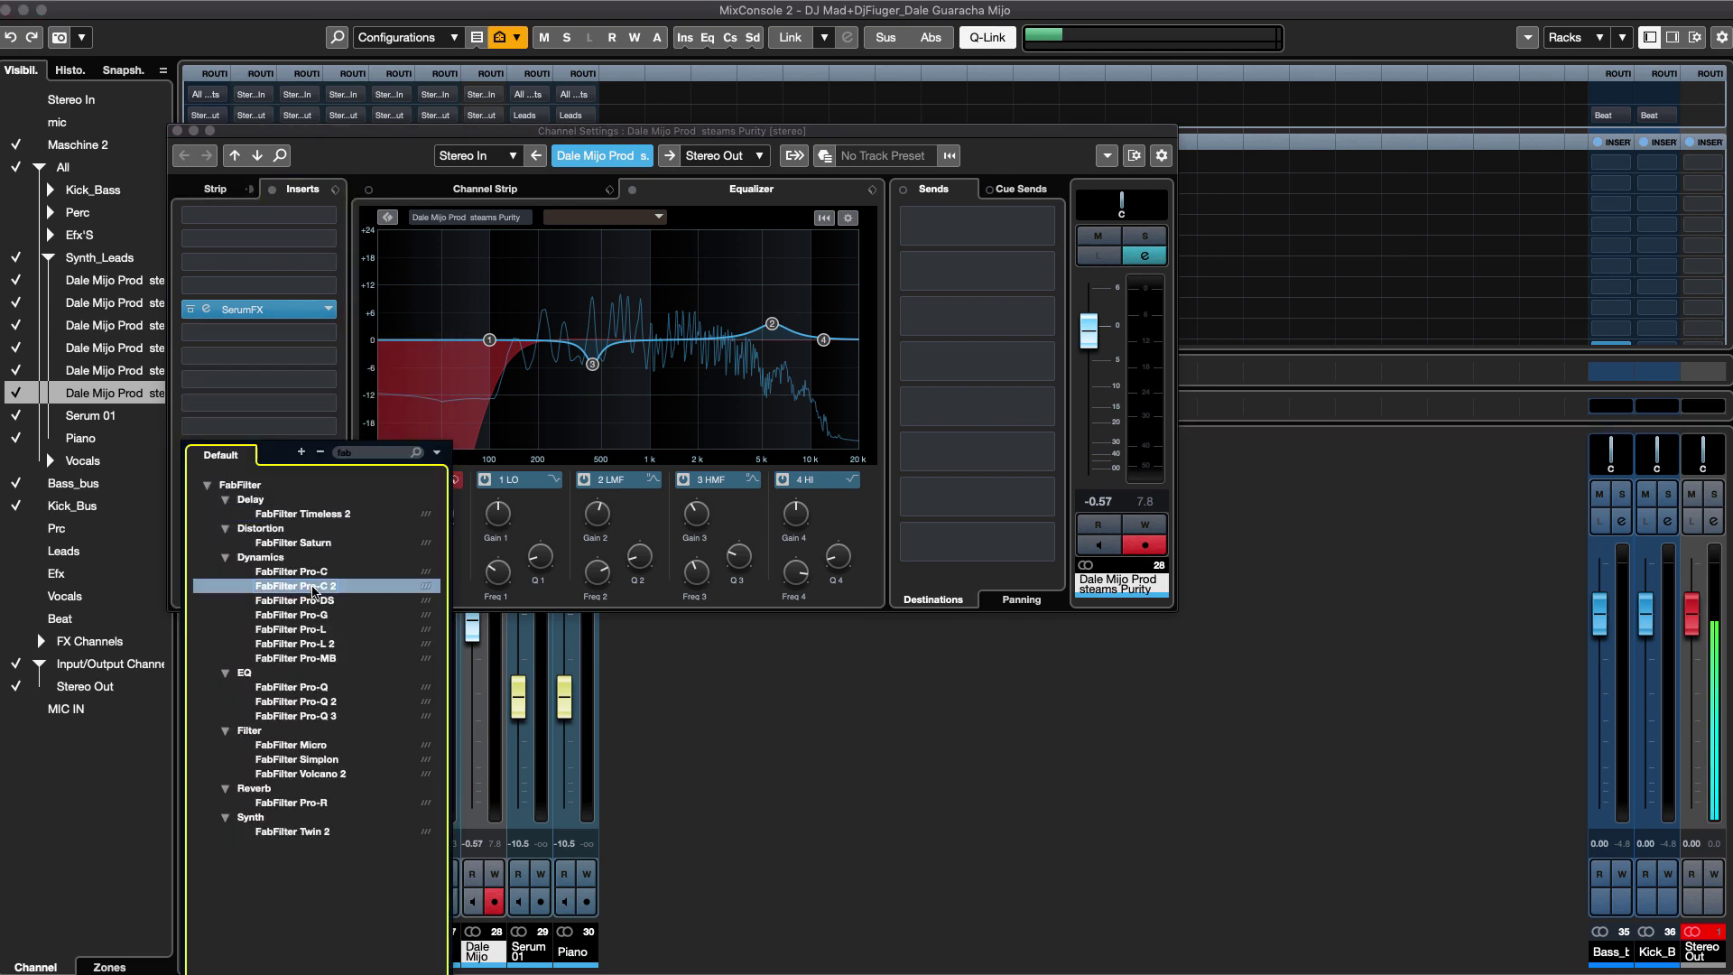
click(332, 587)
drag(1334, 238, 519, 224)
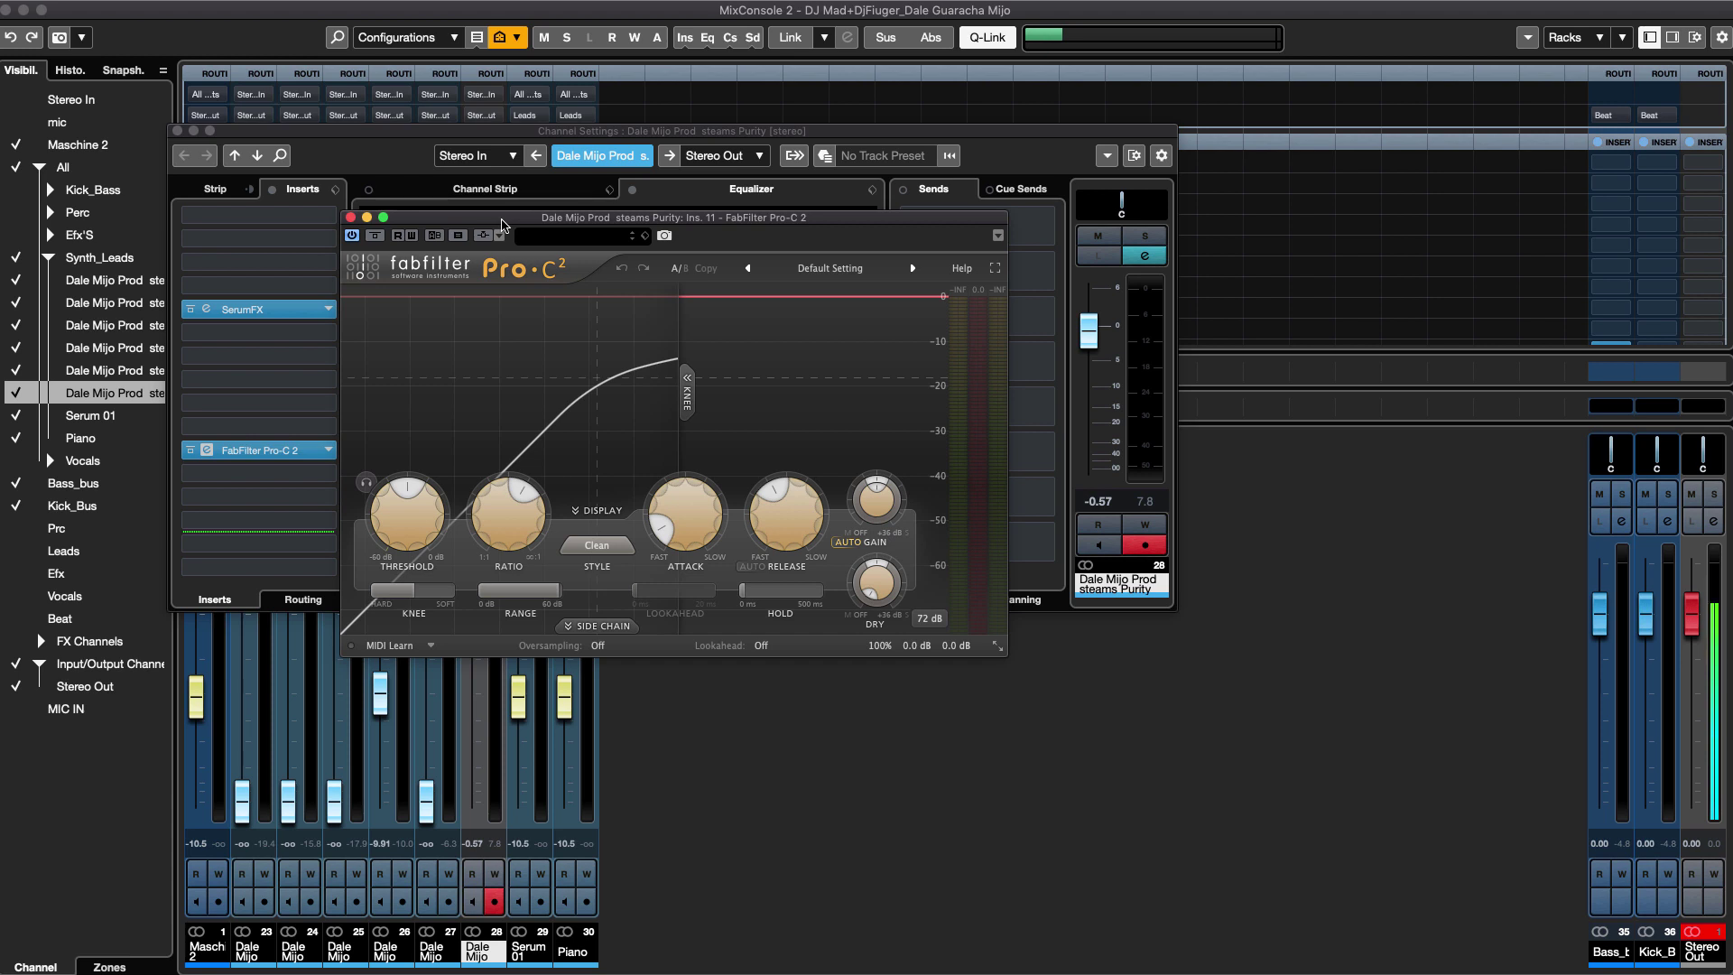
drag(503, 224, 414, 233)
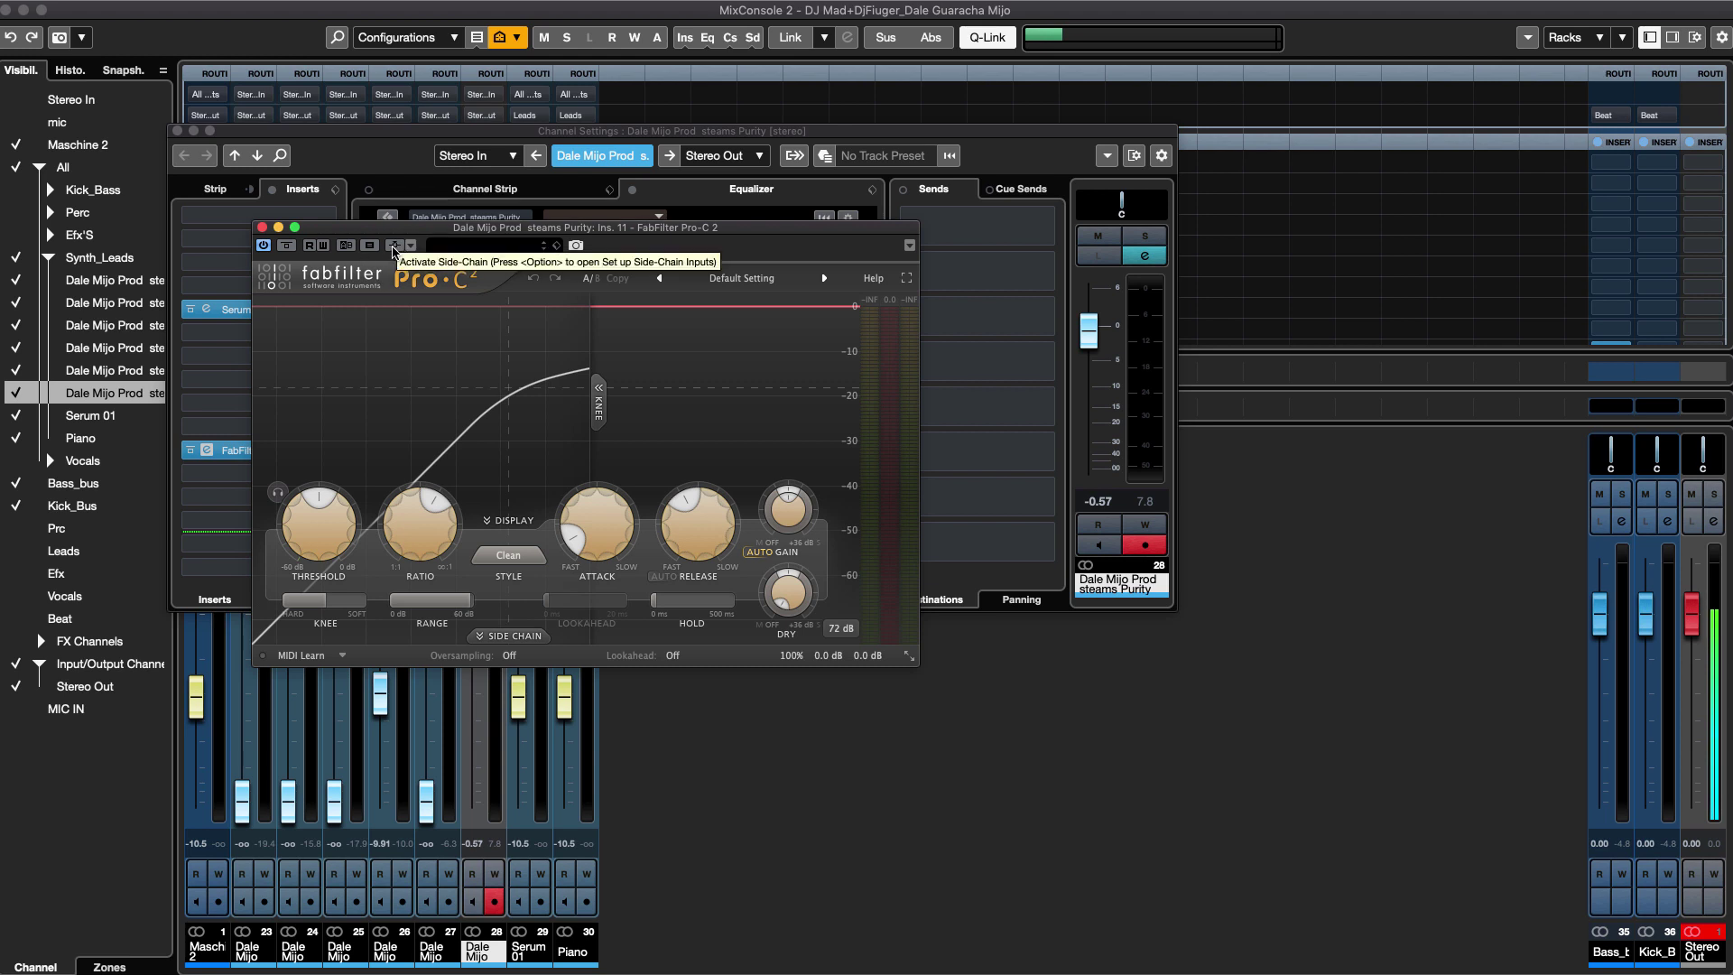
Activate side-chaining on the Purity channel's Pro-C 2, add Kick_Bus as its side-chain input, and close the input setup.
drag(394, 234, 358, 244)
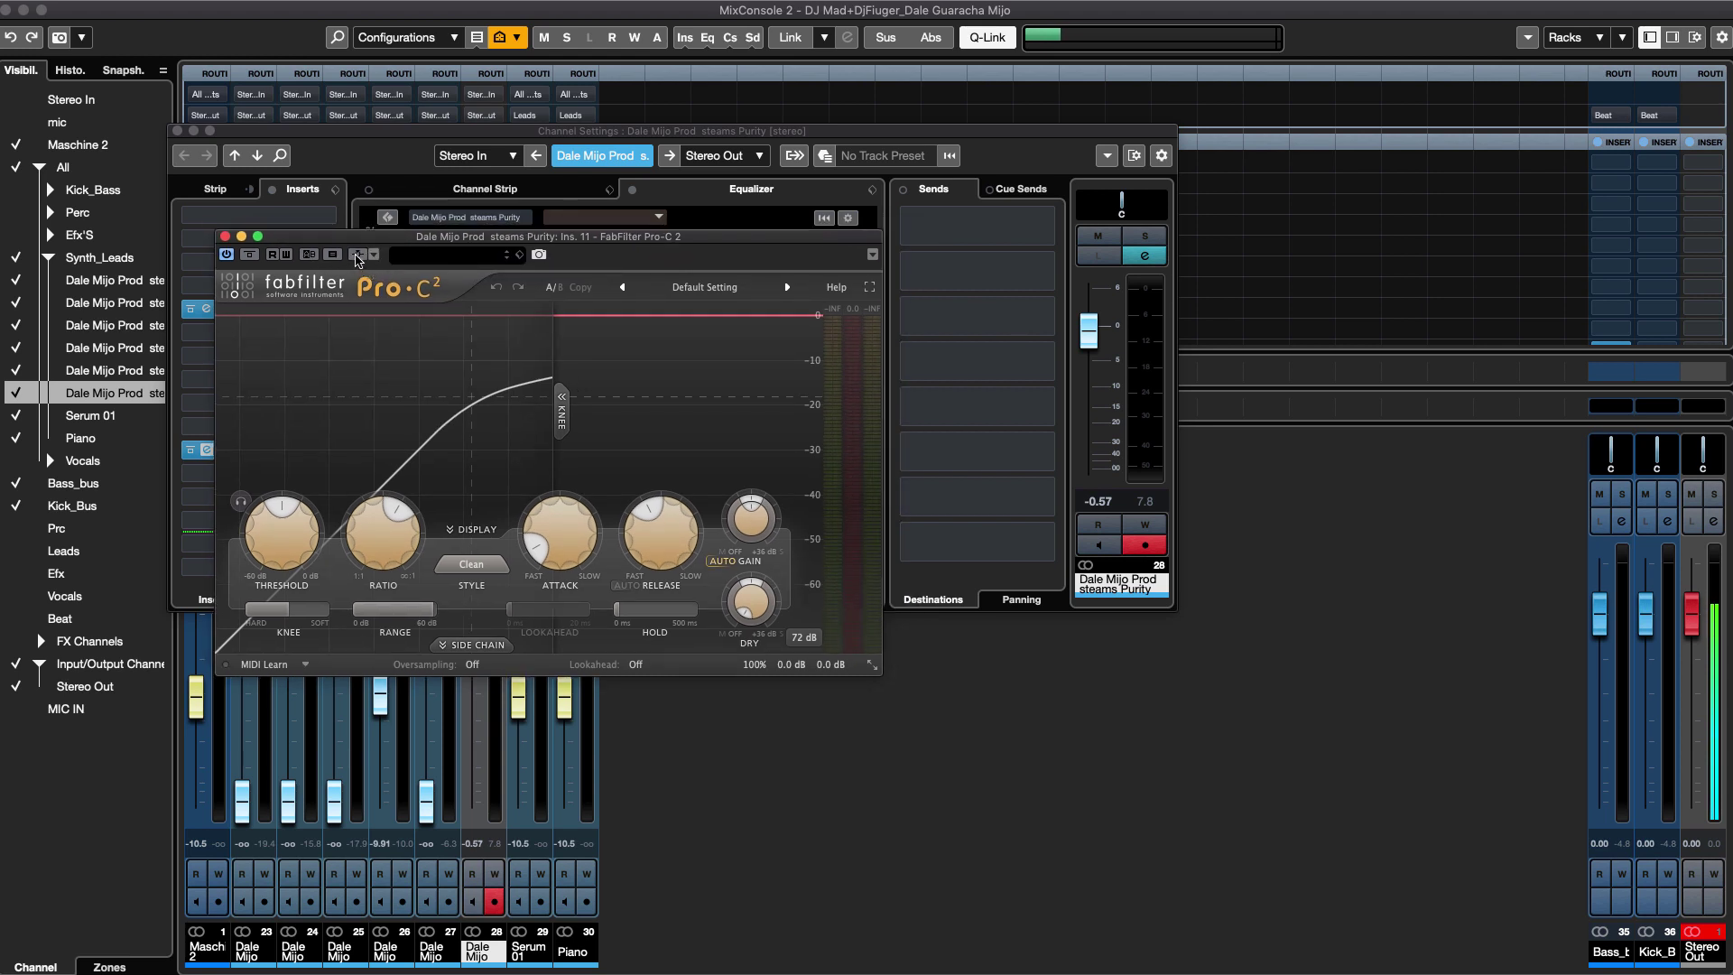
click(356, 255)
click(374, 257)
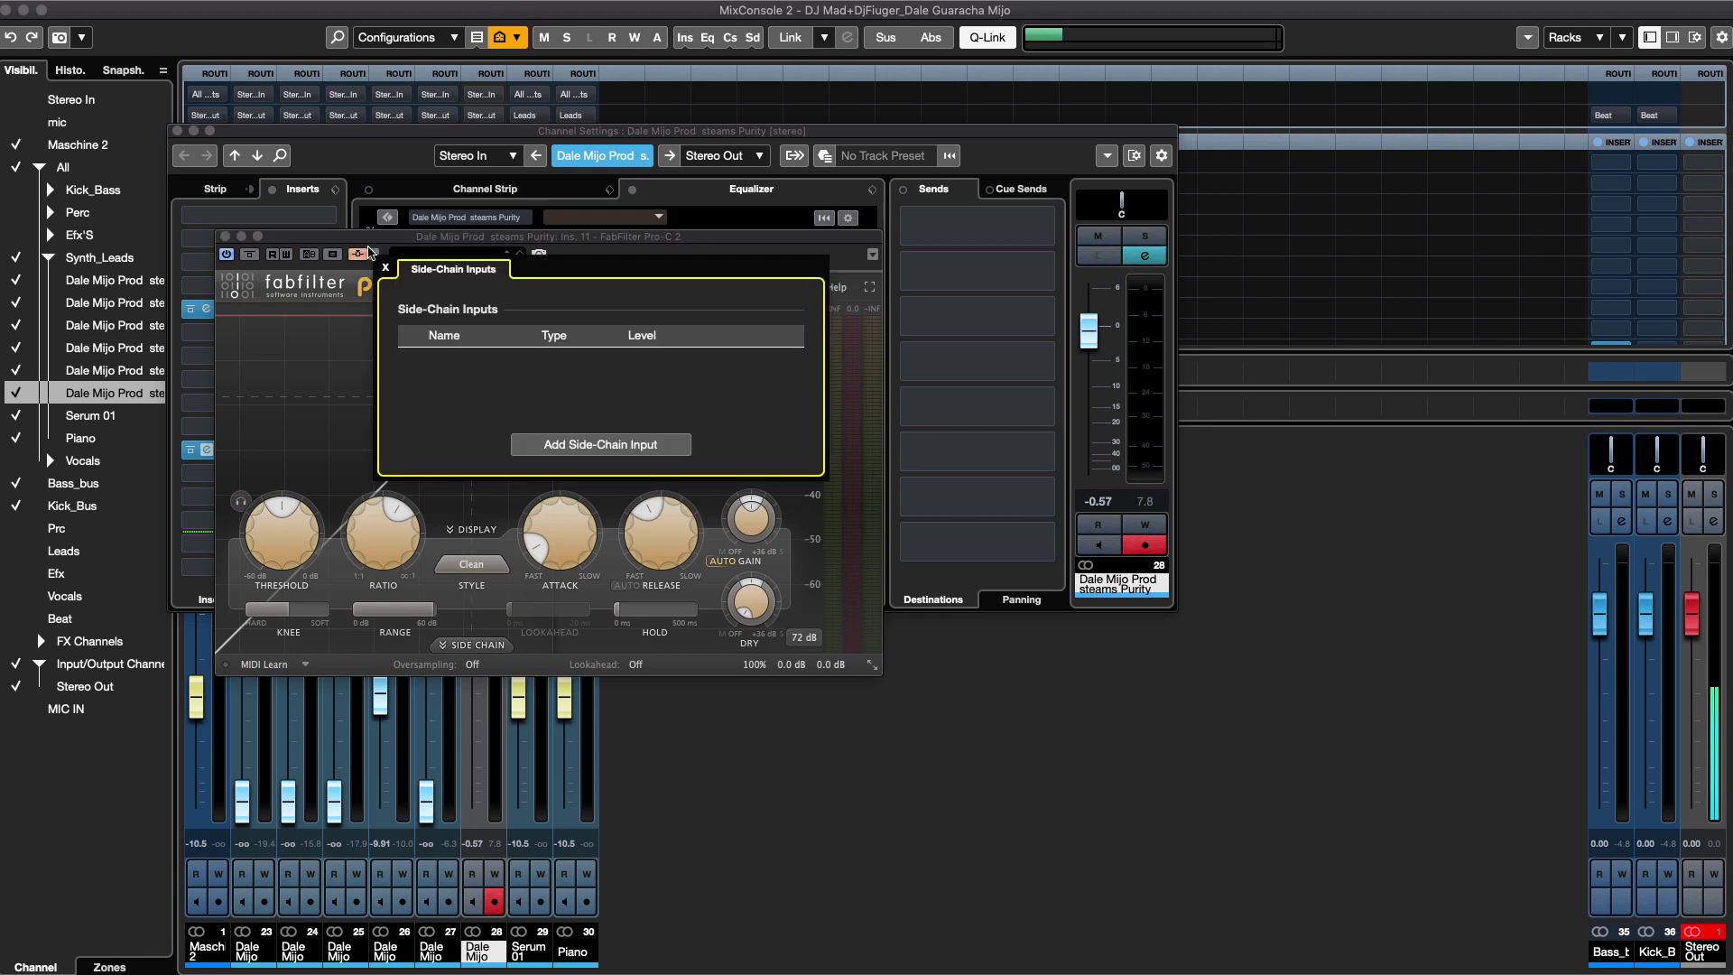
click(620, 446)
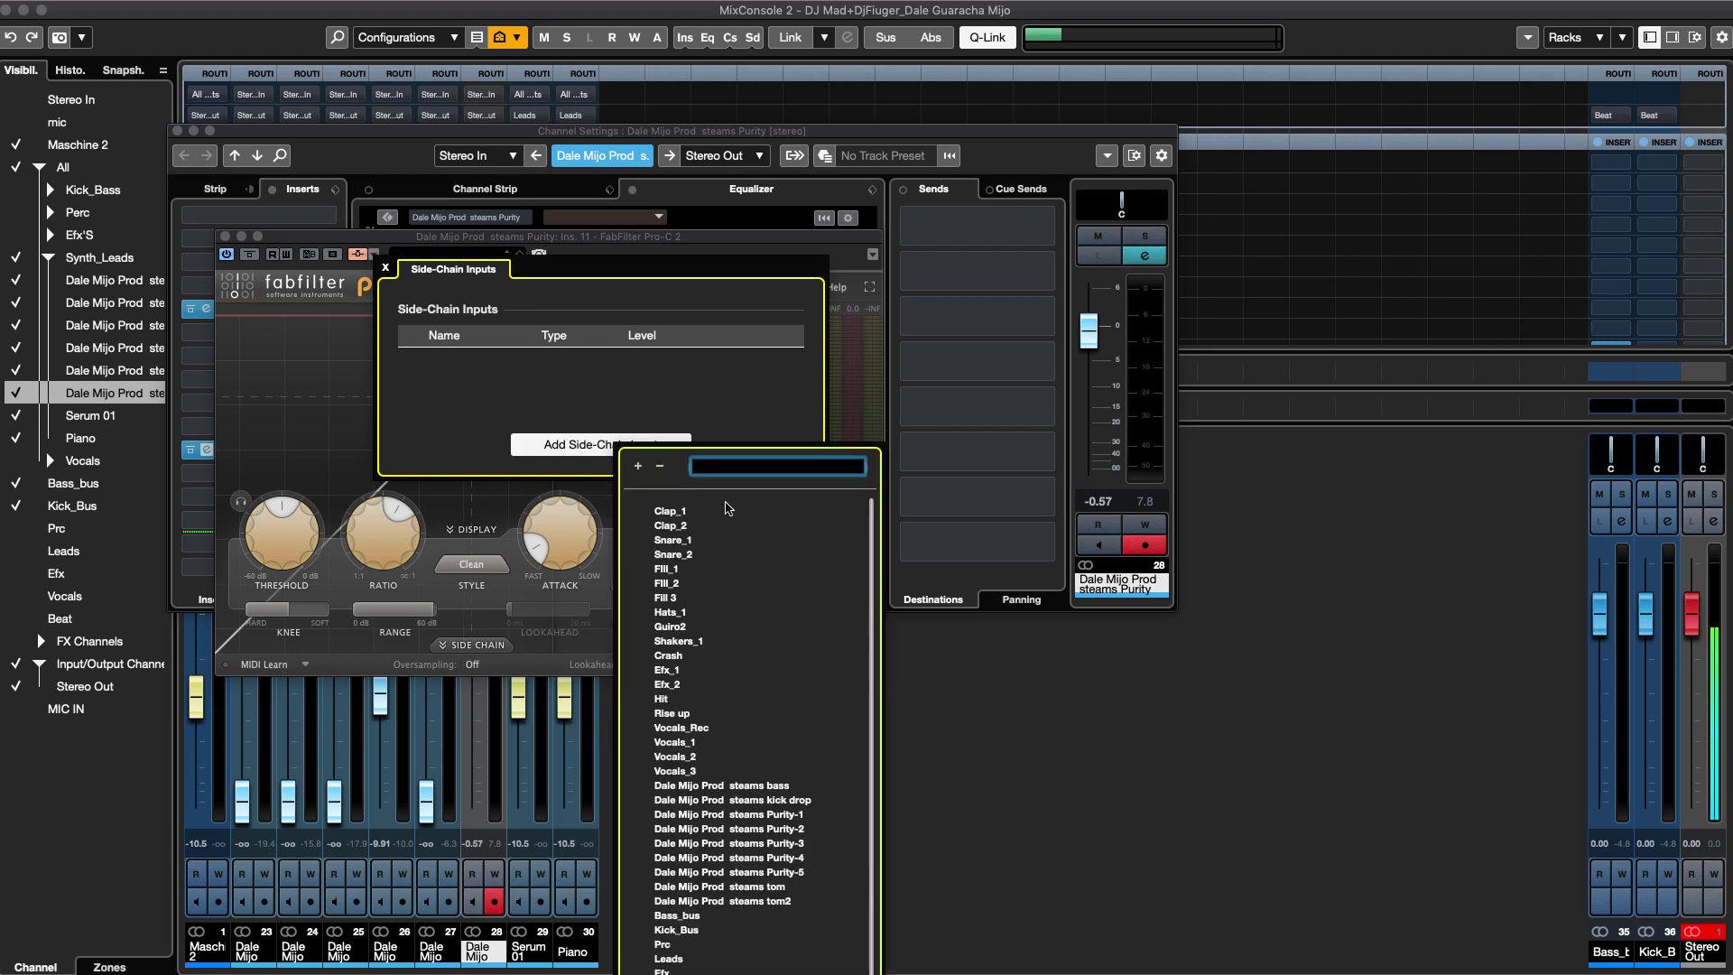
click(418, 242)
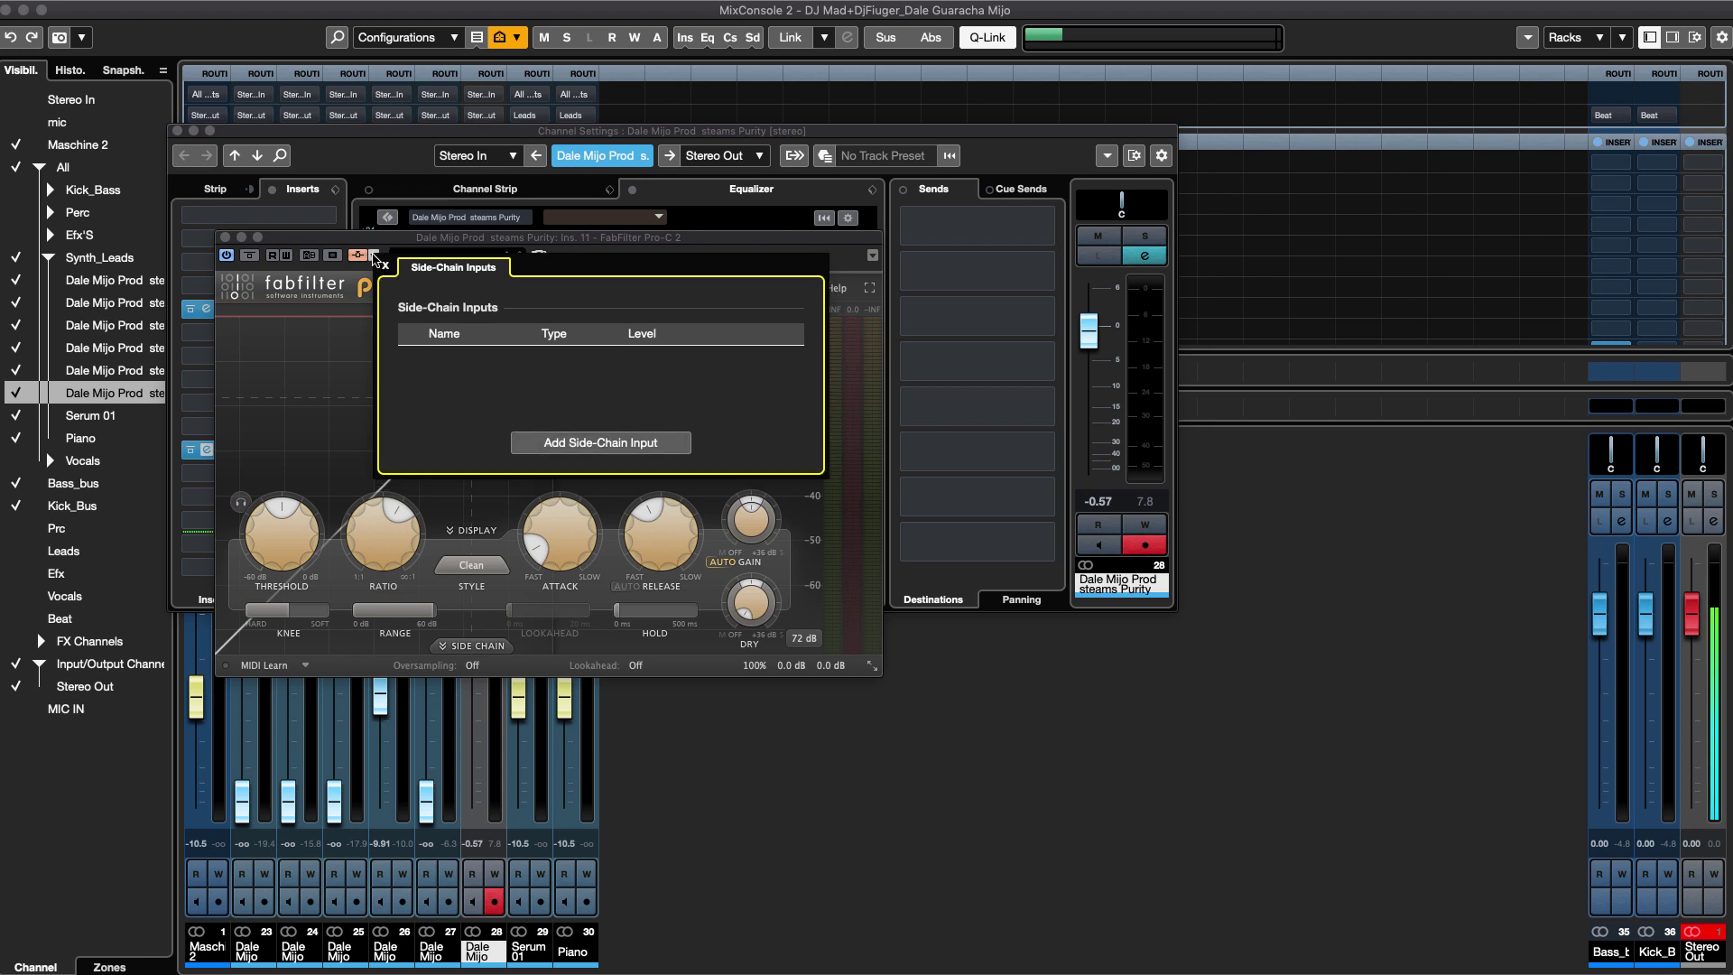
click(592, 447)
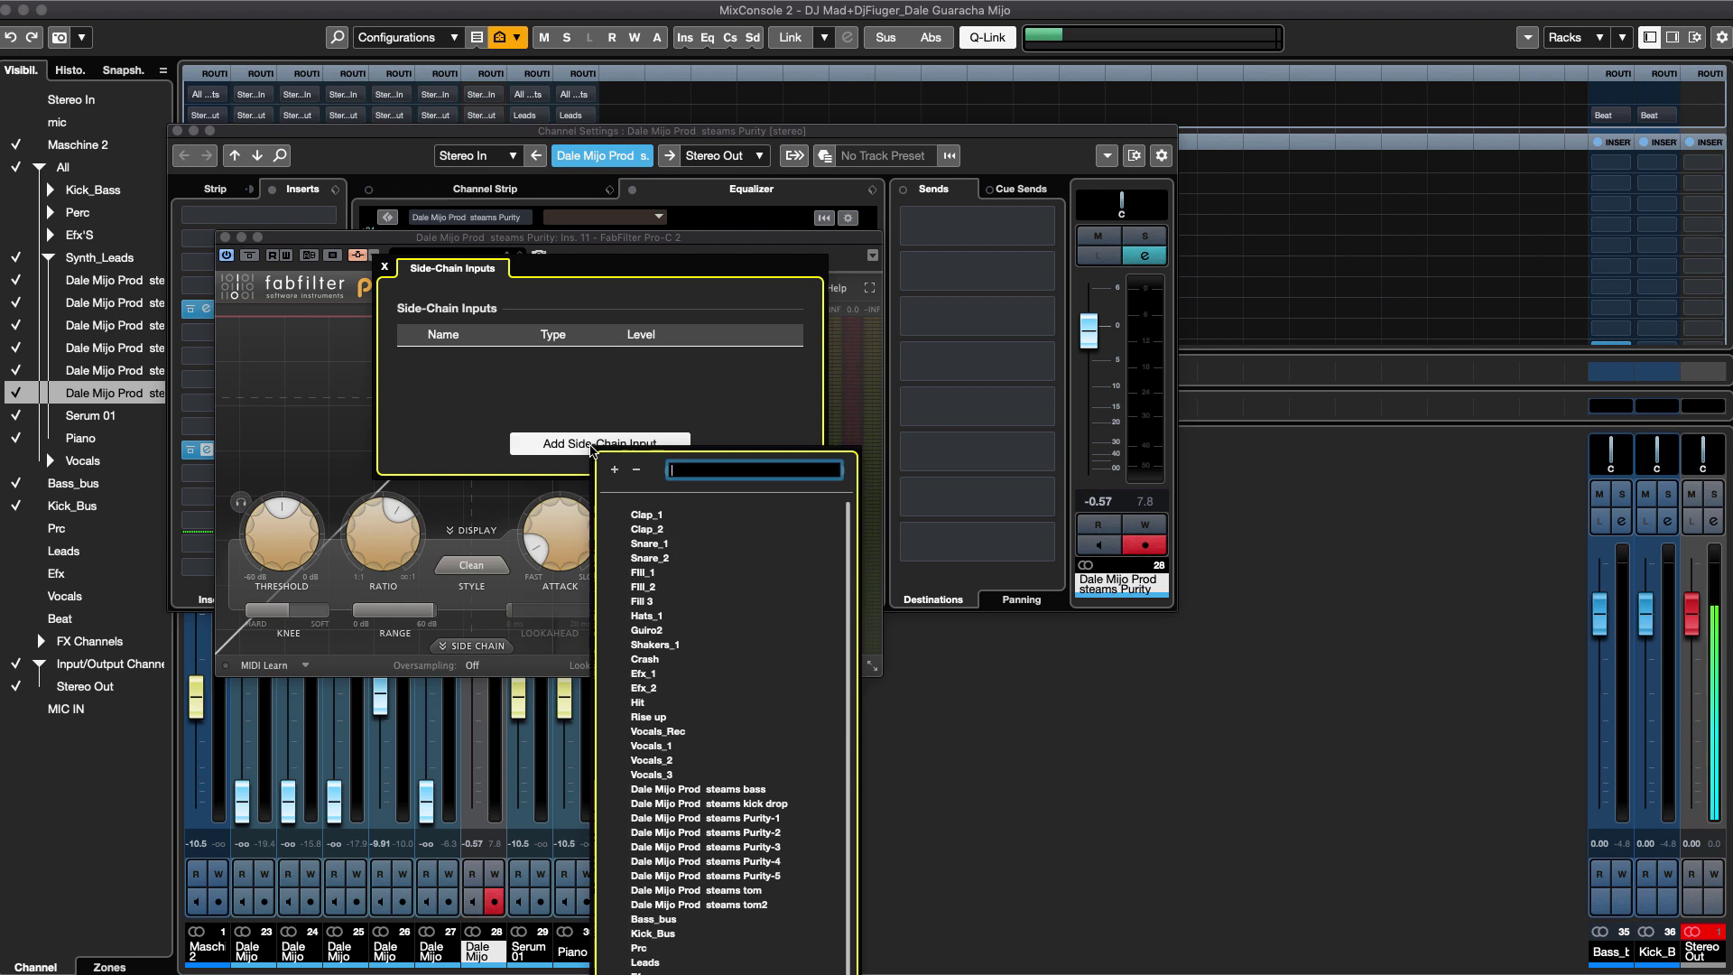
text(kick)
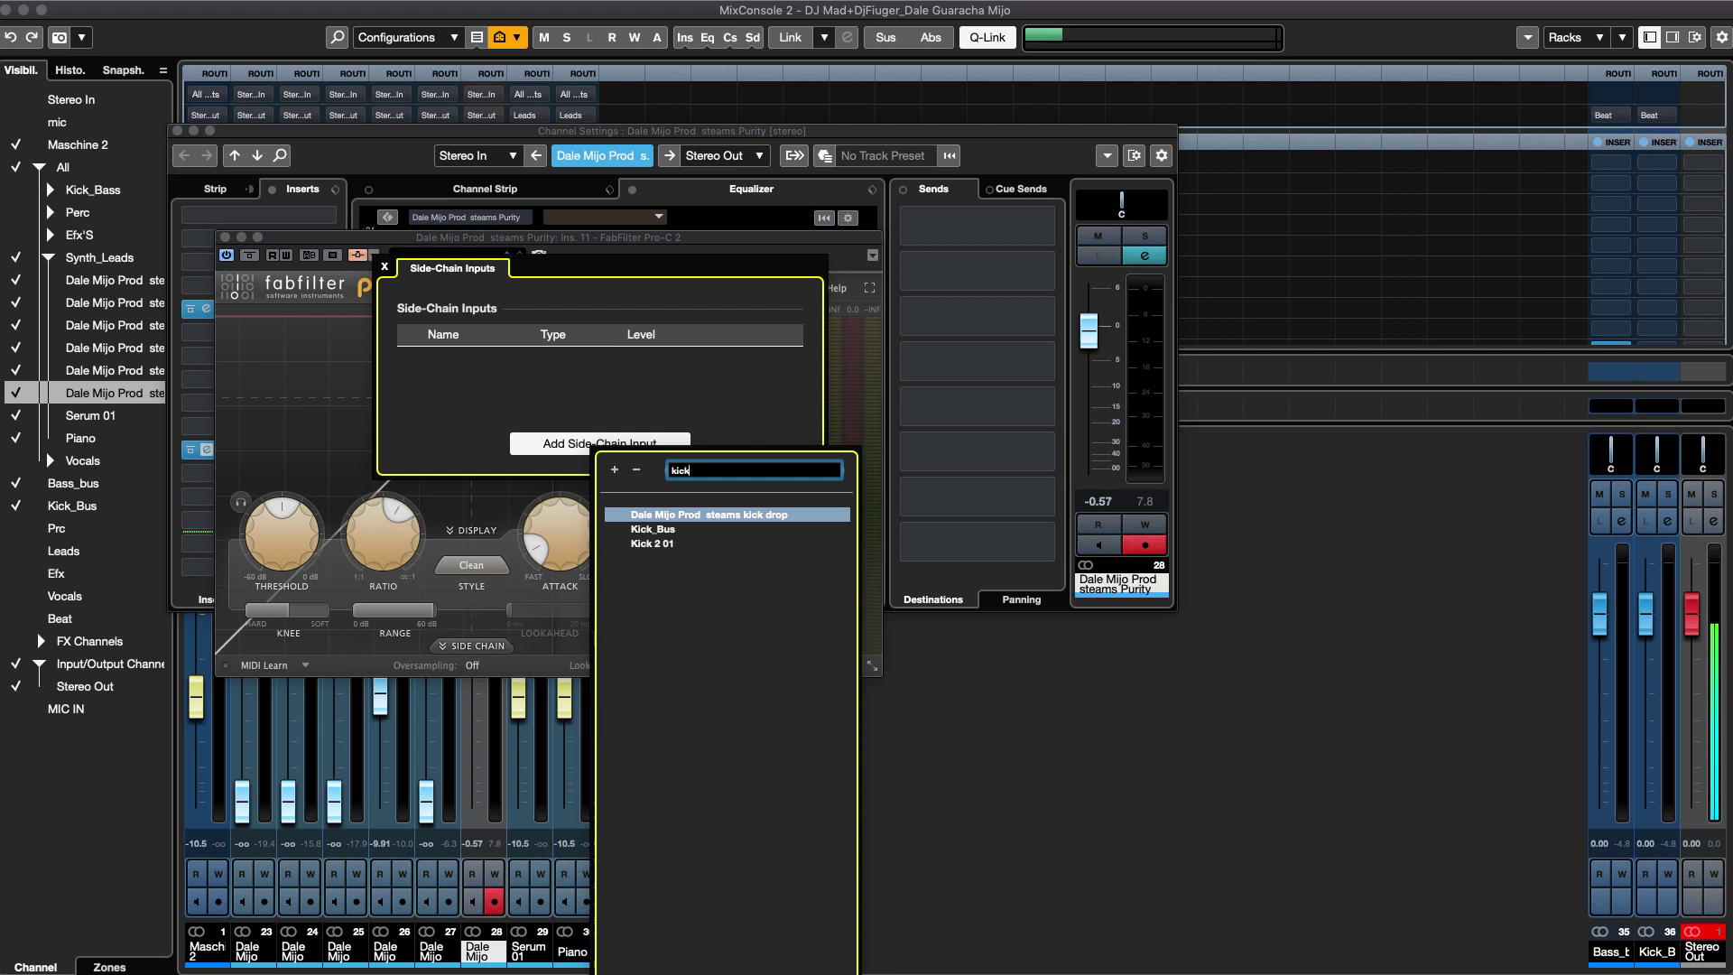
click(654, 530)
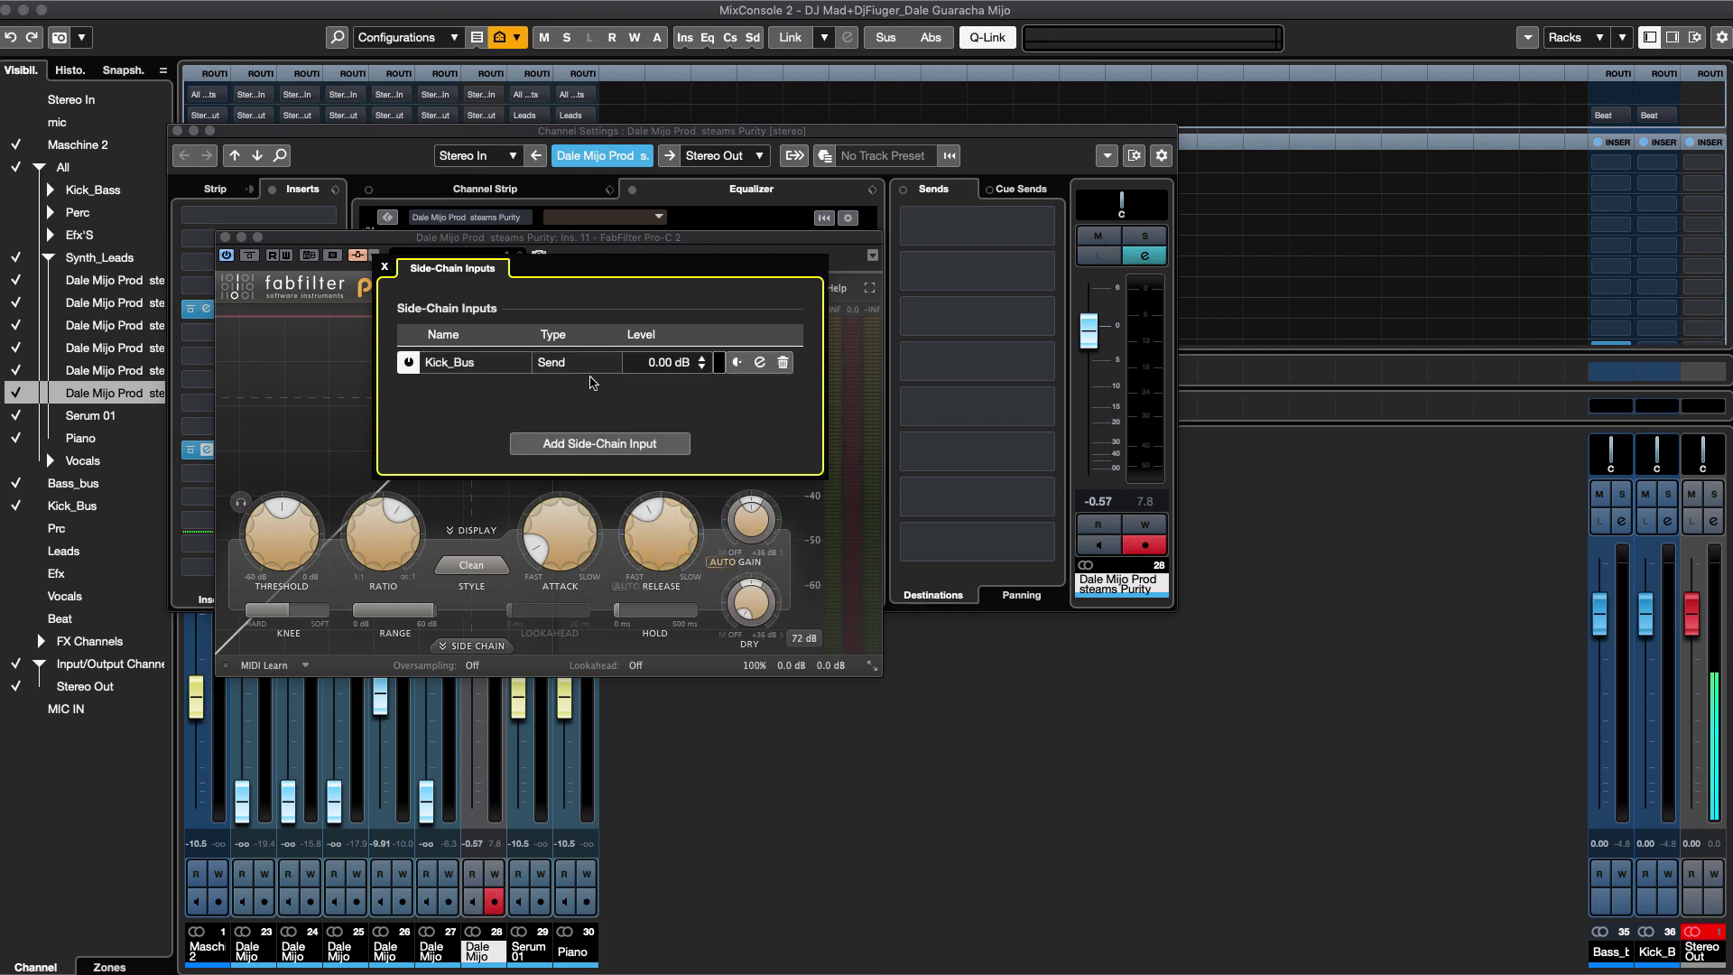
click(385, 268)
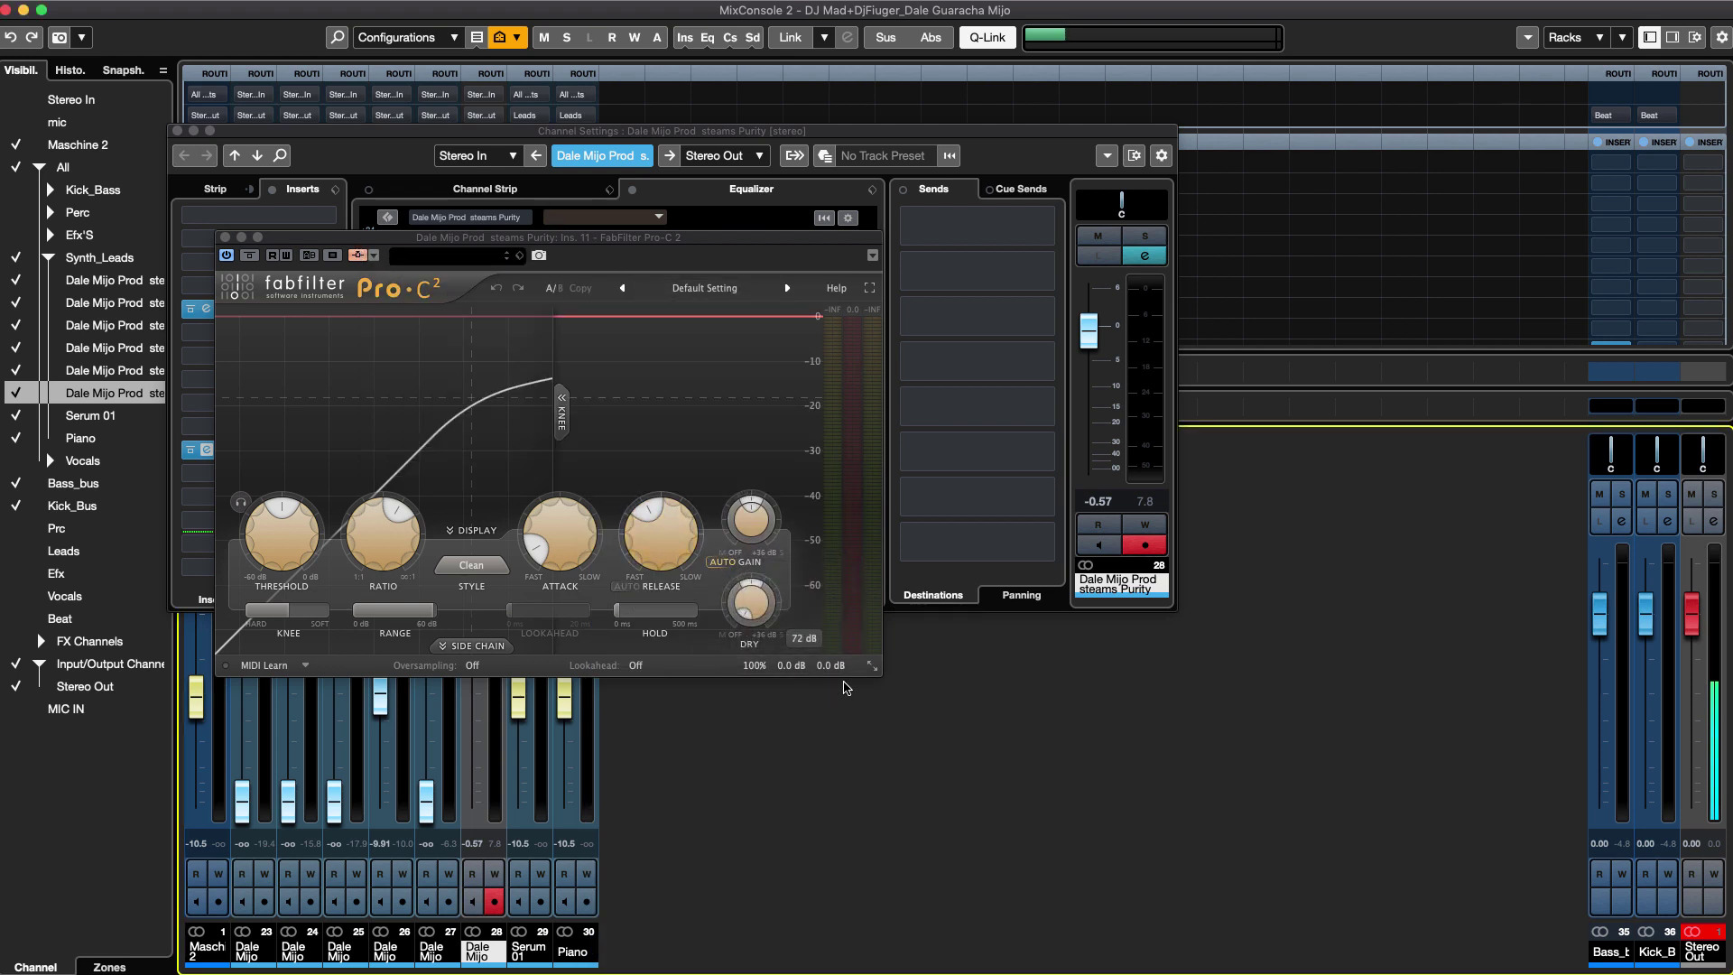
Set Pro-C 2's side chain to external, lengthen the attack, and lower the threshold to about -29.67 dB.
click(476, 648)
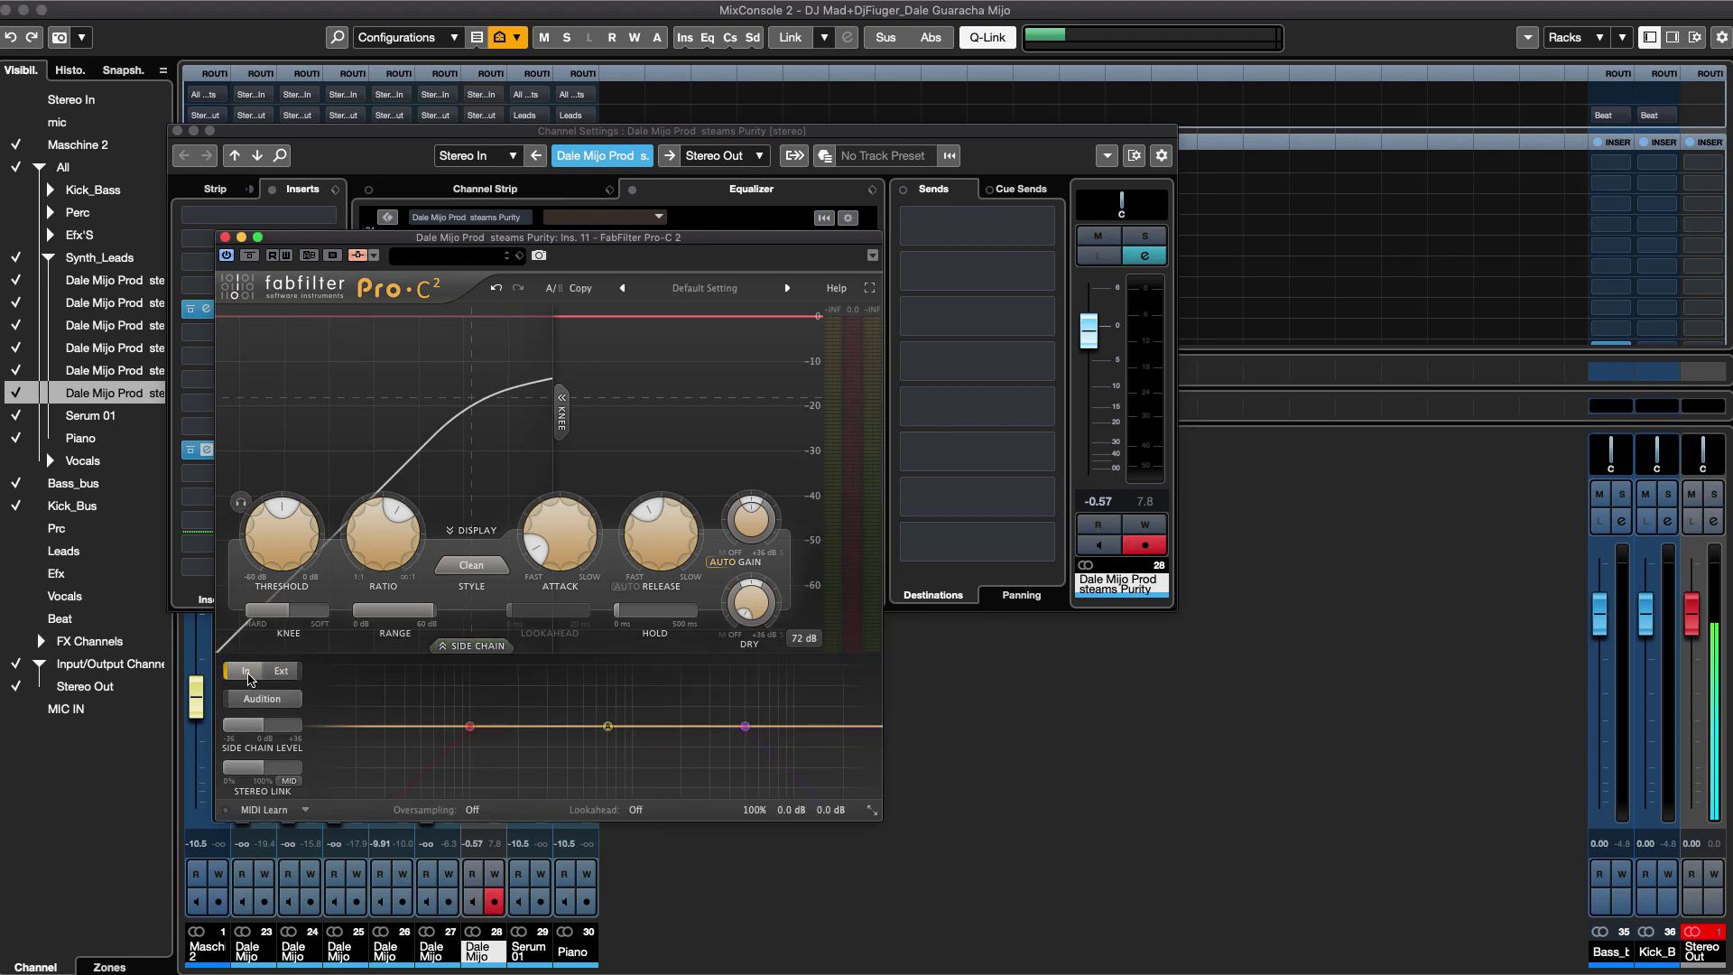
click(282, 676)
drag(556, 559, 620, 582)
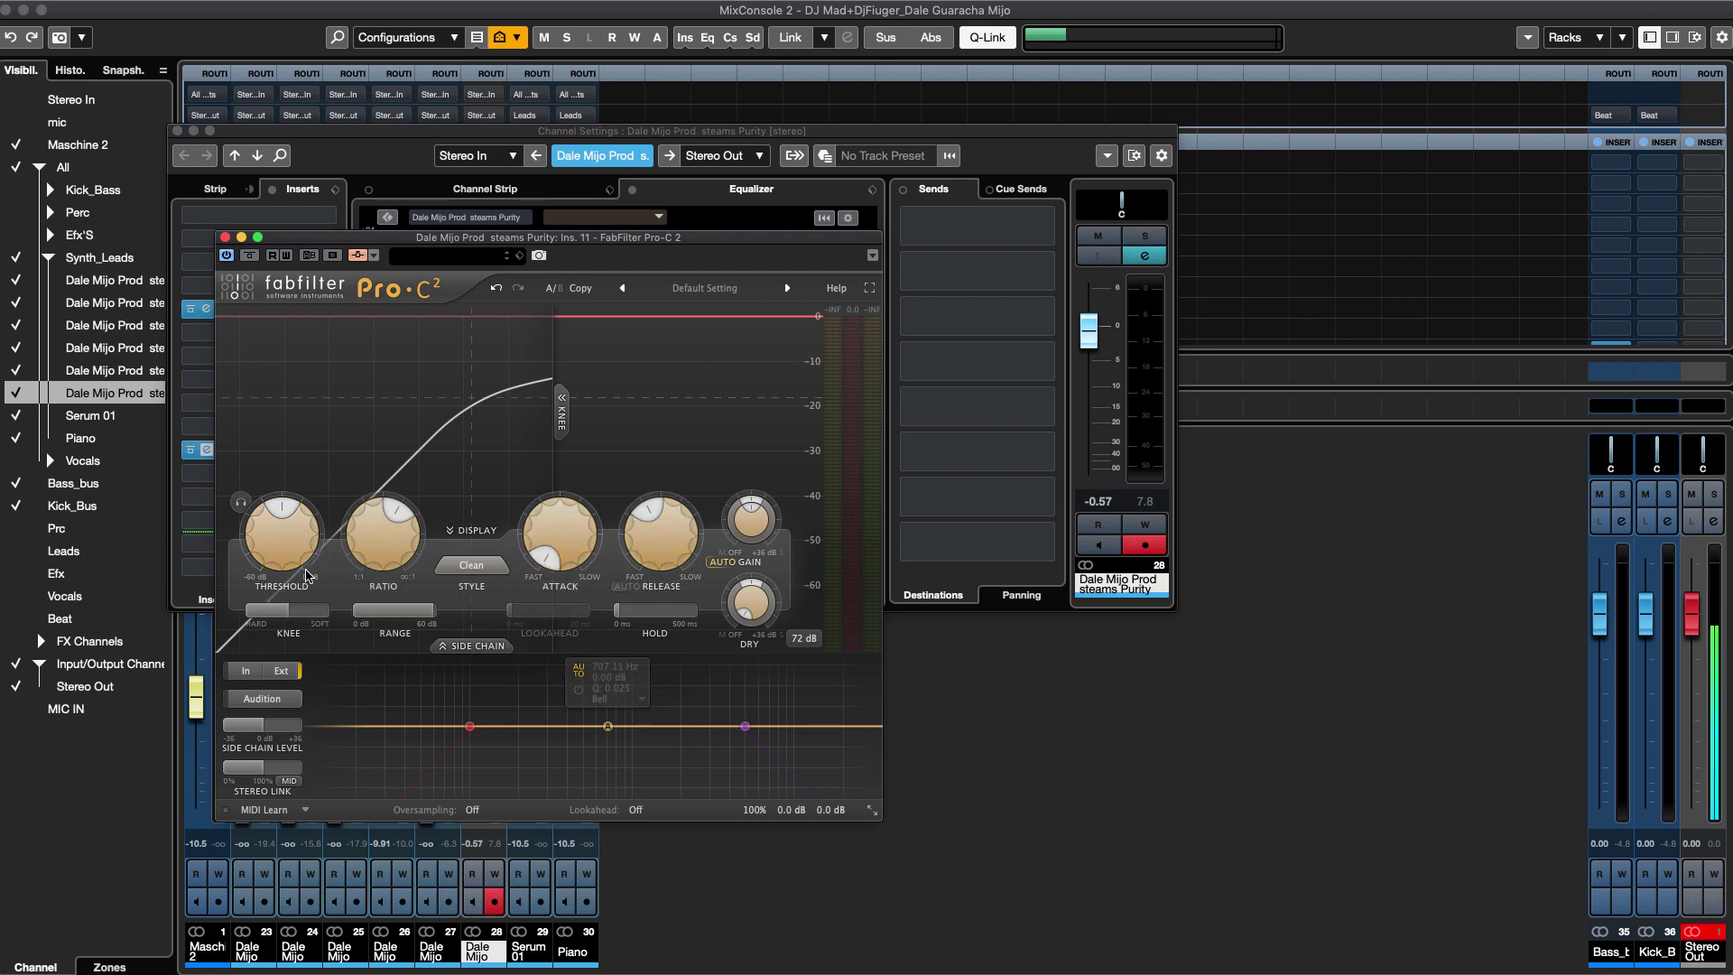
drag(307, 574, 289, 574)
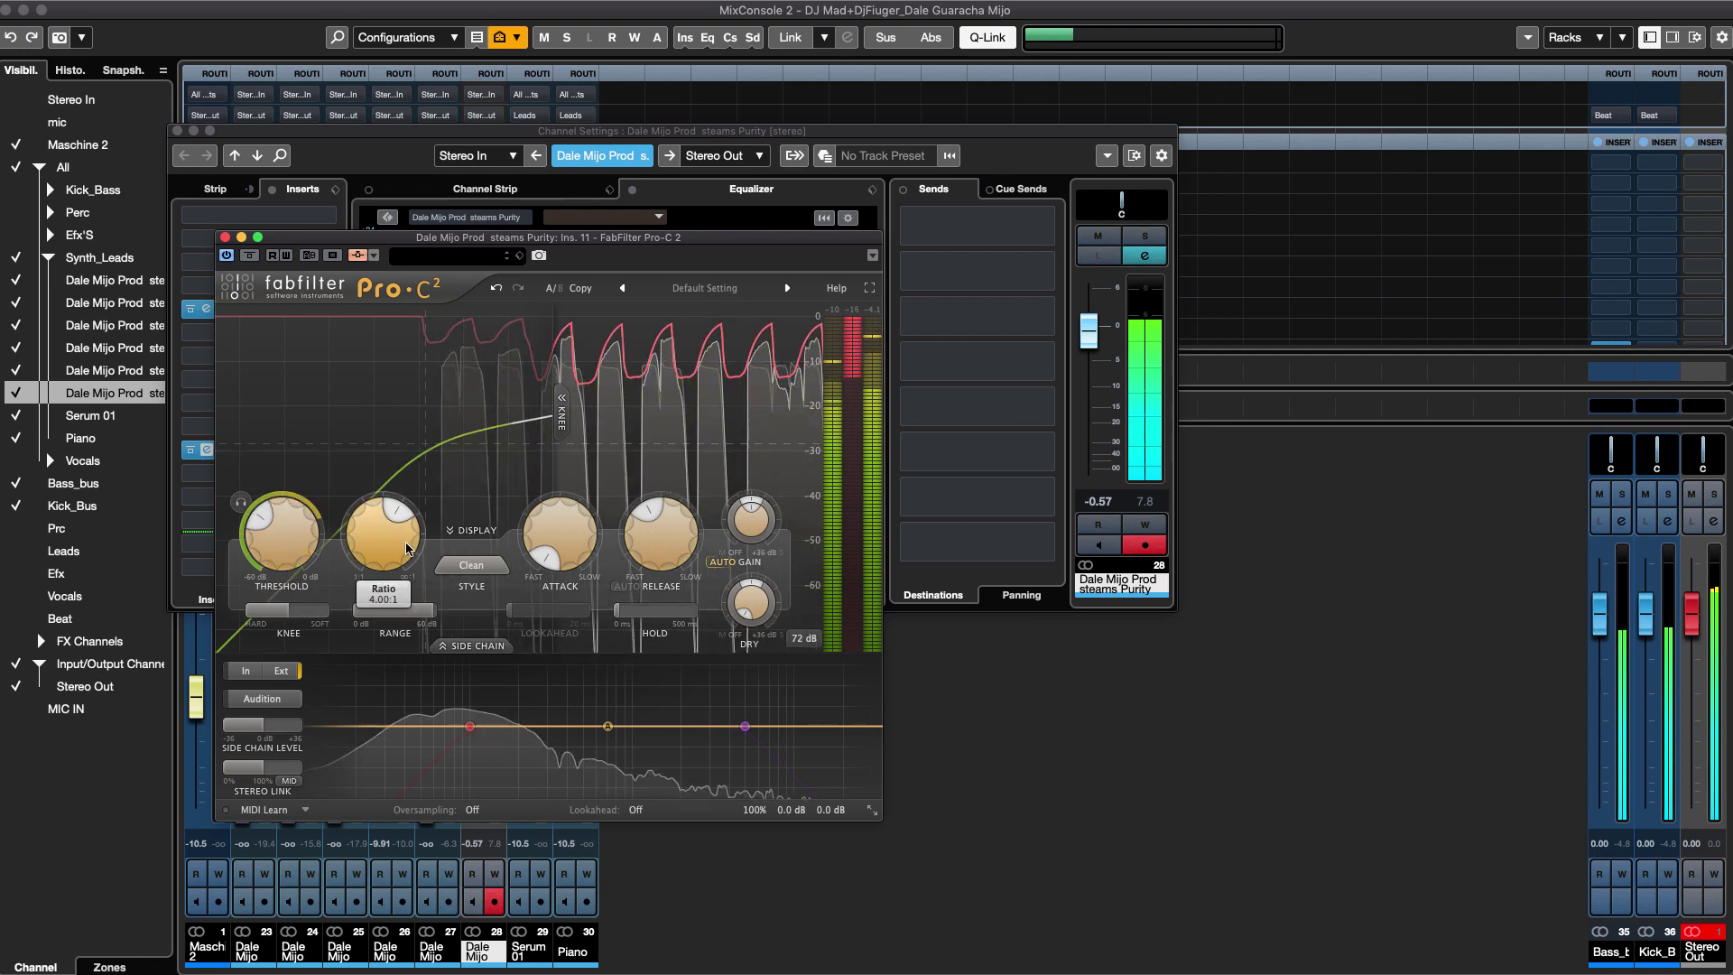
drag(274, 555, 268, 554)
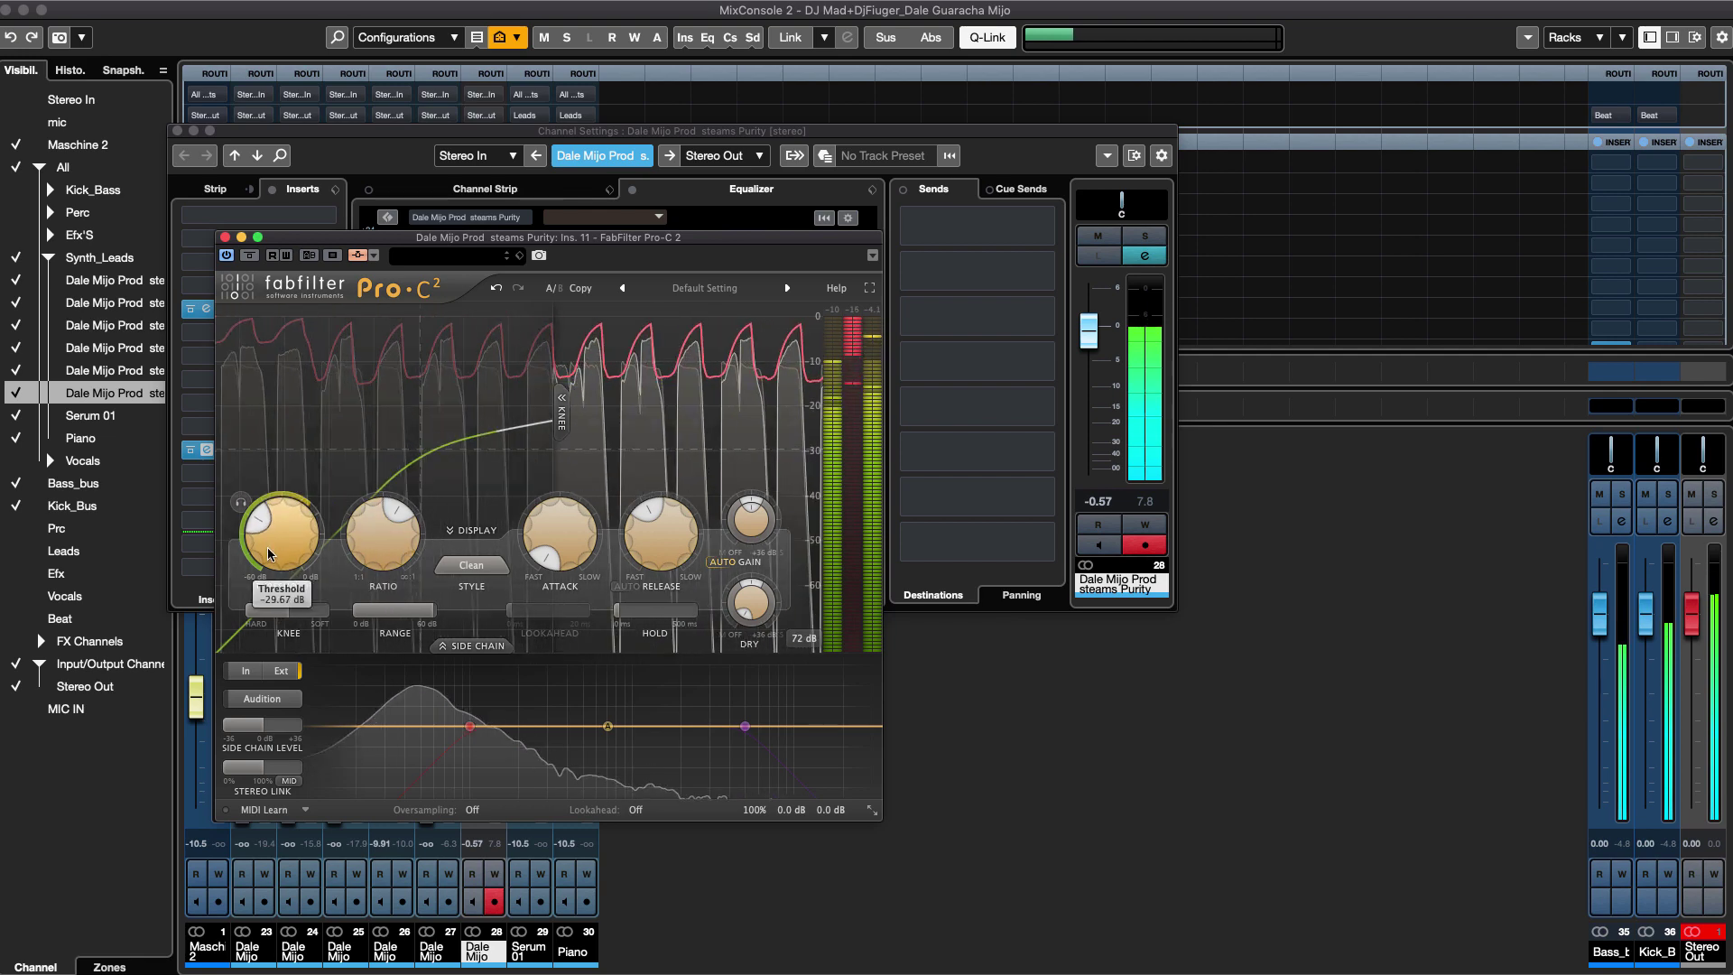
mouse_move(554, 565)
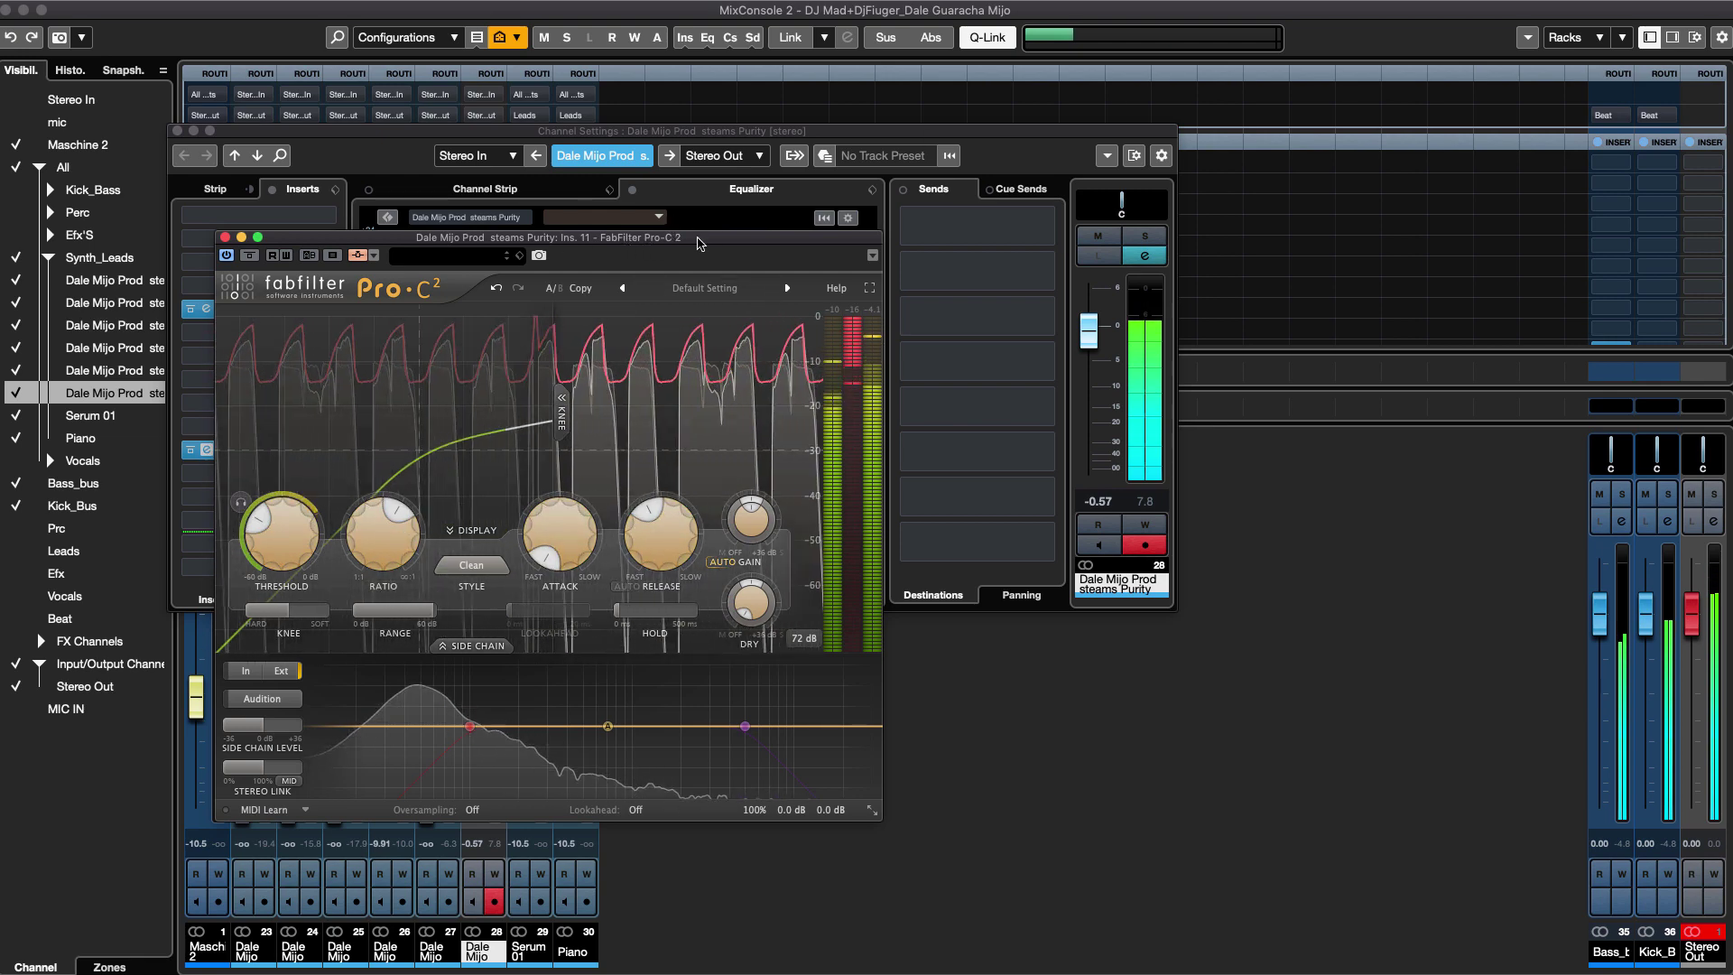
Audition the kick-driven ducking on the Purity lead by stopping and restarting playback, and close the Pro-C 2 window.
key(space)
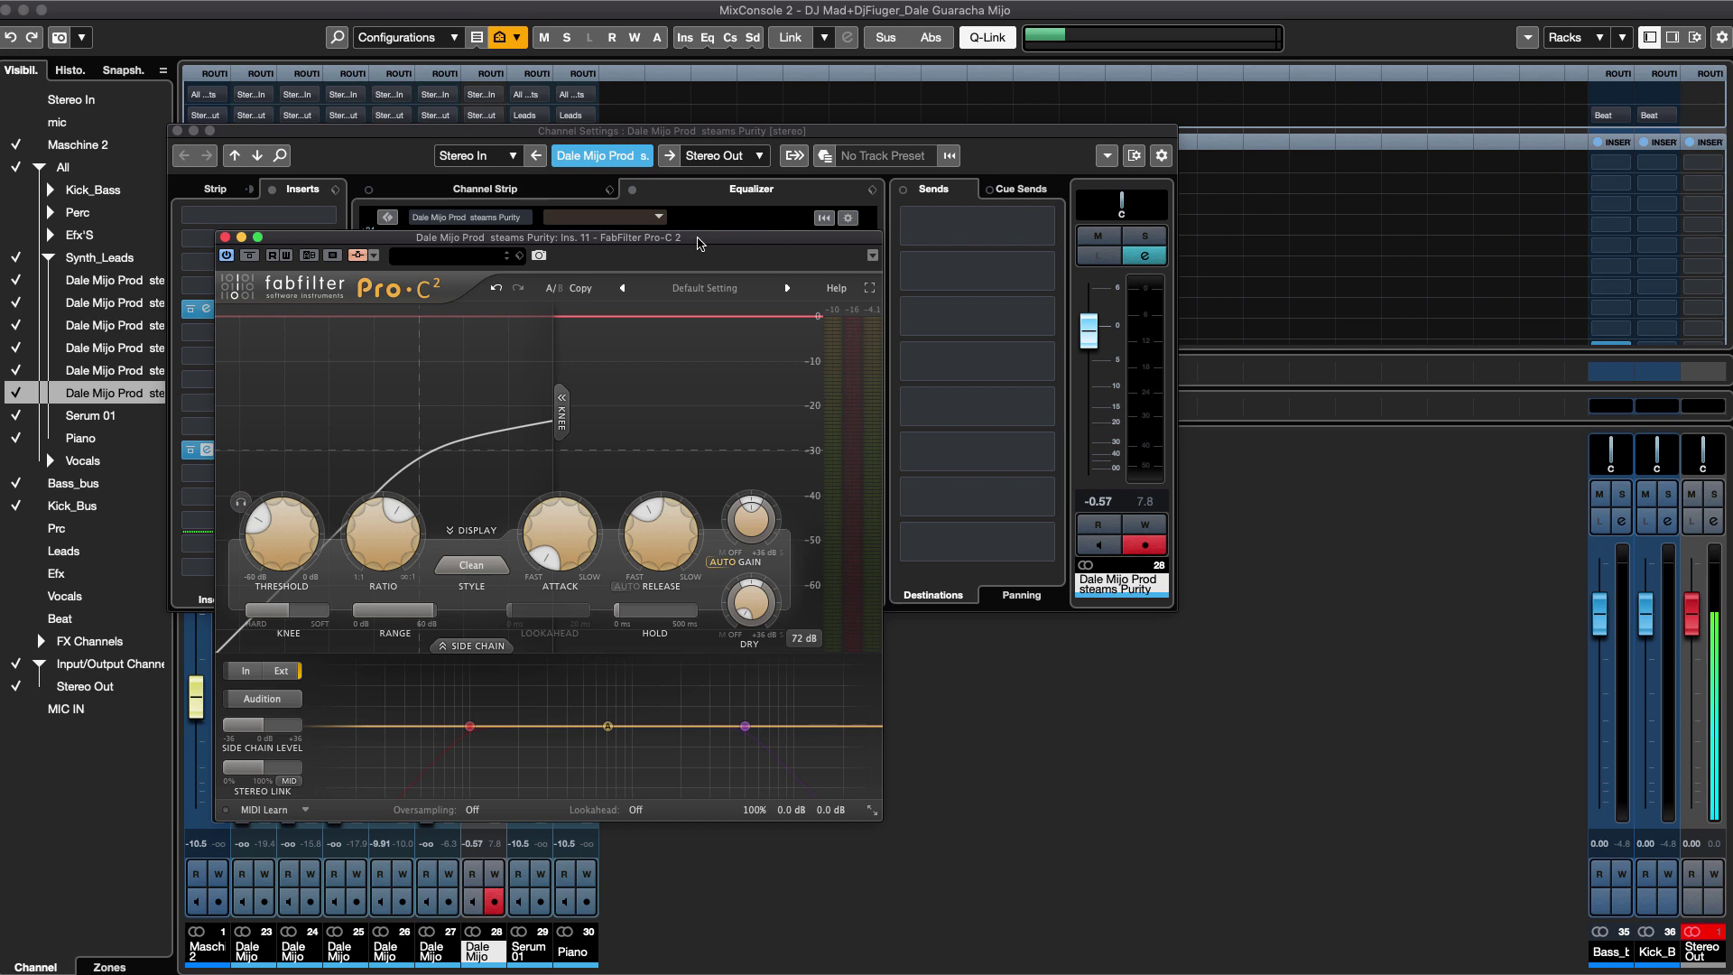
key(space)
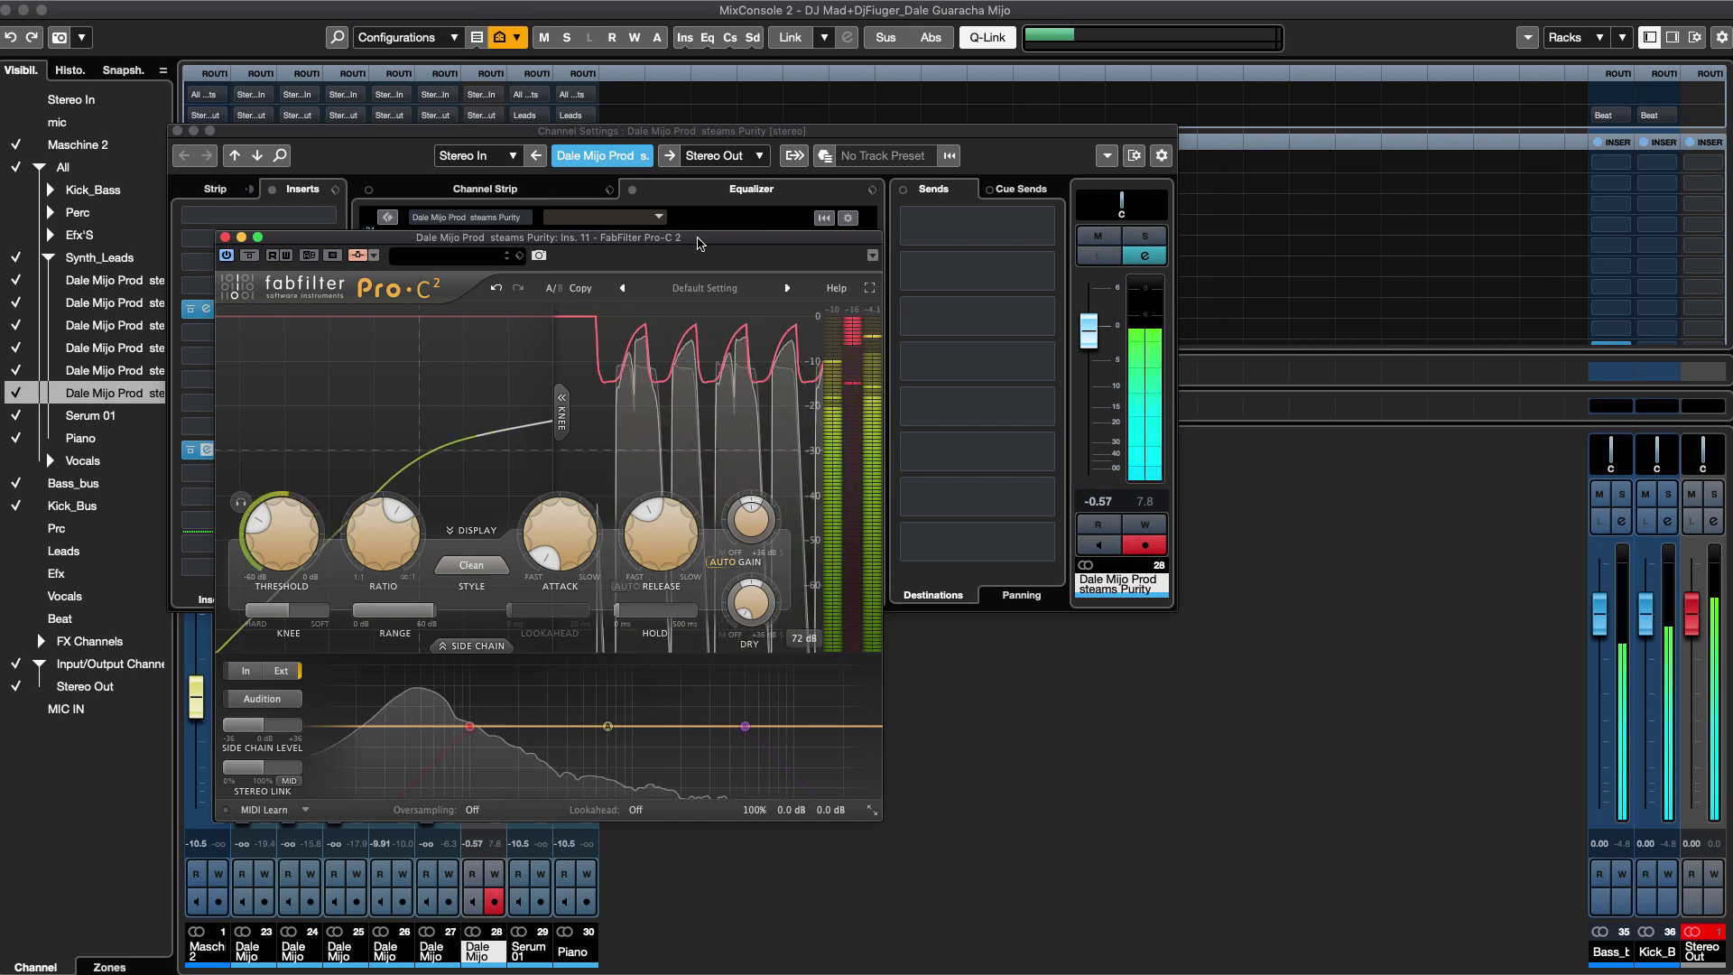
drag(698, 242, 759, 253)
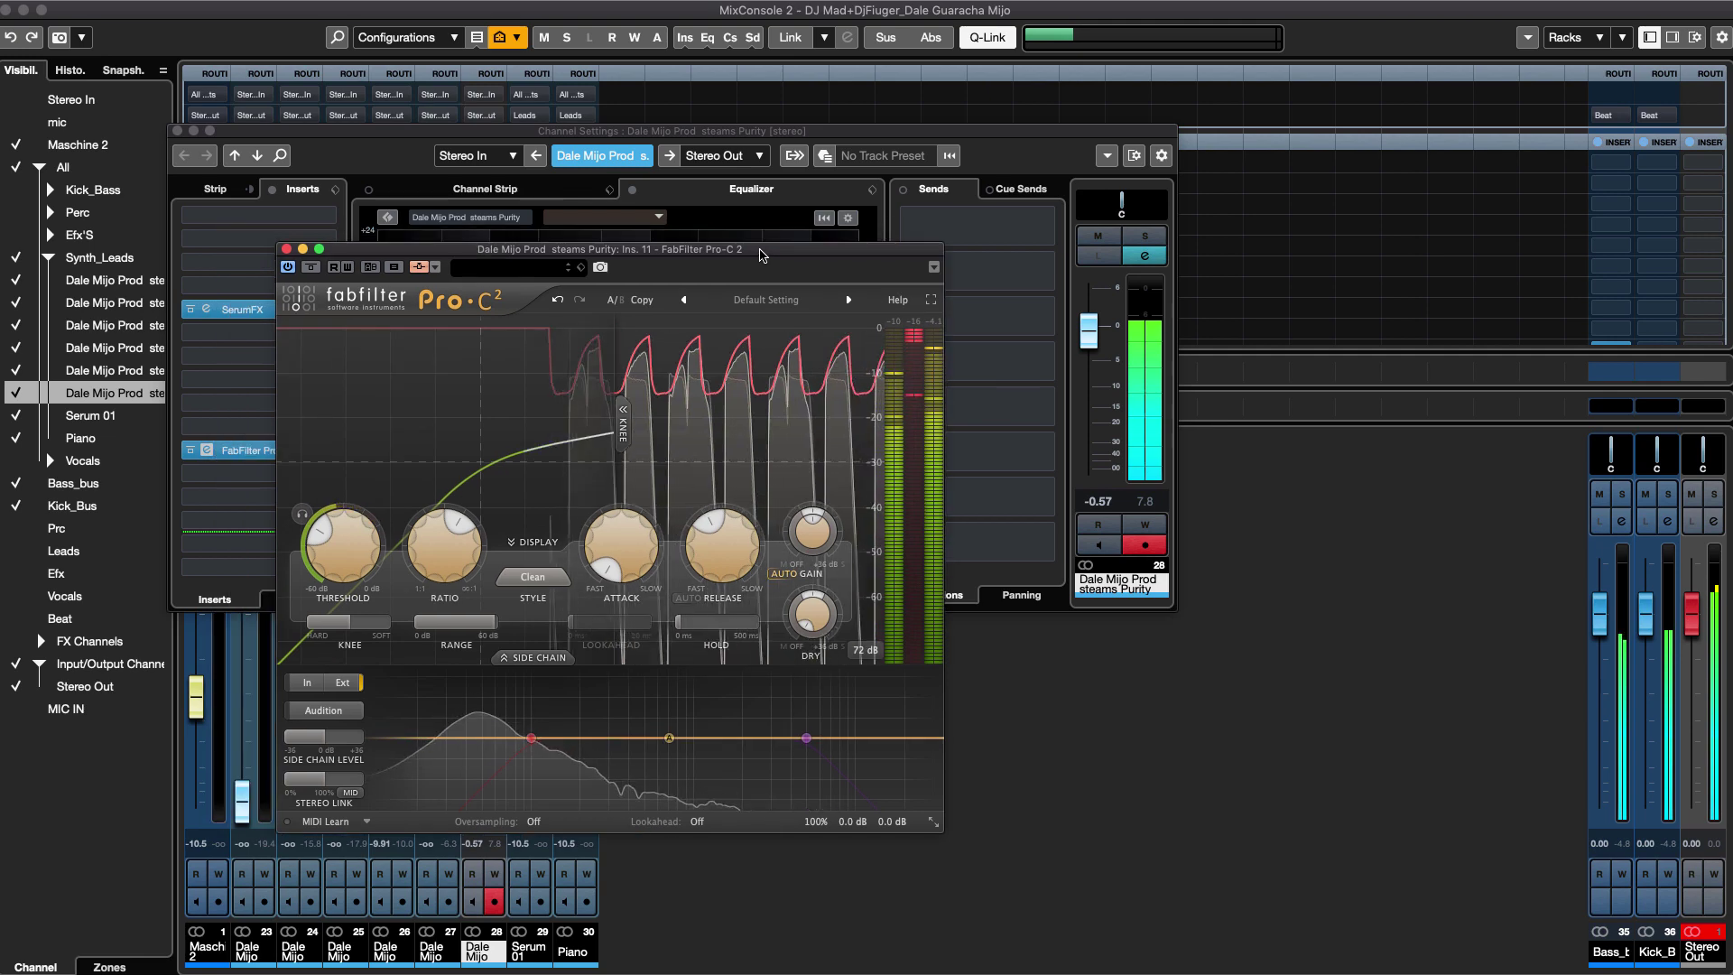
click(286, 250)
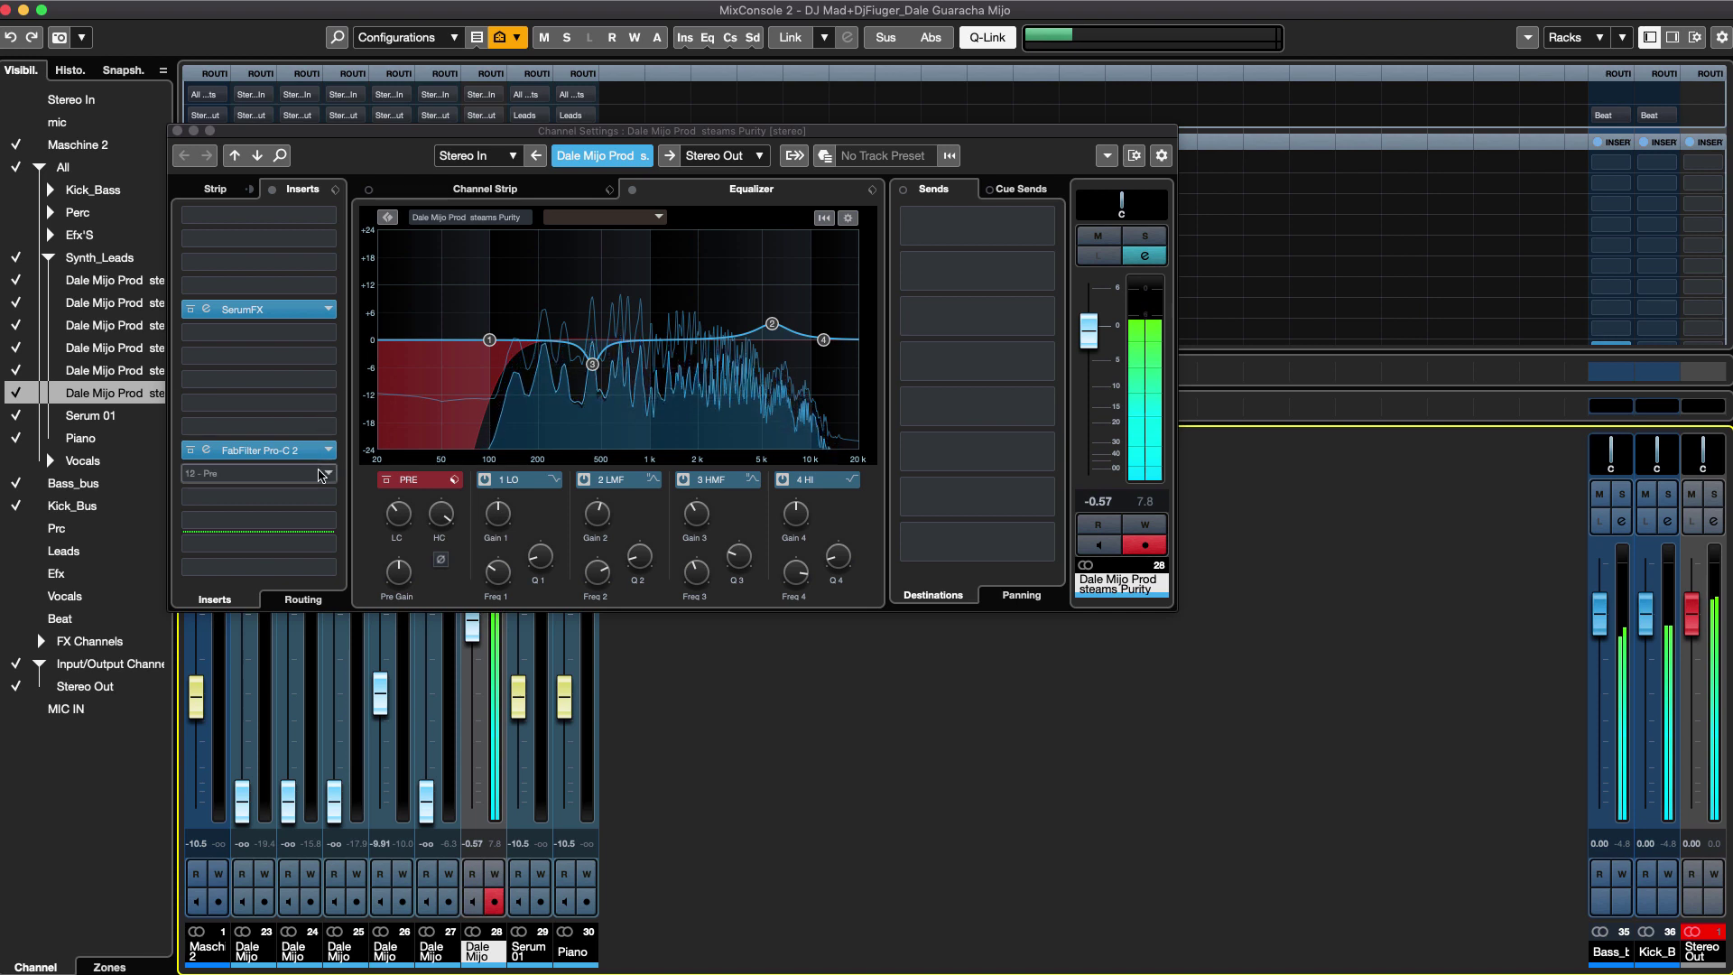
Insert the Exponential Audio R4 reverb in insert slot 12 of the Purity channel and bring its window fully into view.
click(327, 430)
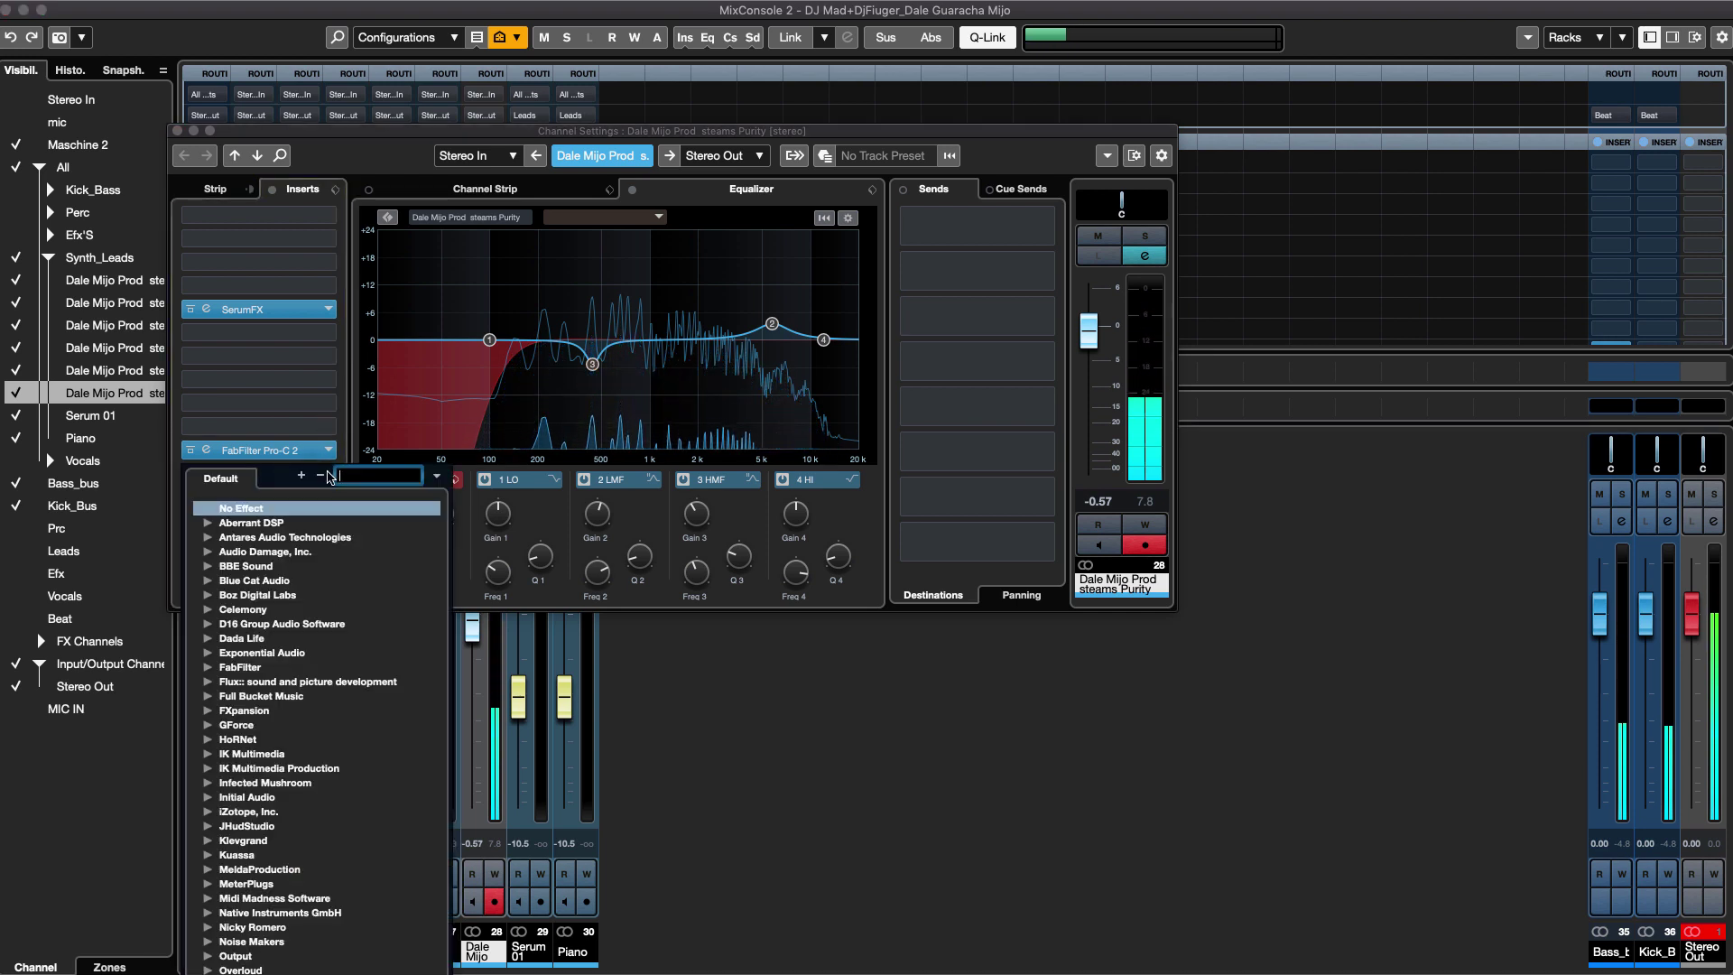
text(r4)
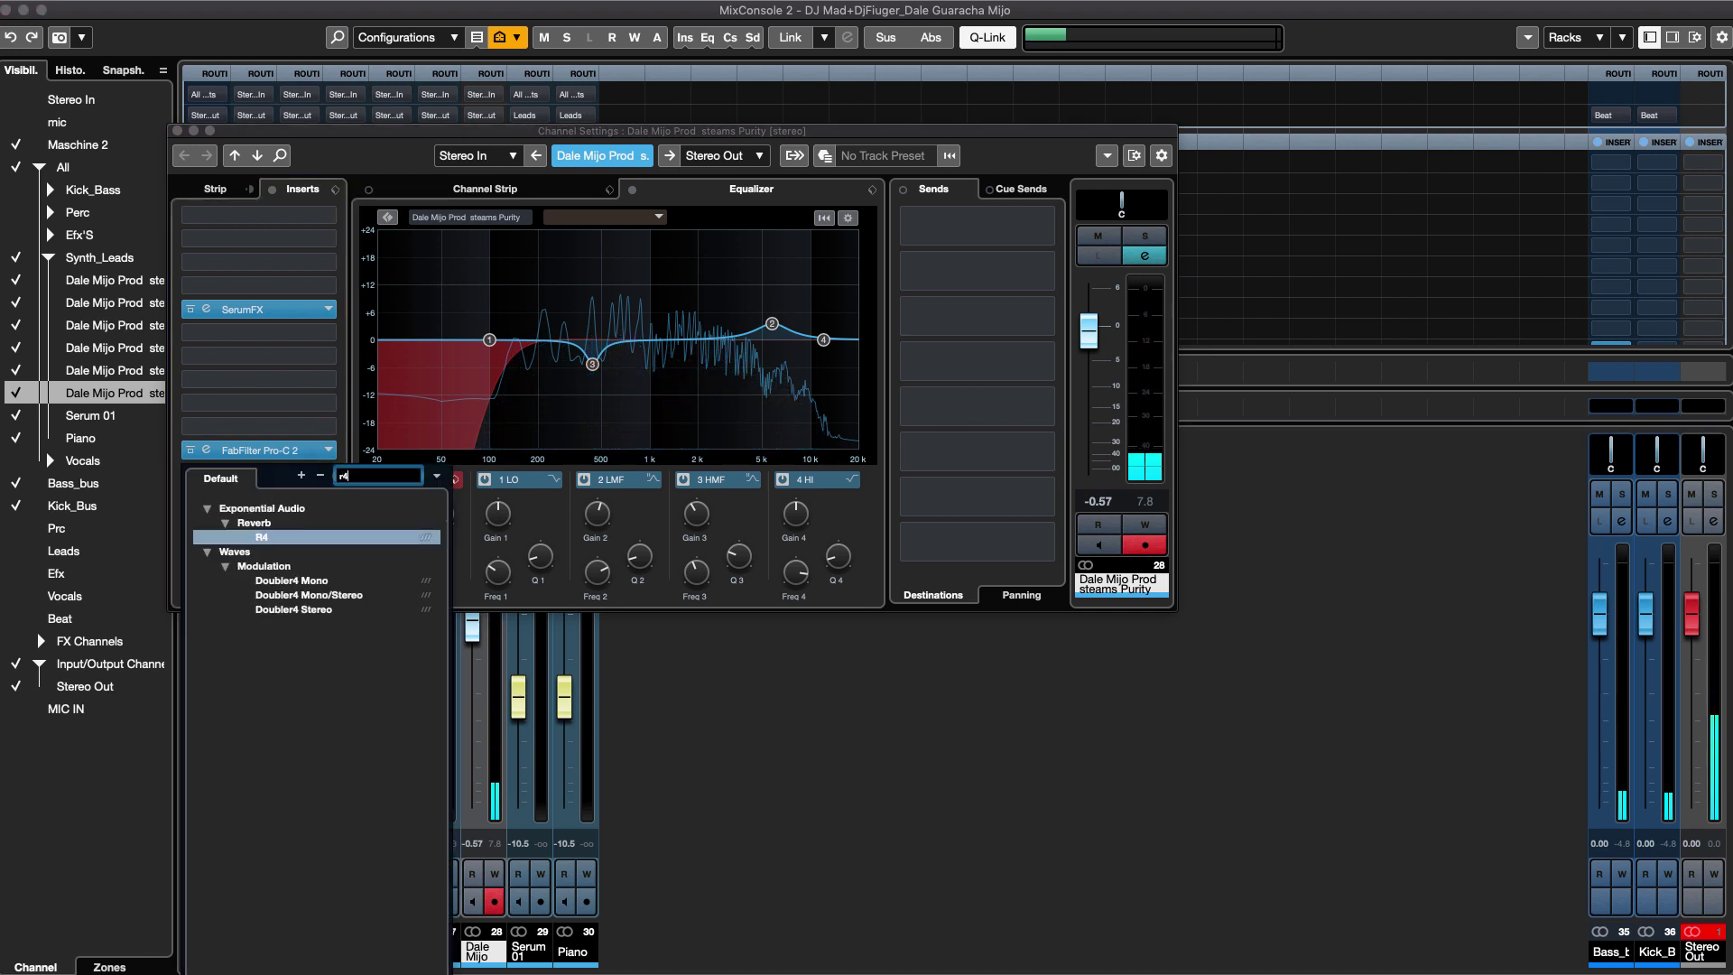
click(269, 538)
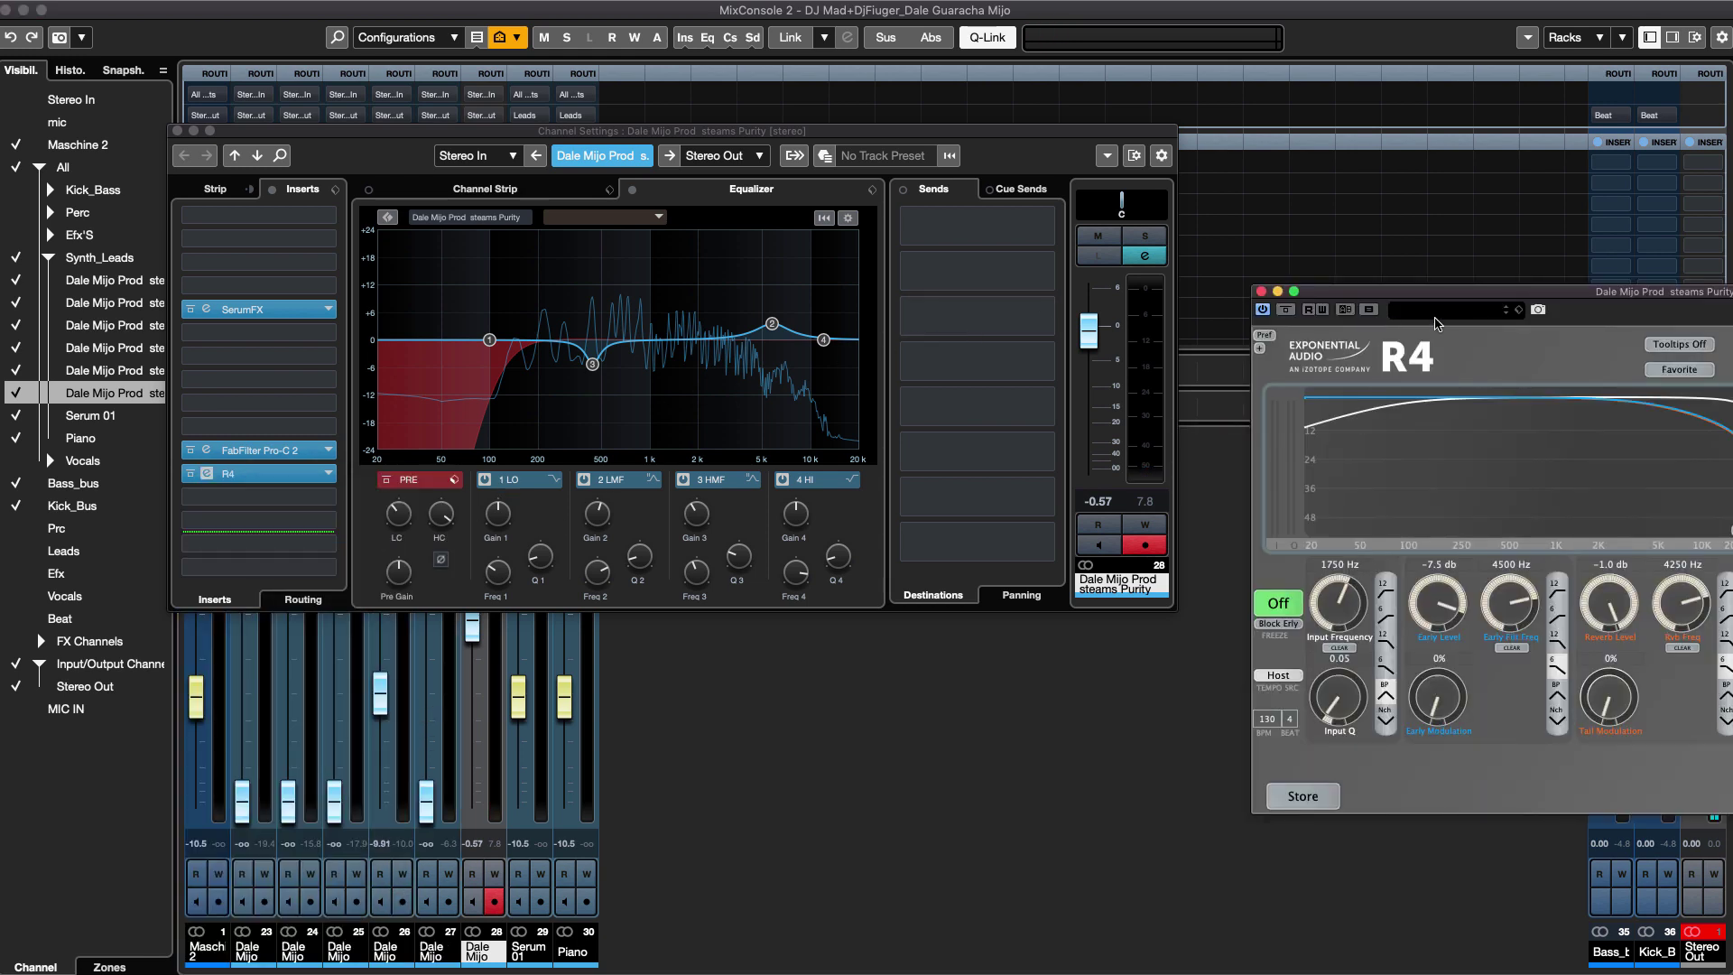
drag(1485, 307, 734, 358)
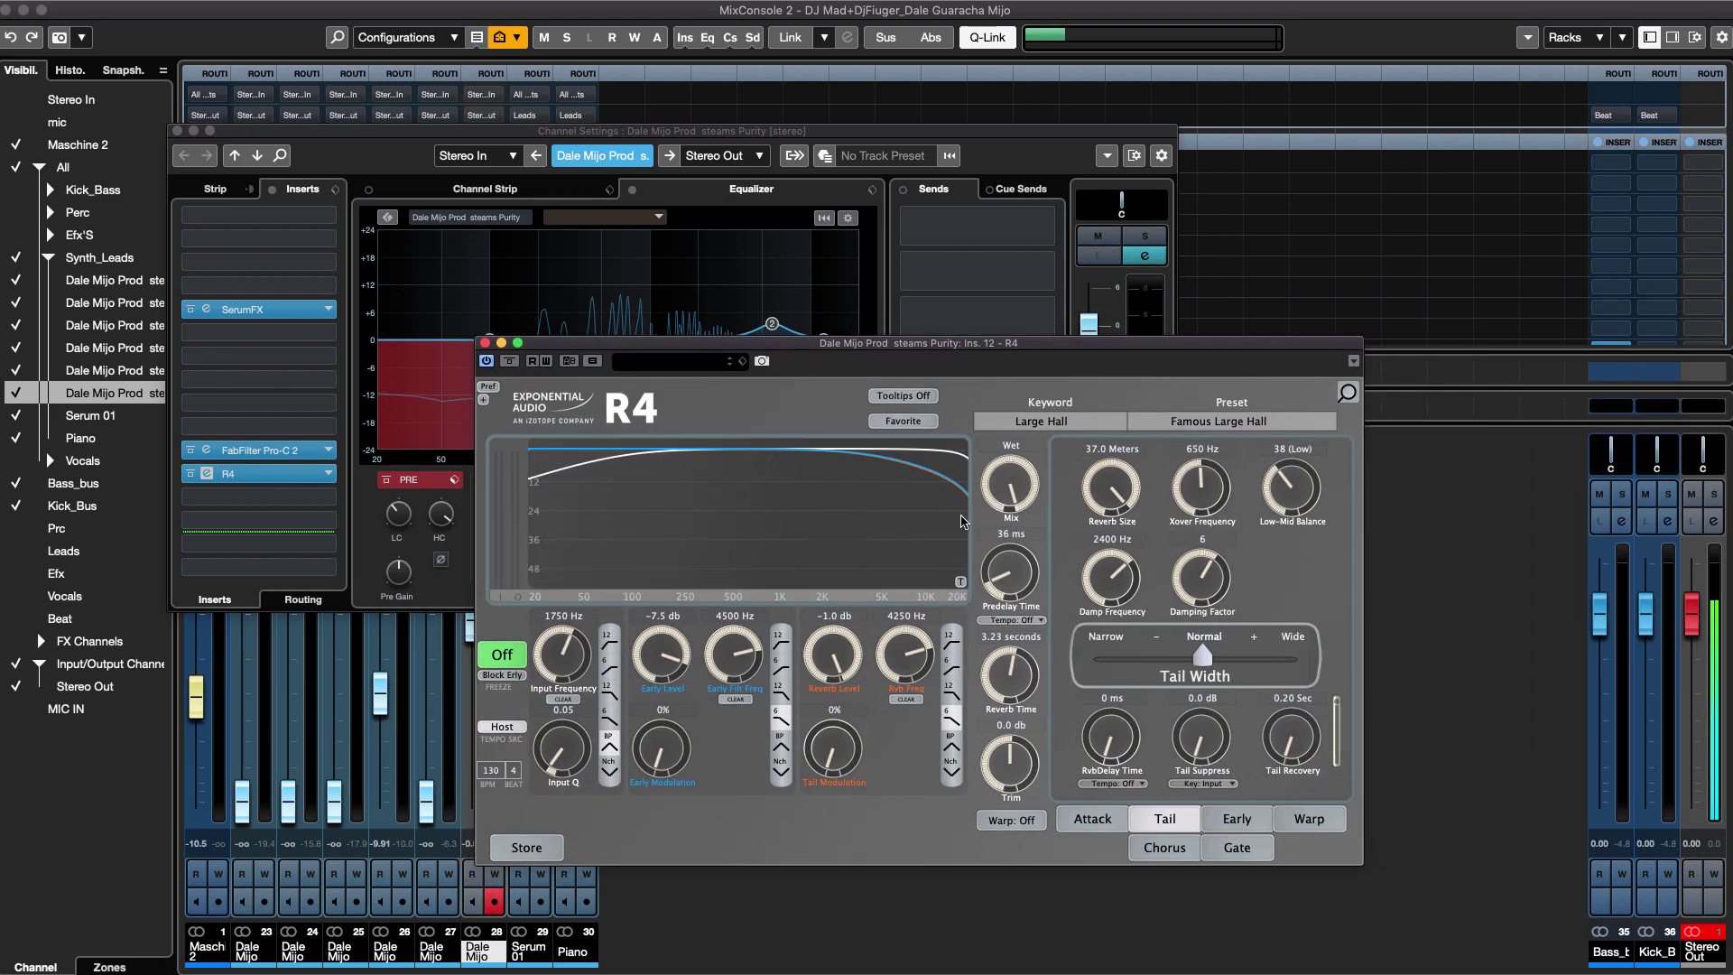
drag(957, 342, 945, 364)
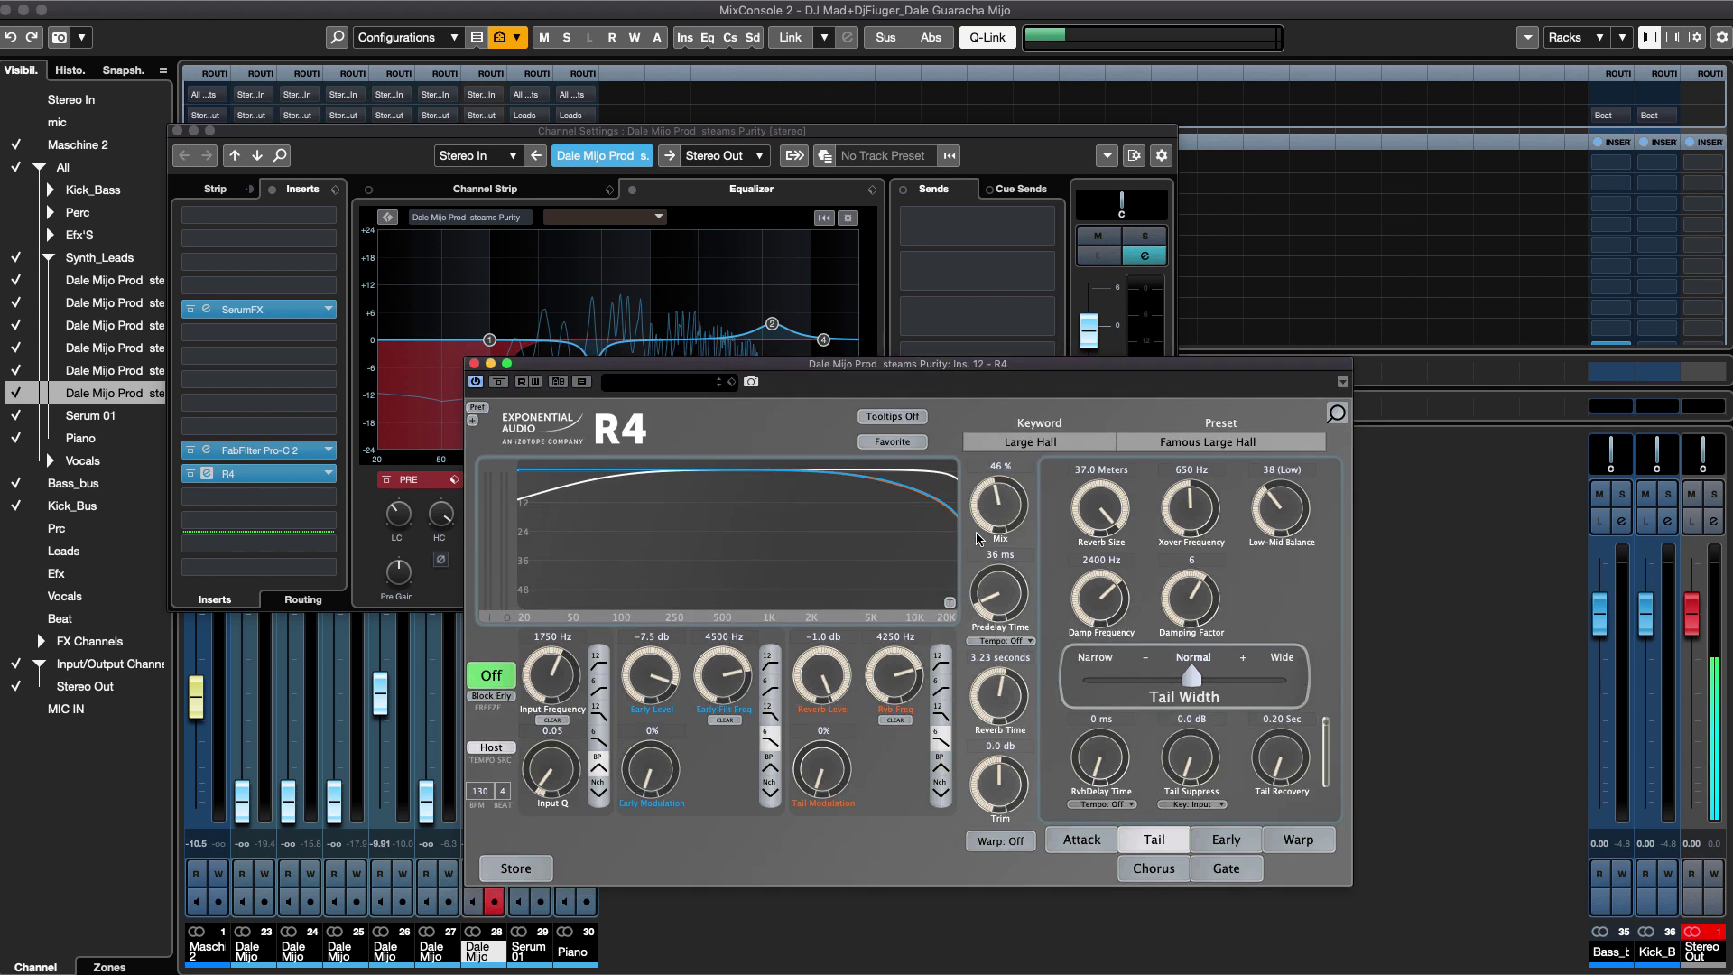
With the track playing, set R4's Mix to 43% and Tail Suppress to 22.5 dB.
key(space)
drag(937, 364, 935, 386)
drag(995, 519, 998, 521)
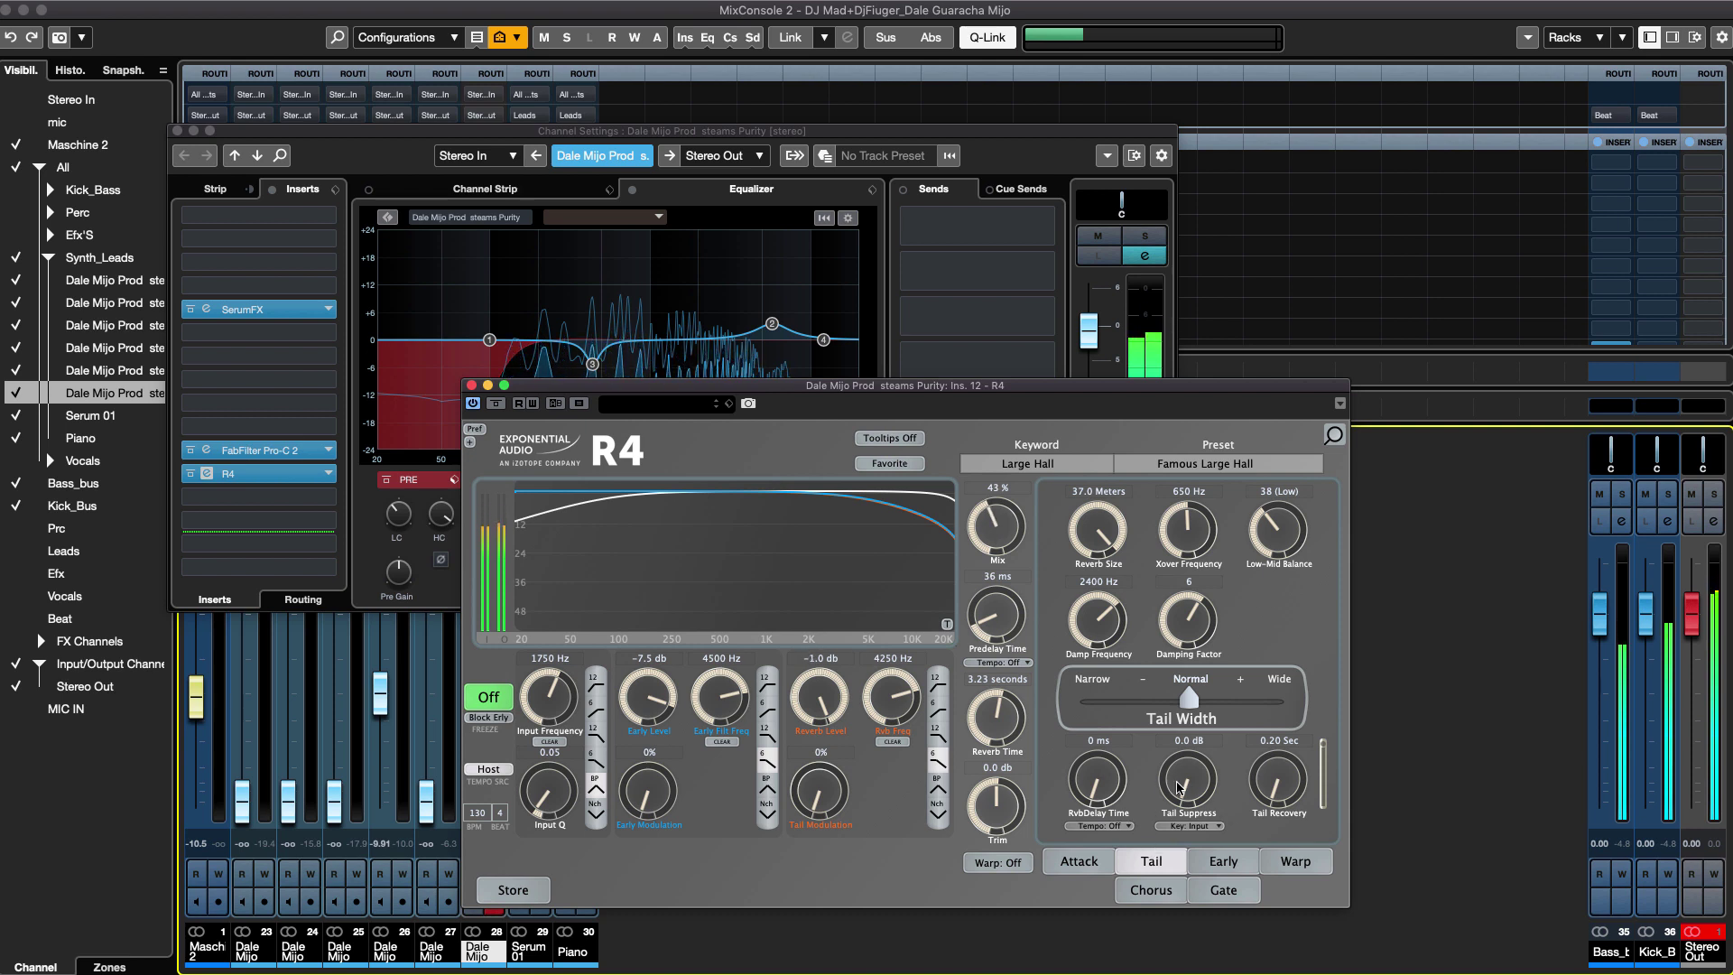
drag(1179, 788, 1173, 664)
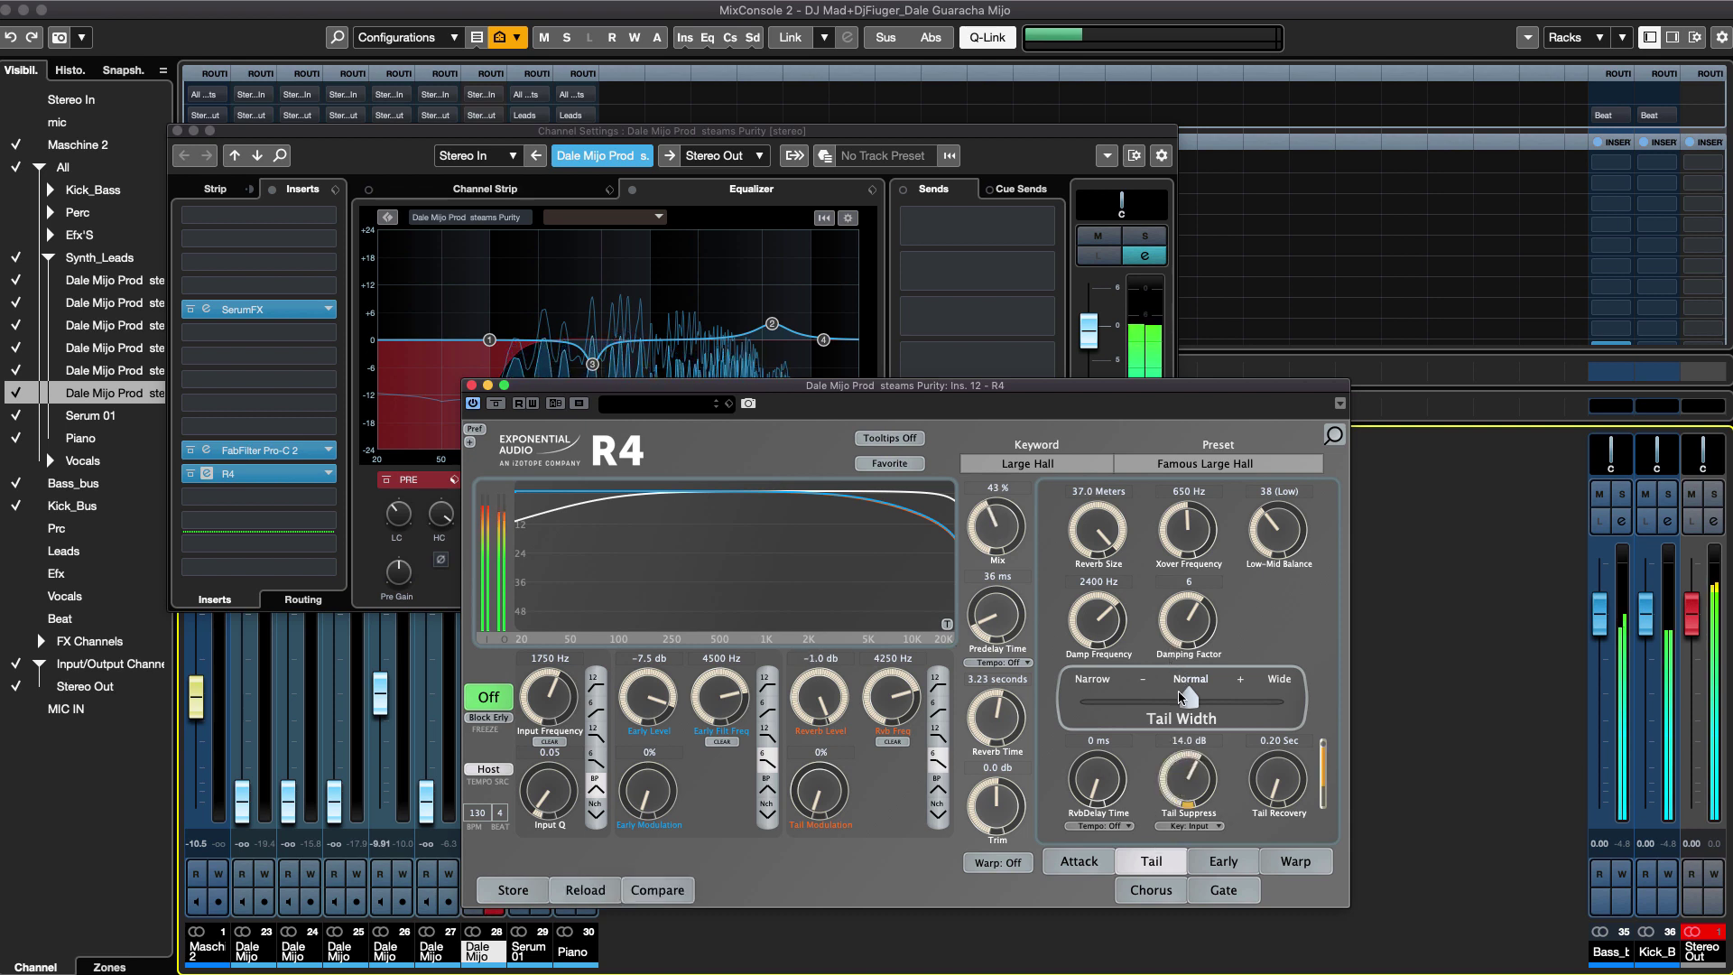
drag(1179, 780, 1188, 745)
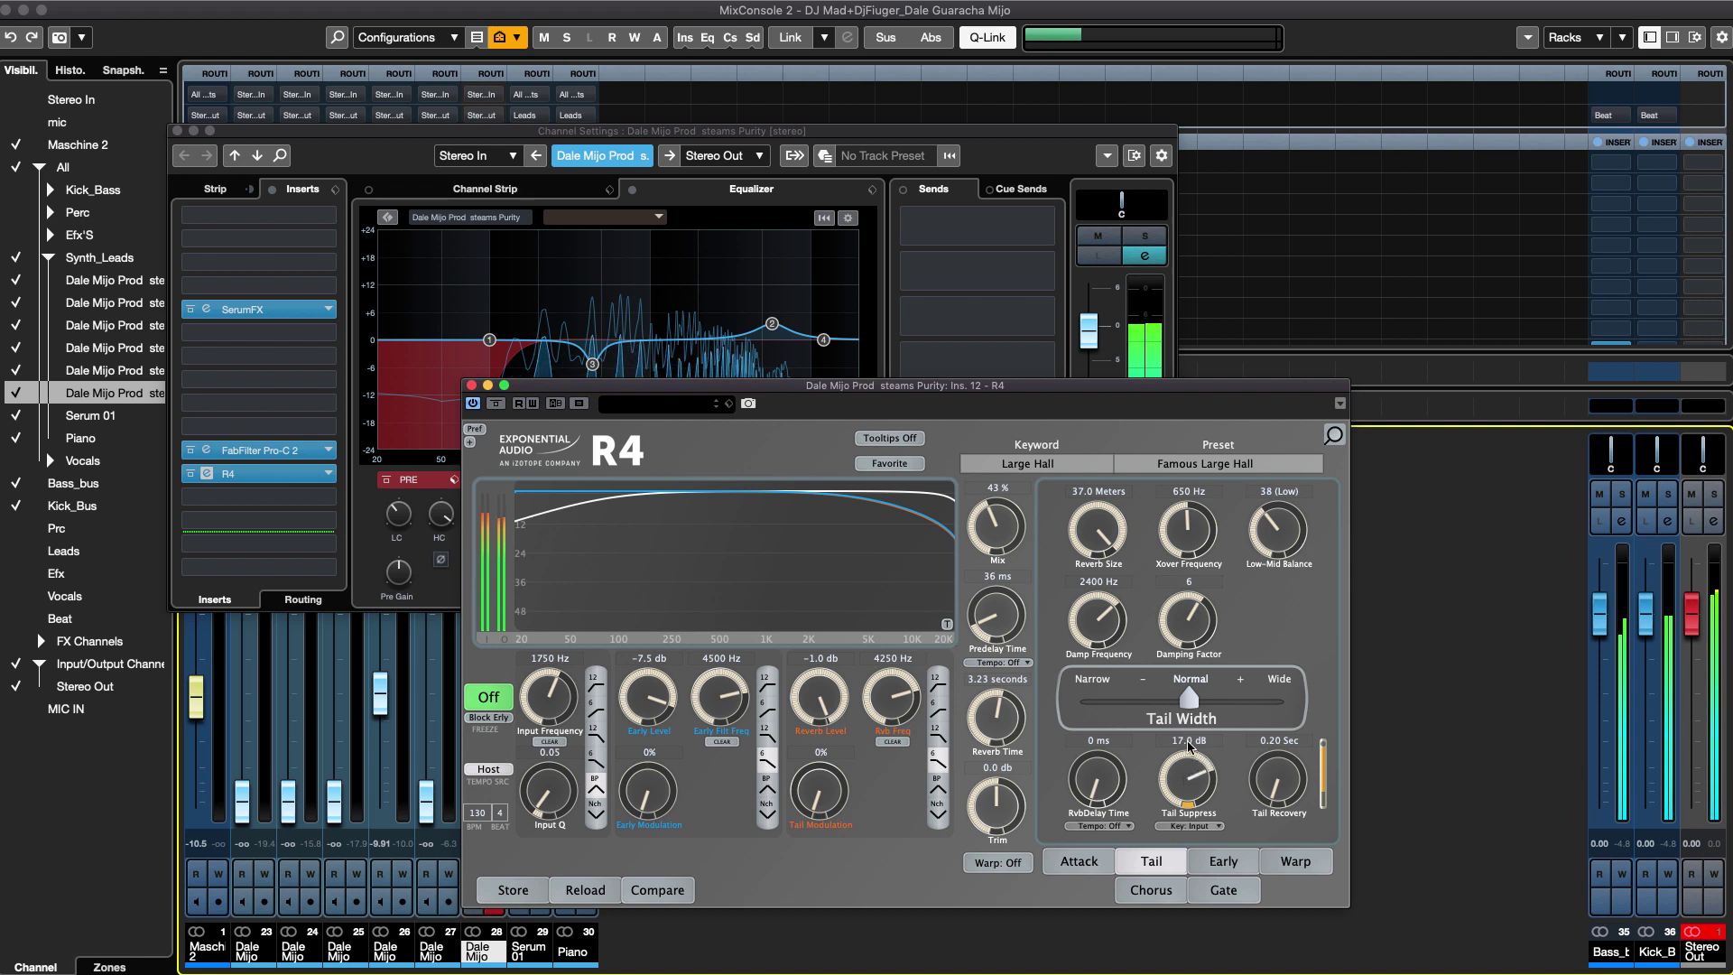
scroll(1193, 782, up, 5)
Lower the Purity channel's fader to -3.52 dB and arrange the R4 and channel settings windows so the inserts stay accessible.
drag(834, 389, 1106, 588)
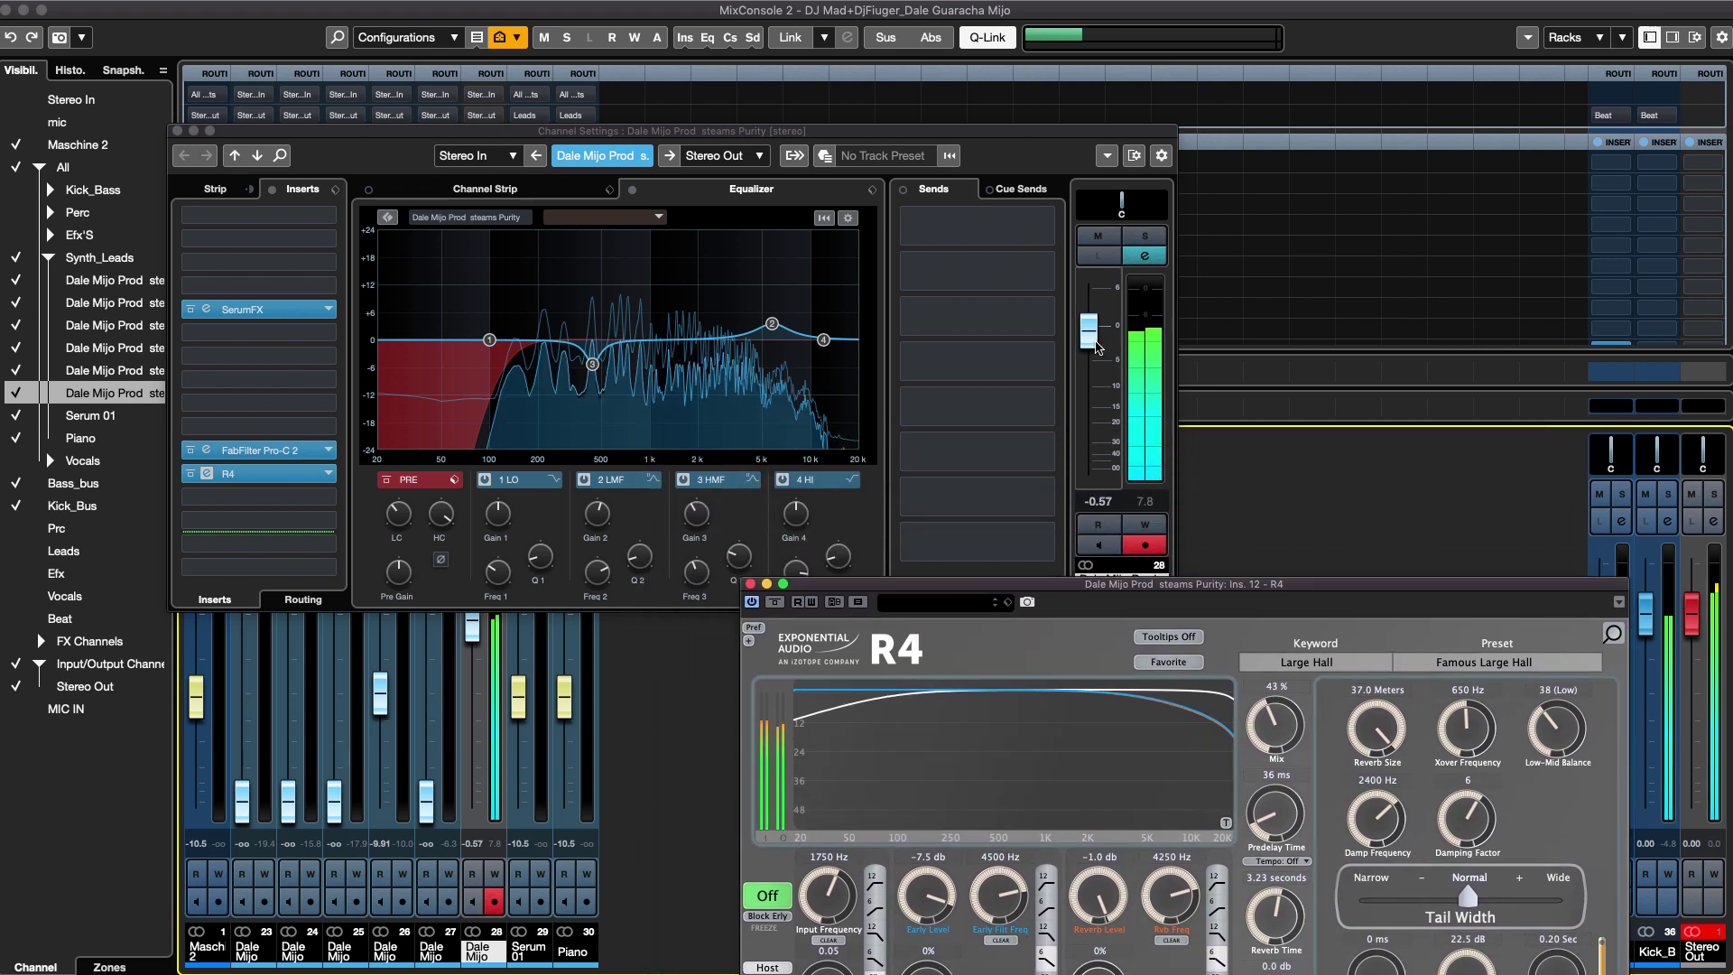
drag(1096, 348, 1096, 369)
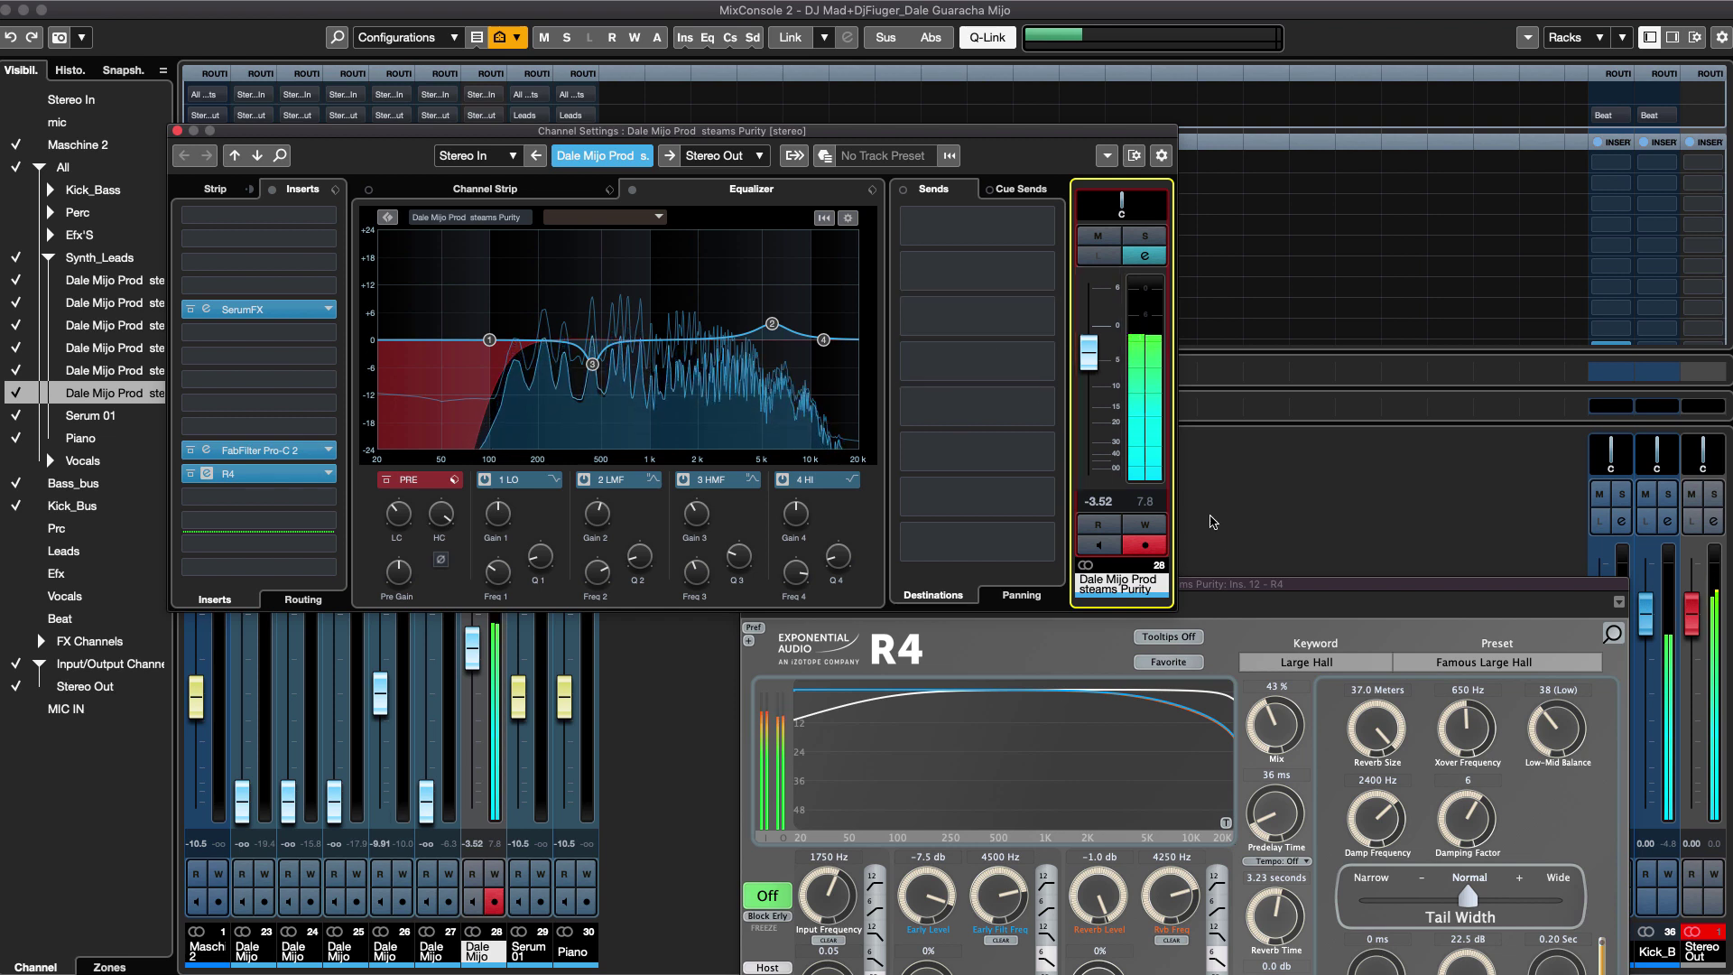
mouse_move(1220, 585)
mouse_down()
mouse_move(1226, 628)
mouse_move(1236, 584)
mouse_up()
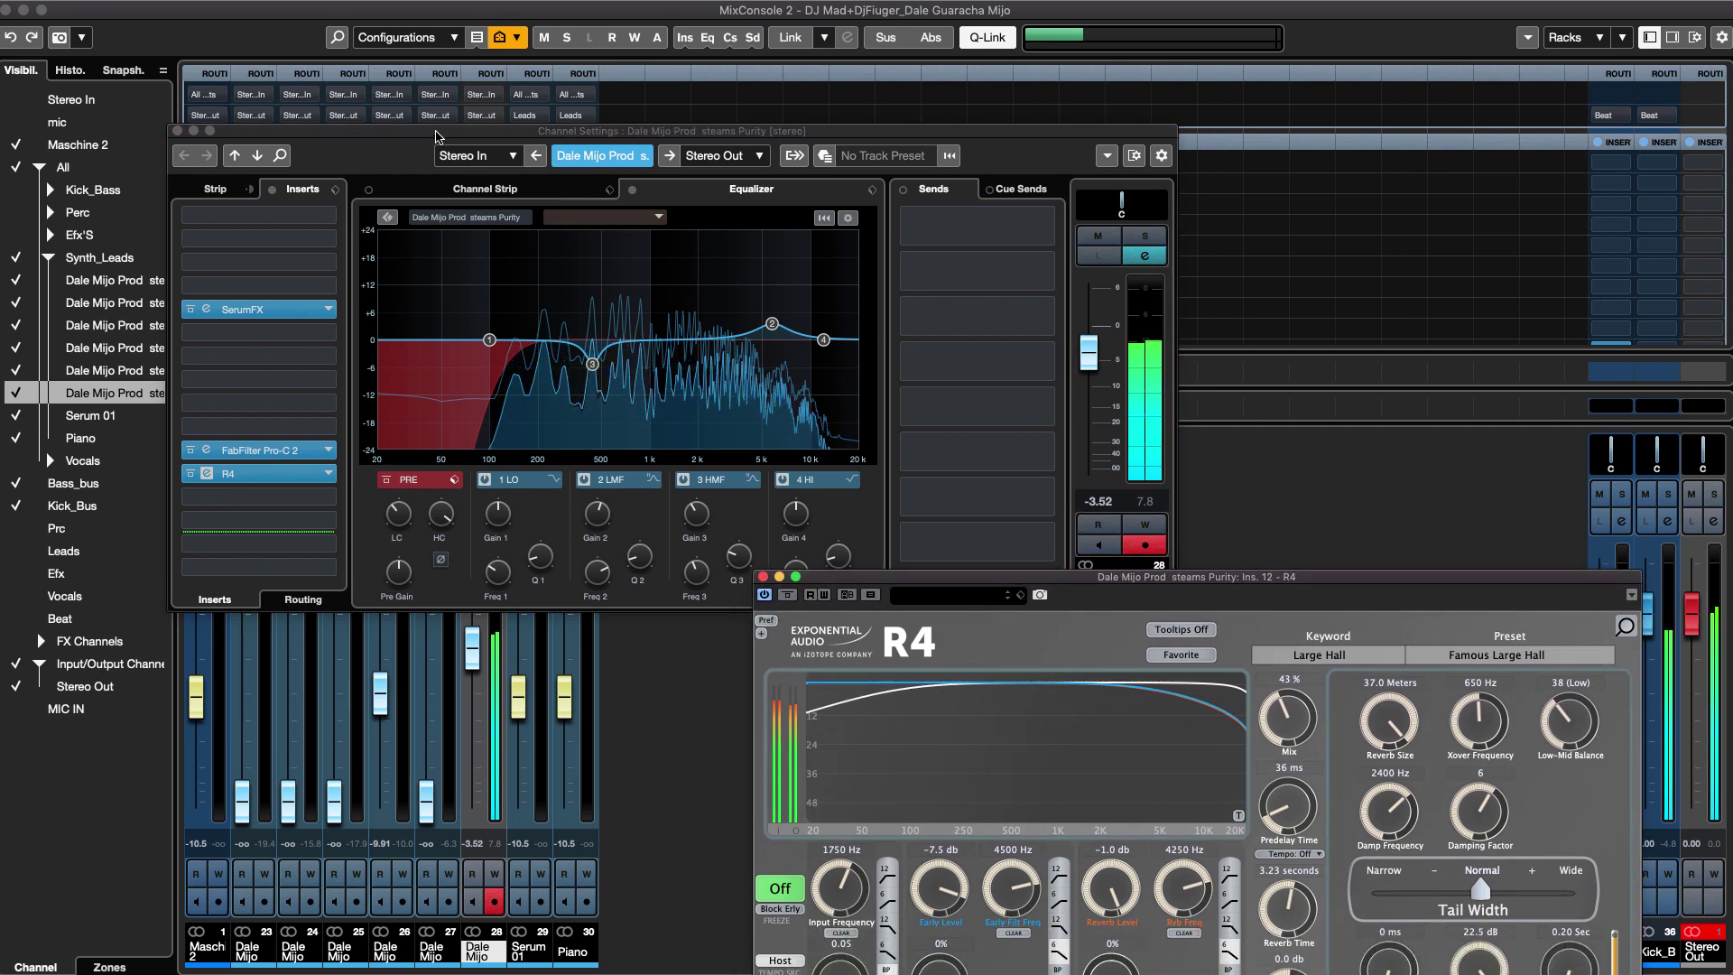
mouse_move(437, 131)
mouse_down()
mouse_move(727, 123)
mouse_move(461, 119)
mouse_up()
drag(1444, 578, 1007, 592)
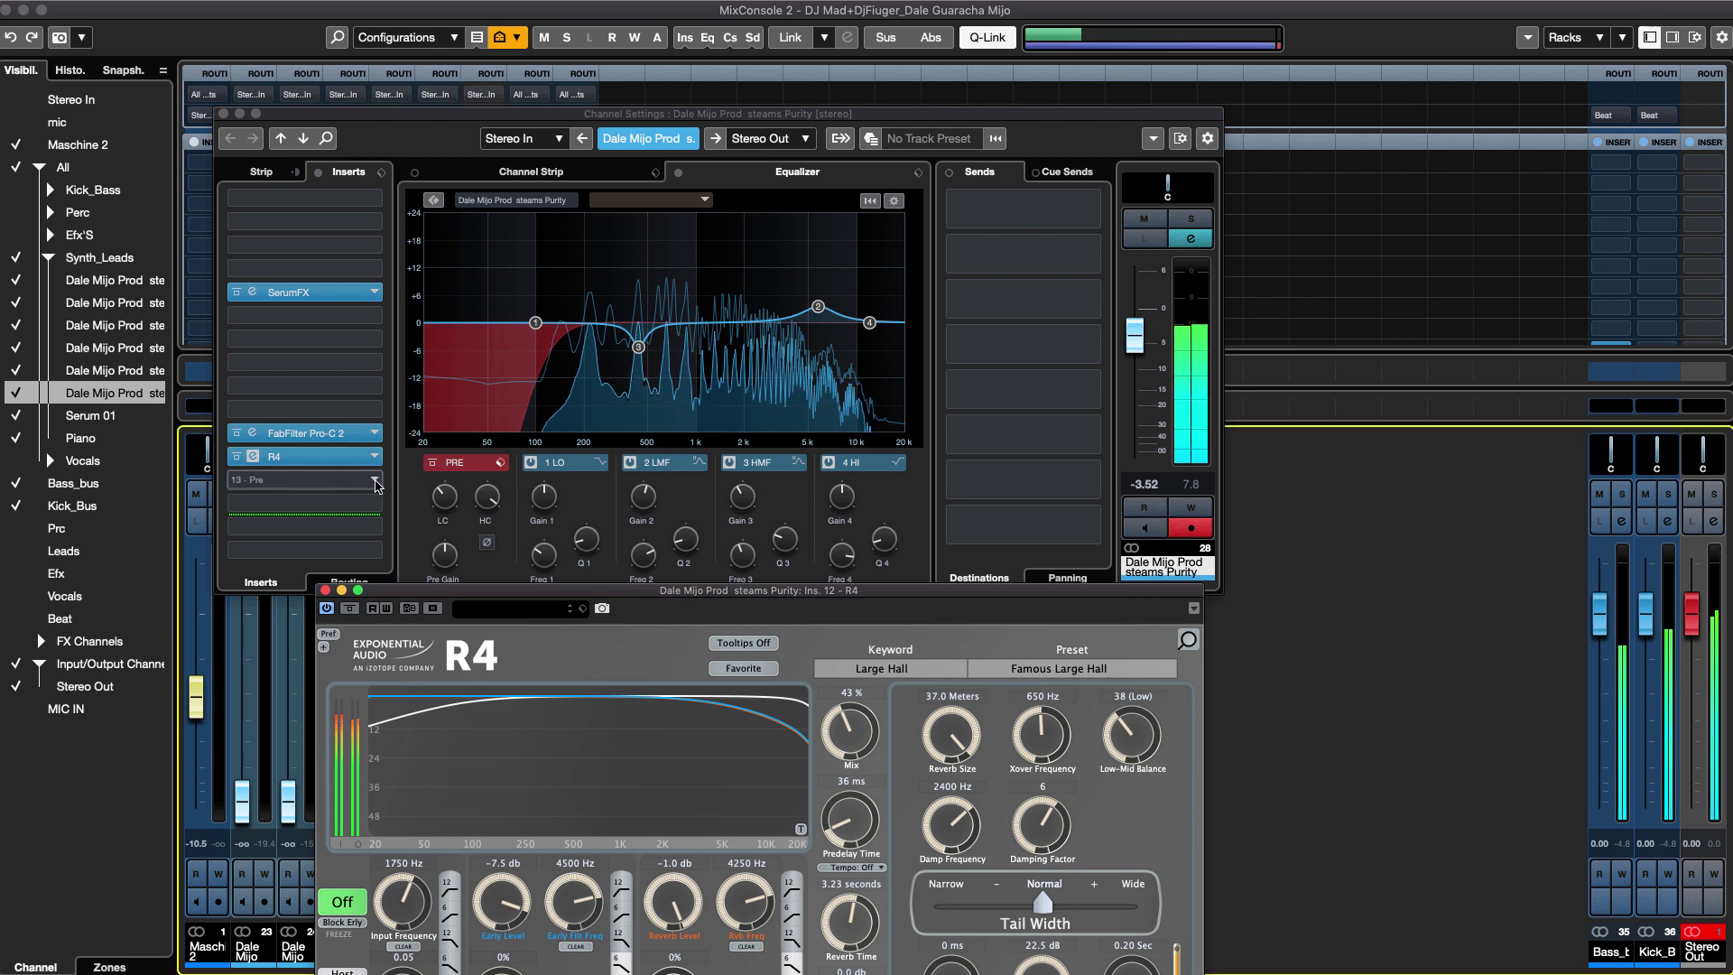
Move R4 to insert slot 13, insert a second FabFilter Pro-C 2 in slot 12, and position its window over the channel settings.
drag(307, 456, 295, 485)
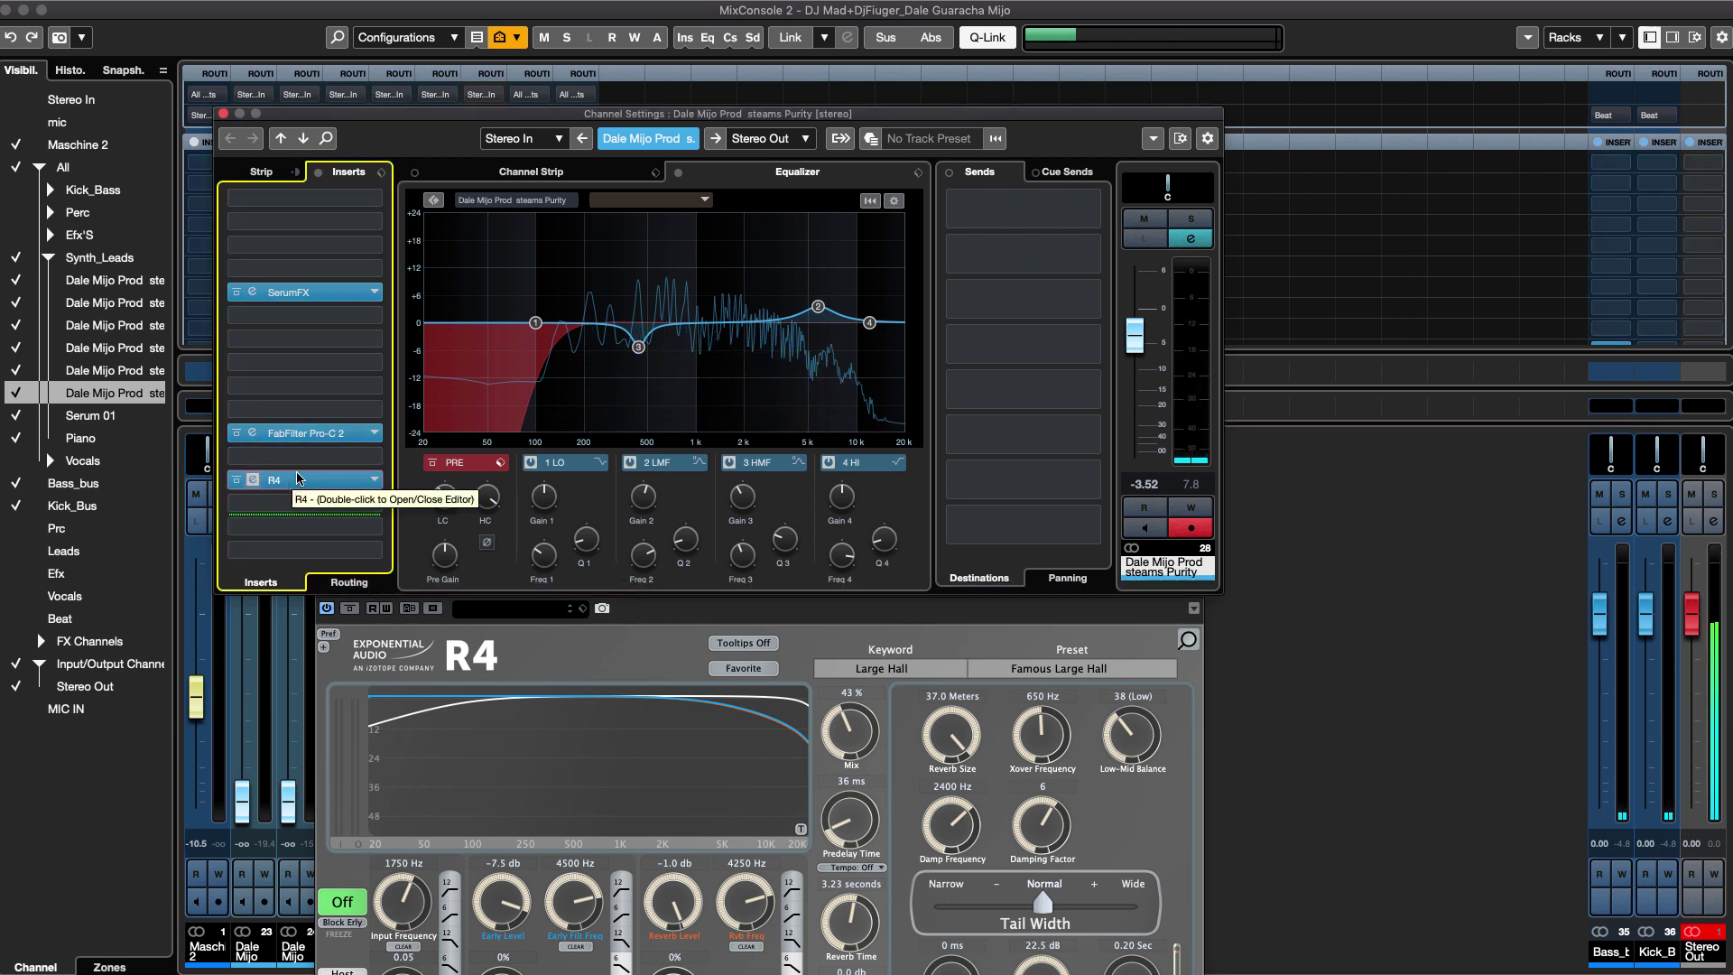
click(374, 478)
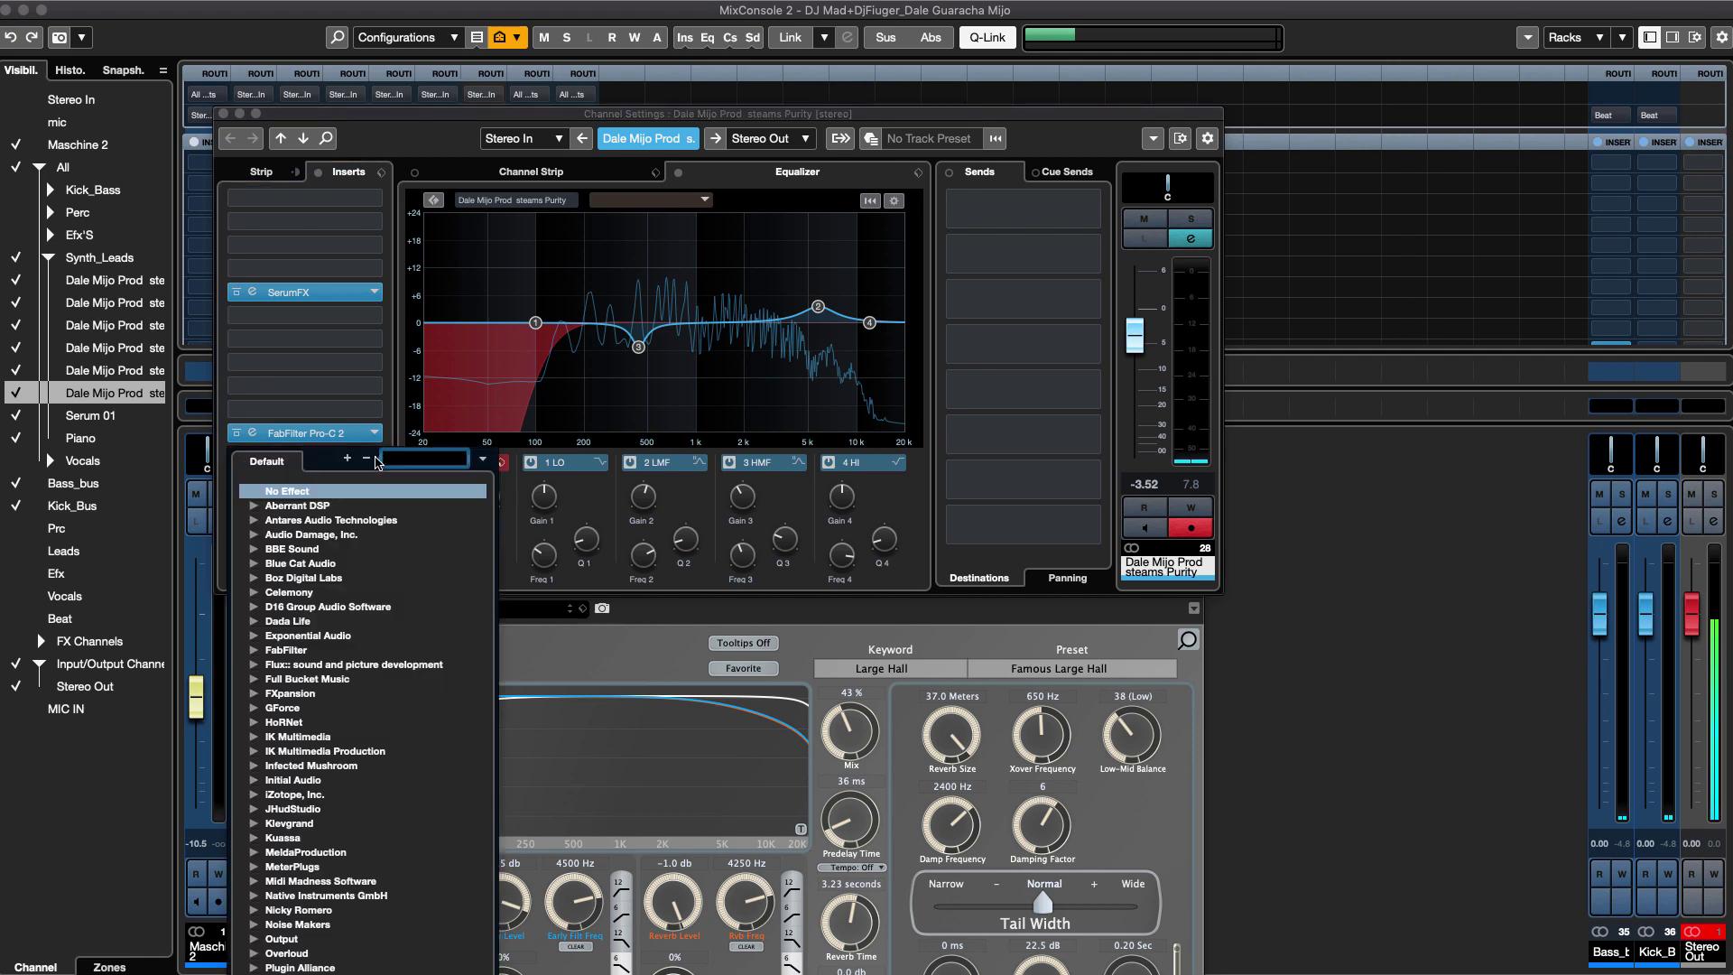
text(fab)
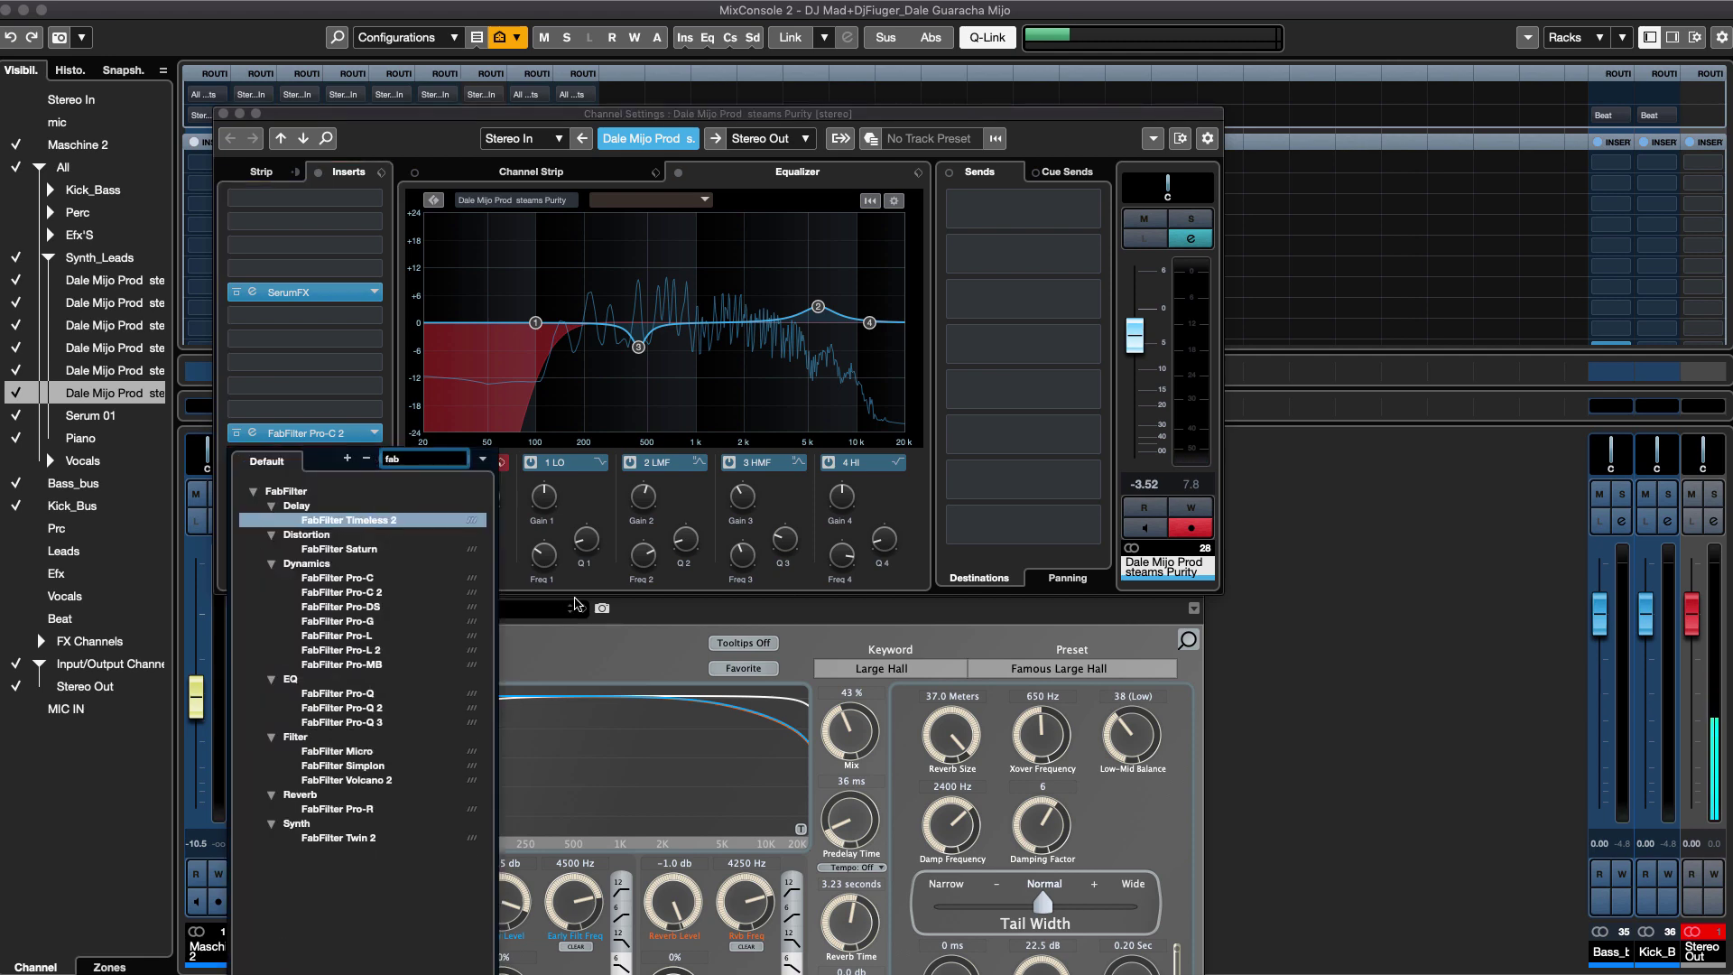
click(390, 592)
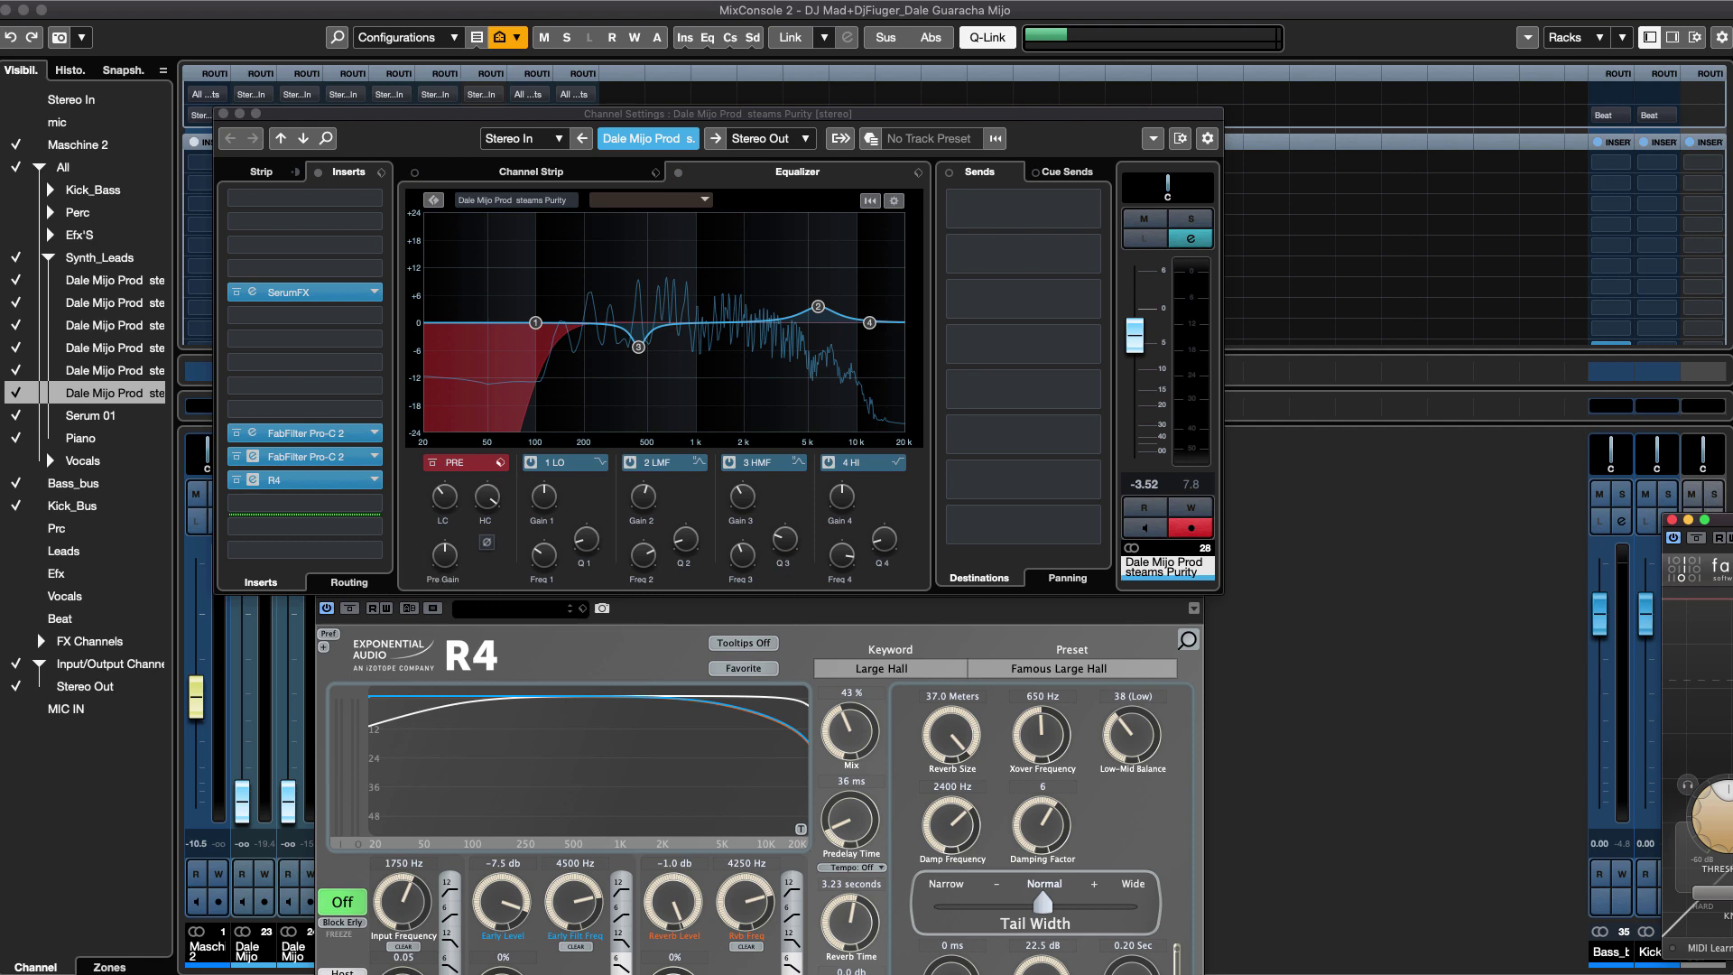
drag(1715, 521, 742, 312)
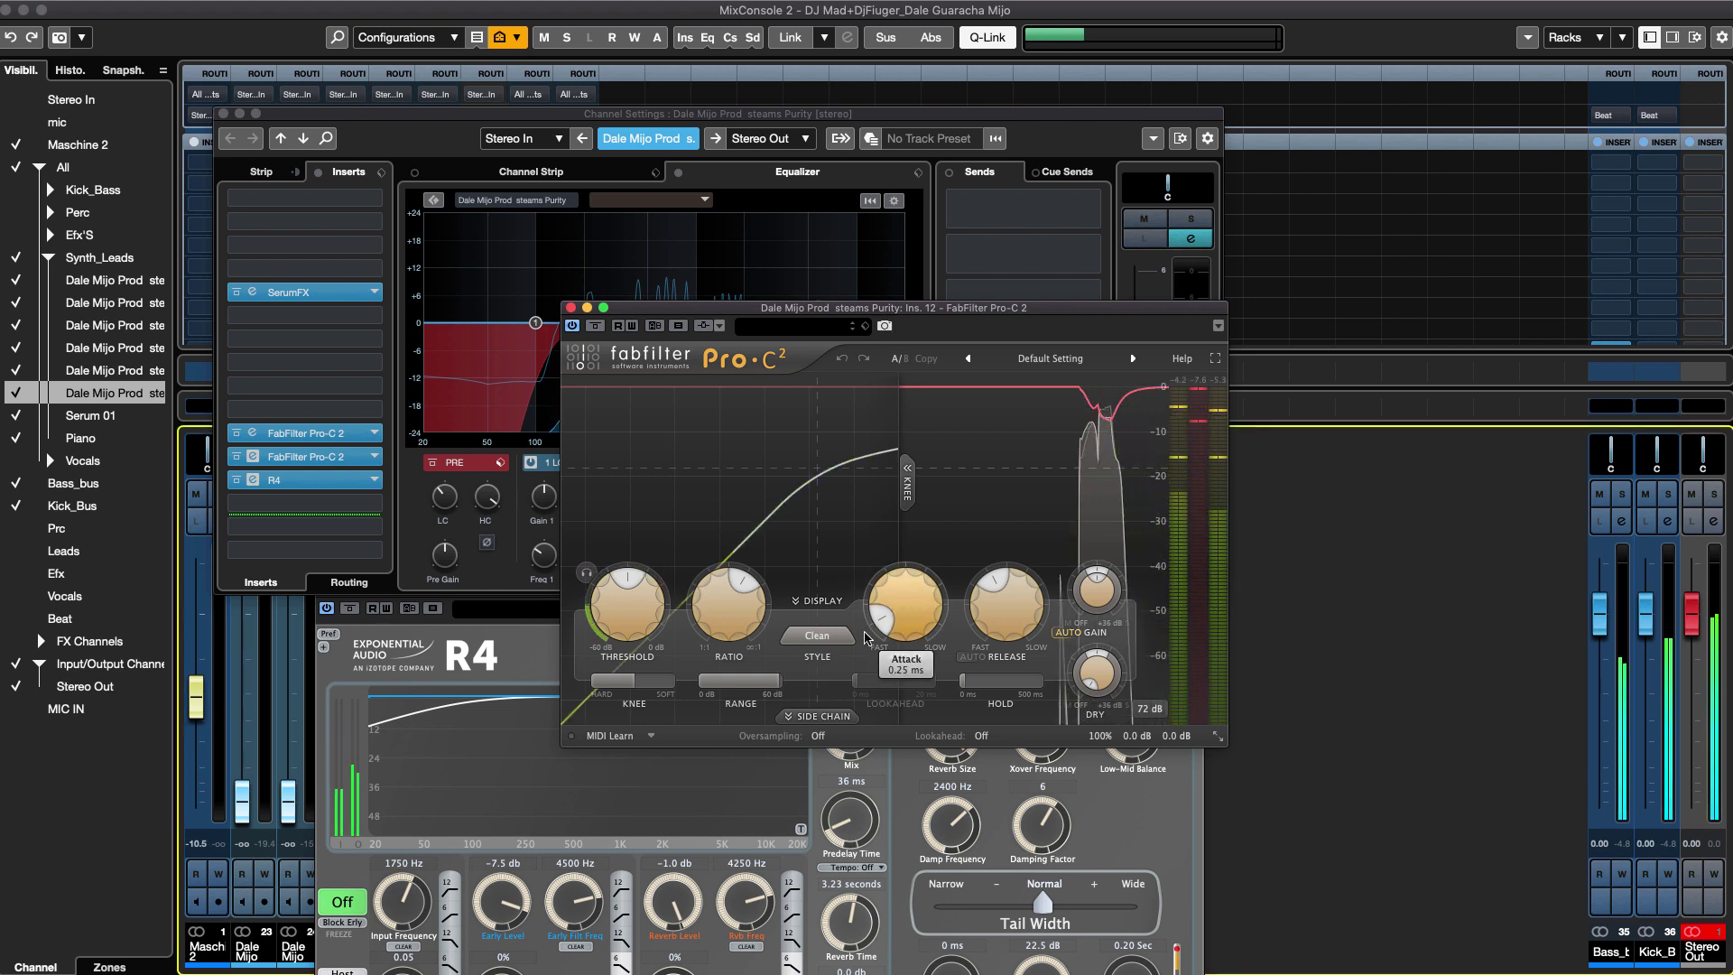
Set the compression style of the Pro-C 2 in the Purity channel's insert slot 12 to Bus.
click(825, 636)
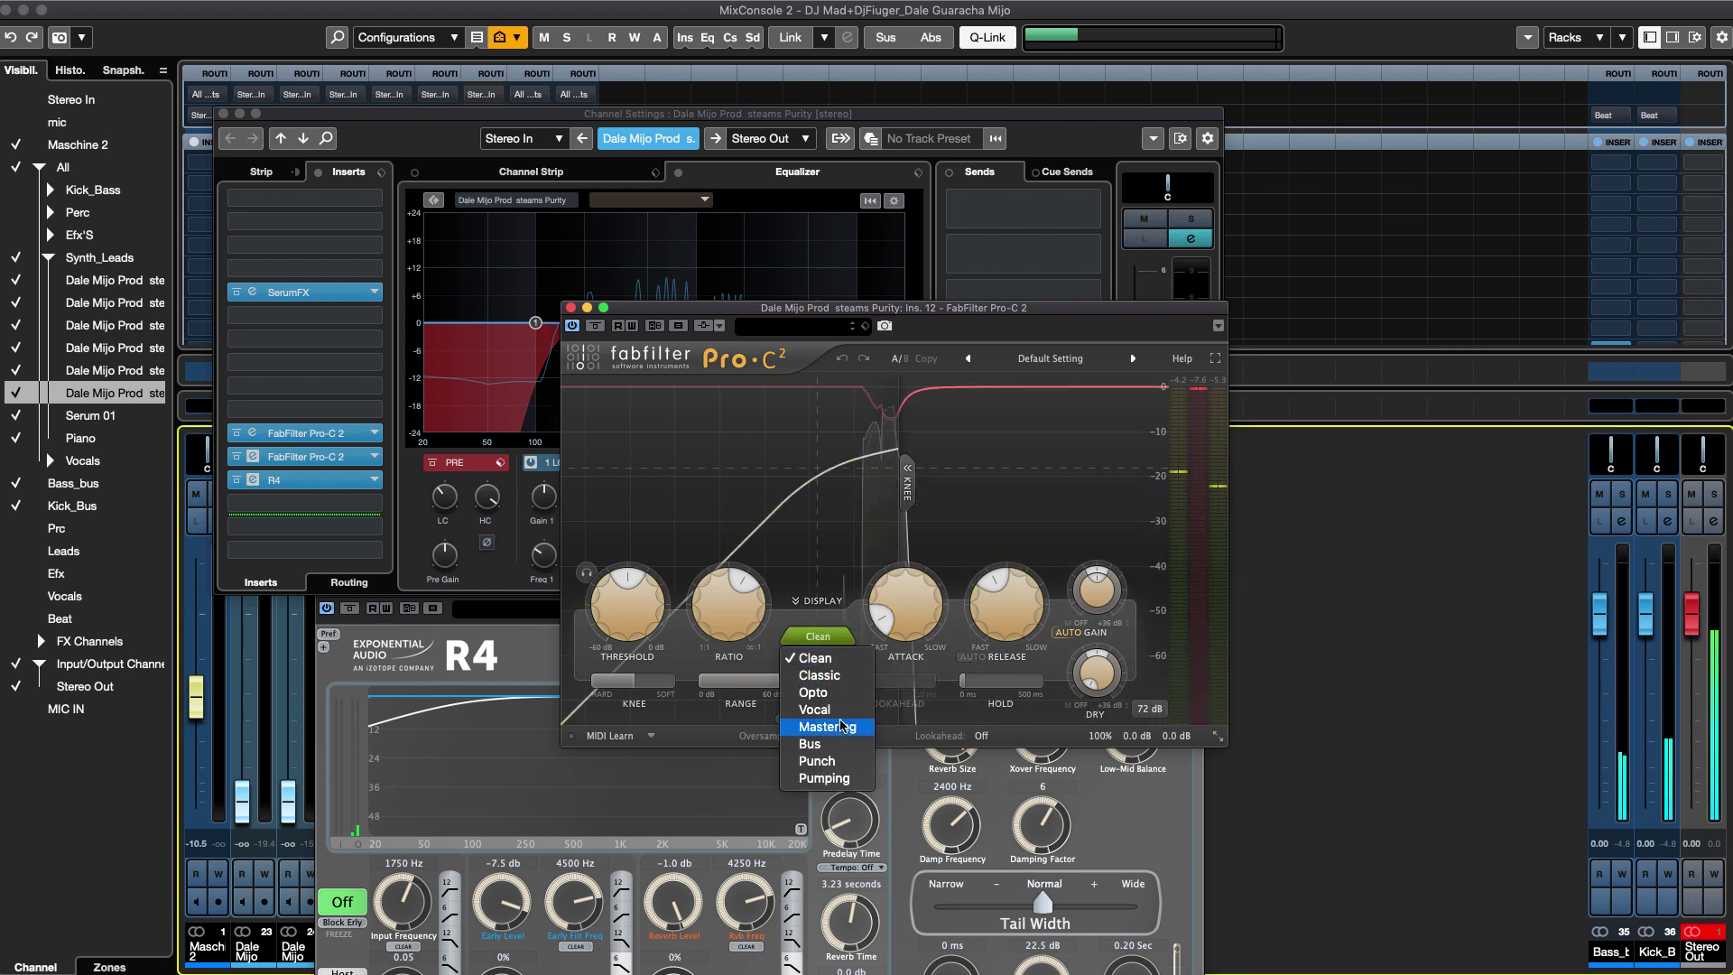
click(848, 745)
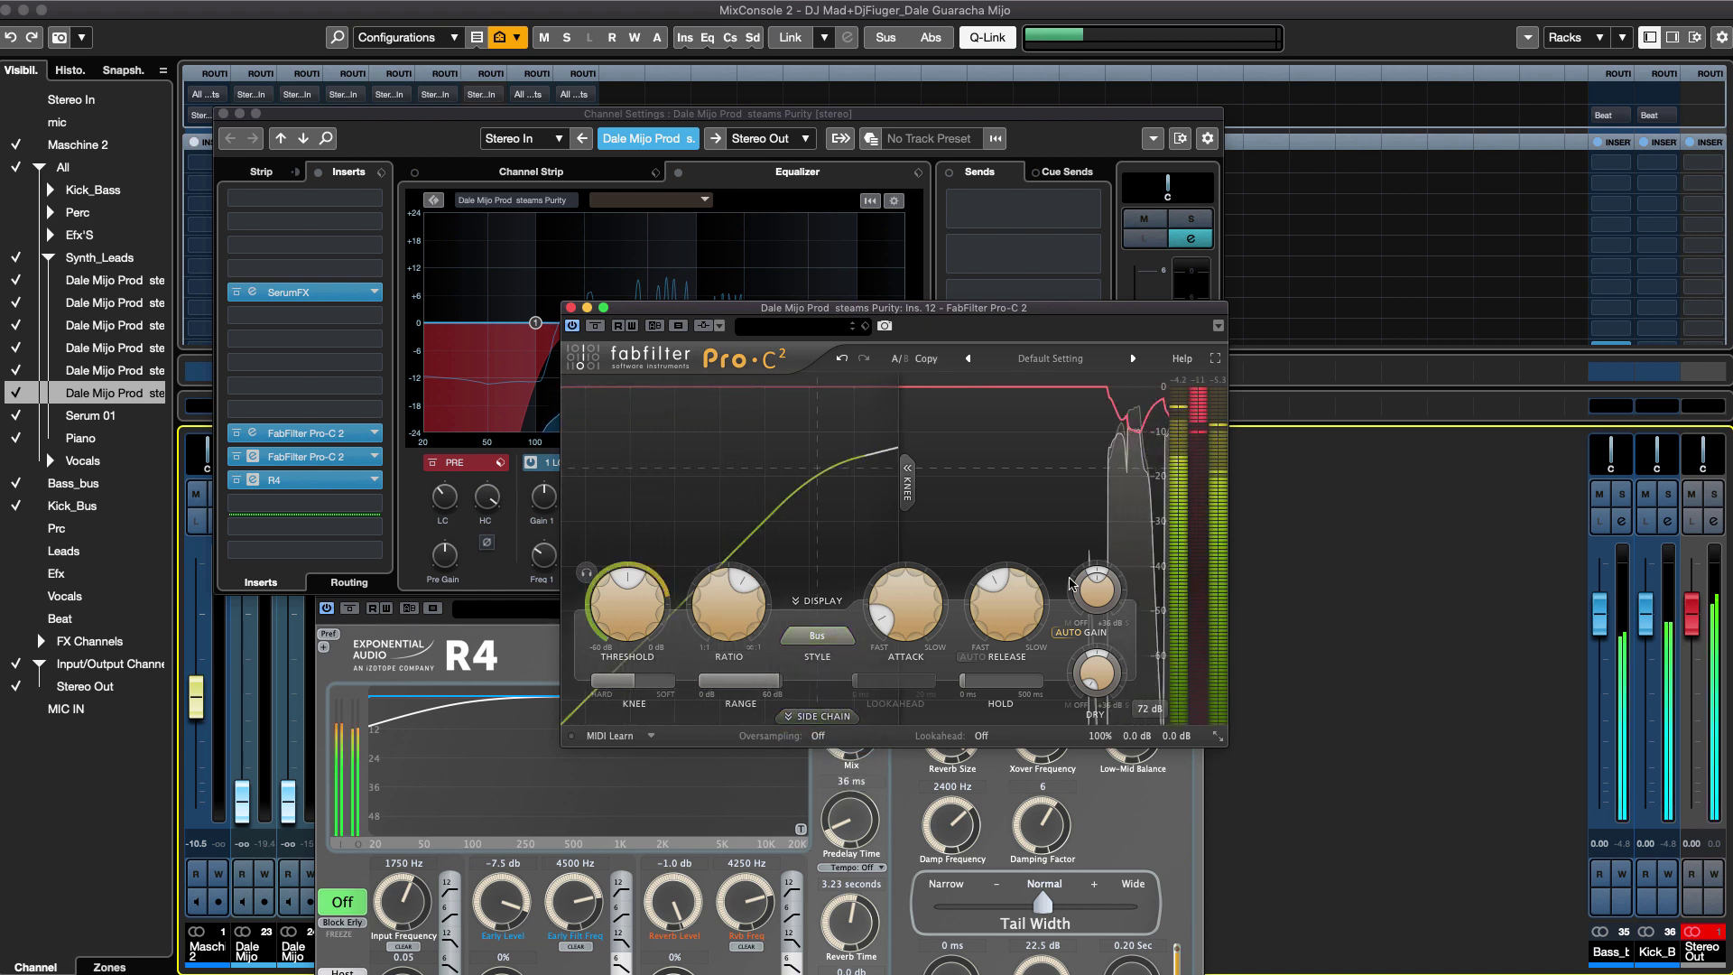
mouse_move(701, 605)
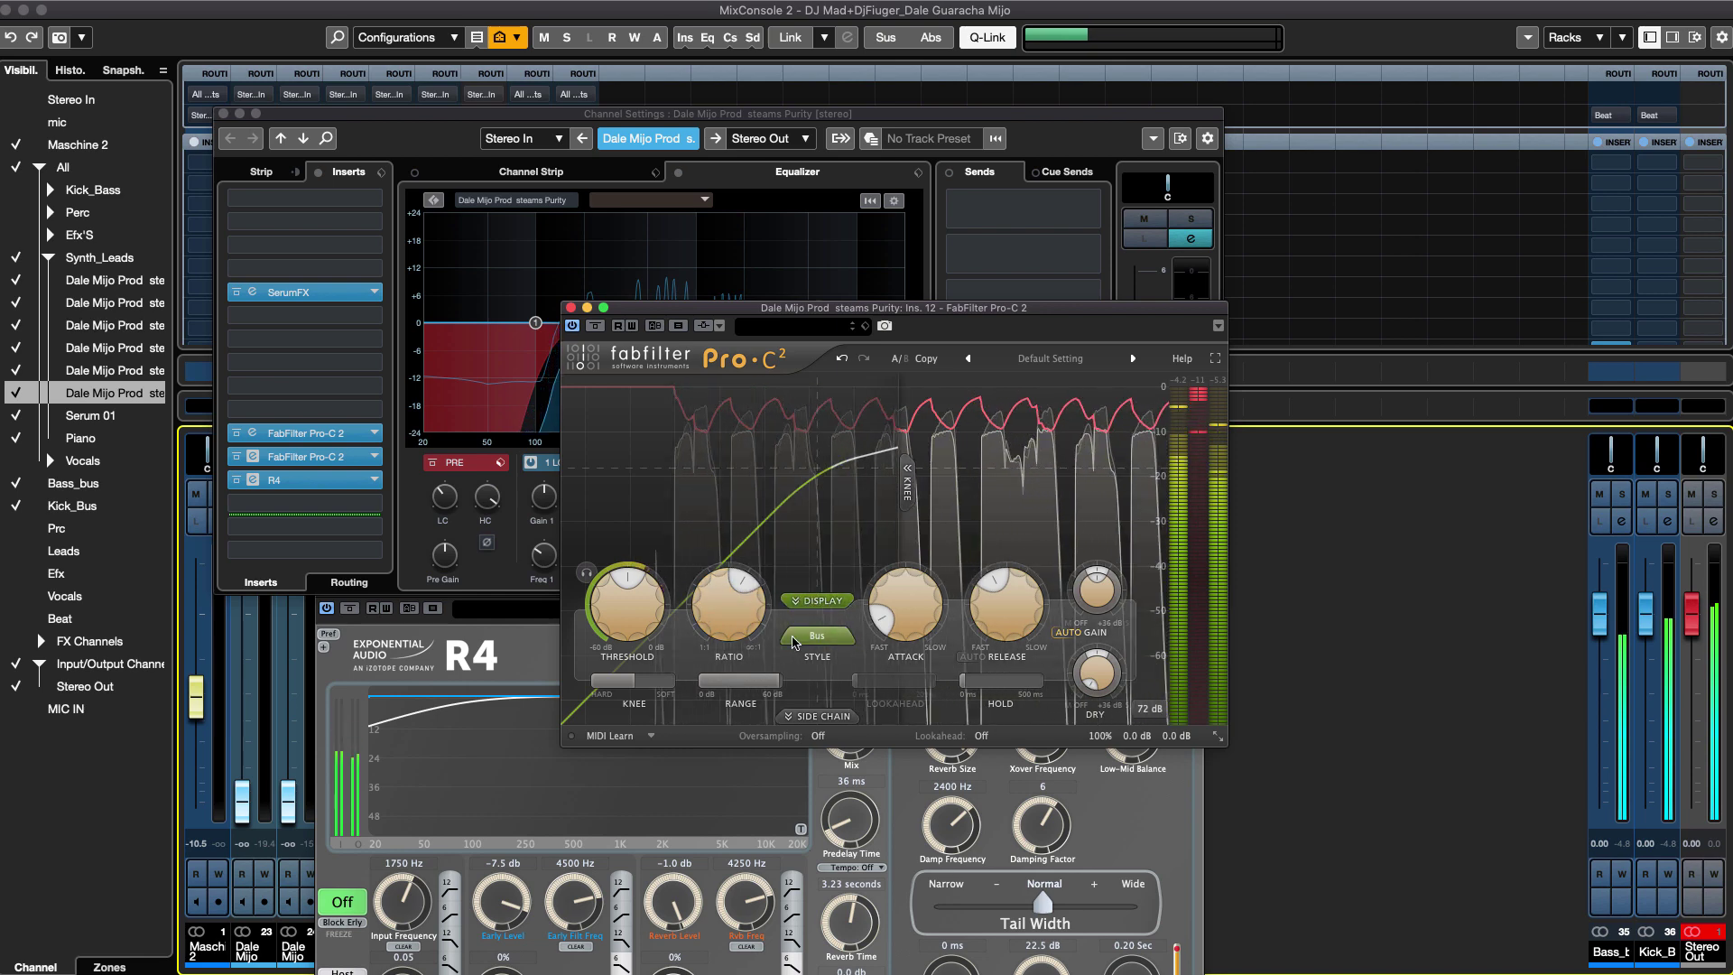
mouse_move(907, 603)
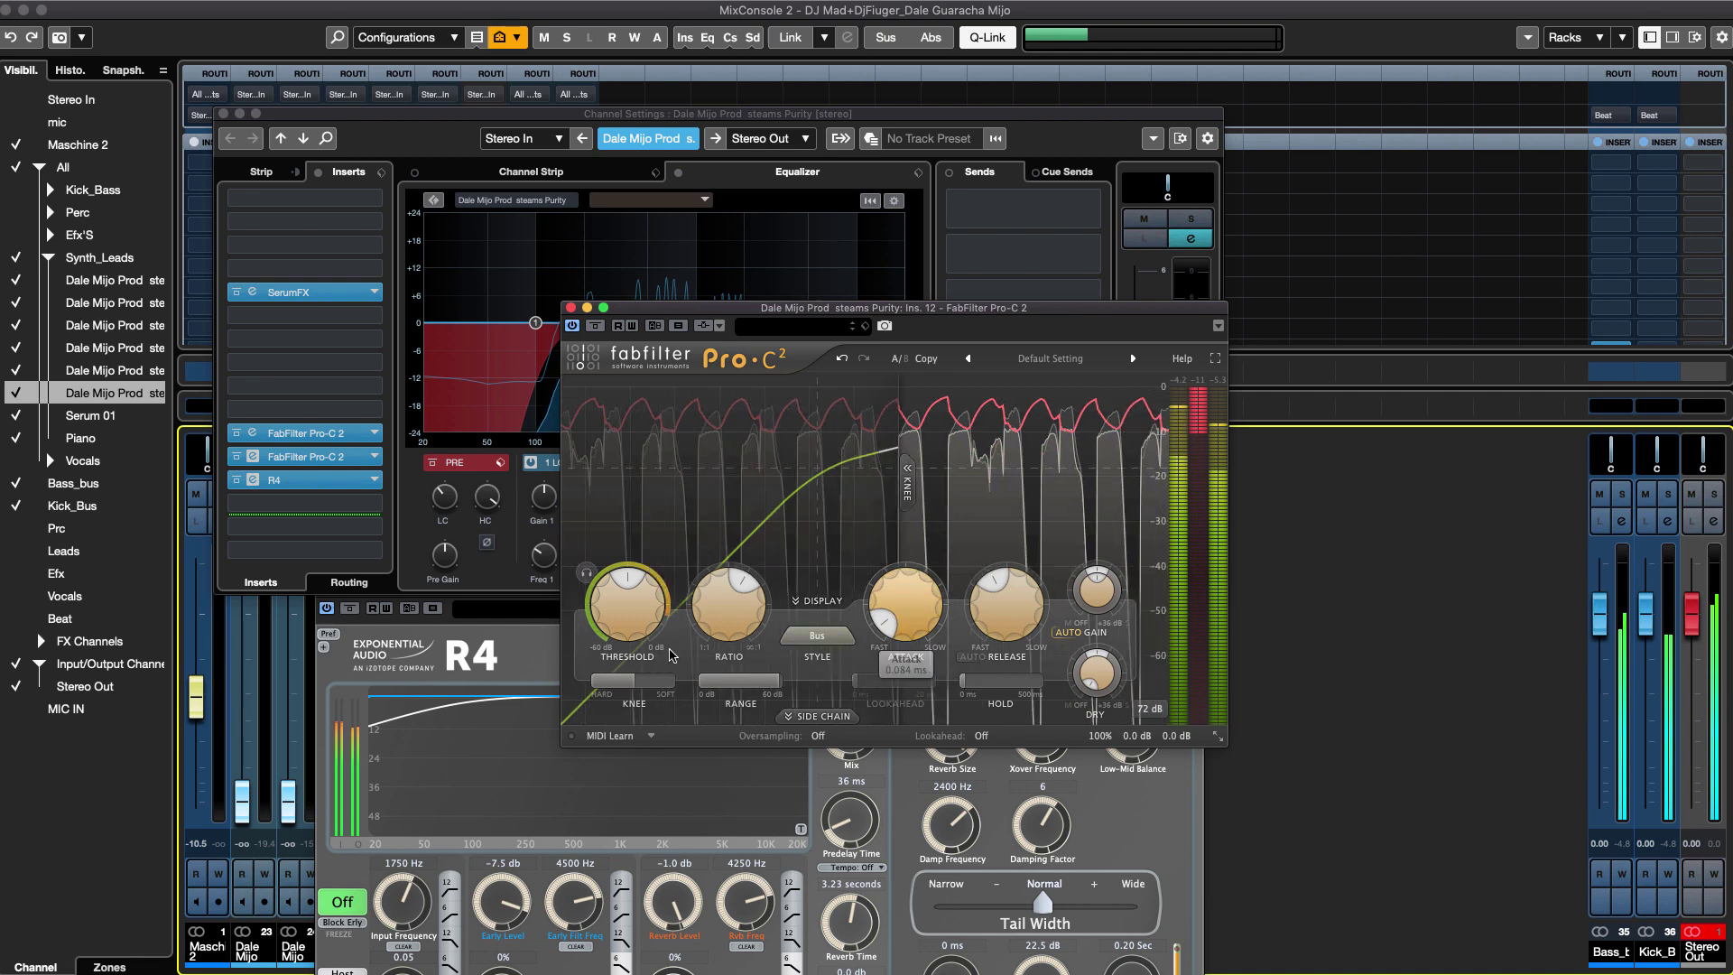
mouse_move(638, 585)
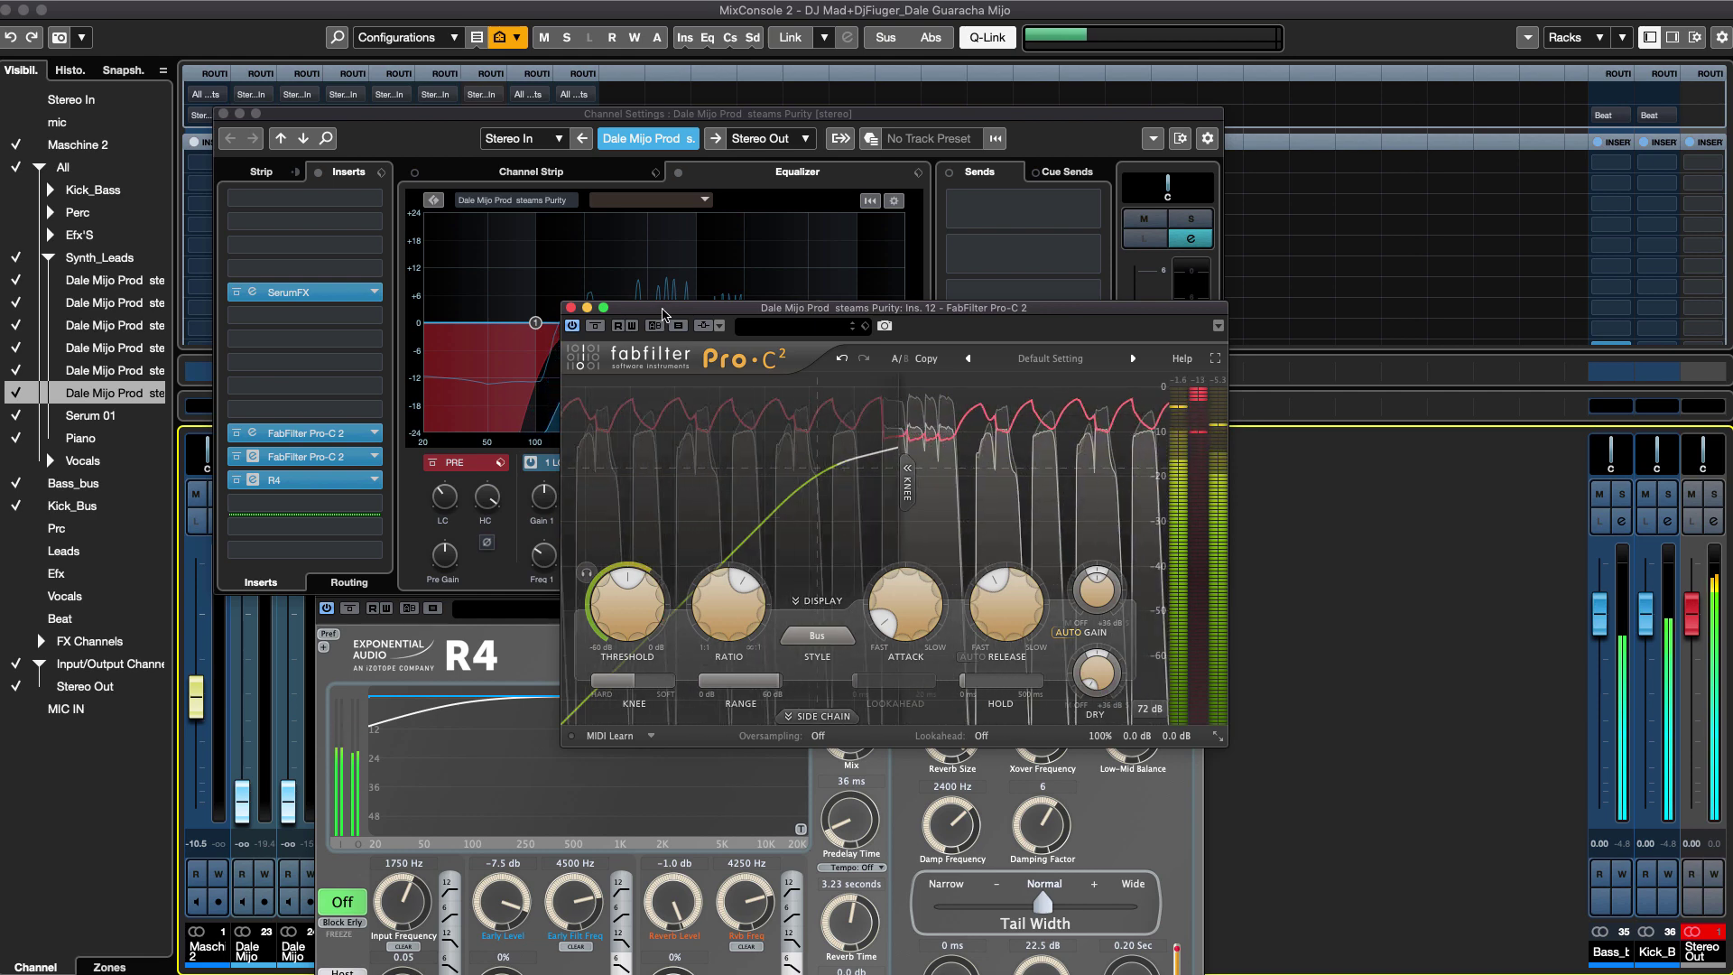
Open the slot 11 Pro-C 2 beside the slot 12 one and fine-tune the slot 11 compressor's Threshold.
drag(661, 313, 937, 314)
click(253, 432)
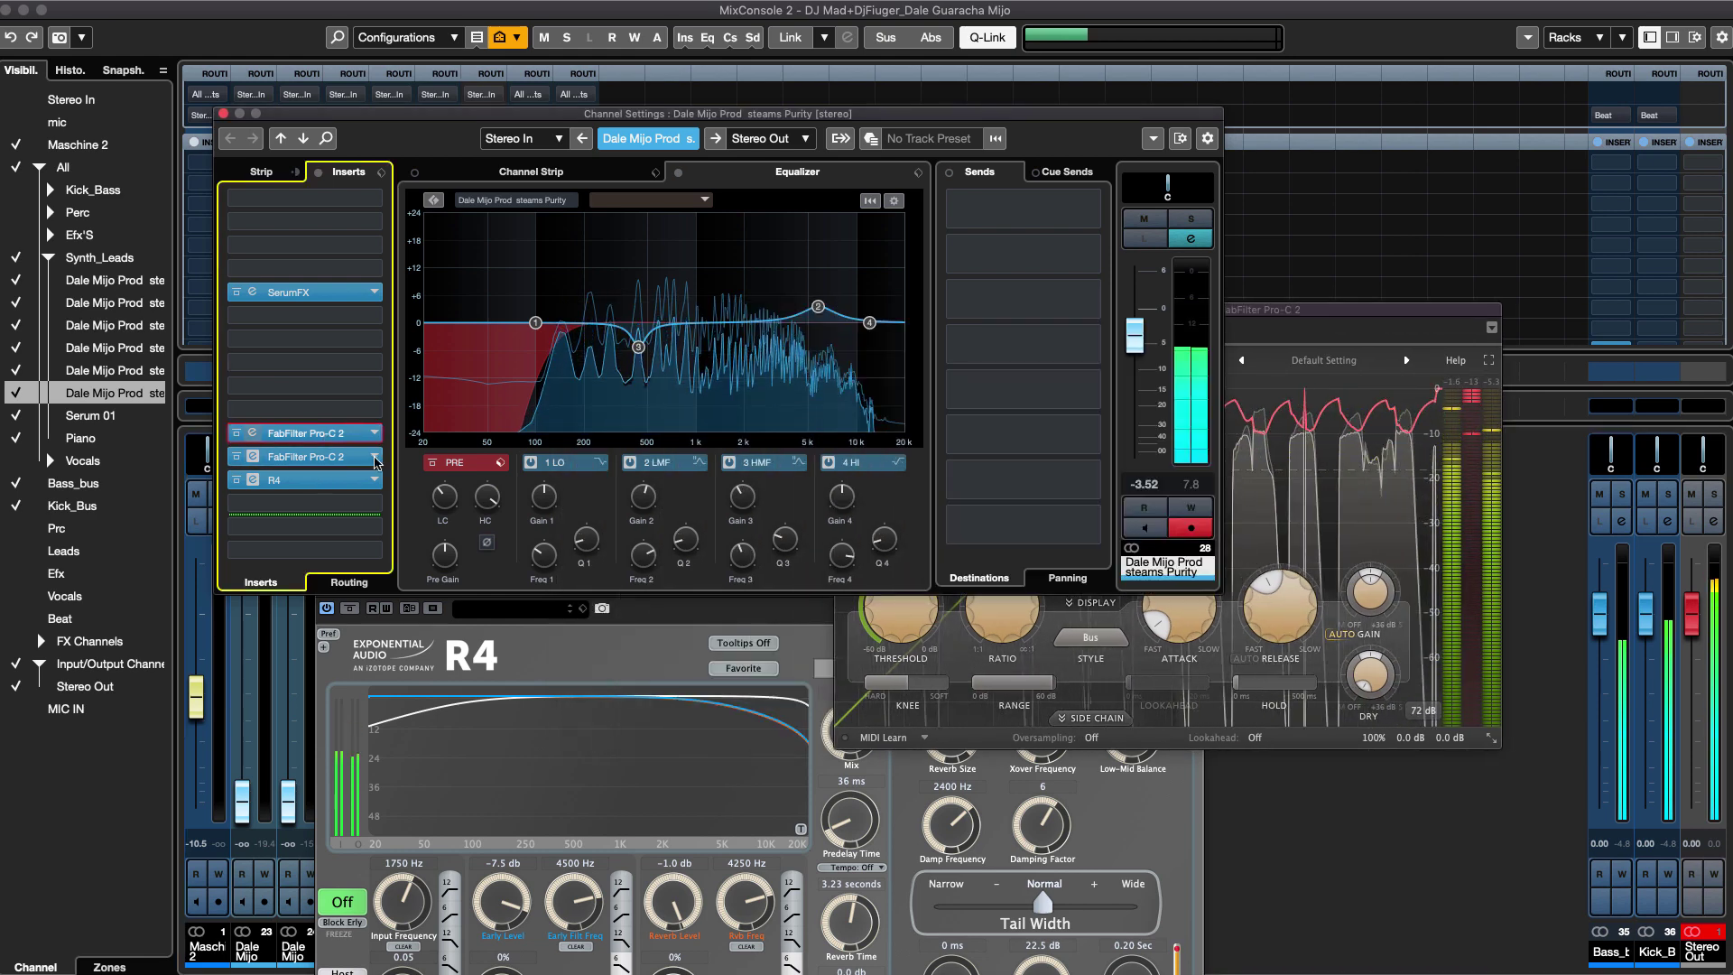
mouse_move(343, 553)
mouse_down()
mouse_move(343, 596)
mouse_move(342, 564)
mouse_up()
drag(1230, 312, 1351, 315)
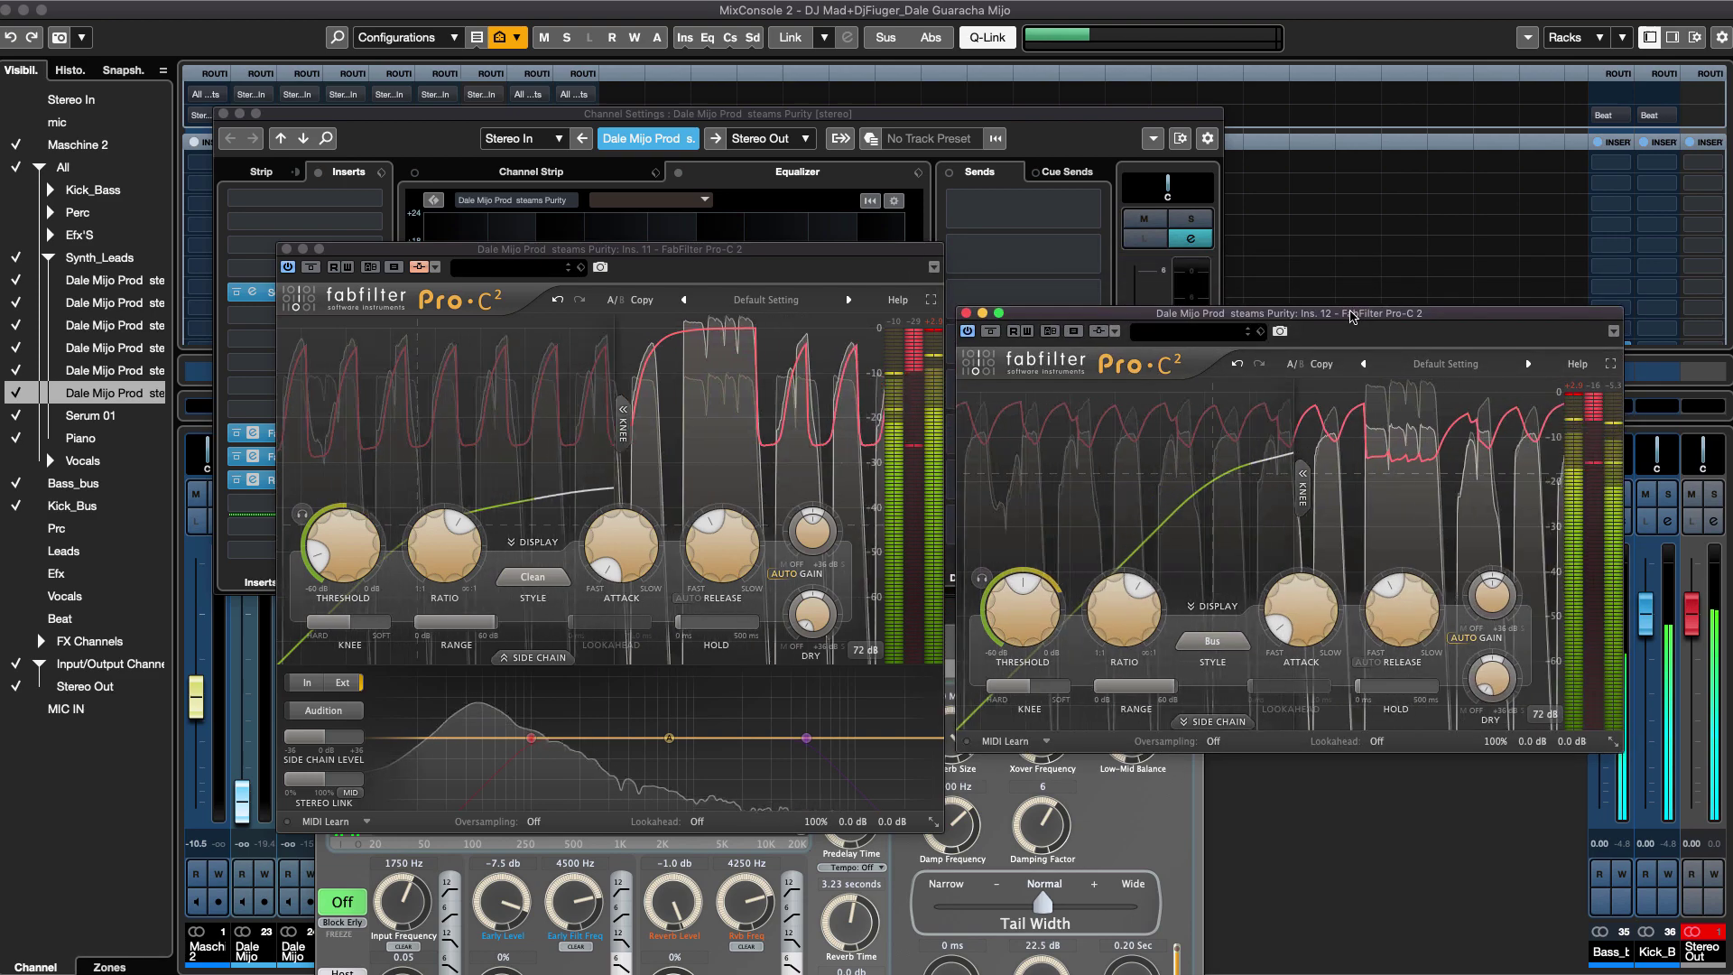
drag(342, 564, 343, 547)
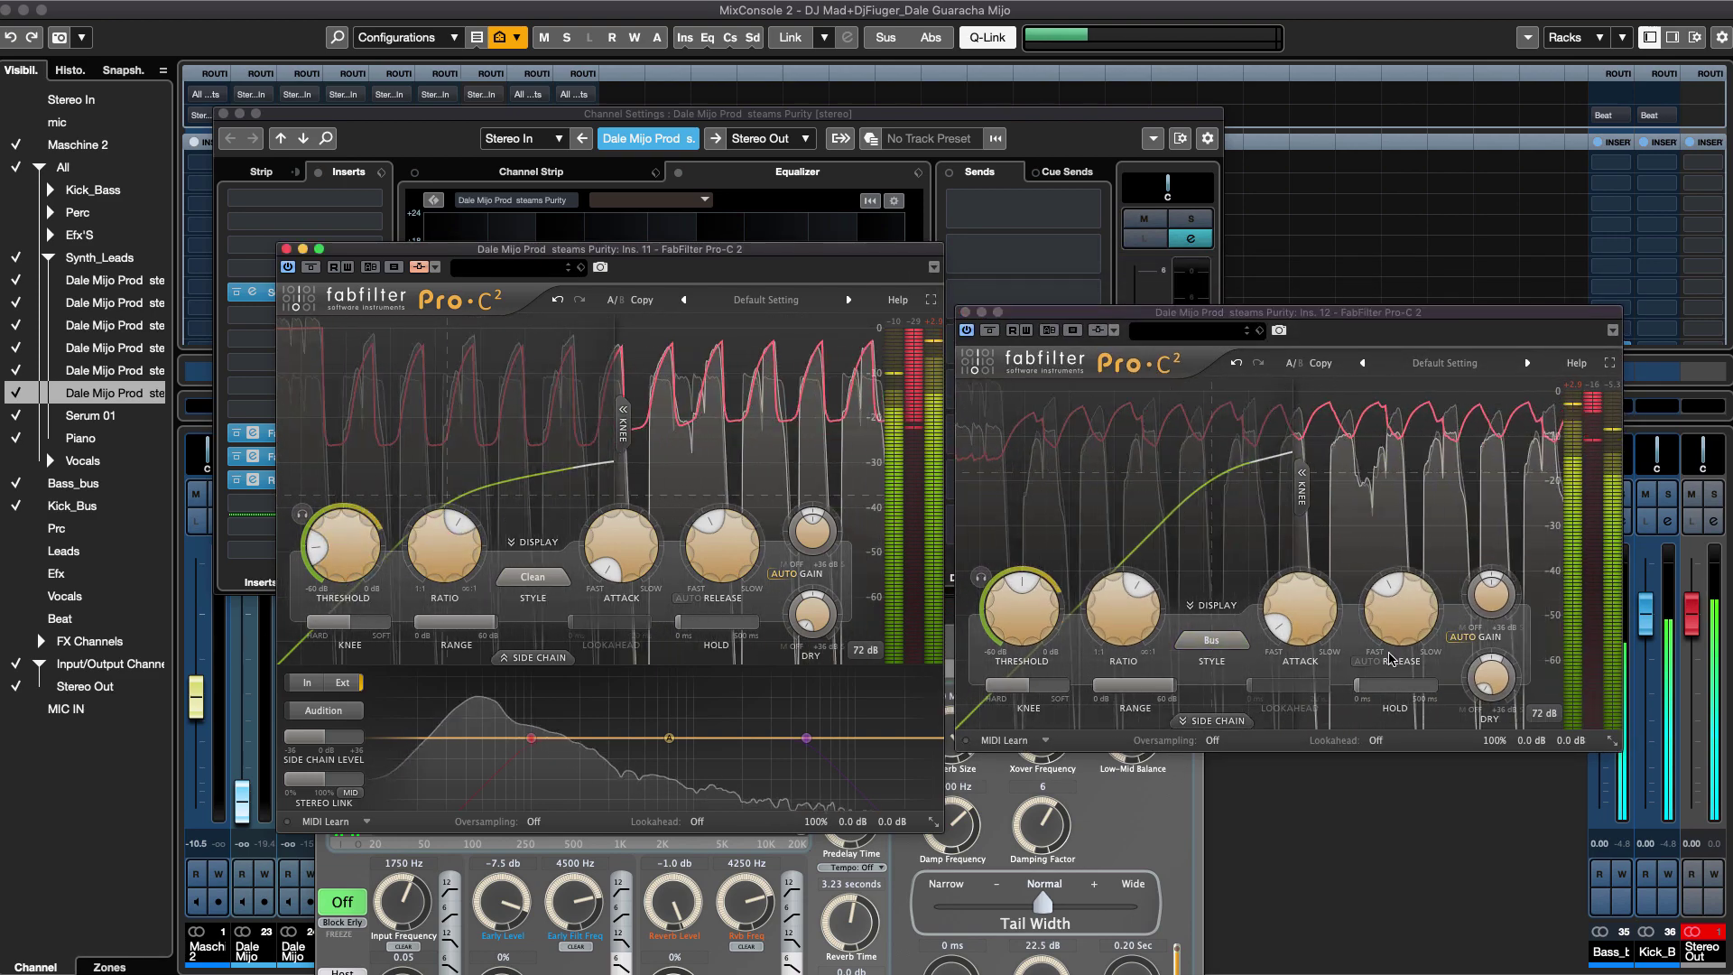
Shorten the Release of the slot 12 Pro-C 2, stop playback and shift its window slightly.
mouse_move(1490, 668)
mouse_move(1431, 618)
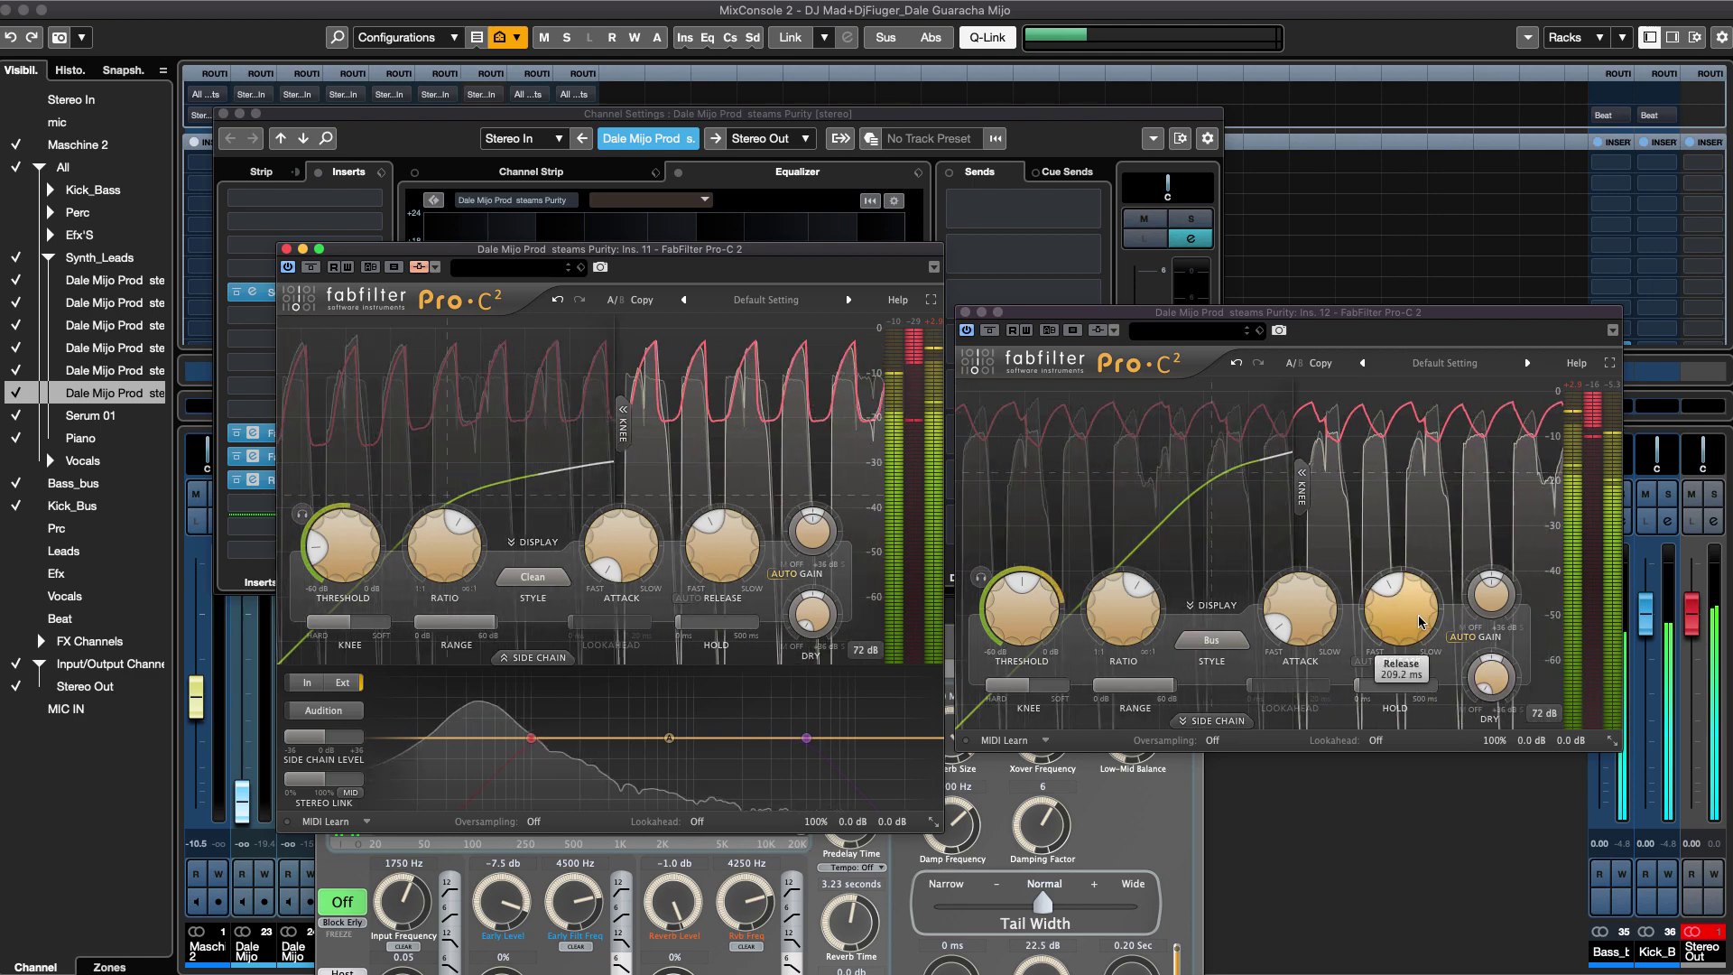
drag(1431, 618, 1398, 656)
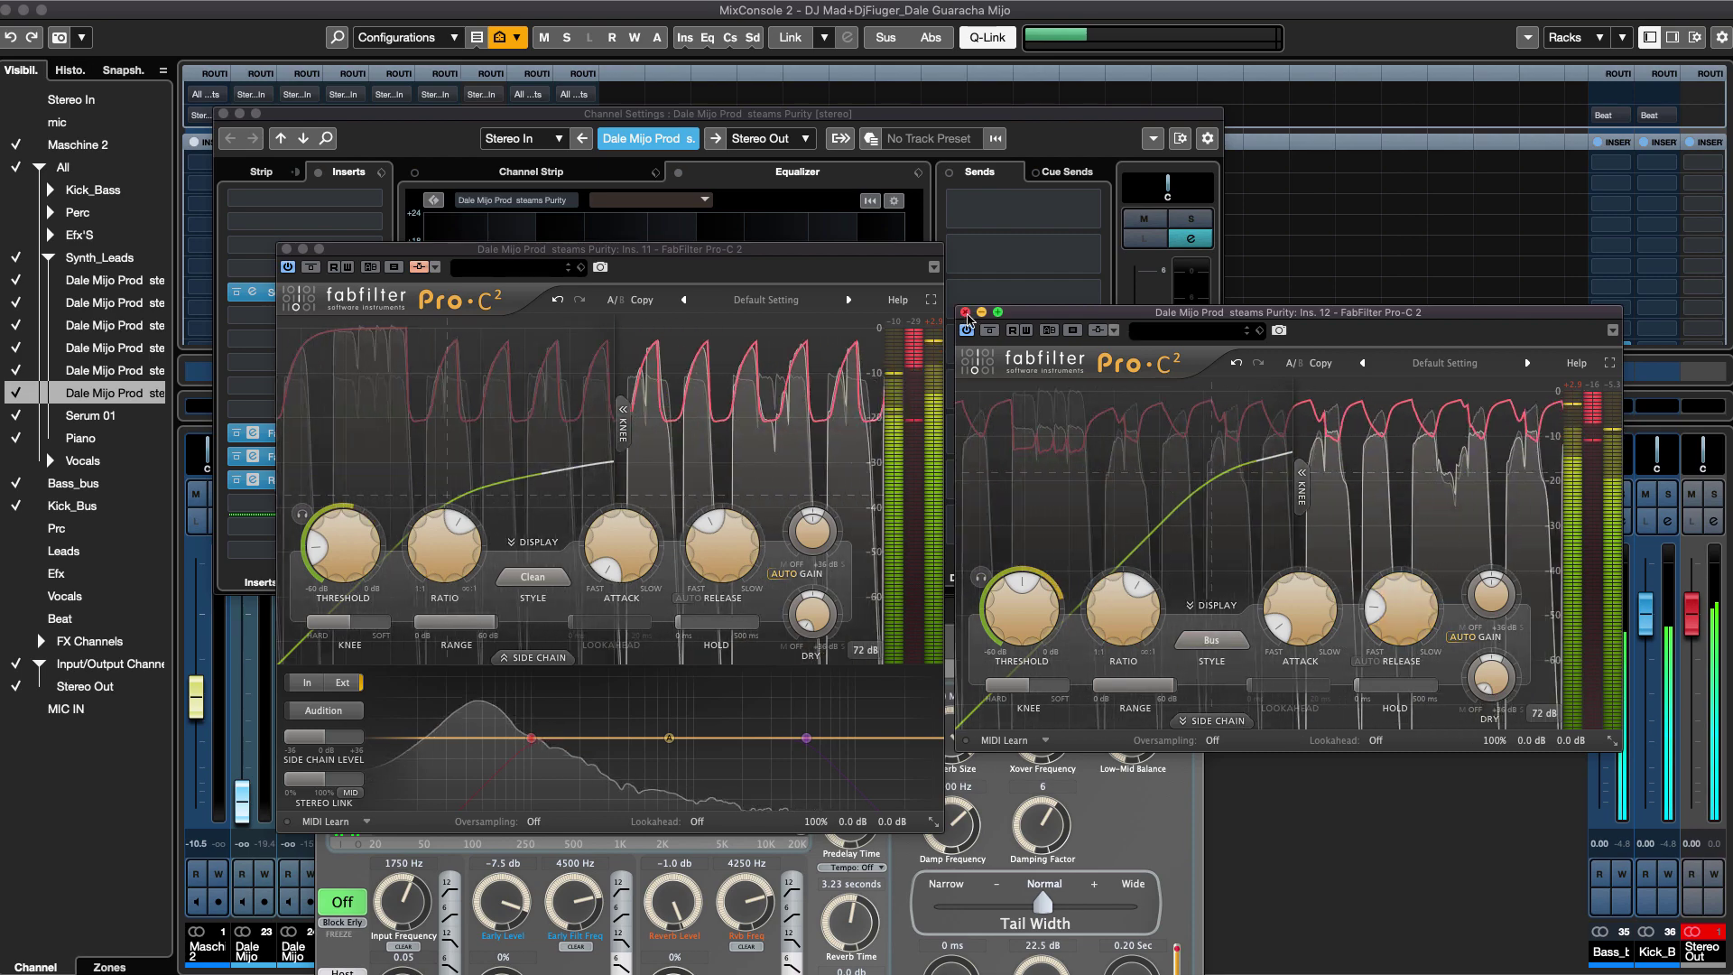
key(space)
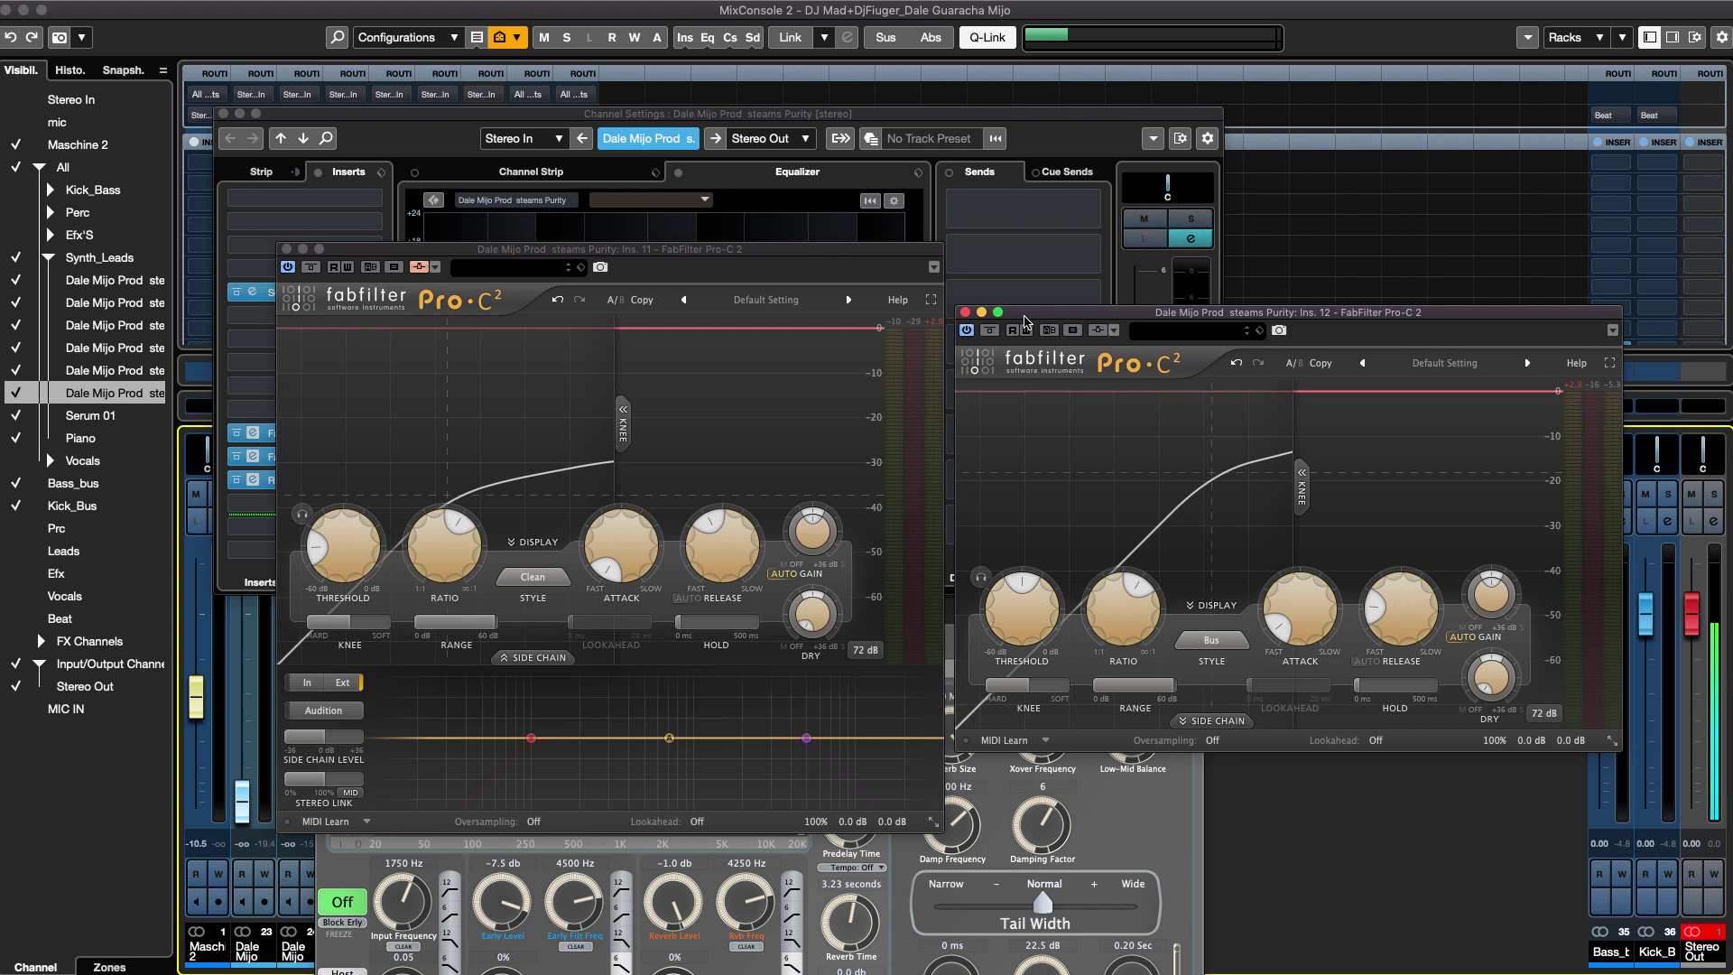
drag(1040, 319, 1038, 305)
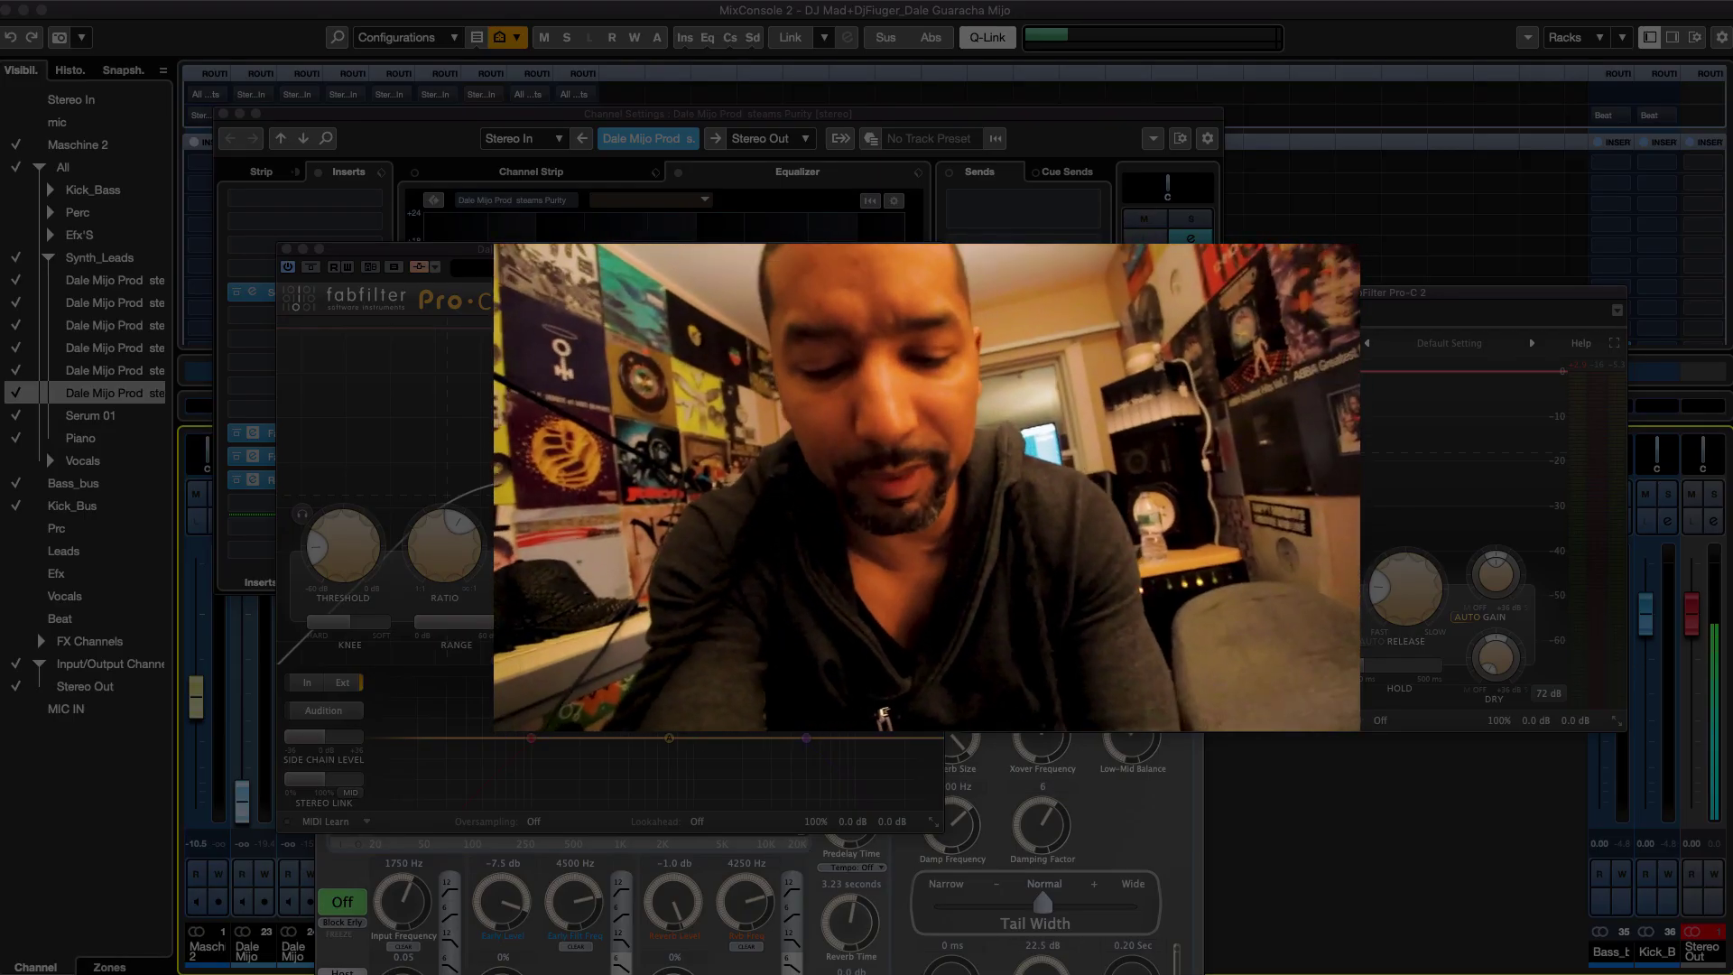
key(super+Tab)
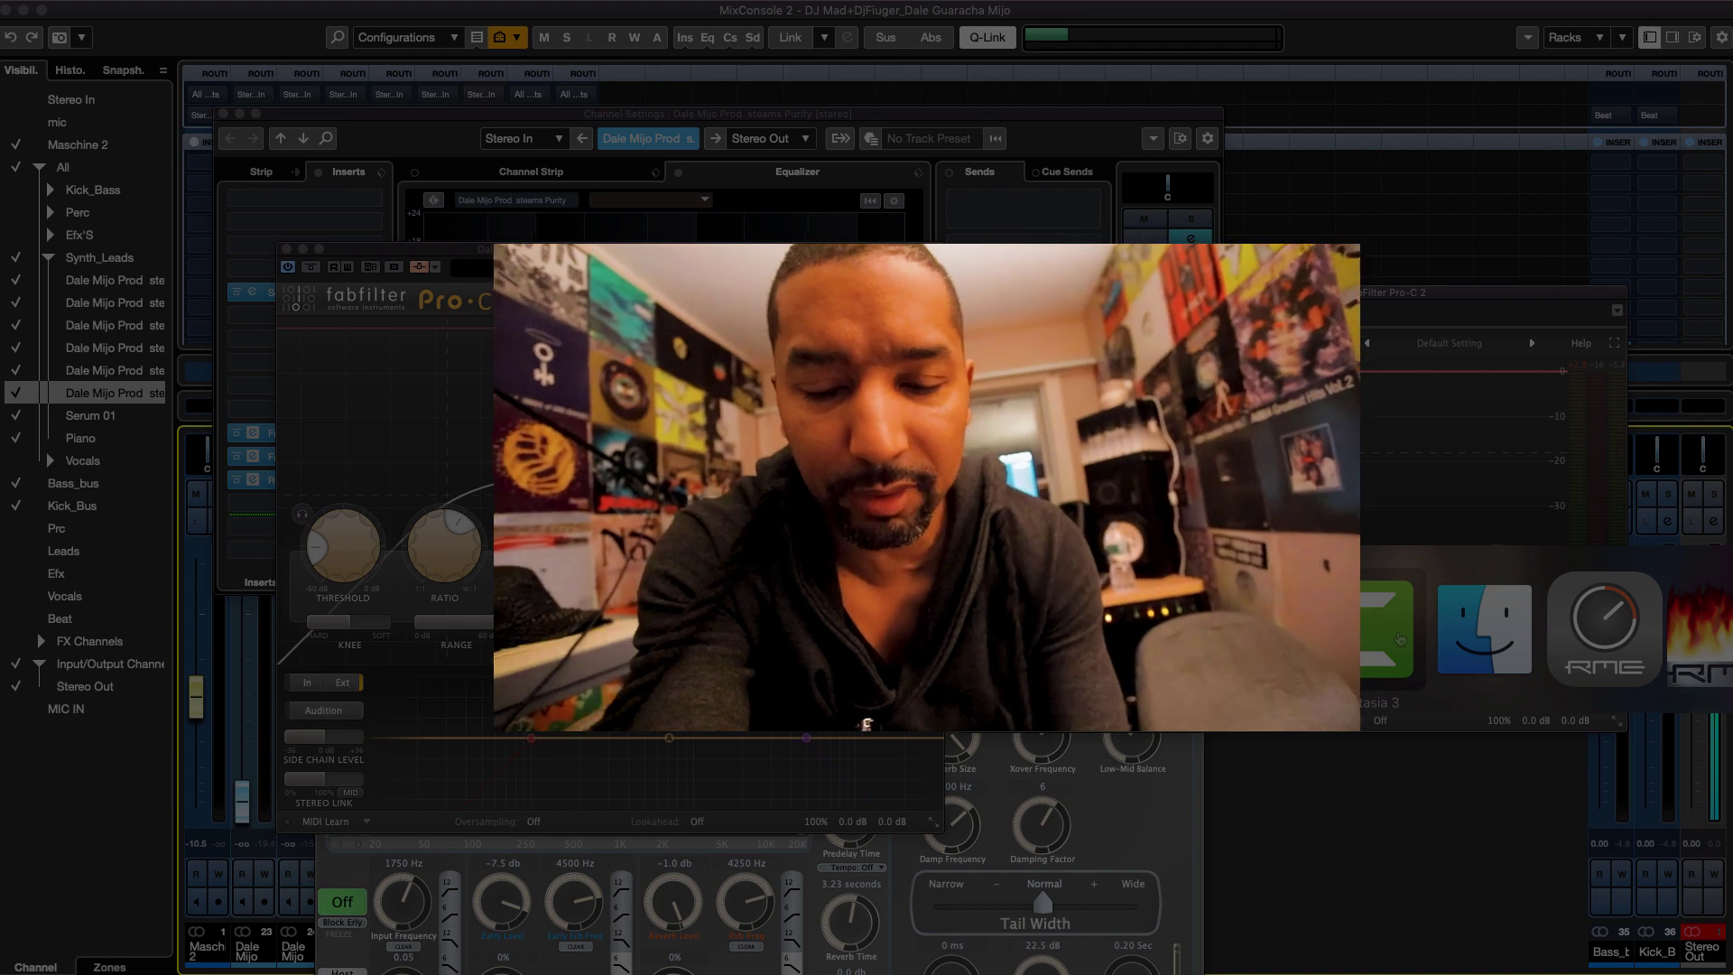
click(1400, 639)
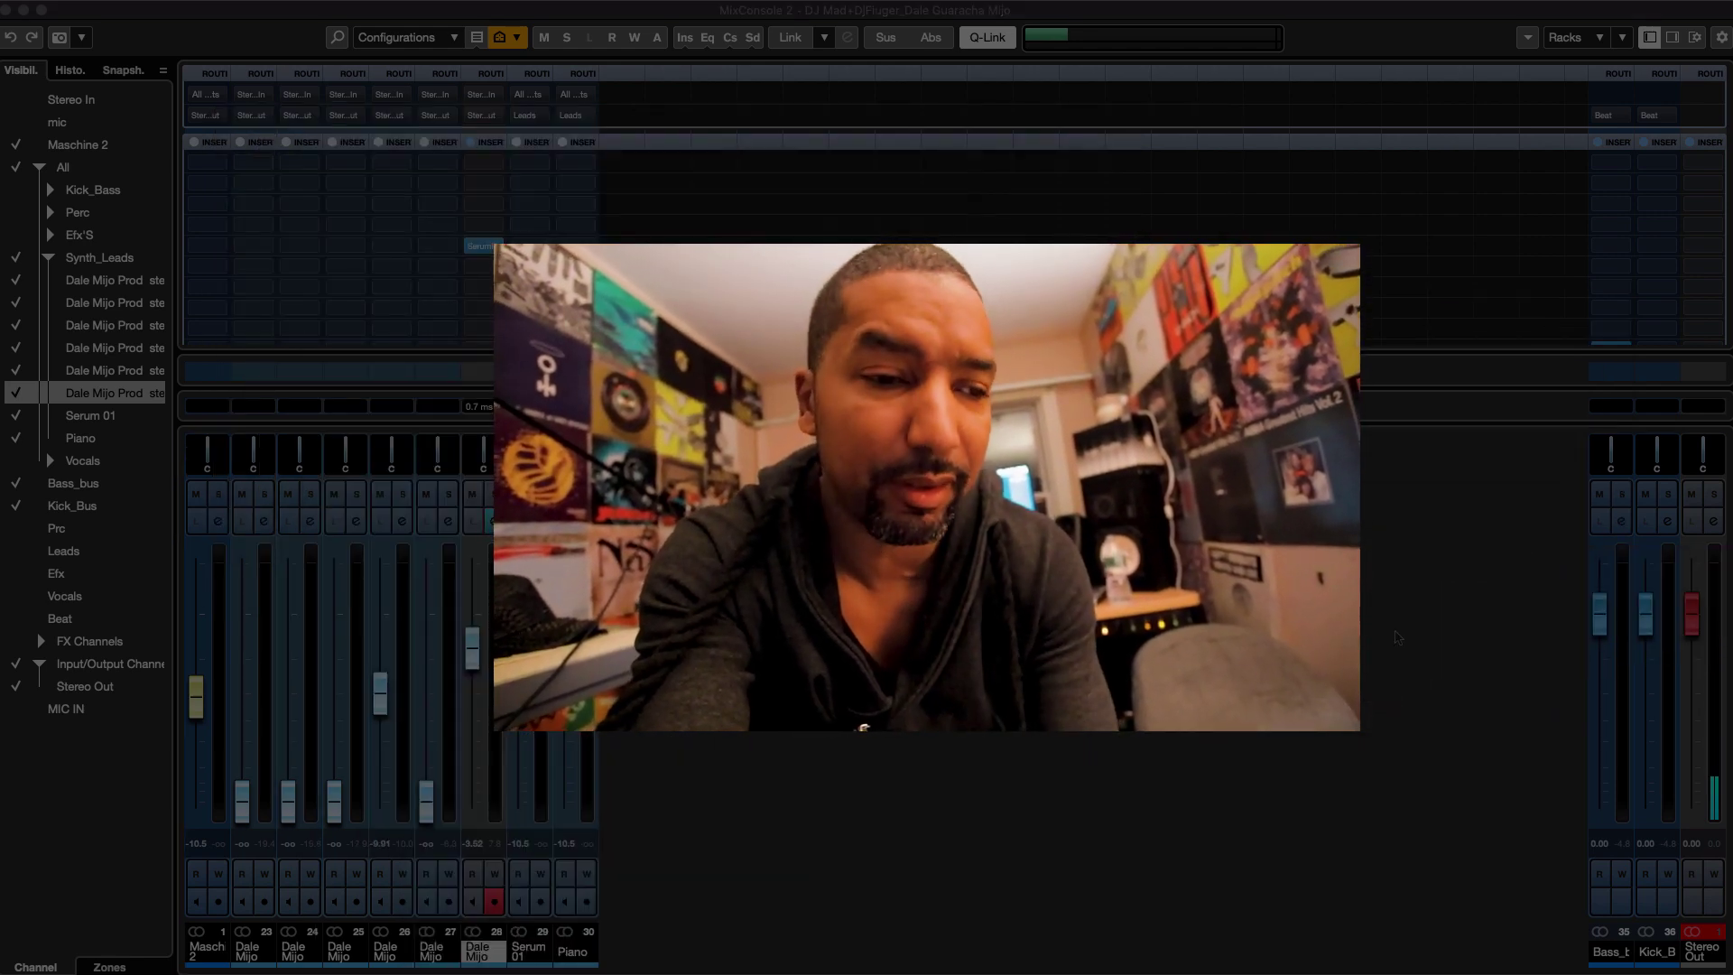
click(1397, 637)
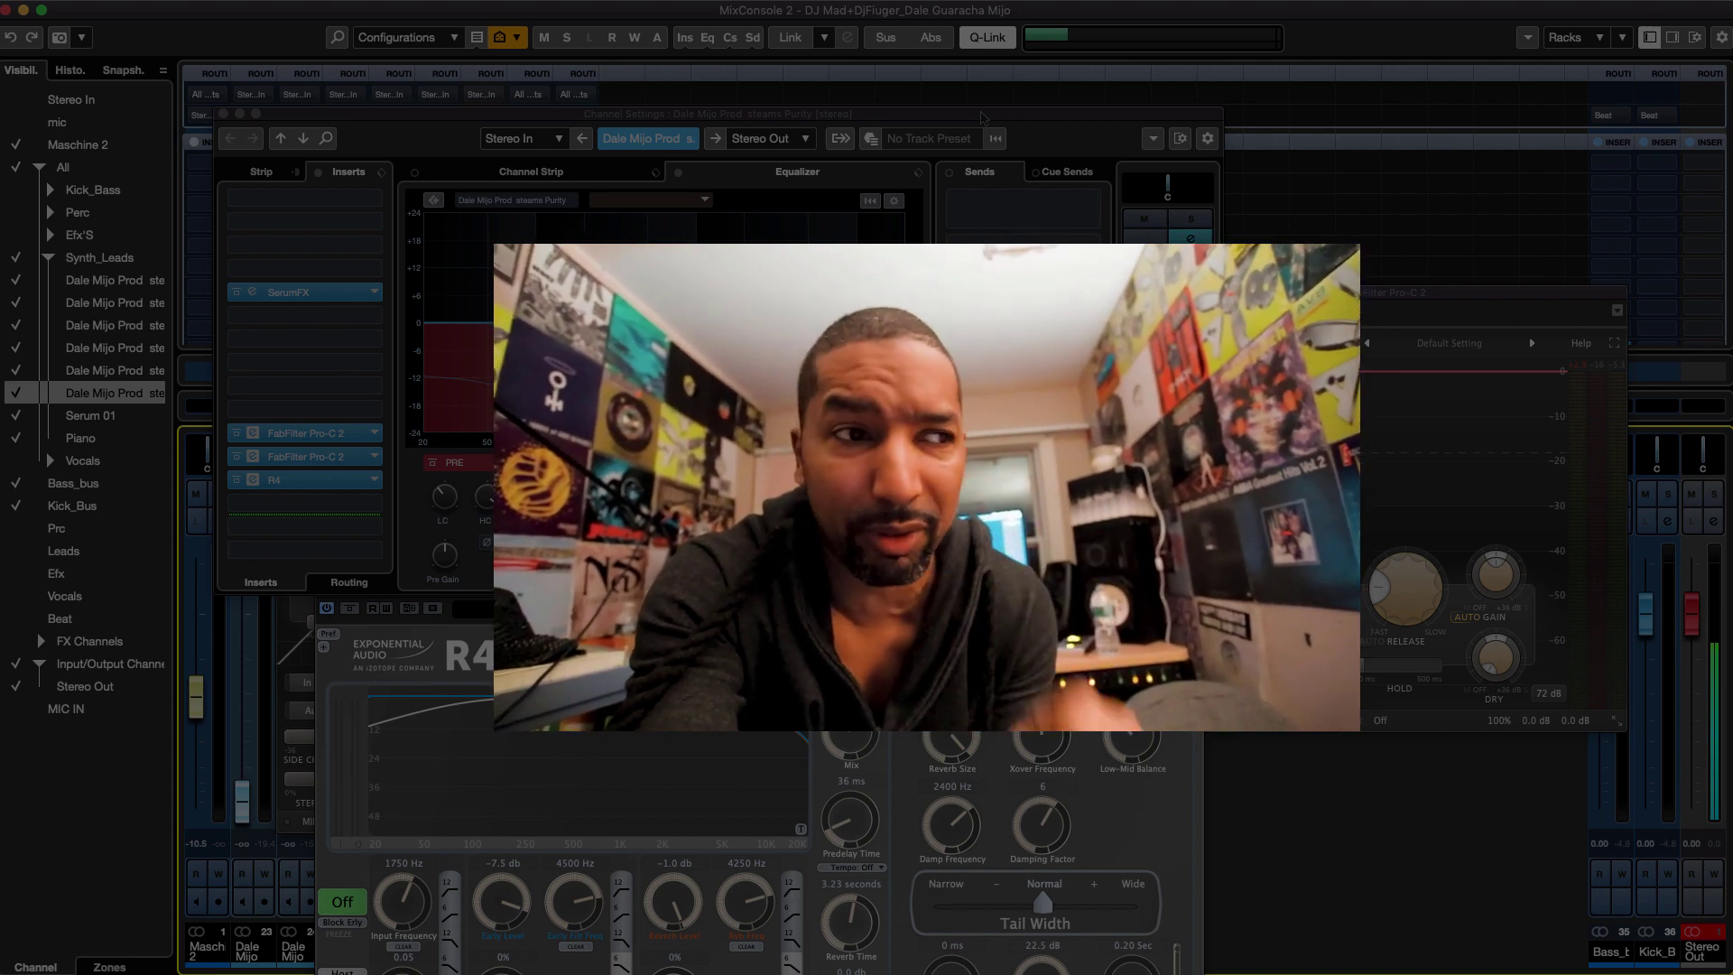
Move the Purity channel settings window aside, away from the MixConsole's leftmost channels.
drag(919, 118, 1288, 128)
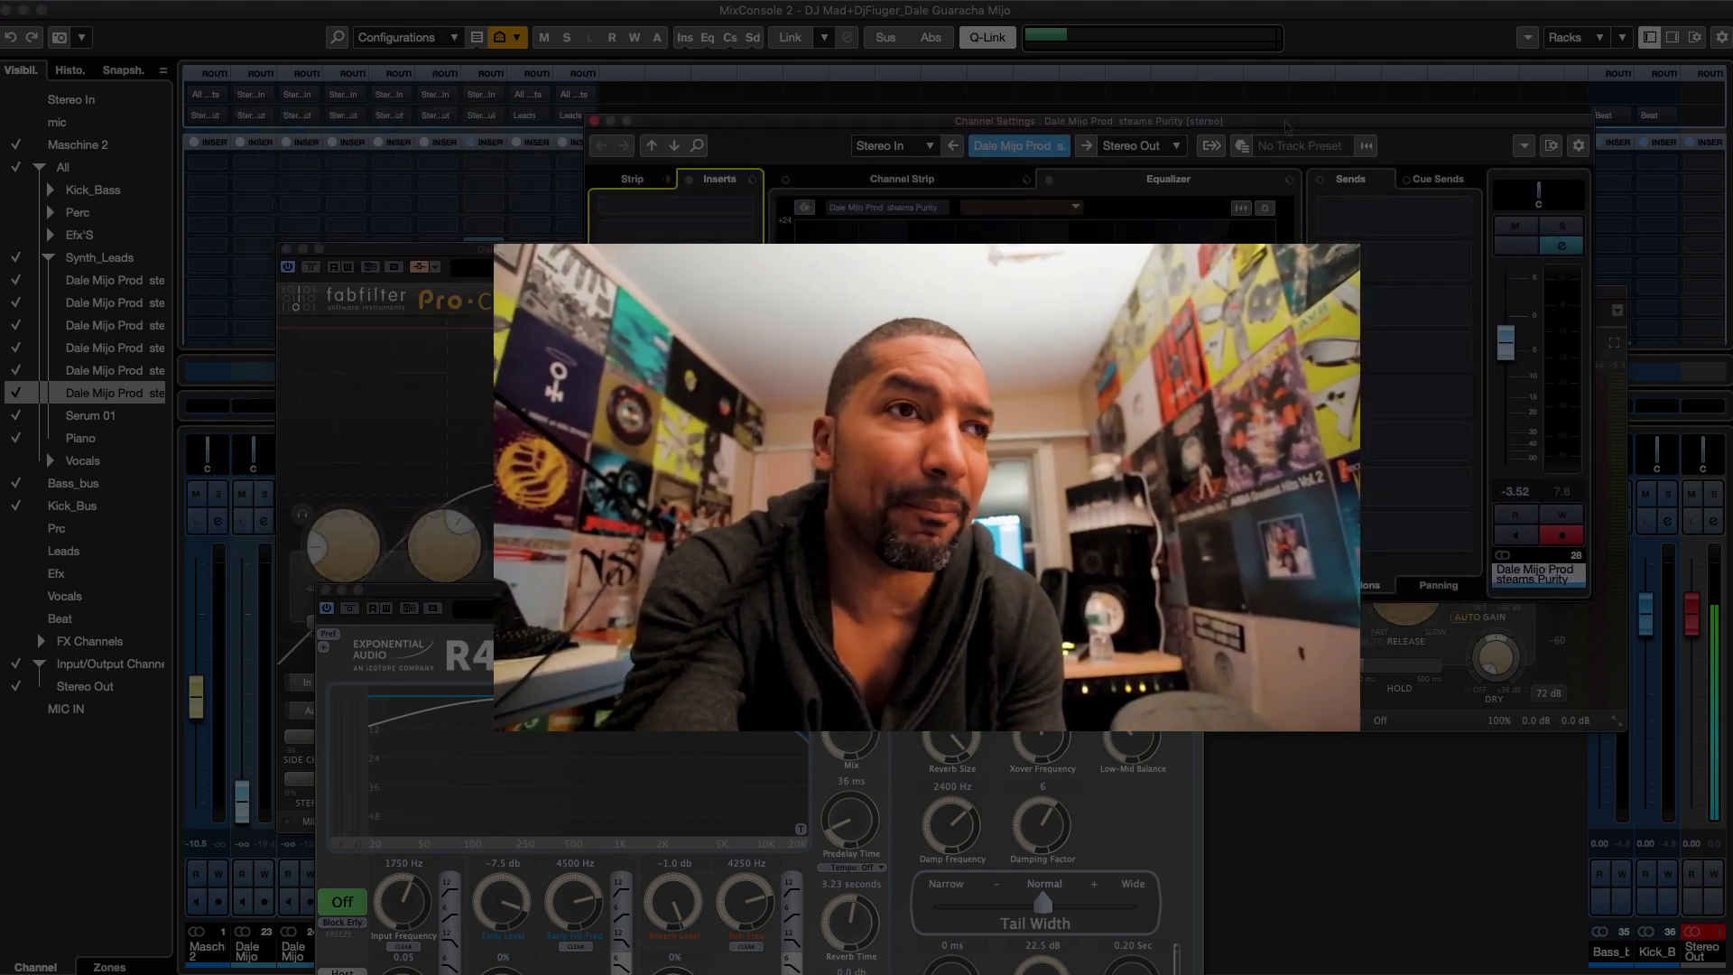